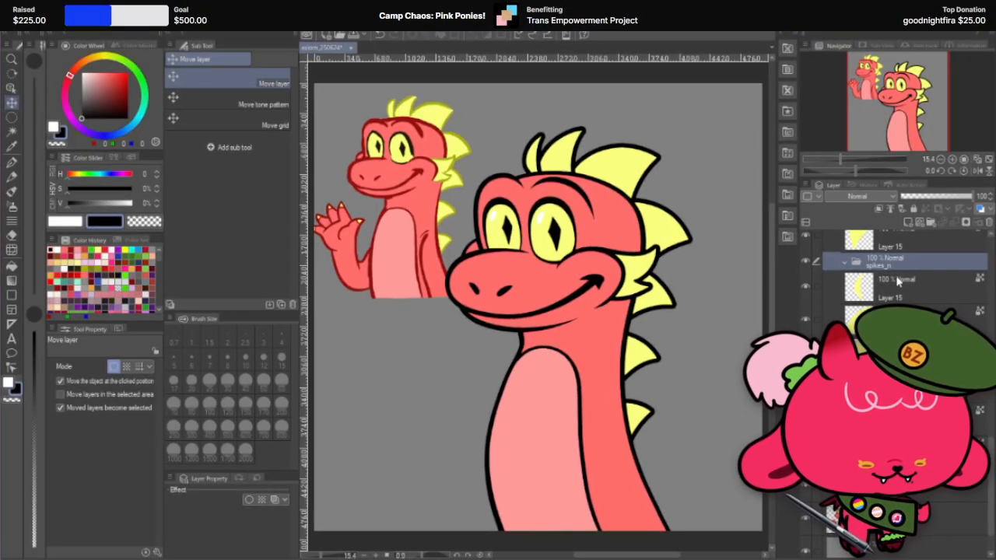
Step: Paint the spike shapes on the spikes_n folder's layers black with the G-pen at size 1500
{"action": "left_click", "coordinate": [900, 285]}
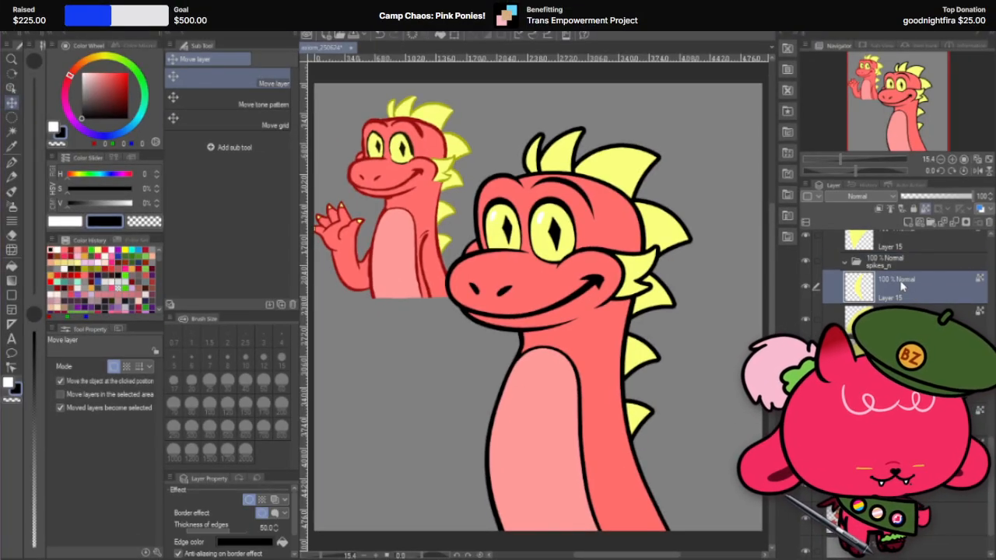
{"action": "left_click", "coordinate": [12, 162]}
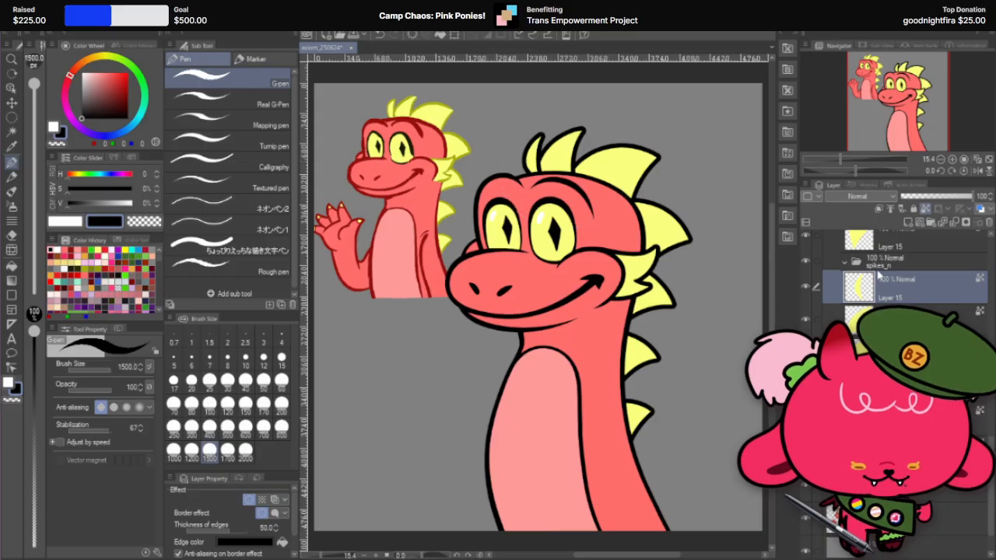
{"action": "left_click", "coordinate": [537, 151]}
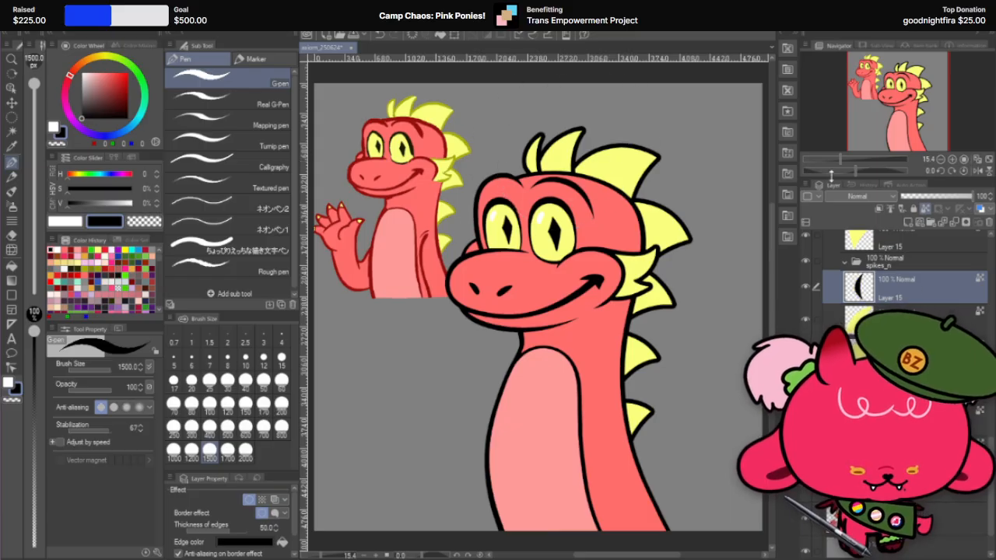
{"action": "left_click", "coordinate": [900, 315]}
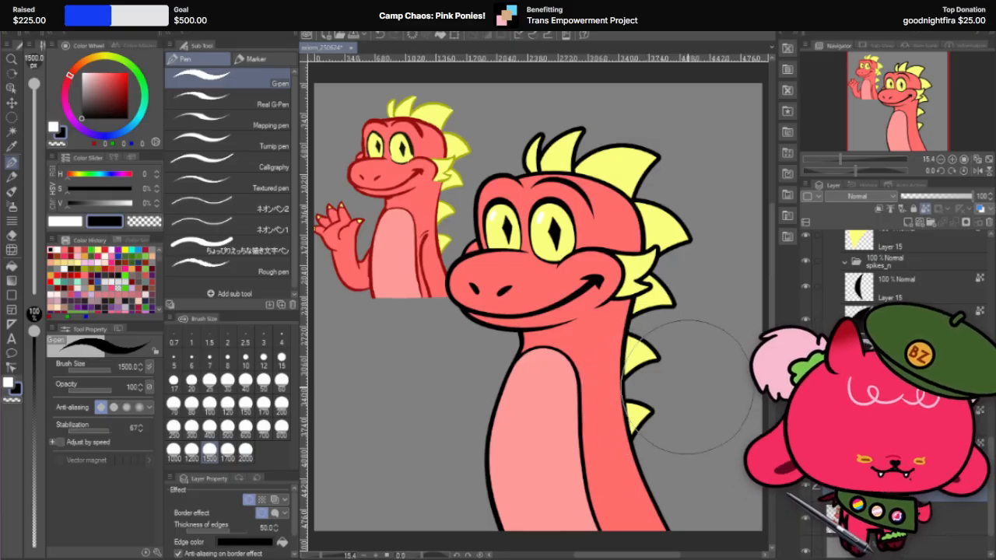
{"action": "left_click", "coordinate": [918, 282]}
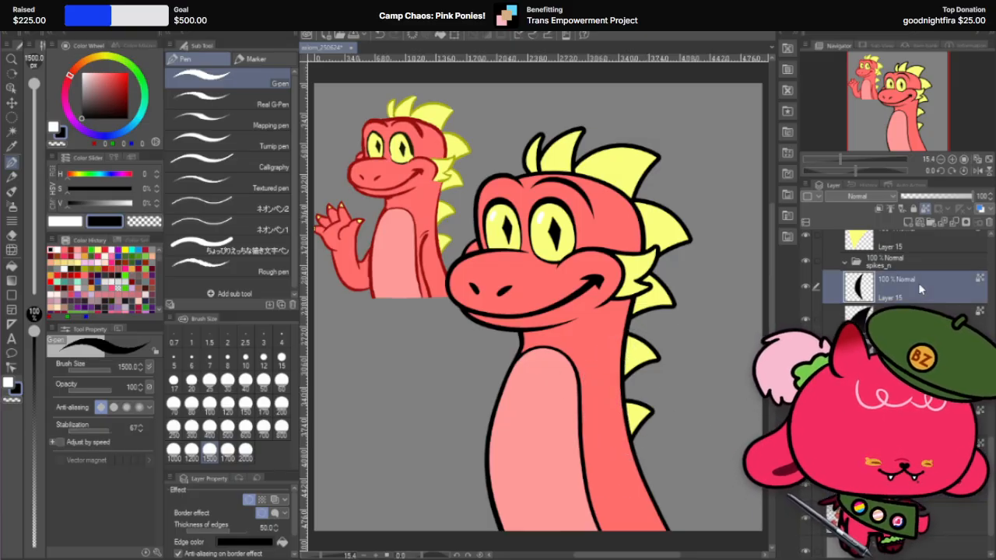
Step: Remove the border effect from each spike layer in the spikes folder, one layer after another
{"action": "scroll", "coordinate": [910, 288], "scroll_direction": "up", "scroll_amount": 3}
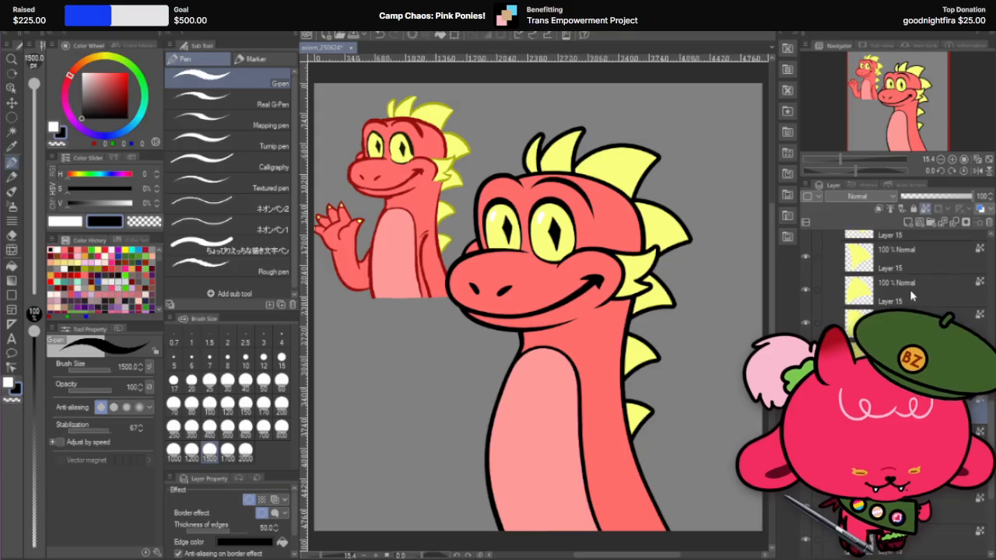
{"action": "left_click", "coordinate": [909, 290]}
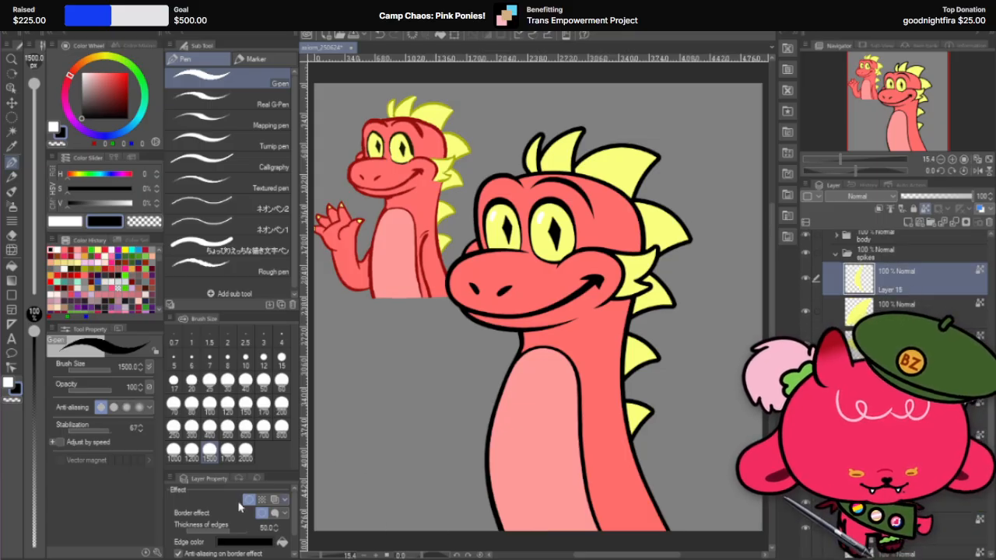
{"action": "left_click", "coordinate": [917, 309]}
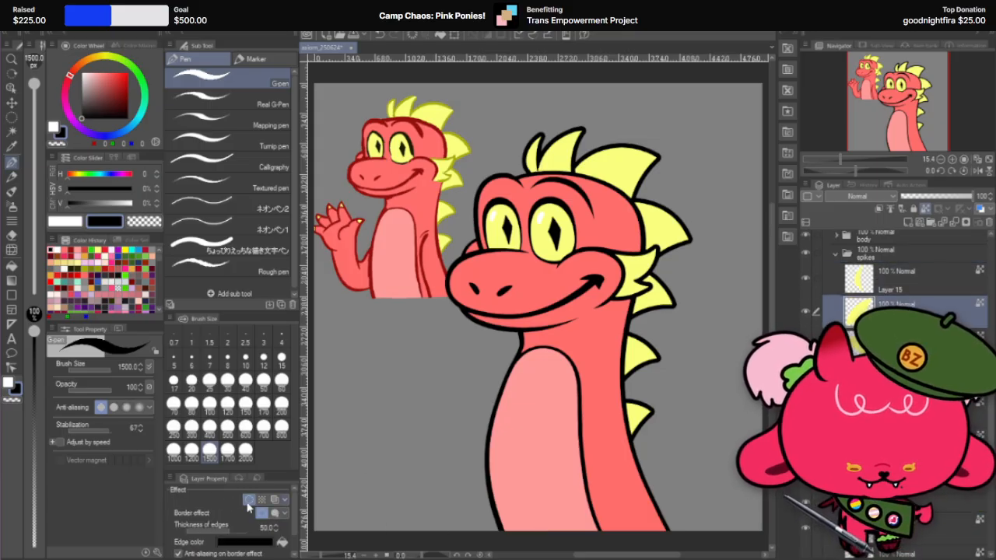
{"action": "left_click", "coordinate": [917, 339]}
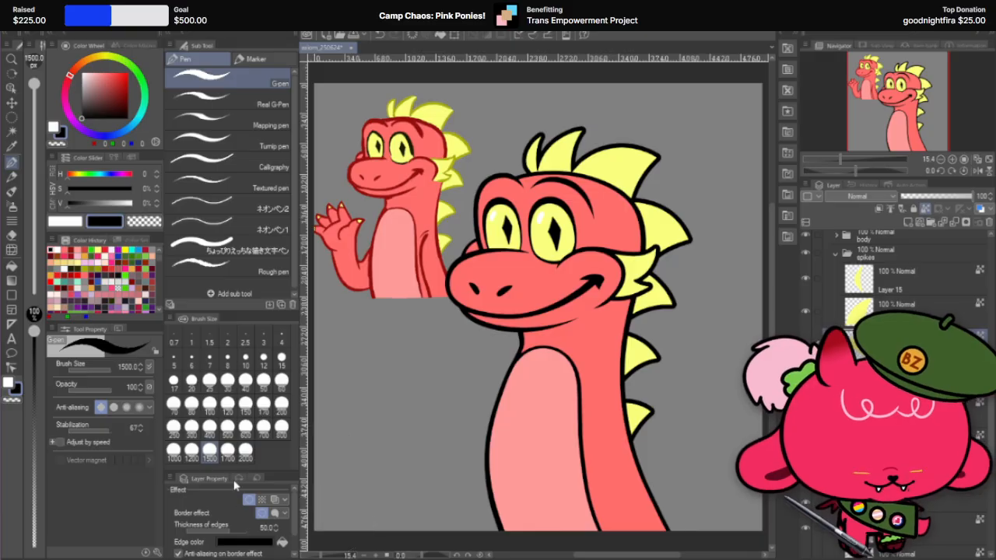
{"action": "left_click", "coordinate": [248, 500]}
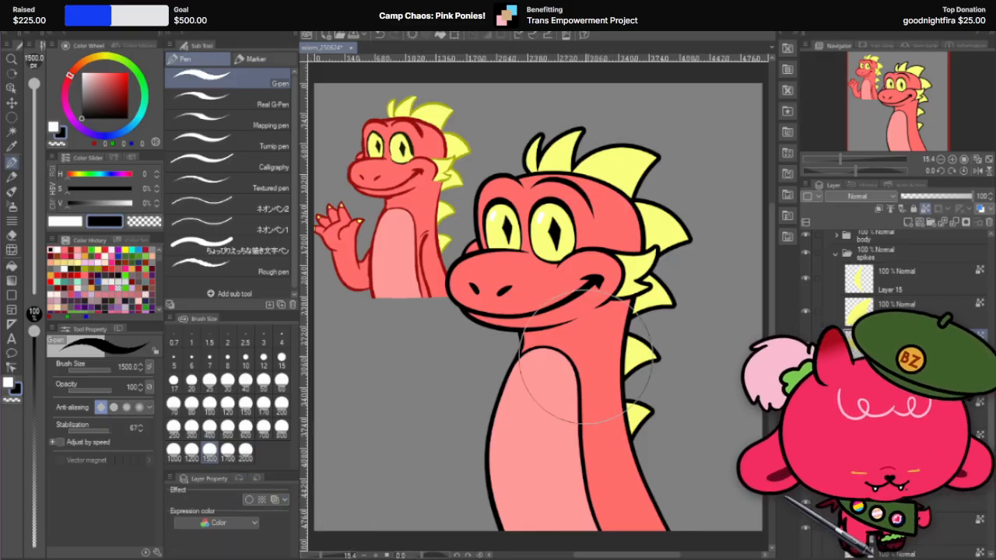
{"action": "left_click", "coordinate": [916, 372]}
{"action": "left_click", "coordinate": [248, 500]}
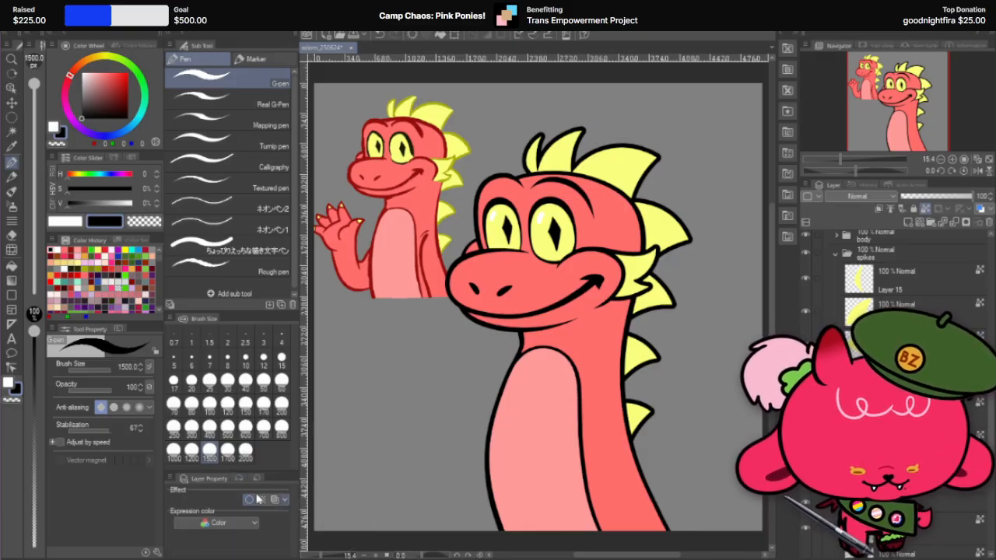
{"action": "left_click", "coordinate": [916, 406]}
{"action": "left_click", "coordinate": [248, 500]}
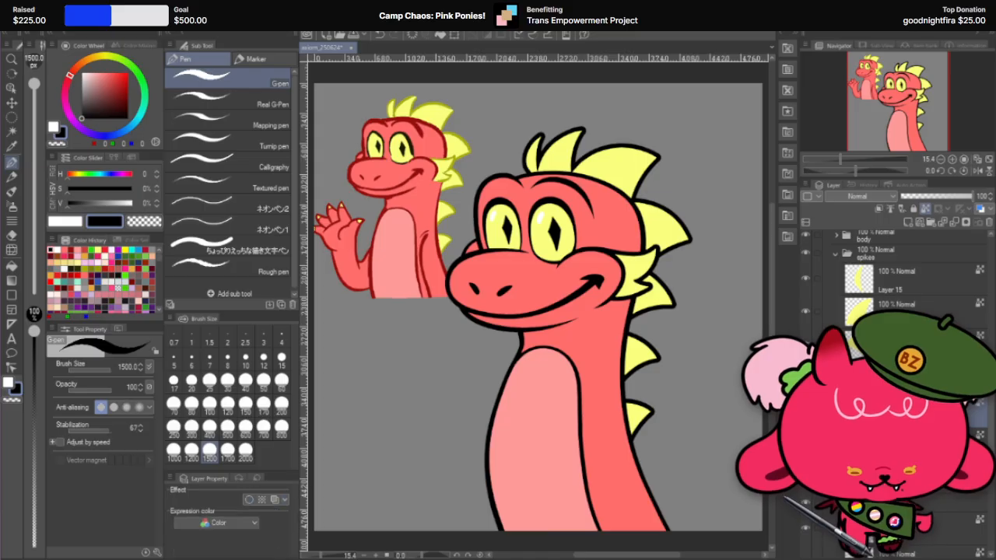
{"action": "left_click", "coordinate": [916, 441]}
{"action": "left_click", "coordinate": [249, 500]}
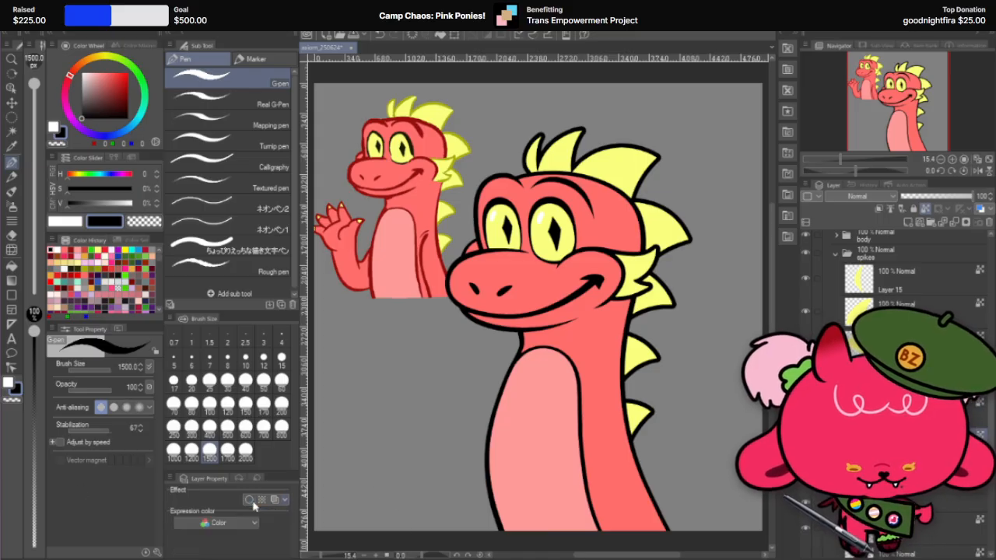
{"action": "left_click", "coordinate": [916, 474]}
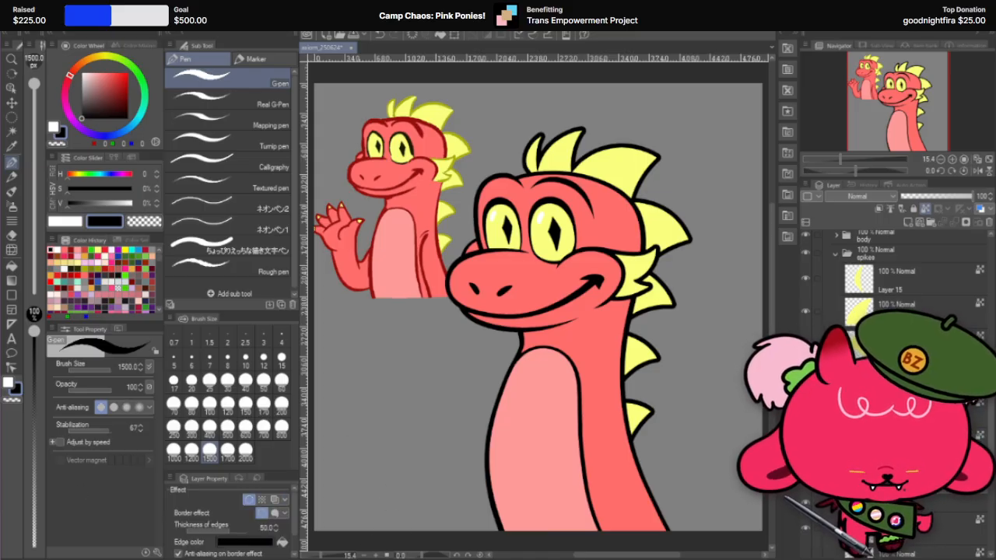
{"action": "left_click", "coordinate": [248, 500]}
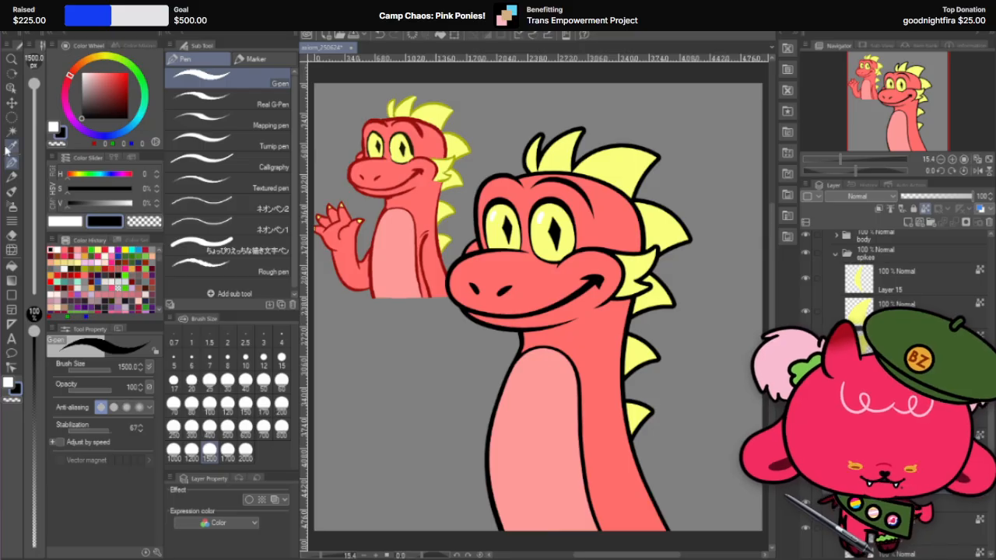
Step: Duplicate the frontmost head spike's layer and move one of the two copies below the other spike layers
{"action": "left_click", "coordinate": [918, 280]}
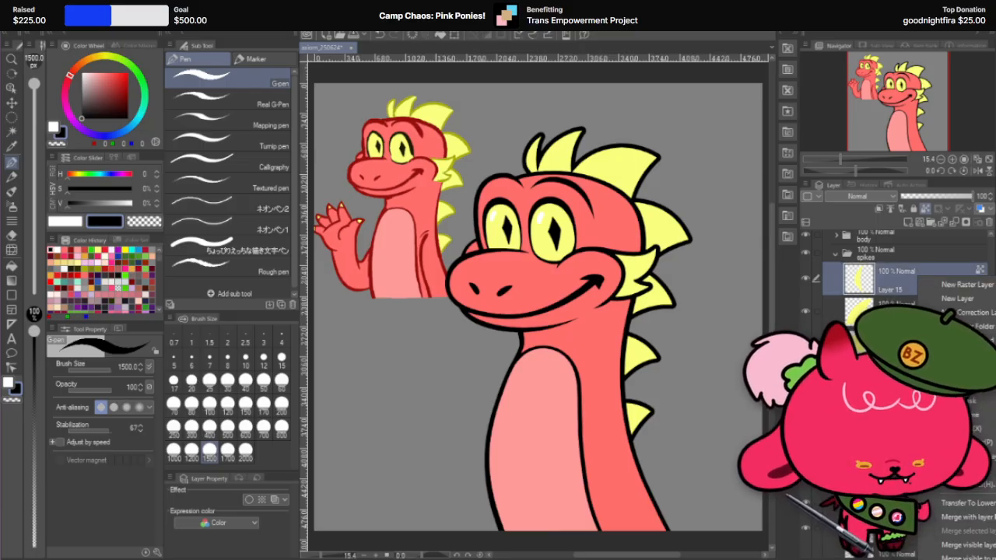
{"action": "scroll", "coordinate": [974, 326], "scroll_direction": "down", "scroll_amount": 1}
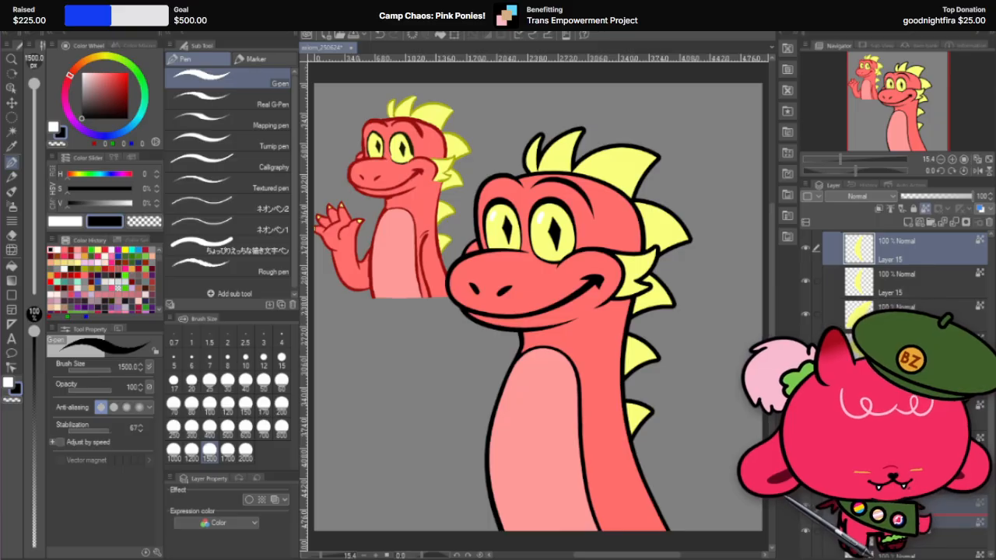
{"action": "left_click", "coordinate": [934, 507]}
{"action": "scroll", "coordinate": [541, 163], "scroll_direction": "up", "scroll_amount": 3}
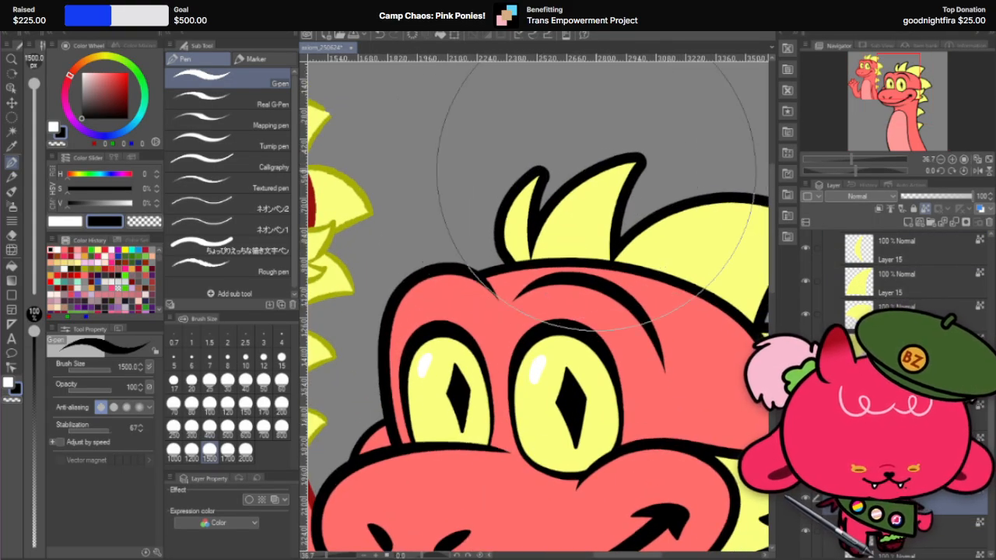
Step: Reduce the opacity of the lowered spike copy to 64% and switch to the Move layer tool
{"action": "scroll", "coordinate": [465, 234], "scroll_direction": "up", "scroll_amount": 3}
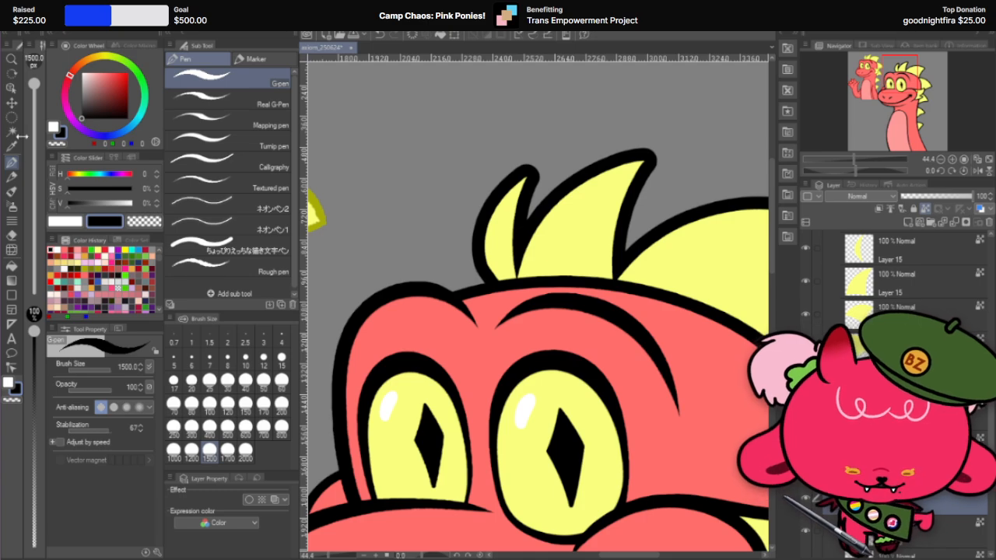
{"action": "left_click", "coordinate": [12, 102]}
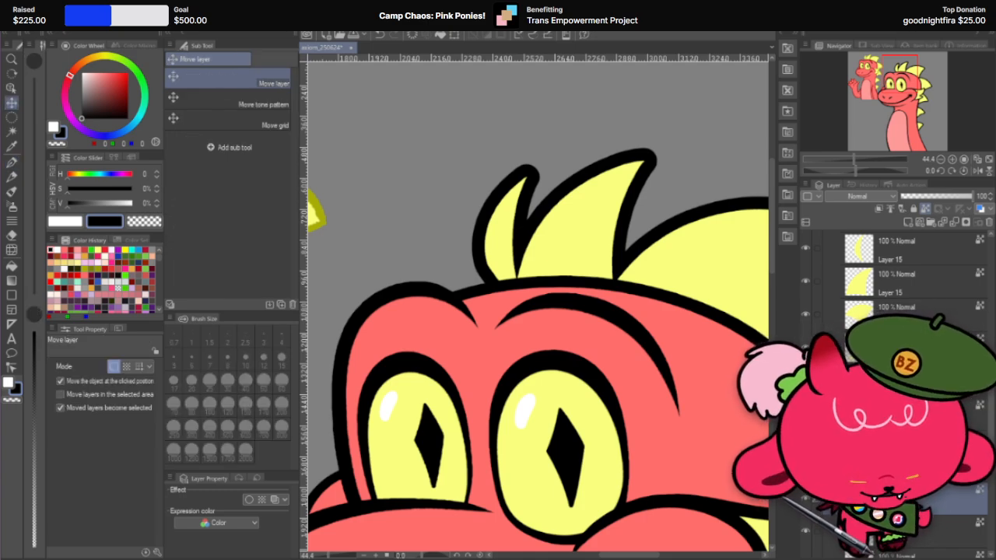
{"action": "left_click", "coordinate": [936, 197]}
{"action": "left_click_drag", "start_coordinate": [935, 197], "coordinate": [946, 194]}
{"action": "scroll", "coordinate": [514, 235], "scroll_direction": "up", "scroll_amount": 2}
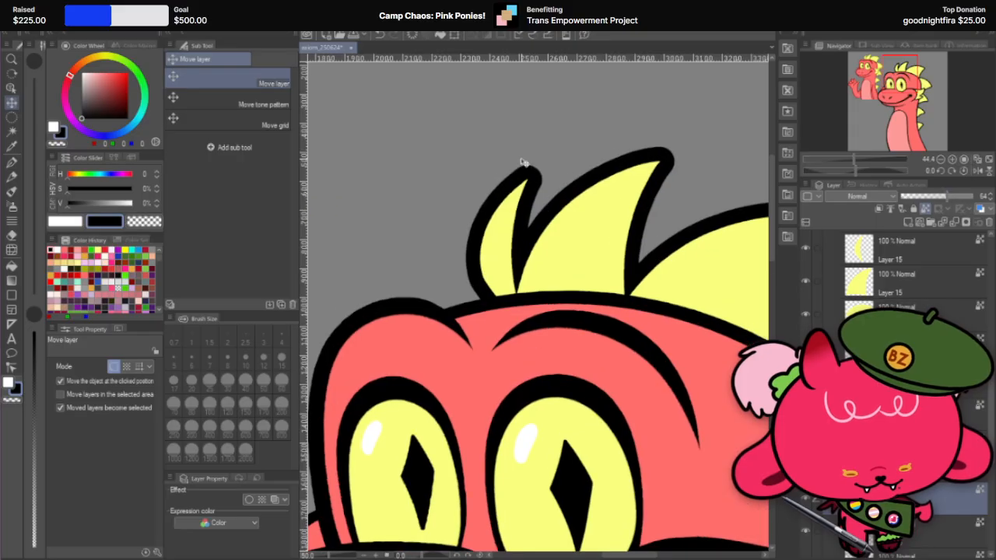
Step: Move the full-opacity front spike upward, rotate it about 25.4° clockwise to line up with the outline's outer edge, and apply the transformation
{"action": "left_click_drag", "start_coordinate": [514, 236], "coordinate": [538, 158]}
{"action": "scroll", "coordinate": [537, 157], "scroll_direction": "down", "scroll_amount": 2}
{"action": "scroll", "coordinate": [543, 98], "scroll_direction": "up", "scroll_amount": 3}
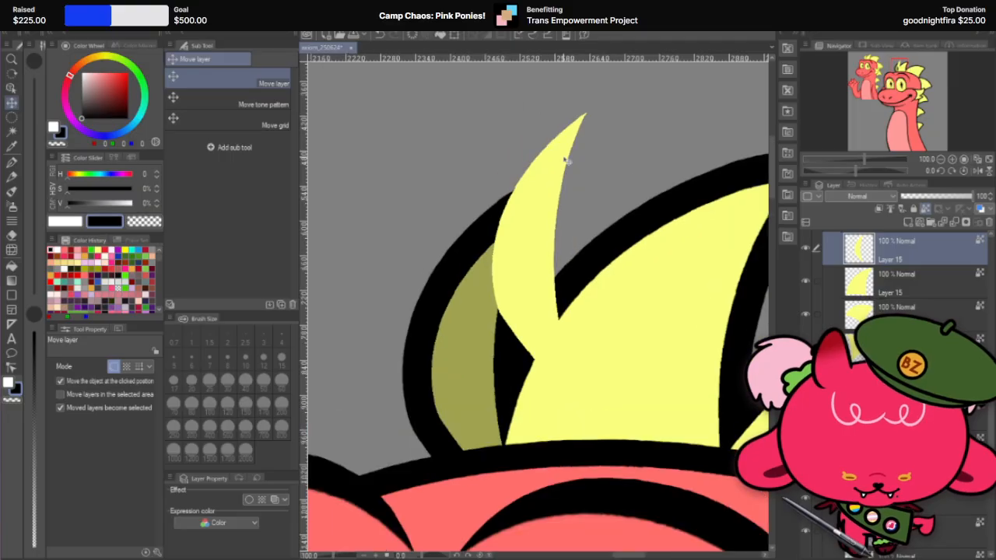
{"action": "key", "text": "ctrl+t"}
{"action": "left_click_drag", "start_coordinate": [612, 100], "coordinate": [643, 152]}
{"action": "mouse_move", "coordinate": [560, 215]}
{"action": "left_mouse_down"}
{"action": "mouse_move", "coordinate": [531, 225]}
{"action": "mouse_move", "coordinate": [547, 207]}
{"action": "left_mouse_up"}
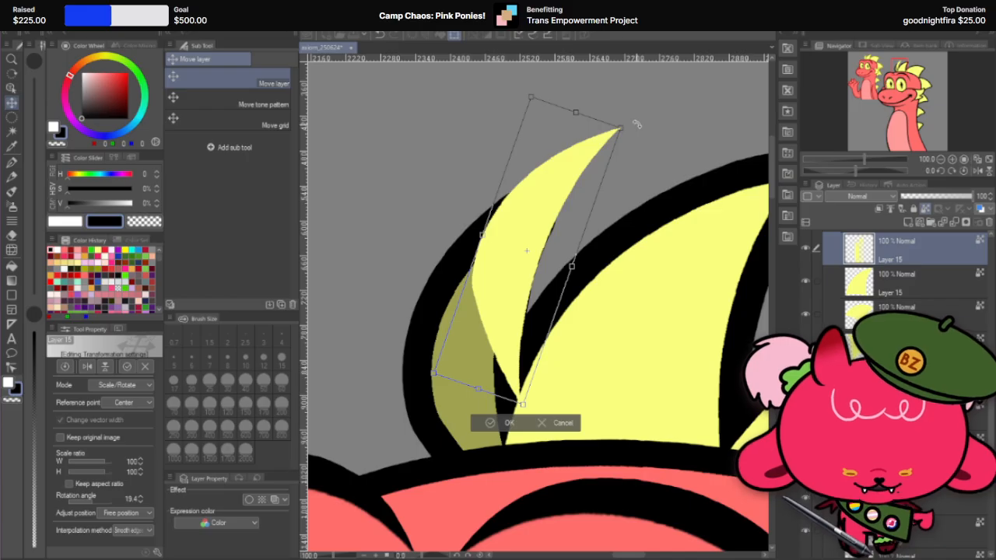
{"action": "left_click_drag", "start_coordinate": [637, 123], "coordinate": [645, 132]}
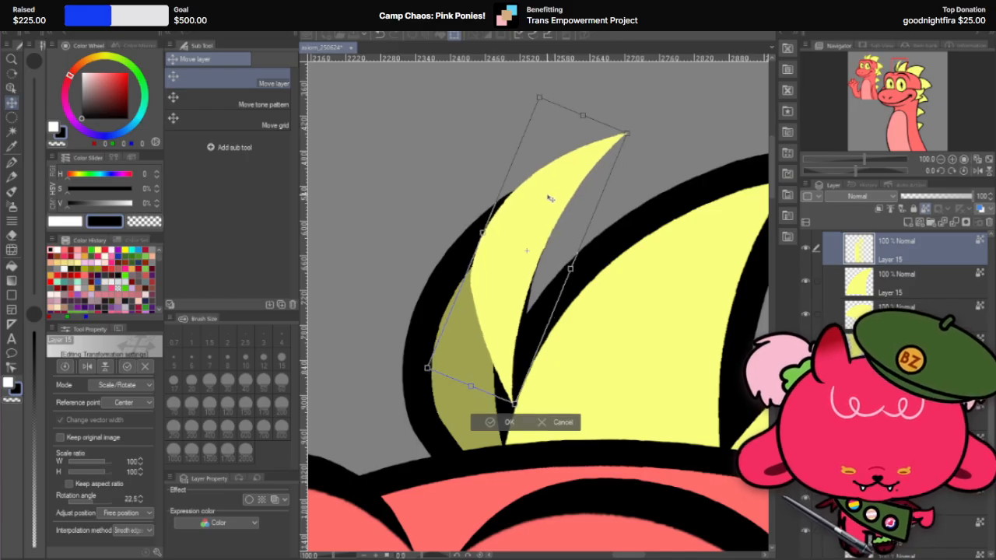
{"action": "mouse_move", "coordinate": [547, 199]}
{"action": "left_mouse_down"}
{"action": "mouse_move", "coordinate": [535, 211]}
{"action": "mouse_move", "coordinate": [548, 197]}
{"action": "left_mouse_up"}
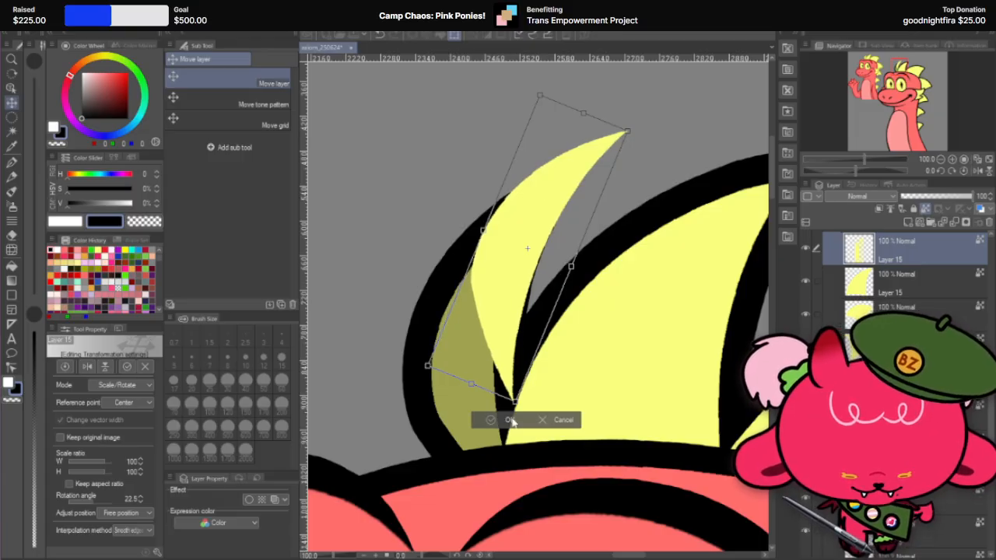
{"action": "left_click_drag", "start_coordinate": [652, 126], "coordinate": [656, 133]}
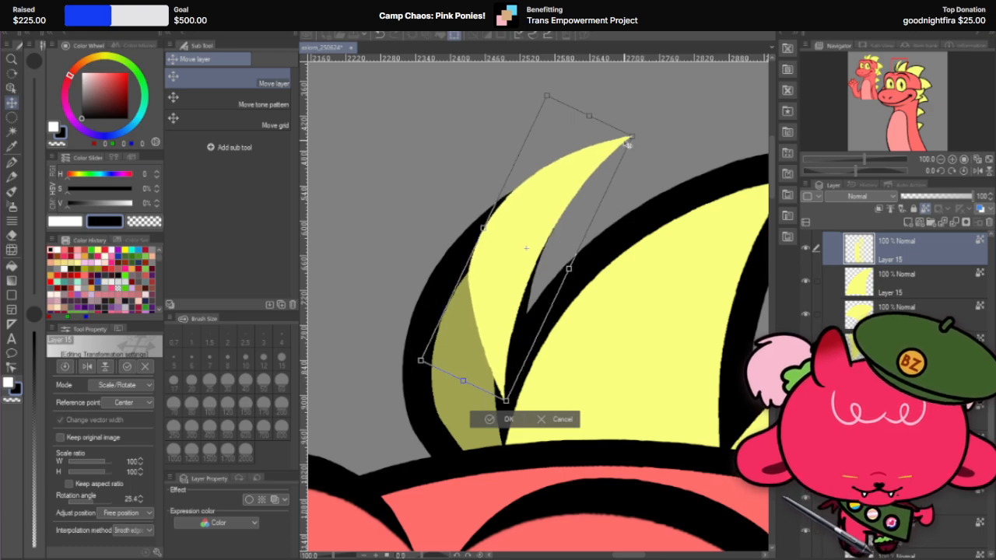
{"action": "mouse_move", "coordinate": [570, 181]}
{"action": "left_mouse_down"}
{"action": "mouse_move", "coordinate": [553, 218]}
{"action": "mouse_move", "coordinate": [548, 200]}
{"action": "mouse_move", "coordinate": [569, 184]}
{"action": "left_mouse_up"}
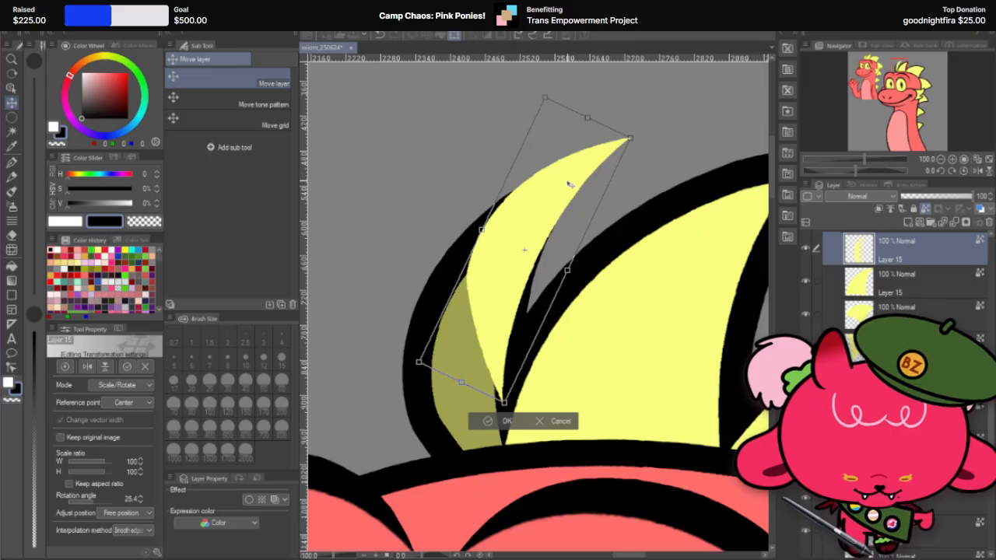
{"action": "left_click", "coordinate": [506, 423]}
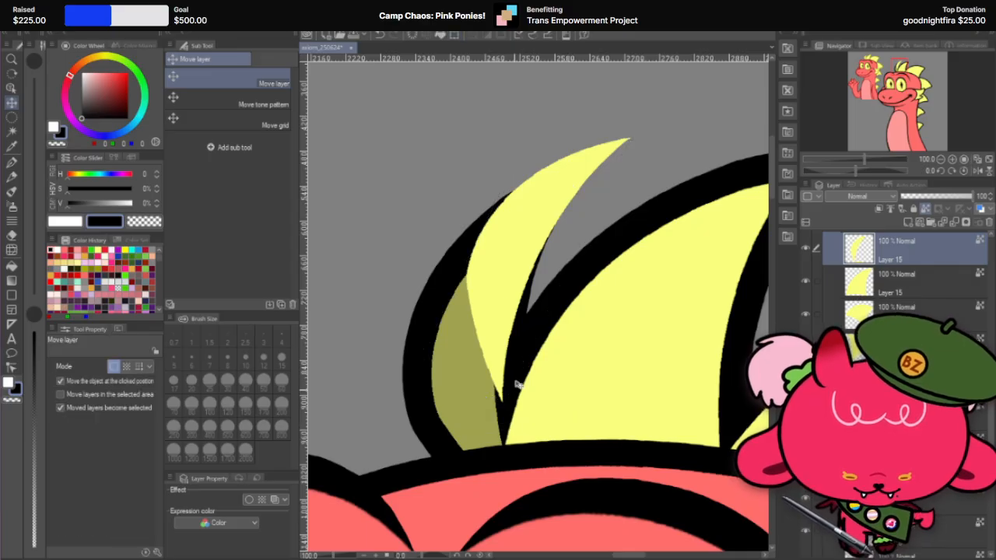
Step: Swap the front spike's two layers, putting the 64% copy on top and the rotated copy below the other spikes
{"action": "scroll", "coordinate": [599, 210], "scroll_direction": "down", "scroll_amount": 4}
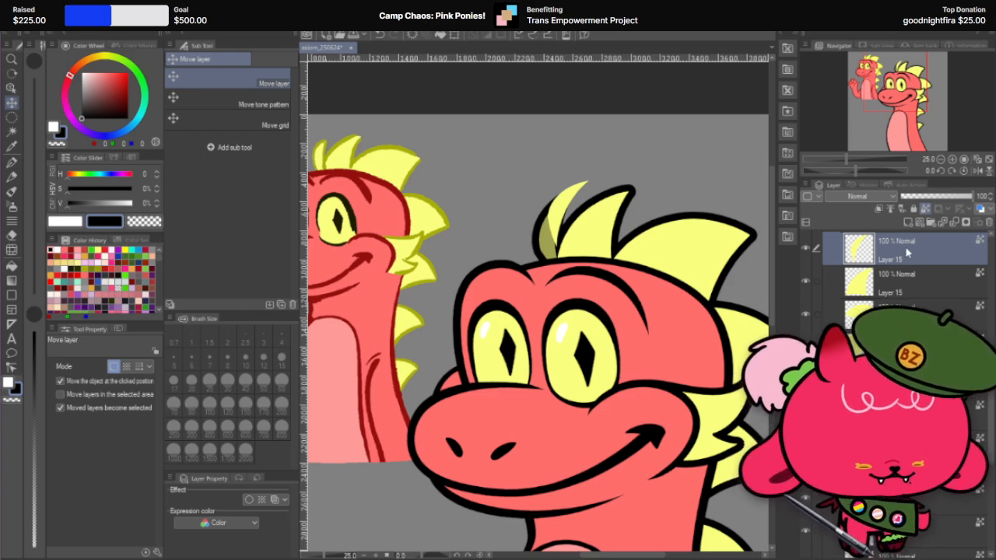
{"action": "left_click", "coordinate": [917, 494]}
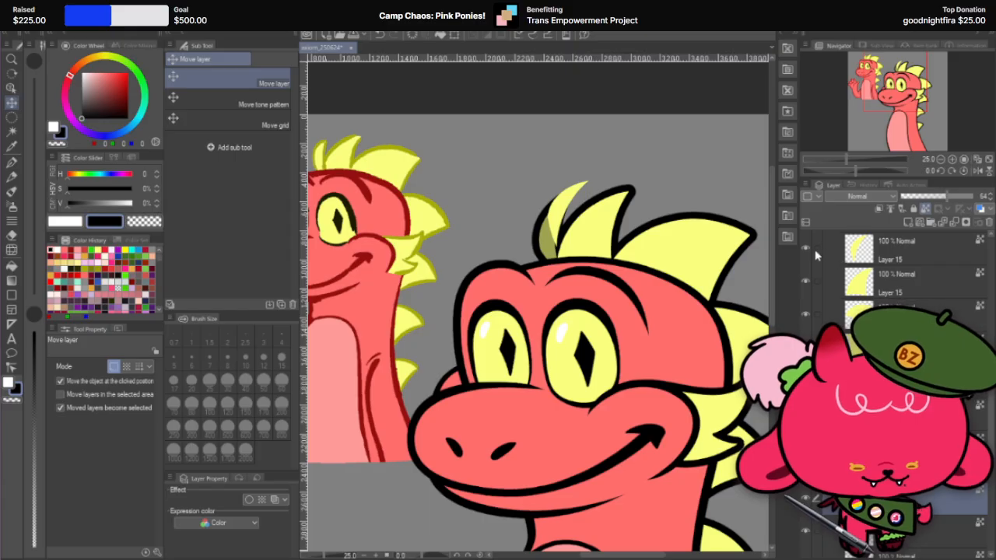
{"action": "left_click", "coordinate": [806, 249]}
{"action": "left_click", "coordinate": [807, 249]}
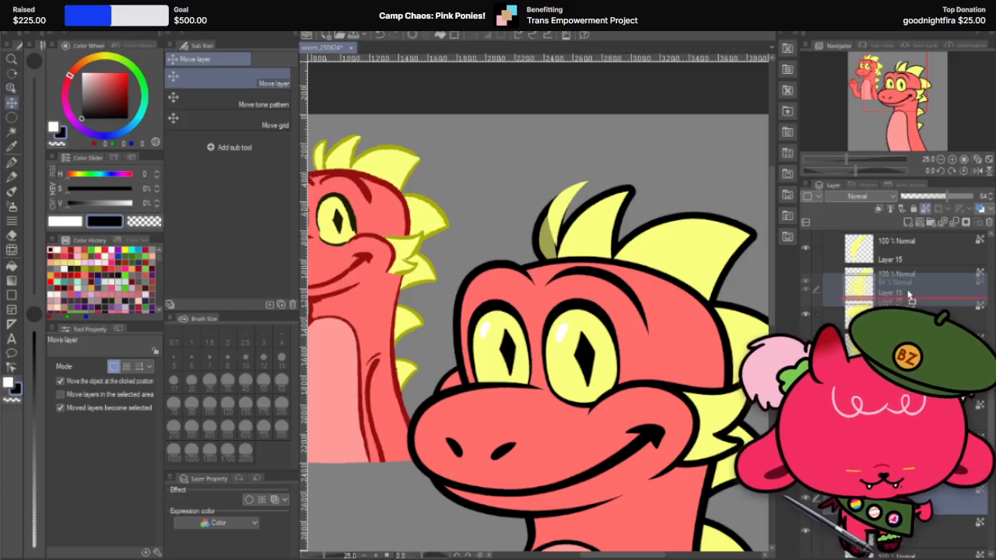
{"action": "left_click", "coordinate": [910, 249]}
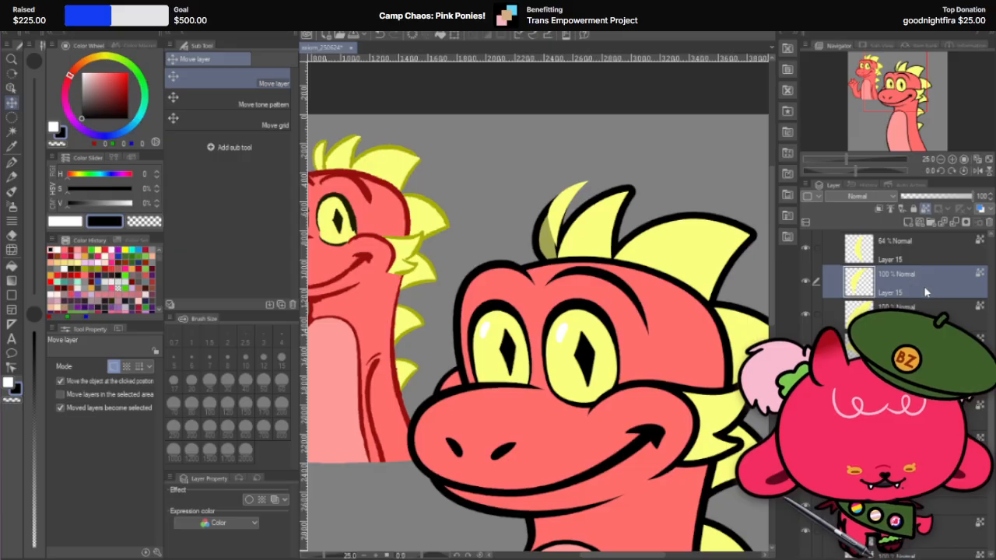
{"action": "left_click", "coordinate": [895, 498]}
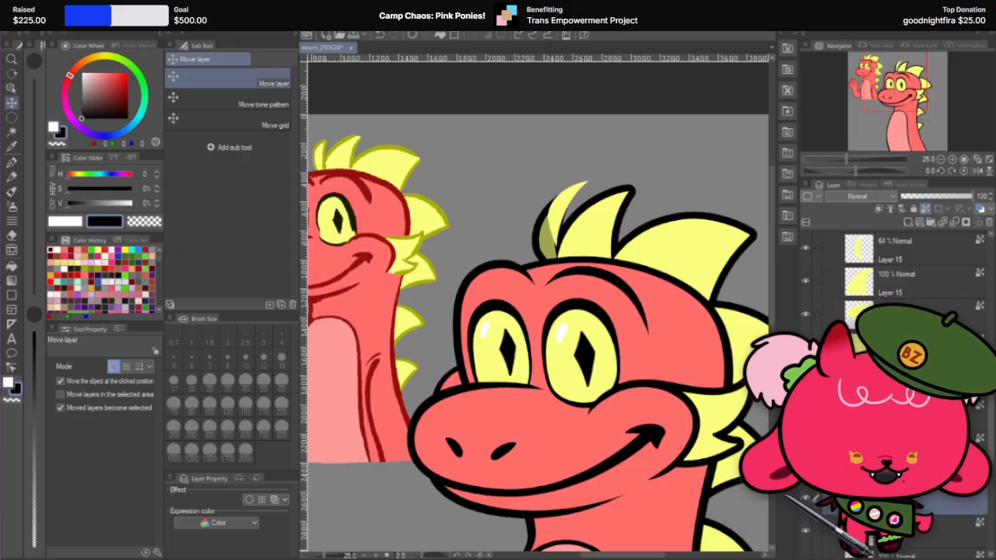
Step: Fill the rotated front spike shape with black using the G-pen at size 1500
{"action": "left_click", "coordinate": [12, 162]}
{"action": "scroll", "coordinate": [585, 205], "scroll_direction": "up", "scroll_amount": 3}
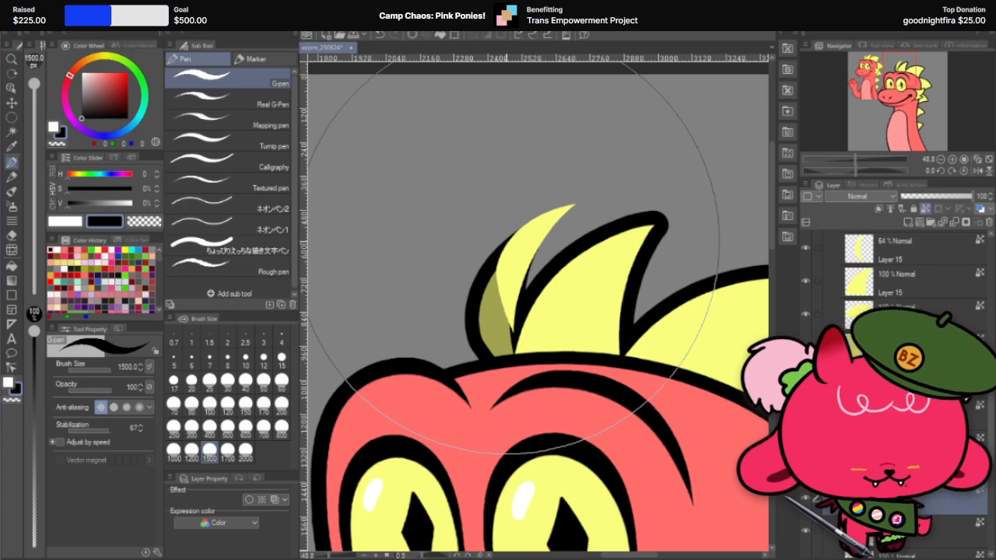
{"action": "left_click", "coordinate": [477, 297]}
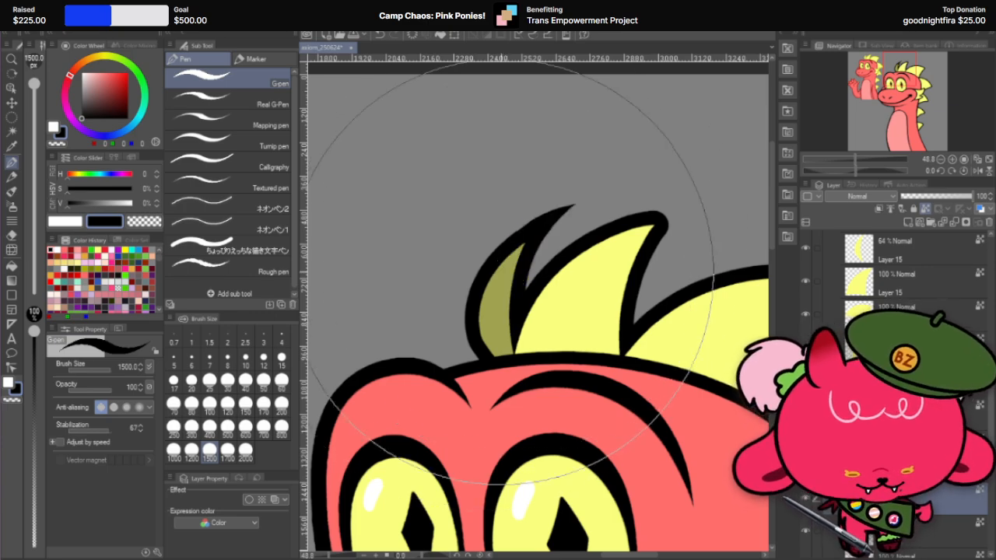
Step: Move the black front spike shape slightly upward with the Move layer tool
{"action": "scroll", "coordinate": [495, 296], "scroll_direction": "up", "scroll_amount": 3}
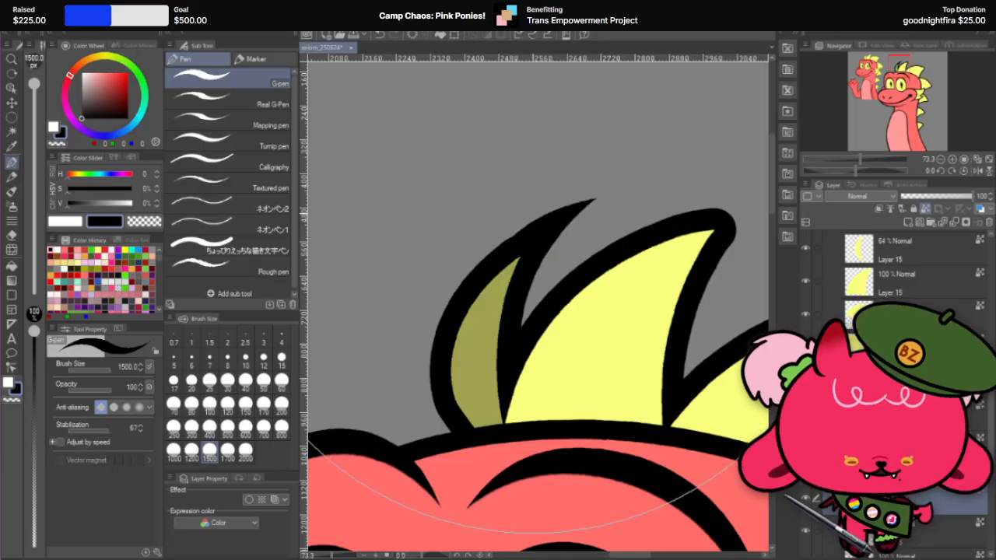
{"action": "left_click", "coordinate": [14, 105]}
{"action": "scroll", "coordinate": [557, 201], "scroll_direction": "up", "scroll_amount": 1}
{"action": "mouse_move", "coordinate": [554, 250]}
{"action": "left_mouse_down"}
{"action": "mouse_move", "coordinate": [541, 255]}
{"action": "mouse_move", "coordinate": [560, 216]}
{"action": "mouse_move", "coordinate": [554, 234]}
{"action": "left_mouse_up"}
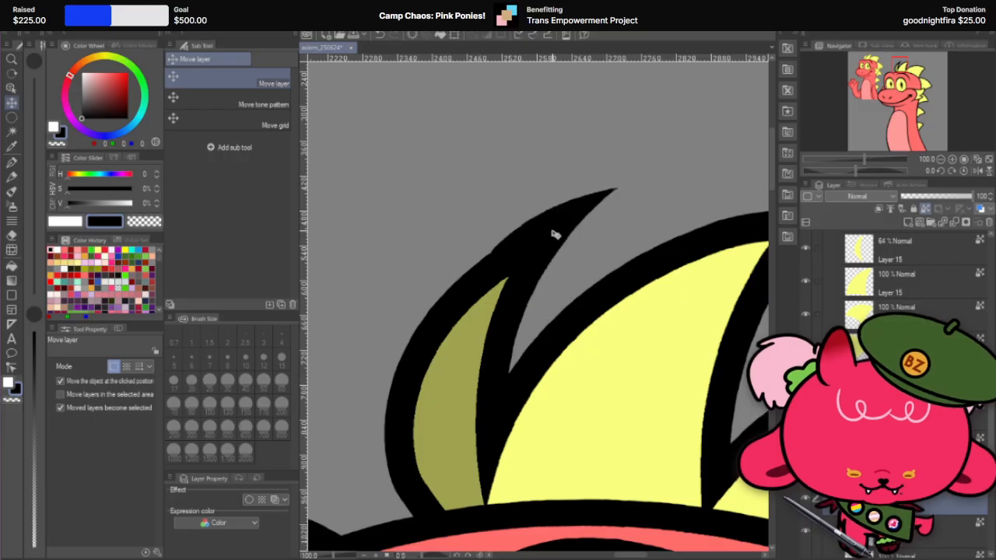
{"action": "key", "text": "ctrl+t"}
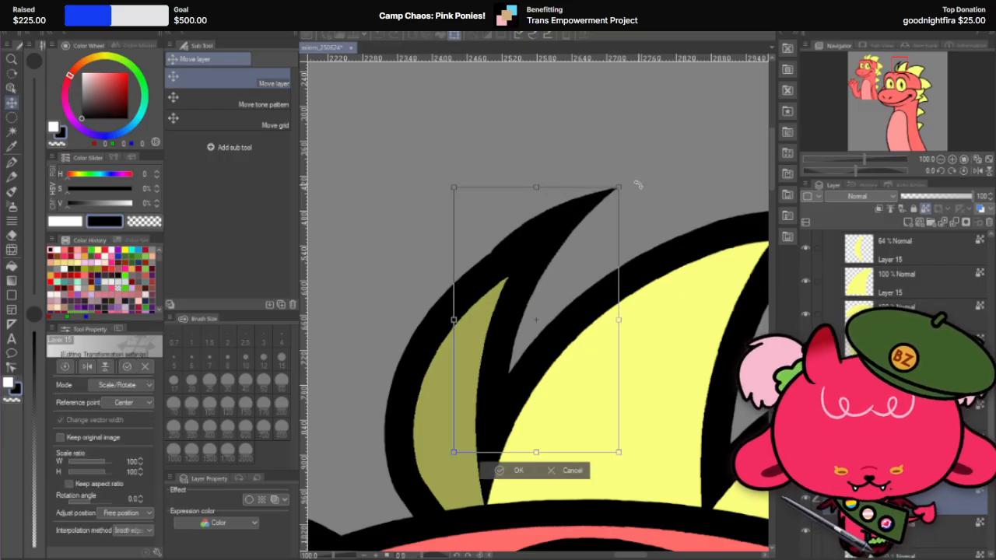
{"action": "left_click_drag", "start_coordinate": [638, 186], "coordinate": [643, 195]}
{"action": "mouse_move", "coordinate": [577, 240]}
{"action": "left_mouse_down"}
{"action": "mouse_move", "coordinate": [553, 257]}
{"action": "mouse_move", "coordinate": [570, 246]}
{"action": "left_mouse_up"}
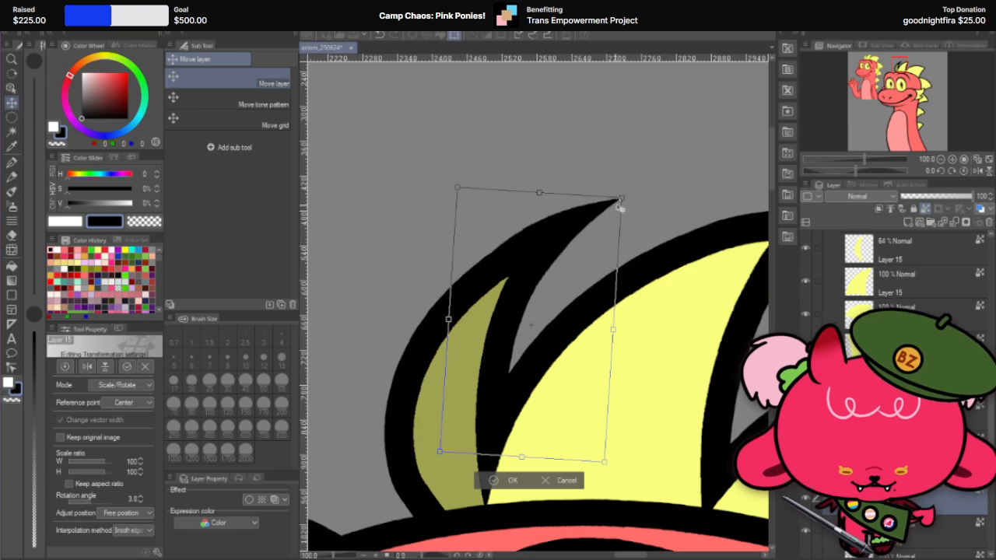
{"action": "left_click_drag", "start_coordinate": [626, 199], "coordinate": [591, 240]}
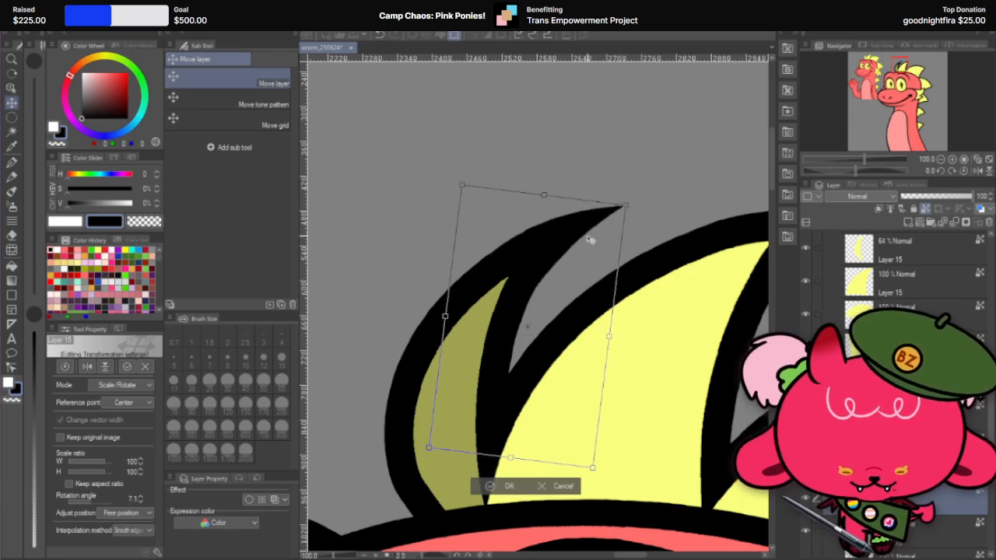
{"action": "mouse_move", "coordinate": [640, 194]}
{"action": "left_mouse_down"}
{"action": "mouse_move", "coordinate": [625, 176]}
{"action": "mouse_move", "coordinate": [631, 190]}
{"action": "left_mouse_up"}
{"action": "mouse_move", "coordinate": [554, 266]}
{"action": "left_mouse_down"}
{"action": "mouse_move", "coordinate": [563, 253]}
{"action": "mouse_move", "coordinate": [553, 264]}
{"action": "left_mouse_up"}
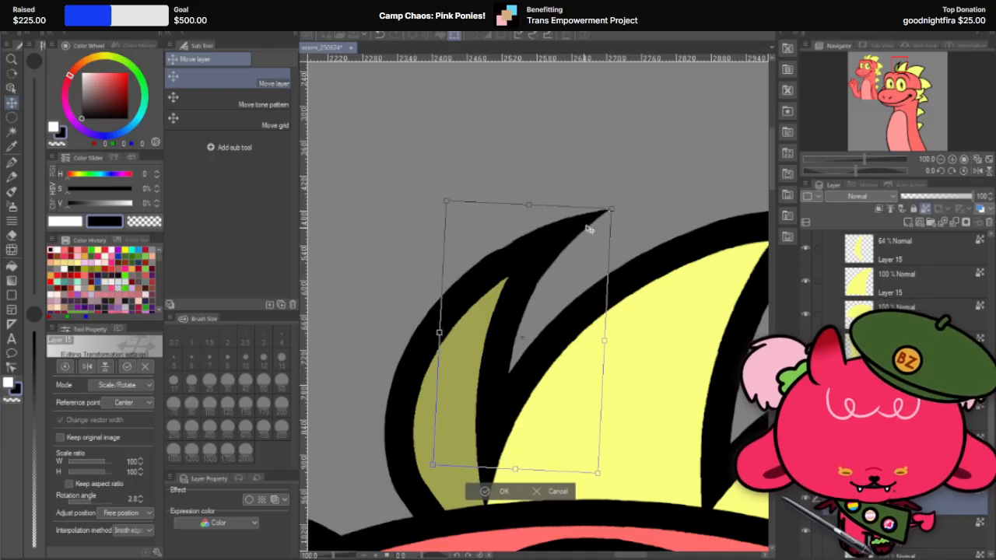
{"action": "left_click_drag", "start_coordinate": [624, 201], "coordinate": [624, 200]}
{"action": "left_click_drag", "start_coordinate": [535, 268], "coordinate": [542, 258]}
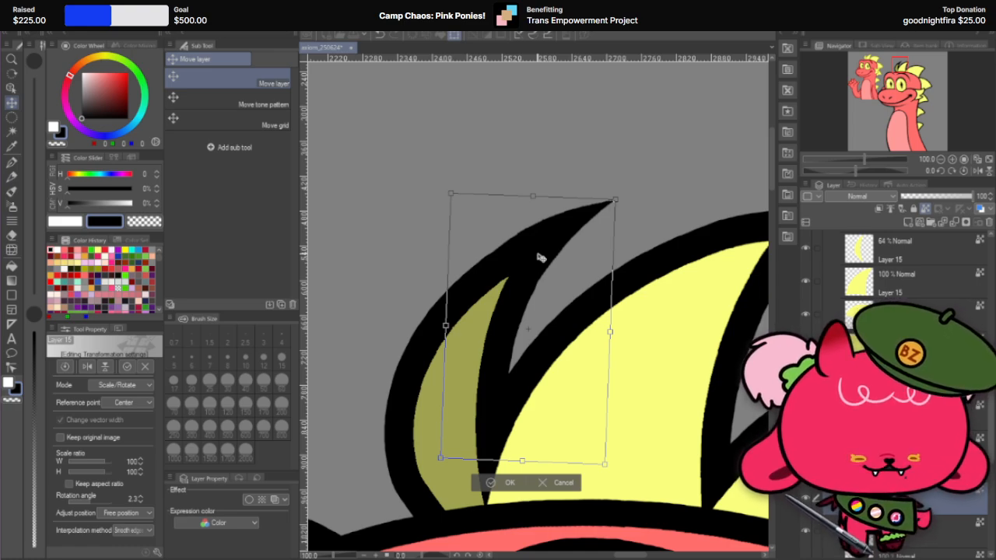
{"action": "left_click_drag", "start_coordinate": [541, 257], "coordinate": [548, 247]}
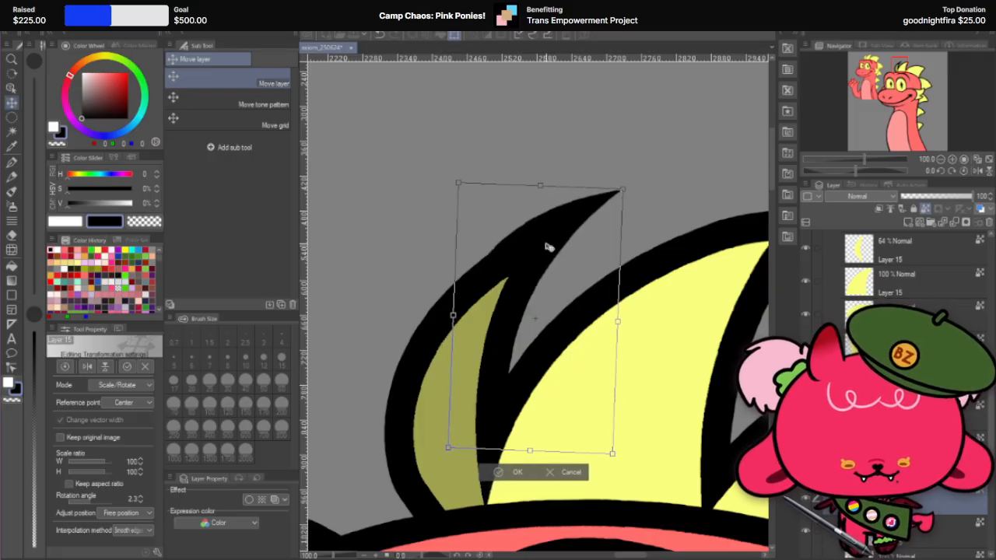
{"action": "left_click_drag", "start_coordinate": [648, 170], "coordinate": [651, 178]}
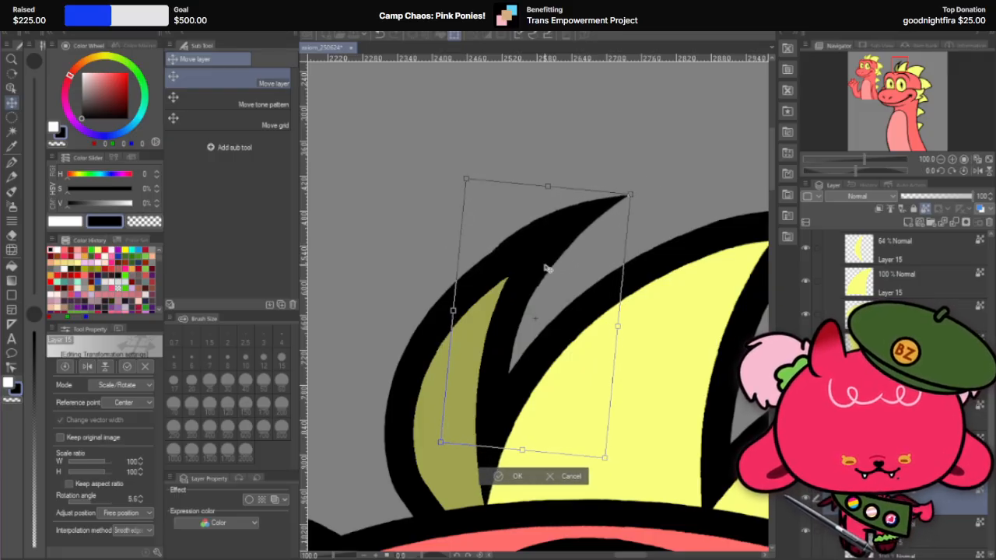
{"action": "left_click_drag", "start_coordinate": [545, 267], "coordinate": [531, 286]}
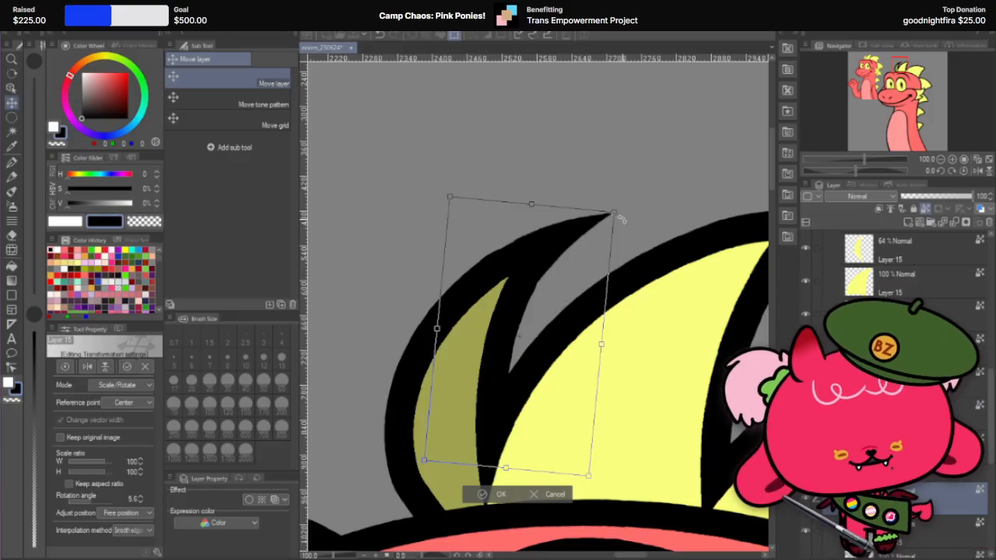
{"action": "left_click", "coordinate": [556, 497]}
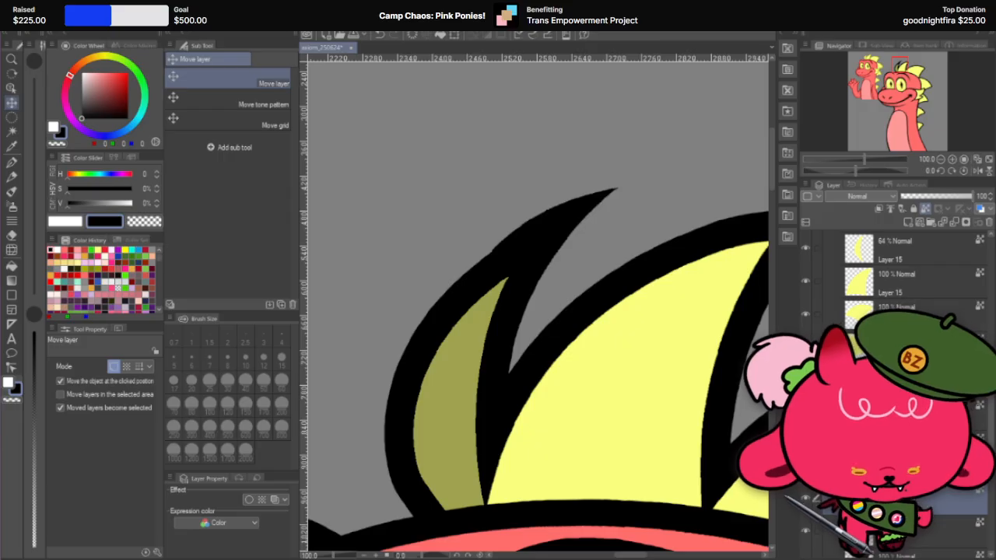
Step: Undo the upward move of the front spike shape while keeping its black fill
{"action": "key", "text": "ctrl+z"}
{"action": "key", "text": "ctrl+z"}
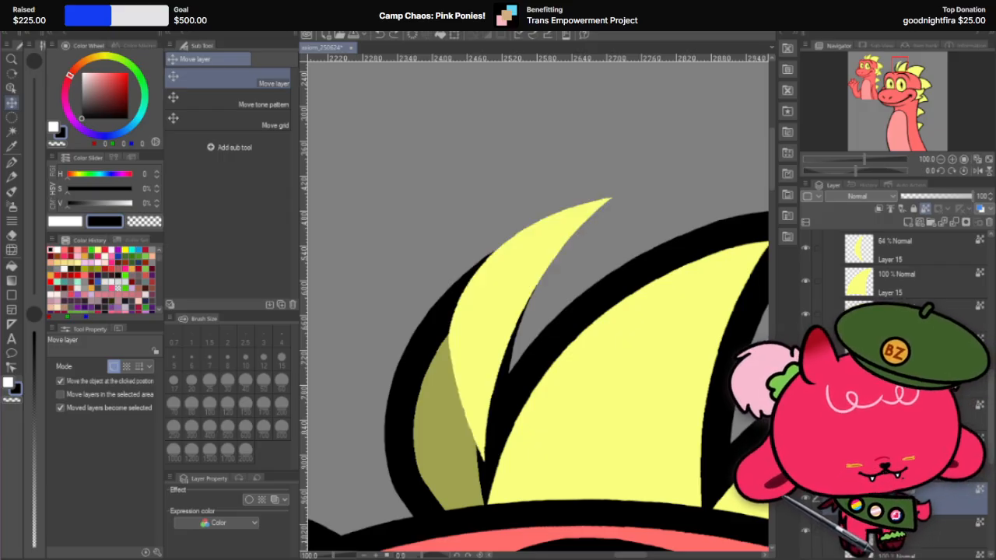
{"action": "key", "text": "ctrl+y"}
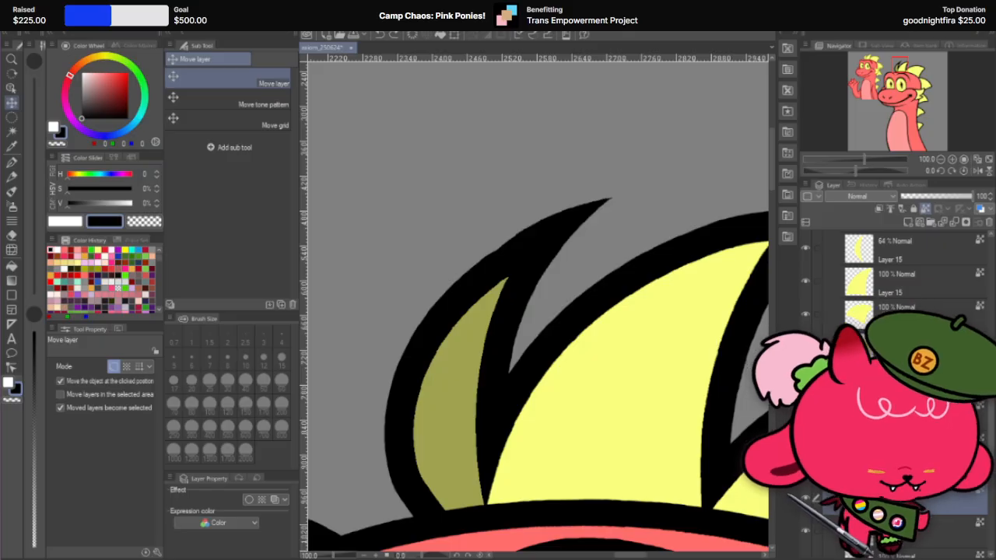
Step: Nudge the black front spike shape slightly up and outward, rotate it about 2.4° clockwise, and apply the transformation
{"action": "left_click", "coordinate": [921, 244]}
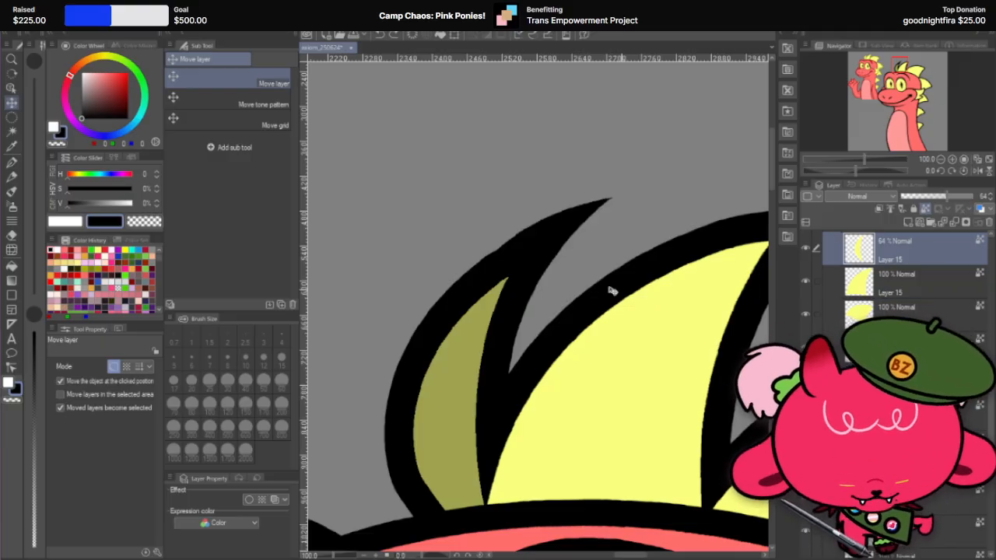
{"action": "left_click", "coordinate": [919, 503]}
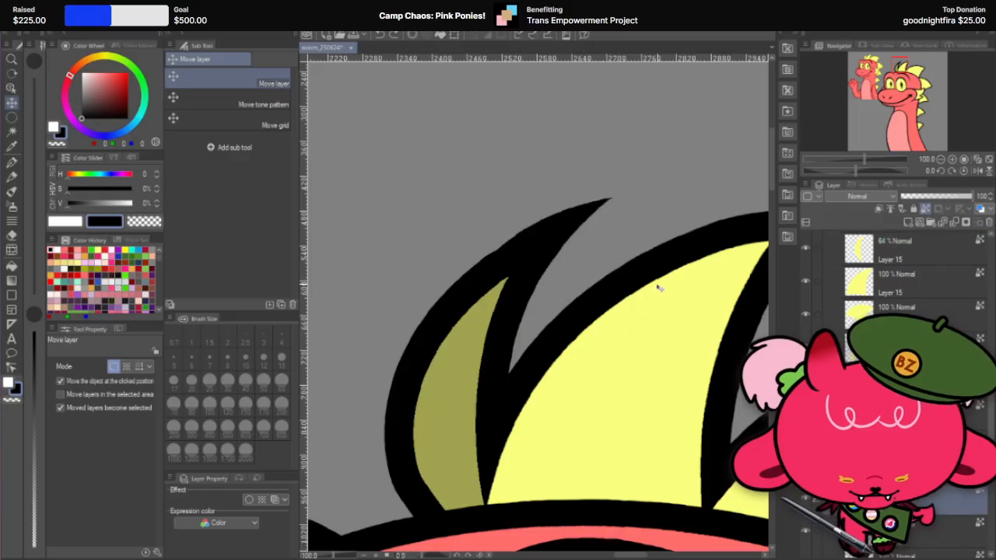
{"action": "mouse_move", "coordinate": [564, 241]}
{"action": "left_mouse_down"}
{"action": "mouse_move", "coordinate": [555, 252]}
{"action": "mouse_move", "coordinate": [569, 231]}
{"action": "mouse_move", "coordinate": [567, 240]}
{"action": "left_mouse_up"}
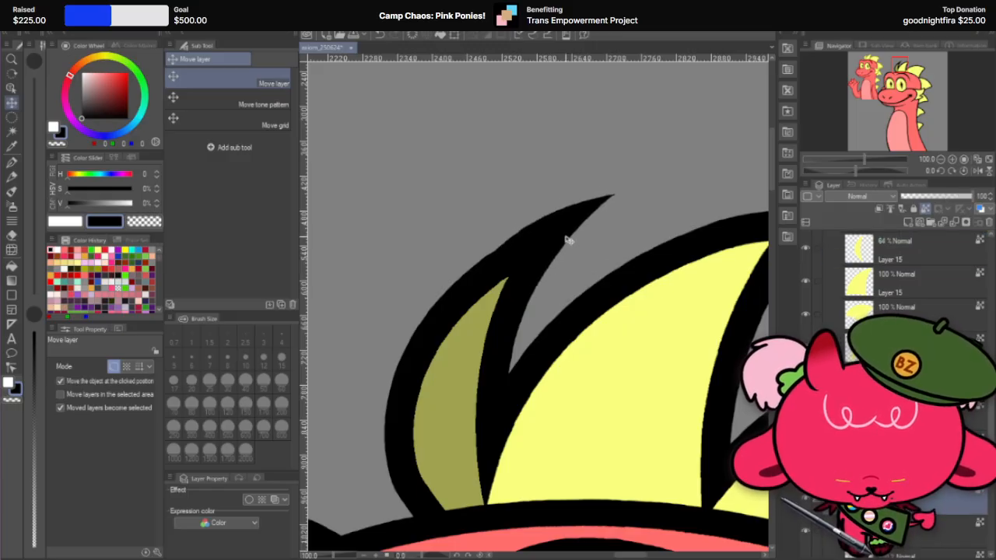
{"action": "key", "text": "ctrl+t"}
{"action": "left_click_drag", "start_coordinate": [628, 195], "coordinate": [636, 195]}
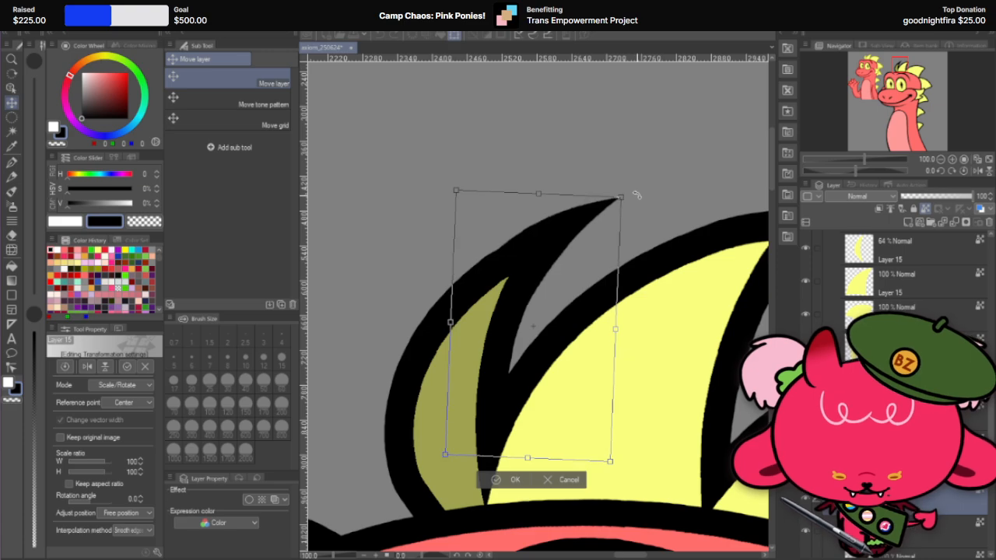
{"action": "mouse_move", "coordinate": [582, 241]}
{"action": "left_mouse_down"}
{"action": "mouse_move", "coordinate": [573, 247]}
{"action": "mouse_move", "coordinate": [580, 241]}
{"action": "left_mouse_up"}
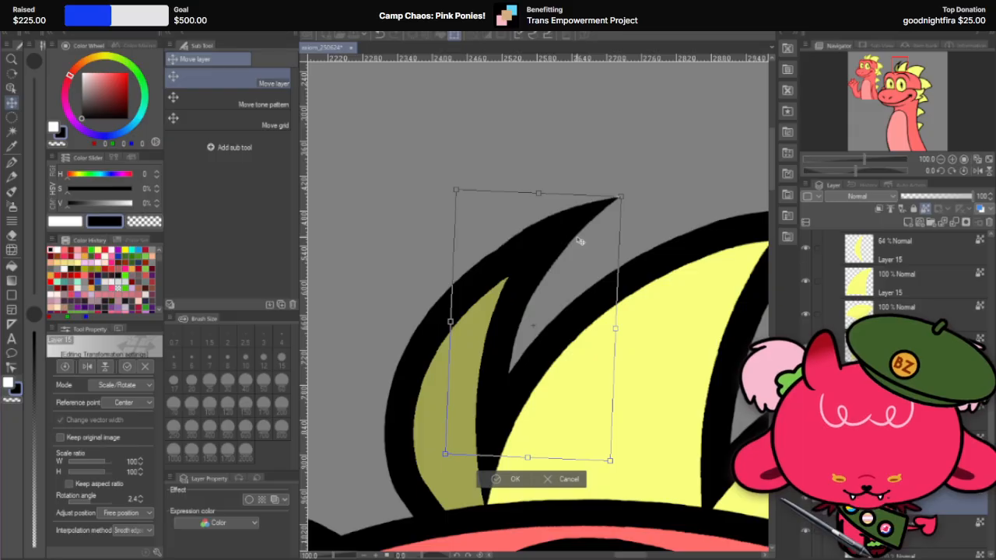
{"action": "left_click", "coordinate": [513, 479]}
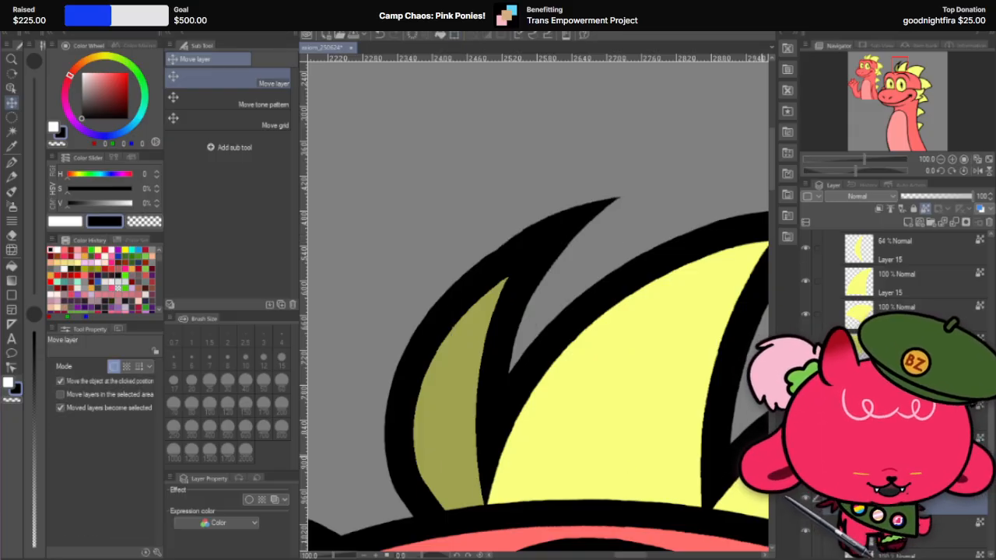
{"action": "scroll", "coordinate": [620, 309], "scroll_direction": "down", "scroll_amount": 5}
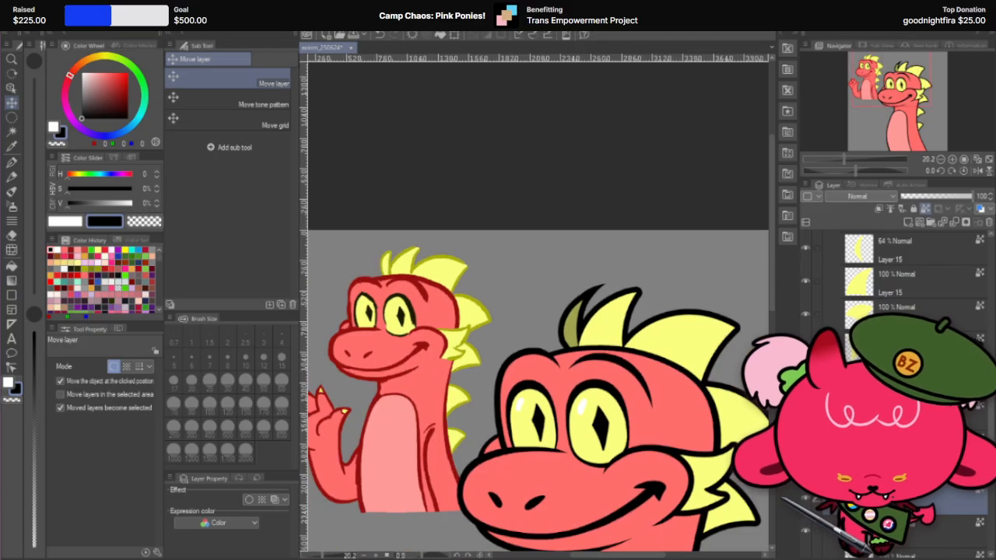
{"action": "scroll", "coordinate": [614, 305], "scroll_direction": "up", "scroll_amount": 2}
{"action": "scroll", "coordinate": [615, 304], "scroll_direction": "up", "scroll_amount": 3}
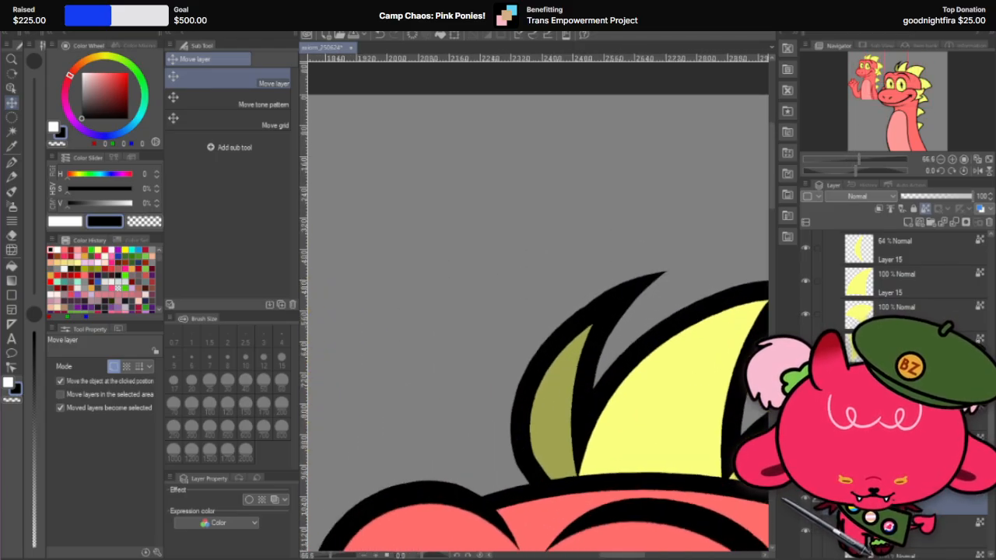
{"action": "right_click", "coordinate": [918, 535]}
{"action": "left_click", "coordinate": [697, 399]}
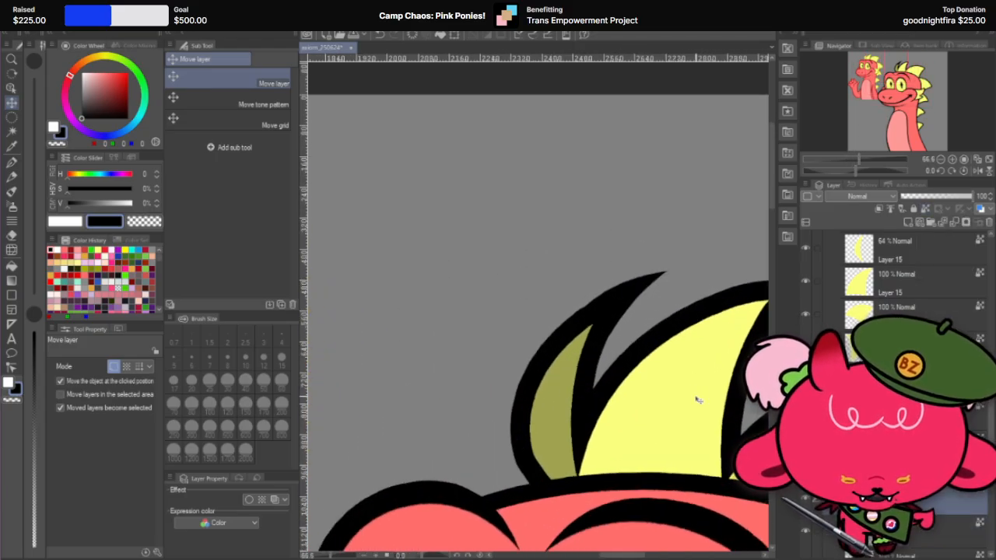
Step: Rotate the canvas to about 98.4° for access to the spike's outer edge and set the Hard eraser to size 50
{"action": "key", "text": "r"}
{"action": "left_click_drag", "start_coordinate": [620, 191], "coordinate": [599, 431]}
{"action": "scroll", "coordinate": [538, 233], "scroll_direction": "down", "scroll_amount": 2}
{"action": "scroll", "coordinate": [505, 467], "scroll_direction": "up", "scroll_amount": 6}
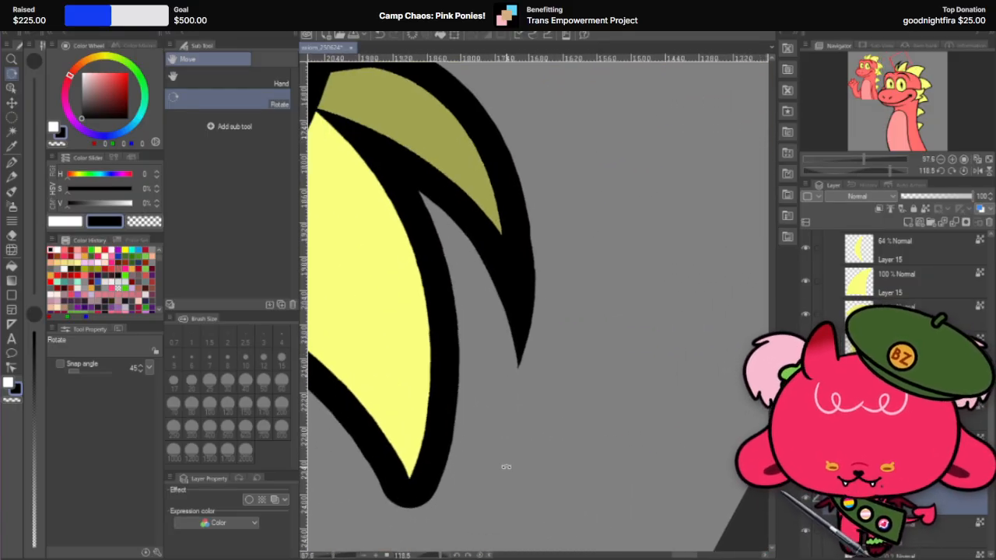
{"action": "left_click", "coordinate": [12, 235]}
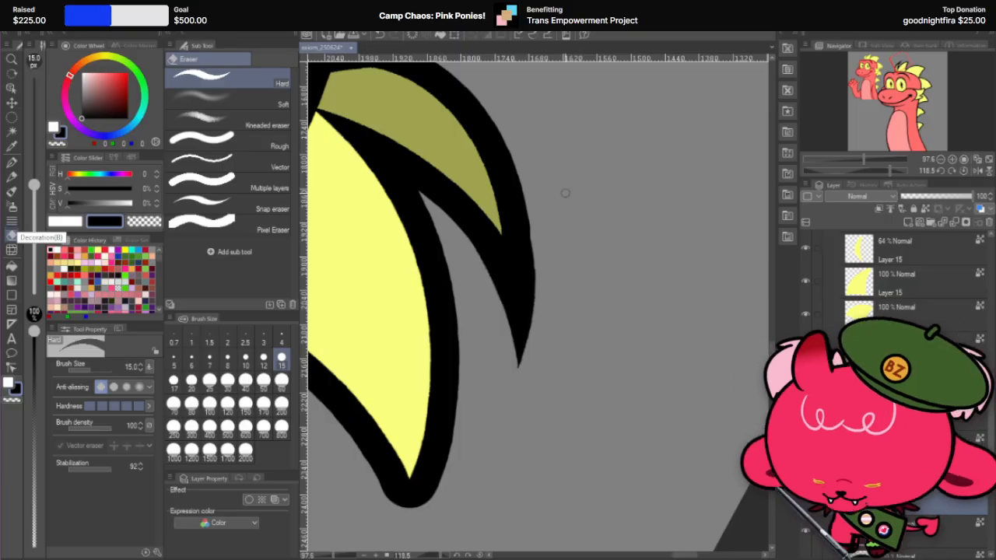
{"action": "key", "text": "r"}
{"action": "mouse_move", "coordinate": [591, 176]}
{"action": "left_mouse_down"}
{"action": "mouse_move", "coordinate": [566, 170]}
{"action": "mouse_move", "coordinate": [617, 187]}
{"action": "left_mouse_up"}
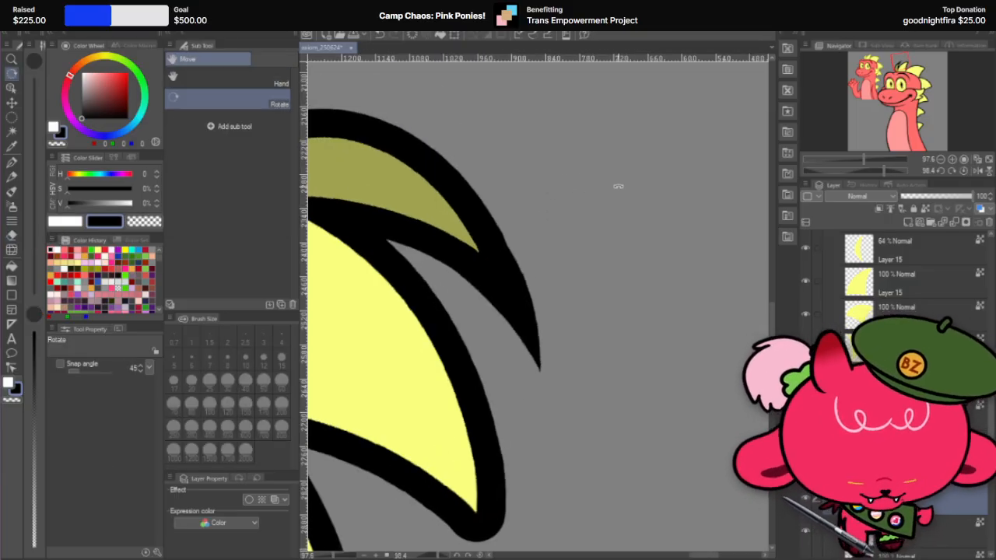
{"action": "left_click", "coordinate": [12, 235]}
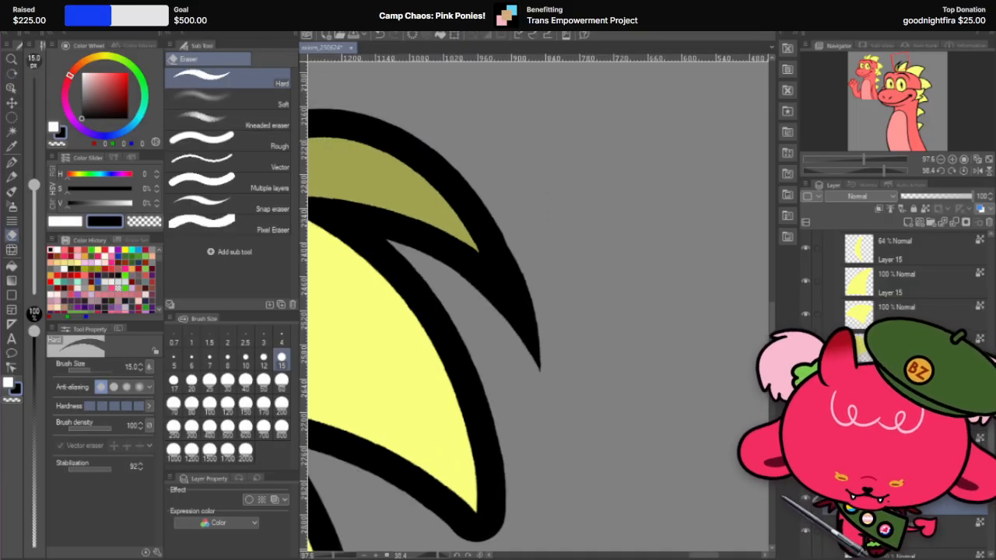
{"action": "left_click", "coordinate": [263, 381]}
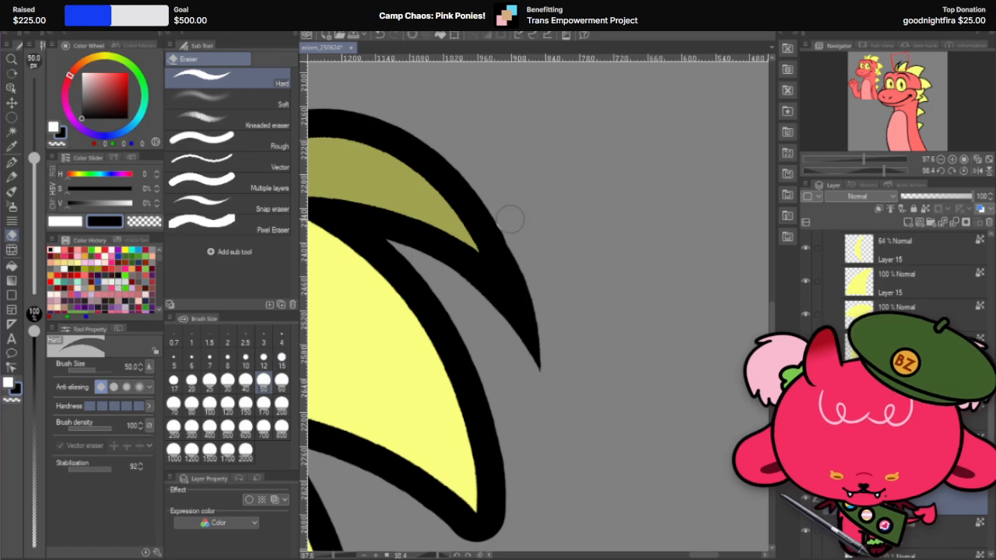
Step: Erase along the outer side of the black spike tip to slim it into a straighter taper, retrying the stroke as needed
{"action": "left_click_drag", "start_coordinate": [497, 203], "coordinate": [542, 421]}
{"action": "key", "text": "ctrl+z"}
{"action": "mouse_move", "coordinate": [501, 198]}
{"action": "left_mouse_down"}
{"action": "mouse_move", "coordinate": [530, 303]}
{"action": "mouse_move", "coordinate": [537, 413]}
{"action": "left_mouse_up"}
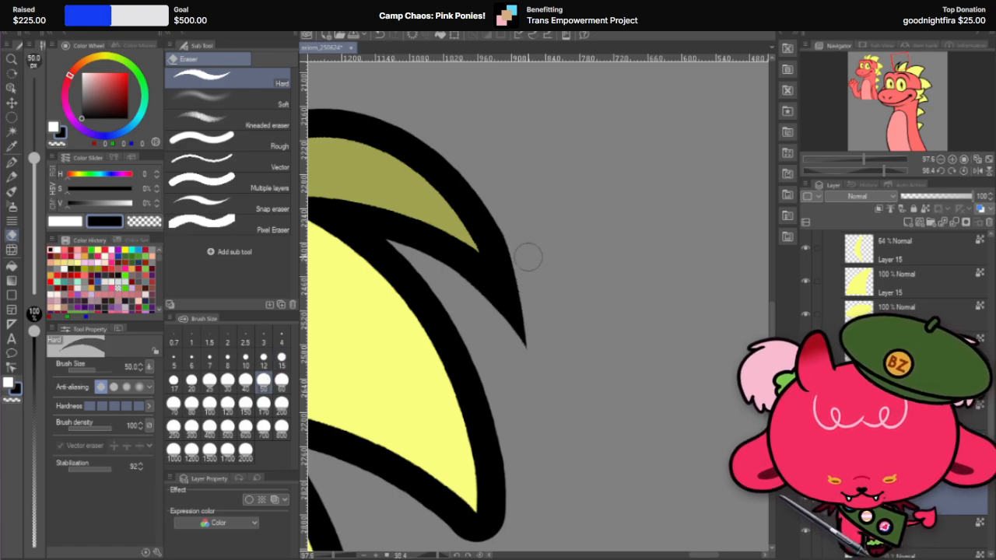
{"action": "left_click_drag", "start_coordinate": [490, 189], "coordinate": [538, 379]}
{"action": "key", "text": "ctrl+z"}
{"action": "key", "text": "ctrl+z"}
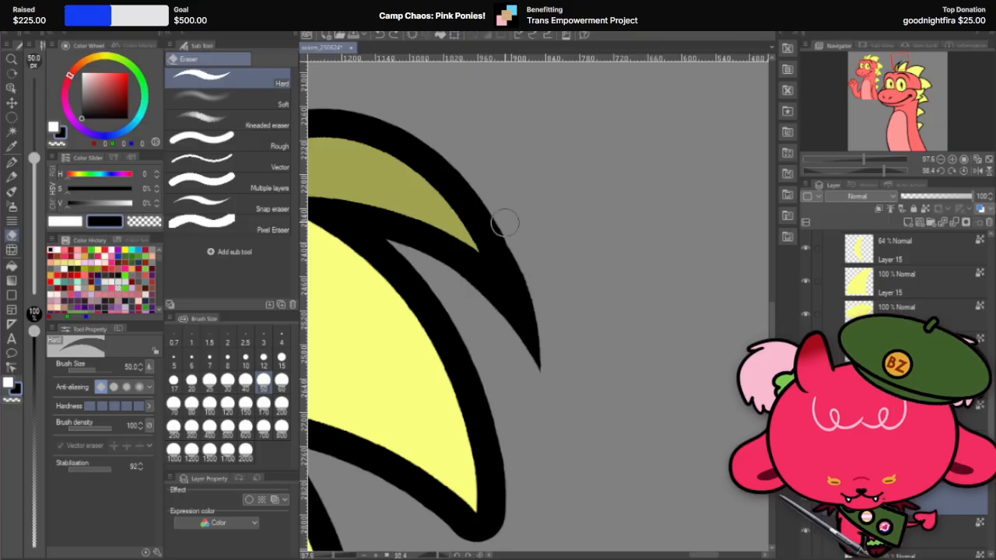
{"action": "mouse_move", "coordinate": [498, 206]}
{"action": "left_mouse_down"}
{"action": "mouse_move", "coordinate": [544, 383]}
{"action": "mouse_move", "coordinate": [496, 206]}
{"action": "left_mouse_up"}
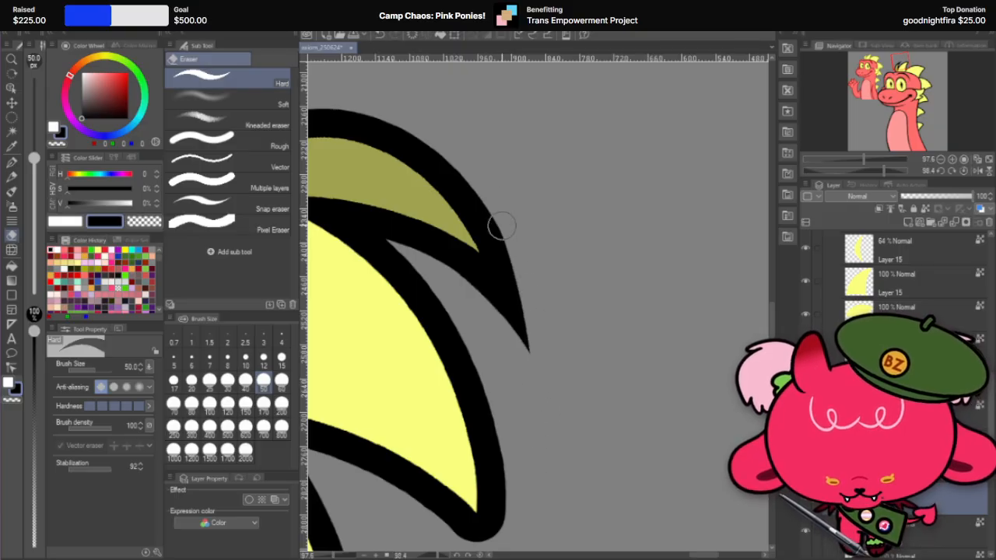
Step: Rotate the canvas to about -55.5° and shave the outer edge of the black front spike with the Hard eraser at size 50, retrying as needed
{"action": "scroll", "coordinate": [547, 275], "scroll_direction": "down", "scroll_amount": 10}
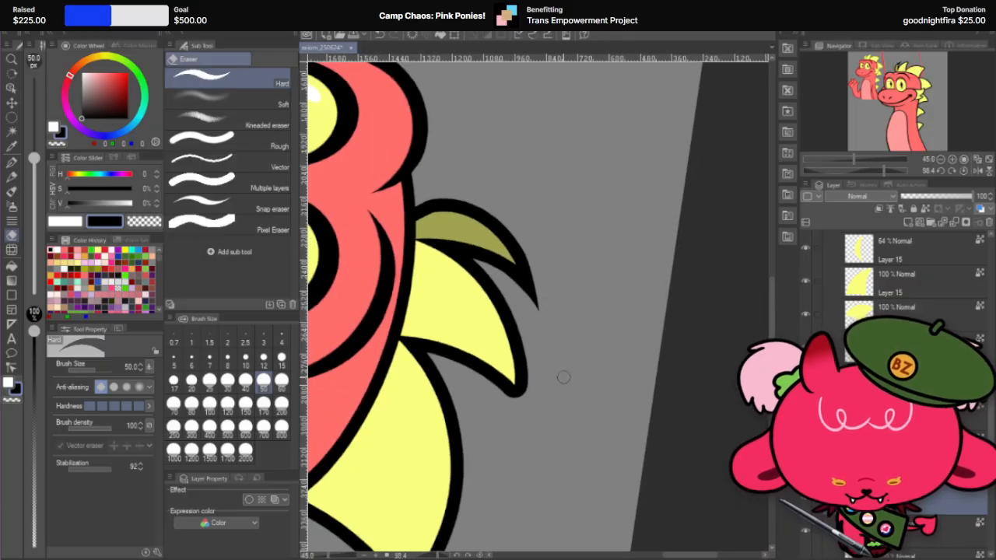
{"action": "scroll", "coordinate": [544, 285], "scroll_direction": "up", "scroll_amount": 13}
{"action": "key", "text": "r"}
{"action": "mouse_move", "coordinate": [574, 209]}
{"action": "left_mouse_down"}
{"action": "mouse_move", "coordinate": [446, 194]}
{"action": "mouse_move", "coordinate": [331, 287]}
{"action": "mouse_move", "coordinate": [403, 393]}
{"action": "left_mouse_up"}
{"action": "left_click_drag", "start_coordinate": [699, 215], "coordinate": [537, 366]}
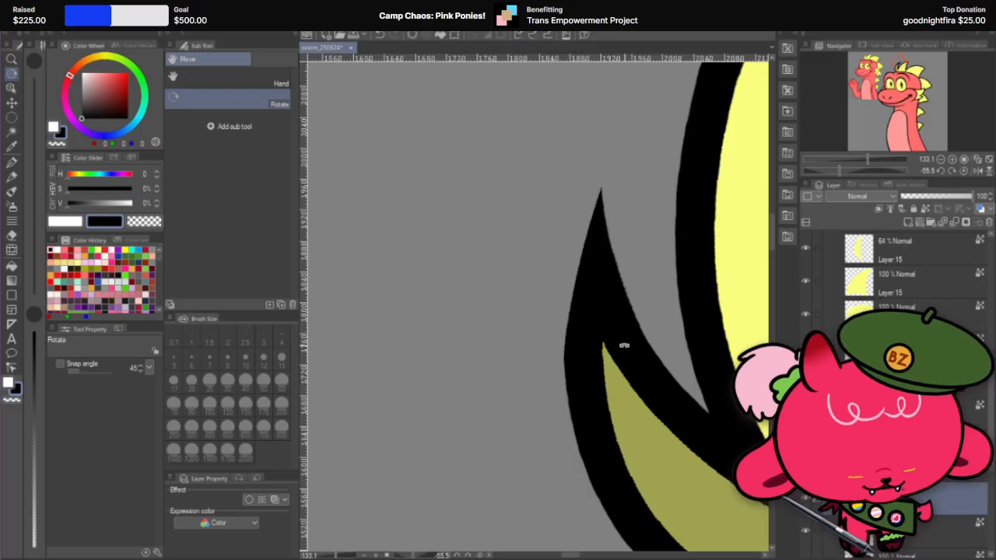
{"action": "scroll", "coordinate": [592, 242], "scroll_direction": "down", "scroll_amount": 2}
{"action": "scroll", "coordinate": [593, 239], "scroll_direction": "up", "scroll_amount": 2}
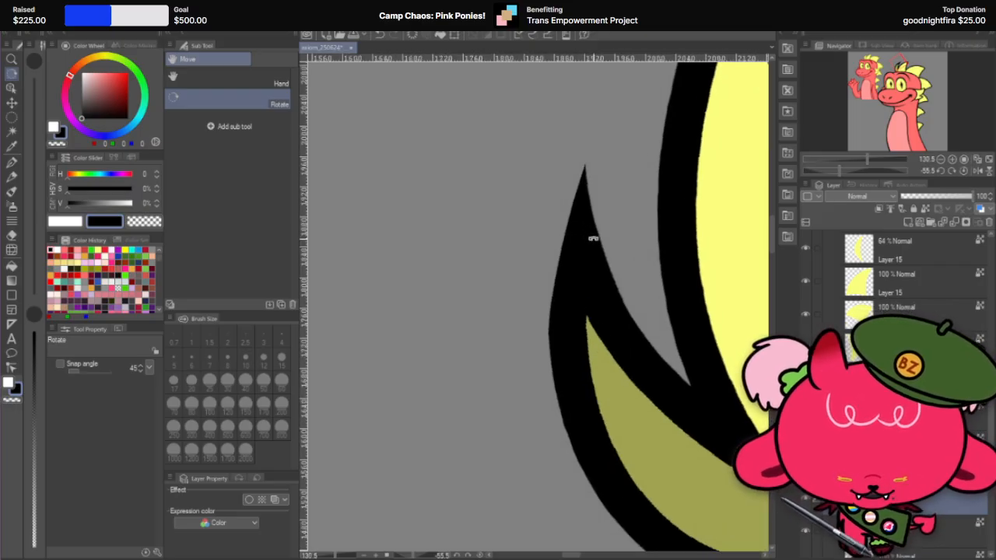
{"action": "left_click", "coordinate": [12, 235]}
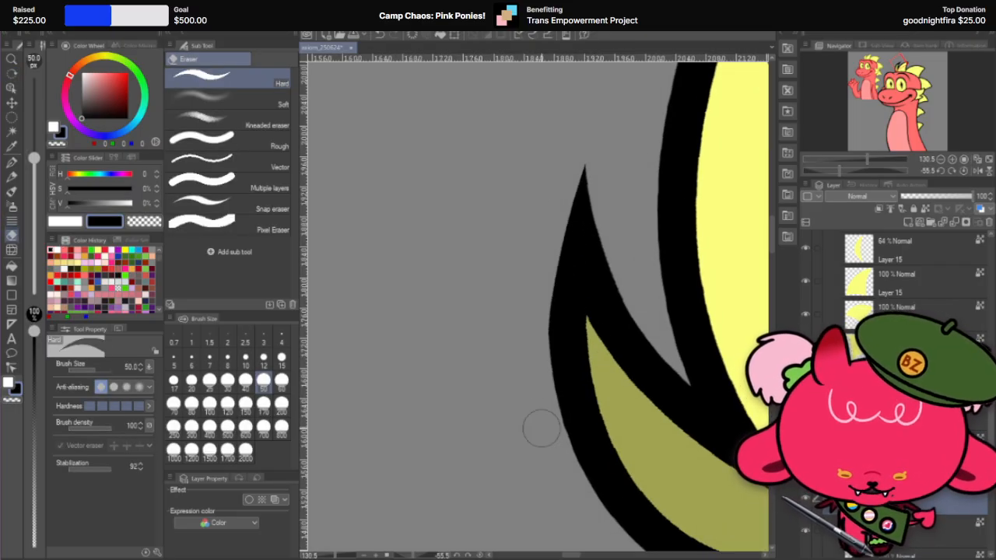
{"action": "left_click_drag", "start_coordinate": [546, 265], "coordinate": [571, 506]}
{"action": "key", "text": "ctrl+z"}
{"action": "mouse_move", "coordinate": [550, 245]}
{"action": "left_mouse_down"}
{"action": "mouse_move", "coordinate": [556, 463]}
{"action": "mouse_move", "coordinate": [577, 506]}
{"action": "left_mouse_up"}
{"action": "key", "text": "ctrl+z"}
{"action": "left_click_drag", "start_coordinate": [559, 242], "coordinate": [586, 527]}
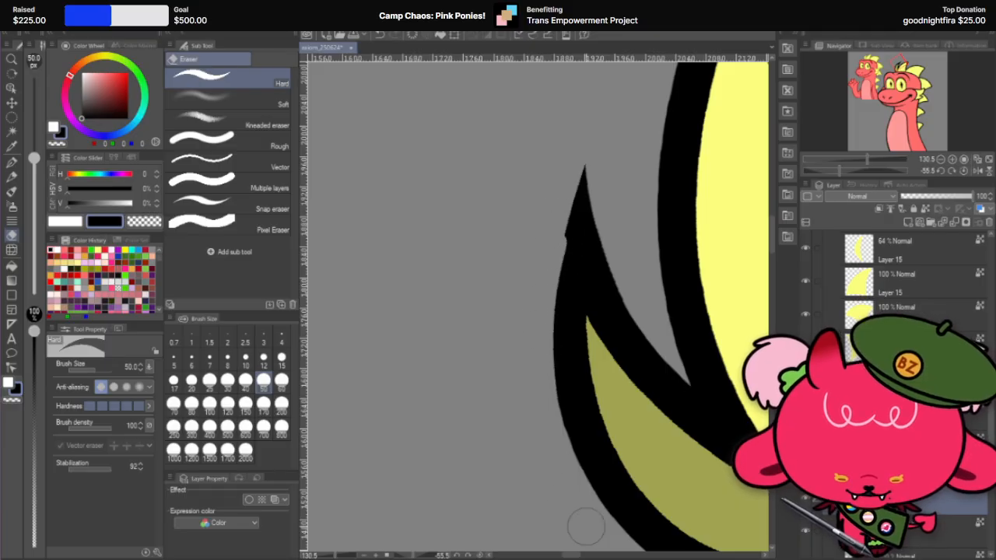
{"action": "key", "text": "ctrl+z"}
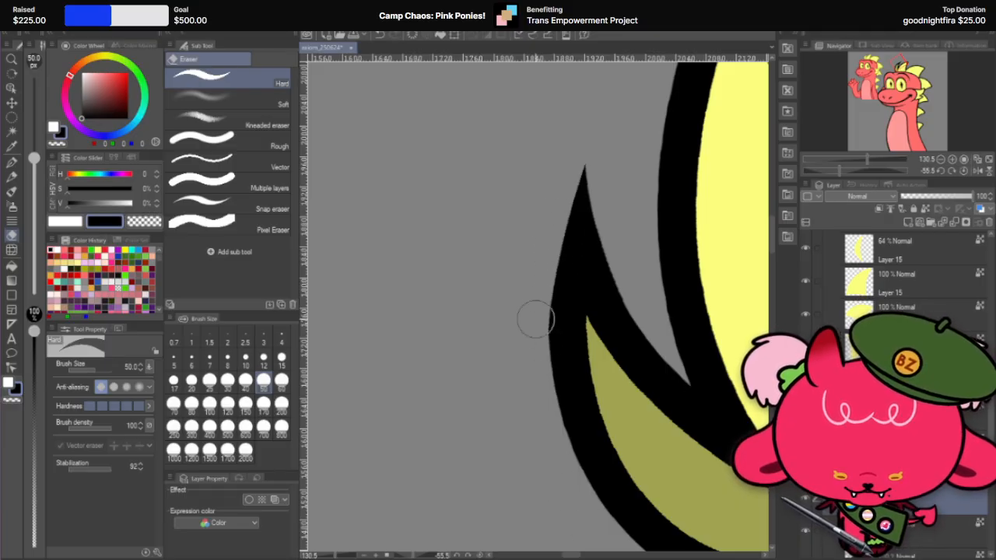
{"action": "mouse_move", "coordinate": [552, 251]}
{"action": "left_mouse_down"}
{"action": "mouse_move", "coordinate": [542, 411]}
{"action": "mouse_move", "coordinate": [558, 456]}
{"action": "left_mouse_up"}
{"action": "key", "text": "ctrl+z"}
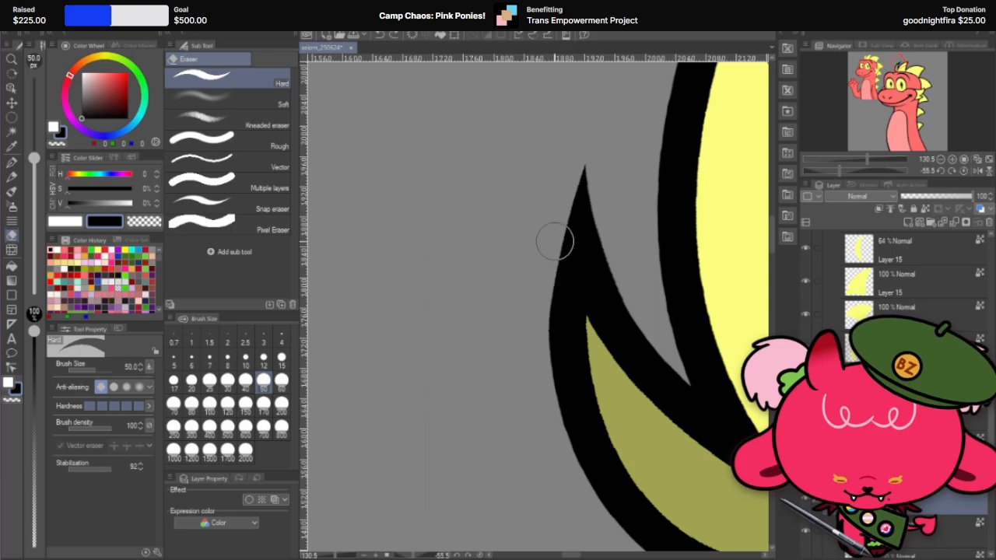
{"action": "left_click_drag", "start_coordinate": [554, 244], "coordinate": [558, 463]}
{"action": "left_click_drag", "start_coordinate": [546, 256], "coordinate": [567, 482]}
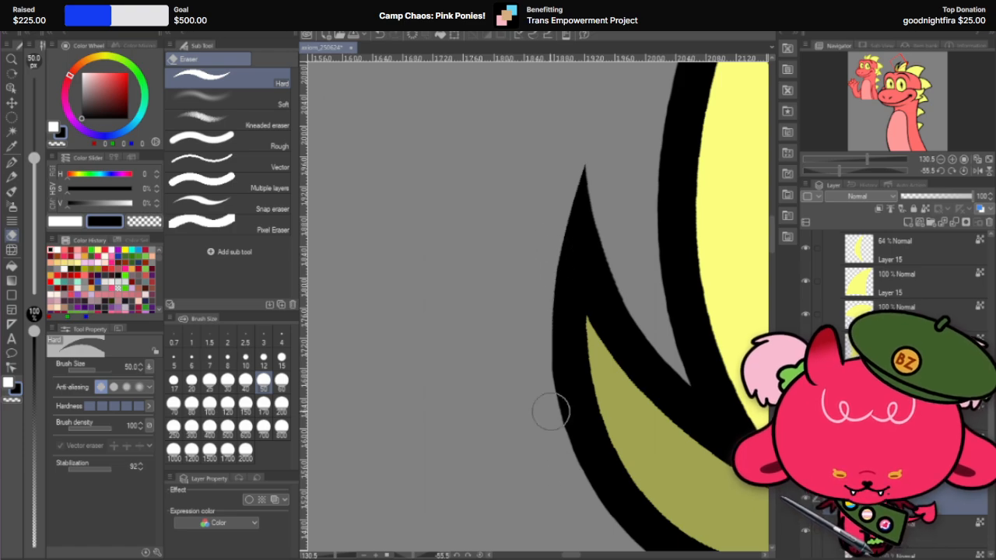
{"action": "key", "text": "ctrl+z"}
{"action": "mouse_move", "coordinate": [546, 260]}
{"action": "left_mouse_down"}
{"action": "mouse_move", "coordinate": [539, 402]}
{"action": "mouse_move", "coordinate": [548, 427]}
{"action": "left_mouse_up"}
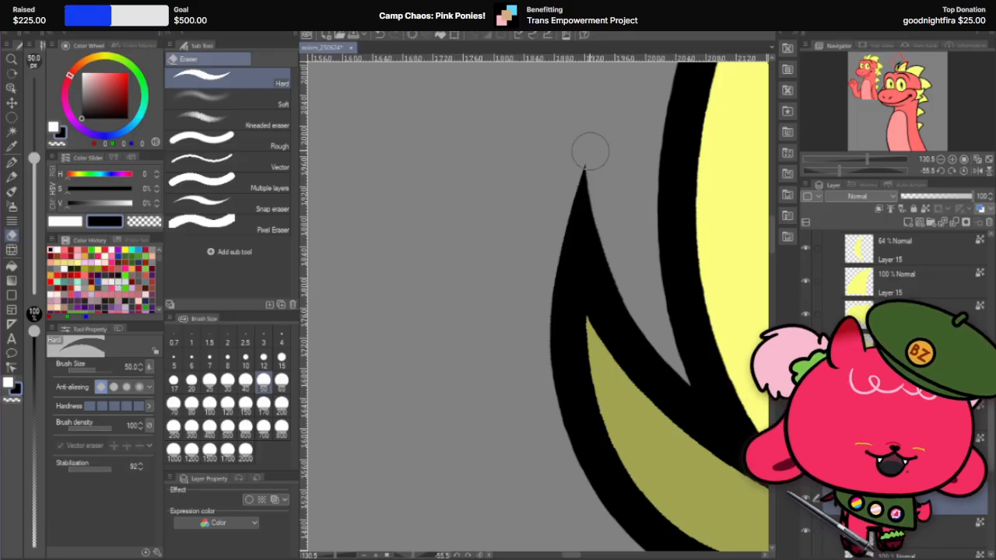
Step: Examine the trimmed front spike outline up close and beside the neighbouring spikes from several canvas angles, including upright at 0°
{"action": "scroll", "coordinate": [555, 173], "scroll_direction": "down", "scroll_amount": 5}
{"action": "scroll", "coordinate": [562, 226], "scroll_direction": "up", "scroll_amount": 7}
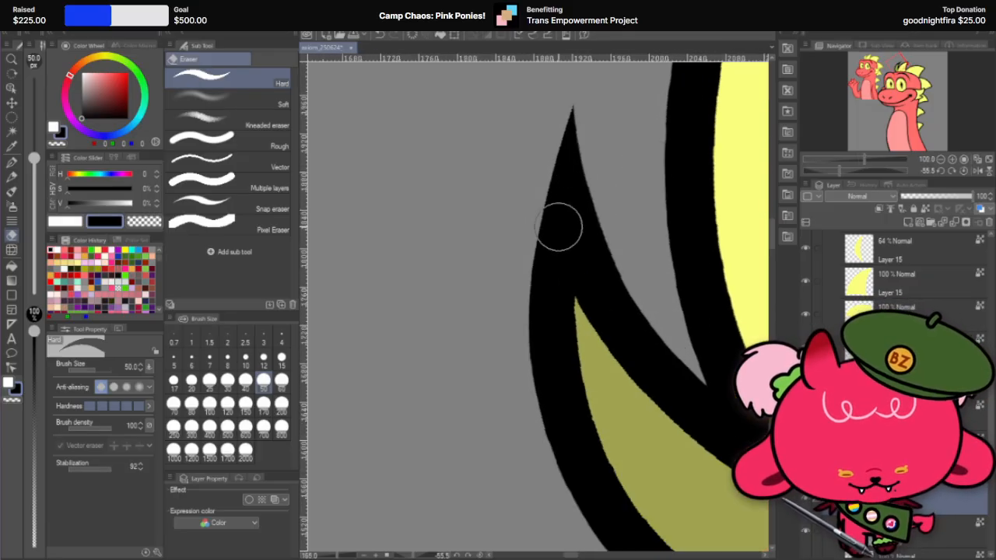
{"action": "scroll", "coordinate": [660, 185], "scroll_direction": "down", "scroll_amount": 2}
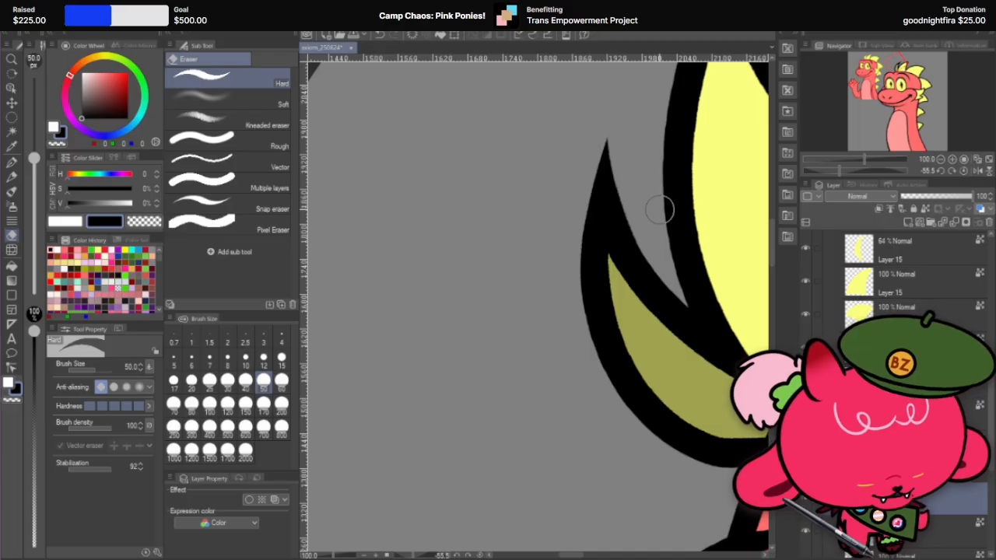
{"action": "scroll", "coordinate": [597, 209], "scroll_direction": "down", "scroll_amount": 3}
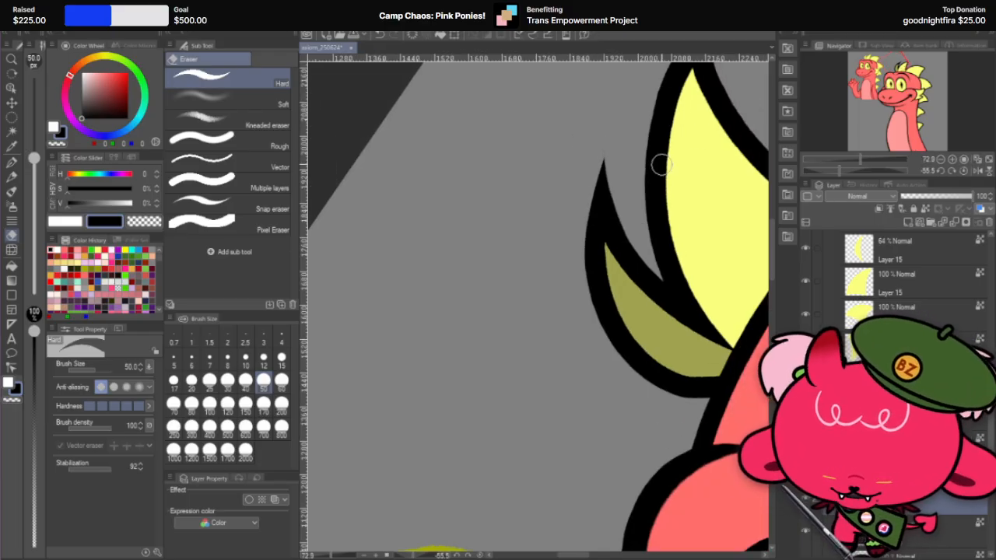
{"action": "key", "text": "r"}
{"action": "mouse_move", "coordinate": [592, 166]}
{"action": "left_mouse_down"}
{"action": "mouse_move", "coordinate": [445, 278]}
{"action": "mouse_move", "coordinate": [498, 332]}
{"action": "mouse_move", "coordinate": [529, 327]}
{"action": "mouse_move", "coordinate": [534, 420]}
{"action": "mouse_move", "coordinate": [519, 387]}
{"action": "left_mouse_up"}
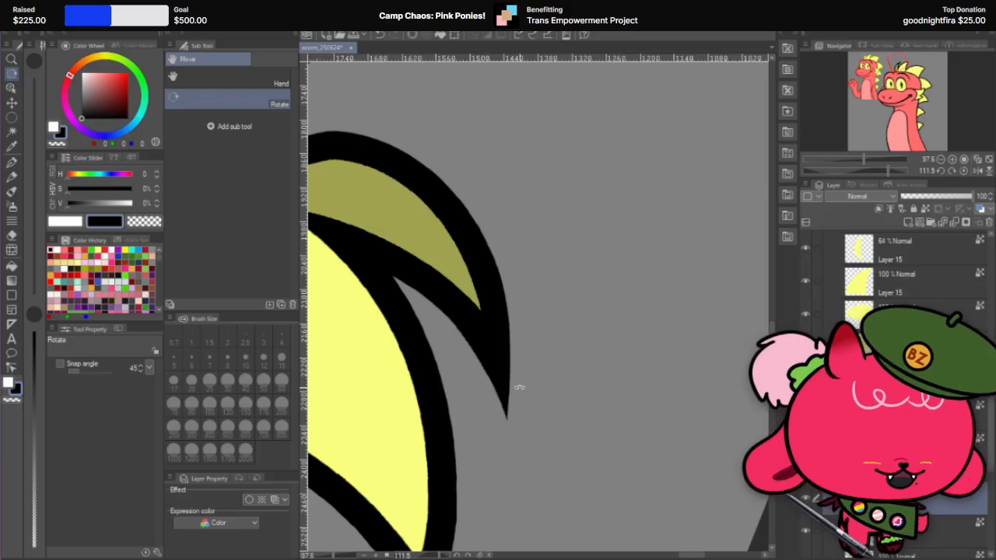
{"action": "scroll", "coordinate": [525, 257], "scroll_direction": "down", "scroll_amount": 2}
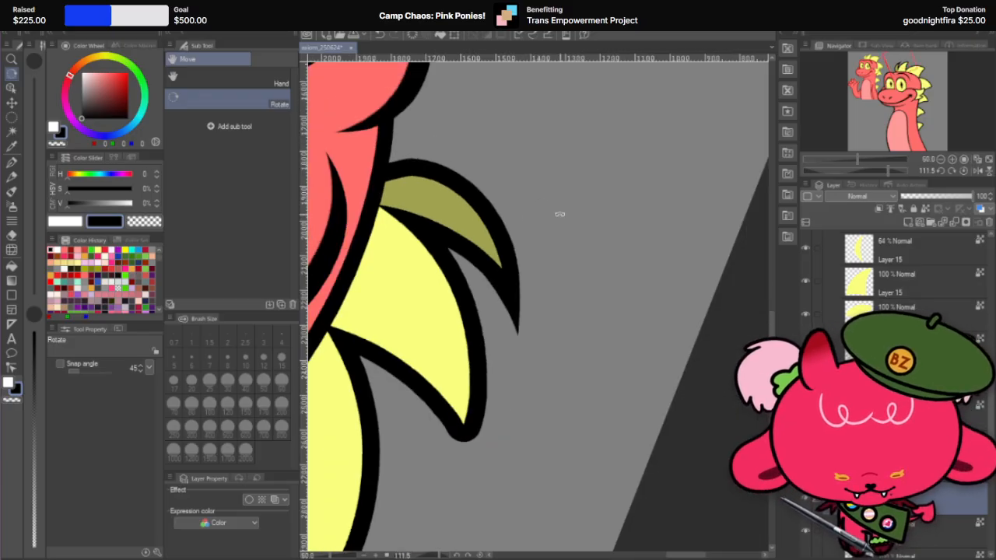
{"action": "left_click_drag", "start_coordinate": [594, 136], "coordinate": [362, 349]}
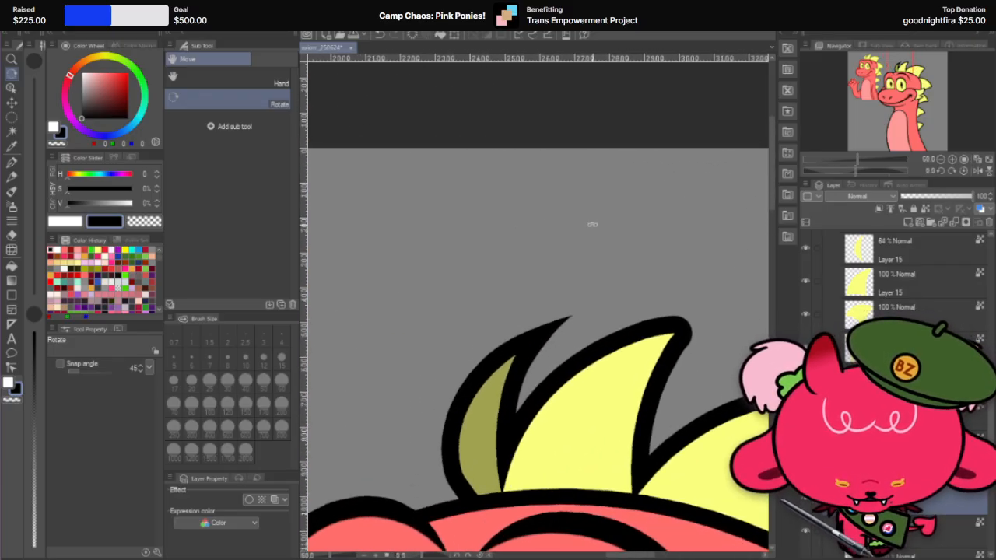
{"action": "scroll", "coordinate": [583, 272], "scroll_direction": "down", "scroll_amount": 1}
{"action": "scroll", "coordinate": [579, 315], "scroll_direction": "up", "scroll_amount": 5}
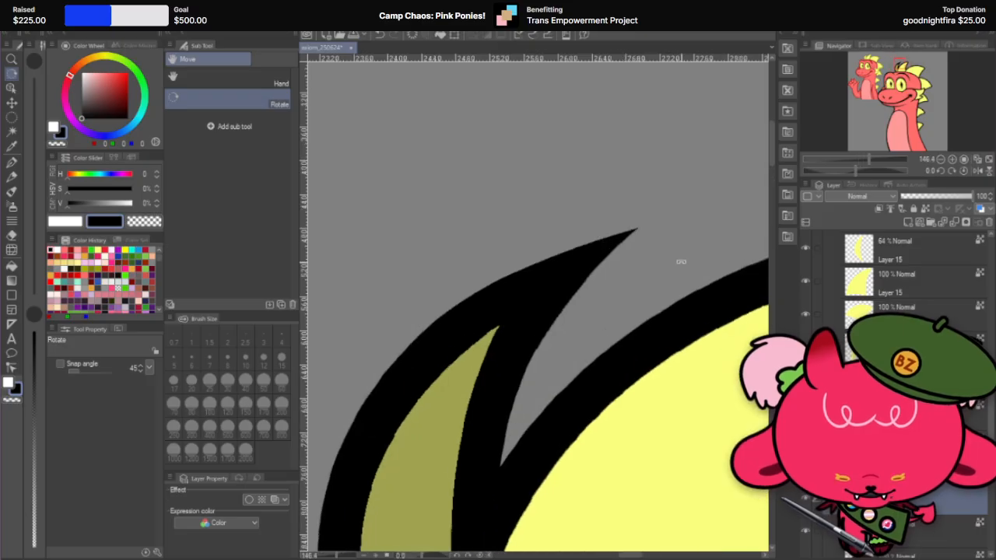
{"action": "scroll", "coordinate": [482, 118], "scroll_direction": "down", "scroll_amount": 3}
{"action": "scroll", "coordinate": [556, 151], "scroll_direction": "up", "scroll_amount": 3}
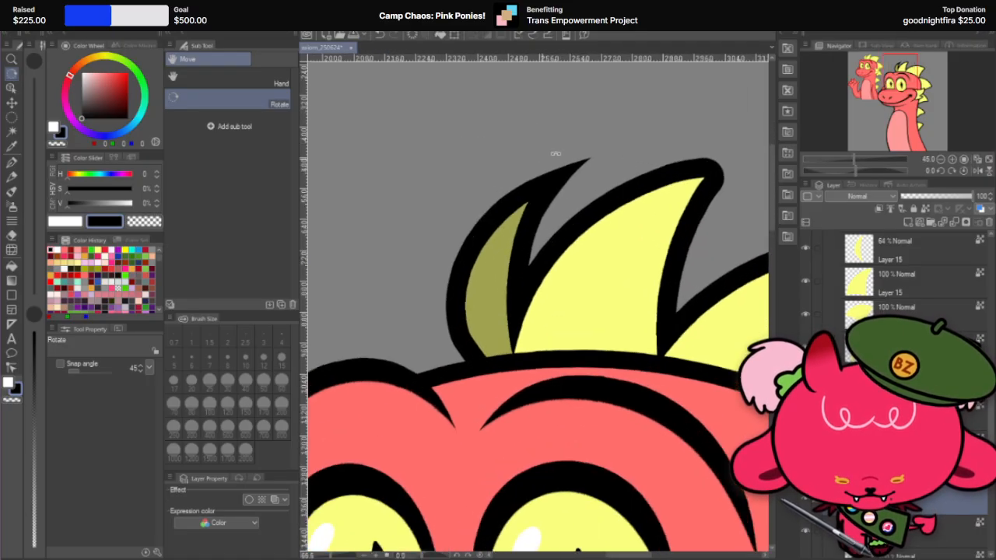
Step: Rotate the canvas to about 143.5° and erase along the inner side of the black front spike's tip at size 50, removing the leftover sliver
{"action": "left_click_drag", "start_coordinate": [623, 114], "coordinate": [617, 406]}
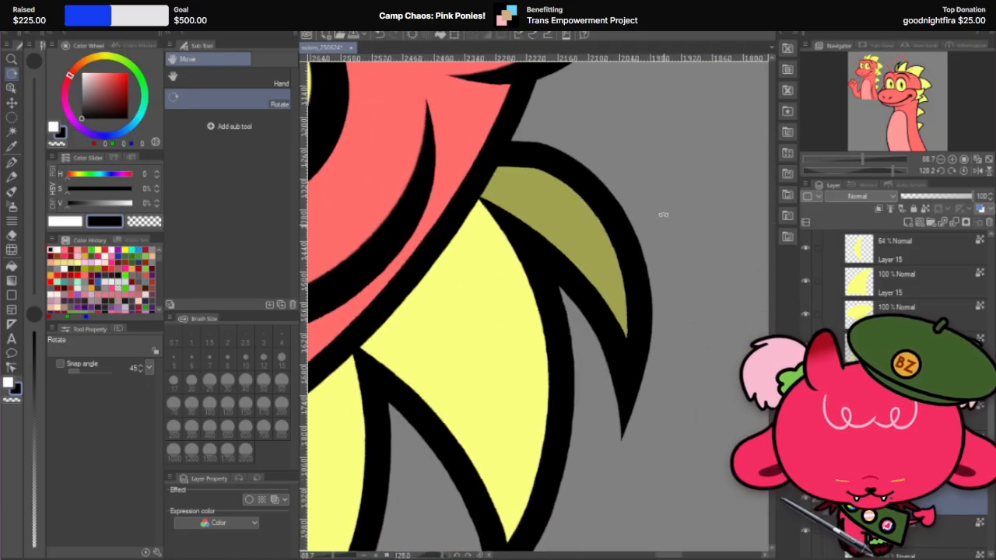
{"action": "left_click_drag", "start_coordinate": [662, 216], "coordinate": [562, 179]}
{"action": "scroll", "coordinate": [602, 191], "scroll_direction": "down", "scroll_amount": 1}
{"action": "scroll", "coordinate": [666, 402], "scroll_direction": "up", "scroll_amount": 2}
{"action": "left_click_drag", "start_coordinate": [691, 347], "coordinate": [680, 376]}
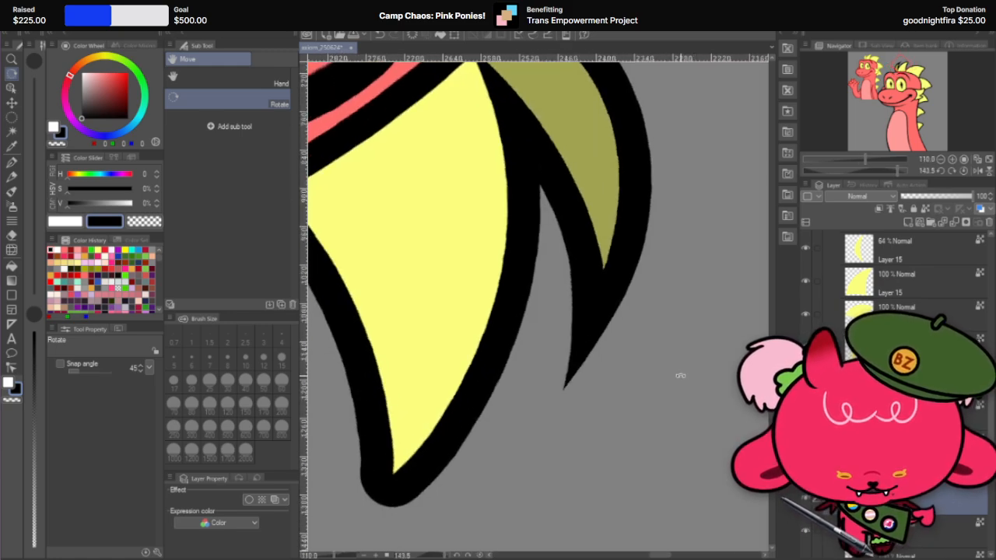
{"action": "left_click", "coordinate": [12, 236]}
{"action": "left_click_drag", "start_coordinate": [556, 272], "coordinate": [562, 412]}
{"action": "key", "text": "ctrl+z"}
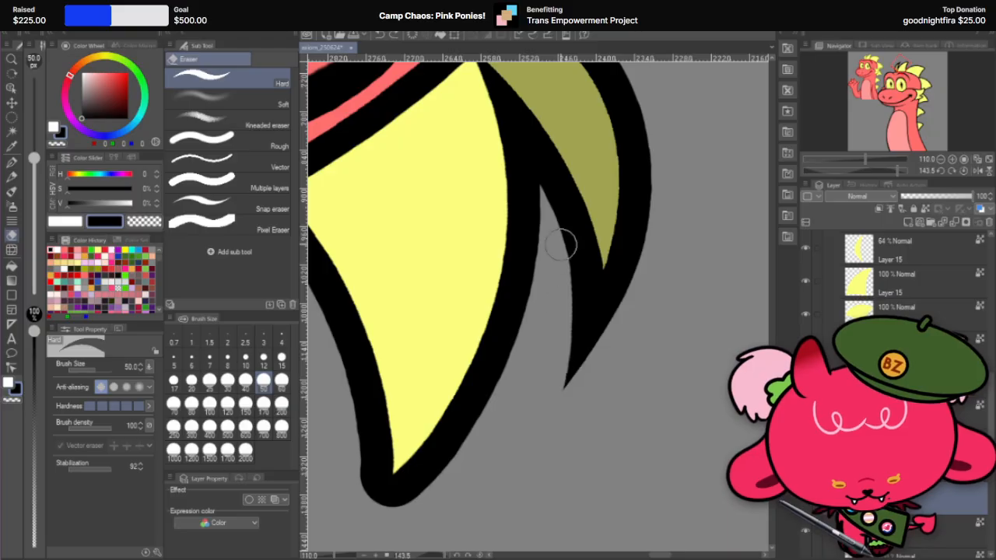
{"action": "left_click_drag", "start_coordinate": [567, 244], "coordinate": [541, 454]}
{"action": "key", "text": "ctrl+z"}
{"action": "left_click_drag", "start_coordinate": [552, 231], "coordinate": [563, 415]}
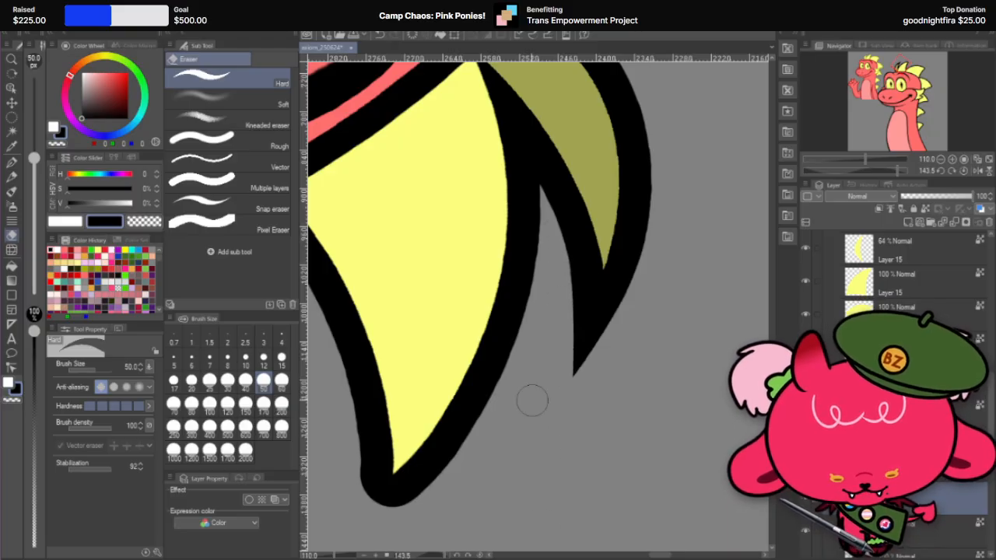
{"action": "key", "text": "ctrl+z"}
{"action": "mouse_move", "coordinate": [560, 236]}
{"action": "left_mouse_down"}
{"action": "mouse_move", "coordinate": [575, 313]}
{"action": "mouse_move", "coordinate": [560, 491]}
{"action": "left_mouse_up"}
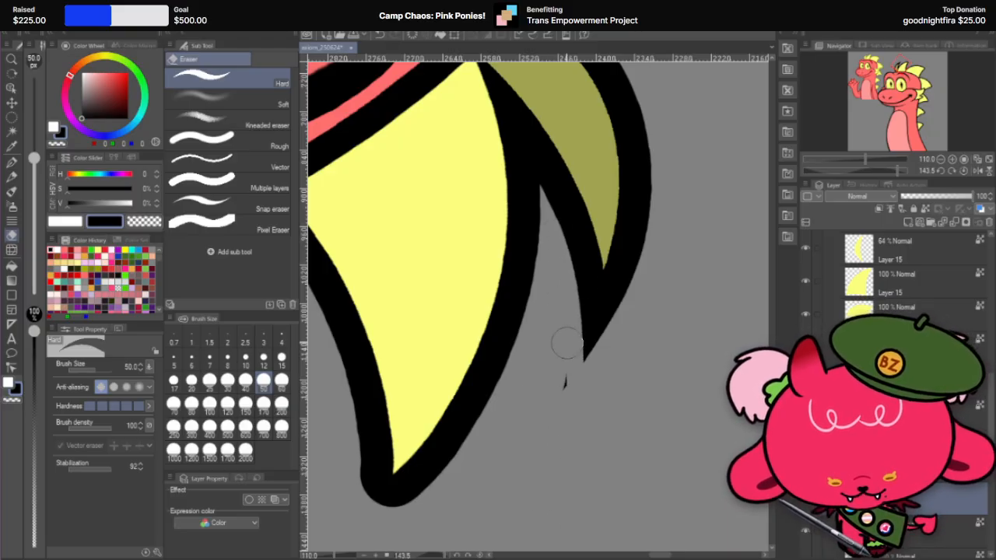
{"action": "left_click_drag", "start_coordinate": [568, 345], "coordinate": [565, 425]}
Step: Rotate the canvas to about -9.2° and trim the black front spike's inner edge near its base with the Hard eraser at size 25
{"action": "scroll", "coordinate": [574, 435], "scroll_direction": "down", "scroll_amount": 5}
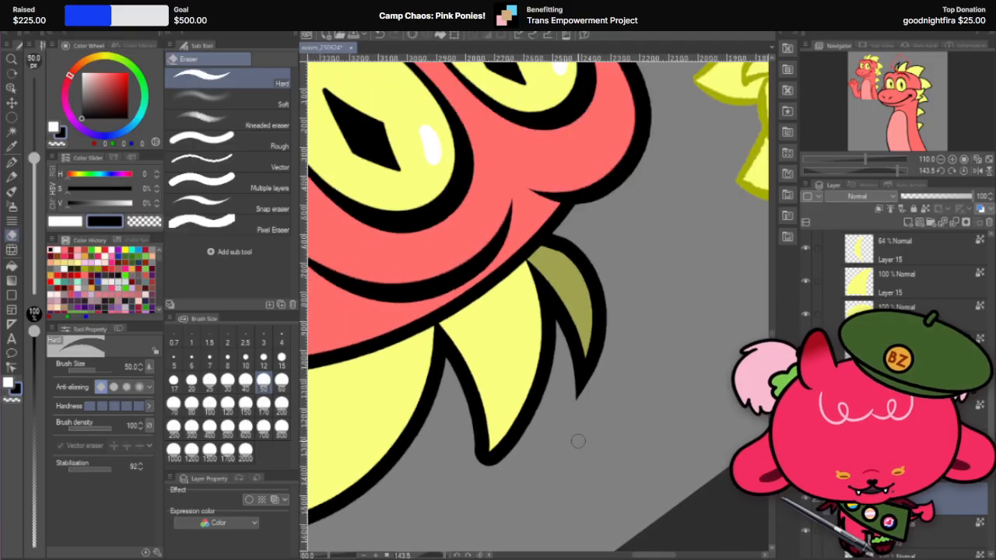
{"action": "scroll", "coordinate": [578, 354], "scroll_direction": "up", "scroll_amount": 8}
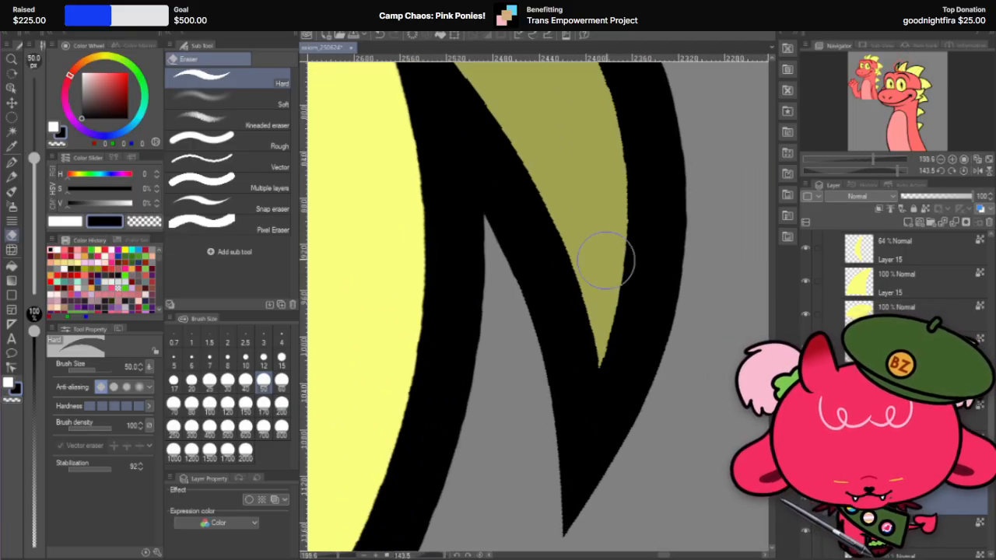
{"action": "key", "text": "r"}
{"action": "mouse_move", "coordinate": [607, 262]}
{"action": "left_mouse_down"}
{"action": "mouse_move", "coordinate": [526, 200]}
{"action": "mouse_move", "coordinate": [334, 387]}
{"action": "left_mouse_up"}
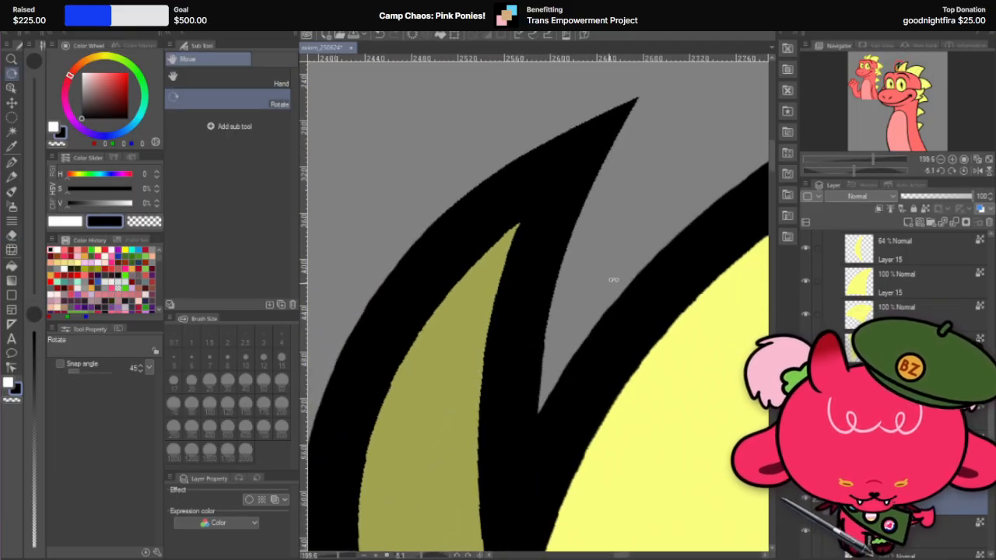
{"action": "left_click_drag", "start_coordinate": [612, 277], "coordinate": [622, 260]}
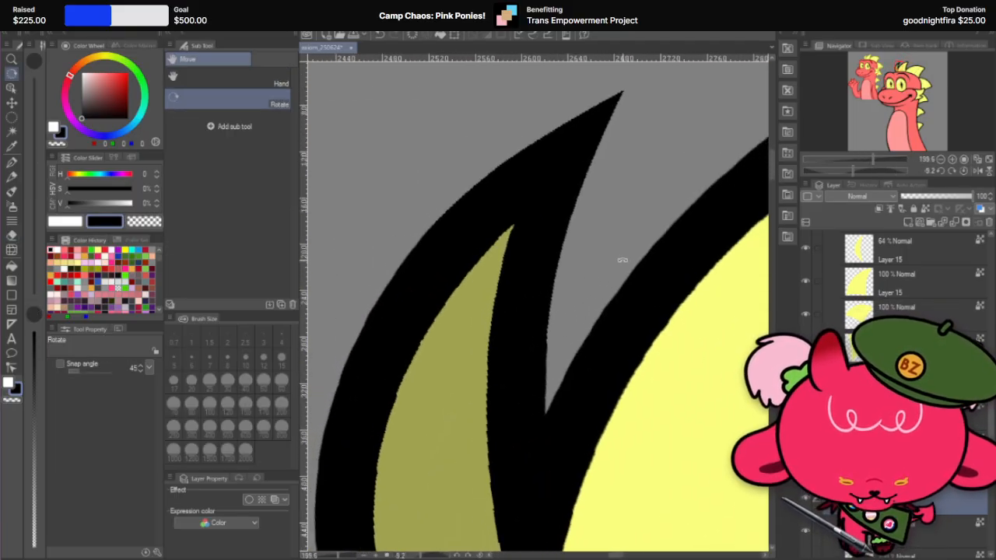
{"action": "left_click", "coordinate": [11, 234]}
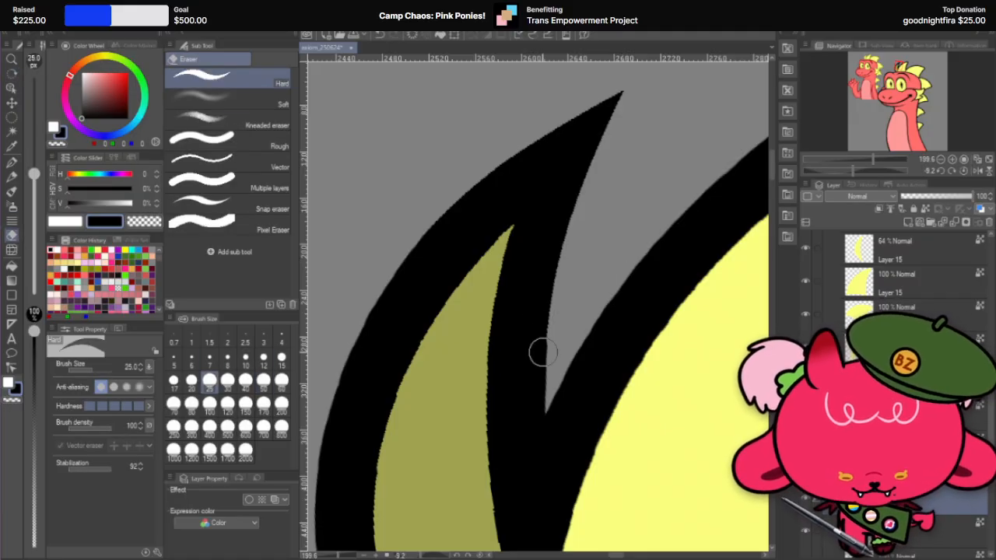
{"action": "mouse_move", "coordinate": [551, 333]}
{"action": "left_mouse_down"}
{"action": "mouse_move", "coordinate": [555, 447]}
{"action": "mouse_move", "coordinate": [553, 320]}
{"action": "mouse_move", "coordinate": [560, 454]}
{"action": "left_mouse_up"}
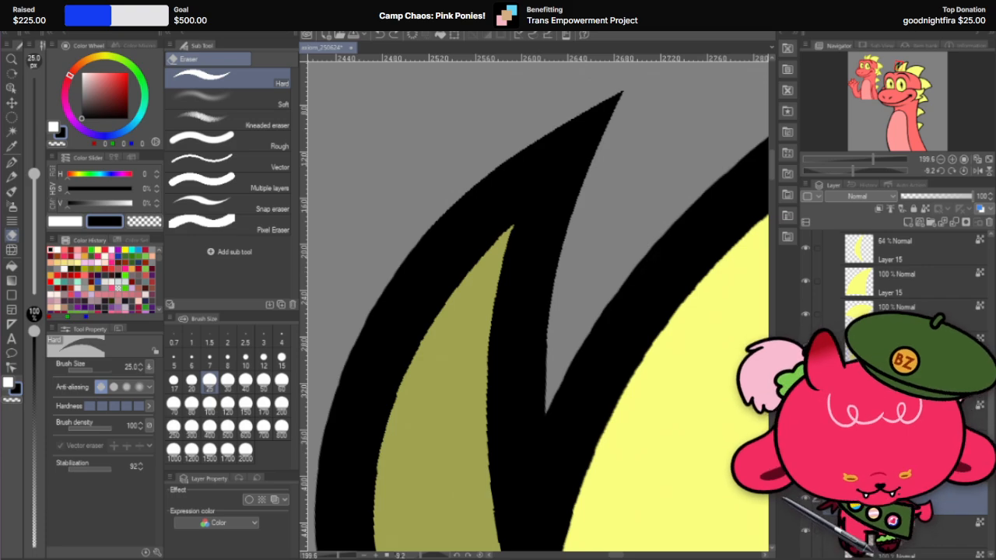
Step: Hide the second spike's outline to check the front spike's inner edge, and examine the whole character with the canvas rotation back at 0°
{"action": "left_click", "coordinate": [805, 532]}
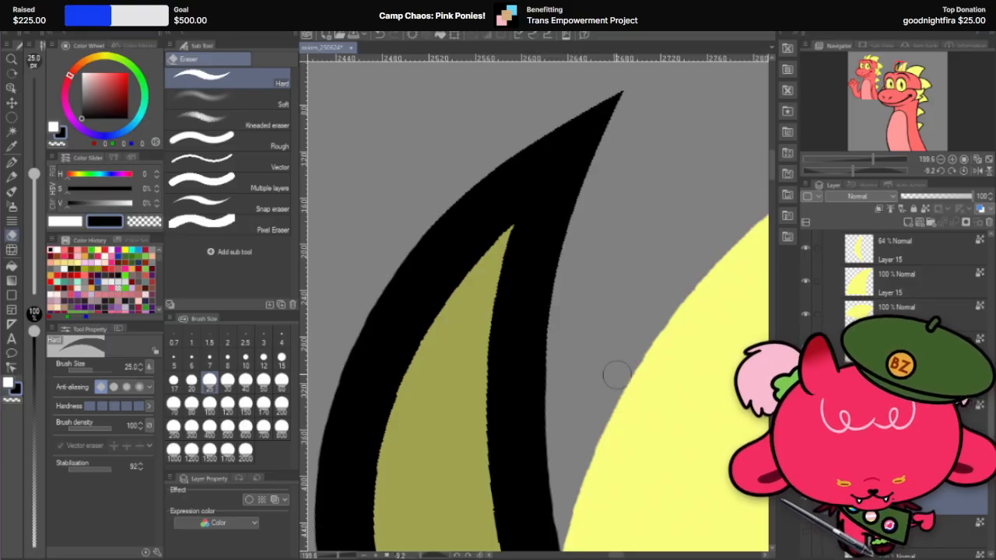
{"action": "scroll", "coordinate": [588, 316], "scroll_direction": "down", "scroll_amount": 5}
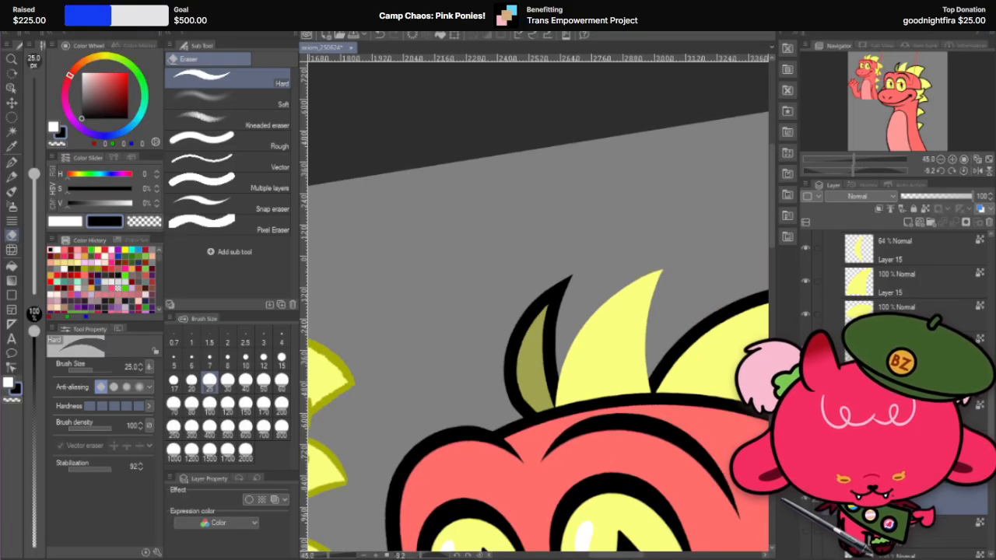
{"action": "scroll", "coordinate": [597, 289], "scroll_direction": "down", "scroll_amount": 4}
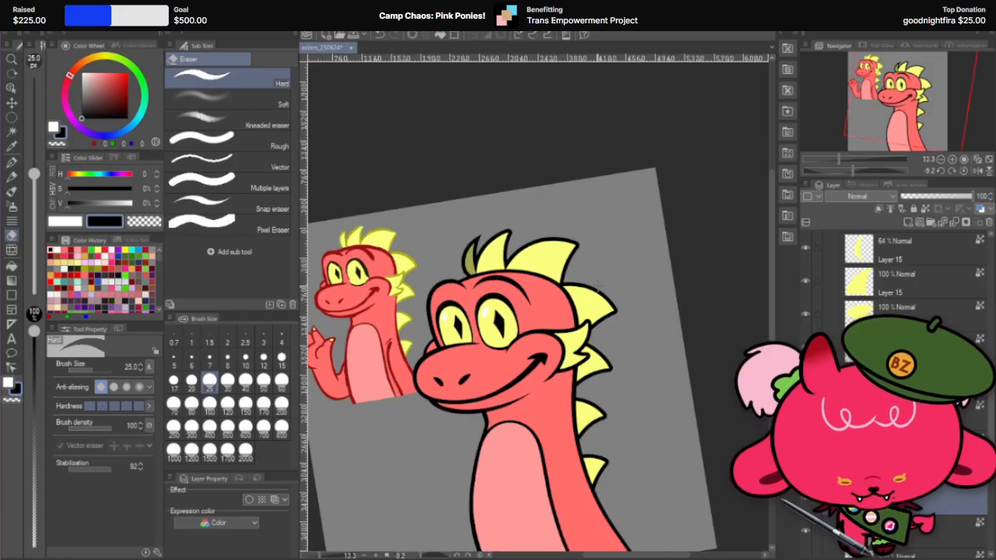
{"action": "key", "text": "r"}
{"action": "mouse_move", "coordinate": [639, 261]}
{"action": "left_mouse_down"}
{"action": "mouse_move", "coordinate": [687, 311]}
{"action": "mouse_move", "coordinate": [661, 280]}
{"action": "left_mouse_up"}
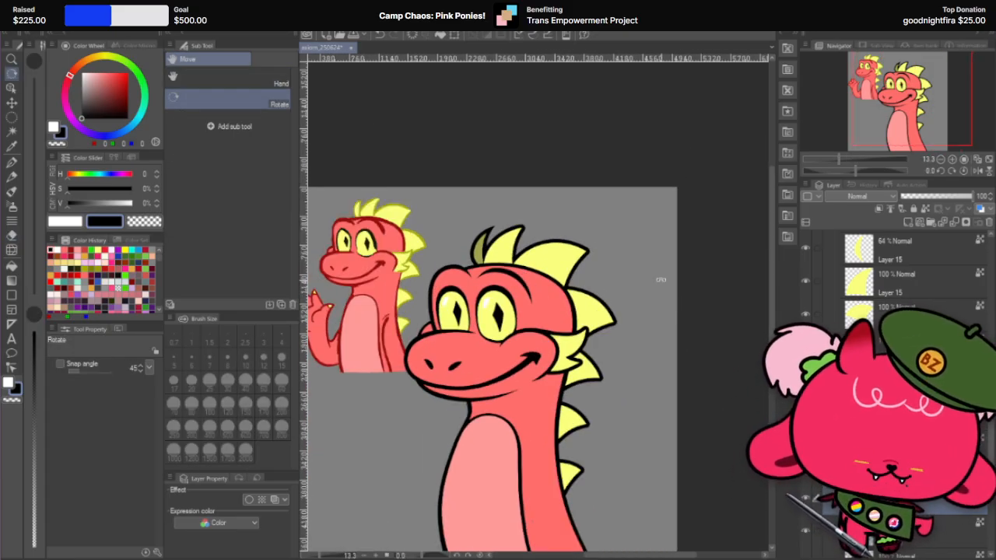
{"action": "scroll", "coordinate": [658, 285], "scroll_direction": "down", "scroll_amount": 3}
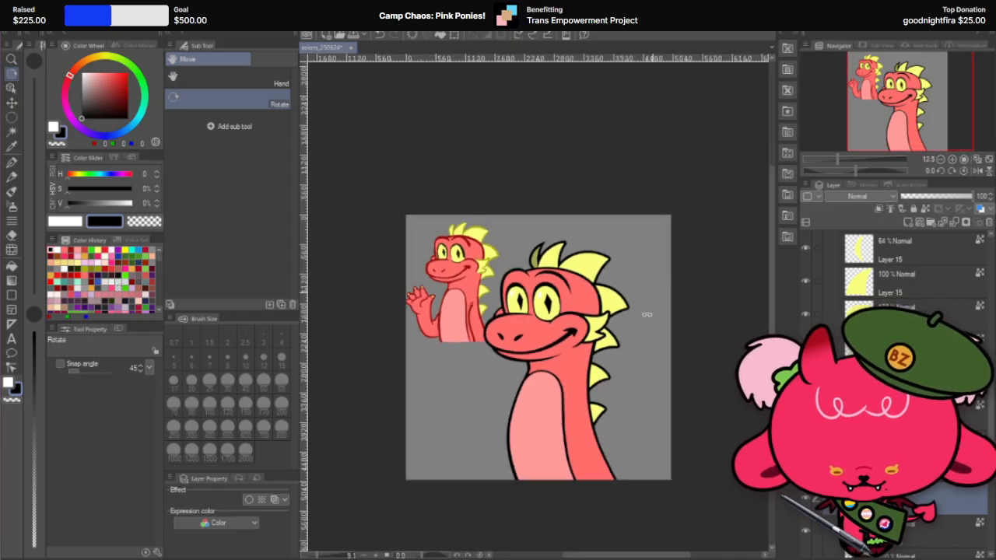
{"action": "scroll", "coordinate": [610, 253], "scroll_direction": "up", "scroll_amount": 2}
{"action": "scroll", "coordinate": [606, 249], "scroll_direction": "down", "scroll_amount": 1}
{"action": "scroll", "coordinate": [509, 277], "scroll_direction": "up", "scroll_amount": 1}
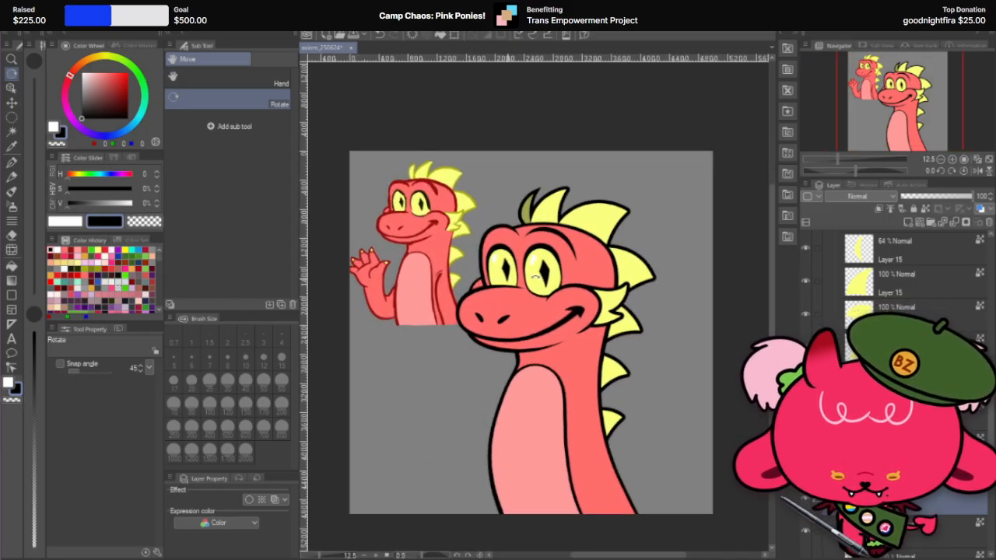
{"action": "scroll", "coordinate": [895, 350], "scroll_direction": "up", "scroll_amount": 5}
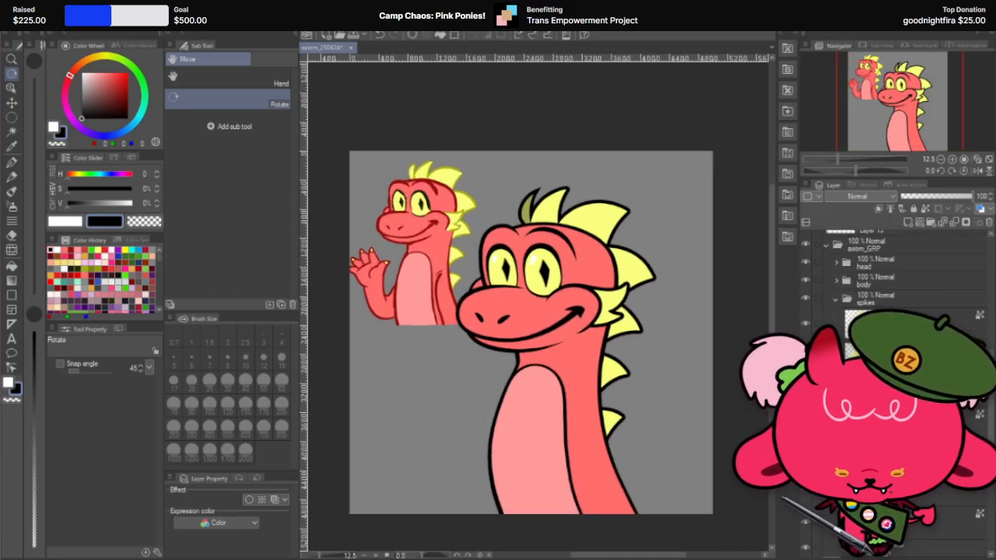
Step: Show the 10% sketch layer, examine its hand and arm lines against the character, and hide it again
{"action": "scroll", "coordinate": [894, 272], "scroll_direction": "up", "scroll_amount": 3}
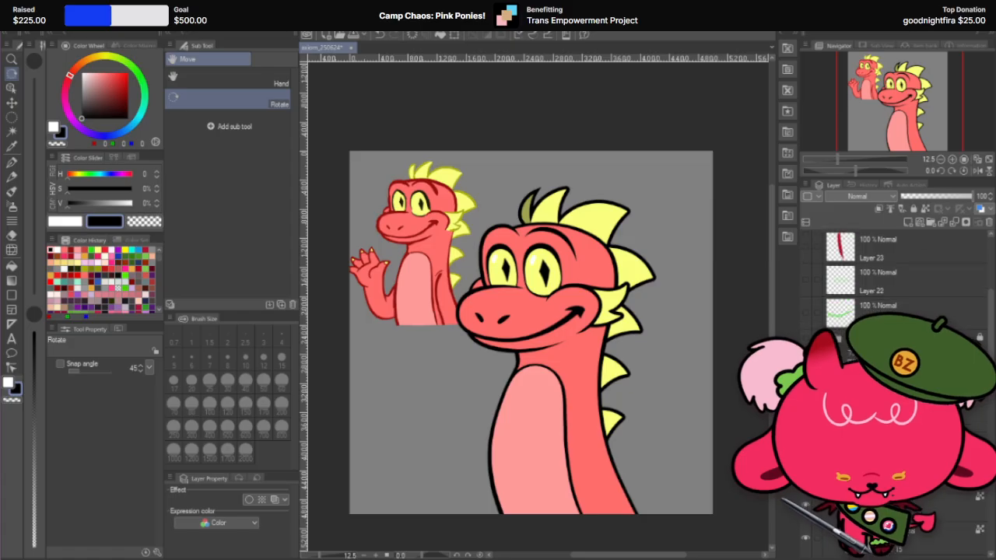
{"action": "scroll", "coordinate": [894, 265], "scroll_direction": "up", "scroll_amount": 2}
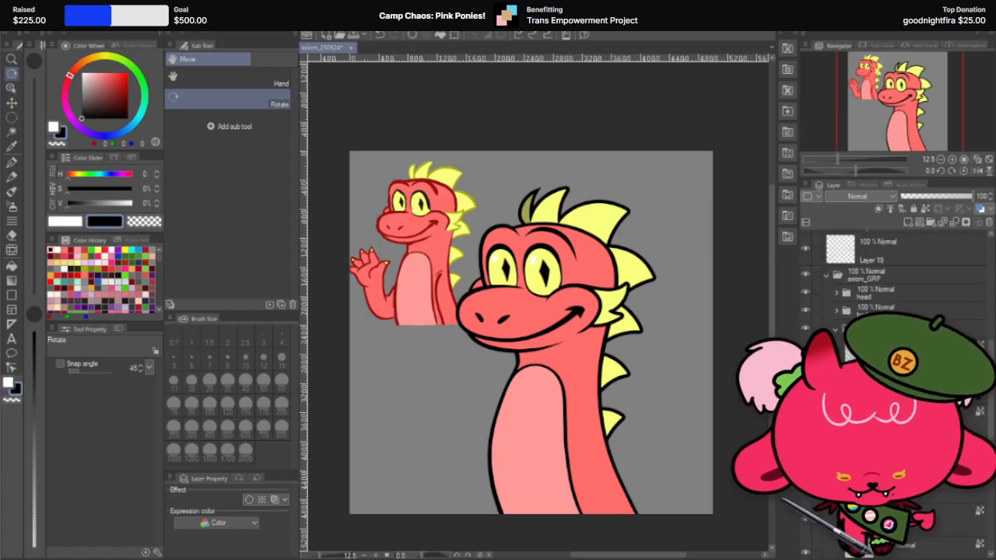
{"action": "scroll", "coordinate": [894, 272], "scroll_direction": "down", "scroll_amount": 3}
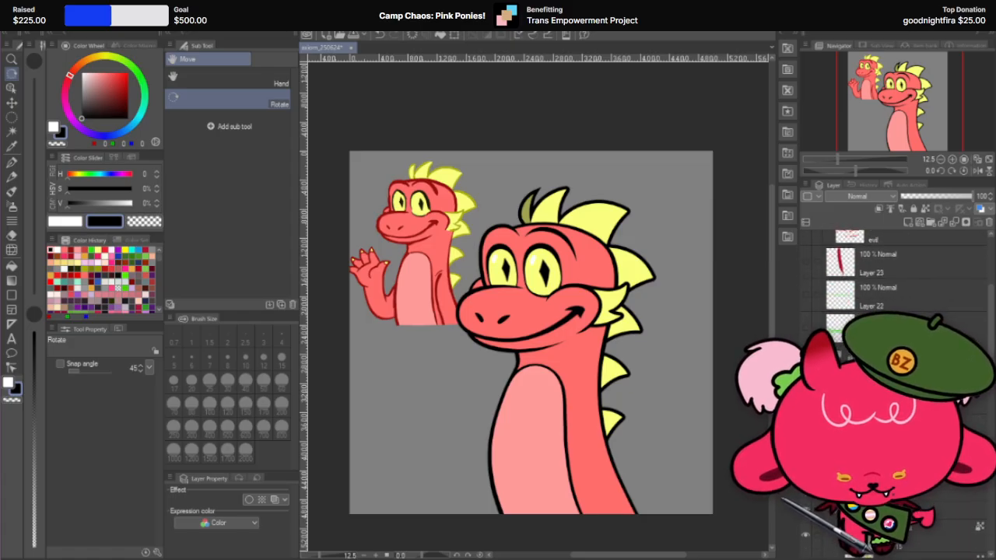
{"action": "left_click", "coordinate": [806, 362]}
{"action": "scroll", "coordinate": [426, 411], "scroll_direction": "up", "scroll_amount": 4}
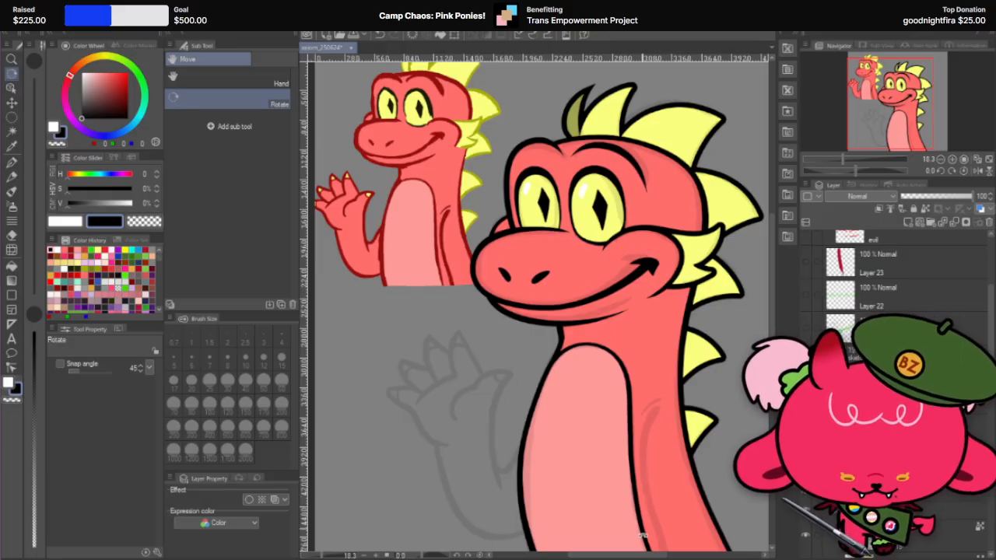
{"action": "scroll", "coordinate": [644, 403], "scroll_direction": "down", "scroll_amount": 4}
{"action": "scroll", "coordinate": [660, 466], "scroll_direction": "up", "scroll_amount": 4}
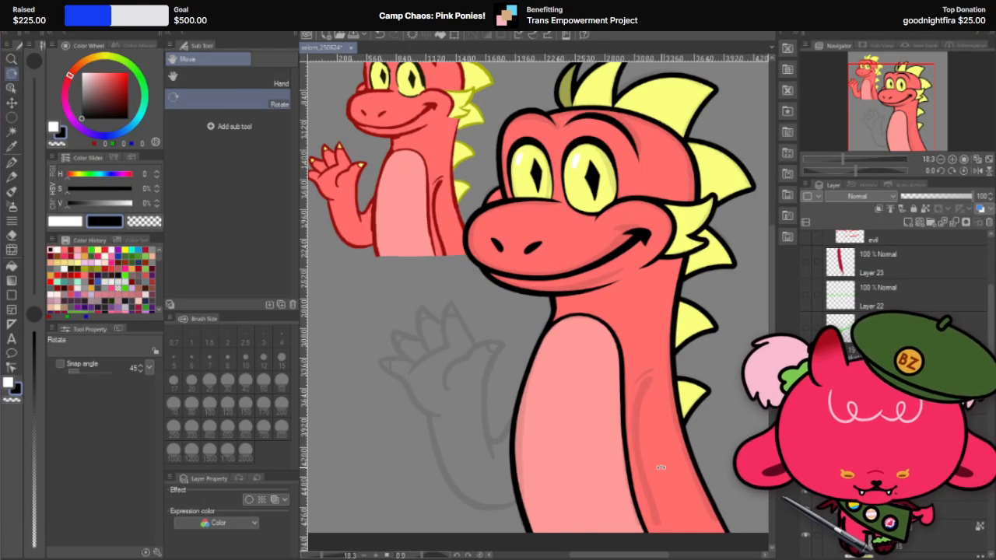
{"action": "scroll", "coordinate": [468, 340], "scroll_direction": "down", "scroll_amount": 1}
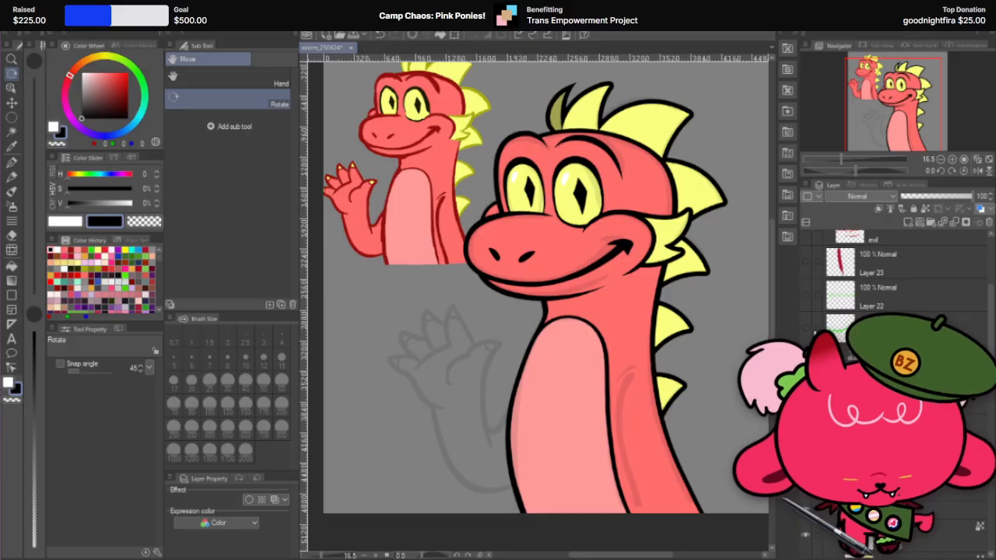
{"action": "scroll", "coordinate": [527, 196], "scroll_direction": "down", "scroll_amount": 2}
Step: Restore the front spike's yellow fill layer to 100% opacity and inspect its tapered outline up close
{"action": "scroll", "coordinate": [528, 196], "scroll_direction": "up", "scroll_amount": 5}
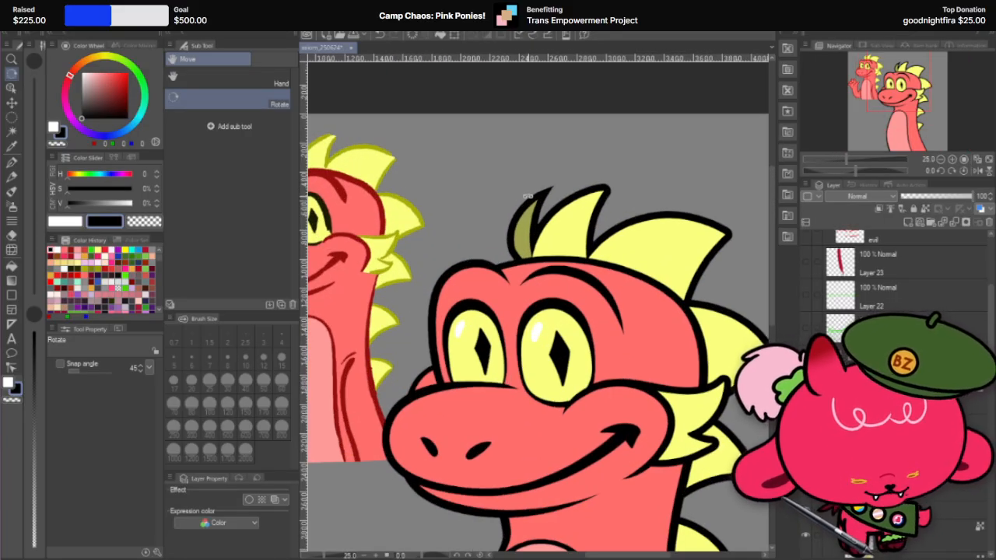
{"action": "scroll", "coordinate": [910, 389], "scroll_direction": "down", "scroll_amount": 5}
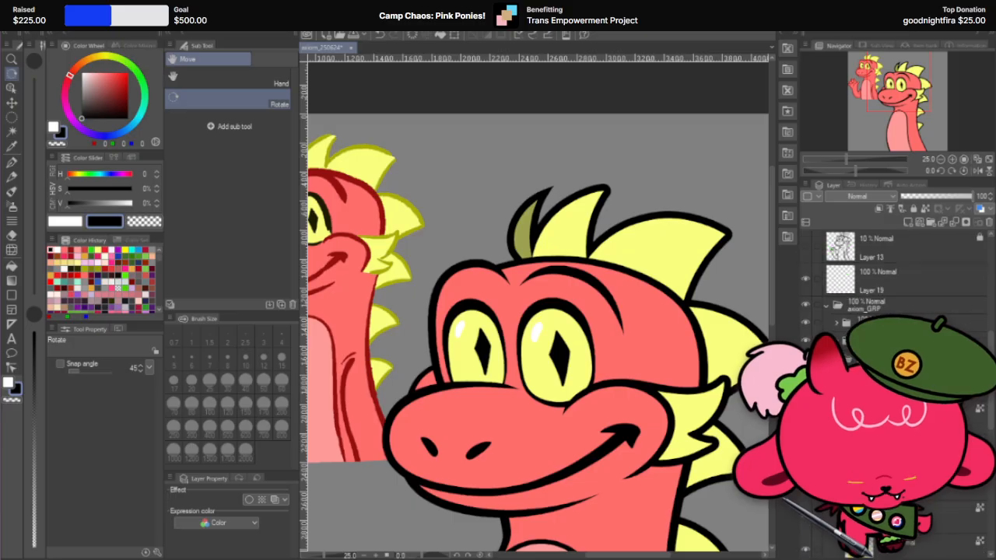
{"action": "left_click", "coordinate": [925, 412]}
{"action": "left_click_drag", "start_coordinate": [968, 204], "coordinate": [990, 198]}
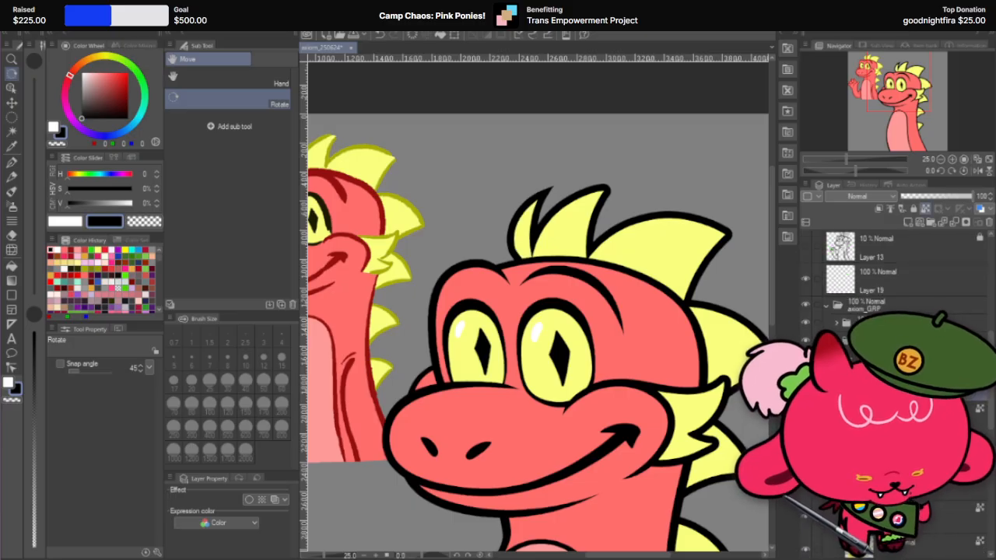
{"action": "scroll", "coordinate": [513, 191], "scroll_direction": "up", "scroll_amount": 5}
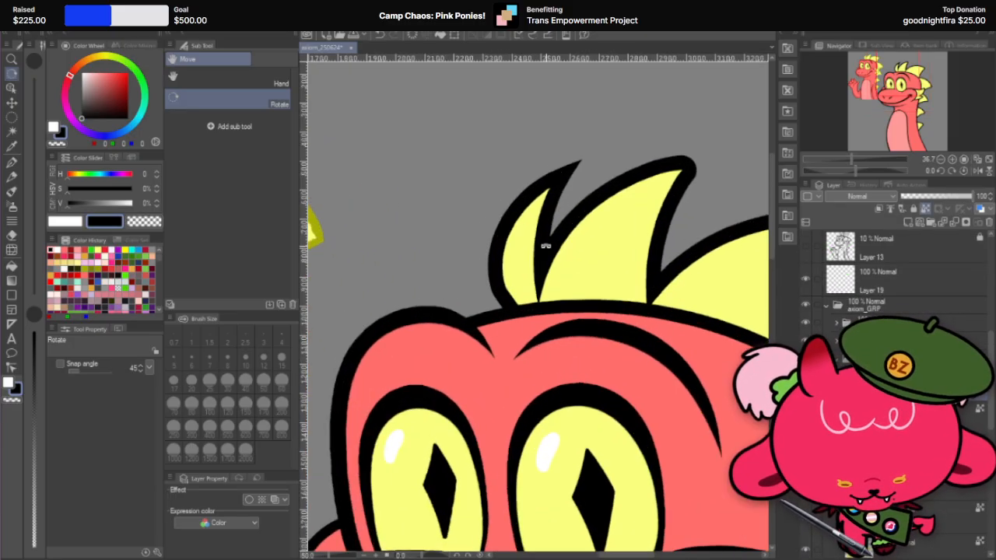
{"action": "scroll", "coordinate": [544, 244], "scroll_direction": "up", "scroll_amount": 2}
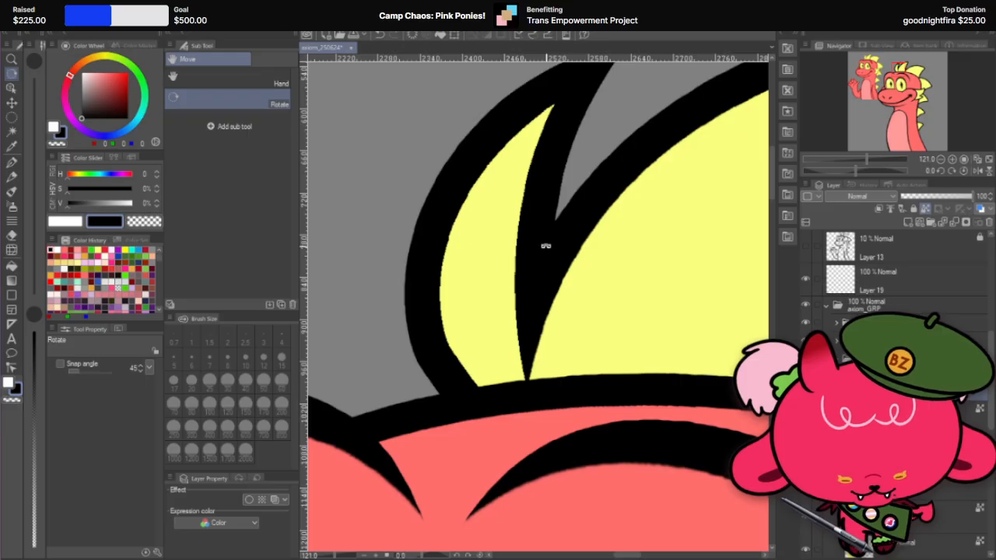
{"action": "scroll", "coordinate": [545, 246], "scroll_direction": "down", "scroll_amount": 8}
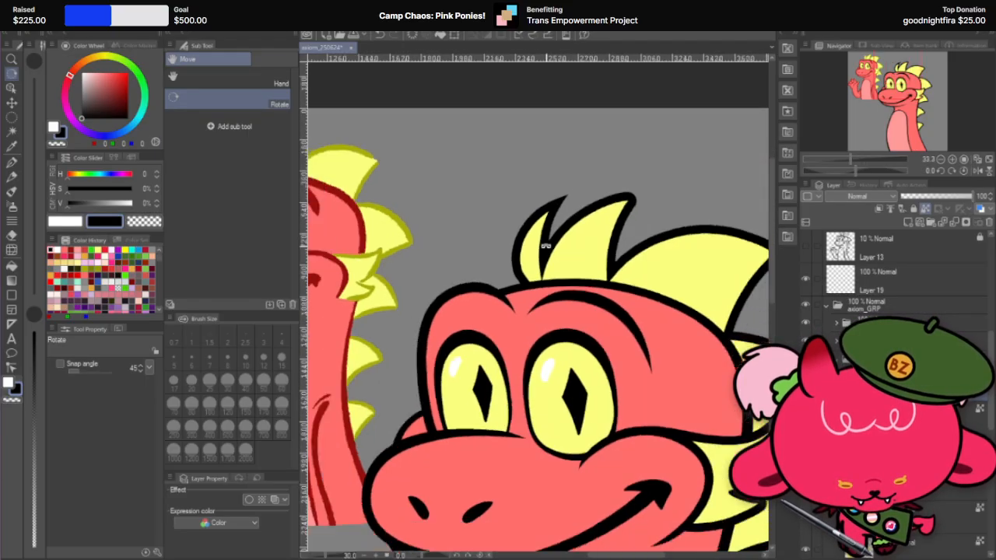
{"action": "scroll", "coordinate": [552, 144], "scroll_direction": "down", "scroll_amount": 1}
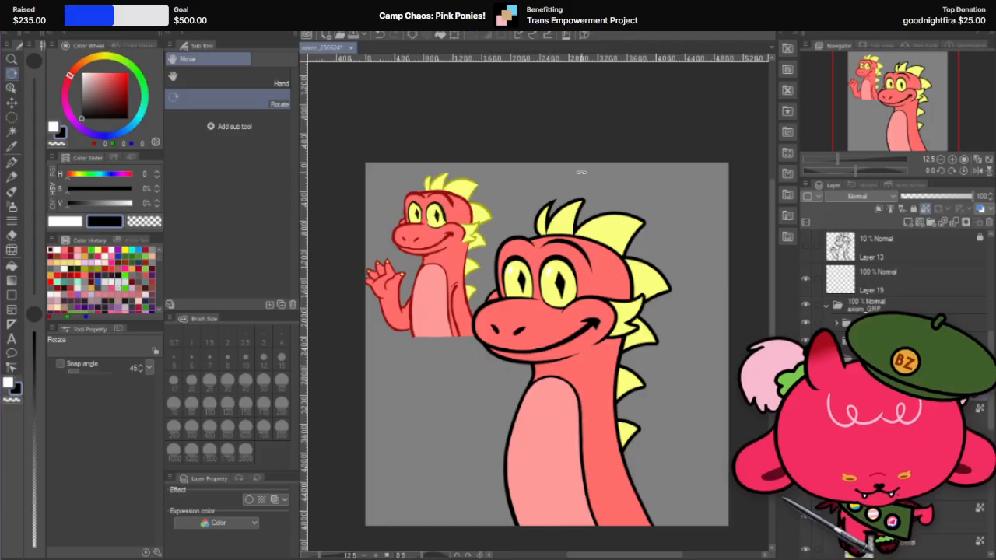
Step: Duplicate the second spike's yellow layer, set one copy's opacity to 44%, and select the other copy underneath
{"action": "scroll", "coordinate": [573, 216], "scroll_direction": "up", "scroll_amount": 4}
{"action": "scroll", "coordinate": [574, 217], "scroll_direction": "up", "scroll_amount": 1}
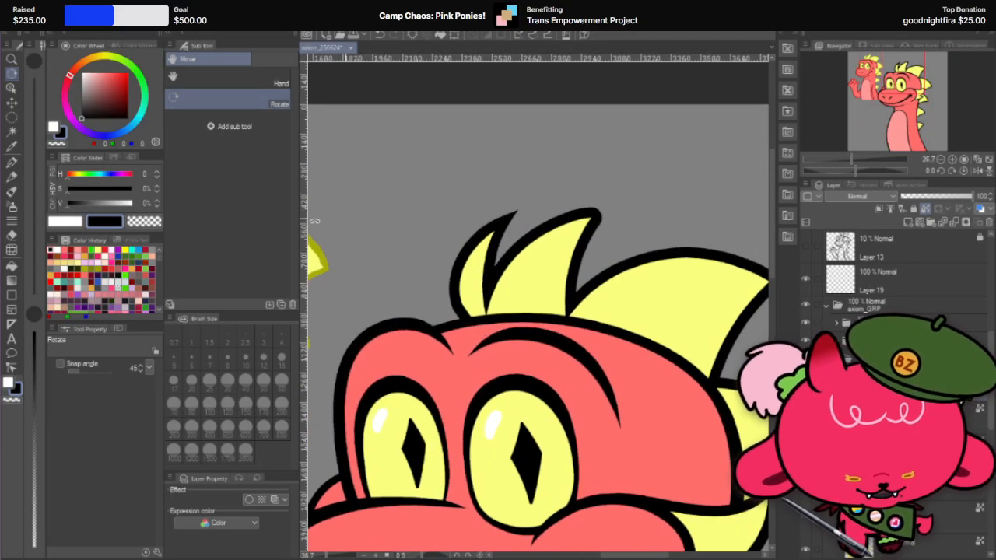
{"action": "left_click", "coordinate": [13, 104]}
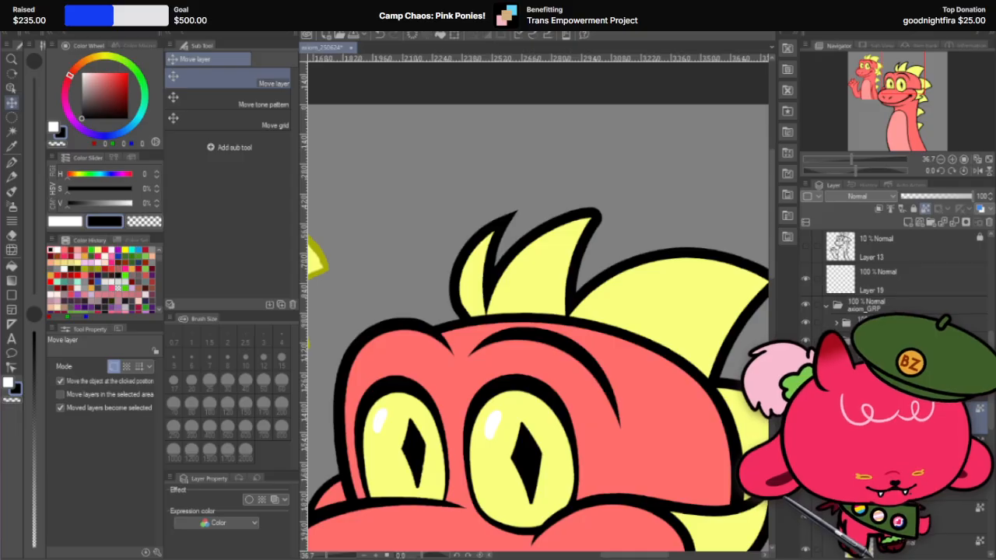
{"action": "scroll", "coordinate": [914, 300], "scroll_direction": "down", "scroll_amount": 3}
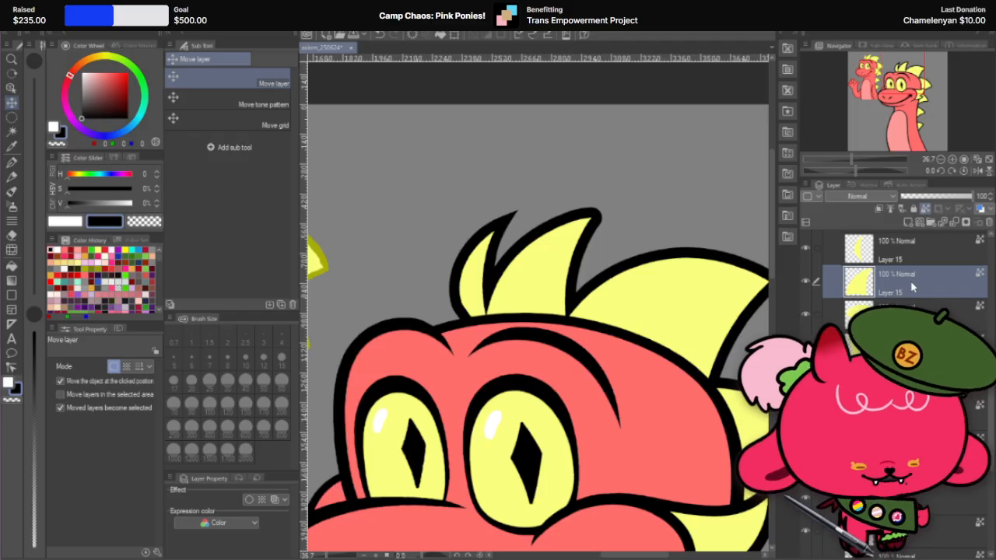
{"action": "right_click", "coordinate": [912, 288]}
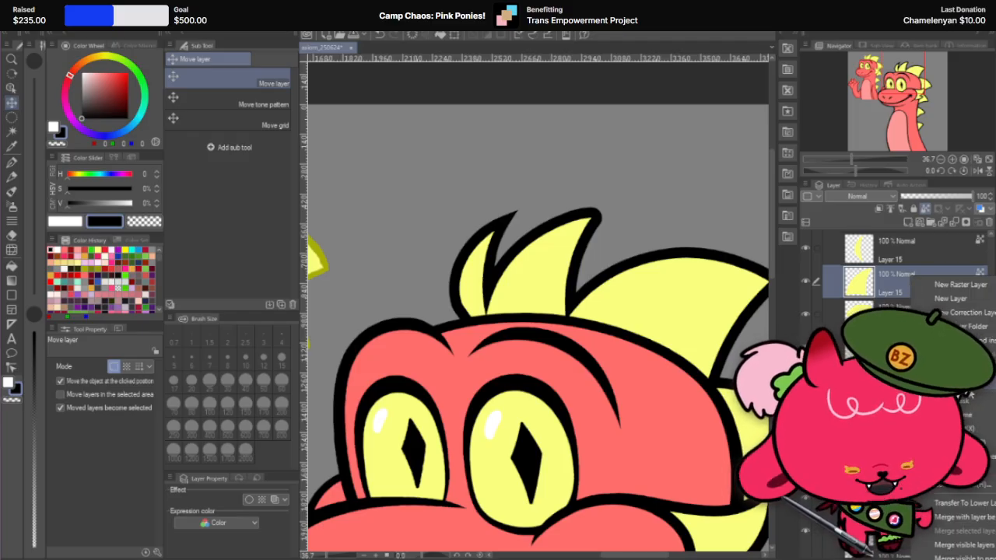
{"action": "left_click", "coordinate": [945, 368]}
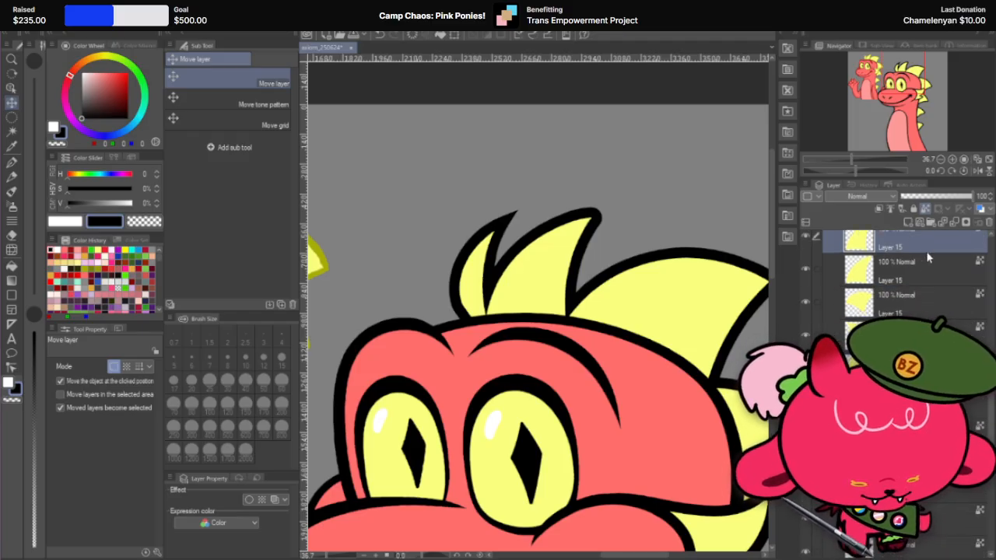
{"action": "scroll", "coordinate": [917, 249], "scroll_direction": "up", "scroll_amount": 1}
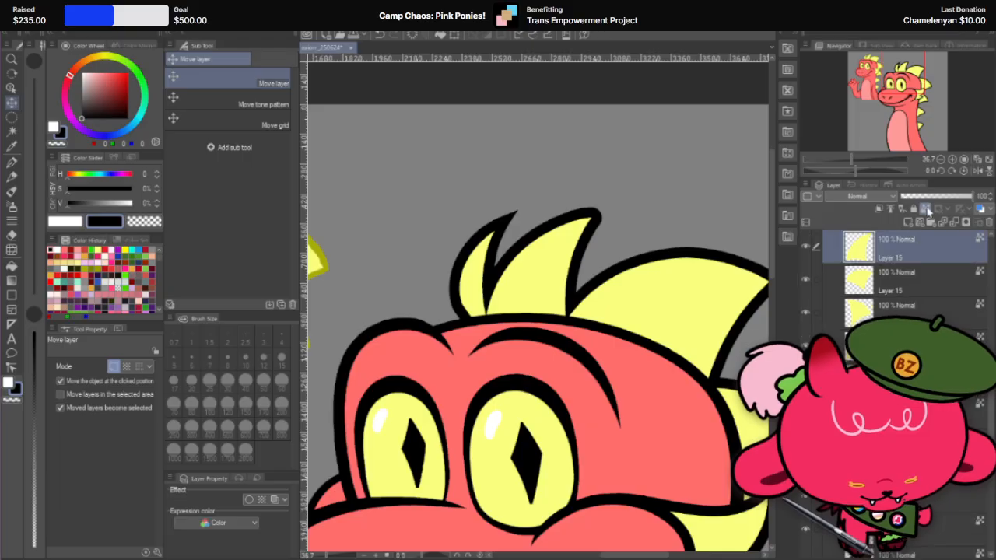
{"action": "left_click", "coordinate": [933, 197]}
{"action": "left_click", "coordinate": [910, 380]}
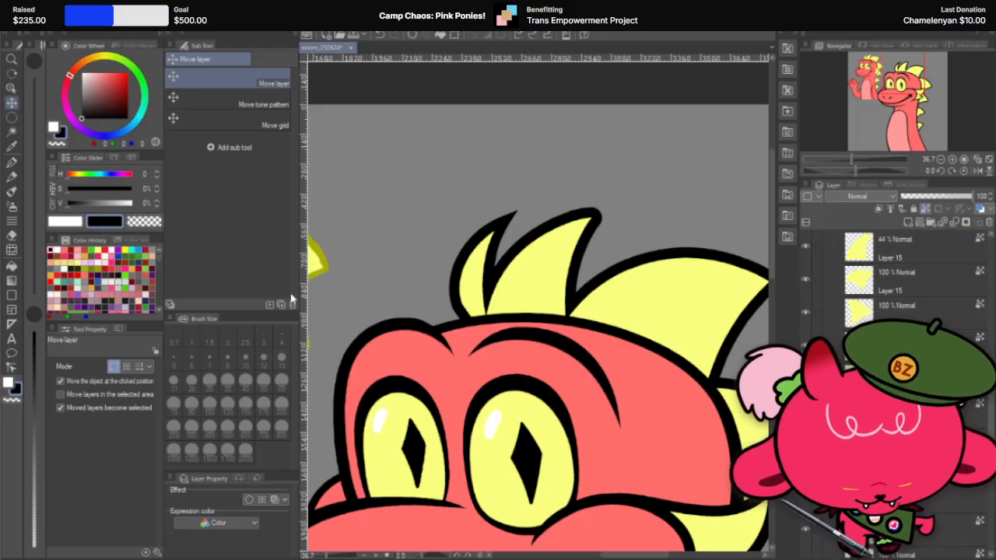
Step: Undo the mistaken spike move, turn off moving the object at the clicked position, and reselect the spike copy beneath
{"action": "scroll", "coordinate": [580, 195], "scroll_direction": "up", "scroll_amount": 1}
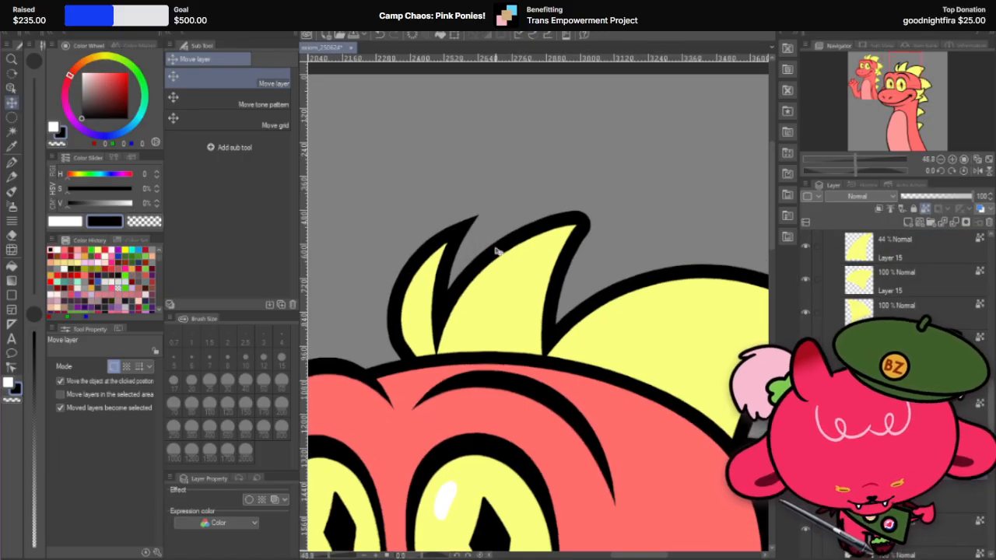
{"action": "left_click_drag", "start_coordinate": [498, 251], "coordinate": [514, 270]}
{"action": "key", "text": "ctrl+z"}
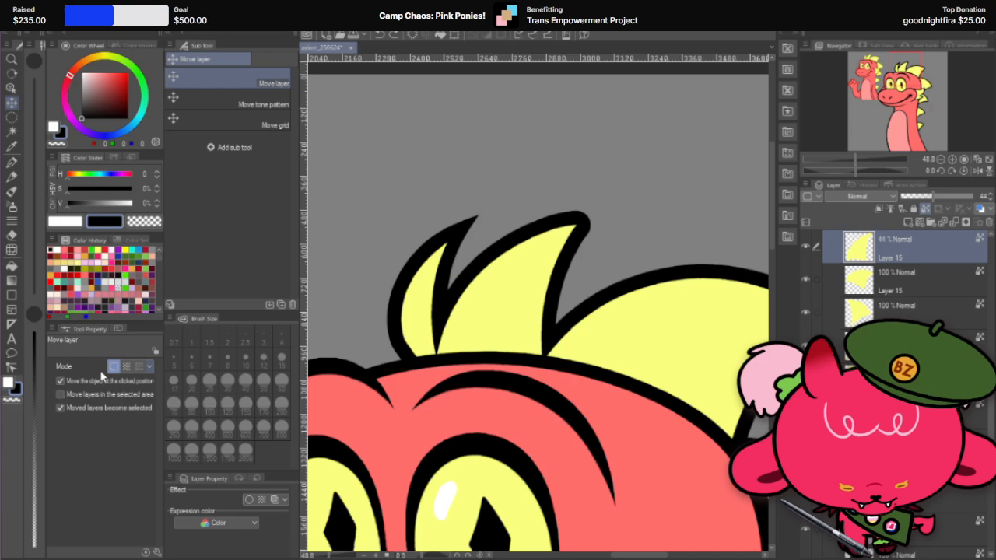
{"action": "left_click", "coordinate": [60, 381]}
{"action": "left_click", "coordinate": [910, 380]}
Step: Move the second spike's copy up and to the right of the original, and set its opacity to 41%
{"action": "scroll", "coordinate": [544, 245], "scroll_direction": "up", "scroll_amount": 3}
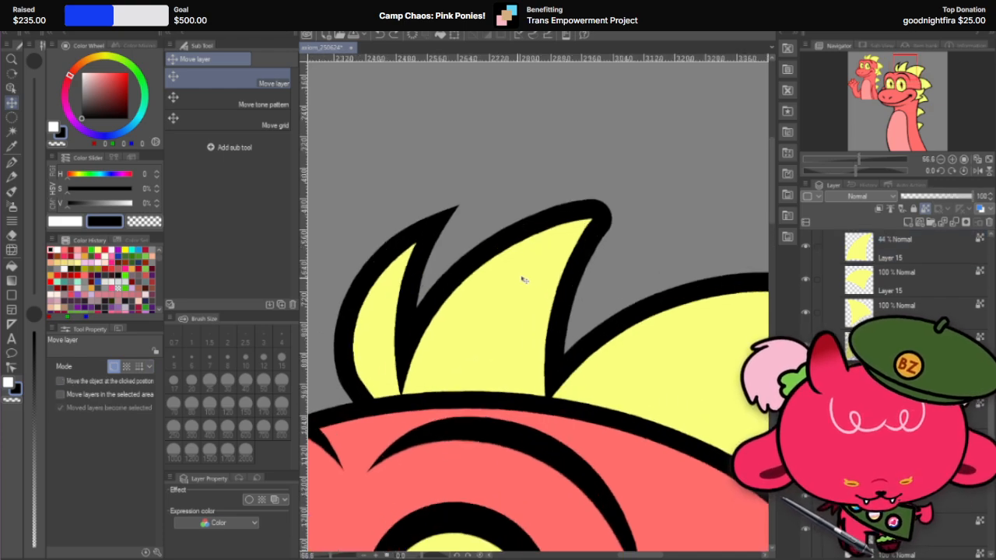
{"action": "left_click_drag", "start_coordinate": [522, 277], "coordinate": [573, 229]}
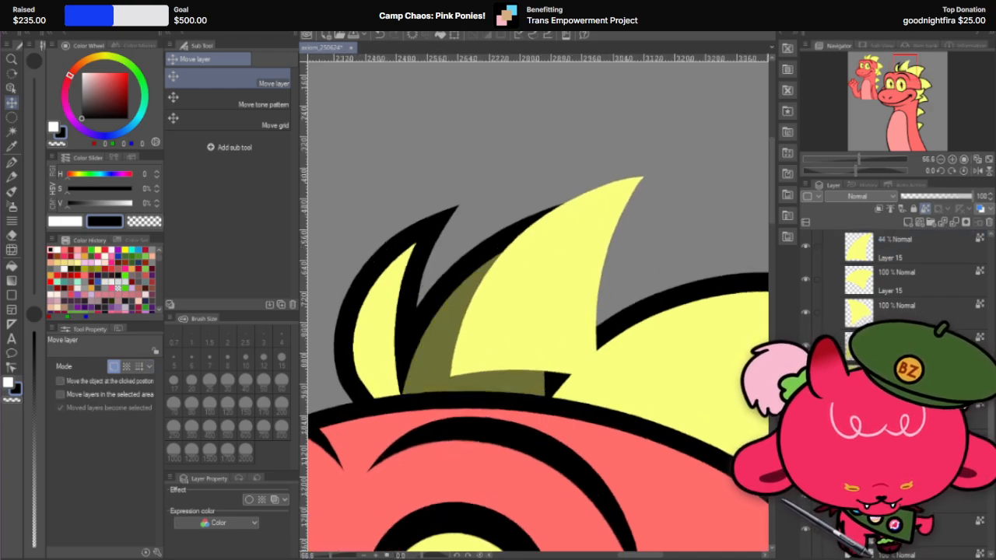
{"action": "left_click", "coordinate": [930, 196]}
{"action": "scroll", "coordinate": [584, 190], "scroll_direction": "up", "scroll_amount": 2}
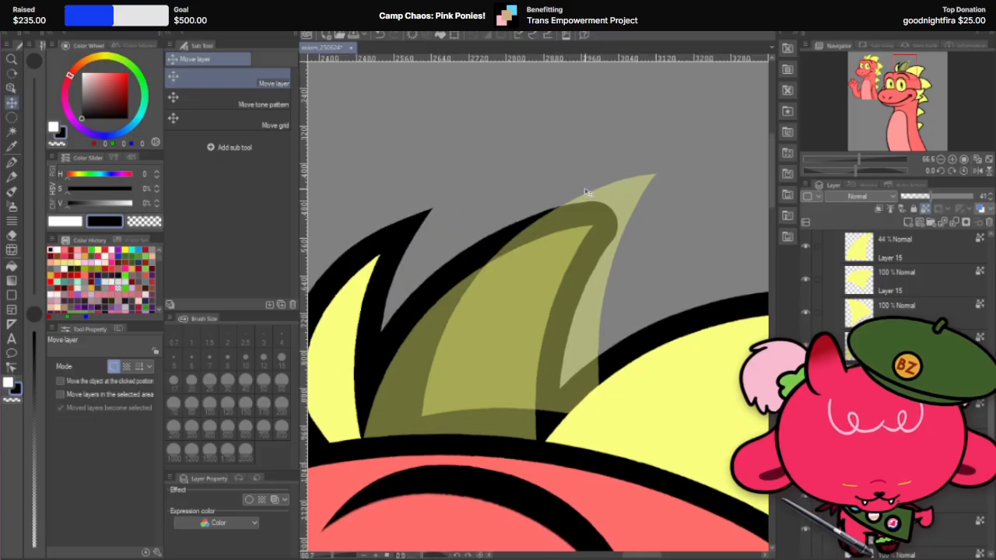
Step: Transform the spike copy with a rotation of about 18.7° and place its tip just beyond the second spike's rounded outline tip
{"action": "key", "text": "ctrl+t"}
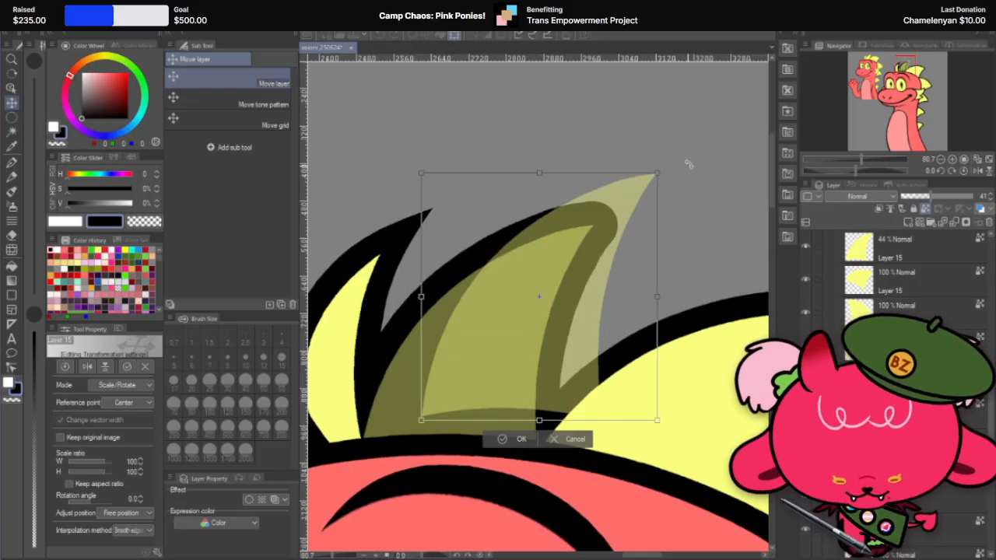
{"action": "left_click_drag", "start_coordinate": [688, 164], "coordinate": [710, 225]}
{"action": "left_click_drag", "start_coordinate": [627, 255], "coordinate": [583, 252]}
{"action": "left_click_drag", "start_coordinate": [587, 250], "coordinate": [595, 245]}
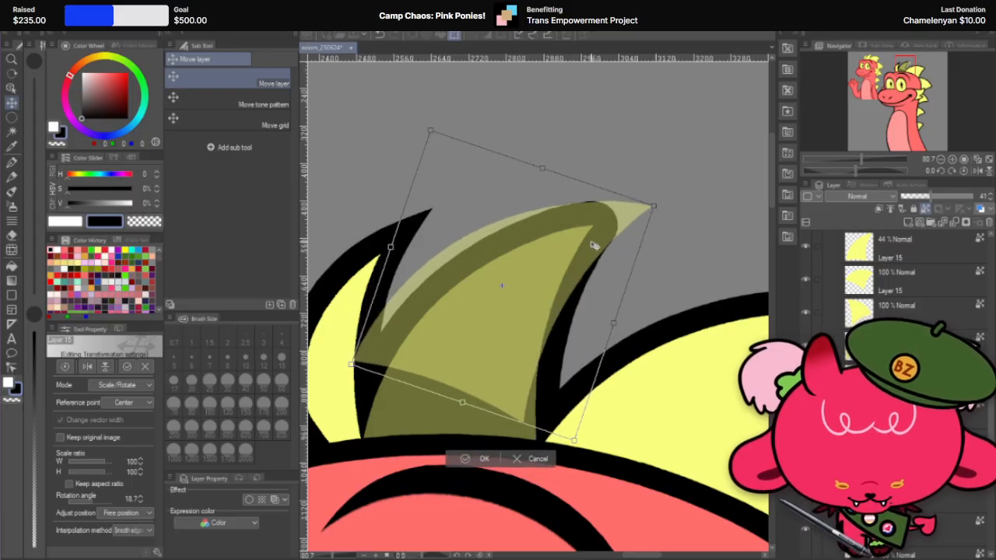
Step: Refine the spike copy's rotation to 17.4°, apply the transformation, and align its tip edges with the second spike's outline
{"action": "scroll", "coordinate": [593, 246], "scroll_direction": "up", "scroll_amount": 2}
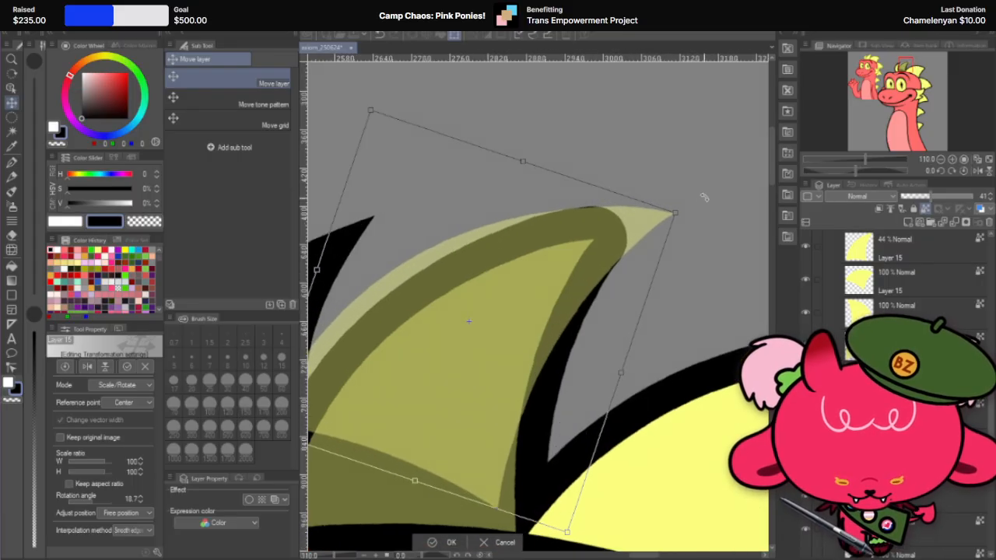
{"action": "left_click_drag", "start_coordinate": [709, 200], "coordinate": [709, 195]}
{"action": "left_click_drag", "start_coordinate": [631, 229], "coordinate": [634, 222]}
{"action": "scroll", "coordinate": [633, 224], "scroll_direction": "up", "scroll_amount": 2}
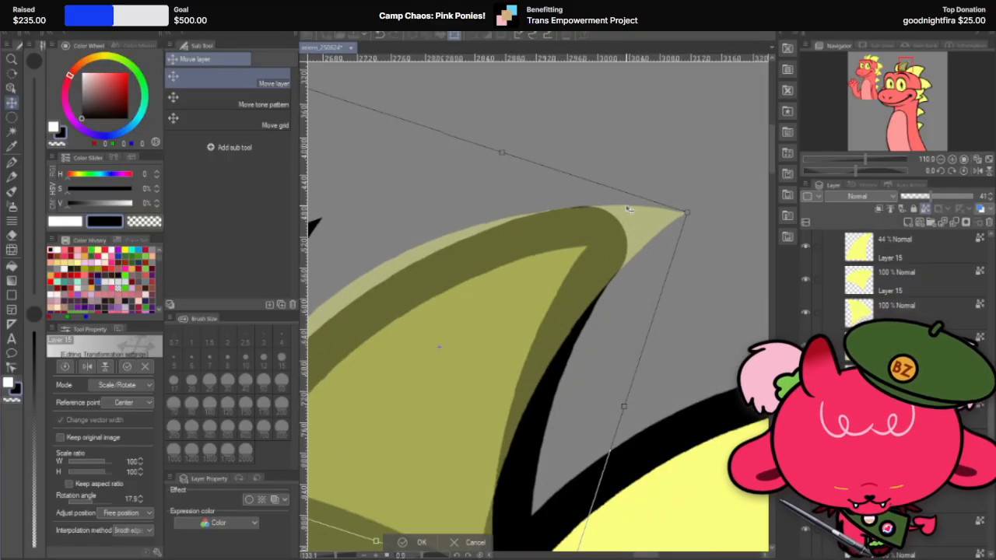
{"action": "left_click_drag", "start_coordinate": [634, 231], "coordinate": [635, 230]}
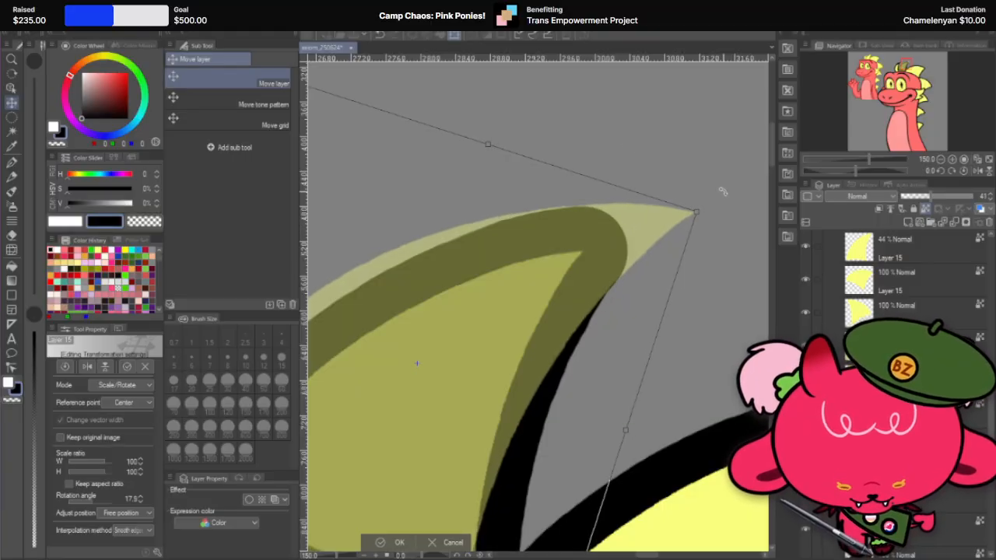
{"action": "left_click_drag", "start_coordinate": [720, 195], "coordinate": [717, 193]}
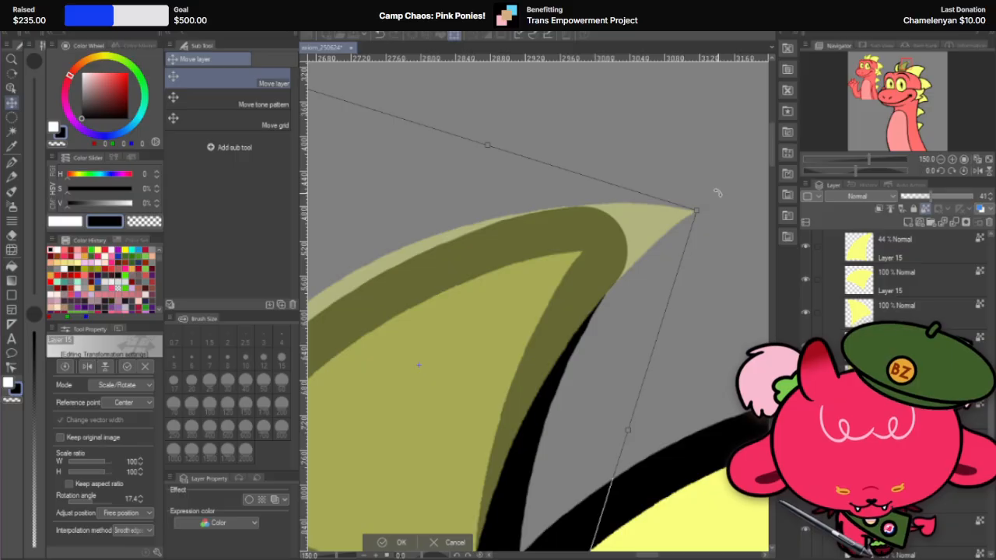
{"action": "scroll", "coordinate": [555, 191], "scroll_direction": "down", "scroll_amount": 4}
{"action": "scroll", "coordinate": [696, 187], "scroll_direction": "down", "scroll_amount": 2}
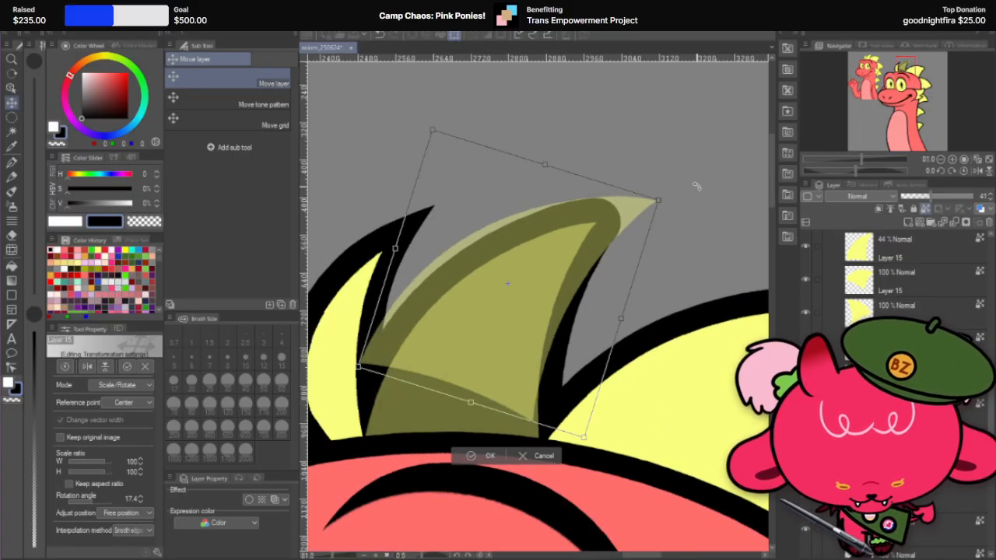
{"action": "scroll", "coordinate": [696, 187], "scroll_direction": "up", "scroll_amount": 5}
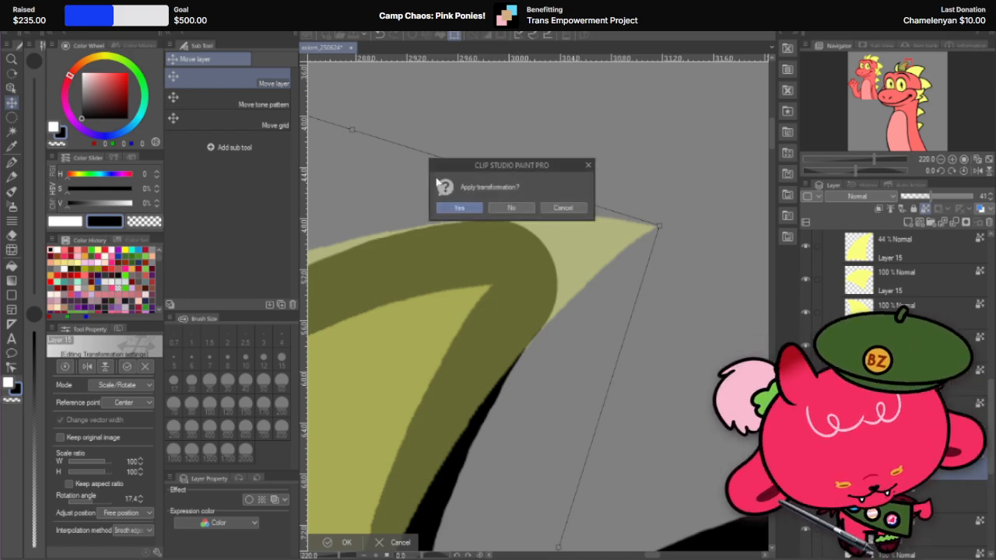
{"action": "left_click", "coordinate": [469, 206]}
{"action": "scroll", "coordinate": [542, 244], "scroll_direction": "up", "scroll_amount": 1}
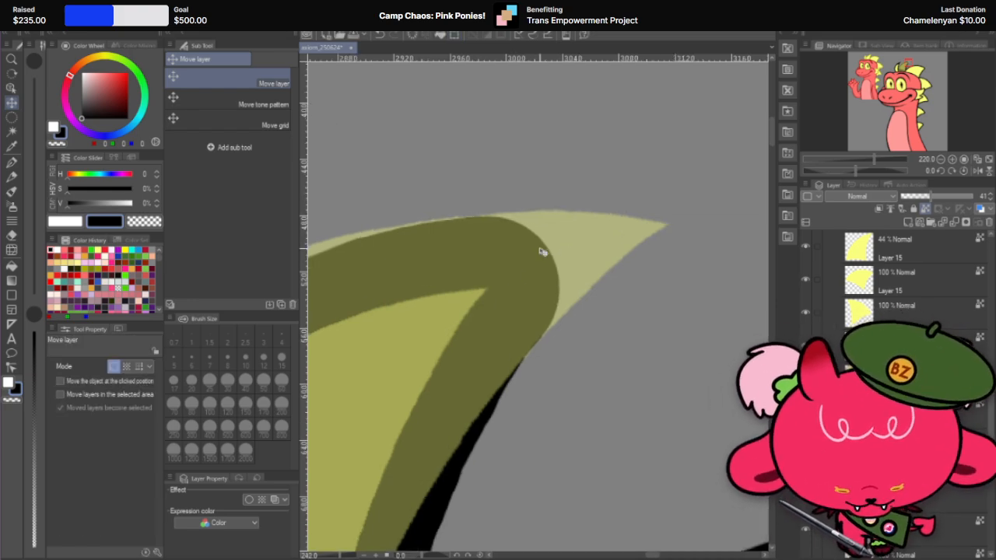
{"action": "left_click_drag", "start_coordinate": [581, 231], "coordinate": [583, 229]}
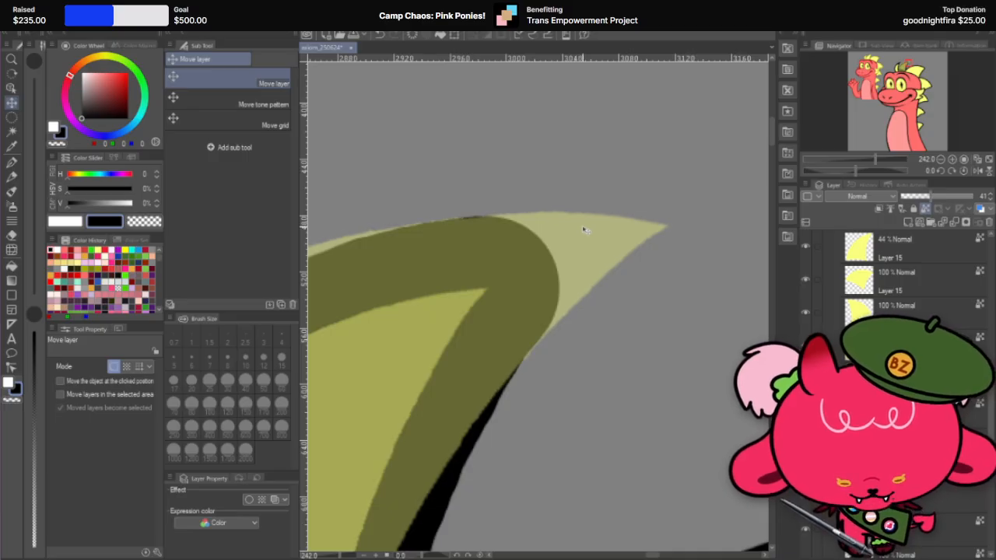
Step: Nudge the second spike's translucent copy until its tip edges line up with the rounded outline beneath
{"action": "key", "text": "Up"}
{"action": "key", "text": "Right"}
{"action": "key", "text": "Up"}
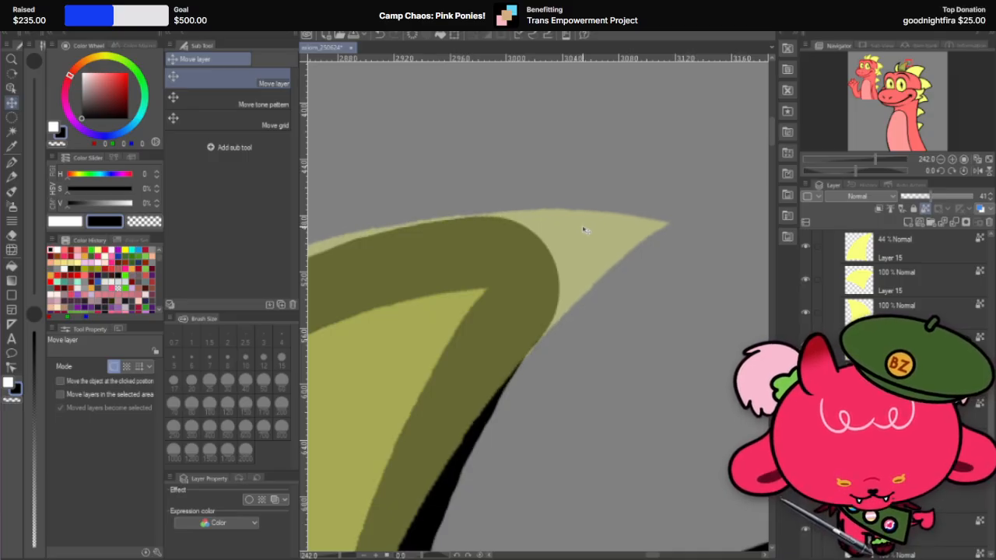
{"action": "key", "text": "Right"}
{"action": "key", "text": "Left"}
{"action": "key", "text": "Down"}
{"action": "key", "text": "Down"}
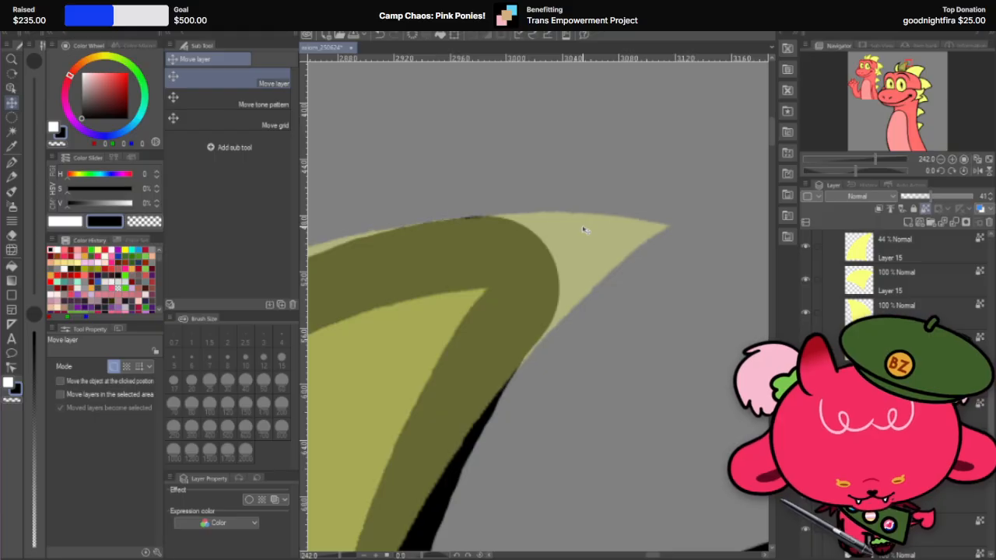
{"action": "key", "text": "Up"}
{"action": "scroll", "coordinate": [585, 229], "scroll_direction": "down", "scroll_amount": 2}
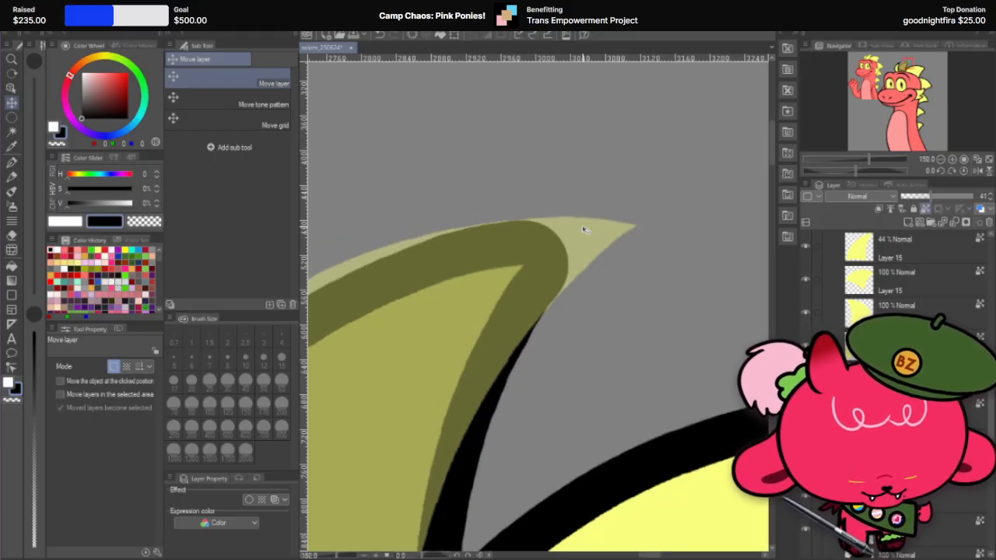
{"action": "scroll", "coordinate": [585, 229], "scroll_direction": "up", "scroll_amount": 4}
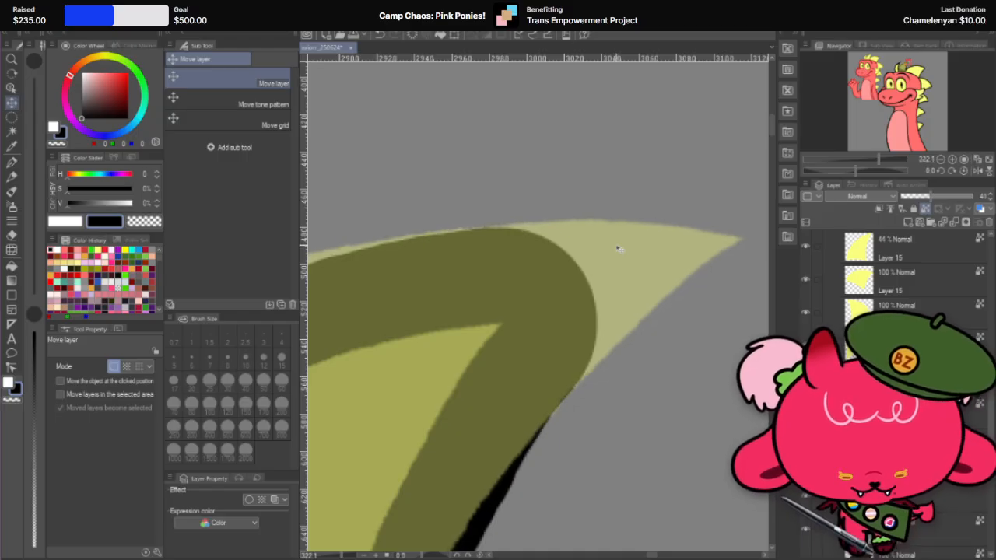
{"action": "scroll", "coordinate": [618, 248], "scroll_direction": "down", "scroll_amount": 2}
{"action": "scroll", "coordinate": [618, 249], "scroll_direction": "up", "scroll_amount": 2}
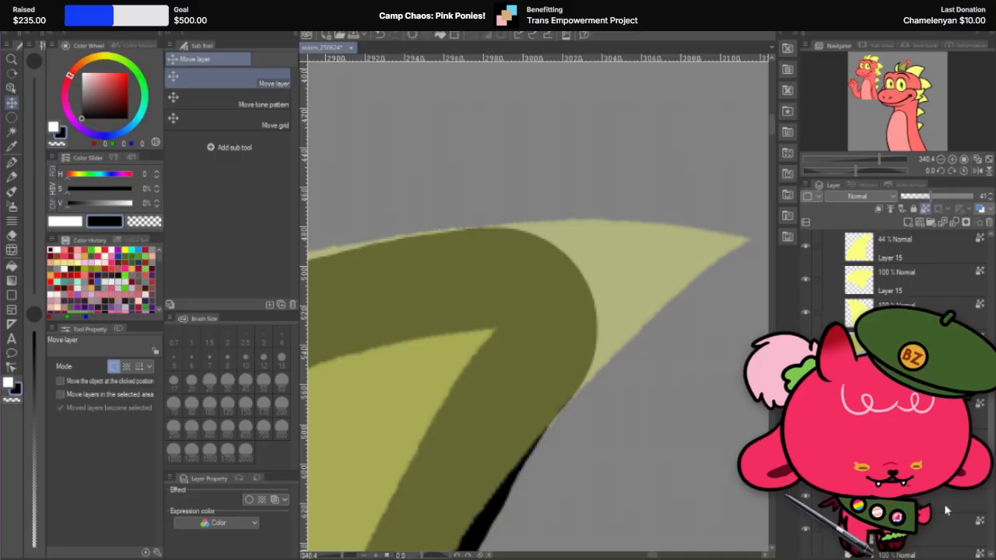
Step: Paint the spike copy's tip black with the G-pen at 600 px and set the copy's opacity to 100%
{"action": "left_click", "coordinate": [12, 162]}
{"action": "scroll", "coordinate": [507, 233], "scroll_direction": "down", "scroll_amount": 2}
{"action": "scroll", "coordinate": [605, 167], "scroll_direction": "down", "scroll_amount": 2}
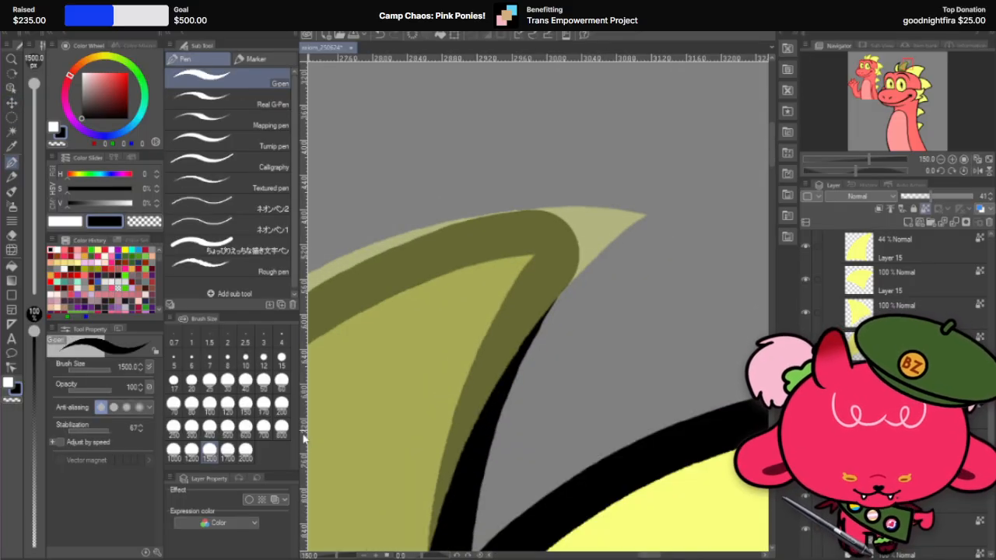
{"action": "left_click", "coordinate": [245, 426]}
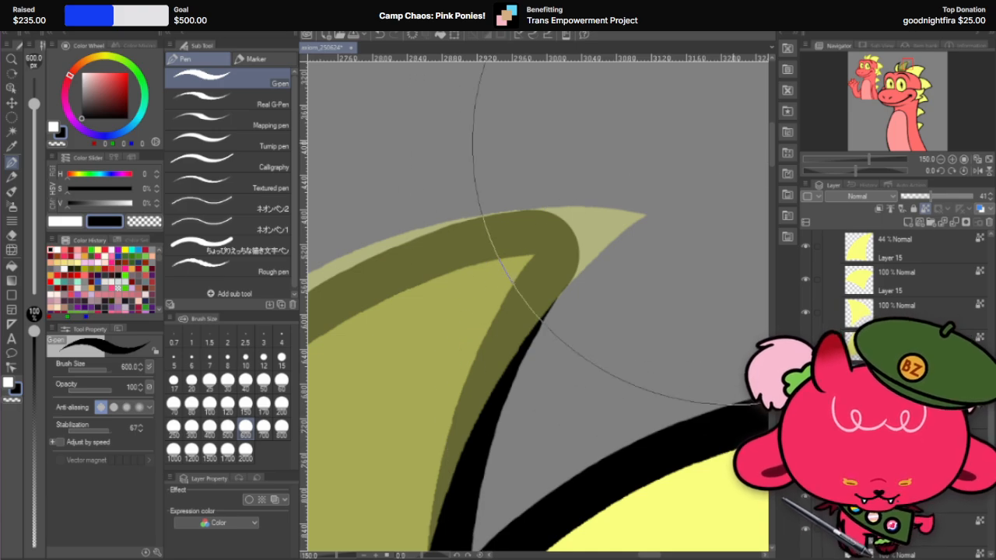
{"action": "left_click", "coordinate": [731, 117]}
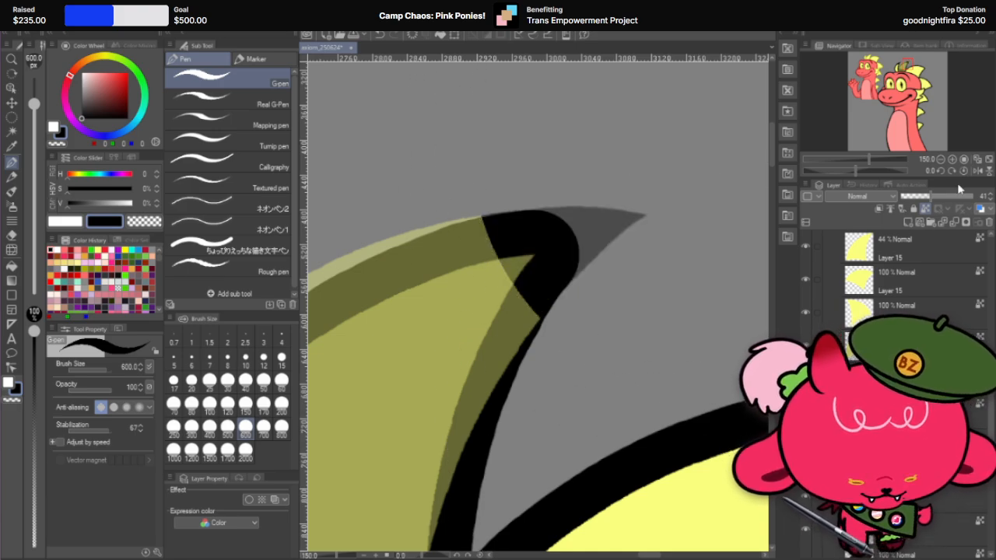
{"action": "left_click_drag", "start_coordinate": [958, 194], "coordinate": [983, 199]}
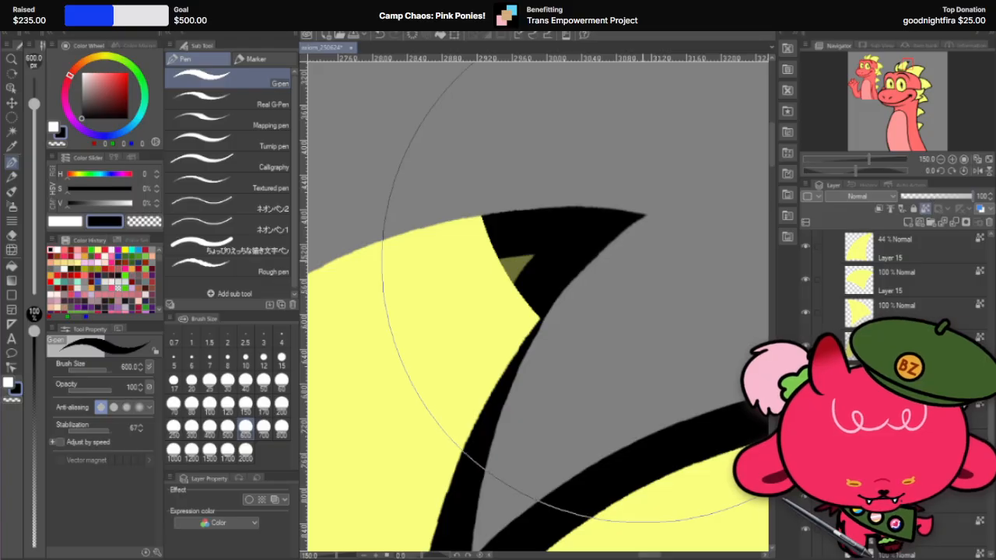
{"action": "scroll", "coordinate": [518, 226], "scroll_direction": "down", "scroll_amount": 4}
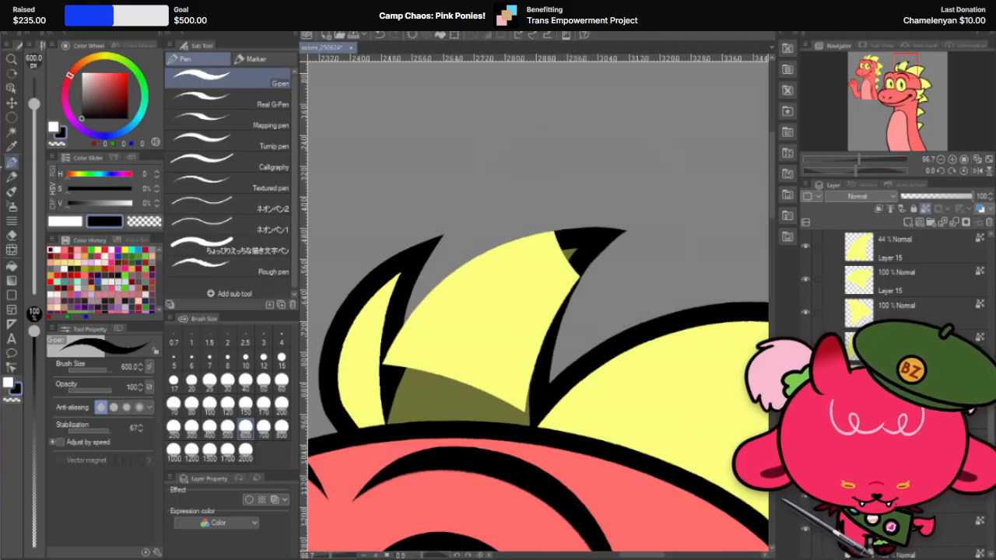
Step: Return the spike copy to 41% opacity and erase the area along its black tip's inner edge with the 25 px hard eraser
{"action": "left_click", "coordinate": [12, 235]}
{"action": "scroll", "coordinate": [517, 206], "scroll_direction": "up", "scroll_amount": 4}
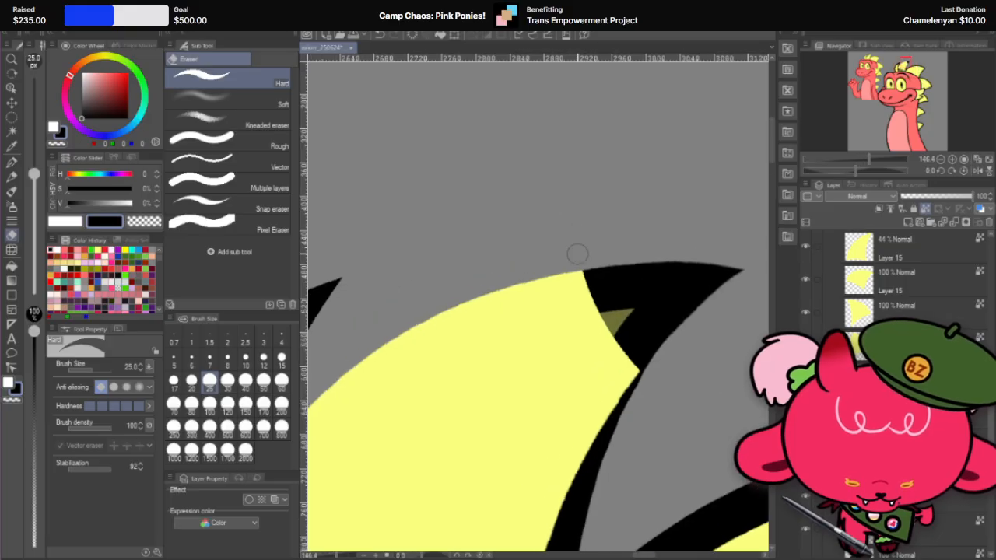
{"action": "mouse_move", "coordinate": [577, 253]}
{"action": "left_mouse_down"}
{"action": "mouse_move", "coordinate": [572, 269]}
{"action": "mouse_move", "coordinate": [613, 353]}
{"action": "mouse_move", "coordinate": [647, 383]}
{"action": "left_mouse_up"}
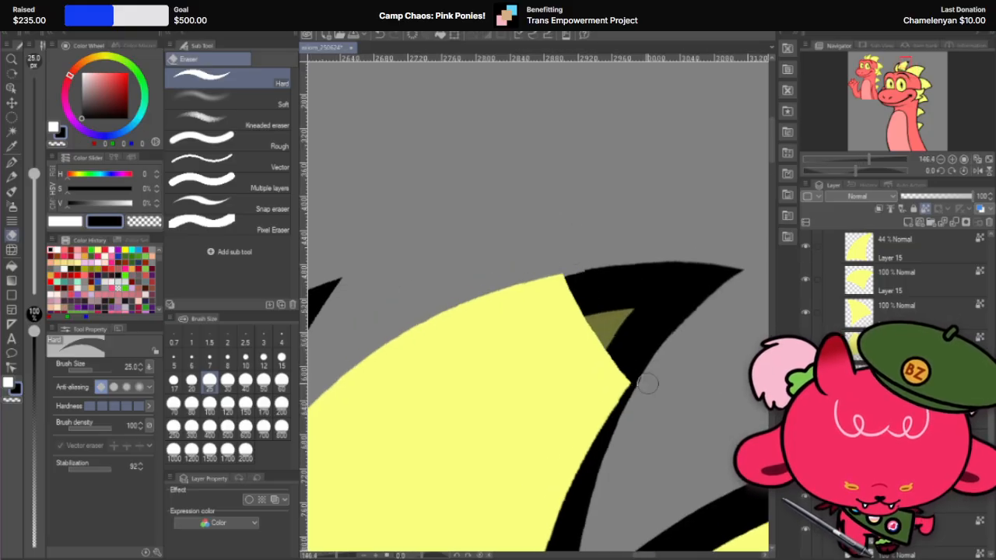
{"action": "scroll", "coordinate": [553, 280], "scroll_direction": "down", "scroll_amount": 2}
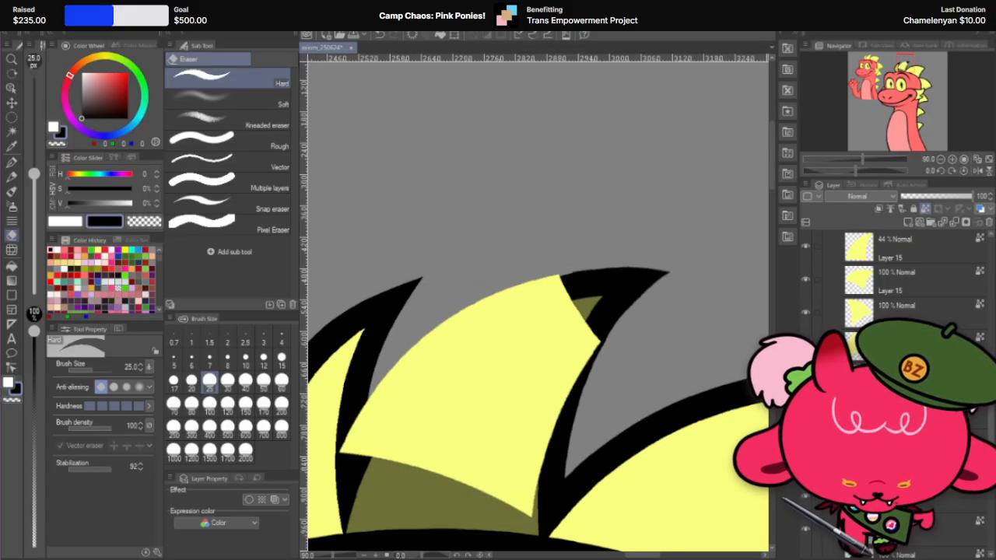
{"action": "scroll", "coordinate": [575, 265], "scroll_direction": "up", "scroll_amount": 4}
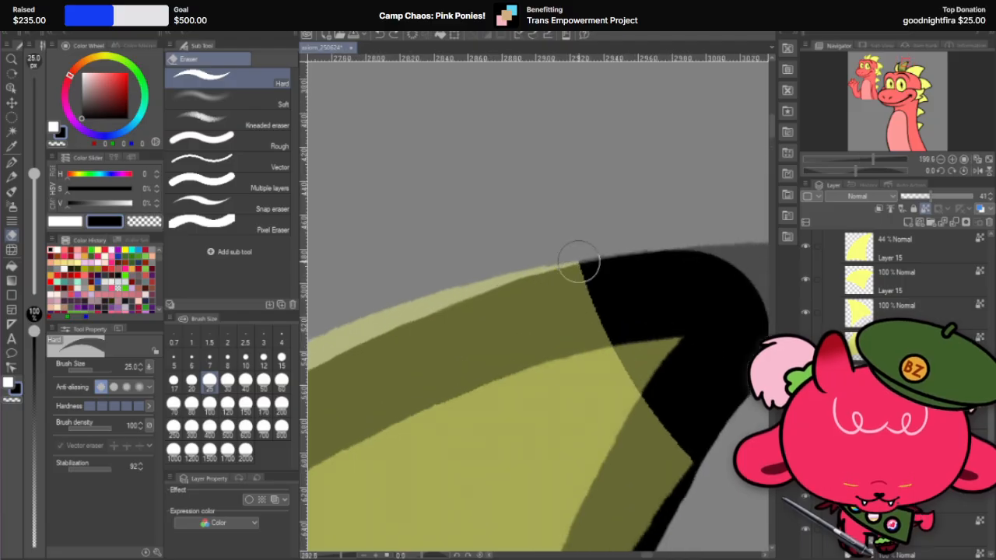
{"action": "scroll", "coordinate": [568, 263], "scroll_direction": "up", "scroll_amount": 2}
{"action": "mouse_move", "coordinate": [559, 264]}
{"action": "left_mouse_down"}
{"action": "mouse_move", "coordinate": [591, 342]}
{"action": "mouse_move", "coordinate": [674, 465]}
{"action": "left_mouse_up"}
{"action": "scroll", "coordinate": [605, 106], "scroll_direction": "down", "scroll_amount": 4}
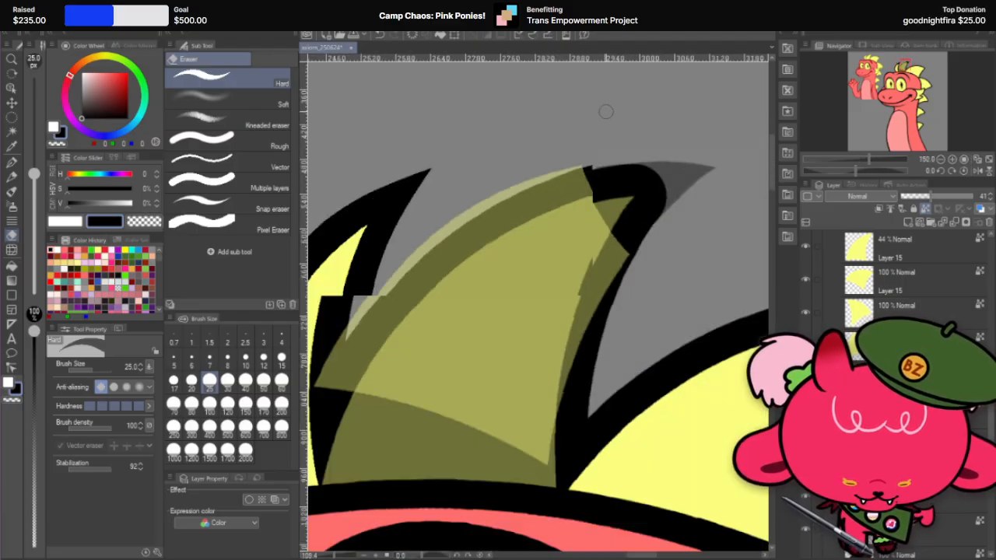
{"action": "scroll", "coordinate": [593, 169], "scroll_direction": "up", "scroll_amount": 1}
{"action": "left_click_drag", "start_coordinate": [592, 169], "coordinate": [678, 283]}
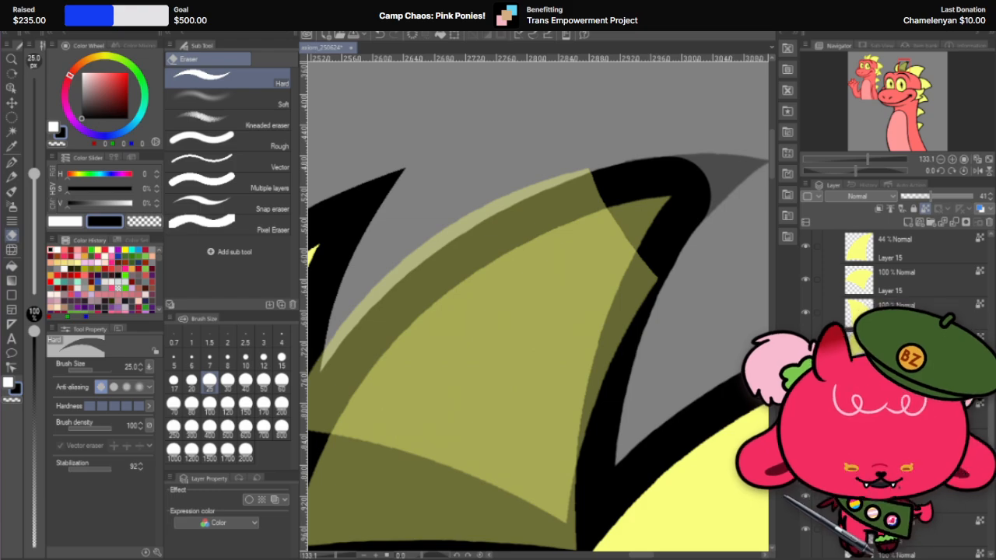
Step: Erase the rest of the copy's yellow body with larger hard eraser sizes up to 170 px, leaving only the black tip
{"action": "left_click", "coordinate": [245, 380]}
{"action": "mouse_move", "coordinate": [567, 178]}
{"action": "left_mouse_down"}
{"action": "mouse_move", "coordinate": [656, 290]}
{"action": "mouse_move", "coordinate": [652, 301]}
{"action": "mouse_move", "coordinate": [644, 294]}
{"action": "mouse_move", "coordinate": [554, 527]}
{"action": "left_mouse_up"}
{"action": "left_click", "coordinate": [227, 426]}
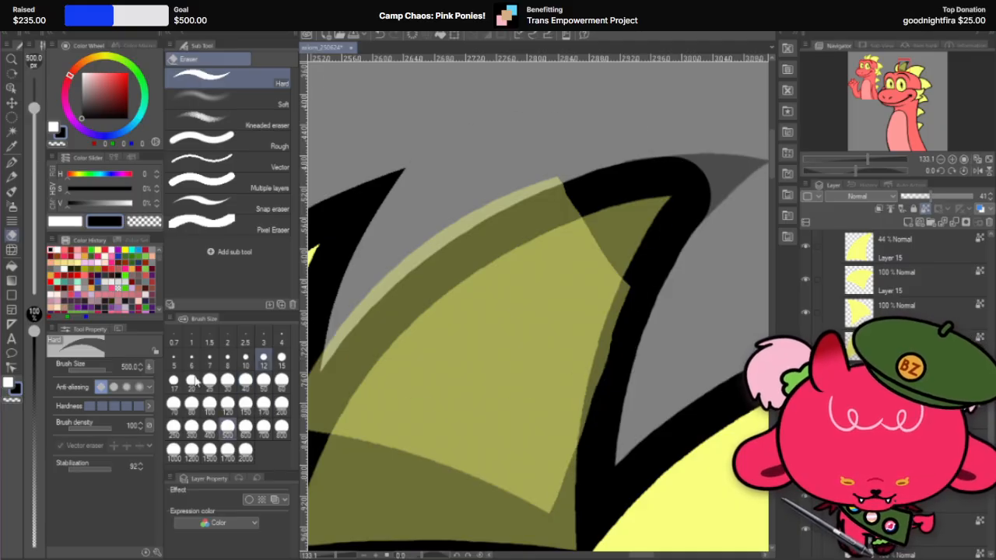
{"action": "left_click", "coordinate": [264, 403]}
{"action": "mouse_move", "coordinate": [500, 211]}
{"action": "left_mouse_down"}
{"action": "mouse_move", "coordinate": [532, 268]}
{"action": "mouse_move", "coordinate": [560, 262]}
{"action": "mouse_move", "coordinate": [583, 311]}
{"action": "mouse_move", "coordinate": [532, 490]}
{"action": "left_mouse_up"}
{"action": "mouse_move", "coordinate": [433, 267]}
{"action": "left_mouse_down"}
{"action": "mouse_move", "coordinate": [476, 390]}
{"action": "mouse_move", "coordinate": [396, 331]}
{"action": "mouse_move", "coordinate": [416, 392]}
{"action": "mouse_move", "coordinate": [472, 438]}
{"action": "left_mouse_up"}
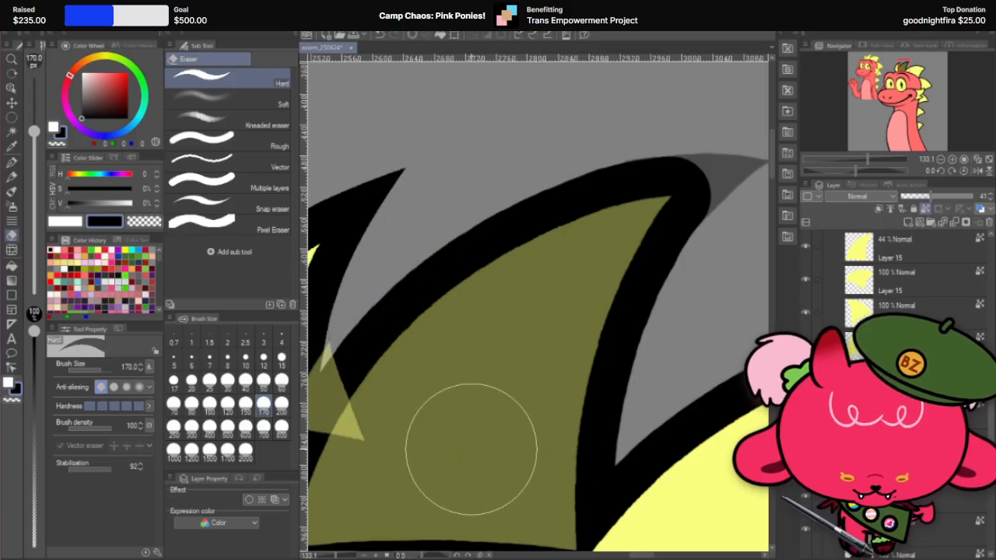
{"action": "scroll", "coordinate": [461, 381], "scroll_direction": "down", "scroll_amount": 1}
{"action": "mouse_move", "coordinate": [460, 381]}
{"action": "left_mouse_down"}
{"action": "mouse_move", "coordinate": [395, 379]}
{"action": "mouse_move", "coordinate": [367, 411]}
{"action": "left_mouse_up"}
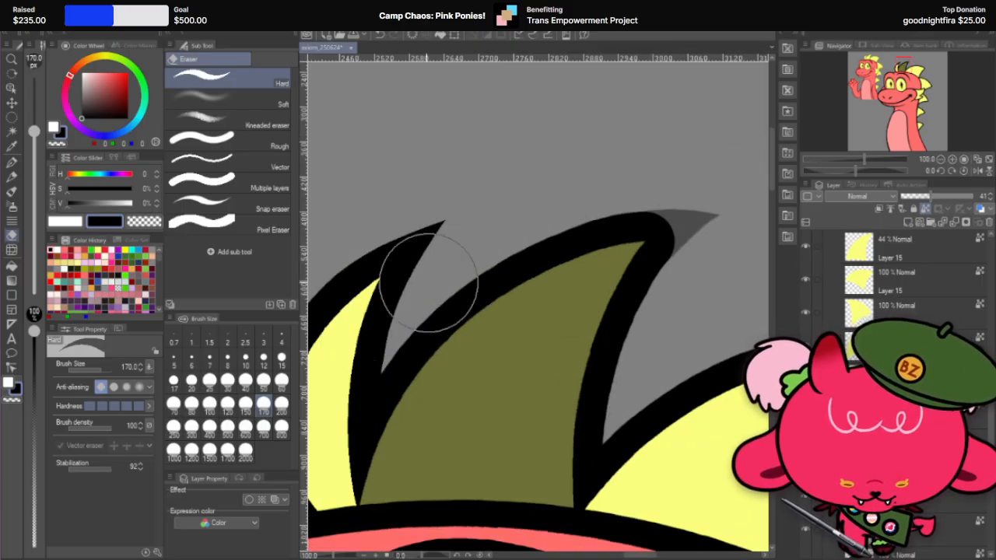
Step: Set the black tip piece's opacity to 100% and merge it with the second spike's outline layer
{"action": "scroll", "coordinate": [429, 285], "scroll_direction": "down", "scroll_amount": 1}
{"action": "scroll", "coordinate": [591, 187], "scroll_direction": "up", "scroll_amount": 2}
{"action": "key", "text": "shift+space"}
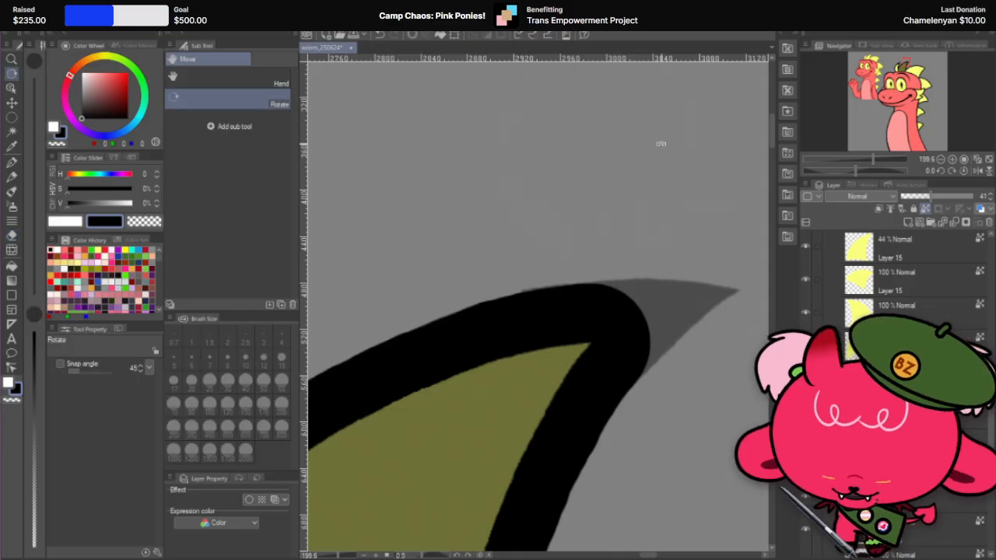
{"action": "left_click_drag", "start_coordinate": [658, 142], "coordinate": [437, 233]}
{"action": "scroll", "coordinate": [534, 270], "scroll_direction": "up", "scroll_amount": 2}
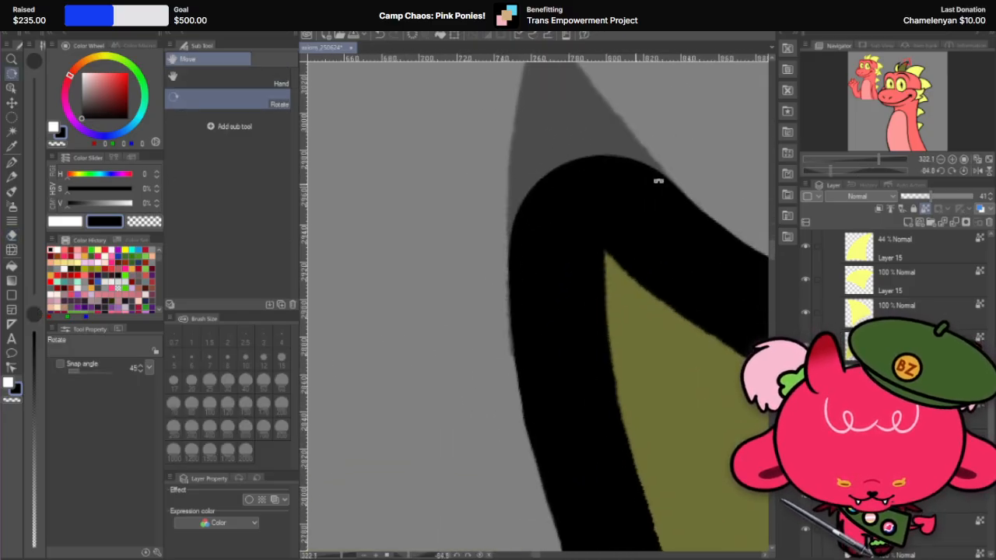
{"action": "left_click_drag", "start_coordinate": [967, 190], "coordinate": [985, 202]}
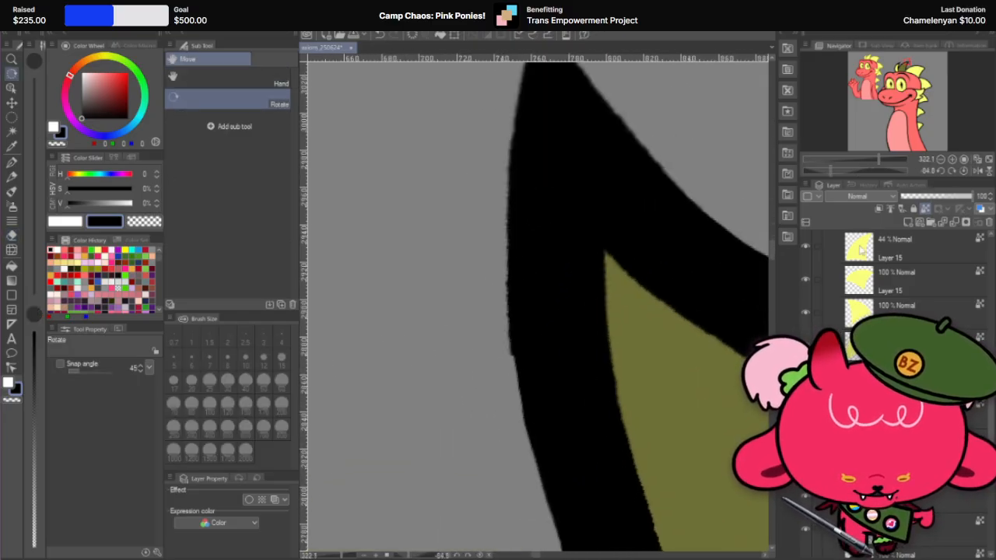
{"action": "scroll", "coordinate": [594, 311], "scroll_direction": "down", "scroll_amount": 3}
{"action": "scroll", "coordinate": [622, 259], "scroll_direction": "down", "scroll_amount": 2}
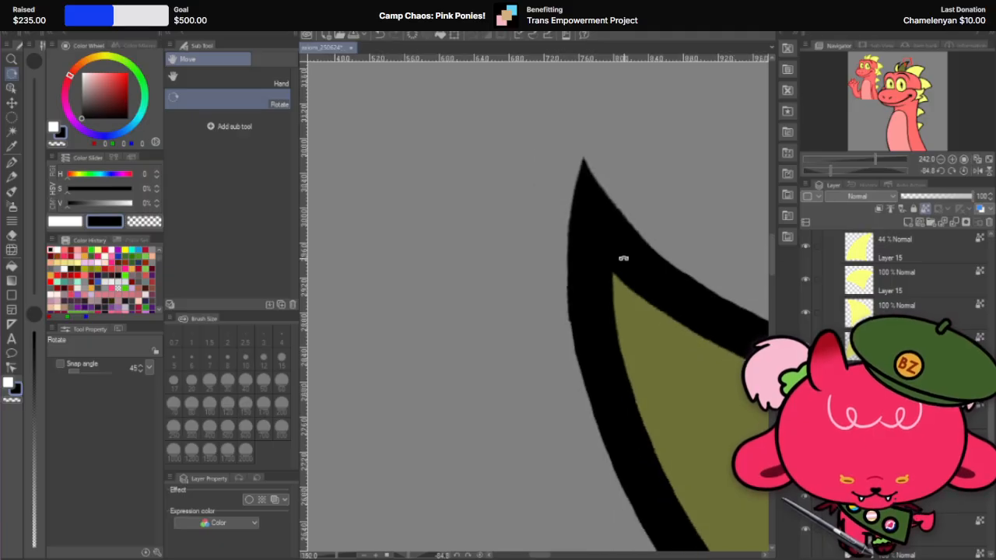
{"action": "scroll", "coordinate": [667, 240], "scroll_direction": "up", "scroll_amount": 1}
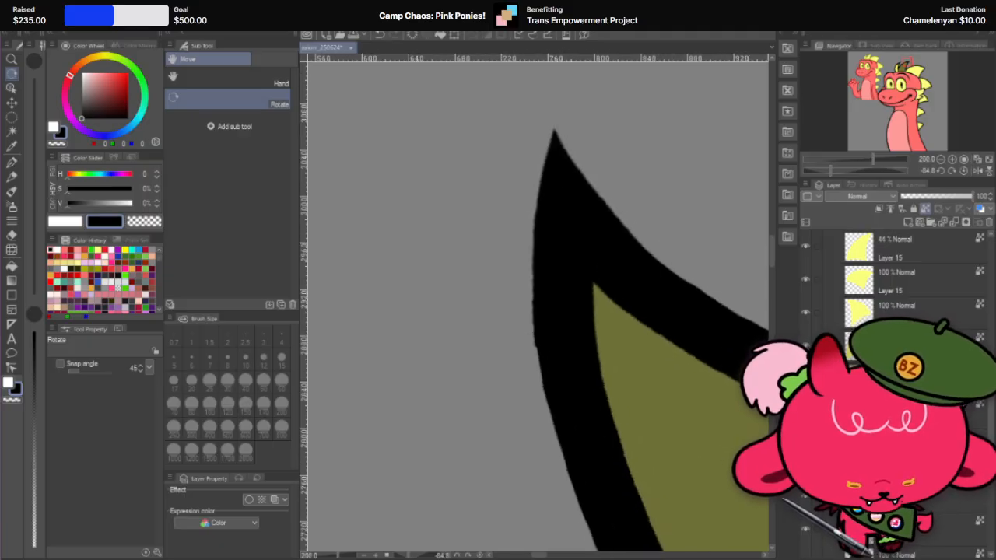
{"action": "right_click", "coordinate": [921, 231]}
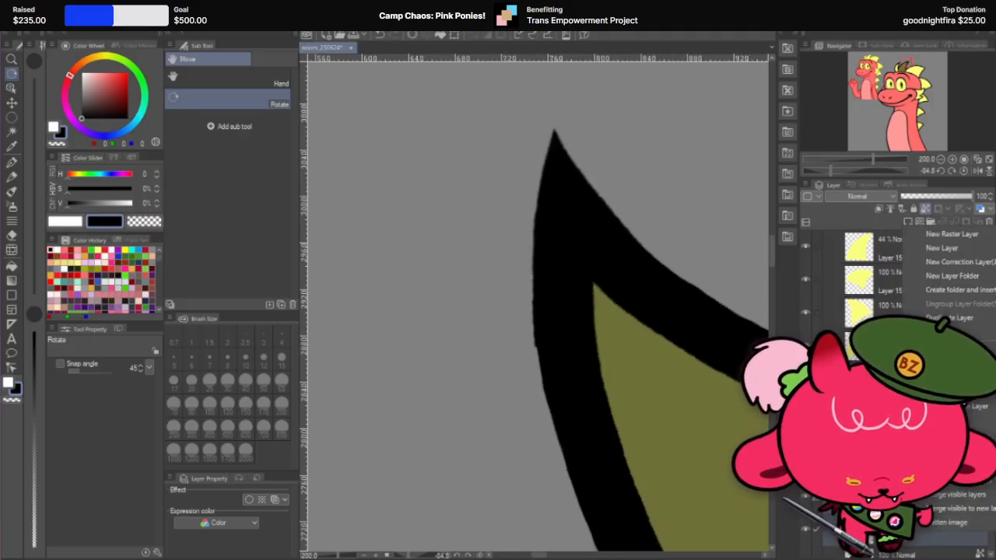
{"action": "left_click", "coordinate": [950, 480]}
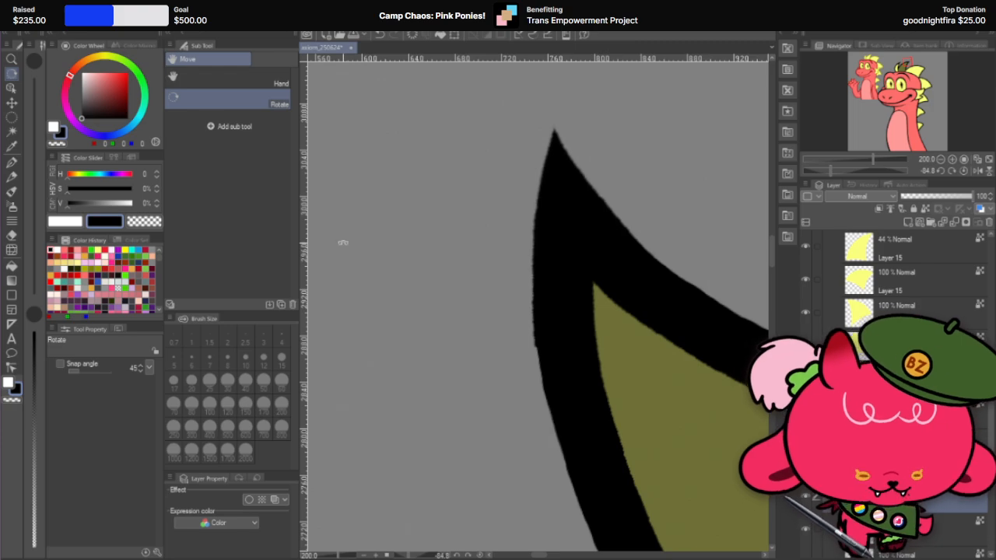
Step: Examine the second spike's merged outline tip for uneven edges at several zoom levels and canvas rotations
{"action": "left_click", "coordinate": [12, 235]}
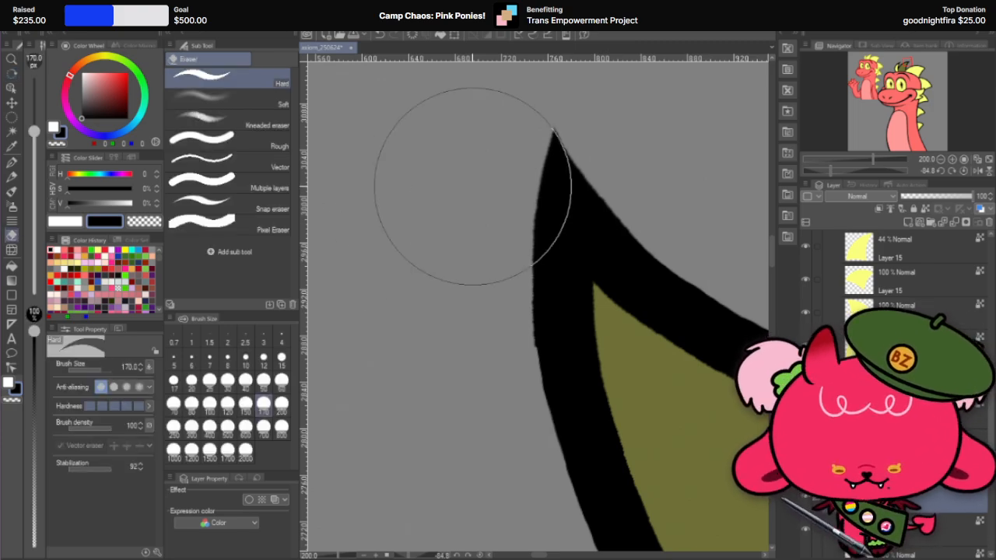
{"action": "left_click", "coordinate": [210, 379]}
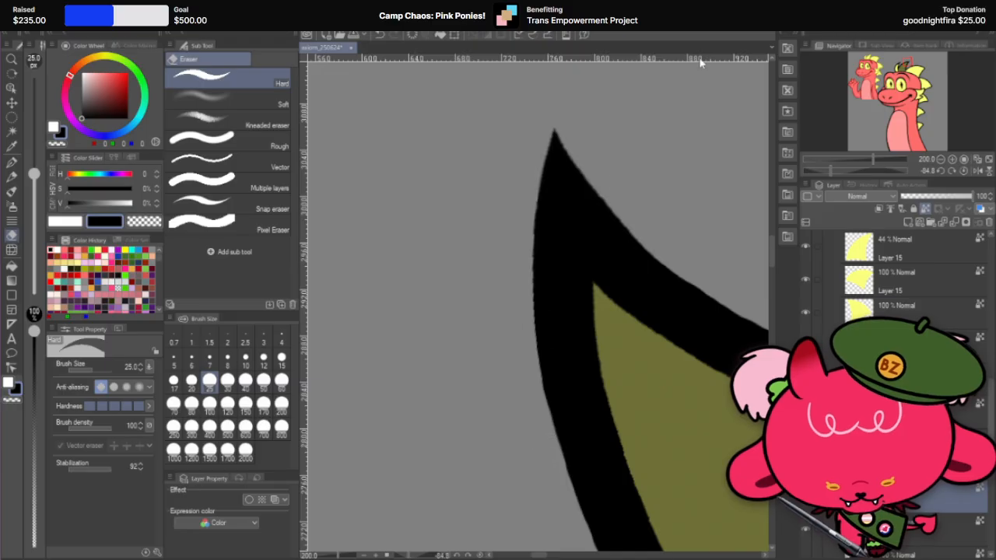
{"action": "scroll", "coordinate": [548, 222], "scroll_direction": "down", "scroll_amount": 5}
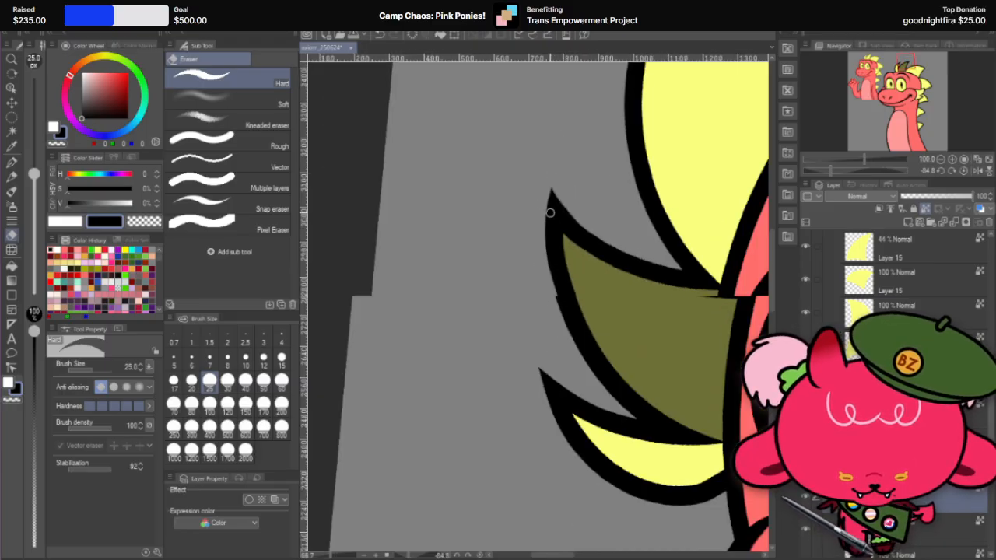
{"action": "scroll", "coordinate": [626, 255], "scroll_direction": "up", "scroll_amount": 3}
{"action": "scroll", "coordinate": [543, 234], "scroll_direction": "up", "scroll_amount": 4}
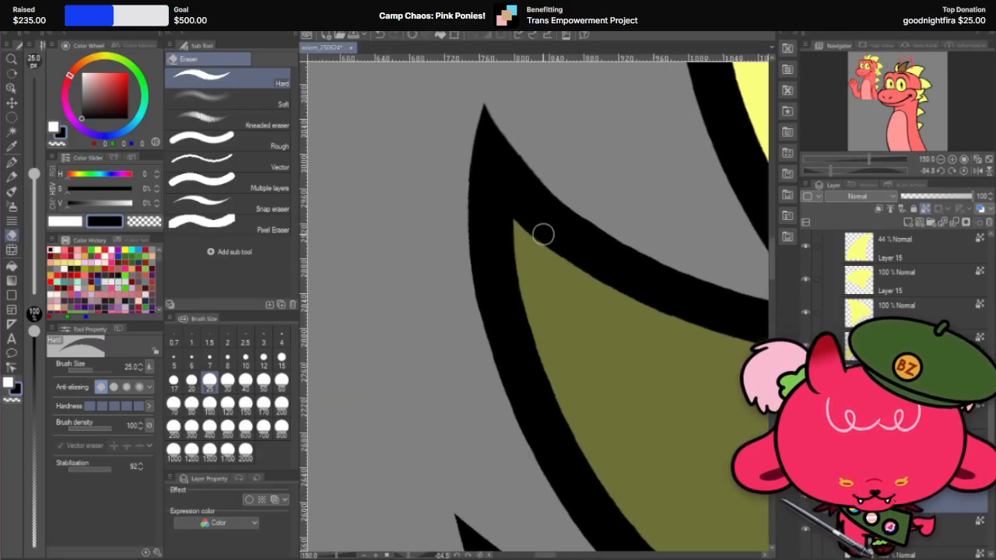
{"action": "key", "text": "r"}
{"action": "left_click_drag", "start_coordinate": [576, 152], "coordinate": [721, 155]}
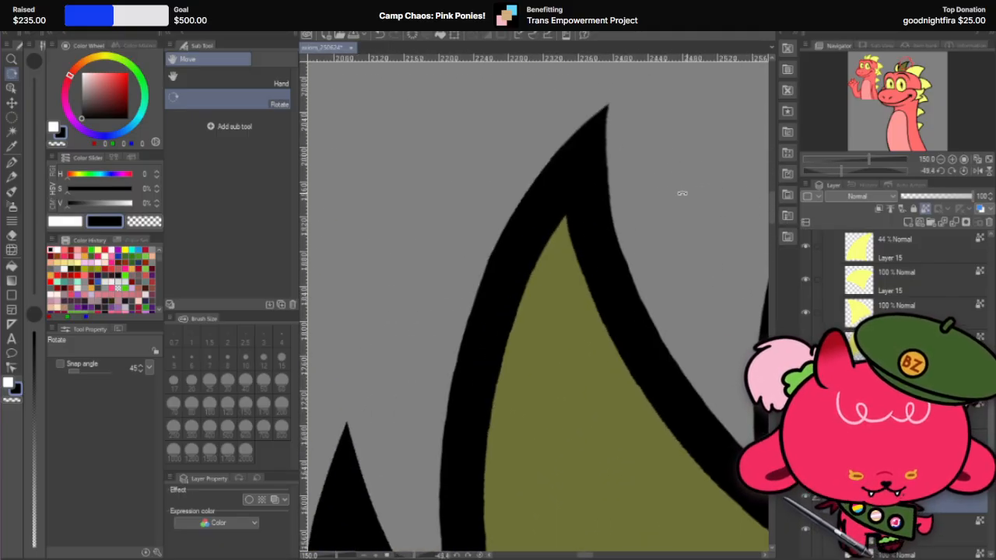
{"action": "left_click_drag", "start_coordinate": [651, 127], "coordinate": [548, 183]}
{"action": "left_click_drag", "start_coordinate": [487, 199], "coordinate": [584, 396]}
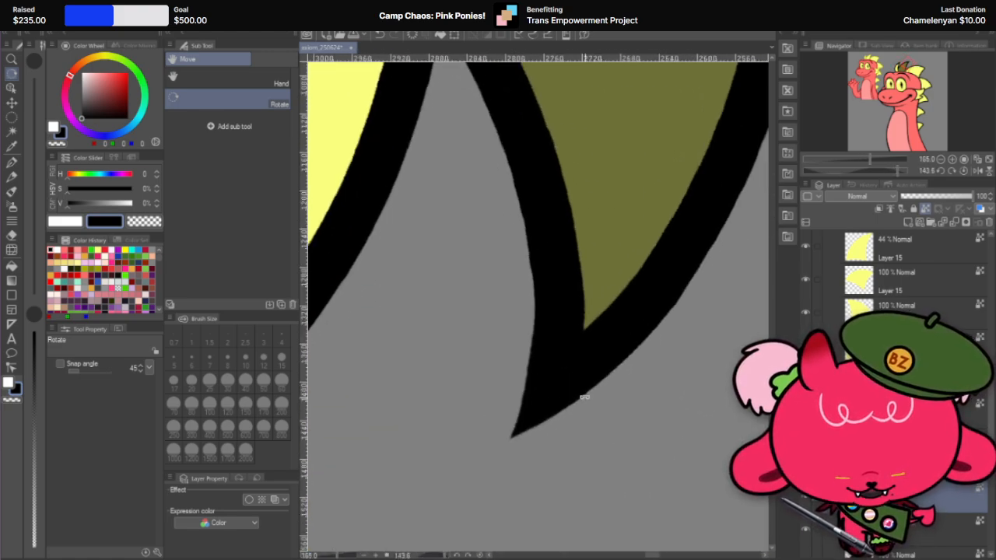
Step: Trim the inner edge of the second spike's outline tip with the 50 px hard eraser, redoing the stroke until the taper is clean
{"action": "left_click", "coordinate": [11, 235]}
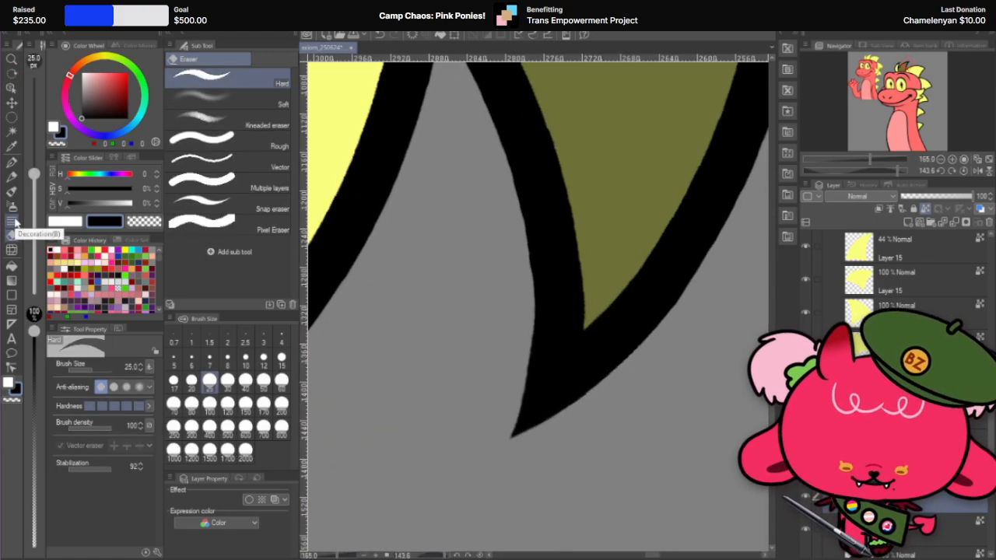
{"action": "left_click", "coordinate": [262, 379]}
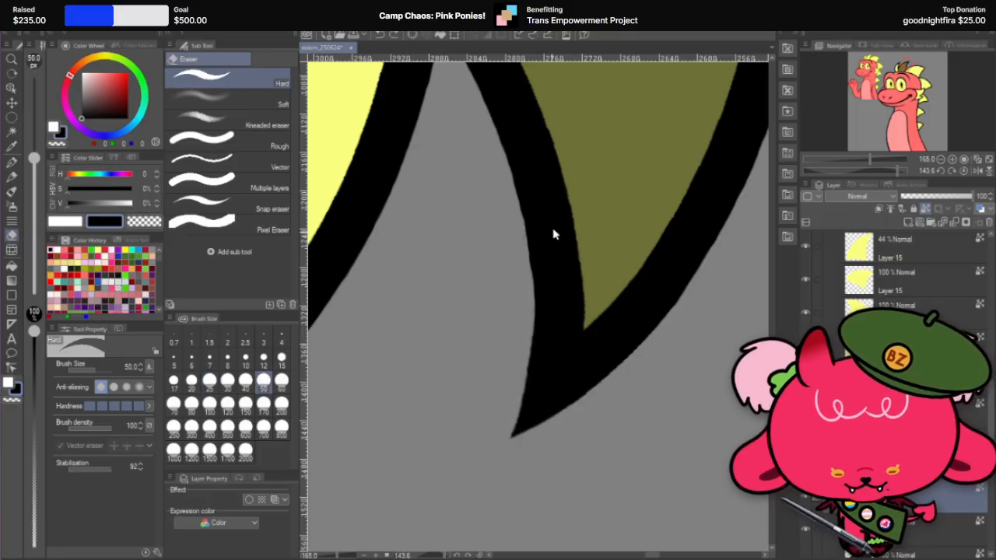
{"action": "right_click", "coordinate": [937, 522]}
{"action": "left_click", "coordinate": [974, 466]}
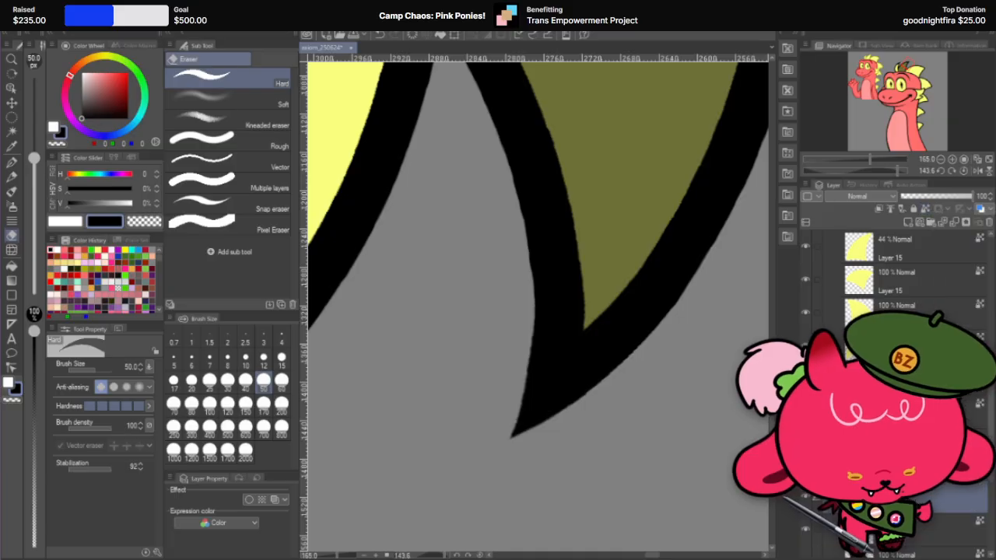
{"action": "left_click_drag", "start_coordinate": [526, 273], "coordinate": [519, 436]}
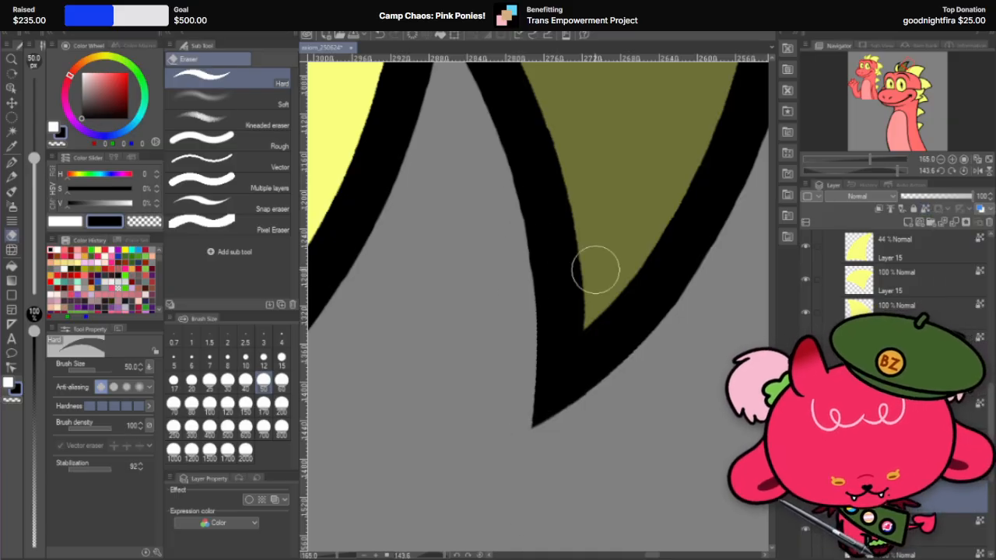
{"action": "key", "text": "ctrl+z"}
{"action": "mouse_move", "coordinate": [521, 219]}
{"action": "left_mouse_down"}
{"action": "mouse_move", "coordinate": [509, 465]}
{"action": "mouse_move", "coordinate": [530, 262]}
{"action": "mouse_move", "coordinate": [530, 405]}
{"action": "left_mouse_up"}
{"action": "key", "text": "ctrl+z"}
{"action": "key", "text": "ctrl+z"}
{"action": "left_click_drag", "start_coordinate": [522, 245], "coordinate": [511, 440]}
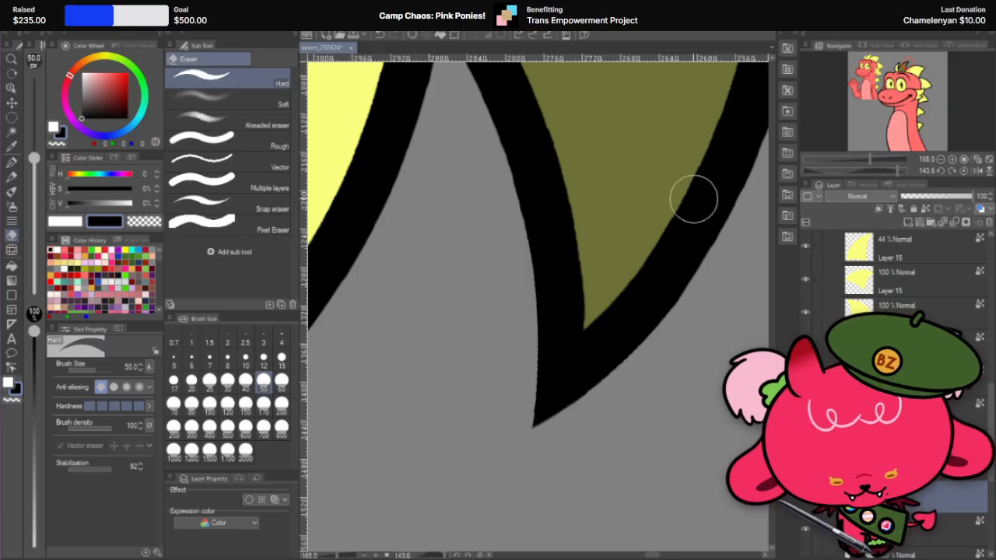
{"action": "scroll", "coordinate": [707, 227], "scroll_direction": "down", "scroll_amount": 3}
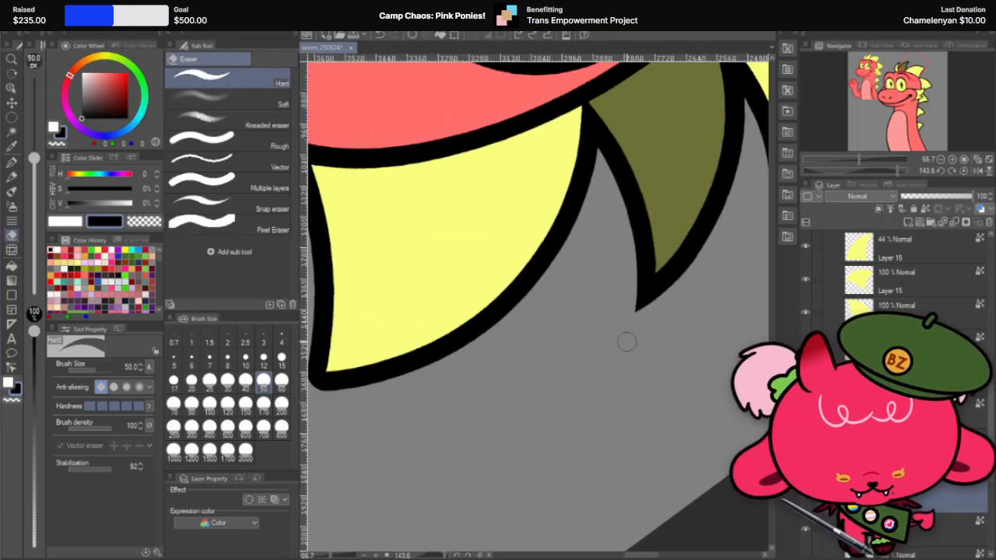
Step: Reset the canvas rotation and review the whole character with the second spike's reshaped outline
{"action": "key", "text": "r"}
{"action": "mouse_move", "coordinate": [699, 190]}
{"action": "left_mouse_down"}
{"action": "mouse_move", "coordinate": [359, 311]}
{"action": "mouse_move", "coordinate": [410, 435]}
{"action": "left_mouse_up"}
{"action": "scroll", "coordinate": [724, 294], "scroll_direction": "down", "scroll_amount": 1}
{"action": "scroll", "coordinate": [692, 316], "scroll_direction": "down", "scroll_amount": 1}
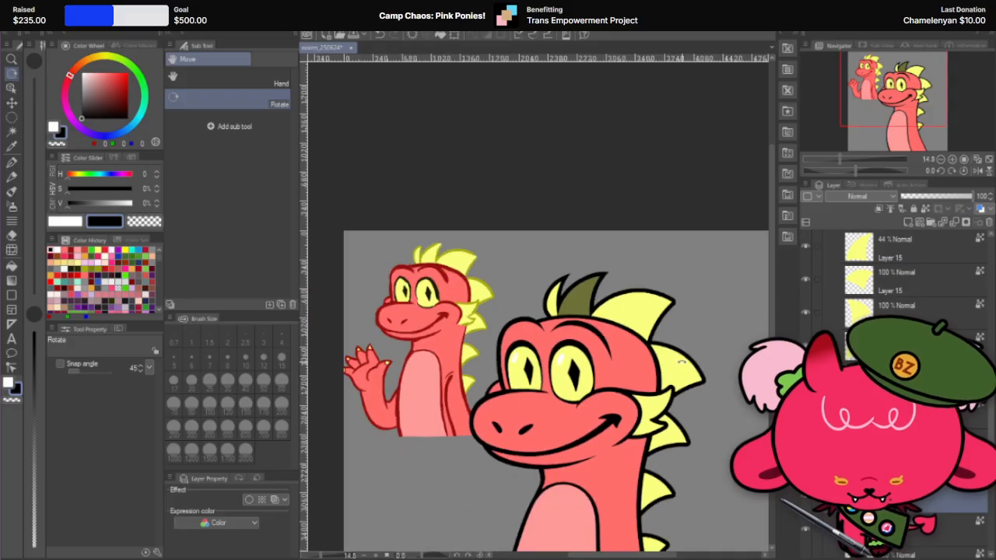
{"action": "scroll", "coordinate": [681, 362], "scroll_direction": "up", "scroll_amount": 1}
{"action": "scroll", "coordinate": [640, 117], "scroll_direction": "down", "scroll_amount": 2}
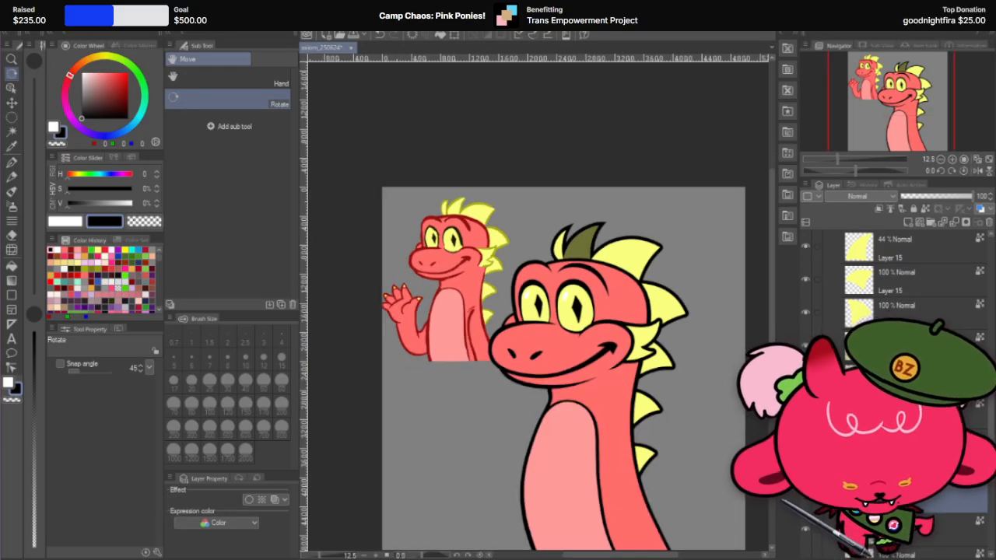
{"action": "scroll", "coordinate": [601, 191], "scroll_direction": "down", "scroll_amount": 3}
{"action": "scroll", "coordinate": [635, 254], "scroll_direction": "up", "scroll_amount": 3}
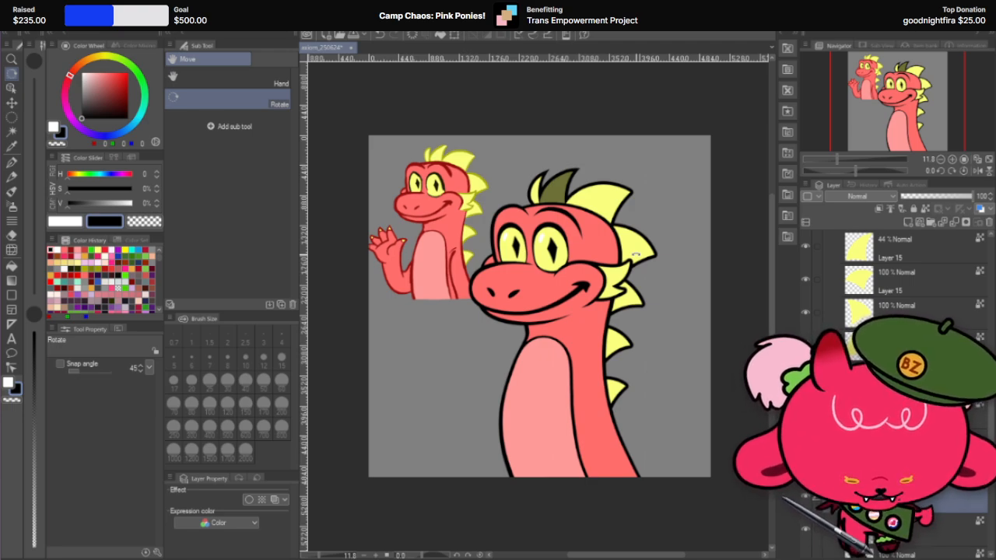
Step: Look through the head group's layers, preview the half-closed eyelids over the character's eyes, and hide them again
{"action": "scroll", "coordinate": [895, 264], "scroll_direction": "up", "scroll_amount": 5}
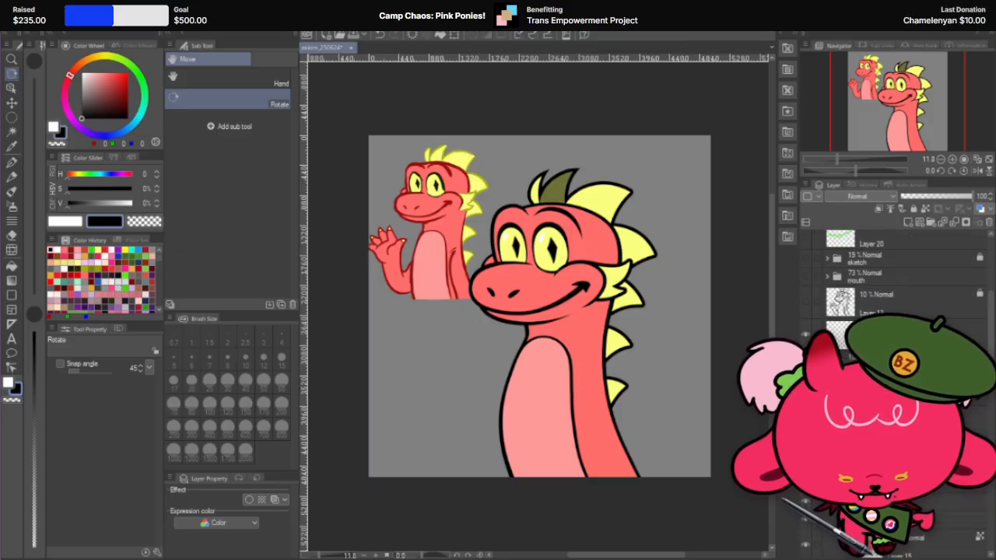
{"action": "scroll", "coordinate": [894, 264], "scroll_direction": "down", "scroll_amount": 3}
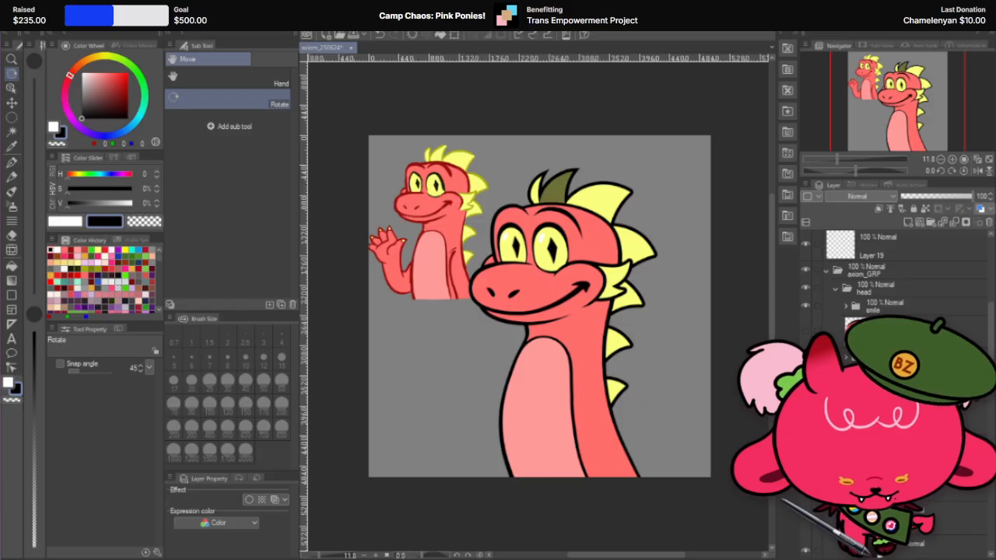
{"action": "key", "text": "ctrl+z"}
{"action": "scroll", "coordinate": [894, 265], "scroll_direction": "down", "scroll_amount": 3}
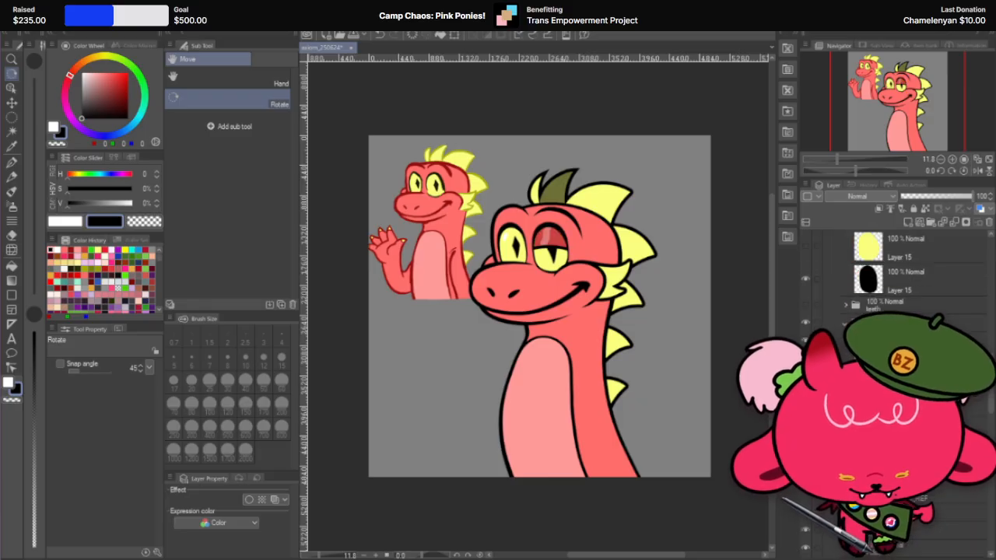
{"action": "scroll", "coordinate": [895, 264], "scroll_direction": "down", "scroll_amount": 2}
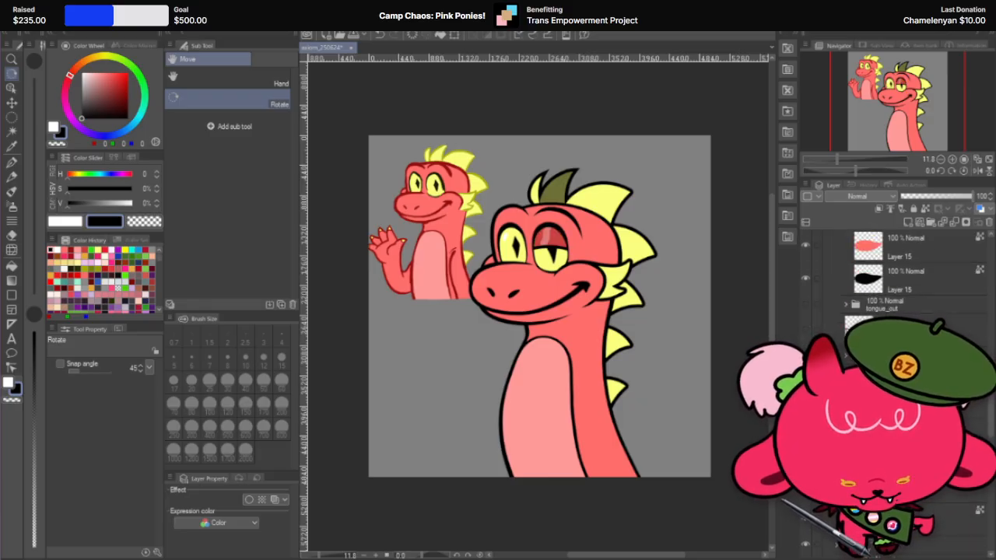
{"action": "scroll", "coordinate": [895, 264], "scroll_direction": "down", "scroll_amount": 1}
{"action": "scroll", "coordinate": [894, 265], "scroll_direction": "down", "scroll_amount": 1}
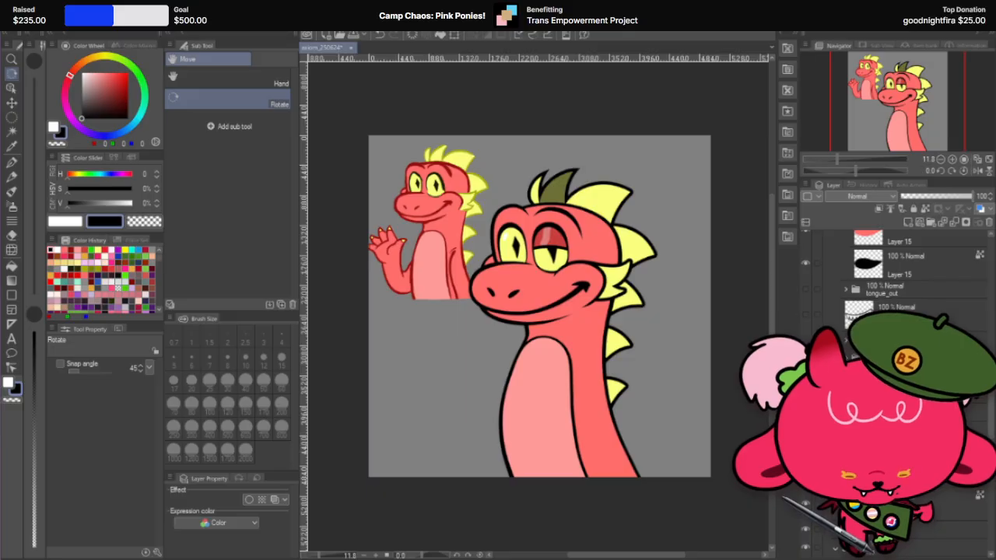
{"action": "scroll", "coordinate": [894, 265], "scroll_direction": "down", "scroll_amount": 3}
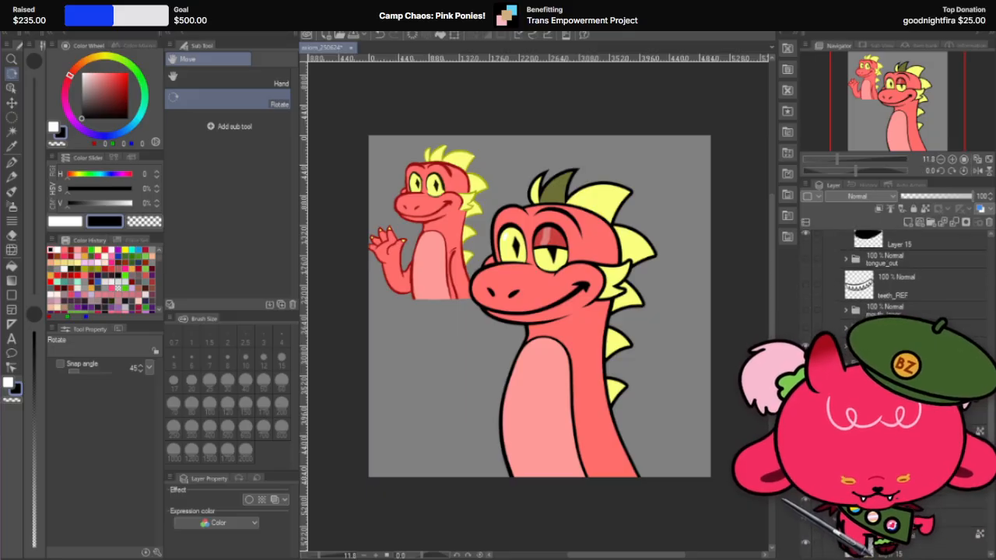
{"action": "scroll", "coordinate": [894, 264], "scroll_direction": "up", "scroll_amount": 1}
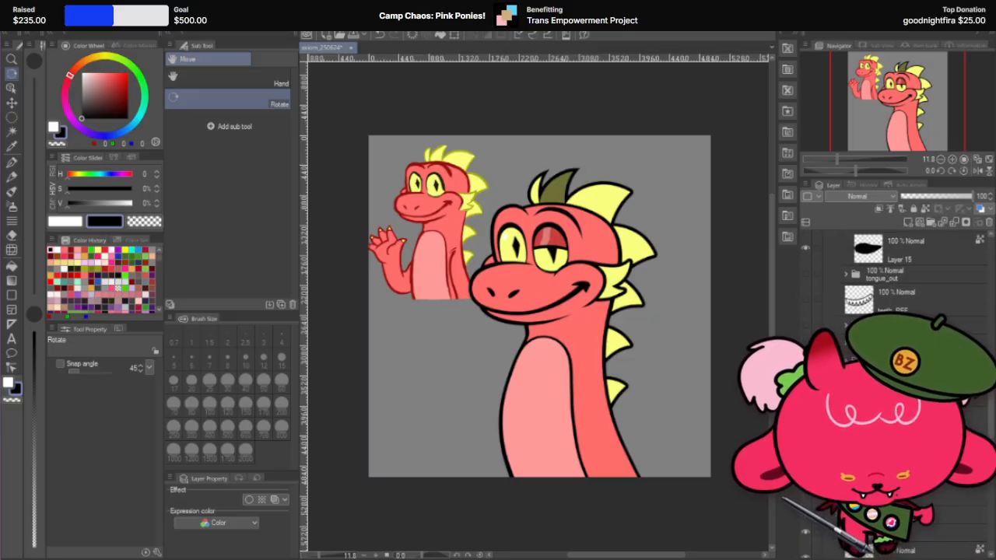
{"action": "scroll", "coordinate": [894, 264], "scroll_direction": "up", "scroll_amount": 1}
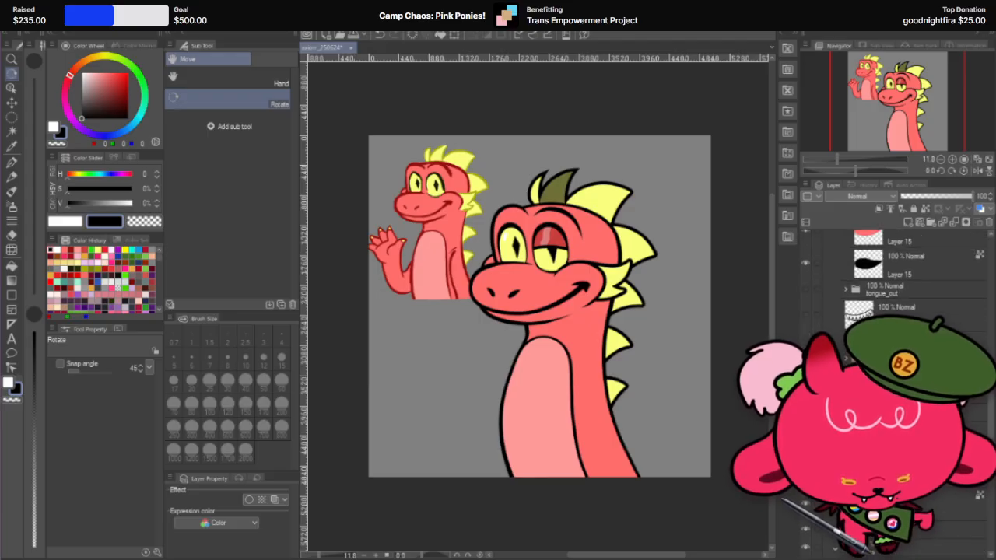
{"action": "scroll", "coordinate": [894, 264], "scroll_direction": "up", "scroll_amount": 5}
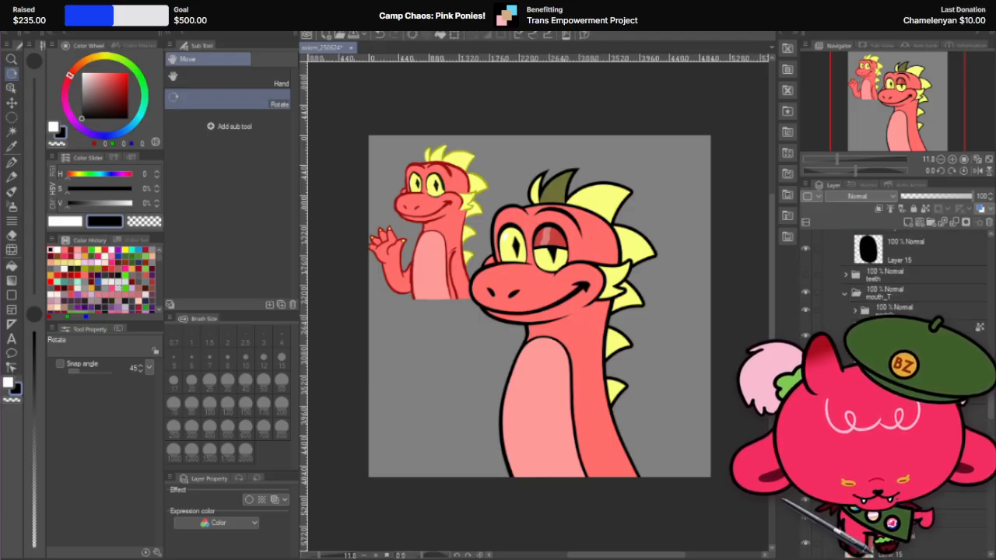
{"action": "scroll", "coordinate": [894, 265], "scroll_direction": "down", "scroll_amount": 2}
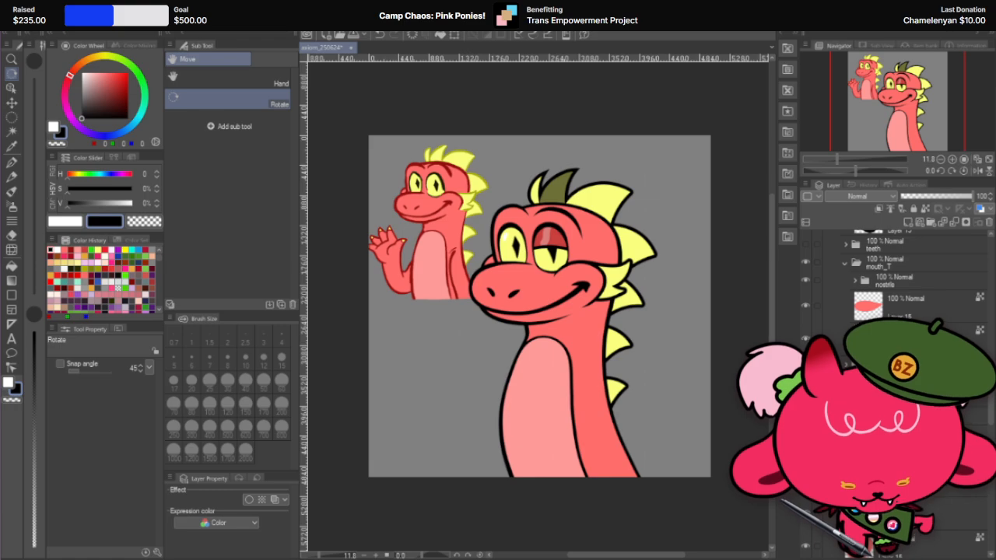
{"action": "scroll", "coordinate": [894, 265], "scroll_direction": "down", "scroll_amount": 3}
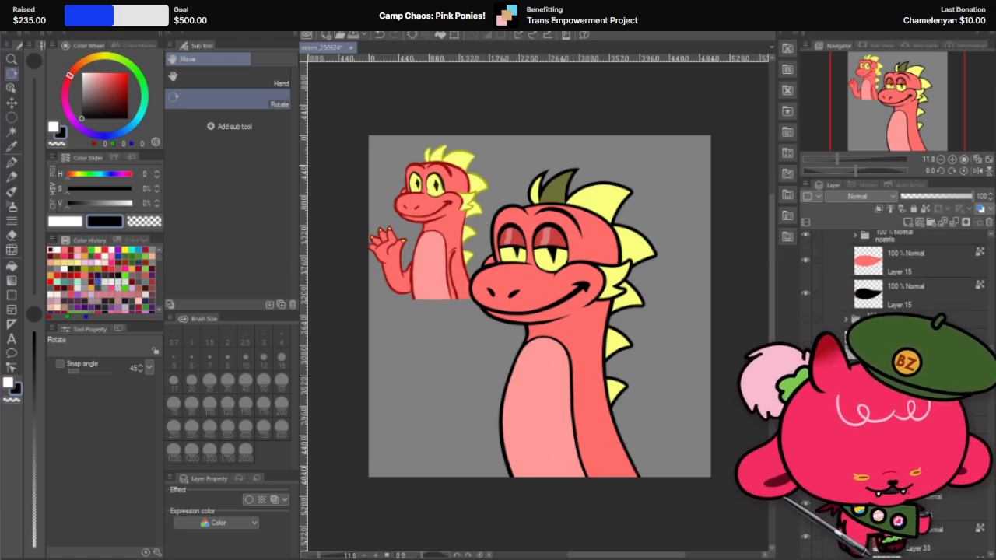
{"action": "left_click", "coordinate": [805, 479]}
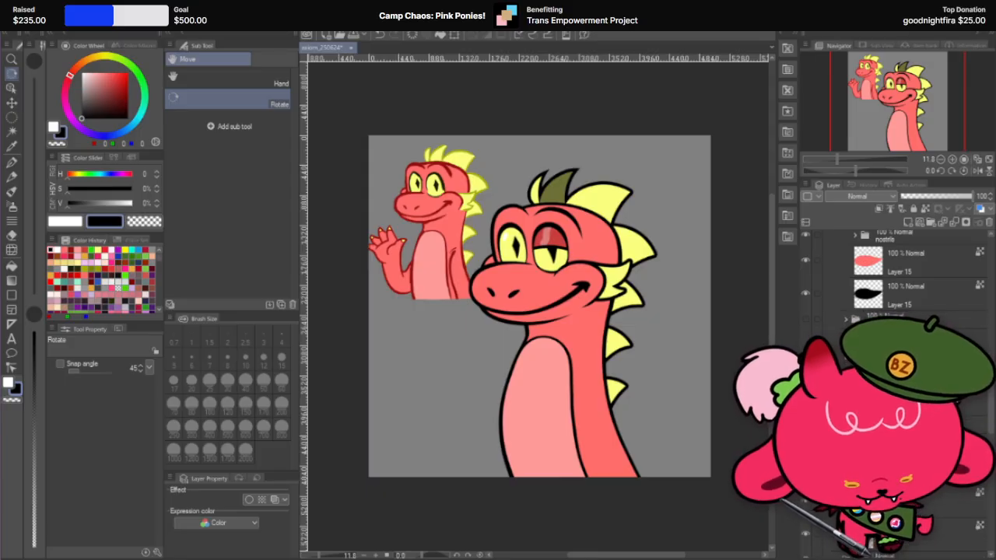
{"action": "scroll", "coordinate": [894, 265], "scroll_direction": "up", "scroll_amount": 3}
{"action": "scroll", "coordinate": [894, 264], "scroll_direction": "up", "scroll_amount": 3}
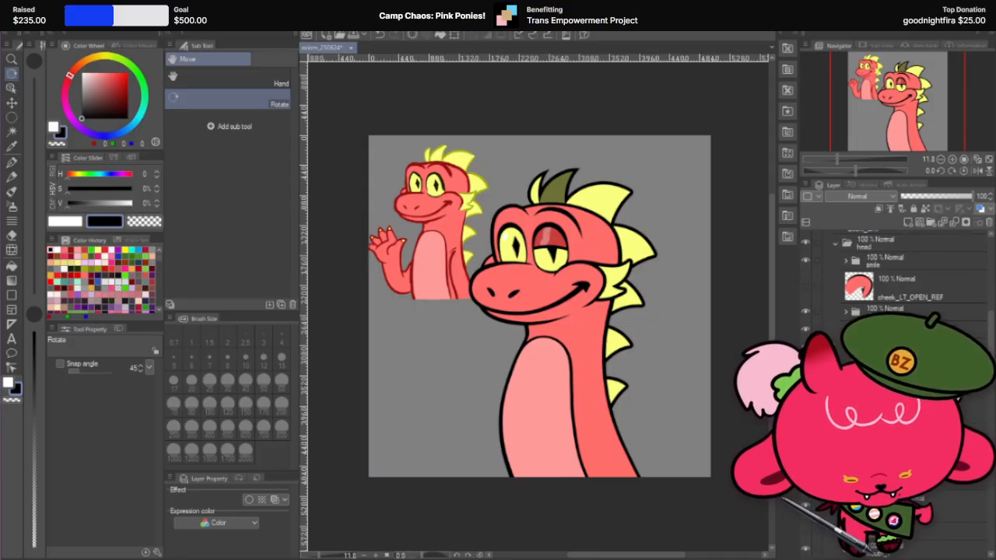
{"action": "left_click", "coordinate": [805, 527]}
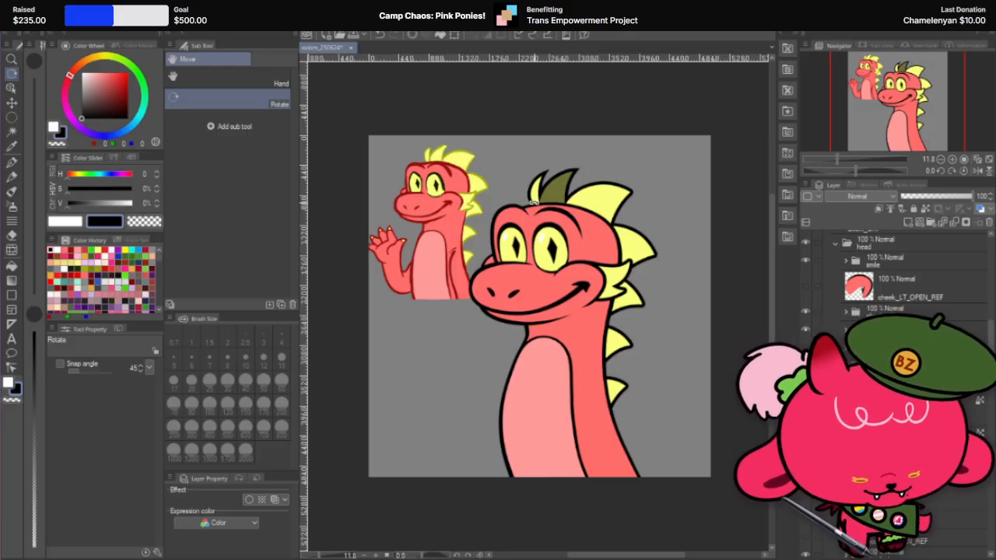
Step: Collapse the head layer group and examine the second spike's outline tip up close at different canvas rotations
{"action": "left_click", "coordinate": [836, 243]}
{"action": "scroll", "coordinate": [887, 264], "scroll_direction": "down", "scroll_amount": 5}
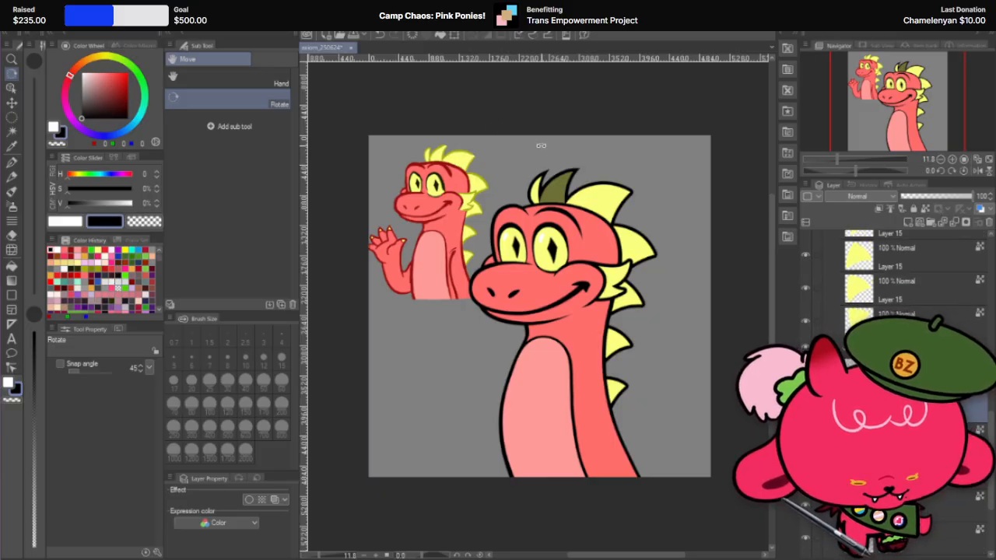
{"action": "scroll", "coordinate": [580, 186], "scroll_direction": "up", "scroll_amount": 8}
{"action": "scroll", "coordinate": [584, 188], "scroll_direction": "up", "scroll_amount": 5}
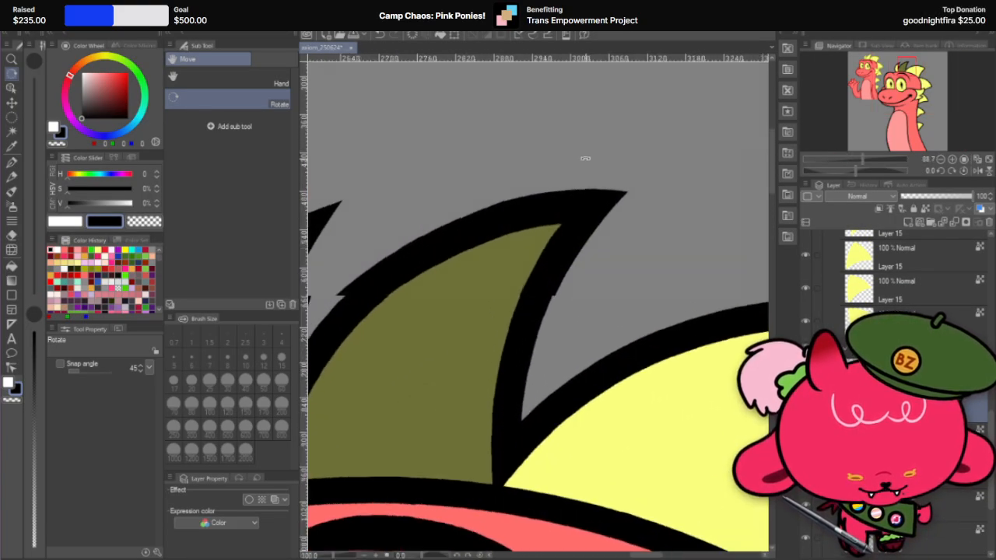
{"action": "left_click_drag", "start_coordinate": [437, 190], "coordinate": [422, 255]}
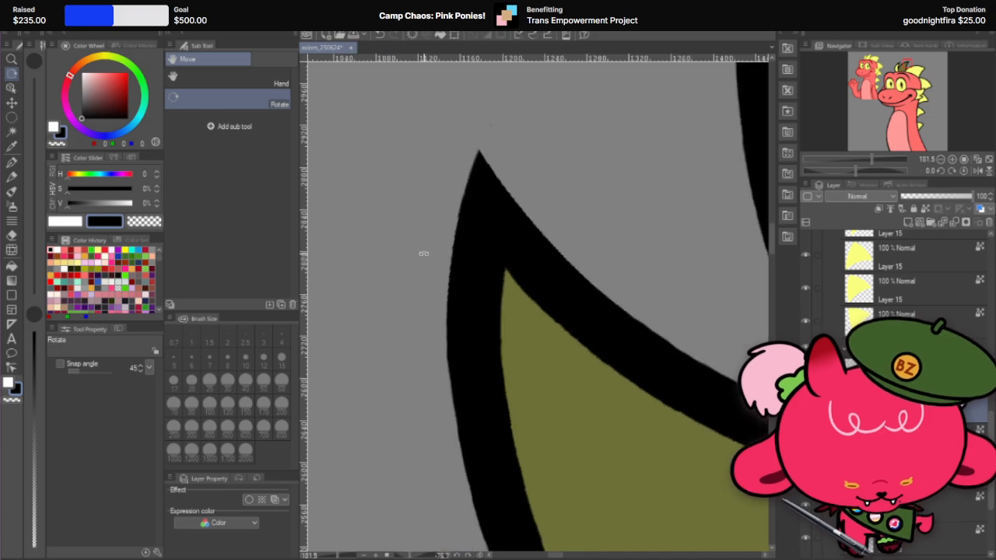
{"action": "left_click_drag", "start_coordinate": [456, 222], "coordinate": [697, 277]}
{"action": "double_click", "coordinate": [697, 280]}
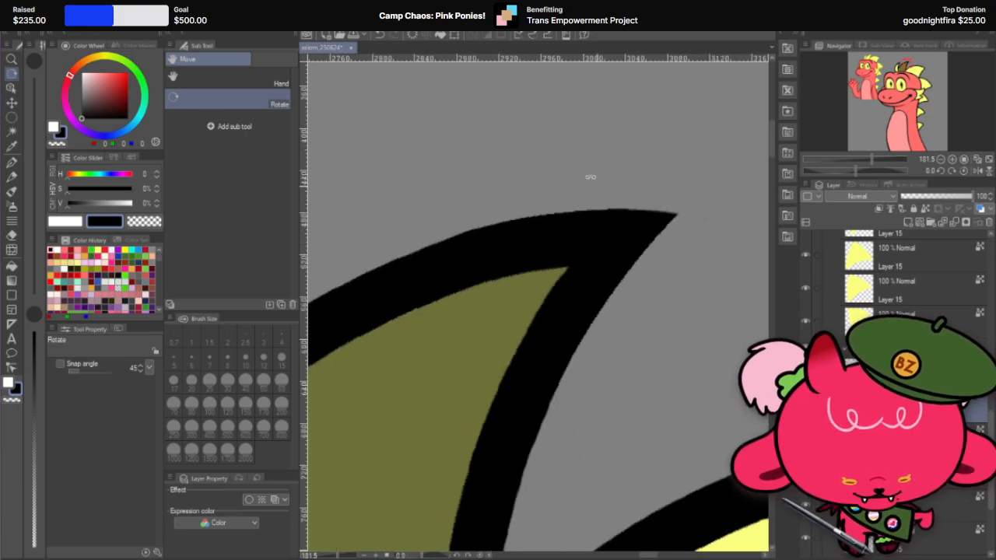
{"action": "scroll", "coordinate": [573, 125], "scroll_direction": "down", "scroll_amount": 11}
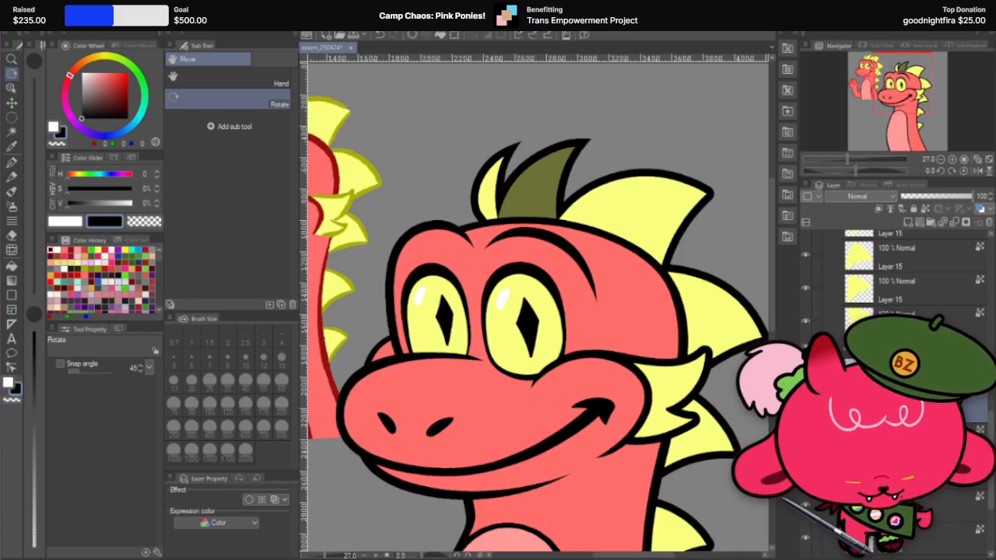
{"action": "scroll", "coordinate": [913, 304], "scroll_direction": "up", "scroll_amount": 4}
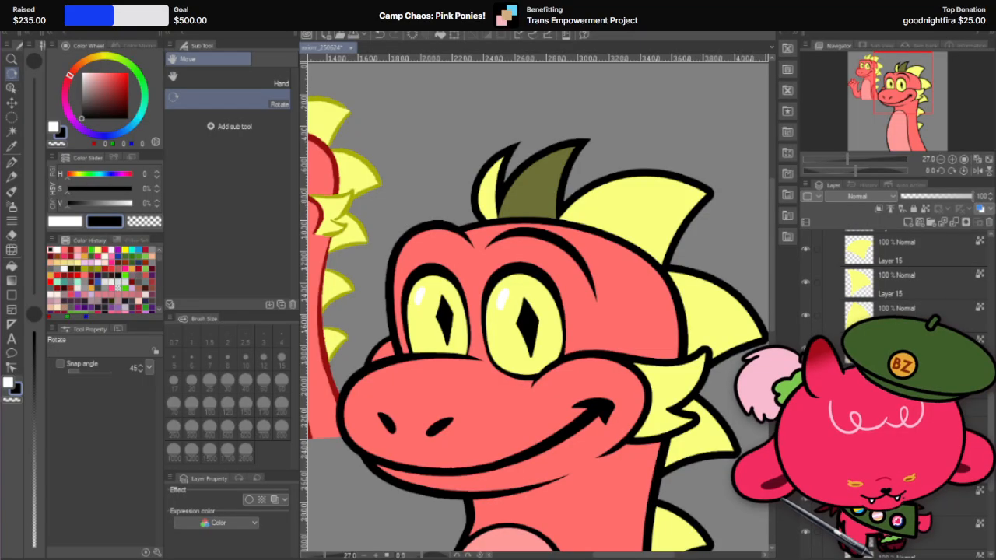
Step: Set the second spike's yellow fill layer to 100% opacity and check it against the other spikes
{"action": "left_click", "coordinate": [913, 304]}
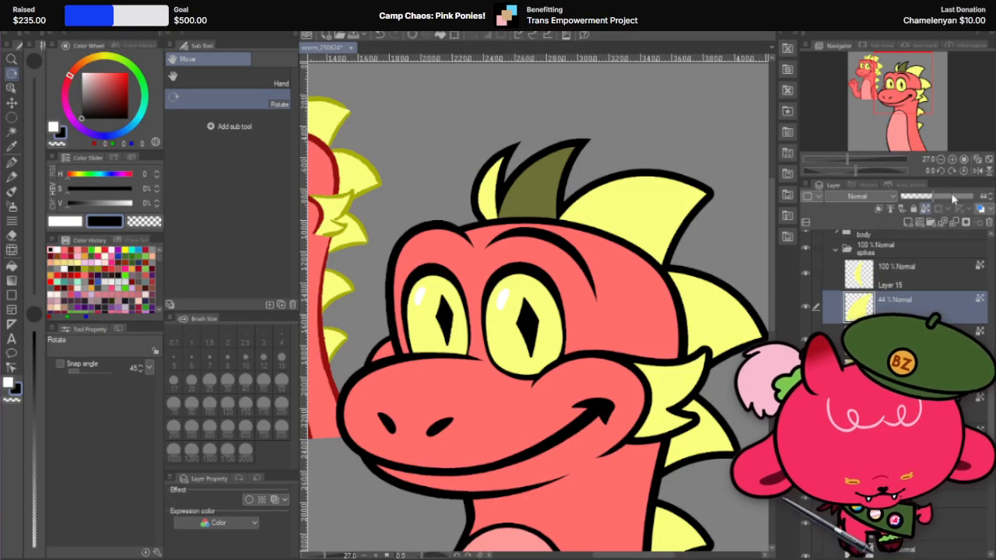
{"action": "left_click_drag", "start_coordinate": [954, 196], "coordinate": [989, 196]}
{"action": "scroll", "coordinate": [572, 171], "scroll_direction": "down", "scroll_amount": 2}
{"action": "scroll", "coordinate": [571, 171], "scroll_direction": "down", "scroll_amount": 3}
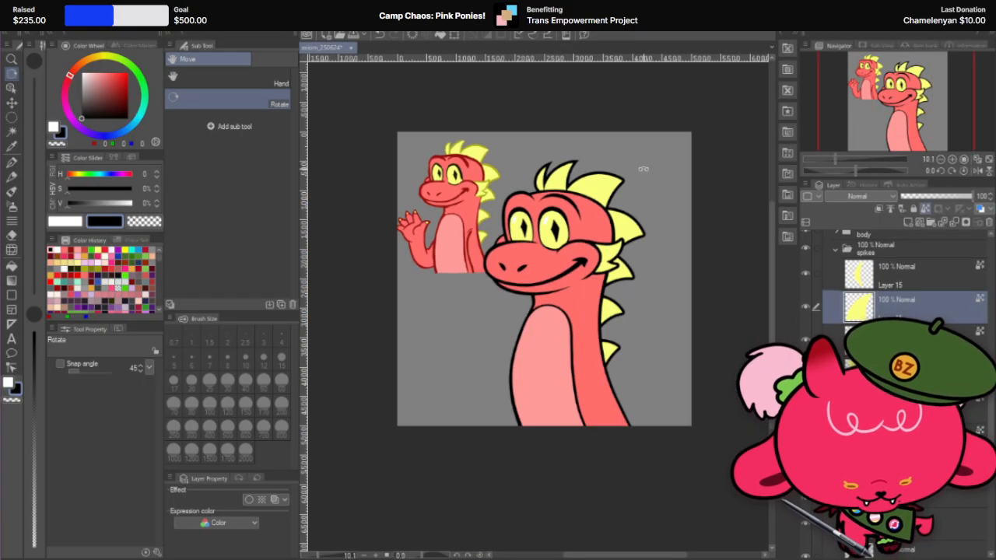
{"action": "scroll", "coordinate": [643, 168], "scroll_direction": "up", "scroll_amount": 5}
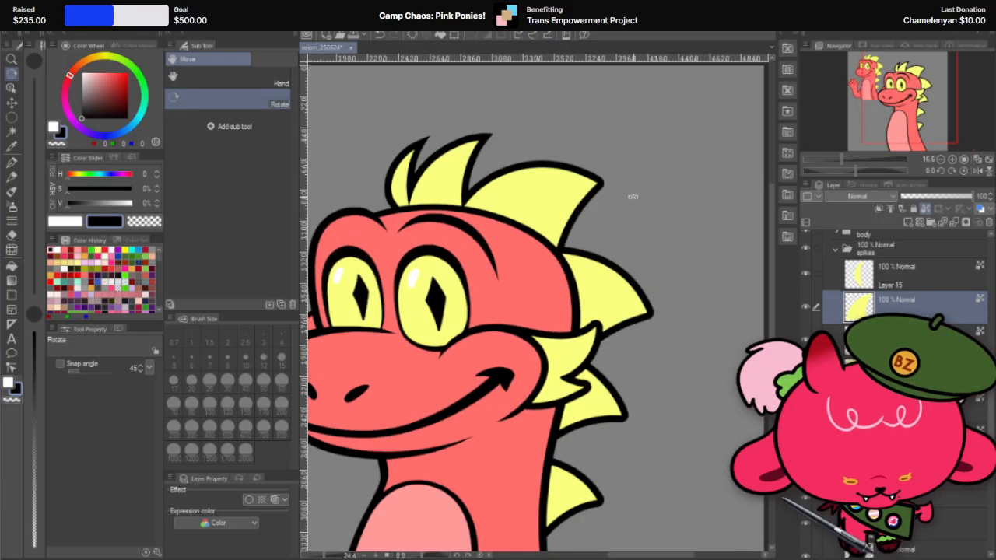
Step: Merge the third spike's yellow layer, behind the second spike on the head, with the layer below it
{"action": "left_click", "coordinate": [933, 416]}
{"action": "scroll", "coordinate": [934, 417], "scroll_direction": "up", "scroll_amount": 2}
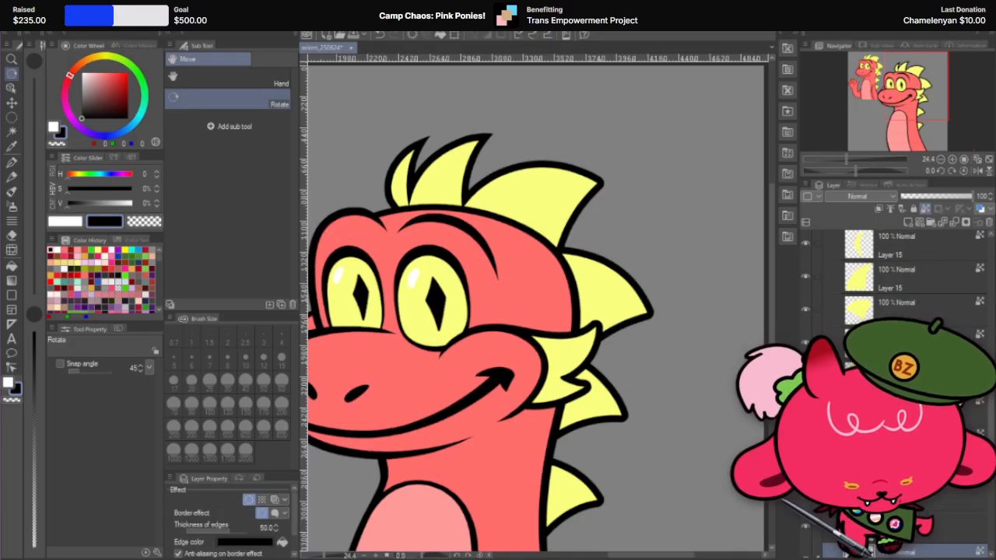
{"action": "left_click", "coordinate": [922, 305]}
{"action": "right_click", "coordinate": [921, 305]}
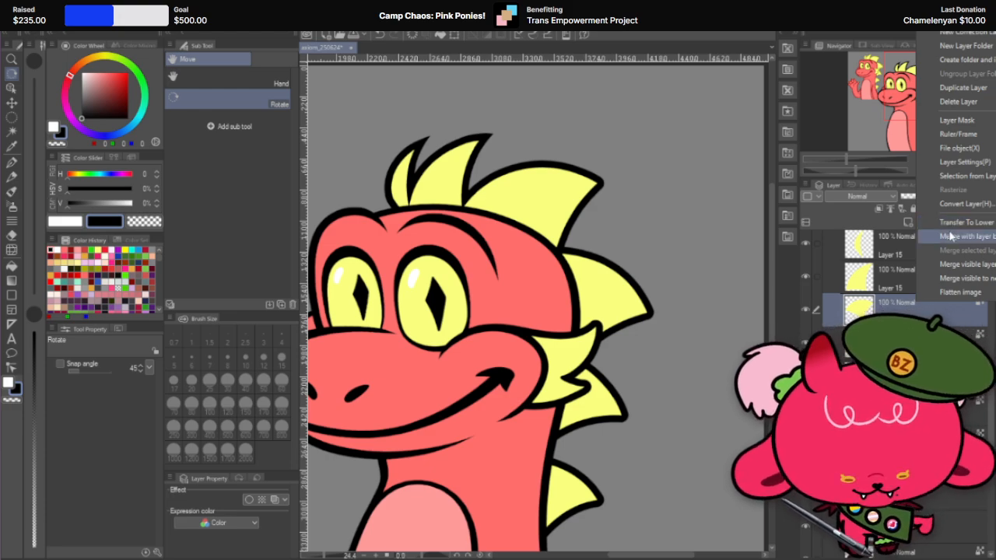
{"action": "left_click", "coordinate": [950, 236]}
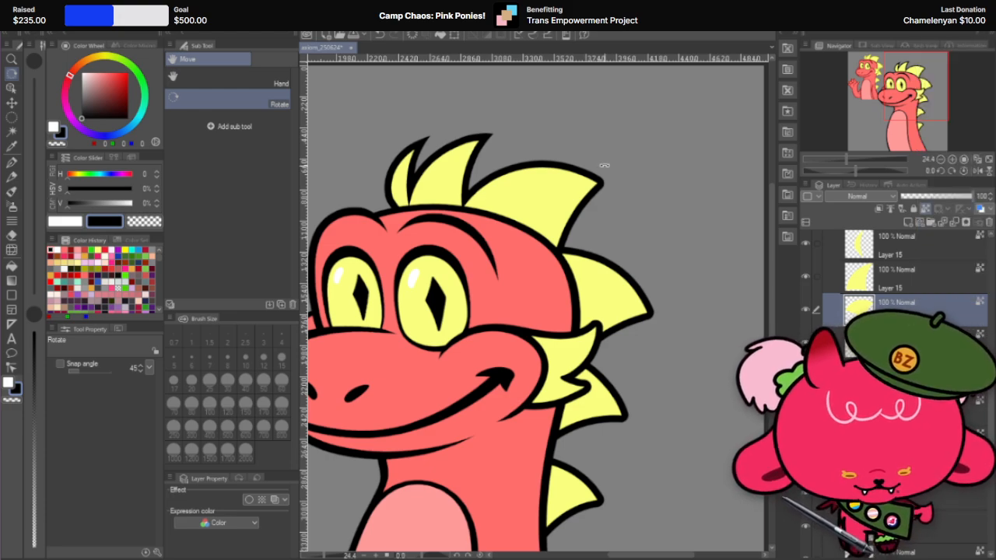
Step: Duplicate the third spike's yellow fill layer and place the copy lower in the stack, beneath the other spike fills
{"action": "right_click", "coordinate": [946, 316]}
{"action": "left_click", "coordinate": [991, 100]}
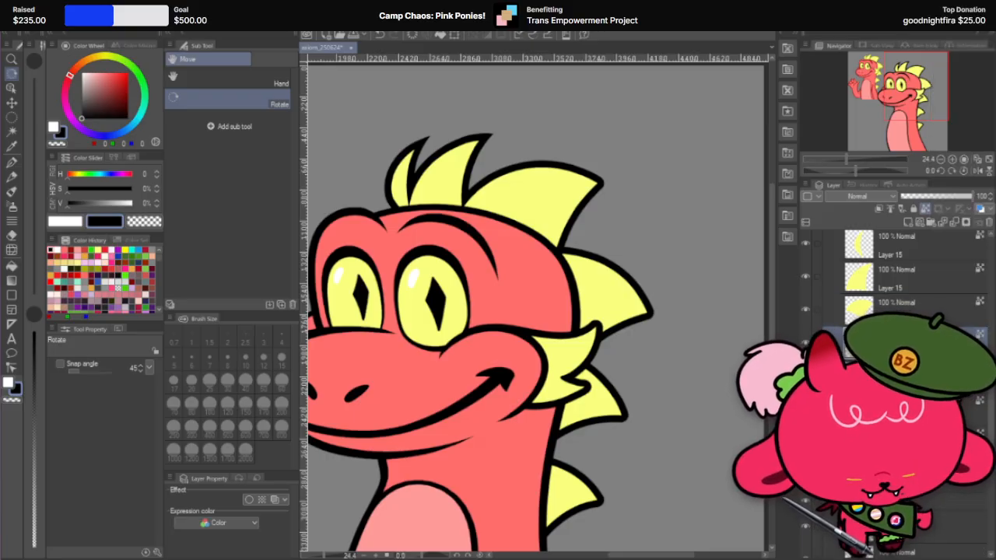
{"action": "scroll", "coordinate": [906, 327], "scroll_direction": "down", "scroll_amount": 1}
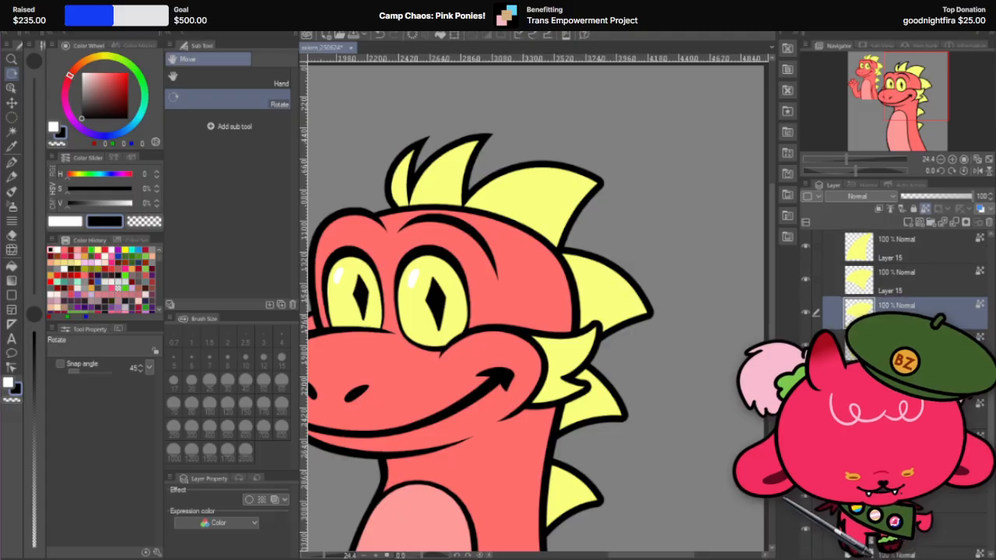
{"action": "scroll", "coordinate": [927, 311], "scroll_direction": "down", "scroll_amount": 1}
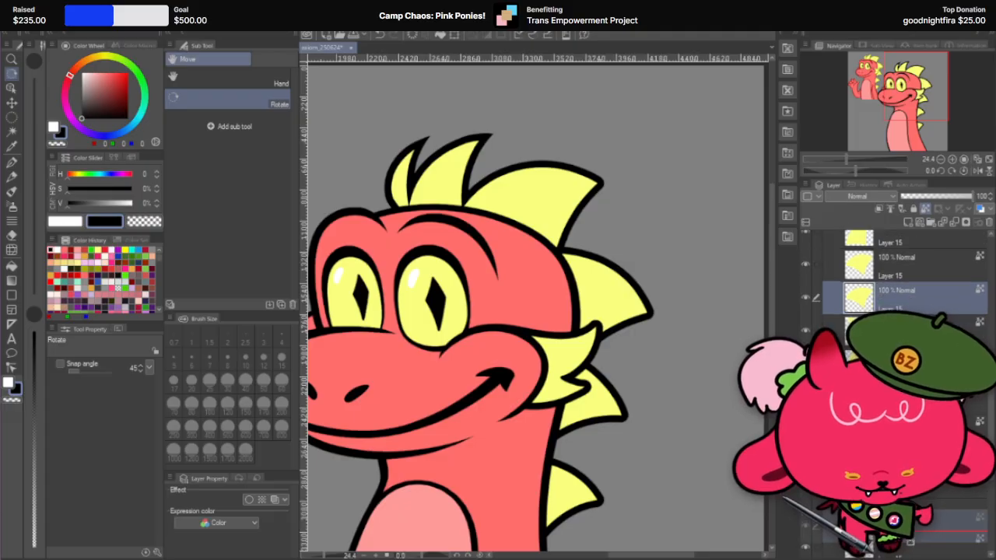
{"action": "left_click_drag", "start_coordinate": [908, 306], "coordinate": [908, 536]}
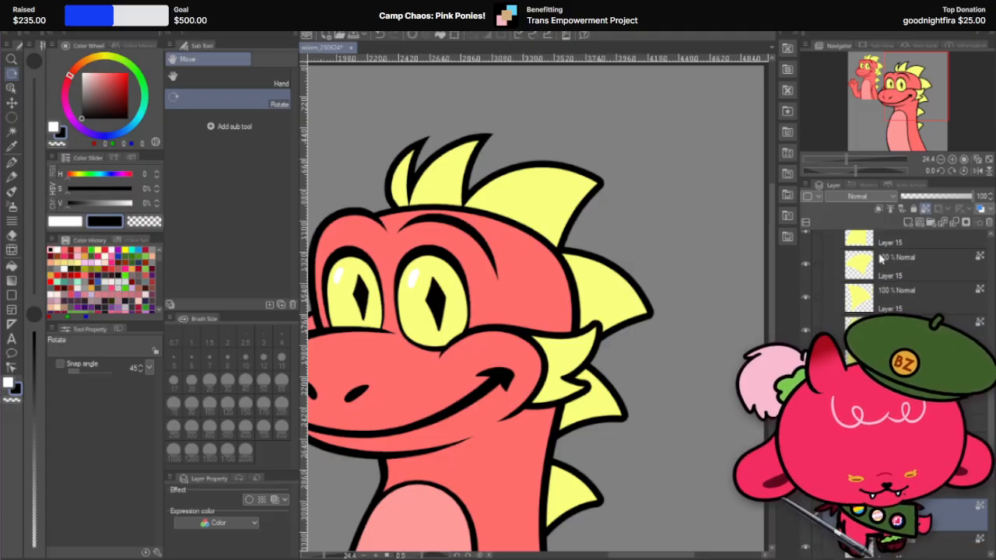
Step: Dim the fourth spike's fill layer to 54% opacity to identify it, restore it to 100%, and reselect the third spike's layer
{"action": "left_click", "coordinate": [906, 307]}
{"action": "left_click", "coordinate": [941, 197]}
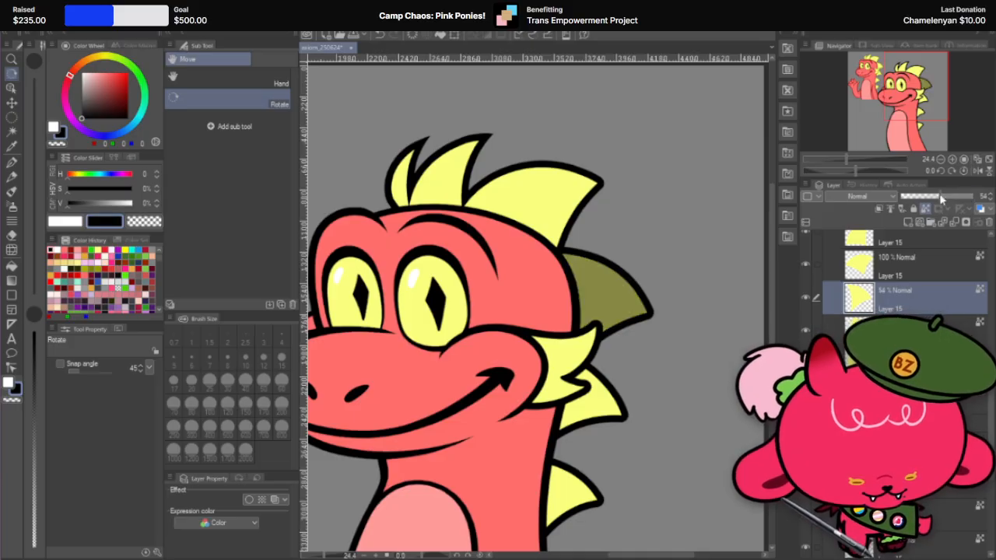
{"action": "left_click_drag", "start_coordinate": [941, 199], "coordinate": [989, 200]}
{"action": "left_click", "coordinate": [926, 326]}
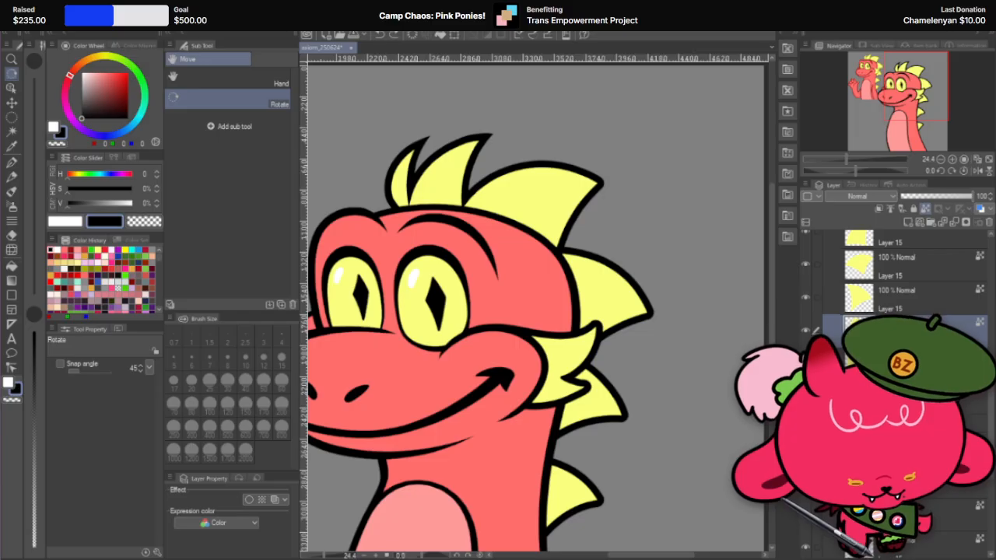
{"action": "left_click", "coordinate": [918, 299]}
{"action": "left_click", "coordinate": [918, 265]}
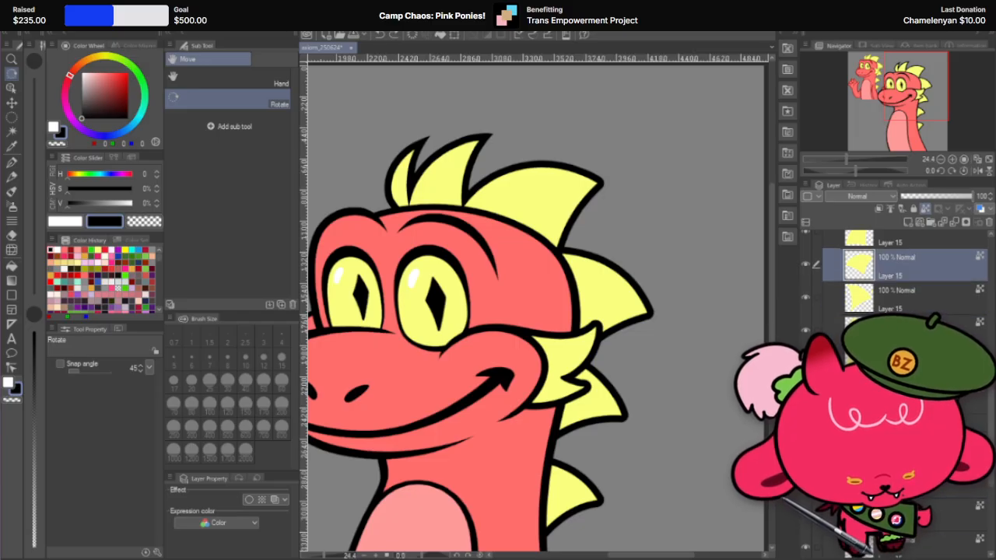
{"action": "scroll", "coordinate": [909, 303], "scroll_direction": "up", "scroll_amount": 4}
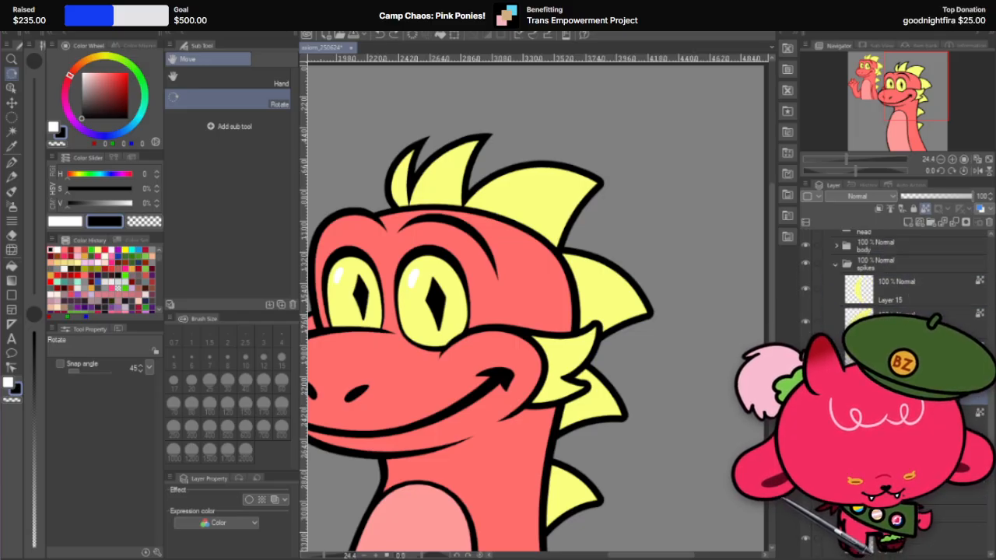
{"action": "right_click", "coordinate": [907, 350]}
{"action": "left_click", "coordinate": [954, 146]}
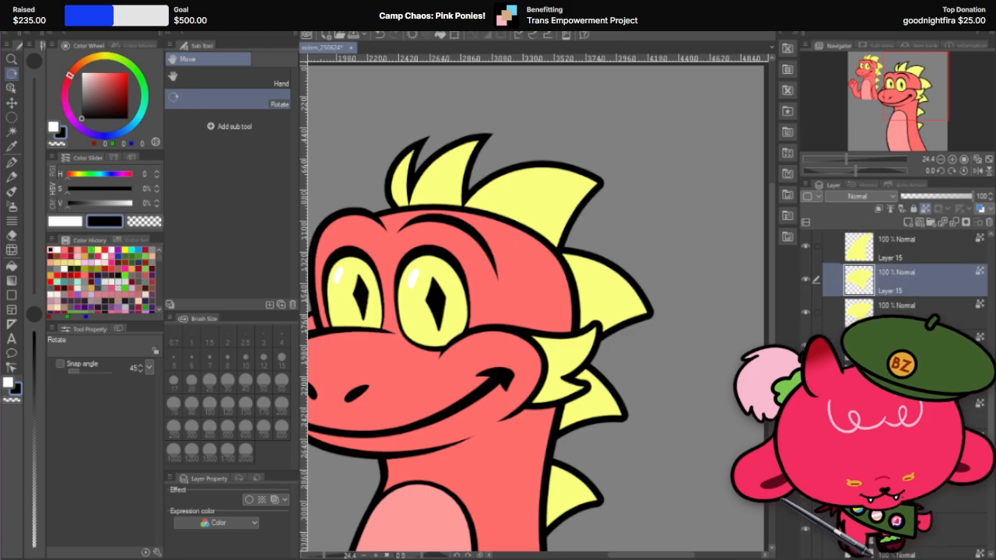
{"action": "right_click", "coordinate": [908, 539]}
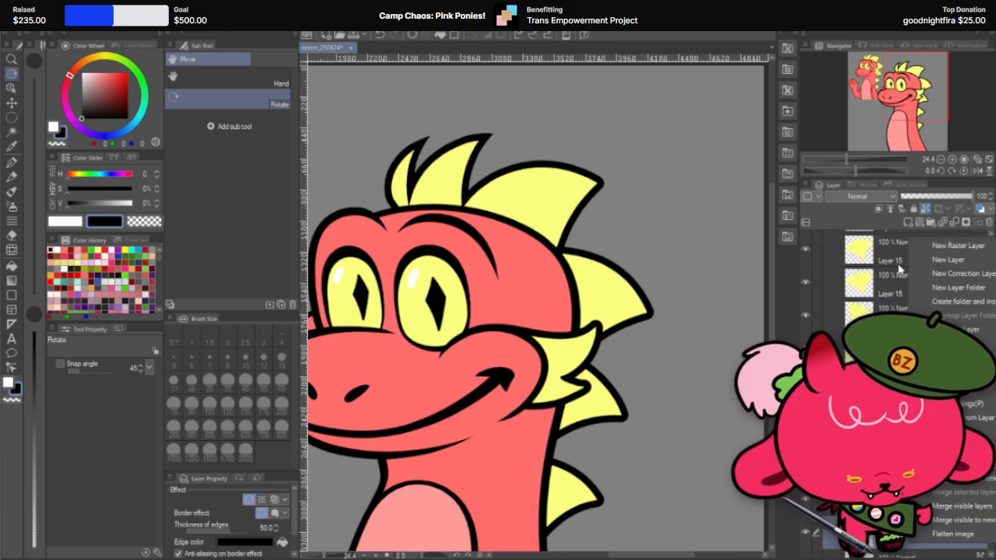
{"action": "left_click", "coordinate": [900, 266]}
{"action": "scroll", "coordinate": [911, 280], "scroll_direction": "up", "scroll_amount": 4}
{"action": "left_click", "coordinate": [907, 354]}
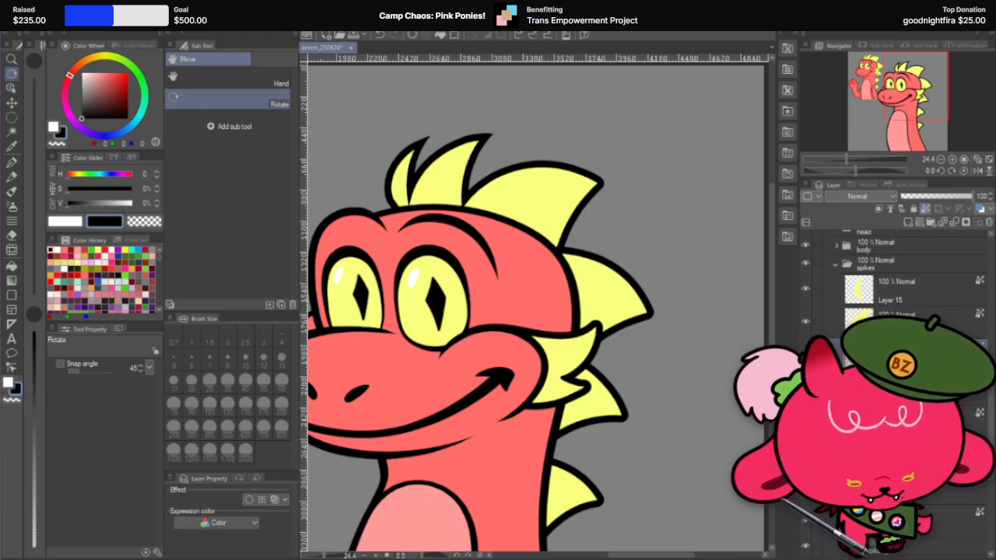
Step: Delete the layer holding the first two spikes' outlines and undo the deletion
{"action": "scroll", "coordinate": [907, 350], "scroll_direction": "down", "scroll_amount": 2}
{"action": "left_click", "coordinate": [933, 529]}
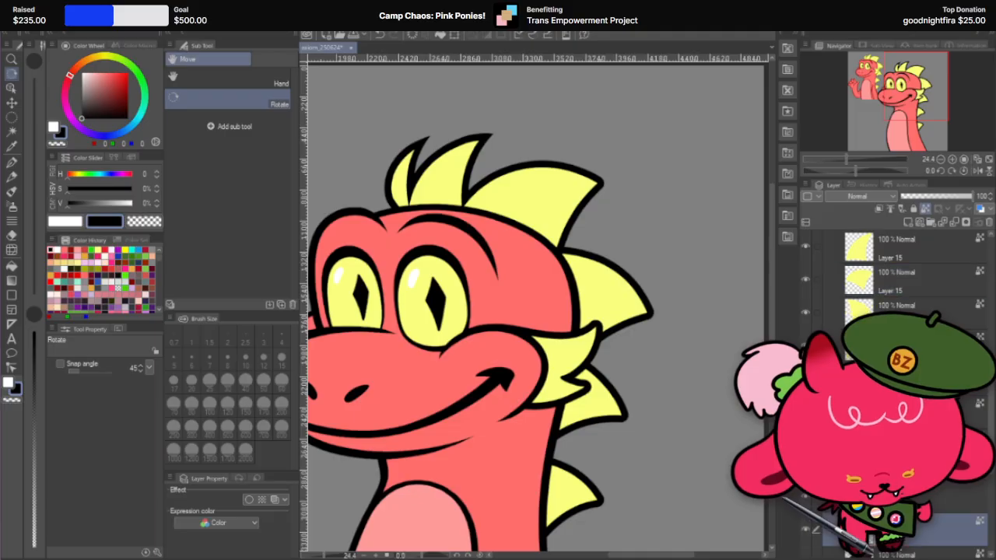
{"action": "key", "text": "Delete"}
{"action": "scroll", "coordinate": [845, 328], "scroll_direction": "up", "scroll_amount": 3}
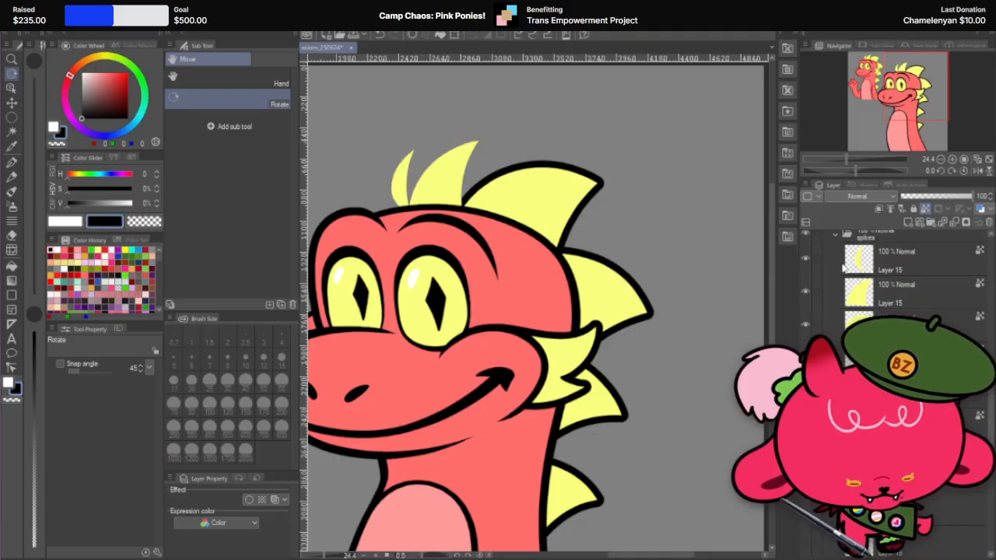
{"action": "scroll", "coordinate": [844, 328], "scroll_direction": "down", "scroll_amount": 3}
{"action": "key", "text": "ctrl+z"}
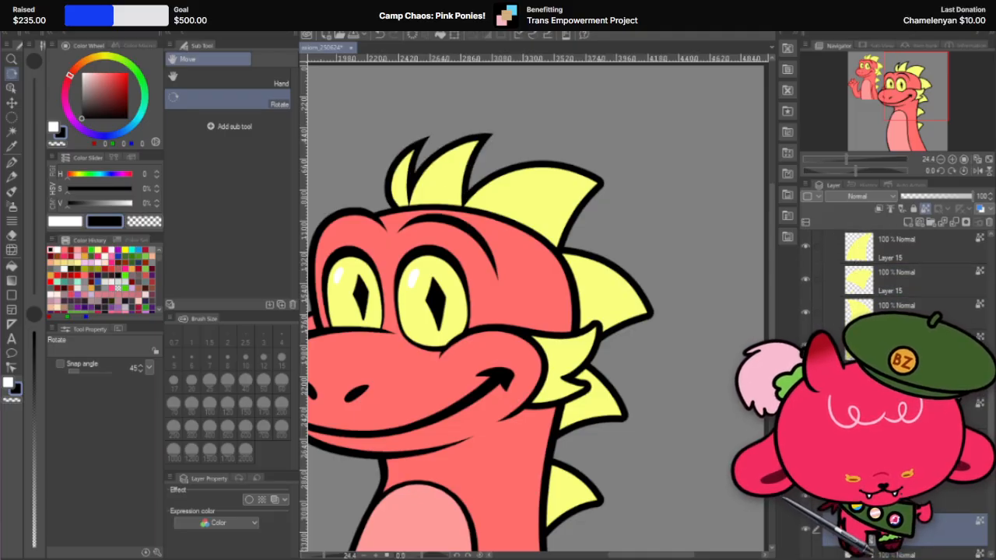
Step: Set the third spike's original yellow fill layer to 43% opacity
{"action": "scroll", "coordinate": [931, 289], "scroll_direction": "up", "scroll_amount": 1}
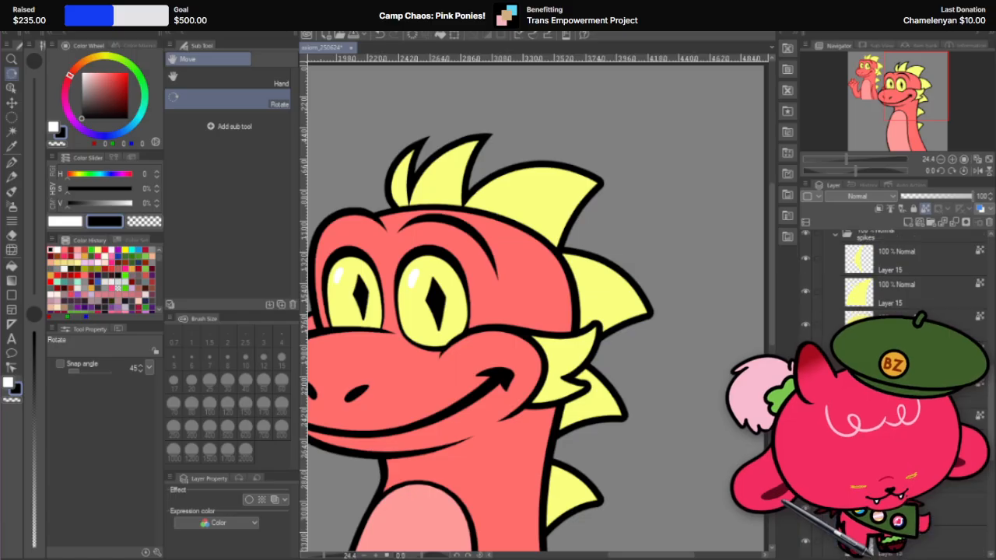
{"action": "left_click", "coordinate": [933, 197]}
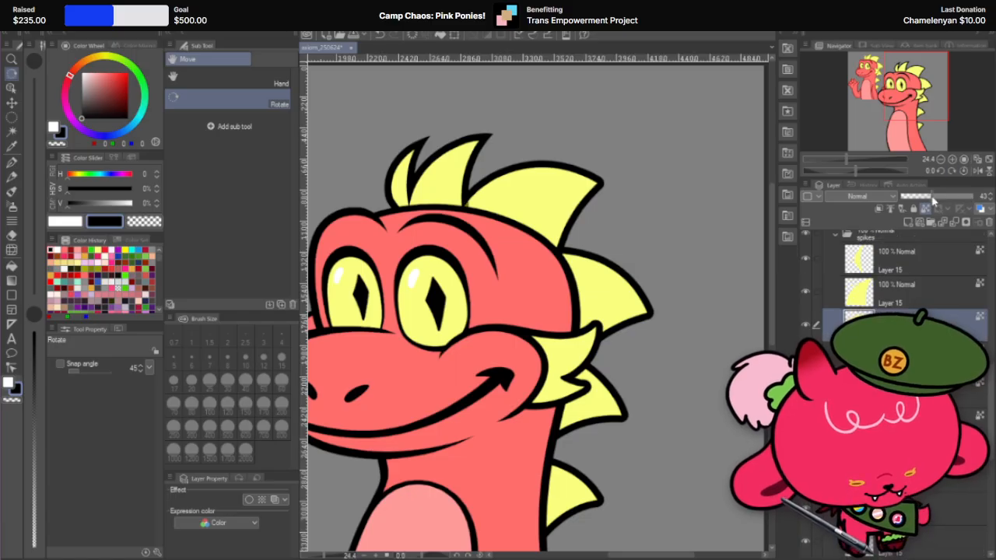
{"action": "scroll", "coordinate": [926, 287], "scroll_direction": "down", "scroll_amount": 3}
Step: Shift the third spike's yellow copy outward past its outline and set the copy to 62% opacity
{"action": "left_click", "coordinate": [934, 502]}
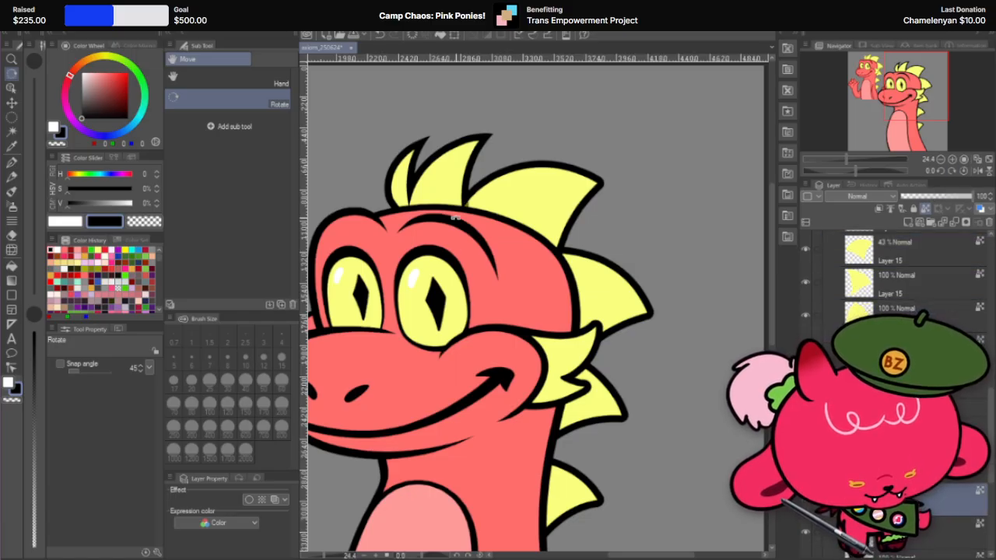
{"action": "scroll", "coordinate": [466, 124], "scroll_direction": "up", "scroll_amount": 2}
{"action": "left_click", "coordinate": [11, 102]}
{"action": "scroll", "coordinate": [620, 235], "scroll_direction": "up", "scroll_amount": 2}
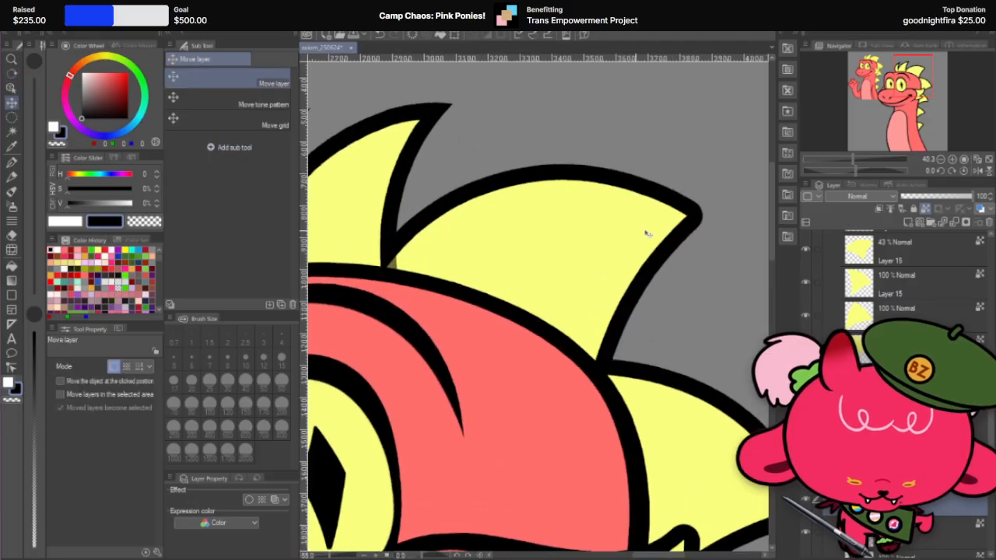
{"action": "left_click_drag", "start_coordinate": [533, 239], "coordinate": [570, 236]}
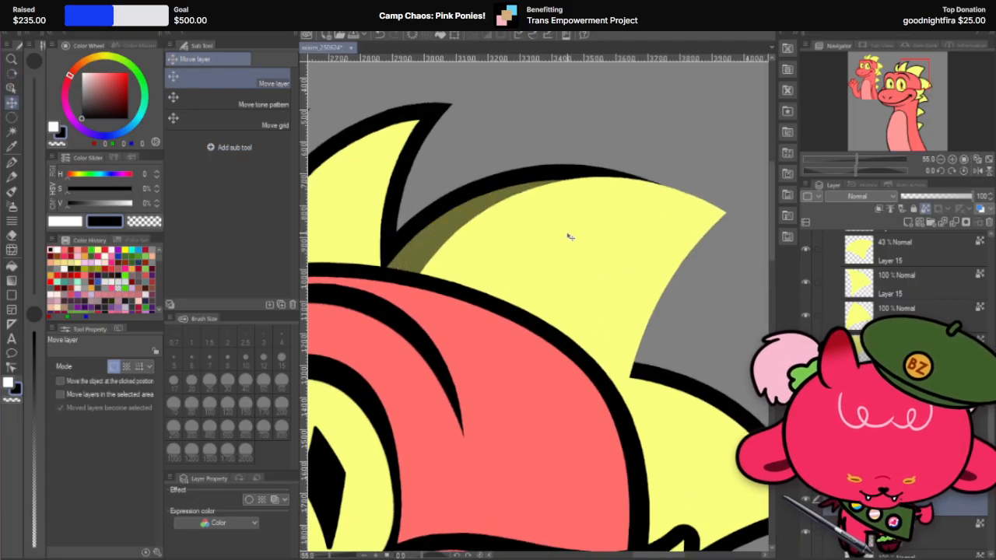
{"action": "left_click", "coordinate": [945, 197]}
{"action": "scroll", "coordinate": [723, 190], "scroll_direction": "up", "scroll_amount": 2}
{"action": "scroll", "coordinate": [724, 191], "scroll_direction": "up", "scroll_amount": 2}
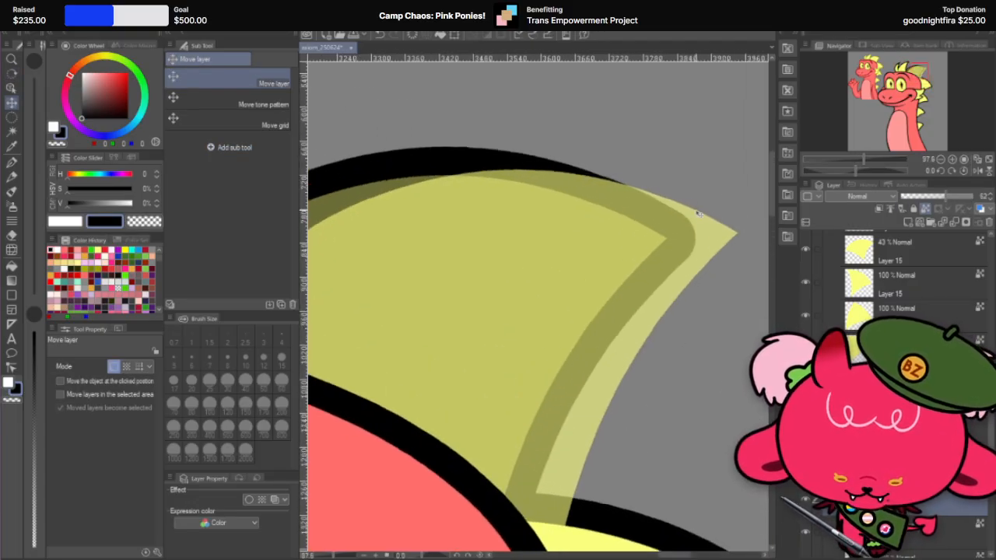
Step: Rotate the yellow copy about 7.1 degrees and reposition it so its point extends past the third spike's rounded outline tip
{"action": "key", "text": "ctrl+t"}
{"action": "left_click_drag", "start_coordinate": [742, 157], "coordinate": [742, 225]}
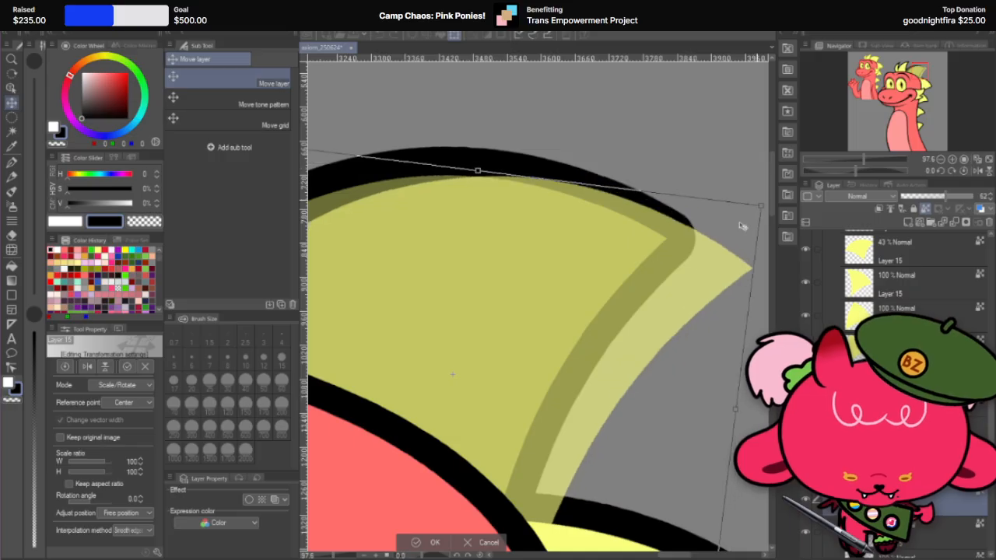
{"action": "left_click_drag", "start_coordinate": [587, 300], "coordinate": [566, 268]}
{"action": "scroll", "coordinate": [709, 198], "scroll_direction": "up", "scroll_amount": 4}
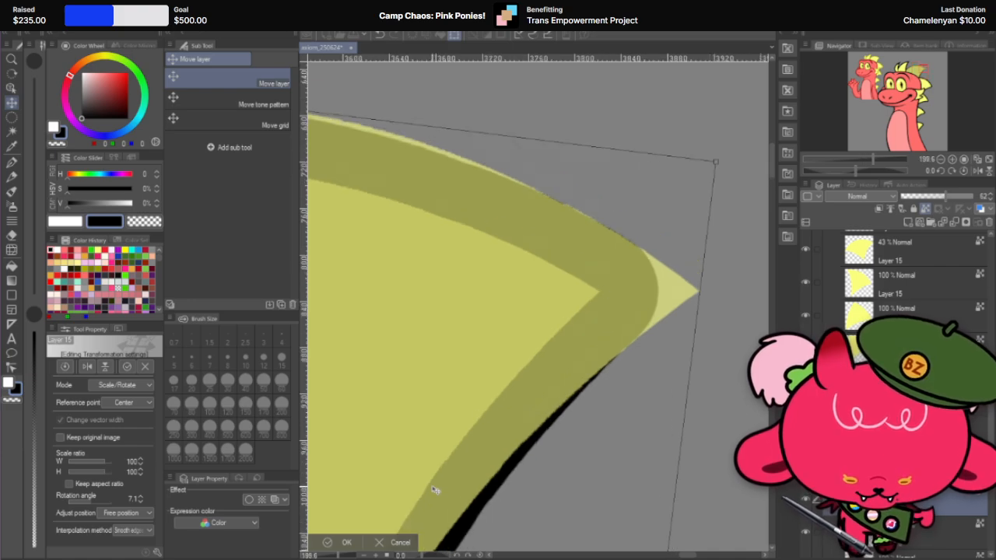
{"action": "left_click", "coordinate": [345, 542]}
Step: Erase a band across the yellow copy just behind its tip with the 50 px Hard eraser
{"action": "scroll", "coordinate": [664, 277], "scroll_direction": "down", "scroll_amount": 3}
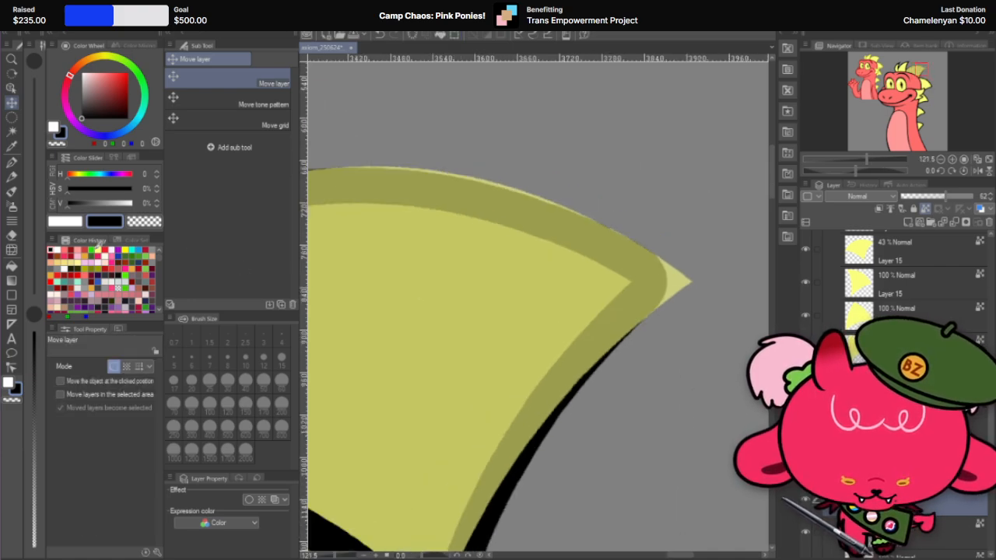
{"action": "key", "text": "e"}
{"action": "left_click_drag", "start_coordinate": [591, 222], "coordinate": [622, 371]}
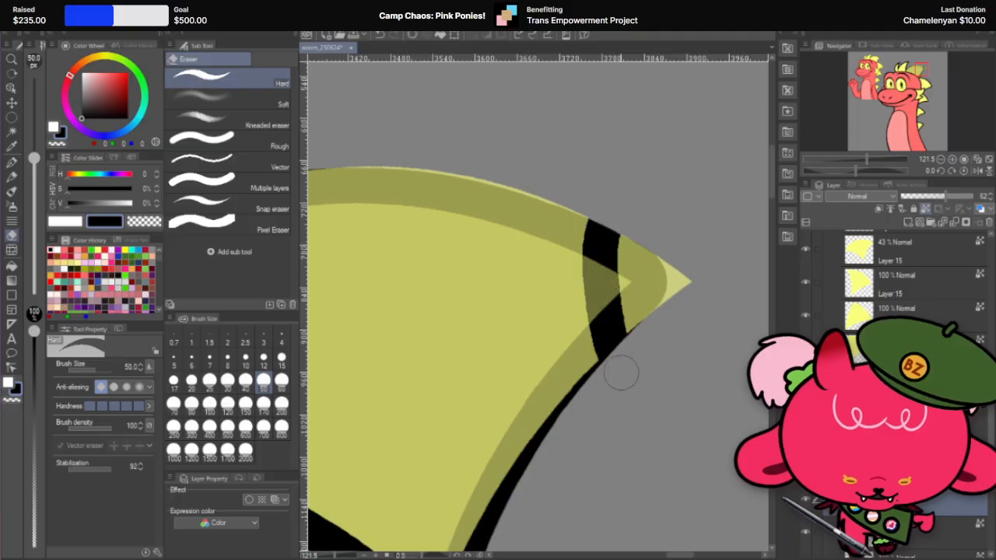
{"action": "left_click_drag", "start_coordinate": [572, 208], "coordinate": [595, 381]}
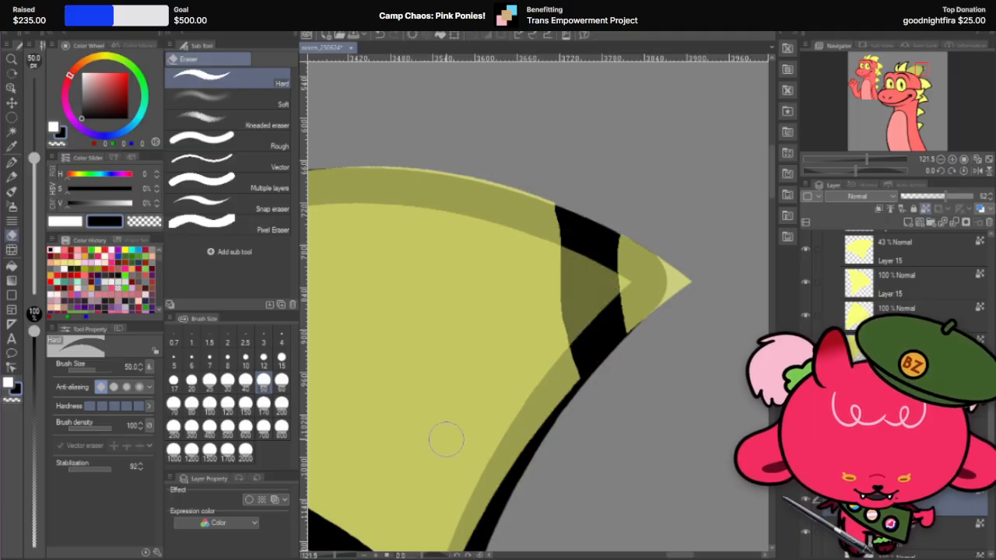
Step: Erase the rest of the yellow copy with the Hard eraser at 600 px, leaving only the pointed tip piece
{"action": "scroll", "coordinate": [701, 211], "scroll_direction": "down", "scroll_amount": 3}
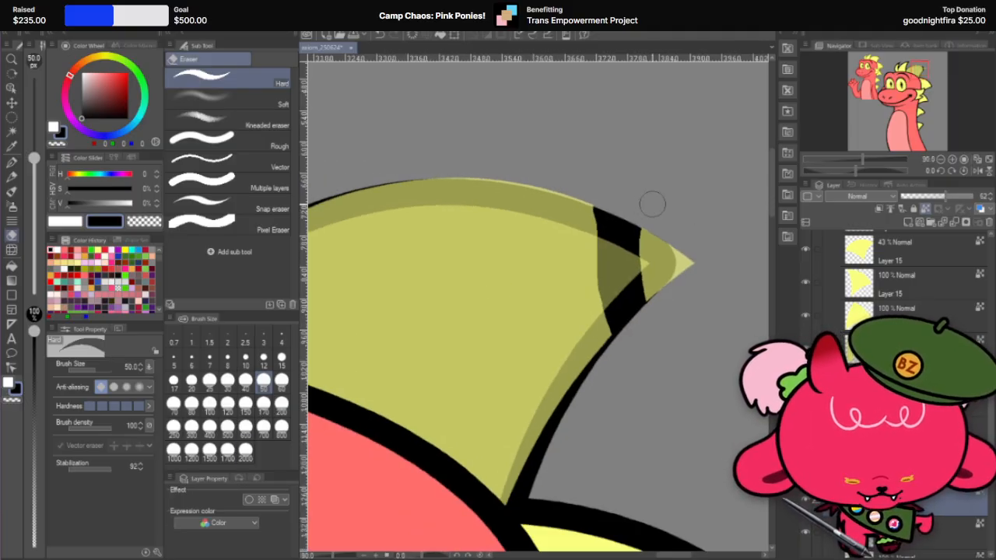
{"action": "scroll", "coordinate": [720, 209], "scroll_direction": "down", "scroll_amount": 3}
{"action": "scroll", "coordinate": [537, 241], "scroll_direction": "up", "scroll_amount": 1}
{"action": "scroll", "coordinate": [675, 233], "scroll_direction": "down", "scroll_amount": 3}
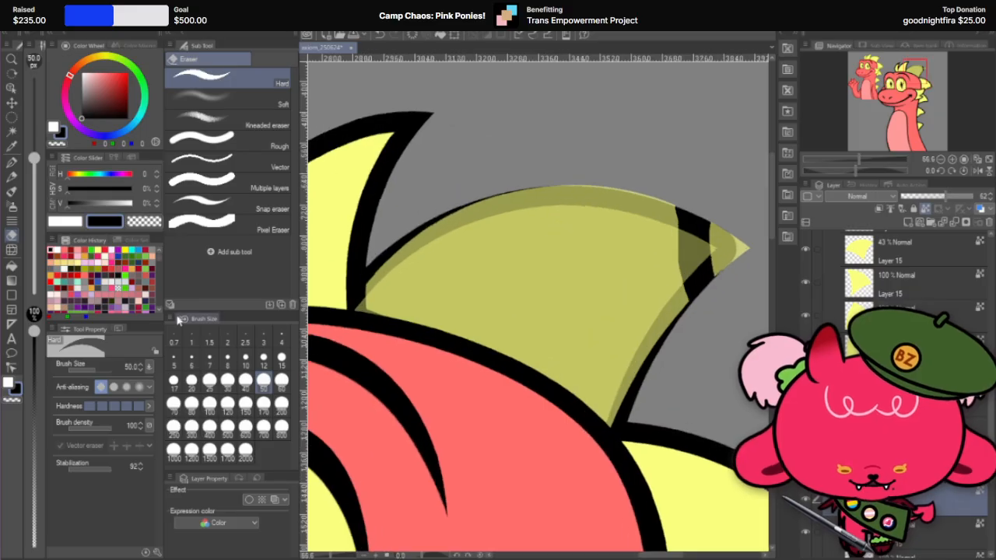
{"action": "left_click", "coordinate": [245, 428]}
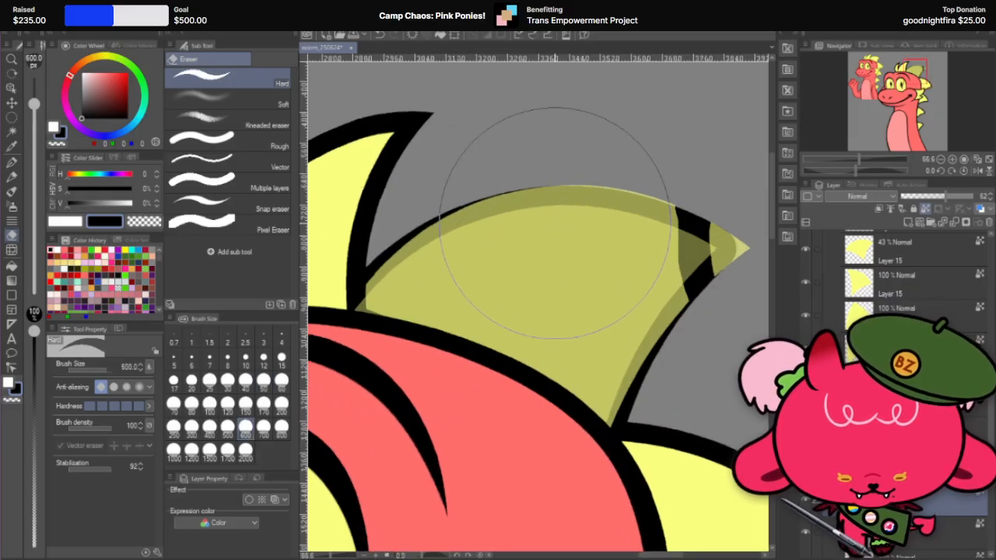
{"action": "mouse_move", "coordinate": [515, 215]}
{"action": "left_mouse_down"}
{"action": "mouse_move", "coordinate": [553, 206]}
{"action": "mouse_move", "coordinate": [583, 338]}
{"action": "mouse_move", "coordinate": [471, 316]}
{"action": "mouse_move", "coordinate": [404, 285]}
{"action": "mouse_move", "coordinate": [460, 244]}
{"action": "left_mouse_up"}
{"action": "scroll", "coordinate": [484, 254], "scroll_direction": "down", "scroll_amount": 5}
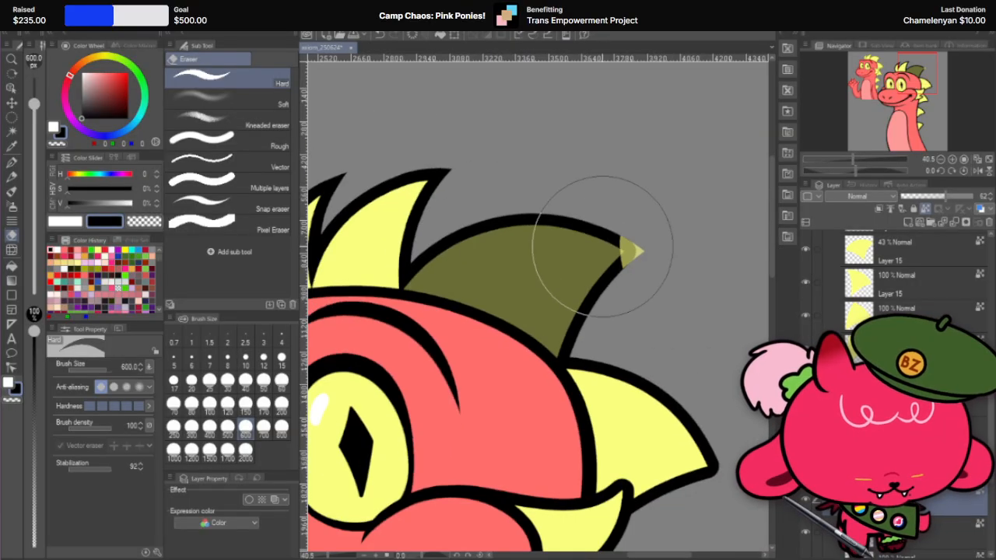
Step: Paint the remaining tip piece black with the G-pen at 600 px and set its layer to 100% opacity
{"action": "scroll", "coordinate": [658, 249], "scroll_direction": "up", "scroll_amount": 9}
{"action": "scroll", "coordinate": [601, 257], "scroll_direction": "up", "scroll_amount": 3}
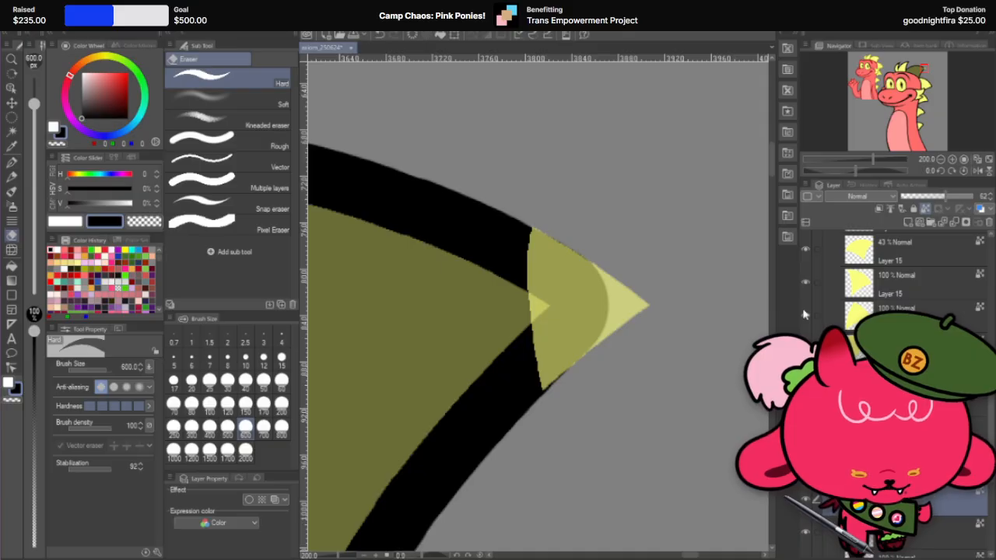
{"action": "left_click_drag", "start_coordinate": [498, 303], "coordinate": [458, 209]}
{"action": "key", "text": "ctrl+z"}
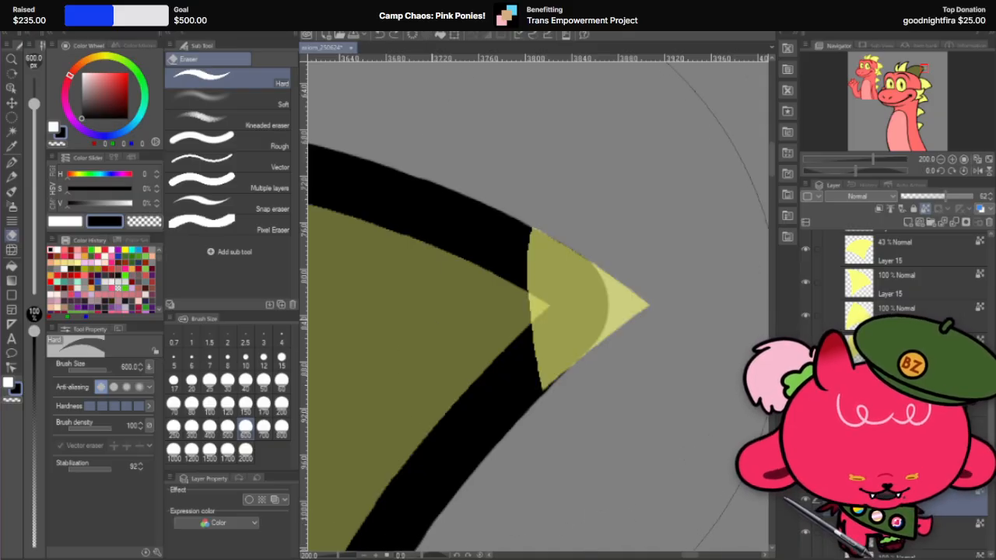
{"action": "left_click", "coordinate": [12, 164]}
{"action": "left_click", "coordinate": [532, 364]}
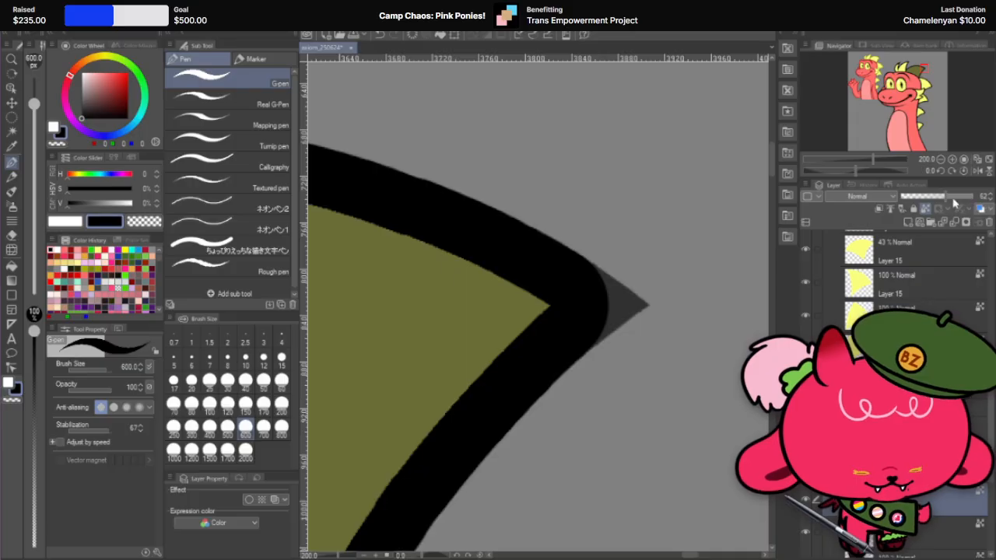
{"action": "left_click_drag", "start_coordinate": [963, 201], "coordinate": [976, 196]}
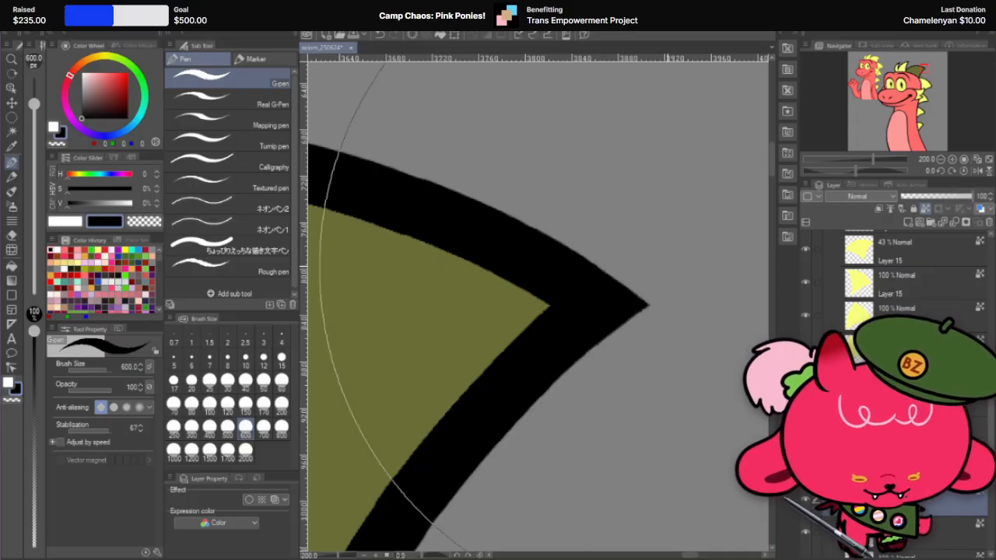
Step: Restore the third spike's semi-transparent yellow fill layer to 100% opacity
{"action": "scroll", "coordinate": [677, 296], "scroll_direction": "down", "scroll_amount": 6}
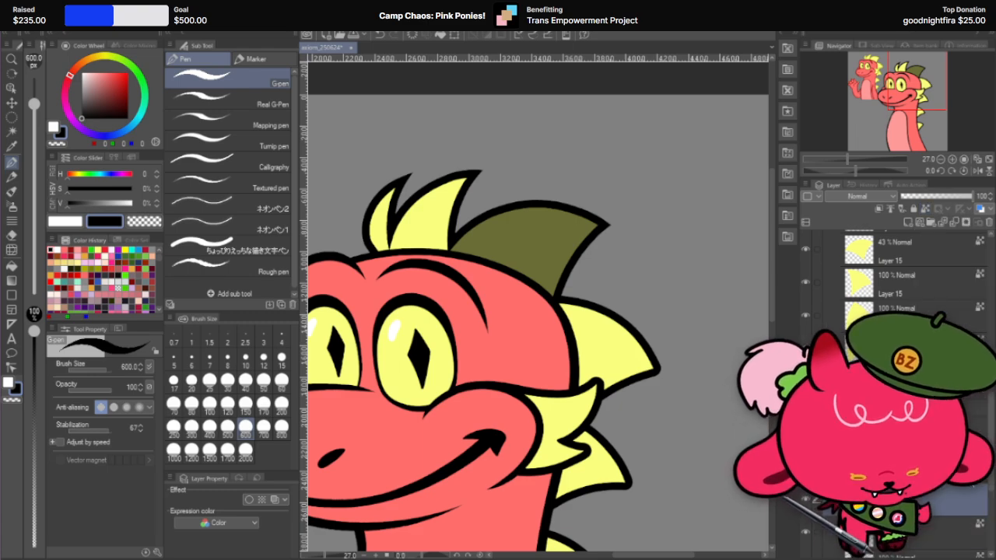
{"action": "scroll", "coordinate": [923, 277], "scroll_direction": "up", "scroll_amount": 2}
{"action": "left_click", "coordinate": [924, 279]}
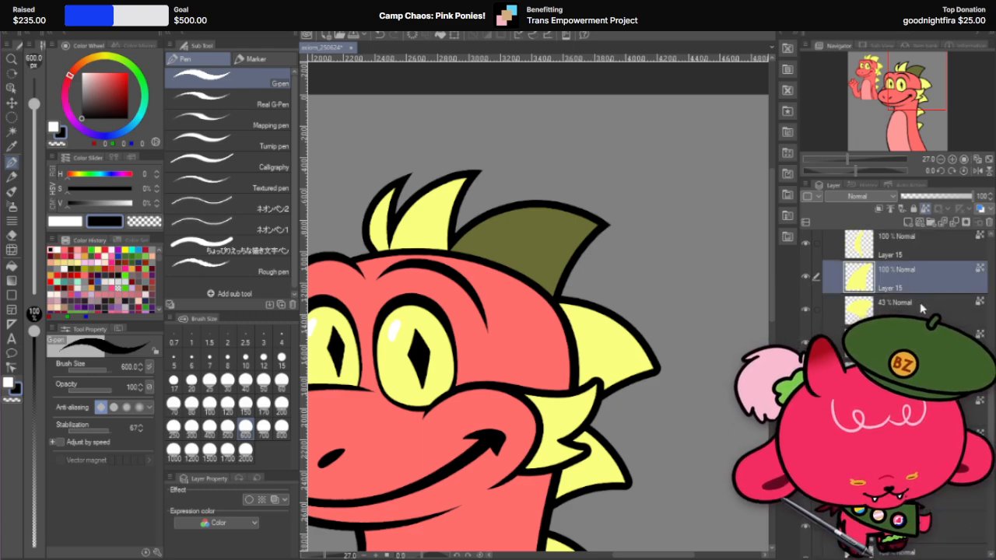
{"action": "left_click", "coordinate": [922, 307]}
{"action": "scroll", "coordinate": [917, 314], "scroll_direction": "up", "scroll_amount": 2}
{"action": "left_click", "coordinate": [963, 201]}
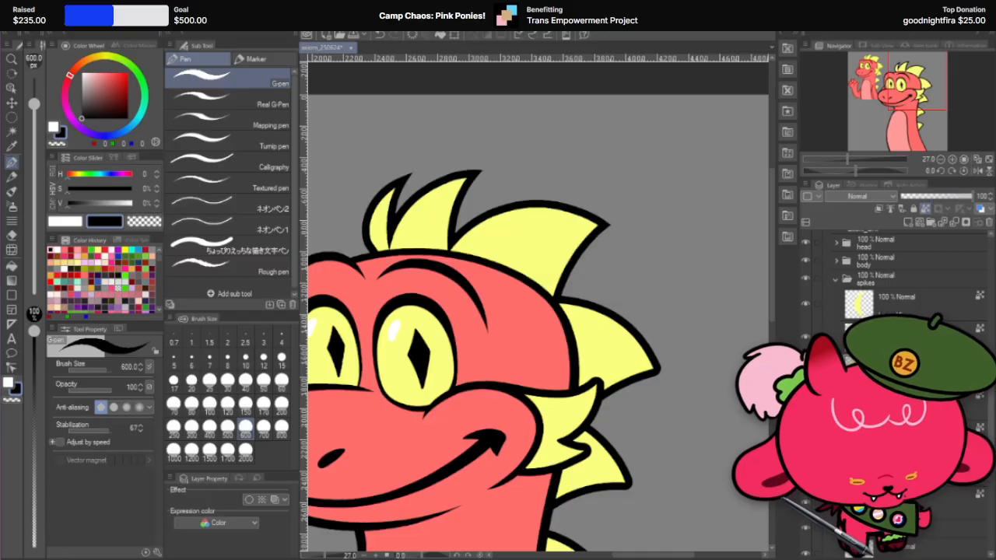
{"action": "scroll", "coordinate": [706, 260], "scroll_direction": "down", "scroll_amount": 3}
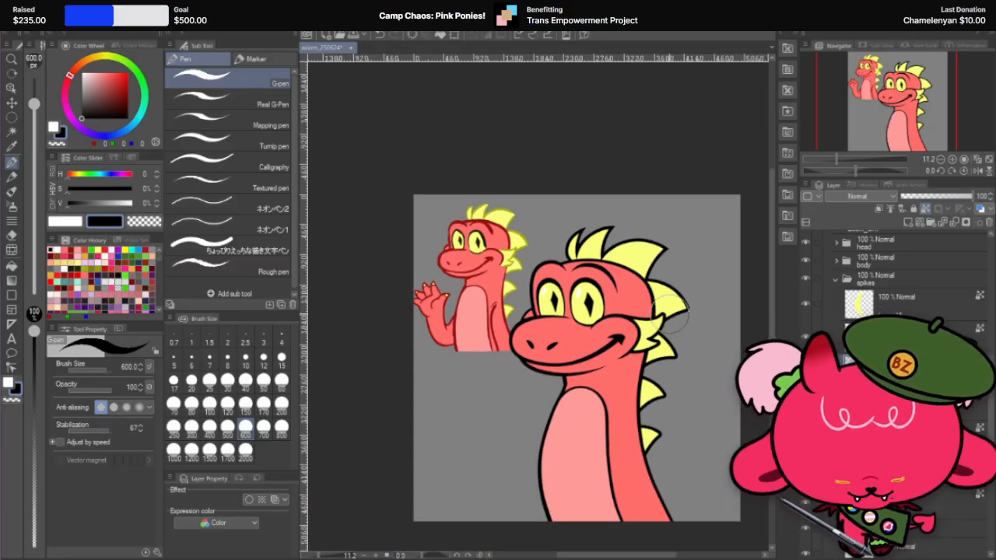
{"action": "scroll", "coordinate": [707, 285], "scroll_direction": "down", "scroll_amount": 1}
{"action": "scroll", "coordinate": [703, 317], "scroll_direction": "up", "scroll_amount": 2}
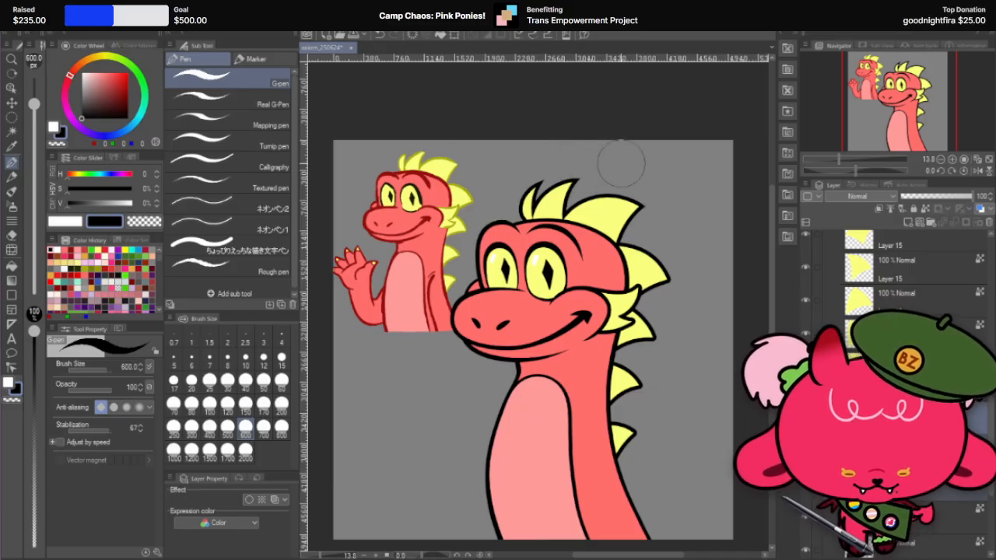
{"action": "scroll", "coordinate": [621, 163], "scroll_direction": "down", "scroll_amount": 2}
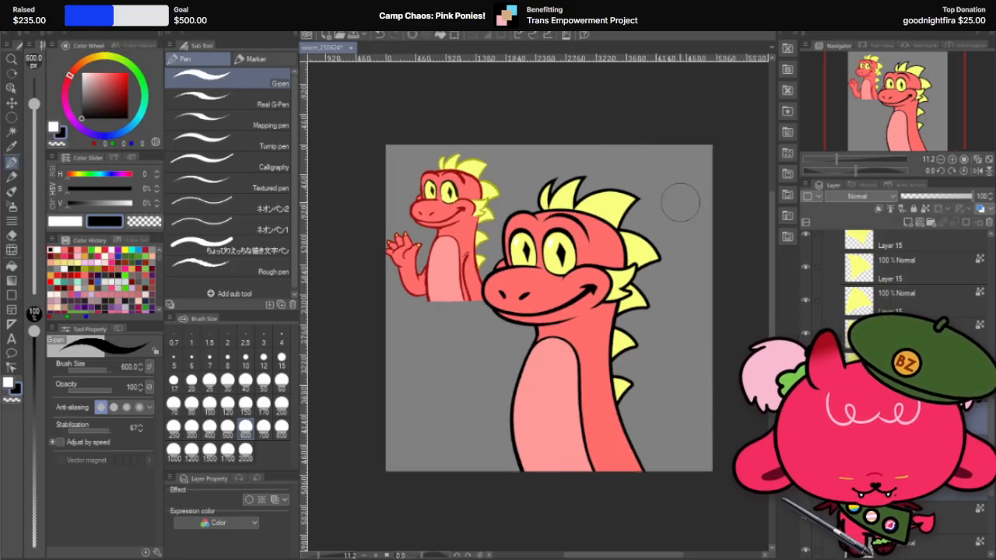
{"action": "scroll", "coordinate": [681, 202], "scroll_direction": "up", "scroll_amount": 2}
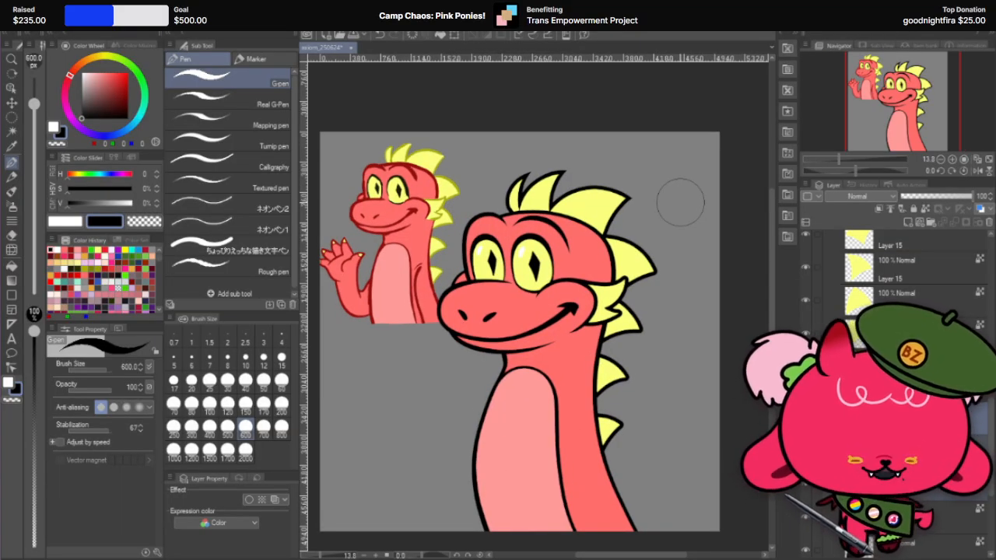
{"action": "scroll", "coordinate": [661, 198], "scroll_direction": "up", "scroll_amount": 3}
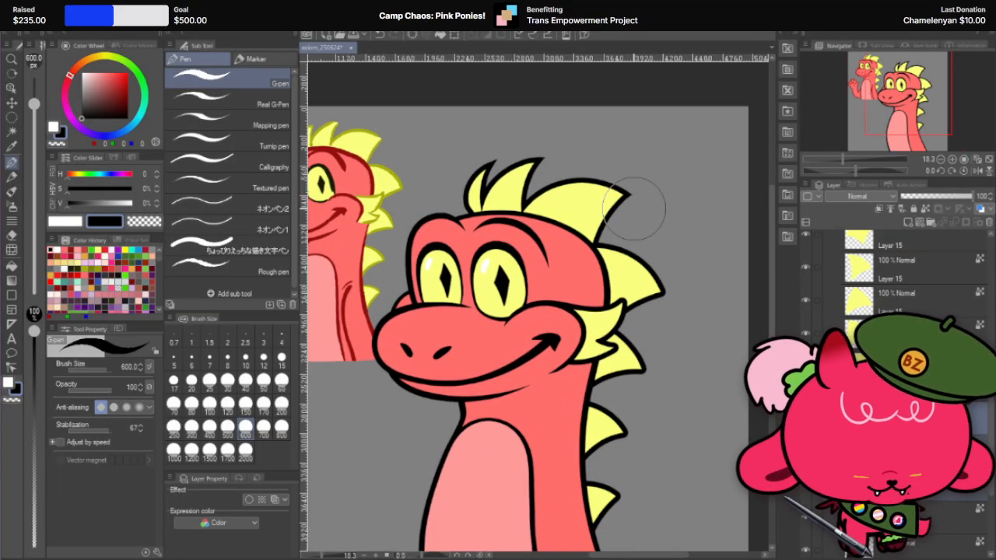
Step: Duplicate the fourth spike's yellow fill layer and place the copy below the spike fill layers in the layer stack
{"action": "left_click", "coordinate": [12, 102]}
{"action": "scroll", "coordinate": [692, 304], "scroll_direction": "up", "scroll_amount": 2}
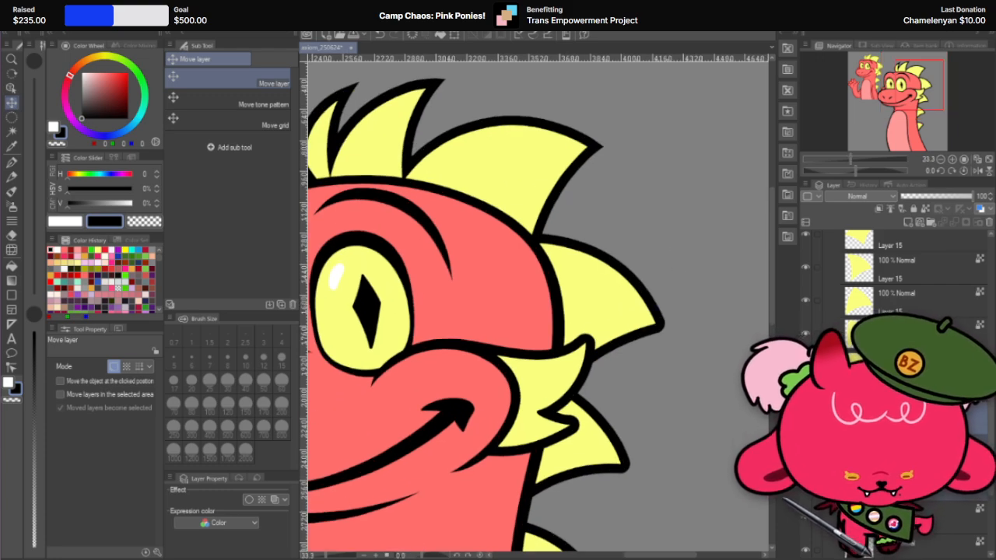
{"action": "scroll", "coordinate": [894, 311], "scroll_direction": "down", "scroll_amount": 2}
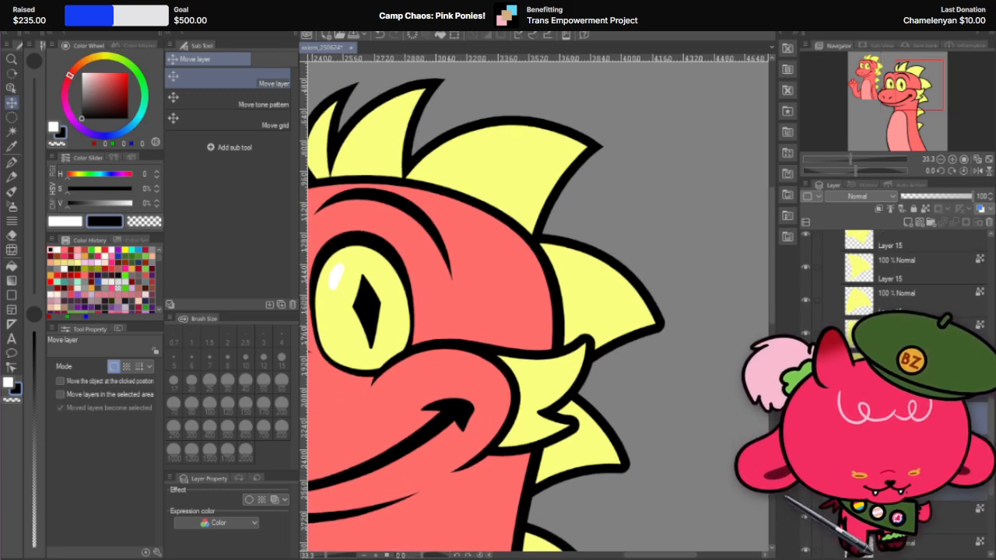
{"action": "scroll", "coordinate": [700, 325], "scroll_direction": "up", "scroll_amount": 3}
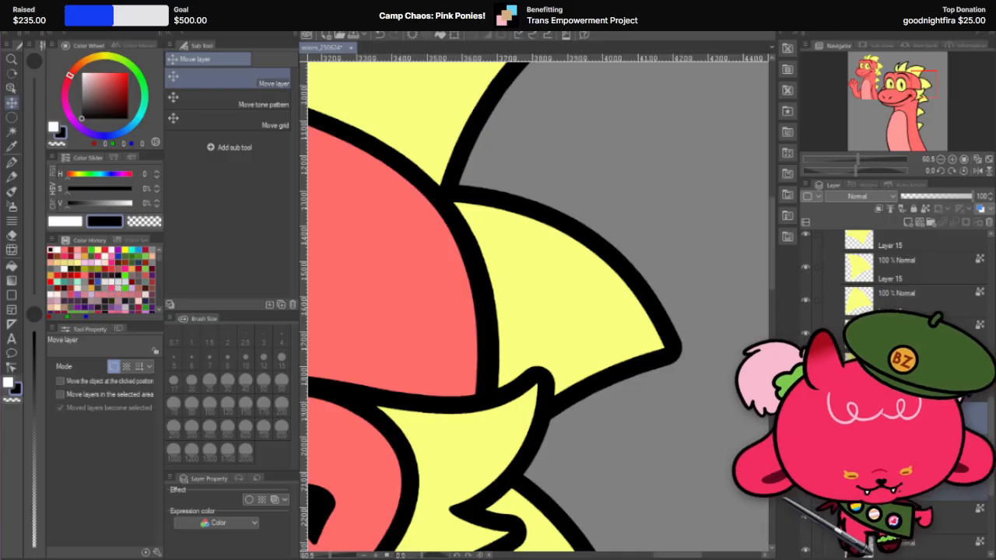
{"action": "scroll", "coordinate": [894, 277], "scroll_direction": "up", "scroll_amount": 3}
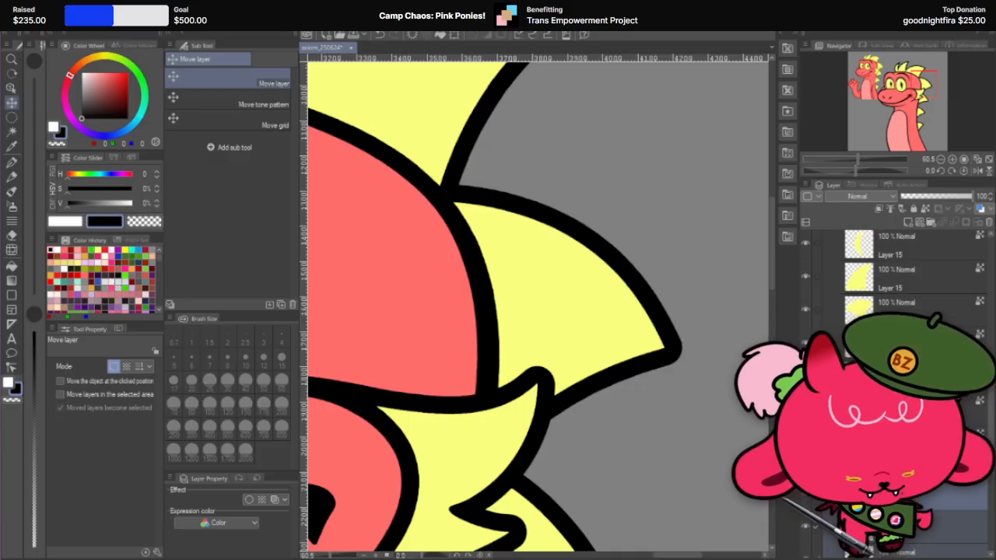
{"action": "scroll", "coordinate": [893, 276], "scroll_direction": "up", "scroll_amount": 1}
{"action": "right_click", "coordinate": [917, 387]}
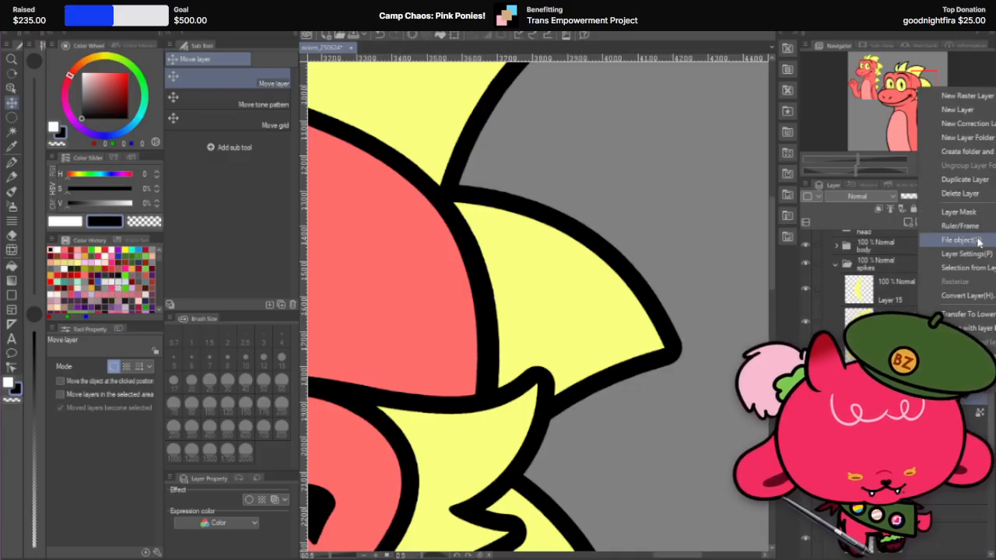
{"action": "left_click", "coordinate": [967, 178]}
{"action": "scroll", "coordinate": [917, 311], "scroll_direction": "down", "scroll_amount": 2}
{"action": "scroll", "coordinate": [910, 288], "scroll_direction": "down", "scroll_amount": 2}
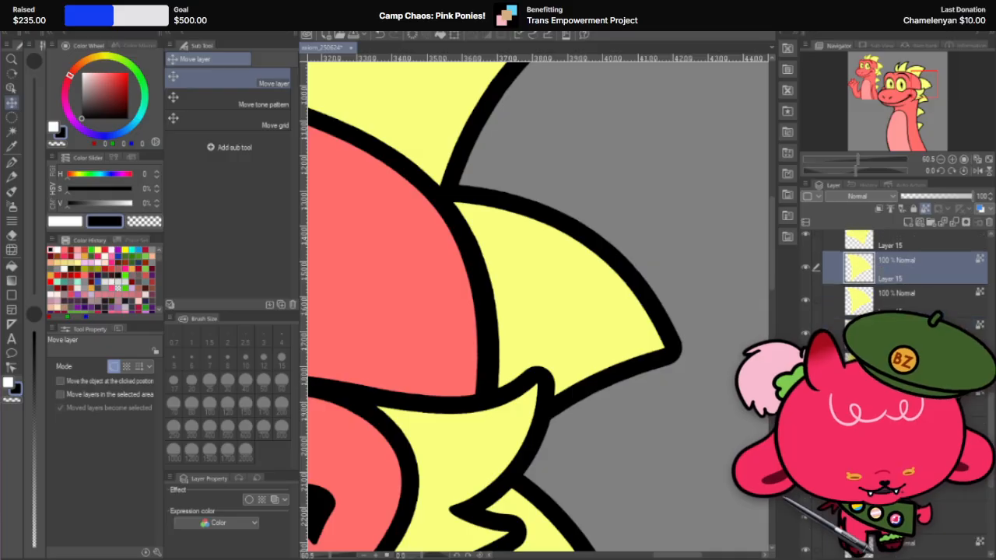
{"action": "left_click_drag", "start_coordinate": [926, 266], "coordinate": [933, 532]}
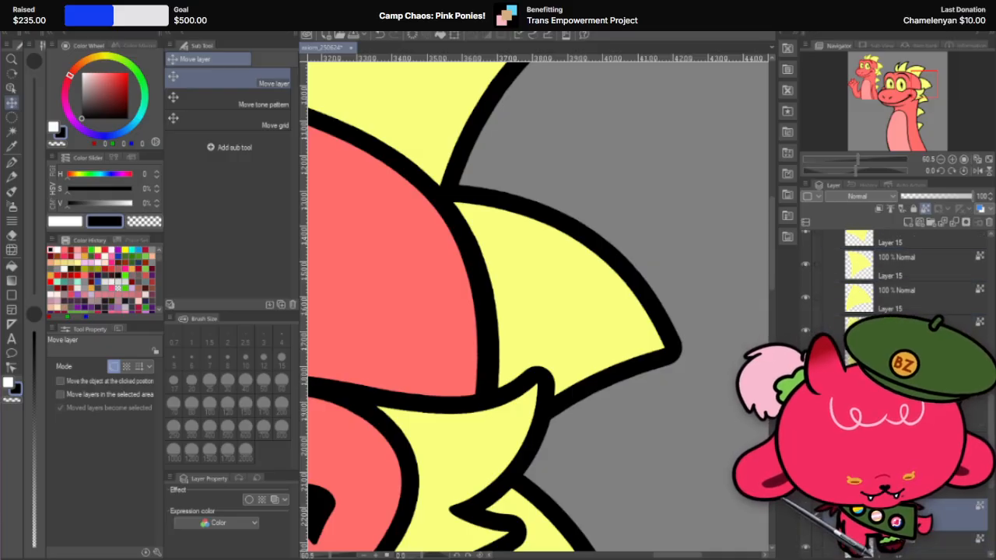
Step: Lower the fourth spike's original fill layer to 40% opacity and its copy to 52% opacity
{"action": "left_click", "coordinate": [927, 266]}
{"action": "left_click", "coordinate": [930, 197]}
{"action": "left_click", "coordinate": [941, 514]}
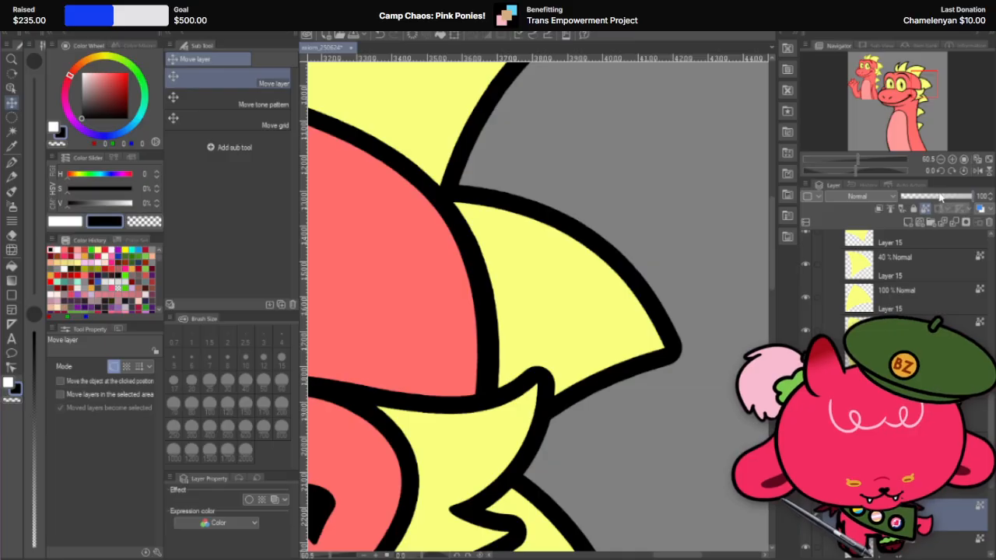
{"action": "left_click", "coordinate": [938, 197]}
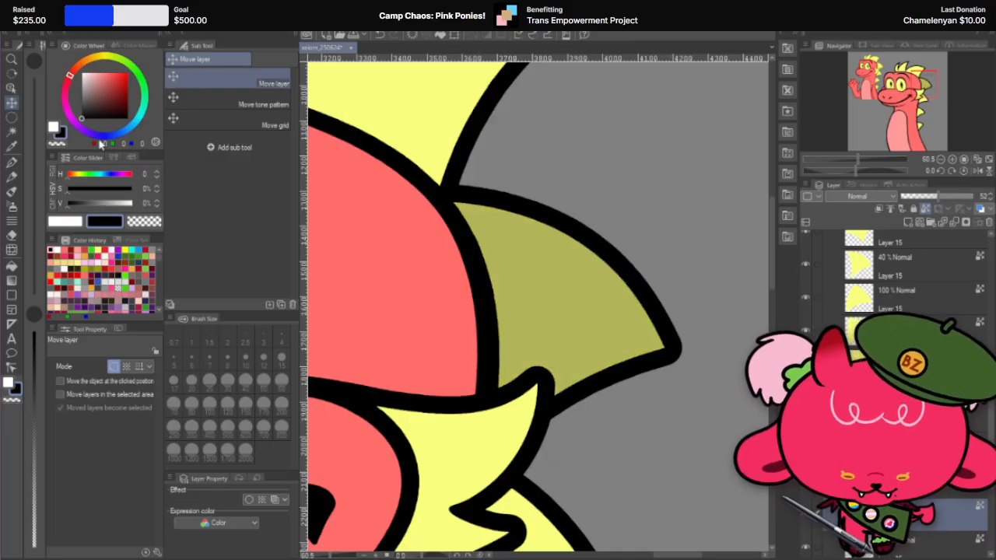
Step: Rotate the yellow copy about 3.6 degrees and reposition it so its point extends past the fourth spike's rounded outline tip
{"action": "left_click_drag", "start_coordinate": [585, 325], "coordinate": [601, 335]}
{"action": "scroll", "coordinate": [680, 327], "scroll_direction": "up", "scroll_amount": 3}
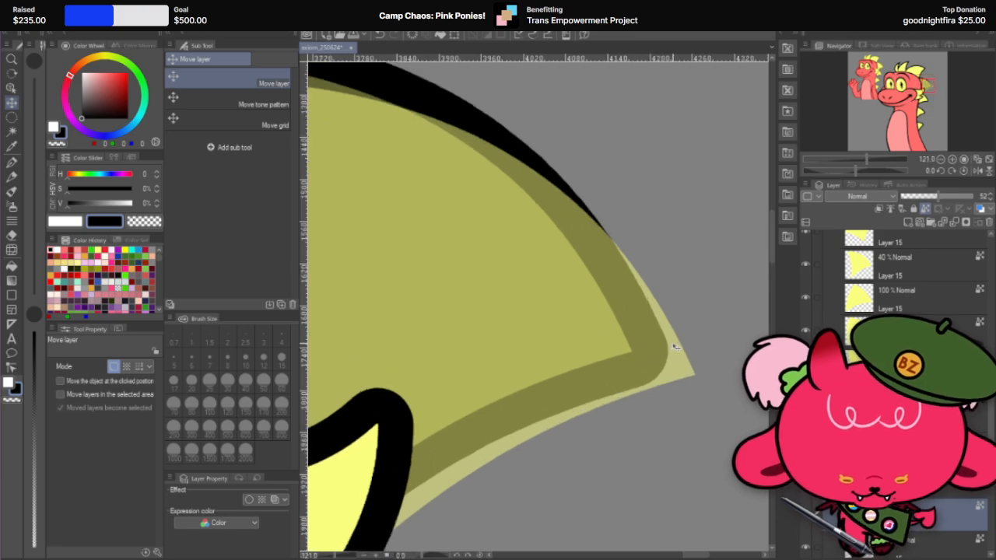
{"action": "key", "text": "ctrl+t"}
{"action": "left_click_drag", "start_coordinate": [717, 321], "coordinate": [630, 357]}
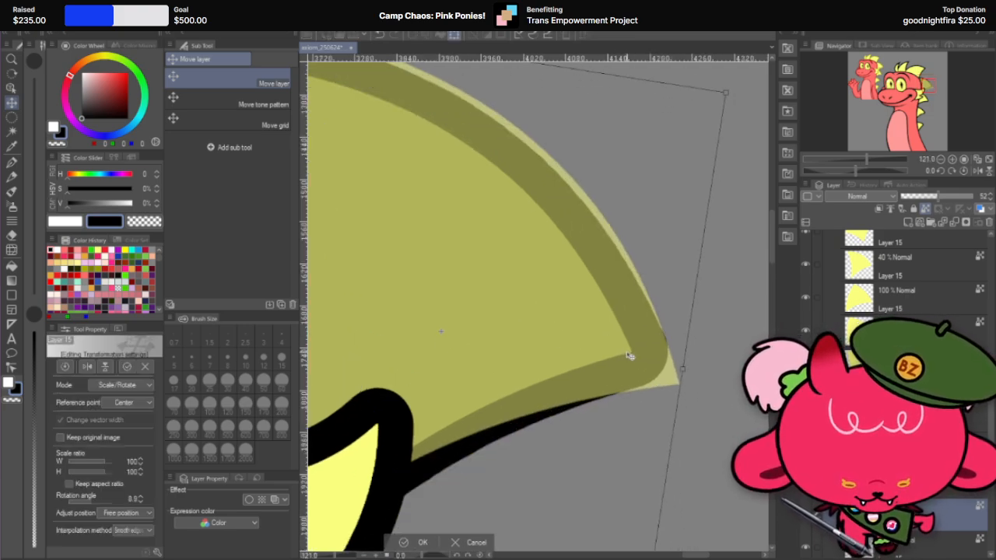
{"action": "scroll", "coordinate": [630, 356], "scroll_direction": "up", "scroll_amount": 3}
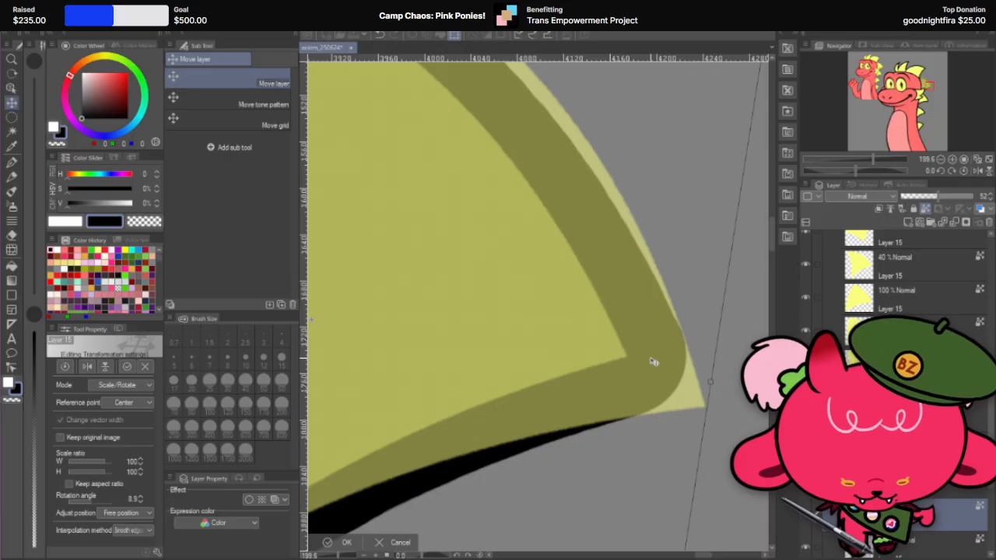
{"action": "left_click_drag", "start_coordinate": [722, 349], "coordinate": [626, 370]}
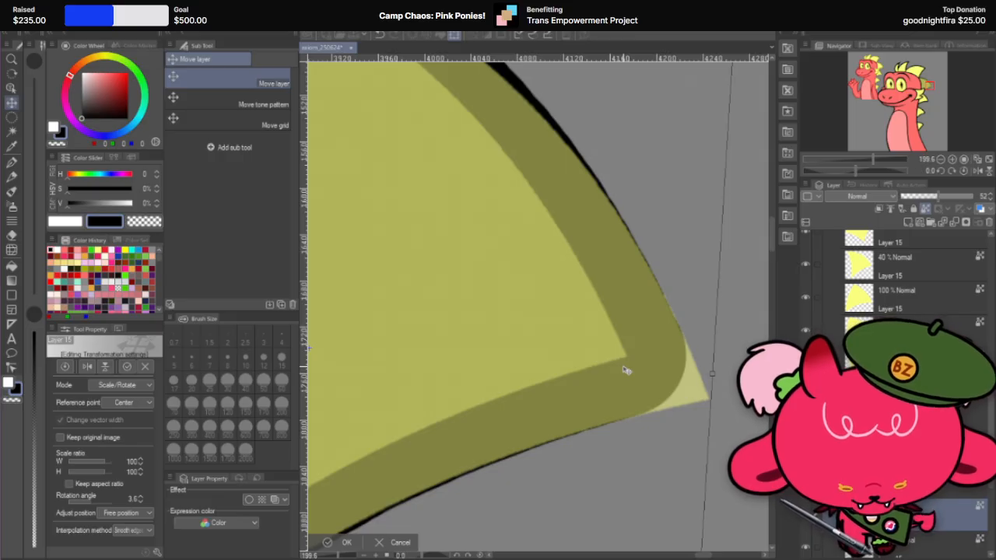
{"action": "key", "text": "Up"}
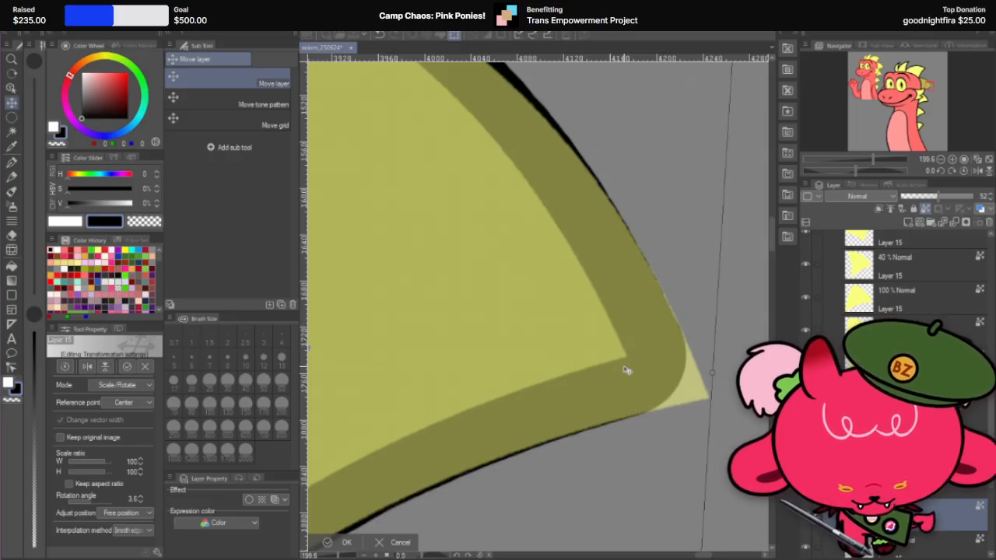
{"action": "key", "text": "Down"}
{"action": "key", "text": "Right"}
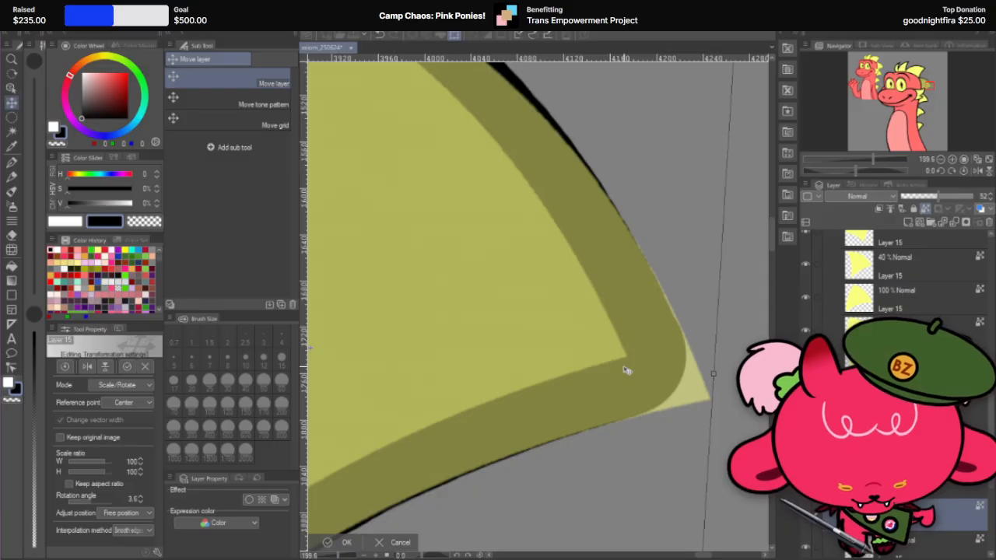
{"action": "left_click", "coordinate": [346, 542]}
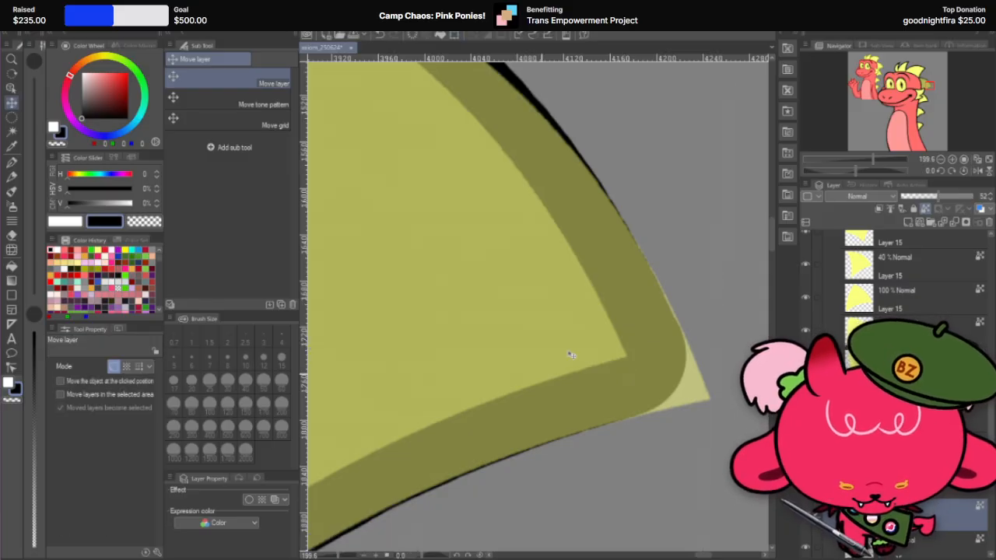
Step: Erase the body of the fourth spike's yellow copy with the Hard eraser at 600 px, leaving only the pointed tip piece
{"action": "scroll", "coordinate": [645, 296], "scroll_direction": "down", "scroll_amount": 4}
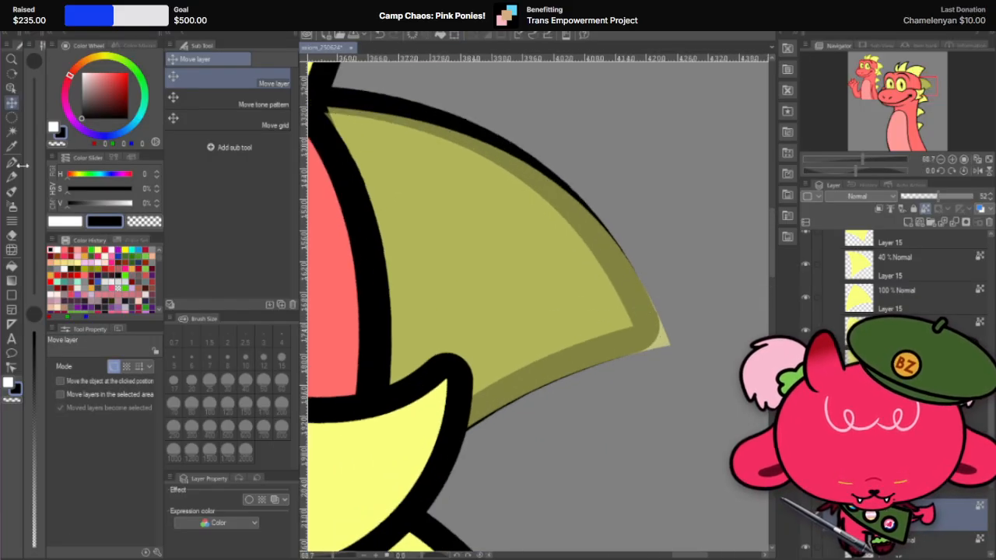
{"action": "left_click", "coordinate": [12, 235]}
{"action": "left_click", "coordinate": [483, 245]}
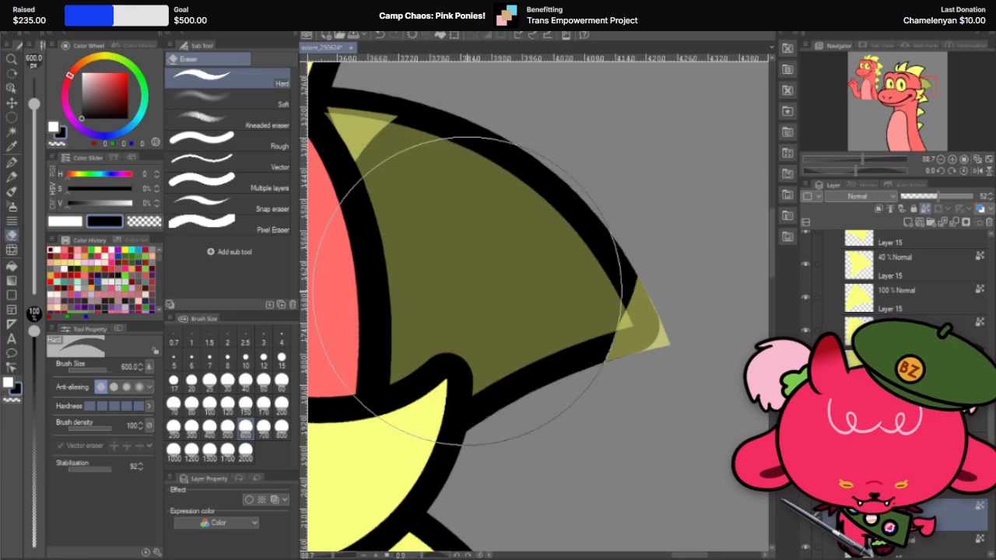
{"action": "mouse_move", "coordinate": [463, 346]}
{"action": "left_mouse_down"}
{"action": "mouse_move", "coordinate": [417, 231]}
{"action": "mouse_move", "coordinate": [342, 197]}
{"action": "mouse_move", "coordinate": [365, 249]}
{"action": "left_mouse_up"}
Step: Set the tip piece's layer to 100% opacity and paint it black with the G-pen at 600 px
{"action": "left_click", "coordinate": [11, 161]}
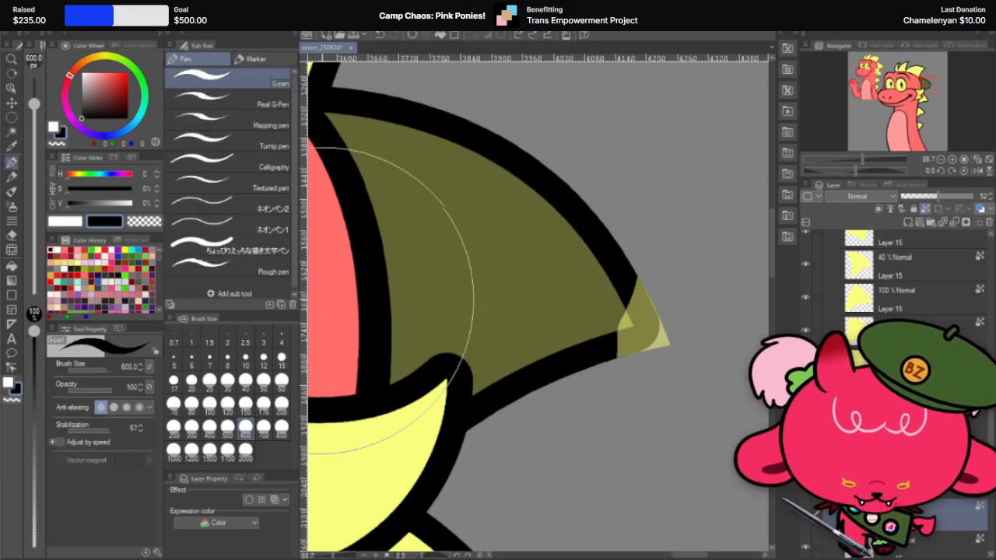
{"action": "left_click_drag", "start_coordinate": [955, 200], "coordinate": [976, 197]}
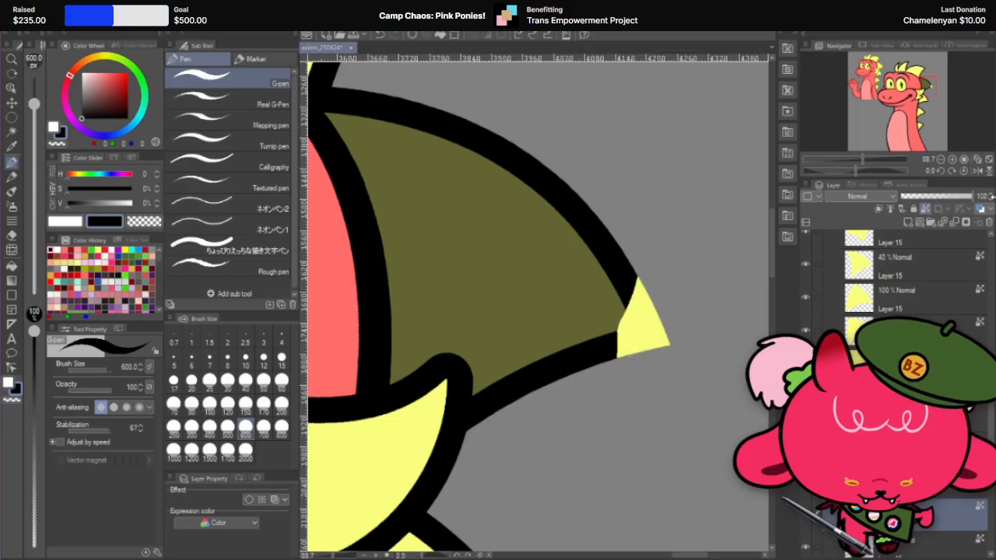
{"action": "left_click", "coordinate": [633, 322]}
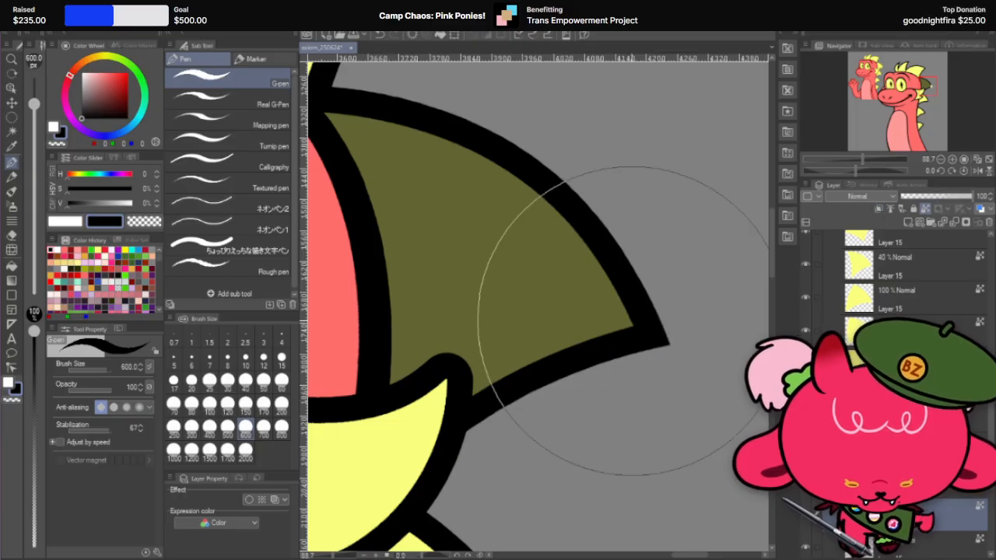
{"action": "scroll", "coordinate": [576, 293], "scroll_direction": "up", "scroll_amount": 5}
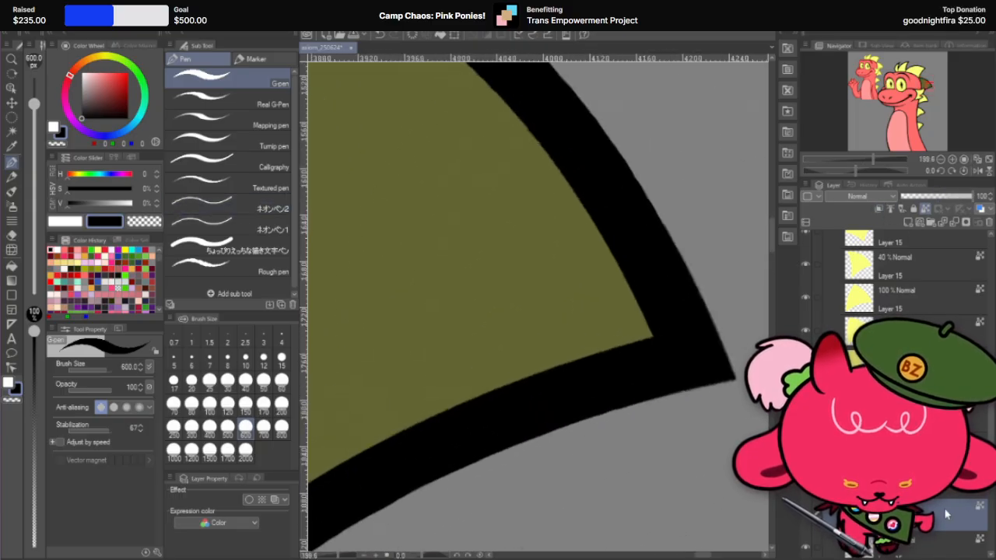
Step: Try a black border effect on the fourth spike's tip piece, then turn the effect off
{"action": "left_click", "coordinate": [919, 549], "text": "shift"}
{"action": "scroll", "coordinate": [506, 265], "scroll_direction": "down", "scroll_amount": 6}
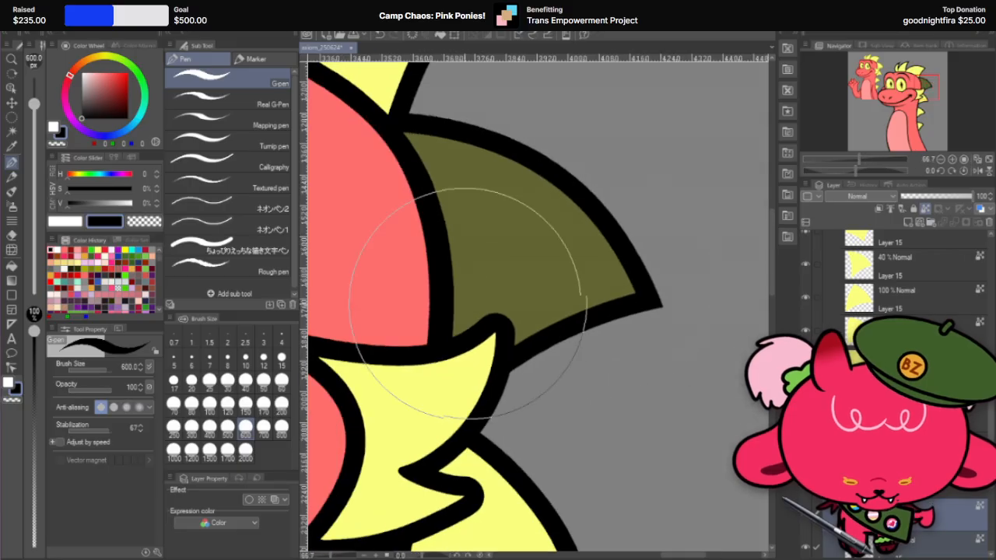
{"action": "left_click", "coordinate": [12, 249]}
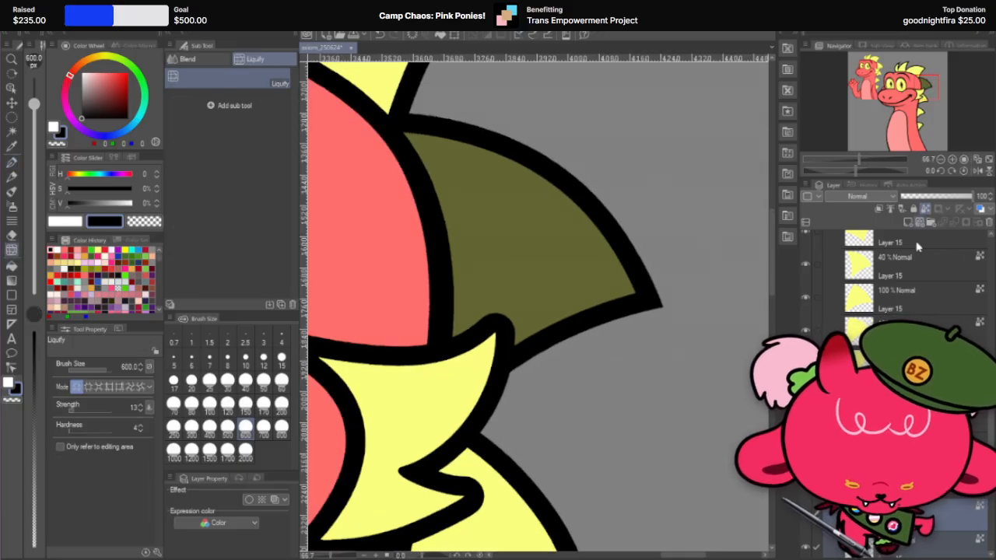
{"action": "left_click", "coordinate": [939, 516]}
{"action": "scroll", "coordinate": [916, 299], "scroll_direction": "up", "scroll_amount": 3}
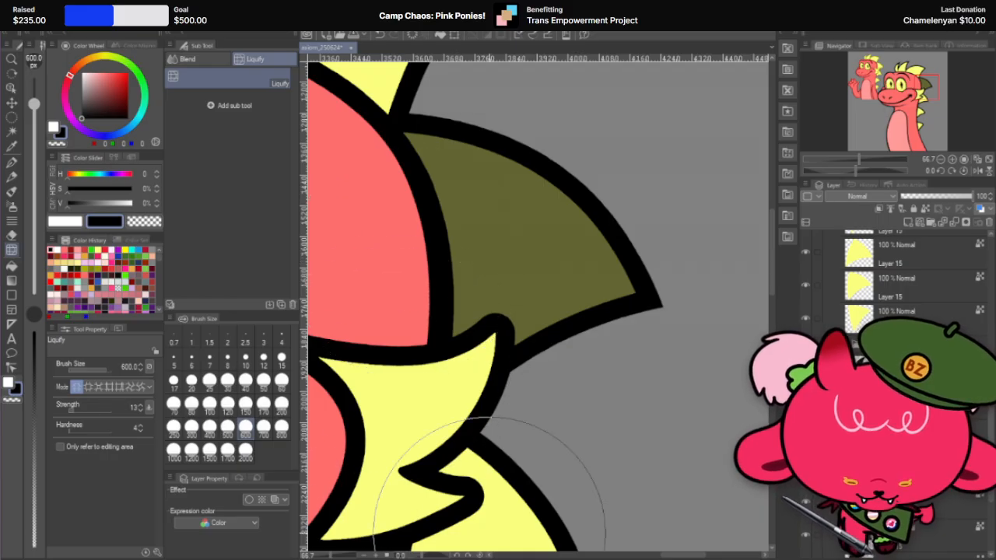
{"action": "left_click", "coordinate": [249, 500]}
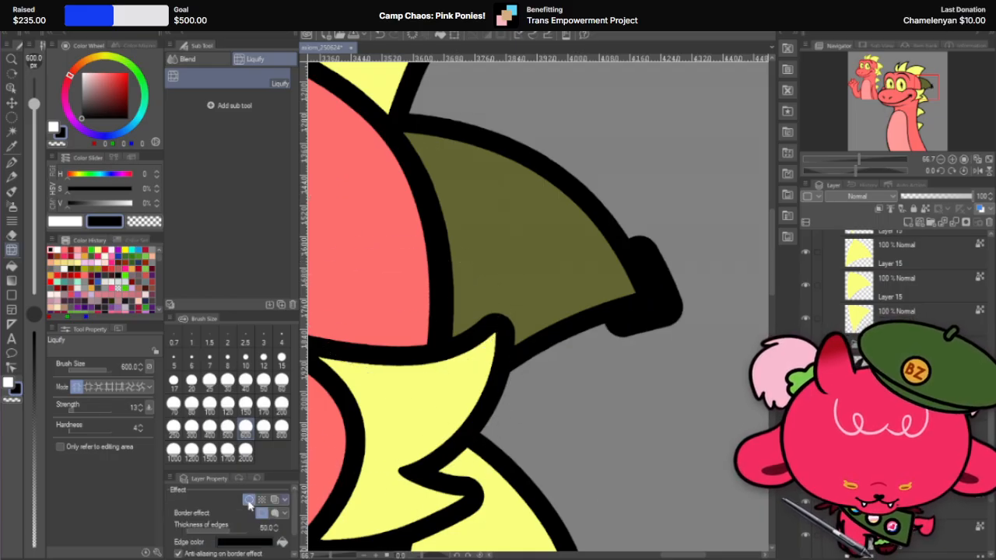
{"action": "left_click", "coordinate": [249, 500]}
{"action": "scroll", "coordinate": [611, 223], "scroll_direction": "down", "scroll_amount": 1}
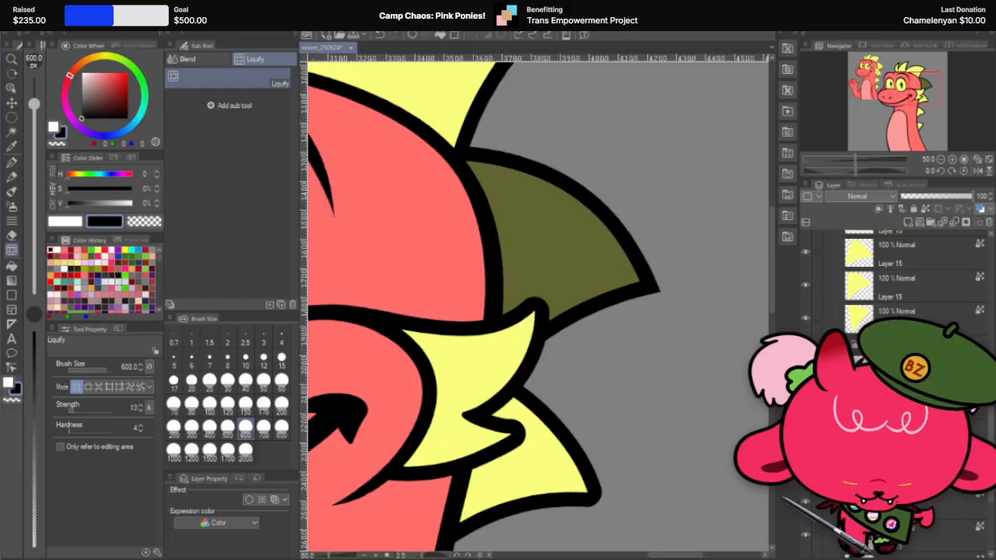
Step: Auto-select the area around the fourth spike's tip piece to check its layer for stray remnants, then clear the selection
{"action": "left_click", "coordinate": [12, 130]}
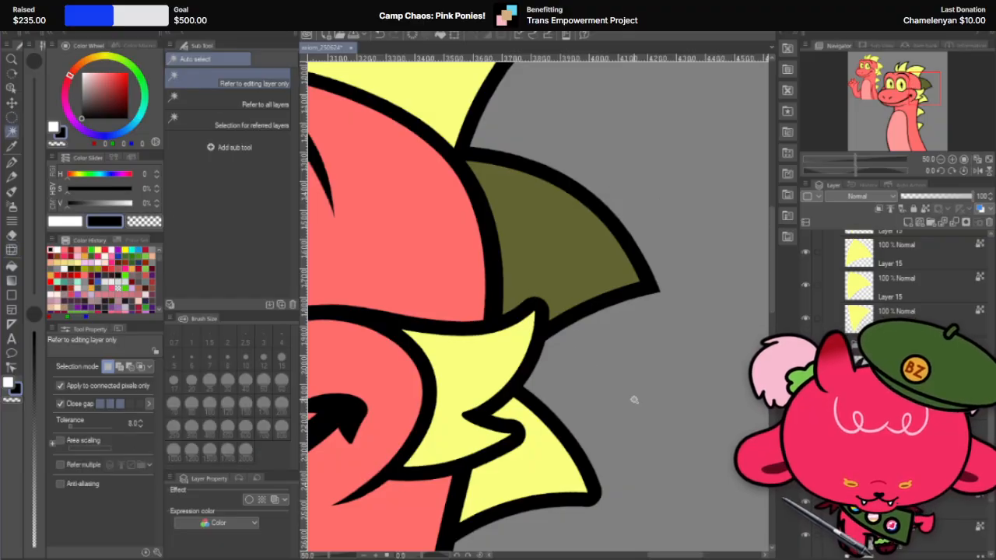
{"action": "left_click", "coordinate": [634, 399]}
{"action": "key", "text": "e"}
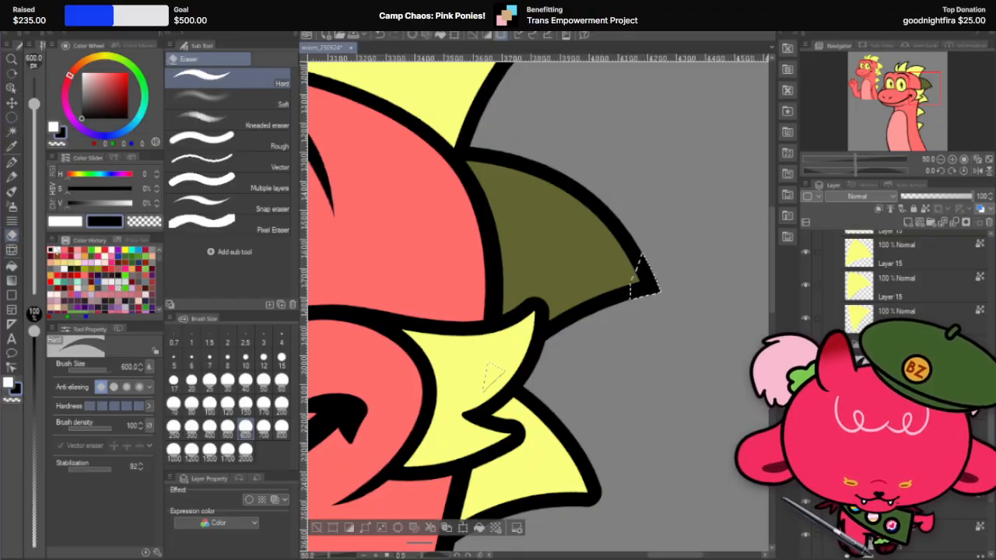
{"action": "key", "text": "ctrl+d"}
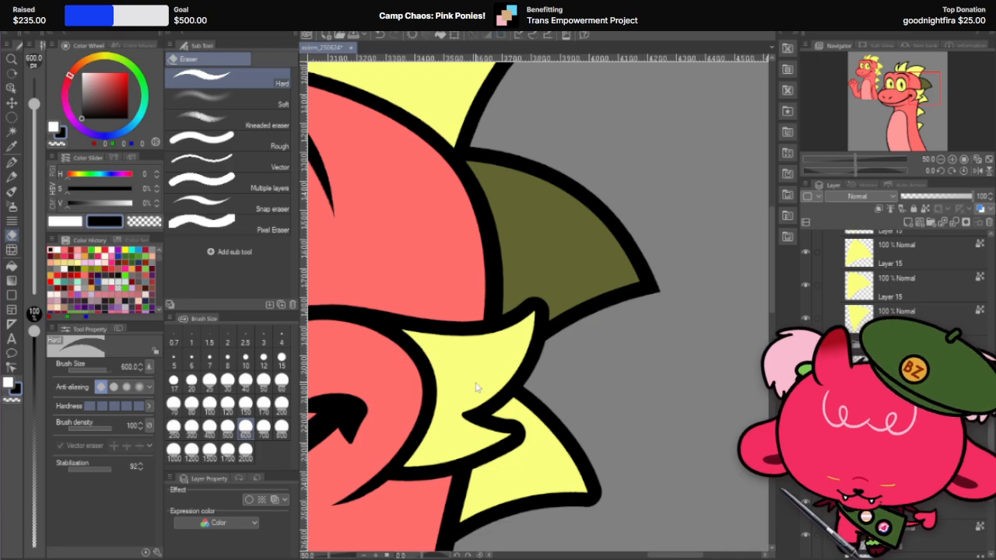
Step: Inspect the fourth spike's sharp tip up close and against the rest of the dragon's head
{"action": "left_click", "coordinate": [11, 116]}
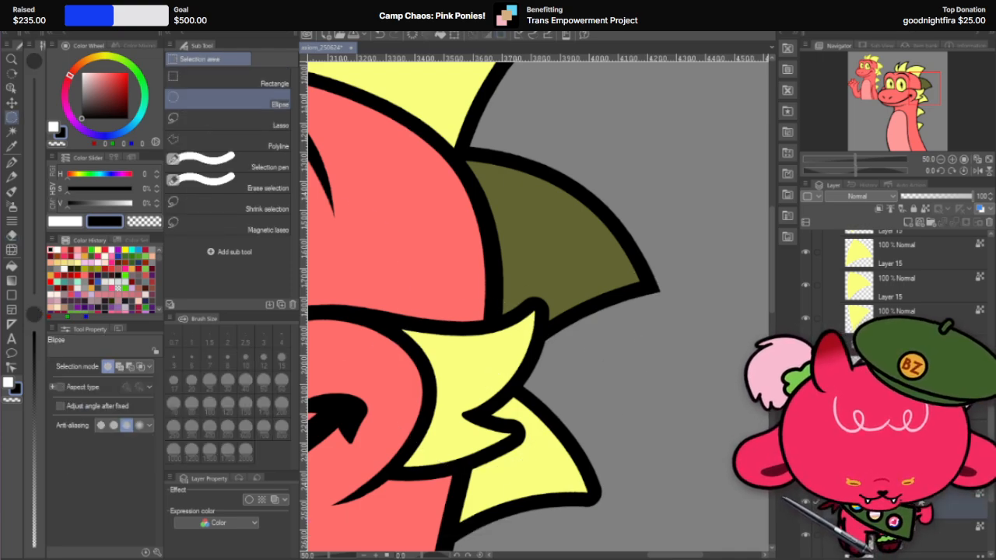
{"action": "right_click", "coordinate": [917, 505]}
{"action": "left_click", "coordinate": [943, 436]}
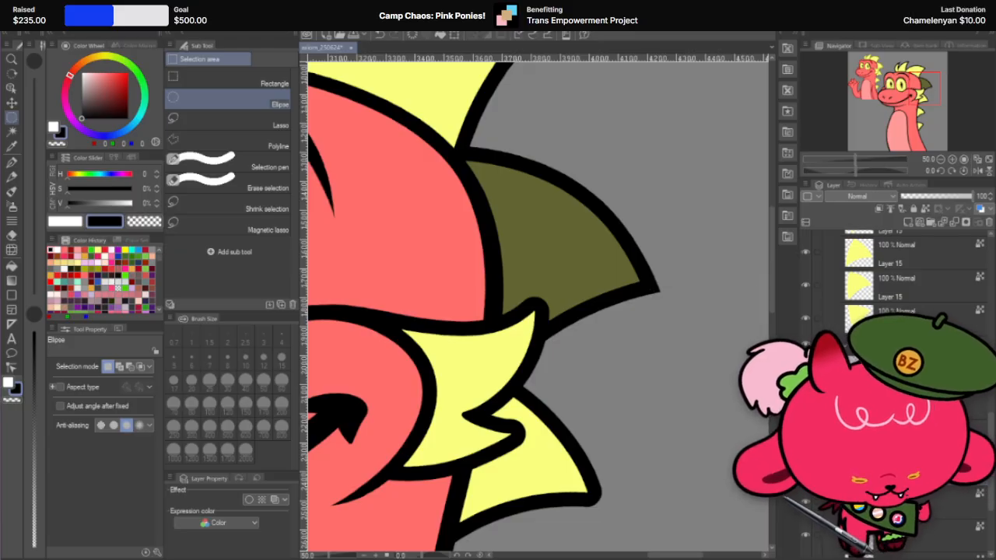
{"action": "scroll", "coordinate": [677, 386], "scroll_direction": "down", "scroll_amount": 3}
{"action": "scroll", "coordinate": [556, 313], "scroll_direction": "up", "scroll_amount": 10}
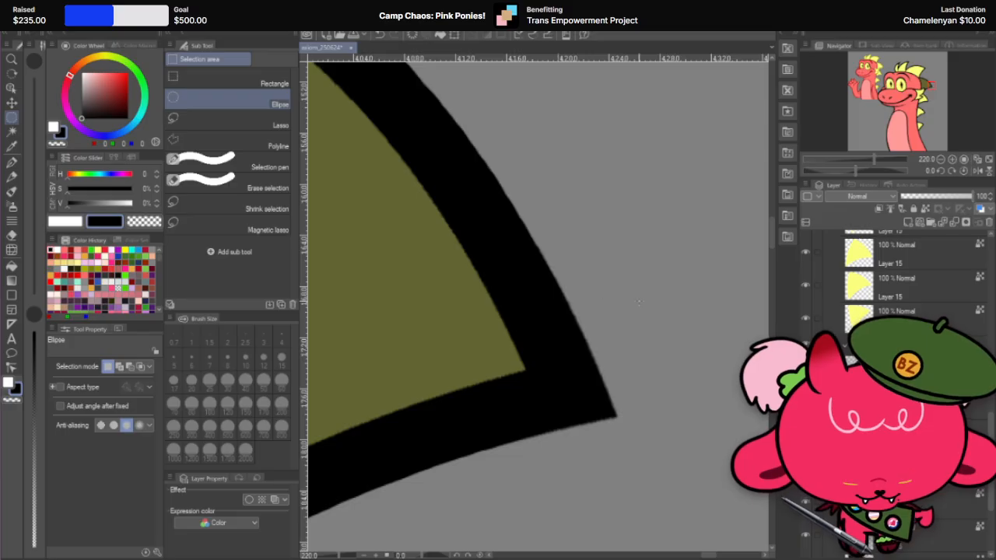
{"action": "scroll", "coordinate": [556, 313], "scroll_direction": "down", "scroll_amount": 8}
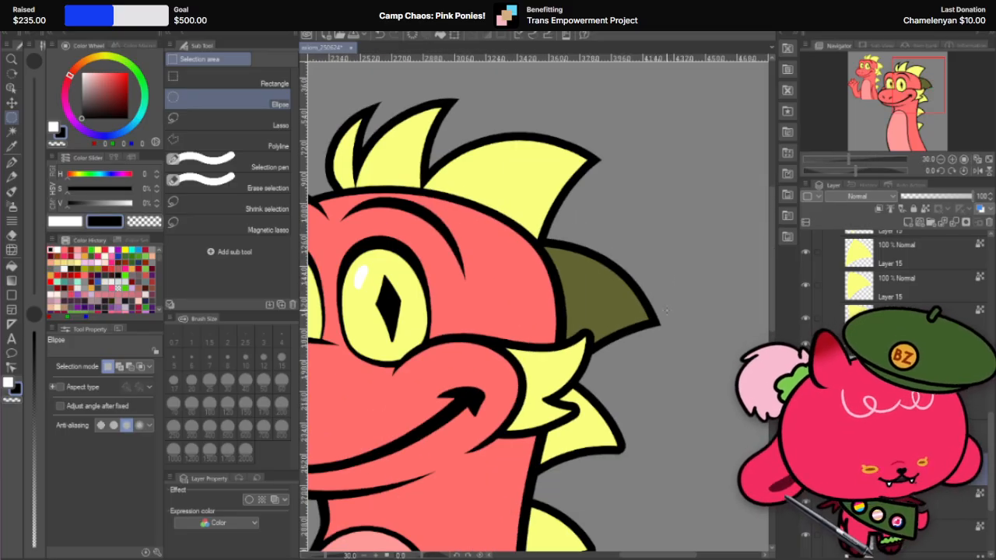
{"action": "scroll", "coordinate": [666, 311], "scroll_direction": "down", "scroll_amount": 1}
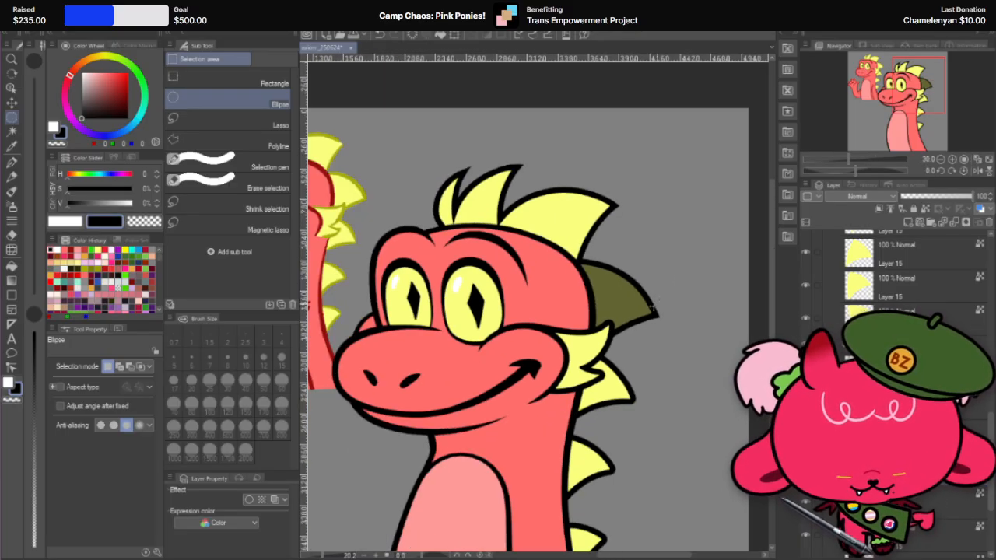
{"action": "scroll", "coordinate": [895, 389], "scroll_direction": "down", "scroll_amount": 3}
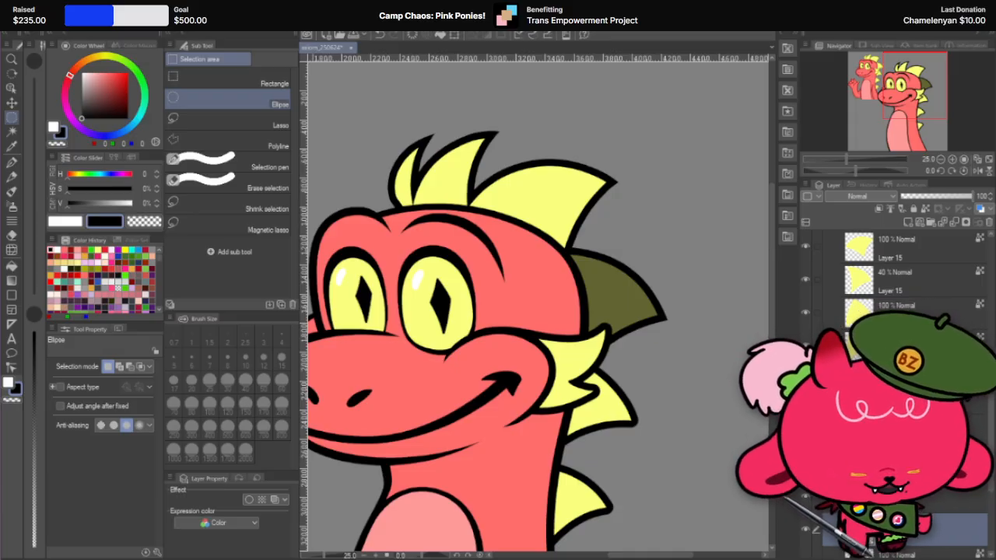
Step: Find the fourth spike's semi-transparent yellow fill layer and set its opacity to 100%
{"action": "scroll", "coordinate": [895, 389], "scroll_direction": "down", "scroll_amount": 1}
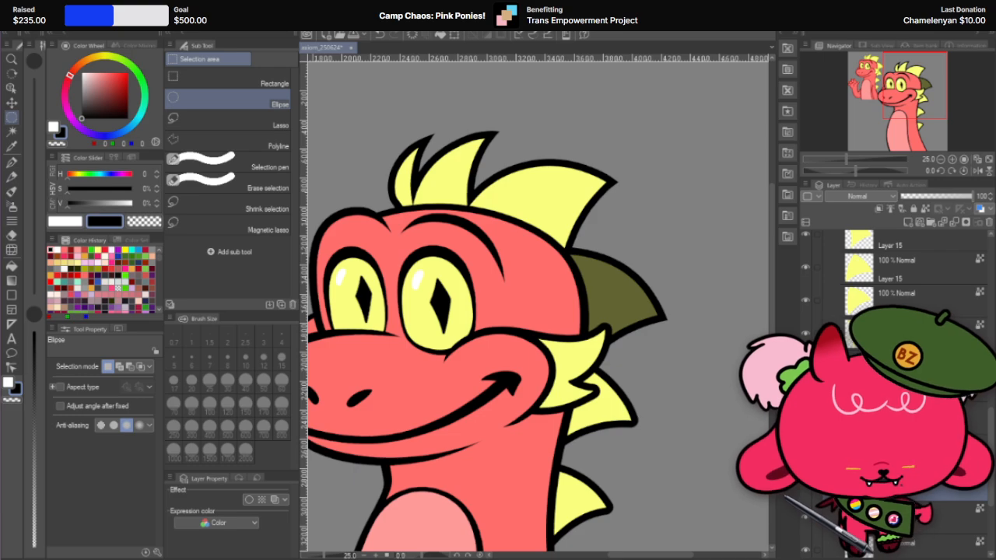
{"action": "left_click", "coordinate": [925, 268]}
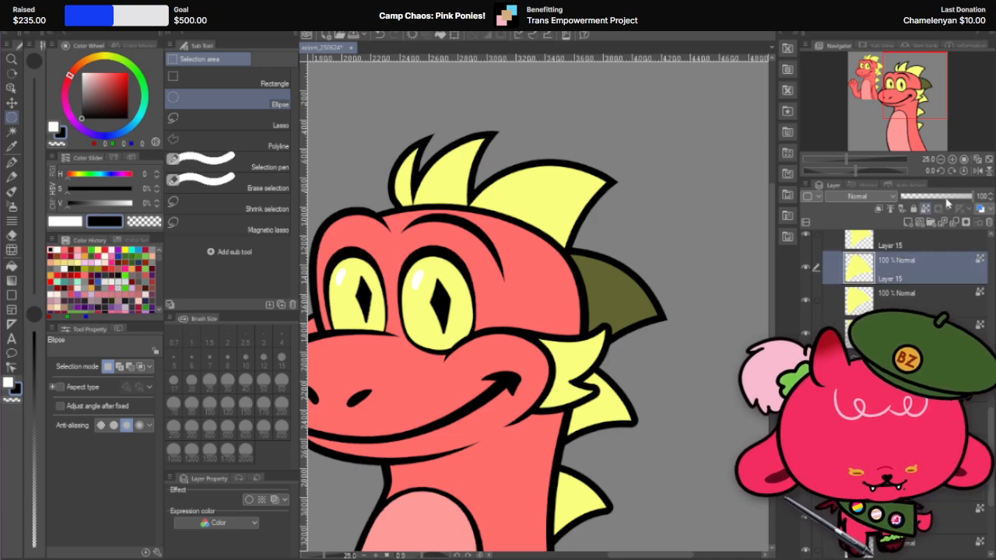
{"action": "left_click", "coordinate": [933, 310]}
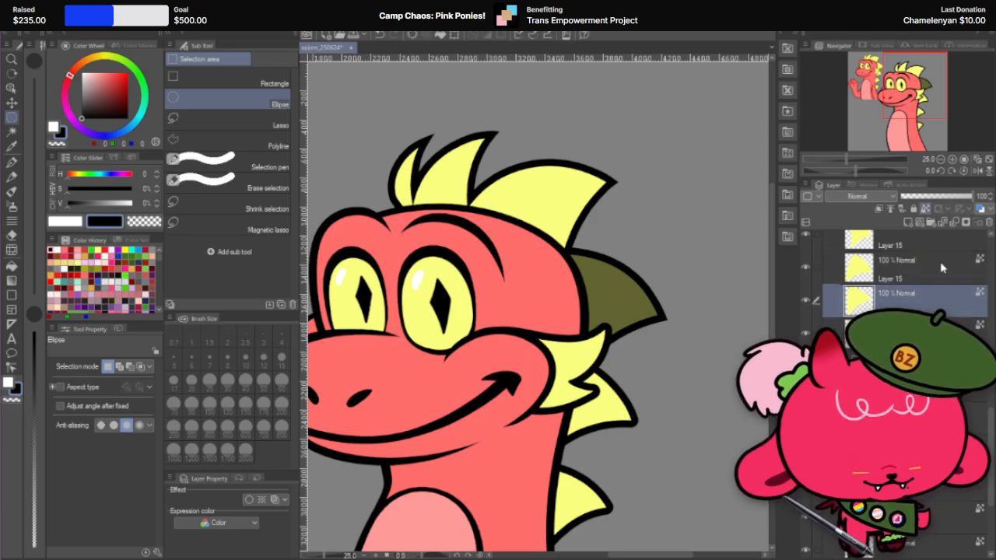
{"action": "scroll", "coordinate": [939, 261], "scroll_direction": "down", "scroll_amount": 1}
{"action": "left_click", "coordinate": [929, 196]}
{"action": "left_click_drag", "start_coordinate": [954, 199], "coordinate": [976, 199]}
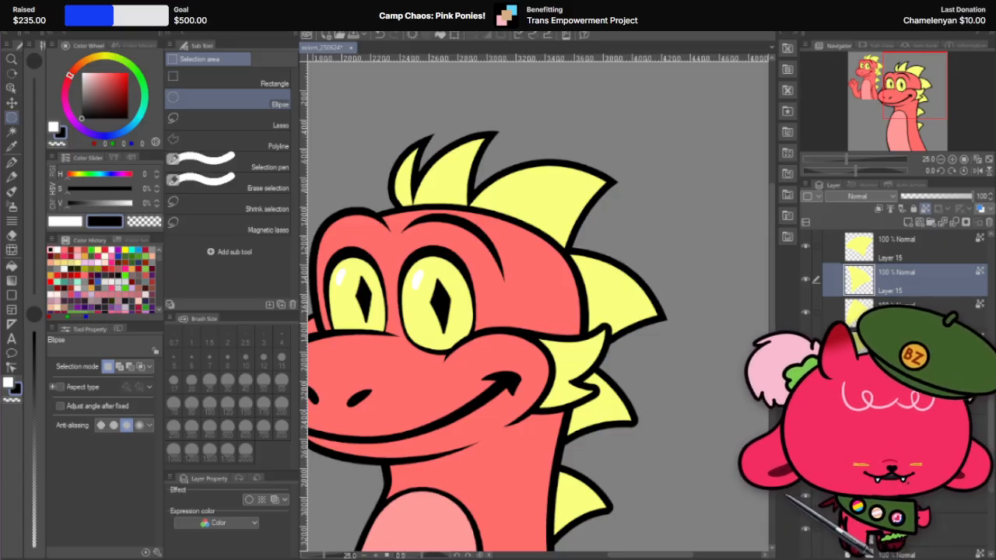
Step: Locate the spike below the cheek fin and select the layer that carries the 50 px black border effect
{"action": "left_click", "coordinate": [906, 312]}
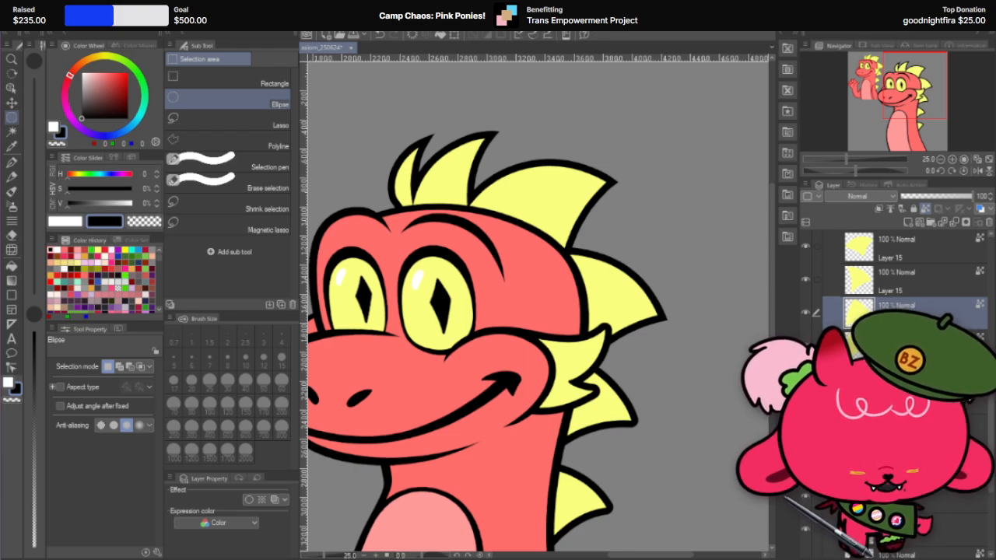
{"action": "scroll", "coordinate": [895, 299], "scroll_direction": "down", "scroll_amount": 5}
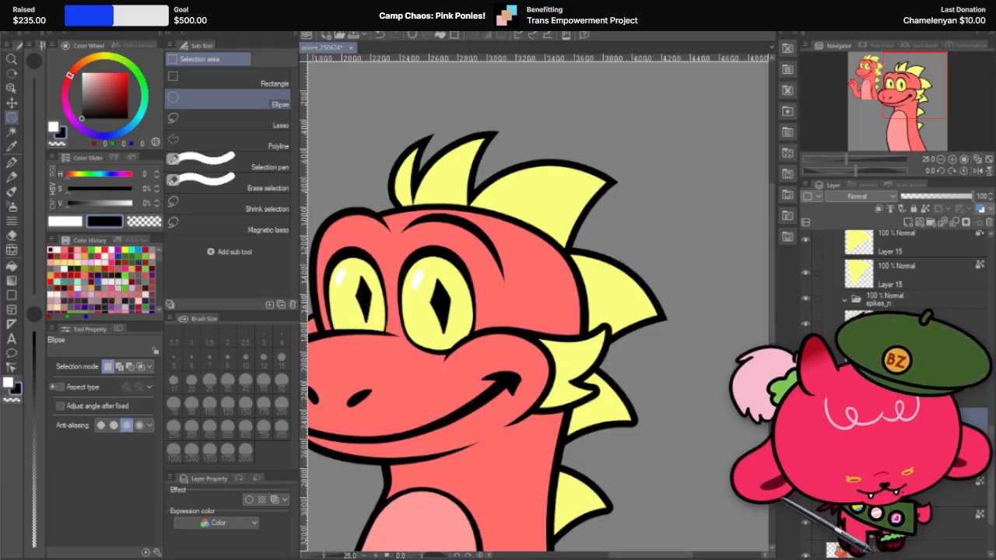
{"action": "scroll", "coordinate": [661, 412], "scroll_direction": "up", "scroll_amount": 3}
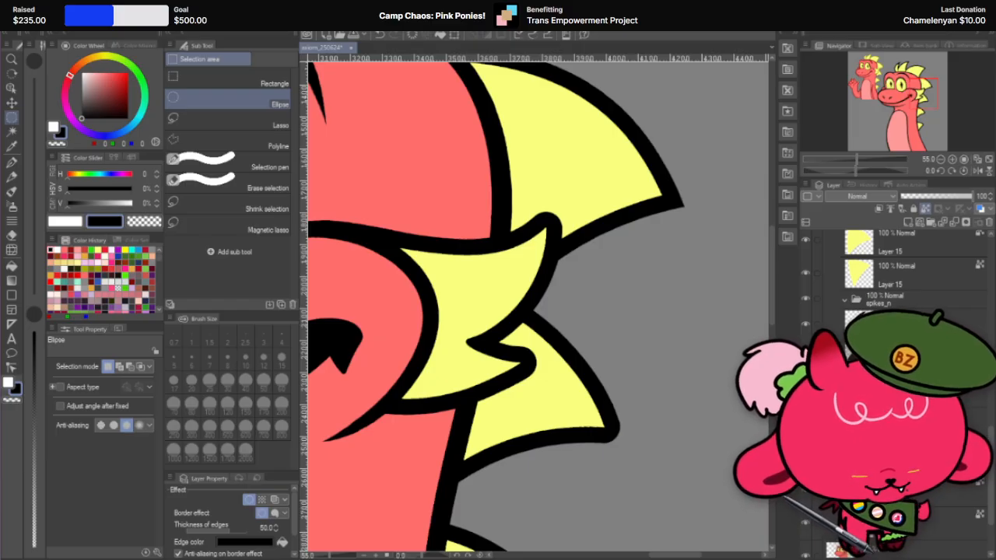
{"action": "left_click", "coordinate": [918, 424]}
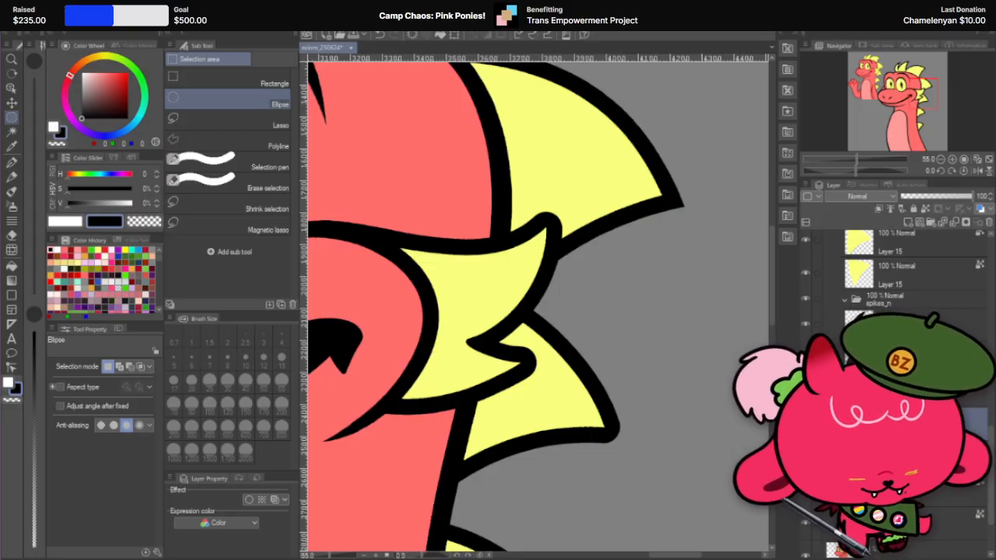
{"action": "left_click", "coordinate": [906, 456]}
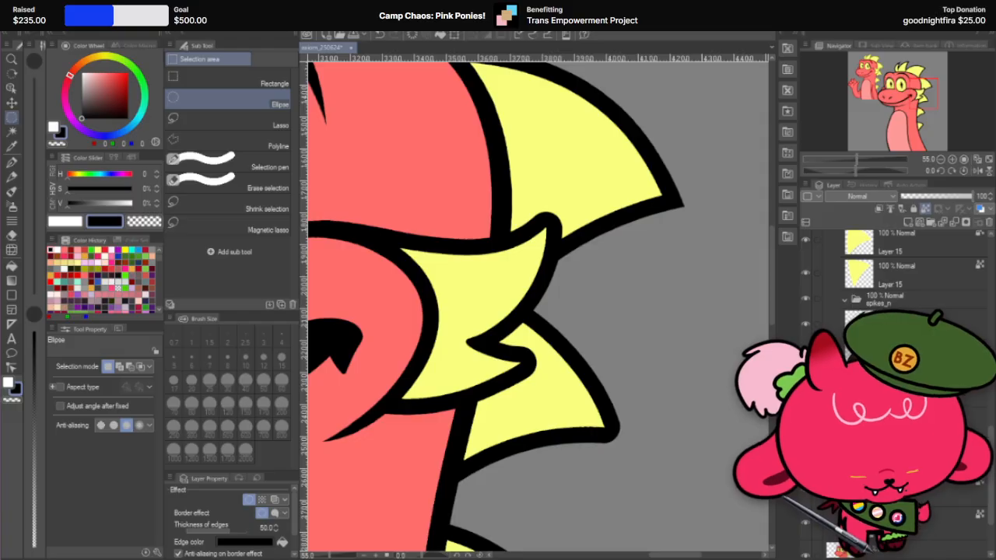
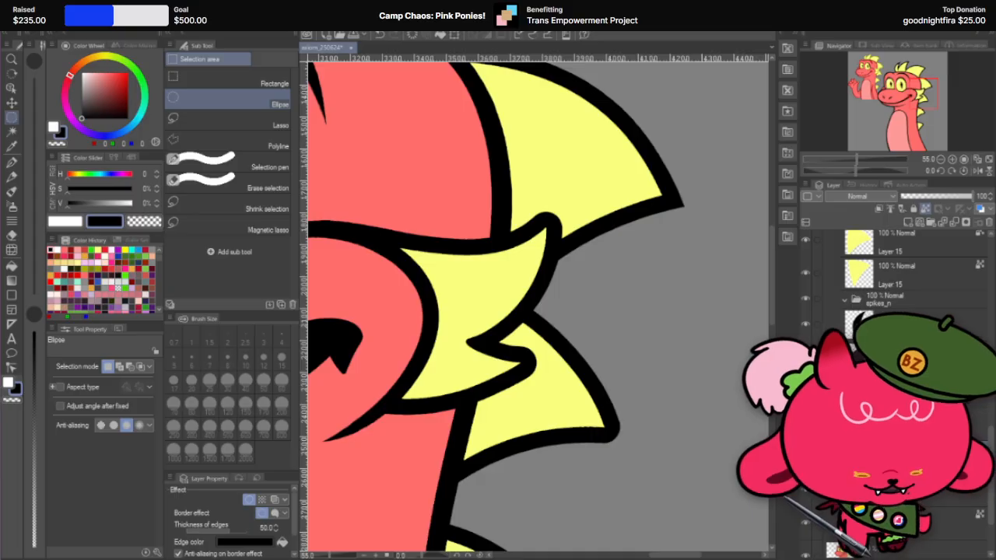
Step: Duplicate the yellow fill layer of the spike below the cheek fin and move the copy further down the layer stack
{"action": "scroll", "coordinate": [900, 289], "scroll_direction": "up", "scroll_amount": 1}
{"action": "left_click", "coordinate": [911, 269]}
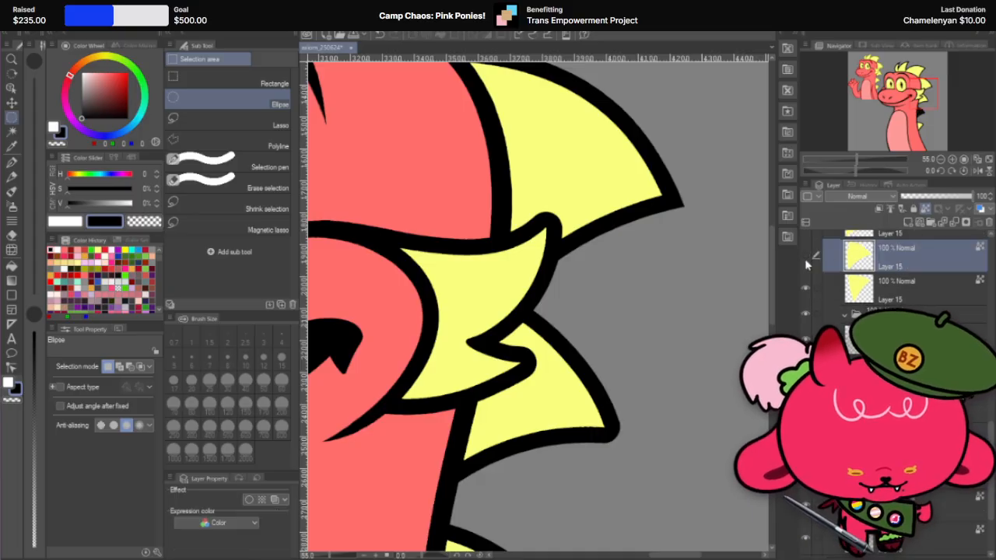
{"action": "scroll", "coordinate": [911, 270], "scroll_direction": "up", "scroll_amount": 1}
{"action": "right_click", "coordinate": [913, 269]}
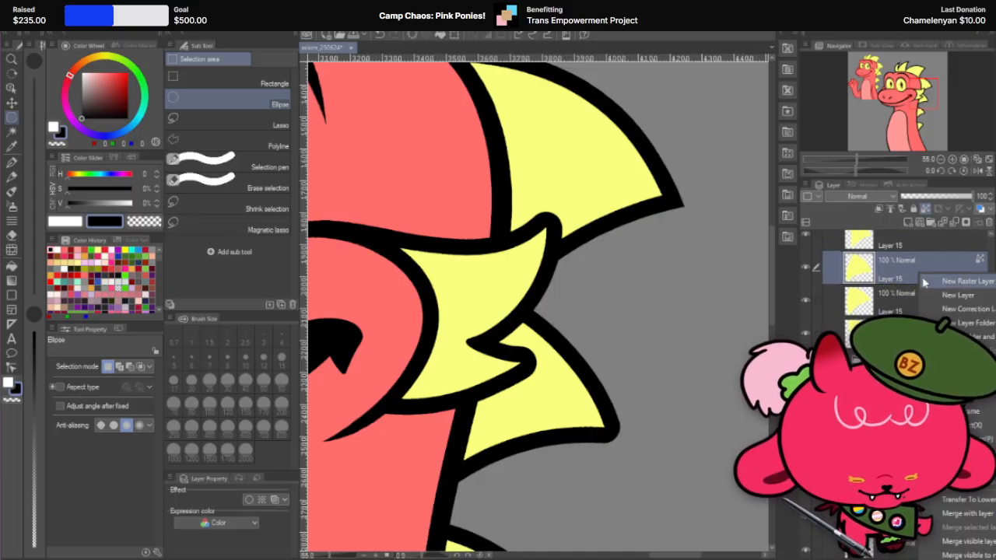
{"action": "left_click", "coordinate": [945, 375]}
{"action": "scroll", "coordinate": [925, 264], "scroll_direction": "down", "scroll_amount": 5}
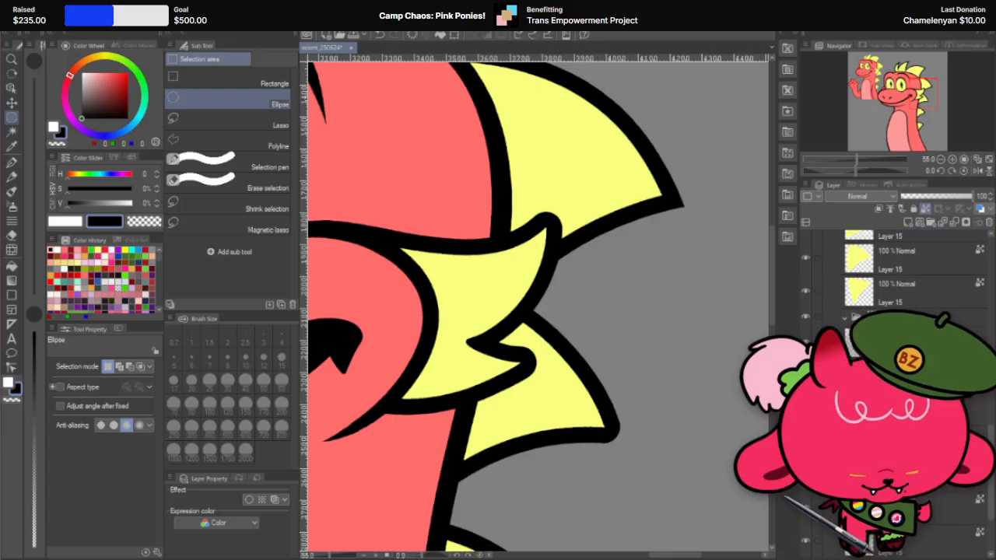
{"action": "scroll", "coordinate": [925, 246], "scroll_direction": "up", "scroll_amount": 3}
{"action": "left_click_drag", "start_coordinate": [926, 245], "coordinate": [926, 496]}
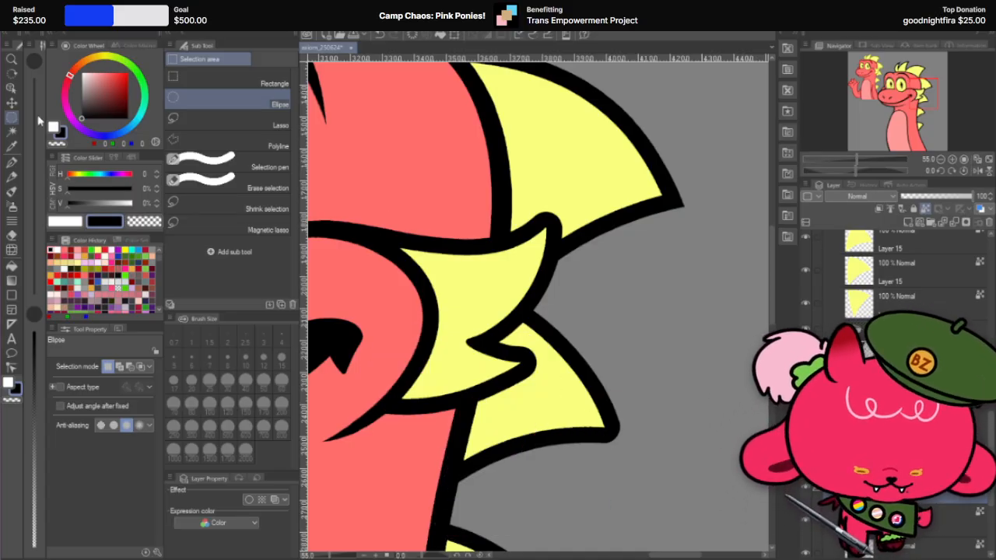
Step: Move the yellow fill copy outward so its sharp point extends past the rounded outline tip, and lower its opacity to 59%
{"action": "key", "text": "k"}
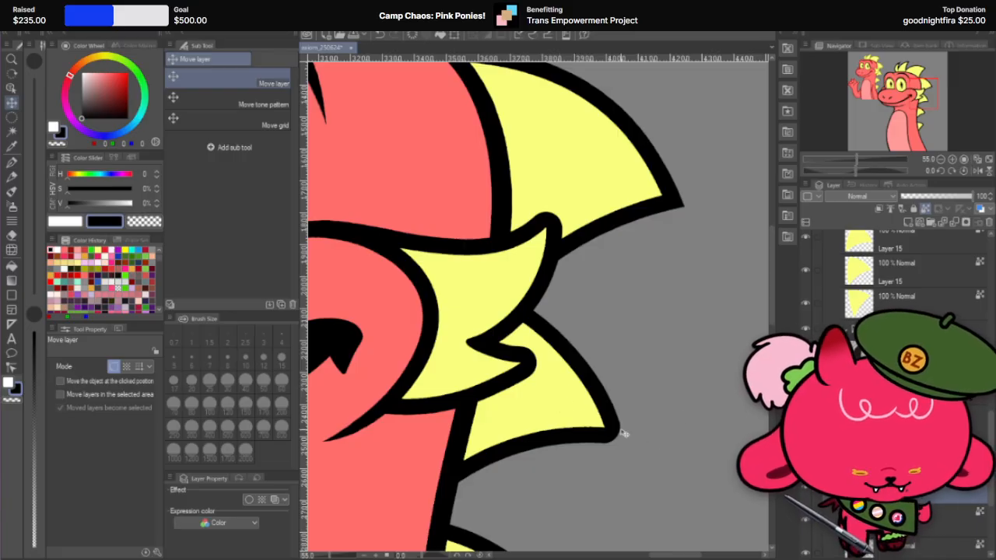
{"action": "scroll", "coordinate": [573, 406], "scroll_direction": "up", "scroll_amount": 1}
{"action": "left_click_drag", "start_coordinate": [539, 406], "coordinate": [571, 422]}
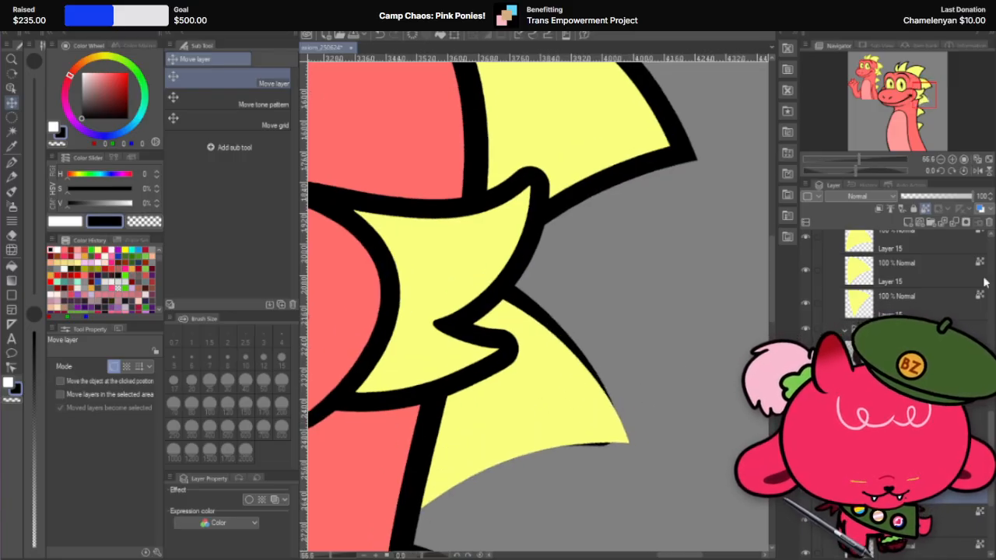
{"action": "left_click", "coordinate": [945, 200]}
{"action": "scroll", "coordinate": [653, 417], "scroll_direction": "up", "scroll_amount": 2}
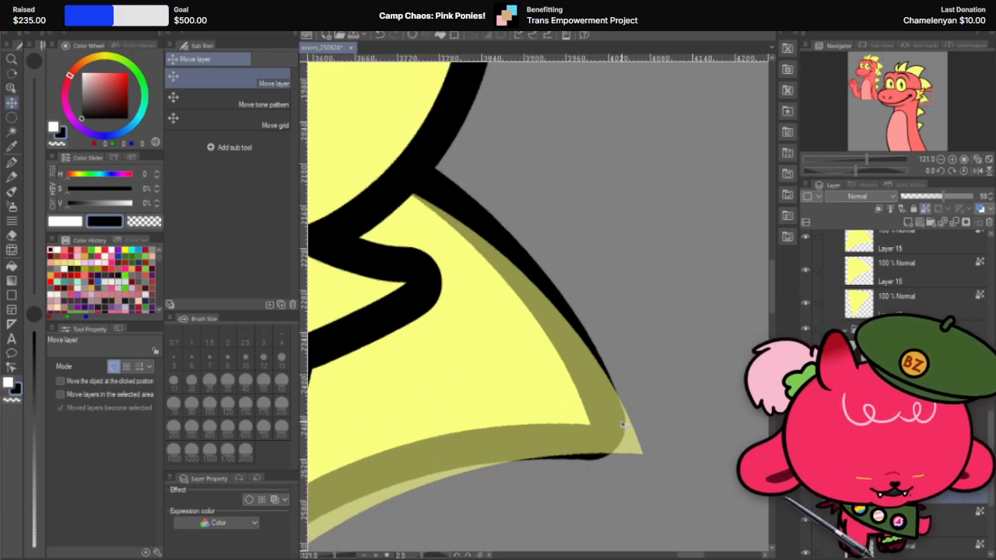
Step: Rotate the yellow fill copy about 4.5 degrees and nudge it so its edges line up with the outline at the tip
{"action": "key", "text": "ctrl+r"}
{"action": "key", "text": "ctrl+r"}
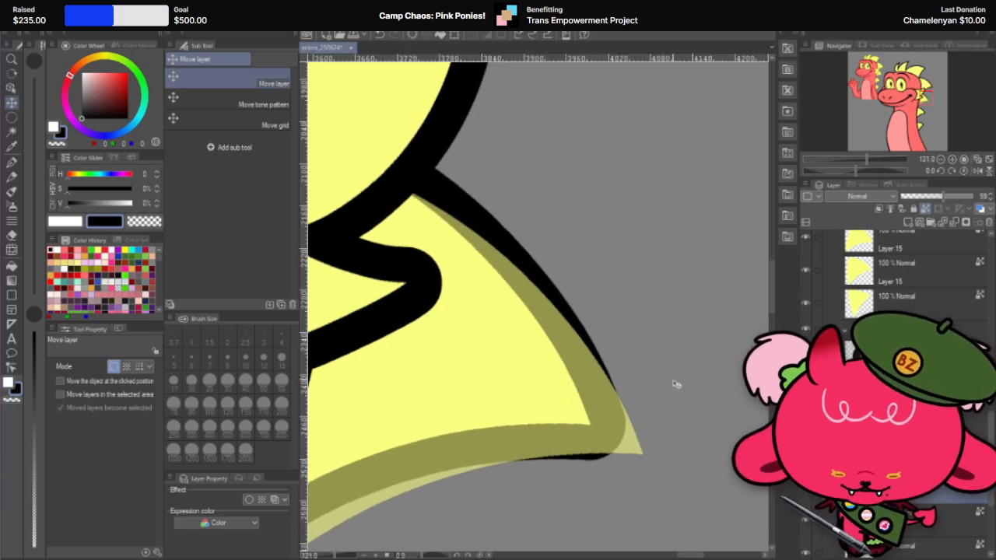
{"action": "key", "text": "ctrl+t"}
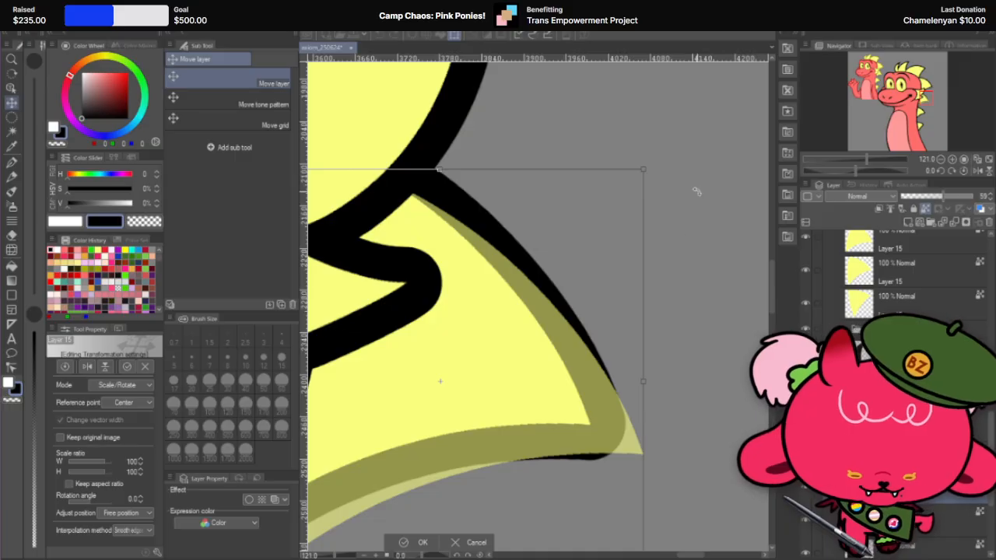
{"action": "left_click_drag", "start_coordinate": [689, 164], "coordinate": [709, 176]}
{"action": "left_click_drag", "start_coordinate": [603, 345], "coordinate": [592, 345]}
{"action": "scroll", "coordinate": [593, 345], "scroll_direction": "up", "scroll_amount": 2}
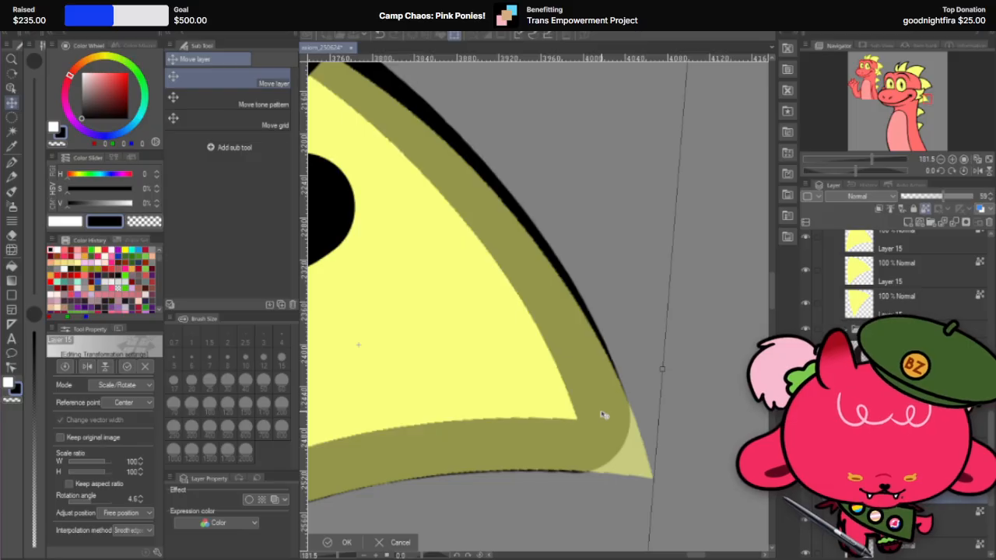
{"action": "left_click_drag", "start_coordinate": [604, 415], "coordinate": [607, 417]}
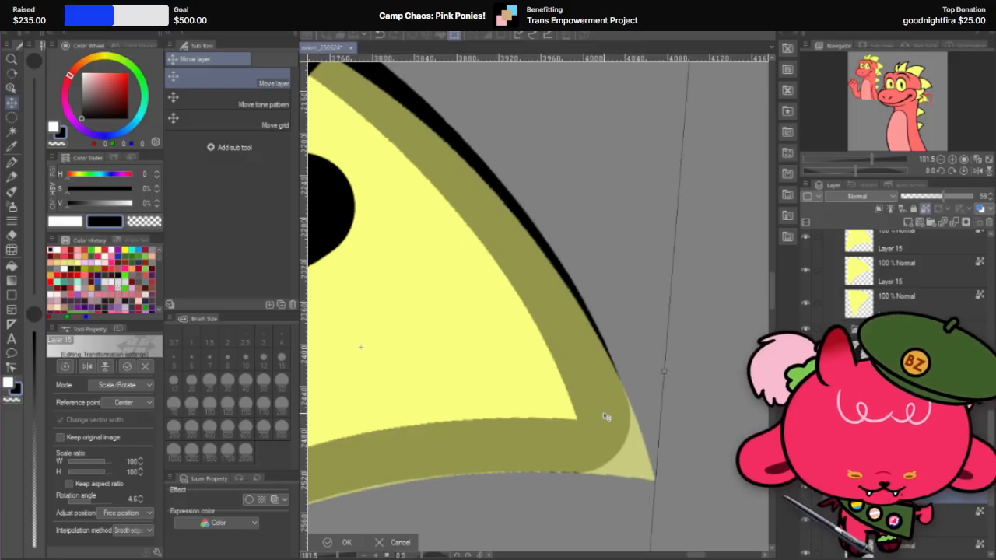
{"action": "scroll", "coordinate": [606, 417], "scroll_direction": "up", "scroll_amount": 1}
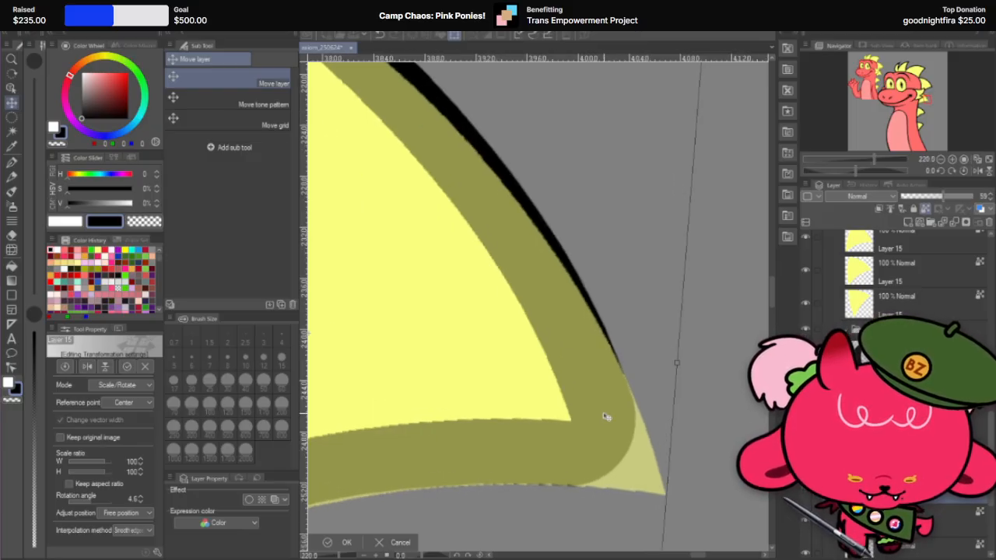
{"action": "key", "text": "Return"}
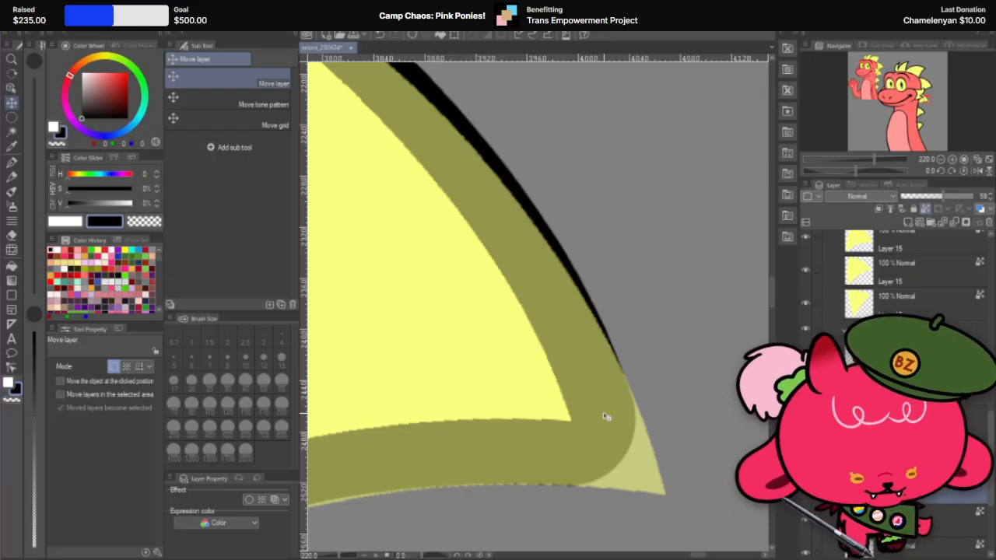
Step: Erase the semi-transparent copy everywhere except at the spike's tip with the hard eraser at 250 px
{"action": "scroll", "coordinate": [643, 419], "scroll_direction": "down", "scroll_amount": 2}
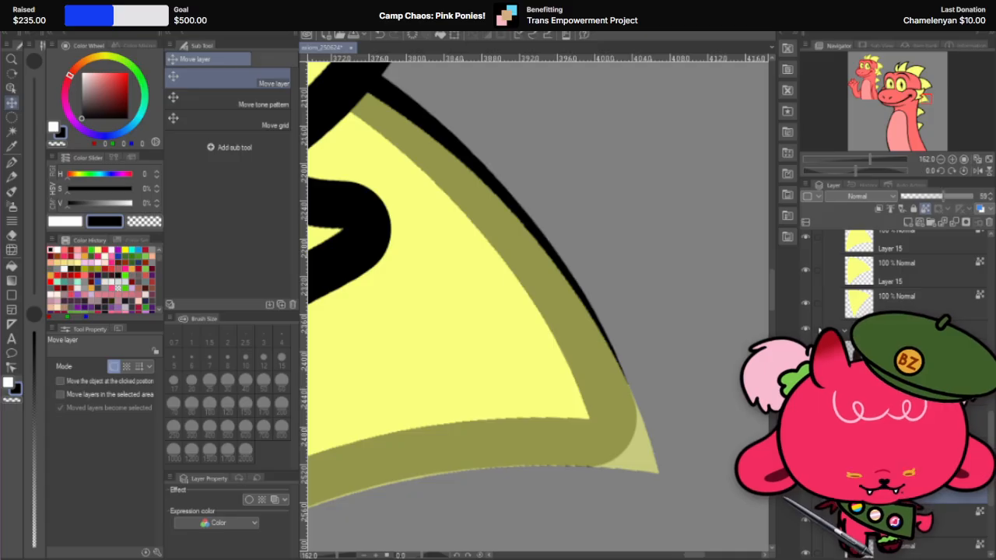
{"action": "left_click", "coordinate": [12, 235]}
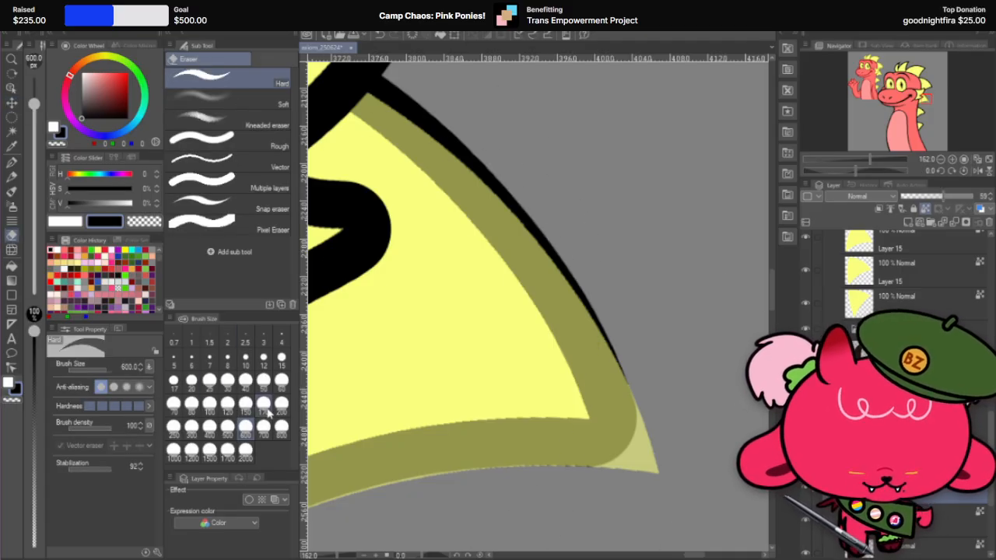
{"action": "left_click", "coordinate": [173, 425]}
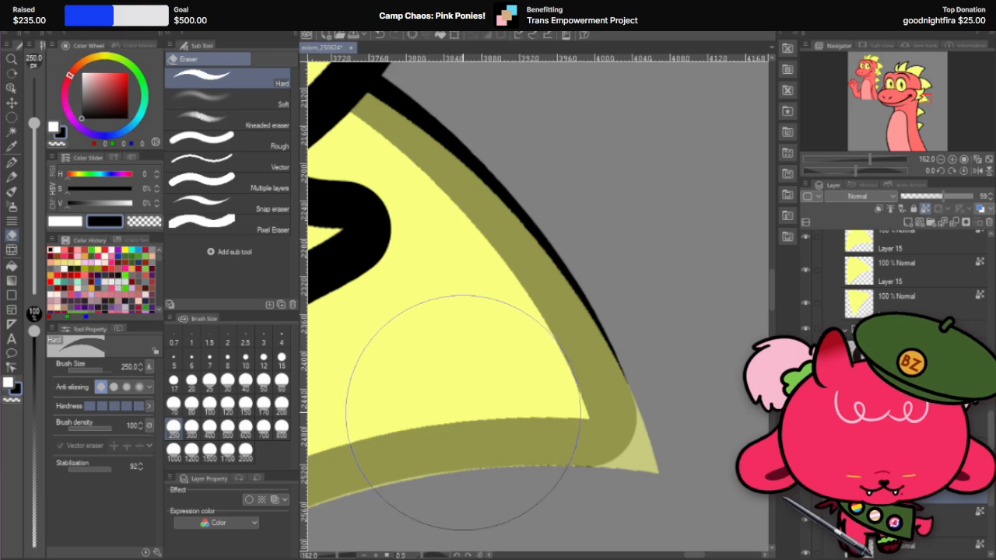
{"action": "mouse_move", "coordinate": [468, 407]}
{"action": "left_mouse_down"}
{"action": "mouse_move", "coordinate": [542, 228]}
{"action": "mouse_move", "coordinate": [516, 138]}
{"action": "mouse_move", "coordinate": [476, 184]}
{"action": "mouse_move", "coordinate": [521, 173]}
{"action": "left_mouse_up"}
{"action": "scroll", "coordinate": [674, 142], "scroll_direction": "down", "scroll_amount": 8}
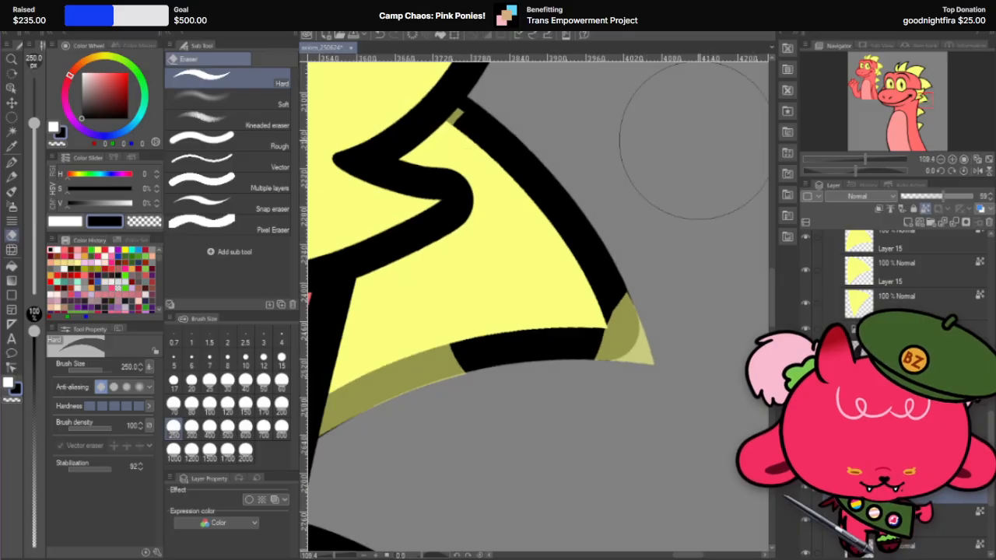
{"action": "mouse_move", "coordinate": [477, 278]}
{"action": "left_mouse_down"}
{"action": "mouse_move", "coordinate": [511, 278]}
{"action": "mouse_move", "coordinate": [479, 300]}
{"action": "left_mouse_up"}
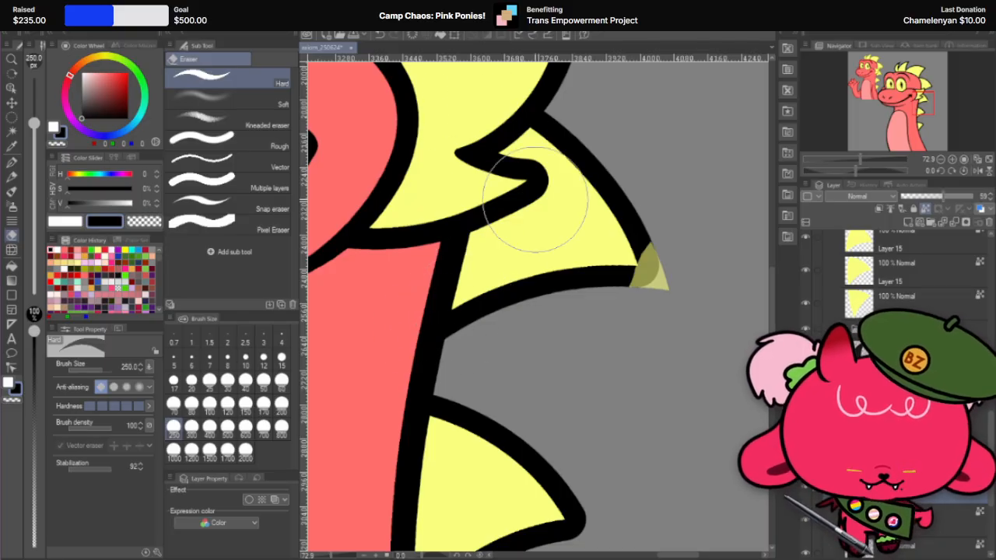
{"action": "scroll", "coordinate": [615, 160], "scroll_direction": "up", "scroll_amount": 1}
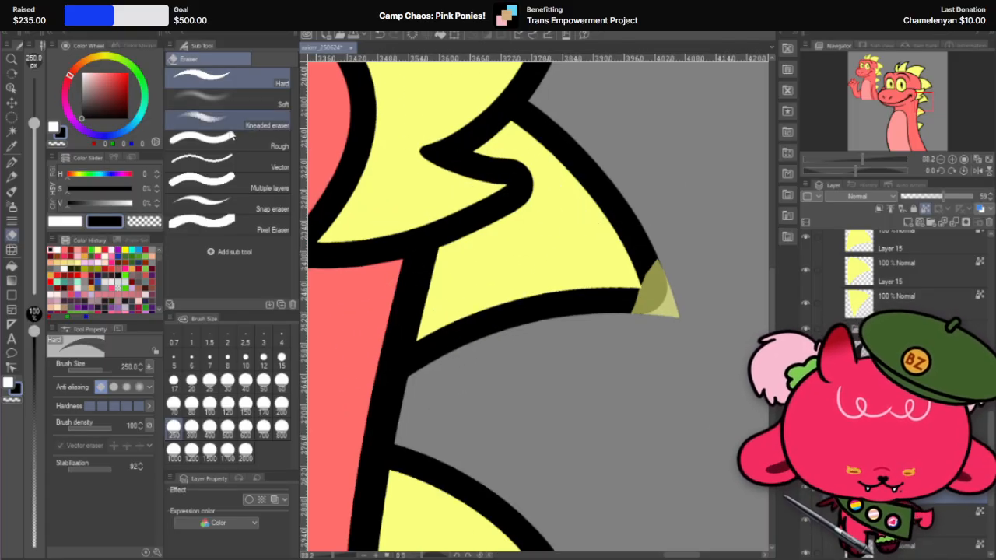
Step: Trim the inner side of the remaining tip piece back from the yellow fill's corner with the hard eraser at 150 px
{"action": "left_click", "coordinate": [13, 102]}
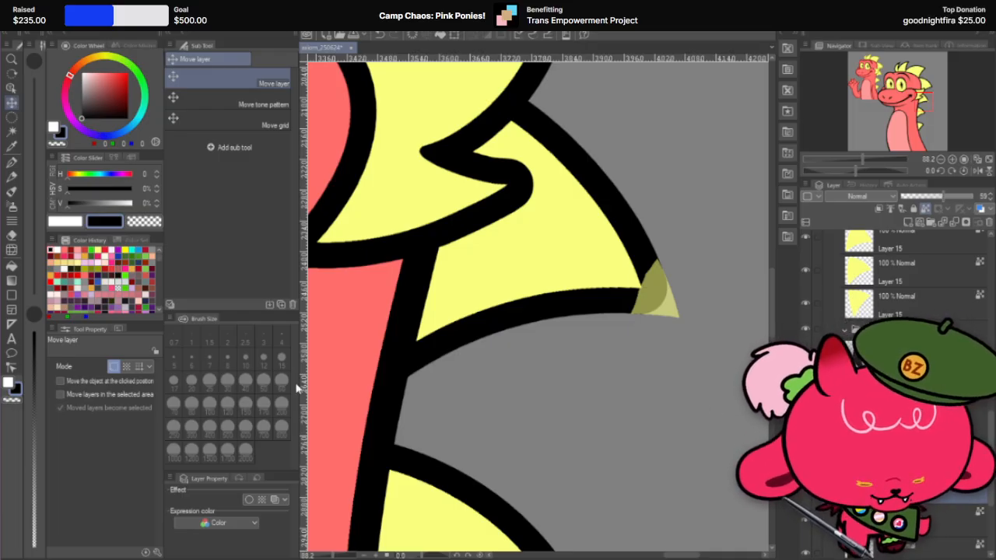
{"action": "scroll", "coordinate": [671, 228], "scroll_direction": "up", "scroll_amount": 3}
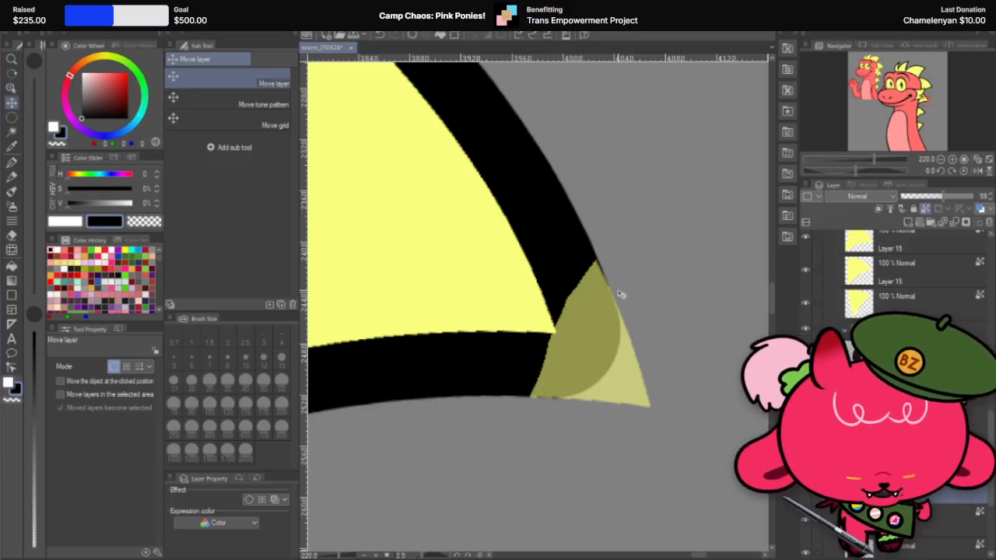
{"action": "left_click", "coordinate": [12, 161]}
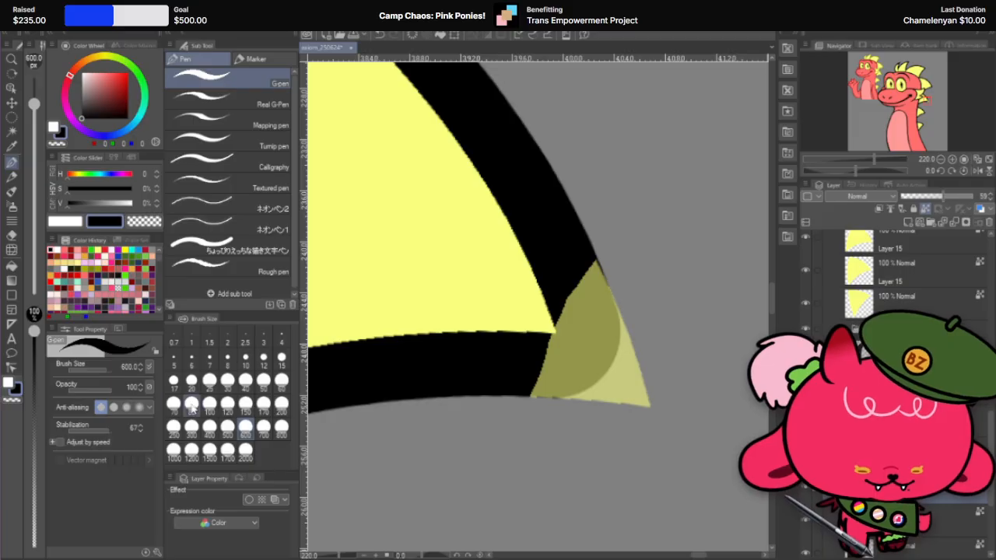
{"action": "left_click", "coordinate": [11, 235]}
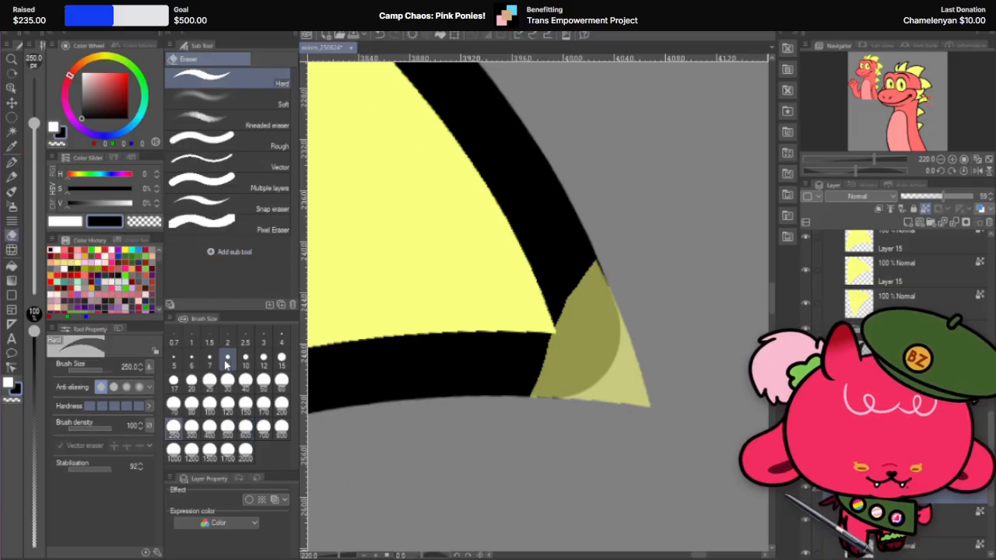
{"action": "left_click", "coordinate": [246, 404]}
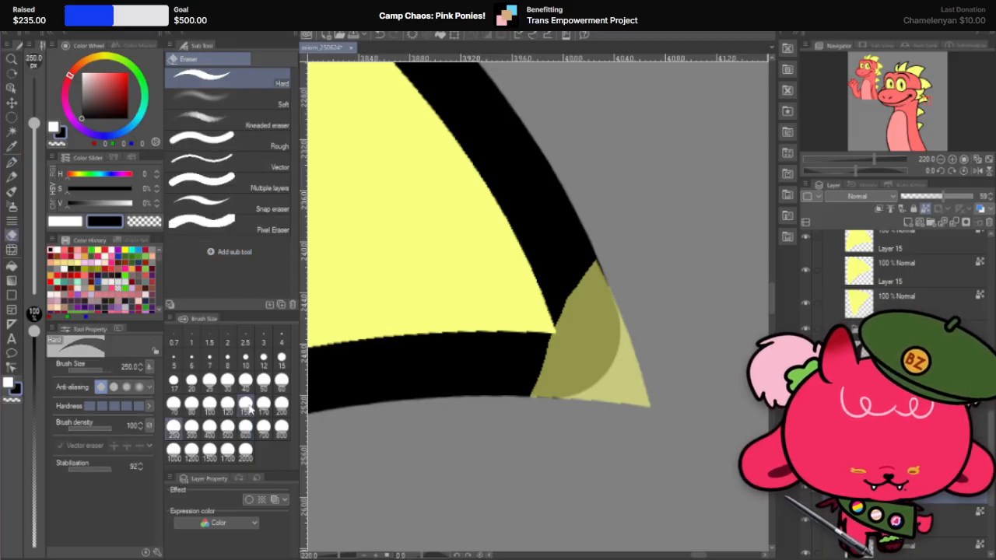
{"action": "left_click", "coordinate": [491, 297]}
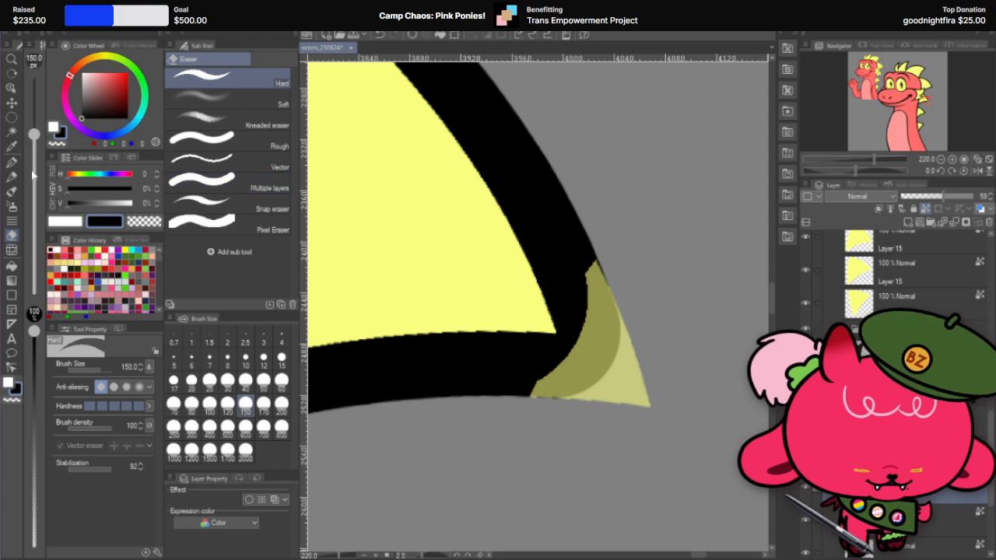
Step: Paint the tip piece black with the 600 px G-pen and set its layer opacity to 100%
{"action": "left_click", "coordinate": [11, 162]}
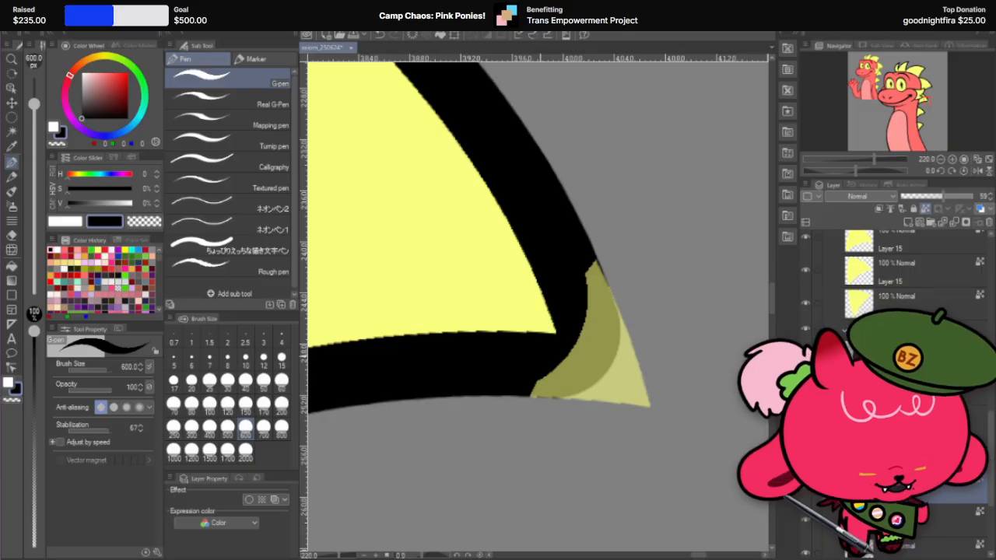
{"action": "left_click", "coordinate": [517, 403]}
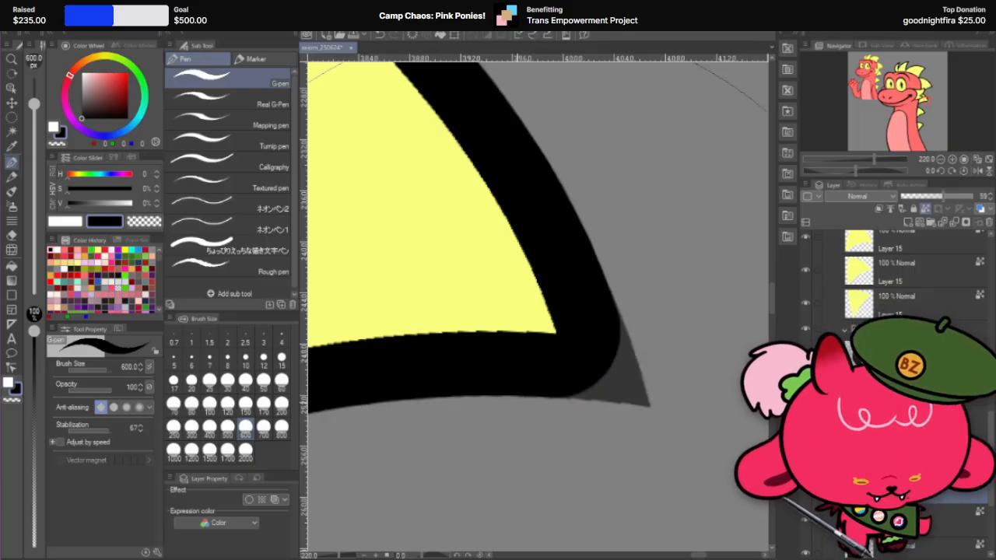
{"action": "left_click_drag", "start_coordinate": [967, 201], "coordinate": [976, 199]}
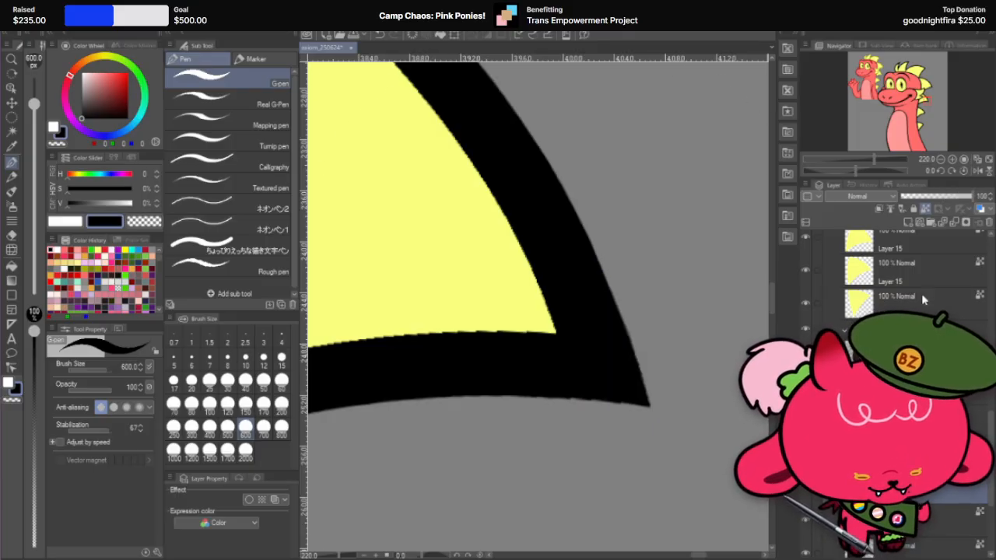
{"action": "scroll", "coordinate": [608, 324], "scroll_direction": "down", "scroll_amount": 5}
{"action": "scroll", "coordinate": [608, 323], "scroll_direction": "up", "scroll_amount": 4}
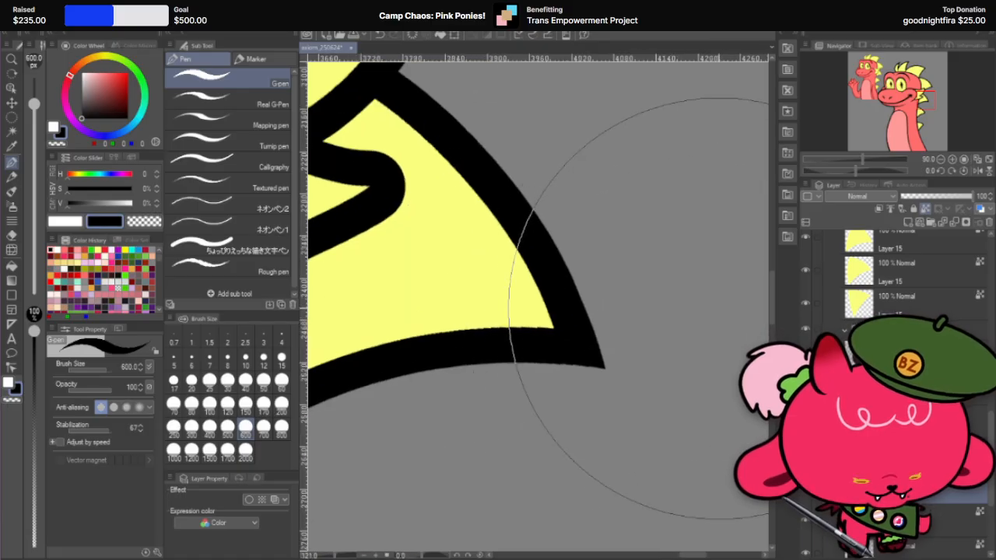
Step: Trim the outer edge of the black tip on the spike below the cheek fin with the hard eraser at 30 px
{"action": "key", "text": "r"}
{"action": "left_click_drag", "start_coordinate": [621, 254], "coordinate": [389, 334]}
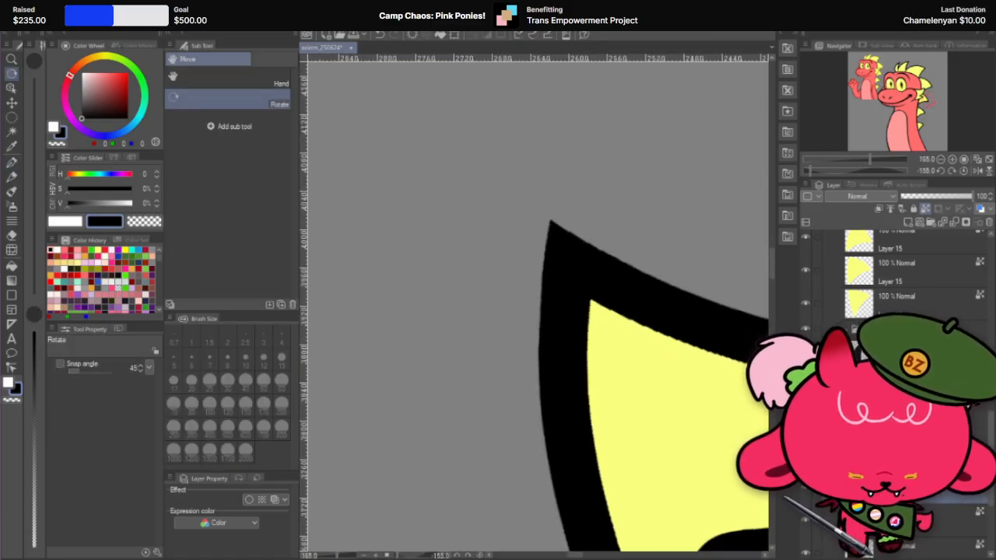
{"action": "right_click", "coordinate": [905, 526]}
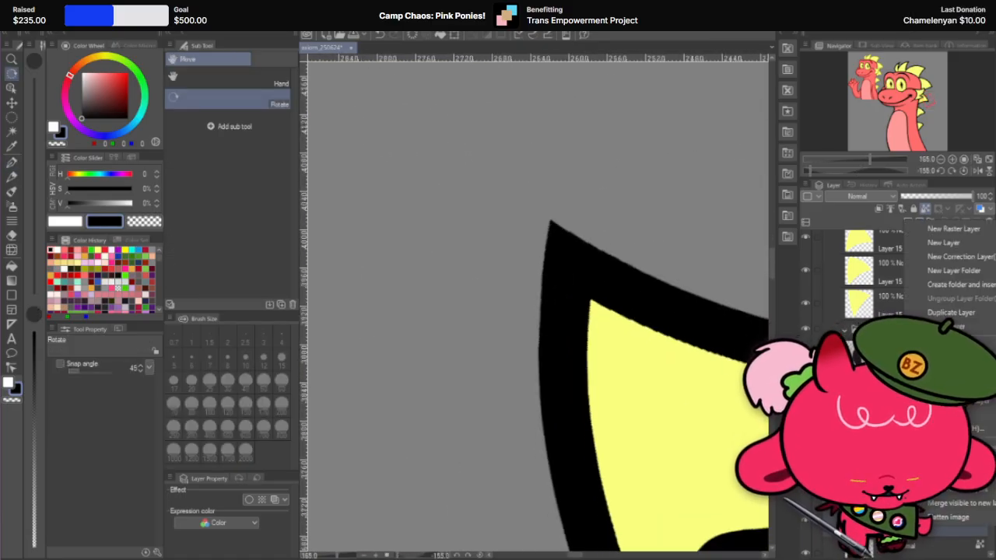
{"action": "left_click", "coordinate": [894, 493]}
{"action": "scroll", "coordinate": [579, 312], "scroll_direction": "up", "scroll_amount": 1}
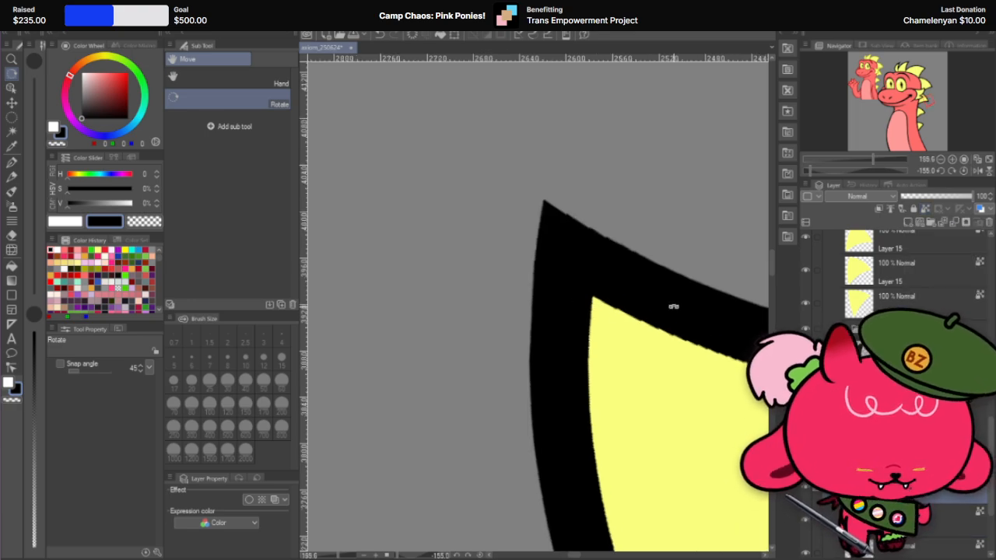
{"action": "scroll", "coordinate": [673, 306], "scroll_direction": "up", "scroll_amount": 1}
{"action": "scroll", "coordinate": [606, 294], "scroll_direction": "up", "scroll_amount": 4}
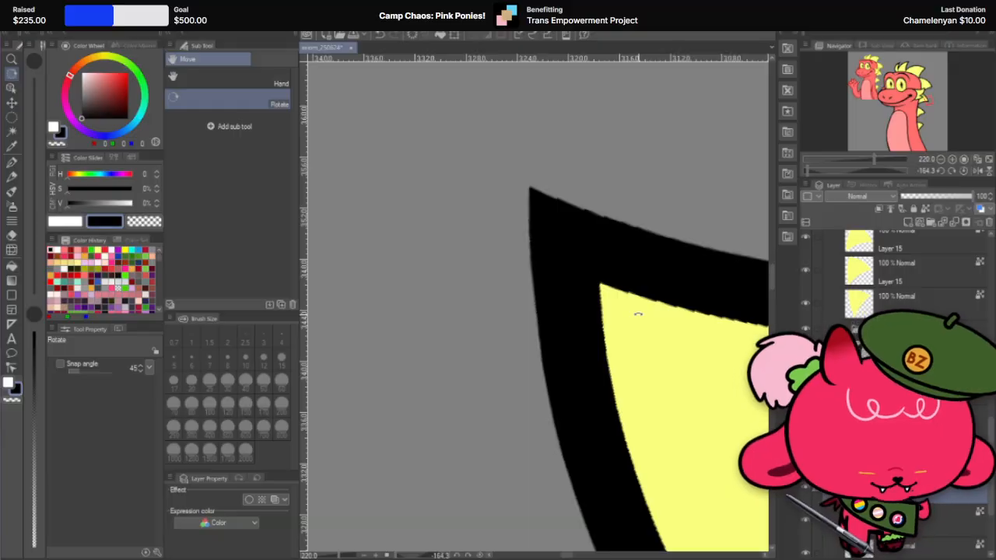
{"action": "key", "text": "e"}
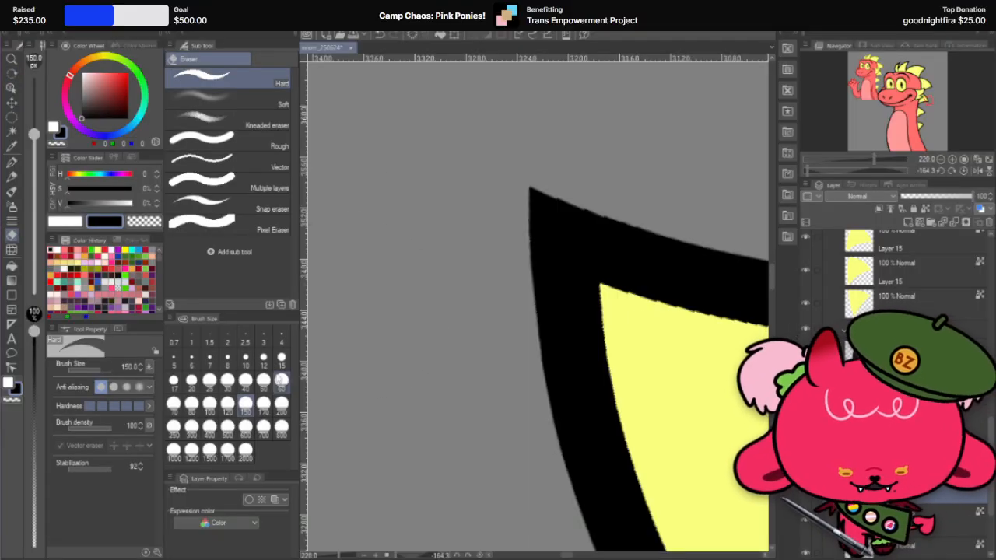
{"action": "left_click", "coordinate": [228, 380]}
{"action": "mouse_move", "coordinate": [529, 187]}
{"action": "left_mouse_down"}
{"action": "mouse_move", "coordinate": [545, 388]}
{"action": "mouse_move", "coordinate": [543, 243]}
{"action": "mouse_move", "coordinate": [526, 251]}
{"action": "mouse_move", "coordinate": [547, 416]}
{"action": "left_mouse_up"}
{"action": "key", "text": "ctrl+z"}
{"action": "key", "text": "ctrl+z"}
{"action": "left_click_drag", "start_coordinate": [529, 166], "coordinate": [537, 402]}
{"action": "key", "text": "ctrl+z"}
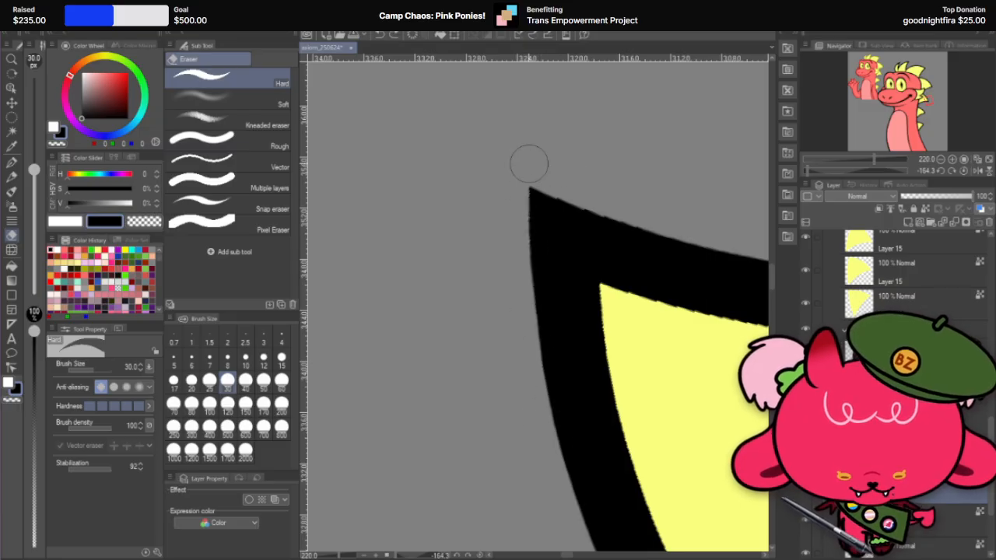
{"action": "left_click_drag", "start_coordinate": [529, 165], "coordinate": [545, 398]}
{"action": "key", "text": "ctrl+z"}
{"action": "left_click_drag", "start_coordinate": [532, 167], "coordinate": [541, 402]}
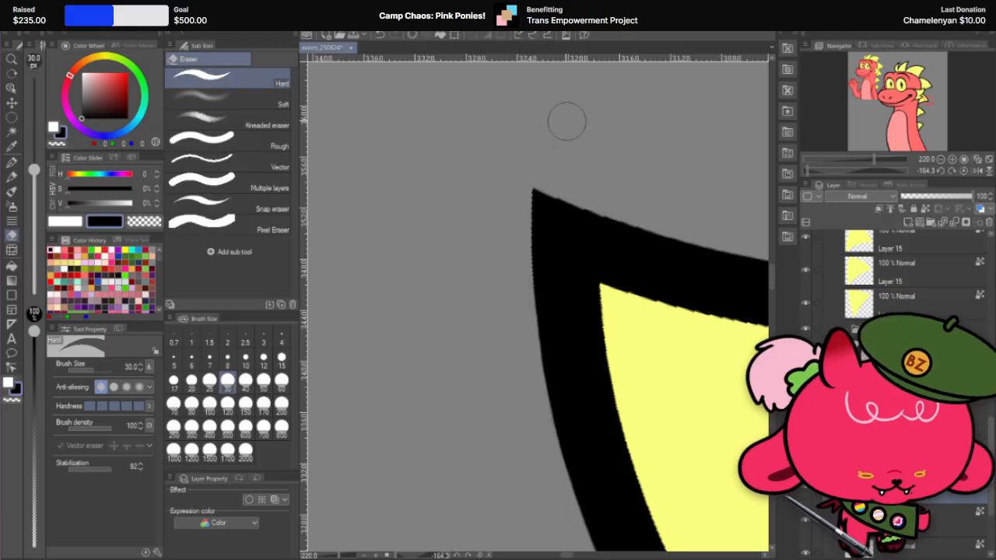
Step: Examine the sharpened tip against the neighbouring neck spikes with the canvas rotation back at 0 degrees
{"action": "scroll", "coordinate": [557, 183], "scroll_direction": "down", "scroll_amount": 5}
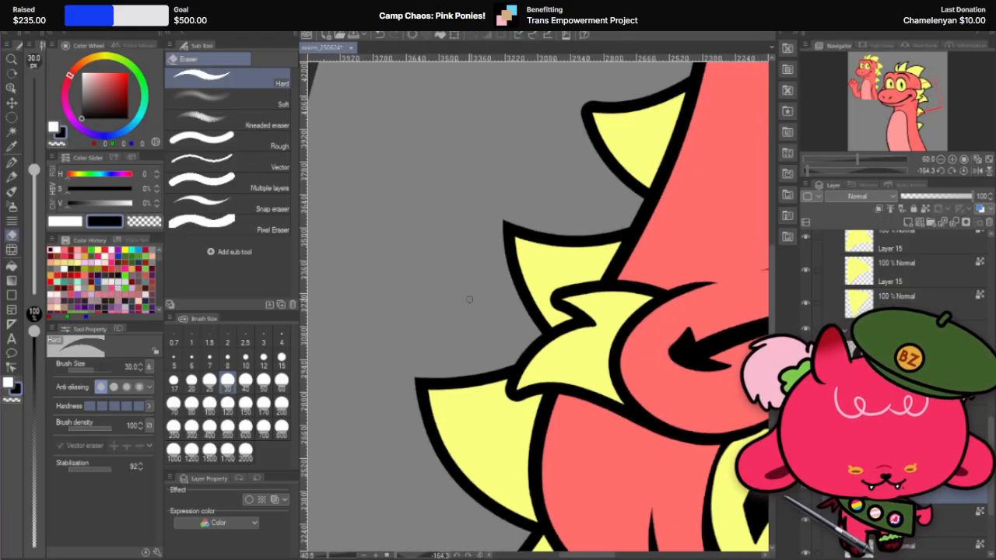
{"action": "key", "text": "r"}
{"action": "mouse_move", "coordinate": [674, 176]}
{"action": "left_mouse_down"}
{"action": "mouse_move", "coordinate": [688, 393]}
{"action": "mouse_move", "coordinate": [483, 444]}
{"action": "left_mouse_up"}
{"action": "scroll", "coordinate": [635, 311], "scroll_direction": "up", "scroll_amount": 4}
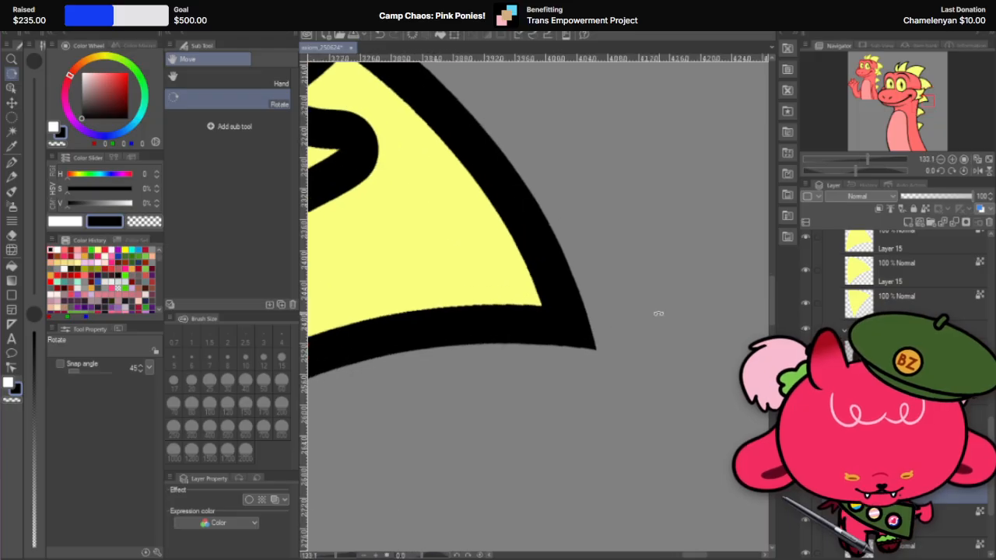
{"action": "scroll", "coordinate": [583, 192], "scroll_direction": "down", "scroll_amount": 8}
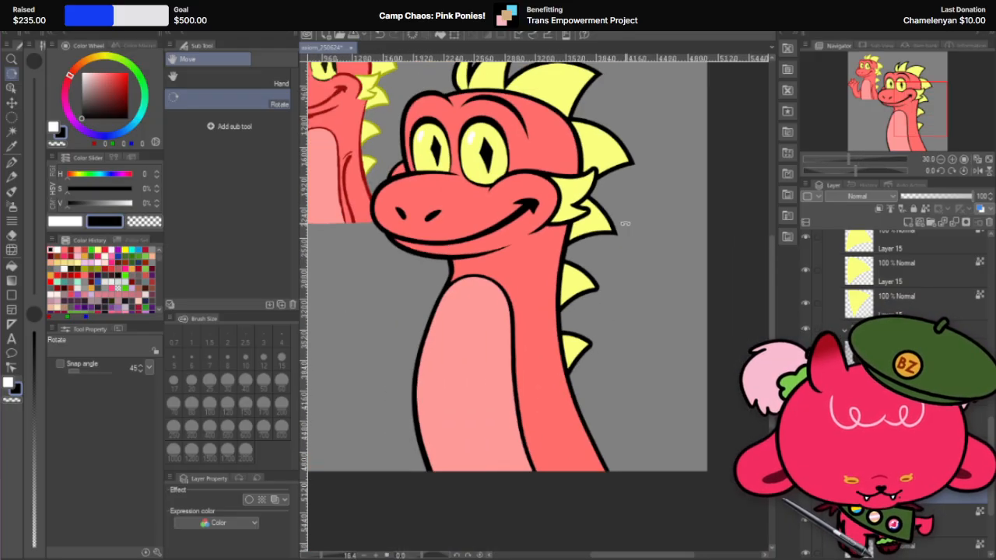
{"action": "scroll", "coordinate": [599, 255], "scroll_direction": "up", "scroll_amount": 4}
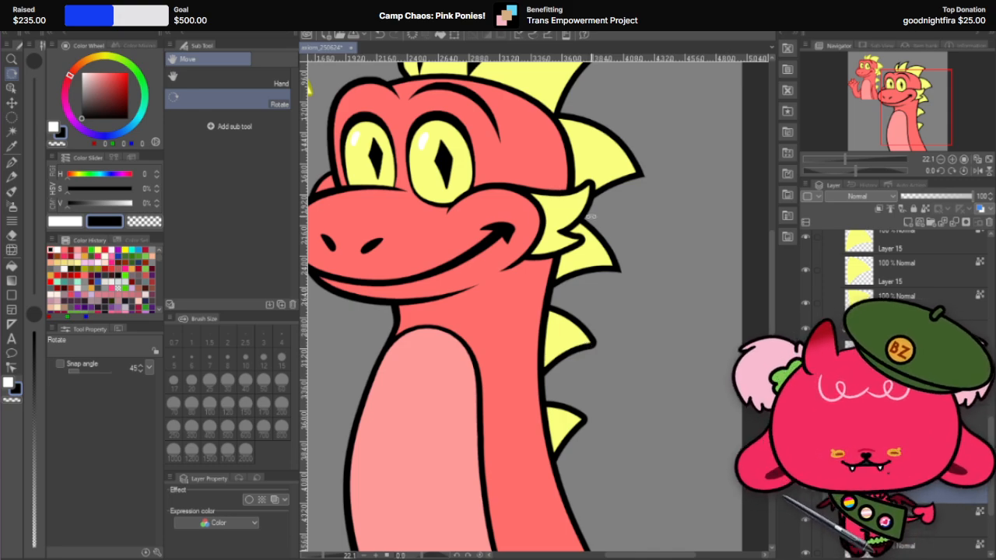
{"action": "scroll", "coordinate": [625, 308], "scroll_direction": "up", "scroll_amount": 6}
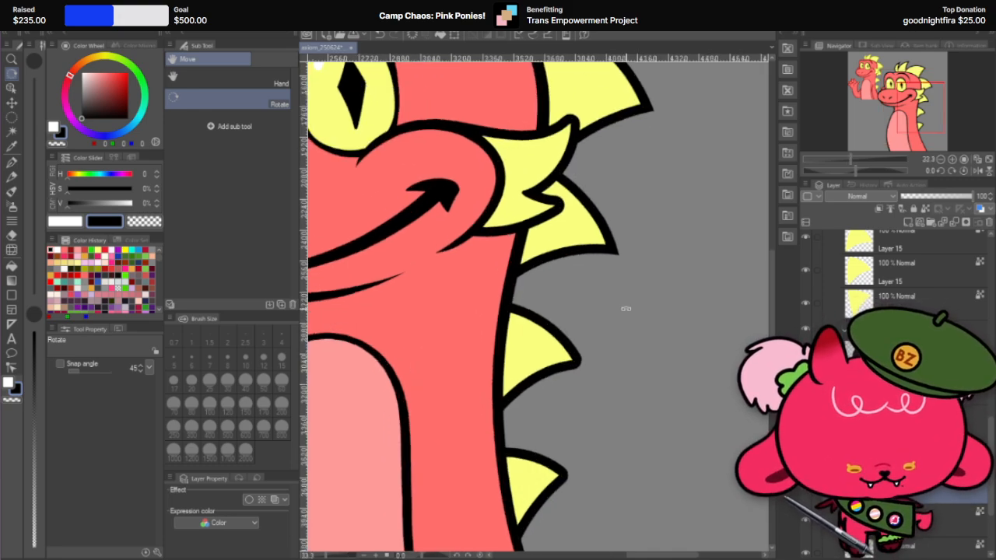
{"action": "scroll", "coordinate": [620, 210], "scroll_direction": "up", "scroll_amount": 1}
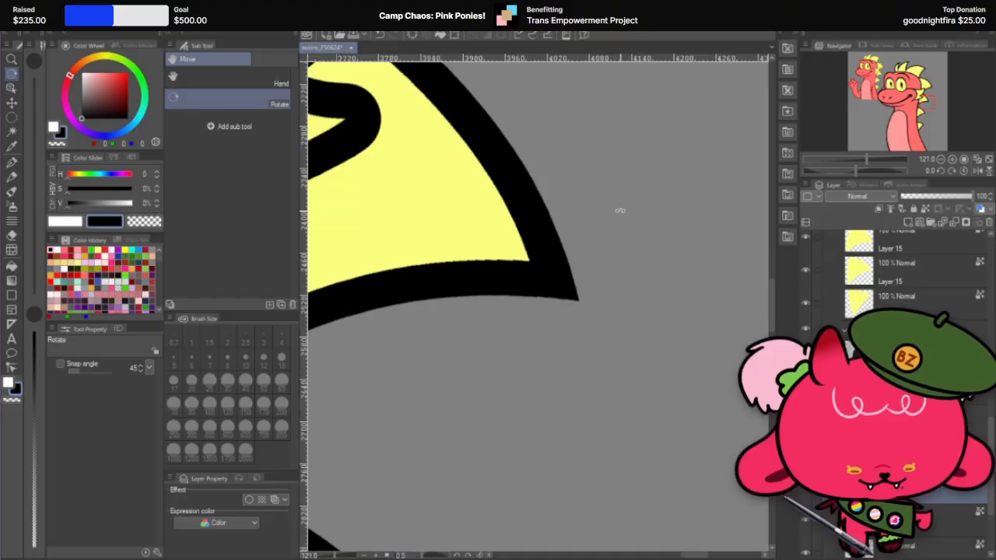
{"action": "scroll", "coordinate": [620, 210], "scroll_direction": "down", "scroll_amount": 2}
{"action": "scroll", "coordinate": [551, 413], "scroll_direction": "down", "scroll_amount": 1}
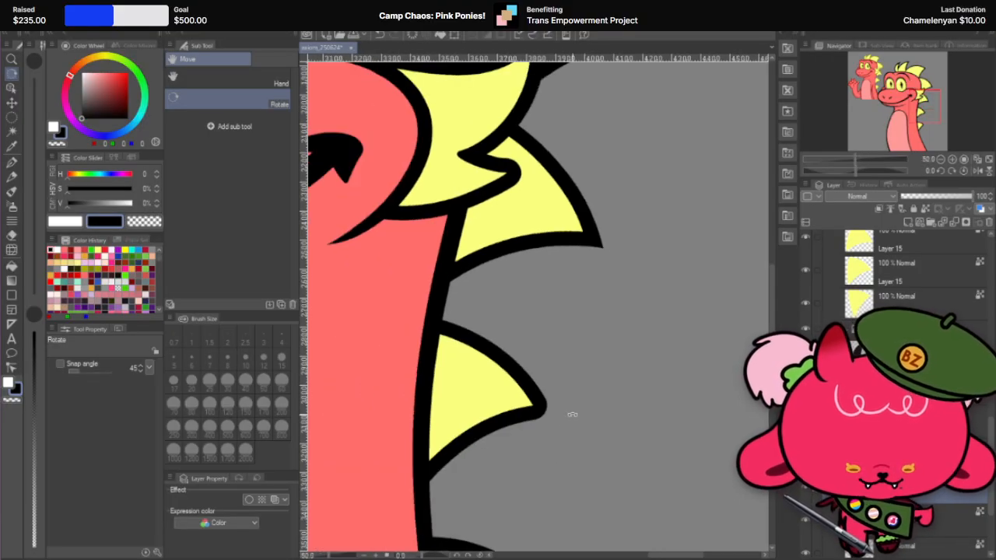
{"action": "scroll", "coordinate": [594, 333], "scroll_direction": "down", "scroll_amount": 1}
{"action": "scroll", "coordinate": [563, 427], "scroll_direction": "up", "scroll_amount": 1}
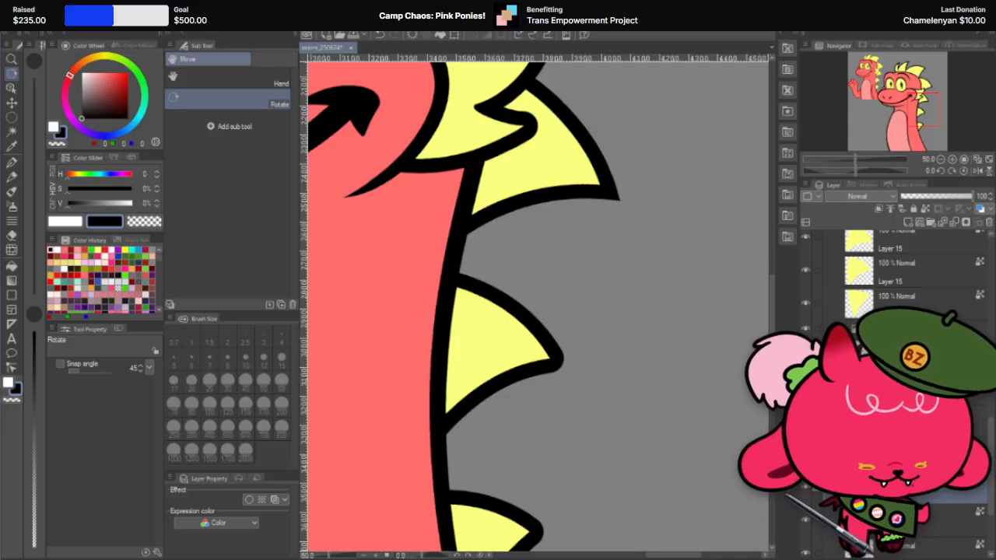
Step: Place a copy of the next neck spike's yellow fill layer in the spikes_n folder with the black outlines
{"action": "left_click", "coordinate": [934, 273]}
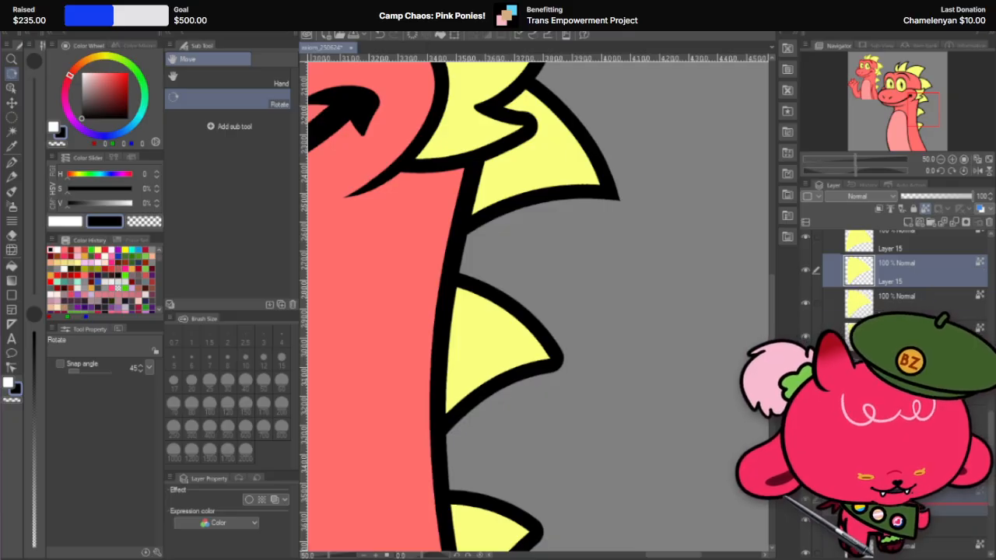
{"action": "scroll", "coordinate": [917, 280], "scroll_direction": "down", "scroll_amount": 3}
{"action": "scroll", "coordinate": [902, 264], "scroll_direction": "down", "scroll_amount": 2}
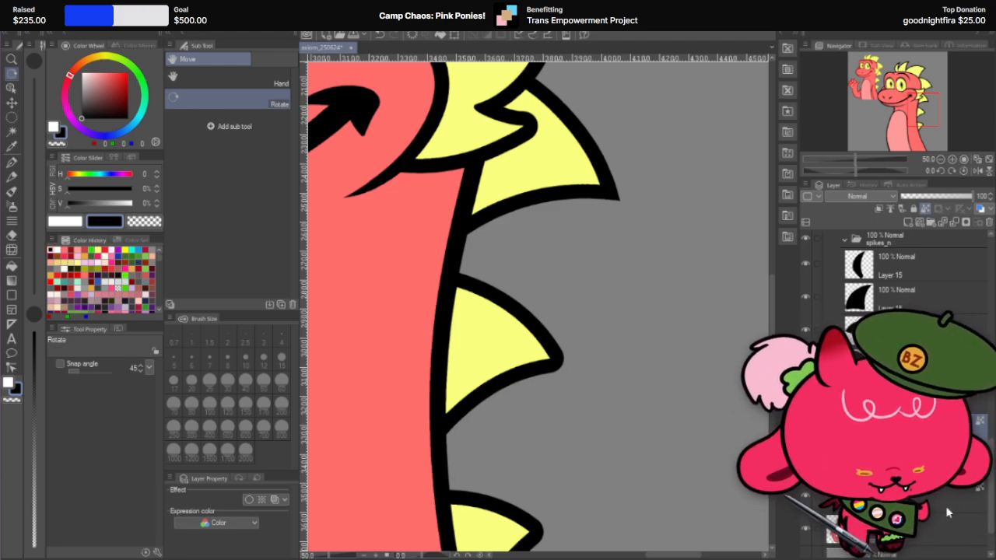
Step: Set the spike's yellow fill copy to 59% opacity and its original yellow fill layer to 62%
{"action": "key", "text": "k"}
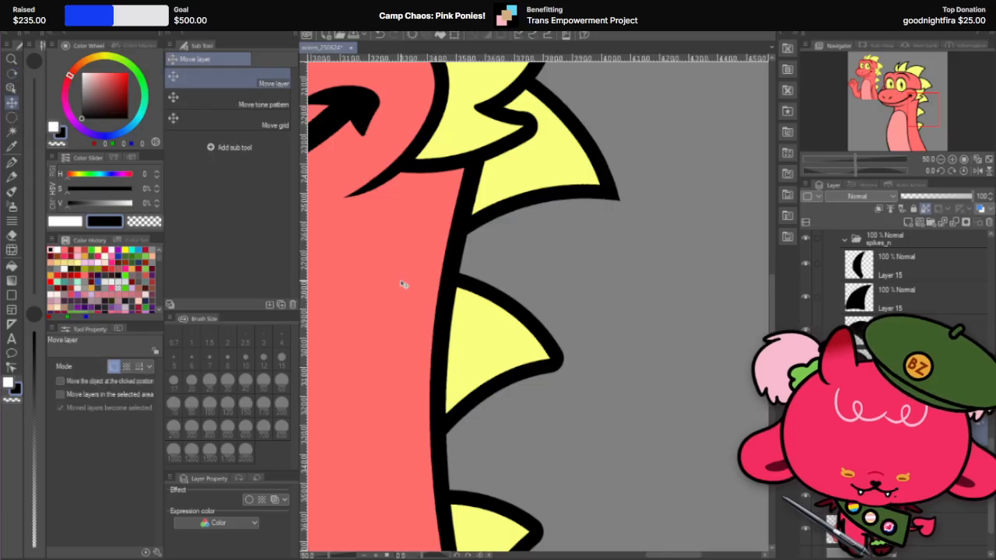
{"action": "scroll", "coordinate": [602, 418], "scroll_direction": "down", "scroll_amount": 5}
{"action": "scroll", "coordinate": [564, 402], "scroll_direction": "up", "scroll_amount": 5}
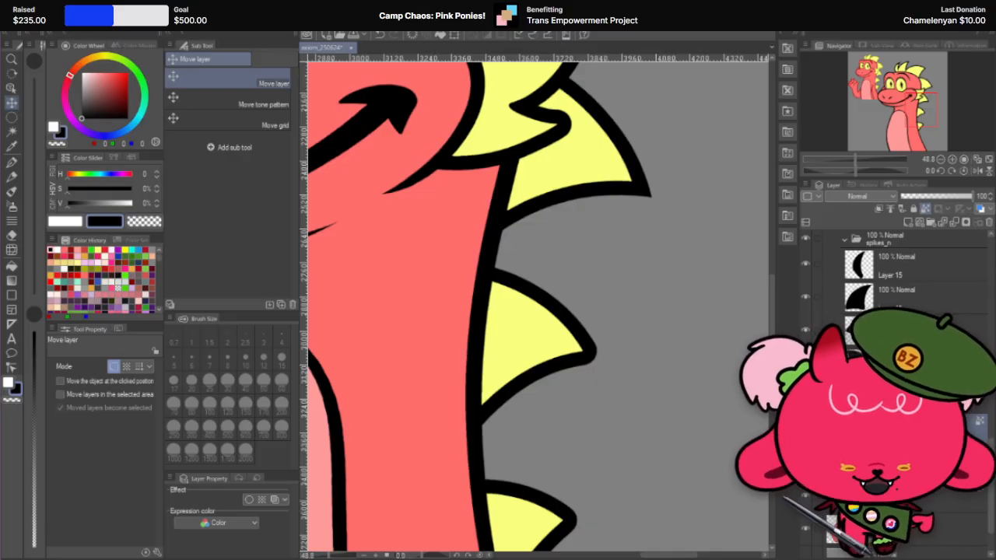
{"action": "scroll", "coordinate": [638, 371], "scroll_direction": "down", "scroll_amount": 3}
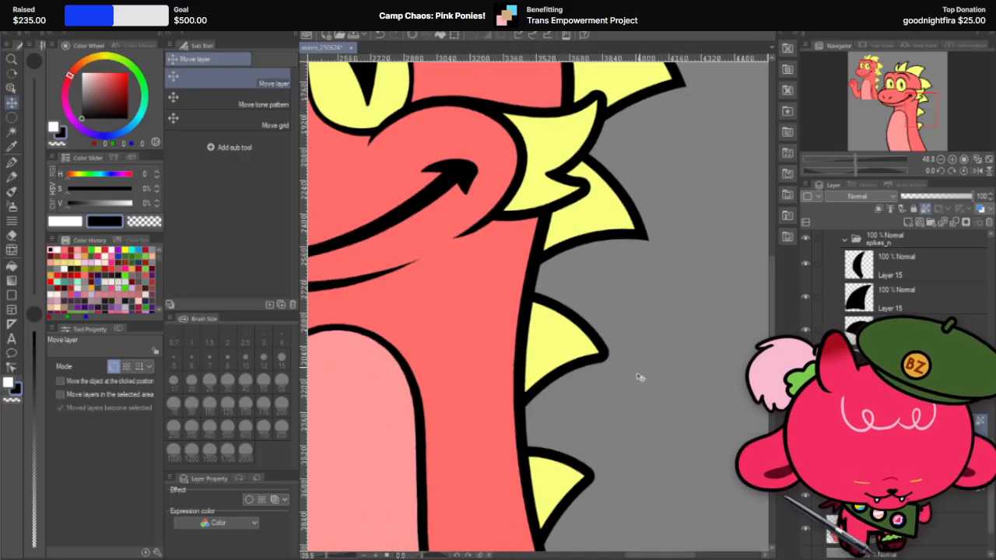
{"action": "scroll", "coordinate": [630, 445], "scroll_direction": "up", "scroll_amount": 3}
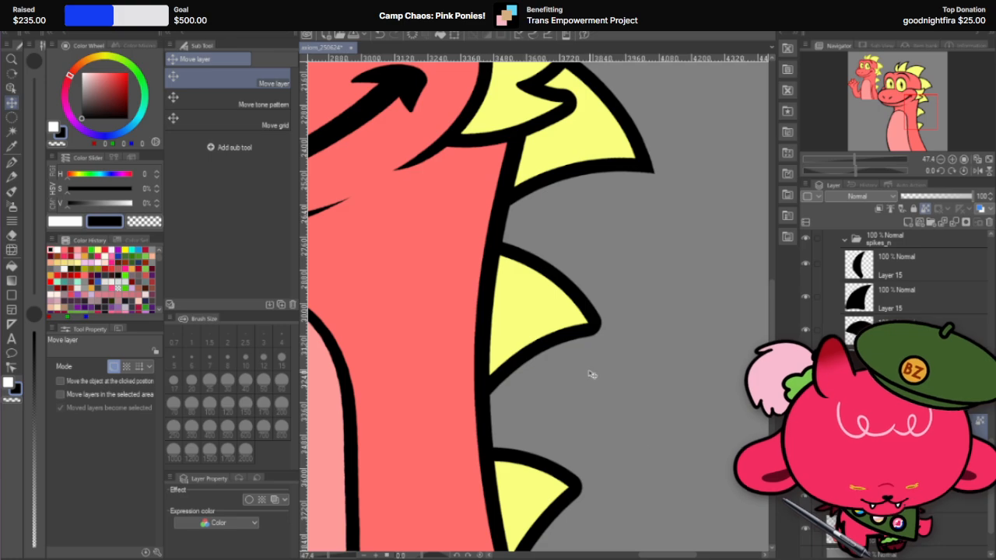
{"action": "scroll", "coordinate": [591, 375], "scroll_direction": "up", "scroll_amount": 1}
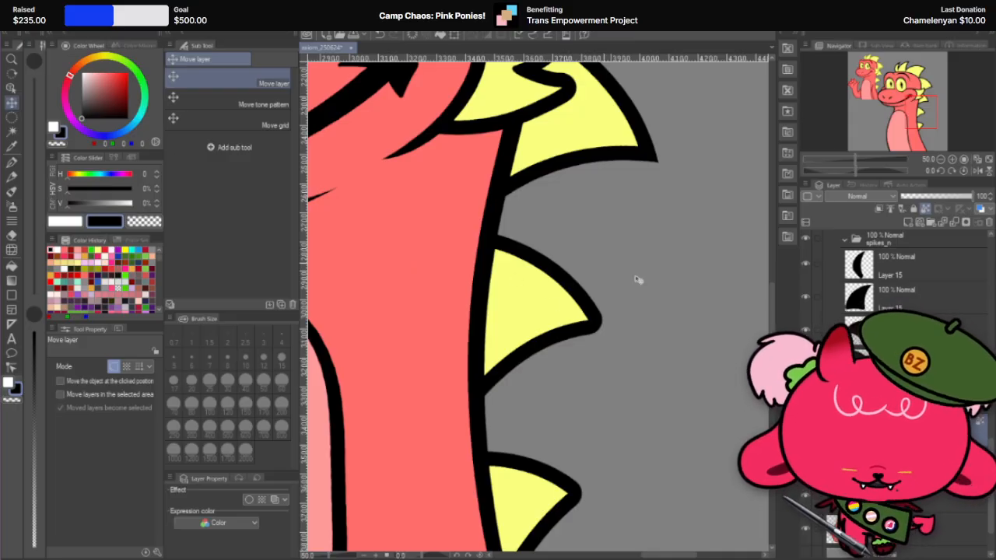
{"action": "scroll", "coordinate": [552, 333], "scroll_direction": "up", "scroll_amount": 1}
{"action": "scroll", "coordinate": [504, 323], "scroll_direction": "up", "scroll_amount": 1}
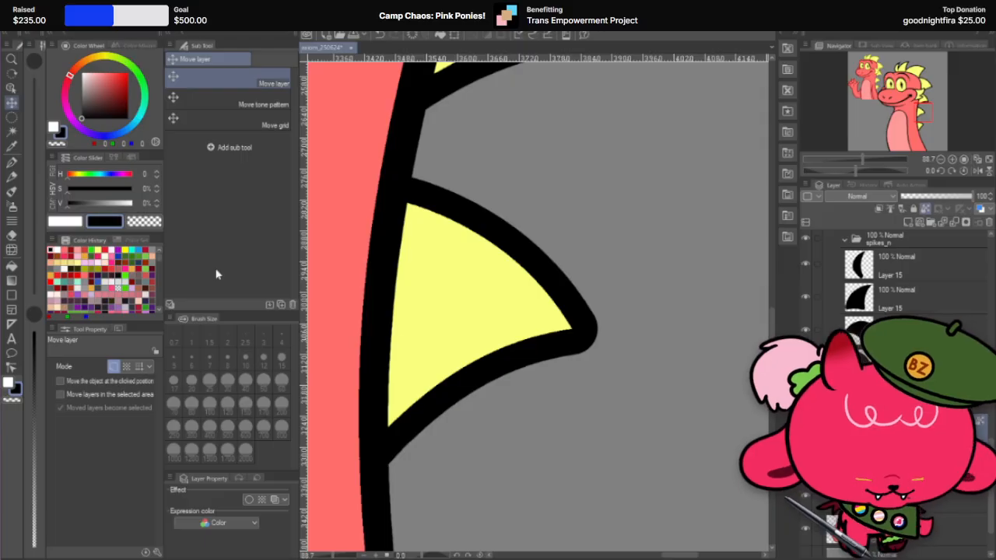
{"action": "left_click_drag", "start_coordinate": [518, 327], "coordinate": [568, 340]}
{"action": "key", "text": "ctrl+z"}
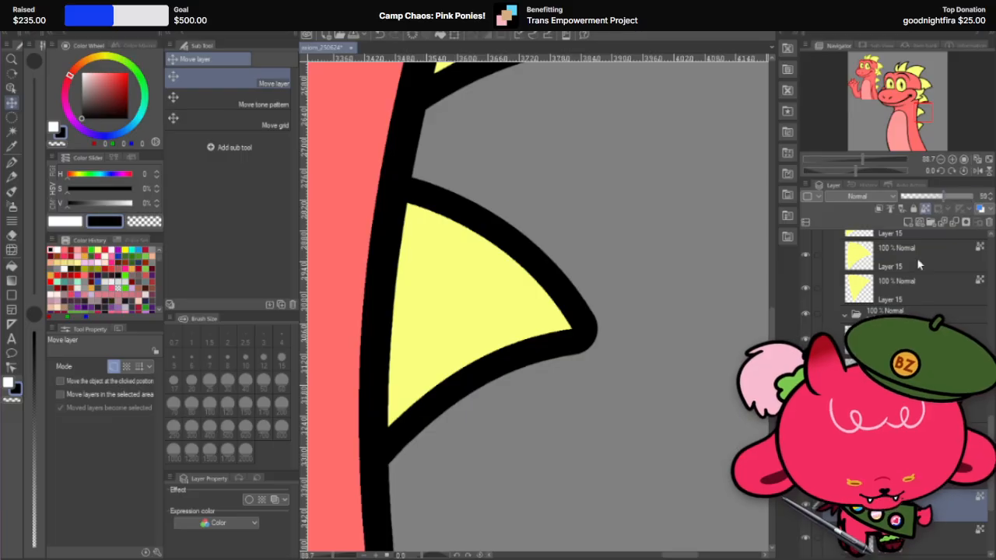
{"action": "left_click", "coordinate": [916, 257]}
{"action": "left_click", "coordinate": [943, 196]}
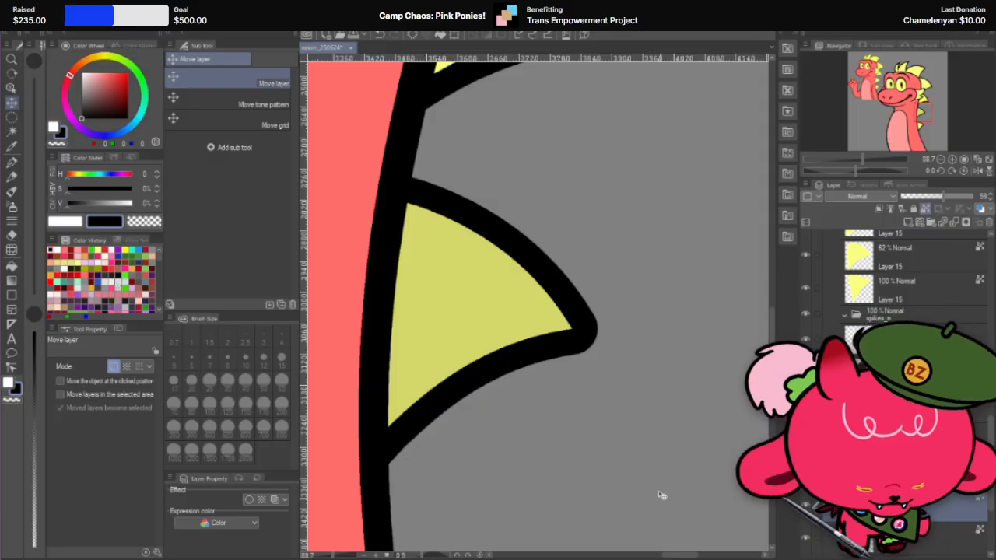
Step: Move the yellow fill copy outward and rotate it 7.7 degrees so its edges line up with the outline at the tip
{"action": "left_click_drag", "start_coordinate": [506, 287], "coordinate": [559, 305]}
{"action": "scroll", "coordinate": [583, 302], "scroll_direction": "up", "scroll_amount": 5}
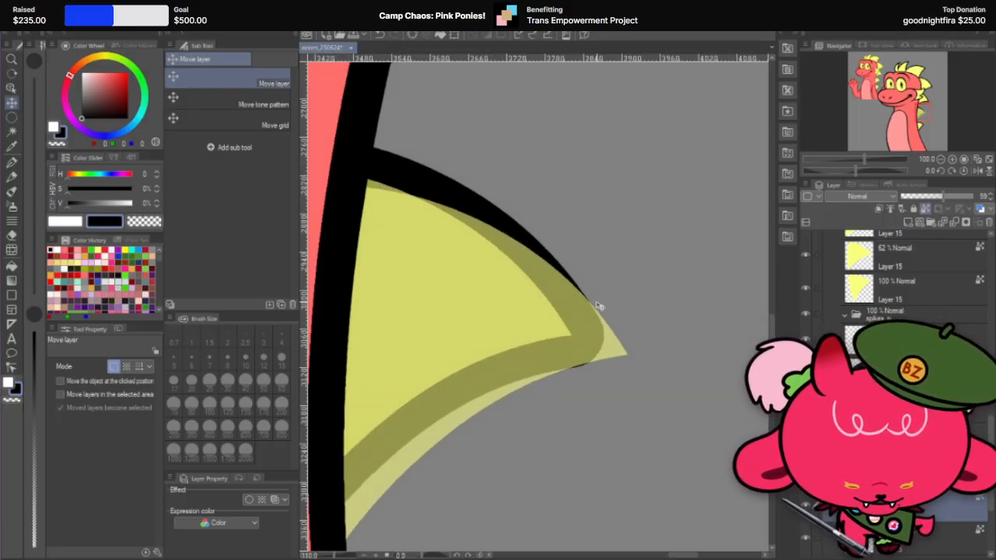
{"action": "key", "text": "ctrl+t"}
{"action": "left_click_drag", "start_coordinate": [659, 311], "coordinate": [674, 337]}
{"action": "scroll", "coordinate": [590, 356], "scroll_direction": "up", "scroll_amount": 3}
{"action": "left_click_drag", "start_coordinate": [568, 378], "coordinate": [562, 357]}
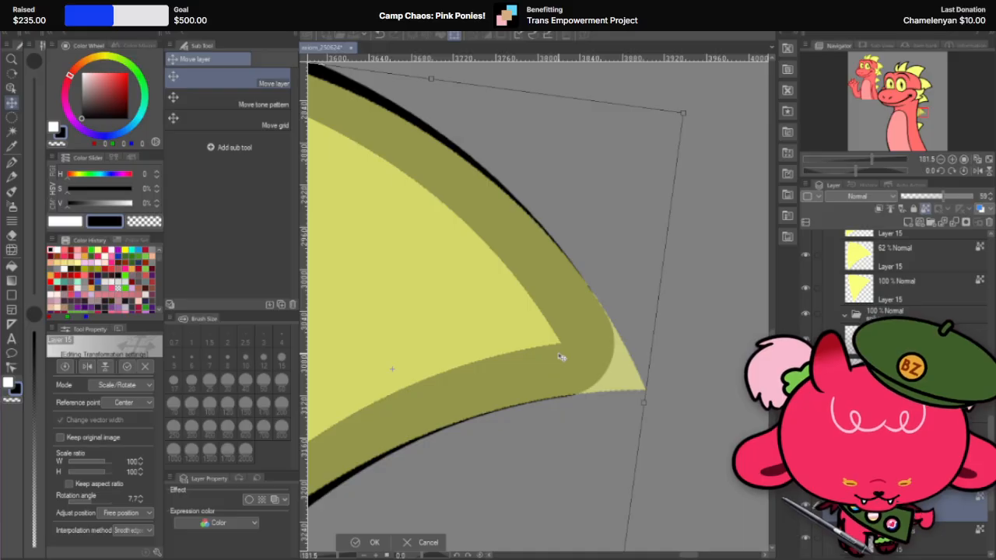
{"action": "scroll", "coordinate": [561, 357], "scroll_direction": "up", "scroll_amount": 1}
{"action": "scroll", "coordinate": [561, 357], "scroll_direction": "up", "scroll_amount": 1}
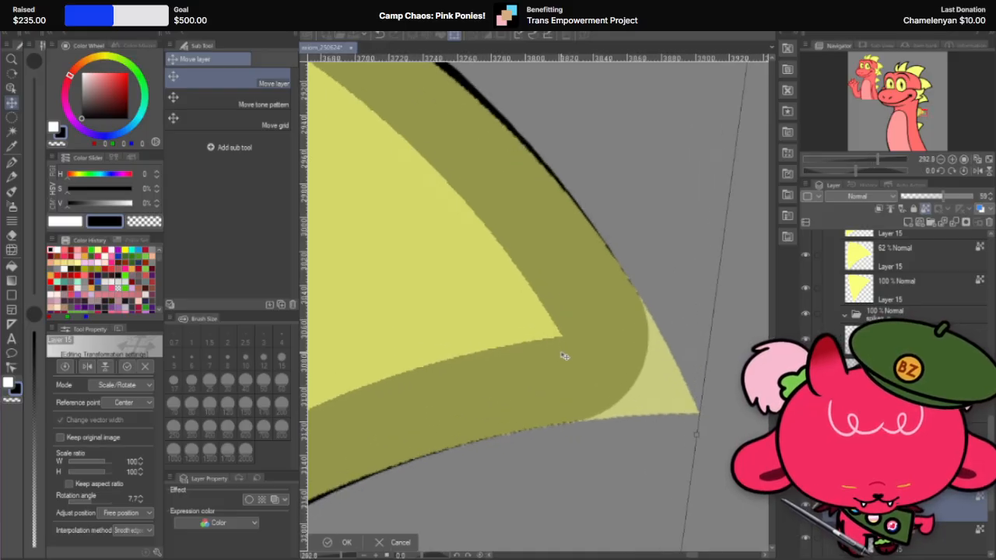
{"action": "left_click", "coordinate": [342, 542]}
{"action": "scroll", "coordinate": [717, 315], "scroll_direction": "down", "scroll_amount": 3}
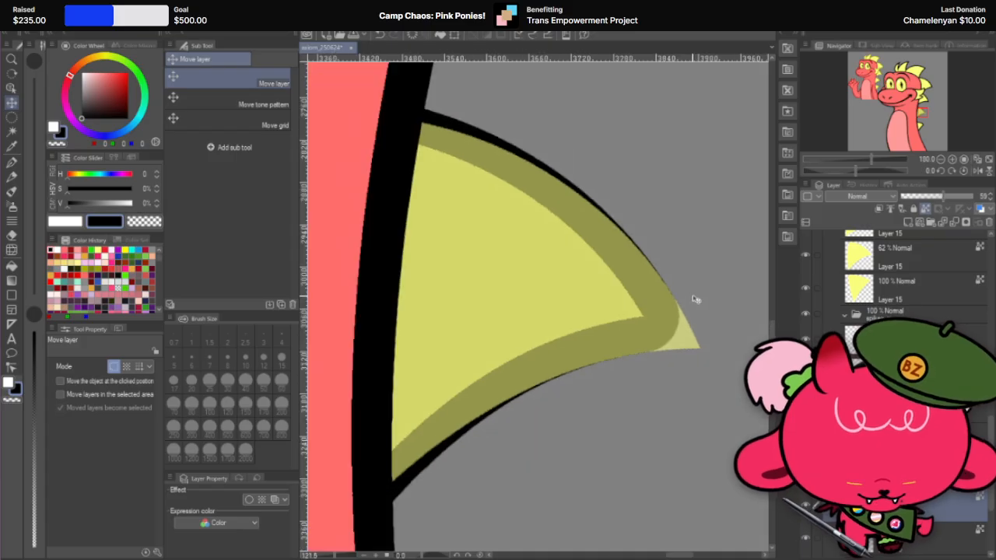
Step: Erase the semi-transparent fill copy everywhere except at the spike's tip with the hard eraser at 400 px
{"action": "left_click", "coordinate": [12, 234]}
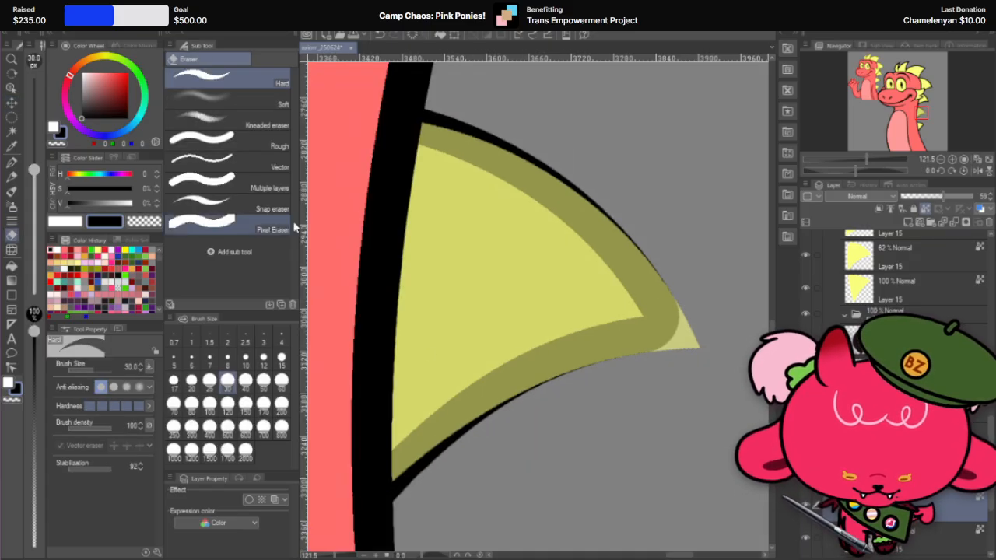
{"action": "left_click", "coordinate": [209, 426]}
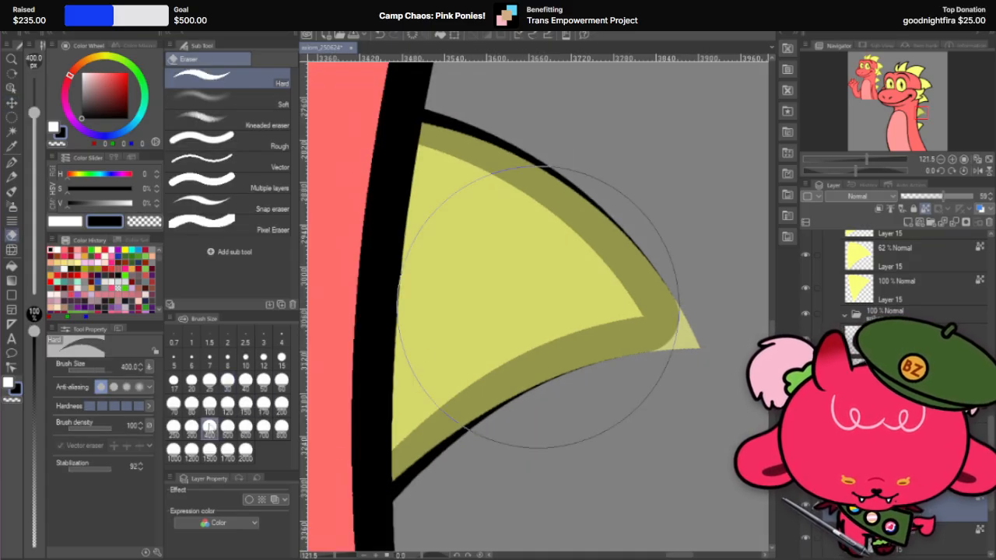
{"action": "left_click_drag", "start_coordinate": [423, 189], "coordinate": [413, 323]}
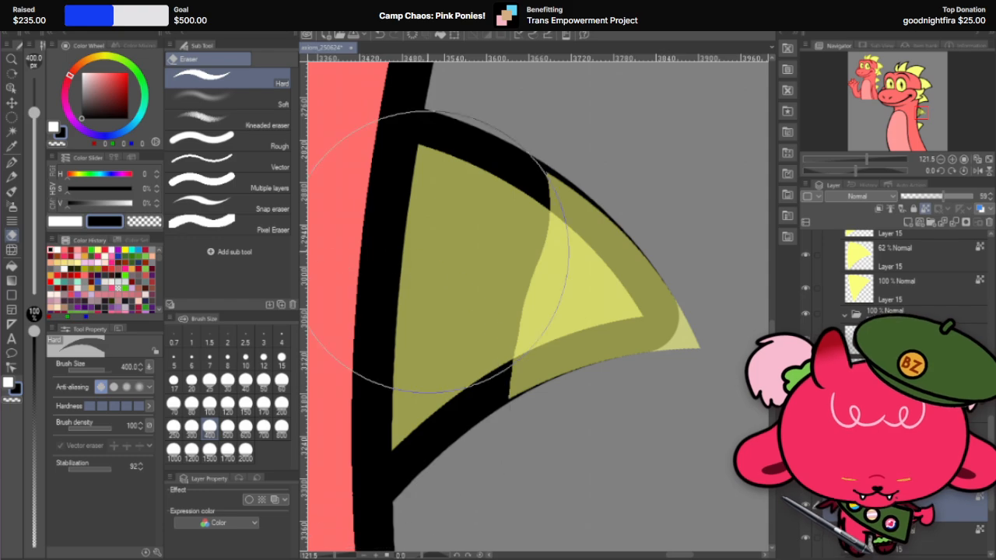
{"action": "mouse_move", "coordinate": [447, 214]}
{"action": "left_mouse_down"}
{"action": "mouse_move", "coordinate": [474, 283]}
{"action": "mouse_move", "coordinate": [485, 288]}
{"action": "mouse_move", "coordinate": [493, 278]}
{"action": "mouse_move", "coordinate": [488, 292]}
{"action": "mouse_move", "coordinate": [500, 284]}
{"action": "left_mouse_up"}
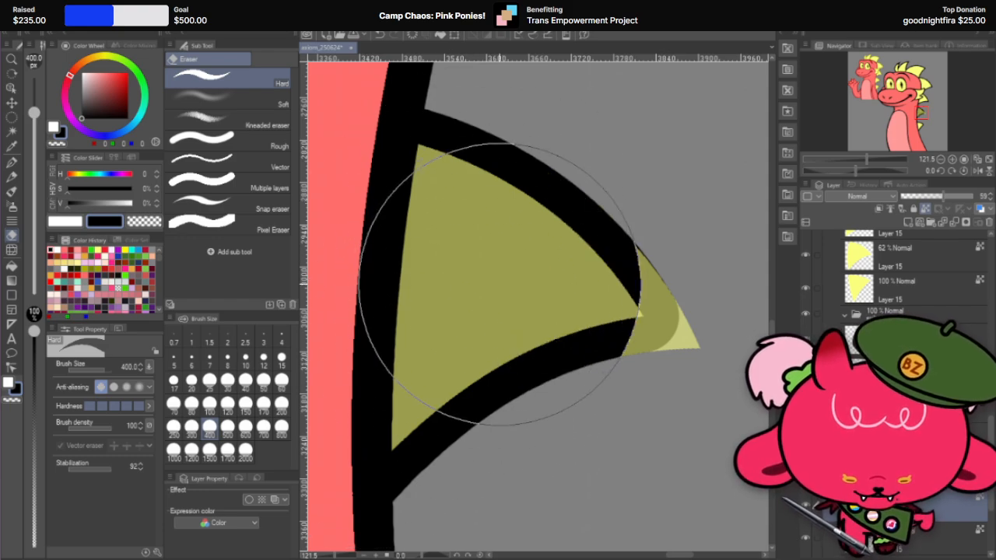
{"action": "scroll", "coordinate": [582, 257], "scroll_direction": "up", "scroll_amount": 3}
{"action": "scroll", "coordinate": [578, 277], "scroll_direction": "up", "scroll_amount": 4}
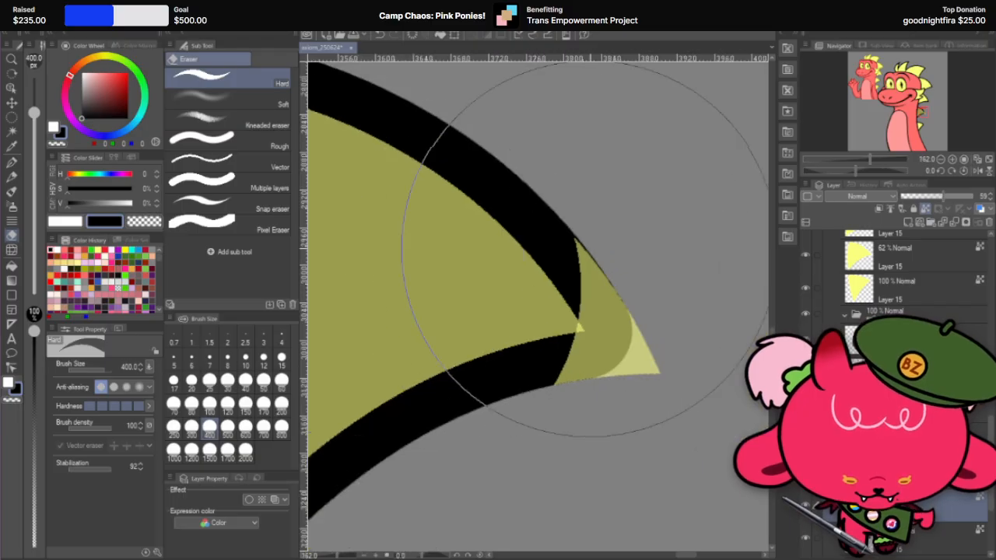
{"action": "scroll", "coordinate": [579, 307], "scroll_direction": "down", "scroll_amount": 2}
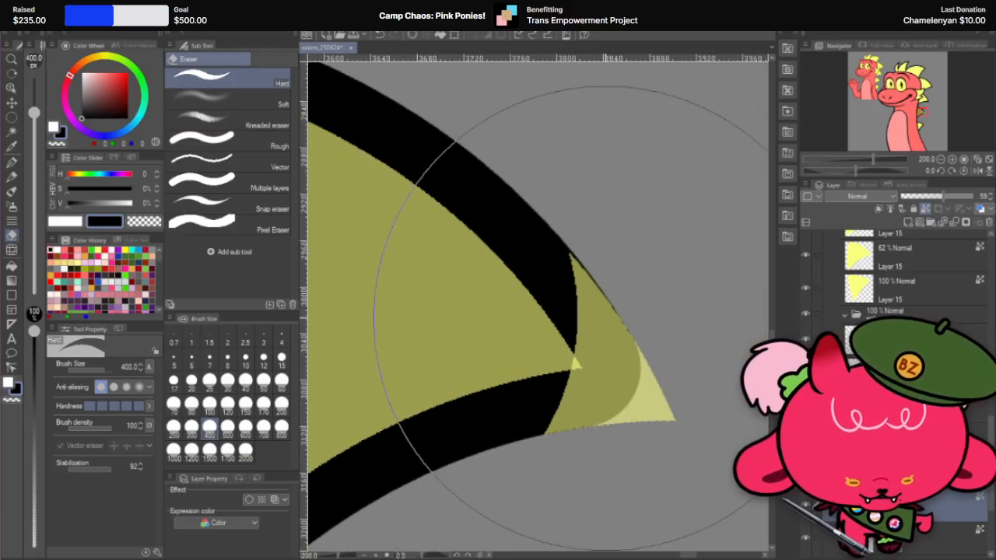
Step: Paint the fill copy at the neck spike's tip black with the 600 px G-pen and set that layer to 100% opacity
{"action": "scroll", "coordinate": [571, 315], "scroll_direction": "down", "scroll_amount": 2}
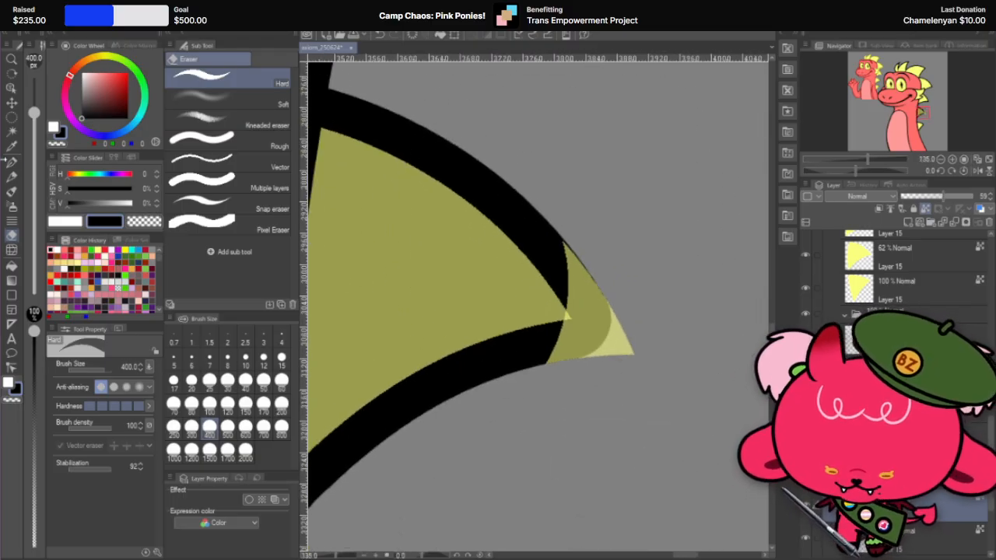
{"action": "left_click", "coordinate": [11, 162]}
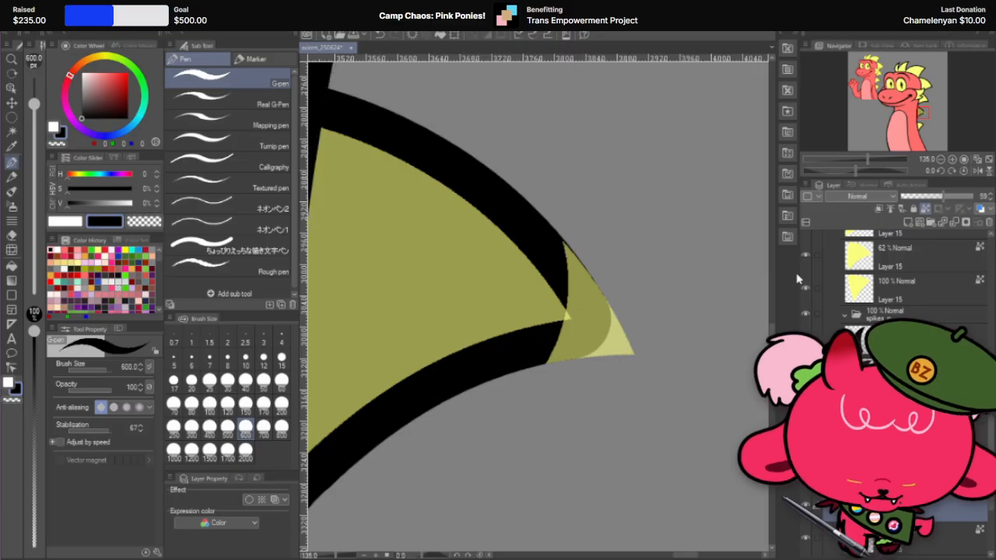
{"action": "left_click_drag", "start_coordinate": [628, 280], "coordinate": [601, 379]}
{"action": "scroll", "coordinate": [536, 254], "scroll_direction": "up", "scroll_amount": 2}
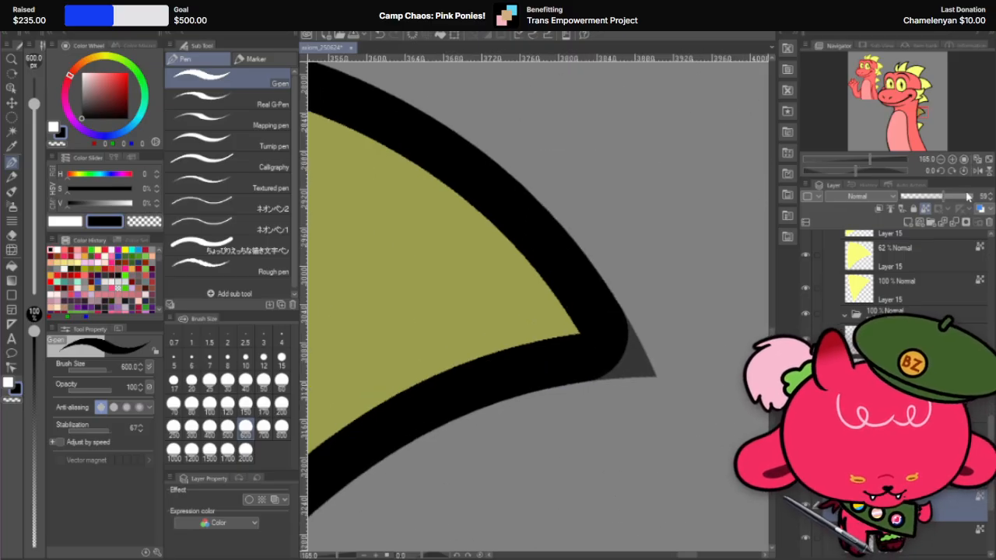
{"action": "left_click_drag", "start_coordinate": [966, 196], "coordinate": [976, 196]}
{"action": "scroll", "coordinate": [689, 289], "scroll_direction": "up", "scroll_amount": 2}
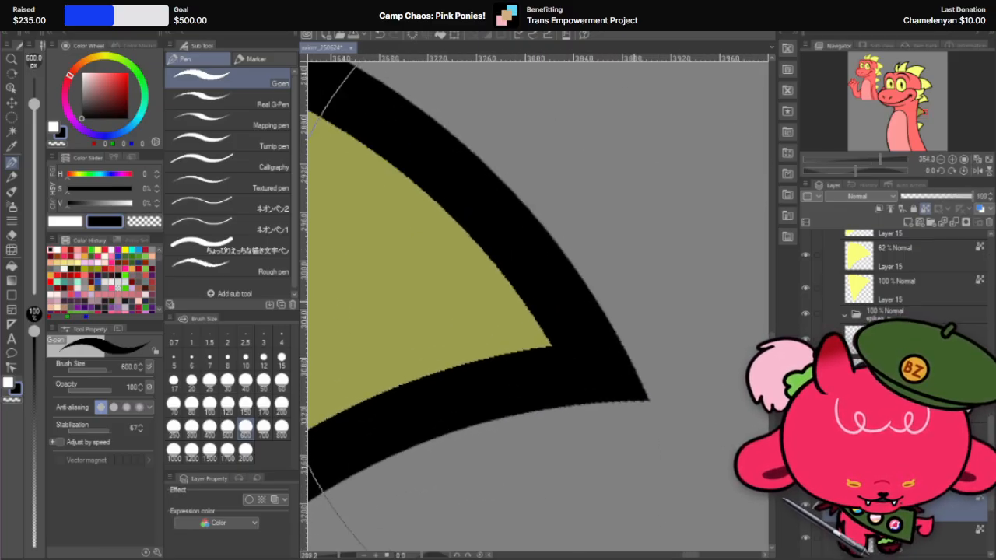
Step: Set the same neck spike's original yellow fill layer back to 100% opacity
{"action": "scroll", "coordinate": [668, 304], "scroll_direction": "down", "scroll_amount": 8}
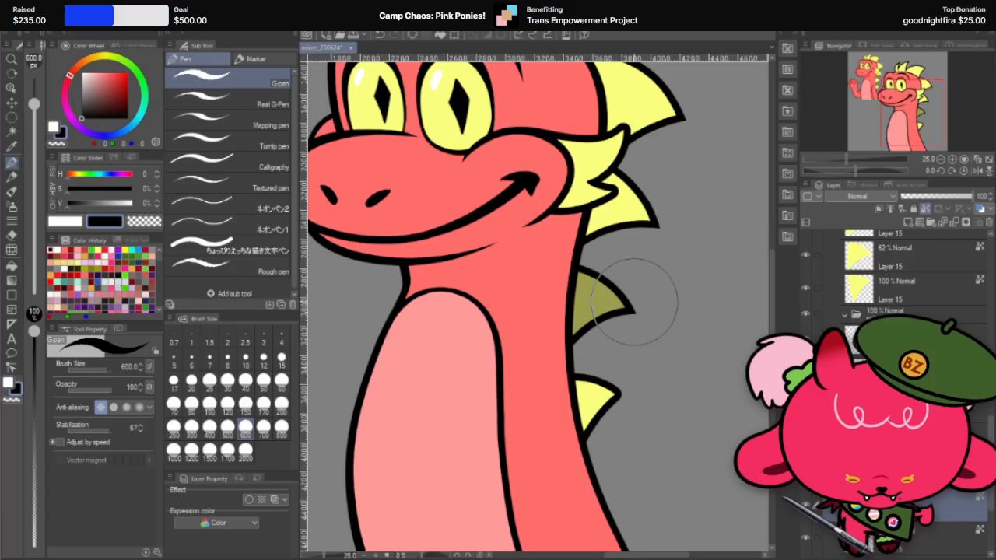
{"action": "scroll", "coordinate": [549, 350], "scroll_direction": "down", "scroll_amount": 2}
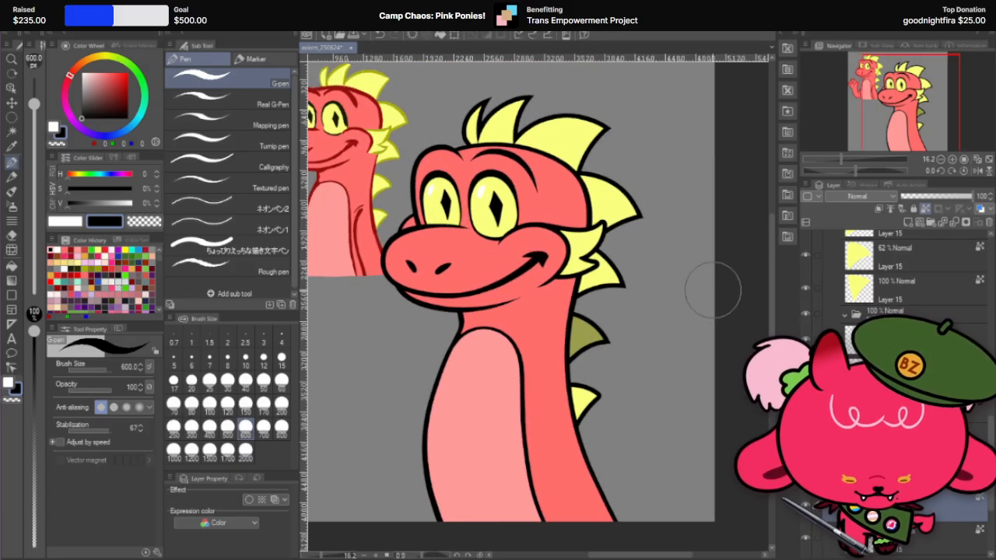
{"action": "scroll", "coordinate": [895, 280], "scroll_direction": "up", "scroll_amount": 2}
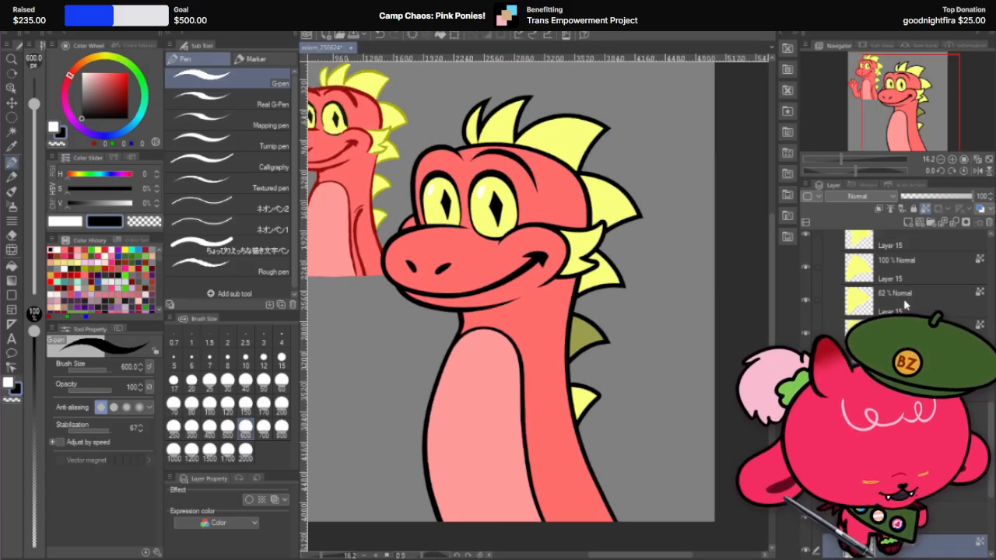
{"action": "left_click", "coordinate": [977, 198]}
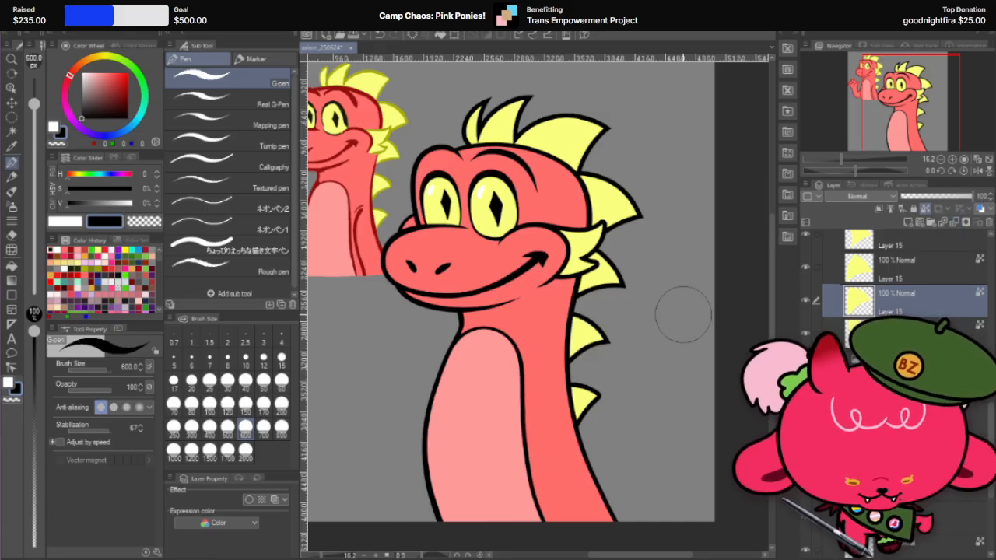
Step: Examine the neck spikes at several zoom levels, comparing the sharpened tips with the lowest spike's rounded tip
{"action": "scroll", "coordinate": [683, 314], "scroll_direction": "down", "scroll_amount": 1}
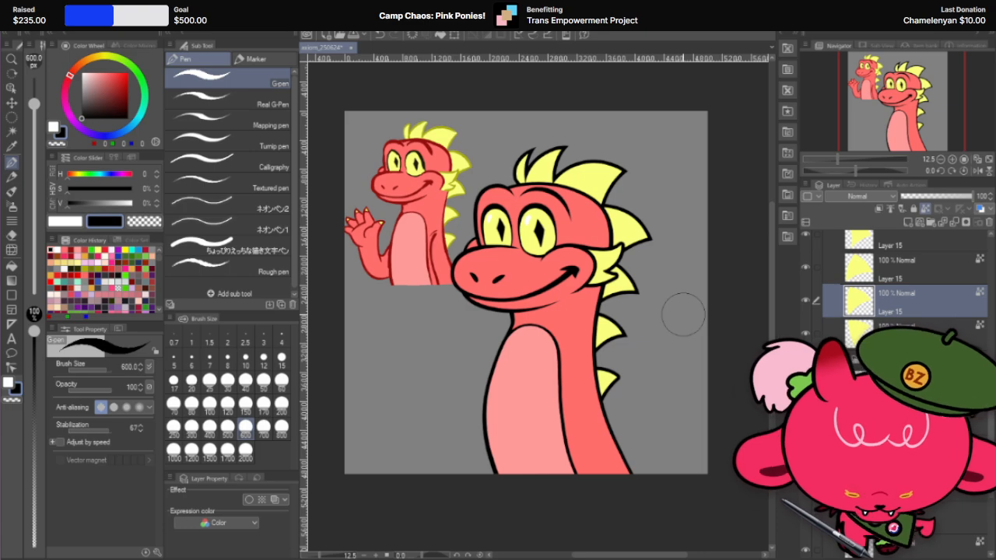
{"action": "scroll", "coordinate": [645, 373], "scroll_direction": "up", "scroll_amount": 3}
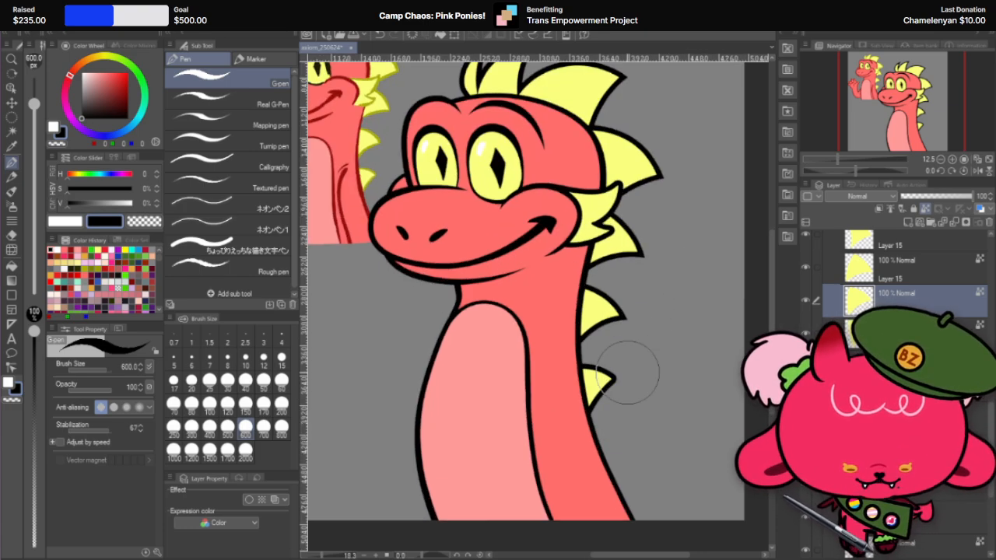
{"action": "scroll", "coordinate": [628, 372], "scroll_direction": "up", "scroll_amount": 2}
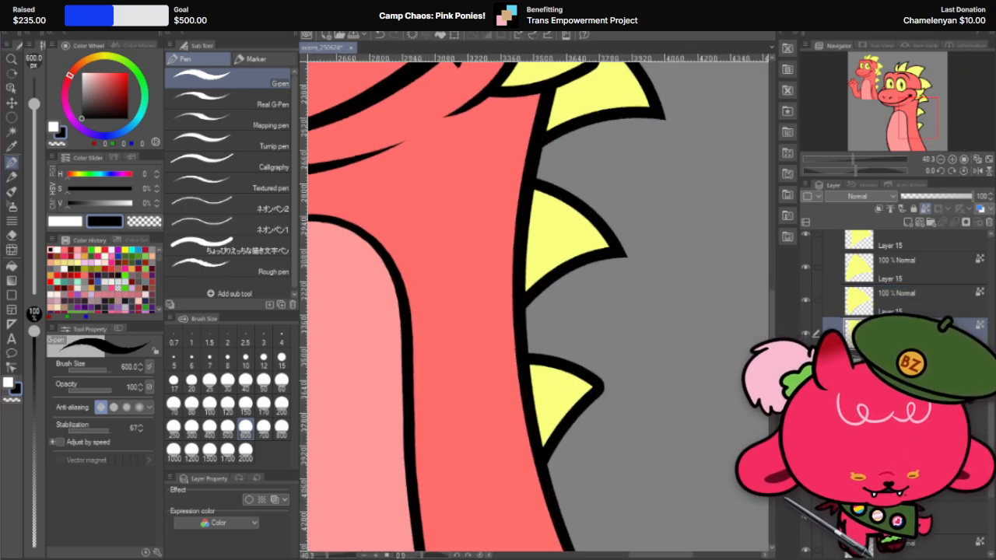
{"action": "scroll", "coordinate": [649, 244], "scroll_direction": "up", "scroll_amount": 3}
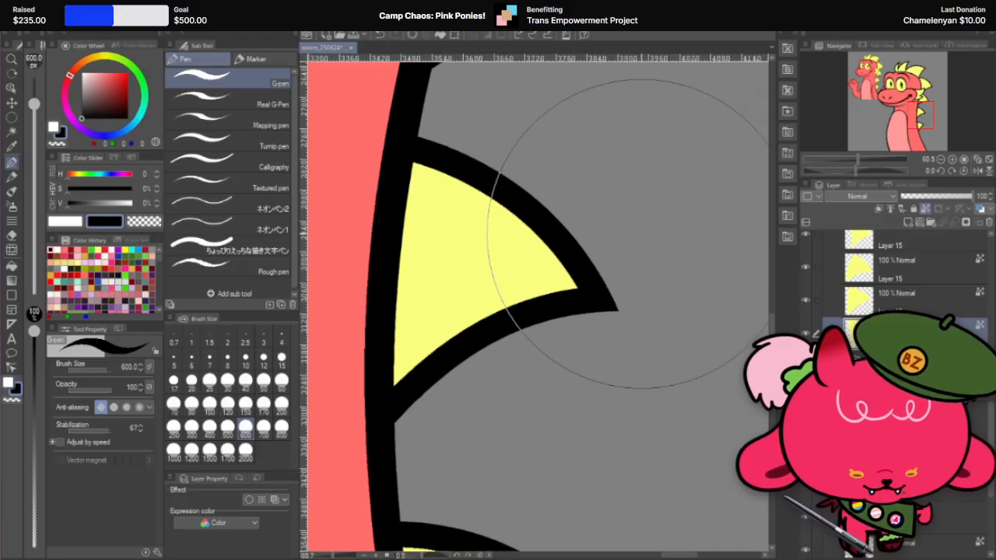
{"action": "scroll", "coordinate": [623, 256], "scroll_direction": "down", "scroll_amount": 4}
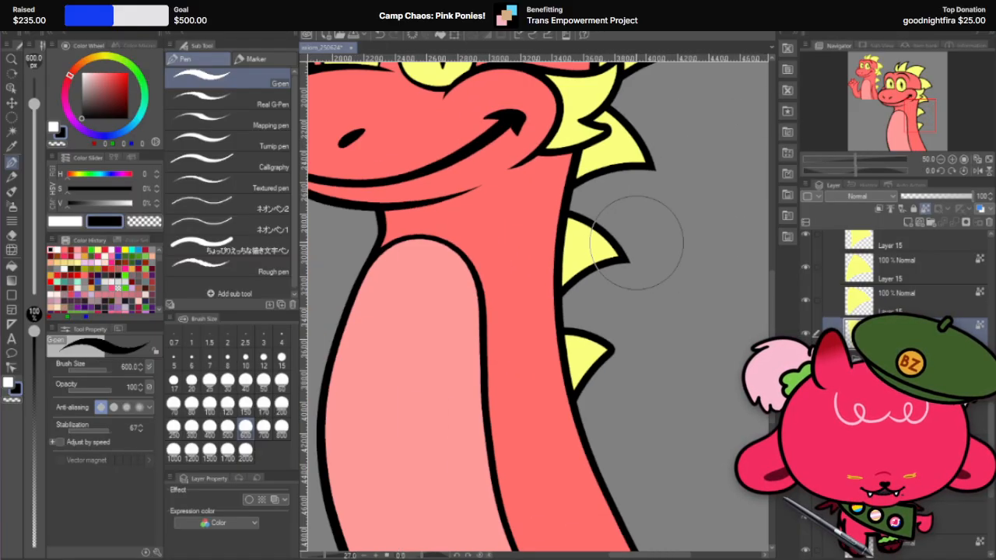
{"action": "scroll", "coordinate": [697, 285], "scroll_direction": "up", "scroll_amount": 1}
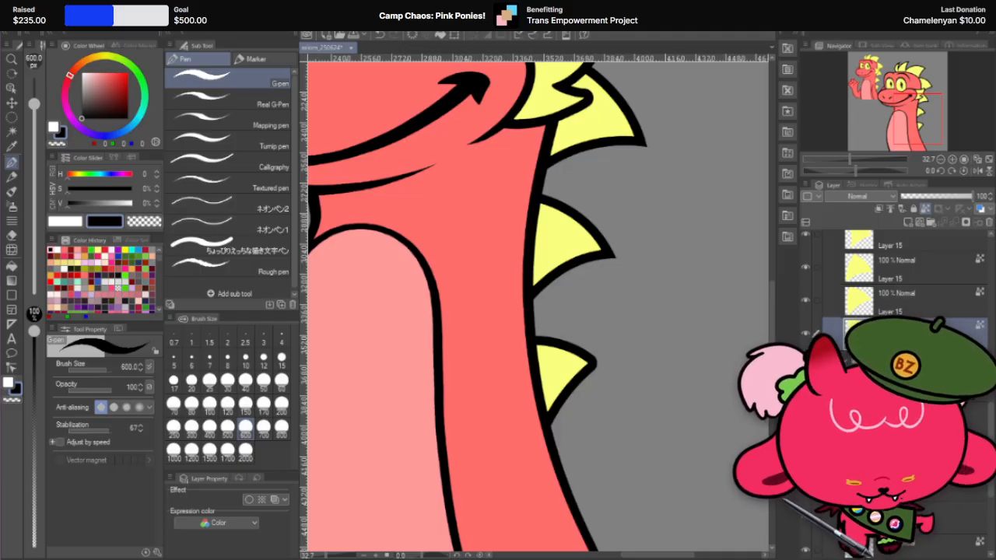
{"action": "scroll", "coordinate": [591, 354], "scroll_direction": "up", "scroll_amount": 4}
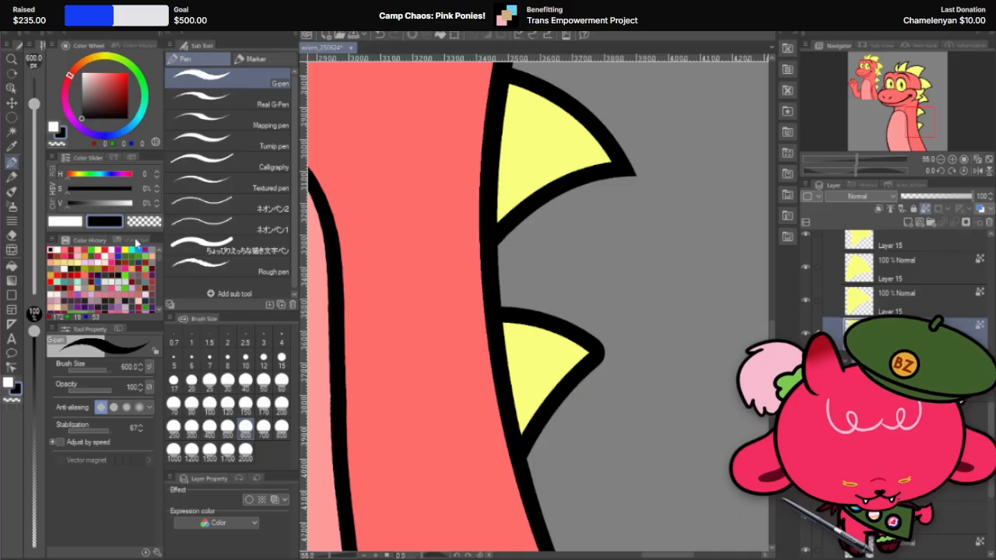
Step: Duplicate the yellow fill layer of the lowest neck spike
{"action": "left_click", "coordinate": [13, 104]}
{"action": "scroll", "coordinate": [903, 299], "scroll_direction": "down", "scroll_amount": 2}
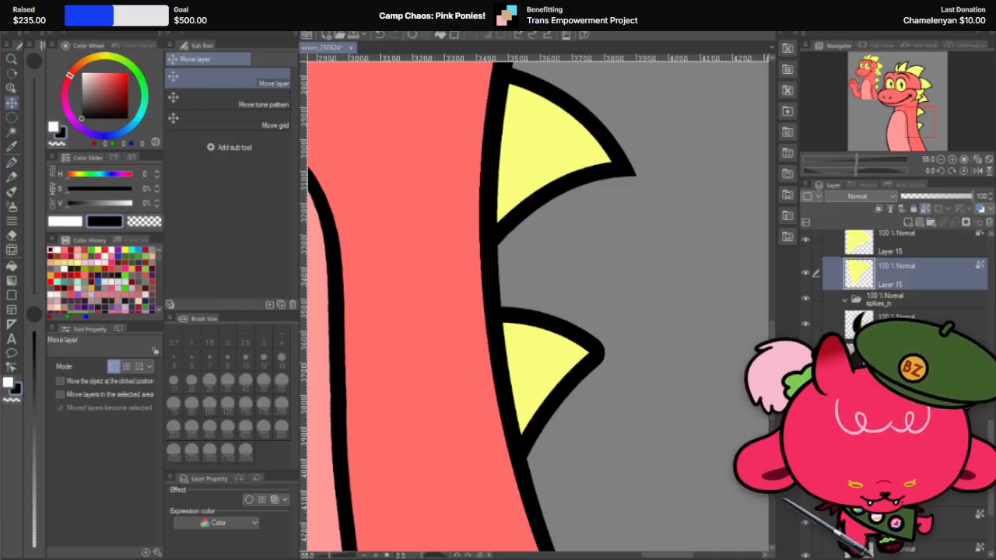
{"action": "scroll", "coordinate": [902, 295], "scroll_direction": "down", "scroll_amount": 1}
{"action": "scroll", "coordinate": [902, 296], "scroll_direction": "up", "scroll_amount": 2}
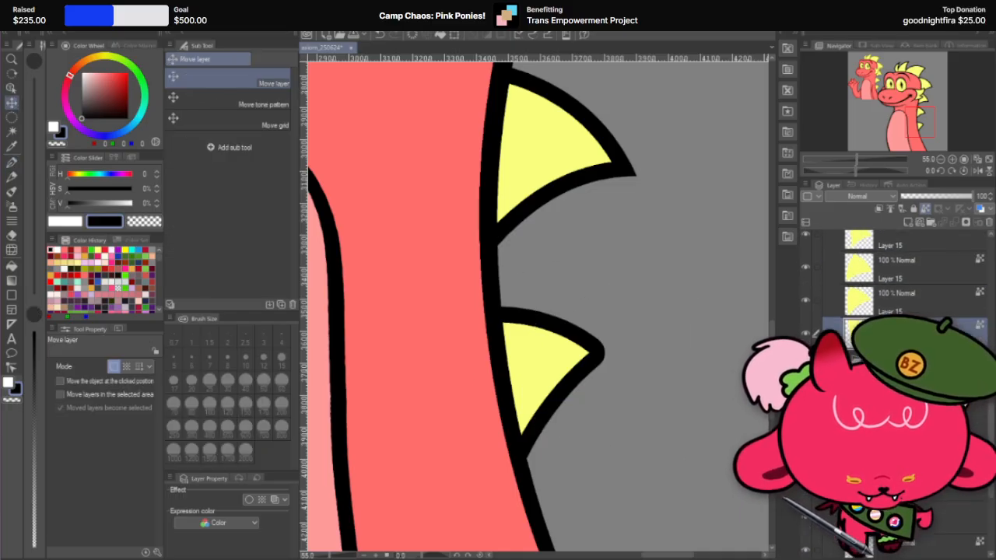
{"action": "scroll", "coordinate": [910, 334], "scroll_direction": "up", "scroll_amount": 1}
{"action": "right_click", "coordinate": [921, 351]}
{"action": "left_click", "coordinate": [982, 152]}
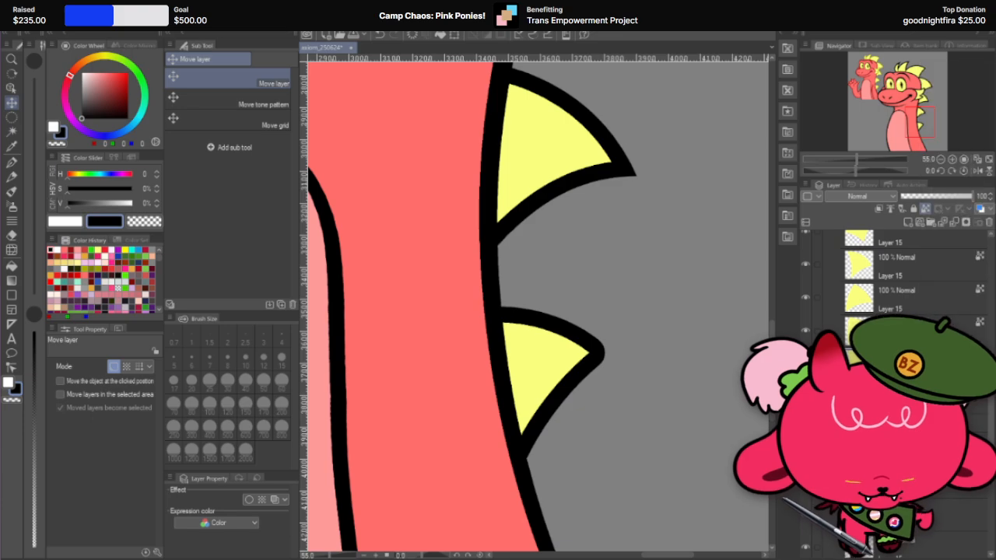
Step: Place the lowest spike's yellow fill copy in the spikes_n folder with the black outlines
{"action": "scroll", "coordinate": [913, 301], "scroll_direction": "down", "scroll_amount": 3}
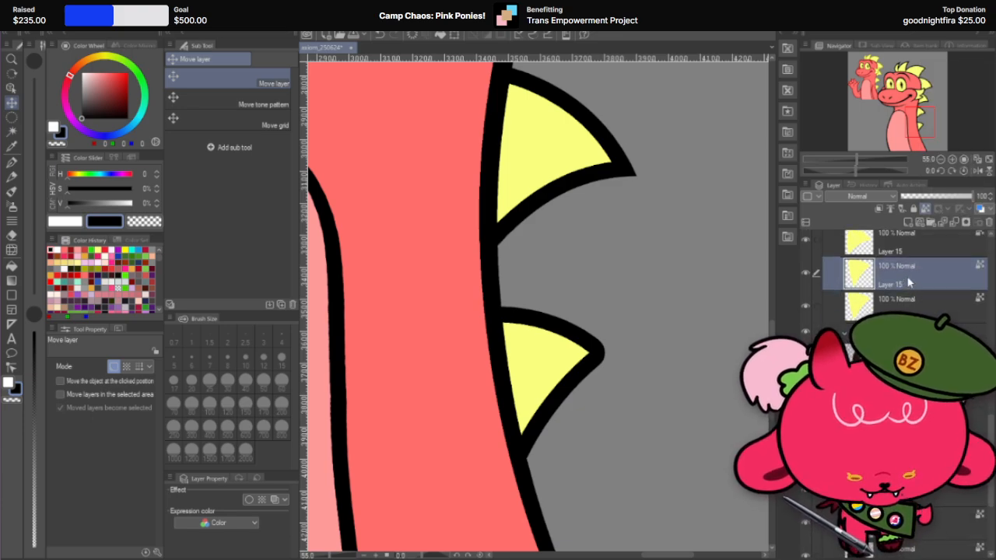
{"action": "scroll", "coordinate": [909, 272], "scroll_direction": "down", "scroll_amount": 3}
{"action": "scroll", "coordinate": [910, 252], "scroll_direction": "up", "scroll_amount": 1}
{"action": "left_click_drag", "start_coordinate": [911, 251], "coordinate": [926, 524]}
{"action": "scroll", "coordinate": [924, 482], "scroll_direction": "down", "scroll_amount": 1}
{"action": "scroll", "coordinate": [922, 435], "scroll_direction": "up", "scroll_amount": 2}
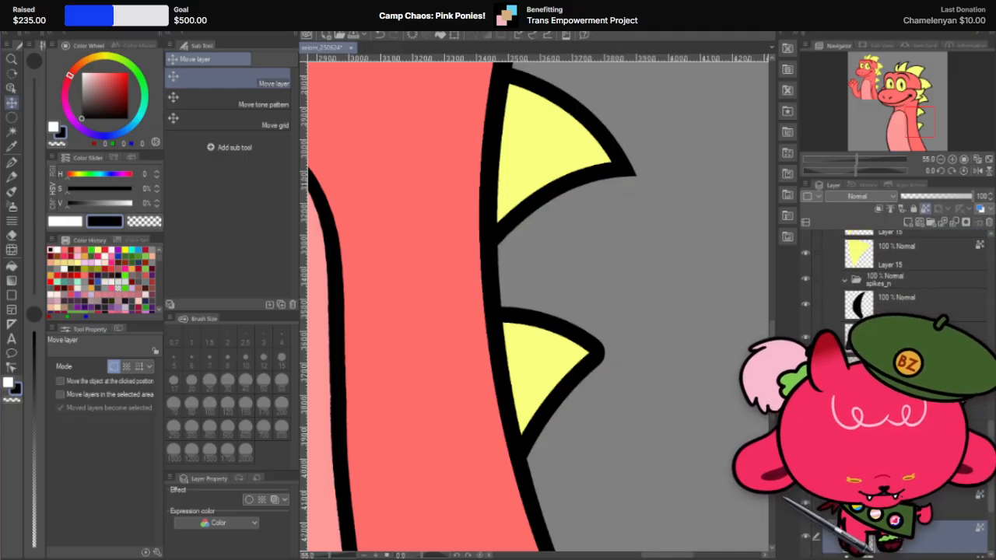
Step: Set the lowest spike's yellow fill copy and its original fill layer both to 49% opacity
{"action": "left_click", "coordinate": [916, 263]}
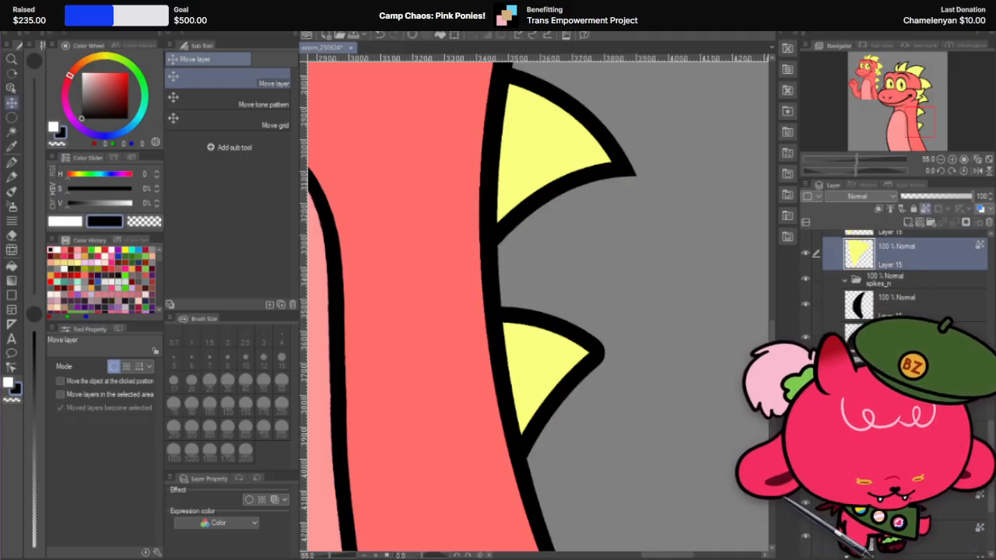
{"action": "left_click", "coordinate": [937, 201]}
{"action": "scroll", "coordinate": [594, 333], "scroll_direction": "up", "scroll_amount": 1}
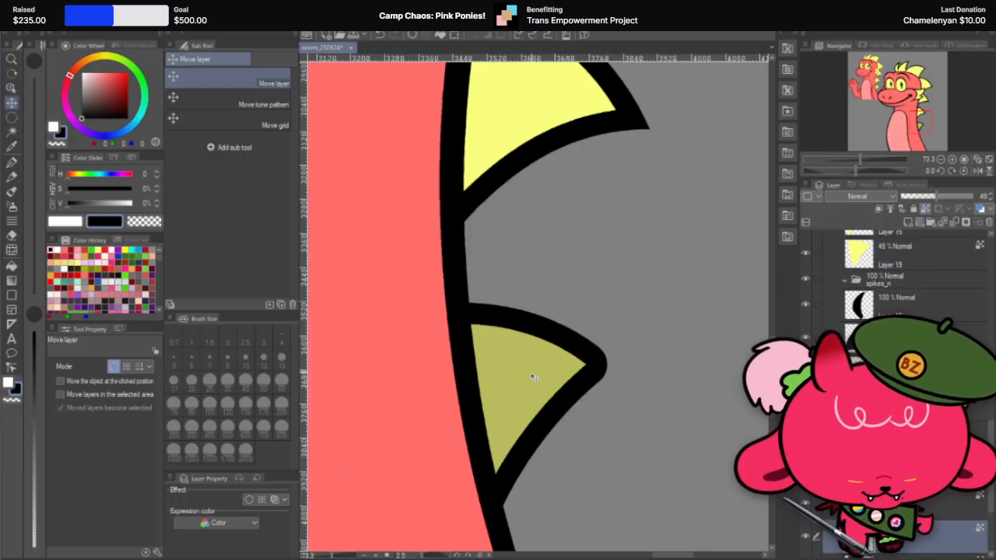
Step: Move the lowest spike's fill copy outward and rotate it 9.3 degrees so its edges line up with the outline at the tip
{"action": "left_click_drag", "start_coordinate": [533, 377], "coordinate": [558, 379]}
{"action": "scroll", "coordinate": [558, 379], "scroll_direction": "up", "scroll_amount": 1}
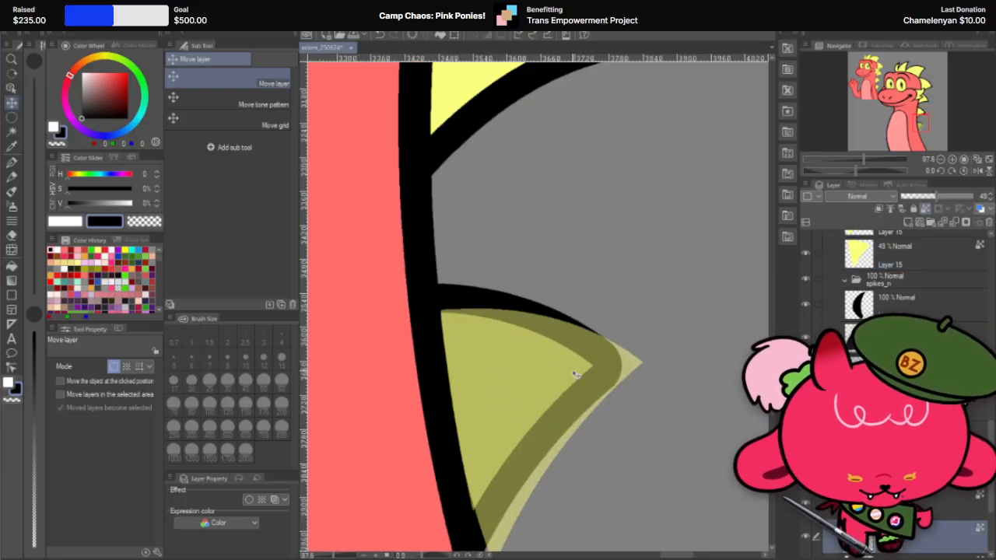
{"action": "key", "text": "ctrl+t"}
{"action": "scroll", "coordinate": [638, 347], "scroll_direction": "up", "scroll_amount": 3}
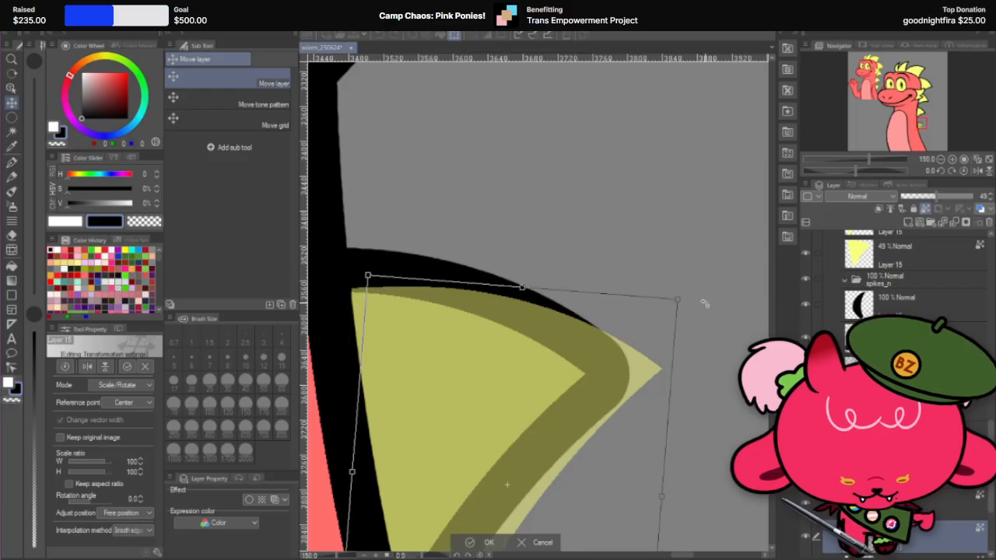
{"action": "left_click_drag", "start_coordinate": [704, 303], "coordinate": [595, 417]}
{"action": "scroll", "coordinate": [592, 417], "scroll_direction": "up", "scroll_amount": 3}
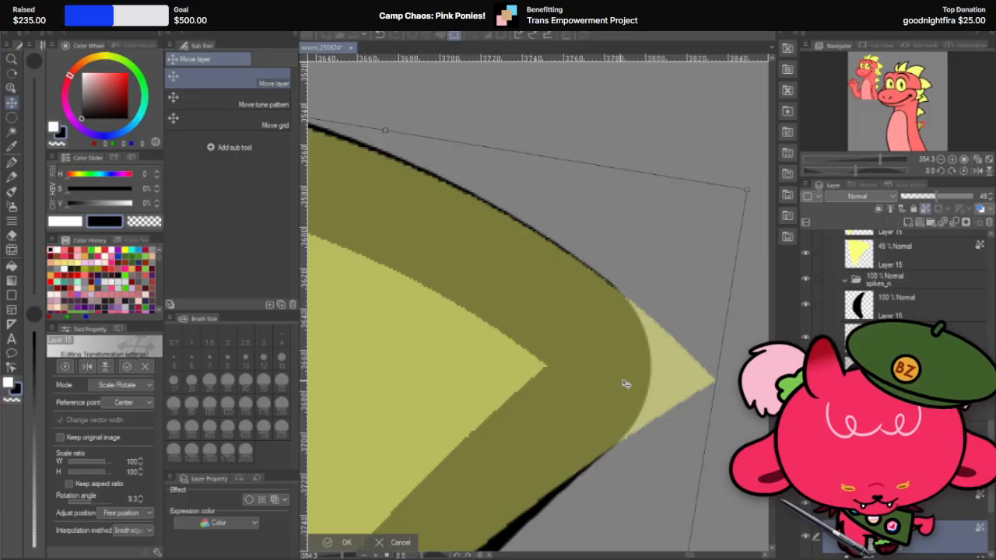
{"action": "key", "text": "Up"}
{"action": "key", "text": "Down"}
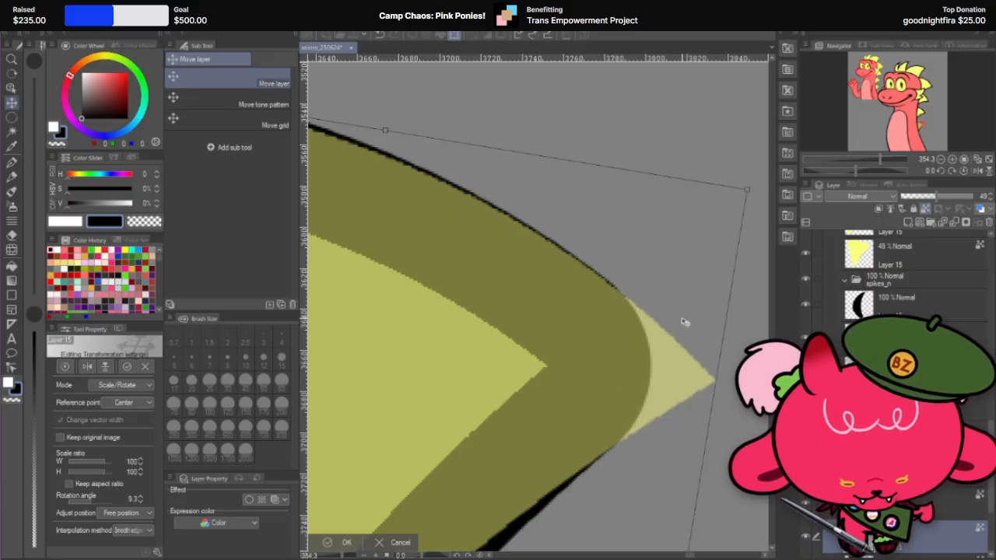
{"action": "key", "text": "Up"}
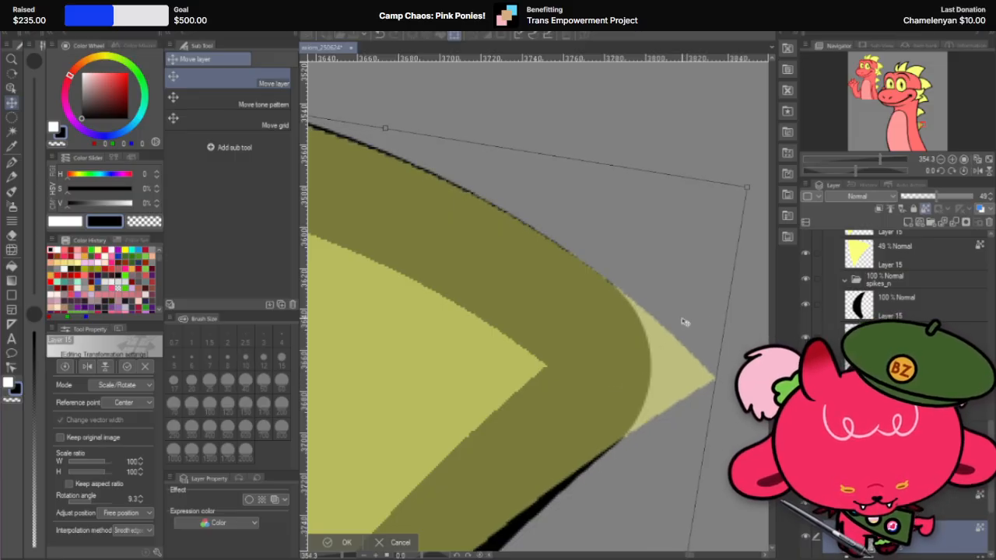
{"action": "scroll", "coordinate": [683, 321], "scroll_direction": "down", "scroll_amount": 1}
{"action": "scroll", "coordinate": [683, 322], "scroll_direction": "down", "scroll_amount": 1}
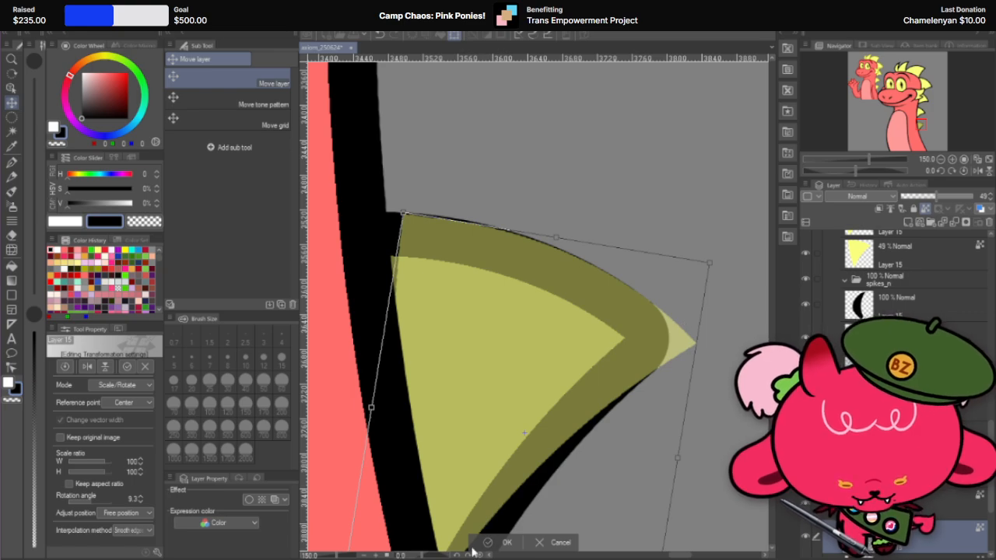
{"action": "left_click", "coordinate": [504, 543]}
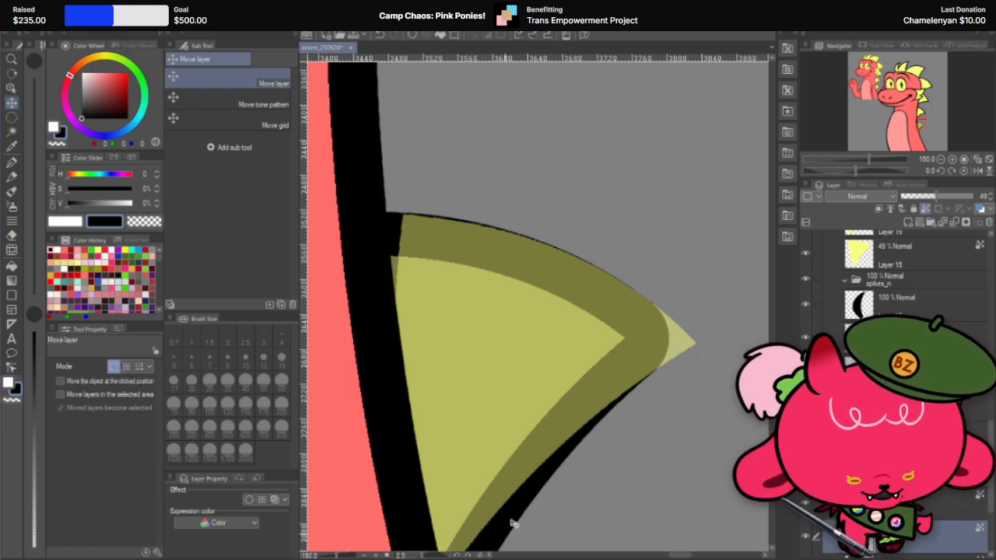
Step: Erase the lowest spike's fill copy everywhere except at the tip with the hard eraser at 400 px
{"action": "left_click", "coordinate": [11, 235]}
{"action": "left_click_drag", "start_coordinate": [511, 173], "coordinate": [433, 222]}
{"action": "scroll", "coordinate": [376, 156], "scroll_direction": "down", "scroll_amount": 2}
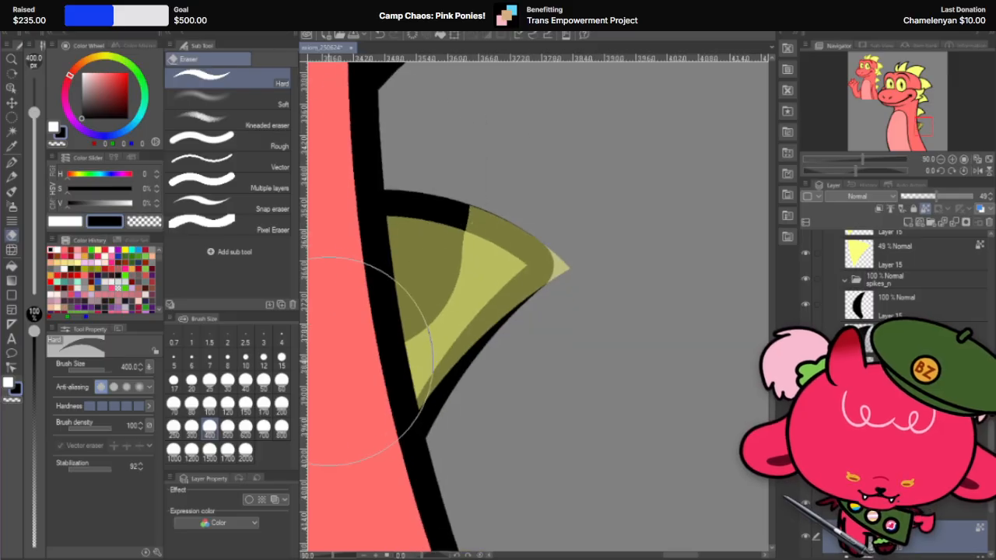
{"action": "scroll", "coordinate": [427, 249], "scroll_direction": "up", "scroll_amount": 2}
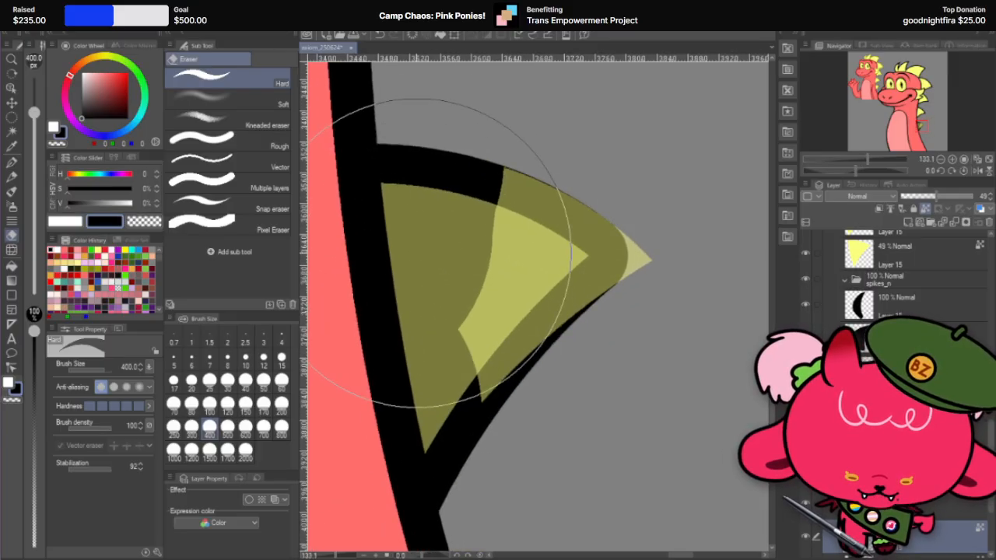
{"action": "left_click_drag", "start_coordinate": [416, 252], "coordinate": [408, 333]}
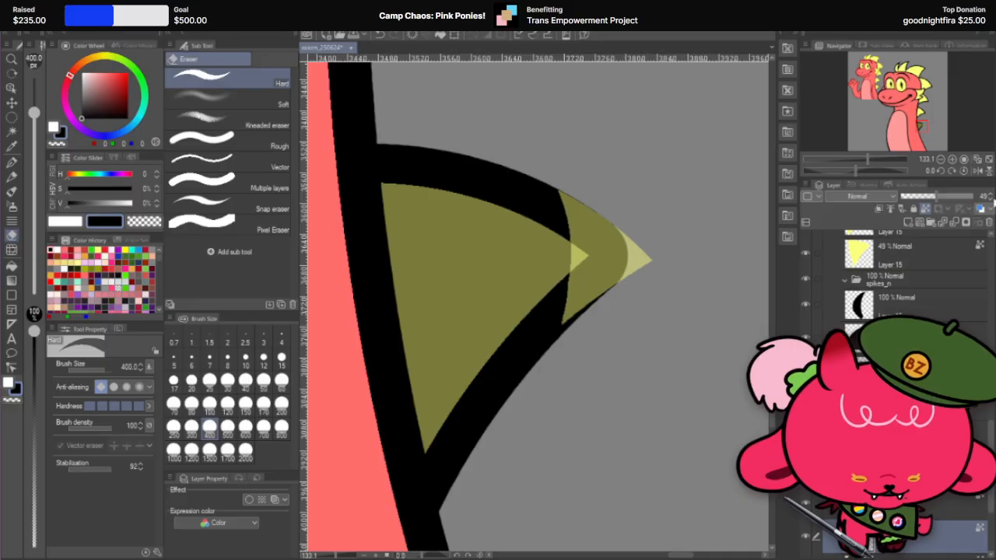
Step: Set the lowest spike's tip piece to 100% opacity and paint it black with the 600 px G-pen
{"action": "left_click_drag", "start_coordinate": [938, 197], "coordinate": [994, 204]}
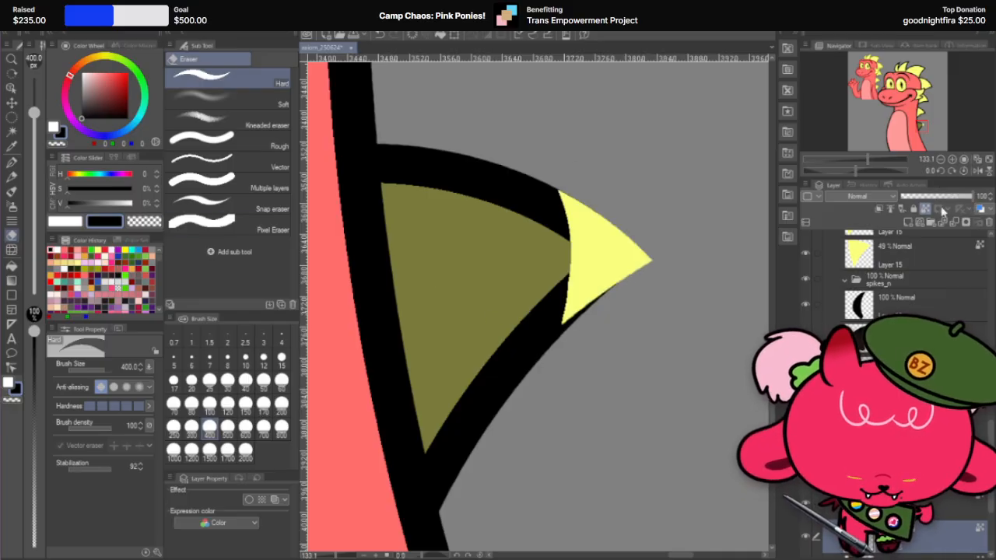
{"action": "left_click_drag", "start_coordinate": [645, 204], "coordinate": [545, 370]}
{"action": "key", "text": "ctrl+z"}
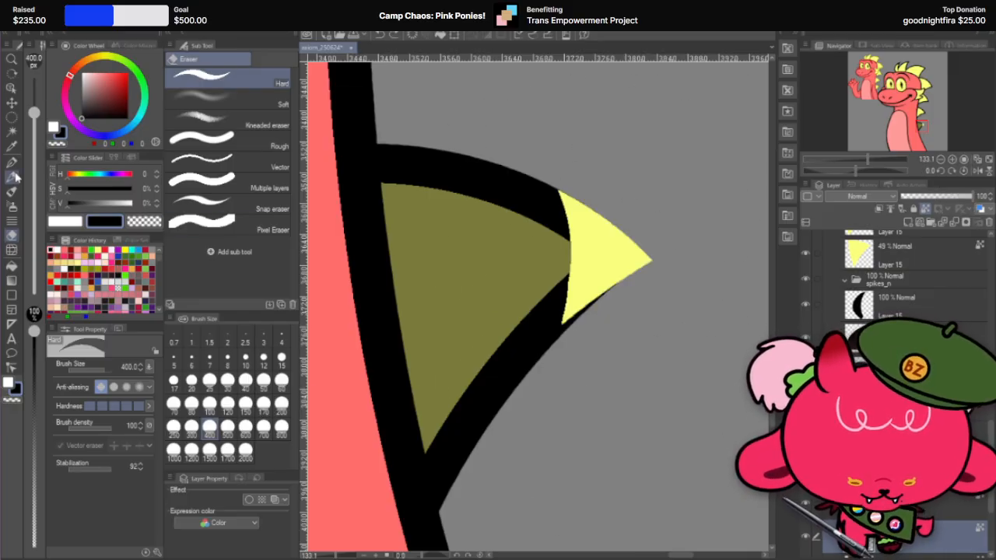
{"action": "left_click", "coordinate": [13, 163]}
{"action": "left_click", "coordinate": [588, 239]}
{"action": "scroll", "coordinate": [620, 233], "scroll_direction": "up", "scroll_amount": 4}
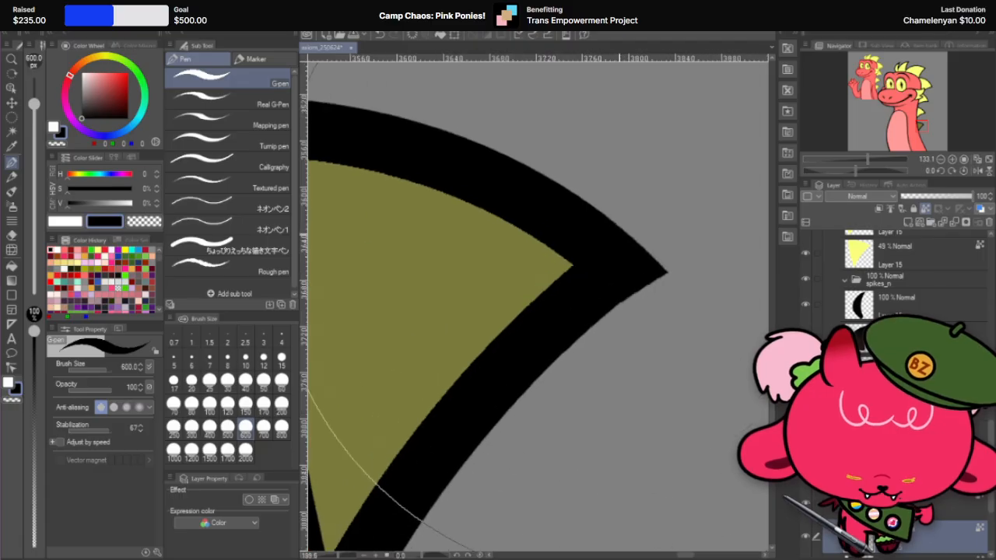
Step: Merge the lowest spike's black tip piece into its outline layer
{"action": "scroll", "coordinate": [621, 234], "scroll_direction": "down", "scroll_amount": 8}
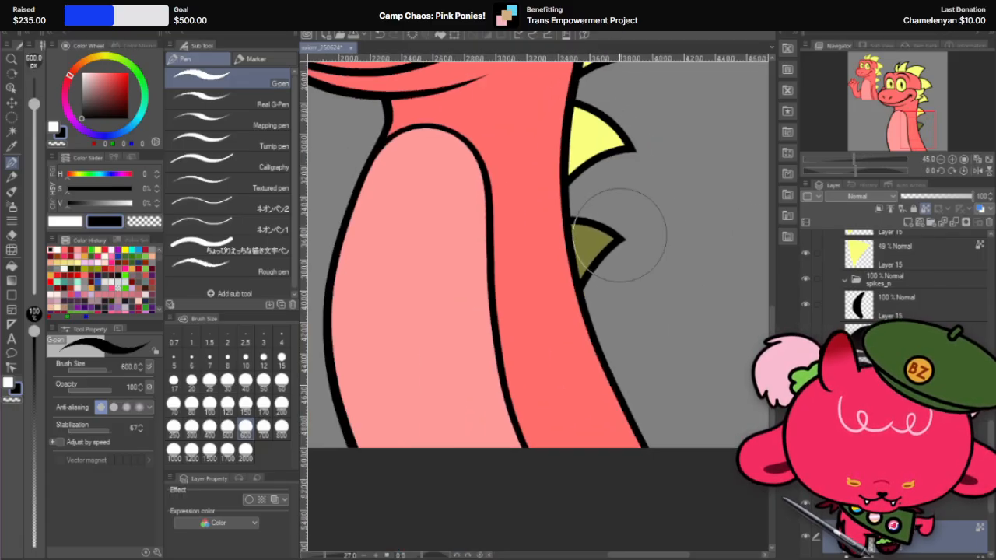
{"action": "scroll", "coordinate": [626, 235], "scroll_direction": "up", "scroll_amount": 5}
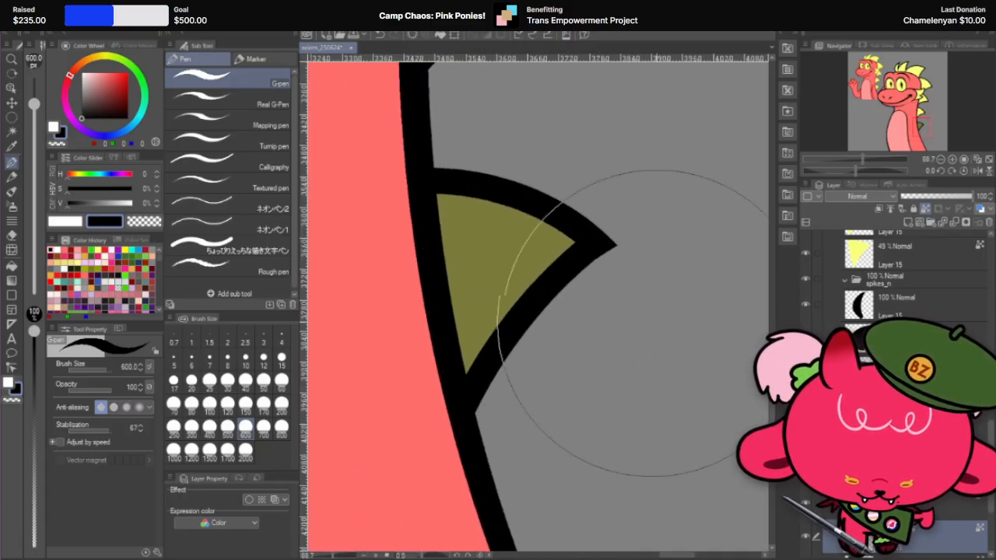
{"action": "right_click", "coordinate": [925, 500]}
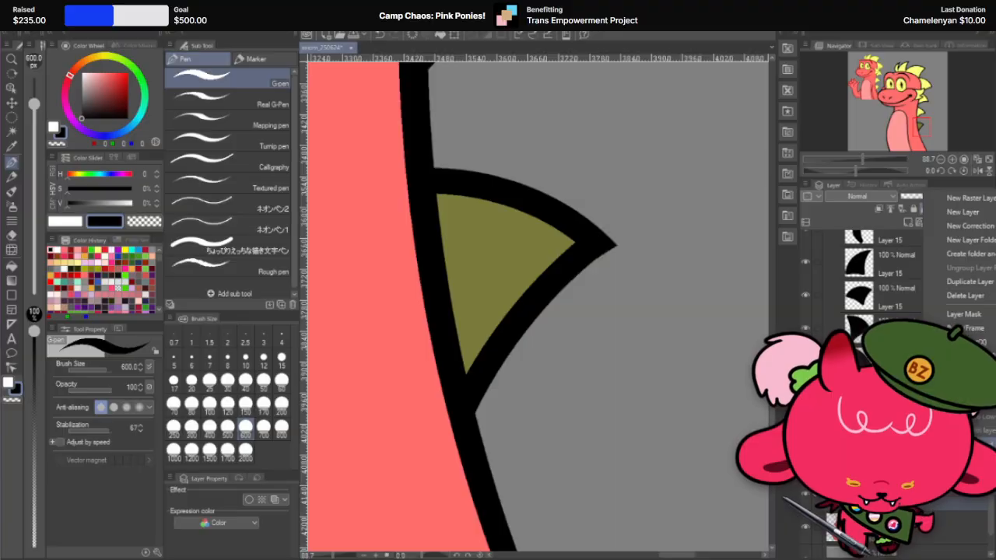
{"action": "left_click", "coordinate": [964, 442]}
Step: Trim the outer edge of the lowest spike's black tip into a clean line with the hard eraser at 15 px
{"action": "scroll", "coordinate": [619, 224], "scroll_direction": "up", "scroll_amount": 4}
{"action": "key", "text": "r"}
{"action": "left_click_drag", "start_coordinate": [626, 191], "coordinate": [451, 224]}
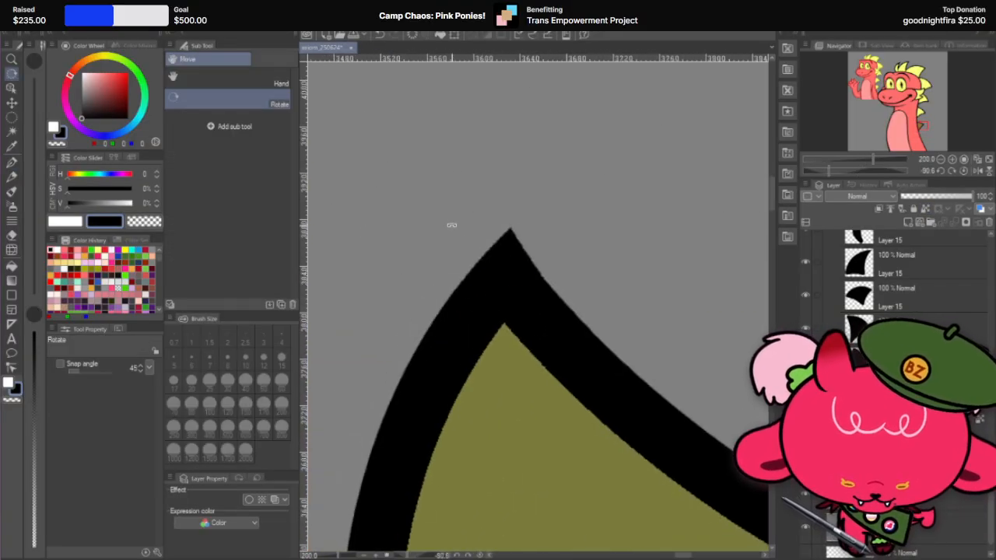
{"action": "scroll", "coordinate": [517, 210], "scroll_direction": "down", "scroll_amount": 6}
{"action": "left_click_drag", "start_coordinate": [628, 205], "coordinate": [211, 363]}
{"action": "scroll", "coordinate": [532, 357], "scroll_direction": "up", "scroll_amount": 5}
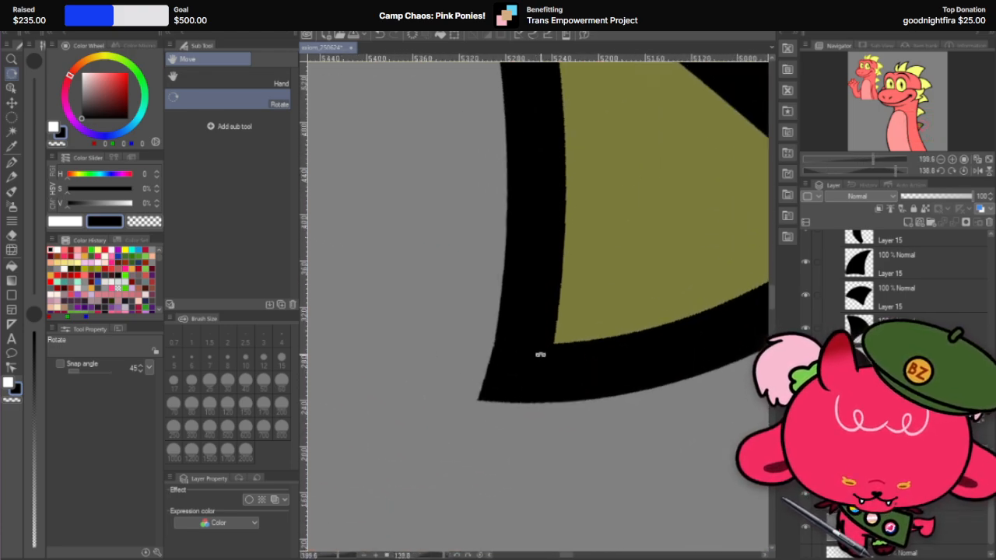
{"action": "left_click", "coordinate": [12, 236]}
{"action": "key", "text": "r"}
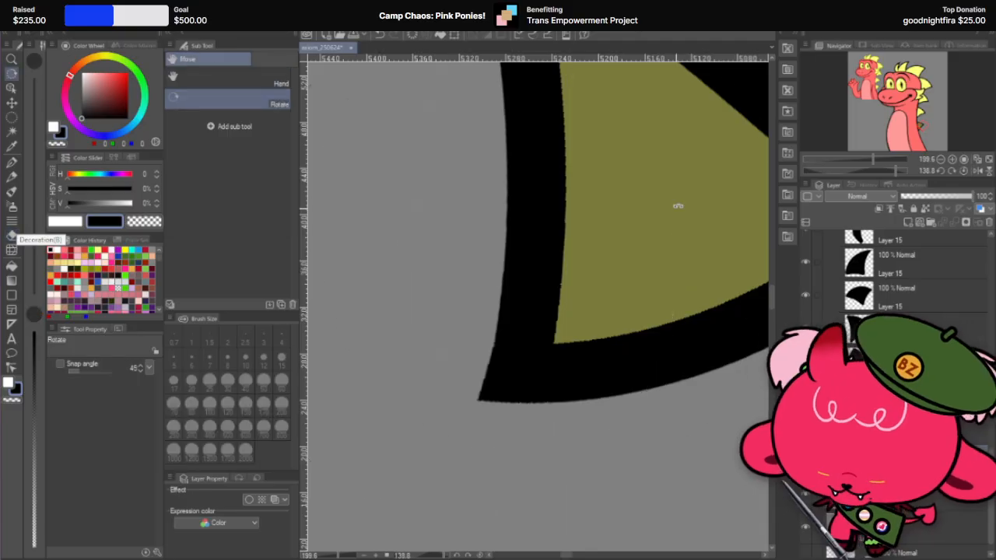
{"action": "left_click_drag", "start_coordinate": [677, 206], "coordinate": [605, 171]}
{"action": "key", "text": "e"}
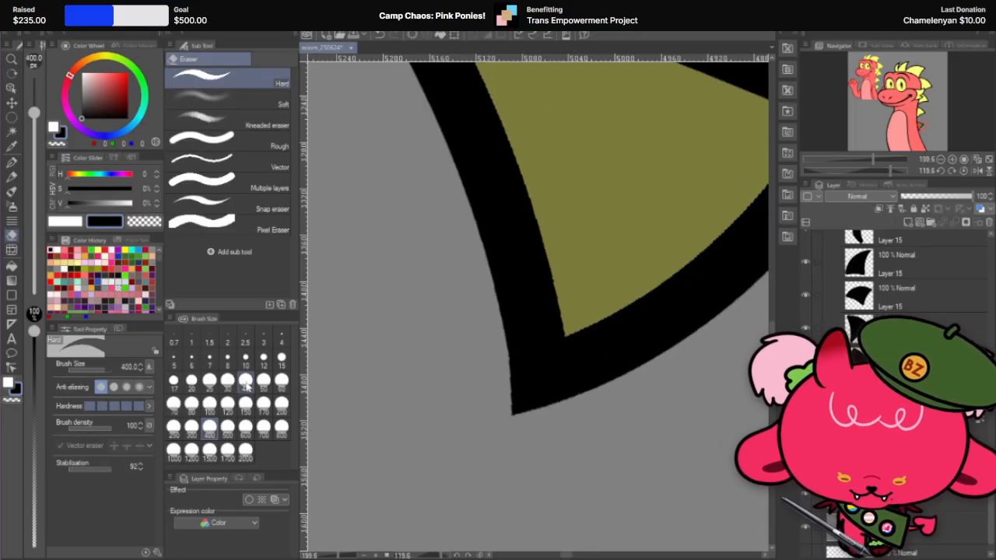
{"action": "left_click", "coordinate": [280, 359]}
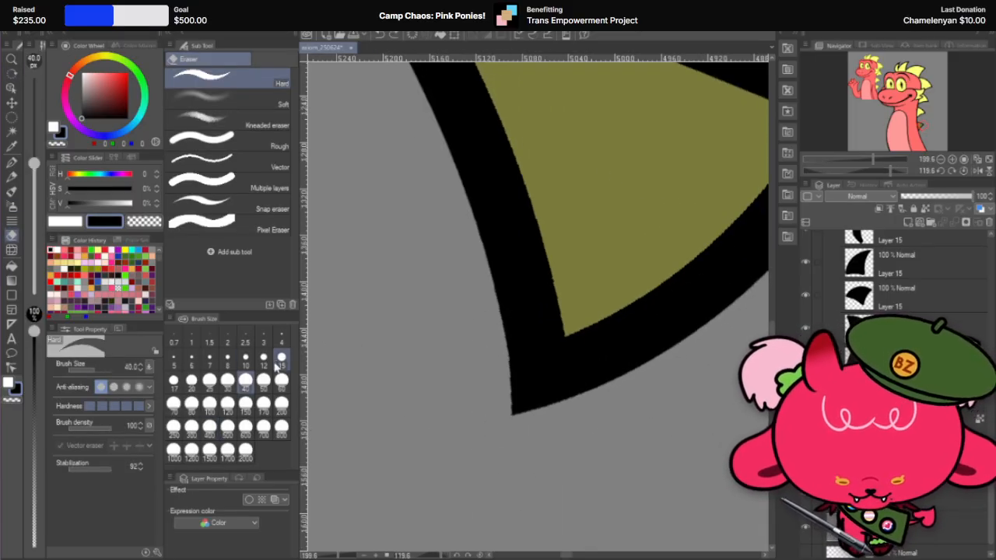
{"action": "left_click", "coordinate": [281, 359]}
{"action": "left_click_drag", "start_coordinate": [506, 356], "coordinate": [515, 451]}
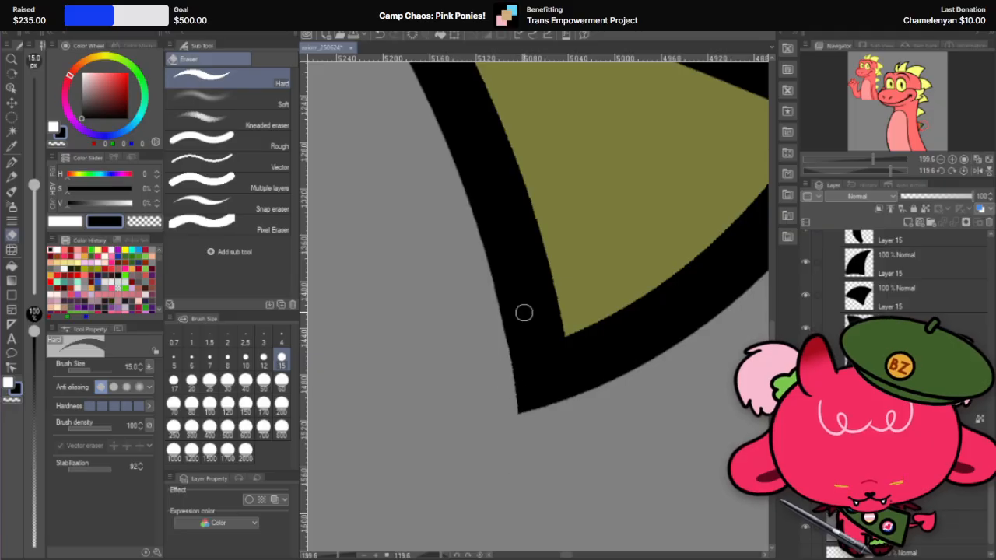
{"action": "key", "text": "ctrl+z"}
{"action": "left_click_drag", "start_coordinate": [501, 333], "coordinate": [516, 456]}
{"action": "key", "text": "ctrl+z"}
{"action": "left_click_drag", "start_coordinate": [501, 330], "coordinate": [520, 480]}
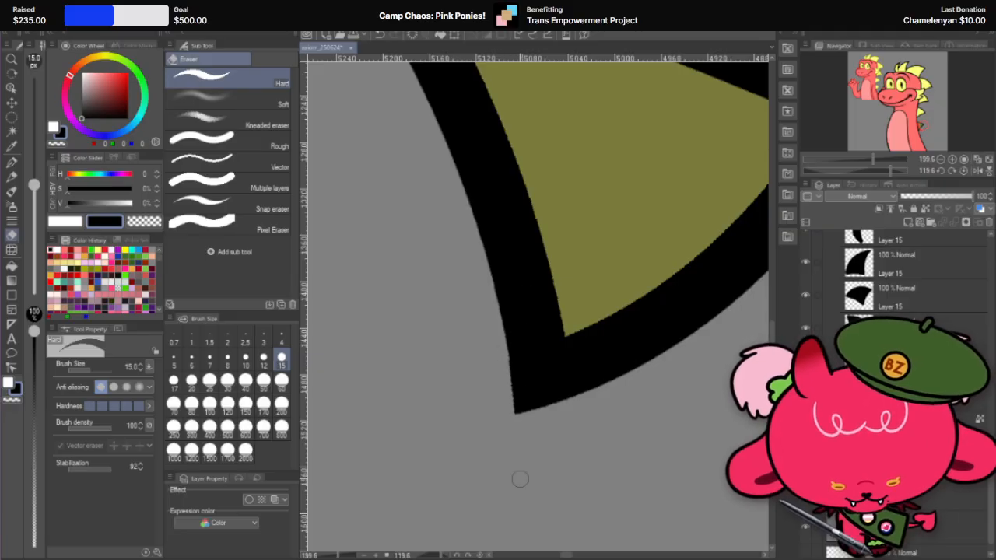
{"action": "key", "text": "ctrl+z"}
{"action": "left_click_drag", "start_coordinate": [503, 334], "coordinate": [517, 463]}
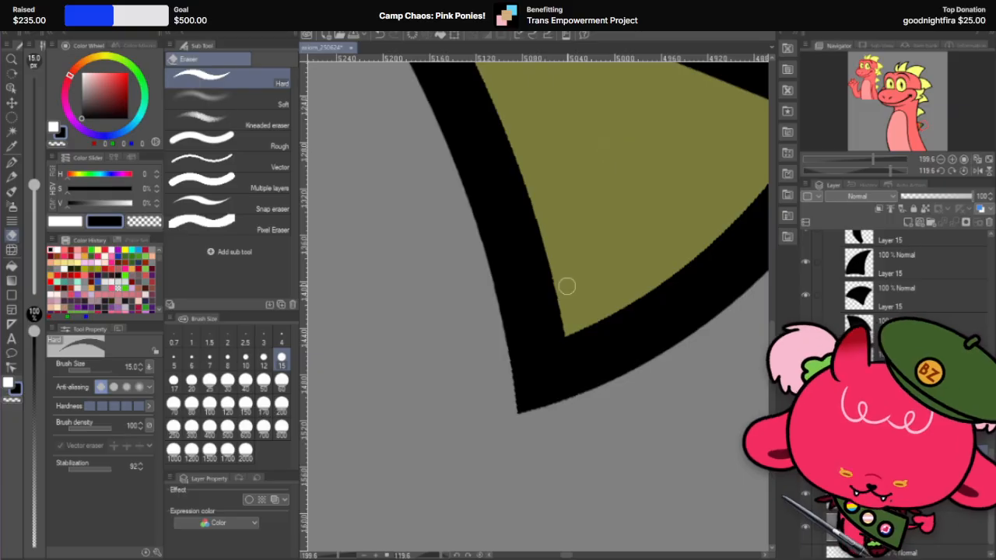
Step: Restore the lowest spike's yellow fill layer to 100% opacity
{"action": "scroll", "coordinate": [566, 286], "scroll_direction": "down", "scroll_amount": 2}
{"action": "scroll", "coordinate": [566, 286], "scroll_direction": "down", "scroll_amount": 1}
{"action": "key", "text": "r"}
{"action": "mouse_move", "coordinate": [638, 217]}
{"action": "left_mouse_down"}
{"action": "mouse_move", "coordinate": [334, 329]}
{"action": "mouse_move", "coordinate": [342, 265]}
{"action": "left_mouse_up"}
{"action": "scroll", "coordinate": [658, 317], "scroll_direction": "down", "scroll_amount": 4}
{"action": "scroll", "coordinate": [658, 317], "scroll_direction": "up", "scroll_amount": 1}
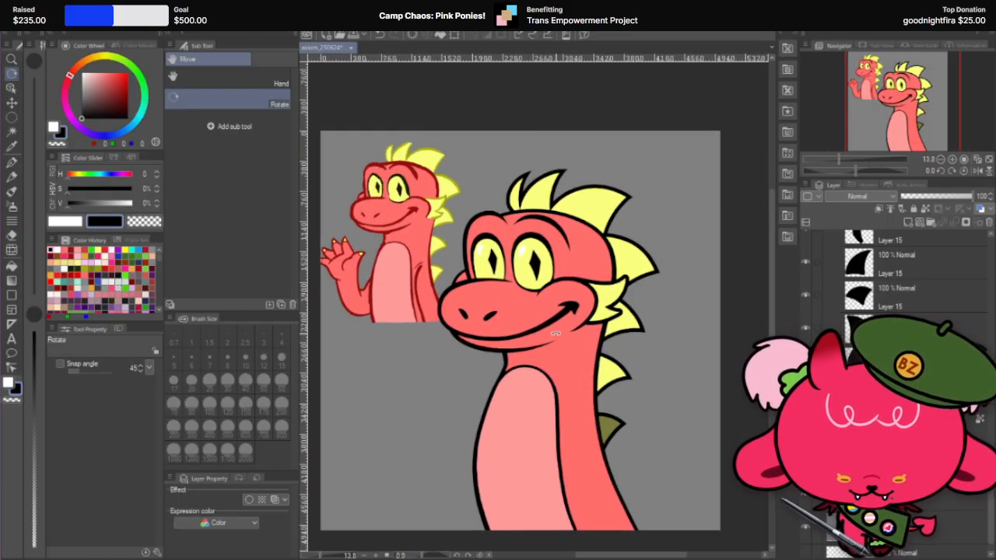
{"action": "scroll", "coordinate": [894, 296], "scroll_direction": "up", "scroll_amount": 1}
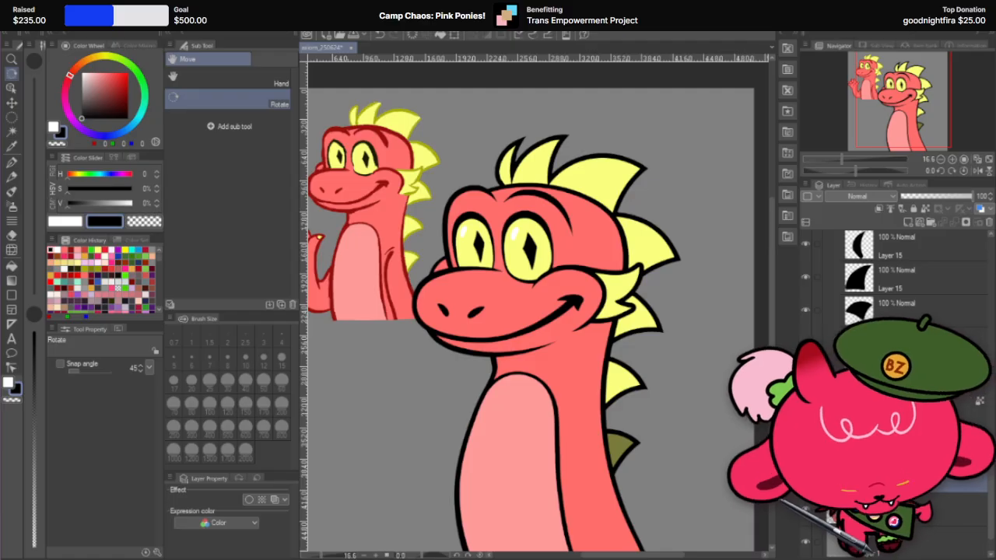
{"action": "scroll", "coordinate": [895, 272], "scroll_direction": "up", "scroll_amount": 3}
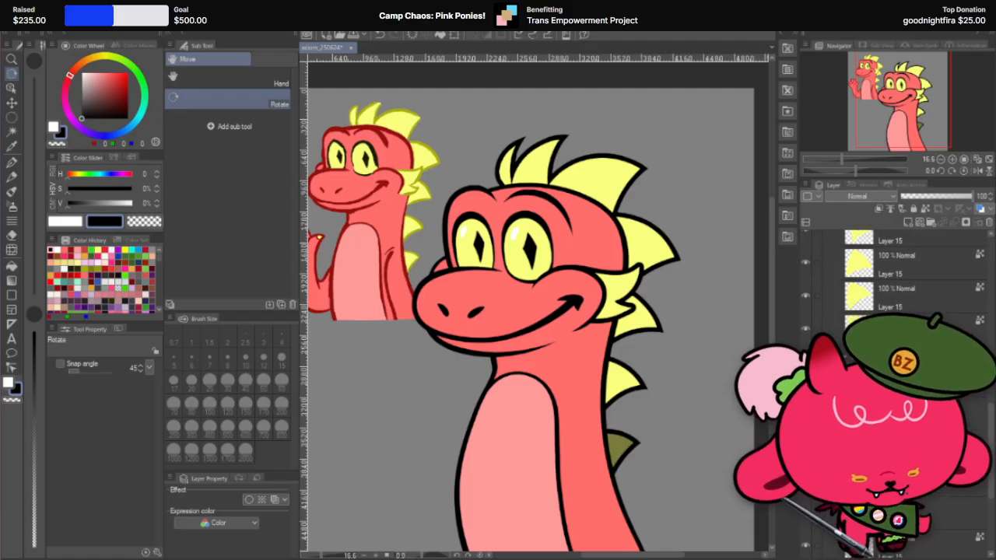
{"action": "left_click", "coordinate": [902, 328]}
{"action": "left_click", "coordinate": [971, 196]}
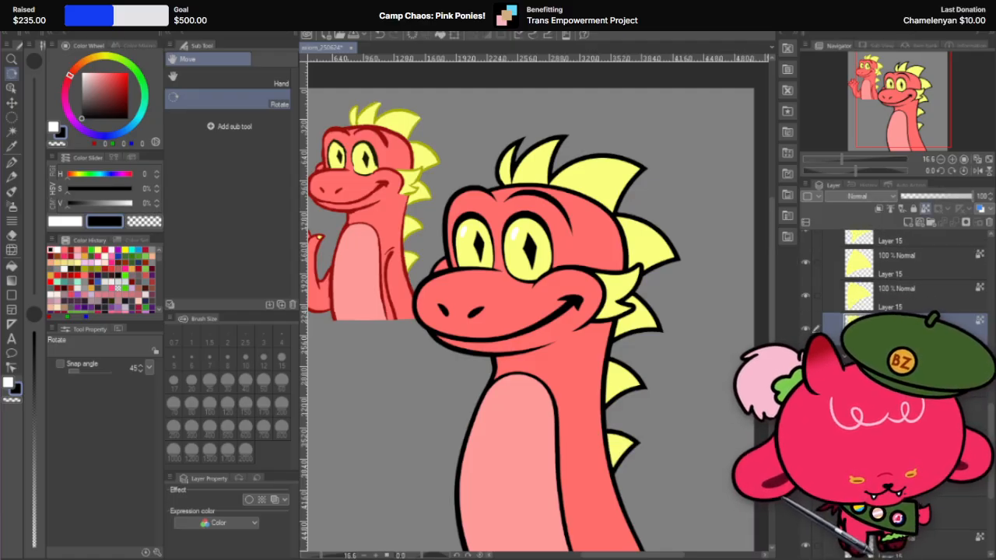
Step: Turn off the transparent pixel lock on the spike outline layer in the spikes folder
{"action": "left_click", "coordinate": [895, 359]}
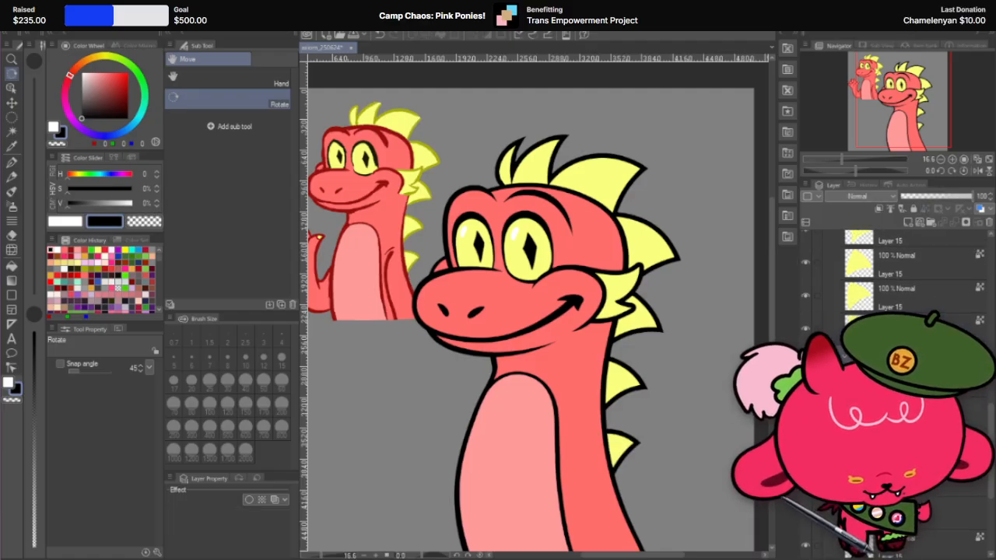
{"action": "left_click", "coordinate": [11, 102]}
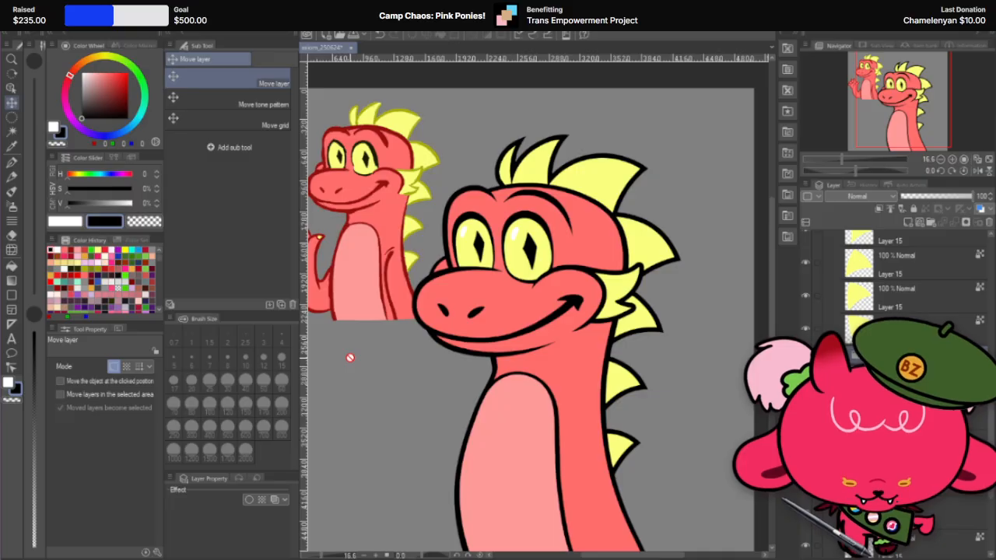
{"action": "scroll", "coordinate": [944, 517], "scroll_direction": "down", "scroll_amount": 3}
{"action": "left_click", "coordinate": [949, 521]}
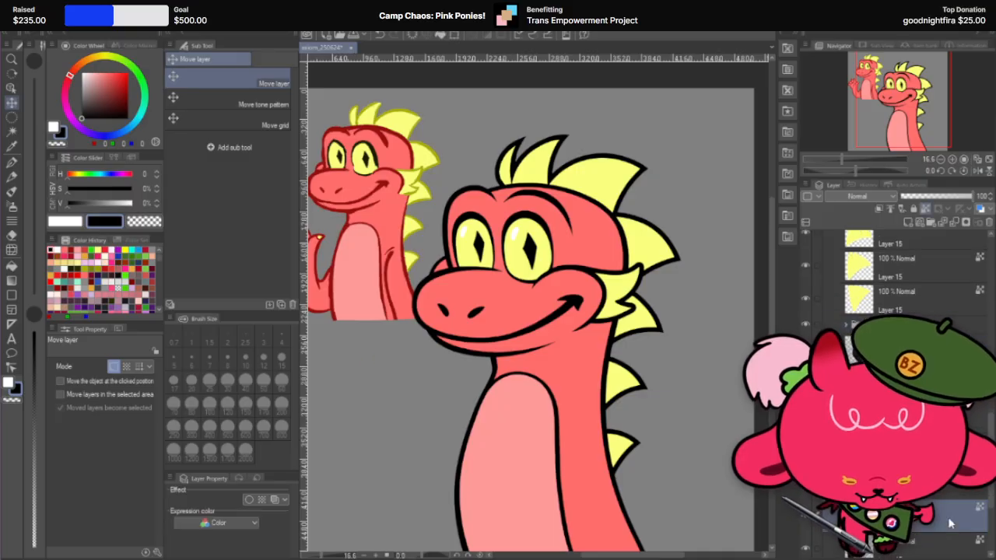
{"action": "scroll", "coordinate": [950, 514], "scroll_direction": "down", "scroll_amount": 3}
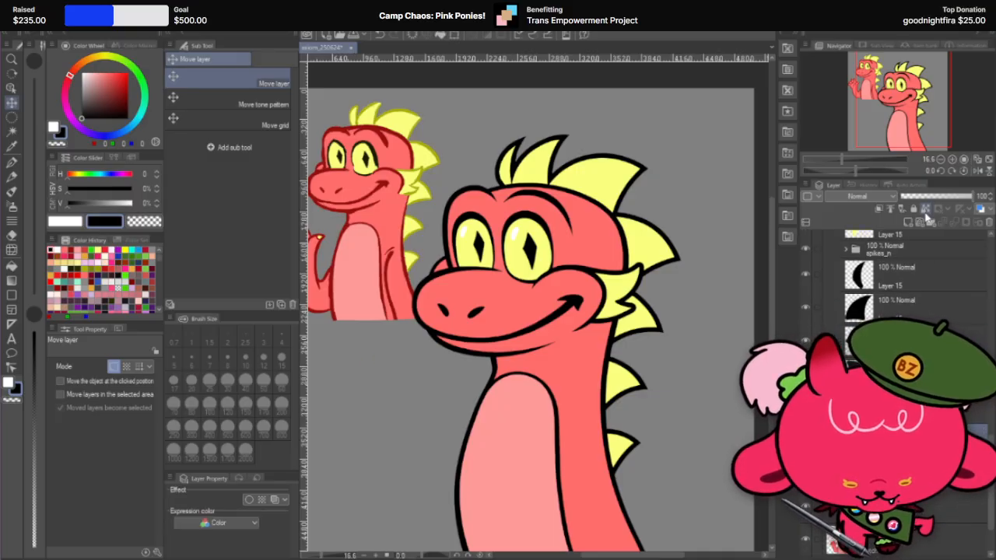
{"action": "scroll", "coordinate": [952, 507], "scroll_direction": "up", "scroll_amount": 1}
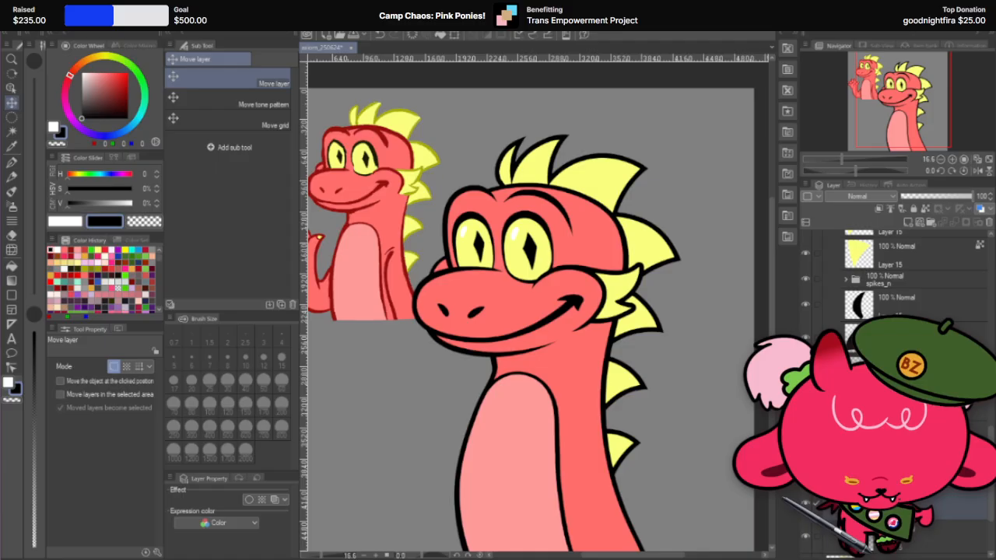
Step: Merge the selected spike outline layer with the layer directly beneath it
{"action": "left_click", "coordinate": [937, 286]}
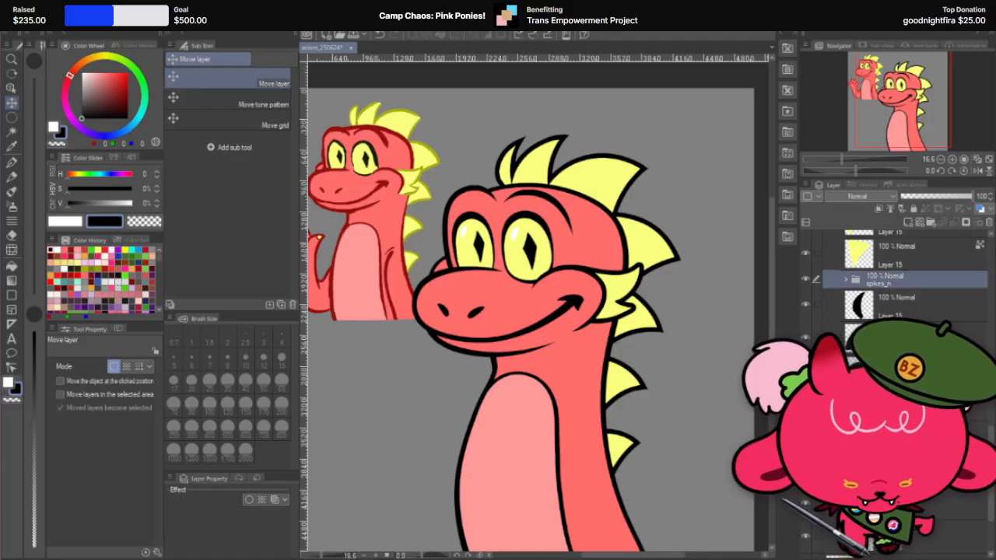
{"action": "left_click", "coordinate": [925, 330]}
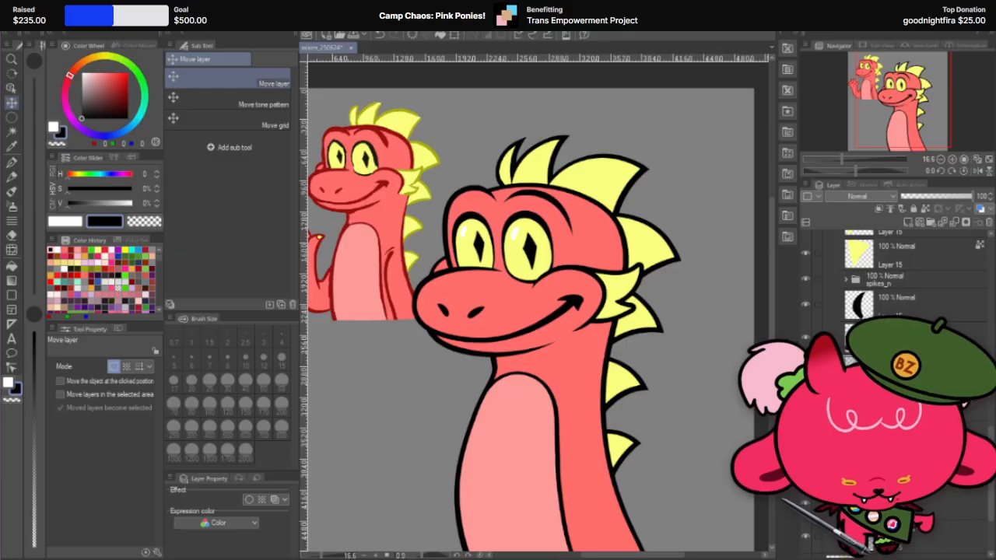
{"action": "left_click", "coordinate": [894, 334]}
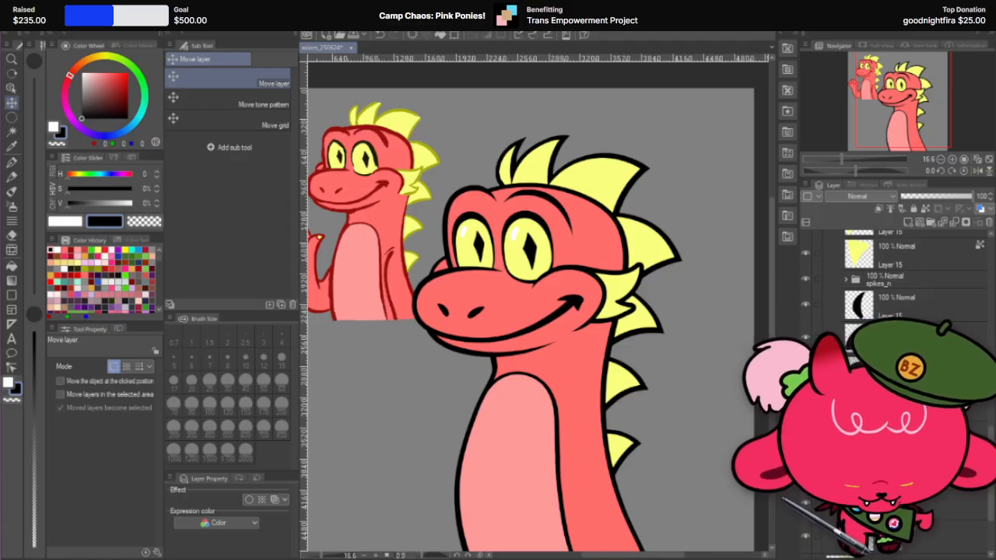
{"action": "right_click", "coordinate": [961, 507]}
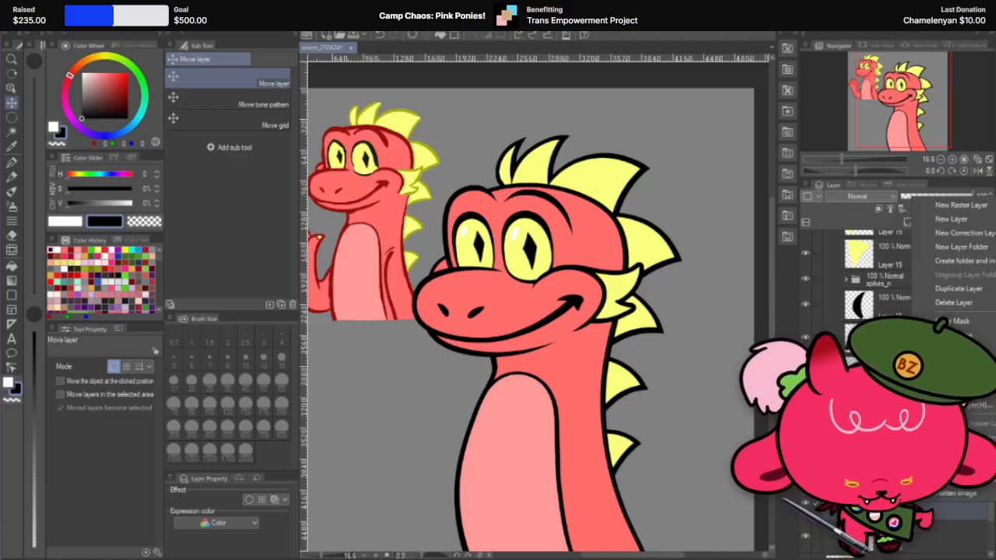
{"action": "left_click", "coordinate": [955, 495]}
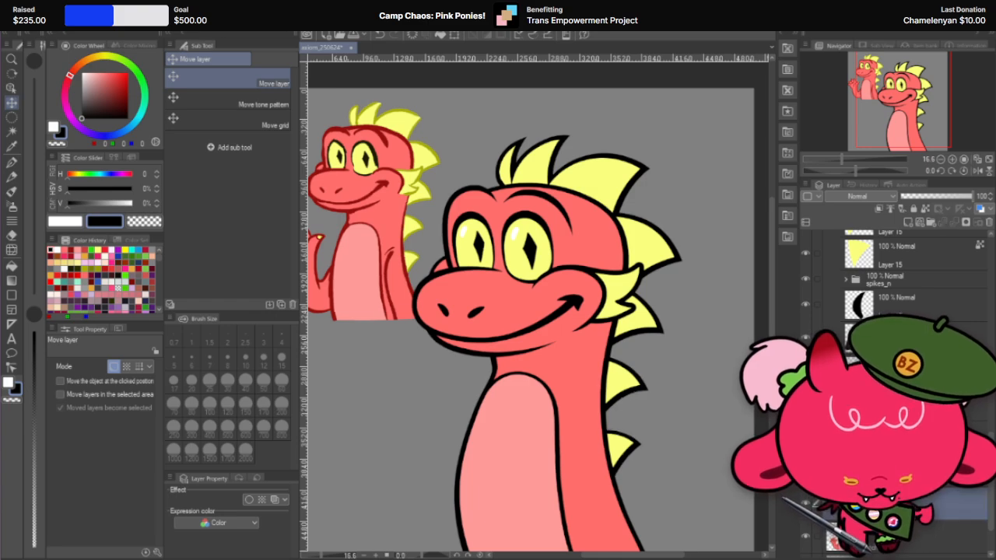
Step: Examine the spike outlines and the junction between the two rear head spikes up close and at full view
{"action": "scroll", "coordinate": [707, 340], "scroll_direction": "down", "scroll_amount": 2}
{"action": "scroll", "coordinate": [681, 325], "scroll_direction": "up", "scroll_amount": 2}
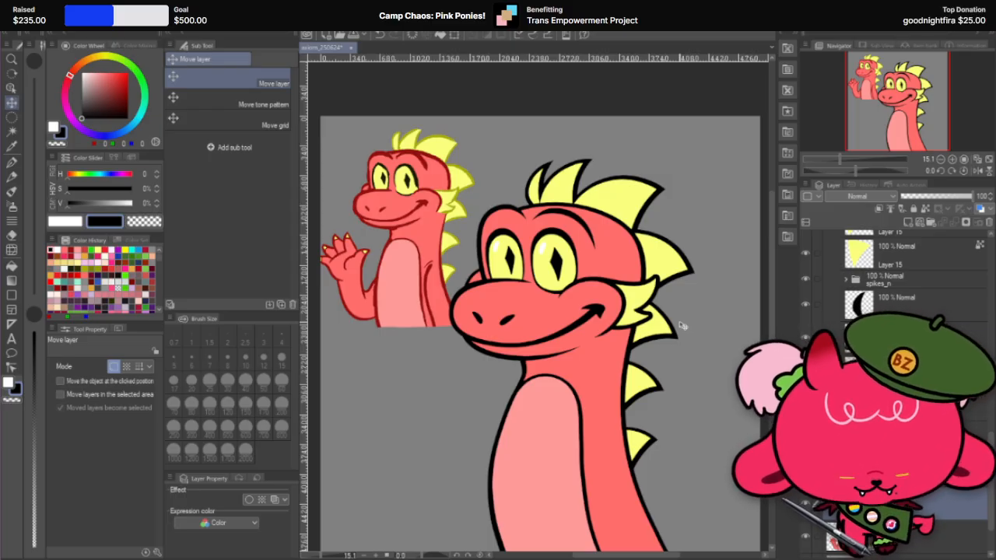
{"action": "scroll", "coordinate": [665, 262], "scroll_direction": "up", "scroll_amount": 5}
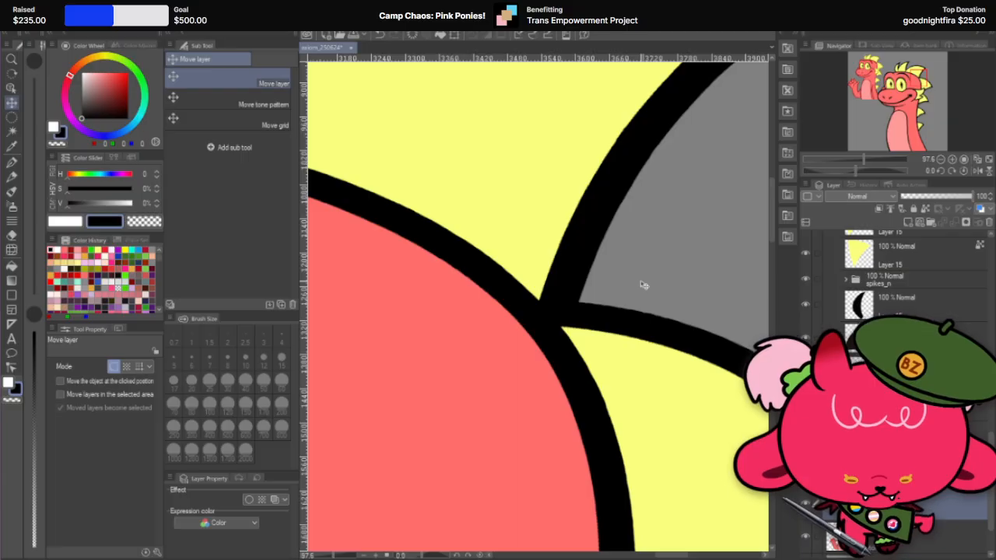
{"action": "scroll", "coordinate": [642, 285], "scroll_direction": "down", "scroll_amount": 8}
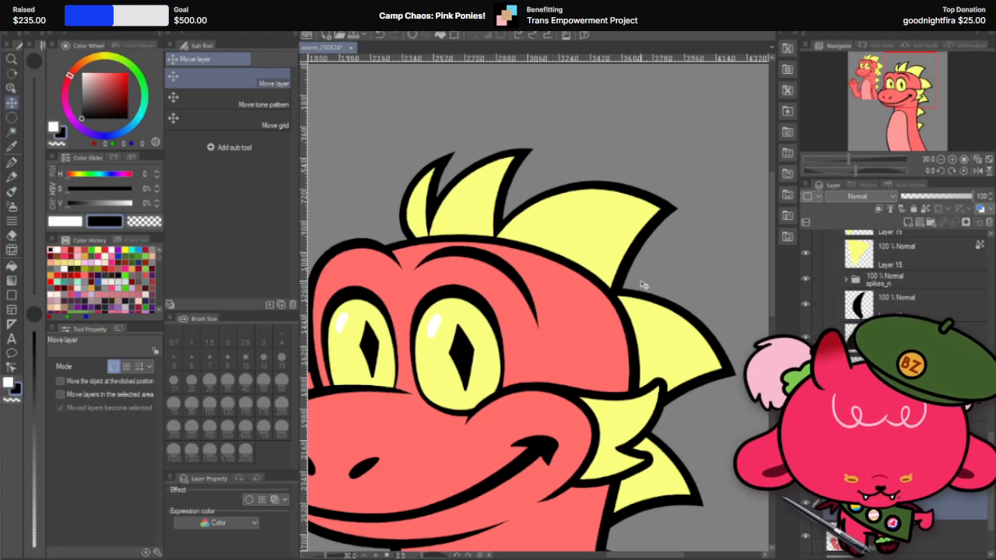
{"action": "scroll", "coordinate": [650, 363], "scroll_direction": "up", "scroll_amount": 8}
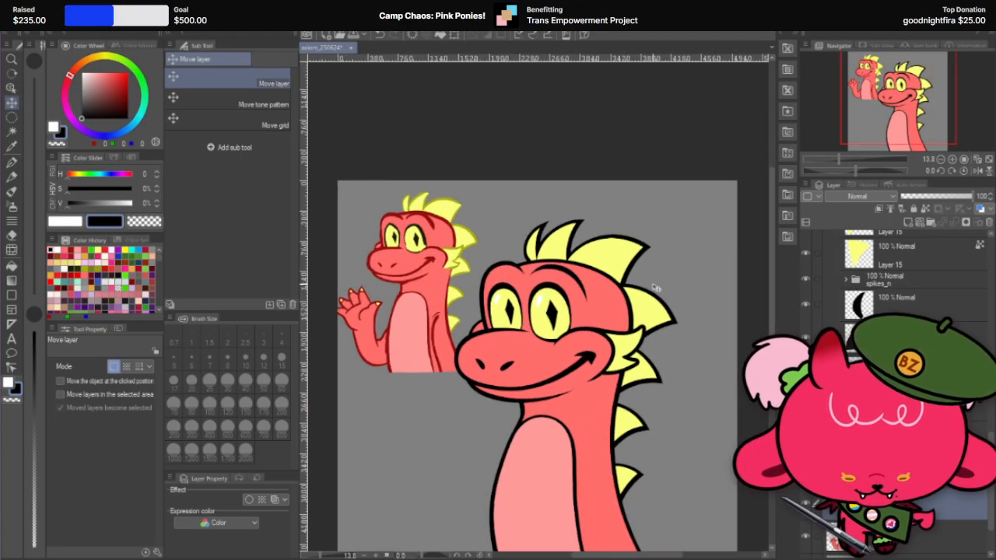
{"action": "scroll", "coordinate": [601, 308], "scroll_direction": "down", "scroll_amount": 4}
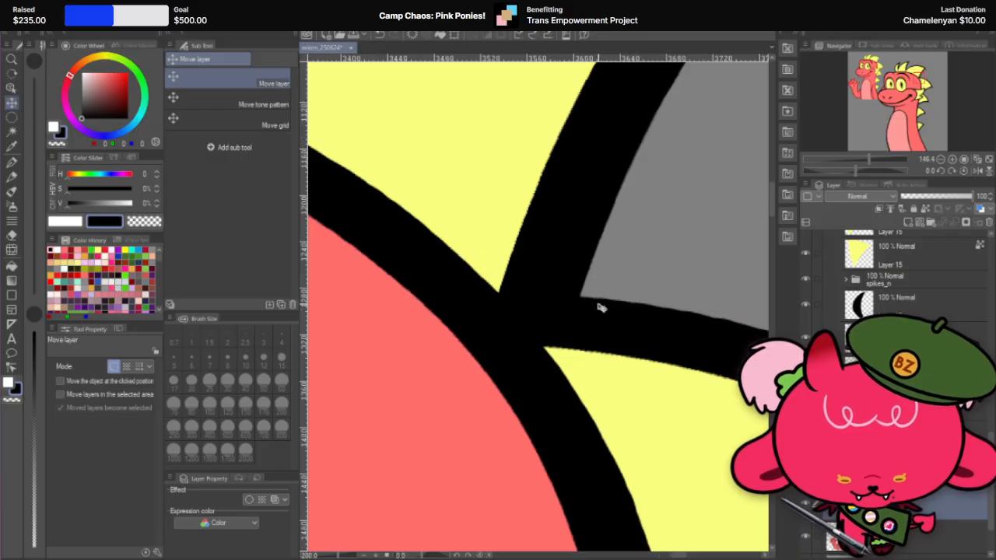
{"action": "scroll", "coordinate": [600, 308], "scroll_direction": "up", "scroll_amount": 2}
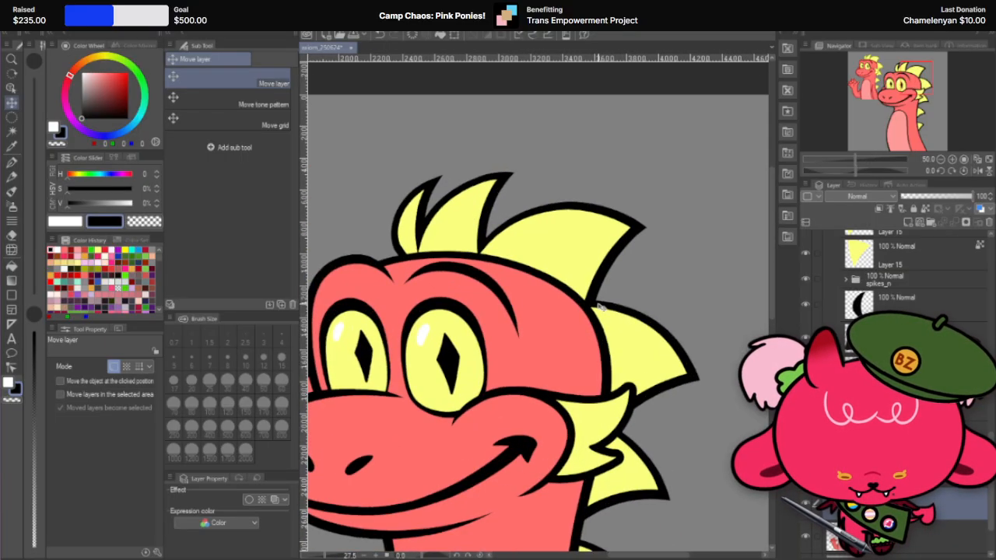
{"action": "scroll", "coordinate": [599, 350], "scroll_direction": "down", "scroll_amount": 5}
{"action": "scroll", "coordinate": [596, 395], "scroll_direction": "up", "scroll_amount": 1}
{"action": "scroll", "coordinate": [596, 395], "scroll_direction": "up", "scroll_amount": 1}
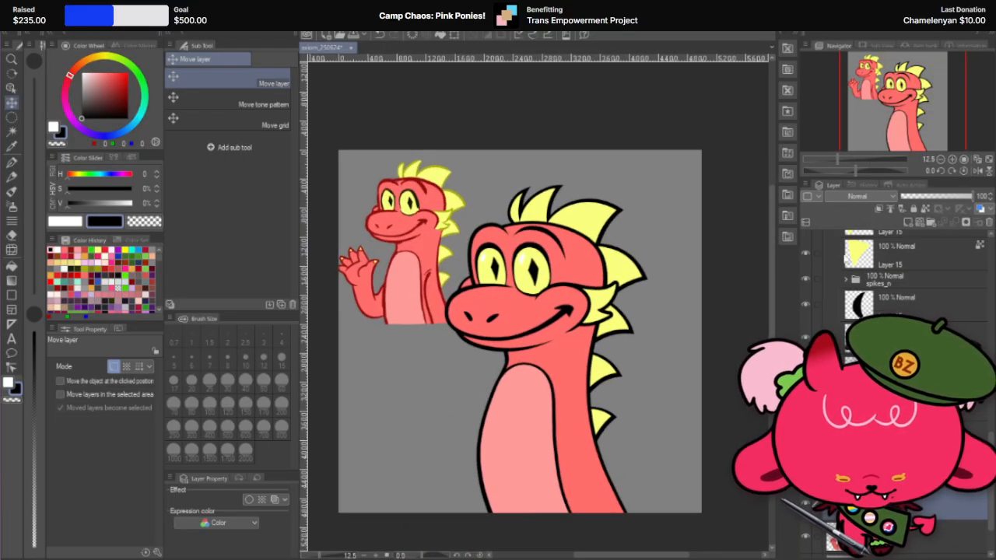
{"action": "scroll", "coordinate": [971, 288], "scroll_direction": "up", "scroll_amount": 1}
{"action": "scroll", "coordinate": [971, 288], "scroll_direction": "up", "scroll_amount": 3}
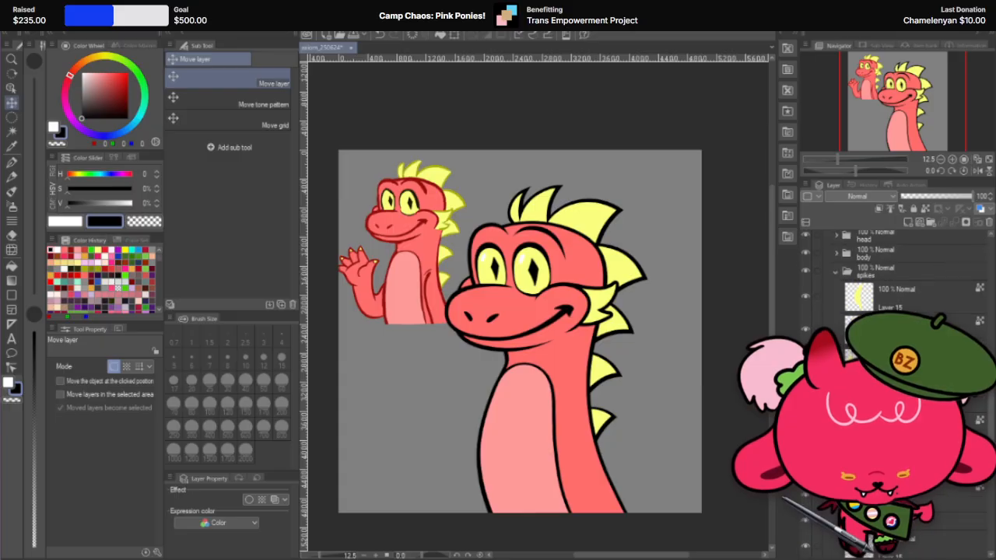
{"action": "scroll", "coordinate": [971, 288], "scroll_direction": "up", "scroll_amount": 2}
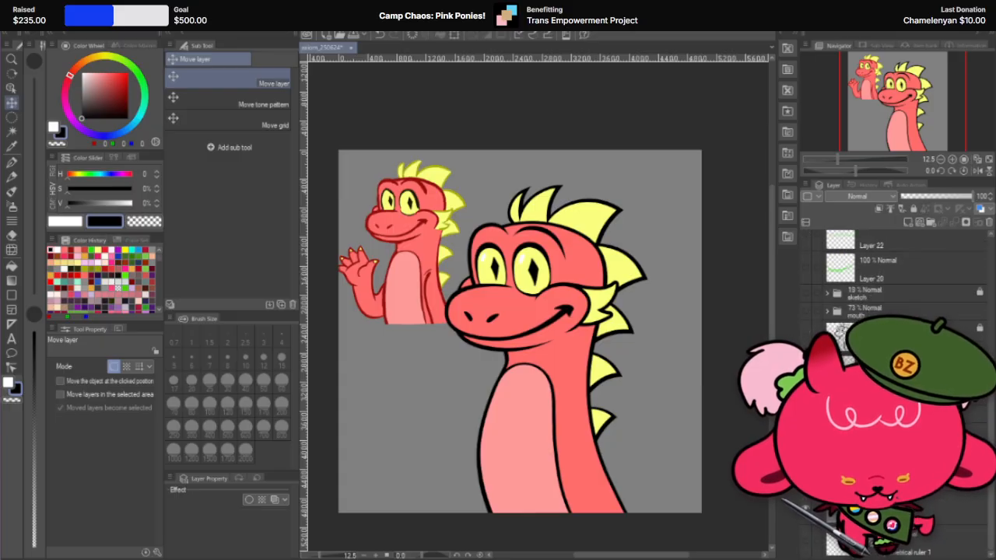
{"action": "key", "text": "ctrl+t"}
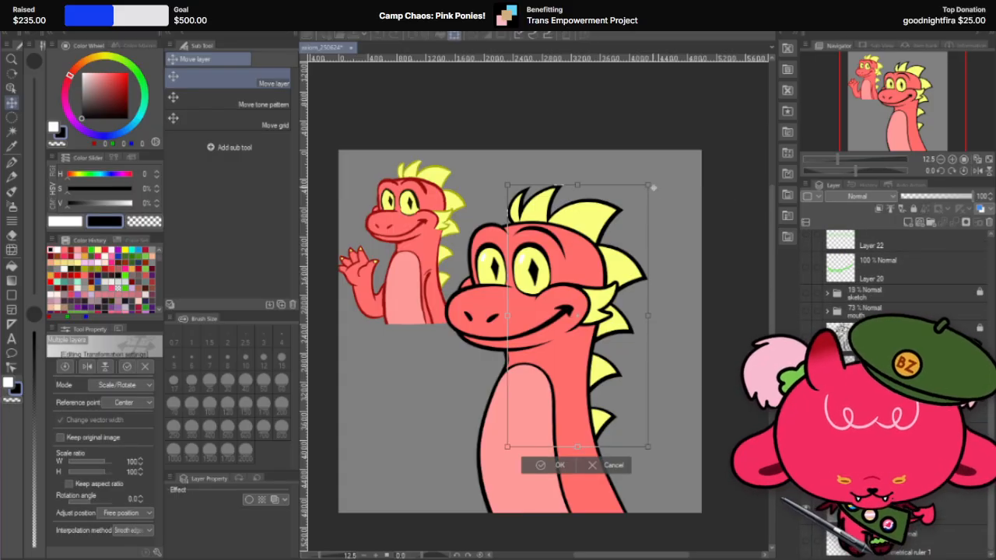
{"action": "left_click_drag", "start_coordinate": [645, 182], "coordinate": [636, 191]}
{"action": "key", "text": "ctrl+z"}
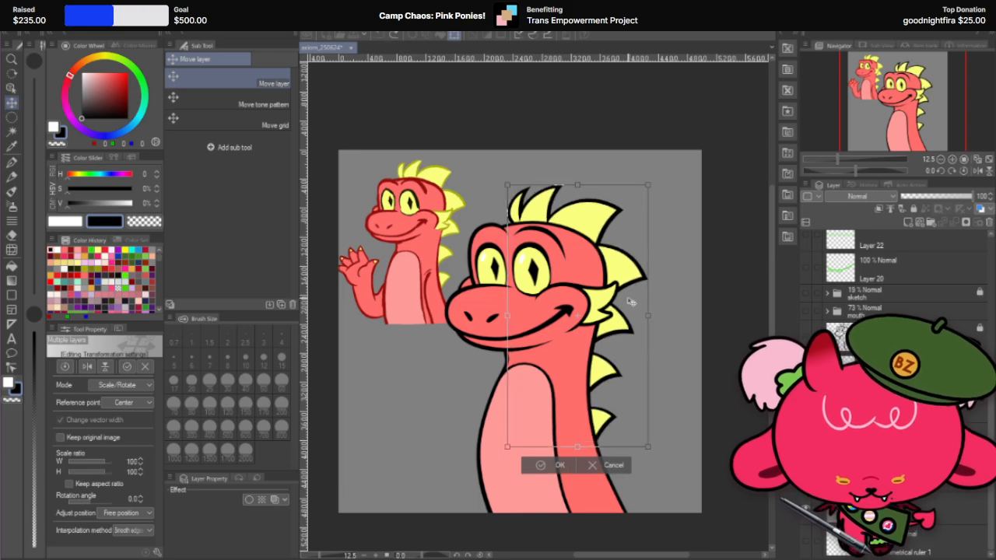
{"action": "left_click", "coordinate": [613, 465]}
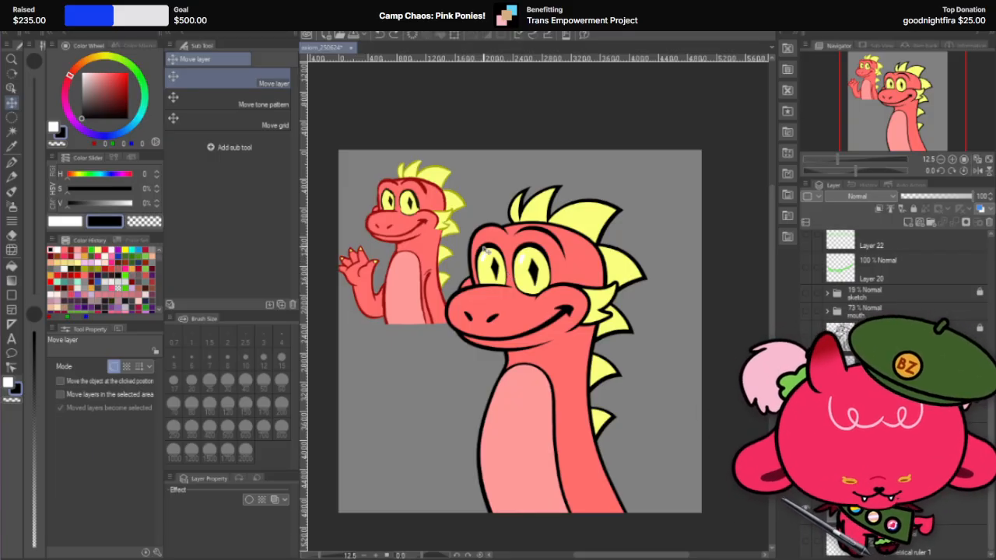
Step: Duplicate the cheek fin's layer and turn off the border effect on one copy
{"action": "scroll", "coordinate": [605, 318], "scroll_direction": "up", "scroll_amount": 5}
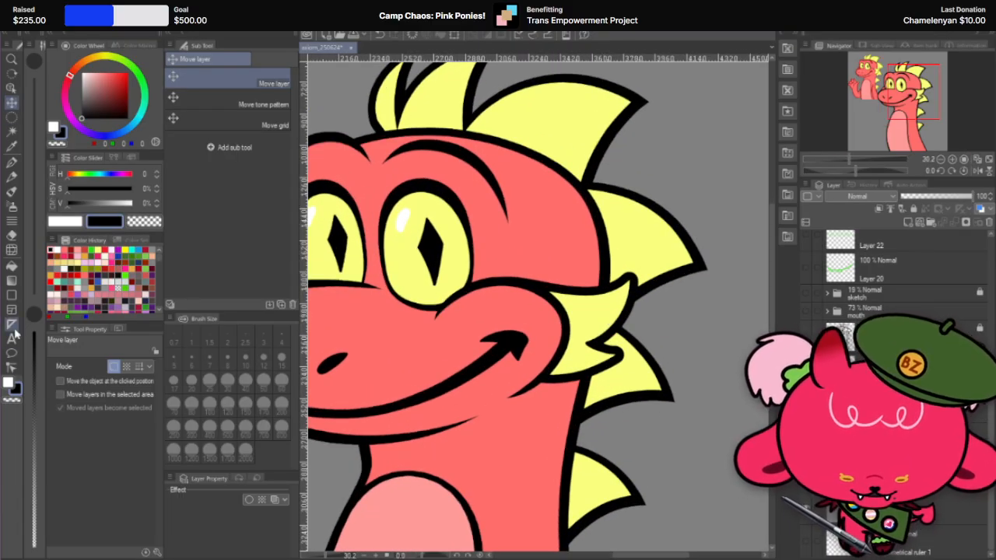
{"action": "left_click", "coordinate": [70, 382]}
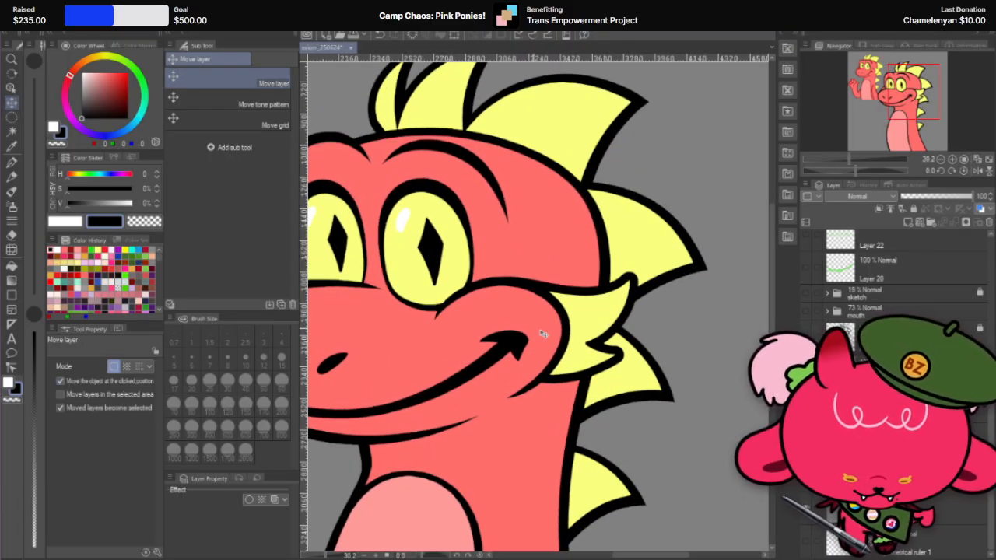
{"action": "left_click", "coordinate": [612, 323]}
{"action": "scroll", "coordinate": [902, 311], "scroll_direction": "down", "scroll_amount": 2}
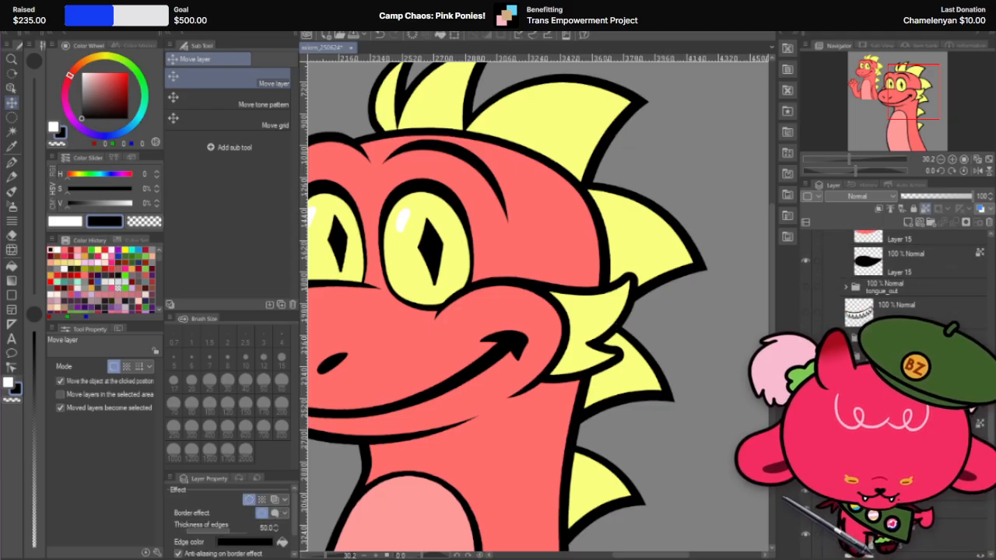
{"action": "right_click", "coordinate": [927, 466]}
{"action": "left_click", "coordinate": [953, 249]}
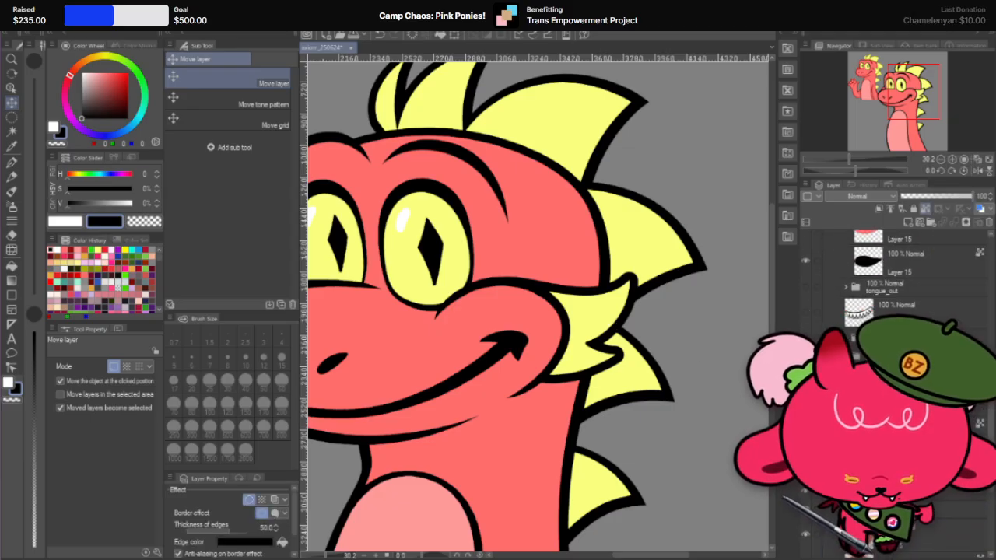
{"action": "left_click", "coordinate": [249, 500]}
{"action": "left_click", "coordinate": [249, 500]}
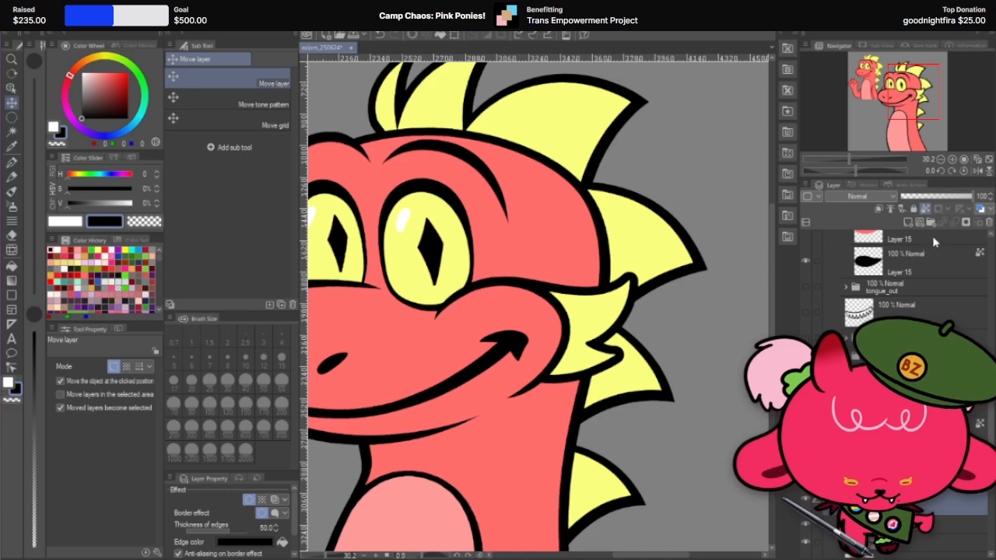
Step: Set the G-pen size to 800 and make a circular selection around the cheek fin's upper tip
{"action": "left_click", "coordinate": [12, 162]}
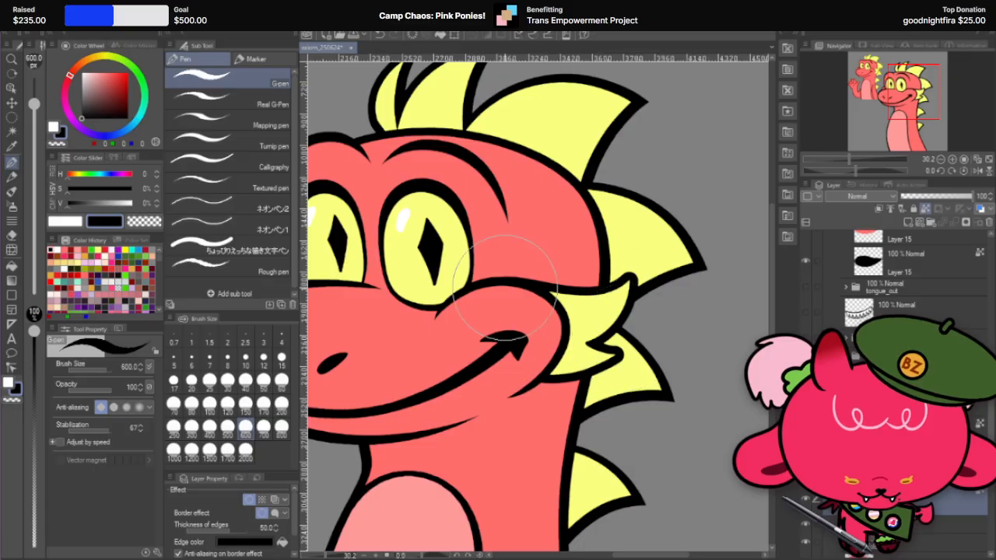
{"action": "left_click", "coordinate": [282, 427]}
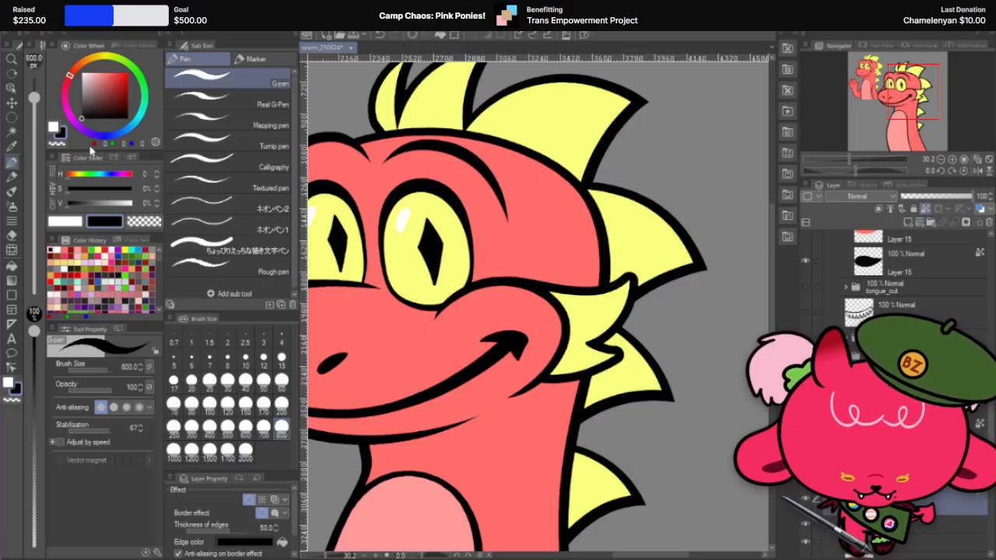
{"action": "left_click", "coordinate": [12, 116]}
{"action": "scroll", "coordinate": [731, 330], "scroll_direction": "up", "scroll_amount": 2}
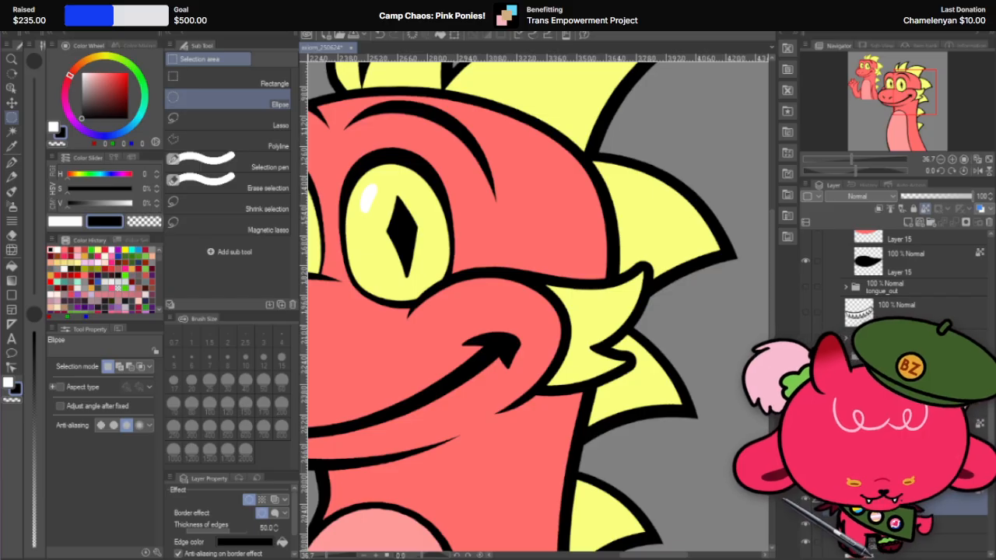
{"action": "scroll", "coordinate": [743, 293], "scroll_direction": "up", "scroll_amount": 2}
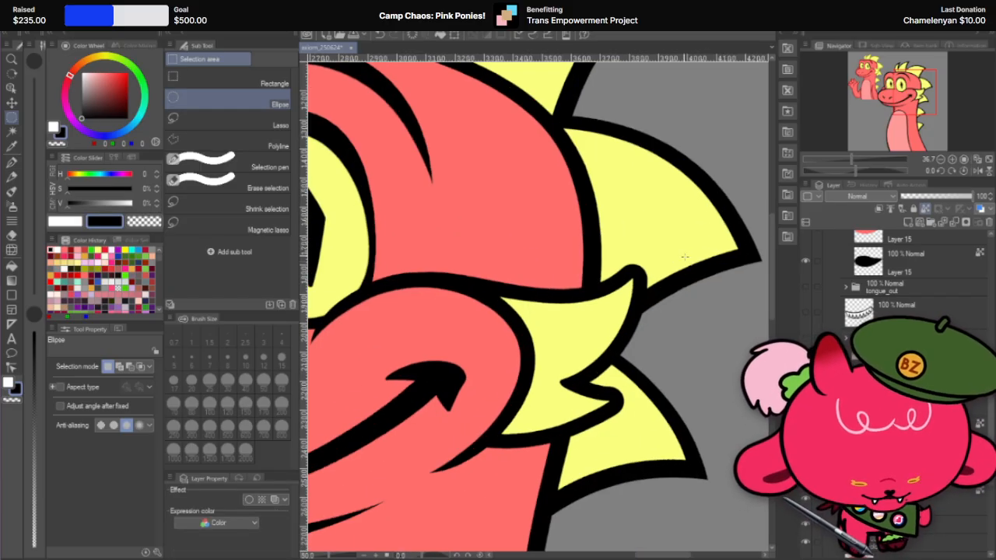
{"action": "scroll", "coordinate": [742, 293], "scroll_direction": "up", "scroll_amount": 1}
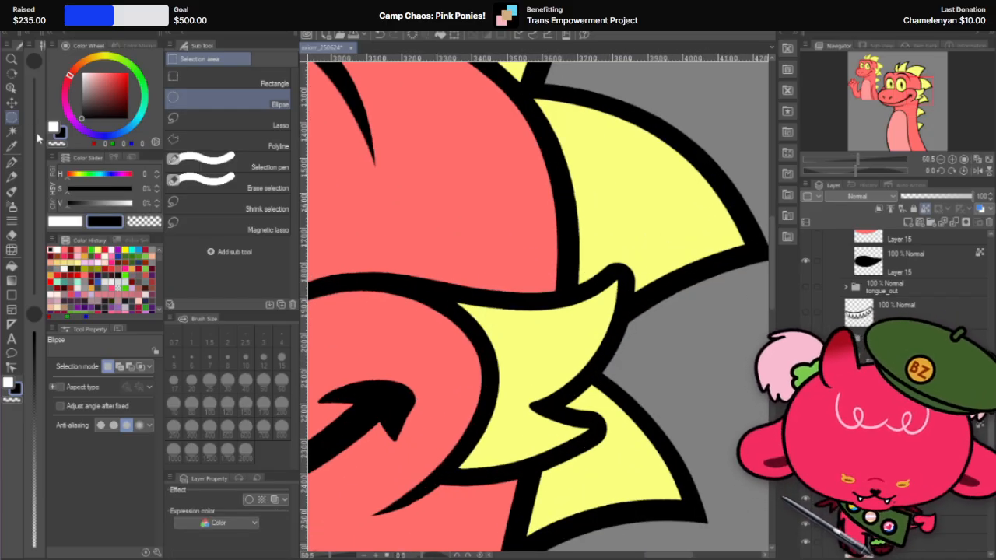
{"action": "left_click_drag", "start_coordinate": [534, 203], "coordinate": [696, 377]}
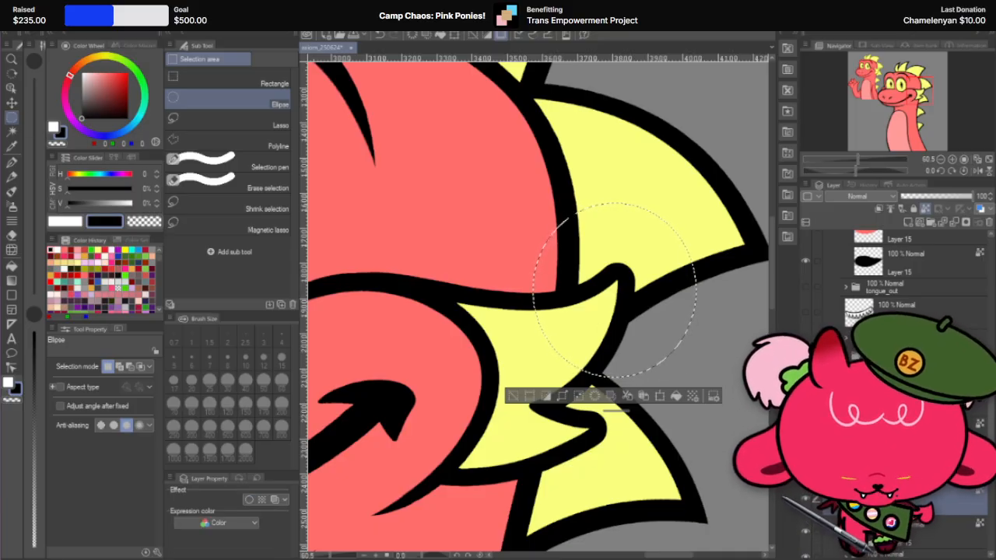
Step: Lower the fin's yellow fill layer to 40% opacity and paint the selected tip area black with the G-pen
{"action": "left_click", "coordinate": [934, 196]}
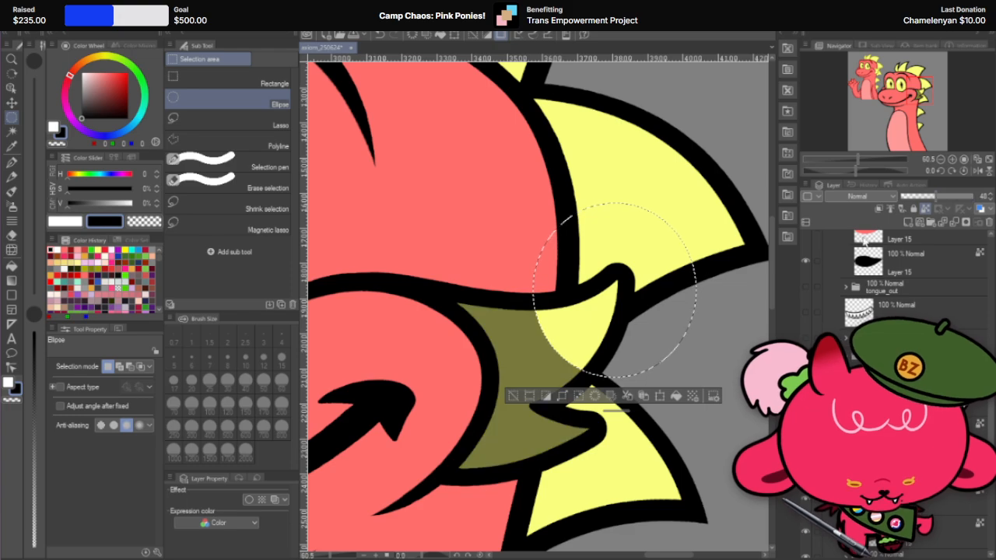
{"action": "left_click", "coordinate": [14, 163]}
{"action": "scroll", "coordinate": [587, 312], "scroll_direction": "up", "scroll_amount": 3}
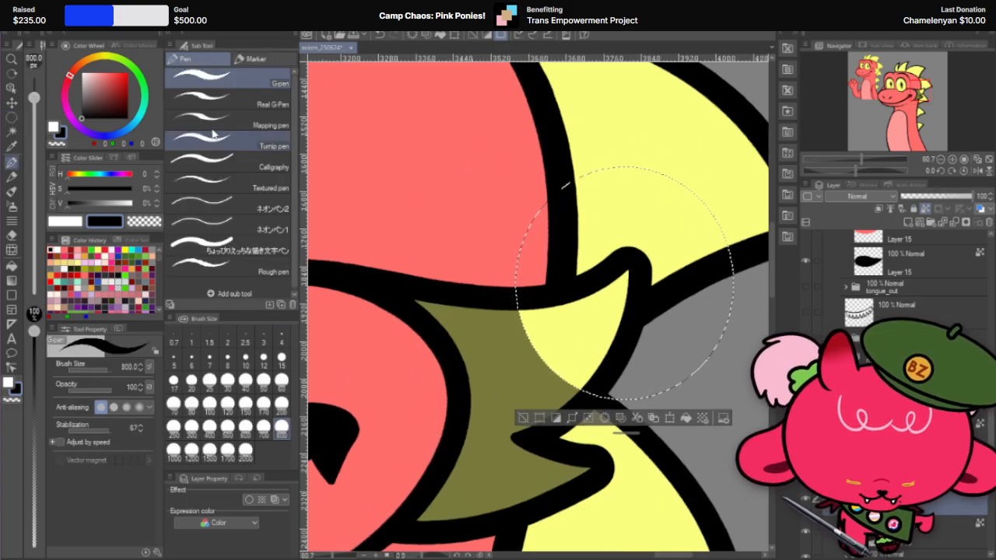
{"action": "left_click_drag", "start_coordinate": [641, 280], "coordinate": [623, 284]}
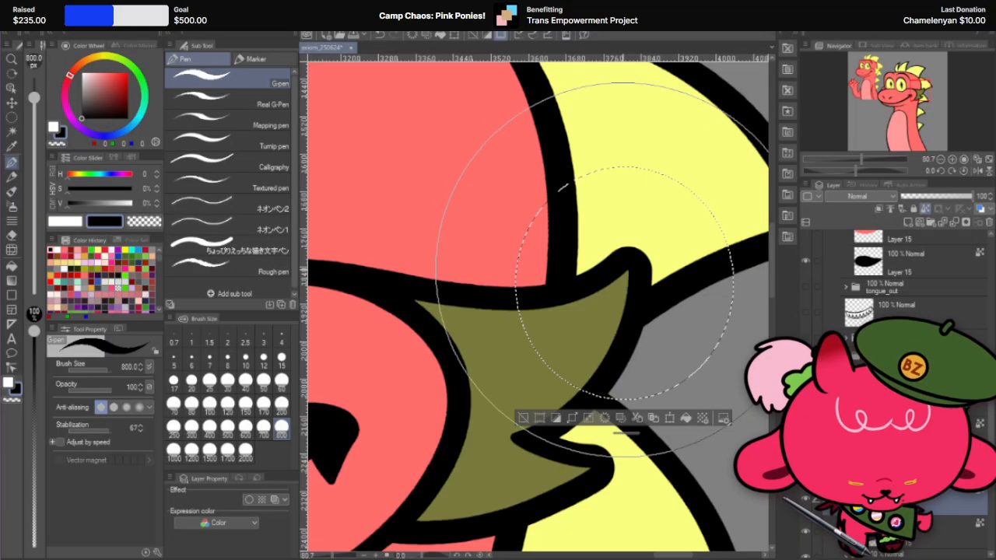
Step: Turn off moving the object at the clicked position and shift the black tip piece diagonally outward past the fin's rounded outline
{"action": "key", "text": "k"}
{"action": "scroll", "coordinate": [617, 334], "scroll_direction": "up", "scroll_amount": 2}
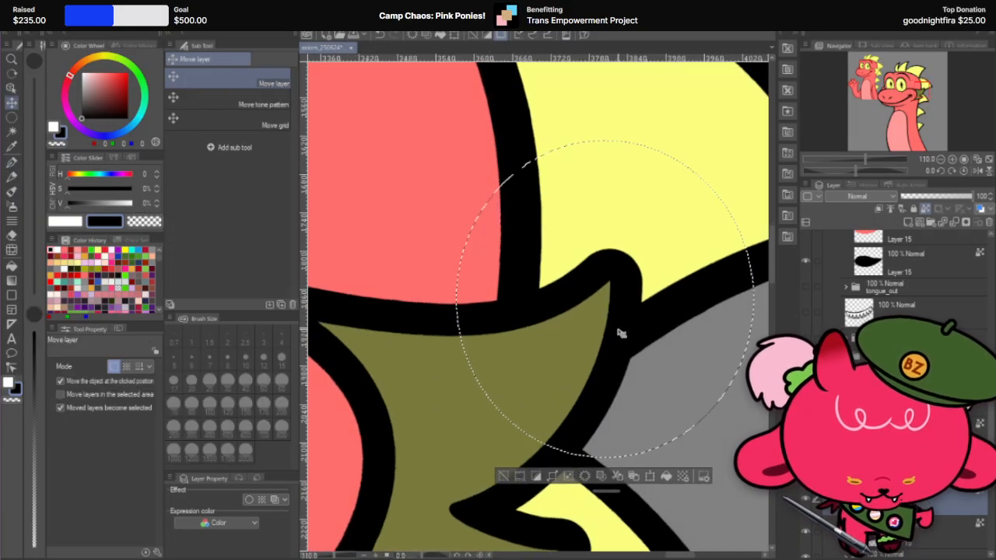
{"action": "left_click_drag", "start_coordinate": [588, 371], "coordinate": [617, 339]}
{"action": "key", "text": "ctrl+z"}
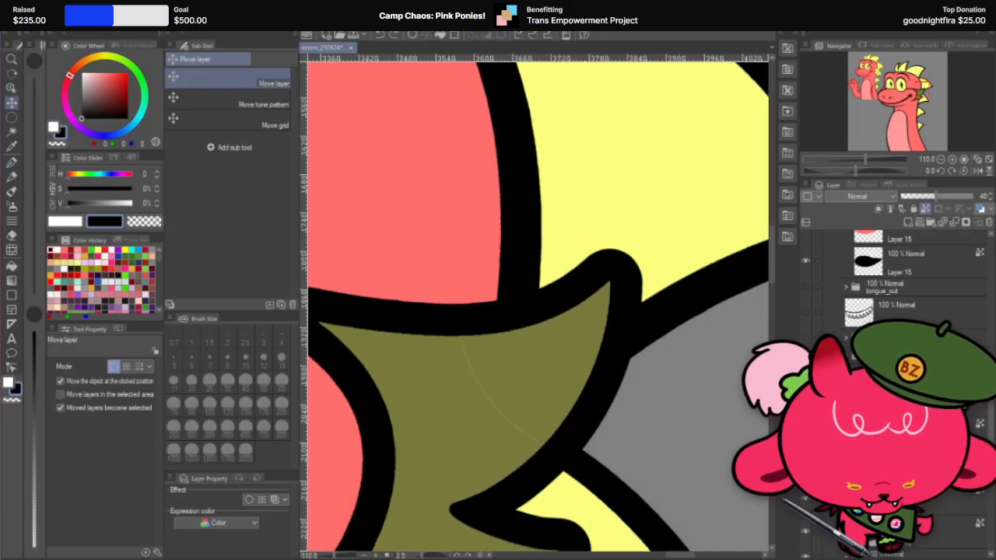
{"action": "left_click", "coordinate": [99, 383]}
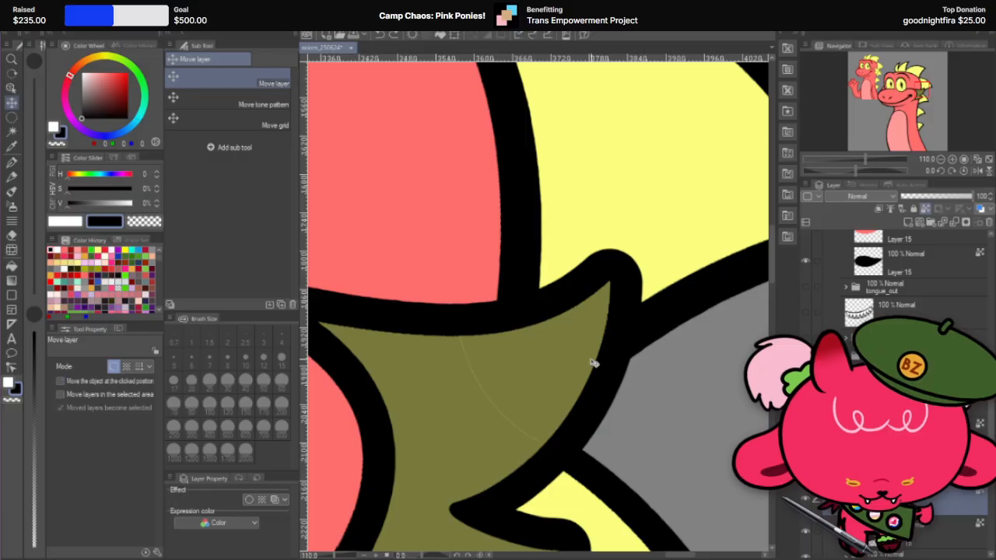
{"action": "left_click_drag", "start_coordinate": [594, 360], "coordinate": [640, 293]}
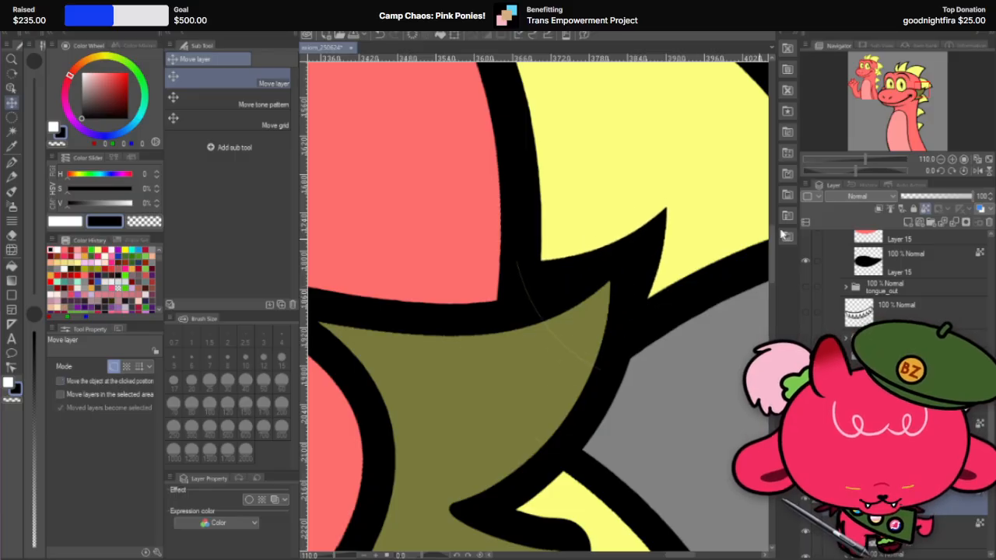
Step: Set the black tip piece's layer to 52% opacity and hide the head and neck spikes
{"action": "left_click", "coordinate": [938, 198]}
{"action": "scroll", "coordinate": [686, 254], "scroll_direction": "up", "scroll_amount": 2}
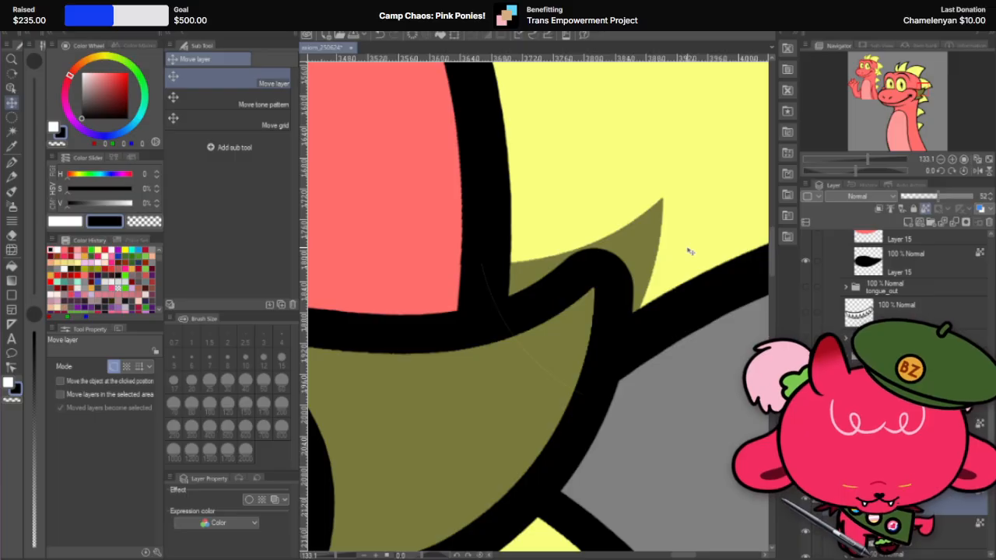
{"action": "scroll", "coordinate": [895, 389], "scroll_direction": "down", "scroll_amount": 1}
{"action": "scroll", "coordinate": [895, 389], "scroll_direction": "down", "scroll_amount": 4}
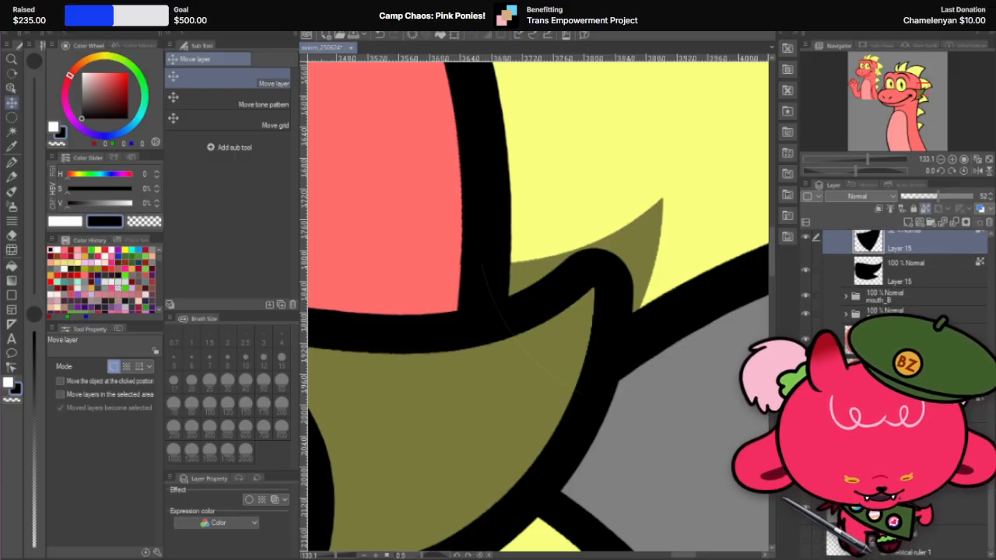
{"action": "left_click", "coordinate": [806, 381]}
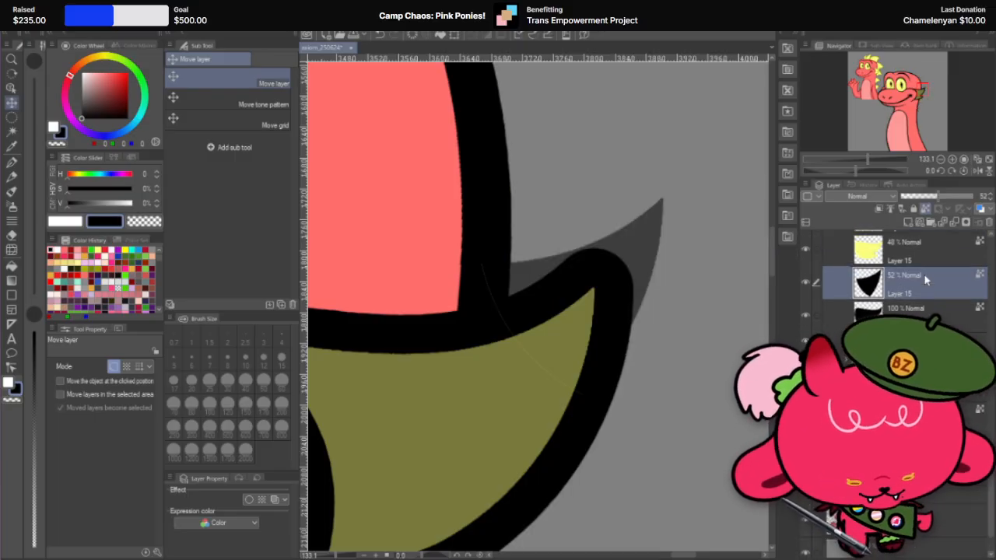
Step: Rotate the black tip piece by about -23.3° and align its edges with the fin's upper outline
{"action": "key", "text": "ctrl+t"}
{"action": "scroll", "coordinate": [691, 231], "scroll_direction": "up", "scroll_amount": 2}
{"action": "left_click_drag", "start_coordinate": [660, 211], "coordinate": [634, 158]}
{"action": "left_click_drag", "start_coordinate": [540, 283], "coordinate": [536, 314]}
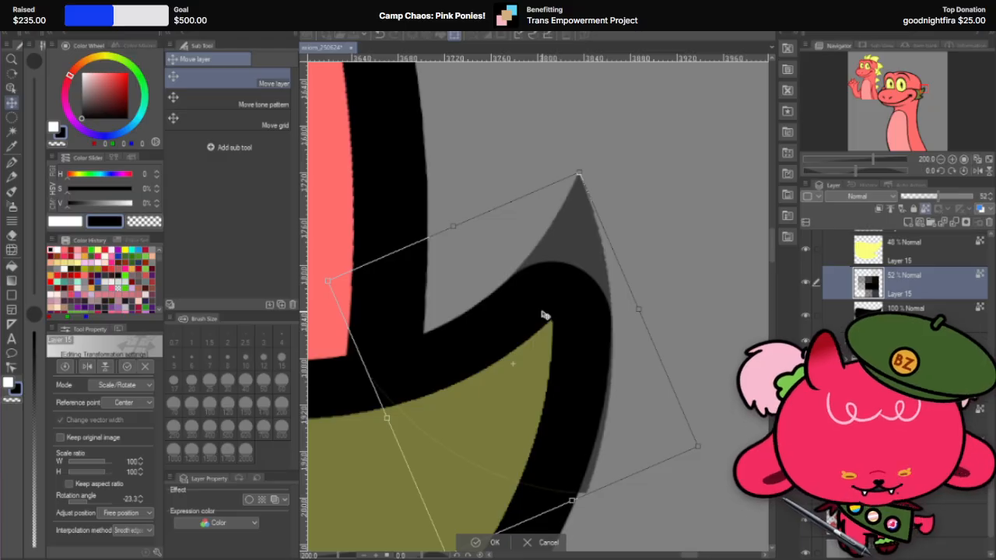
{"action": "left_click", "coordinate": [492, 543]}
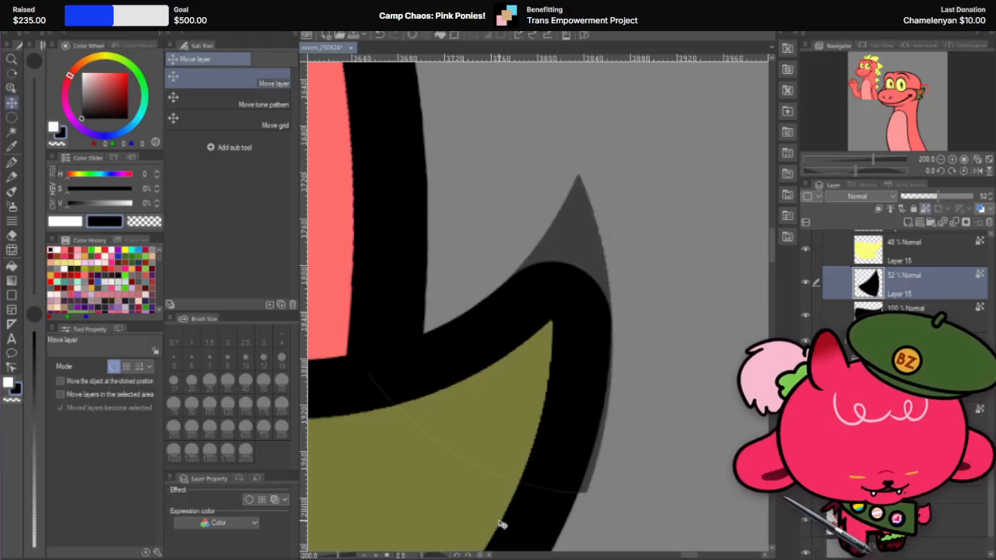
Step: Erase the tip piece's excess along the fin's outer edge with the hard eraser at size 150
{"action": "left_click", "coordinate": [11, 235]}
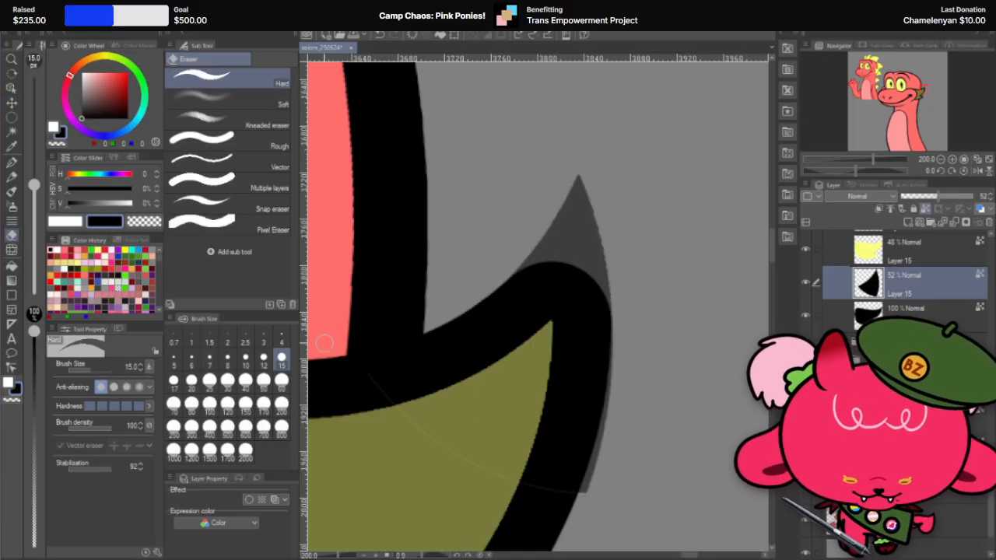
{"action": "left_click", "coordinate": [251, 418]}
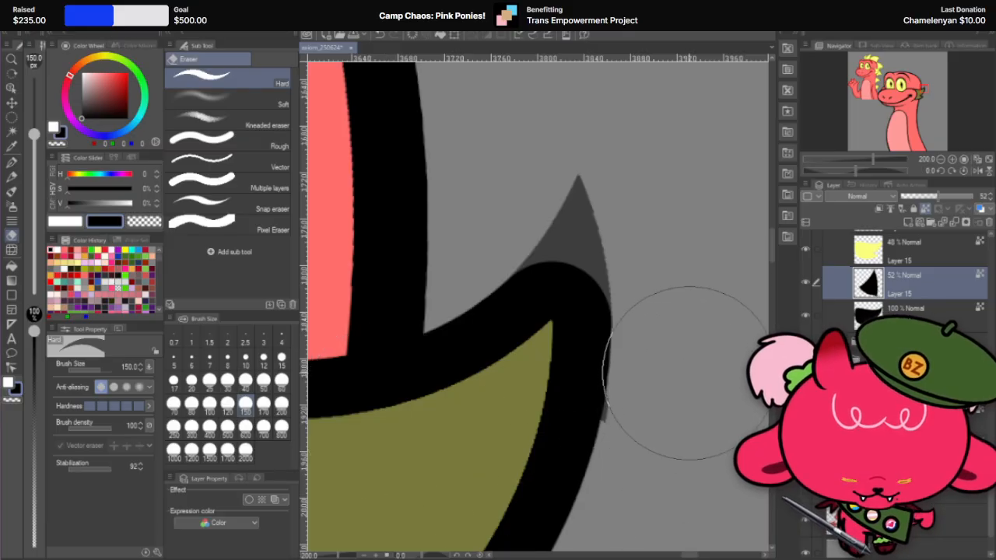
{"action": "mouse_move", "coordinate": [665, 439]}
{"action": "left_mouse_down"}
{"action": "mouse_move", "coordinate": [478, 422]}
{"action": "mouse_move", "coordinate": [500, 389]}
{"action": "mouse_move", "coordinate": [456, 366]}
{"action": "mouse_move", "coordinate": [576, 415]}
{"action": "left_mouse_up"}
{"action": "scroll", "coordinate": [690, 370], "scroll_direction": "up", "scroll_amount": 5}
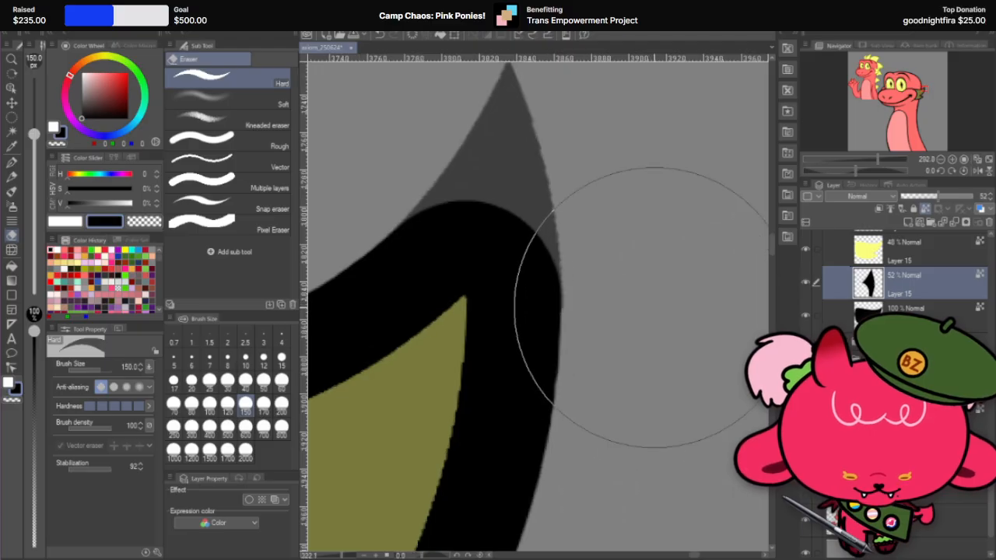
{"action": "scroll", "coordinate": [653, 308], "scroll_direction": "down", "scroll_amount": 4}
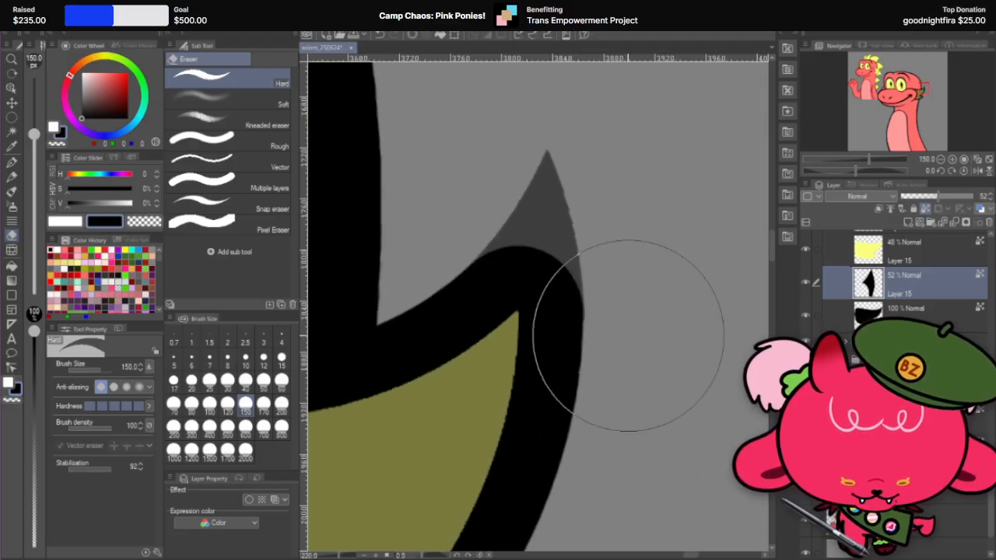
Step: Restore the tip piece's layer to 100% opacity and merge it with the fin outline layer beneath
{"action": "left_click_drag", "start_coordinate": [970, 198], "coordinate": [981, 198]}
{"action": "left_click", "coordinate": [980, 208]}
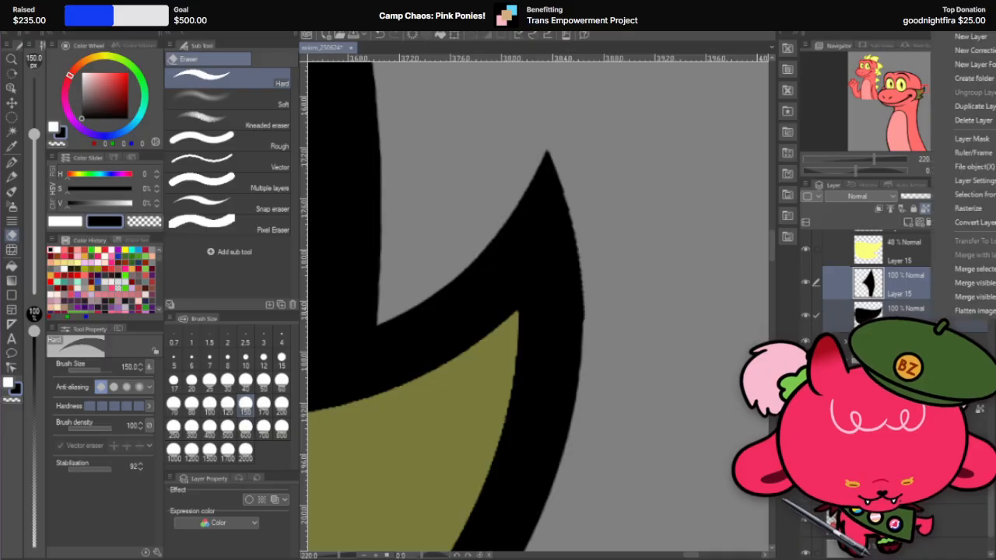
{"action": "left_click", "coordinate": [992, 284]}
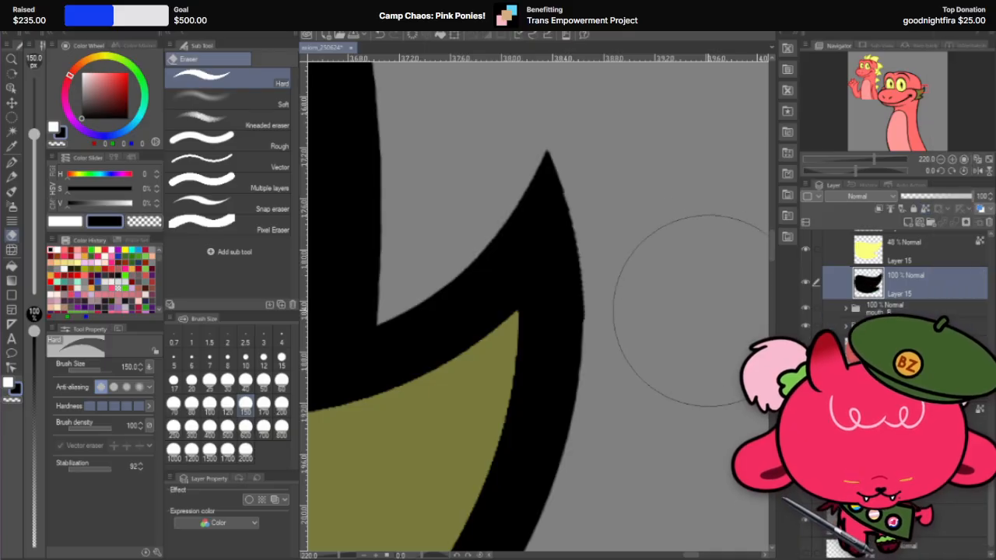
Step: Examine the cheek fin's sharpened upper tip up close and against the whole character
{"action": "key", "text": "r"}
{"action": "left_click_drag", "start_coordinate": [660, 233], "coordinate": [483, 398]}
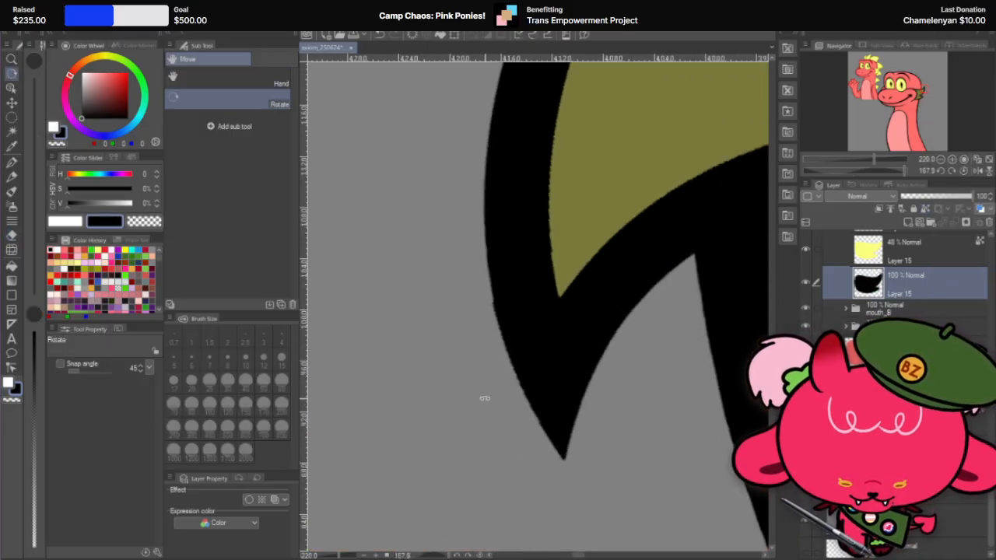
{"action": "left_click", "coordinate": [12, 235]}
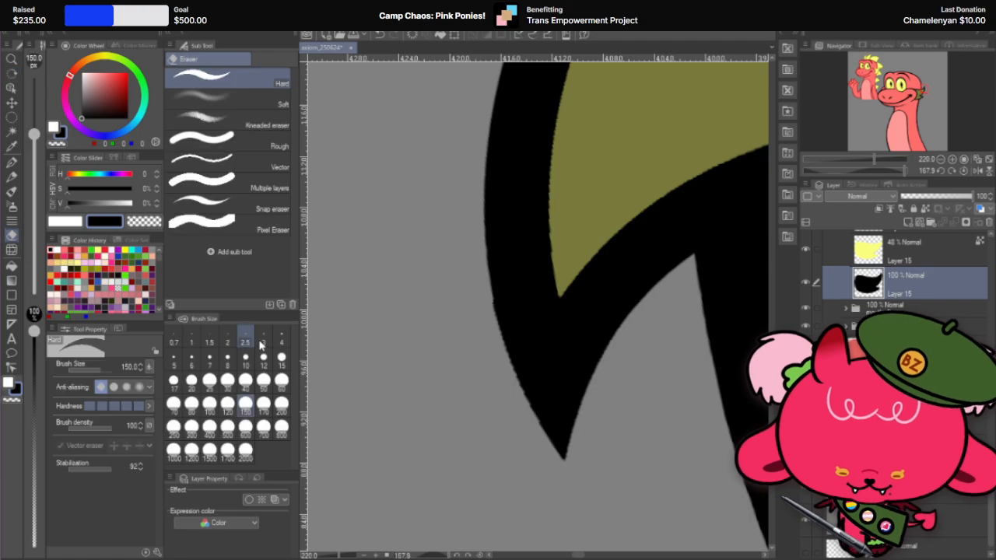
{"action": "left_click", "coordinate": [209, 380]}
{"action": "left_click", "coordinate": [282, 357]}
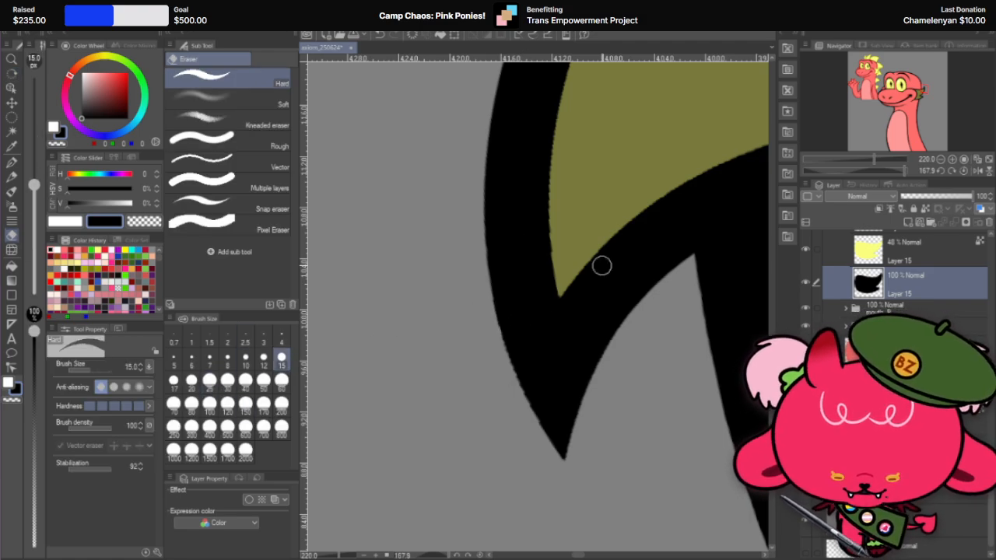
{"action": "scroll", "coordinate": [568, 339], "scroll_direction": "down", "scroll_amount": 8}
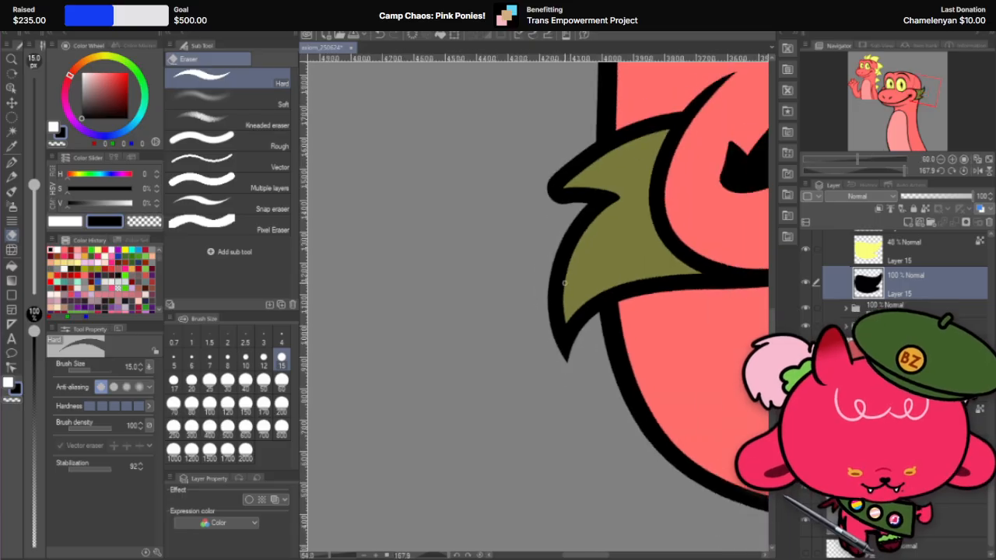
{"action": "key", "text": "r"}
{"action": "left_click_drag", "start_coordinate": [609, 162], "coordinate": [481, 383]}
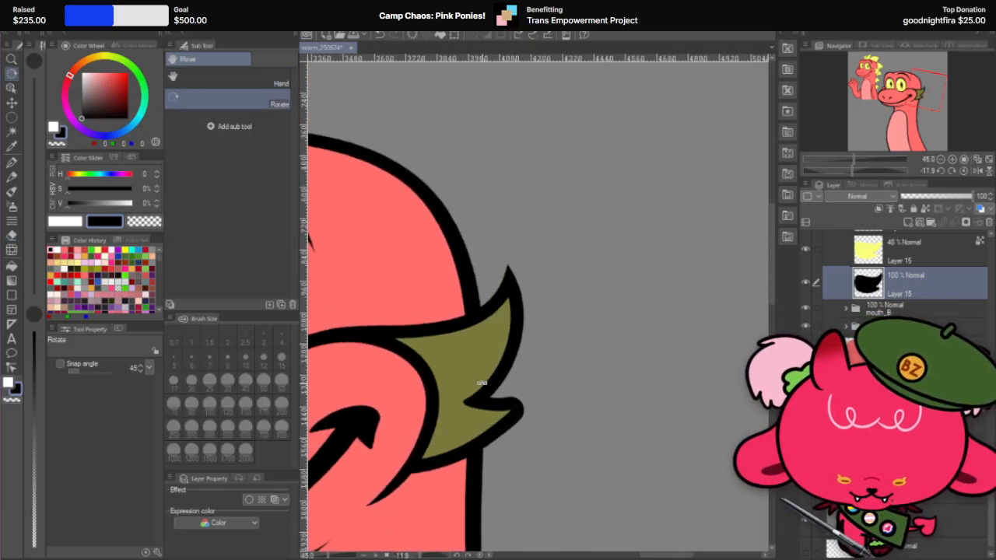
{"action": "scroll", "coordinate": [645, 258], "scroll_direction": "down", "scroll_amount": 5}
{"action": "left_click_drag", "start_coordinate": [626, 312], "coordinate": [684, 360]}
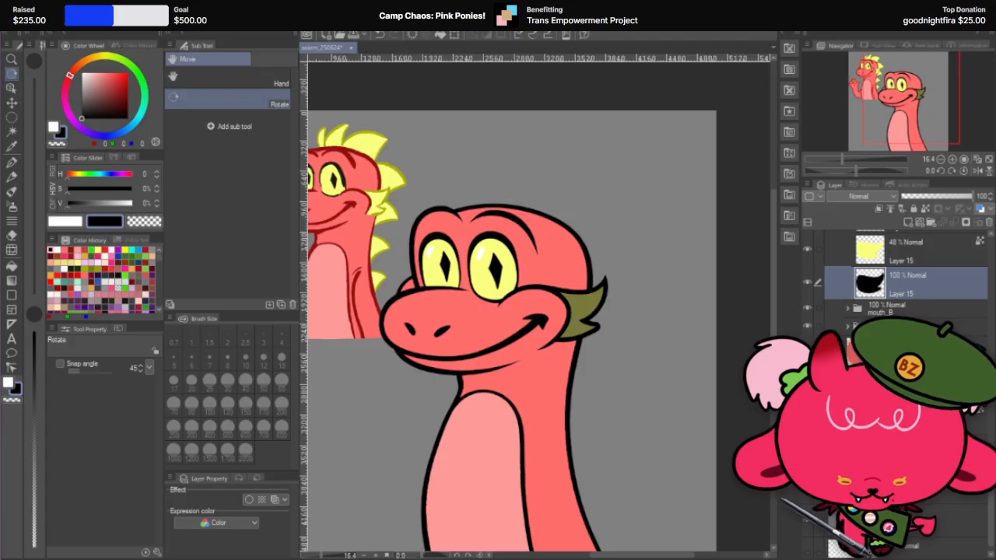
Step: Examine the cheek fin's second, rounded outline tip up close
{"action": "left_click", "coordinate": [807, 412]}
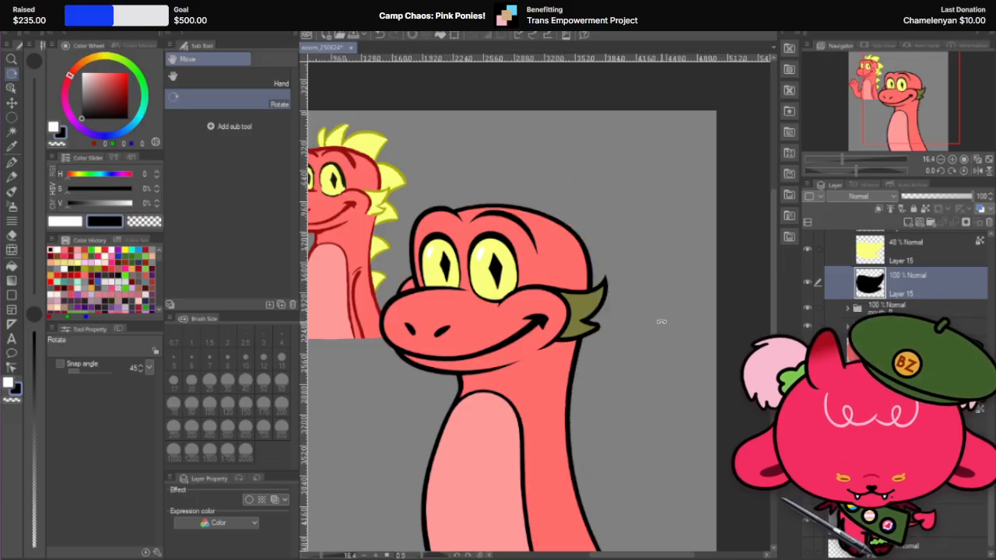
{"action": "scroll", "coordinate": [660, 320], "scroll_direction": "up", "scroll_amount": 5}
{"action": "scroll", "coordinate": [524, 355], "scroll_direction": "up", "scroll_amount": 4}
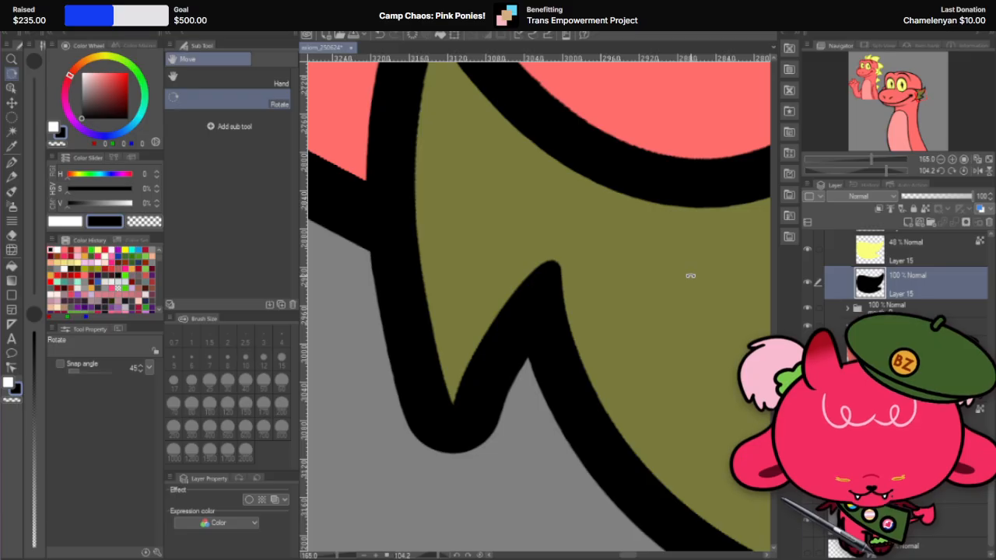
{"action": "scroll", "coordinate": [690, 276], "scroll_direction": "down", "scroll_amount": 6}
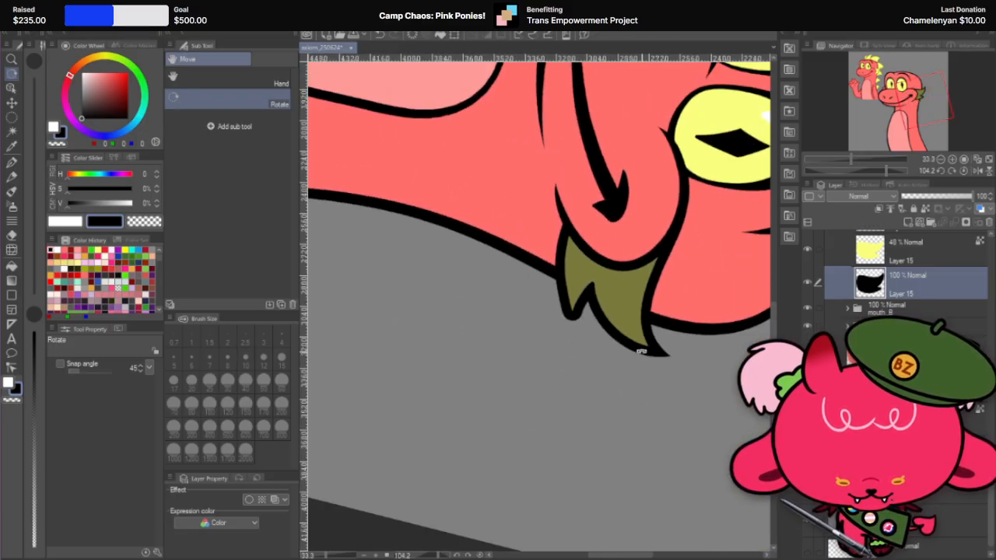
{"action": "scroll", "coordinate": [640, 352], "scroll_direction": "up", "scroll_amount": 5}
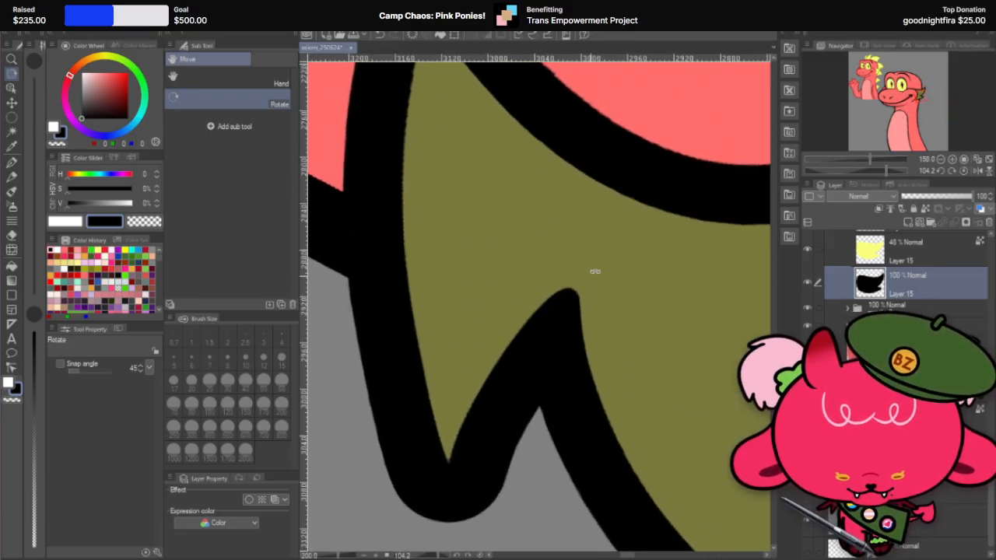
{"action": "scroll", "coordinate": [612, 260], "scroll_direction": "down", "scroll_amount": 2}
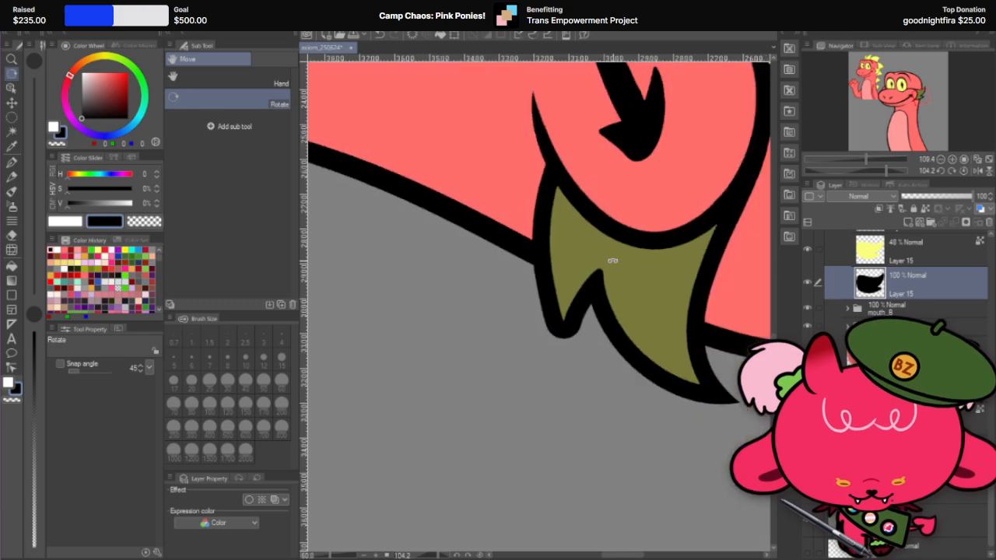
{"action": "scroll", "coordinate": [570, 318], "scroll_direction": "up", "scroll_amount": 2}
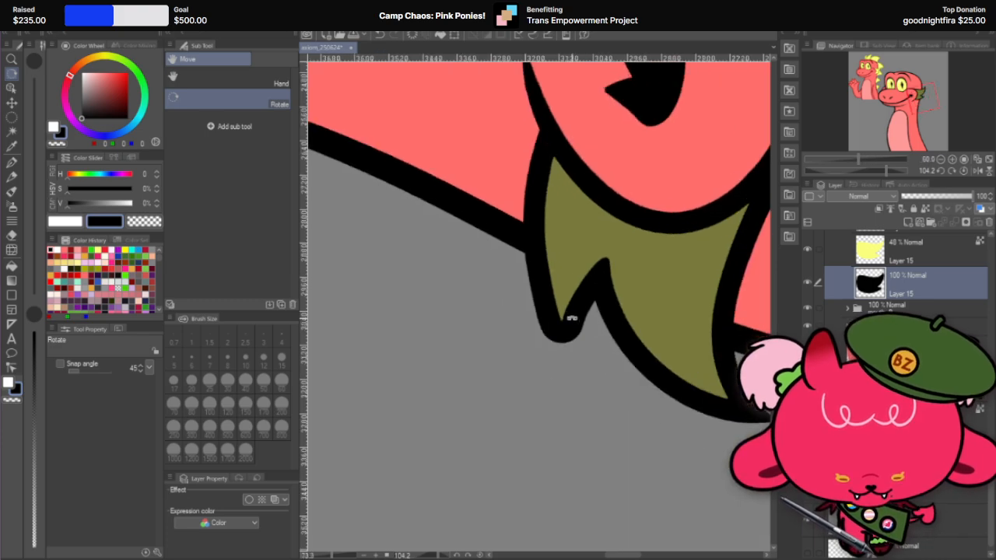
{"action": "scroll", "coordinate": [923, 287], "scroll_direction": "up", "scroll_amount": 1}
Step: Try copying the rounded tip's yellow fill to its own layer with an elliptical selection and offsetting it past the outline
{"action": "left_click", "coordinate": [917, 301]}
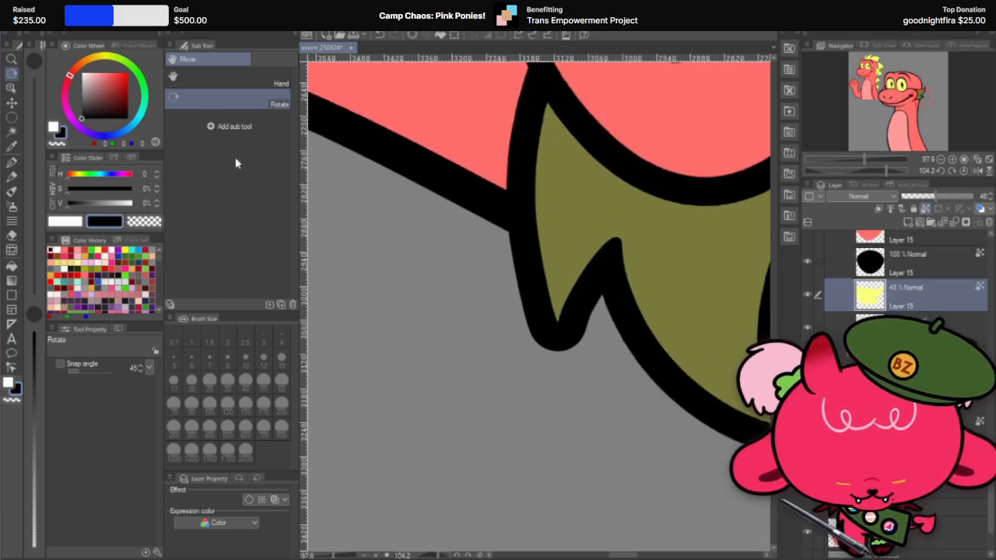
{"action": "key", "text": "m"}
{"action": "scroll", "coordinate": [551, 323], "scroll_direction": "up", "scroll_amount": 2}
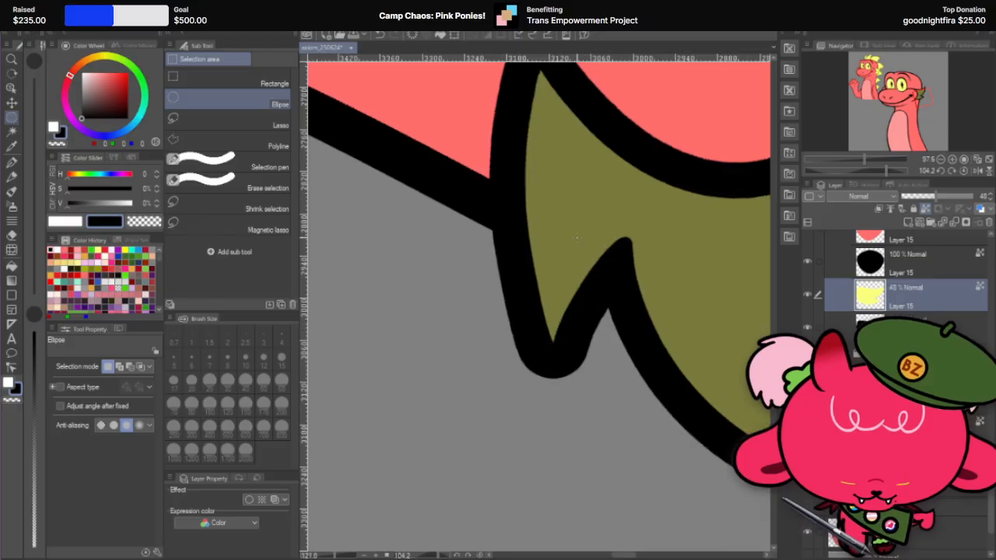
{"action": "left_click_drag", "start_coordinate": [498, 269], "coordinate": [595, 424]}
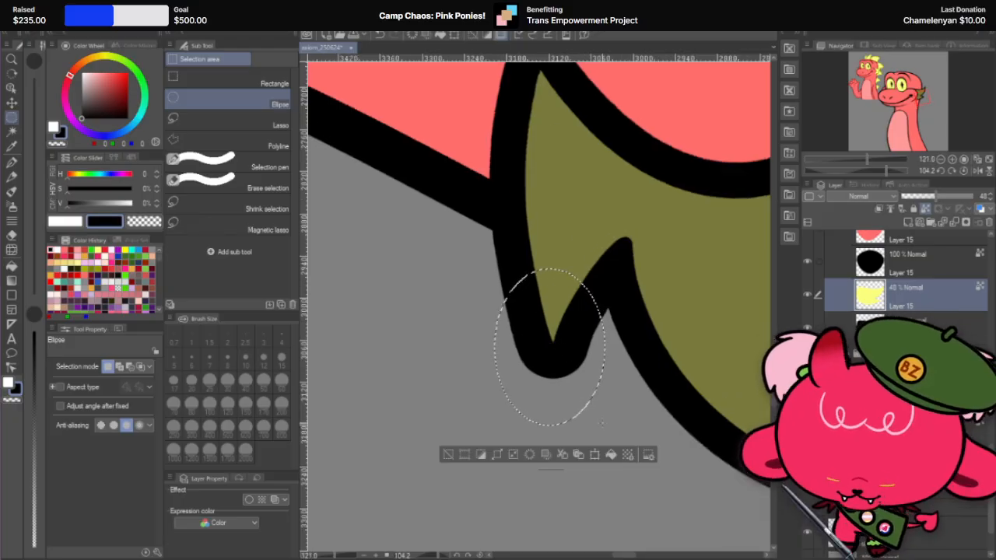
{"action": "key", "text": "alt+Delete"}
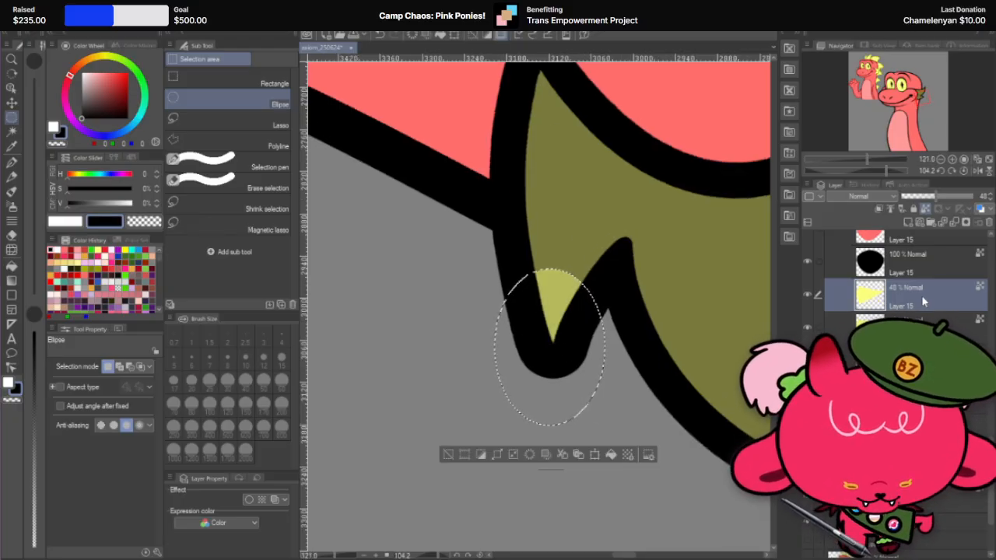
{"action": "left_click", "coordinate": [972, 321]}
{"action": "left_click", "coordinate": [14, 108]}
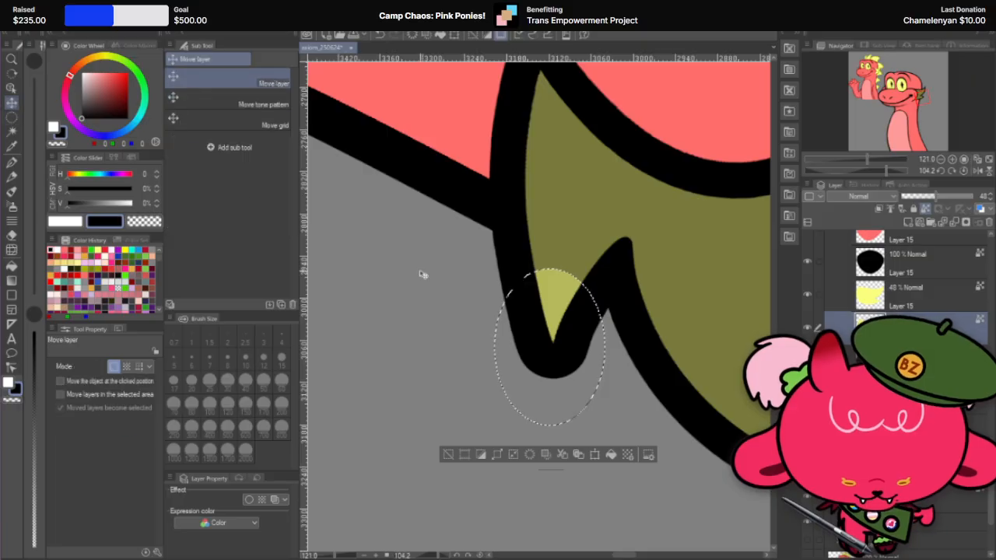
{"action": "key", "text": "ctrl+d"}
{"action": "scroll", "coordinate": [585, 300], "scroll_direction": "up", "scroll_amount": 3}
{"action": "left_click_drag", "start_coordinate": [542, 319], "coordinate": [543, 428]}
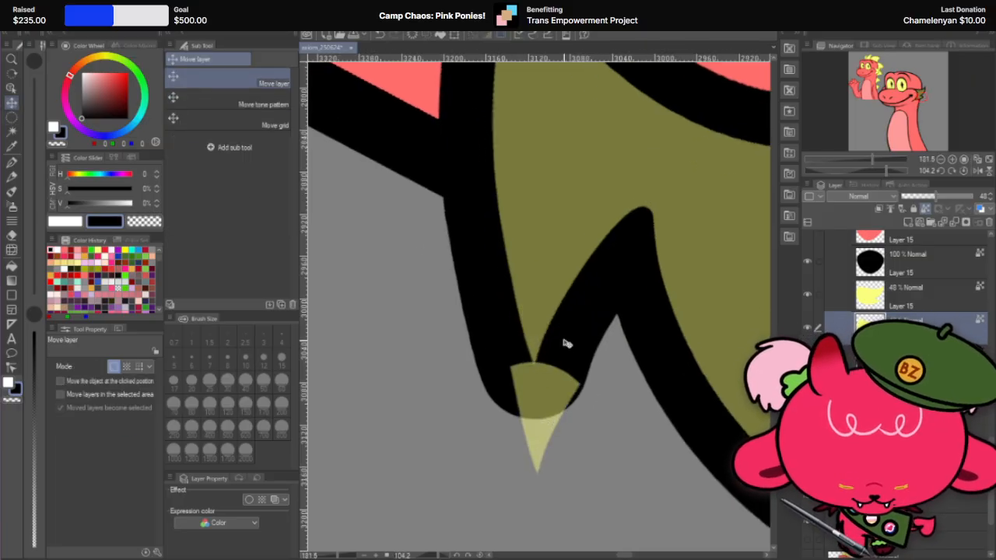
Step: Undo the offset and copy of the yellow tip piece and clear the elliptical selection
{"action": "key", "text": "ctrl+z"}
{"action": "key", "text": "ctrl+z"}
{"action": "key", "text": "ctrl+z"}
{"action": "key", "text": "ctrl+z"}
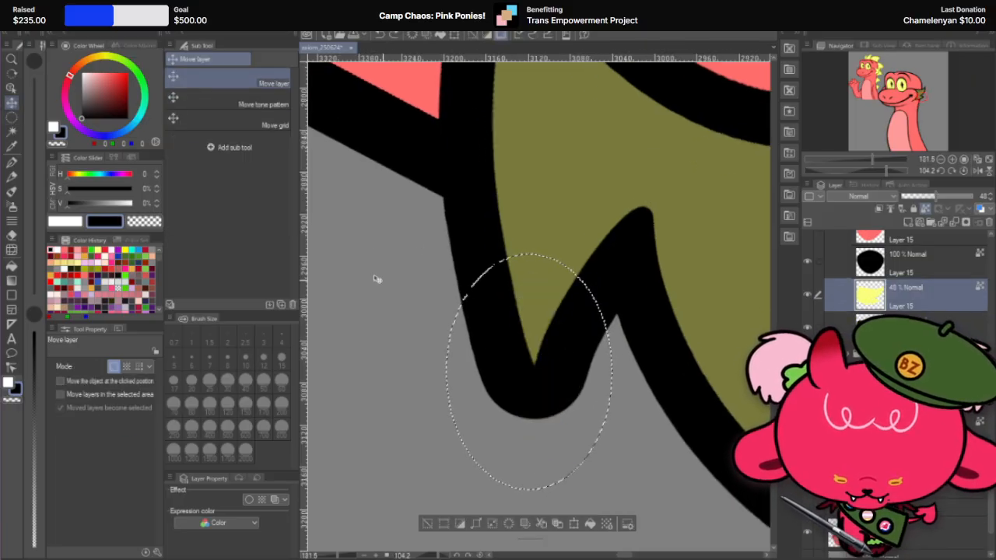
{"action": "scroll", "coordinate": [600, 289], "scroll_direction": "down", "scroll_amount": 3}
{"action": "key", "text": "m"}
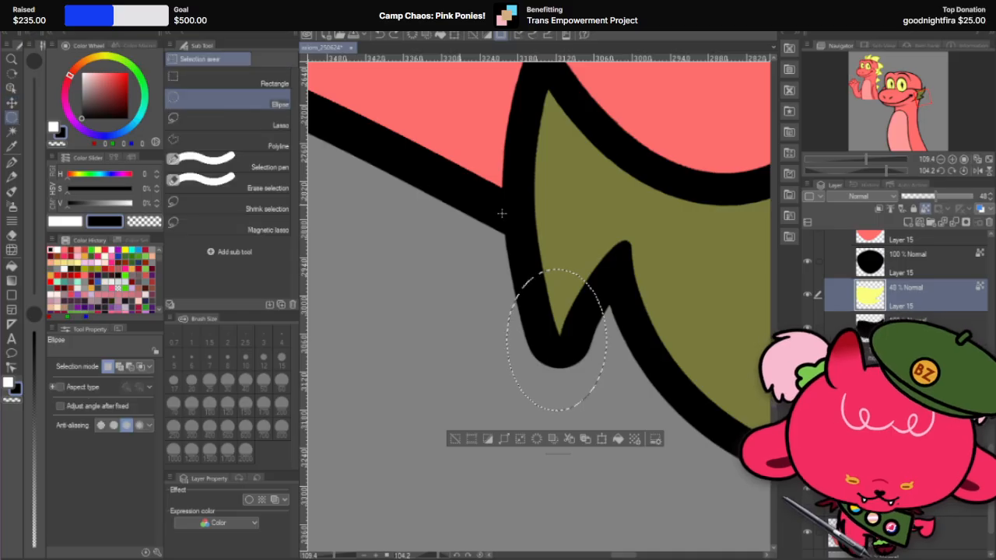
{"action": "key", "text": "ctrl+d"}
Step: Duplicate the fin's yellow fill layer and move the lower copy outward past the fin's black outline
{"action": "right_click", "coordinate": [937, 297]}
{"action": "left_click", "coordinate": [957, 84]}
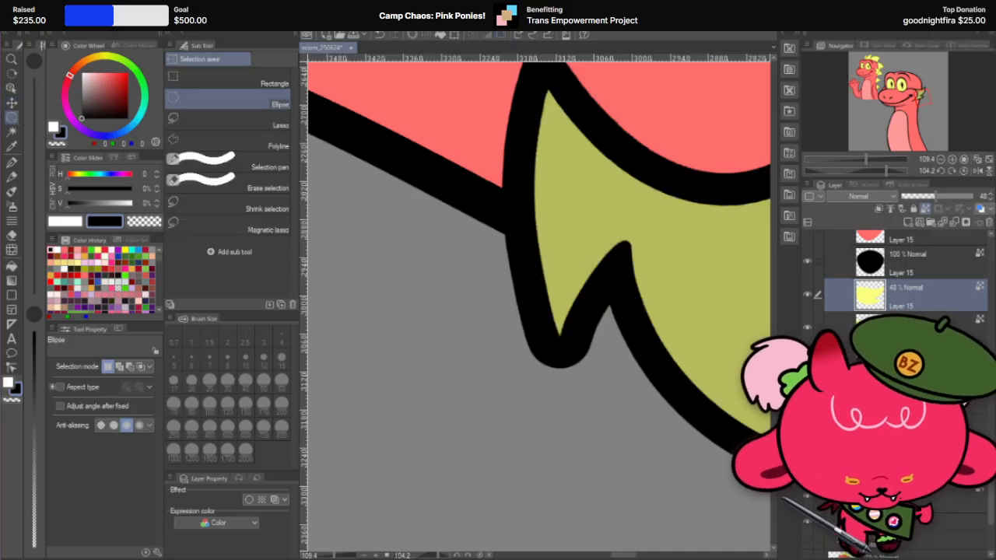
{"action": "left_click", "coordinate": [926, 320]}
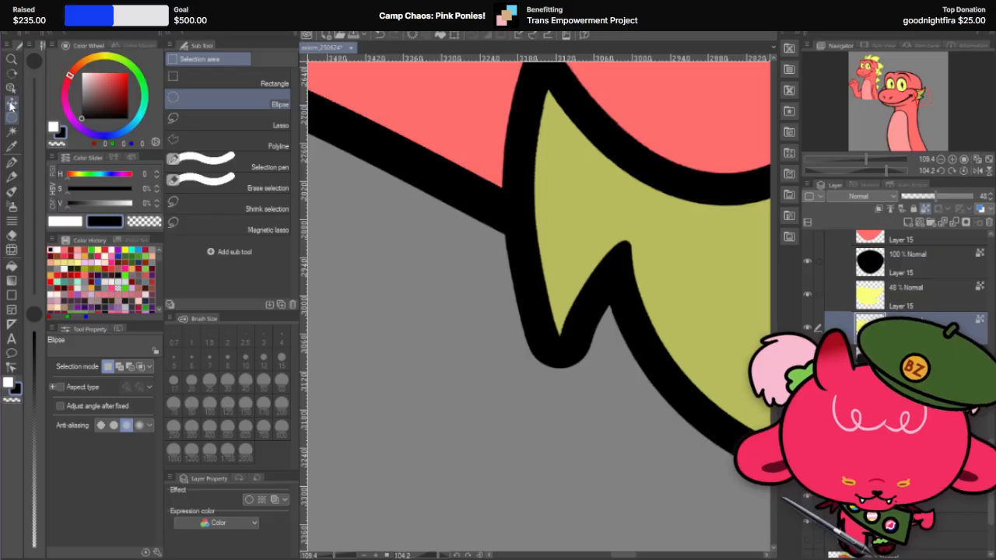
{"action": "key", "text": "k"}
{"action": "left_click_drag", "start_coordinate": [634, 226], "coordinate": [638, 319]}
{"action": "scroll", "coordinate": [500, 266], "scroll_direction": "down", "scroll_amount": 4}
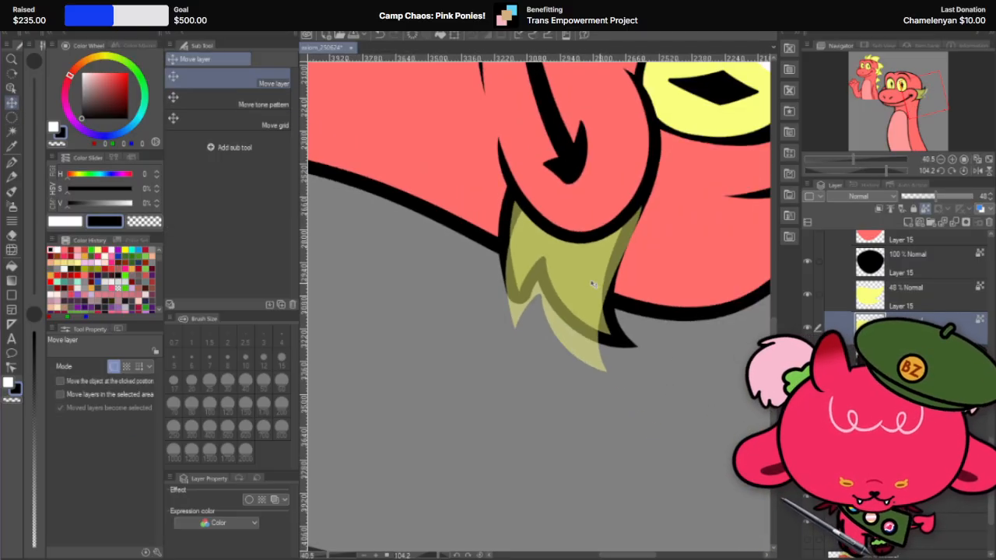
Step: Erase the sharpened-tip half of the offset yellow copy with the hard eraser at size 600
{"action": "left_click", "coordinate": [13, 235]}
{"action": "left_click", "coordinate": [245, 426]}
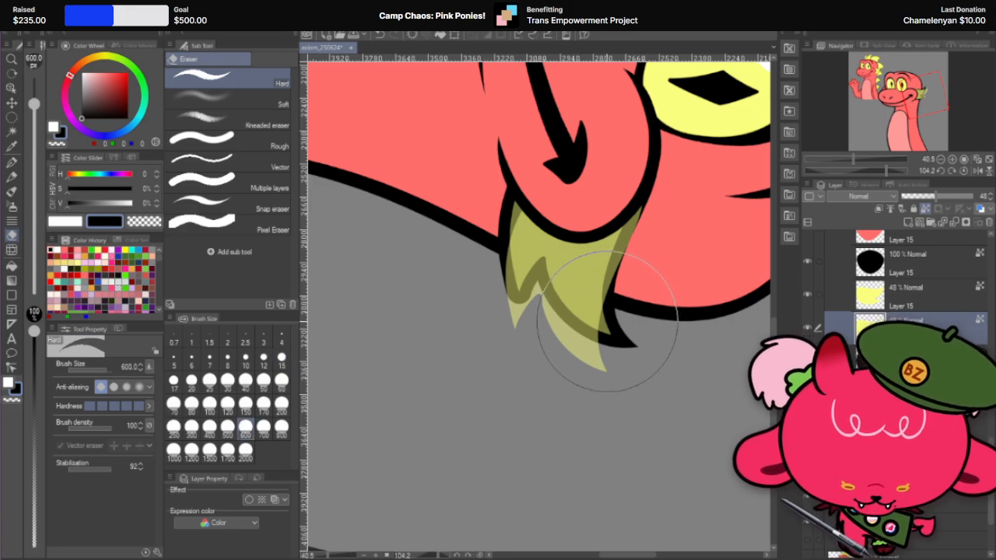
{"action": "left_click_drag", "start_coordinate": [602, 318], "coordinate": [656, 244]}
{"action": "scroll", "coordinate": [592, 219], "scroll_direction": "up", "scroll_amount": 2}
{"action": "scroll", "coordinate": [592, 219], "scroll_direction": "up", "scroll_amount": 1}
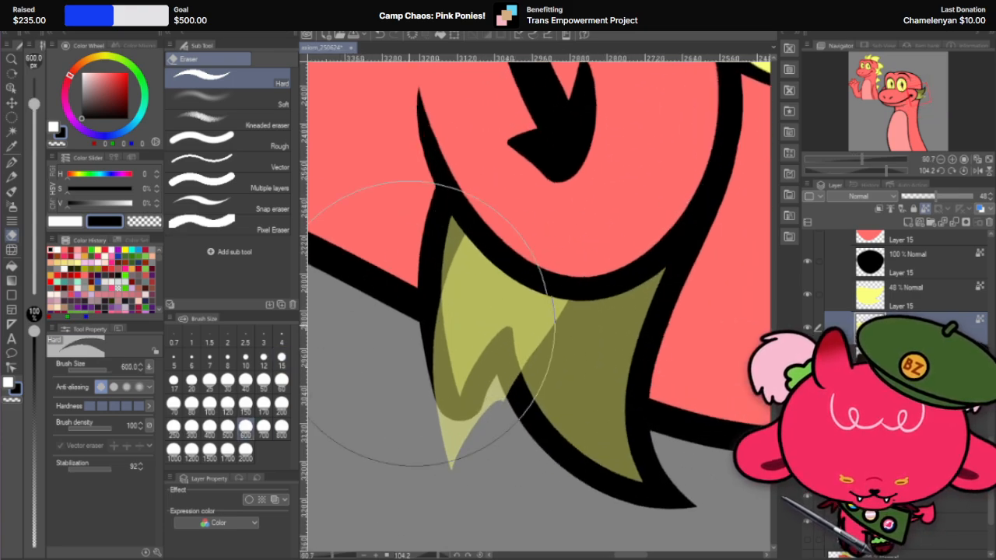
Step: Rotate the remaining yellow piece by about -18.7° and position its point over the fin's rounded outline tip
{"action": "key", "text": "k"}
{"action": "scroll", "coordinate": [339, 399], "scroll_direction": "up", "scroll_amount": 1}
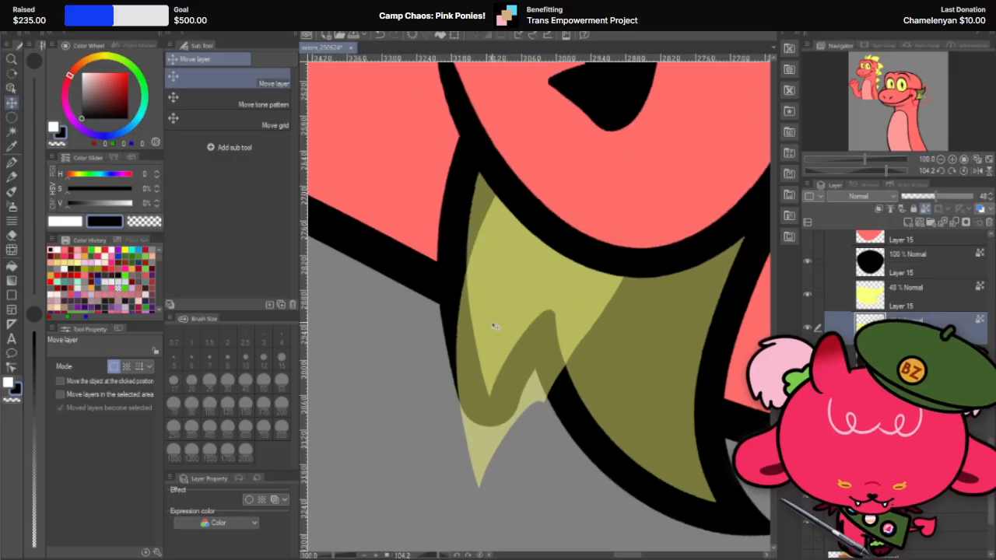
{"action": "key", "text": "ctrl+t"}
{"action": "scroll", "coordinate": [612, 300], "scroll_direction": "up", "scroll_amount": 1}
{"action": "left_click_drag", "start_coordinate": [633, 277], "coordinate": [613, 285]}
{"action": "left_click_drag", "start_coordinate": [640, 332], "coordinate": [651, 285]}
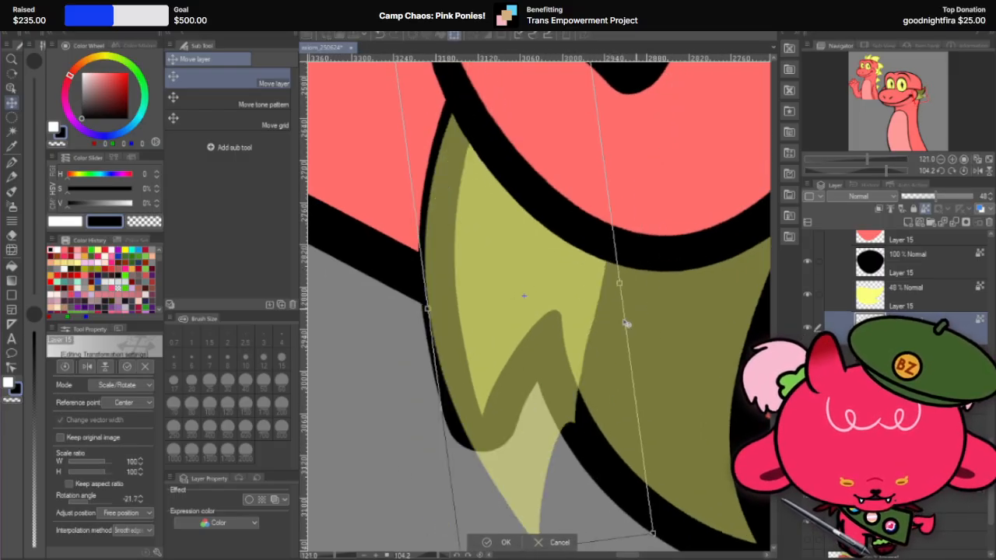
{"action": "left_click_drag", "start_coordinate": [557, 387], "coordinate": [525, 362]}
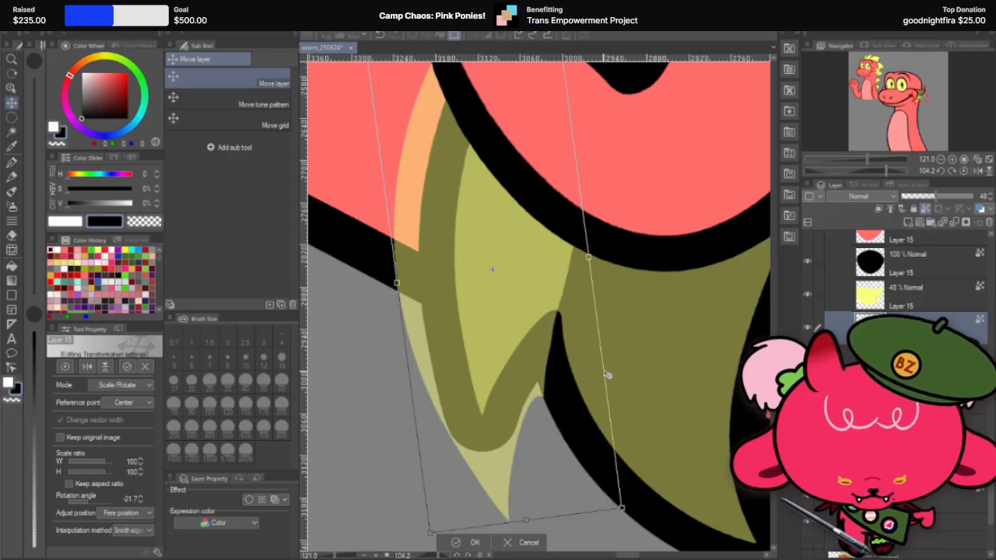
{"action": "left_click_drag", "start_coordinate": [613, 368], "coordinate": [625, 388]}
{"action": "left_click_drag", "start_coordinate": [518, 404], "coordinate": [523, 395]}
Step: Nudge the rotated yellow piece in small steps to line up with the fin's rounded outline tip and apply the transform
{"action": "scroll", "coordinate": [525, 396], "scroll_direction": "up", "scroll_amount": 4}
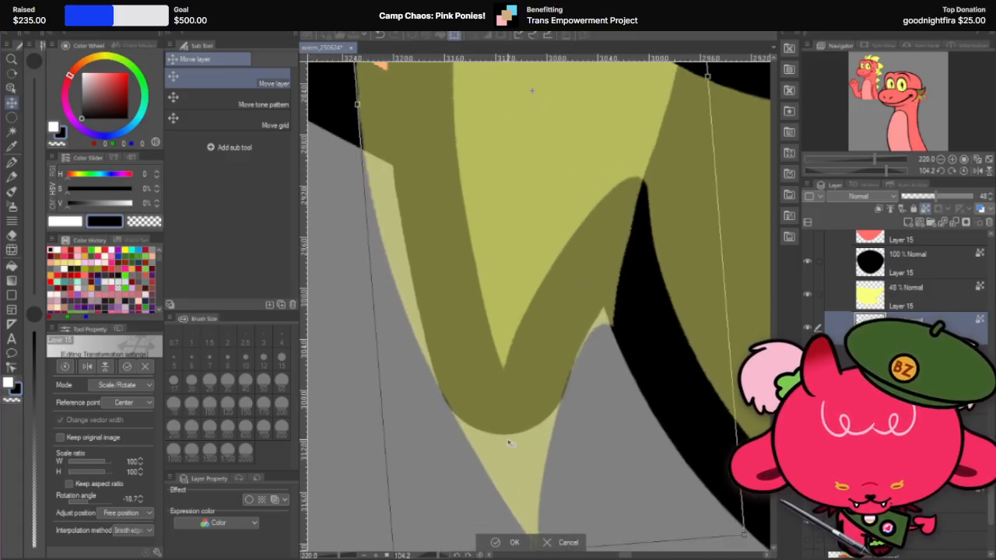
{"action": "left_click_drag", "start_coordinate": [508, 441], "coordinate": [507, 442]}
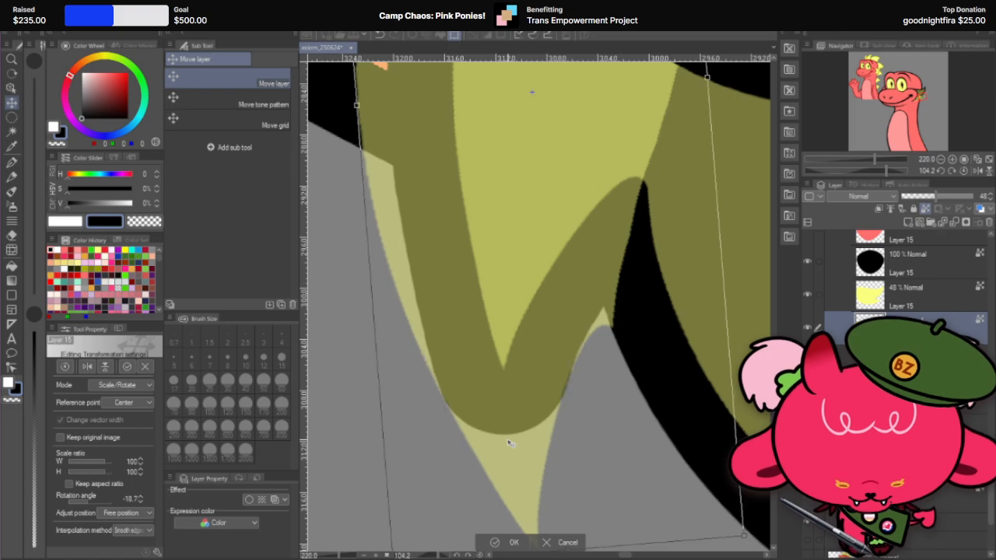
{"action": "scroll", "coordinate": [508, 442], "scroll_direction": "up", "scroll_amount": 1}
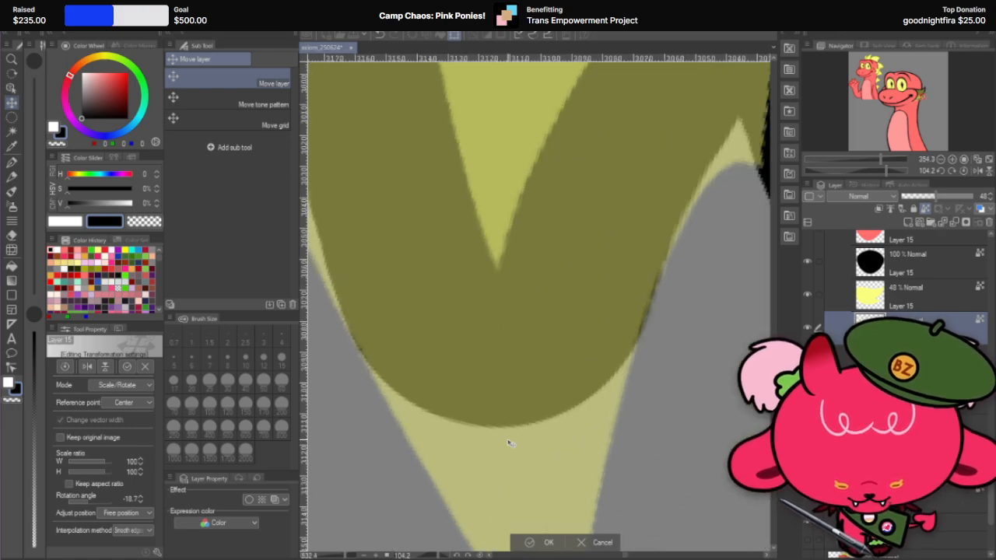
{"action": "key", "text": "Right"}
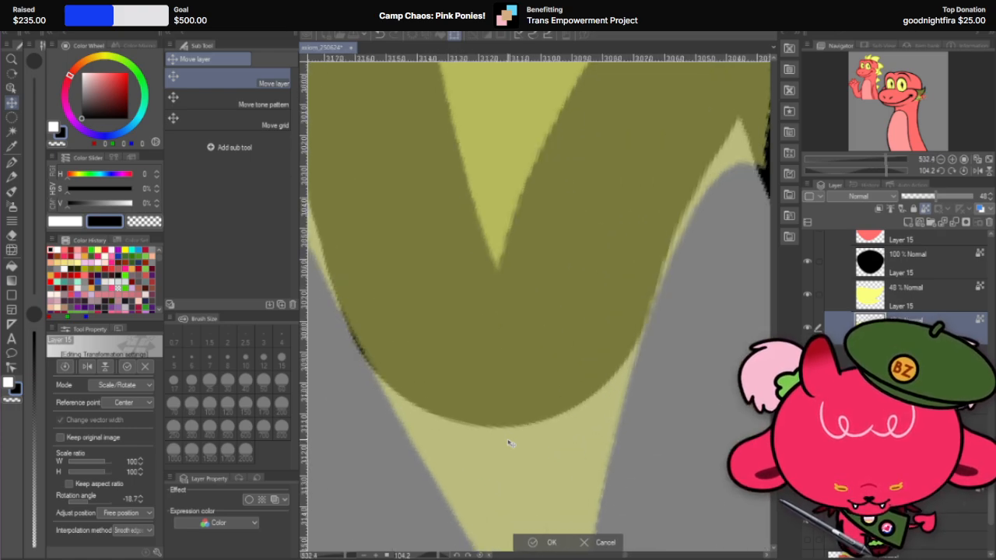
{"action": "key", "text": "Left"}
{"action": "key", "text": "Right"}
{"action": "key", "text": "Left"}
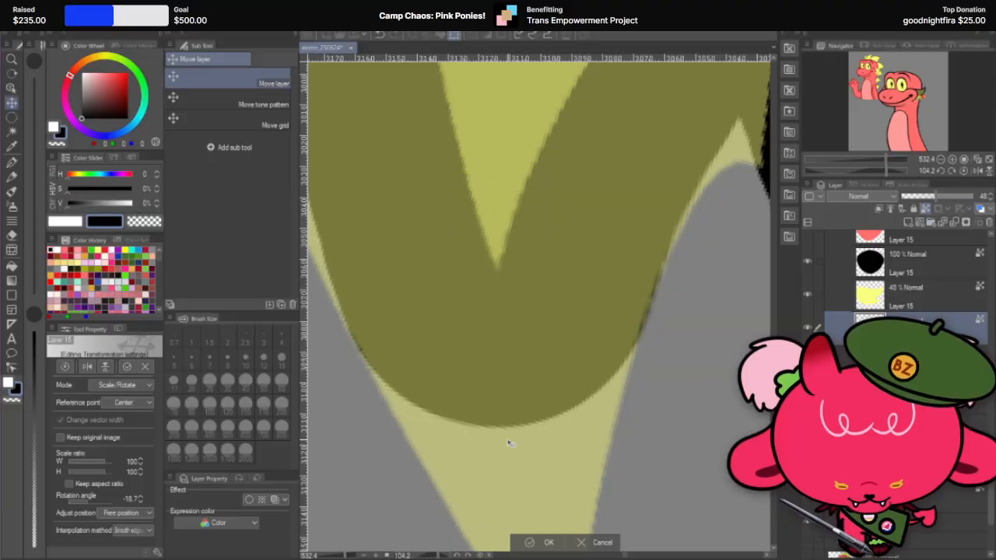
{"action": "key", "text": "Down"}
{"action": "key", "text": "Right"}
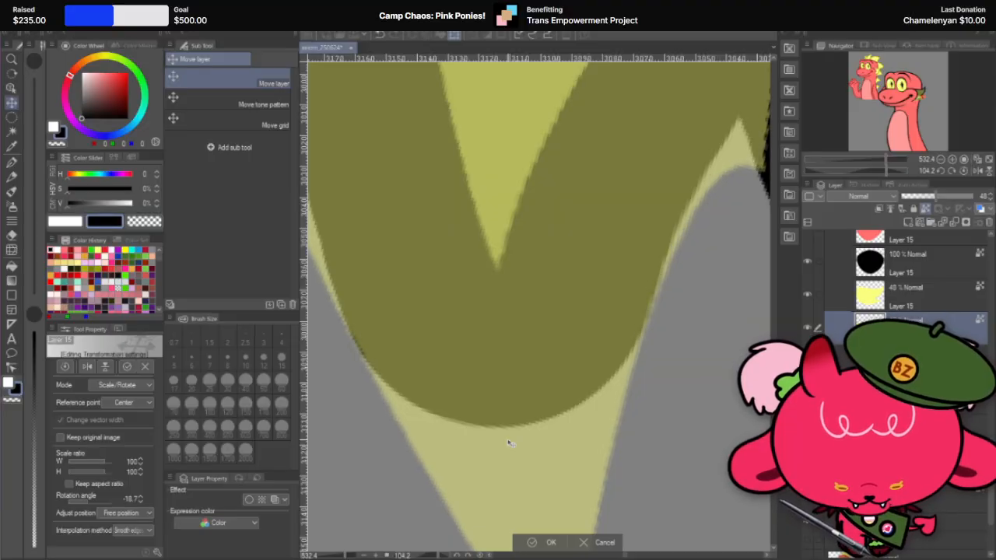
{"action": "key", "text": "Left"}
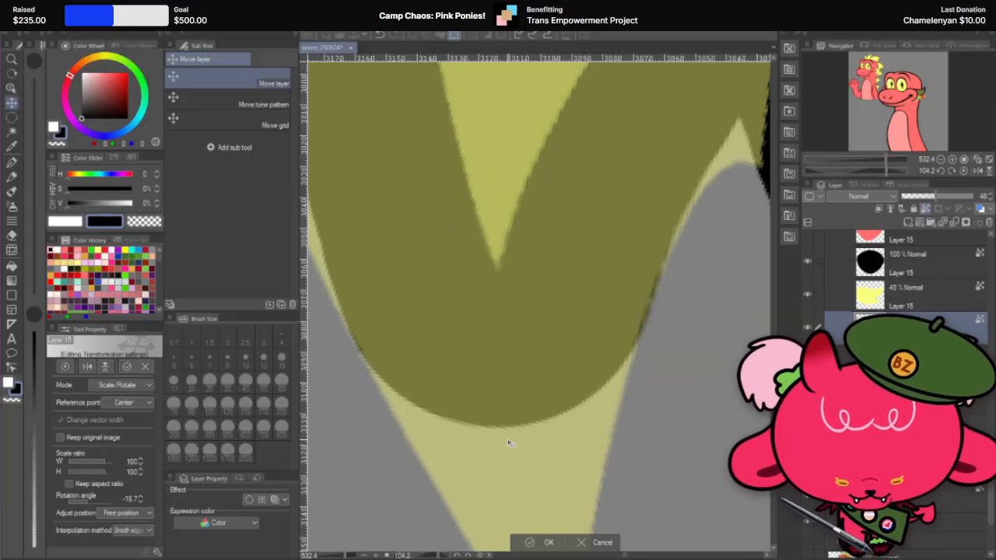
{"action": "scroll", "coordinate": [524, 310], "scroll_direction": "down", "scroll_amount": 1}
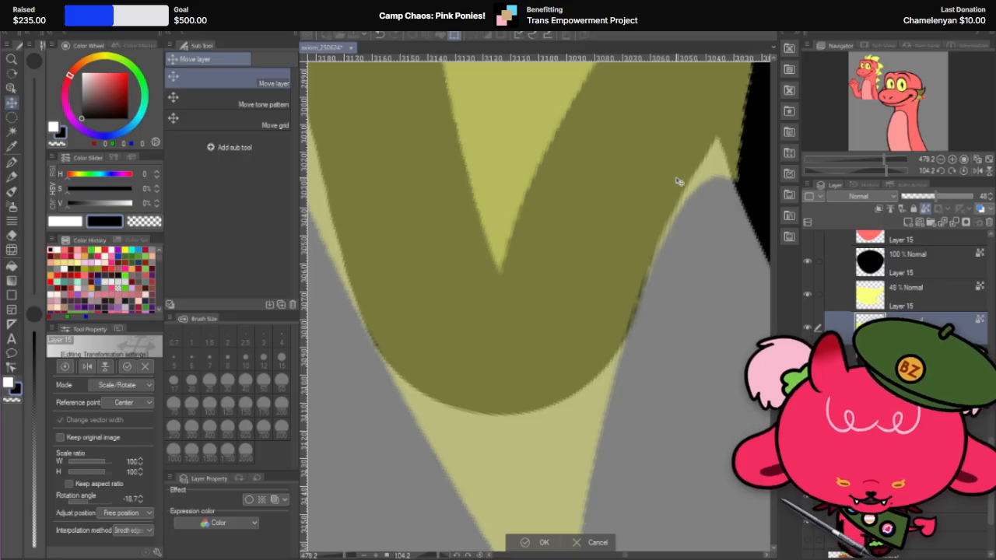
{"action": "left_click", "coordinate": [544, 541]}
Step: Try to cut the yellow tip piece off from its base with a hard eraser stroke at size 30
{"action": "key", "text": "shift+space"}
{"action": "left_click_drag", "start_coordinate": [599, 320], "coordinate": [395, 306]}
{"action": "scroll", "coordinate": [624, 256], "scroll_direction": "down", "scroll_amount": 4}
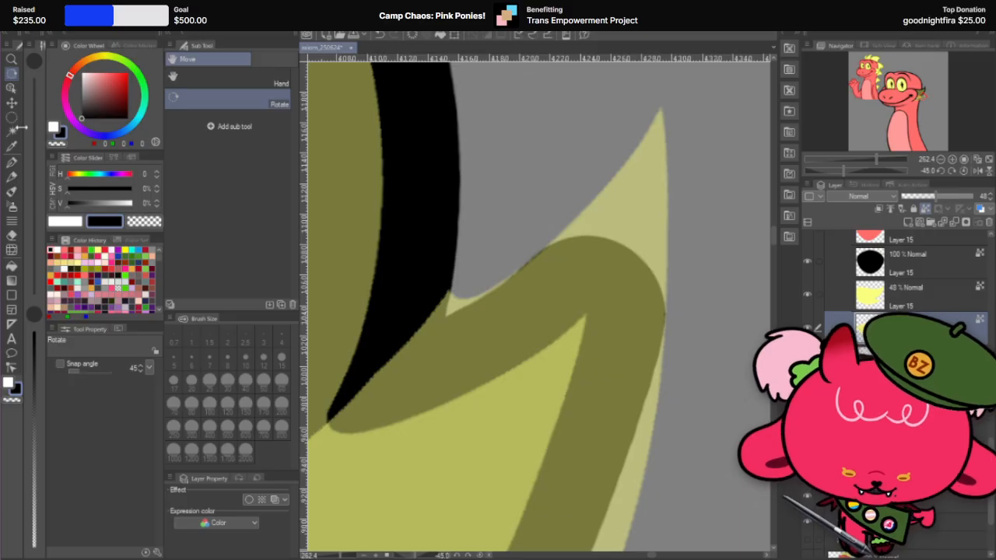
{"action": "left_click", "coordinate": [12, 102]}
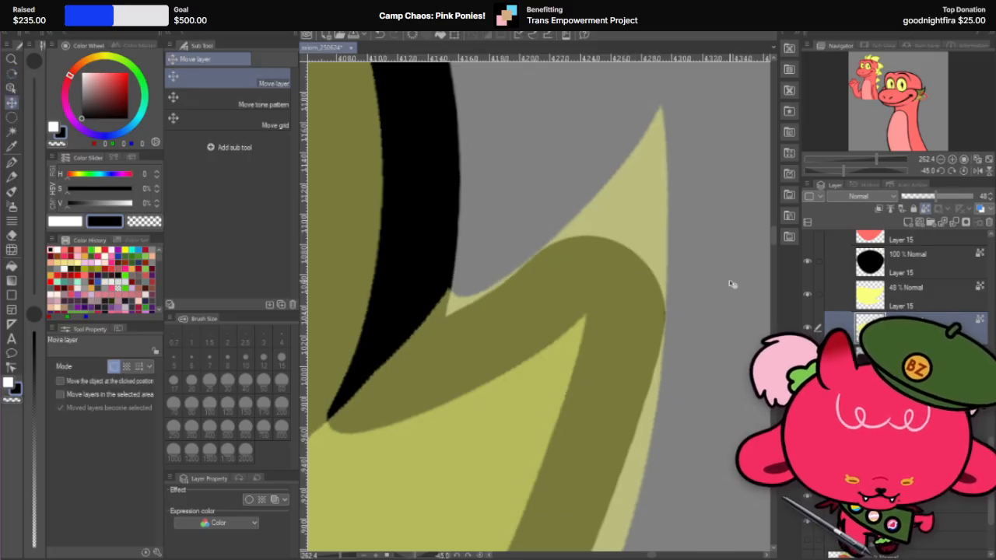
{"action": "scroll", "coordinate": [717, 281], "scroll_direction": "down", "scroll_amount": 3}
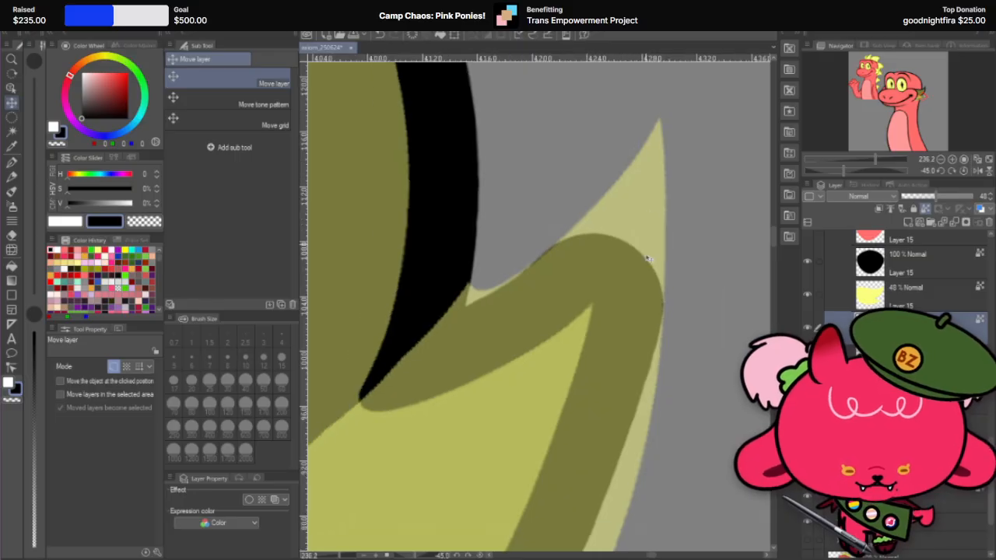
{"action": "scroll", "coordinate": [672, 295], "scroll_direction": "up", "scroll_amount": 2}
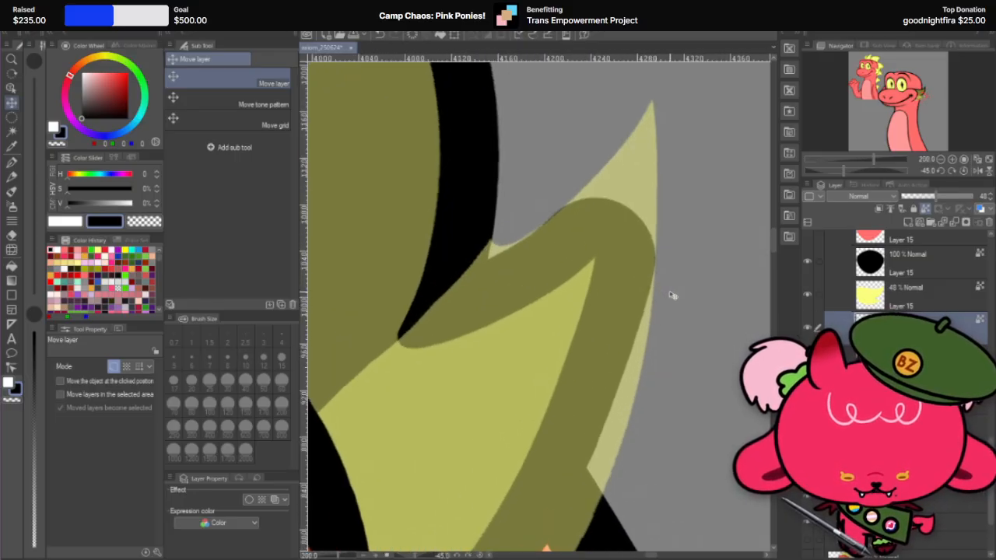
{"action": "scroll", "coordinate": [666, 296], "scroll_direction": "down", "scroll_amount": 1}
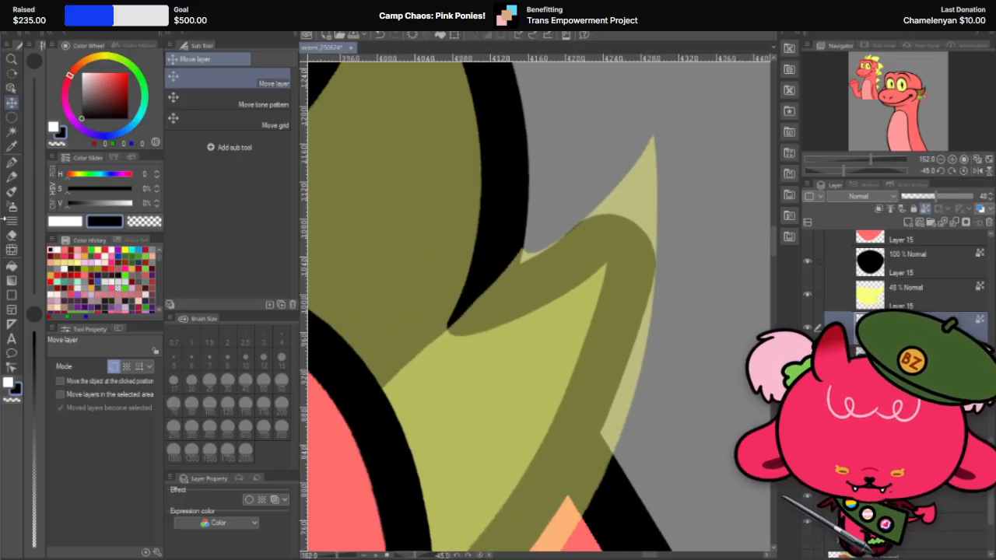
{"action": "key", "text": "e"}
{"action": "left_click", "coordinate": [226, 384]}
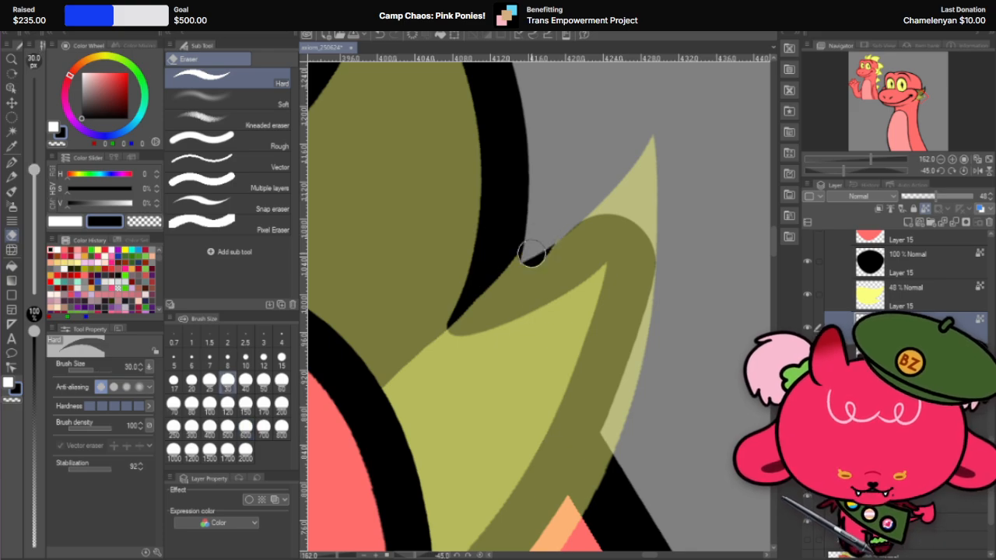
{"action": "left_click_drag", "start_coordinate": [528, 262], "coordinate": [646, 314]}
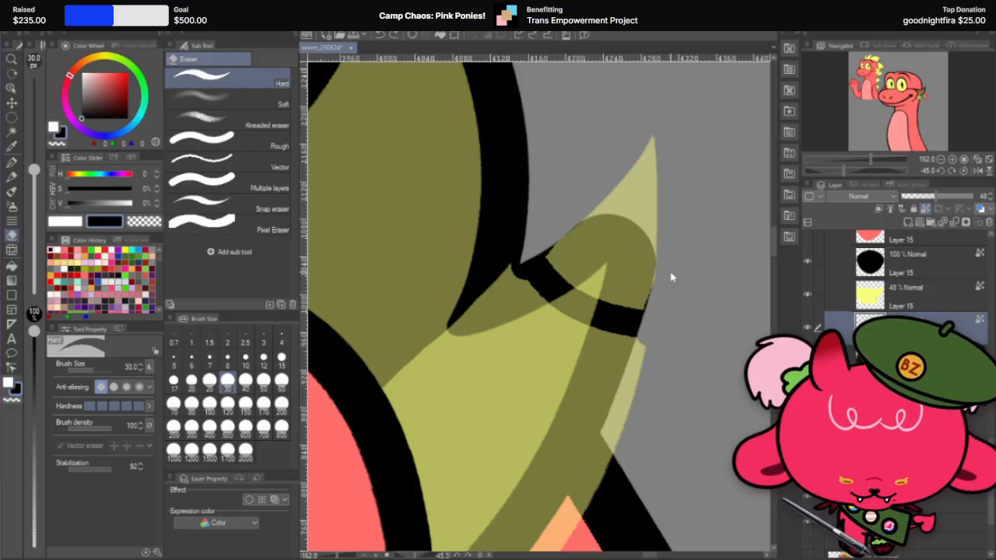
{"action": "scroll", "coordinate": [669, 277], "scroll_direction": "up", "scroll_amount": 2}
{"action": "scroll", "coordinate": [673, 270], "scroll_direction": "up", "scroll_amount": 2}
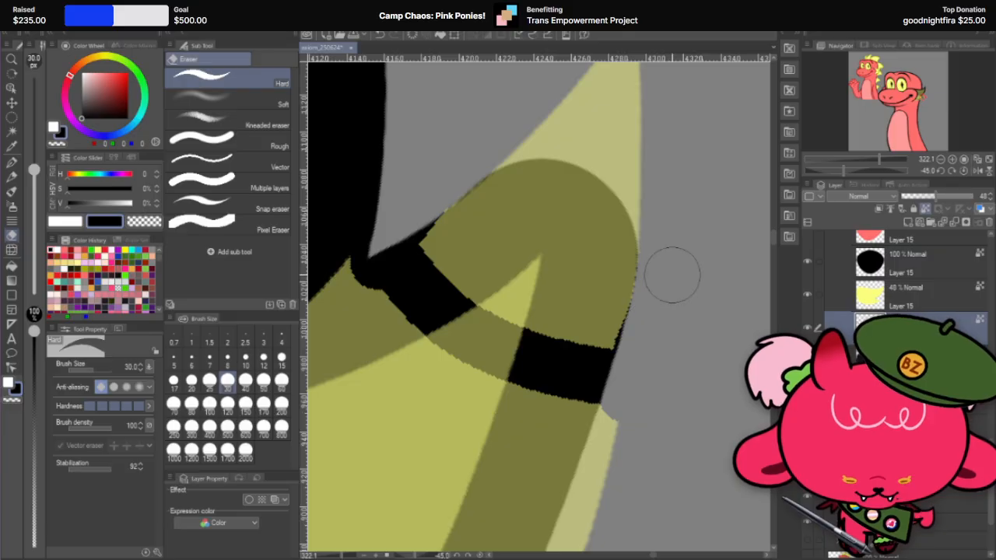
{"action": "scroll", "coordinate": [669, 256], "scroll_direction": "down", "scroll_amount": 5}
{"action": "scroll", "coordinate": [695, 243], "scroll_direction": "up", "scroll_amount": 2}
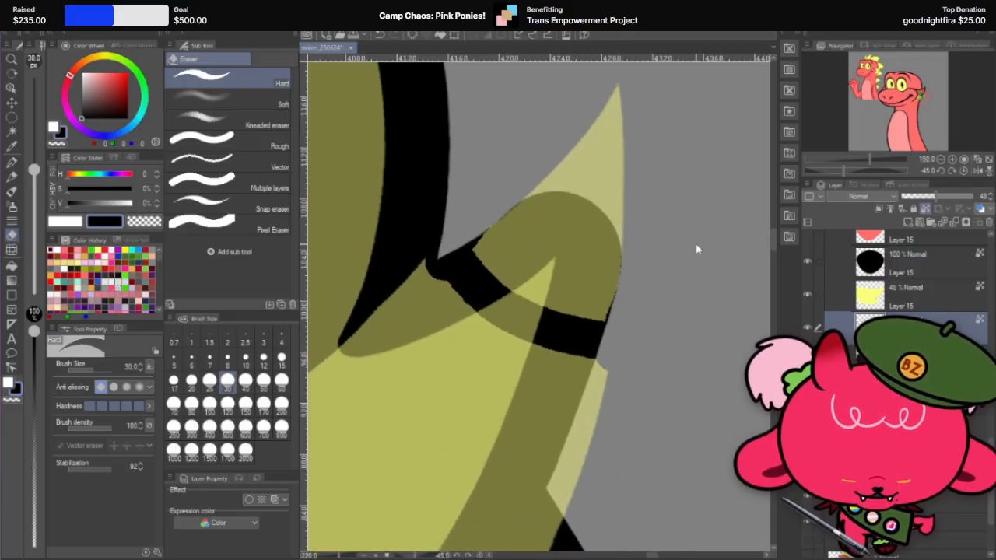
Step: Undo the eraser cut and the rotation of the yellow tip piece
{"action": "key", "text": "ctrl+z"}
{"action": "key", "text": "ctrl+z"}
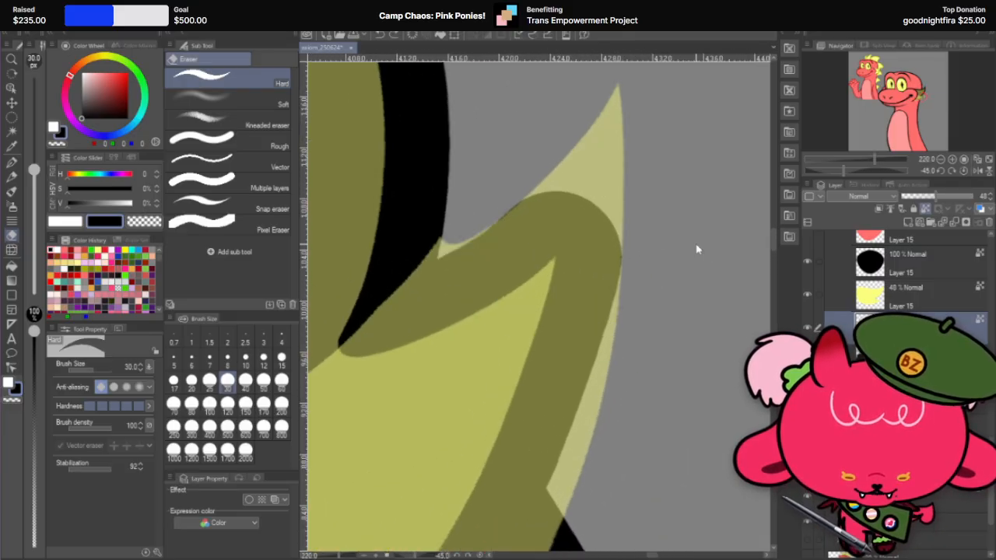
{"action": "key", "text": "ctrl+z"}
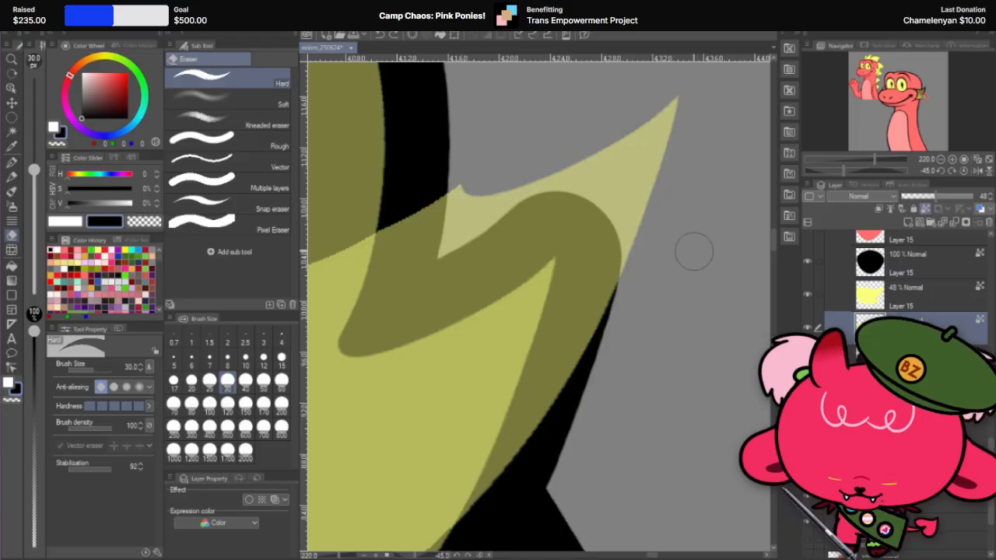
{"action": "key", "text": "ctrl+t"}
{"action": "scroll", "coordinate": [711, 229], "scroll_direction": "down", "scroll_amount": 3}
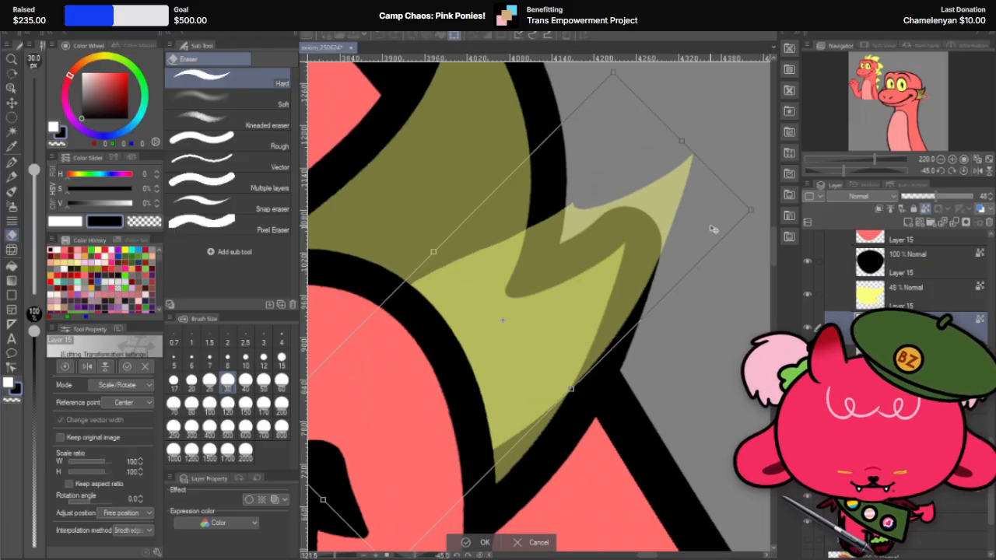
{"action": "left_click", "coordinate": [484, 542]}
Step: Erase the inner base of the offset yellow piece with the hard eraser at size 300
{"action": "scroll", "coordinate": [527, 266], "scroll_direction": "down", "scroll_amount": 2}
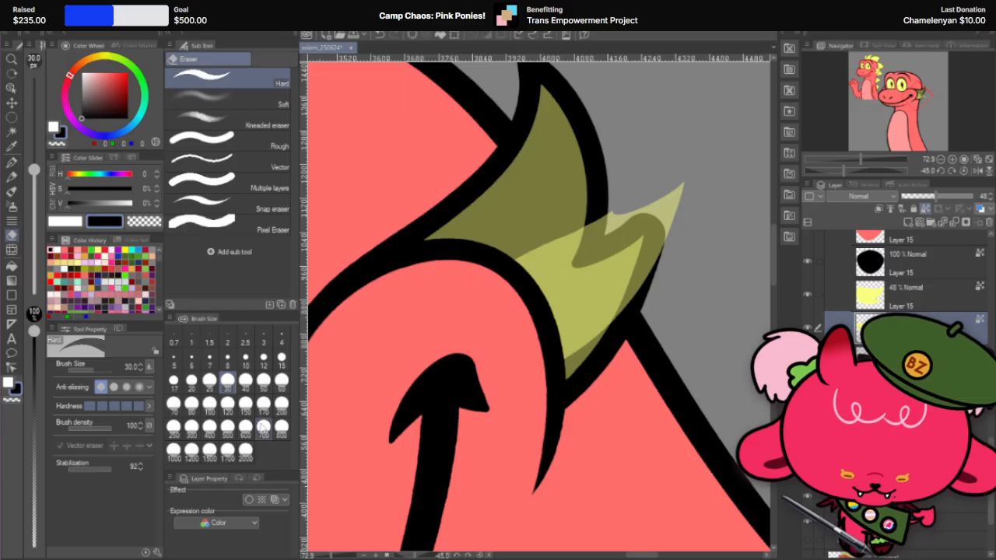
{"action": "left_click", "coordinate": [227, 403]}
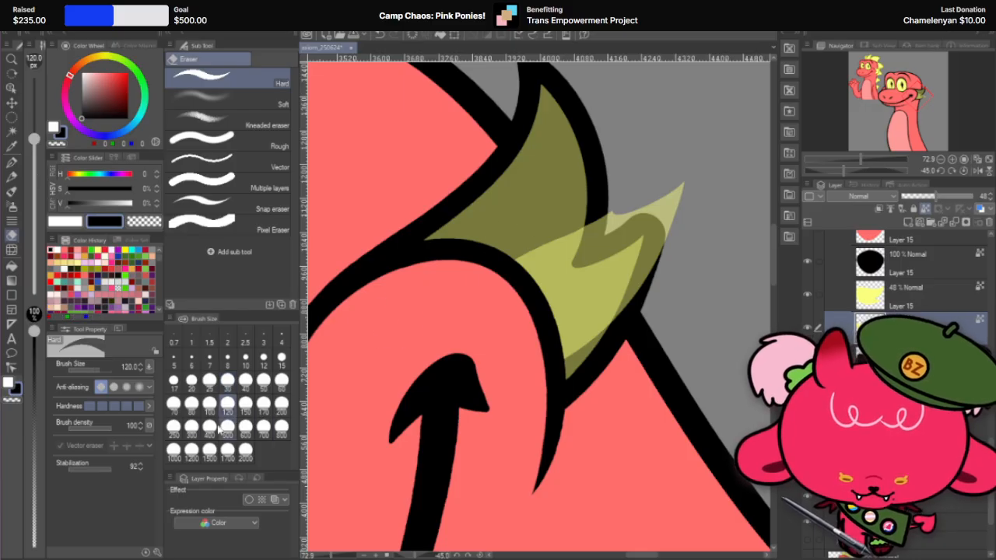
{"action": "left_click", "coordinate": [192, 426]}
{"action": "left_click_drag", "start_coordinate": [478, 300], "coordinate": [522, 356]}
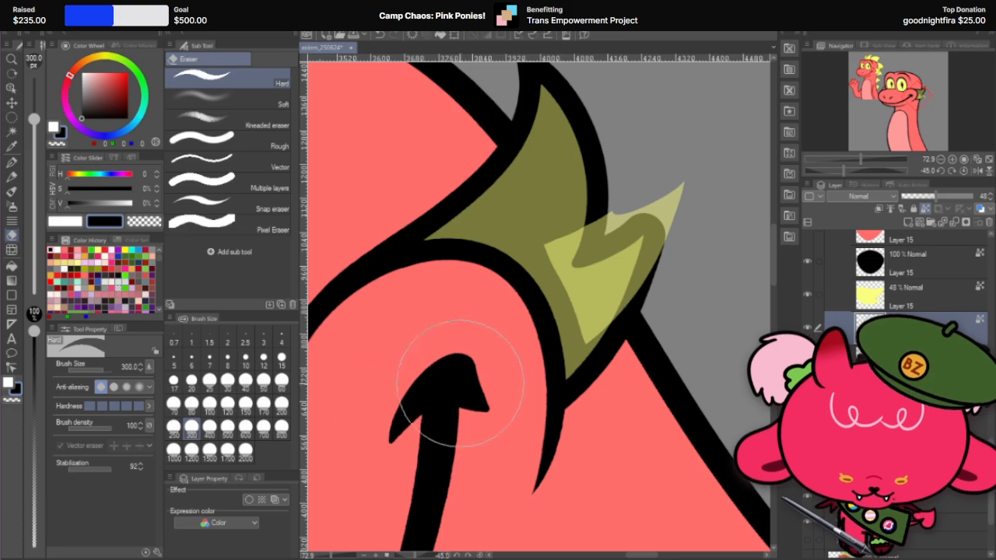
Step: Rotate the yellow piece by about -12.7° and position its point over the fin's rounded outline tip
{"action": "scroll", "coordinate": [629, 222], "scroll_direction": "up", "scroll_amount": 3}
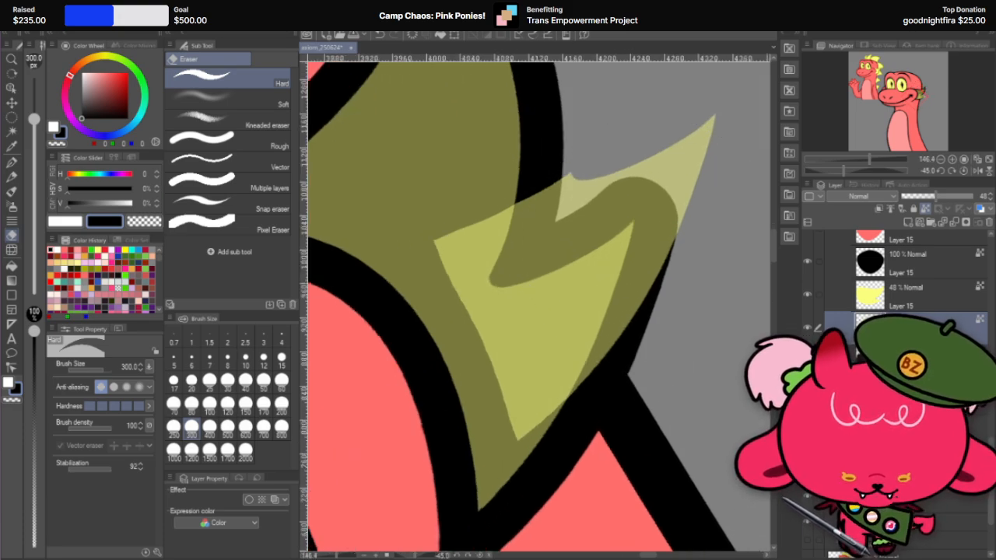
{"action": "left_click", "coordinate": [11, 106]}
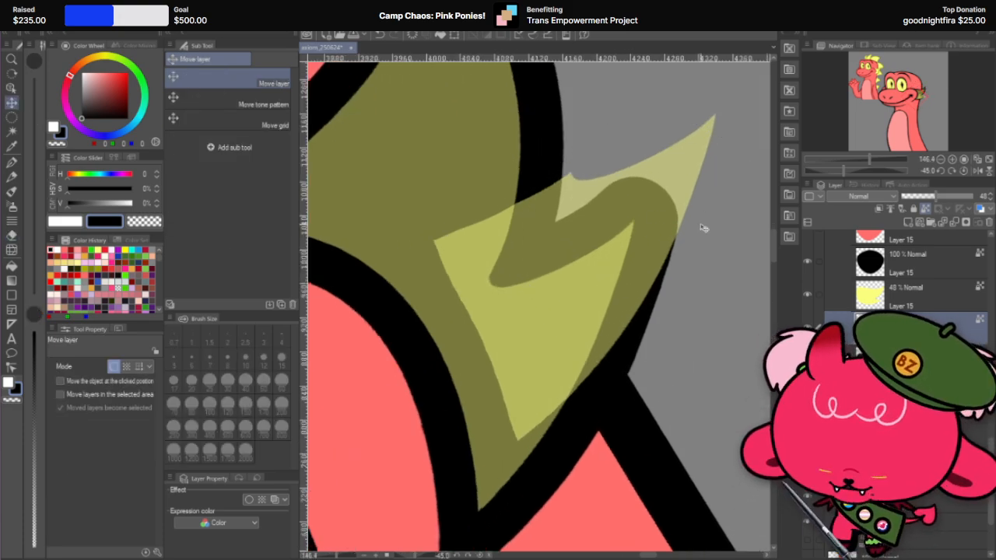
{"action": "key", "text": "ctrl+t"}
{"action": "left_click_drag", "start_coordinate": [757, 128], "coordinate": [671, 209]}
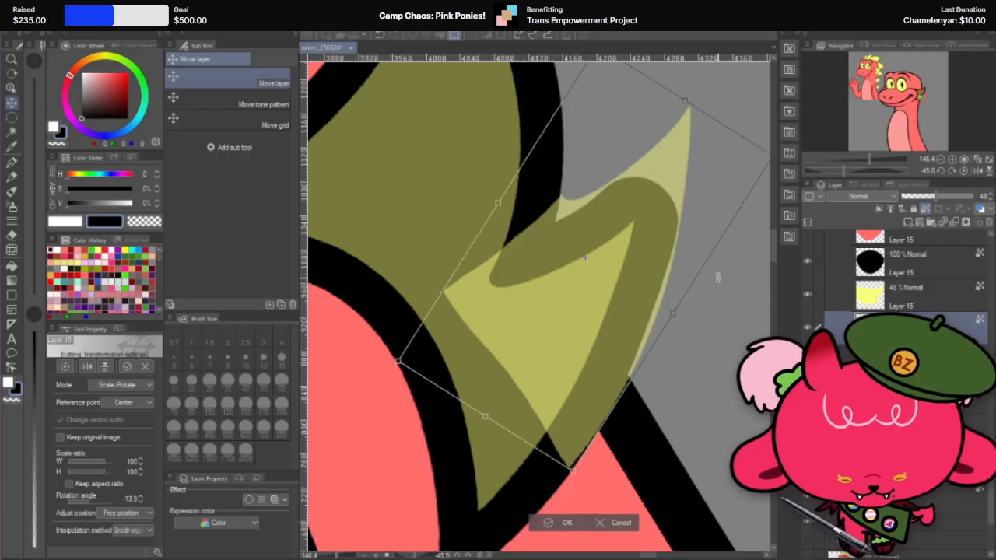
{"action": "left_click_drag", "start_coordinate": [715, 274], "coordinate": [654, 267]}
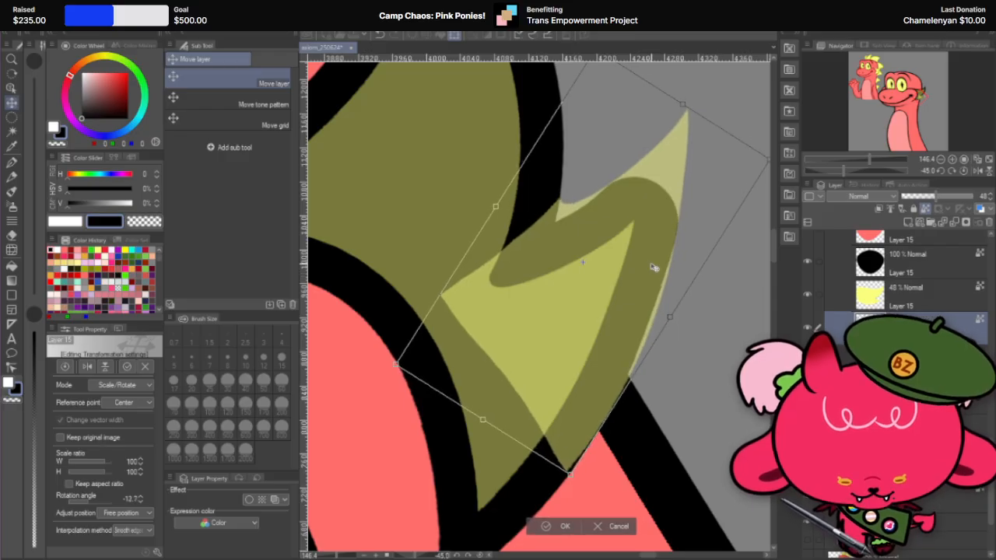
{"action": "scroll", "coordinate": [688, 187], "scroll_direction": "up", "scroll_amount": 1}
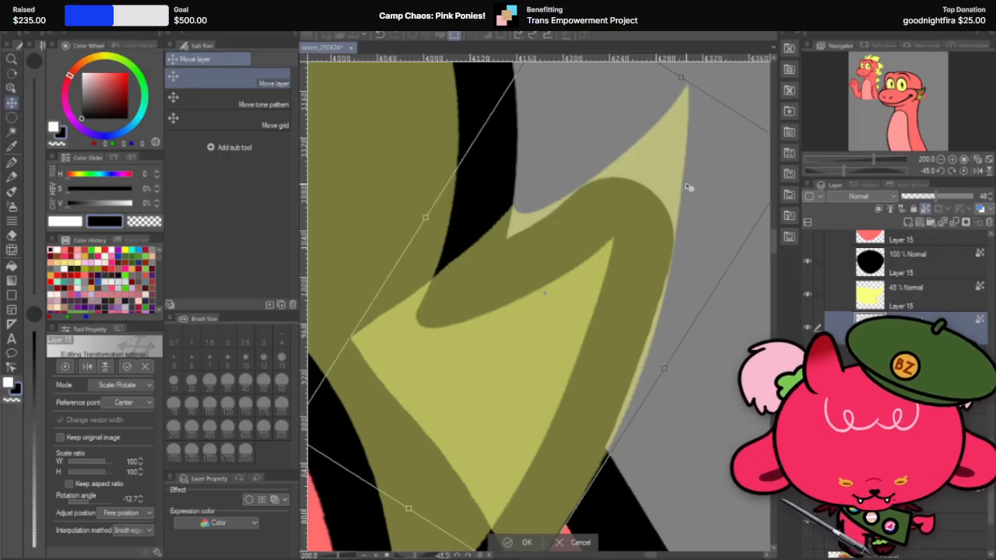
{"action": "scroll", "coordinate": [688, 187], "scroll_direction": "up", "scroll_amount": 2}
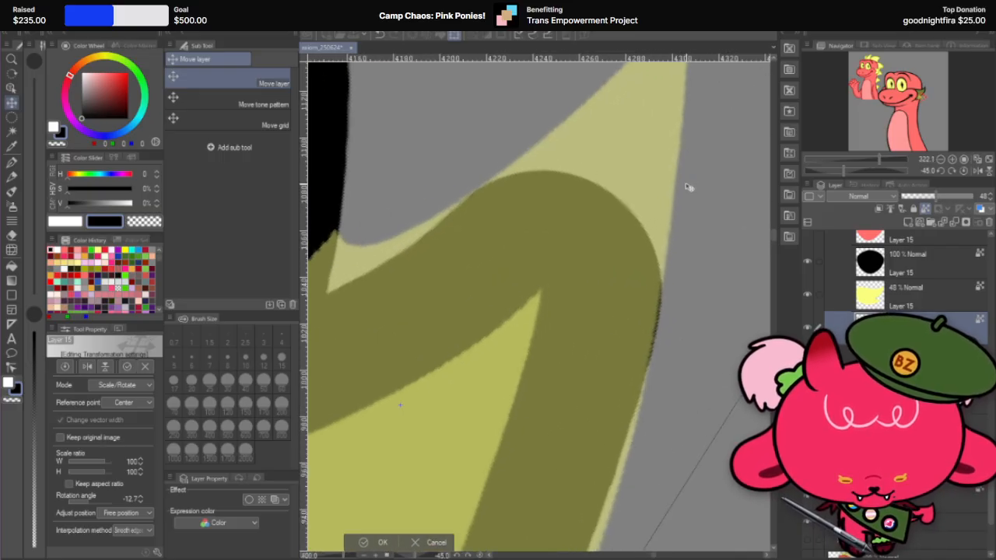
{"action": "scroll", "coordinate": [687, 186], "scroll_direction": "down", "scroll_amount": 4}
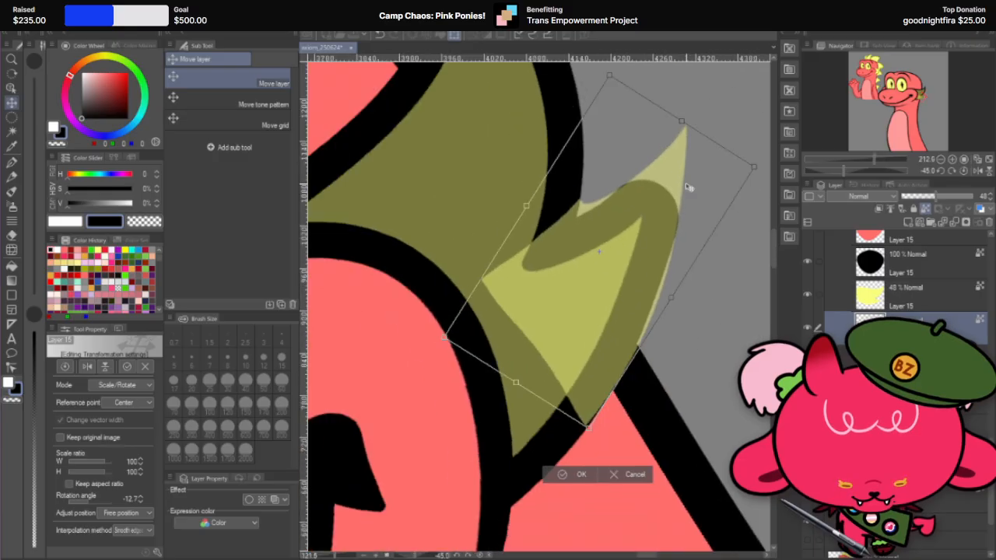
{"action": "scroll", "coordinate": [708, 175], "scroll_direction": "up", "scroll_amount": 1}
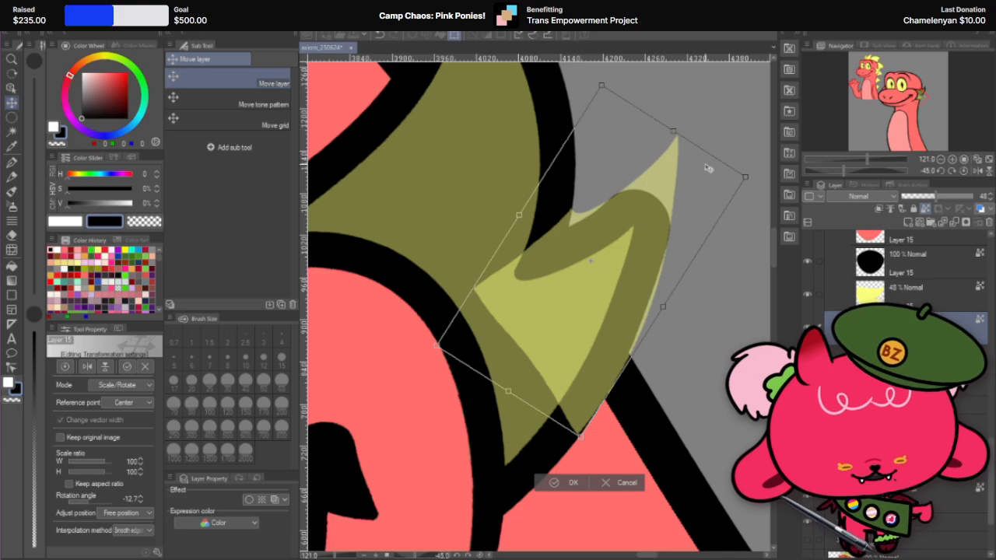
{"action": "left_click", "coordinate": [575, 483]}
Step: Erase the lower inner part of the repositioned yellow tip piece with the hard eraser at size 300
{"action": "scroll", "coordinate": [647, 202], "scroll_direction": "up", "scroll_amount": 1}
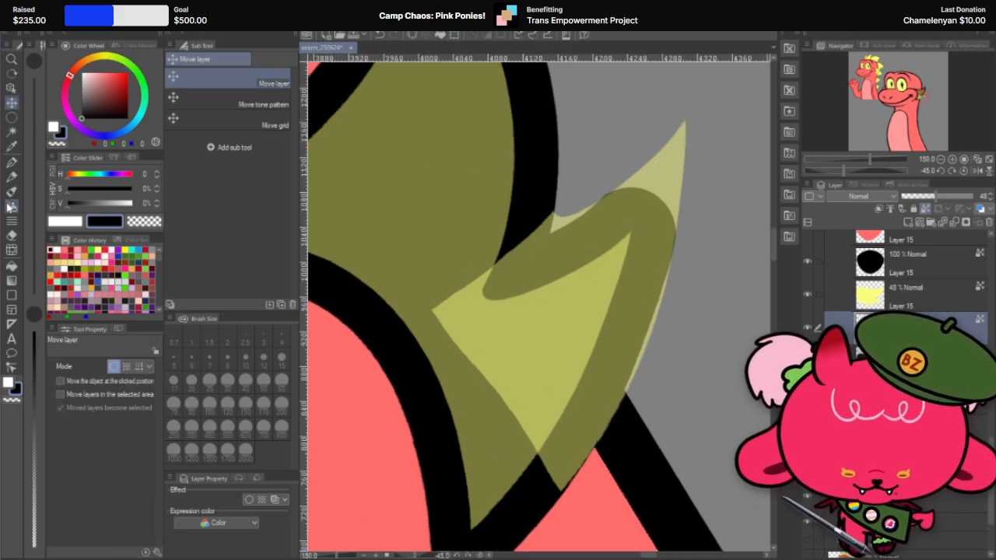
{"action": "left_click", "coordinate": [12, 235]}
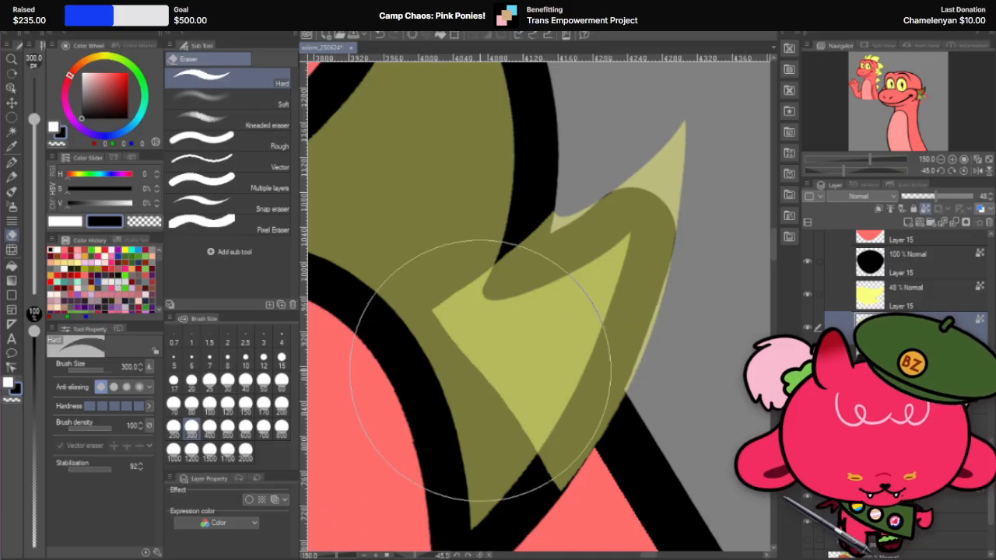
{"action": "left_click_drag", "start_coordinate": [490, 389], "coordinate": [498, 431]}
Step: Trim the yellow piece around the fin's notch and along its base with the hard eraser at size 120
{"action": "scroll", "coordinate": [497, 156], "scroll_direction": "up", "scroll_amount": 1}
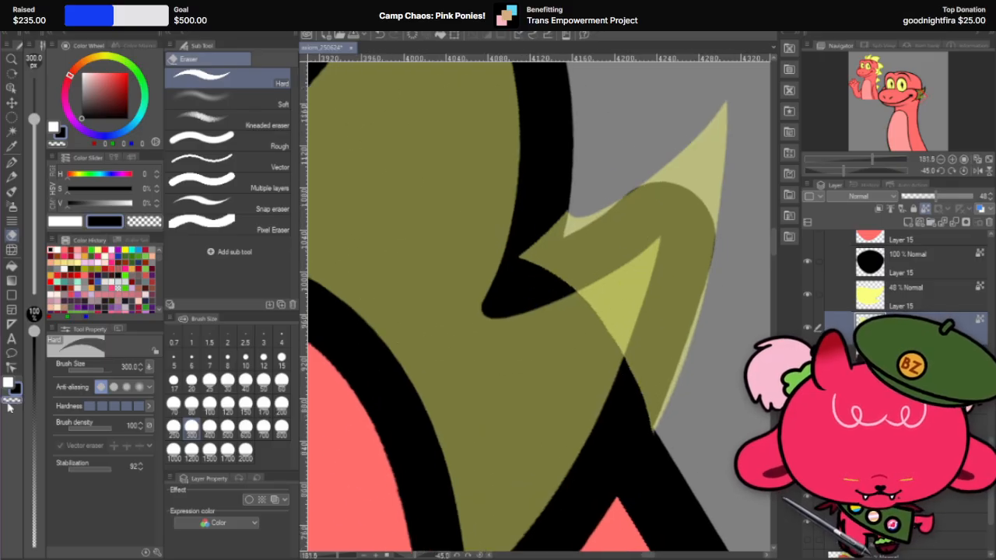
{"action": "left_click", "coordinate": [227, 402]}
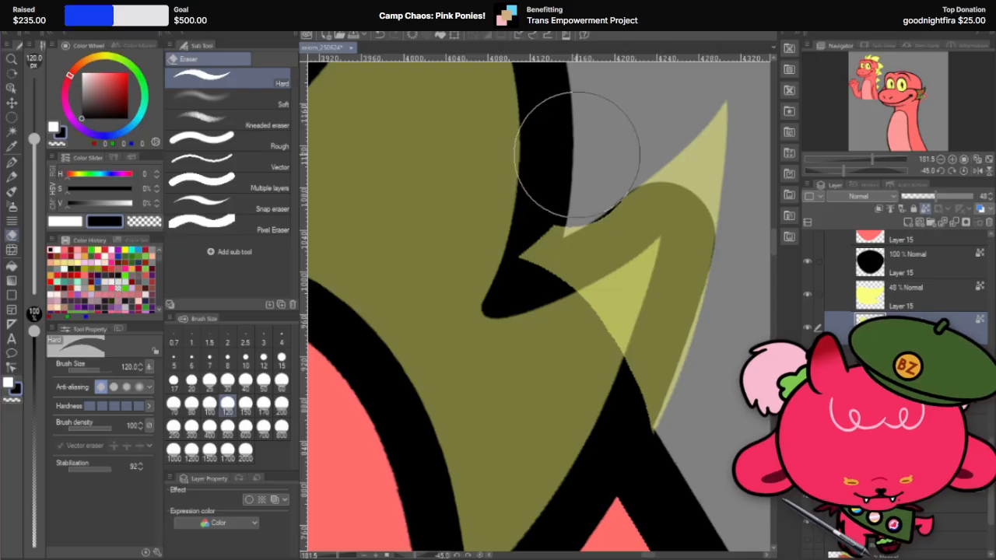
{"action": "scroll", "coordinate": [575, 160], "scroll_direction": "up", "scroll_amount": 1}
{"action": "left_click_drag", "start_coordinate": [506, 263], "coordinate": [519, 255]}
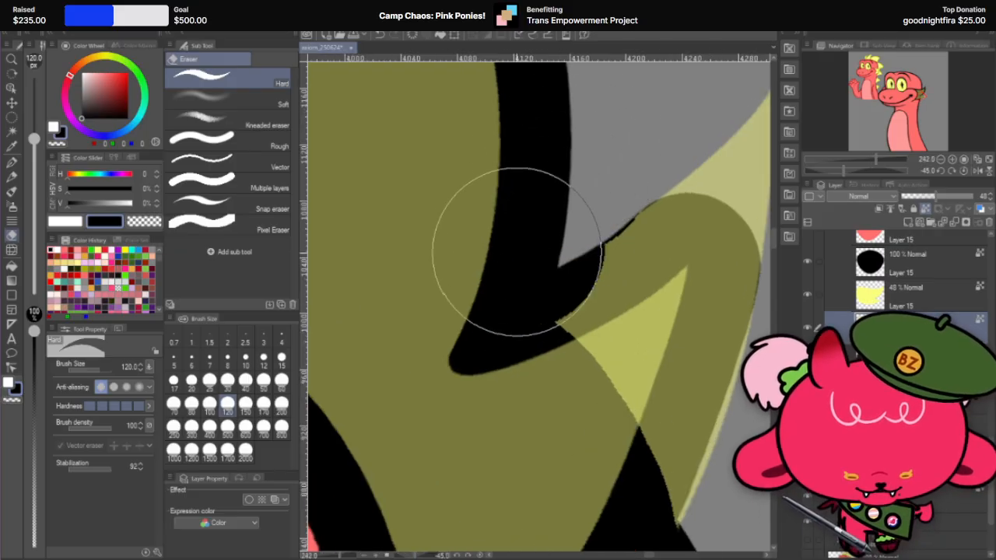
{"action": "scroll", "coordinate": [486, 198], "scroll_direction": "down", "scroll_amount": 1}
{"action": "left_click_drag", "start_coordinate": [551, 302], "coordinate": [631, 443]}
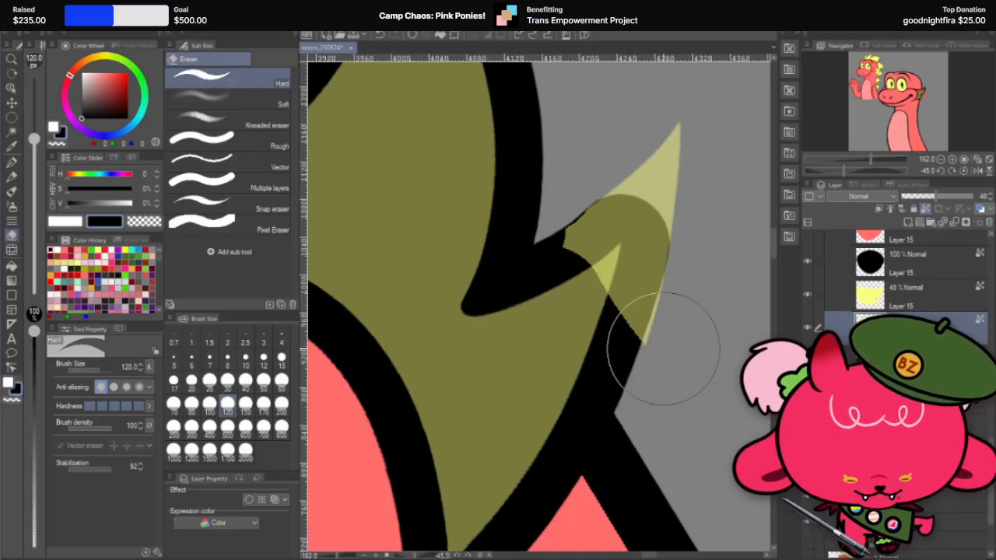
Step: Erase the yellow piece's outer lower edge and remaining inner overlap at size 120, leaving only a cap over the outline's rounded tip
{"action": "scroll", "coordinate": [687, 319], "scroll_direction": "up", "scroll_amount": 1}
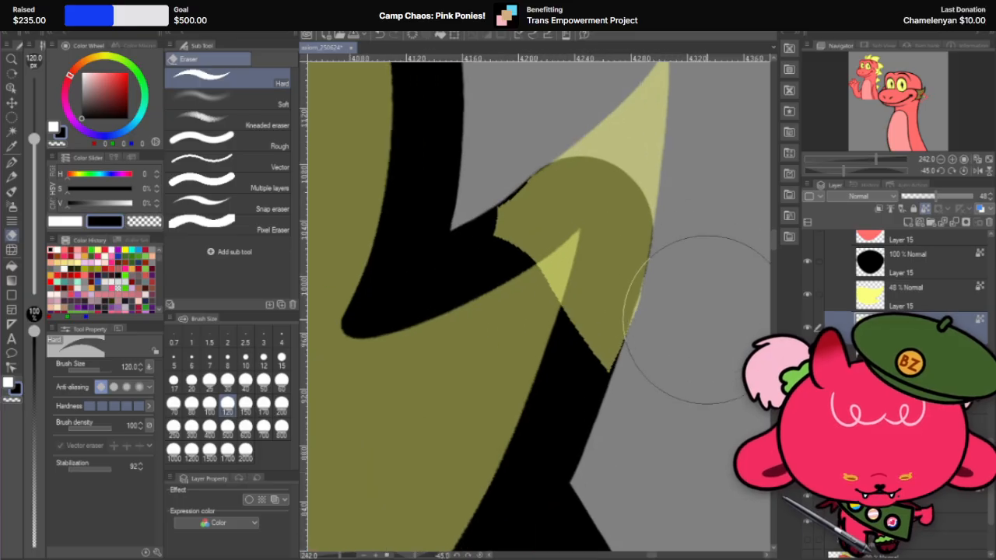
{"action": "left_click_drag", "start_coordinate": [720, 305], "coordinate": [659, 443]}
{"action": "key", "text": "ctrl+z"}
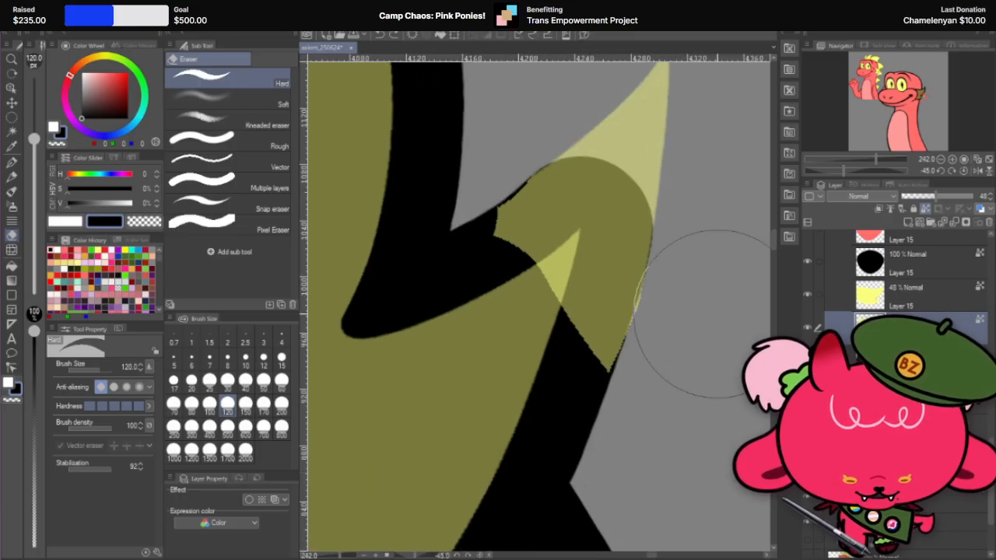
{"action": "left_click_drag", "start_coordinate": [720, 313], "coordinate": [673, 394]}
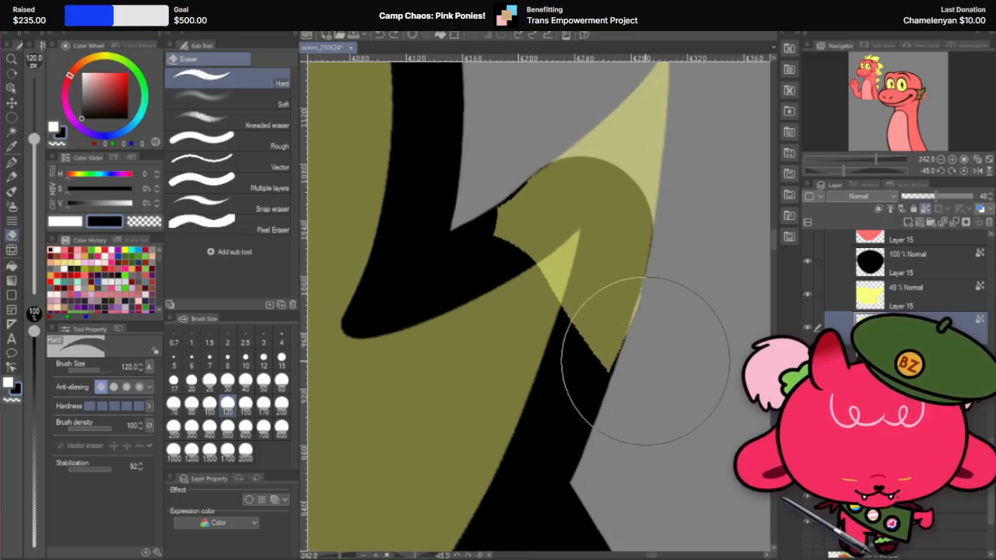
{"action": "left_click_drag", "start_coordinate": [622, 362], "coordinate": [609, 381]}
{"action": "mouse_move", "coordinate": [515, 295]}
{"action": "left_mouse_down"}
{"action": "mouse_move", "coordinate": [524, 329]}
{"action": "mouse_move", "coordinate": [540, 284]}
{"action": "mouse_move", "coordinate": [555, 295]}
{"action": "left_mouse_up"}
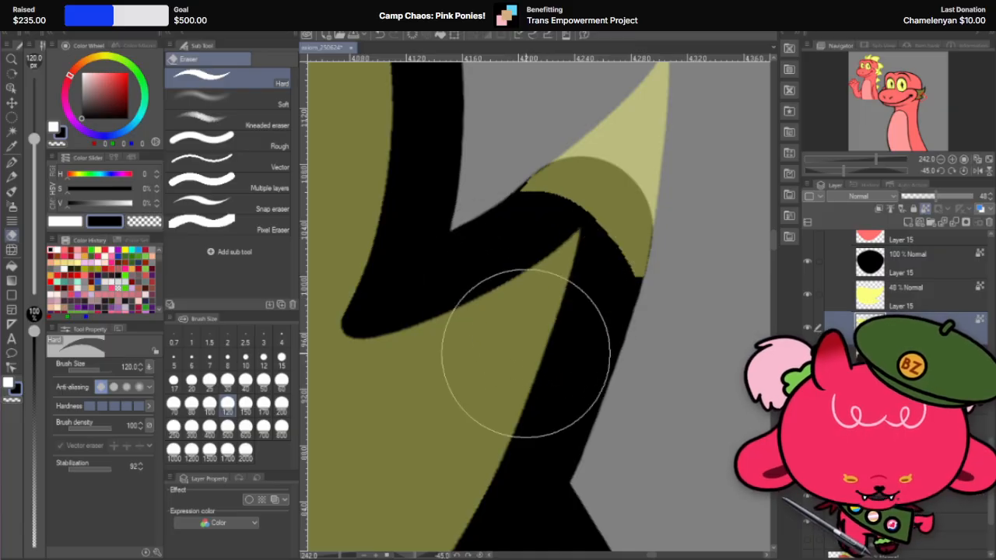
Step: Recolour the trimmed yellow tip piece black and raise its layer opacity to 100%
{"action": "key", "text": "ctrl+minus"}
{"action": "key", "text": "ctrl+minus"}
{"action": "key", "text": "ctrl+plus"}
{"action": "key", "text": "ctrl+plus"}
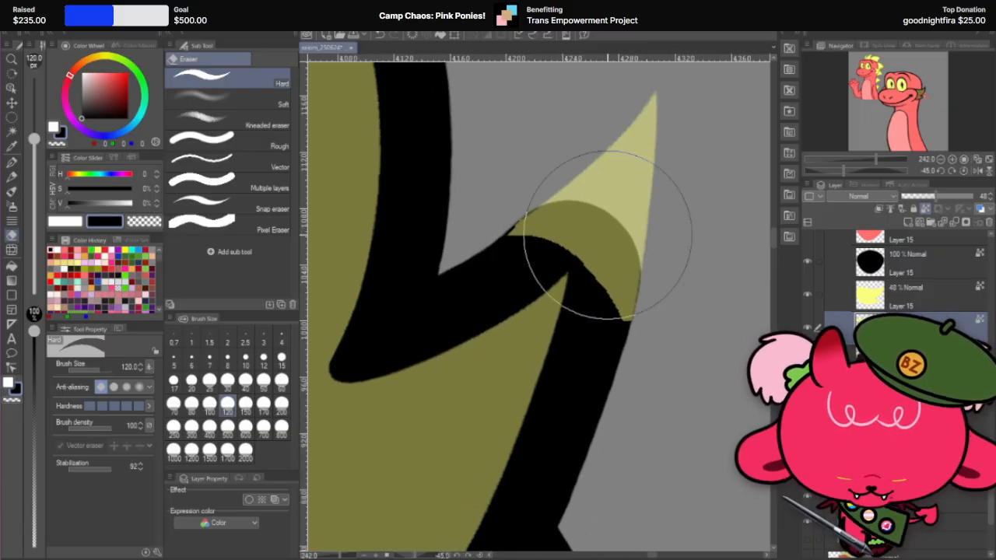
{"action": "key", "text": "r"}
{"action": "mouse_move", "coordinate": [666, 222]}
{"action": "left_mouse_down"}
{"action": "mouse_move", "coordinate": [672, 371]}
{"action": "mouse_move", "coordinate": [681, 353]}
{"action": "left_mouse_up"}
{"action": "key", "text": "ctrl+minus"}
{"action": "key", "text": "ctrl+minus"}
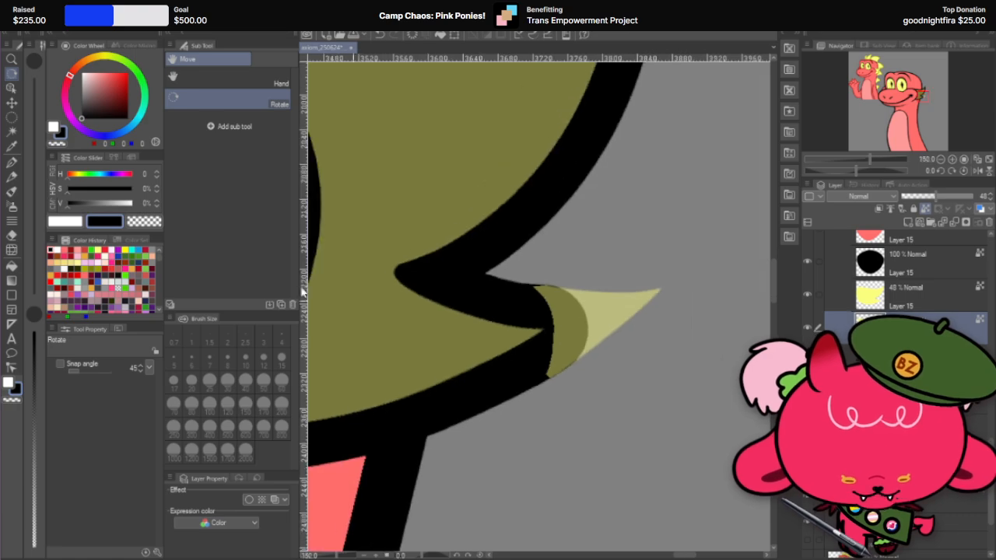
{"action": "left_click", "coordinate": [11, 161]}
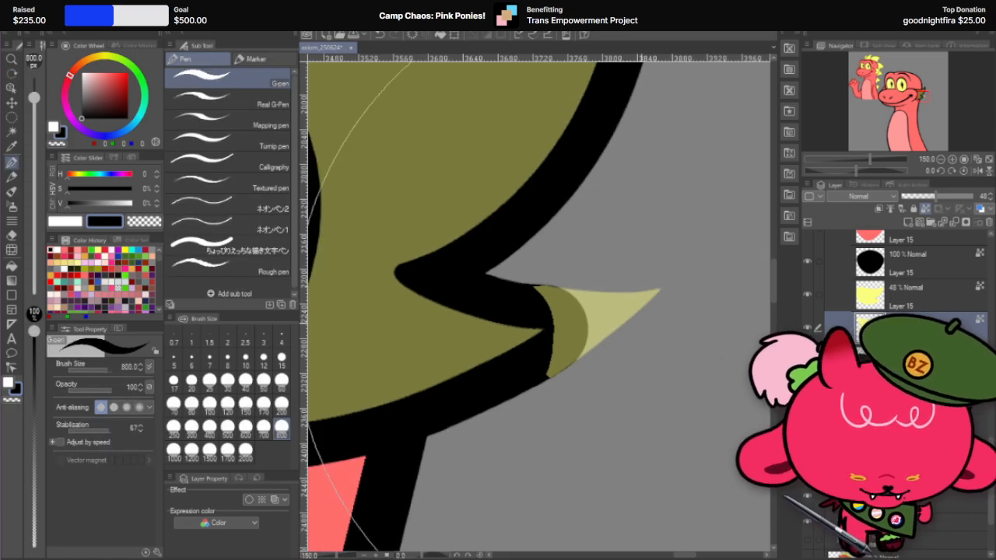
{"action": "key", "text": "Delete"}
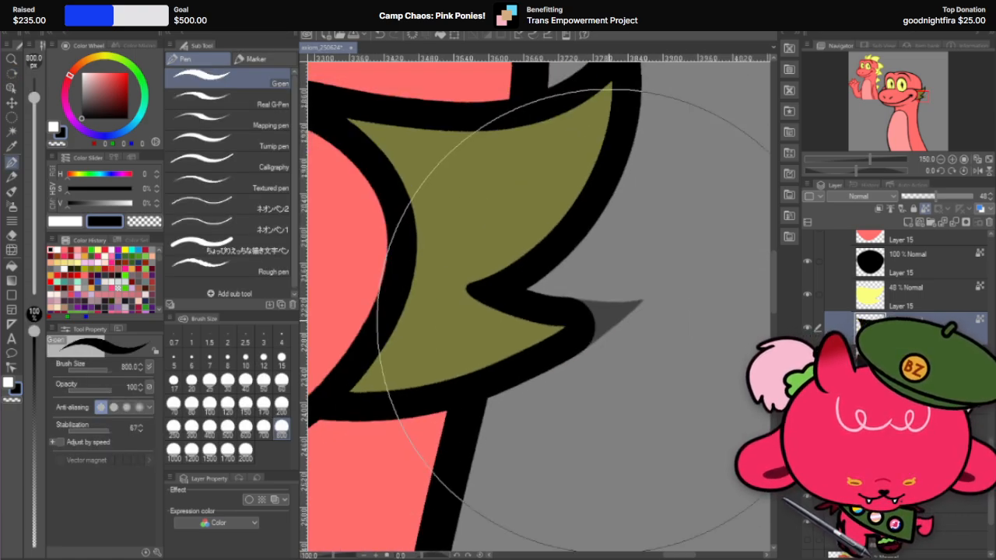
{"action": "key", "text": "ctrl+minus"}
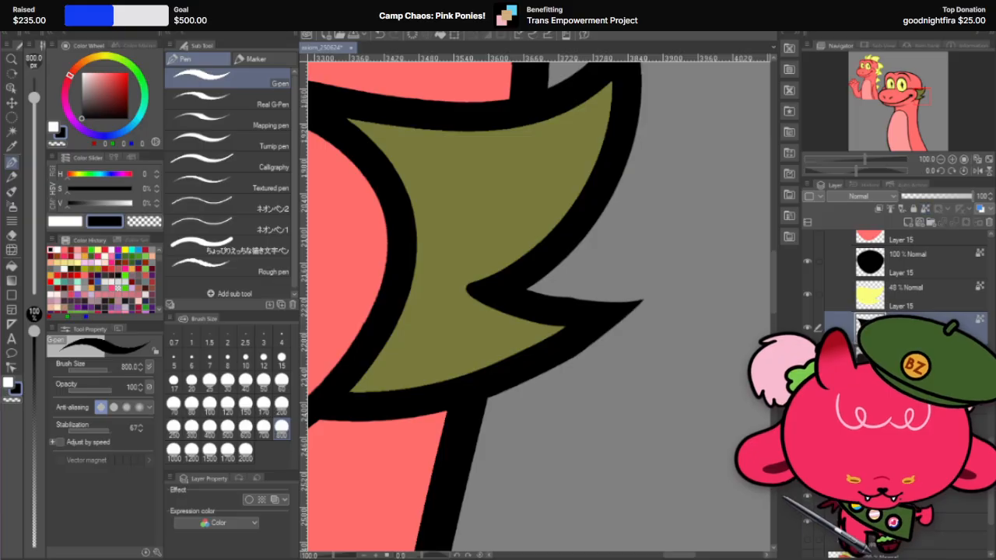
Step: Merge the black tip piece into the fin's outline layer
{"action": "right_click", "coordinate": [950, 315]}
{"action": "left_click", "coordinate": [963, 319]}
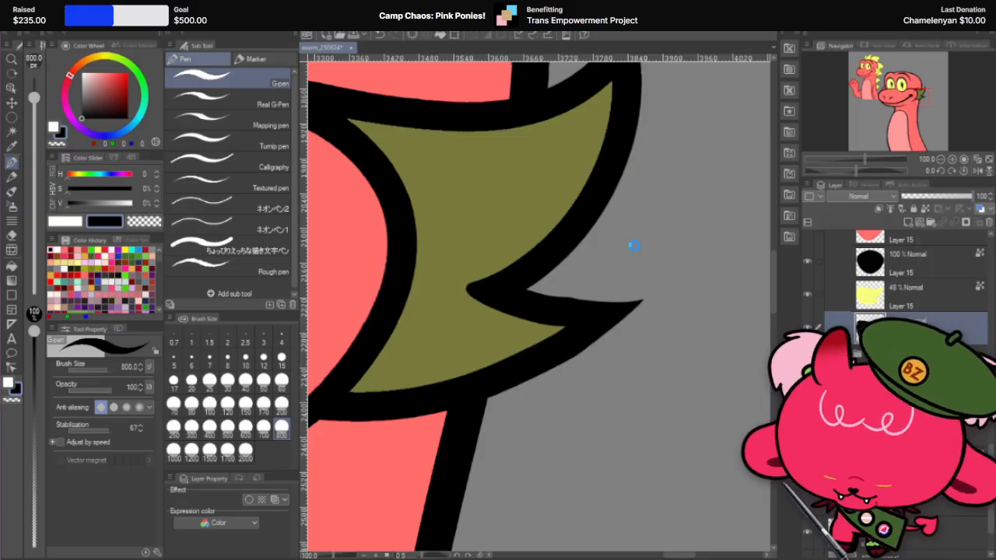
{"action": "left_click_drag", "start_coordinate": [634, 245], "coordinate": [659, 300]}
{"action": "key", "text": "ctrl+z"}
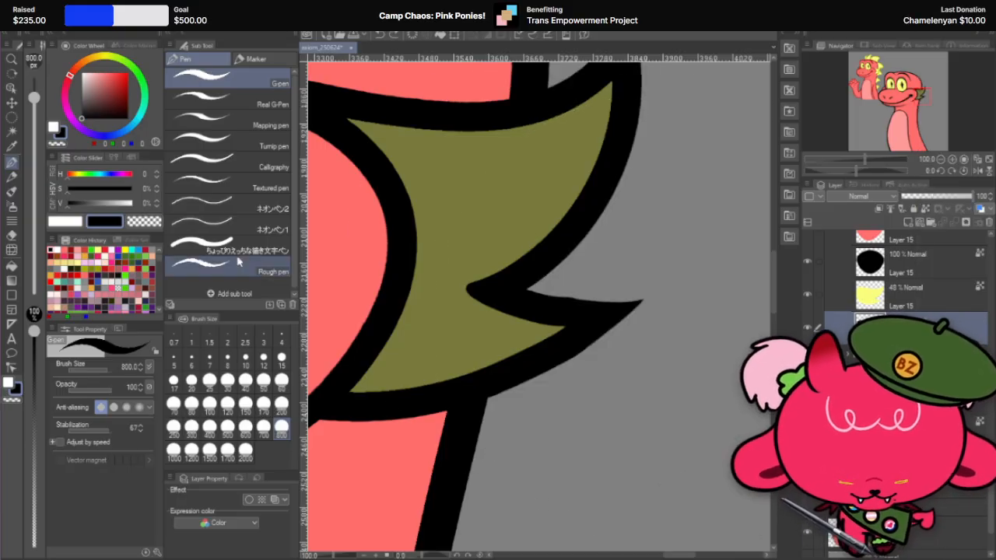
Step: Smooth the tip's inner edge from the notch to the point with the hard eraser at size 15, redoing unsatisfactory strokes
{"action": "left_click_drag", "start_coordinate": [688, 378], "coordinate": [600, 446]}
{"action": "scroll", "coordinate": [533, 389], "scroll_direction": "up", "scroll_amount": 2}
{"action": "left_click_drag", "start_coordinate": [621, 356], "coordinate": [638, 314]}
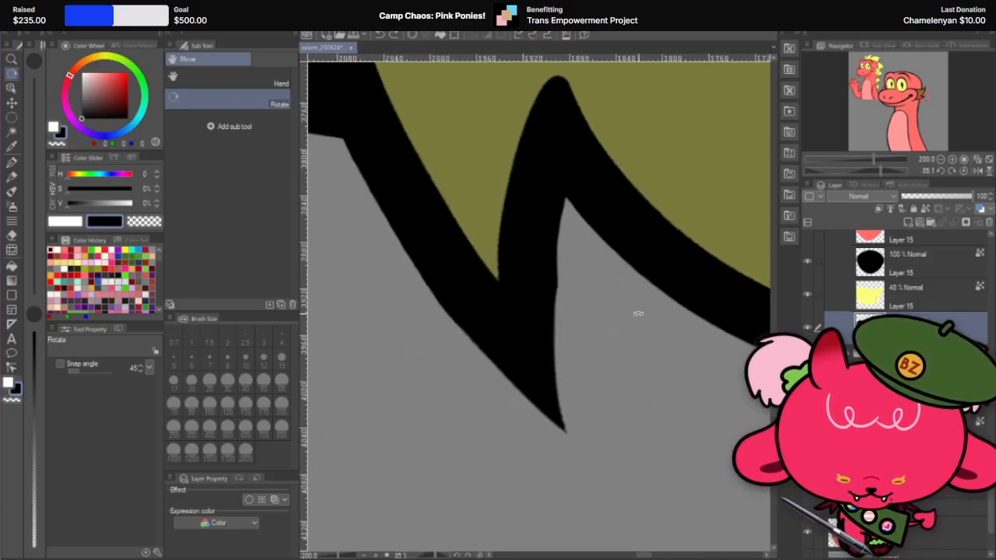
{"action": "left_click", "coordinate": [12, 233]}
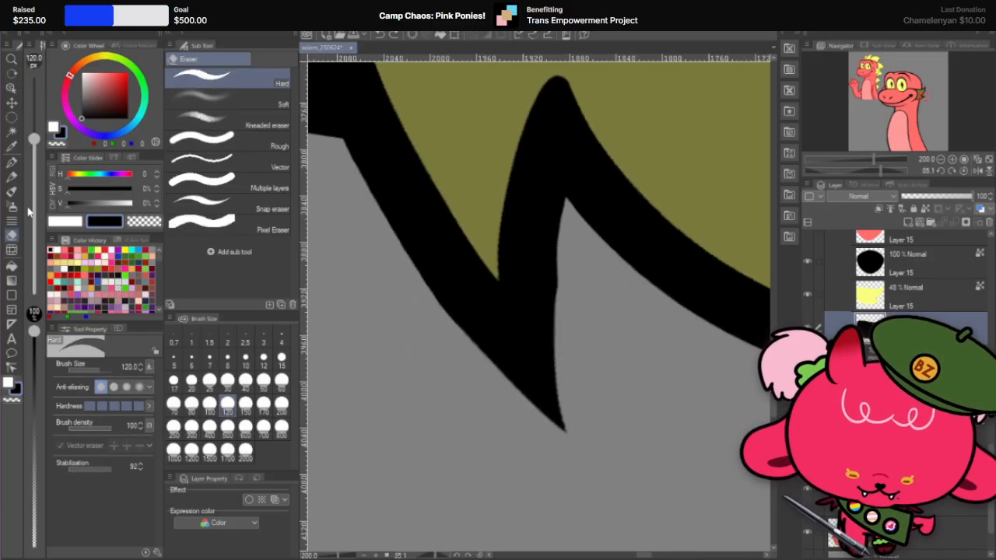
{"action": "left_click", "coordinate": [282, 359]}
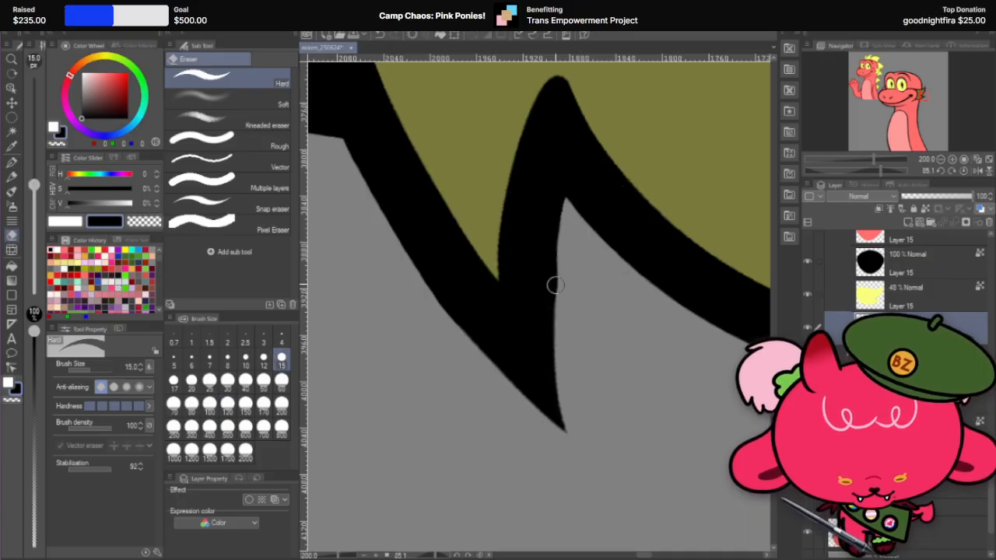
{"action": "left_click_drag", "start_coordinate": [566, 204], "coordinate": [589, 498]}
{"action": "key", "text": "ctrl+z"}
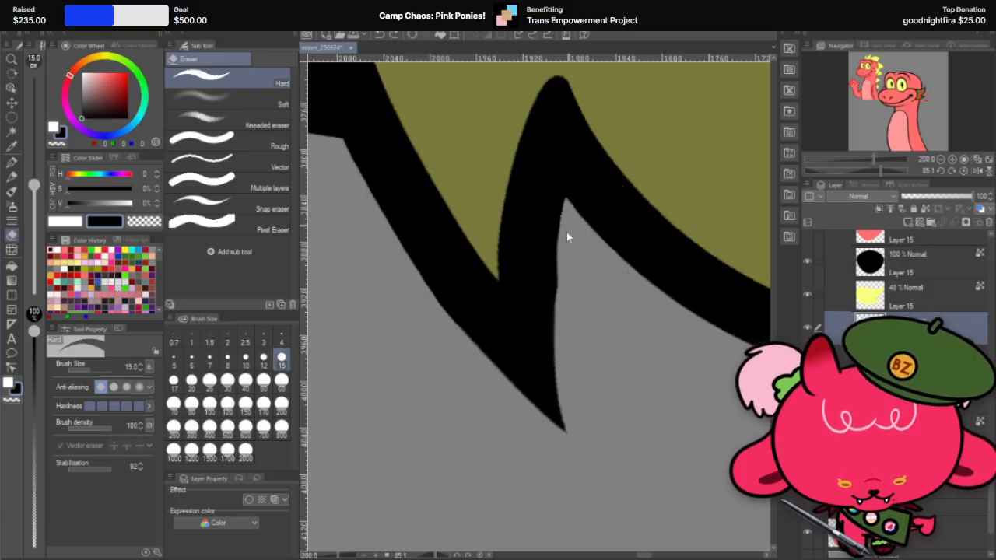
{"action": "left_click_drag", "start_coordinate": [569, 201], "coordinate": [588, 535]}
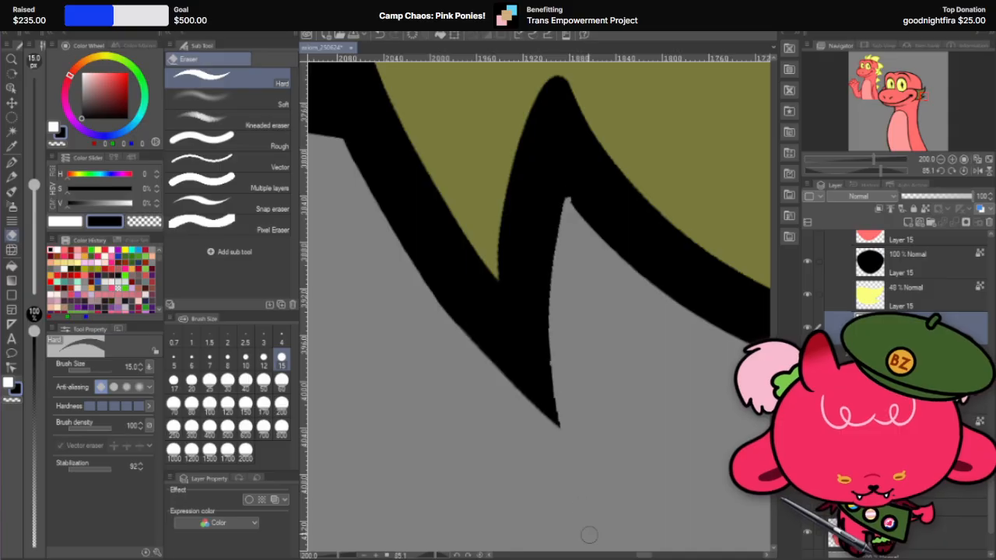
{"action": "key", "text": "ctrl+z"}
{"action": "mouse_move", "coordinate": [566, 204]}
{"action": "left_mouse_down"}
{"action": "mouse_move", "coordinate": [556, 316]}
{"action": "mouse_move", "coordinate": [593, 528]}
{"action": "left_mouse_up"}
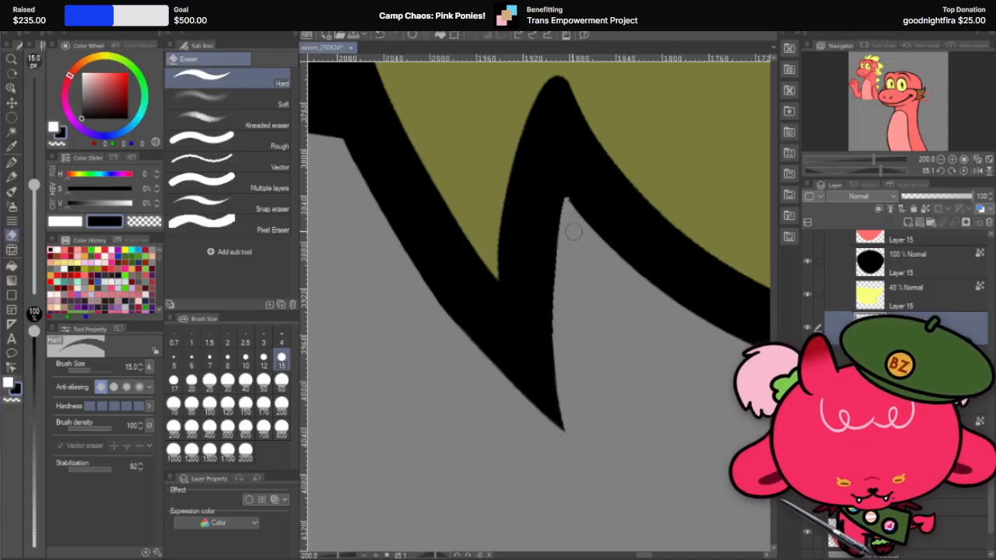
{"action": "key", "text": "ctrl+z"}
{"action": "left_click_drag", "start_coordinate": [565, 209], "coordinate": [573, 475]}
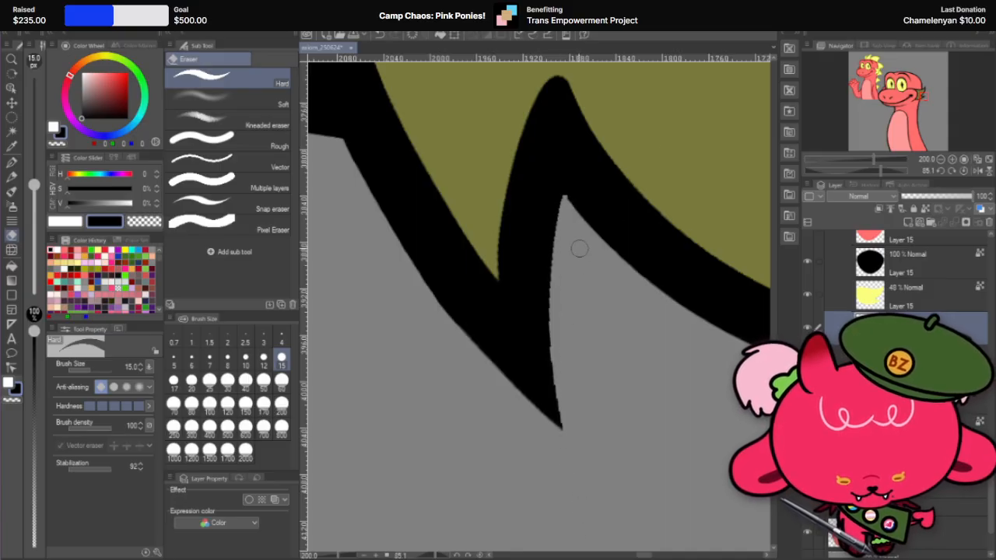
{"action": "key", "text": "ctrl+z"}
{"action": "left_click_drag", "start_coordinate": [560, 207], "coordinate": [565, 452]}
{"action": "key", "text": "ctrl+z"}
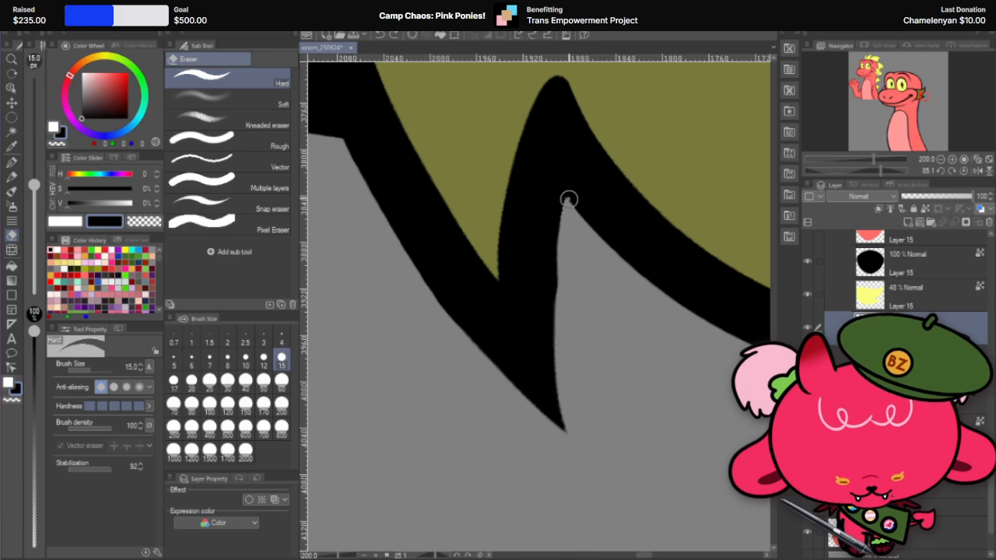
{"action": "left_click_drag", "start_coordinate": [569, 200], "coordinate": [573, 474]}
{"action": "left_click_drag", "start_coordinate": [560, 247], "coordinate": [569, 474]}
{"action": "key", "text": "ctrl+z"}
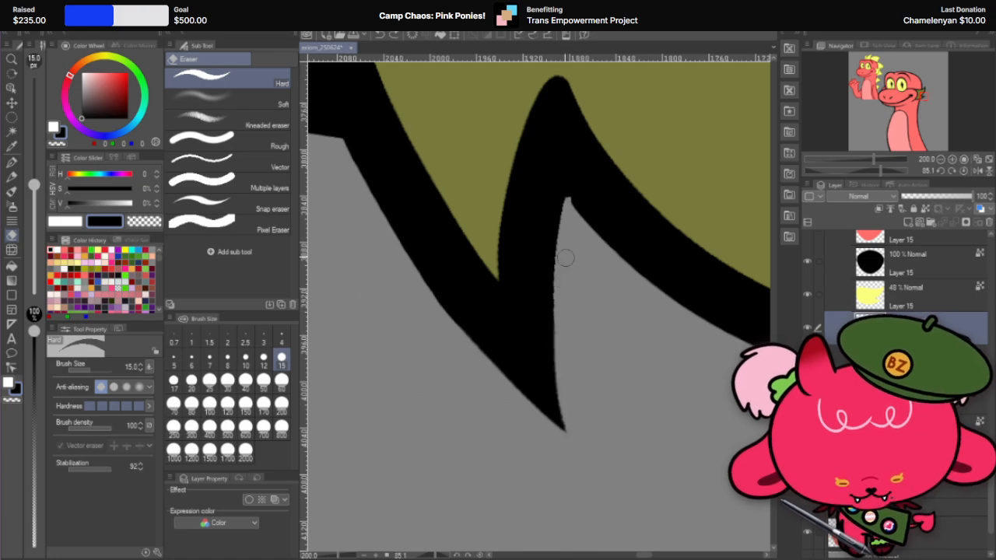
{"action": "mouse_move", "coordinate": [566, 258]}
{"action": "left_mouse_down"}
{"action": "mouse_move", "coordinate": [556, 340]}
{"action": "mouse_move", "coordinate": [578, 480]}
{"action": "left_mouse_up"}
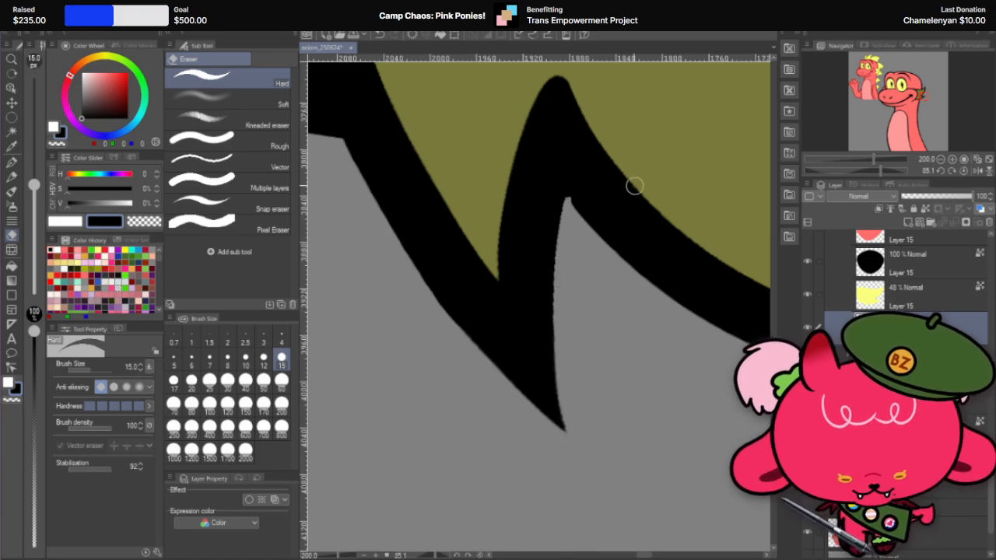
Step: Sharpen the notch corner beside the fin tip with the black G-pen at size 15
{"action": "key", "text": "r"}
{"action": "left_click_drag", "start_coordinate": [638, 202], "coordinate": [548, 156]}
{"action": "left_click", "coordinate": [12, 163]}
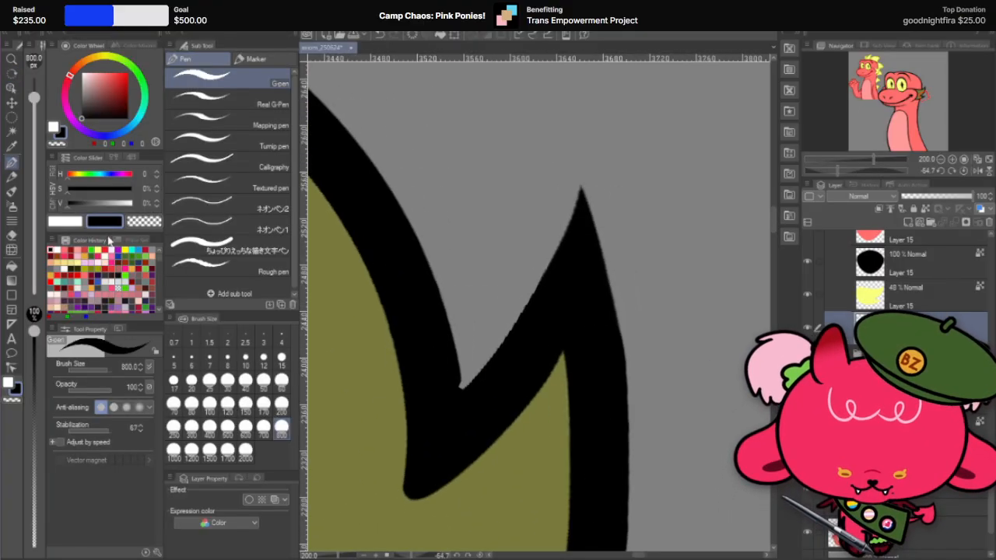
{"action": "left_click", "coordinate": [281, 358]}
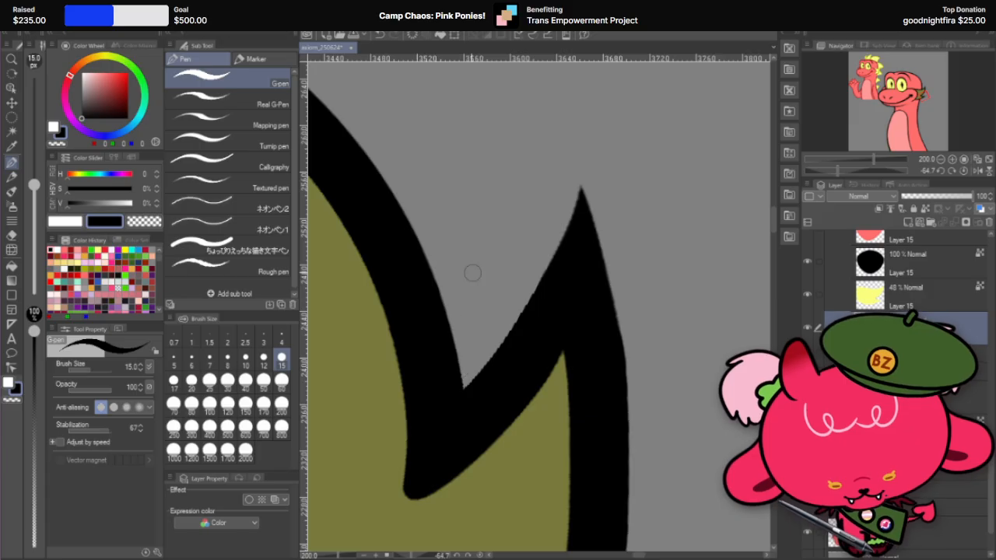
{"action": "key", "text": "r"}
{"action": "left_click_drag", "start_coordinate": [645, 164], "coordinate": [640, 397]}
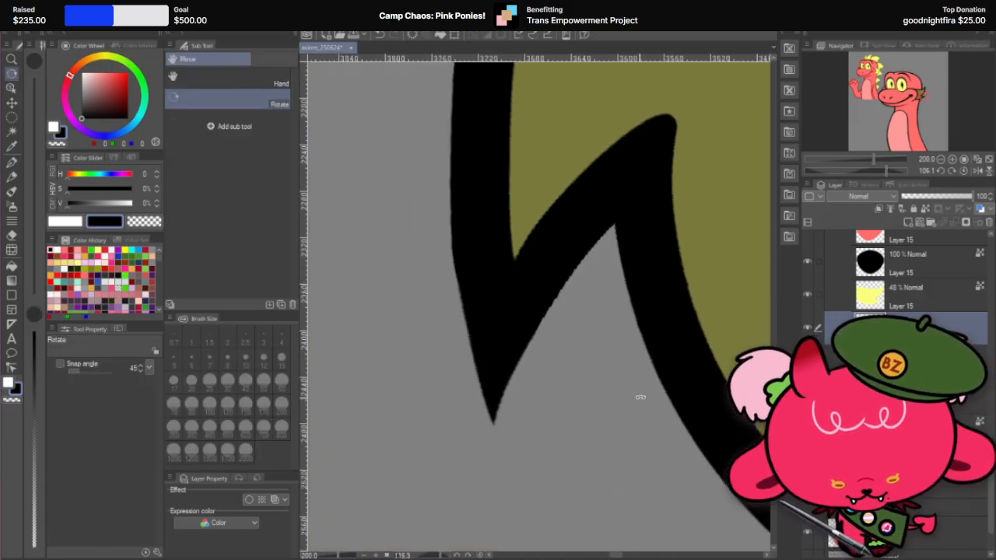
{"action": "left_click", "coordinate": [11, 235]}
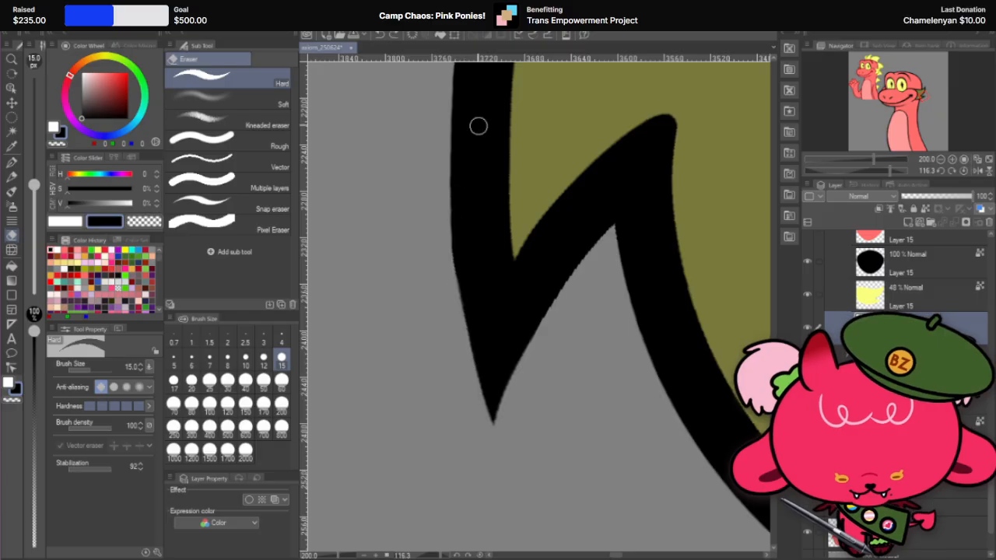
{"action": "left_click", "coordinate": [13, 166]}
Step: Try to smooth the tip's outer edge with black G-pen strokes at size 15, undoing each stroke
{"action": "key", "text": "r"}
{"action": "left_click_drag", "start_coordinate": [326, 350], "coordinate": [634, 140]}
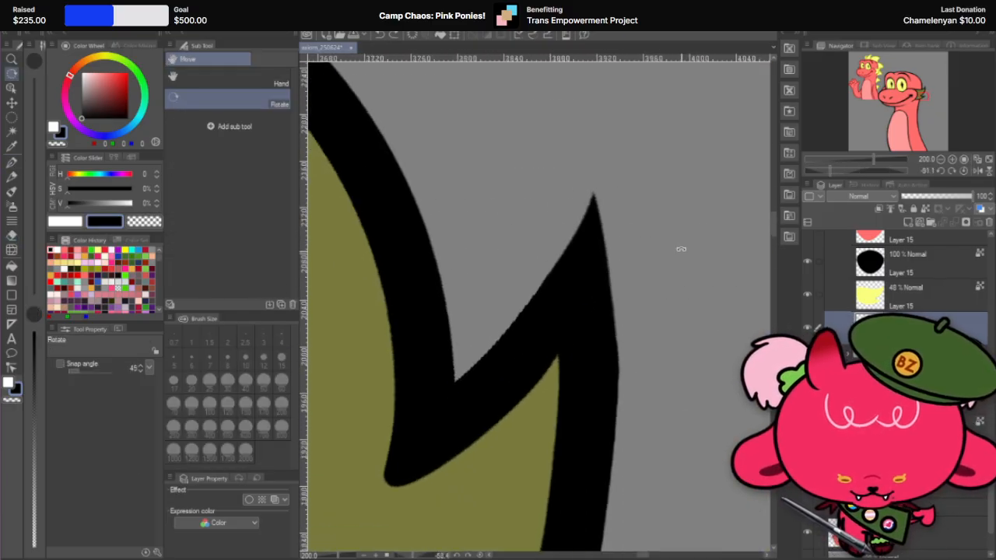
{"action": "left_click", "coordinate": [13, 162]}
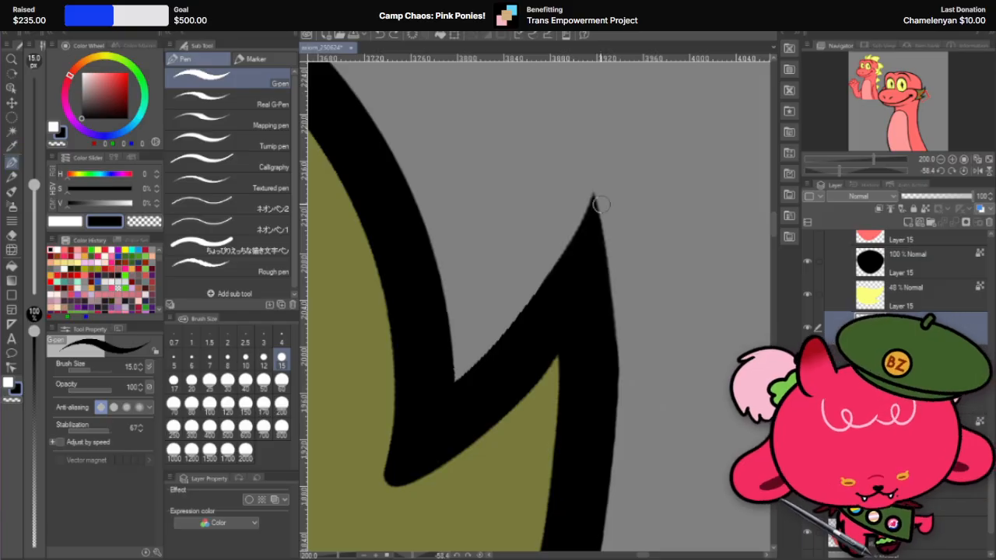
{"action": "left_click_drag", "start_coordinate": [594, 200], "coordinate": [613, 455]}
{"action": "key", "text": "ctrl+z"}
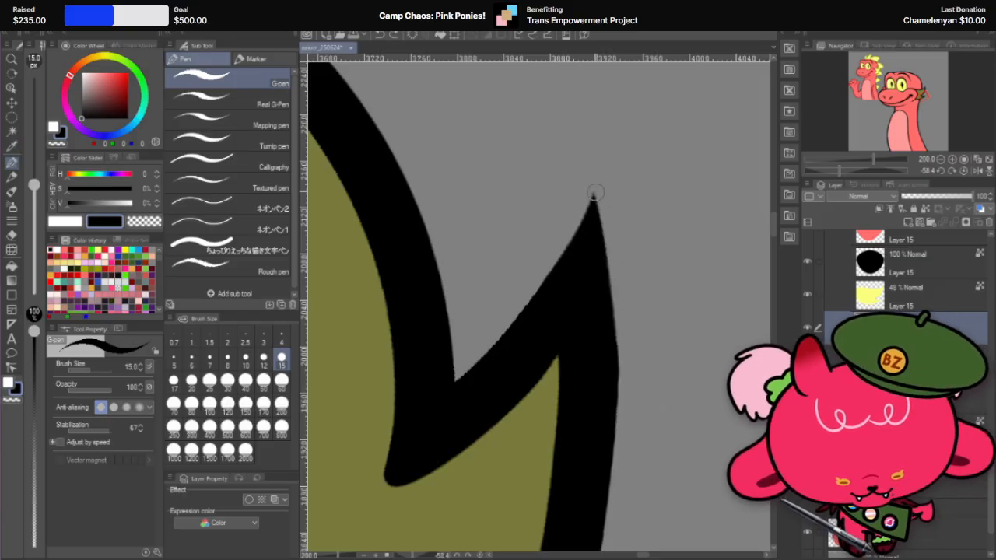
{"action": "left_click_drag", "start_coordinate": [595, 194], "coordinate": [610, 388]}
{"action": "key", "text": "ctrl+z"}
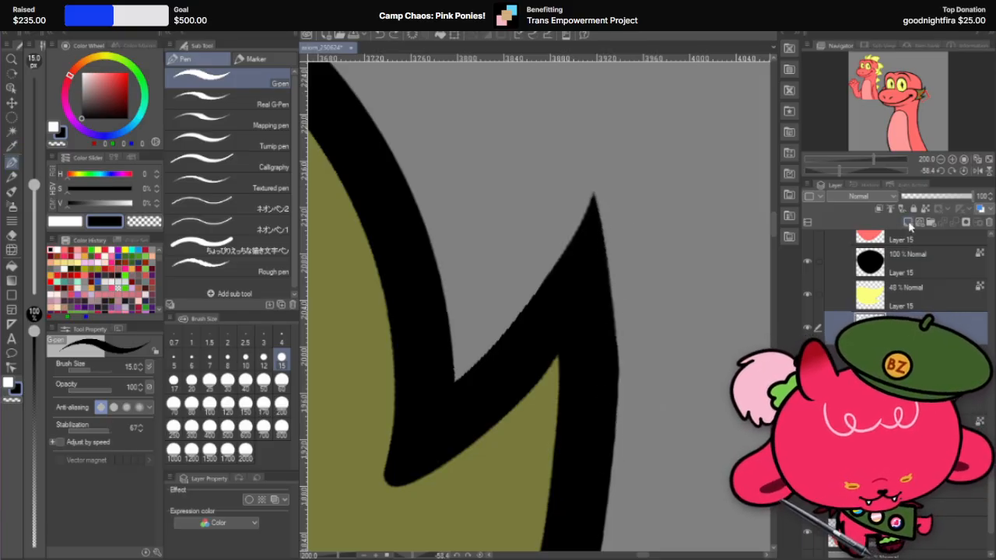
Step: Thicken the fin tip's outer edge with a black G-pen stroke at size 15 and trim it to a point with the hard eraser
{"action": "left_click_drag", "start_coordinate": [594, 193], "coordinate": [613, 459]}
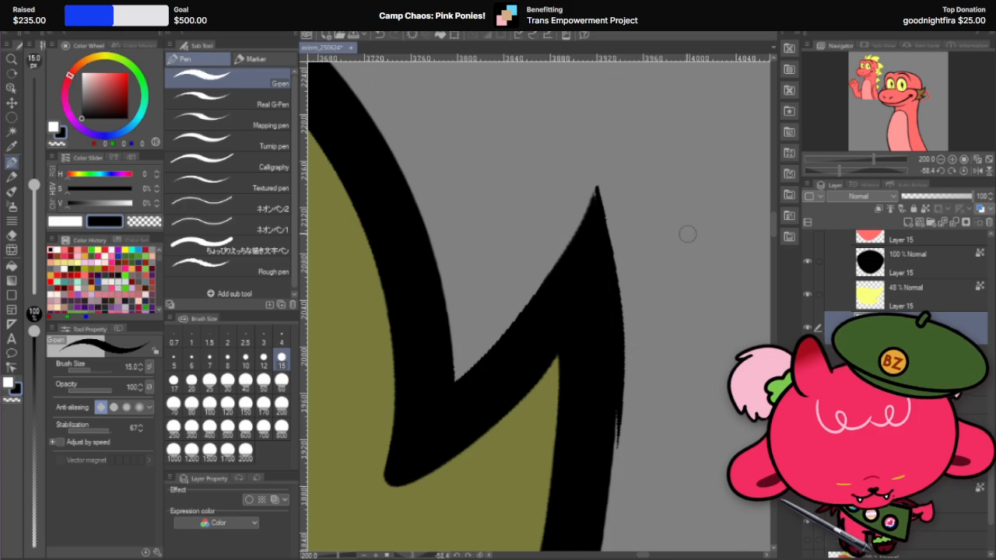
{"action": "key", "text": "r"}
{"action": "left_click_drag", "start_coordinate": [737, 210], "coordinate": [516, 204]}
{"action": "left_click_drag", "start_coordinate": [734, 187], "coordinate": [522, 207]}
{"action": "left_click_drag", "start_coordinate": [692, 182], "coordinate": [627, 146]}
{"action": "left_click", "coordinate": [12, 235]}
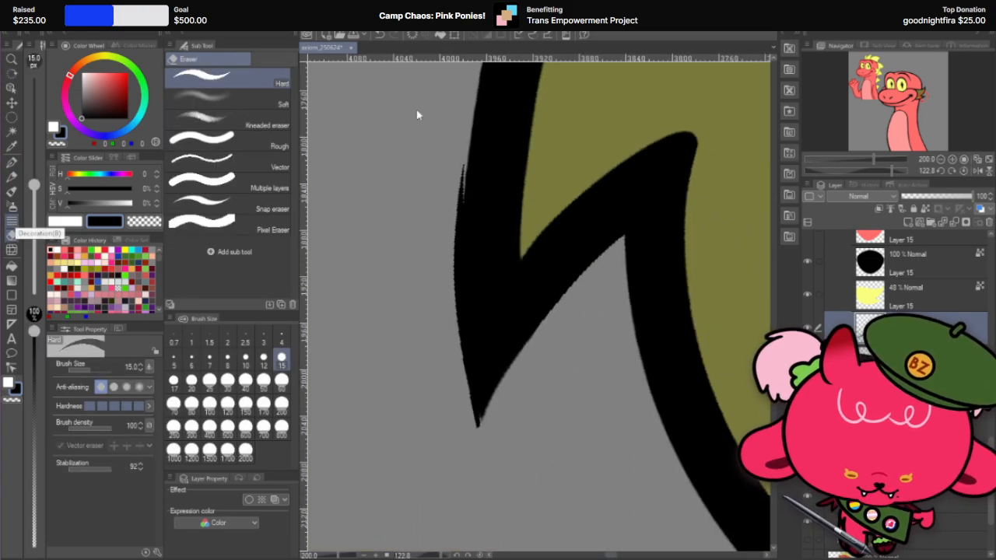
{"action": "mouse_move", "coordinate": [467, 160]}
{"action": "left_mouse_down"}
{"action": "mouse_move", "coordinate": [455, 348]}
{"action": "mouse_move", "coordinate": [476, 439]}
{"action": "left_mouse_up"}
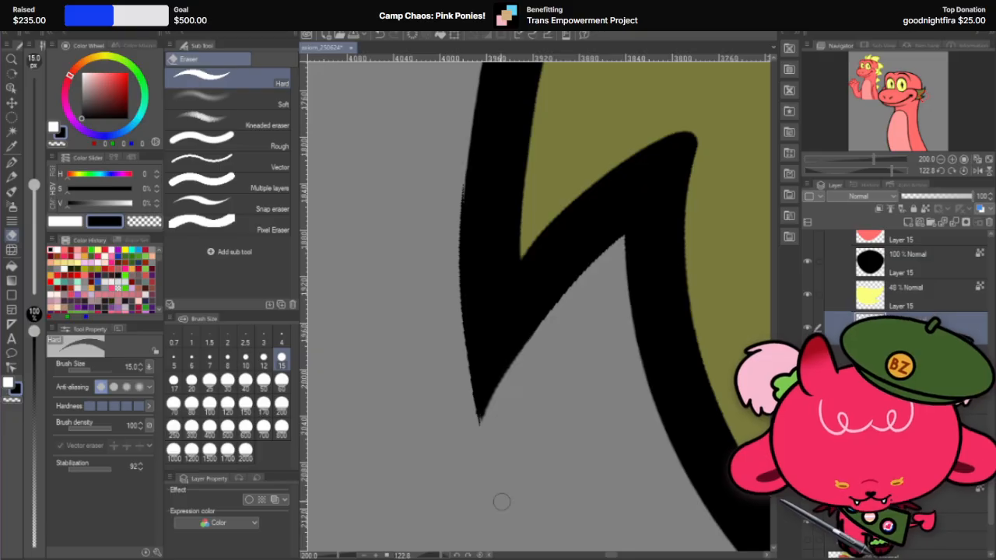
{"action": "left_click_drag", "start_coordinate": [467, 387], "coordinate": [491, 471]}
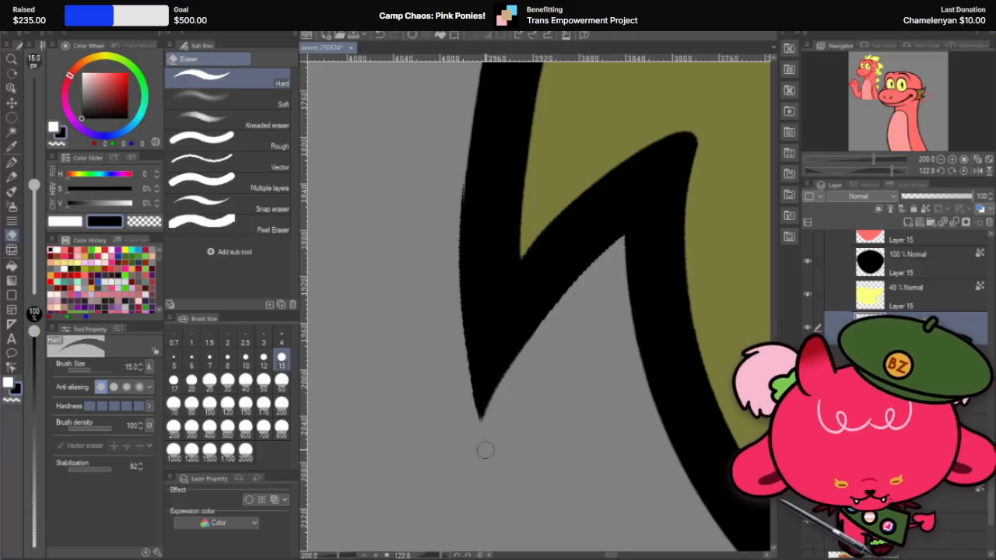
{"action": "left_click_drag", "start_coordinate": [466, 372], "coordinate": [511, 493]}
Step: Smooth the fin tip's outer edge with long hard eraser strokes at size 15, undoing and redoing unsatisfactory ones
{"action": "left_click_drag", "start_coordinate": [459, 166], "coordinate": [463, 404]}
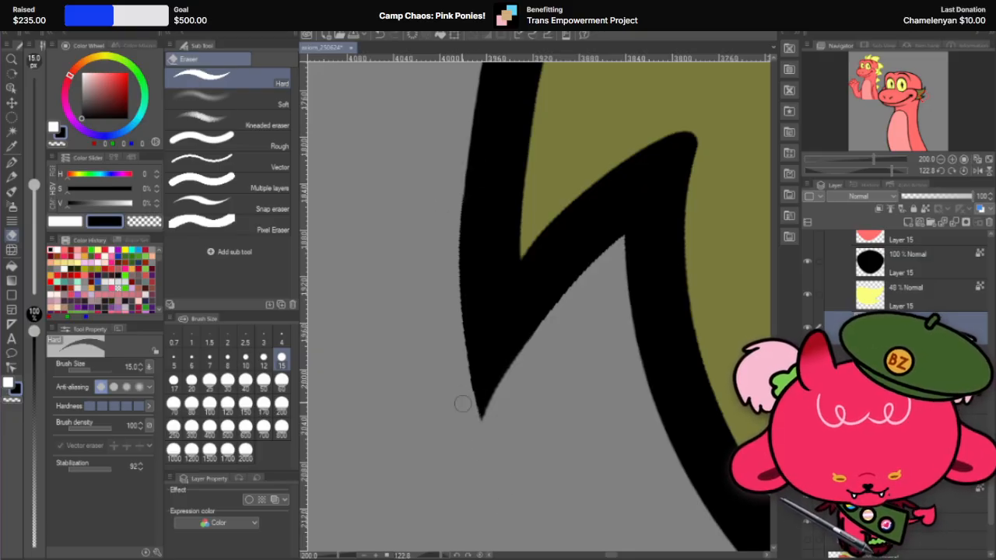
{"action": "left_click_drag", "start_coordinate": [464, 164], "coordinate": [476, 413]}
{"action": "key", "text": "ctrl+z"}
{"action": "left_click_drag", "start_coordinate": [470, 170], "coordinate": [478, 419]}
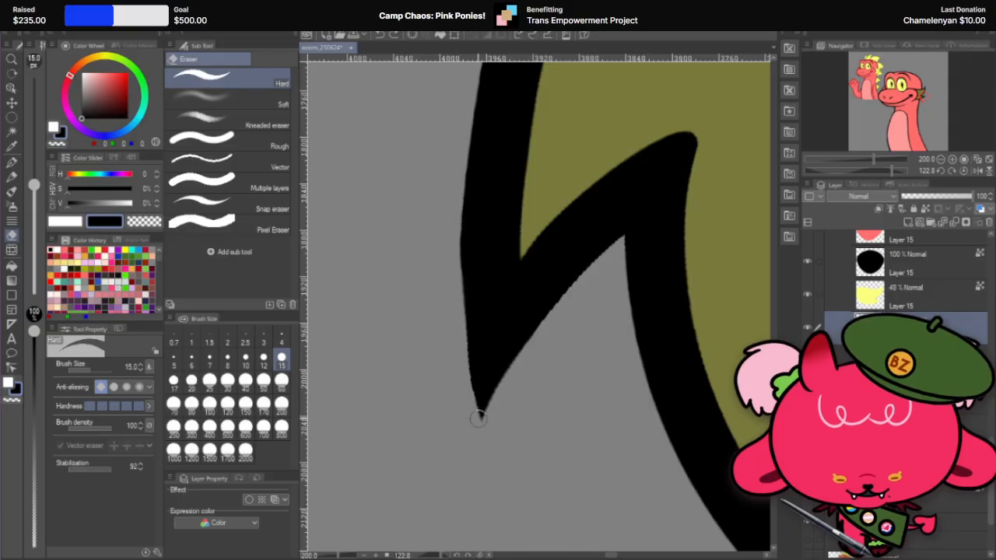
{"action": "key", "text": "ctrl+z"}
{"action": "left_click_drag", "start_coordinate": [470, 165], "coordinate": [470, 388]}
{"action": "left_click_drag", "start_coordinate": [466, 183], "coordinate": [467, 364]}
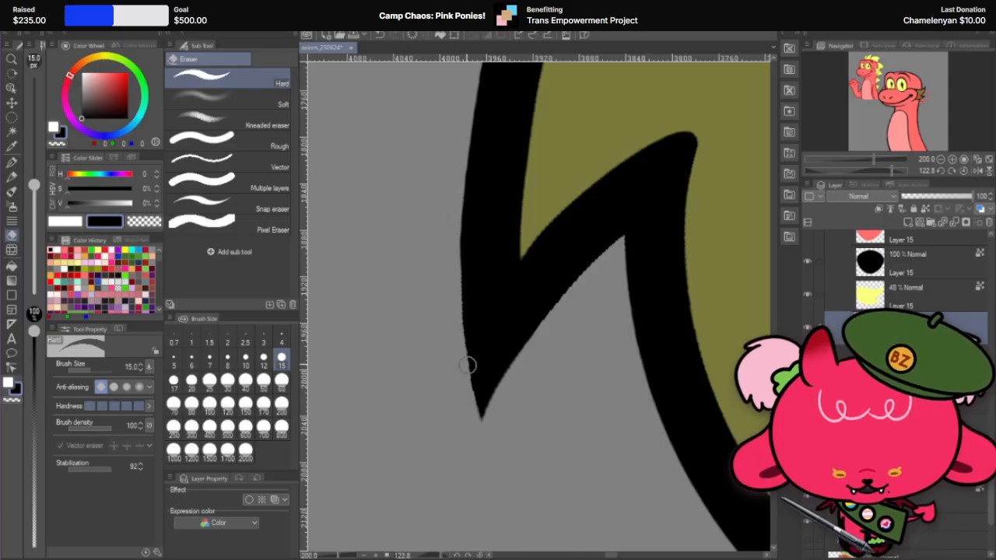
{"action": "key", "text": "ctrl+z"}
{"action": "left_click_drag", "start_coordinate": [463, 198], "coordinate": [459, 373]}
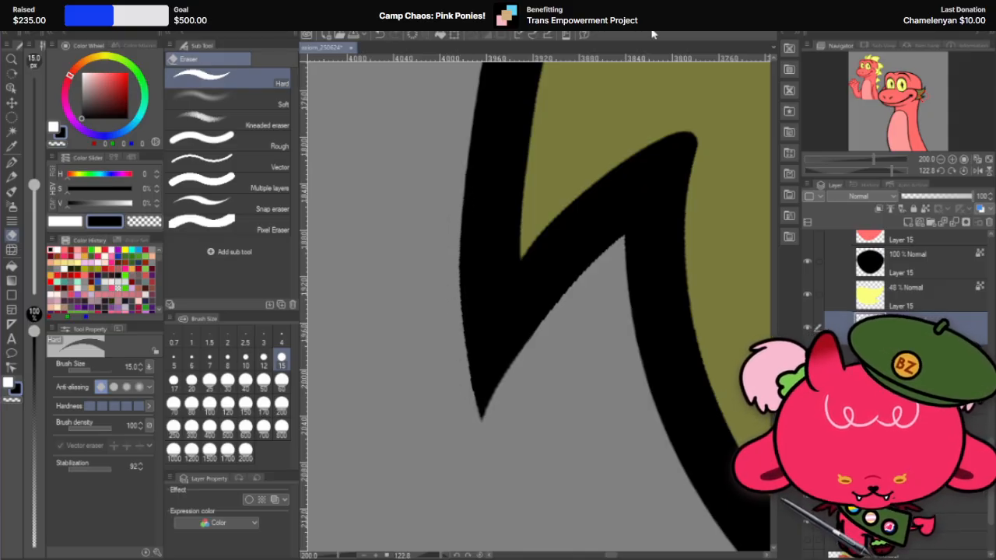
Step: Examine the fin's outline, tips and notch at different zoom levels and rotations
{"action": "scroll", "coordinate": [587, 168], "scroll_direction": "down", "scroll_amount": 4}
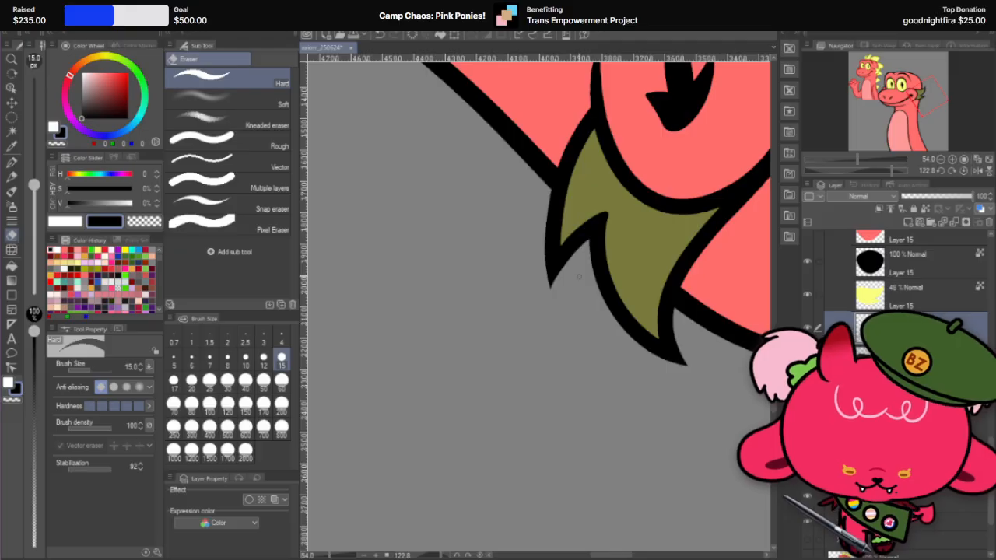
{"action": "scroll", "coordinate": [605, 278], "scroll_direction": "up", "scroll_amount": 2}
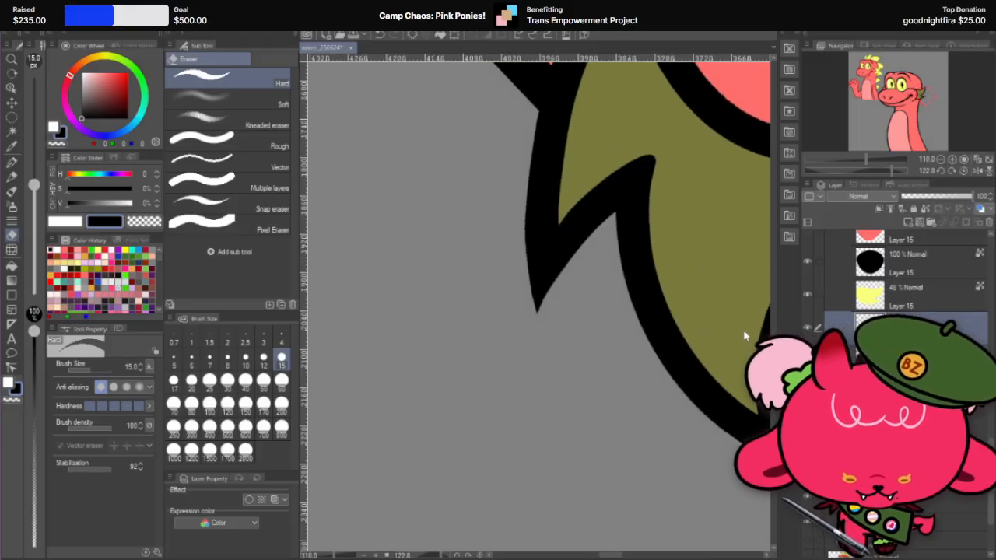
{"action": "scroll", "coordinate": [591, 239], "scroll_direction": "up", "scroll_amount": 2}
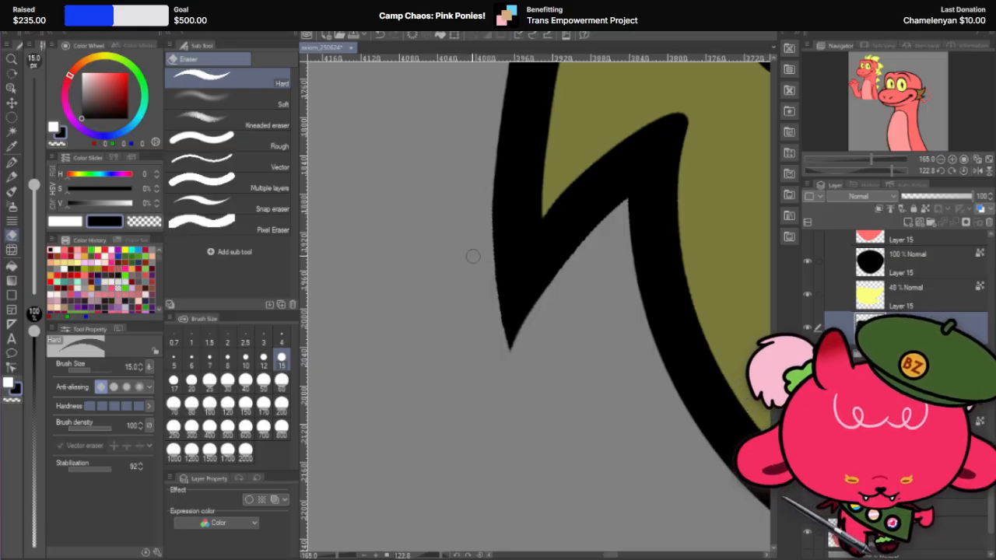
{"action": "scroll", "coordinate": [473, 257], "scroll_direction": "down", "scroll_amount": 3}
{"action": "key", "text": "r"}
{"action": "left_click_drag", "start_coordinate": [536, 176], "coordinate": [342, 366]}
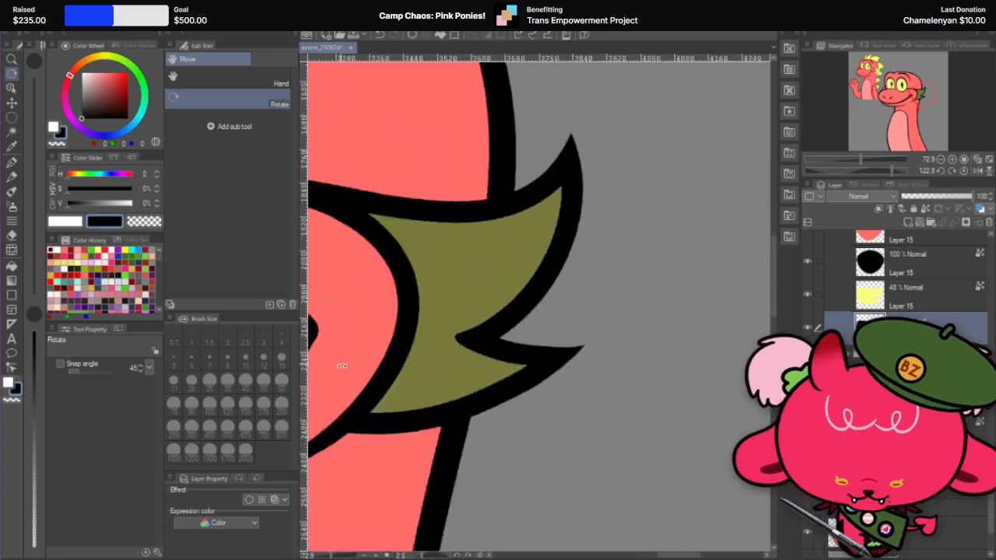
{"action": "scroll", "coordinate": [595, 277], "scroll_direction": "down", "scroll_amount": 2}
{"action": "scroll", "coordinate": [684, 257], "scroll_direction": "down", "scroll_amount": 2}
{"action": "left_click_drag", "start_coordinate": [692, 285], "coordinate": [512, 430]}
{"action": "scroll", "coordinate": [626, 300], "scroll_direction": "up", "scroll_amount": 4}
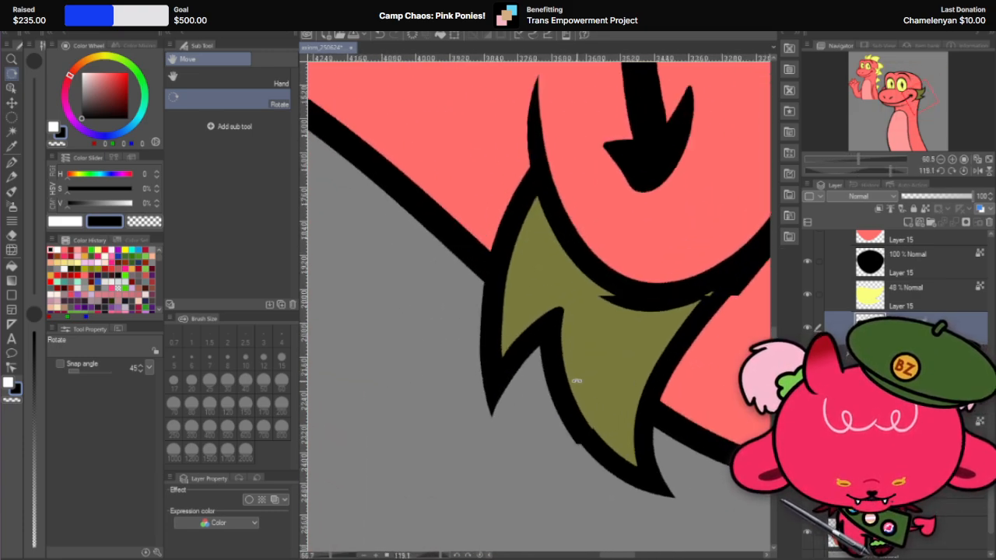
{"action": "scroll", "coordinate": [577, 351], "scroll_direction": "up", "scroll_amount": 6}
Step: Select the fin's yellow fill layer in the cheek_L folder and set its opacity to 100%
{"action": "left_click", "coordinate": [12, 162]}
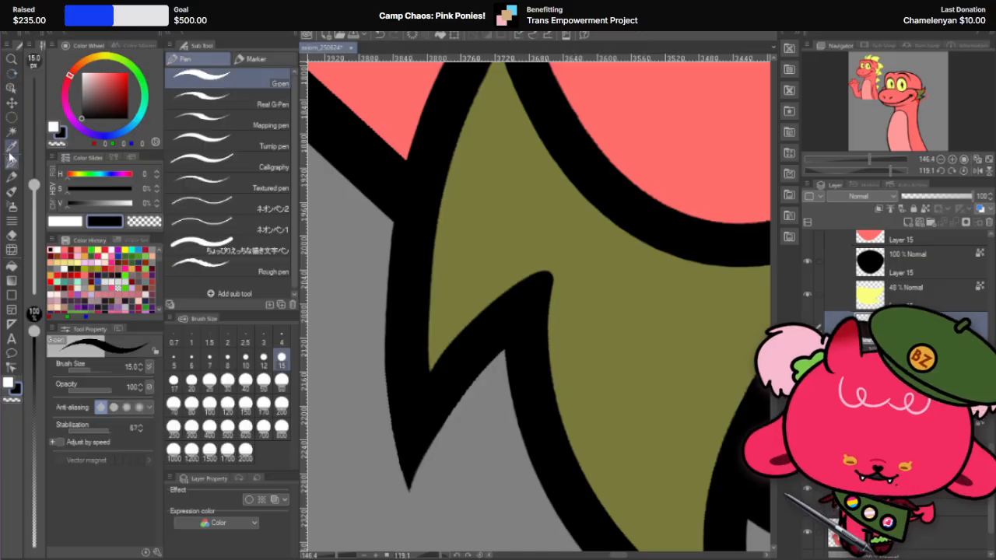
{"action": "left_click", "coordinate": [934, 290]}
{"action": "left_click_drag", "start_coordinate": [970, 193], "coordinate": [980, 196]}
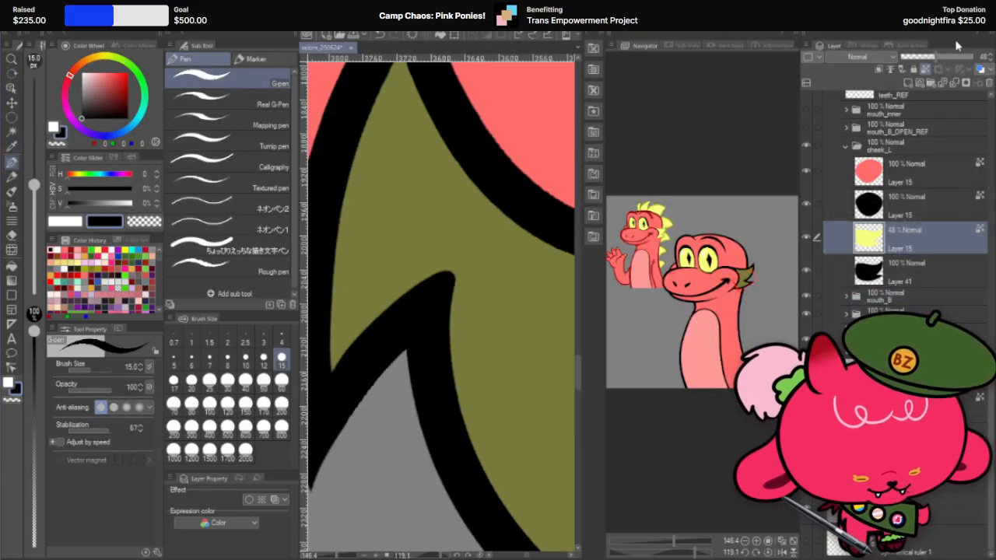
{"action": "left_click_drag", "start_coordinate": [958, 46], "coordinate": [733, 558]}
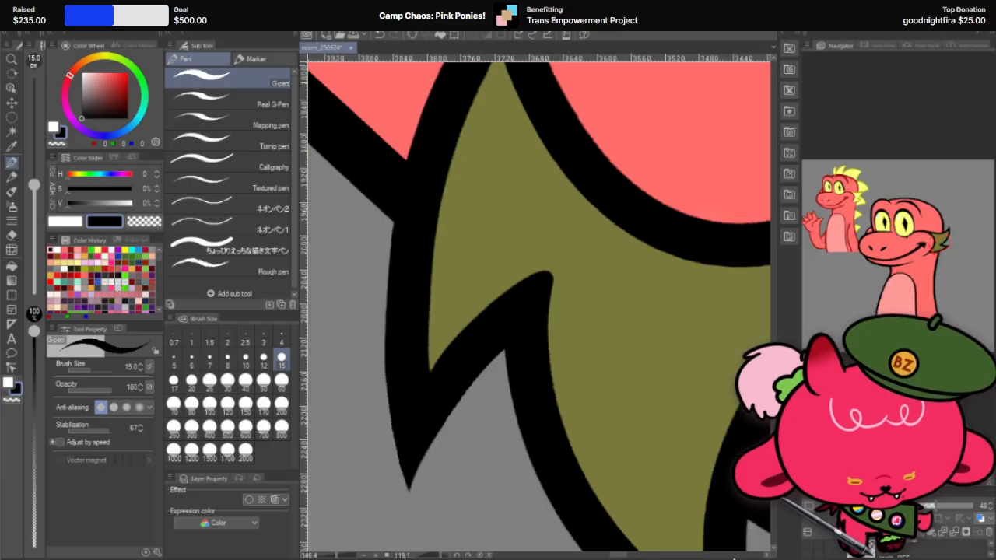
{"action": "left_click_drag", "start_coordinate": [945, 488], "coordinate": [945, 152]}
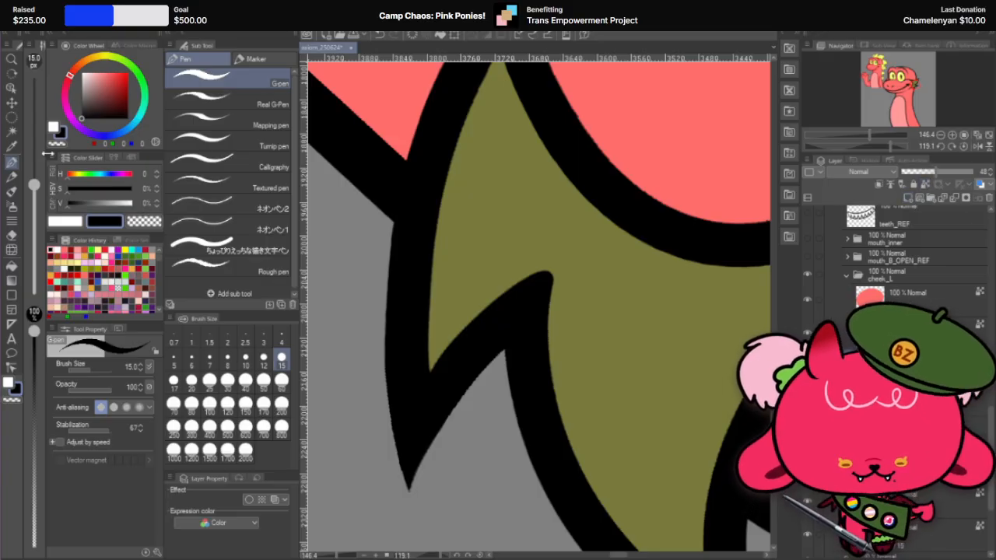
{"action": "left_click_drag", "start_coordinate": [958, 177], "coordinate": [982, 174]}
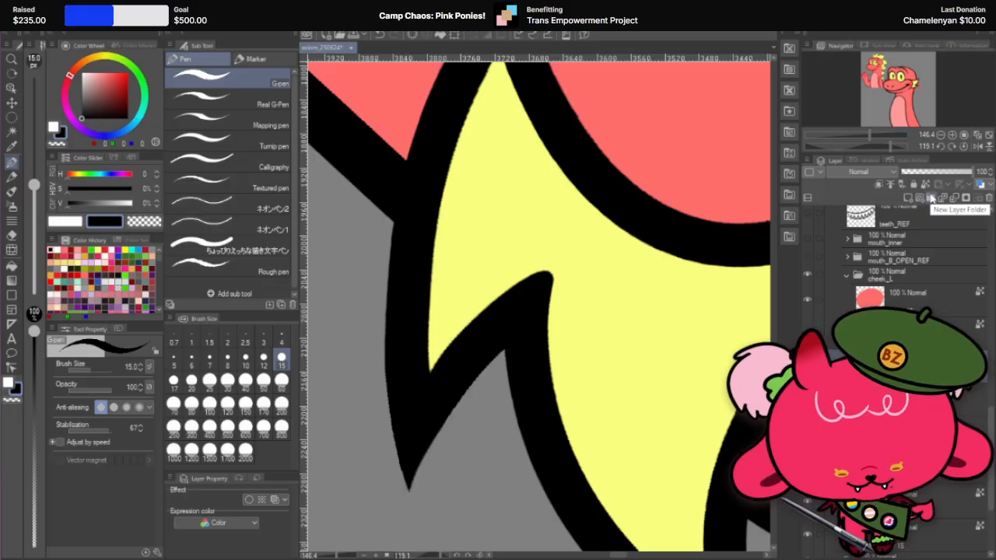
Step: Undo the stray black stroke on the fill and sample the fin's yellow for the G-pen at size 15
{"action": "left_click_drag", "start_coordinate": [556, 231], "coordinate": [561, 422]}
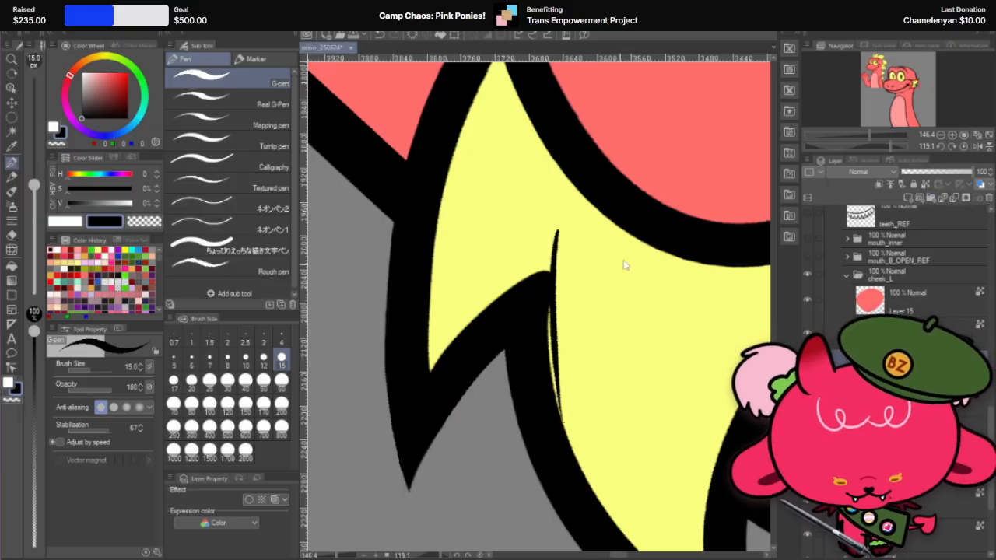
{"action": "key", "text": "ctrl+z"}
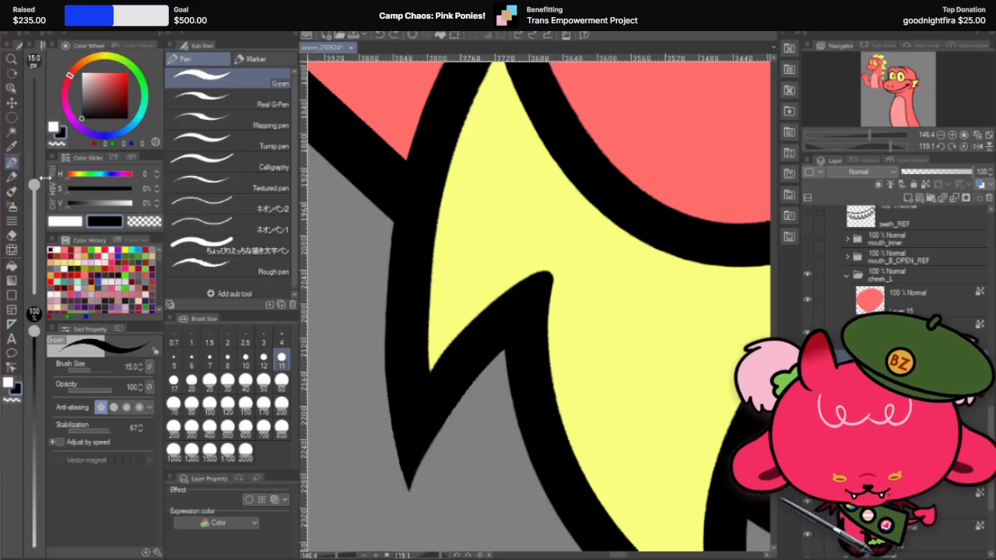
{"action": "left_click", "coordinate": [625, 346], "text": "alt"}
{"action": "left_click", "coordinate": [263, 380]}
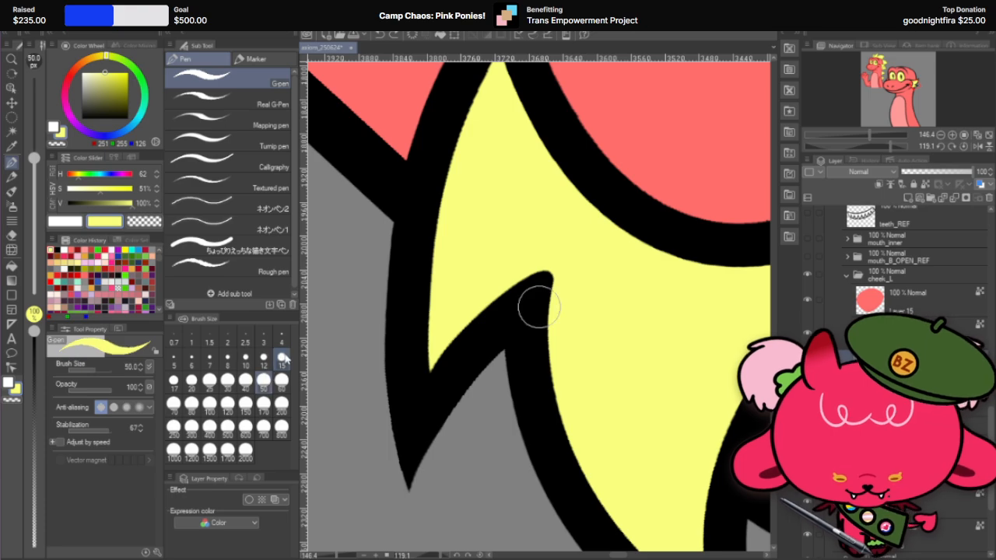
{"action": "left_click", "coordinate": [280, 386]}
Step: Try to reshape the fin's outline around the rounded notch with yellow G-pen strokes, undoing each stroke
{"action": "key", "text": "r"}
{"action": "mouse_move", "coordinate": [658, 165]}
{"action": "left_mouse_down"}
{"action": "mouse_move", "coordinate": [404, 222]}
{"action": "mouse_move", "coordinate": [471, 165]}
{"action": "mouse_move", "coordinate": [573, 155]}
{"action": "left_mouse_up"}
{"action": "key", "text": "p"}
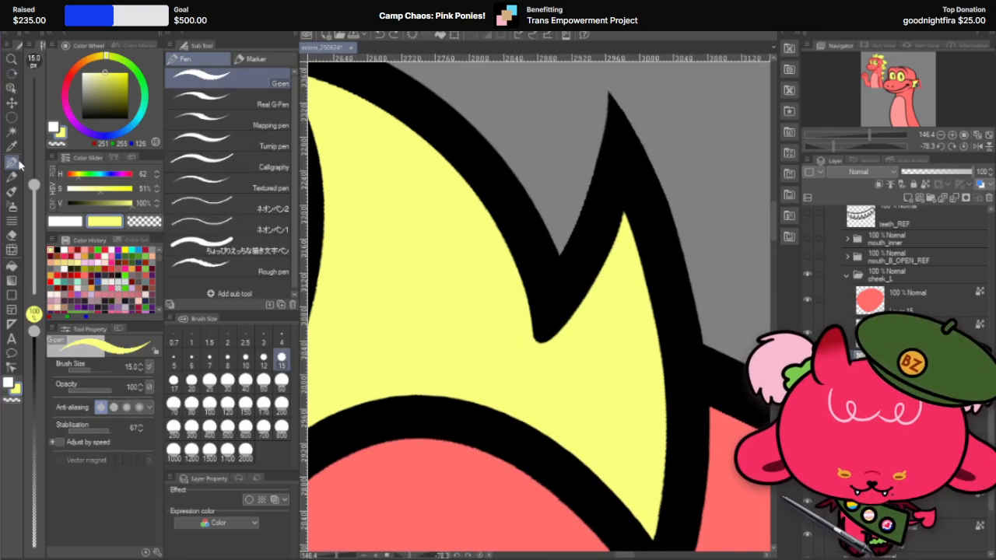
{"action": "mouse_move", "coordinate": [522, 278]}
{"action": "left_mouse_down"}
{"action": "mouse_move", "coordinate": [541, 413]}
{"action": "mouse_move", "coordinate": [548, 330]}
{"action": "left_mouse_up"}
{"action": "key", "text": "ctrl+z"}
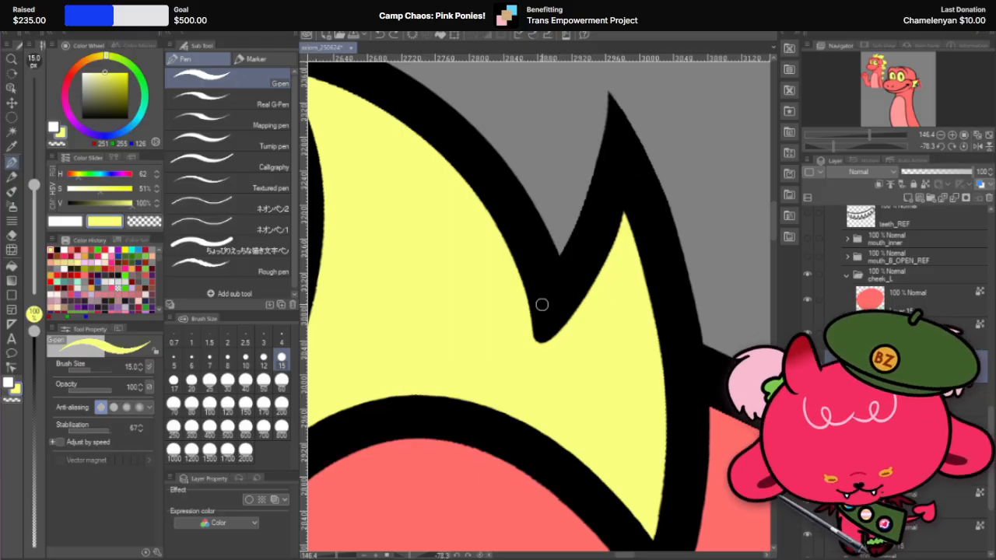
{"action": "left_click_drag", "start_coordinate": [660, 224], "coordinate": [694, 364]}
{"action": "key", "text": "ctrl+z"}
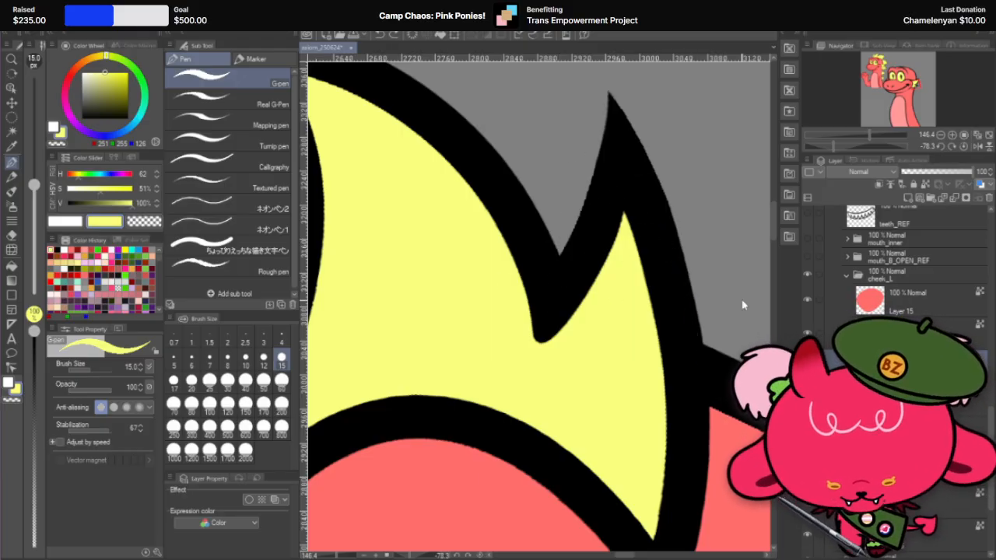
Step: Trim one side of the rounded notch outline inside the fin with yellow G-pen strokes at size 15, redoing unsatisfactory strokes
{"action": "key", "text": "r"}
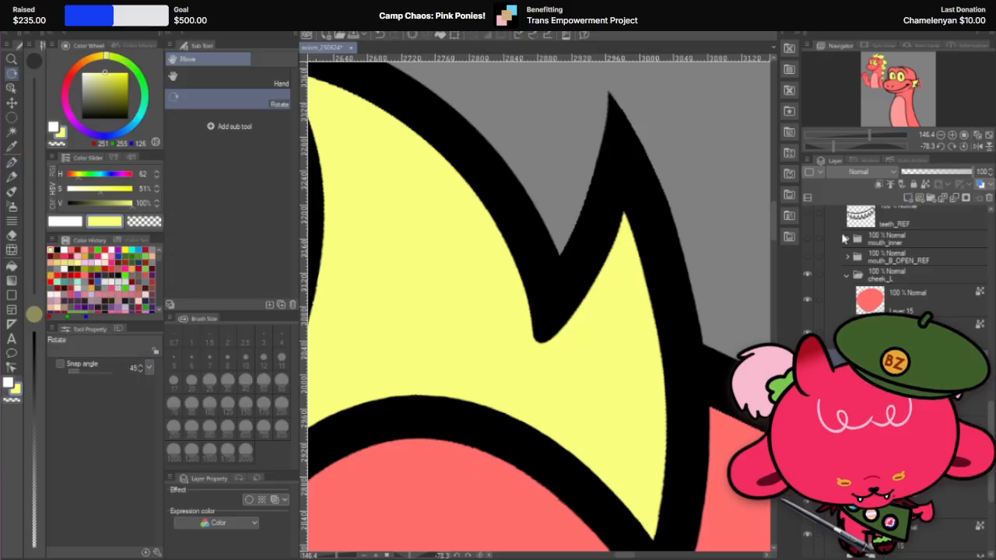
{"action": "left_click_drag", "start_coordinate": [685, 327], "coordinate": [615, 317]}
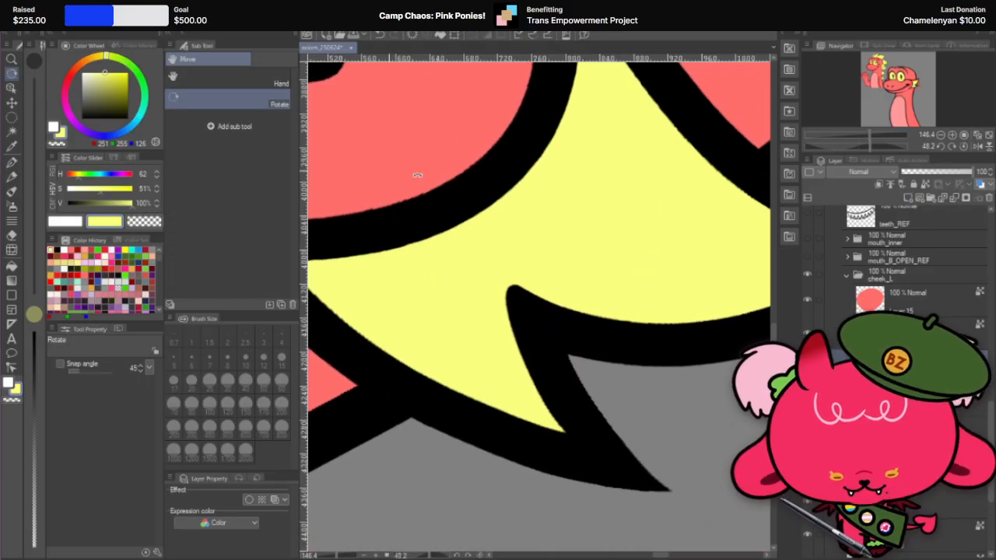
{"action": "left_click_drag", "start_coordinate": [418, 176], "coordinate": [635, 302]}
{"action": "key", "text": "p"}
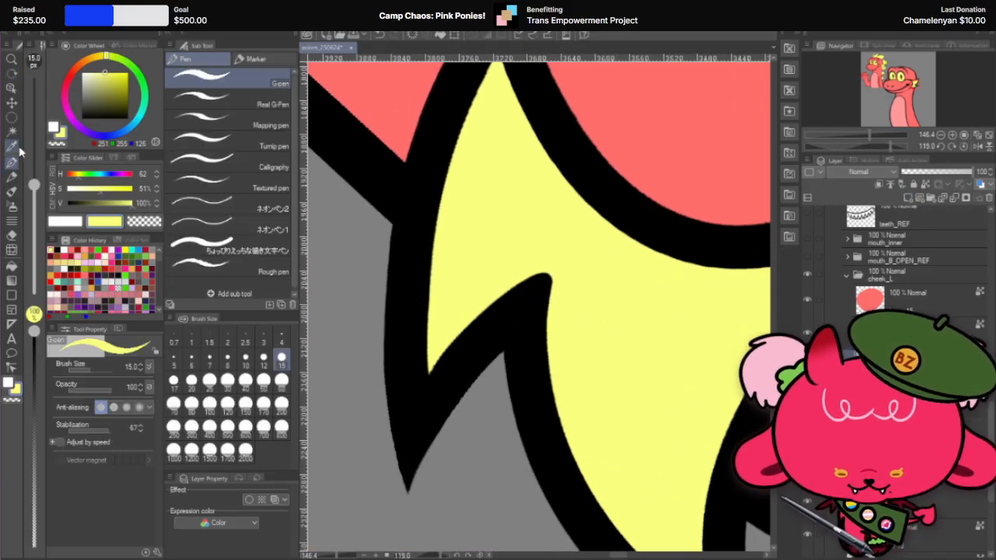
{"action": "key", "text": "ctrl+z"}
{"action": "mouse_move", "coordinate": [553, 250]}
{"action": "left_mouse_down"}
{"action": "mouse_move", "coordinate": [553, 394]}
{"action": "mouse_move", "coordinate": [567, 434]}
{"action": "left_mouse_up"}
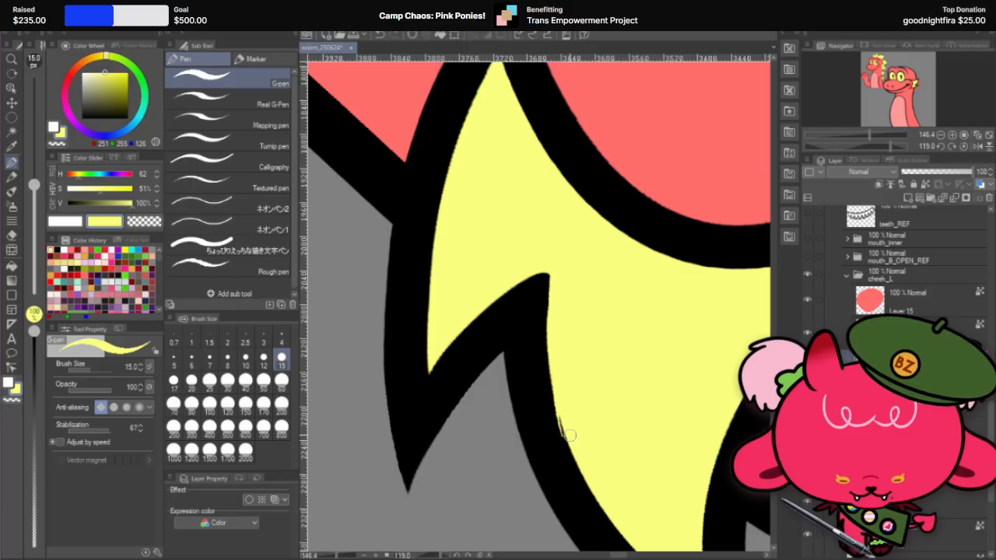
{"action": "key", "text": "ctrl+z"}
{"action": "left_click_drag", "start_coordinate": [554, 272], "coordinate": [561, 395]}
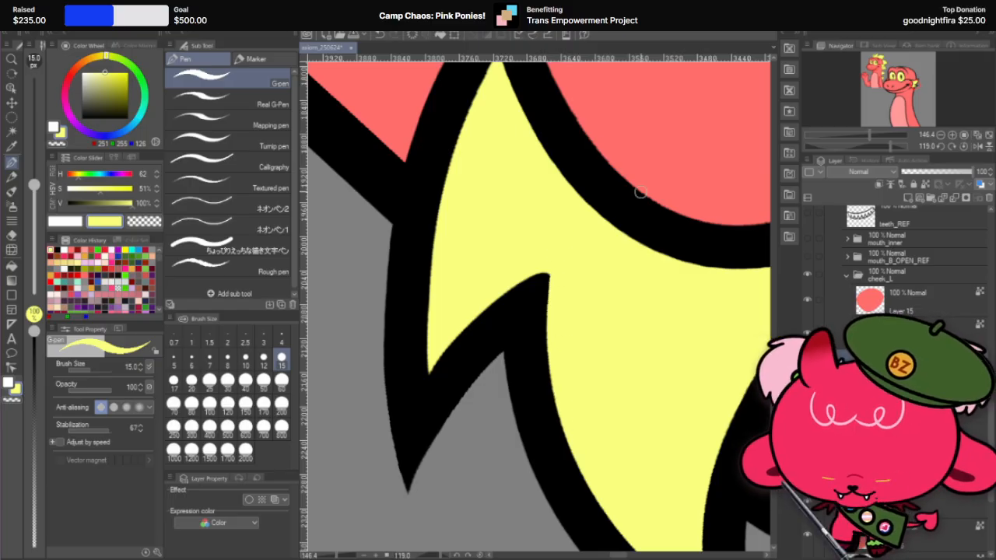
Step: Sharpen the inner notch outline to a point with a yellow G-pen stroke at size 15, redoing the first attempt
{"action": "key", "text": "r"}
{"action": "left_click_drag", "start_coordinate": [639, 192], "coordinate": [553, 210]}
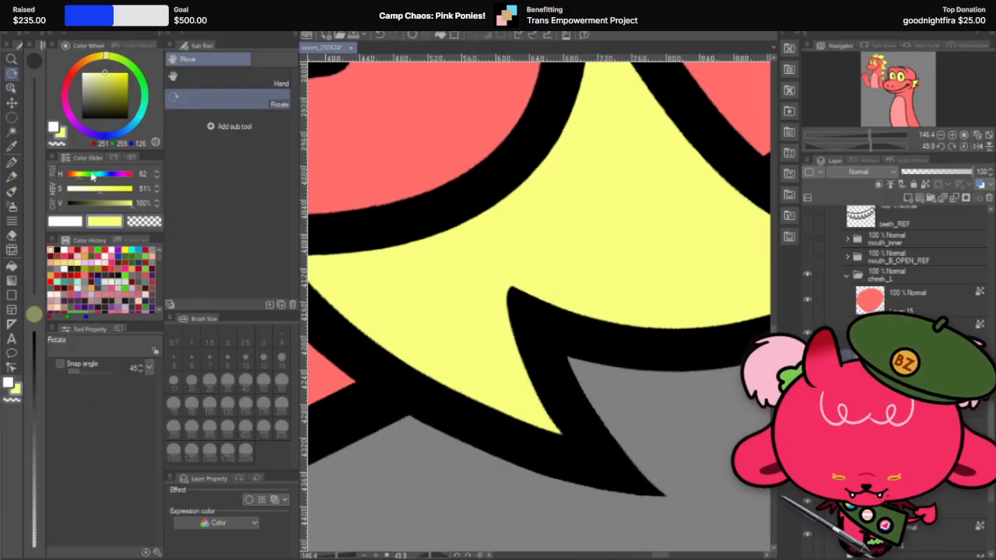
{"action": "left_click", "coordinate": [11, 162]}
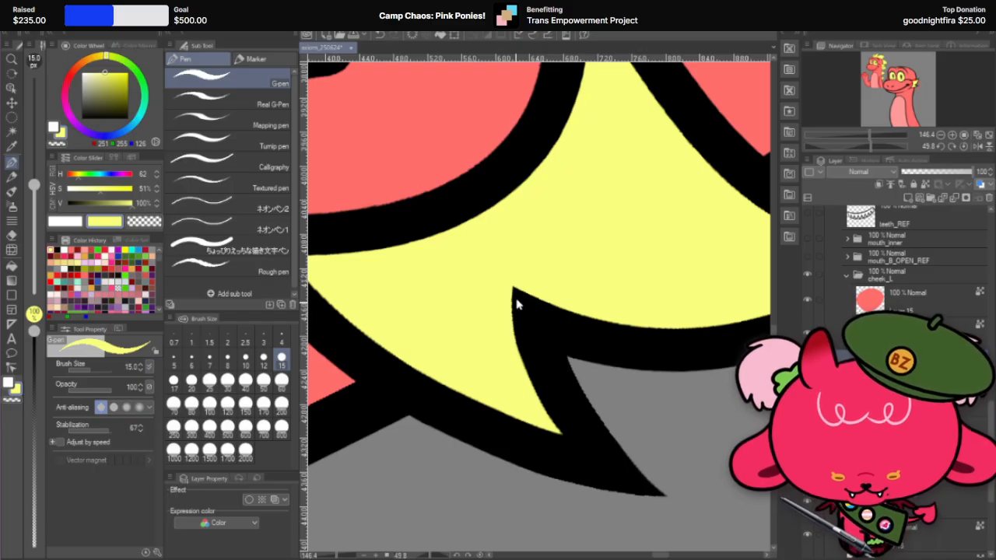
{"action": "key", "text": "ctrl+z"}
{"action": "left_click_drag", "start_coordinate": [517, 374], "coordinate": [513, 311]}
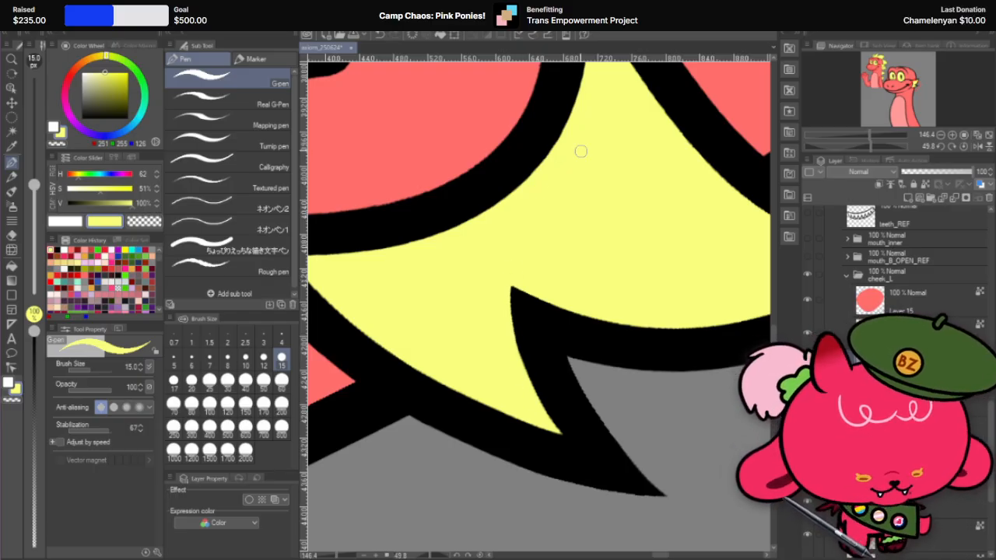
Step: Reset the canvas rotation to show the whole character and make the tongue_out layer folder visible
{"action": "scroll", "coordinate": [536, 373], "scroll_direction": "down", "scroll_amount": 8}
{"action": "key", "text": "r"}
{"action": "left_click_drag", "start_coordinate": [638, 290], "coordinate": [529, 229]}
{"action": "double_click", "coordinate": [555, 233]}
{"action": "scroll", "coordinate": [563, 235], "scroll_direction": "down", "scroll_amount": 3}
{"action": "scroll", "coordinate": [630, 242], "scroll_direction": "up", "scroll_amount": 1}
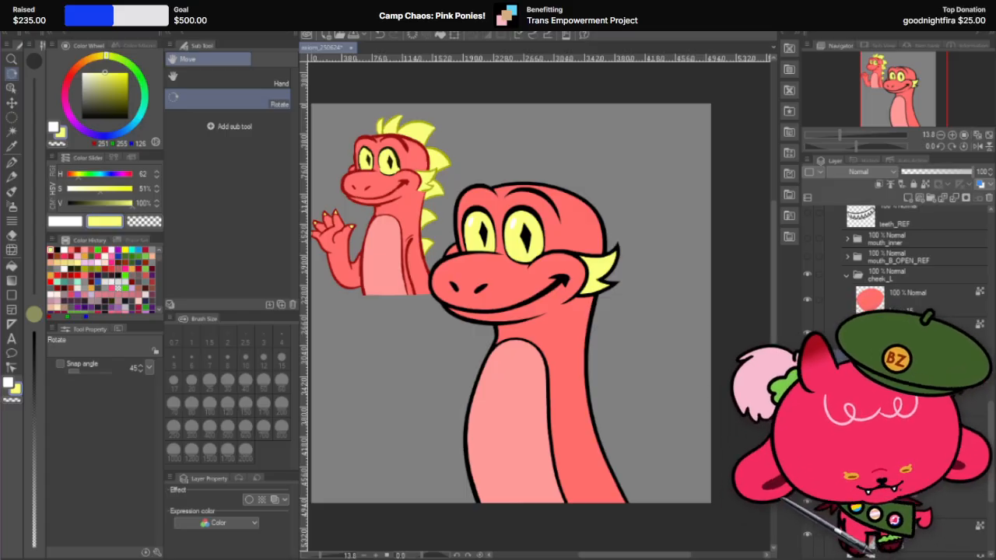
{"action": "right_click", "coordinate": [947, 498]}
{"action": "left_click", "coordinate": [968, 173]}
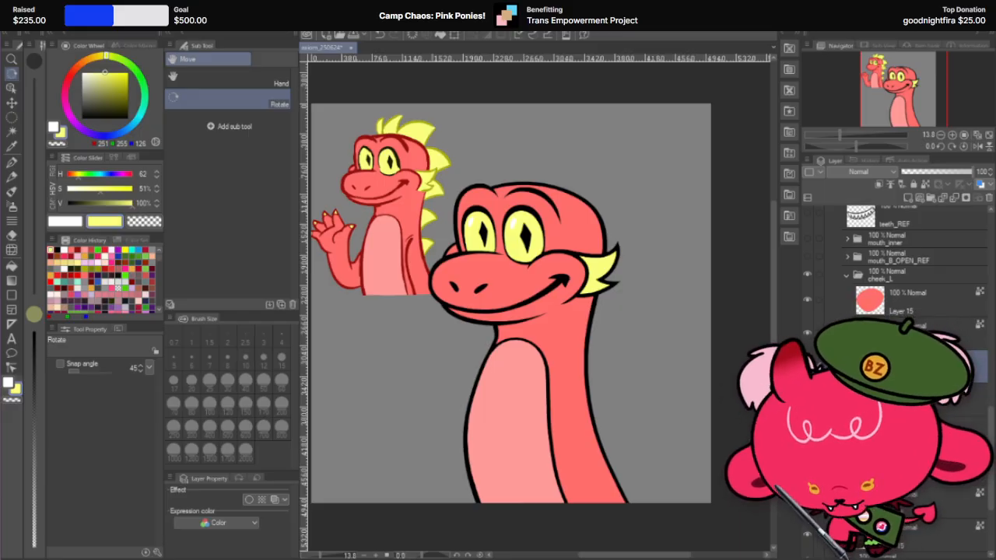
{"action": "scroll", "coordinate": [849, 281], "scroll_direction": "up", "scroll_amount": 3}
{"action": "left_click", "coordinate": [808, 280]}
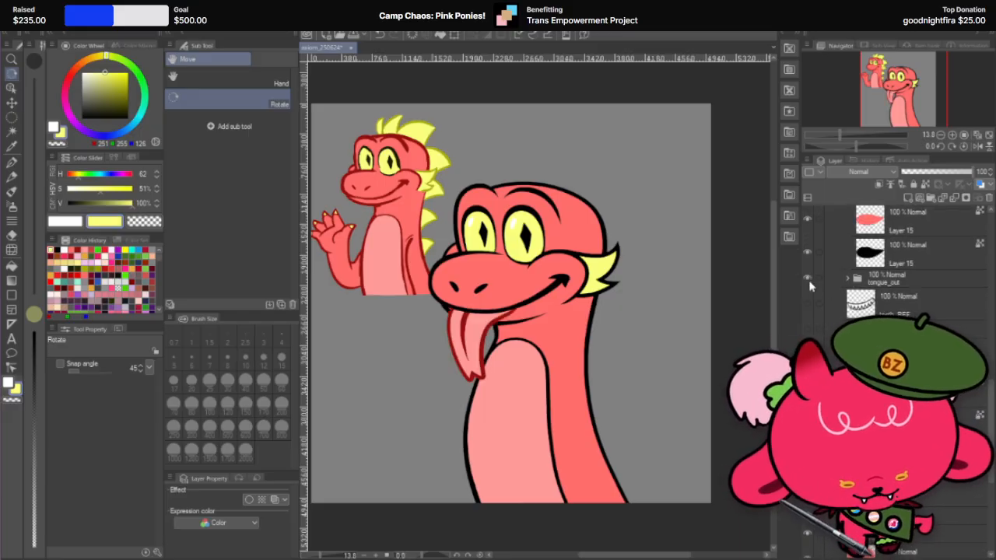
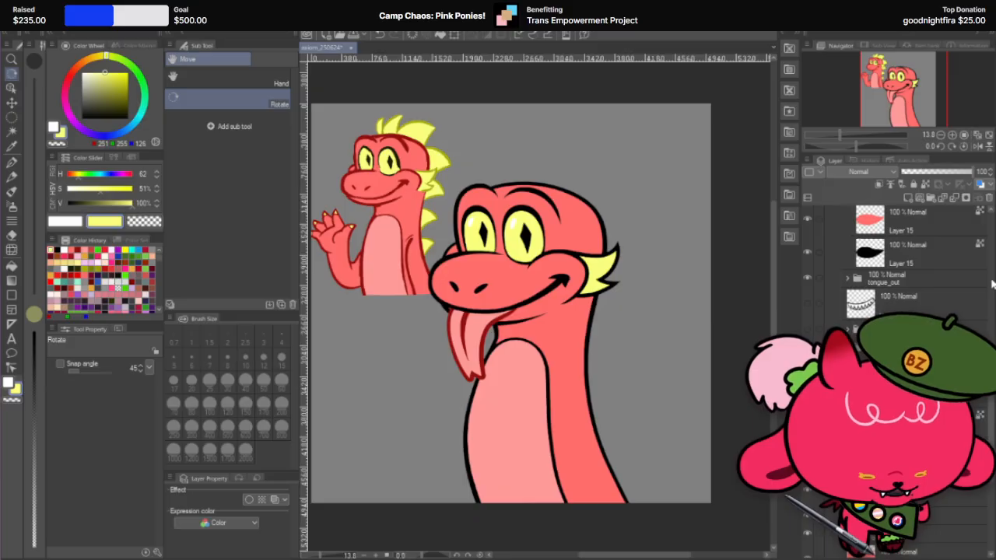
Step: Hide the tongue_out folder and show the teeth layer and the dragon's lower jaw
{"action": "left_click", "coordinate": [806, 277]}
{"action": "left_click", "coordinate": [807, 302]}
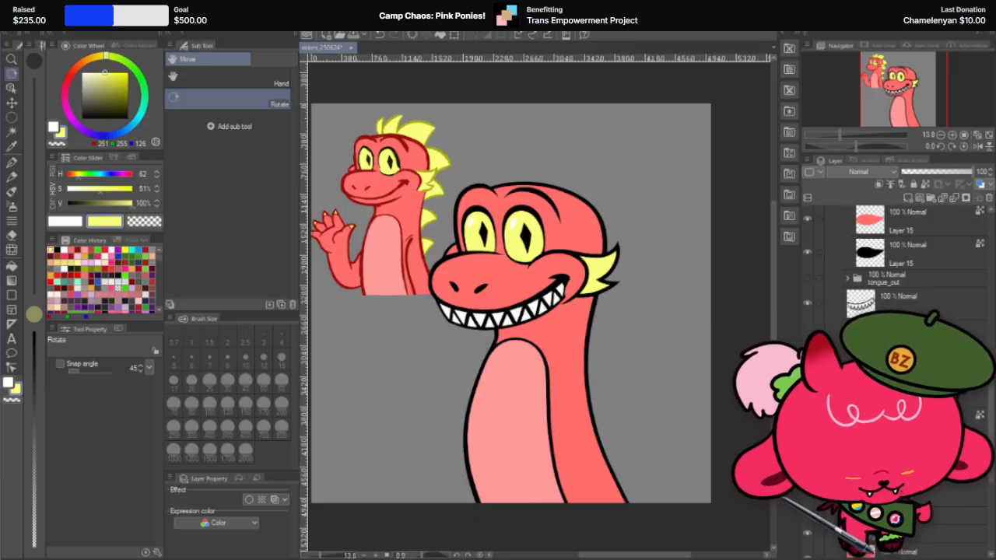
{"action": "left_click", "coordinate": [807, 336]}
Step: Show the yellow spikes along the dragon's head and back
{"action": "scroll", "coordinate": [894, 257], "scroll_direction": "up", "scroll_amount": 5}
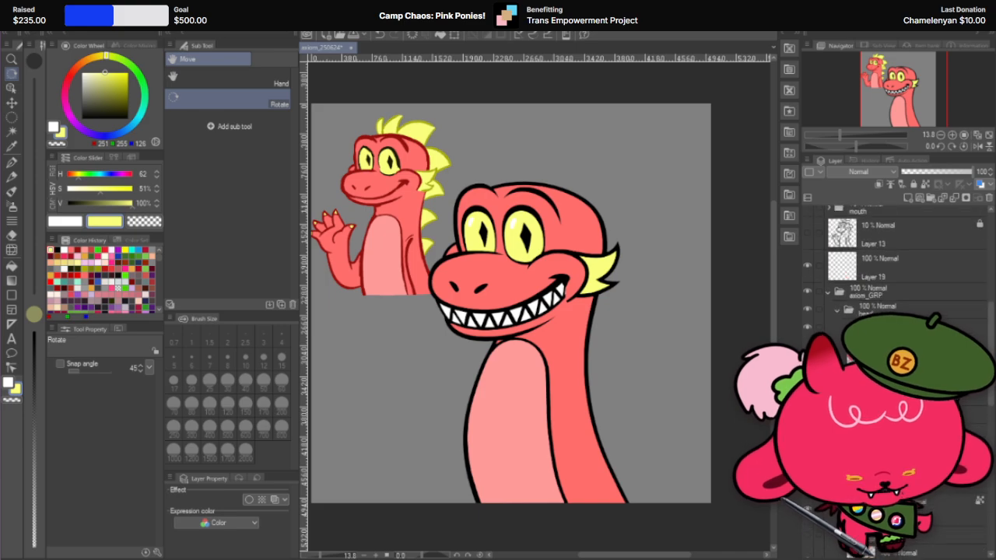
{"action": "scroll", "coordinate": [895, 260], "scroll_direction": "down", "scroll_amount": 4}
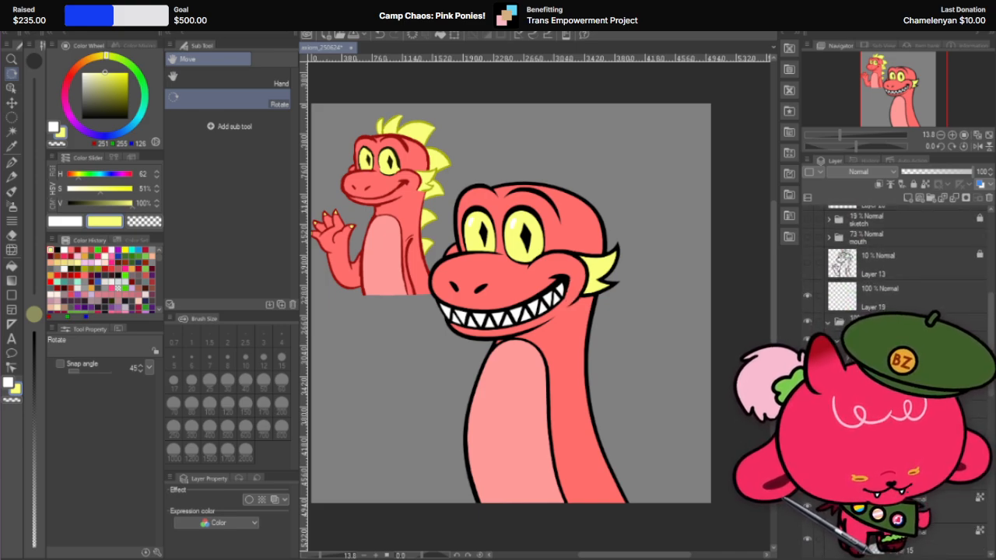
{"action": "scroll", "coordinate": [894, 256], "scroll_direction": "down", "scroll_amount": 8}
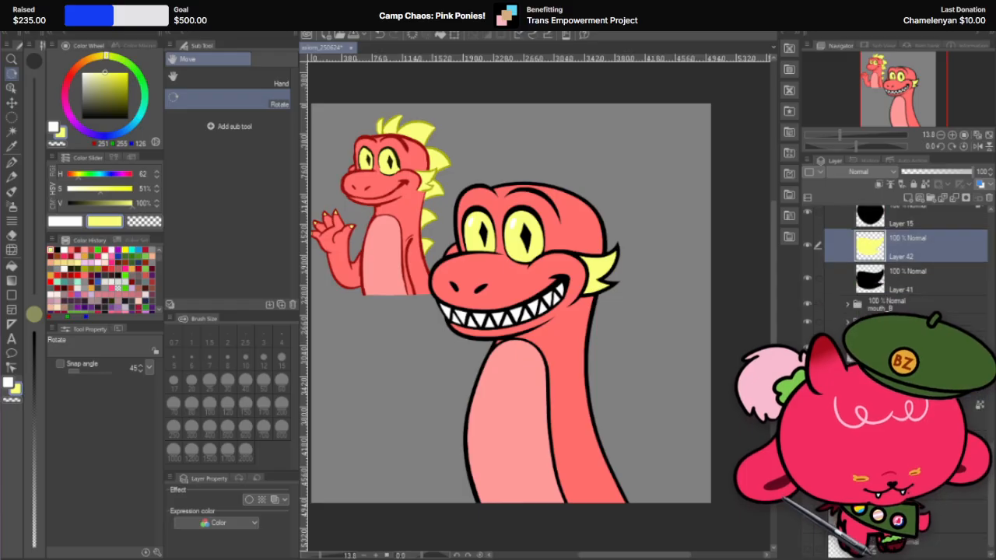
{"action": "left_click", "coordinate": [807, 388]}
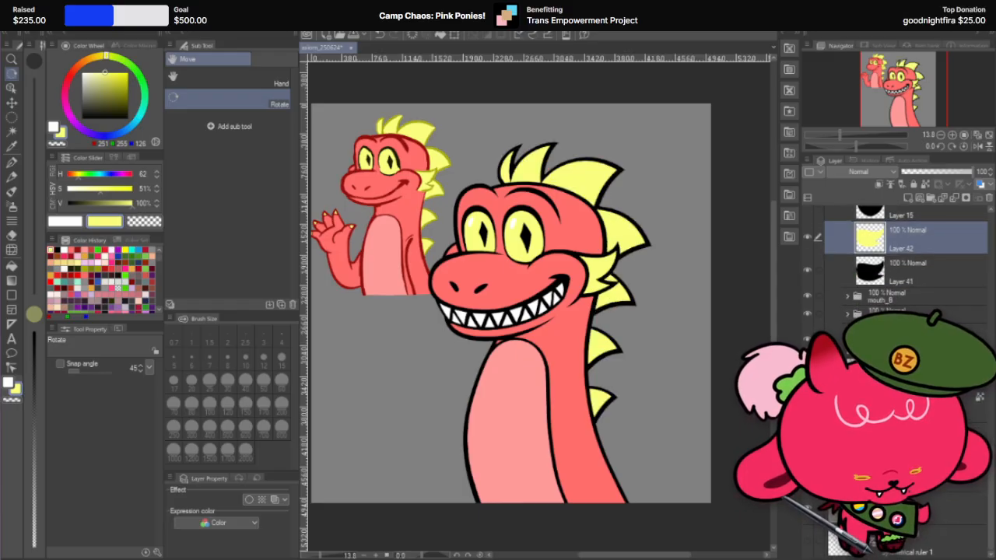
Step: Toggle the visibility of the toothy grin to compare it with the inner mouth beneath
{"action": "scroll", "coordinate": [895, 257], "scroll_direction": "down", "scroll_amount": 8}
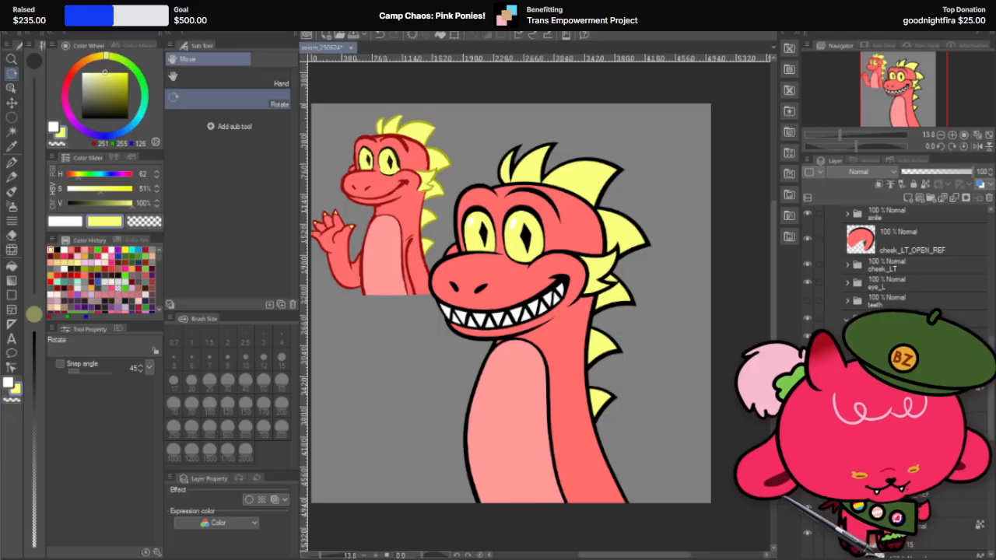
{"action": "left_click", "coordinate": [807, 373]}
{"action": "left_click", "coordinate": [806, 373]}
{"action": "left_click", "coordinate": [806, 373]}
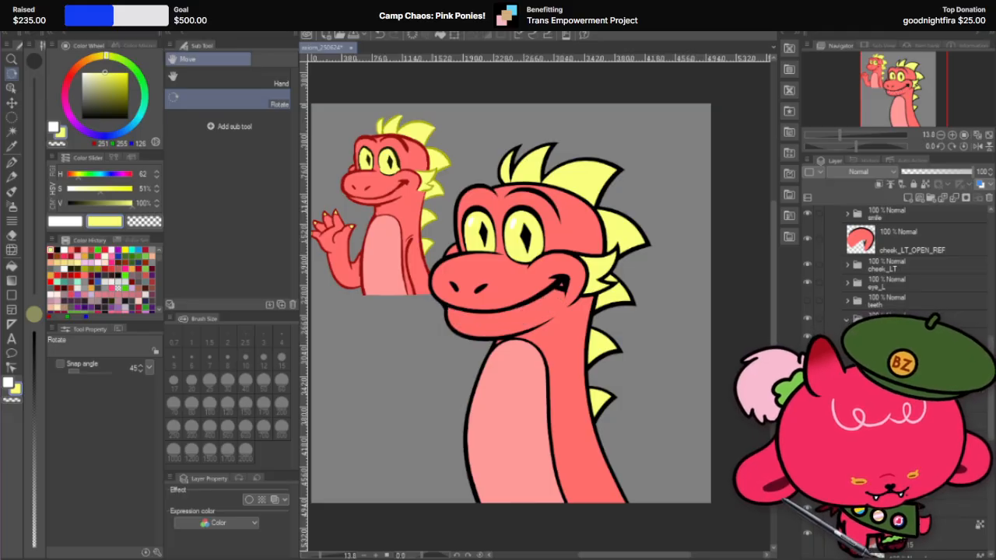
{"action": "left_click", "coordinate": [807, 373]}
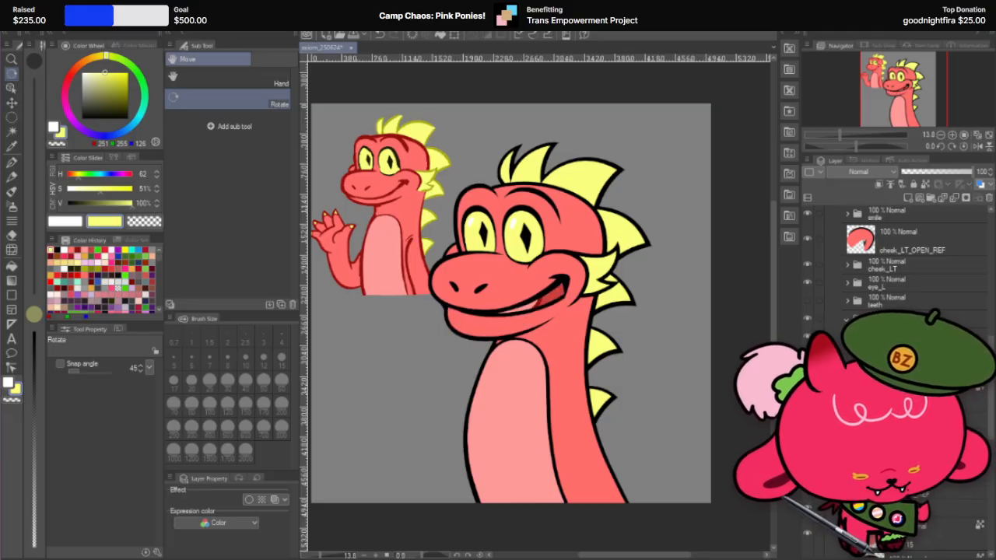
{"action": "left_click", "coordinate": [806, 374]}
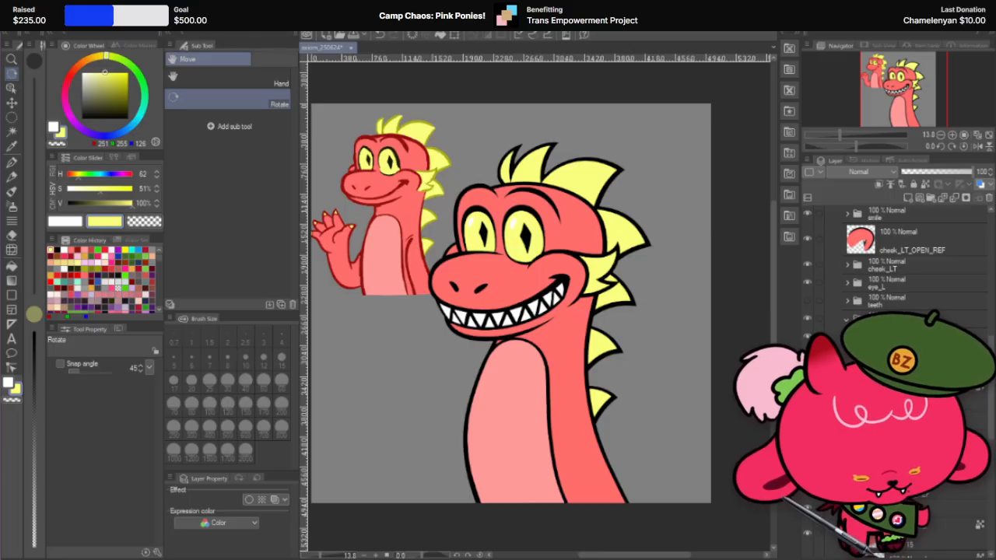
Step: Hide the lower jaw, the toothy grin and the cheek_LT_OPEN_REF layer
{"action": "left_click", "coordinate": [806, 389]}
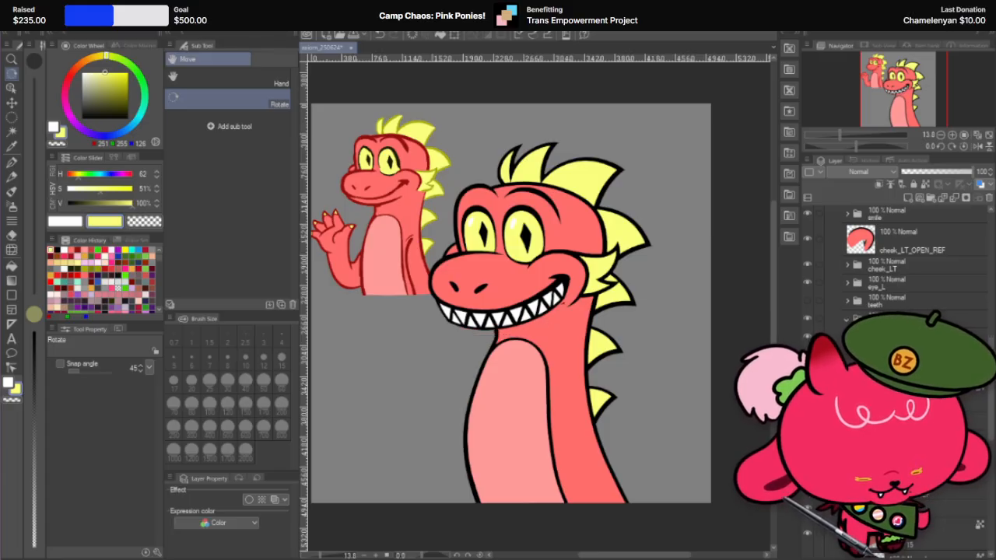
{"action": "left_click", "coordinate": [806, 373]}
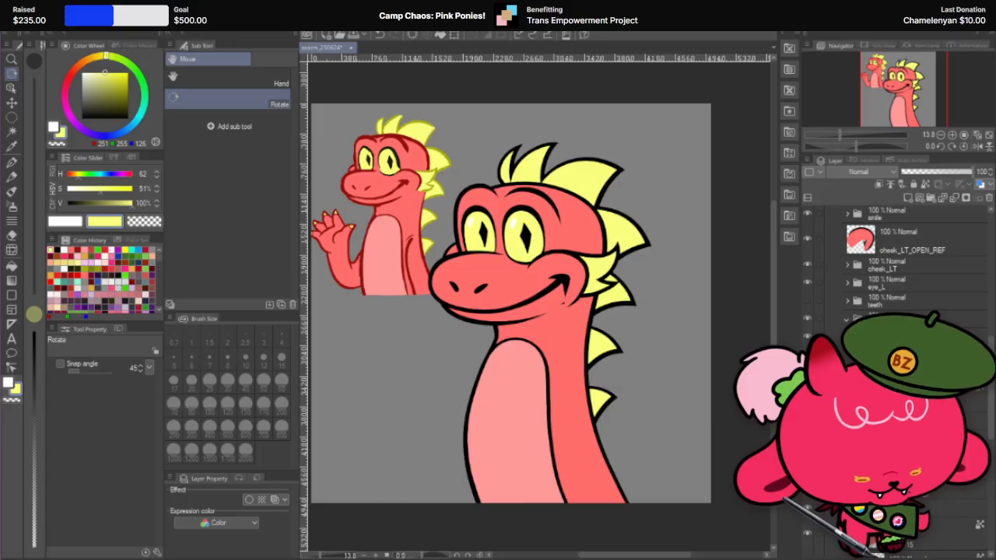
{"action": "left_click", "coordinate": [806, 356]}
{"action": "left_click", "coordinate": [807, 356]}
{"action": "left_click", "coordinate": [807, 240]}
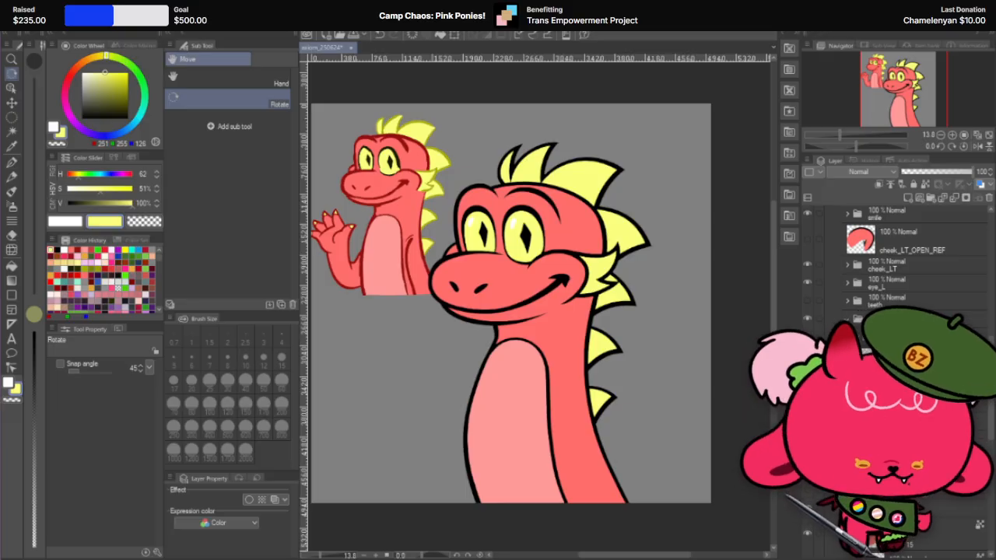
Step: Show the separate teeth row above the head and toggle the toothy grin on the face to compare the two
{"action": "scroll", "coordinate": [894, 257], "scroll_direction": "up", "scroll_amount": 5}
{"action": "scroll", "coordinate": [894, 257], "scroll_direction": "down", "scroll_amount": 1}
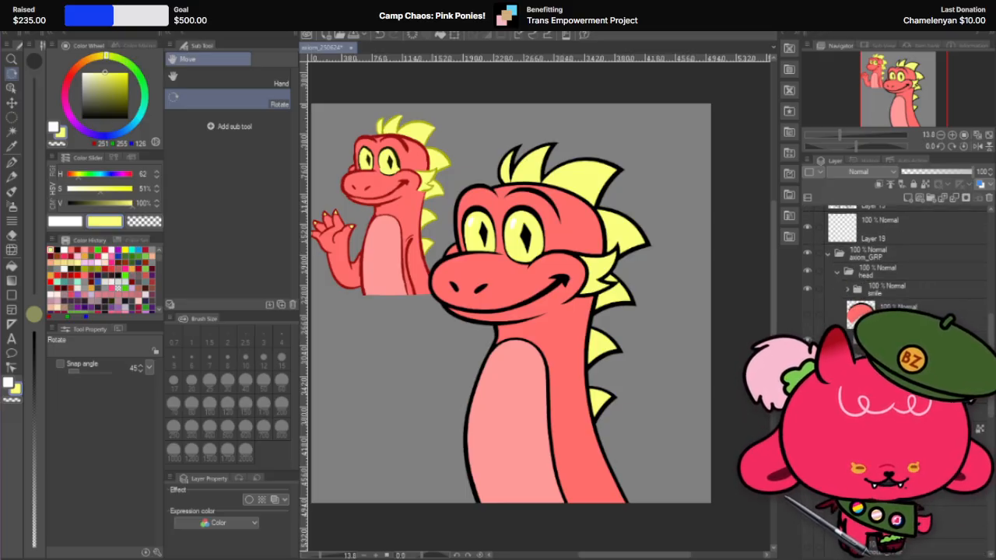
{"action": "left_click", "coordinate": [807, 339]}
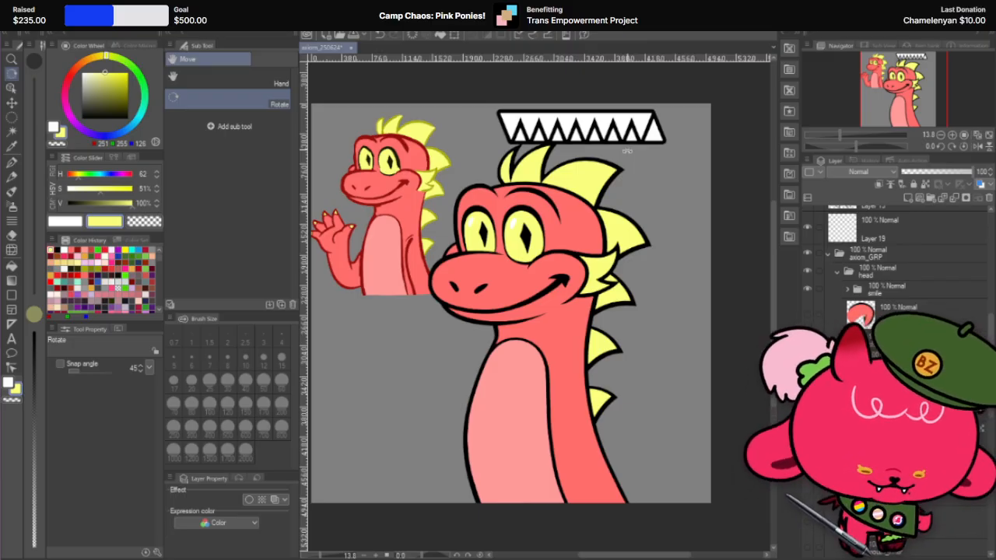
{"action": "left_click", "coordinate": [805, 527]}
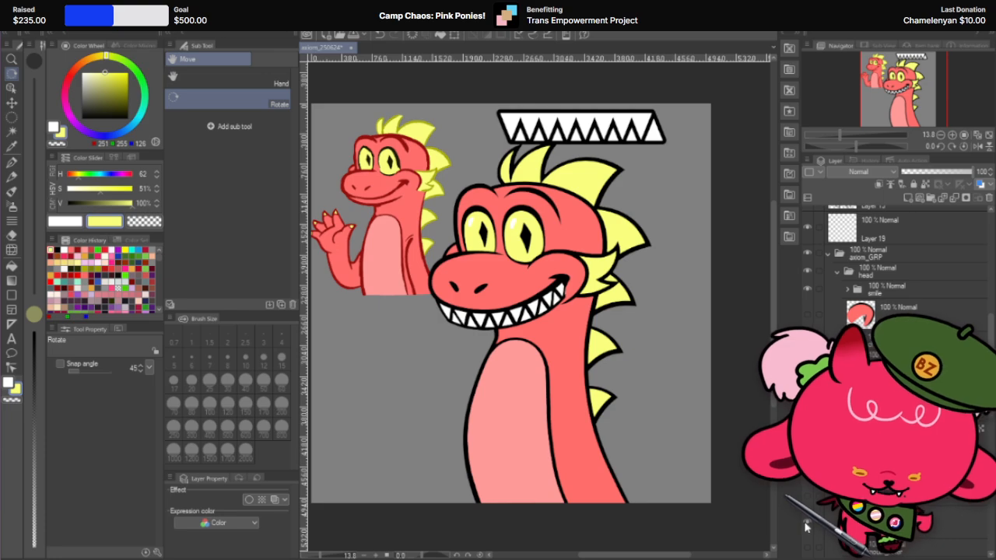
{"action": "left_click", "coordinate": [806, 527]}
{"action": "left_click", "coordinate": [806, 527]}
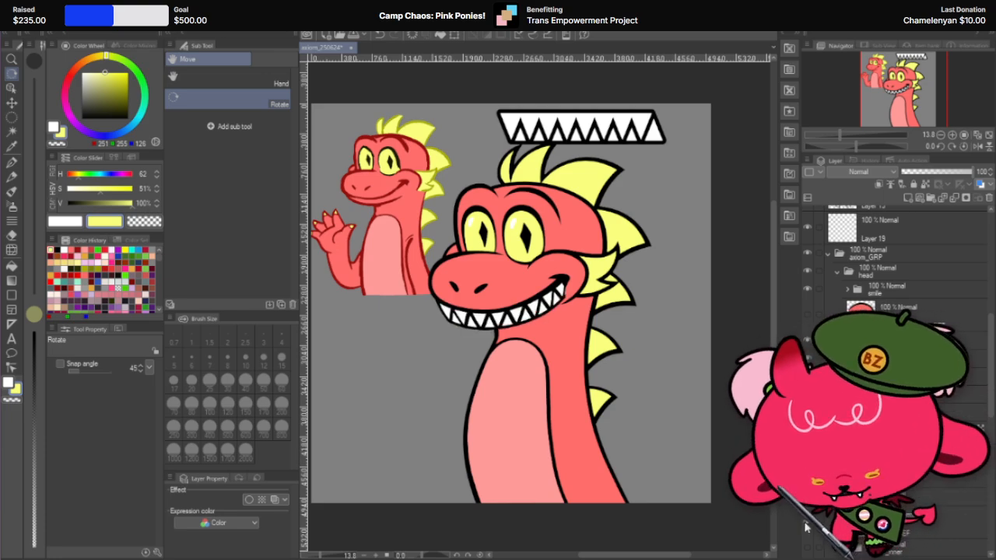
{"action": "scroll", "coordinate": [806, 527], "scroll_direction": "down", "scroll_amount": 1}
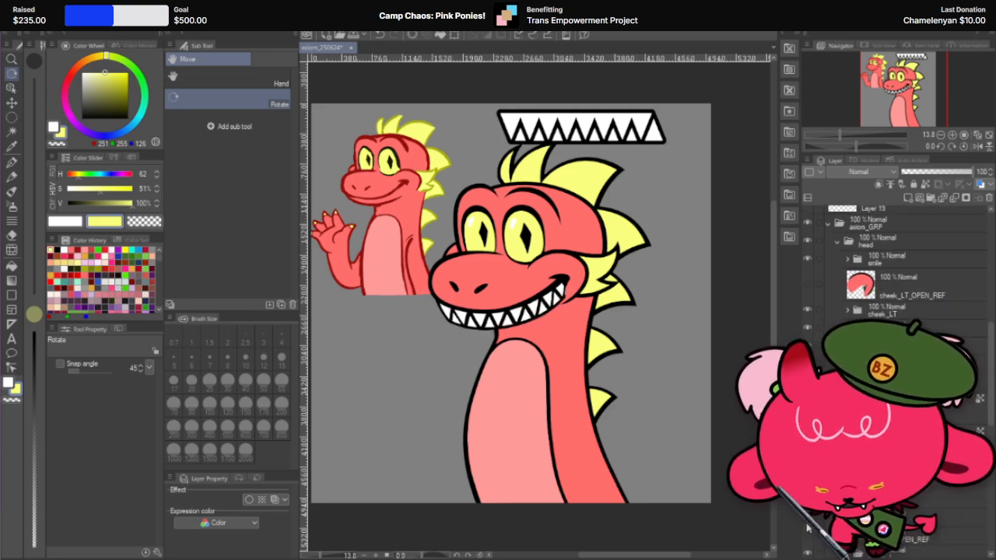
{"action": "left_click", "coordinate": [807, 500]}
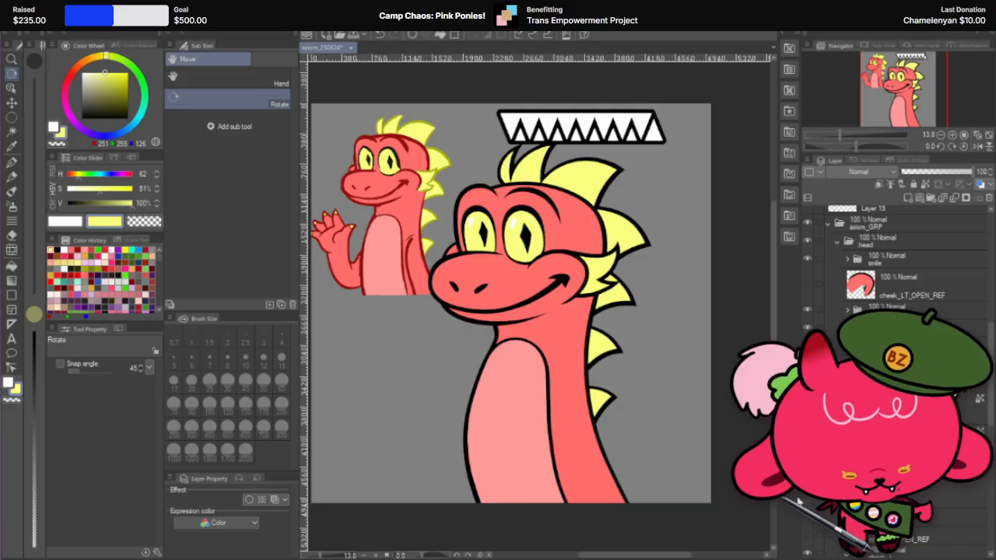
{"action": "scroll", "coordinate": [851, 303], "scroll_direction": "up", "scroll_amount": 3}
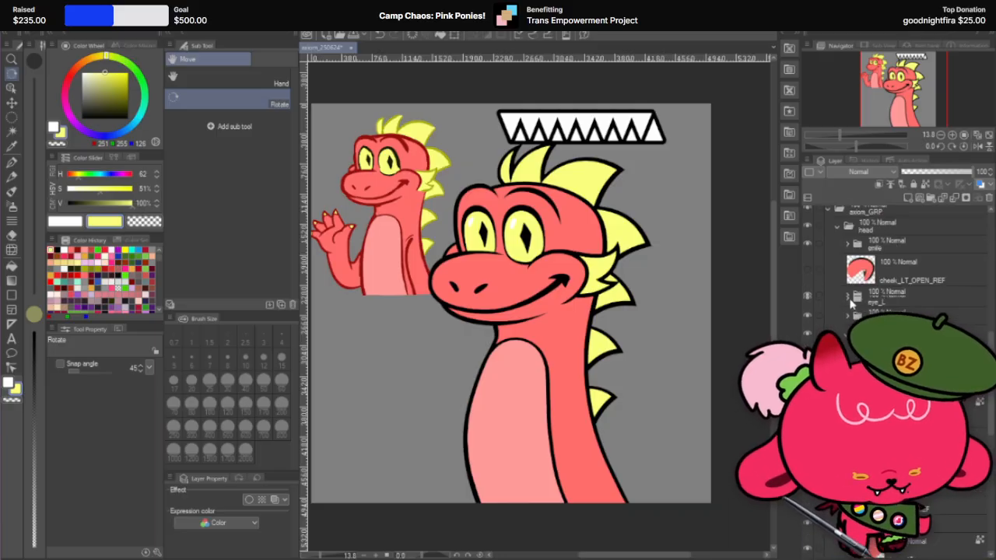
{"action": "scroll", "coordinate": [851, 303], "scroll_direction": "down", "scroll_amount": 3}
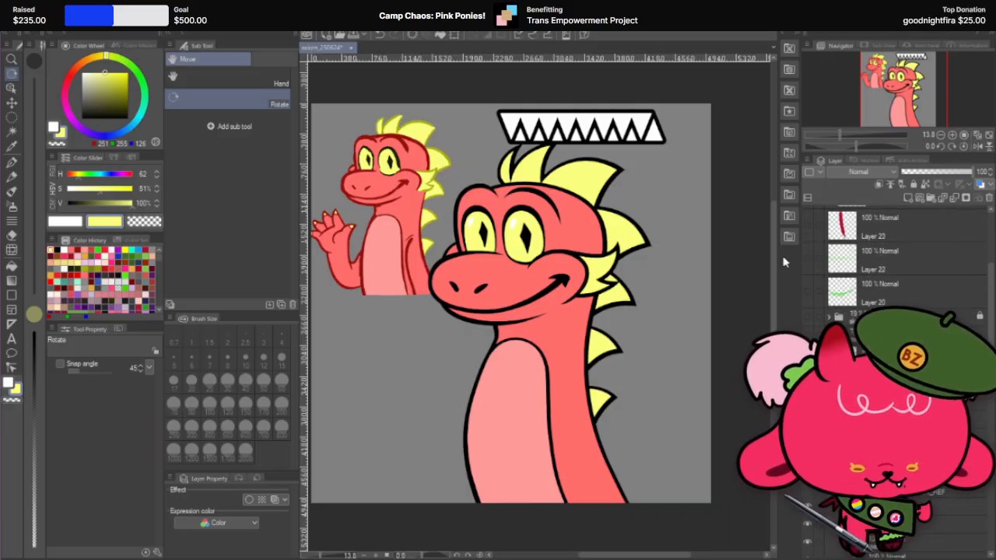
Step: Set the Move layer tool to move the object at the clicked position
{"action": "left_click", "coordinate": [11, 102]}
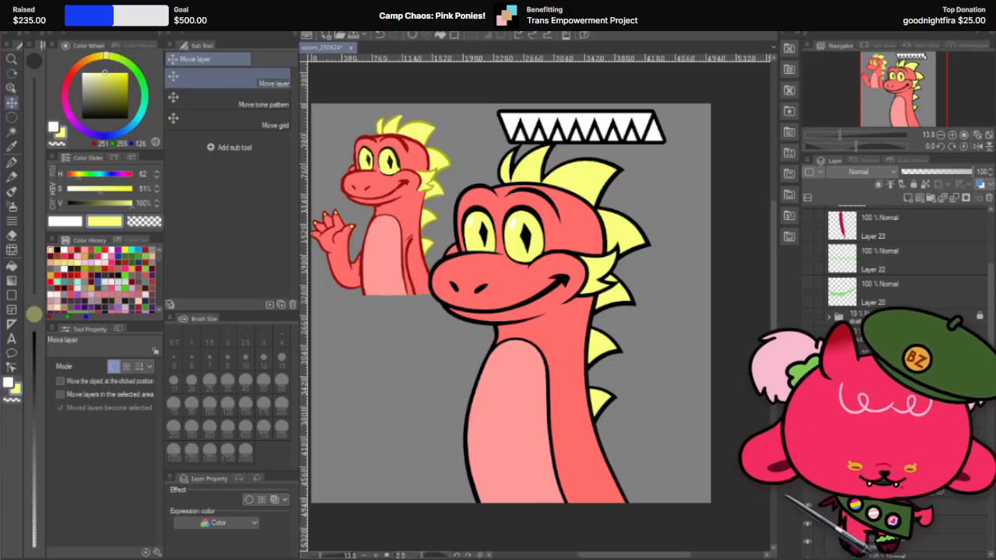
{"action": "scroll", "coordinate": [851, 257], "scroll_direction": "up", "scroll_amount": 3}
{"action": "scroll", "coordinate": [878, 249], "scroll_direction": "down", "scroll_amount": 1}
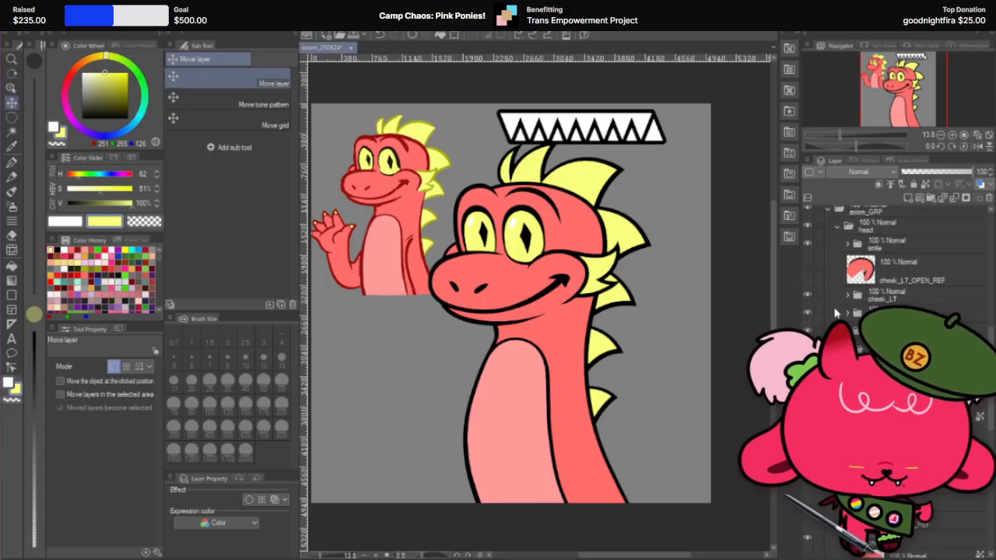
{"action": "left_click", "coordinate": [132, 382]}
Step: Try pulling a white tooth and a black outline piece out of the teeth row, then undo the moves
{"action": "scroll", "coordinate": [483, 101], "scroll_direction": "up", "scroll_amount": 3}
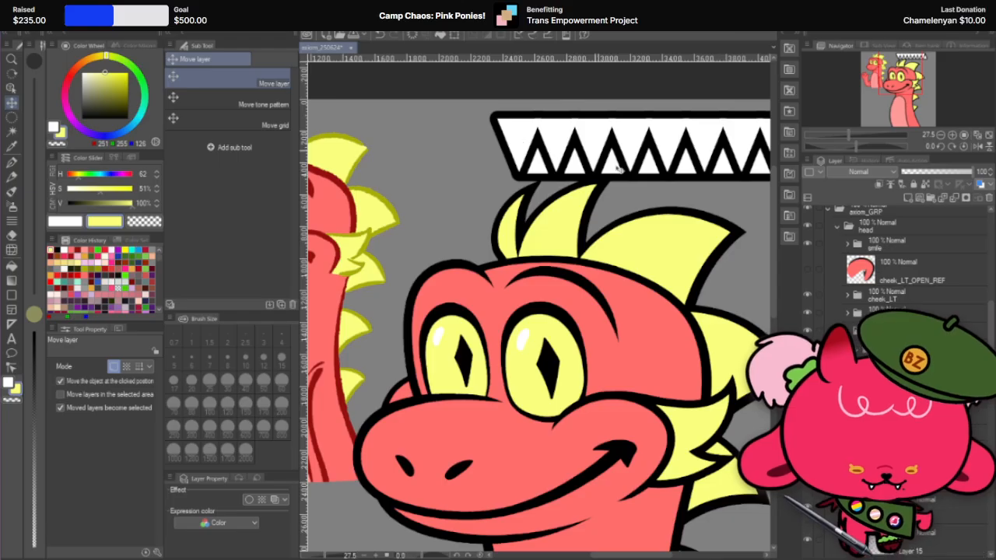
{"action": "left_click_drag", "start_coordinate": [517, 144], "coordinate": [386, 171]}
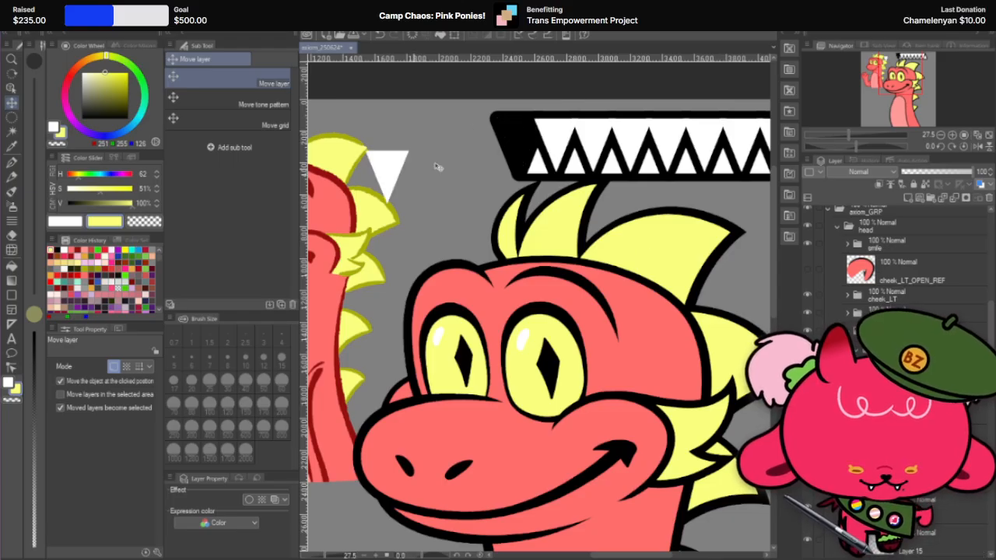
{"action": "left_click_drag", "start_coordinate": [531, 140], "coordinate": [420, 178]}
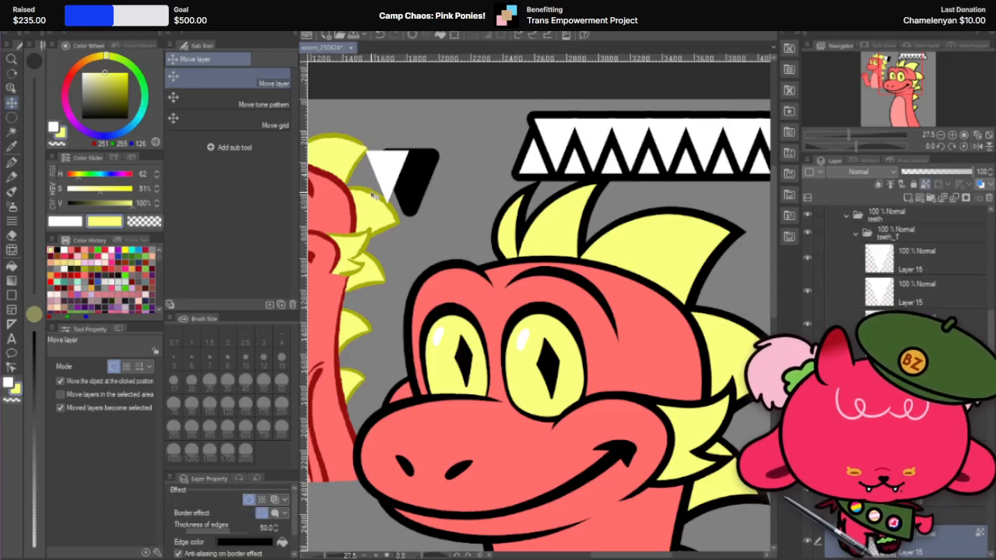
{"action": "scroll", "coordinate": [538, 206], "scroll_direction": "down", "scroll_amount": 2}
{"action": "scroll", "coordinate": [537, 206], "scroll_direction": "down", "scroll_amount": 1}
{"action": "key", "text": "ctrl+z"}
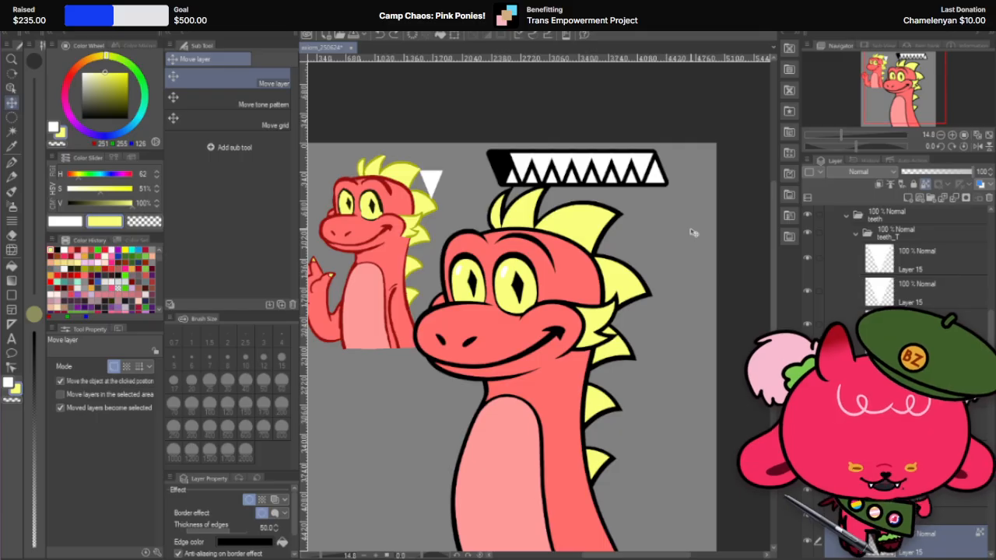
Step: Collapse the teeth folder, select the head folder and hide the teeth row above the head
{"action": "left_click", "coordinate": [848, 216]}
{"action": "scroll", "coordinate": [856, 234], "scroll_direction": "up", "scroll_amount": 3}
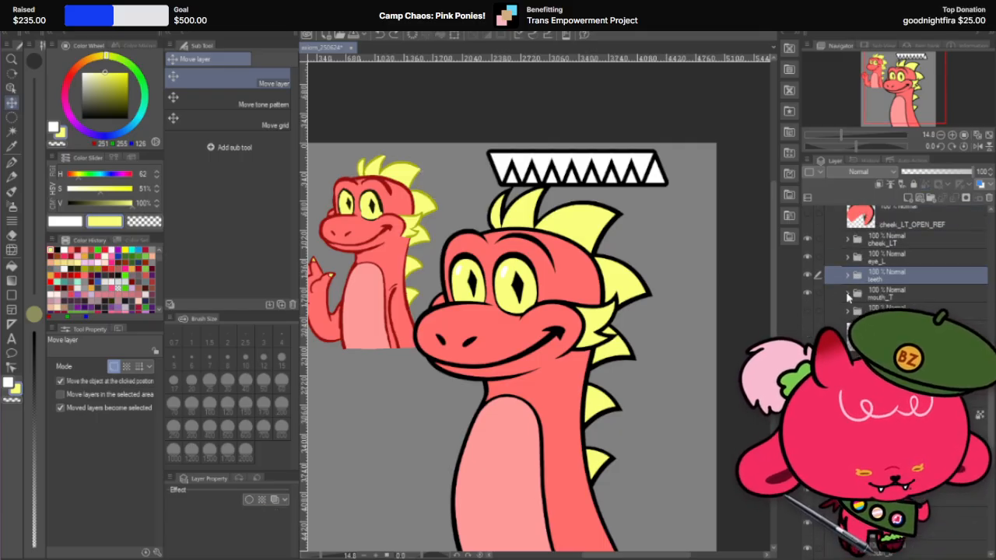
{"action": "scroll", "coordinate": [566, 255], "scroll_direction": "down", "scroll_amount": 1}
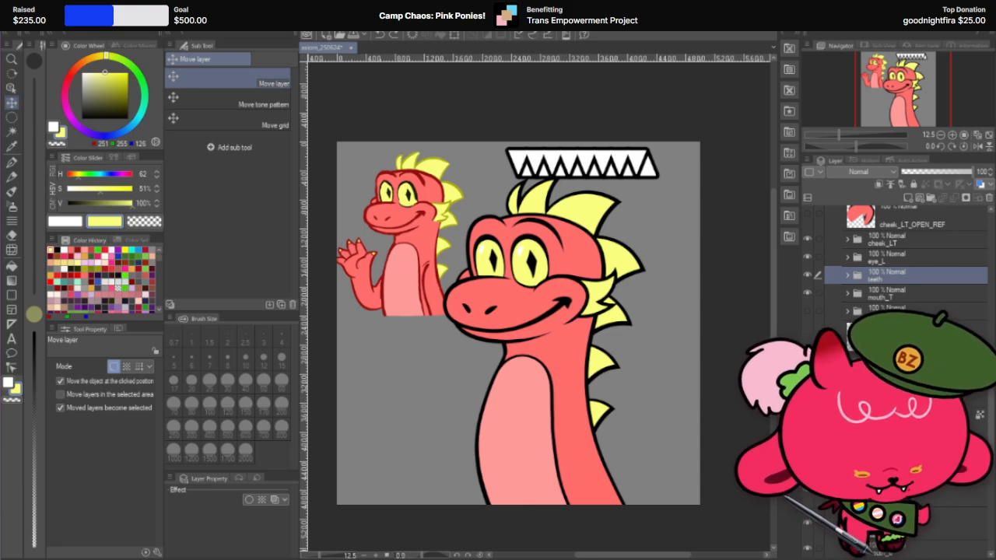
{"action": "scroll", "coordinate": [828, 257], "scroll_direction": "up", "scroll_amount": 5}
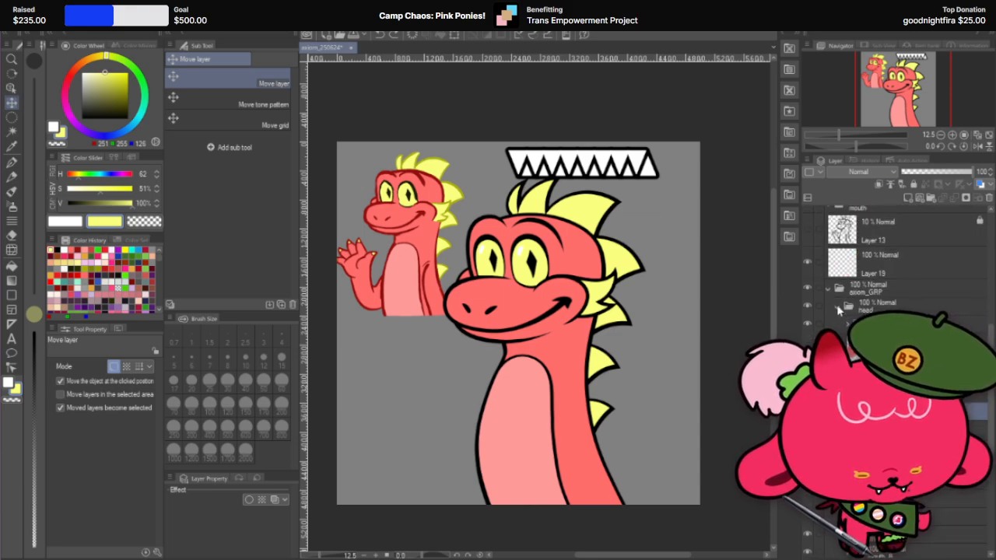
{"action": "scroll", "coordinate": [838, 304], "scroll_direction": "up", "scroll_amount": 3}
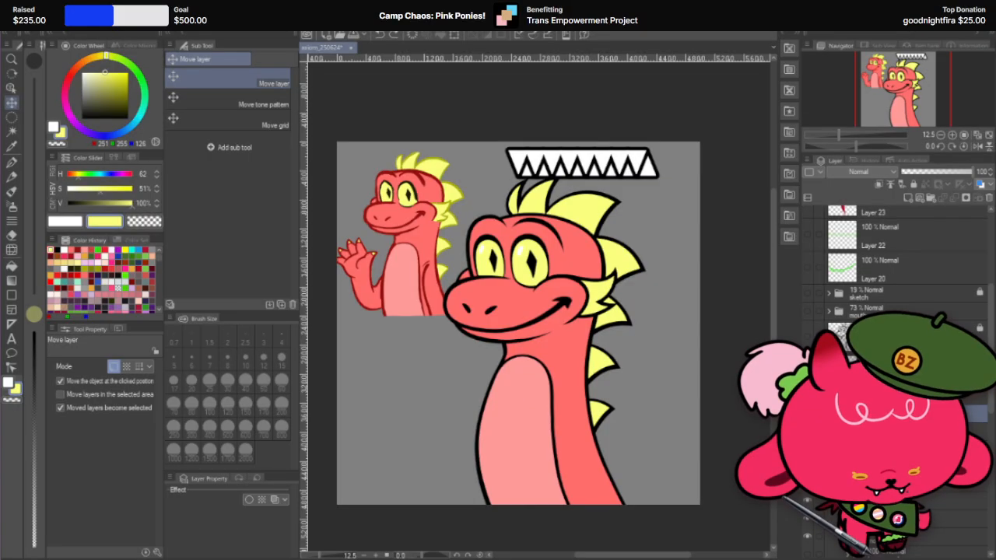
{"action": "scroll", "coordinate": [827, 319], "scroll_direction": "down", "scroll_amount": 4}
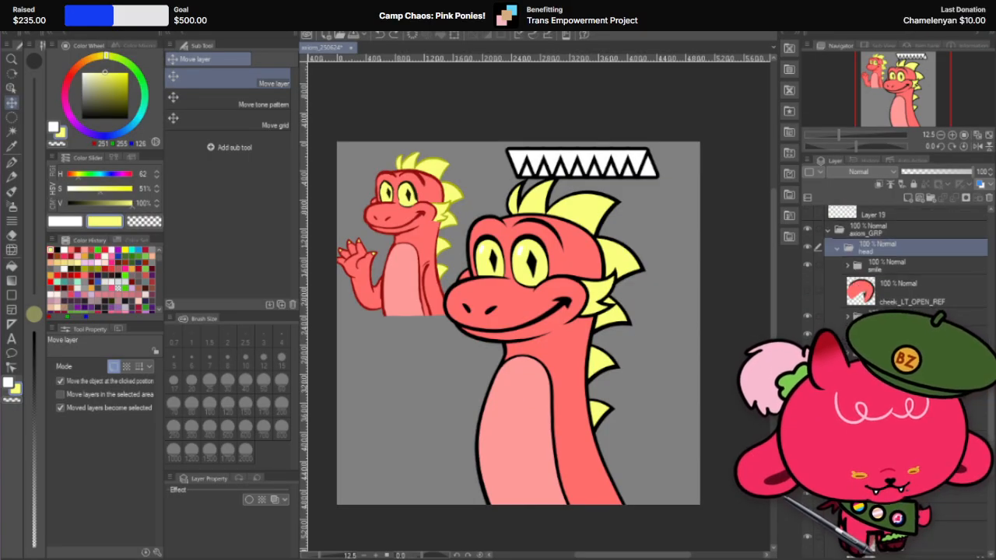
{"action": "left_click", "coordinate": [807, 370]}
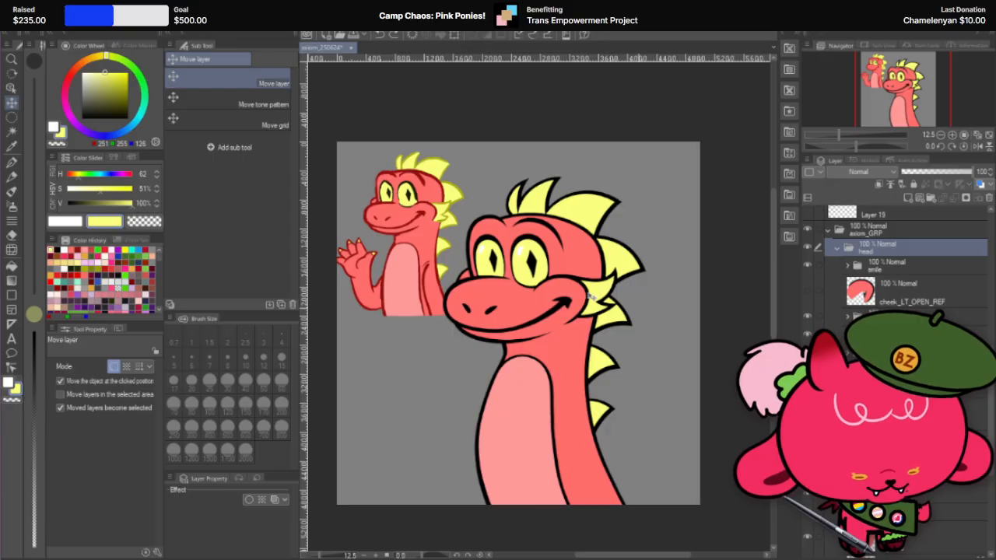
Step: Select the white highlight in the dragon's larger, nearer eye with the Move layer tool
{"action": "scroll", "coordinate": [540, 335], "scroll_direction": "down", "scroll_amount": 1}
{"action": "scroll", "coordinate": [541, 335], "scroll_direction": "up", "scroll_amount": 2}
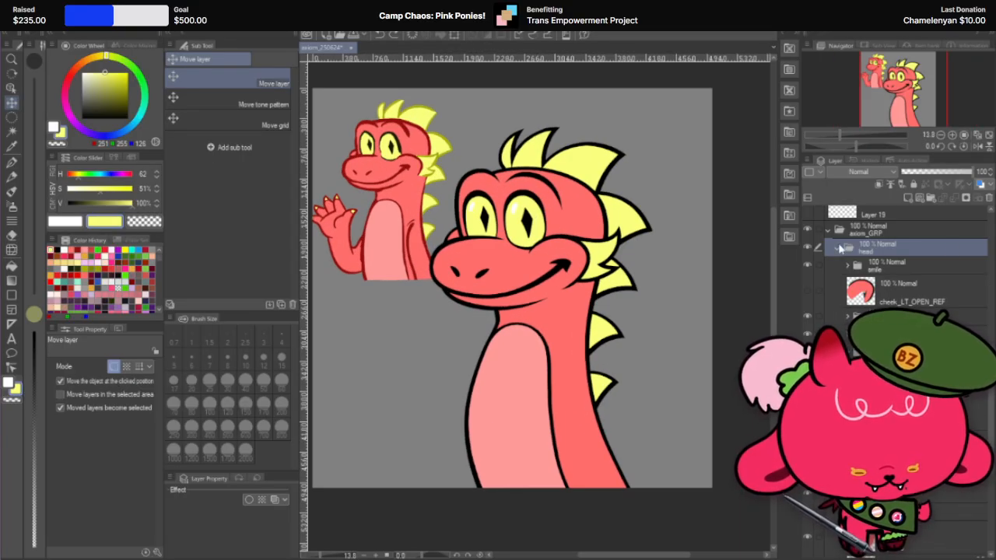
{"action": "scroll", "coordinate": [838, 250], "scroll_direction": "up", "scroll_amount": 3}
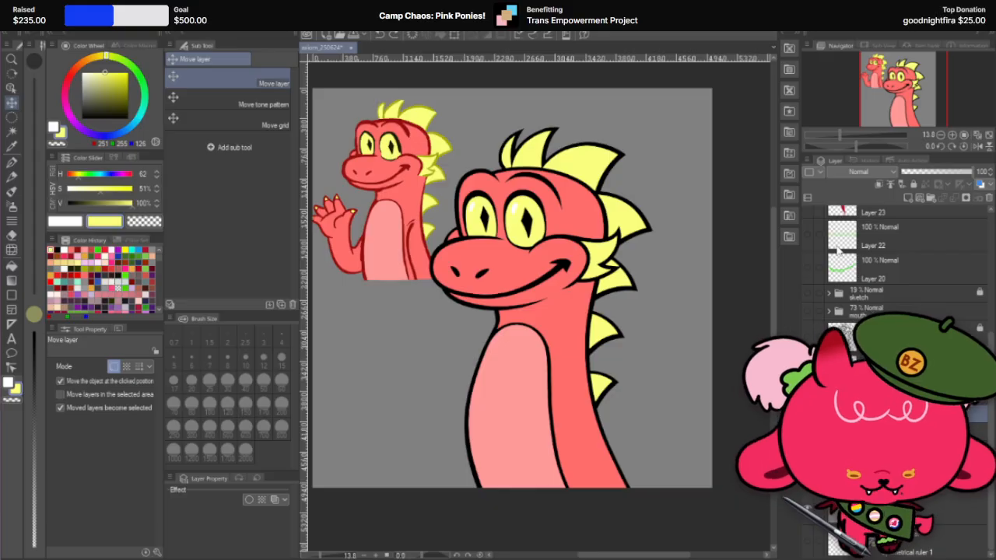
{"action": "left_click", "coordinate": [14, 161]}
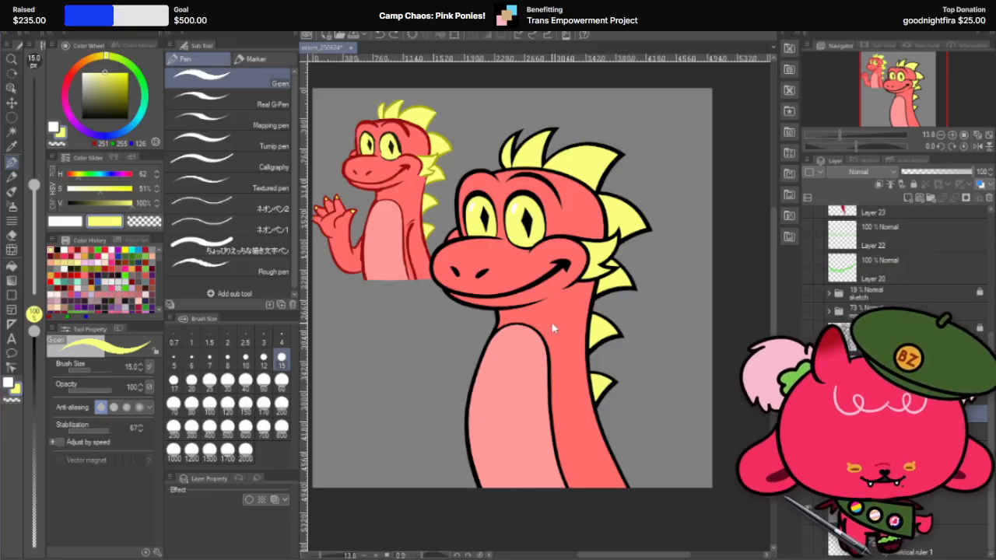
{"action": "scroll", "coordinate": [533, 233], "scroll_direction": "up", "scroll_amount": 5}
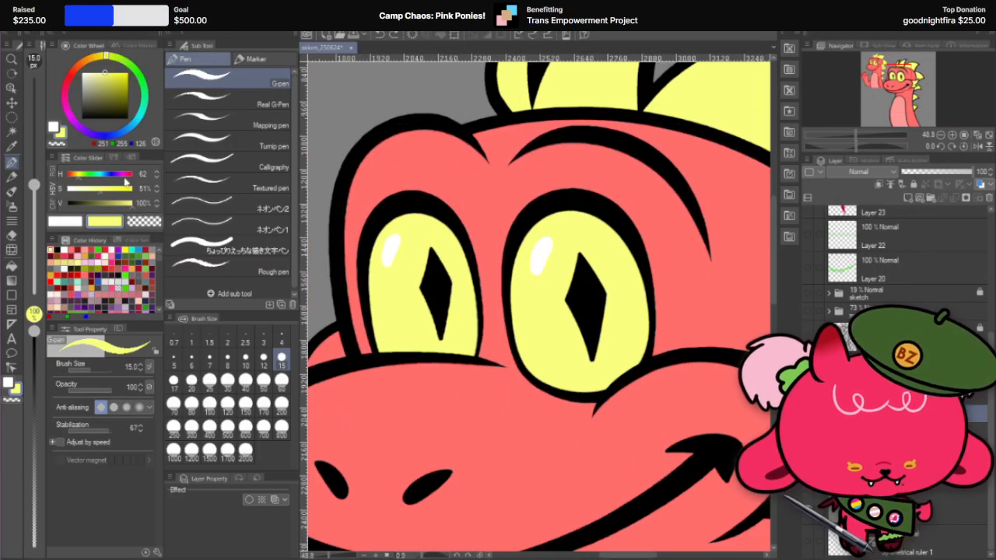
{"action": "left_click", "coordinate": [12, 101]}
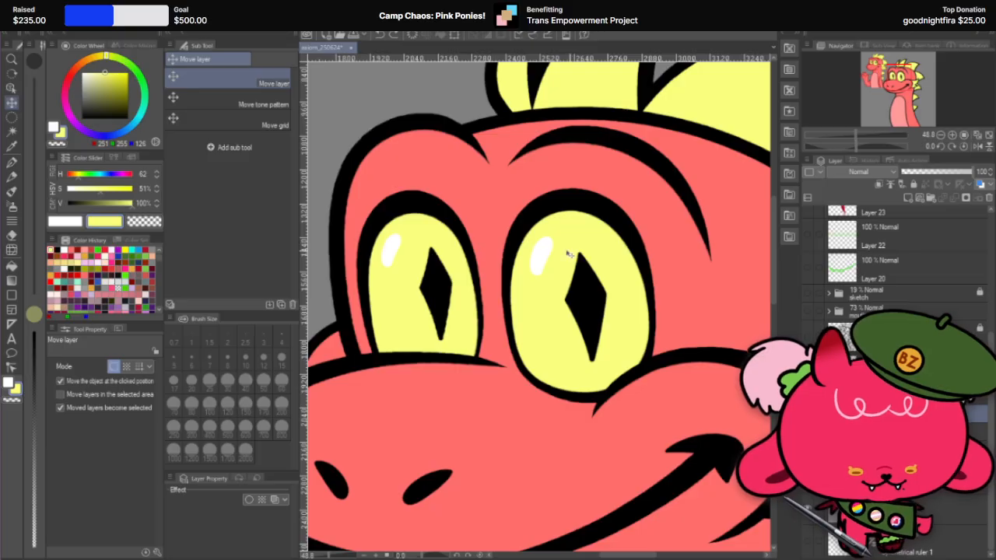
{"action": "left_click", "coordinate": [540, 257]}
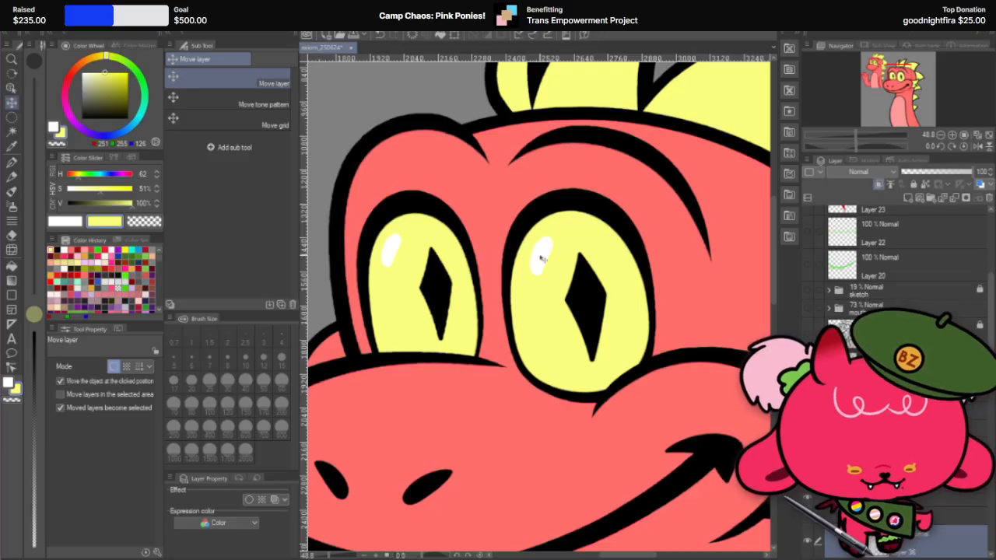
Step: Add a border effect to the larger eye's highlight and set the thickness of its edges to 7
{"action": "left_click", "coordinate": [249, 500]}
{"action": "scroll", "coordinate": [579, 288], "scroll_direction": "down", "scroll_amount": 4}
{"action": "scroll", "coordinate": [578, 288], "scroll_direction": "up", "scroll_amount": 4}
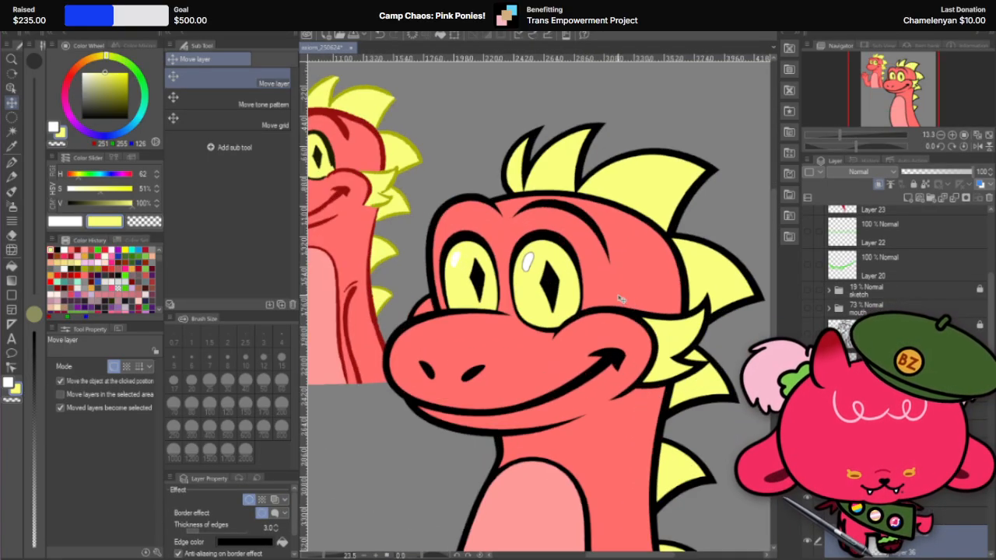
{"action": "left_click", "coordinate": [276, 526]}
{"action": "left_click", "coordinate": [276, 526]}
{"action": "left_click", "coordinate": [276, 525]}
{"action": "left_click", "coordinate": [277, 526]}
{"action": "scroll", "coordinate": [555, 328], "scroll_direction": "down", "scroll_amount": 6}
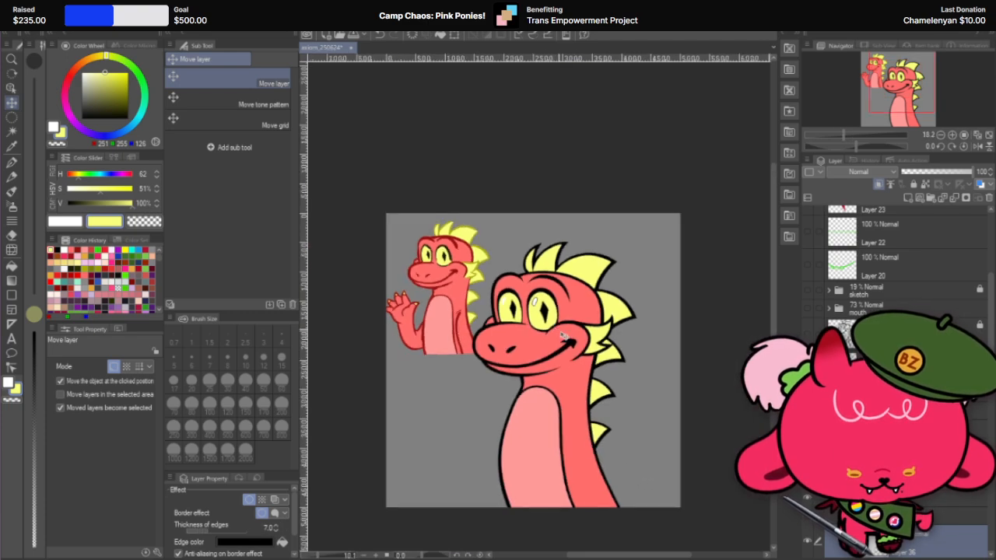
{"action": "scroll", "coordinate": [563, 334], "scroll_direction": "up", "scroll_amount": 3}
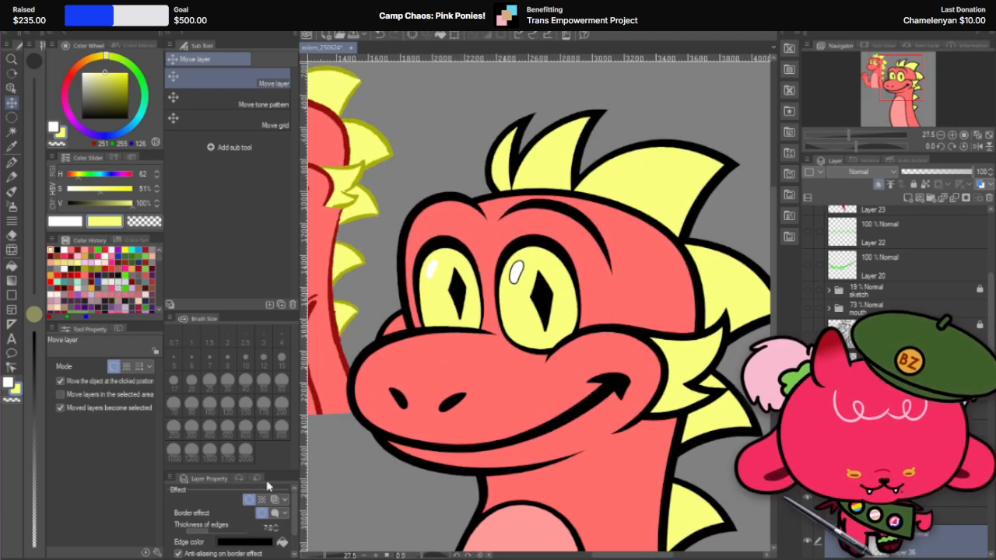
Step: Set the highlight's edge color to the olive (R167 G173 B6) sampled from the small reference dragon's spike outline
{"action": "left_click", "coordinate": [251, 542]}
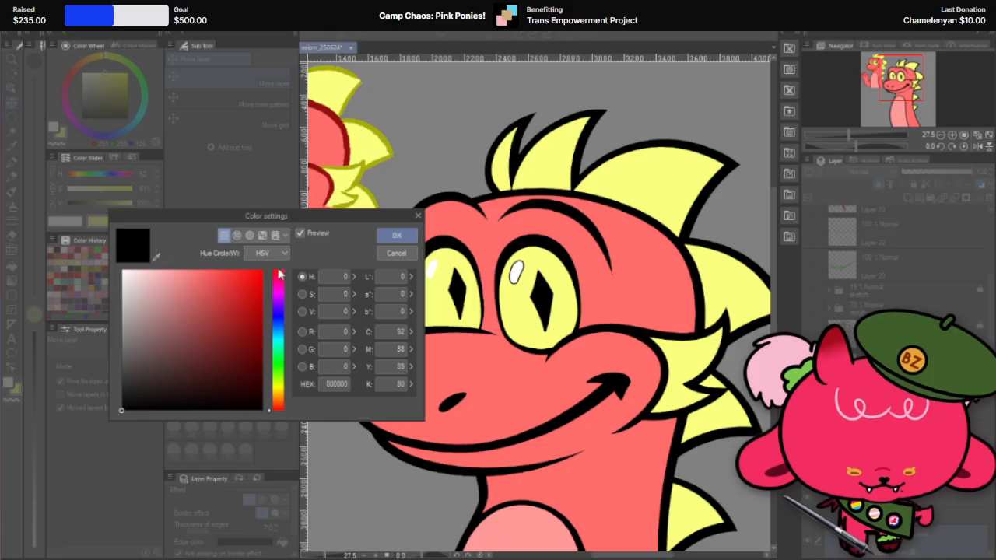
{"action": "left_click", "coordinate": [156, 257]}
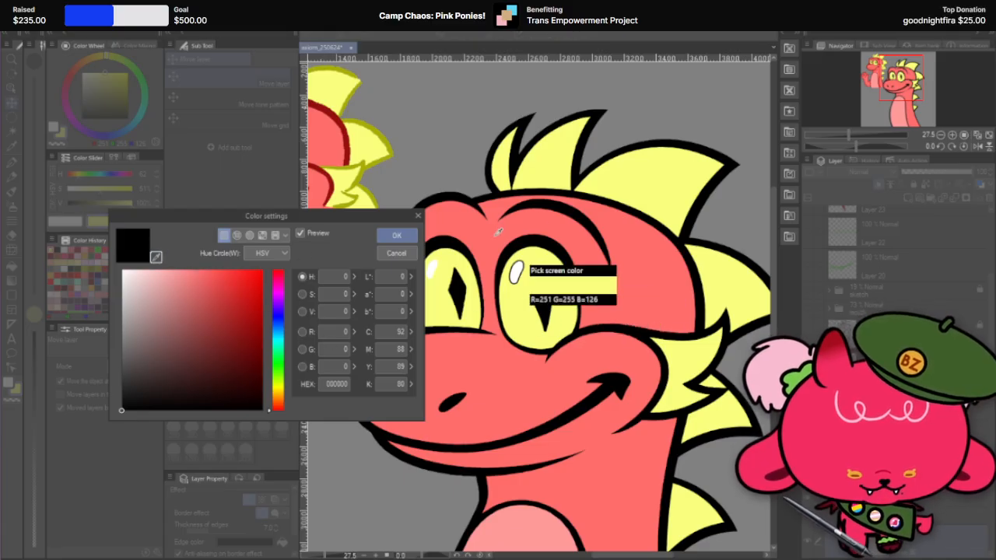
{"action": "left_click", "coordinate": [381, 131]}
{"action": "left_click", "coordinate": [395, 235]}
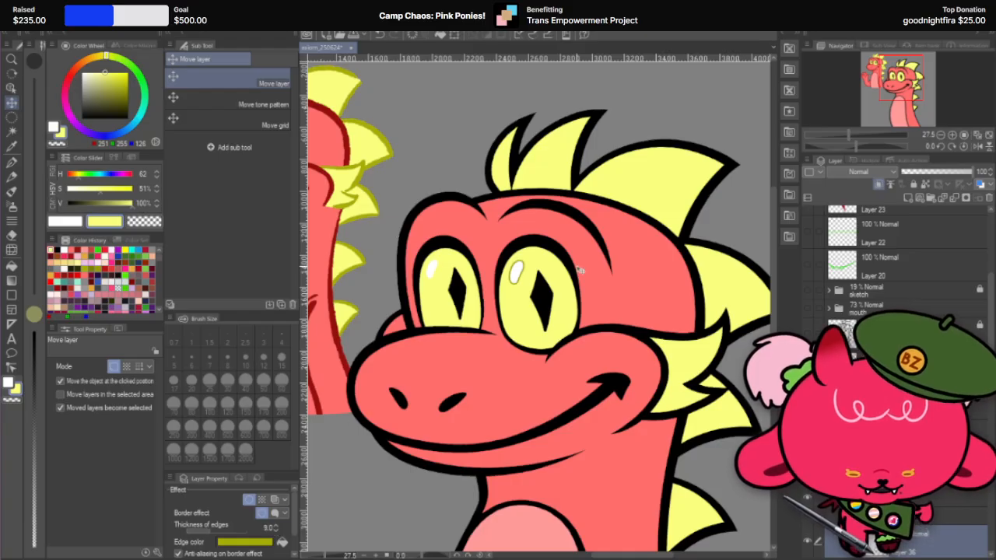
{"action": "scroll", "coordinate": [579, 270], "scroll_direction": "down", "scroll_amount": 4}
{"action": "scroll", "coordinate": [594, 340], "scroll_direction": "up", "scroll_amount": 3}
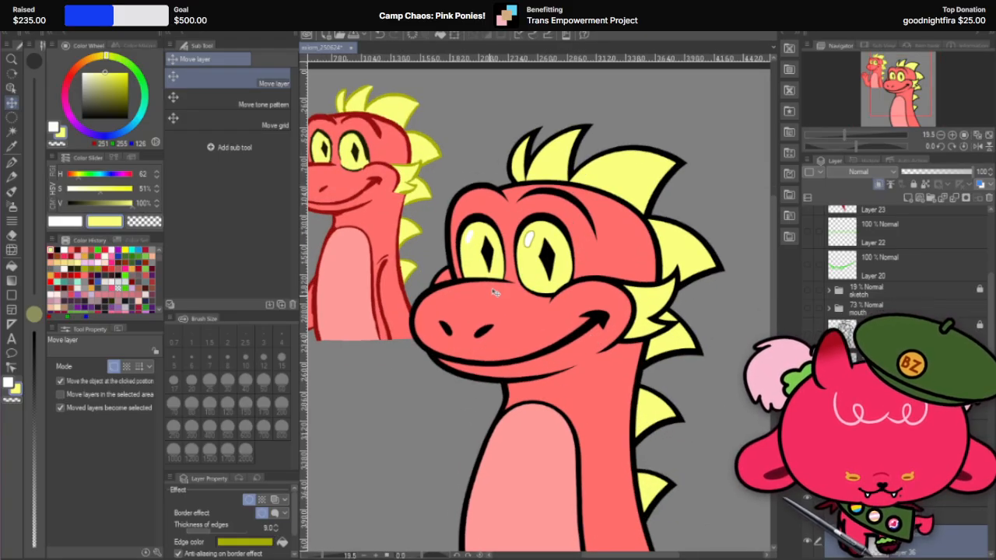
Step: Set the edge thickness of the larger eye's highlight to 14 and check it at different zoom levels
{"action": "scroll", "coordinate": [494, 291], "scroll_direction": "down", "scroll_amount": 3}
{"action": "left_click", "coordinate": [276, 530]}
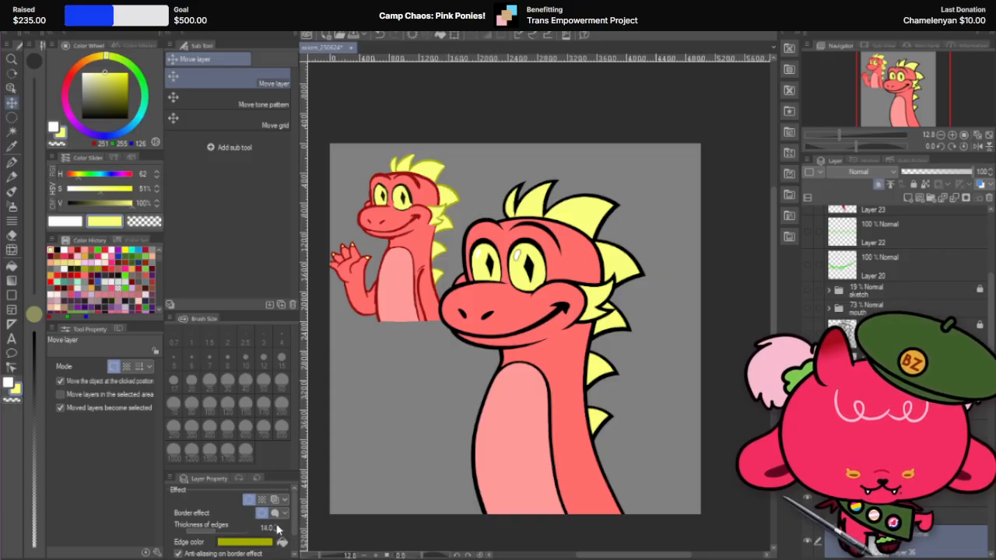
{"action": "scroll", "coordinate": [496, 234], "scroll_direction": "up", "scroll_amount": 3}
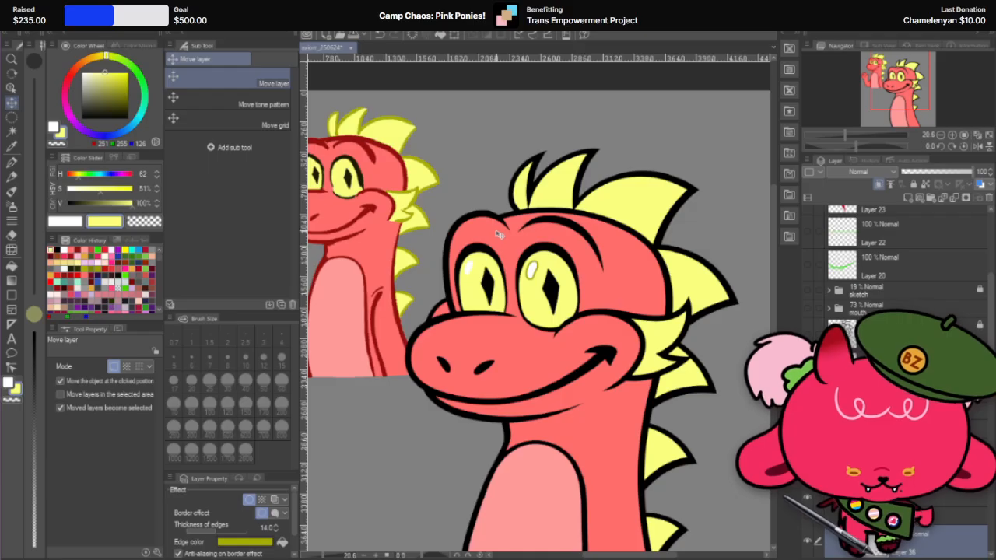
{"action": "scroll", "coordinate": [498, 233], "scroll_direction": "down", "scroll_amount": 3}
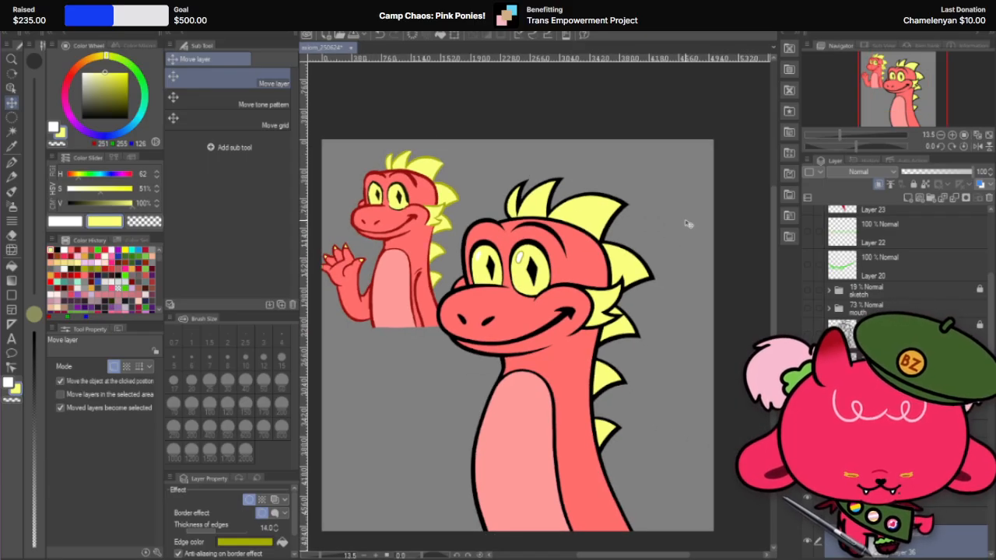
{"action": "scroll", "coordinate": [497, 250], "scroll_direction": "up", "scroll_amount": 3}
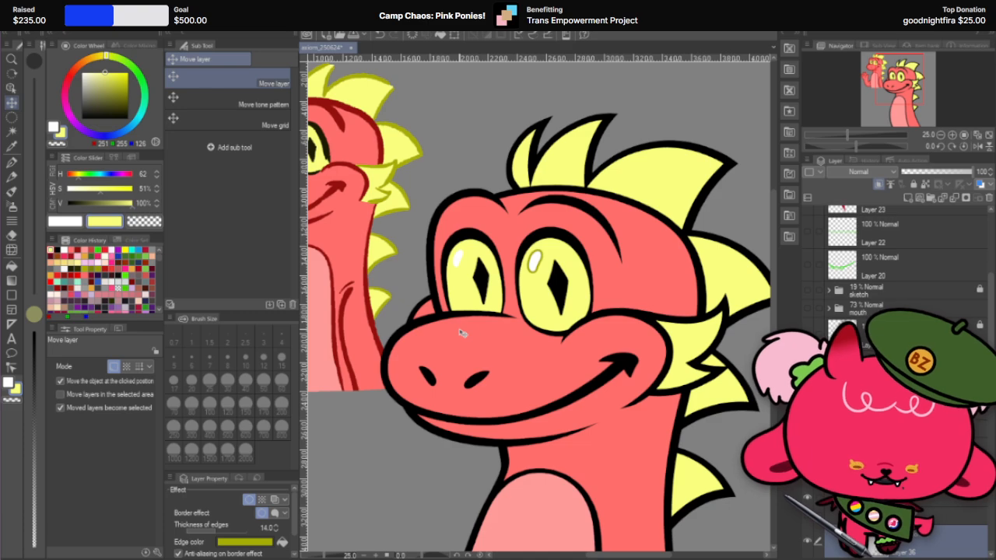
Step: Compare edge thicknesses of 16 and 15 on the highlight, return to 14, and toggle the border effect off and on
{"action": "scroll", "coordinate": [465, 330], "scroll_direction": "down", "scroll_amount": 2}
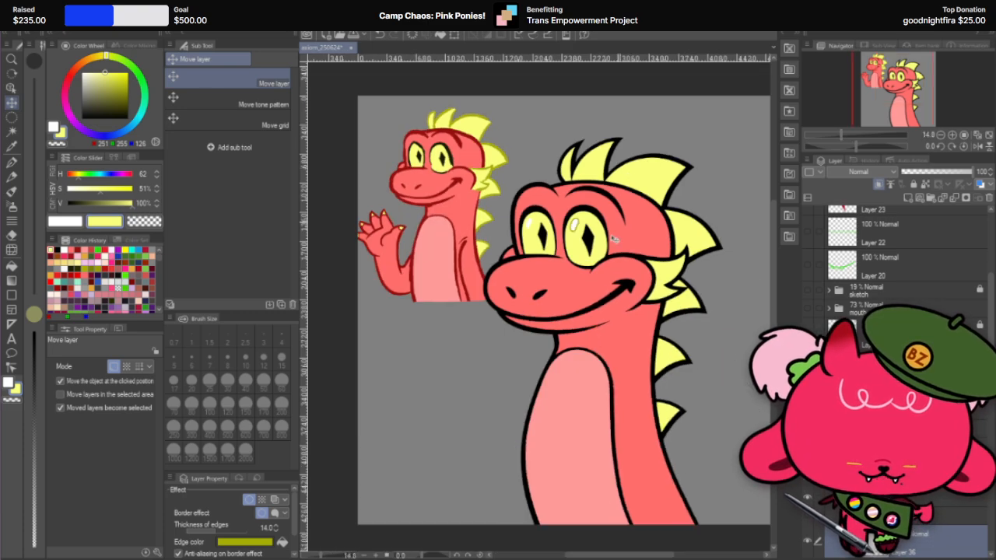
{"action": "left_click", "coordinate": [276, 532]}
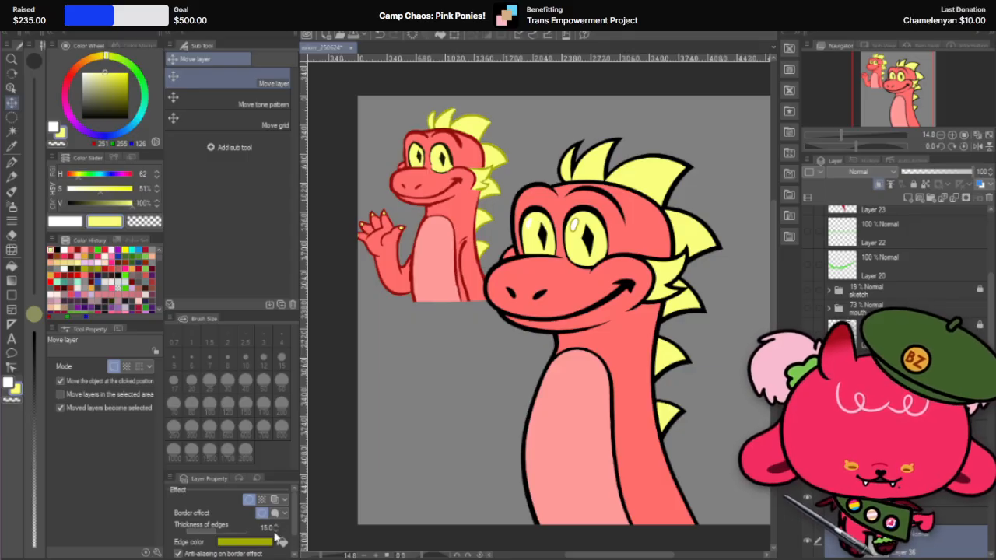
{"action": "scroll", "coordinate": [536, 351], "scroll_direction": "down", "scroll_amount": 3}
{"action": "scroll", "coordinate": [632, 334], "scroll_direction": "up", "scroll_amount": 5}
{"action": "scroll", "coordinate": [632, 335], "scroll_direction": "down", "scroll_amount": 3}
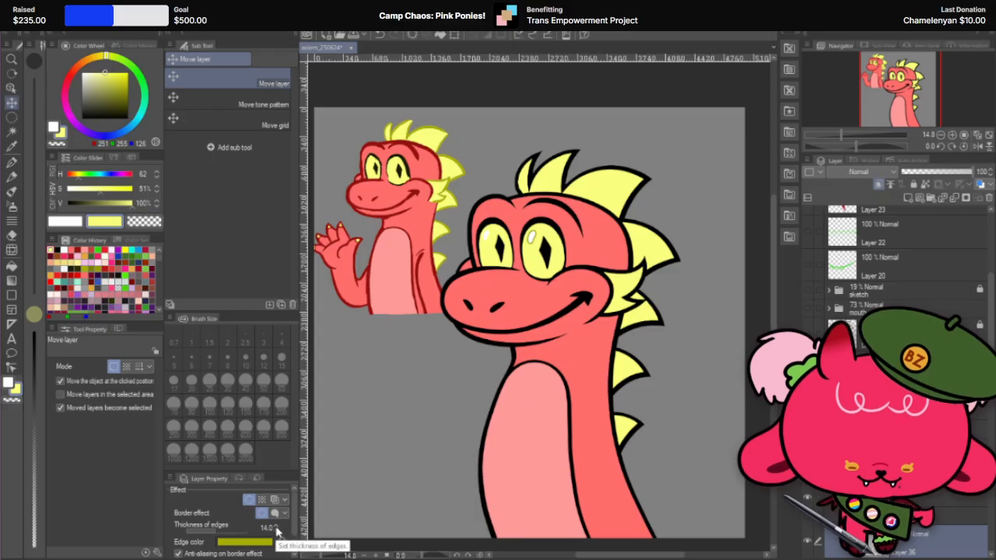
{"action": "left_click", "coordinate": [250, 500]}
{"action": "left_click", "coordinate": [249, 500]}
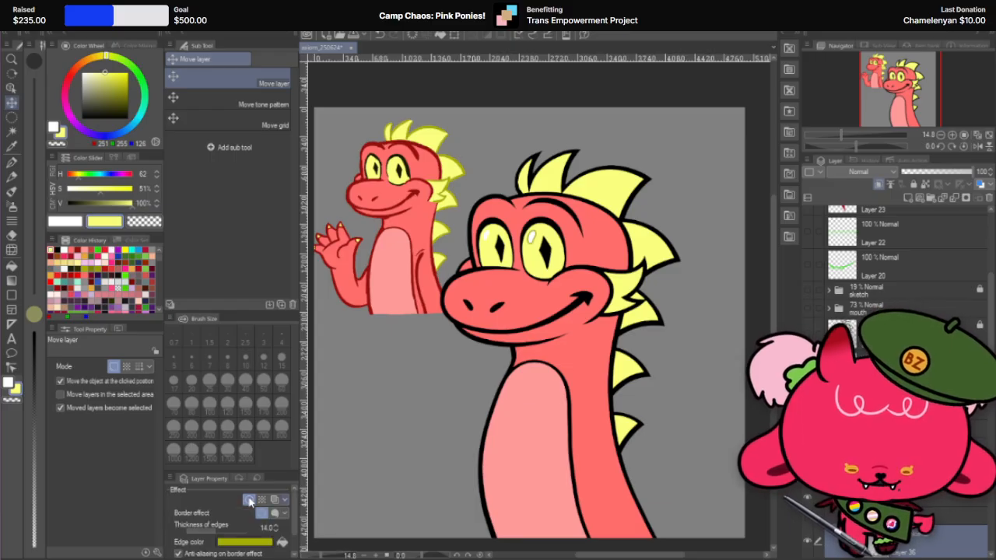
Step: Give the smaller eye's white highlight a border effect with thickness 14 and edge color A7AD06, sampled from the reference dragon's spike outline
{"action": "scroll", "coordinate": [530, 200], "scroll_direction": "up", "scroll_amount": 3}
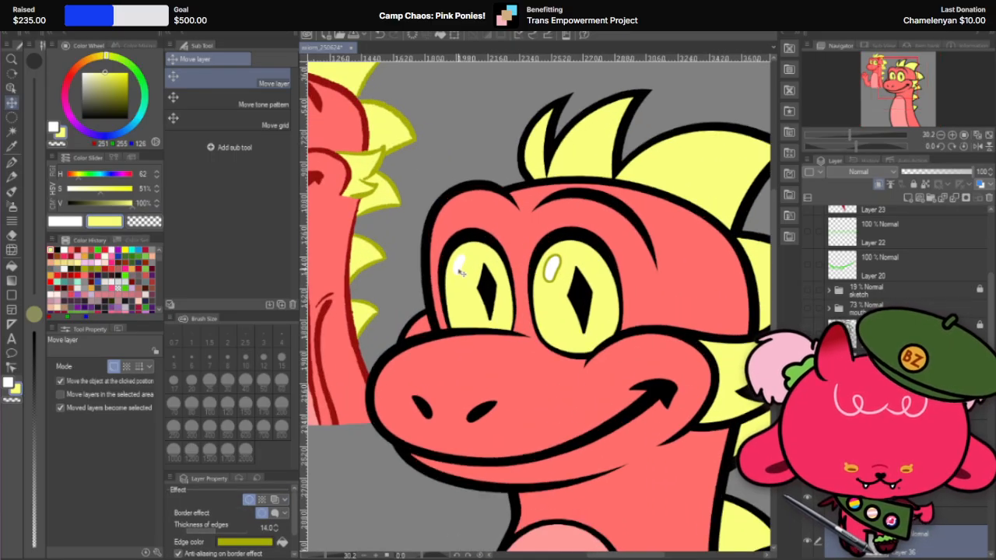
{"action": "left_click", "coordinate": [459, 274]}
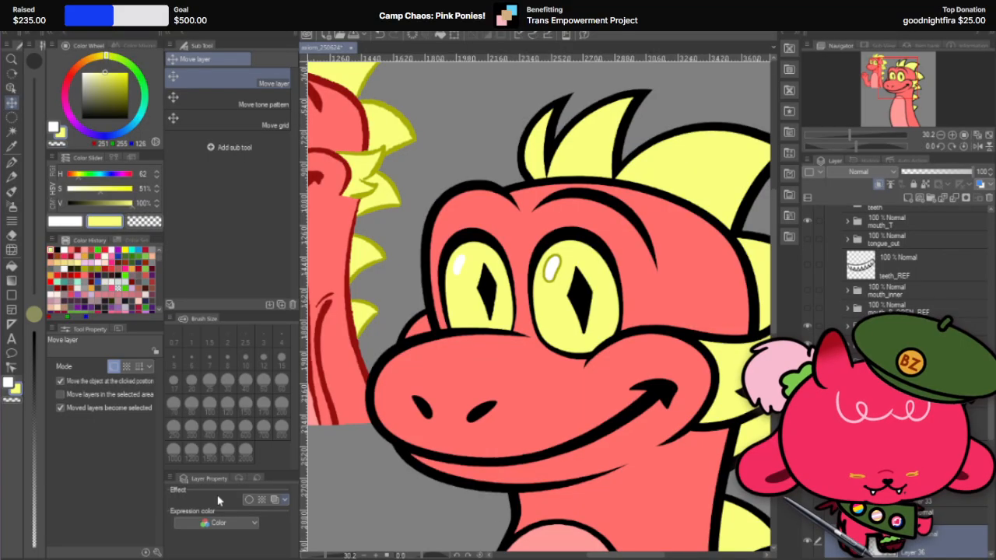
{"action": "left_click", "coordinate": [250, 500]}
{"action": "left_click", "coordinate": [269, 542]}
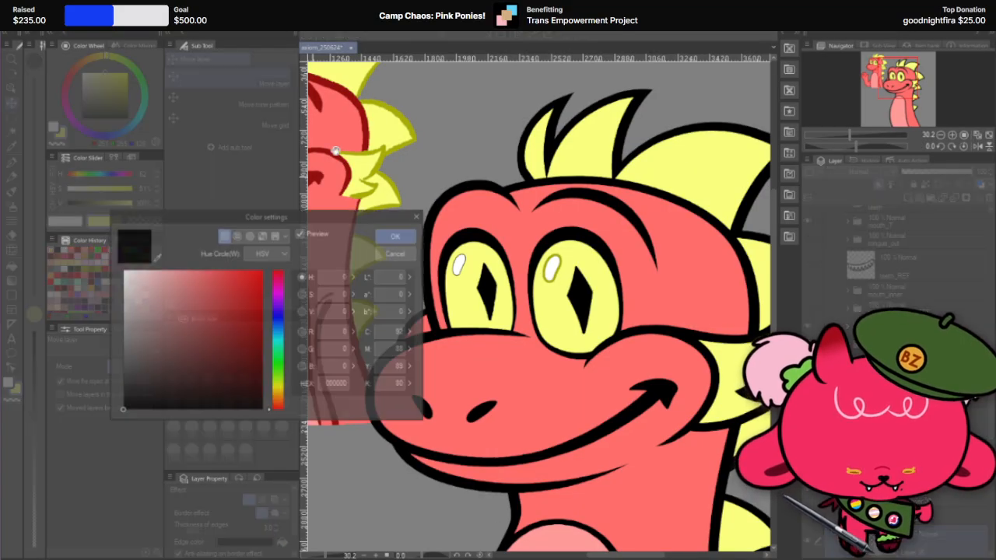
{"action": "left_click", "coordinate": [155, 257]}
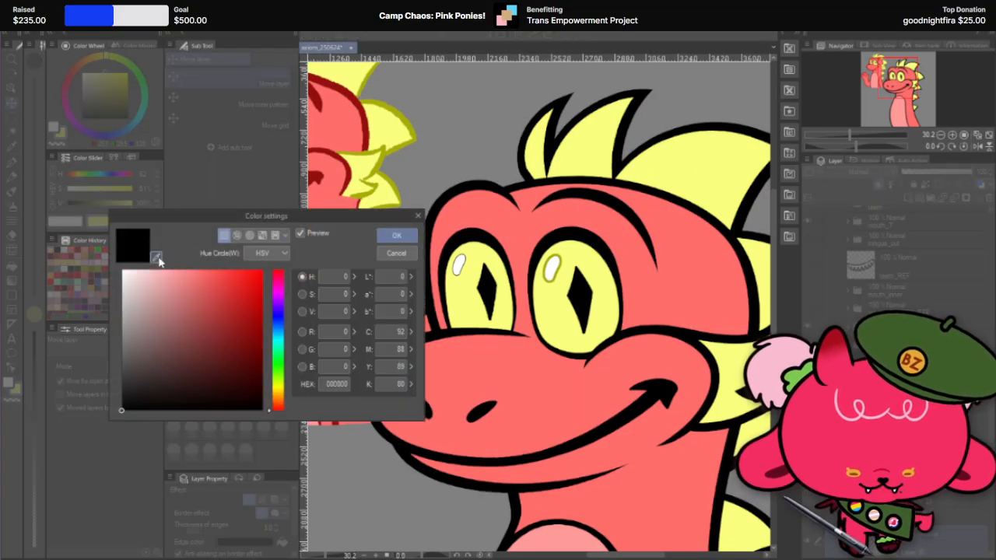
{"action": "left_click", "coordinate": [402, 141]}
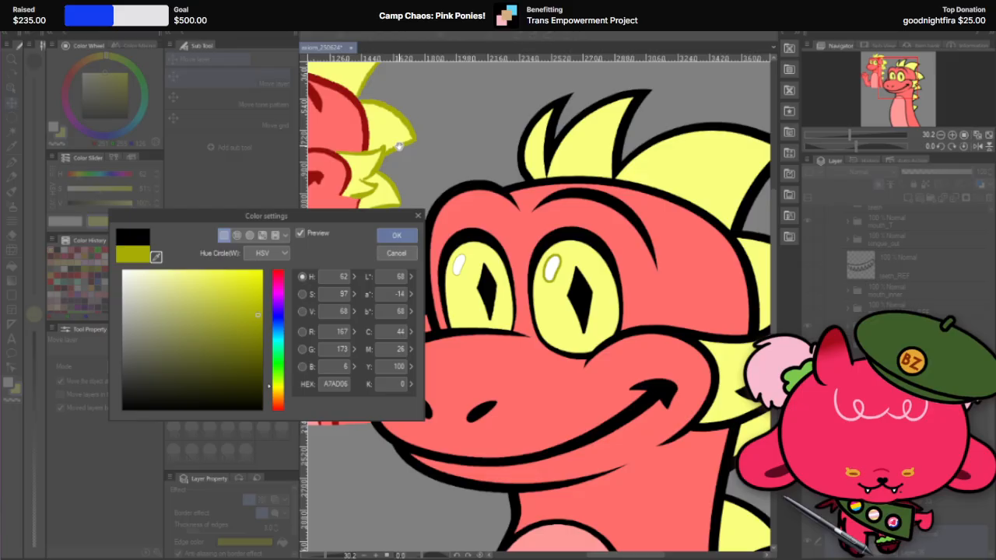
{"action": "left_click", "coordinate": [393, 237]}
{"action": "left_click", "coordinate": [266, 527]}
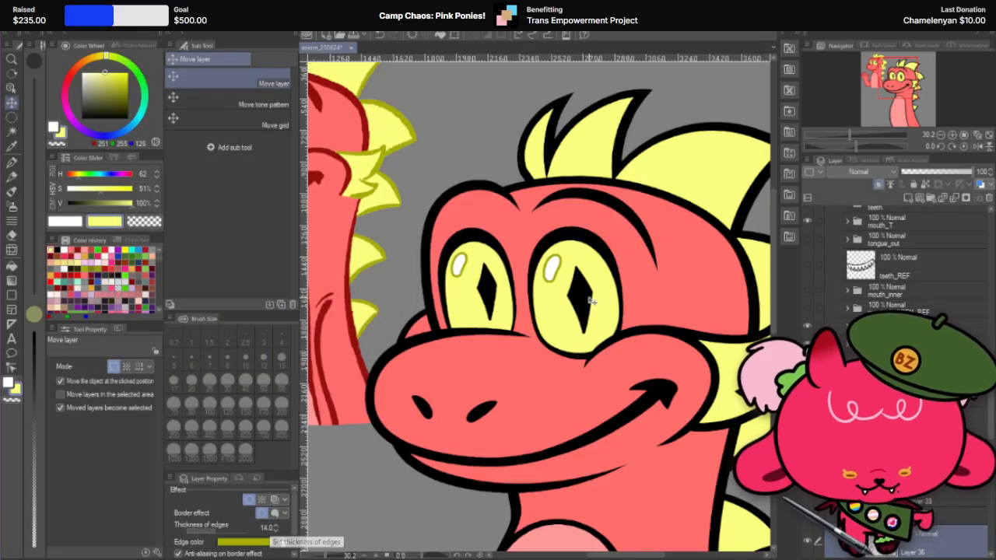
{"action": "scroll", "coordinate": [591, 301], "scroll_direction": "down", "scroll_amount": 4}
{"action": "scroll", "coordinate": [601, 336], "scroll_direction": "up", "scroll_amount": 4}
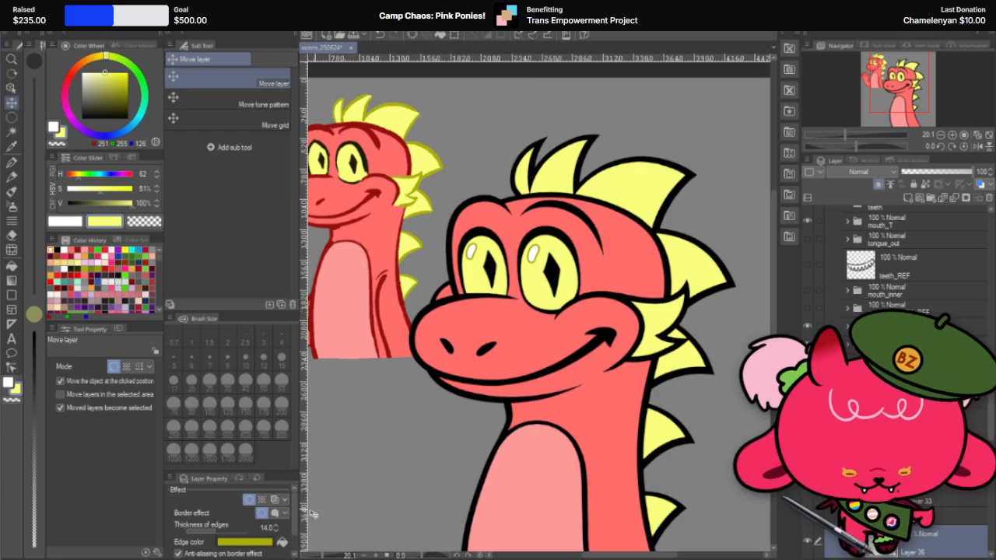
{"action": "scroll", "coordinate": [517, 152], "scroll_direction": "up", "scroll_amount": 2}
{"action": "scroll", "coordinate": [517, 154], "scroll_direction": "up", "scroll_amount": 1}
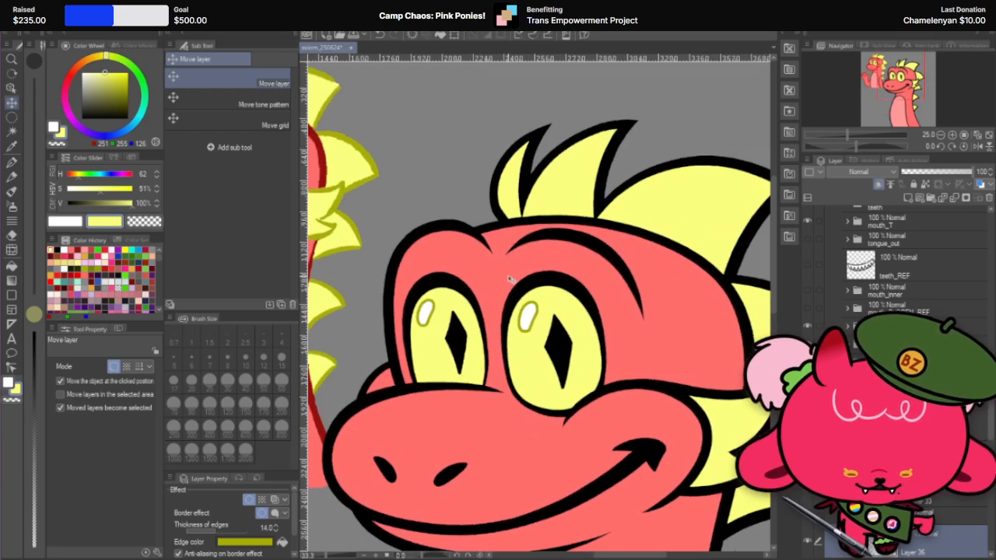
{"action": "left_click", "coordinate": [249, 542]}
{"action": "left_click", "coordinate": [396, 254]}
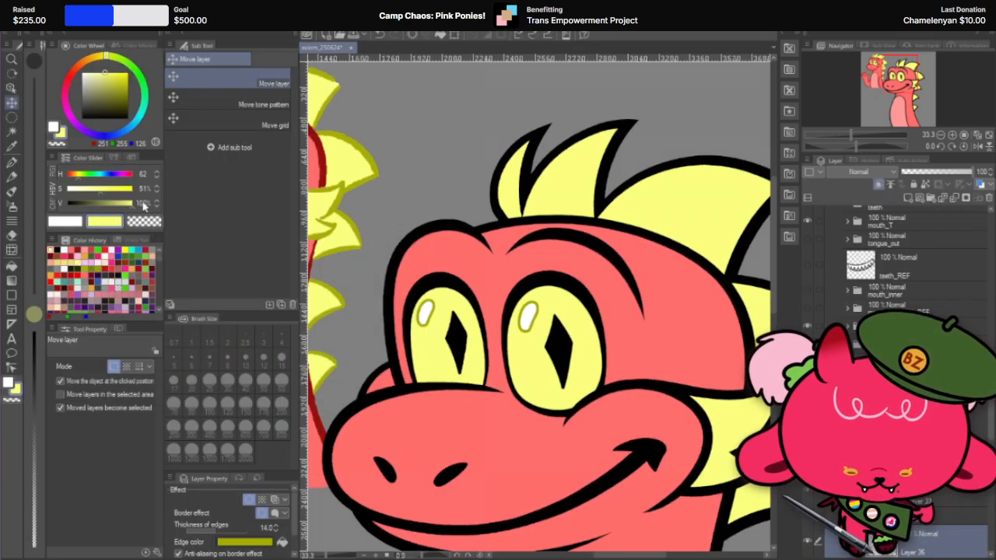
Step: Set up the G-pen with the olive of the reference dragon's spike outline, brush size 50 and opacity 50
{"action": "left_click", "coordinate": [11, 162]}
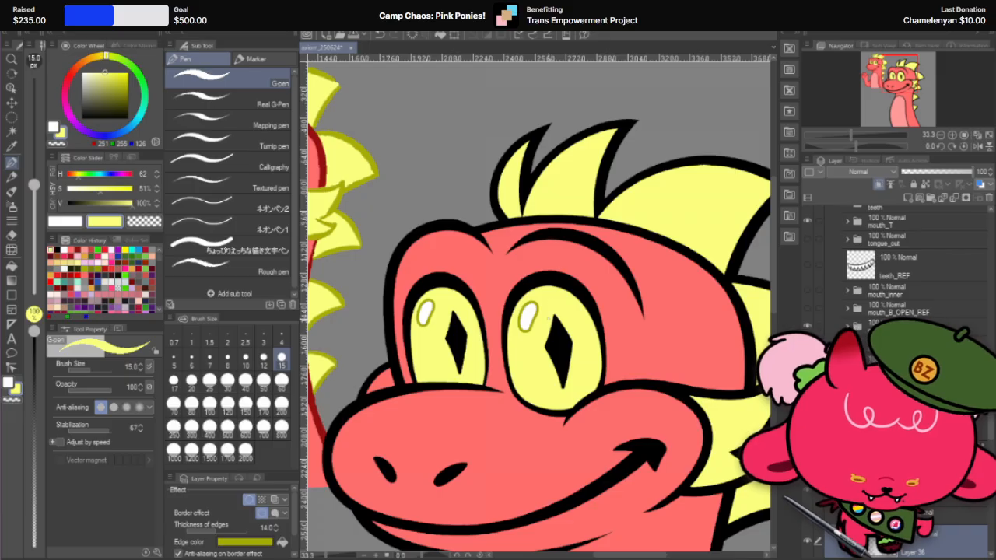
{"action": "left_click", "coordinate": [374, 157], "text": "alt"}
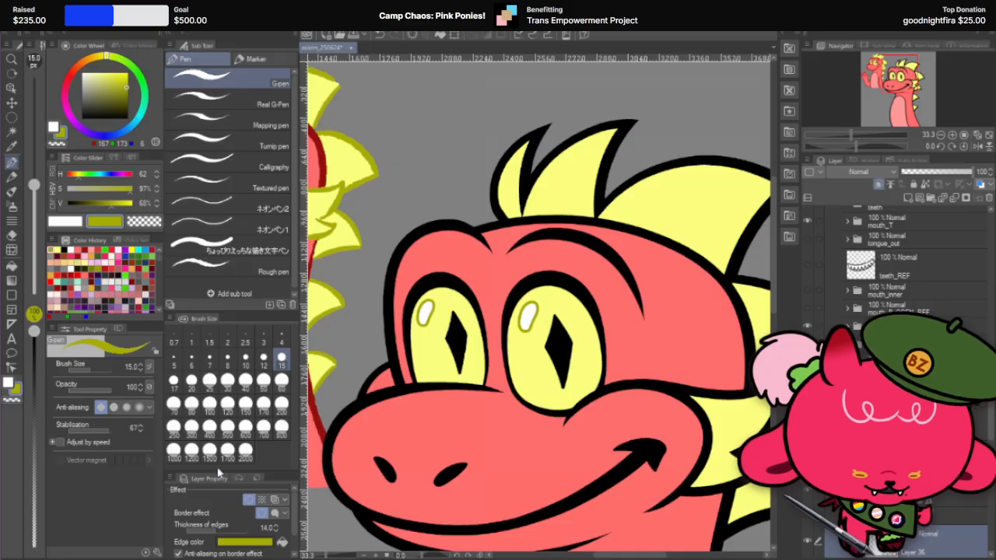
{"action": "left_click", "coordinate": [263, 379]}
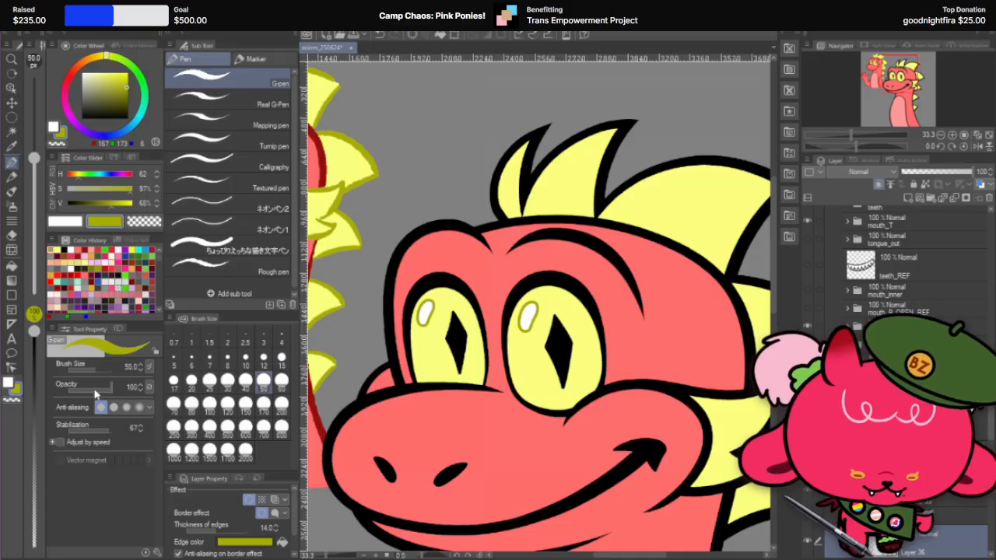
{"action": "left_click_drag", "start_coordinate": [94, 390], "coordinate": [92, 390]}
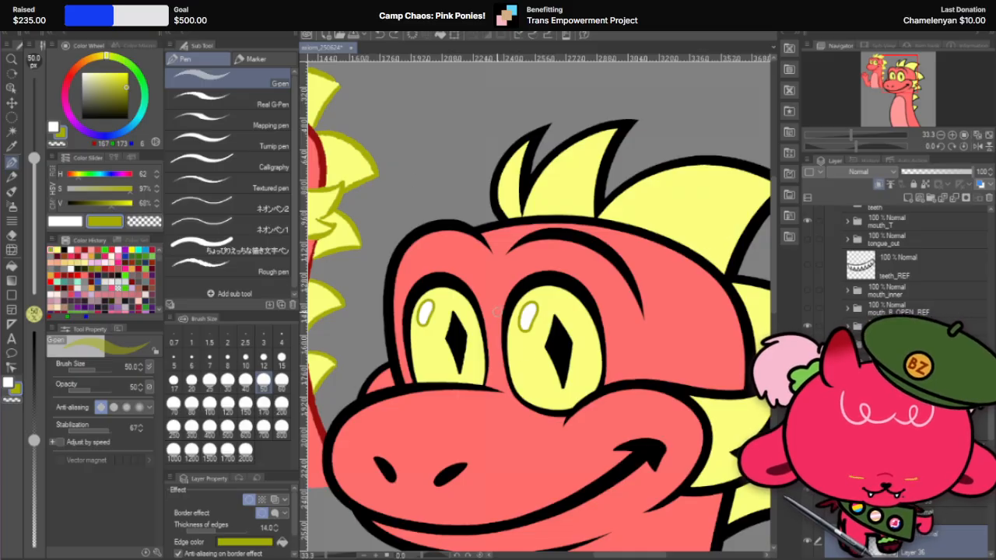
{"action": "scroll", "coordinate": [495, 310], "scroll_direction": "up", "scroll_amount": 2}
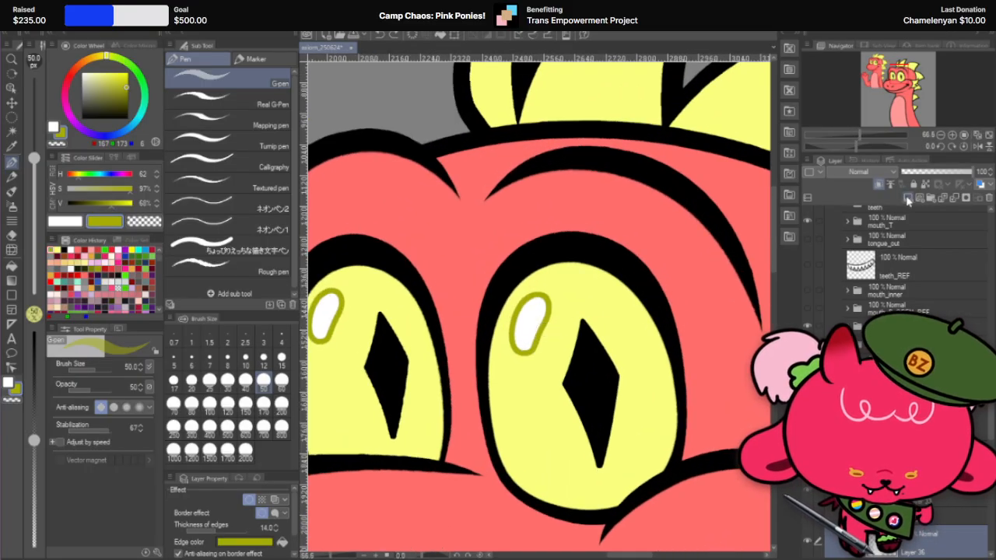
Step: Add a new raster layer above the smaller eye's highlight layer to hold a color test stroke
{"action": "left_click", "coordinate": [906, 201]}
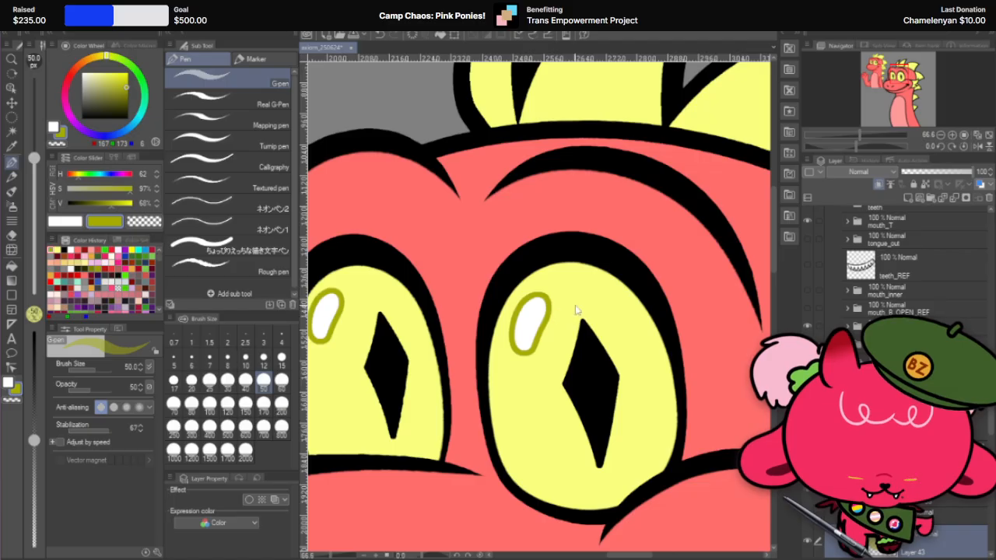
{"action": "scroll", "coordinate": [574, 305], "scroll_direction": "down", "scroll_amount": 3}
{"action": "scroll", "coordinate": [455, 203], "scroll_direction": "up", "scroll_amount": 3}
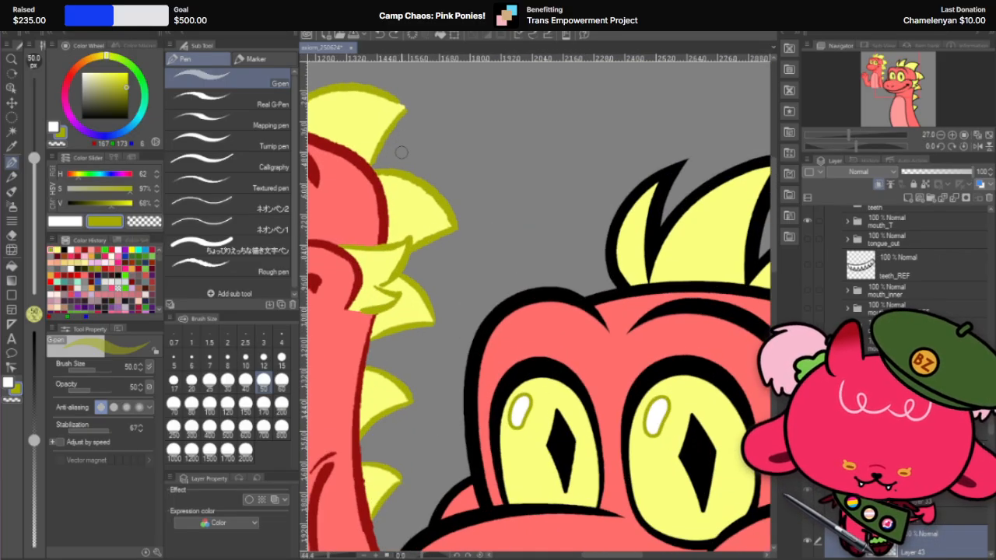
{"action": "scroll", "coordinate": [561, 205], "scroll_direction": "down", "scroll_amount": 3}
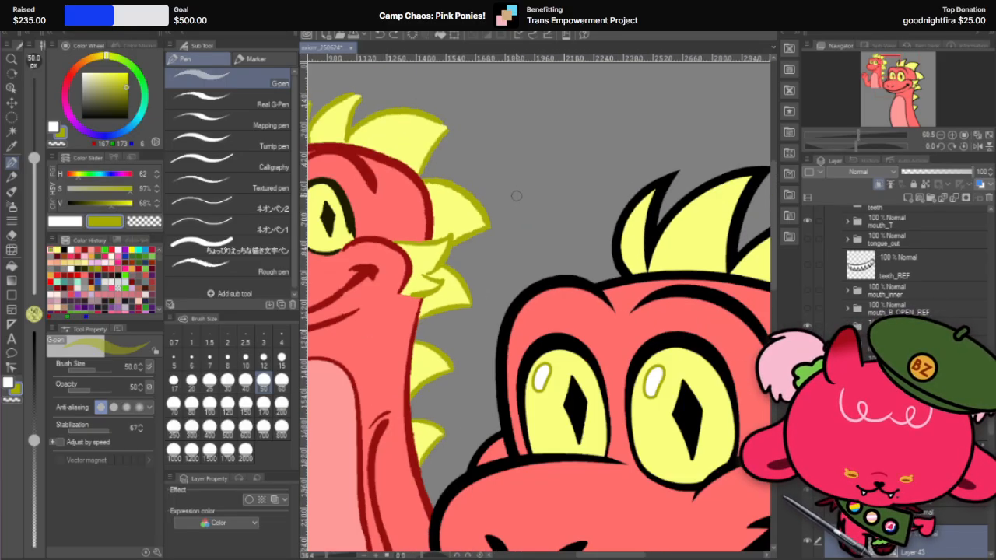
{"action": "scroll", "coordinate": [844, 307], "scroll_direction": "down", "scroll_amount": 2}
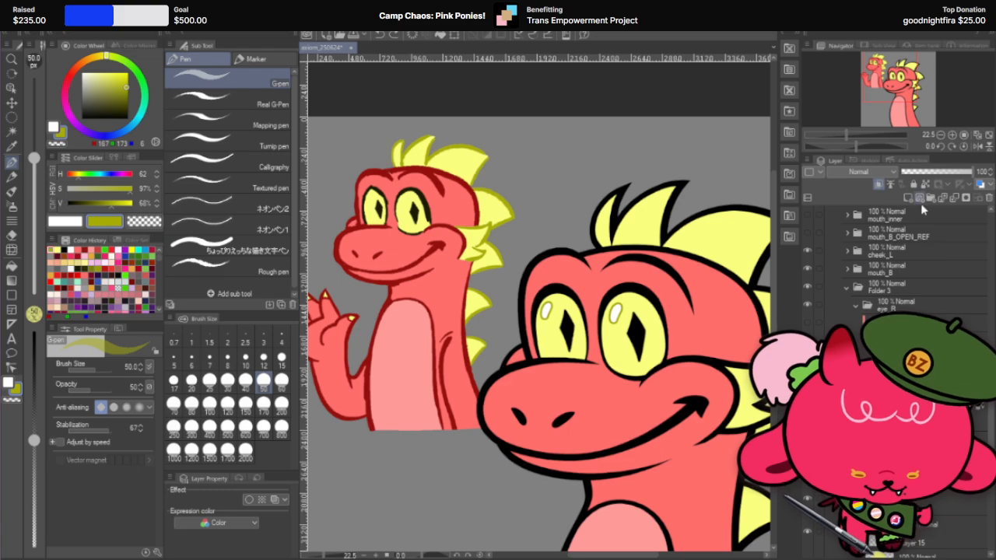
{"action": "scroll", "coordinate": [727, 230], "scroll_direction": "up", "scroll_amount": 2}
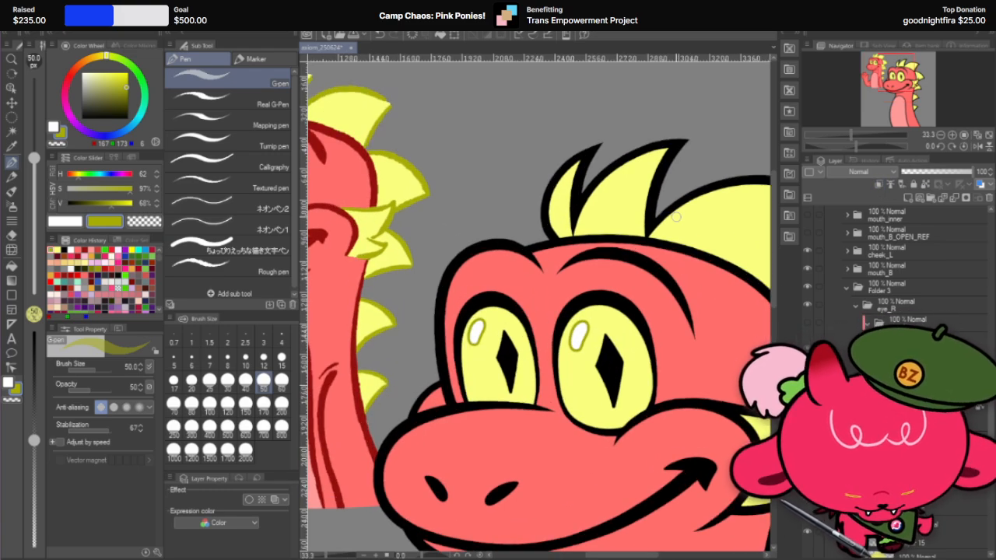
Step: Try a half-opacity olive stroke on the large yellow head spike, sample its blended color and undo the stroke
{"action": "left_click_drag", "start_coordinate": [676, 217], "coordinate": [702, 220]}
{"action": "scroll", "coordinate": [704, 210], "scroll_direction": "up", "scroll_amount": 3}
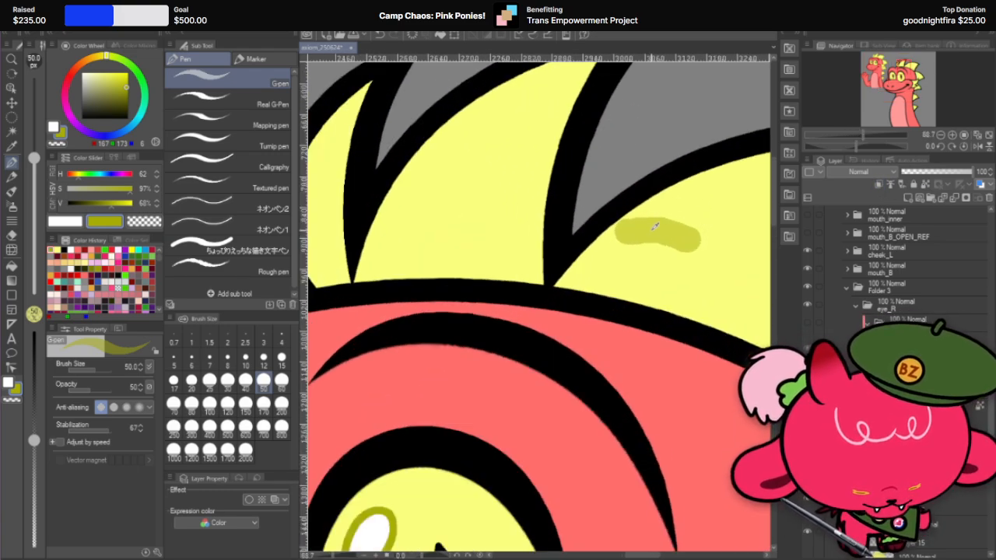
{"action": "left_click", "coordinate": [655, 228], "text": "alt"}
{"action": "key", "text": "ctrl+z"}
{"action": "scroll", "coordinate": [657, 232], "scroll_direction": "down", "scroll_amount": 4}
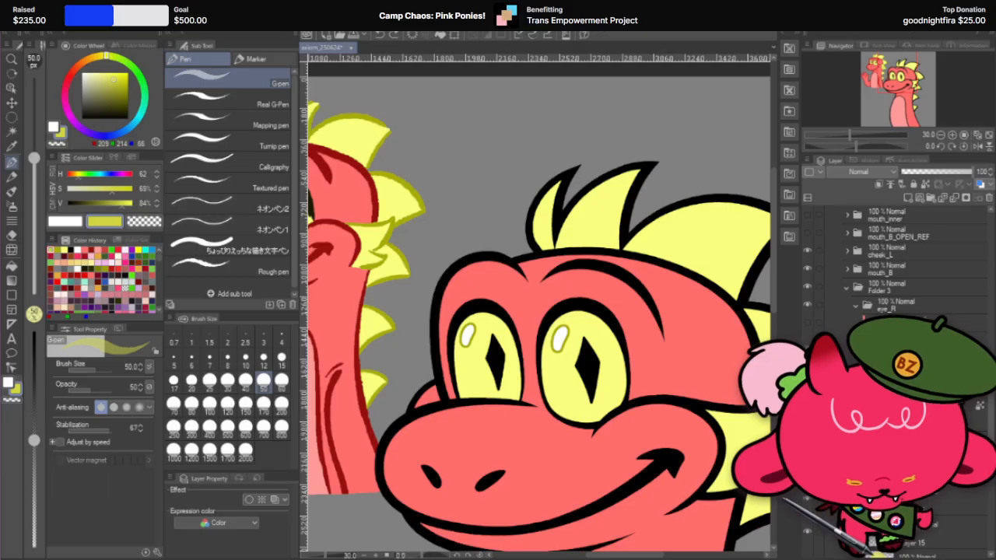
{"action": "left_click", "coordinate": [989, 198]}
{"action": "left_click", "coordinate": [536, 209]}
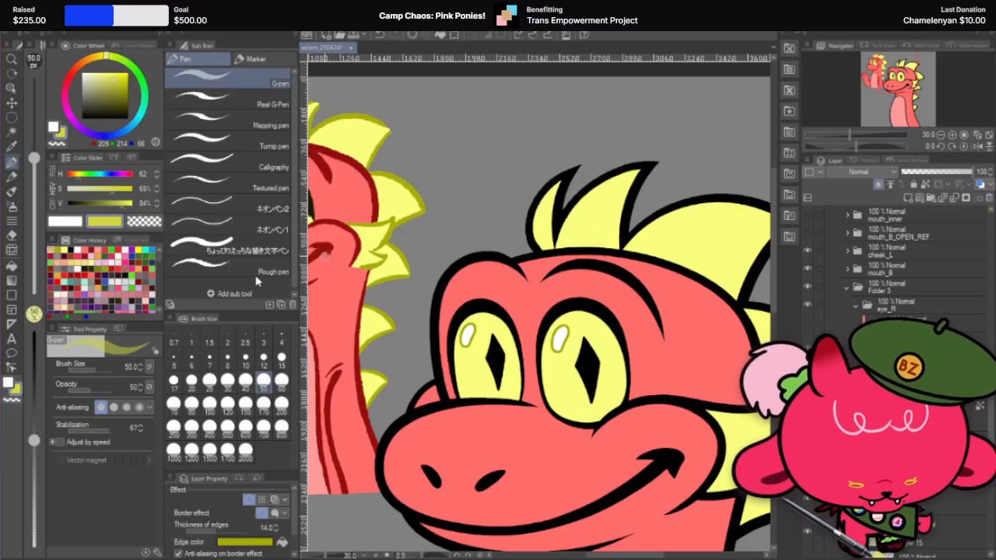
{"action": "left_click", "coordinate": [261, 542]}
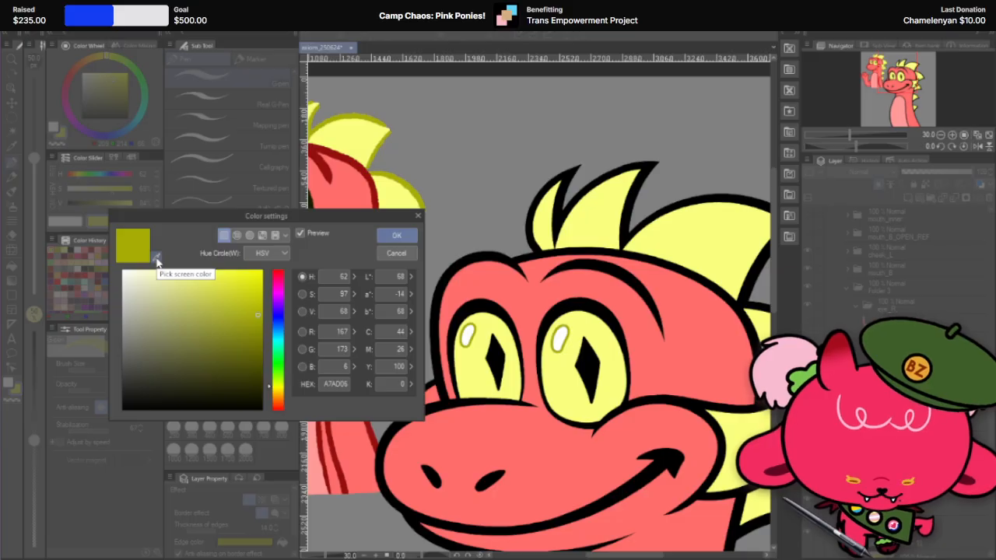
{"action": "left_click", "coordinate": [396, 253]}
{"action": "left_click", "coordinate": [651, 258], "text": "ctrl+shift"}
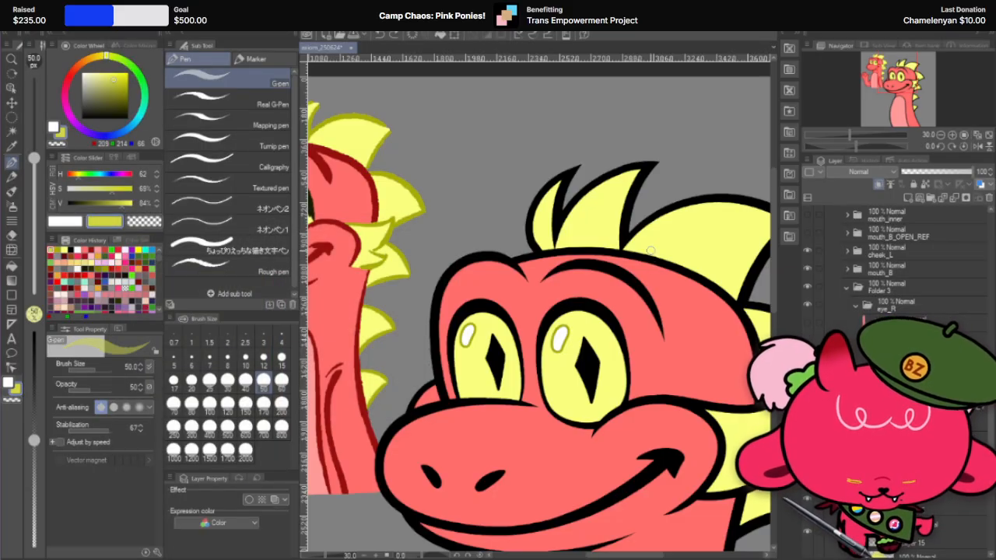
Step: Try a half-opacity stroke of the sampled lighter olive on the large yellow head spike and undo it
{"action": "scroll", "coordinate": [673, 210], "scroll_direction": "up", "scroll_amount": 2}
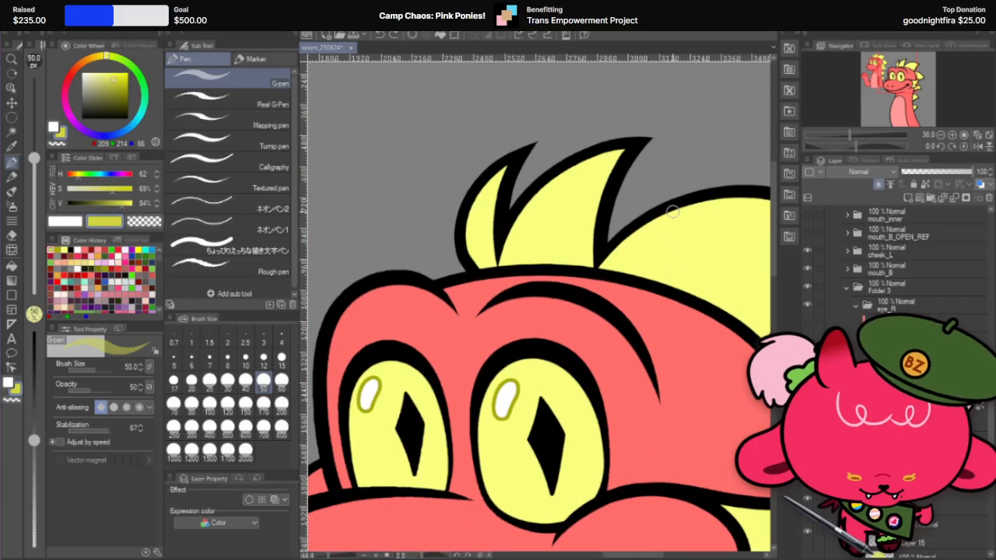
{"action": "scroll", "coordinate": [673, 210], "scroll_direction": "up", "scroll_amount": 1}
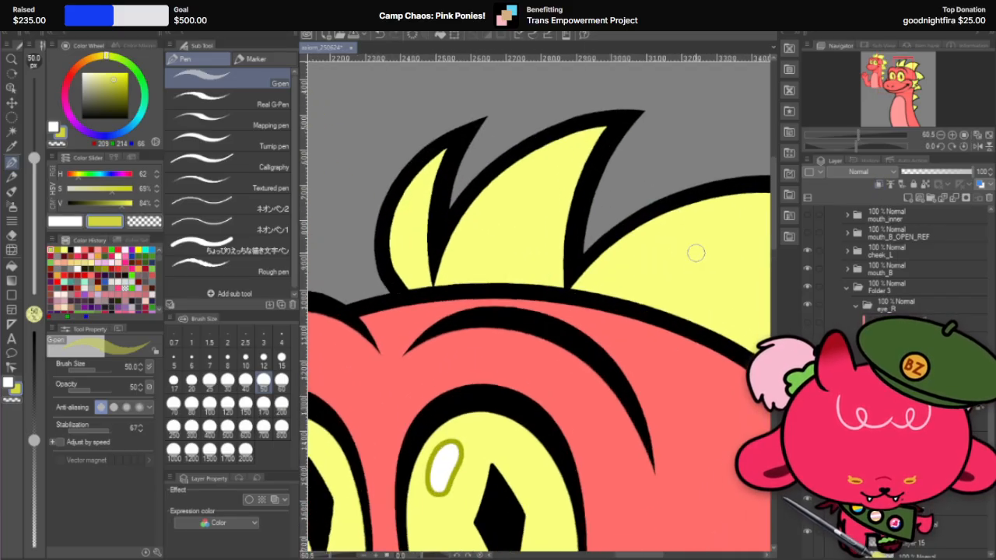
{"action": "left_click_drag", "start_coordinate": [626, 266], "coordinate": [674, 266]}
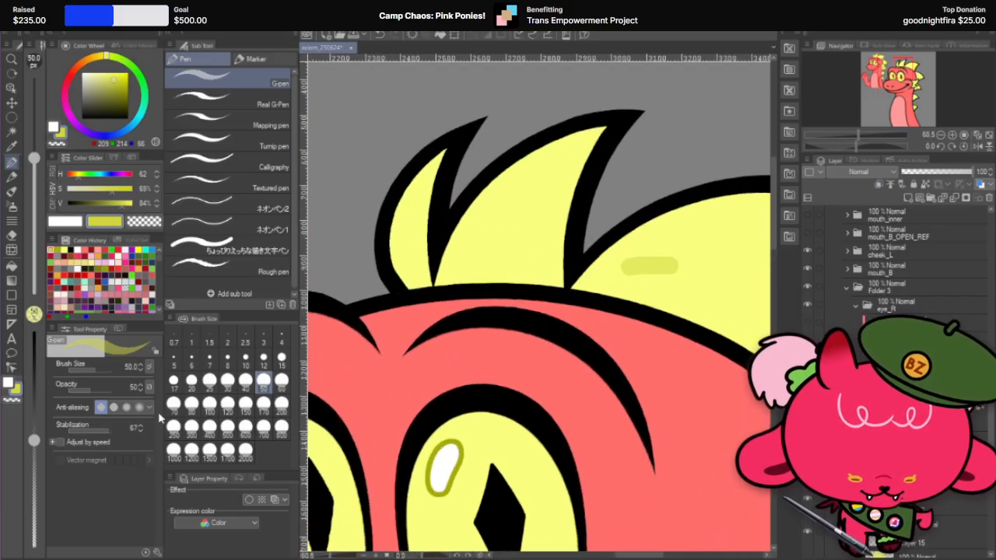
{"action": "key", "text": "ctrl+z"}
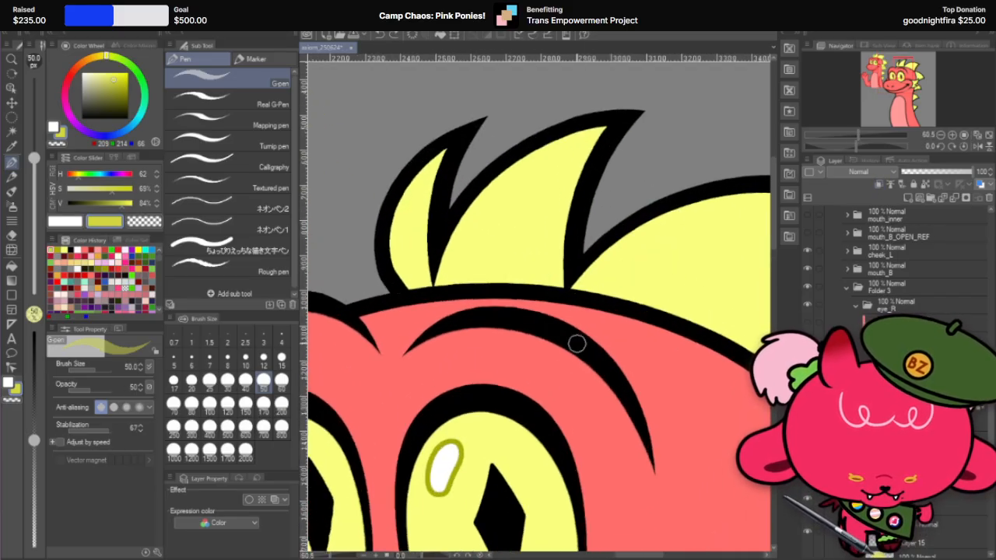
Step: Paint a stroke on the head spike with the highlight outline's olive and use its blended color as the smaller eye highlight's edge color
{"action": "left_click", "coordinate": [463, 459], "text": "alt"}
{"action": "left_click_drag", "start_coordinate": [644, 262], "coordinate": [682, 261]}
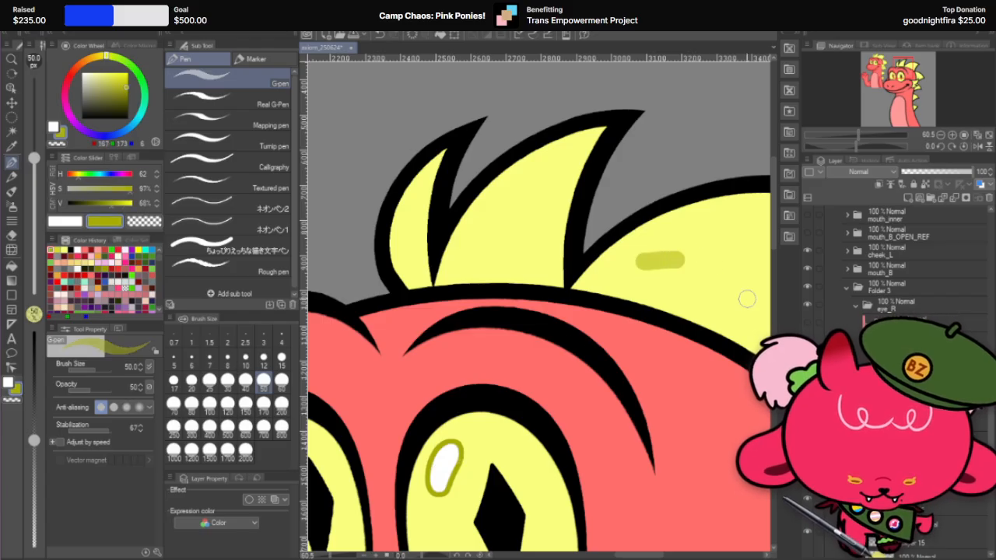
{"action": "left_click", "coordinate": [939, 510]}
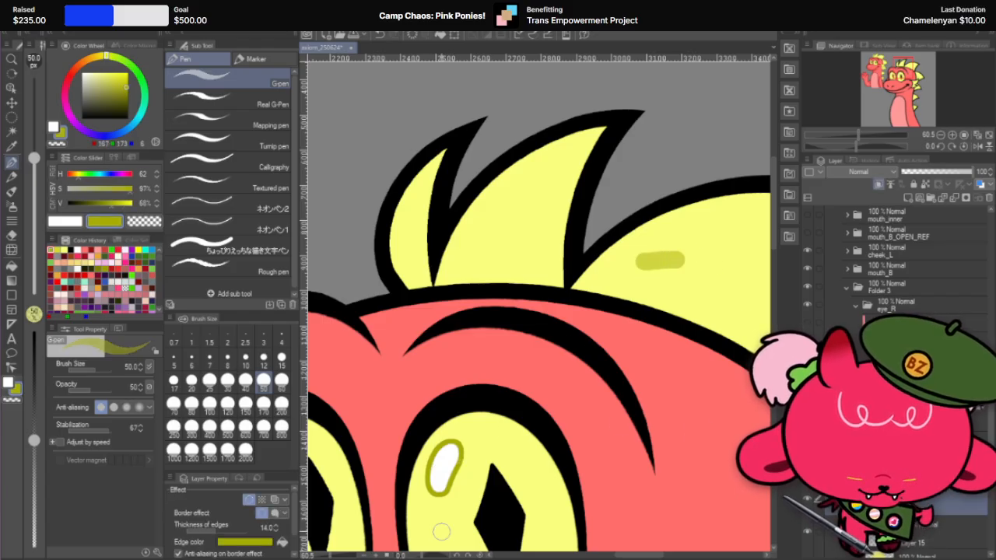
{"action": "left_click", "coordinate": [233, 542]}
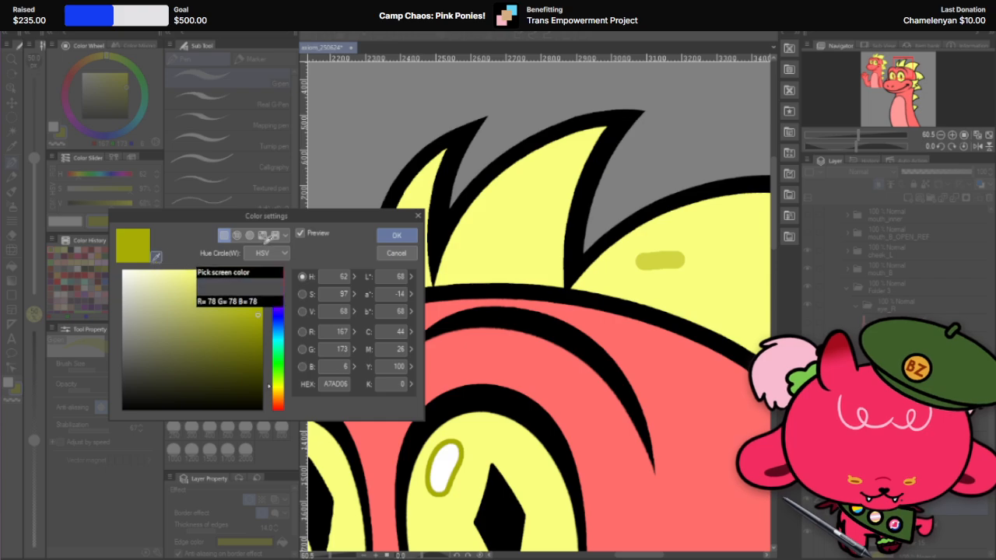
{"action": "left_click", "coordinate": [660, 259]}
{"action": "left_click", "coordinate": [386, 235]}
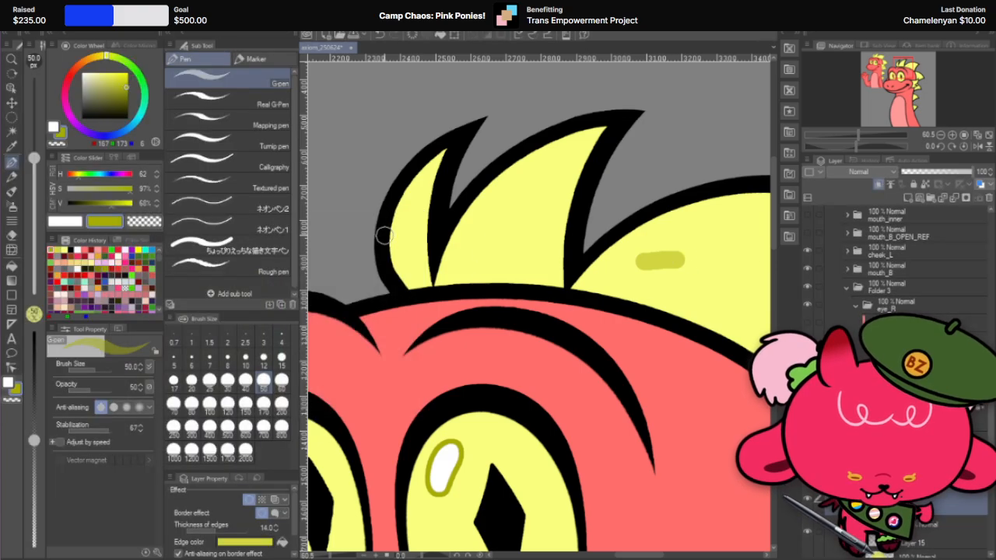
Step: Delete the layer that holds the olive test stroke on the head spike
{"action": "scroll", "coordinate": [530, 239], "scroll_direction": "down", "scroll_amount": 2}
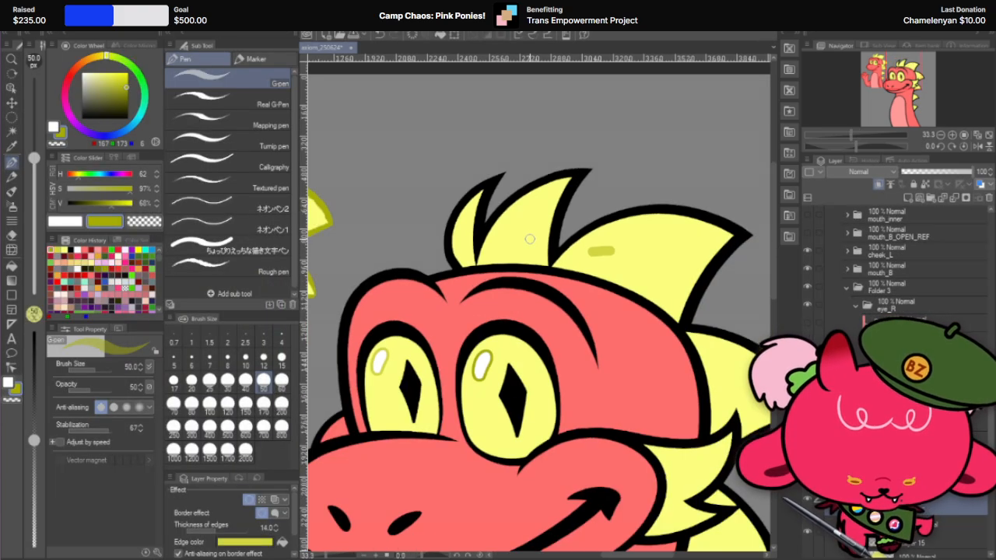
{"action": "scroll", "coordinate": [530, 239], "scroll_direction": "down", "scroll_amount": 2}
{"action": "scroll", "coordinate": [530, 239], "scroll_direction": "up", "scroll_amount": 2}
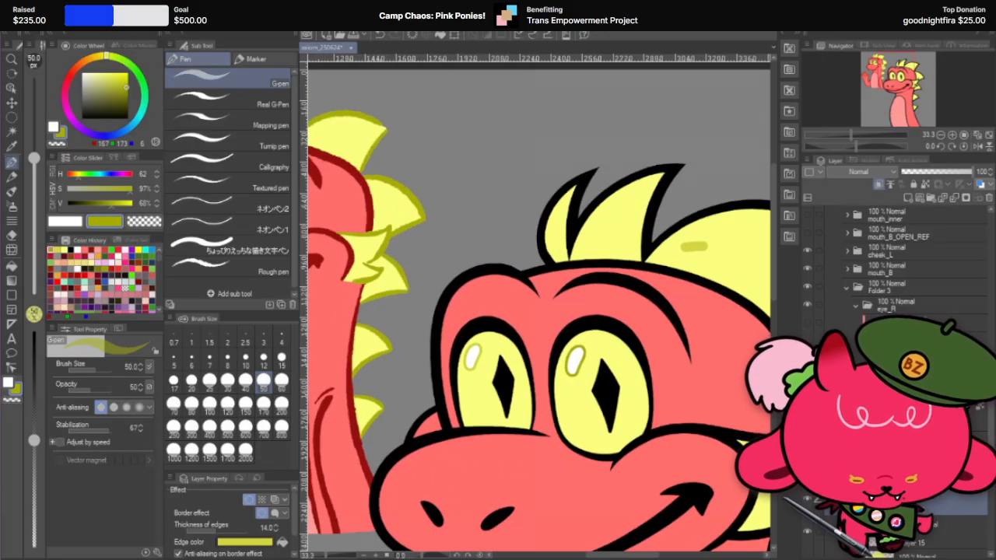
{"action": "scroll", "coordinate": [629, 404], "scroll_direction": "up", "scroll_amount": 2}
{"action": "left_click", "coordinate": [933, 505]}
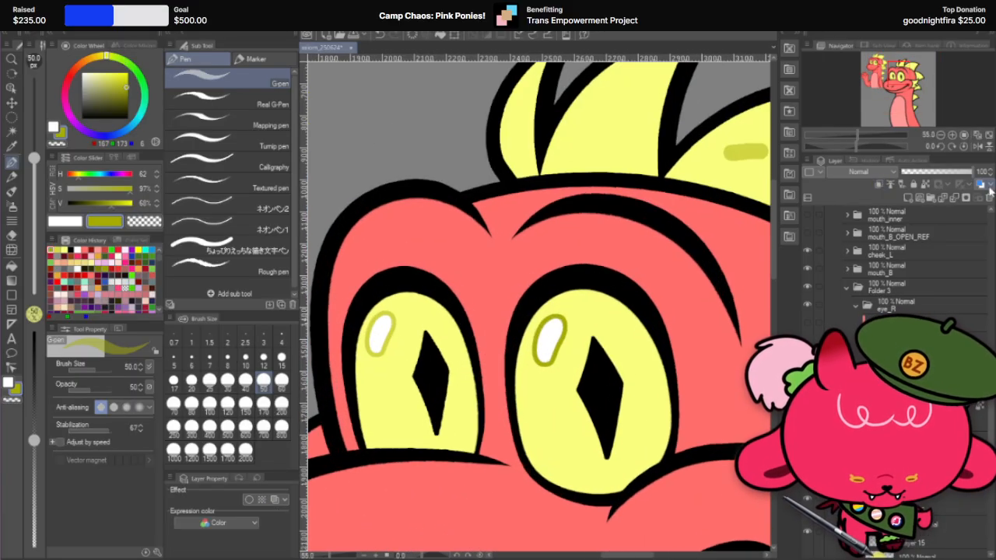
{"action": "left_click", "coordinate": [988, 197]}
{"action": "left_click", "coordinate": [518, 205]}
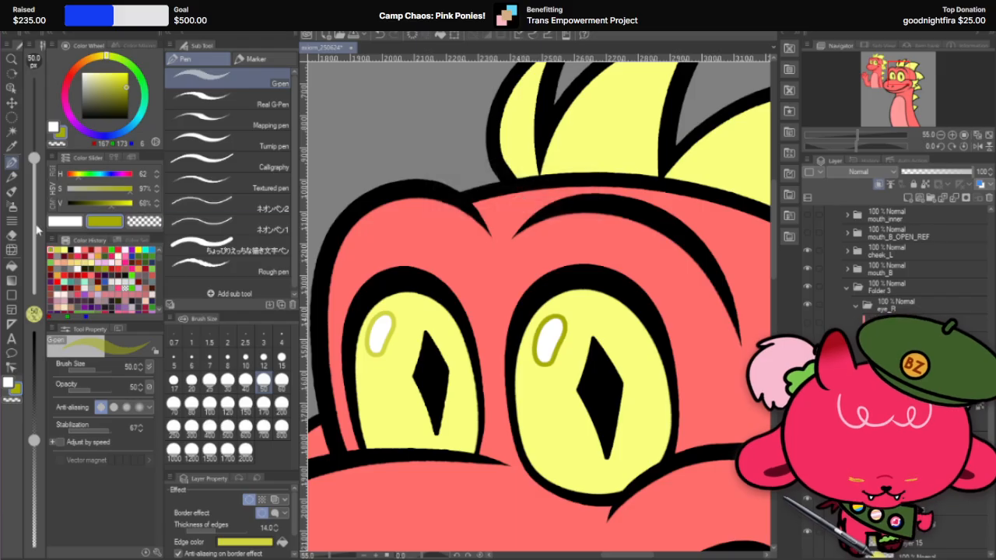
Step: Set the edge color of the larger eye's highlight to D1D642, sampled from the smaller eye's highlight outline
{"action": "left_click", "coordinate": [11, 102]}
{"action": "left_click", "coordinate": [544, 337]}
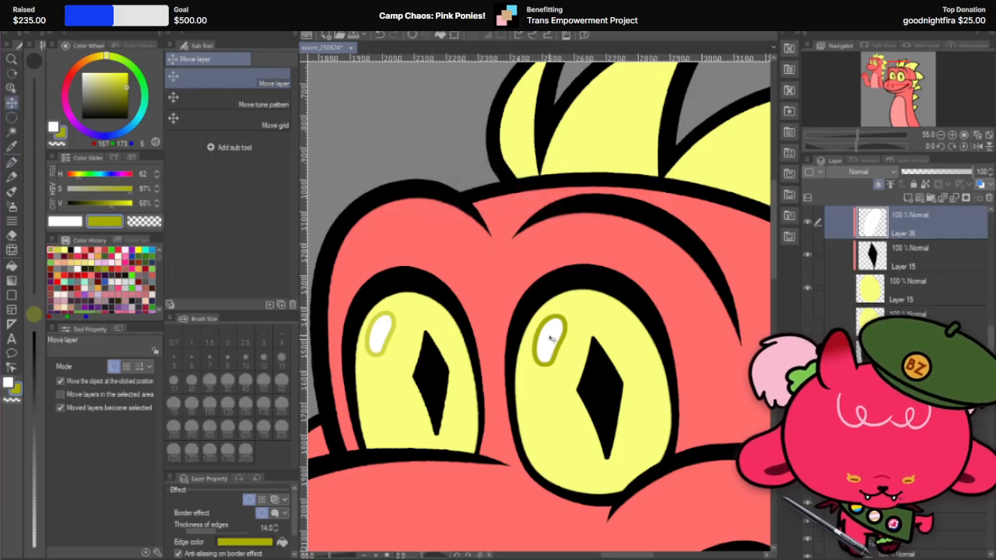
{"action": "left_click", "coordinate": [236, 542]}
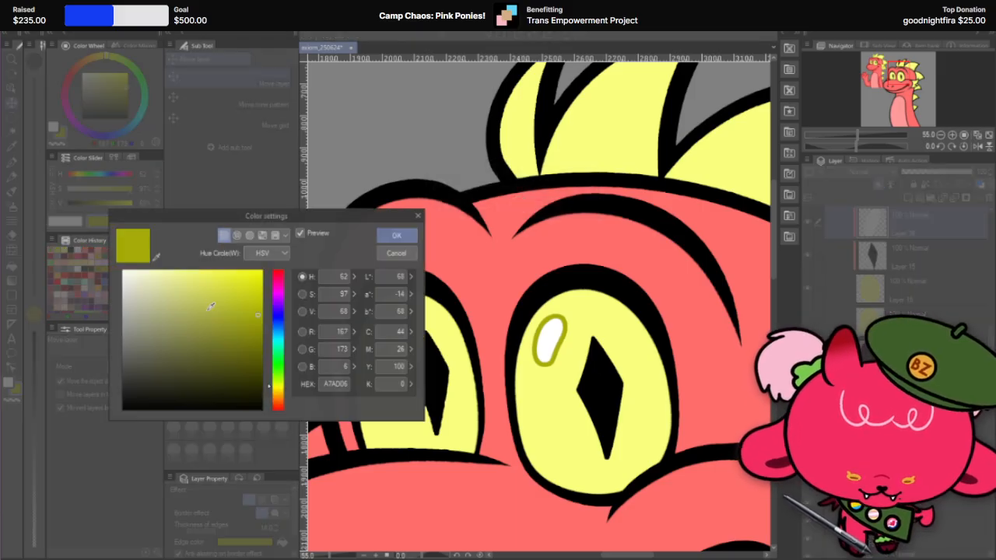
{"action": "left_click_drag", "start_coordinate": [299, 216], "coordinate": [198, 179]}
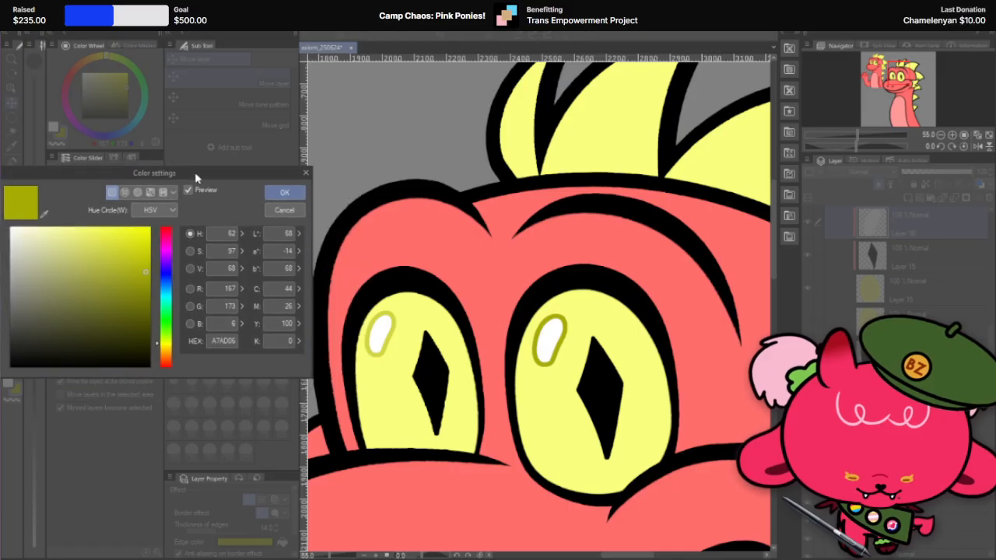
{"action": "left_click", "coordinate": [44, 214]}
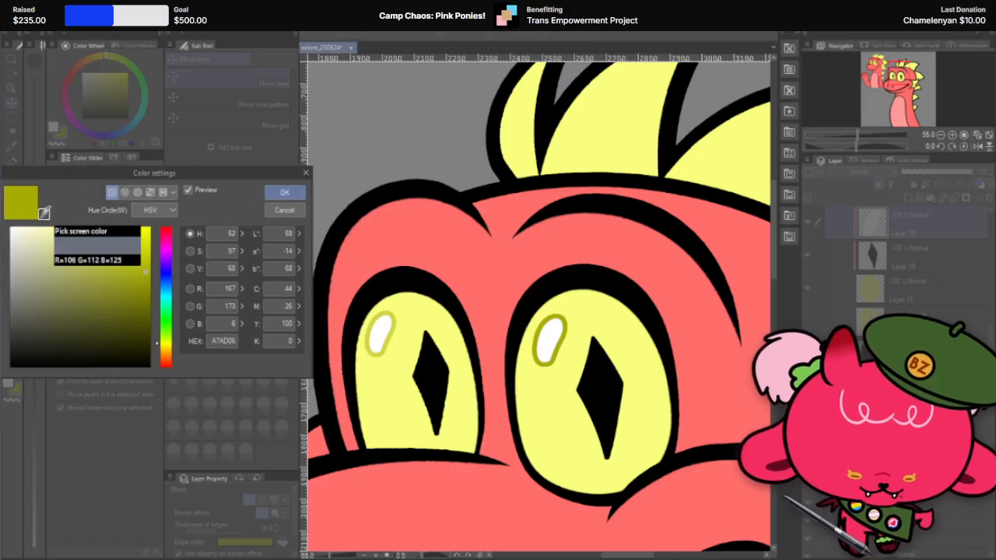
{"action": "left_click", "coordinate": [395, 325]}
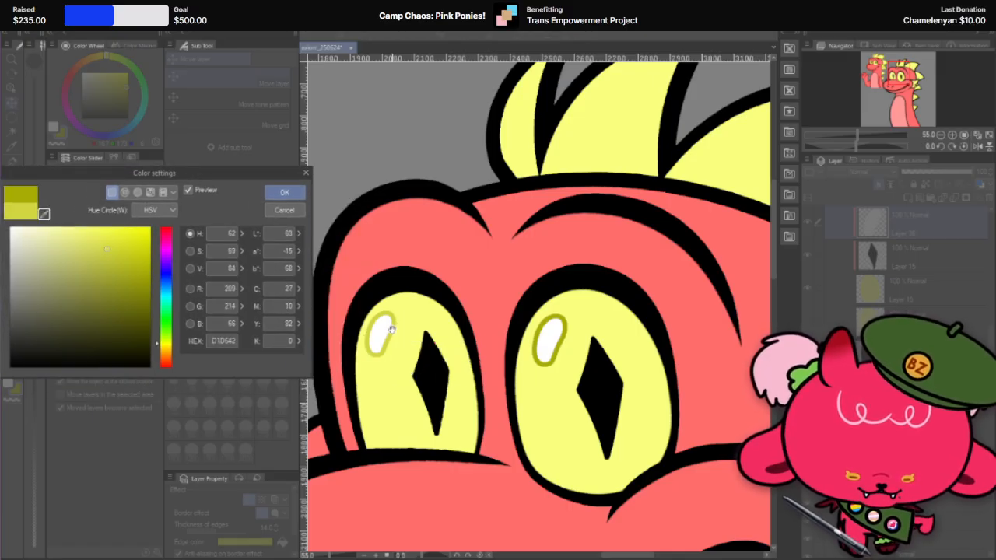
{"action": "left_click", "coordinate": [285, 193]}
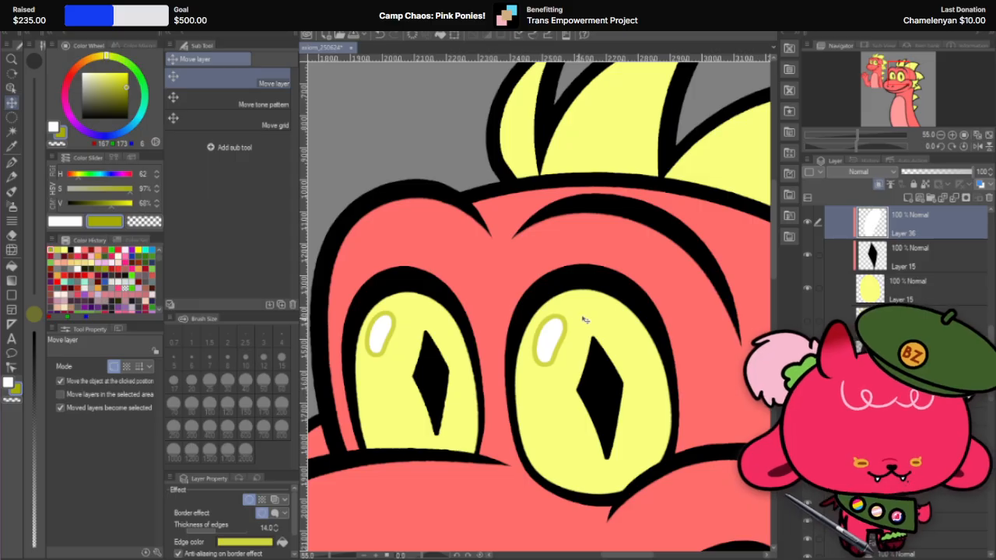
Step: Set the edge thickness of the larger eye's highlight and the smaller eye's highlight to 16
{"action": "scroll", "coordinate": [614, 301], "scroll_direction": "down", "scroll_amount": 1}
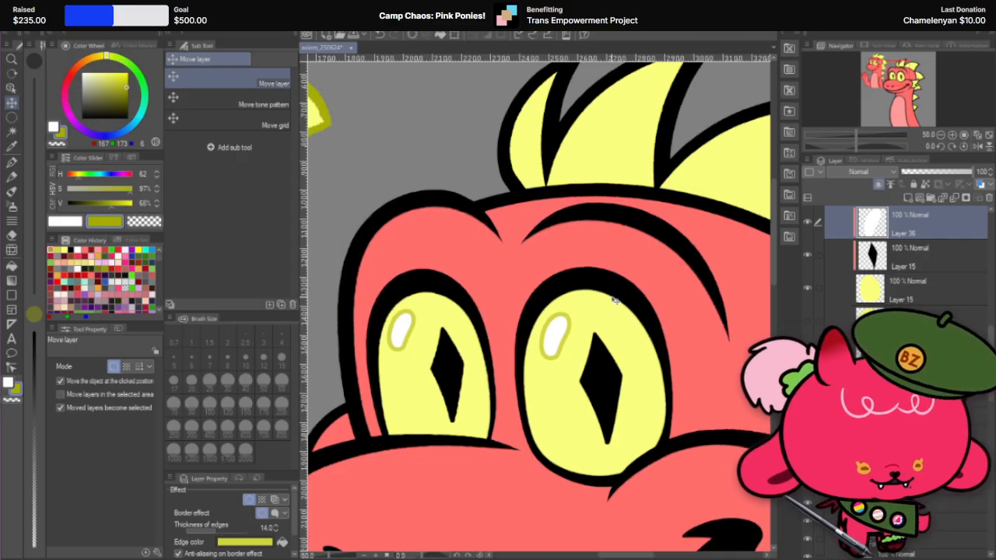
{"action": "scroll", "coordinate": [640, 273], "scroll_direction": "down", "scroll_amount": 3}
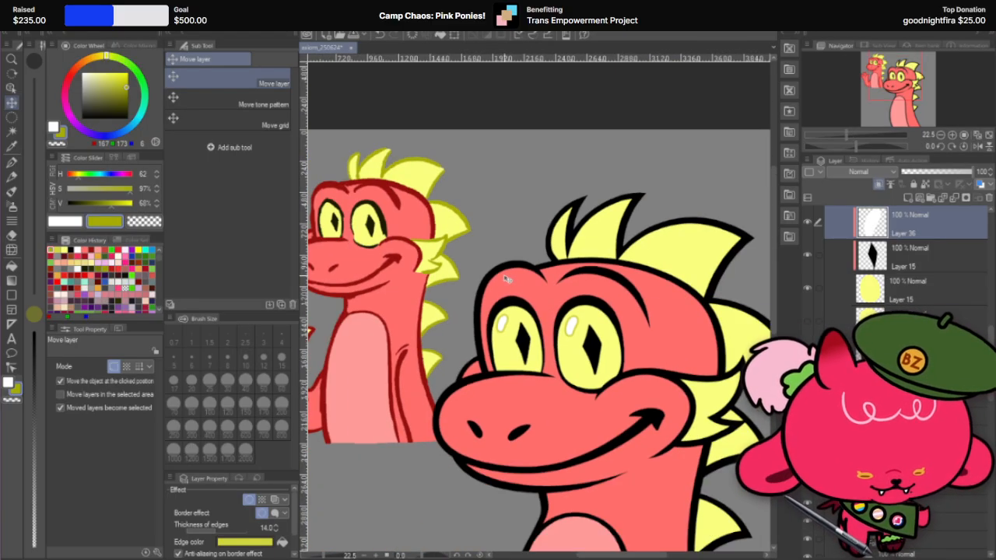
{"action": "scroll", "coordinate": [506, 278], "scroll_direction": "down", "scroll_amount": 2}
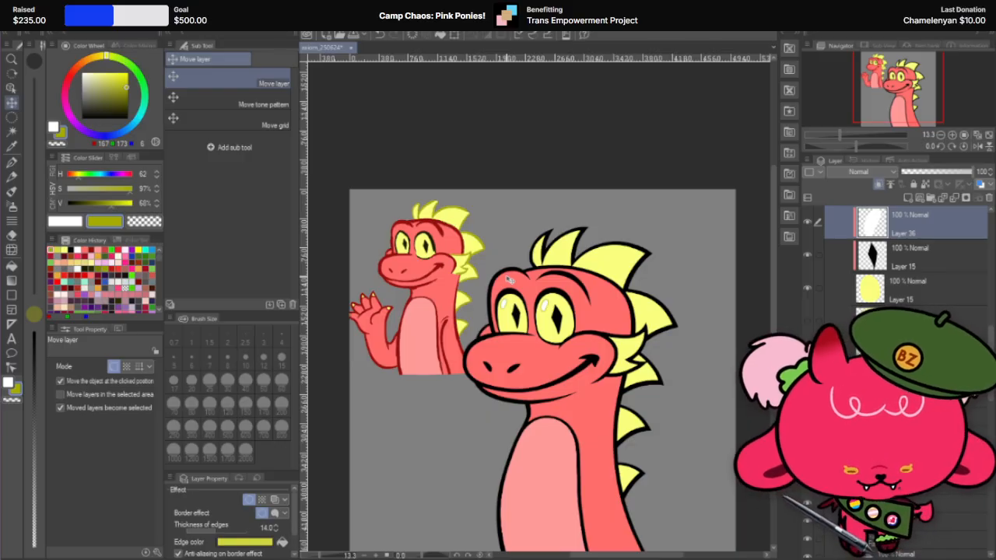
{"action": "scroll", "coordinate": [509, 278], "scroll_direction": "down", "scroll_amount": 1}
{"action": "scroll", "coordinate": [509, 279], "scroll_direction": "up", "scroll_amount": 2}
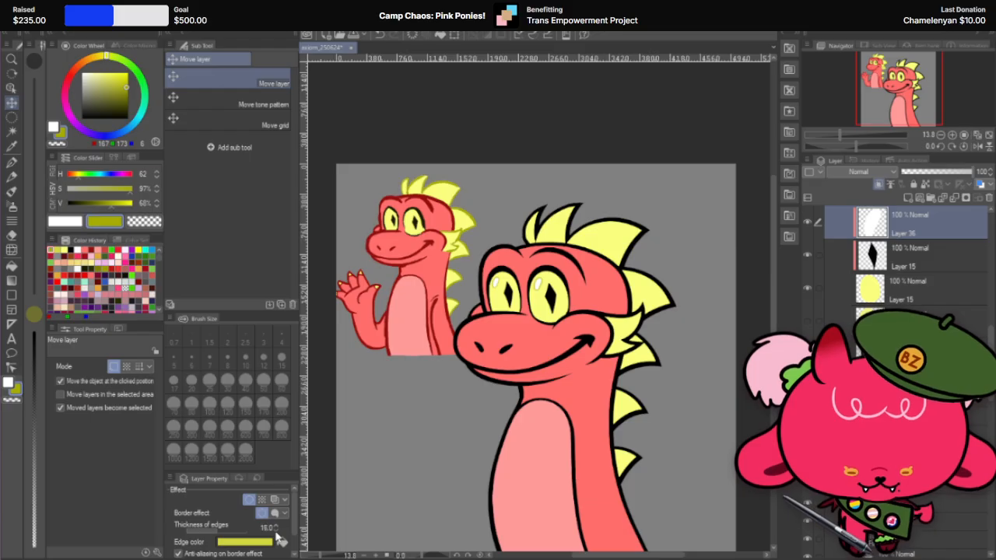
{"action": "scroll", "coordinate": [533, 278], "scroll_direction": "up", "scroll_amount": 5}
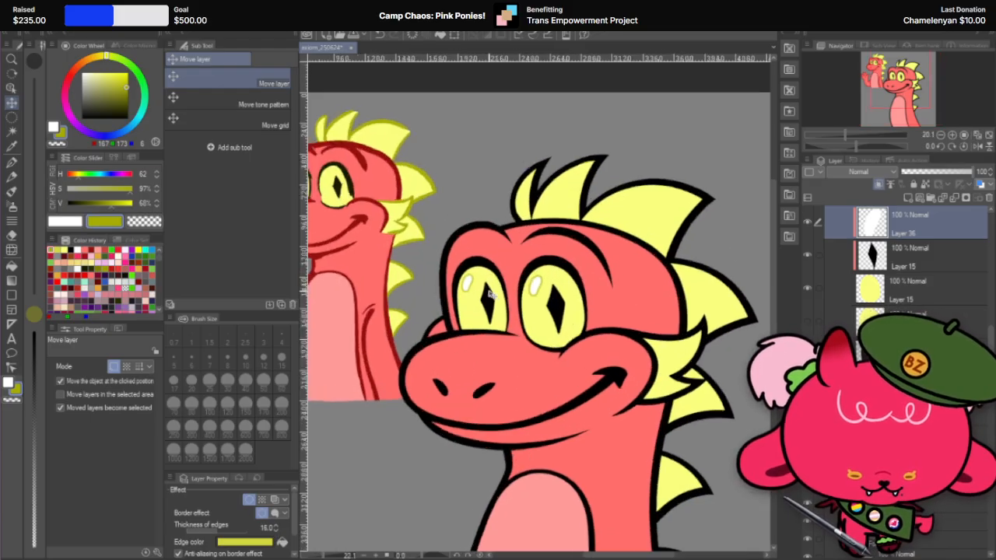
{"action": "left_click", "coordinate": [461, 283]}
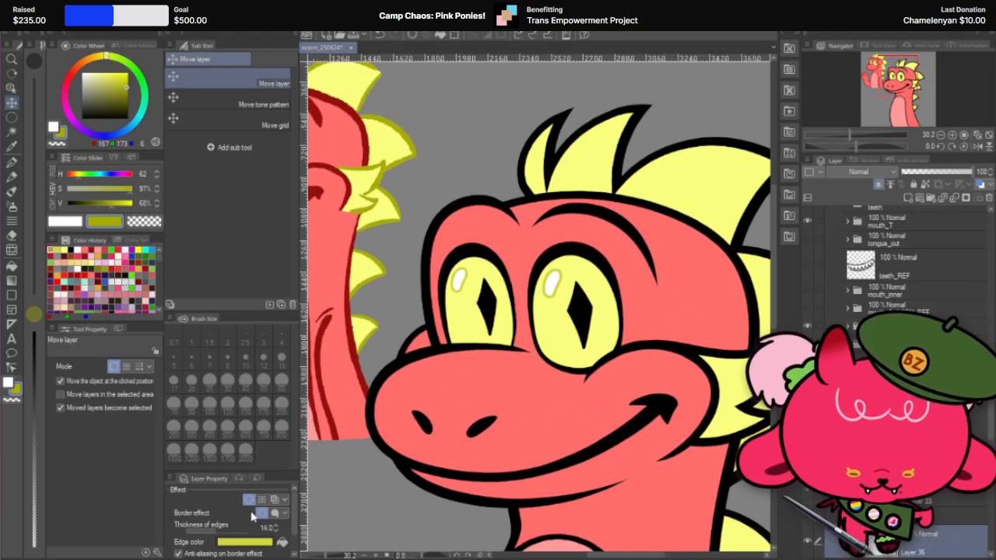
{"action": "left_click", "coordinate": [275, 532]}
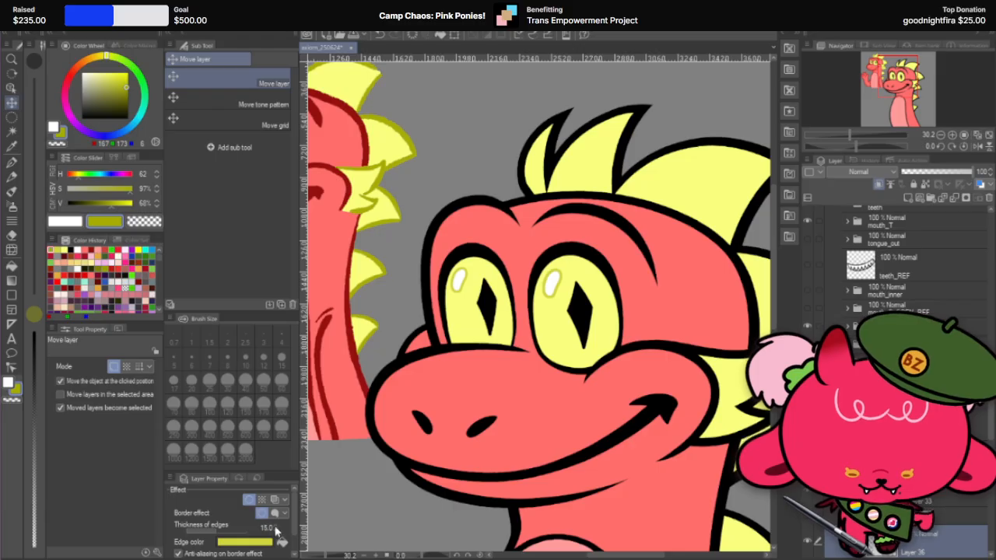
Step: Set the edge thickness of both eye highlights on the large dragon to 15
{"action": "left_click", "coordinate": [551, 289]}
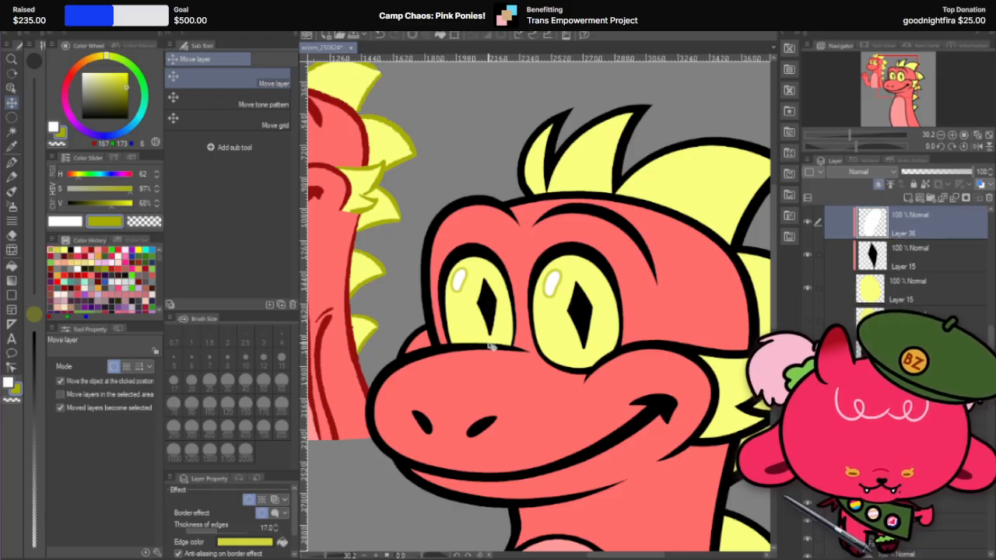
{"action": "scroll", "coordinate": [493, 345], "scroll_direction": "down", "scroll_amount": 4}
{"action": "scroll", "coordinate": [619, 239], "scroll_direction": "up", "scroll_amount": 3}
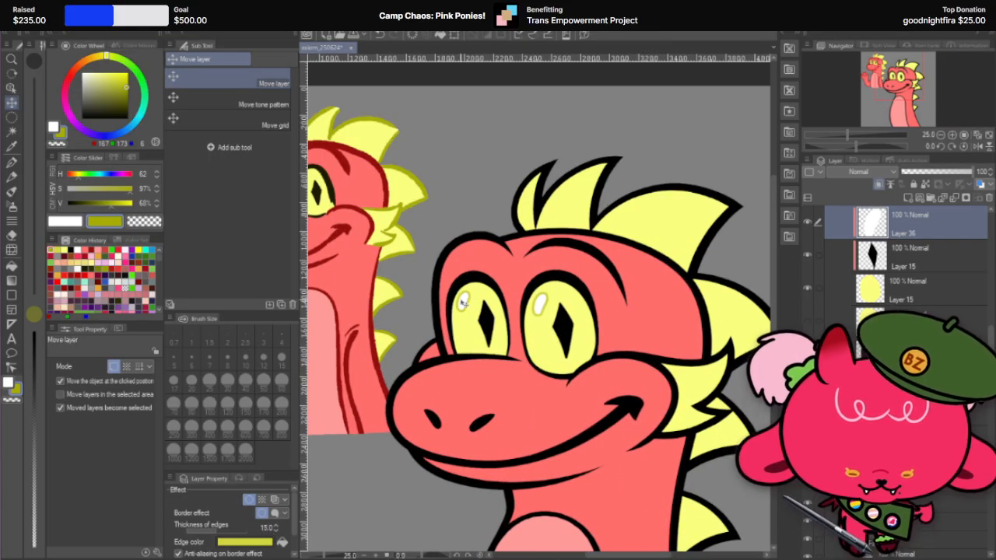
{"action": "left_click", "coordinate": [276, 531]}
{"action": "scroll", "coordinate": [542, 244], "scroll_direction": "down", "scroll_amount": 2}
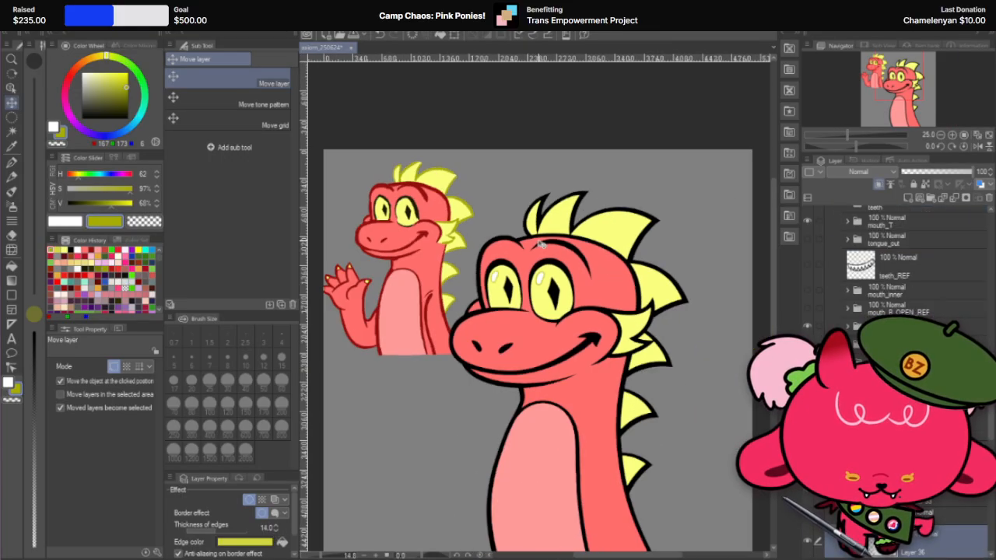
{"action": "scroll", "coordinate": [573, 144], "scroll_direction": "down", "scroll_amount": 1}
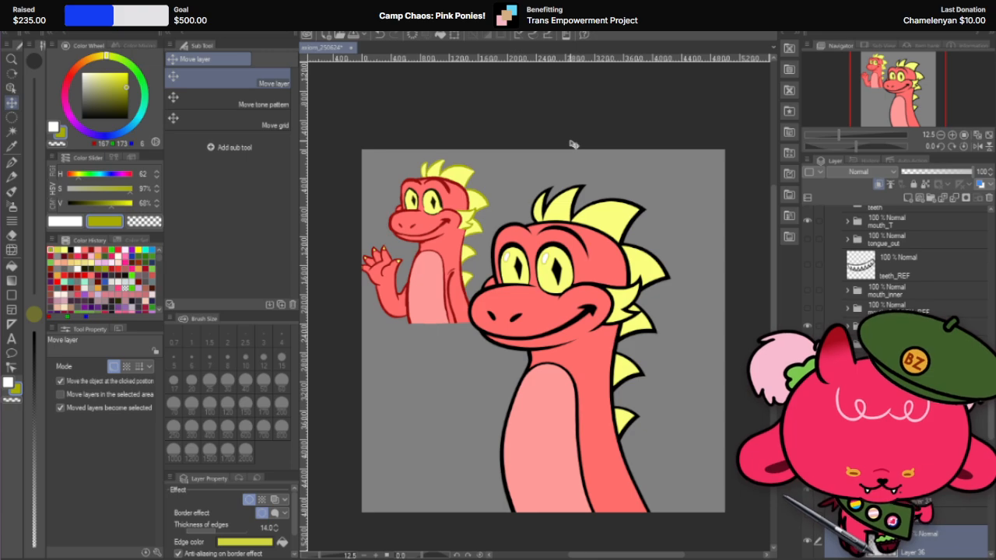
{"action": "scroll", "coordinate": [573, 144], "scroll_direction": "up", "scroll_amount": 4}
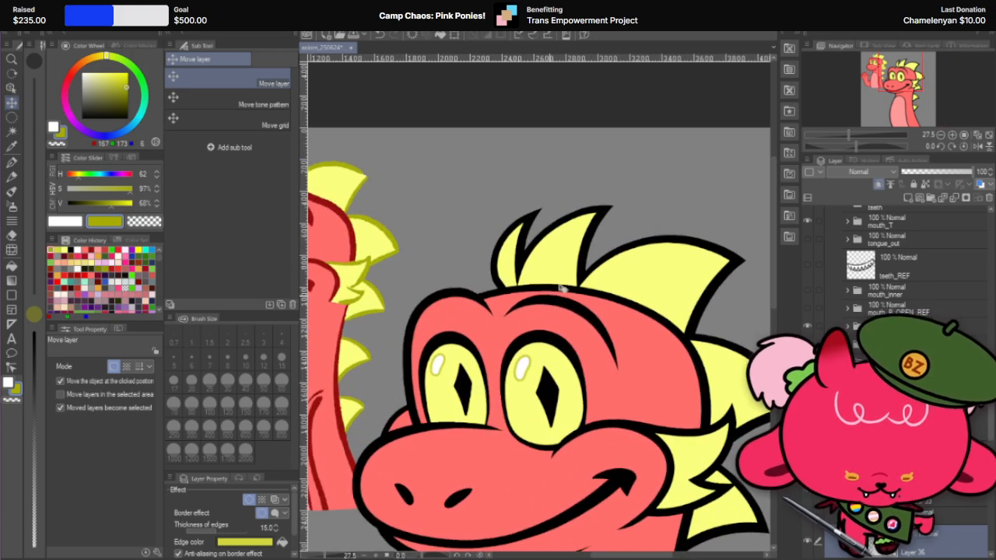
{"action": "scroll", "coordinate": [562, 287], "scroll_direction": "down", "scroll_amount": 3}
{"action": "scroll", "coordinate": [560, 344], "scroll_direction": "up", "scroll_amount": 2}
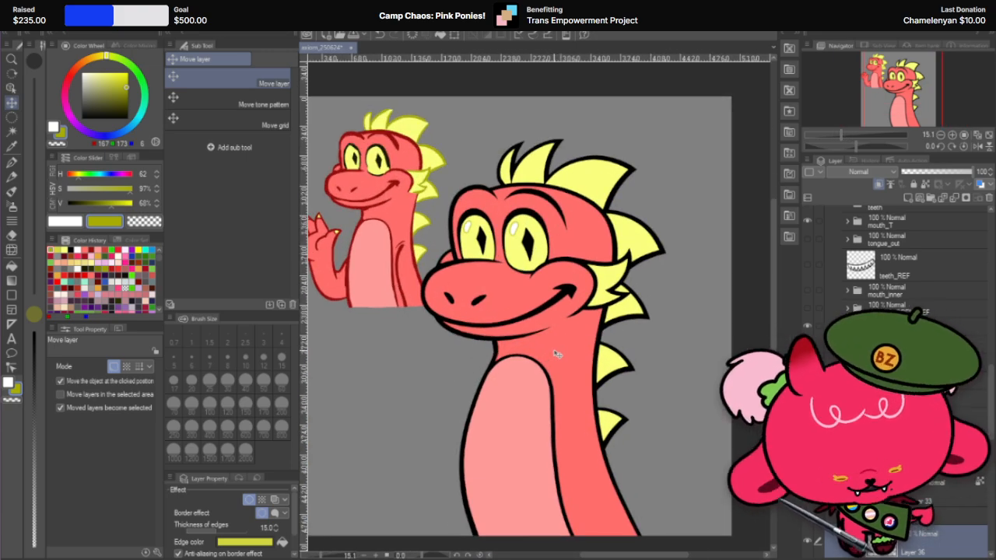
Step: Set the G-pen's brush size to 600
{"action": "left_click", "coordinate": [894, 467]}
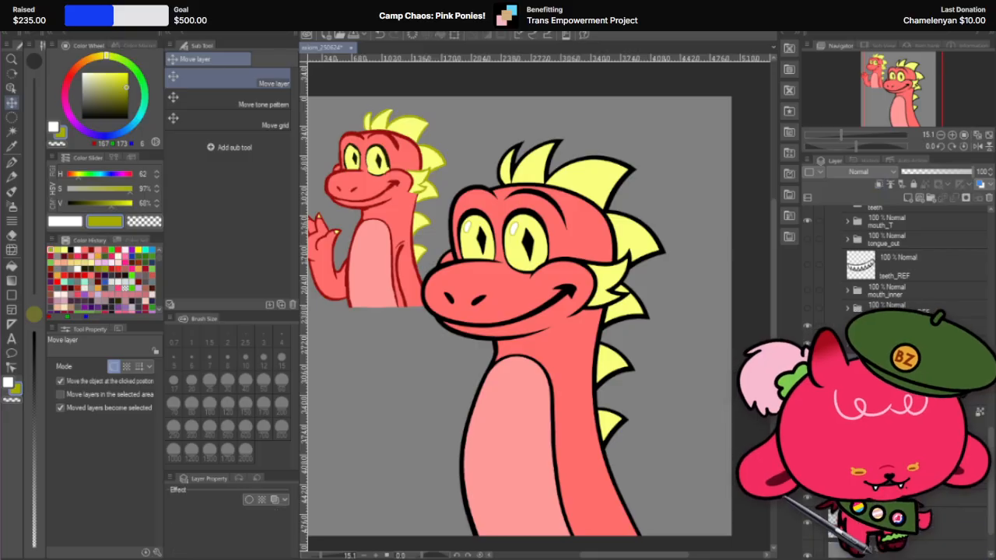
{"action": "scroll", "coordinate": [895, 388], "scroll_direction": "up", "scroll_amount": 10}
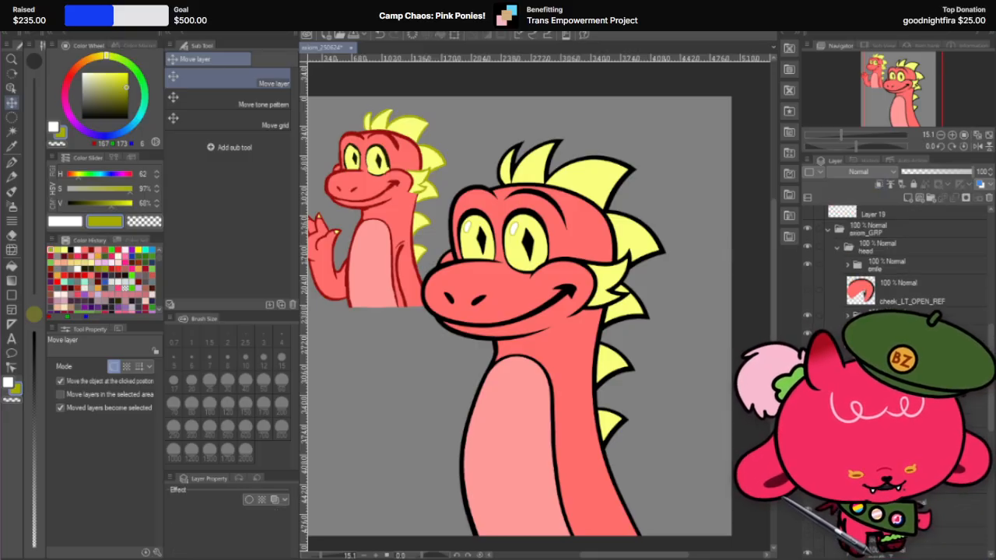
{"action": "scroll", "coordinate": [329, 106], "scroll_direction": "up", "scroll_amount": 3}
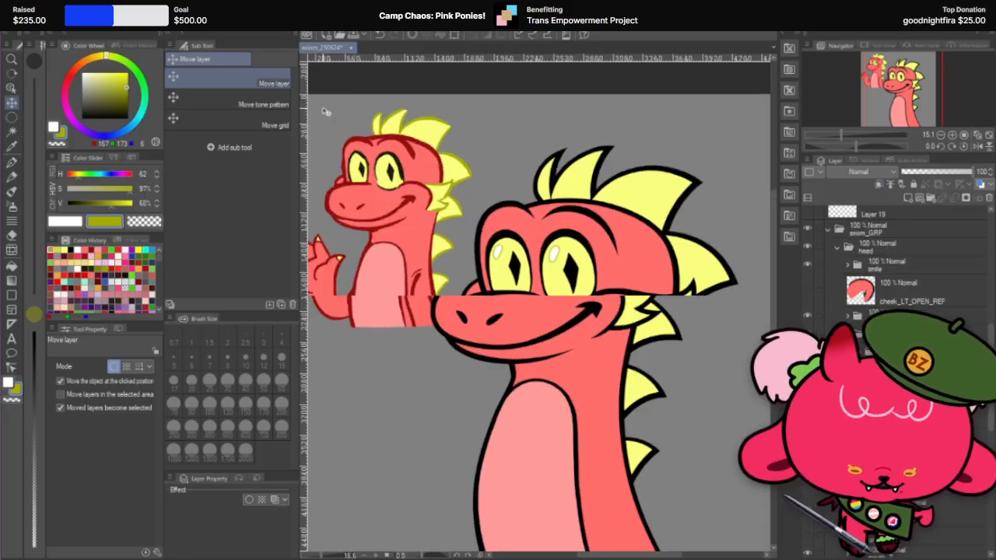
{"action": "left_click", "coordinate": [14, 161]}
{"action": "scroll", "coordinate": [389, 144], "scroll_direction": "up", "scroll_amount": 2}
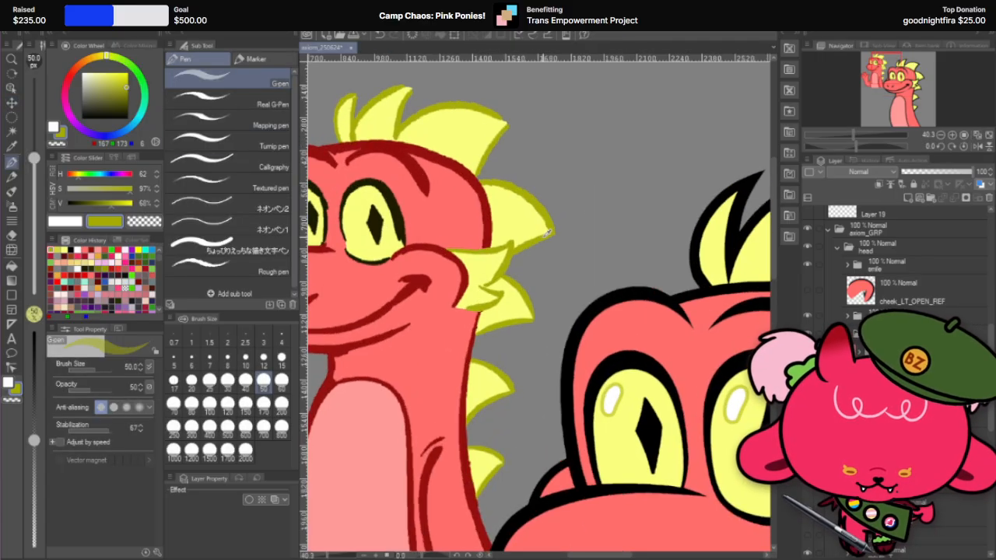
{"action": "scroll", "coordinate": [504, 211], "scroll_direction": "down", "scroll_amount": 5}
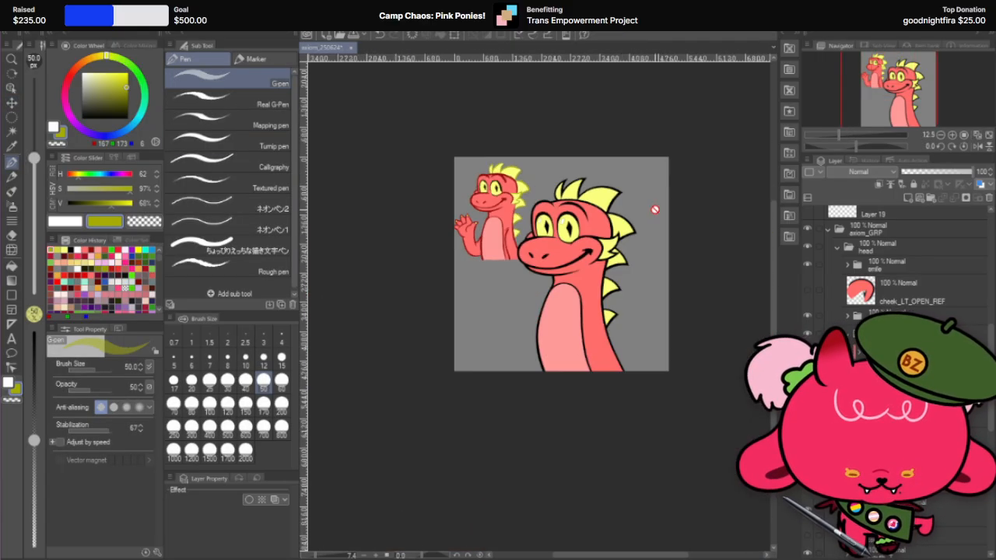
{"action": "scroll", "coordinate": [651, 211], "scroll_direction": "up", "scroll_amount": 3}
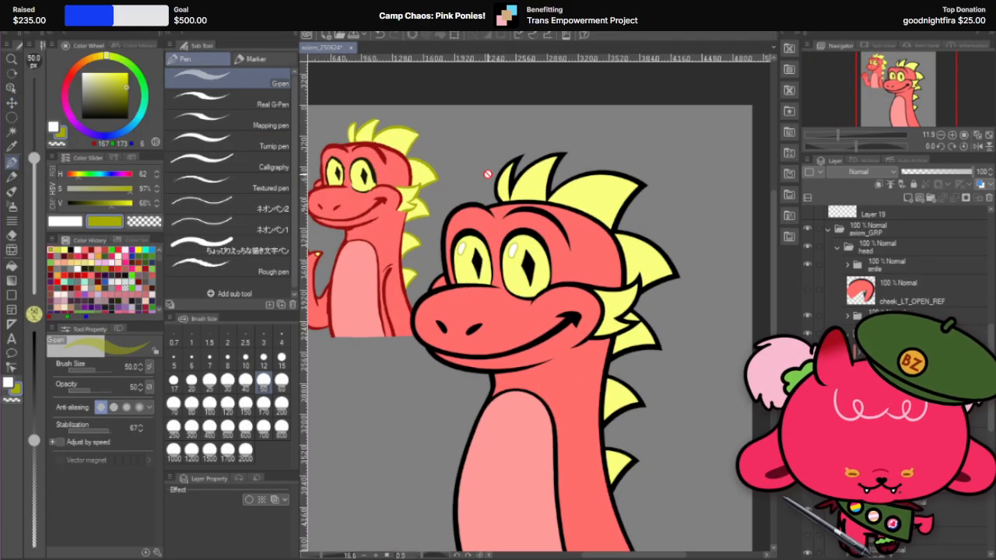
{"action": "left_click", "coordinate": [227, 427]}
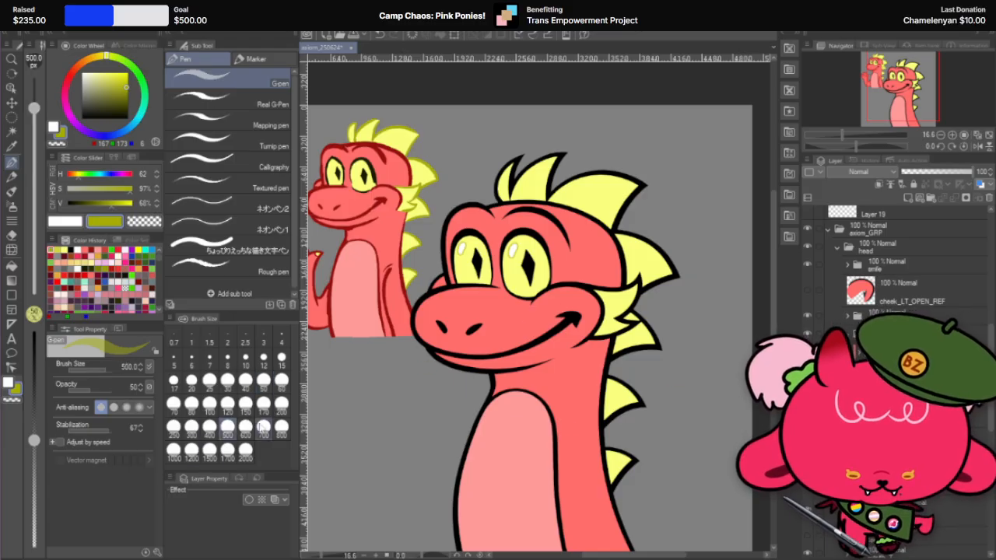
{"action": "left_click", "coordinate": [245, 427]}
Step: Lock the transparent pixels of the cheek tuft's outline layer and paint the outline olive with the G-pen at size 1700 and opacity 100
{"action": "left_click", "coordinate": [12, 103]}
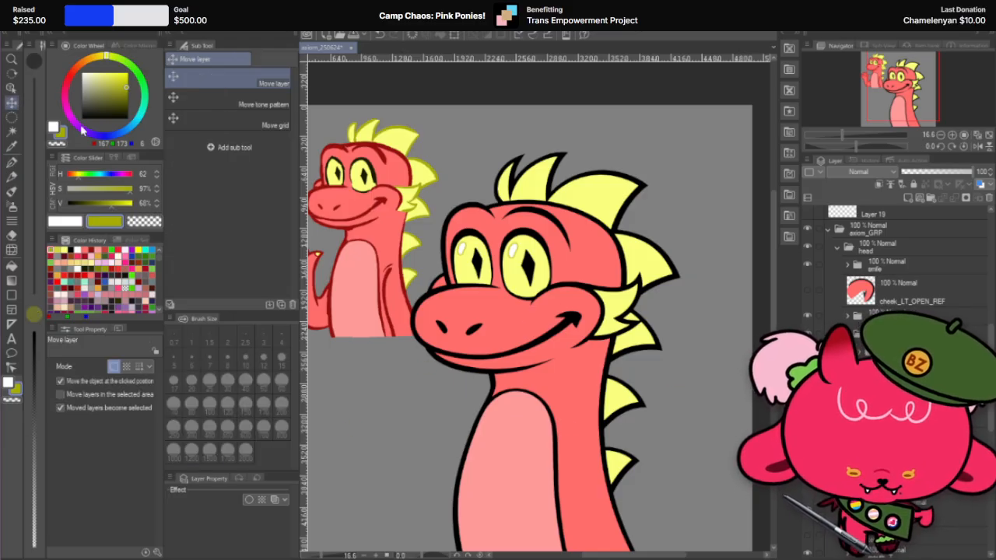
{"action": "left_click", "coordinate": [620, 306]}
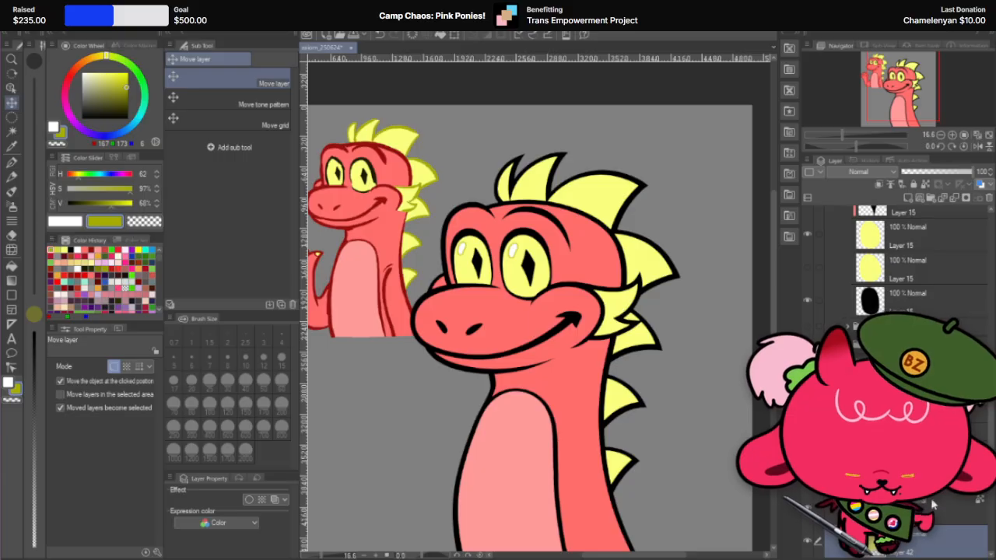
{"action": "scroll", "coordinate": [933, 502], "scroll_direction": "down", "scroll_amount": 2}
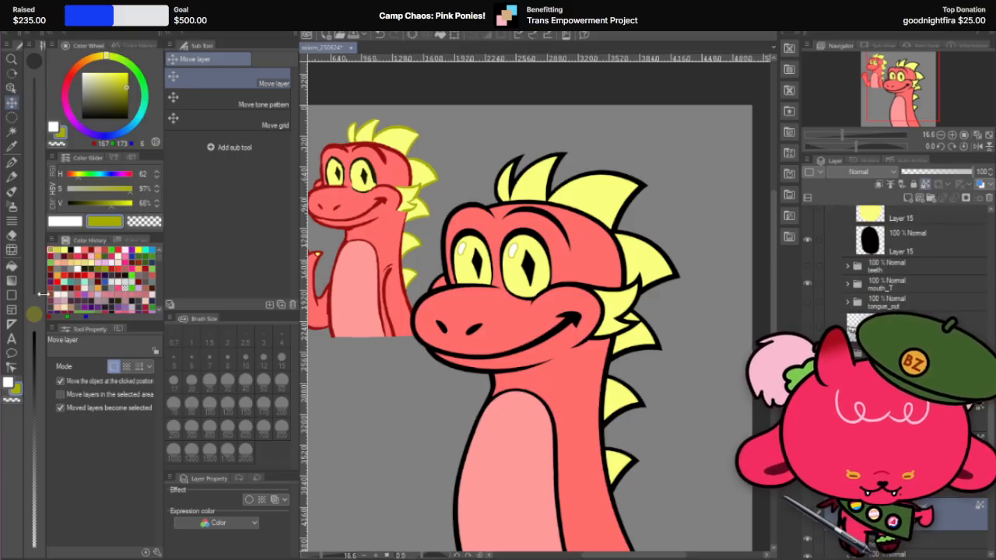
{"action": "left_click", "coordinate": [10, 163]}
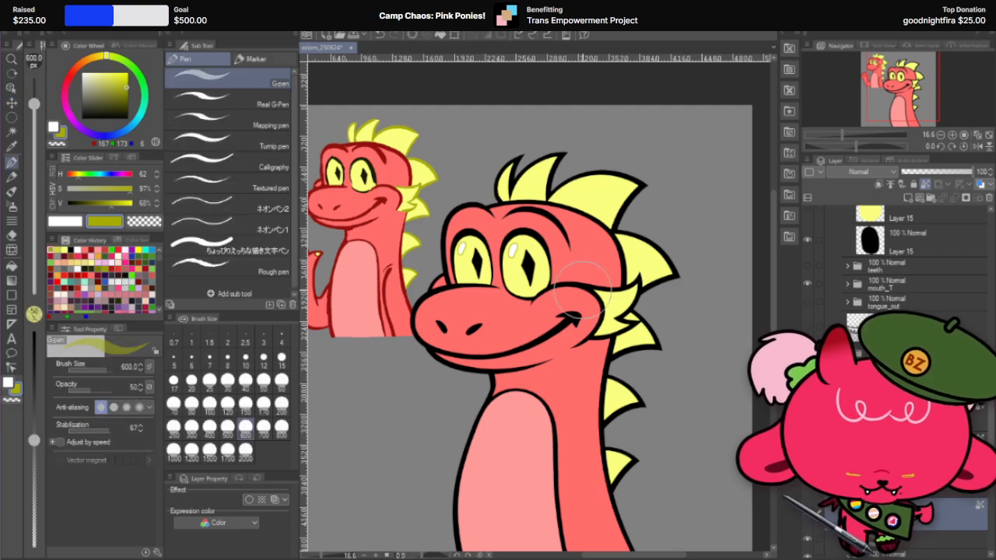
{"action": "mouse_move", "coordinate": [572, 289]}
{"action": "left_mouse_down"}
{"action": "mouse_move", "coordinate": [637, 280]}
{"action": "mouse_move", "coordinate": [612, 336]}
{"action": "left_mouse_up"}
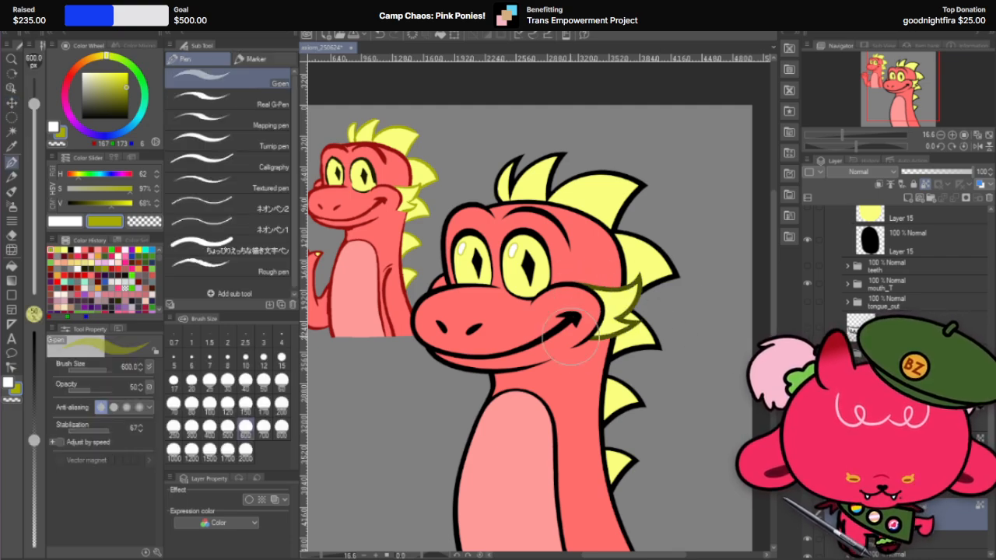
{"action": "left_click", "coordinate": [229, 459]}
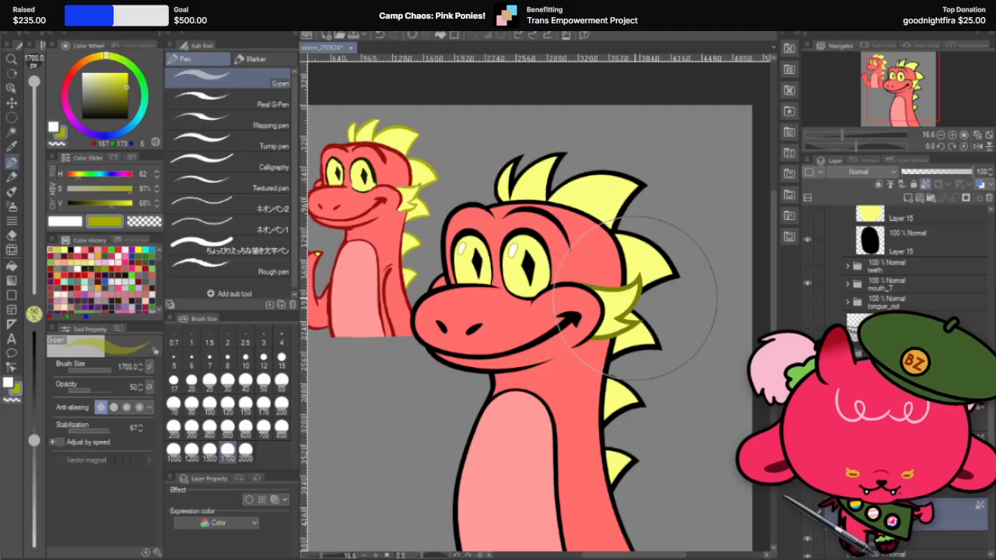
{"action": "left_click_drag", "start_coordinate": [98, 389], "coordinate": [116, 390]}
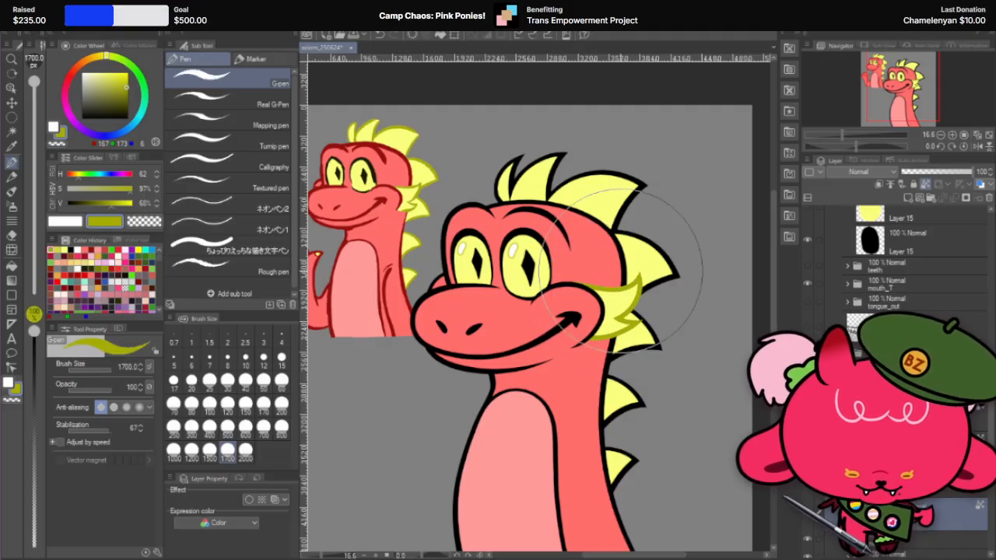
Step: Lock the transparent pixels of the remaining spike outline layers and recolor the head, cheek and back spike outlines olive with the G-pen
{"action": "left_click", "coordinate": [11, 102]}
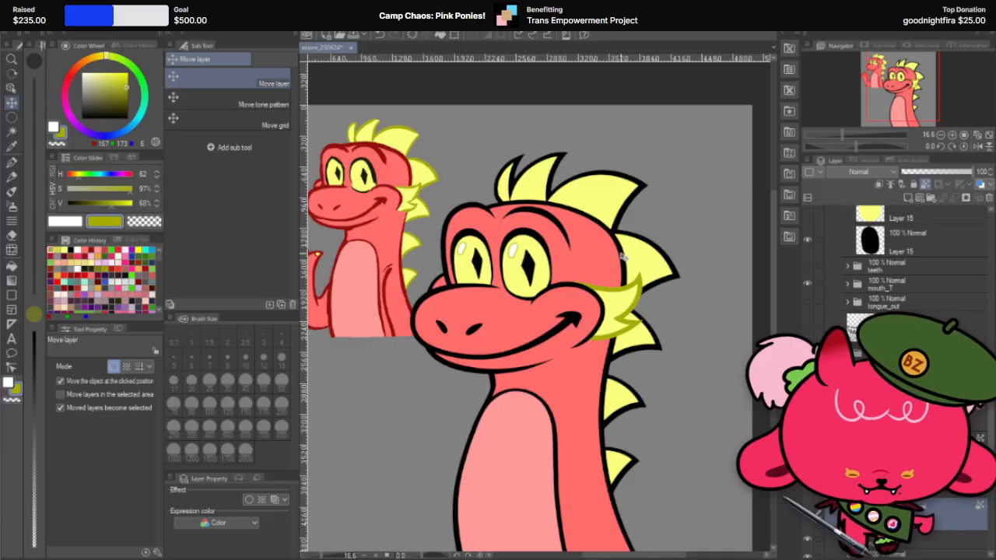
{"action": "left_click", "coordinate": [648, 348]}
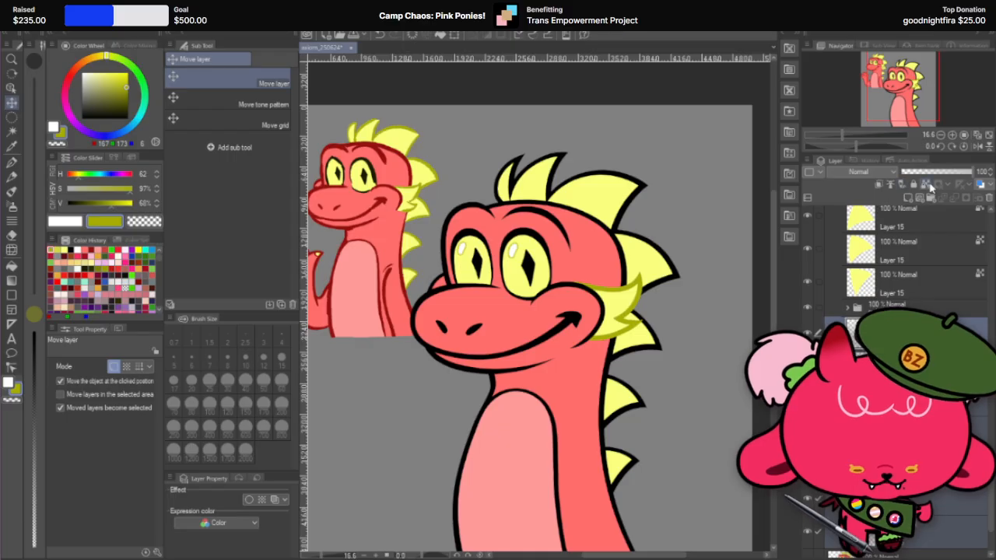
{"action": "left_click", "coordinate": [11, 161]}
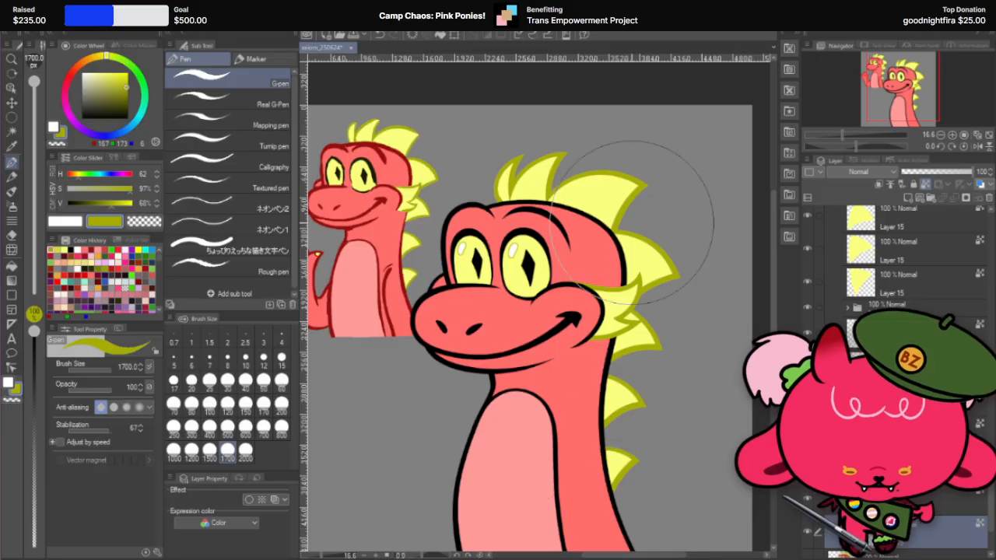
{"action": "scroll", "coordinate": [690, 297], "scroll_direction": "down", "scroll_amount": 3}
{"action": "scroll", "coordinate": [685, 327], "scroll_direction": "up", "scroll_amount": 1}
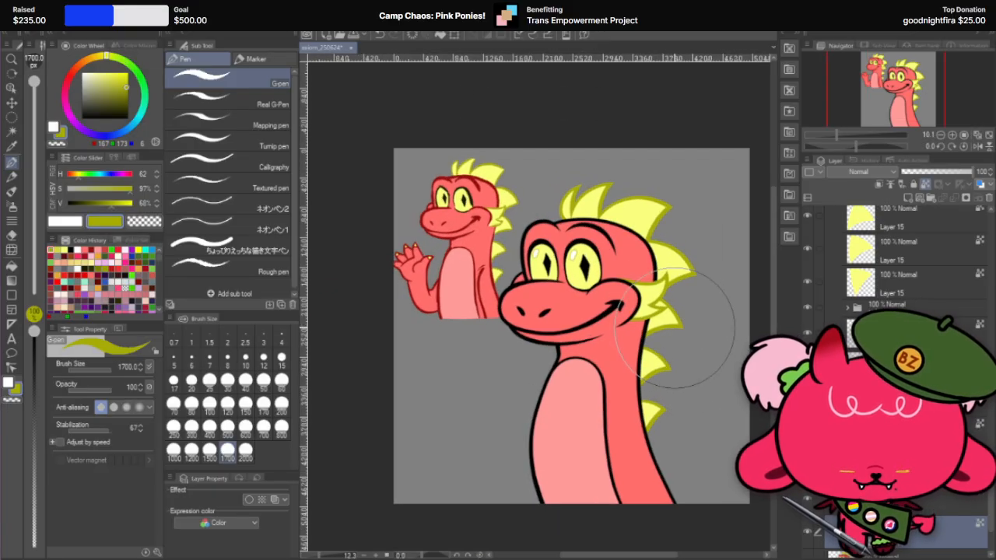
Step: Sample the dark red outline color from the small reference dragon's body as the drawing color
{"action": "left_click", "coordinate": [12, 102]}
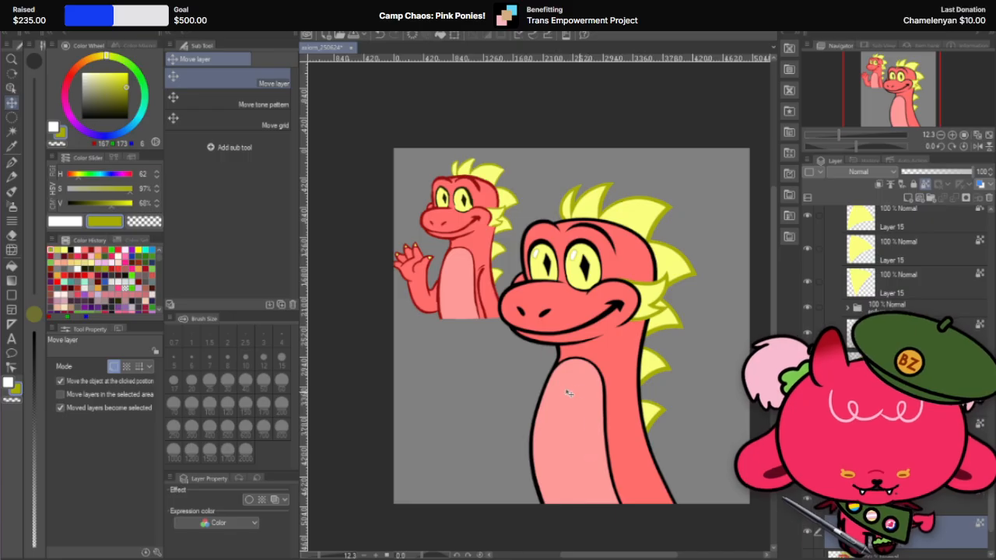
{"action": "left_click", "coordinate": [12, 163]}
{"action": "scroll", "coordinate": [357, 256], "scroll_direction": "up", "scroll_amount": 5}
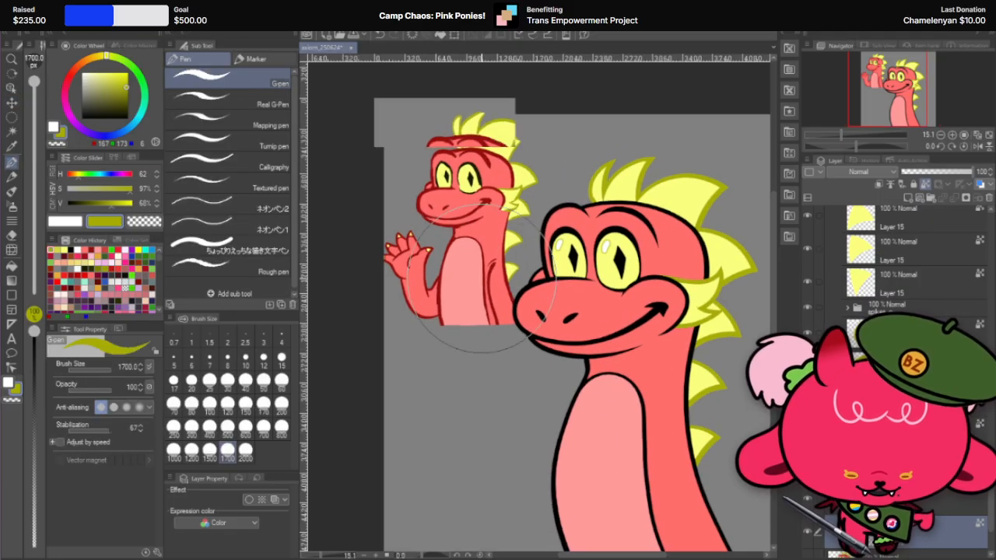
{"action": "left_click", "coordinate": [398, 312], "text": "alt"}
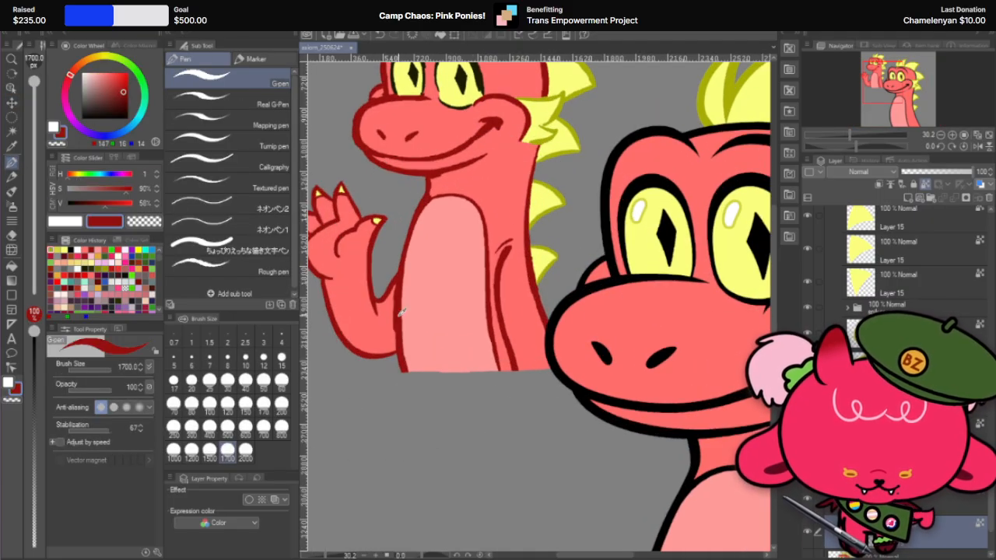
{"action": "scroll", "coordinate": [393, 312], "scroll_direction": "down", "scroll_amount": 4}
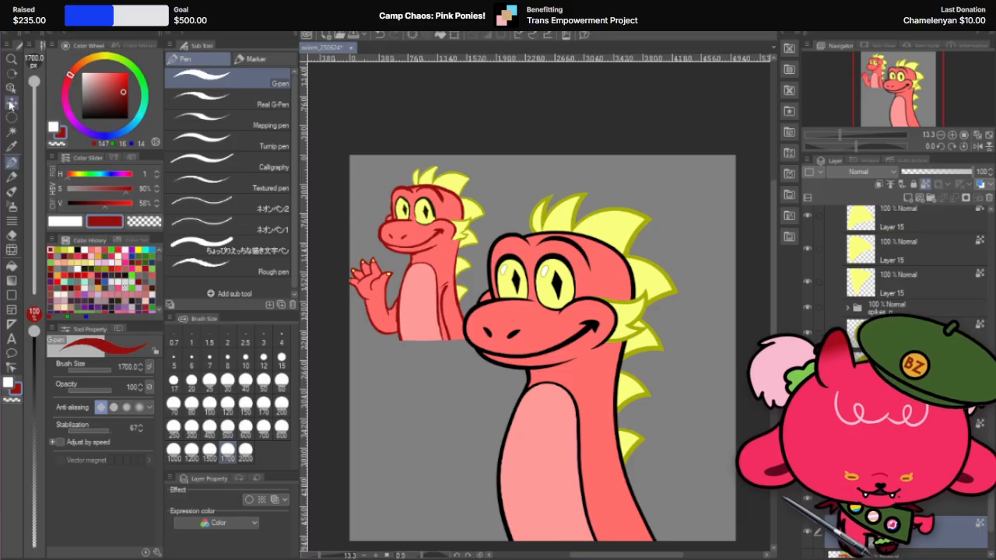
Step: Lock the transparent pixels of the neck and body's black outline layer and paint the layer dark red with the G-pen
{"action": "left_click", "coordinate": [11, 103]}
{"action": "left_click", "coordinate": [611, 474]}
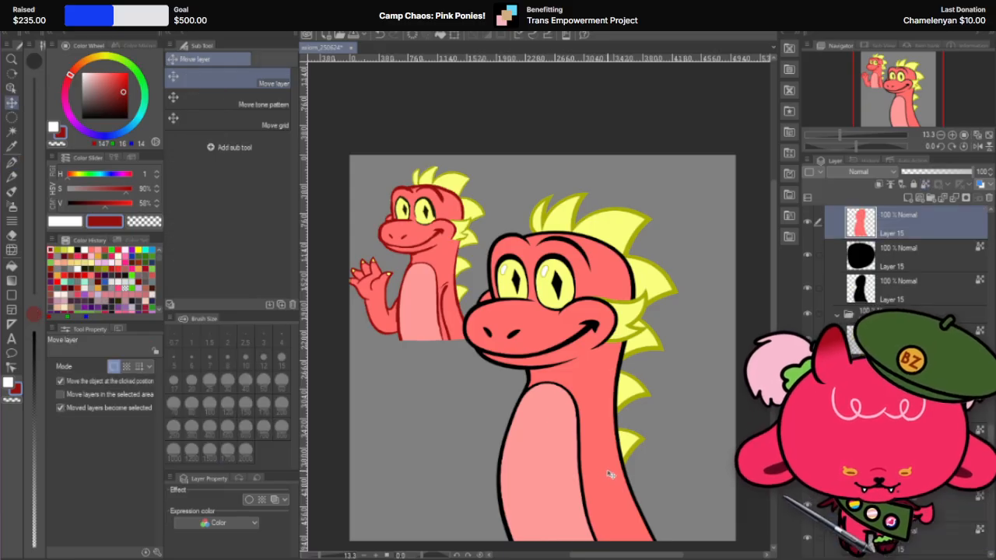
{"action": "left_click", "coordinate": [905, 289]}
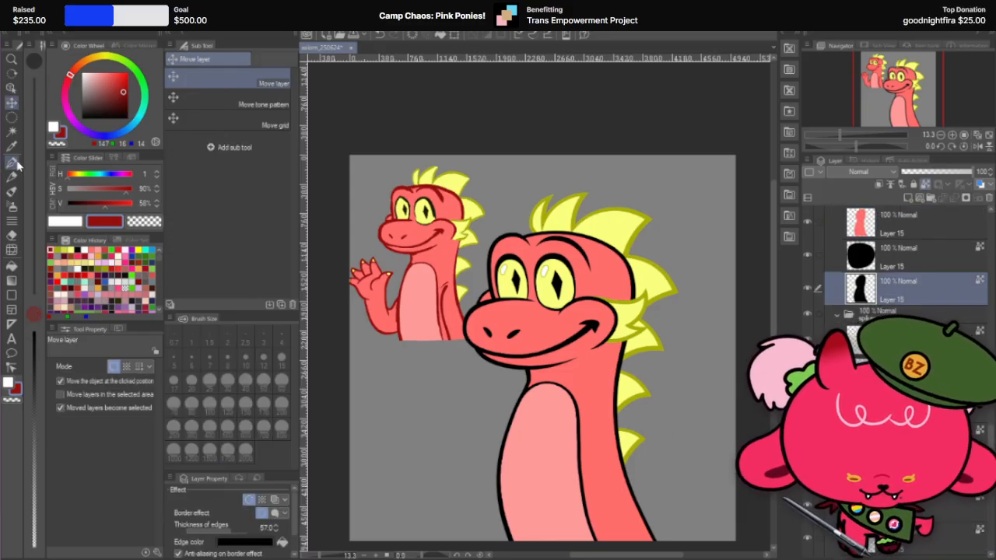
{"action": "left_click", "coordinate": [13, 162]}
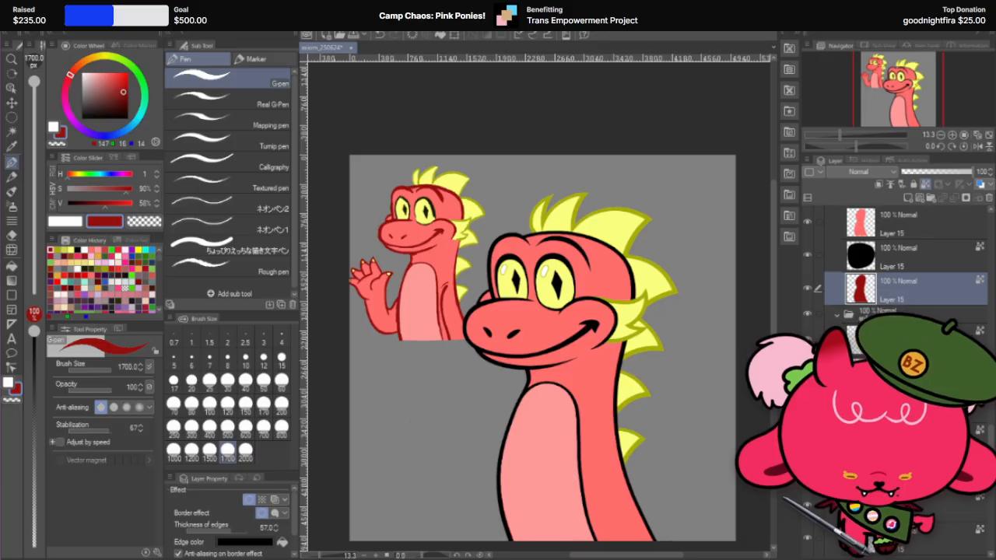
Step: Merge the body outline layer with a new blank layer, lock its transparent pixels and paint the neck and body outline dark red
{"action": "left_click", "coordinate": [908, 198]}
{"action": "left_click", "coordinate": [907, 318], "text": "ctrl"}
{"action": "right_click", "coordinate": [907, 317]}
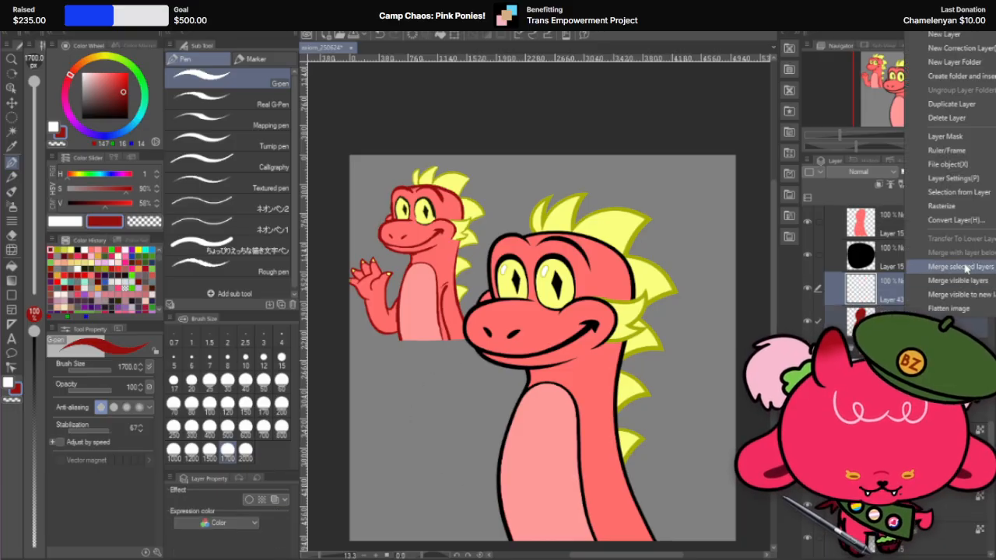
{"action": "left_click", "coordinate": [963, 269]}
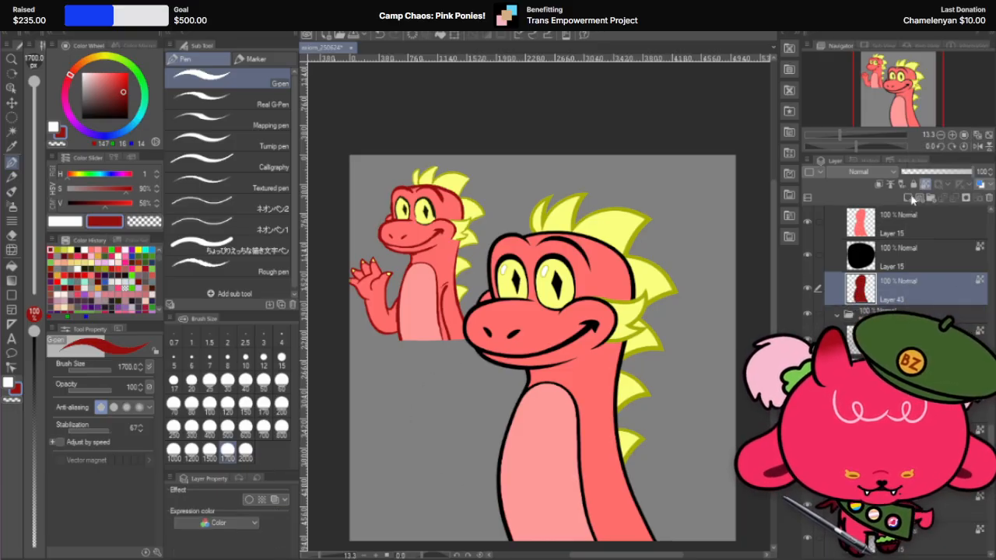
{"action": "mouse_move", "coordinate": [451, 375]}
{"action": "left_mouse_down"}
{"action": "mouse_move", "coordinate": [496, 481]}
{"action": "mouse_move", "coordinate": [617, 534]}
{"action": "mouse_move", "coordinate": [624, 381]}
{"action": "left_mouse_up"}
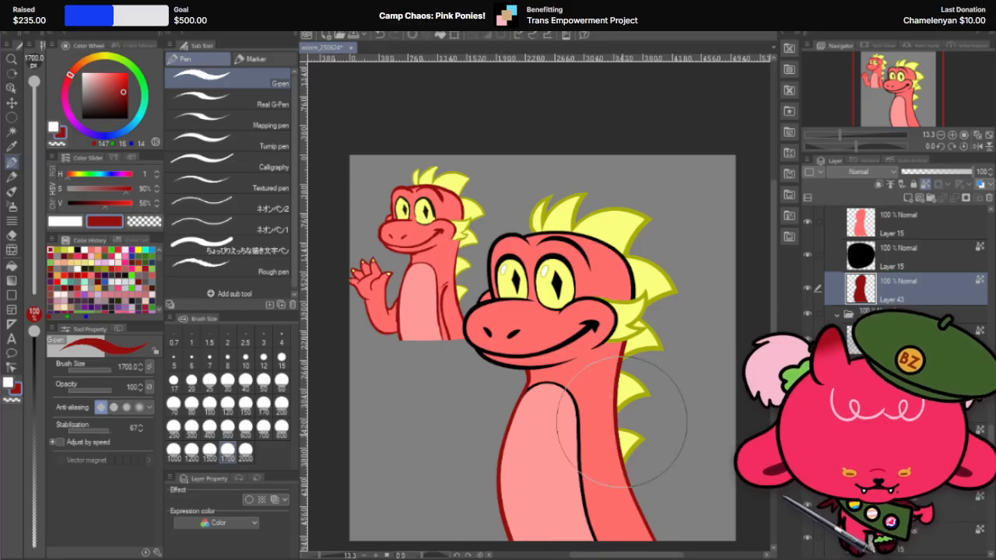
{"action": "scroll", "coordinate": [904, 278], "scroll_direction": "up", "scroll_amount": 2}
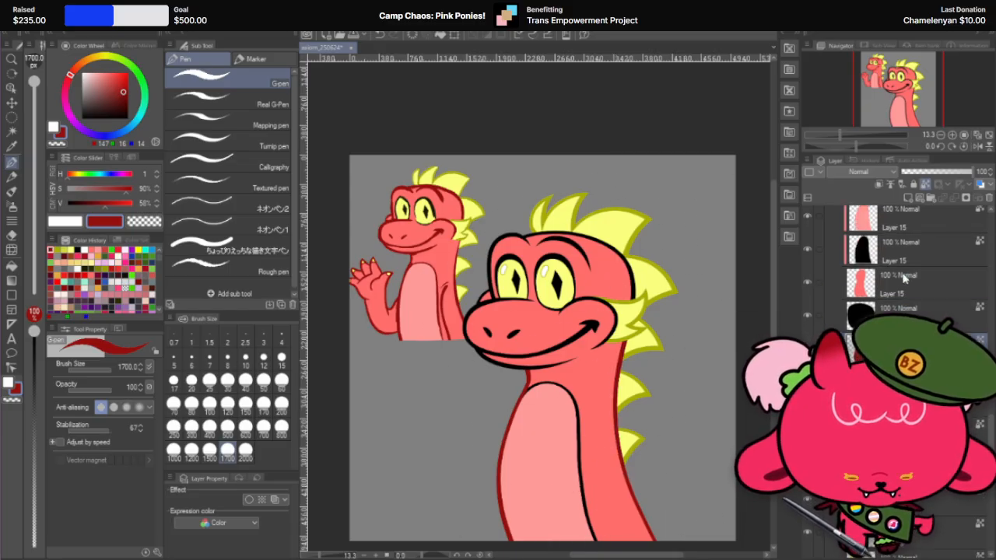
Step: Merge the belly's black outline layer with a new blank layer and paint the belly outline dark red with the G-pen
{"action": "scroll", "coordinate": [902, 279], "scroll_direction": "down", "scroll_amount": 2}
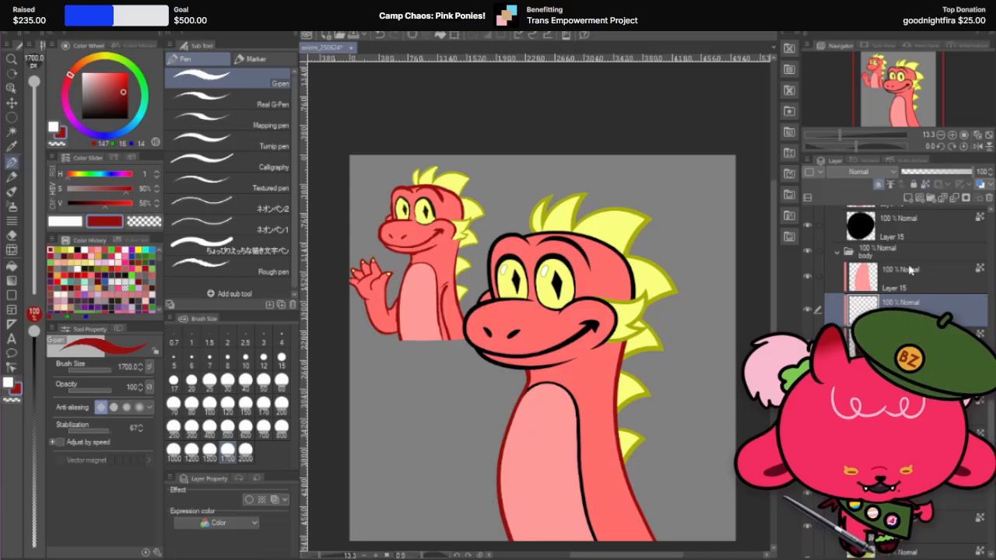
{"action": "right_click", "coordinate": [912, 322]}
{"action": "left_click", "coordinate": [976, 286]}
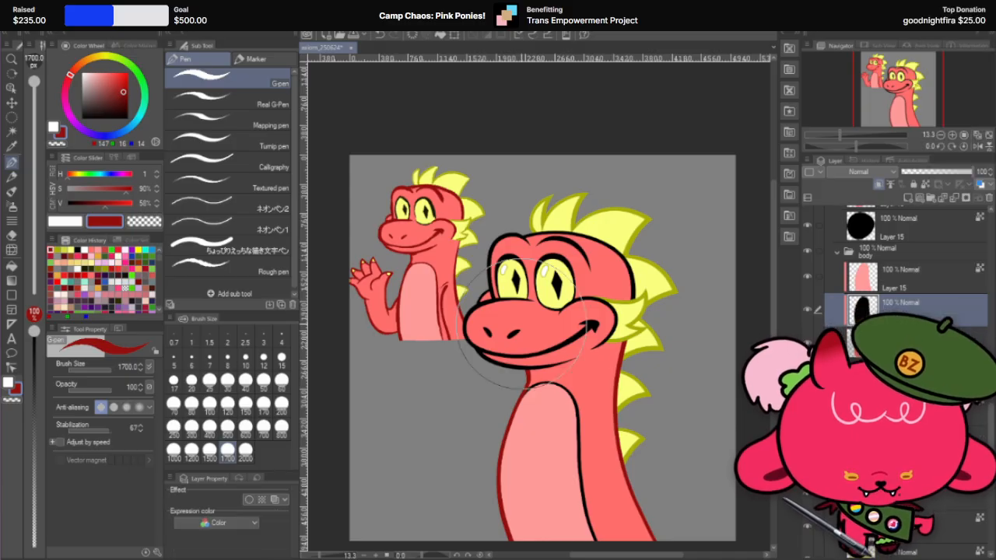
{"action": "left_click_drag", "start_coordinate": [539, 331], "coordinate": [563, 515]}
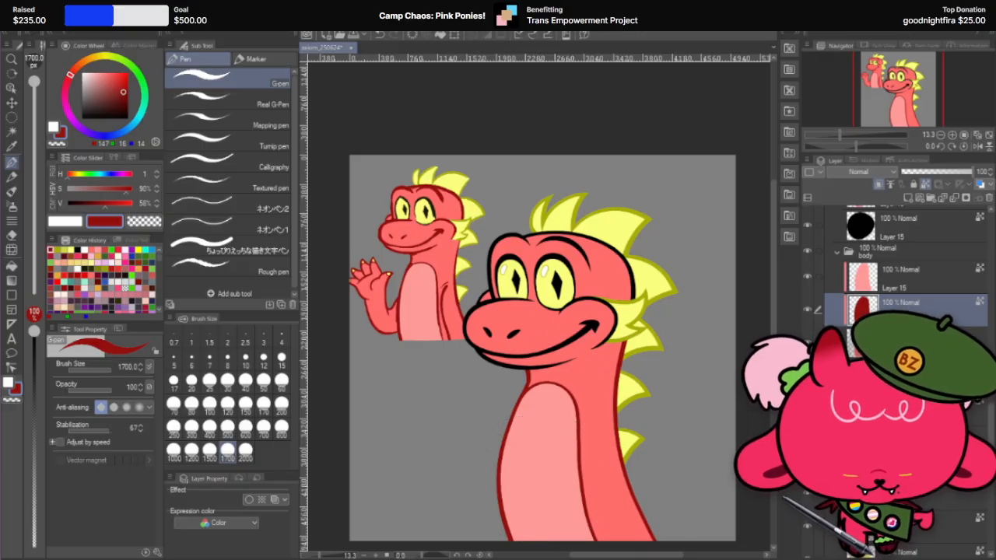
Step: Merge the head's outline layer with a new blank layer, paint the head outline dark red and undo the stroke that spills outside it
{"action": "left_click", "coordinate": [11, 103]}
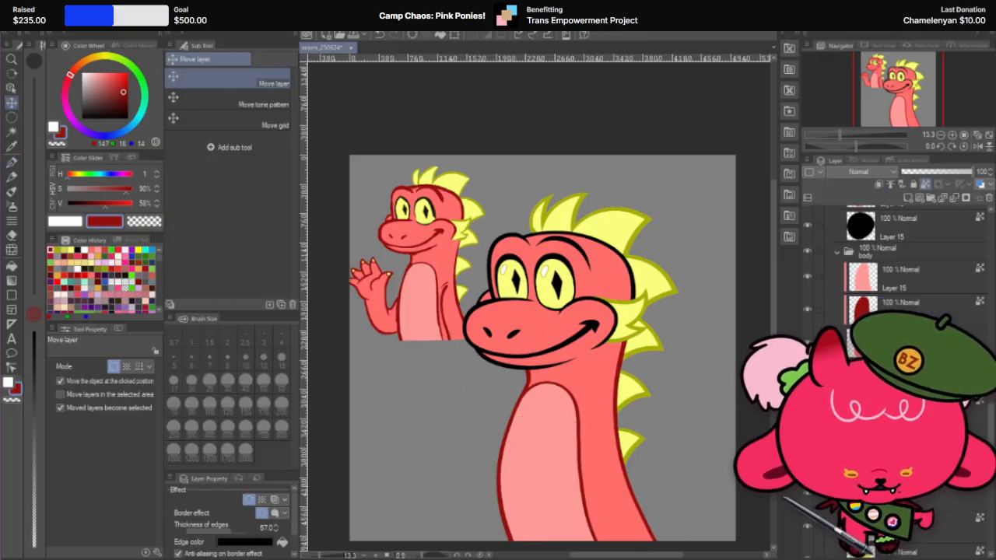
{"action": "left_click", "coordinate": [908, 199]}
{"action": "left_click", "coordinate": [918, 437], "text": "ctrl"}
{"action": "right_click", "coordinate": [918, 436]}
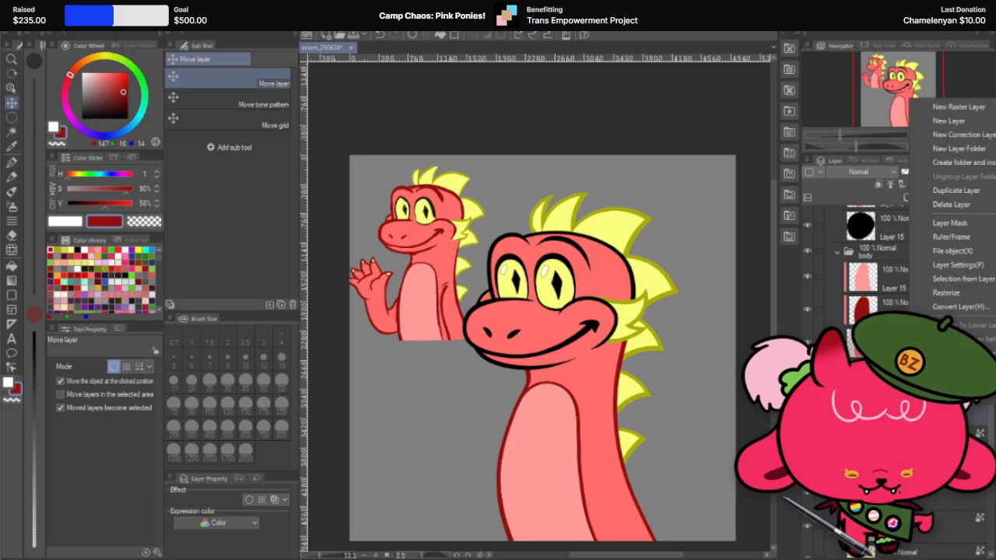
{"action": "left_click", "coordinate": [936, 351]}
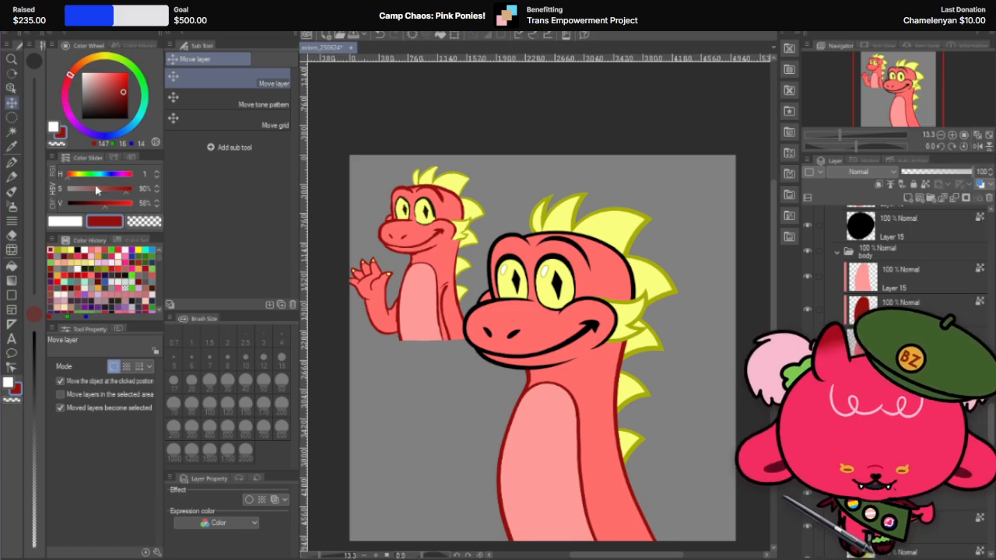
{"action": "left_click", "coordinate": [12, 163]}
{"action": "mouse_move", "coordinate": [486, 266]}
{"action": "left_mouse_down"}
{"action": "mouse_move", "coordinate": [547, 259]}
{"action": "mouse_move", "coordinate": [607, 285]}
{"action": "left_mouse_up"}
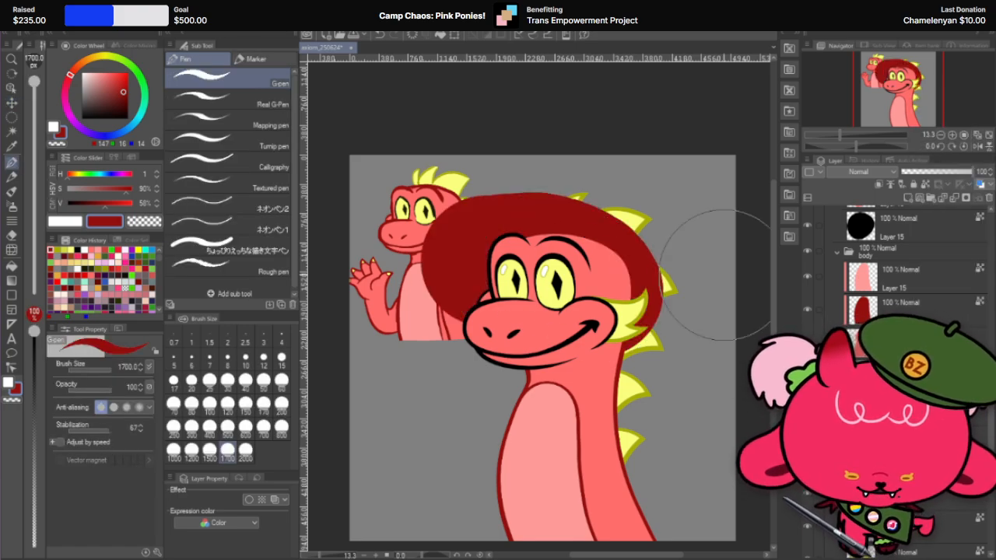
{"action": "key", "text": "ctrl+z"}
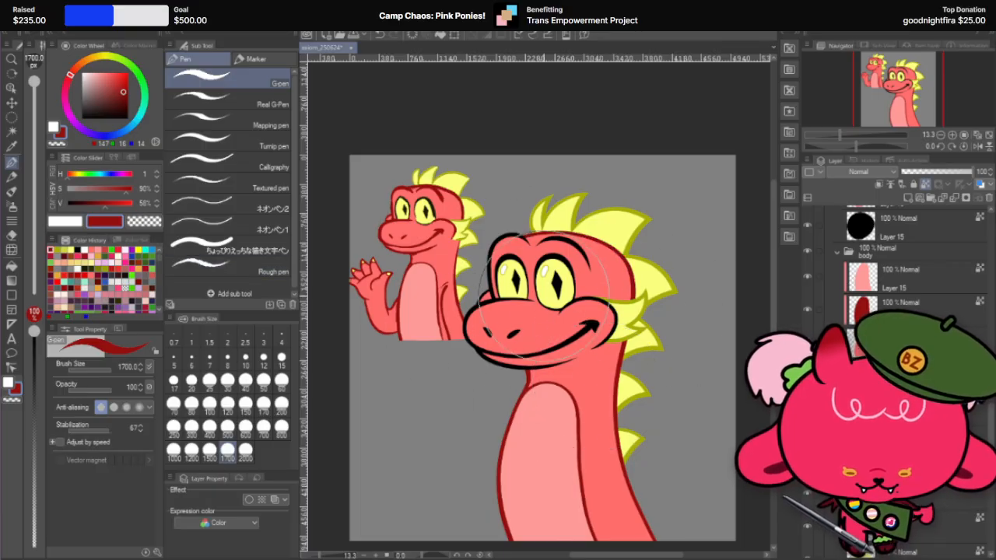
Step: Paint both nostril layers in the nostrils folder dark red with the G-pen
{"action": "left_click", "coordinate": [17, 105]}
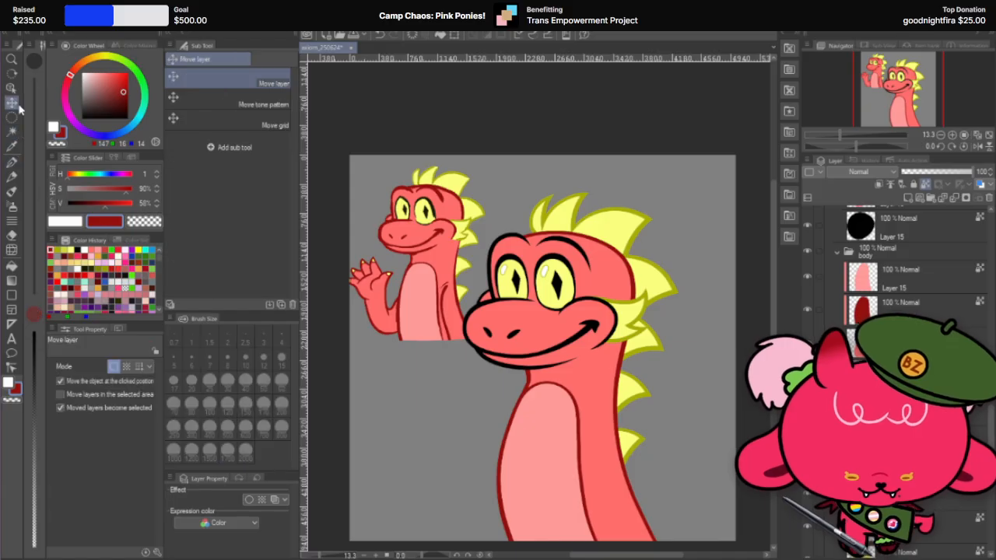
{"action": "left_click", "coordinate": [515, 337]}
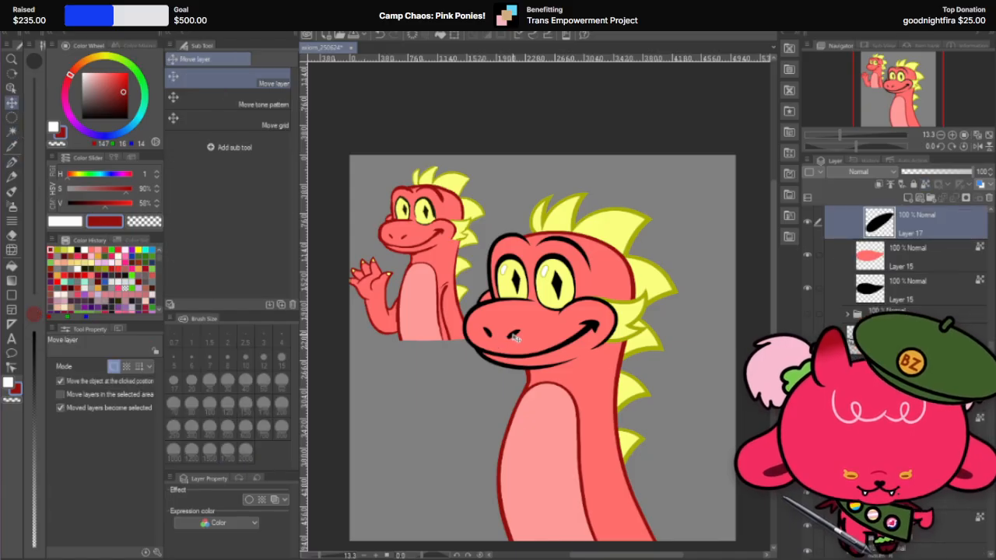
{"action": "scroll", "coordinate": [837, 311], "scroll_direction": "up", "scroll_amount": 2}
{"action": "left_click", "coordinate": [918, 274], "text": "ctrl"}
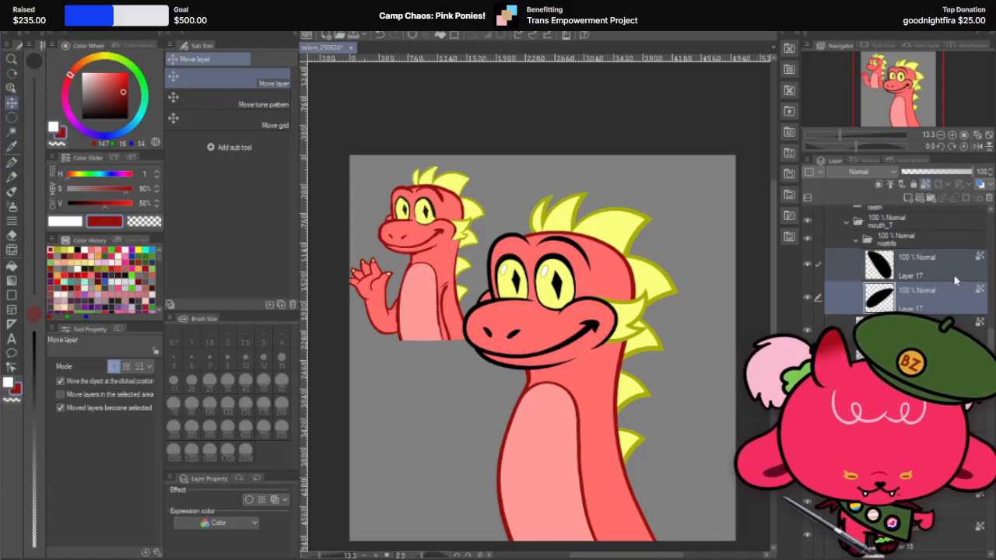
{"action": "left_click", "coordinate": [955, 280]}
{"action": "left_click", "coordinate": [11, 161]}
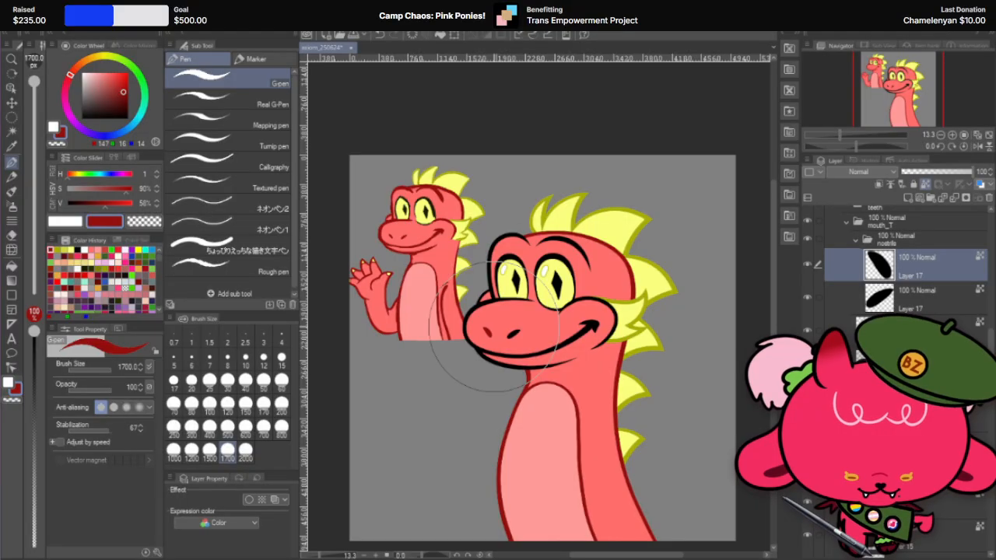
{"action": "left_click", "coordinate": [918, 299]}
{"action": "left_click", "coordinate": [497, 338]}
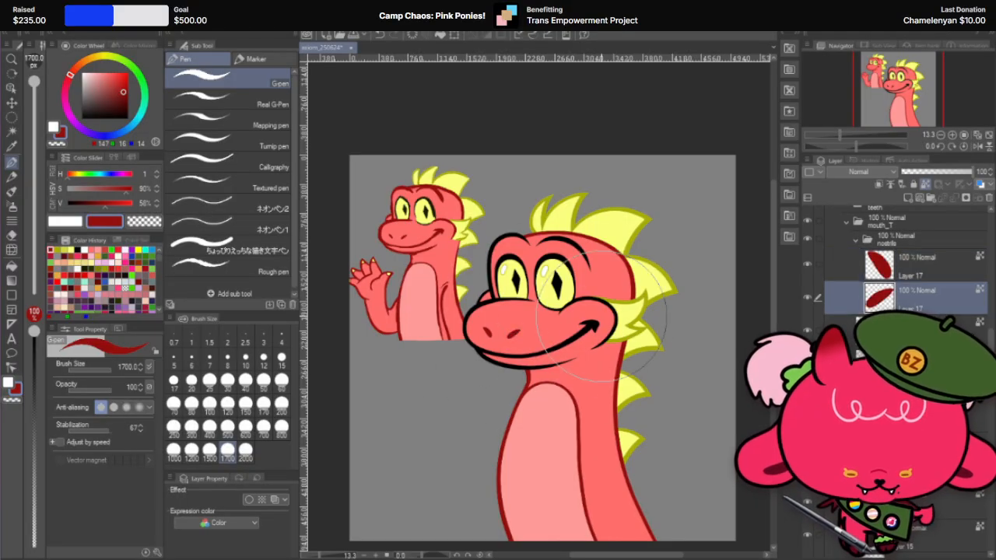
Step: Merge the upper muzzle's black outline layer with a new blank layer and paint the muzzle outline dark red
{"action": "left_click", "coordinate": [918, 364]}
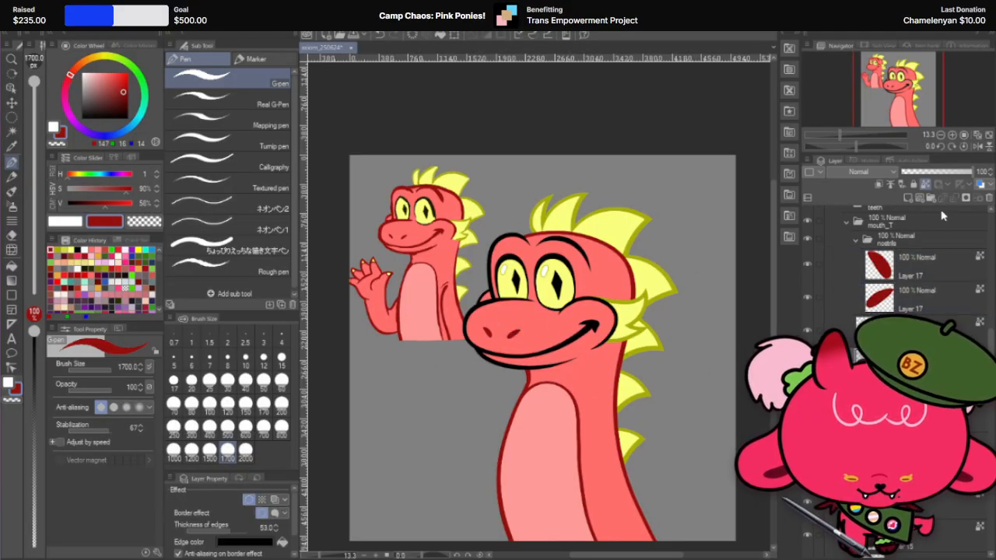
{"action": "left_click", "coordinate": [908, 199]}
{"action": "left_click", "coordinate": [928, 404], "text": "shift"}
{"action": "right_click", "coordinate": [929, 404]}
{"action": "left_click", "coordinate": [993, 345]}
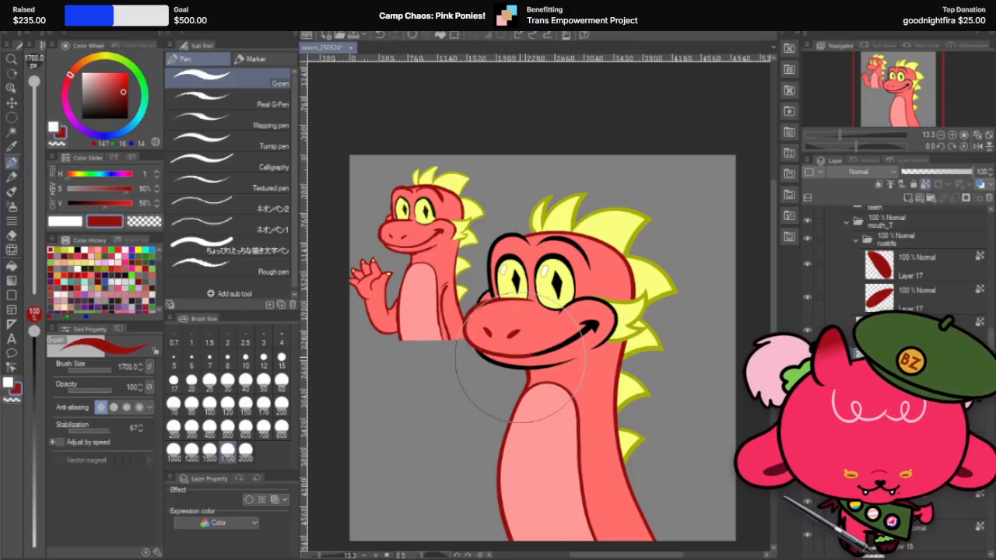
Step: Select the black outline layer in the cheek_LT folder and paint the cheek outline dark red with the G-pen
{"action": "left_click", "coordinate": [12, 103]}
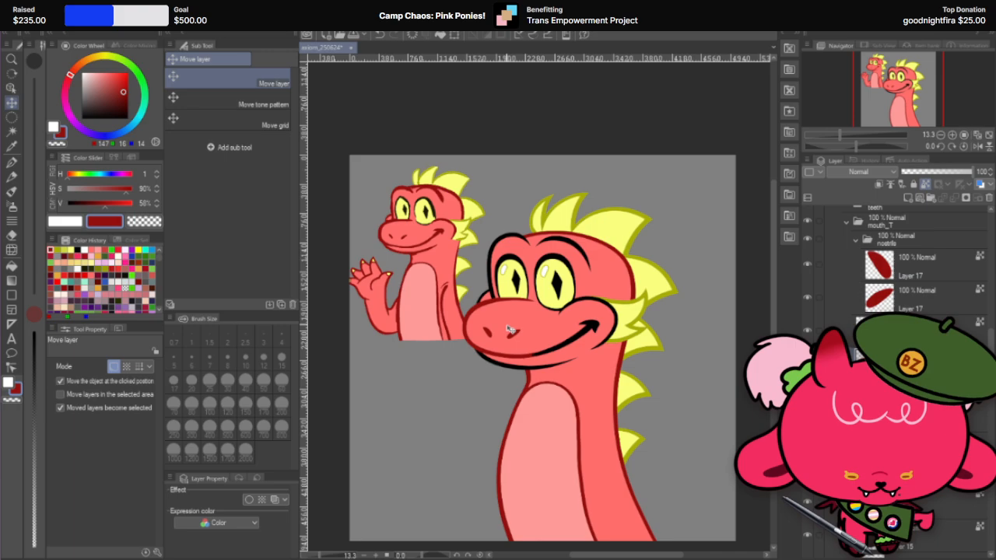
{"action": "left_click", "coordinate": [617, 328]}
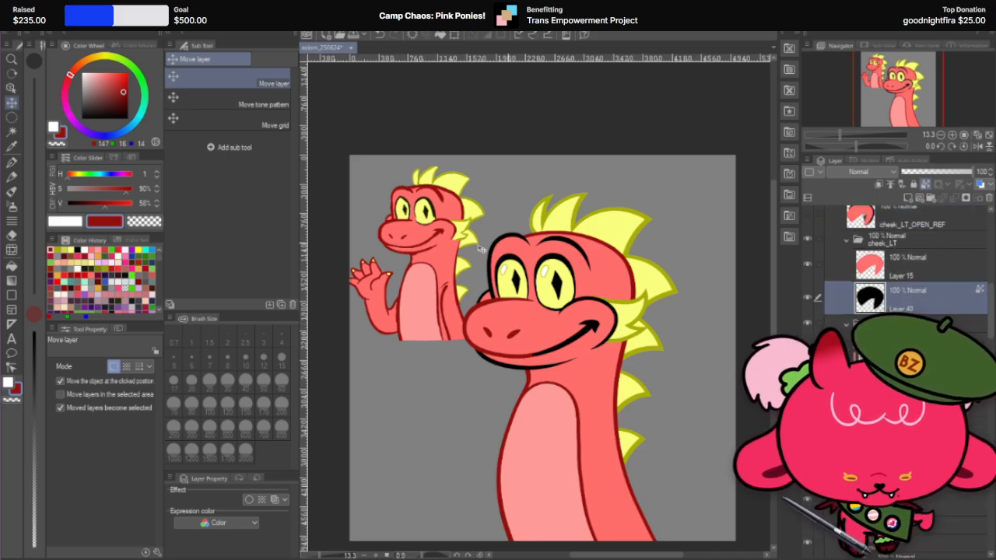
{"action": "left_click", "coordinate": [12, 163]}
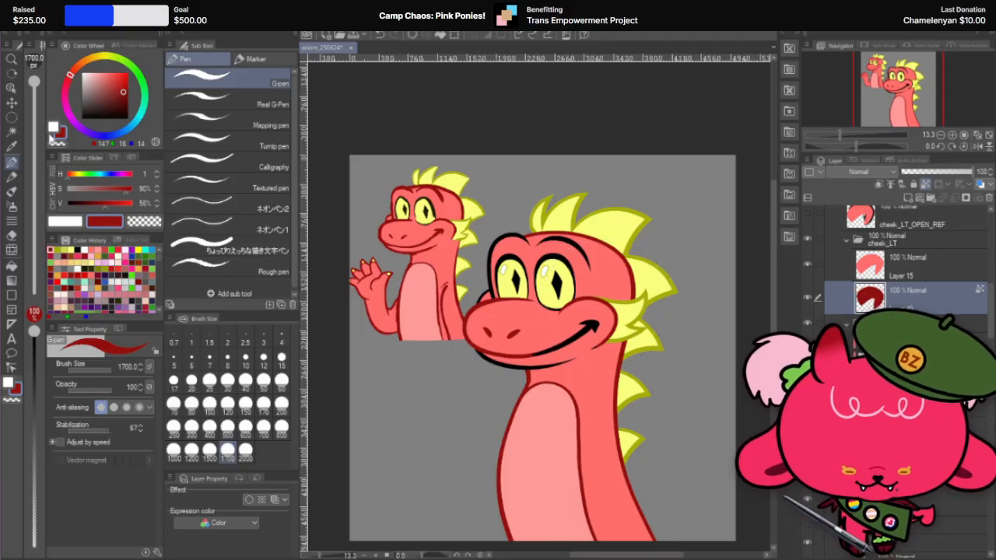
Step: Lock the transparent pixels of the smile line and smile corner layers and paint both dark red with the G-pen
{"action": "left_click", "coordinate": [13, 104]}
{"action": "left_click", "coordinate": [588, 333]}
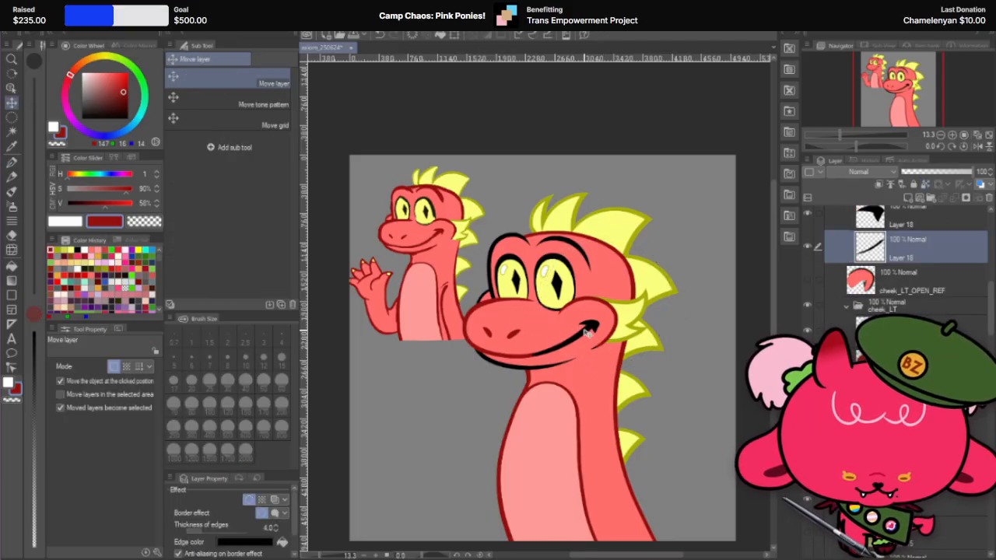
{"action": "left_click", "coordinate": [13, 163]}
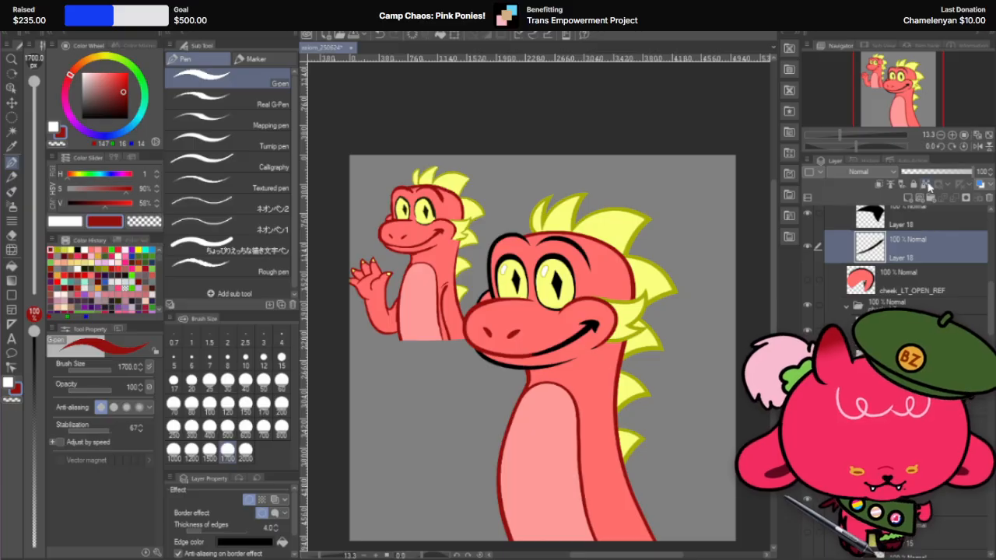
{"action": "left_click", "coordinate": [925, 185]}
{"action": "left_click_drag", "start_coordinate": [587, 344], "coordinate": [574, 309]}
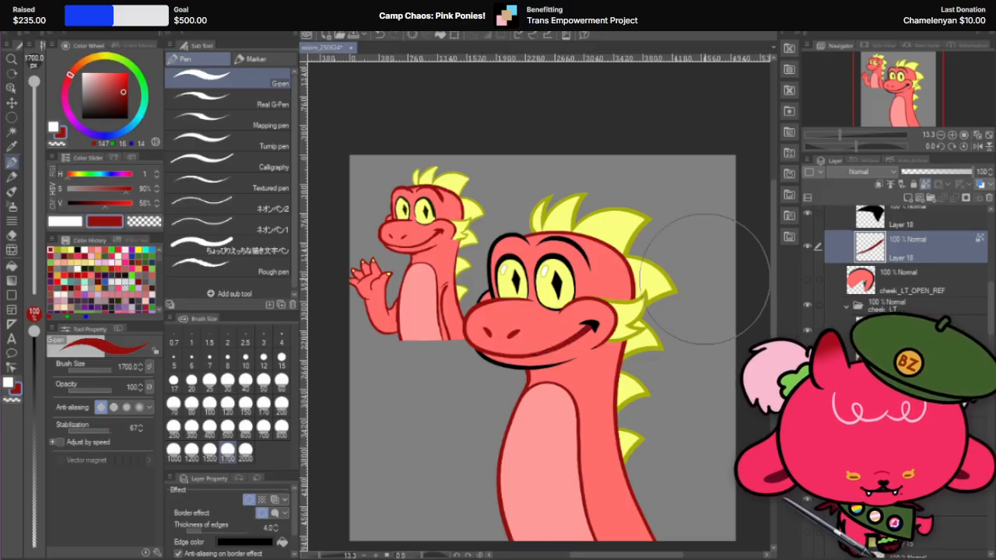
{"action": "scroll", "coordinate": [923, 293], "scroll_direction": "up", "scroll_amount": 2}
{"action": "left_click", "coordinate": [926, 186]}
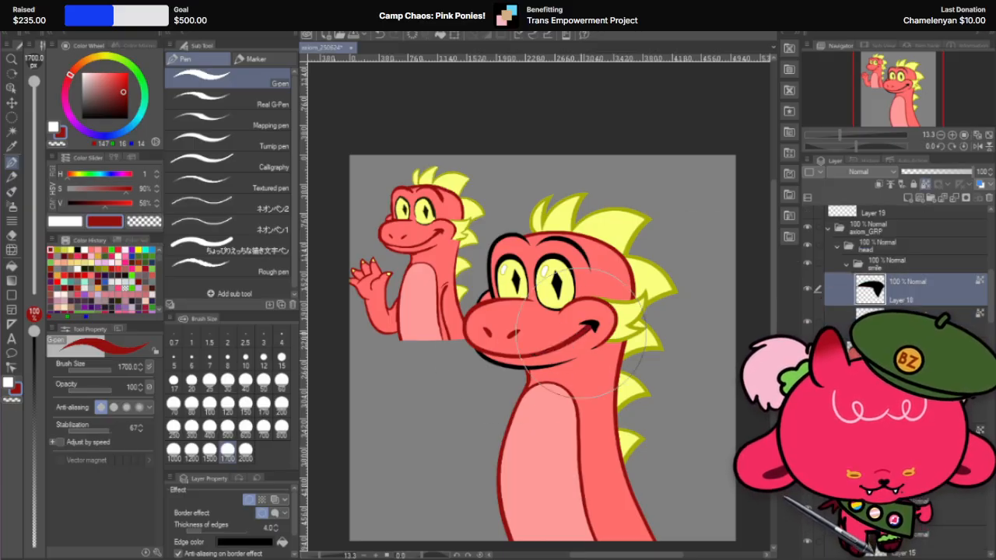
{"action": "left_click_drag", "start_coordinate": [623, 312], "coordinate": [617, 319]}
Step: Merge the smile corner and smile line layers with new blank layers, lock their transparent pixels and paint their black borders dark red
{"action": "scroll", "coordinate": [538, 322], "scroll_direction": "up", "scroll_amount": 3}
{"action": "scroll", "coordinate": [538, 322], "scroll_direction": "up", "scroll_amount": 1}
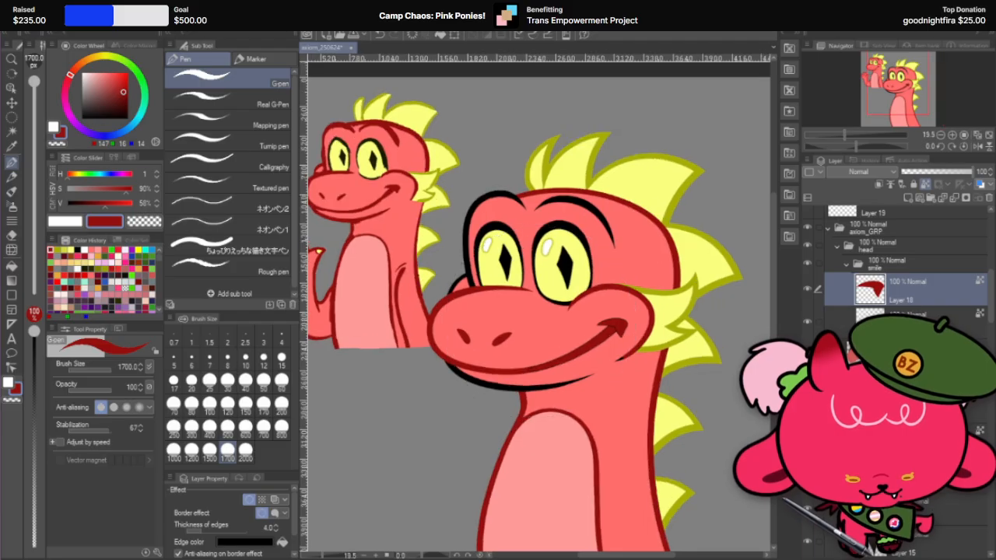
{"action": "scroll", "coordinate": [902, 257], "scroll_direction": "down", "scroll_amount": 2}
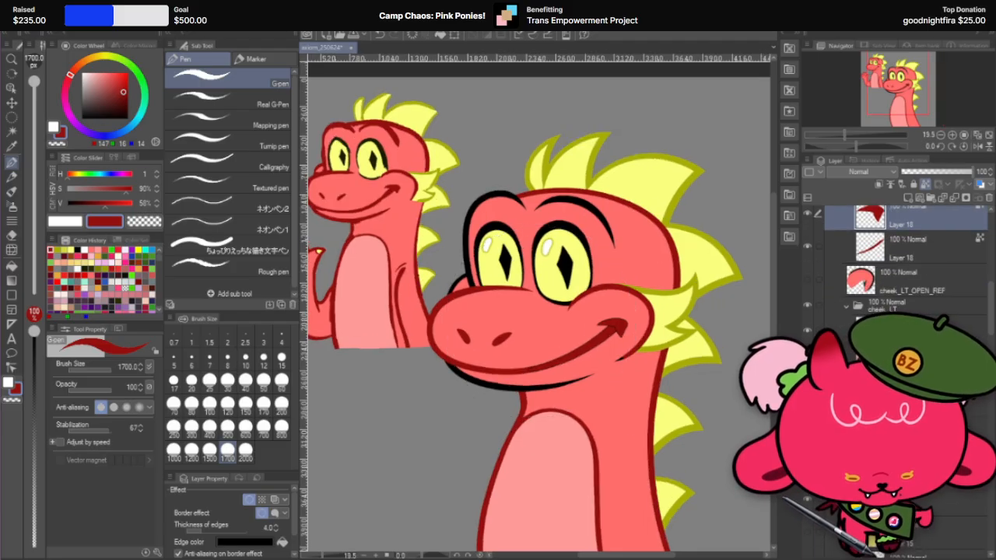
{"action": "scroll", "coordinate": [607, 324], "scroll_direction": "up", "scroll_amount": 4}
{"action": "scroll", "coordinate": [902, 249], "scroll_direction": "up", "scroll_amount": 2}
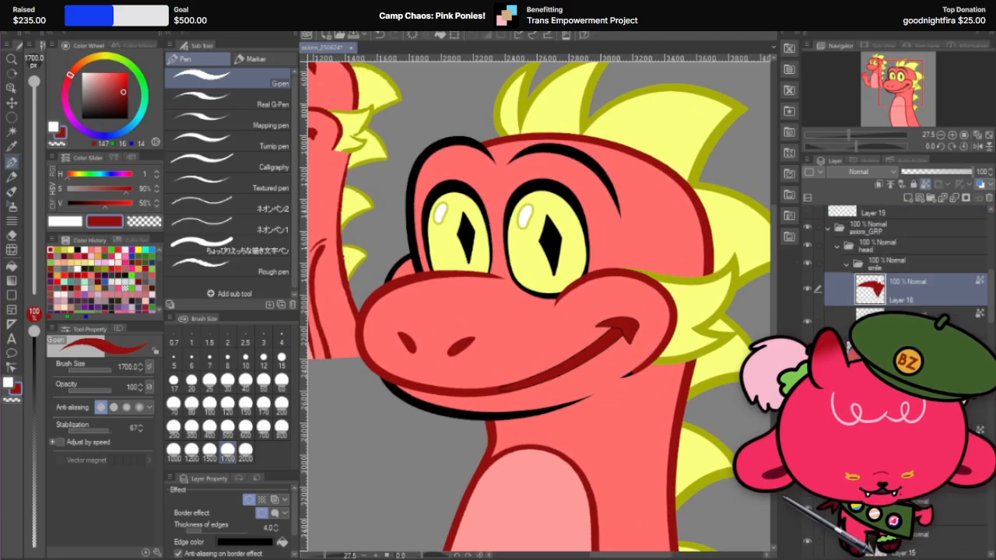
{"action": "left_click", "coordinate": [912, 197]}
{"action": "right_click", "coordinate": [919, 297]}
{"action": "left_click", "coordinate": [952, 291]}
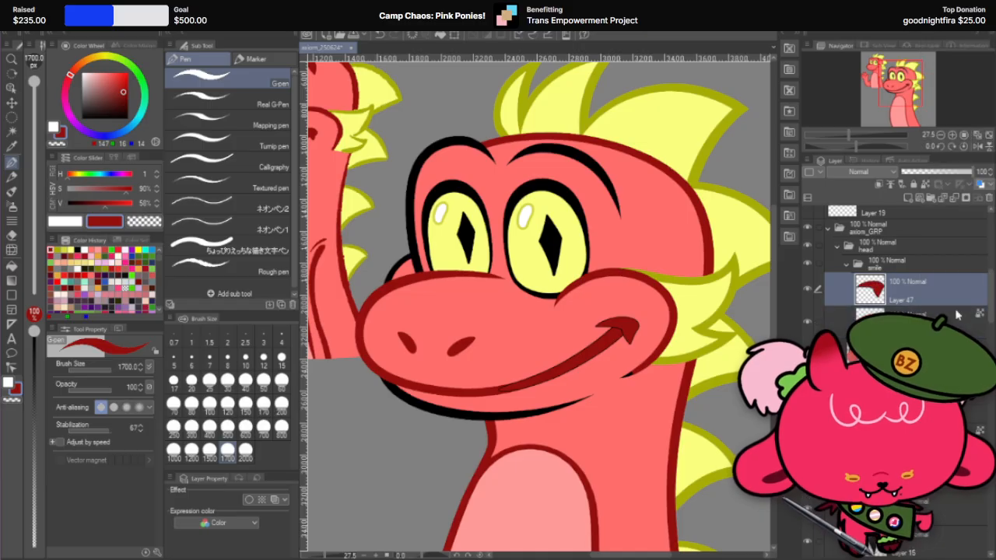
{"action": "left_click", "coordinate": [925, 315]}
{"action": "left_click", "coordinate": [918, 312]}
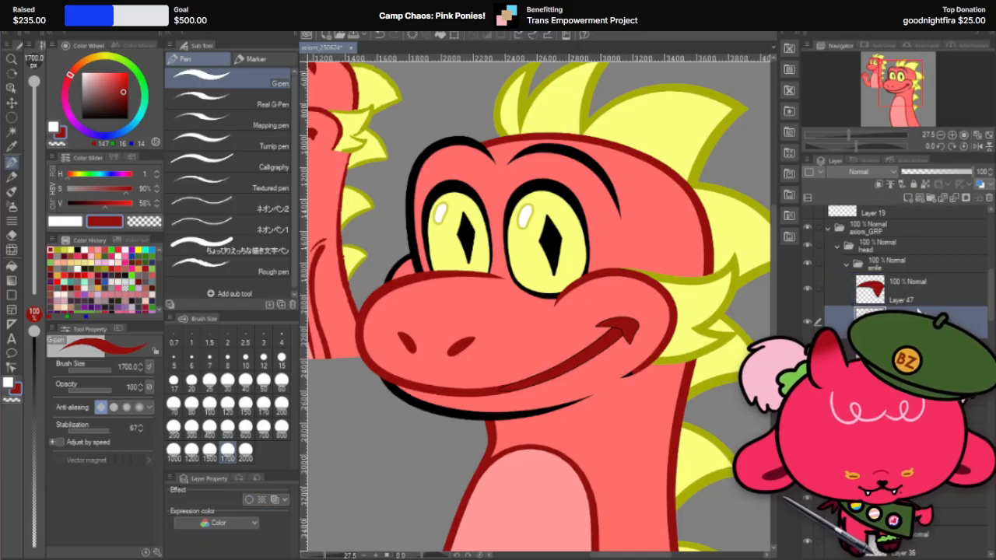
{"action": "left_click", "coordinate": [930, 291]}
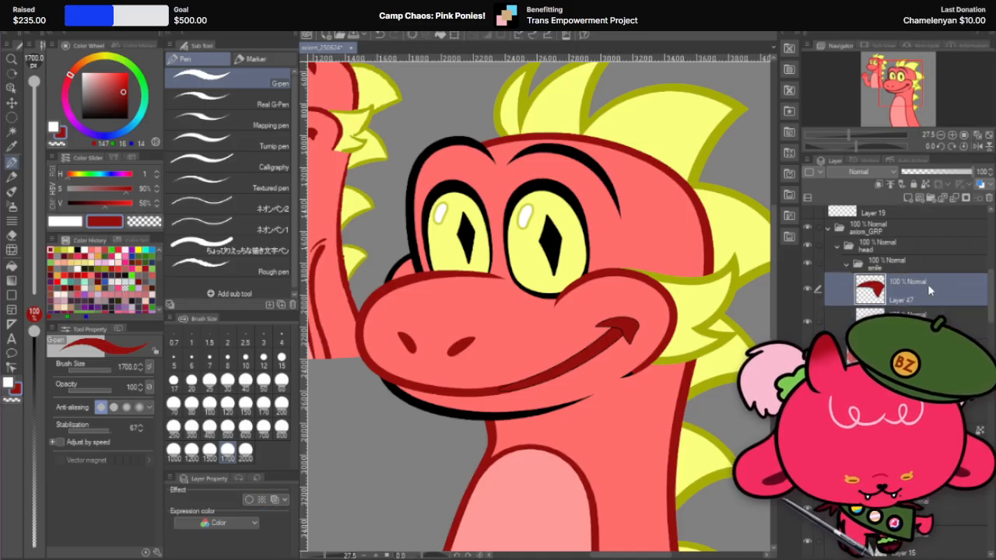
{"action": "left_click", "coordinate": [925, 185]}
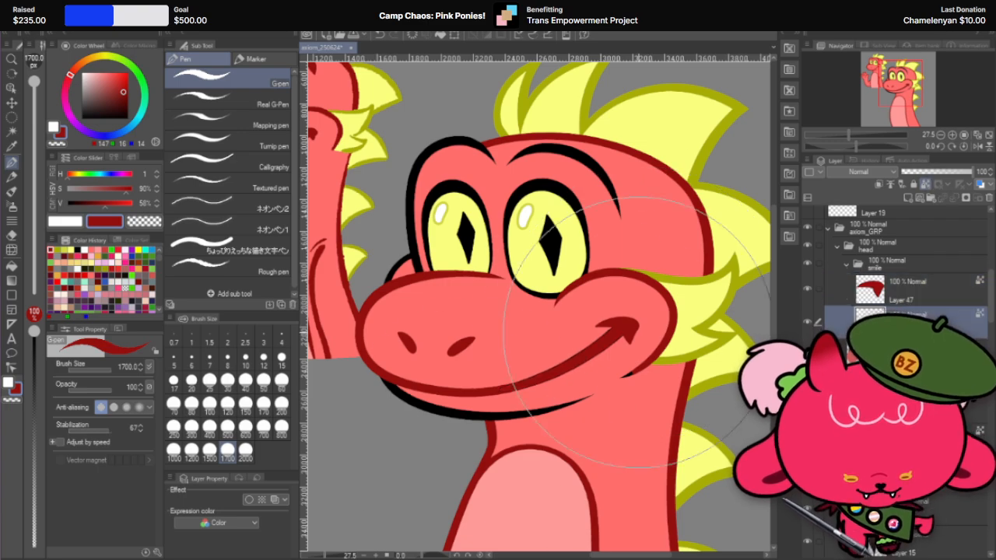
Step: Merge the mouth_B folder's black outline layer with a new blank layer, lock its transparent pixels and paint the lower jaw outline dark red
{"action": "left_click", "coordinate": [12, 102]}
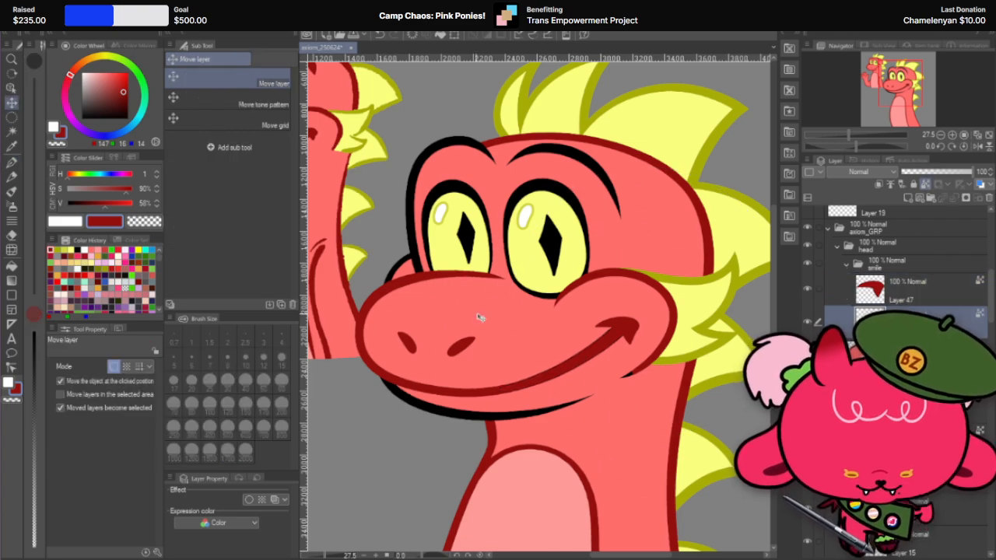
{"action": "left_click", "coordinate": [513, 415]}
{"action": "scroll", "coordinate": [898, 374], "scroll_direction": "down", "scroll_amount": 3}
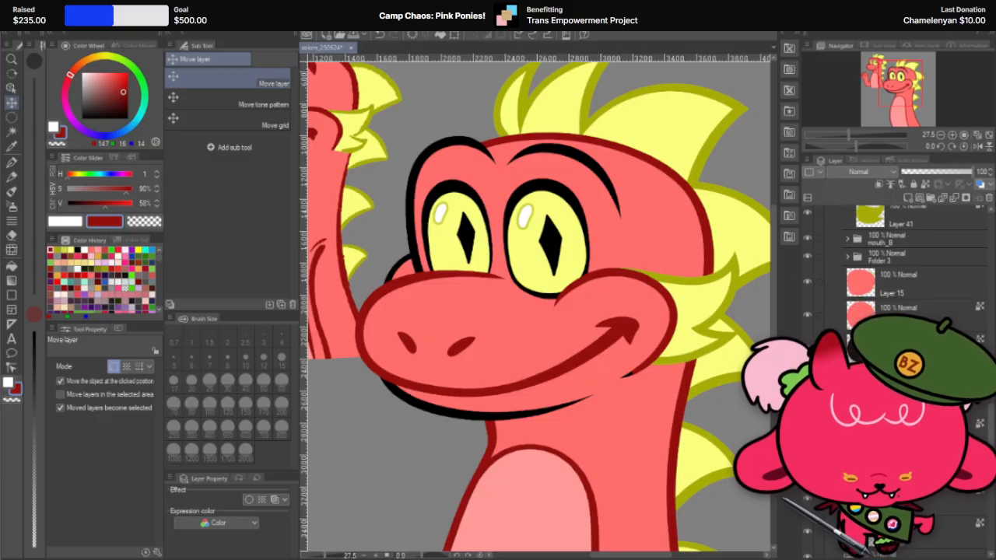
{"action": "left_click", "coordinate": [535, 399]}
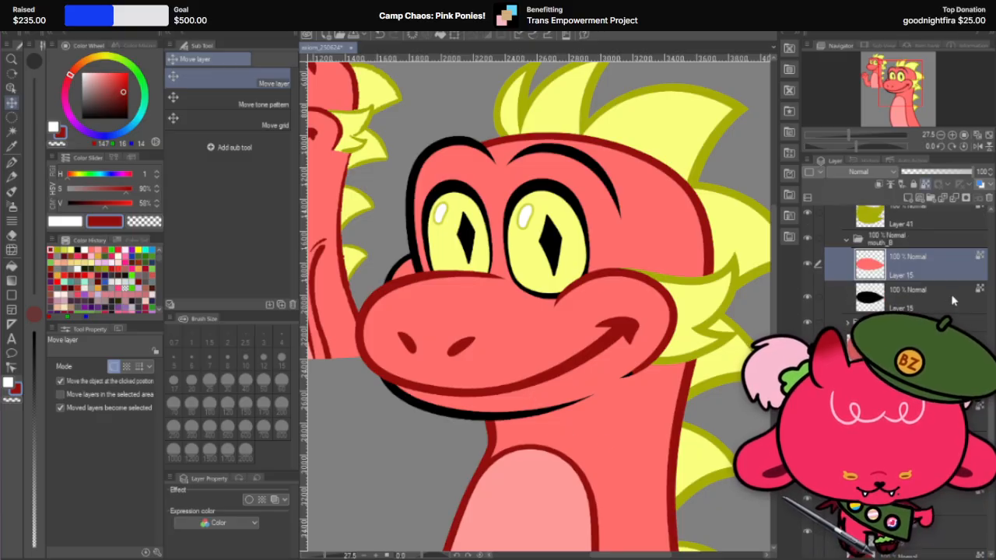
{"action": "left_click", "coordinate": [907, 197]}
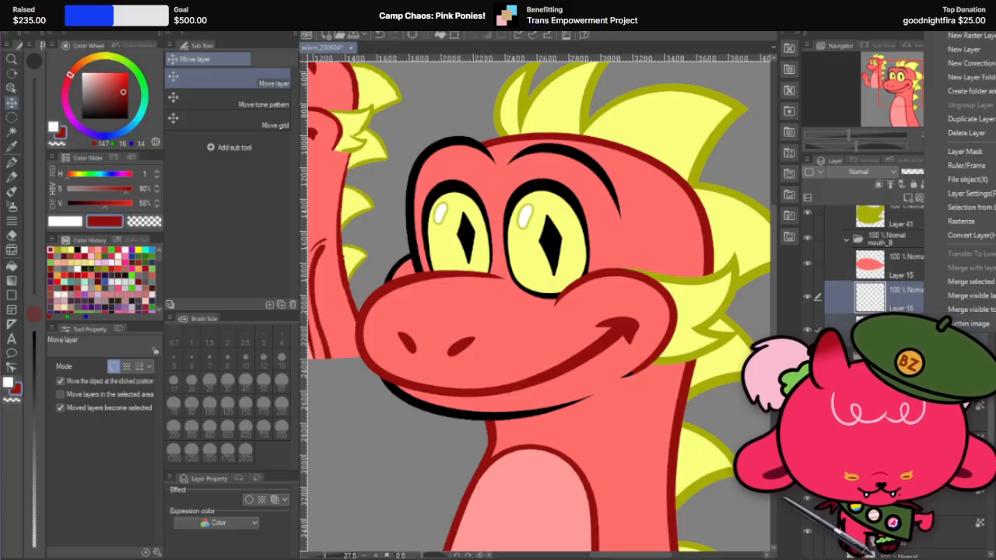
{"action": "left_click", "coordinate": [925, 184]}
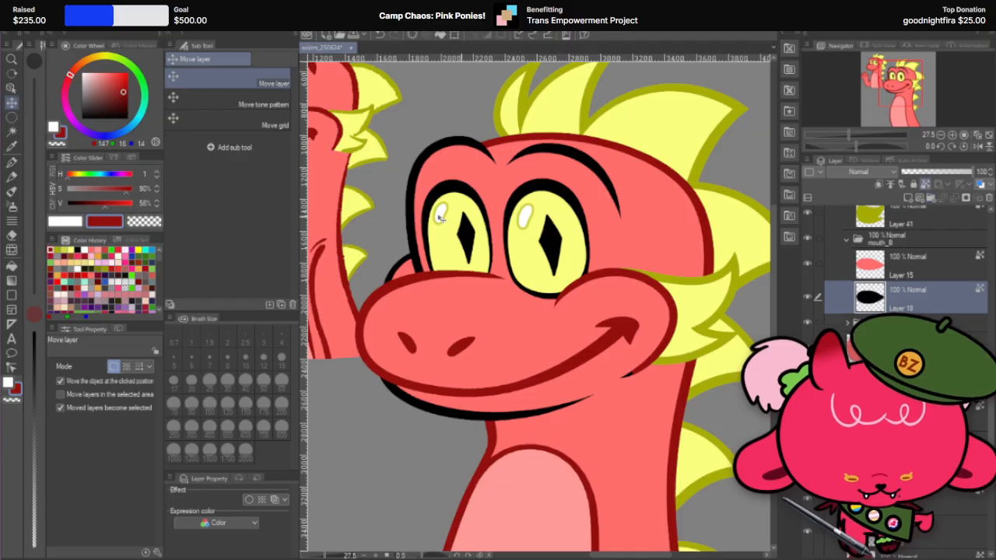
{"action": "left_click", "coordinate": [11, 161]}
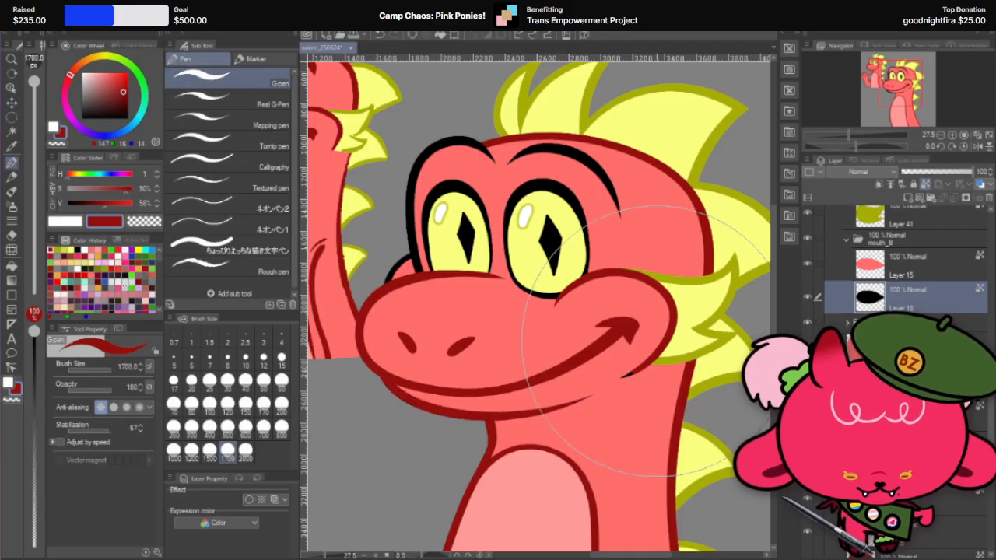
Step: Hide the cheek_LT folder, merge the black-outlined cheek layer beneath it with a new blank layer and paint its outline dark red with the G-pen
{"action": "left_click", "coordinate": [12, 101]}
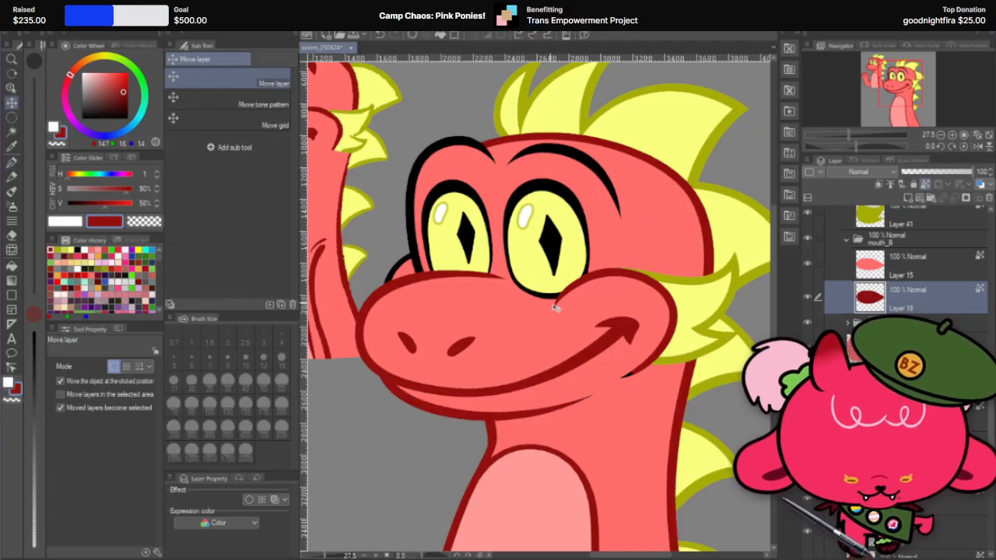
{"action": "left_click", "coordinate": [631, 376]}
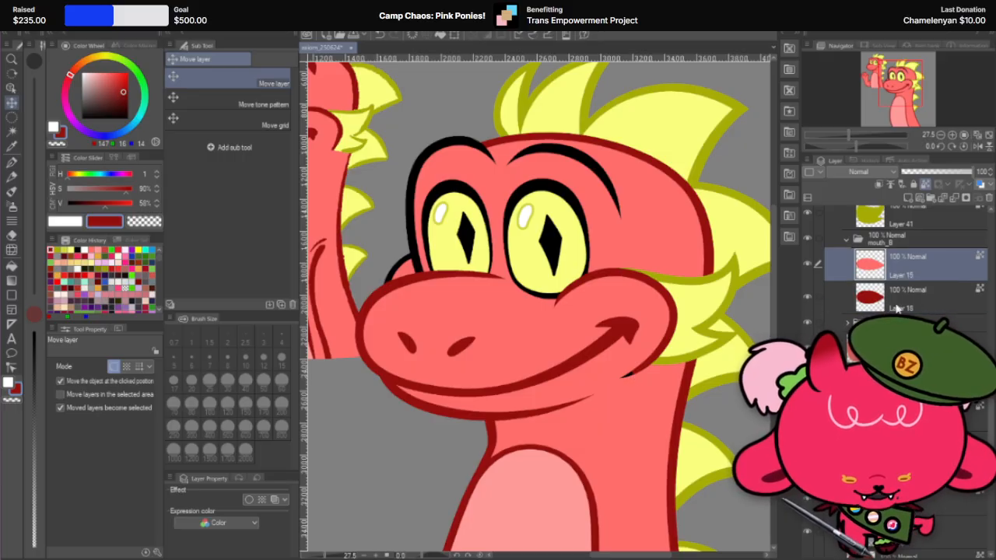
{"action": "left_click", "coordinate": [632, 359]}
{"action": "scroll", "coordinate": [892, 273], "scroll_direction": "up", "scroll_amount": 2}
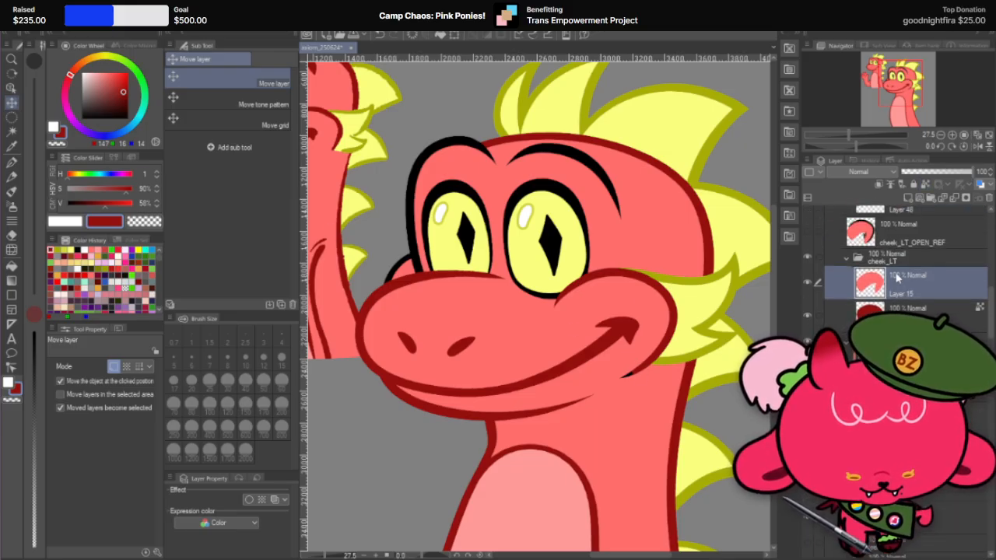
{"action": "left_click", "coordinate": [808, 258]}
{"action": "left_click", "coordinate": [644, 350]}
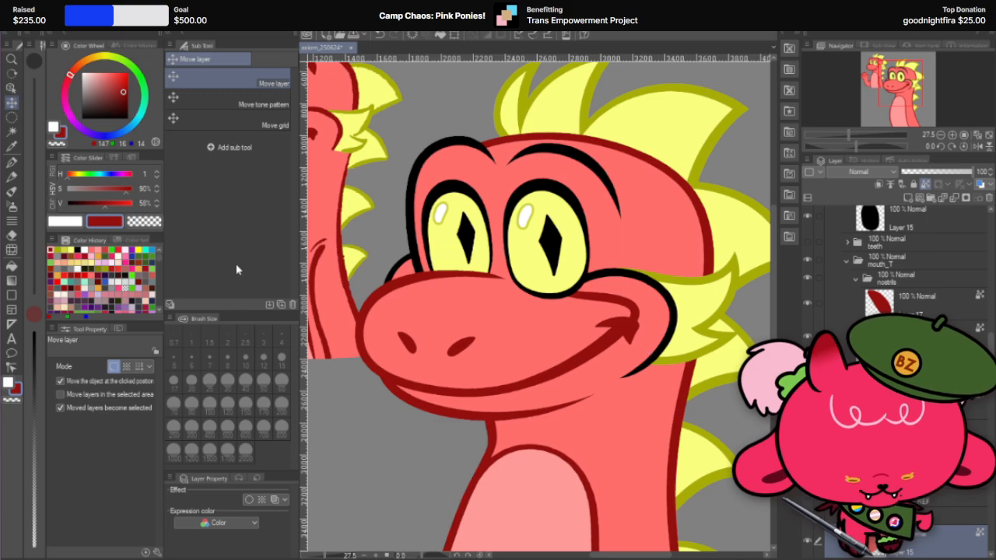
{"action": "left_click", "coordinate": [12, 162]}
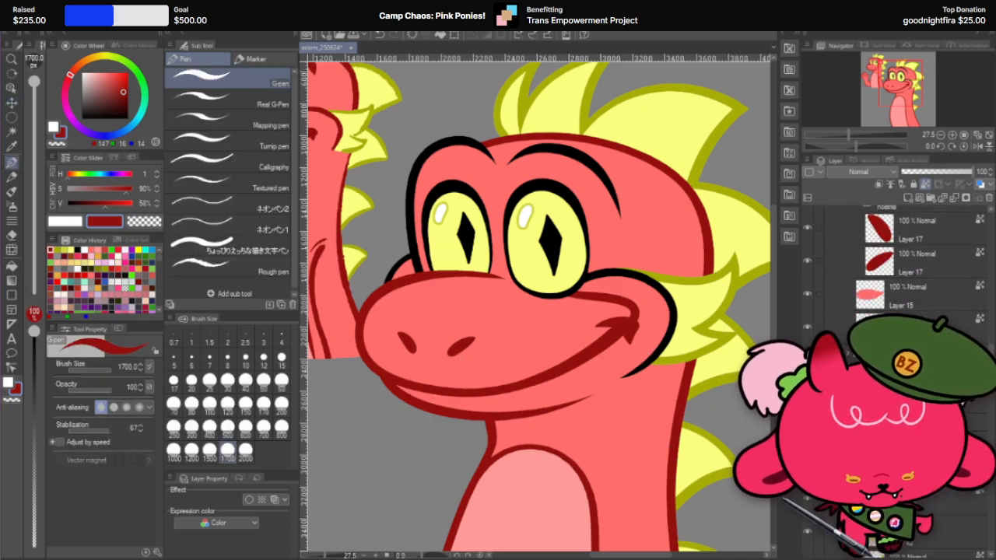
{"action": "left_click", "coordinate": [933, 502]}
{"action": "left_click", "coordinate": [908, 198]}
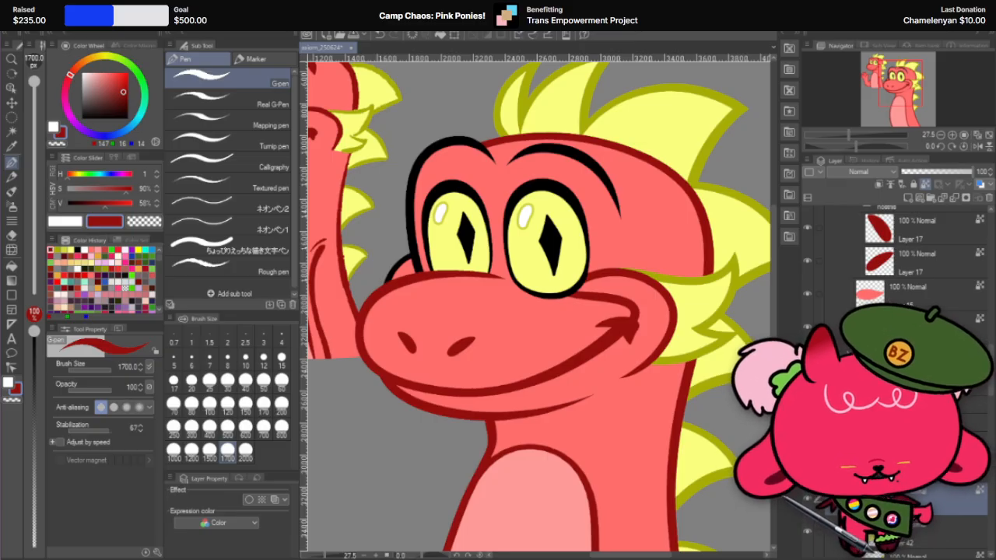
Step: Make the cheek_LT folder visible again
{"action": "left_click", "coordinate": [849, 439]}
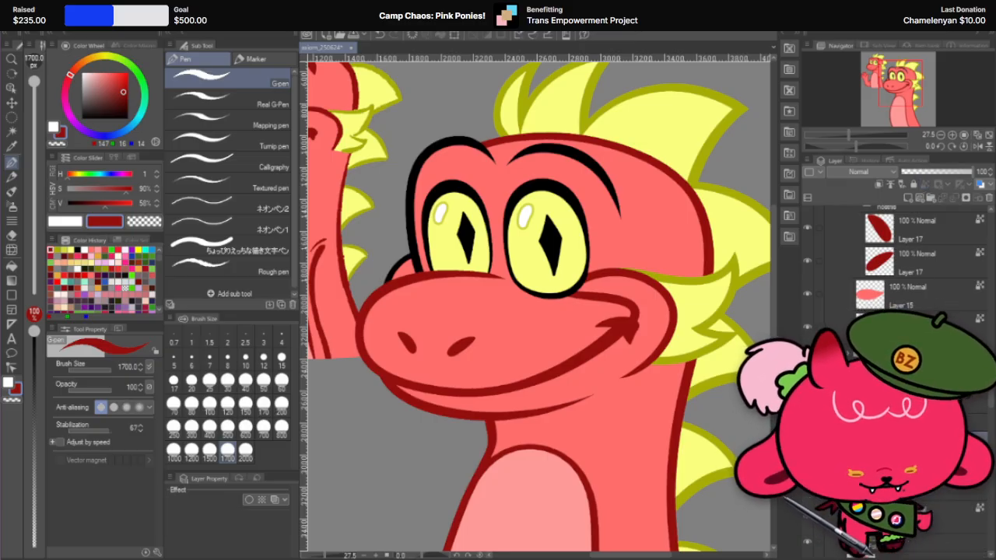
{"action": "scroll", "coordinate": [895, 265], "scroll_direction": "up", "scroll_amount": 3}
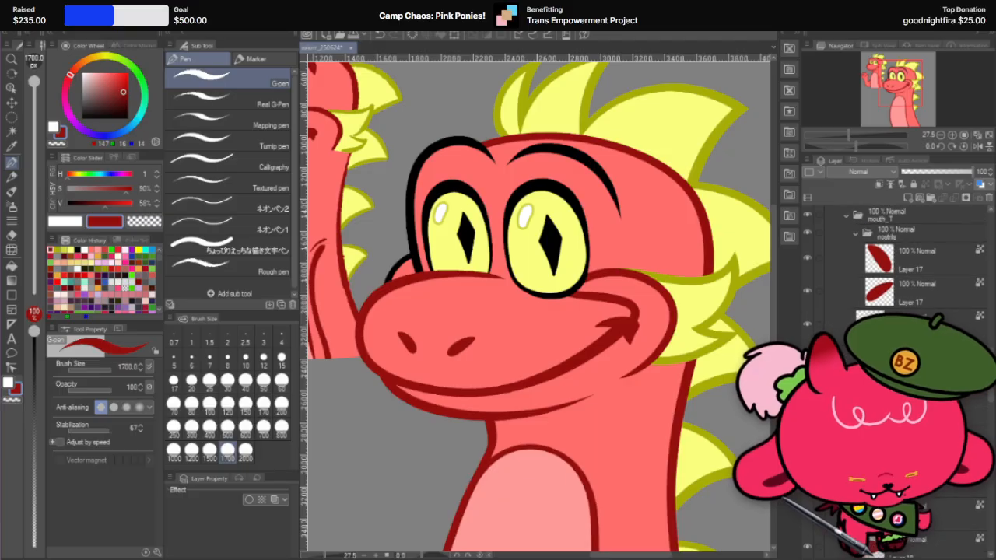
{"action": "scroll", "coordinate": [894, 264], "scroll_direction": "up", "scroll_amount": 6}
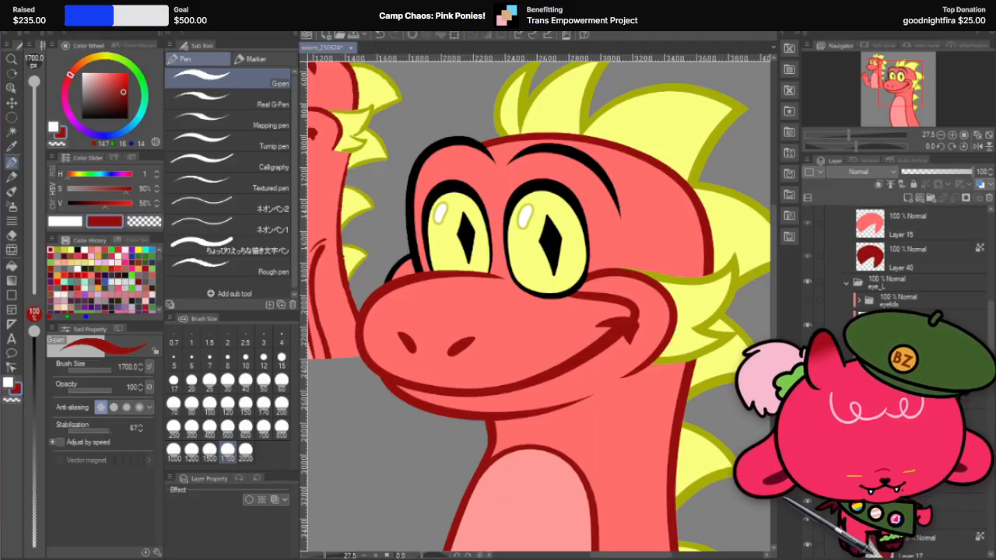
{"action": "scroll", "coordinate": [823, 311], "scroll_direction": "up", "scroll_amount": 2}
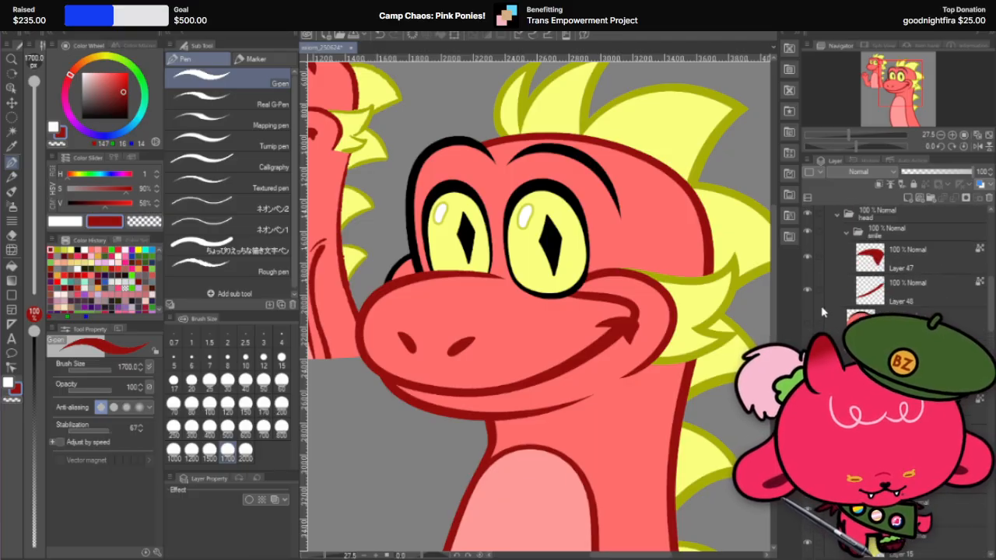
{"action": "left_click", "coordinate": [808, 323]}
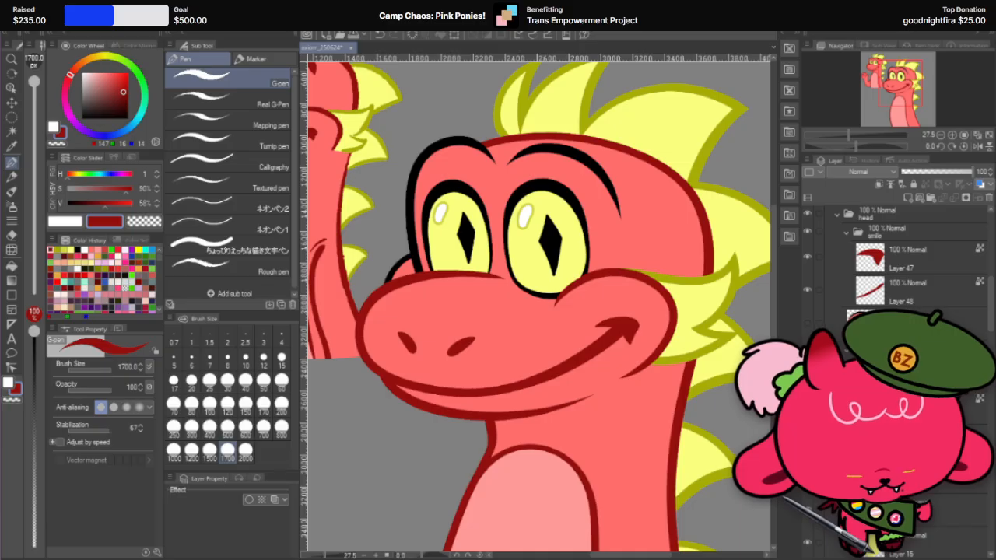
Step: Merge the black-bordered far brow layer with a new blank layer, lock its transparent pixels and paint its outline dark red
{"action": "scroll", "coordinate": [618, 302], "scroll_direction": "down", "scroll_amount": 5}
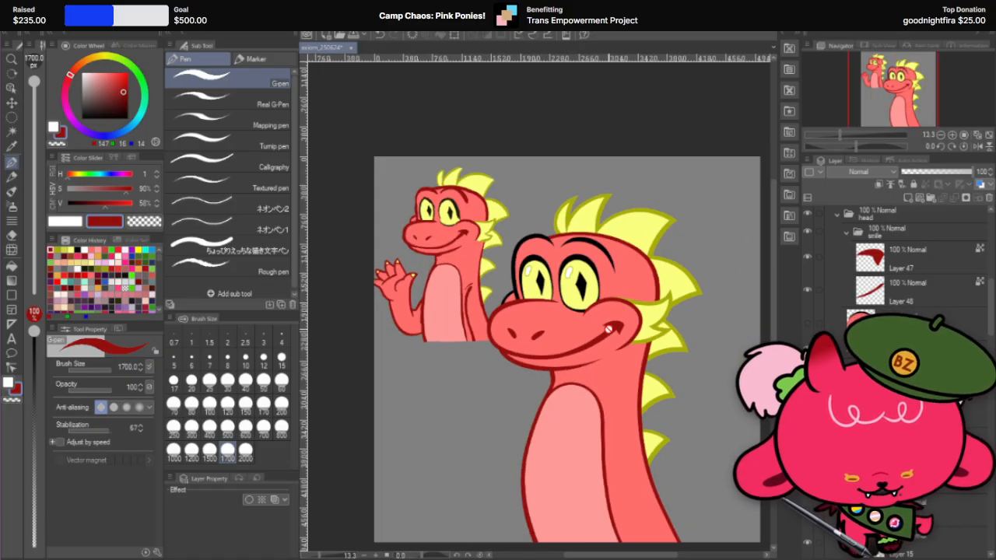
{"action": "key", "text": "k"}
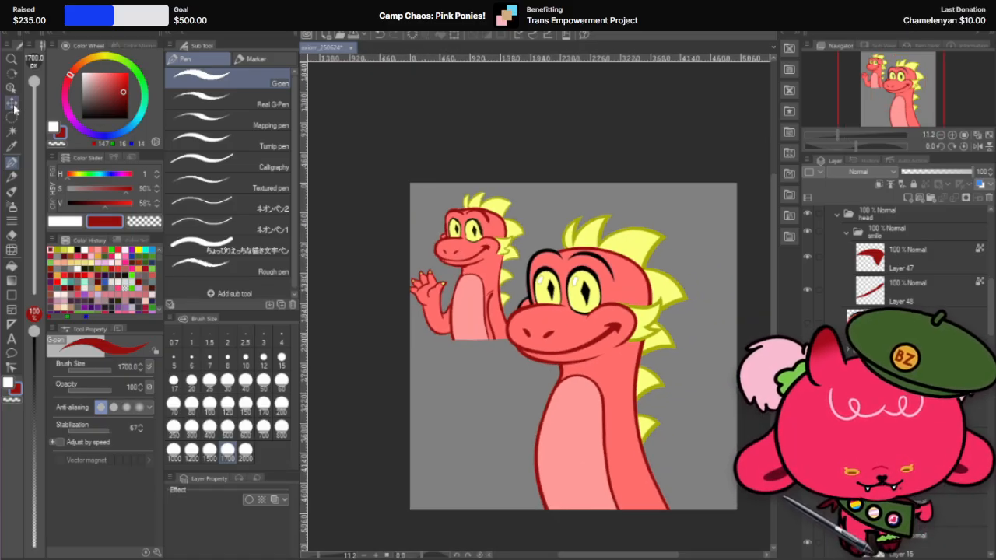
{"action": "scroll", "coordinate": [617, 259], "scroll_direction": "up", "scroll_amount": 4}
{"action": "left_click", "coordinate": [604, 259]}
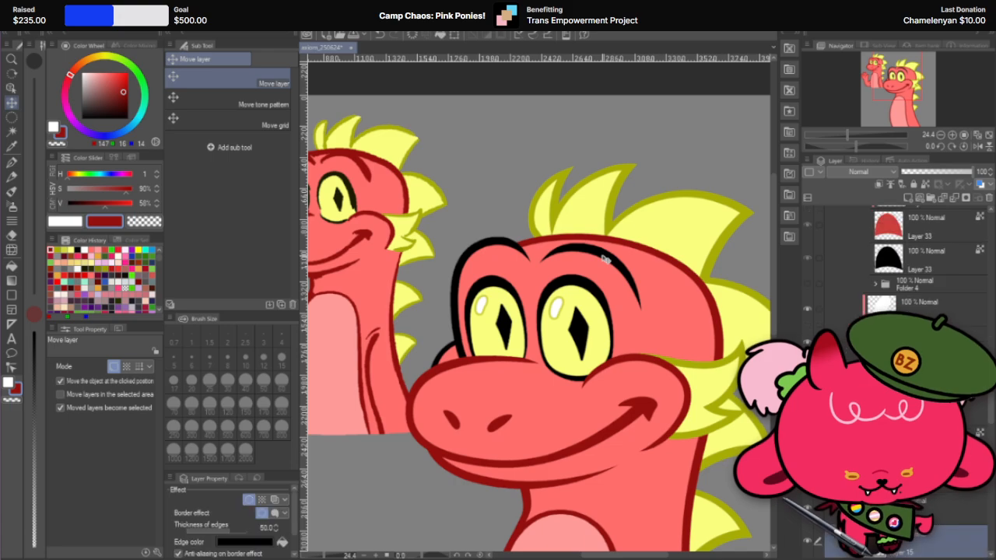
{"action": "key", "text": "p"}
{"action": "scroll", "coordinate": [894, 373], "scroll_direction": "down", "scroll_amount": 1}
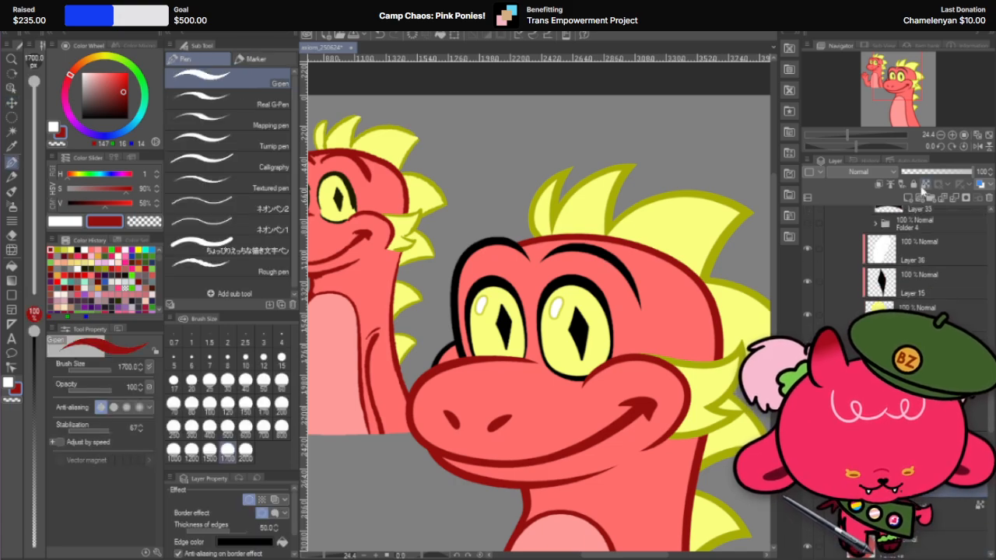
{"action": "left_click", "coordinate": [879, 186]}
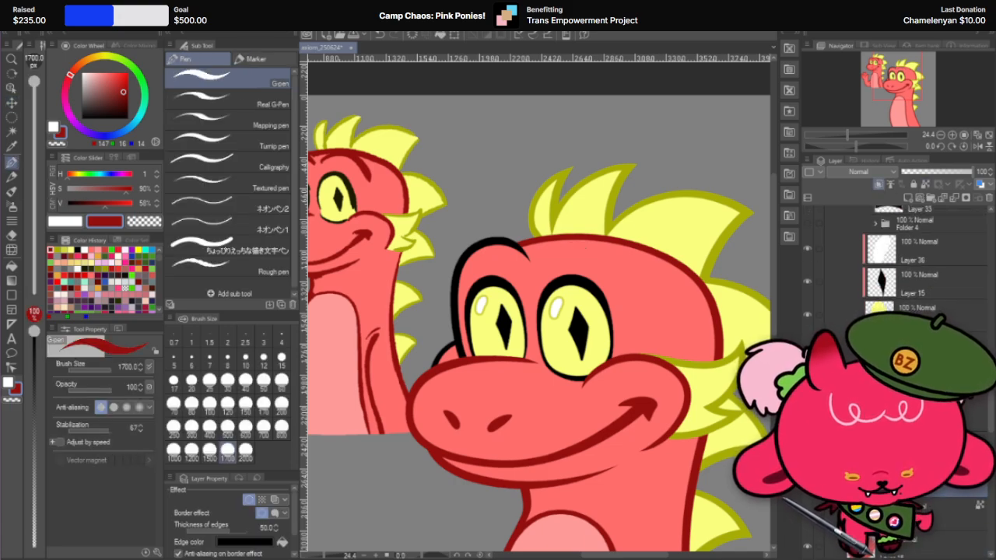
{"action": "left_click", "coordinate": [879, 185]}
{"action": "left_click", "coordinate": [942, 514]}
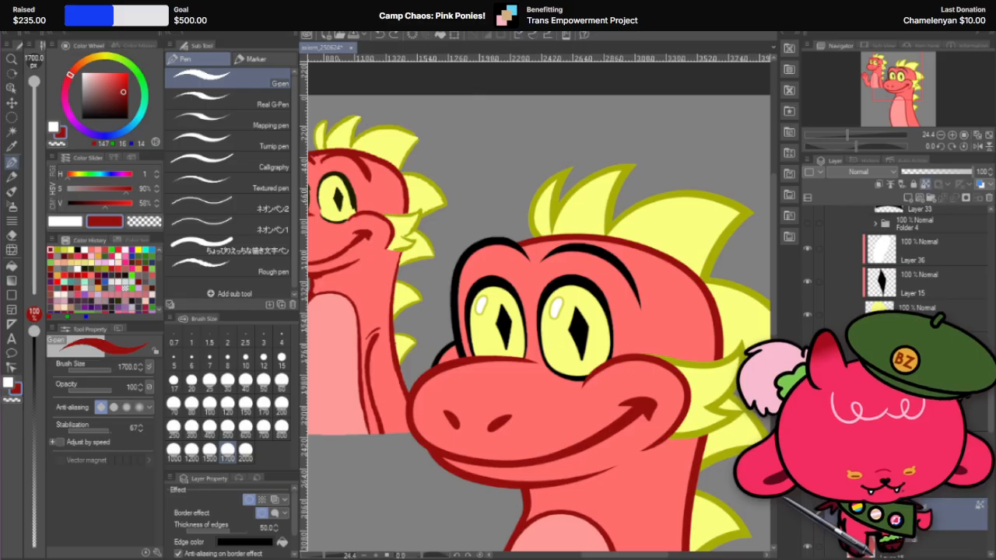
{"action": "left_click", "coordinate": [908, 198]}
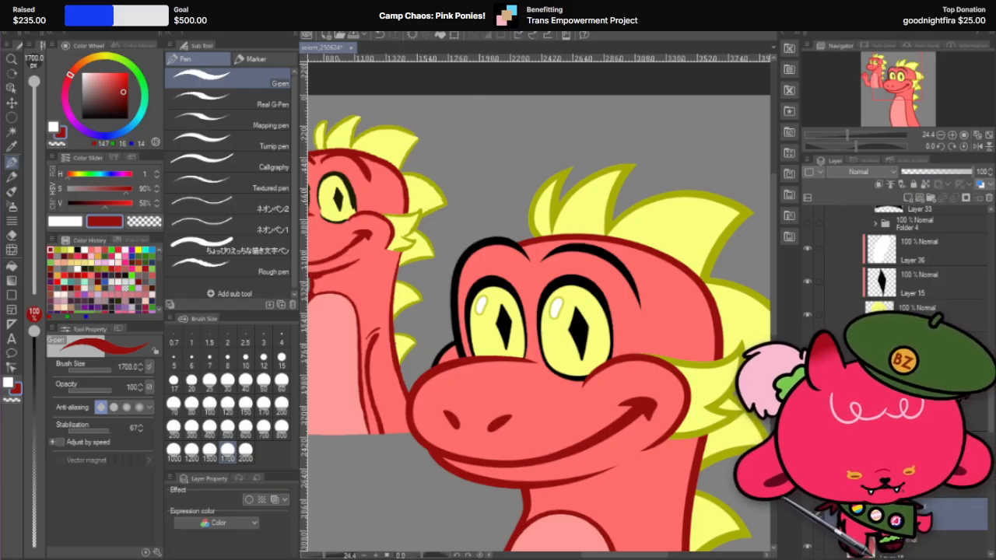
{"action": "left_click", "coordinate": [925, 184]}
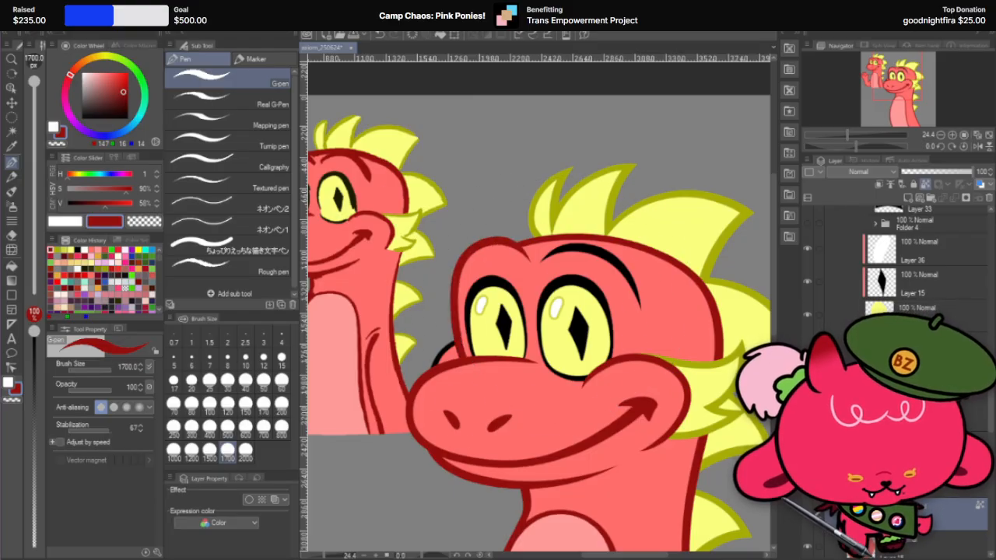
Step: Merge the near brow's bordered layer with a new blank layer, lock its transparent pixels and paint the brow line dark red
{"action": "left_click", "coordinate": [926, 248]}
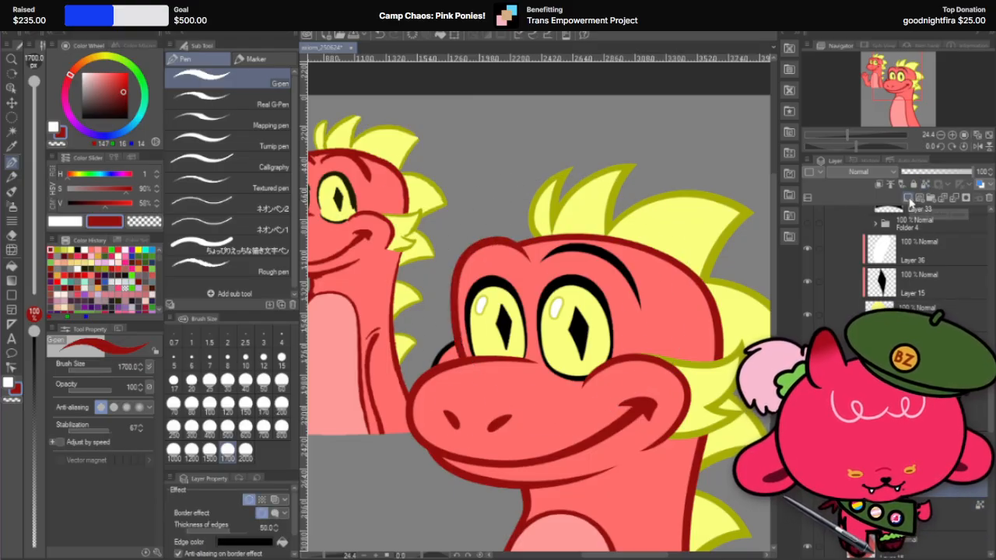
{"action": "left_click", "coordinate": [908, 201]}
{"action": "right_click", "coordinate": [932, 507]}
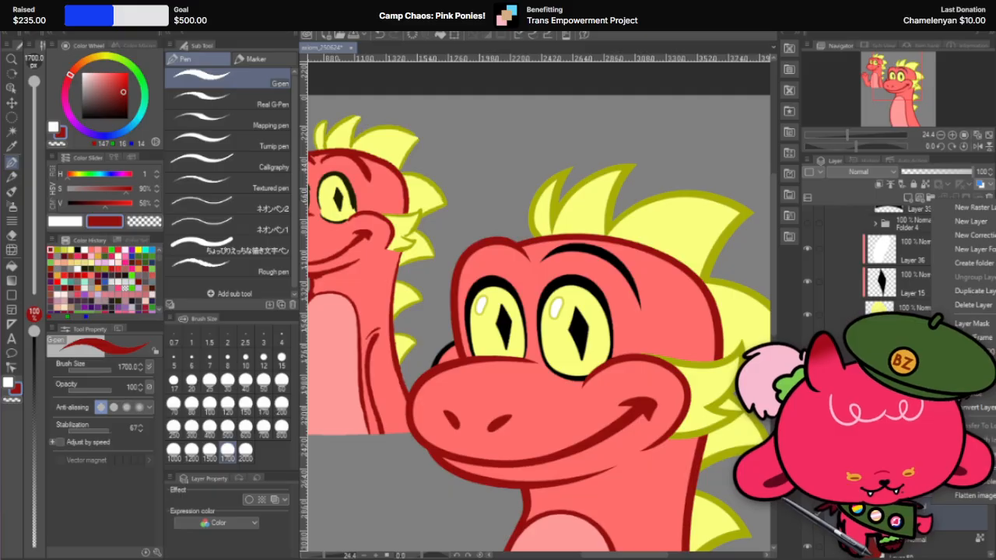
{"action": "left_click", "coordinate": [973, 305]}
{"action": "left_click", "coordinate": [927, 183]}
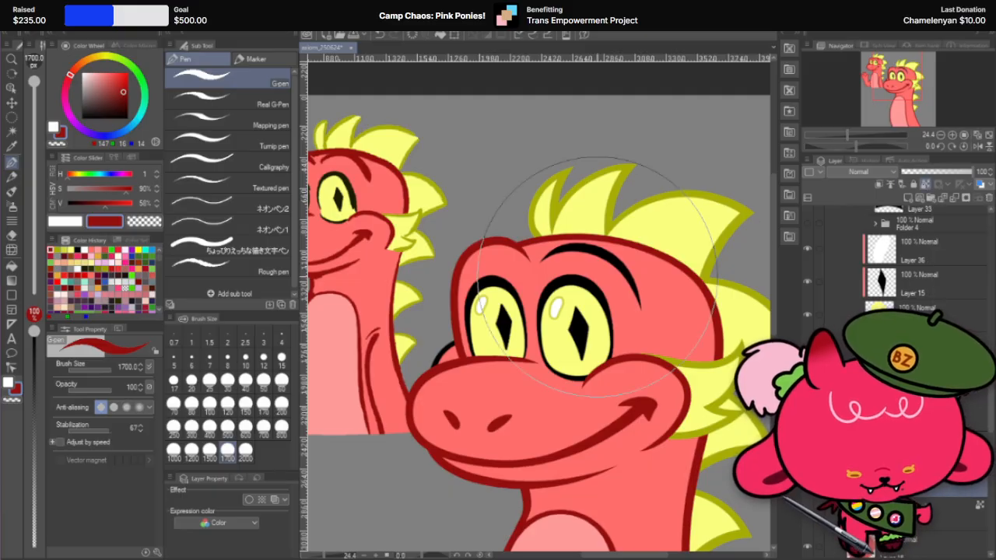
{"action": "scroll", "coordinate": [628, 292], "scroll_direction": "down", "scroll_amount": 4}
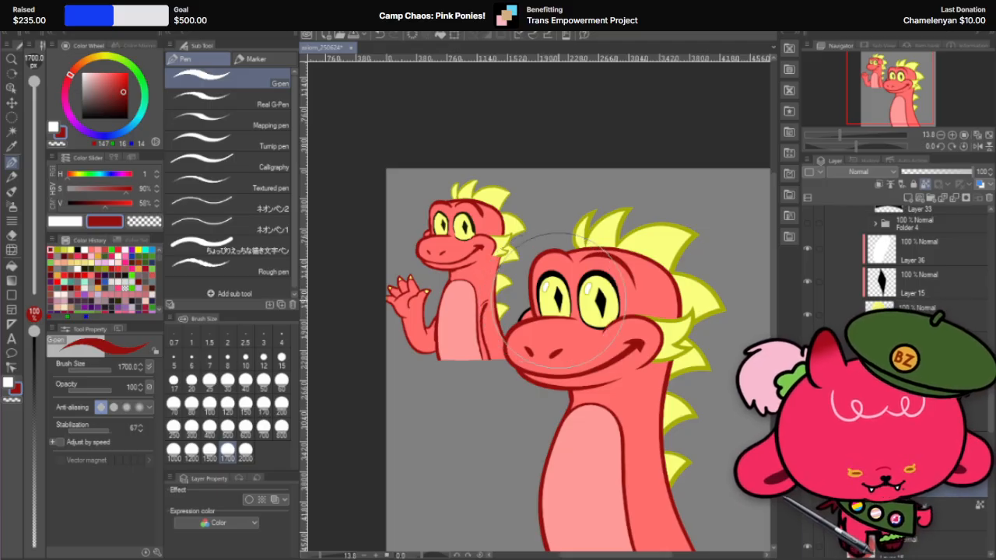
Step: Merge the far cheek layer behind the snout with a new blank layer and paint its black outline dark red
{"action": "left_click", "coordinate": [11, 102]}
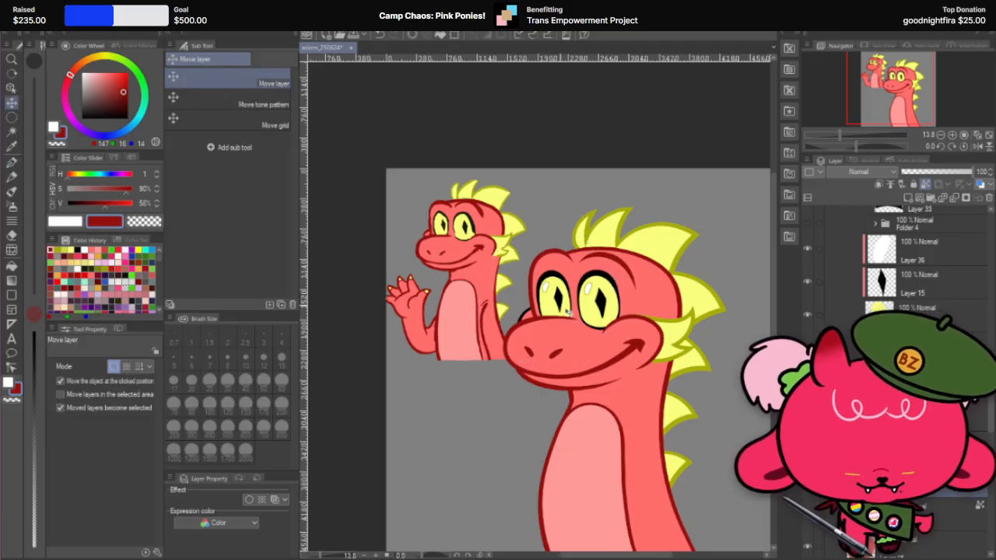
{"action": "scroll", "coordinate": [529, 318], "scroll_direction": "up", "scroll_amount": 2}
{"action": "scroll", "coordinate": [894, 272], "scroll_direction": "down", "scroll_amount": 4}
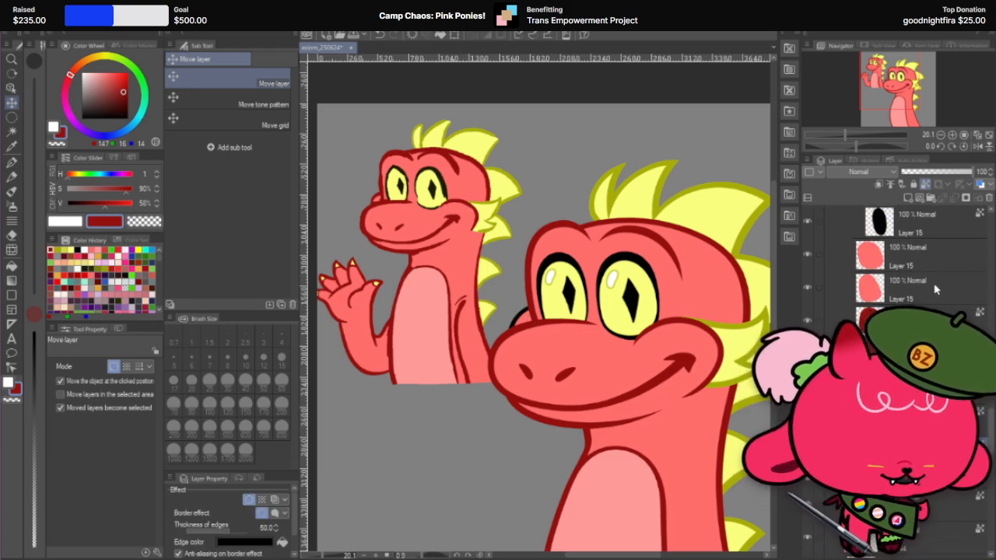
{"action": "right_click", "coordinate": [928, 489]}
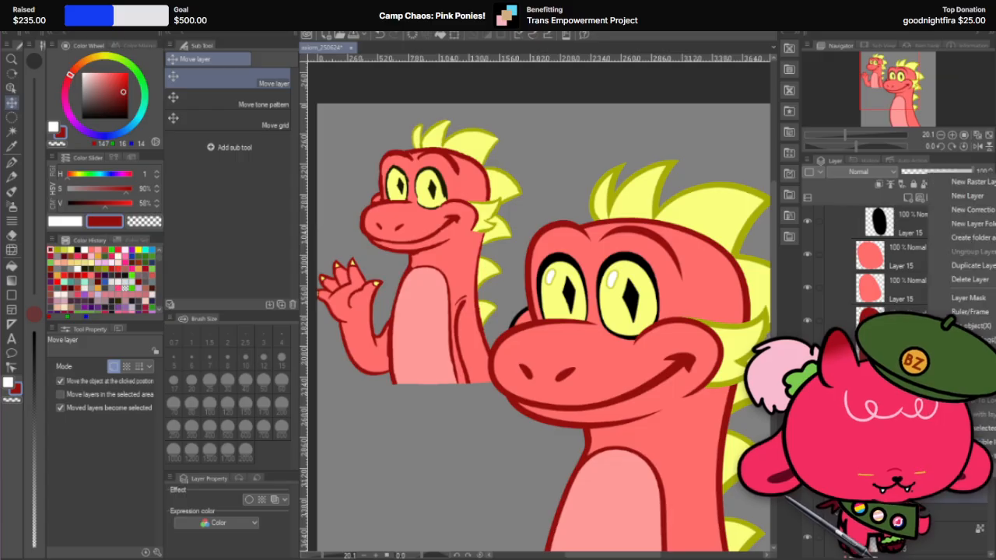
{"action": "left_click", "coordinate": [962, 428]}
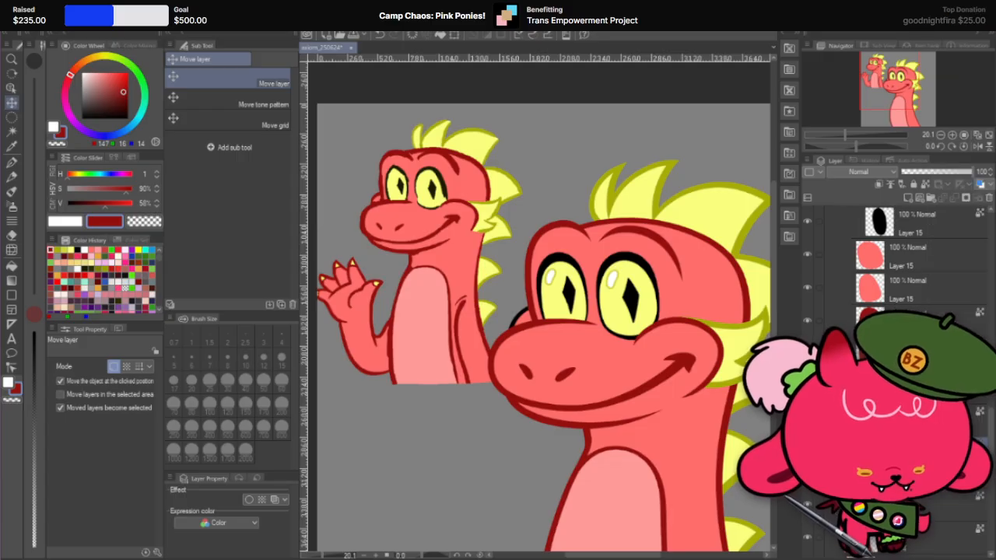
{"action": "left_click", "coordinate": [12, 163]}
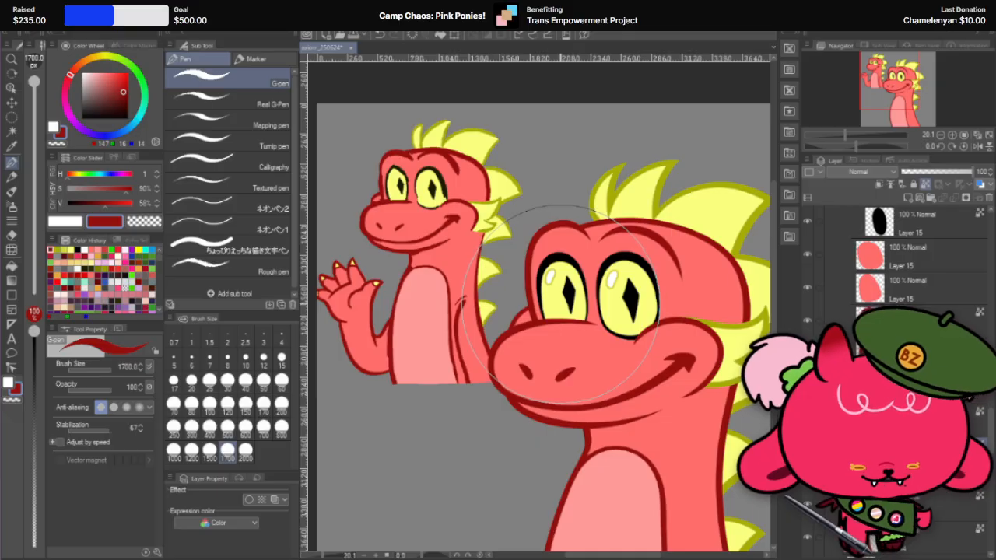
Step: Compare the dragon's outlines with the reference drawing and look through the head and eye layers
{"action": "scroll", "coordinate": [553, 308], "scroll_direction": "down", "scroll_amount": 4}
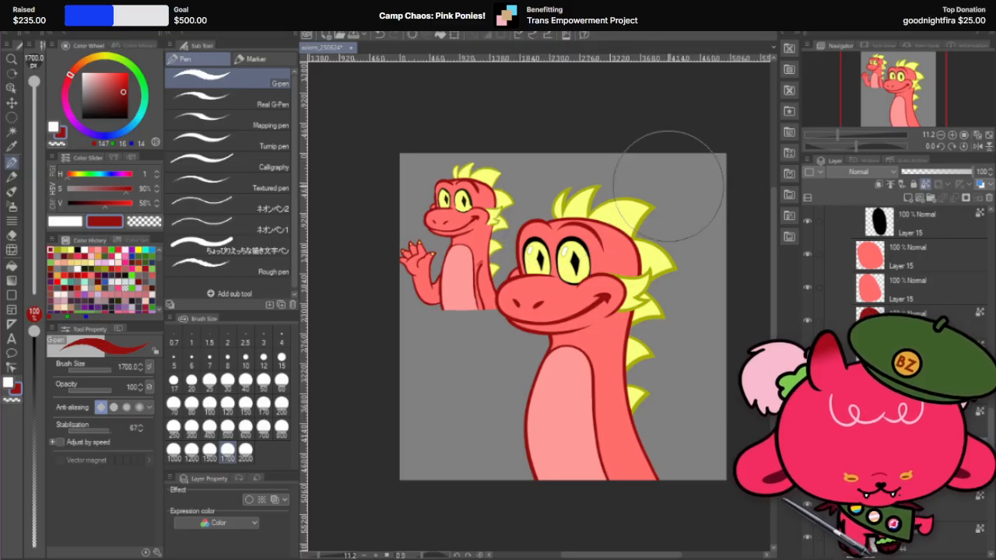
{"action": "scroll", "coordinate": [612, 195], "scroll_direction": "up", "scroll_amount": 2}
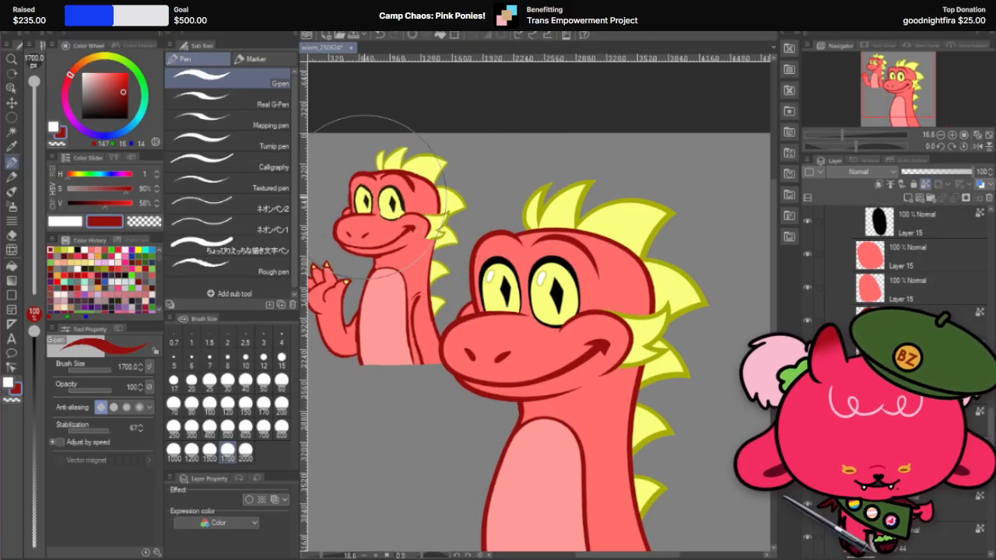
{"action": "scroll", "coordinate": [579, 218], "scroll_direction": "down", "scroll_amount": 3}
{"action": "scroll", "coordinate": [614, 234], "scroll_direction": "up", "scroll_amount": 1}
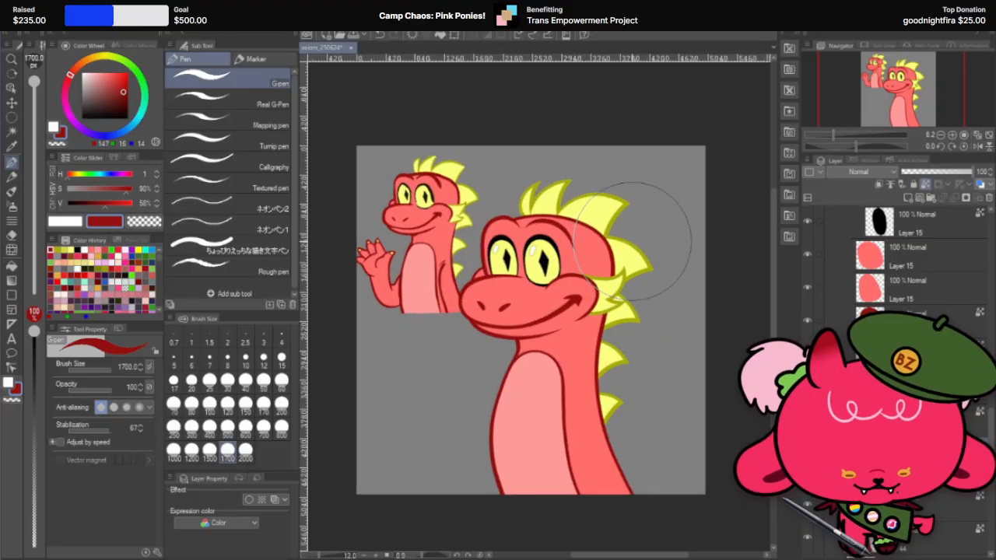
{"action": "scroll", "coordinate": [633, 239], "scroll_direction": "down", "scroll_amount": 2}
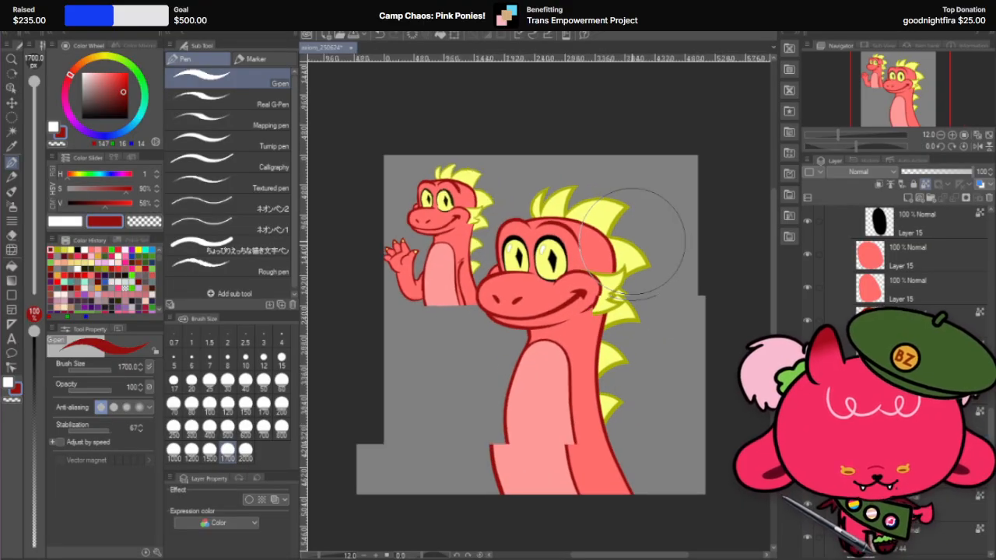
{"action": "scroll", "coordinate": [595, 244], "scroll_direction": "up", "scroll_amount": 2}
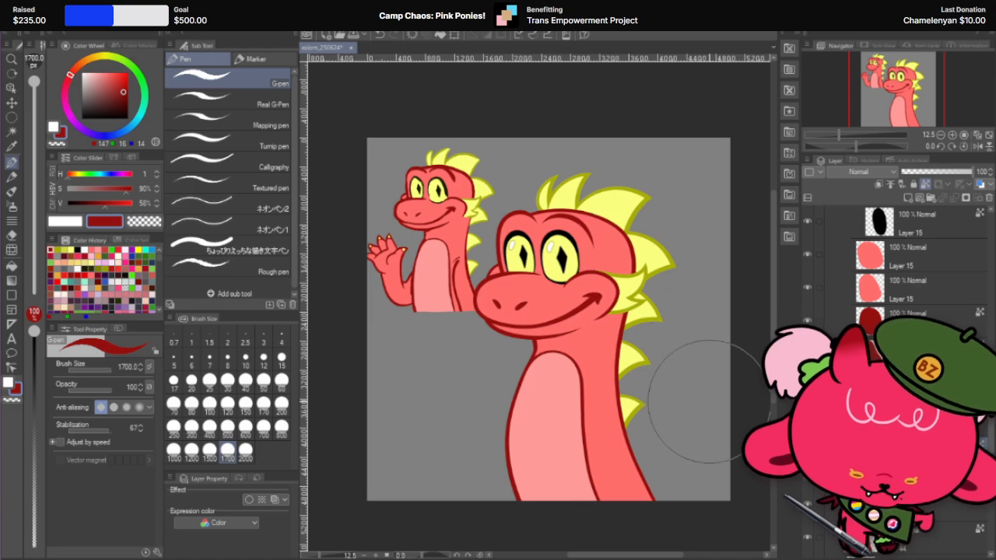
{"action": "scroll", "coordinate": [704, 412], "scroll_direction": "down", "scroll_amount": 2}
{"action": "scroll", "coordinate": [704, 412], "scroll_direction": "up", "scroll_amount": 1}
{"action": "scroll", "coordinate": [895, 312], "scroll_direction": "up", "scroll_amount": 15}
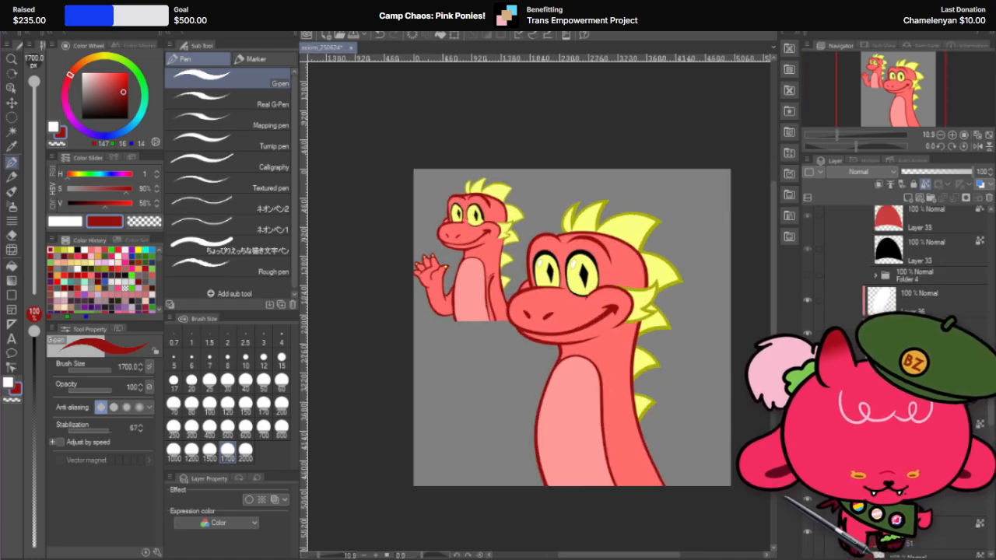
{"action": "scroll", "coordinate": [894, 257], "scroll_direction": "down", "scroll_amount": 5}
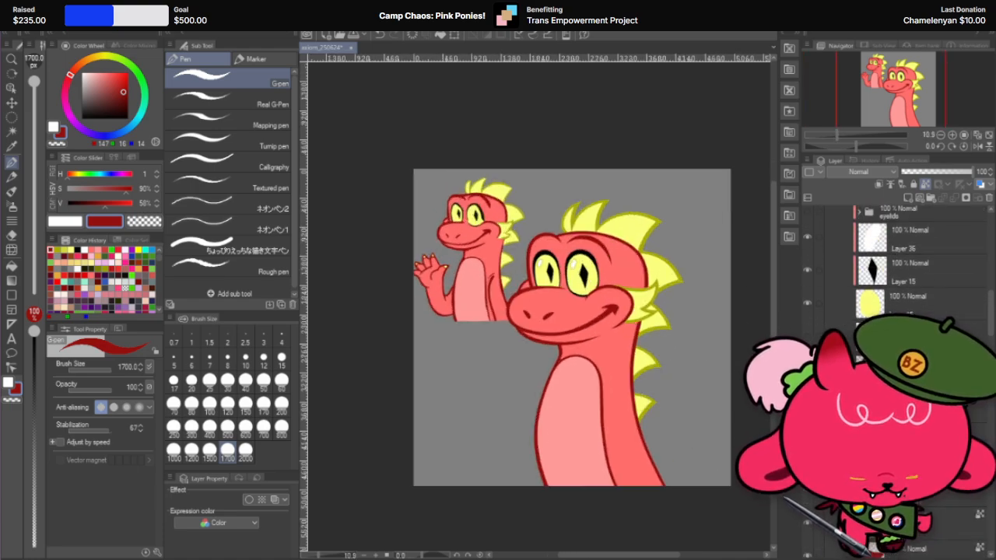
Step: Add a new layer above the dragon's axiom_GRP folder and clip it to the folder for shading
{"action": "scroll", "coordinate": [667, 276], "scroll_direction": "up", "scroll_amount": 2}
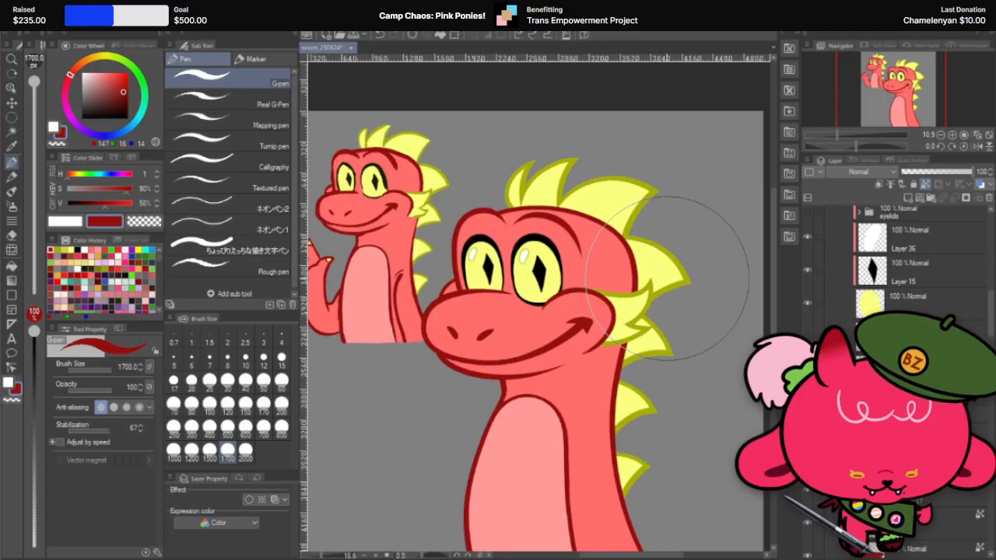
{"action": "scroll", "coordinate": [666, 276], "scroll_direction": "down", "scroll_amount": 2}
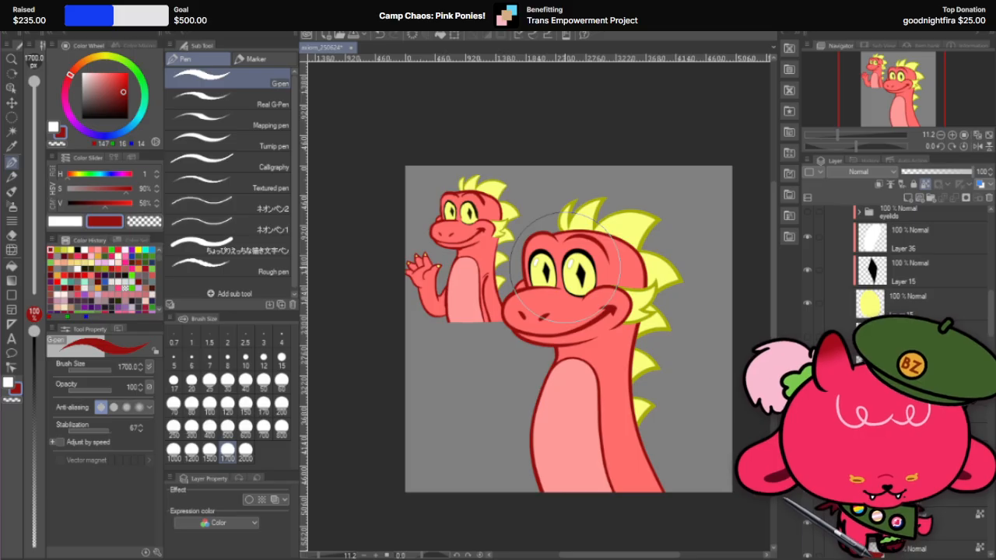
{"action": "scroll", "coordinate": [845, 324], "scroll_direction": "up", "scroll_amount": 5}
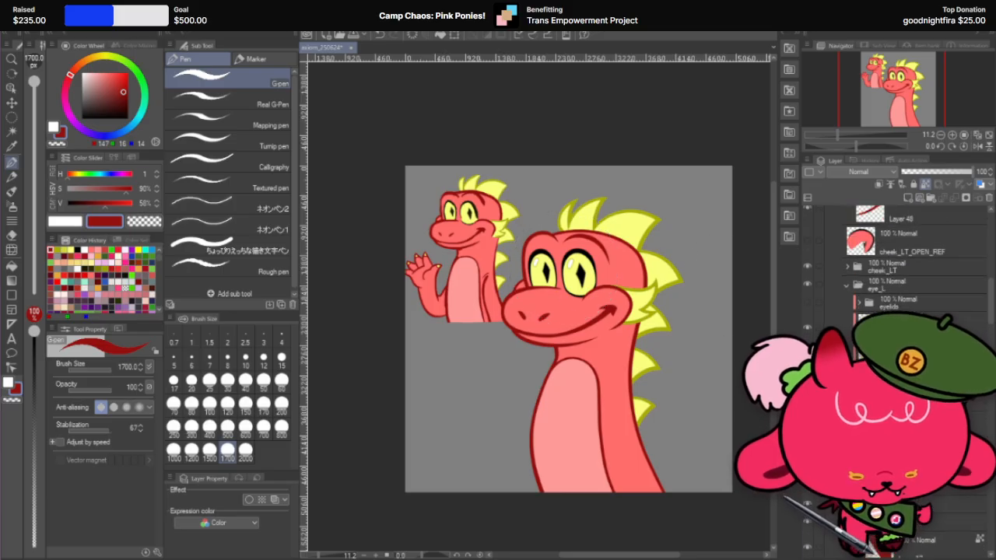
{"action": "scroll", "coordinate": [831, 321], "scroll_direction": "up", "scroll_amount": 5}
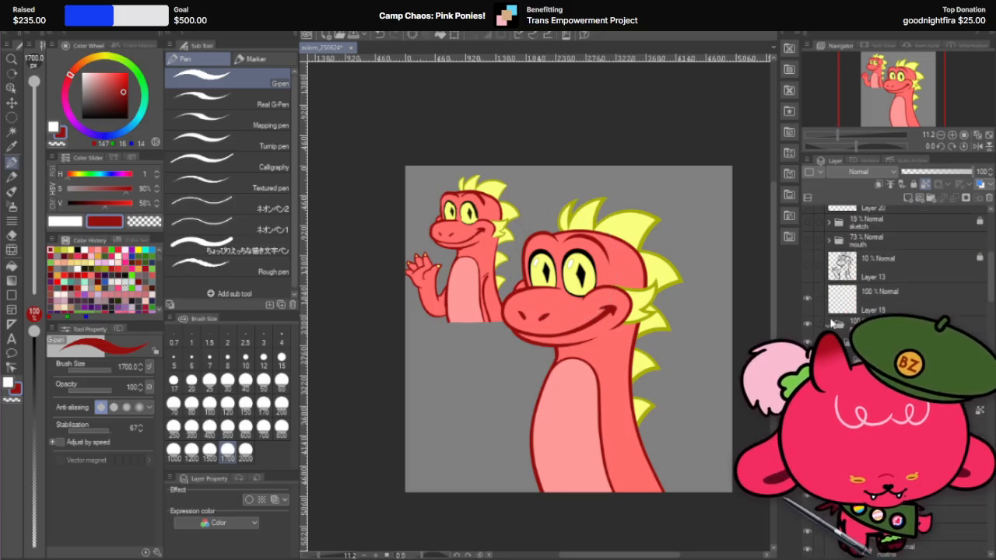
{"action": "scroll", "coordinate": [830, 327], "scroll_direction": "up", "scroll_amount": 4}
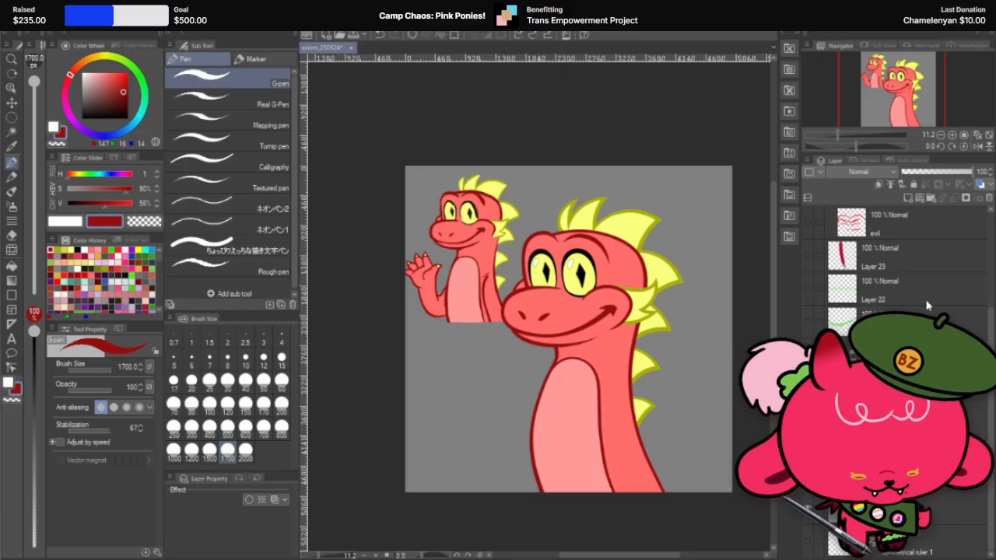
{"action": "left_click", "coordinate": [907, 198]}
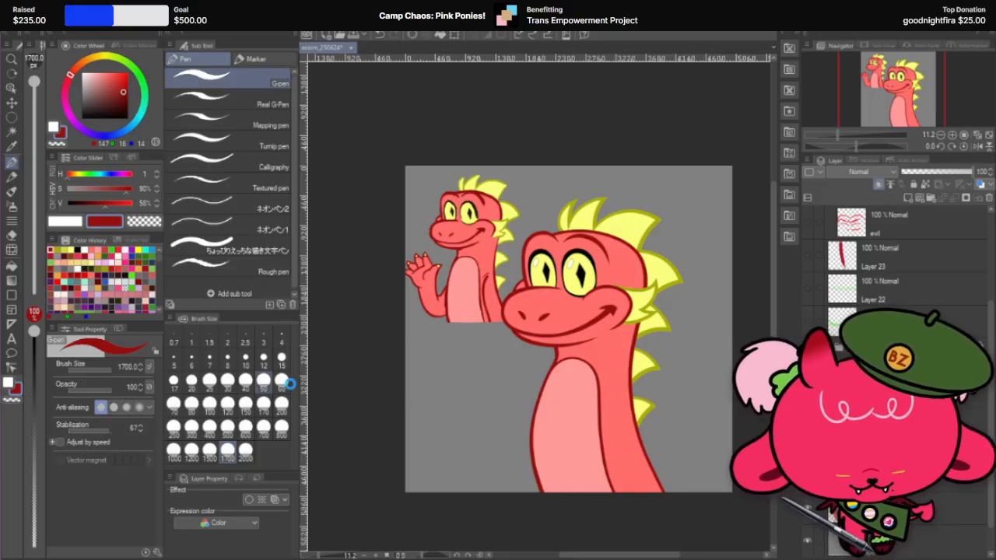
Step: Sample the body red, shift it to a dark magenta-purple and set the new layer's blending mode to Multiply
{"action": "left_click", "coordinate": [246, 403]}
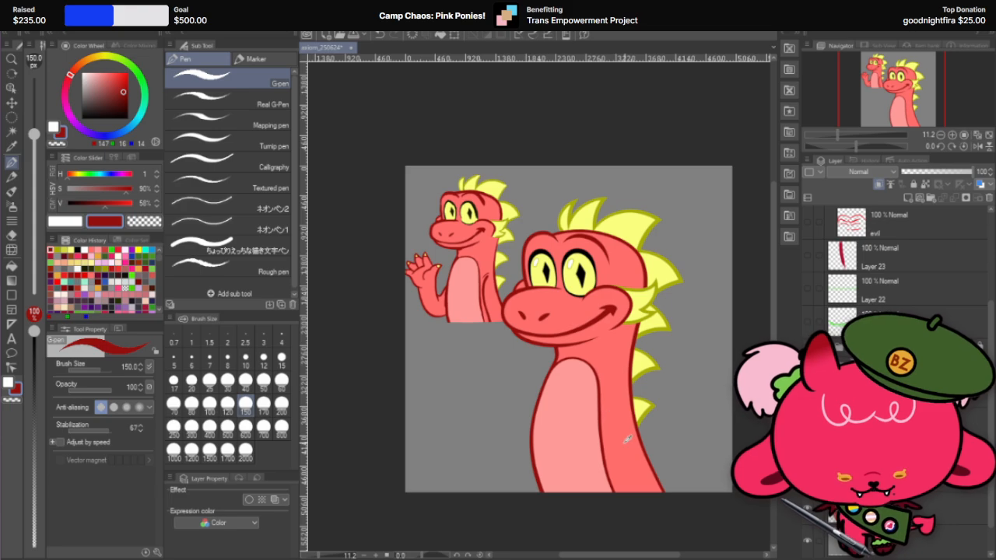
{"action": "left_click", "coordinate": [624, 440], "text": "alt"}
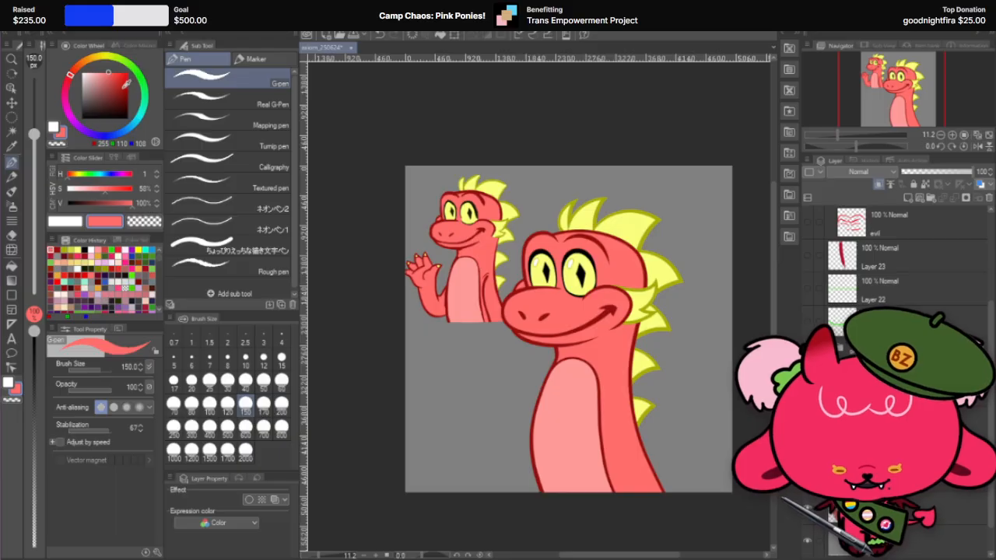
{"action": "left_click", "coordinate": [122, 88]}
{"action": "left_click", "coordinate": [69, 112]}
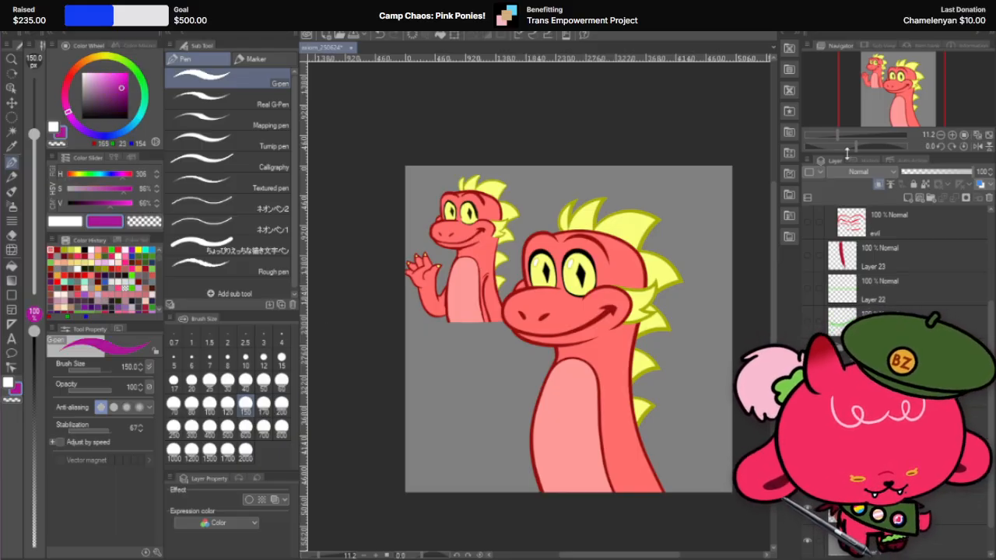
{"action": "left_click", "coordinate": [866, 176]}
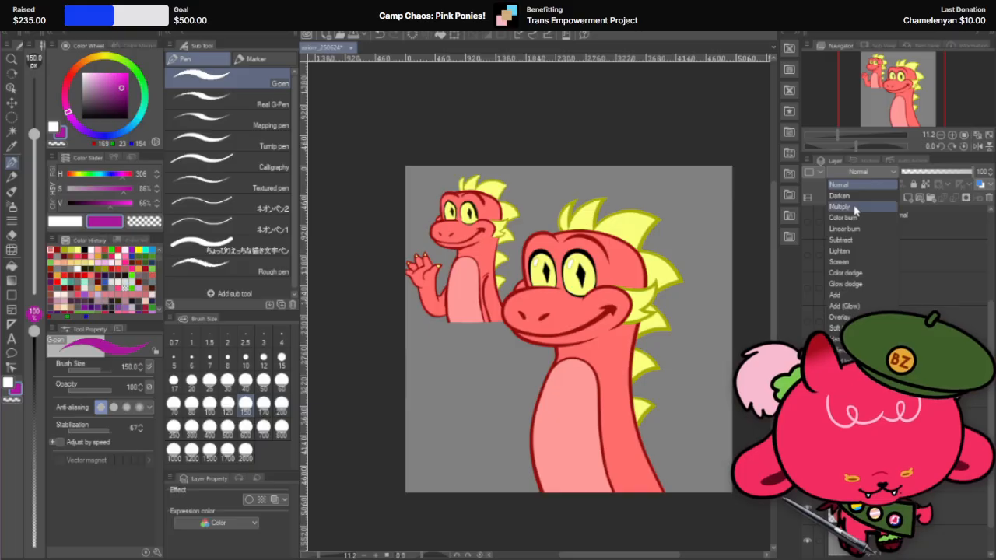
{"action": "left_click", "coordinate": [856, 207]}
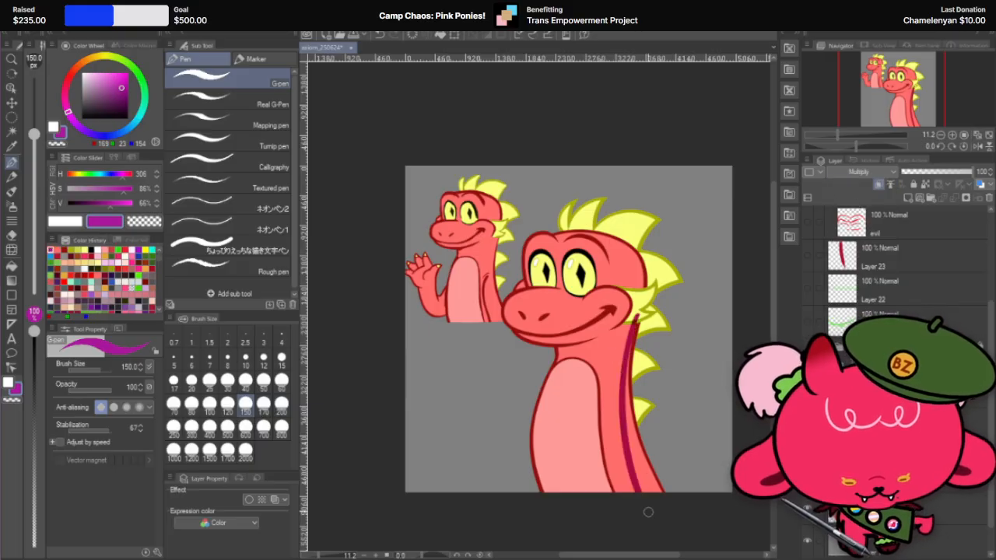
Step: Paint a purple shadow with a 400 px brush down the back edge of the dragon's neck and beside the head
{"action": "left_click", "coordinate": [210, 428]}
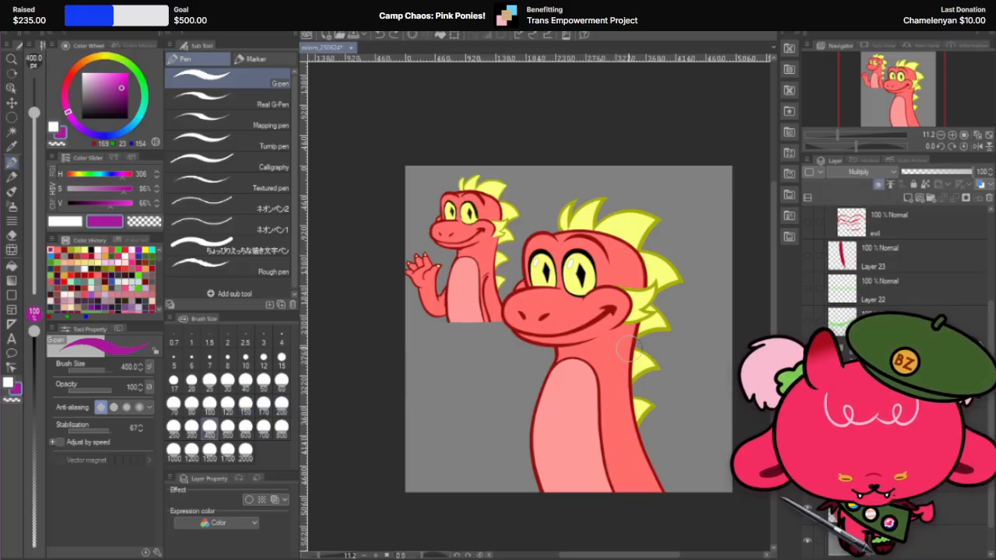
{"action": "left_click_drag", "start_coordinate": [632, 305], "coordinate": [642, 490]}
{"action": "left_click_drag", "start_coordinate": [626, 385], "coordinate": [654, 490]}
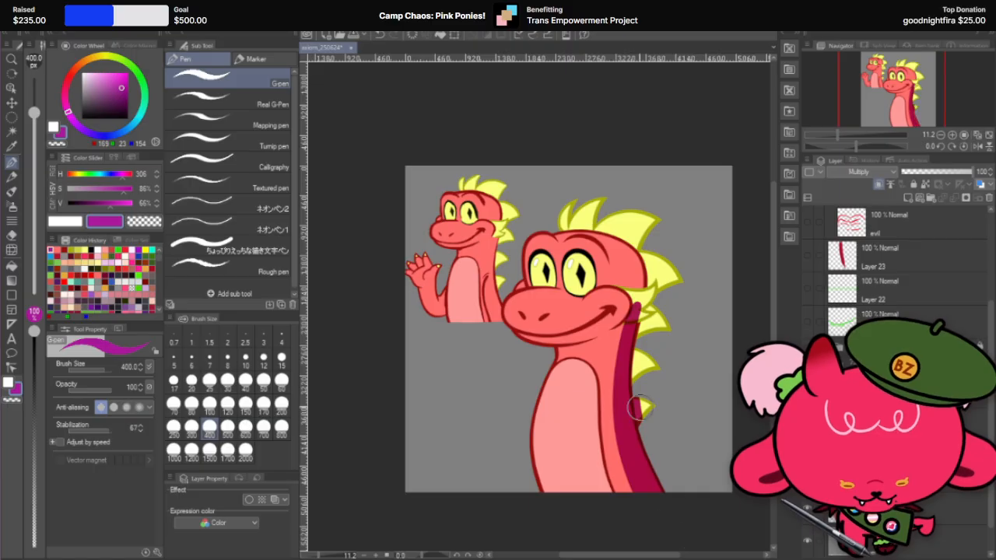
{"action": "left_click_drag", "start_coordinate": [658, 262], "coordinate": [636, 373]}
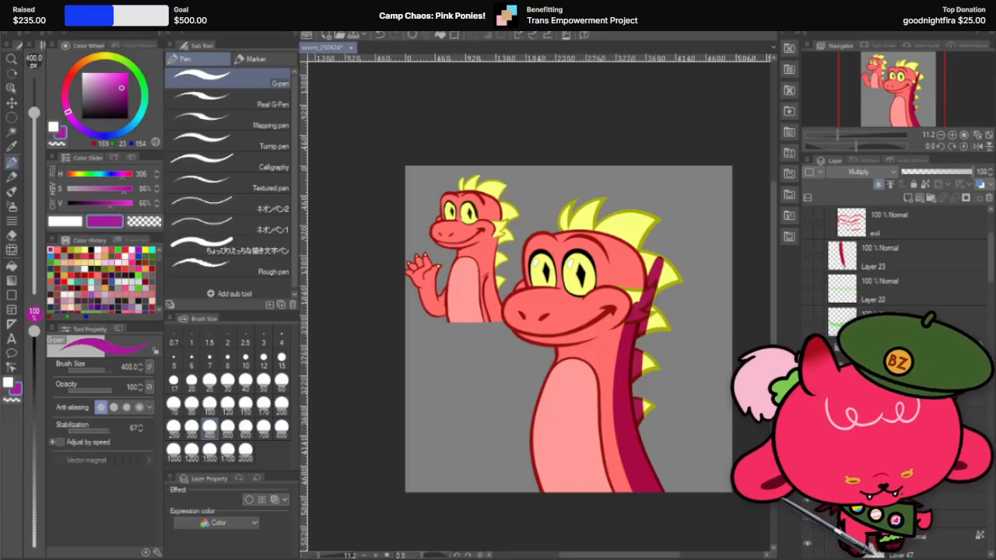
Step: Move the Multiply shading layer into the axiom_GRP folder, directly beneath the head folder, so it clips to the body
{"action": "scroll", "coordinate": [894, 256], "scroll_direction": "down", "scroll_amount": 2}
{"action": "scroll", "coordinate": [894, 257], "scroll_direction": "down", "scroll_amount": 2}
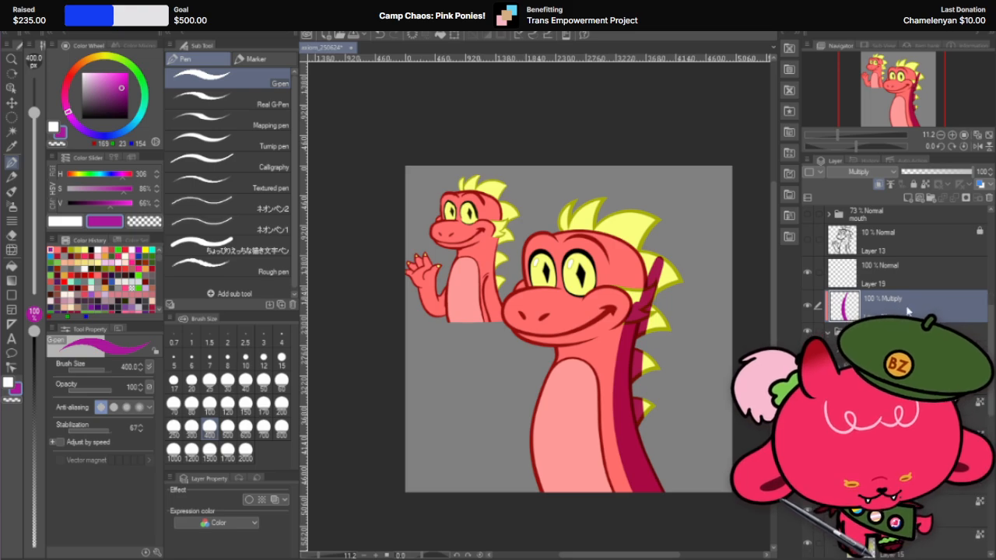
{"action": "left_click_drag", "start_coordinate": [887, 307], "coordinate": [879, 359]}
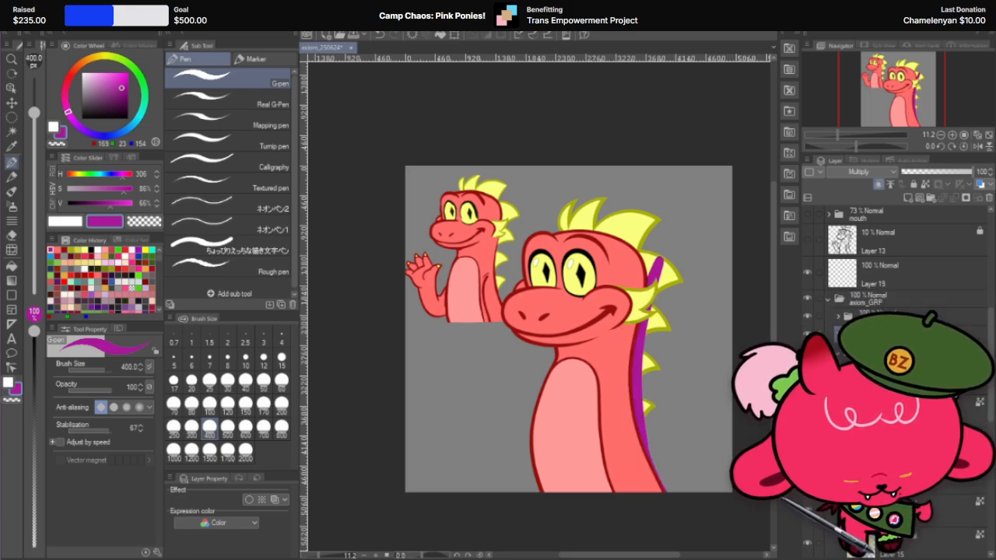
{"action": "key", "text": "ctrl+z"}
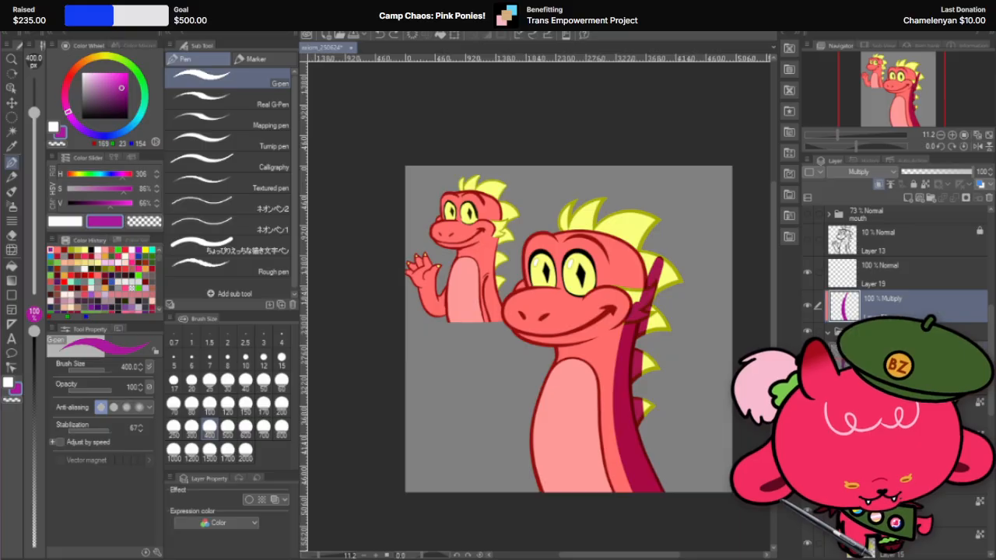
{"action": "left_click_drag", "start_coordinate": [887, 306], "coordinate": [879, 358]}
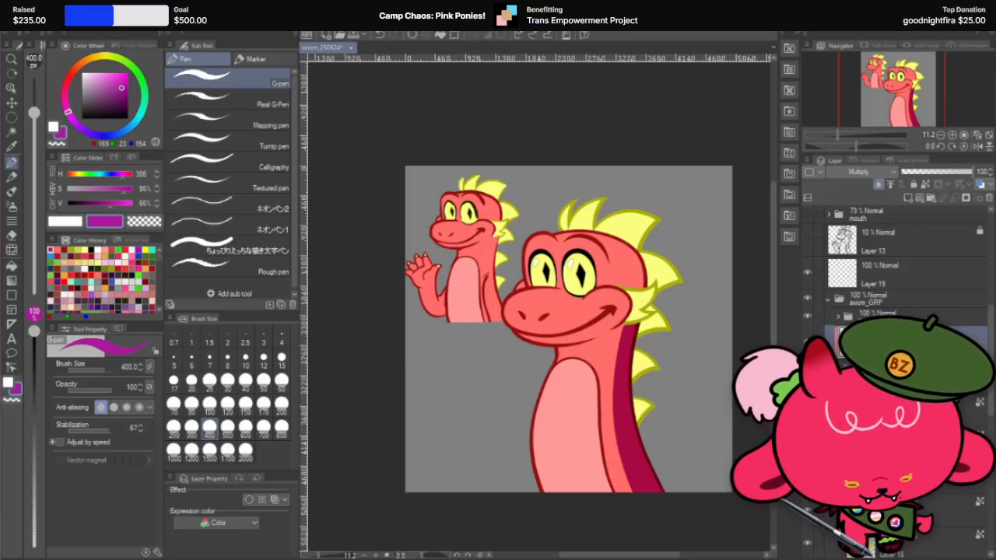
Step: Lower the head folder's opacity to 15% to expose the neck and back of the head underneath
{"action": "left_click", "coordinate": [894, 315]}
{"action": "left_click_drag", "start_coordinate": [926, 171], "coordinate": [912, 175]}
{"action": "scroll", "coordinate": [634, 264], "scroll_direction": "up", "scroll_amount": 1}
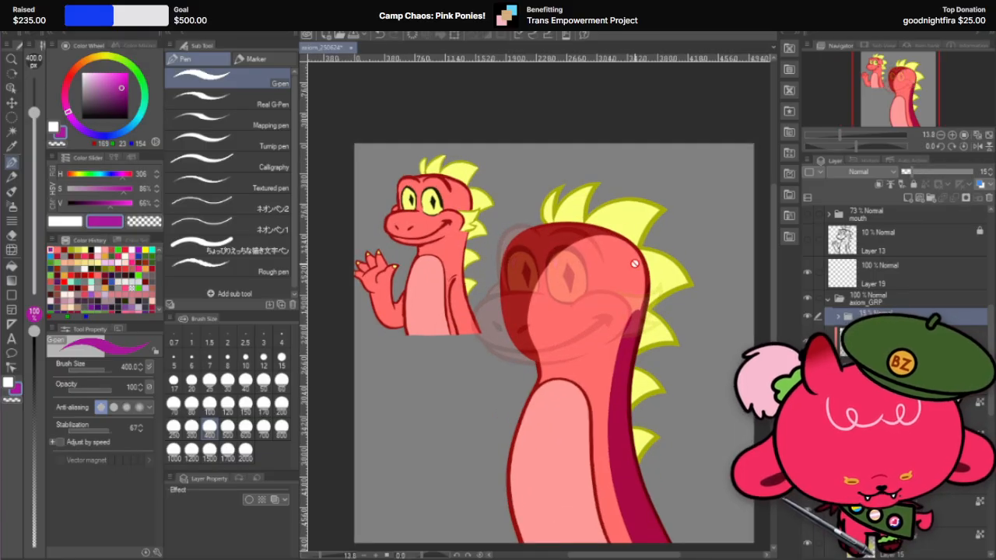
Step: Extend the purple shadow on the Multiply layer with the G-pen around the back of the head shape under the faded head
{"action": "left_click", "coordinate": [11, 178]}
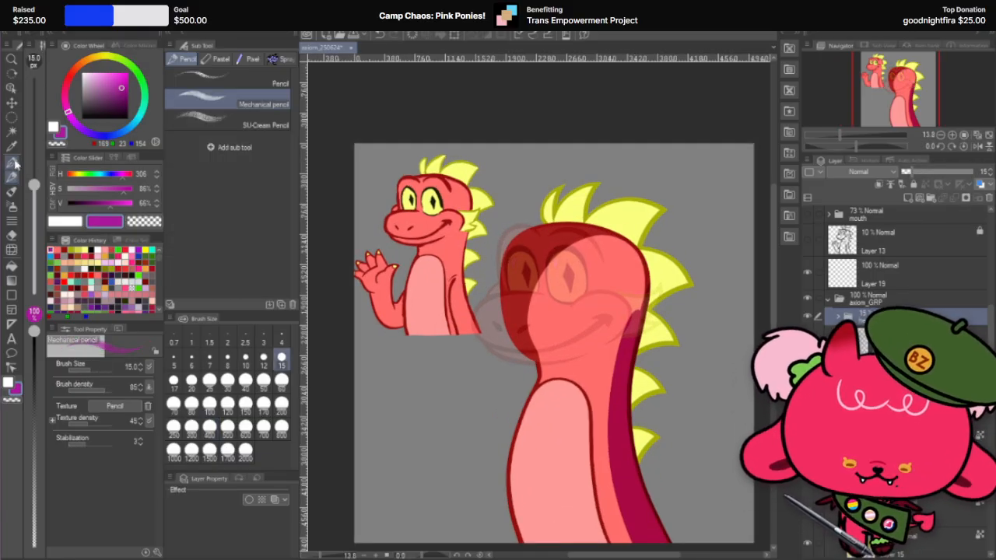
{"action": "left_click", "coordinate": [12, 163]}
{"action": "left_click", "coordinate": [885, 336]}
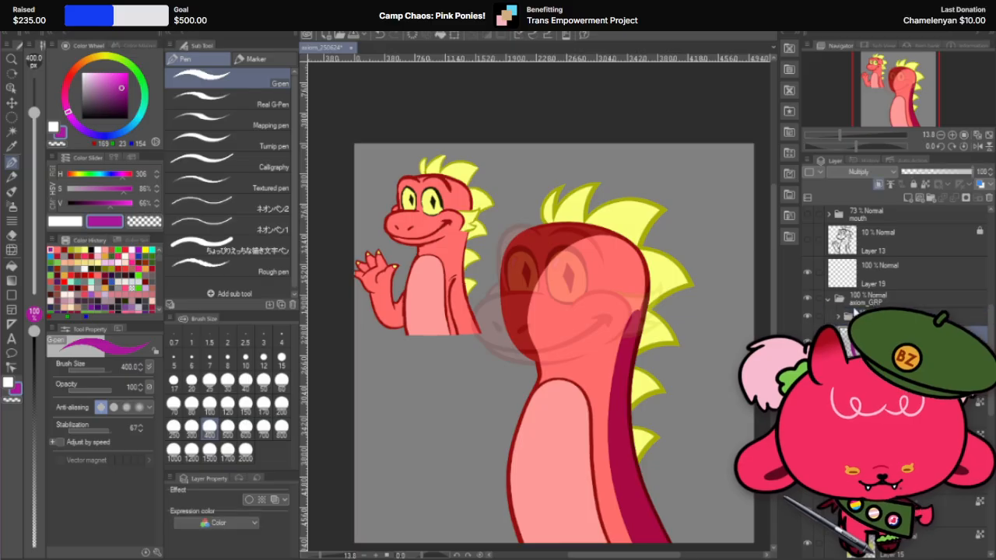
{"action": "key", "text": "r"}
{"action": "left_click_drag", "start_coordinate": [662, 245], "coordinate": [438, 351]}
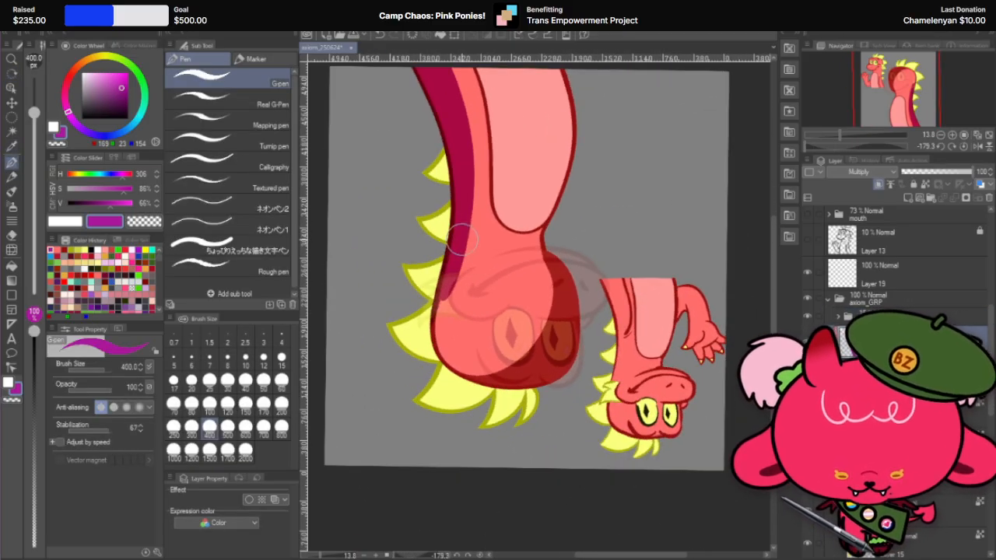
{"action": "mouse_move", "coordinate": [460, 240]}
{"action": "left_mouse_down"}
{"action": "mouse_move", "coordinate": [451, 388]}
{"action": "mouse_move", "coordinate": [529, 362]}
{"action": "left_mouse_up"}
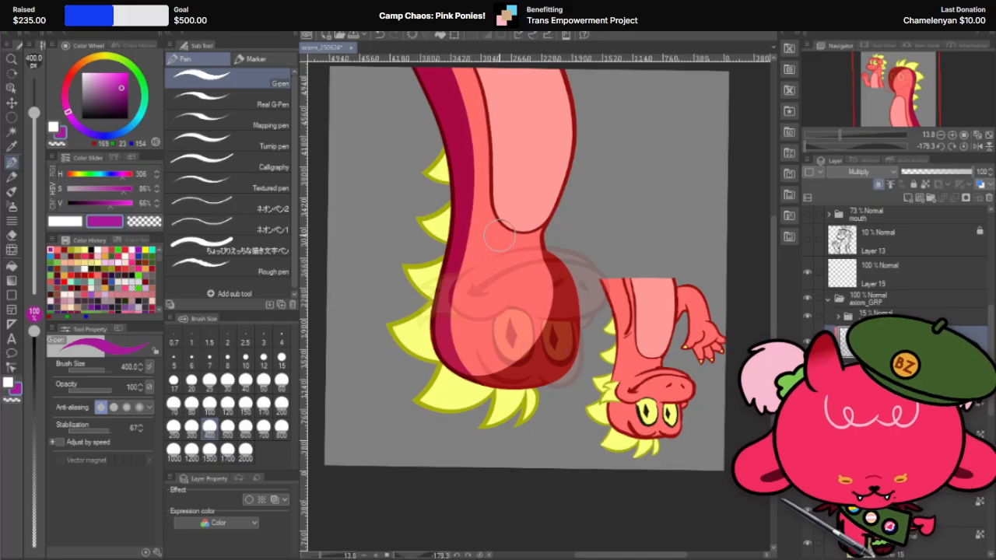
Step: Examine the shadow's edge along the back of the head up close with several brush sizes at hand
{"action": "scroll", "coordinate": [445, 272], "scroll_direction": "up", "scroll_amount": 5}
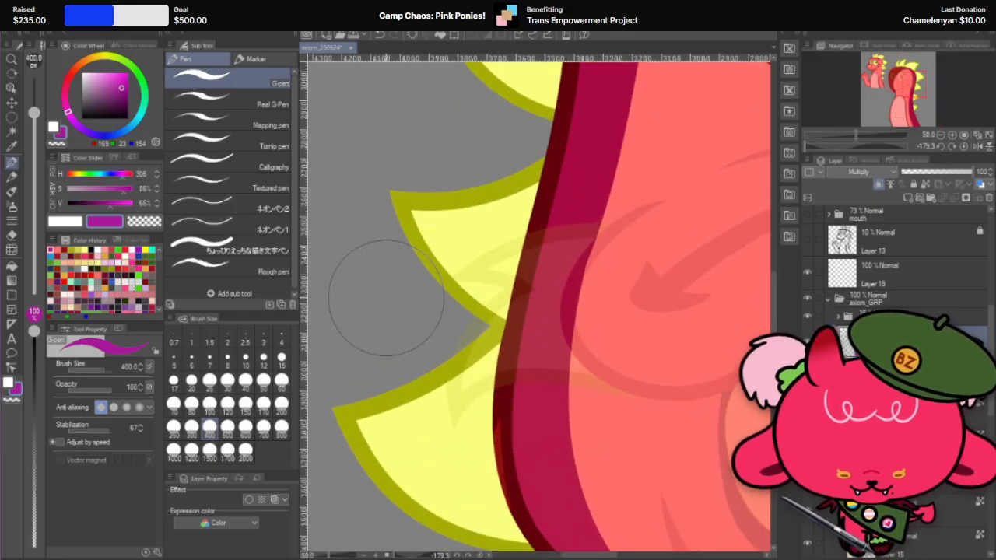
{"action": "left_click", "coordinate": [246, 382]}
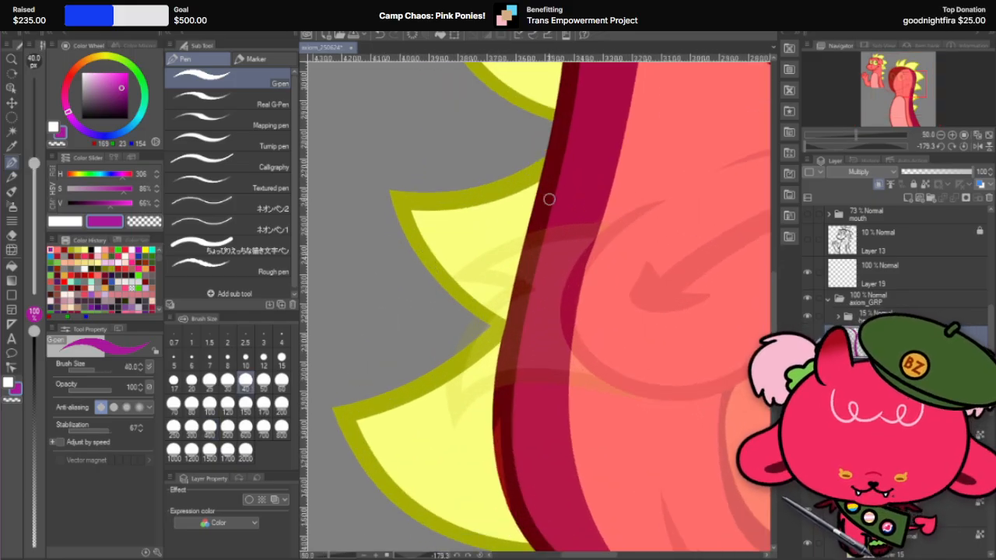
{"action": "key", "text": "r"}
{"action": "mouse_move", "coordinate": [626, 169]}
{"action": "left_mouse_down"}
{"action": "mouse_move", "coordinate": [636, 149]}
{"action": "mouse_move", "coordinate": [549, 105]}
{"action": "left_mouse_up"}
{"action": "left_click", "coordinate": [12, 163]}
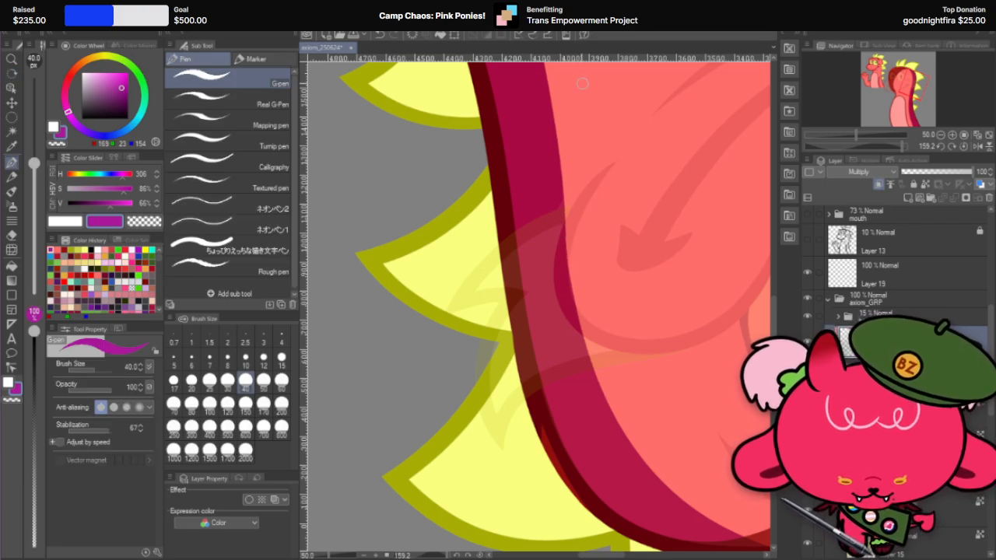
{"action": "scroll", "coordinate": [581, 84], "scroll_direction": "down", "scroll_amount": 9}
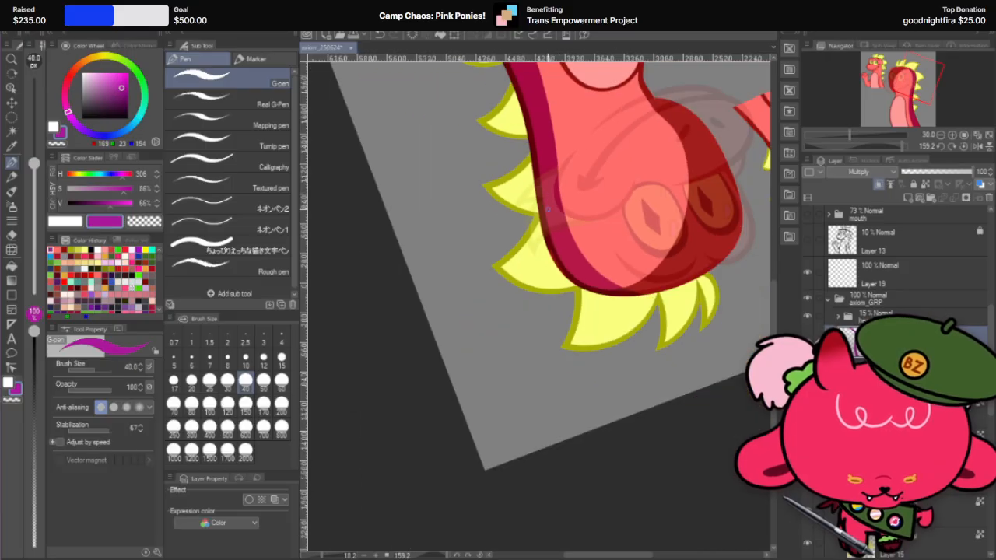
{"action": "scroll", "coordinate": [563, 221], "scroll_direction": "up", "scroll_amount": 4}
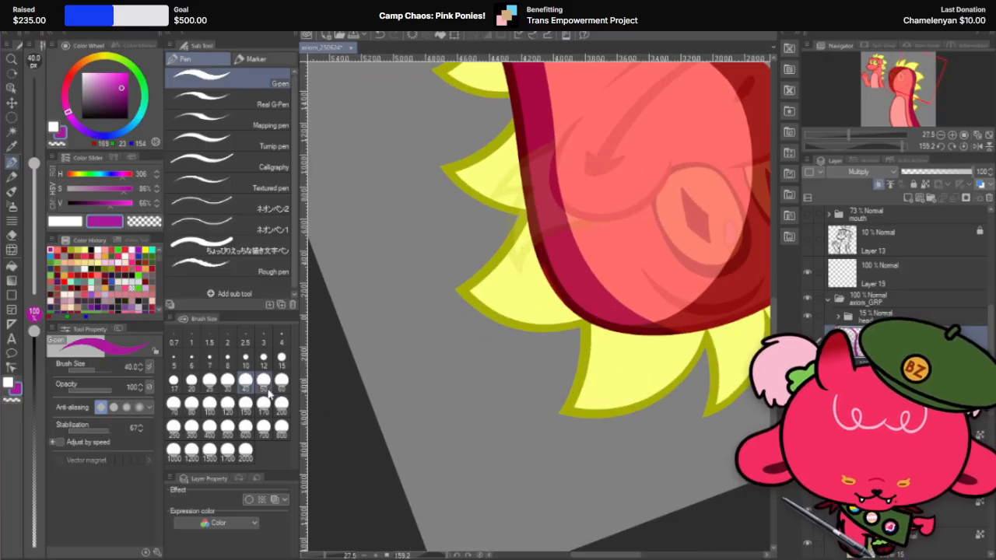
{"action": "left_click", "coordinate": [210, 402]}
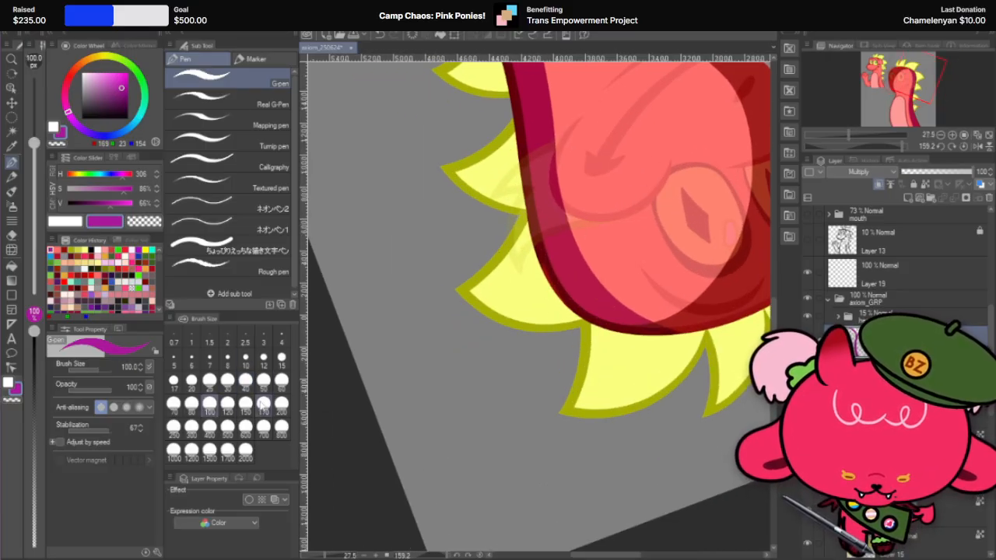
{"action": "left_click", "coordinate": [263, 402]}
{"action": "left_click", "coordinate": [209, 425]}
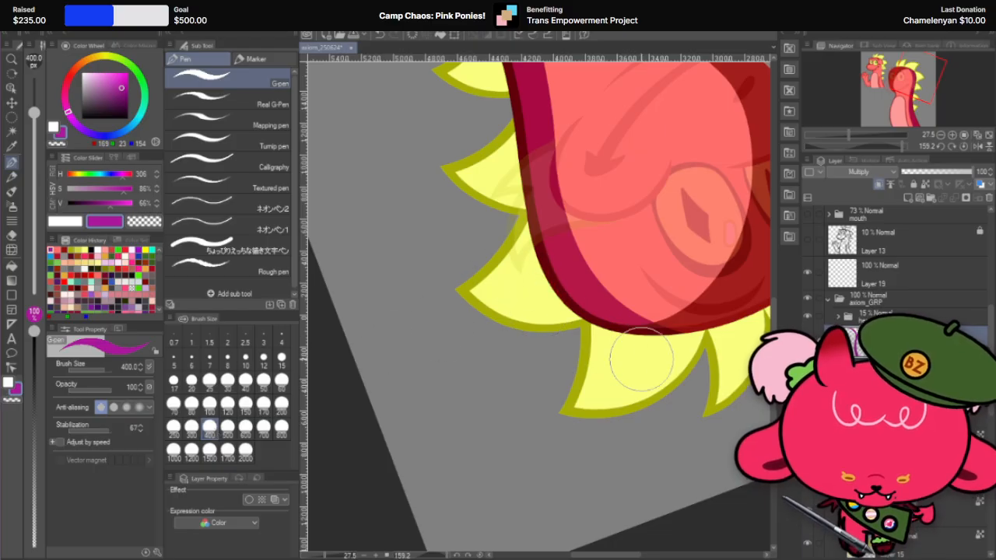
{"action": "scroll", "coordinate": [599, 350], "scroll_direction": "down", "scroll_amount": 4}
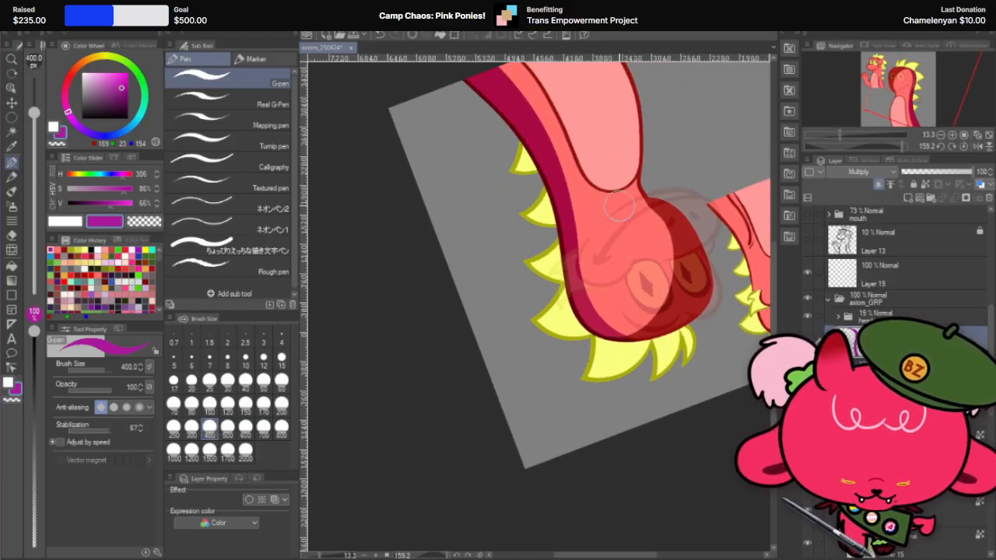
Step: Turn the canvas upright again and restore the head folder's opacity to 100%
{"action": "key", "text": "r"}
{"action": "left_click_drag", "start_coordinate": [643, 168], "coordinate": [382, 403]}
{"action": "scroll", "coordinate": [569, 206], "scroll_direction": "down", "scroll_amount": 5}
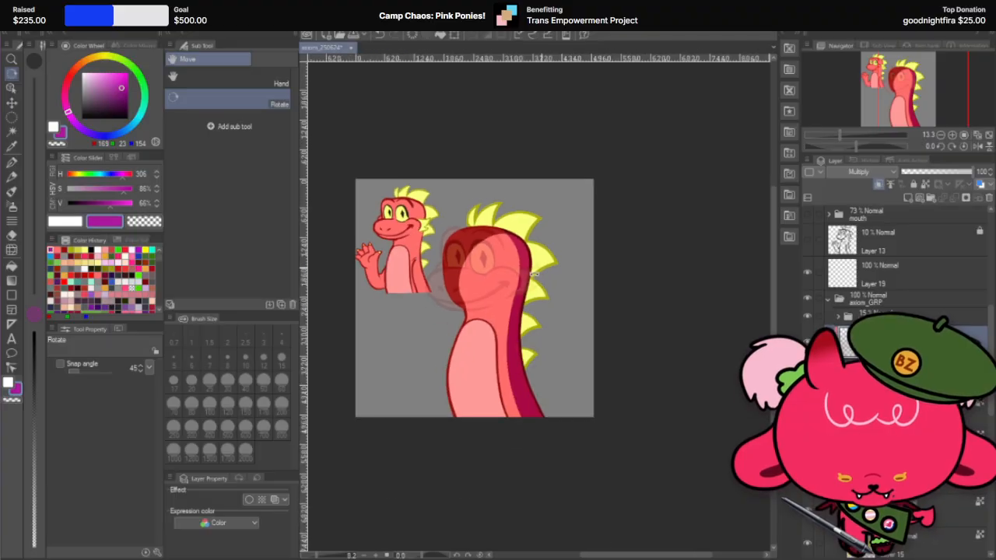
{"action": "scroll", "coordinate": [479, 303], "scroll_direction": "up", "scroll_amount": 3}
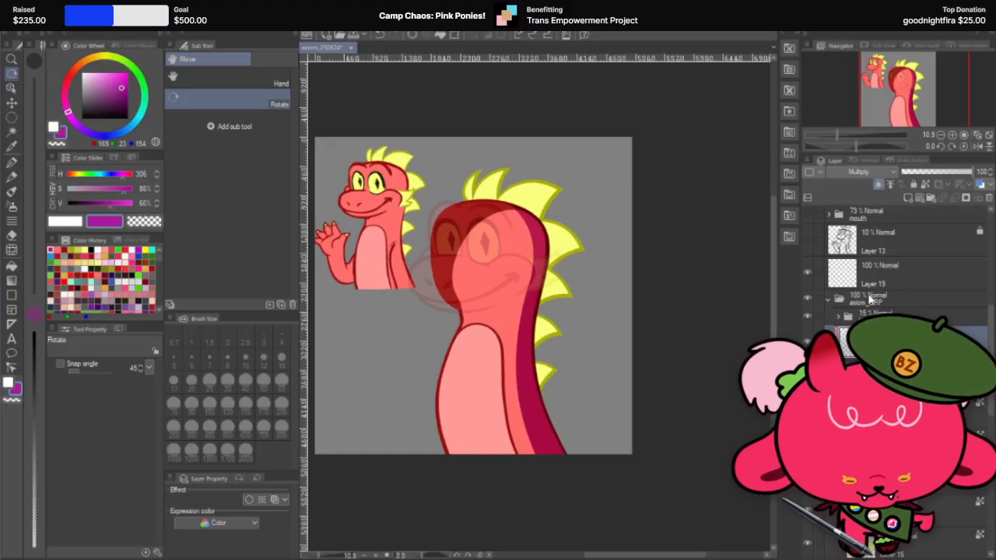
{"action": "left_click", "coordinate": [894, 314]}
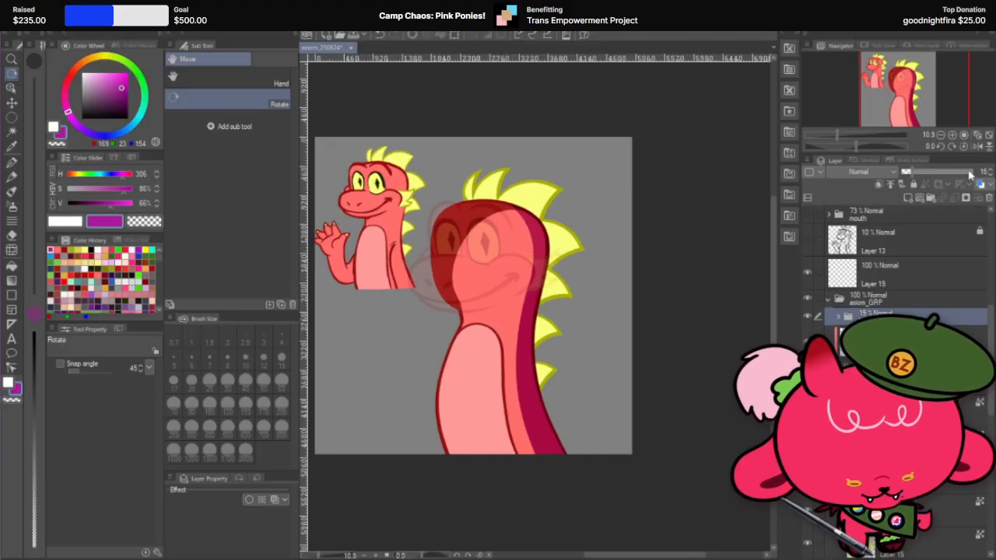
{"action": "left_click_drag", "start_coordinate": [963, 173], "coordinate": [992, 172]}
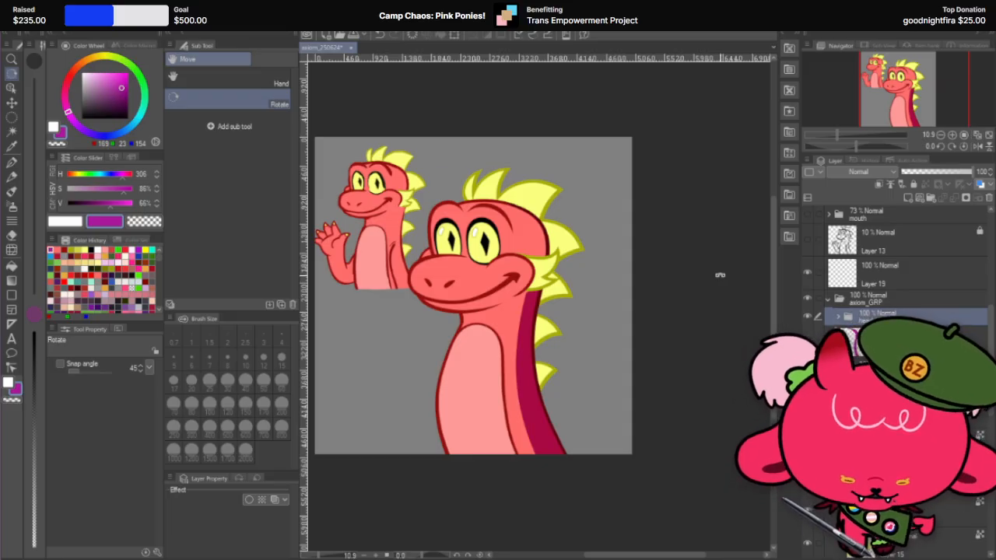
Step: Rearrange the clipped Multiply shadow layer above the head folder so the purple shadow covers both the head and the neck
{"action": "scroll", "coordinate": [684, 216], "scroll_direction": "up", "scroll_amount": 2}
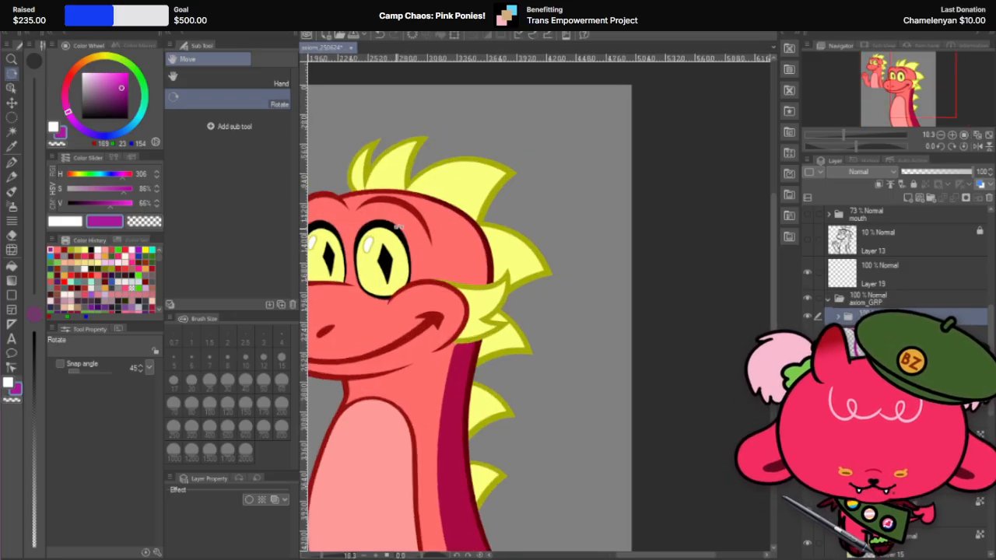
{"action": "scroll", "coordinate": [609, 197], "scroll_direction": "down", "scroll_amount": 2}
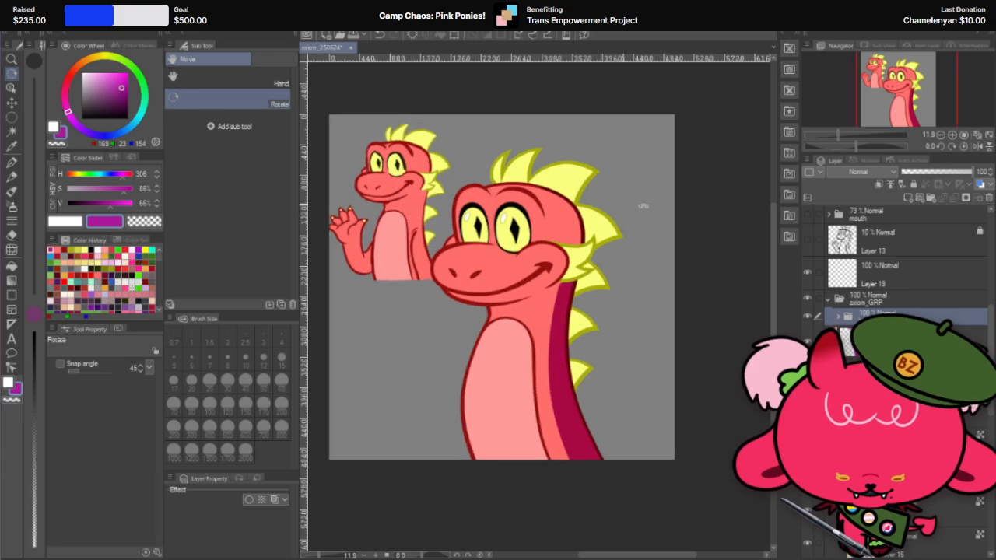
{"action": "left_click", "coordinate": [895, 339]}
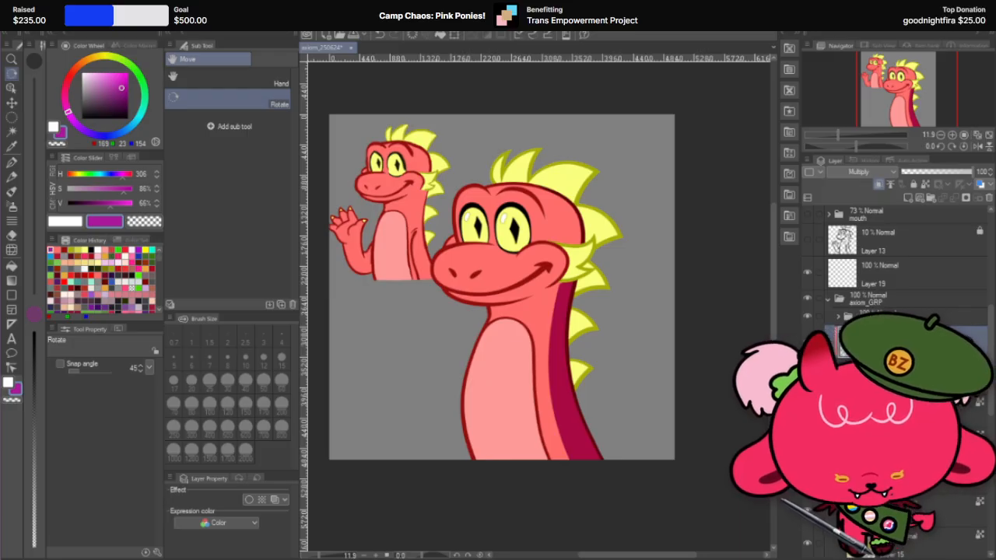
{"action": "right_click", "coordinate": [919, 339]}
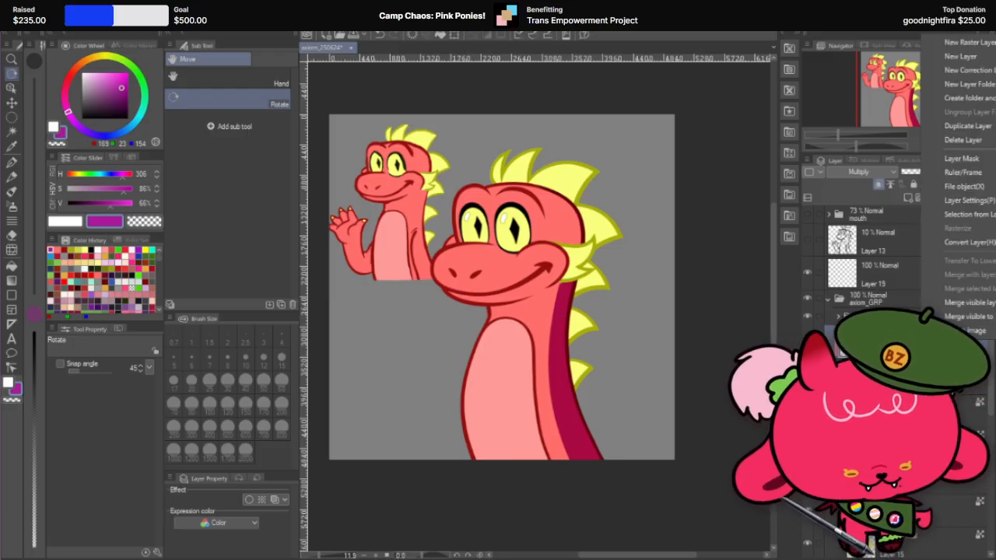
{"action": "left_click", "coordinate": [954, 126]}
{"action": "key", "text": "ctrl+z"}
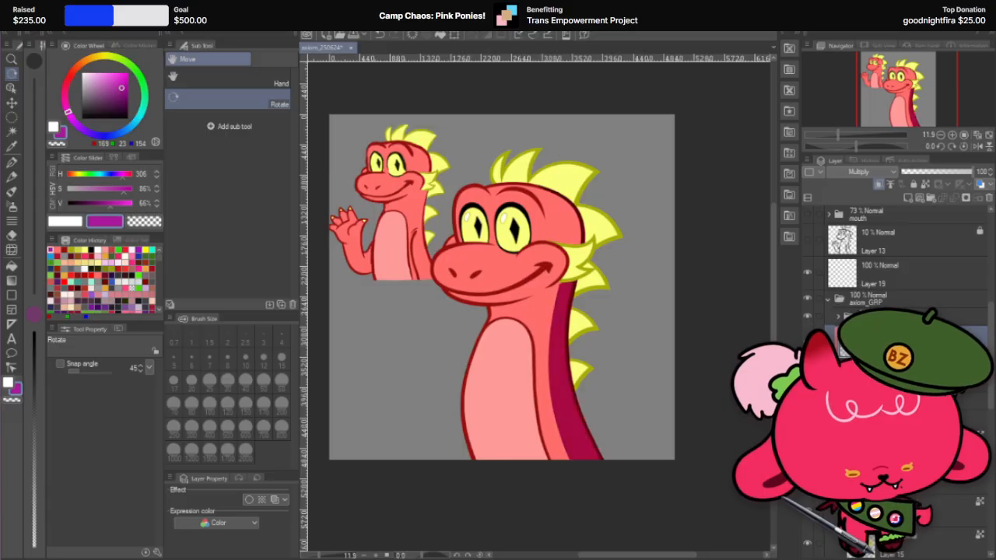
{"action": "left_click_drag", "start_coordinate": [912, 310], "coordinate": [913, 312]}
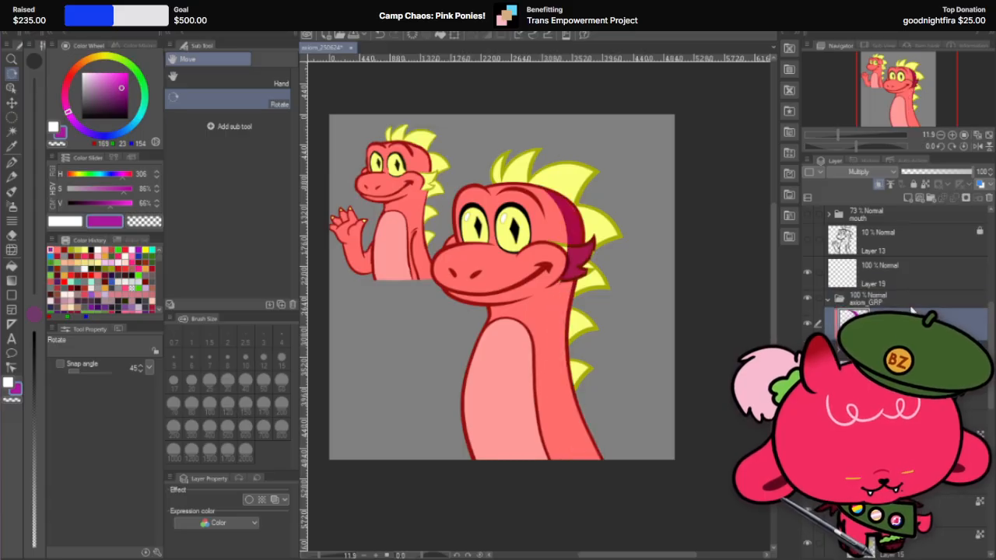
{"action": "key", "text": "ctrl+z"}
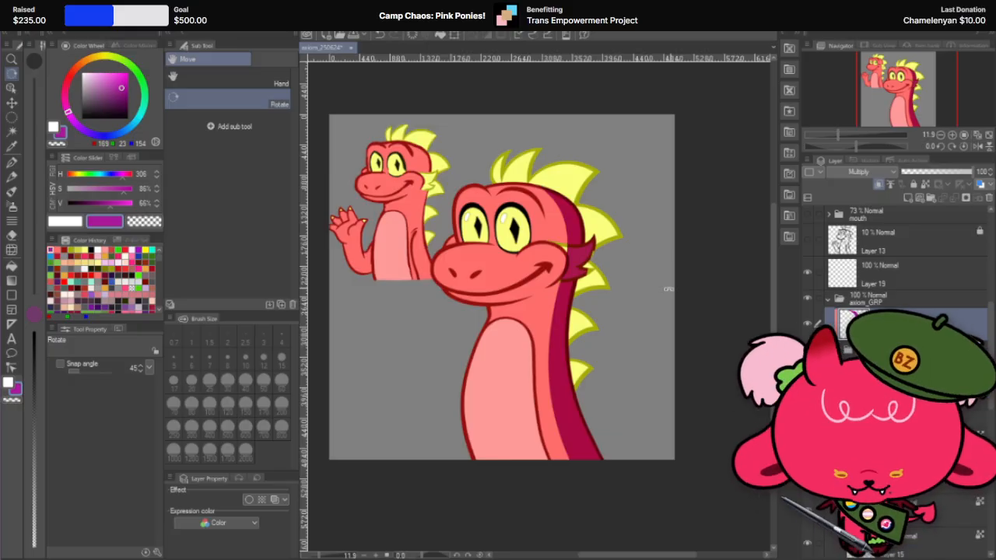
Step: Lower the opacity of the Multiply shadow layer to 60%
{"action": "scroll", "coordinate": [668, 289], "scroll_direction": "down", "scroll_amount": 4}
{"action": "scroll", "coordinate": [668, 289], "scroll_direction": "up", "scroll_amount": 5}
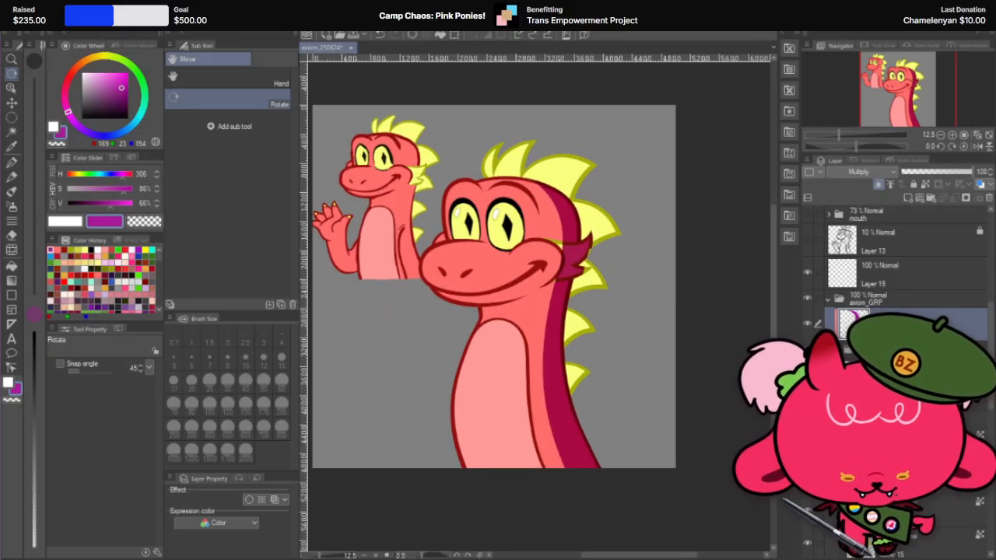
{"action": "left_click", "coordinate": [14, 234]}
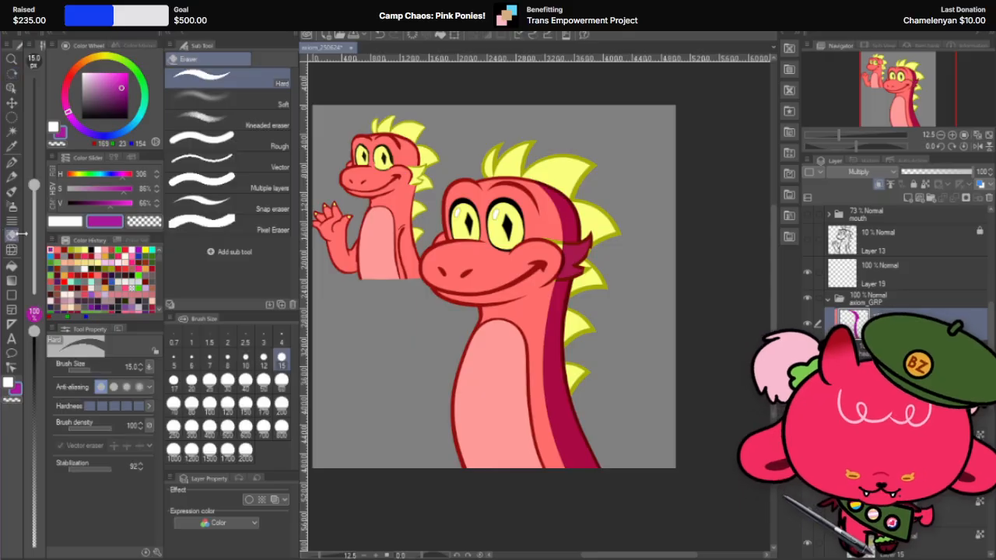
{"action": "scroll", "coordinate": [659, 247], "scroll_direction": "down", "scroll_amount": 2}
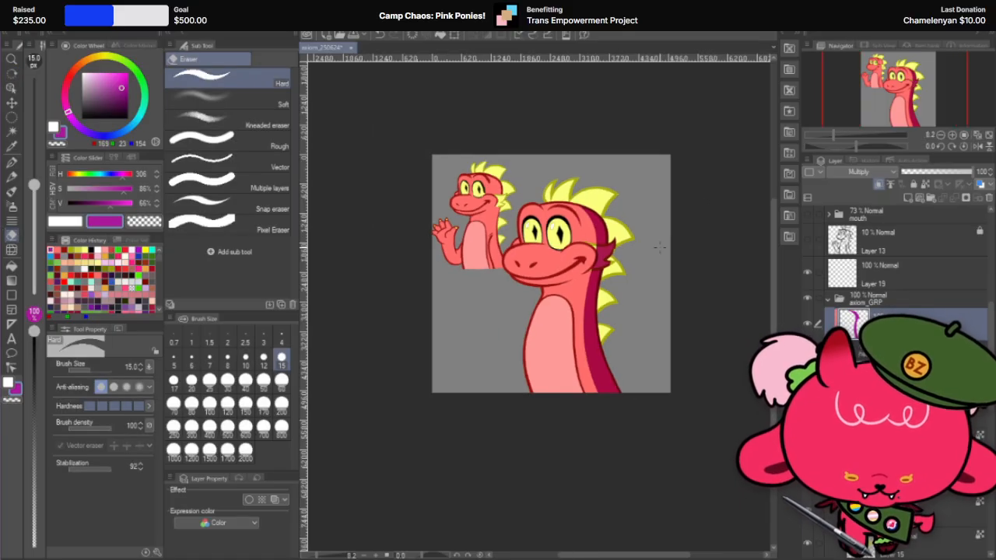
{"action": "scroll", "coordinate": [660, 247], "scroll_direction": "up", "scroll_amount": 4}
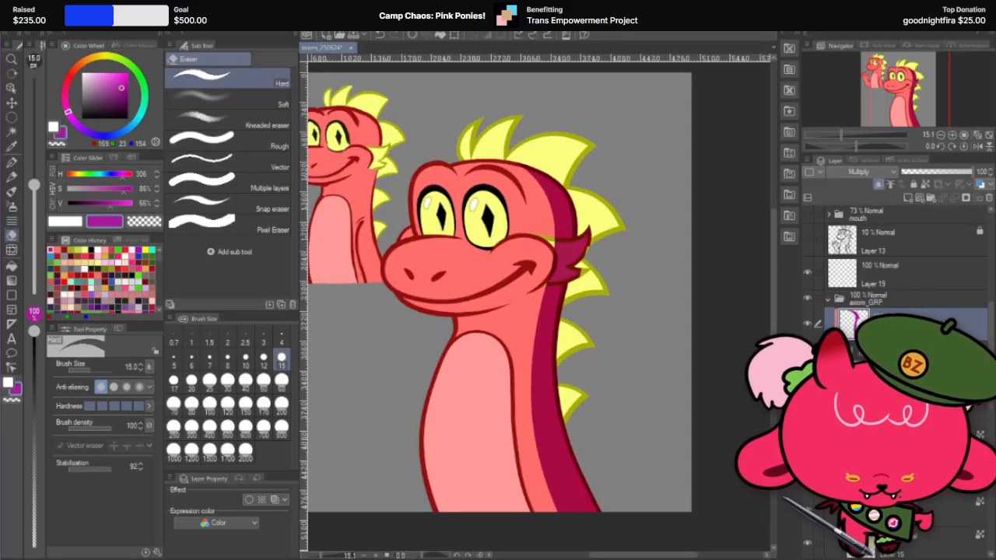
{"action": "left_click_drag", "start_coordinate": [939, 177], "coordinate": [944, 175]}
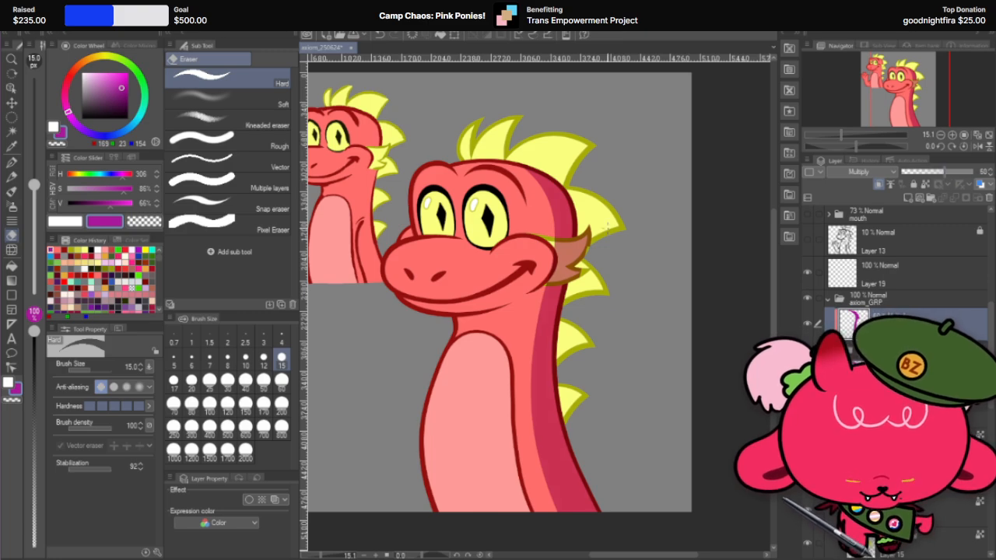
{"action": "scroll", "coordinate": [606, 226], "scroll_direction": "down", "scroll_amount": 2}
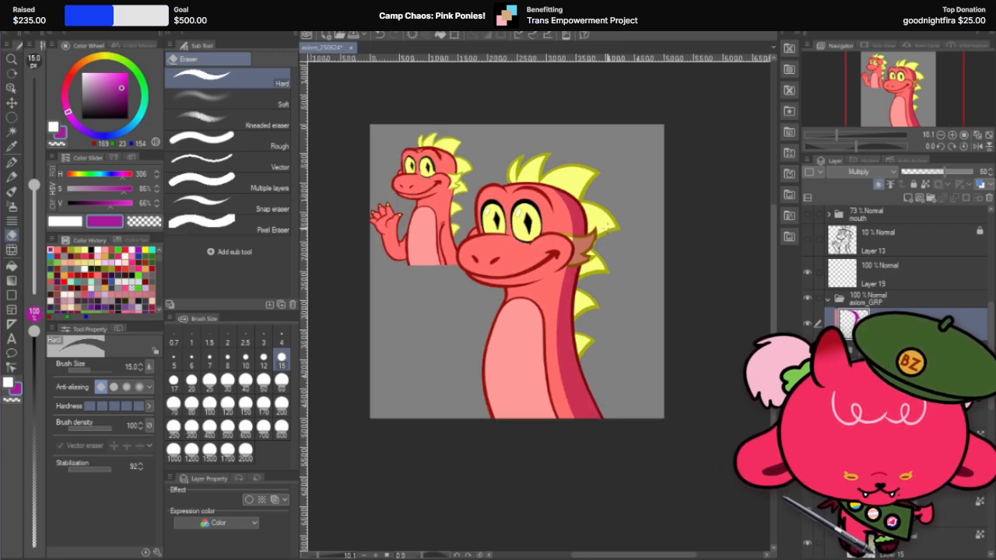
{"action": "scroll", "coordinate": [553, 203], "scroll_direction": "up", "scroll_amount": 2}
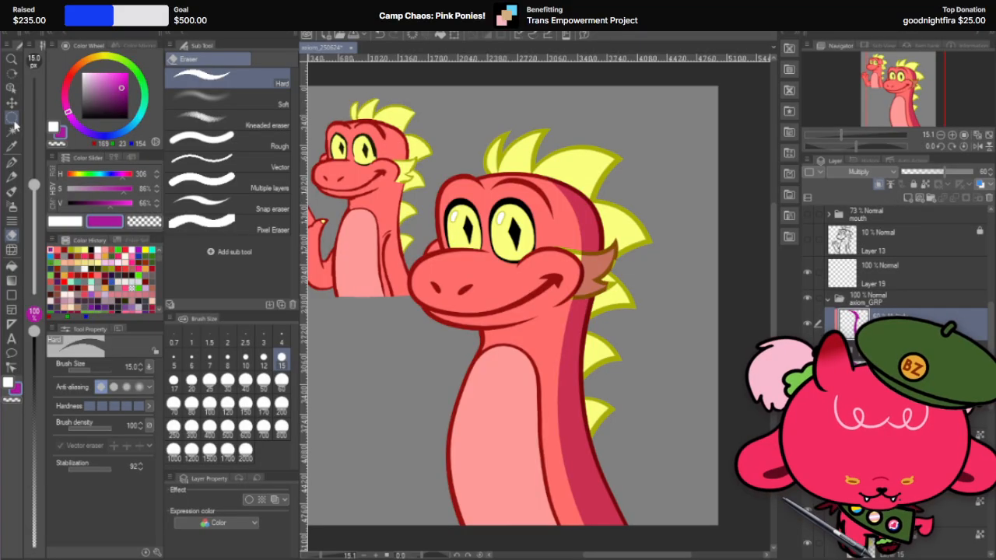
Step: Nudge the Multiply shadow layer slightly to the right to narrow the shading along the back of the head and neck
{"action": "left_click", "coordinate": [11, 102]}
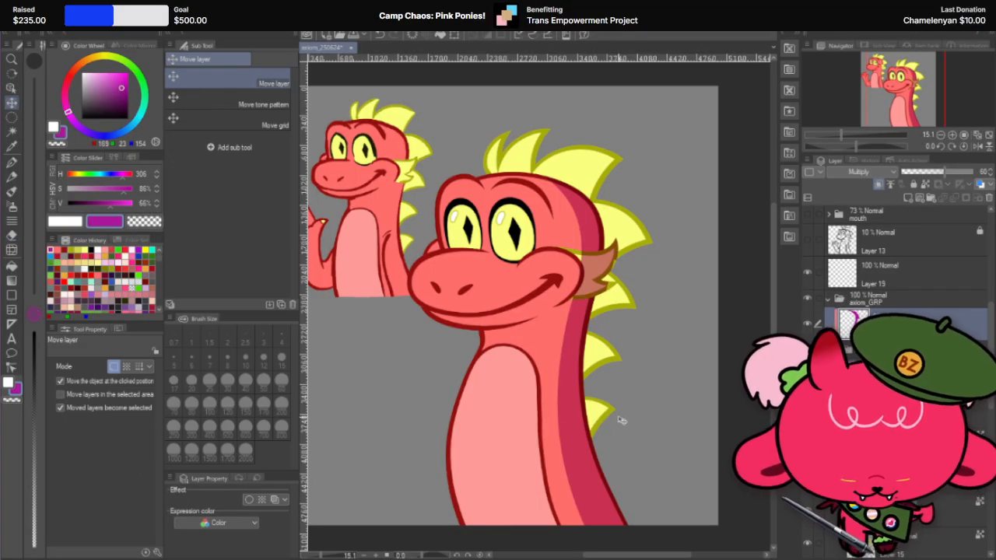
{"action": "key", "text": "Right"}
{"action": "key", "text": "Right"}
{"action": "key", "text": "Right"}
{"action": "key", "text": "Right"}
{"action": "key", "text": "Right"}
{"action": "key", "text": "Right"}
{"action": "key", "text": "Right"}
{"action": "key", "text": "Right"}
{"action": "key", "text": "Right"}
{"action": "key", "text": "Right"}
{"action": "key", "text": "Left"}
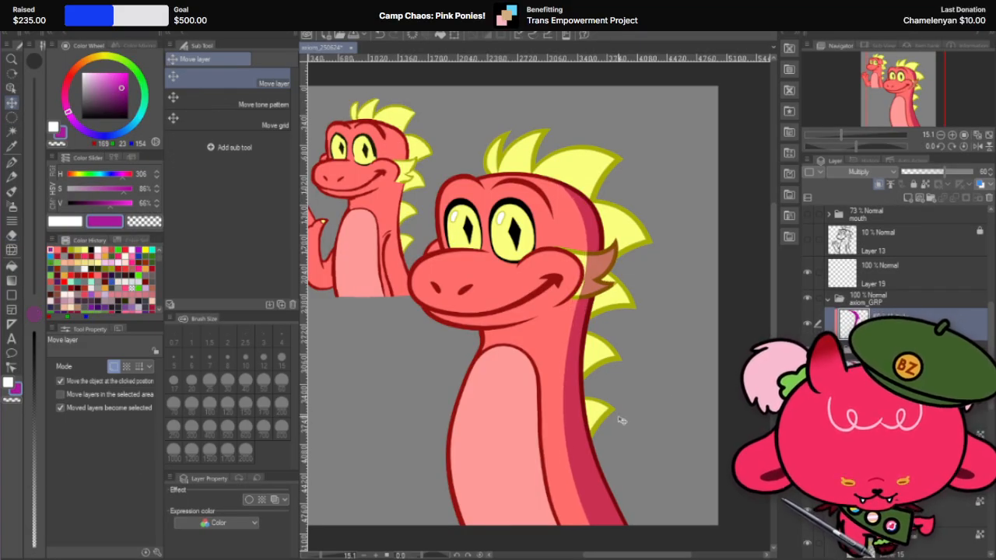
{"action": "key", "text": "Right"}
{"action": "key", "text": "Left"}
{"action": "key", "text": "Left"}
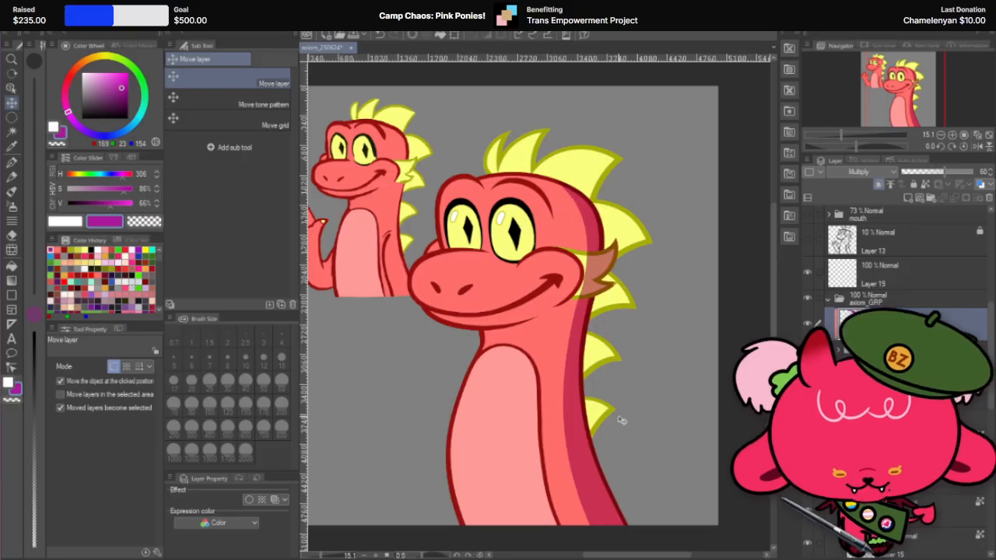
{"action": "scroll", "coordinate": [619, 419], "scroll_direction": "down", "scroll_amount": 2}
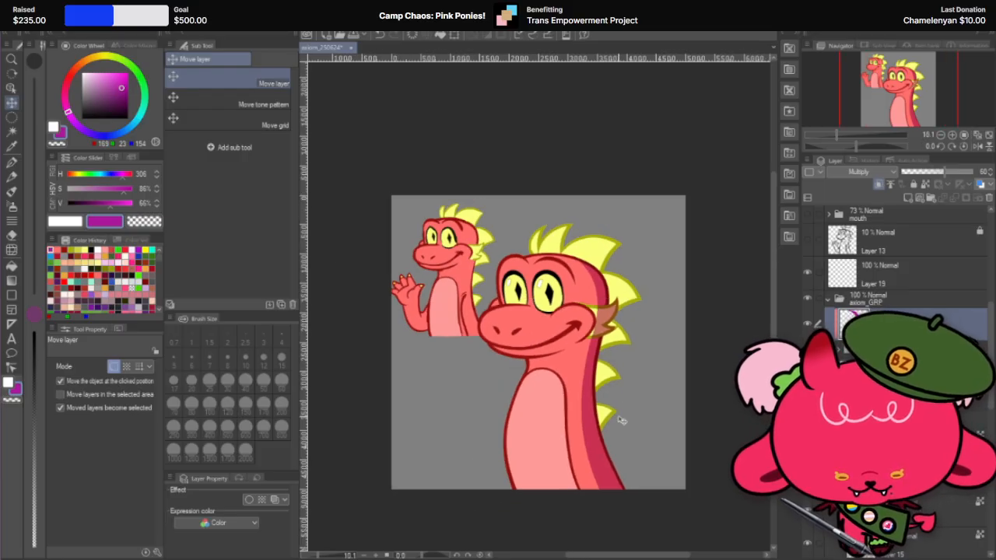
{"action": "key", "text": "Left"}
{"action": "key", "text": "Left"}
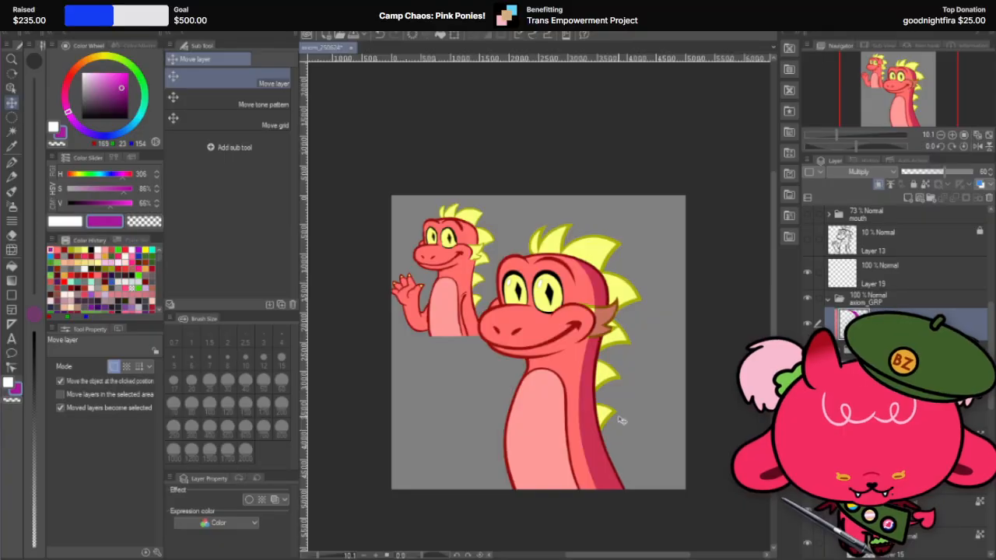
{"action": "key", "text": "Right"}
{"action": "key", "text": "Right"}
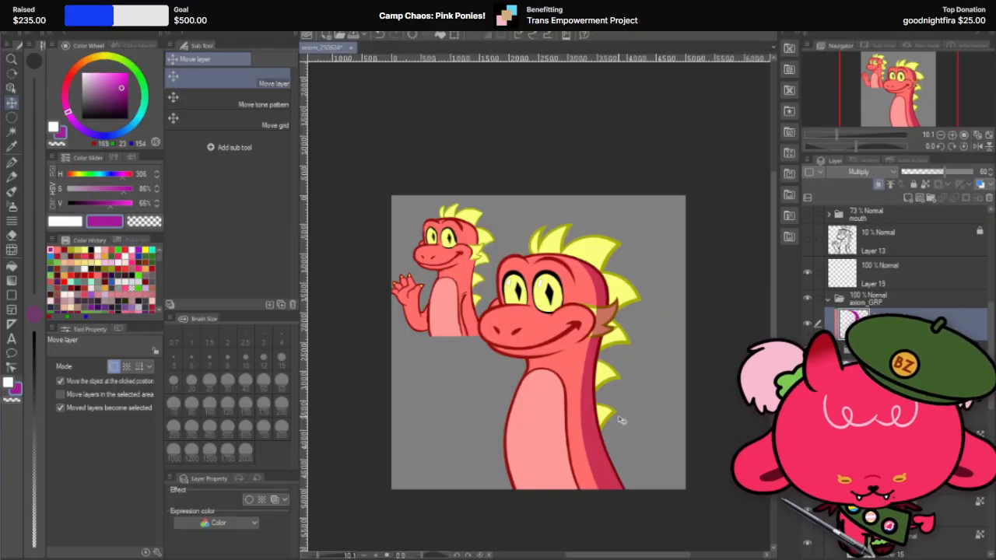
{"action": "key", "text": "Left"}
{"action": "scroll", "coordinate": [618, 283], "scroll_direction": "up", "scroll_amount": 1}
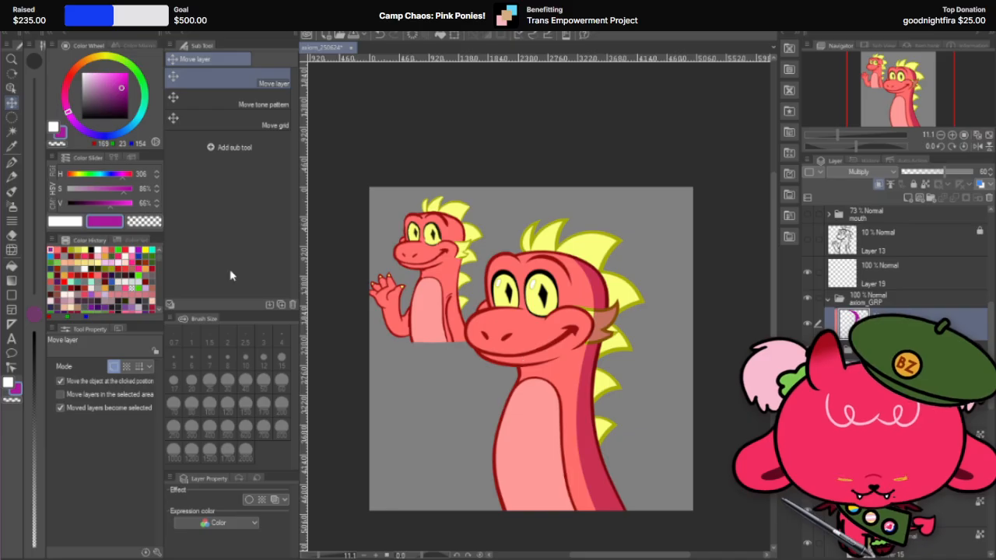
Step: Paint a curved purple shadow across the neck beneath the jaw with the 400 px G-pen, redoing the stroke on a rotated canvas
{"action": "left_click", "coordinate": [11, 161]}
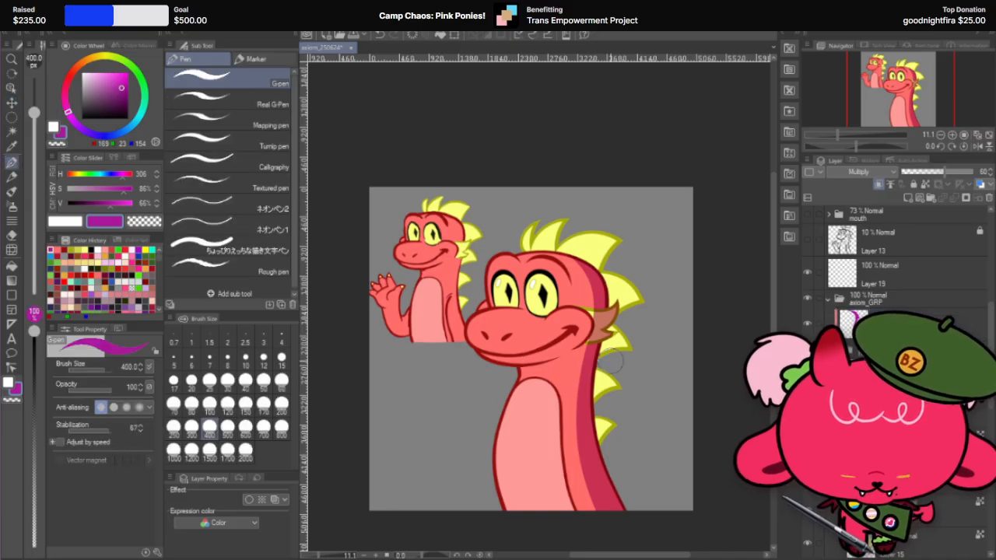
{"action": "key", "text": "r"}
{"action": "left_click_drag", "start_coordinate": [592, 242], "coordinate": [578, 413]}
{"action": "scroll", "coordinate": [430, 200], "scroll_direction": "up", "scroll_amount": 3}
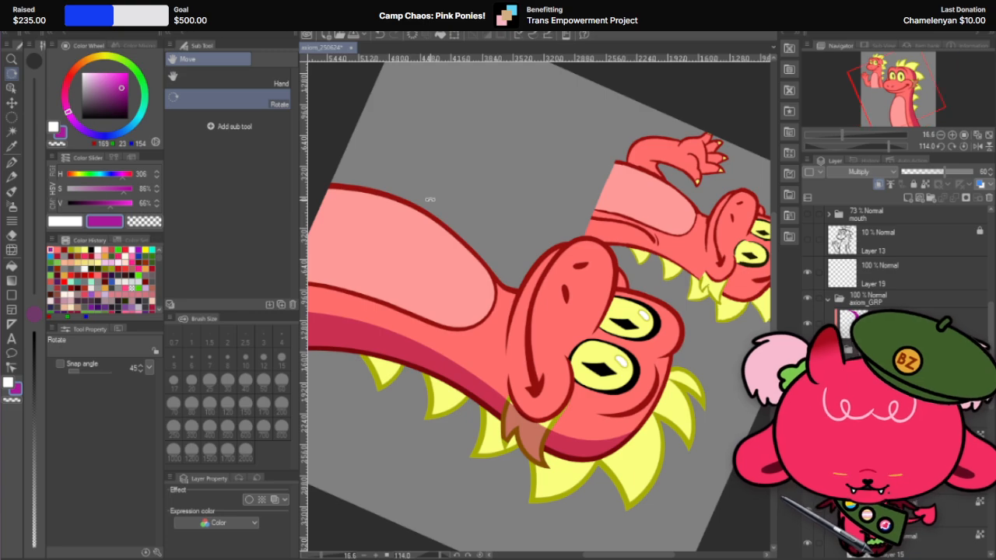
{"action": "left_click", "coordinate": [14, 160]}
{"action": "left_click_drag", "start_coordinate": [520, 284], "coordinate": [515, 371]}
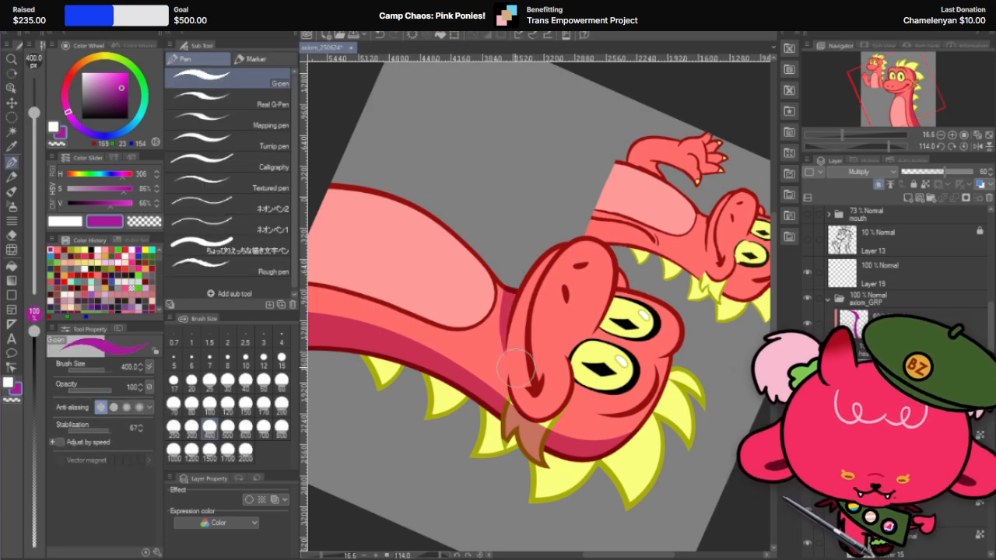
{"action": "key", "text": "ctrl+z"}
{"action": "left_click_drag", "start_coordinate": [529, 259], "coordinate": [529, 389]}
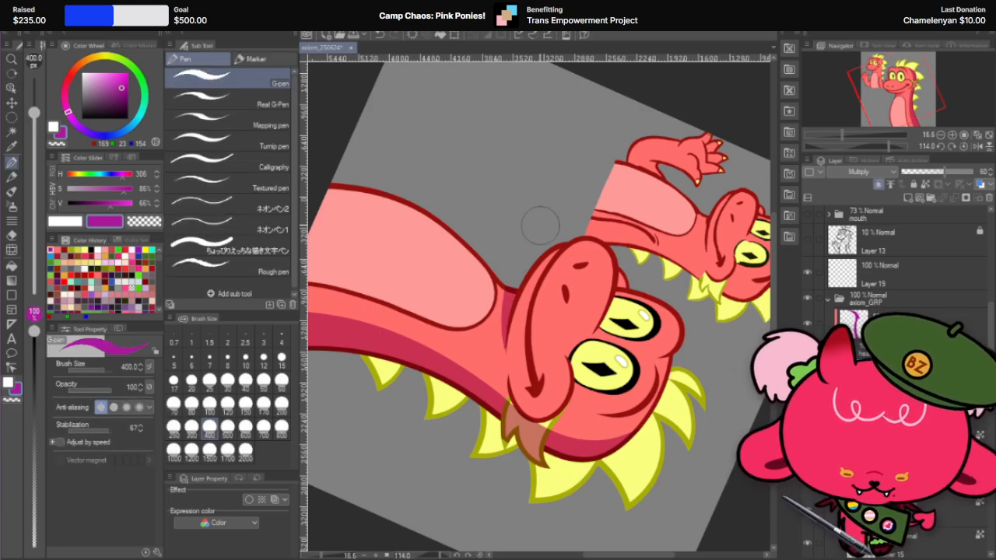
{"action": "key", "text": "ctrl+z"}
{"action": "mouse_move", "coordinate": [526, 269]}
{"action": "left_mouse_down"}
{"action": "mouse_move", "coordinate": [503, 357]}
{"action": "mouse_move", "coordinate": [532, 364]}
{"action": "left_mouse_up"}
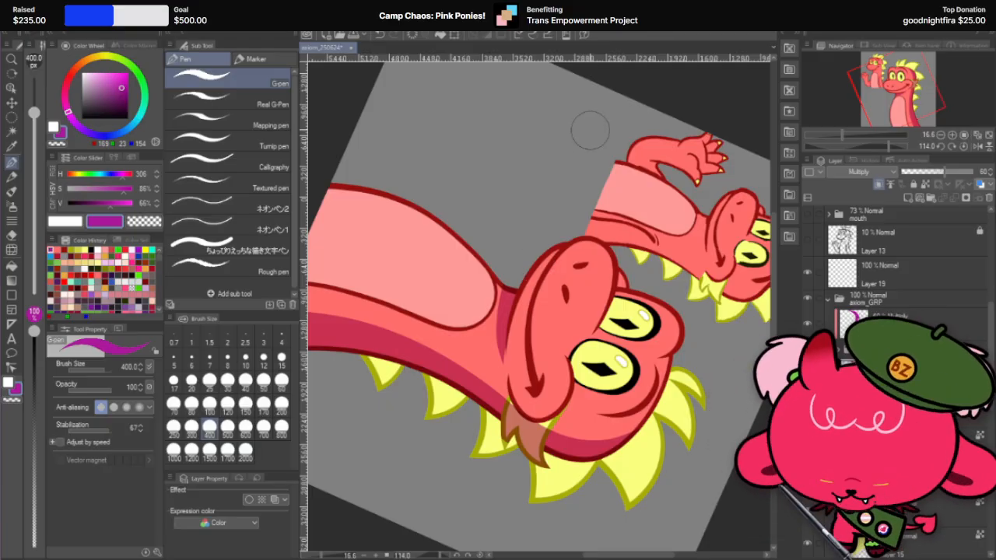
{"action": "key", "text": "ctrl+z"}
{"action": "left_click_drag", "start_coordinate": [527, 276], "coordinate": [520, 406]}
{"action": "key", "text": "ctrl+z"}
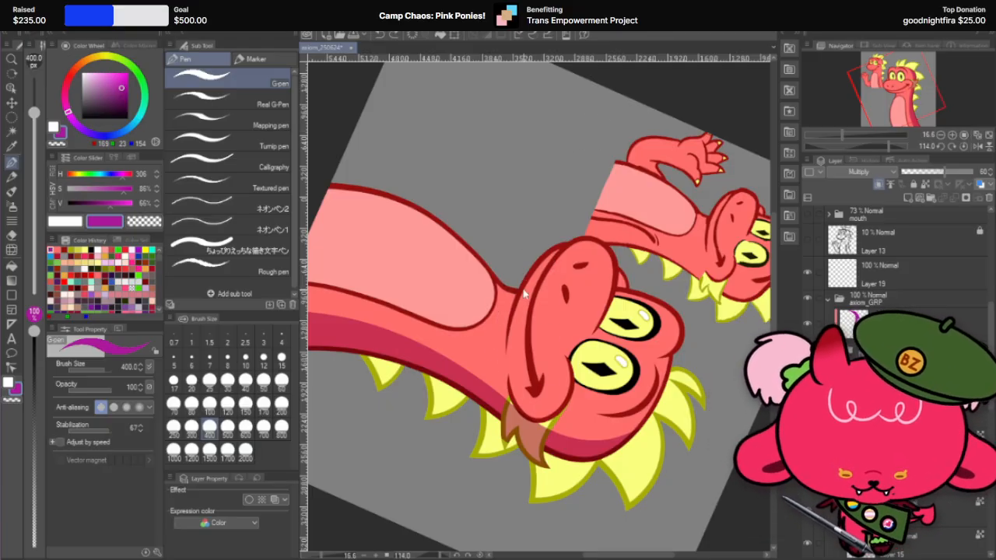
{"action": "left_click_drag", "start_coordinate": [519, 282], "coordinate": [545, 386]}
{"action": "key", "text": "ctrl+z"}
{"action": "left_click_drag", "start_coordinate": [526, 280], "coordinate": [539, 374]}
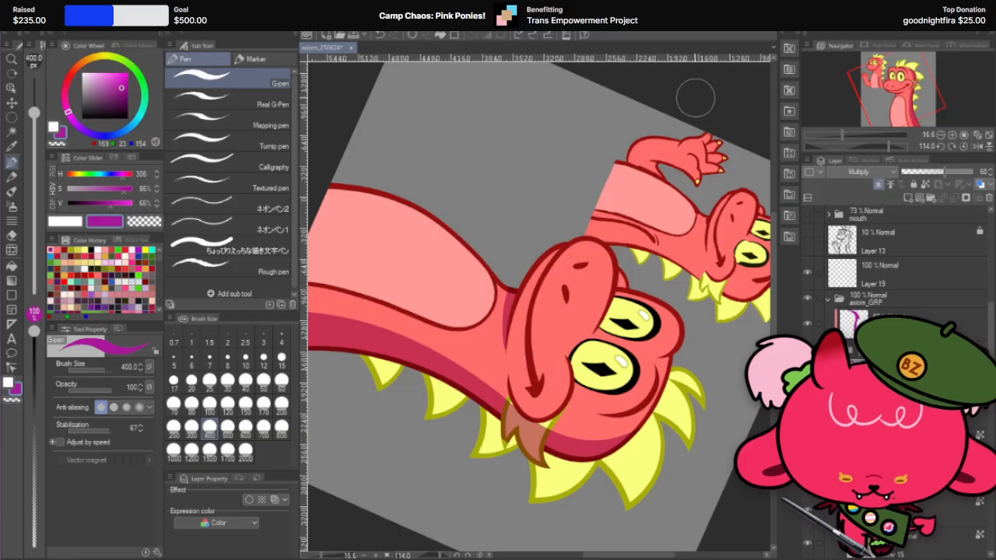
Step: Turn the canvas upright and examine the head and neck shading at different zoom levels
{"action": "key", "text": "r"}
{"action": "left_click_drag", "start_coordinate": [692, 98], "coordinate": [371, 211]}
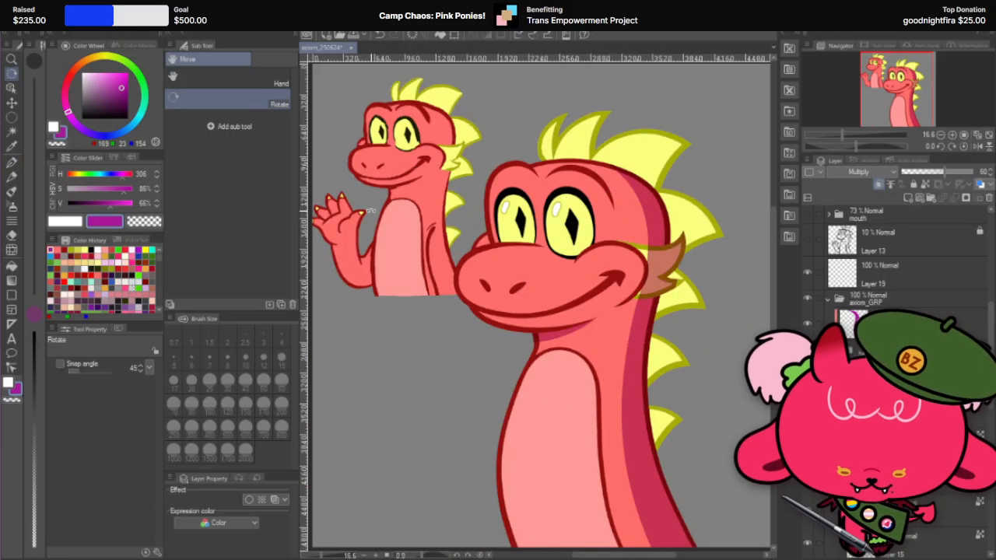
{"action": "scroll", "coordinate": [644, 215], "scroll_direction": "down", "scroll_amount": 3}
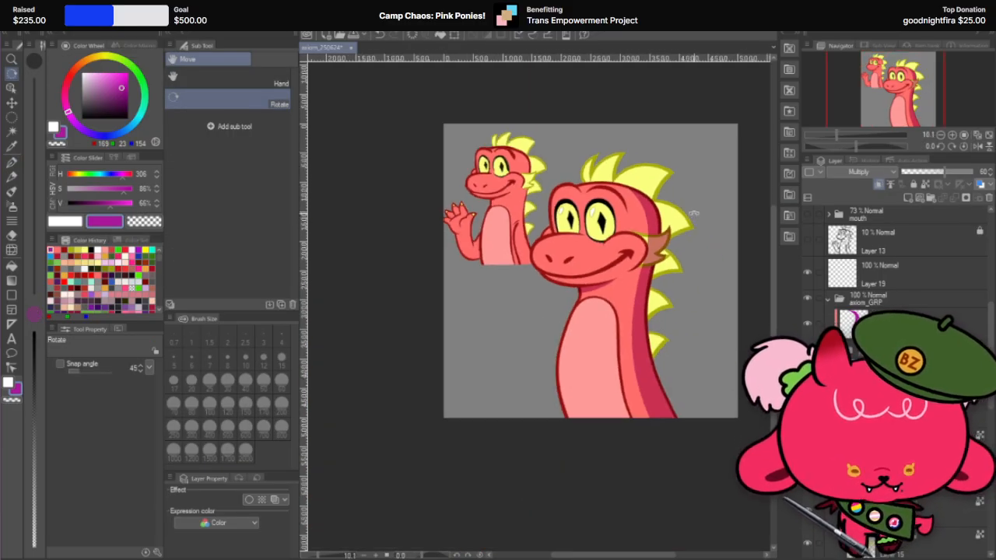
{"action": "scroll", "coordinate": [693, 213], "scroll_direction": "up", "scroll_amount": 2}
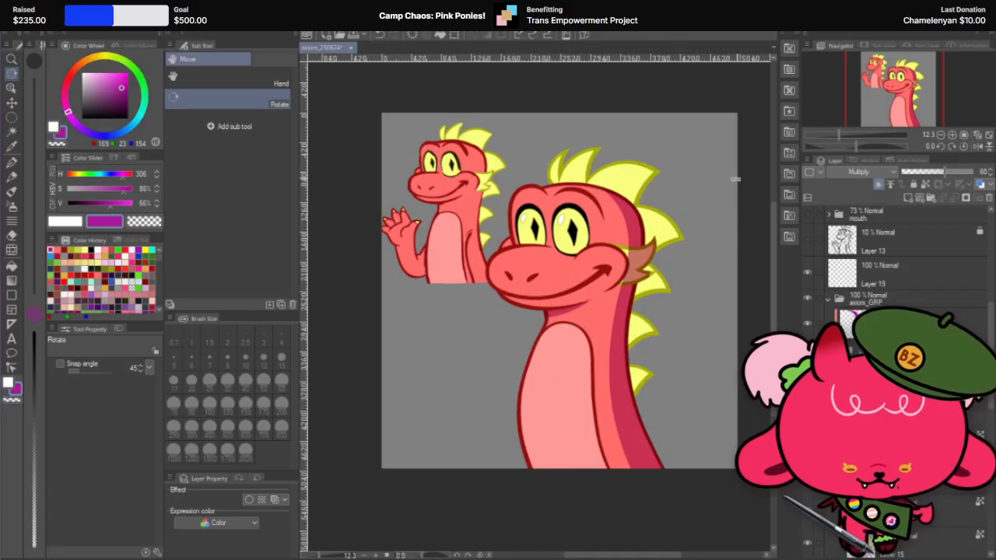
{"action": "scroll", "coordinate": [627, 210], "scroll_direction": "down", "scroll_amount": 1}
{"action": "scroll", "coordinate": [690, 180], "scroll_direction": "up", "scroll_amount": 1}
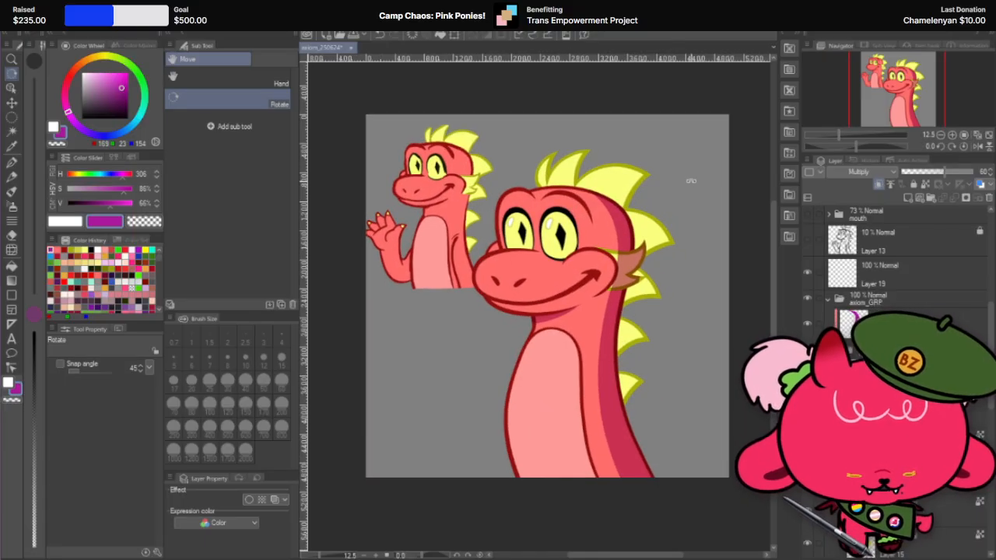
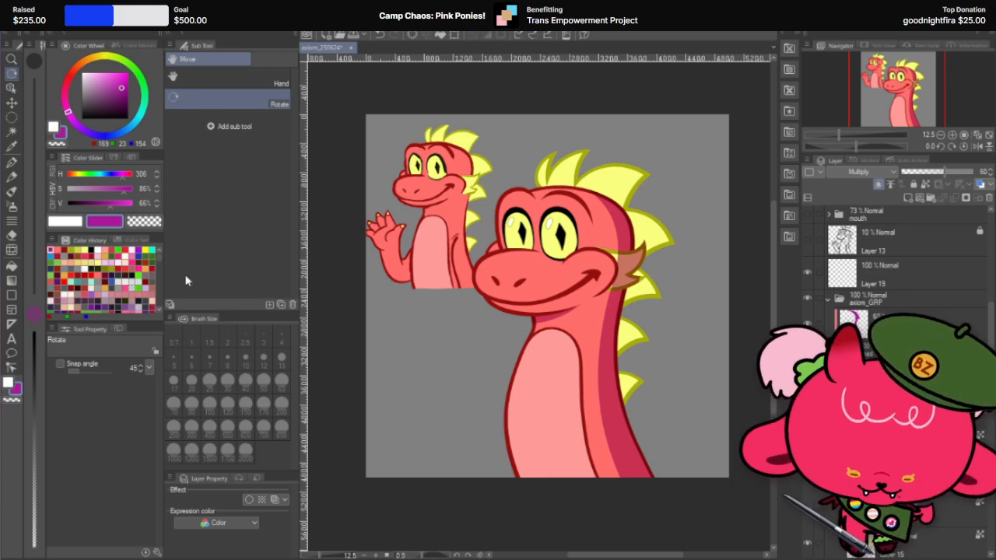
{"action": "scroll", "coordinate": [532, 286], "scroll_direction": "down", "scroll_amount": 2}
{"action": "scroll", "coordinate": [644, 233], "scroll_direction": "up", "scroll_amount": 2}
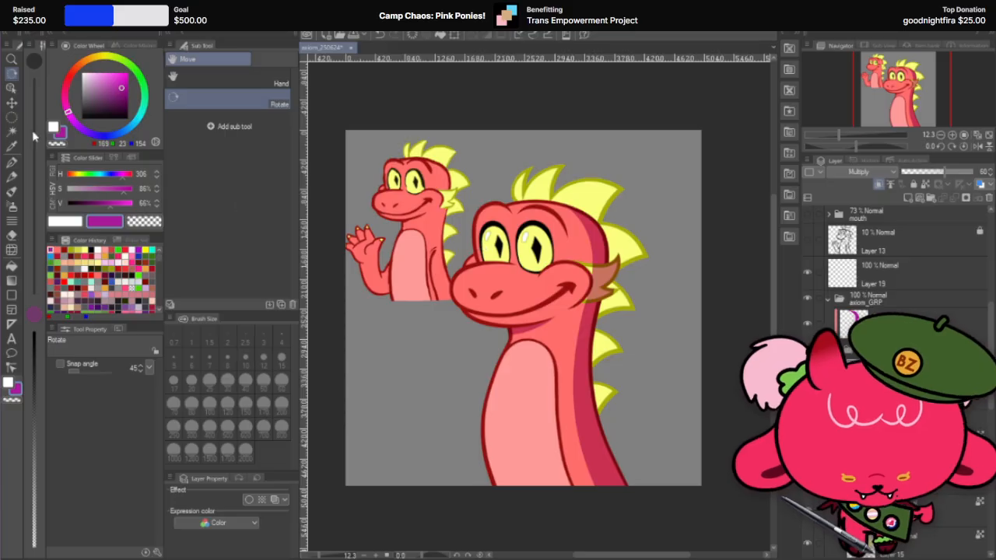
{"action": "left_click", "coordinate": [11, 164]}
{"action": "scroll", "coordinate": [599, 276], "scroll_direction": "up", "scroll_amount": 2}
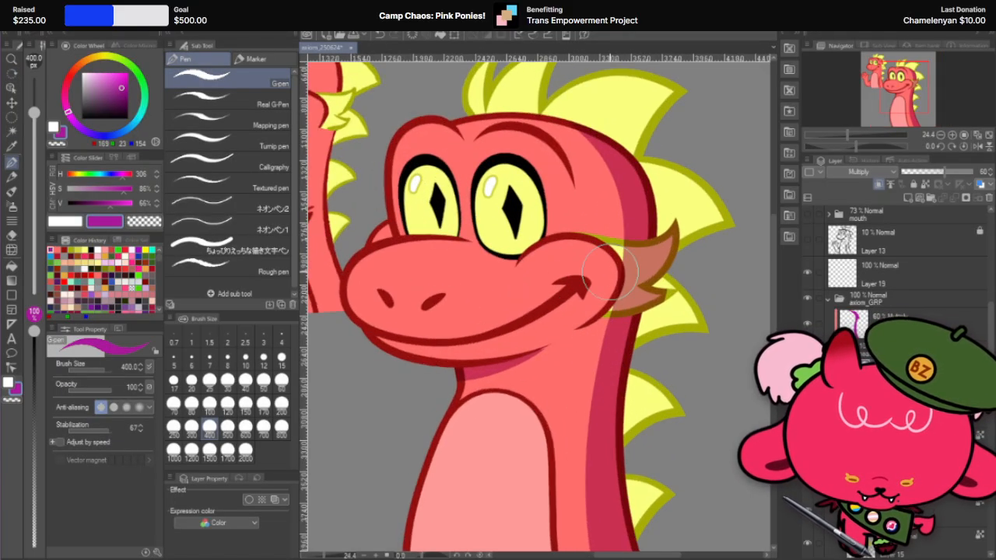
{"action": "scroll", "coordinate": [610, 270], "scroll_direction": "down", "scroll_amount": 2}
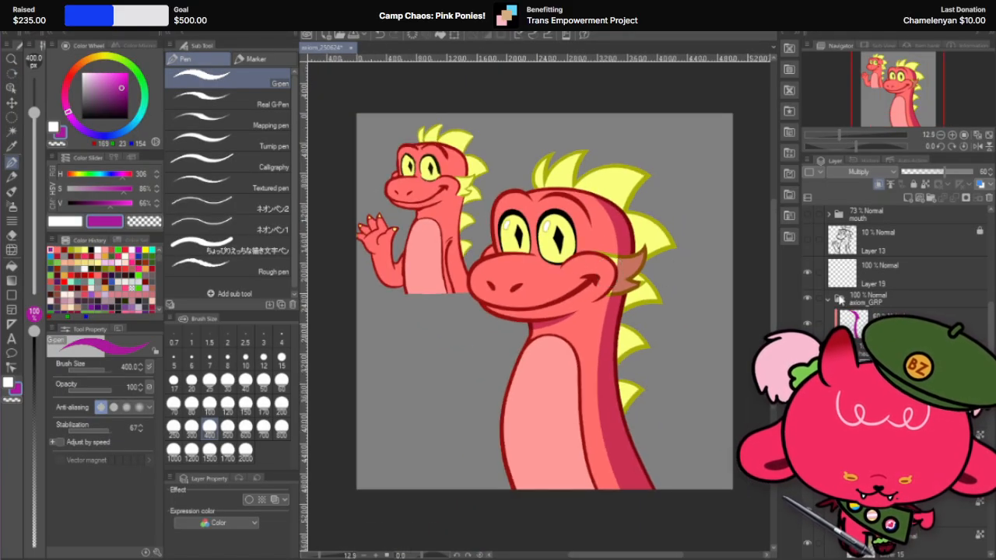
{"action": "scroll", "coordinate": [655, 239], "scroll_direction": "up", "scroll_amount": 2}
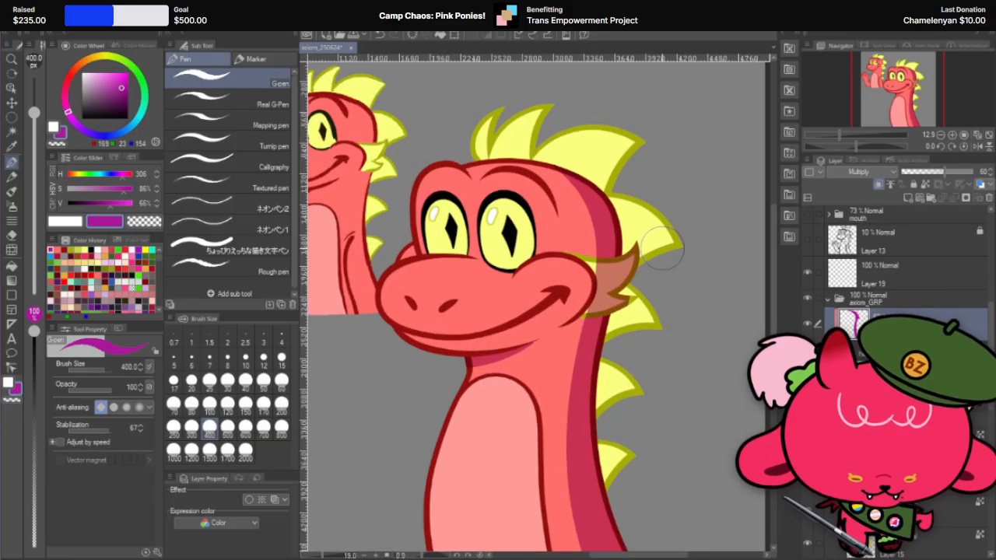
Step: Auto-select the cheek fin's shape and erase the Multiply shading inside it on Layer 53, then clear the selection
{"action": "key", "text": "k"}
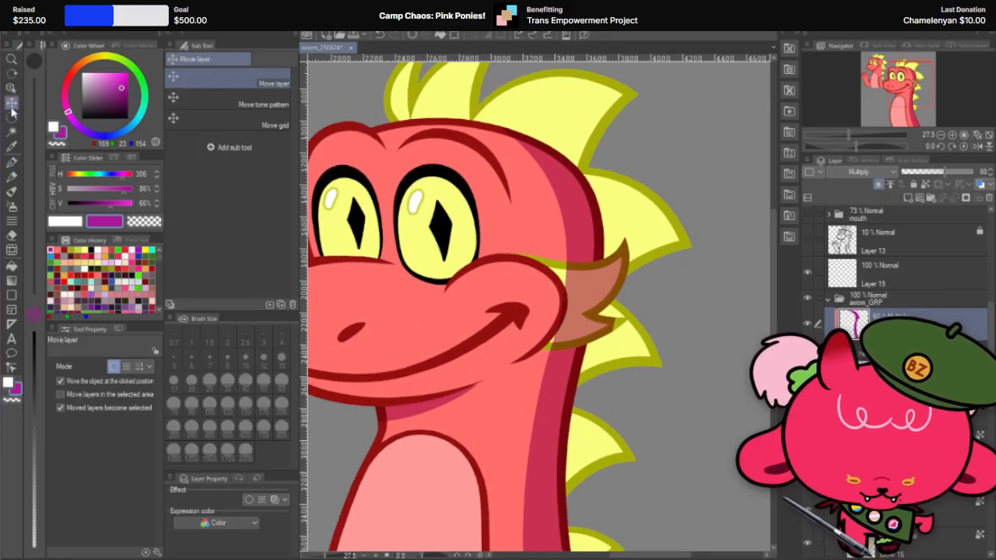
{"action": "left_click", "coordinate": [571, 281]}
{"action": "scroll", "coordinate": [895, 374], "scroll_direction": "down", "scroll_amount": 1}
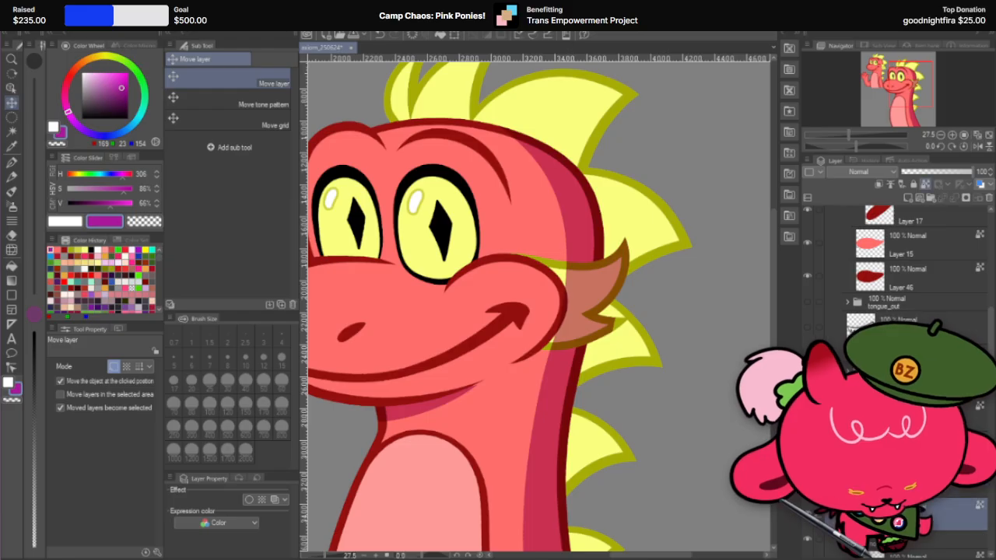
{"action": "left_click", "coordinate": [11, 133]}
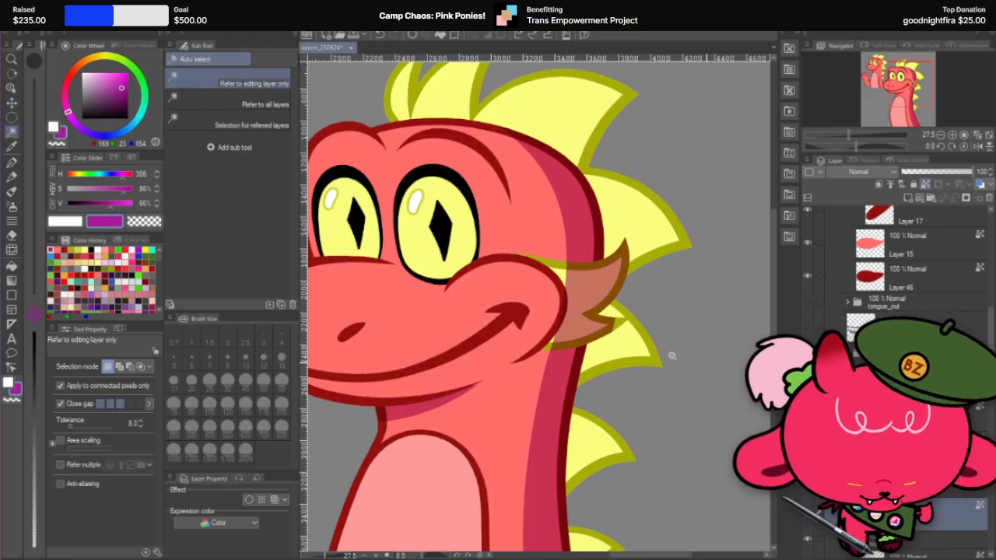
{"action": "left_click", "coordinate": [559, 273]}
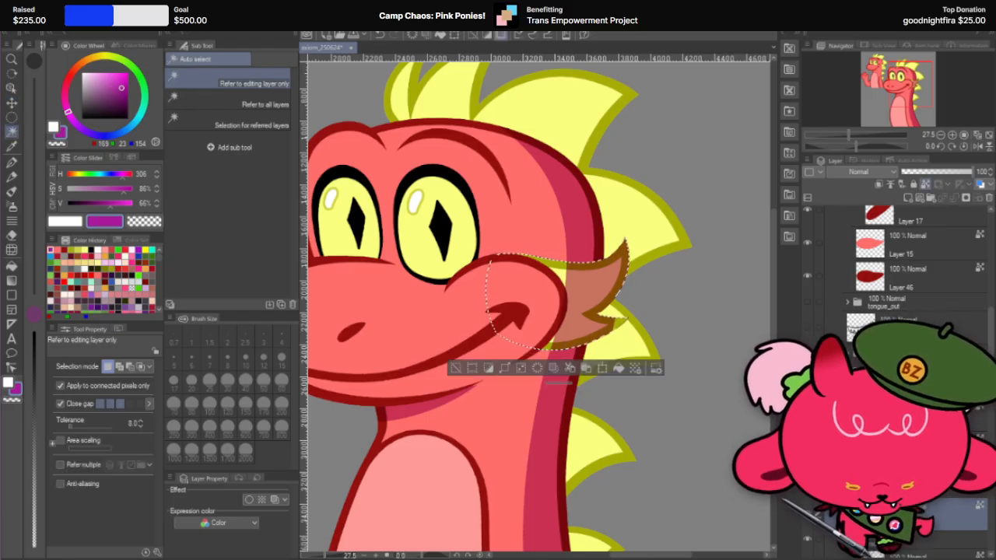
{"action": "left_click", "coordinate": [911, 300]}
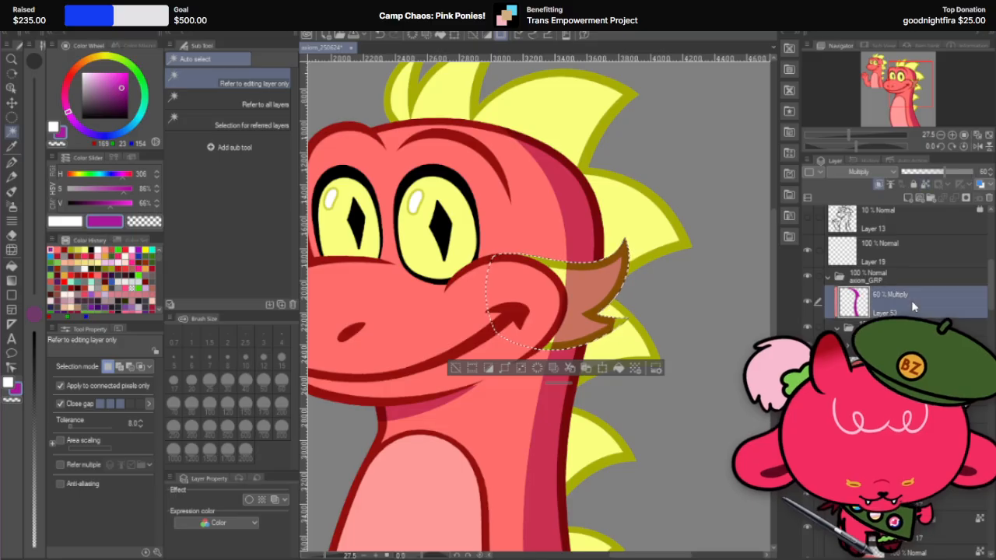
{"action": "key", "text": "Delete"}
{"action": "key", "text": "ctrl+d"}
{"action": "scroll", "coordinate": [602, 326], "scroll_direction": "down", "scroll_amount": 4}
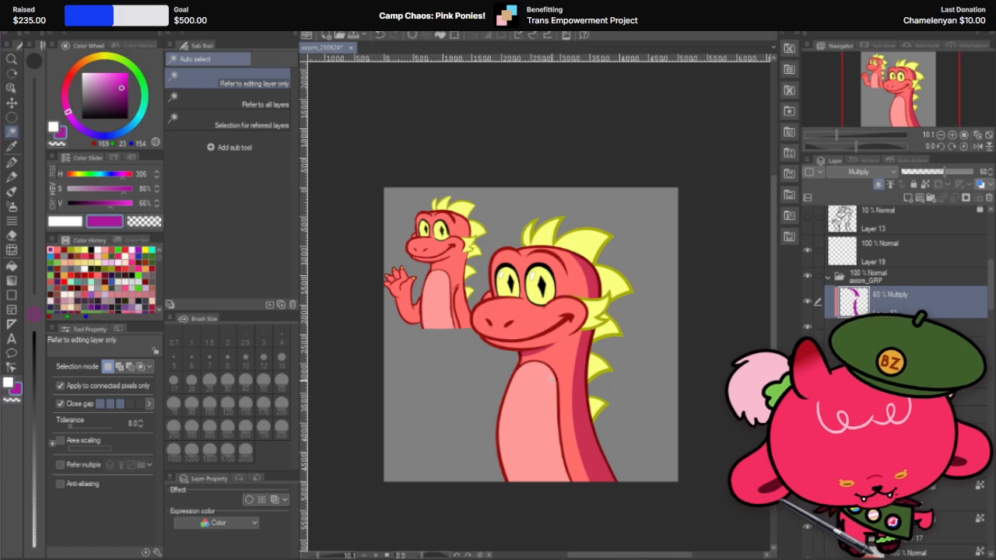
{"action": "scroll", "coordinate": [552, 360], "scroll_direction": "up", "scroll_amount": 1}
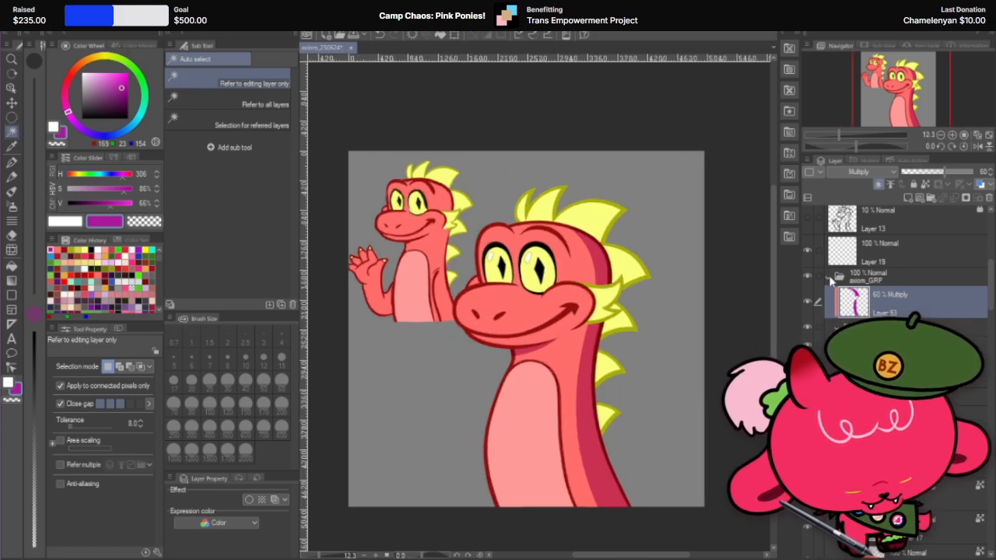
Step: Collapse Folder 5 and delete Layer 23, Layer 22 and the green-line layer directly beneath them
{"action": "left_click", "coordinate": [828, 276]}
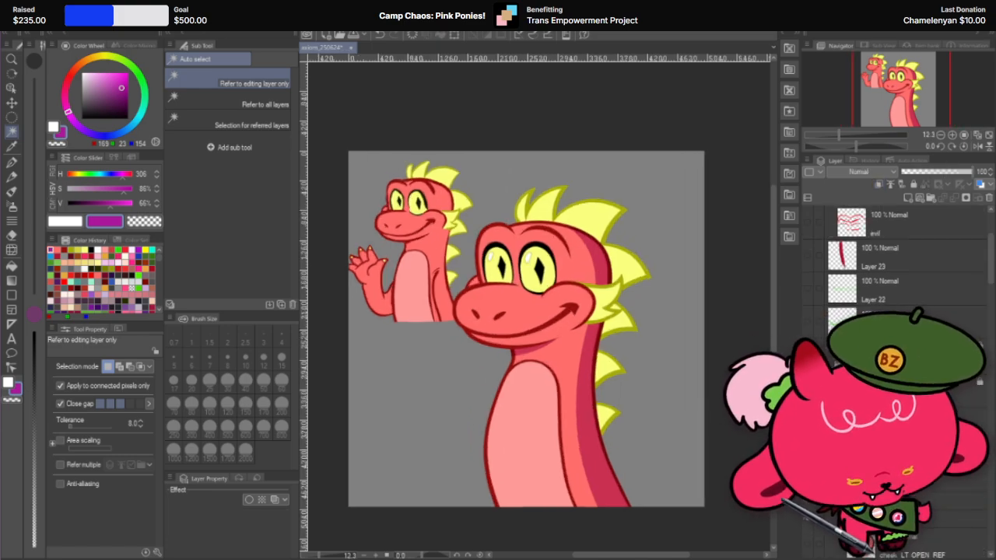
{"action": "scroll", "coordinate": [894, 264], "scroll_direction": "up", "scroll_amount": 3}
{"action": "left_click", "coordinate": [828, 213]}
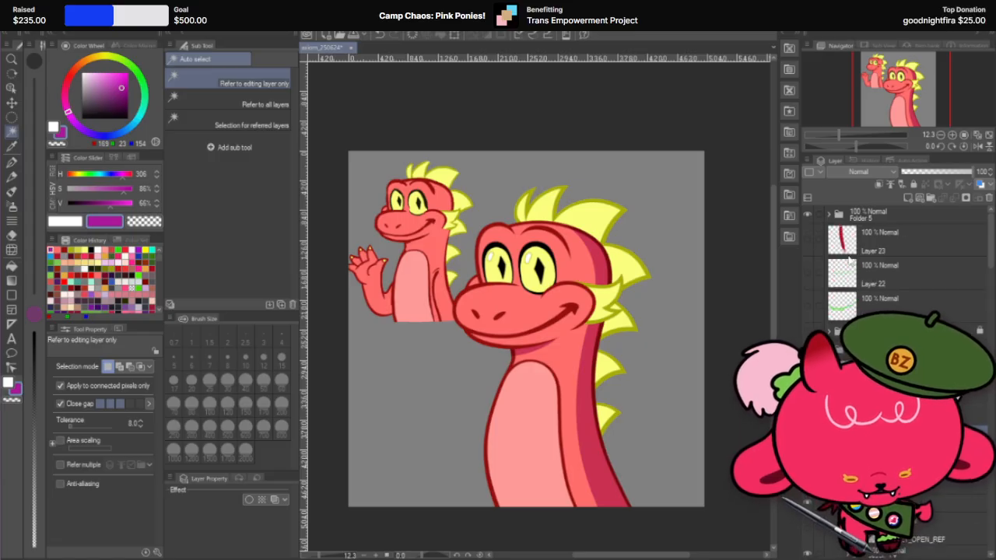
{"action": "left_click", "coordinate": [808, 273]}
{"action": "left_click", "coordinate": [808, 274]}
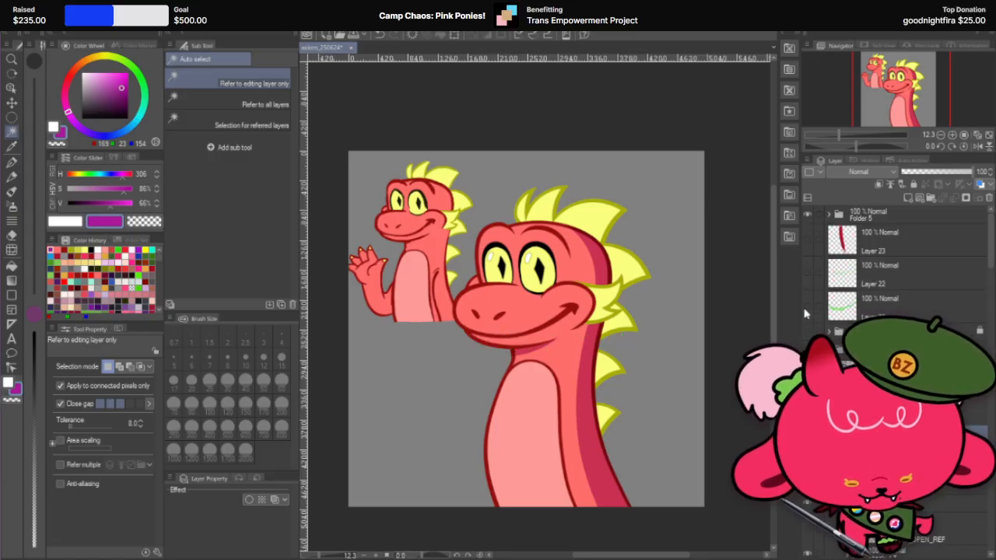
{"action": "left_click", "coordinate": [920, 301]}
{"action": "left_click", "coordinate": [918, 249], "text": "shift"}
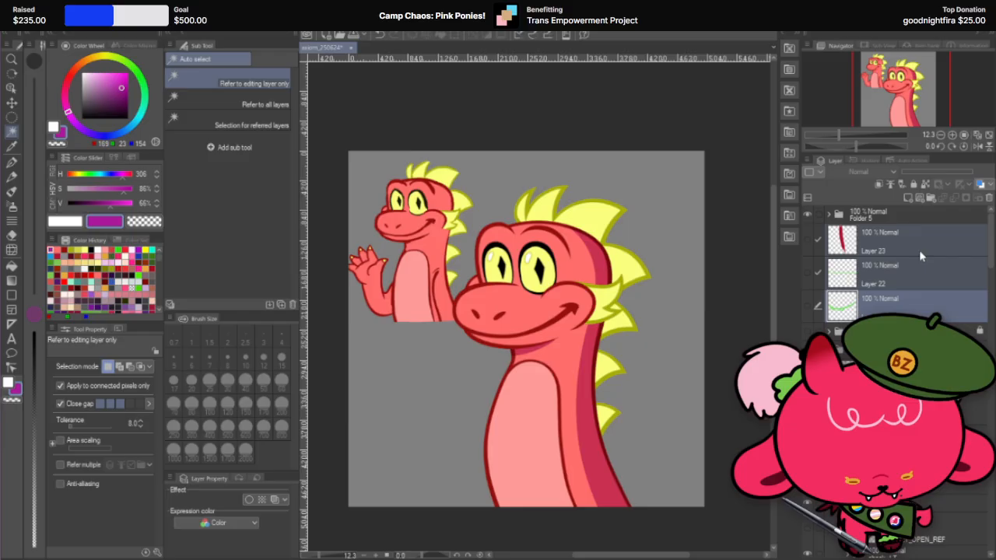
{"action": "left_click", "coordinate": [986, 198]}
{"action": "left_click", "coordinate": [536, 210]}
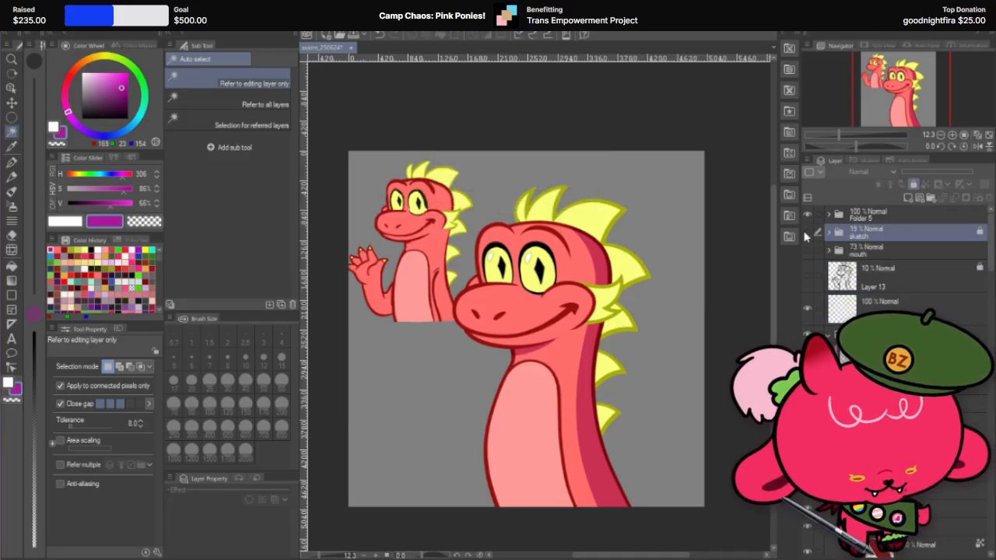
Step: Move the mouth folder into the sketch folder
{"action": "left_click", "coordinate": [865, 250]}
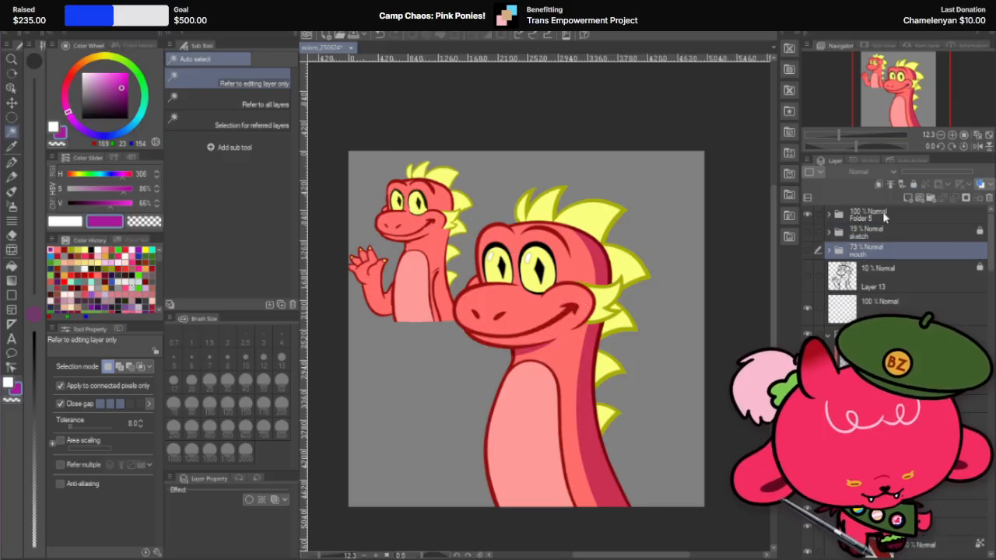
{"action": "left_click", "coordinate": [873, 231]}
{"action": "left_click_drag", "start_coordinate": [900, 251], "coordinate": [896, 234]}
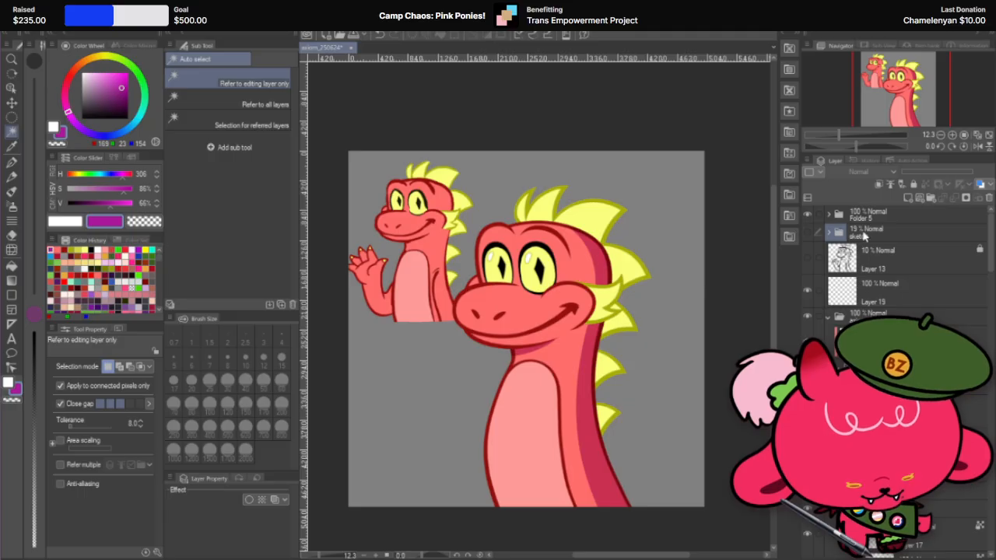
Step: Delete the empty Layer 19 above the axiom_GRP folder
{"action": "left_click", "coordinate": [820, 294]}
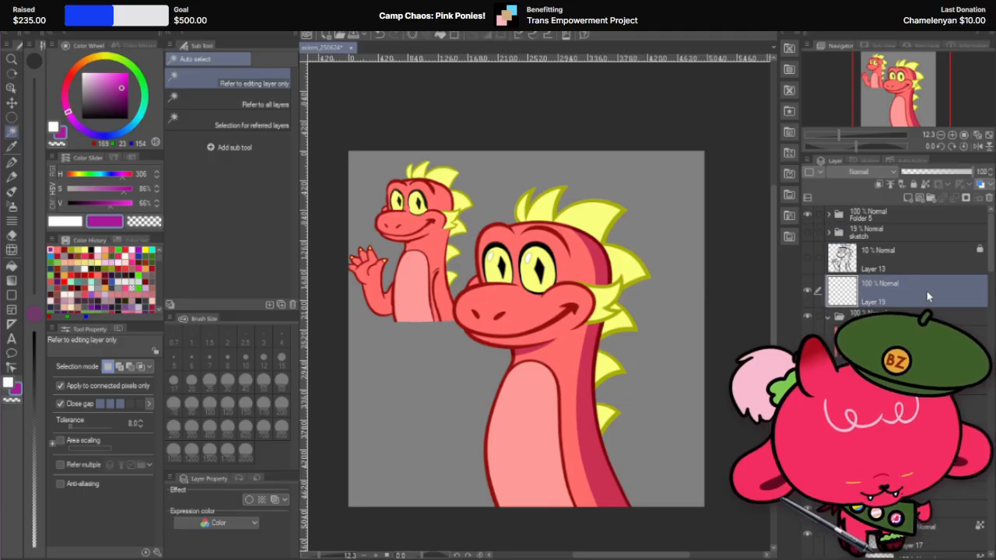
{"action": "key", "text": "ctrl+t"}
{"action": "left_click", "coordinate": [542, 208]}
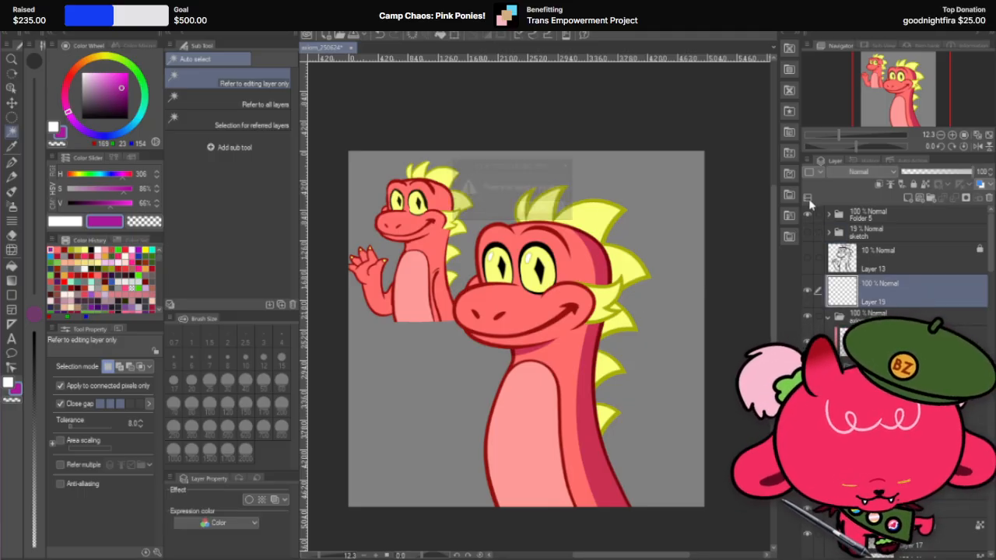
{"action": "left_click", "coordinate": [988, 199]}
{"action": "left_click", "coordinate": [540, 207]}
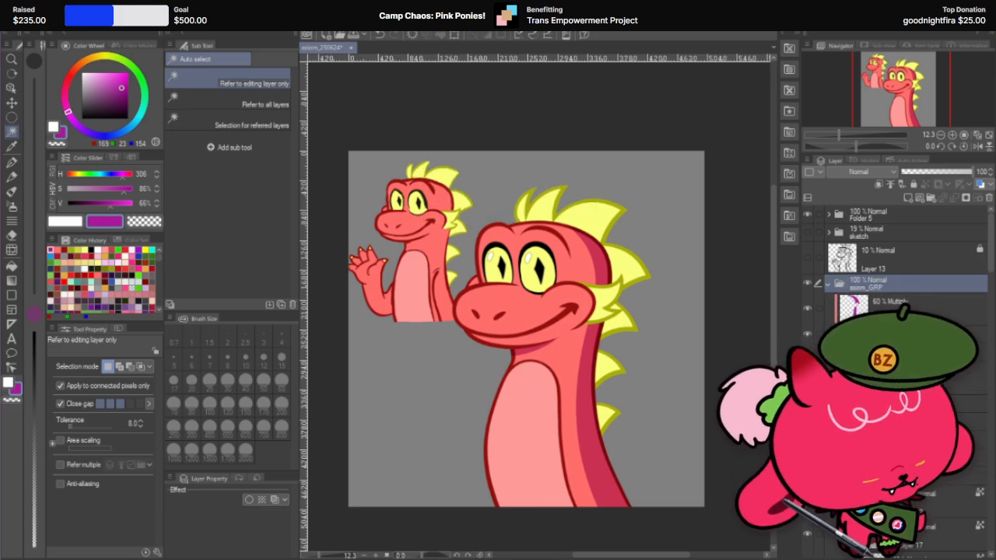
Step: Duplicate the 60% Multiply shading layer in axiom_GRP and clear the contents of the copy
{"action": "left_click", "coordinate": [918, 309]}
{"action": "right_click", "coordinate": [919, 311]}
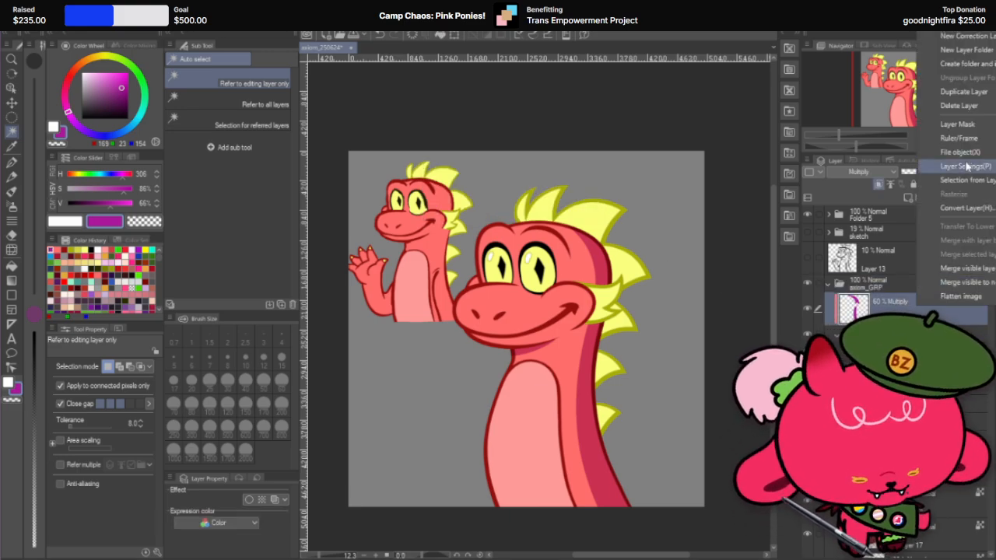
{"action": "left_click", "coordinate": [985, 94]}
{"action": "key", "text": "Delete"}
{"action": "scroll", "coordinate": [660, 259], "scroll_direction": "up", "scroll_amount": 3}
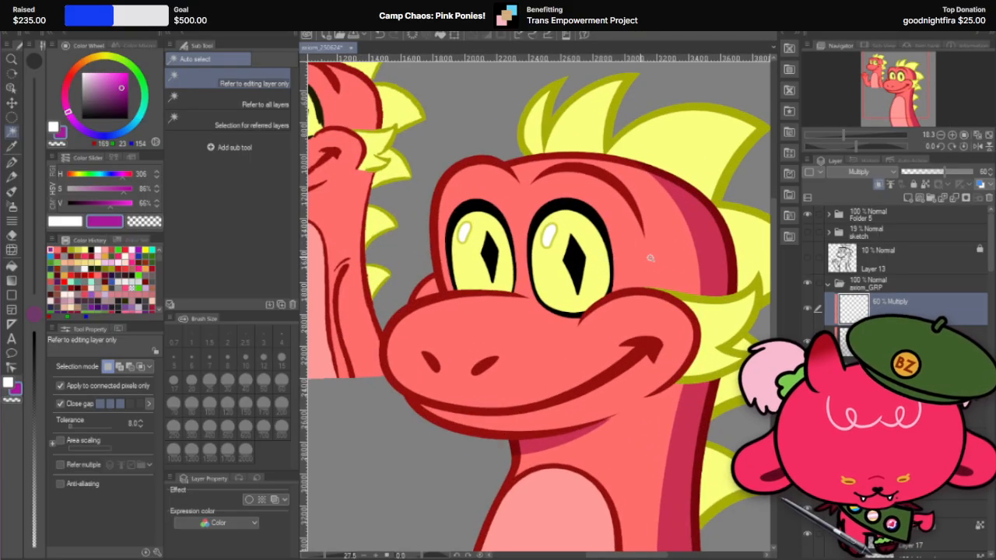
Step: Try to paint a shadow down the cheek-side edge of the large dragon's nearer eye with the G-pen at 170 px
{"action": "key", "text": "p"}
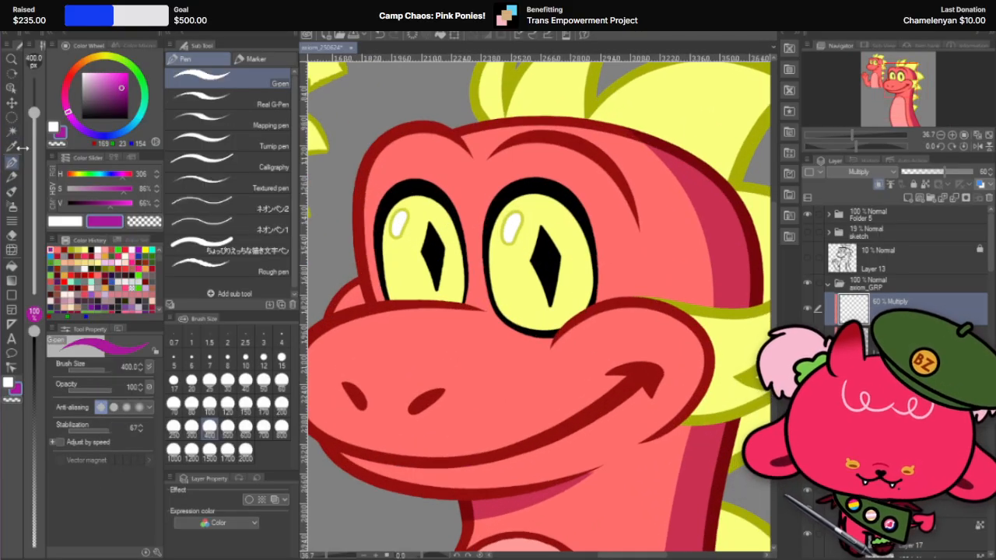
{"action": "key", "text": "bracketleft"}
{"action": "key", "text": "bracketleft"}
{"action": "key", "text": "bracketleft"}
{"action": "key", "text": "bracketleft"}
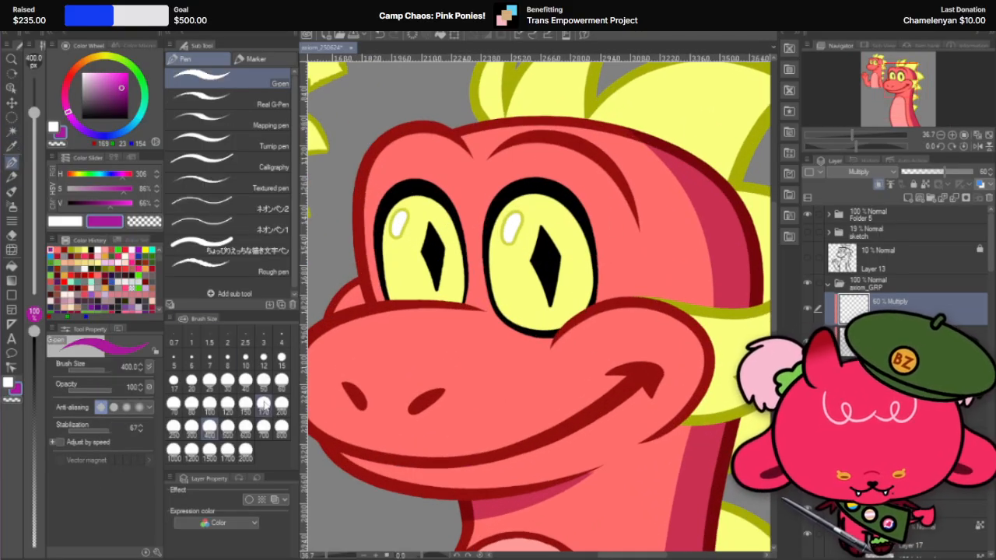
{"action": "left_click_drag", "start_coordinate": [576, 202], "coordinate": [586, 276]}
{"action": "key", "text": "ctrl+z"}
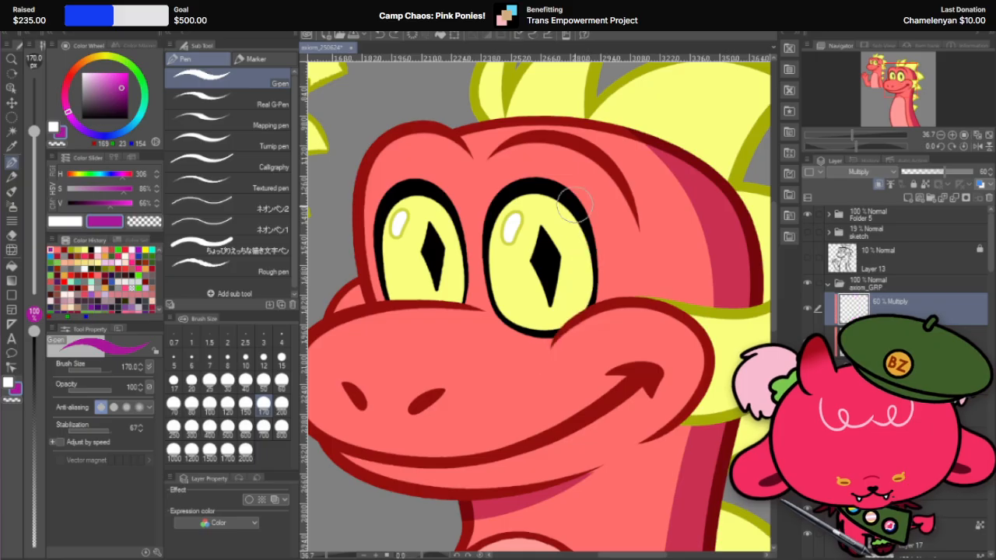
{"action": "left_click_drag", "start_coordinate": [574, 205], "coordinate": [553, 339]}
{"action": "key", "text": "ctrl+z"}
Step: Turn the canvas nearly upside down and retry the curved shadow stroke along the nearer eye's outer edge, undoing each attempt
{"action": "key", "text": "r"}
{"action": "mouse_move", "coordinate": [657, 180]}
{"action": "left_mouse_down"}
{"action": "mouse_move", "coordinate": [622, 234]}
{"action": "mouse_move", "coordinate": [596, 215]}
{"action": "left_mouse_up"}
{"action": "mouse_move", "coordinate": [391, 204]}
{"action": "left_mouse_down"}
{"action": "mouse_move", "coordinate": [576, 180]}
{"action": "mouse_move", "coordinate": [595, 194]}
{"action": "left_mouse_up"}
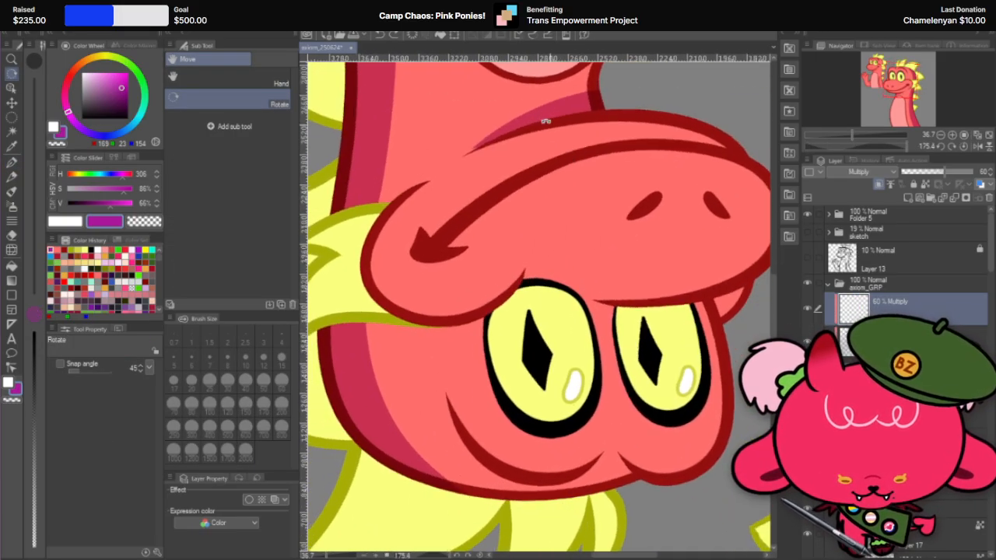
{"action": "left_click", "coordinate": [11, 162]}
{"action": "mouse_move", "coordinate": [523, 280]}
{"action": "left_mouse_down"}
{"action": "mouse_move", "coordinate": [495, 360]}
{"action": "mouse_move", "coordinate": [556, 420]}
{"action": "left_mouse_up"}
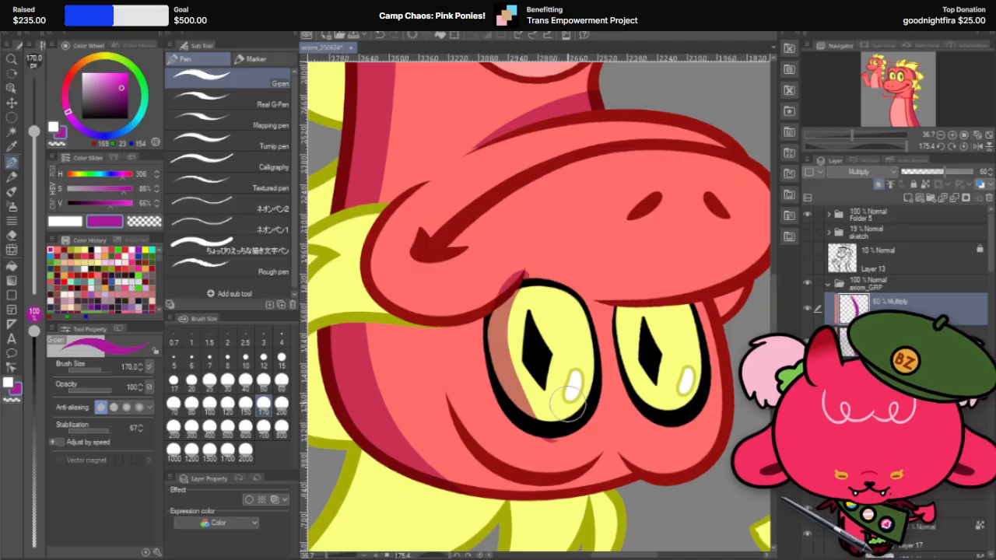
{"action": "key", "text": "ctrl+z"}
{"action": "left_click_drag", "start_coordinate": [517, 272], "coordinate": [558, 420]}
{"action": "key", "text": "ctrl+z"}
{"action": "left_click_drag", "start_coordinate": [517, 268], "coordinate": [560, 421]}
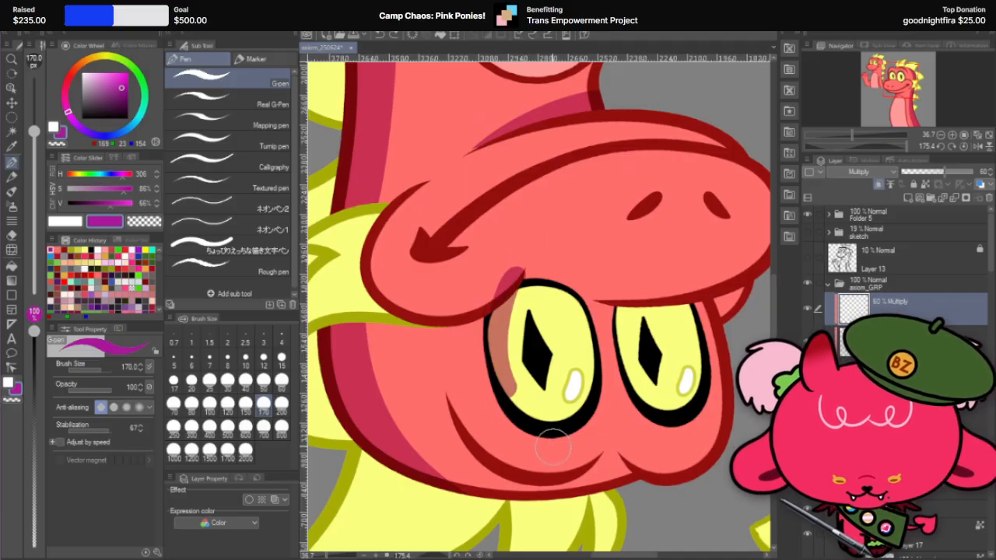
{"action": "key", "text": "ctrl+z"}
{"action": "left_click_drag", "start_coordinate": [515, 264], "coordinate": [572, 424]}
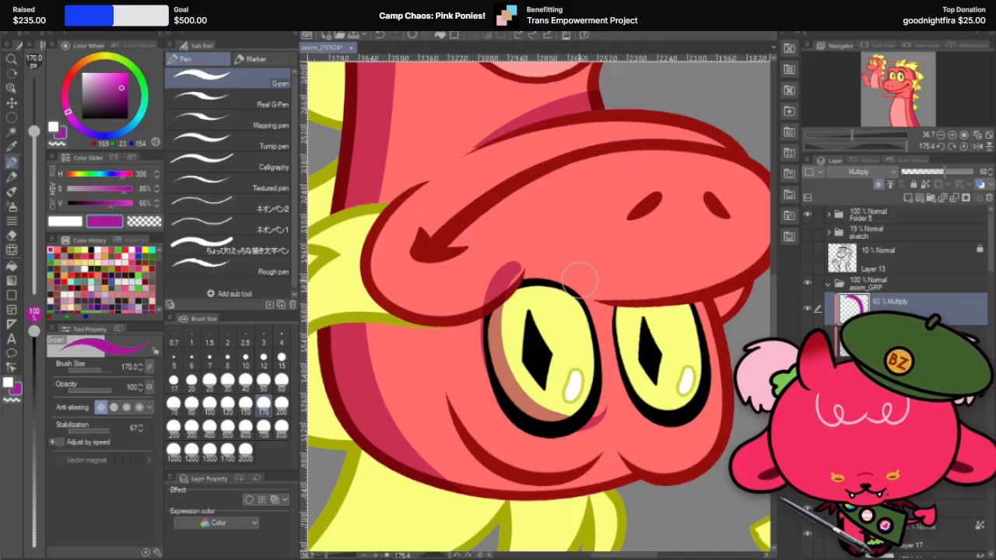
{"action": "key", "text": "ctrl+z"}
Step: Set the canvas upright again and delete the blank duplicate Multiply layer
{"action": "key", "text": "r"}
{"action": "left_click_drag", "start_coordinate": [613, 212], "coordinate": [370, 433]}
{"action": "left_click", "coordinate": [11, 102]}
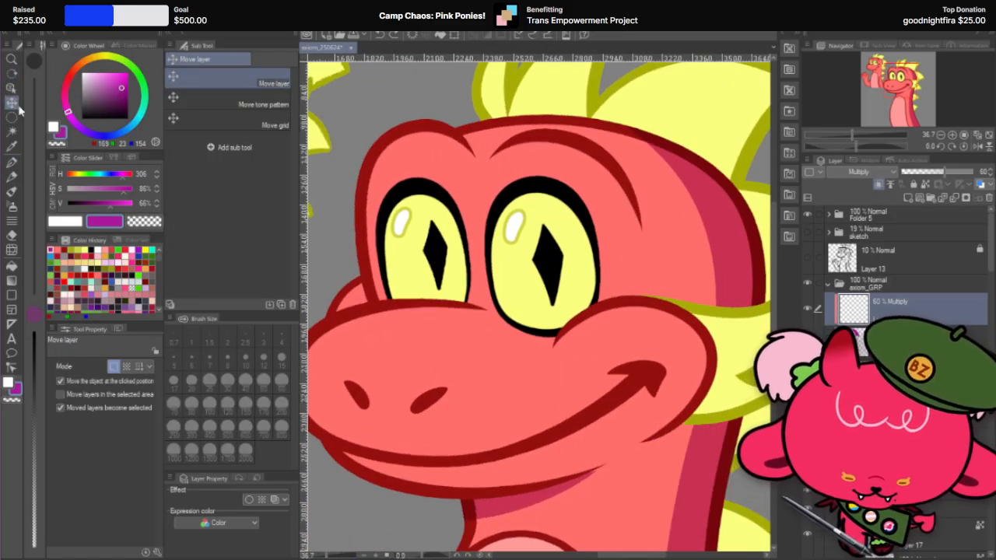
{"action": "left_click", "coordinate": [989, 199]}
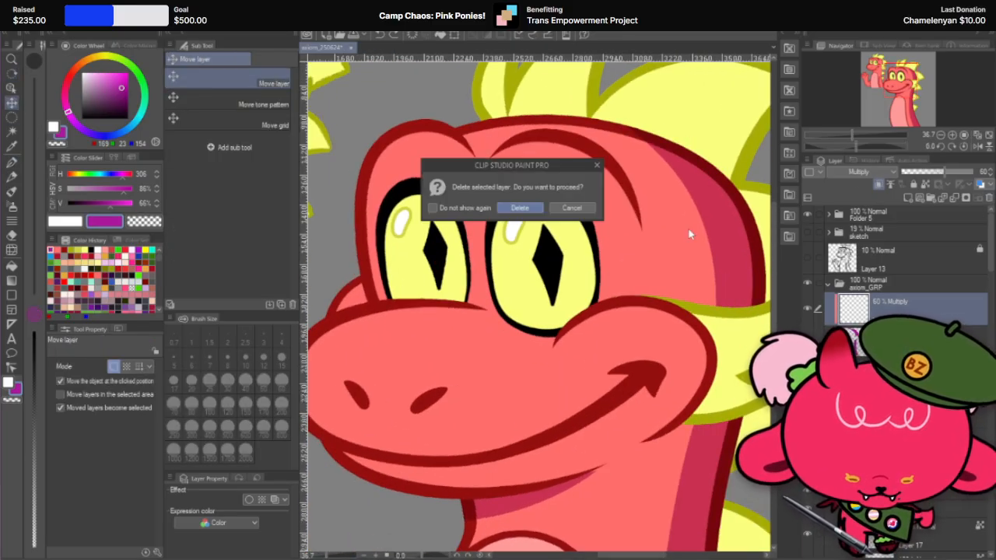
{"action": "left_click", "coordinate": [519, 209]}
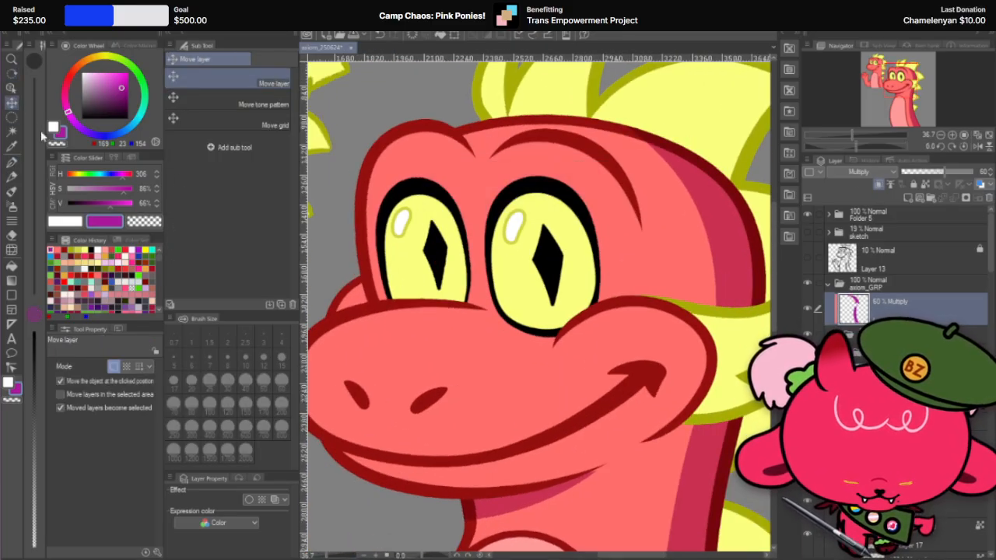
Step: Duplicate the nearer eye's yellow fill layer, lower the copy's opacity to 51%, and offset it toward the farther eye
{"action": "left_click", "coordinate": [519, 283]}
{"action": "scroll", "coordinate": [895, 257], "scroll_direction": "down", "scroll_amount": 2}
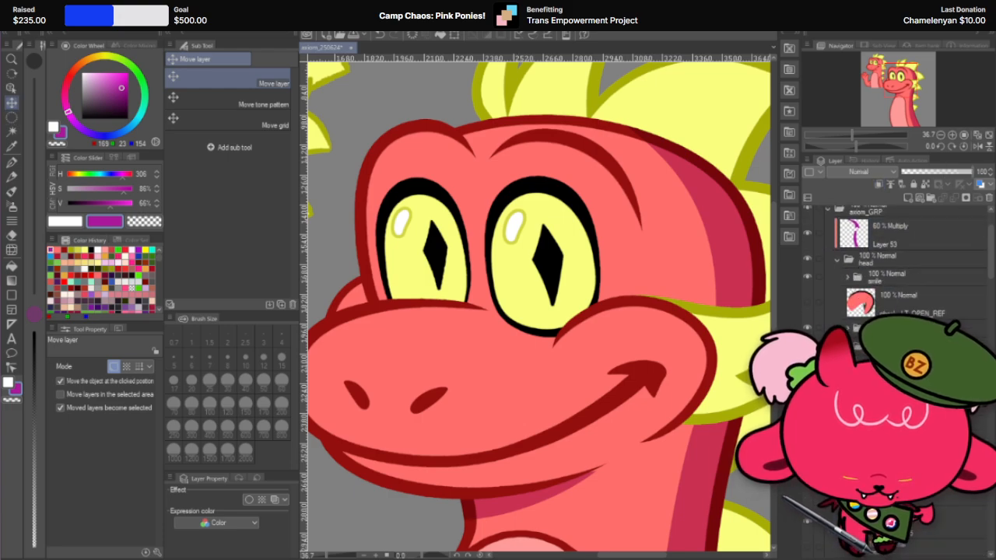
{"action": "right_click", "coordinate": [928, 373]}
{"action": "left_click", "coordinate": [987, 250]}
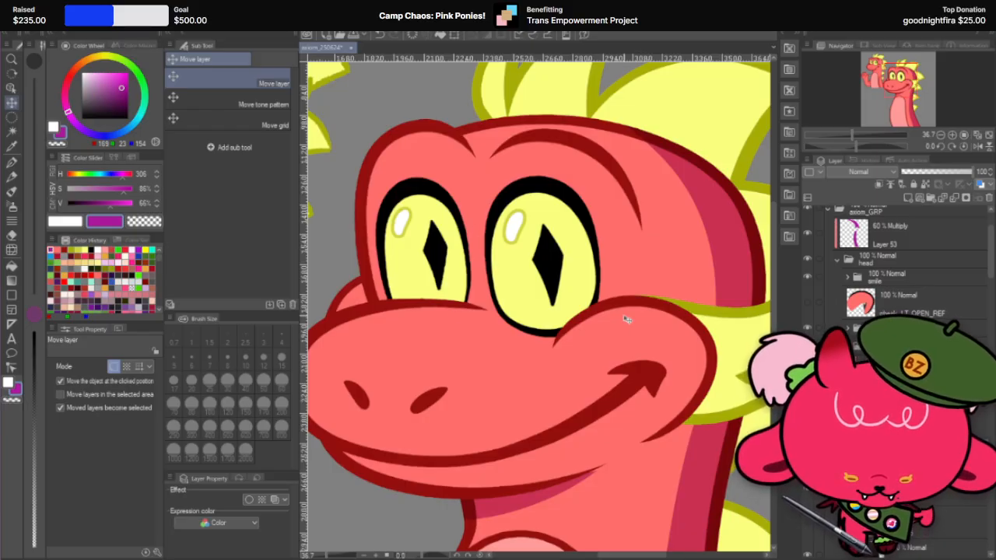
{"action": "left_click", "coordinate": [938, 174]}
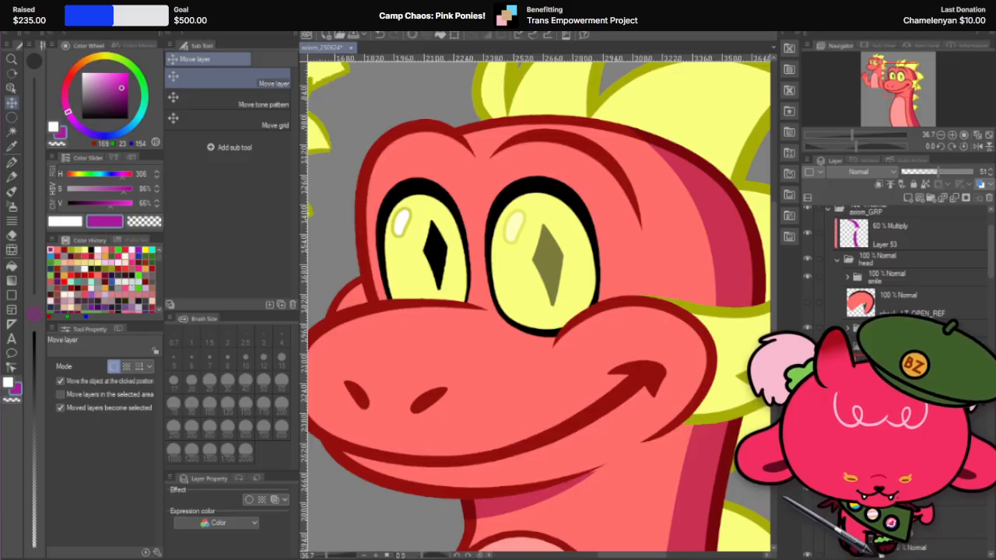
{"action": "left_click_drag", "start_coordinate": [548, 301], "coordinate": [516, 301]}
Step: Lock the eye copy's transparent pixels and recolour it purple with the G-pen at 500 px
{"action": "left_click", "coordinate": [13, 164]}
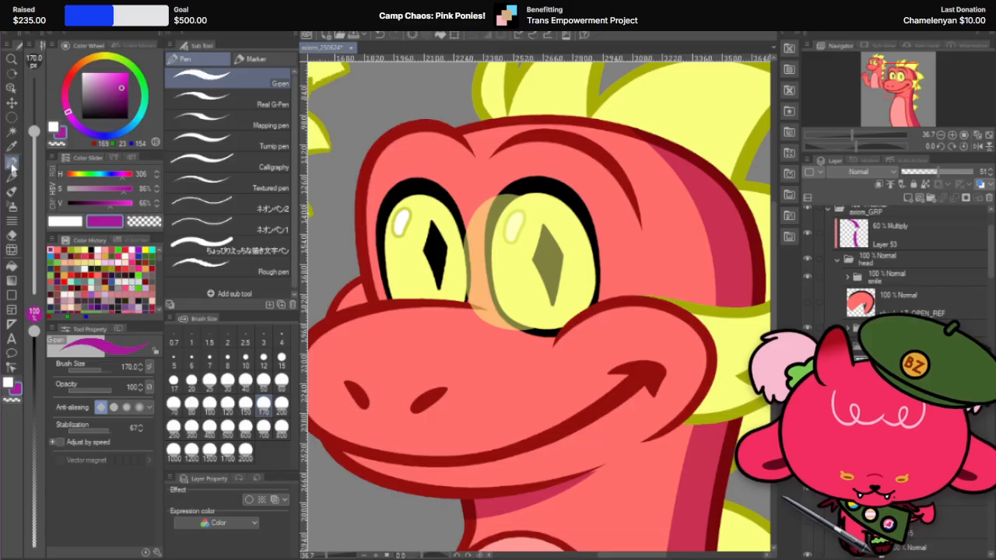
{"action": "left_click", "coordinate": [227, 426]}
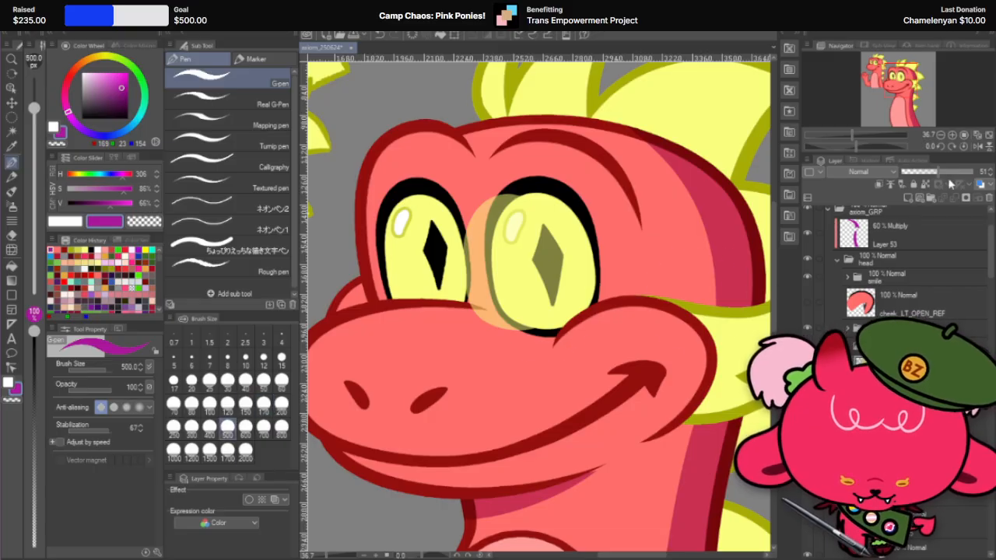
{"action": "left_click_drag", "start_coordinate": [517, 278], "coordinate": [531, 242]}
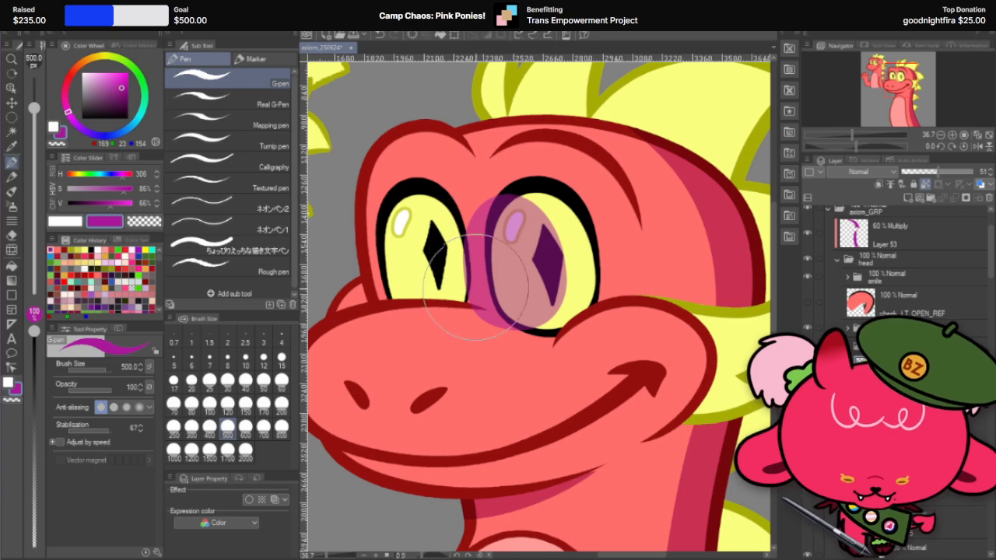
Step: Scale the translucent purple ellipse to 112% and rotate it slightly so it leaves a crescent along the nearer eye's cheek-side edge
{"action": "left_click", "coordinate": [12, 131]}
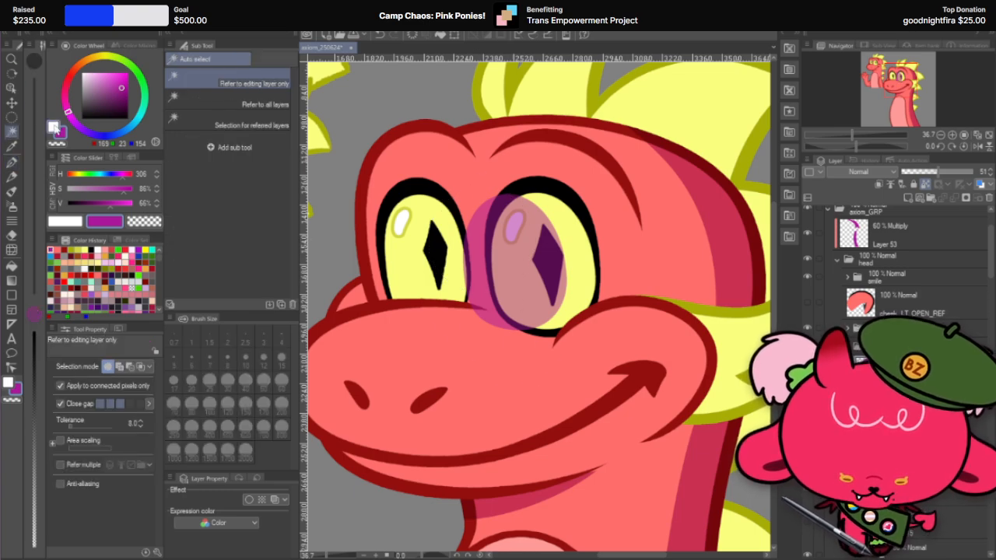
{"action": "key", "text": "ctrl+t"}
{"action": "left_click_drag", "start_coordinate": [570, 191], "coordinate": [587, 181]}
{"action": "left_click_drag", "start_coordinate": [549, 257], "coordinate": [553, 250]}
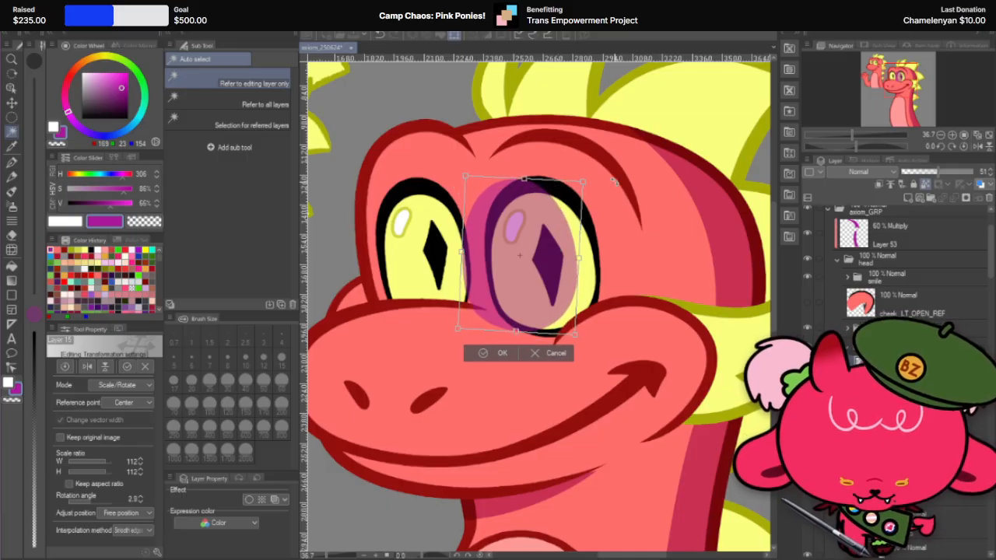
{"action": "left_click", "coordinate": [501, 357]}
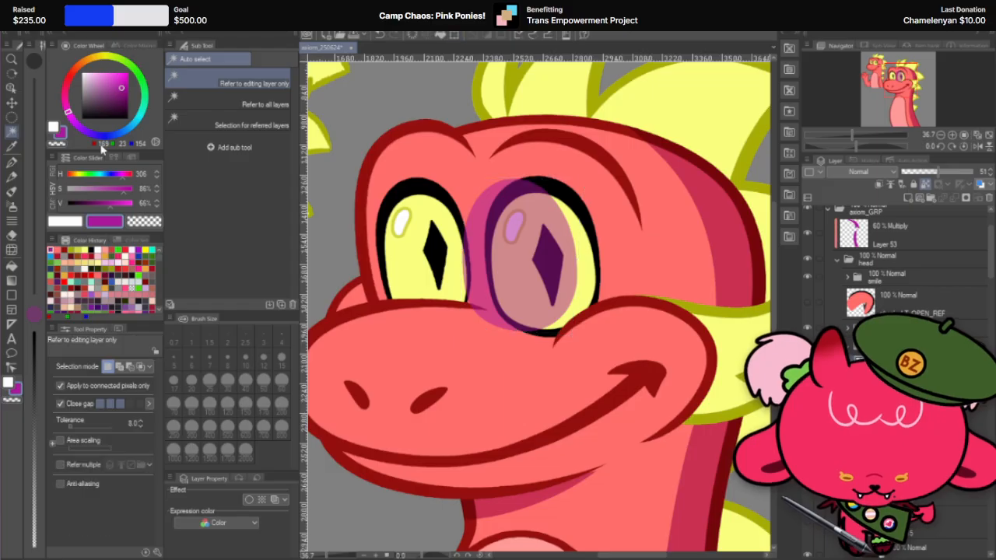
Step: Select the area outside the purple ellipse and paint purple over the eye's outer edge on a new layer, clearing the selection when done
{"action": "left_click", "coordinate": [726, 284]}
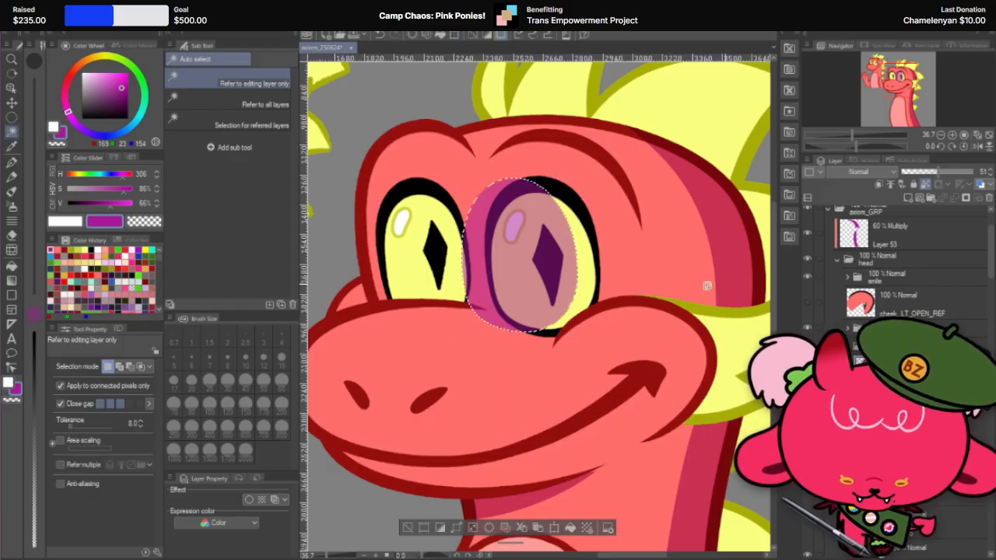
{"action": "left_click", "coordinate": [12, 162]}
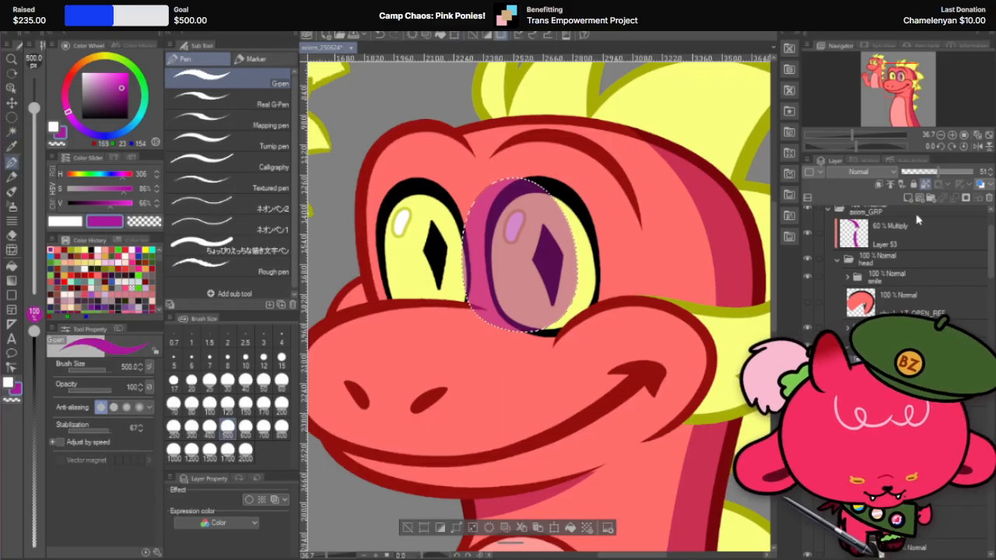
{"action": "left_click", "coordinate": [907, 198]}
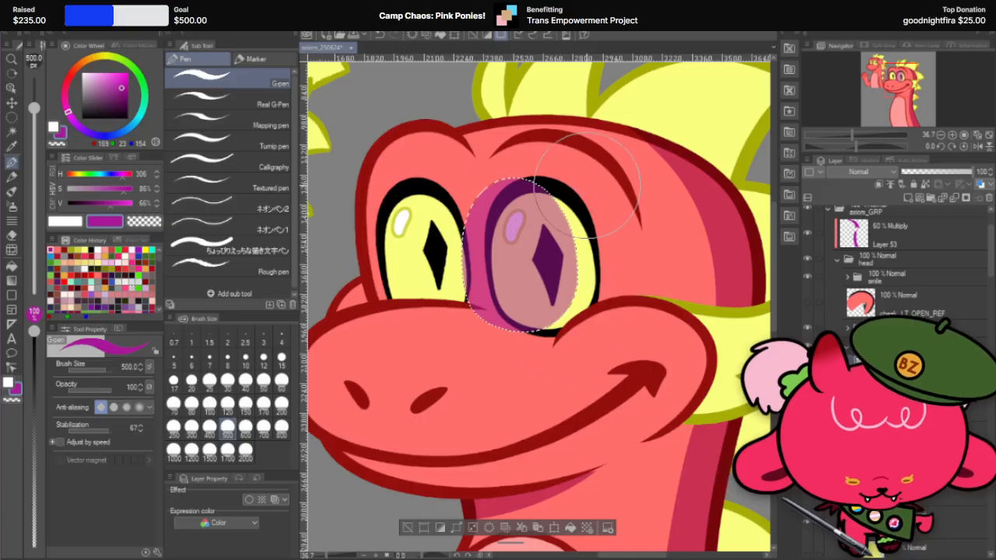
{"action": "mouse_move", "coordinate": [544, 163]}
{"action": "left_mouse_down"}
{"action": "mouse_move", "coordinate": [601, 236]}
{"action": "mouse_move", "coordinate": [605, 281]}
{"action": "mouse_move", "coordinate": [589, 319]}
{"action": "mouse_move", "coordinate": [536, 357]}
{"action": "left_mouse_up"}
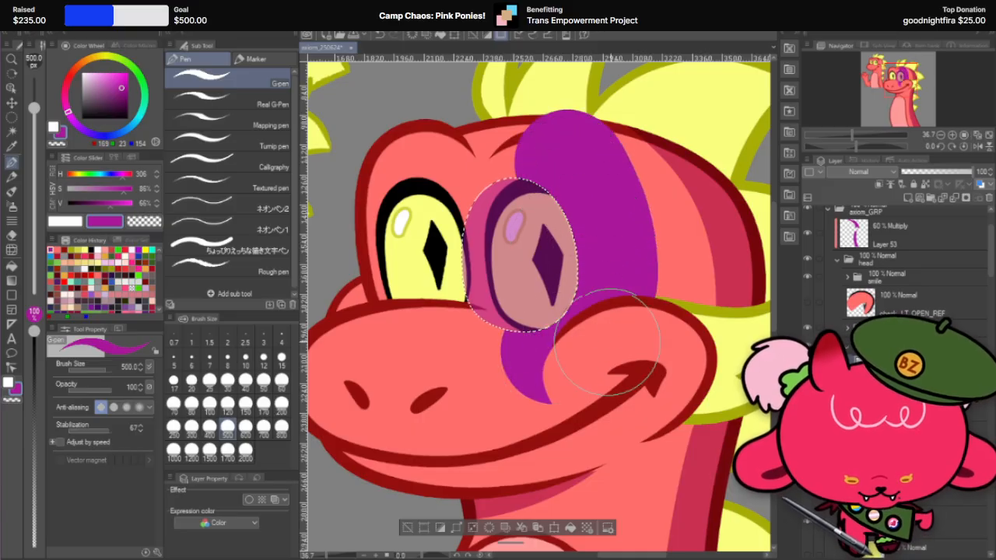
{"action": "key", "text": "ctrl+d"}
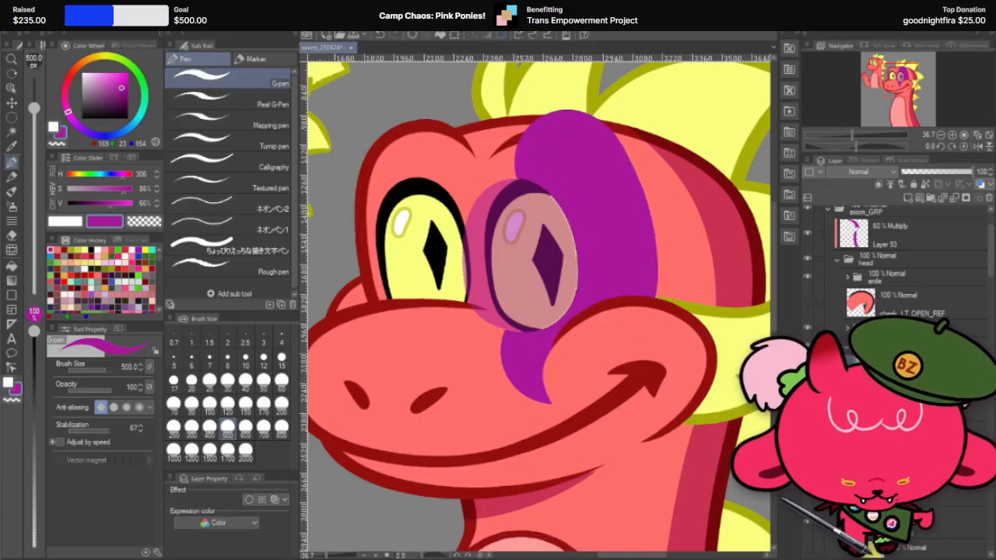
Step: Set the painted shadow layer to Multiply, remove the ellipse guide from view, and clip the shadow to the nearer eye's fill
{"action": "left_click", "coordinate": [859, 172]}
{"action": "left_click", "coordinate": [857, 193]}
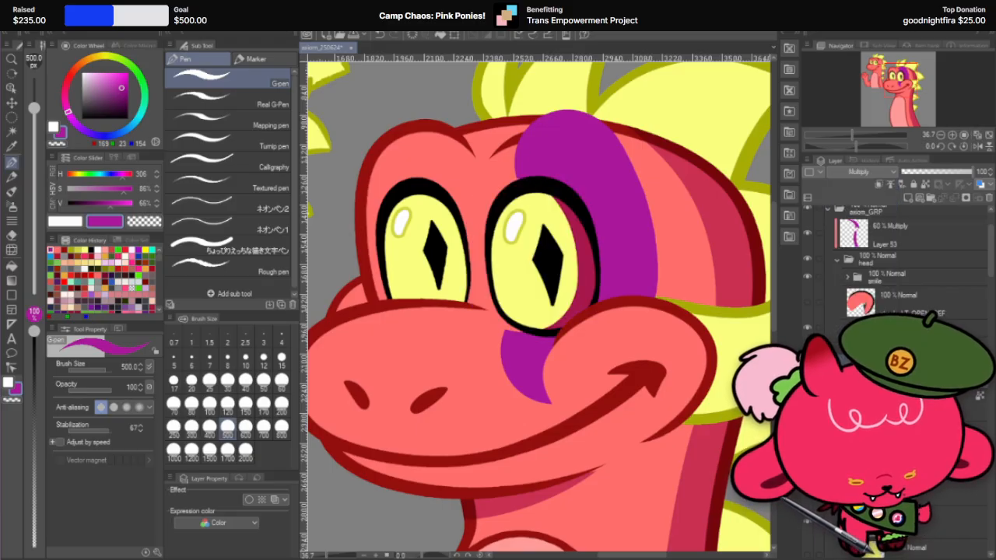
{"action": "left_click_drag", "start_coordinate": [894, 451], "coordinate": [894, 506]}
{"action": "left_click", "coordinate": [877, 185]}
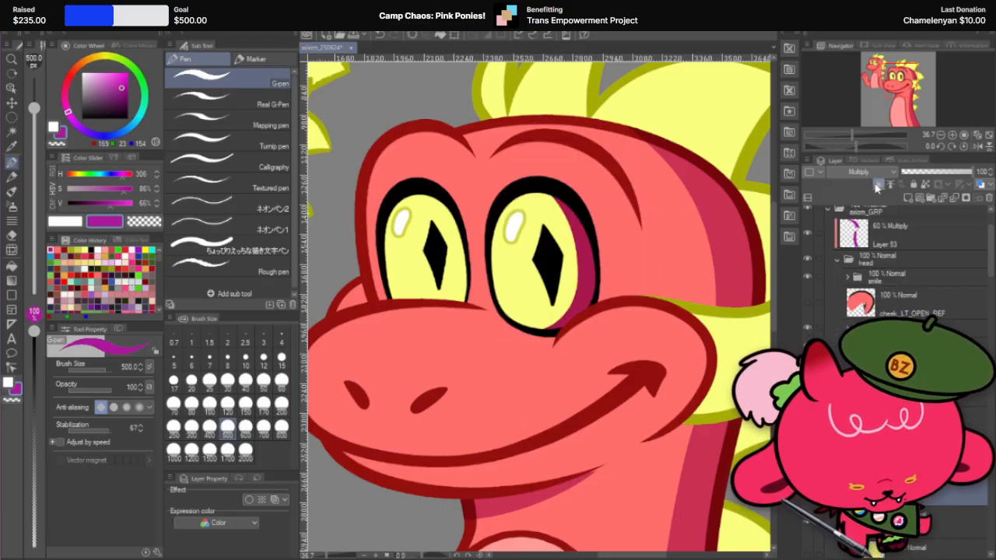
Step: Set the eye shadow layer's opacity to 60%, judge it against the whole illustration, and reduce it to 30%
{"action": "left_click", "coordinate": [981, 169]}
{"action": "type", "text": "60"}
{"action": "key", "text": "Return"}
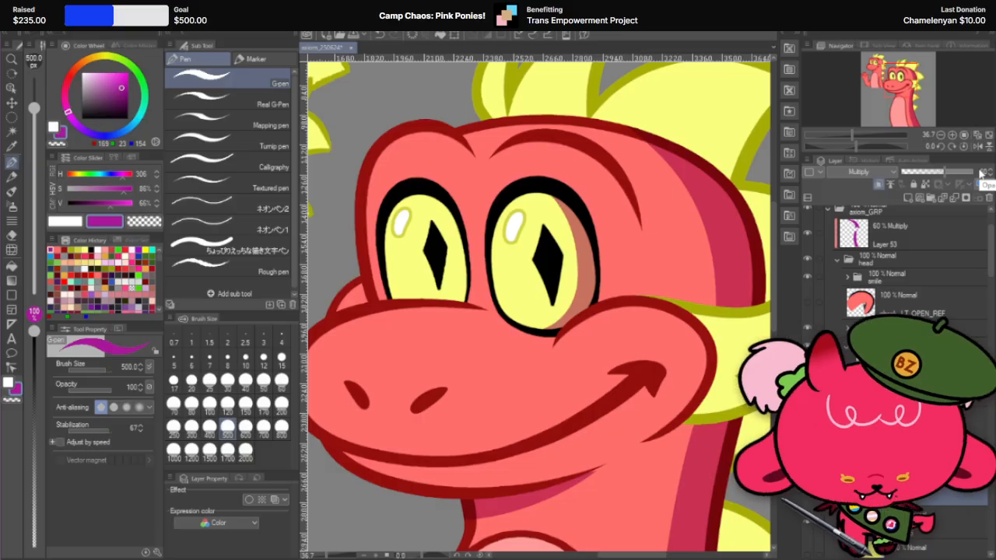
{"action": "scroll", "coordinate": [562, 233], "scroll_direction": "down", "scroll_amount": 4}
{"action": "scroll", "coordinate": [550, 223], "scroll_direction": "up", "scroll_amount": 2}
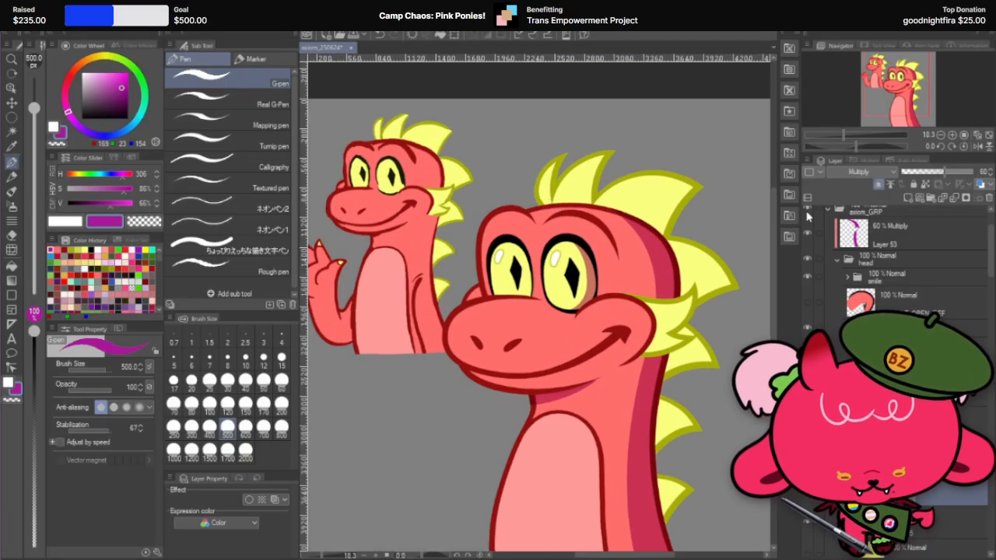
{"action": "left_click_drag", "start_coordinate": [931, 178], "coordinate": [923, 176]}
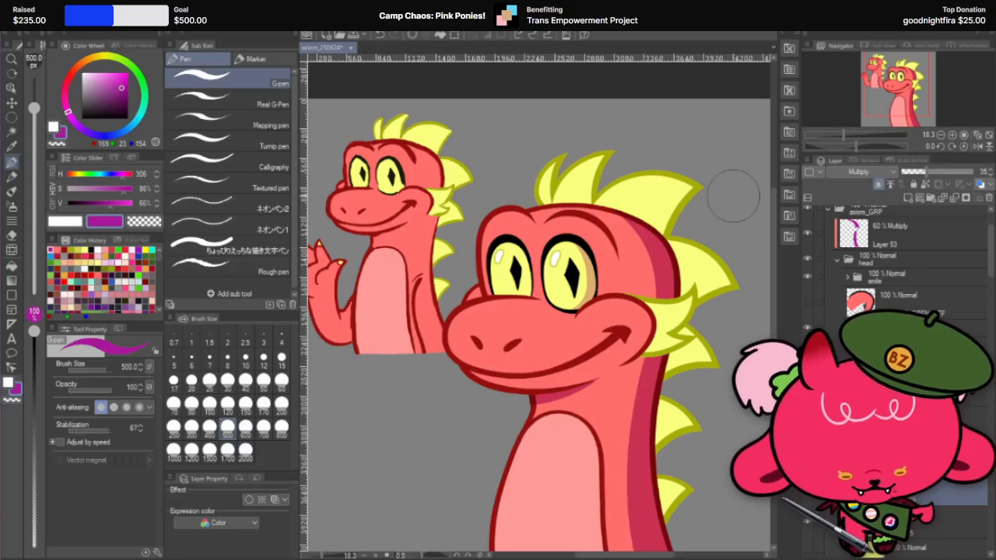
{"action": "scroll", "coordinate": [718, 229], "scroll_direction": "down", "scroll_amount": 1}
{"action": "scroll", "coordinate": [691, 195], "scroll_direction": "down", "scroll_amount": 1}
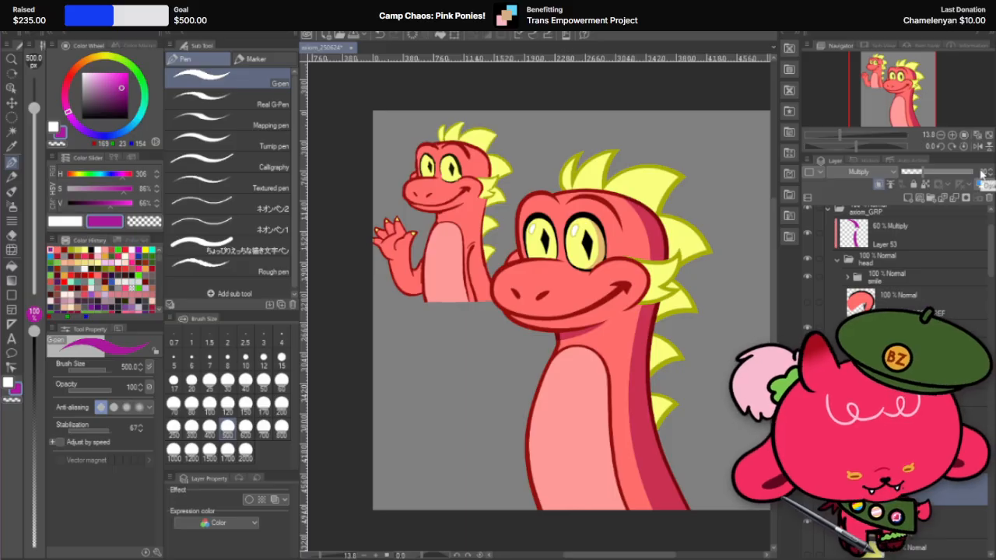
{"action": "scroll", "coordinate": [655, 218], "scroll_direction": "up", "scroll_amount": 2}
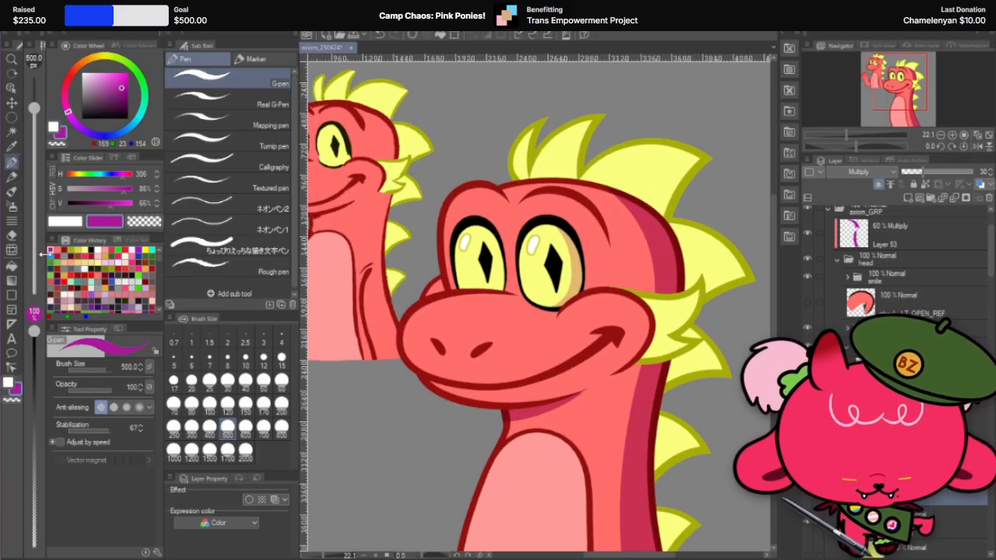
Step: Adjust the curve of the nearer eye's shadow with the Liquify tool at 200 px
{"action": "left_click", "coordinate": [11, 250]}
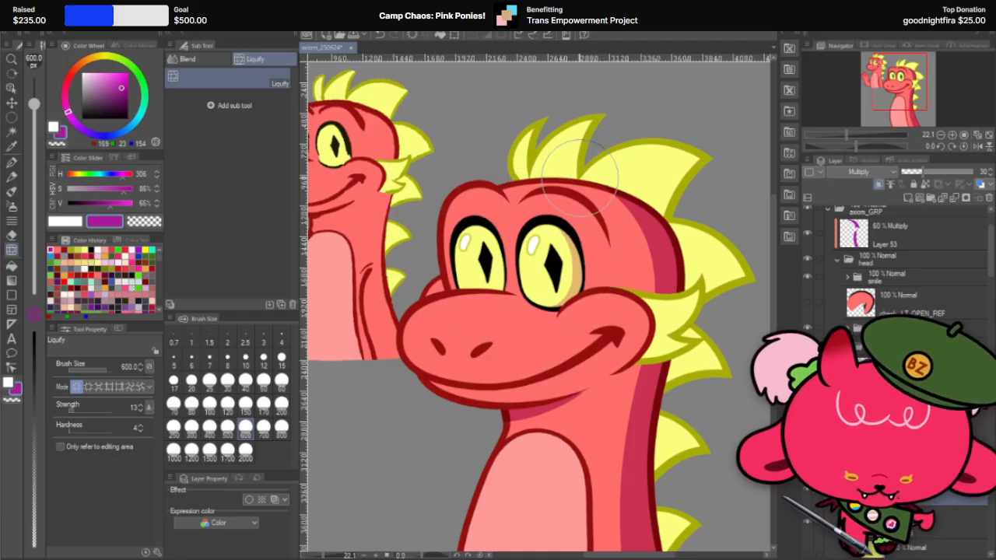
{"action": "scroll", "coordinate": [567, 189], "scroll_direction": "up", "scroll_amount": 2}
{"action": "scroll", "coordinate": [567, 189], "scroll_direction": "up", "scroll_amount": 2}
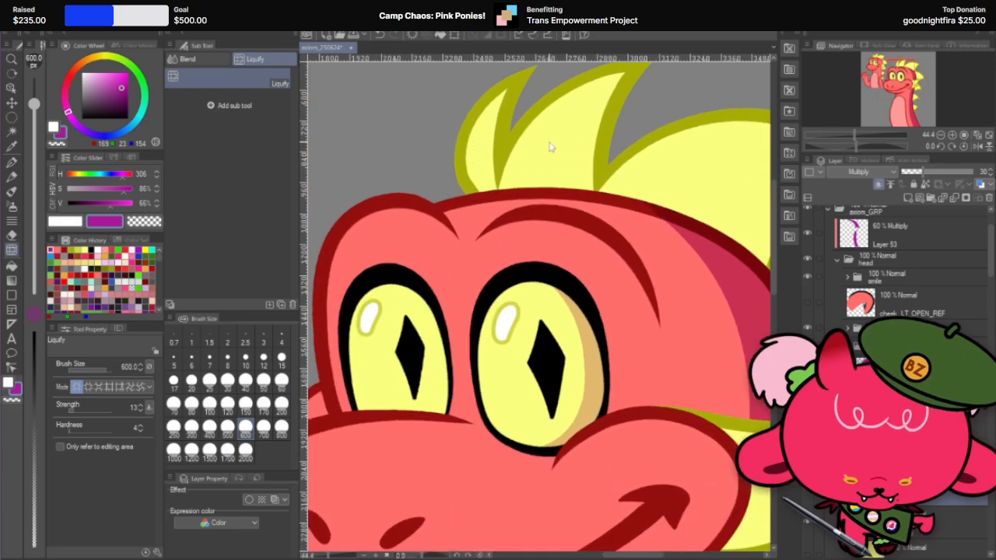
{"action": "left_click", "coordinate": [281, 403]}
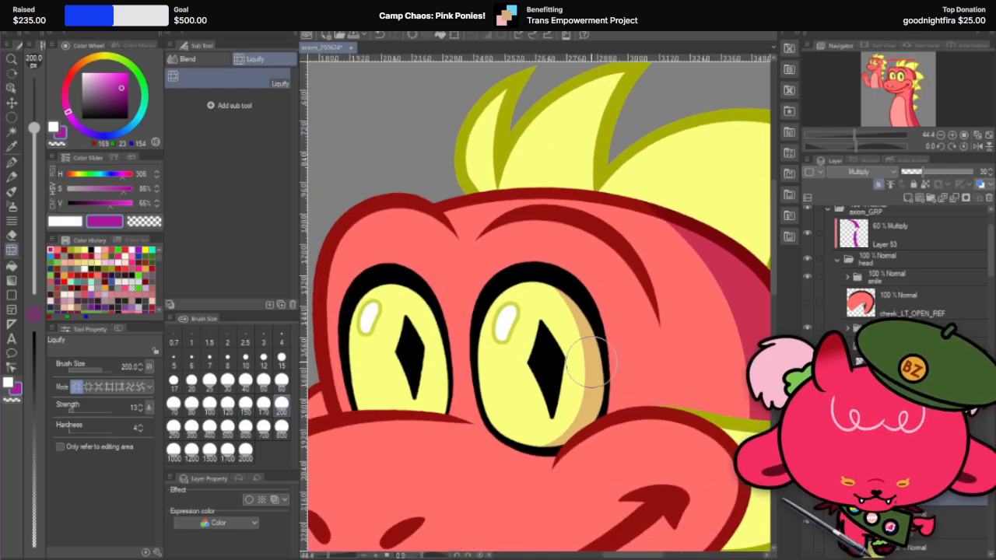
{"action": "scroll", "coordinate": [582, 364], "scroll_direction": "down", "scroll_amount": 7}
{"action": "scroll", "coordinate": [698, 295], "scroll_direction": "up", "scroll_amount": 1}
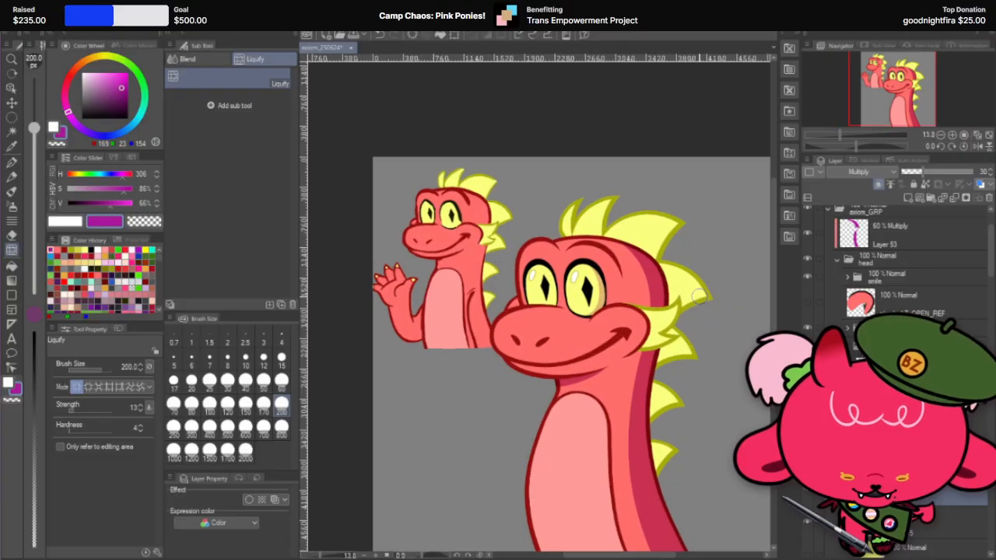
Step: Reposition the nearer eye's shadow with the Move layer tool, checking the look both close up and on the whole illustration
{"action": "key", "text": "k"}
{"action": "scroll", "coordinate": [699, 352], "scroll_direction": "up", "scroll_amount": 3}
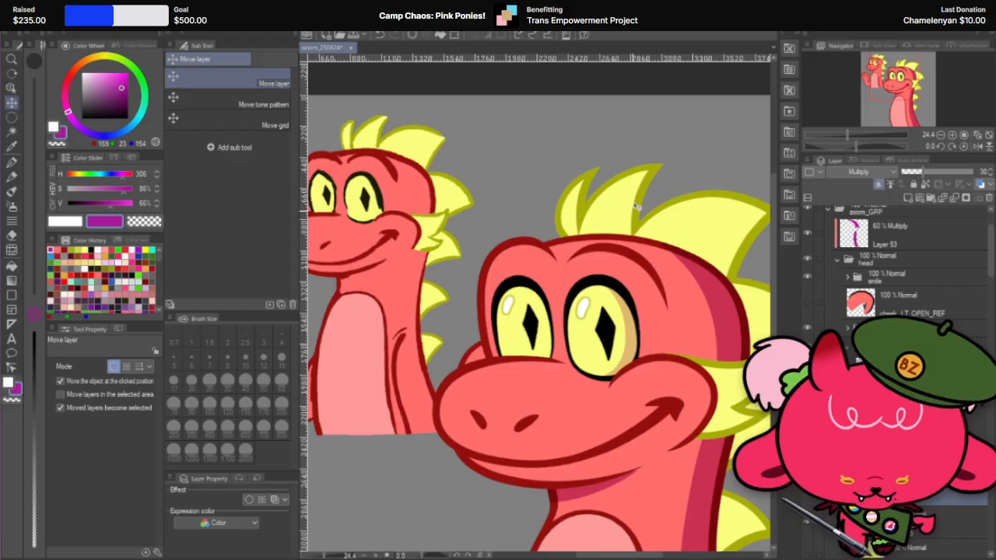
{"action": "scroll", "coordinate": [636, 206], "scroll_direction": "down", "scroll_amount": 3}
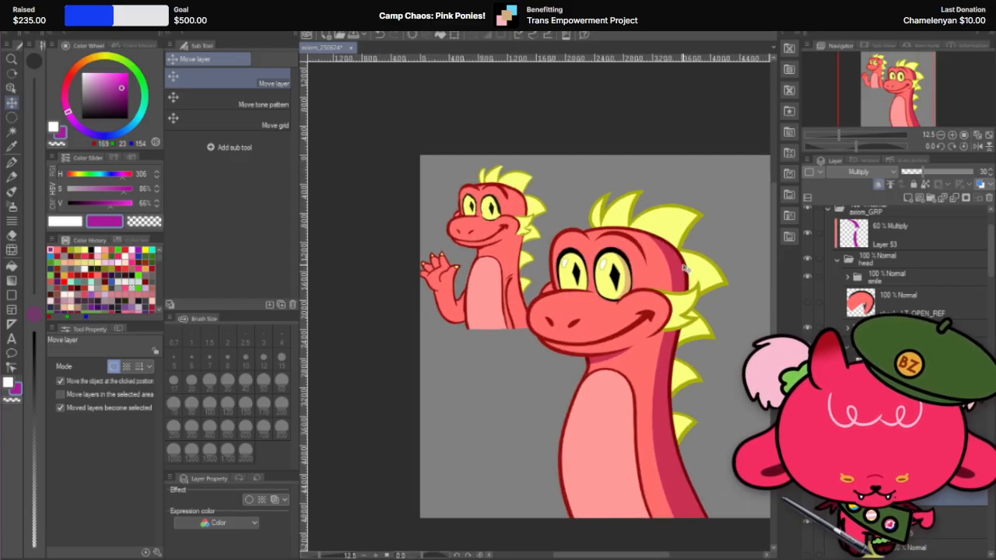
{"action": "scroll", "coordinate": [684, 267], "scroll_direction": "up", "scroll_amount": 2}
{"action": "scroll", "coordinate": [684, 267], "scroll_direction": "down", "scroll_amount": 2}
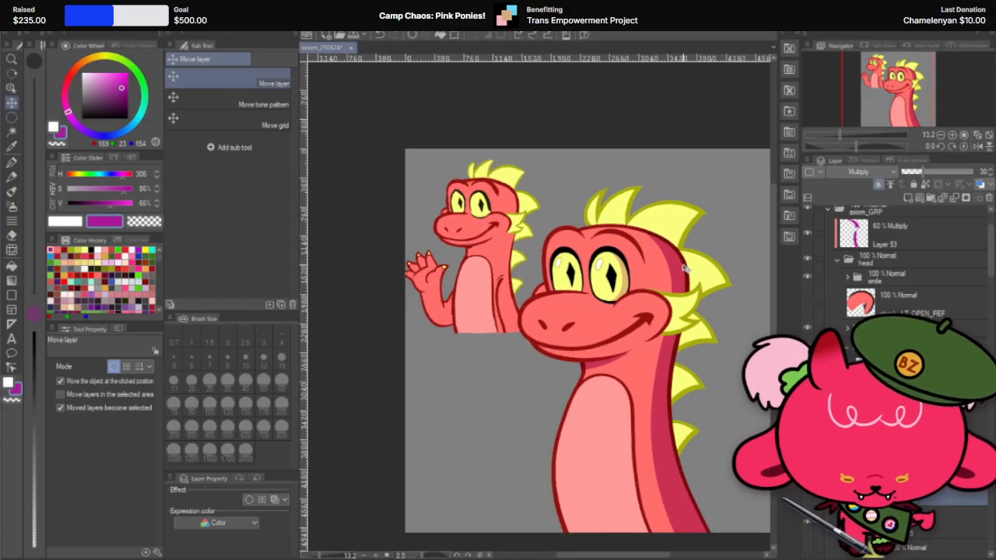
{"action": "scroll", "coordinate": [684, 267], "scroll_direction": "up", "scroll_amount": 3}
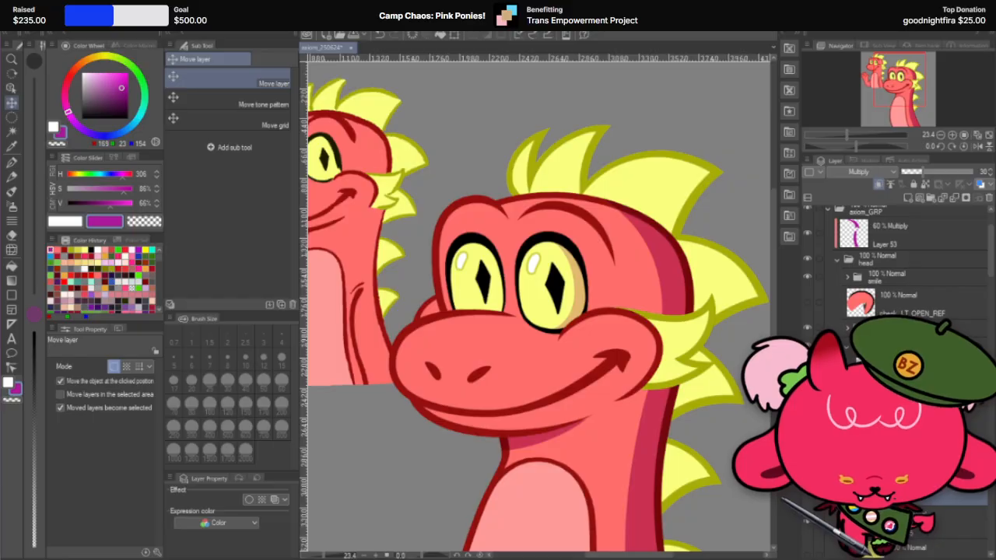
{"action": "left_click", "coordinate": [807, 493]}
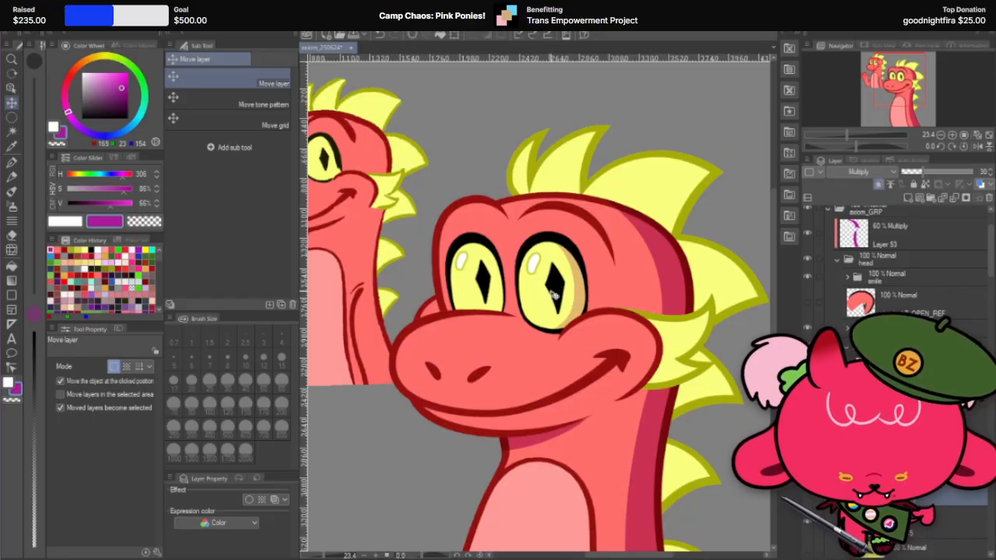
{"action": "scroll", "coordinate": [553, 294], "scroll_direction": "up", "scroll_amount": 1}
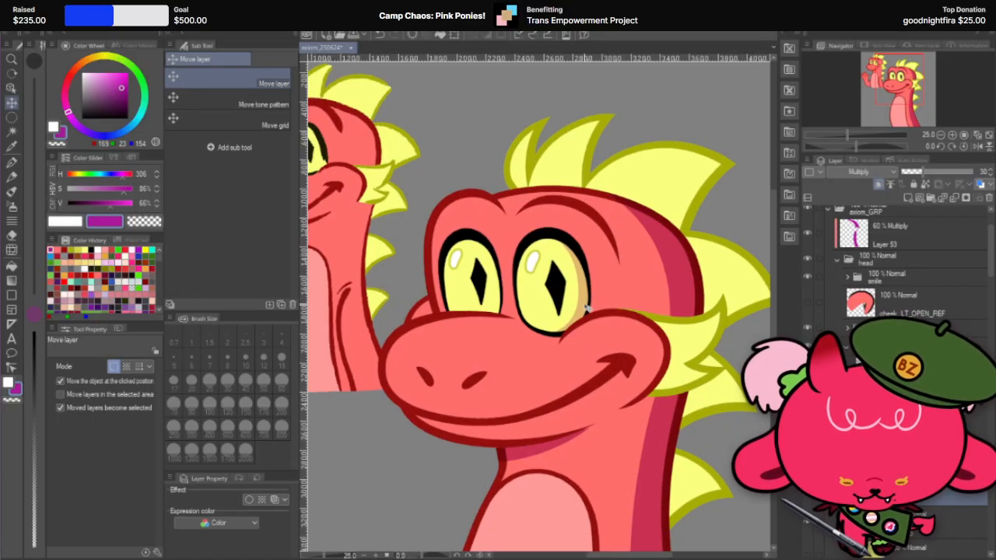
{"action": "scroll", "coordinate": [587, 309], "scroll_direction": "down", "scroll_amount": 4}
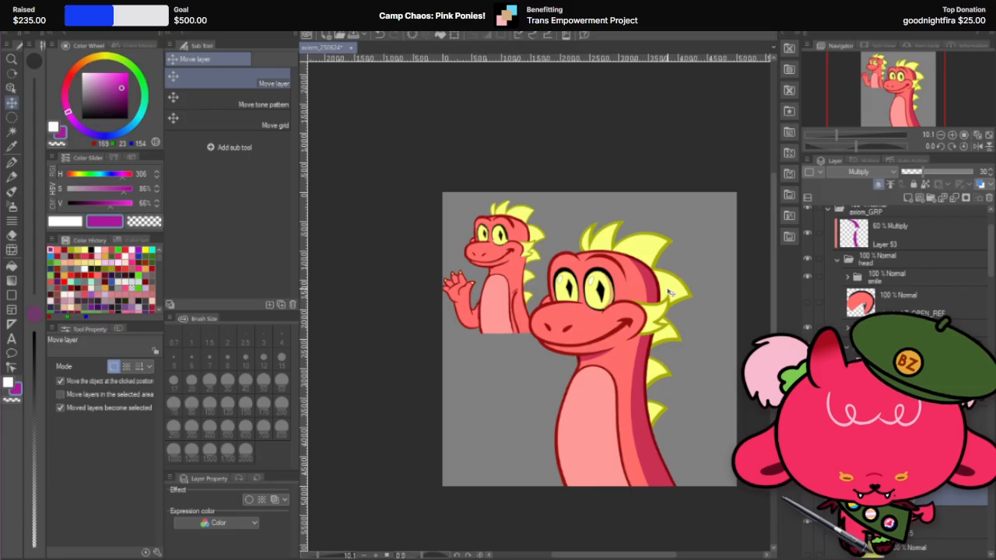
{"action": "scroll", "coordinate": [668, 292], "scroll_direction": "up", "scroll_amount": 3}
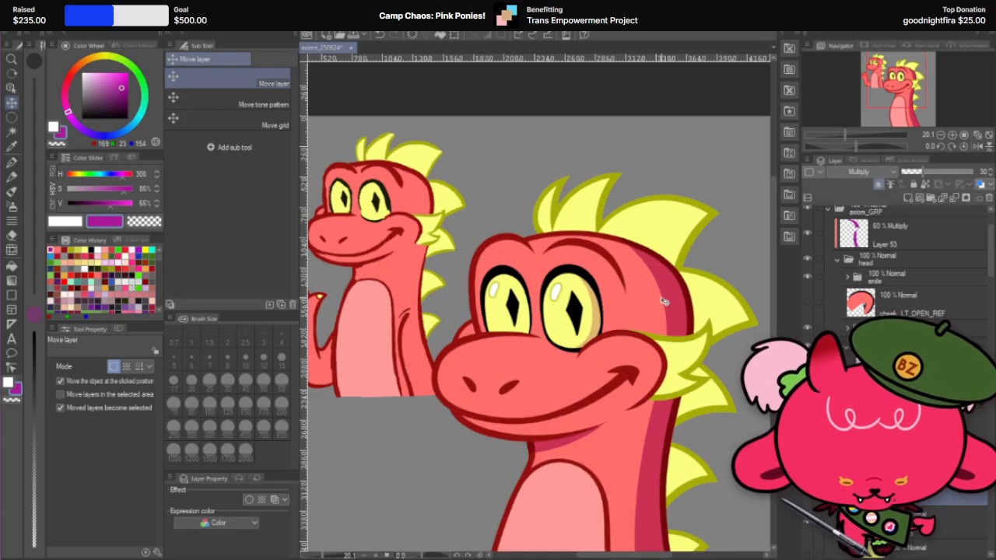
{"action": "scroll", "coordinate": [663, 301], "scroll_direction": "down", "scroll_amount": 2}
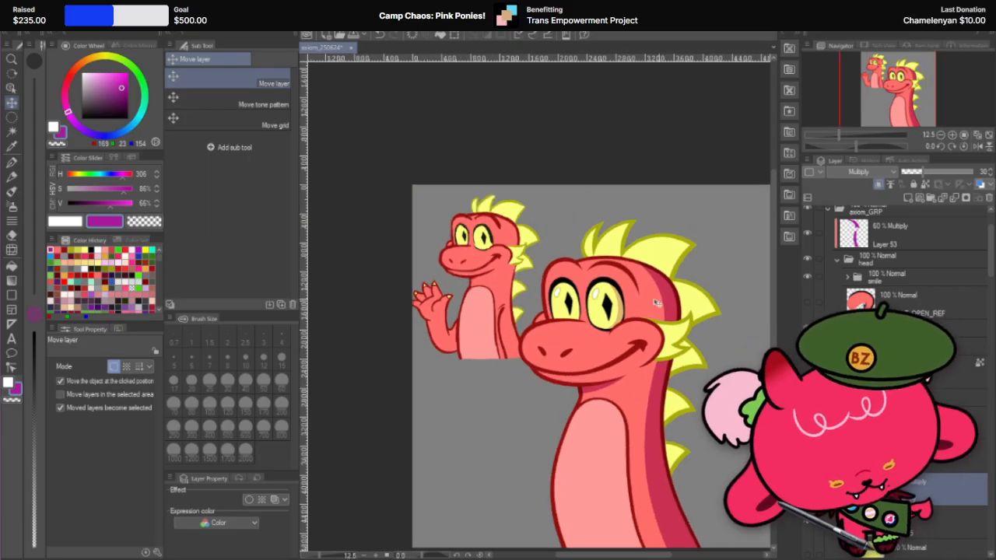
{"action": "scroll", "coordinate": [628, 304], "scroll_direction": "up", "scroll_amount": 1}
{"action": "scroll", "coordinate": [628, 304], "scroll_direction": "up", "scroll_amount": 2}
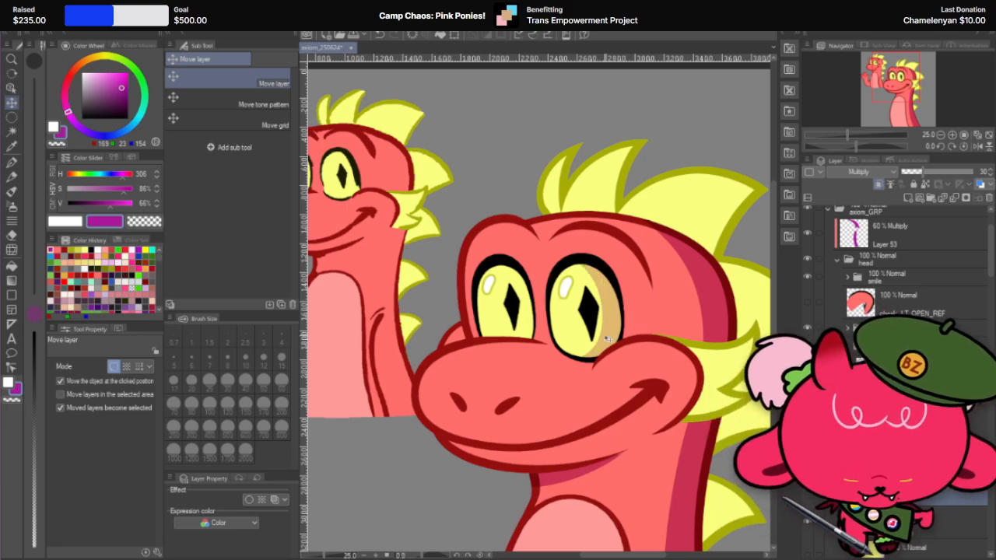
Step: Lower the nearer eye's shadow layer to 25% opacity, judging the tone both close up and on the whole illustration
{"action": "scroll", "coordinate": [635, 304], "scroll_direction": "down", "scroll_amount": 2}
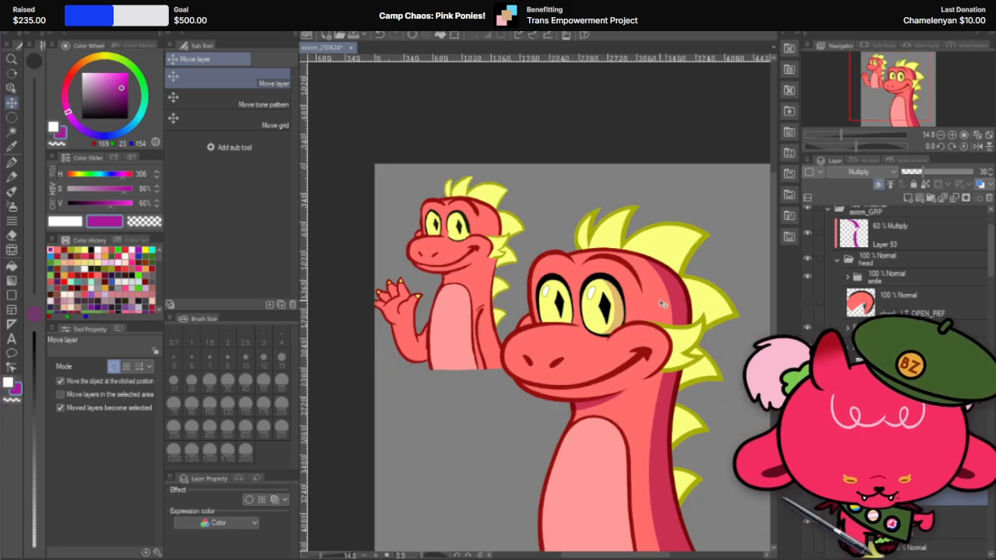
{"action": "scroll", "coordinate": [650, 304], "scroll_direction": "up", "scroll_amount": 2}
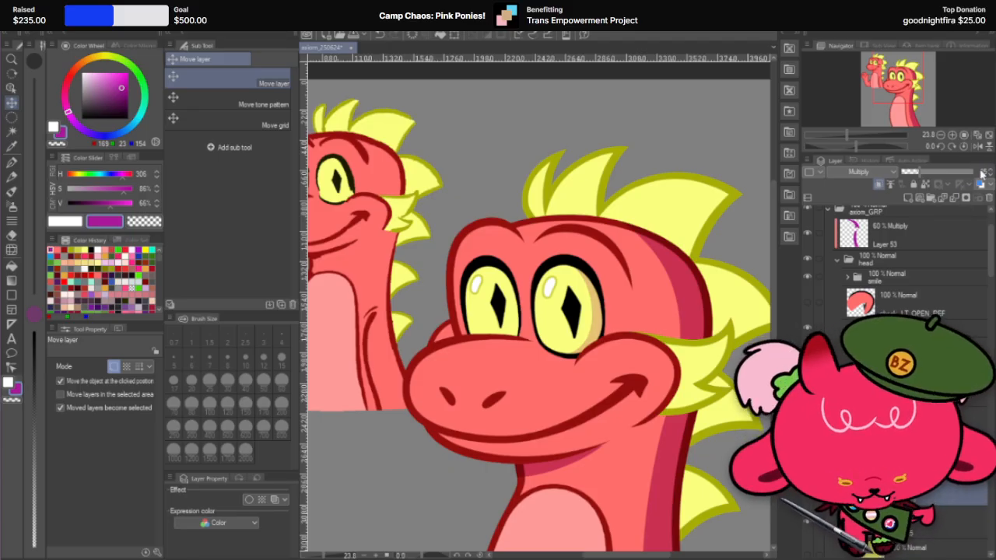
{"action": "scroll", "coordinate": [669, 262], "scroll_direction": "down", "scroll_amount": 3}
{"action": "scroll", "coordinate": [606, 252], "scroll_direction": "up", "scroll_amount": 1}
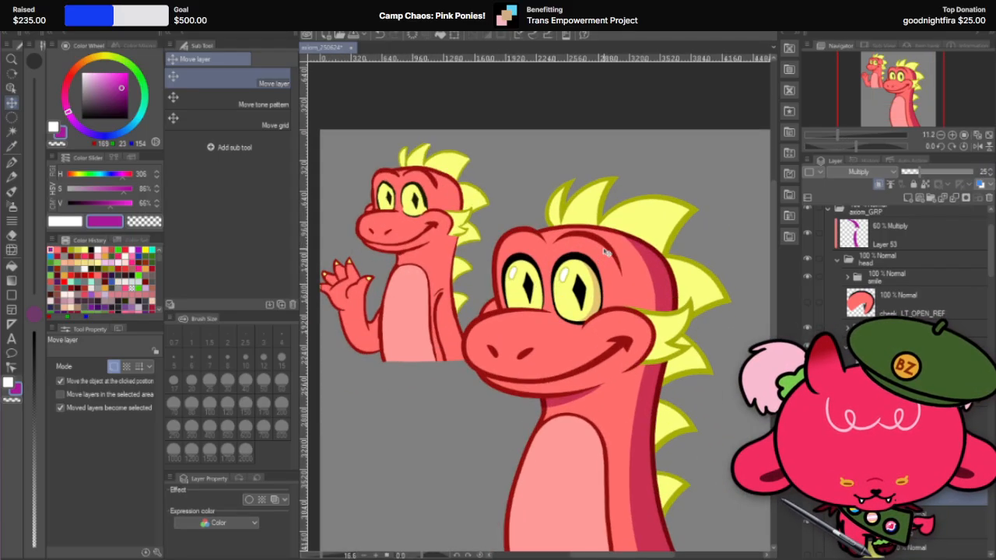
{"action": "scroll", "coordinate": [606, 251], "scroll_direction": "up", "scroll_amount": 3}
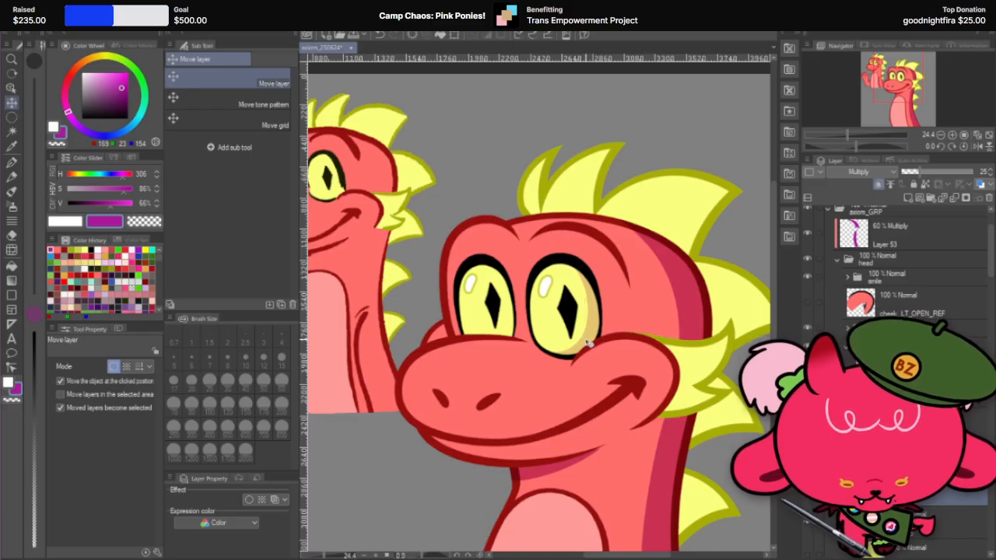
Step: Nudge the nearer eye's shadow slightly with the Move layer tool and compare the look at close and full view
{"action": "mouse_move", "coordinate": [587, 341]}
{"action": "left_mouse_down"}
{"action": "mouse_move", "coordinate": [585, 352]}
{"action": "mouse_move", "coordinate": [590, 339]}
{"action": "left_mouse_up"}
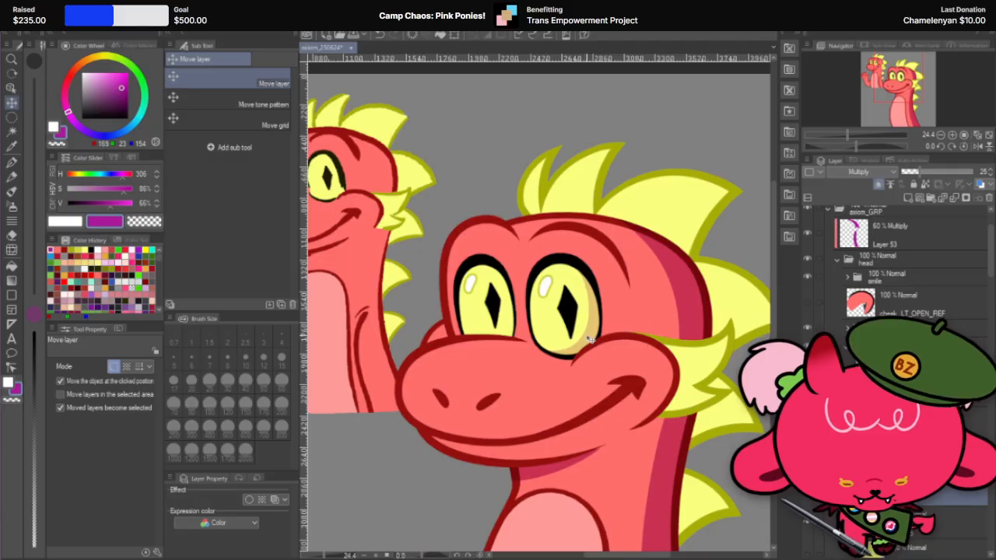
{"action": "scroll", "coordinate": [593, 326], "scroll_direction": "down", "scroll_amount": 3}
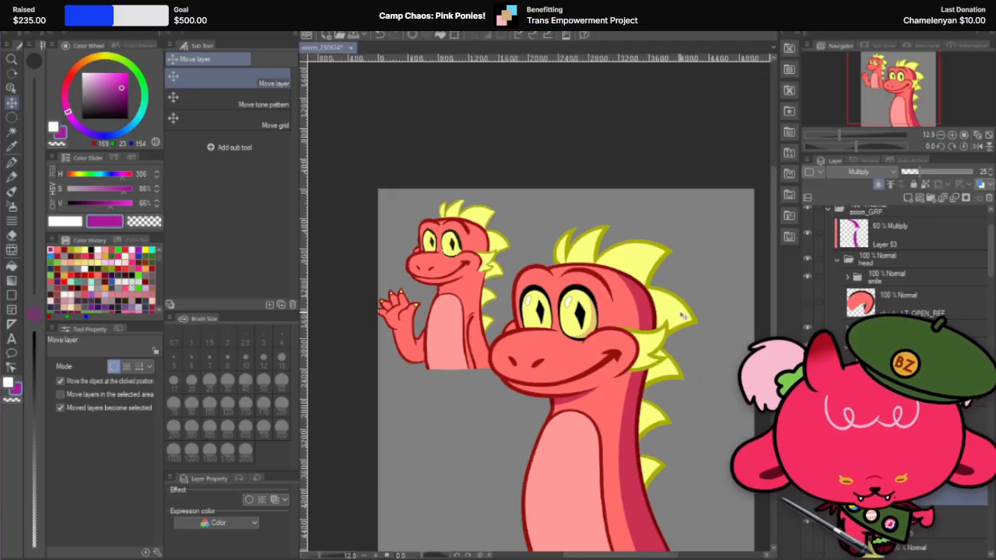
{"action": "scroll", "coordinate": [574, 309], "scroll_direction": "up", "scroll_amount": 2}
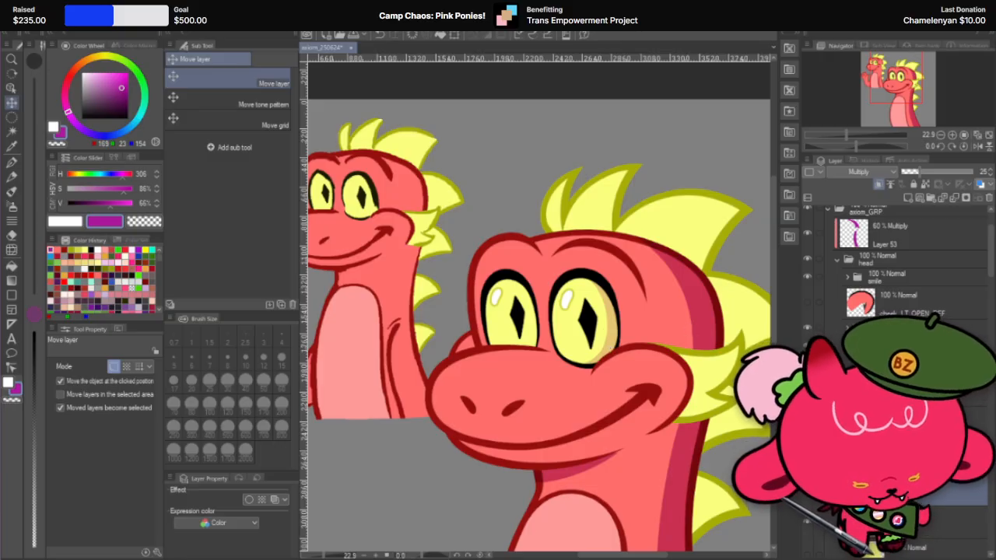
{"action": "scroll", "coordinate": [673, 309], "scroll_direction": "down", "scroll_amount": 4}
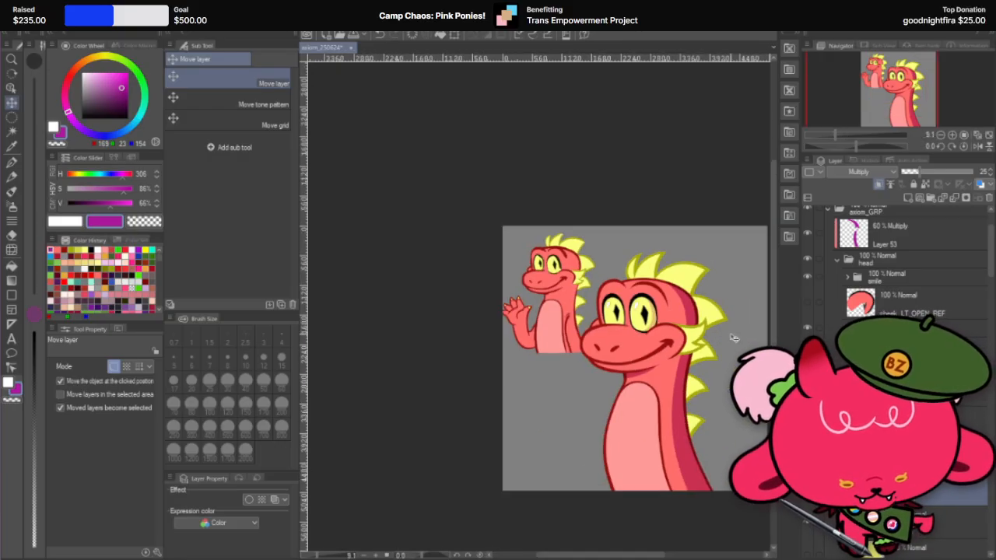
{"action": "scroll", "coordinate": [709, 333], "scroll_direction": "up", "scroll_amount": 3}
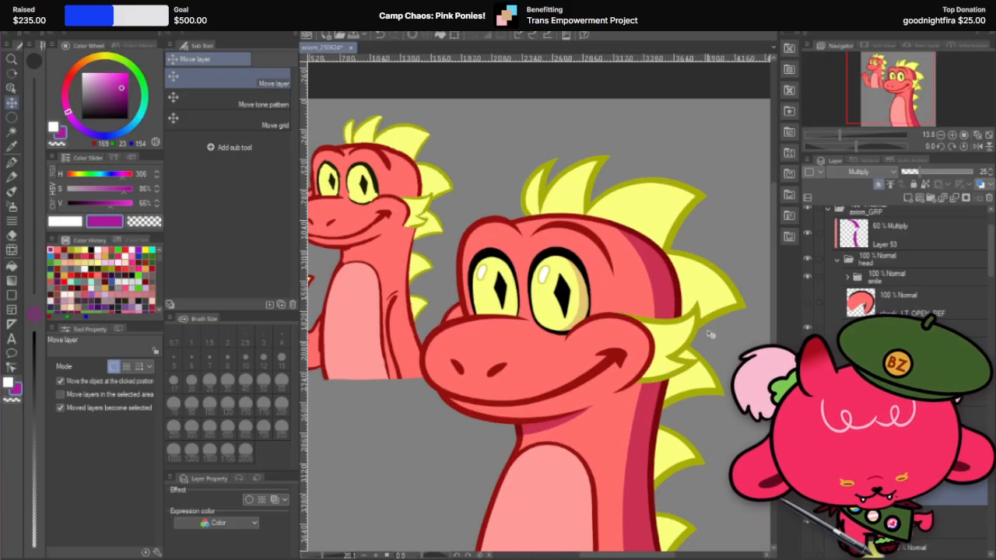
Step: Duplicate the nearer eye's shadow layer and move the copy down the layer stack past the cheek_L folder
{"action": "right_click", "coordinate": [939, 502]}
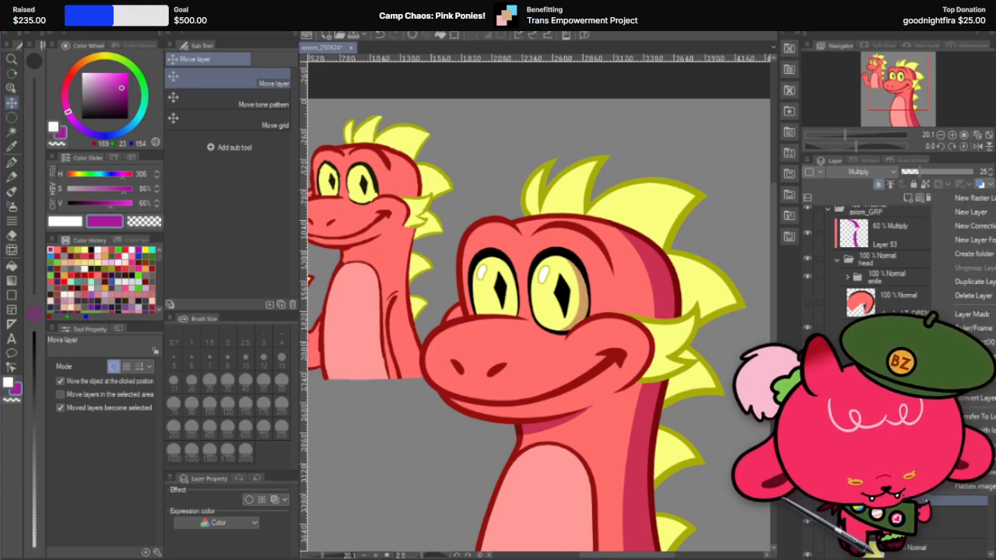
{"action": "left_click", "coordinate": [927, 502]}
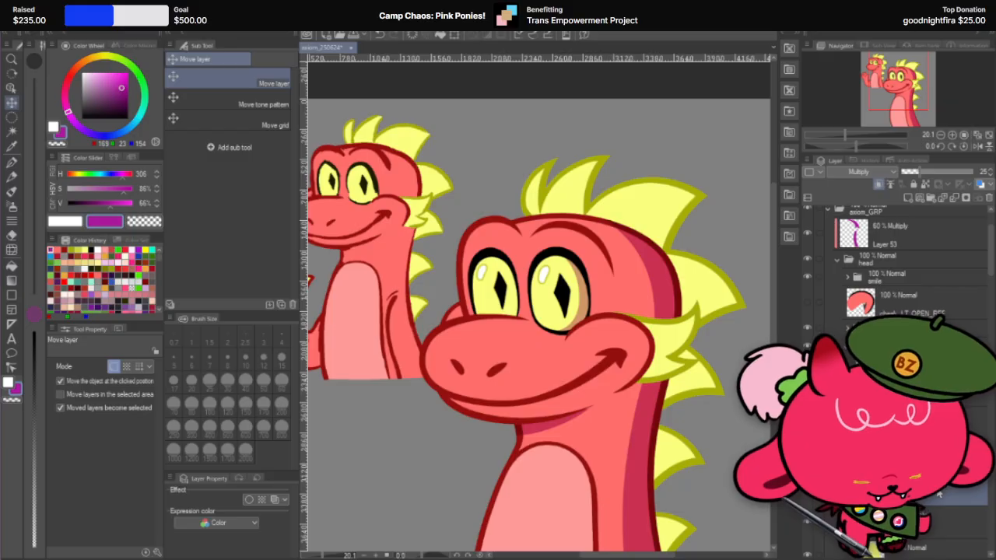
{"action": "scroll", "coordinate": [895, 257], "scroll_direction": "down", "scroll_amount": 5}
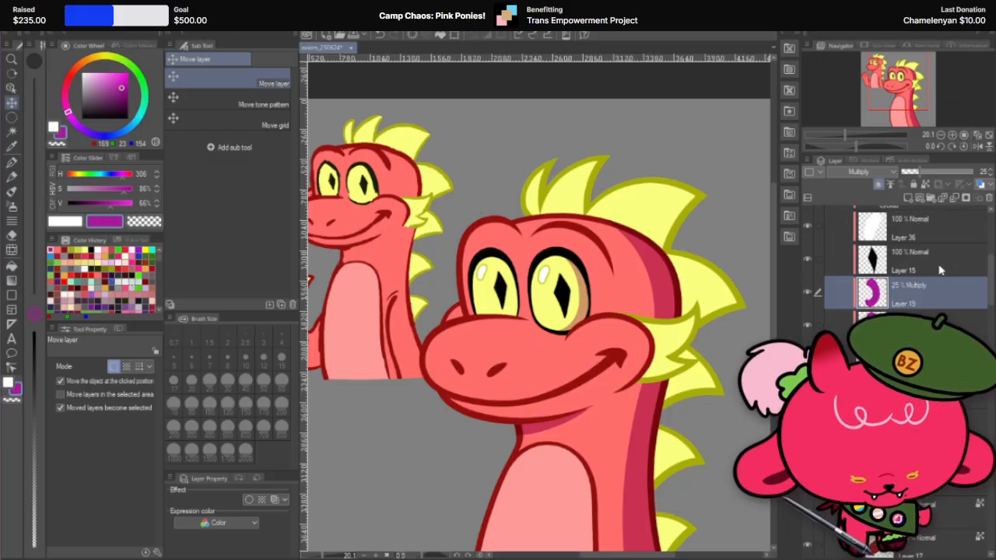
{"action": "scroll", "coordinate": [895, 256], "scroll_direction": "down", "scroll_amount": 2}
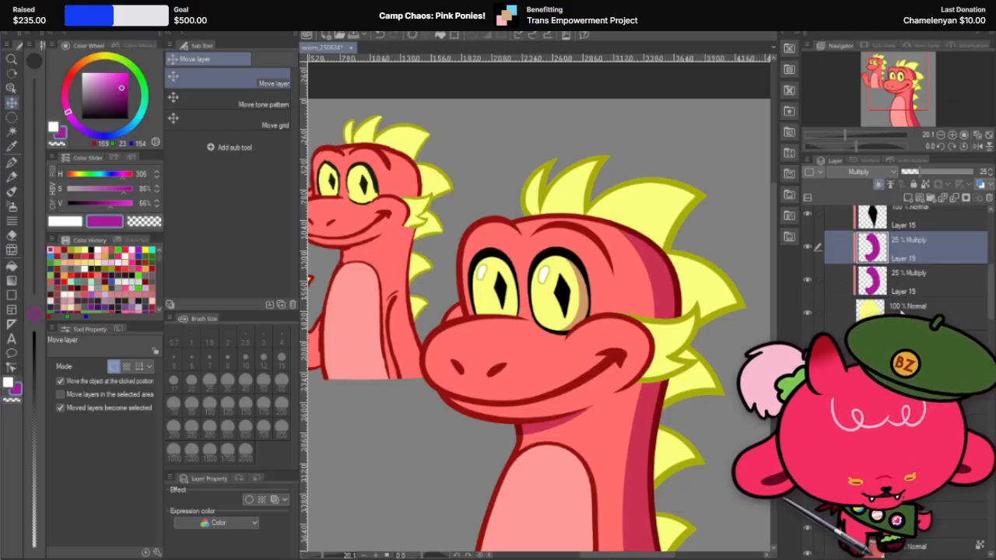
{"action": "left_click_drag", "start_coordinate": [910, 248], "coordinate": [925, 519]}
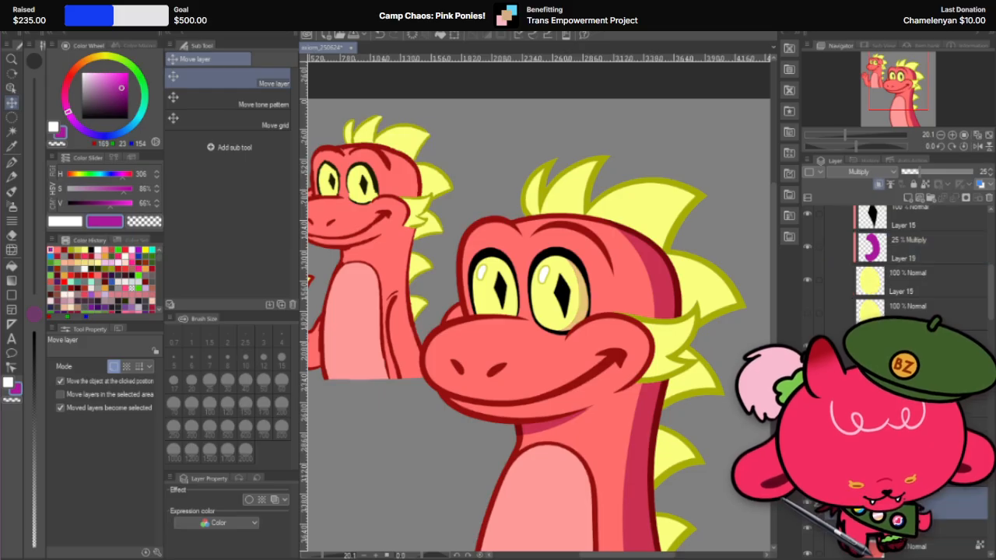
{"action": "scroll", "coordinate": [910, 264], "scroll_direction": "down", "scroll_amount": 6}
{"action": "scroll", "coordinate": [894, 264], "scroll_direction": "down", "scroll_amount": 2}
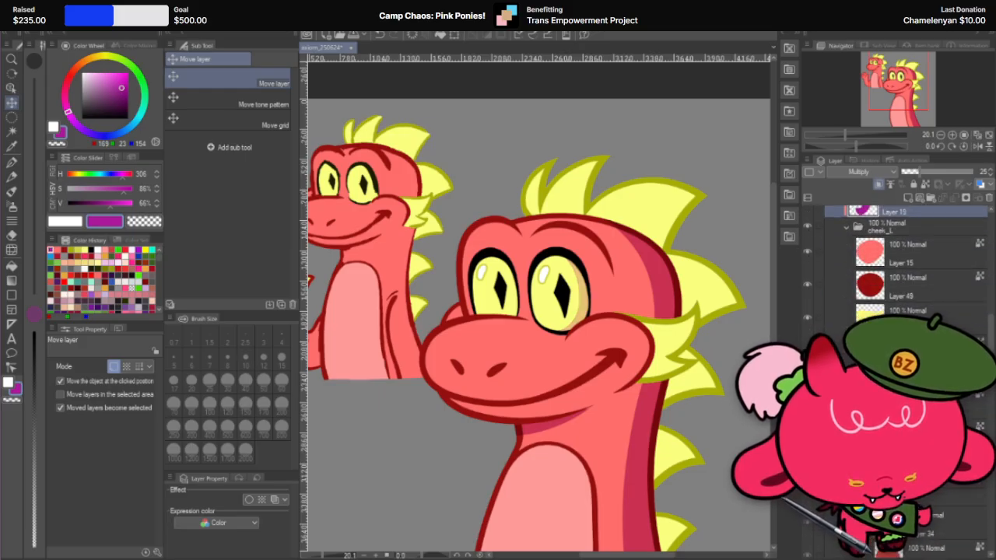
{"action": "mouse_move", "coordinate": [930, 244]}
{"action": "left_mouse_down"}
{"action": "mouse_move", "coordinate": [908, 546]}
{"action": "mouse_move", "coordinate": [924, 519]}
{"action": "left_mouse_up"}
{"action": "scroll", "coordinate": [910, 265], "scroll_direction": "down", "scroll_amount": 2}
Step: Position the unclipped shadow copy over the farther eye and clip it to that eye's fill in the eye_R folder
{"action": "left_click", "coordinate": [879, 184]}
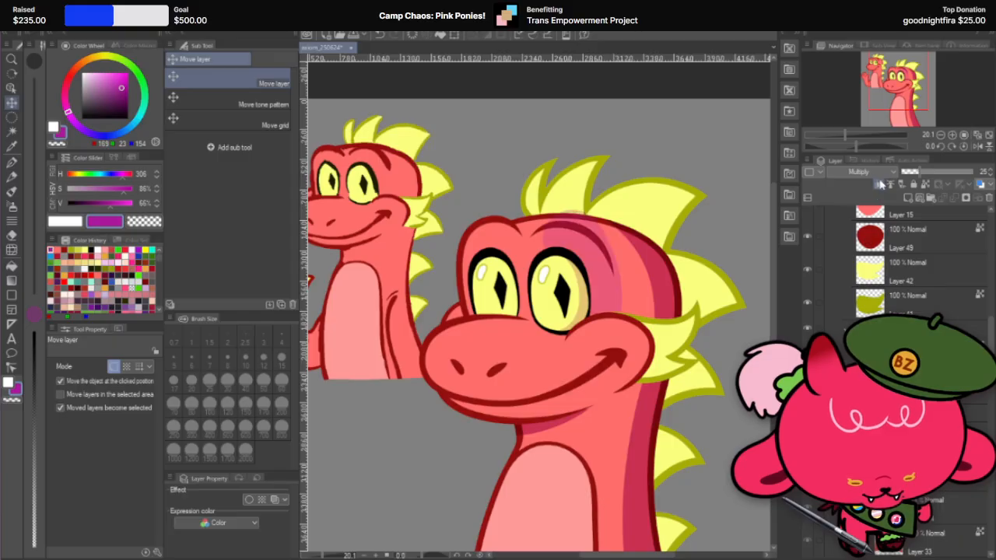
{"action": "left_click_drag", "start_coordinate": [604, 277], "coordinate": [543, 293]}
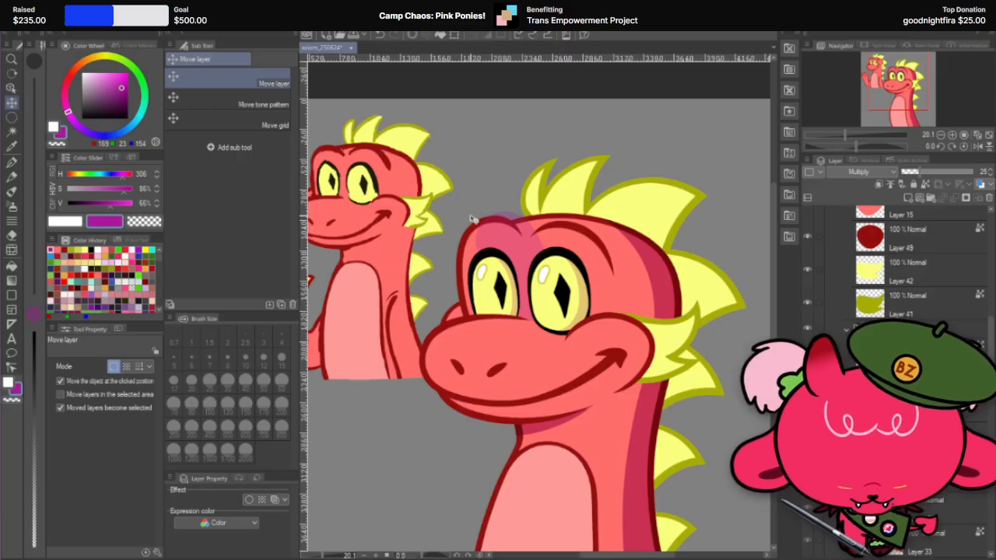
{"action": "scroll", "coordinate": [498, 226], "scroll_direction": "up", "scroll_amount": 1}
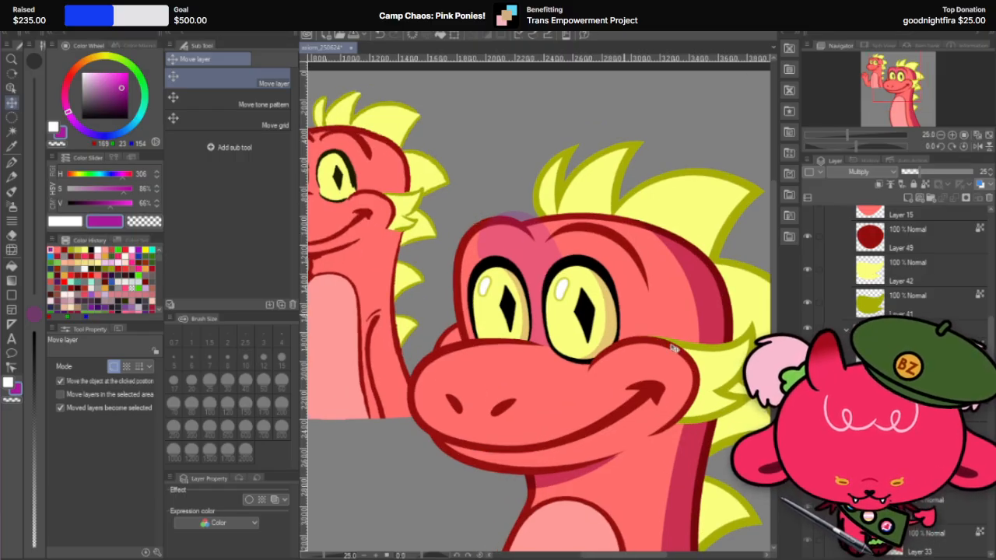
{"action": "scroll", "coordinate": [894, 264], "scroll_direction": "down", "scroll_amount": 3}
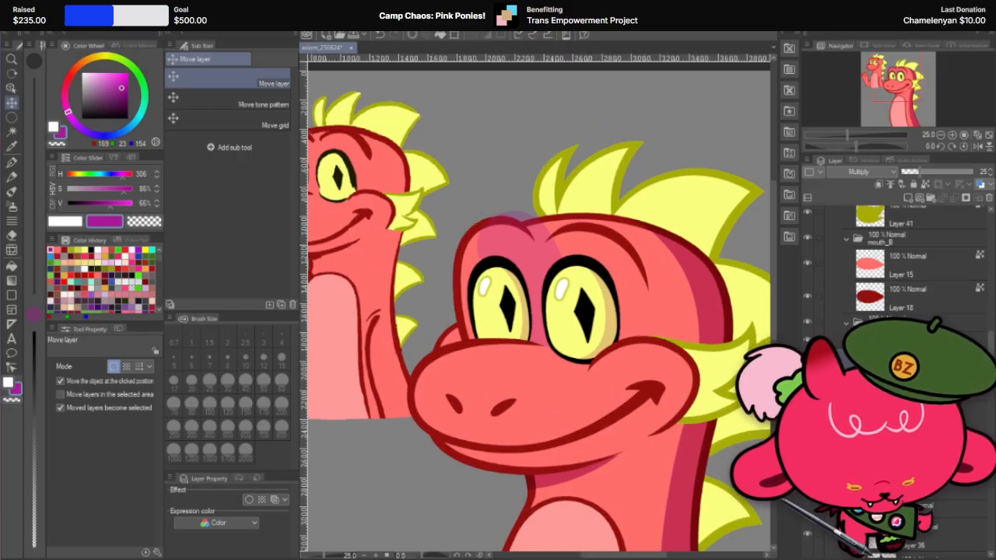
{"action": "scroll", "coordinate": [894, 365], "scroll_direction": "down", "scroll_amount": 2}
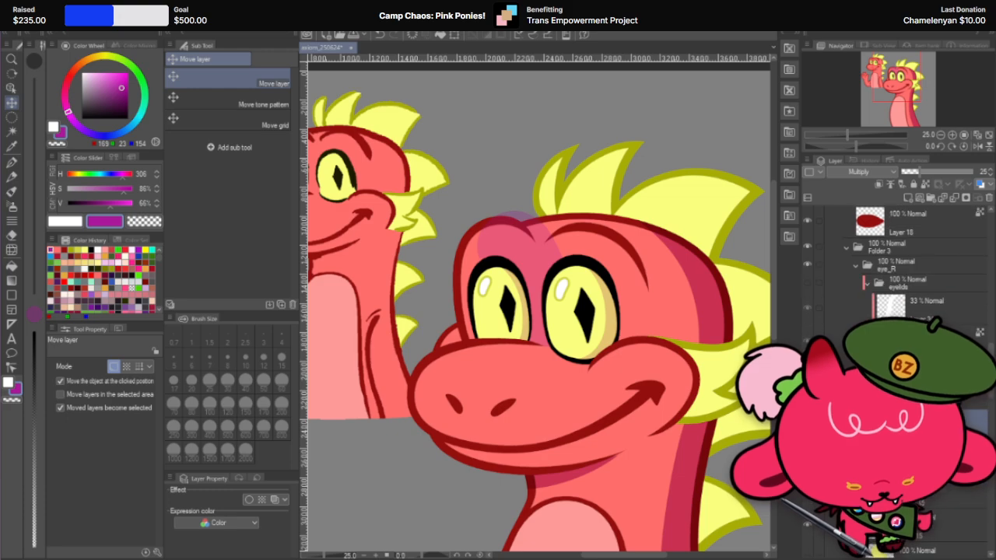
{"action": "left_click", "coordinate": [806, 365]}
{"action": "left_click", "coordinate": [875, 184]}
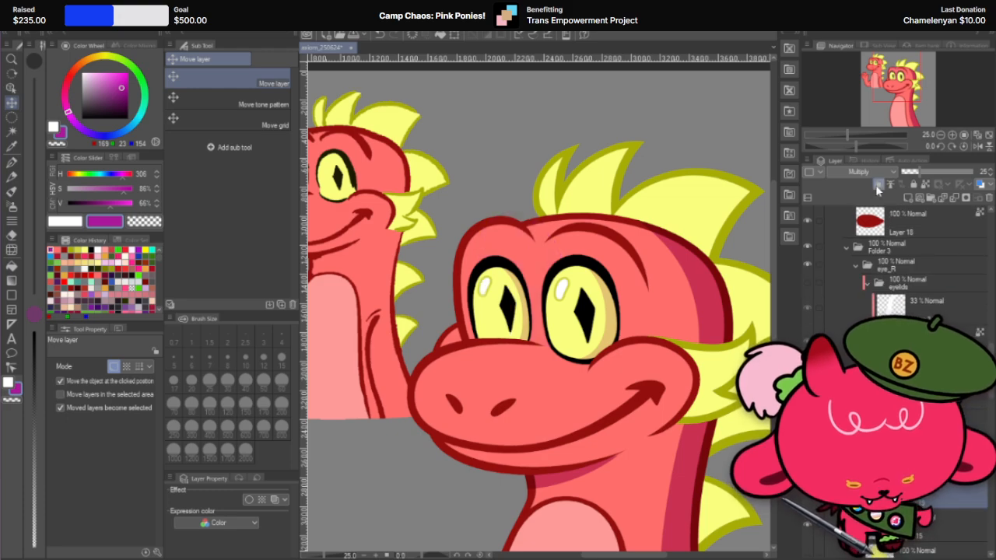
Step: Rotate the farther eye's shadow by 2.0 degrees, and stop the Move layer tool from picking the object at the clicked position
{"action": "key", "text": "ctrl+t"}
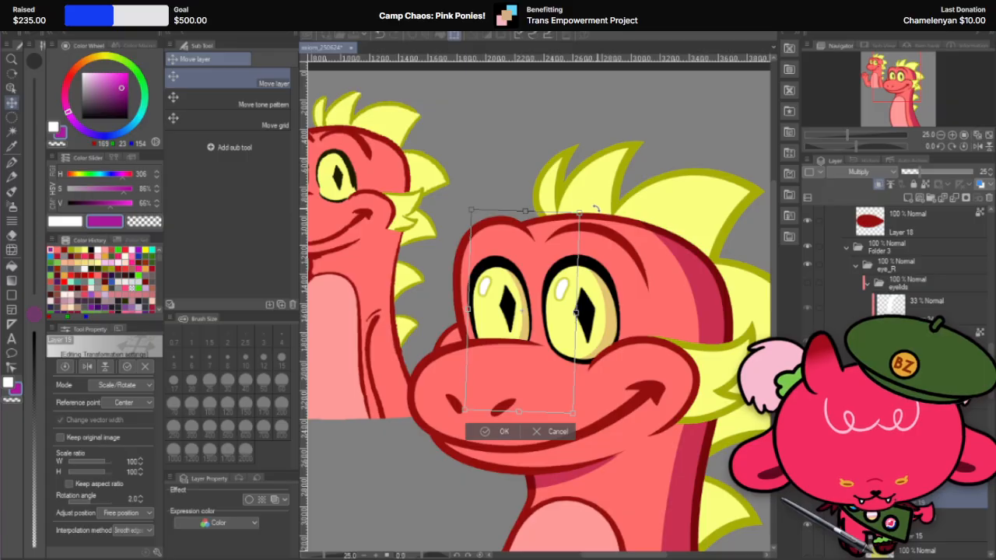
{"action": "left_click", "coordinate": [509, 430]}
{"action": "left_click", "coordinate": [536, 338]}
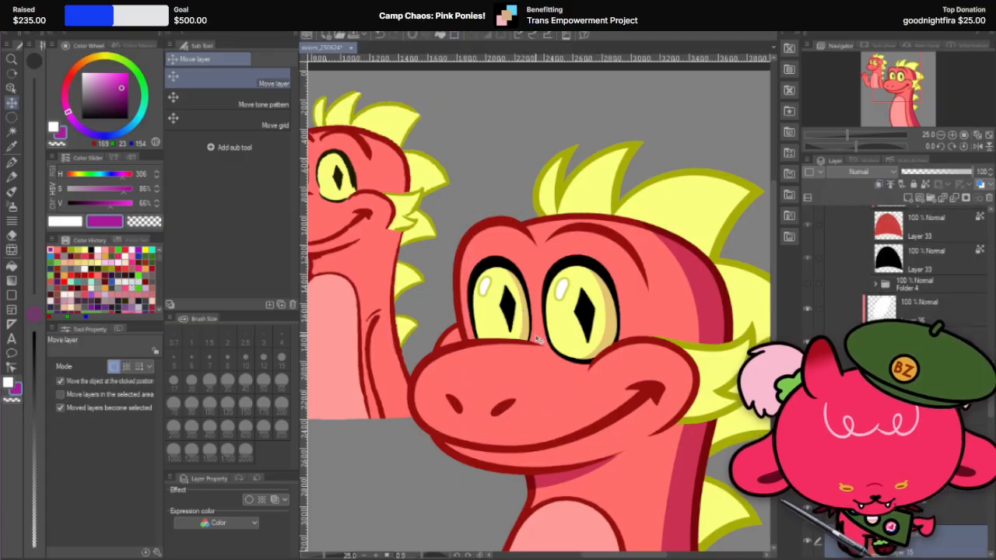
{"action": "left_click", "coordinate": [910, 441]}
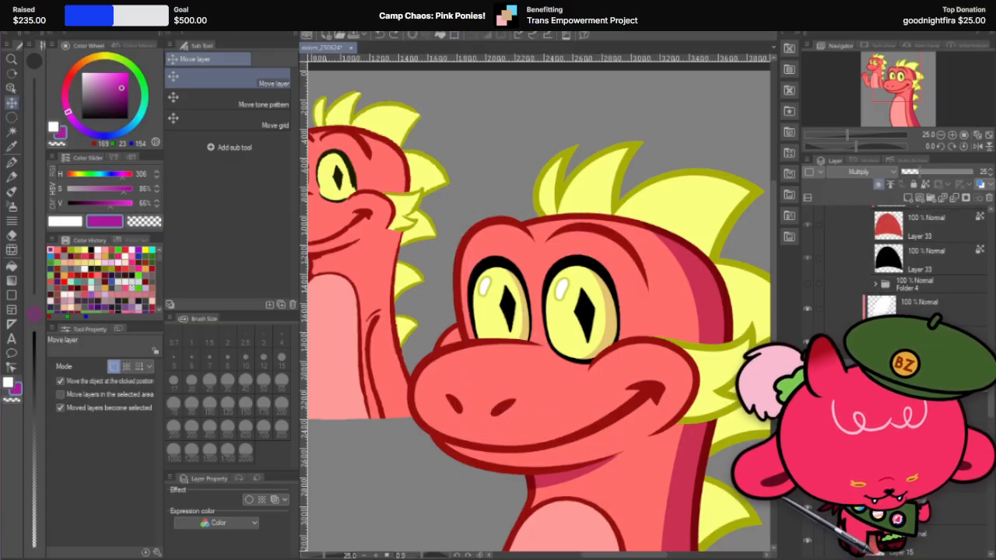
{"action": "left_click", "coordinate": [123, 381]}
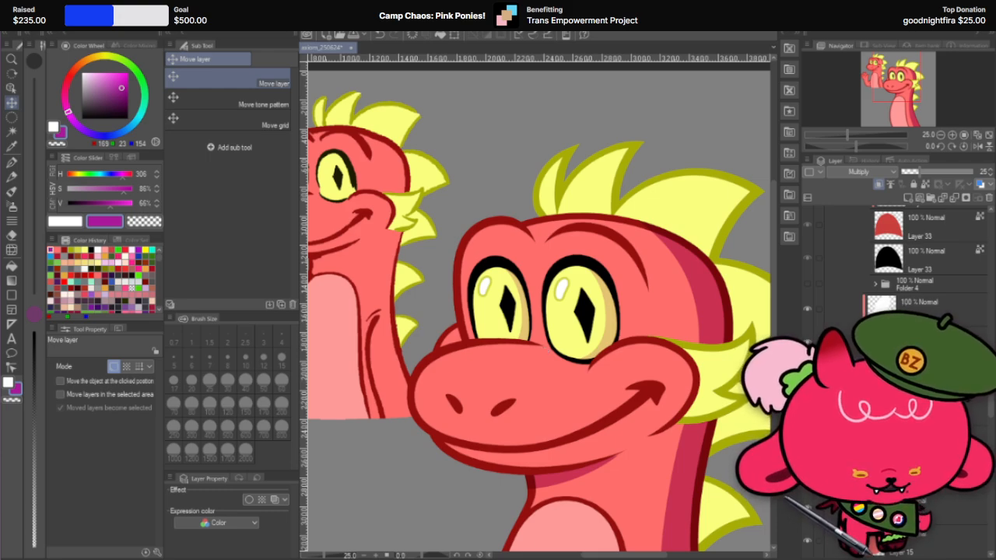
{"action": "right_click", "coordinate": [931, 405]}
{"action": "key", "text": "Escape"}
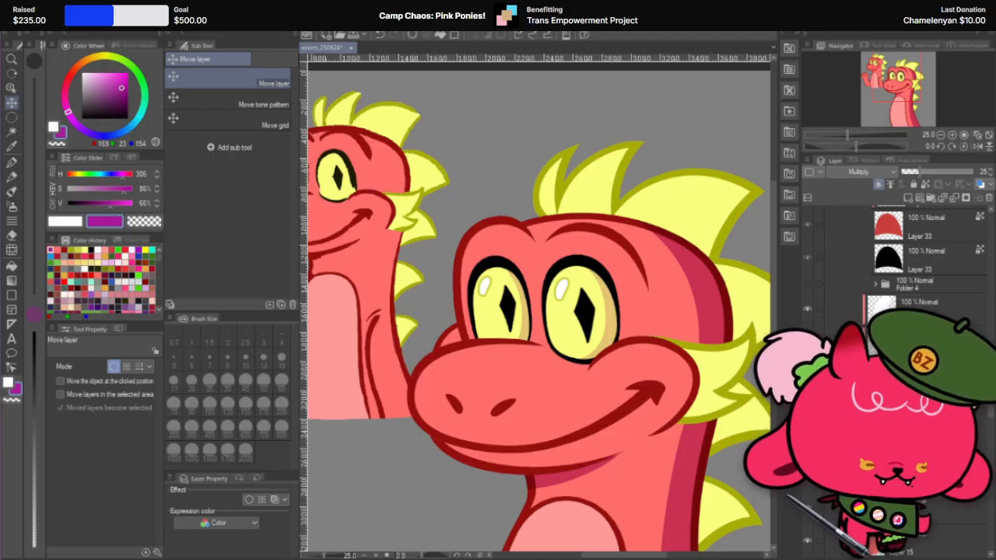
{"action": "right_click", "coordinate": [931, 389]}
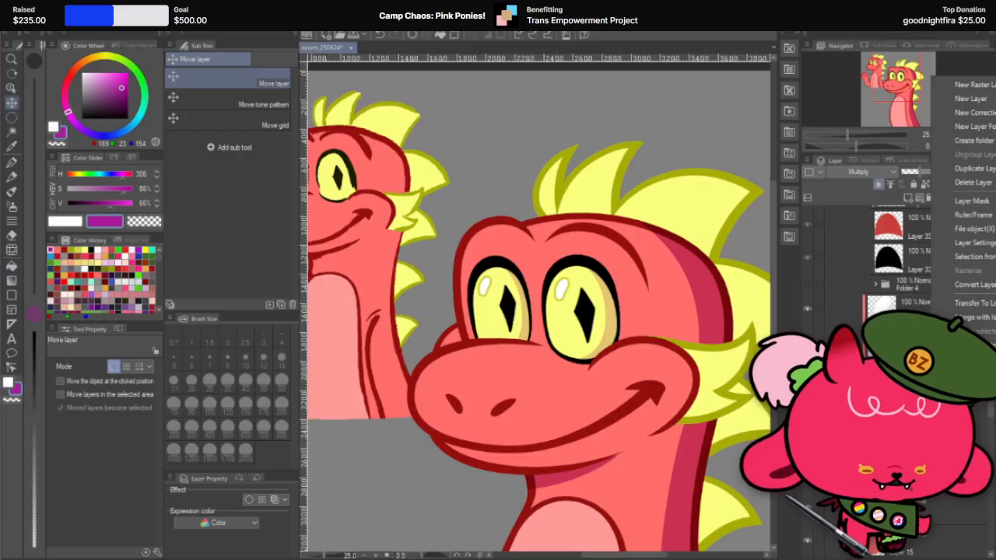
{"action": "left_click", "coordinate": [993, 306]}
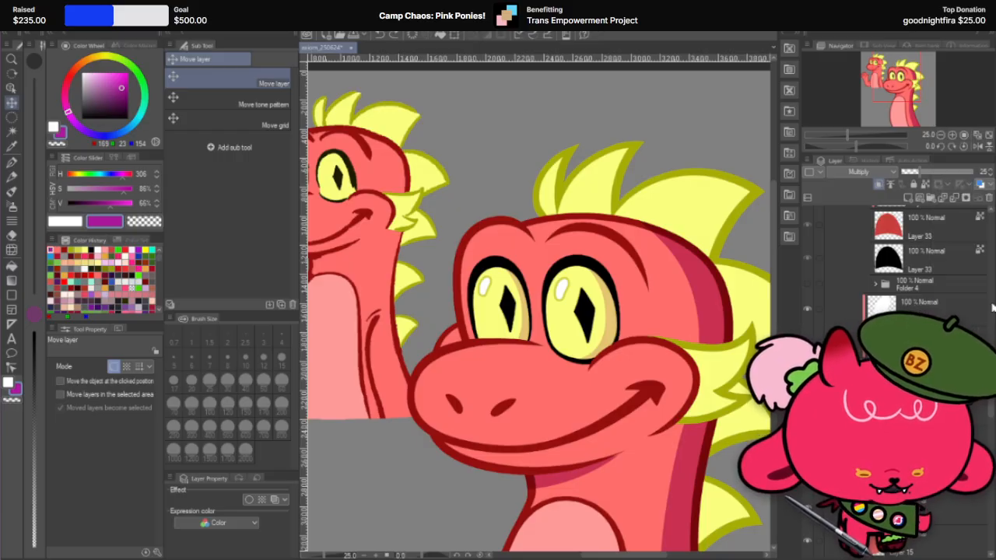
{"action": "right_click", "coordinate": [928, 375]}
{"action": "mouse_move", "coordinate": [970, 250]}
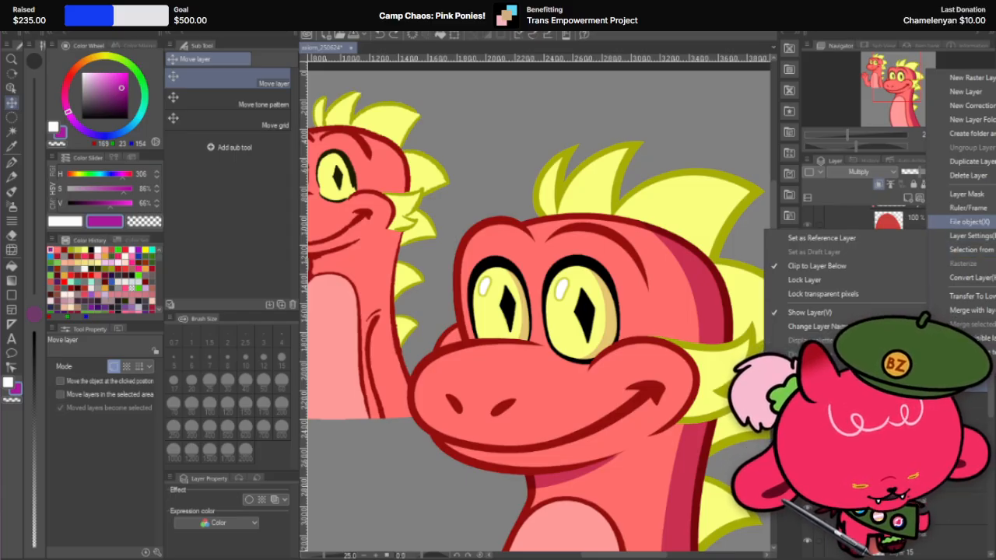
{"action": "mouse_move", "coordinate": [968, 222]}
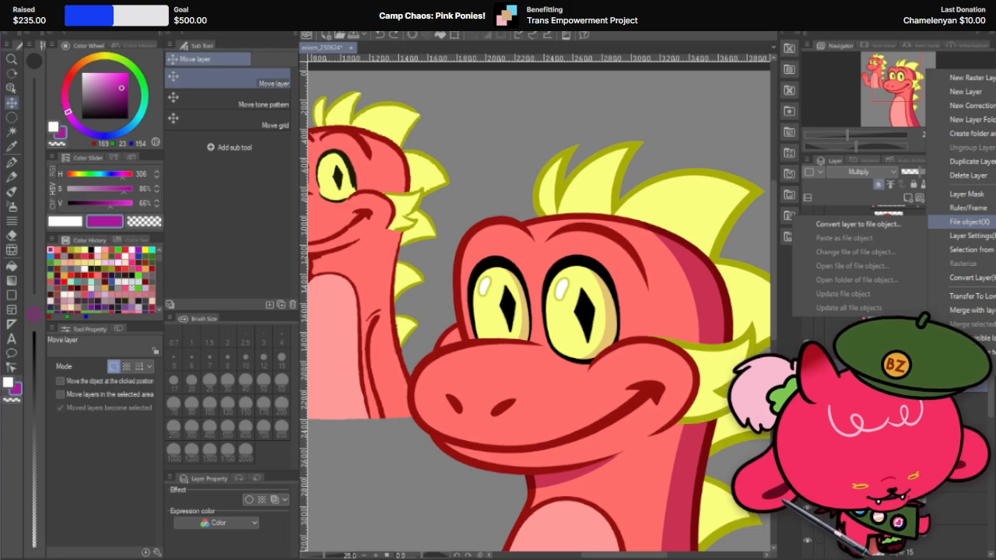
{"action": "key", "text": "Escape"}
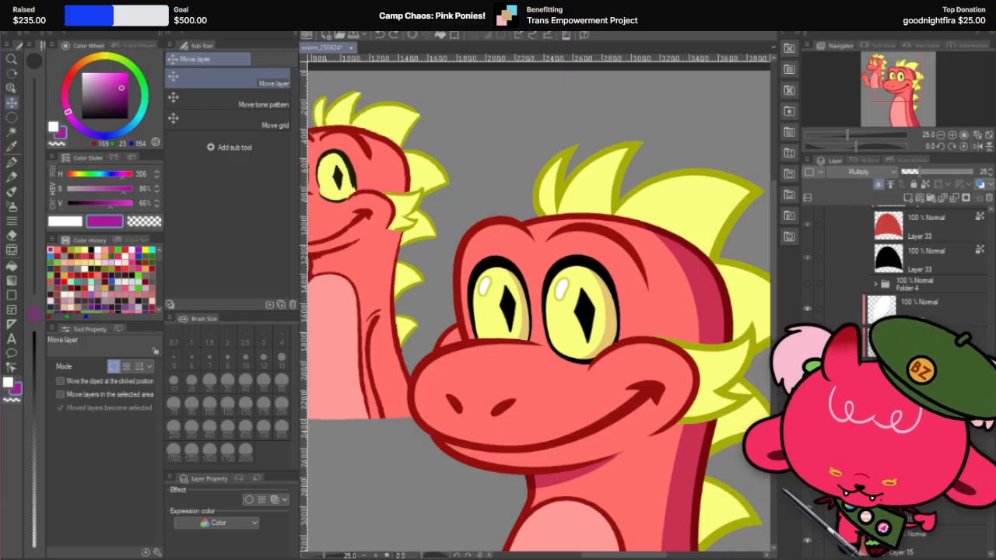
Step: Set the nearer eye's shadow layer to 30% opacity, viewing the whole illustration
{"action": "scroll", "coordinate": [600, 309], "scroll_direction": "down", "scroll_amount": 3}
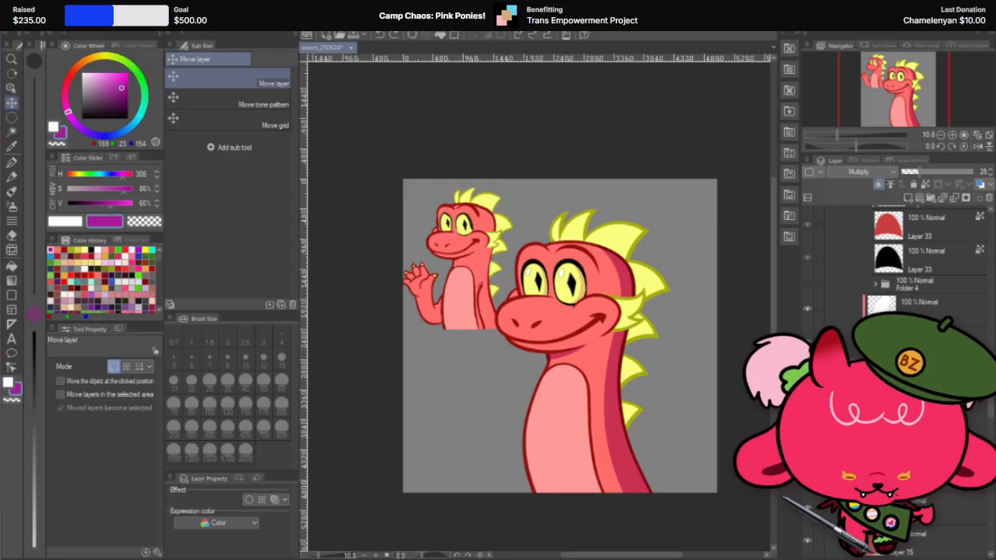
{"action": "scroll", "coordinate": [902, 249], "scroll_direction": "down", "scroll_amount": 6}
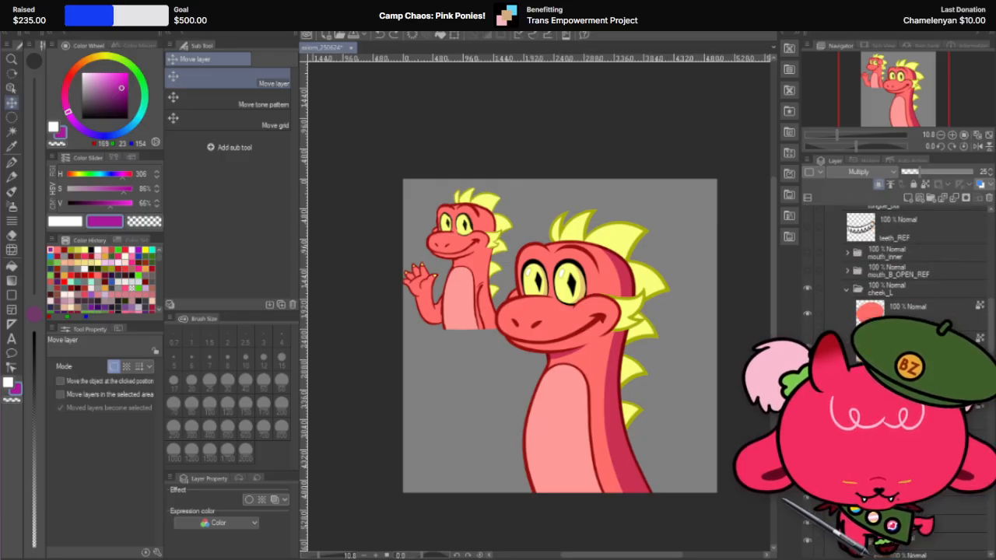
{"action": "scroll", "coordinate": [902, 256], "scroll_direction": "down", "scroll_amount": 3}
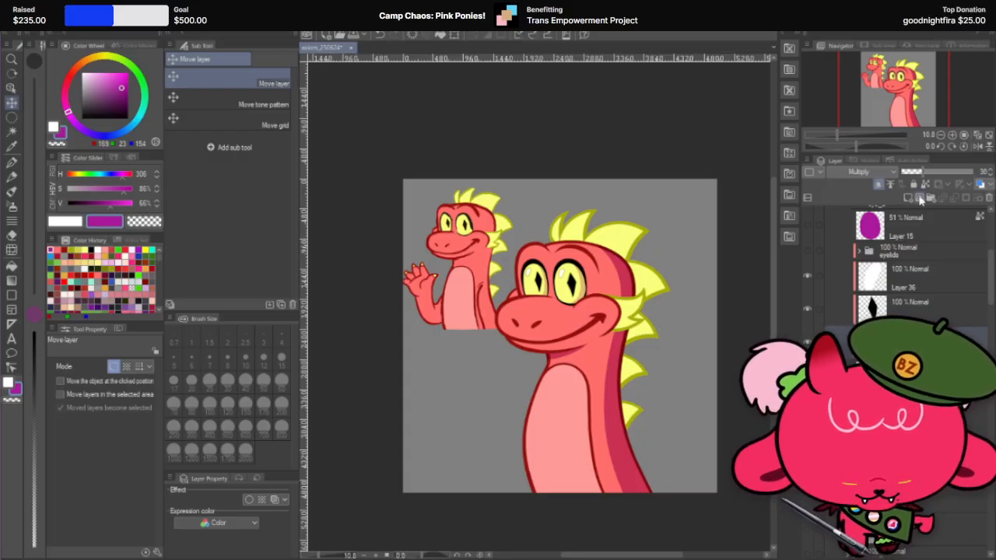
{"action": "scroll", "coordinate": [681, 331], "scroll_direction": "up", "scroll_amount": 1}
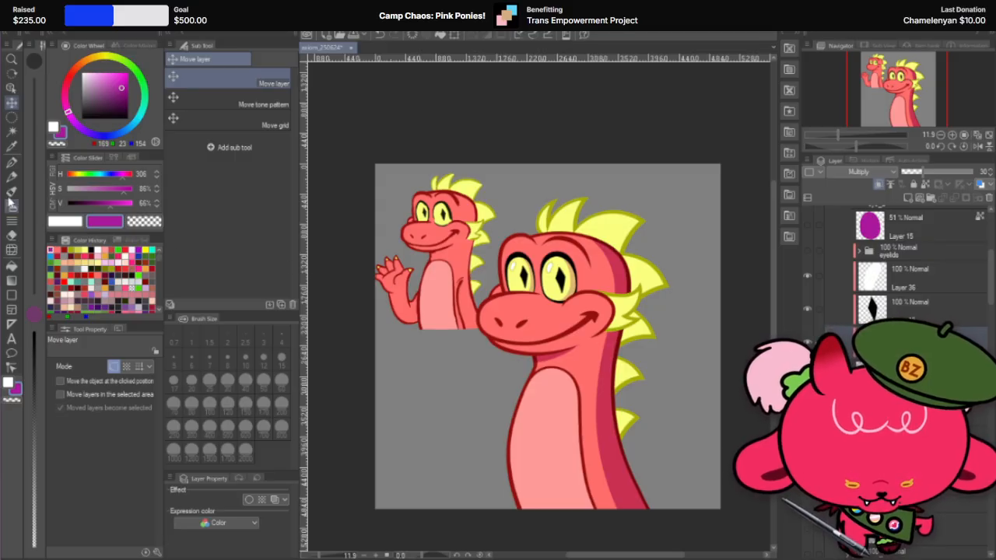
{"action": "left_click", "coordinate": [12, 162]}
{"action": "scroll", "coordinate": [633, 292], "scroll_direction": "up", "scroll_amount": 2}
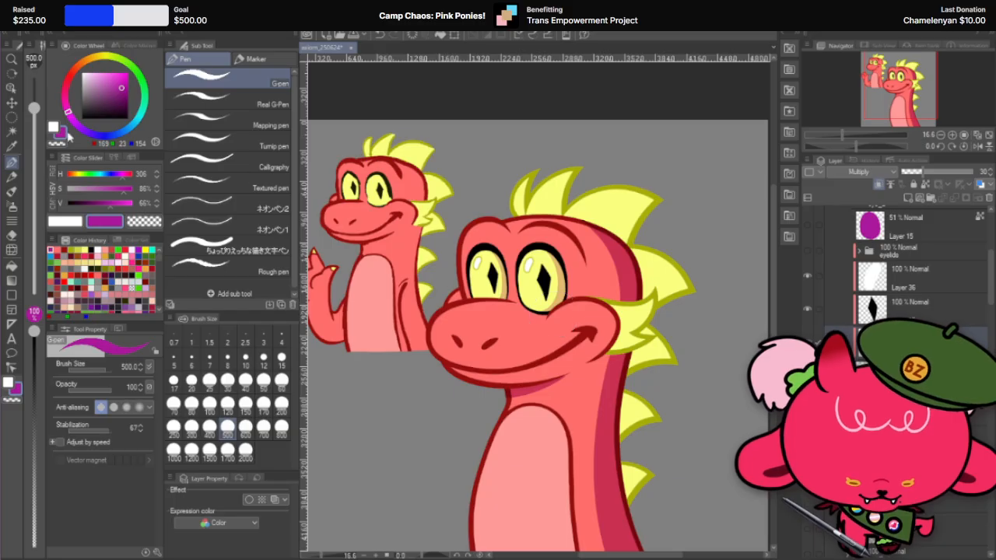
{"action": "left_click", "coordinate": [12, 102]}
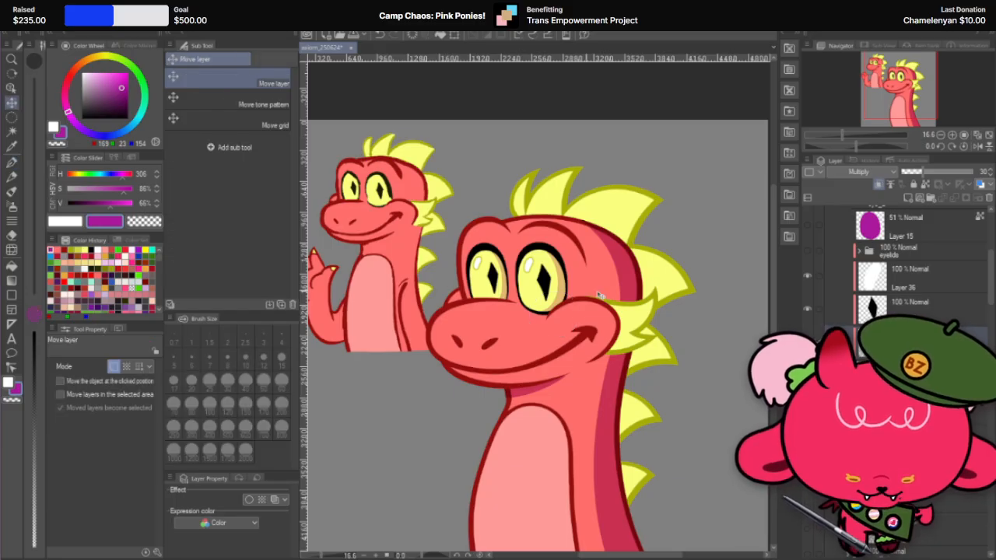
{"action": "scroll", "coordinate": [603, 296], "scroll_direction": "down", "scroll_amount": 2}
{"action": "scroll", "coordinate": [611, 327], "scroll_direction": "up", "scroll_amount": 1}
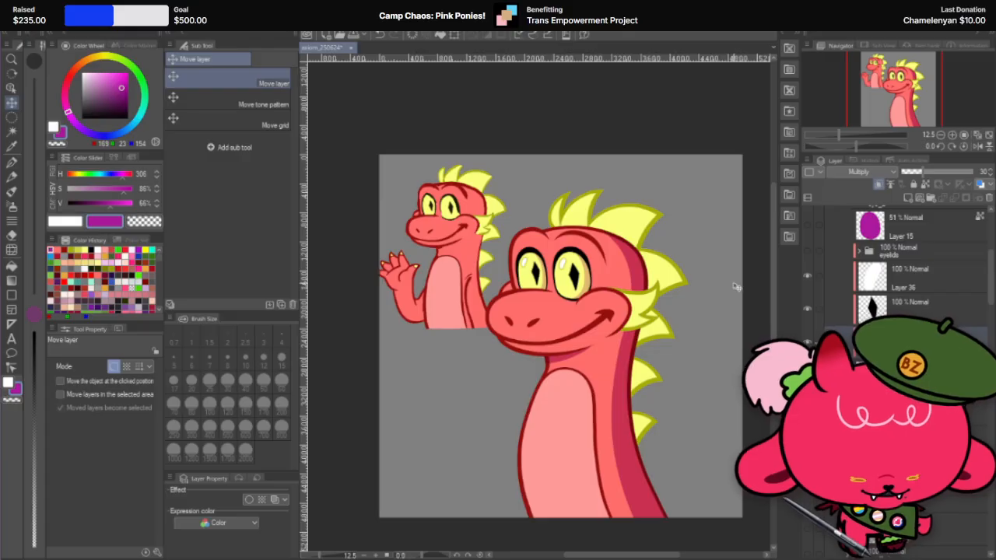
{"action": "scroll", "coordinate": [638, 335], "scroll_direction": "up", "scroll_amount": 3}
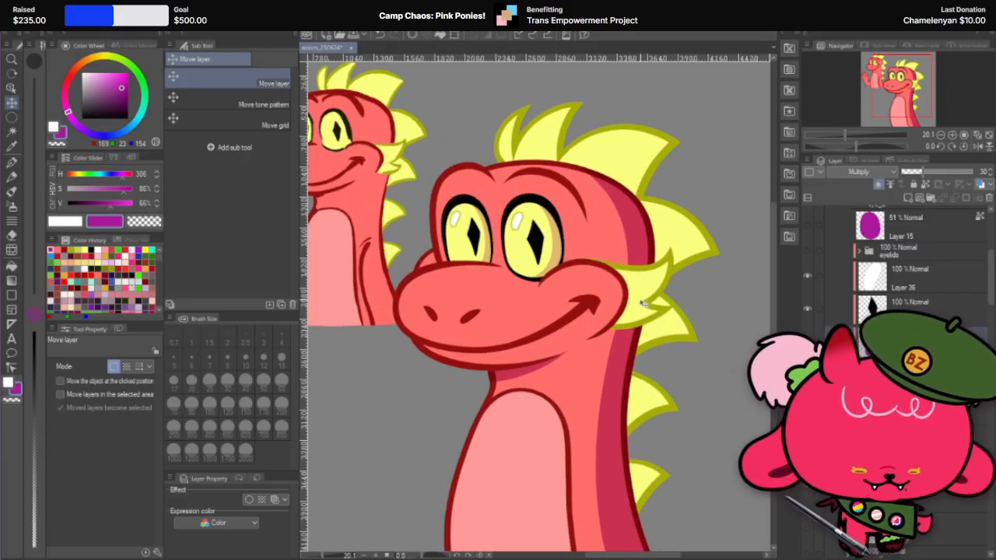
{"action": "scroll", "coordinate": [562, 308], "scroll_direction": "up", "scroll_amount": 1}
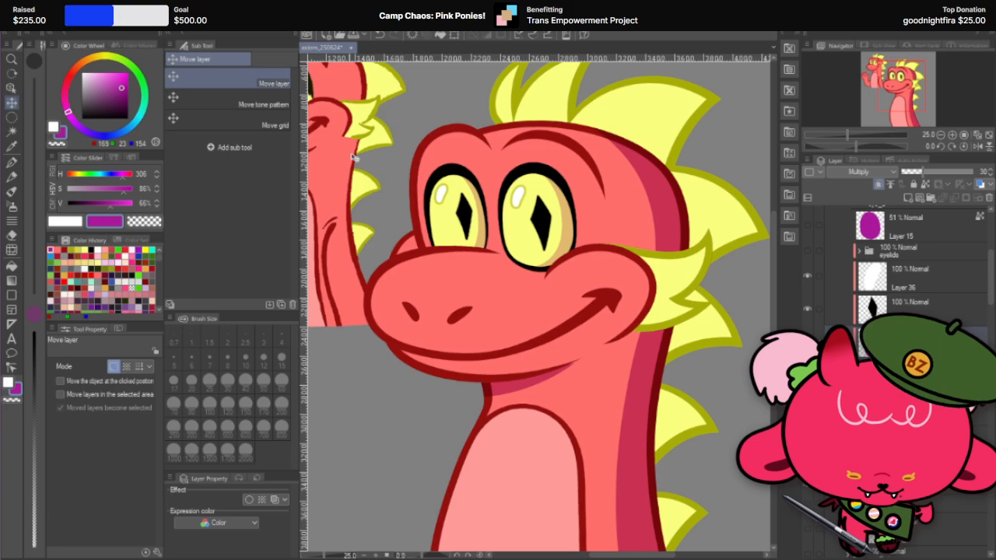
Step: Enable moving the object at the clicked position, pick the farther cheek's layer, and paint a purple shadow on a new clipped layer above it
{"action": "left_click", "coordinate": [115, 382]}
{"action": "left_click", "coordinate": [410, 245]}
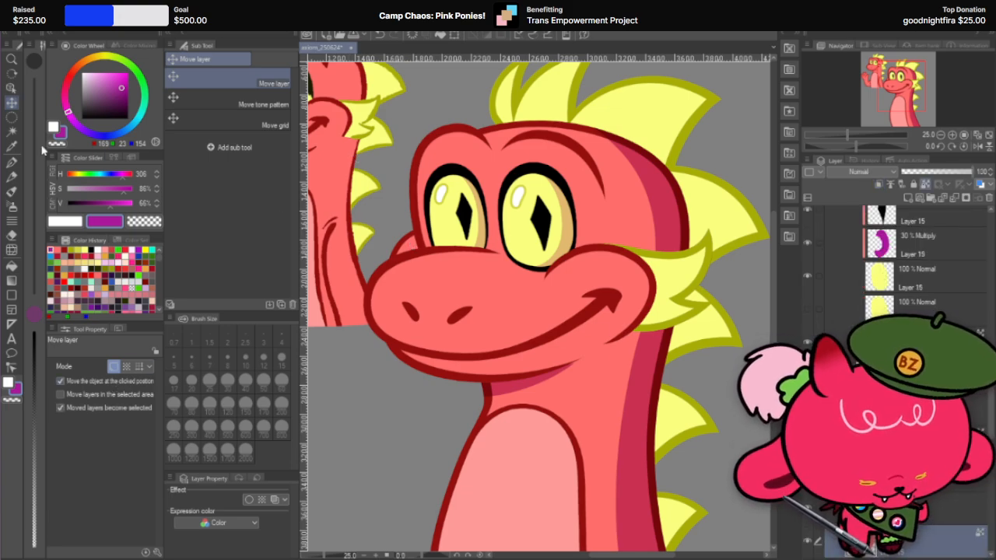
{"action": "left_click", "coordinate": [12, 162]}
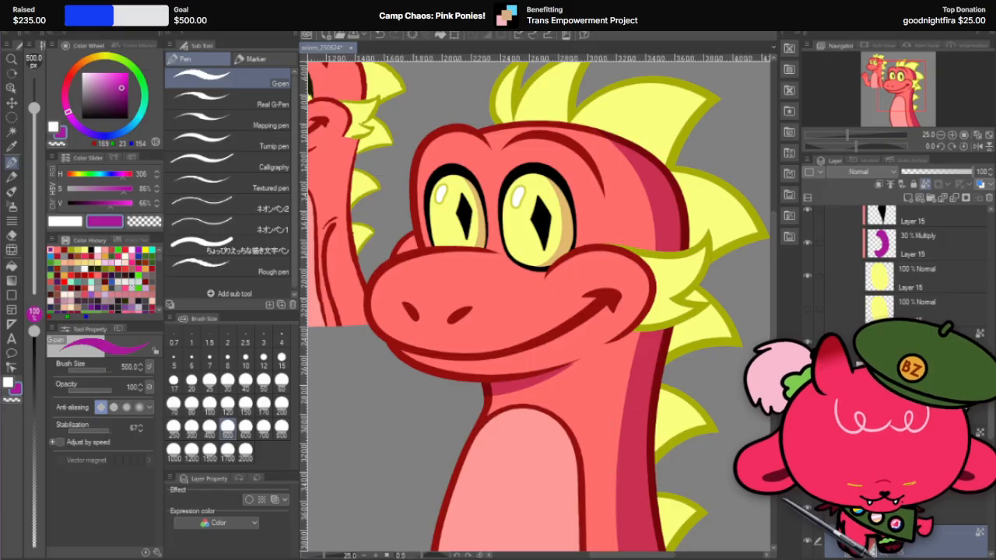
{"action": "scroll", "coordinate": [918, 233], "scroll_direction": "down", "scroll_amount": 2}
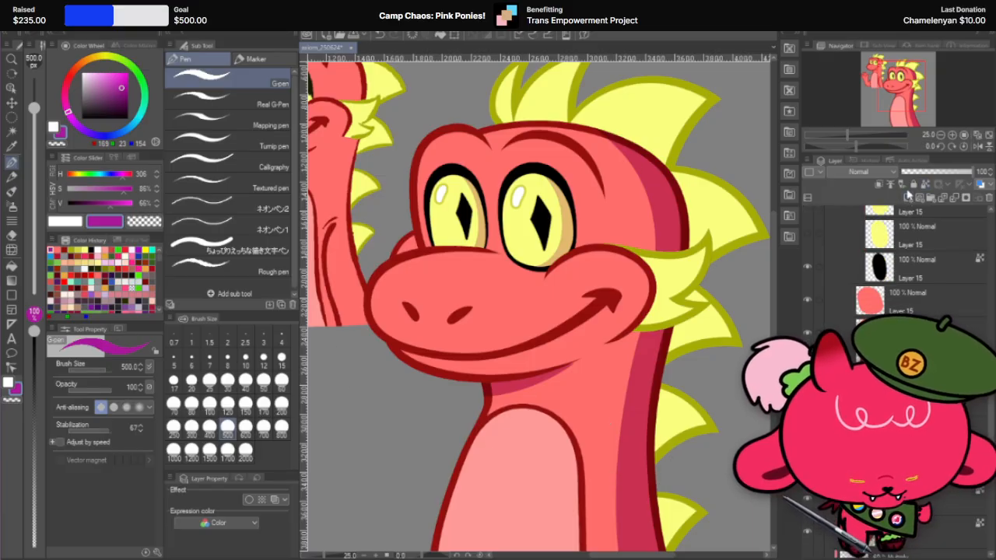
{"action": "left_click_drag", "start_coordinate": [403, 238], "coordinate": [400, 277]}
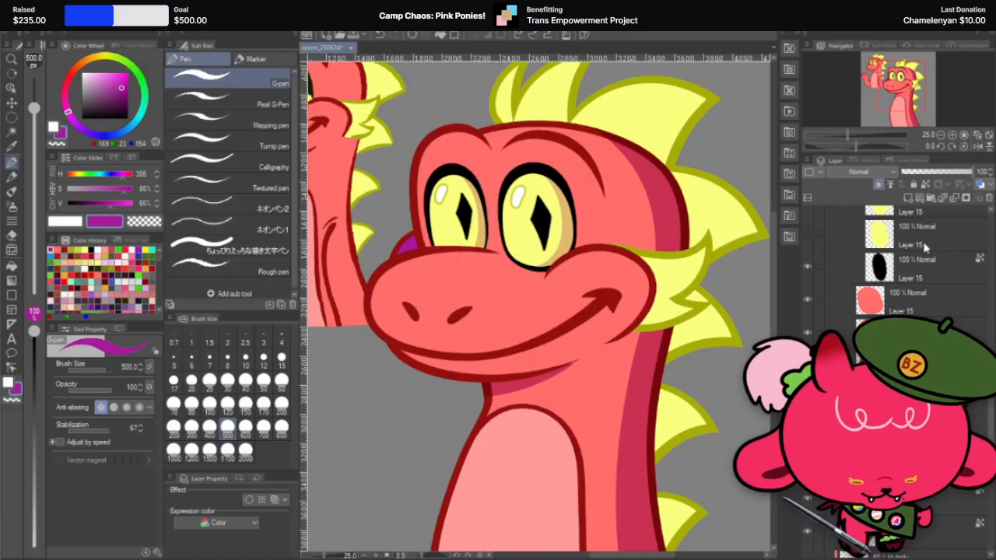
Step: Set the farther cheek's shadow layer to Multiply at 60% opacity
{"action": "left_click", "coordinate": [889, 171]}
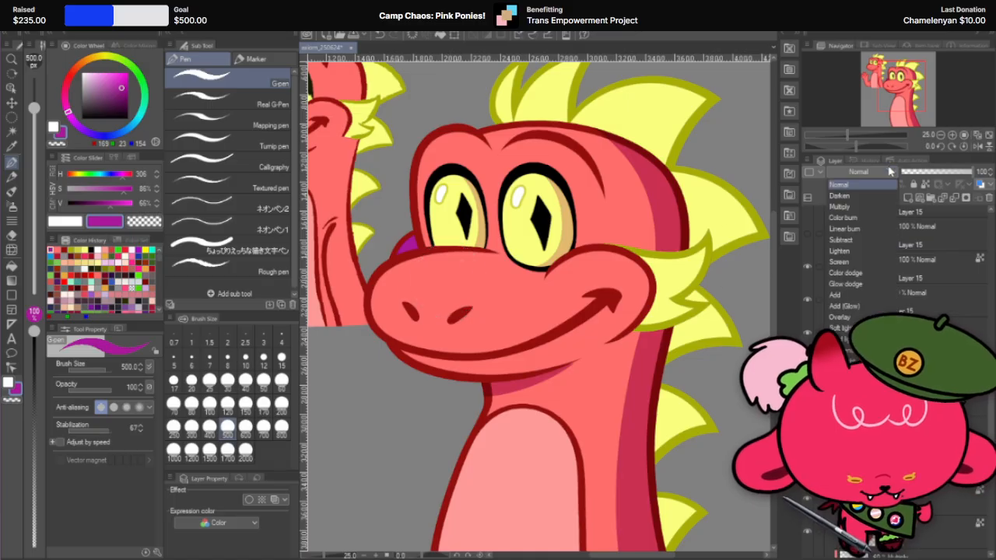
{"action": "left_click", "coordinate": [863, 207]}
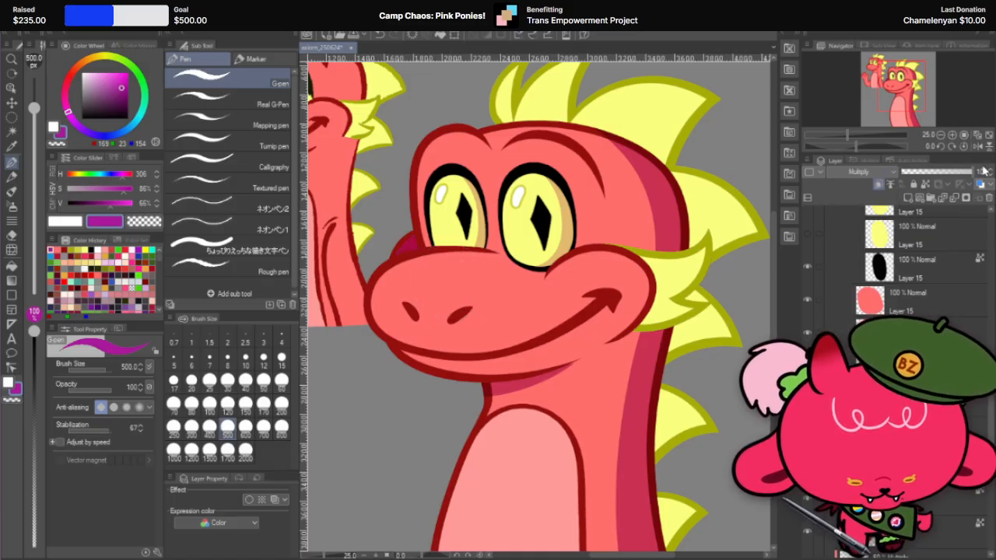
{"action": "left_click", "coordinate": [983, 172]}
{"action": "type", "text": "60"}
{"action": "key", "text": "Return"}
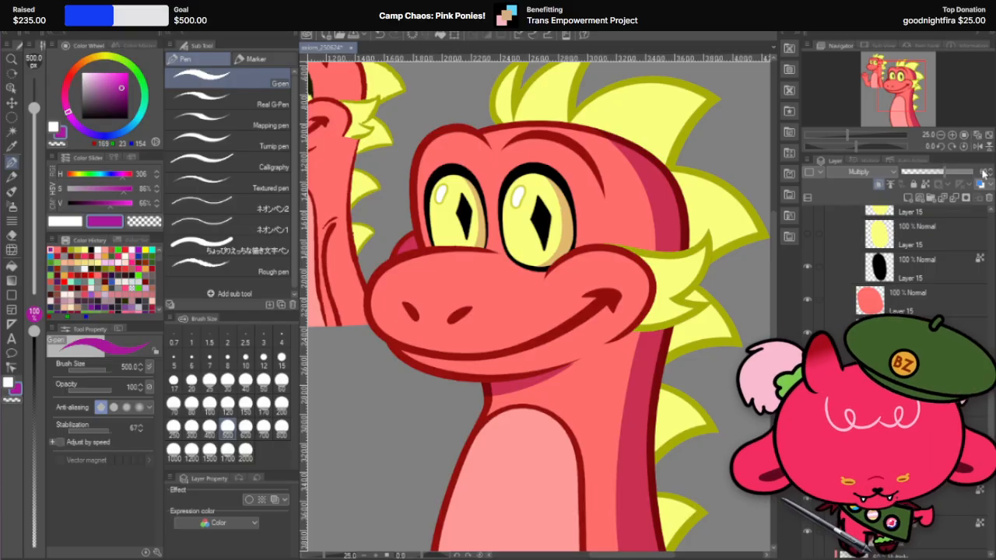
{"action": "scroll", "coordinate": [634, 222], "scroll_direction": "down", "scroll_amount": 4}
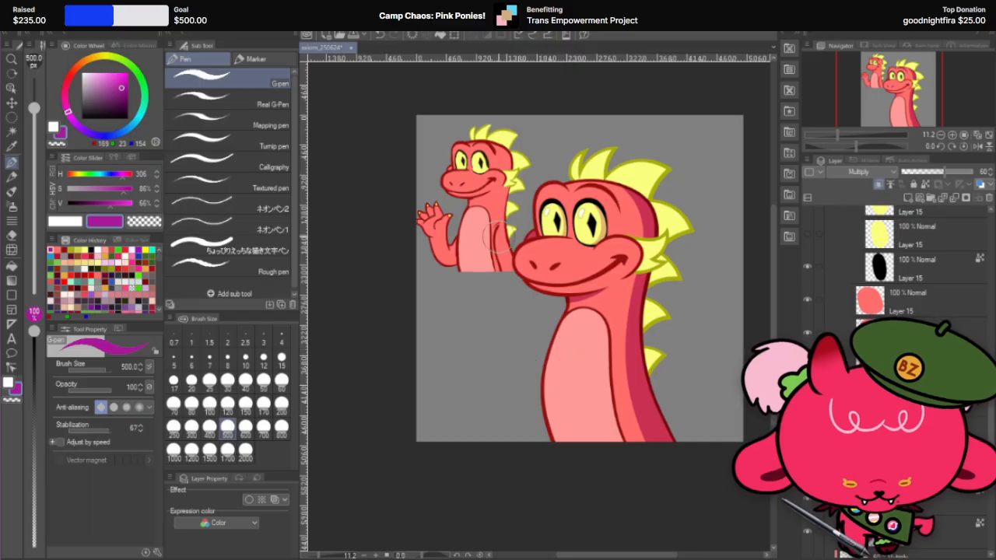
{"action": "scroll", "coordinate": [496, 236], "scroll_direction": "up", "scroll_amount": 1}
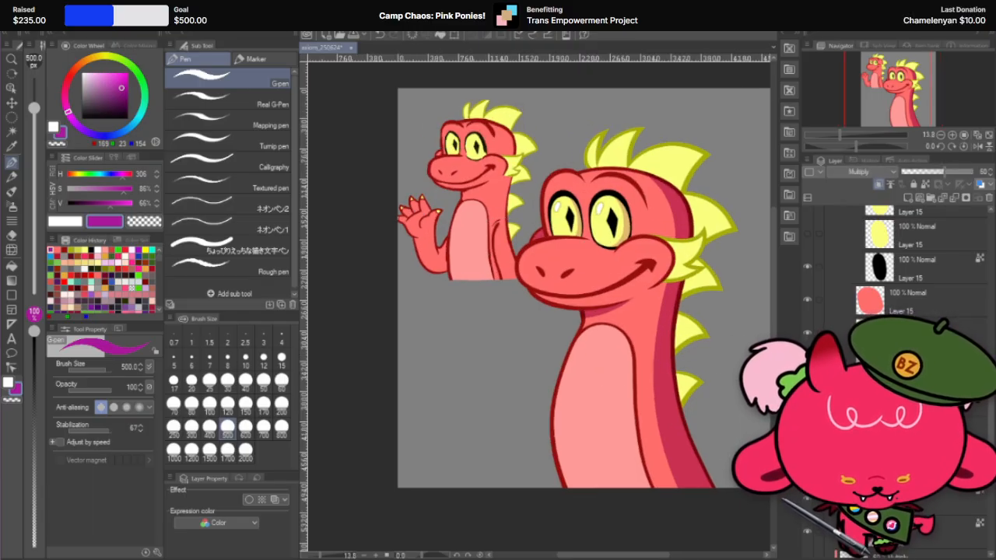
{"action": "scroll", "coordinate": [682, 313], "scroll_direction": "down", "scroll_amount": 1}
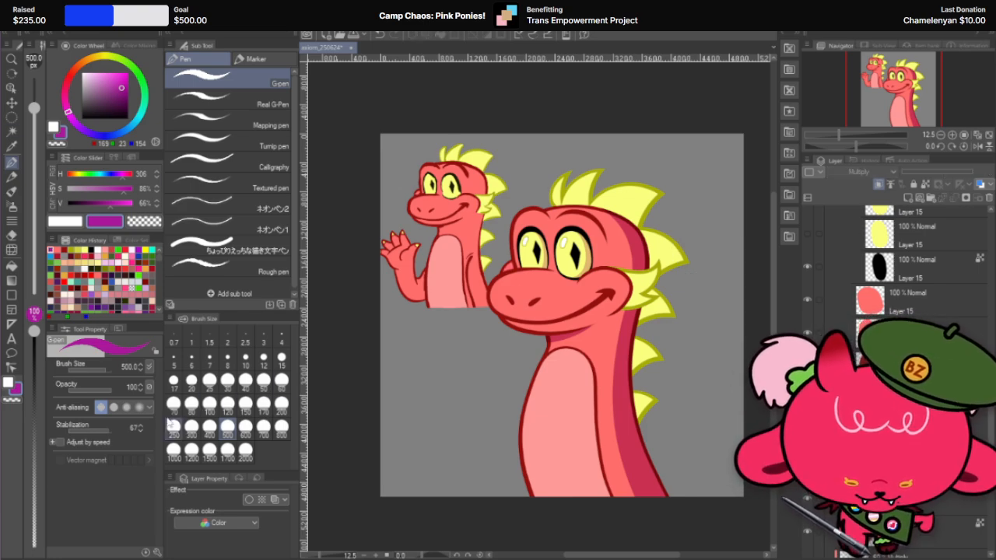
Step: Set the G-pen's brush size to 80 and select the layer at the large dragon's mouth corner from the canvas
{"action": "left_click", "coordinate": [191, 403]}
{"action": "scroll", "coordinate": [620, 309], "scroll_direction": "up", "scroll_amount": 1}
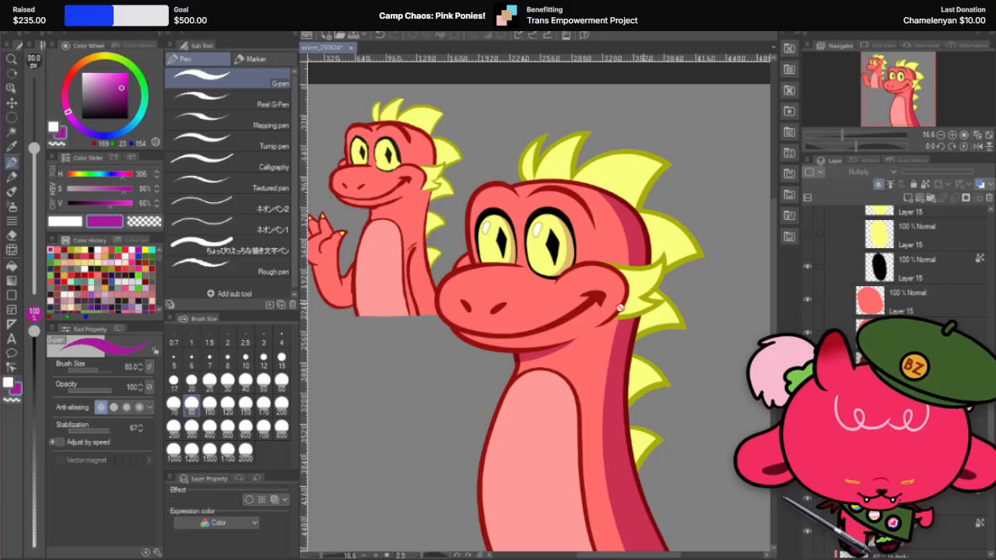
{"action": "key", "text": "k"}
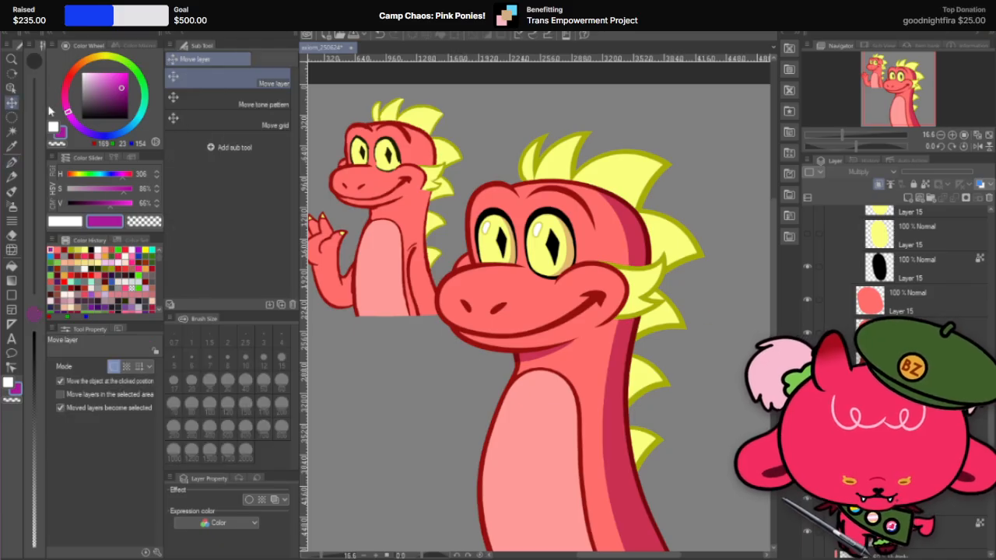
{"action": "left_click", "coordinate": [607, 296]}
Step: Collapse the head folder and add a new raster layer above its clipped 60% Multiply shadow layer
{"action": "scroll", "coordinate": [608, 294], "scroll_direction": "down", "scroll_amount": 1}
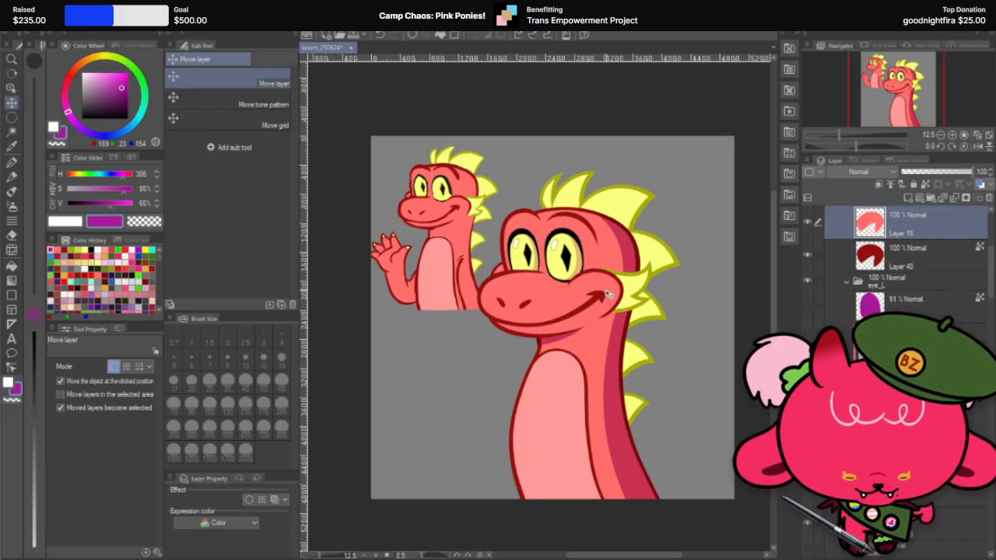
{"action": "scroll", "coordinate": [586, 247], "scroll_direction": "up", "scroll_amount": 1}
{"action": "scroll", "coordinate": [601, 240], "scroll_direction": "up", "scroll_amount": 1}
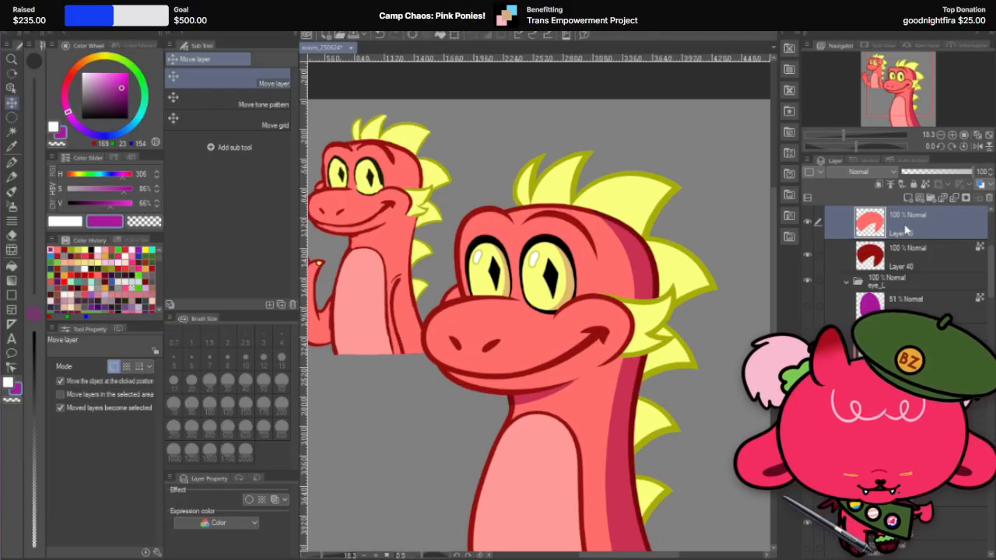
{"action": "scroll", "coordinate": [906, 230], "scroll_direction": "up", "scroll_amount": 3}
{"action": "left_click", "coordinate": [837, 280]}
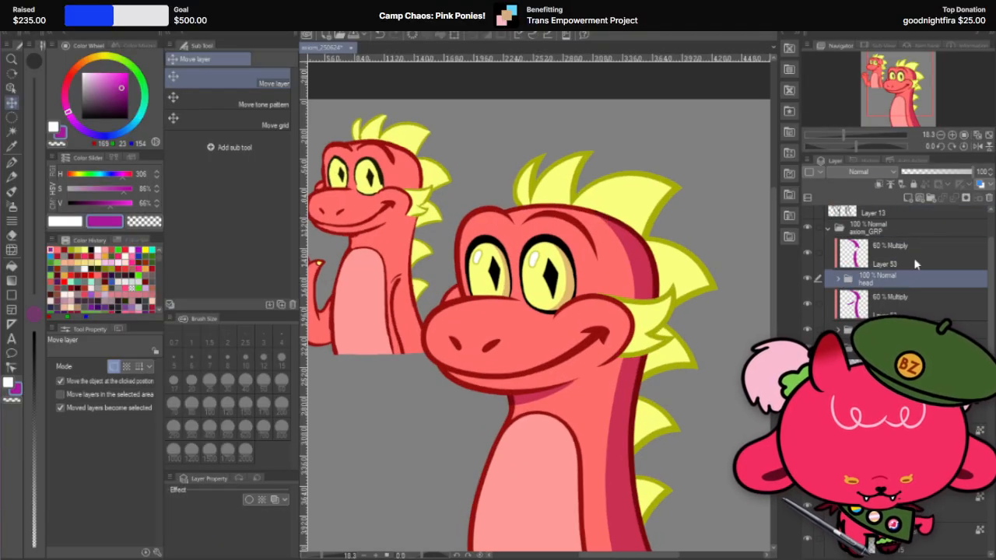
{"action": "left_click", "coordinate": [915, 263]}
{"action": "right_click", "coordinate": [918, 259]}
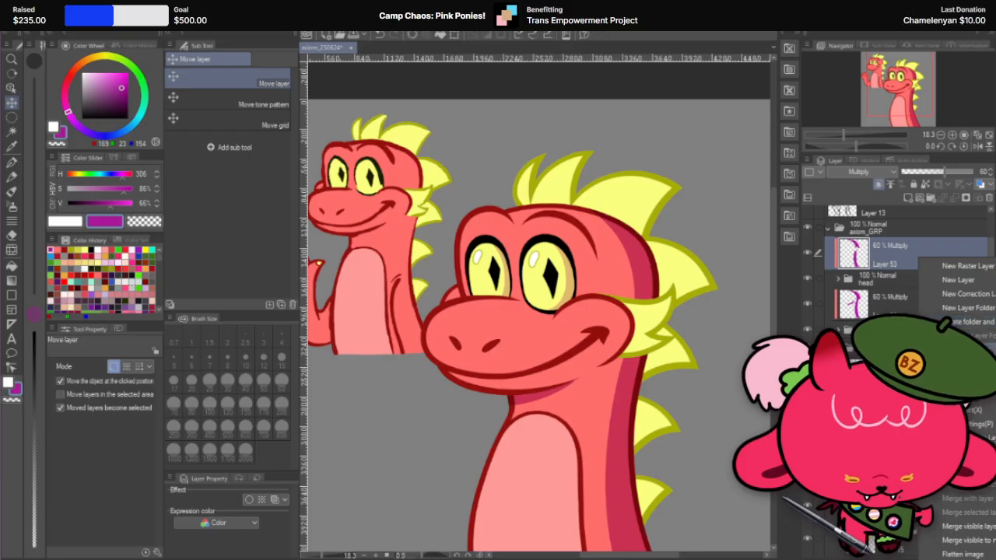
{"action": "left_click", "coordinate": [964, 265]}
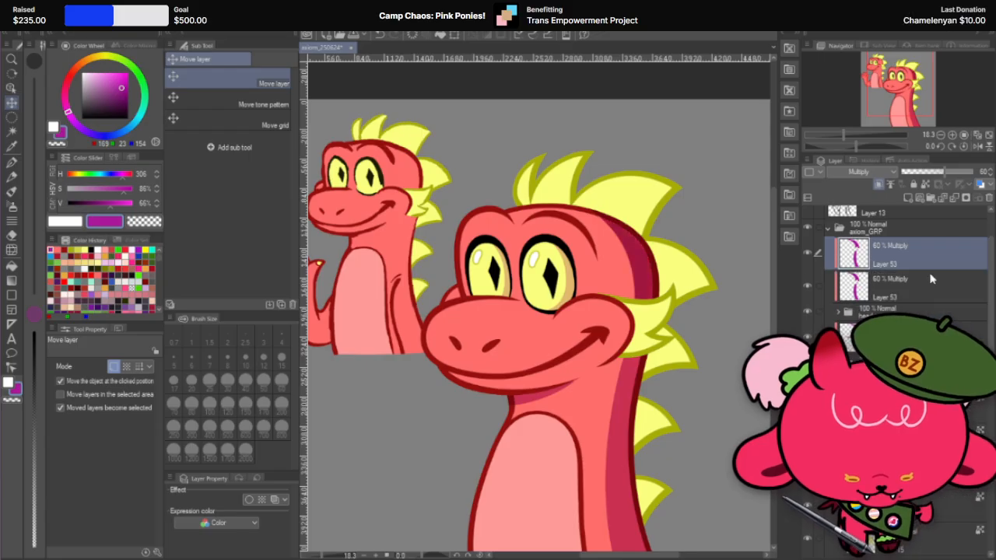
Step: Paint a thin curved shadow over the corner of the large dragon's smile with the G-pen, undoing the unsatisfactory strokes
{"action": "left_click", "coordinate": [12, 161]}
{"action": "scroll", "coordinate": [596, 336], "scroll_direction": "up", "scroll_amount": 2}
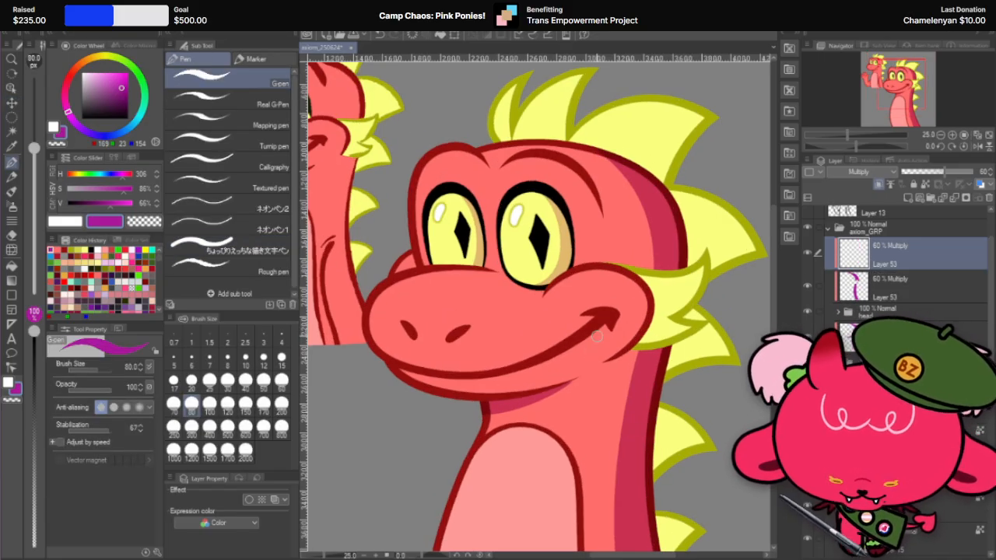
{"action": "key", "text": "ctrl+z"}
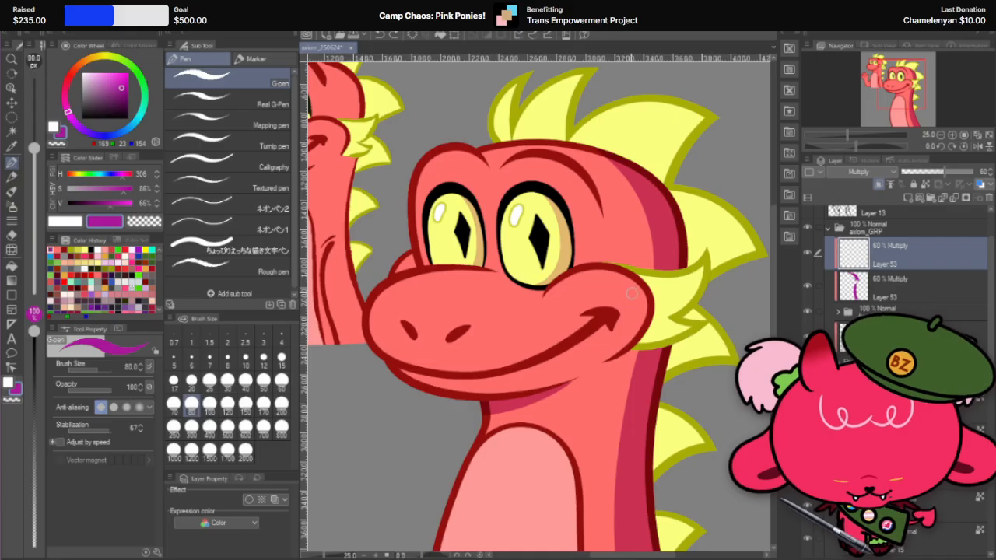
{"action": "scroll", "coordinate": [631, 293], "scroll_direction": "down", "scroll_amount": 3}
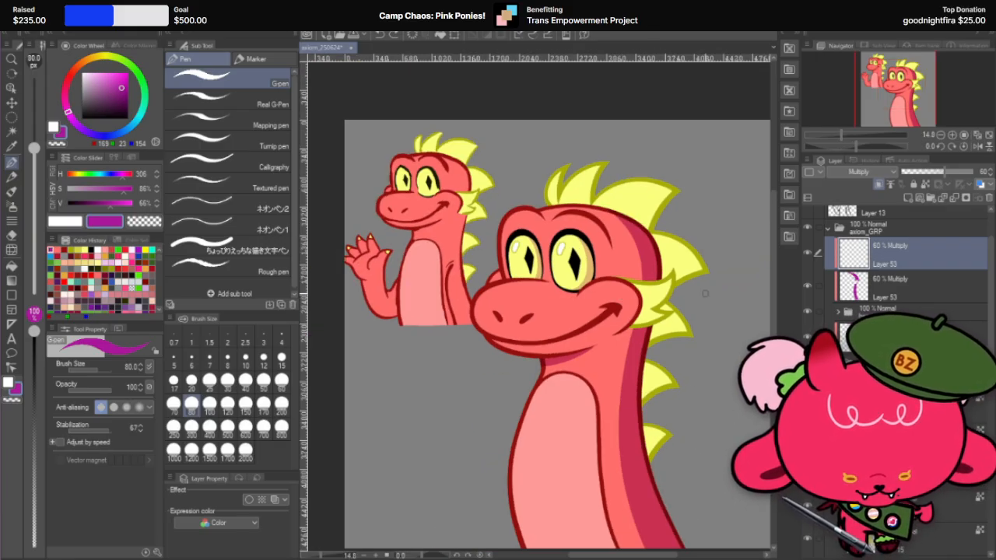
{"action": "scroll", "coordinate": [611, 284], "scroll_direction": "up", "scroll_amount": 2}
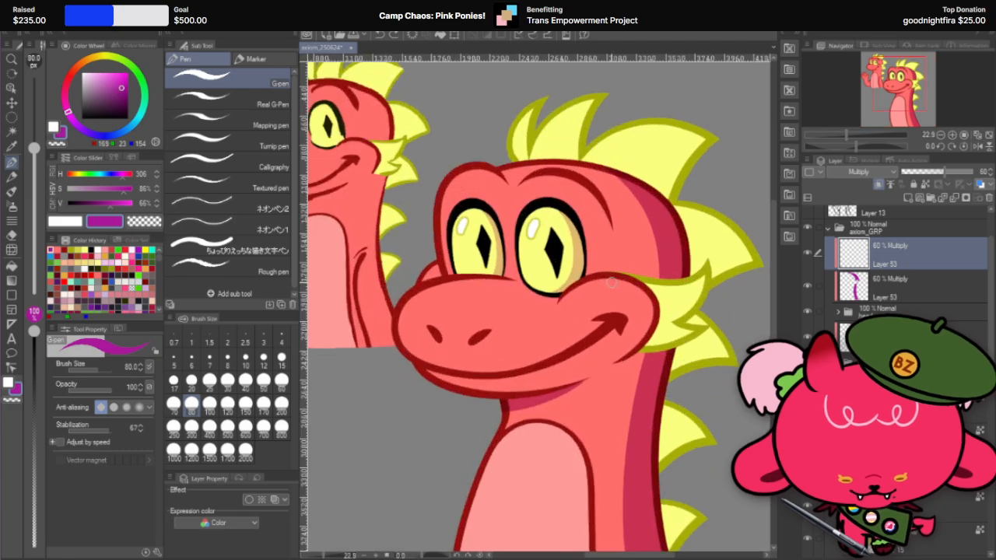
{"action": "scroll", "coordinate": [611, 284], "scroll_direction": "down", "scroll_amount": 3}
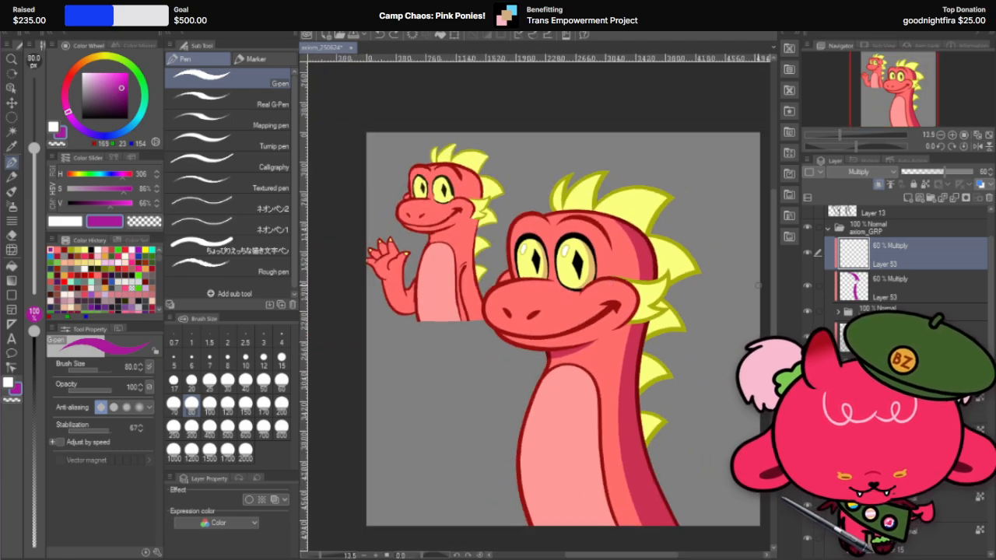
{"action": "scroll", "coordinate": [683, 269], "scroll_direction": "up", "scroll_amount": 2}
{"action": "scroll", "coordinate": [578, 307], "scroll_direction": "up", "scroll_amount": 2}
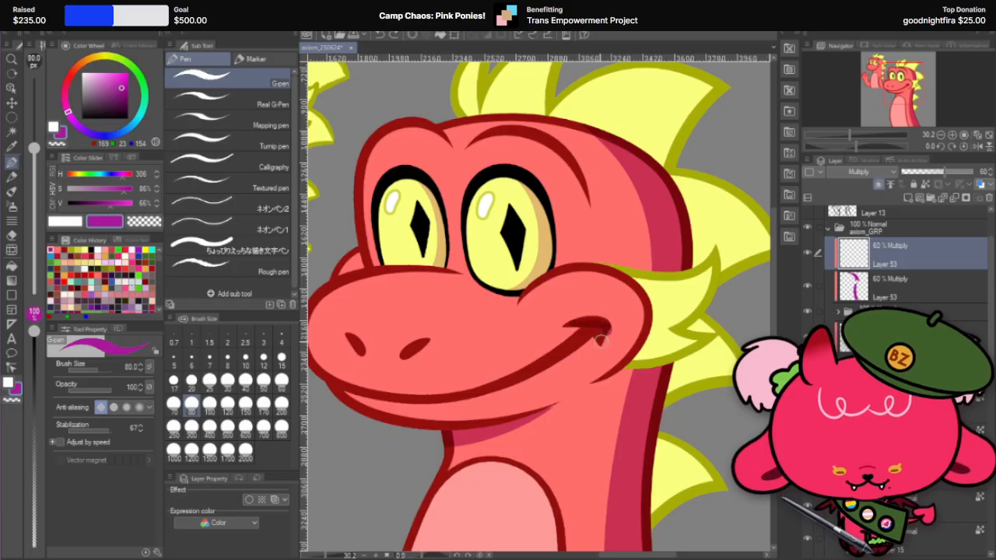
{"action": "key", "text": "ctrl+z"}
{"action": "left_click_drag", "start_coordinate": [563, 325], "coordinate": [608, 332]}
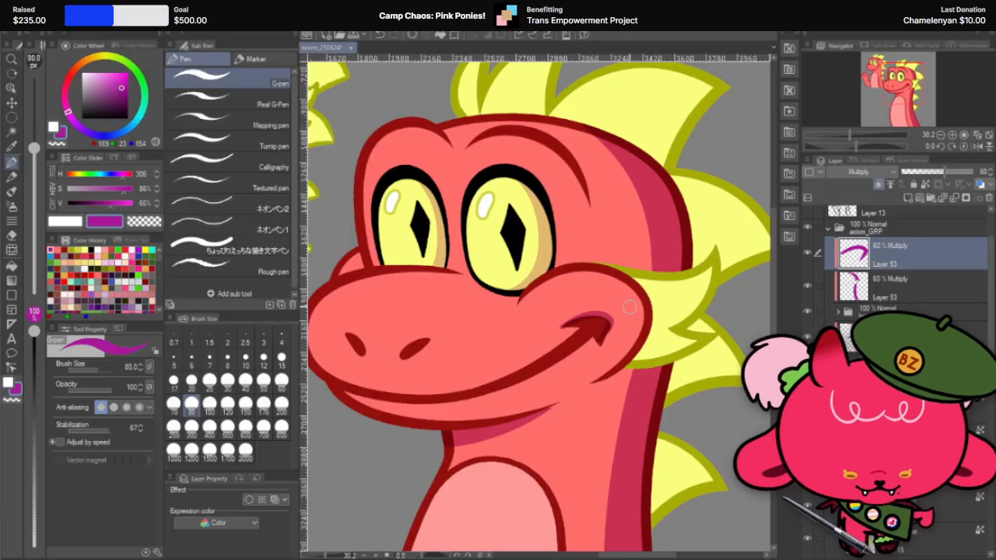
Step: Widen the smile-corner shadow to 106% width, keeping its height at 100%, and apply the transformation
{"action": "key", "text": "ctrl+t"}
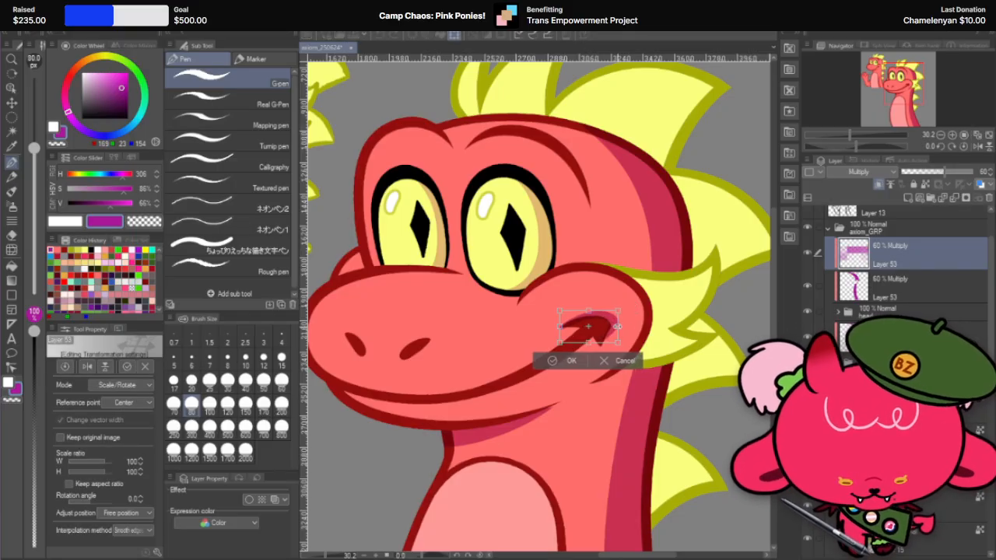
{"action": "left_click", "coordinate": [570, 363]}
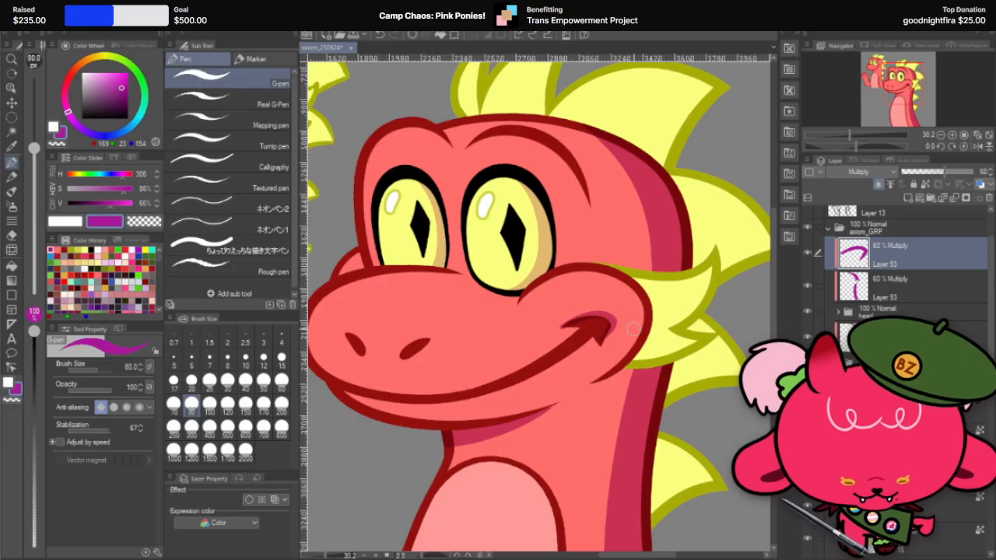
{"action": "scroll", "coordinate": [685, 342], "scroll_direction": "down", "scroll_amount": 3}
{"action": "scroll", "coordinate": [714, 337], "scroll_direction": "down", "scroll_amount": 2}
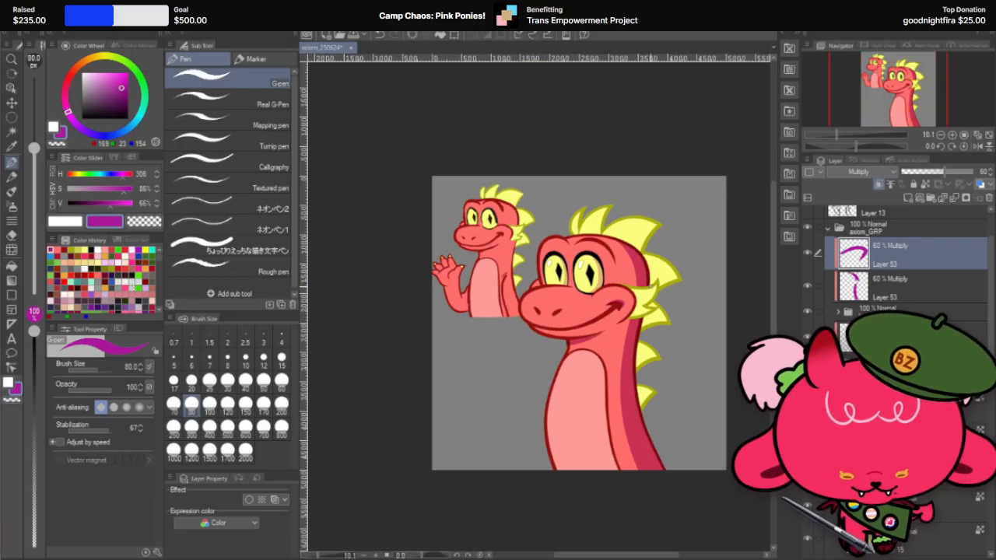
{"action": "scroll", "coordinate": [649, 299], "scroll_direction": "up", "scroll_amount": 4}
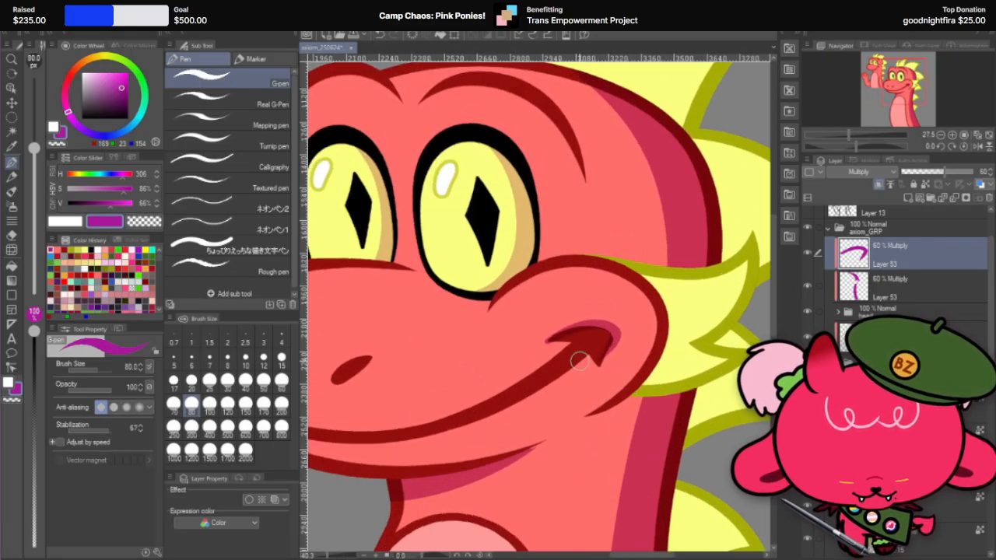
{"action": "left_click_drag", "start_coordinate": [600, 372], "coordinate": [600, 373]}
{"action": "key", "text": "ctrl+z"}
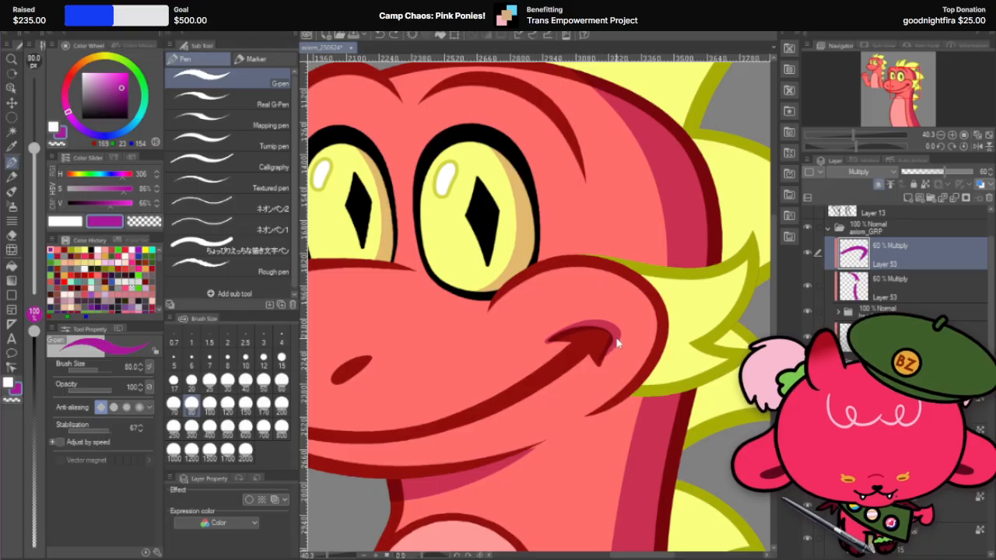
{"action": "left_click_drag", "start_coordinate": [616, 340], "coordinate": [603, 365]}
{"action": "key", "text": "ctrl+z"}
{"action": "key", "text": "ctrl+z"}
{"action": "key", "text": "ctrl+z"}
{"action": "key", "text": "ctrl+z"}
Step: Try to extend the shadow at the corner of the large dragon's smile with the G-pen, and undo the strokes
{"action": "key", "text": "shift+space"}
{"action": "left_click_drag", "start_coordinate": [667, 270], "coordinate": [570, 199]}
{"action": "left_click", "coordinate": [12, 163]}
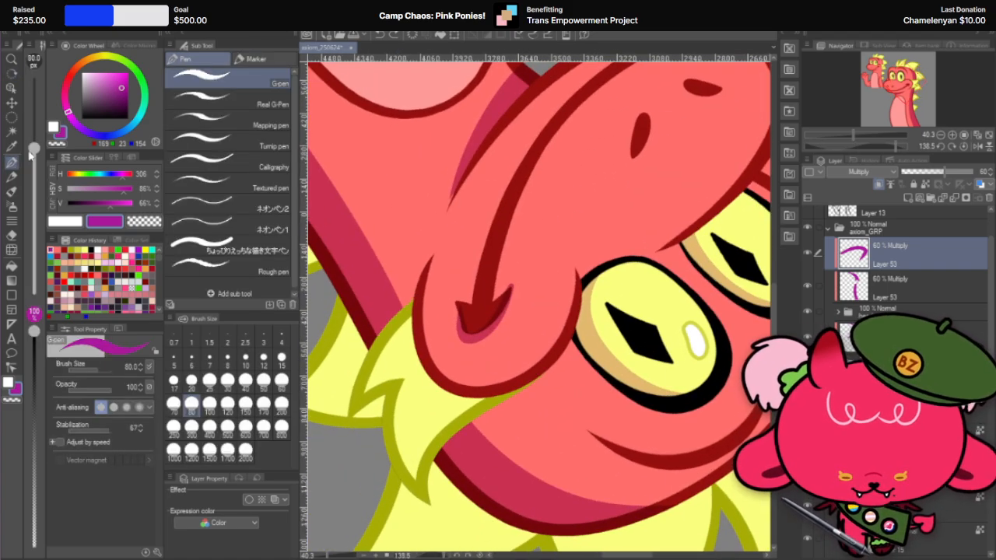
{"action": "left_click_drag", "start_coordinate": [457, 303], "coordinate": [462, 319]}
{"action": "key", "text": "ctrl+z"}
{"action": "key", "text": "ctrl+z"}
{"action": "key", "text": "ctrl+z"}
{"action": "key", "text": "ctrl+z"}
{"action": "key", "text": "ctrl+z"}
{"action": "key", "text": "ctrl+z"}
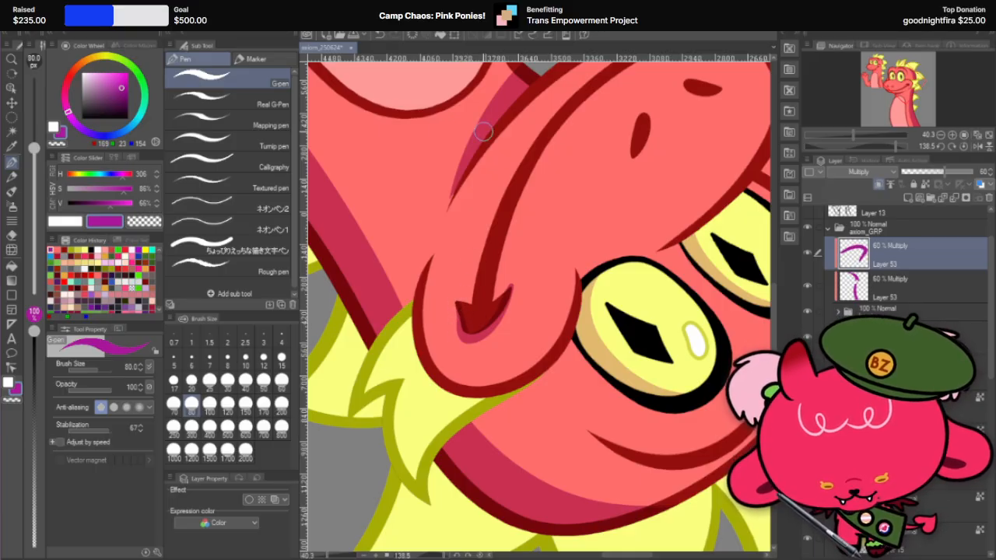
Step: Cut the smile-corner Multiply shadow layer and paste it into the smile folder inside the head folder, beneath Layer 48
{"action": "scroll", "coordinate": [535, 272], "scroll_direction": "down", "scroll_amount": 3}
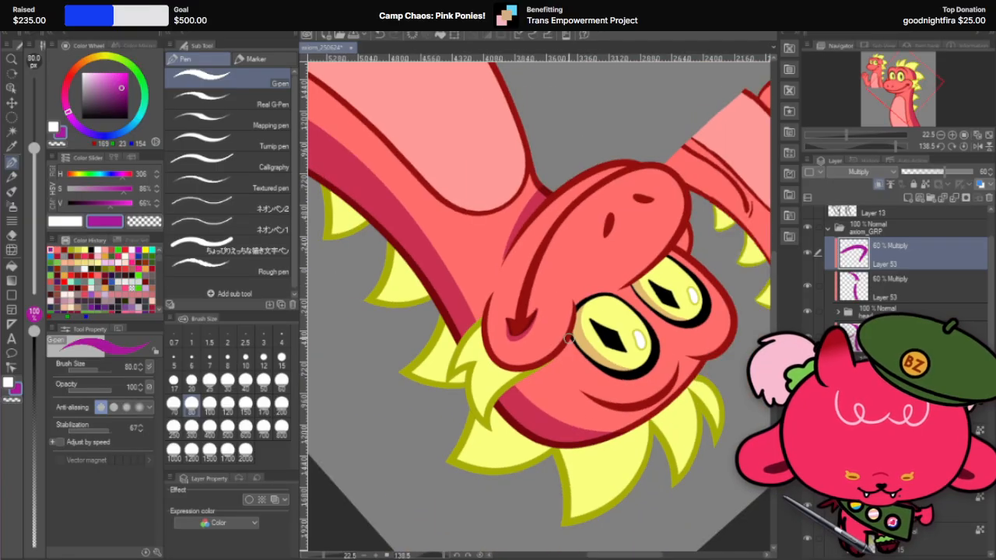
{"action": "key", "text": "r"}
{"action": "left_click_drag", "start_coordinate": [586, 258], "coordinate": [354, 243]}
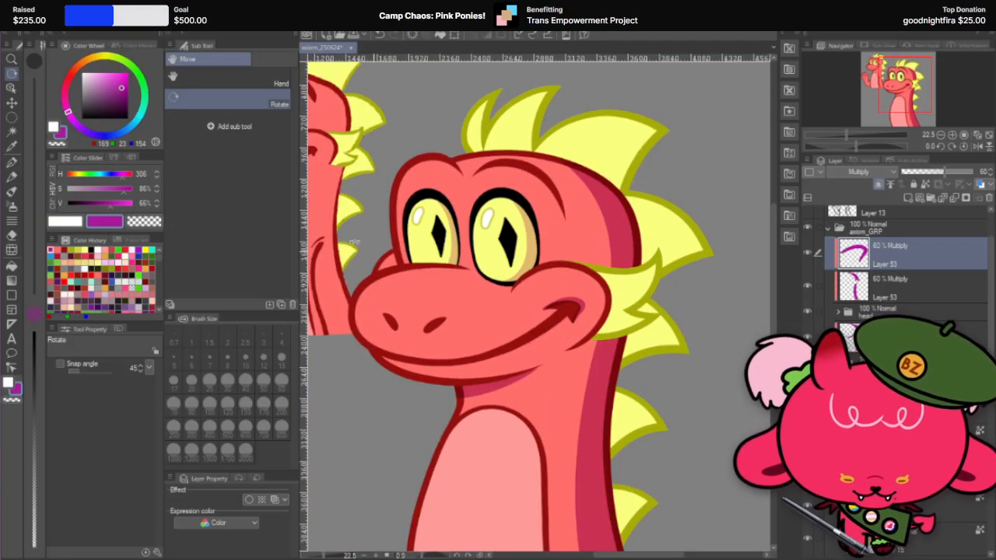
{"action": "key", "text": "k"}
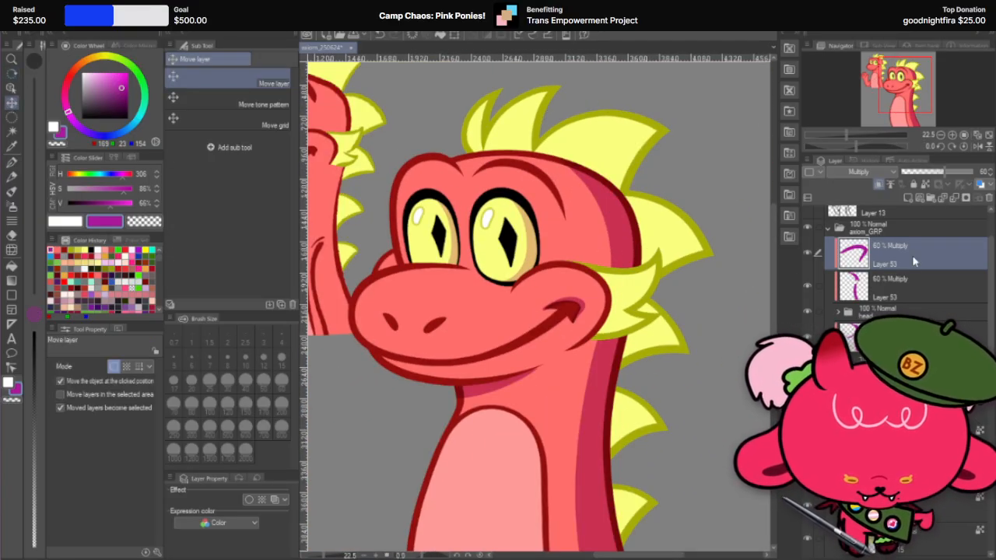
{"action": "key", "text": "ctrl+x"}
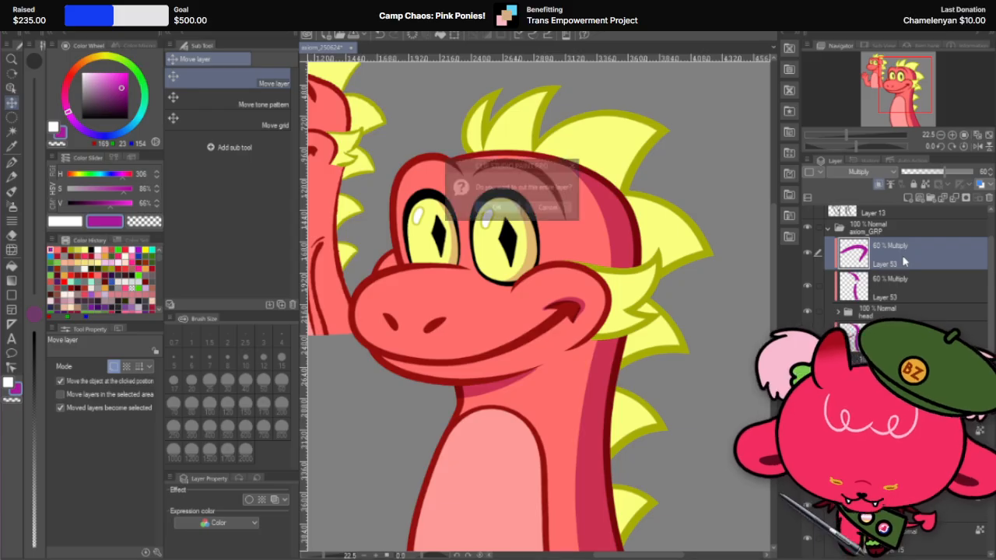
{"action": "left_click", "coordinate": [498, 207]}
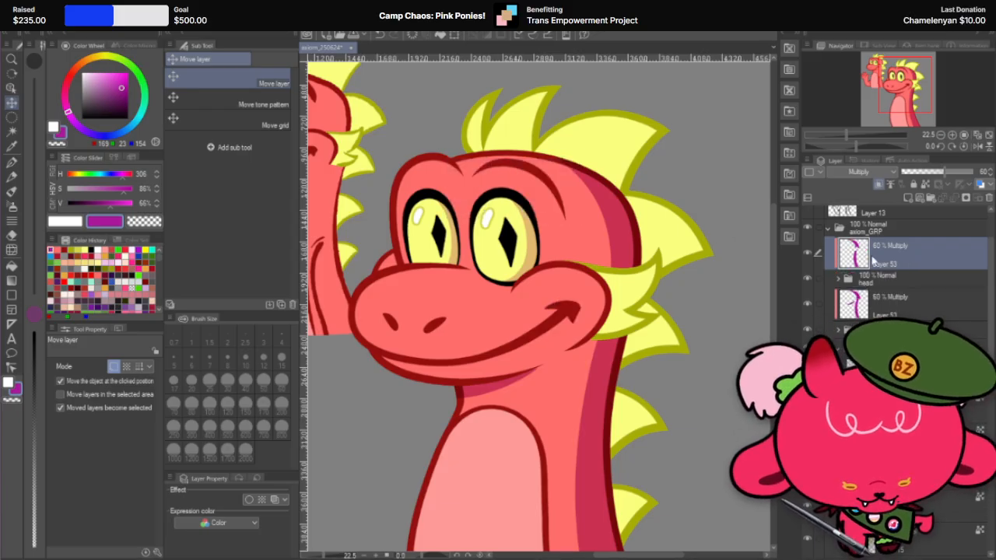
{"action": "left_click", "coordinate": [569, 310]}
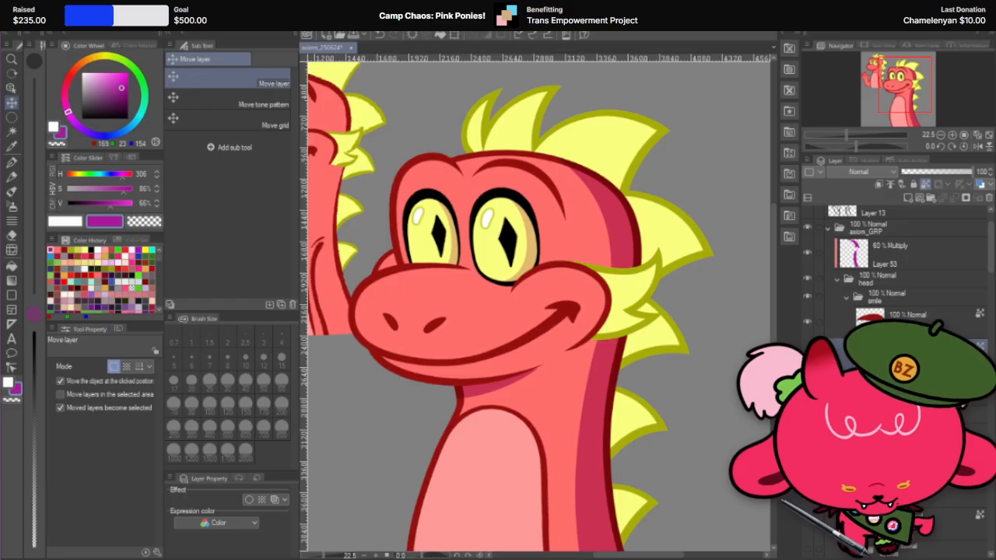
{"action": "key", "text": "ctrl+v"}
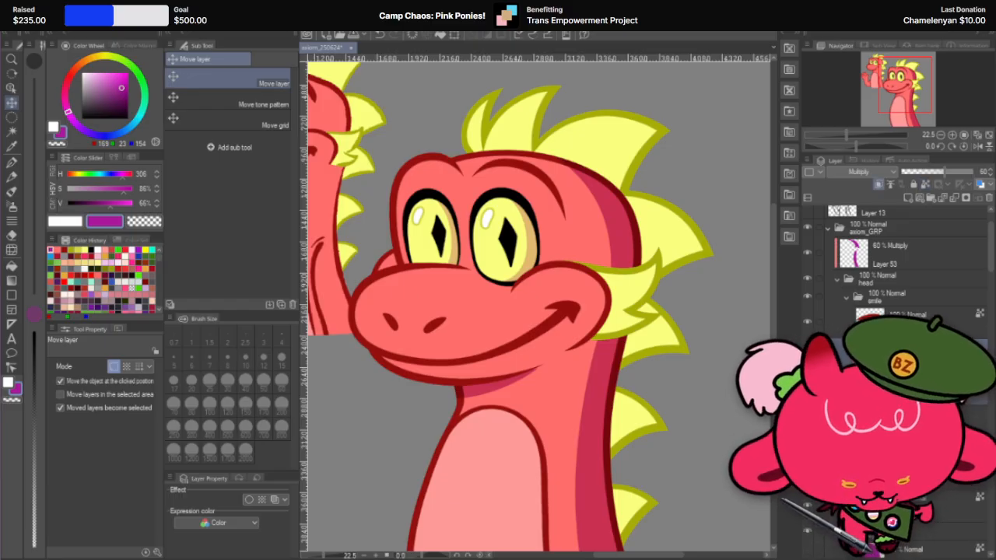
{"action": "left_click_drag", "start_coordinate": [902, 353], "coordinate": [902, 405]}
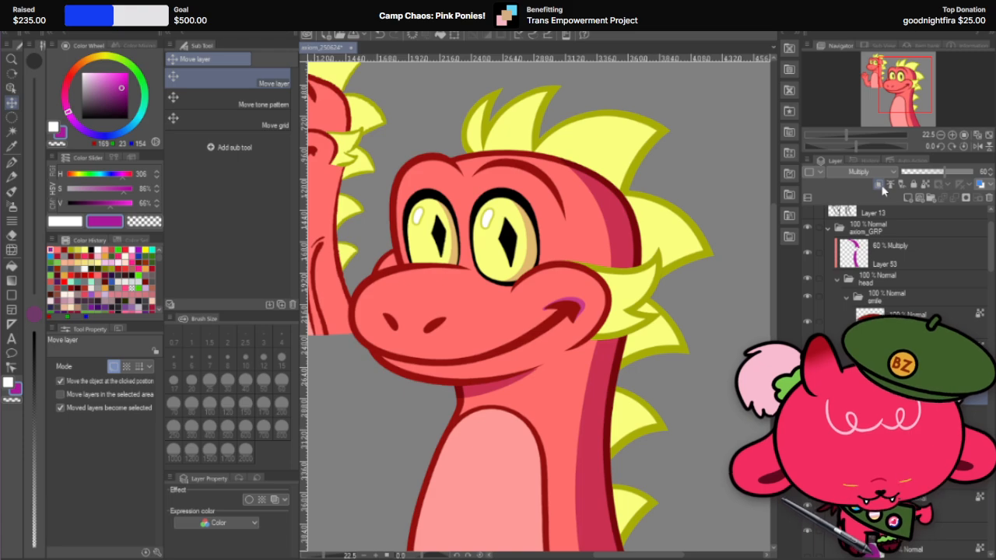
Step: Set the smile folder's blending mode to Through
{"action": "left_click", "coordinate": [894, 296]}
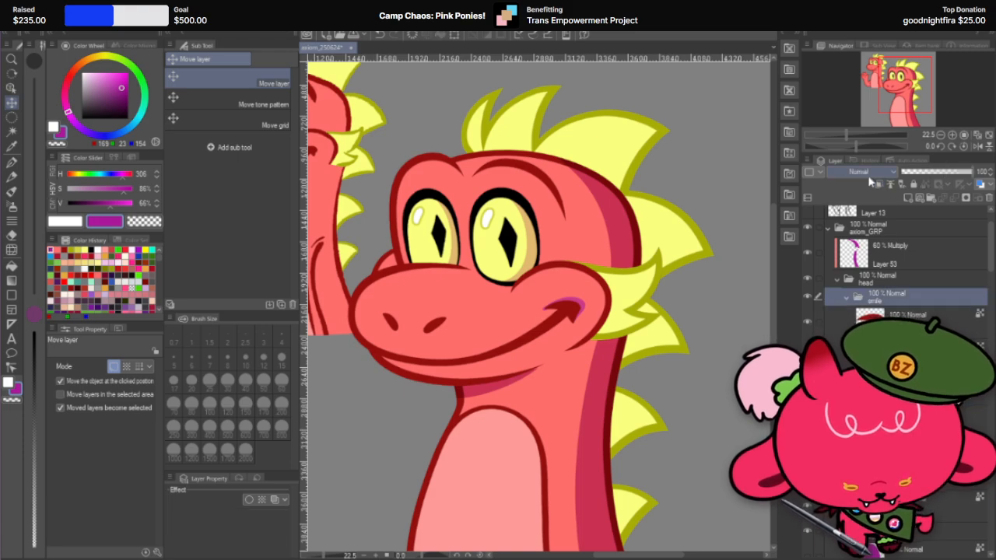
{"action": "left_click", "coordinate": [863, 171]}
{"action": "left_click", "coordinate": [857, 183]}
{"action": "scroll", "coordinate": [604, 302], "scroll_direction": "down", "scroll_amount": 3}
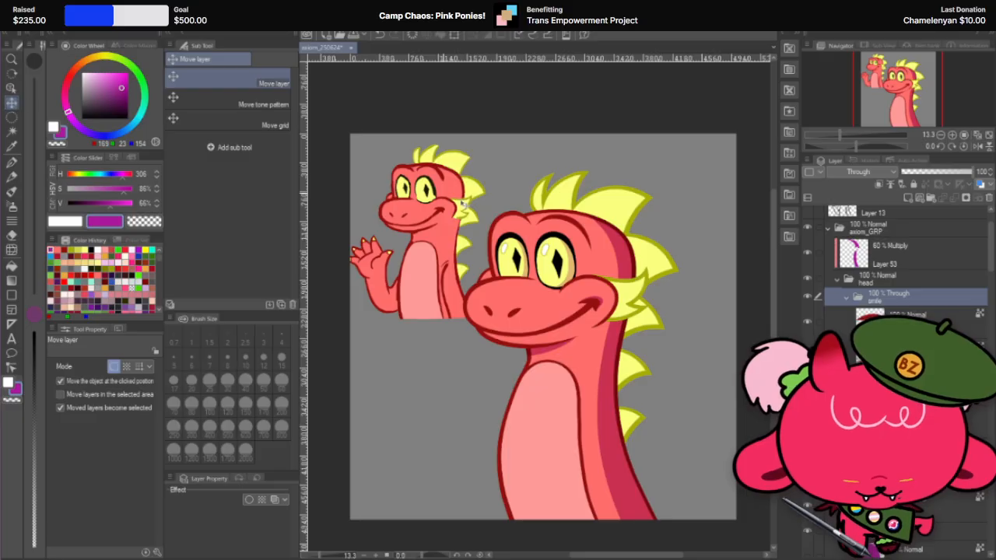
Step: Select the large dragon's Multiply body shadow layer from the canvas and set the Liquify brush size to 800
{"action": "left_click", "coordinate": [621, 238]}
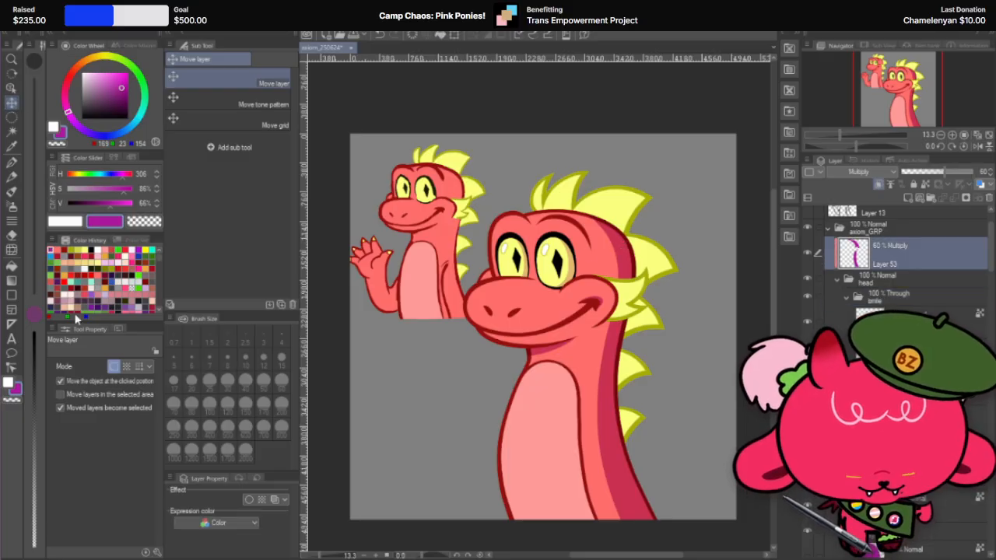
{"action": "left_click", "coordinate": [11, 250]}
{"action": "left_click", "coordinate": [280, 425]}
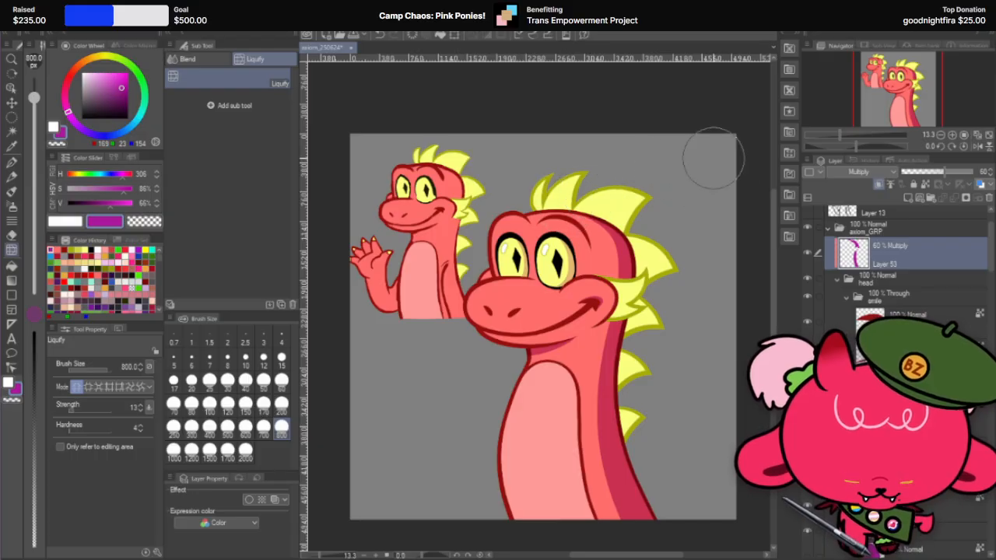
{"action": "scroll", "coordinate": [711, 155], "scroll_direction": "down", "scroll_amount": 2}
{"action": "scroll", "coordinate": [712, 158], "scroll_direction": "up", "scroll_amount": 1}
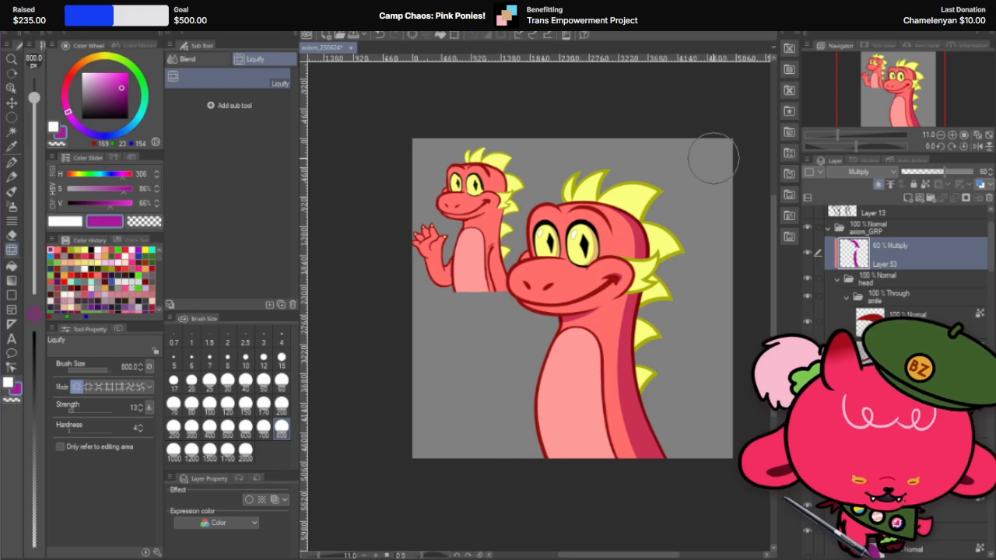
{"action": "scroll", "coordinate": [711, 157], "scroll_direction": "down", "scroll_amount": 1}
{"action": "scroll", "coordinate": [726, 231], "scroll_direction": "up", "scroll_amount": 1}
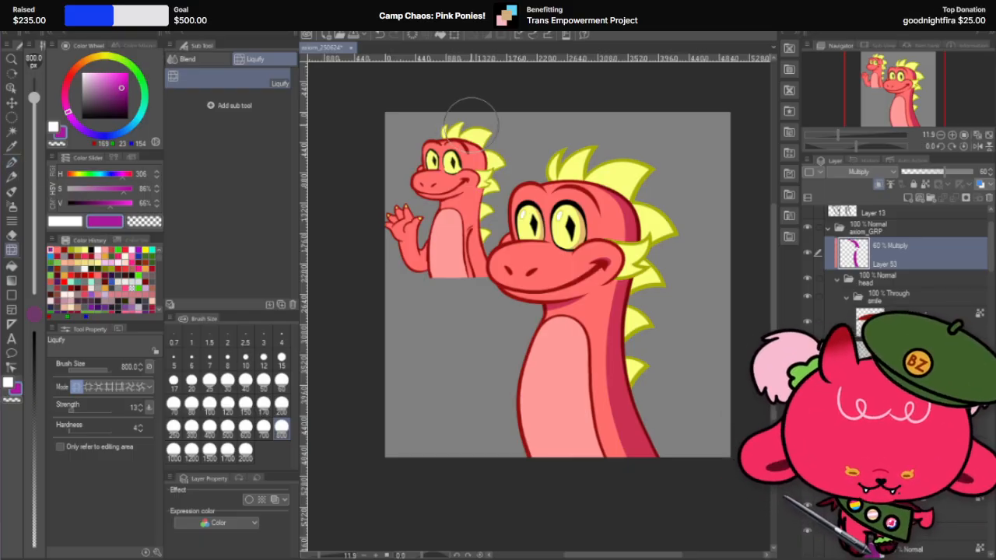
Step: Locate the highlight layers of the large dragon's eyes from the canvas and check the farther eye's highlight by toggling its visibility
{"action": "left_click", "coordinate": [11, 102]}
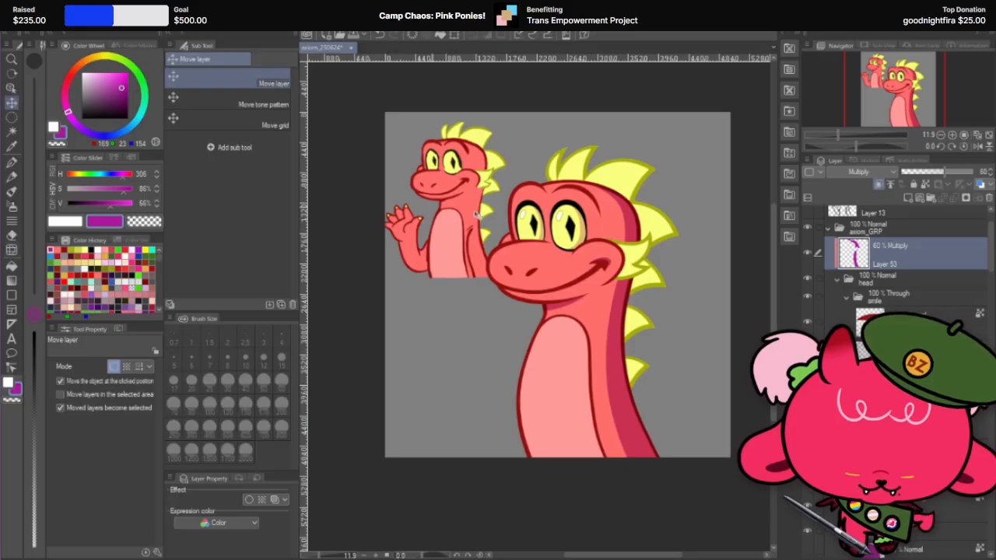
{"action": "left_click", "coordinate": [562, 219]}
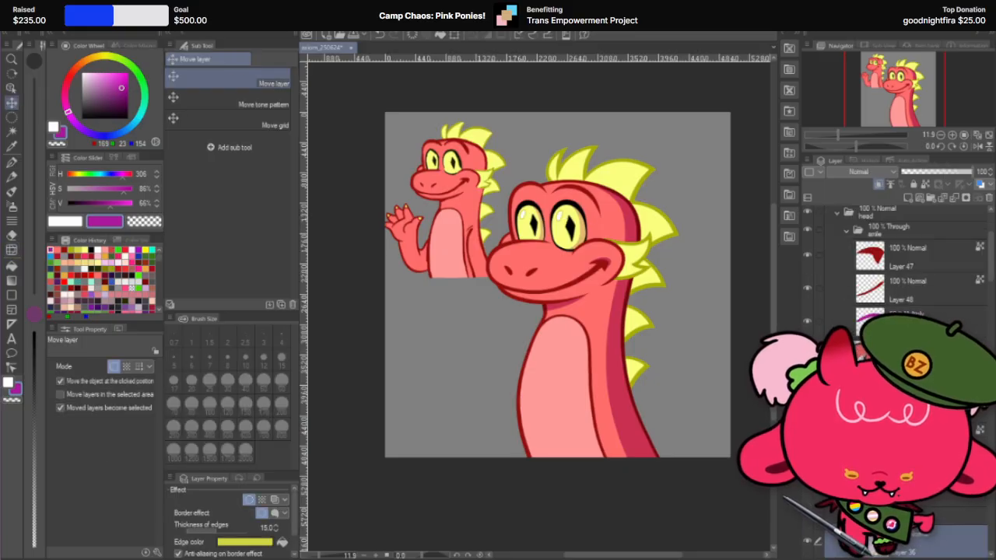
{"action": "scroll", "coordinate": [903, 311], "scroll_direction": "down", "scroll_amount": 2}
{"action": "left_click", "coordinate": [903, 388], "text": "shift"}
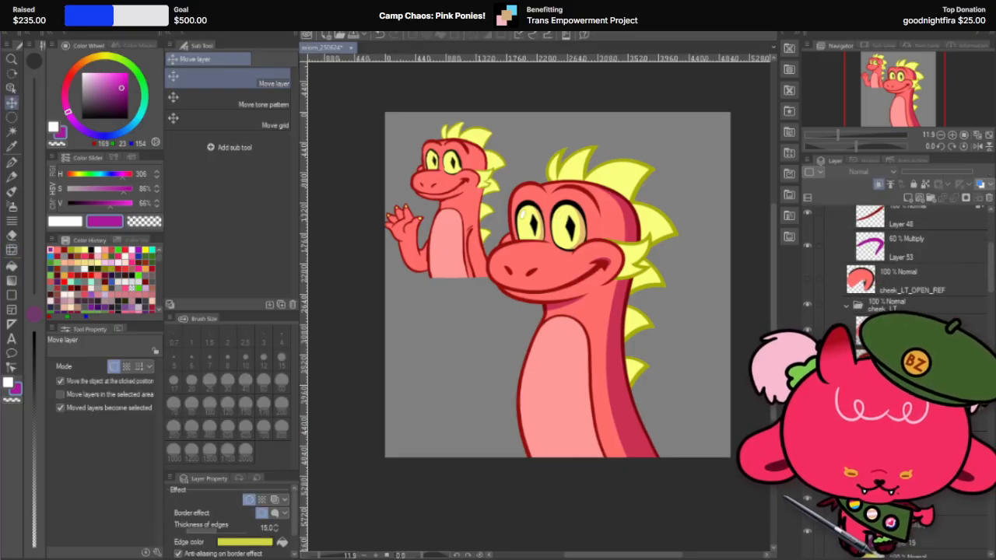
{"action": "left_click", "coordinate": [526, 218]}
{"action": "scroll", "coordinate": [902, 265], "scroll_direction": "down", "scroll_amount": 2}
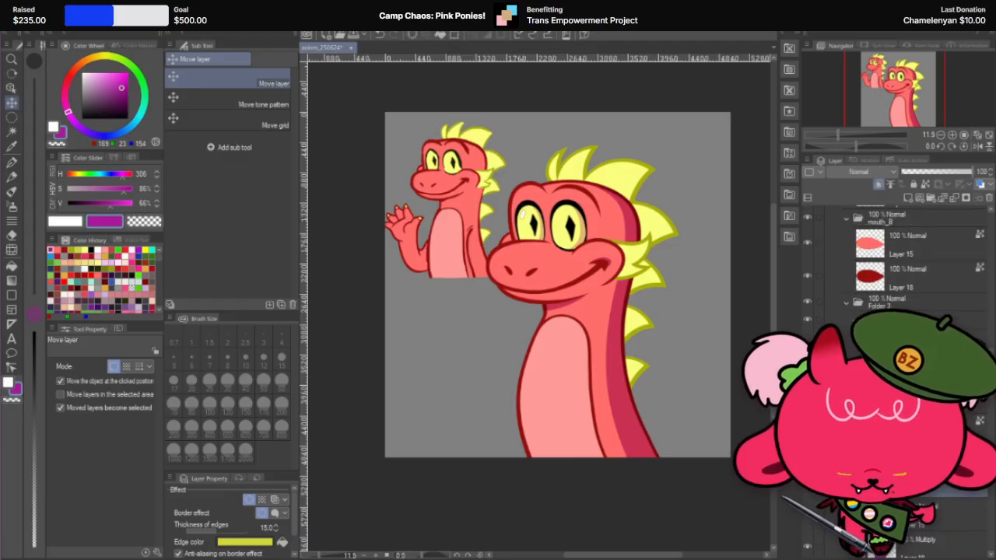
{"action": "left_click", "coordinate": [902, 389], "text": "shift"}
{"action": "scroll", "coordinate": [622, 311], "scroll_direction": "down", "scroll_amount": 3}
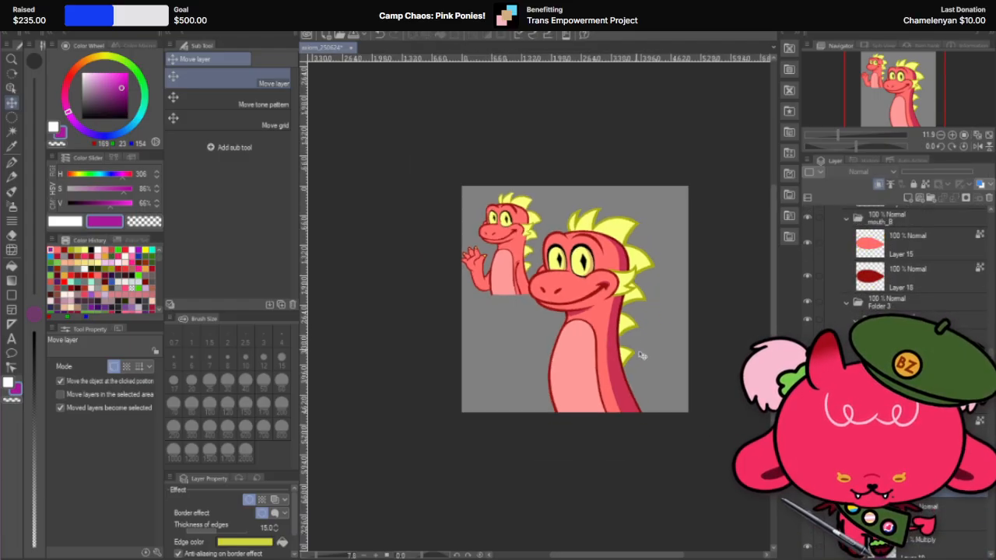
{"action": "scroll", "coordinate": [622, 311], "scroll_direction": "up", "scroll_amount": 3}
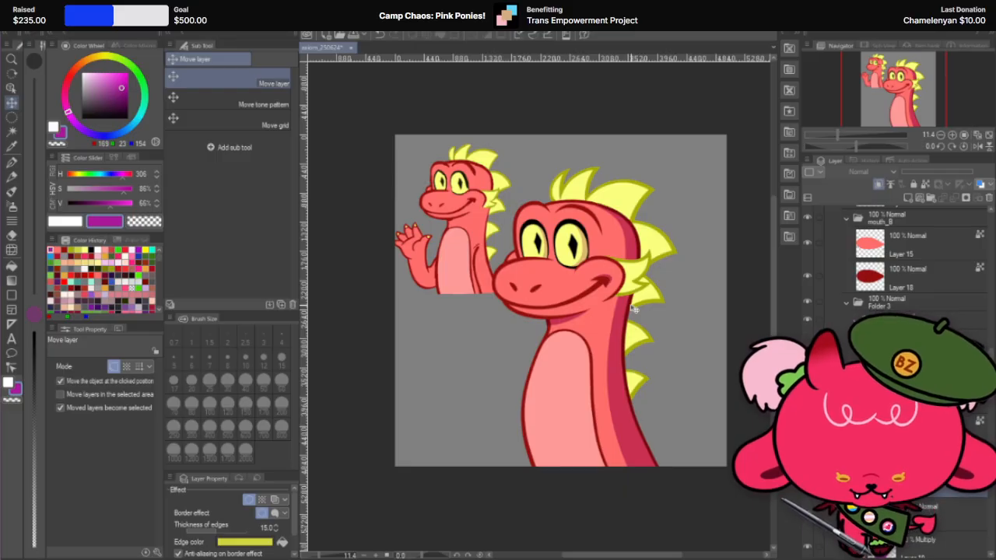
{"action": "left_click", "coordinate": [918, 482]}
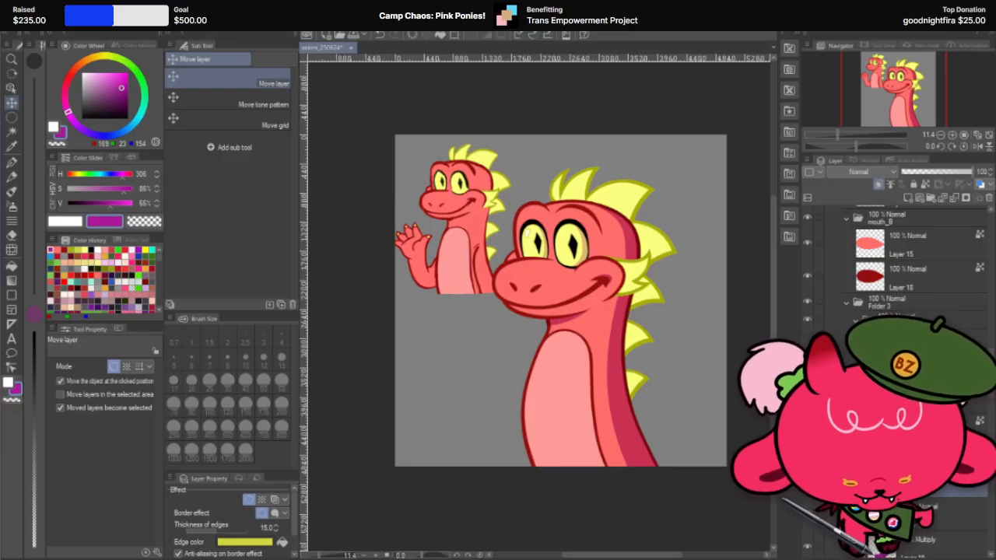
{"action": "left_click", "coordinate": [807, 480]}
{"action": "left_click", "coordinate": [807, 479]}
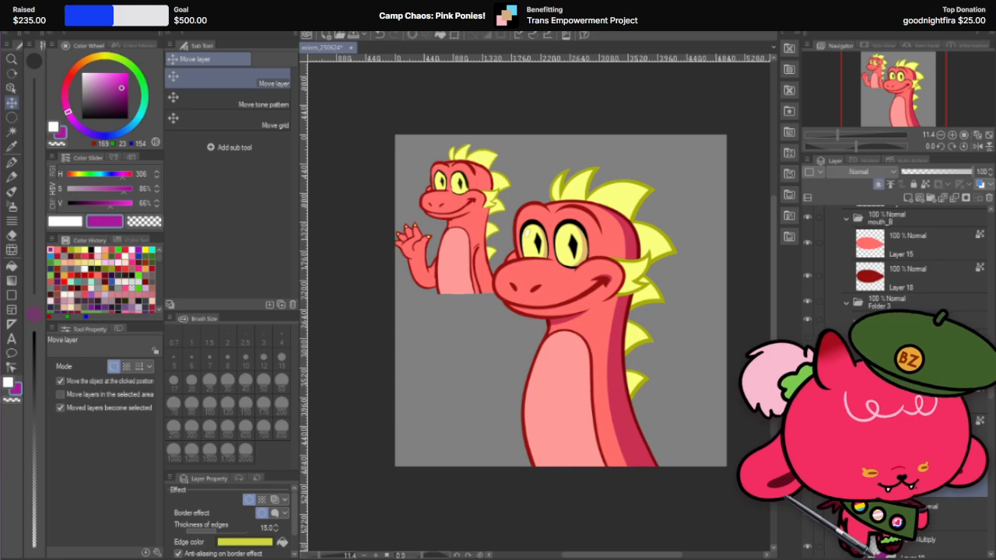
Step: Turn off the border effect on the highlight layers (Layer 36) of the large dragon's eyes
{"action": "left_click", "coordinate": [564, 236]}
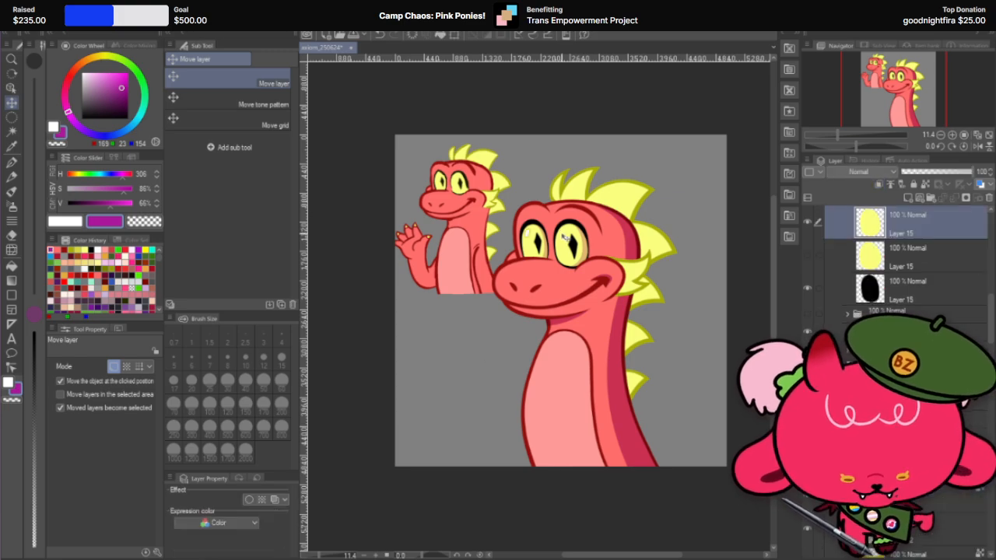
{"action": "scroll", "coordinate": [813, 247], "scroll_direction": "up", "scroll_amount": 6}
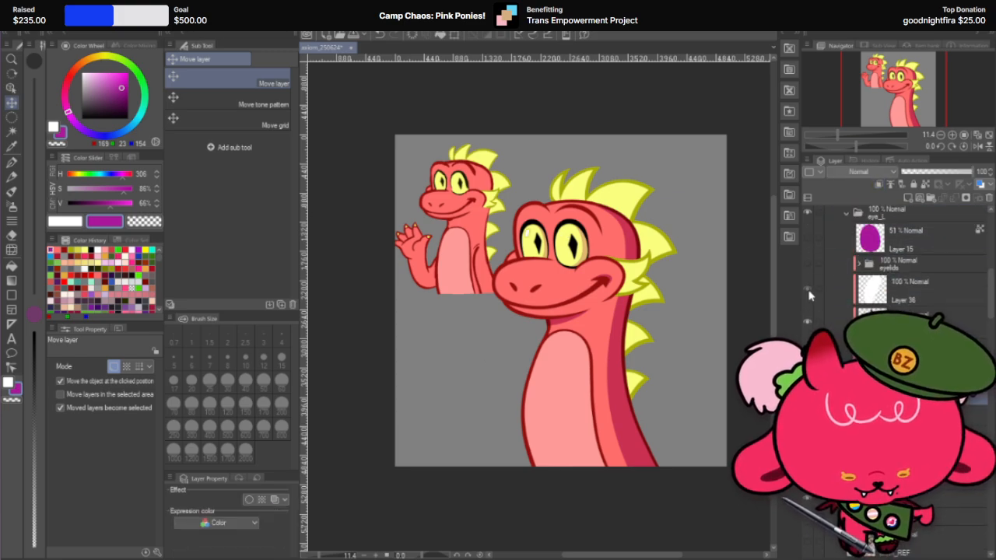
{"action": "left_click", "coordinate": [808, 289]}
{"action": "scroll", "coordinate": [645, 279], "scroll_direction": "down", "scroll_amount": 2}
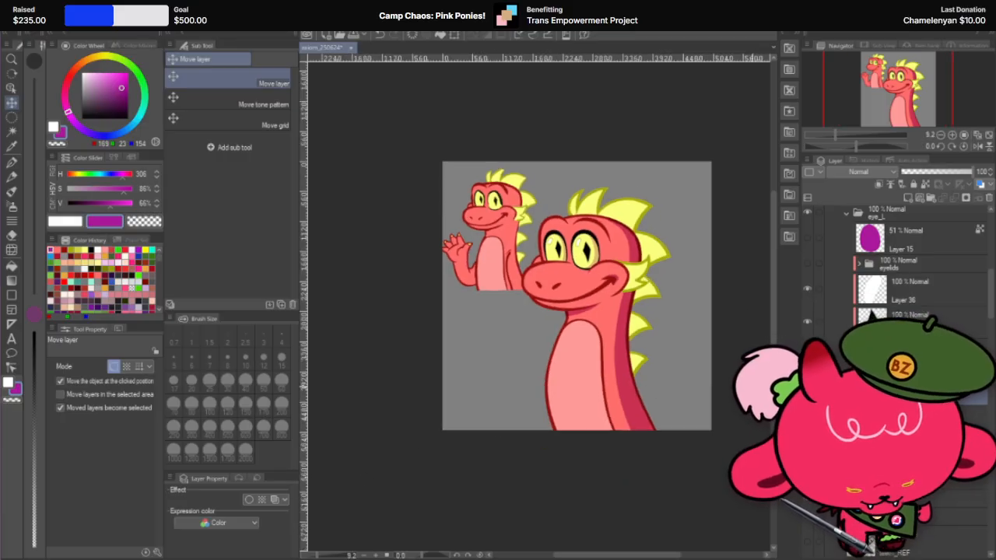
{"action": "left_click", "coordinate": [249, 499]}
{"action": "left_click", "coordinate": [249, 501]}
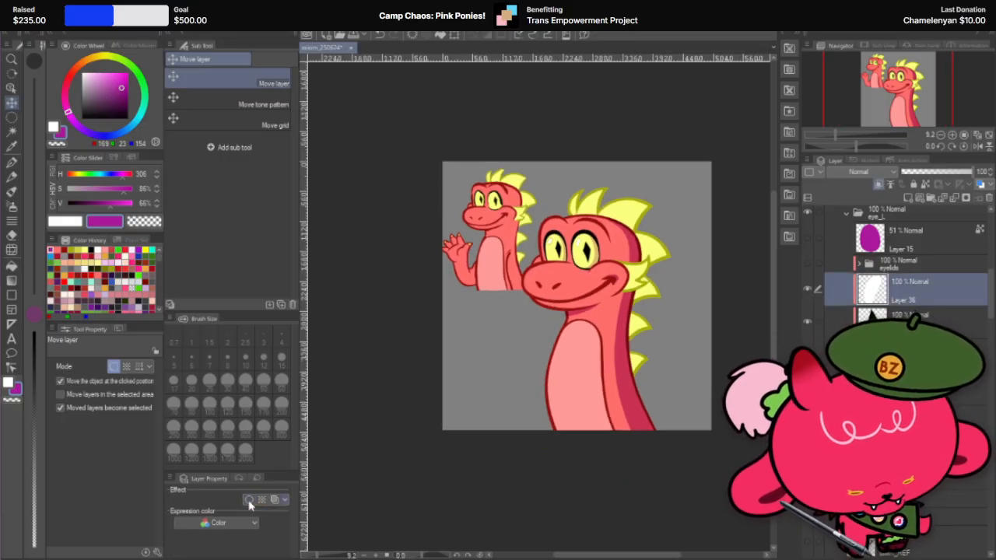
Step: Examine the large dragon's eye highlights at several zoom levels and look through the cheek, mouth and eye layers
{"action": "scroll", "coordinate": [643, 222], "scroll_direction": "up", "scroll_amount": 2}
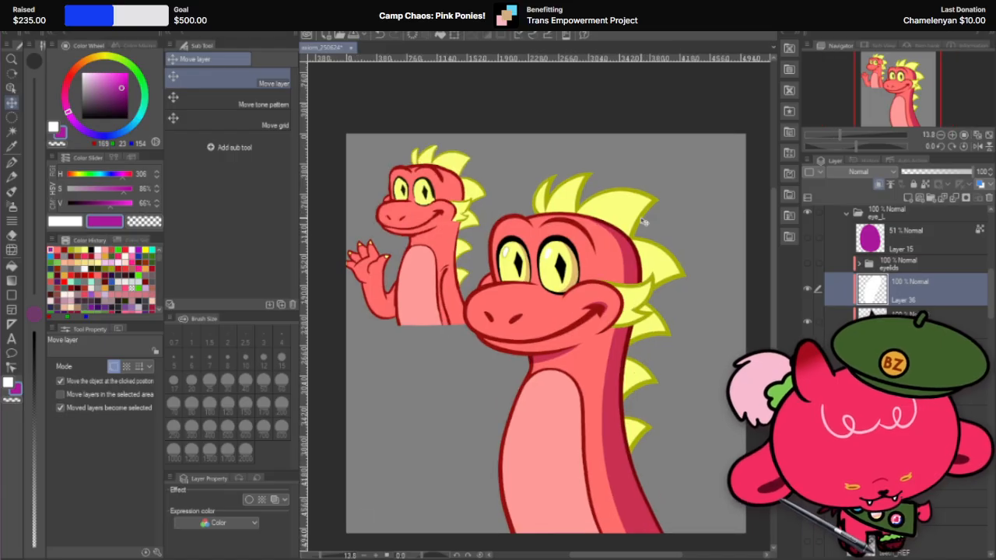
{"action": "scroll", "coordinate": [643, 223], "scroll_direction": "down", "scroll_amount": 2}
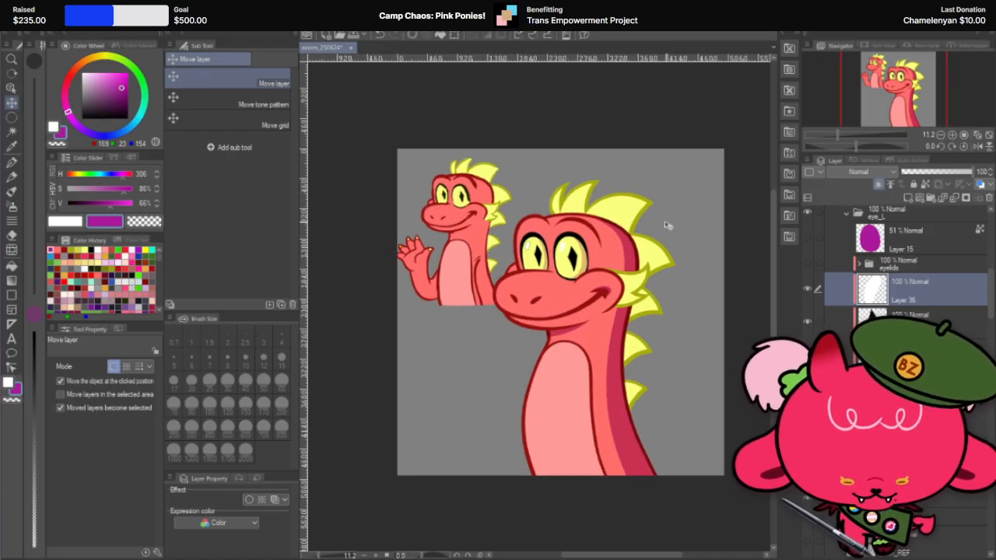
{"action": "scroll", "coordinate": [626, 231], "scroll_direction": "up", "scroll_amount": 1}
{"action": "scroll", "coordinate": [626, 233], "scroll_direction": "up", "scroll_amount": 1}
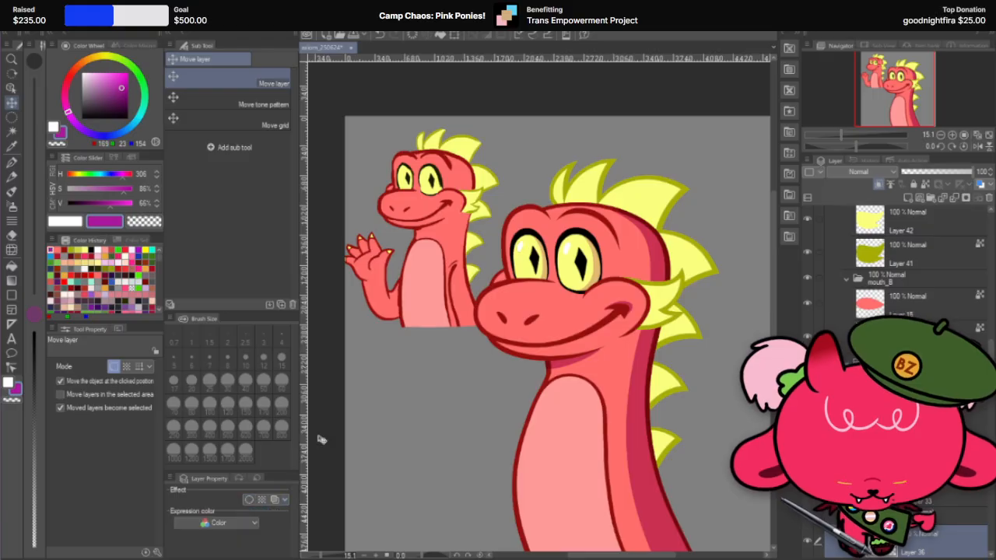
{"action": "scroll", "coordinate": [522, 290], "scroll_direction": "down", "scroll_amount": 1}
{"action": "scroll", "coordinate": [521, 291], "scroll_direction": "up", "scroll_amount": 1}
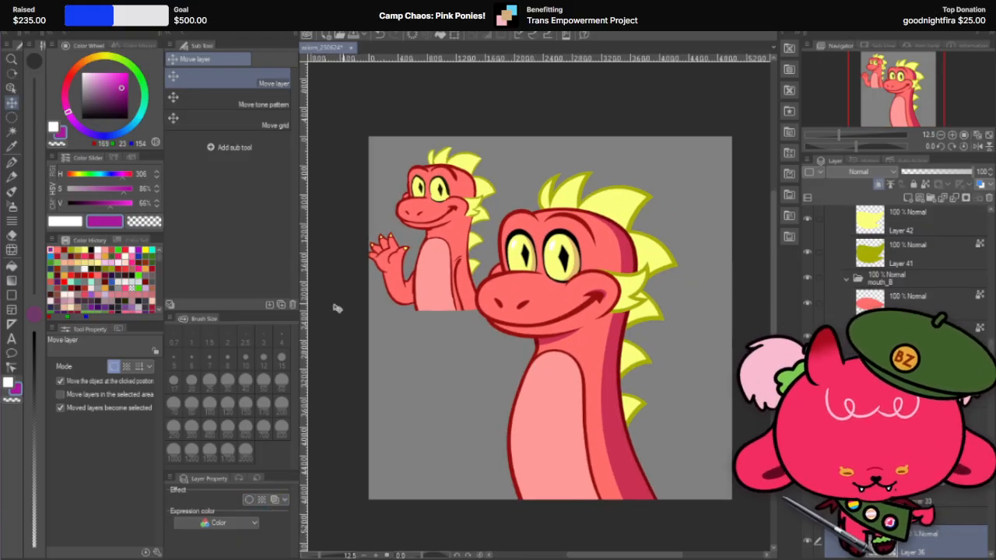
{"action": "scroll", "coordinate": [894, 373], "scroll_direction": "up", "scroll_amount": 6}
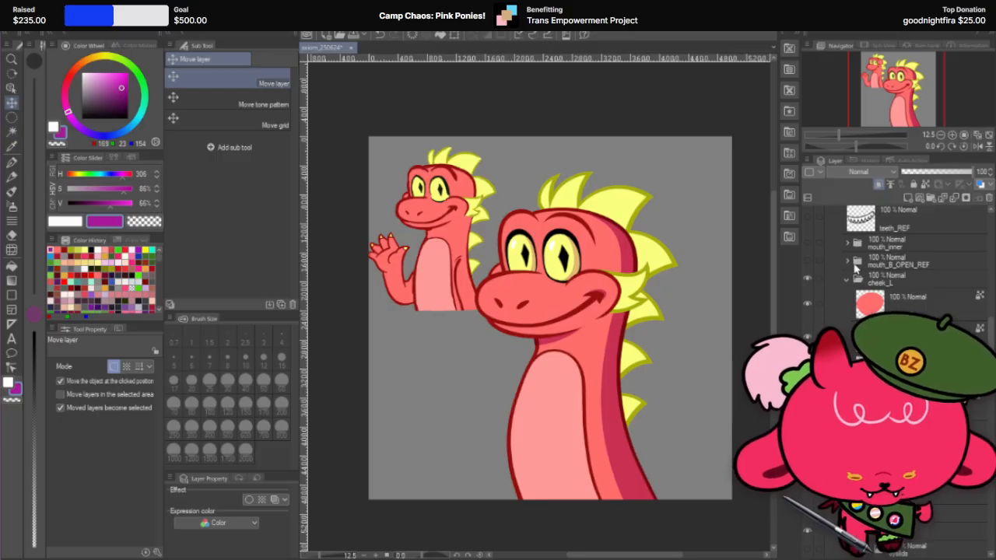
{"action": "scroll", "coordinate": [848, 280], "scroll_direction": "down", "scroll_amount": 5}
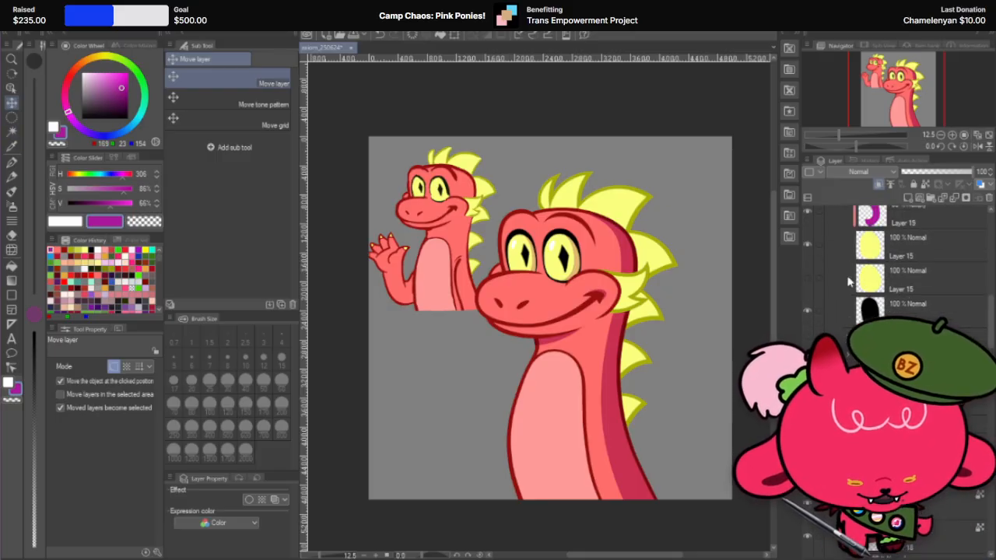
{"action": "scroll", "coordinate": [847, 280], "scroll_direction": "up", "scroll_amount": 2}
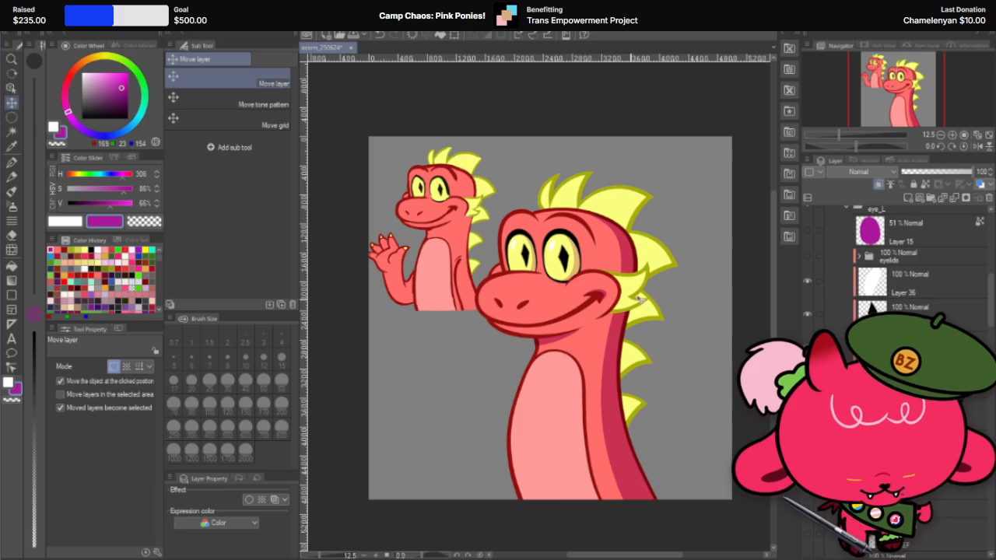
Step: Add an empty clipped Multiply layer at 60% opacity above the body shading in the axiom_GRP folder
{"action": "scroll", "coordinate": [627, 285], "scroll_direction": "up", "scroll_amount": 2}
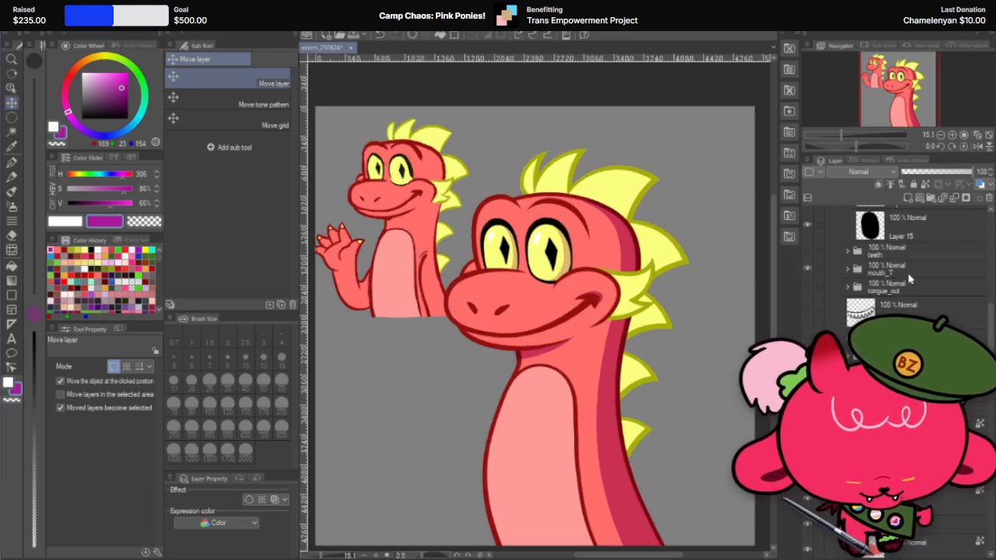
{"action": "scroll", "coordinate": [895, 284], "scroll_direction": "up", "scroll_amount": 4}
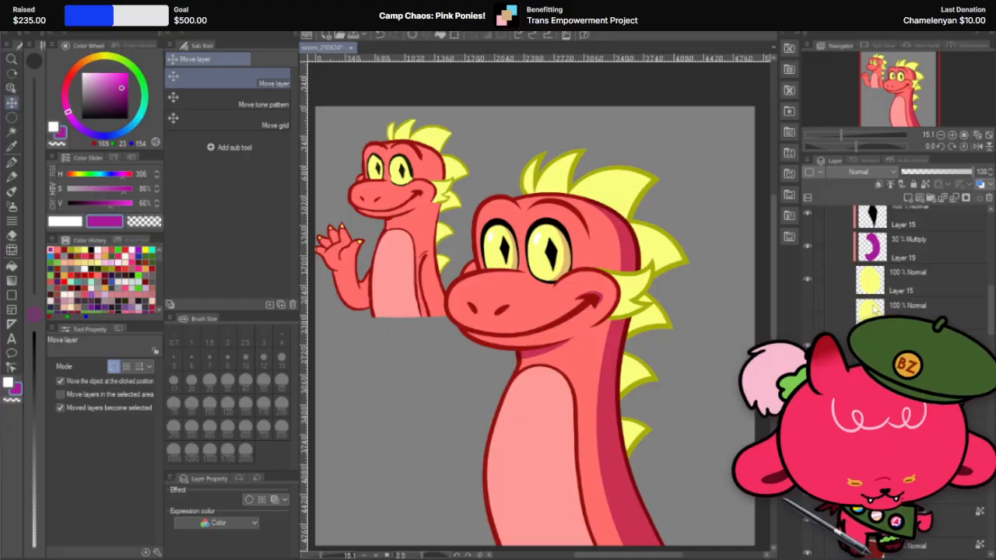
{"action": "scroll", "coordinate": [866, 301], "scroll_direction": "up", "scroll_amount": 5}
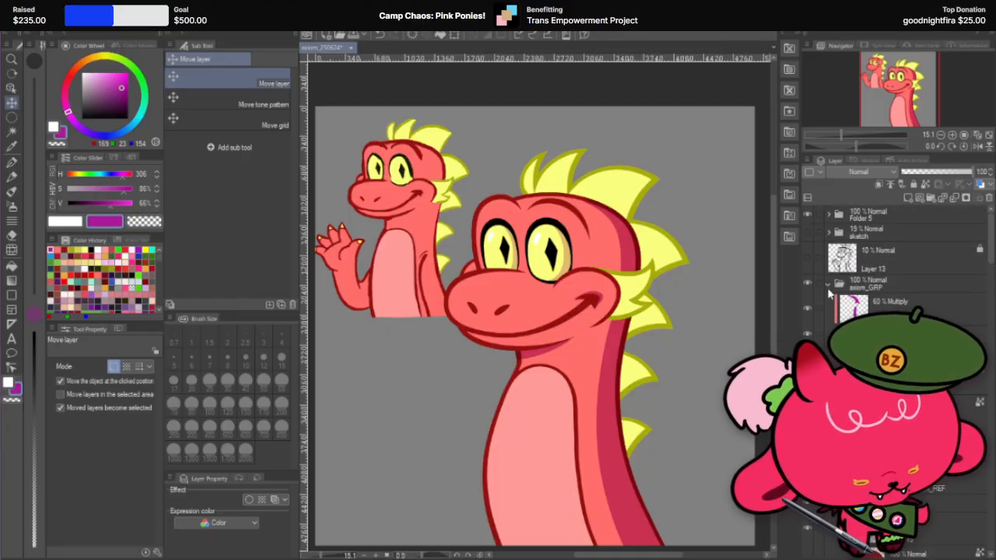
{"action": "left_click", "coordinate": [839, 335]}
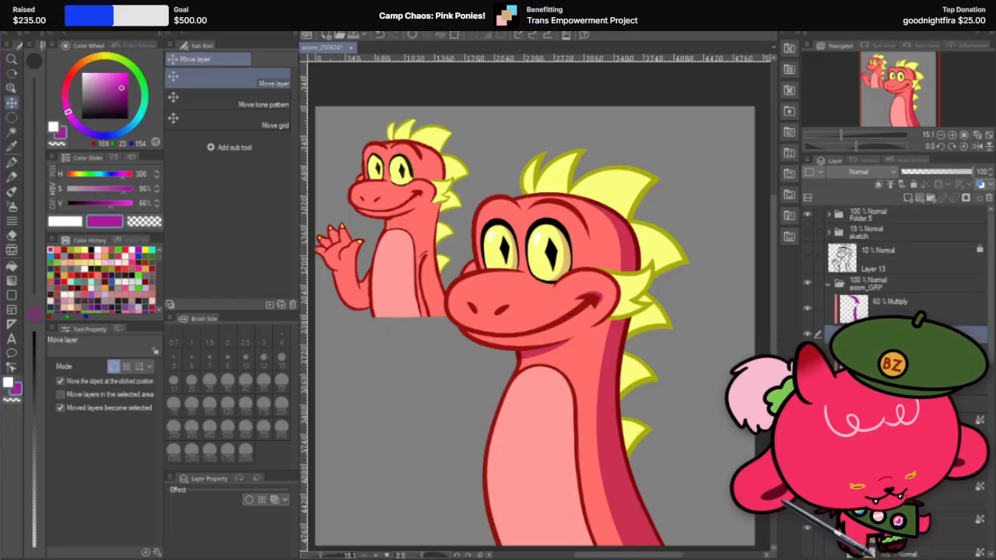
{"action": "left_click", "coordinate": [908, 198]}
{"action": "left_click", "coordinate": [878, 185]}
{"action": "scroll", "coordinate": [667, 326], "scroll_direction": "up", "scroll_amount": 2}
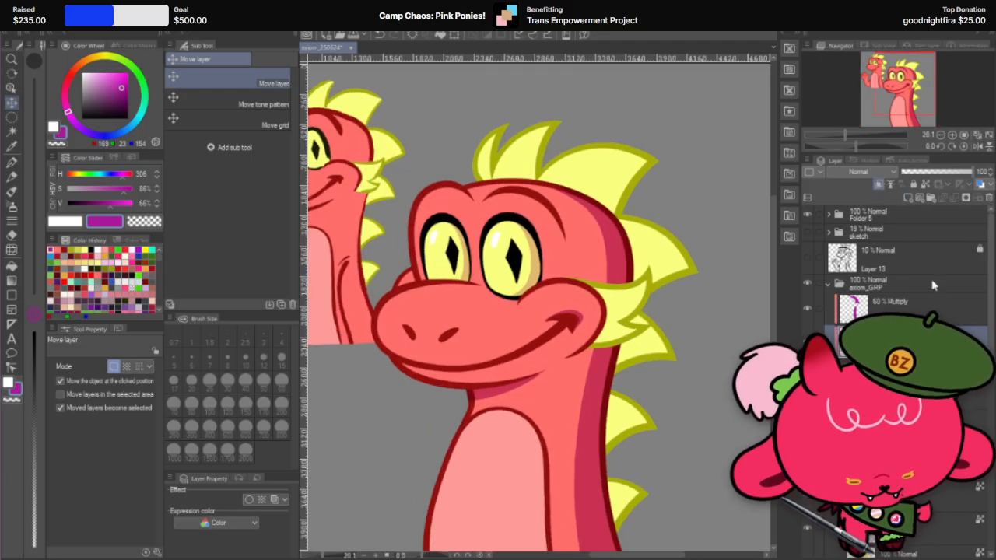
{"action": "left_click", "coordinate": [887, 307]}
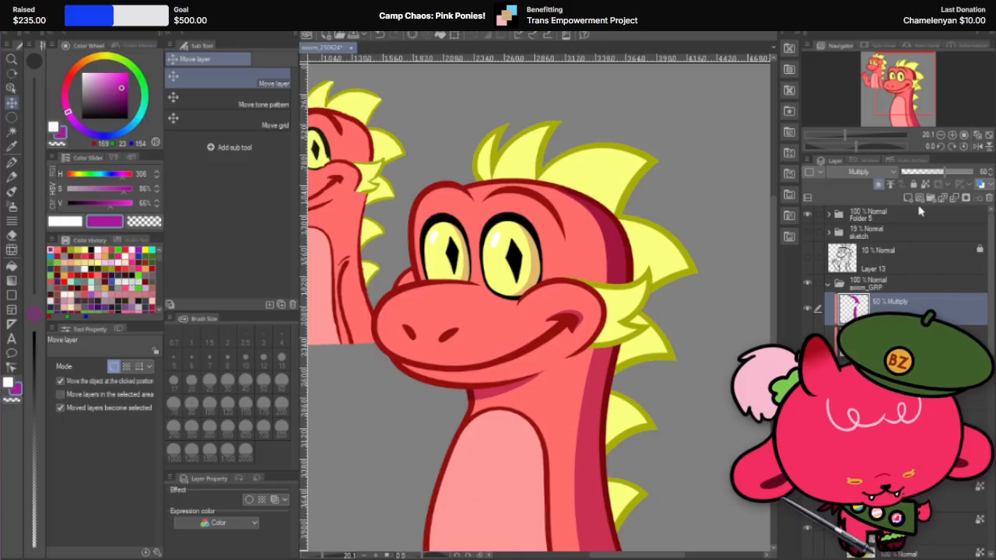
{"action": "key", "text": "p"}
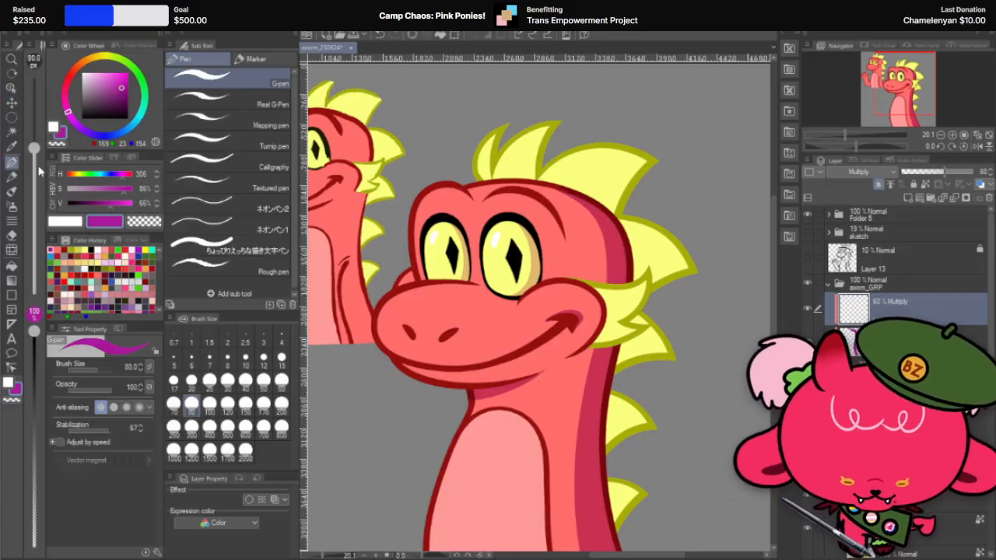
Step: Draw purple Multiply shadow strokes along the lower edges of the large dragon's two cheek frill spikes with the 80 px G-pen
{"action": "scroll", "coordinate": [713, 331], "scroll_direction": "up", "scroll_amount": 2}
{"action": "key", "text": "r"}
{"action": "left_click_drag", "start_coordinate": [712, 330], "coordinate": [664, 413]}
{"action": "scroll", "coordinate": [497, 466], "scroll_direction": "up", "scroll_amount": 3}
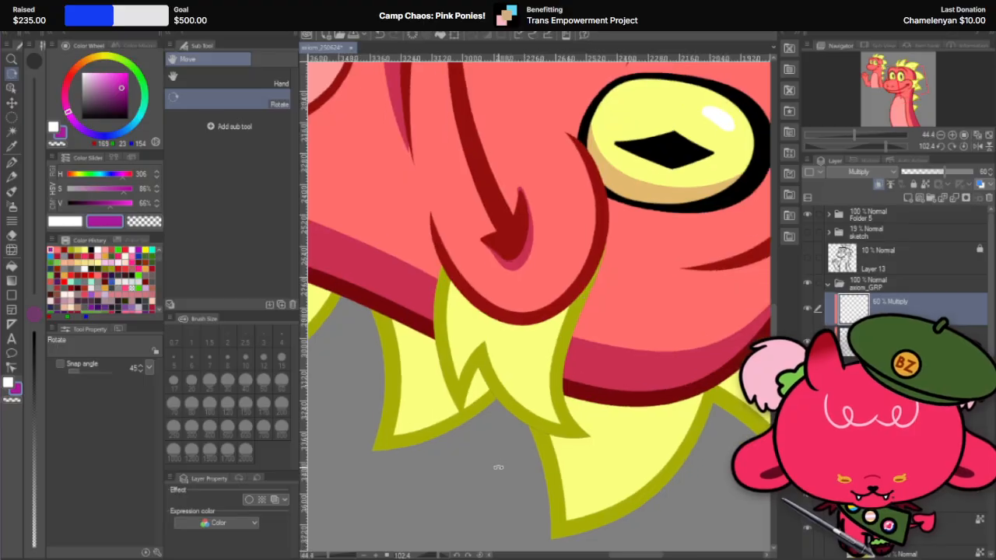
{"action": "left_click", "coordinate": [12, 163]}
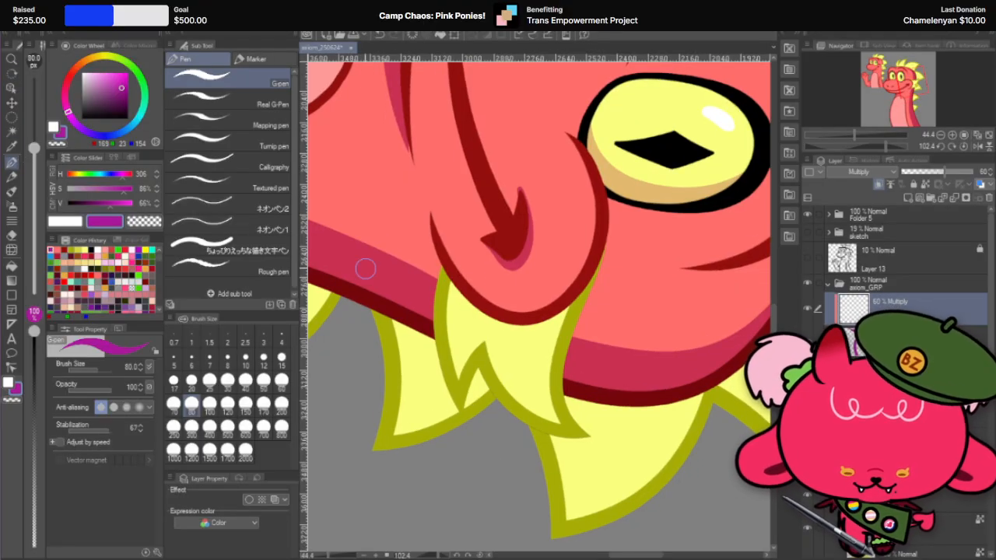
{"action": "mouse_move", "coordinate": [449, 286]}
{"action": "left_mouse_down"}
{"action": "mouse_move", "coordinate": [462, 413]}
{"action": "mouse_move", "coordinate": [445, 272]}
{"action": "mouse_move", "coordinate": [446, 348]}
{"action": "mouse_move", "coordinate": [468, 421]}
{"action": "left_mouse_up"}
{"action": "key", "text": "ctrl+z"}
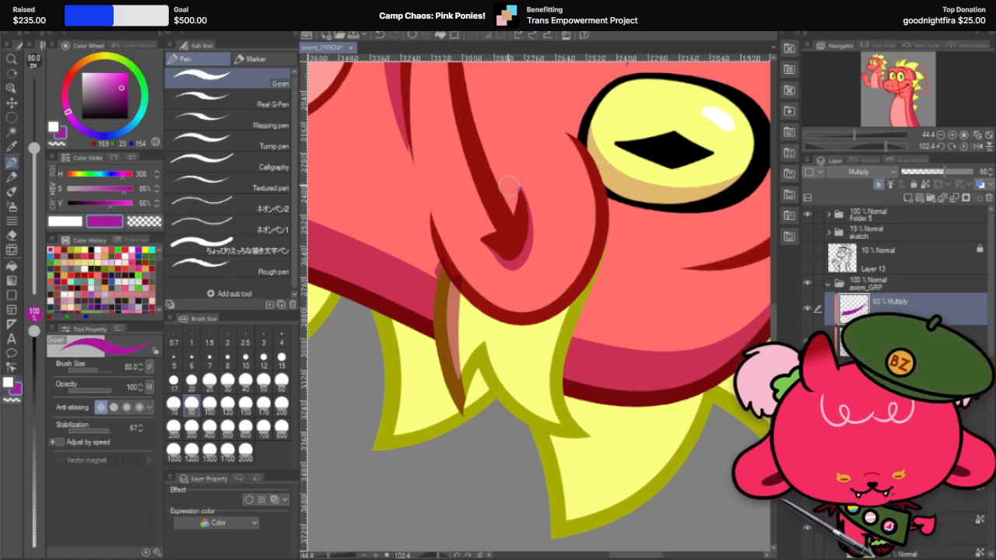
{"action": "mouse_move", "coordinate": [488, 341]}
{"action": "left_mouse_down"}
{"action": "mouse_move", "coordinate": [514, 398]}
{"action": "mouse_move", "coordinate": [591, 435]}
{"action": "left_mouse_up"}
{"action": "key", "text": "ctrl+z"}
{"action": "mouse_move", "coordinate": [488, 341]}
{"action": "left_mouse_down"}
{"action": "mouse_move", "coordinate": [565, 439]}
{"action": "mouse_move", "coordinate": [589, 435]}
{"action": "left_mouse_up"}
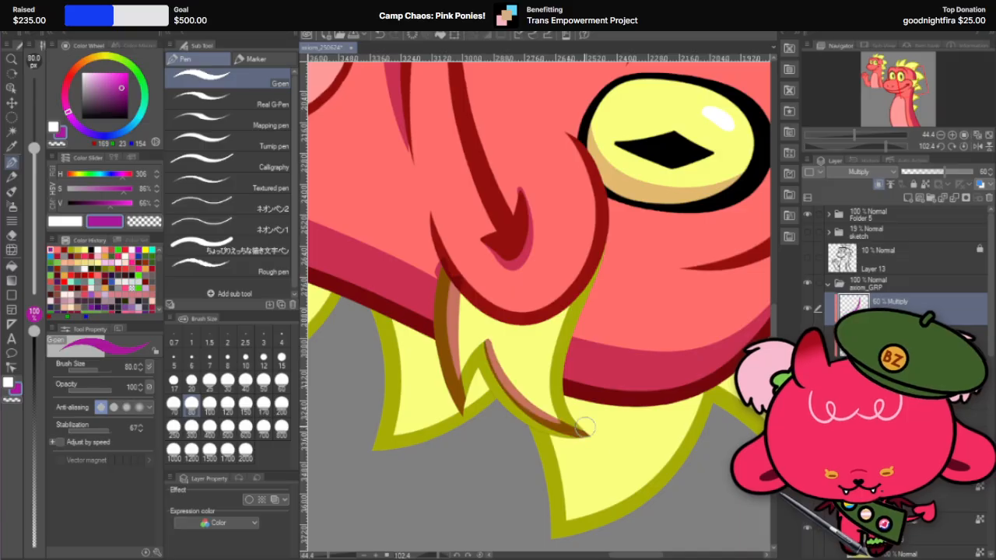
{"action": "mouse_move", "coordinate": [487, 342]}
{"action": "left_mouse_down"}
{"action": "mouse_move", "coordinate": [516, 404]}
{"action": "mouse_move", "coordinate": [493, 374]}
{"action": "mouse_move", "coordinate": [579, 443]}
{"action": "left_mouse_up"}
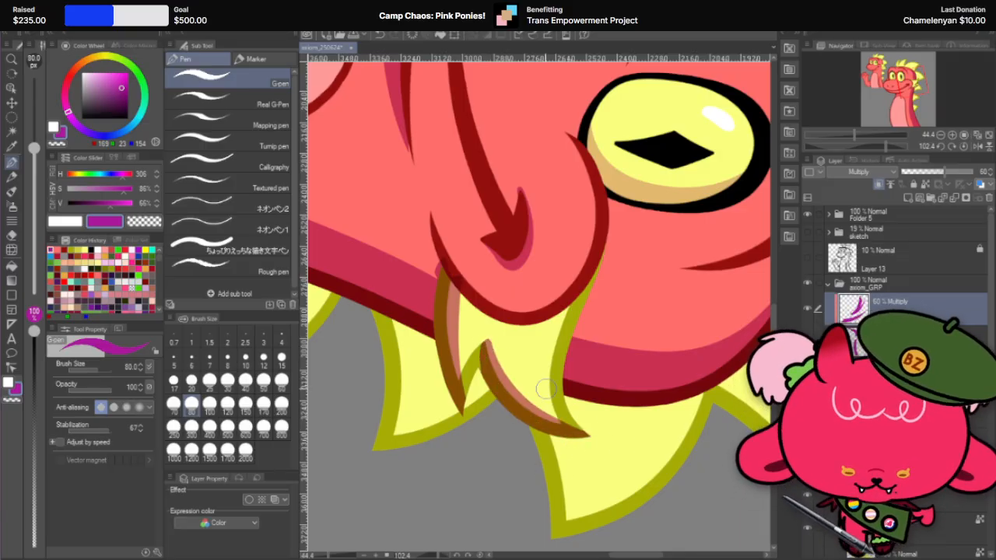
Step: Cut the frill shadow layer, paste it clipped above the large dragon's cheek frill layer, and set its opacity to 30%
{"action": "left_click_drag", "start_coordinate": [545, 388], "coordinate": [374, 318]}
{"action": "left_click_drag", "start_coordinate": [754, 277], "coordinate": [578, 244]}
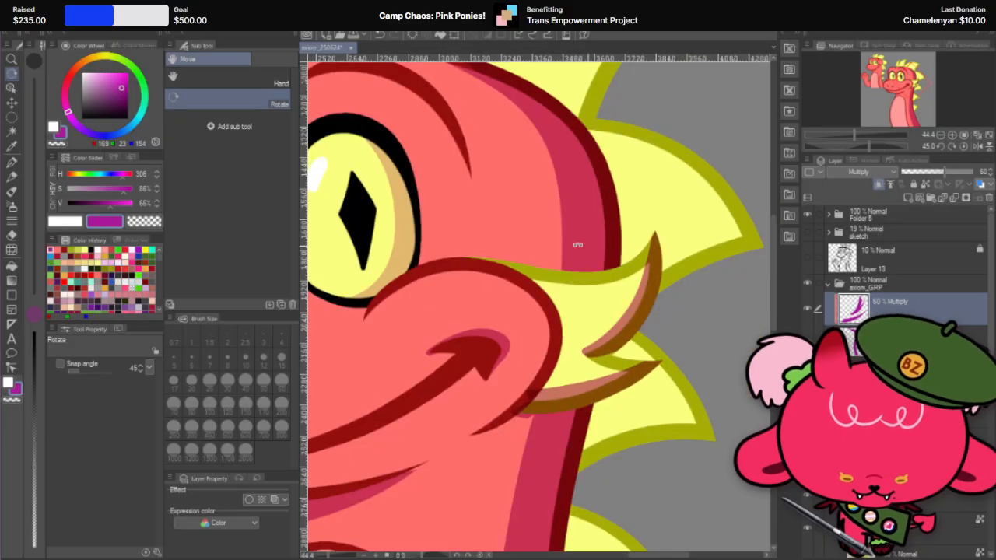
{"action": "scroll", "coordinate": [678, 278], "scroll_direction": "down", "scroll_amount": 4}
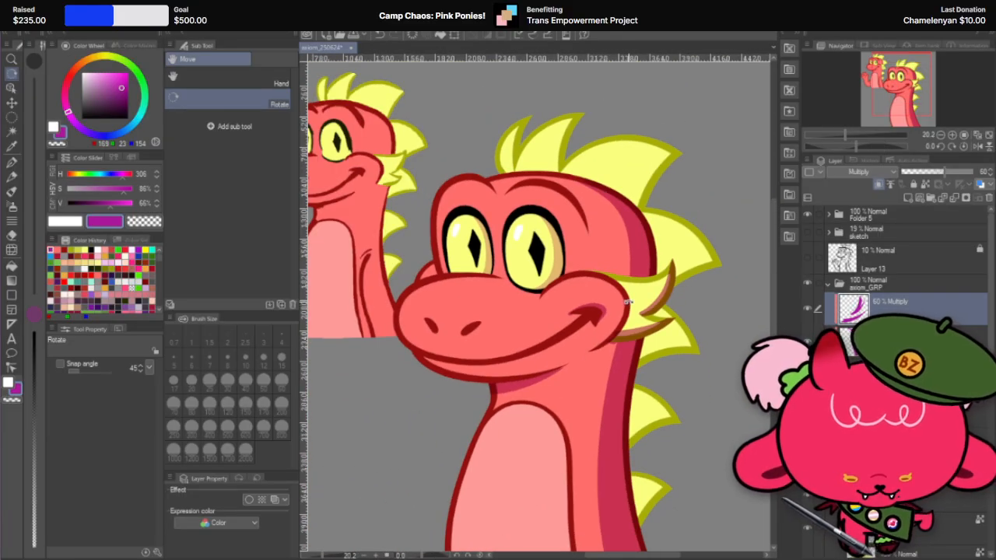
{"action": "scroll", "coordinate": [627, 302], "scroll_direction": "down", "scroll_amount": 2}
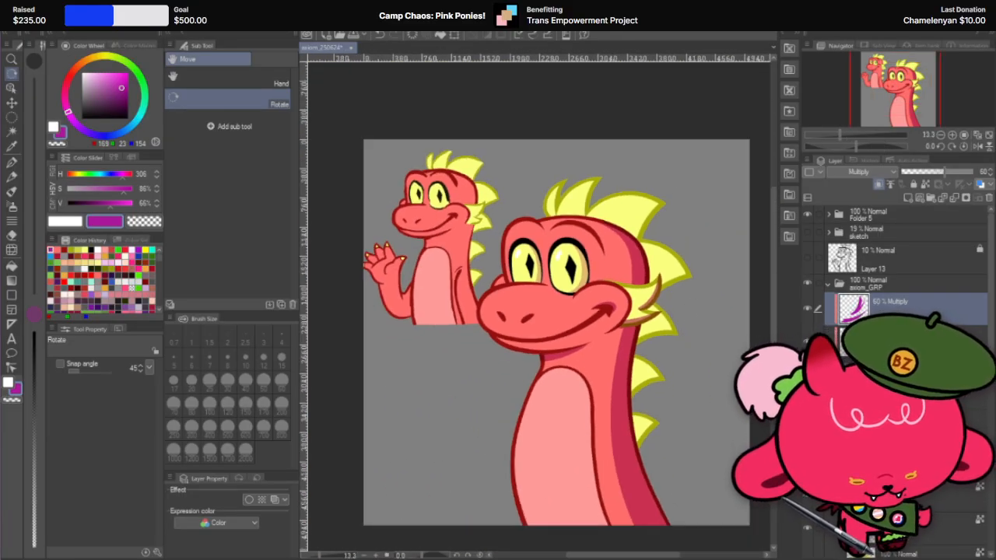
{"action": "key", "text": "k"}
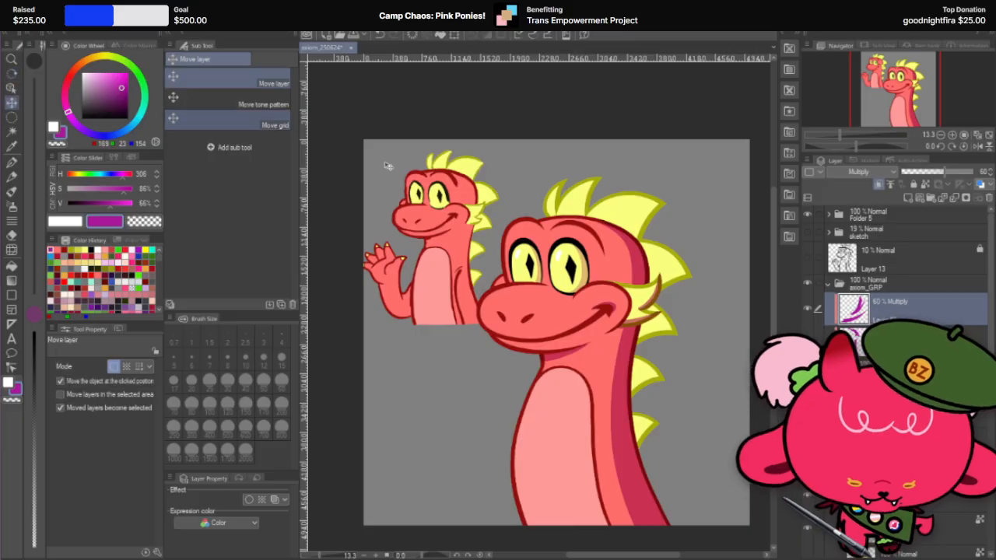
{"action": "key", "text": "ctrl+x"}
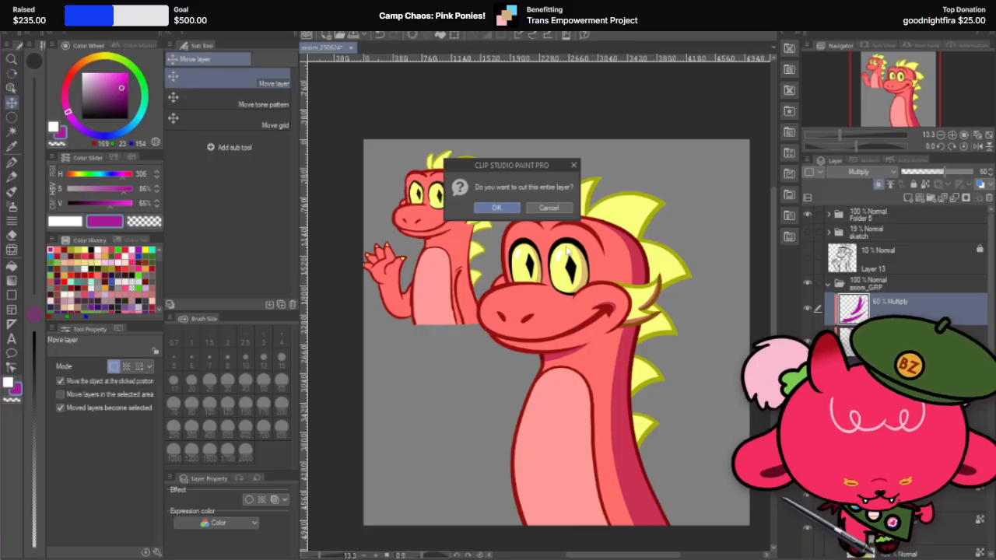
{"action": "left_click", "coordinate": [505, 208]}
{"action": "left_click", "coordinate": [644, 300]}
{"action": "scroll", "coordinate": [895, 373], "scroll_direction": "down", "scroll_amount": 2}
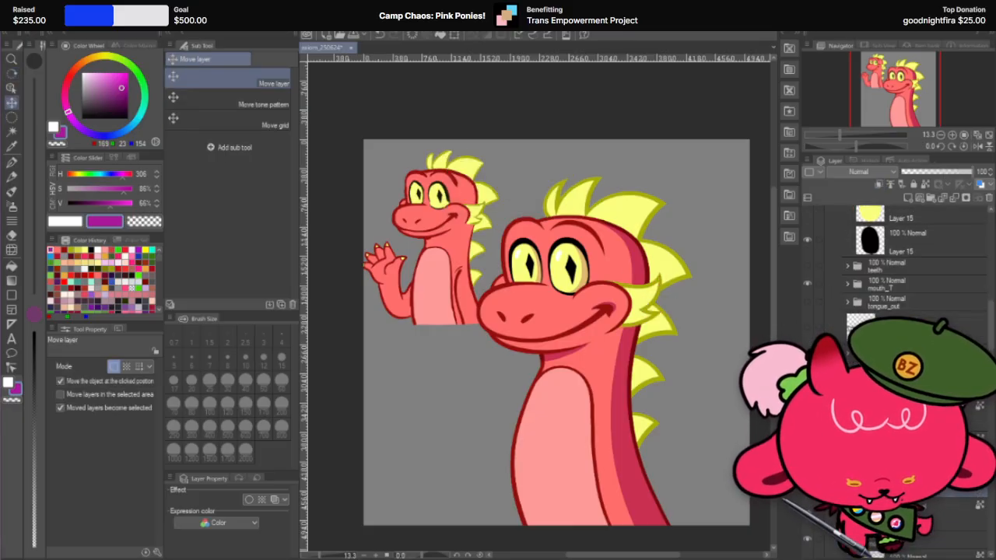
{"action": "key", "text": "ctrl+v"}
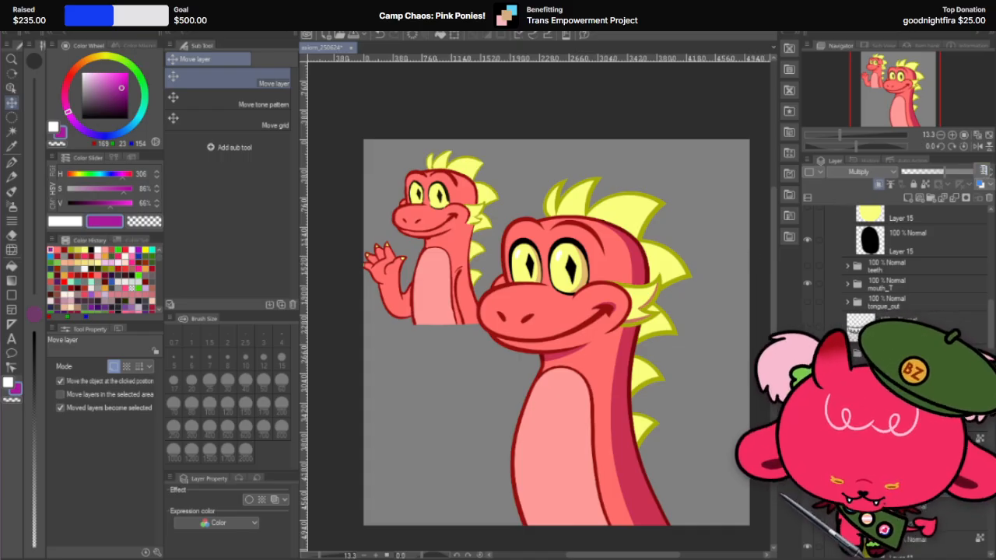
{"action": "scroll", "coordinate": [620, 297], "scroll_direction": "up", "scroll_amount": 3}
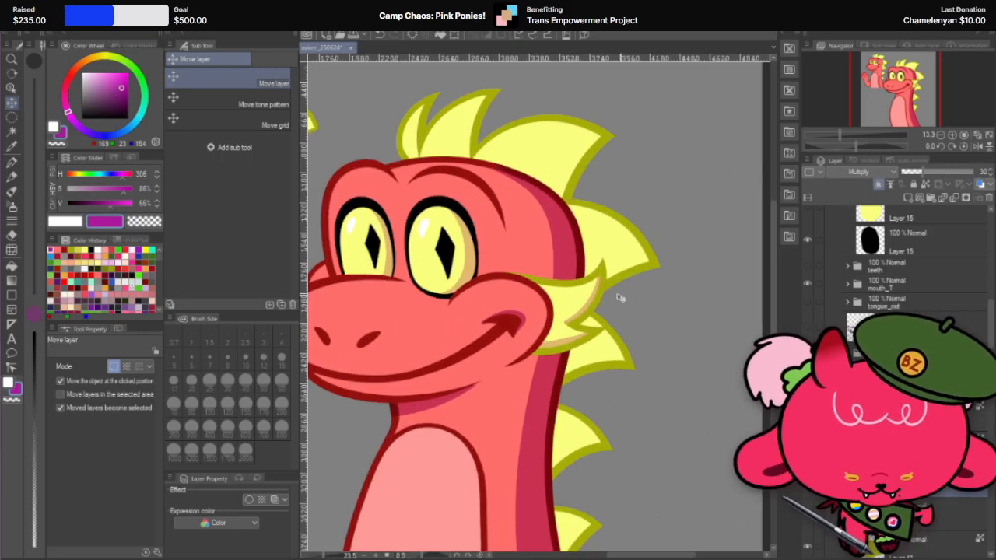
Step: Examine the cheek frill shadow at several zoom levels and compare the frill with the shadow layer's visibility toggled
{"action": "scroll", "coordinate": [620, 297], "scroll_direction": "up", "scroll_amount": 1}
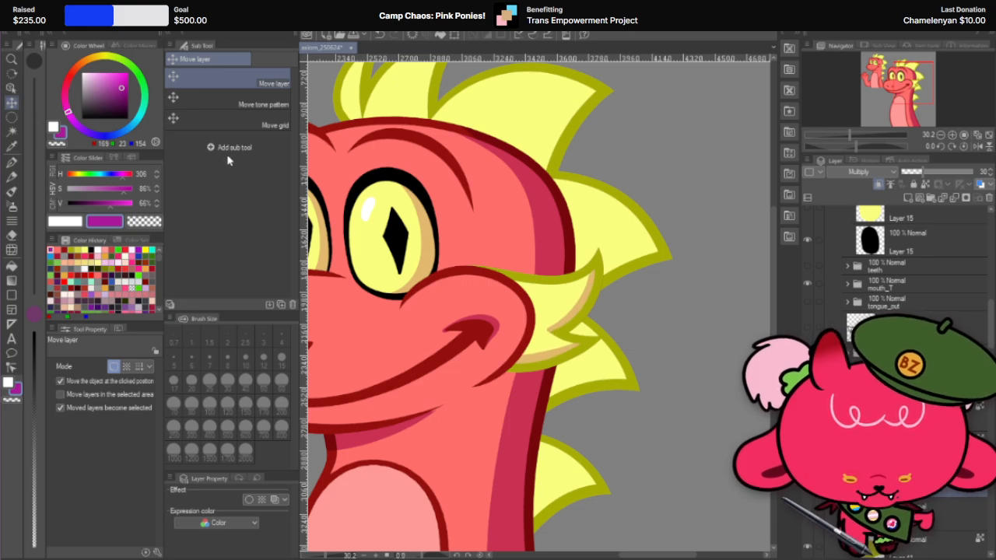
{"action": "scroll", "coordinate": [552, 208], "scroll_direction": "down", "scroll_amount": 1}
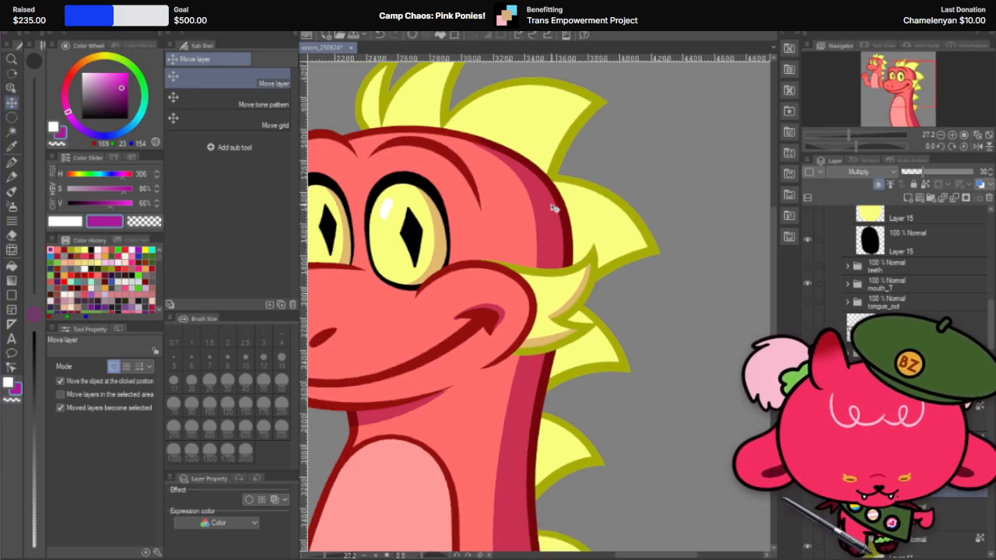
{"action": "scroll", "coordinate": [600, 246], "scroll_direction": "down", "scroll_amount": 3}
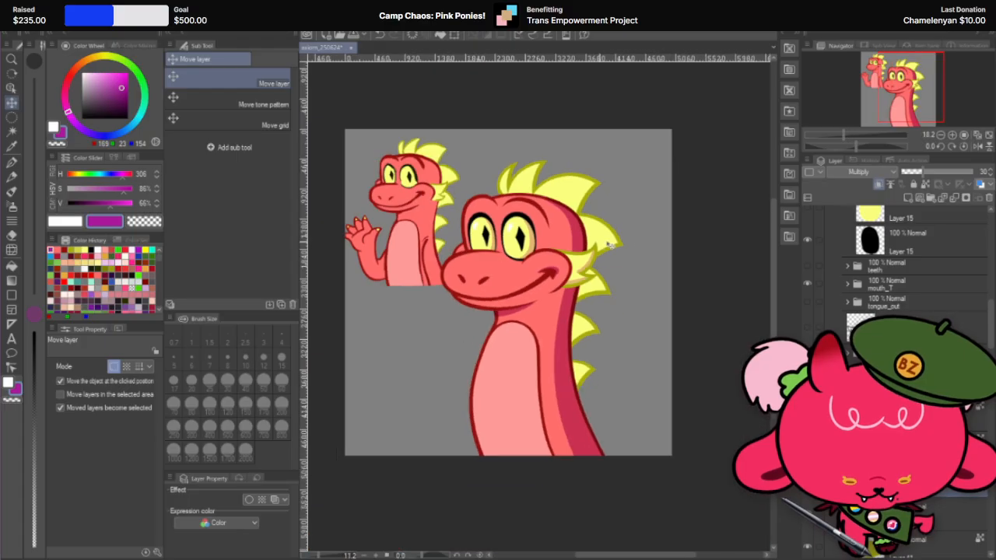
{"action": "scroll", "coordinate": [526, 243], "scroll_direction": "up", "scroll_amount": 1}
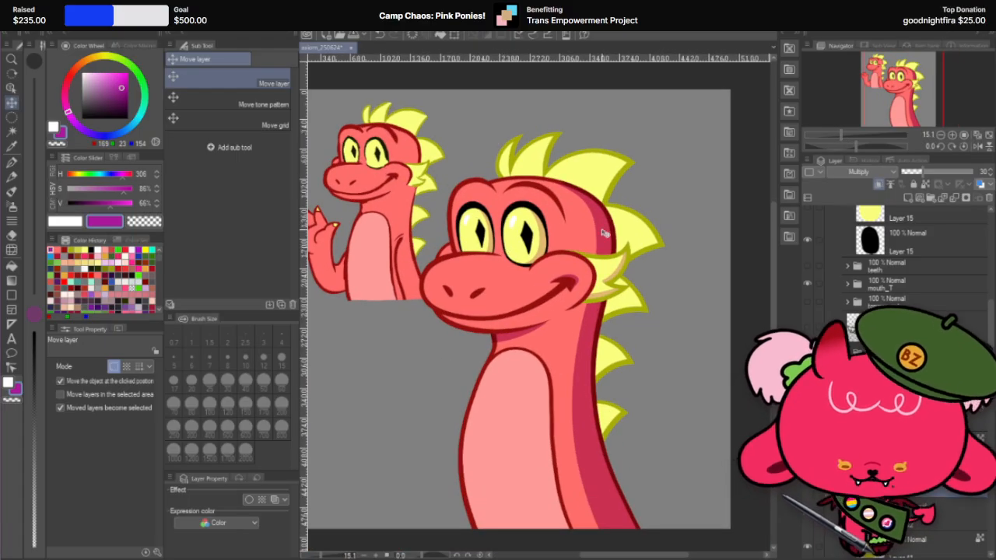
{"action": "scroll", "coordinate": [603, 234], "scroll_direction": "up", "scroll_amount": 6}
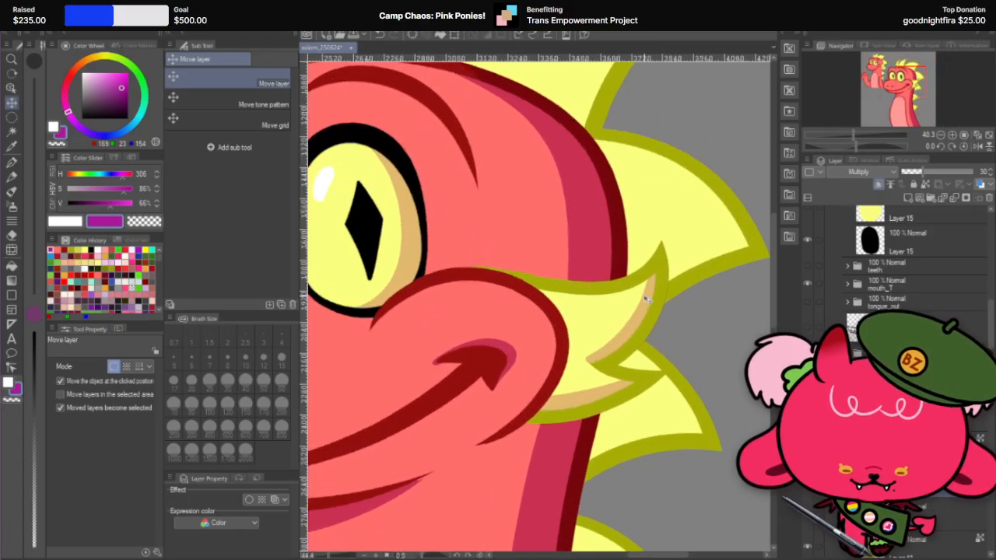
{"action": "scroll", "coordinate": [645, 300], "scroll_direction": "up", "scroll_amount": 2}
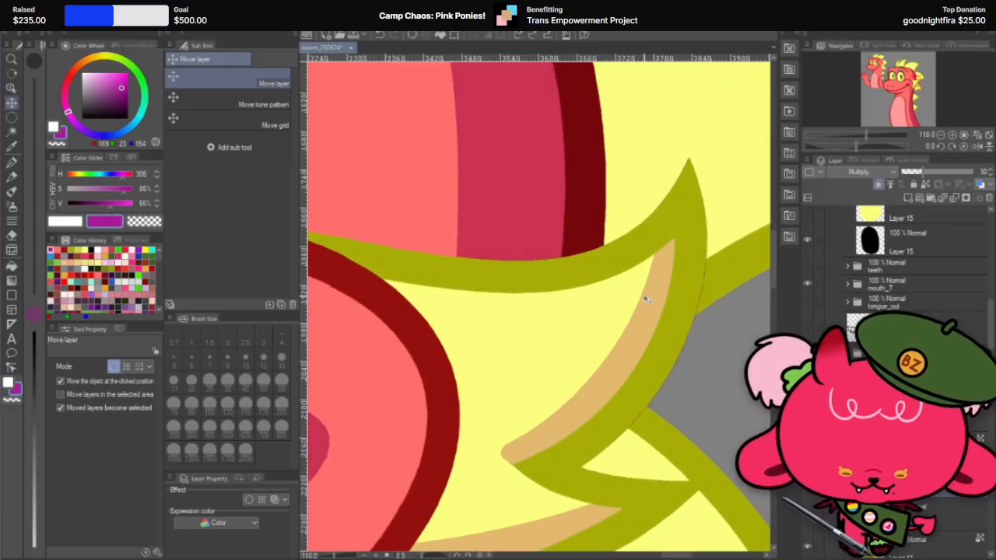
{"action": "left_click", "coordinate": [808, 487]}
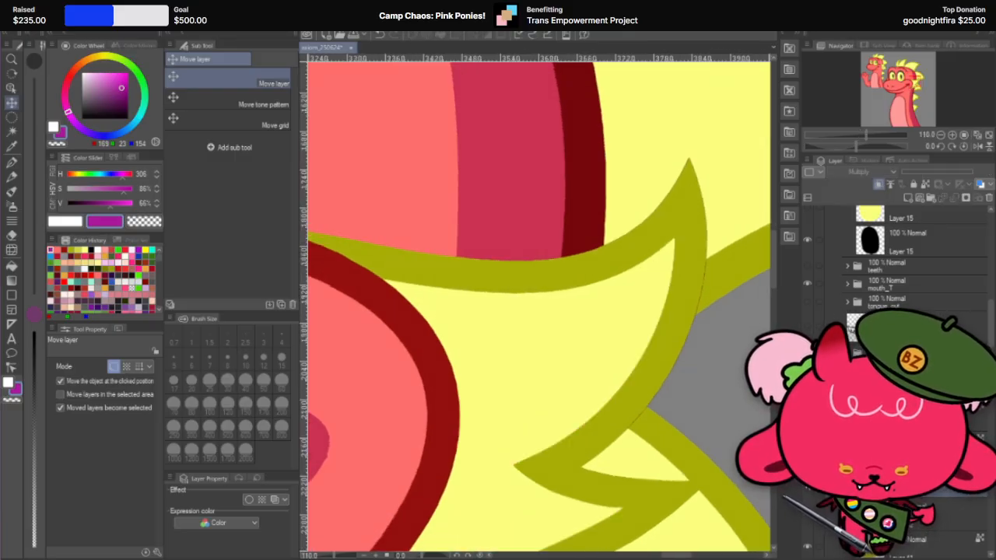
{"action": "left_click", "coordinate": [807, 488]}
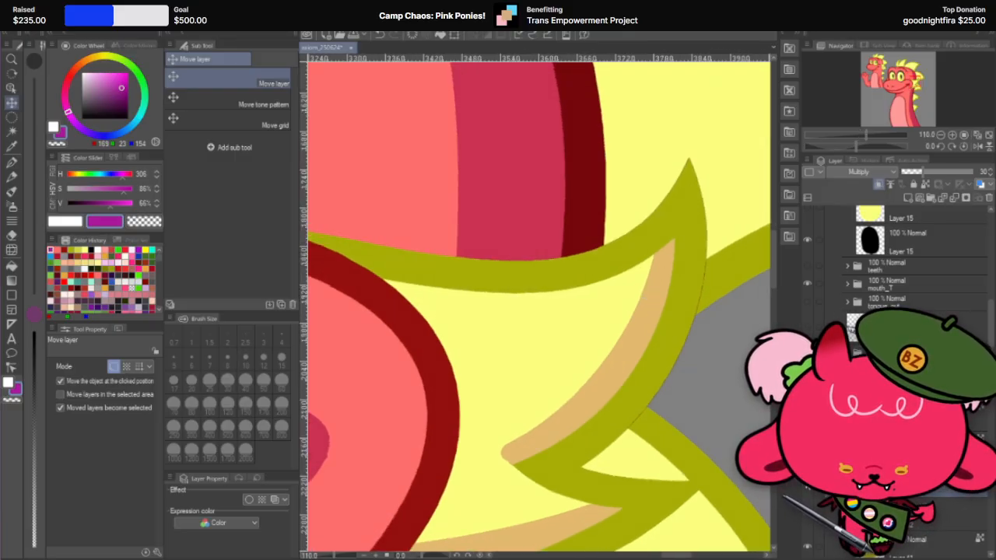
Step: Select the cheek frill's olive outline layer from the canvas and check the frill layer below the shadow by toggling its visibility
{"action": "left_click", "coordinate": [678, 318]}
{"action": "scroll", "coordinate": [887, 342], "scroll_direction": "down", "scroll_amount": 10}
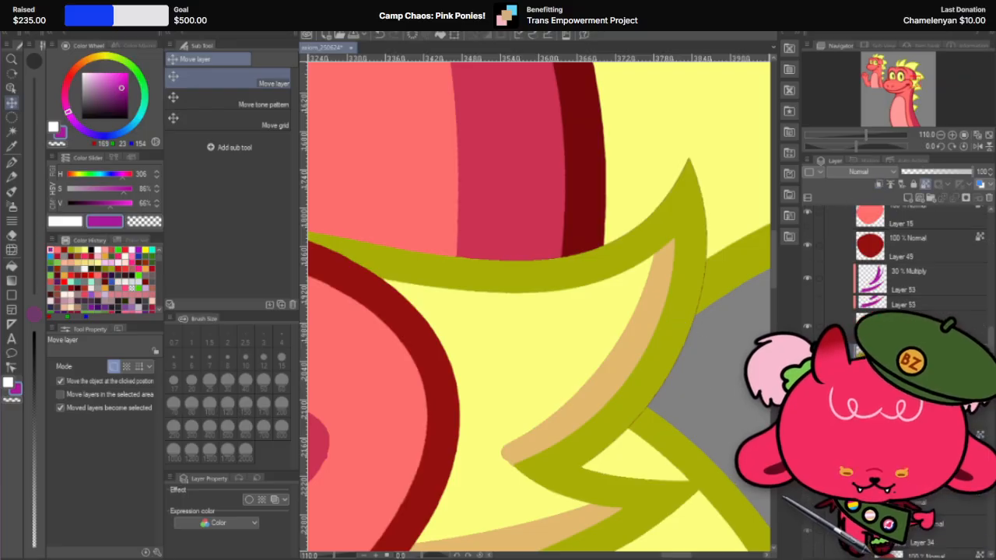
{"action": "scroll", "coordinate": [895, 296], "scroll_direction": "down", "scroll_amount": 15}
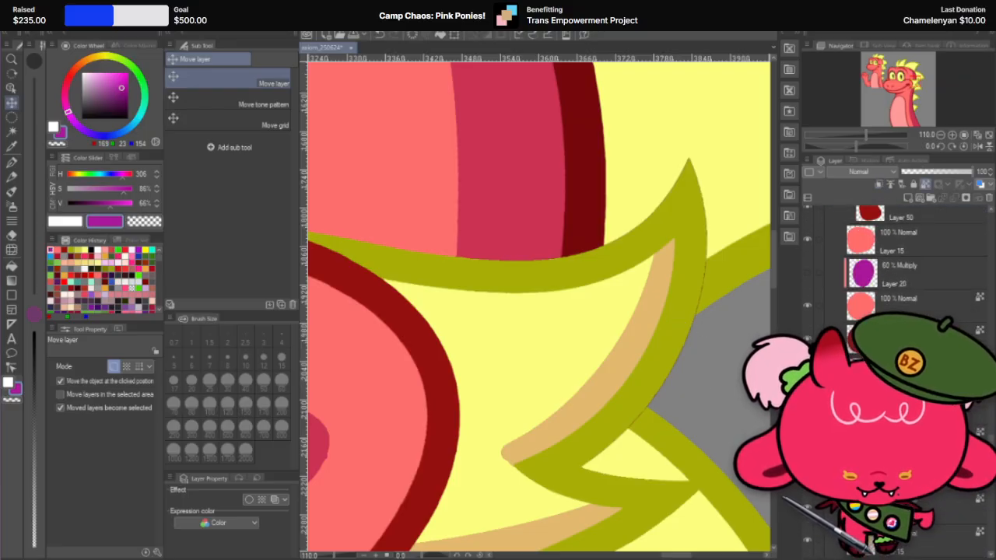
{"action": "scroll", "coordinate": [895, 272], "scroll_direction": "down", "scroll_amount": 10}
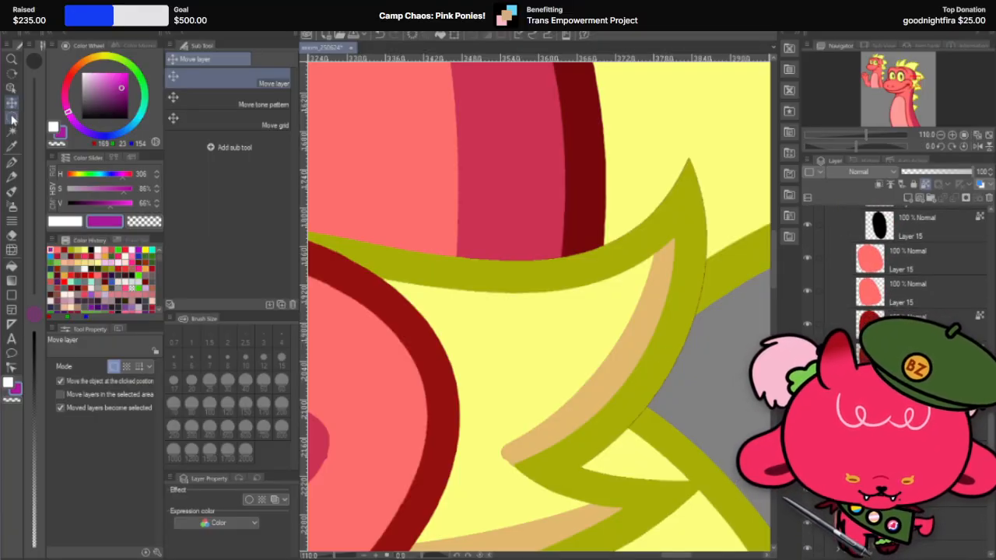
{"action": "scroll", "coordinate": [836, 299], "scroll_direction": "down", "scroll_amount": 5}
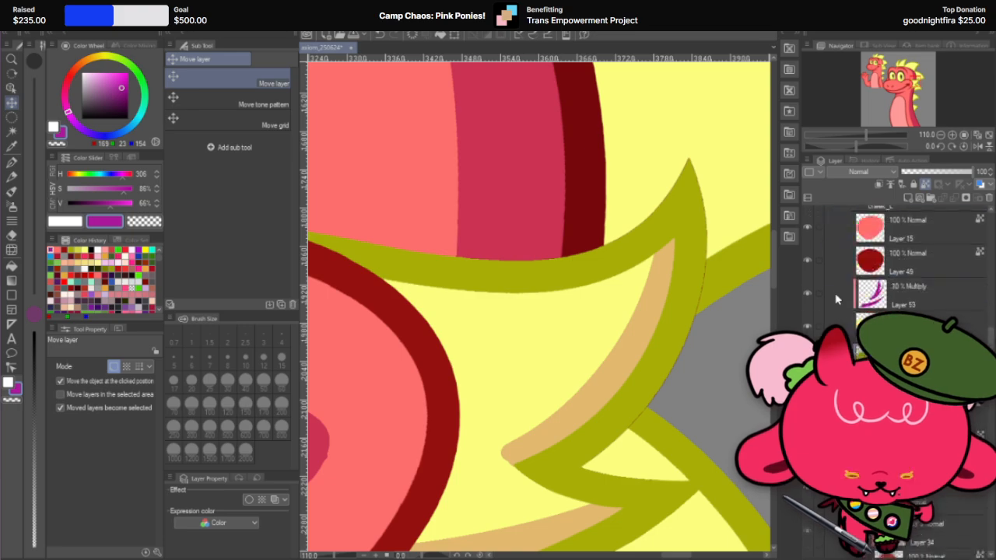
{"action": "left_click", "coordinate": [807, 326]}
{"action": "left_click", "coordinate": [806, 327]}
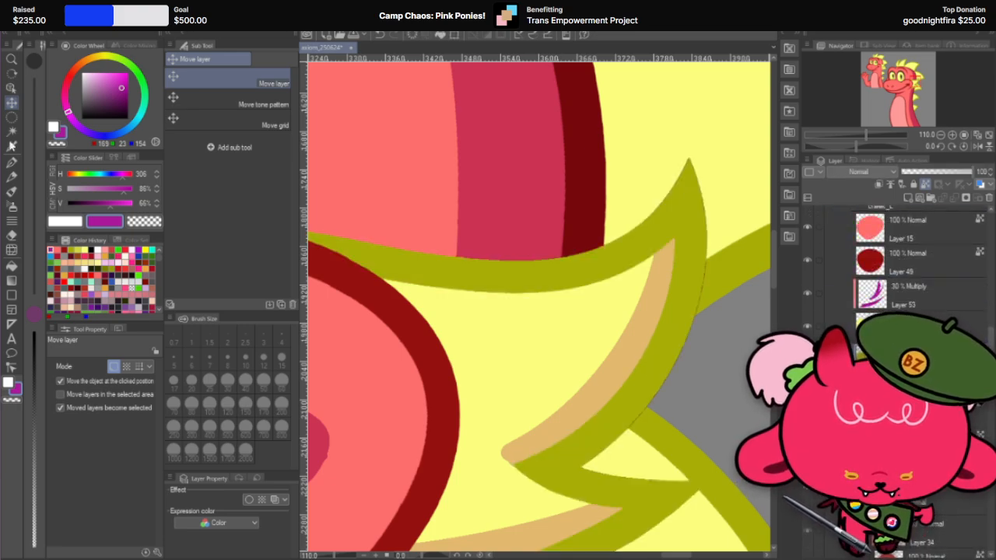
Step: Sample the olive of the large dragon's cheek frill outline for a 600 px G-pen and inspect the dark fringe along its edge
{"action": "left_click", "coordinate": [11, 164]}
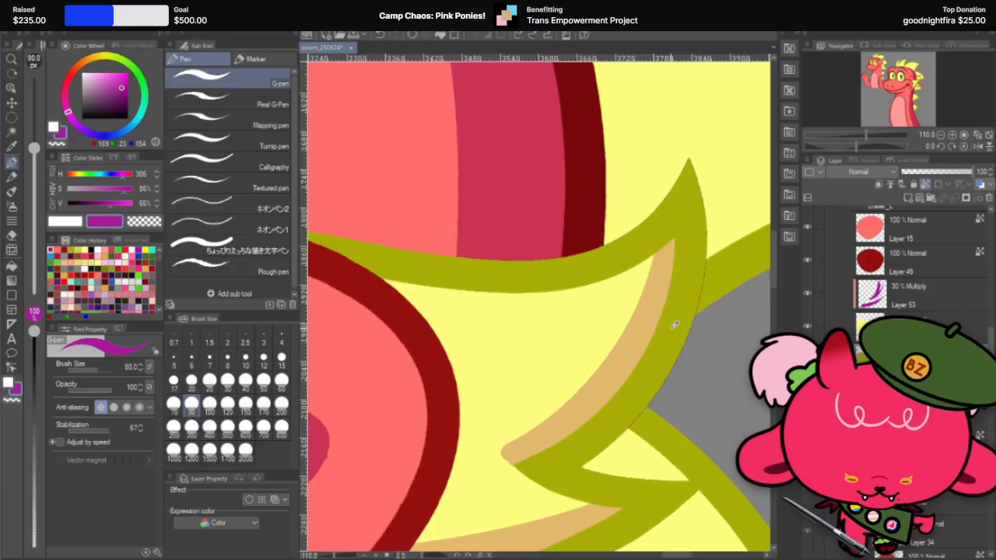
{"action": "left_click", "coordinate": [675, 324], "text": "alt"}
{"action": "left_click", "coordinate": [245, 426]}
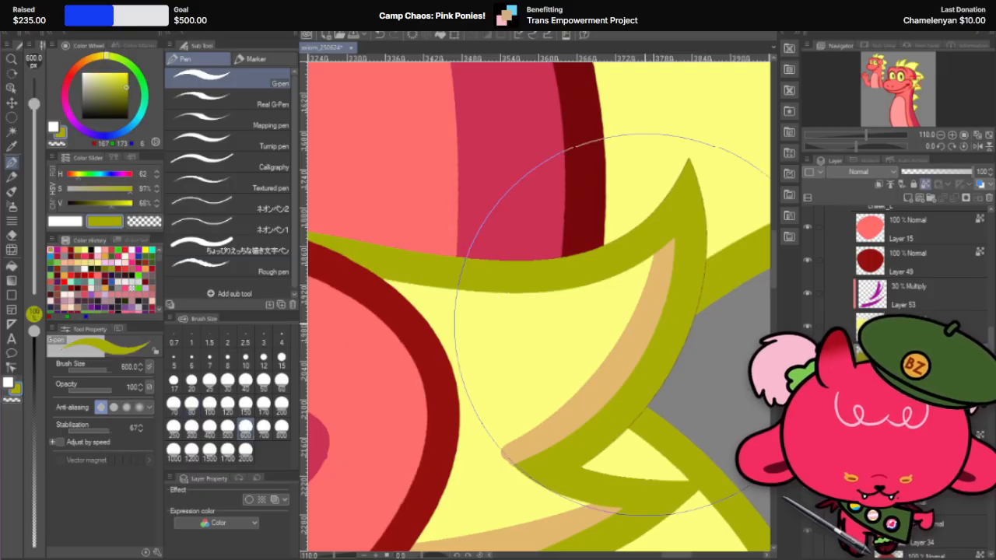
{"action": "scroll", "coordinate": [634, 253], "scroll_direction": "up", "scroll_amount": 2}
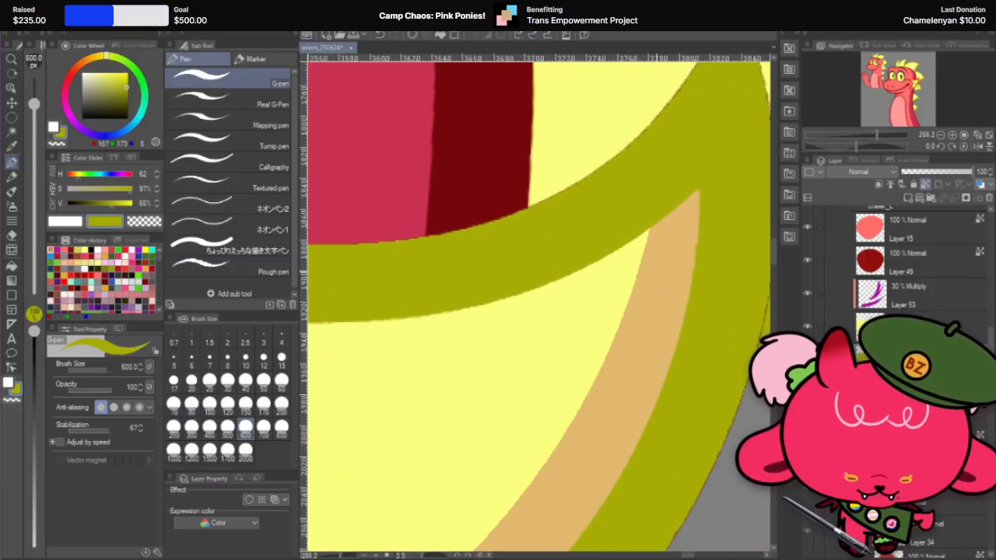
{"action": "scroll", "coordinate": [545, 256], "scroll_direction": "up", "scroll_amount": 2}
{"action": "scroll", "coordinate": [525, 257], "scroll_direction": "down", "scroll_amount": 2}
{"action": "scroll", "coordinate": [609, 255], "scroll_direction": "up", "scroll_amount": 1}
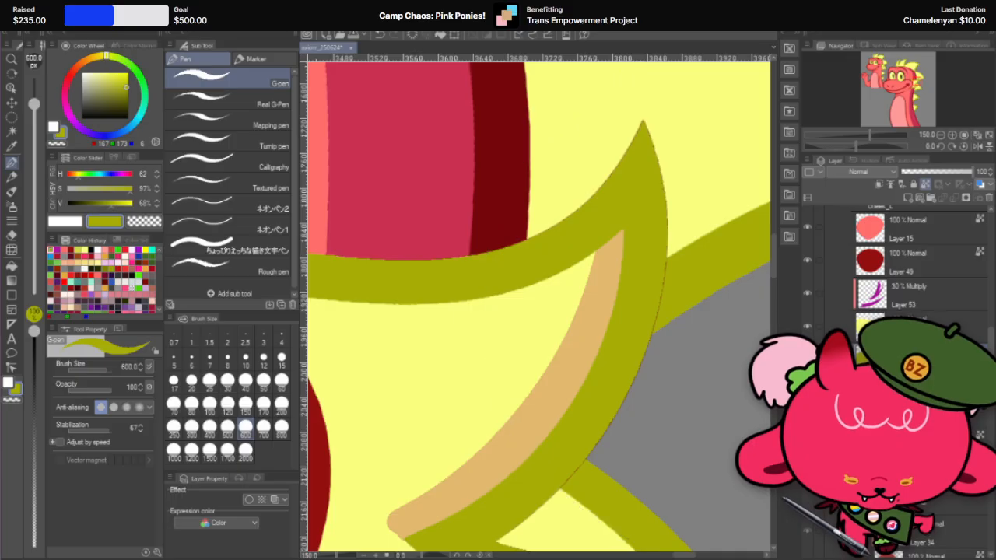
Step: Check the upper frill spike's edge by toggling a layer's visibility, and set the G-pen to 30 px
{"action": "left_click", "coordinate": [807, 358]}
{"action": "left_click", "coordinate": [807, 359]}
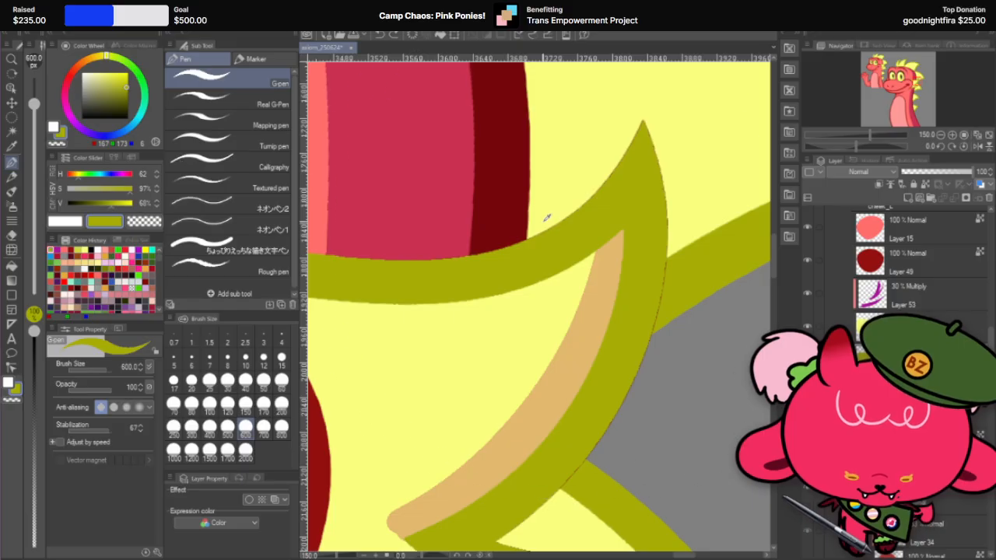
{"action": "scroll", "coordinate": [658, 189], "scroll_direction": "up", "scroll_amount": 7}
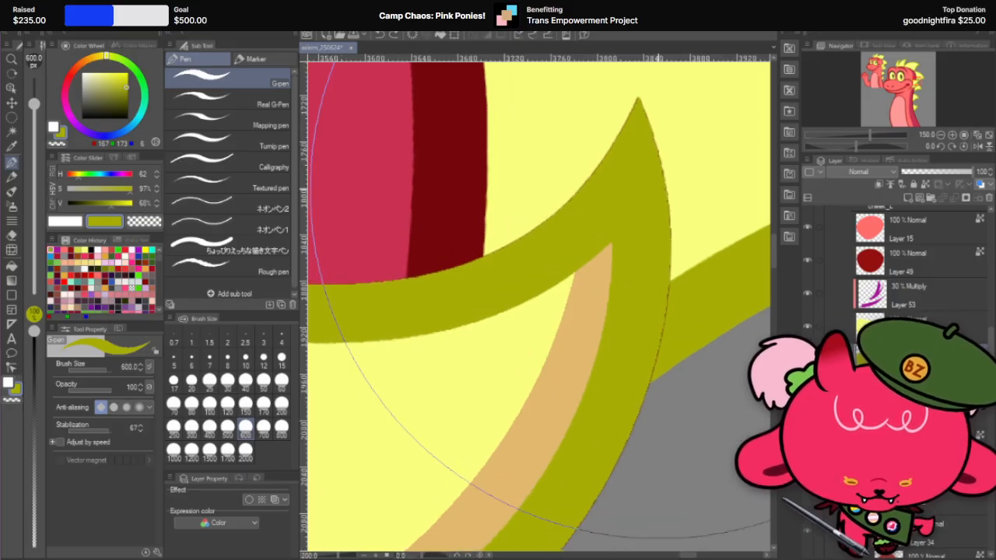
{"action": "scroll", "coordinate": [655, 178], "scroll_direction": "up", "scroll_amount": 3}
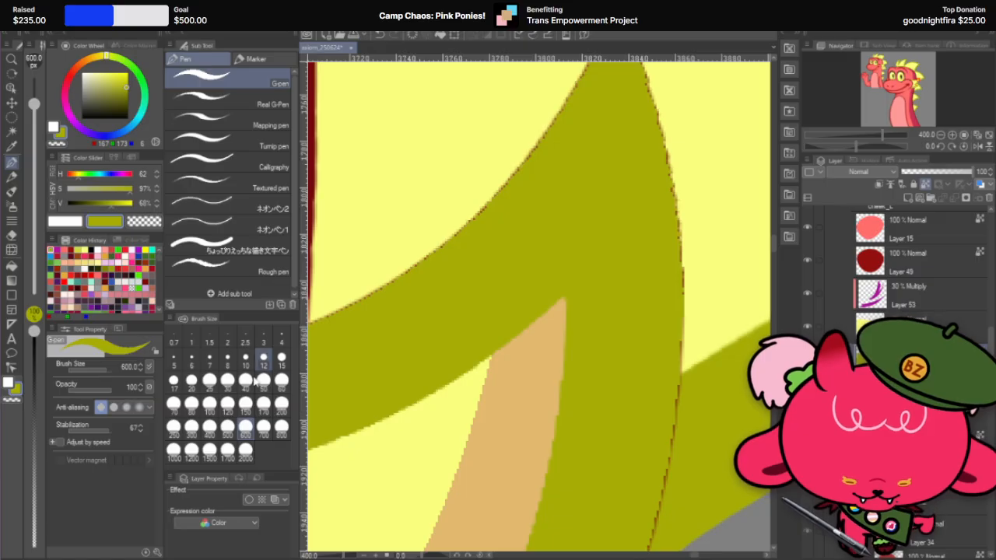
{"action": "left_click", "coordinate": [227, 378]}
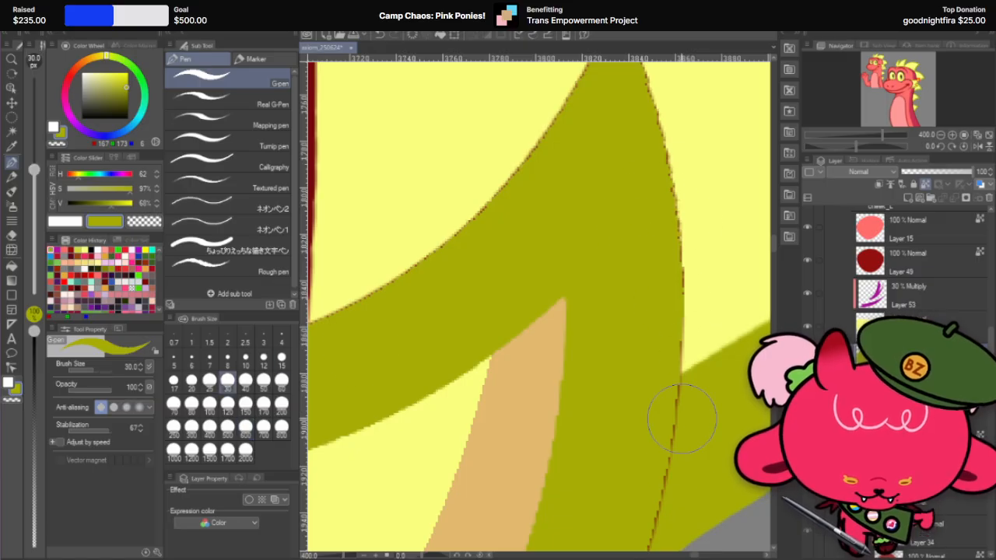
Step: Examine the cheek frill outline and shading on the large dragon's head and across the whole illustration at several zoom levels
{"action": "scroll", "coordinate": [698, 298], "scroll_direction": "down", "scroll_amount": 15}
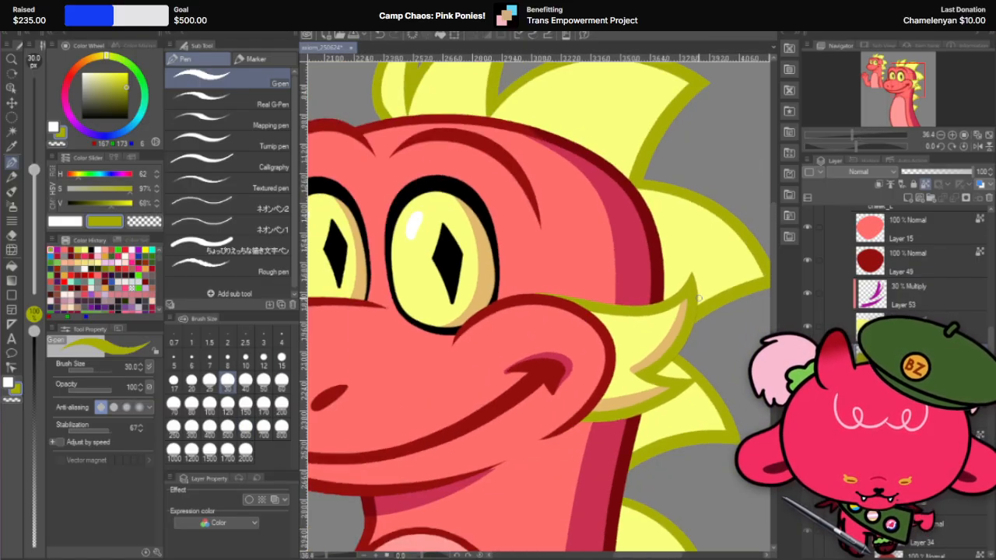
{"action": "scroll", "coordinate": [697, 298], "scroll_direction": "down", "scroll_amount": 3}
{"action": "scroll", "coordinate": [698, 299], "scroll_direction": "up", "scroll_amount": 4}
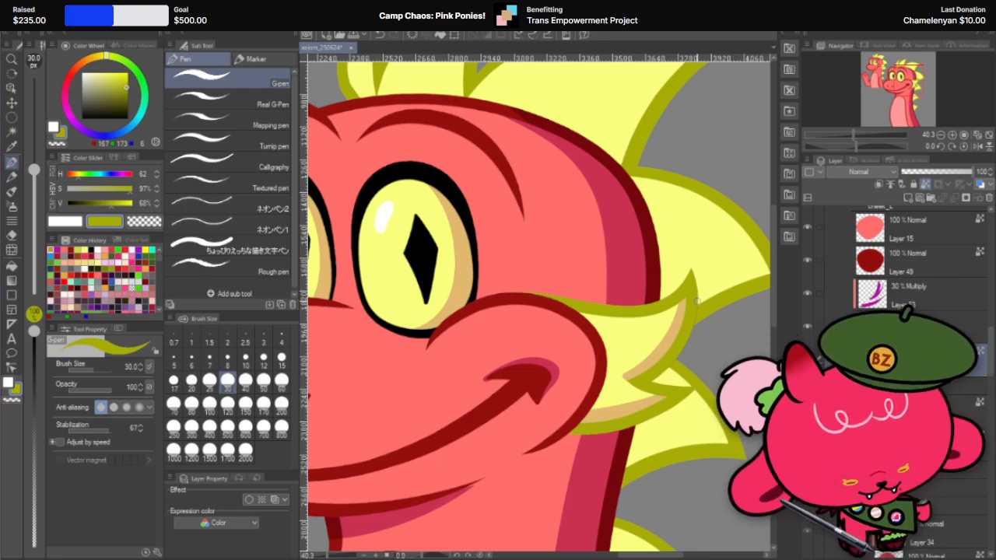
{"action": "scroll", "coordinate": [696, 301], "scroll_direction": "down", "scroll_amount": 2}
{"action": "scroll", "coordinate": [696, 301], "scroll_direction": "down", "scroll_amount": 2}
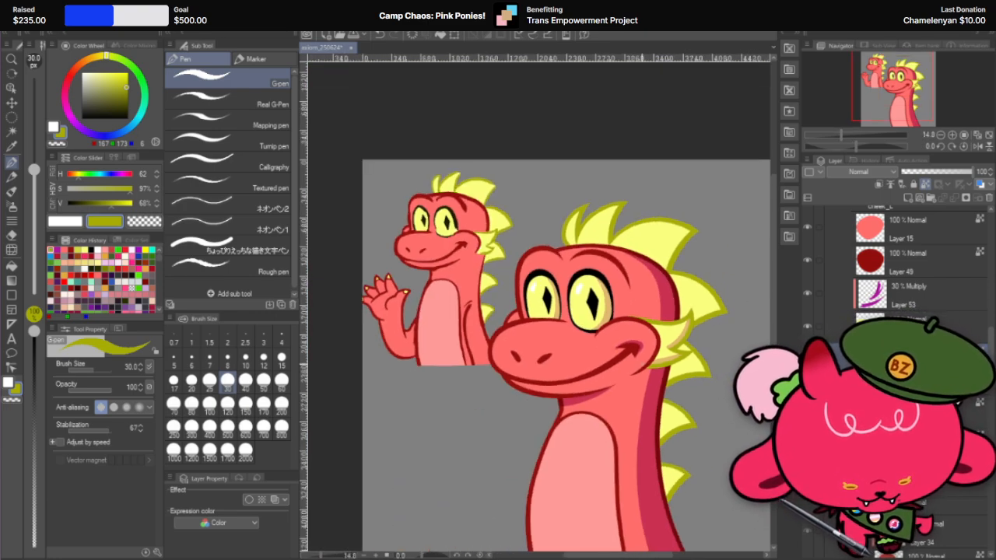
{"action": "scroll", "coordinate": [545, 311], "scroll_direction": "up", "scroll_amount": 1}
{"action": "scroll", "coordinate": [642, 363], "scroll_direction": "up", "scroll_amount": 1}
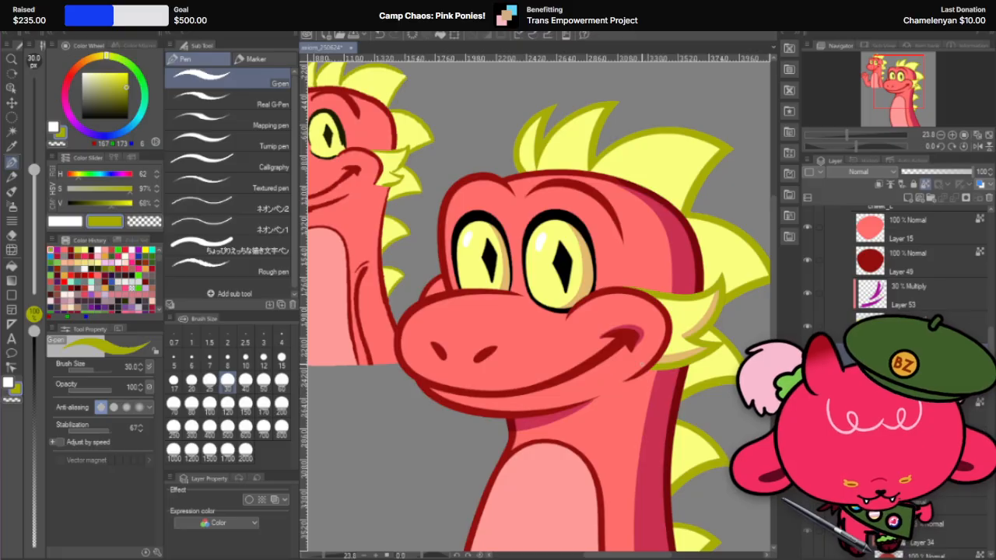
{"action": "scroll", "coordinate": [641, 363], "scroll_direction": "down", "scroll_amount": 1}
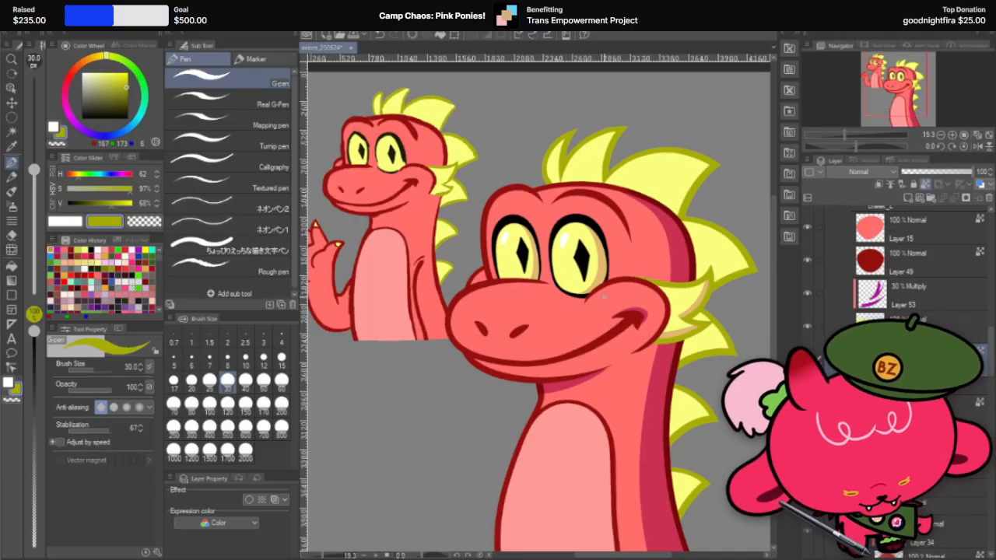
{"action": "scroll", "coordinate": [604, 296], "scroll_direction": "down", "scroll_amount": 2}
{"action": "scroll", "coordinate": [671, 384], "scroll_direction": "up", "scroll_amount": 1}
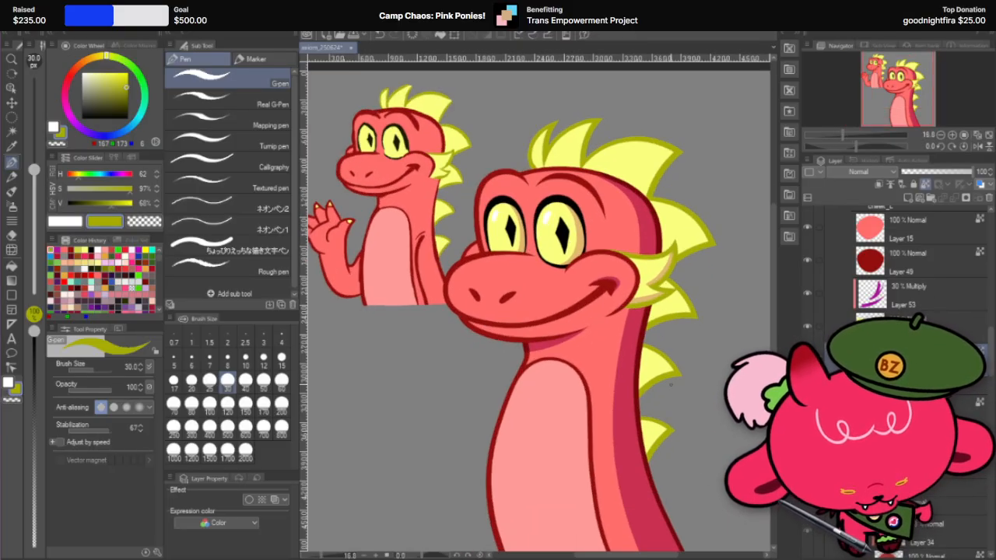
{"action": "scroll", "coordinate": [670, 385], "scroll_direction": "down", "scroll_amount": 1}
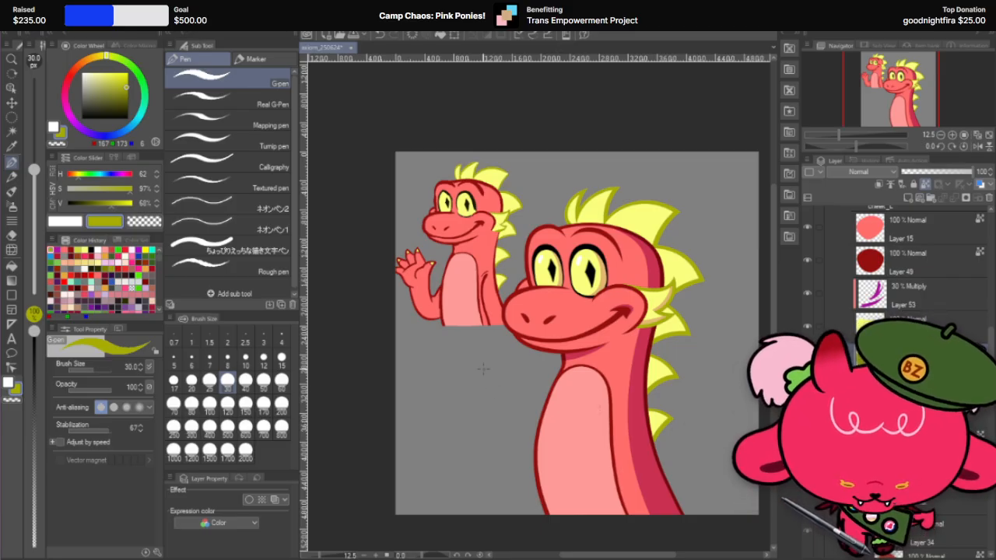
{"action": "scroll", "coordinate": [611, 322], "scroll_direction": "up", "scroll_amount": 1}
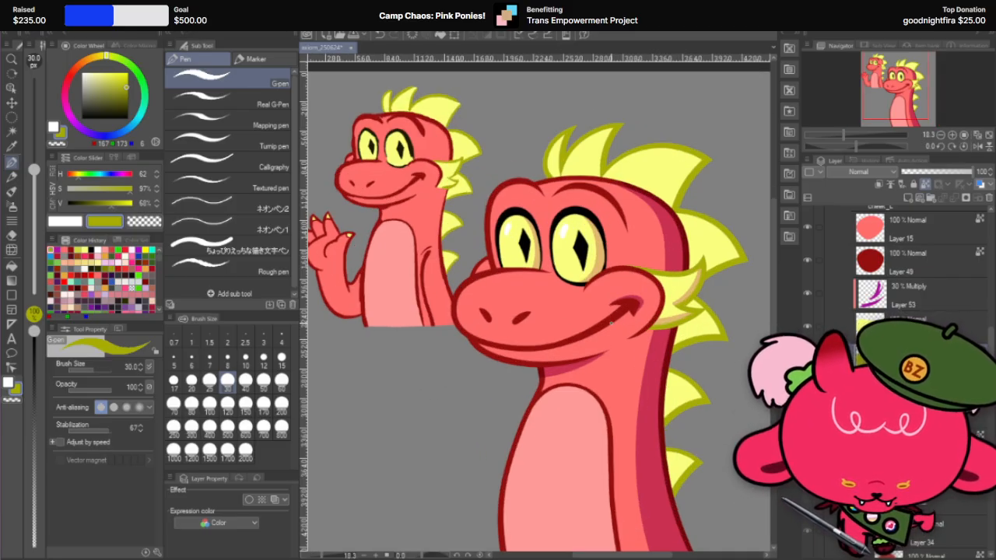
Step: Duplicate the smile corner's 60% Multiply shadow layer, clear one copy's contents, and ready the G-pen in purple
{"action": "key", "text": "k"}
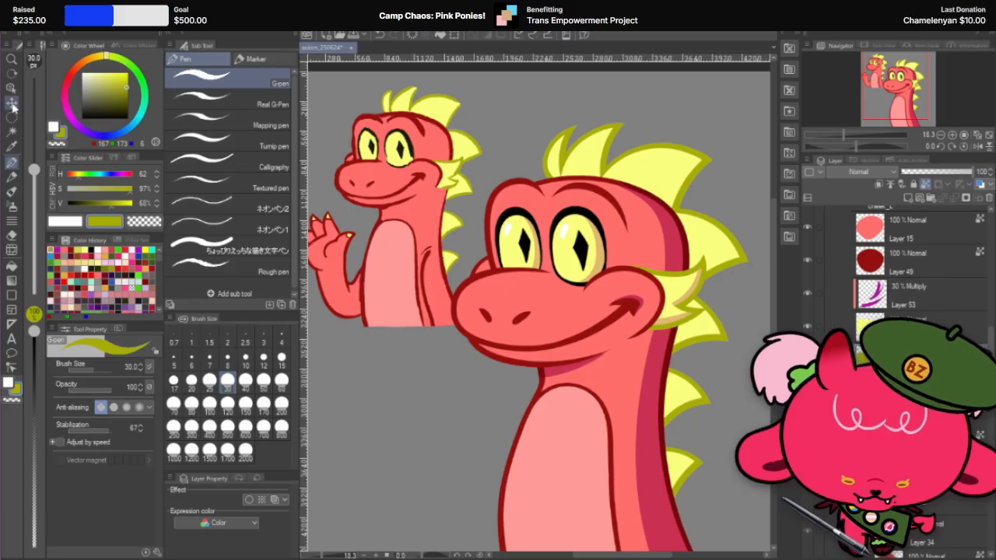
{"action": "left_click", "coordinate": [637, 301]}
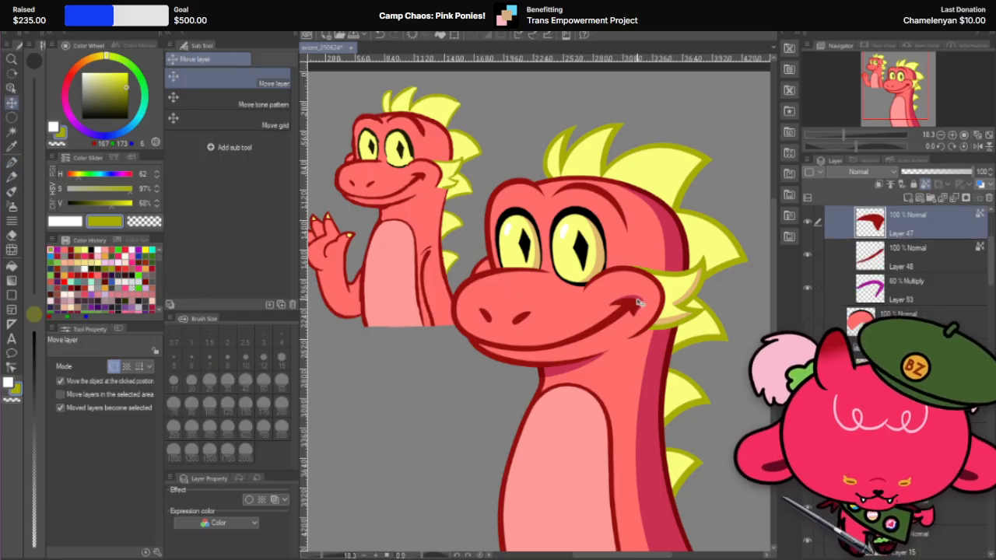
{"action": "left_click", "coordinate": [912, 298]}
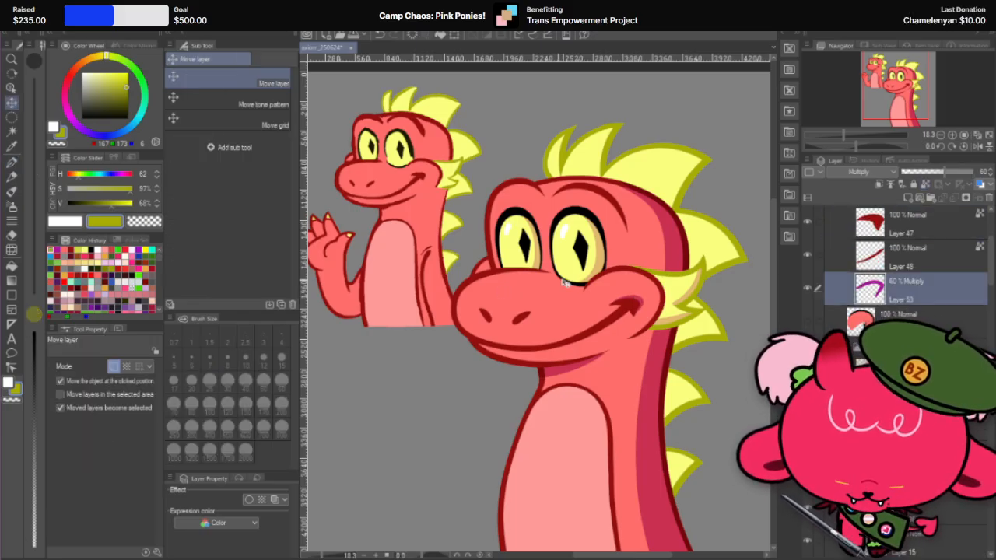
{"action": "key", "text": "r"}
{"action": "left_click_drag", "start_coordinate": [609, 261], "coordinate": [552, 387]}
{"action": "scroll", "coordinate": [391, 355], "scroll_direction": "up", "scroll_amount": 3}
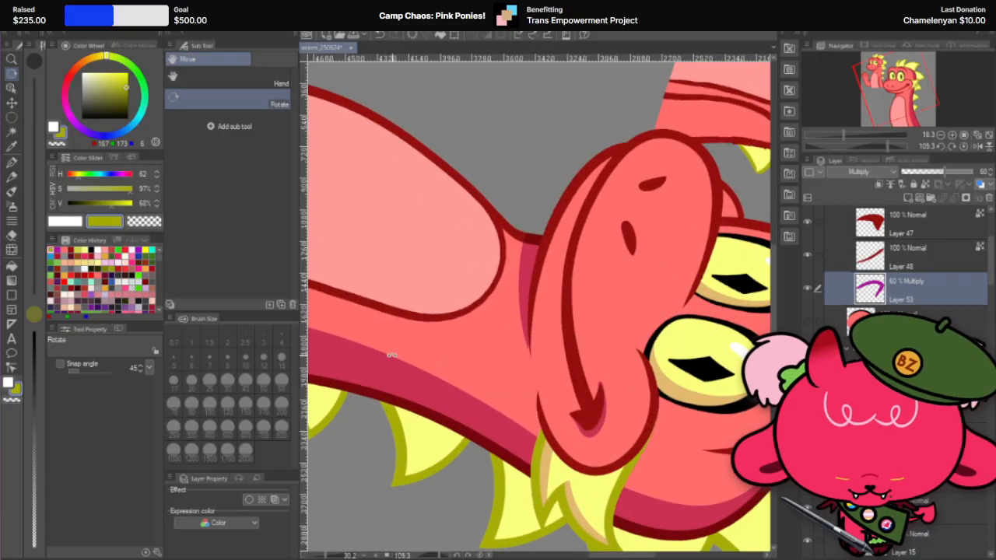
{"action": "key", "text": "p"}
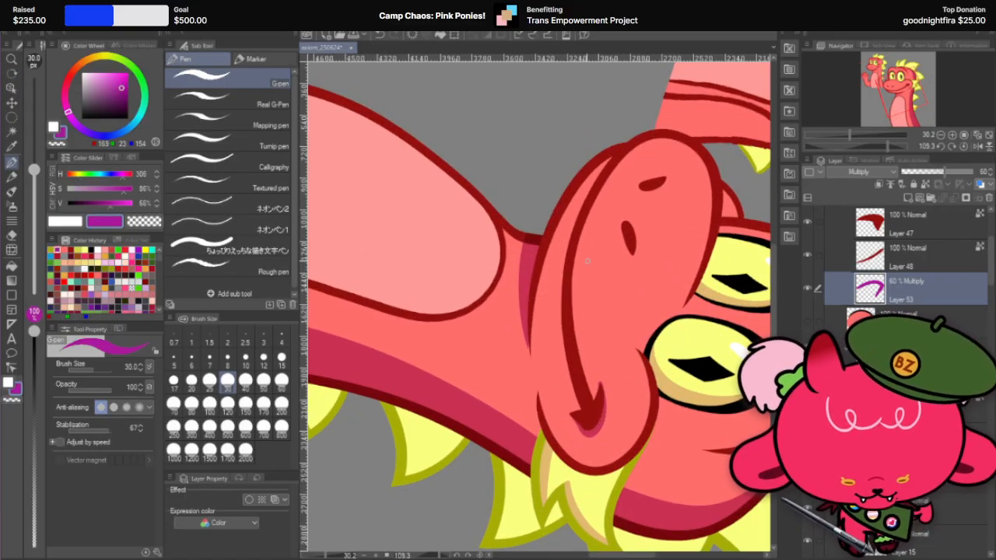
{"action": "right_click", "coordinate": [929, 287]}
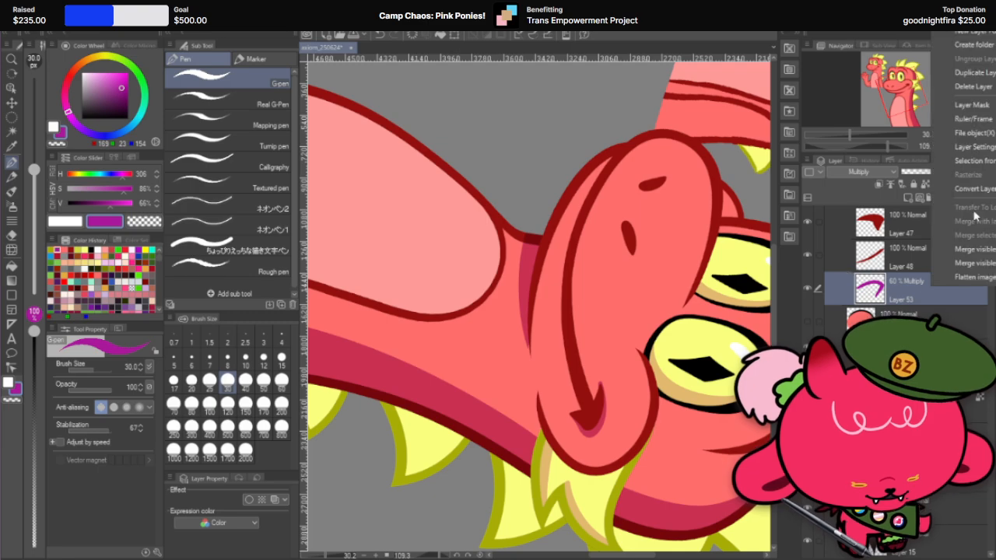
{"action": "left_click", "coordinate": [964, 72]}
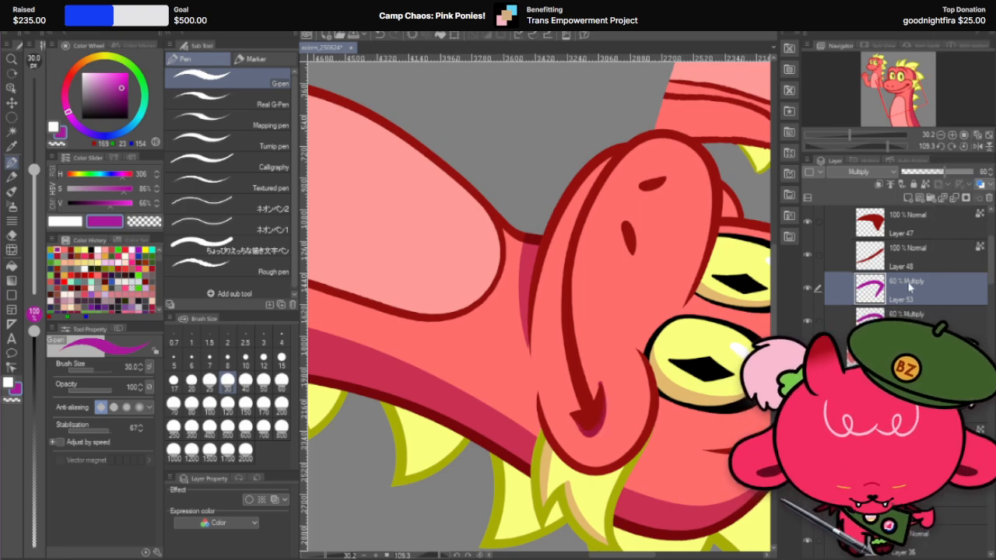
{"action": "scroll", "coordinate": [657, 410], "scroll_direction": "up", "scroll_amount": 1}
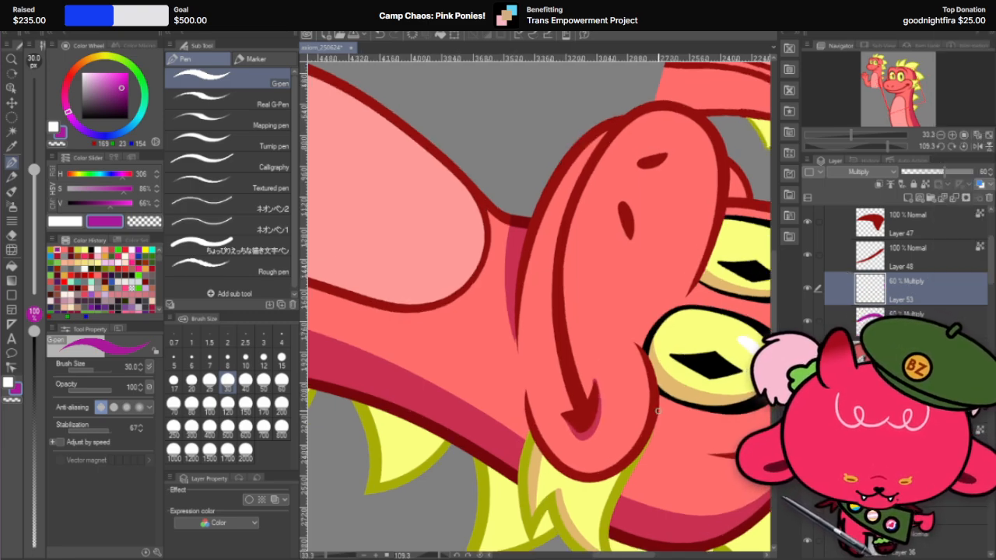
Step: Draw a purple shadow stroke along the underside of the smile line with the 40 px G-pen, and ready the hard eraser at 170 px
{"action": "left_click", "coordinate": [246, 381]}
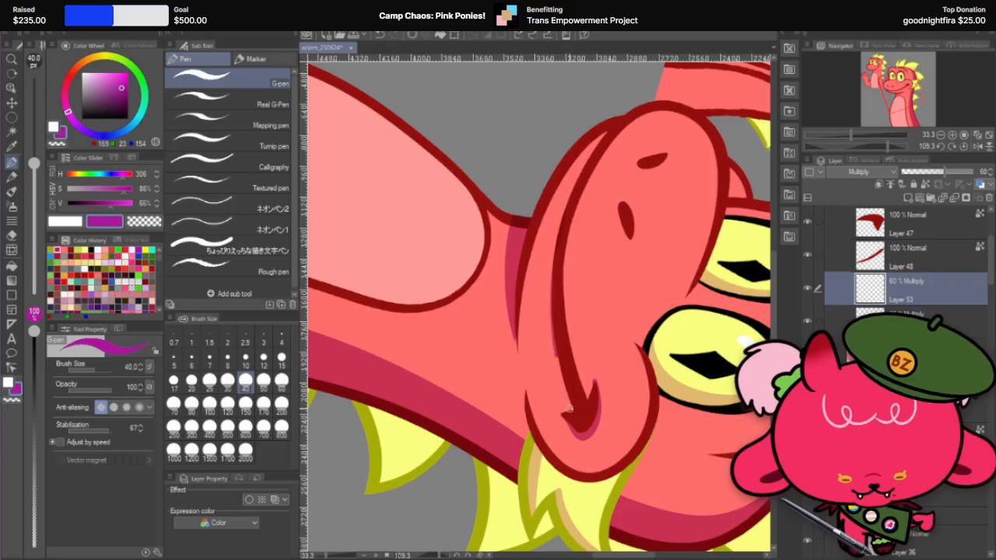
{"action": "key", "text": "ctrl+z"}
{"action": "left_click_drag", "start_coordinate": [553, 331], "coordinate": [574, 408]}
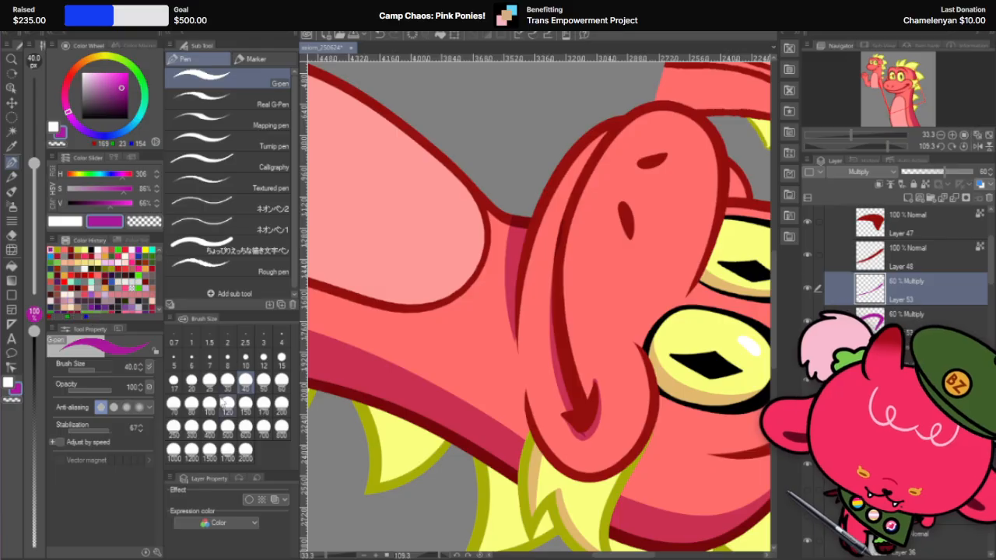
{"action": "key", "text": "e"}
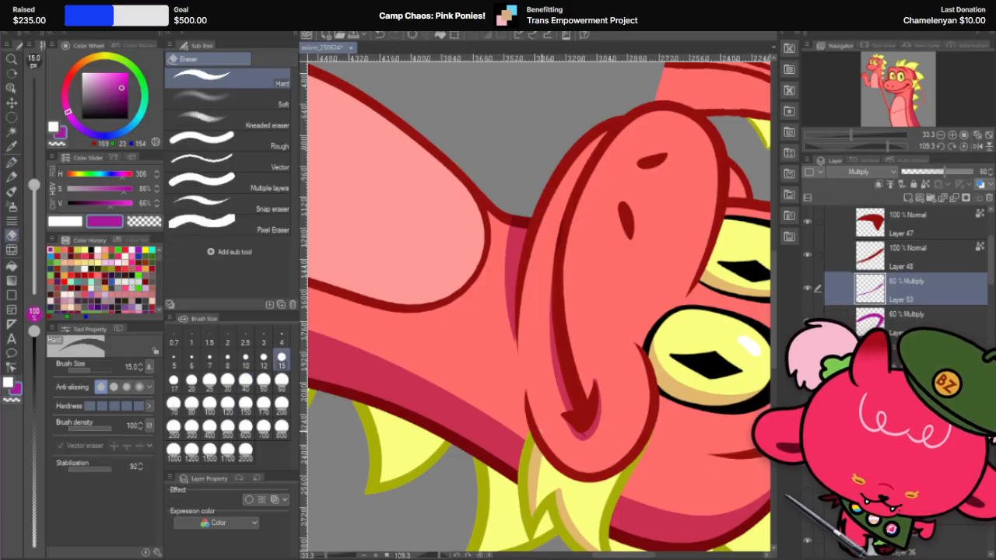
{"action": "left_click", "coordinate": [263, 403]}
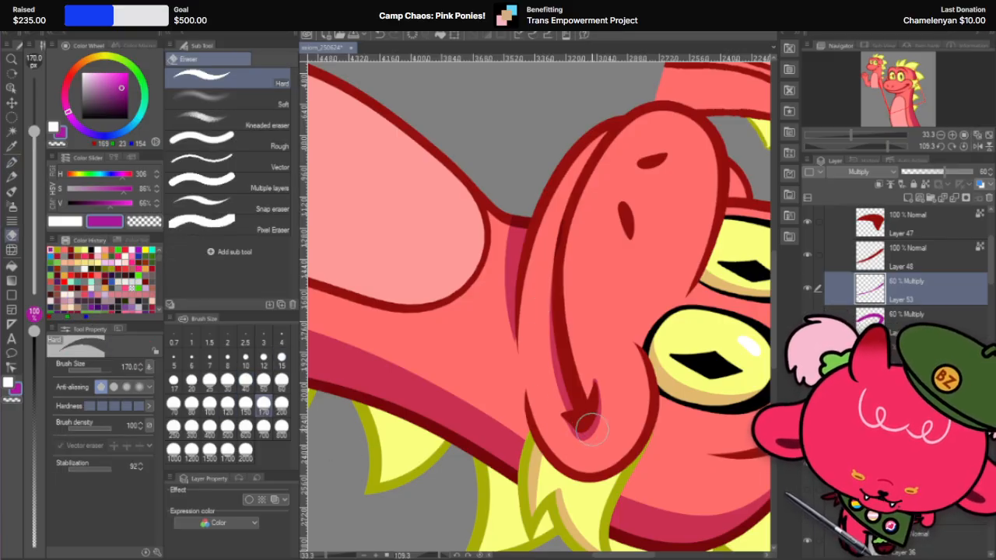
Step: Move the smile line's new Multiply shadow layer further down in the layer stack
{"action": "scroll", "coordinate": [657, 318], "scroll_direction": "down", "scroll_amount": 2}
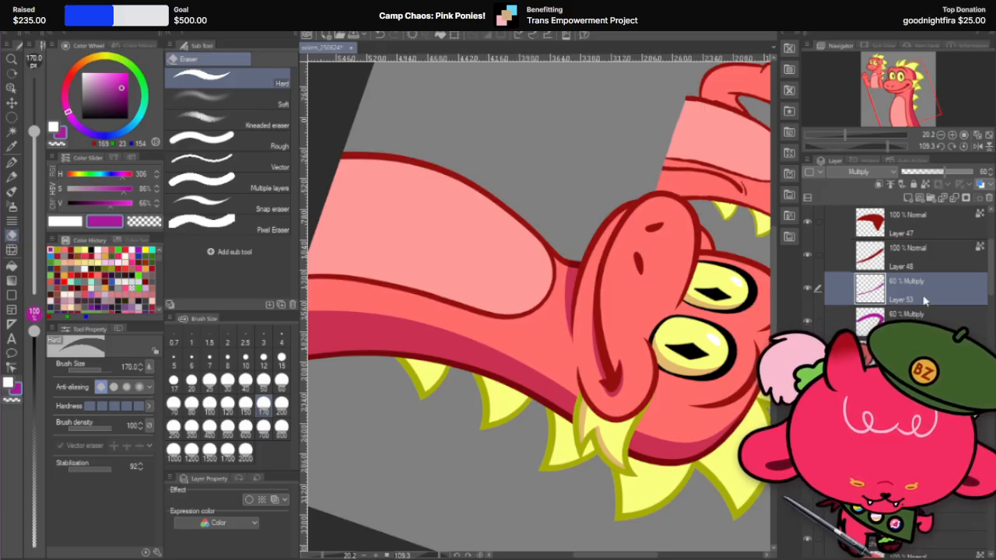
{"action": "scroll", "coordinate": [692, 389], "scroll_direction": "up", "scroll_amount": 3}
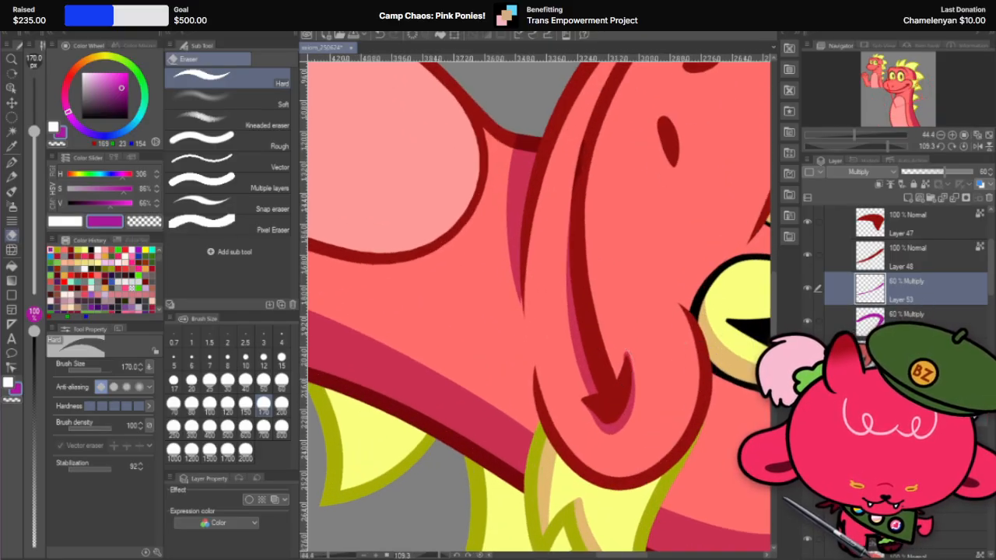
{"action": "left_click_drag", "start_coordinate": [906, 290], "coordinate": [906, 436]}
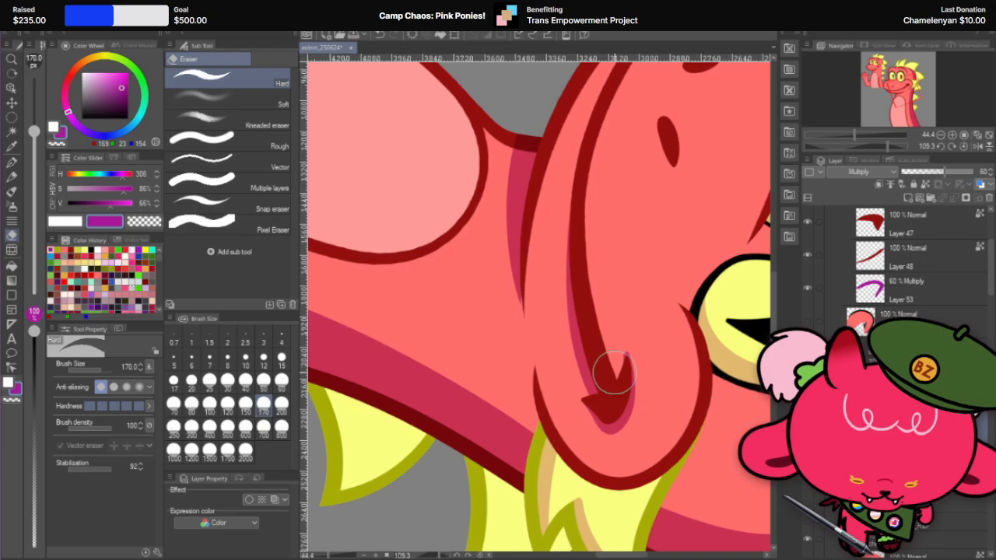
Step: Reset the canvas rotation to upright and examine the smile line shadow on the whole large dragon
{"action": "key", "text": "r"}
{"action": "left_click_drag", "start_coordinate": [627, 244], "coordinate": [354, 262]}
{"action": "scroll", "coordinate": [608, 298], "scroll_direction": "down", "scroll_amount": 5}
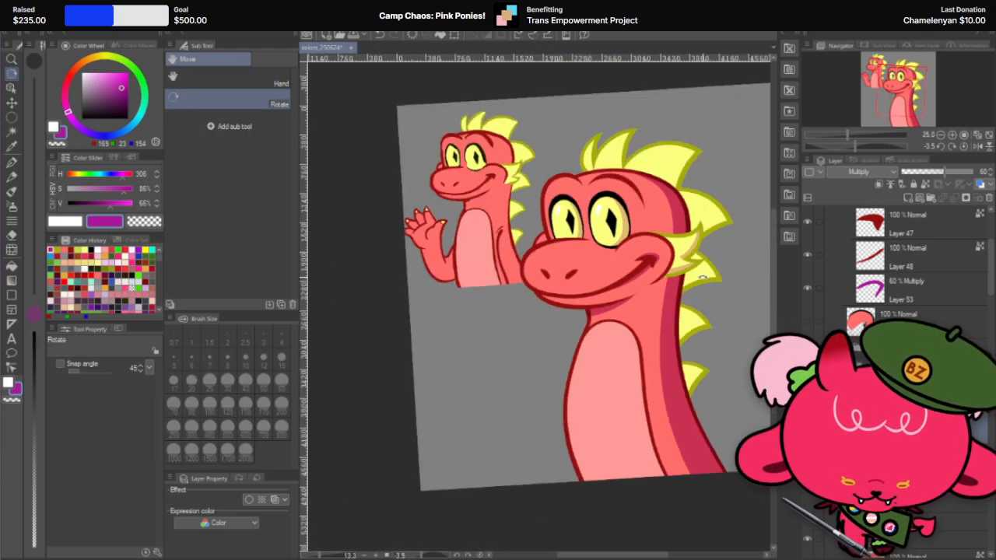
{"action": "double_click", "coordinate": [630, 275]}
{"action": "scroll", "coordinate": [491, 325], "scroll_direction": "down", "scroll_amount": 1}
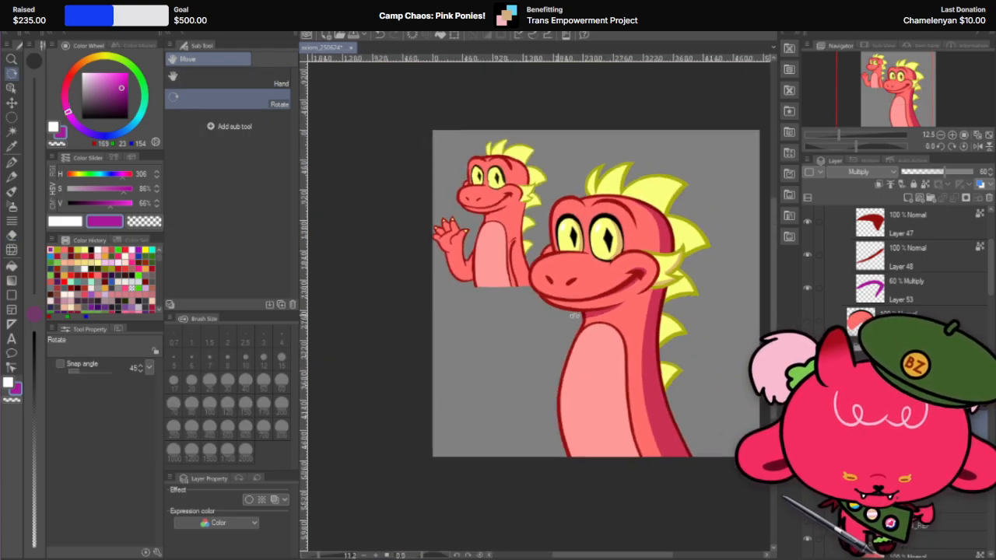
{"action": "scroll", "coordinate": [635, 298], "scroll_direction": "up", "scroll_amount": 5}
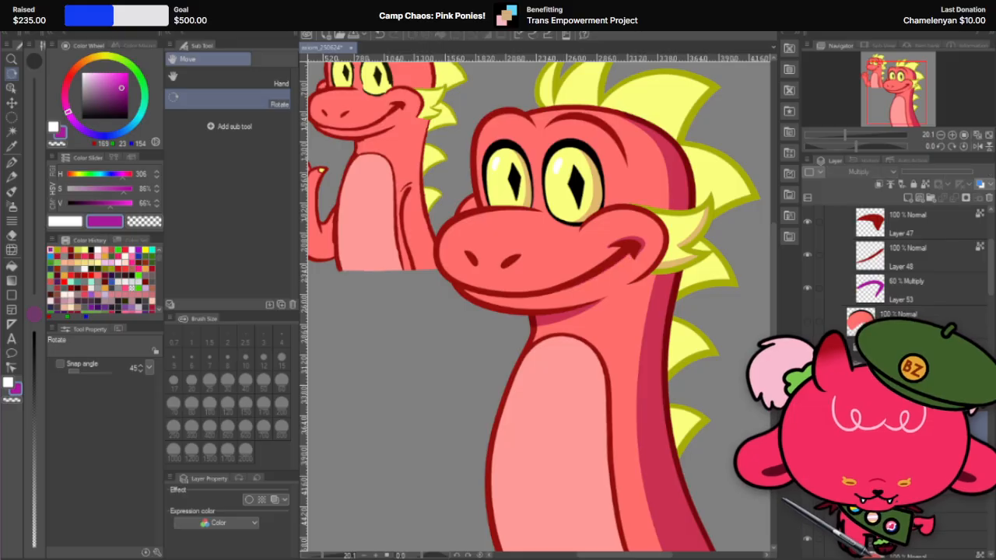
{"action": "left_click", "coordinate": [12, 102]}
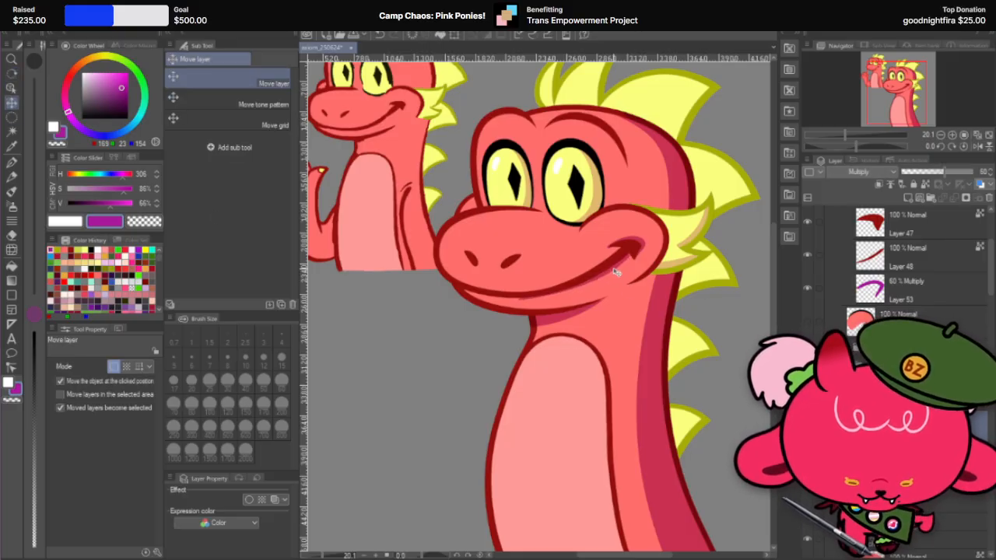
Step: Nudge the smile line's Multiply shadow layer slightly downward, keeping its size and rotation
{"action": "left_click_drag", "start_coordinate": [616, 271], "coordinate": [617, 274]}
{"action": "key", "text": "ctrl+t"}
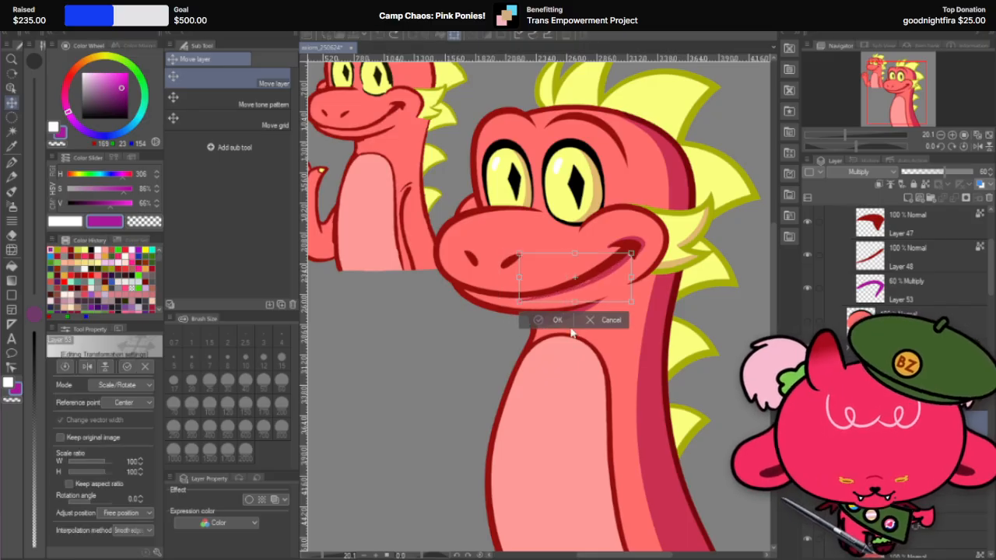
{"action": "left_click", "coordinate": [611, 321]}
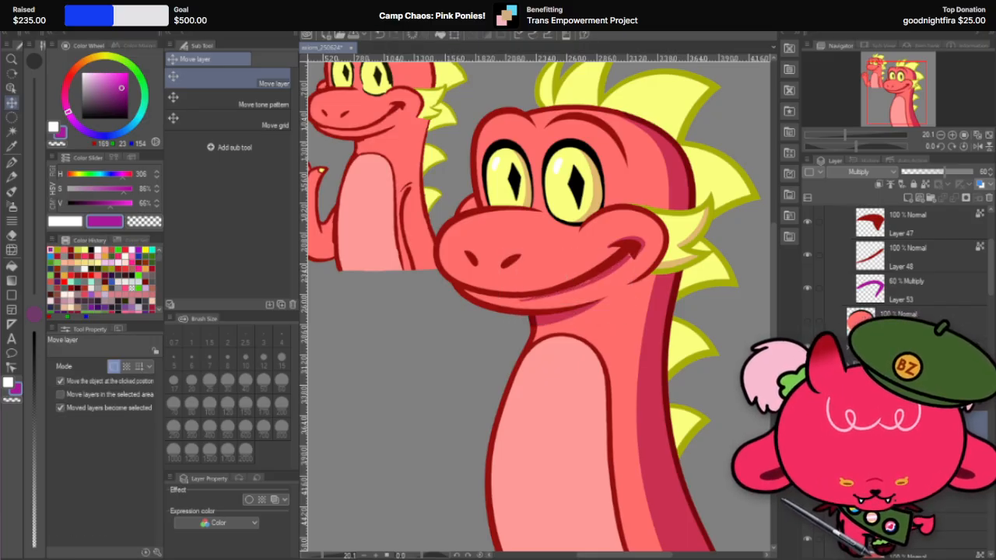
Step: Compare the face with and without the smile line and smile corner shadows by toggling those layers' visibility
{"action": "left_click", "coordinate": [807, 420]}
{"action": "scroll", "coordinate": [524, 250], "scroll_direction": "down", "scroll_amount": 2}
{"action": "scroll", "coordinate": [518, 189], "scroll_direction": "up", "scroll_amount": 1}
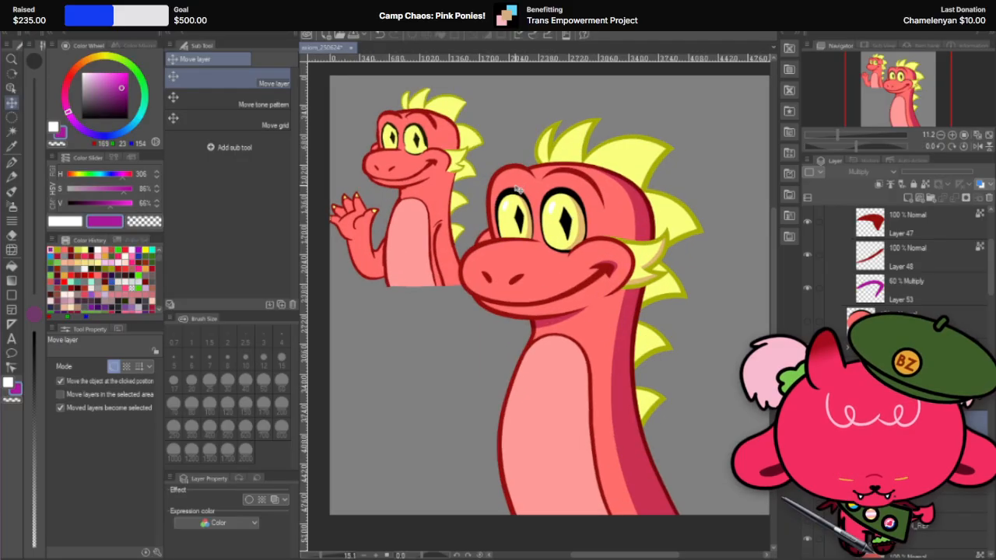
{"action": "scroll", "coordinate": [612, 240], "scroll_direction": "up", "scroll_amount": 2}
{"action": "left_click", "coordinate": [621, 276]}
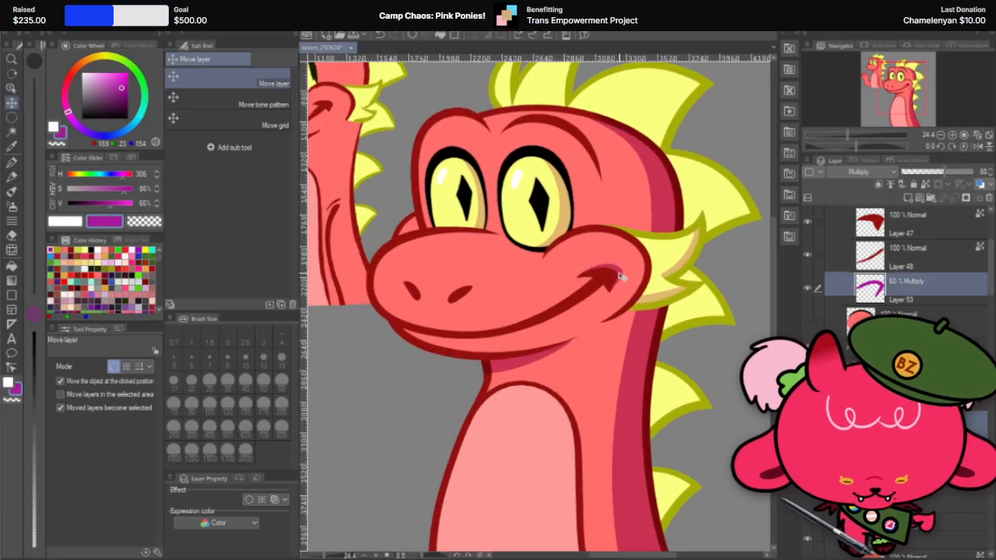
{"action": "left_click", "coordinate": [807, 295]}
{"action": "scroll", "coordinate": [689, 253], "scroll_direction": "down", "scroll_amount": 2}
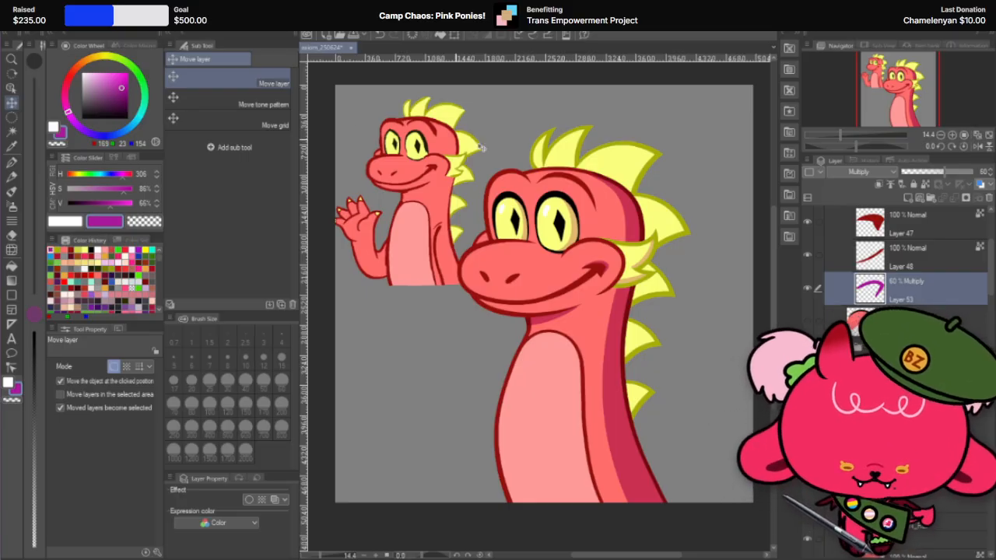
Step: Select the large dragon's back spike layer and ready the G-pen at 400 px
{"action": "left_click", "coordinate": [598, 166]}
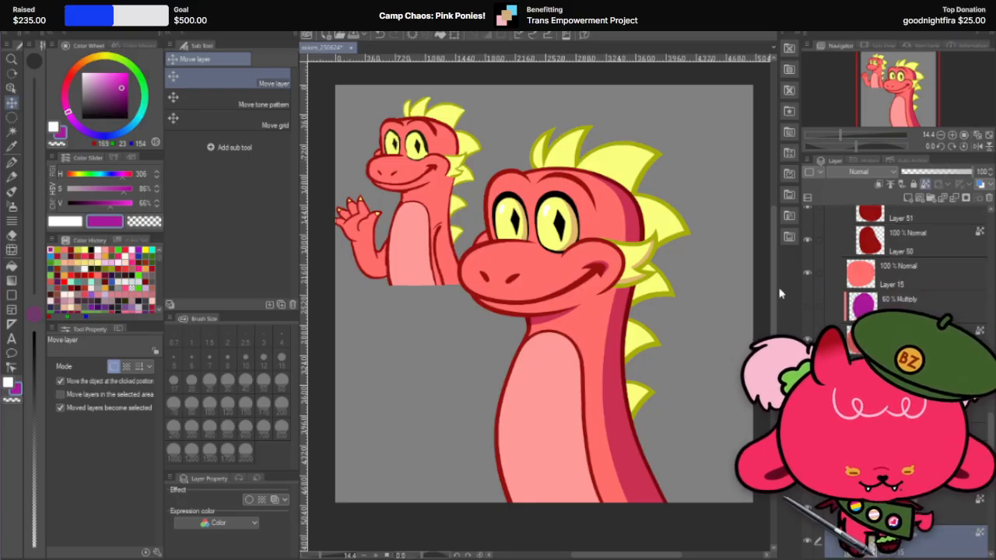
{"action": "left_click", "coordinate": [13, 163]}
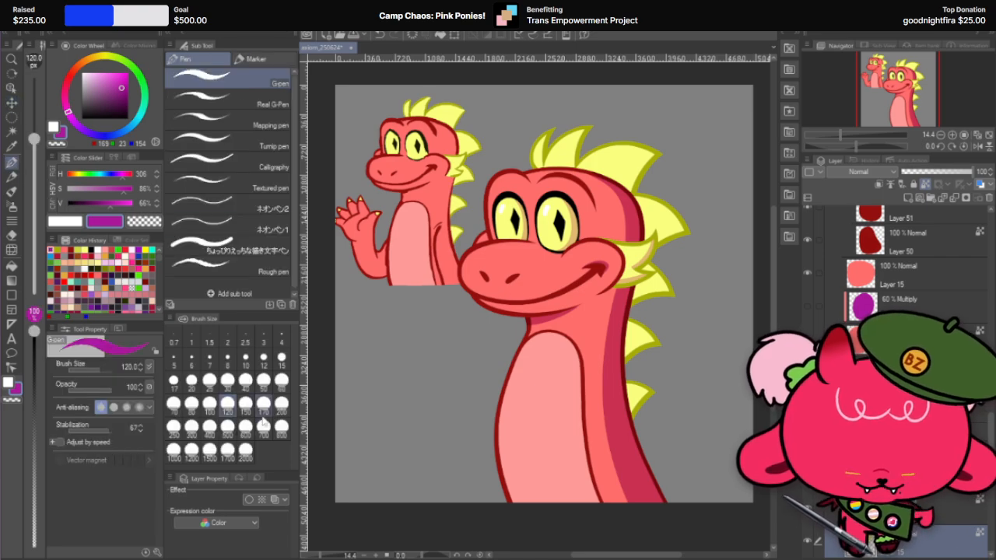
{"action": "left_click", "coordinate": [209, 426]}
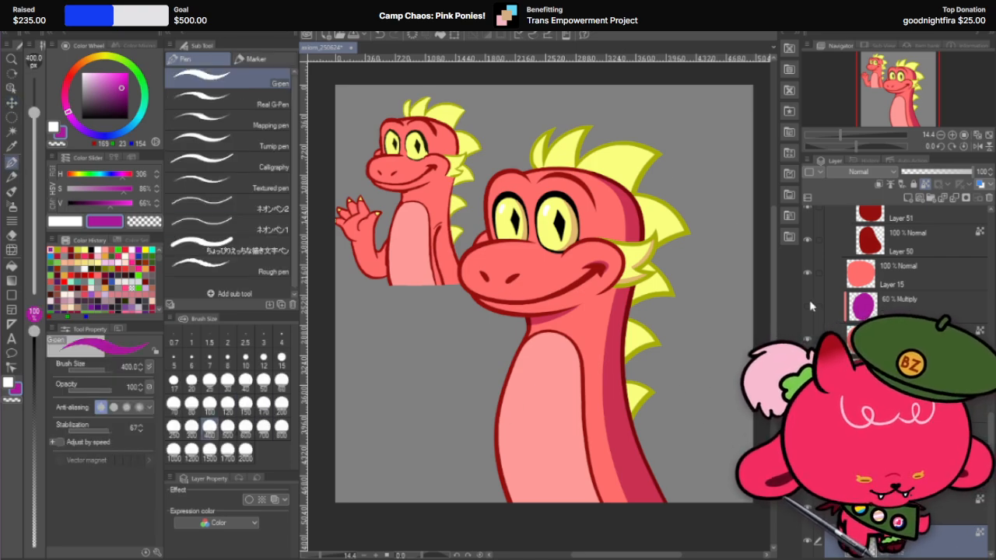
Step: Duplicate the neck's 60% Multiply shadow layer, move the copy down so it clips to the back spikes, and clear its contents
{"action": "left_click", "coordinate": [833, 438]}
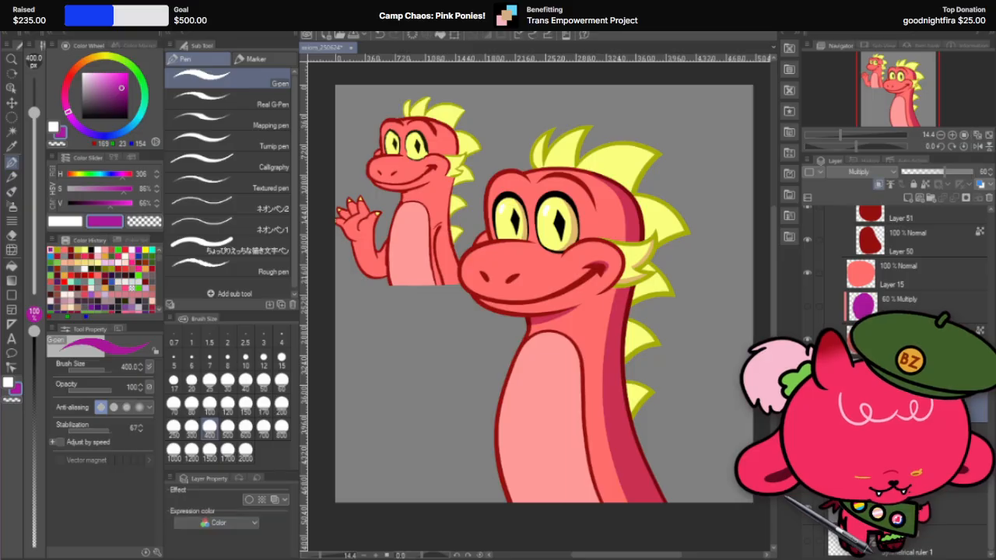
{"action": "right_click", "coordinate": [909, 400]}
{"action": "left_click", "coordinate": [957, 186]}
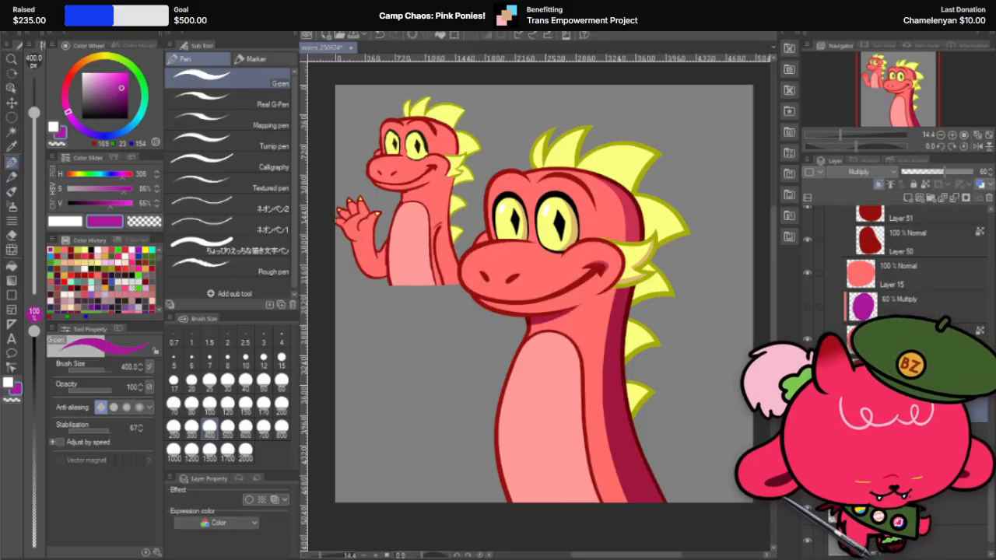
{"action": "left_click_drag", "start_coordinate": [917, 410], "coordinate": [918, 488]}
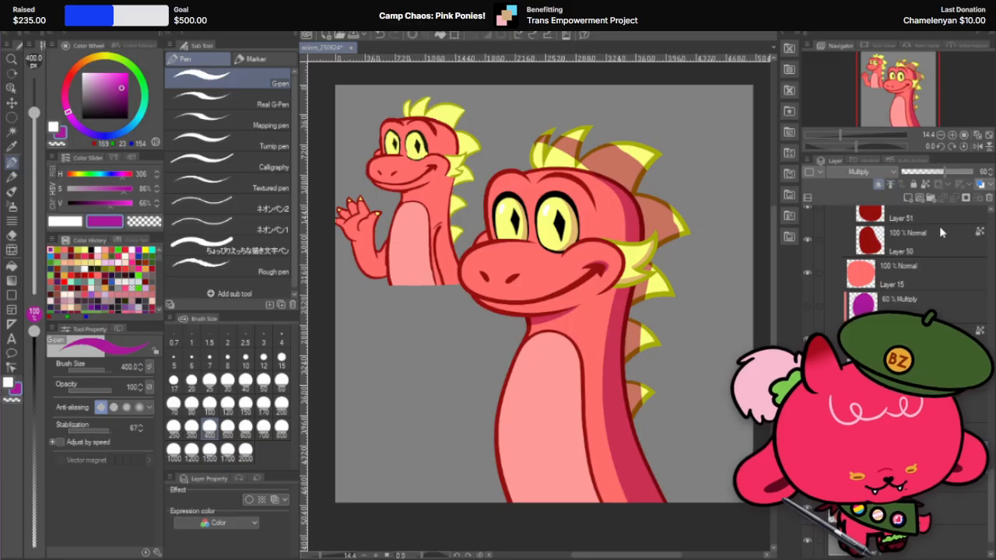
{"action": "scroll", "coordinate": [685, 327], "scroll_direction": "up", "scroll_amount": 2}
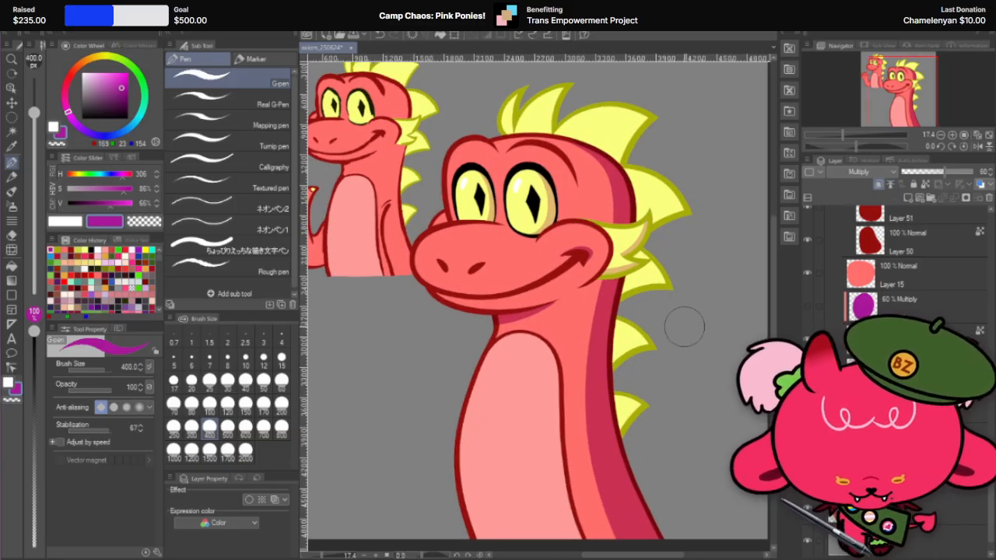
Step: Try shading the bases of all the spikes with one long 400 px G-pen stroke along the head and neck
{"action": "key", "text": "r"}
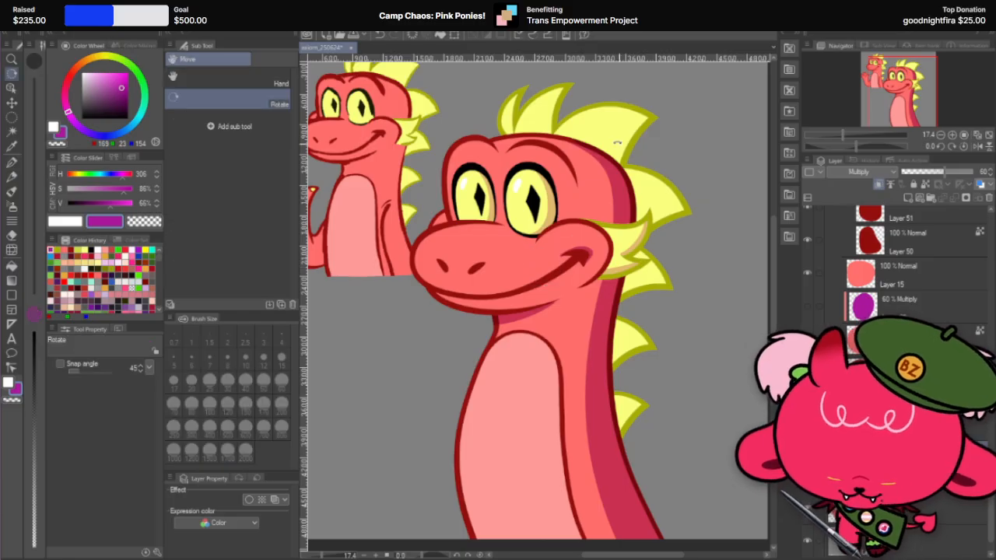
{"action": "left_click_drag", "start_coordinate": [618, 145], "coordinate": [469, 226]}
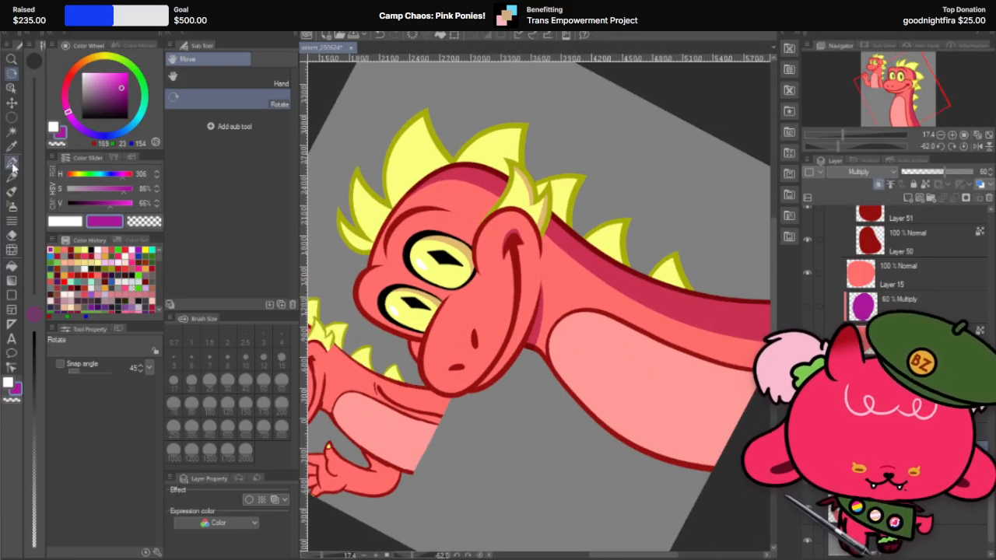
{"action": "left_click", "coordinate": [13, 164]}
{"action": "mouse_move", "coordinate": [367, 261]}
{"action": "left_mouse_down"}
{"action": "mouse_move", "coordinate": [413, 173]}
{"action": "mouse_move", "coordinate": [471, 152]}
{"action": "mouse_move", "coordinate": [521, 164]}
{"action": "mouse_move", "coordinate": [592, 219]}
{"action": "left_mouse_up"}
{"action": "key", "text": "ctrl+z"}
{"action": "mouse_move", "coordinate": [367, 269]}
{"action": "left_mouse_down"}
{"action": "mouse_move", "coordinate": [412, 182]}
{"action": "mouse_move", "coordinate": [481, 167]}
{"action": "mouse_move", "coordinate": [523, 187]}
{"action": "mouse_move", "coordinate": [589, 251]}
{"action": "mouse_move", "coordinate": [696, 294]}
{"action": "left_mouse_up"}
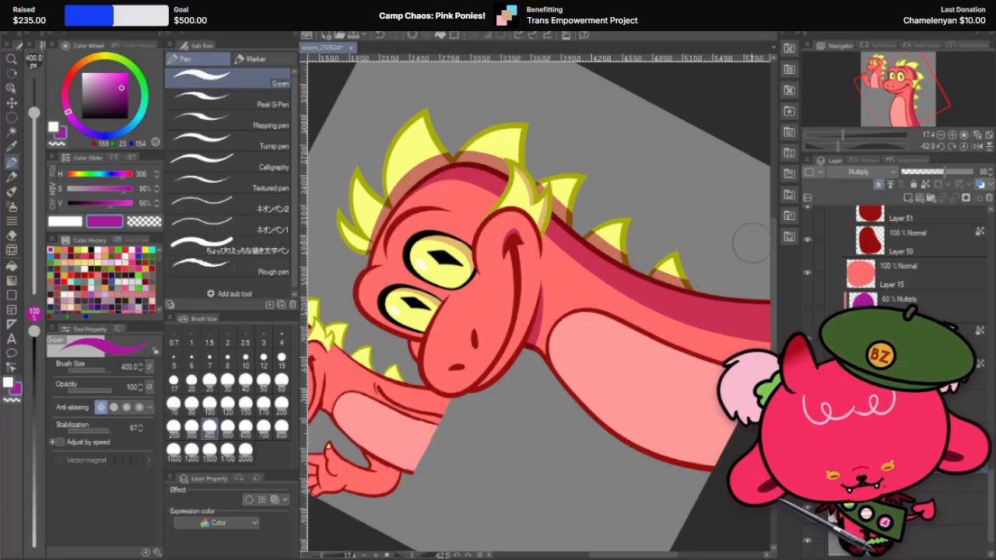
{"action": "key", "text": "r"}
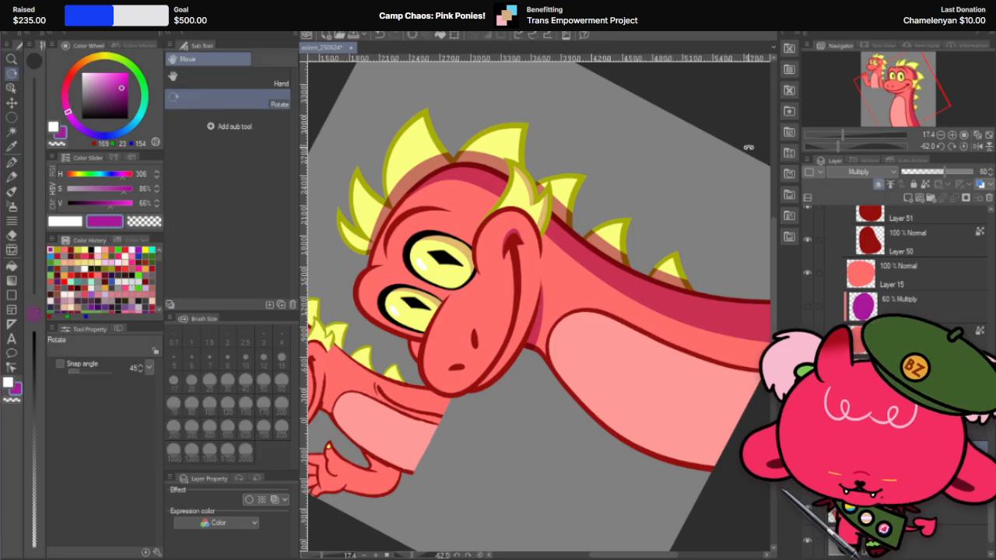
{"action": "left_click_drag", "start_coordinate": [748, 147], "coordinate": [708, 374]}
{"action": "key", "text": "ctrl+z"}
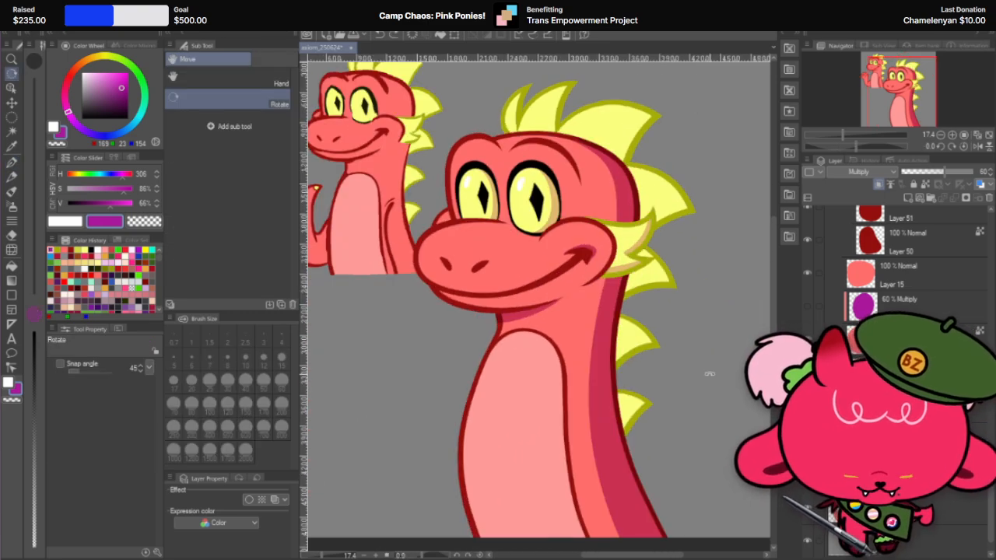
Step: Draw purple Multiply shadows along the undersides of the three lower neck spikes with the 400 px G-pen
{"action": "left_click", "coordinate": [11, 163]}
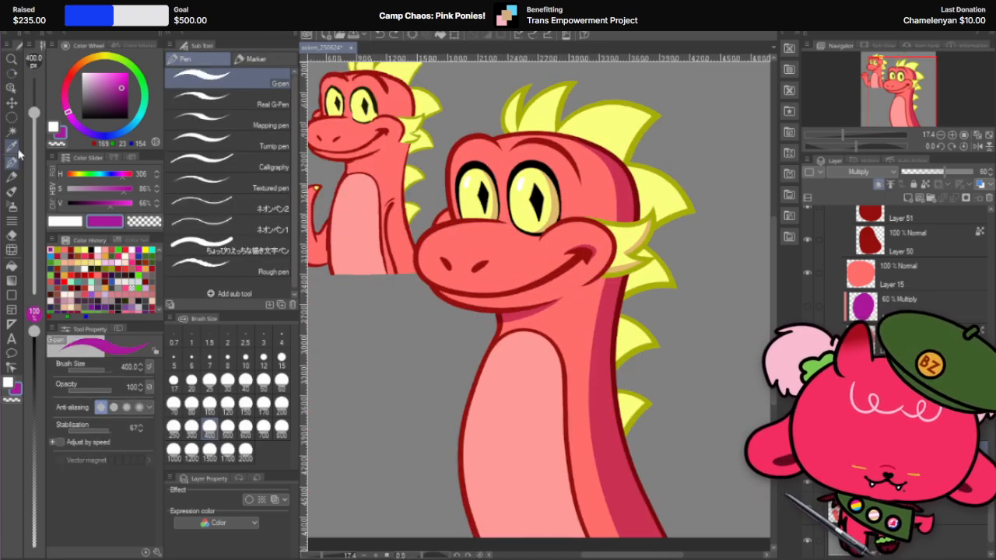
{"action": "mouse_move", "coordinate": [627, 399]}
{"action": "left_mouse_down"}
{"action": "mouse_move", "coordinate": [644, 424]}
{"action": "mouse_move", "coordinate": [670, 409]}
{"action": "left_mouse_up"}
{"action": "key", "text": "ctrl+z"}
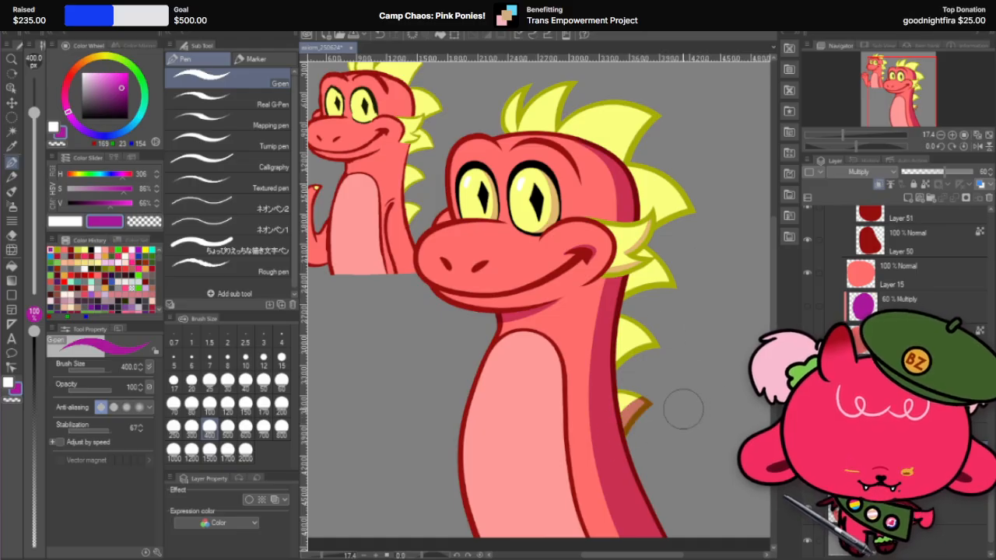
{"action": "key", "text": "ctrl+z"}
{"action": "left_click_drag", "start_coordinate": [620, 434], "coordinate": [672, 412]}
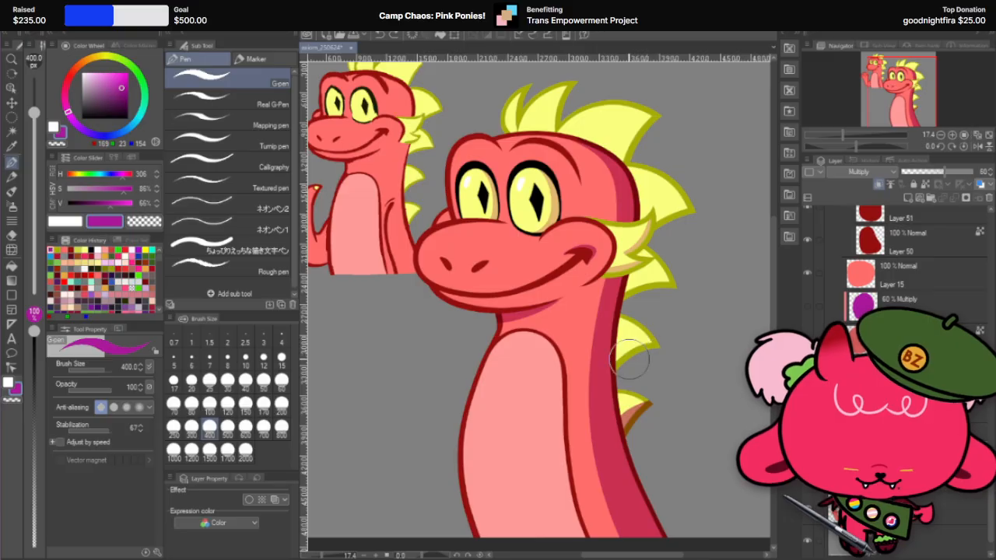
{"action": "left_click_drag", "start_coordinate": [614, 369], "coordinate": [659, 342]}
{"action": "left_click_drag", "start_coordinate": [629, 296], "coordinate": [700, 298]}
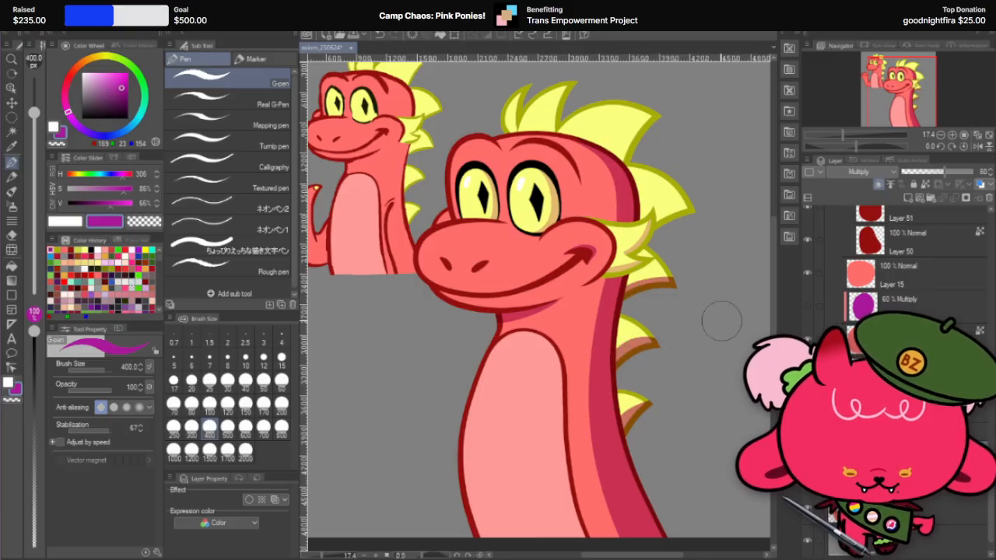
{"action": "key", "text": "ctrl+z"}
{"action": "left_click_drag", "start_coordinate": [620, 295], "coordinate": [696, 300]}
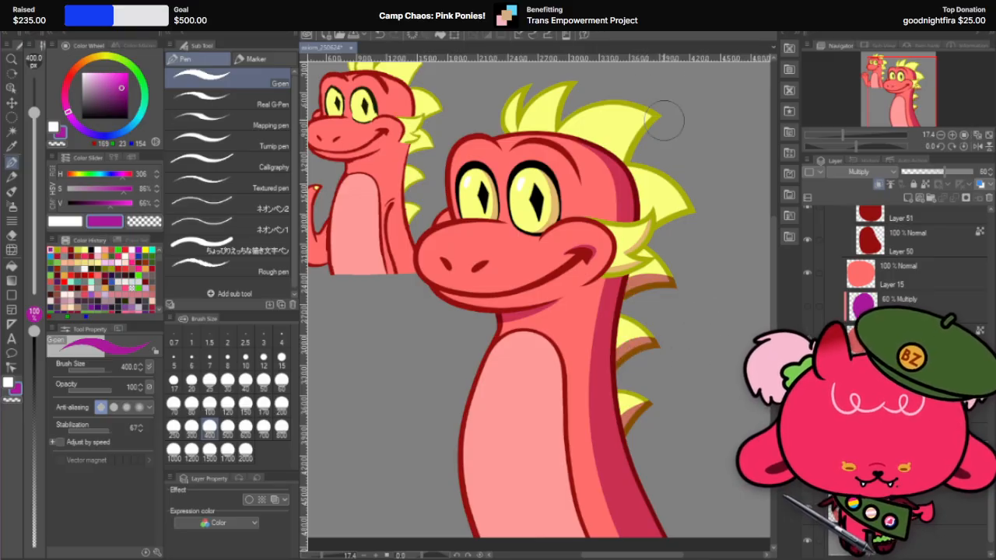
Step: Draw shadows along the underside of the spike behind the head and the back edge of the large head spike
{"action": "left_click_drag", "start_coordinate": [643, 227], "coordinate": [716, 240]}
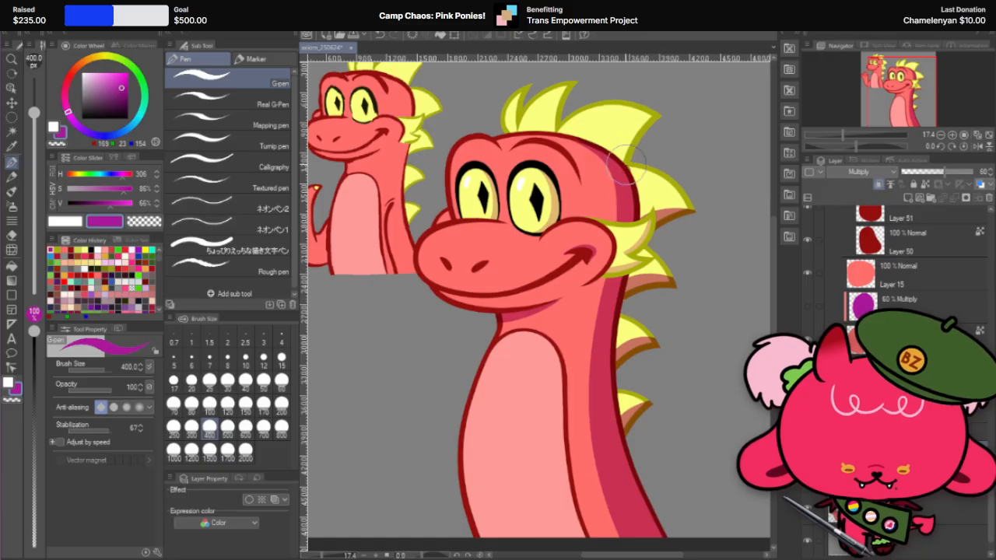
{"action": "left_click_drag", "start_coordinate": [627, 163], "coordinate": [699, 120]}
{"action": "key", "text": "ctrl+z"}
{"action": "left_click_drag", "start_coordinate": [627, 163], "coordinate": [698, 106]}
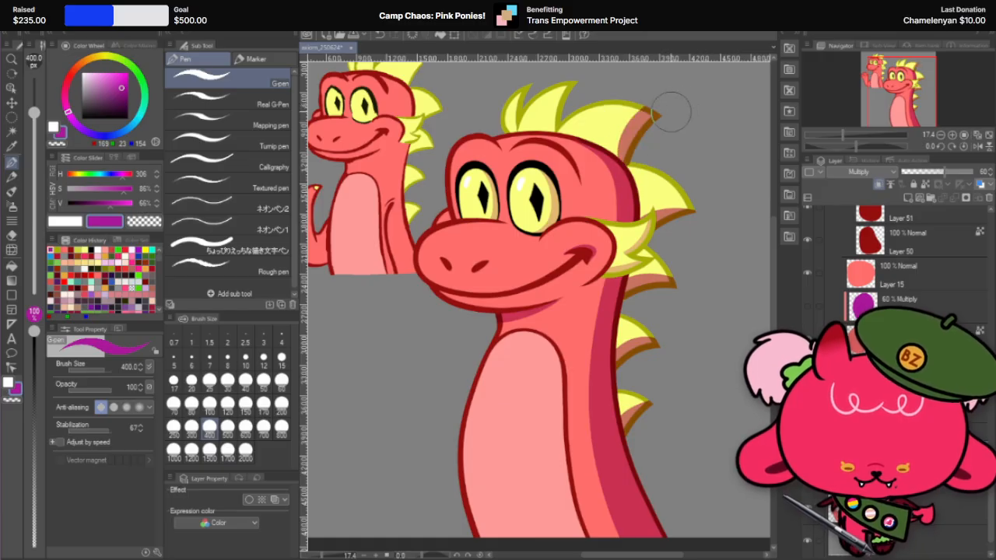
{"action": "key", "text": "ctrl+z"}
{"action": "left_click_drag", "start_coordinate": [624, 165], "coordinate": [703, 116]}
{"action": "key", "text": "ctrl+z"}
{"action": "left_click_drag", "start_coordinate": [628, 165], "coordinate": [696, 101]}
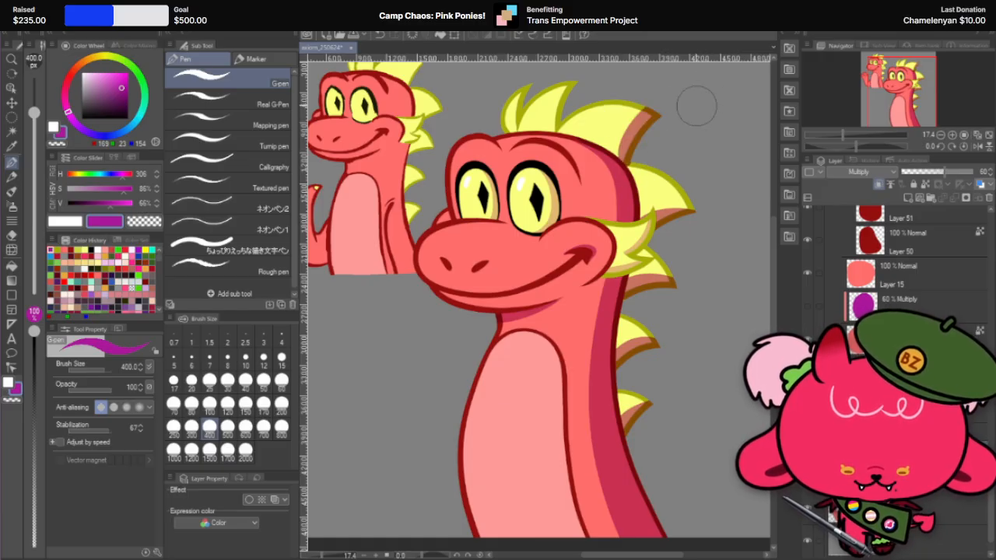
{"action": "key", "text": "ctrl+z"}
{"action": "left_click_drag", "start_coordinate": [624, 164], "coordinate": [691, 113]}
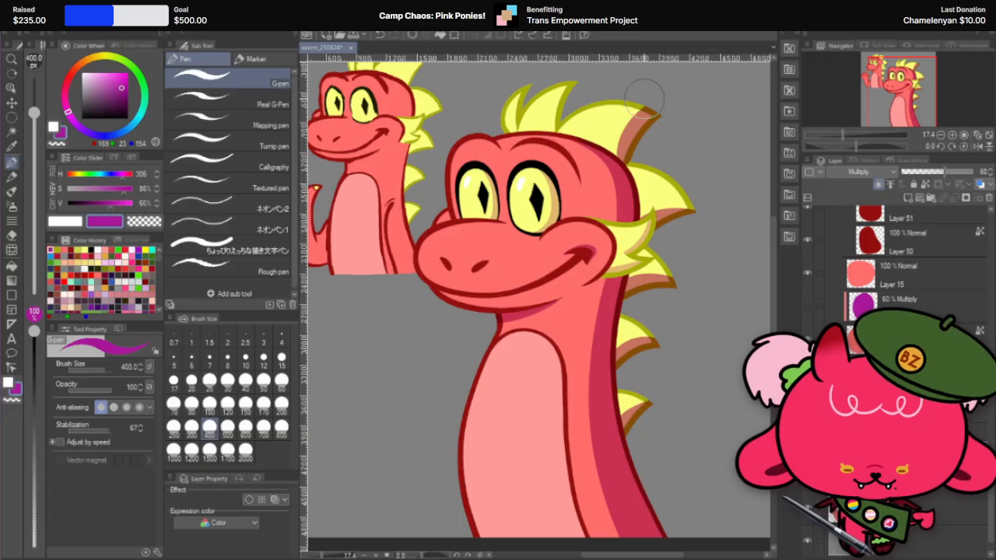
Step: Try extending the shadow over the front edge of the large head spike
{"action": "left_click_drag", "start_coordinate": [604, 100], "coordinate": [692, 165]}
{"action": "key", "text": "ctrl+z"}
{"action": "mouse_move", "coordinate": [594, 106]}
{"action": "left_mouse_down"}
{"action": "mouse_move", "coordinate": [626, 98]}
{"action": "mouse_move", "coordinate": [693, 156]}
{"action": "mouse_move", "coordinate": [689, 248]}
{"action": "left_mouse_up"}
{"action": "key", "text": "ctrl+z"}
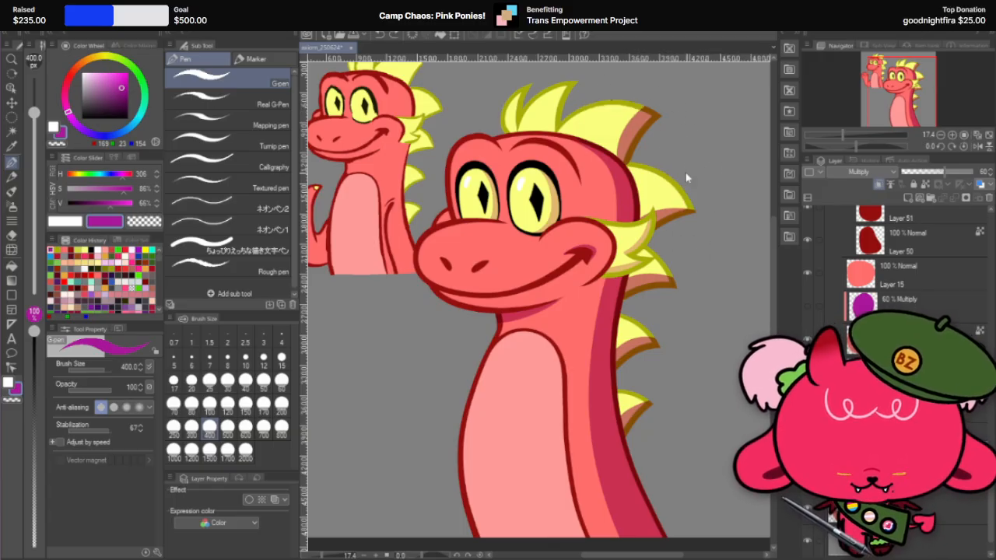
Step: Rotate the canvas and draw a 400 px G-pen shadow along the front edge of the large head spike
{"action": "mouse_move", "coordinate": [671, 88]}
{"action": "left_mouse_down"}
{"action": "mouse_move", "coordinate": [599, 163]}
{"action": "mouse_move", "coordinate": [671, 154]}
{"action": "mouse_move", "coordinate": [607, 118]}
{"action": "left_mouse_up"}
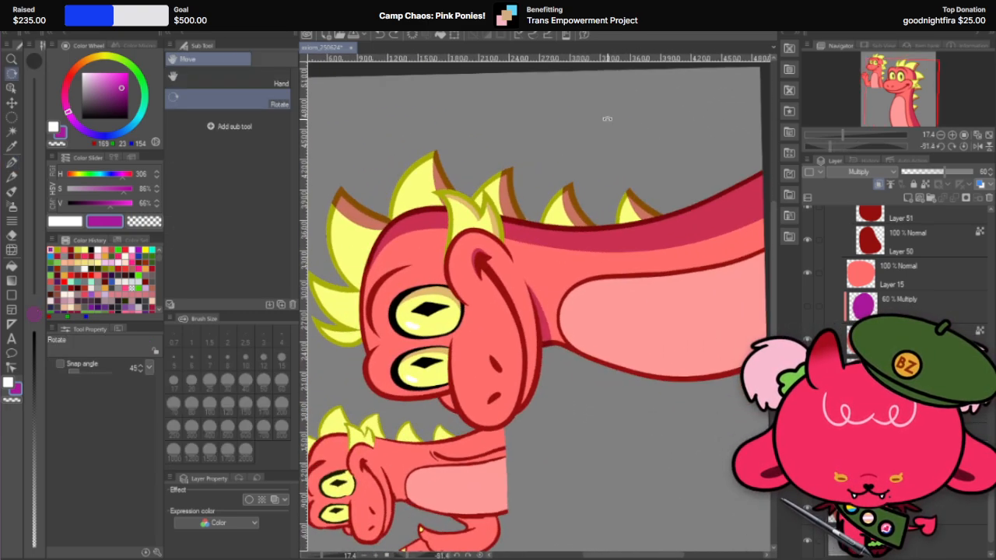
{"action": "left_click", "coordinate": [11, 161]}
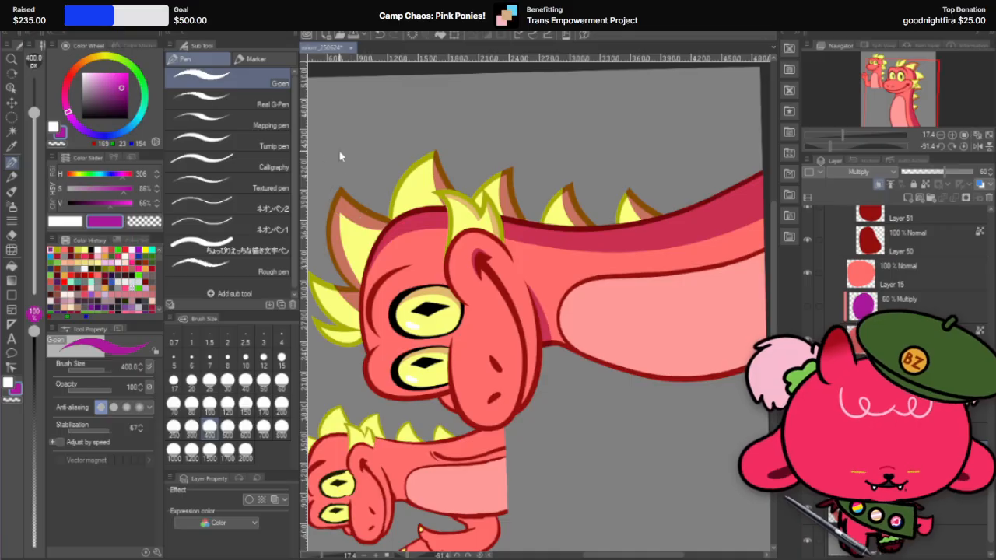
{"action": "left_click_drag", "start_coordinate": [340, 190], "coordinate": [374, 278]}
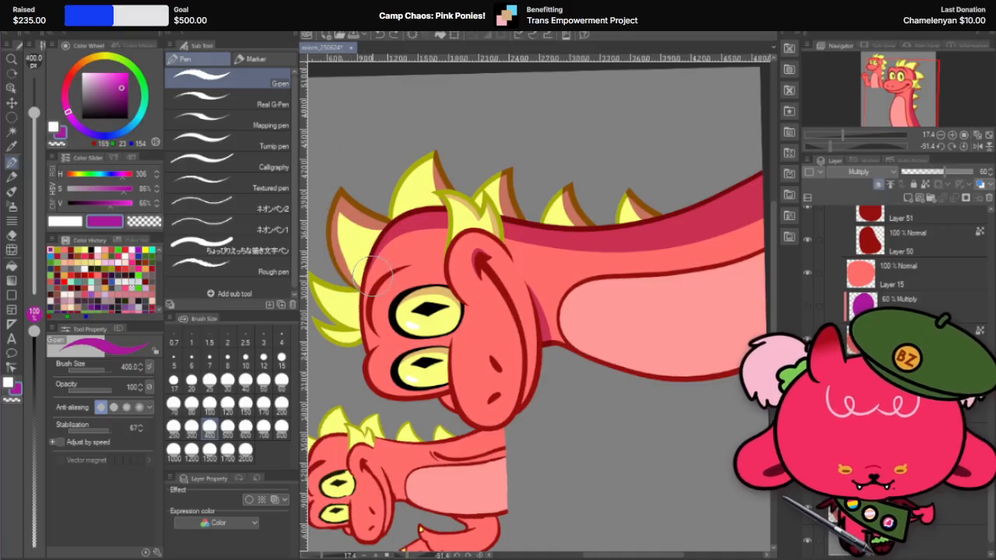
{"action": "key", "text": "ctrl+z"}
{"action": "left_click_drag", "start_coordinate": [341, 186], "coordinate": [375, 287]}
{"action": "key", "text": "ctrl+z"}
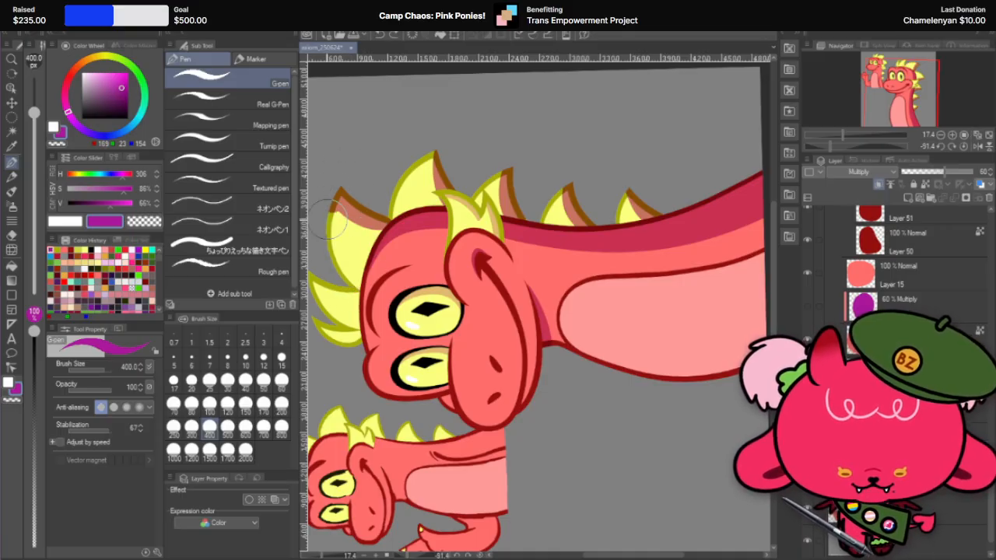
{"action": "left_click_drag", "start_coordinate": [329, 219], "coordinate": [366, 279]}
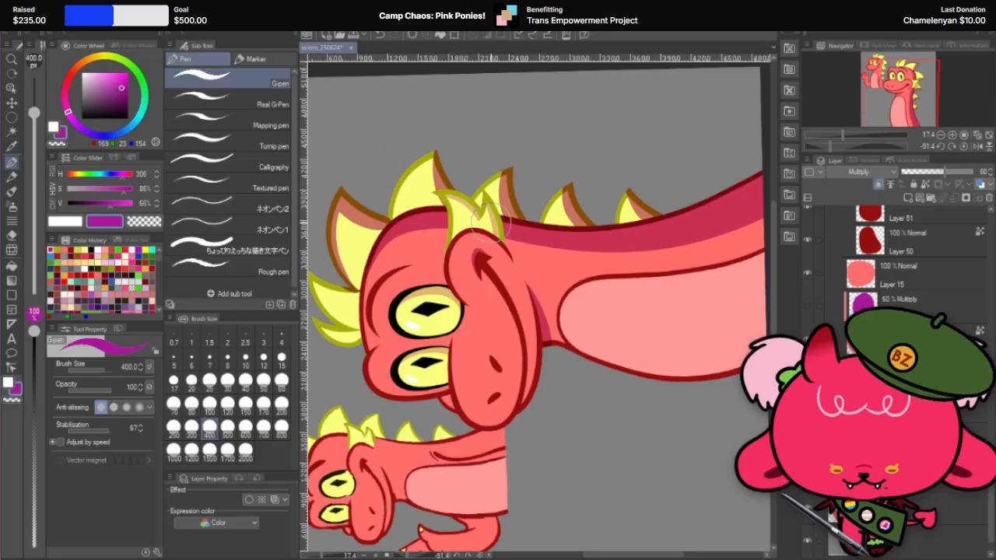
Step: Shade the back edge of the smaller spike just in front of the large head spike with the G-pen
{"action": "key", "text": "r"}
{"action": "left_click_drag", "start_coordinate": [584, 226], "coordinate": [709, 389]}
{"action": "key", "text": "p"}
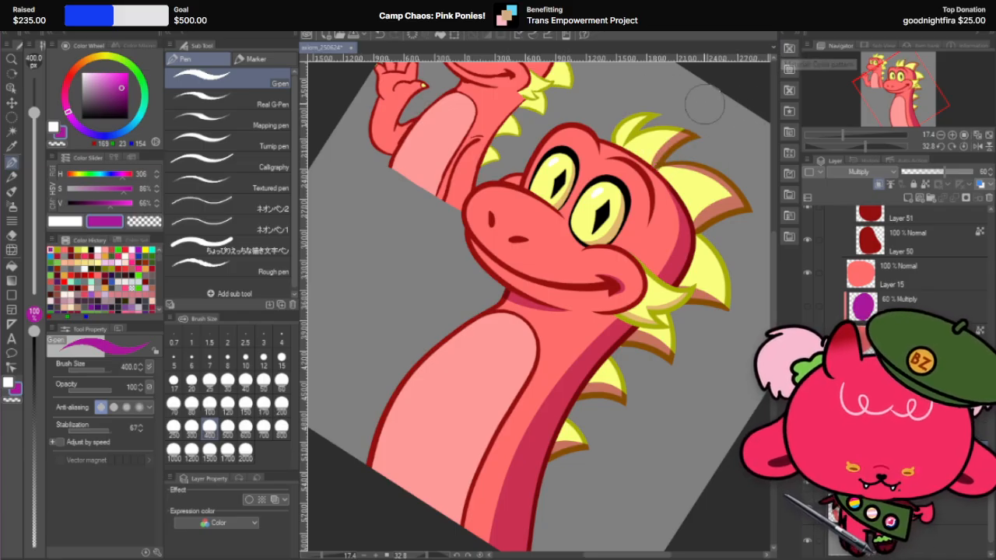
Step: Erase the shadow from the front edge of the large head spike with the 170 px hard eraser
{"action": "key", "text": "r"}
{"action": "left_click_drag", "start_coordinate": [726, 186], "coordinate": [515, 118]}
{"action": "left_click_drag", "start_coordinate": [665, 131], "coordinate": [606, 131]}
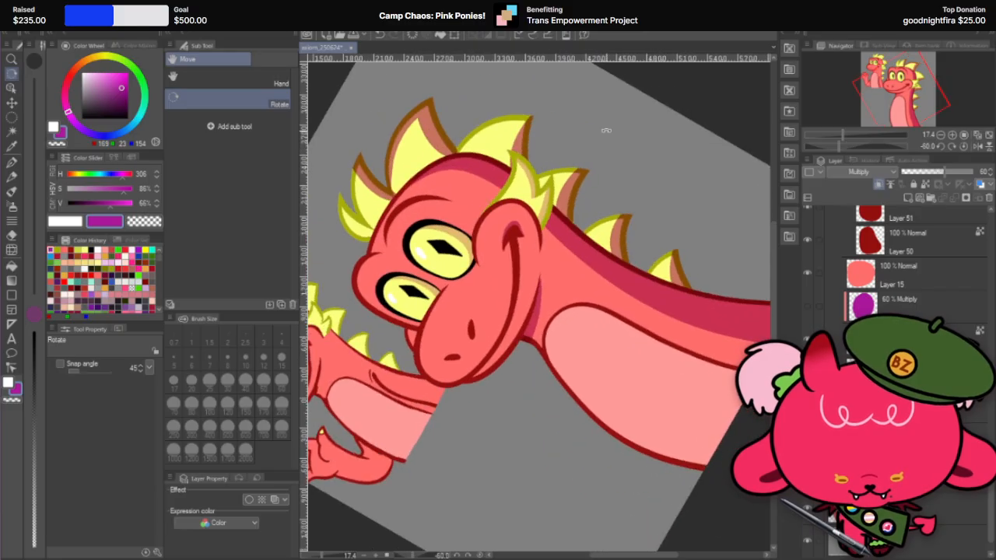
{"action": "scroll", "coordinate": [542, 172], "scroll_direction": "down", "scroll_amount": 2}
{"action": "scroll", "coordinate": [396, 160], "scroll_direction": "up", "scroll_amount": 4}
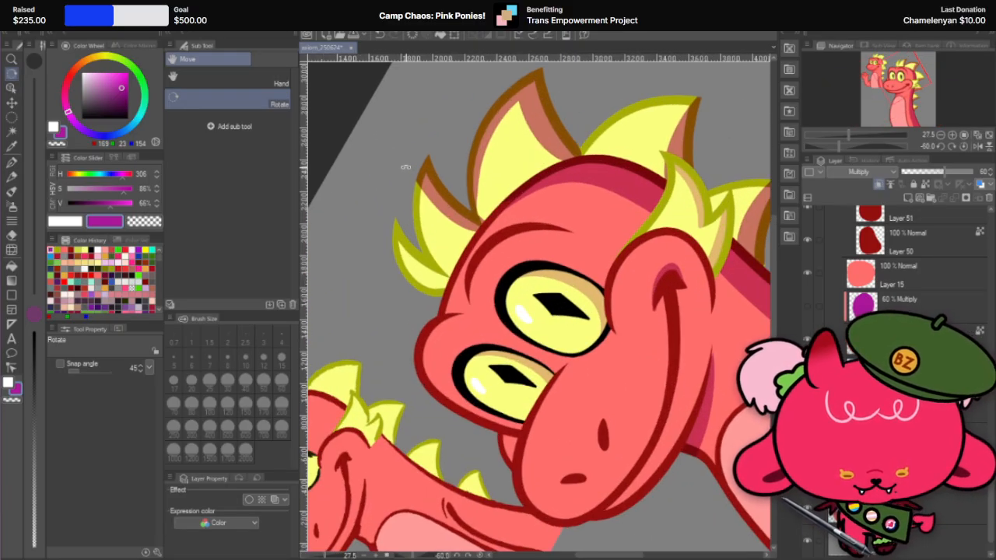
{"action": "left_click", "coordinate": [12, 233]}
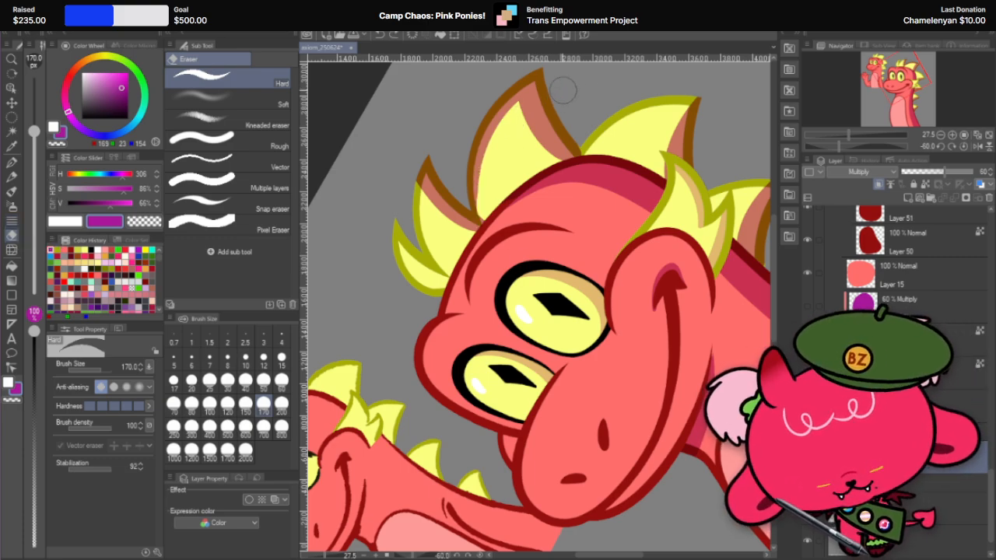
{"action": "key", "text": "r"}
{"action": "left_click_drag", "start_coordinate": [601, 215], "coordinate": [568, 159]}
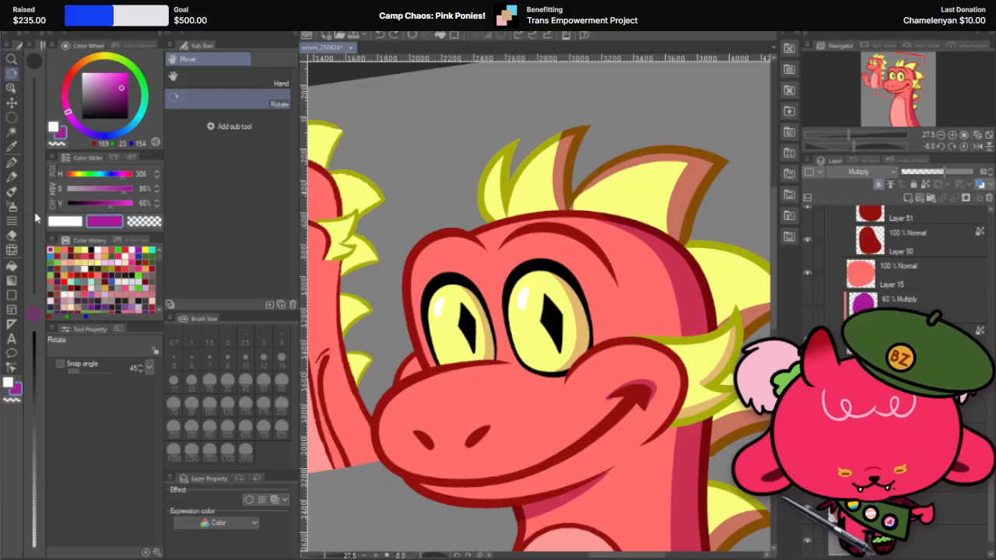
{"action": "left_click", "coordinate": [12, 233]}
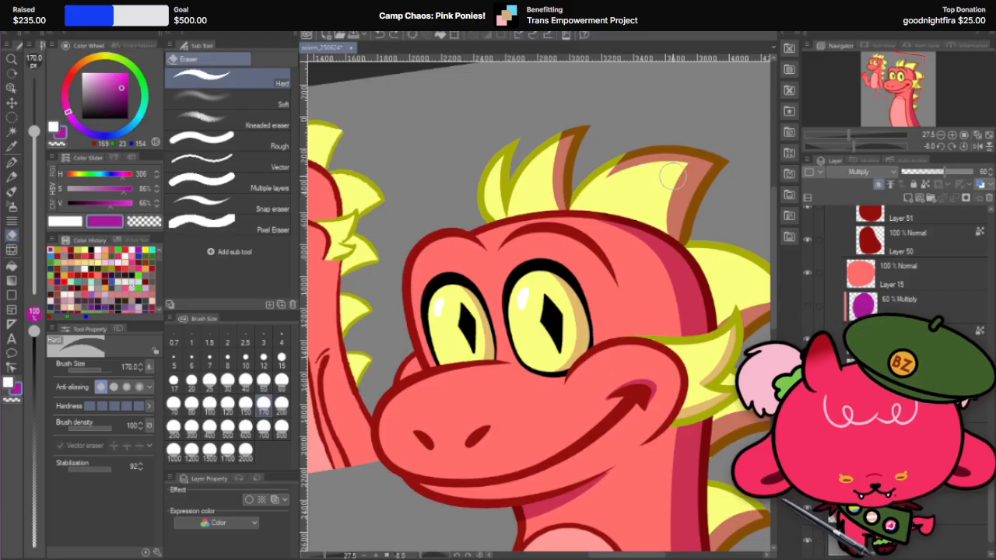
{"action": "left_click_drag", "start_coordinate": [672, 176], "coordinate": [755, 106]}
{"action": "mouse_move", "coordinate": [612, 182]}
{"action": "left_mouse_down"}
{"action": "mouse_move", "coordinate": [640, 141]}
{"action": "mouse_move", "coordinate": [628, 168]}
{"action": "mouse_move", "coordinate": [675, 135]}
{"action": "left_mouse_up"}
{"action": "left_click_drag", "start_coordinate": [655, 167], "coordinate": [674, 144]}
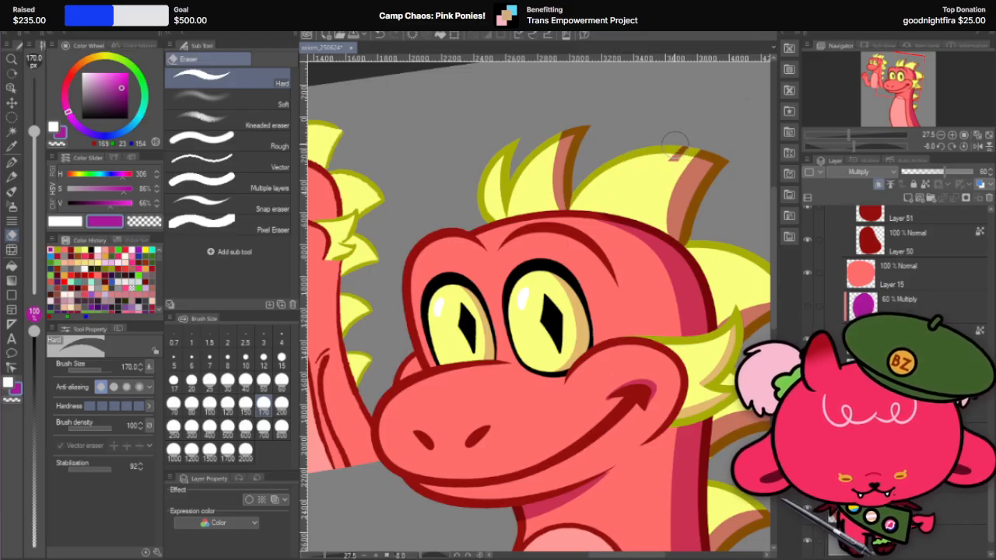
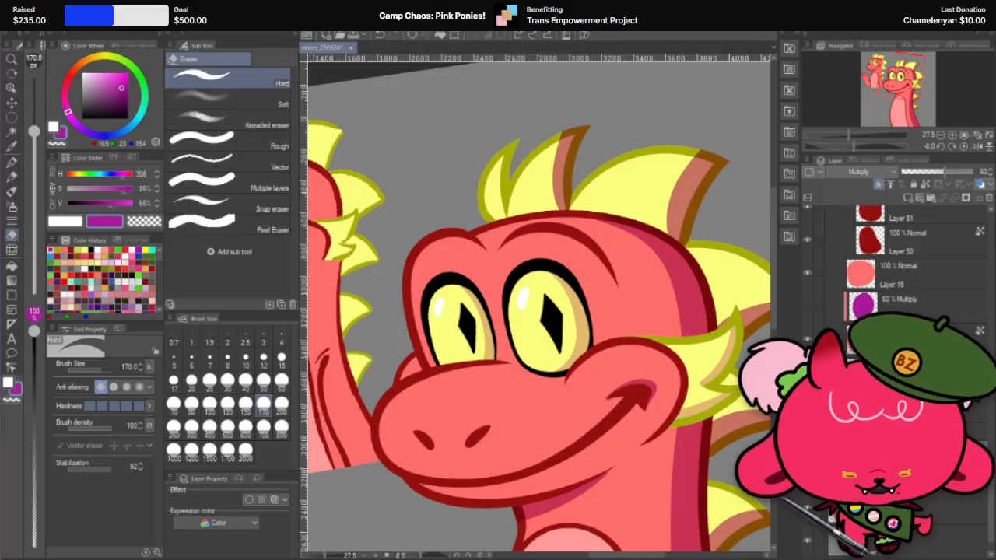
Step: Shade the back edge of the frontmost head spike with the G-pen at 150 px
{"action": "key", "text": "p"}
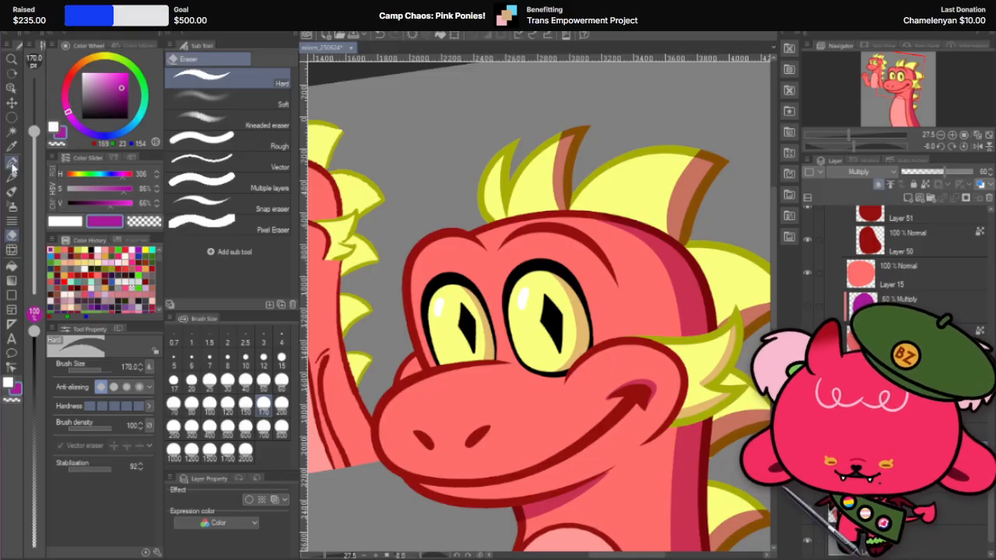
{"action": "key", "text": "bracketleft"}
{"action": "key", "text": "bracketleft"}
{"action": "key", "text": "bracketleft"}
{"action": "key", "text": "bracketleft"}
{"action": "key", "text": "bracketleft"}
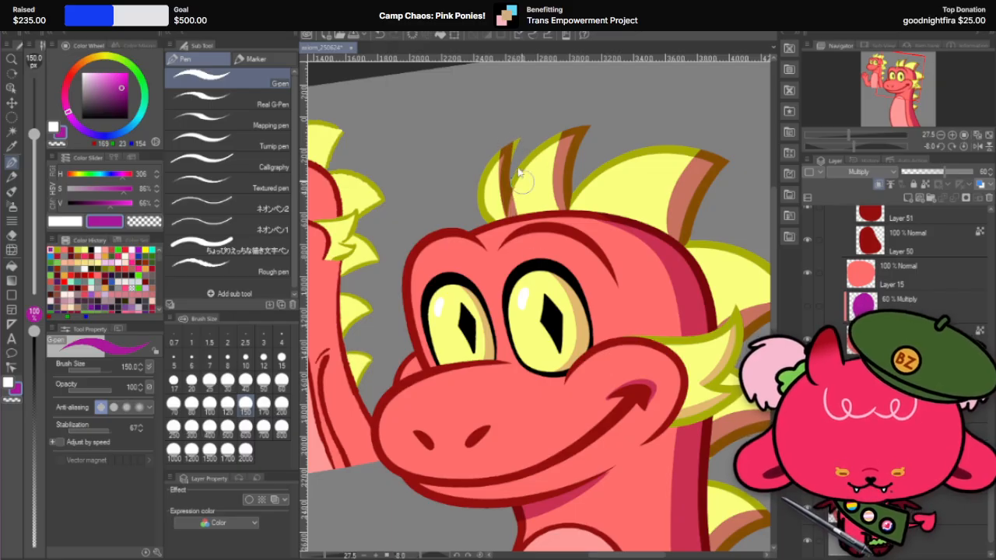
{"action": "mouse_move", "coordinate": [504, 151]}
{"action": "left_mouse_down"}
{"action": "mouse_move", "coordinate": [504, 214]}
{"action": "mouse_move", "coordinate": [526, 217]}
{"action": "mouse_move", "coordinate": [513, 174]}
{"action": "mouse_move", "coordinate": [519, 199]}
{"action": "left_mouse_up"}
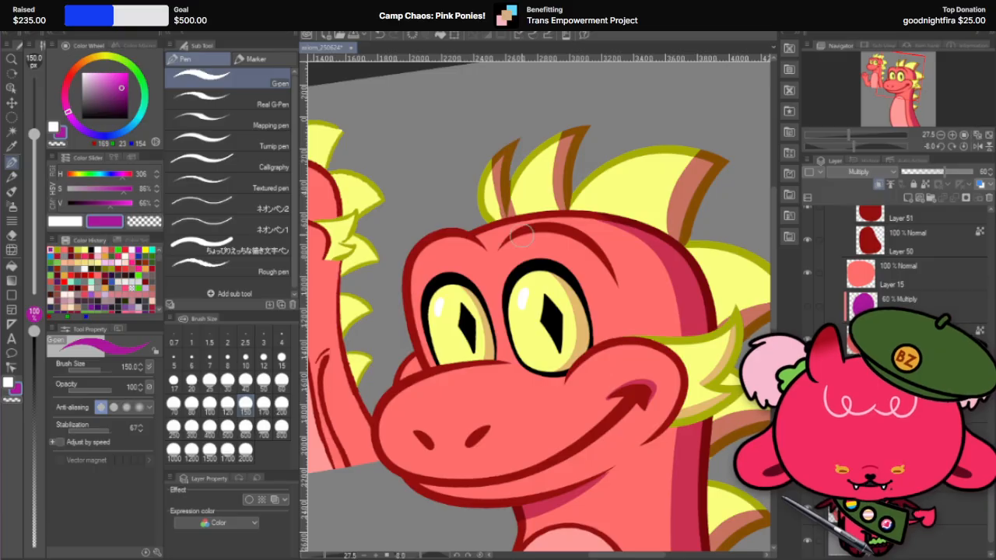
{"action": "left_click_drag", "start_coordinate": [514, 138], "coordinate": [520, 201]}
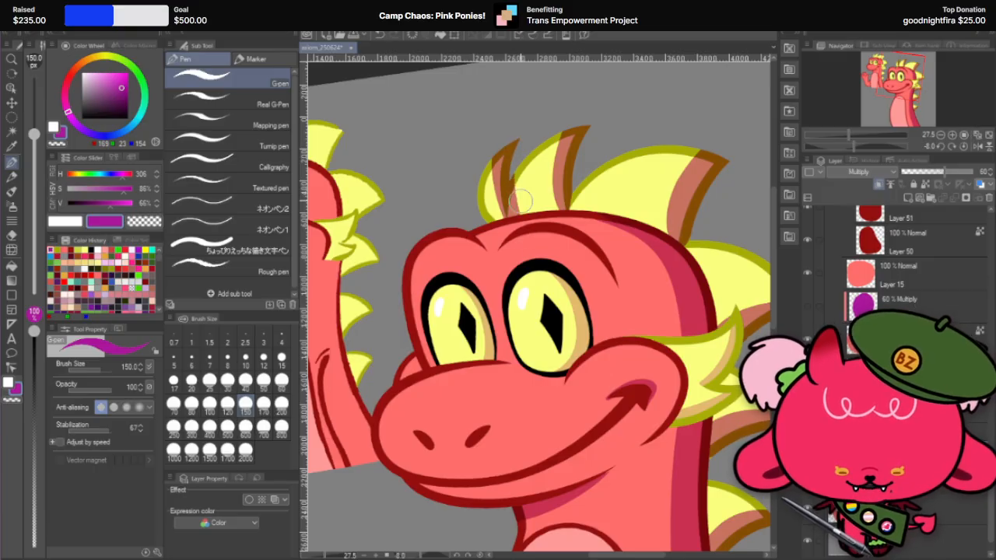
{"action": "key", "text": "e"}
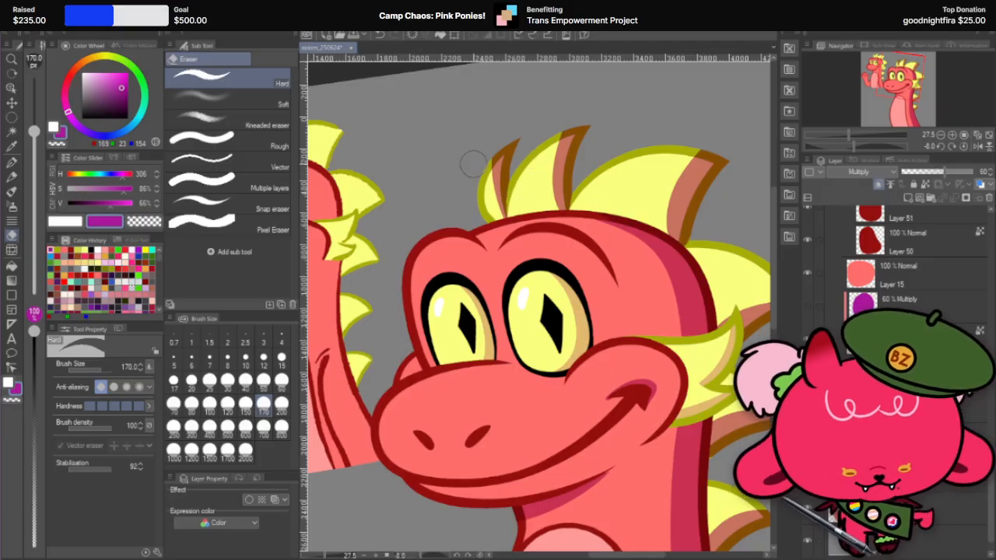
Step: Straighten the canvas and set the opacity of the spikes' Multiply shadow layer to 30%
{"action": "scroll", "coordinate": [536, 151], "scroll_direction": "down", "scroll_amount": 5}
{"action": "scroll", "coordinate": [735, 141], "scroll_direction": "up", "scroll_amount": 2}
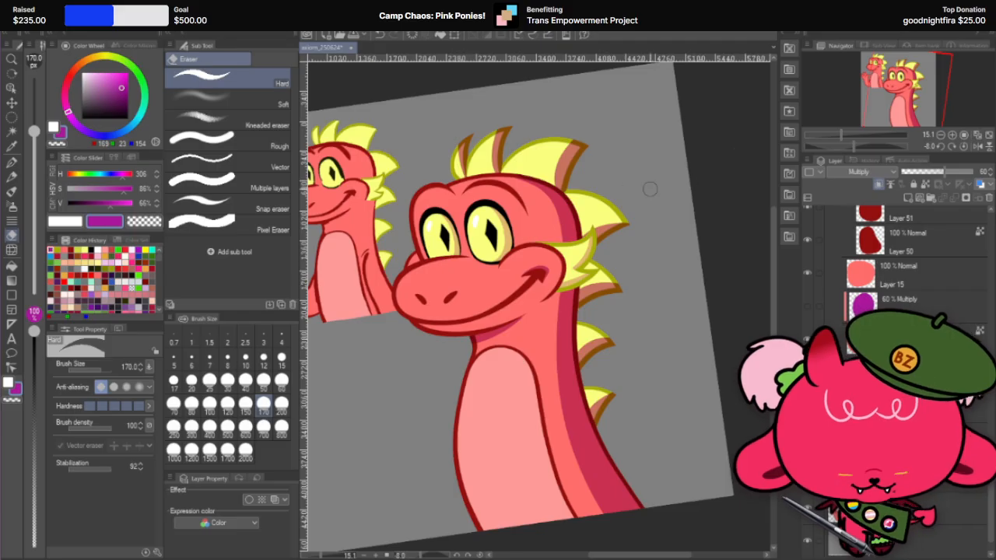
{"action": "key", "text": "r"}
{"action": "left_click_drag", "start_coordinate": [650, 189], "coordinate": [680, 217]}
{"action": "double_click", "coordinate": [679, 218]}
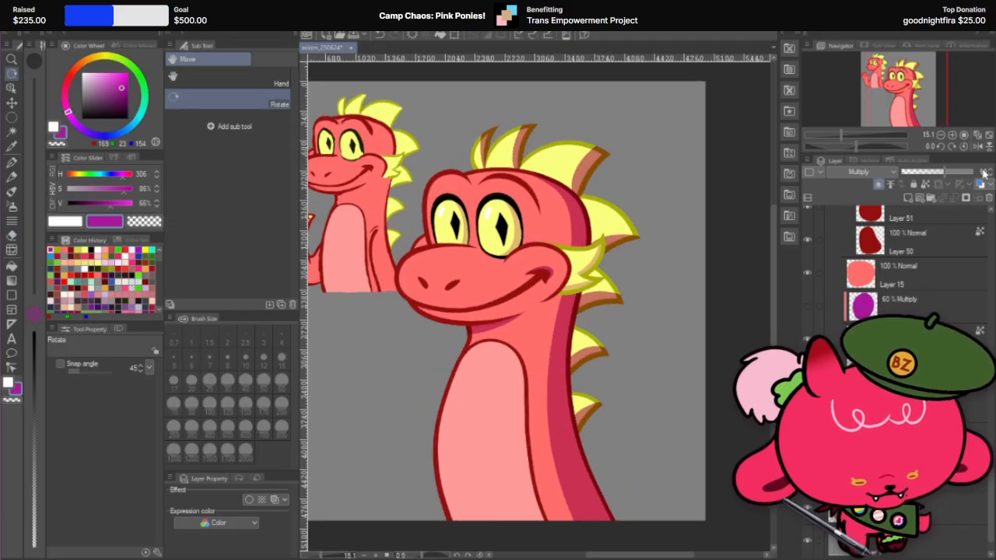
{"action": "type", "text": "30"}
{"action": "key", "text": "Return"}
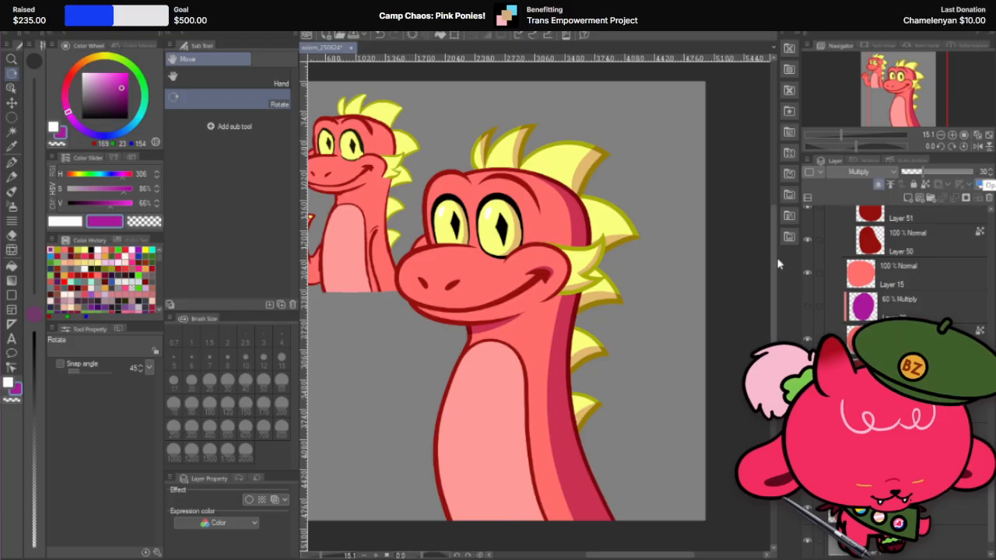
Step: Group the cheek fin's layers into a folder beneath its 30% Multiply layer so the shading also covers the fin's outline
{"action": "scroll", "coordinate": [615, 246], "scroll_direction": "up", "scroll_amount": 1}
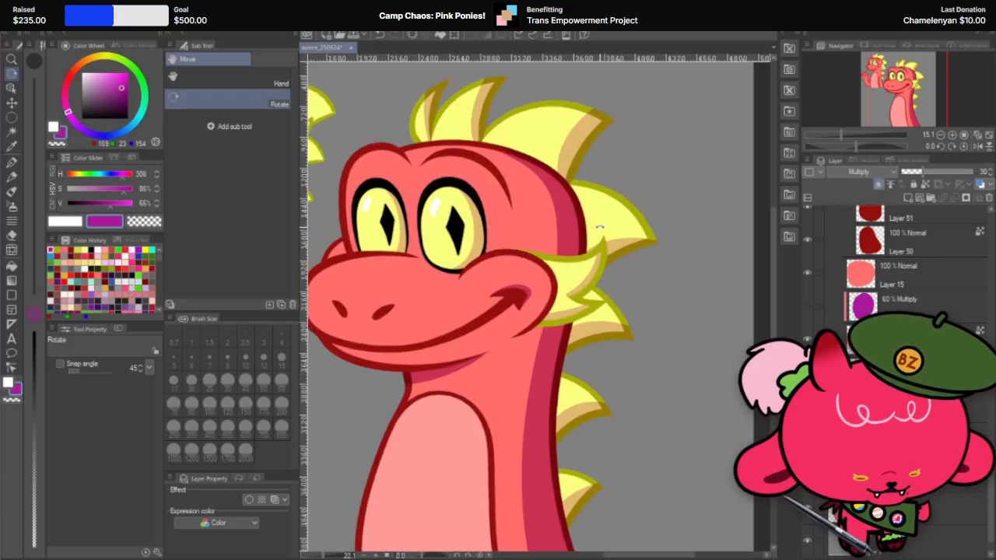
{"action": "scroll", "coordinate": [598, 244], "scroll_direction": "up", "scroll_amount": 2}
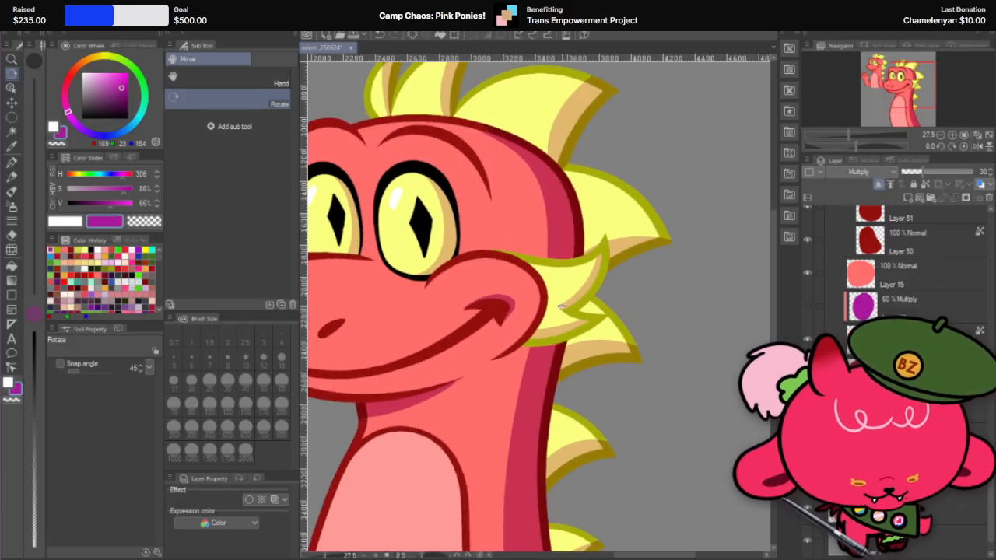
{"action": "key", "text": "k"}
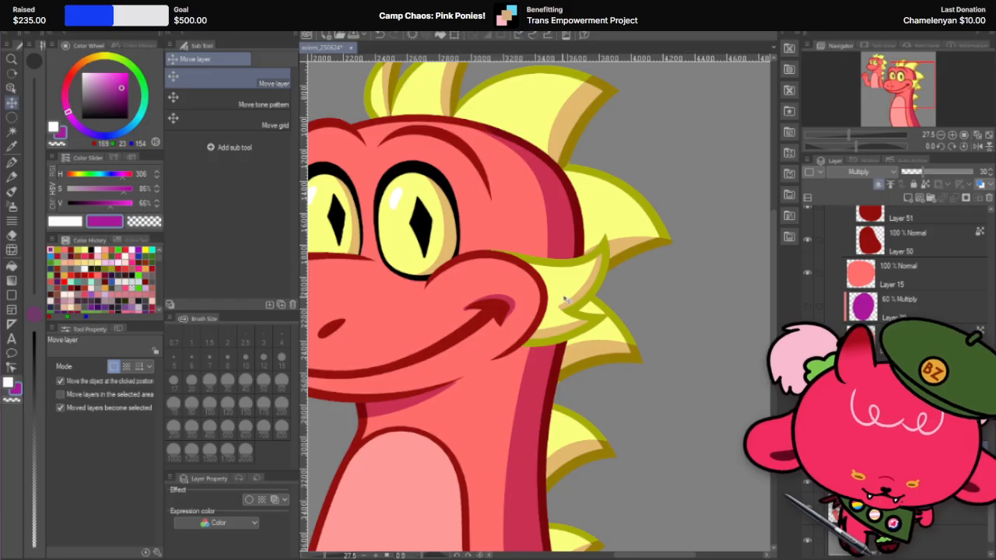
{"action": "left_click", "coordinate": [589, 298]}
{"action": "scroll", "coordinate": [921, 248], "scroll_direction": "up", "scroll_amount": 2}
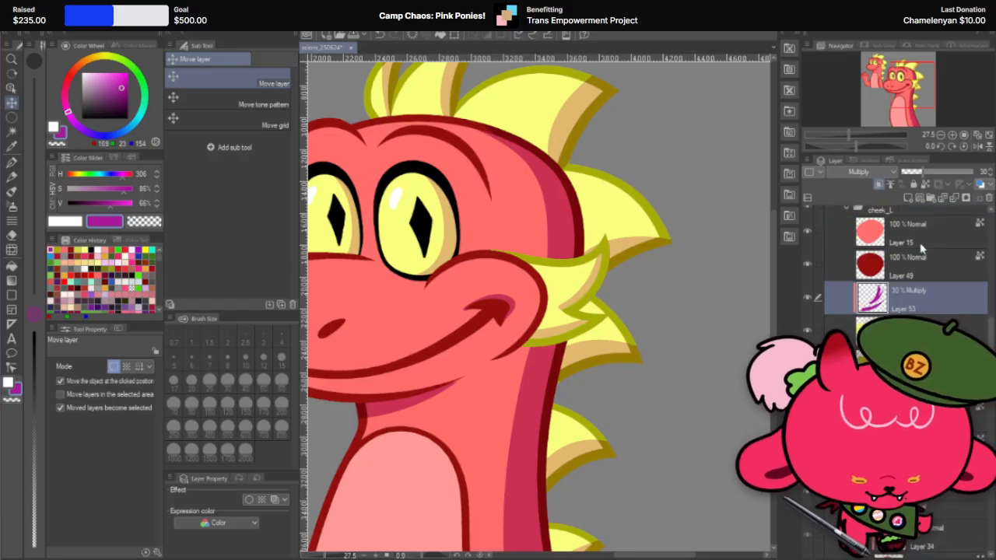
{"action": "left_click", "coordinate": [908, 331]}
{"action": "left_click", "coordinate": [930, 197]}
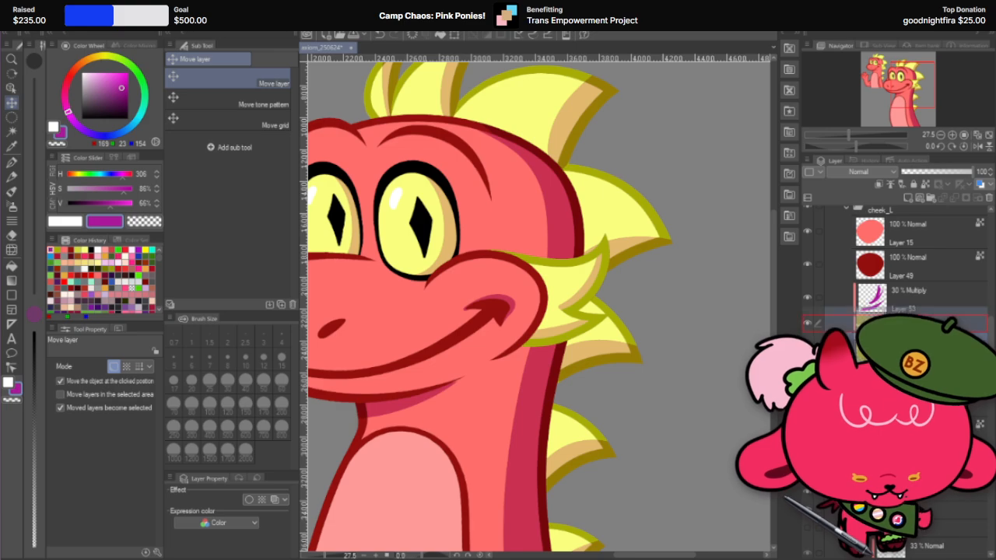
{"action": "left_click", "coordinate": [904, 324]}
{"action": "left_click", "coordinate": [879, 184]}
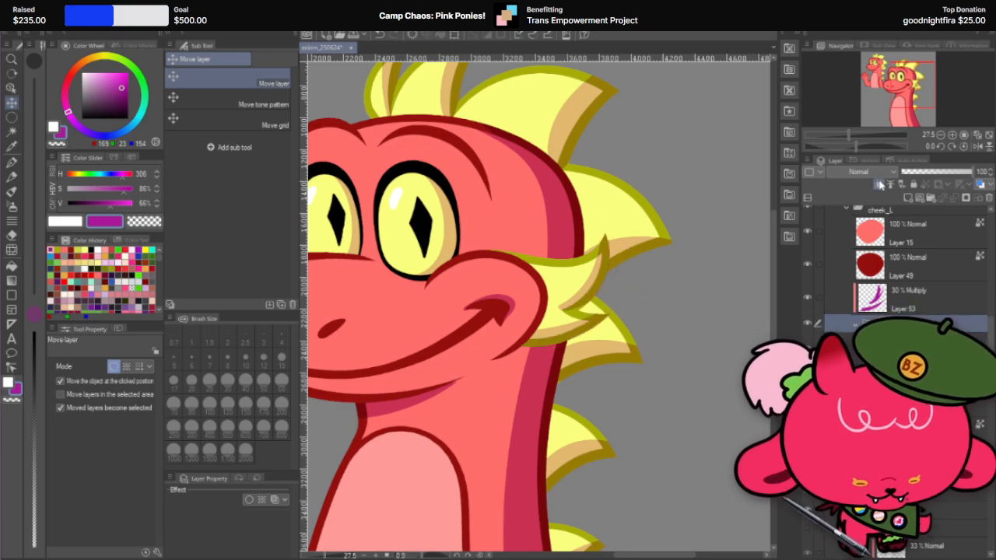
Step: Select the 30% Multiply shadow layer of the cheek fin
{"action": "scroll", "coordinate": [658, 227], "scroll_direction": "down", "scroll_amount": 2}
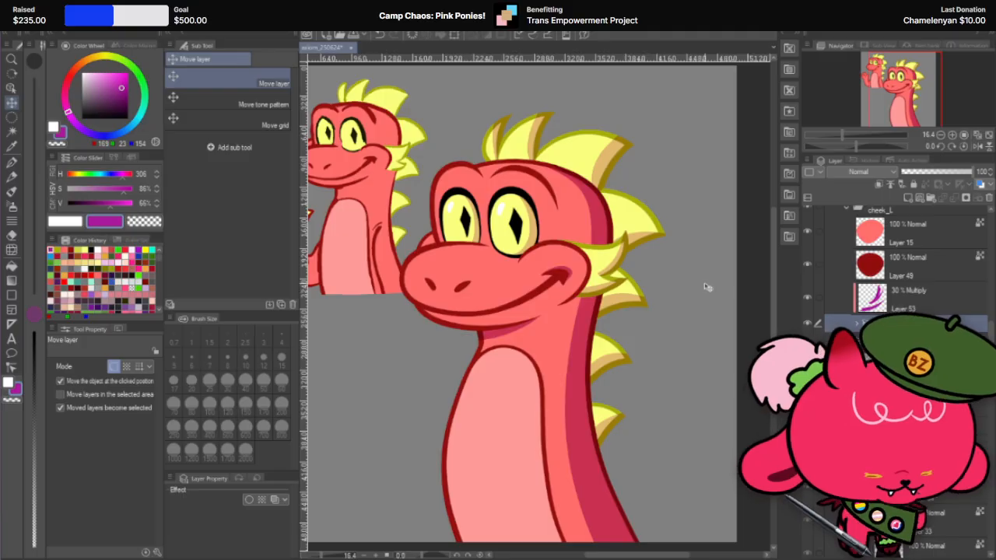
{"action": "scroll", "coordinate": [704, 303], "scroll_direction": "down", "scroll_amount": 1}
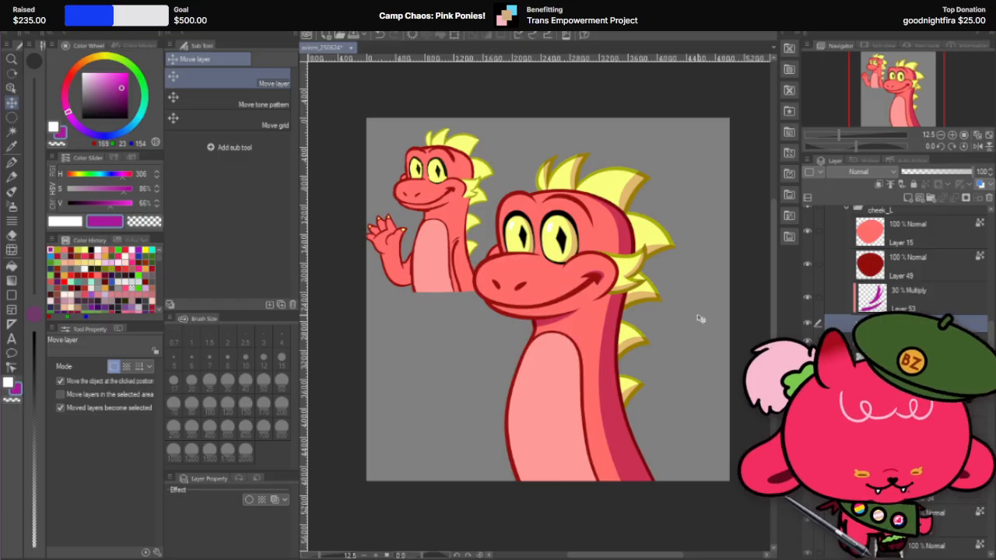
{"action": "scroll", "coordinate": [700, 318], "scroll_direction": "up", "scroll_amount": 4}
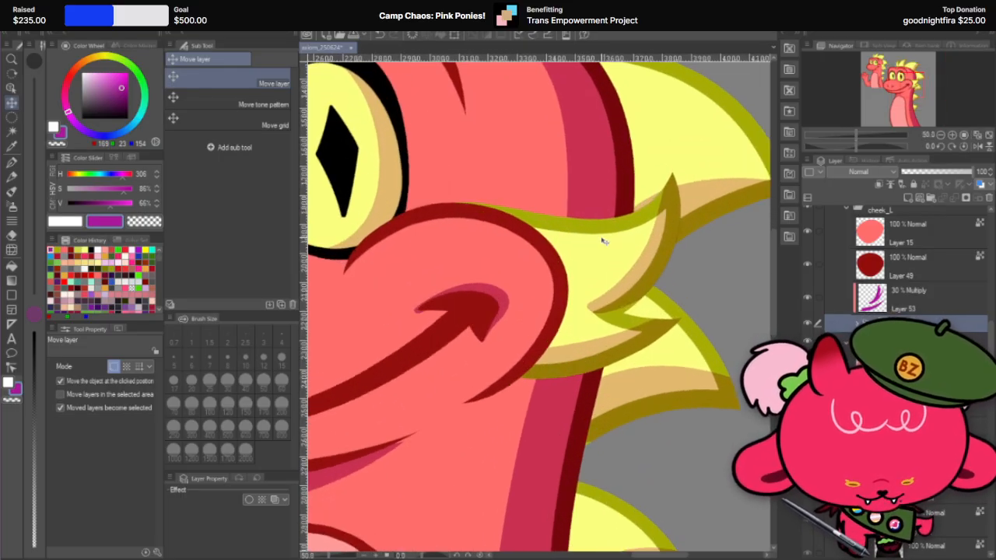
{"action": "left_click", "coordinate": [650, 265]}
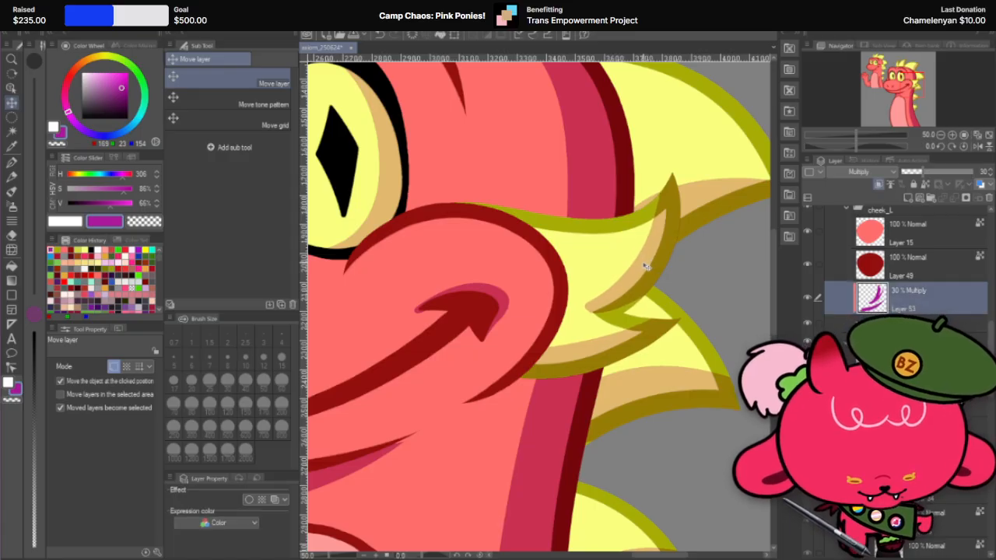
{"action": "scroll", "coordinate": [646, 267], "scroll_direction": "down", "scroll_amount": 2}
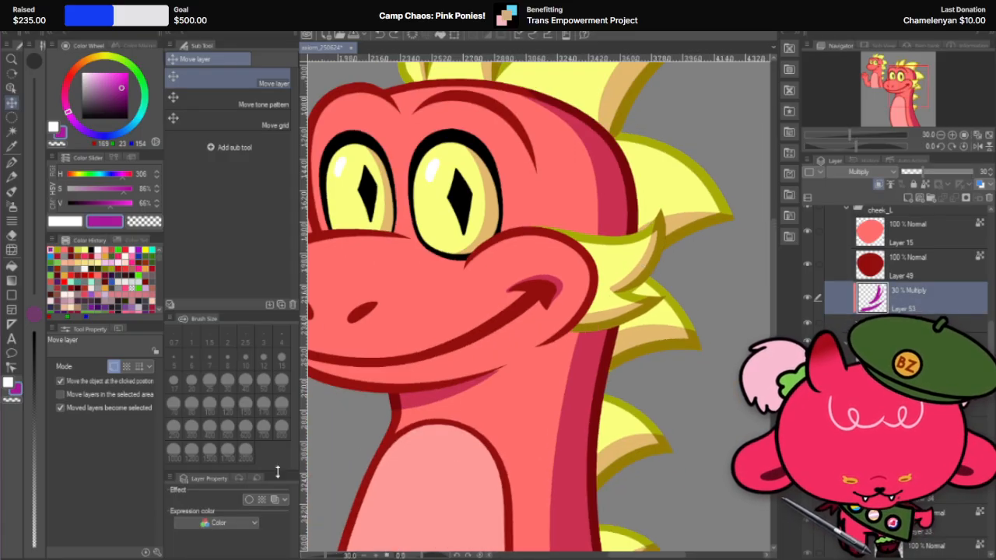
Step: Try a border effect on the cheek fin's shadow layer and open its edge color settings
{"action": "left_click", "coordinate": [249, 501]}
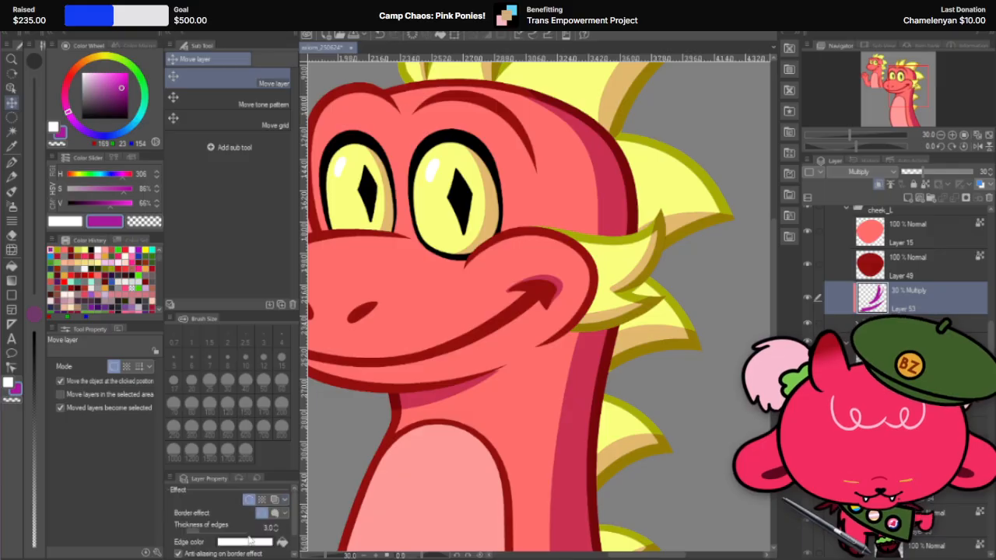
{"action": "left_click", "coordinate": [249, 543]}
{"action": "left_click_drag", "start_coordinate": [235, 175], "coordinate": [367, 164]}
{"action": "left_click", "coordinate": [416, 201]}
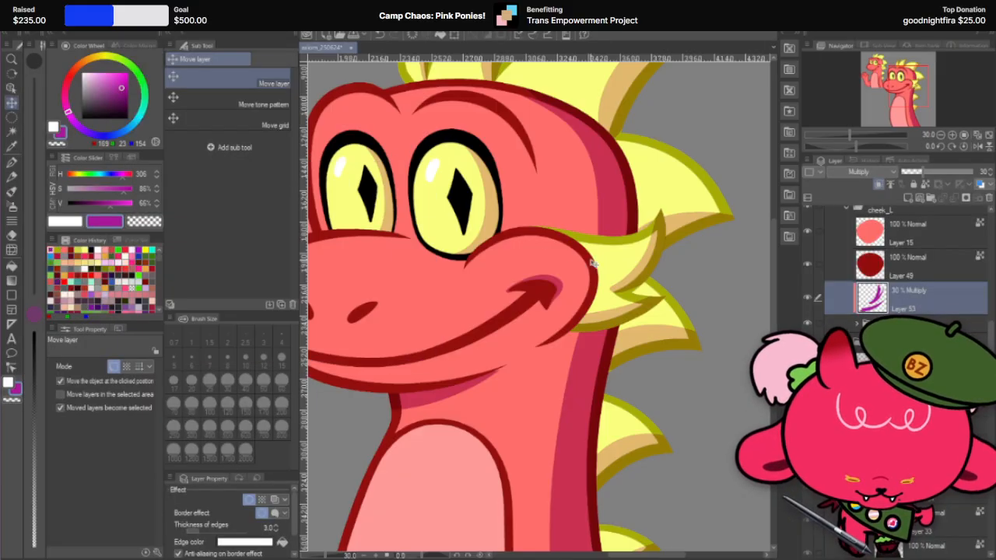
{"action": "scroll", "coordinate": [592, 263], "scroll_direction": "down", "scroll_amount": 3}
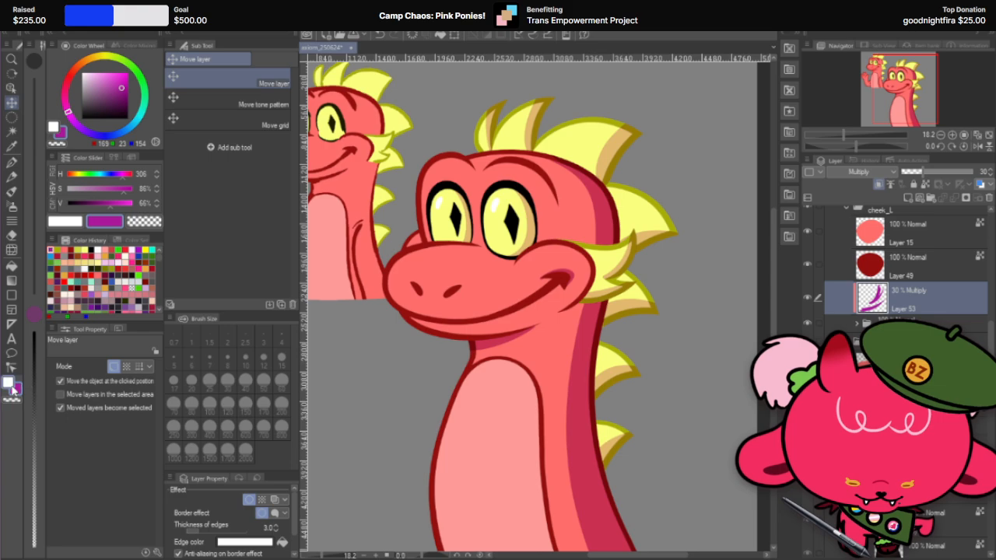
{"action": "left_click", "coordinate": [244, 542]}
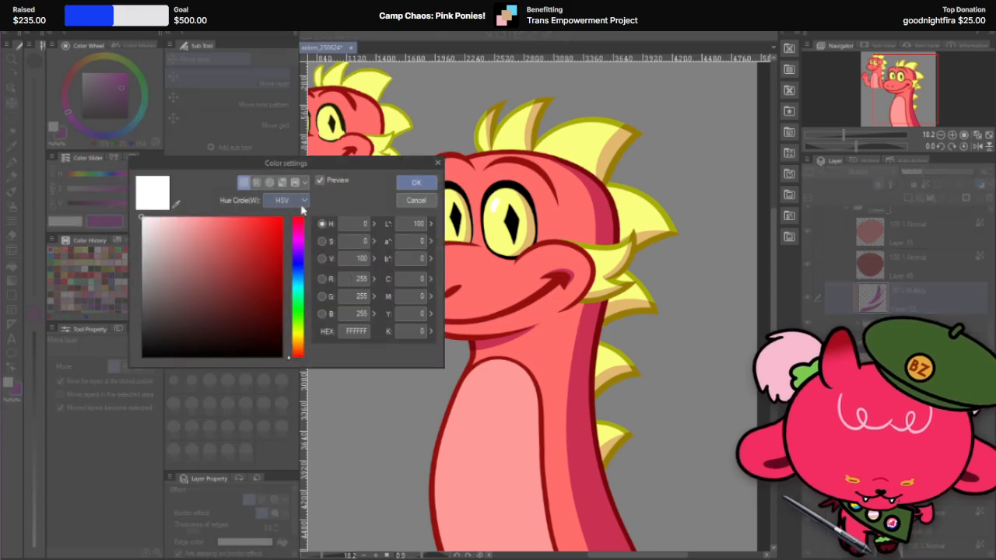
{"action": "left_click", "coordinate": [406, 199]}
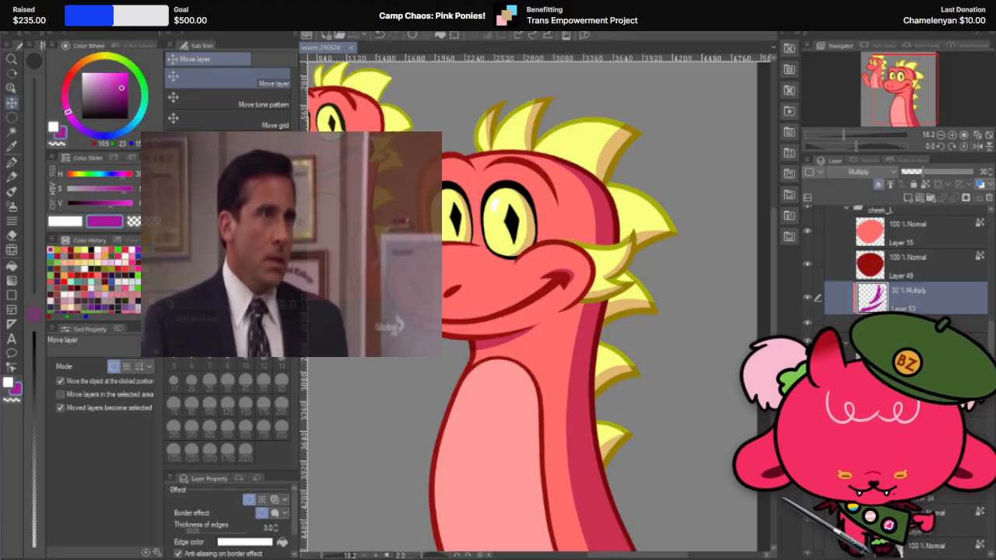
Step: Set the border effect's edge color to the purple shadow color by pasting its hex code
{"action": "left_click", "coordinate": [266, 544]}
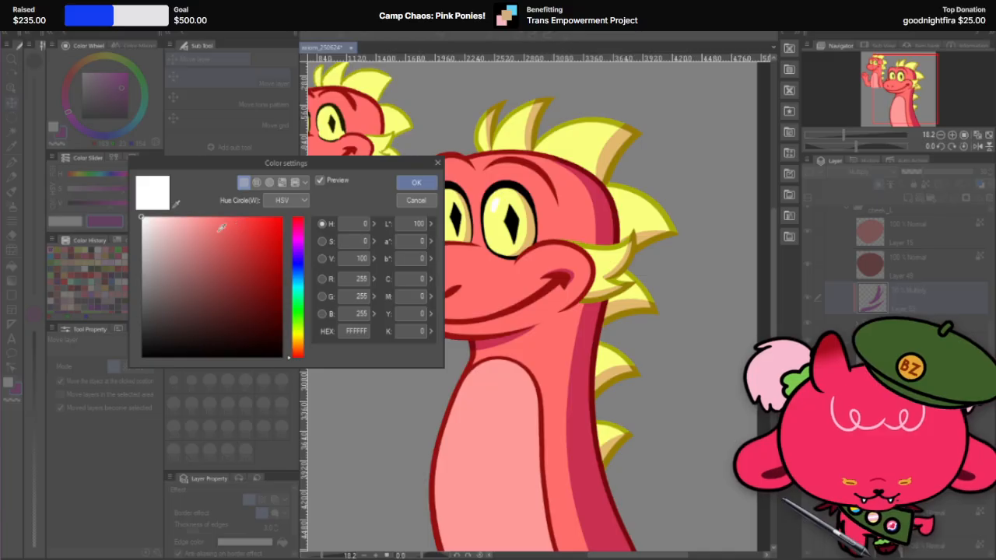
{"action": "left_click", "coordinate": [355, 330]}
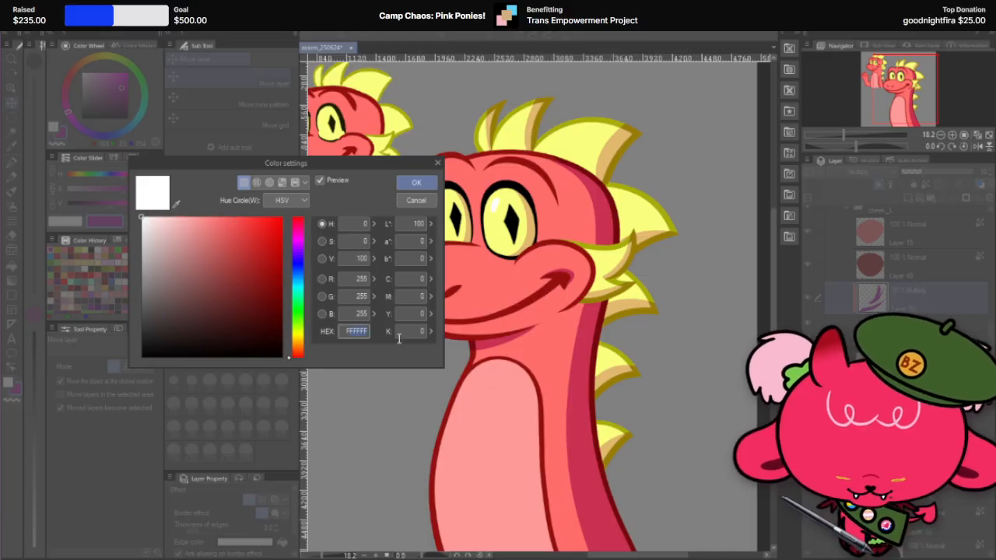
{"action": "type", "text": "A9179A"}
{"action": "left_click", "coordinate": [416, 182]}
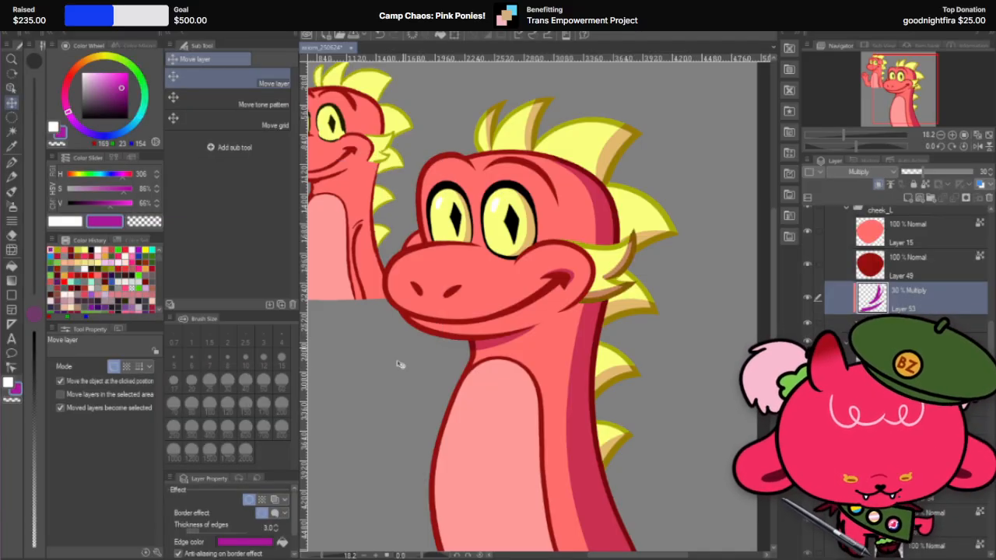
Step: Try a border thickness of 31 on the cheek fin's shadow layer, and remove the border effect
{"action": "left_click", "coordinate": [276, 525]}
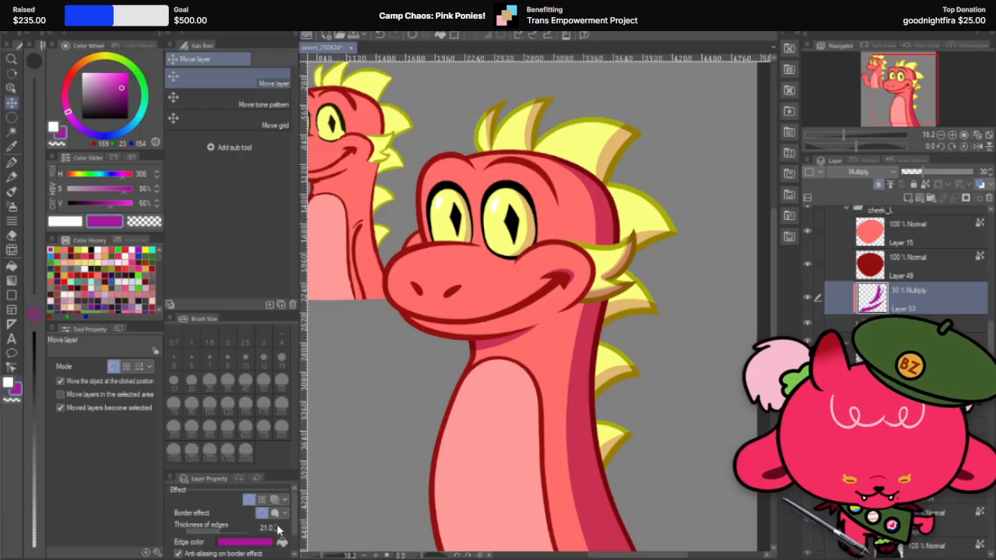
{"action": "left_click", "coordinate": [278, 528]}
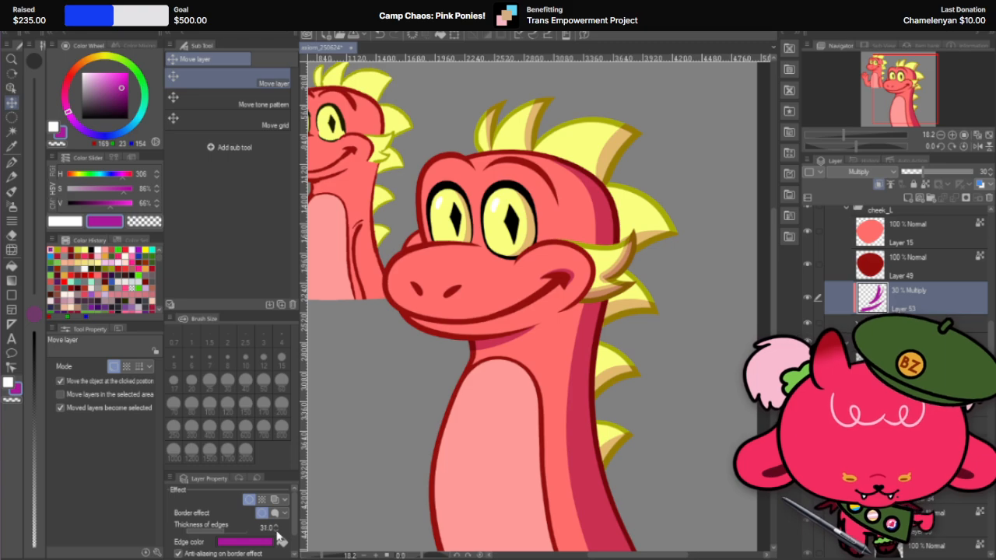
{"action": "left_click", "coordinate": [257, 543]}
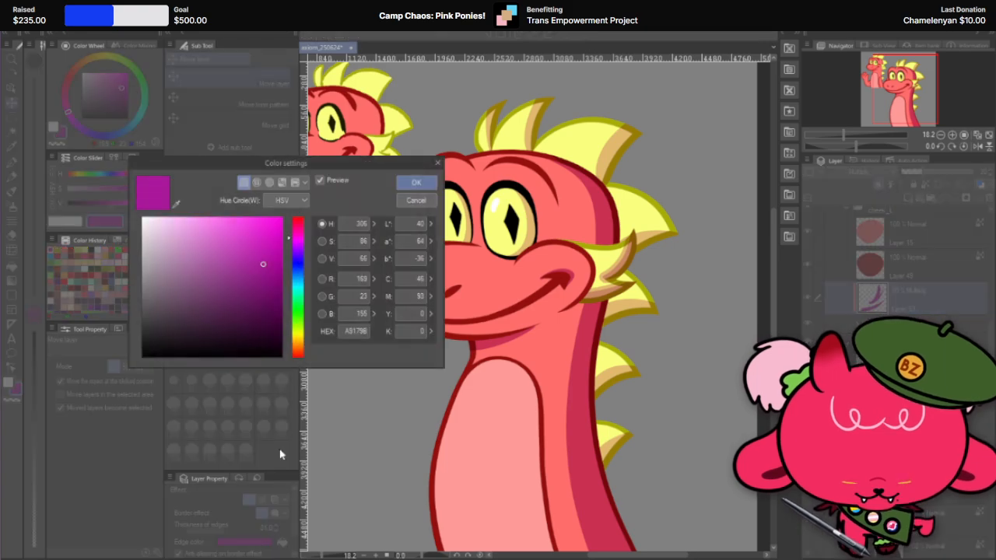
{"action": "left_click", "coordinate": [417, 202]}
{"action": "left_click", "coordinate": [249, 503]}
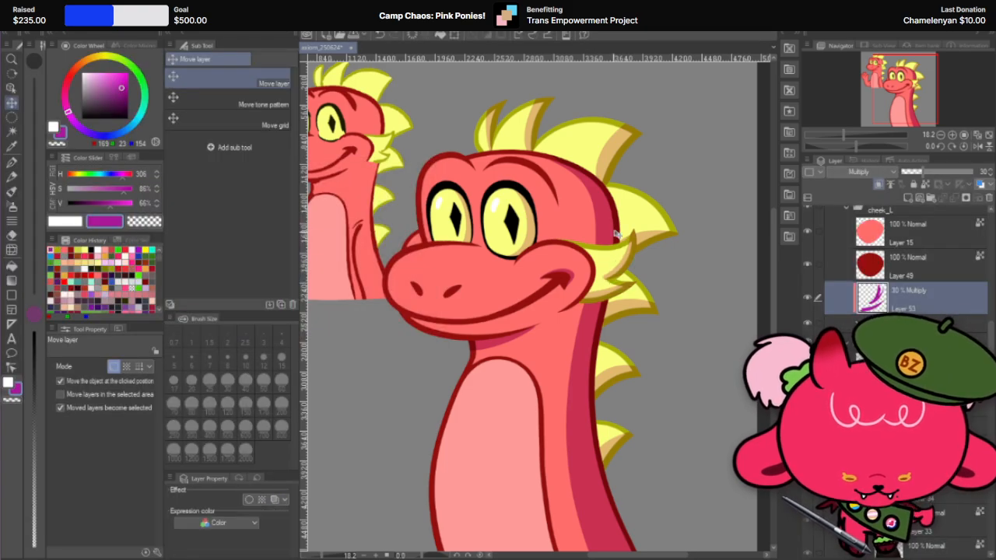
Step: Set the G-pen to brush size 50 for refining the cheek fin's shadow edges
{"action": "scroll", "coordinate": [653, 265], "scroll_direction": "up", "scroll_amount": 4}
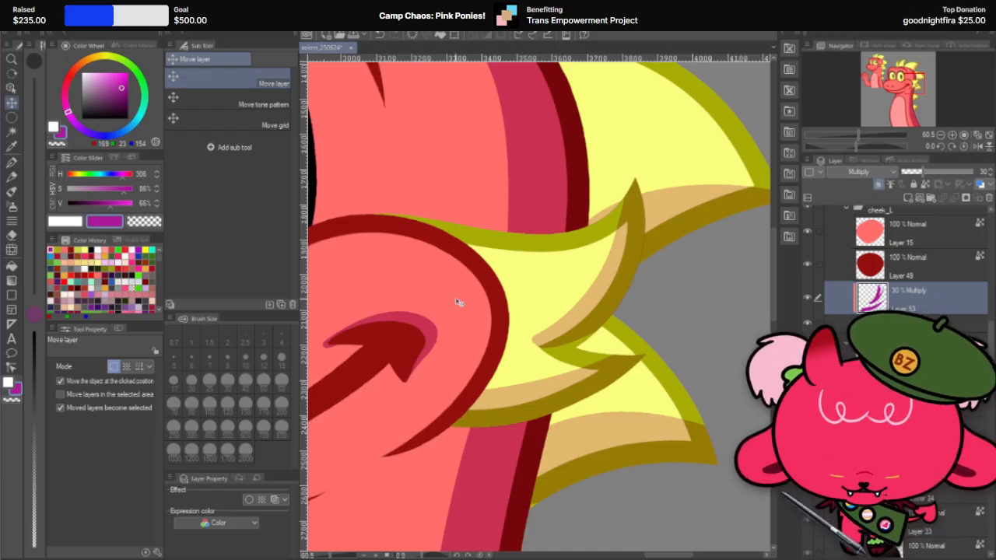
{"action": "key", "text": "r"}
{"action": "left_click_drag", "start_coordinate": [459, 302], "coordinate": [696, 413]}
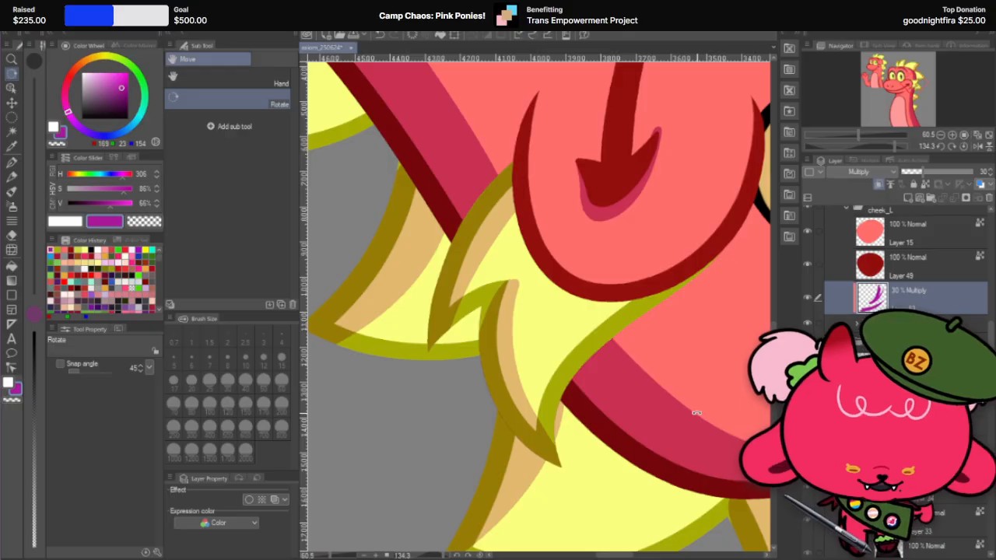
{"action": "key", "text": "p"}
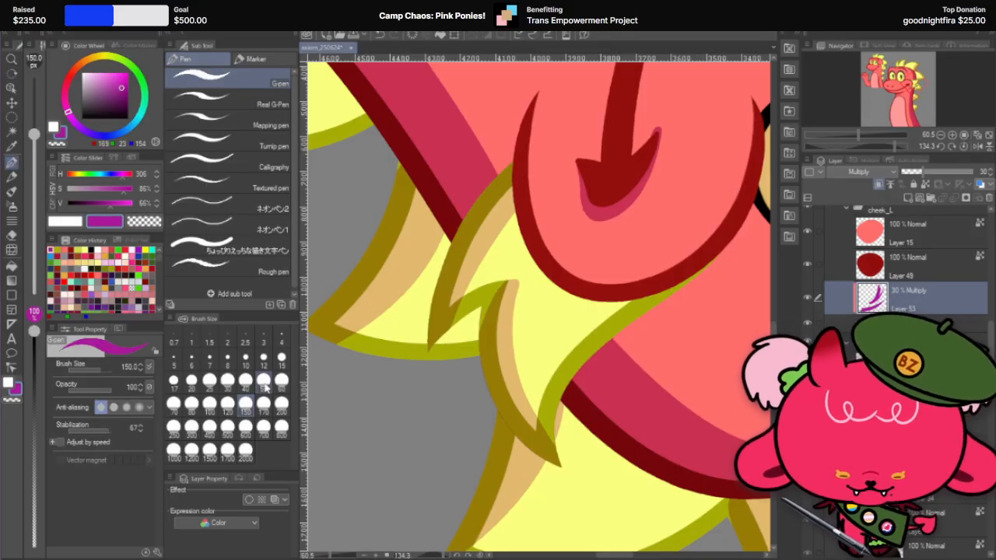
{"action": "left_click", "coordinate": [264, 382]}
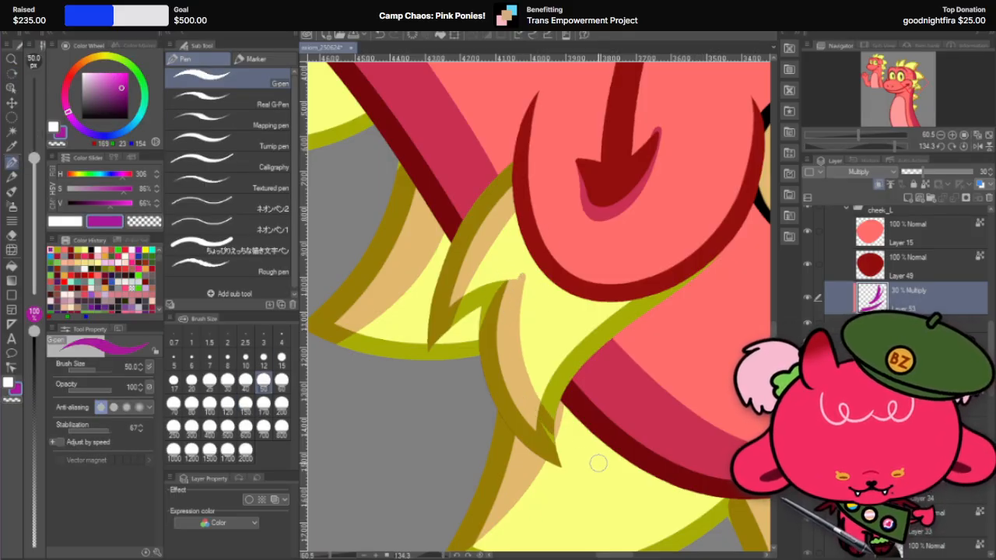
Step: Try to widen the shadows along the cheek fin's spikes with G-pen strokes, undoing each attempt
{"action": "key", "text": "ctrl+z"}
{"action": "left_click_drag", "start_coordinate": [523, 282], "coordinate": [553, 427]}
{"action": "key", "text": "ctrl+z"}
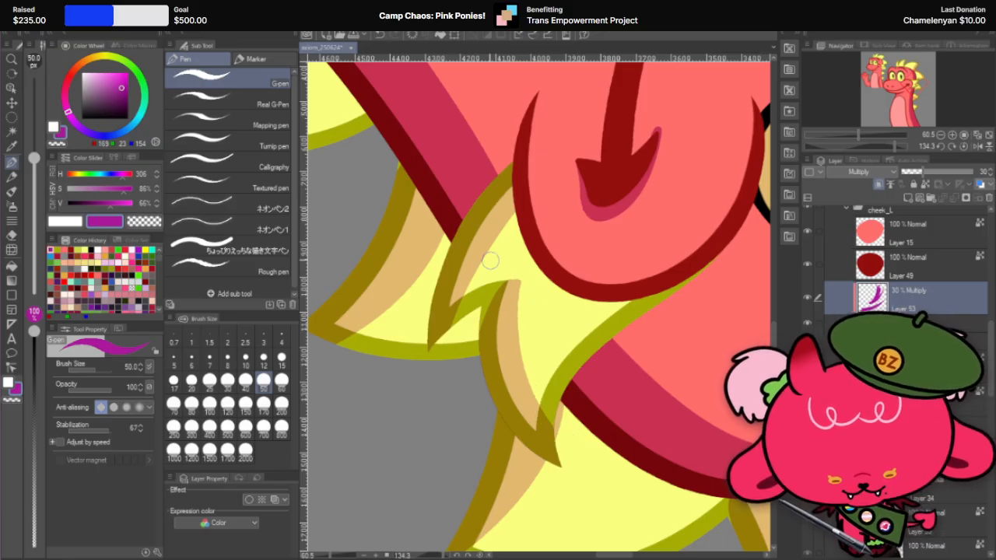
{"action": "scroll", "coordinate": [490, 277], "scroll_direction": "down", "scroll_amount": 2}
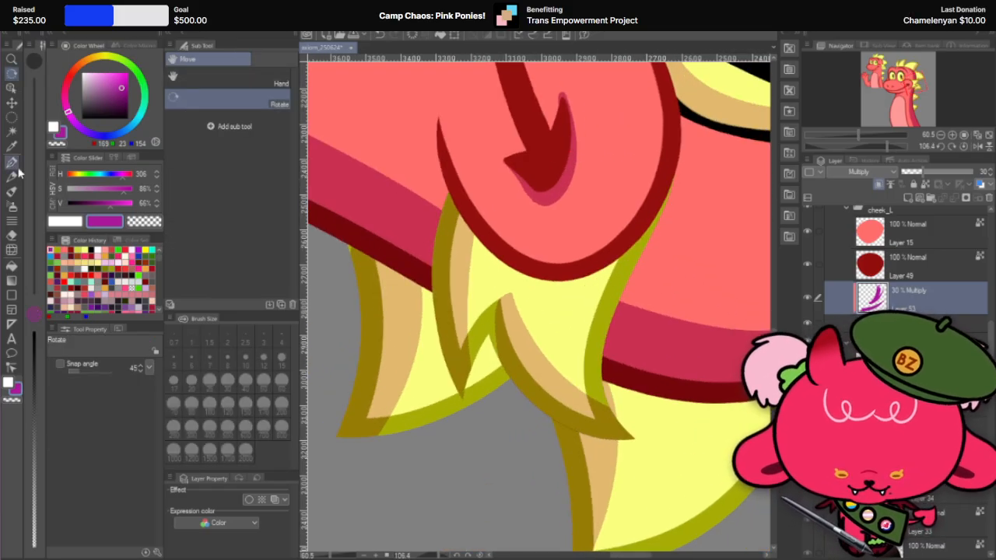
{"action": "left_click_drag", "start_coordinate": [481, 221], "coordinate": [498, 412]}
{"action": "key", "text": "ctrl+z"}
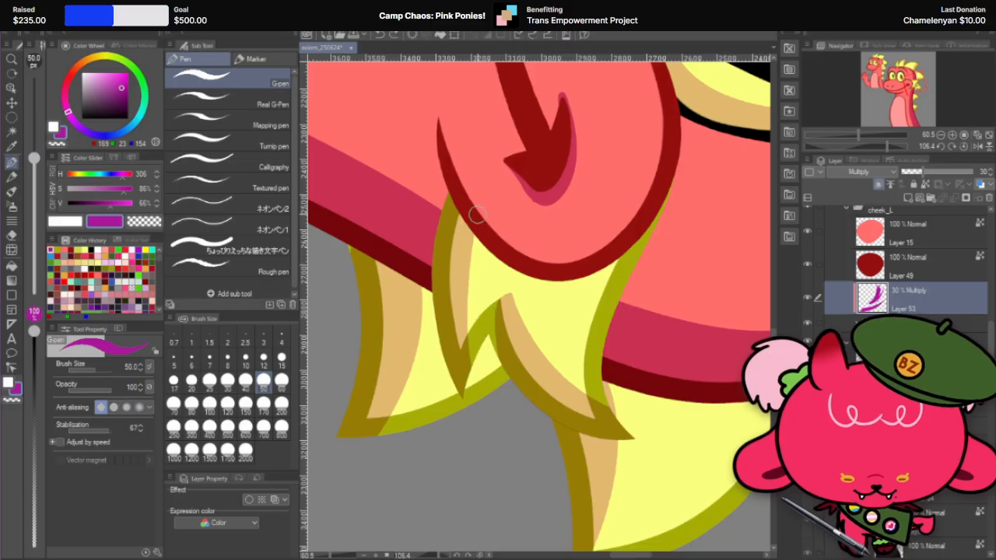
Step: Redraw the shadow stroke along the lower cheek fin spike, then straighten the canvas to check the shading
{"action": "left_click_drag", "start_coordinate": [478, 215], "coordinate": [504, 438]}
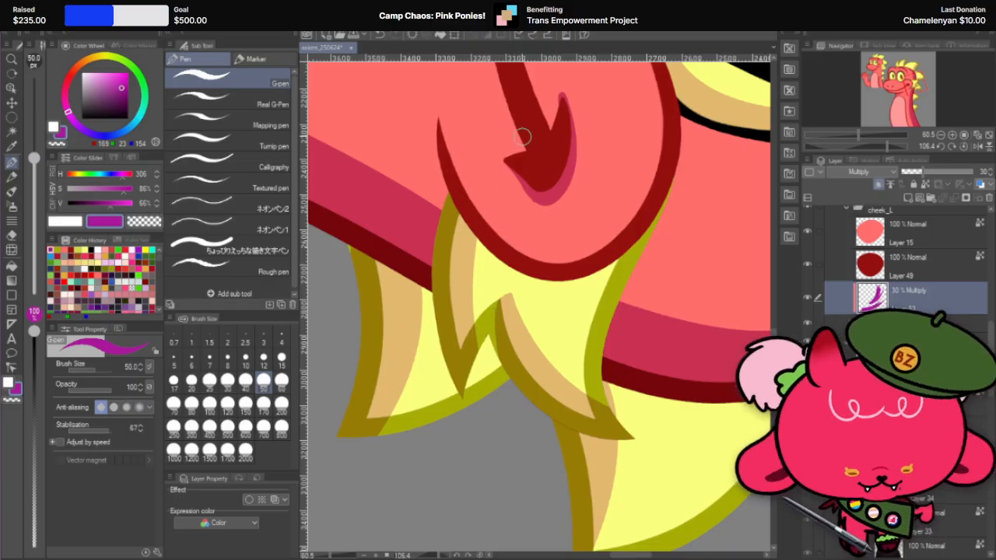
{"action": "key", "text": "r"}
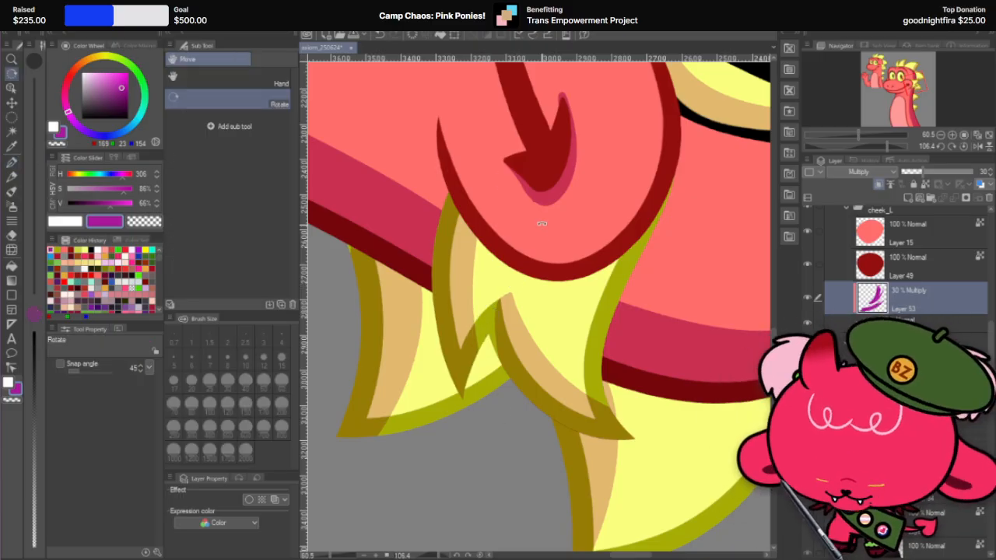
{"action": "left_click_drag", "start_coordinate": [540, 223], "coordinate": [356, 346]}
{"action": "scroll", "coordinate": [592, 301], "scroll_direction": "down", "scroll_amount": 6}
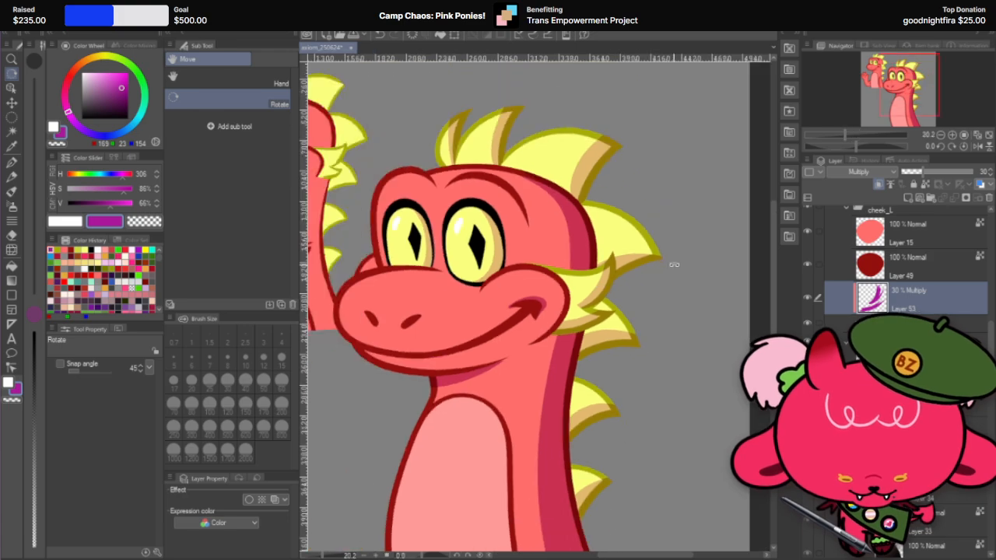
{"action": "left_click_drag", "start_coordinate": [674, 264], "coordinate": [684, 245]}
{"action": "scroll", "coordinate": [683, 245], "scroll_direction": "down", "scroll_amount": 3}
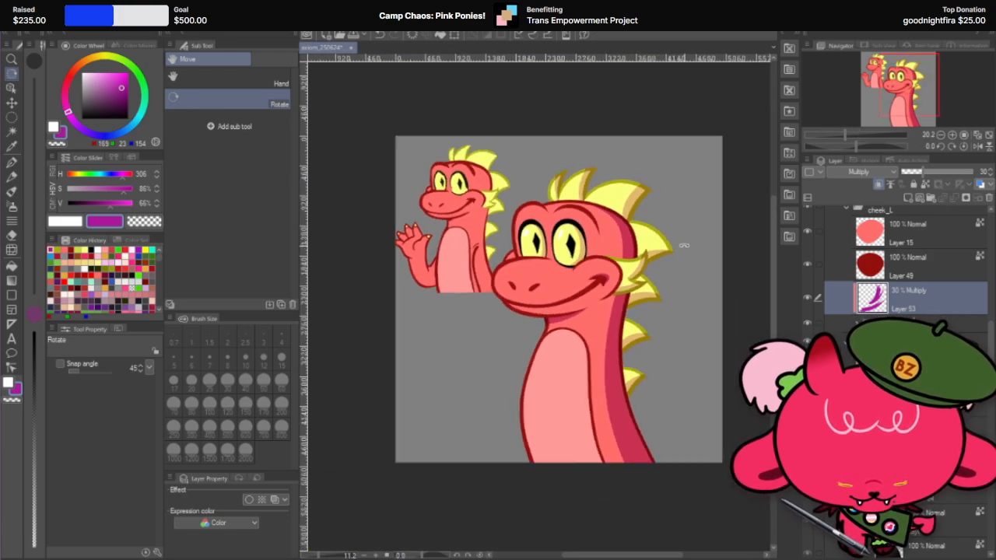
Step: Extend the cheek fin's shadow over the notch between its two spikes and straighten the canvas
{"action": "scroll", "coordinate": [683, 245], "scroll_direction": "up", "scroll_amount": 7}
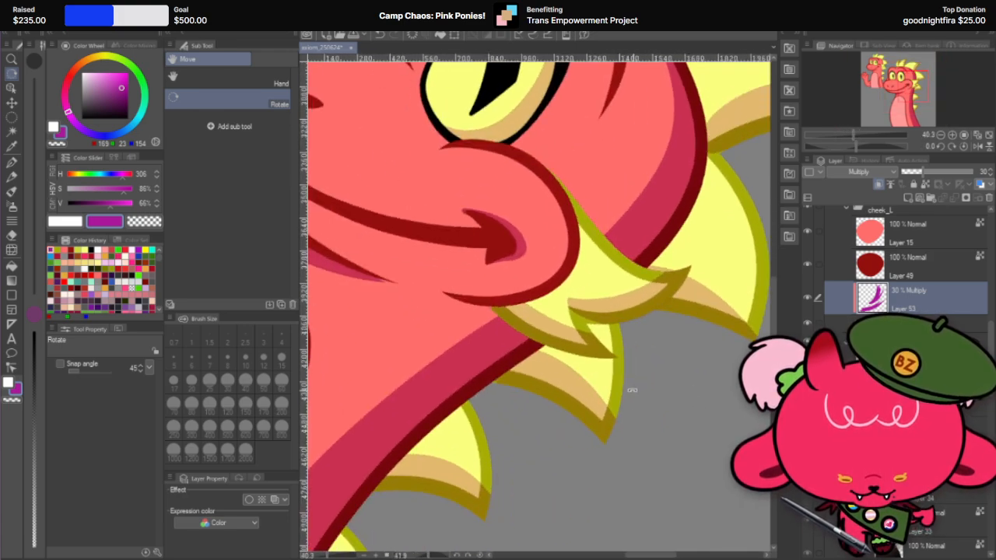
{"action": "left_click", "coordinate": [13, 162]}
{"action": "left_click_drag", "start_coordinate": [596, 277], "coordinate": [621, 390]}
{"action": "key", "text": "ctrl+z"}
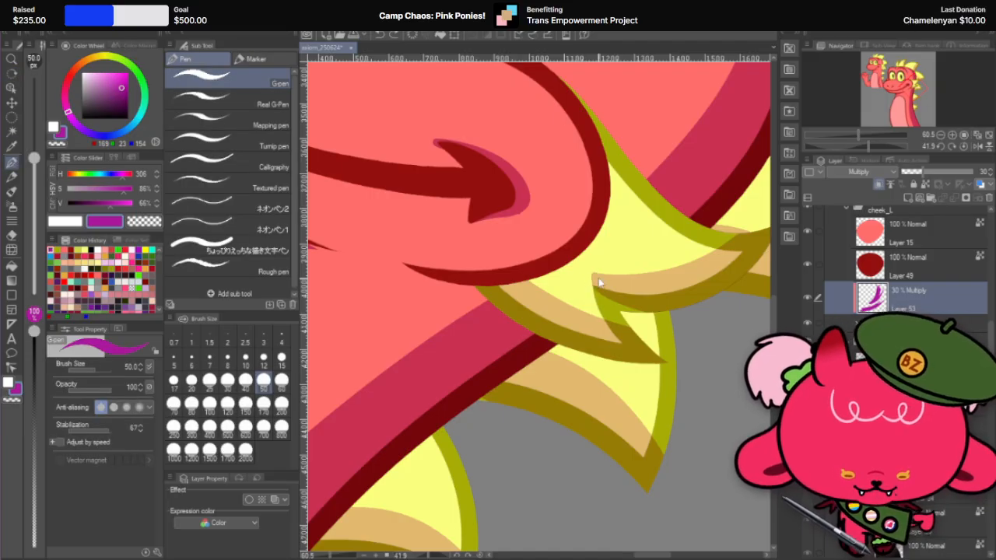
{"action": "mouse_move", "coordinate": [596, 277]}
{"action": "left_mouse_down"}
{"action": "mouse_move", "coordinate": [591, 319]}
{"action": "mouse_move", "coordinate": [623, 377]}
{"action": "left_mouse_up"}
{"action": "mouse_move", "coordinate": [600, 297]}
{"action": "left_mouse_down"}
{"action": "mouse_move", "coordinate": [626, 342]}
{"action": "mouse_move", "coordinate": [634, 335]}
{"action": "mouse_move", "coordinate": [614, 300]}
{"action": "mouse_move", "coordinate": [661, 319]}
{"action": "left_mouse_up"}
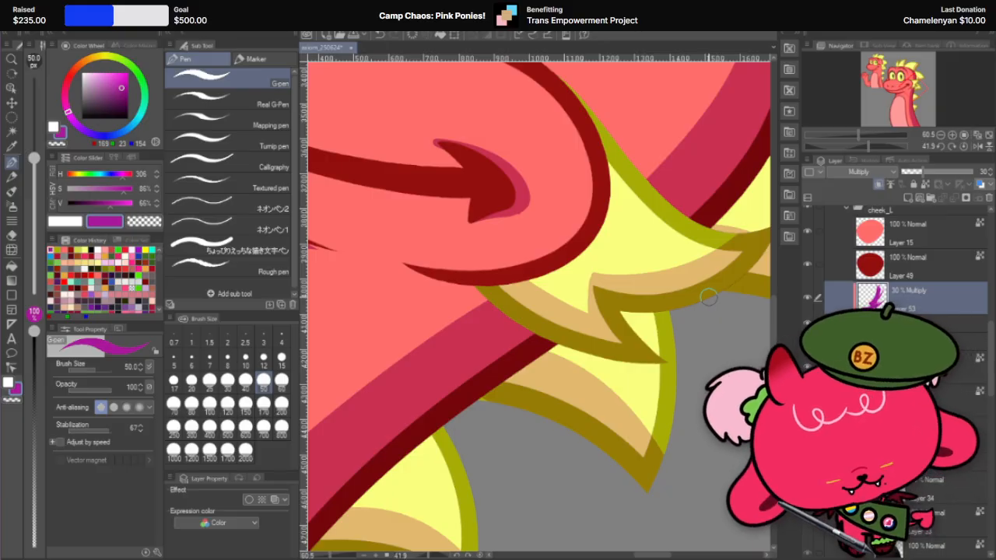
{"action": "scroll", "coordinate": [708, 296], "scroll_direction": "down", "scroll_amount": 5}
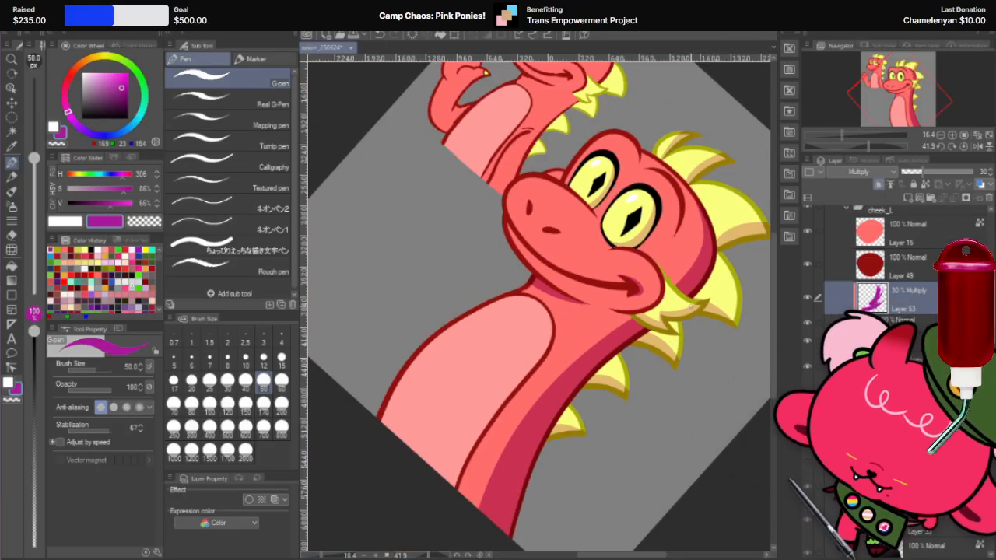
{"action": "key", "text": "r"}
{"action": "double_click", "coordinate": [689, 305]}
{"action": "scroll", "coordinate": [667, 275], "scroll_direction": "down", "scroll_amount": 3}
{"action": "scroll", "coordinate": [668, 274], "scroll_direction": "up", "scroll_amount": 2}
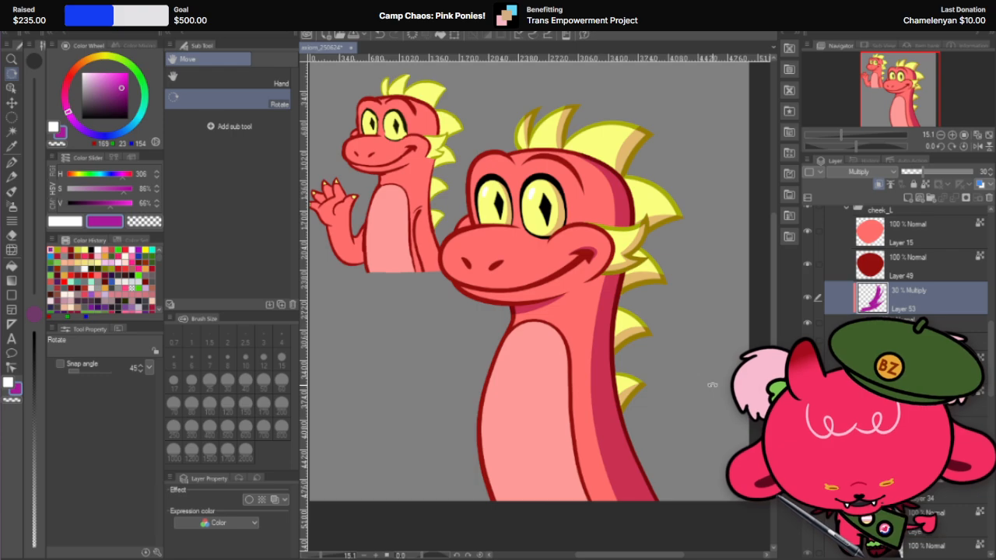
Step: Collapse the head folder and select the 60% Multiply shadow layer inside the axiom_GRP folder
{"action": "scroll", "coordinate": [878, 285], "scroll_direction": "up", "scroll_amount": 3}
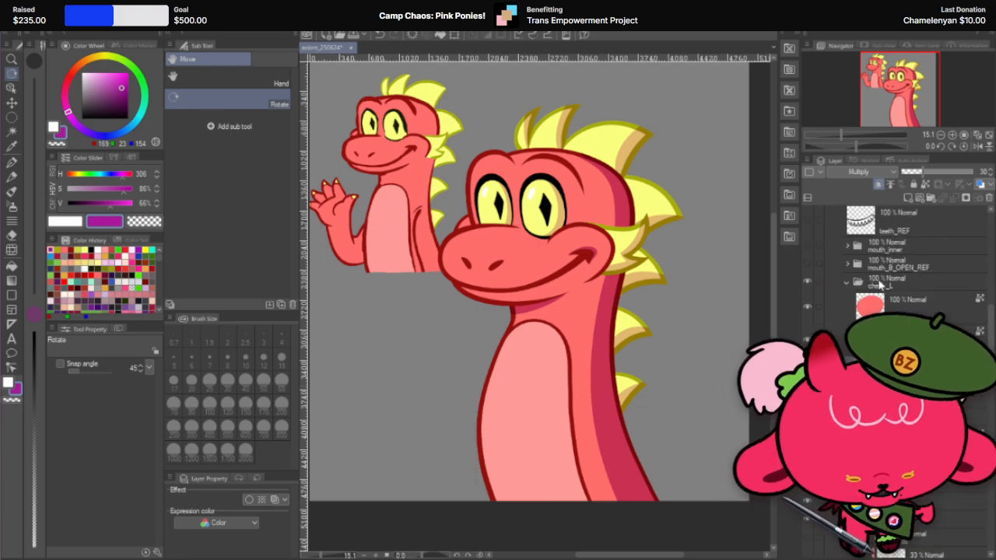
{"action": "scroll", "coordinate": [881, 286], "scroll_direction": "up", "scroll_amount": 3}
{"action": "left_click", "coordinate": [847, 373]}
{"action": "scroll", "coordinate": [863, 350], "scroll_direction": "up", "scroll_amount": 2}
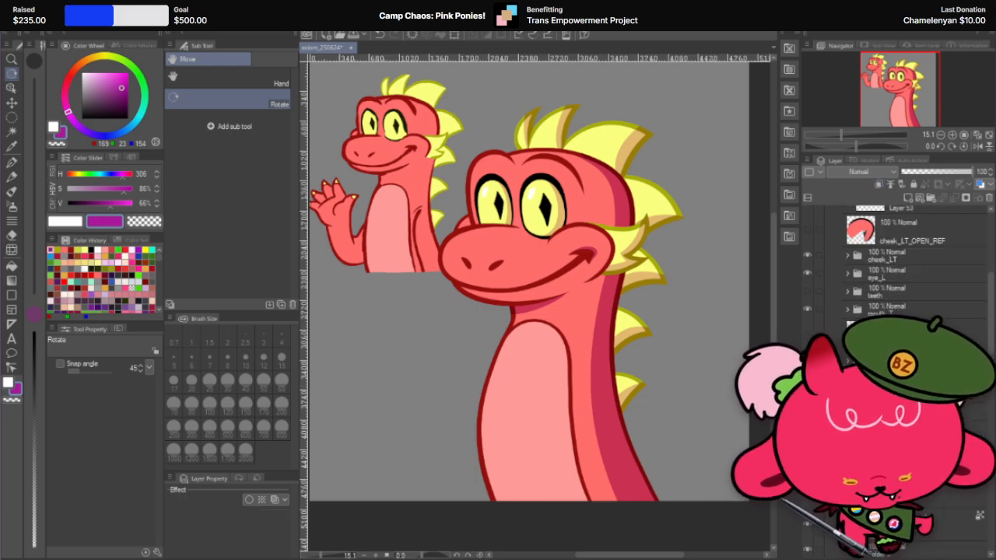
{"action": "scroll", "coordinate": [837, 270], "scroll_direction": "up", "scroll_amount": 5}
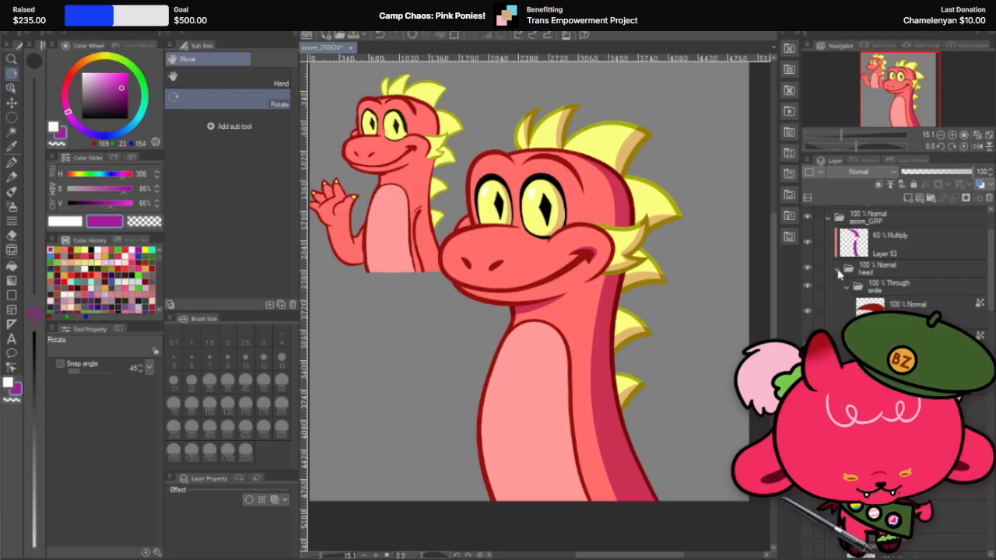
{"action": "scroll", "coordinate": [838, 272], "scroll_direction": "up", "scroll_amount": 3}
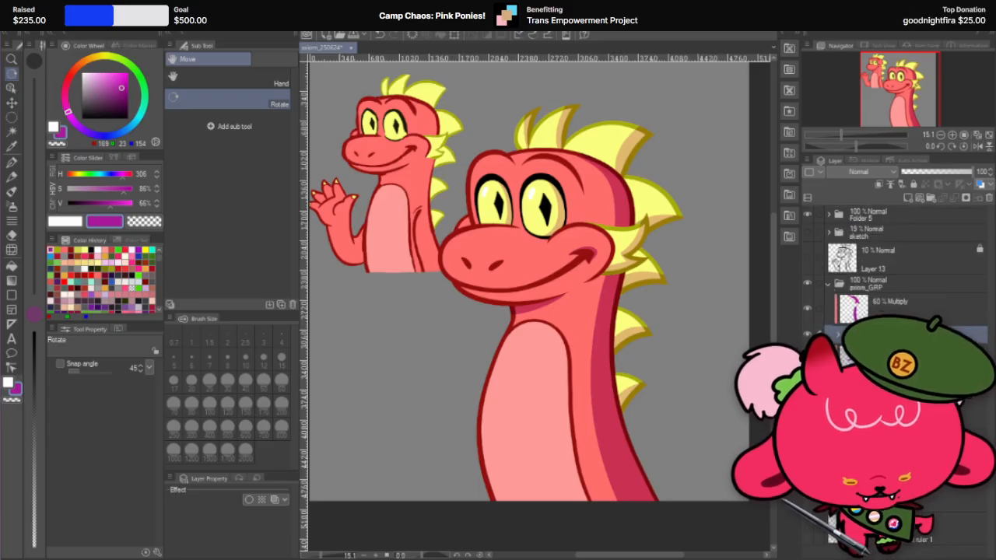
{"action": "left_click", "coordinate": [894, 307]}
{"action": "left_click", "coordinate": [908, 199]}
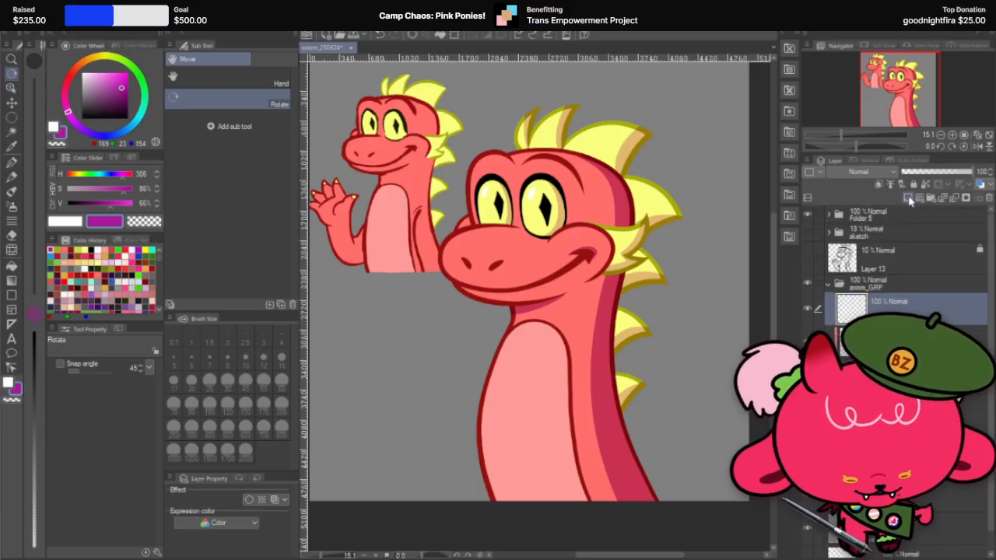
{"action": "key", "text": "ctrl+z"}
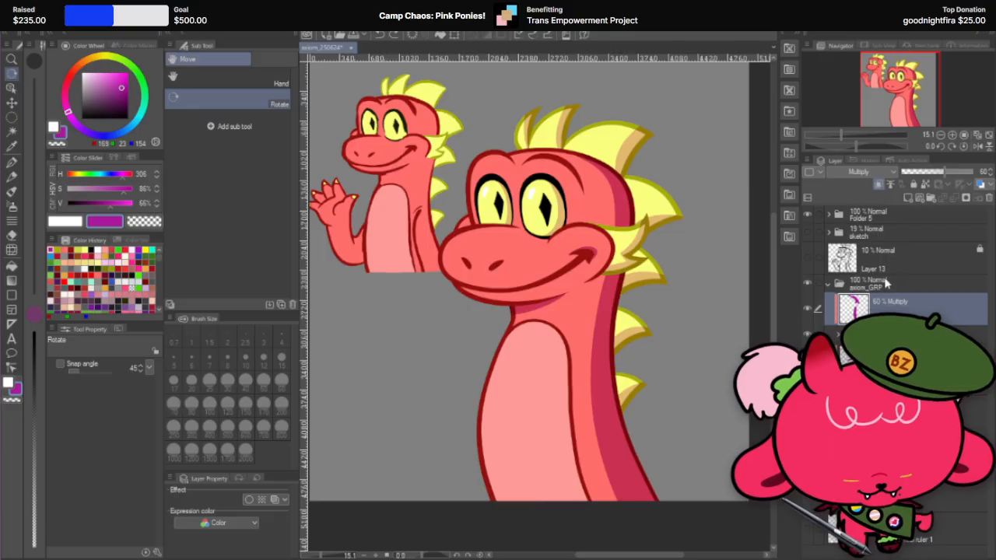
Step: Show the 10% sketch on Layer 13 and examine the planned raised arm beside the large dragon
{"action": "left_click", "coordinate": [807, 257]}
{"action": "scroll", "coordinate": [607, 461], "scroll_direction": "up", "scroll_amount": 3}
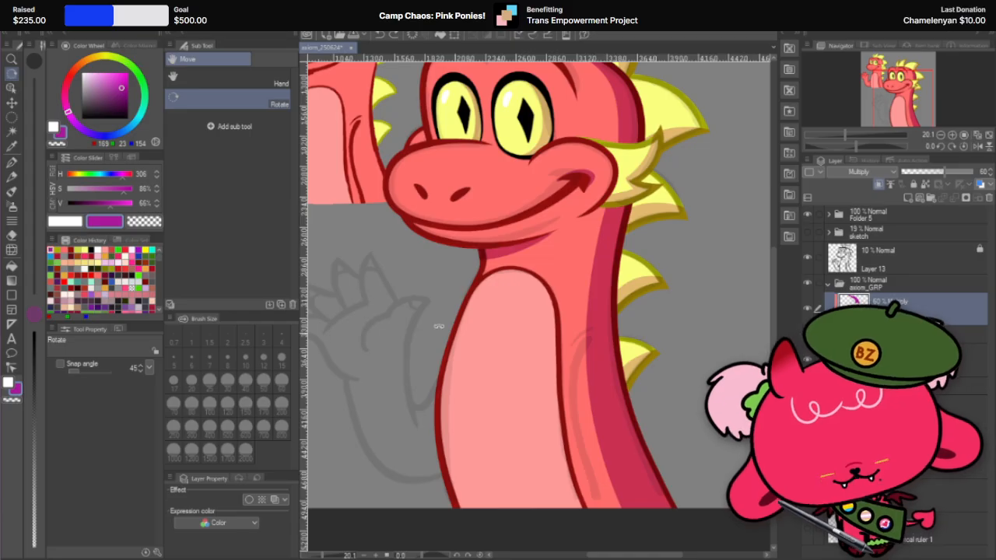
{"action": "key", "text": "p"}
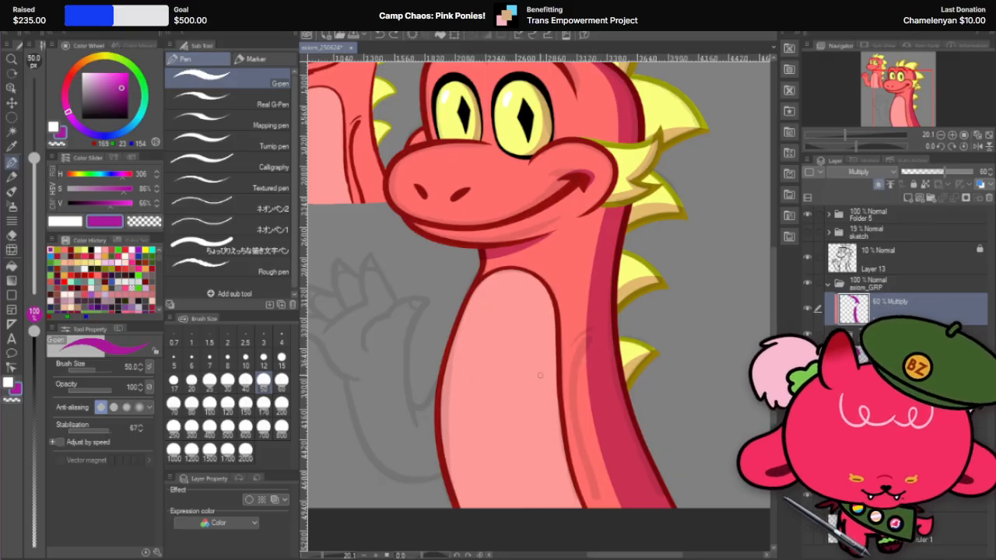
{"action": "scroll", "coordinate": [540, 375], "scroll_direction": "down", "scroll_amount": 2}
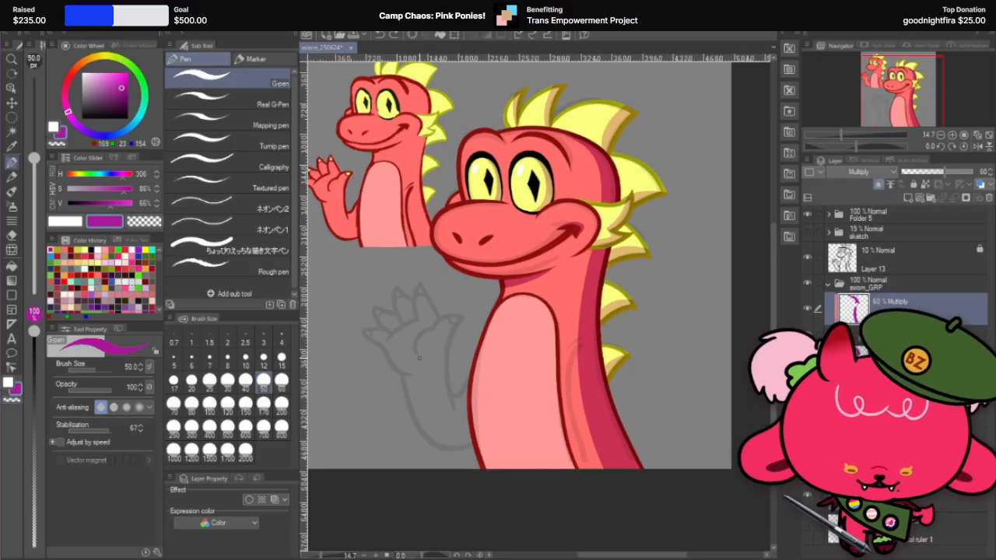
{"action": "scroll", "coordinate": [419, 357], "scroll_direction": "up", "scroll_amount": 1}
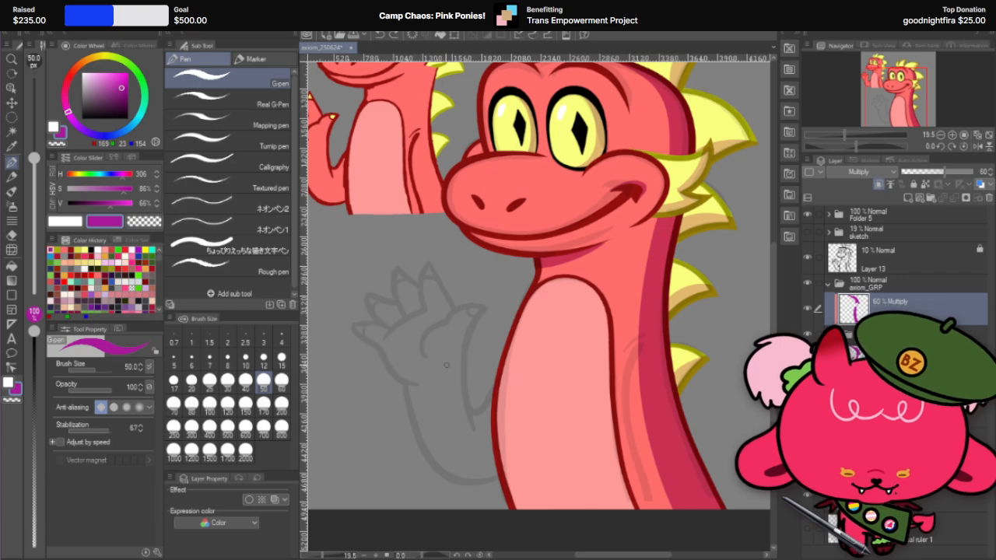
{"action": "scroll", "coordinate": [452, 410], "scroll_direction": "down", "scroll_amount": 2}
{"action": "scroll", "coordinate": [658, 425], "scroll_direction": "up", "scroll_amount": 2}
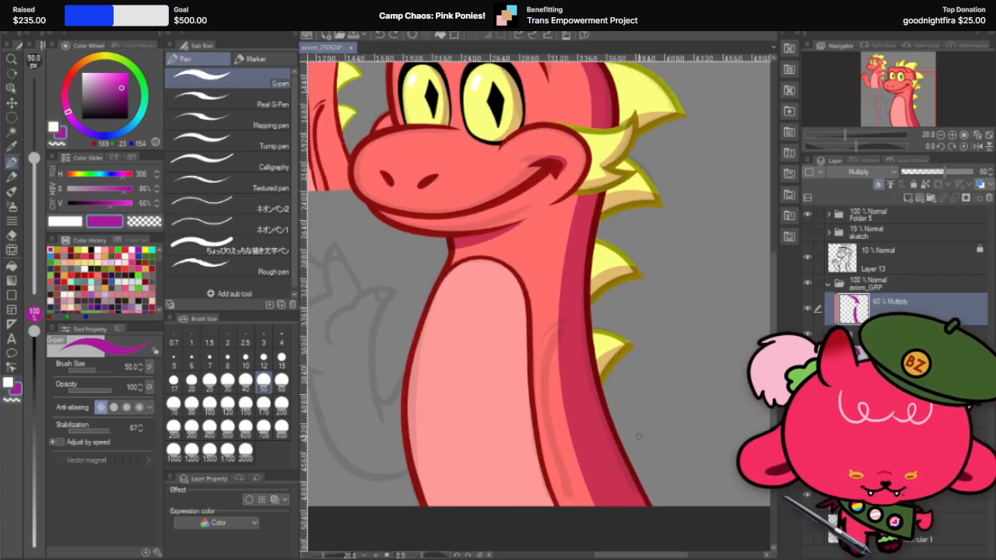
{"action": "scroll", "coordinate": [639, 436], "scroll_direction": "down", "scroll_amount": 2}
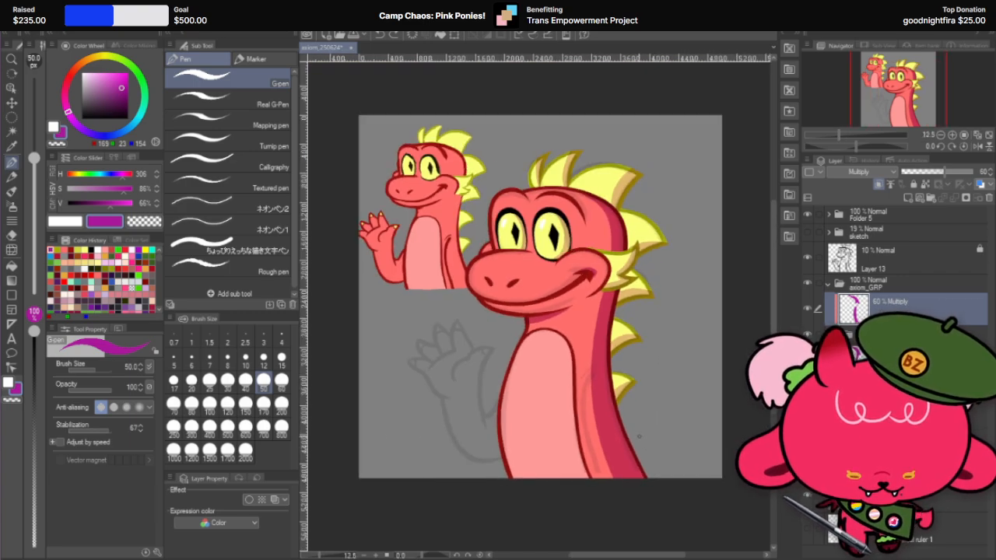
Step: Set the G-pen size to 600 and create an arms folder in axiom_GRP containing a new layer
{"action": "scroll", "coordinate": [639, 437], "scroll_direction": "up", "scroll_amount": 2}
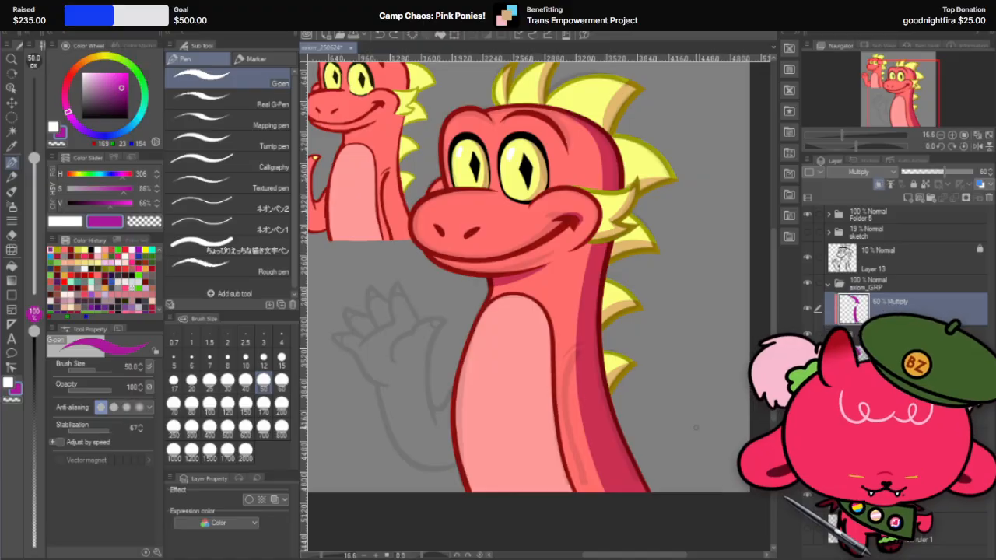
{"action": "left_click", "coordinate": [248, 432]}
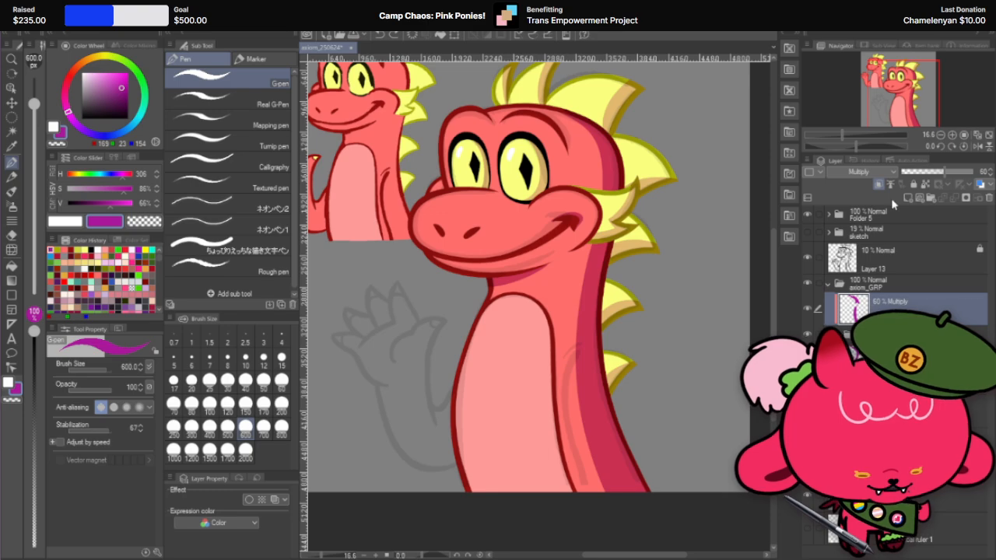
{"action": "left_click", "coordinate": [932, 197]}
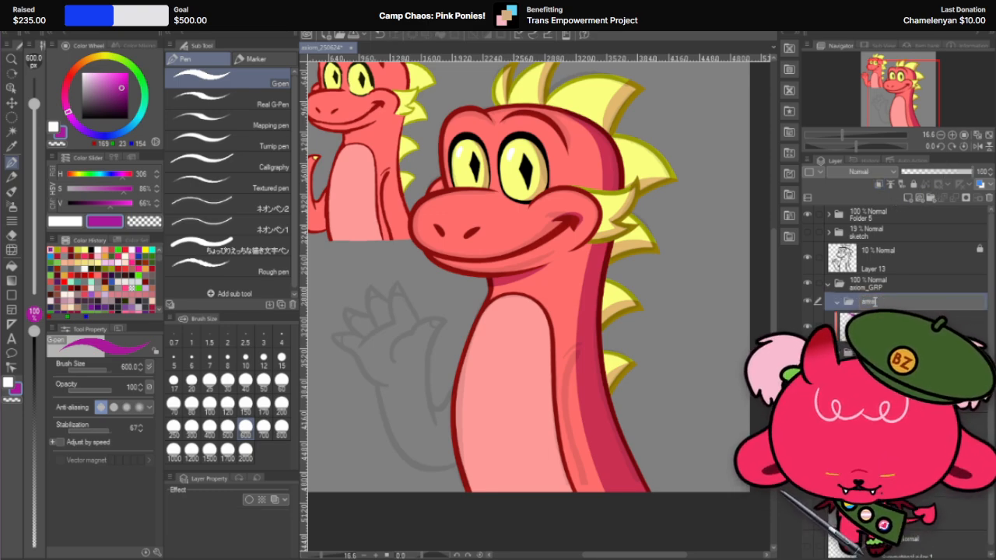
{"action": "left_click", "coordinate": [911, 199]}
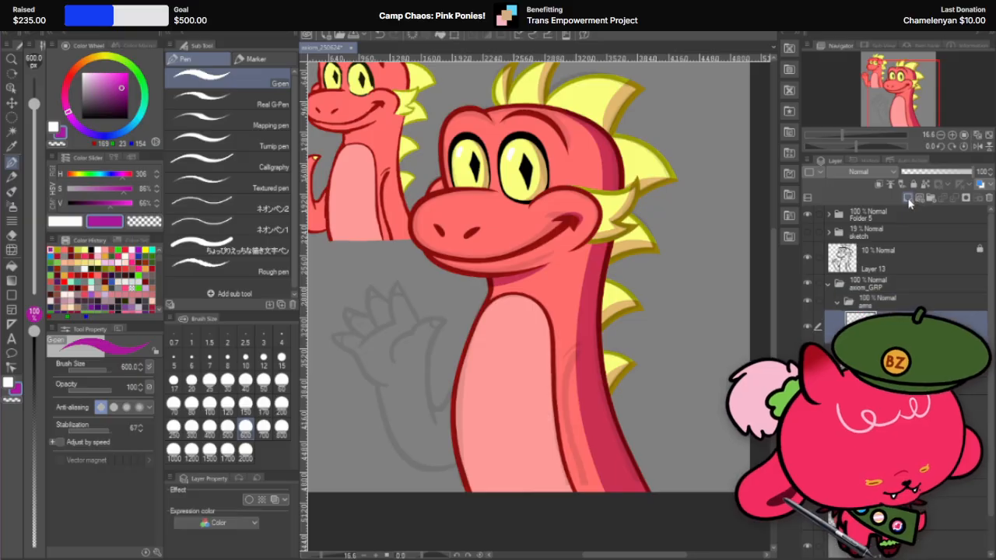
Step: Give the new arms layer a black border effect with an edge thickness of 50
{"action": "left_click", "coordinate": [247, 500]}
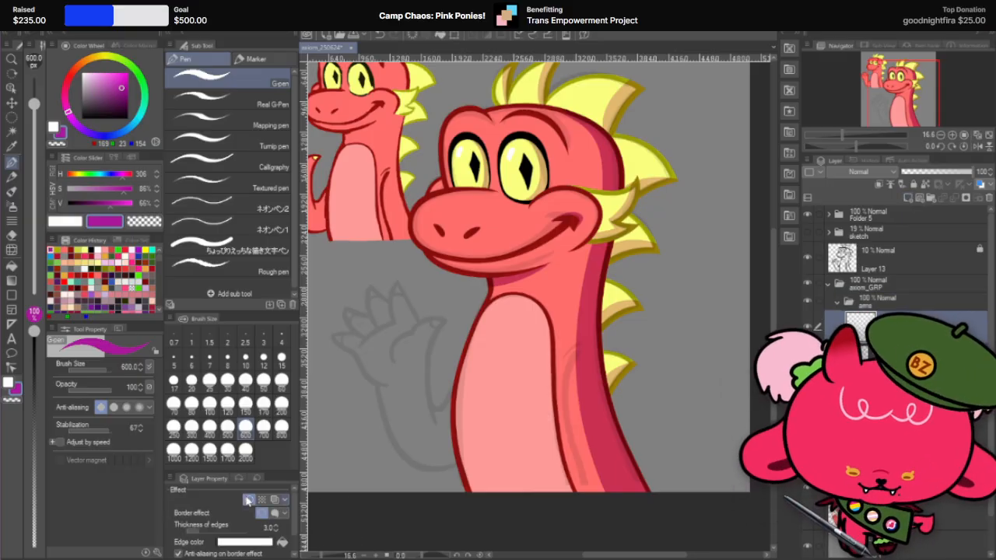
{"action": "left_click", "coordinate": [239, 542]}
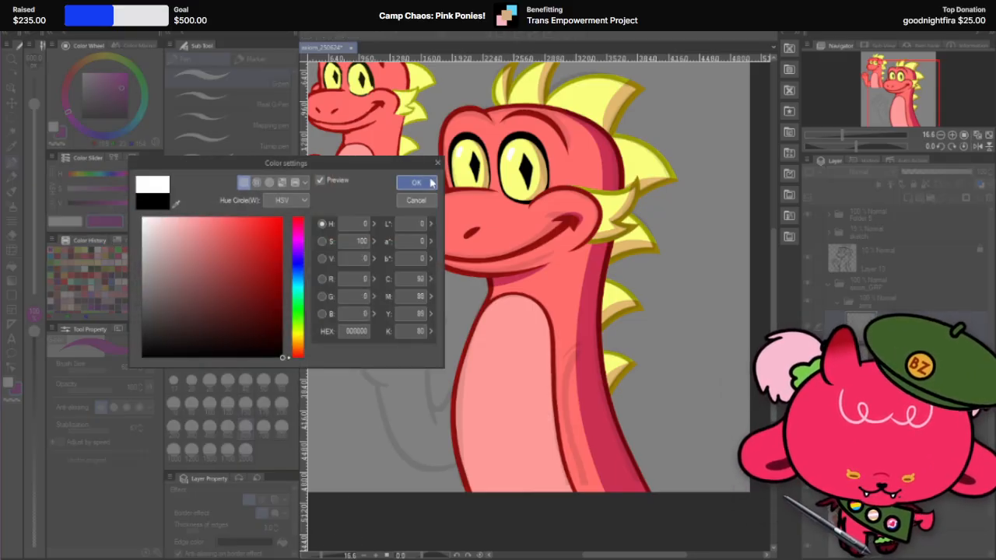
{"action": "left_click", "coordinate": [416, 182]}
{"action": "left_click", "coordinate": [268, 527]}
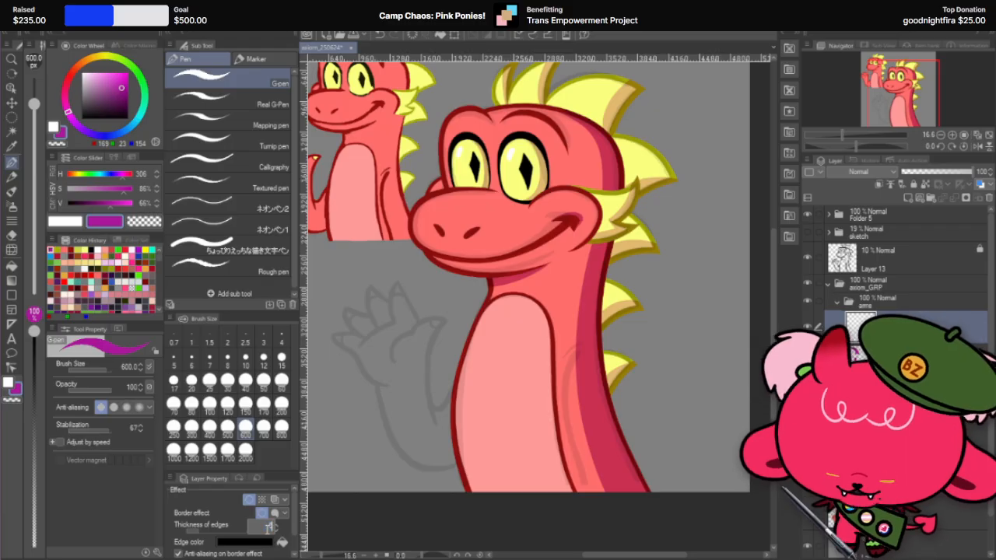
{"action": "type", "text": "50"}
{"action": "key", "text": "Return"}
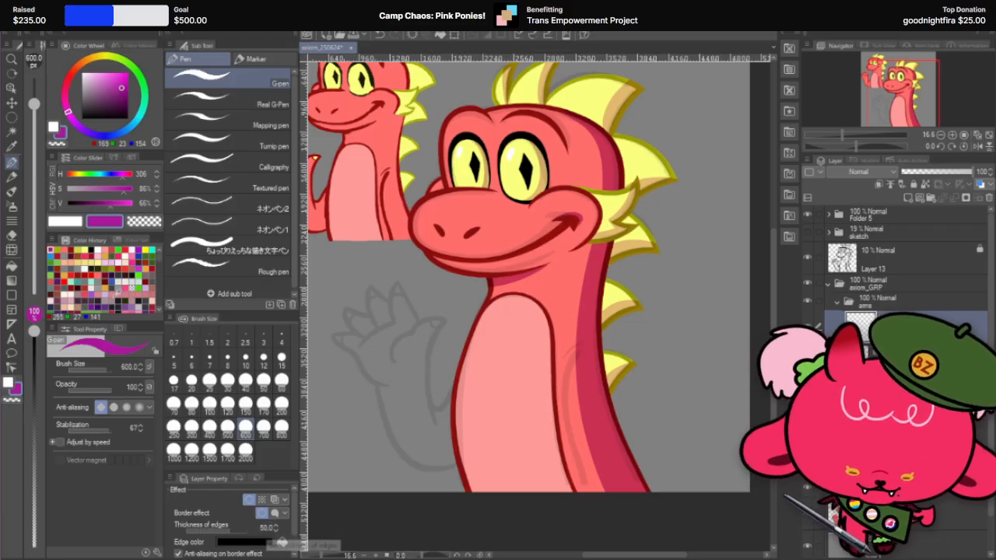
Step: Paint the dragon's lowered arm in white with the G-pen at size 800, from the shoulder down past the canvas edge
{"action": "left_click", "coordinate": [7, 382]}
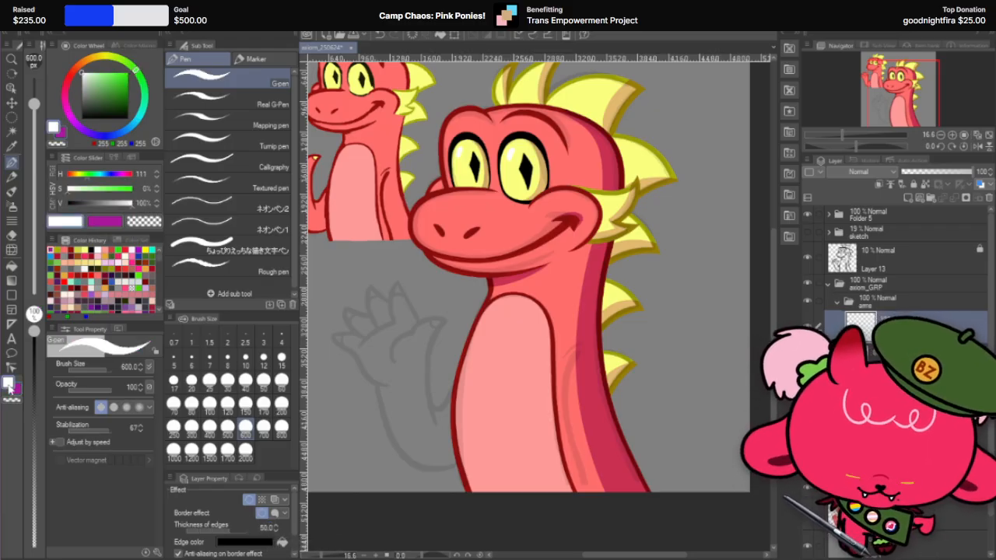
{"action": "left_click", "coordinate": [264, 409]}
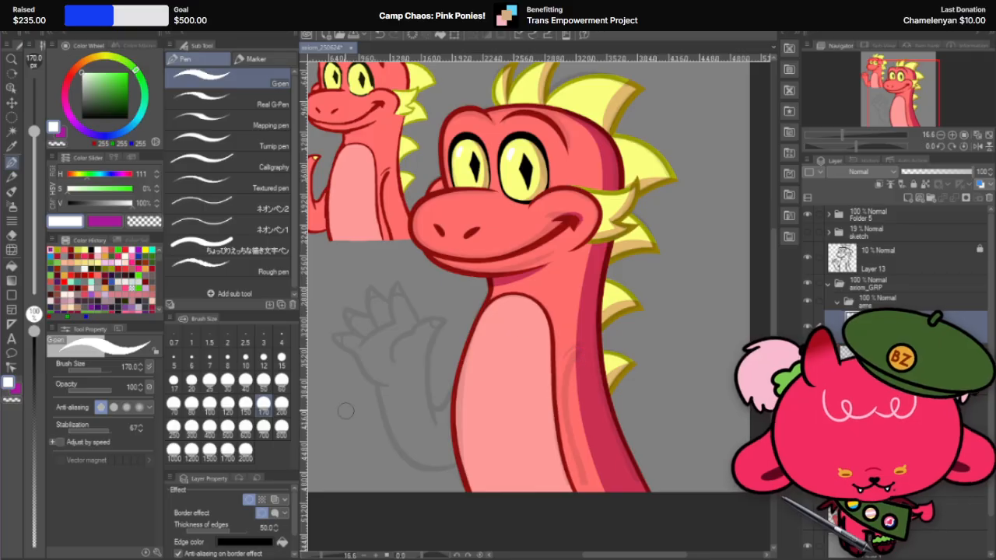
{"action": "left_click", "coordinate": [245, 426]}
{"action": "mouse_move", "coordinate": [579, 356]}
{"action": "left_mouse_down"}
{"action": "mouse_move", "coordinate": [598, 458]}
{"action": "mouse_move", "coordinate": [622, 488]}
{"action": "left_mouse_up"}
{"action": "left_click", "coordinate": [281, 427]}
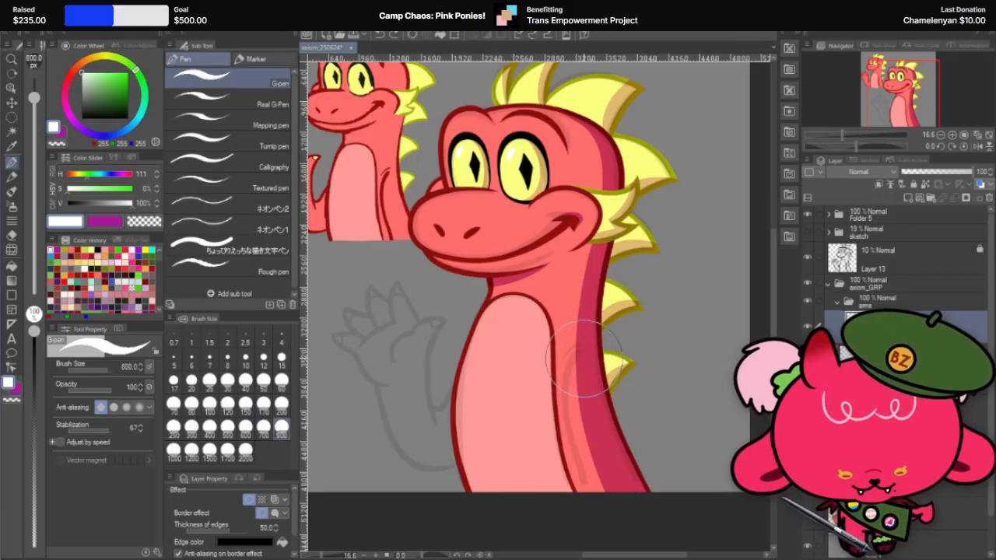
{"action": "left_click_drag", "start_coordinate": [583, 380], "coordinate": [607, 408]}
{"action": "key", "text": "ctrl+z"}
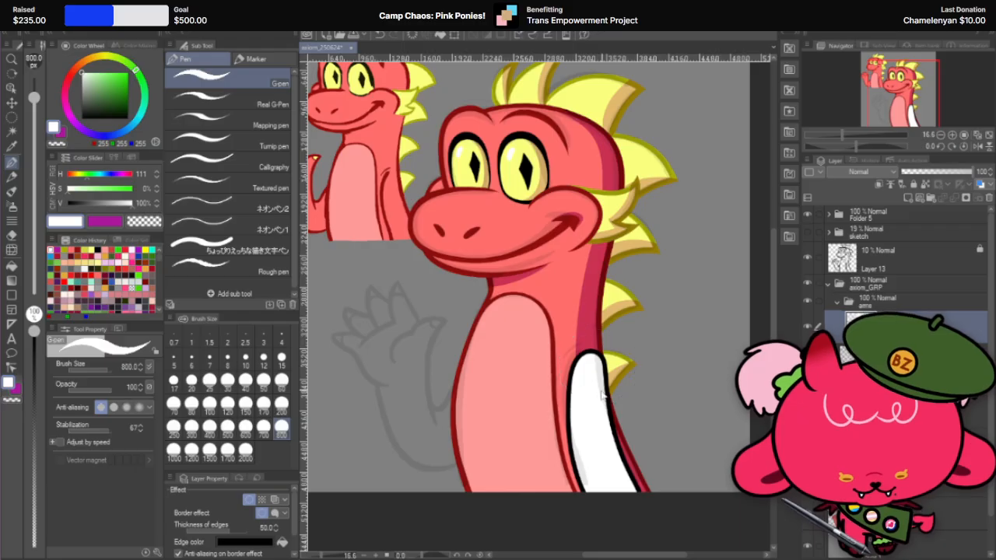
{"action": "key", "text": "ctrl+z"}
{"action": "left_click_drag", "start_coordinate": [596, 368], "coordinate": [645, 514]}
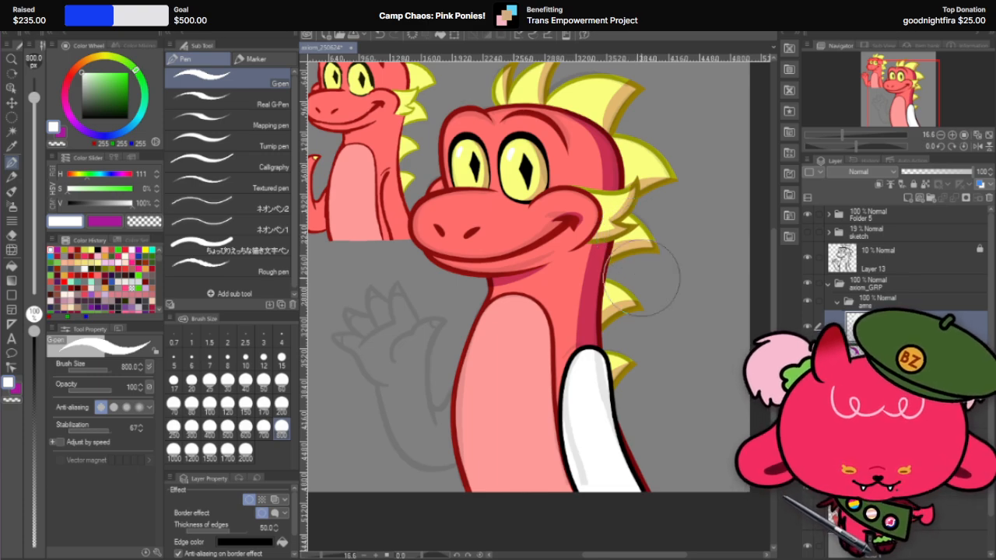
Step: Nudge the white arm toward the belly and widen it slightly with Scale/Rotate
{"action": "key", "text": "k"}
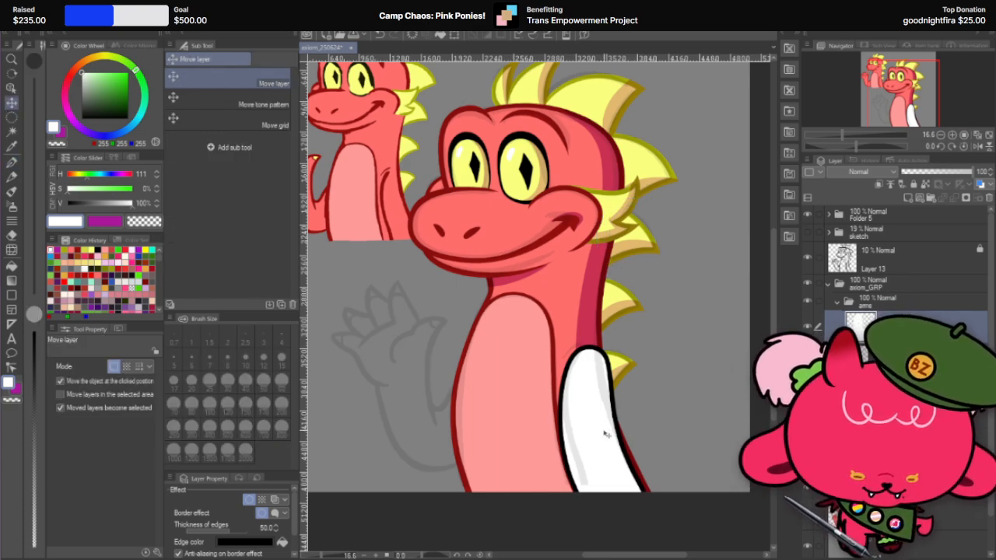
{"action": "key", "text": "Left"}
{"action": "key", "text": "Left"}
{"action": "key", "text": "Left"}
{"action": "key", "text": "Left"}
{"action": "key", "text": "Left"}
{"action": "key", "text": "Left"}
{"action": "key", "text": "Left"}
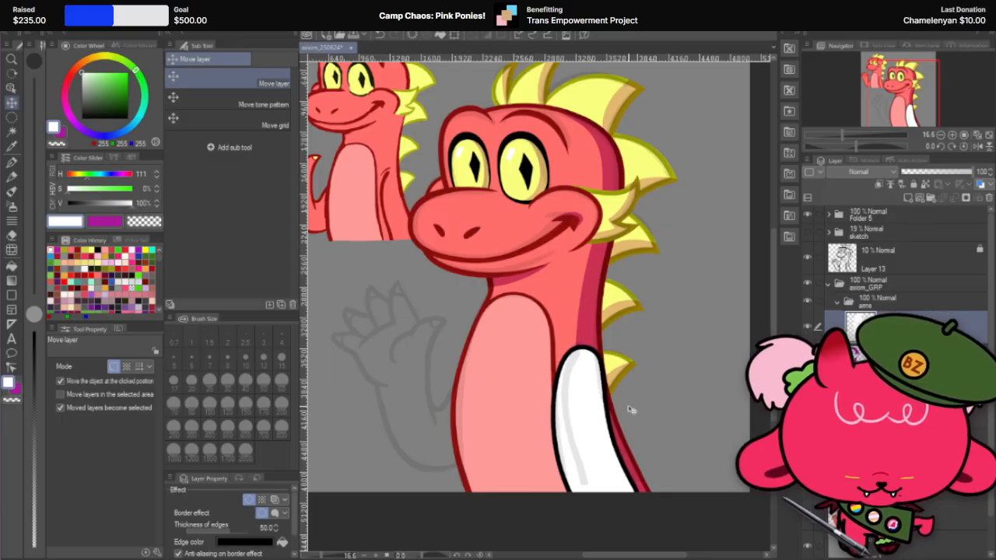
{"action": "key", "text": "ctrl+t"}
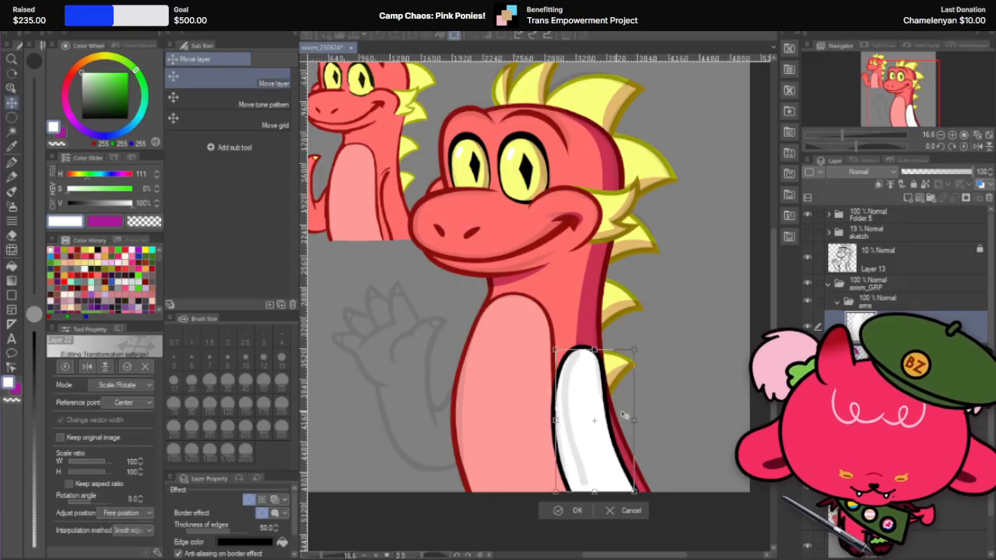
{"action": "left_click_drag", "start_coordinate": [638, 421], "coordinate": [636, 421]}
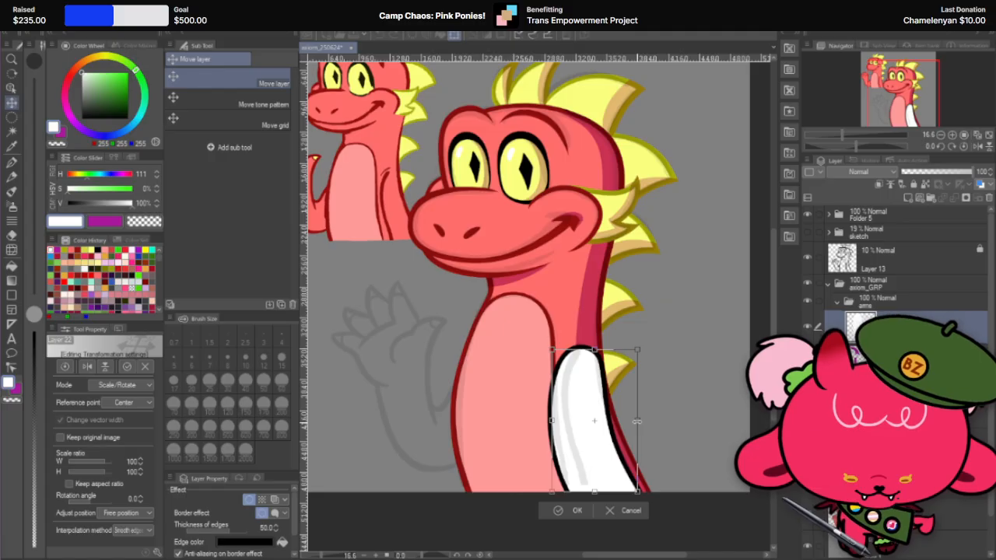
{"action": "left_click", "coordinate": [573, 511]}
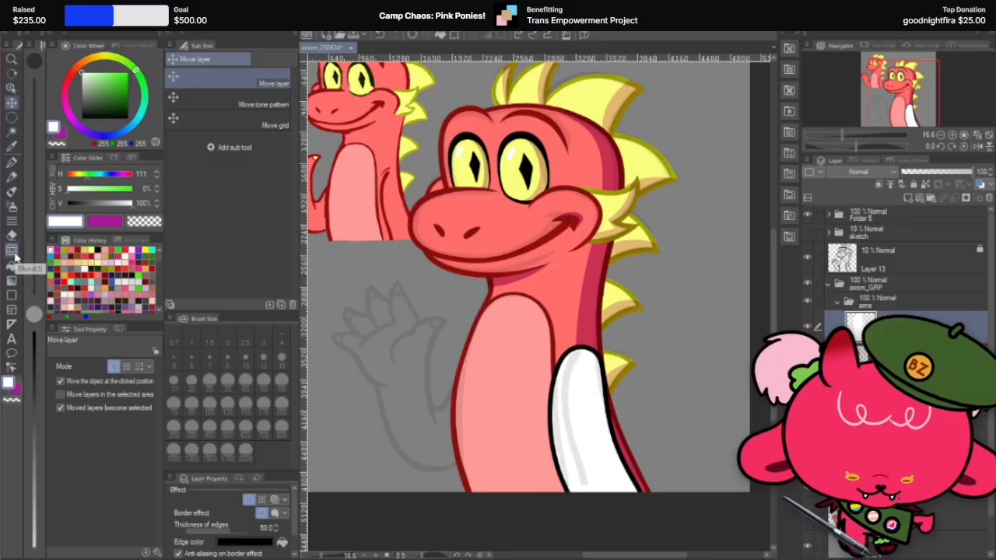
Step: Skew the white arm so its lower end leans slightly toward the belly
{"action": "left_click", "coordinate": [36, 21]}
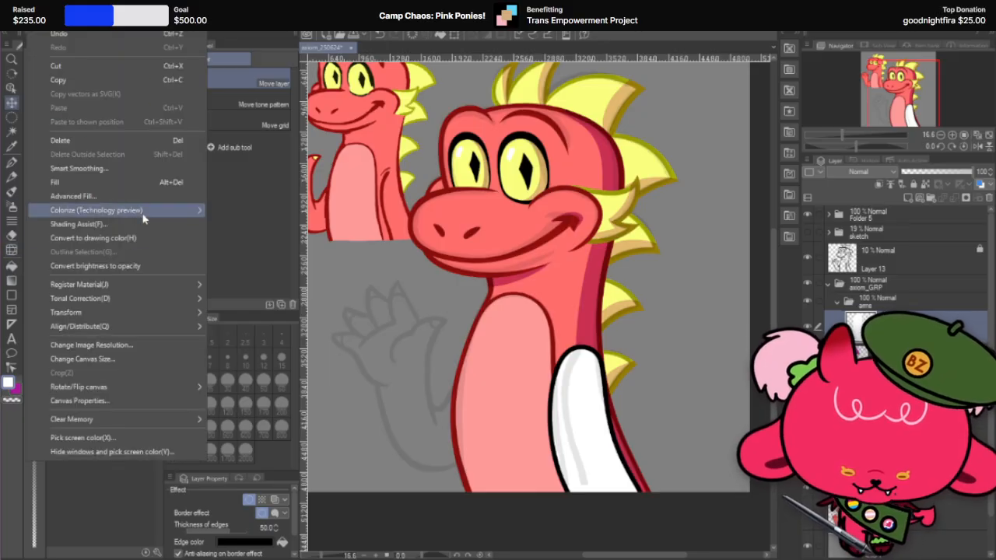
{"action": "mouse_move", "coordinate": [151, 315]}
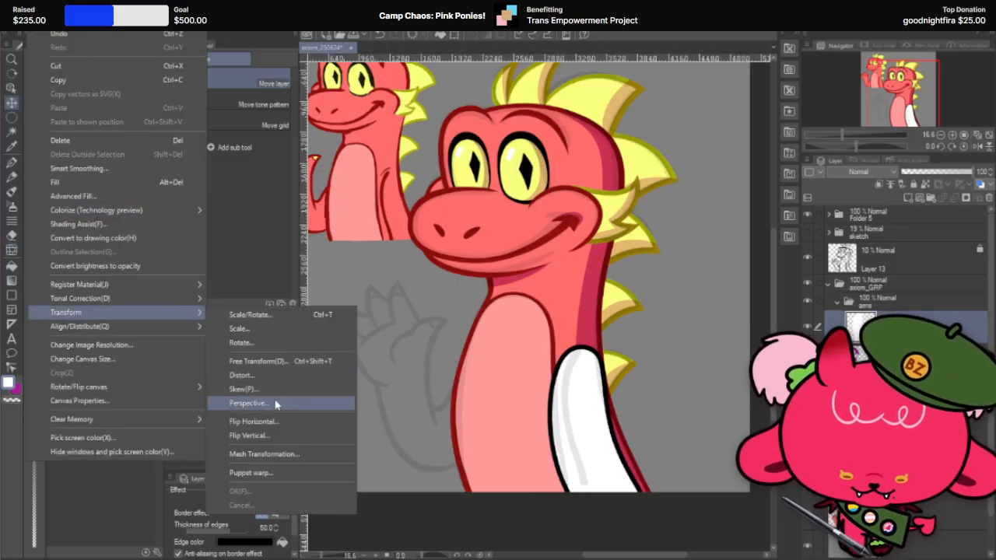
{"action": "left_click", "coordinate": [242, 389]}
{"action": "mouse_move", "coordinate": [593, 495]}
{"action": "left_mouse_down"}
{"action": "mouse_move", "coordinate": [609, 495]}
{"action": "mouse_move", "coordinate": [589, 500]}
{"action": "left_mouse_up"}
{"action": "left_click", "coordinate": [572, 512]}
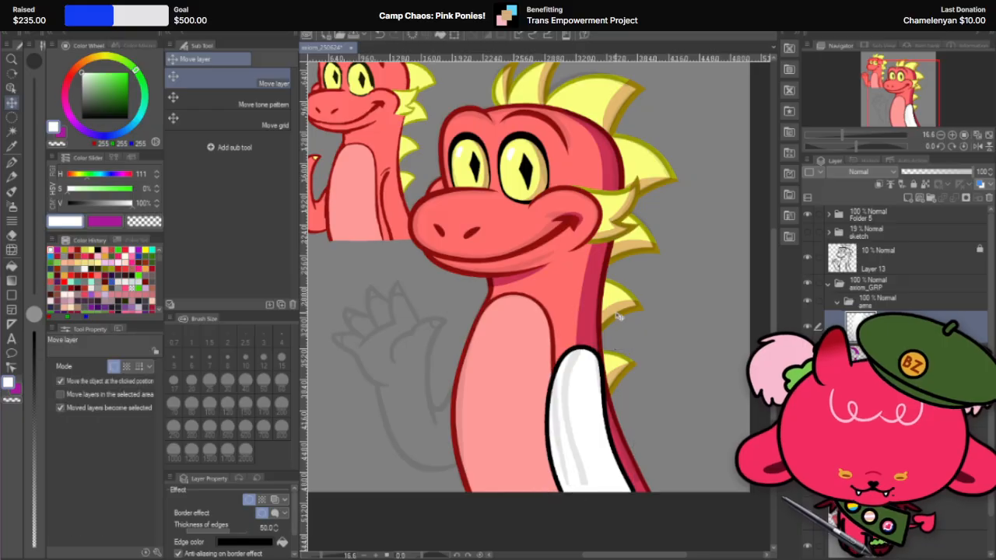
Step: Compare the arm's shape before and after the skew by undoing and redoing the transformation
{"action": "scroll", "coordinate": [618, 316], "scroll_direction": "down", "scroll_amount": 1}
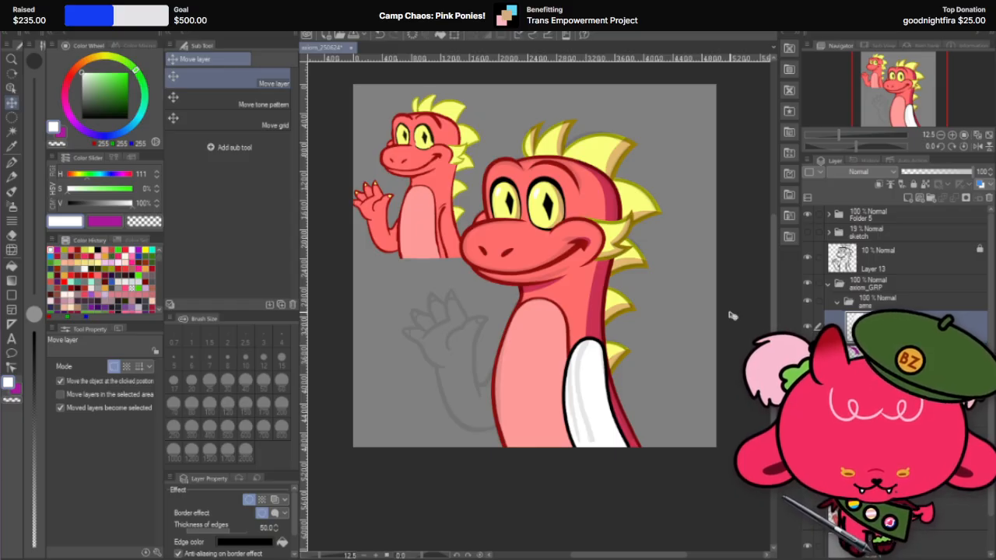
{"action": "key", "text": "ctrl+z"}
{"action": "key", "text": "ctrl+x"}
{"action": "left_click", "coordinate": [550, 207]}
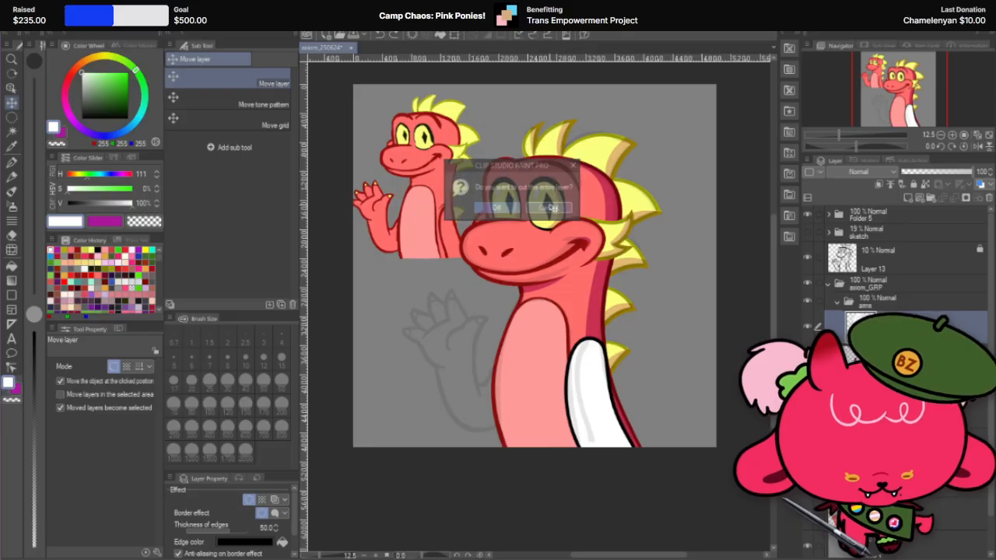
{"action": "key", "text": "ctrl+z"}
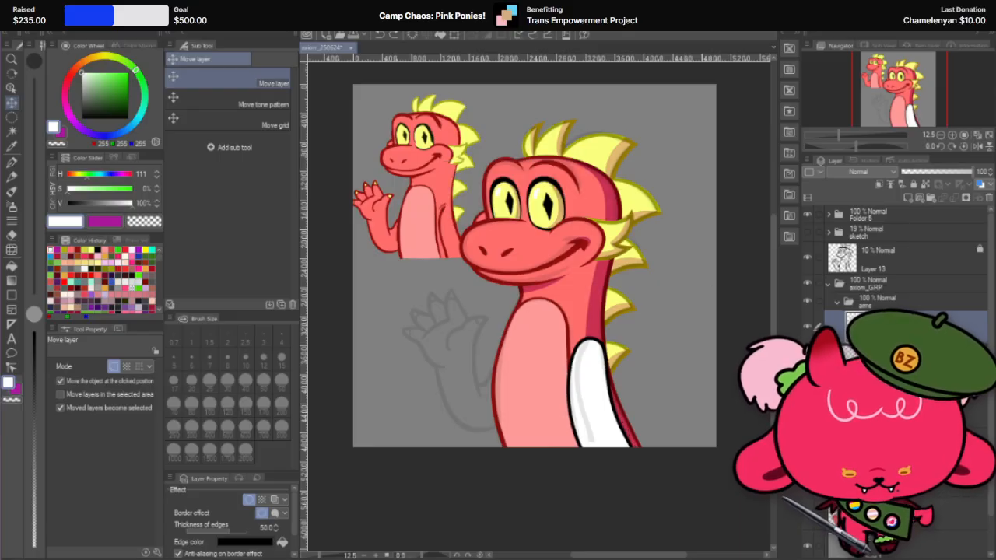
{"action": "key", "text": "ctrl+y"}
{"action": "key", "text": "ctrl+y"}
{"action": "key", "text": "ctrl+z"}
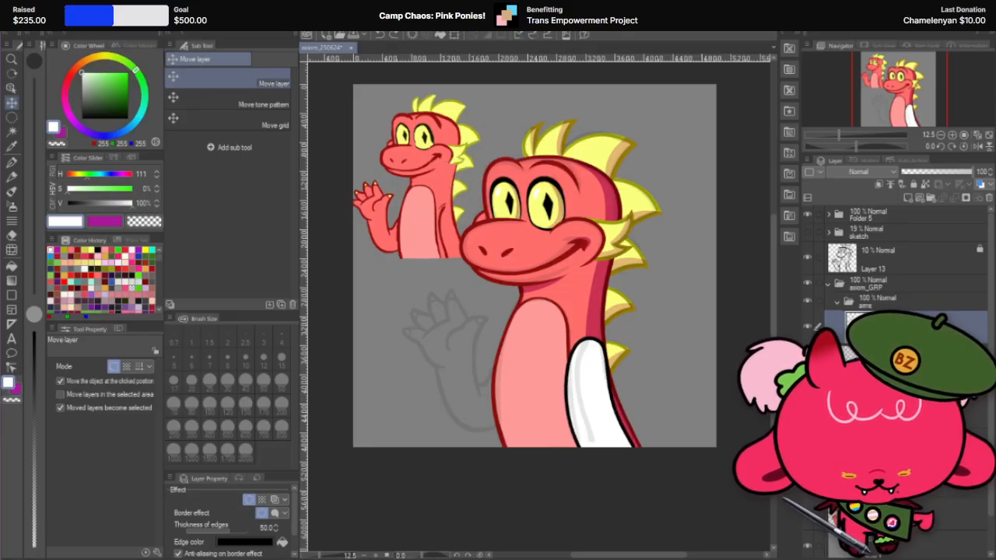
{"action": "key", "text": "ctrl+y"}
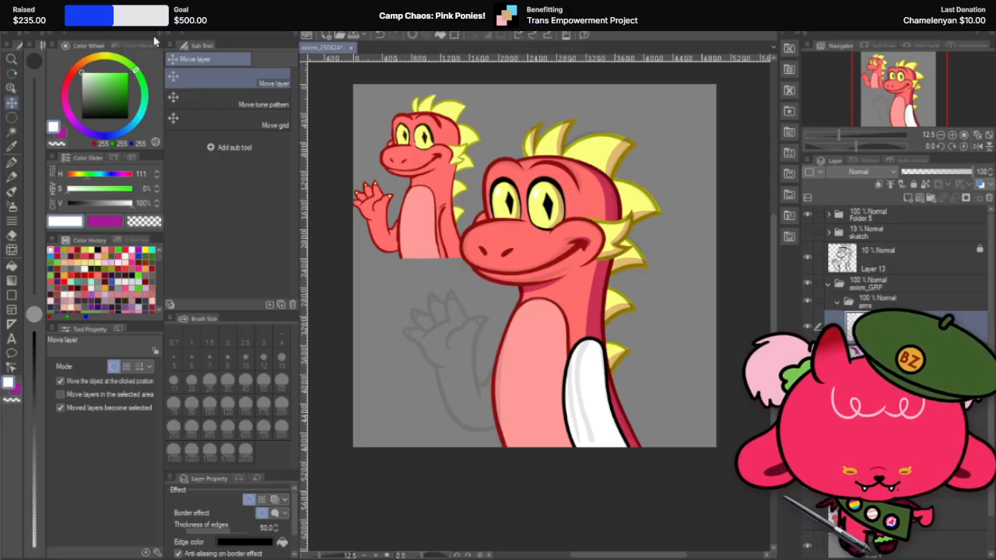
Step: Skew the white arm again so its lower end flares outward over the dragon's back edge
{"action": "left_click", "coordinate": [39, 23]}
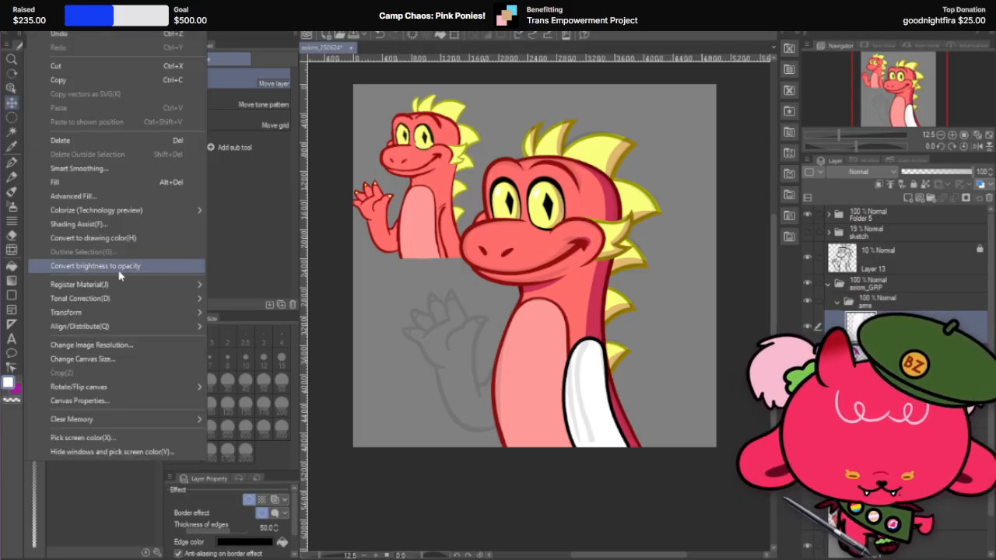
{"action": "mouse_move", "coordinate": [148, 312]}
{"action": "left_click", "coordinate": [306, 388]}
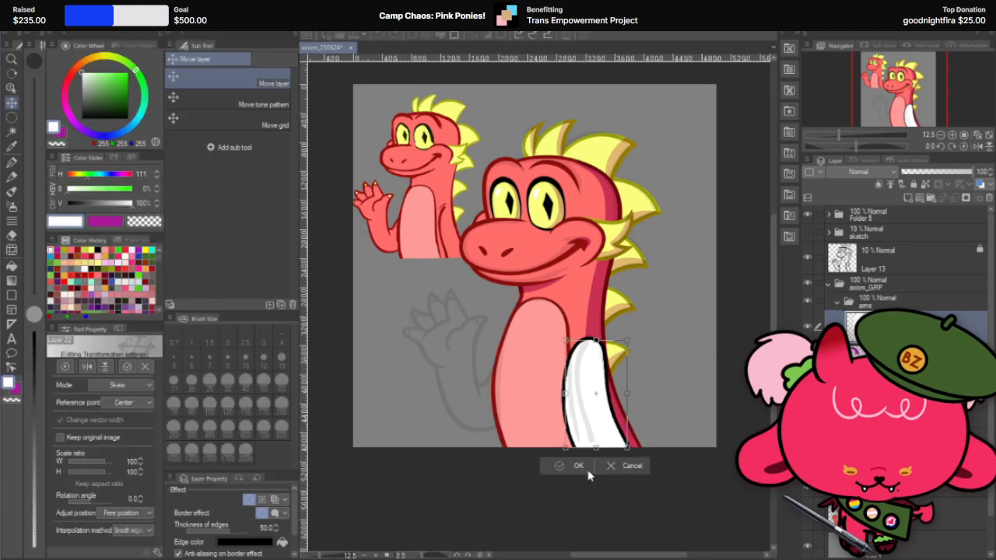
{"action": "mouse_move", "coordinate": [598, 453]}
{"action": "left_mouse_down"}
{"action": "mouse_move", "coordinate": [620, 448]}
{"action": "mouse_move", "coordinate": [606, 450]}
{"action": "left_mouse_up"}
{"action": "left_click", "coordinate": [585, 467]}
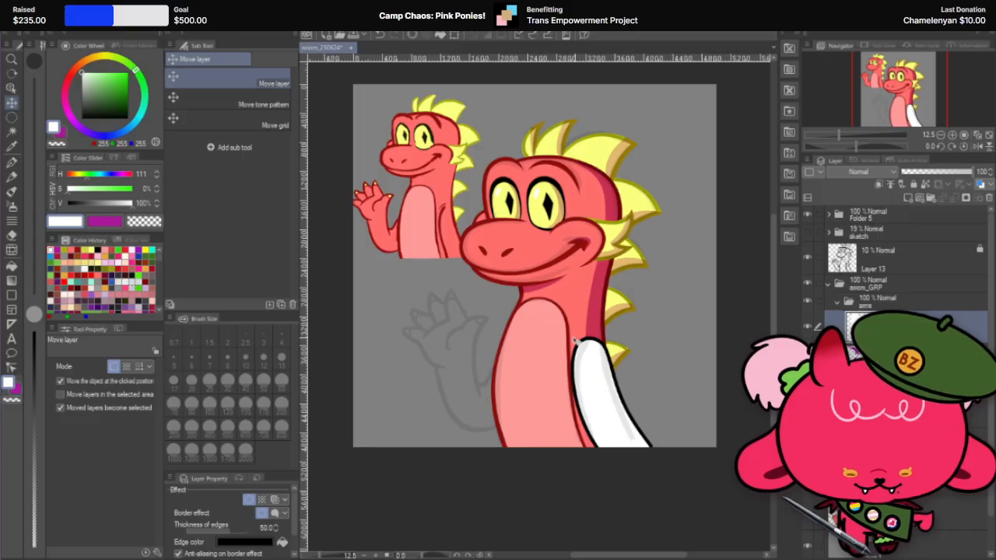
Step: Step back and forth through the arm's transformations to compare its original, inward and outward slants
{"action": "scroll", "coordinate": [570, 347], "scroll_direction": "up", "scroll_amount": 6}
{"action": "key", "text": "ctrl+z"}
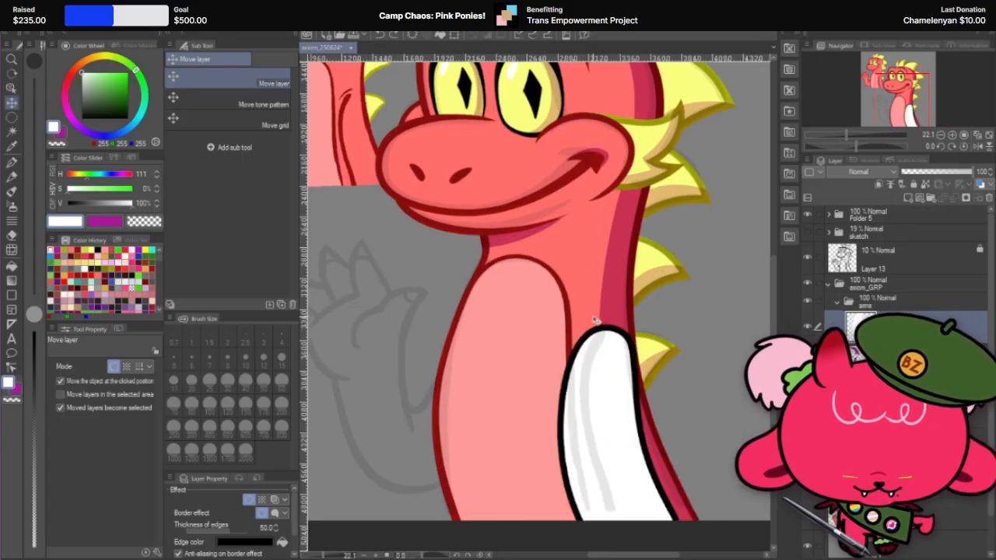
{"action": "scroll", "coordinate": [595, 320], "scroll_direction": "down", "scroll_amount": 5}
{"action": "scroll", "coordinate": [652, 309], "scroll_direction": "up", "scroll_amount": 5}
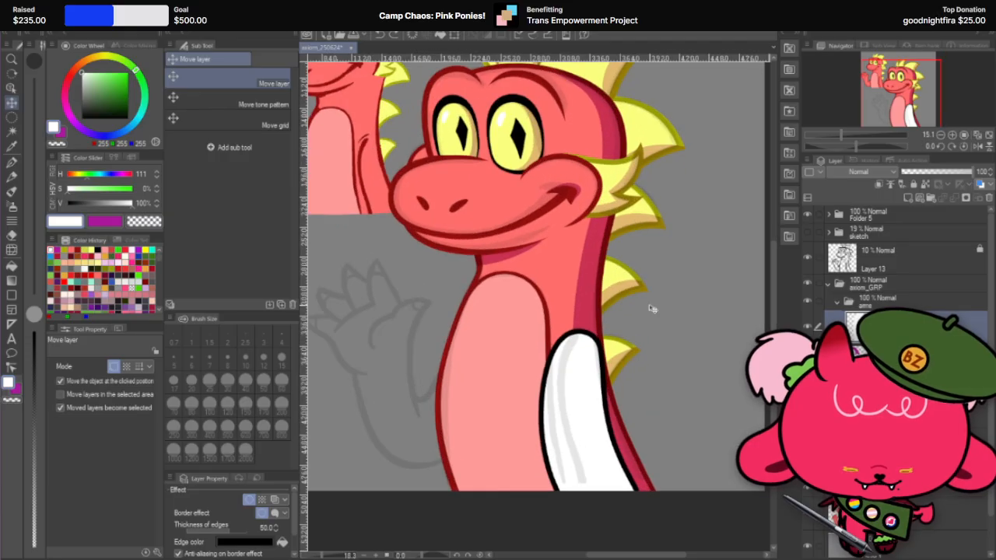
{"action": "key", "text": "ctrl+y"}
{"action": "key", "text": "ctrl+y"}
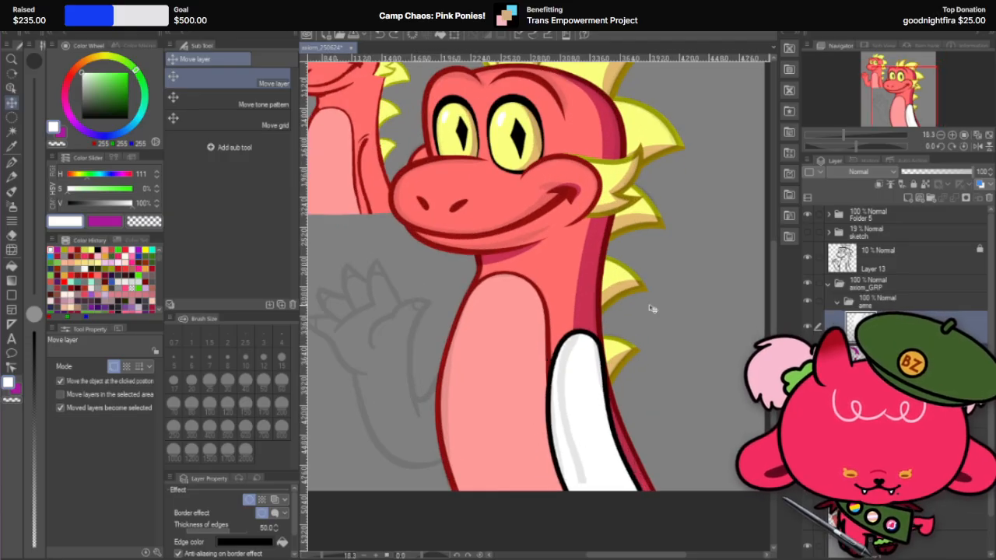
{"action": "key", "text": "ctrl+z"}
{"action": "key", "text": "ctrl+z"}
{"action": "key", "text": "ctrl+z"}
{"action": "key", "text": "ctrl+y"}
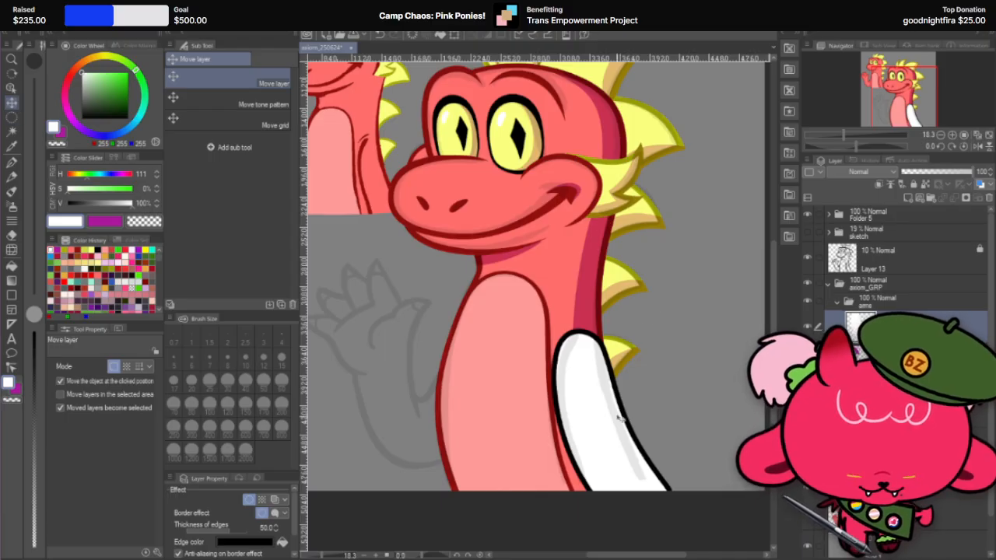
Step: Shift the outward-slanted arm slightly away from the belly and check its placement on the full figure
{"action": "left_click_drag", "start_coordinate": [606, 418], "coordinate": [611, 418]}
{"action": "scroll", "coordinate": [611, 417], "scroll_direction": "down", "scroll_amount": 2}
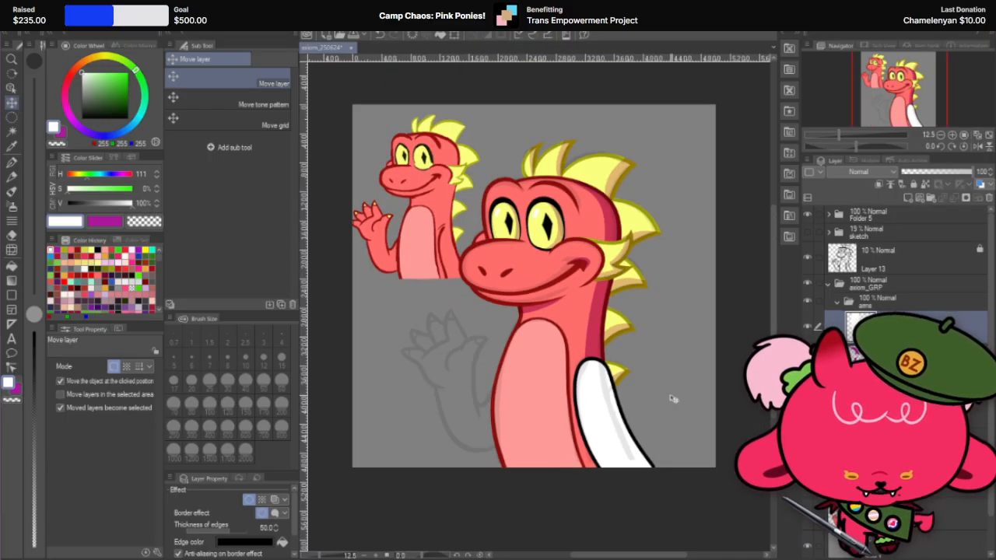
{"action": "scroll", "coordinate": [673, 399], "scroll_direction": "up", "scroll_amount": 1}
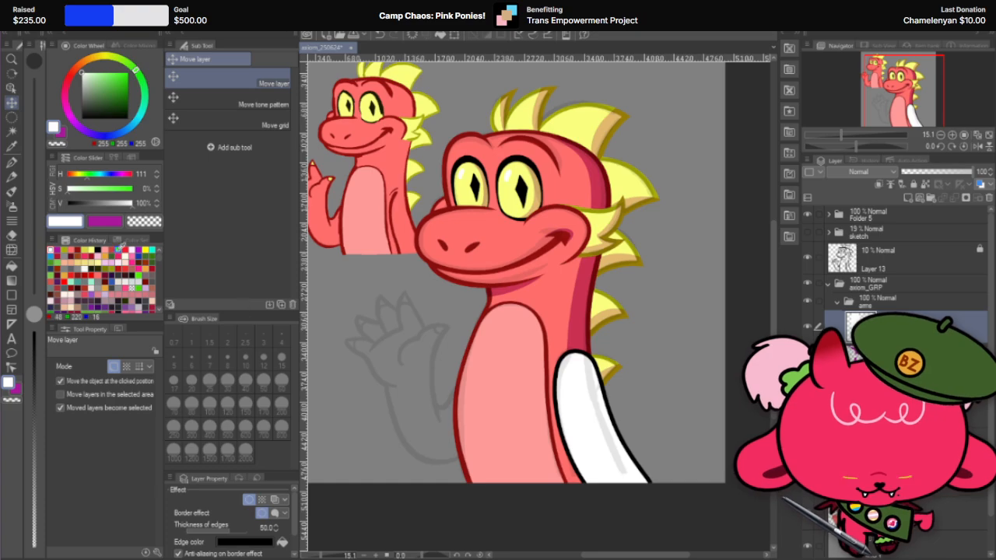
Step: Reshape the white arm's shoulder and upper outer edge with Liquify, working mainly at brush size 400
{"action": "left_click", "coordinate": [12, 250]}
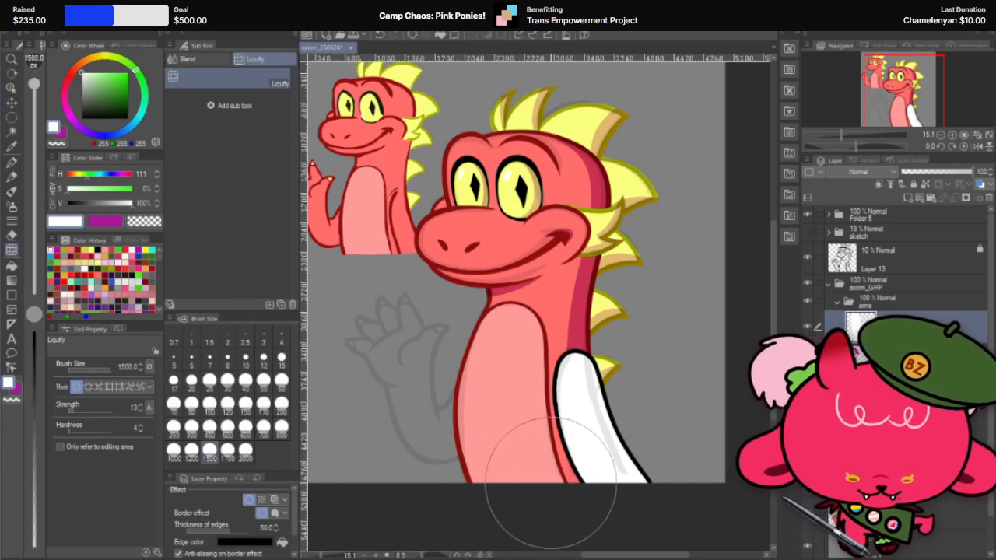
{"action": "left_click", "coordinate": [209, 426]}
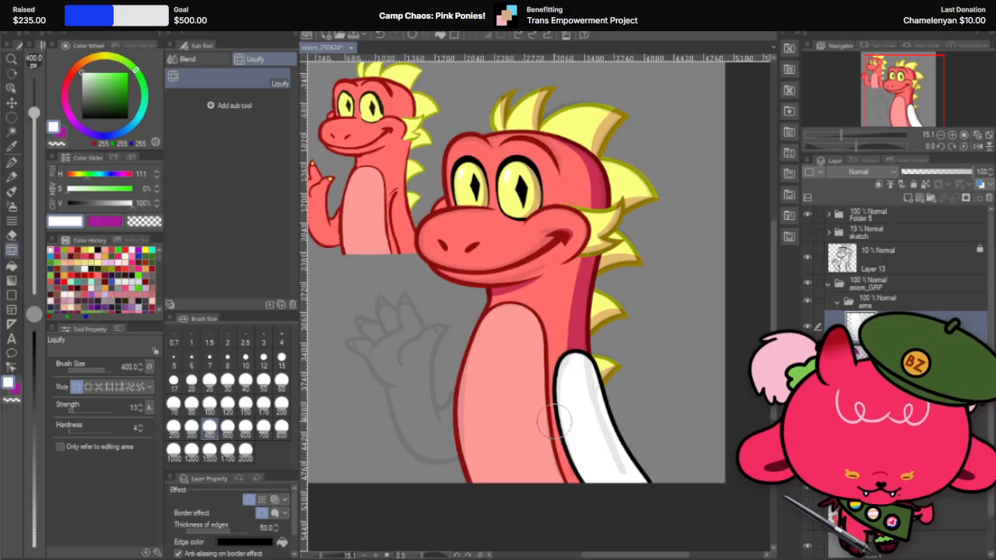
{"action": "left_click", "coordinate": [245, 426]}
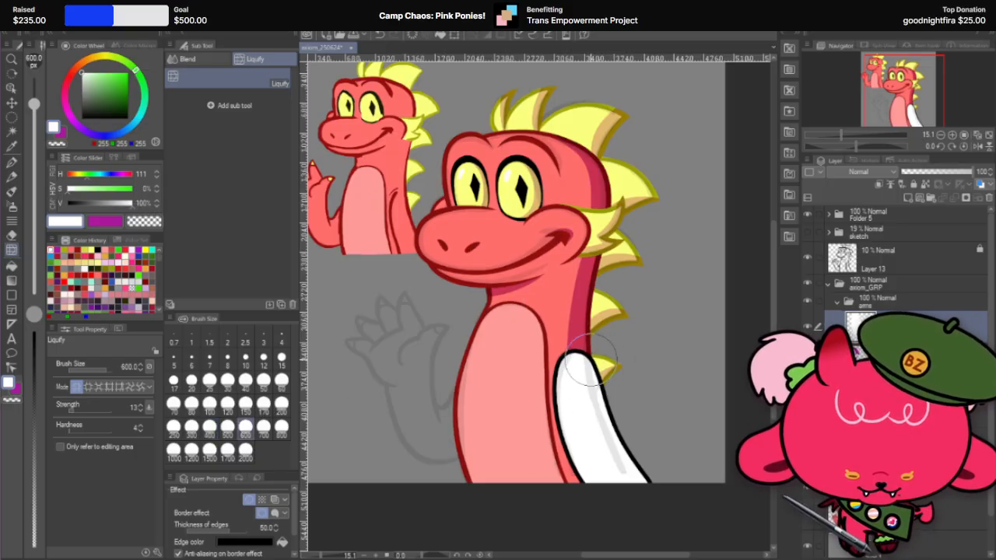
{"action": "scroll", "coordinate": [607, 358], "scroll_direction": "up", "scroll_amount": 2}
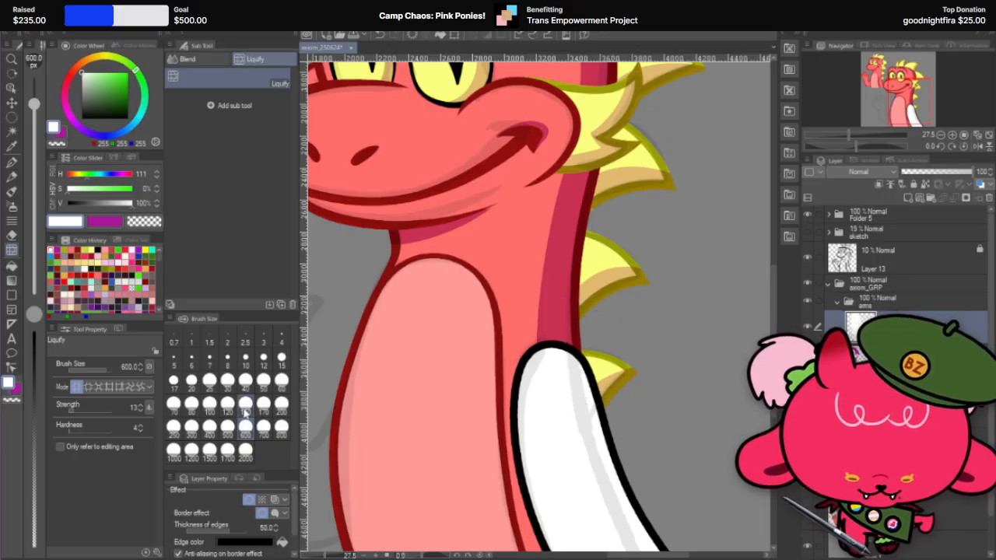
{"action": "left_click", "coordinate": [210, 426]}
{"action": "mouse_move", "coordinate": [572, 344]}
{"action": "left_mouse_down"}
{"action": "mouse_move", "coordinate": [601, 374]}
{"action": "mouse_move", "coordinate": [603, 395]}
{"action": "mouse_move", "coordinate": [593, 400]}
{"action": "mouse_move", "coordinate": [605, 404]}
{"action": "mouse_move", "coordinate": [596, 398]}
{"action": "mouse_move", "coordinate": [602, 351]}
{"action": "mouse_move", "coordinate": [611, 417]}
{"action": "mouse_move", "coordinate": [604, 421]}
{"action": "mouse_move", "coordinate": [606, 399]}
{"action": "mouse_move", "coordinate": [593, 398]}
{"action": "mouse_move", "coordinate": [595, 387]}
{"action": "mouse_move", "coordinate": [599, 408]}
{"action": "mouse_move", "coordinate": [597, 356]}
{"action": "mouse_move", "coordinate": [586, 404]}
{"action": "left_mouse_up"}
{"action": "scroll", "coordinate": [598, 364], "scroll_direction": "down", "scroll_amount": 3}
{"action": "scroll", "coordinate": [627, 355], "scroll_direction": "up", "scroll_amount": 2}
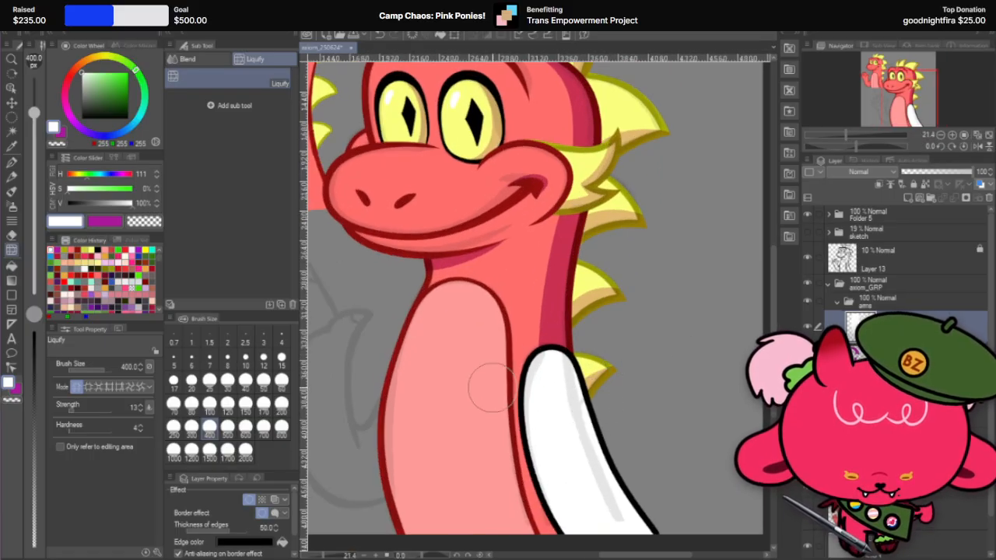
{"action": "scroll", "coordinate": [667, 357], "scroll_direction": "down", "scroll_amount": 3}
{"action": "scroll", "coordinate": [674, 359], "scroll_direction": "up", "scroll_amount": 2}
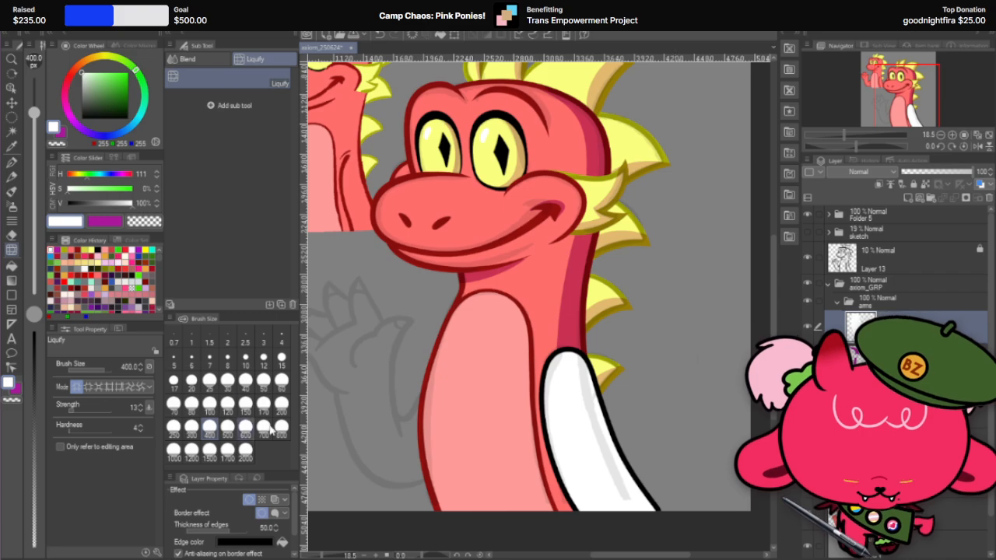
{"action": "left_click", "coordinate": [245, 426]}
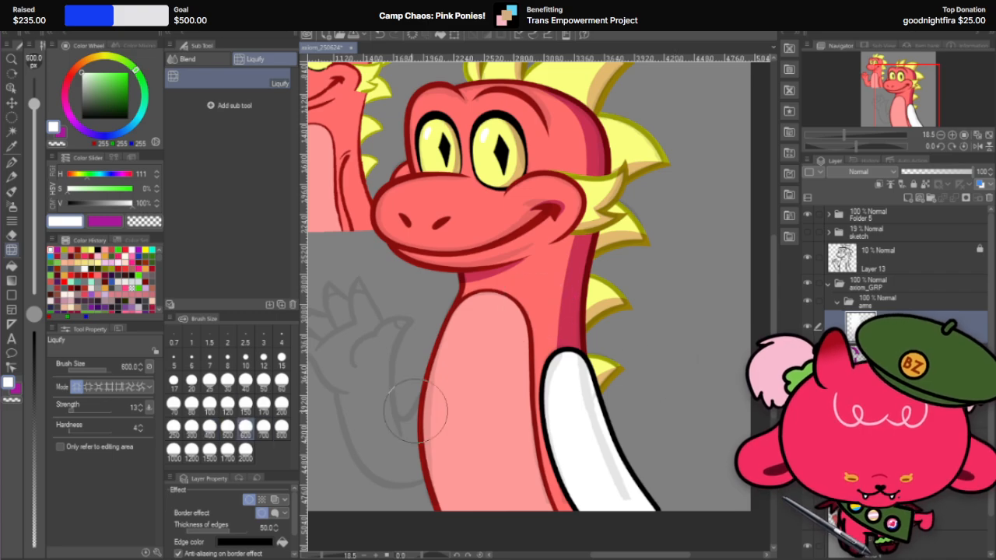
{"action": "left_click", "coordinate": [263, 426]}
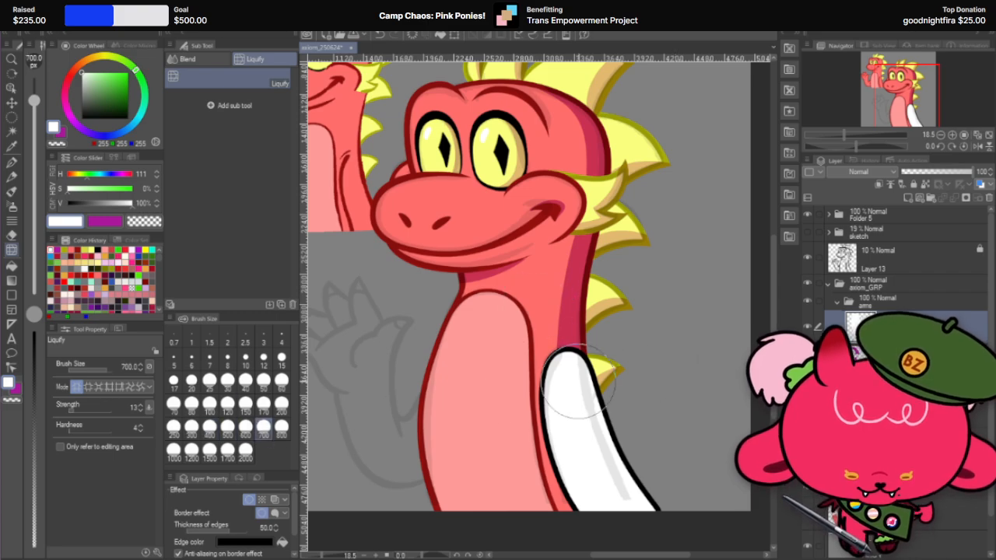
Step: Nudge the white arm layer a few small steps outward, away from the belly
{"action": "left_click", "coordinate": [11, 103]}
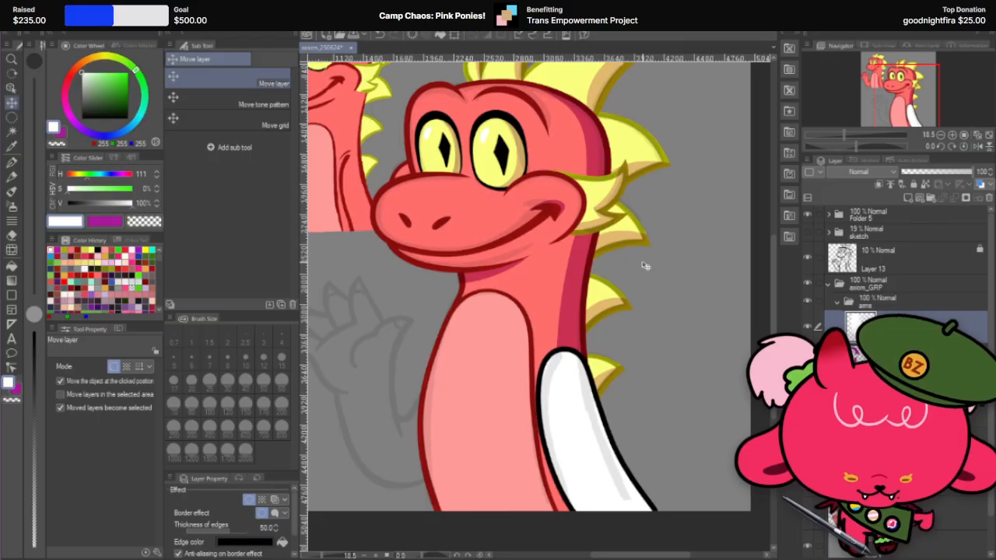
{"action": "key", "text": "Right"}
{"action": "key", "text": "Right"}
{"action": "key", "text": "Right"}
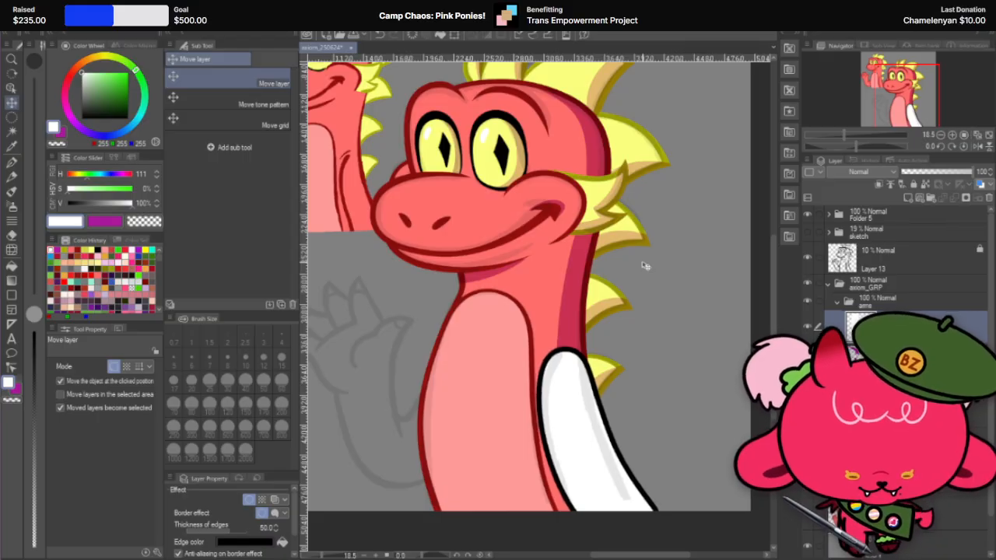
{"action": "key", "text": "Right"}
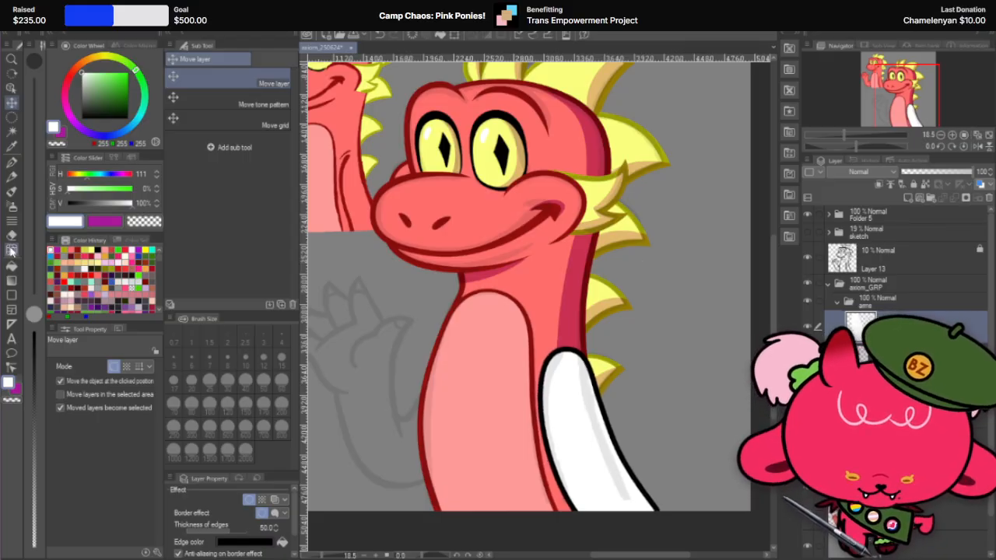
Step: Push the top of the white arm with Liquify at brush size 400 so the shoulder flows into the dragon's back line
{"action": "left_click", "coordinate": [11, 251]}
{"action": "left_click", "coordinate": [281, 427]}
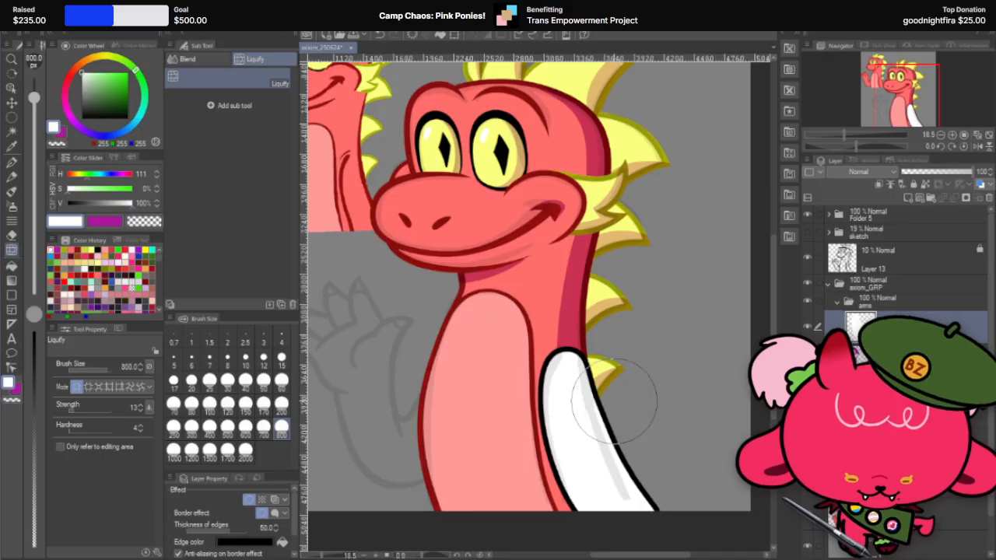
{"action": "scroll", "coordinate": [603, 424], "scroll_direction": "up", "scroll_amount": 3}
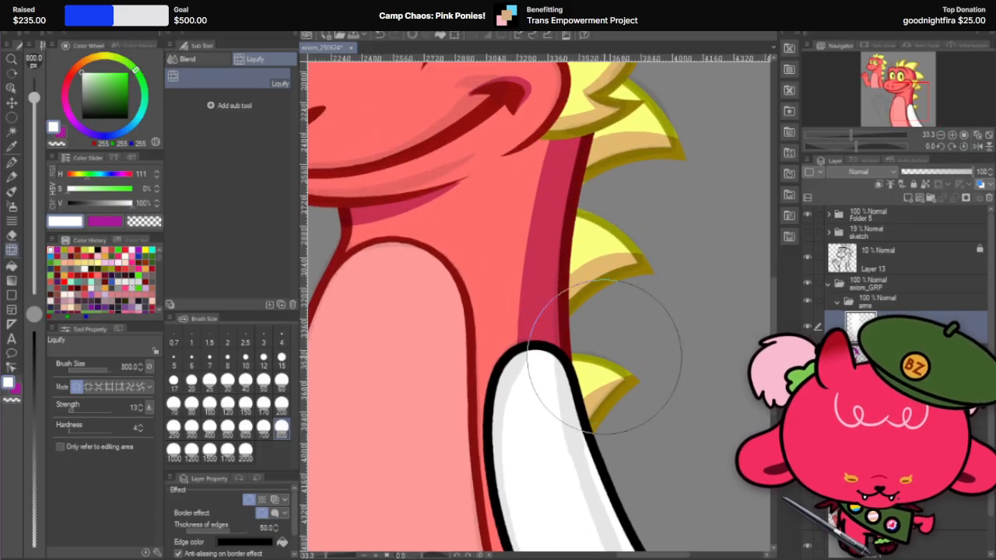
{"action": "left_click", "coordinate": [245, 427]}
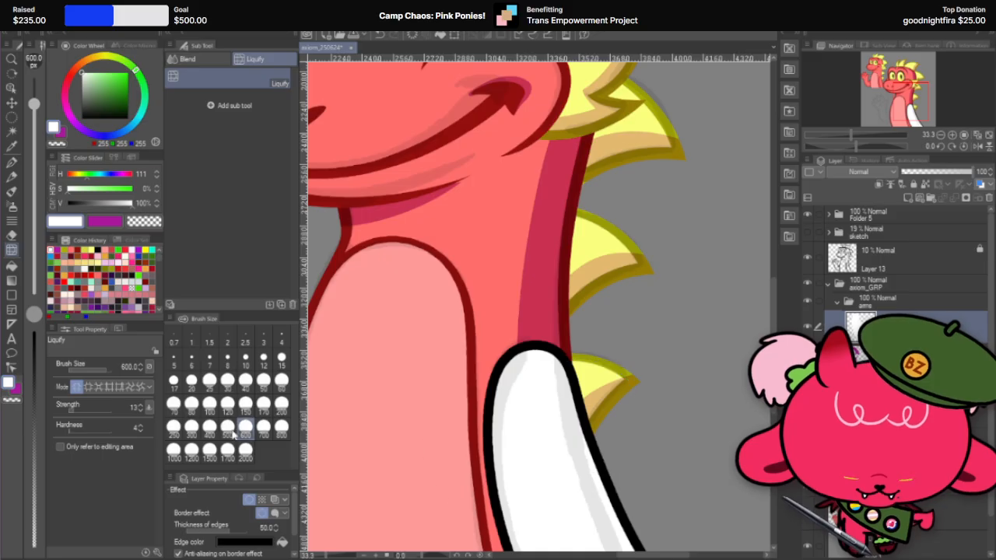
{"action": "left_click", "coordinate": [210, 426]}
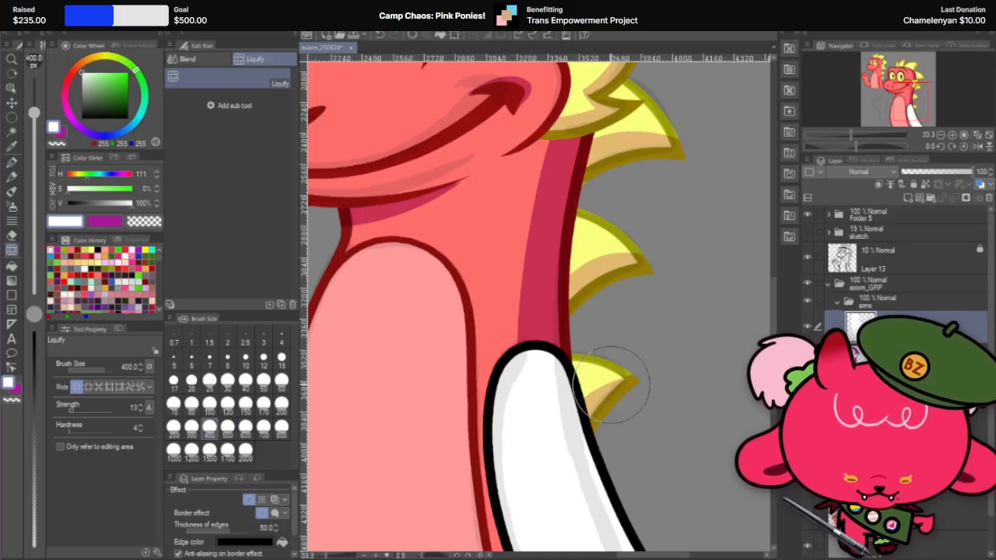
{"action": "scroll", "coordinate": [612, 385], "scroll_direction": "down", "scroll_amount": 1}
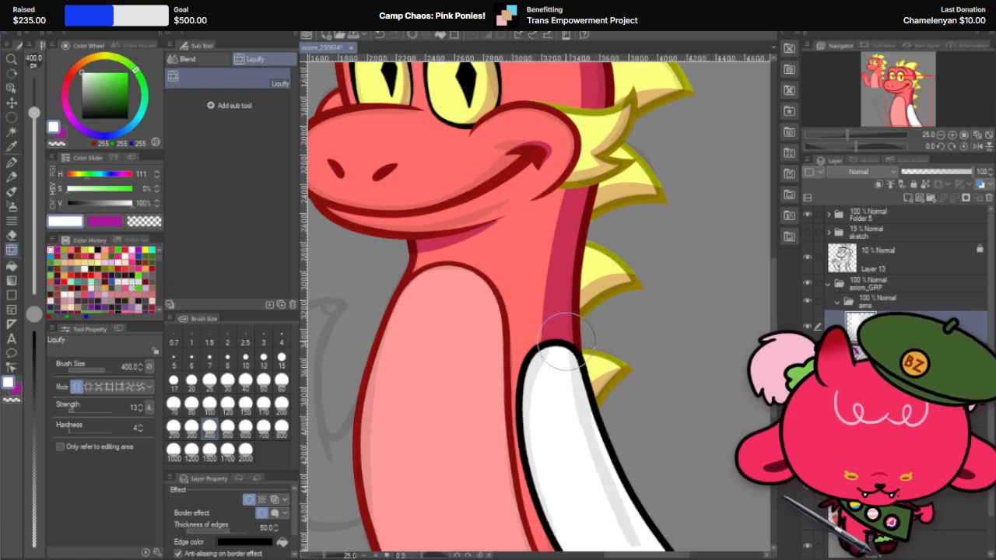
{"action": "scroll", "coordinate": [570, 333], "scroll_direction": "up", "scroll_amount": 2}
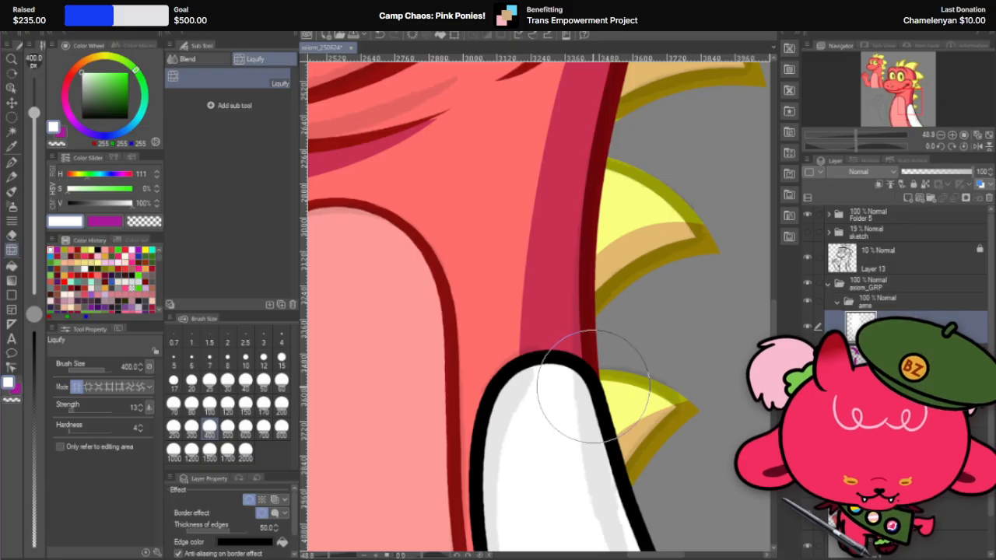
{"action": "scroll", "coordinate": [593, 386], "scroll_direction": "down", "scroll_amount": 5}
{"action": "scroll", "coordinate": [622, 389], "scroll_direction": "up", "scroll_amount": 2}
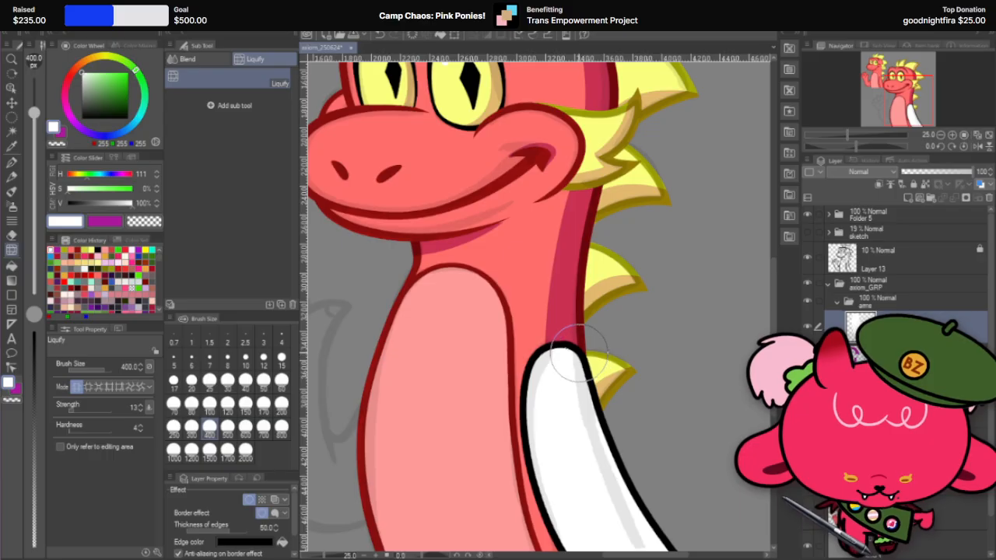
Step: Refine the shoulder's outer corner where it meets the back line above the lowest spike, using Liquify at brush size 120
{"action": "scroll", "coordinate": [597, 355], "scroll_direction": "up", "scroll_amount": 2}
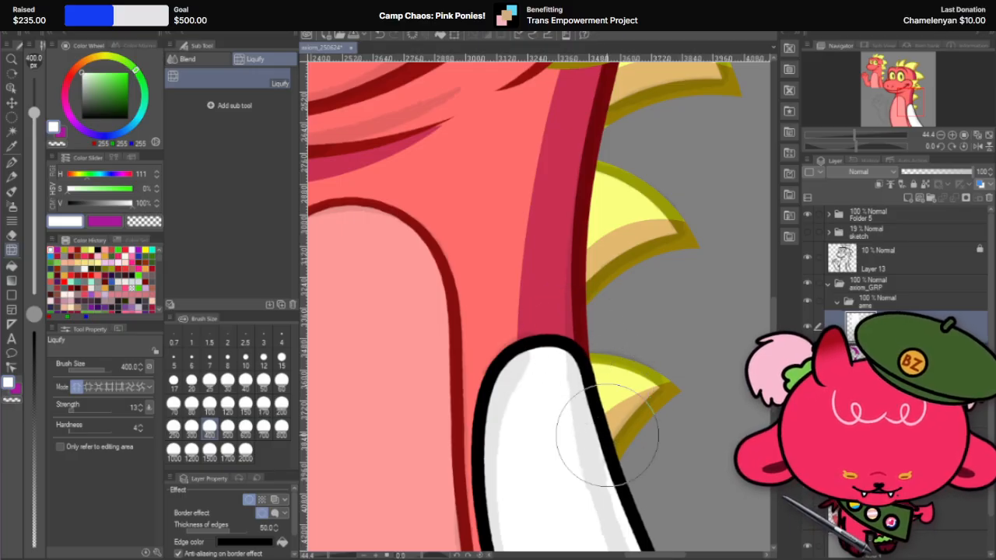
{"action": "scroll", "coordinate": [620, 329], "scroll_direction": "up", "scroll_amount": 3}
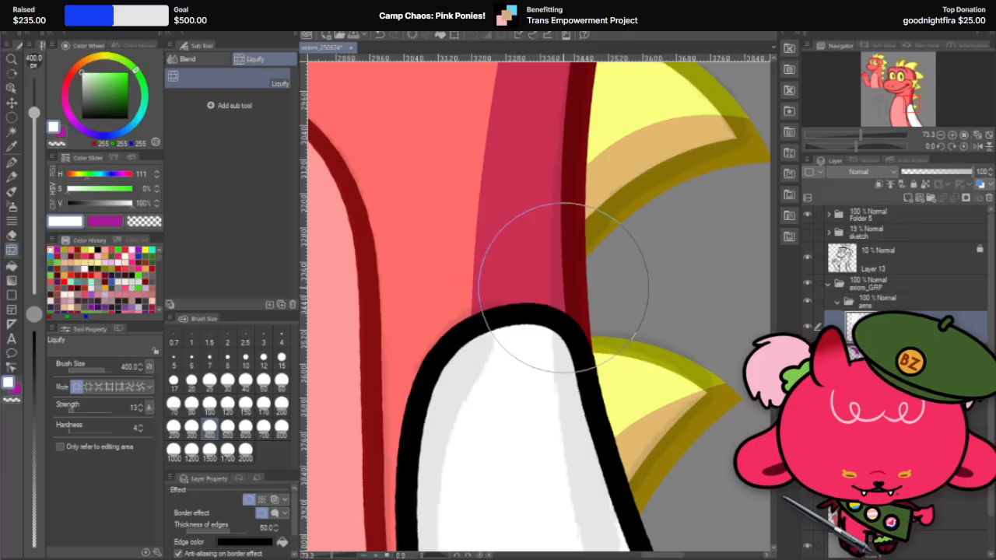
{"action": "scroll", "coordinate": [554, 311], "scroll_direction": "down", "scroll_amount": 3}
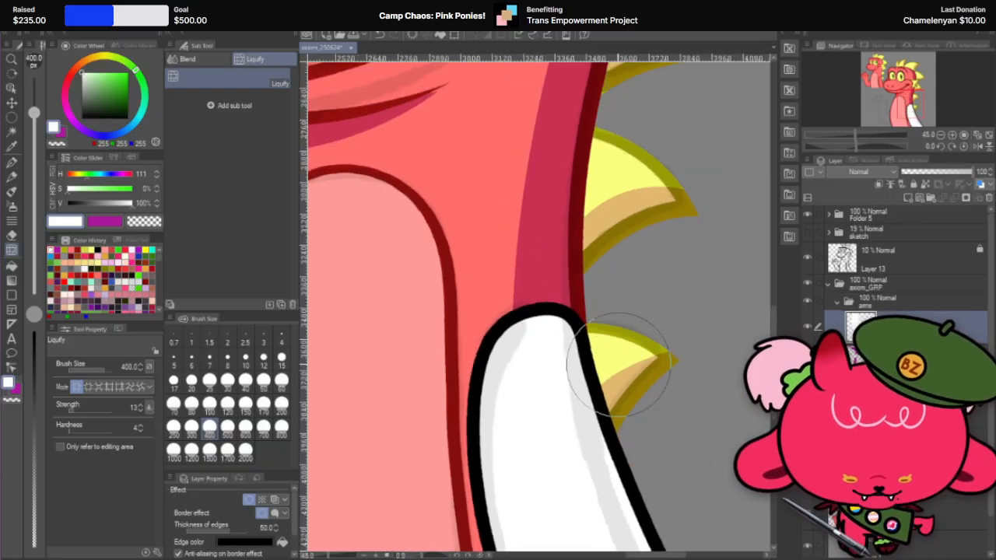
{"action": "scroll", "coordinate": [535, 326], "scroll_direction": "up", "scroll_amount": 1}
{"action": "left_click", "coordinate": [227, 413]}
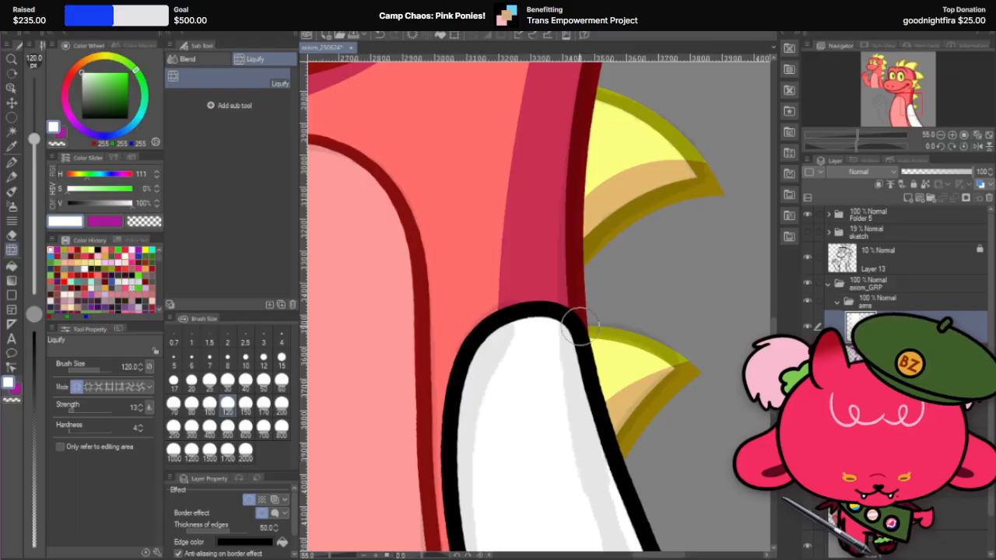
{"action": "scroll", "coordinate": [605, 315], "scroll_direction": "up", "scroll_amount": 3}
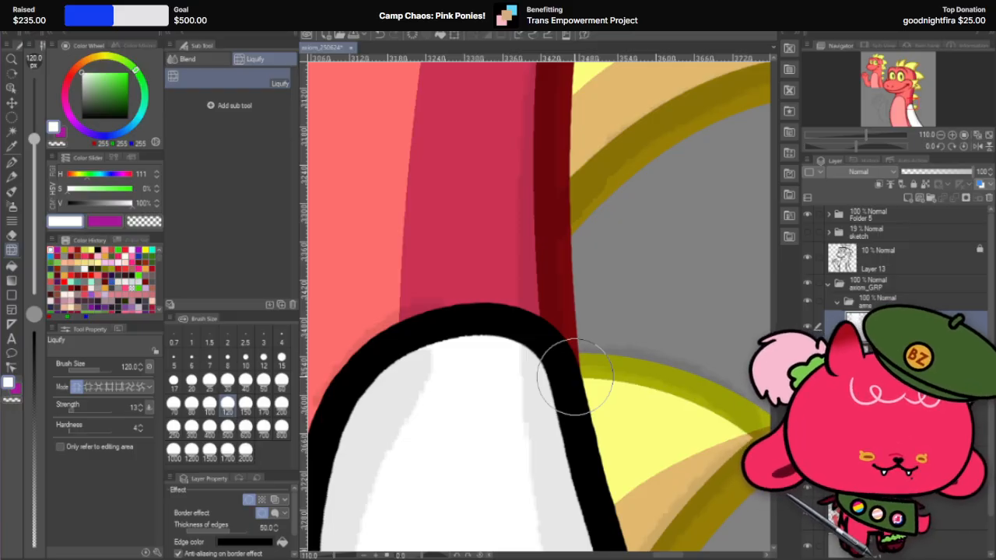
{"action": "scroll", "coordinate": [569, 323], "scroll_direction": "down", "scroll_amount": 4}
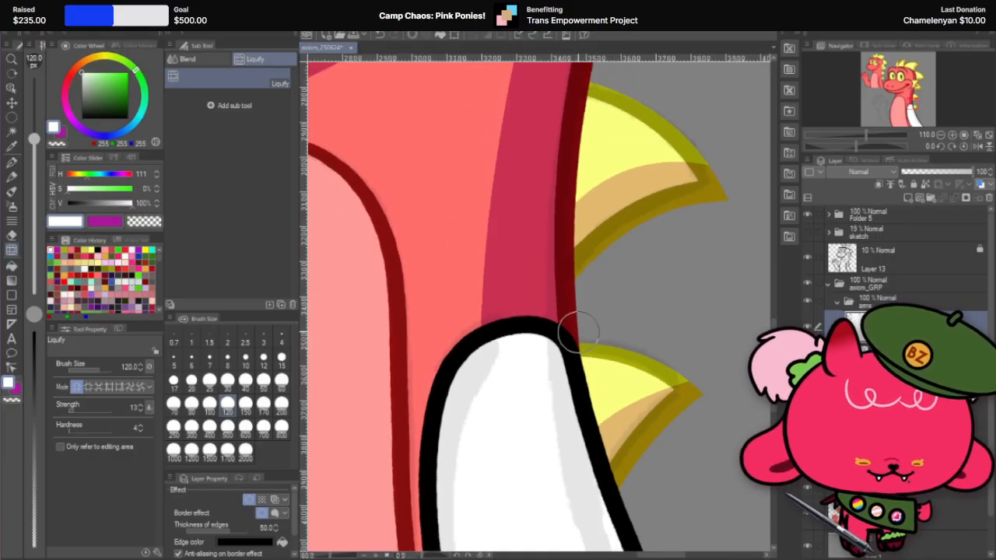
{"action": "scroll", "coordinate": [604, 287], "scroll_direction": "down", "scroll_amount": 4}
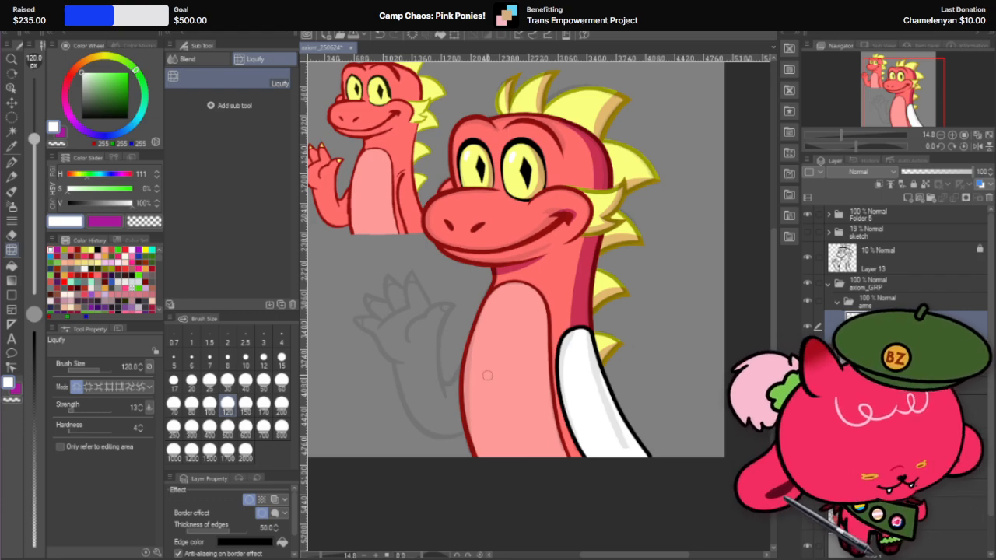
Step: Smooth the arm's outer edge below the lowest back spike with Liquify at brush size 300
{"action": "left_click", "coordinate": [227, 426]}
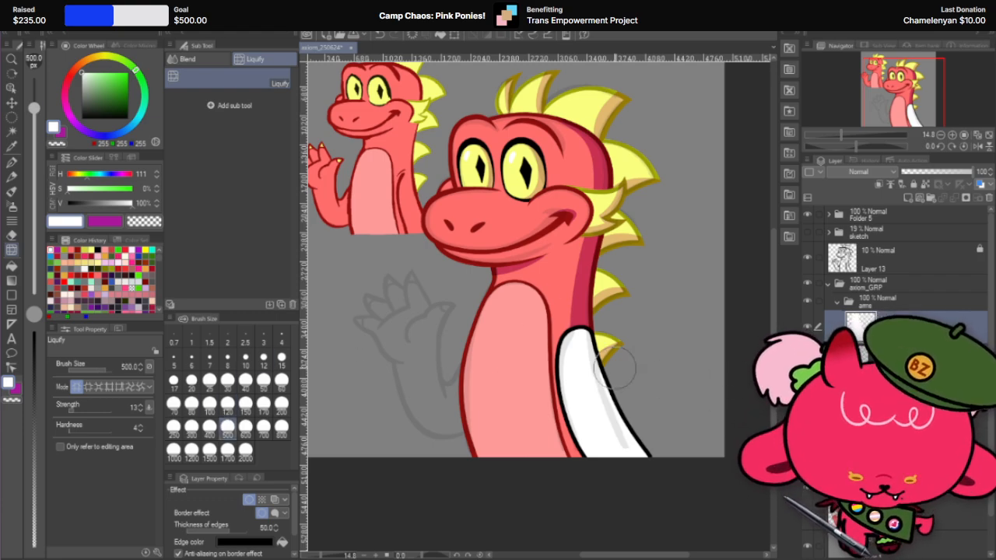
{"action": "scroll", "coordinate": [614, 370], "scroll_direction": "up", "scroll_amount": 2}
{"action": "left_click", "coordinate": [263, 426]}
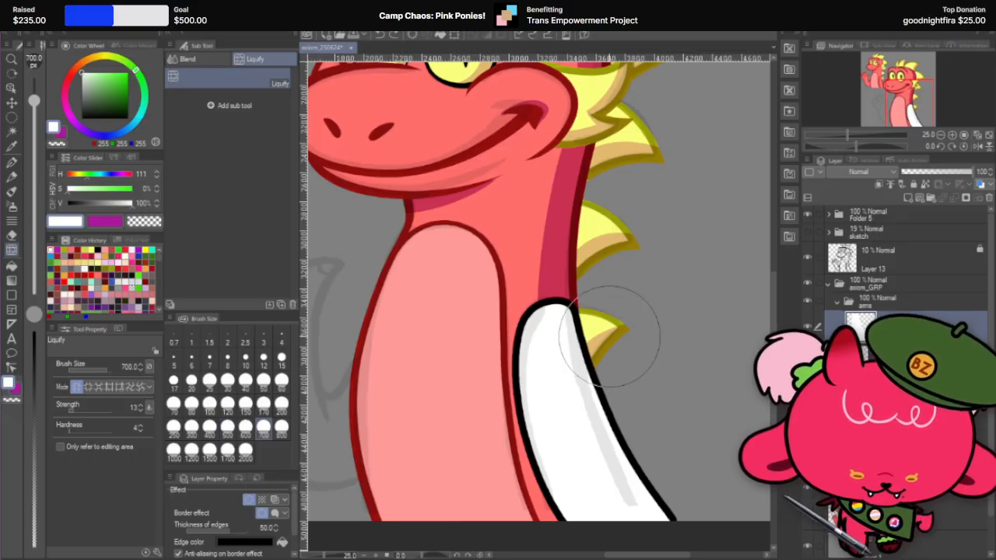
{"action": "scroll", "coordinate": [609, 336], "scroll_direction": "up", "scroll_amount": 1}
{"action": "left_click", "coordinate": [227, 426]}
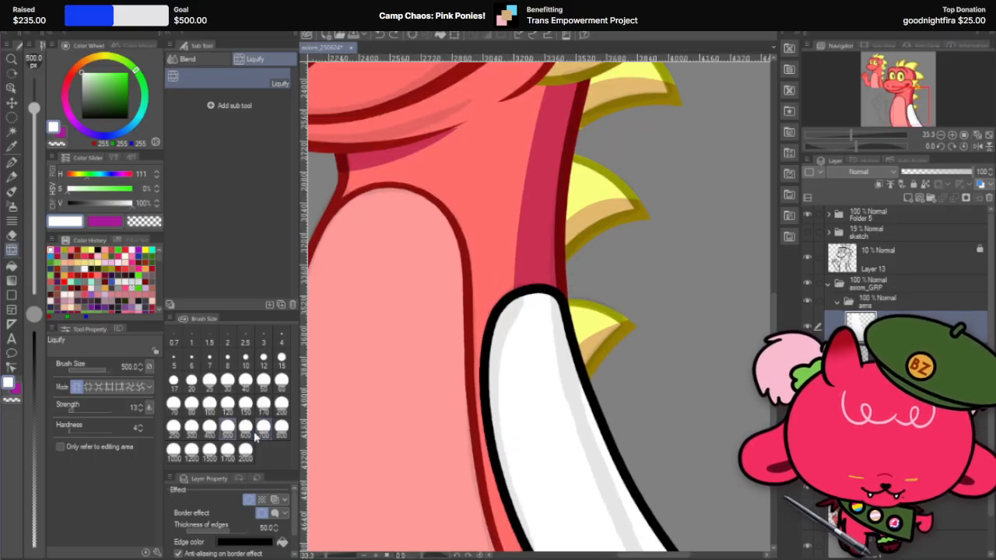
{"action": "left_click", "coordinate": [191, 426]}
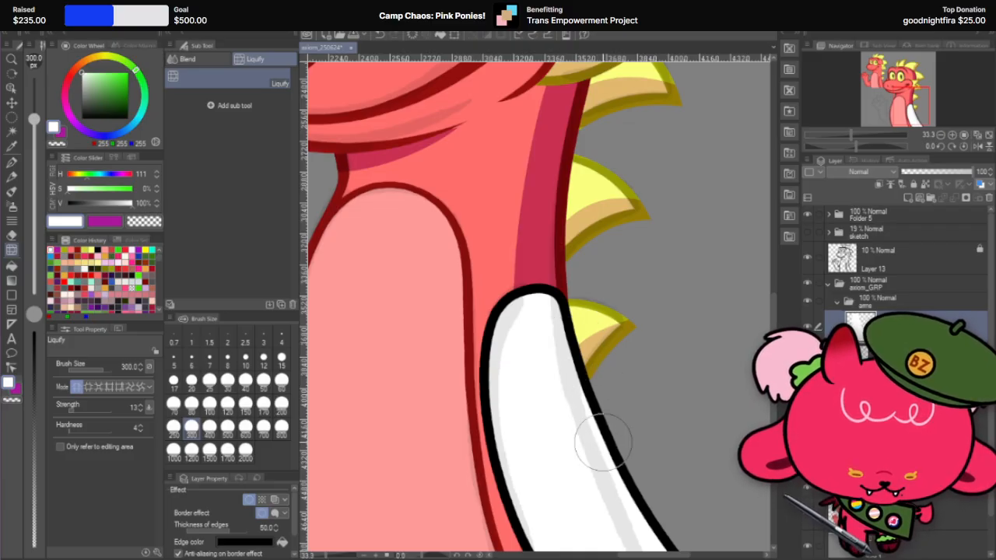
{"action": "scroll", "coordinate": [660, 343], "scroll_direction": "down", "scroll_amount": 1}
{"action": "scroll", "coordinate": [691, 422], "scroll_direction": "down", "scroll_amount": 2}
{"action": "scroll", "coordinate": [679, 420], "scroll_direction": "up", "scroll_amount": 4}
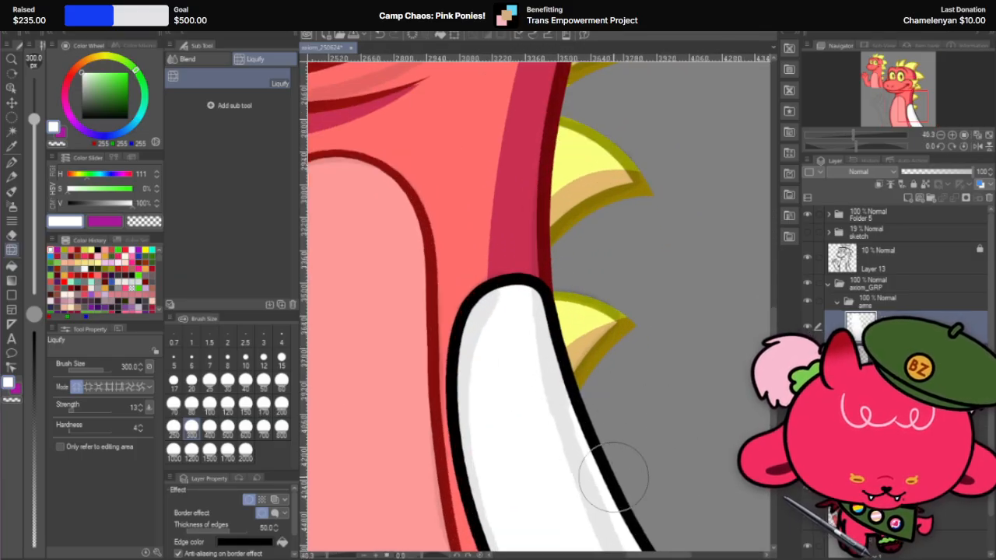
Step: Check the arm's outer curve up close and against the full figure beside the small reference dragon
{"action": "scroll", "coordinate": [645, 423], "scroll_direction": "down", "scroll_amount": 3}
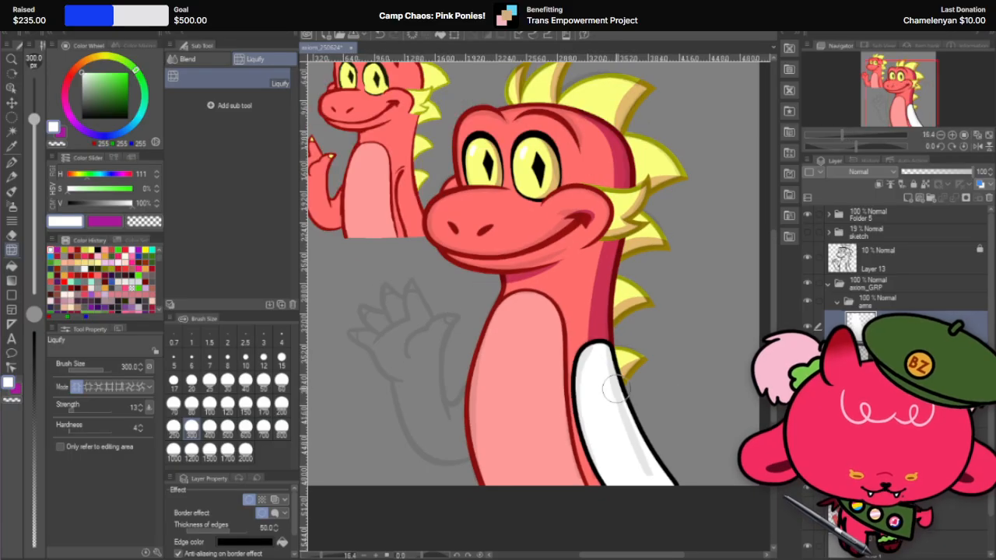
{"action": "scroll", "coordinate": [614, 389], "scroll_direction": "up", "scroll_amount": 3}
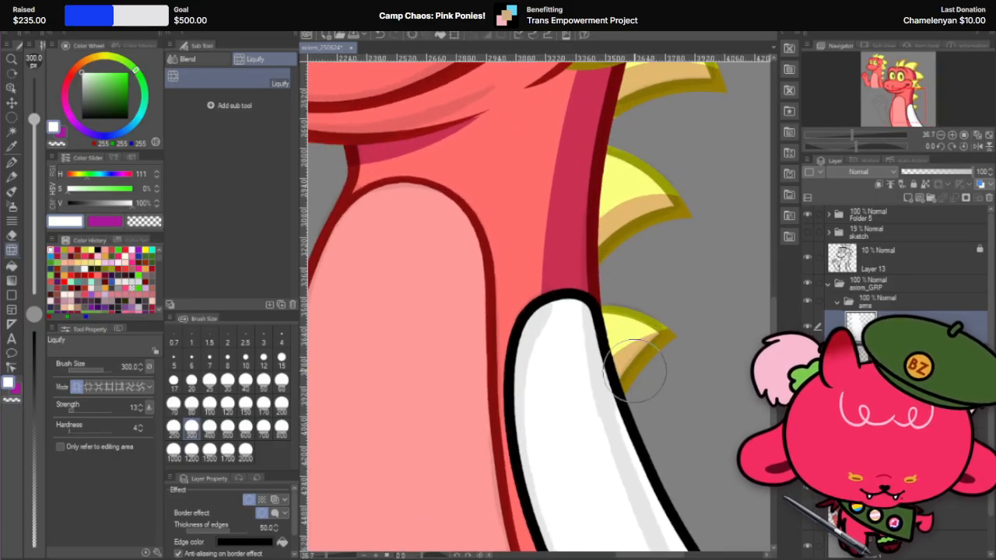
{"action": "scroll", "coordinate": [661, 334], "scroll_direction": "down", "scroll_amount": 1}
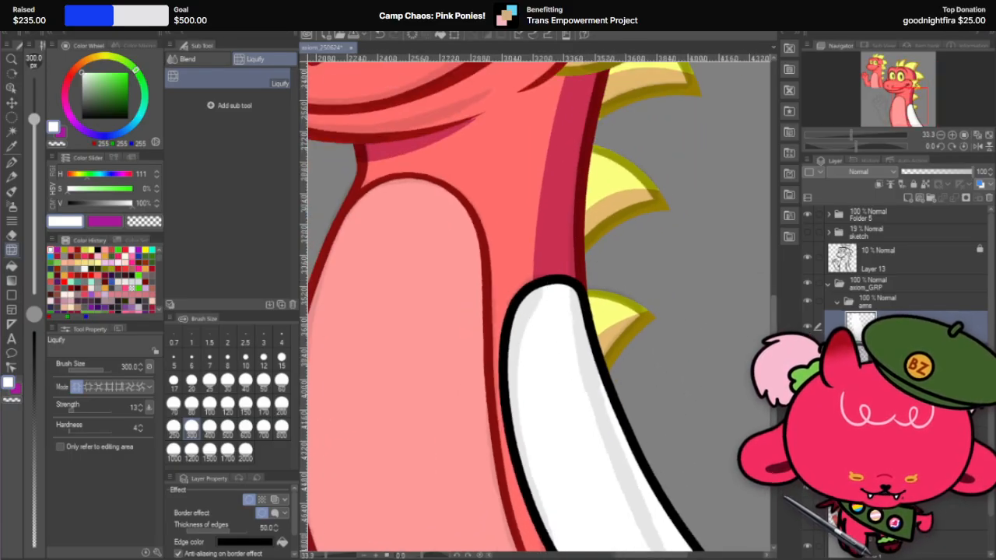
{"action": "scroll", "coordinate": [716, 344], "scroll_direction": "down", "scroll_amount": 1}
{"action": "scroll", "coordinate": [661, 401], "scroll_direction": "down", "scroll_amount": 1}
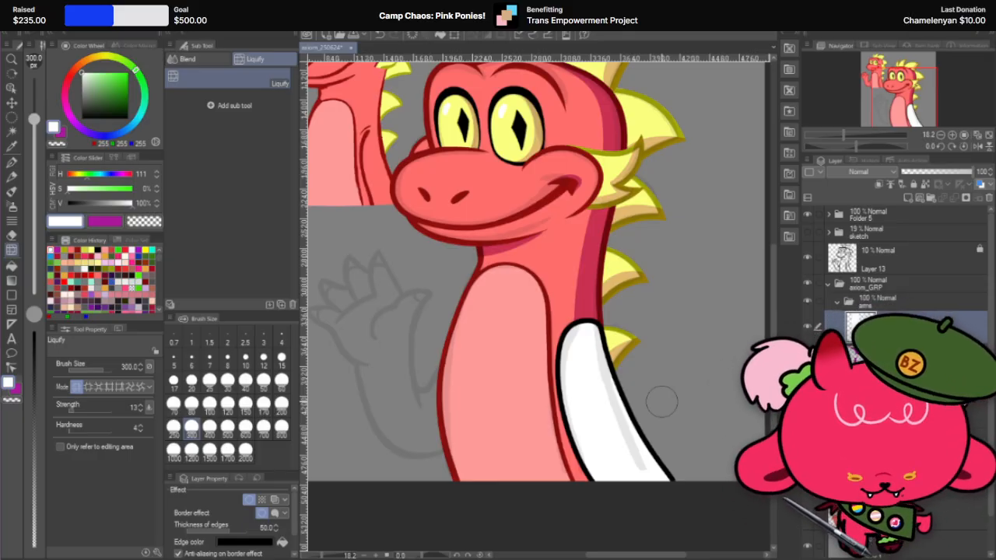
{"action": "scroll", "coordinate": [663, 404], "scroll_direction": "down", "scroll_amount": 2}
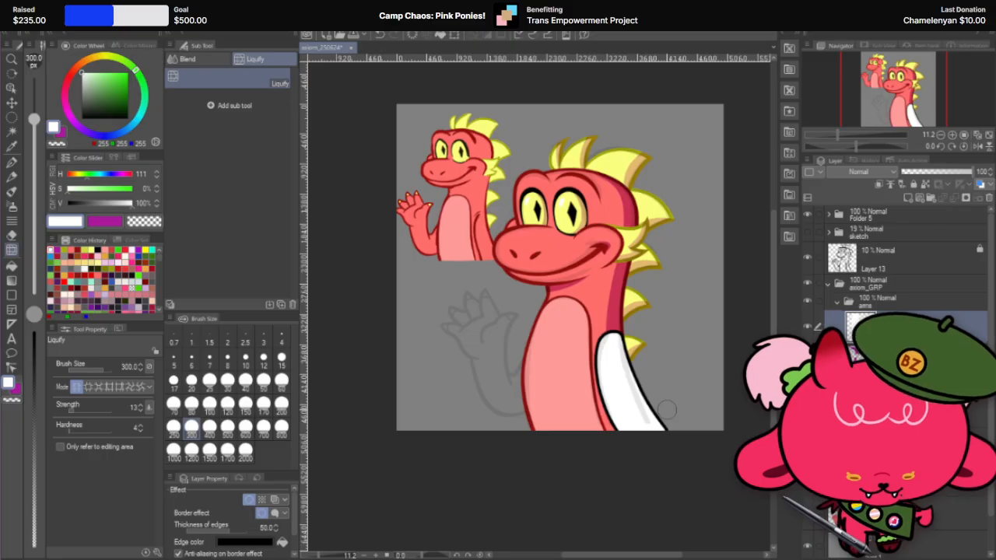
Step: Check the white arm's contour up close and on the full figure with the Layer 13 sketch hidden and shown
{"action": "scroll", "coordinate": [666, 410], "scroll_direction": "up", "scroll_amount": 3}
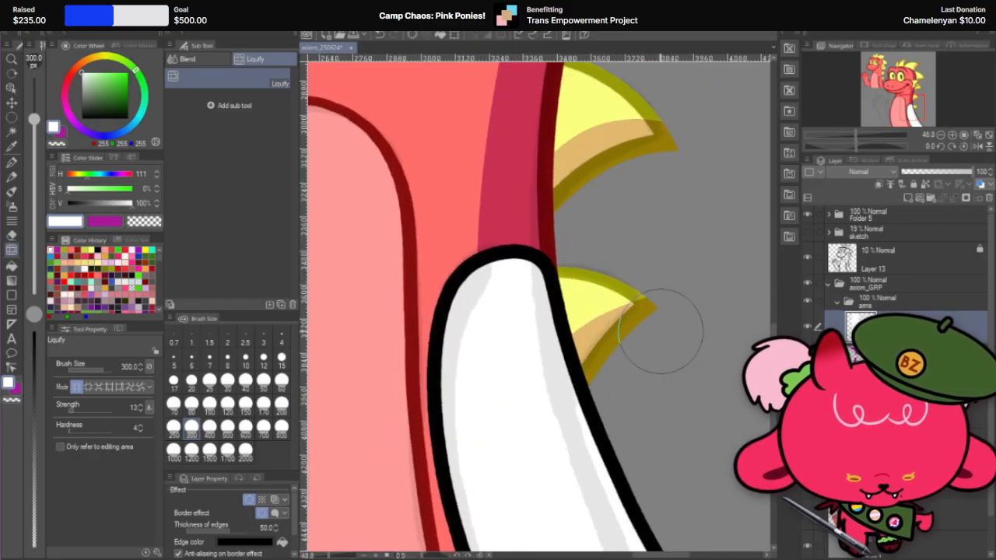
{"action": "scroll", "coordinate": [659, 330], "scroll_direction": "up", "scroll_amount": 2}
{"action": "scroll", "coordinate": [658, 276], "scroll_direction": "down", "scroll_amount": 5}
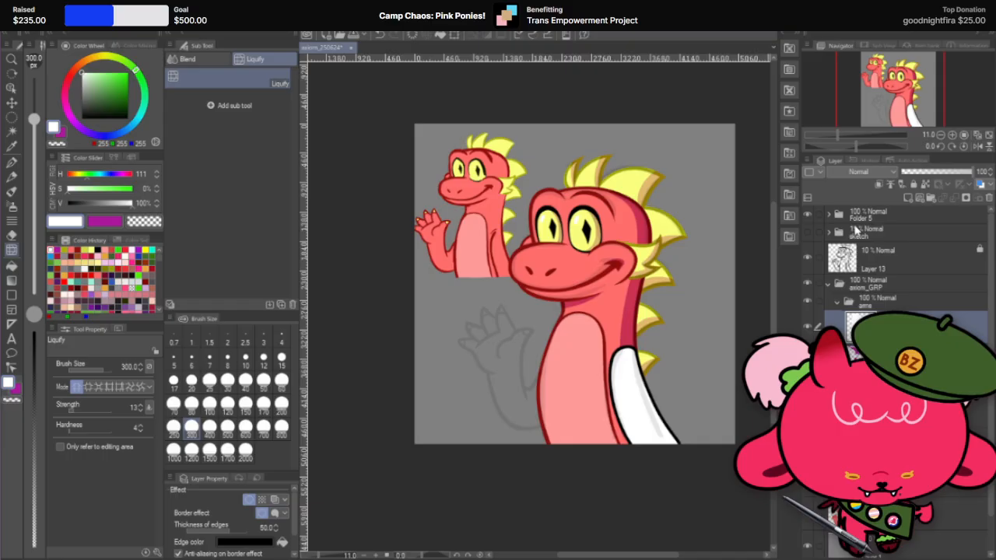
{"action": "left_click", "coordinate": [807, 258]}
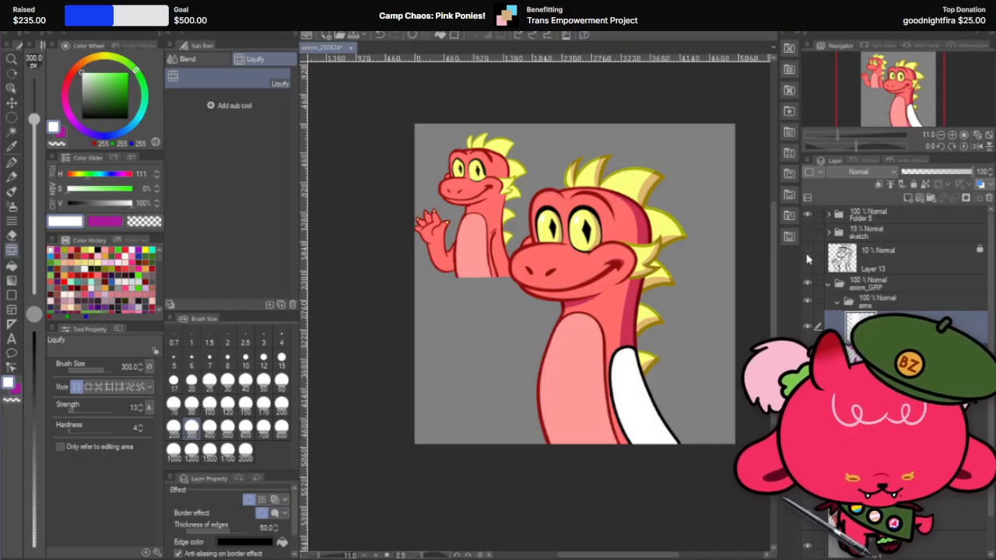
{"action": "left_click", "coordinate": [808, 258]}
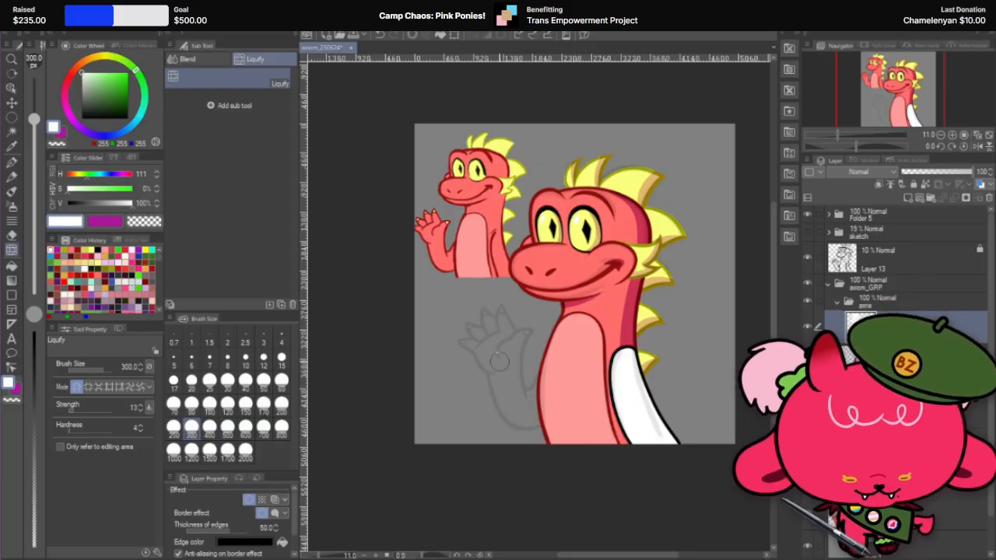
{"action": "scroll", "coordinate": [666, 349], "scroll_direction": "up", "scroll_amount": 2}
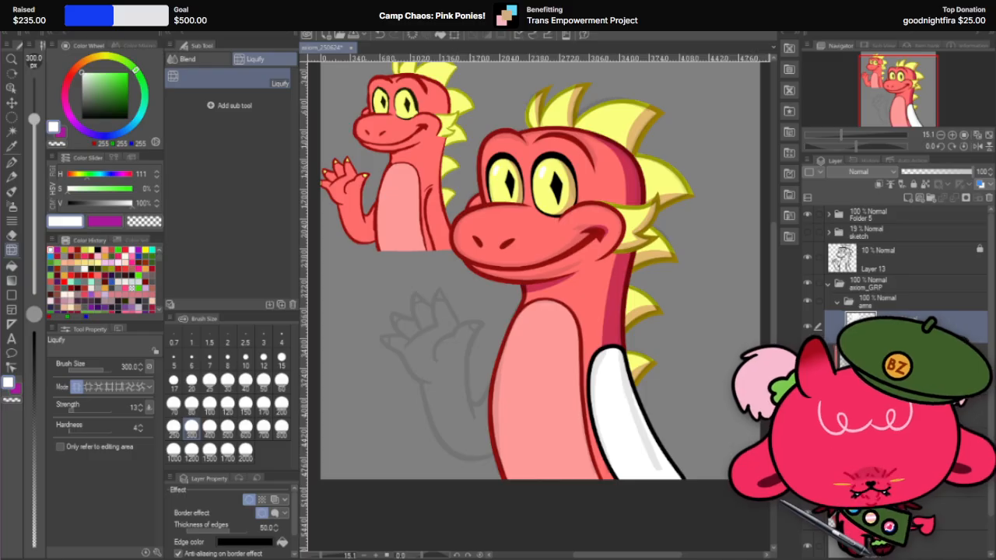
Step: Examine the red controller pose sketch in Folder 5 over the large dragon, then hide it and collapse the folder
{"action": "left_click", "coordinate": [829, 214]}
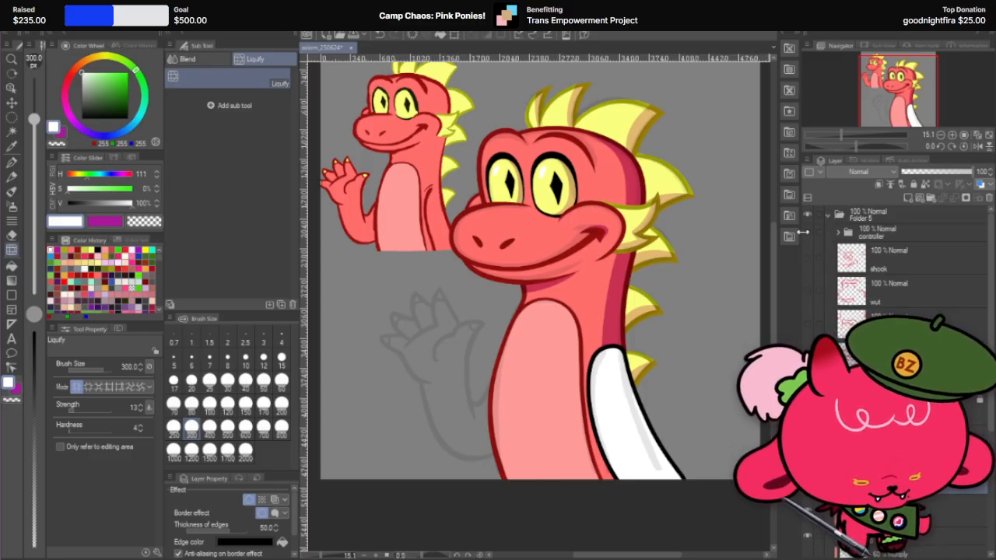
{"action": "left_click", "coordinate": [807, 232]}
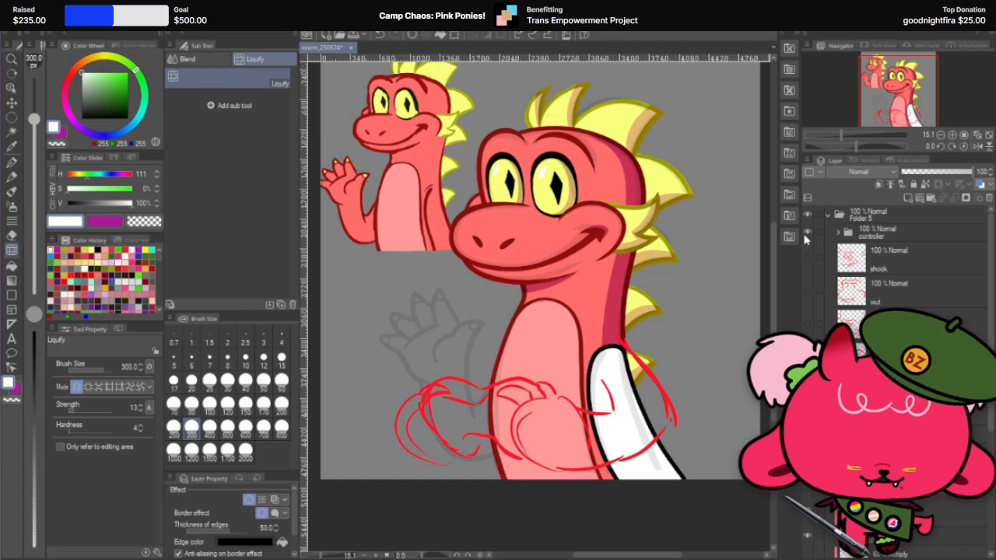
{"action": "left_click", "coordinate": [805, 239]}
{"action": "left_click", "coordinate": [805, 239]}
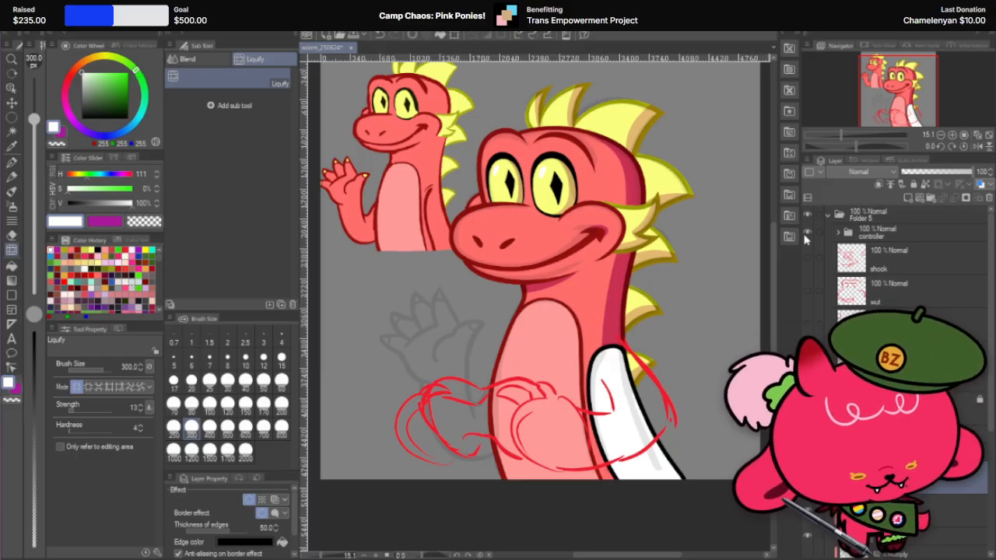
{"action": "left_click", "coordinate": [806, 233]}
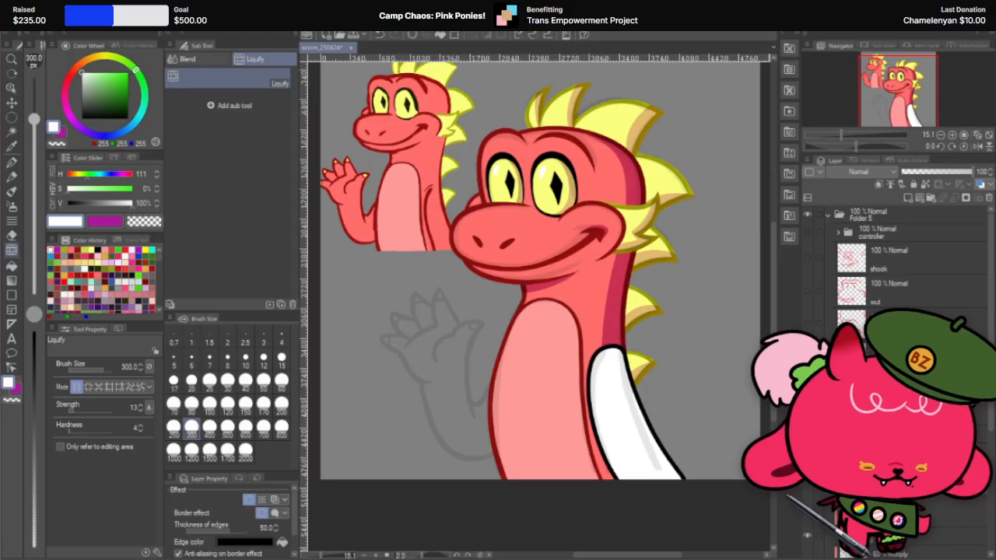
{"action": "left_click", "coordinate": [809, 239]}
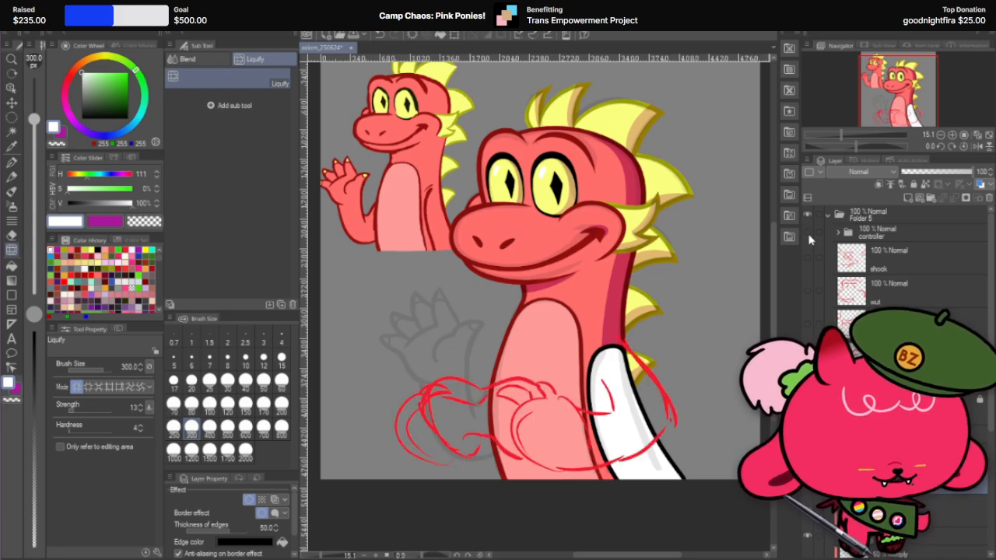
{"action": "left_click", "coordinate": [809, 239]}
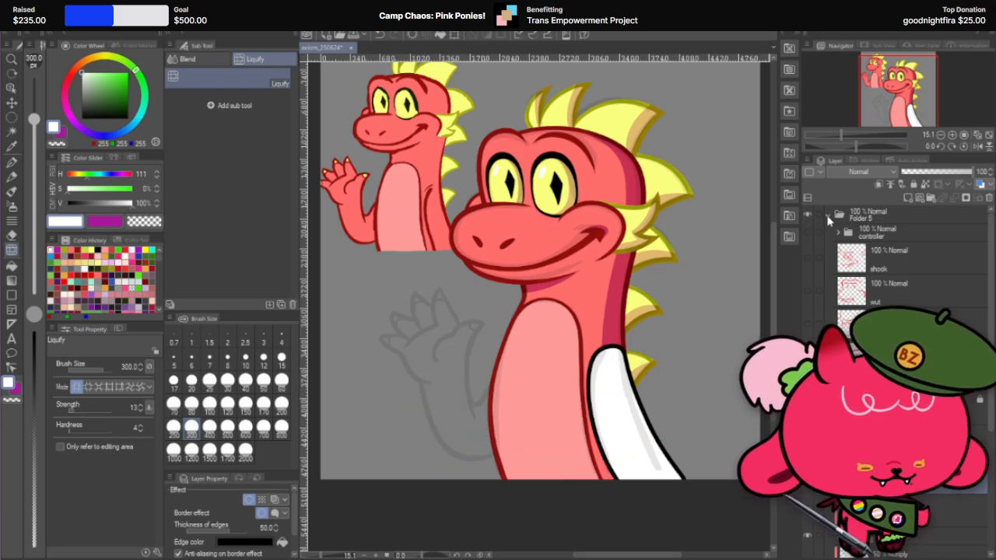
{"action": "left_click", "coordinate": [807, 239]}
{"action": "left_click", "coordinate": [807, 239]}
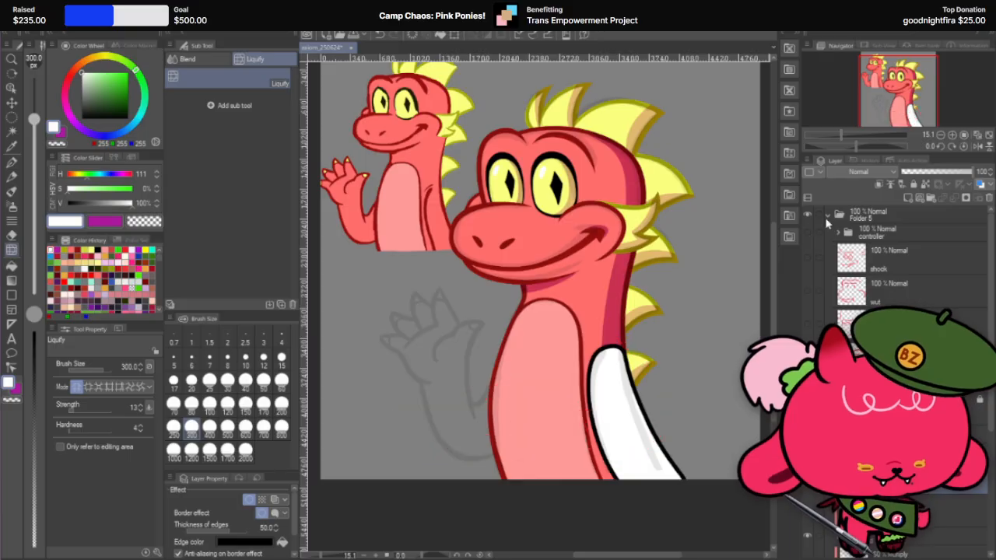
{"action": "left_click", "coordinate": [827, 215]}
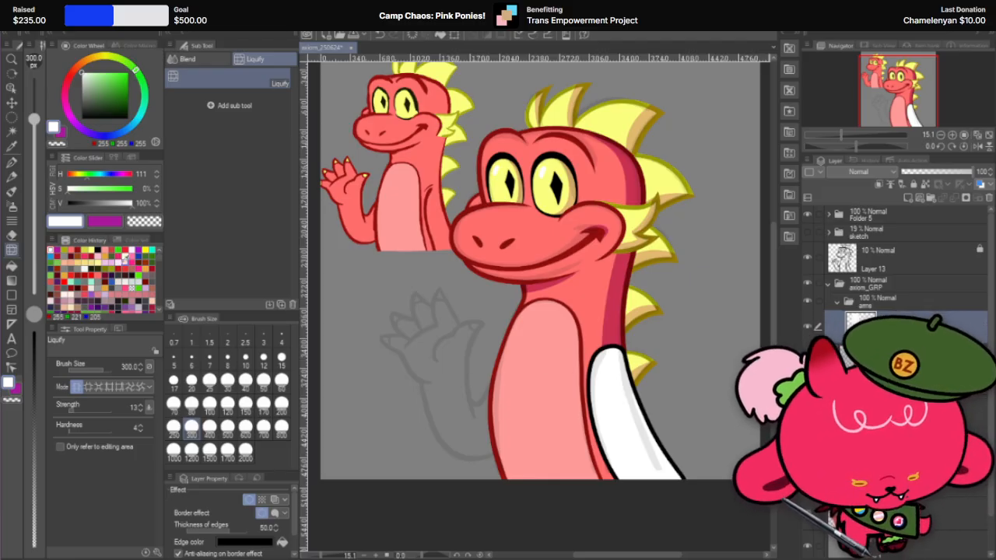
Step: Prepare the black-bordered layer in the arms folder for drawing with the G-pen at brush size 170
{"action": "left_click", "coordinate": [12, 162]}
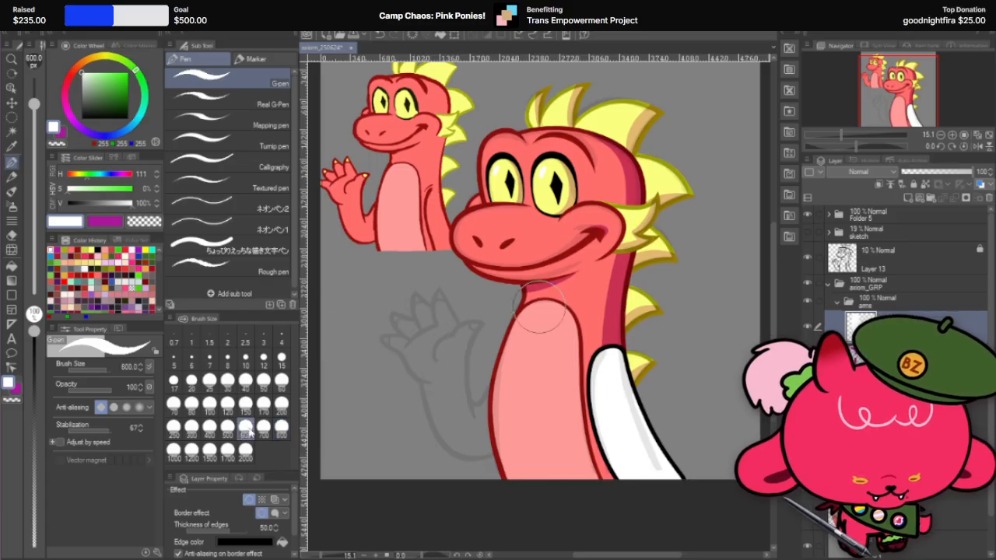
{"action": "left_click", "coordinate": [263, 405]}
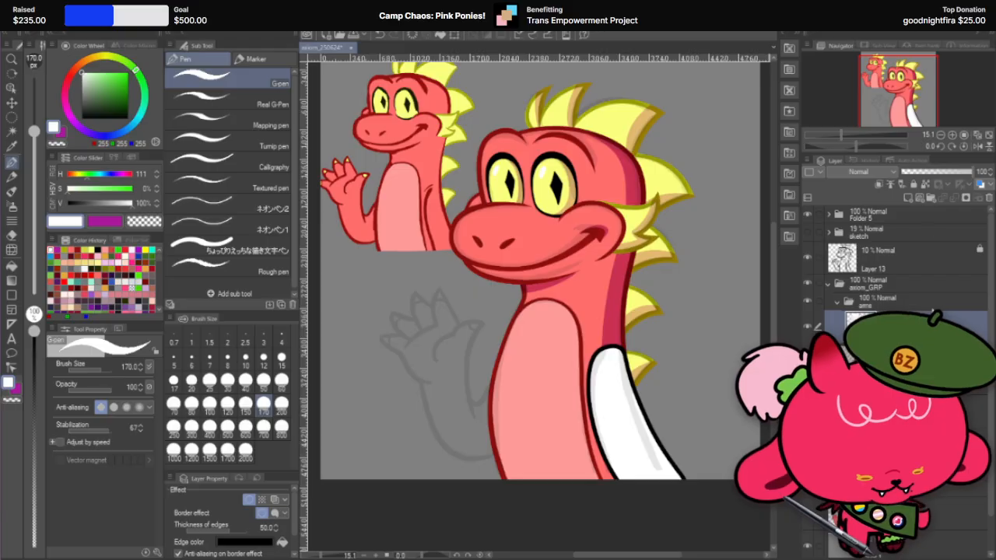
{"action": "right_click", "coordinate": [928, 315]}
{"action": "left_click", "coordinate": [990, 109]}
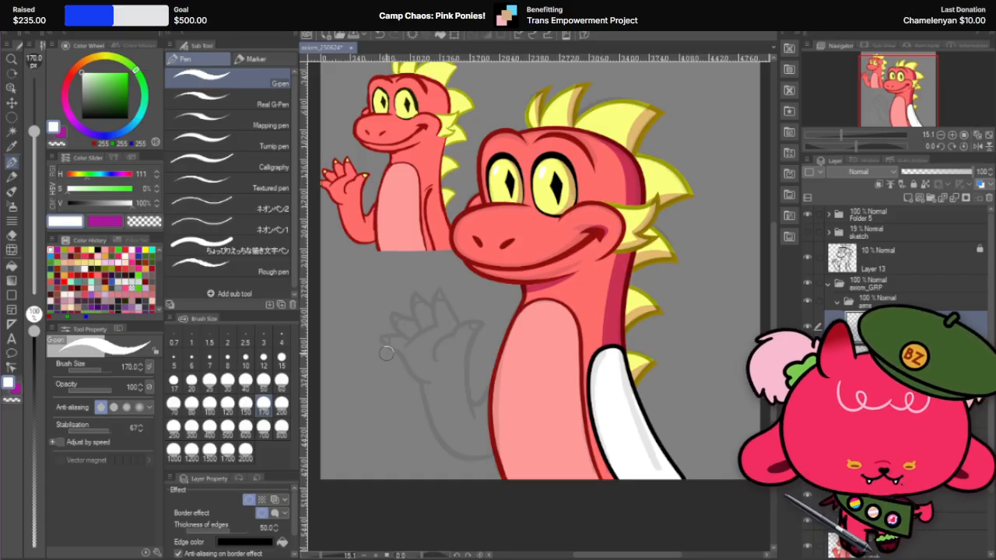
Step: Try a raised-arm stroke over the waving hand sketch with the G-pen at brush size 600 on a rotated canvas
{"action": "scroll", "coordinate": [404, 365], "scroll_direction": "up", "scroll_amount": 3}
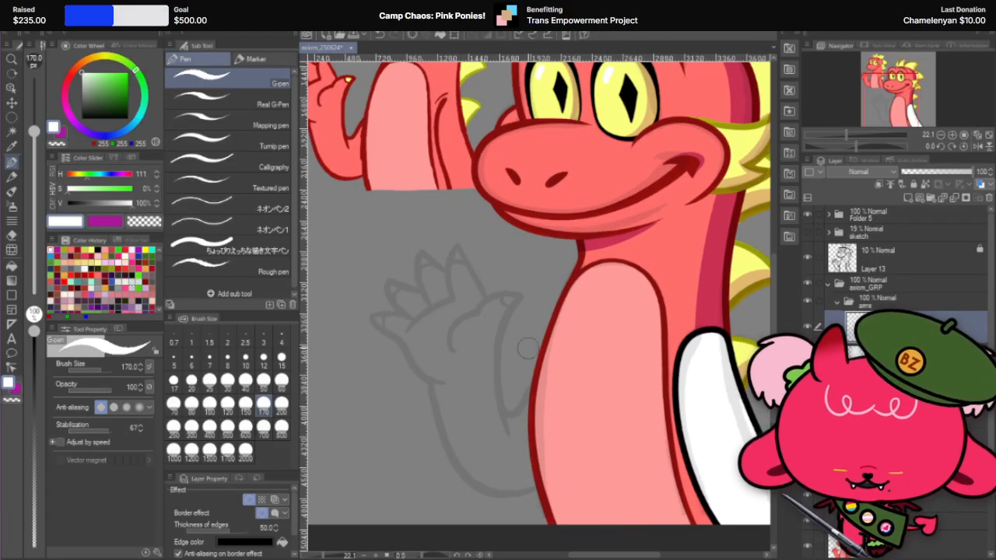
{"action": "key", "text": "r"}
{"action": "left_click_drag", "start_coordinate": [628, 347], "coordinate": [627, 370]}
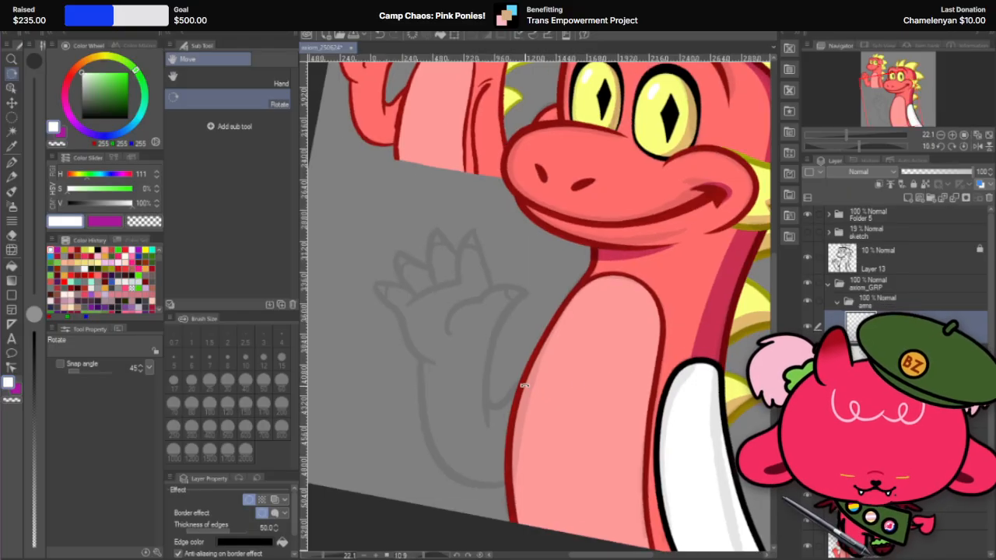
{"action": "left_click_drag", "start_coordinate": [549, 389], "coordinate": [619, 419]}
{"action": "mouse_move", "coordinate": [578, 444]}
{"action": "left_mouse_down"}
{"action": "mouse_move", "coordinate": [447, 460]}
{"action": "mouse_move", "coordinate": [574, 451]}
{"action": "left_mouse_up"}
{"action": "left_click_drag", "start_coordinate": [624, 442], "coordinate": [540, 470]}
{"action": "scroll", "coordinate": [426, 381], "scroll_direction": "up", "scroll_amount": 2}
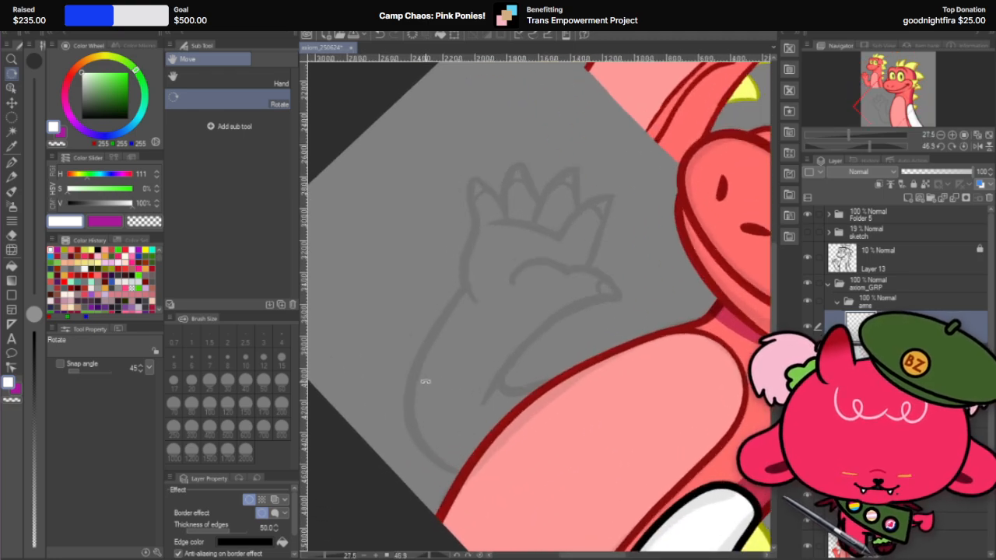
{"action": "left_click", "coordinate": [12, 147]}
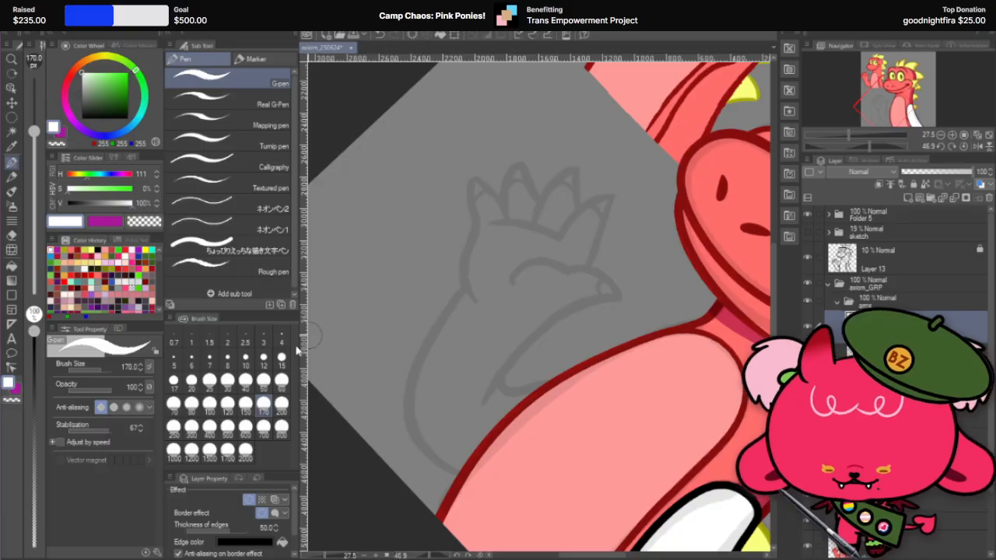
{"action": "left_click", "coordinate": [245, 426]}
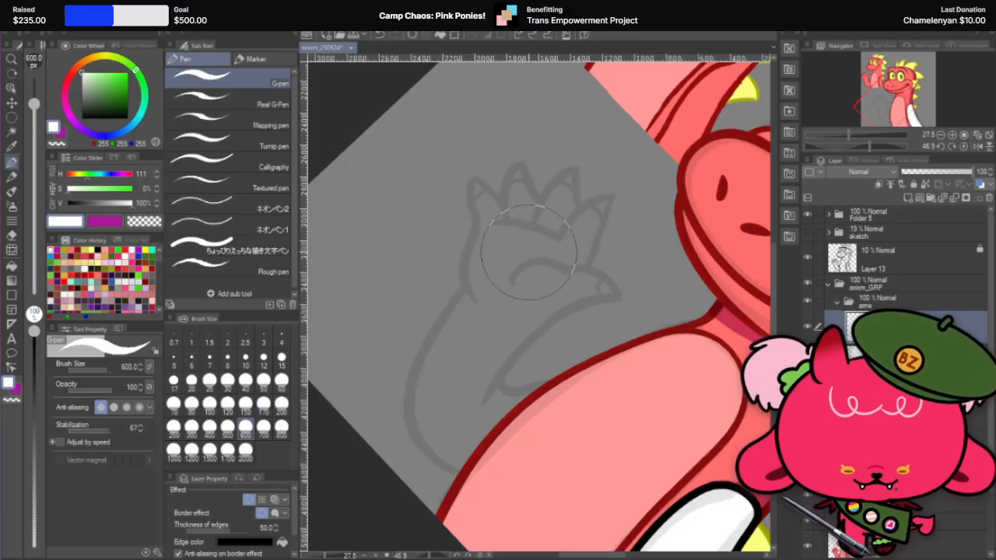
{"action": "mouse_move", "coordinate": [495, 284]}
{"action": "left_mouse_down"}
{"action": "mouse_move", "coordinate": [490, 319]}
{"action": "mouse_move", "coordinate": [558, 374]}
{"action": "mouse_move", "coordinate": [602, 365]}
{"action": "left_mouse_up"}
{"action": "key", "text": "ctrl+z"}
{"action": "scroll", "coordinate": [626, 358], "scroll_direction": "down", "scroll_amount": 2}
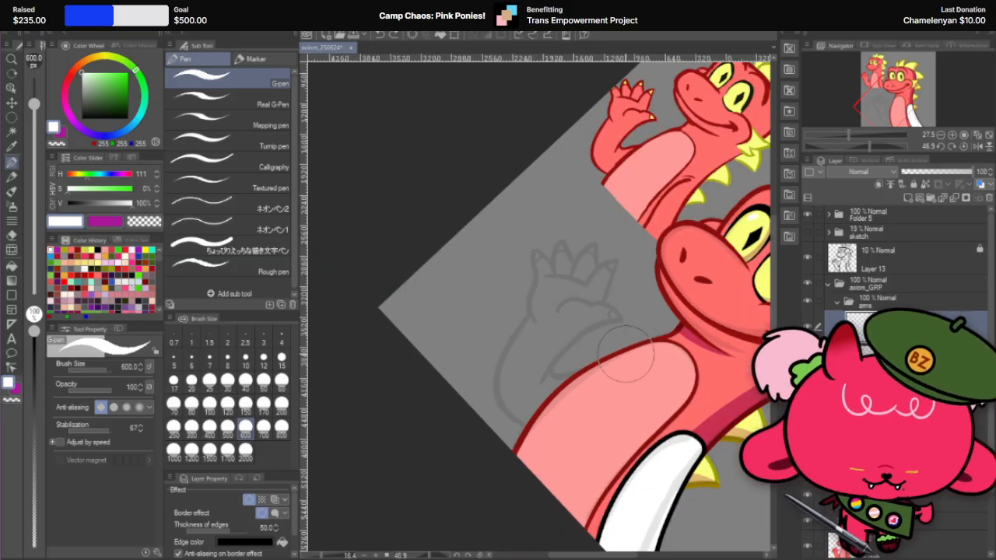
Step: Paint the raised arm as one curved white stroke from the shoulder under the chin around the elbow to the palm, using G-pen size 700
{"action": "key", "text": "r"}
{"action": "left_click_drag", "start_coordinate": [663, 231], "coordinate": [538, 240]}
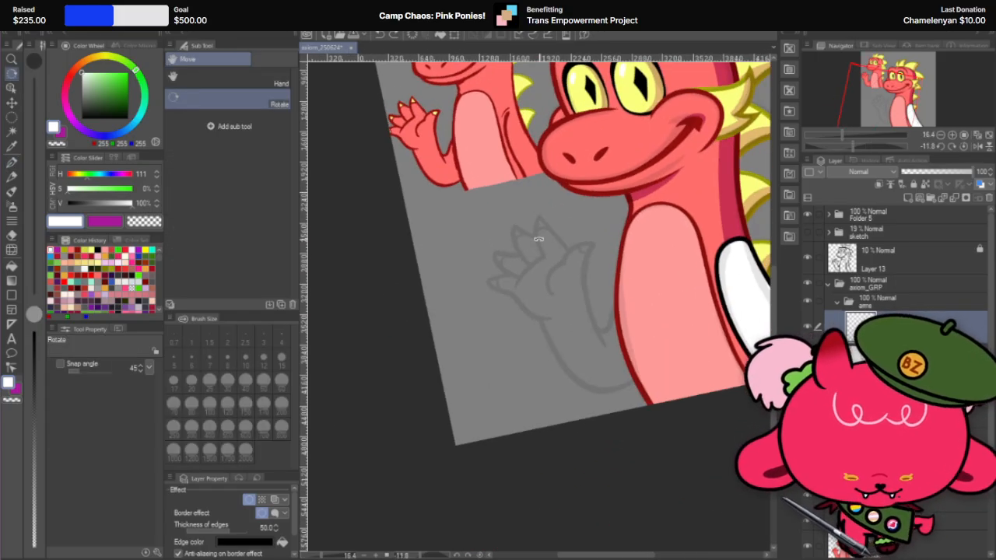
{"action": "left_click", "coordinate": [14, 161]}
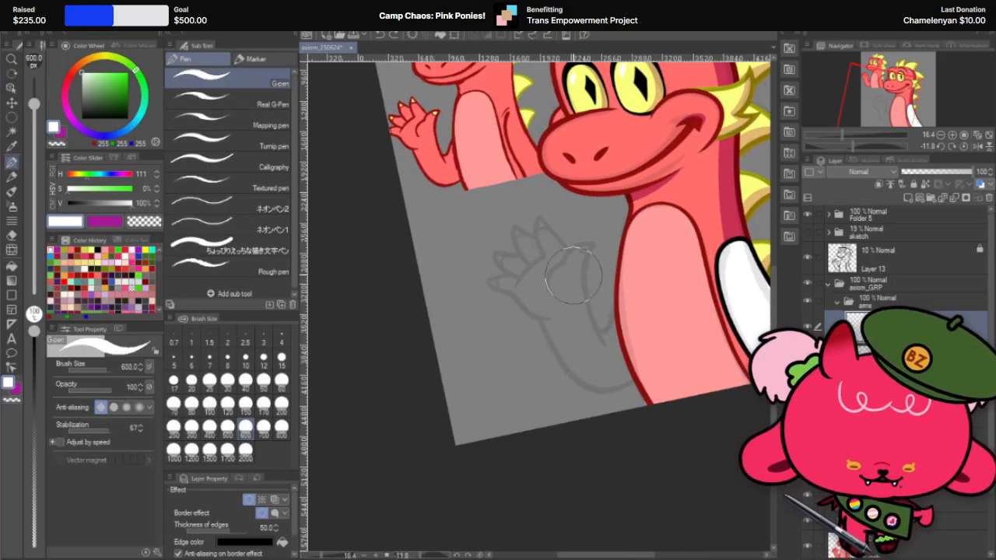
{"action": "mouse_move", "coordinate": [573, 275]}
{"action": "left_mouse_down"}
{"action": "mouse_move", "coordinate": [550, 285]}
{"action": "mouse_move", "coordinate": [662, 249]}
{"action": "mouse_move", "coordinate": [684, 214]}
{"action": "left_mouse_up"}
{"action": "key", "text": "ctrl+z"}
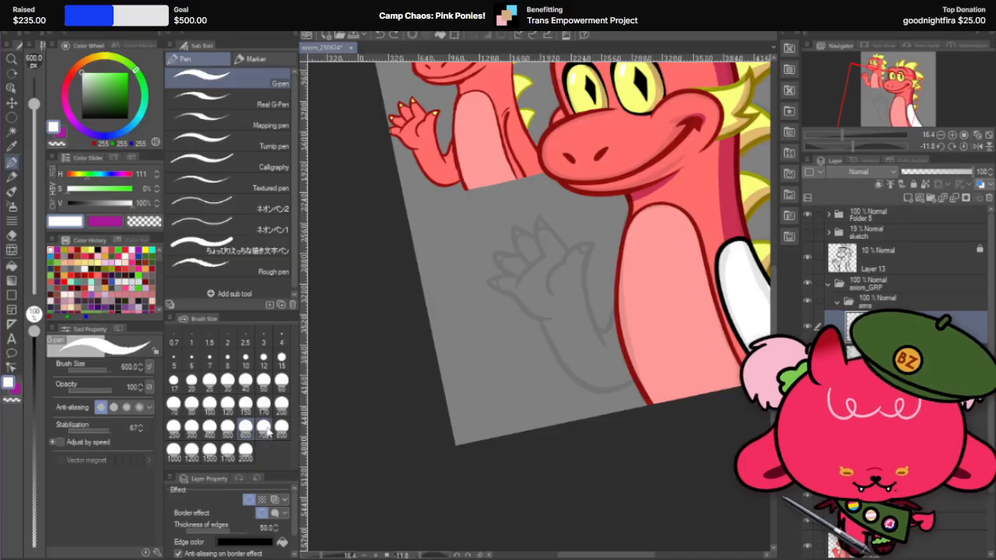
{"action": "left_click", "coordinate": [263, 426]}
{"action": "mouse_move", "coordinate": [548, 268]}
{"action": "left_mouse_down"}
{"action": "mouse_move", "coordinate": [600, 375]}
{"action": "mouse_move", "coordinate": [645, 268]}
{"action": "left_mouse_up"}
{"action": "key", "text": "ctrl+z"}
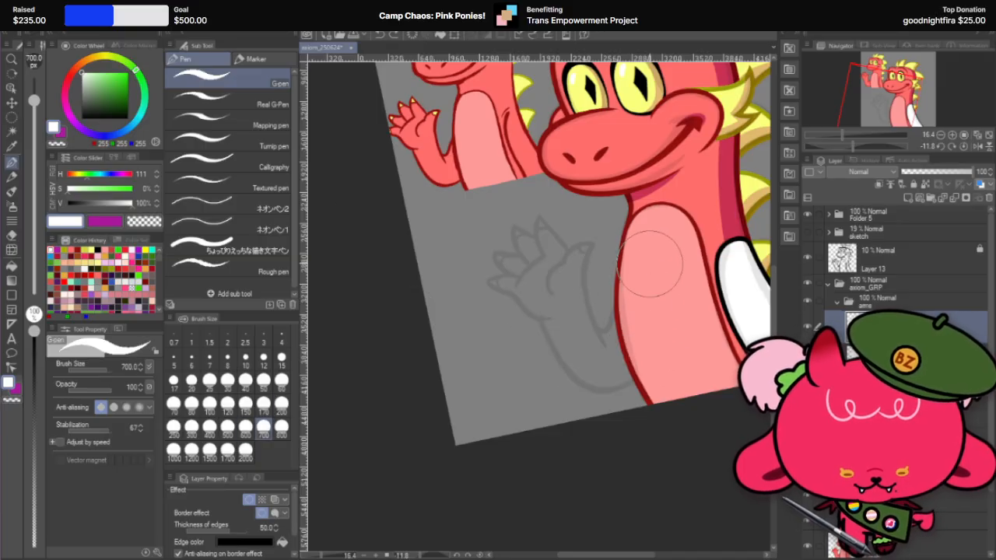
{"action": "mouse_move", "coordinate": [661, 224]}
{"action": "left_mouse_down"}
{"action": "mouse_move", "coordinate": [636, 350]}
{"action": "mouse_move", "coordinate": [554, 257]}
{"action": "left_mouse_up"}
{"action": "key", "text": "ctrl+z"}
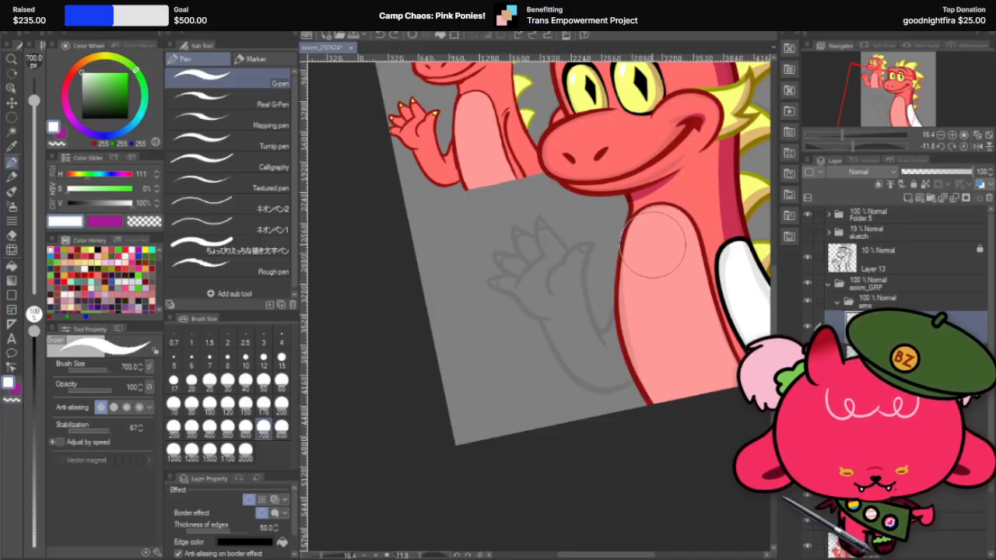
{"action": "mouse_move", "coordinate": [652, 244]}
{"action": "left_mouse_down"}
{"action": "mouse_move", "coordinate": [633, 347]}
{"action": "mouse_move", "coordinate": [582, 361]}
{"action": "mouse_move", "coordinate": [546, 264]}
{"action": "left_mouse_up"}
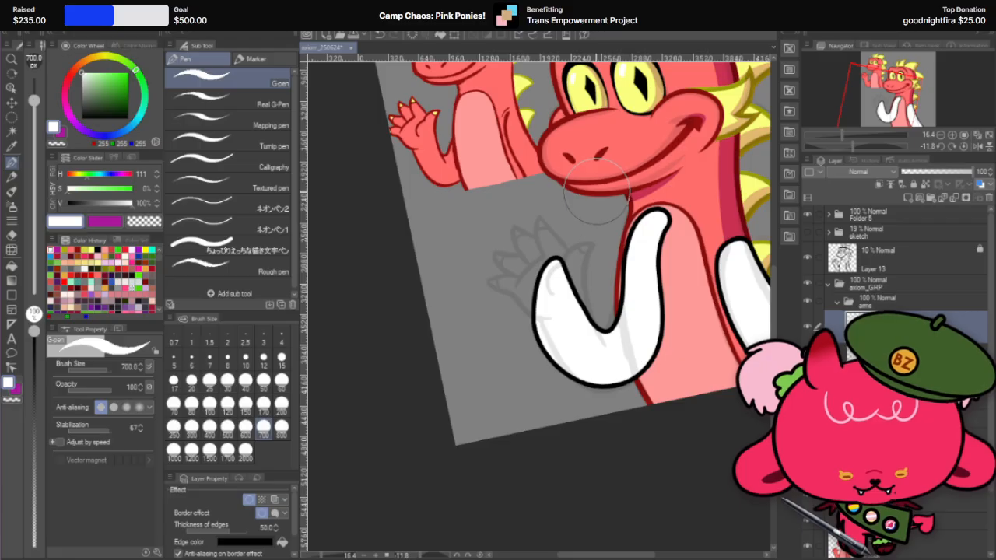
{"action": "key", "text": "ctrl+z"}
{"action": "mouse_move", "coordinate": [653, 208]}
{"action": "left_mouse_down"}
{"action": "mouse_move", "coordinate": [618, 369]}
{"action": "mouse_move", "coordinate": [571, 343]}
{"action": "mouse_move", "coordinate": [548, 248]}
{"action": "left_mouse_up"}
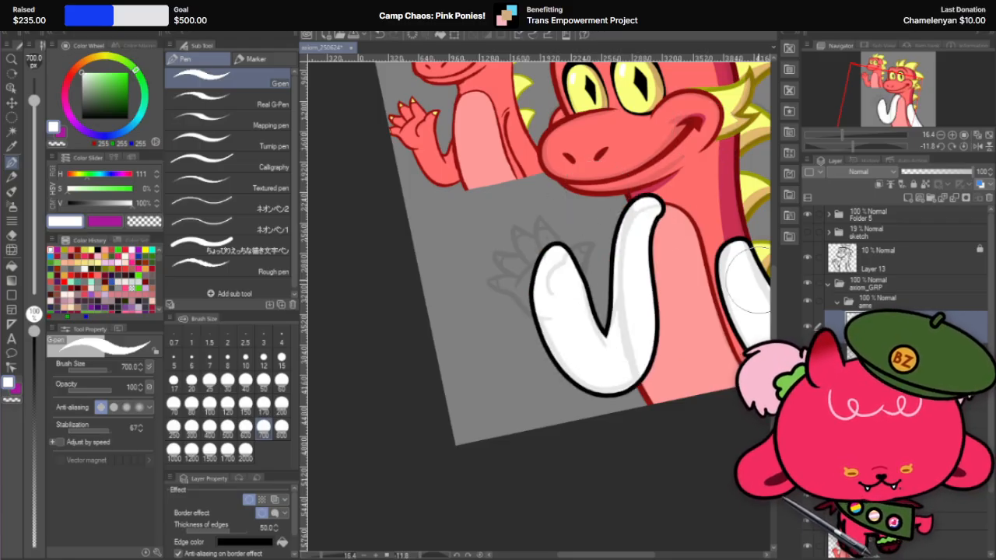
Step: Level the canvas and push the raised upper arm's outline outward toward the chest using Liquify at brush size 1200
{"action": "scroll", "coordinate": [574, 293], "scroll_direction": "up", "scroll_amount": 2}
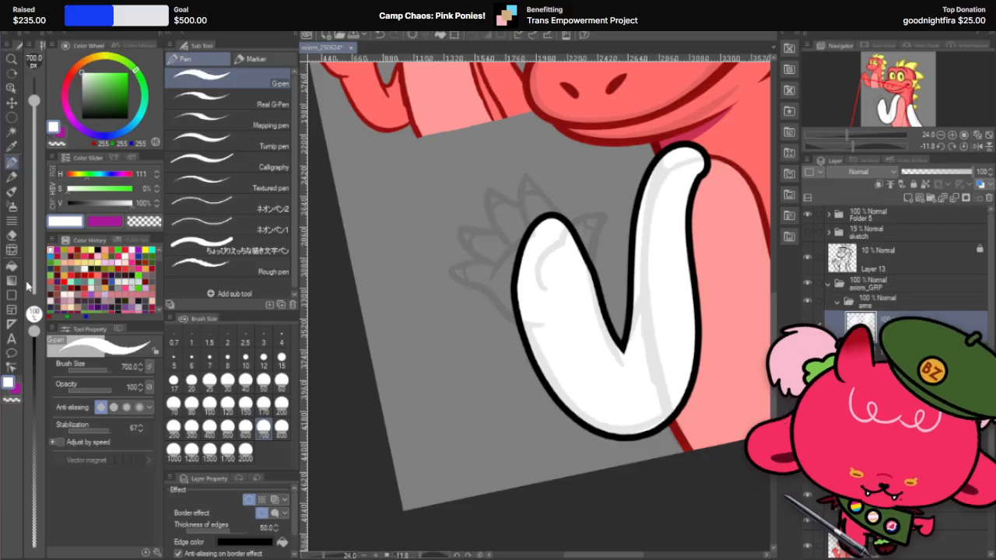
{"action": "key", "text": "r"}
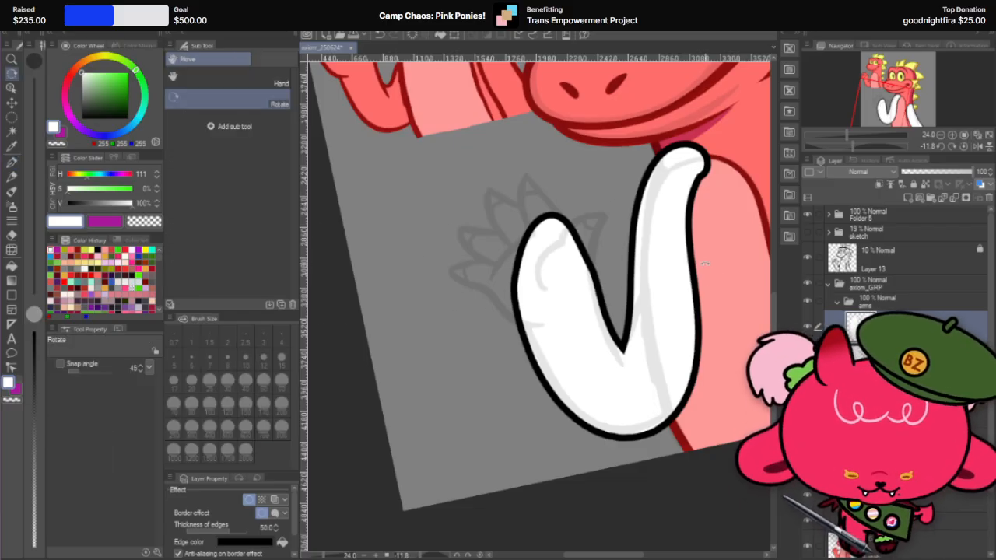
{"action": "double_click", "coordinate": [711, 300]}
{"action": "scroll", "coordinate": [473, 296], "scroll_direction": "down", "scroll_amount": 2}
{"action": "scroll", "coordinate": [653, 274], "scroll_direction": "up", "scroll_amount": 1}
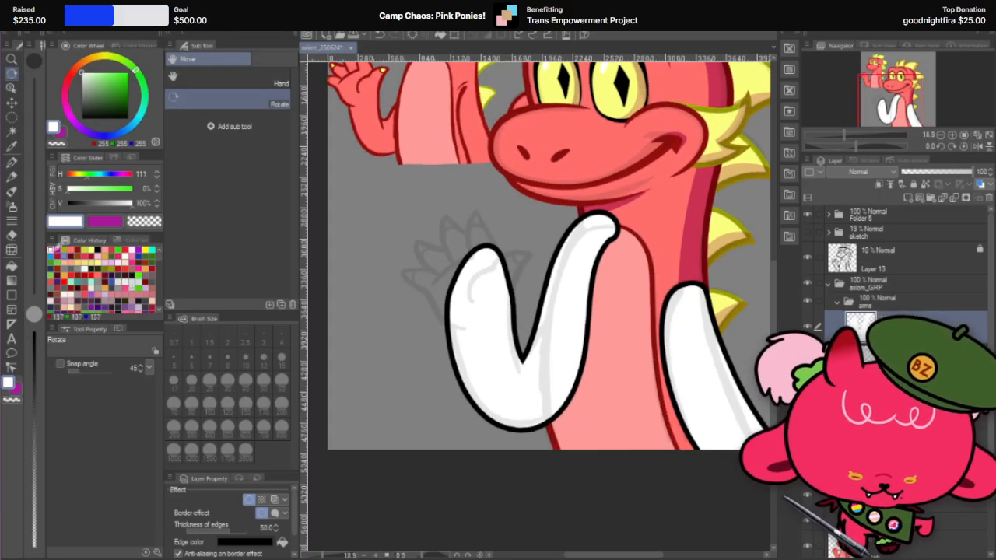
{"action": "left_click", "coordinate": [11, 249]}
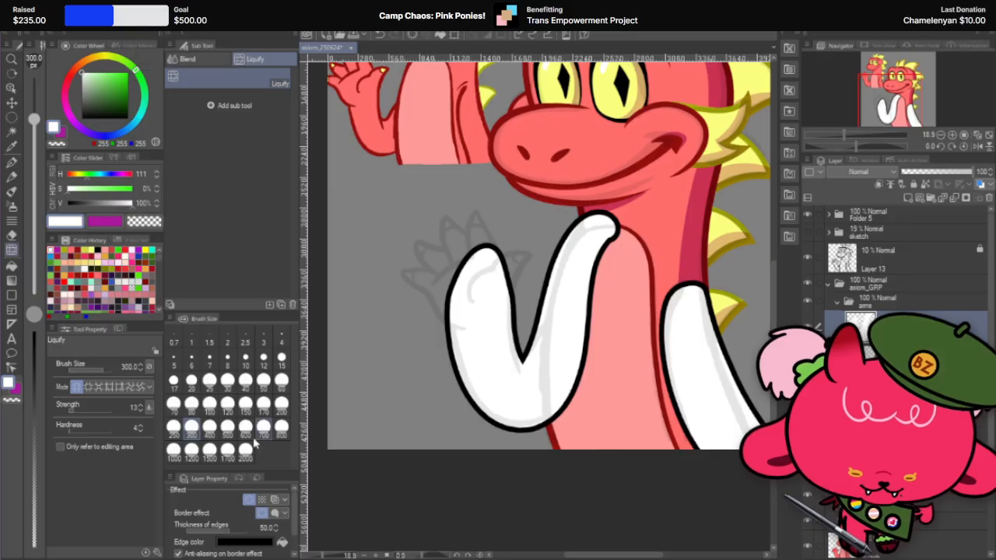
{"action": "left_click", "coordinate": [227, 448]}
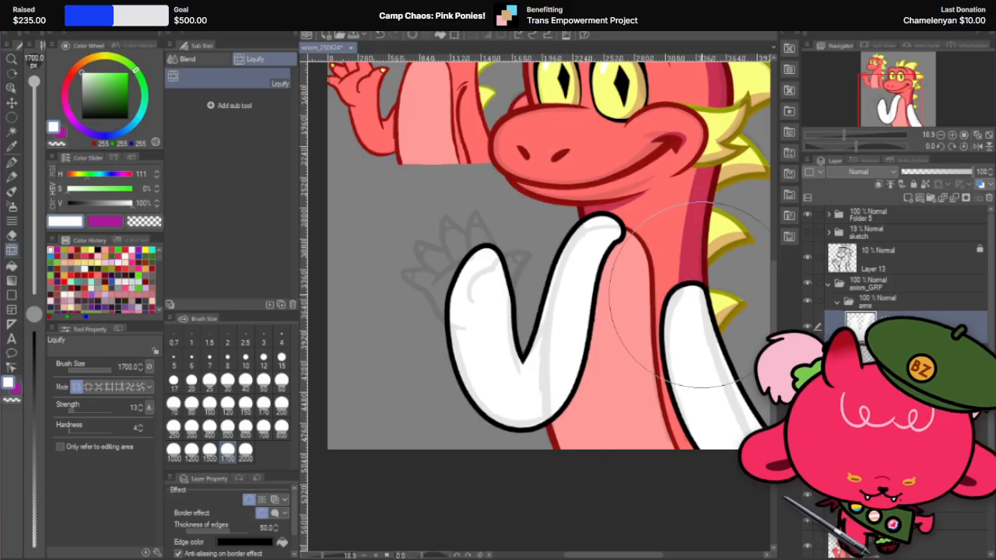
{"action": "left_click", "coordinate": [191, 448]}
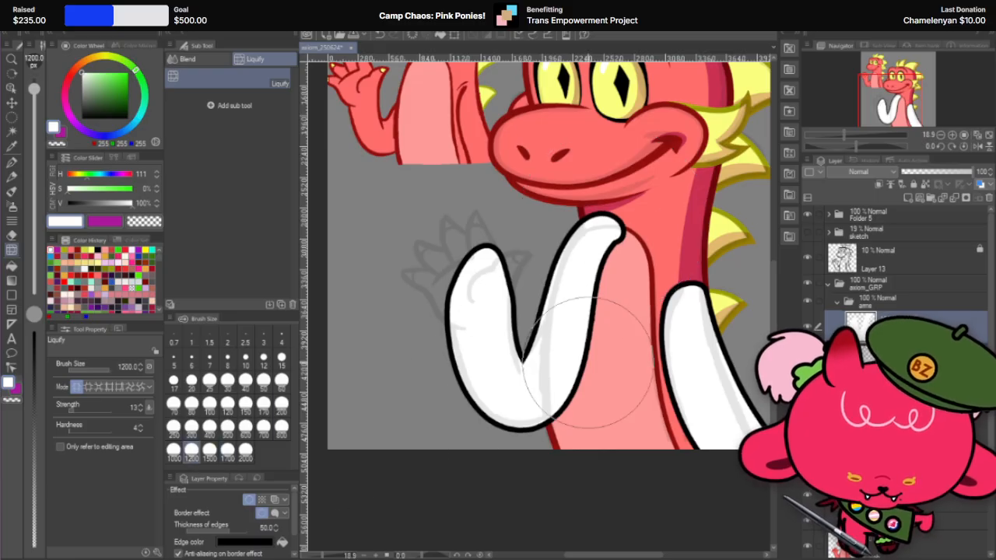
{"action": "mouse_move", "coordinate": [565, 323]}
{"action": "left_mouse_down"}
{"action": "mouse_move", "coordinate": [589, 322]}
{"action": "mouse_move", "coordinate": [597, 305]}
{"action": "mouse_move", "coordinate": [608, 316]}
{"action": "mouse_move", "coordinate": [607, 292]}
{"action": "left_mouse_up"}
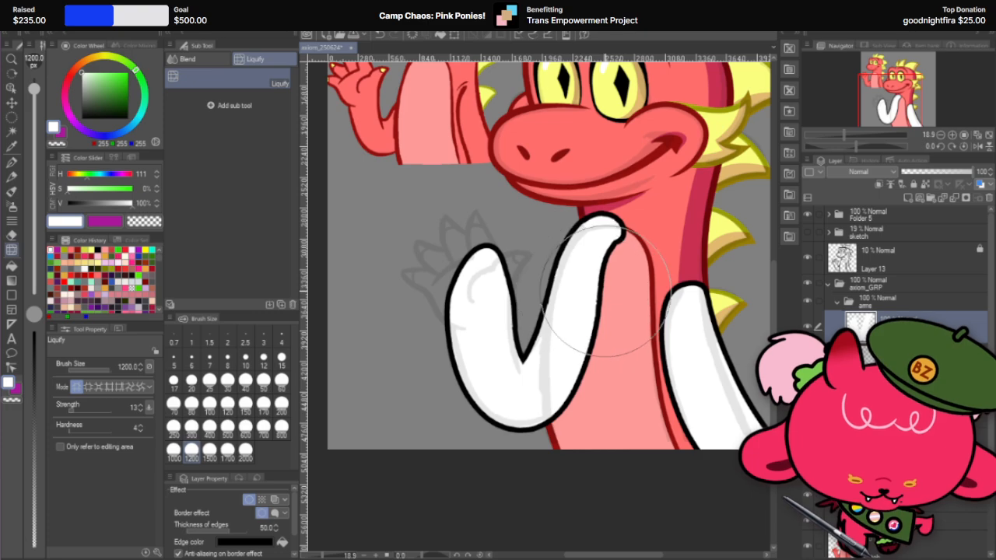
{"action": "left_click_drag", "start_coordinate": [576, 250], "coordinate": [590, 256]}
{"action": "left_click_drag", "start_coordinate": [572, 354], "coordinate": [589, 347]}
{"action": "left_click_drag", "start_coordinate": [498, 380], "coordinate": [535, 428]}
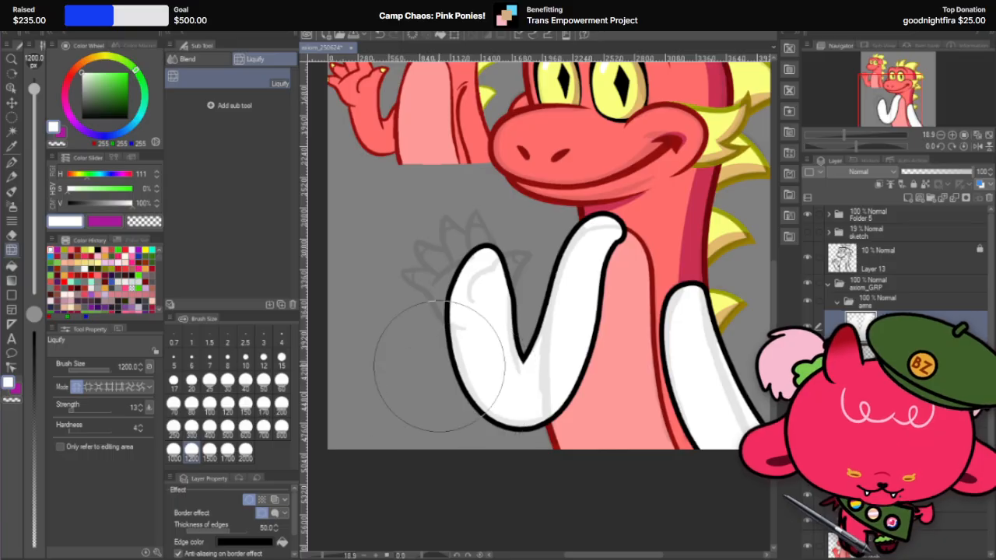
Step: Pull the raised forearm's outer edge inward with Liquify at size 1700 and adjust the elbow crook at size 600
{"action": "left_click", "coordinate": [227, 449]}
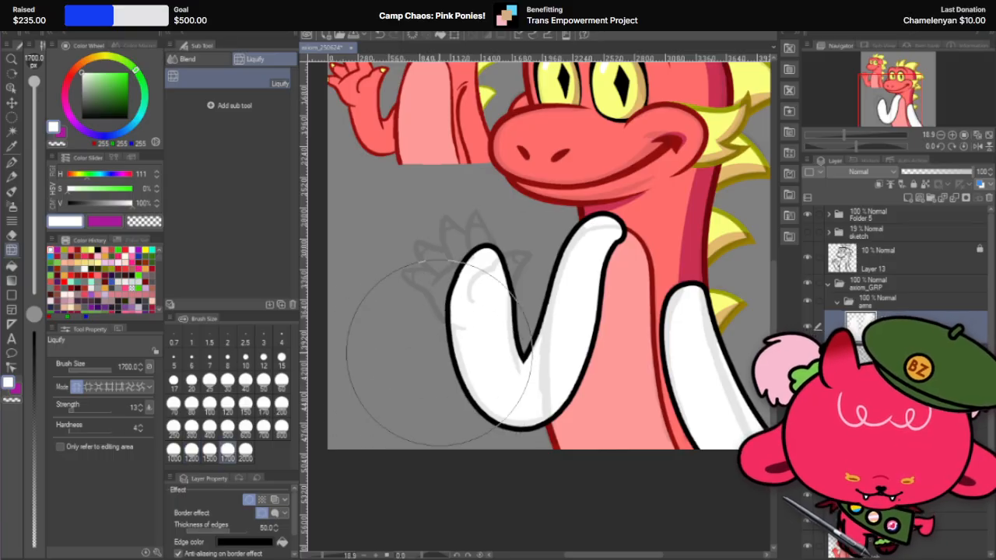
{"action": "left_click_drag", "start_coordinate": [439, 411], "coordinate": [472, 414]}
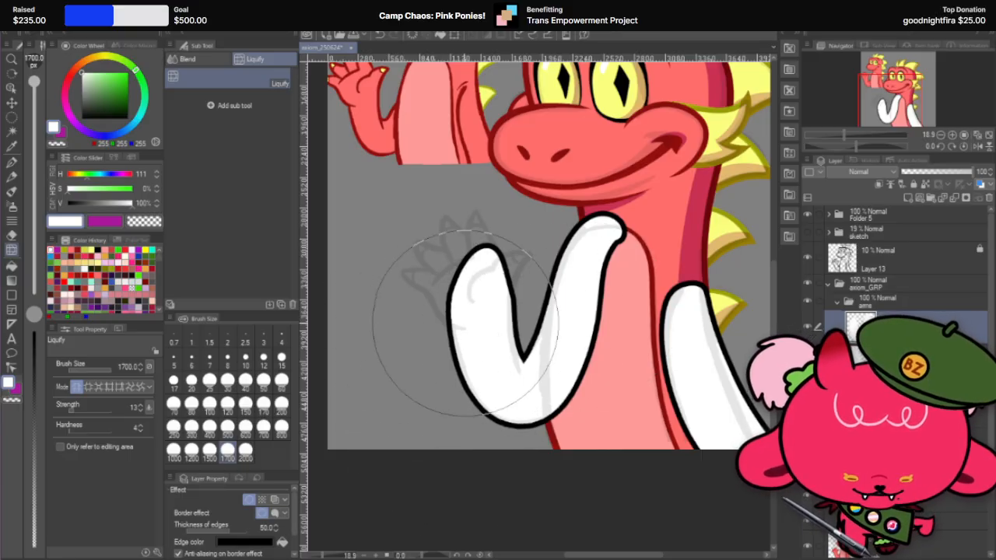
{"action": "left_click", "coordinate": [174, 450]}
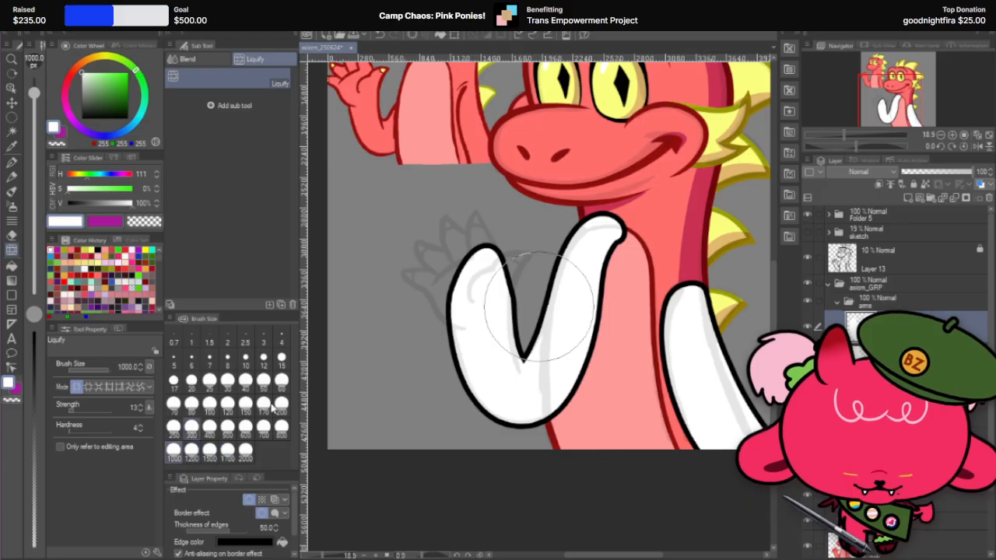
{"action": "left_click", "coordinate": [247, 429]}
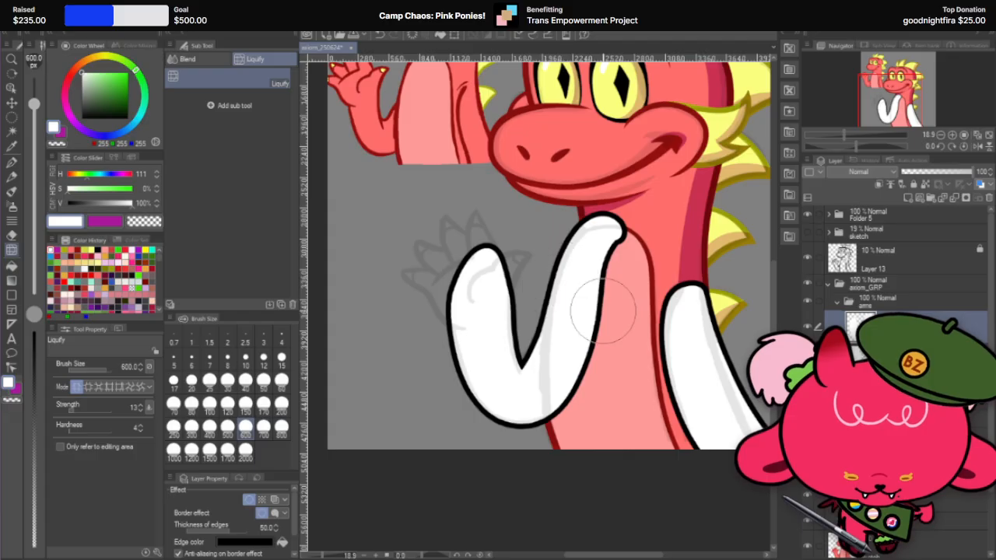
Step: Smooth the inner forearm edge above the elbow crook with Liquify at brush size 300
{"action": "scroll", "coordinate": [556, 287], "scroll_direction": "down", "scroll_amount": 2}
{"action": "scroll", "coordinate": [560, 333], "scroll_direction": "up", "scroll_amount": 3}
{"action": "scroll", "coordinate": [560, 333], "scroll_direction": "up", "scroll_amount": 2}
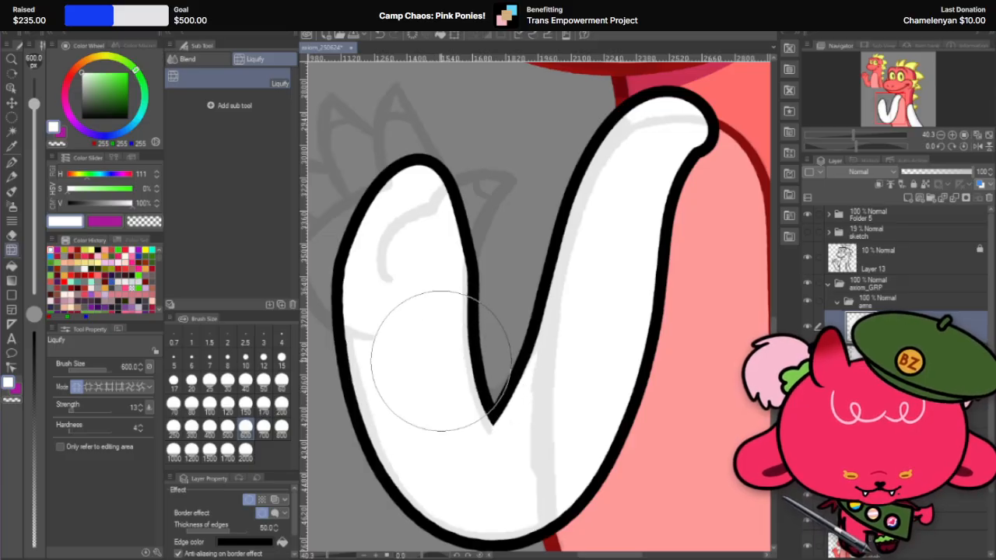
{"action": "left_click", "coordinate": [209, 426]}
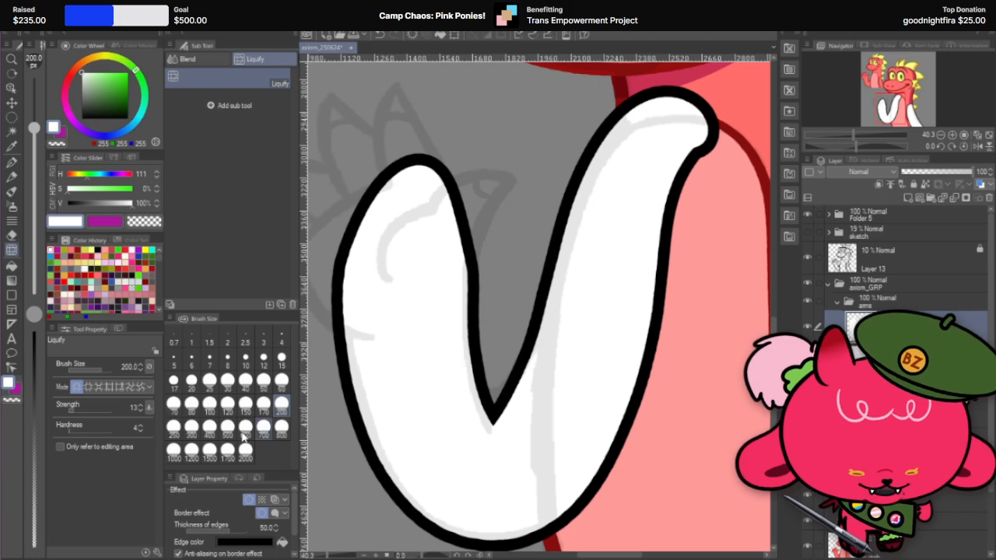
{"action": "left_click", "coordinate": [191, 426]}
{"action": "left_click_drag", "start_coordinate": [479, 368], "coordinate": [459, 379]}
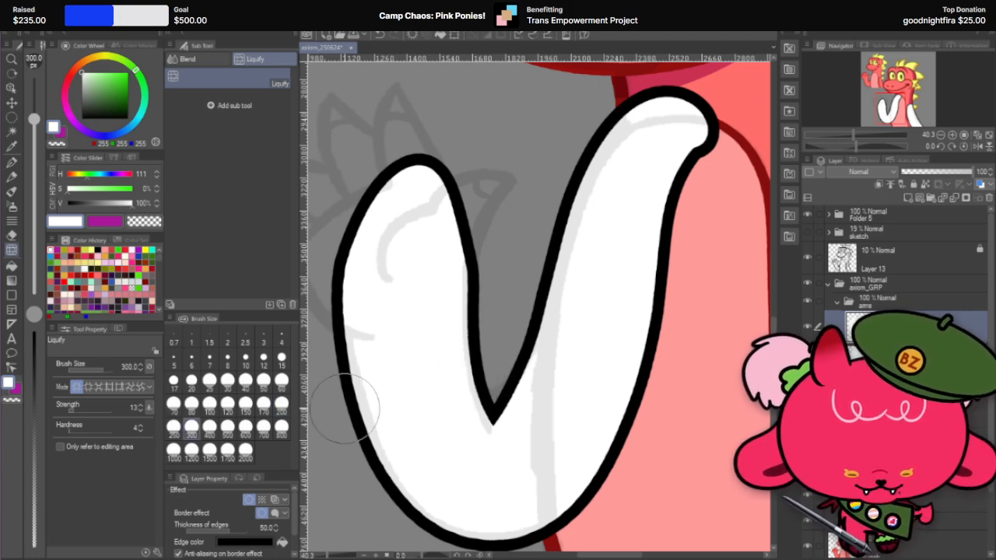
Step: Refine the rounded underside of the raised arm's elbow with Liquify at brush size 800
{"action": "scroll", "coordinate": [628, 345], "scroll_direction": "down", "scroll_amount": 1}
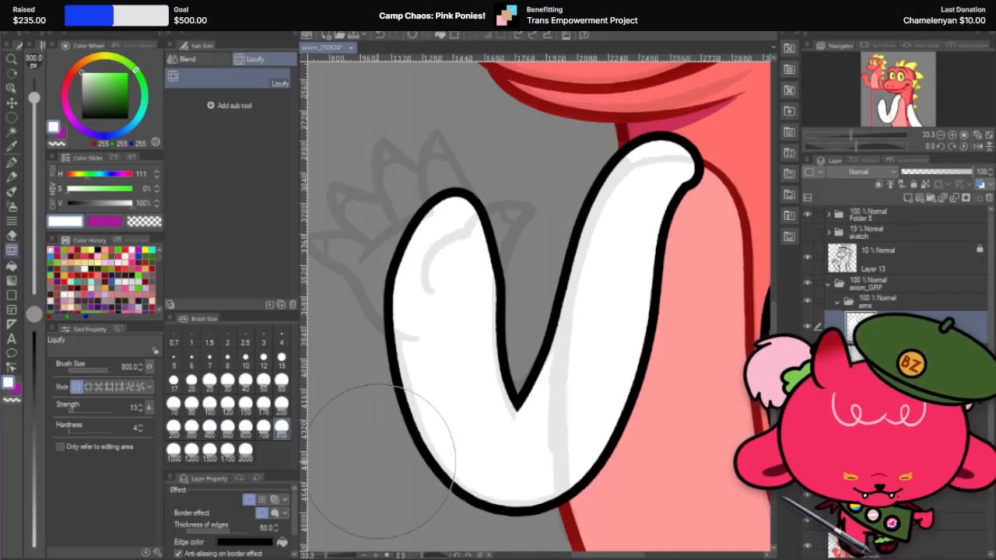
{"action": "left_click", "coordinate": [209, 452]}
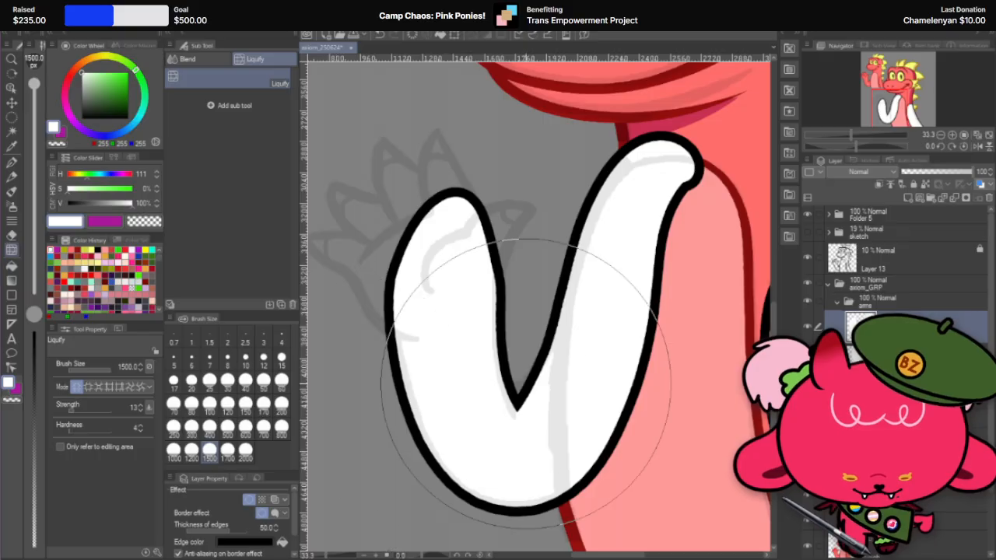
{"action": "scroll", "coordinate": [447, 224], "scroll_direction": "down", "scroll_amount": 1}
{"action": "left_click", "coordinate": [281, 426]}
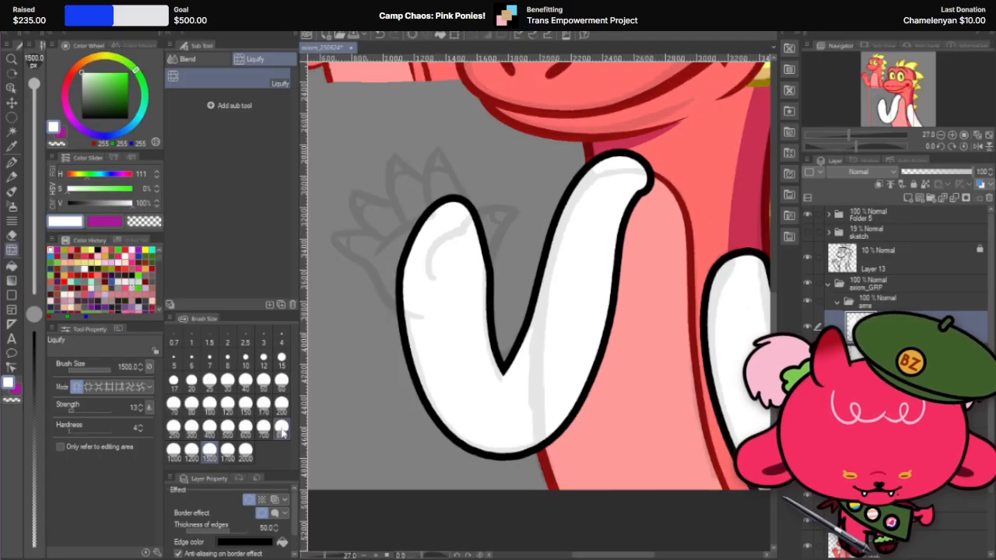
{"action": "left_click_drag", "start_coordinate": [523, 447], "coordinate": [484, 463]}
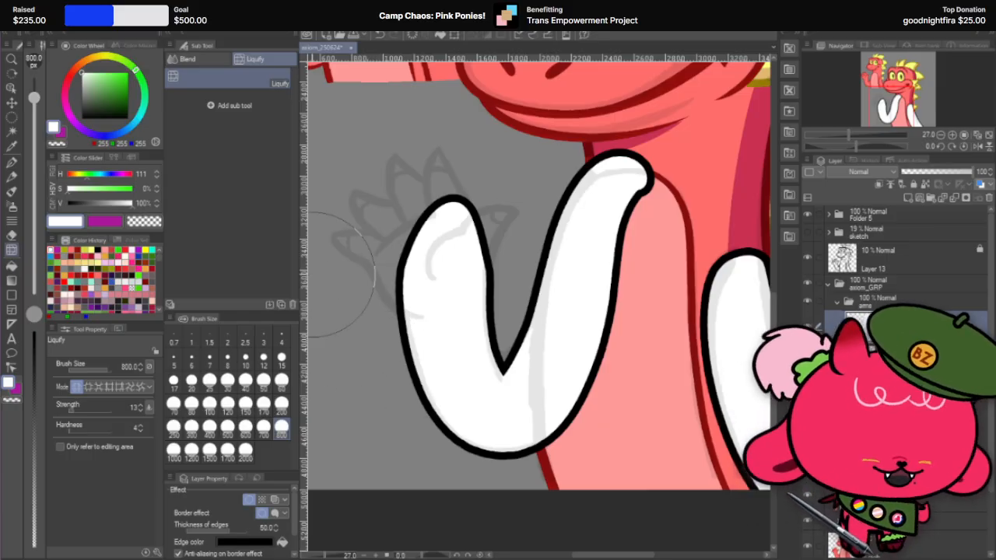
{"action": "scroll", "coordinate": [327, 295], "scroll_direction": "down", "scroll_amount": 1}
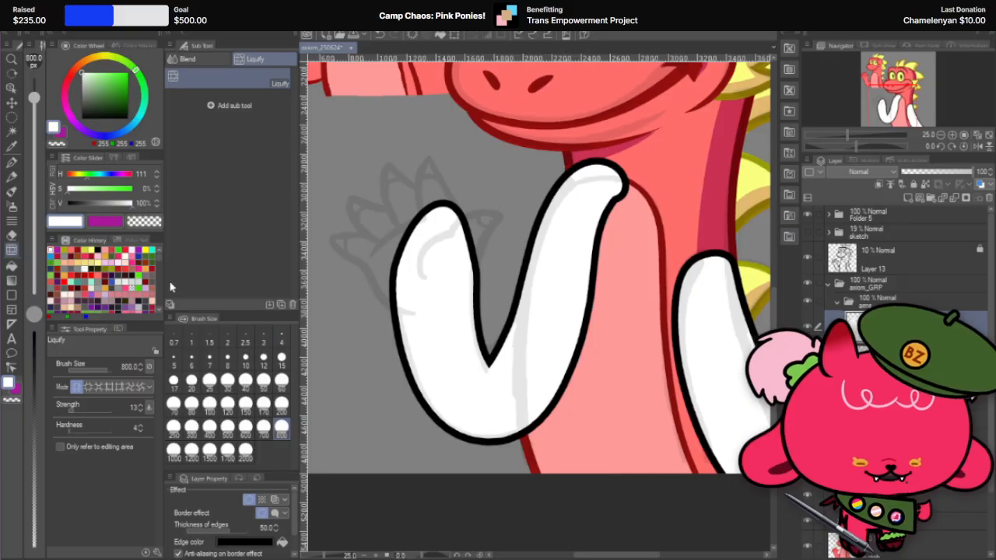
Step: Set the G-pen to brush size 100 and rotate the canvas for working on the raised arm's elbow crook
{"action": "scroll", "coordinate": [478, 322], "scroll_direction": "up", "scroll_amount": 3}
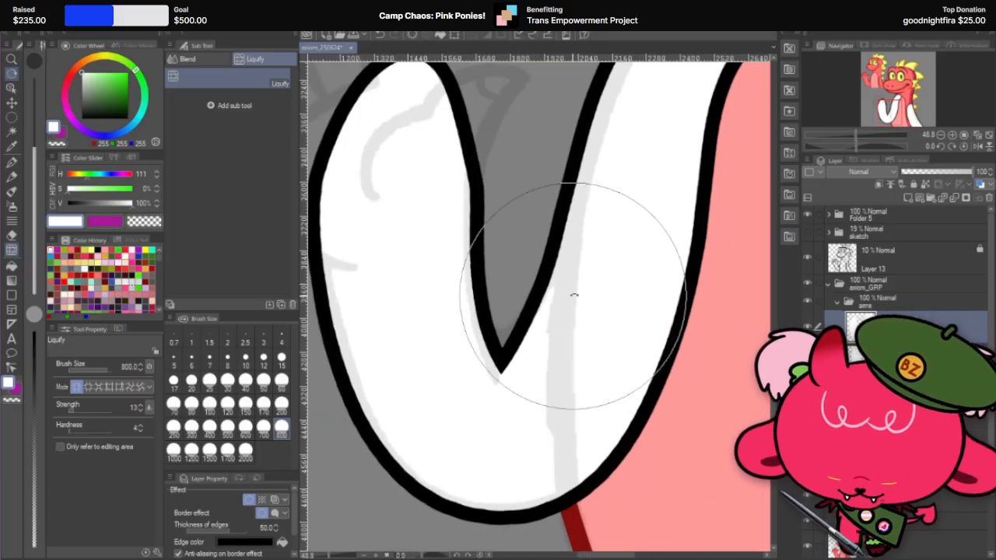
{"action": "key", "text": "r"}
{"action": "mouse_move", "coordinate": [574, 289]}
{"action": "left_mouse_down"}
{"action": "mouse_move", "coordinate": [533, 375]}
{"action": "mouse_move", "coordinate": [493, 382]}
{"action": "mouse_move", "coordinate": [506, 367]}
{"action": "mouse_move", "coordinate": [671, 293]}
{"action": "mouse_move", "coordinate": [643, 354]}
{"action": "mouse_move", "coordinate": [516, 418]}
{"action": "left_mouse_up"}
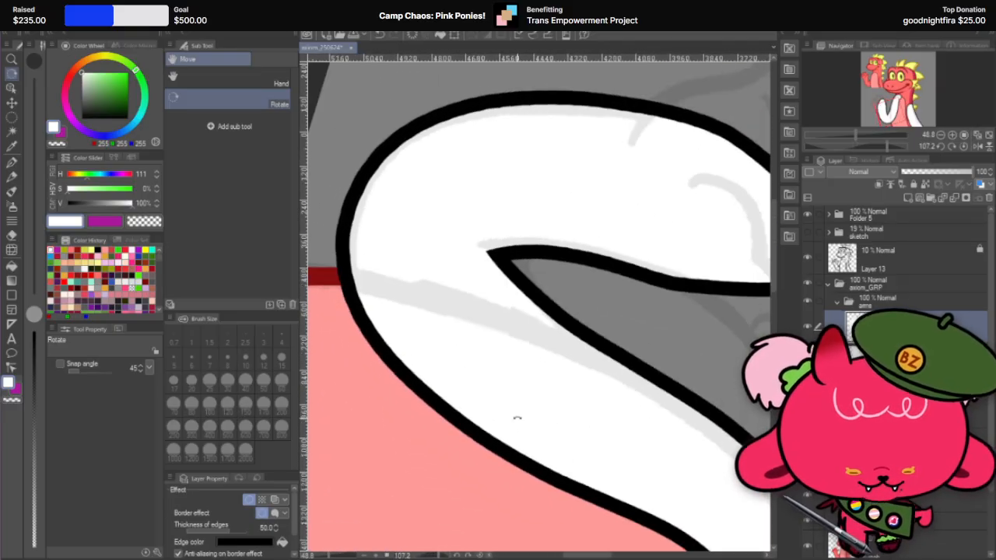
{"action": "left_click", "coordinate": [10, 233]}
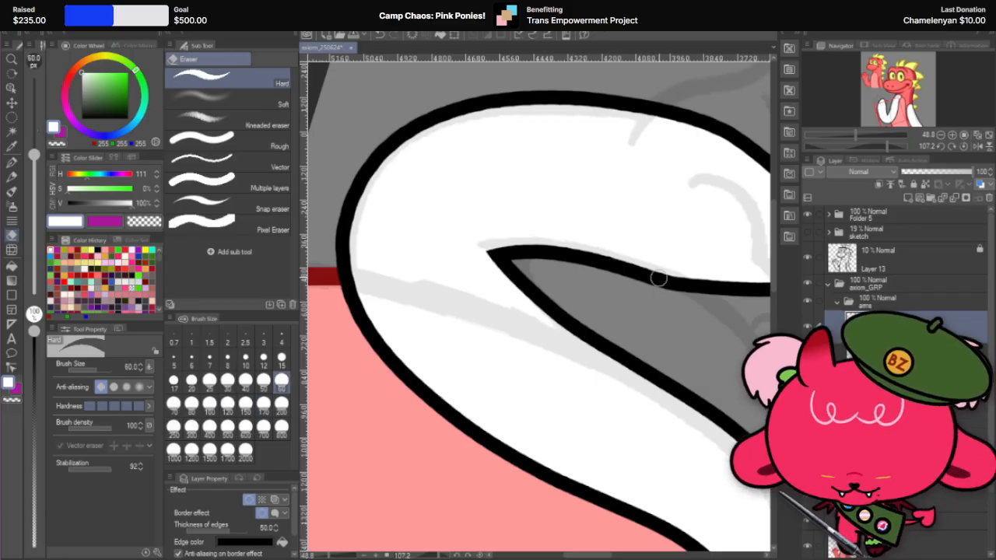
{"action": "key", "text": "r"}
{"action": "left_click_drag", "start_coordinate": [599, 273], "coordinate": [607, 218]}
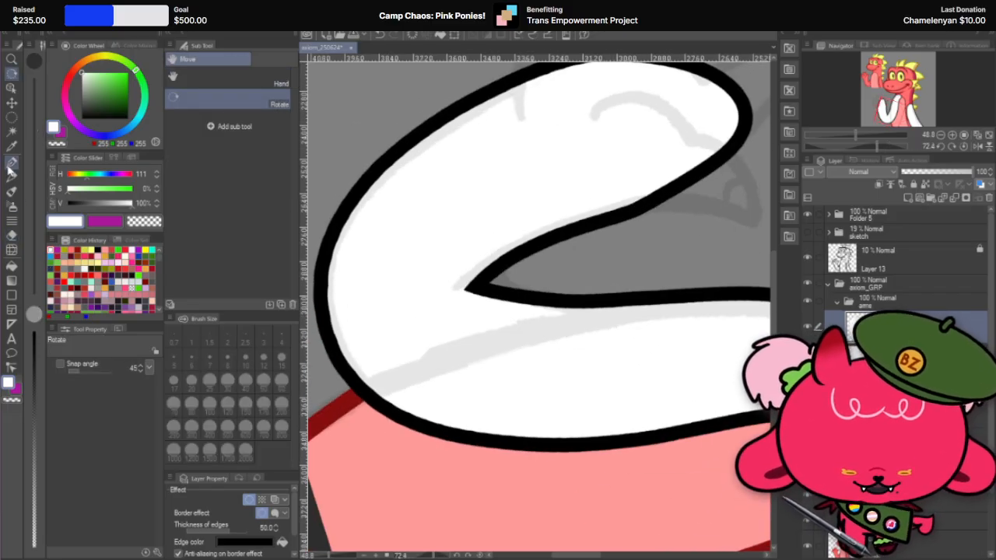
{"action": "left_click", "coordinate": [18, 165]}
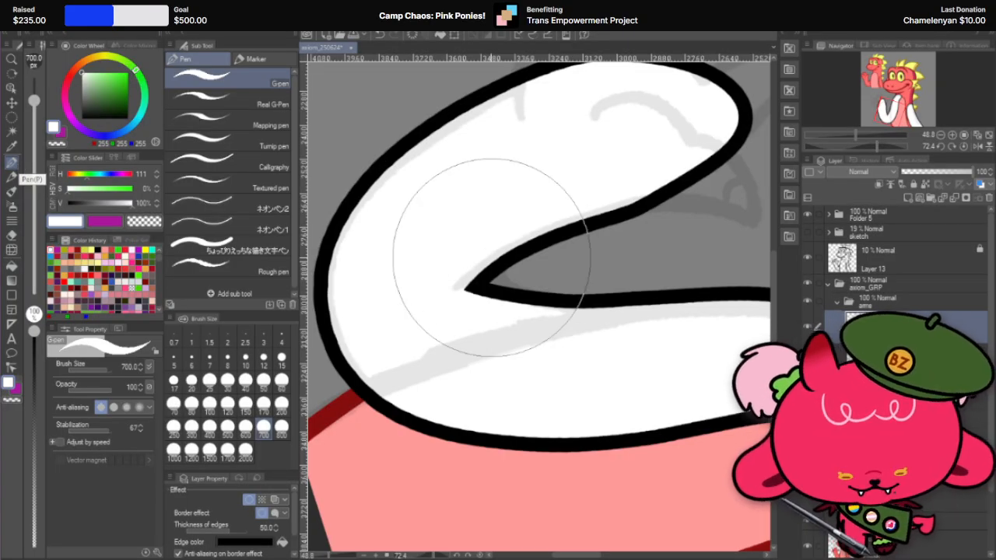
{"action": "left_click", "coordinate": [210, 402]}
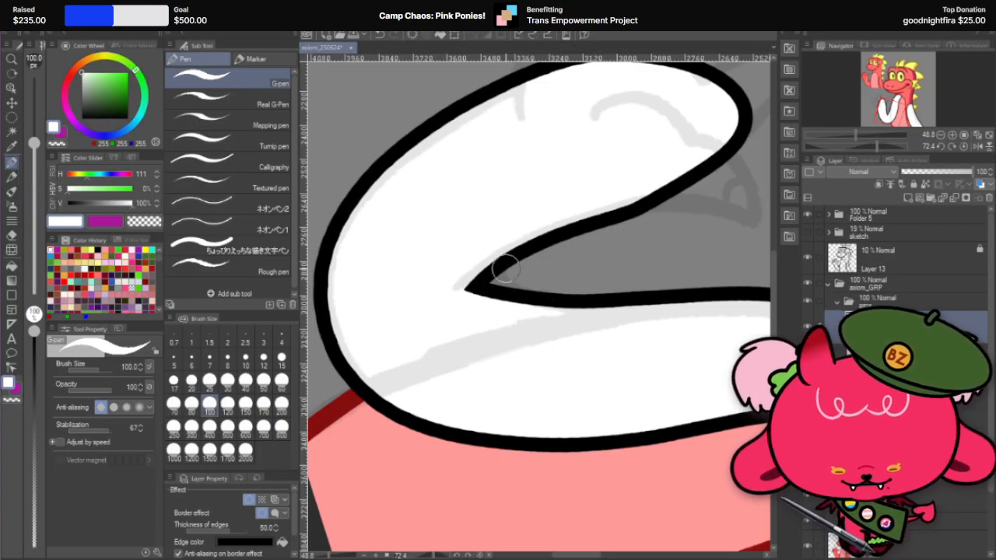
Step: Try rounding the sharp inner elbow corner with short white G-pen strokes, undoing each attempt
{"action": "left_click_drag", "start_coordinate": [476, 268], "coordinate": [558, 286]}
{"action": "key", "text": "ctrl+z"}
{"action": "left_click_drag", "start_coordinate": [478, 271], "coordinate": [560, 284]}
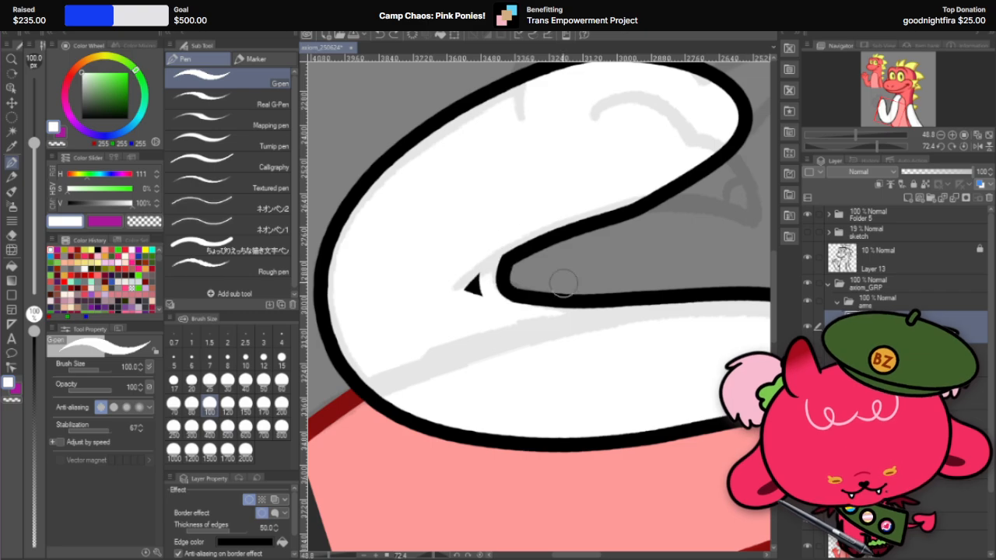
{"action": "key", "text": "ctrl+z"}
{"action": "left_click_drag", "start_coordinate": [486, 270], "coordinate": [533, 294]}
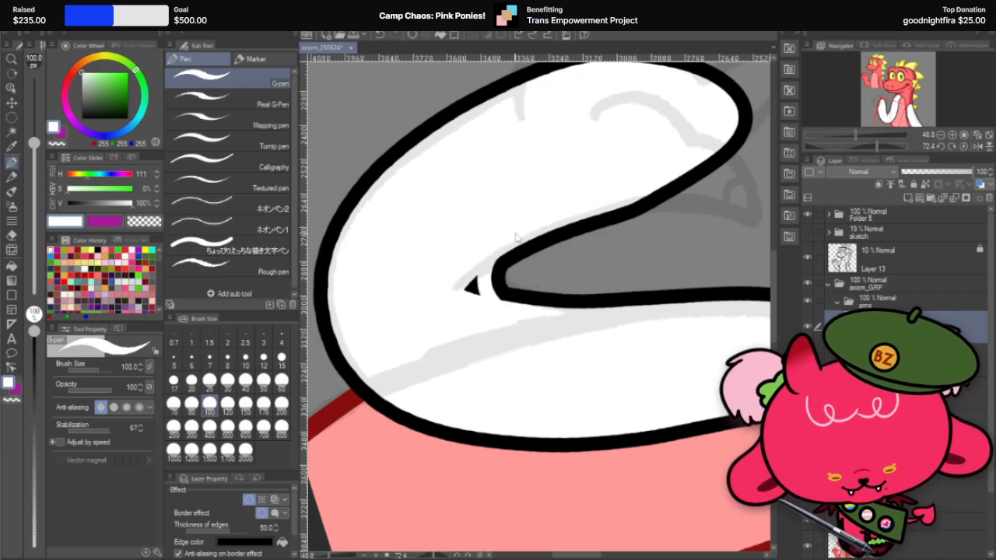
{"action": "key", "text": "ctrl+z"}
{"action": "left_click_drag", "start_coordinate": [486, 269], "coordinate": [535, 311]}
{"action": "key", "text": "ctrl+z"}
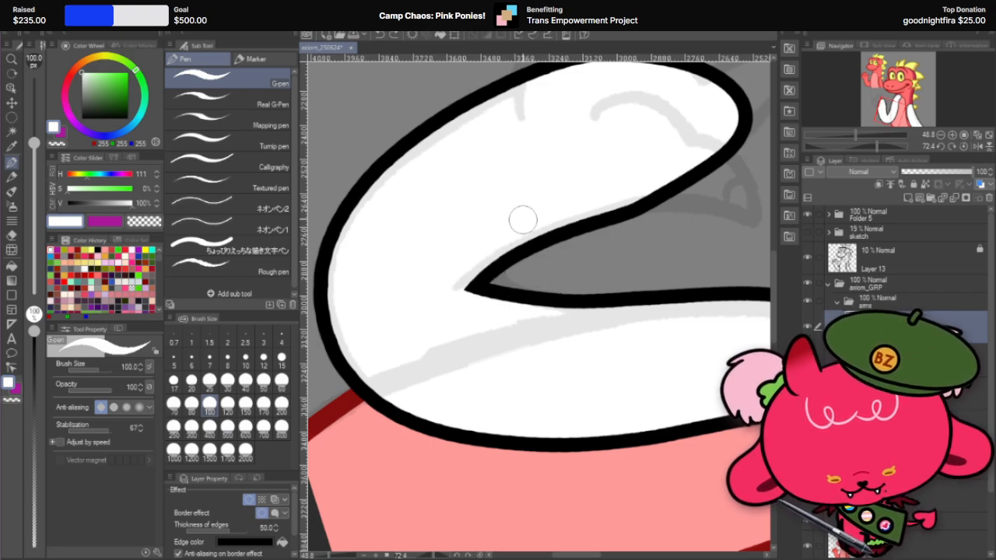
Step: Blunt the sharp inner corner of the raised arm's elbow crook with a white G-pen stroke at brush size 100
{"action": "key", "text": "r"}
{"action": "left_click_drag", "start_coordinate": [518, 218], "coordinate": [581, 204]}
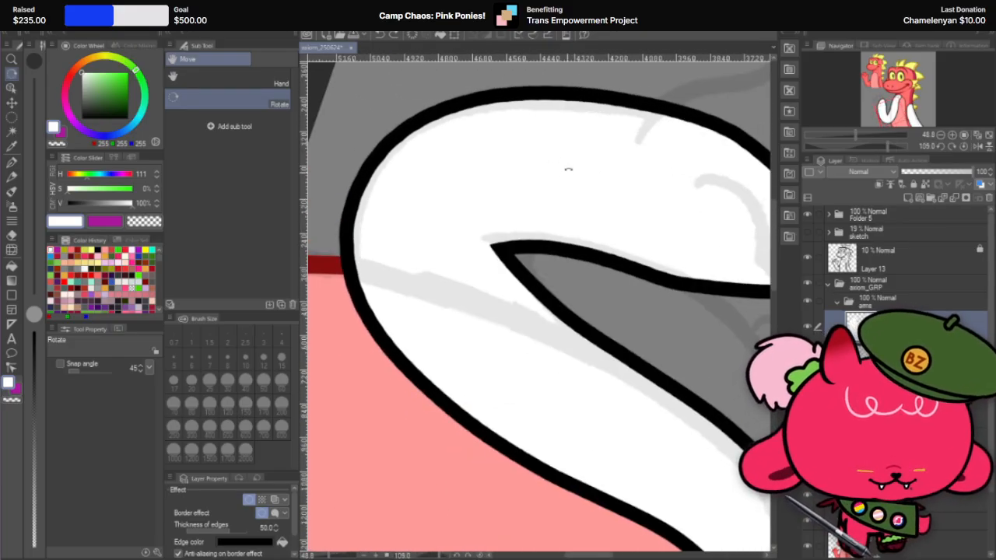
{"action": "mouse_move", "coordinate": [569, 166]}
{"action": "left_mouse_down"}
{"action": "mouse_move", "coordinate": [595, 183]}
{"action": "mouse_move", "coordinate": [576, 171]}
{"action": "left_mouse_up"}
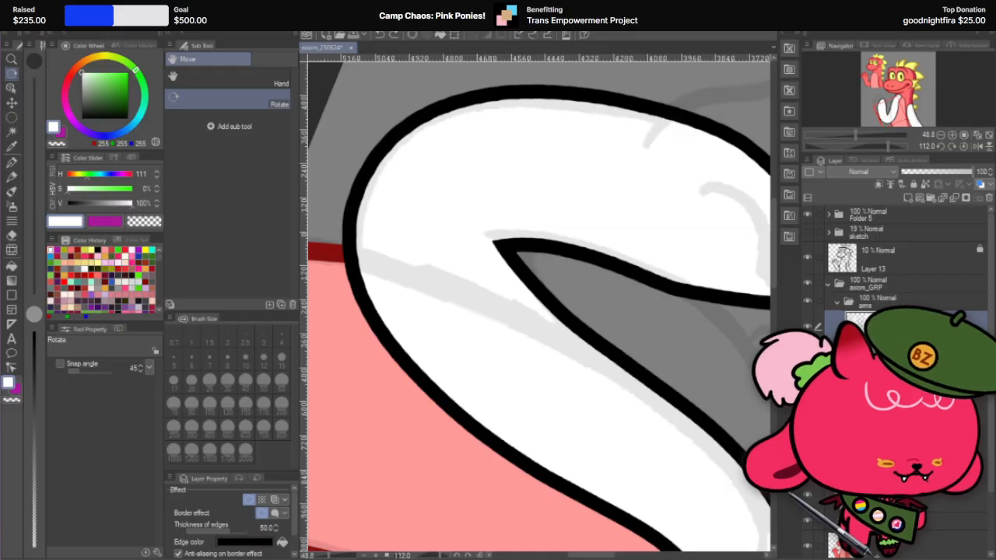
{"action": "scroll", "coordinate": [526, 263], "scroll_direction": "up", "scroll_amount": 1}
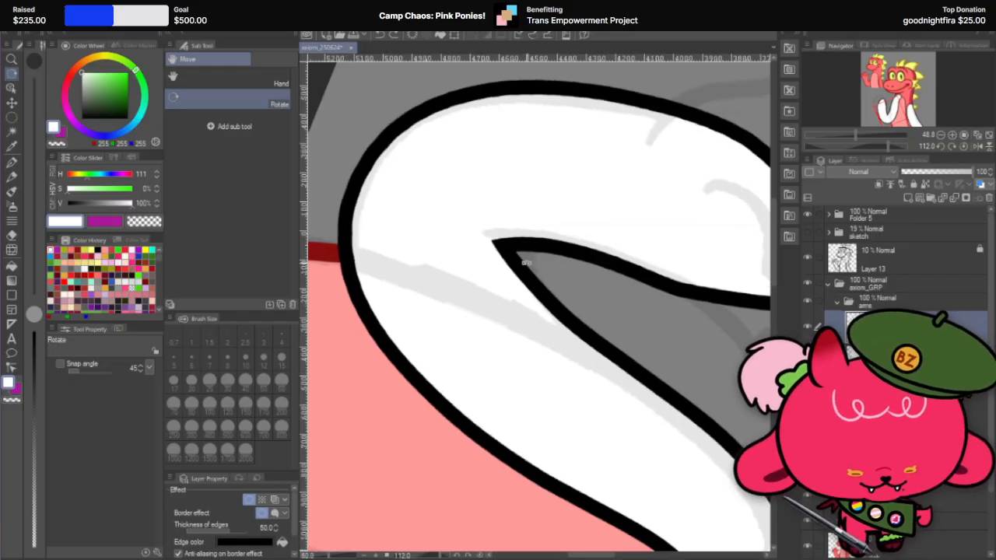
{"action": "scroll", "coordinate": [554, 218], "scroll_direction": "up", "scroll_amount": 1}
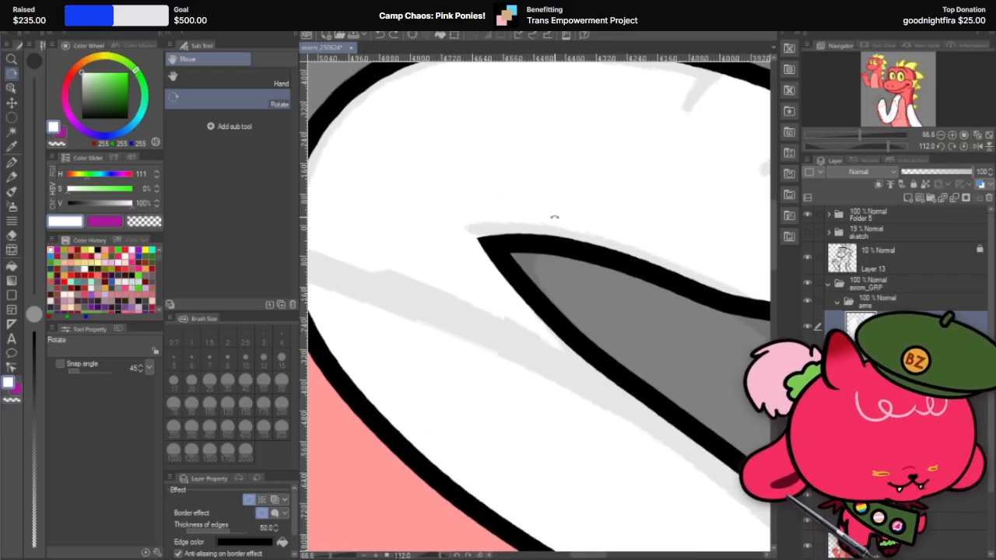
{"action": "left_click_drag", "start_coordinate": [547, 216], "coordinate": [555, 194]}
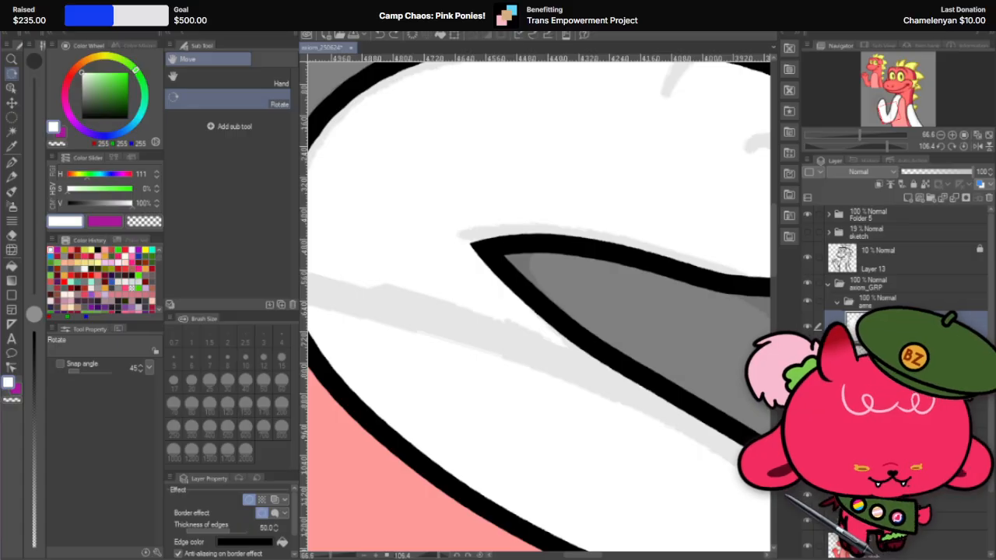
{"action": "key", "text": "p"}
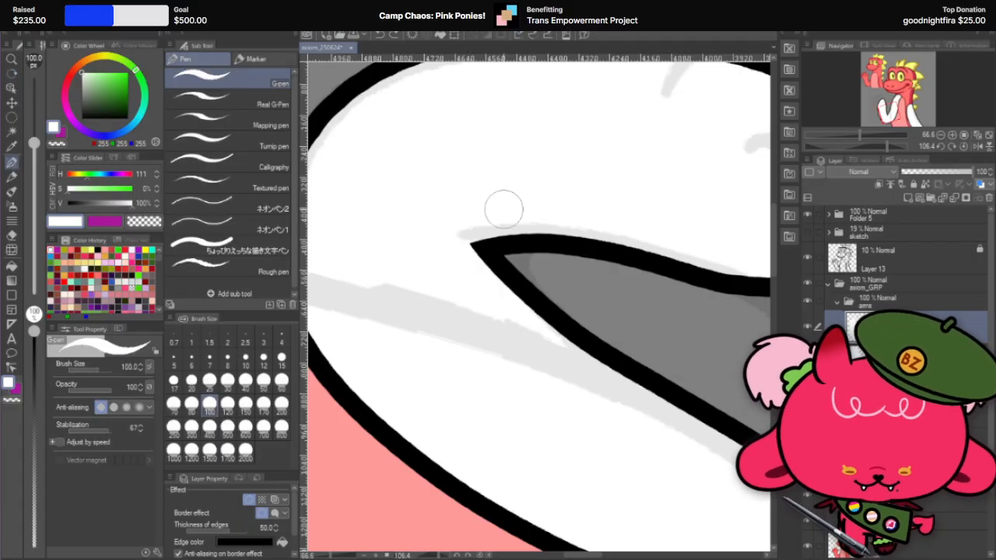
{"action": "left_click_drag", "start_coordinate": [502, 220], "coordinate": [552, 342]}
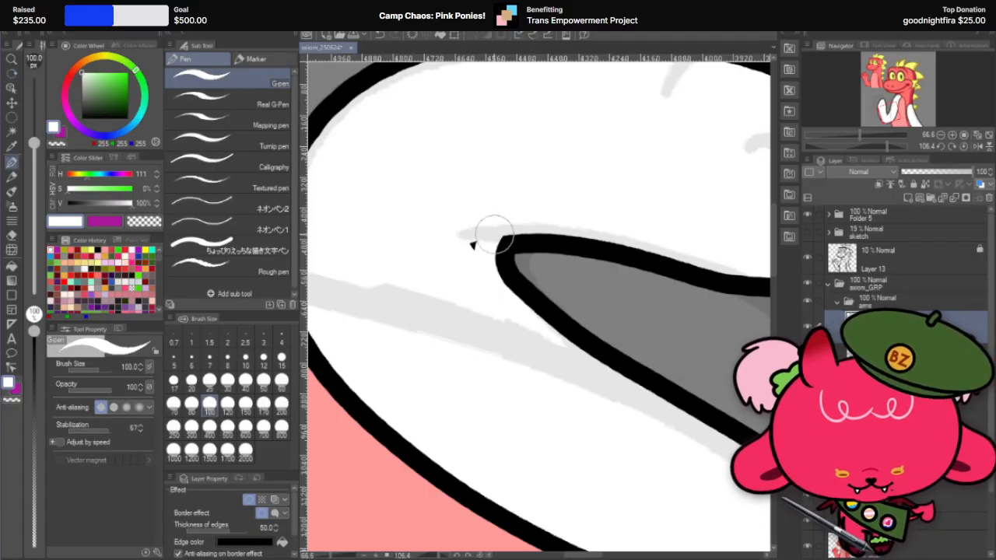
Step: Try smoothing the lower edge of the blunted elbow crook with repeated white G-pen strokes, undoing each attempt
{"action": "left_click_drag", "start_coordinate": [484, 227], "coordinate": [531, 315]}
{"action": "key", "text": "ctrl+z"}
{"action": "mouse_move", "coordinate": [491, 255]}
{"action": "left_mouse_down"}
{"action": "mouse_move", "coordinate": [501, 297]}
{"action": "mouse_move", "coordinate": [546, 341]}
{"action": "mouse_move", "coordinate": [490, 244]}
{"action": "mouse_move", "coordinate": [547, 333]}
{"action": "left_mouse_up"}
{"action": "key", "text": "ctrl+z"}
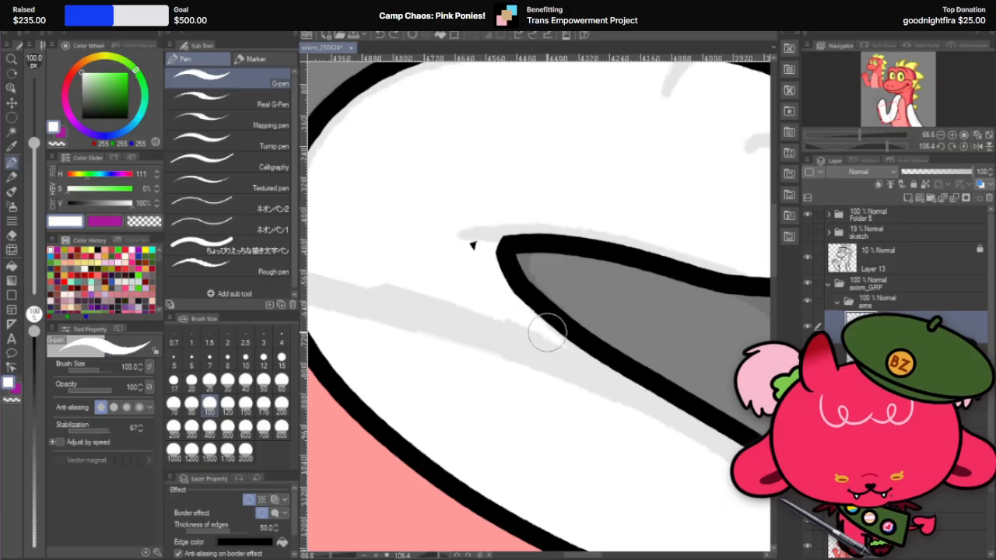
{"action": "key", "text": "ctrl+z"}
{"action": "left_click_drag", "start_coordinate": [493, 269], "coordinate": [549, 338]}
{"action": "key", "text": "ctrl+z"}
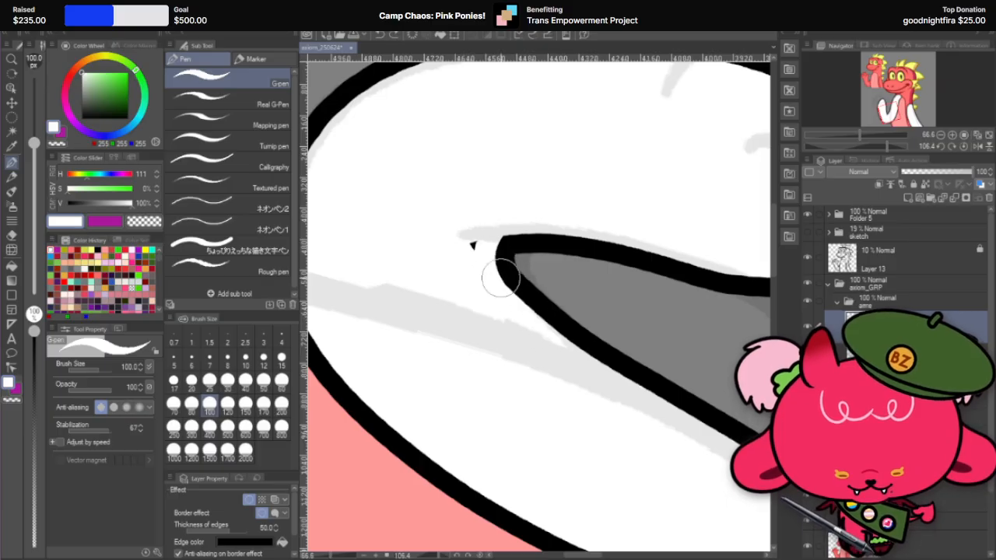
{"action": "left_click_drag", "start_coordinate": [488, 257], "coordinate": [542, 330]}
{"action": "key", "text": "ctrl+z"}
{"action": "mouse_move", "coordinate": [490, 261]}
{"action": "left_mouse_down"}
{"action": "mouse_move", "coordinate": [528, 319]}
{"action": "mouse_move", "coordinate": [518, 313]}
{"action": "left_mouse_up"}
{"action": "key", "text": "ctrl+z"}
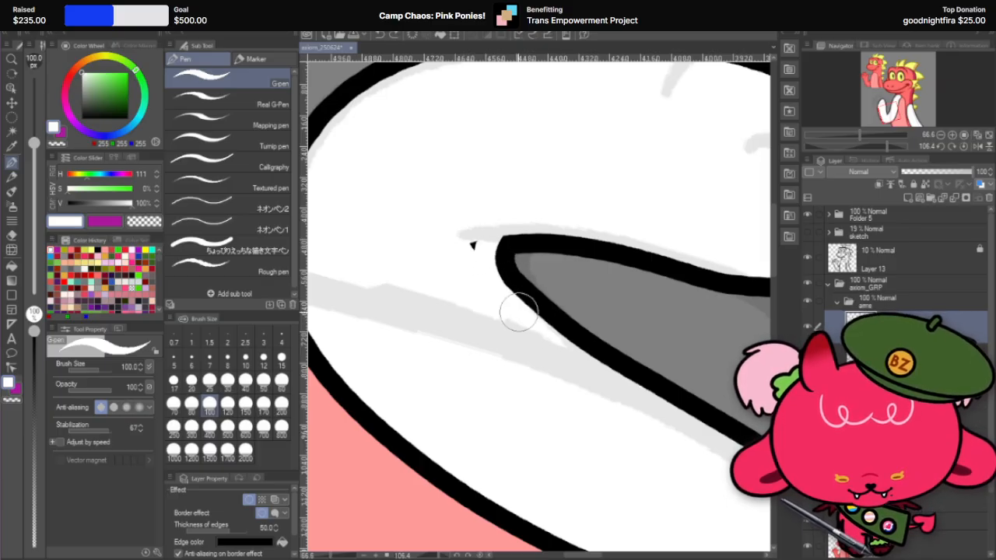
{"action": "key", "text": "ctrl+z"}
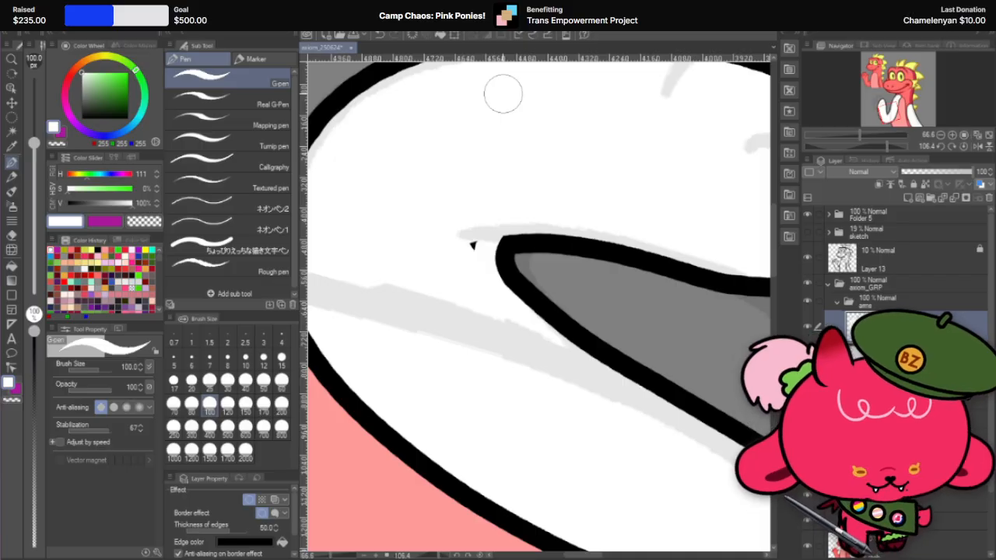
Step: Set the G-pen to brush size 40 and paint over the stray black speck beside the elbow crook in white
{"action": "scroll", "coordinate": [453, 182], "scroll_direction": "up", "scroll_amount": 2}
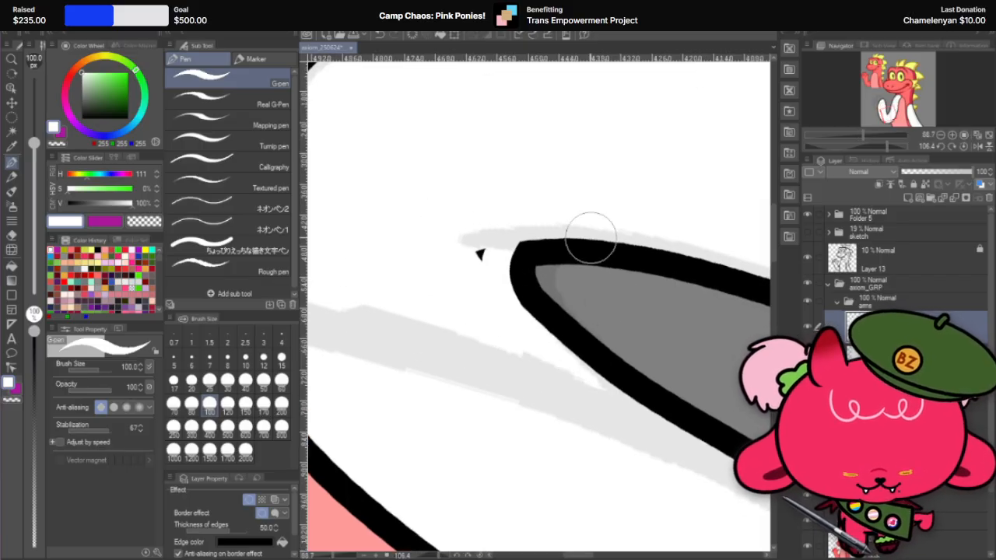
{"action": "key", "text": "r"}
{"action": "left_click_drag", "start_coordinate": [627, 222], "coordinate": [653, 295]}
{"action": "left_click", "coordinate": [12, 161]}
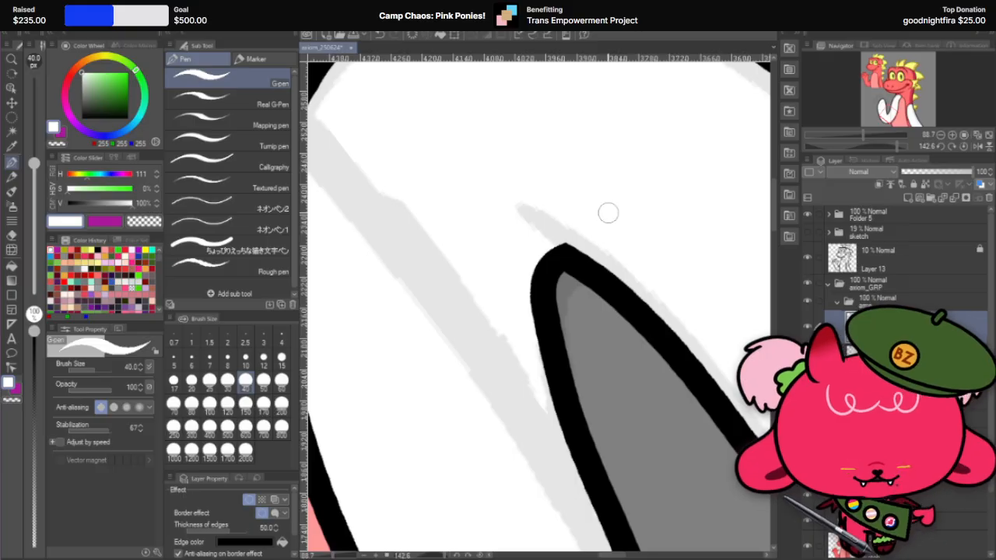
Step: Trim the blunt tip of the elbow crook's outline slightly with the white G-pen at brush size 40
{"action": "key", "text": "r"}
{"action": "left_click_drag", "start_coordinate": [614, 169], "coordinate": [611, 294]}
{"action": "scroll", "coordinate": [598, 189], "scroll_direction": "down", "scroll_amount": 1}
{"action": "scroll", "coordinate": [652, 285], "scroll_direction": "up", "scroll_amount": 1}
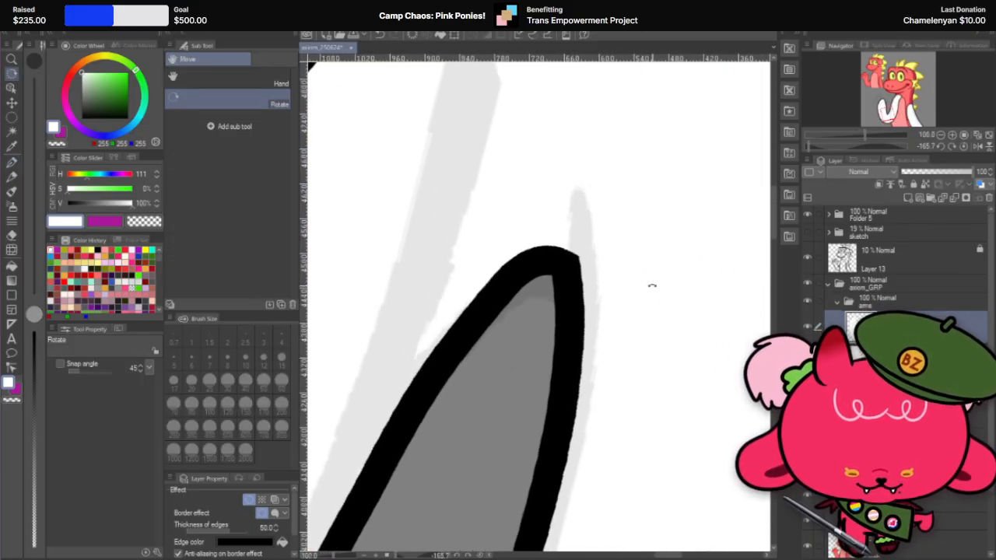
{"action": "left_click_drag", "start_coordinate": [641, 262], "coordinate": [496, 426]}
{"action": "scroll", "coordinate": [500, 425], "scroll_direction": "down", "scroll_amount": 1}
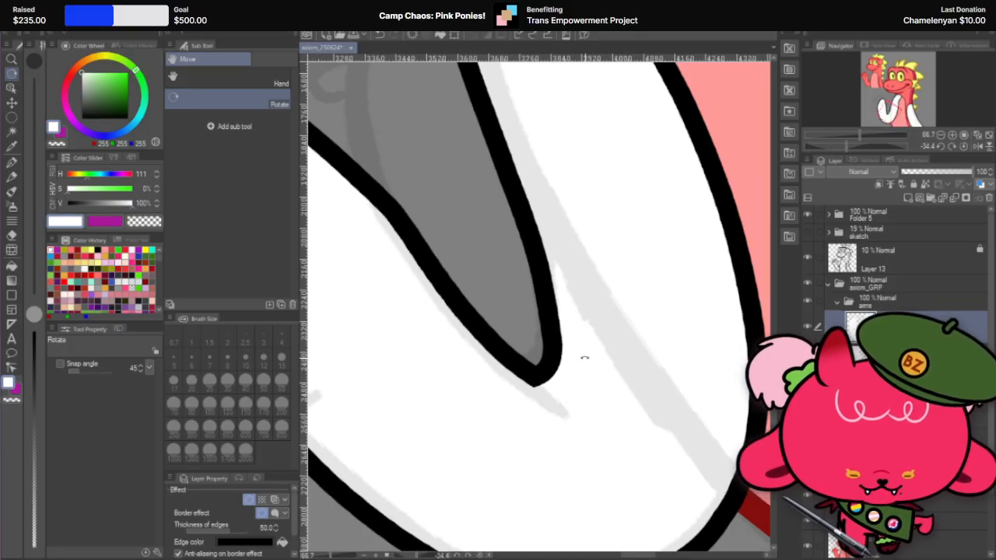
{"action": "scroll", "coordinate": [584, 356], "scroll_direction": "up", "scroll_amount": 1}
{"action": "left_click_drag", "start_coordinate": [596, 251], "coordinate": [534, 407]}
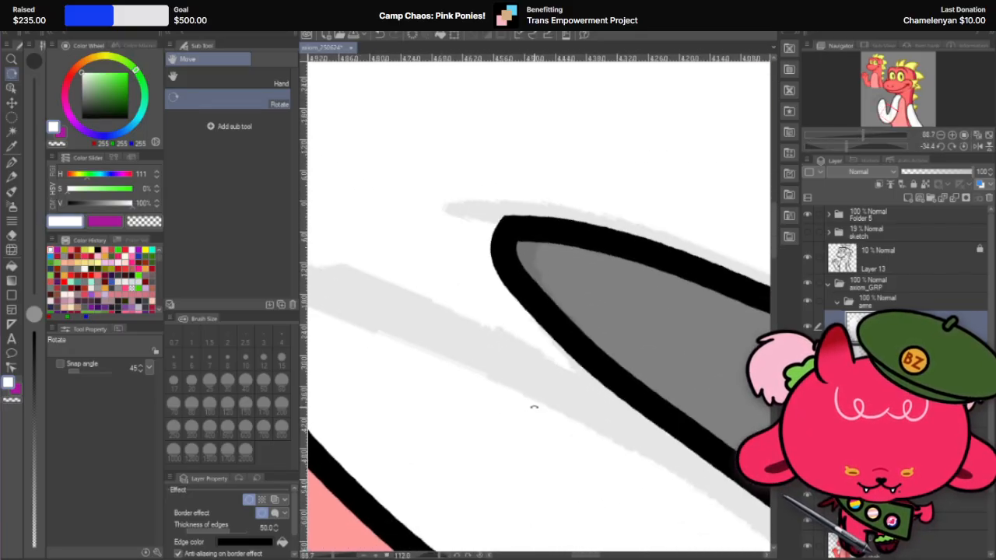
{"action": "left_click", "coordinate": [12, 160]}
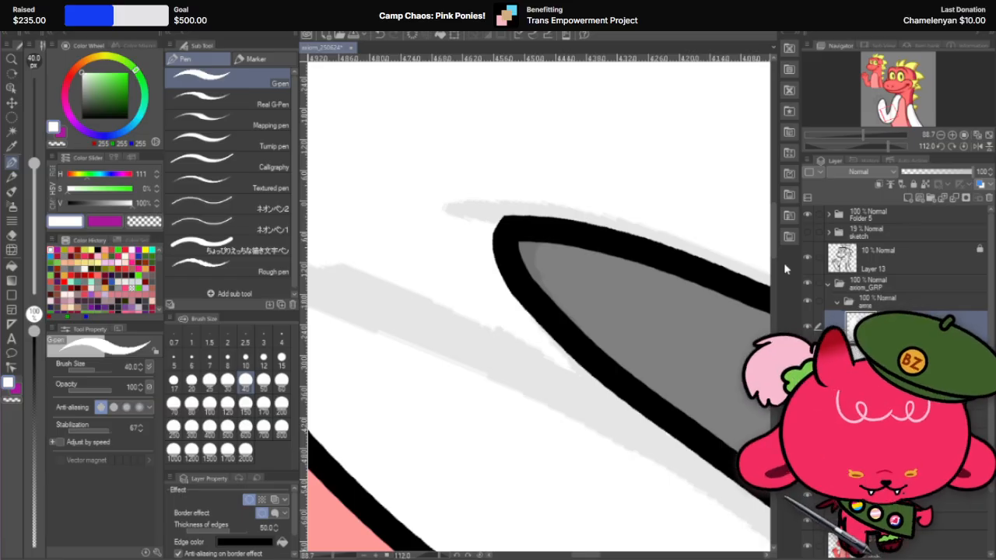
{"action": "scroll", "coordinate": [590, 212], "scroll_direction": "down", "scroll_amount": 4}
{"action": "scroll", "coordinate": [591, 173], "scroll_direction": "up", "scroll_amount": 3}
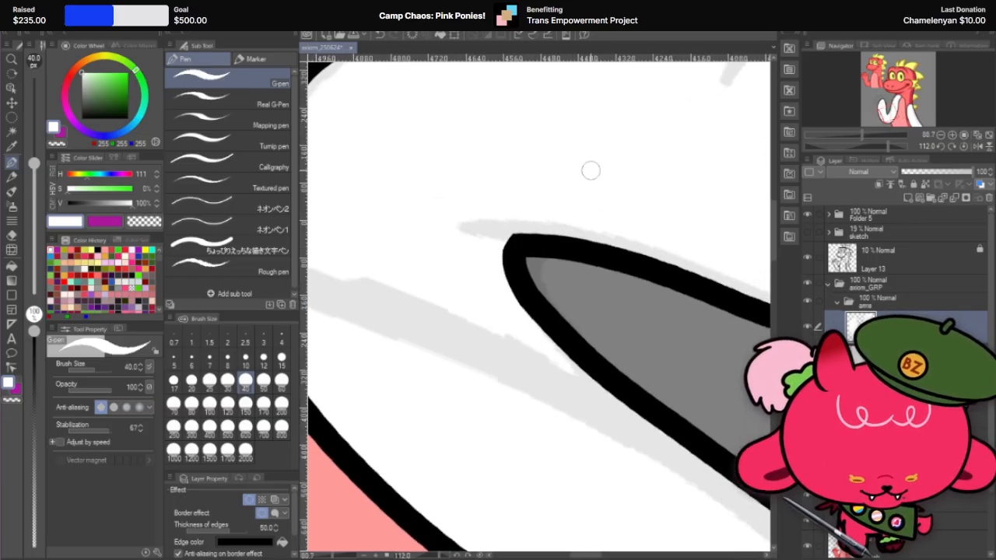
Step: Shave off the remaining pointed corner at the elbow crook's tip with a short white G-pen stroke
{"action": "key", "text": "r"}
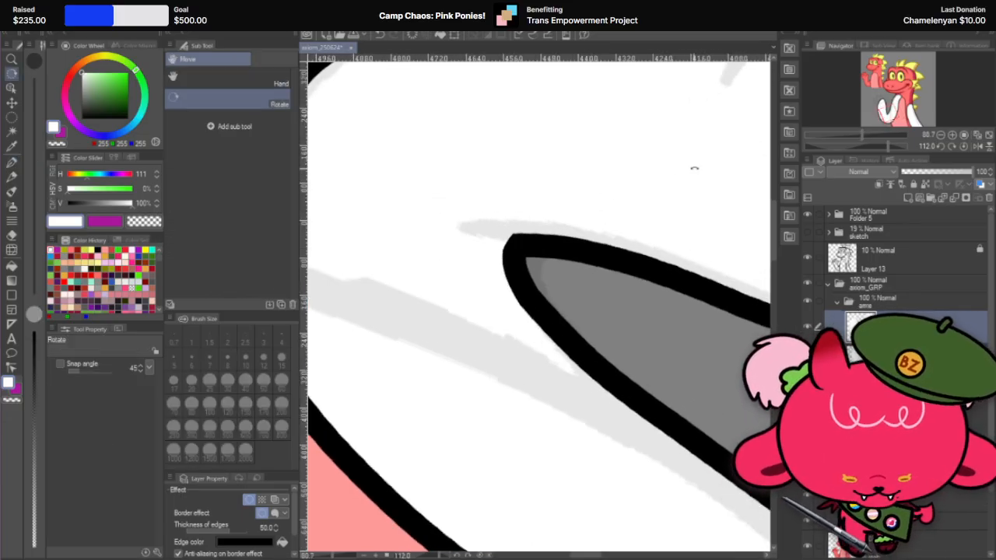
{"action": "left_click_drag", "start_coordinate": [693, 166], "coordinate": [650, 399]}
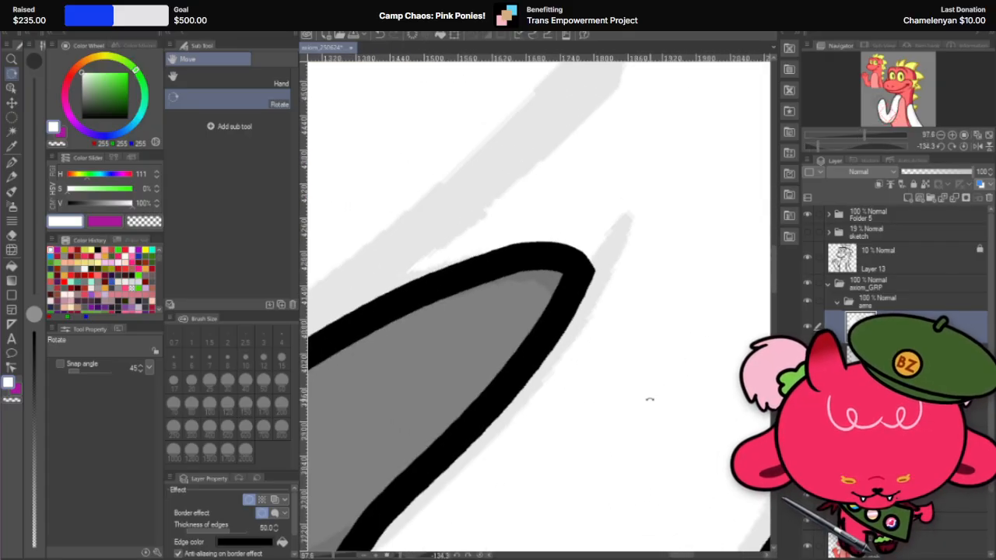
{"action": "key", "text": "p"}
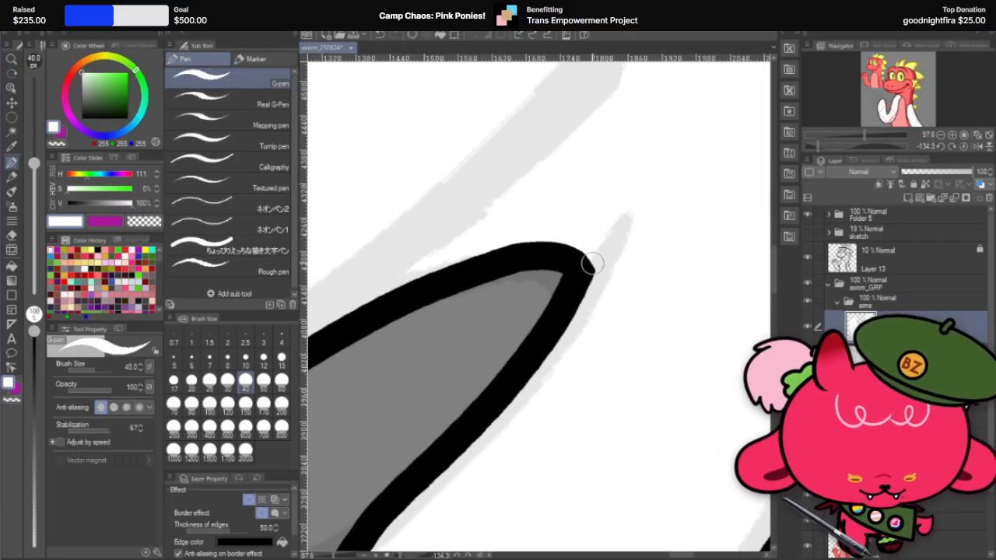
{"action": "left_click_drag", "start_coordinate": [588, 243], "coordinate": [577, 321]}
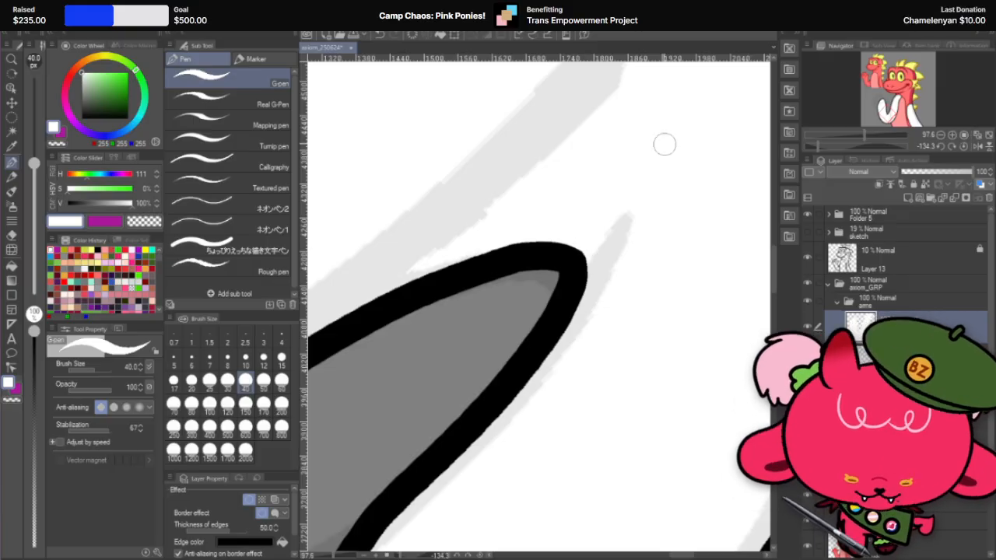
{"action": "scroll", "coordinate": [596, 282], "scroll_direction": "down", "scroll_amount": 7}
{"action": "scroll", "coordinate": [578, 236], "scroll_direction": "up", "scroll_amount": 6}
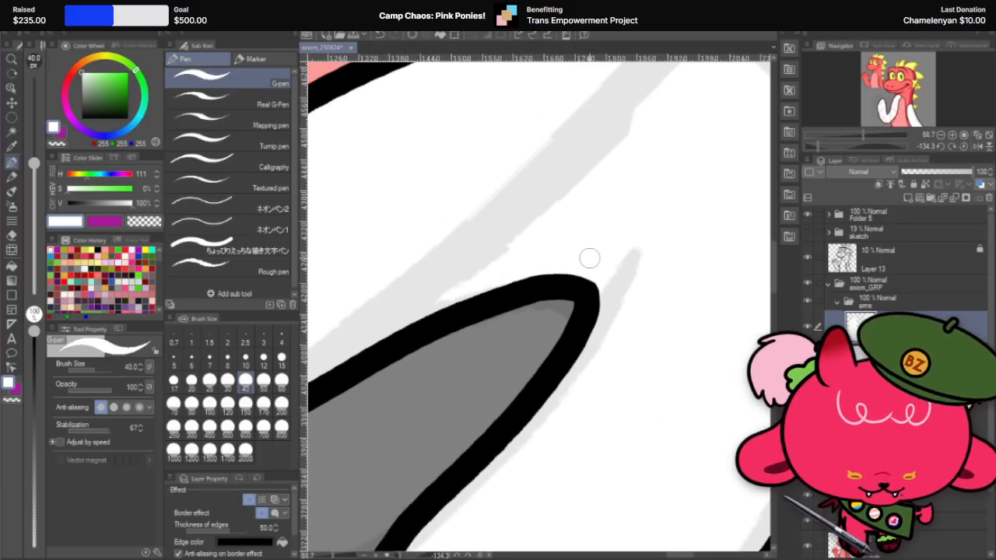
Step: Round the end of the elbow crook into a smoother curve with another white G-pen stroke
{"action": "key", "text": "r"}
{"action": "left_click_drag", "start_coordinate": [651, 184], "coordinate": [443, 301]}
{"action": "scroll", "coordinate": [464, 304], "scroll_direction": "up", "scroll_amount": 4}
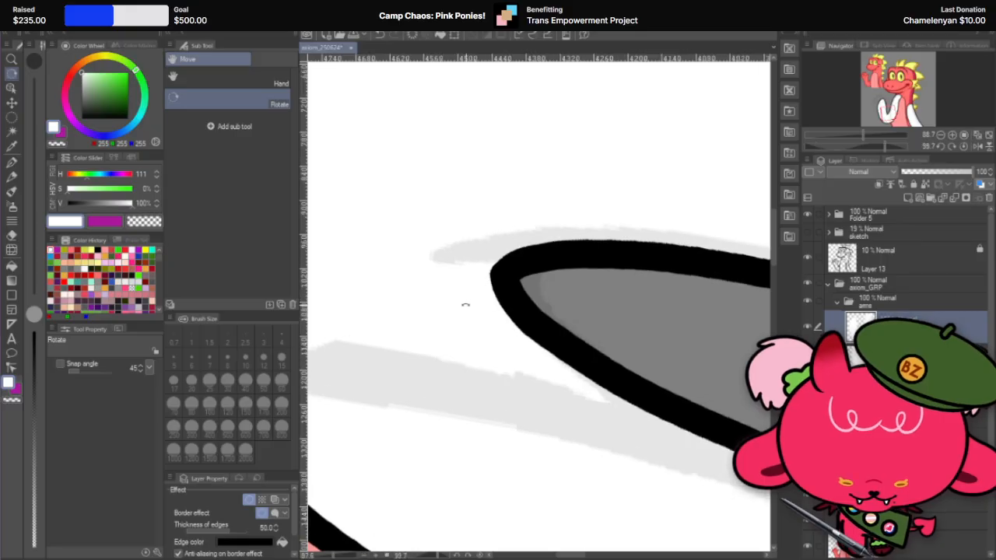
{"action": "key", "text": "p"}
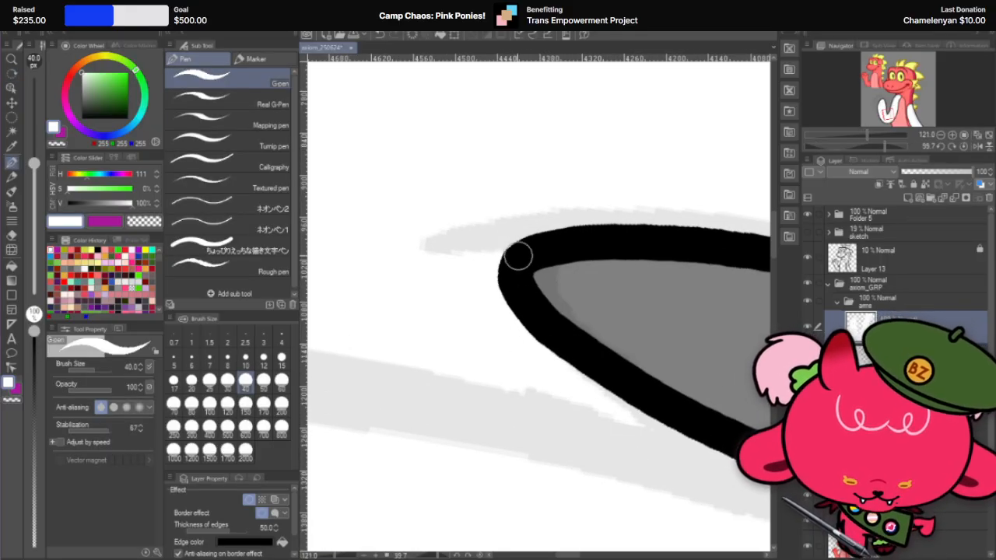
{"action": "left_click_drag", "start_coordinate": [518, 257], "coordinate": [493, 289]}
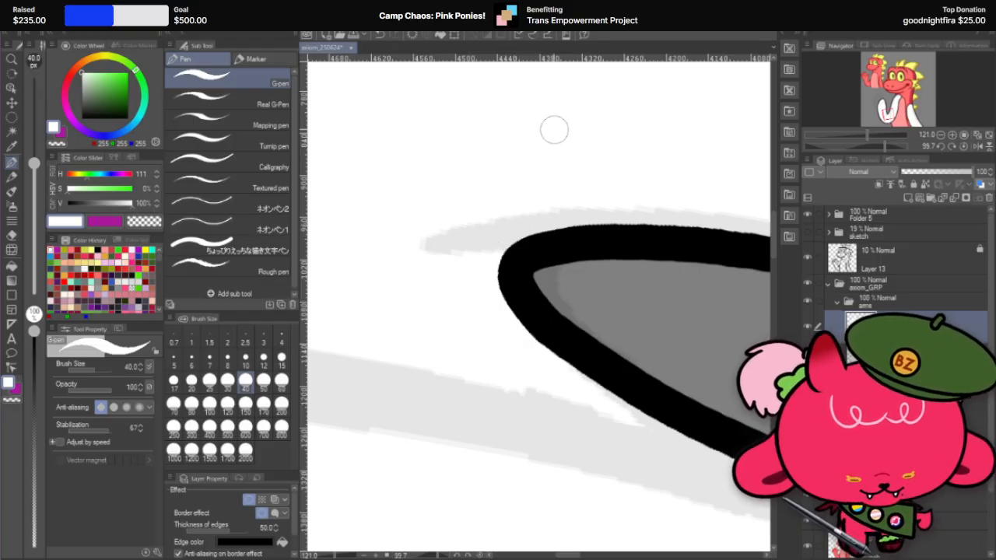
{"action": "scroll", "coordinate": [514, 258], "scroll_direction": "down", "scroll_amount": 3}
{"action": "scroll", "coordinate": [534, 258], "scroll_direction": "up", "scroll_amount": 2}
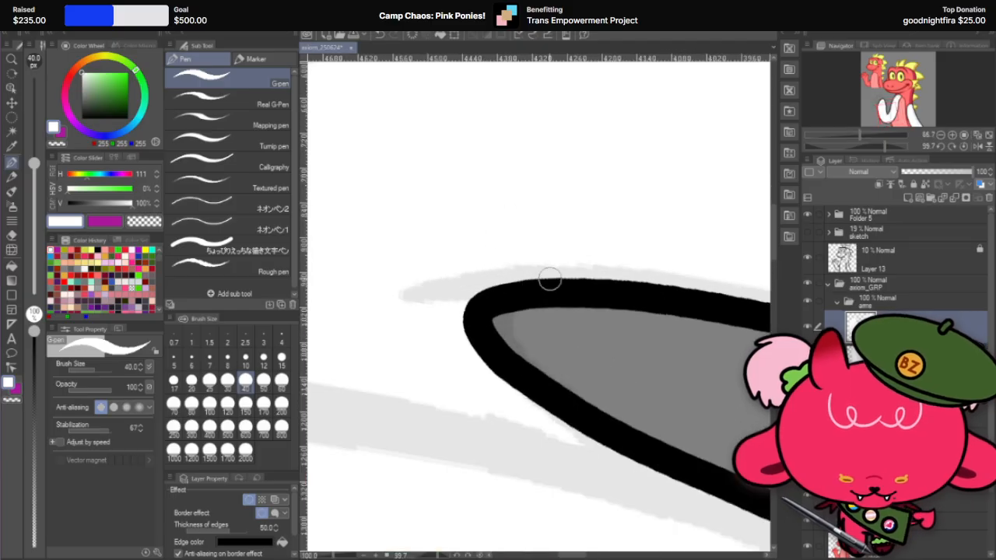
Step: Set the Hard eraser to brush size 40 and bring the elbow crook's inner point into close view
{"action": "key", "text": "r"}
{"action": "mouse_move", "coordinate": [604, 194]}
{"action": "left_mouse_down"}
{"action": "mouse_move", "coordinate": [420, 225]}
{"action": "mouse_move", "coordinate": [422, 246]}
{"action": "left_mouse_up"}
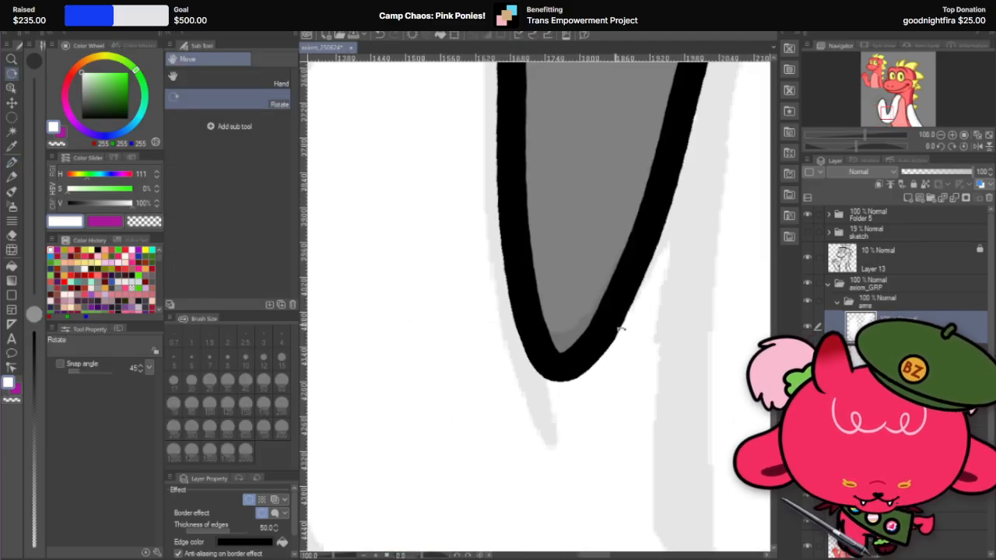
{"action": "scroll", "coordinate": [620, 330], "scroll_direction": "down", "scroll_amount": 3}
{"action": "scroll", "coordinate": [611, 316], "scroll_direction": "up", "scroll_amount": 2}
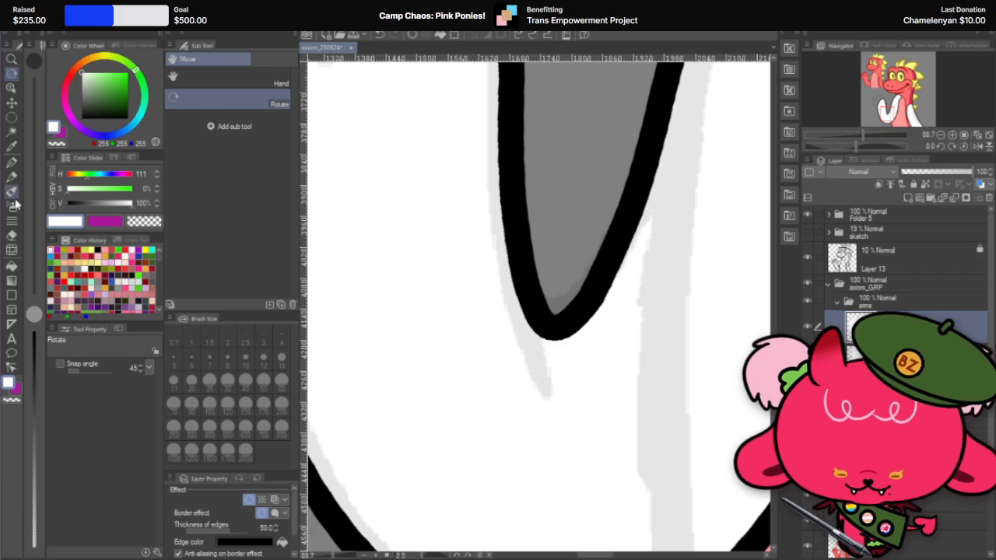
{"action": "left_click", "coordinate": [12, 235]}
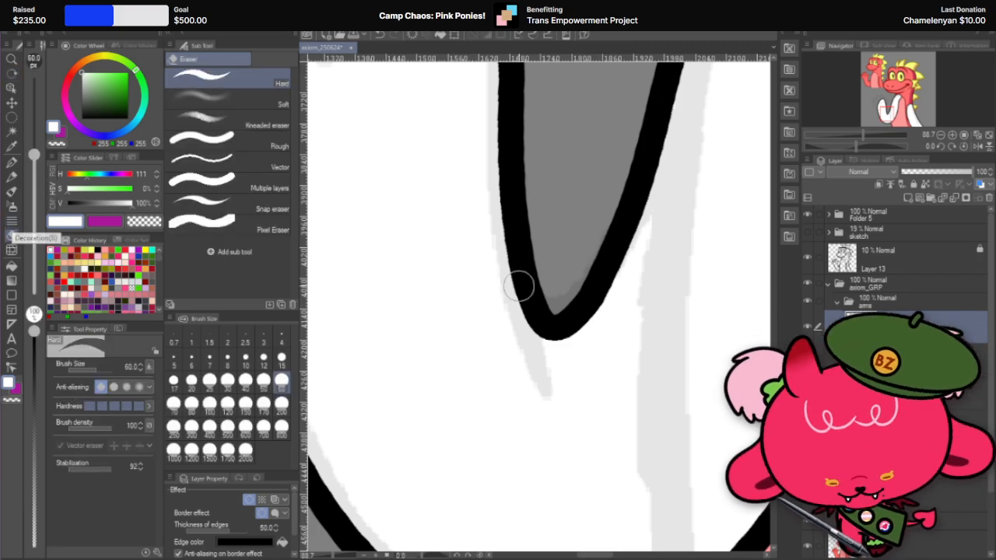
{"action": "left_click", "coordinate": [245, 380]}
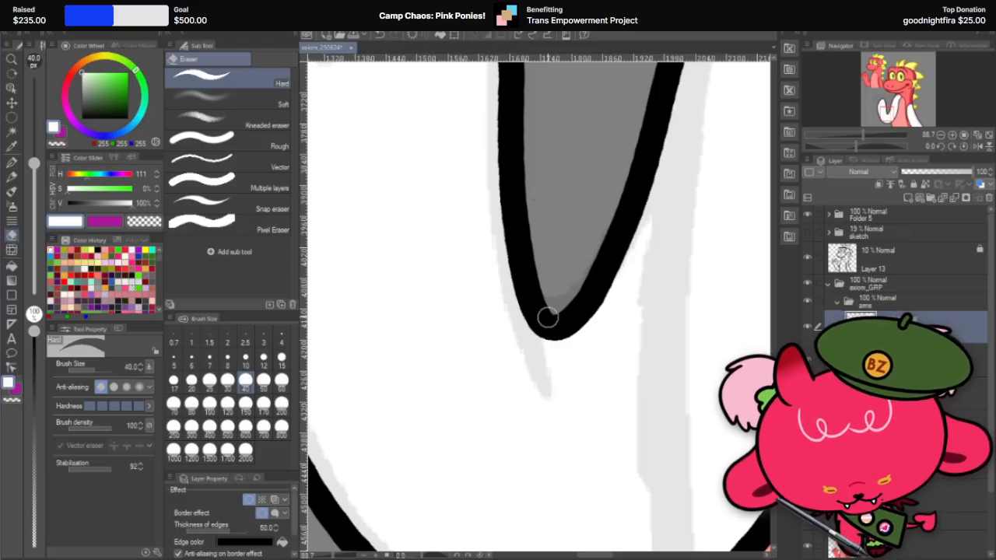
{"action": "scroll", "coordinate": [575, 344], "scroll_direction": "up", "scroll_amount": 5}
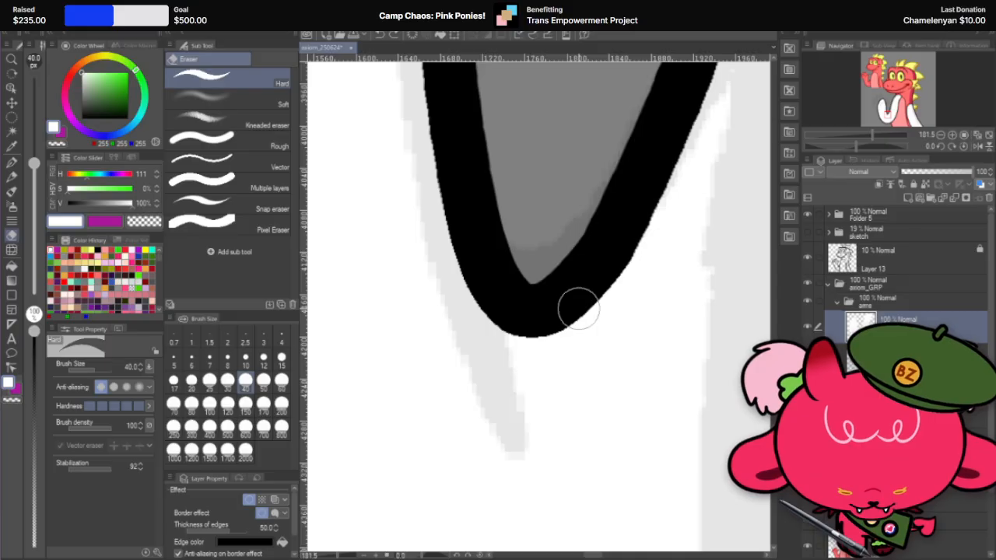
Step: Set the G-pen to brush size 25 and try reshaping the side of the elbow crook's tip with white strokes
{"action": "key", "text": "r"}
{"action": "left_click_drag", "start_coordinate": [622, 249], "coordinate": [647, 314]}
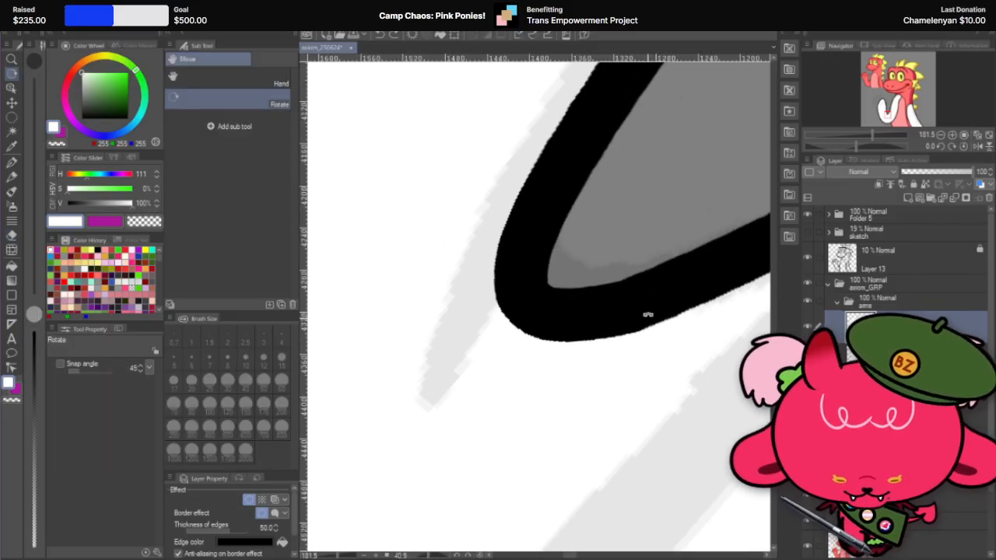
{"action": "left_click", "coordinate": [11, 165]}
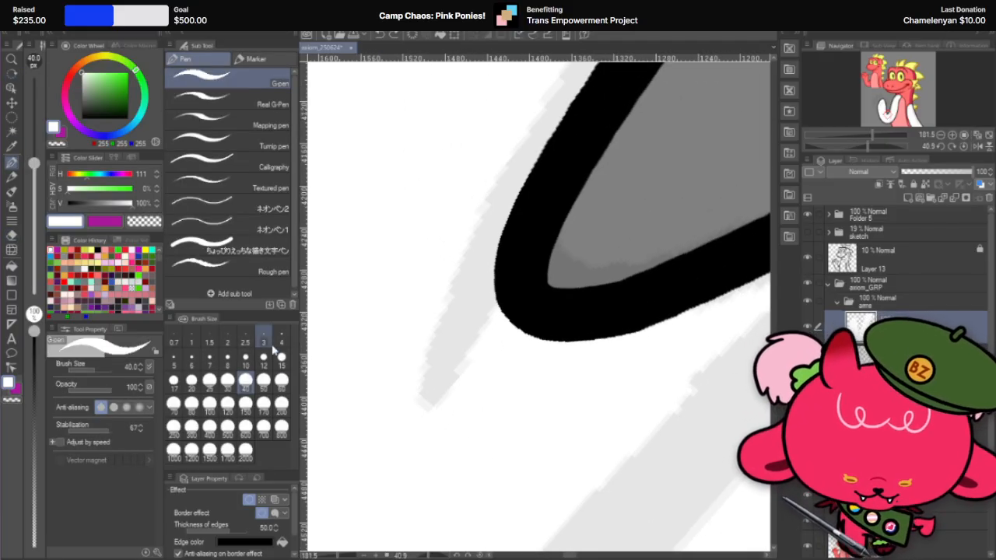
{"action": "left_click", "coordinate": [209, 379]}
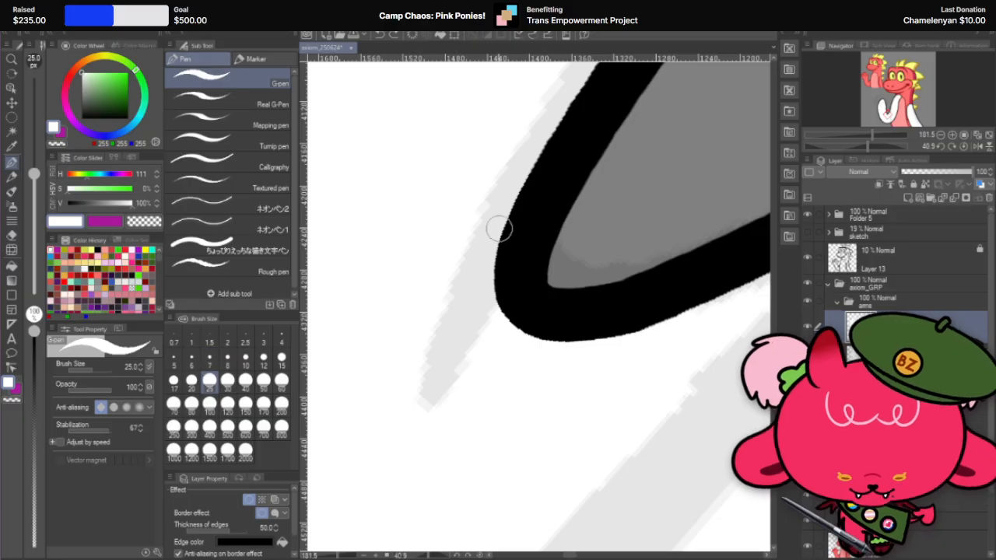
{"action": "left_click_drag", "start_coordinate": [496, 229], "coordinate": [529, 350]}
{"action": "key", "text": "ctrl+z"}
{"action": "mouse_move", "coordinate": [493, 227]}
{"action": "left_mouse_down"}
{"action": "mouse_move", "coordinate": [497, 314]}
{"action": "mouse_move", "coordinate": [523, 333]}
{"action": "left_mouse_up"}
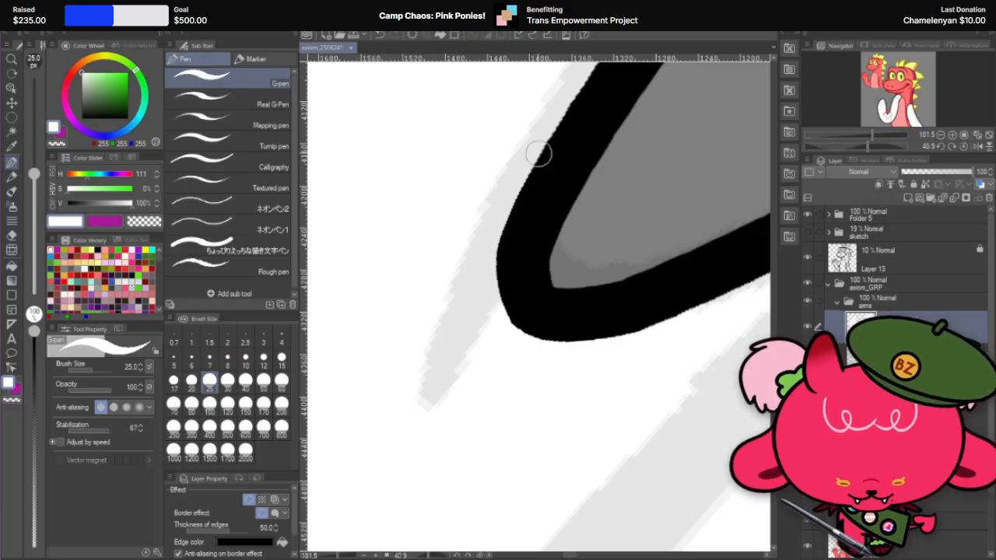
{"action": "key", "text": "ctrl+z"}
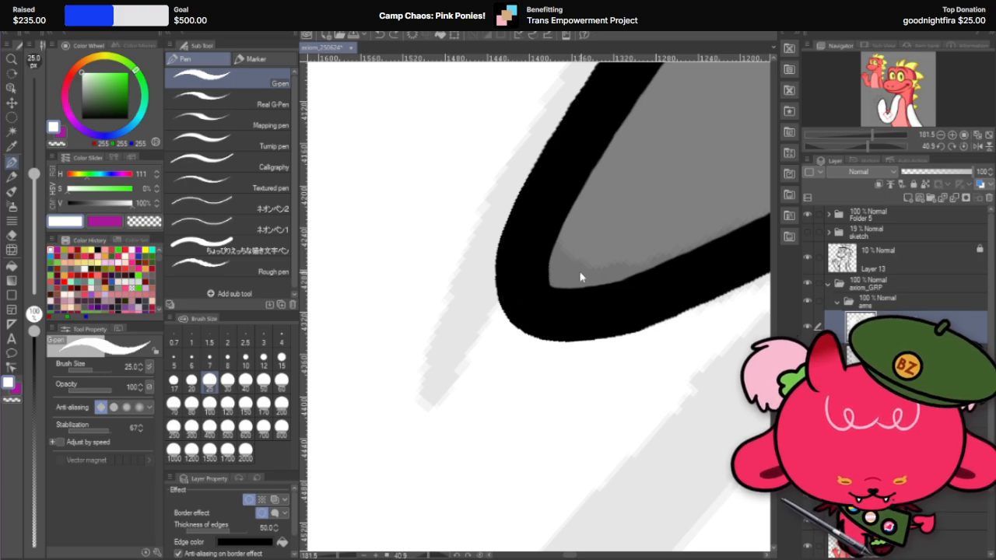
Step: Round the elbow crook's tip evenly on both sides with white G-pen strokes
{"action": "key", "text": "r"}
{"action": "left_click_drag", "start_coordinate": [603, 236], "coordinate": [633, 294]}
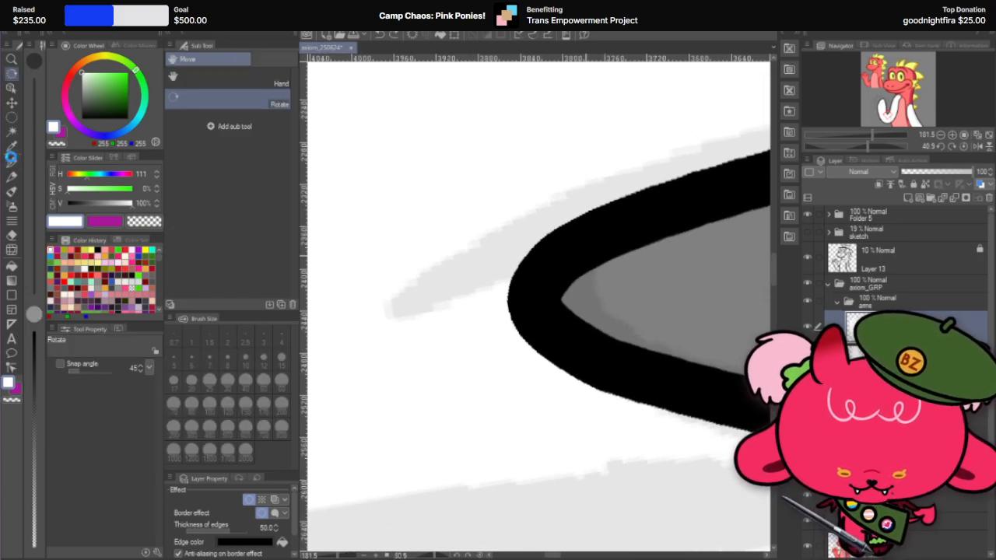
{"action": "left_click", "coordinate": [11, 161]}
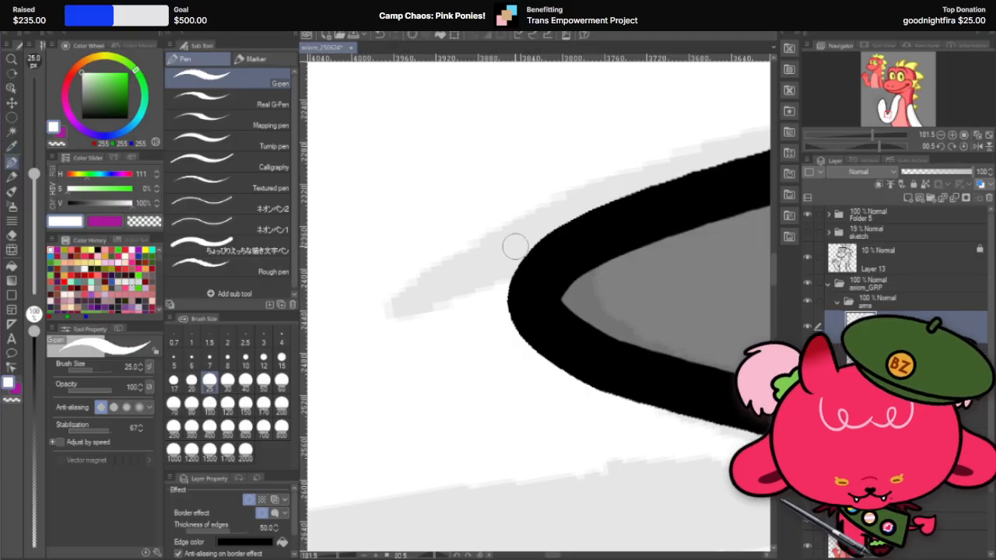
{"action": "mouse_move", "coordinate": [515, 246]}
{"action": "left_mouse_down"}
{"action": "mouse_move", "coordinate": [502, 315]}
{"action": "mouse_move", "coordinate": [540, 336]}
{"action": "left_mouse_up"}
{"action": "key", "text": "ctrl+z"}
{"action": "mouse_move", "coordinate": [526, 240]}
{"action": "left_mouse_down"}
{"action": "mouse_move", "coordinate": [504, 330]}
{"action": "mouse_move", "coordinate": [547, 383]}
{"action": "left_mouse_up"}
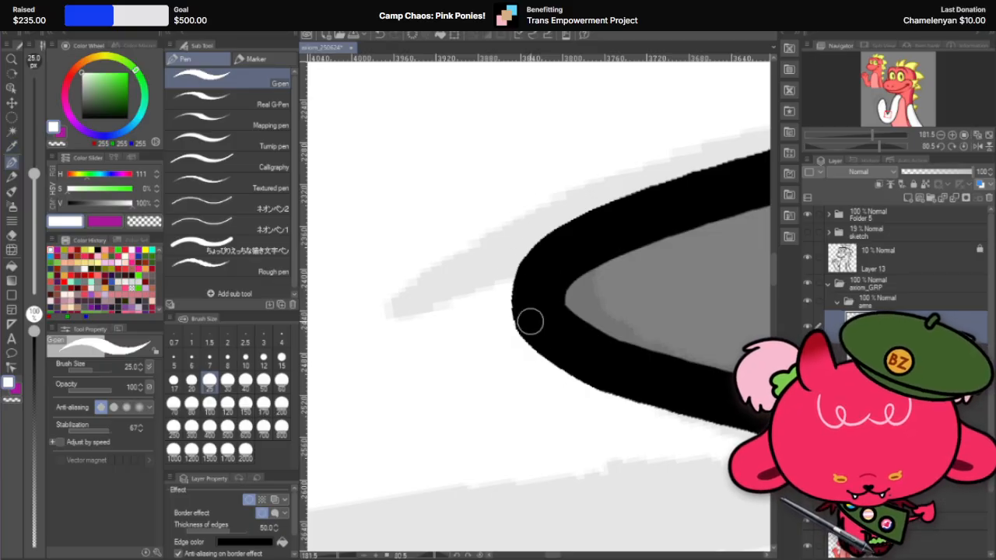
{"action": "mouse_move", "coordinate": [509, 271]}
{"action": "left_mouse_down"}
{"action": "mouse_move", "coordinate": [533, 367]}
{"action": "mouse_move", "coordinate": [565, 382]}
{"action": "left_mouse_up"}
{"action": "key", "text": "ctrl+z"}
{"action": "left_click_drag", "start_coordinate": [508, 268], "coordinate": [546, 366]}
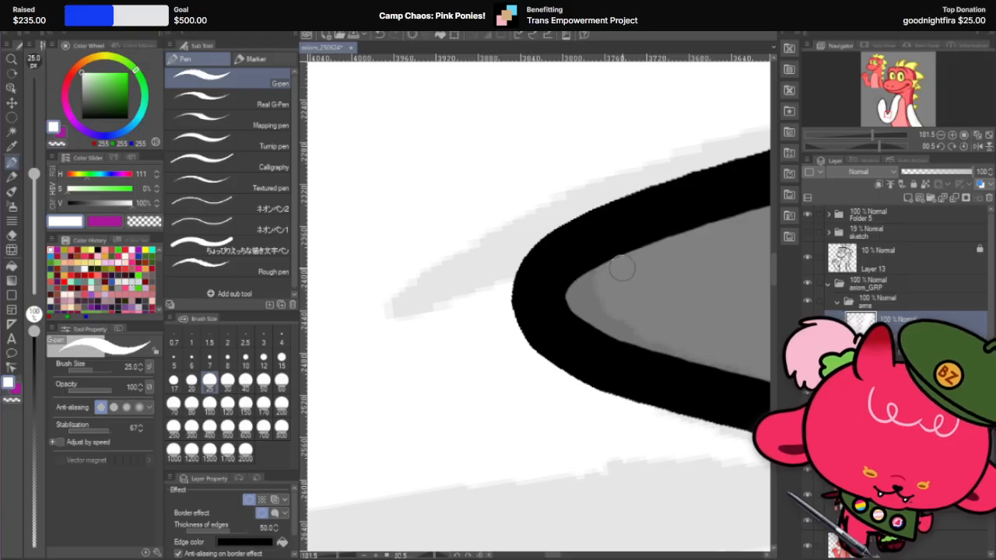
Step: Examine the elbow crook and the whole raised arm up close and from afar at different canvas angles
{"action": "scroll", "coordinate": [622, 269], "scroll_direction": "down", "scroll_amount": 3}
{"action": "key", "text": "r"}
{"action": "left_click_drag", "start_coordinate": [647, 215], "coordinate": [446, 211]}
{"action": "scroll", "coordinate": [547, 347], "scroll_direction": "down", "scroll_amount": 4}
{"action": "scroll", "coordinate": [553, 371], "scroll_direction": "up", "scroll_amount": 1}
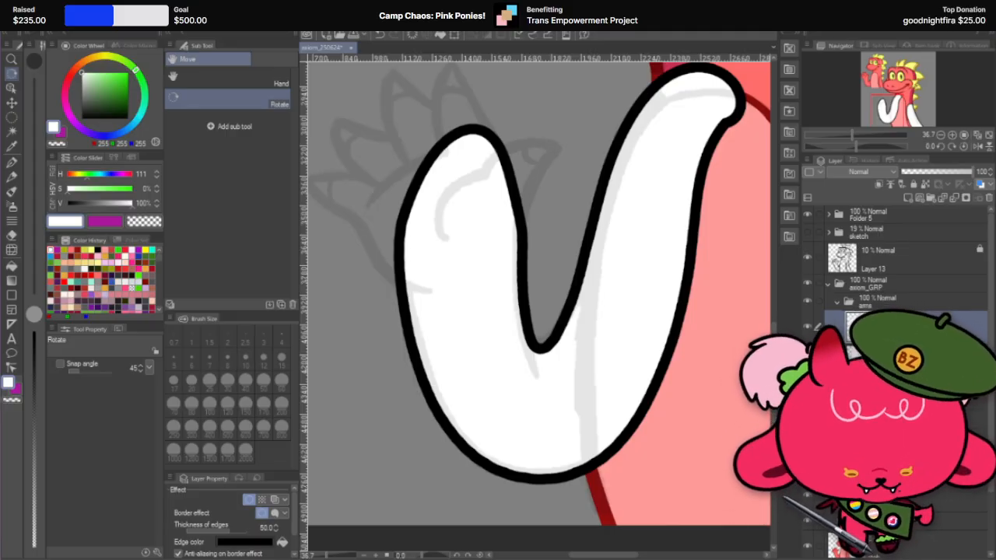
{"action": "scroll", "coordinate": [626, 327], "scroll_direction": "up", "scroll_amount": 5}
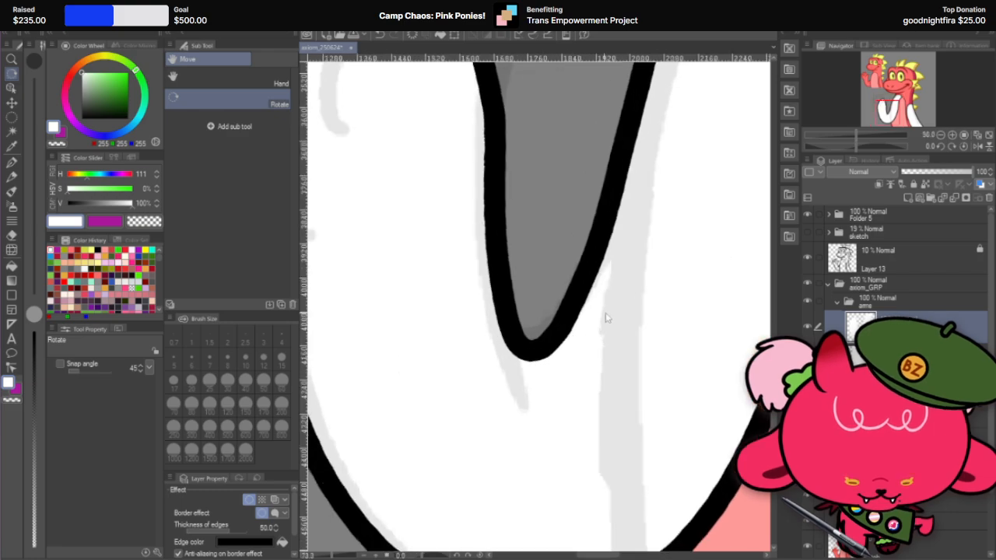
{"action": "scroll", "coordinate": [561, 353], "scroll_direction": "up", "scroll_amount": 2}
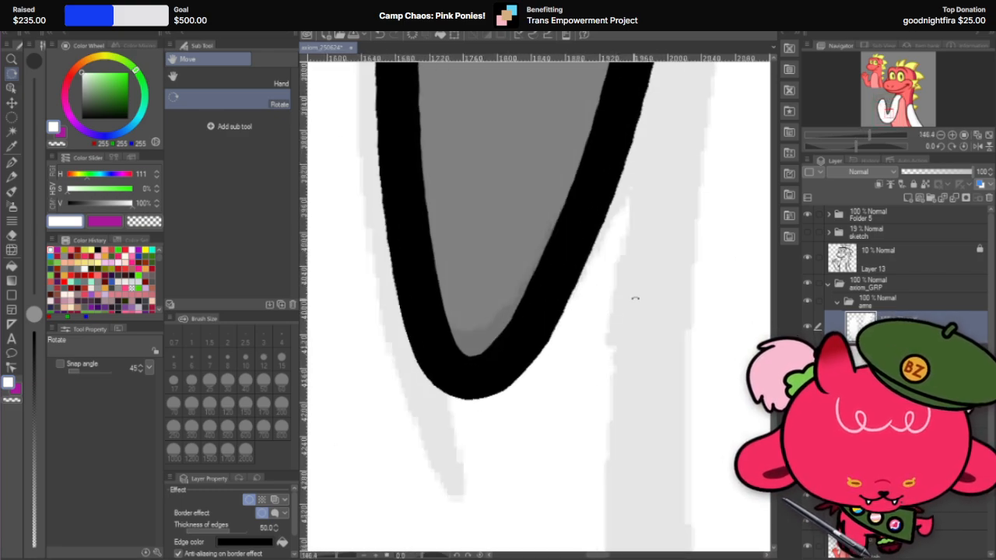
{"action": "left_click_drag", "start_coordinate": [634, 298], "coordinate": [441, 422]}
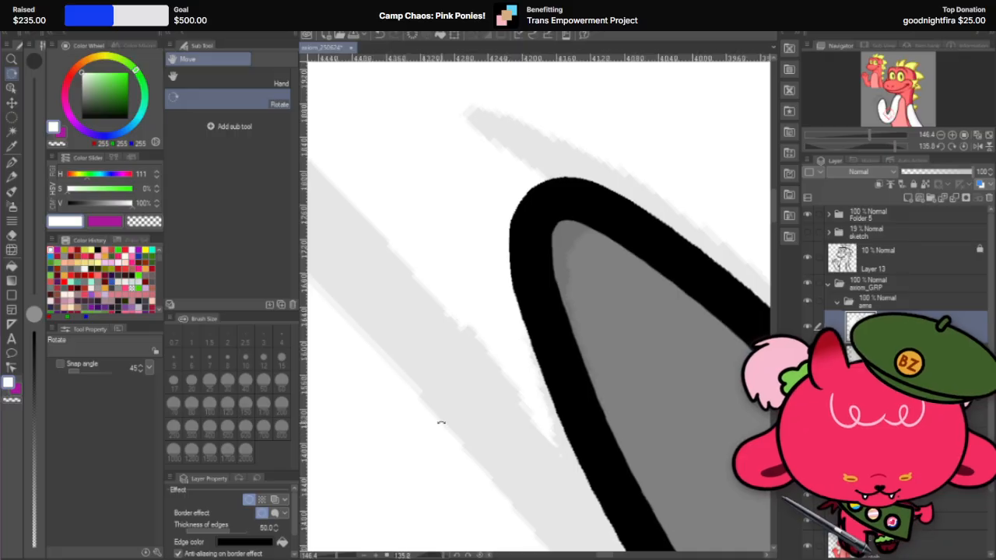
{"action": "left_click", "coordinate": [14, 232]}
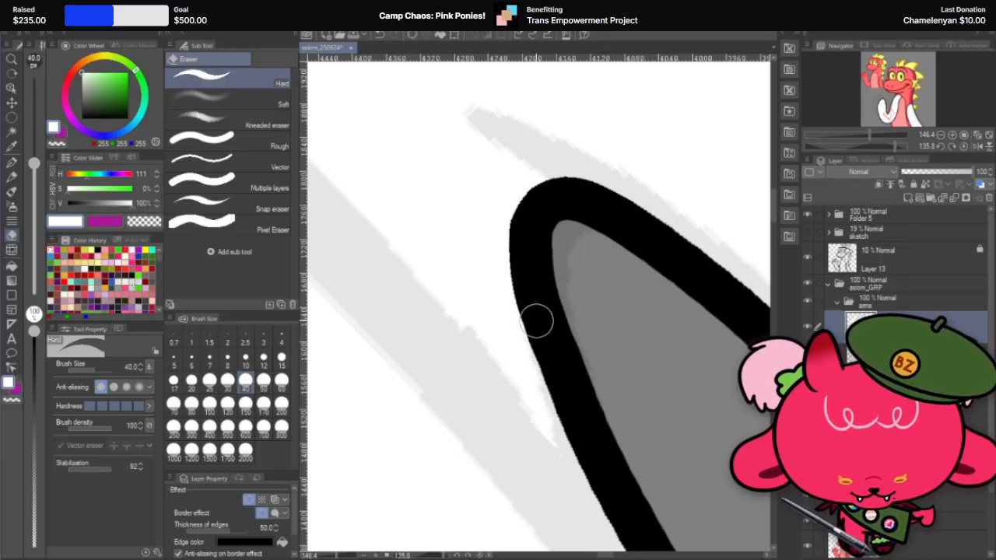
{"action": "key", "text": "shift+space"}
{"action": "left_click_drag", "start_coordinate": [658, 251], "coordinate": [587, 126]}
{"action": "left_click", "coordinate": [12, 236]}
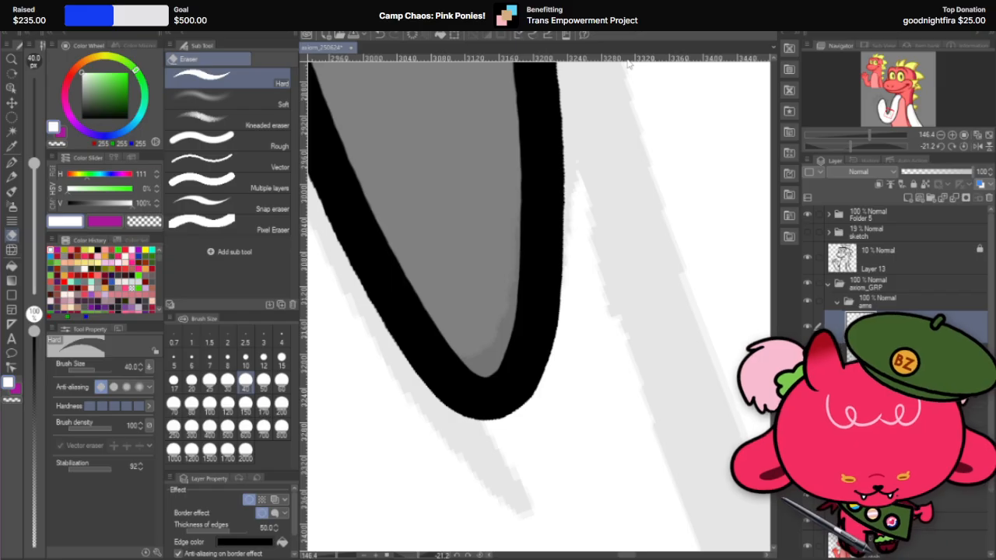
{"action": "scroll", "coordinate": [577, 266], "scroll_direction": "down", "scroll_amount": 3}
{"action": "scroll", "coordinate": [570, 283], "scroll_direction": "up", "scroll_amount": 4}
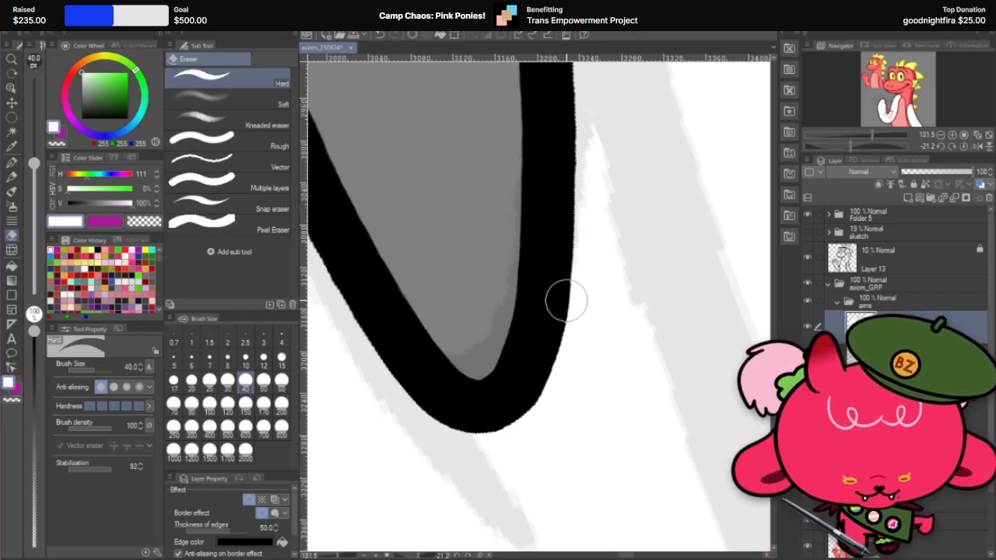
{"action": "key", "text": "shift+space"}
{"action": "left_click_drag", "start_coordinate": [569, 303], "coordinate": [556, 332]}
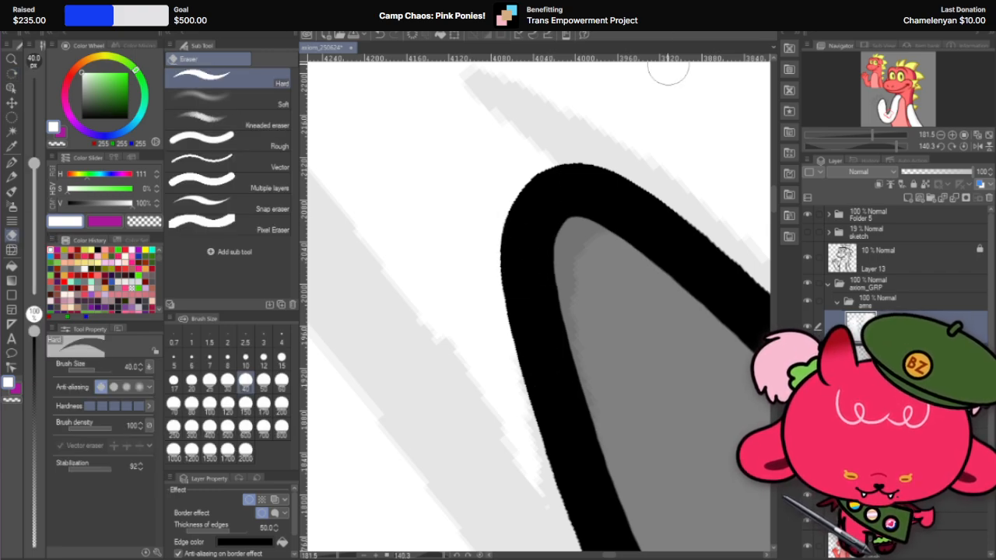
{"action": "scroll", "coordinate": [634, 217], "scroll_direction": "down", "scroll_amount": 12}
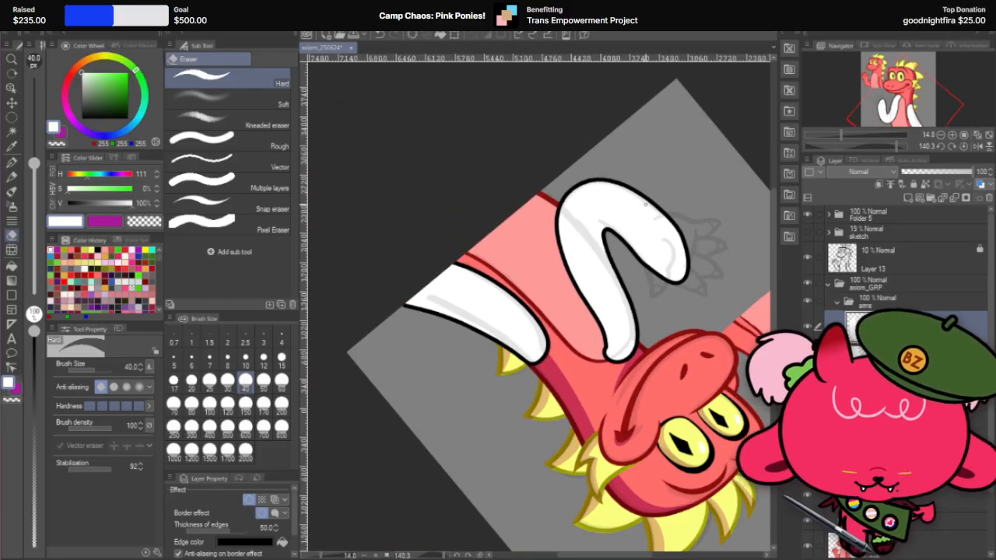
{"action": "key", "text": "r"}
{"action": "mouse_move", "coordinate": [672, 272]}
{"action": "left_mouse_down"}
{"action": "mouse_move", "coordinate": [591, 366]}
{"action": "mouse_move", "coordinate": [494, 343]}
{"action": "left_mouse_up"}
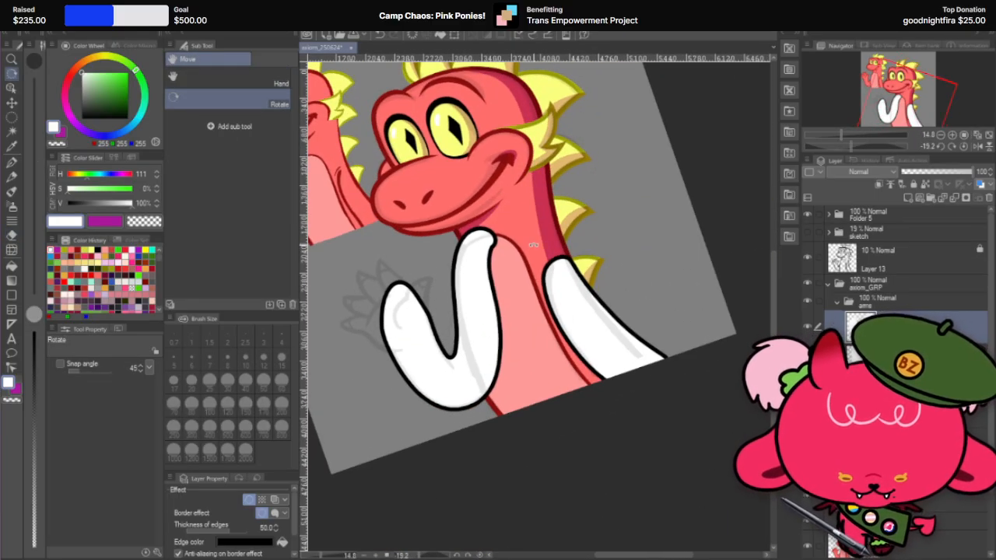
{"action": "left_click_drag", "start_coordinate": [533, 244], "coordinate": [502, 325]}
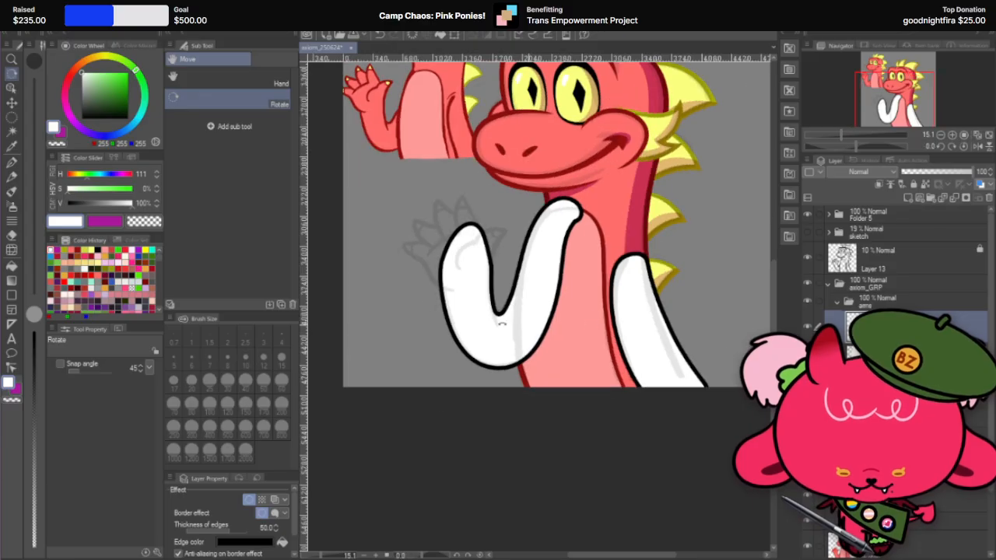
{"action": "scroll", "coordinate": [502, 325], "scroll_direction": "up", "scroll_amount": 4}
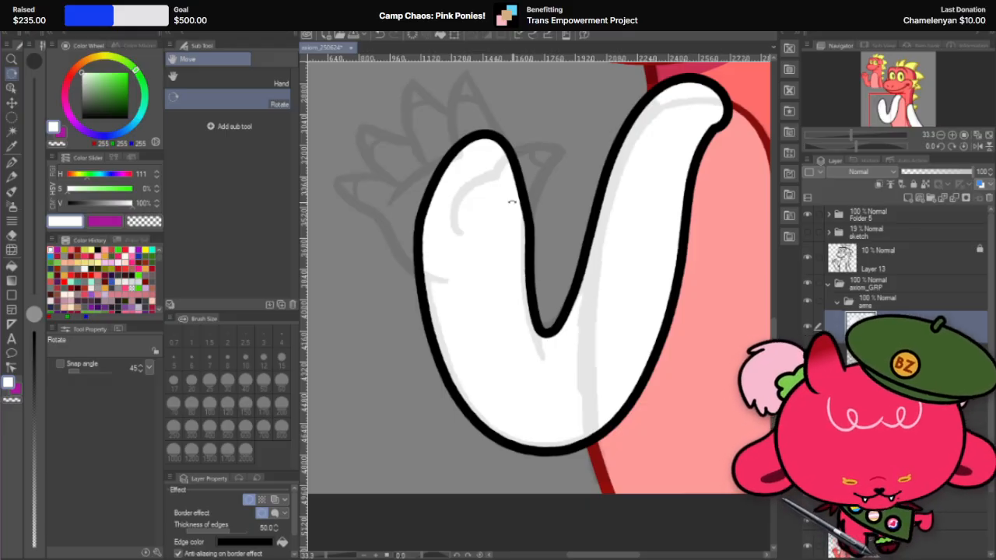
Step: Set the Hard eraser to brush size 120 and try curved cuts across the raised arm's upper section
{"action": "left_click", "coordinate": [12, 235]}
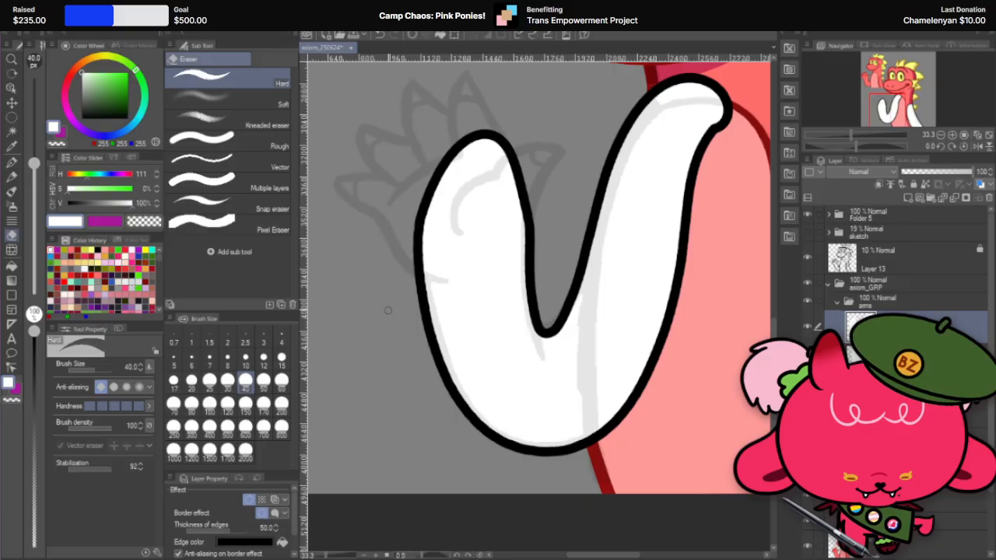
{"action": "left_click", "coordinate": [227, 402]}
{"action": "left_click_drag", "start_coordinate": [587, 234], "coordinate": [689, 198]}
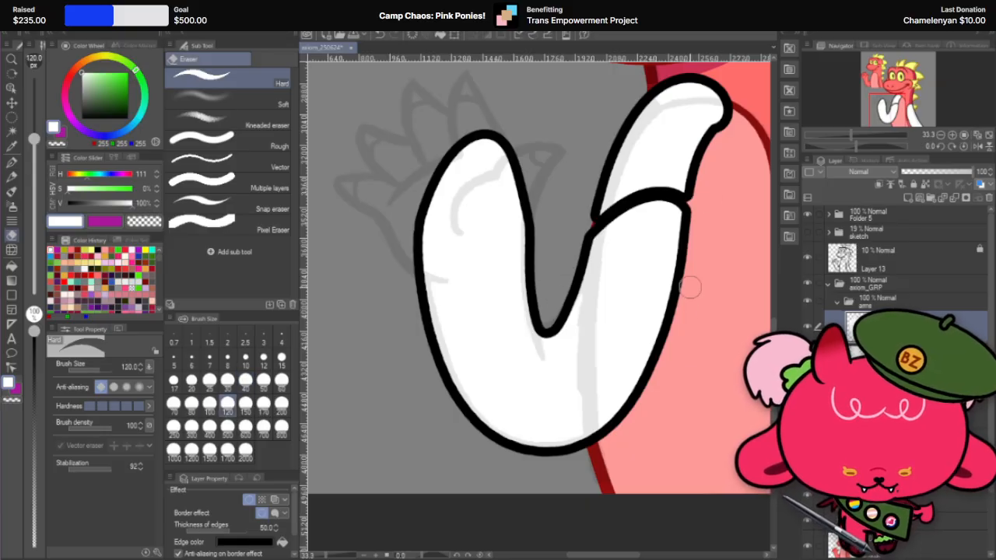
{"action": "key", "text": "ctrl+z"}
{"action": "left_click_drag", "start_coordinate": [586, 231], "coordinate": [701, 149]}
{"action": "key", "text": "ctrl+z"}
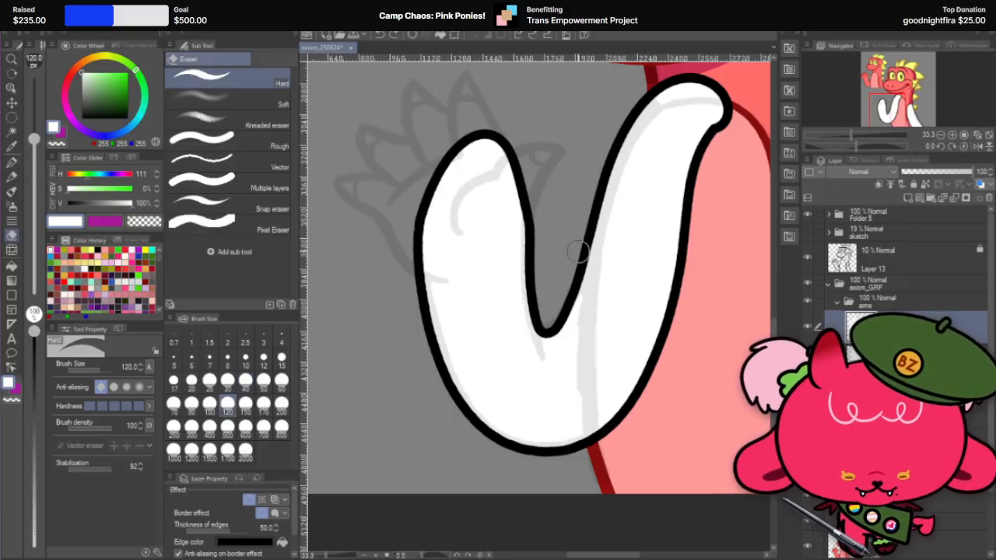
{"action": "left_click_drag", "start_coordinate": [586, 226], "coordinate": [685, 152]}
{"action": "key", "text": "ctrl+z"}
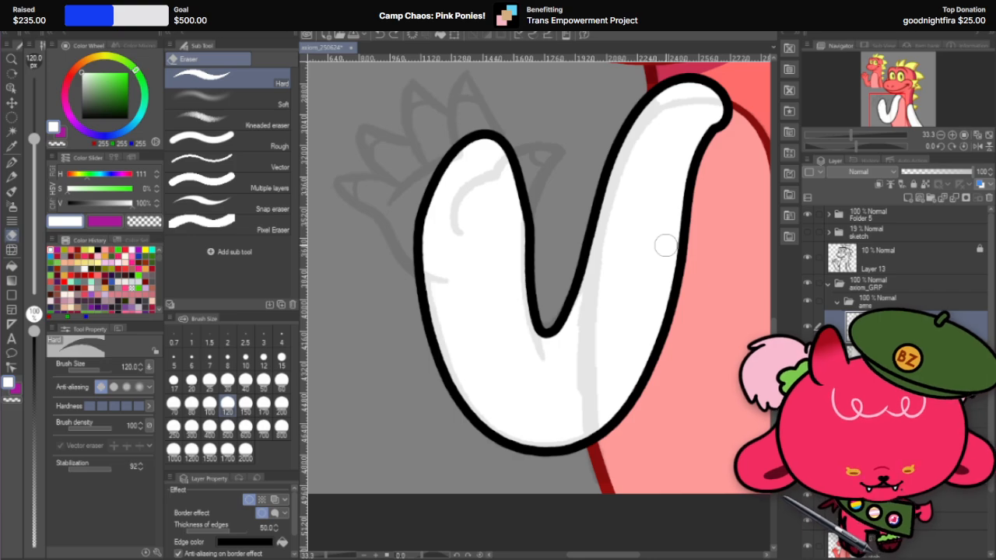
Step: Try erasing a curve across the raised arm's upper section and down along its body-side edge
{"action": "scroll", "coordinate": [641, 279], "scroll_direction": "down", "scroll_amount": 5}
{"action": "scroll", "coordinate": [633, 283], "scroll_direction": "up", "scroll_amount": 6}
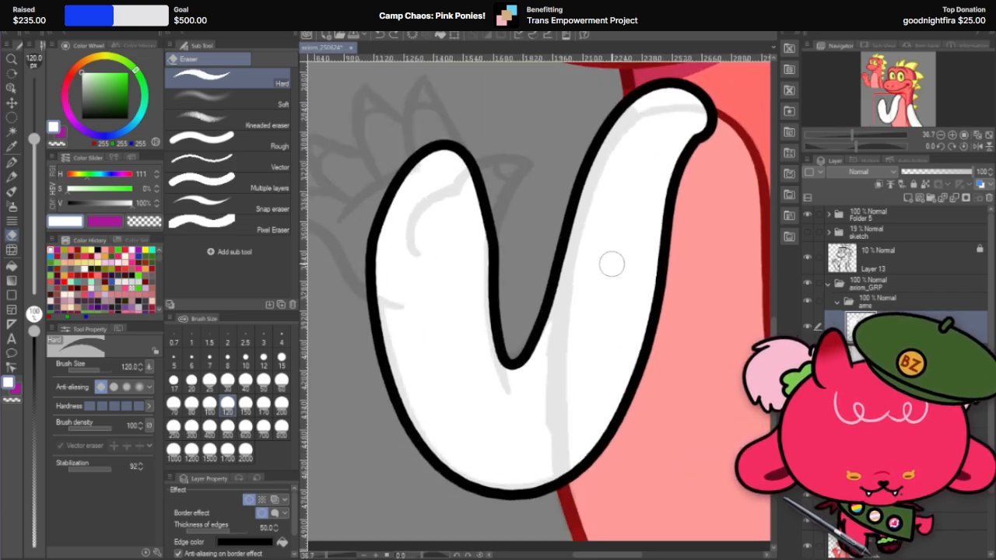
{"action": "scroll", "coordinate": [611, 264], "scroll_direction": "down", "scroll_amount": 2}
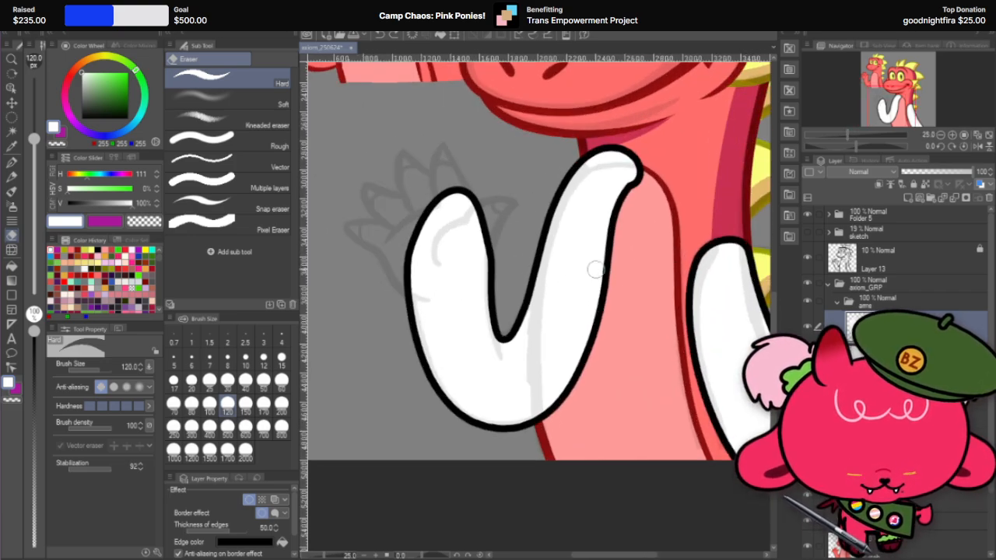
{"action": "left_click_drag", "start_coordinate": [537, 235], "coordinate": [574, 413]}
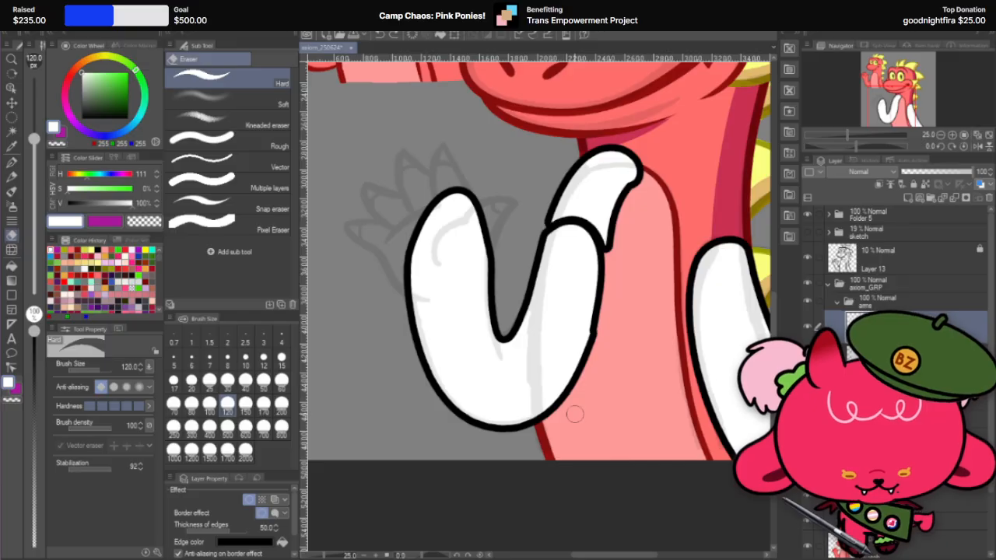
{"action": "key", "text": "ctrl+z"}
{"action": "mouse_move", "coordinate": [530, 265]}
{"action": "left_mouse_down"}
{"action": "mouse_move", "coordinate": [622, 255]}
{"action": "mouse_move", "coordinate": [578, 410]}
{"action": "left_mouse_up"}
{"action": "key", "text": "ctrl+z"}
{"action": "left_click_drag", "start_coordinate": [531, 268], "coordinate": [585, 402]}
{"action": "key", "text": "ctrl+z"}
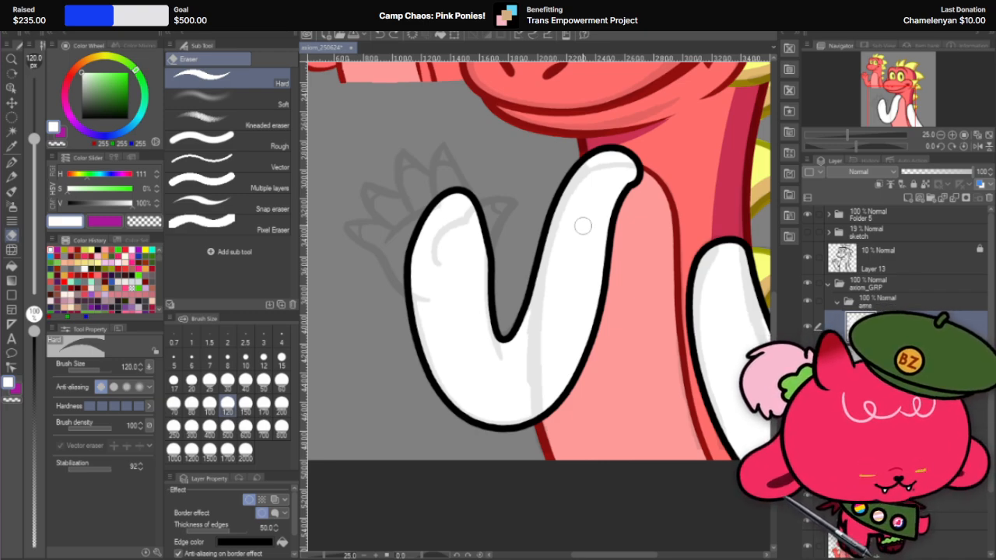
{"action": "mouse_move", "coordinate": [532, 253]}
{"action": "left_mouse_down"}
{"action": "mouse_move", "coordinate": [586, 237]}
{"action": "mouse_move", "coordinate": [581, 345]}
{"action": "left_mouse_up"}
{"action": "key", "text": "ctrl+z"}
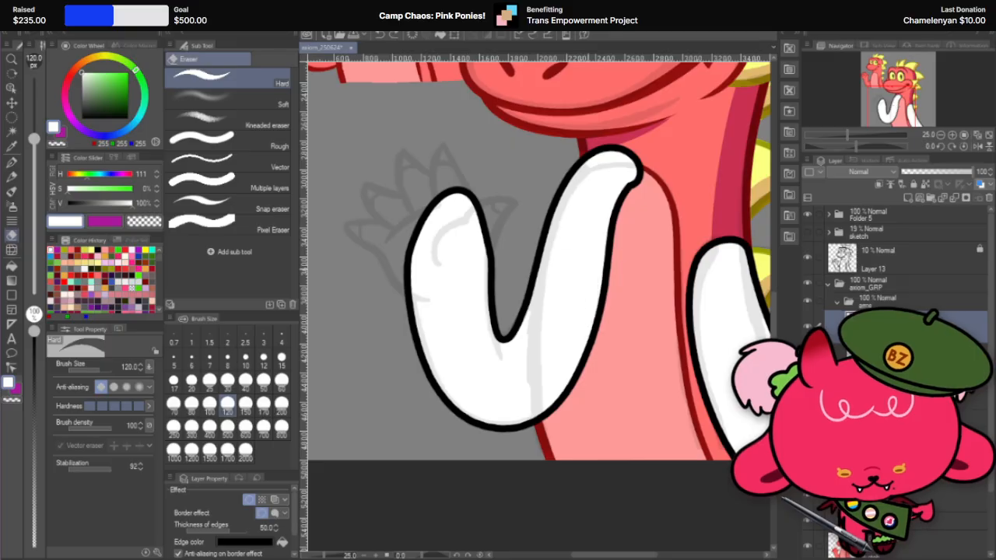
Step: Cut the shoulder end off the raised arm with a curved Hard eraser stroke and delete the separated white piece with Auto select
{"action": "mouse_move", "coordinate": [607, 271]}
{"action": "left_mouse_down"}
{"action": "mouse_move", "coordinate": [584, 233]}
{"action": "mouse_move", "coordinate": [545, 214]}
{"action": "left_mouse_up"}
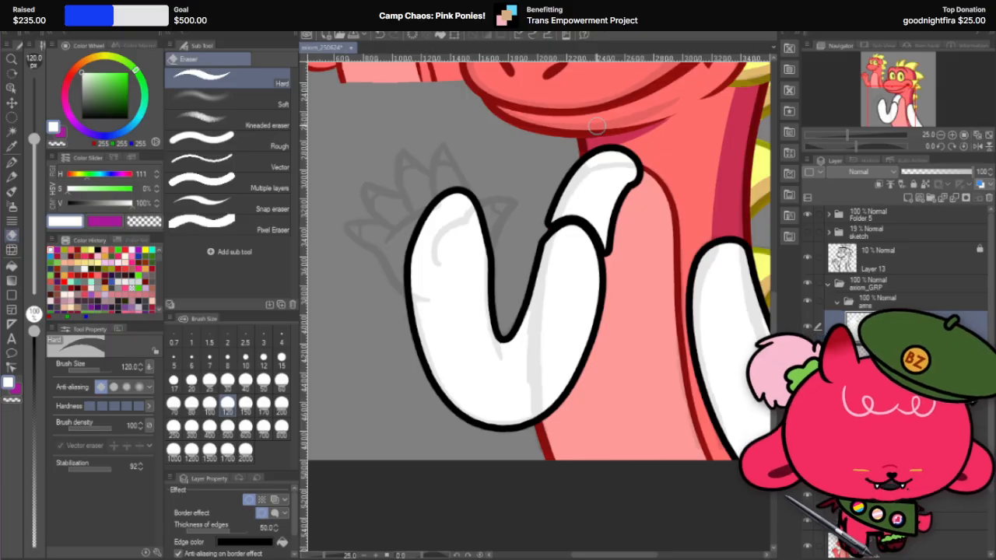
{"action": "key", "text": "w"}
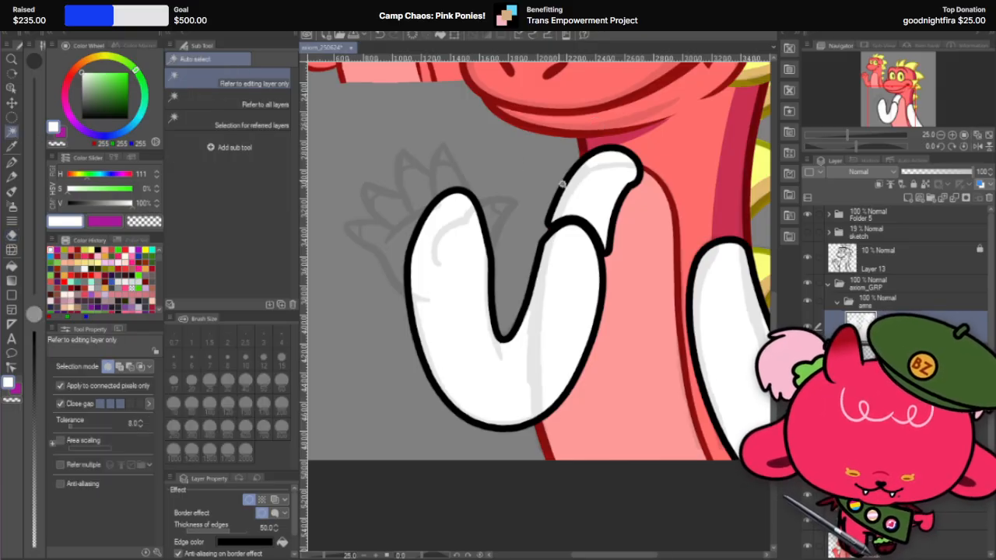
{"action": "left_click", "coordinate": [562, 184]}
{"action": "key", "text": "Delete"}
{"action": "key", "text": "ctrl+d"}
Step: Erase the leftover black outline of the cut-off shoulder piece with the Hard eraser at size 120
{"action": "scroll", "coordinate": [606, 138], "scroll_direction": "up", "scroll_amount": 1}
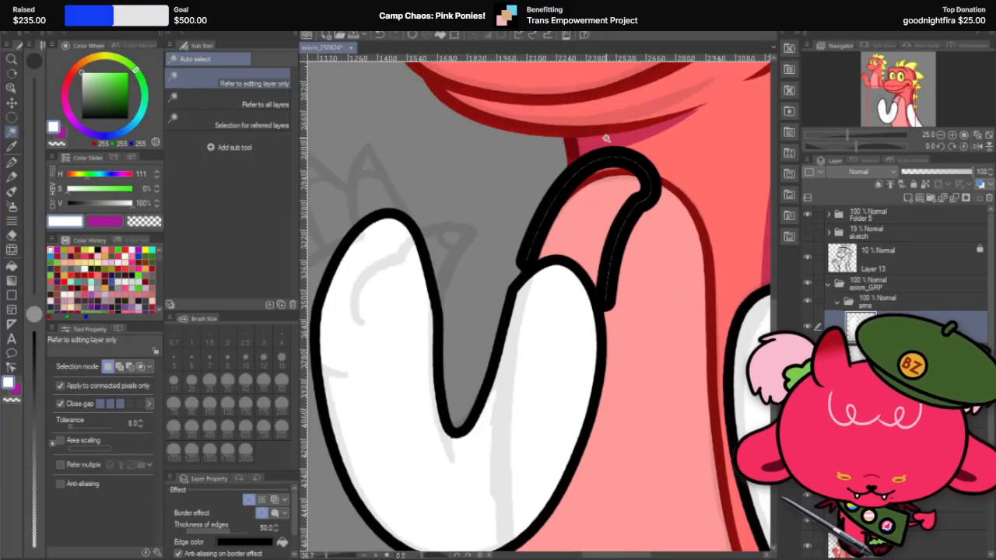
{"action": "scroll", "coordinate": [606, 137], "scroll_direction": "up", "scroll_amount": 2}
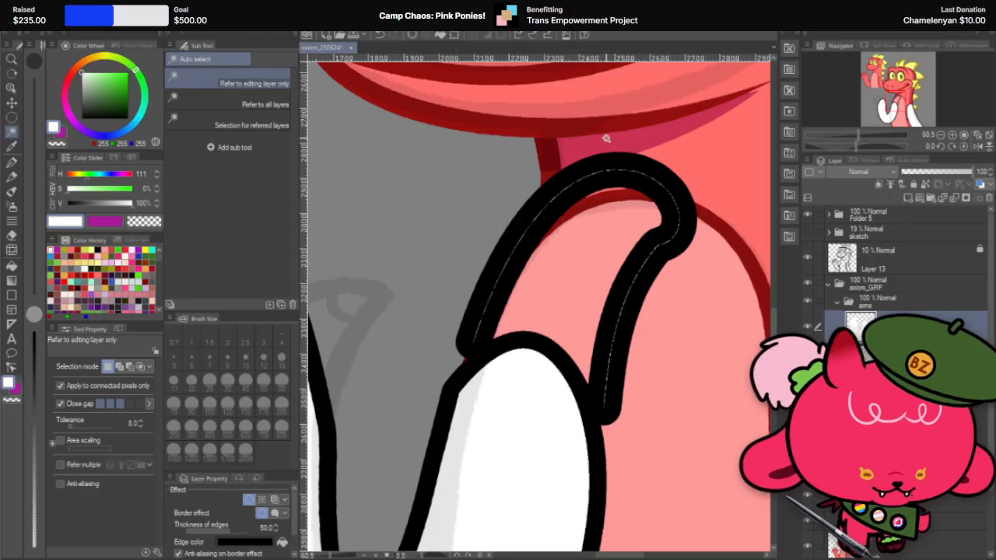
{"action": "left_click", "coordinate": [11, 235]}
{"action": "mouse_move", "coordinate": [484, 333]}
{"action": "left_mouse_down"}
{"action": "mouse_move", "coordinate": [477, 308]}
{"action": "mouse_move", "coordinate": [554, 199]}
{"action": "mouse_move", "coordinate": [602, 181]}
{"action": "mouse_move", "coordinate": [637, 187]}
{"action": "mouse_move", "coordinate": [670, 212]}
{"action": "mouse_move", "coordinate": [671, 234]}
{"action": "mouse_move", "coordinate": [629, 325]}
{"action": "mouse_move", "coordinate": [620, 404]}
{"action": "left_mouse_up"}
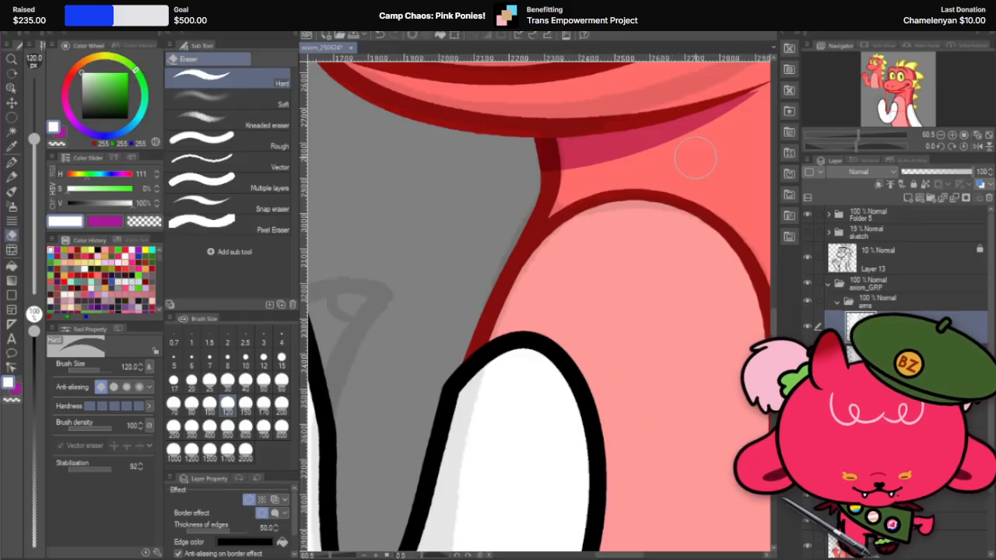
Step: Try smoothing the corner on the inner edge of the raised arm's shoulder end with the Hard eraser at sizes 40 and 80
{"action": "scroll", "coordinate": [700, 156], "scroll_direction": "down", "scroll_amount": 2}
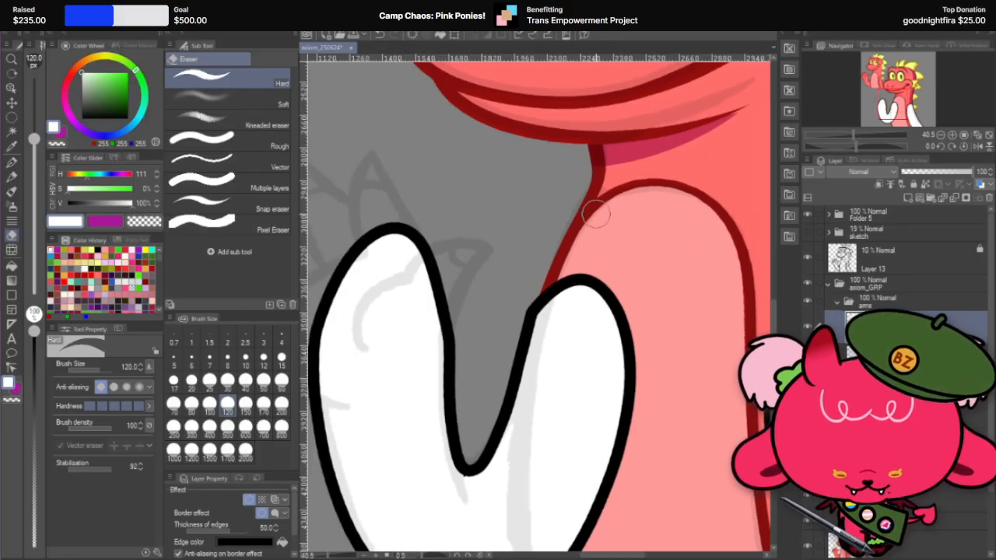
{"action": "key", "text": "r"}
{"action": "mouse_move", "coordinate": [615, 210]}
{"action": "left_mouse_down"}
{"action": "mouse_move", "coordinate": [656, 306]}
{"action": "mouse_move", "coordinate": [535, 404]}
{"action": "left_mouse_up"}
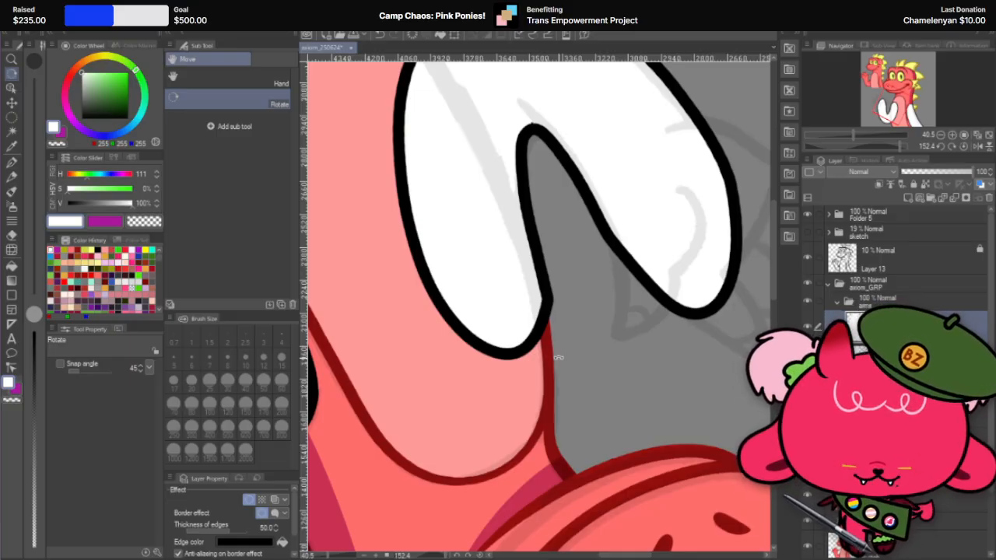
{"action": "left_click", "coordinate": [12, 234]}
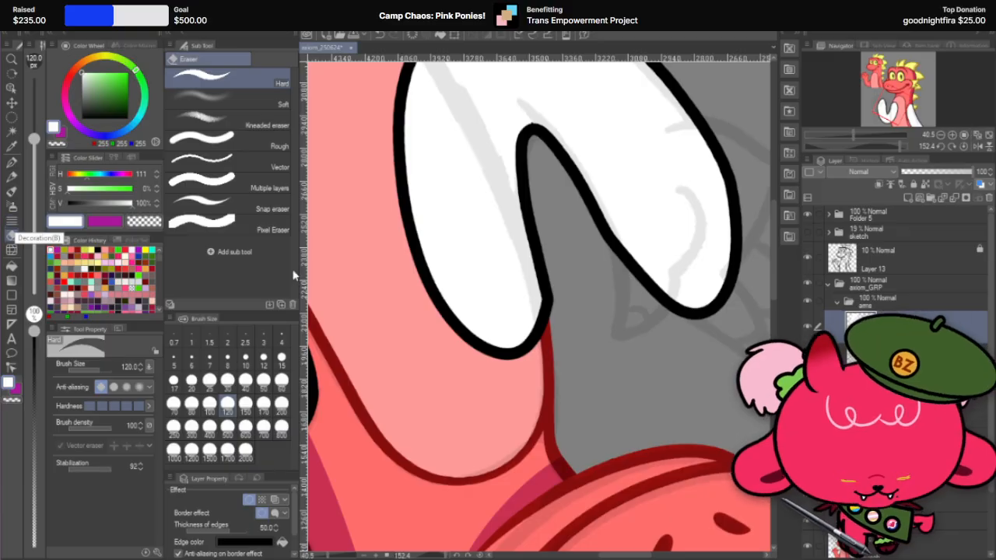
{"action": "left_click", "coordinate": [245, 379]}
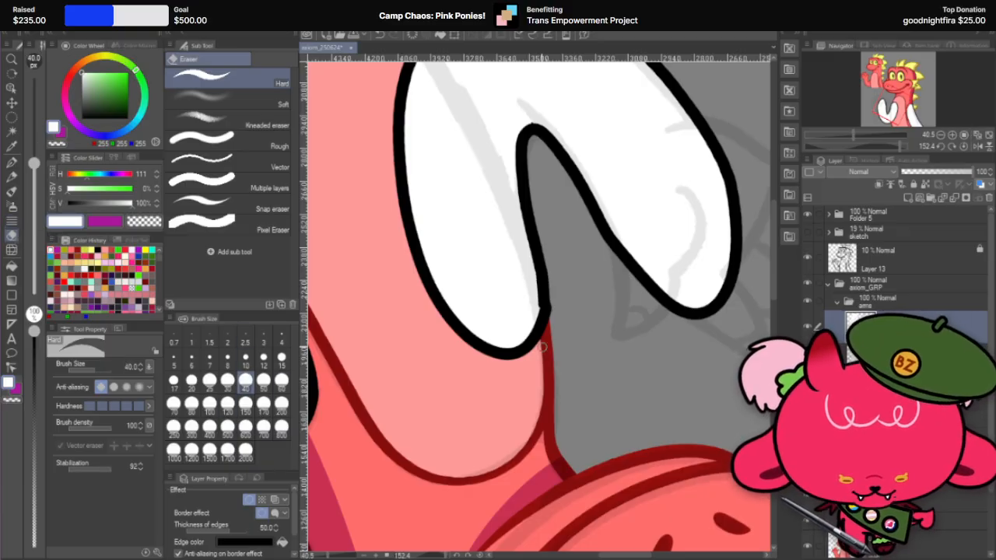
{"action": "left_click", "coordinate": [191, 402]}
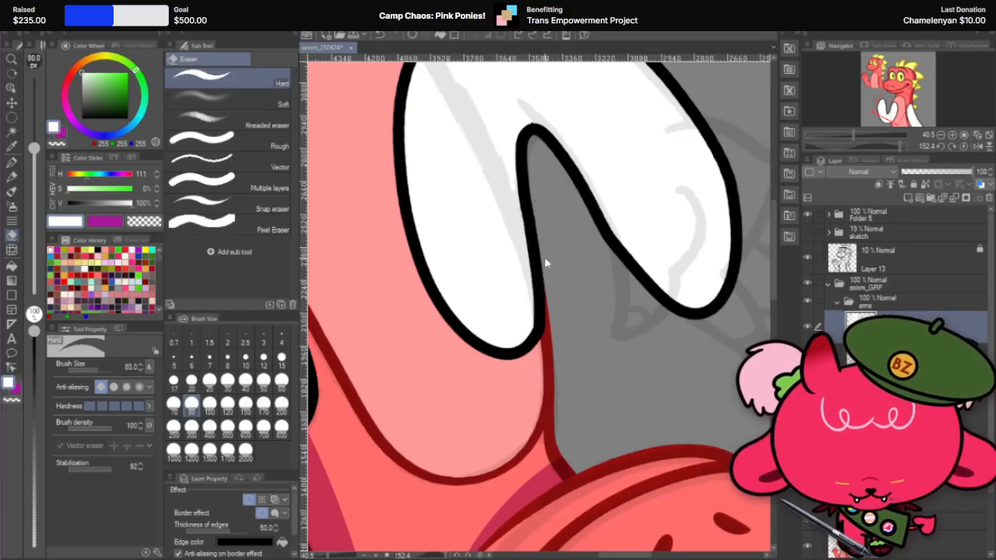
{"action": "scroll", "coordinate": [543, 259], "scroll_direction": "up", "scroll_amount": 3}
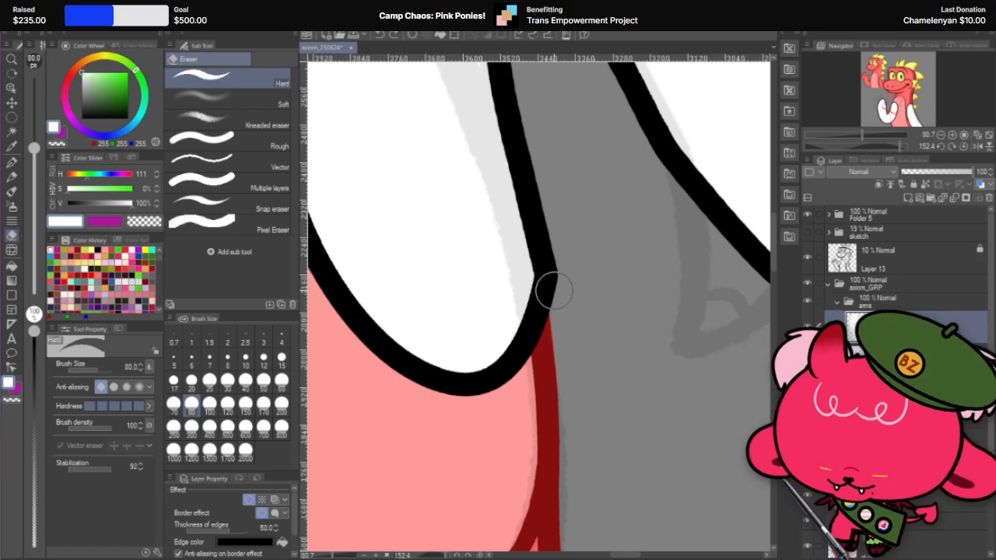
Step: Paint over the small black bump on the outline at the raised arm's inner elbow with the white G-pen at size 25
{"action": "key", "text": "r"}
{"action": "mouse_move", "coordinate": [615, 209]}
{"action": "left_mouse_down"}
{"action": "mouse_move", "coordinate": [340, 264]}
{"action": "mouse_move", "coordinate": [451, 415]}
{"action": "mouse_move", "coordinate": [476, 428]}
{"action": "left_mouse_up"}
{"action": "left_click_drag", "start_coordinate": [633, 230], "coordinate": [659, 270]}
{"action": "scroll", "coordinate": [591, 311], "scroll_direction": "down", "scroll_amount": 4}
{"action": "scroll", "coordinate": [587, 290], "scroll_direction": "up", "scroll_amount": 3}
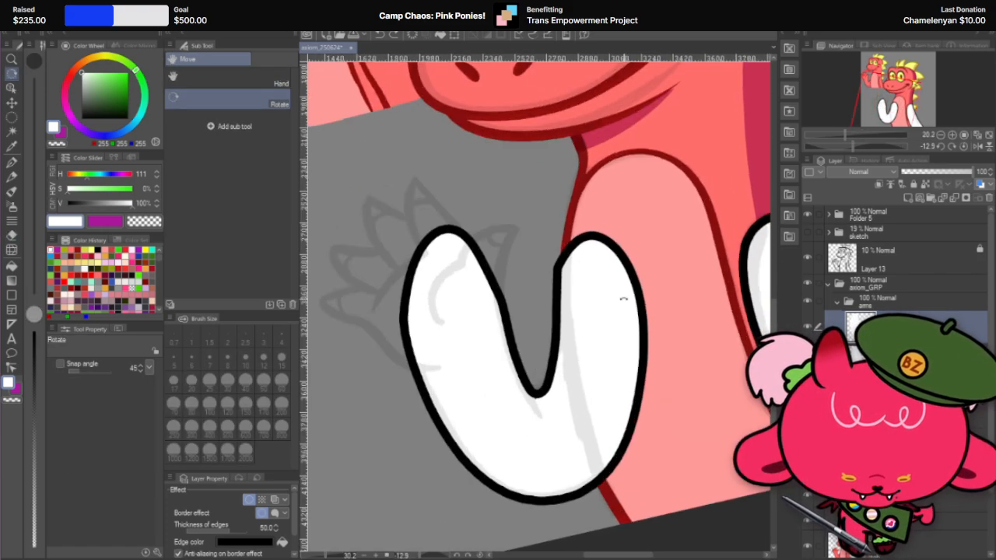
{"action": "scroll", "coordinate": [588, 289], "scroll_direction": "up", "scroll_amount": 4}
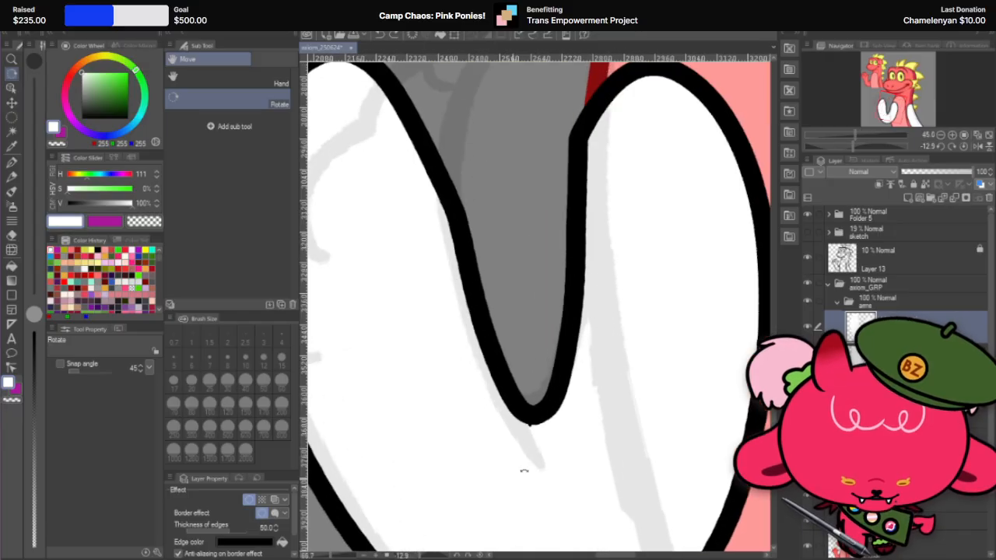
{"action": "key", "text": "p"}
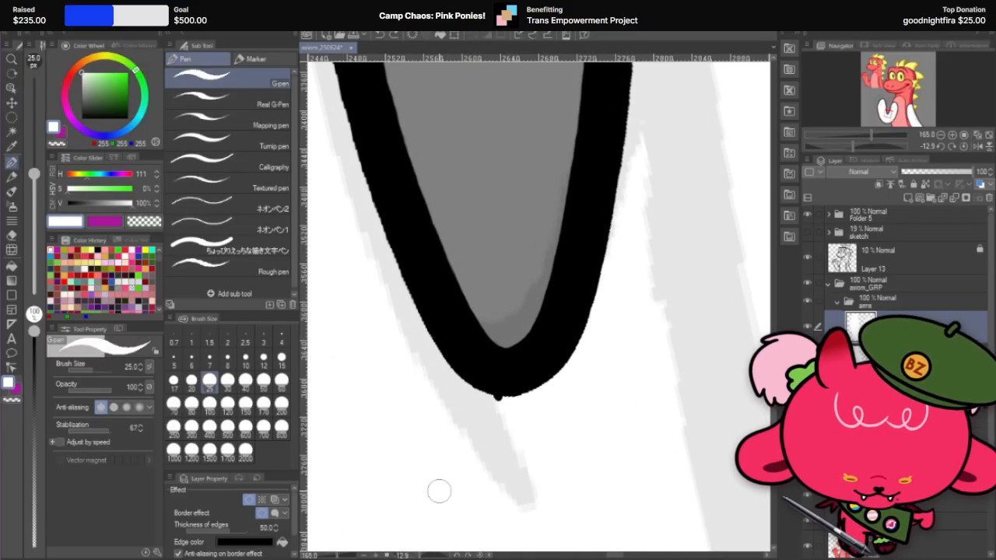
{"action": "scroll", "coordinate": [517, 399], "scroll_direction": "up", "scroll_amount": 2}
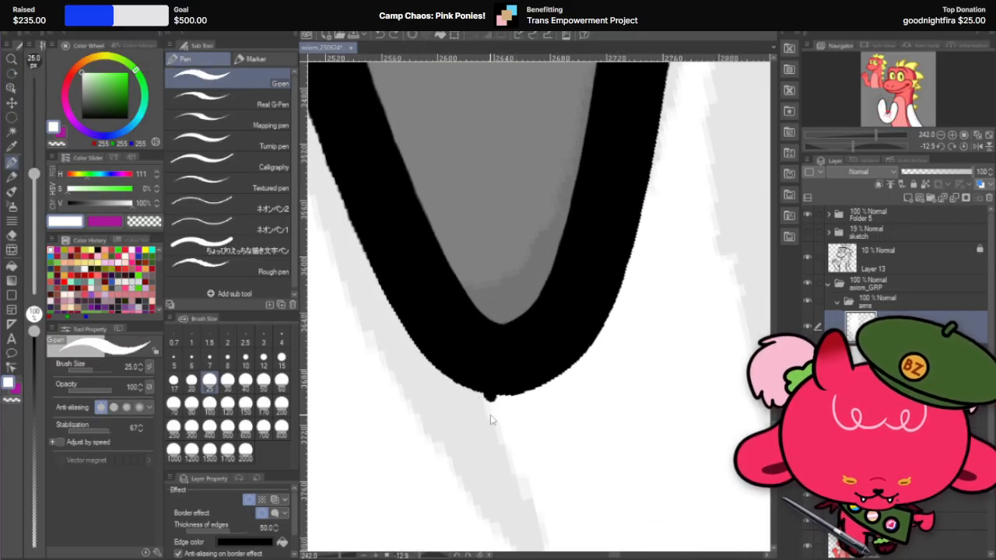
{"action": "scroll", "coordinate": [486, 403], "scroll_direction": "up", "scroll_amount": 2}
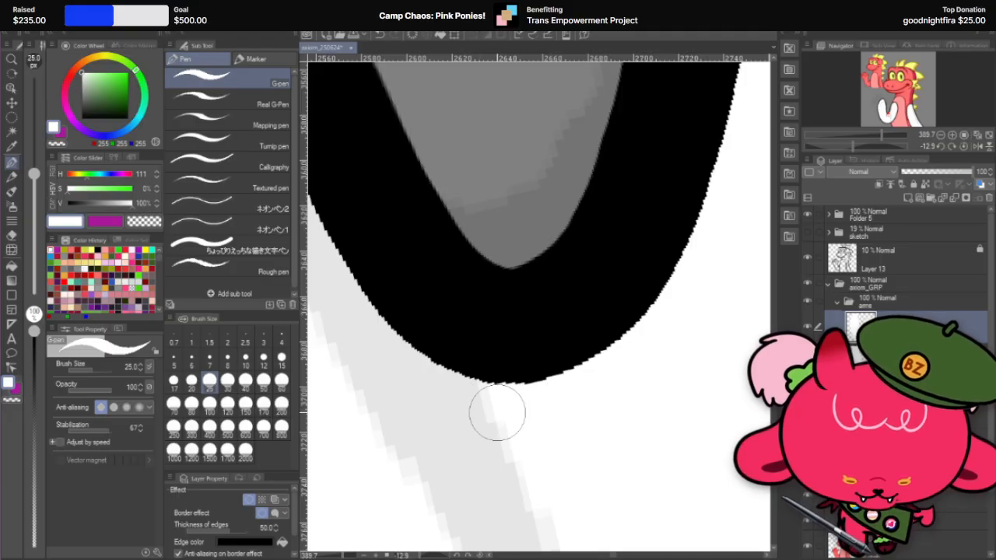
{"action": "scroll", "coordinate": [505, 415], "scroll_direction": "down", "scroll_amount": 5}
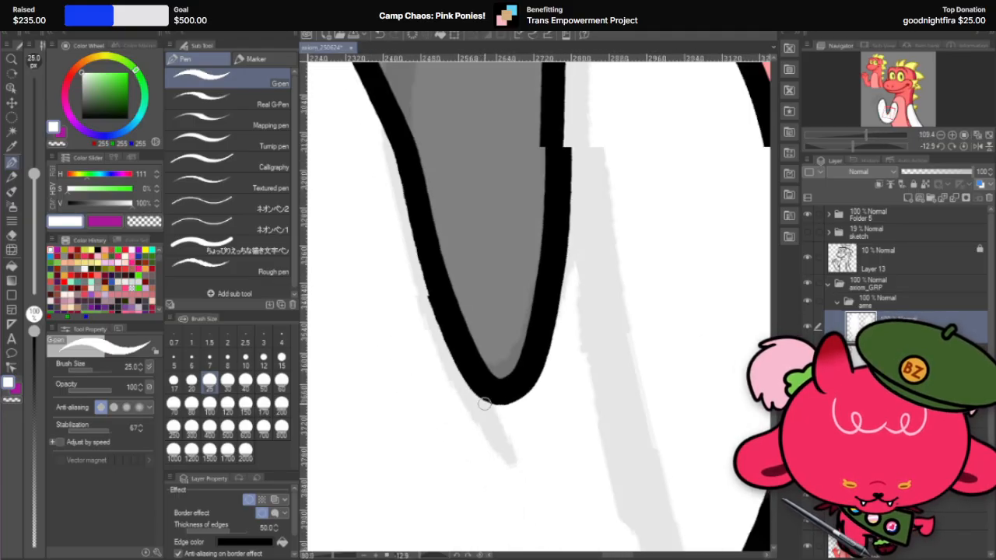
{"action": "scroll", "coordinate": [485, 402], "scroll_direction": "up", "scroll_amount": 5}
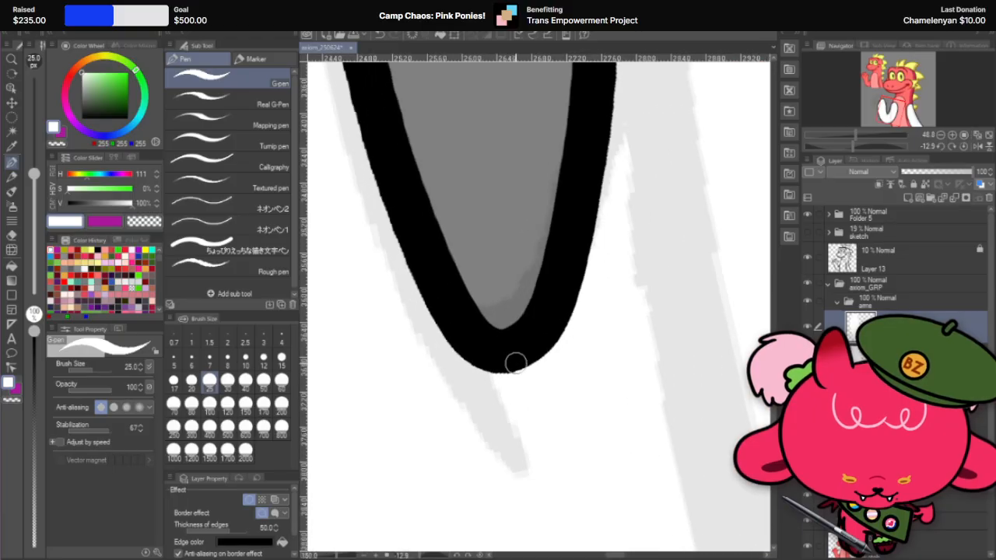
{"action": "scroll", "coordinate": [516, 388], "scroll_direction": "down", "scroll_amount": 5}
Step: Round off the sharp corner on the inner edge of the raised arm's shoulder end with the Hard eraser at size 80
{"action": "scroll", "coordinate": [510, 398], "scroll_direction": "up", "scroll_amount": 3}
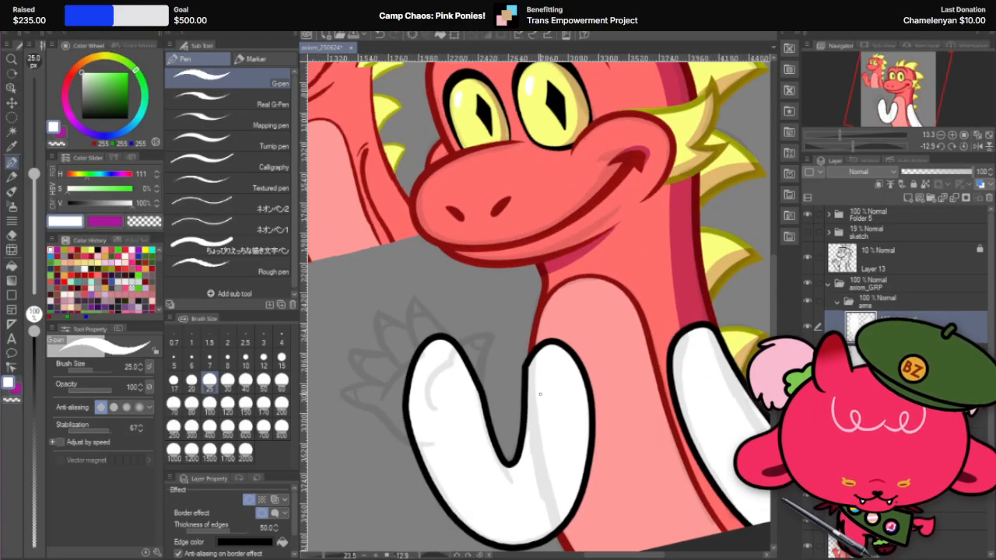
{"action": "scroll", "coordinate": [510, 398], "scroll_direction": "up", "scroll_amount": 2}
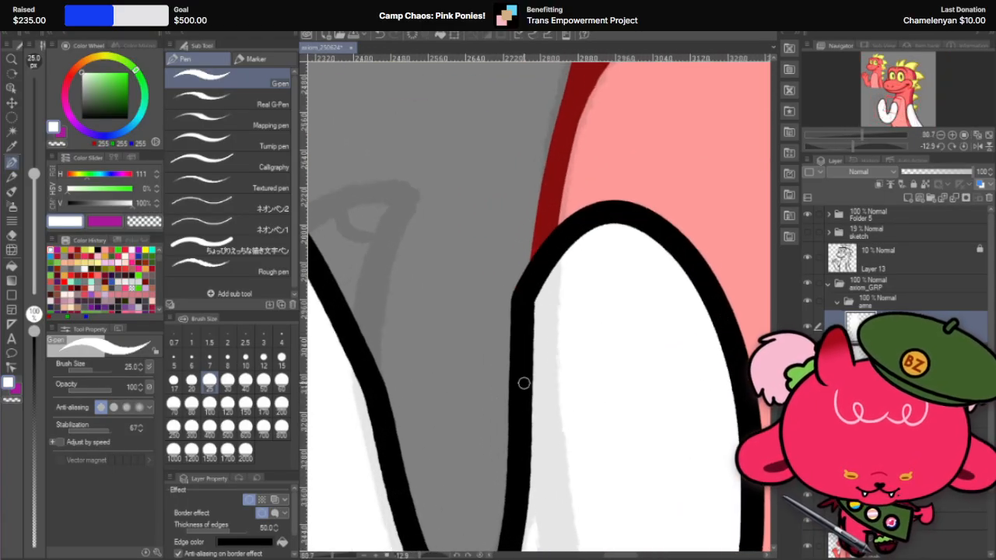
{"action": "left_click", "coordinate": [14, 233]}
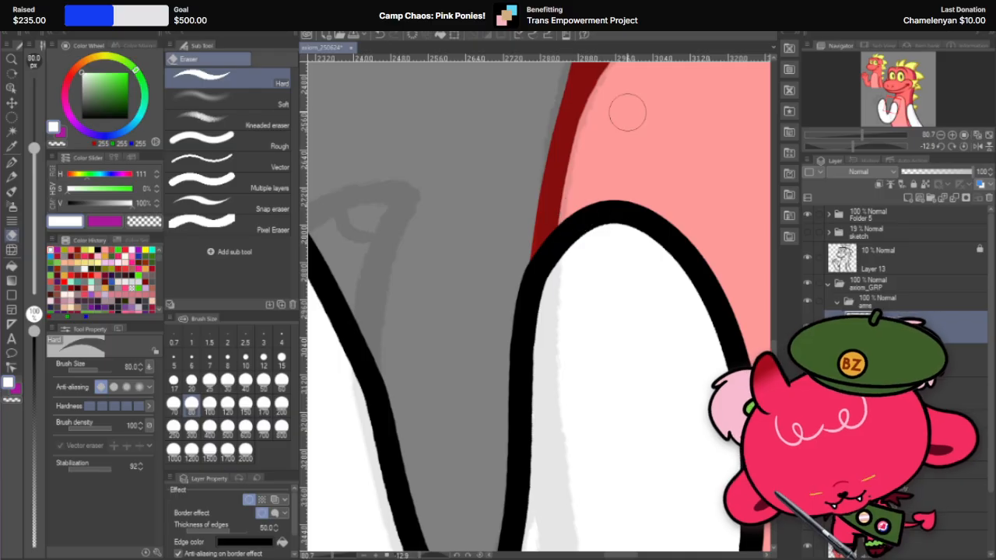
{"action": "scroll", "coordinate": [622, 117], "scroll_direction": "down", "scroll_amount": 11}
{"action": "scroll", "coordinate": [595, 205], "scroll_direction": "up", "scroll_amount": 12}
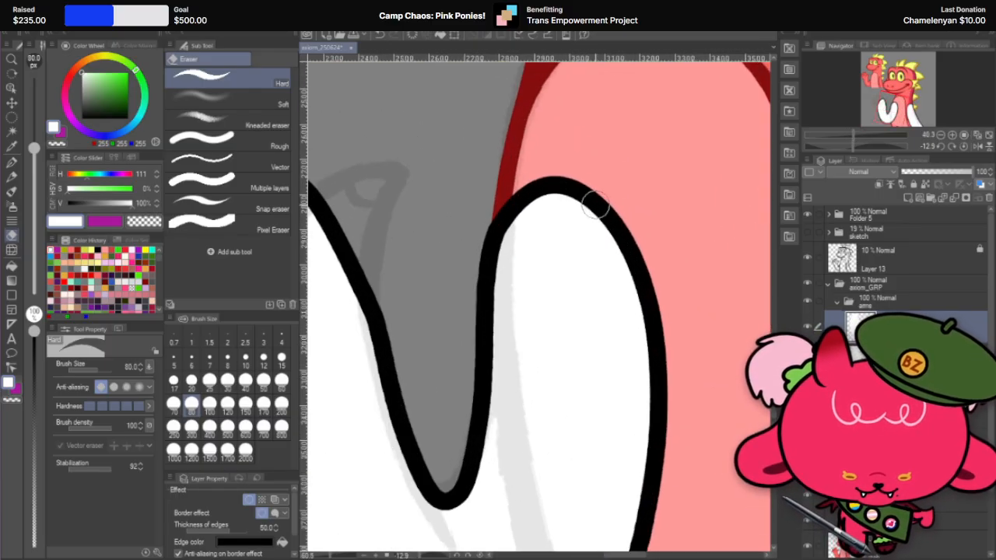
{"action": "scroll", "coordinate": [549, 156], "scroll_direction": "down", "scroll_amount": 3}
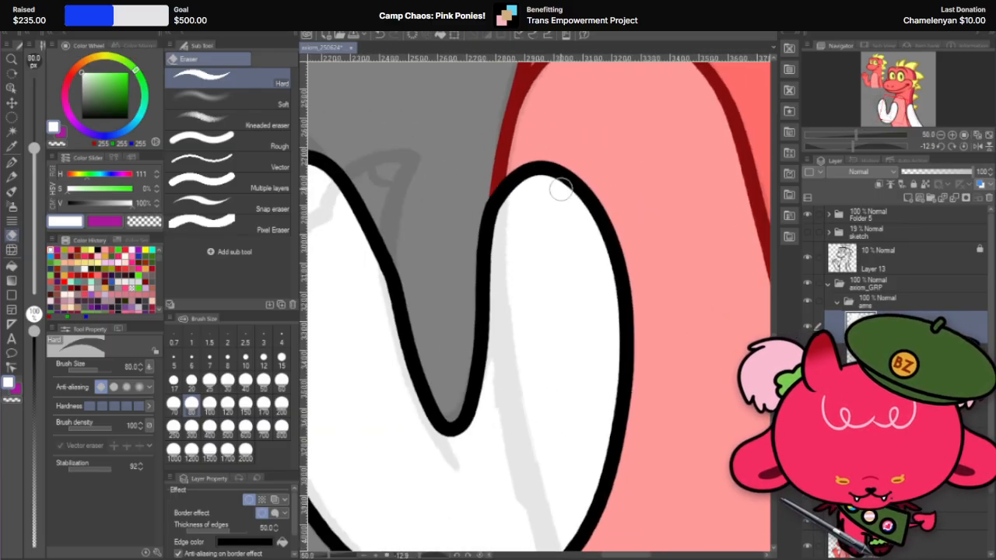
Step: Smooth the outline on the inner side of the raised arm's shoulder end with Liquify at brush size 200
{"action": "key", "text": "r"}
{"action": "double_click", "coordinate": [582, 180]}
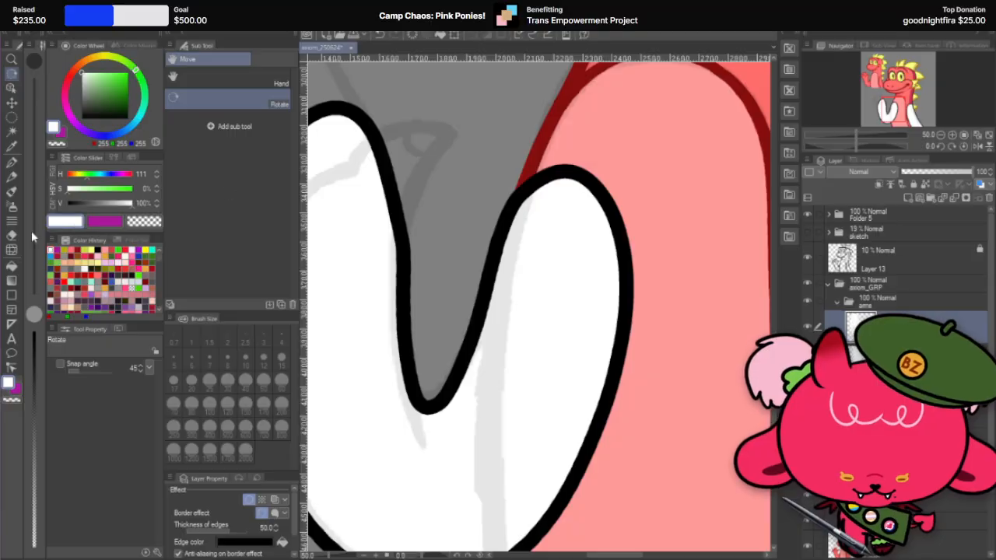
{"action": "left_click", "coordinate": [11, 250]}
{"action": "left_click", "coordinate": [210, 403]}
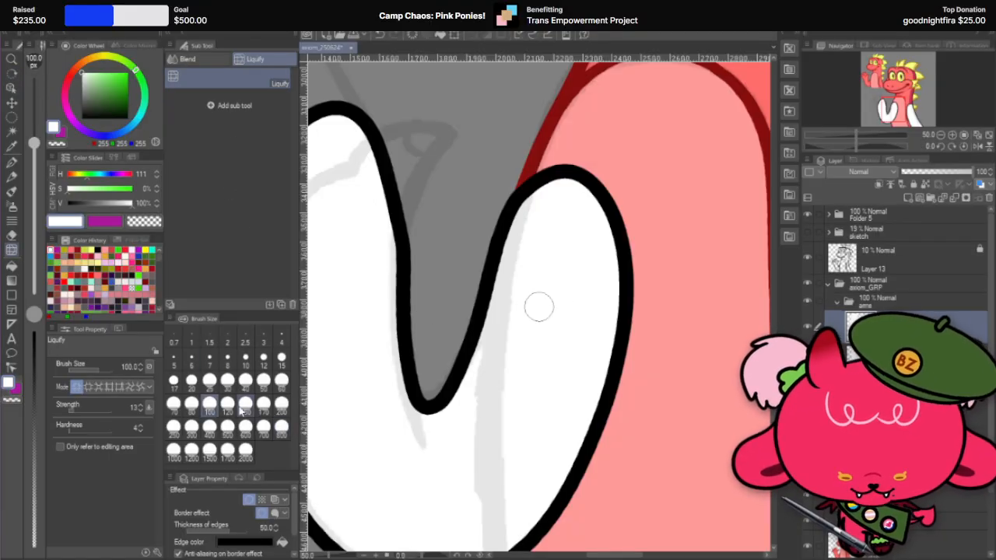
{"action": "left_click", "coordinate": [227, 402]}
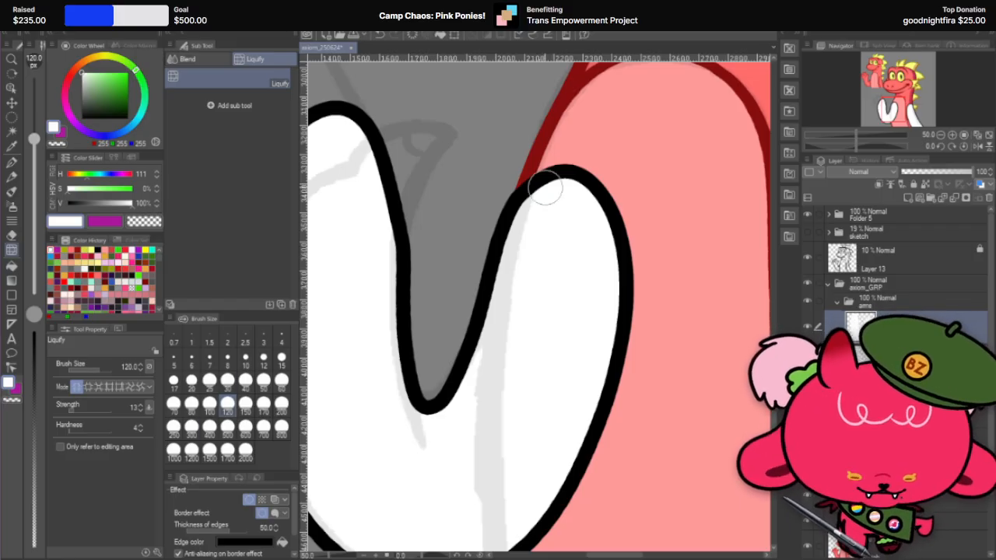
{"action": "left_click", "coordinate": [282, 403]}
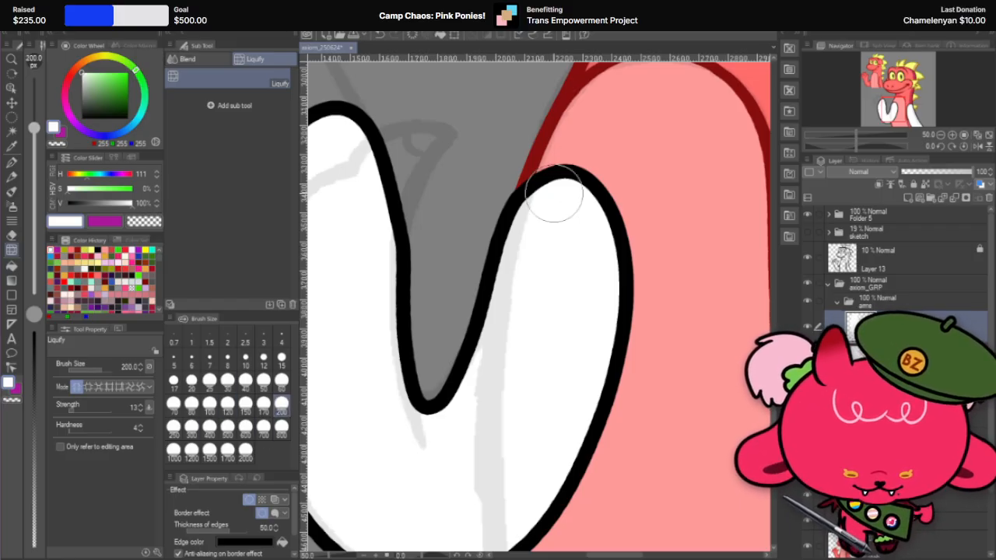
{"action": "mouse_move", "coordinate": [536, 200]}
{"action": "left_mouse_down"}
{"action": "mouse_move", "coordinate": [505, 203]}
{"action": "mouse_move", "coordinate": [521, 200]}
{"action": "mouse_move", "coordinate": [502, 195]}
{"action": "mouse_move", "coordinate": [513, 197]}
{"action": "mouse_move", "coordinate": [503, 221]}
{"action": "mouse_move", "coordinate": [522, 223]}
{"action": "mouse_move", "coordinate": [495, 250]}
{"action": "mouse_move", "coordinate": [538, 209]}
{"action": "mouse_move", "coordinate": [519, 221]}
{"action": "mouse_move", "coordinate": [499, 315]}
{"action": "mouse_move", "coordinate": [514, 296]}
{"action": "mouse_move", "coordinate": [532, 209]}
{"action": "mouse_move", "coordinate": [559, 208]}
{"action": "mouse_move", "coordinate": [549, 199]}
{"action": "mouse_move", "coordinate": [548, 210]}
{"action": "mouse_move", "coordinate": [534, 205]}
{"action": "mouse_move", "coordinate": [547, 212]}
{"action": "mouse_move", "coordinate": [499, 307]}
{"action": "mouse_move", "coordinate": [510, 307]}
{"action": "mouse_move", "coordinate": [524, 234]}
{"action": "left_mouse_up"}
{"action": "scroll", "coordinate": [511, 200], "scroll_direction": "up", "scroll_amount": 2}
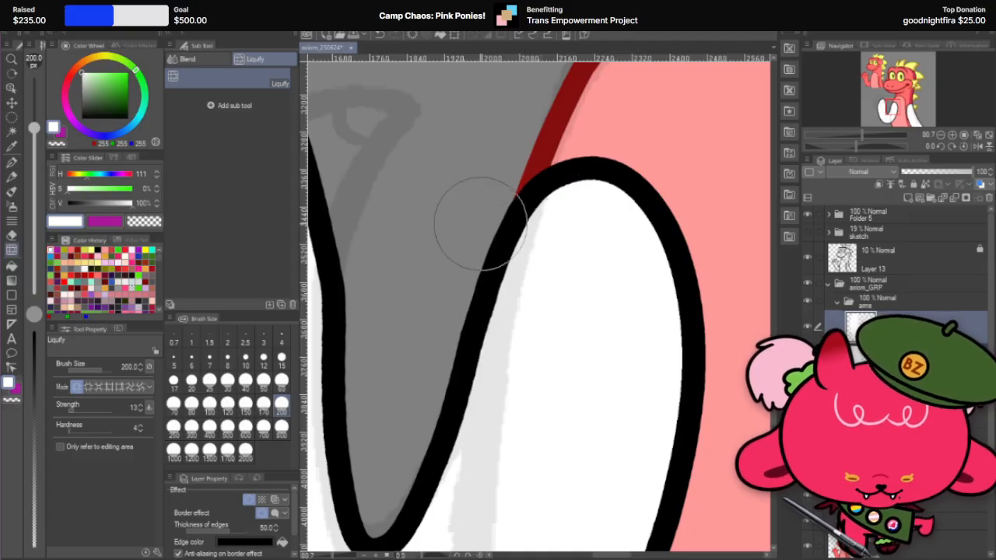
{"action": "scroll", "coordinate": [496, 194], "scroll_direction": "up", "scroll_amount": 3}
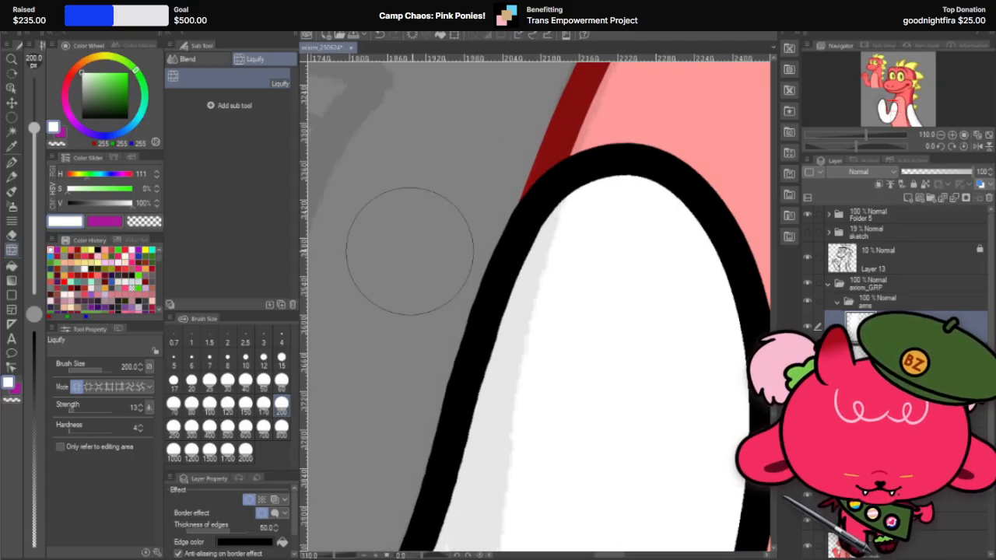
{"action": "left_click_drag", "start_coordinate": [530, 218], "coordinate": [533, 212]}
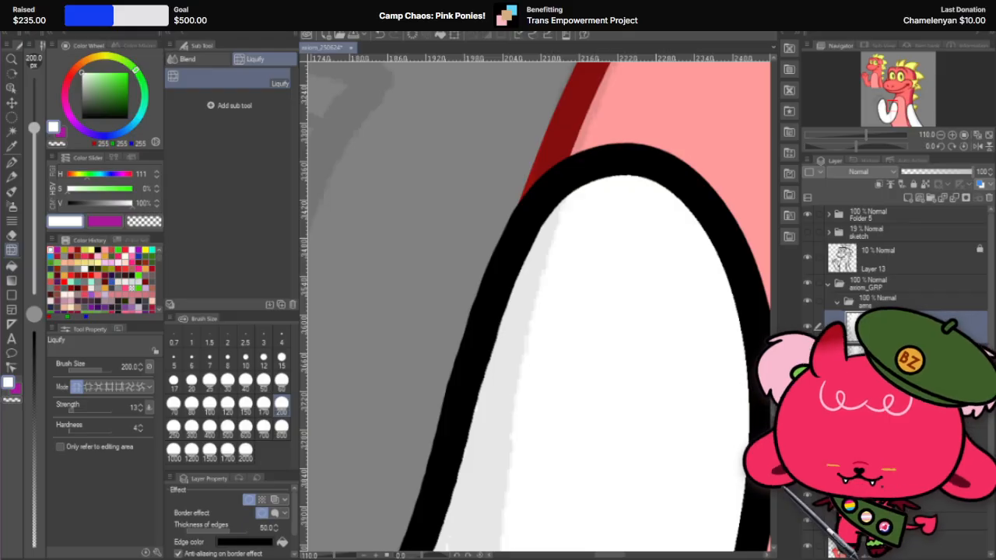
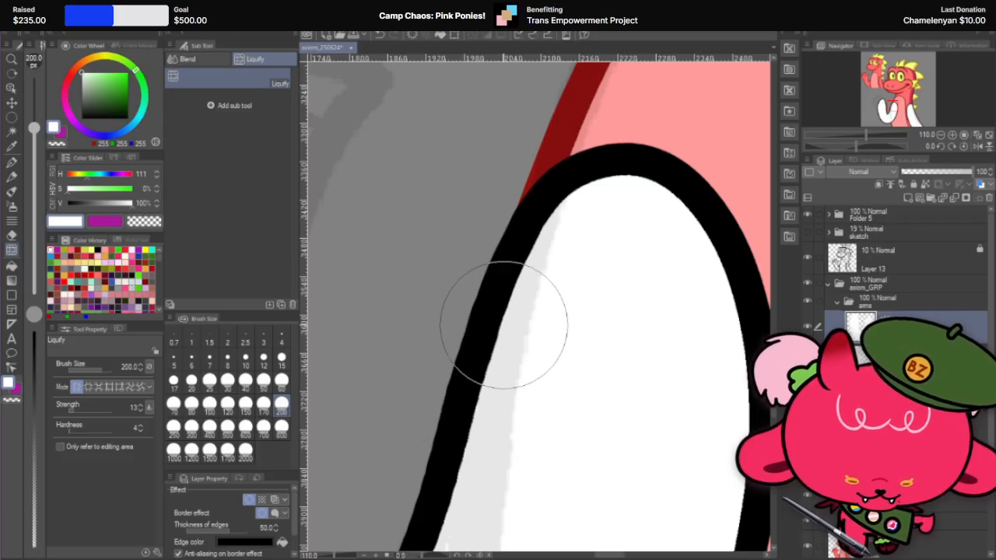
Step: Try smoothing the outline on the inner side of the raised arm's shoulder end with another Liquify stroke at brush size 200
{"action": "scroll", "coordinate": [518, 246], "scroll_direction": "down", "scroll_amount": 2}
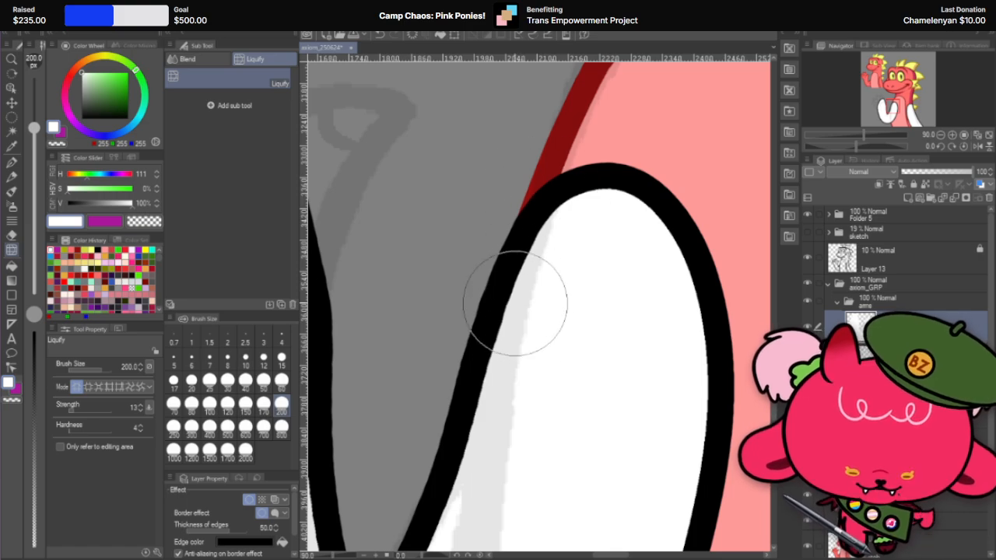
{"action": "scroll", "coordinate": [518, 264], "scroll_direction": "up", "scroll_amount": 4}
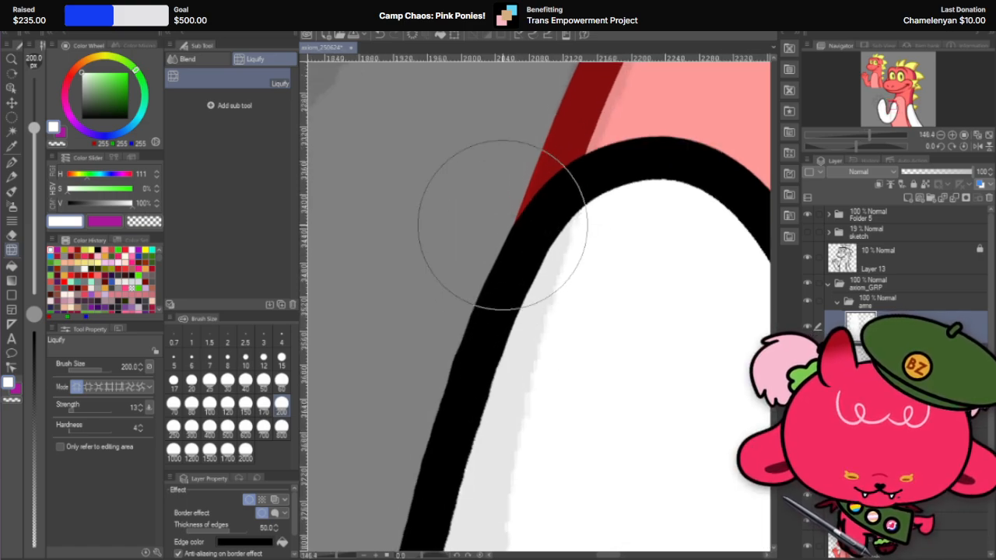
{"action": "scroll", "coordinate": [502, 224], "scroll_direction": "down", "scroll_amount": 4}
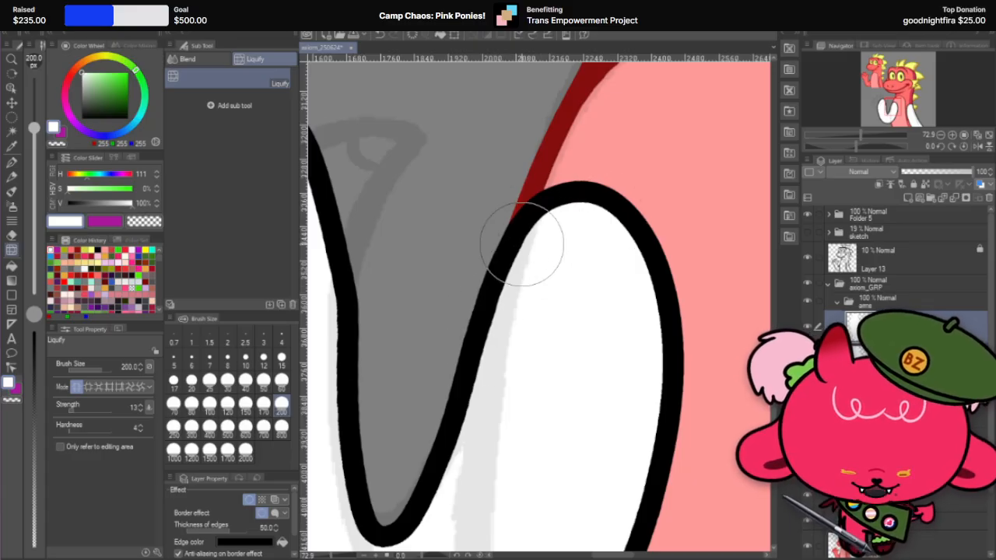
{"action": "scroll", "coordinate": [538, 211], "scroll_direction": "down", "scroll_amount": 3}
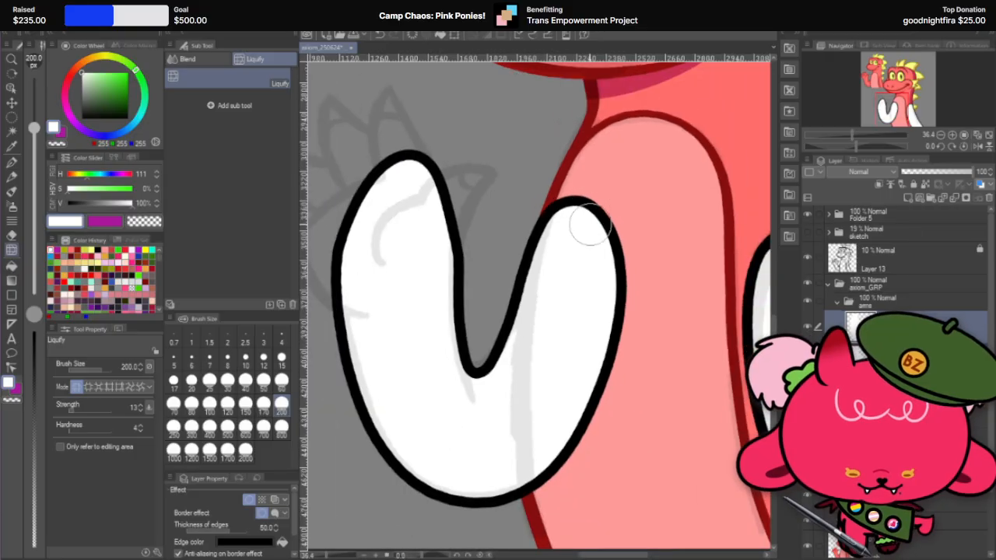
{"action": "scroll", "coordinate": [544, 218], "scroll_direction": "up", "scroll_amount": 3}
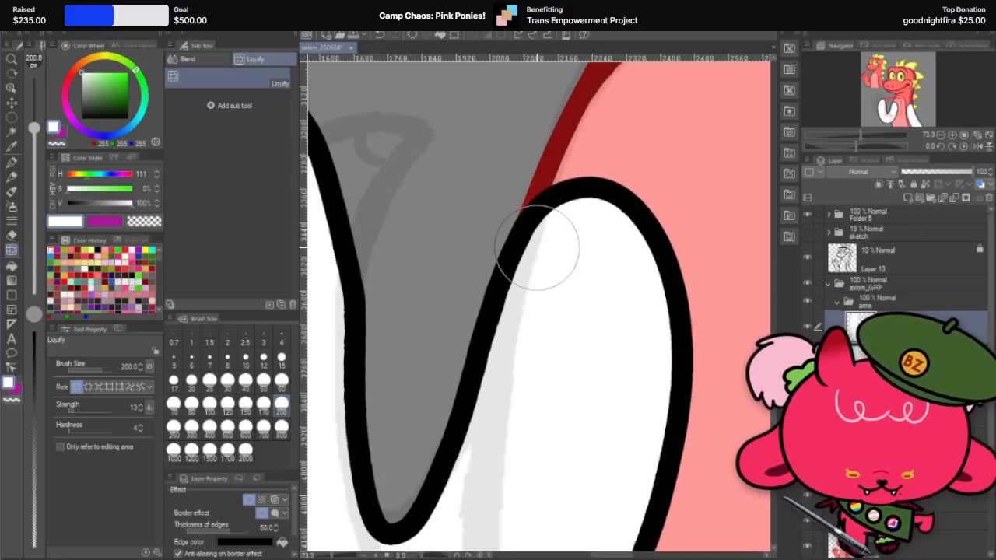
{"action": "left_click_drag", "start_coordinate": [564, 241], "coordinate": [522, 225]}
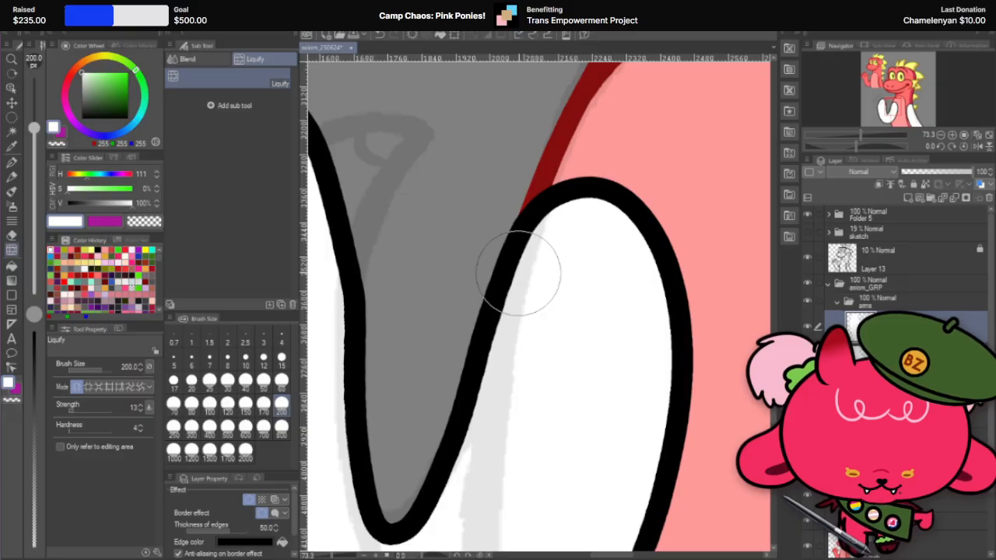
{"action": "scroll", "coordinate": [555, 189], "scroll_direction": "up", "scroll_amount": 2}
{"action": "key", "text": "ctrl+z"}
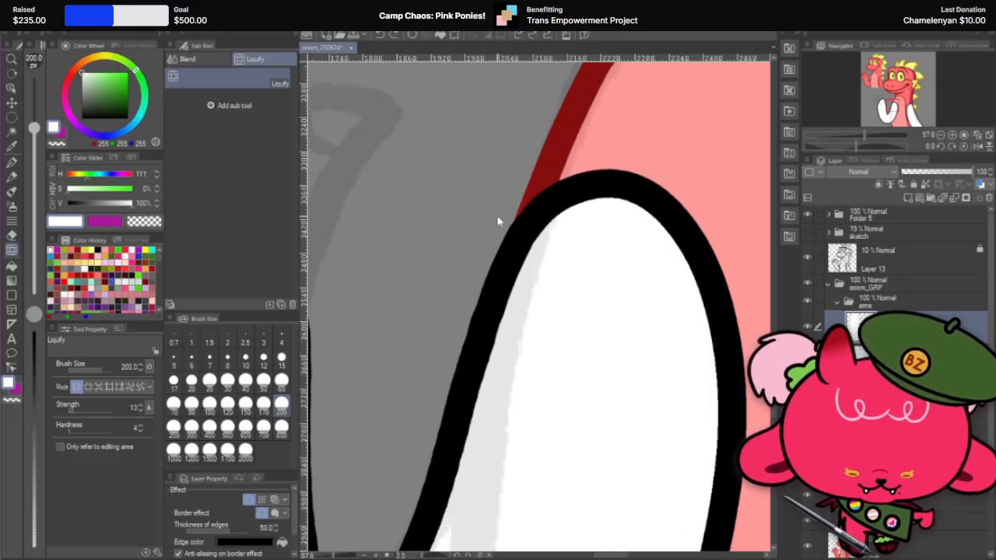
{"action": "key", "text": "ctrl+z"}
{"action": "key", "text": "ctrl+y"}
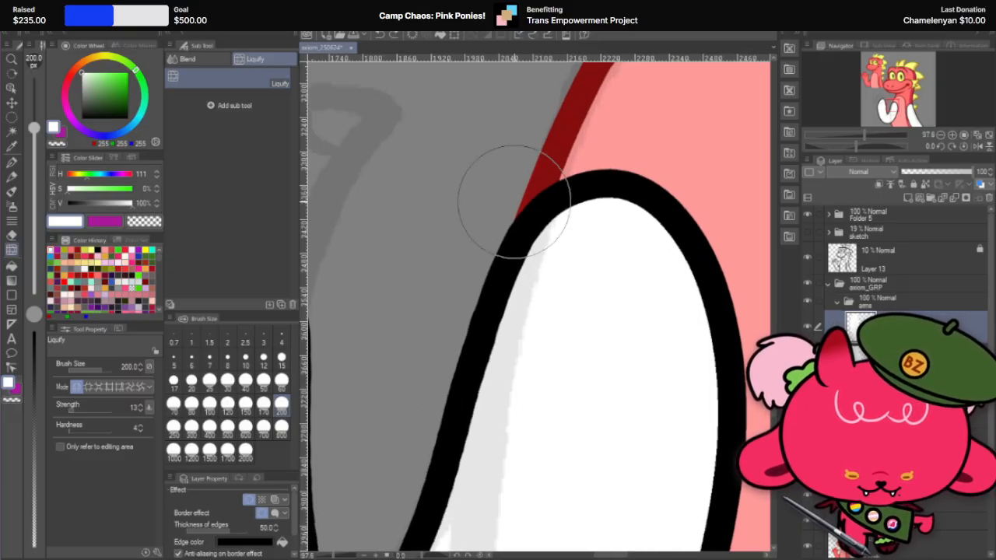
Step: Examine the raised arm's outline from the shoulder end to the elbow, both close up and against the whole character
{"action": "left_click", "coordinate": [11, 104]}
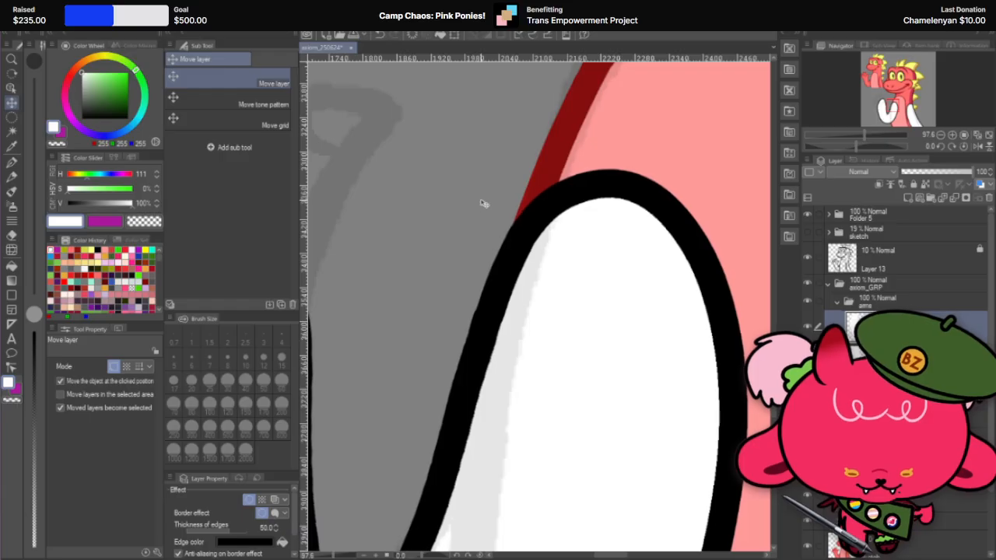
{"action": "scroll", "coordinate": [519, 203], "scroll_direction": "down", "scroll_amount": 1}
{"action": "scroll", "coordinate": [518, 203], "scroll_direction": "down", "scroll_amount": 1}
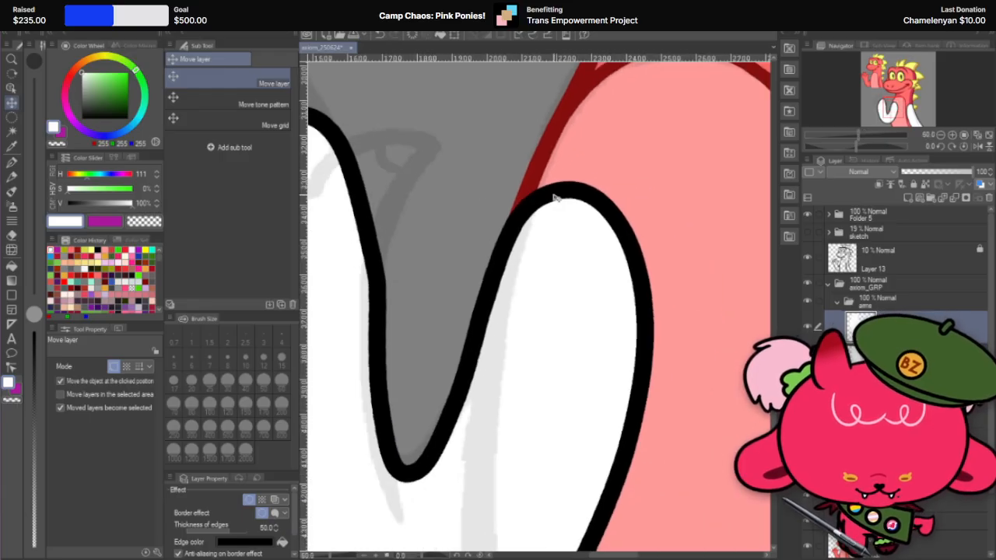
{"action": "scroll", "coordinate": [510, 184], "scroll_direction": "up", "scroll_amount": 2}
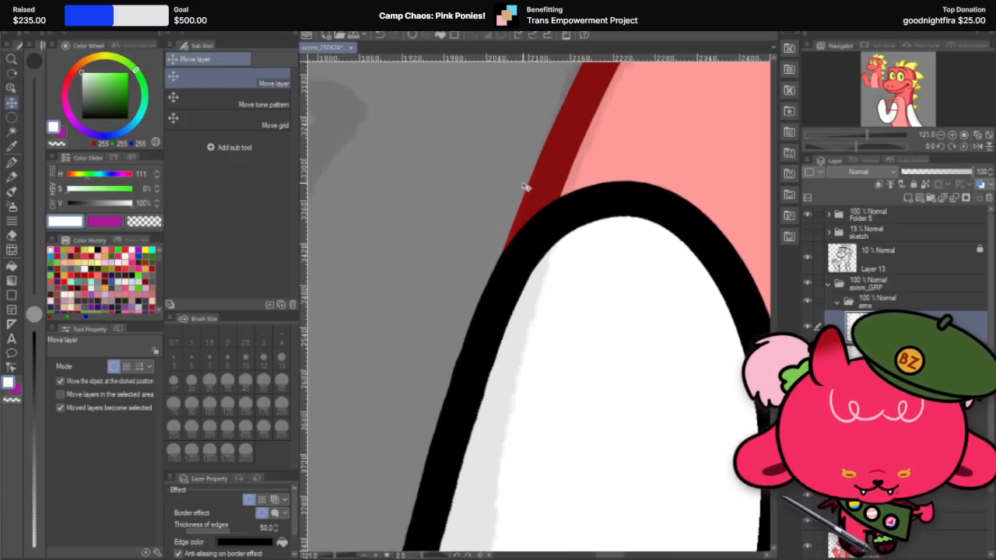
{"action": "scroll", "coordinate": [526, 186], "scroll_direction": "down", "scroll_amount": 4}
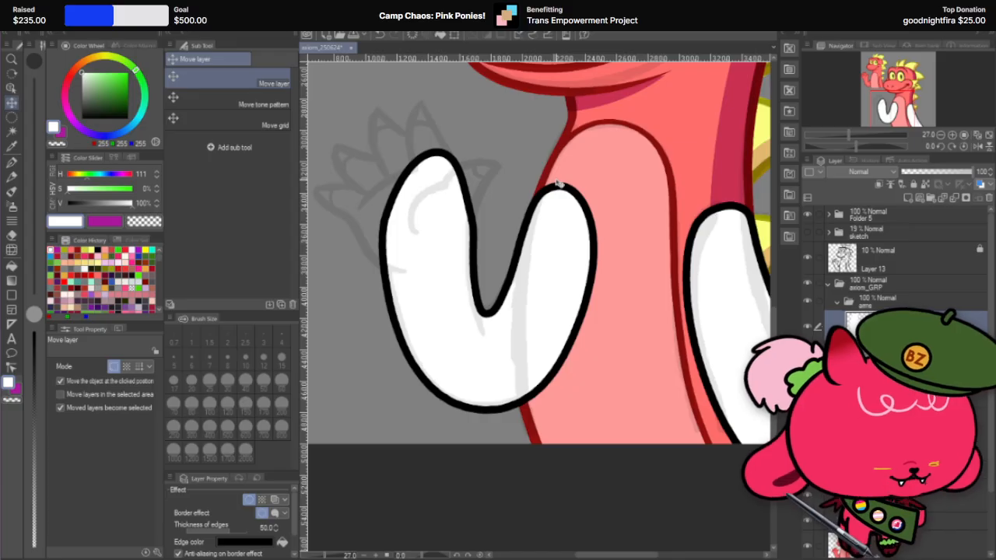
{"action": "scroll", "coordinate": [372, 280], "scroll_direction": "up", "scroll_amount": 1}
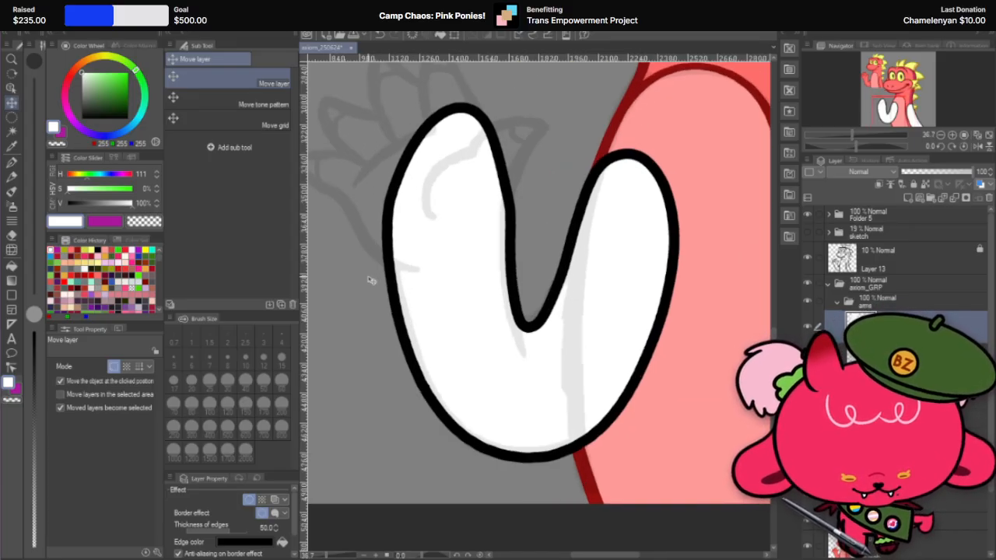
{"action": "scroll", "coordinate": [556, 256], "scroll_direction": "up", "scroll_amount": 2}
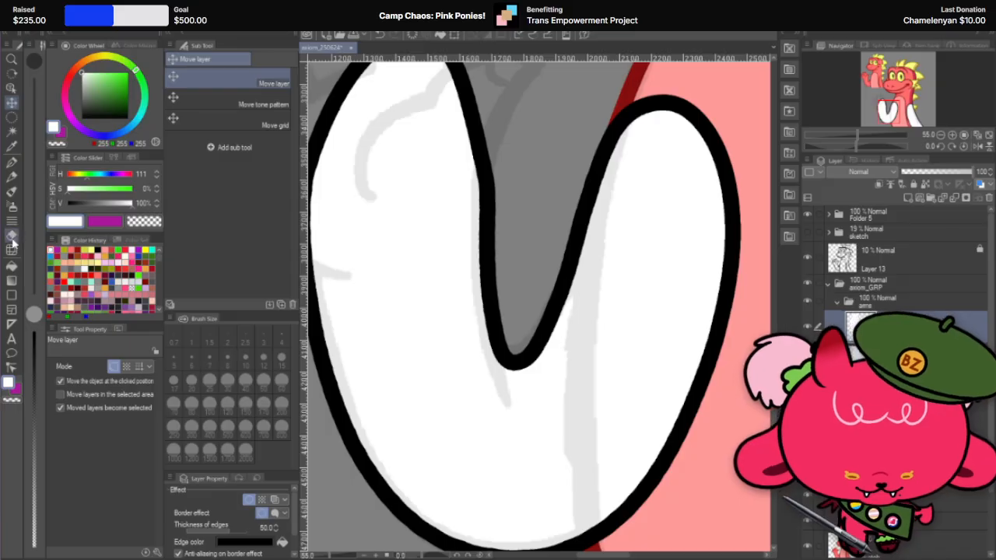
{"action": "left_click", "coordinate": [11, 246]}
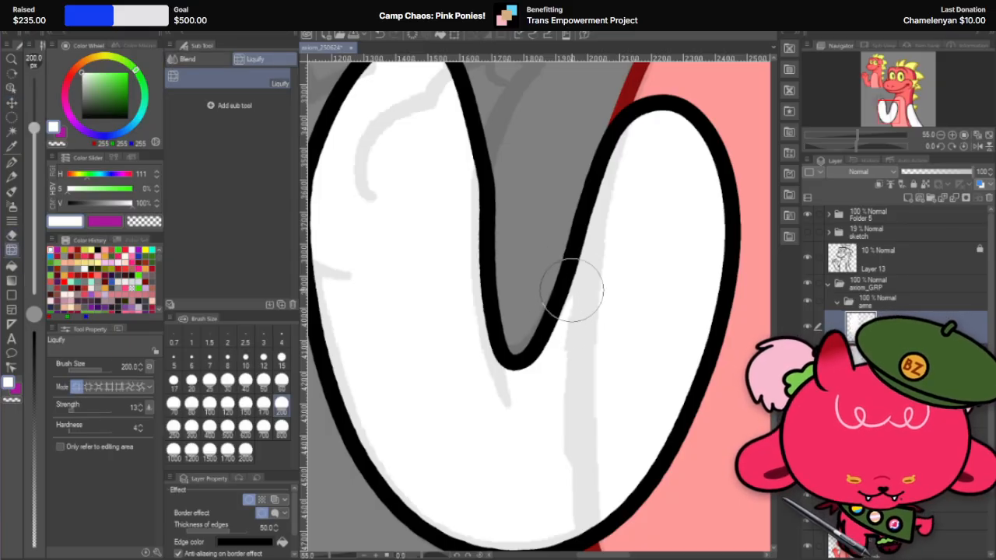
{"action": "key", "text": "ctrl+z"}
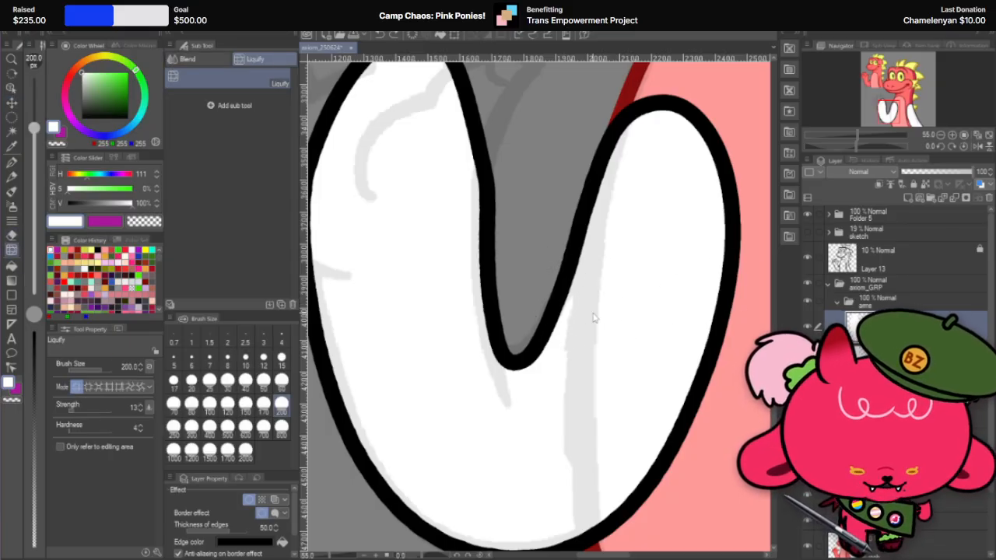
{"action": "scroll", "coordinate": [613, 308], "scroll_direction": "down", "scroll_amount": 2}
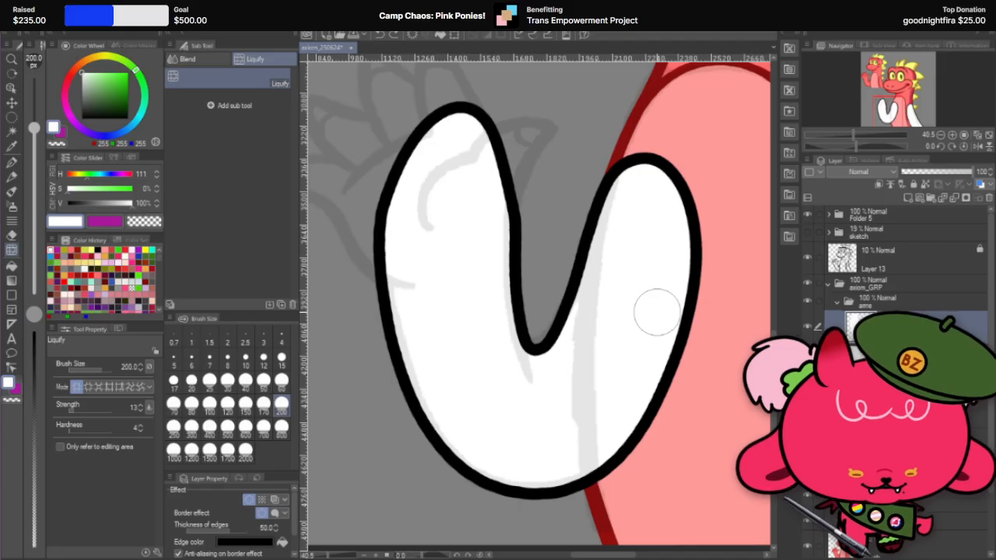
{"action": "scroll", "coordinate": [656, 312], "scroll_direction": "down", "scroll_amount": 1}
{"action": "scroll", "coordinate": [656, 312], "scroll_direction": "down", "scroll_amount": 3}
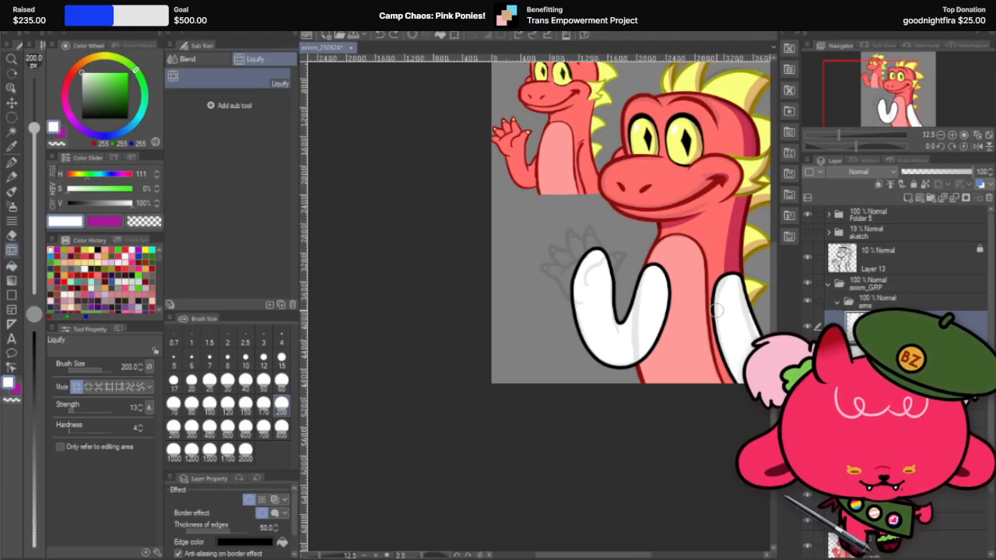
{"action": "scroll", "coordinate": [634, 281], "scroll_direction": "up", "scroll_amount": 3}
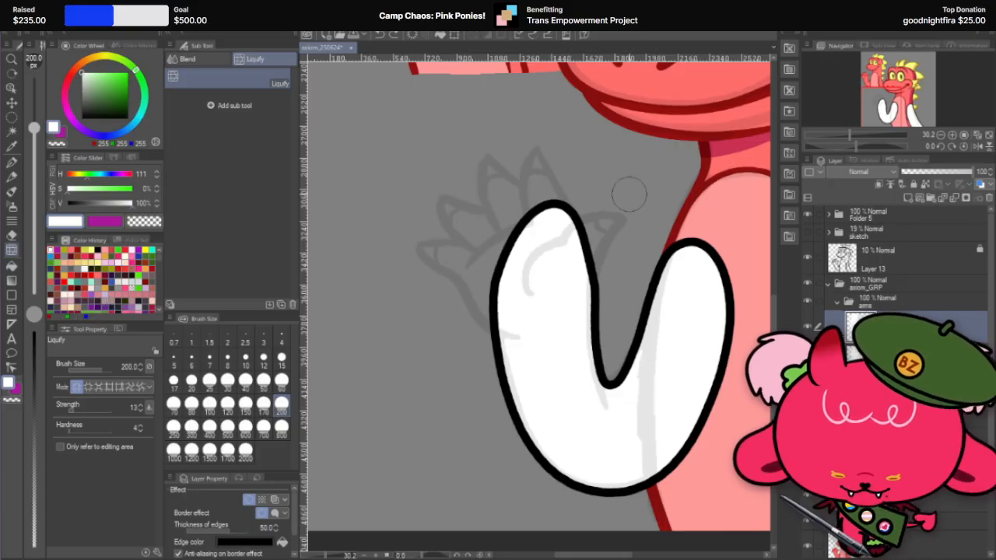
Step: Try cutting off the raised arm's hand end with a curved Hard eraser stroke at size 80, working in a rotated view
{"action": "key", "text": "r"}
{"action": "mouse_move", "coordinate": [569, 206]}
{"action": "left_mouse_down"}
{"action": "mouse_move", "coordinate": [475, 204]}
{"action": "mouse_move", "coordinate": [475, 355]}
{"action": "mouse_move", "coordinate": [485, 361]}
{"action": "left_mouse_up"}
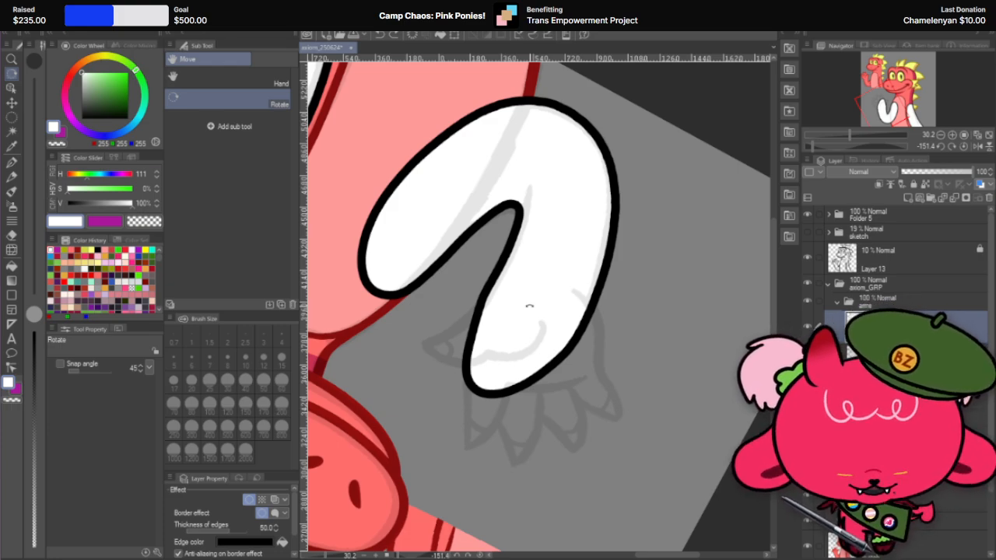
{"action": "scroll", "coordinate": [523, 320], "scroll_direction": "up", "scroll_amount": 2}
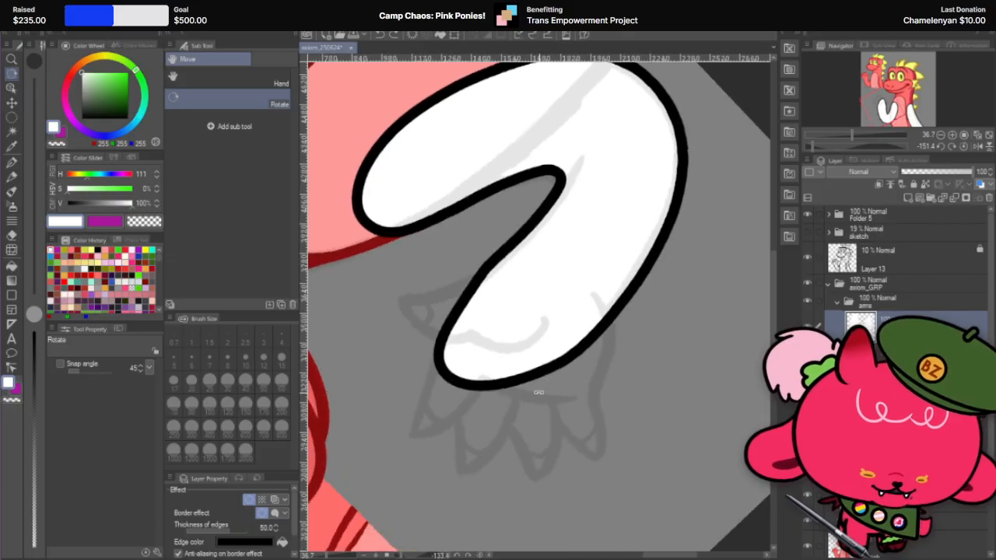
{"action": "scroll", "coordinate": [555, 416], "scroll_direction": "up", "scroll_amount": 2}
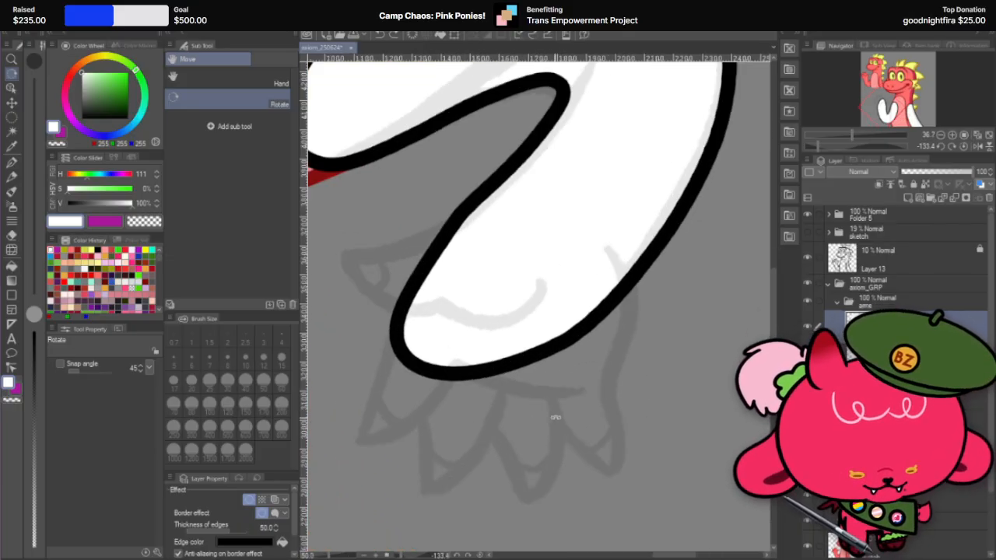
{"action": "left_click_drag", "start_coordinate": [616, 423], "coordinate": [584, 440]}
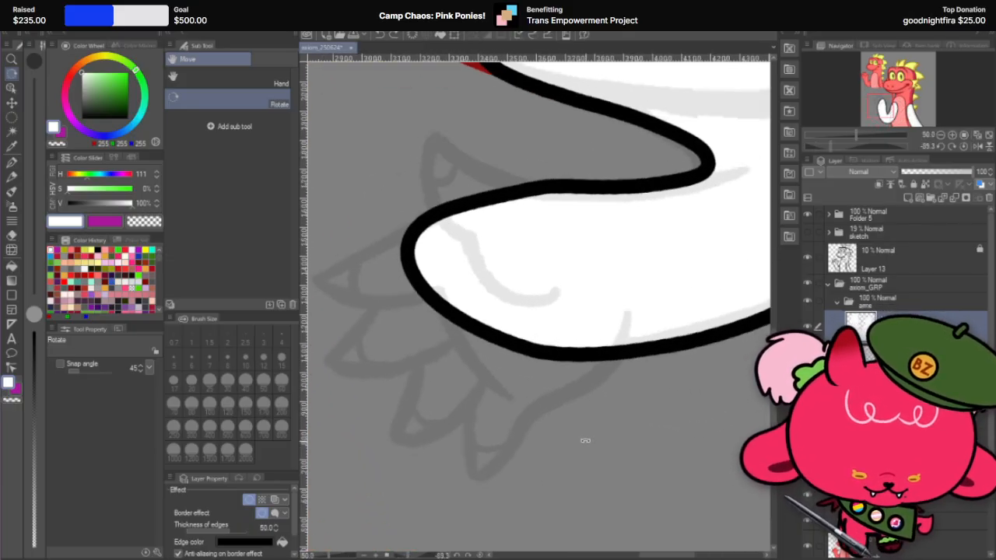
{"action": "key", "text": "e"}
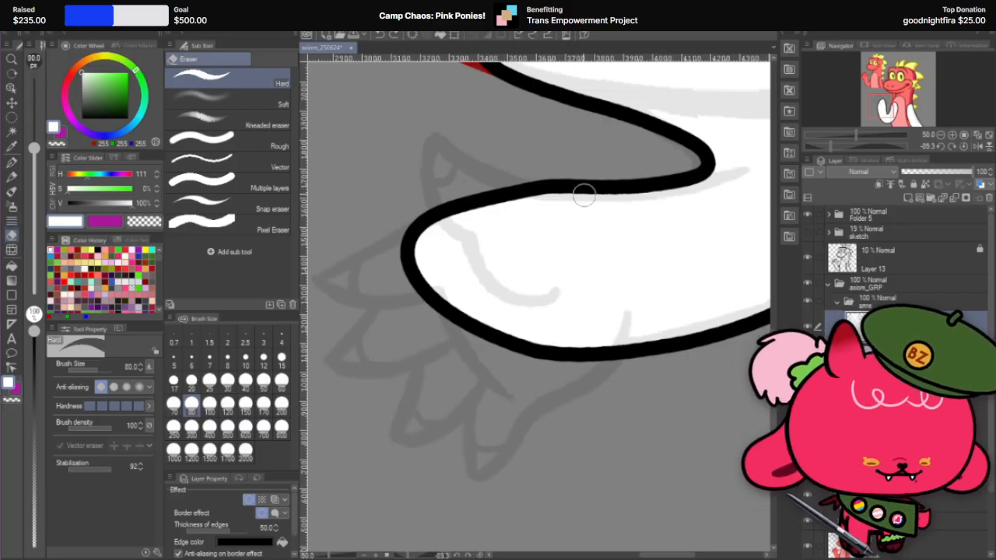
{"action": "mouse_move", "coordinate": [570, 189]}
{"action": "left_mouse_down"}
{"action": "mouse_move", "coordinate": [532, 347]}
{"action": "mouse_move", "coordinate": [574, 367]}
{"action": "left_mouse_up"}
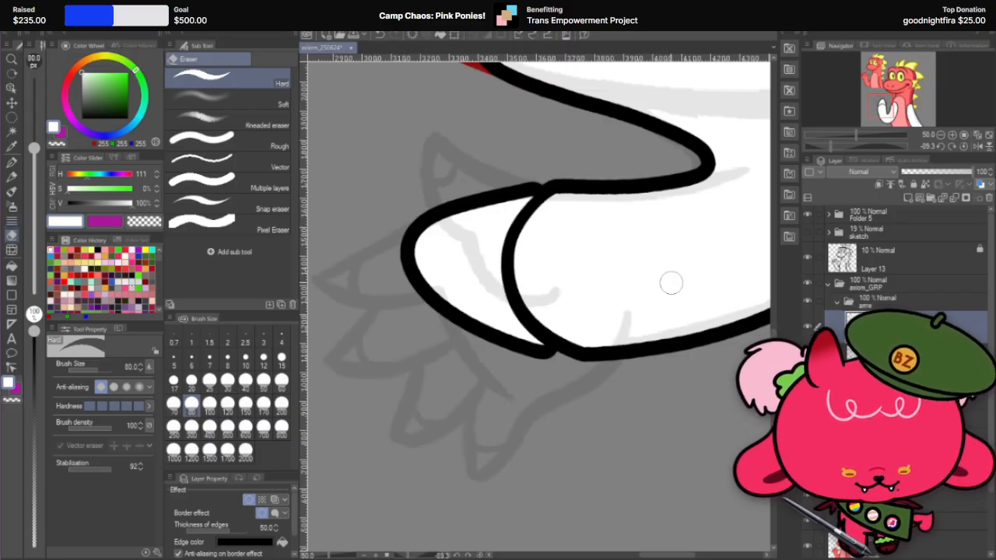
{"action": "key", "text": "ctrl+z"}
Step: Cut a rounded wrist edge across the raised arm below its hand-end tip with the Hard eraser at size 80, in a near-upright view
{"action": "key", "text": "r"}
{"action": "left_click_drag", "start_coordinate": [617, 152], "coordinate": [636, 270]}
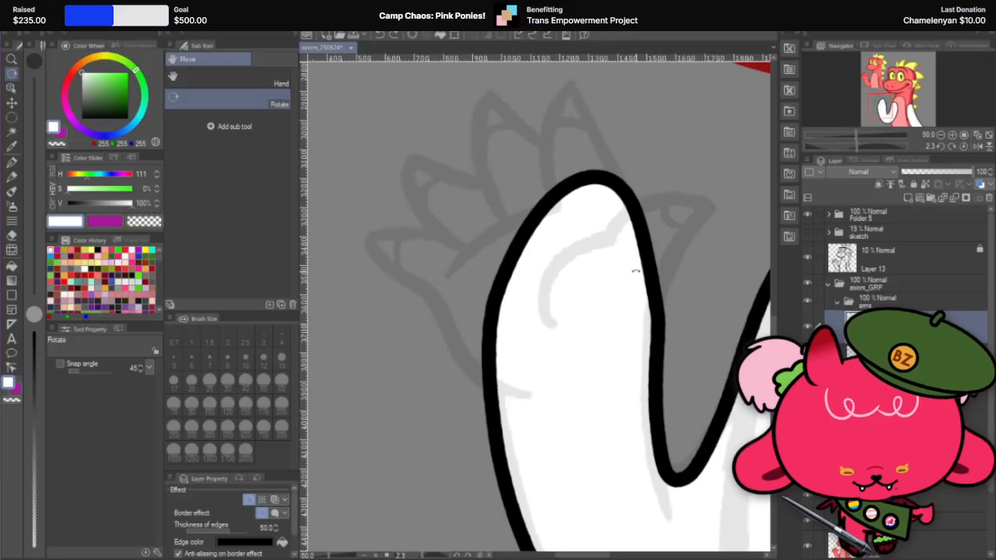
{"action": "left_click", "coordinate": [11, 234]}
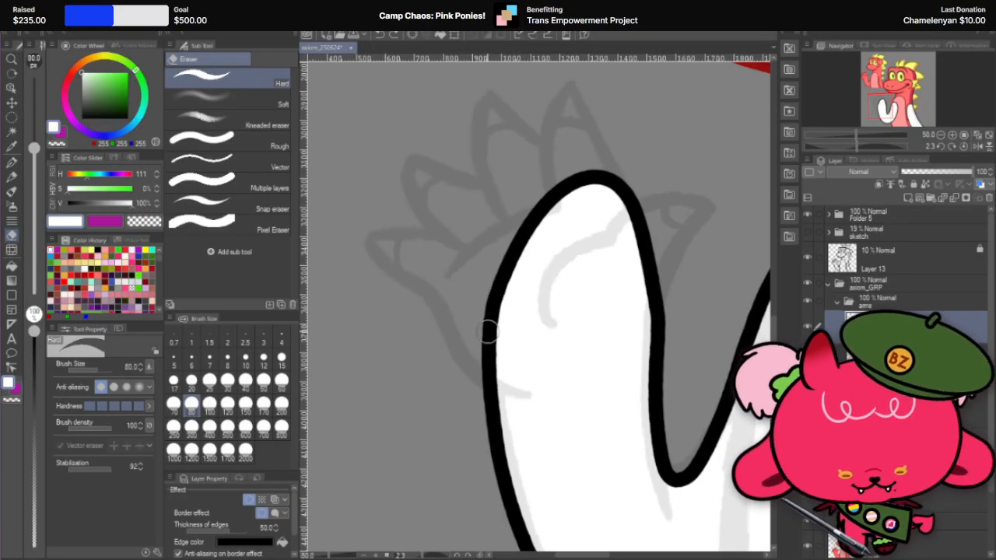
{"action": "mouse_move", "coordinate": [488, 329]}
{"action": "left_mouse_down"}
{"action": "mouse_move", "coordinate": [565, 245]}
{"action": "mouse_move", "coordinate": [649, 274]}
{"action": "left_mouse_up"}
{"action": "key", "text": "ctrl+z"}
{"action": "mouse_move", "coordinate": [509, 293]}
{"action": "left_mouse_down"}
{"action": "mouse_move", "coordinate": [636, 245]}
{"action": "mouse_move", "coordinate": [653, 364]}
{"action": "left_mouse_up"}
{"action": "left_click_drag", "start_coordinate": [644, 269], "coordinate": [655, 355]}
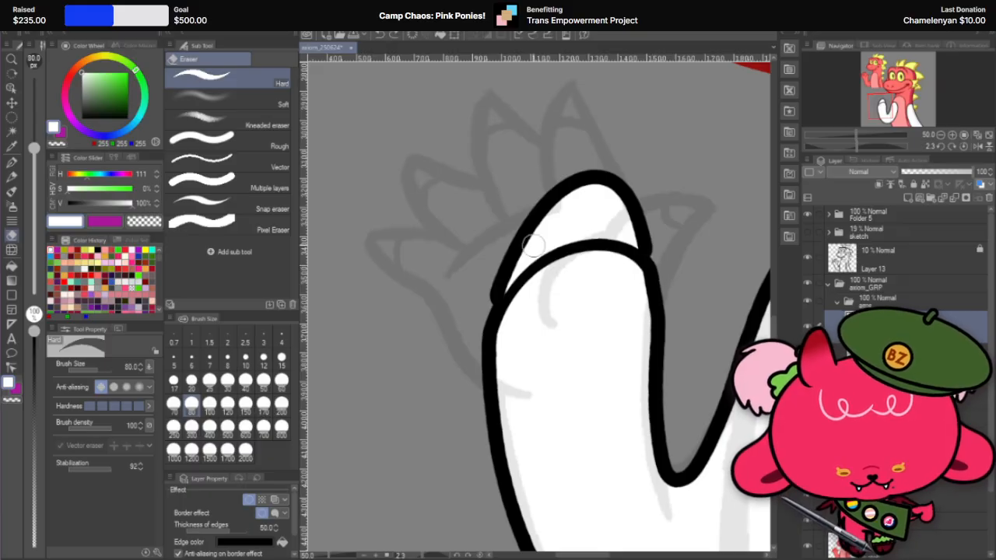
Step: Erase the leftover tip above the raised arm's new wrist edge with the Hard eraser at size 80
{"action": "mouse_move", "coordinate": [497, 298]}
{"action": "left_mouse_down"}
{"action": "mouse_move", "coordinate": [585, 234]}
{"action": "mouse_move", "coordinate": [537, 254]}
{"action": "mouse_move", "coordinate": [560, 241]}
{"action": "mouse_move", "coordinate": [600, 222]}
{"action": "mouse_move", "coordinate": [591, 235]}
{"action": "mouse_move", "coordinate": [629, 234]}
{"action": "mouse_move", "coordinate": [566, 232]}
{"action": "left_mouse_up"}
{"action": "left_click_drag", "start_coordinate": [511, 258], "coordinate": [655, 226]}
{"action": "left_click_drag", "start_coordinate": [522, 247], "coordinate": [668, 217]}
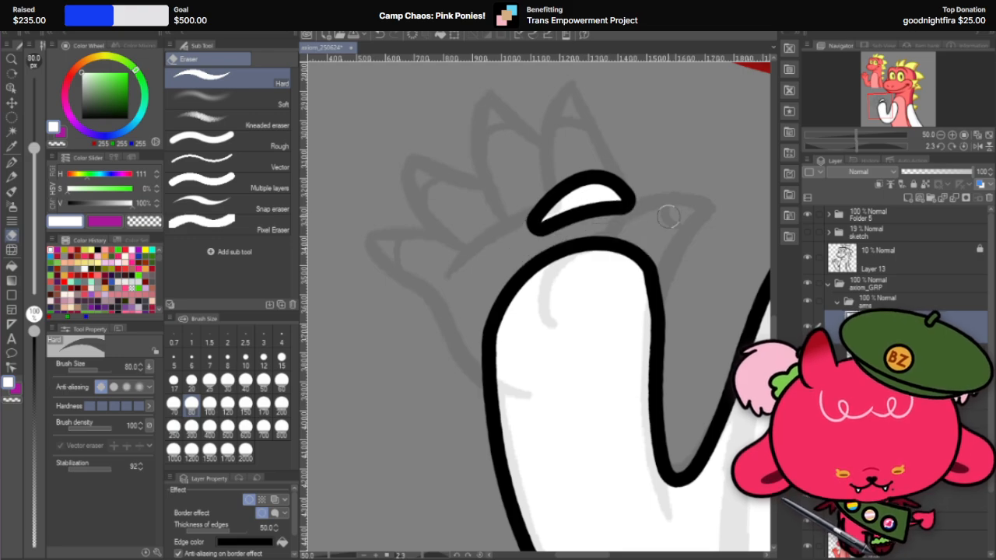
{"action": "left_click_drag", "start_coordinate": [534, 227], "coordinate": [661, 200]}
{"action": "left_click_drag", "start_coordinate": [553, 210], "coordinate": [669, 195]}
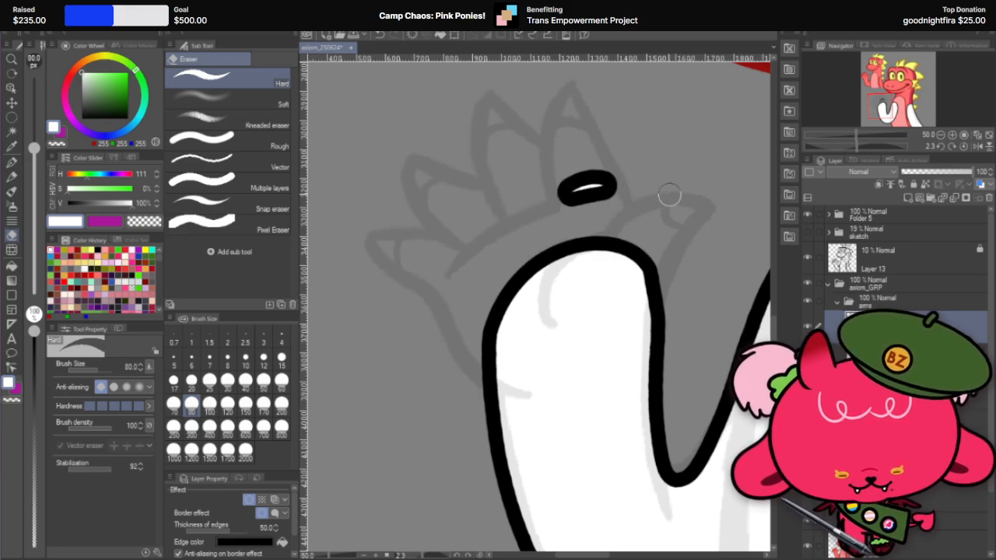
{"action": "left_click_drag", "start_coordinate": [572, 190], "coordinate": [655, 164]}
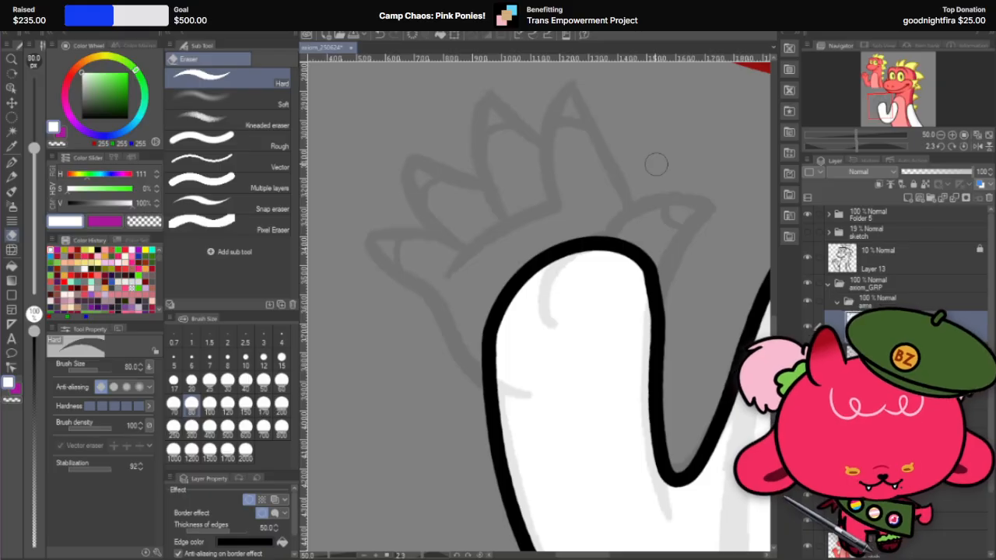
Step: Round off the inner corner of the raised arm's wrist with a Hard eraser stroke at size 80, working in an upside-down view
{"action": "scroll", "coordinate": [443, 349], "scroll_direction": "up", "scroll_amount": 3}
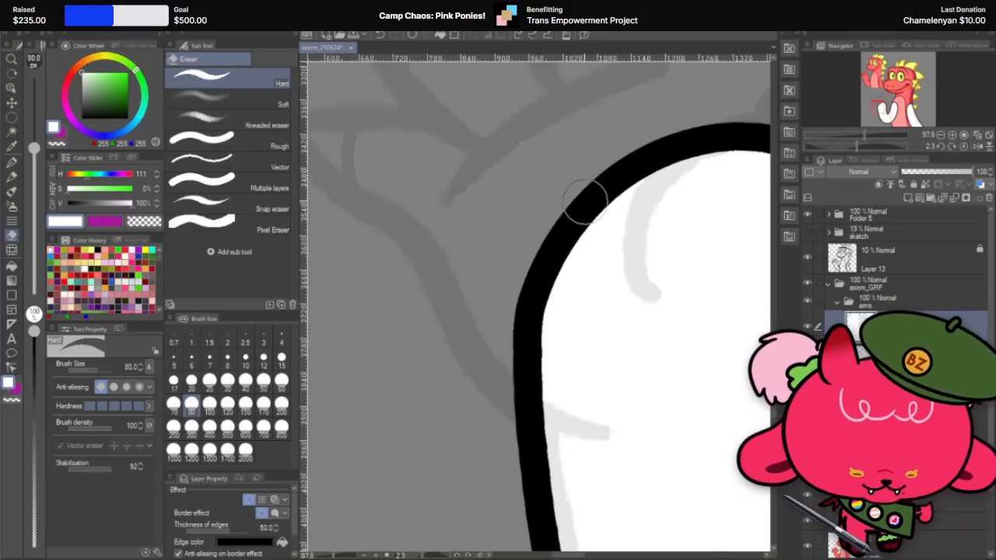
{"action": "scroll", "coordinate": [584, 201], "scroll_direction": "down", "scroll_amount": 6}
{"action": "scroll", "coordinate": [587, 206], "scroll_direction": "up", "scroll_amount": 4}
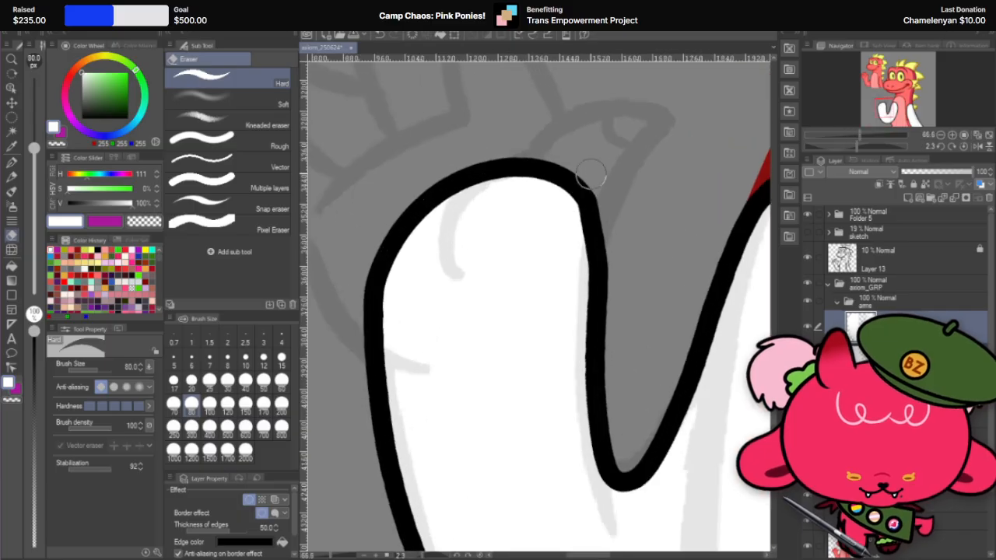
{"action": "key", "text": "r"}
{"action": "mouse_move", "coordinate": [631, 135]}
{"action": "left_mouse_down"}
{"action": "mouse_move", "coordinate": [479, 334]}
{"action": "mouse_move", "coordinate": [513, 358]}
{"action": "mouse_move", "coordinate": [493, 339]}
{"action": "left_mouse_up"}
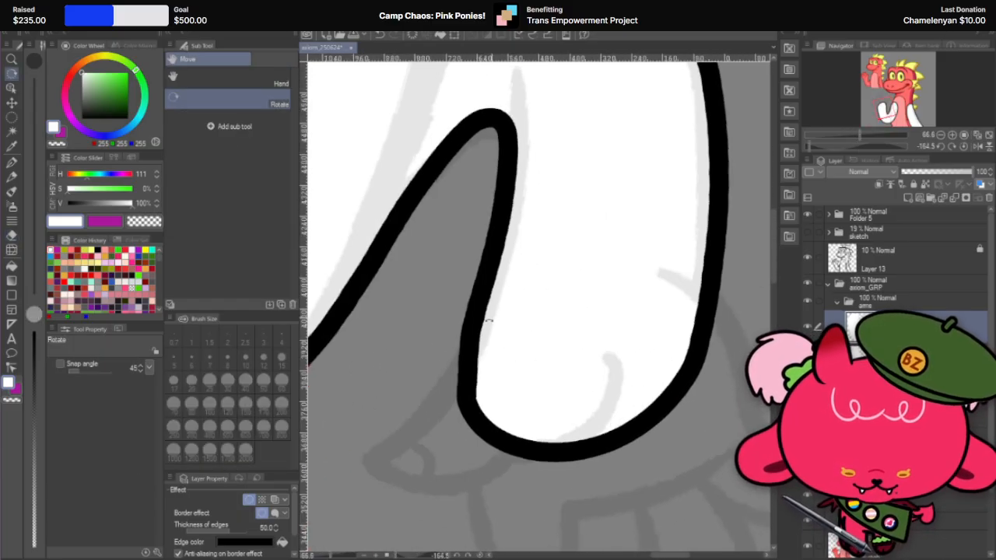
{"action": "scroll", "coordinate": [488, 320], "scroll_direction": "down", "scroll_amount": 3}
{"action": "scroll", "coordinate": [446, 420], "scroll_direction": "up", "scroll_amount": 5}
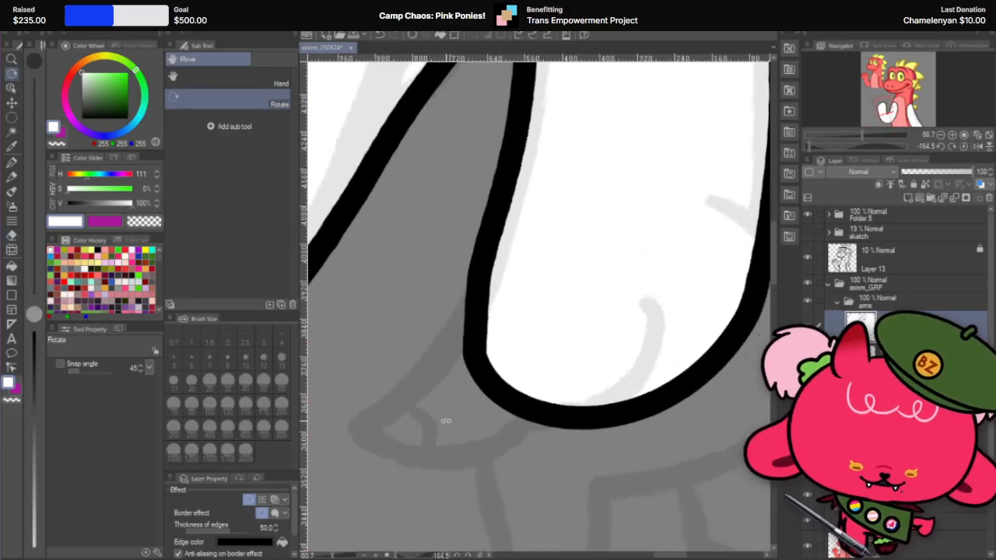
{"action": "left_click", "coordinate": [12, 236]}
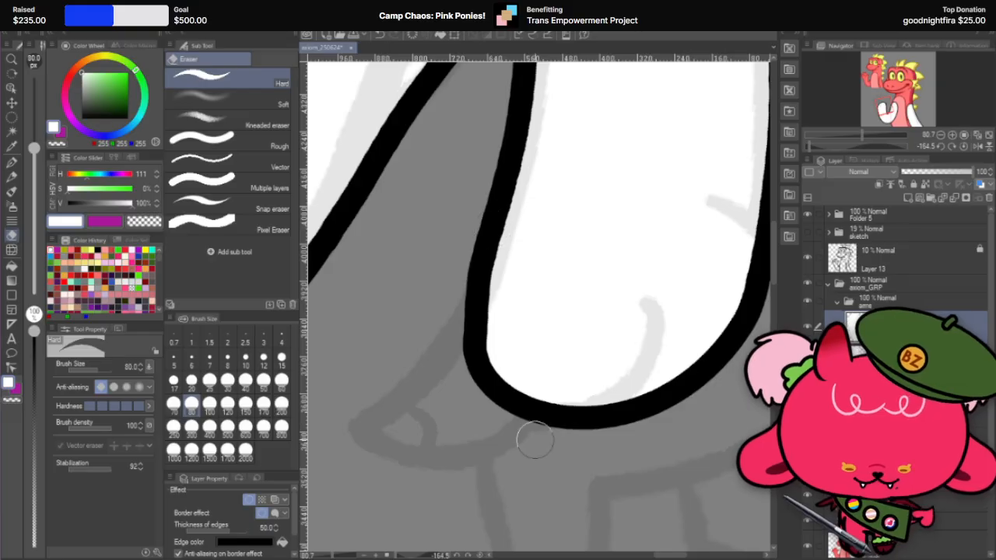
{"action": "left_click_drag", "start_coordinate": [498, 227], "coordinate": [505, 423]}
{"action": "key", "text": "ctrl+z"}
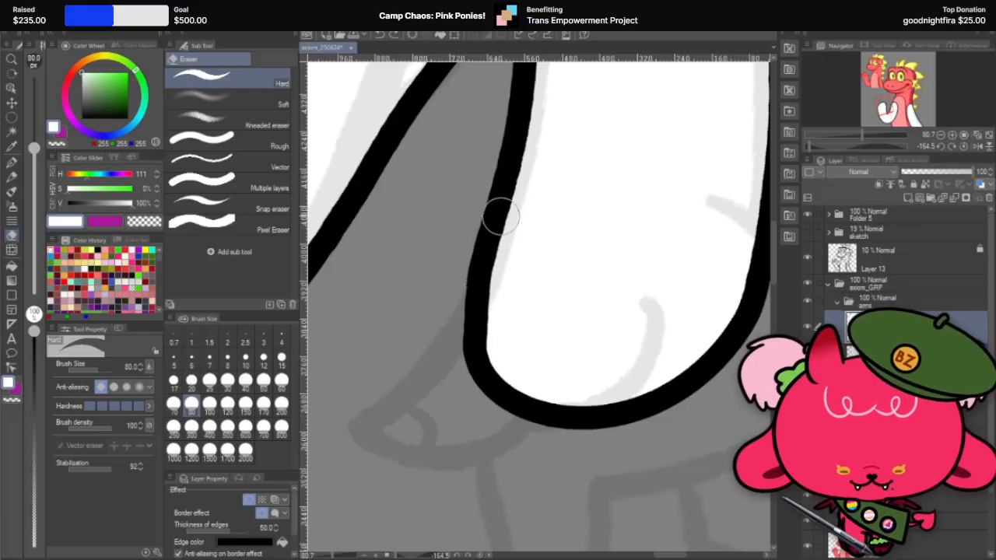
{"action": "left_click_drag", "start_coordinate": [501, 216], "coordinate": [514, 384]}
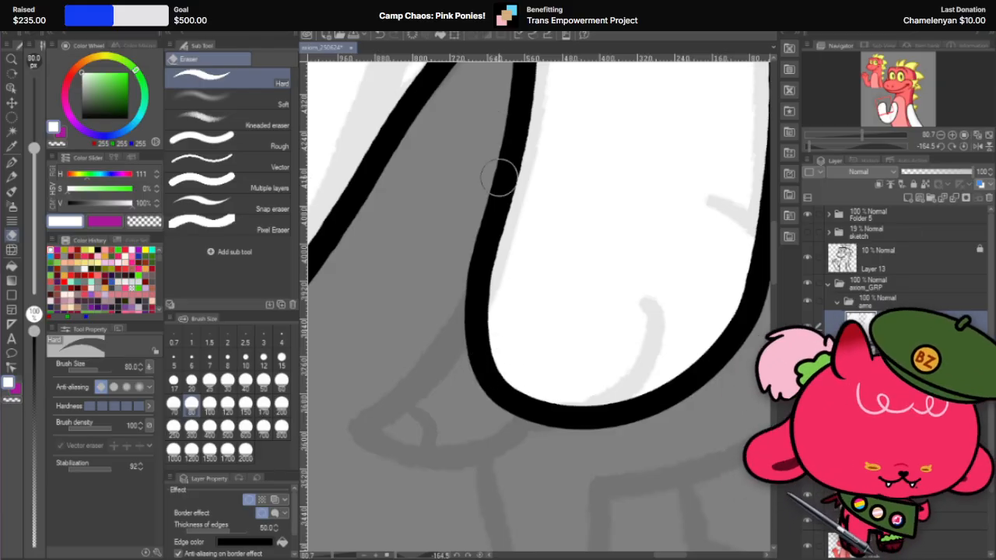
Step: Push the raised arm's wrist tip and inner edge slightly inward with Liquify at brush size 600, in an upright view
{"action": "scroll", "coordinate": [501, 406], "scroll_direction": "down", "scroll_amount": 3}
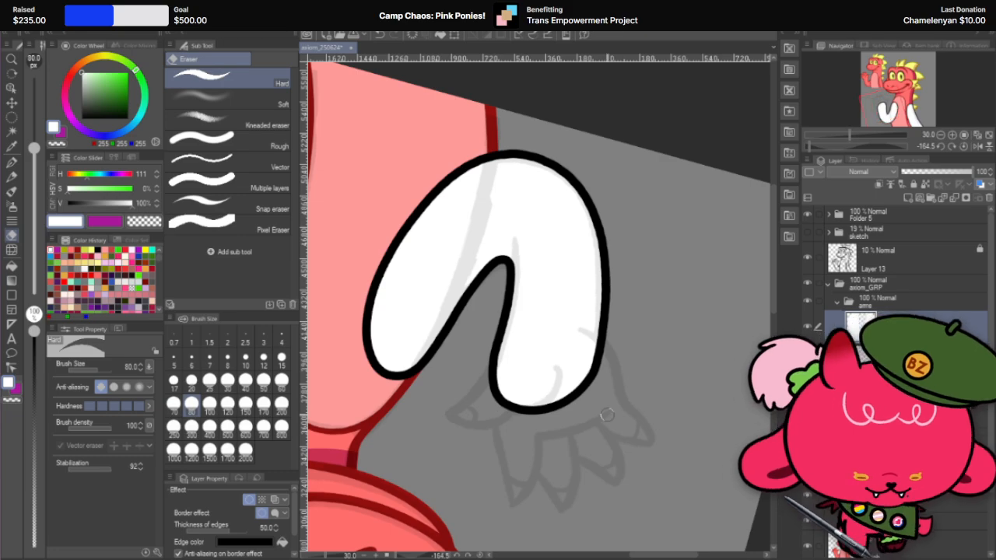
{"action": "key", "text": "r"}
{"action": "left_click_drag", "start_coordinate": [281, 371], "coordinate": [302, 275]}
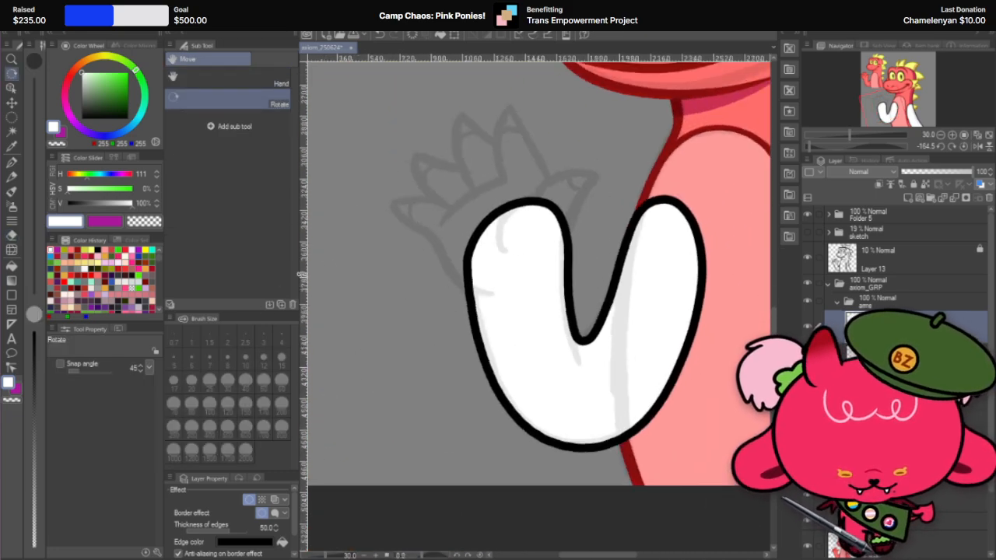
{"action": "scroll", "coordinate": [596, 229], "scroll_direction": "up", "scroll_amount": 2}
{"action": "scroll", "coordinate": [553, 184], "scroll_direction": "up", "scroll_amount": 1}
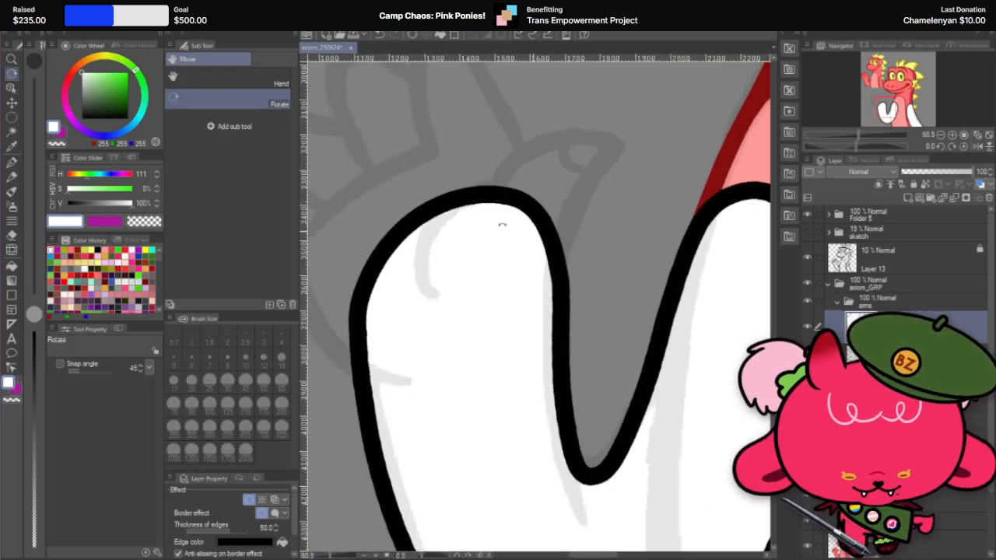
{"action": "left_click", "coordinate": [12, 249]}
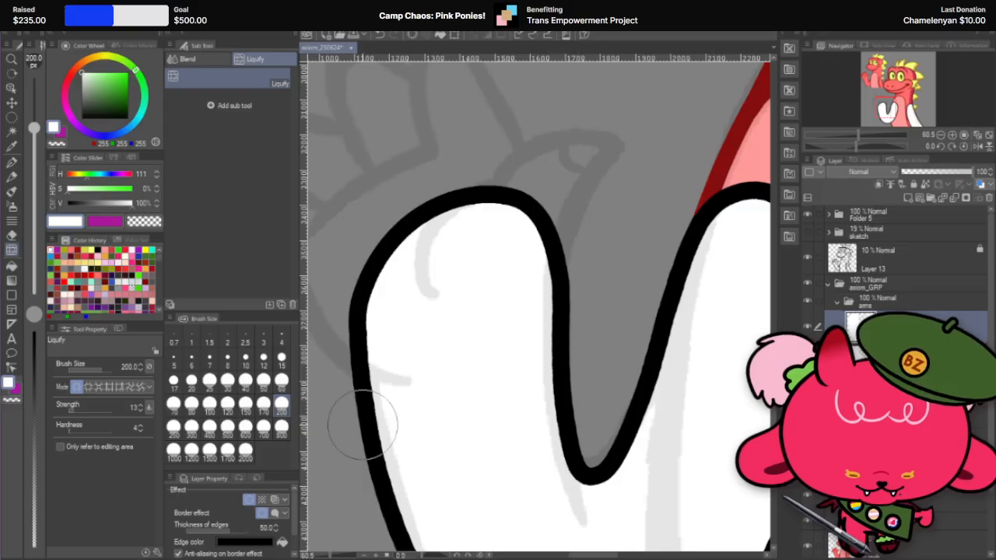
{"action": "left_click", "coordinate": [210, 458]}
{"action": "left_click", "coordinate": [245, 426]}
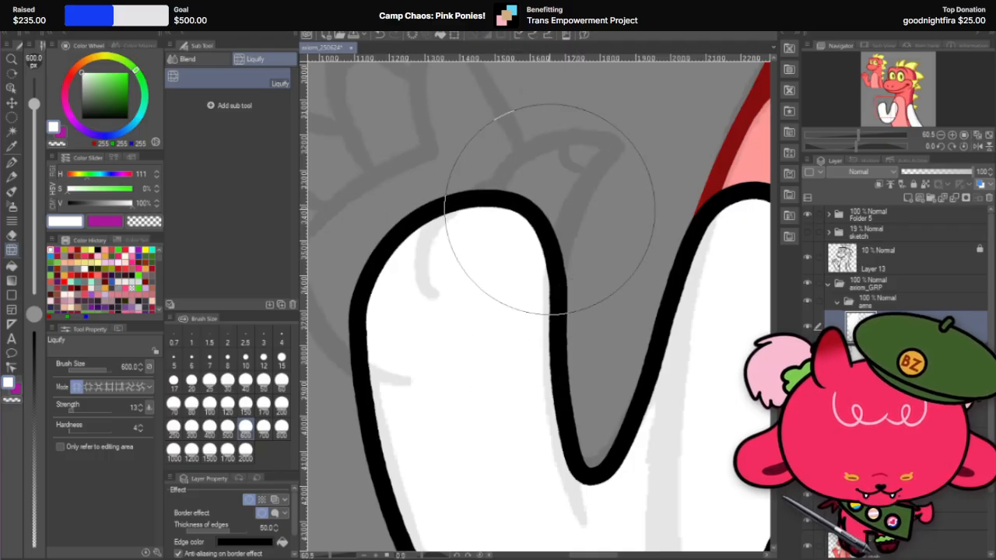
{"action": "scroll", "coordinate": [506, 189], "scroll_direction": "down", "scroll_amount": 1}
{"action": "scroll", "coordinate": [544, 195], "scroll_direction": "down", "scroll_amount": 1}
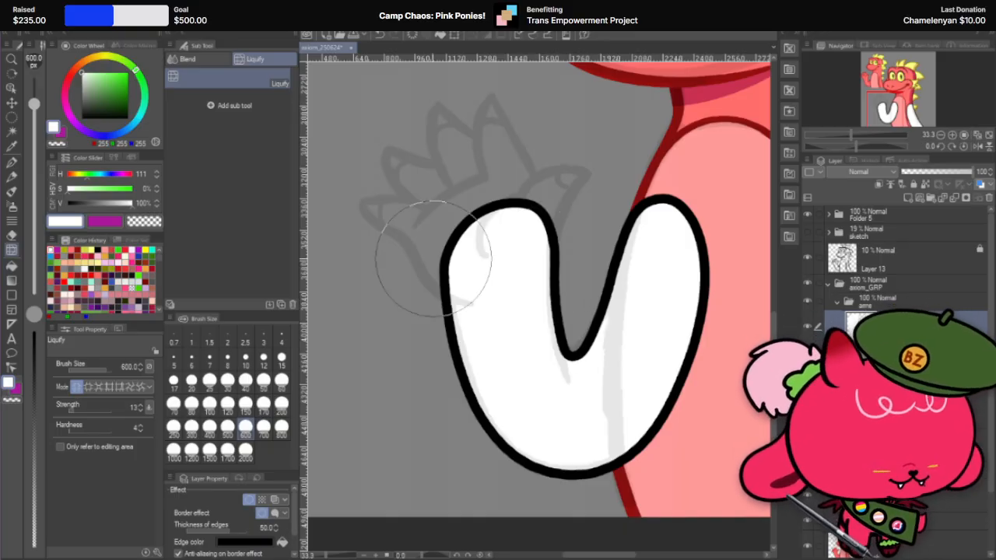
{"action": "scroll", "coordinate": [533, 264], "scroll_direction": "down", "scroll_amount": 4}
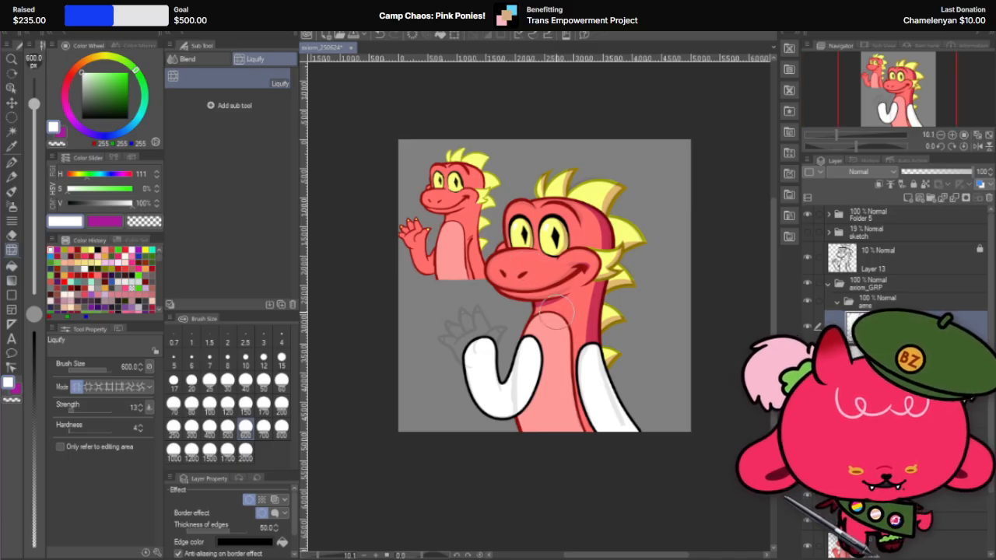
Step: Narrow the lowered arm to 98% width with a free transform, moving only its chest-side edge
{"action": "scroll", "coordinate": [554, 311], "scroll_direction": "up", "scroll_amount": 1}
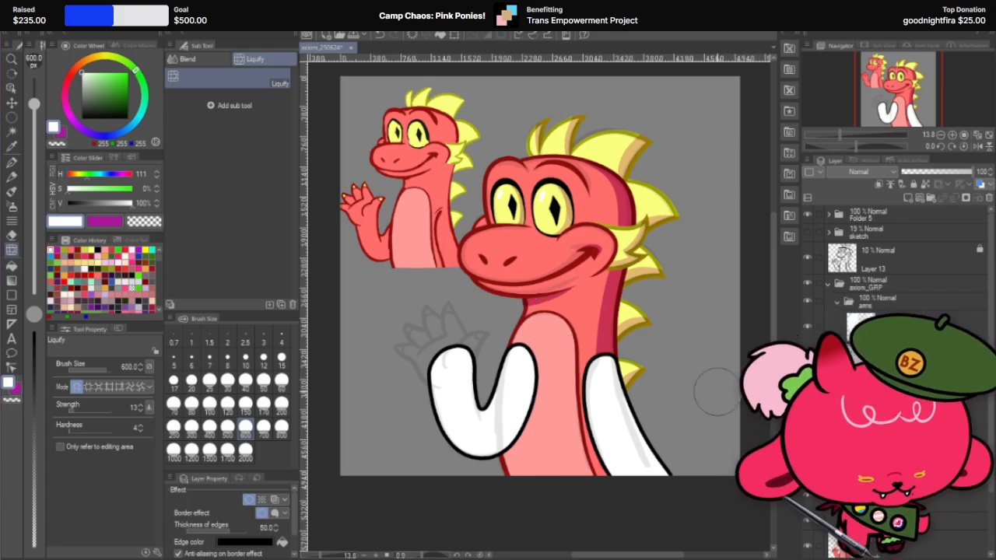
{"action": "key", "text": "ctrl+t"}
{"action": "scroll", "coordinate": [698, 404], "scroll_direction": "up", "scroll_amount": 2}
{"action": "scroll", "coordinate": [545, 393], "scroll_direction": "up", "scroll_amount": 1}
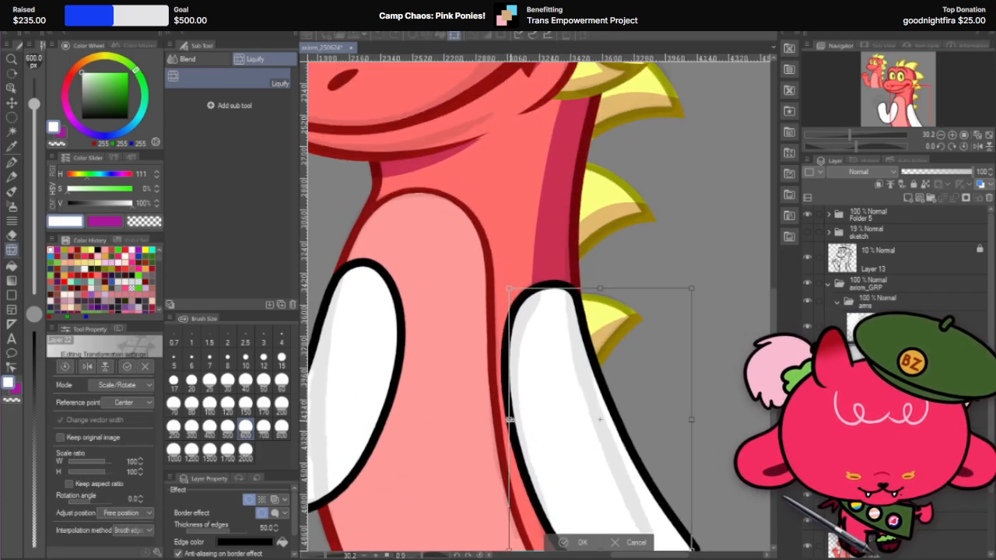
{"action": "left_click_drag", "start_coordinate": [509, 420], "coordinate": [512, 420]}
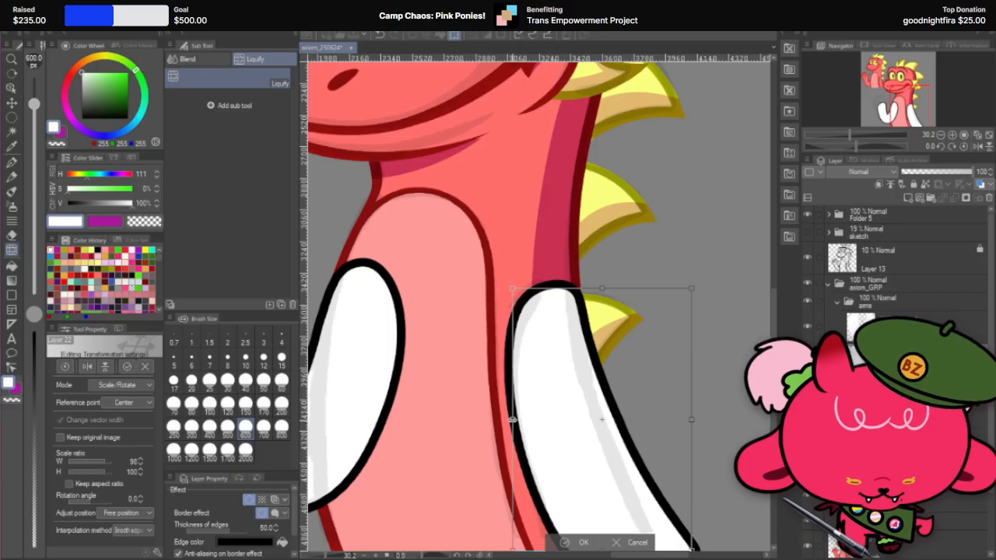
{"action": "key", "text": "Return"}
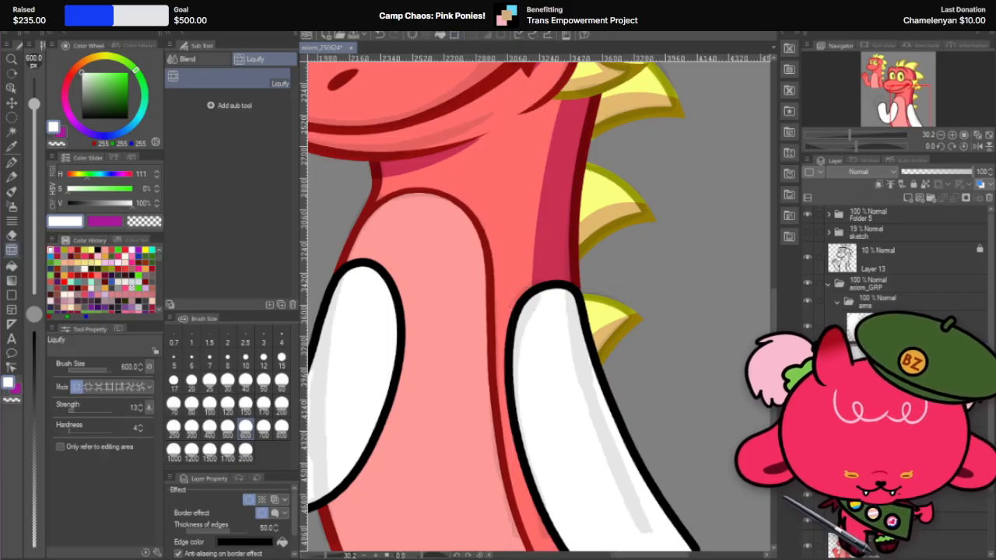
Step: Duplicate the raised arm's layer
{"action": "left_click", "coordinate": [12, 104]}
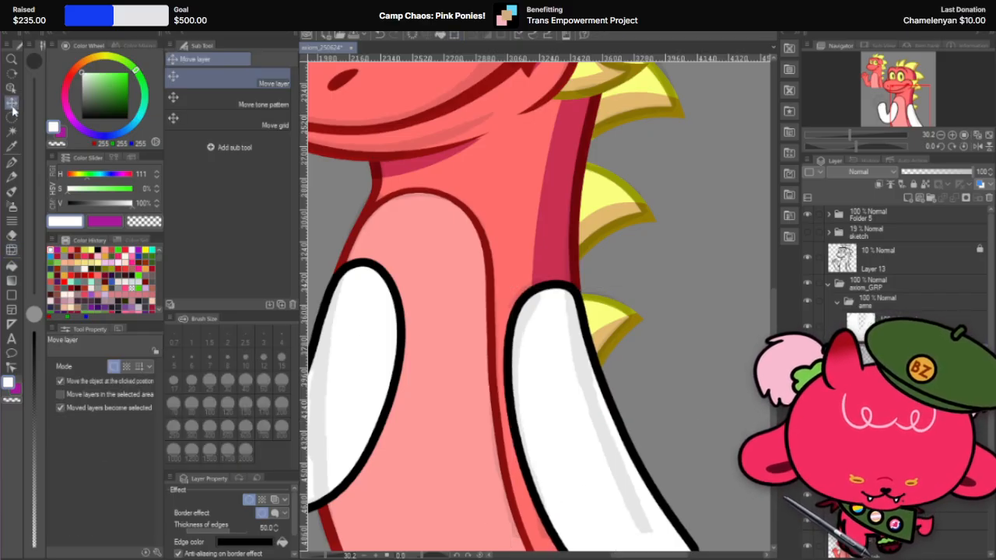
{"action": "key", "text": "ctrl+0"}
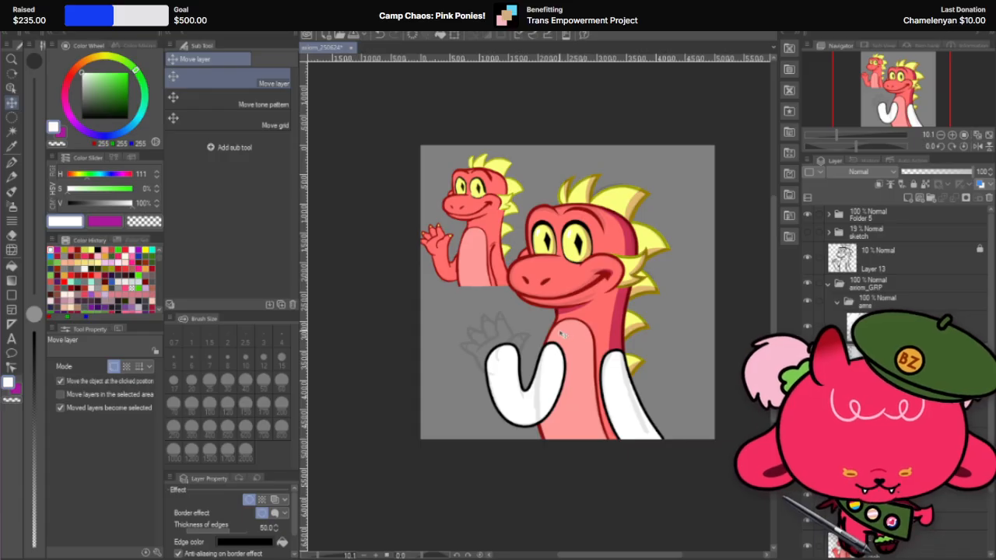
{"action": "scroll", "coordinate": [562, 334], "scroll_direction": "up", "scroll_amount": 1}
{"action": "scroll", "coordinate": [464, 371], "scroll_direction": "up", "scroll_amount": 1}
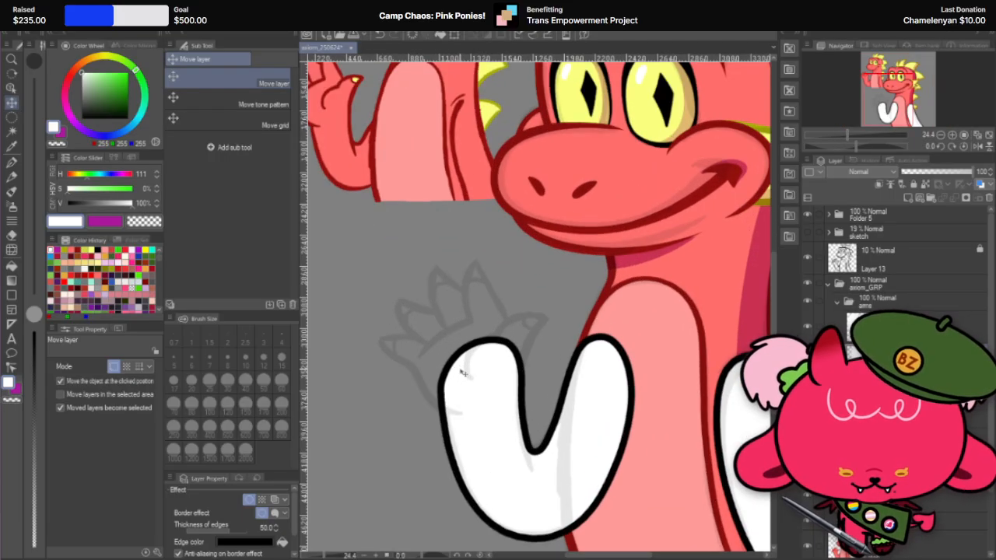
{"action": "right_click", "coordinate": [922, 326]}
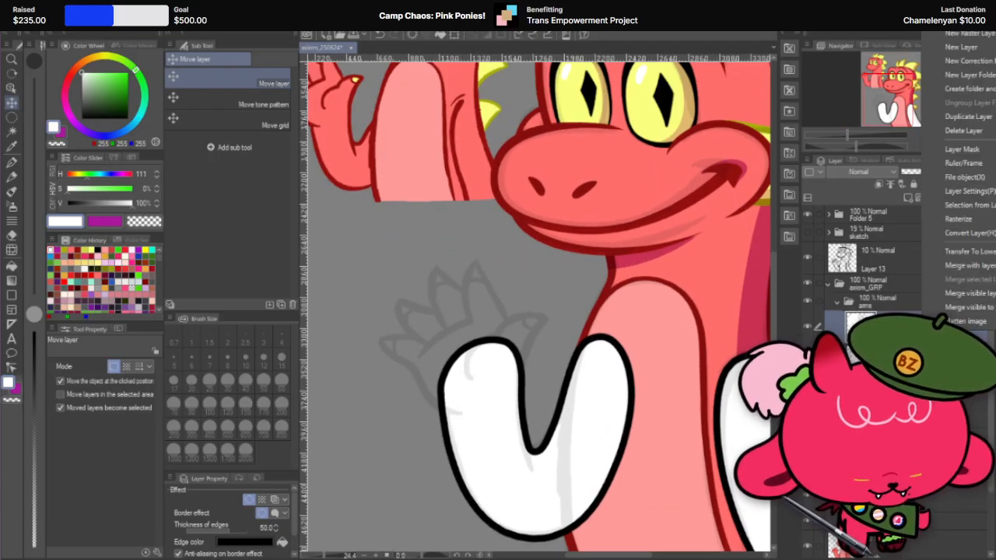
{"action": "left_click", "coordinate": [967, 116]}
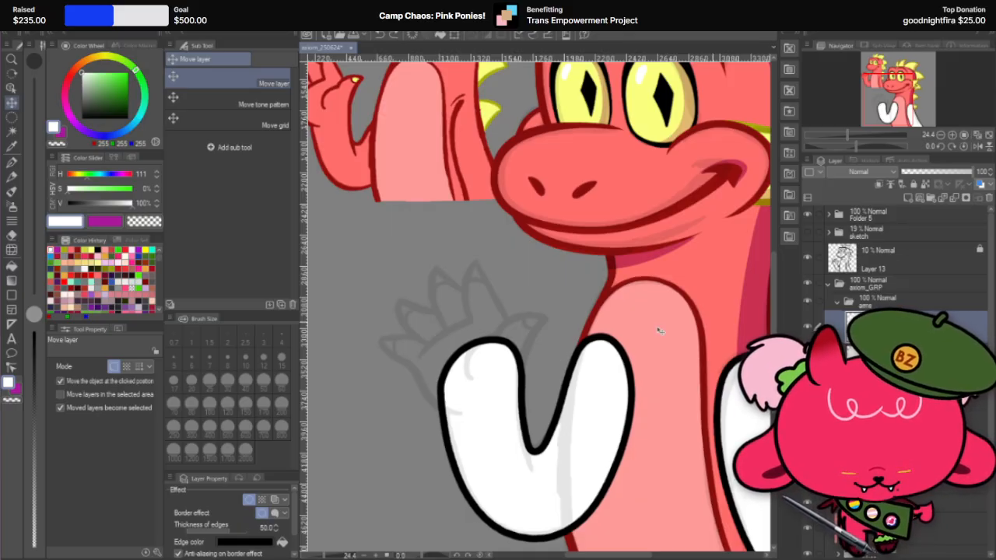
Step: Try cutting across the raised arm from the inner elbow bend with the Hard eraser at size 80, in an upside-down view
{"action": "scroll", "coordinate": [661, 331], "scroll_direction": "down", "scroll_amount": 3}
{"action": "scroll", "coordinate": [512, 438], "scroll_direction": "up", "scroll_amount": 3}
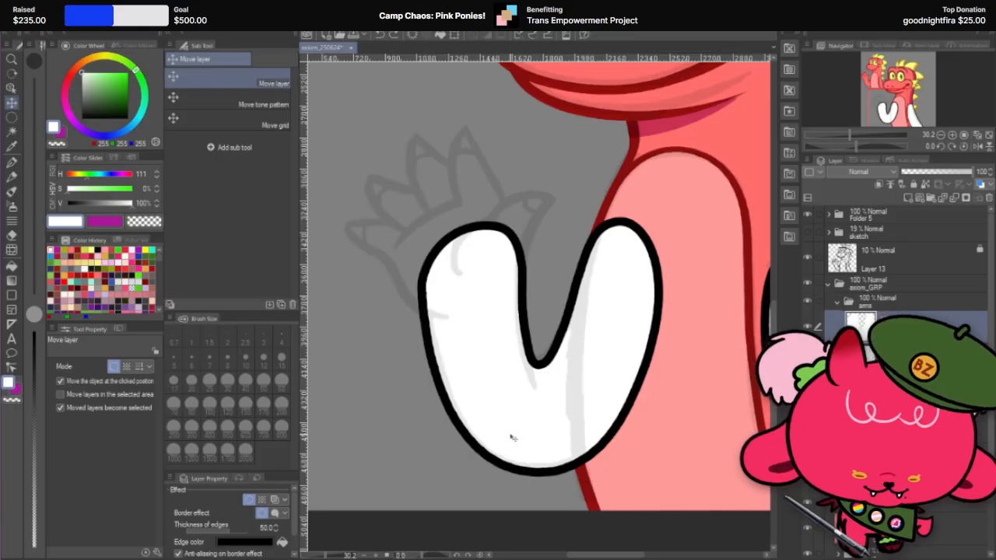
{"action": "key", "text": "e"}
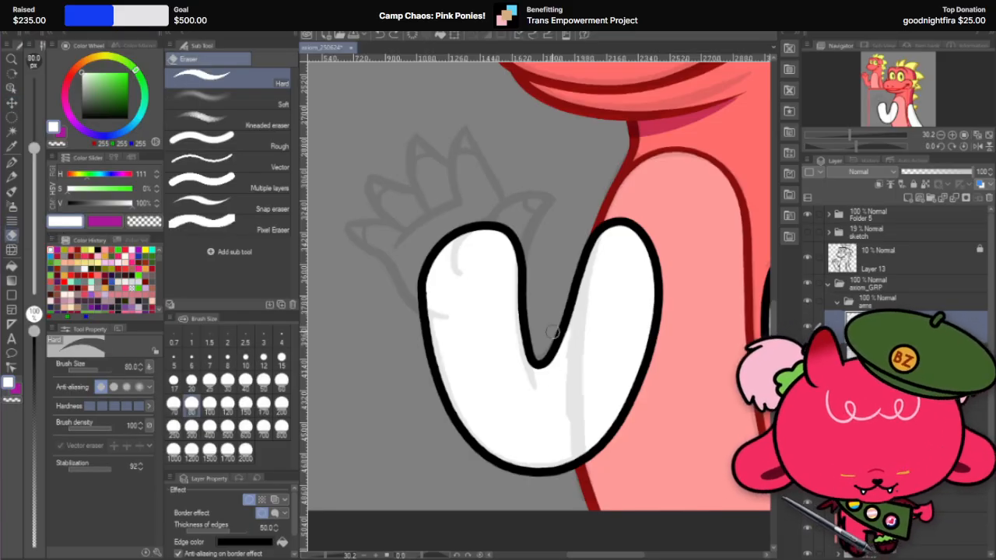
{"action": "key", "text": "r"}
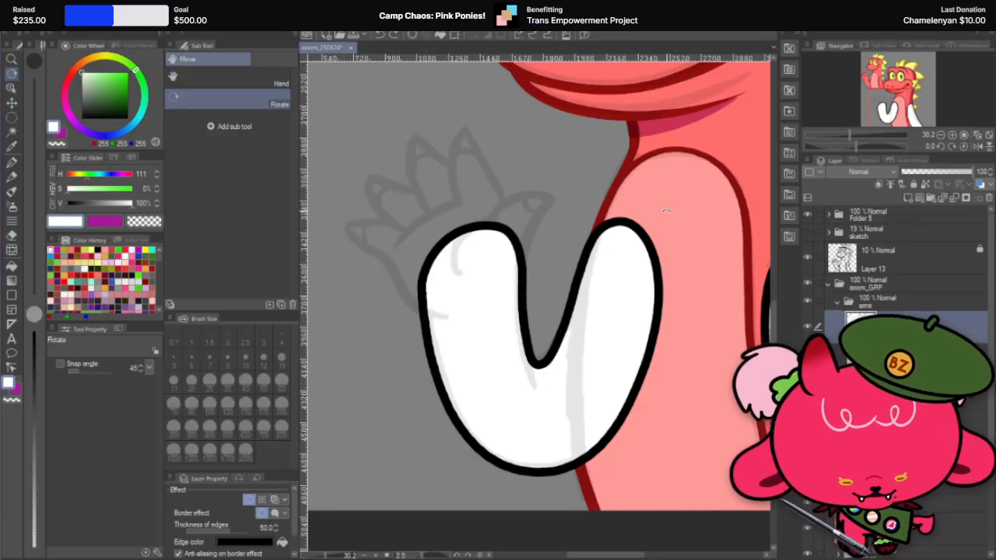
{"action": "mouse_move", "coordinate": [682, 234]}
{"action": "left_mouse_down"}
{"action": "mouse_move", "coordinate": [573, 398]}
{"action": "mouse_move", "coordinate": [588, 340]}
{"action": "left_mouse_up"}
{"action": "key", "text": "e"}
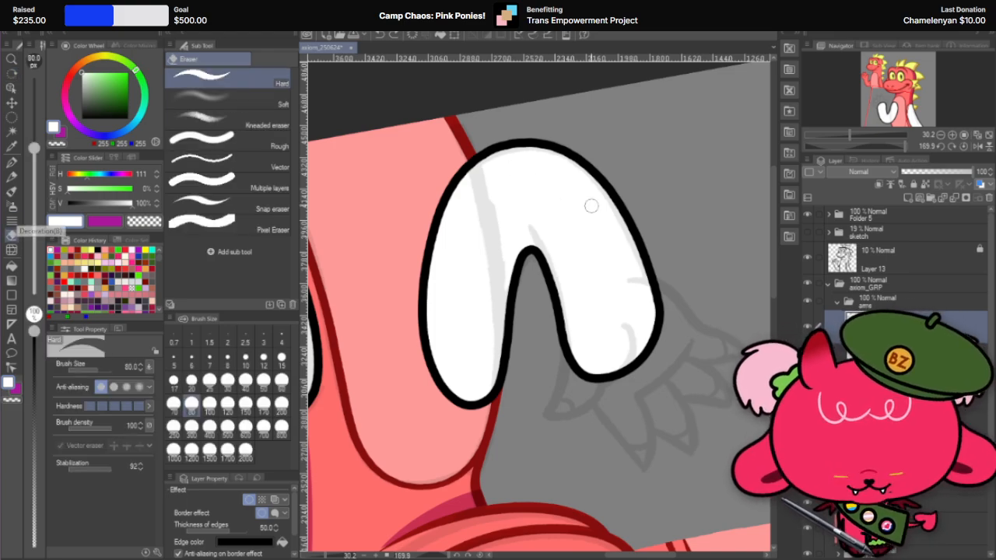
{"action": "key", "text": "r"}
{"action": "mouse_move", "coordinate": [591, 206]}
{"action": "left_mouse_down"}
{"action": "mouse_move", "coordinate": [676, 267]}
{"action": "mouse_move", "coordinate": [622, 232]}
{"action": "left_mouse_up"}
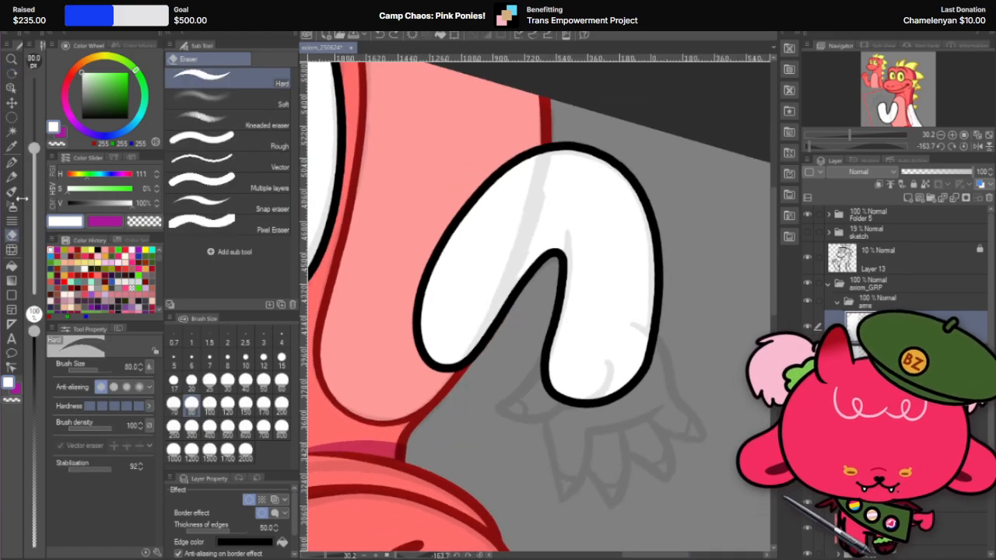
{"action": "key", "text": "e"}
{"action": "left_click_drag", "start_coordinate": [560, 284], "coordinate": [559, 210]}
{"action": "key", "text": "ctrl+z"}
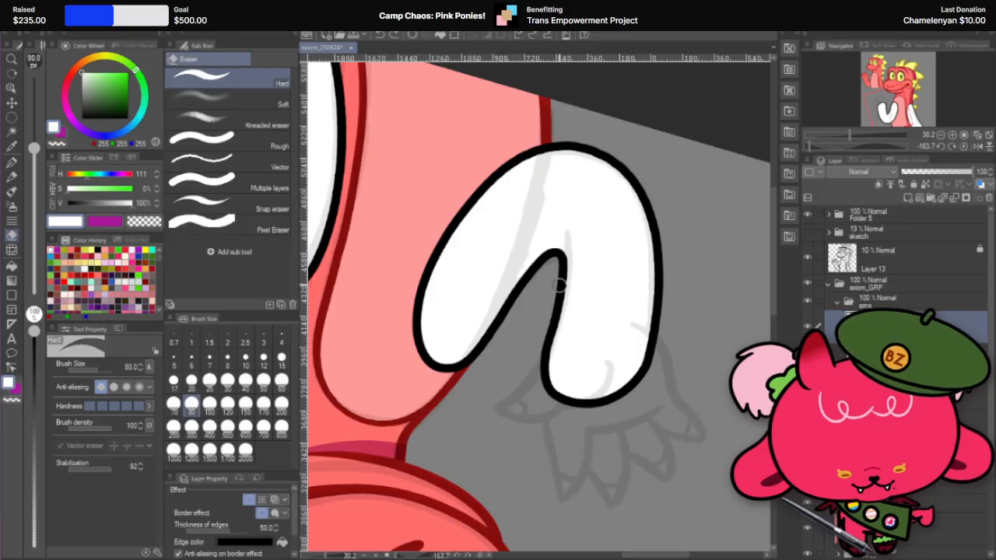
{"action": "left_click_drag", "start_coordinate": [561, 285], "coordinate": [558, 190]}
{"action": "key", "text": "ctrl+z"}
Step: Split the raised arm at the elbow with a curved Hard eraser stroke at size 150 from the outer edge to the inner bend
{"action": "left_click", "coordinate": [245, 403]}
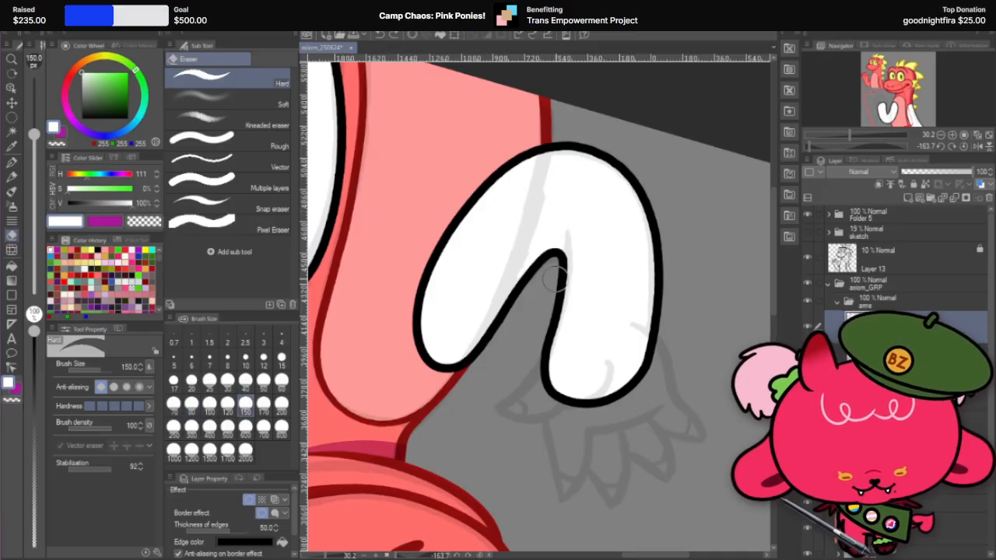
{"action": "left_click_drag", "start_coordinate": [557, 286], "coordinate": [553, 177]}
{"action": "key", "text": "ctrl+z"}
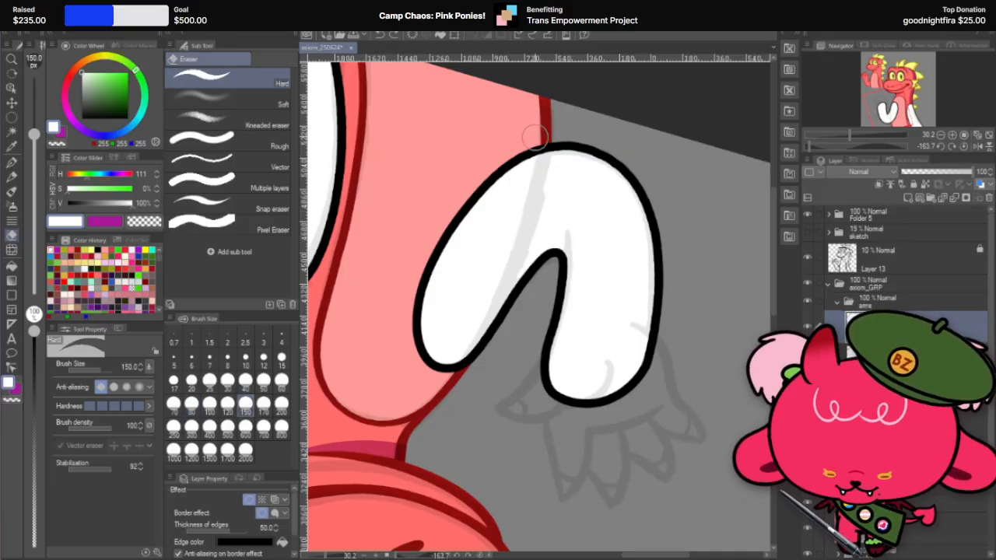
{"action": "left_click_drag", "start_coordinate": [538, 144], "coordinate": [560, 260]}
{"action": "key", "text": "ctrl+z"}
{"action": "mouse_move", "coordinate": [543, 148]}
{"action": "left_mouse_down"}
{"action": "mouse_move", "coordinate": [563, 208]}
{"action": "mouse_move", "coordinate": [541, 327]}
{"action": "mouse_move", "coordinate": [563, 292]}
{"action": "mouse_move", "coordinate": [550, 342]}
{"action": "left_mouse_up"}
{"action": "key", "text": "ctrl+z"}
{"action": "key", "text": "ctrl+z"}
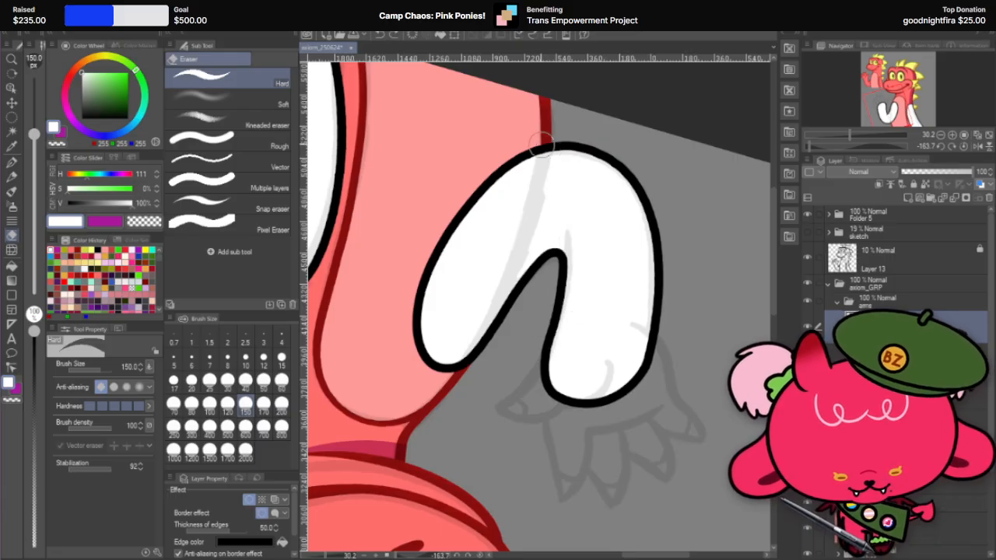
{"action": "mouse_move", "coordinate": [543, 144]}
{"action": "left_mouse_down"}
{"action": "mouse_move", "coordinate": [566, 249]}
{"action": "mouse_move", "coordinate": [549, 347]}
{"action": "left_mouse_up"}
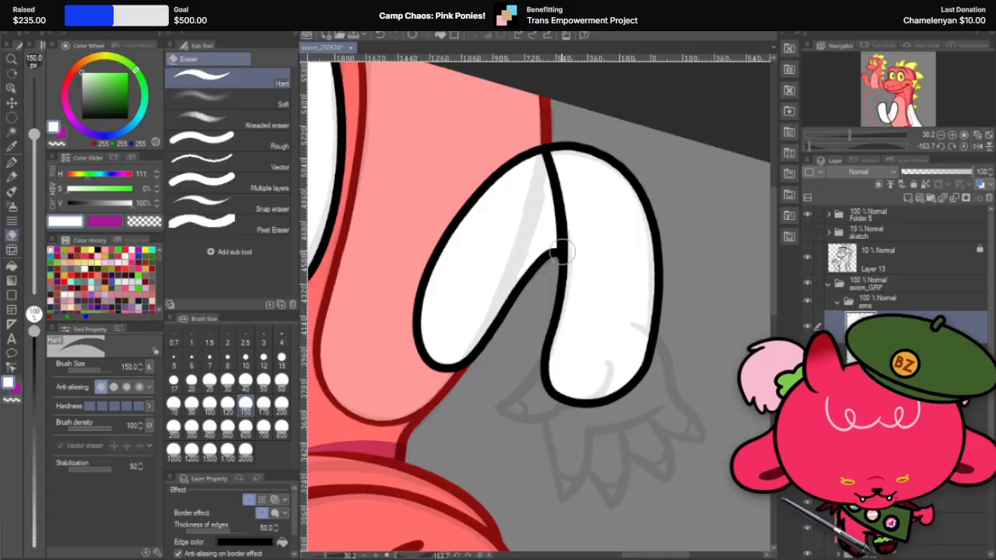
Step: Round the forearm's elbow end with a Hard eraser stroke at size 150 curving from the split line to the outer edge
{"action": "left_click_drag", "start_coordinate": [558, 225], "coordinate": [615, 159]}
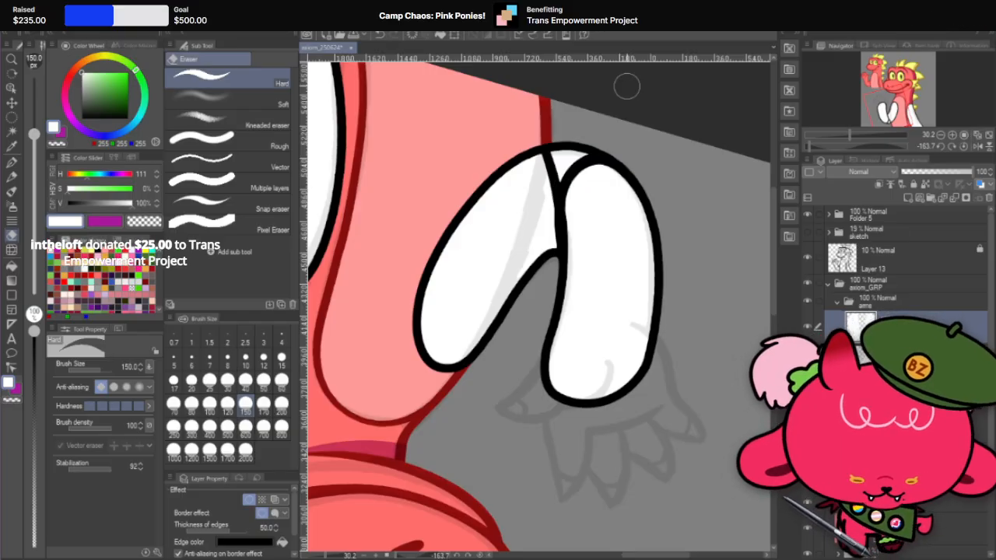
{"action": "scroll", "coordinate": [557, 181], "scroll_direction": "up", "scroll_amount": 1}
{"action": "scroll", "coordinate": [557, 181], "scroll_direction": "up", "scroll_amount": 2}
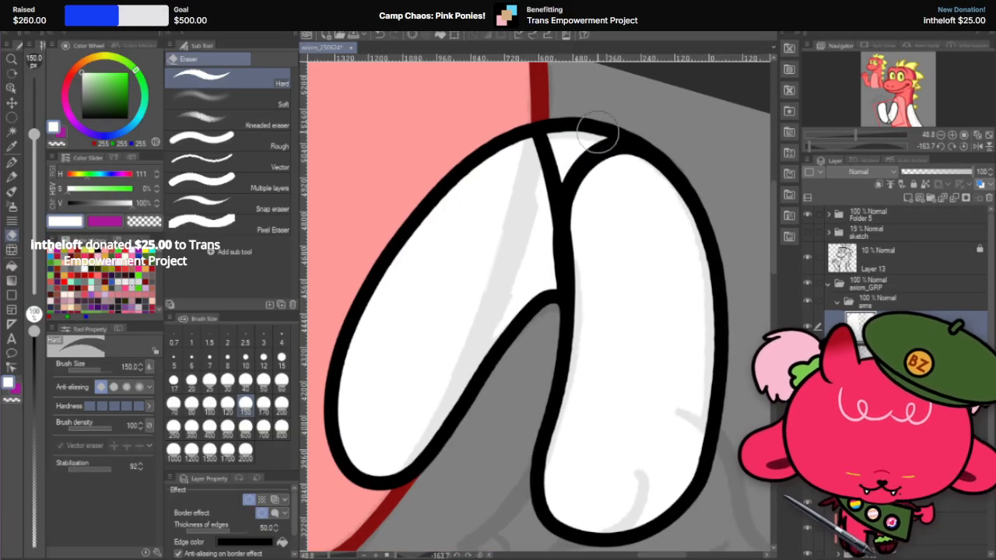
Step: Try a jagged Hard eraser stroke at size 150 across the upper arm, and undo it together with the forearm's curved elbow stroke
{"action": "key", "text": "r"}
{"action": "left_click_drag", "start_coordinate": [566, 130], "coordinate": [524, 390]}
{"action": "double_click", "coordinate": [524, 393]}
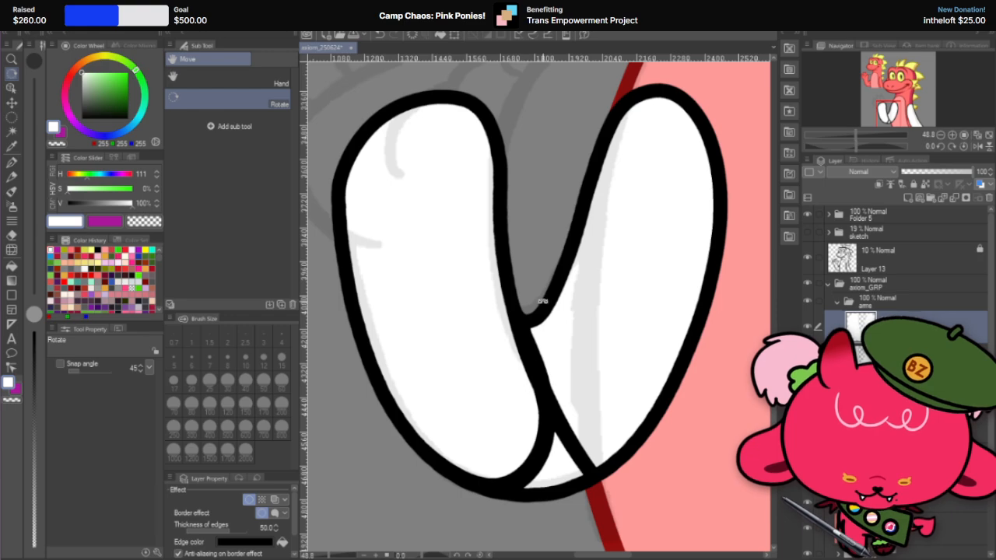
{"action": "scroll", "coordinate": [542, 301], "scroll_direction": "down", "scroll_amount": 2}
{"action": "scroll", "coordinate": [542, 301], "scroll_direction": "down", "scroll_amount": 2}
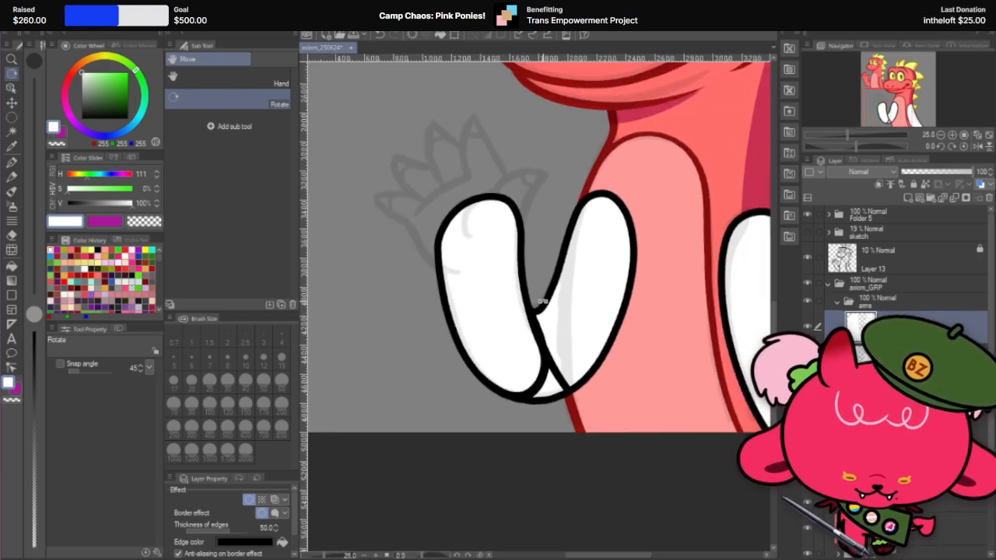
{"action": "left_click", "coordinate": [14, 235]}
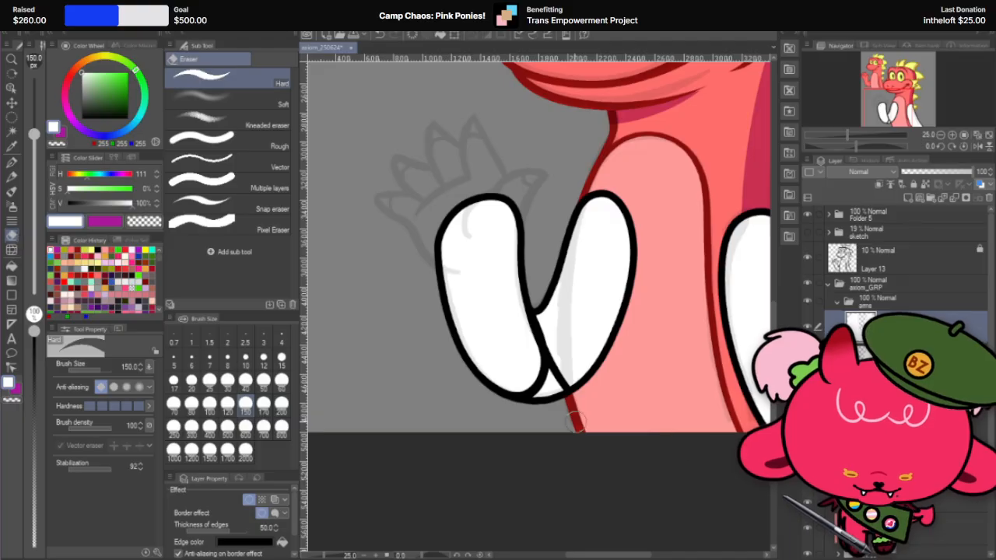
{"action": "mouse_move", "coordinate": [549, 374]}
{"action": "left_mouse_down"}
{"action": "mouse_move", "coordinate": [539, 399]}
{"action": "mouse_move", "coordinate": [568, 380]}
{"action": "mouse_move", "coordinate": [542, 306]}
{"action": "mouse_move", "coordinate": [569, 359]}
{"action": "mouse_move", "coordinate": [568, 385]}
{"action": "mouse_move", "coordinate": [576, 347]}
{"action": "mouse_move", "coordinate": [601, 320]}
{"action": "mouse_move", "coordinate": [600, 361]}
{"action": "mouse_move", "coordinate": [640, 272]}
{"action": "left_mouse_up"}
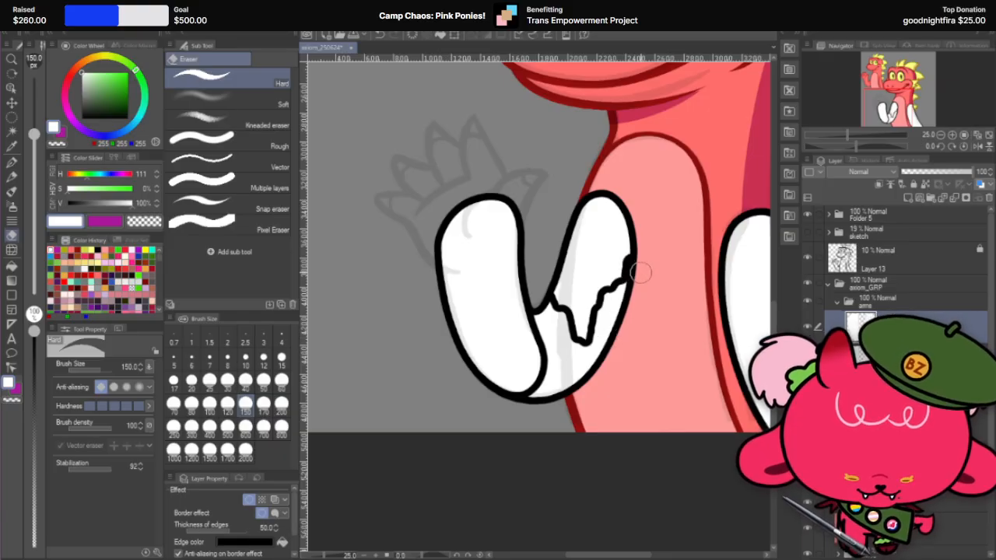
{"action": "key", "text": "ctrl+z"}
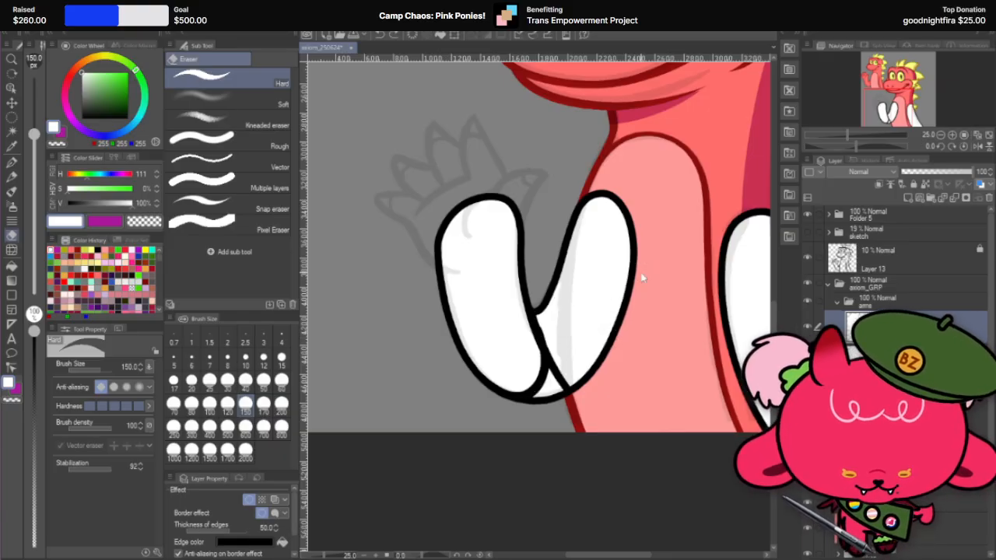
{"action": "key", "text": "ctrl+z"}
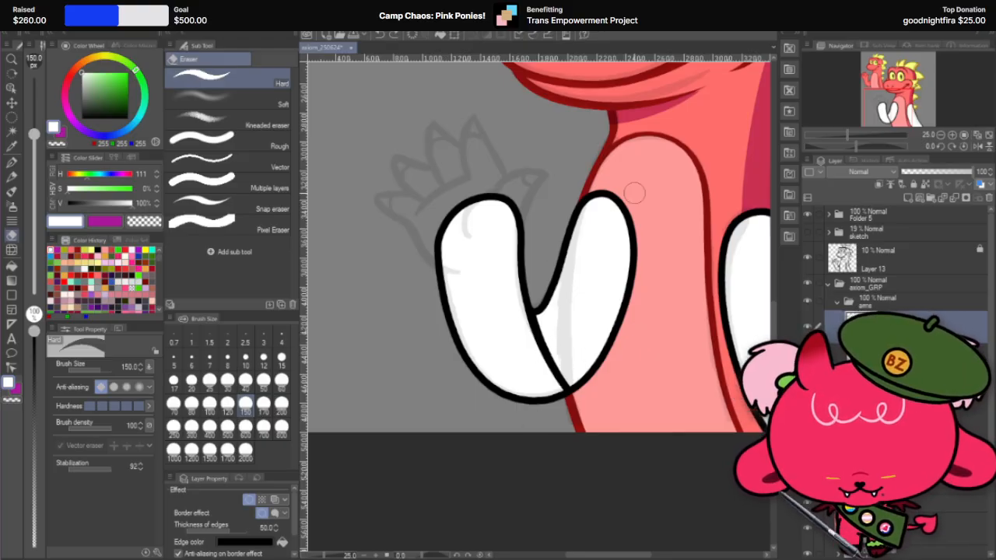
Step: Round off the forearm's sharp outer corner at the elbow split with the Hard eraser, ending at size 80
{"action": "key", "text": "r"}
{"action": "mouse_move", "coordinate": [634, 193]}
{"action": "left_mouse_down"}
{"action": "mouse_move", "coordinate": [617, 344]}
{"action": "mouse_move", "coordinate": [707, 233]}
{"action": "mouse_move", "coordinate": [694, 152]}
{"action": "mouse_move", "coordinate": [651, 298]}
{"action": "left_mouse_up"}
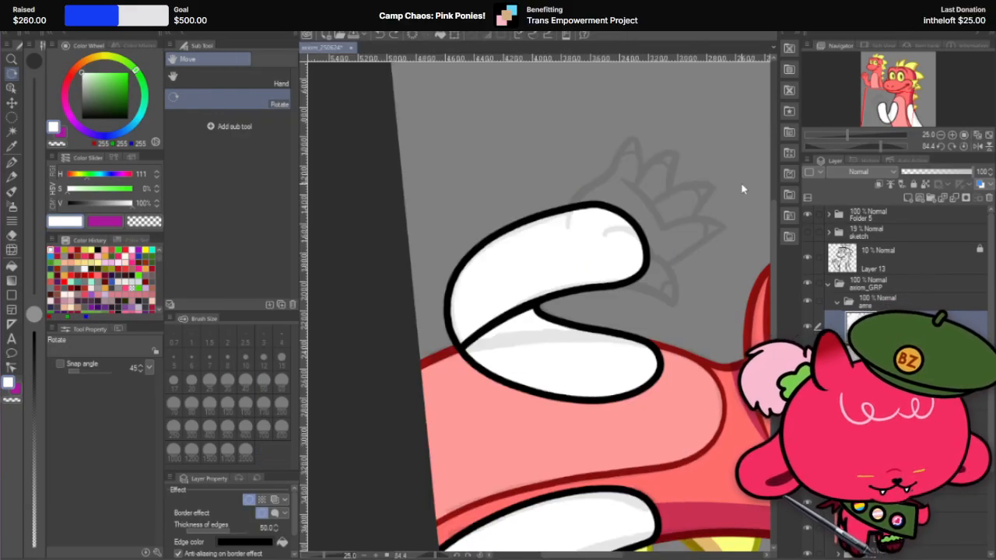
{"action": "scroll", "coordinate": [573, 330], "scroll_direction": "up", "scroll_amount": 1}
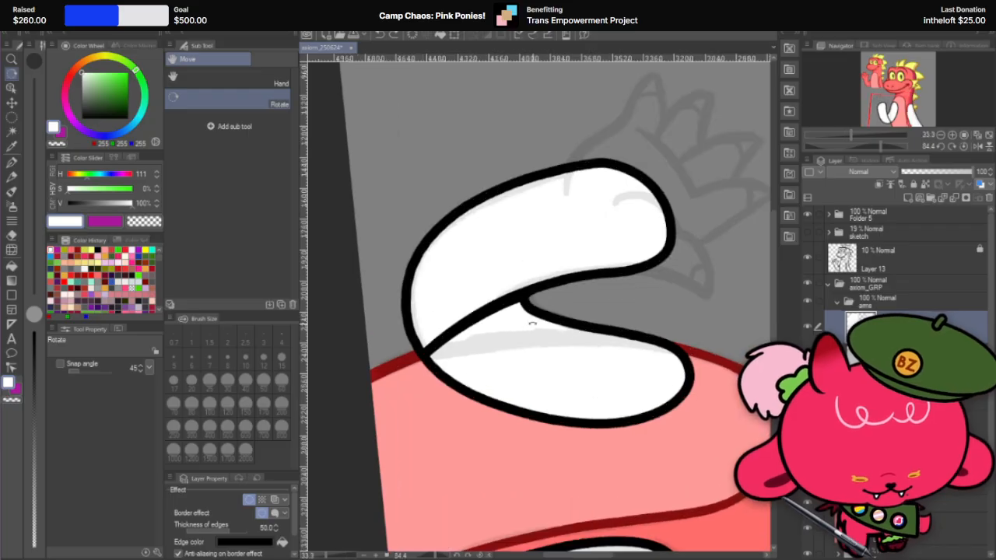
{"action": "left_click_drag", "start_coordinate": [561, 331], "coordinate": [526, 399]}
{"action": "scroll", "coordinate": [374, 215], "scroll_direction": "up", "scroll_amount": 2}
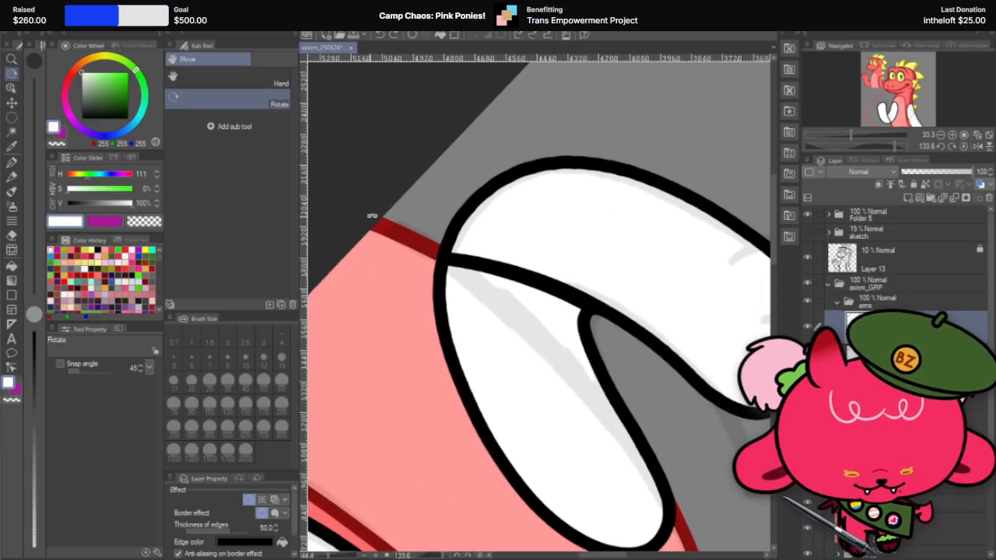
{"action": "left_click", "coordinate": [13, 235]}
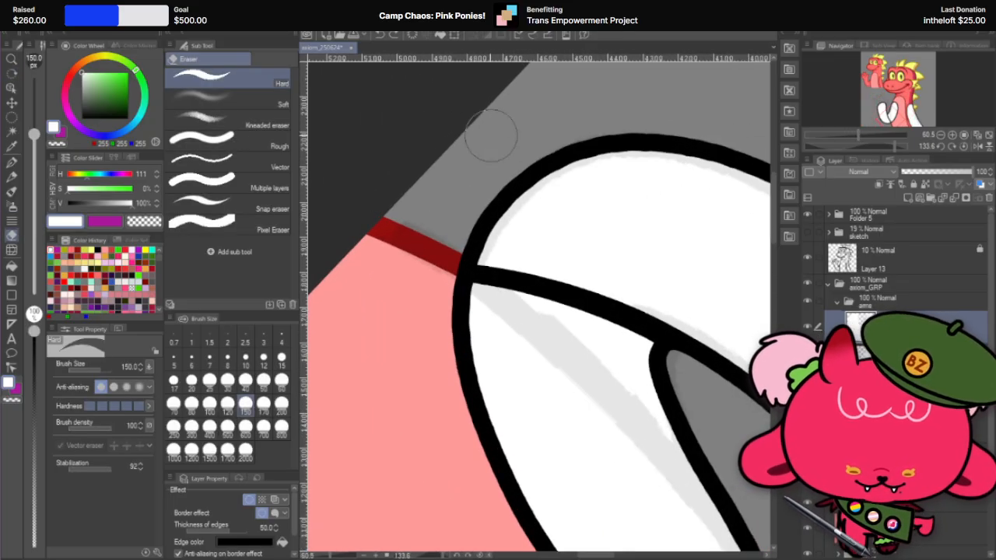
{"action": "left_click", "coordinate": [227, 405]}
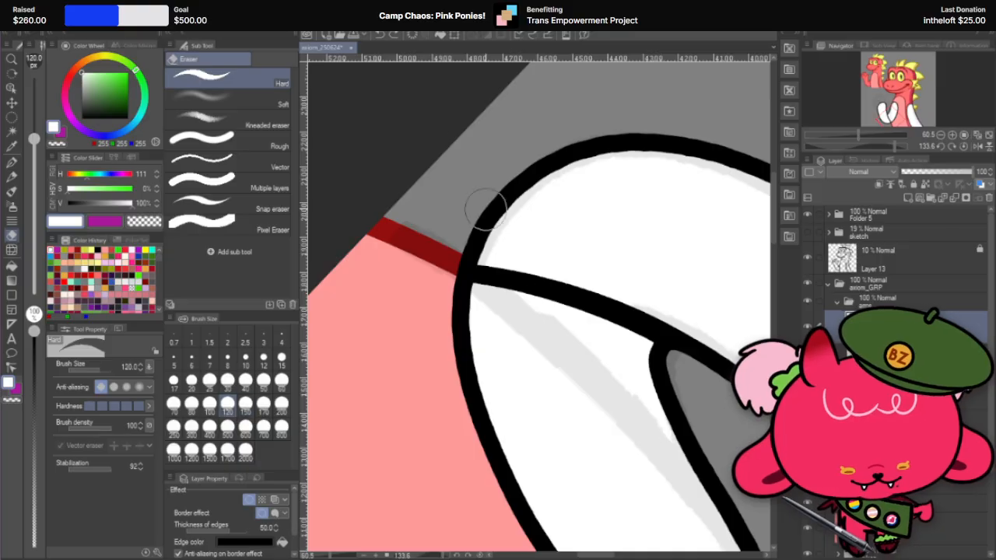
{"action": "left_click", "coordinate": [191, 403]}
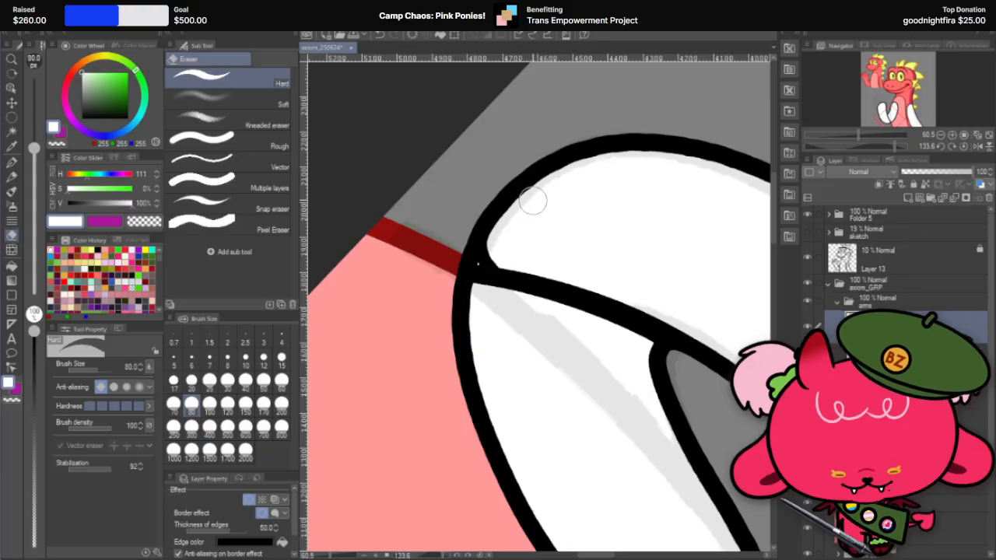
{"action": "scroll", "coordinate": [532, 200], "scroll_direction": "up", "scroll_amount": 1}
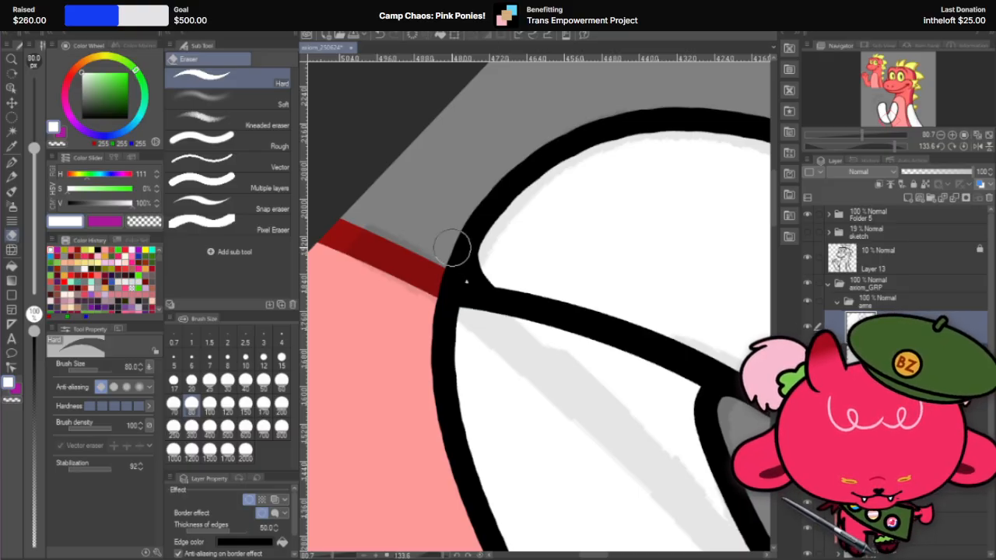
Step: Smooth the forearm's rounded elbow corner and clear the leftover white speck with the Hard eraser at sizes 50 and 30
{"action": "scroll", "coordinate": [452, 247], "scroll_direction": "up", "scroll_amount": 2}
{"action": "key", "text": "r"}
{"action": "mouse_move", "coordinate": [522, 194]}
{"action": "left_mouse_down"}
{"action": "mouse_move", "coordinate": [458, 195]}
{"action": "mouse_move", "coordinate": [462, 364]}
{"action": "mouse_move", "coordinate": [506, 368]}
{"action": "left_mouse_up"}
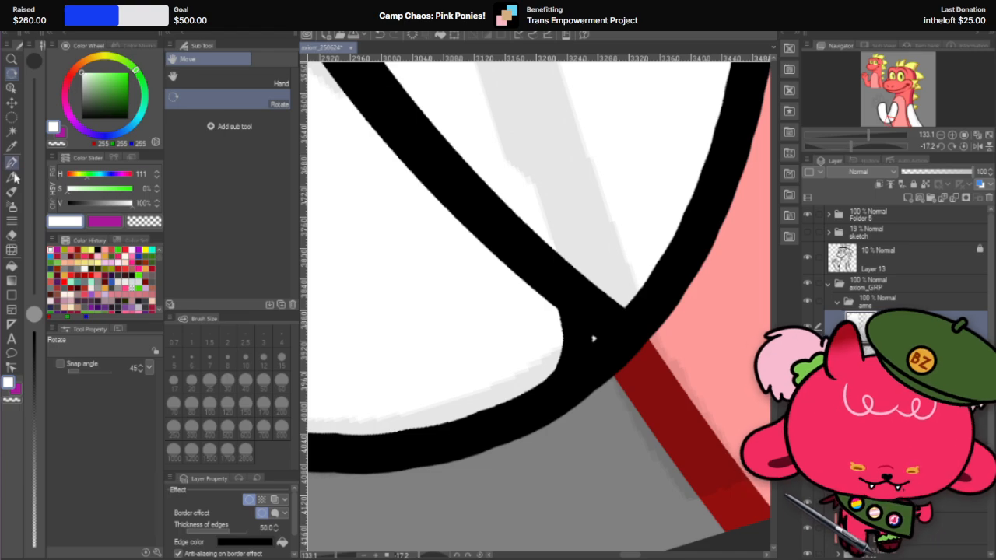
{"action": "left_click", "coordinate": [11, 235]}
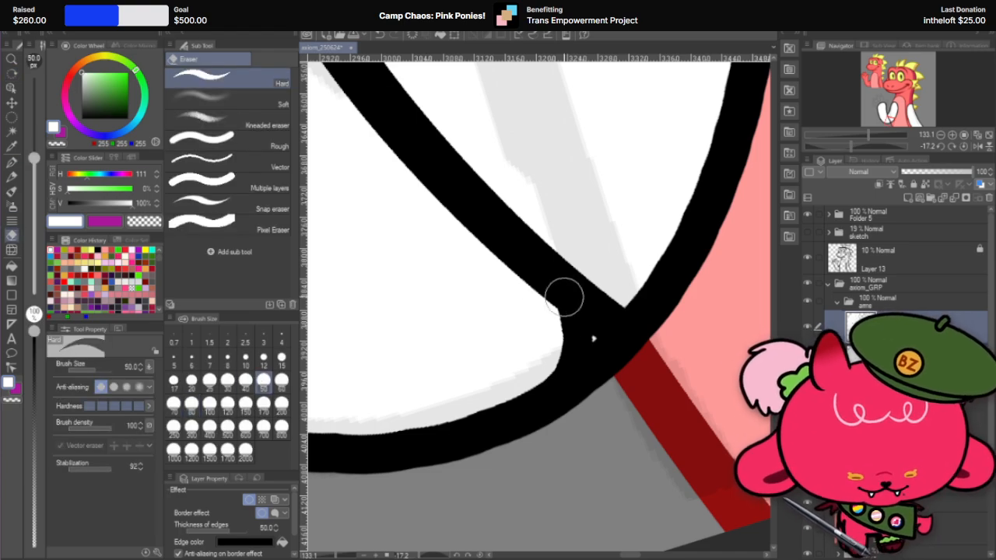
{"action": "key", "text": "bracketleft"}
{"action": "key", "text": "bracketleft"}
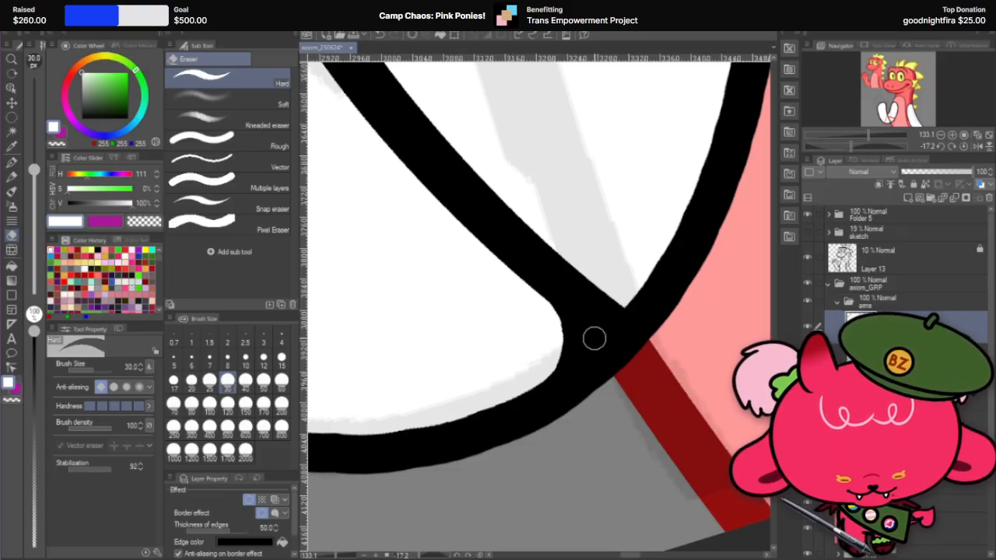
{"action": "key", "text": "r"}
{"action": "mouse_move", "coordinate": [568, 215]}
{"action": "left_mouse_down"}
{"action": "mouse_move", "coordinate": [611, 351]}
{"action": "mouse_move", "coordinate": [570, 233]}
{"action": "left_mouse_up"}
{"action": "left_click", "coordinate": [12, 235]}
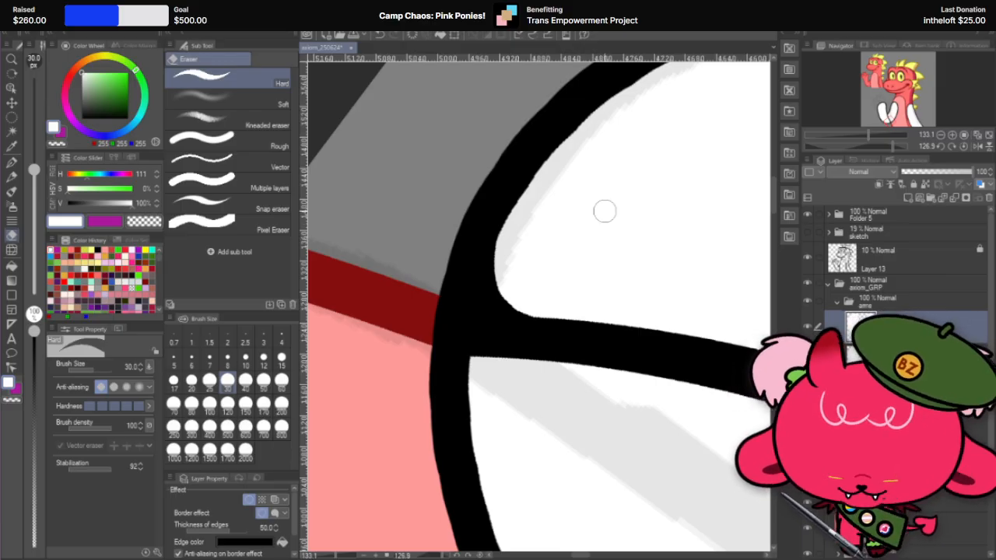
Step: Refine the inside of the forearm's rounded elbow corner with a white G-pen stroke at size 40, undoing unsatisfactory attempts
{"action": "key", "text": "r"}
{"action": "mouse_move", "coordinate": [604, 211]}
{"action": "left_mouse_down"}
{"action": "mouse_move", "coordinate": [507, 191]}
{"action": "mouse_move", "coordinate": [391, 275]}
{"action": "mouse_move", "coordinate": [386, 247]}
{"action": "left_mouse_up"}
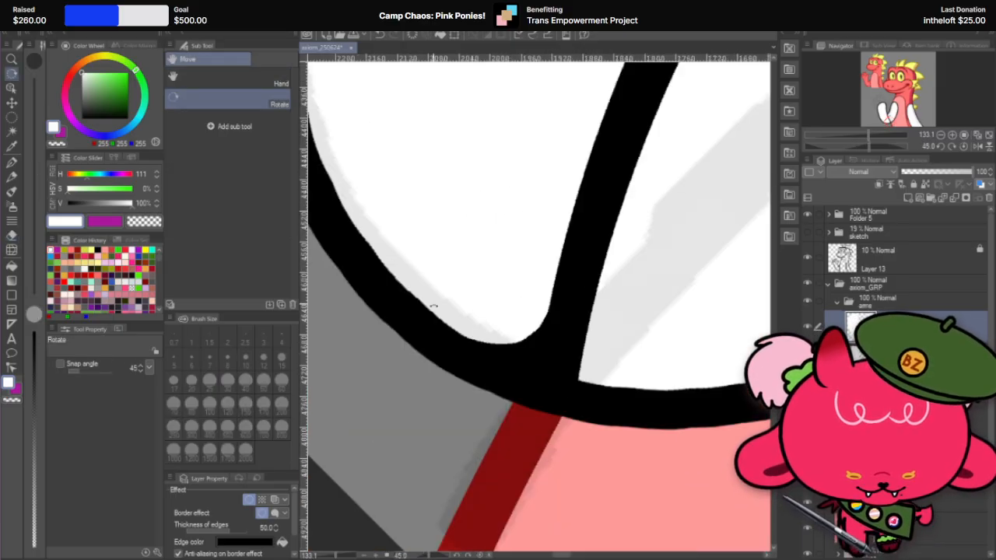
{"action": "left_click_drag", "start_coordinate": [613, 290], "coordinate": [598, 223]}
{"action": "scroll", "coordinate": [469, 406], "scroll_direction": "down", "scroll_amount": 5}
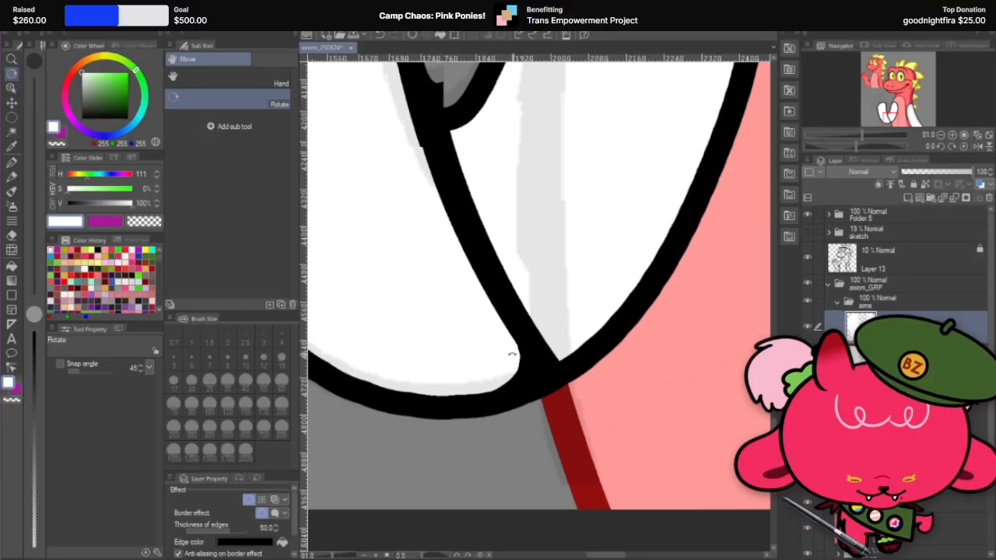
{"action": "scroll", "coordinate": [512, 355], "scroll_direction": "up", "scroll_amount": 5}
{"action": "scroll", "coordinate": [545, 326], "scroll_direction": "down", "scroll_amount": 2}
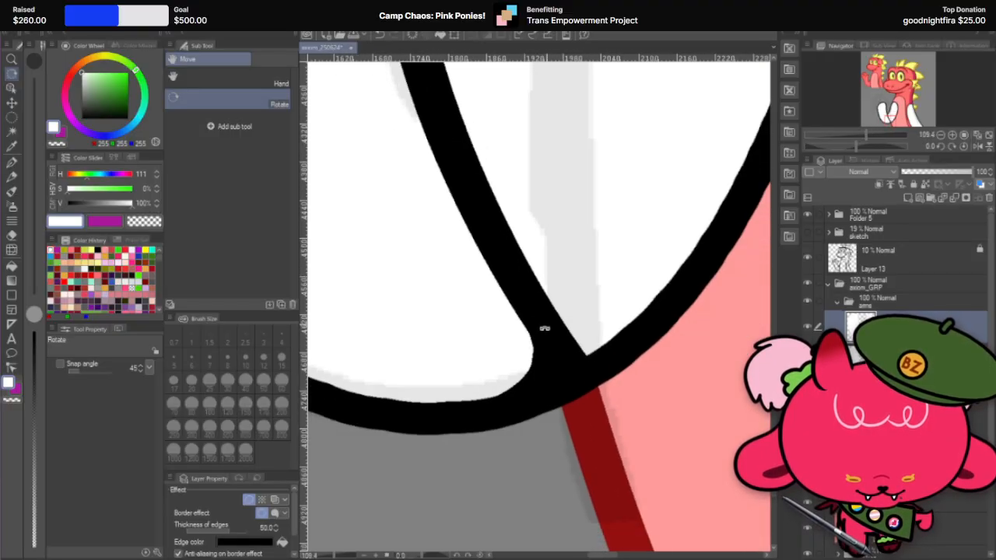
{"action": "scroll", "coordinate": [564, 333], "scroll_direction": "up", "scroll_amount": 2}
{"action": "left_click_drag", "start_coordinate": [591, 233], "coordinate": [475, 390]}
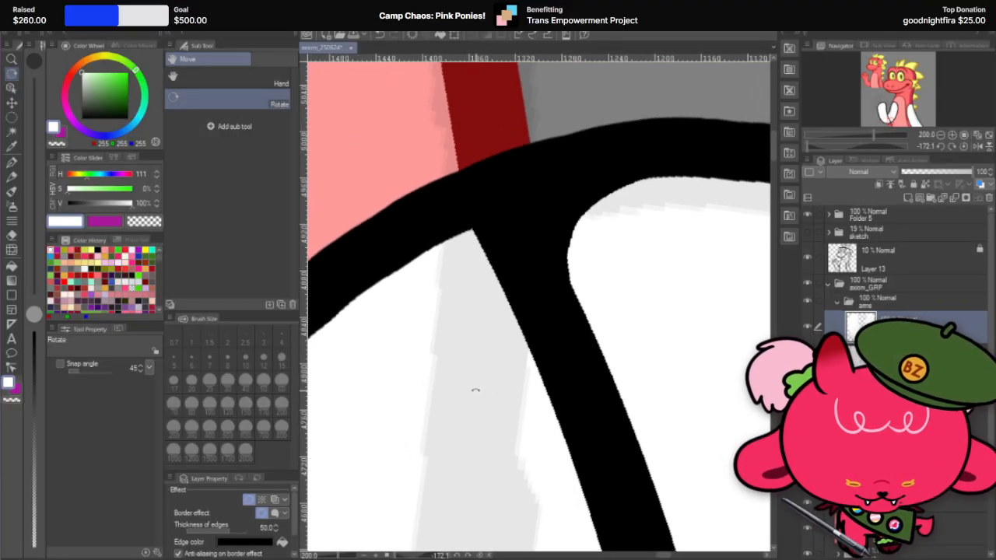
{"action": "left_click", "coordinate": [12, 162]}
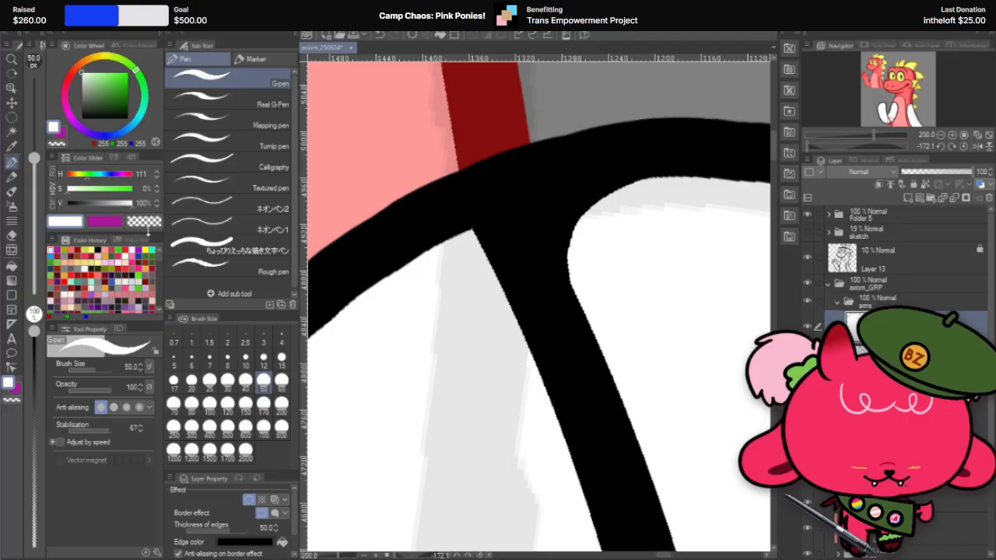
{"action": "left_click", "coordinate": [245, 379]}
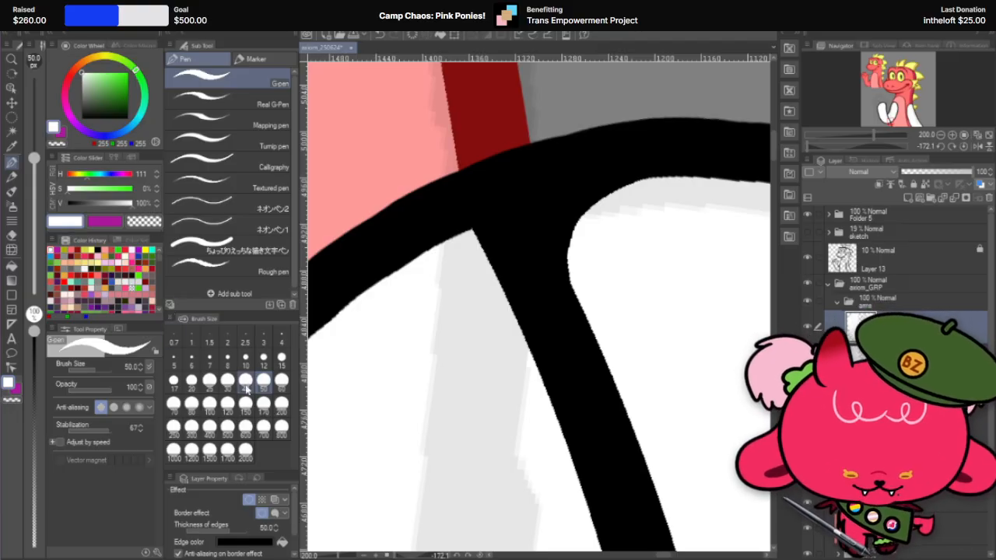
{"action": "left_click_drag", "start_coordinate": [577, 257], "coordinate": [609, 276]}
{"action": "key", "text": "ctrl+z"}
{"action": "mouse_move", "coordinate": [604, 217]}
{"action": "left_mouse_down"}
{"action": "mouse_move", "coordinate": [570, 262]}
{"action": "mouse_move", "coordinate": [622, 286]}
{"action": "left_mouse_up"}
{"action": "key", "text": "ctrl+z"}
{"action": "left_click_drag", "start_coordinate": [628, 200], "coordinate": [600, 305]}
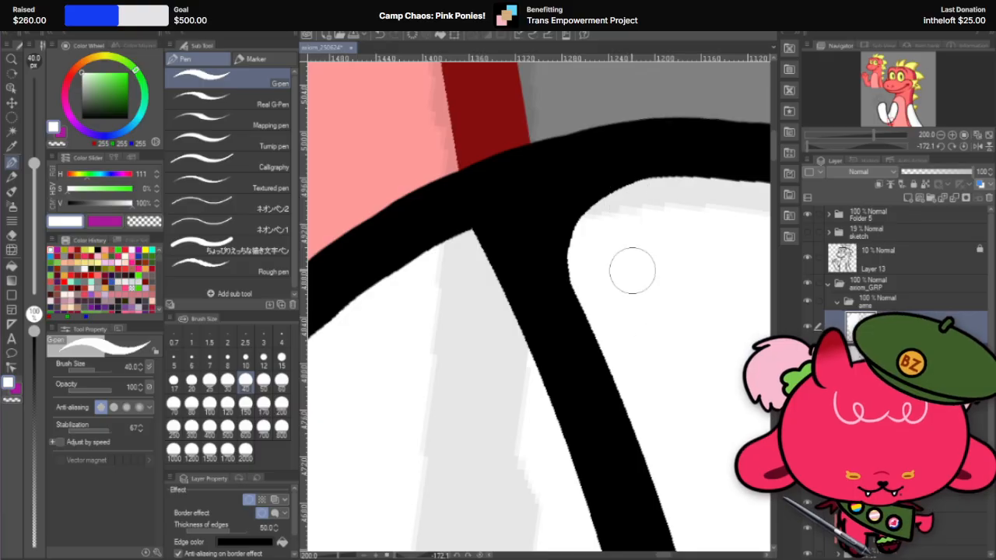
{"action": "key", "text": "ctrl+z"}
{"action": "left_click_drag", "start_coordinate": [638, 203], "coordinate": [630, 322]}
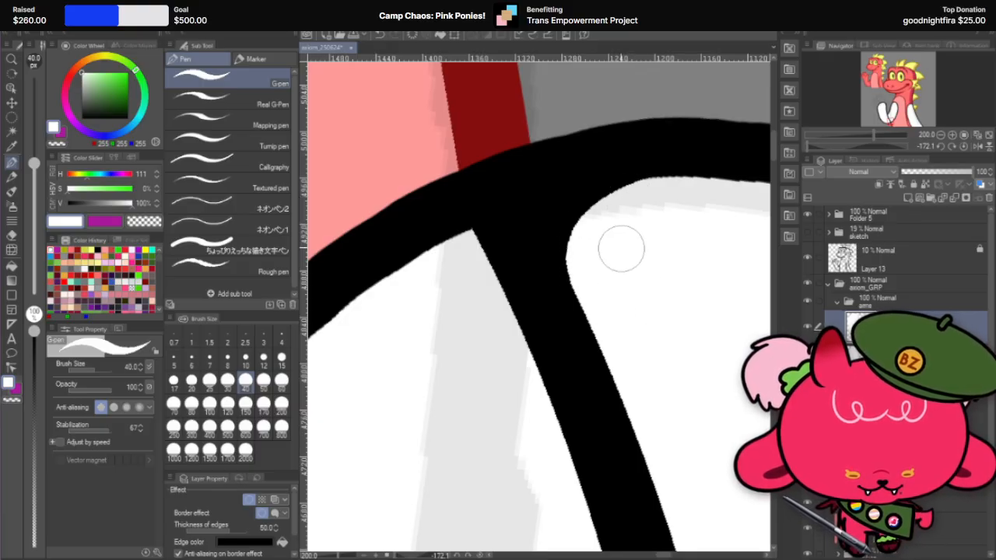
Step: Try smoothing the forearm's outer edge above the elbow corner with white G-pen strokes at size 40
{"action": "scroll", "coordinate": [583, 285], "scroll_direction": "down", "scroll_amount": 5}
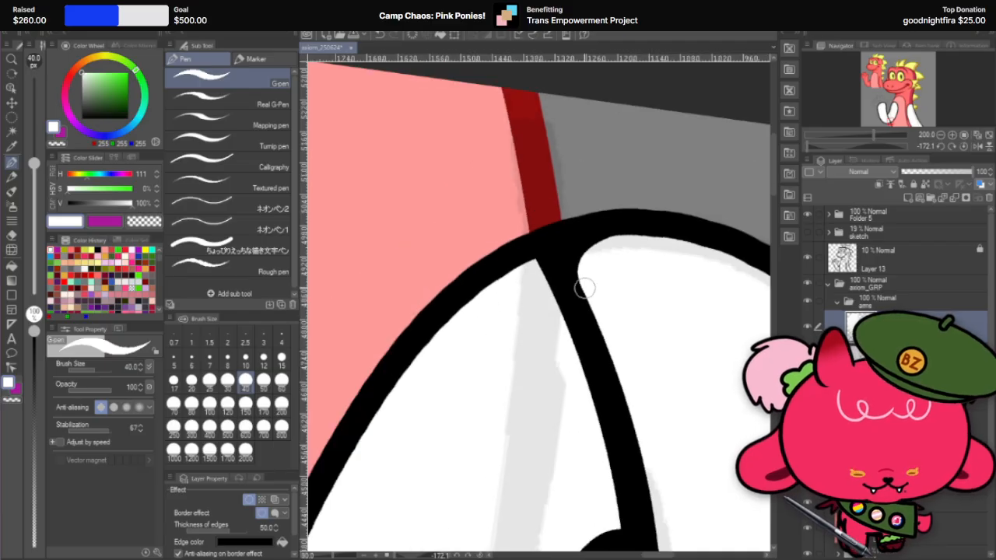
{"action": "key", "text": "shift+space"}
{"action": "left_click_drag", "start_coordinate": [605, 257], "coordinate": [453, 418]}
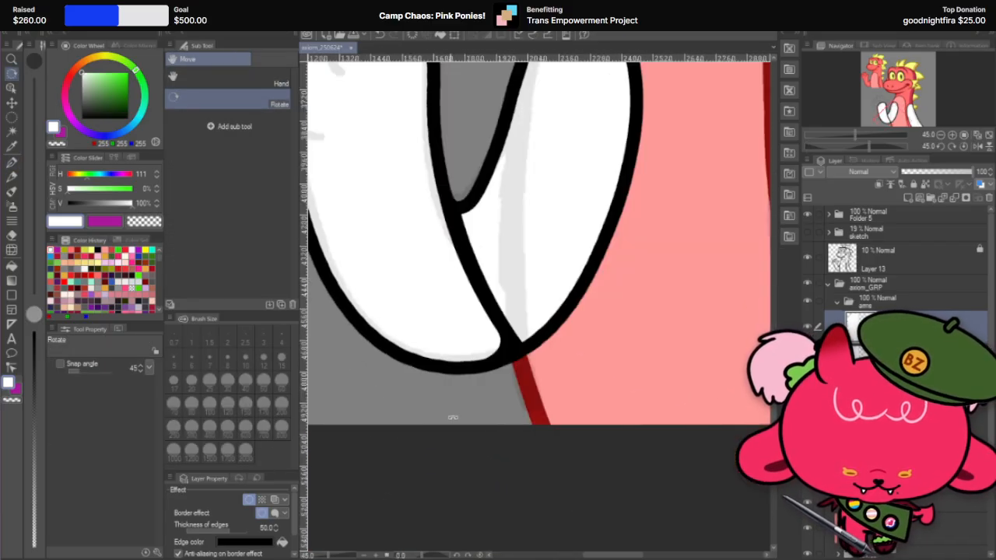
{"action": "scroll", "coordinate": [467, 337], "scroll_direction": "up", "scroll_amount": 4}
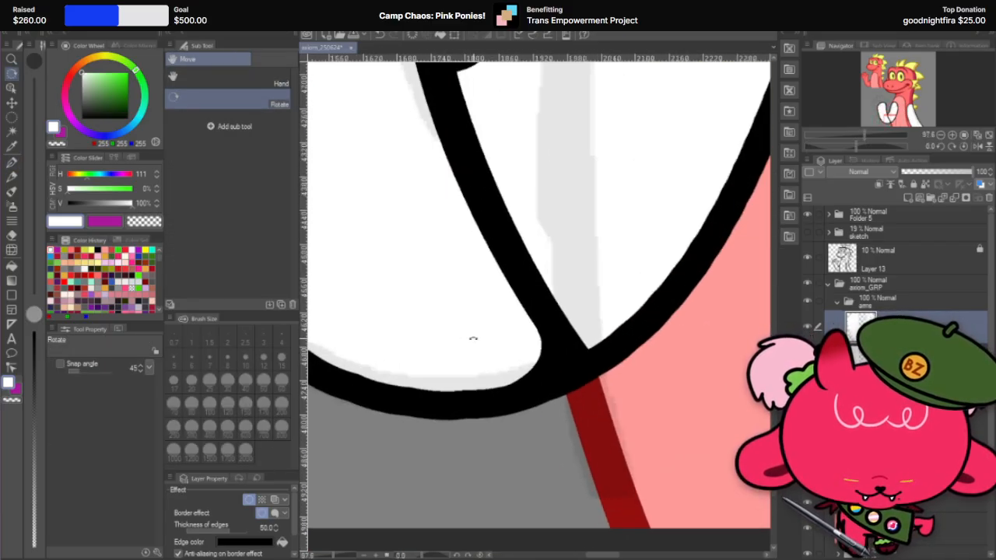
{"action": "left_click_drag", "start_coordinate": [473, 338], "coordinate": [587, 395]}
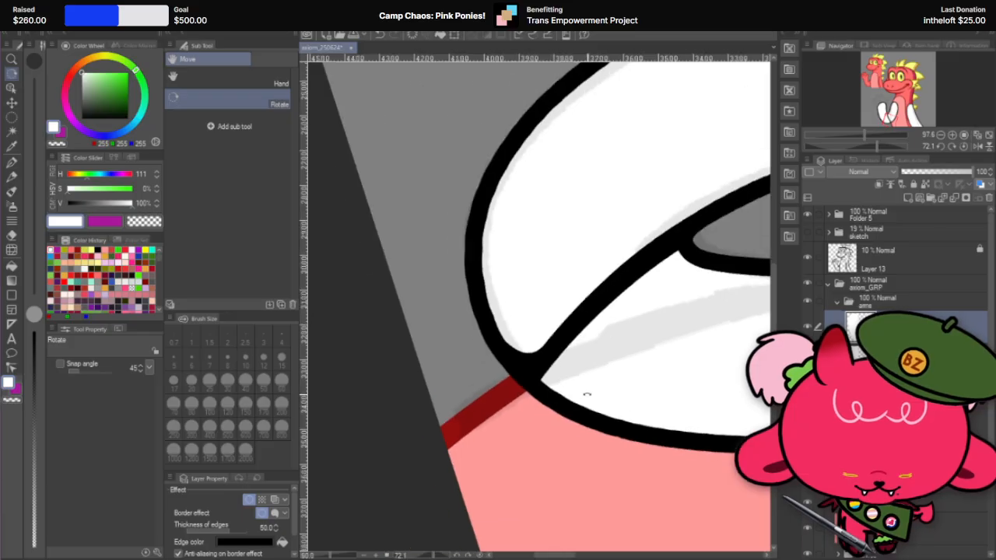
{"action": "scroll", "coordinate": [586, 394], "scroll_direction": "up", "scroll_amount": 2}
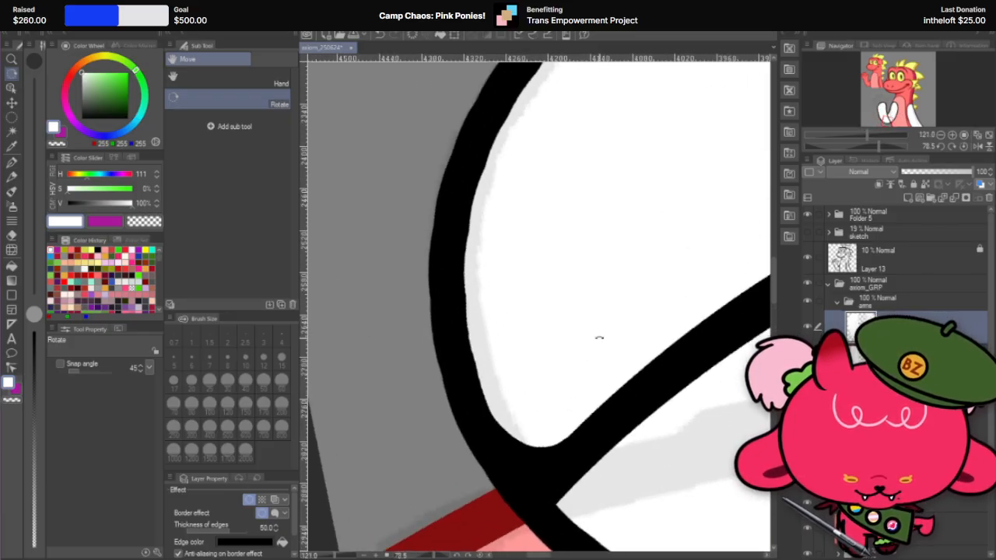
{"action": "left_click", "coordinate": [12, 162]}
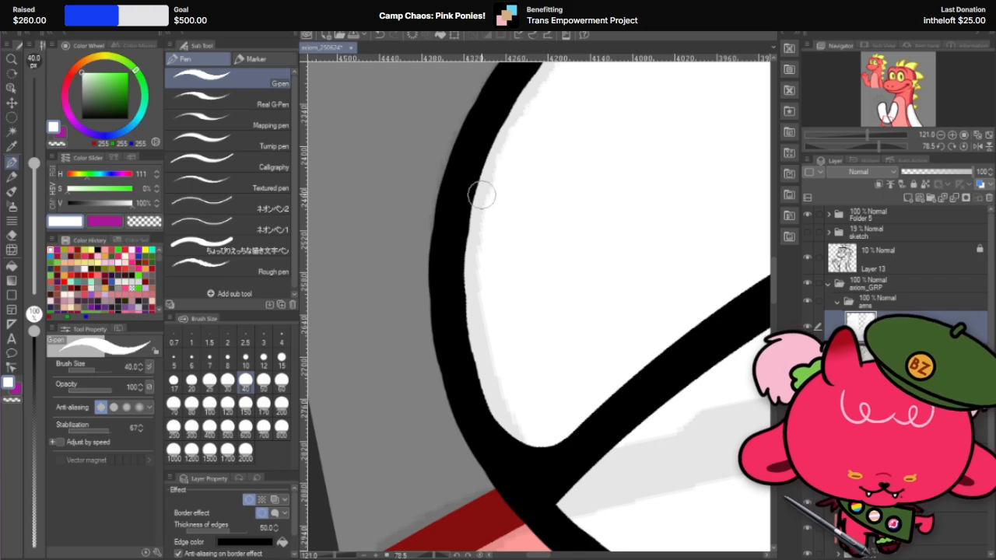
{"action": "mouse_move", "coordinate": [477, 215]}
{"action": "left_mouse_down"}
{"action": "mouse_move", "coordinate": [481, 355]}
{"action": "mouse_move", "coordinate": [475, 207]}
{"action": "mouse_move", "coordinate": [473, 336]}
{"action": "left_mouse_up"}
{"action": "key", "text": "ctrl+z"}
{"action": "key", "text": "ctrl+z"}
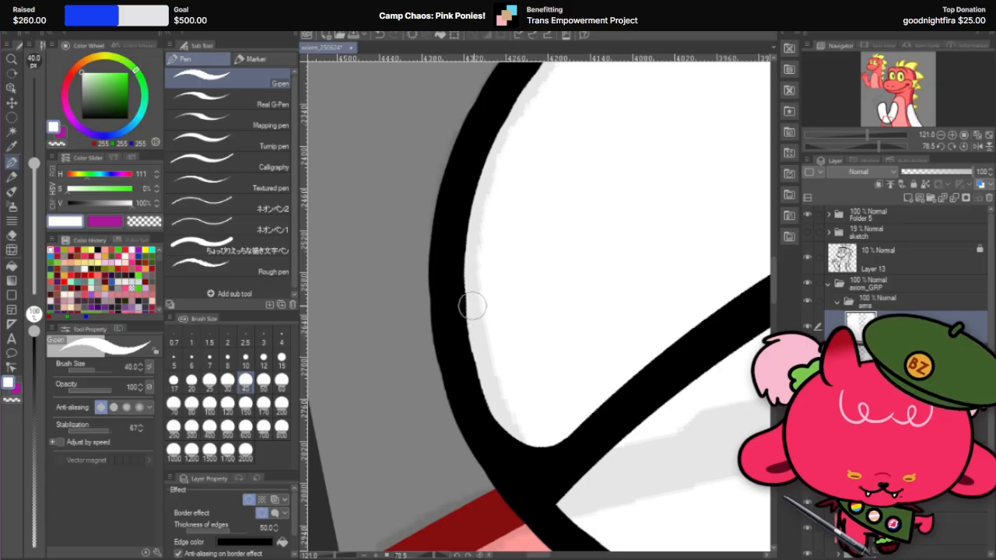
{"action": "left_click_drag", "start_coordinate": [472, 291], "coordinate": [493, 384]}
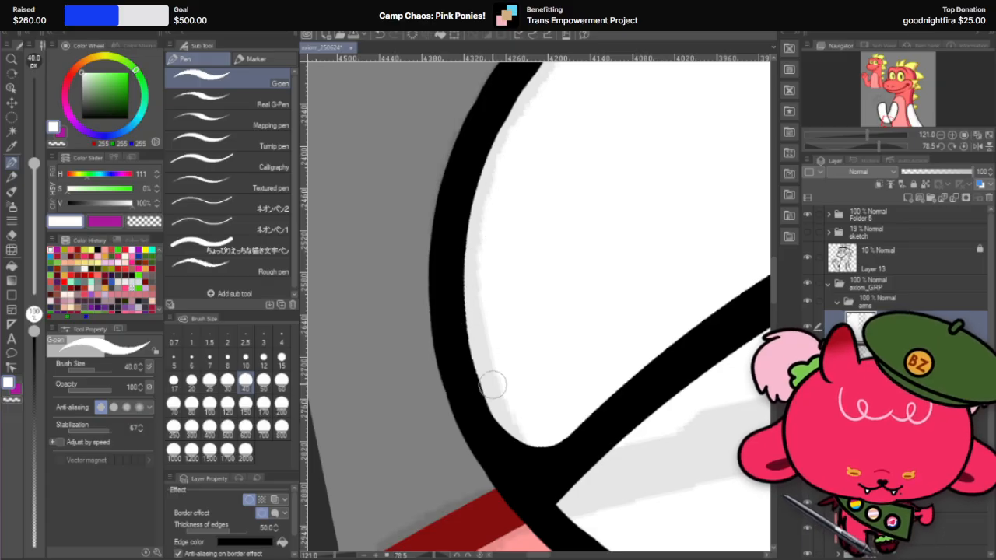
{"action": "key", "text": "ctrl+z"}
{"action": "left_click_drag", "start_coordinate": [471, 270], "coordinate": [493, 403]}
{"action": "left_click_drag", "start_coordinate": [474, 313], "coordinate": [508, 422]}
{"action": "key", "text": "ctrl+z"}
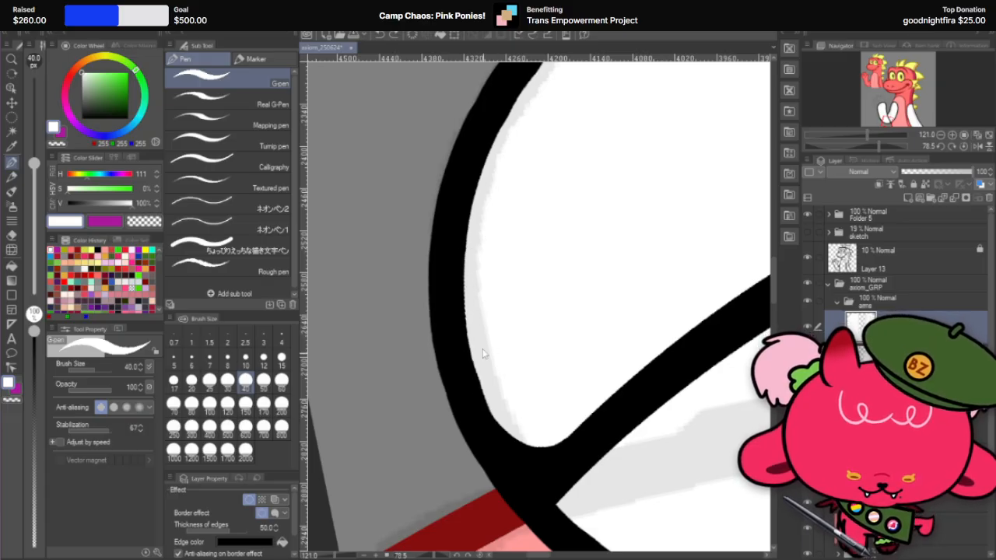
{"action": "key", "text": "ctrl+z"}
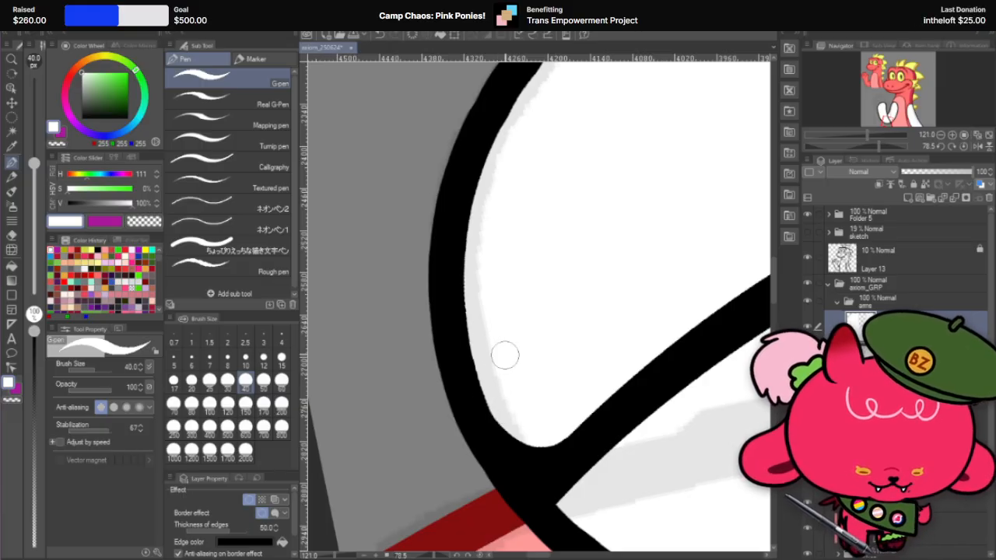
Step: Check the forearm's rounded elbow end up close and the overall arm shape in the upright canvas view
{"action": "scroll", "coordinate": [446, 475], "scroll_direction": "down", "scroll_amount": 5}
{"action": "scroll", "coordinate": [447, 350], "scroll_direction": "up", "scroll_amount": 4}
{"action": "scroll", "coordinate": [452, 423], "scroll_direction": "down", "scroll_amount": 9}
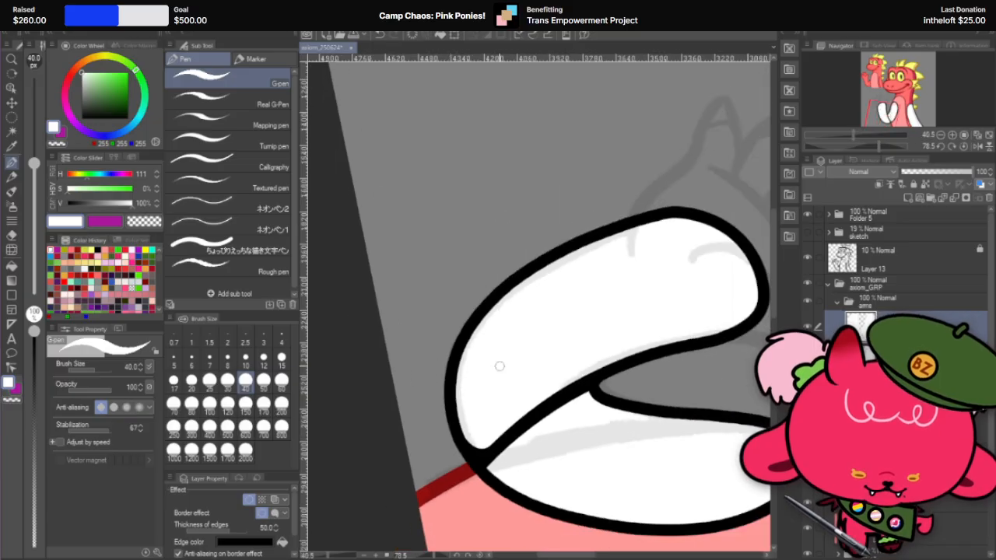
{"action": "key", "text": "r"}
{"action": "left_click_drag", "start_coordinate": [588, 222], "coordinate": [443, 230]}
{"action": "scroll", "coordinate": [543, 339], "scroll_direction": "up", "scroll_amount": 7}
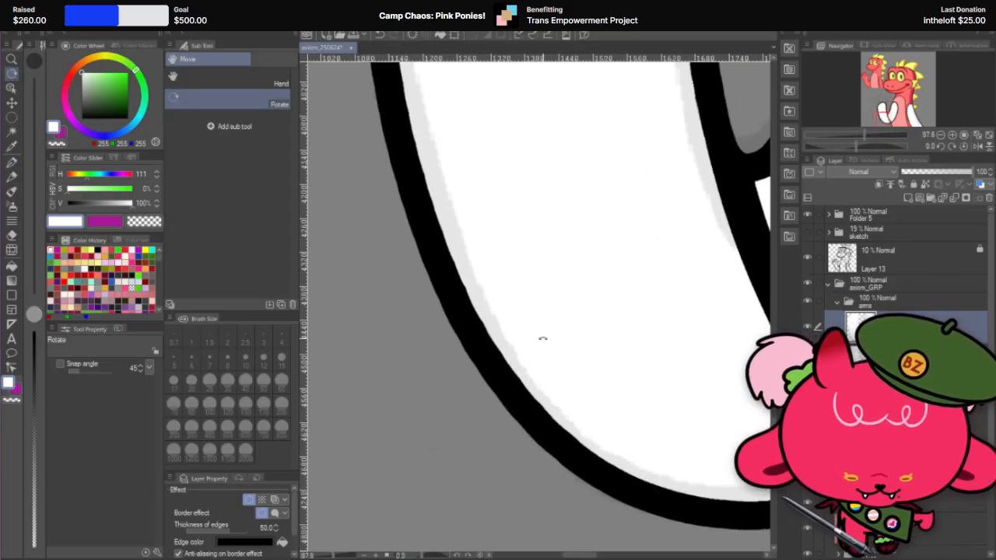
{"action": "scroll", "coordinate": [542, 338], "scroll_direction": "down", "scroll_amount": 4}
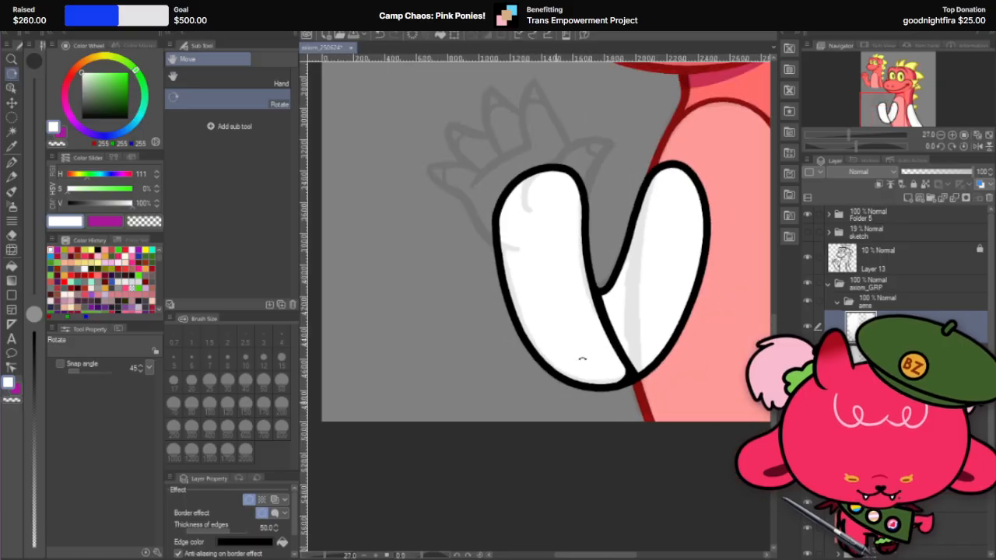
{"action": "scroll", "coordinate": [728, 219], "scroll_direction": "up", "scroll_amount": 2}
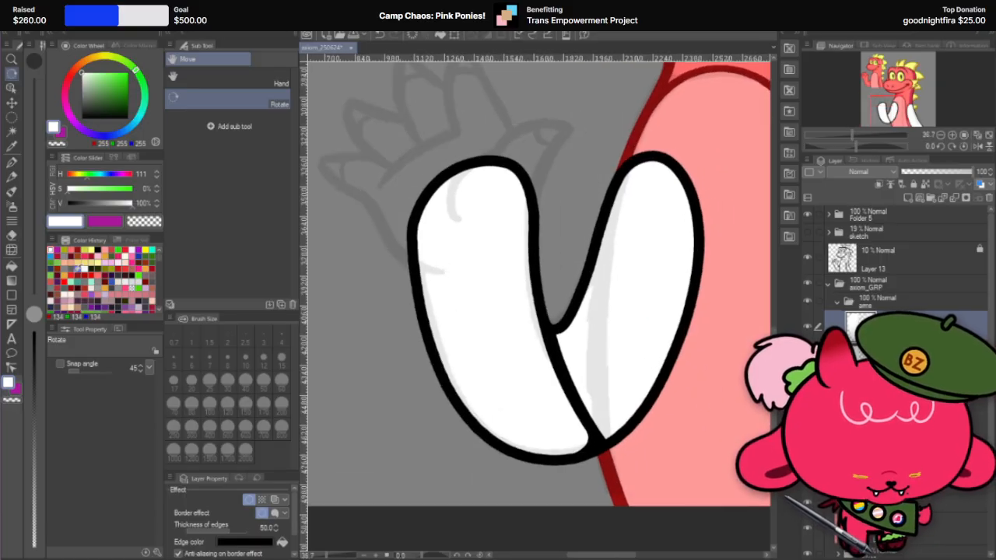
Step: Auto-select the upper arm's white area, expand the selection by 3 px, remove that area from the forearm's layer, and deselect
{"action": "left_click", "coordinate": [11, 131]}
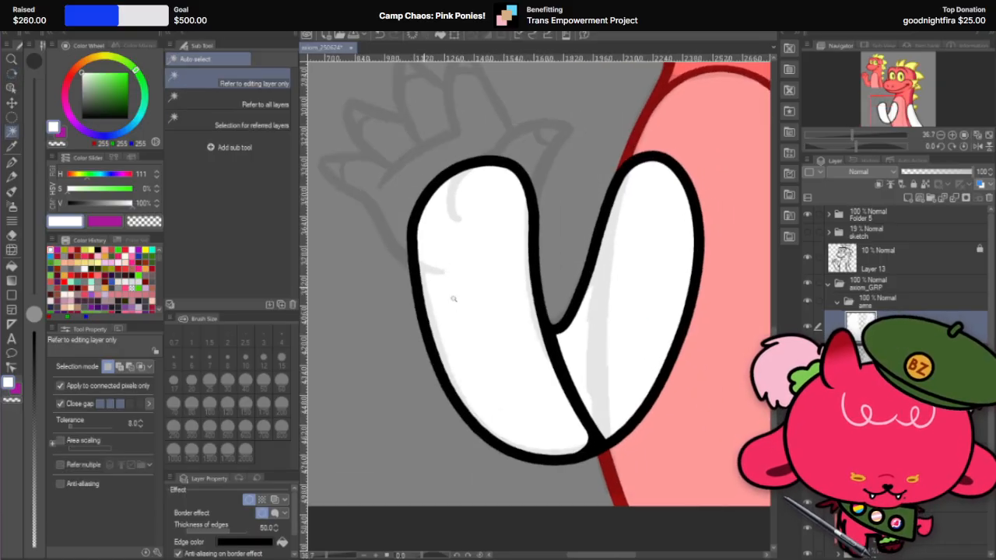
{"action": "left_click", "coordinate": [631, 319]}
{"action": "left_click", "coordinate": [574, 457]}
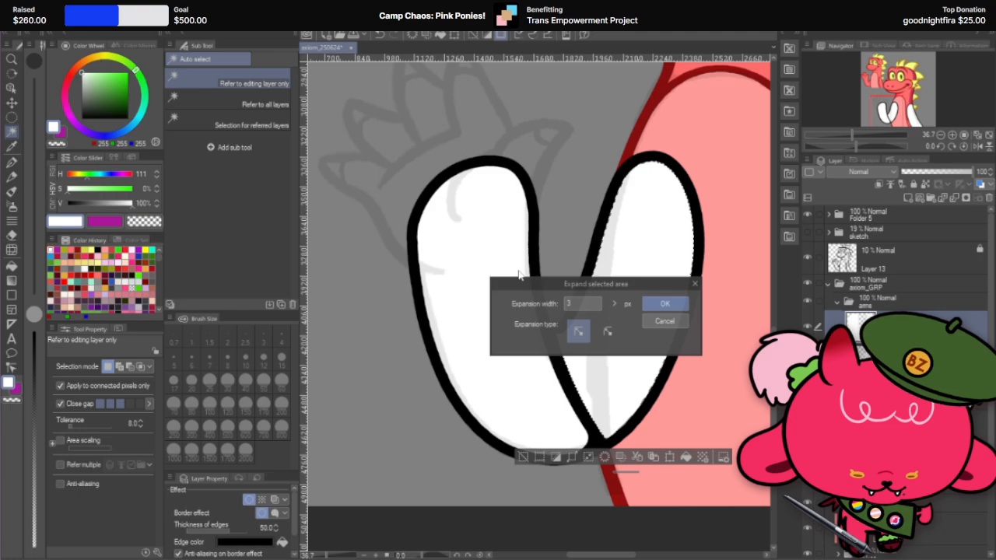
{"action": "left_click", "coordinate": [665, 304]}
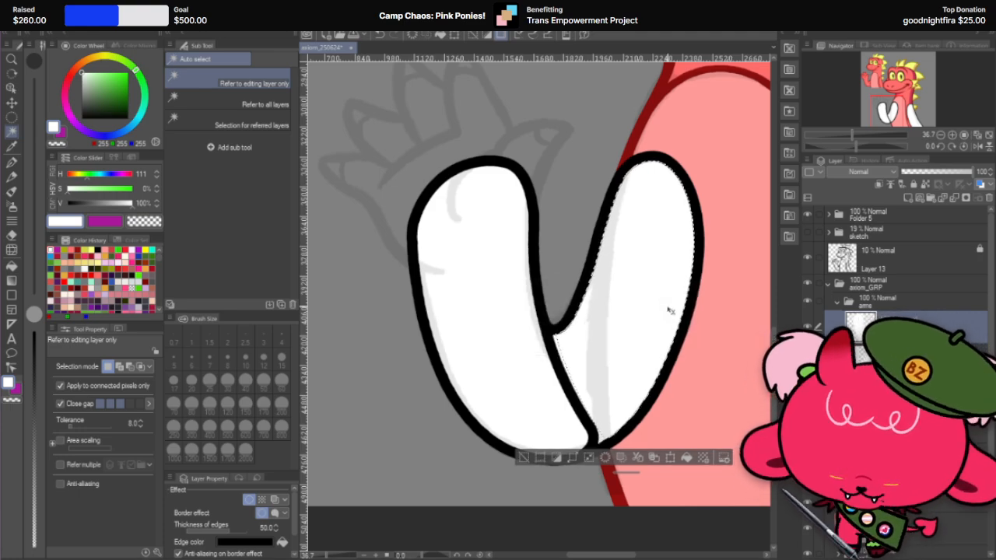
{"action": "key", "text": "ctrl+d"}
Step: Lower the forearm layer's opacity so it is see-through and duplicate the full arm layer beneath it
{"action": "left_click", "coordinate": [931, 172]}
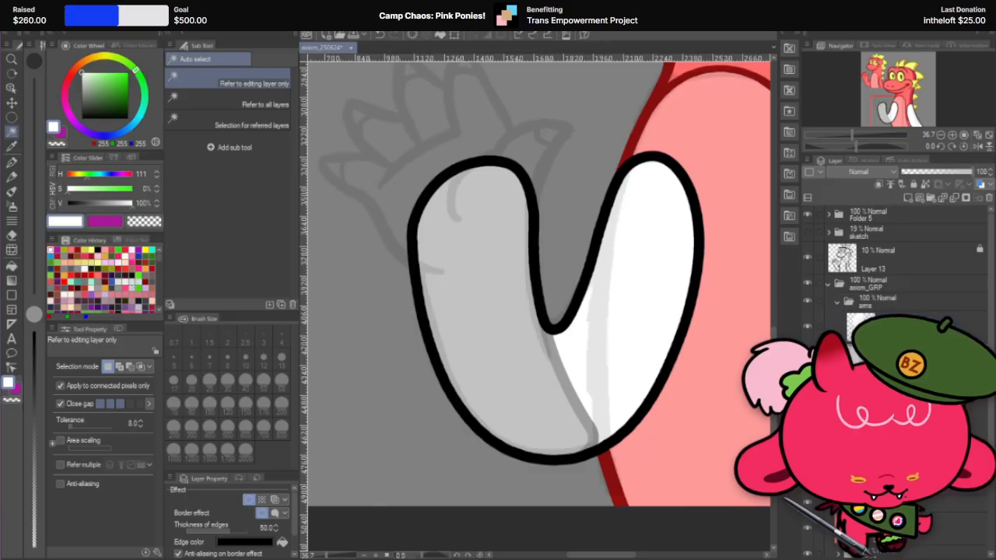
{"action": "right_click", "coordinate": [902, 354]}
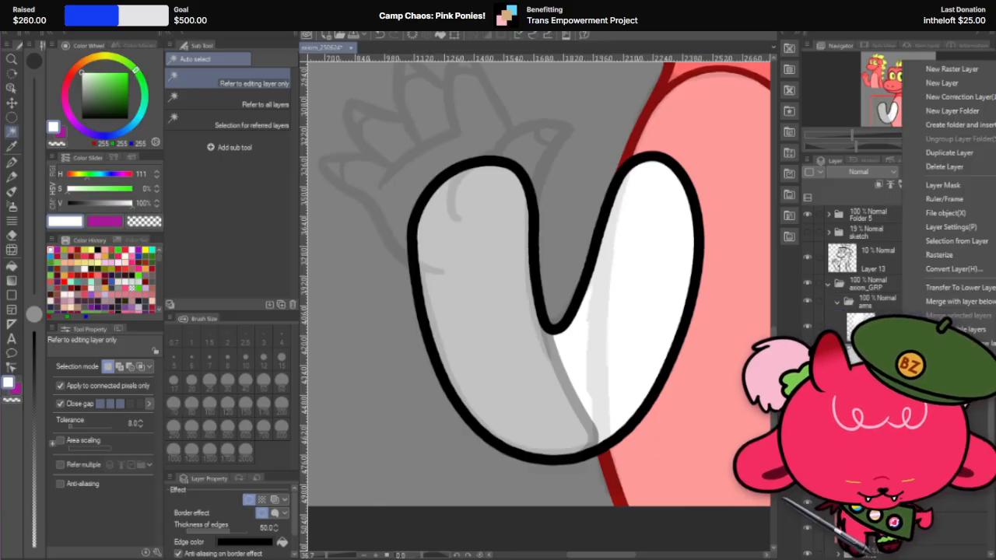
{"action": "left_click", "coordinate": [981, 152]}
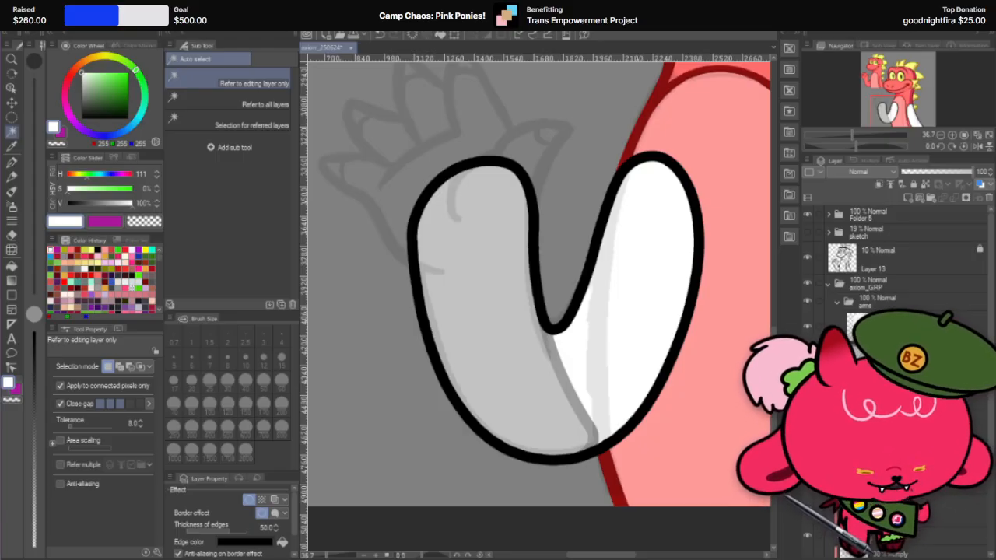
Step: Try cutting a curved elbow edge across the forearm with the Hard eraser at sizes 30 and 170
{"action": "scroll", "coordinate": [534, 396], "scroll_direction": "up", "scroll_amount": 4}
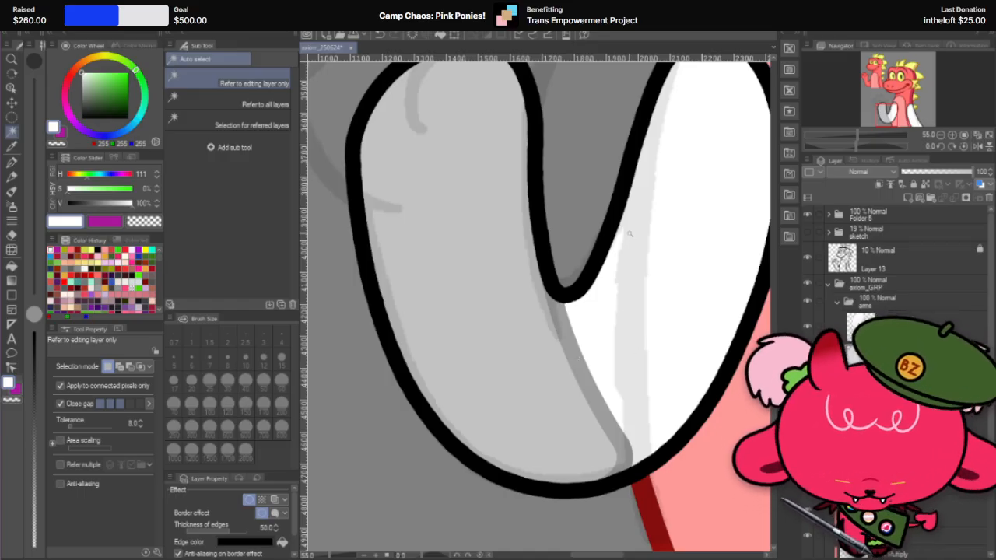
{"action": "key", "text": "r"}
{"action": "left_click_drag", "start_coordinate": [625, 231], "coordinate": [582, 389]}
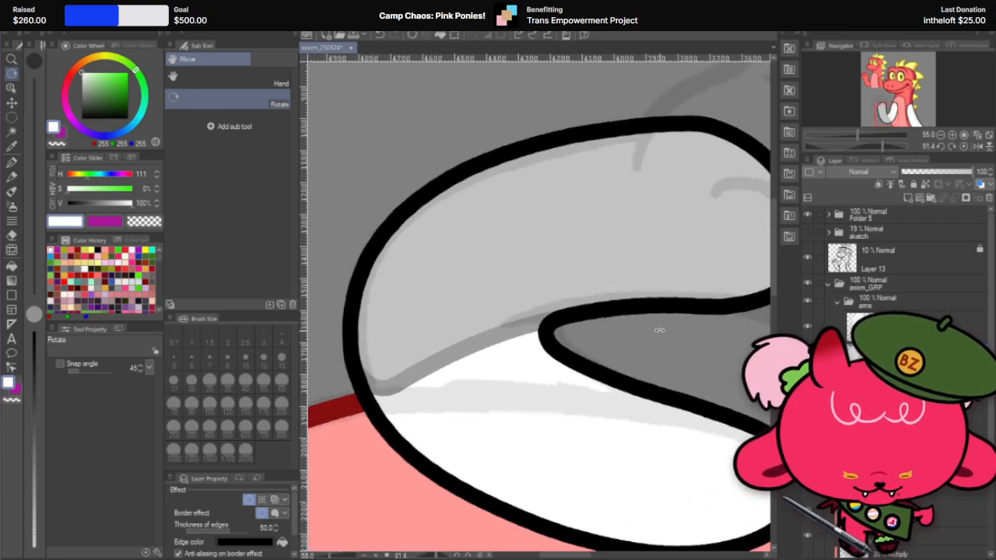
{"action": "left_click", "coordinate": [13, 233]}
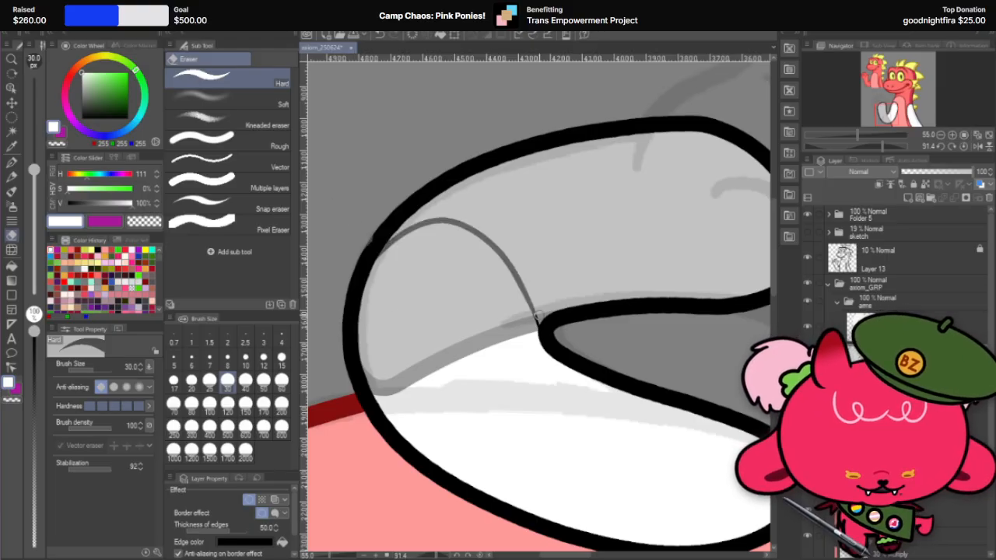
{"action": "left_click", "coordinate": [264, 402]}
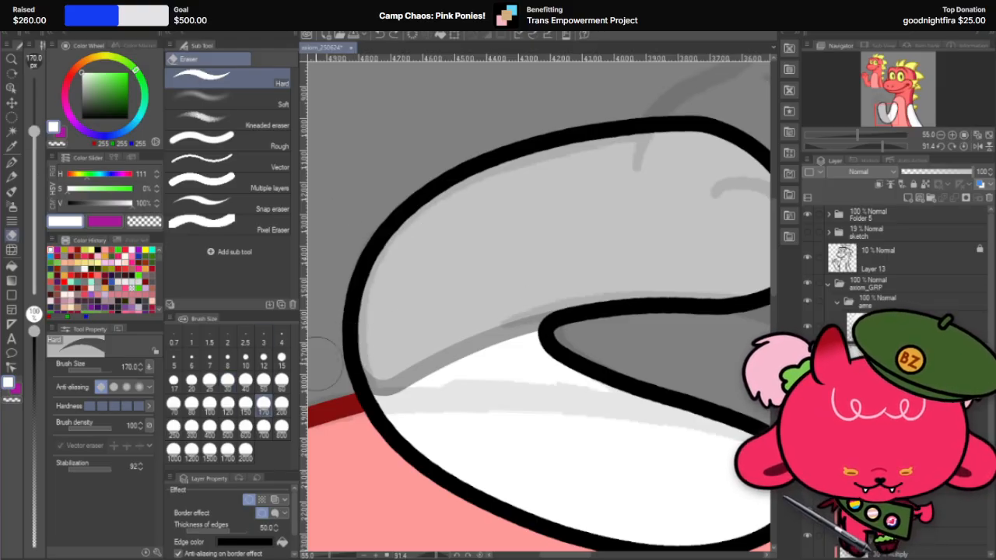
{"action": "mouse_move", "coordinate": [362, 260]}
{"action": "left_mouse_down"}
{"action": "mouse_move", "coordinate": [545, 280]}
{"action": "mouse_move", "coordinate": [579, 297]}
{"action": "left_mouse_up"}
{"action": "key", "text": "ctrl+z"}
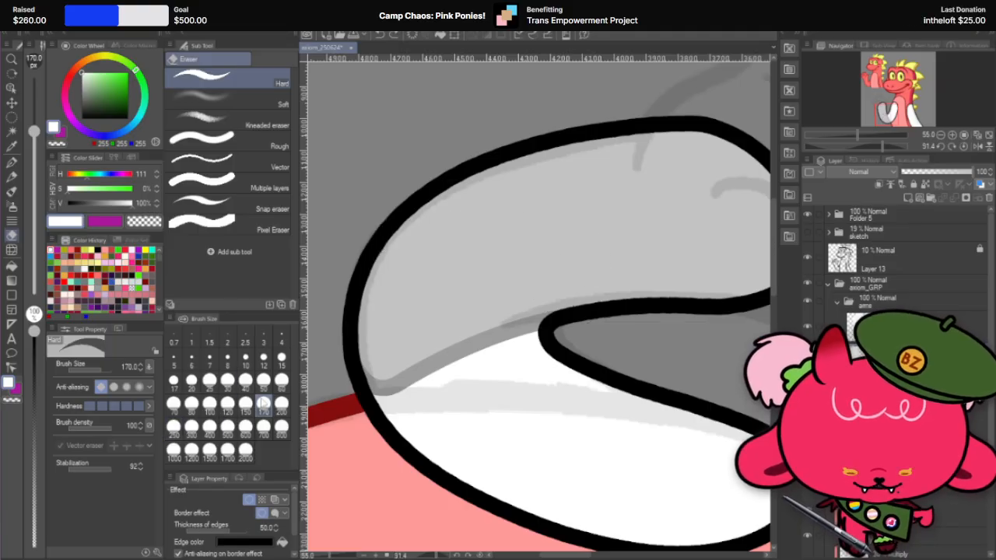
Step: Cut a rounded elbow end for the upper arm beneath the translucent forearm with the Hard eraser at size 120, undoing unsatisfactory attempts
{"action": "left_click", "coordinate": [227, 402]}
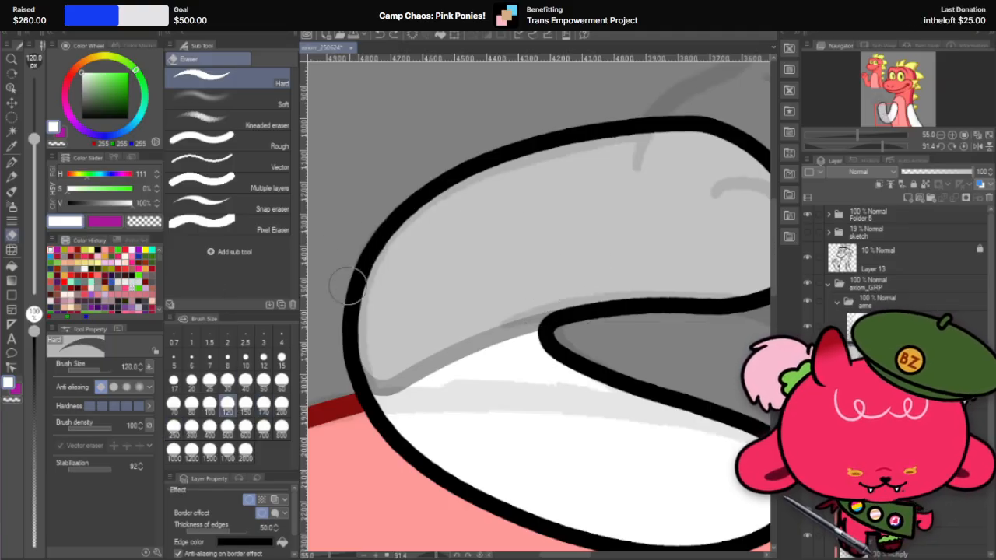
{"action": "mouse_move", "coordinate": [351, 294]}
{"action": "left_mouse_down"}
{"action": "mouse_move", "coordinate": [471, 214]}
{"action": "mouse_move", "coordinate": [558, 306]}
{"action": "mouse_move", "coordinate": [562, 340]}
{"action": "mouse_move", "coordinate": [572, 295]}
{"action": "left_mouse_up"}
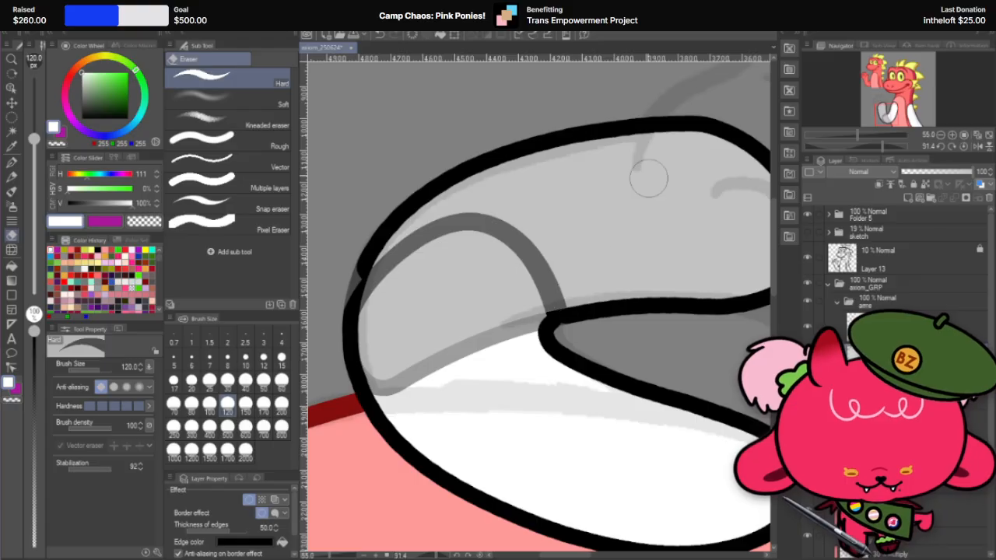
{"action": "key", "text": "ctrl+z"}
{"action": "key", "text": "r"}
{"action": "mouse_move", "coordinate": [569, 211]}
{"action": "left_mouse_down"}
{"action": "mouse_move", "coordinate": [621, 196]}
{"action": "mouse_move", "coordinate": [557, 159]}
{"action": "left_mouse_up"}
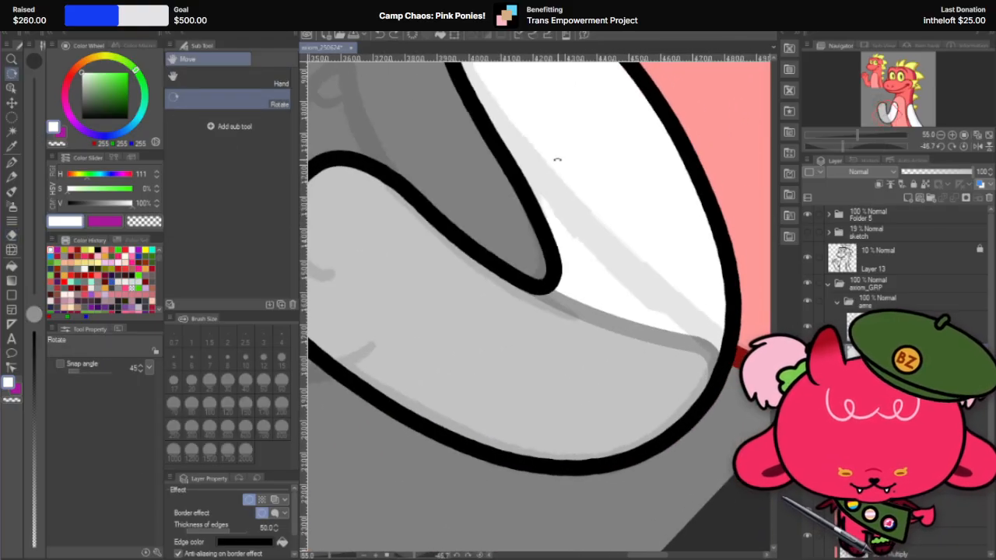
{"action": "left_click", "coordinate": [11, 237]}
{"action": "mouse_move", "coordinate": [544, 278]}
{"action": "left_mouse_down"}
{"action": "mouse_move", "coordinate": [480, 358]}
{"action": "mouse_move", "coordinate": [489, 366]}
{"action": "mouse_move", "coordinate": [544, 284]}
{"action": "mouse_move", "coordinate": [476, 402]}
{"action": "mouse_move", "coordinate": [703, 418]}
{"action": "mouse_move", "coordinate": [697, 424]}
{"action": "left_mouse_up"}
{"action": "key", "text": "ctrl+z"}
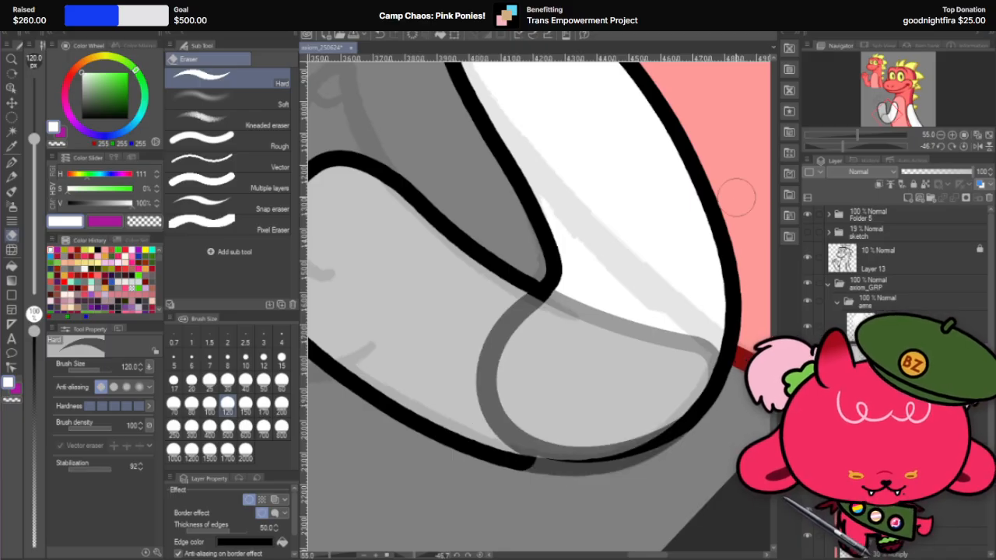
Step: Compare the upper arm's rounded elbow with the forearm layer hidden and shown, from several zooms and canvas angles
{"action": "scroll", "coordinate": [478, 289], "scroll_direction": "down", "scroll_amount": 3}
{"action": "scroll", "coordinate": [537, 286], "scroll_direction": "up", "scroll_amount": 2}
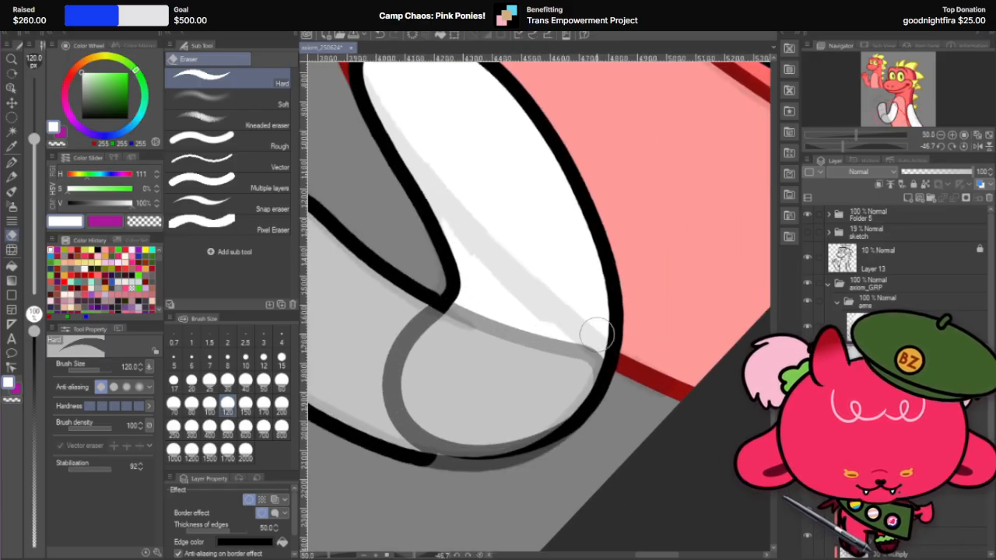
{"action": "scroll", "coordinate": [649, 315], "scroll_direction": "down", "scroll_amount": 2}
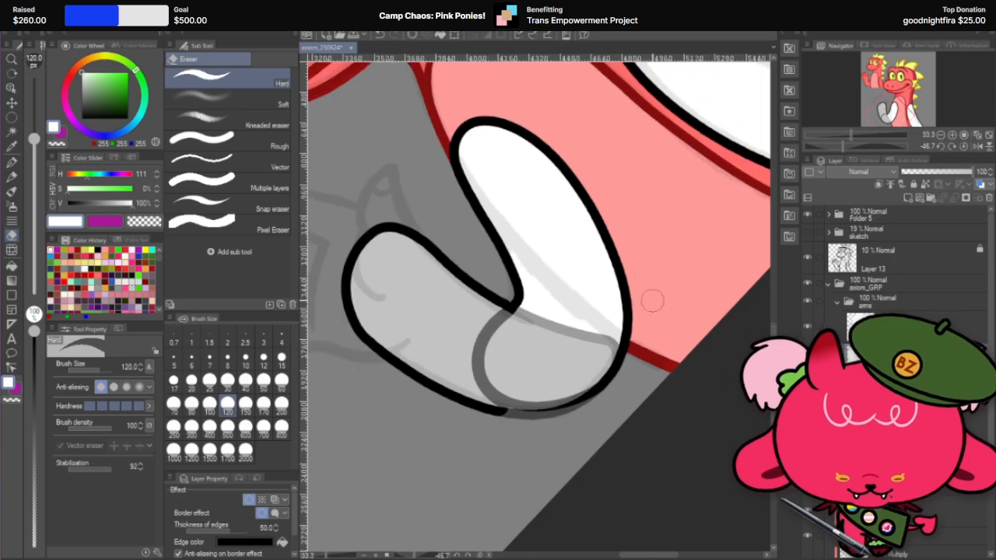
{"action": "scroll", "coordinate": [656, 289], "scroll_direction": "up", "scroll_amount": 1}
{"action": "left_click", "coordinate": [807, 327]}
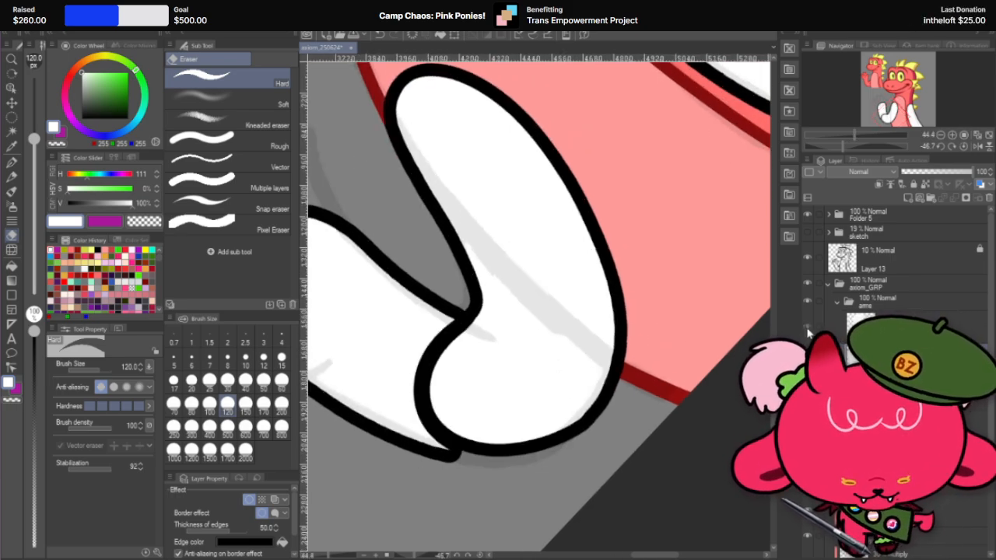
{"action": "left_click", "coordinate": [806, 330]}
{"action": "key", "text": "r"}
{"action": "mouse_move", "coordinate": [651, 361]}
{"action": "left_mouse_down"}
{"action": "mouse_move", "coordinate": [577, 453]}
{"action": "mouse_move", "coordinate": [416, 488]}
{"action": "left_mouse_up"}
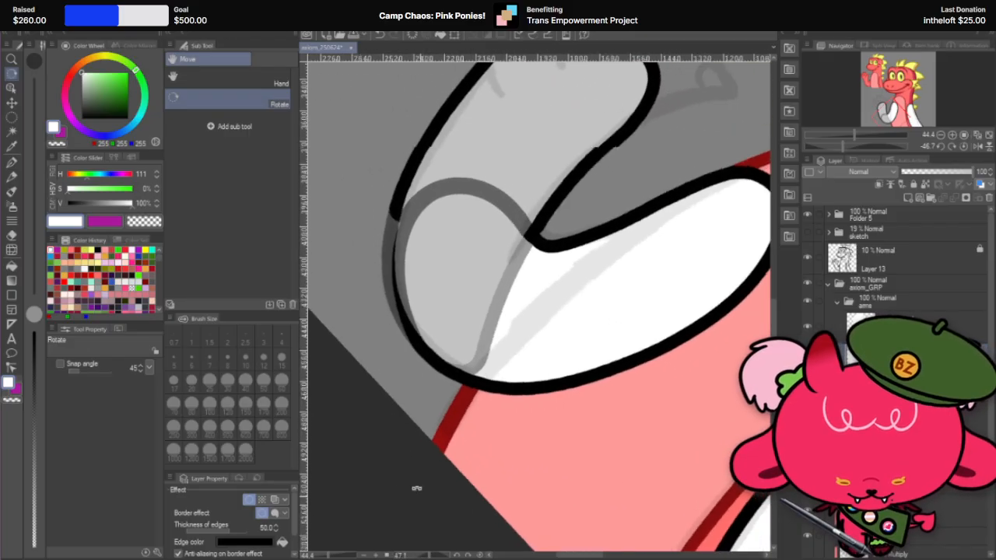
{"action": "scroll", "coordinate": [371, 284], "scroll_direction": "up", "scroll_amount": 2}
{"action": "left_click_drag", "start_coordinate": [619, 390], "coordinate": [598, 426]}
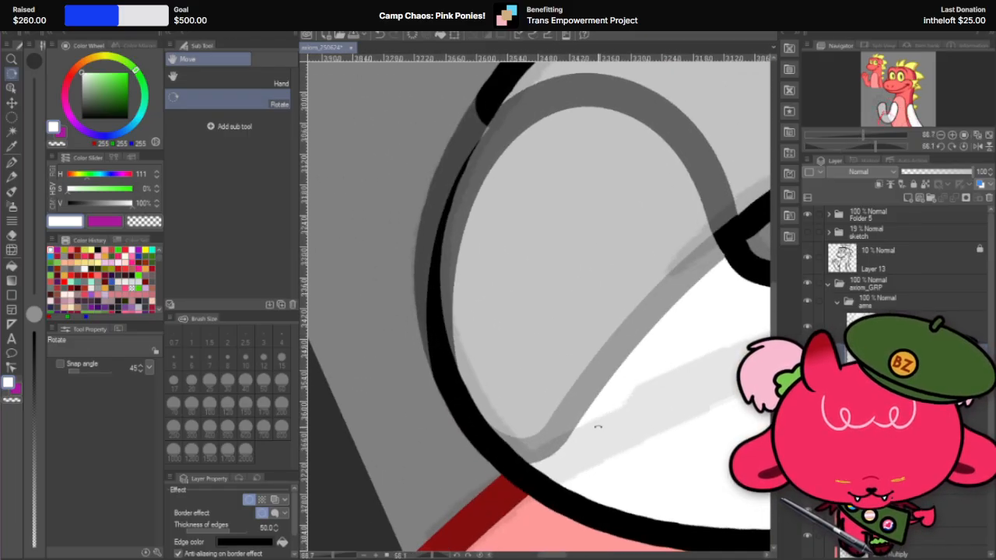
{"action": "left_click", "coordinate": [807, 331]}
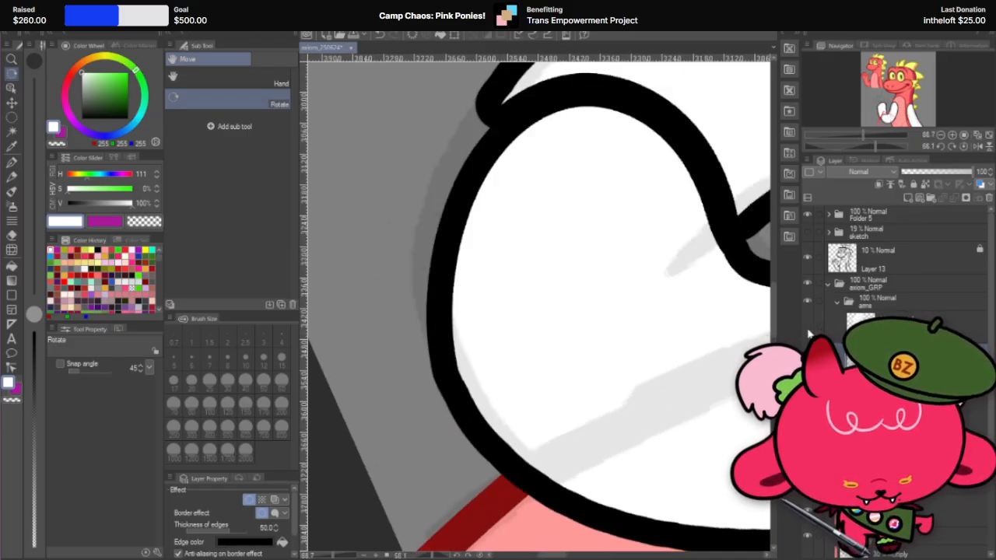
{"action": "left_click", "coordinate": [807, 331]}
{"action": "left_click", "coordinate": [808, 332]}
Step: Hide the forearm layer and smooth the kink in the upper arm's outer elbow edge with the Hard eraser at size 30
{"action": "left_click", "coordinate": [808, 332]}
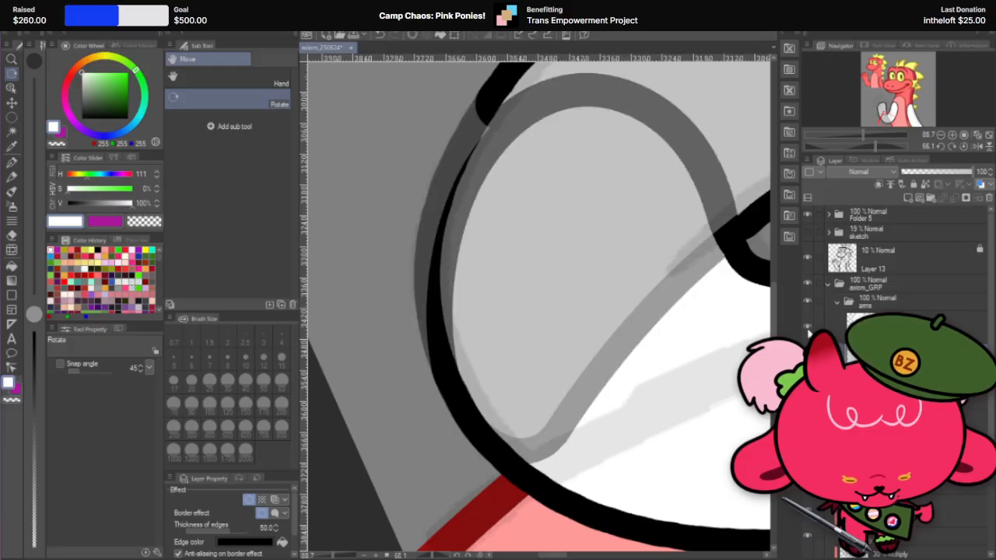
{"action": "left_click", "coordinate": [808, 332]}
{"action": "scroll", "coordinate": [476, 341], "scroll_direction": "up", "scroll_amount": 3}
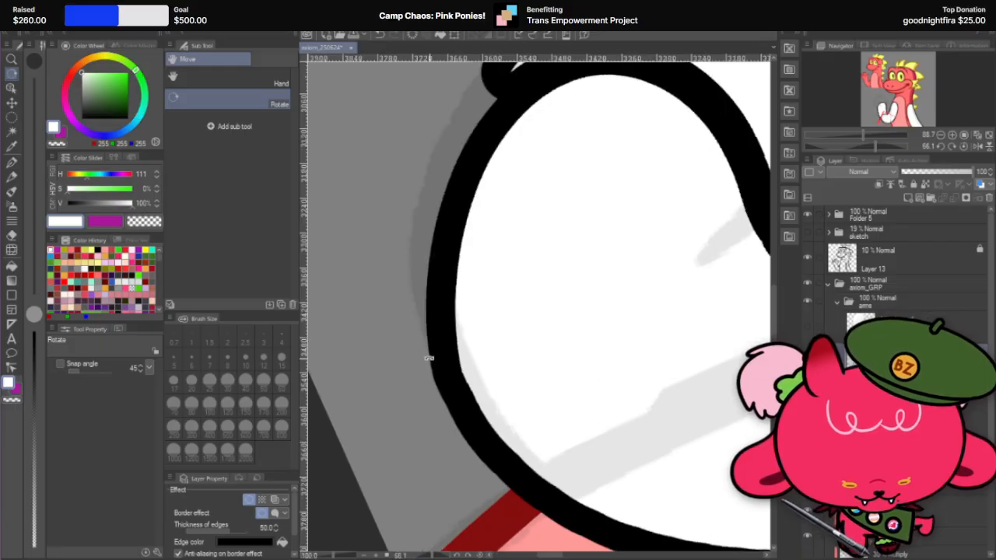
{"action": "left_click", "coordinate": [12, 159]}
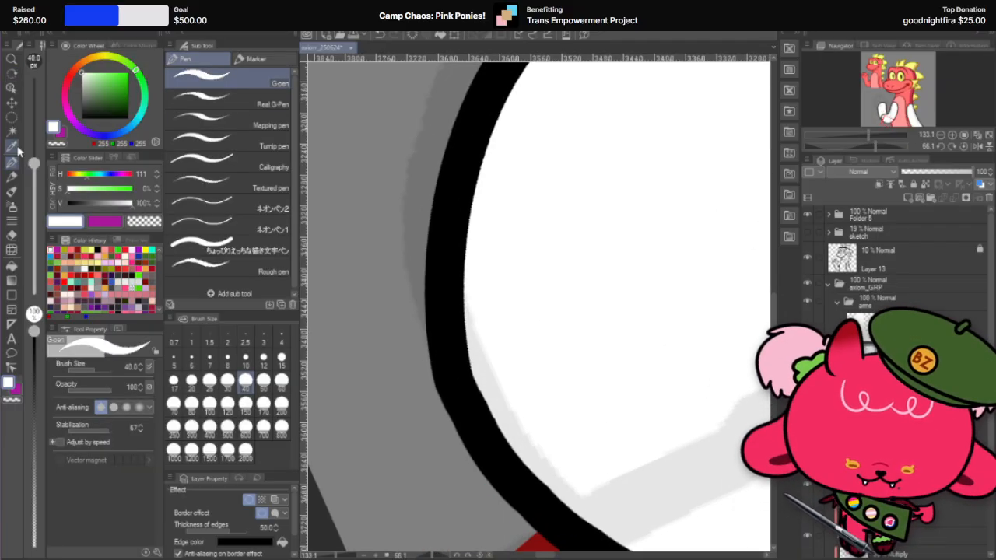
{"action": "left_click", "coordinate": [11, 237]}
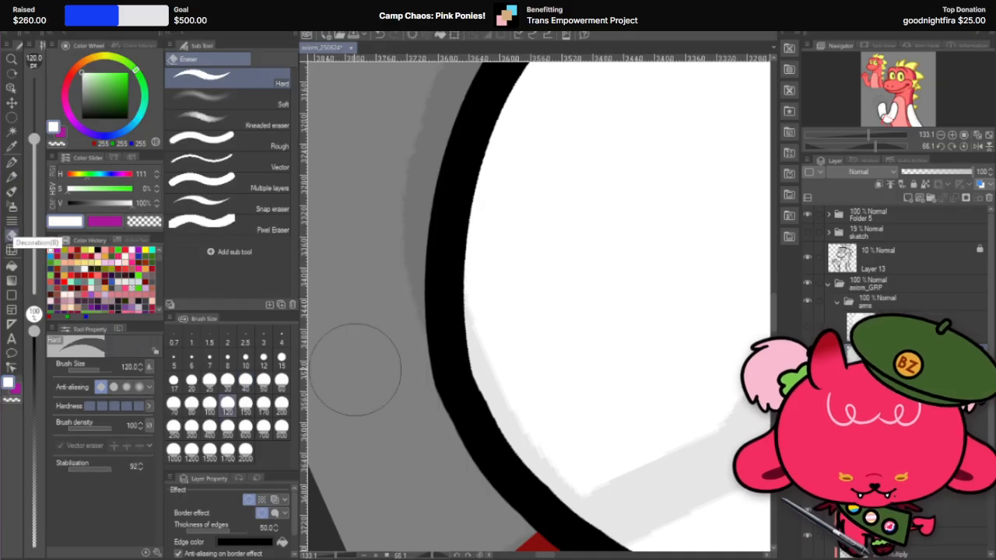
{"action": "left_click", "coordinate": [228, 380]}
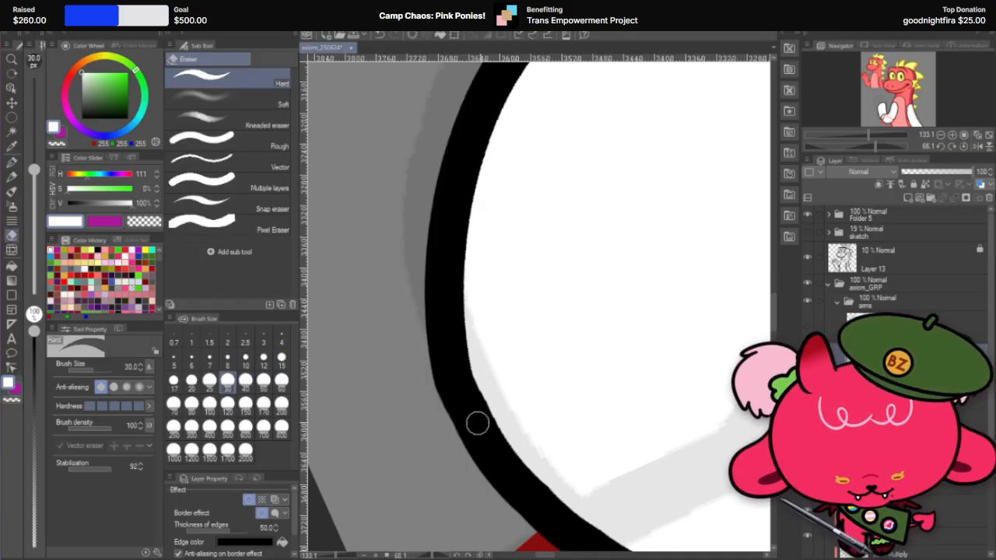
{"action": "mouse_move", "coordinate": [461, 313]}
{"action": "left_mouse_down"}
{"action": "mouse_move", "coordinate": [490, 416]}
{"action": "mouse_move", "coordinate": [461, 303]}
{"action": "mouse_move", "coordinate": [499, 433]}
{"action": "mouse_move", "coordinate": [458, 295]}
{"action": "mouse_move", "coordinate": [501, 445]}
{"action": "left_mouse_up"}
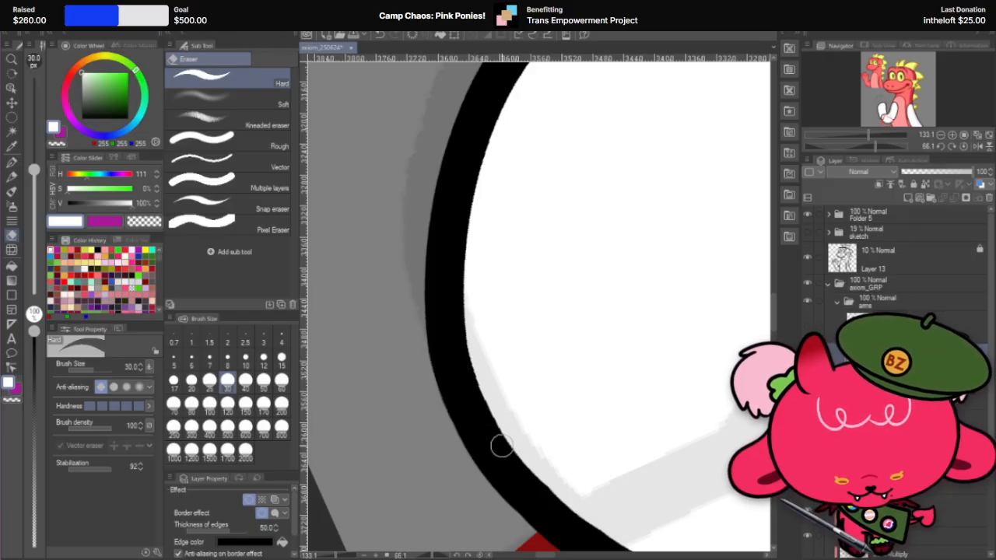
{"action": "left_click_drag", "start_coordinate": [460, 301], "coordinate": [493, 437]}
{"action": "key", "text": "ctrl+z"}
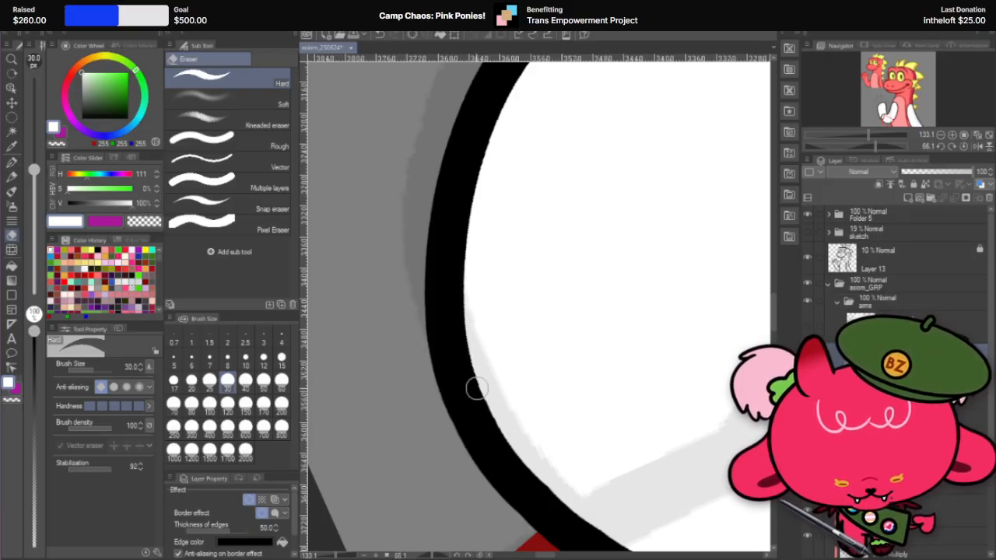
Step: Show the translucent forearm layer over the upper arm's rounded elbow again
{"action": "scroll", "coordinate": [525, 366], "scroll_direction": "down", "scroll_amount": 8}
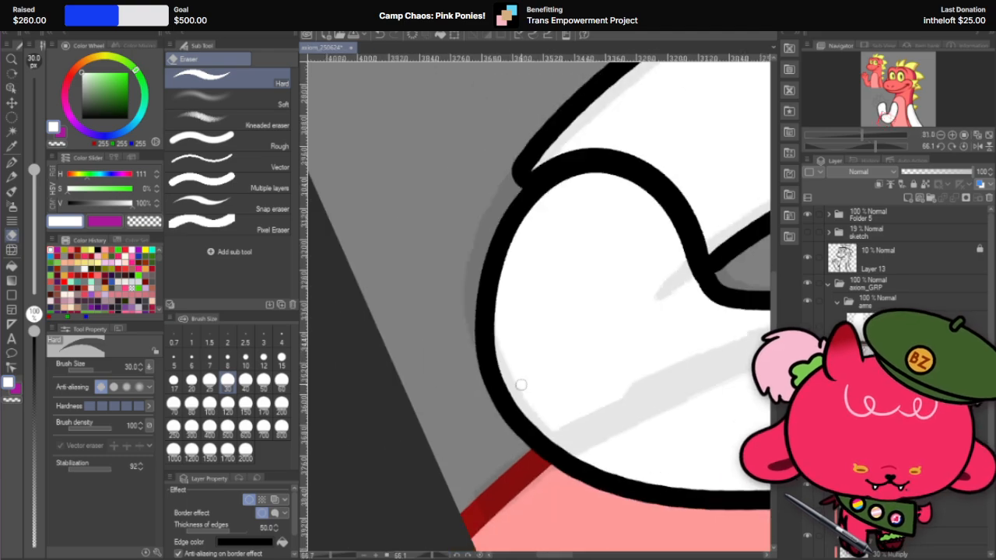
{"action": "scroll", "coordinate": [650, 268], "scroll_direction": "up", "scroll_amount": 4}
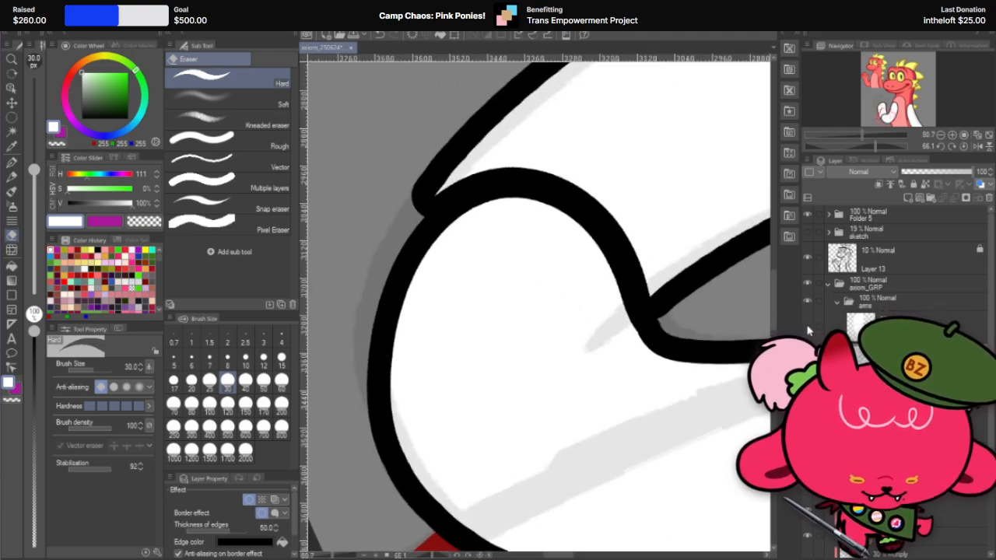
{"action": "left_click", "coordinate": [807, 330]}
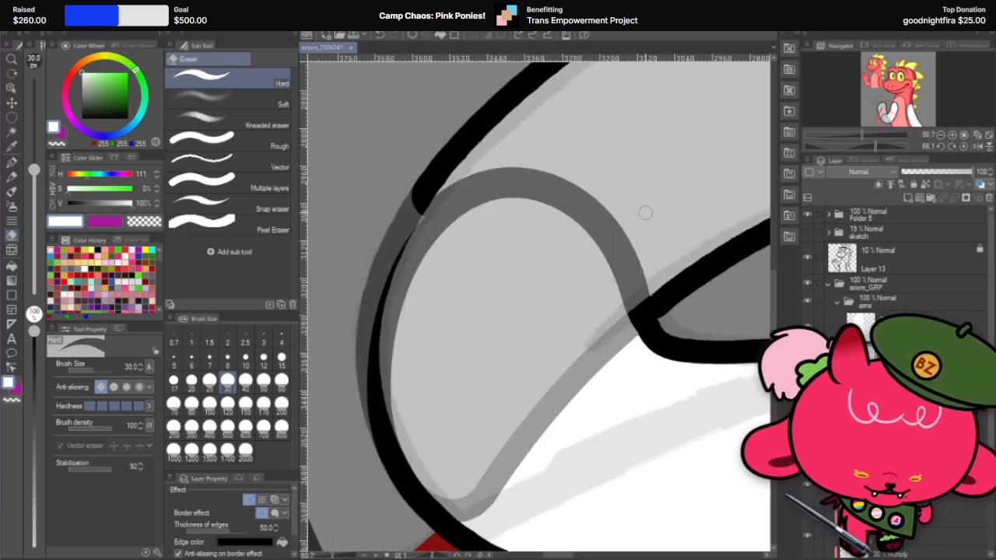
Step: Examine how the translucent forearm overlaps the upper arm's rounded elbow from several canvas angles and zooms
{"action": "key", "text": "r"}
{"action": "mouse_move", "coordinate": [624, 195]}
{"action": "left_mouse_down"}
{"action": "mouse_move", "coordinate": [474, 258]}
{"action": "mouse_move", "coordinate": [533, 344]}
{"action": "mouse_move", "coordinate": [517, 348]}
{"action": "left_mouse_up"}
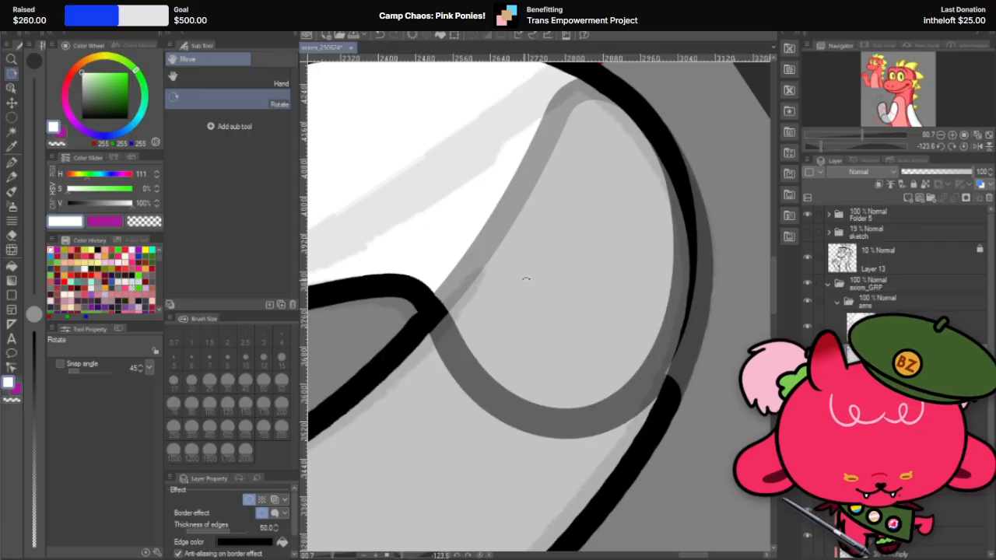
{"action": "left_click_drag", "start_coordinate": [551, 250], "coordinate": [428, 298]}
{"action": "left_click_drag", "start_coordinate": [504, 241], "coordinate": [485, 246]}
{"action": "scroll", "coordinate": [485, 247], "scroll_direction": "down", "scroll_amount": 1}
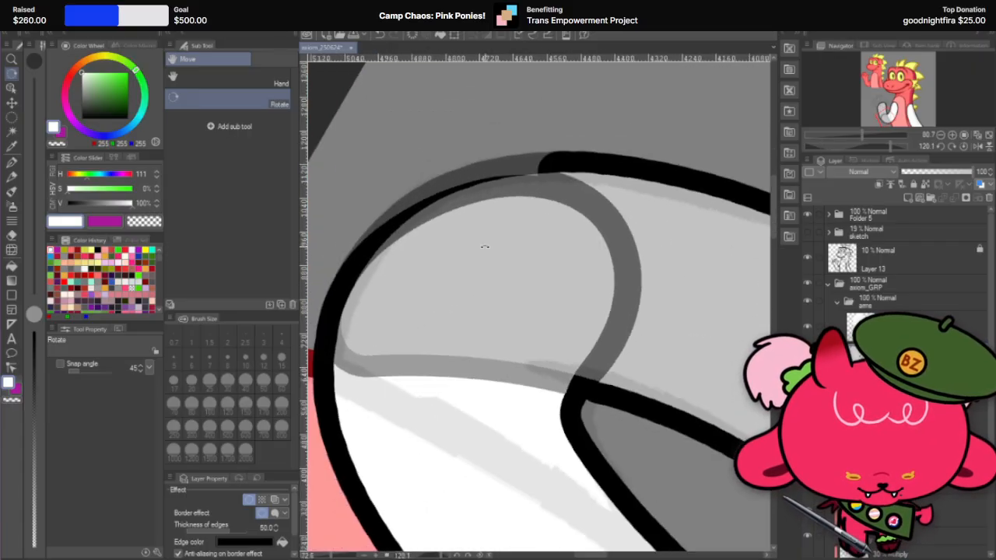
{"action": "scroll", "coordinate": [551, 378], "scroll_direction": "up", "scroll_amount": 6}
{"action": "left_click_drag", "start_coordinate": [636, 356], "coordinate": [632, 328]}
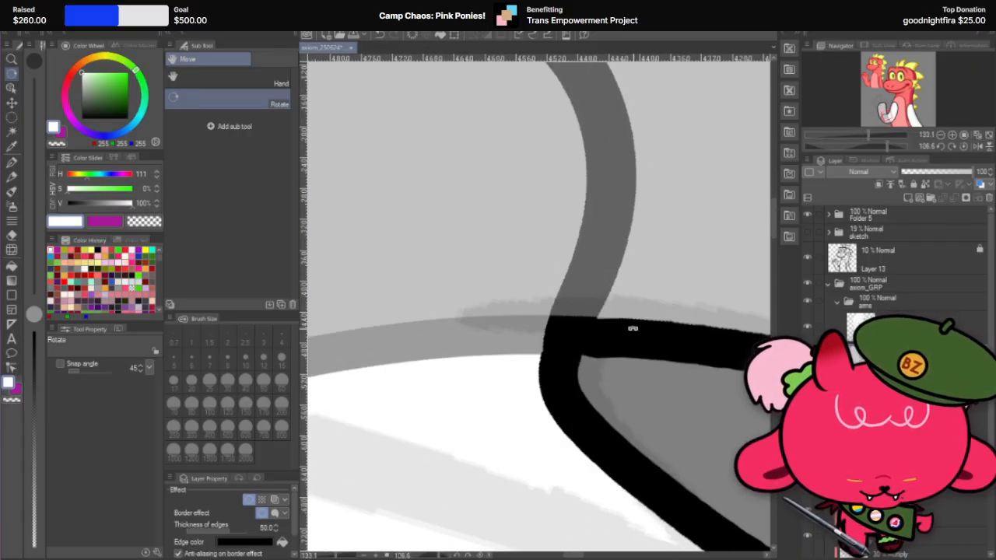
{"action": "key", "text": "e"}
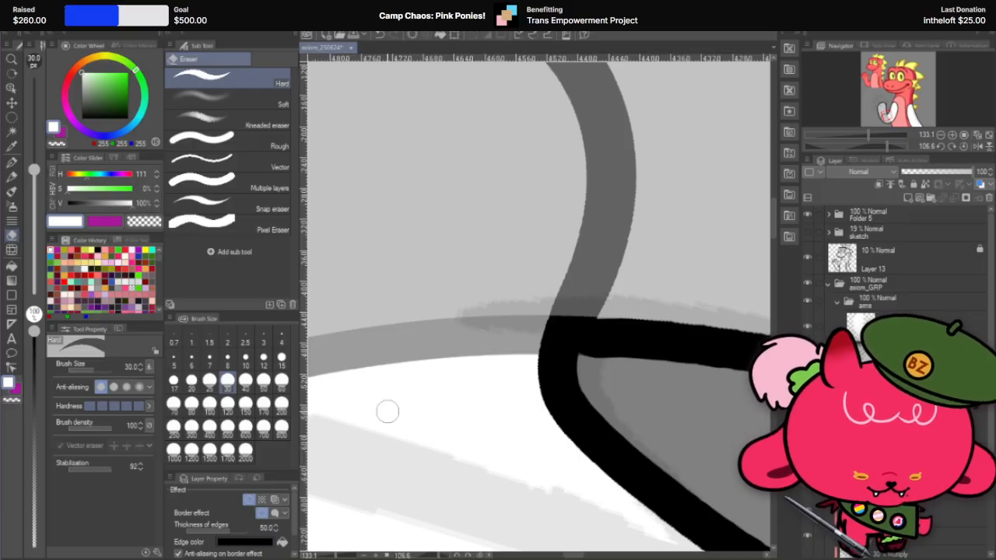
{"action": "scroll", "coordinate": [389, 409], "scroll_direction": "down", "scroll_amount": 5}
{"action": "key", "text": "r"}
{"action": "mouse_move", "coordinate": [562, 285]}
{"action": "left_mouse_down"}
{"action": "mouse_move", "coordinate": [468, 248]}
{"action": "mouse_move", "coordinate": [552, 303]}
{"action": "mouse_move", "coordinate": [642, 340]}
{"action": "left_mouse_up"}
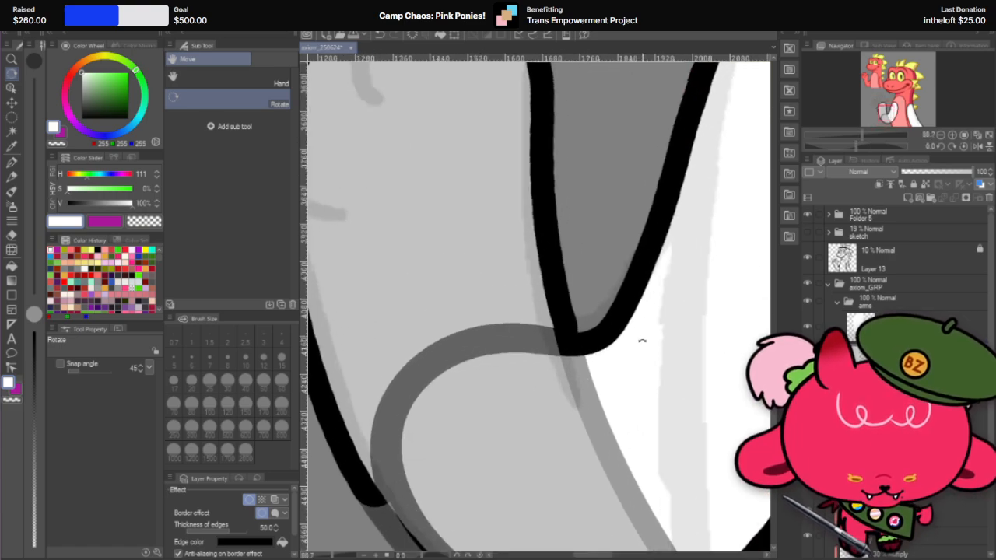
Step: Compare the inner elbow crease with the forearm layer hidden and shown
{"action": "scroll", "coordinate": [637, 333], "scroll_direction": "up", "scroll_amount": 3}
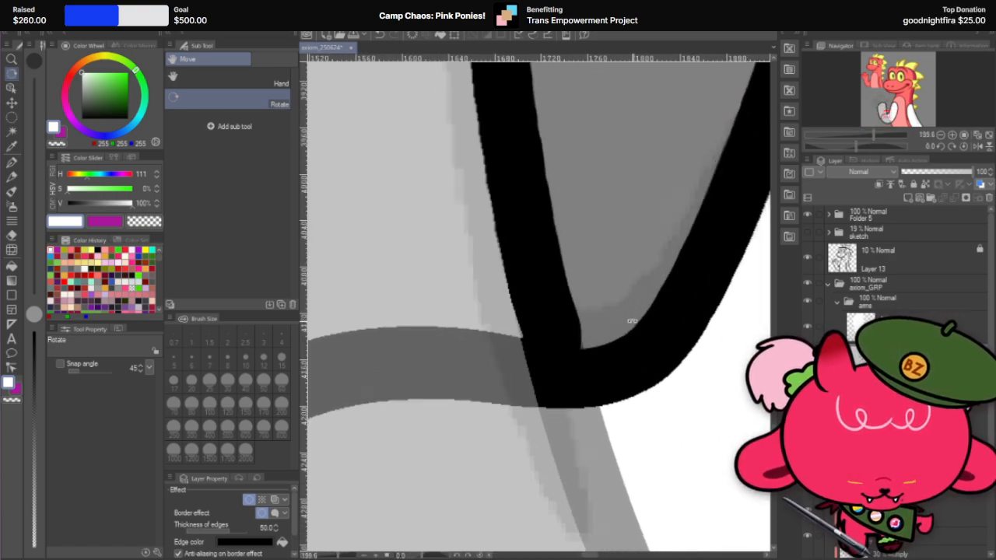
{"action": "scroll", "coordinate": [631, 321], "scroll_direction": "down", "scroll_amount": 3}
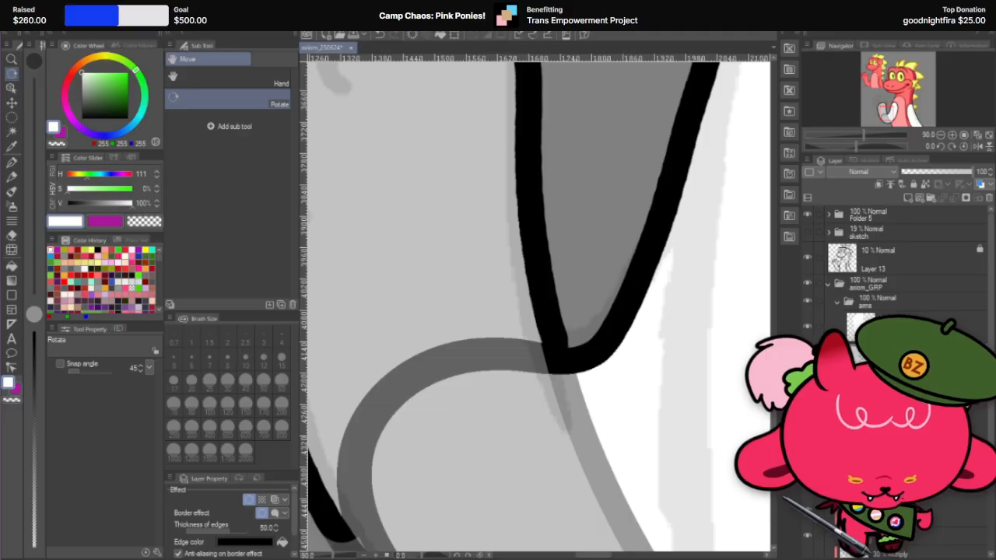
{"action": "left_click", "coordinate": [808, 330]}
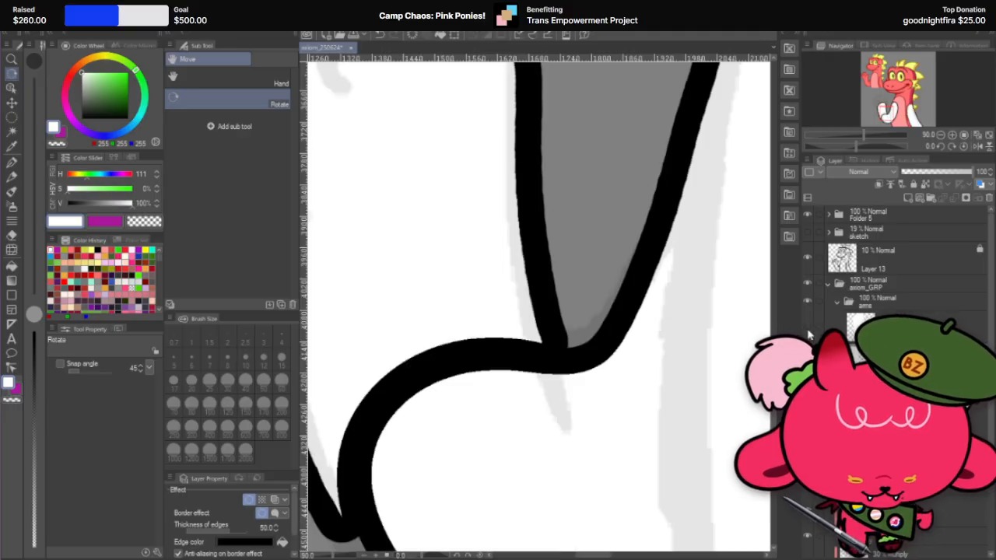
{"action": "left_click", "coordinate": [808, 330]}
{"action": "scroll", "coordinate": [573, 333], "scroll_direction": "down", "scroll_amount": 2}
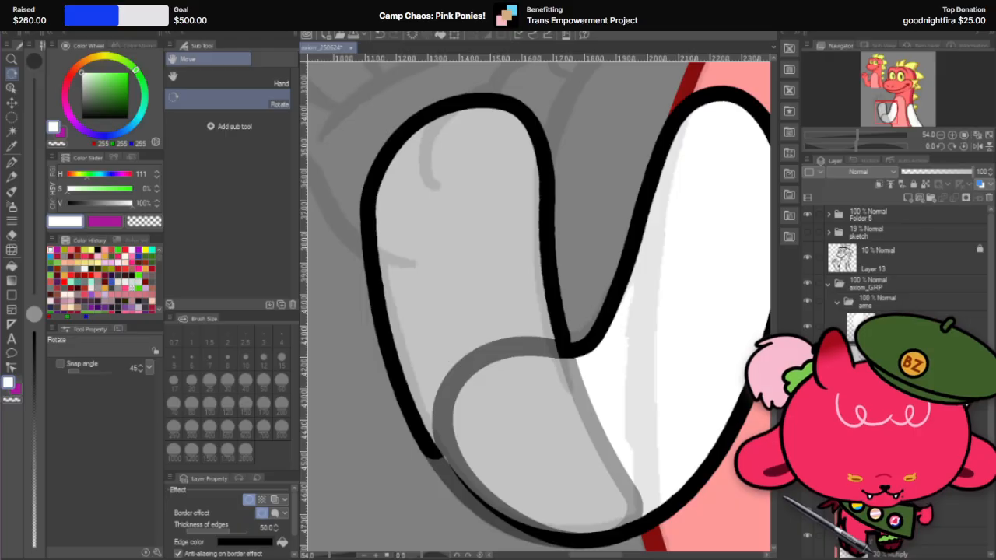
Step: Restore the forearm layer's opacity to 100% over the inner elbow crease
{"action": "left_click", "coordinate": [910, 325]}
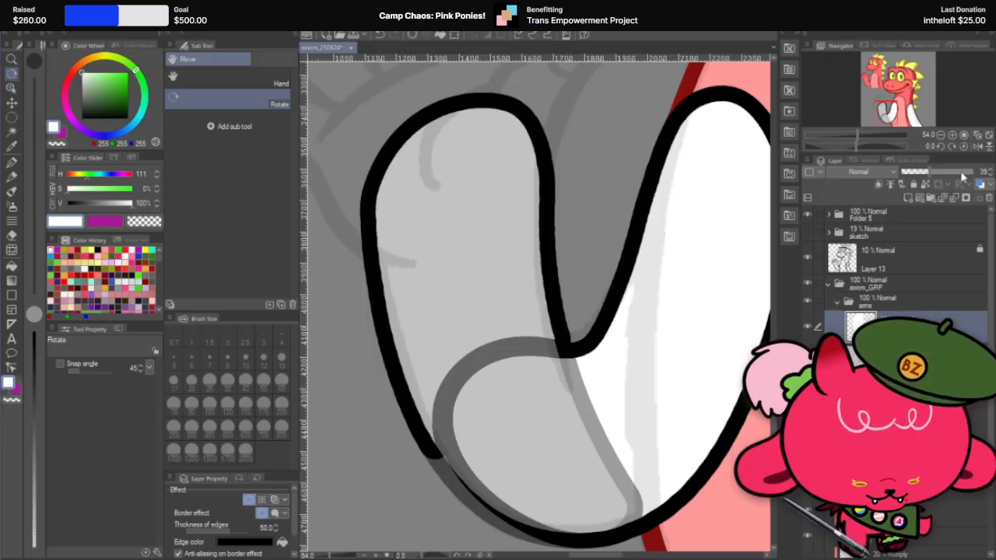
{"action": "left_click_drag", "start_coordinate": [962, 177], "coordinate": [977, 172]}
{"action": "scroll", "coordinate": [595, 335], "scroll_direction": "up", "scroll_amount": 5}
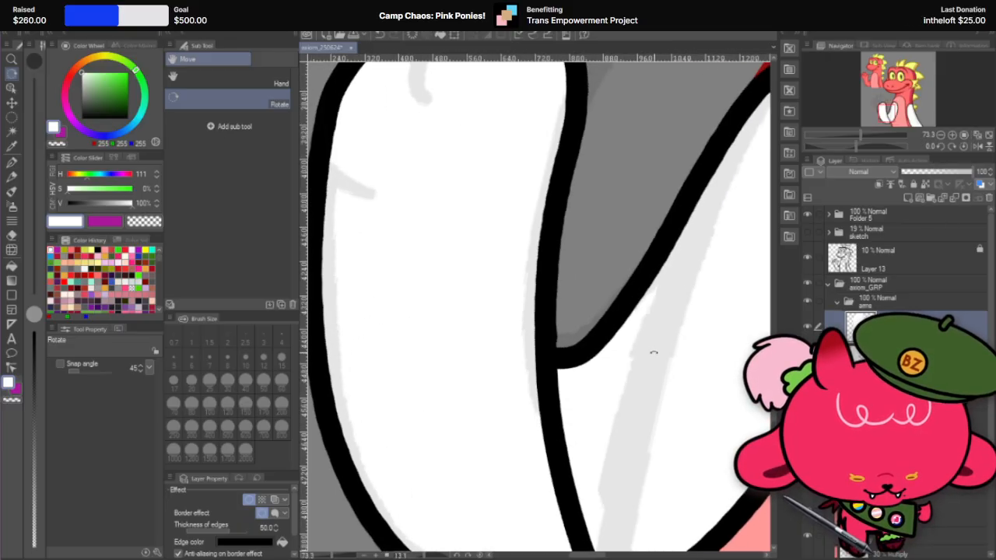
{"action": "scroll", "coordinate": [587, 343], "scroll_direction": "up", "scroll_amount": 4}
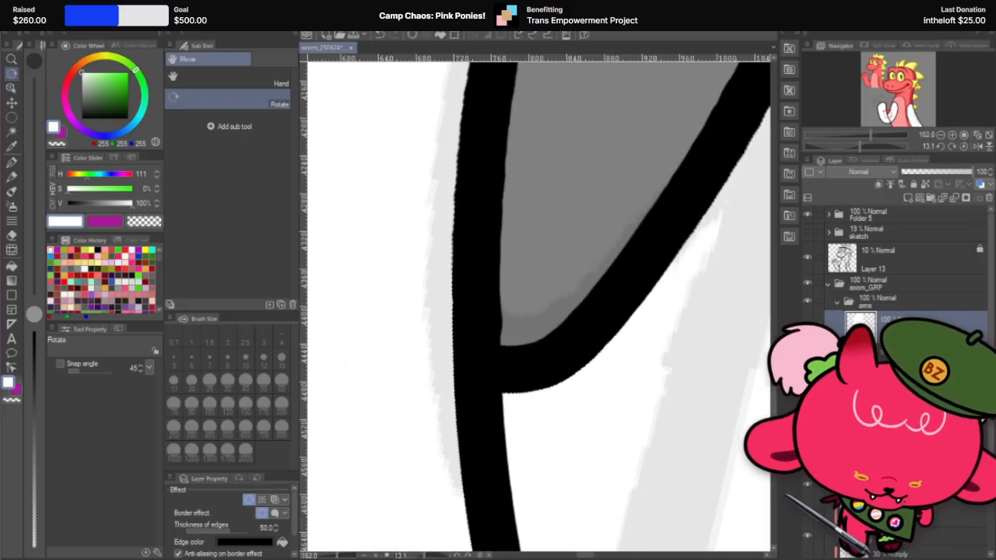
Step: With the forearm hidden, auto-select the leftover forearm area on the upper arm layer, expand the selection by 3 px, delete the area and deselect
{"action": "left_click", "coordinate": [806, 325]}
{"action": "left_click", "coordinate": [806, 325]}
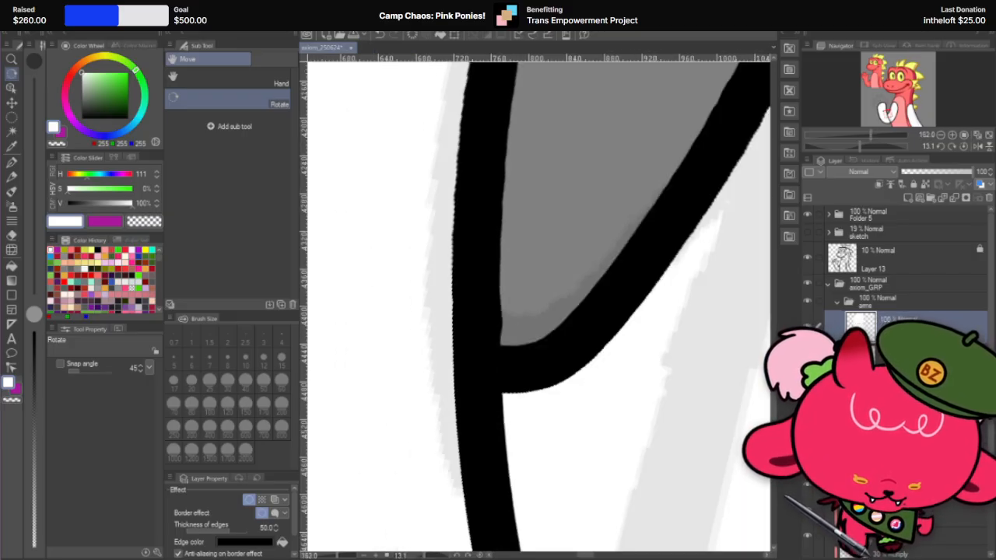
{"action": "left_click", "coordinate": [807, 325]}
{"action": "left_click", "coordinate": [12, 132]}
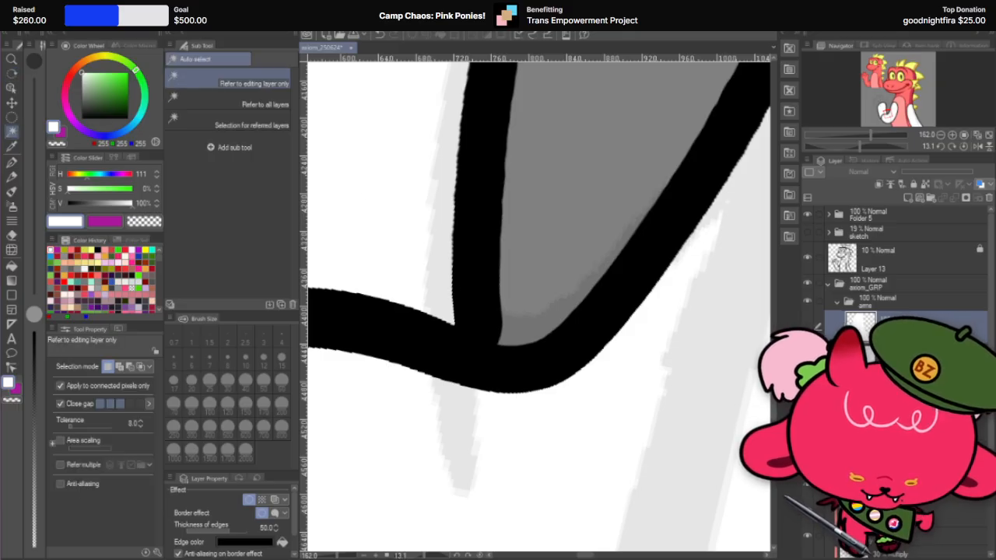
{"action": "left_click", "coordinate": [415, 429]}
{"action": "left_click", "coordinate": [366, 527]}
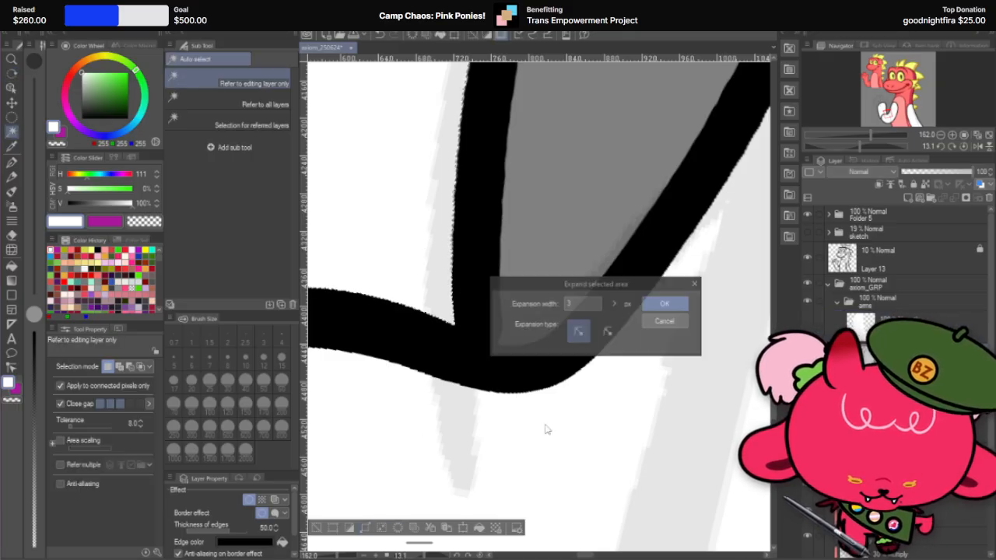
{"action": "left_click", "coordinate": [663, 304]}
{"action": "key", "text": "alt+BackSpace"}
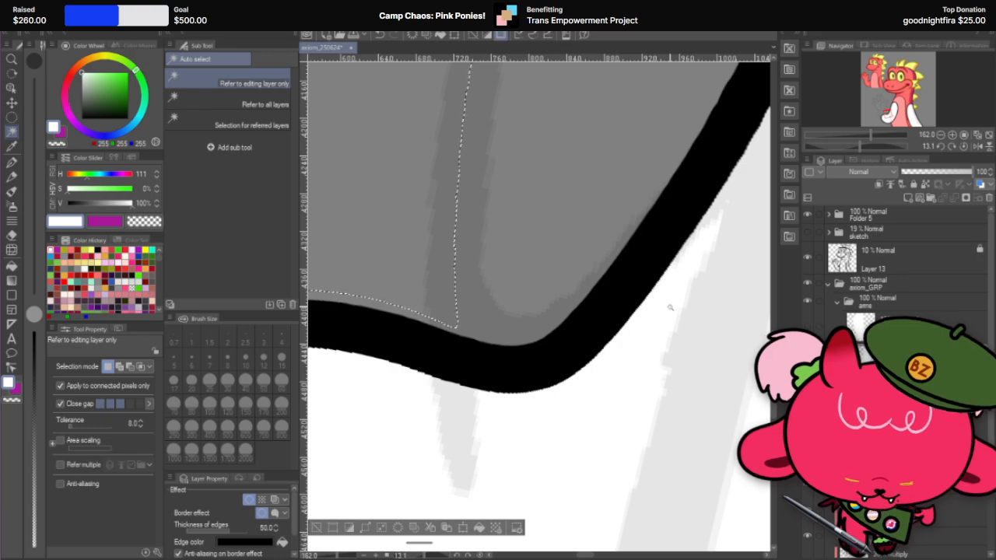
{"action": "key", "text": "ctrl+d"}
{"action": "scroll", "coordinate": [620, 315], "scroll_direction": "down", "scroll_amount": 3}
{"action": "scroll", "coordinate": [573, 366], "scroll_direction": "down", "scroll_amount": 5}
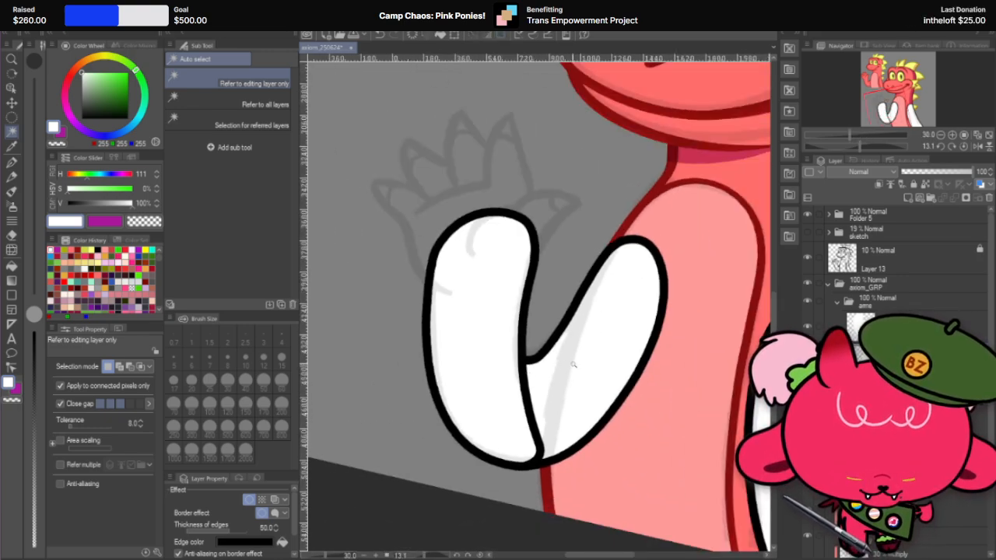
Step: Set the forearm layer's opacity to 43% and erase the upper arm layer's black nub at the outer elbow with the Hard eraser at size 30
{"action": "key", "text": "r"}
{"action": "scroll", "coordinate": [568, 363], "scroll_direction": "up", "scroll_amount": 4}
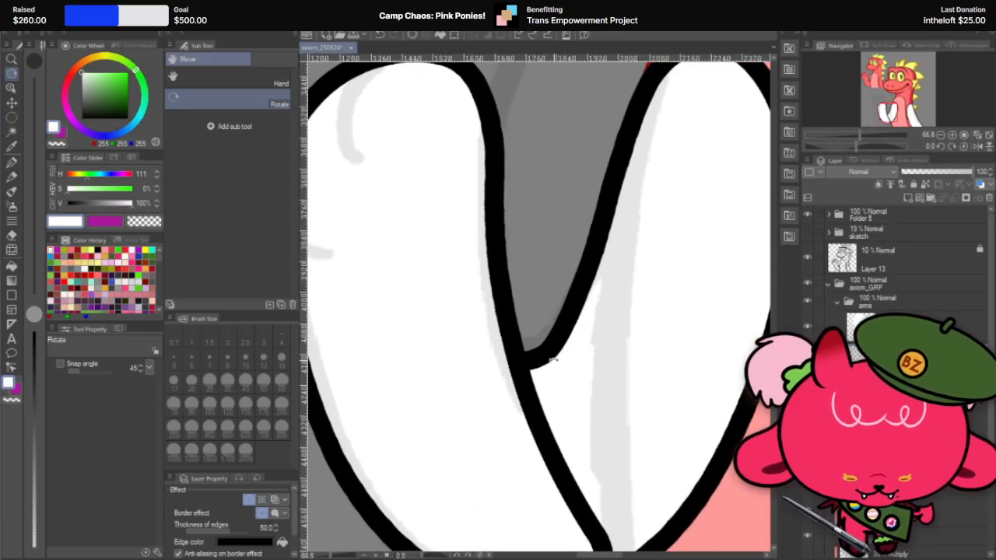
{"action": "scroll", "coordinate": [552, 359], "scroll_direction": "down", "scroll_amount": 3}
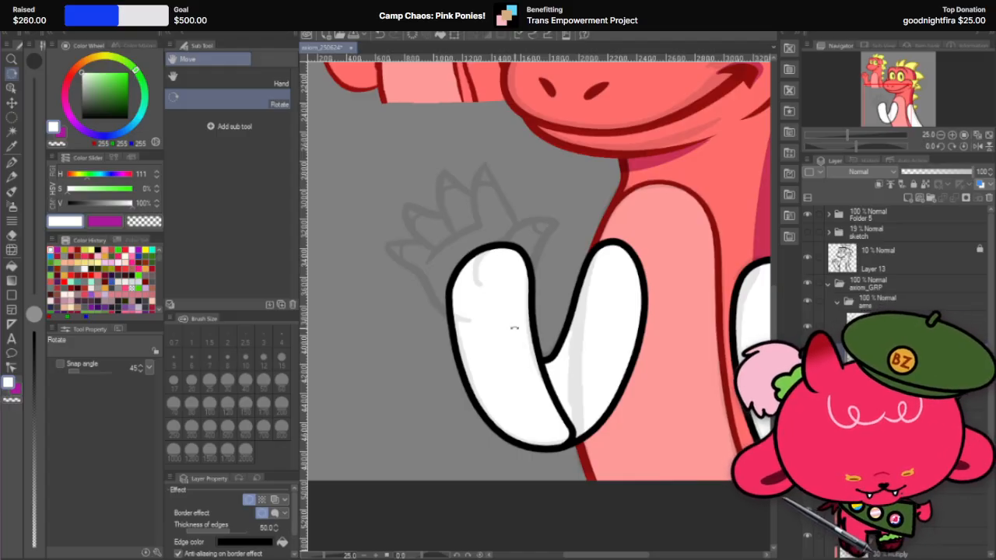
{"action": "scroll", "coordinate": [513, 328], "scroll_direction": "up", "scroll_amount": 4}
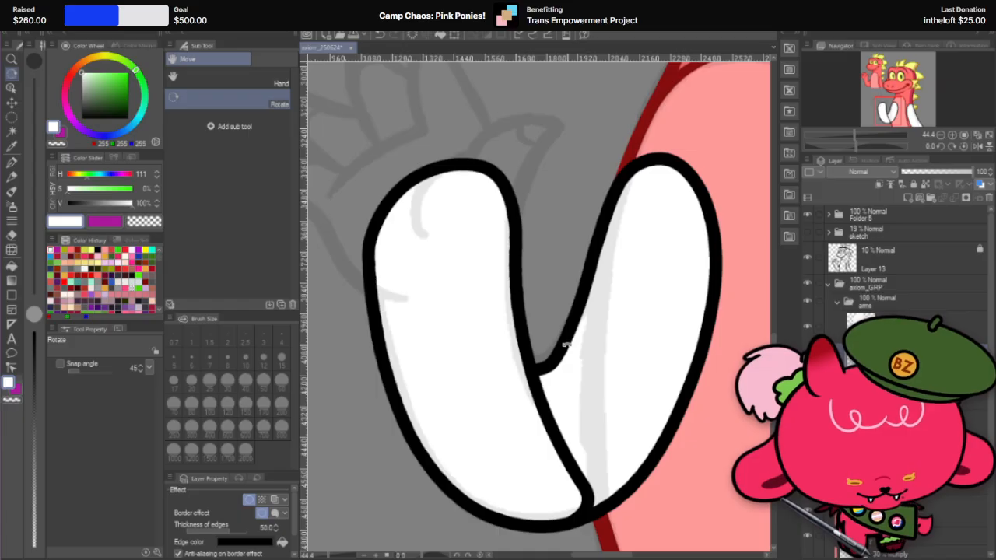
{"action": "left_click", "coordinate": [11, 251]}
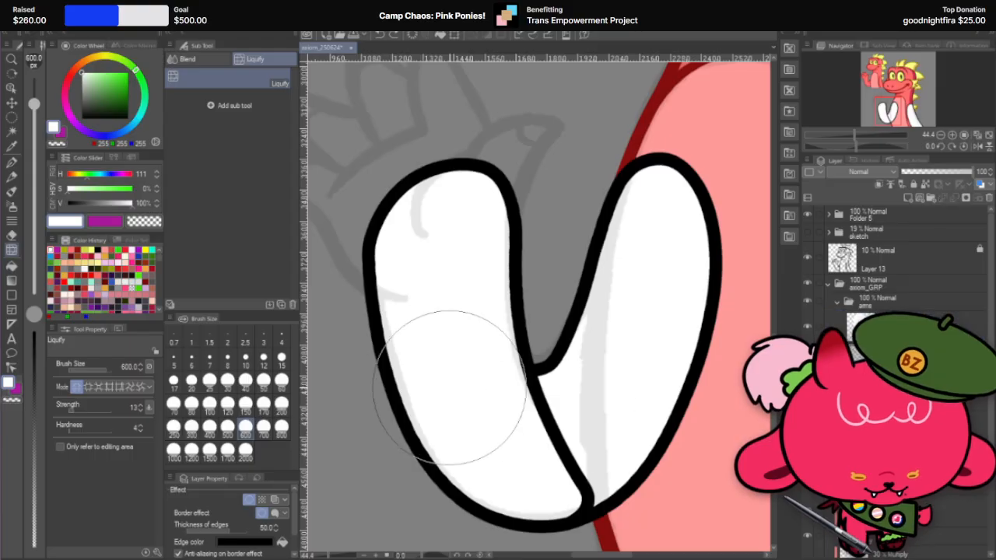
{"action": "left_click", "coordinate": [933, 173]}
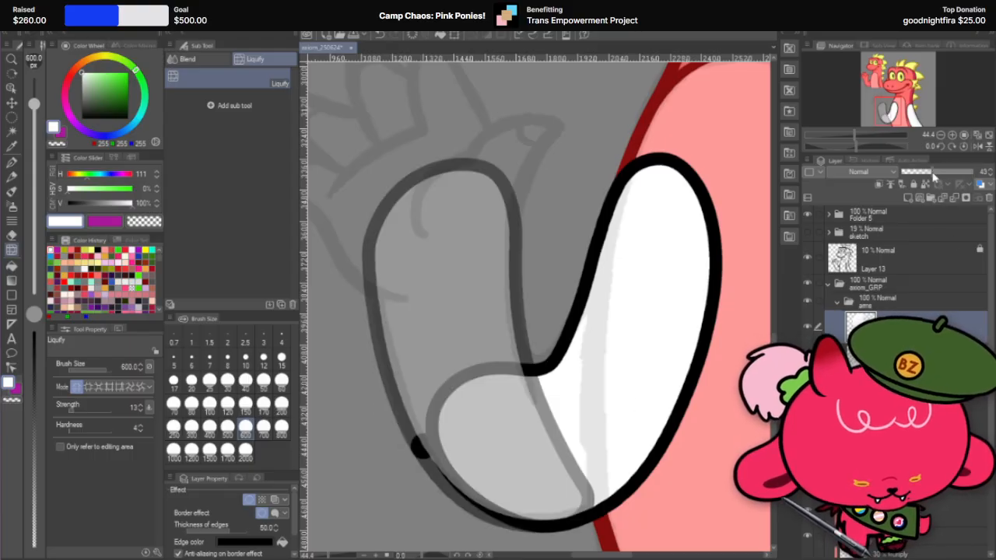
{"action": "key", "text": "e"}
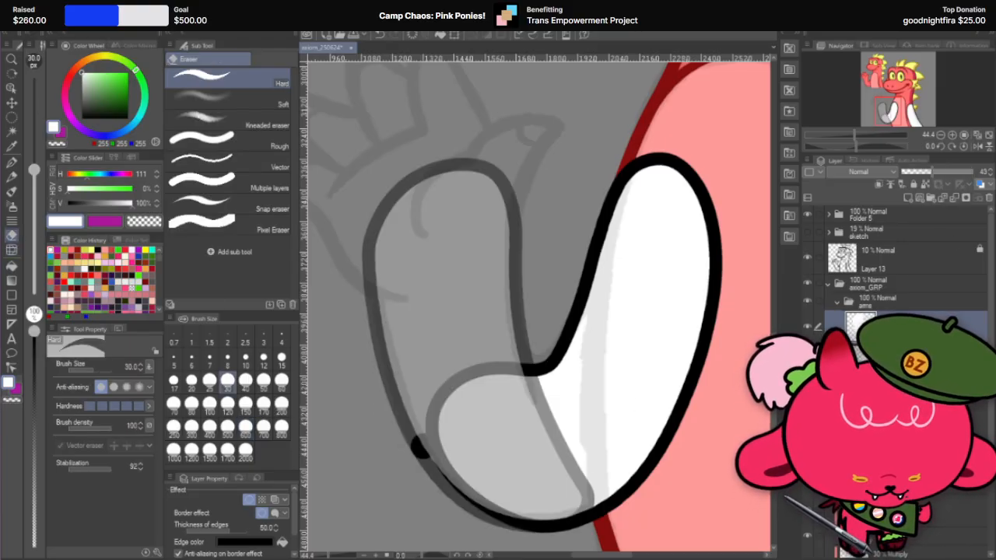
{"action": "left_click", "coordinate": [895, 356]}
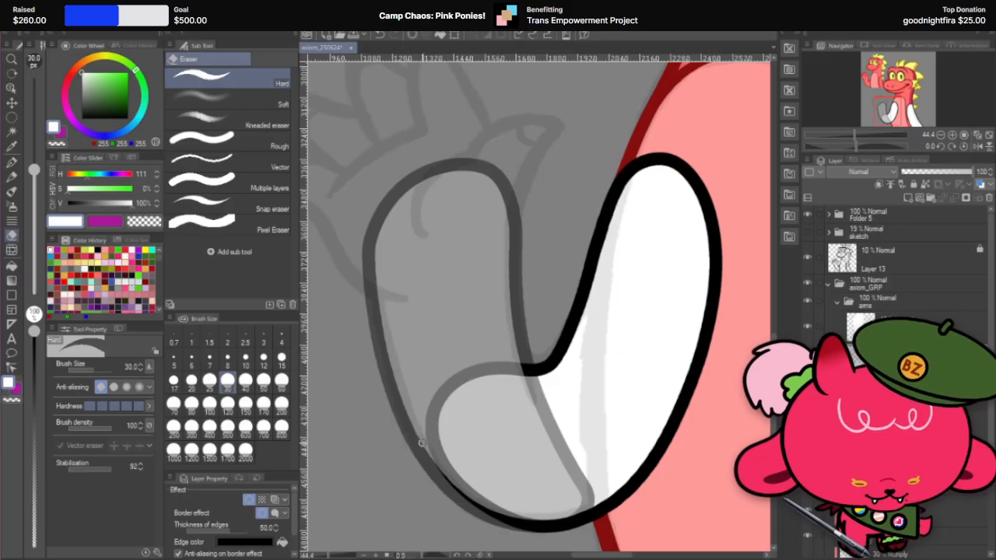
Step: Reshape the upper arm's rounded elbow and inner crease with Liquify at size 300, and return the forearm layer to 100% opacity
{"action": "left_click", "coordinate": [11, 249]}
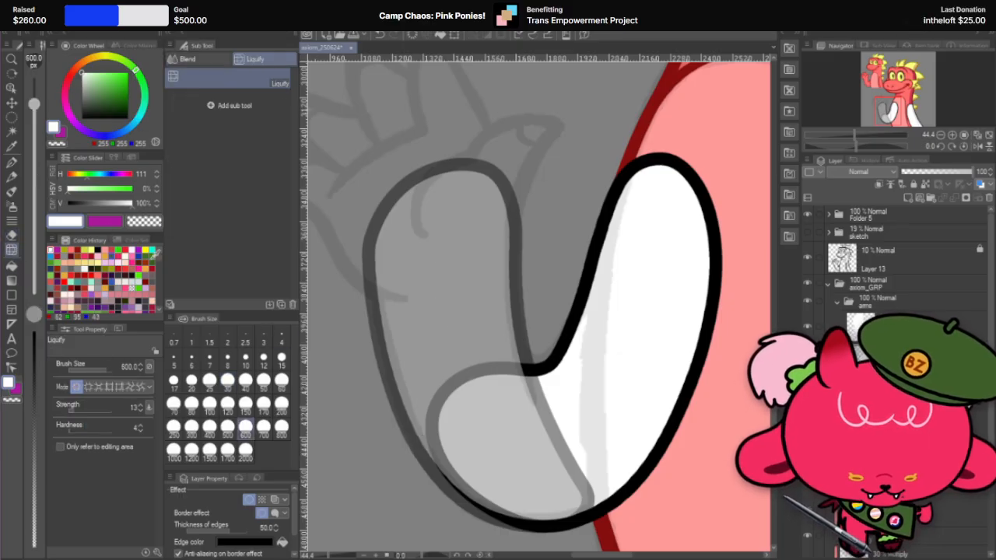
{"action": "left_click", "coordinate": [191, 427]}
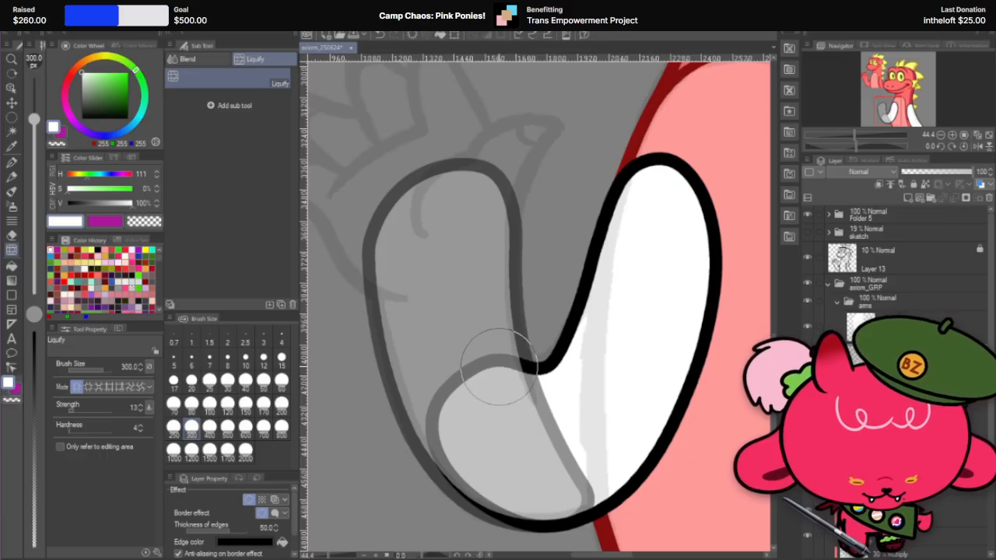
{"action": "mouse_move", "coordinate": [499, 368]}
{"action": "left_mouse_down"}
{"action": "mouse_move", "coordinate": [500, 345]}
{"action": "mouse_move", "coordinate": [472, 363]}
{"action": "mouse_move", "coordinate": [463, 392]}
{"action": "mouse_move", "coordinate": [444, 350]}
{"action": "mouse_move", "coordinate": [456, 366]}
{"action": "mouse_move", "coordinate": [472, 355]}
{"action": "mouse_move", "coordinate": [471, 365]}
{"action": "left_mouse_up"}
{"action": "scroll", "coordinate": [471, 365], "scroll_direction": "up", "scroll_amount": 3}
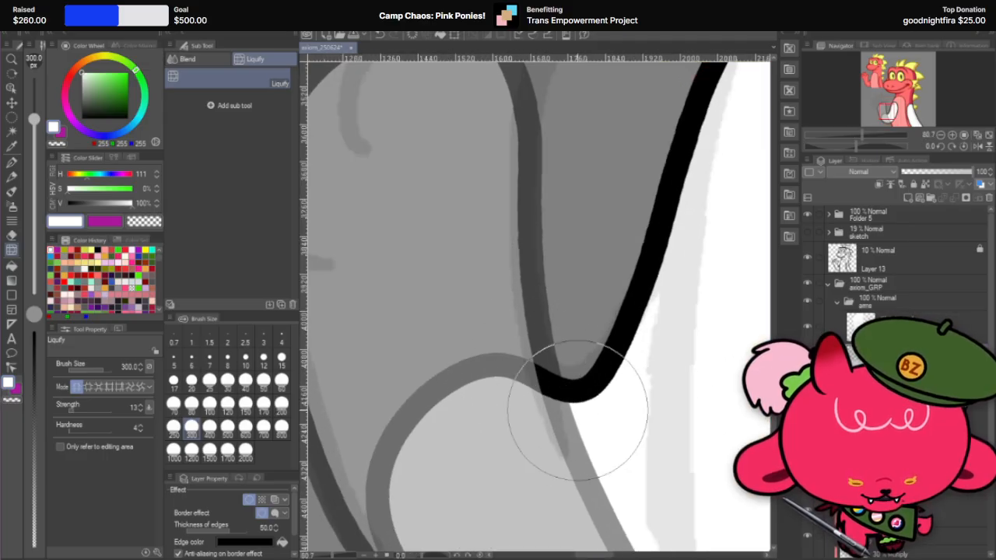
{"action": "mouse_move", "coordinate": [554, 418]}
{"action": "left_mouse_down"}
{"action": "mouse_move", "coordinate": [580, 415]}
{"action": "mouse_move", "coordinate": [560, 422]}
{"action": "mouse_move", "coordinate": [572, 428]}
{"action": "mouse_move", "coordinate": [583, 389]}
{"action": "left_mouse_up"}
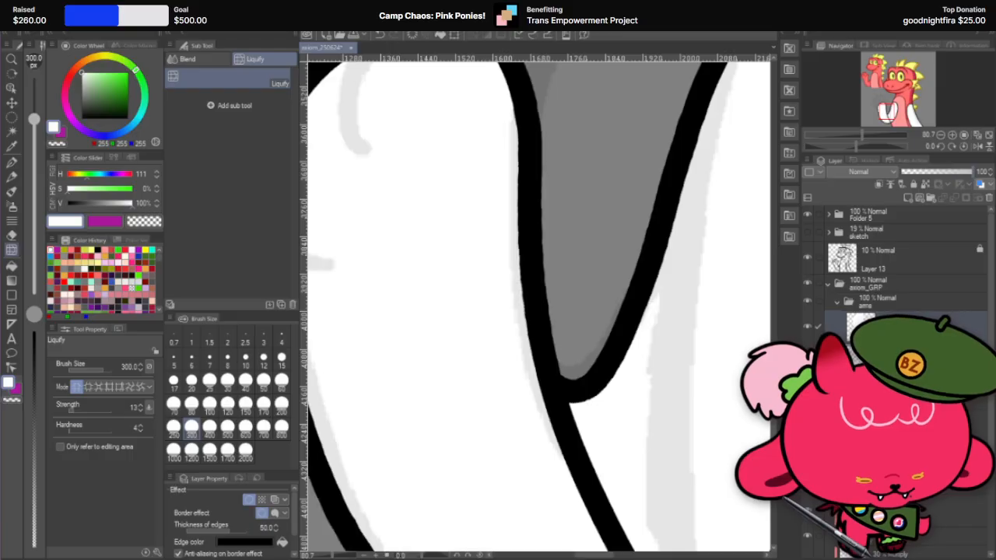
{"action": "scroll", "coordinate": [646, 417], "scroll_direction": "down", "scroll_amount": 2}
{"action": "scroll", "coordinate": [601, 393], "scroll_direction": "up", "scroll_amount": 1}
{"action": "scroll", "coordinate": [583, 381], "scroll_direction": "up", "scroll_amount": 4}
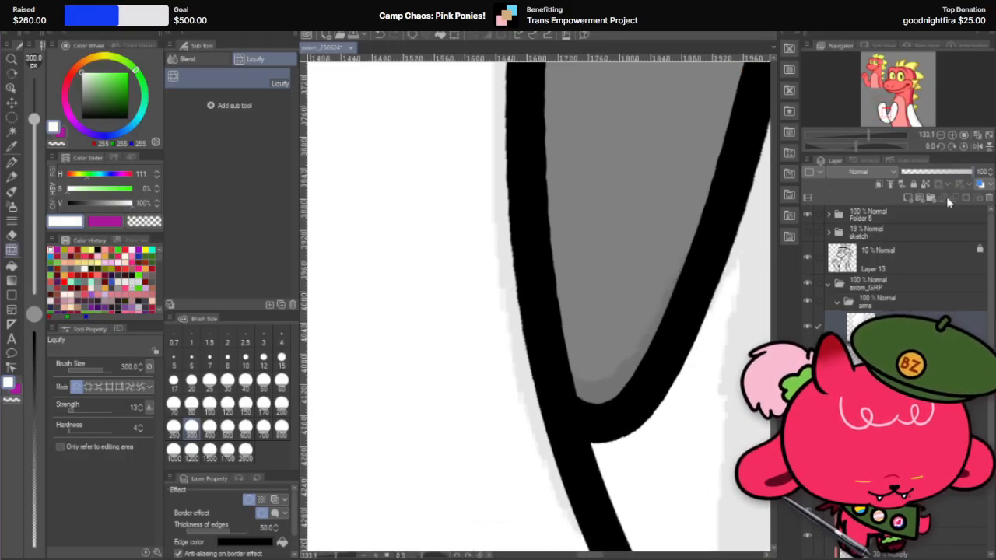
Step: Set both arm layers' opacity to 55% and nudge the upper arm's outline to follow the forearm at the inner crease with Liquify at size 120
{"action": "left_click", "coordinate": [939, 171]}
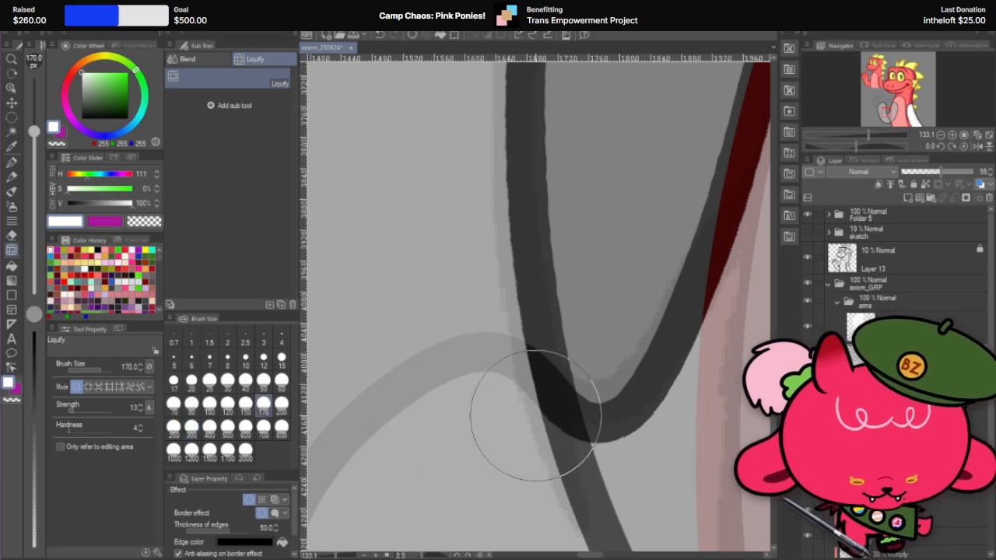
{"action": "left_click", "coordinate": [227, 402]}
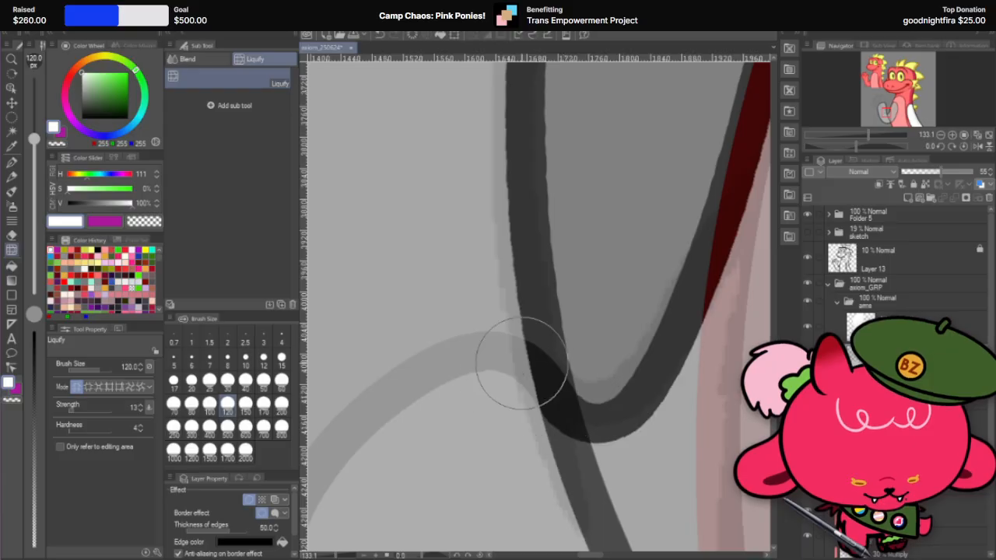
{"action": "left_click_drag", "start_coordinate": [500, 365], "coordinate": [570, 412]}
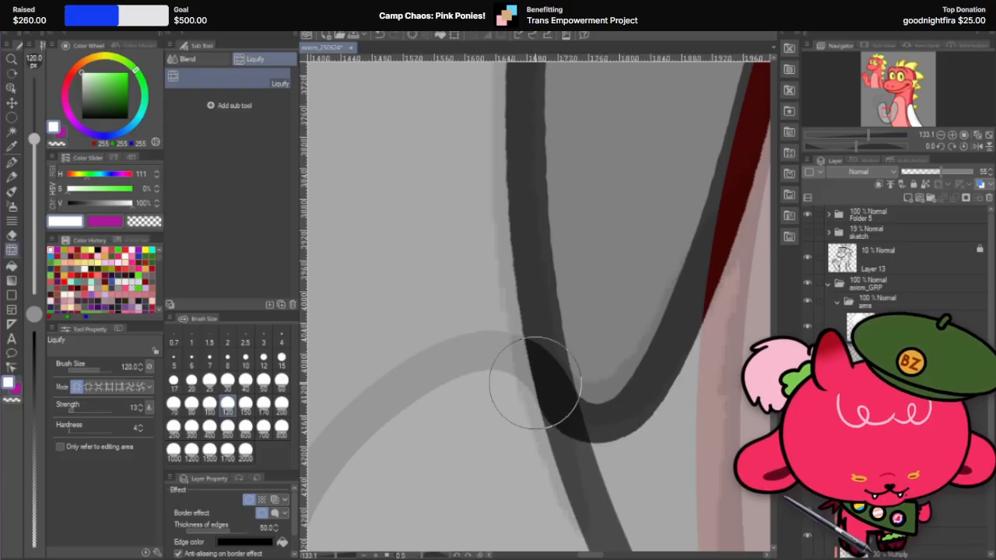
{"action": "left_click_drag", "start_coordinate": [535, 382], "coordinate": [571, 416]}
{"action": "mouse_move", "coordinate": [500, 354]}
{"action": "left_mouse_down"}
{"action": "mouse_move", "coordinate": [545, 389]}
{"action": "mouse_move", "coordinate": [542, 402]}
{"action": "mouse_move", "coordinate": [547, 396]}
{"action": "left_mouse_up"}
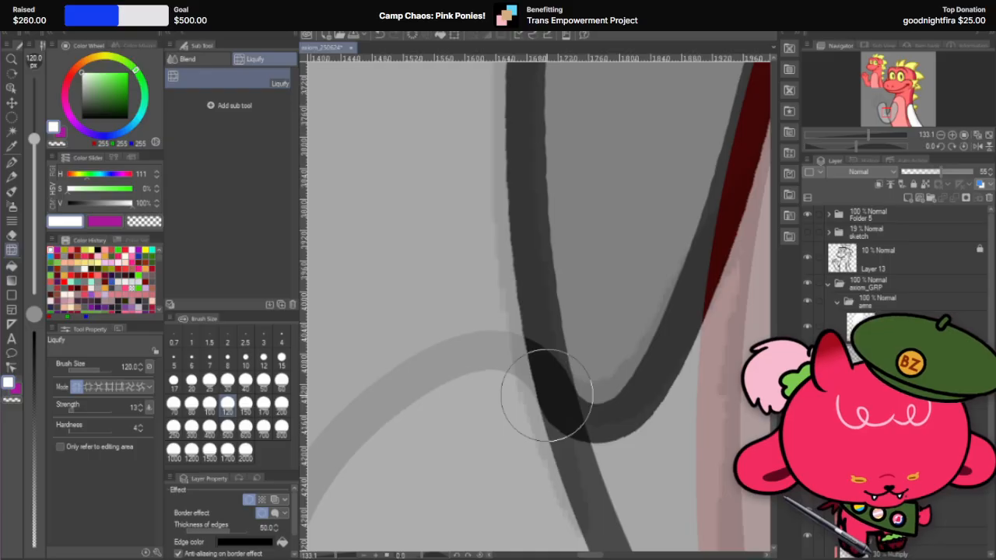
{"action": "scroll", "coordinate": [547, 389], "scroll_direction": "down", "scroll_amount": 5}
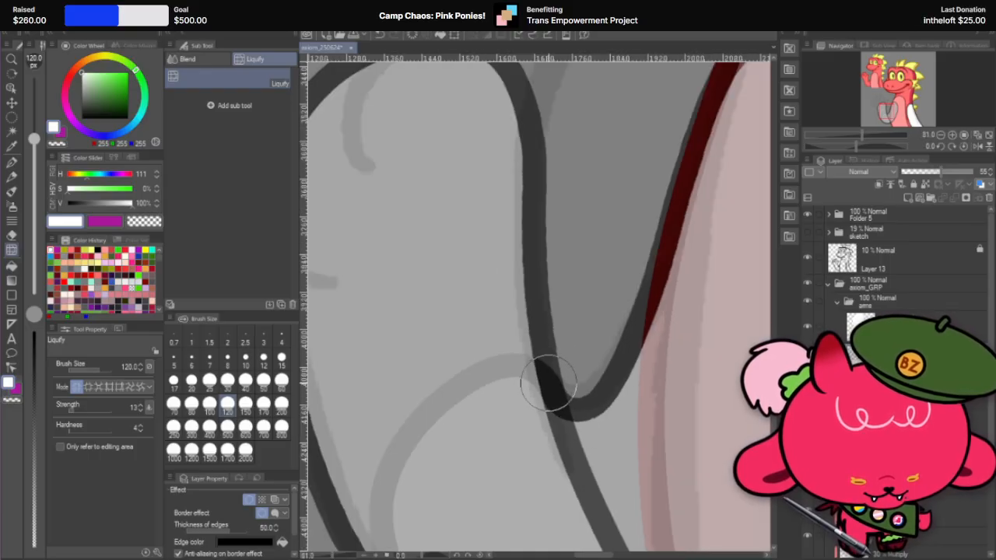
{"action": "scroll", "coordinate": [556, 385], "scroll_direction": "down", "scroll_amount": 2}
{"action": "scroll", "coordinate": [561, 380], "scroll_direction": "down", "scroll_amount": 2}
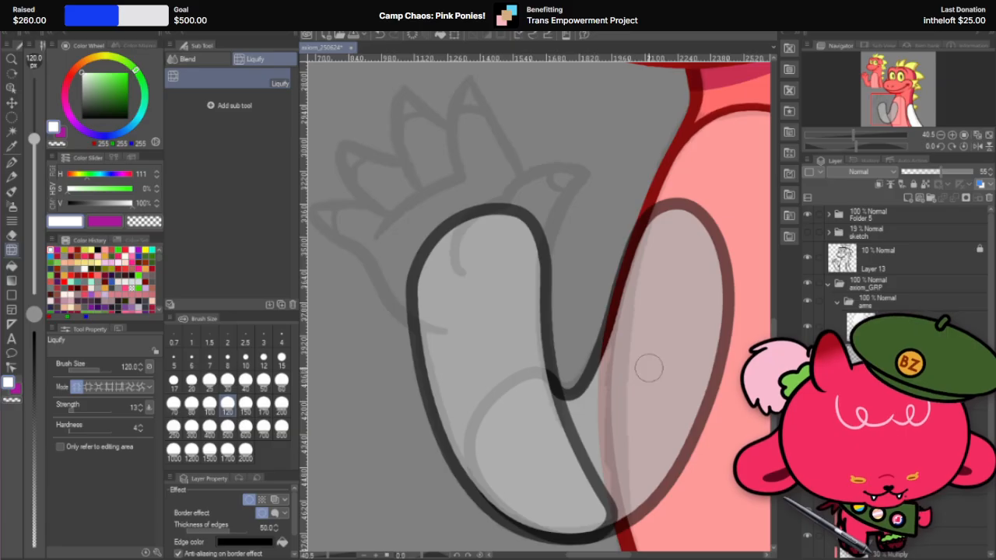
Step: Restore both arm layers to 100% opacity and check the arm against the whole character
{"action": "left_click", "coordinate": [972, 171]}
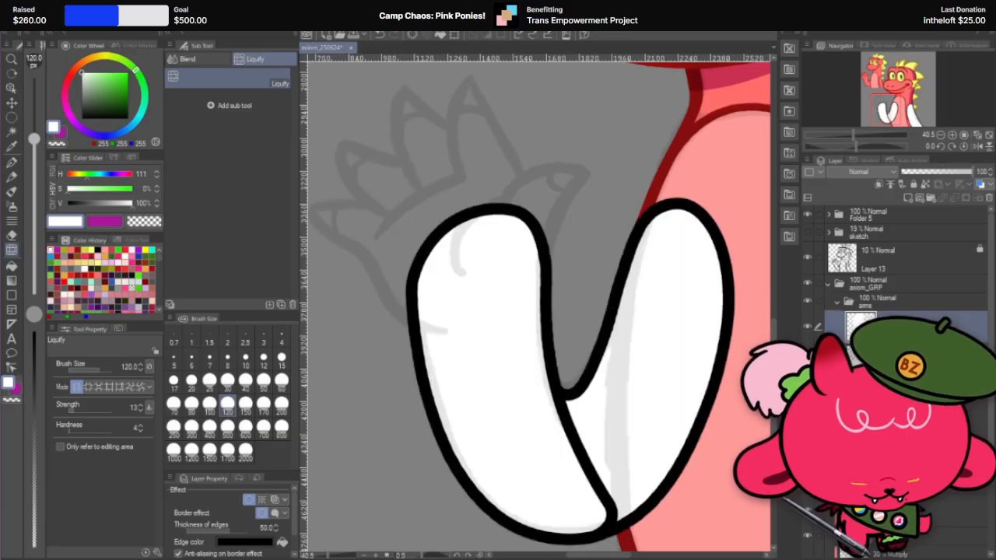
{"action": "scroll", "coordinate": [631, 349], "scroll_direction": "down", "scroll_amount": 2}
{"action": "scroll", "coordinate": [631, 378], "scroll_direction": "down", "scroll_amount": 1}
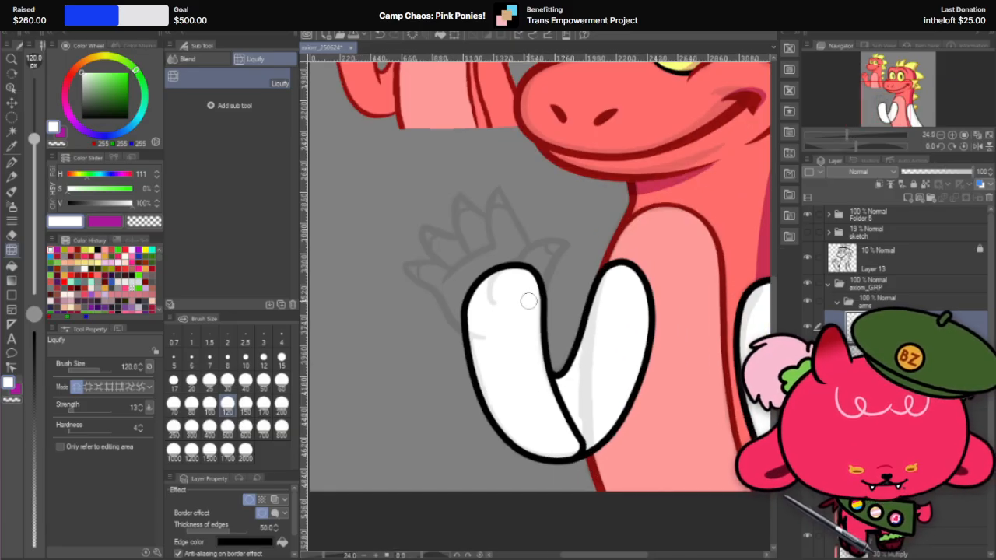
{"action": "scroll", "coordinate": [629, 351], "scroll_direction": "down", "scroll_amount": 1}
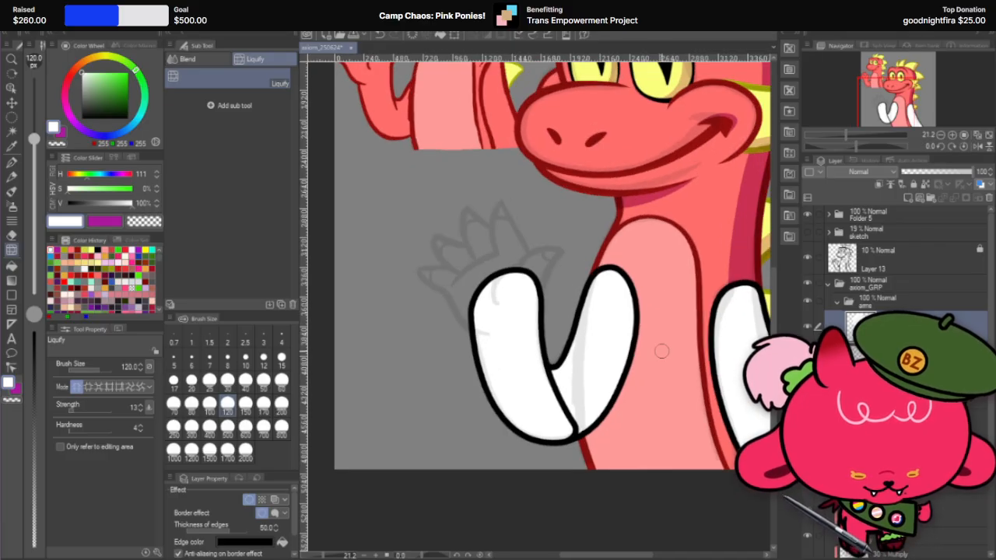
{"action": "scroll", "coordinate": [661, 351], "scroll_direction": "down", "scroll_amount": 3}
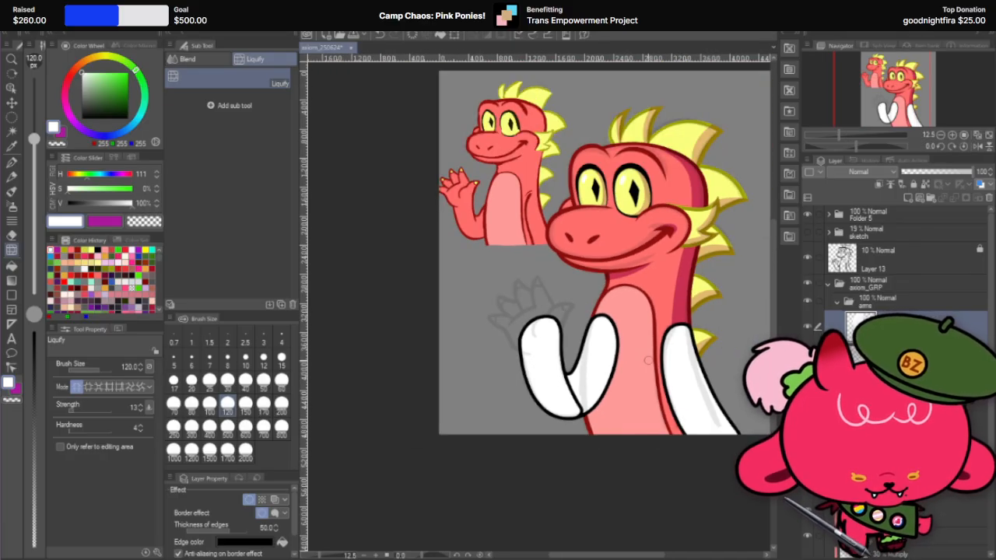
{"action": "scroll", "coordinate": [560, 350], "scroll_direction": "up", "scroll_amount": 2}
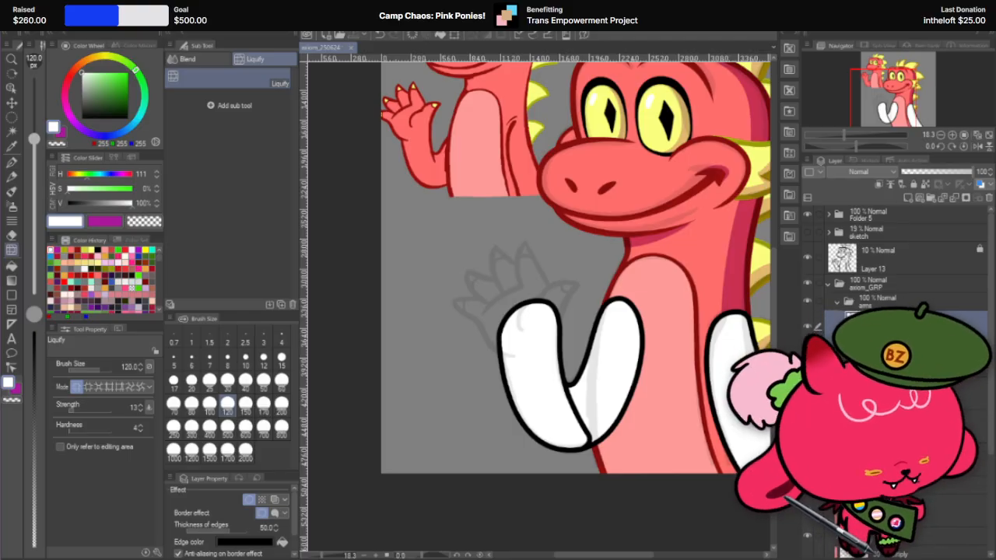
Step: Add a layer in the arms folder and stamp a white circle over the sketched hand with the G-pen at size 1200
{"action": "right_click", "coordinate": [929, 325]}
{"action": "left_click", "coordinate": [958, 116]}
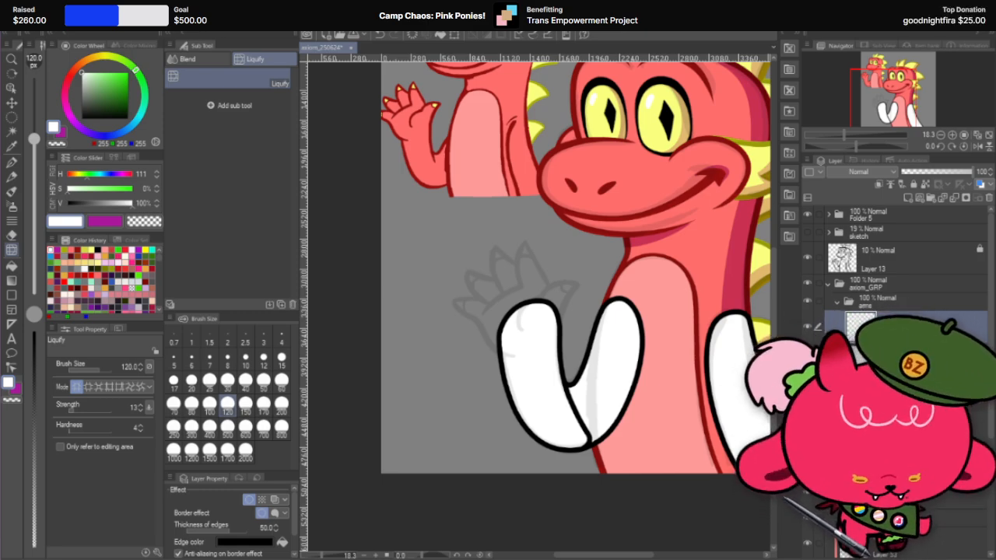
{"action": "left_click", "coordinate": [12, 163]}
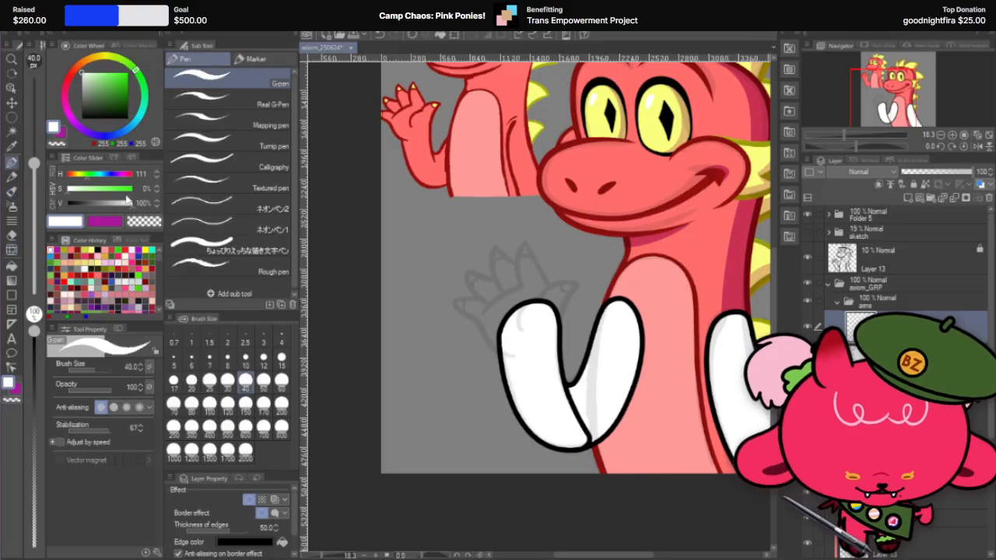
{"action": "scroll", "coordinate": [585, 346], "scroll_direction": "up", "scroll_amount": 4}
{"action": "scroll", "coordinate": [575, 277], "scroll_direction": "up", "scroll_amount": 1}
{"action": "scroll", "coordinate": [575, 277], "scroll_direction": "up", "scroll_amount": 3}
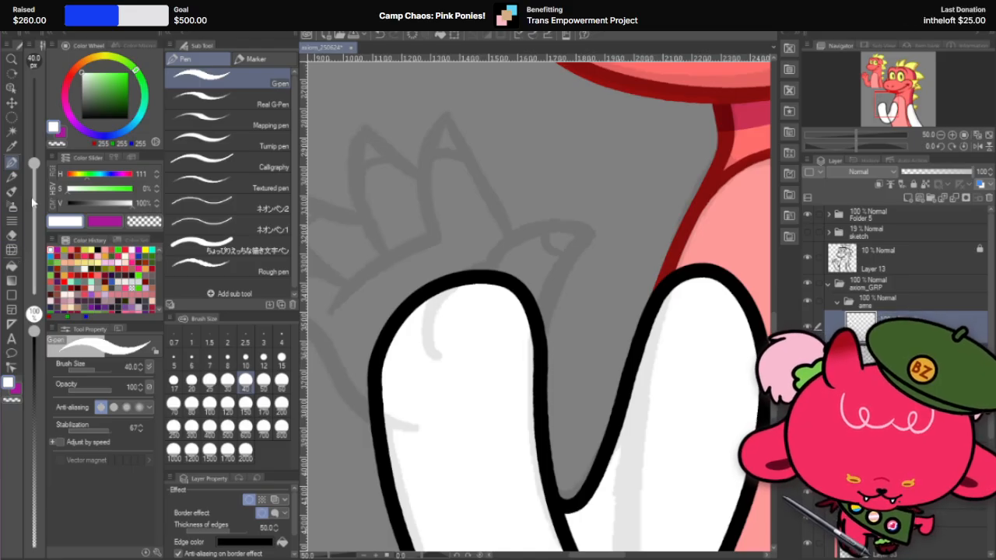
{"action": "left_click", "coordinate": [227, 426]}
{"action": "scroll", "coordinate": [570, 243], "scroll_direction": "down", "scroll_amount": 3}
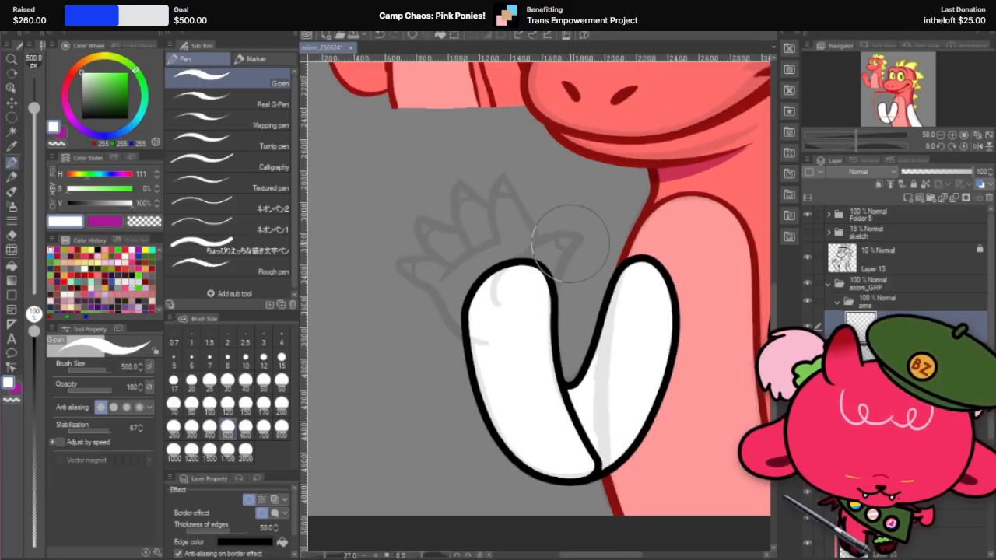
{"action": "left_click", "coordinate": [191, 449]}
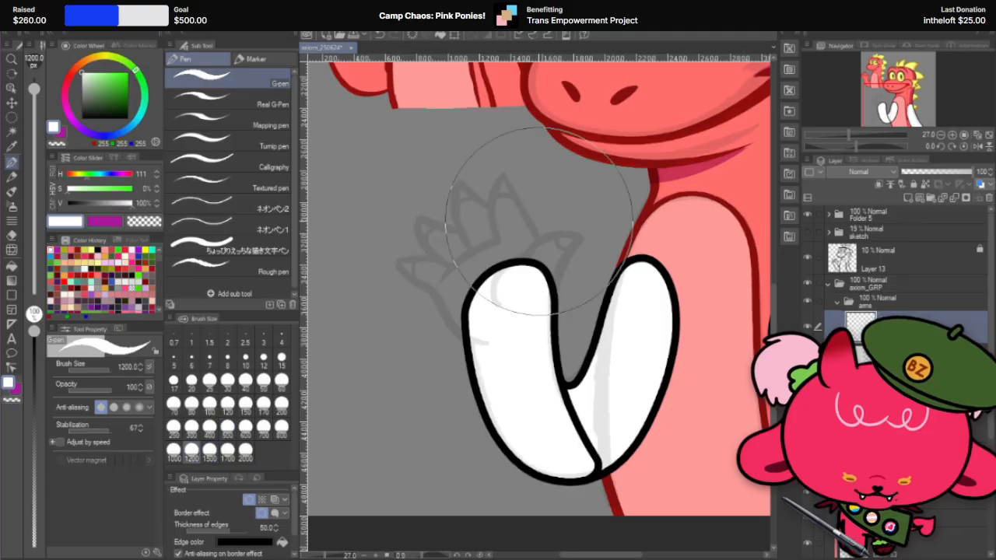
{"action": "left_click", "coordinate": [498, 266]}
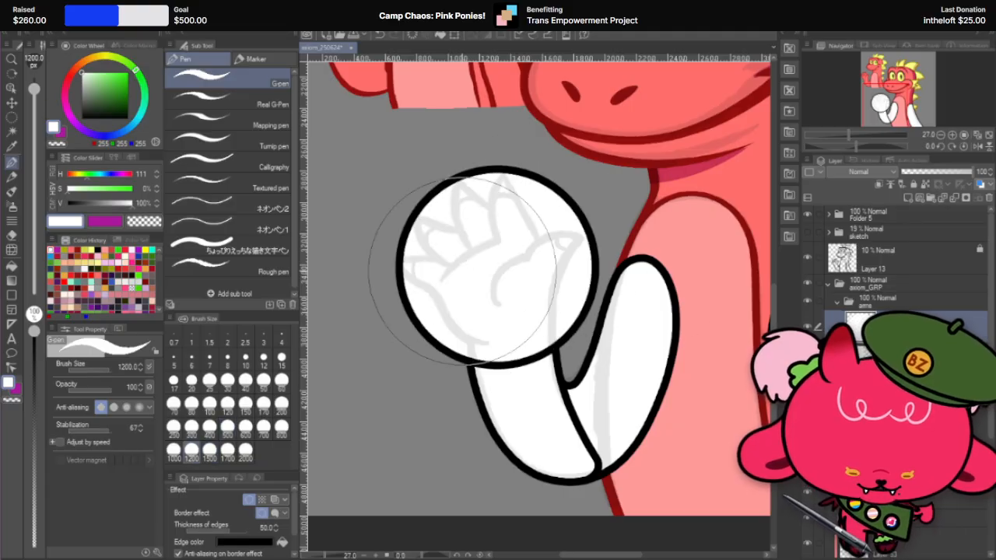
Step: Rotate the canvas to about 18.5° and set the Hard eraser to size 150 for carving the hand circle
{"action": "scroll", "coordinate": [463, 270], "scroll_direction": "up", "scroll_amount": 3}
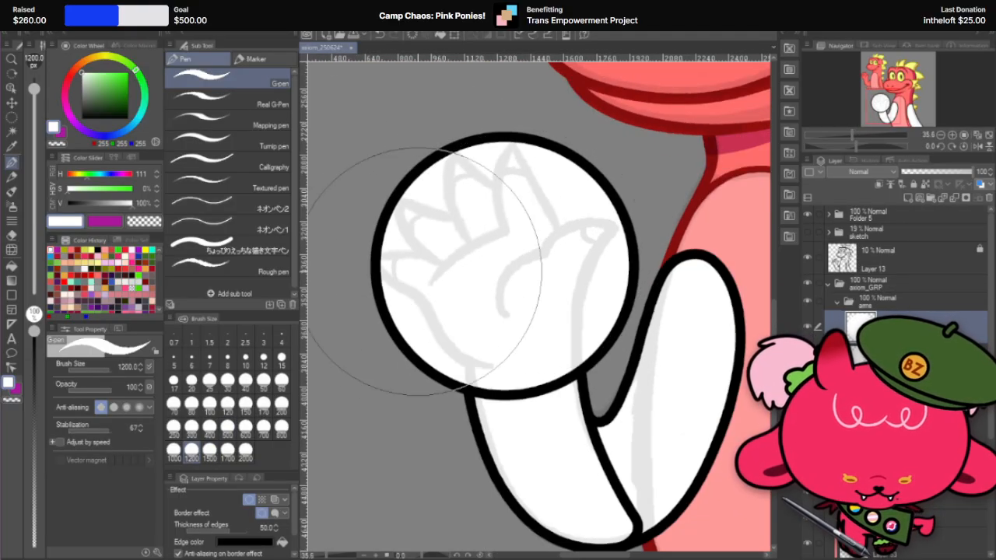
{"action": "left_click", "coordinate": [11, 235]}
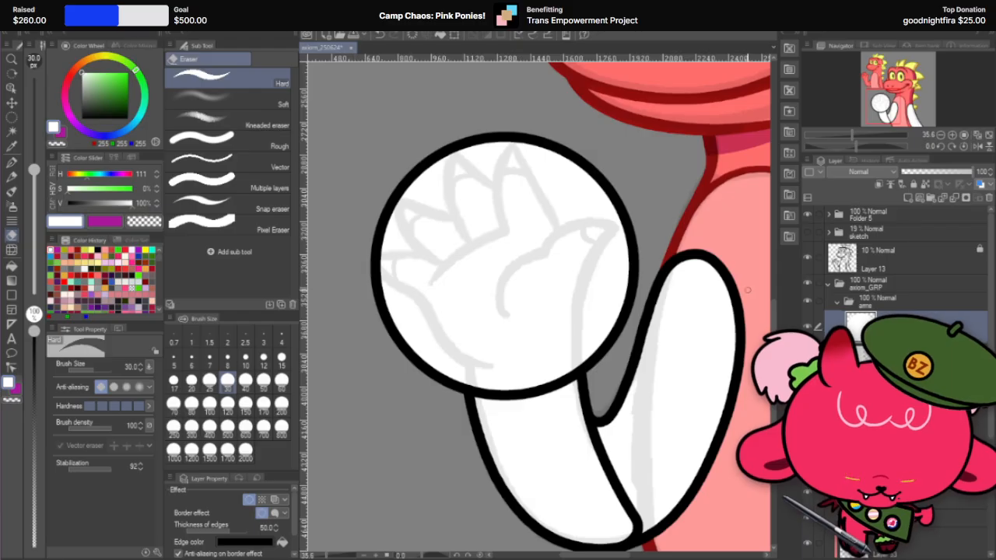
{"action": "scroll", "coordinate": [513, 346], "scroll_direction": "up", "scroll_amount": 1}
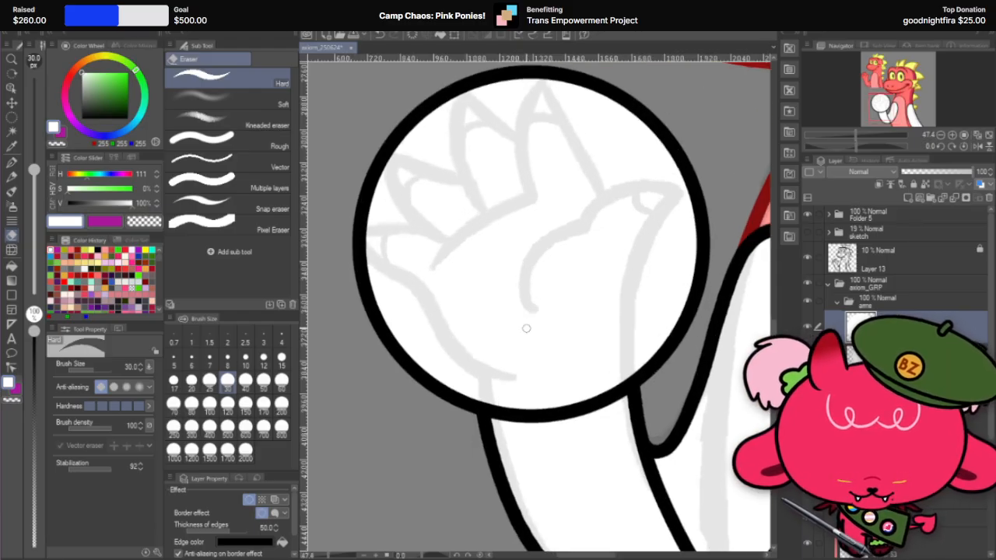
{"action": "key", "text": "r"}
{"action": "left_click_drag", "start_coordinate": [698, 246], "coordinate": [689, 274]}
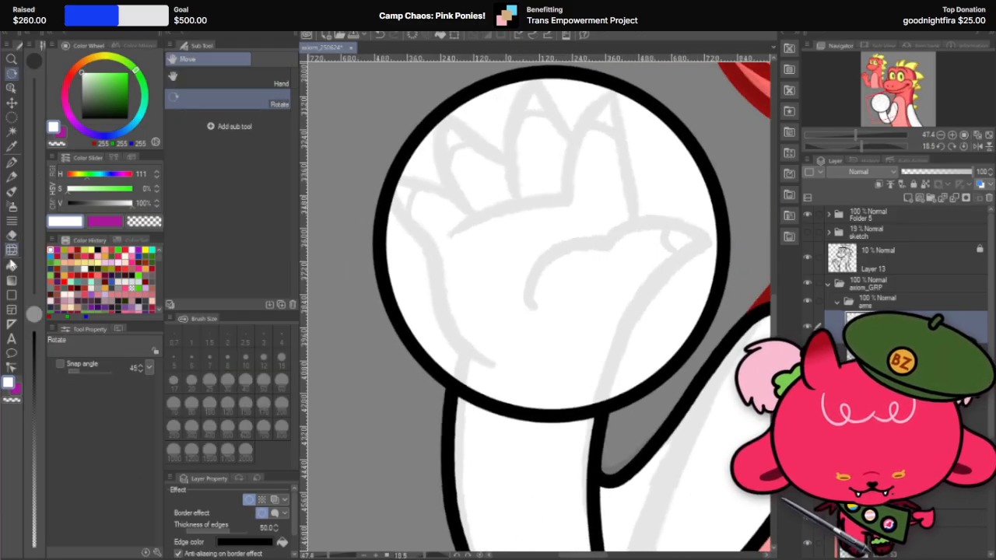
{"action": "left_click", "coordinate": [13, 234]}
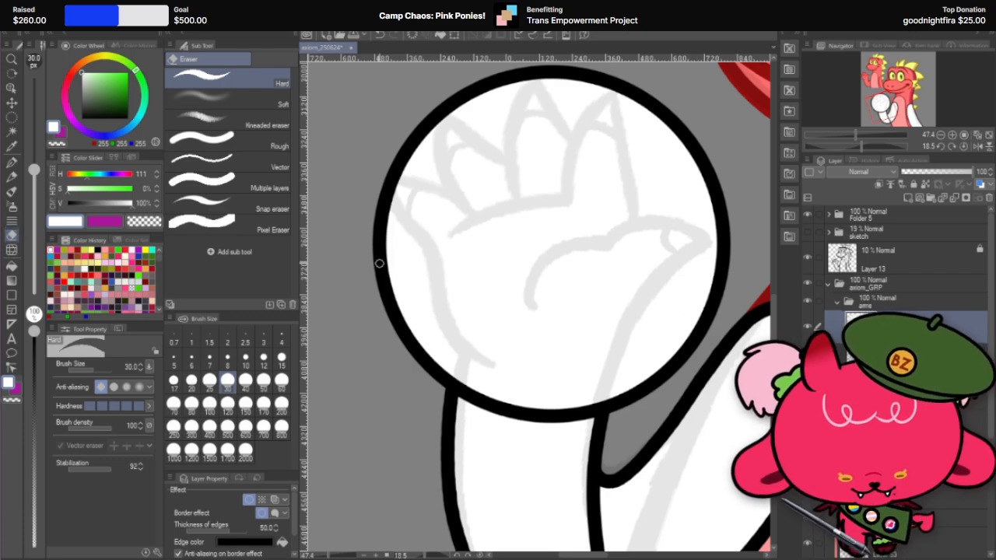
{"action": "left_click", "coordinate": [245, 405]}
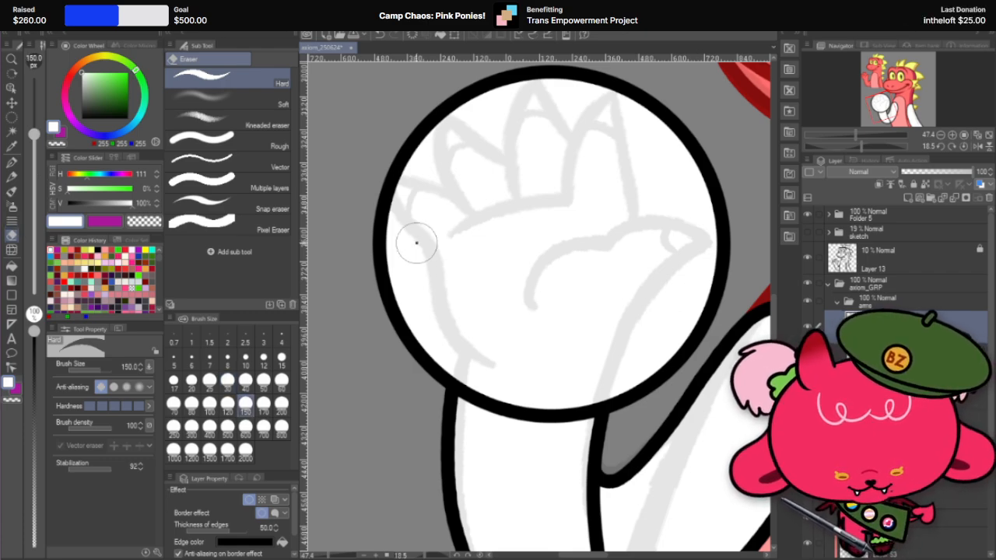
{"action": "left_click_drag", "start_coordinate": [416, 243], "coordinate": [507, 393]}
{"action": "key", "text": "ctrl+z"}
{"action": "mouse_move", "coordinate": [427, 249]}
{"action": "left_mouse_down"}
{"action": "mouse_move", "coordinate": [482, 391]}
{"action": "mouse_move", "coordinate": [511, 376]}
{"action": "left_mouse_up"}
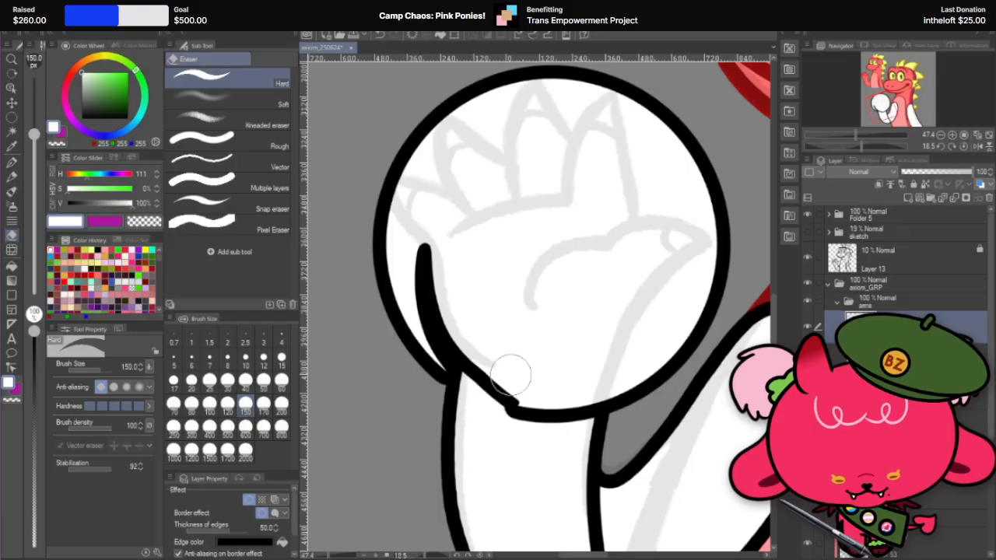
{"action": "left_click_drag", "start_coordinate": [419, 253], "coordinate": [465, 428]}
{"action": "left_click_drag", "start_coordinate": [423, 335], "coordinate": [456, 379]}
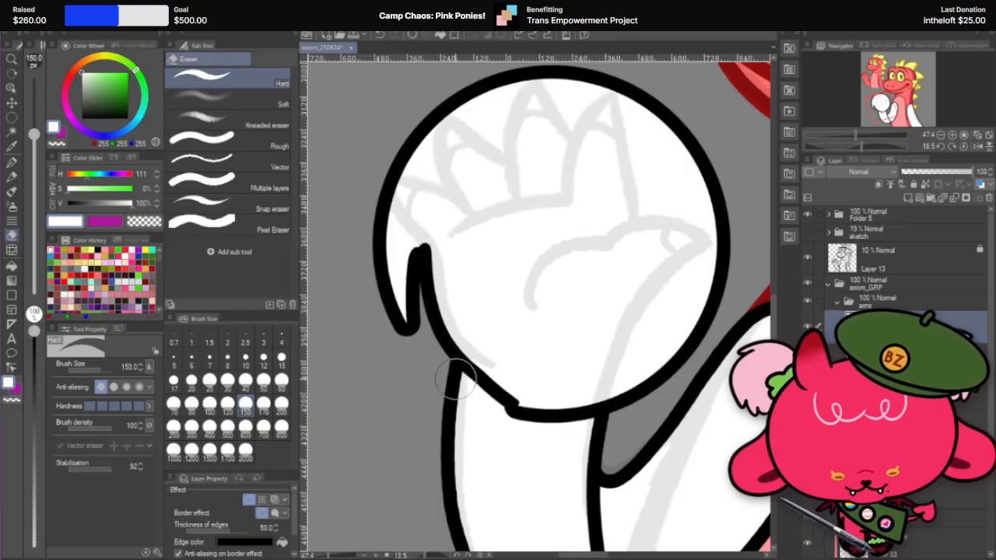
{"action": "key", "text": "ctrl+z"}
{"action": "key", "text": "ctrl+z"}
{"action": "key", "text": "ctrl+z"}
{"action": "mouse_move", "coordinate": [424, 249]}
{"action": "left_mouse_down"}
{"action": "mouse_move", "coordinate": [429, 300]}
{"action": "mouse_move", "coordinate": [546, 422]}
{"action": "mouse_move", "coordinate": [712, 290]}
{"action": "mouse_move", "coordinate": [707, 144]}
{"action": "left_mouse_up"}
{"action": "key", "text": "ctrl+z"}
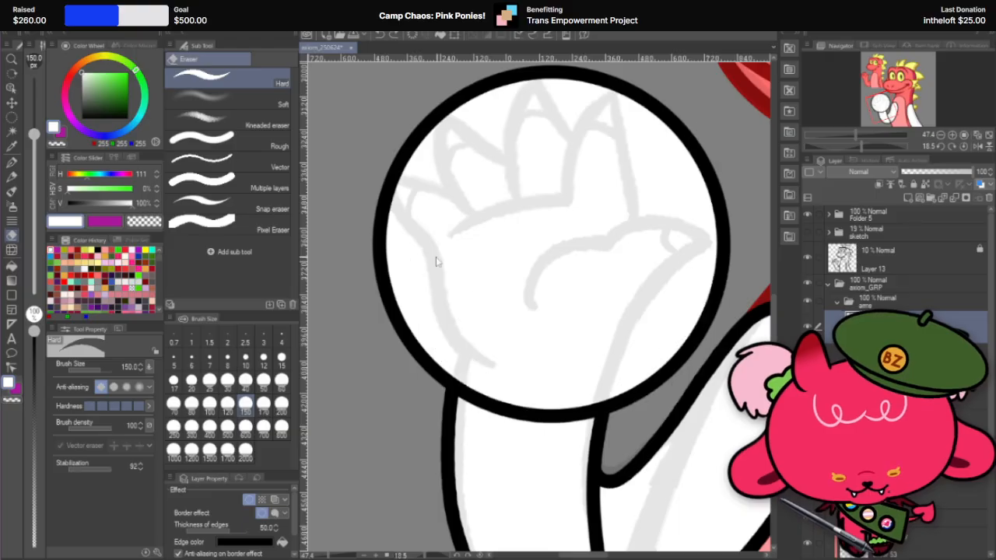
Step: Carve the hand circle with the Hard eraser along the palm's sketched outer edge, the wrist and the thumb side
{"action": "mouse_move", "coordinate": [395, 219]}
{"action": "left_mouse_down"}
{"action": "mouse_move", "coordinate": [434, 295]}
{"action": "mouse_move", "coordinate": [455, 377]}
{"action": "mouse_move", "coordinate": [538, 405]}
{"action": "mouse_move", "coordinate": [648, 380]}
{"action": "mouse_move", "coordinate": [711, 294]}
{"action": "mouse_move", "coordinate": [689, 133]}
{"action": "left_mouse_up"}
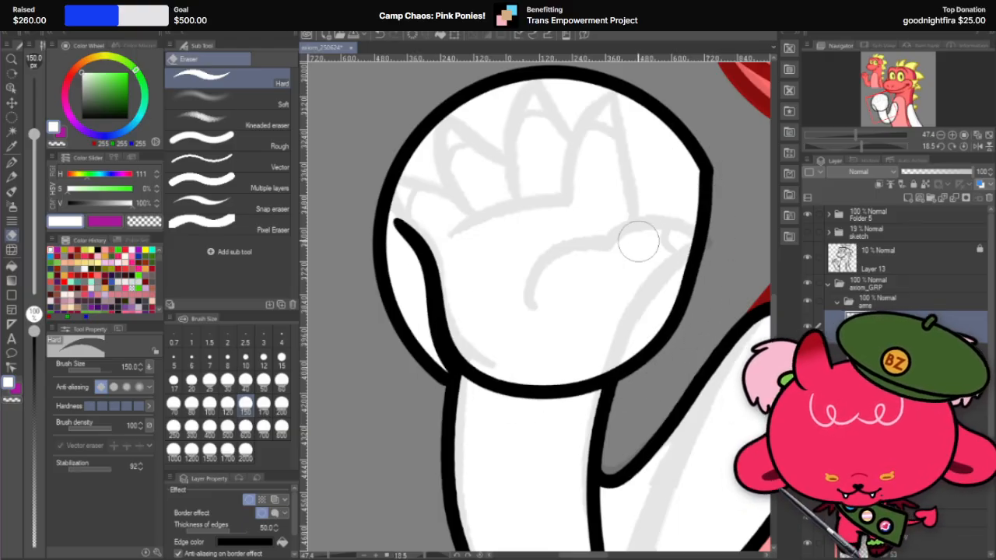
{"action": "key", "text": "r"}
{"action": "mouse_move", "coordinate": [658, 191]}
{"action": "left_mouse_down"}
{"action": "mouse_move", "coordinate": [606, 175]}
{"action": "mouse_move", "coordinate": [555, 226]}
{"action": "left_mouse_up"}
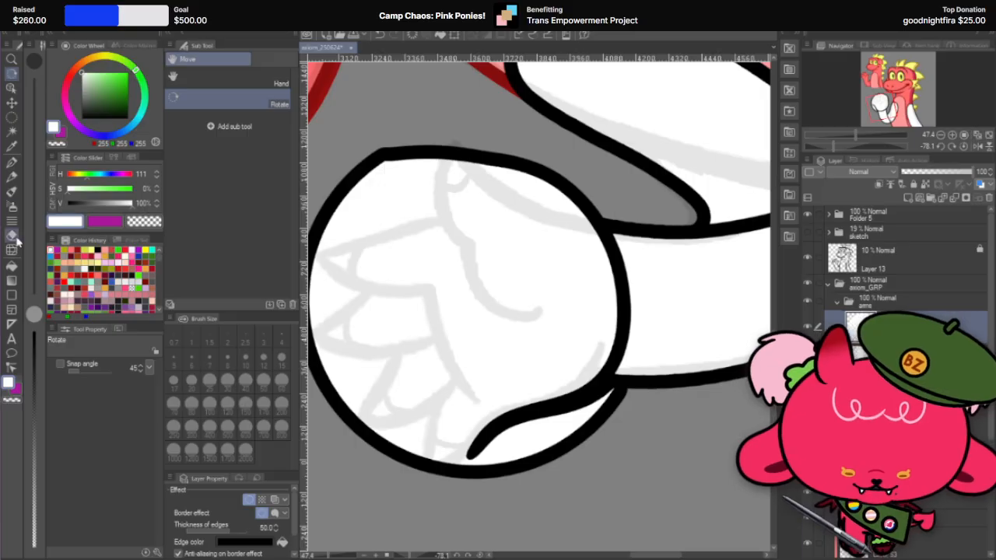
{"action": "key", "text": "e"}
{"action": "mouse_move", "coordinate": [419, 201]}
{"action": "left_mouse_down"}
{"action": "mouse_move", "coordinate": [452, 402]}
{"action": "mouse_move", "coordinate": [550, 469]}
{"action": "left_mouse_up"}
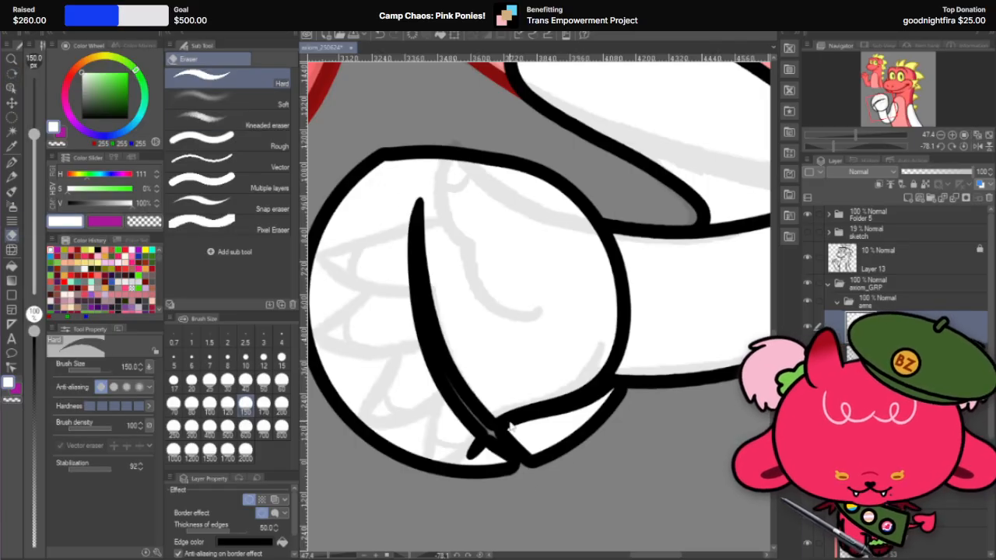
{"action": "key", "text": "ctrl+z"}
{"action": "mouse_move", "coordinate": [428, 195]}
{"action": "left_mouse_down"}
{"action": "mouse_move", "coordinate": [499, 472]}
{"action": "mouse_move", "coordinate": [421, 204]}
{"action": "mouse_move", "coordinate": [535, 470]}
{"action": "left_mouse_up"}
{"action": "key", "text": "ctrl+z"}
{"action": "key", "text": "ctrl+z"}
{"action": "left_click_drag", "start_coordinate": [411, 201], "coordinate": [520, 449]}
{"action": "key", "text": "ctrl+z"}
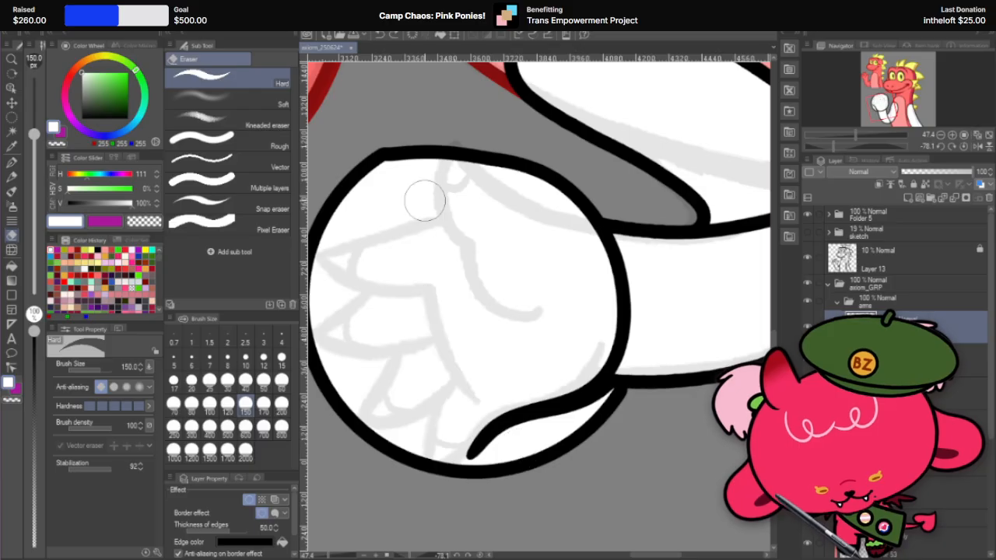
{"action": "mouse_move", "coordinate": [421, 200]}
{"action": "left_mouse_down"}
{"action": "mouse_move", "coordinate": [476, 432]}
{"action": "mouse_move", "coordinate": [529, 463]}
{"action": "left_mouse_up"}
{"action": "key", "text": "ctrl+z"}
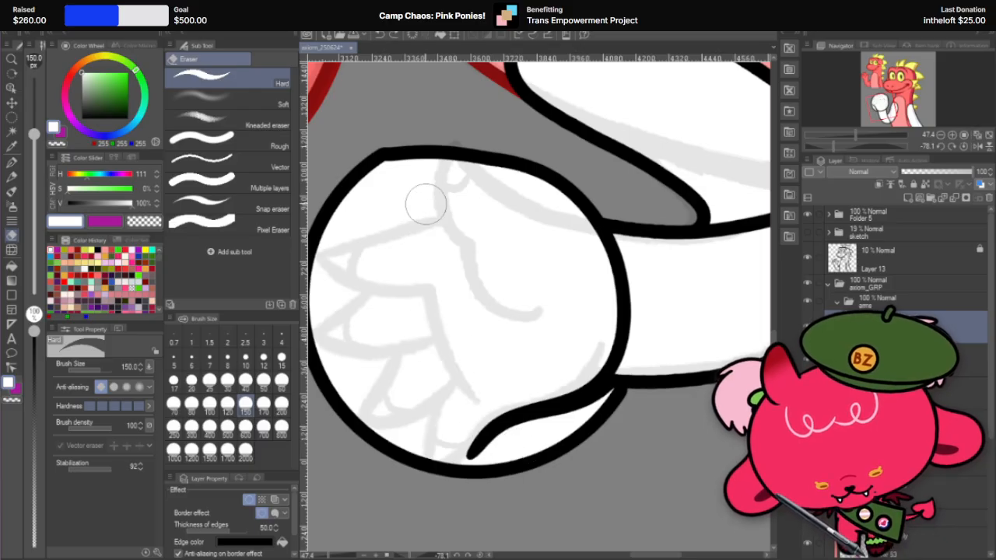
Step: Erase along the base of the sketched fingers and down the thumb side to cut the palm out of the circle
{"action": "left_click_drag", "start_coordinate": [426, 191], "coordinate": [519, 464]}
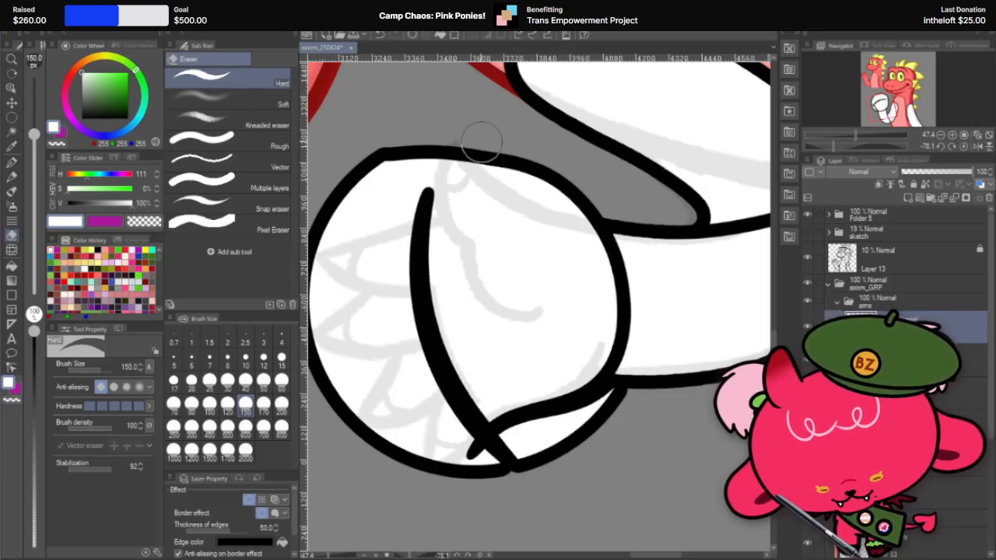
{"action": "key", "text": "r"}
{"action": "mouse_move", "coordinate": [644, 194]}
{"action": "left_mouse_down"}
{"action": "mouse_move", "coordinate": [562, 172]}
{"action": "mouse_move", "coordinate": [459, 183]}
{"action": "left_mouse_up"}
{"action": "mouse_move", "coordinate": [605, 213]}
{"action": "left_mouse_down"}
{"action": "mouse_move", "coordinate": [584, 196]}
{"action": "mouse_move", "coordinate": [583, 162]}
{"action": "left_mouse_up"}
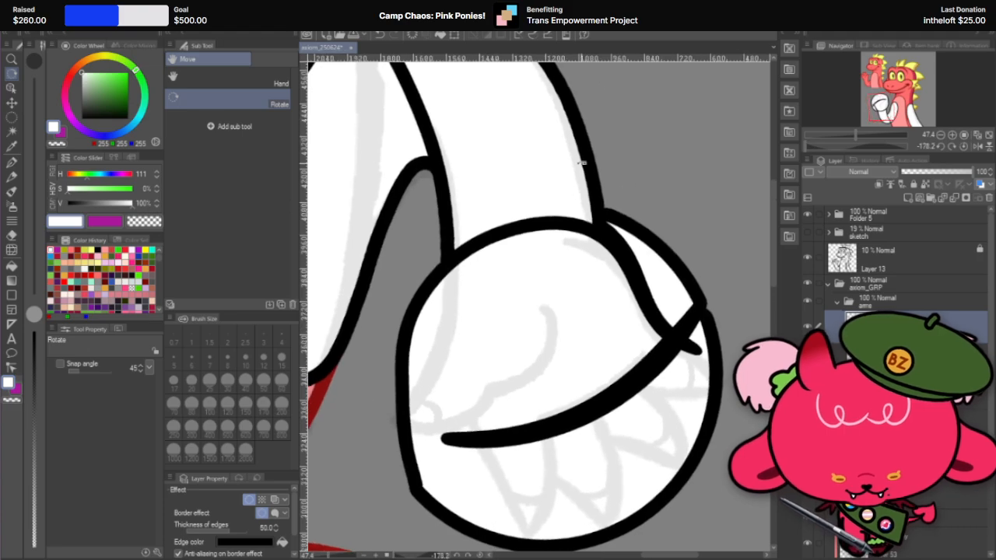
{"action": "left_click", "coordinate": [12, 235]}
{"action": "mouse_move", "coordinate": [436, 268]}
{"action": "left_mouse_down"}
{"action": "mouse_move", "coordinate": [420, 385]}
{"action": "mouse_move", "coordinate": [469, 424]}
{"action": "left_mouse_up"}
{"action": "key", "text": "ctrl+z"}
{"action": "mouse_move", "coordinate": [441, 287]}
{"action": "left_mouse_down"}
{"action": "mouse_move", "coordinate": [417, 381]}
{"action": "mouse_move", "coordinate": [451, 472]}
{"action": "mouse_move", "coordinate": [518, 462]}
{"action": "left_mouse_up"}
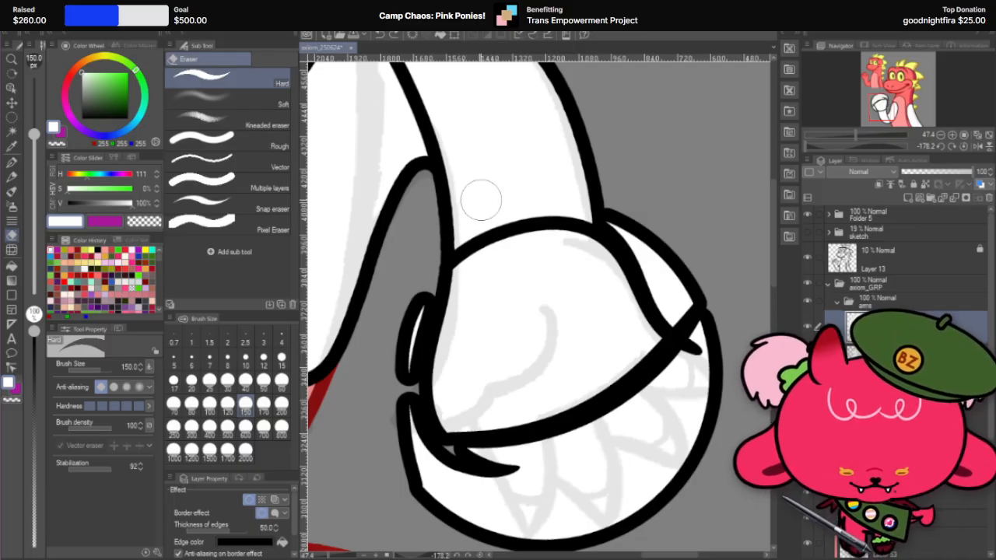
Step: Erase the leftover outlined sliver beside the palm's thumb-side edge with the Hard eraser at size 150
{"action": "scroll", "coordinate": [481, 199], "scroll_direction": "down", "scroll_amount": 3}
{"action": "scroll", "coordinate": [498, 247], "scroll_direction": "up", "scroll_amount": 7}
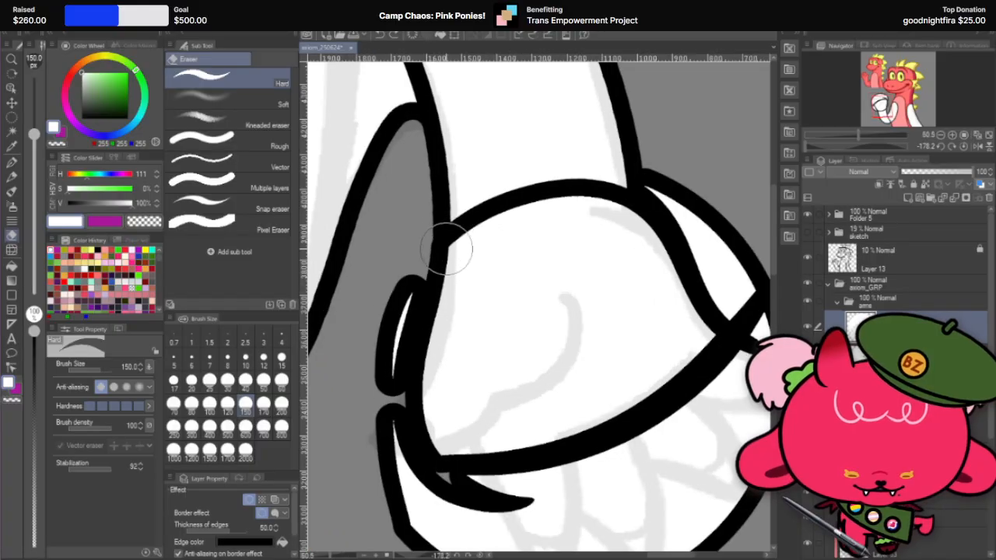
{"action": "key", "text": "r"}
{"action": "mouse_move", "coordinate": [529, 173]}
{"action": "left_mouse_down"}
{"action": "mouse_move", "coordinate": [463, 164]}
{"action": "mouse_move", "coordinate": [448, 262]}
{"action": "left_mouse_up"}
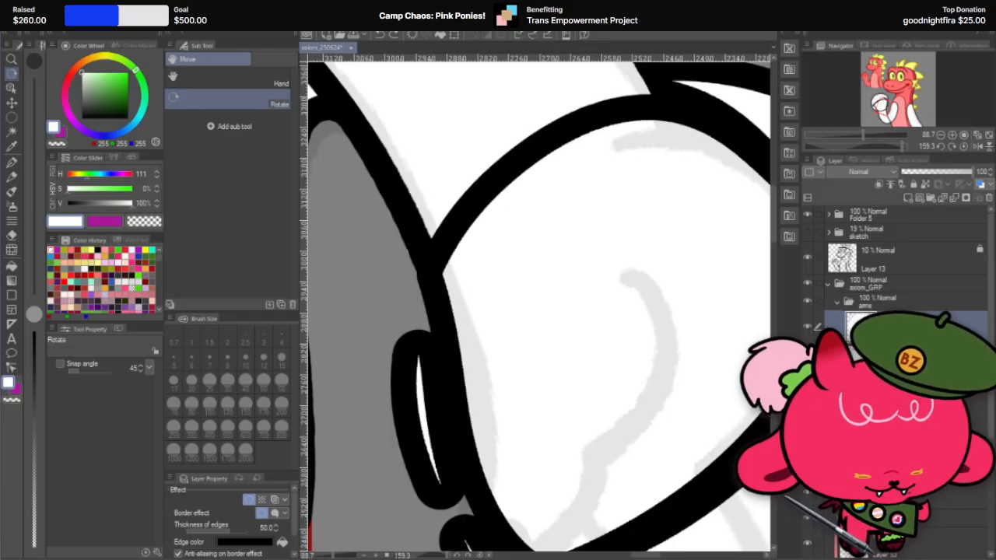
{"action": "key", "text": "e"}
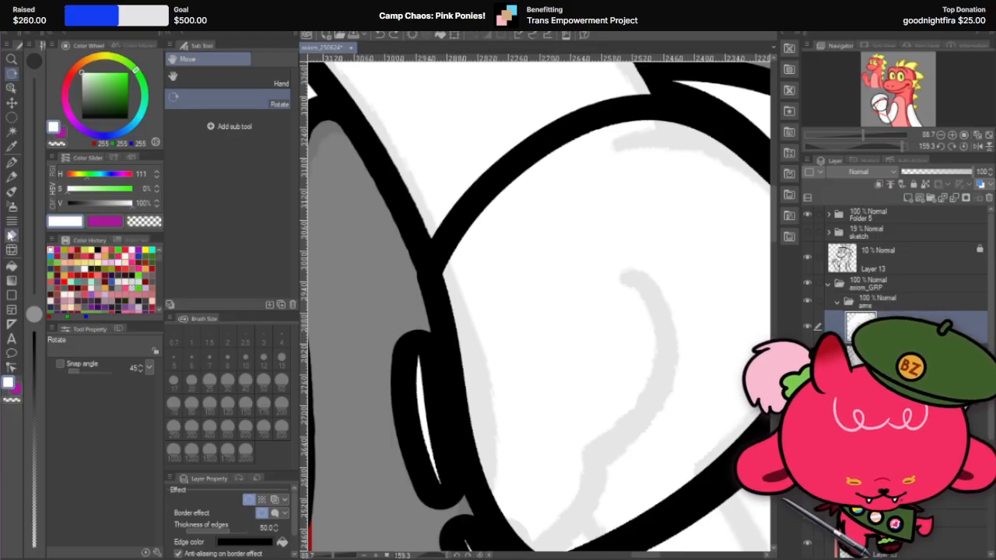
{"action": "left_click_drag", "start_coordinate": [387, 365], "coordinate": [399, 467]}
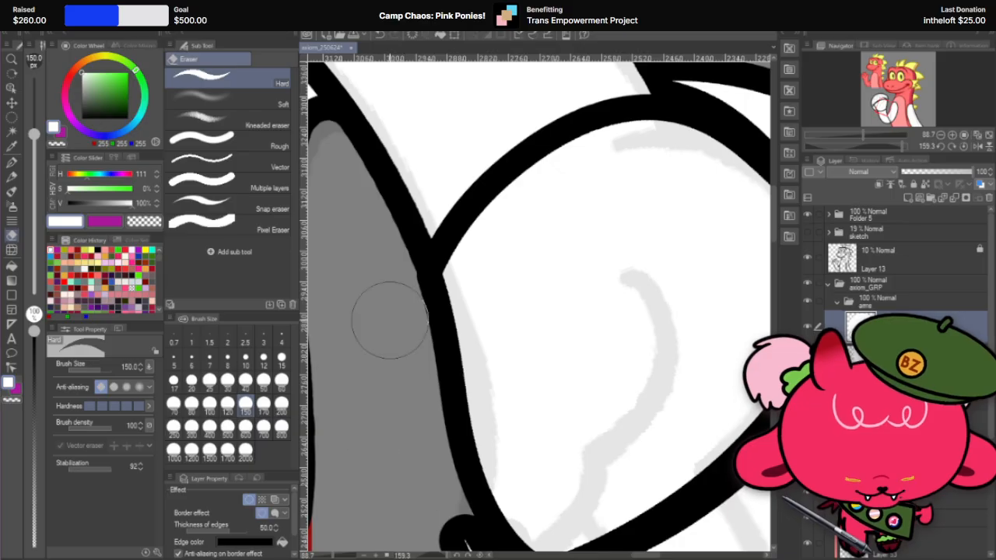
Step: Smooth the palm's outline where it meets the forearm at the inner wrist with Liquify at size 200
{"action": "scroll", "coordinate": [483, 231], "scroll_direction": "down", "scroll_amount": 1}
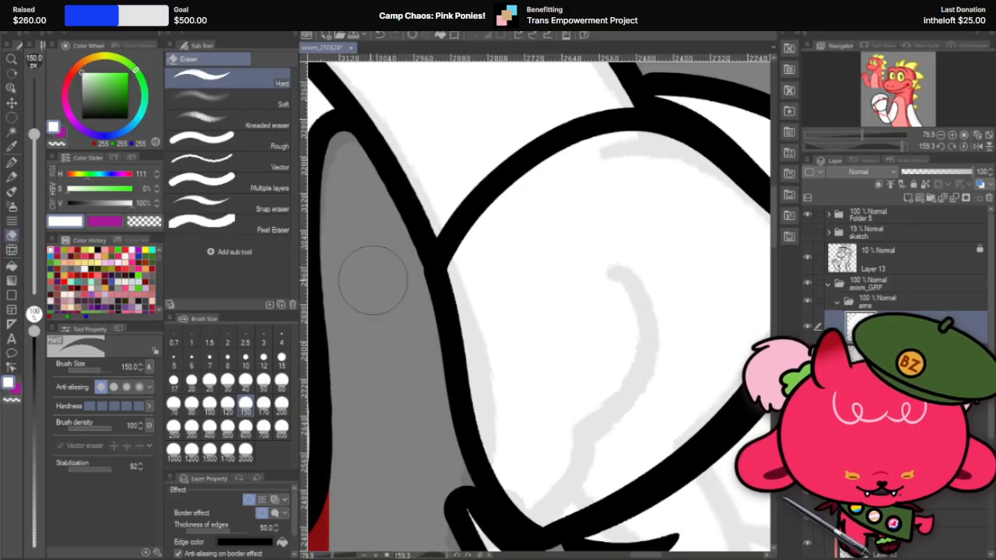
{"action": "left_click", "coordinate": [12, 250]}
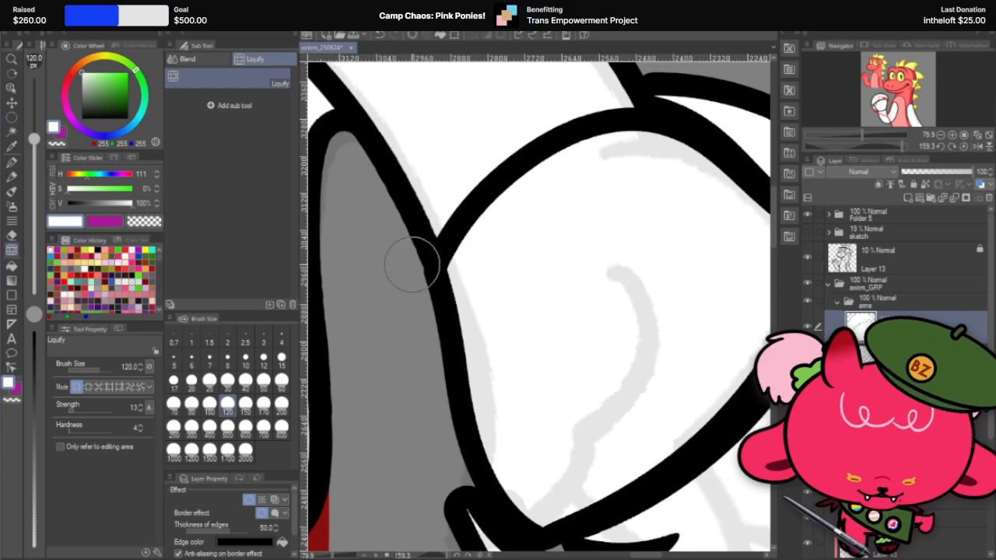
{"action": "left_click", "coordinate": [281, 403]}
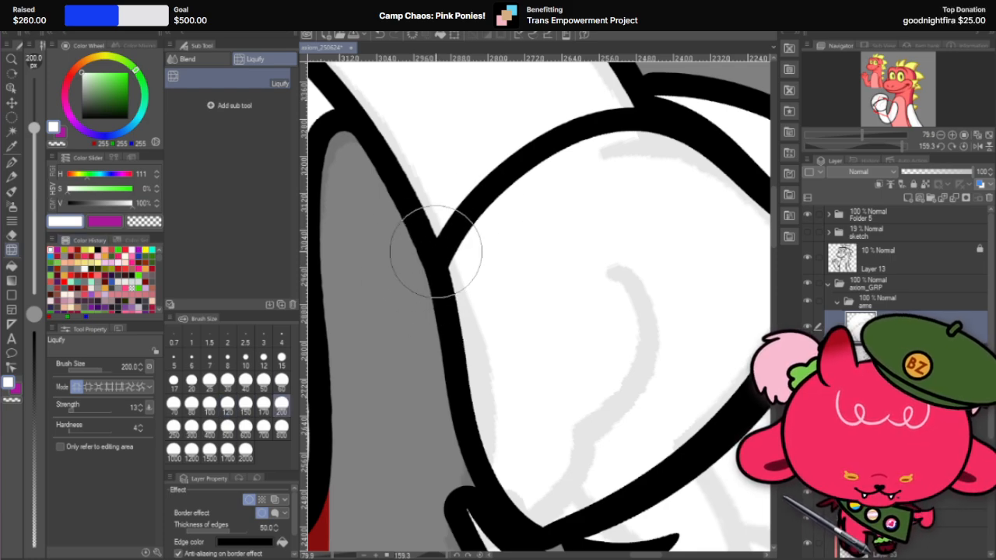
Step: Clean up the notch where the palm meets the forearm at the inner wrist with the Hard eraser at sizes 80 and 60
{"action": "left_click", "coordinate": [12, 236]}
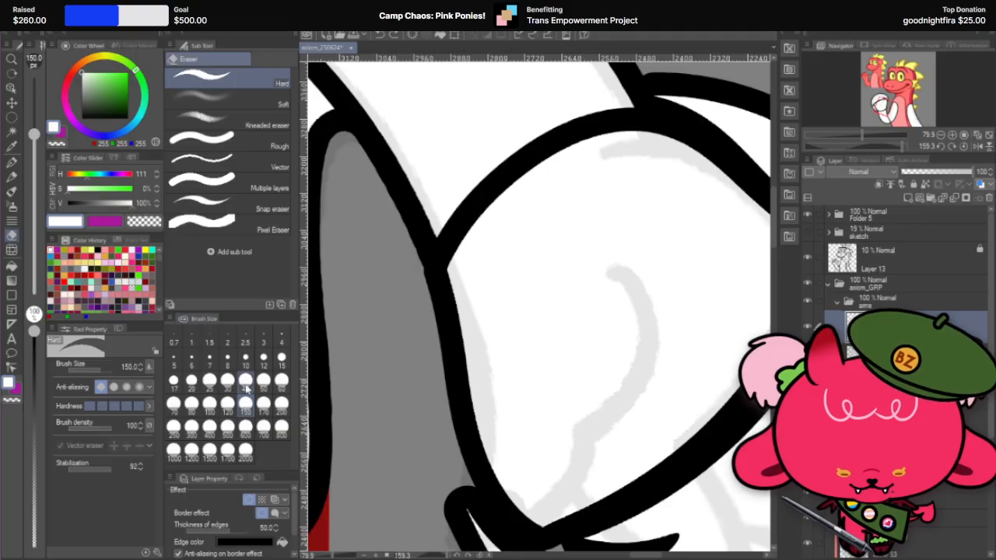
{"action": "left_click", "coordinate": [191, 386]}
{"action": "left_click_drag", "start_coordinate": [435, 253], "coordinate": [424, 284]}
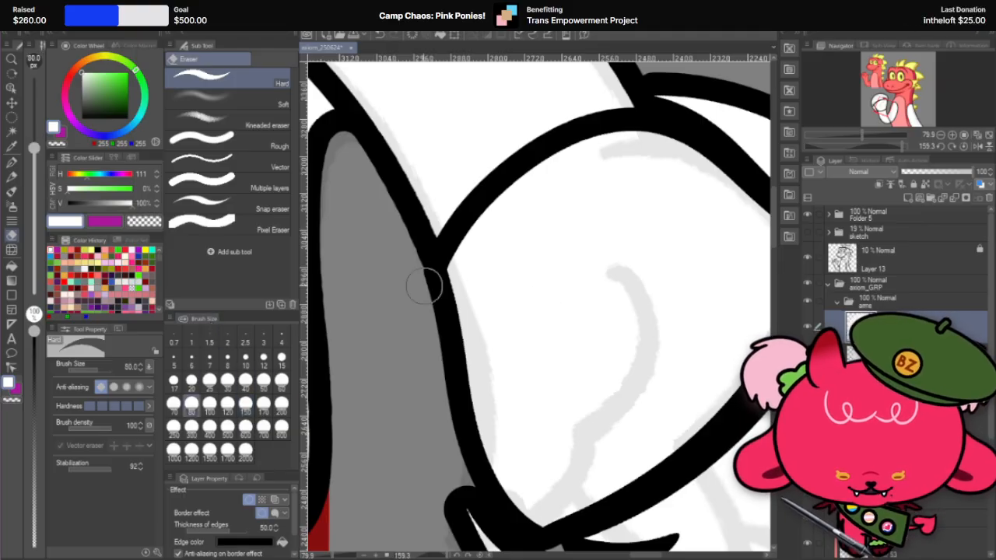
{"action": "left_click", "coordinate": [282, 382]}
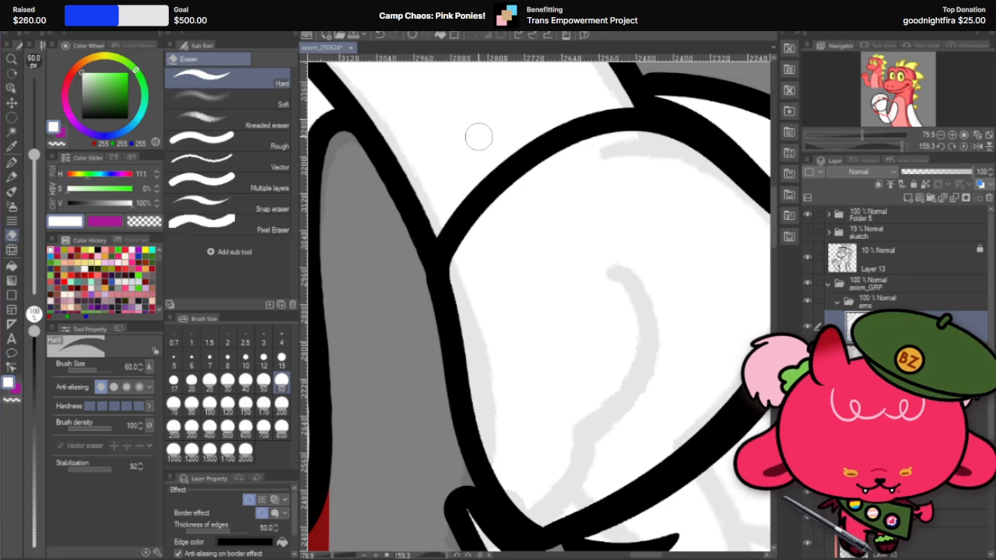
{"action": "scroll", "coordinate": [497, 283], "scroll_direction": "down", "scroll_amount": 1}
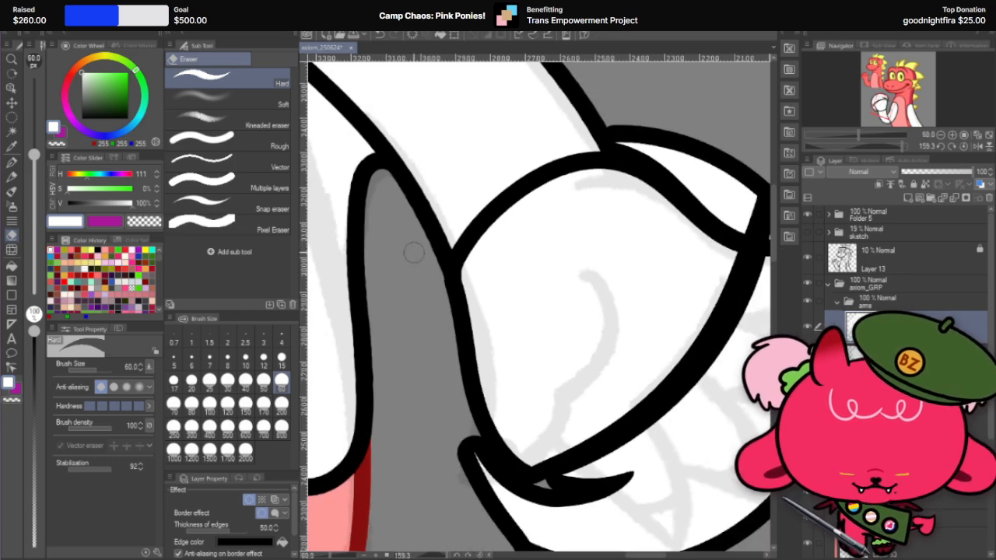
Step: Adjust the palm's outline around the inner wrist with Liquify at size 300
{"action": "left_click", "coordinate": [12, 249]}
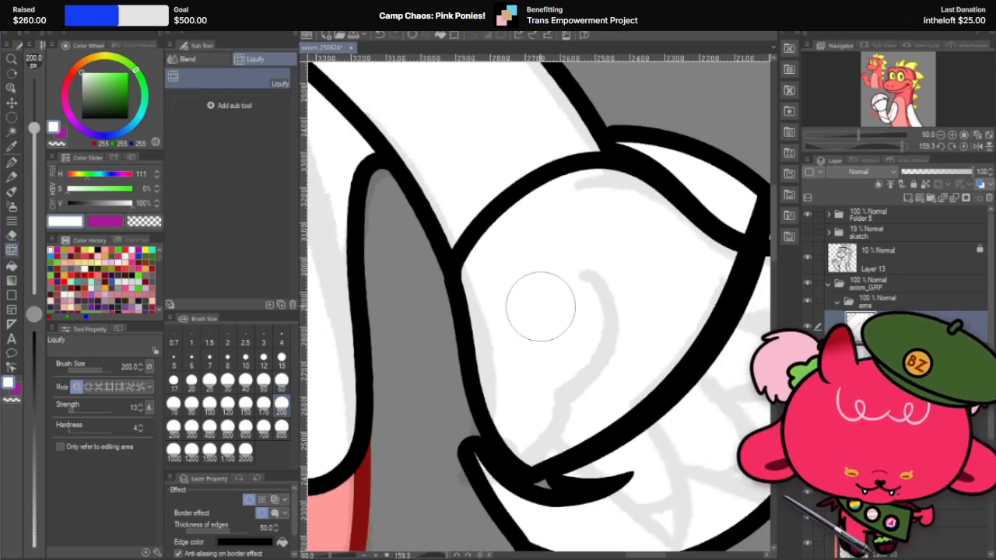
{"action": "key", "text": "r"}
{"action": "left_click_drag", "start_coordinate": [597, 279], "coordinate": [606, 308]}
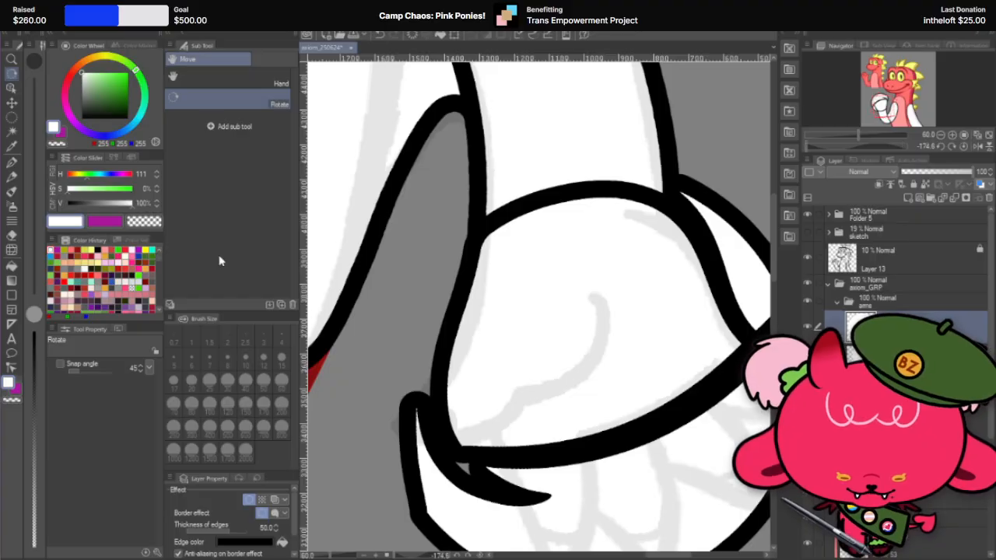
{"action": "left_click", "coordinate": [11, 249]}
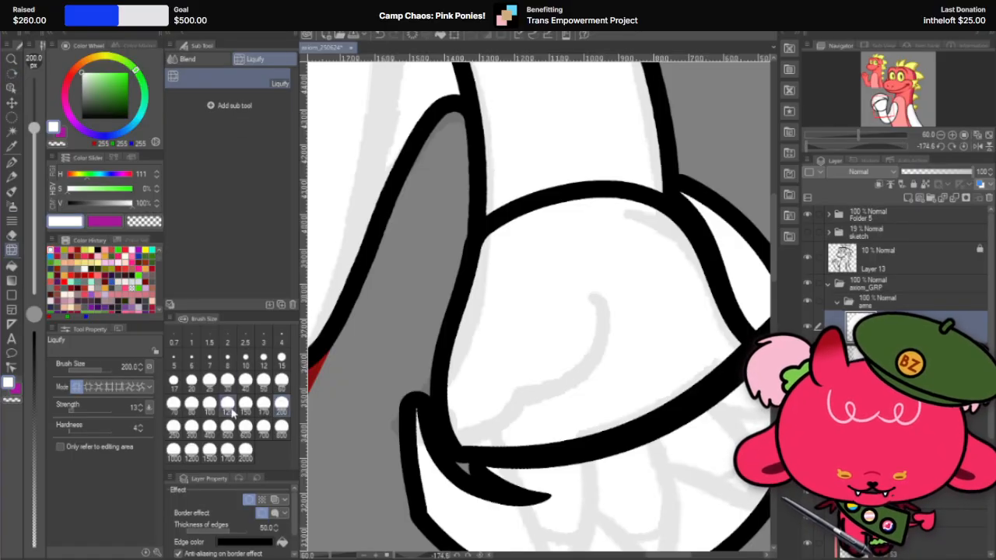
{"action": "left_click", "coordinate": [191, 426]}
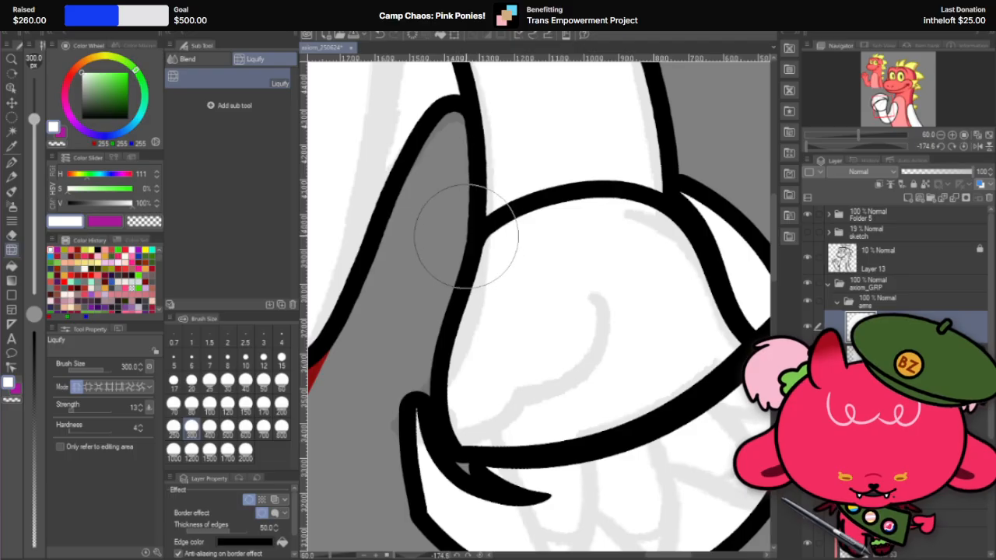
{"action": "scroll", "coordinate": [494, 226], "scroll_direction": "down", "scroll_amount": 2}
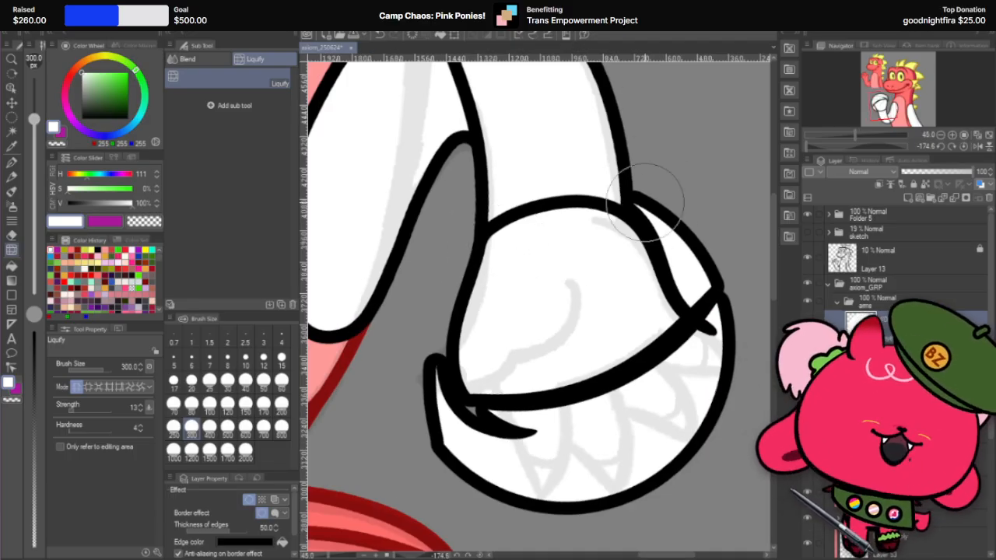
Step: Examine the carved palm, wrist and thumb side against the sketch with the canvas upright and at several rotations
{"action": "key", "text": "r"}
{"action": "mouse_move", "coordinate": [591, 210]}
{"action": "left_mouse_down"}
{"action": "mouse_move", "coordinate": [397, 304]}
{"action": "mouse_move", "coordinate": [480, 368]}
{"action": "left_mouse_up"}
{"action": "double_click", "coordinate": [480, 369]}
{"action": "scroll", "coordinate": [477, 306], "scroll_direction": "down", "scroll_amount": 2}
{"action": "scroll", "coordinate": [511, 286], "scroll_direction": "up", "scroll_amount": 1}
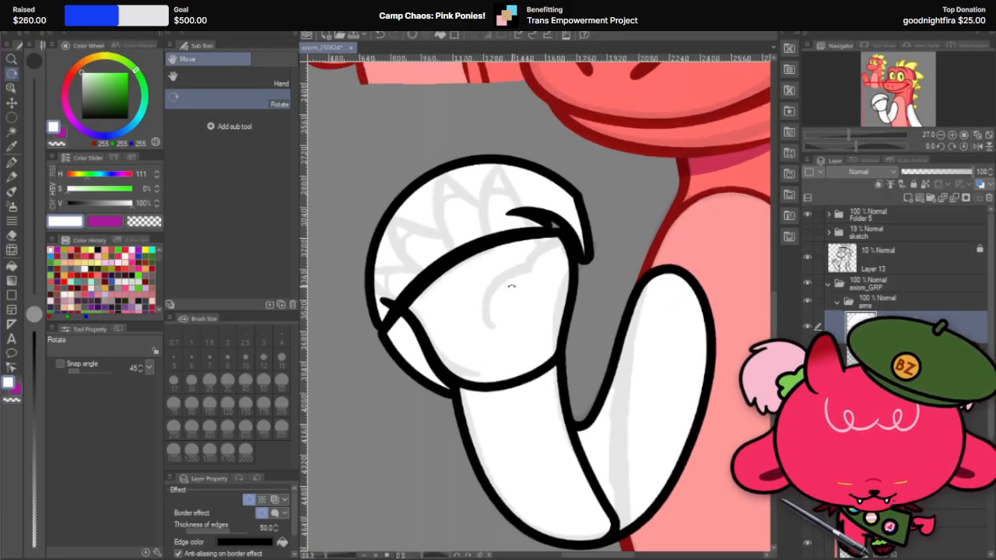
{"action": "scroll", "coordinate": [510, 287], "scroll_direction": "up", "scroll_amount": 1}
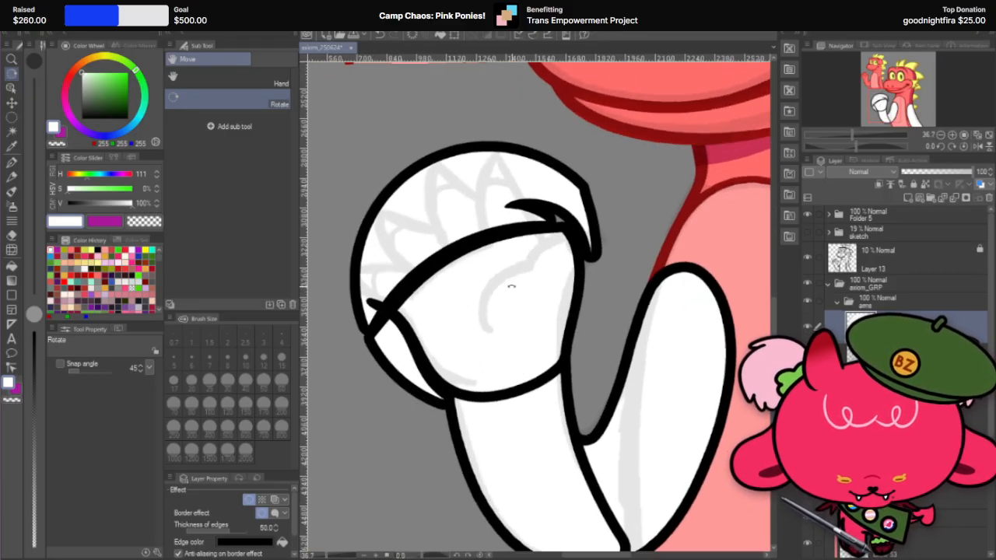
{"action": "key", "text": "j"}
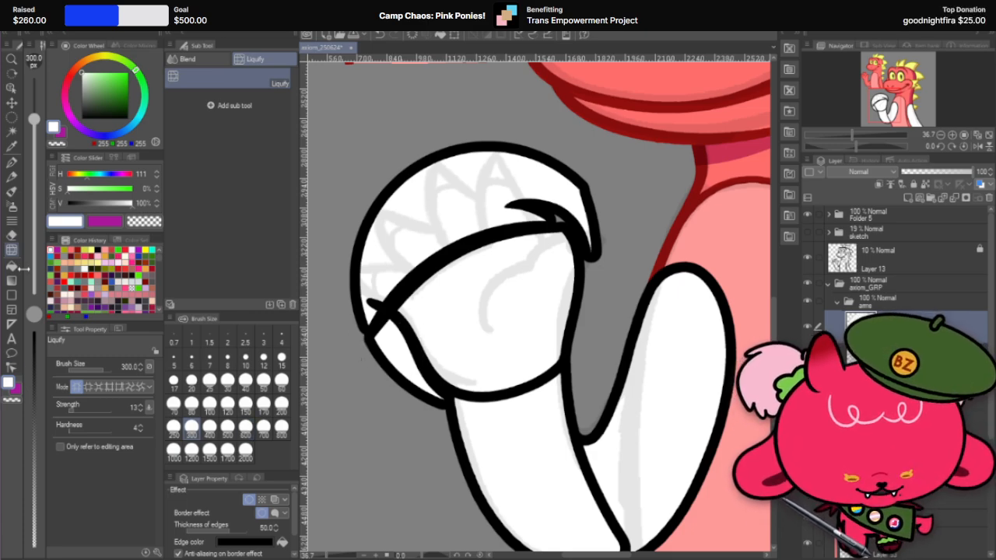
{"action": "left_click", "coordinate": [12, 236]}
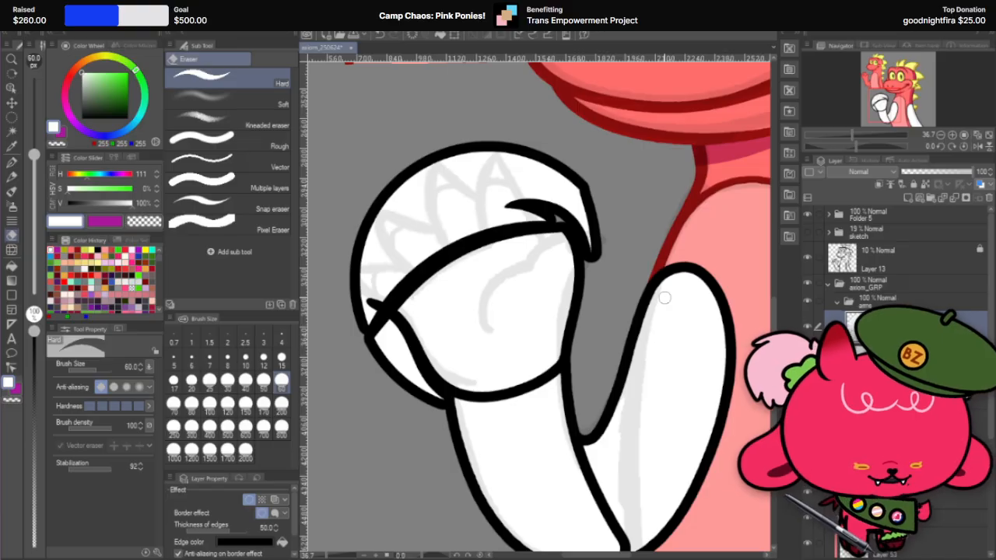
{"action": "key", "text": "r"}
{"action": "left_click_drag", "start_coordinate": [652, 189], "coordinate": [518, 189]}
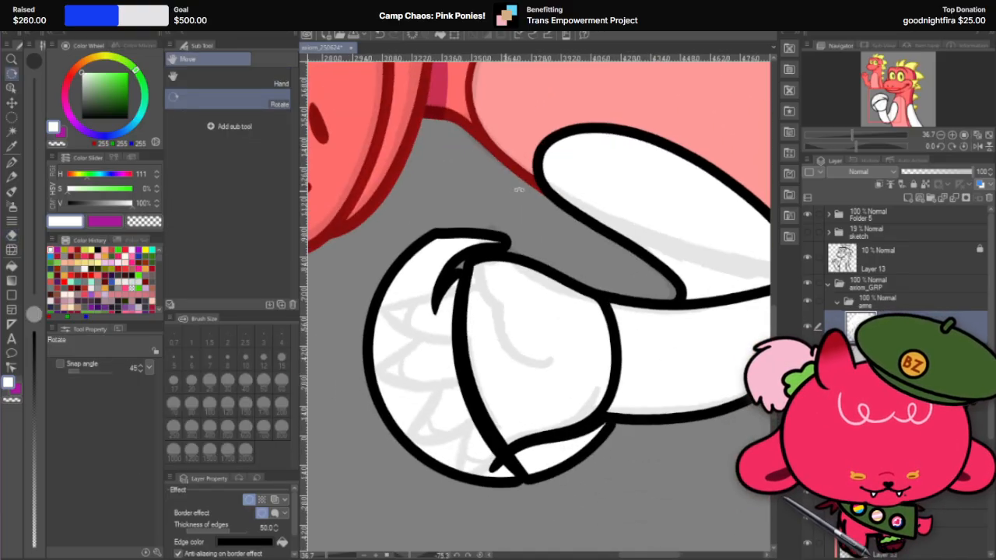
{"action": "mouse_move", "coordinate": [673, 226]}
{"action": "left_mouse_down"}
{"action": "mouse_move", "coordinate": [649, 183]}
{"action": "mouse_move", "coordinate": [602, 151]}
{"action": "mouse_move", "coordinate": [523, 137]}
{"action": "left_mouse_up"}
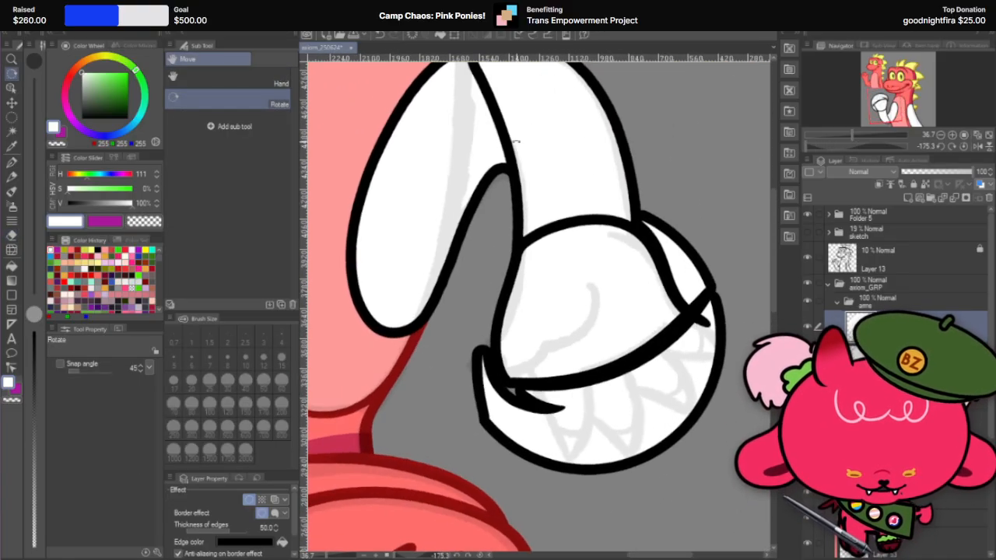
{"action": "left_click", "coordinate": [11, 235]}
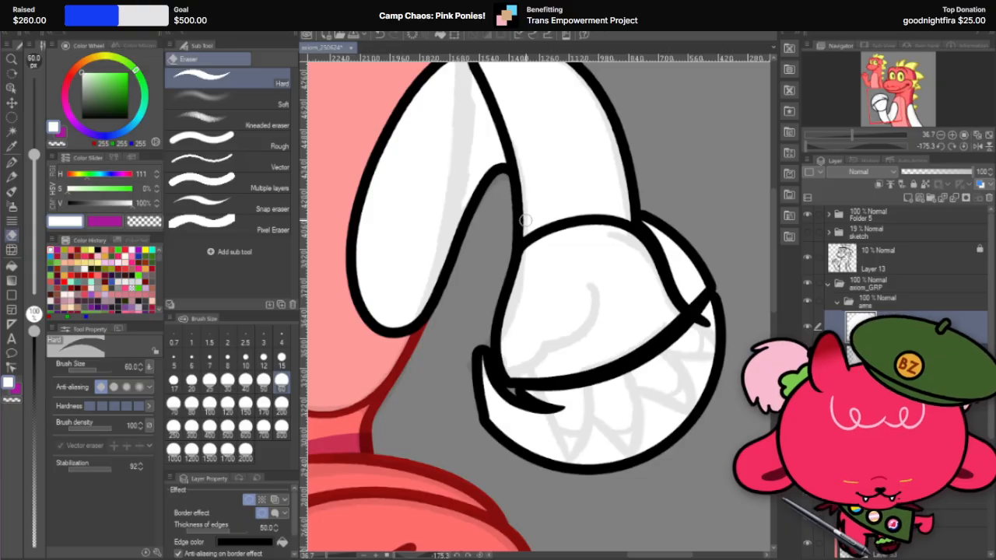
{"action": "scroll", "coordinate": [481, 358], "scroll_direction": "up", "scroll_amount": 2}
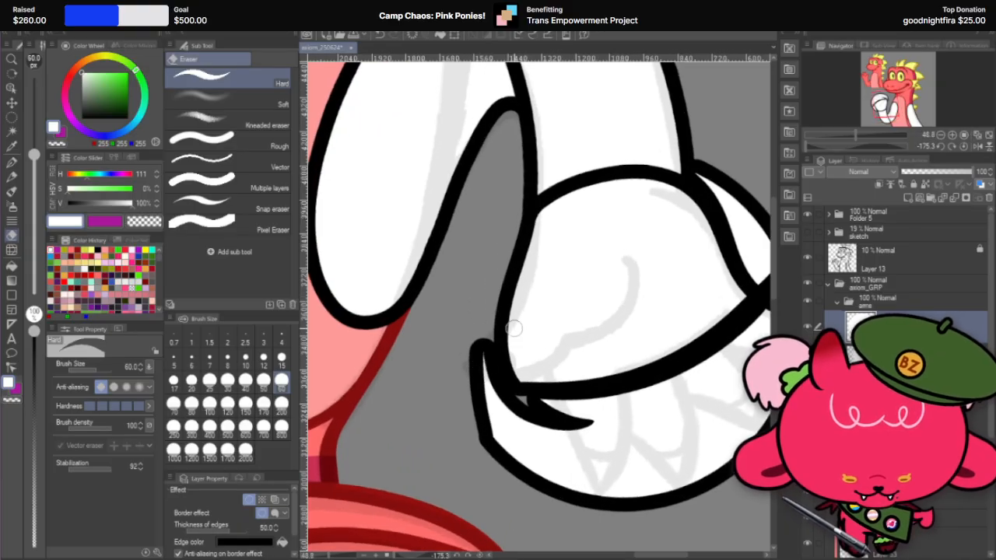
{"action": "key", "text": "r"}
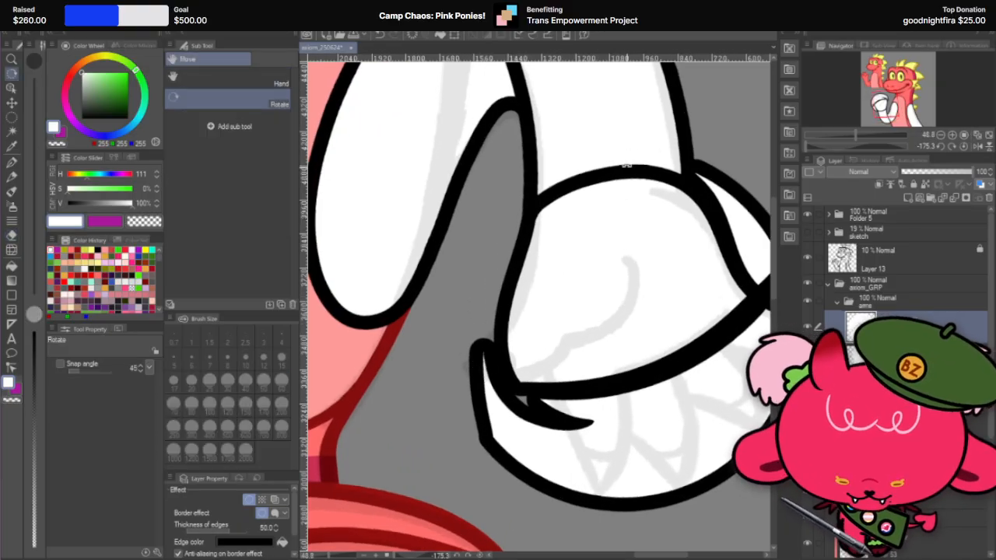
{"action": "mouse_move", "coordinate": [610, 134]}
{"action": "left_mouse_down"}
{"action": "mouse_move", "coordinate": [473, 169]}
{"action": "mouse_move", "coordinate": [502, 420]}
{"action": "mouse_move", "coordinate": [528, 419]}
{"action": "left_mouse_up"}
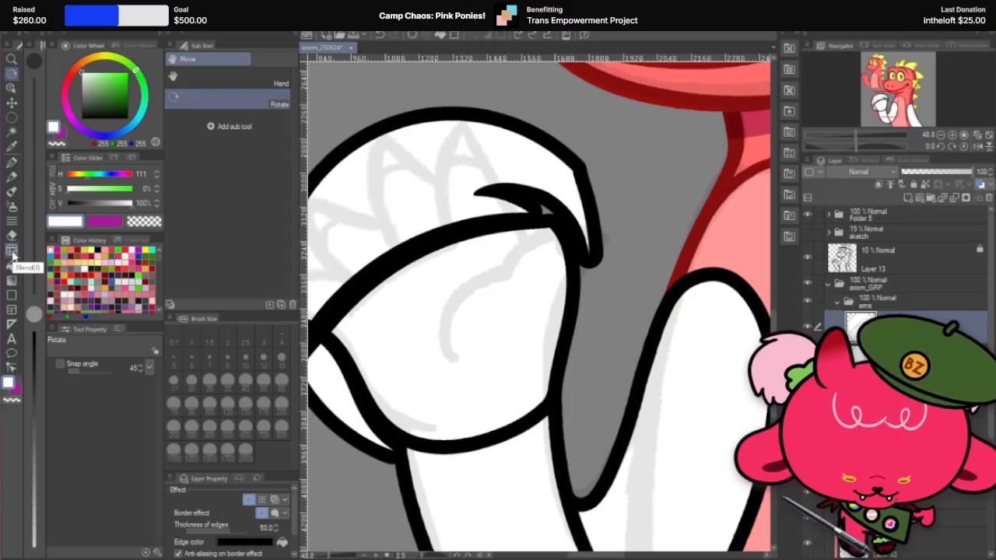
{"action": "left_click_drag", "start_coordinate": [623, 174], "coordinate": [565, 380]}
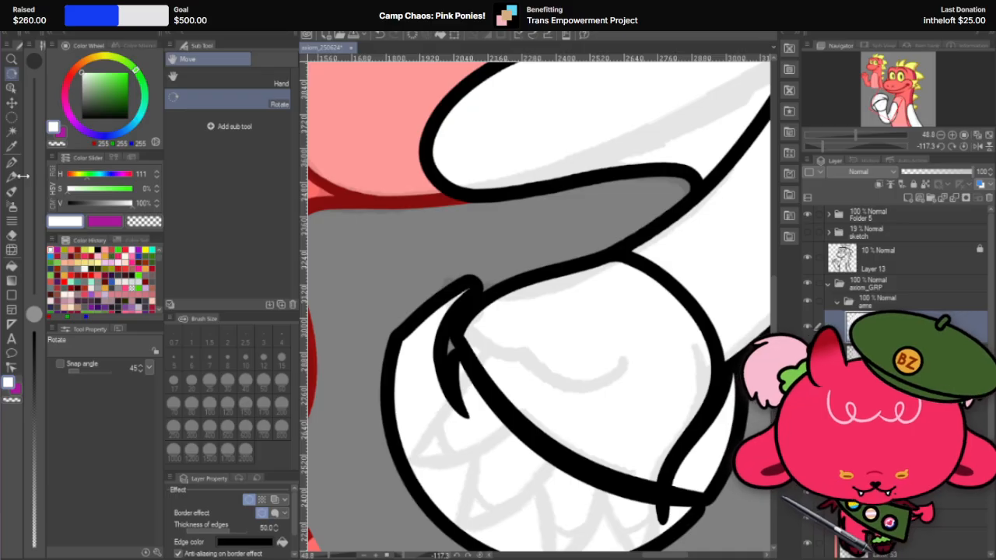
Step: Recut the palm's thumb-side edge closer to the sketch with the Hard eraser at size 60 and erase the sliver this cuts off
{"action": "left_click", "coordinate": [13, 236]}
{"action": "key", "text": "r"}
{"action": "mouse_move", "coordinate": [700, 238]}
{"action": "left_mouse_down"}
{"action": "mouse_move", "coordinate": [647, 147]}
{"action": "mouse_move", "coordinate": [591, 102]}
{"action": "left_mouse_up"}
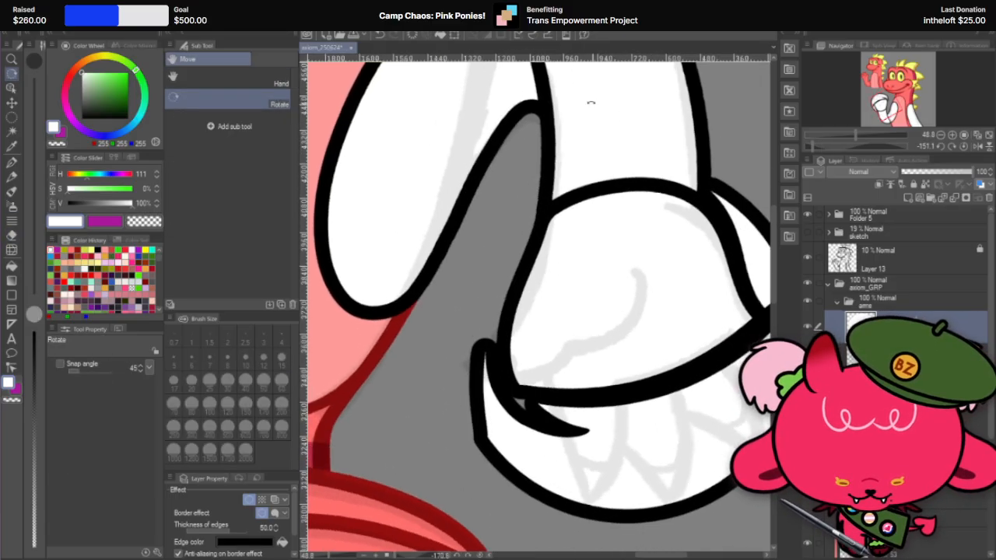
{"action": "key", "text": "e"}
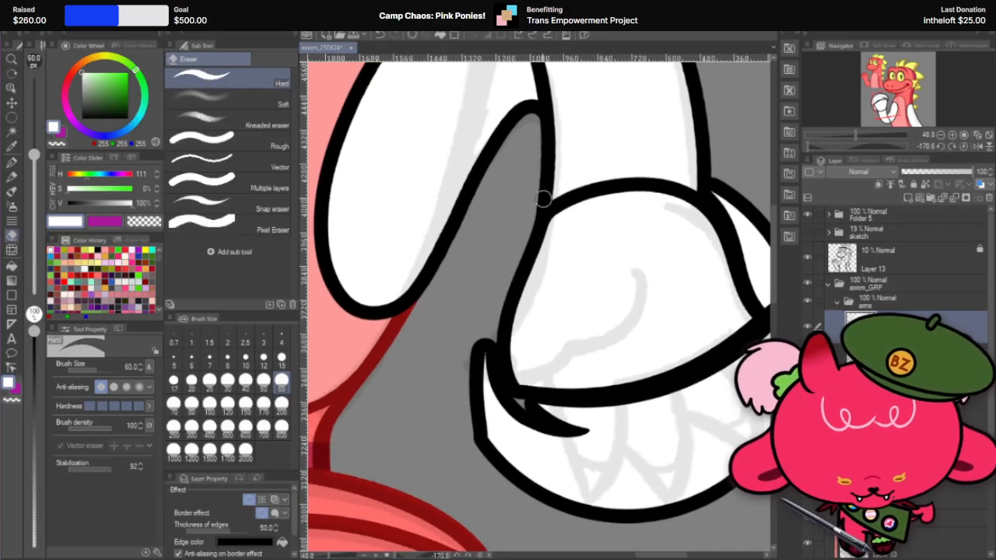
{"action": "mouse_move", "coordinate": [543, 199]}
{"action": "left_mouse_down"}
{"action": "mouse_move", "coordinate": [510, 374]}
{"action": "mouse_move", "coordinate": [521, 443]}
{"action": "left_mouse_up"}
{"action": "key", "text": "ctrl+z"}
{"action": "mouse_move", "coordinate": [544, 205]}
{"action": "left_mouse_down"}
{"action": "mouse_move", "coordinate": [517, 320]}
{"action": "mouse_move", "coordinate": [574, 456]}
{"action": "left_mouse_up"}
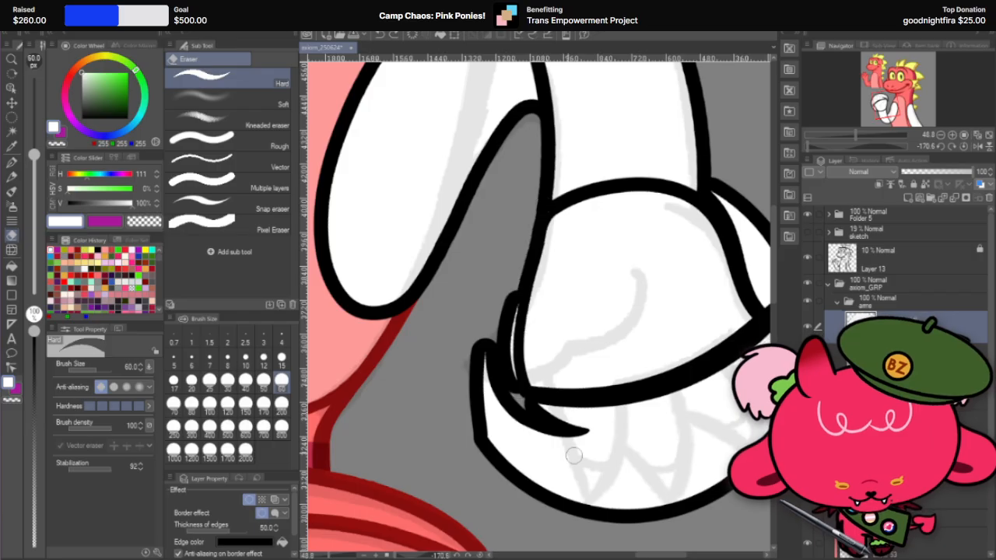
{"action": "key", "text": "ctrl+z"}
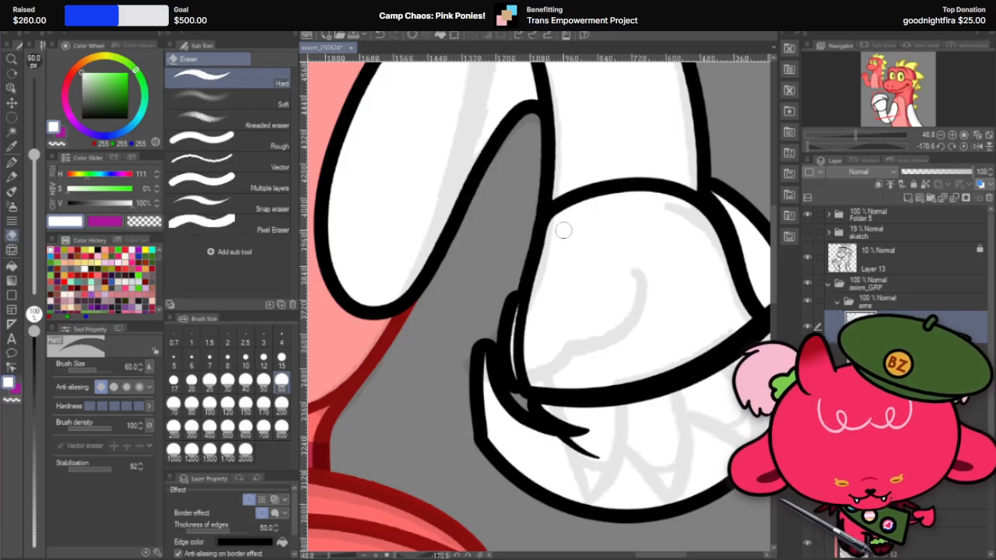
{"action": "key", "text": "ctrl+z"}
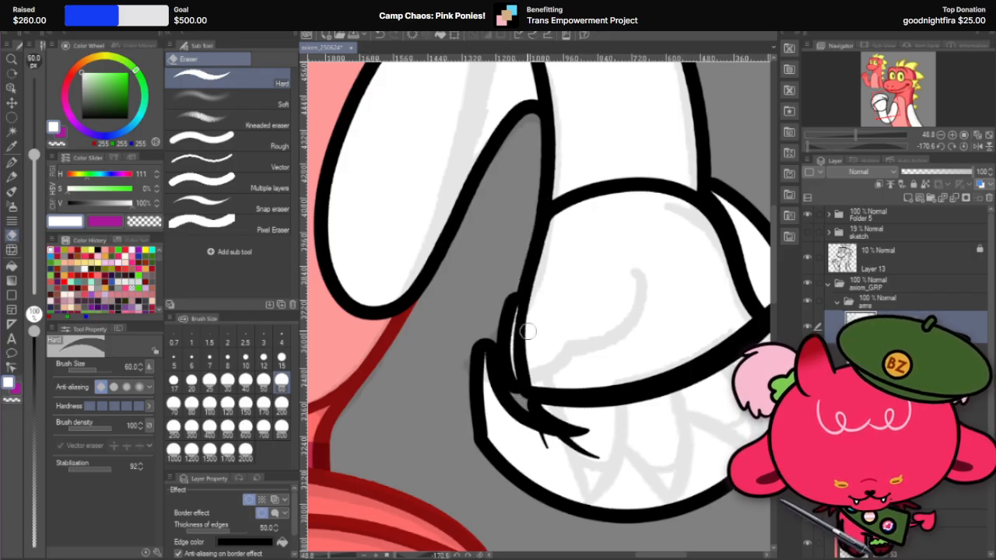
{"action": "mouse_move", "coordinate": [517, 320]}
{"action": "left_mouse_down"}
{"action": "mouse_move", "coordinate": [508, 374]}
{"action": "mouse_move", "coordinate": [523, 427]}
{"action": "left_mouse_up"}
{"action": "mouse_move", "coordinate": [514, 294]}
{"action": "left_mouse_down"}
{"action": "mouse_move", "coordinate": [529, 411]}
{"action": "mouse_move", "coordinate": [512, 368]}
{"action": "mouse_move", "coordinate": [545, 436]}
{"action": "left_mouse_up"}
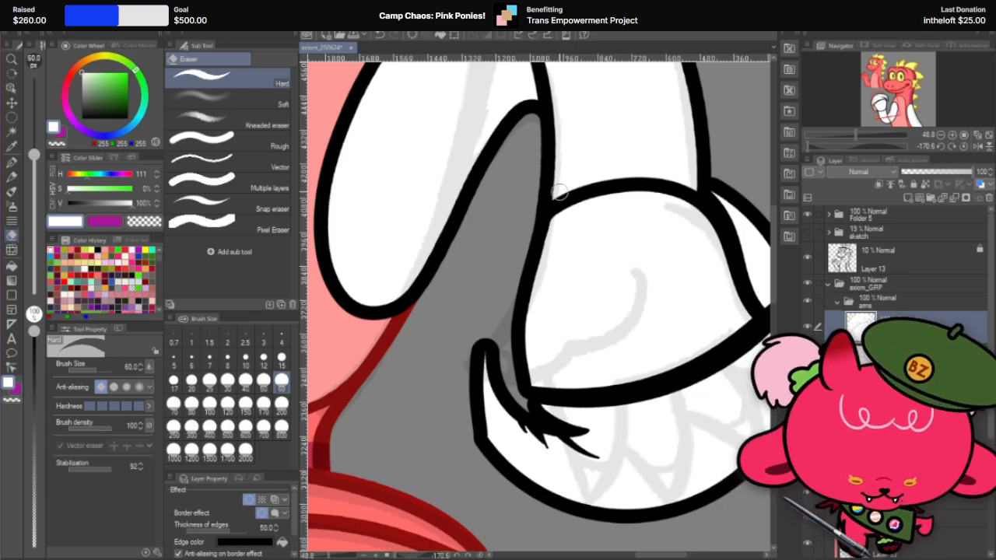
Step: Auto-select the leftover circle area over the sketched fingers, expand the selection, delete its contents and deselect
{"action": "scroll", "coordinate": [557, 196], "scroll_direction": "down", "scroll_amount": 3}
{"action": "scroll", "coordinate": [568, 292], "scroll_direction": "up", "scroll_amount": 3}
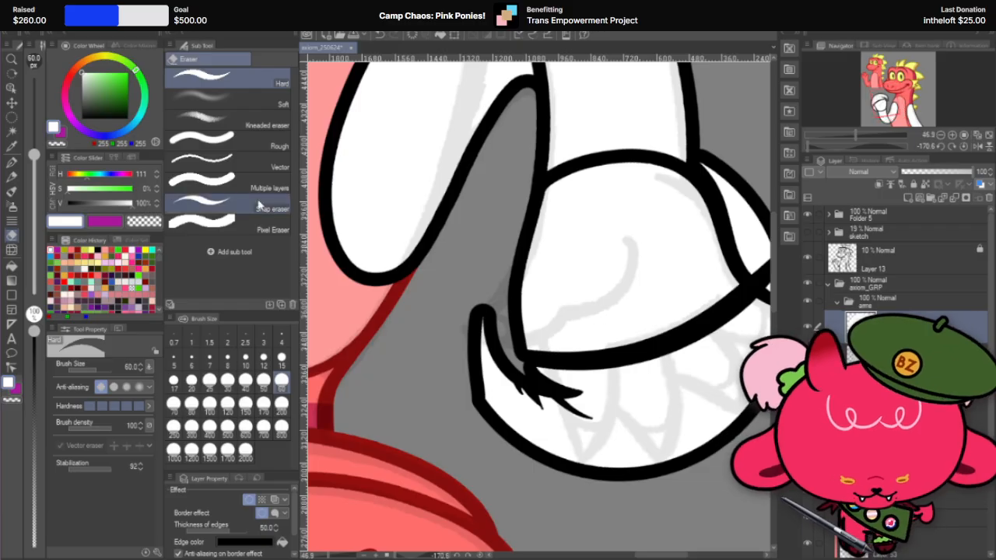
{"action": "left_click", "coordinate": [11, 131]}
{"action": "left_click", "coordinate": [698, 435]}
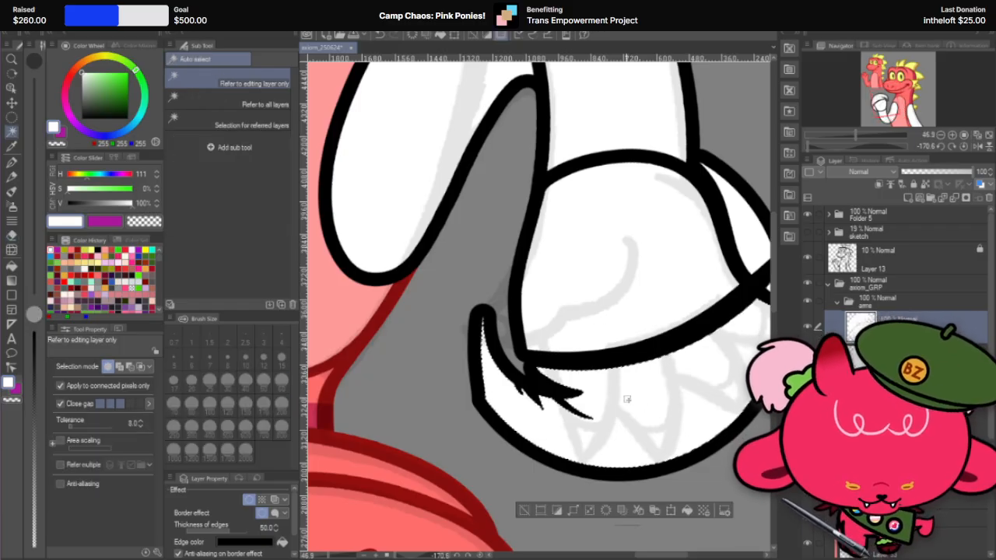
{"action": "left_click", "coordinate": [574, 510]}
{"action": "left_click", "coordinate": [663, 303]}
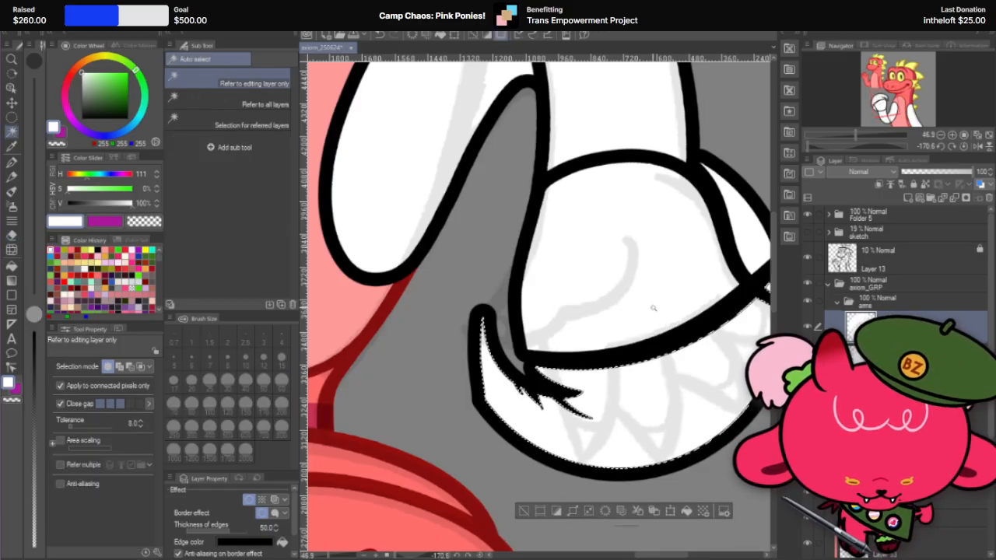
{"action": "key", "text": "Delete"}
{"action": "key", "text": "ctrl+d"}
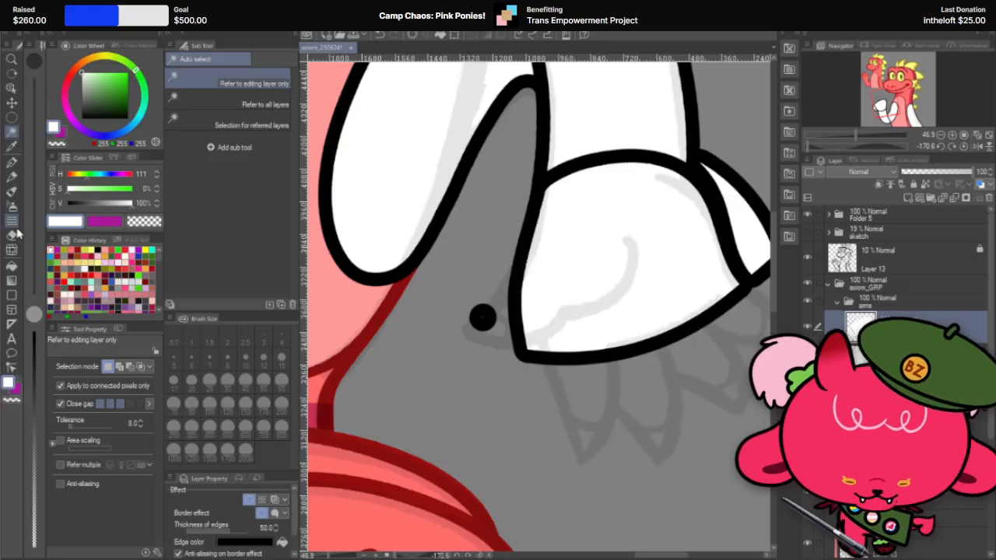
Step: Erase the stray dot near the thumb and cut into the leftover sliver beside the palm's outer edge with the Hard eraser at size 60
{"action": "key", "text": "e"}
{"action": "scroll", "coordinate": [381, 309], "scroll_direction": "down", "scroll_amount": 3}
{"action": "scroll", "coordinate": [634, 253], "scroll_direction": "up", "scroll_amount": 3}
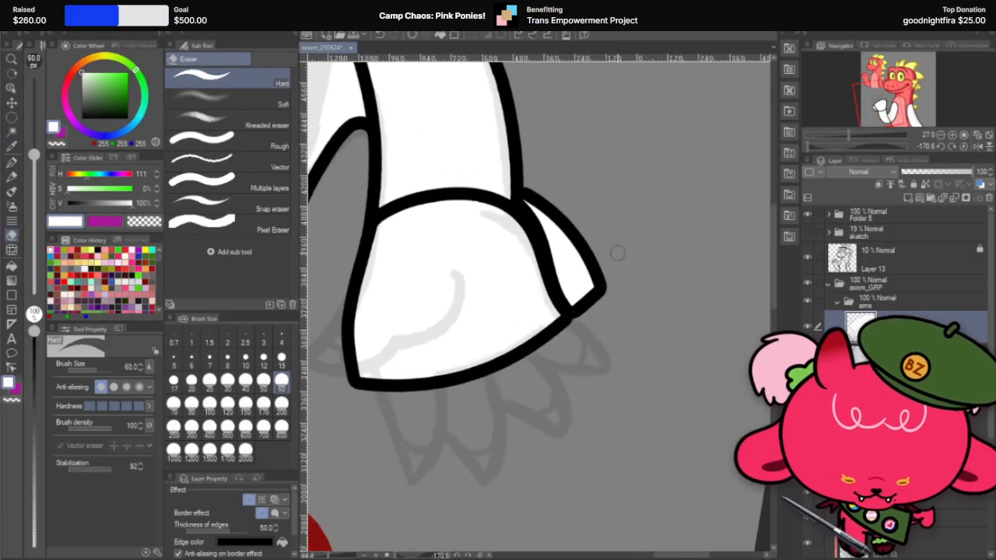
{"action": "left_click_drag", "start_coordinate": [532, 200], "coordinate": [567, 232]}
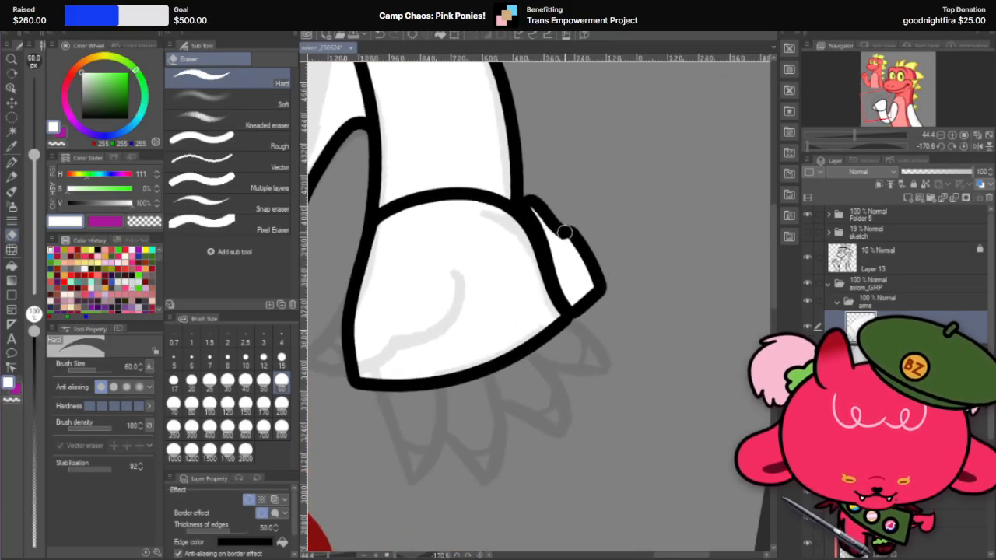
Step: Auto-select the white interior of the leftover sliver beside the palm's outer edge
{"action": "scroll", "coordinate": [589, 252], "scroll_direction": "up", "scroll_amount": 3}
{"action": "left_click", "coordinate": [11, 131]}
{"action": "left_click", "coordinate": [548, 274]}
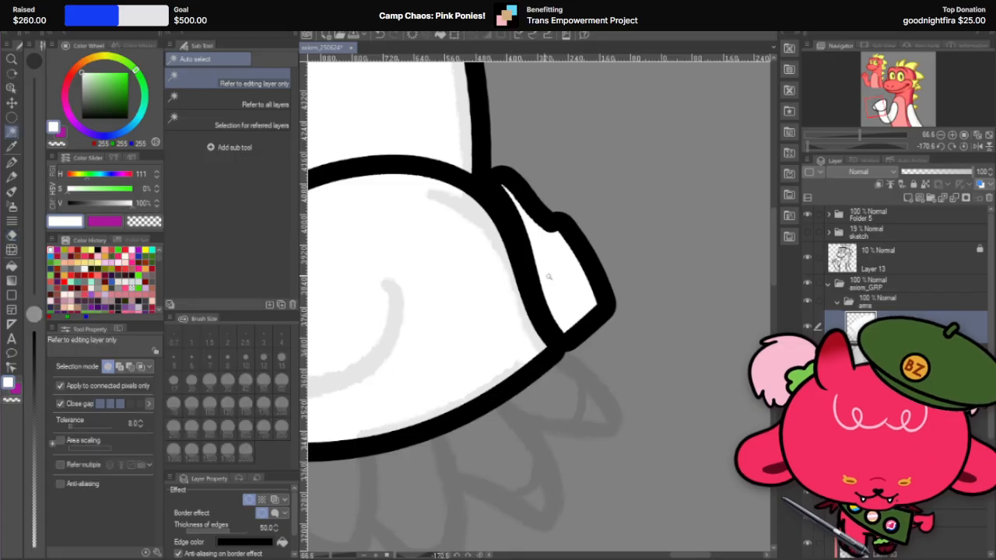
{"action": "left_click", "coordinate": [508, 356]}
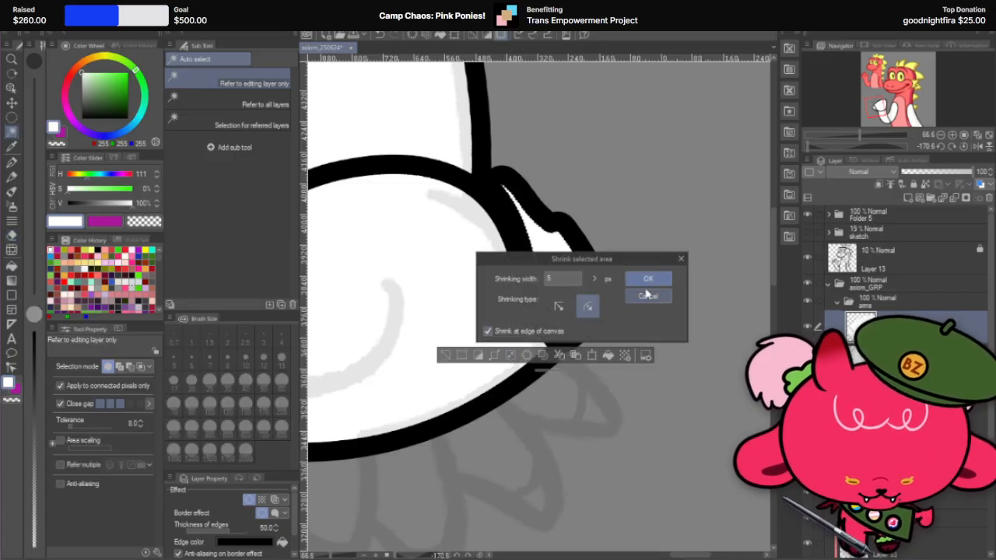
{"action": "left_click", "coordinate": [643, 282]}
{"action": "key", "text": "ctrl+z"}
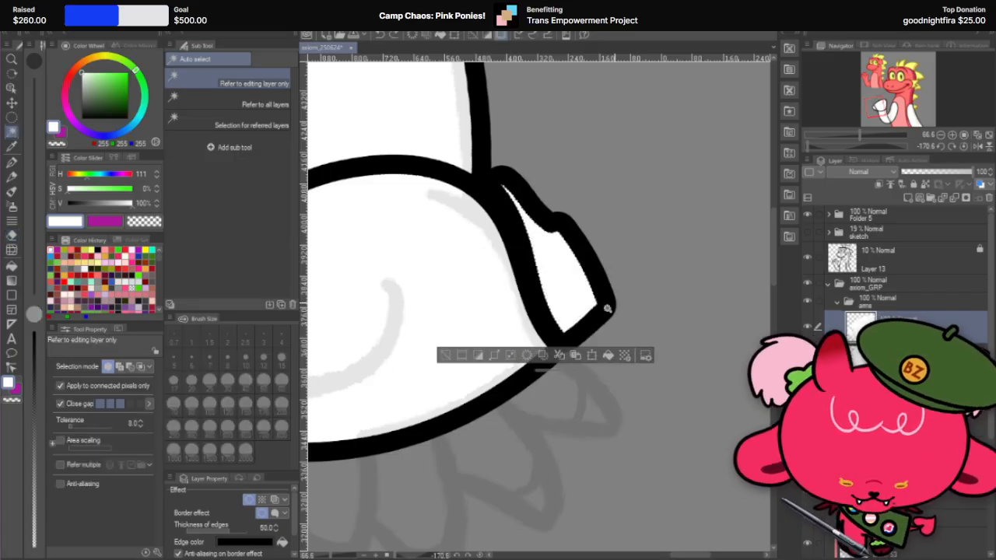
{"action": "left_click", "coordinate": [500, 335]}
{"action": "left_click", "coordinate": [502, 337]}
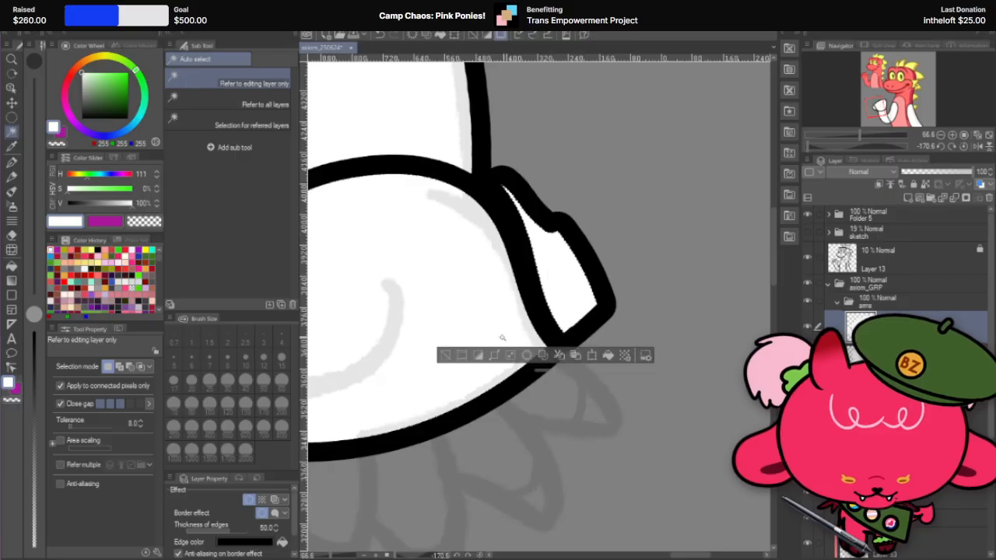
{"action": "left_click", "coordinate": [476, 356]}
{"action": "key", "text": "ctrl+z"}
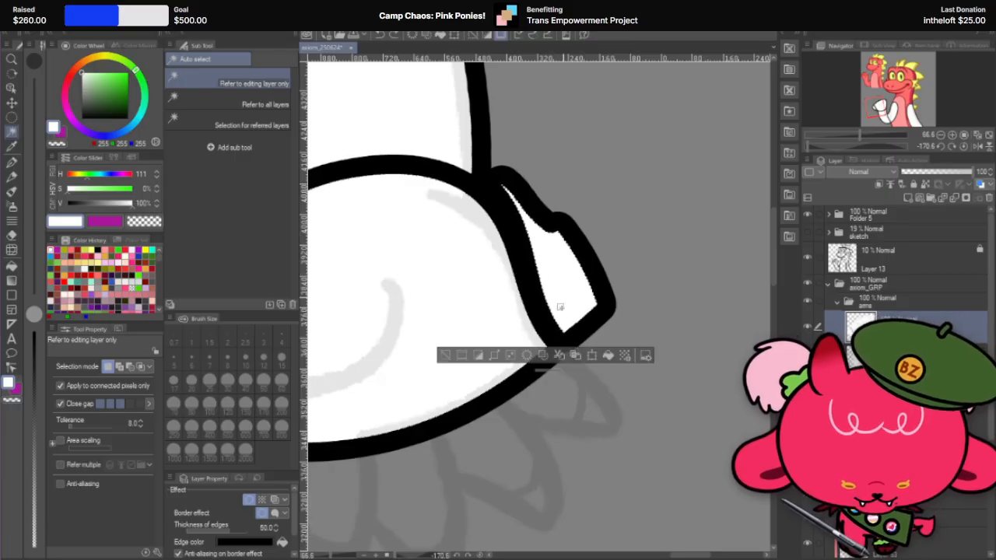
Step: Expand the sliver's selection, delete its contents and deselect
{"action": "left_click", "coordinate": [494, 357]}
{"action": "left_click", "coordinate": [663, 303]}
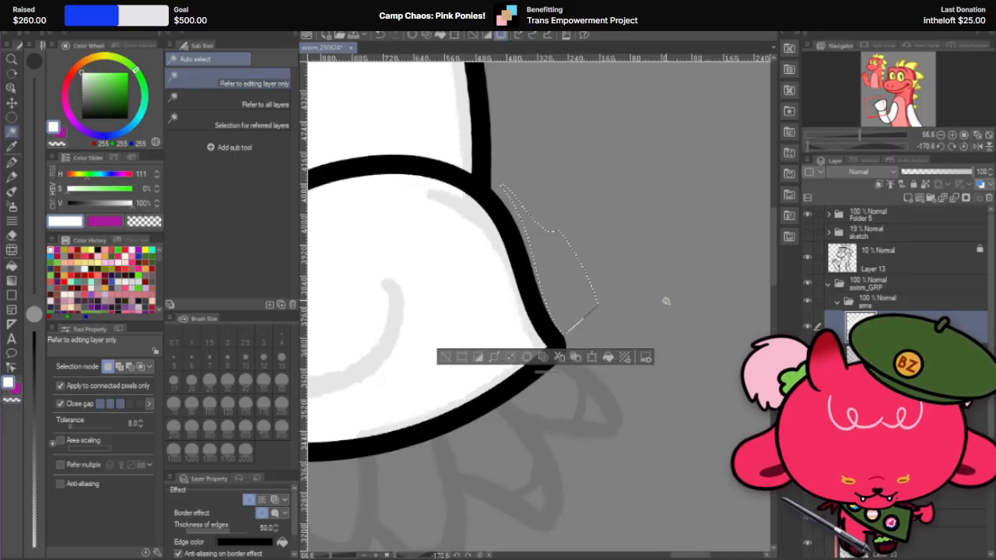
{"action": "key", "text": "ctrl+d"}
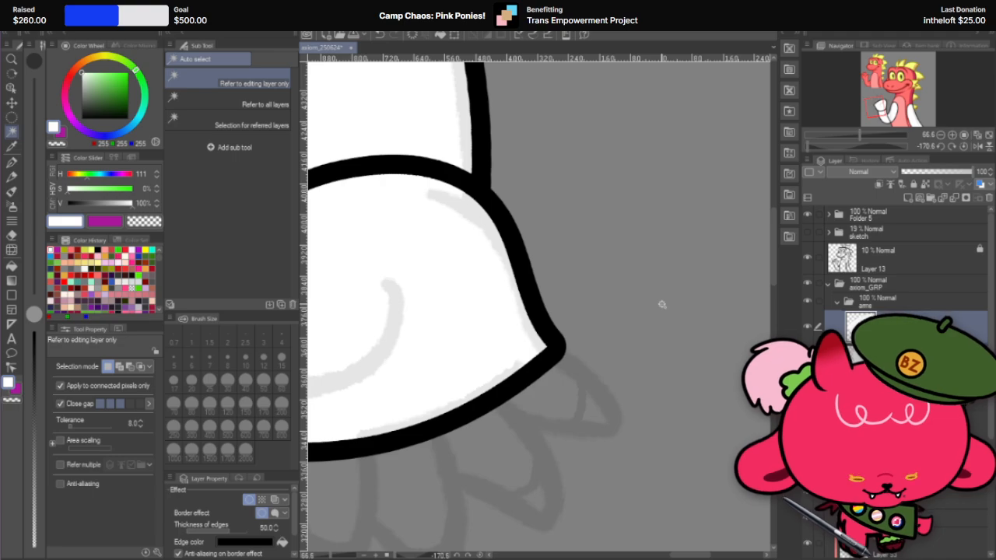
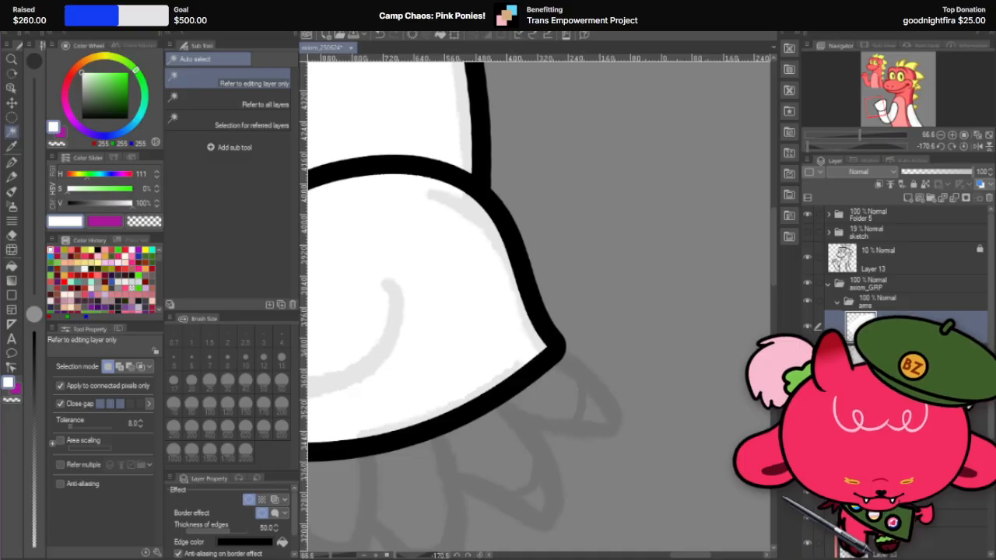
Step: Rotate the canvas until the raised white hand points downward, and choose the Hard eraser at size 60
{"action": "key", "text": "r"}
{"action": "left_click_drag", "start_coordinate": [578, 249], "coordinate": [431, 393]}
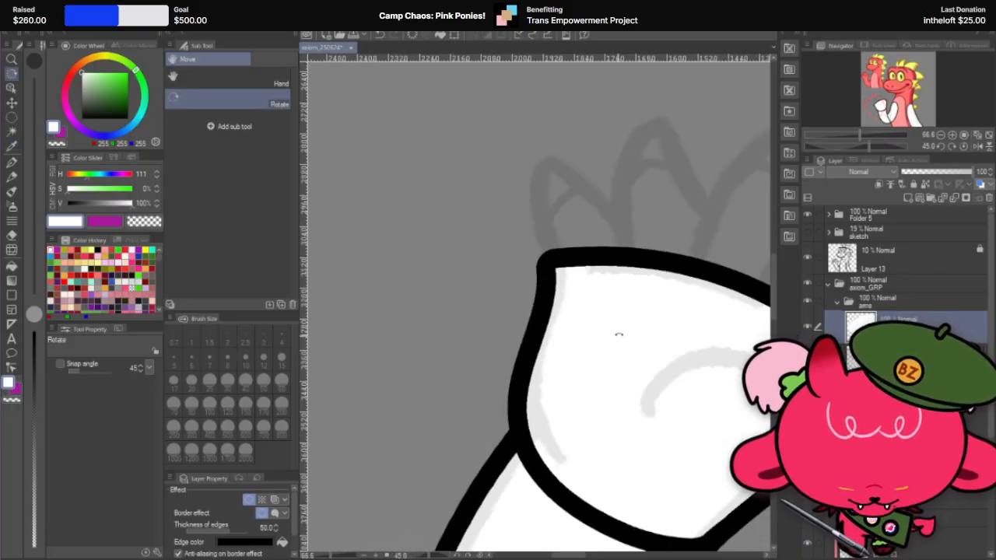
{"action": "mouse_move", "coordinate": [618, 334]}
{"action": "left_mouse_down"}
{"action": "mouse_move", "coordinate": [646, 337]}
{"action": "mouse_move", "coordinate": [661, 277]}
{"action": "left_mouse_up"}
{"action": "scroll", "coordinate": [419, 328], "scroll_direction": "down", "scroll_amount": 2}
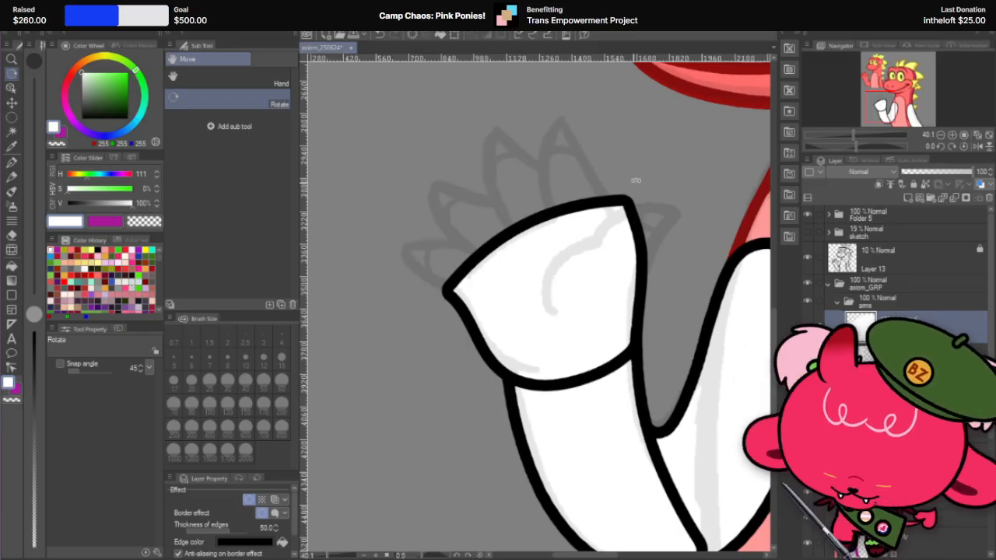
{"action": "left_click_drag", "start_coordinate": [635, 180], "coordinate": [480, 340]}
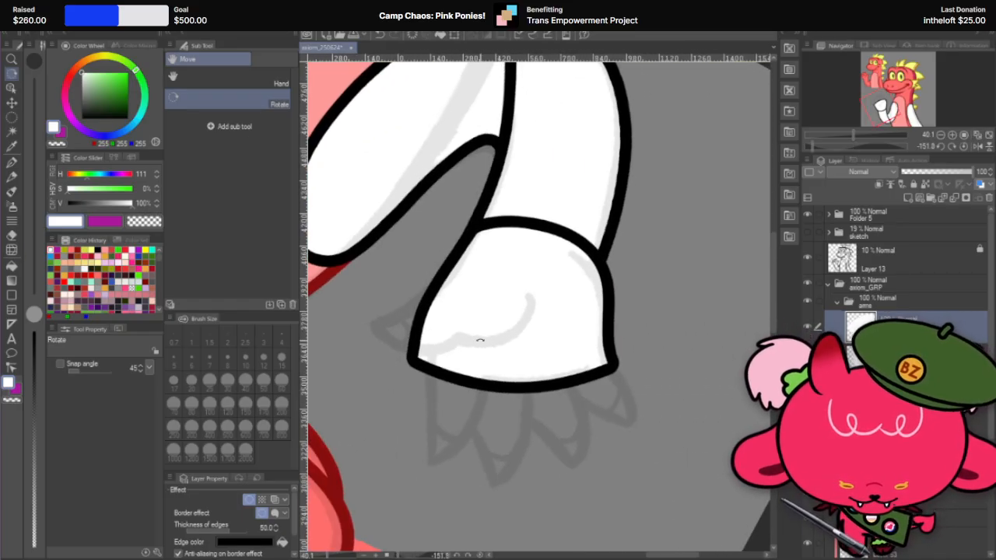
{"action": "left_click", "coordinate": [11, 234]}
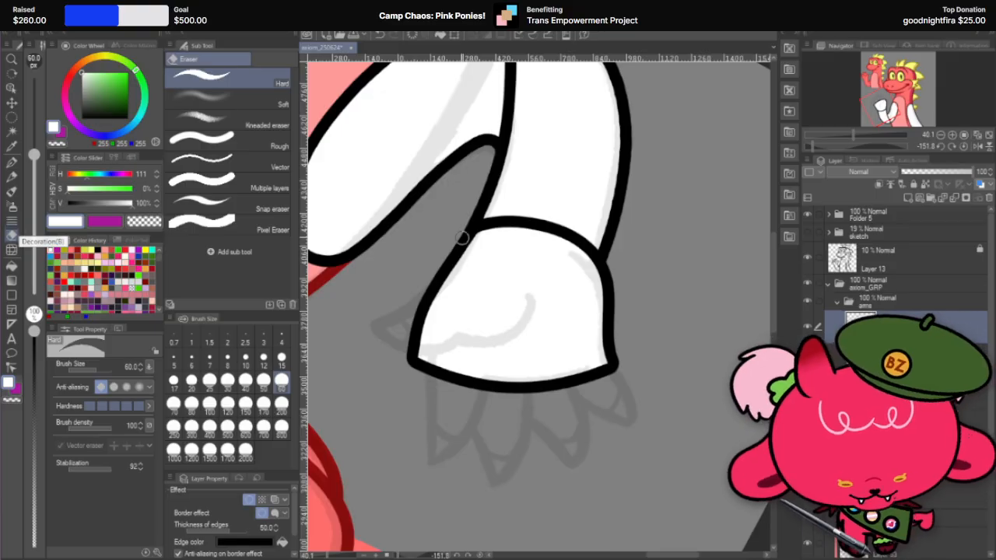
{"action": "left_click_drag", "start_coordinate": [435, 289], "coordinate": [428, 362]}
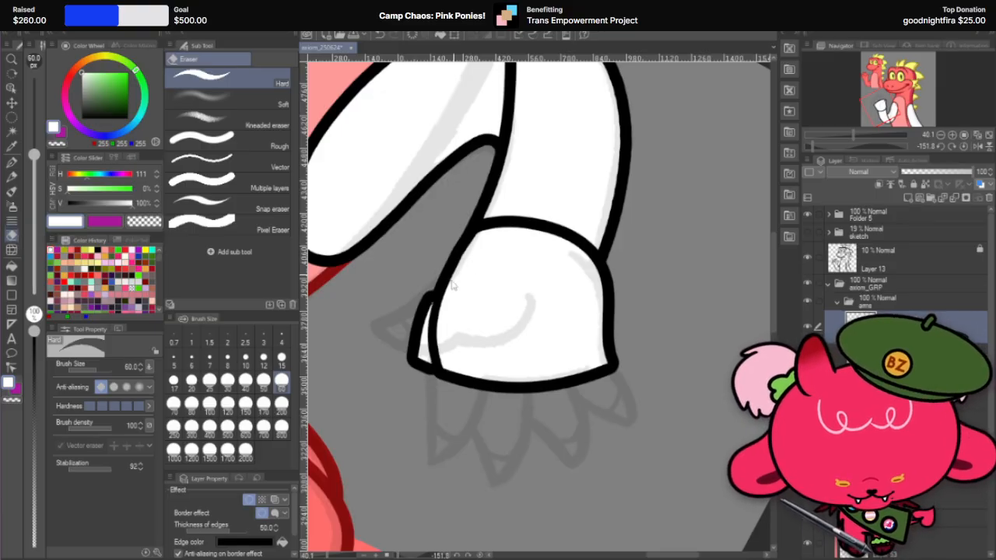
{"action": "key", "text": "ctrl+z"}
{"action": "key", "text": "ctrl+y"}
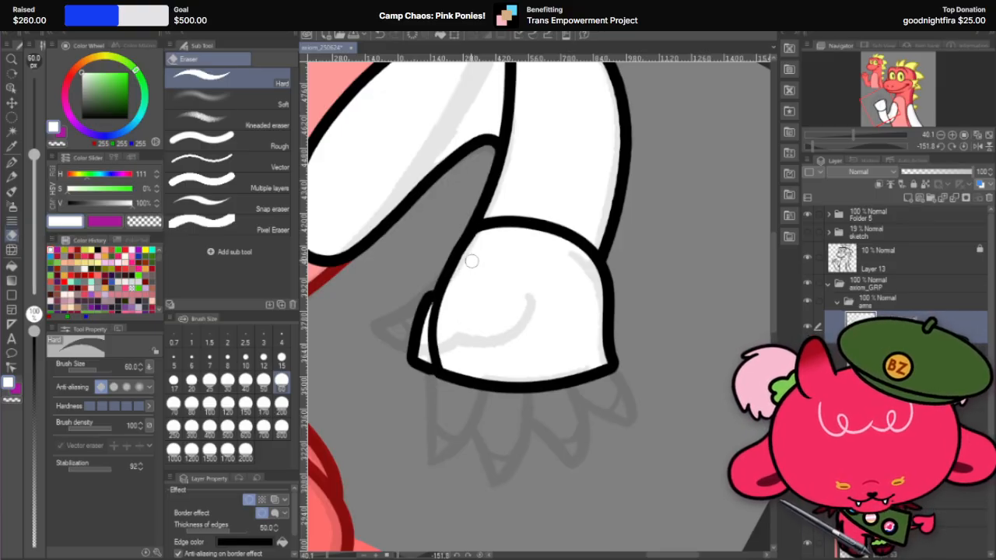
{"action": "key", "text": "ctrl+z"}
{"action": "left_click_drag", "start_coordinate": [442, 272], "coordinate": [425, 367]}
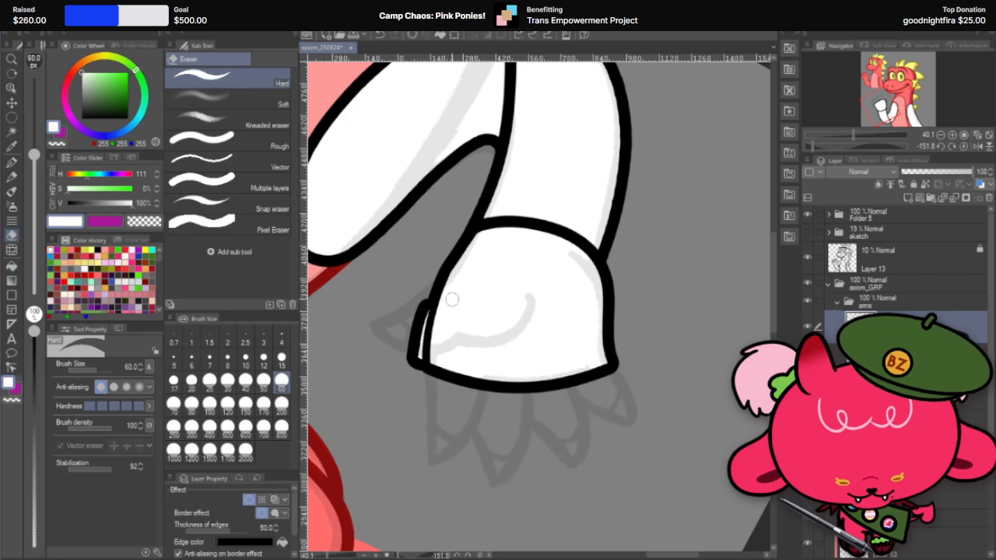
{"action": "key", "text": "ctrl+z"}
{"action": "key", "text": "ctrl+z"}
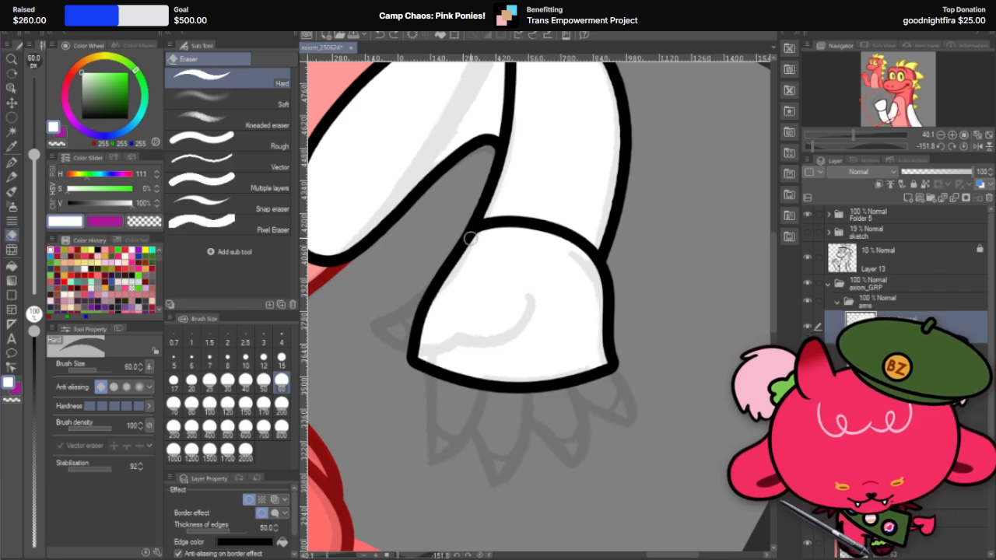
{"action": "left_click_drag", "start_coordinate": [470, 238], "coordinate": [426, 372]}
{"action": "key", "text": "ctrl+z"}
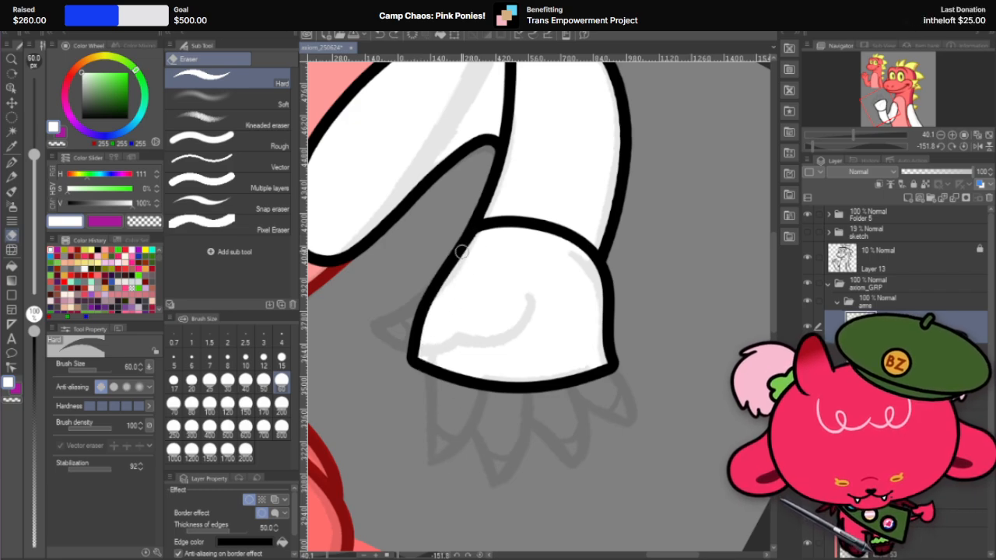
{"action": "left_click_drag", "start_coordinate": [461, 251], "coordinate": [426, 369]}
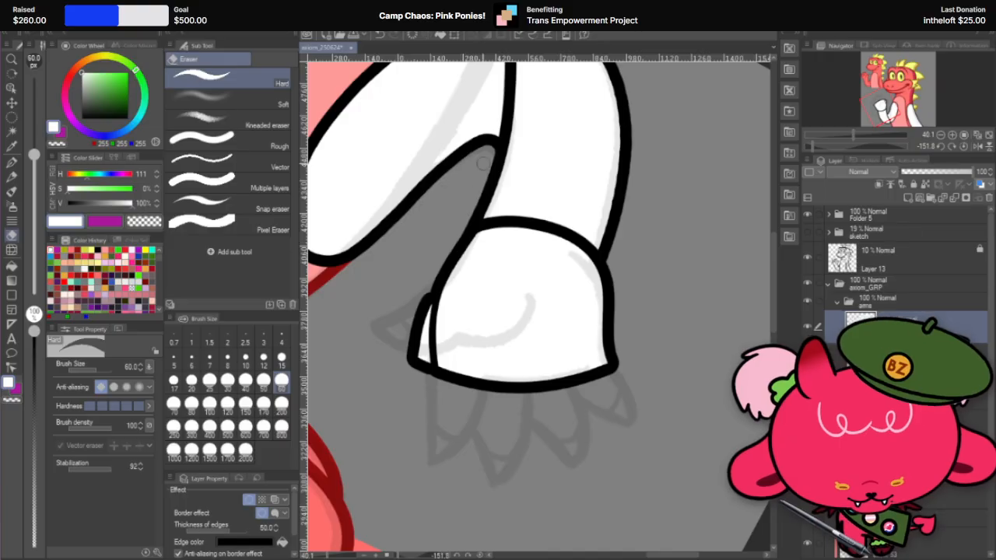
{"action": "key", "text": "ctrl+z"}
Step: Trim the thumb-side edge and corner of the white palm with the eraser, and return the canvas to its upright angle
{"action": "left_click_drag", "start_coordinate": [426, 315], "coordinate": [425, 377]}
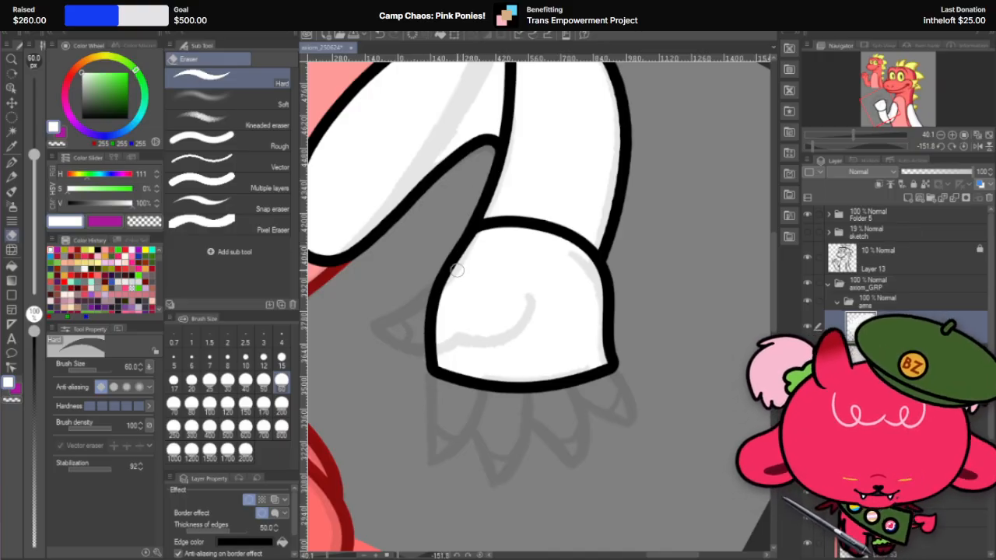
{"action": "key", "text": "r"}
{"action": "left_click_drag", "start_coordinate": [566, 272], "coordinate": [421, 435]}
{"action": "left_click_drag", "start_coordinate": [430, 423], "coordinate": [438, 422]}
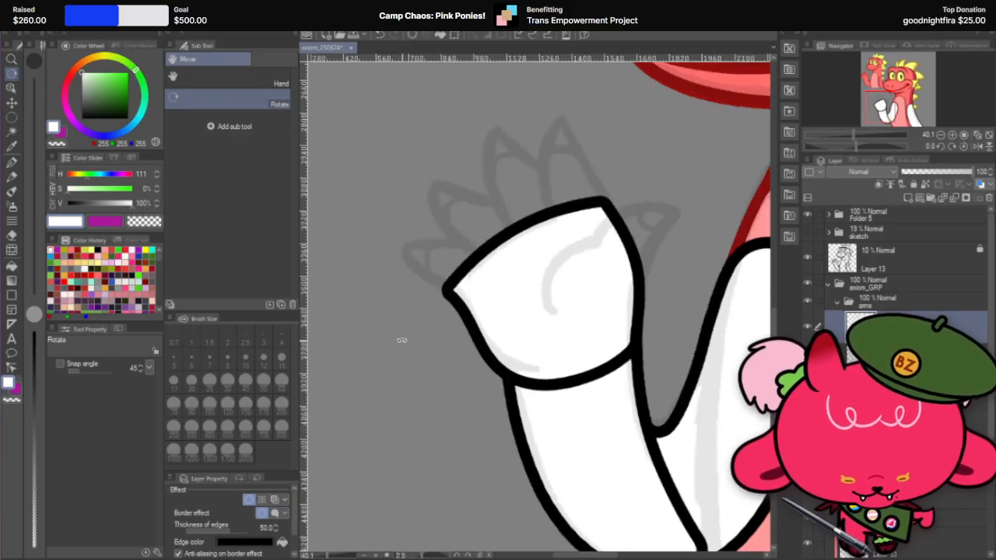
{"action": "scroll", "coordinate": [441, 270], "scroll_direction": "down", "scroll_amount": 3}
{"action": "scroll", "coordinate": [454, 258], "scroll_direction": "up", "scroll_amount": 2}
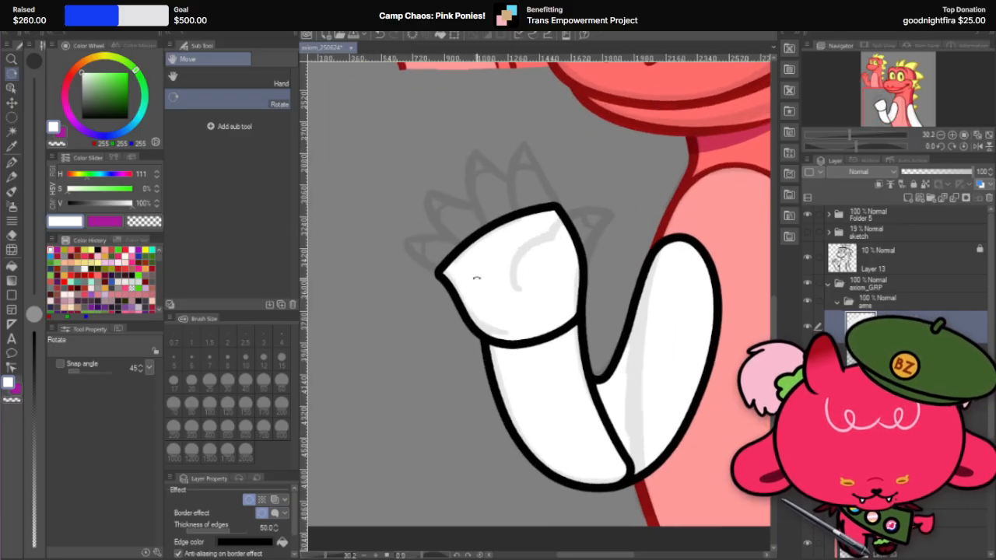
Step: Refine the outline of the white palm near its outer corner and wrist with Liquify, using brush sizes 600 and 500
{"action": "left_click", "coordinate": [12, 249]}
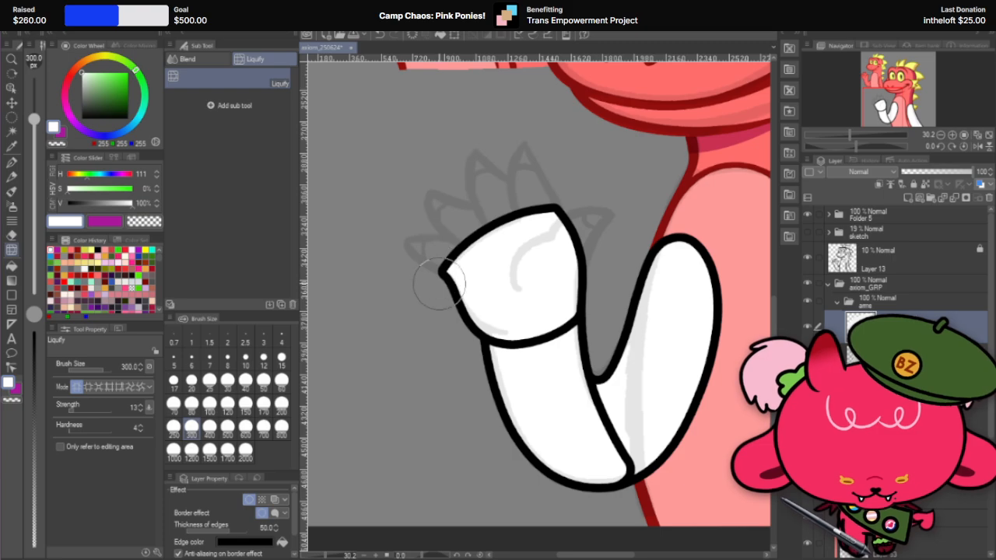
{"action": "left_click", "coordinate": [245, 427]}
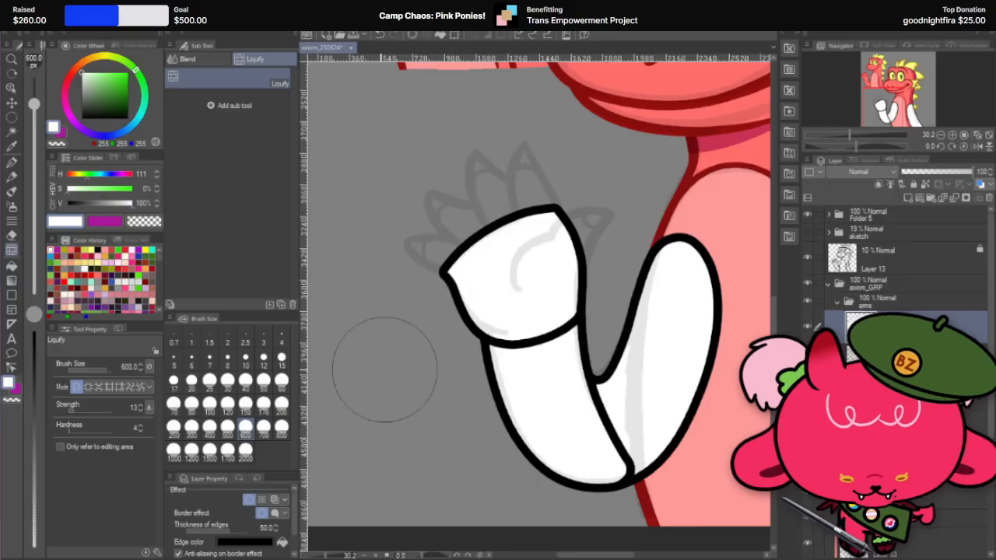
{"action": "left_click", "coordinate": [281, 426]}
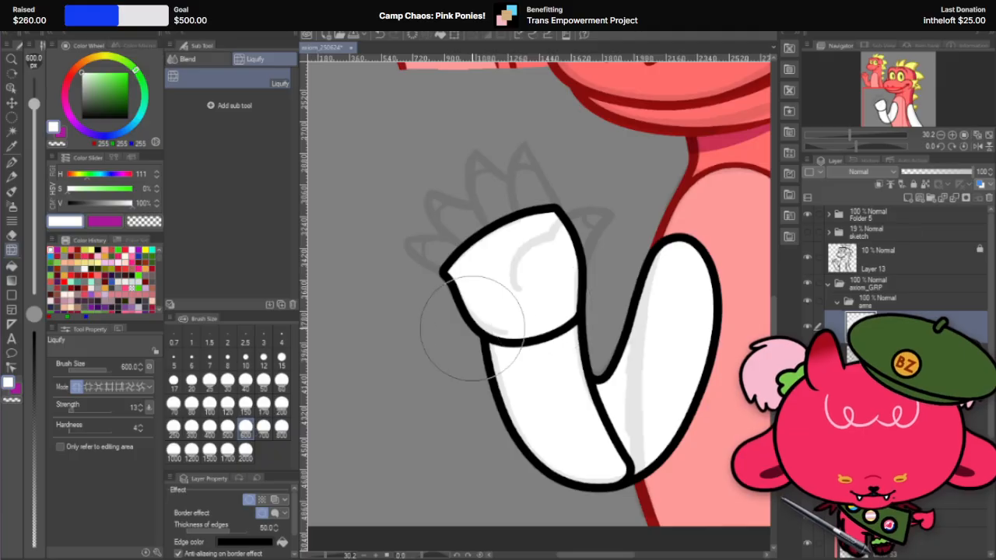
{"action": "left_click", "coordinate": [227, 427]}
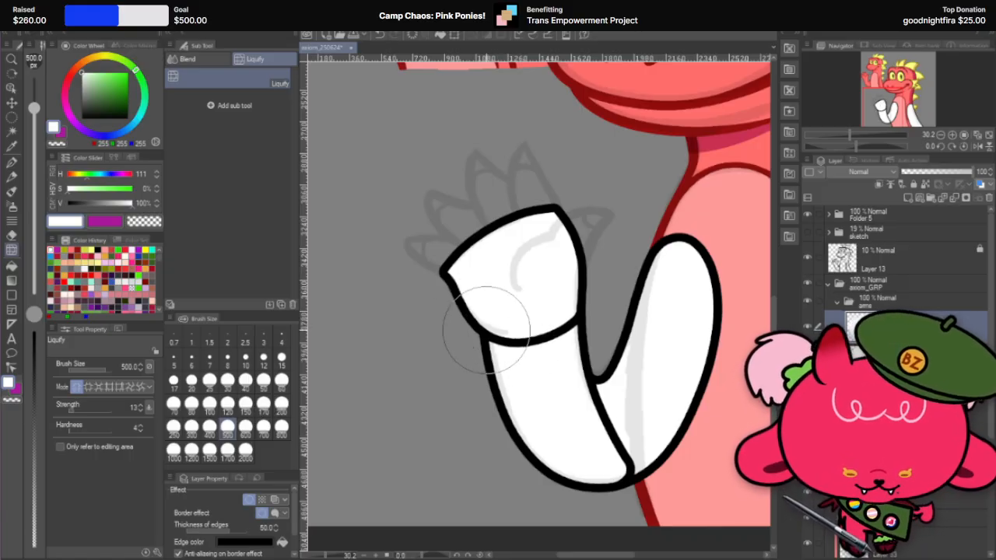
{"action": "scroll", "coordinate": [548, 372], "scroll_direction": "down", "scroll_amount": 2}
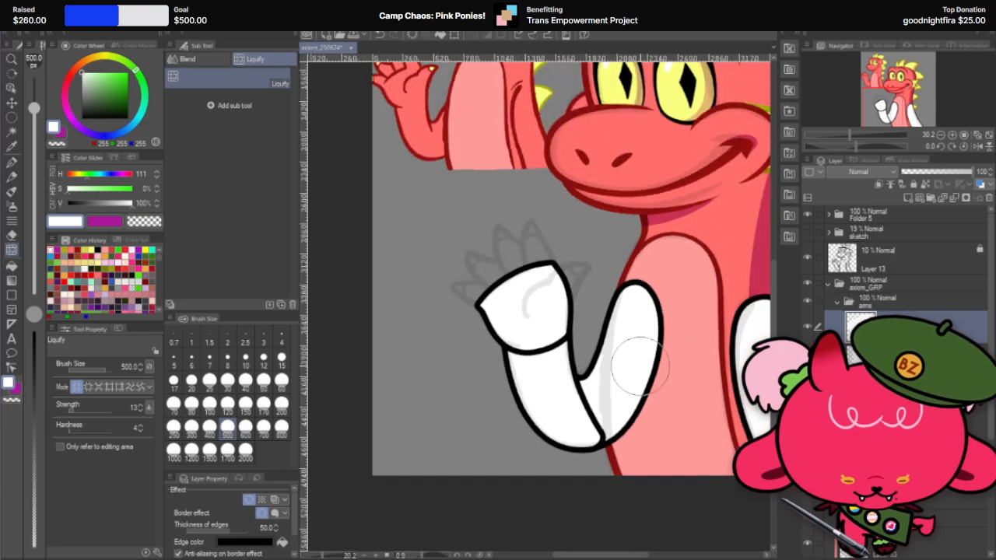
{"action": "scroll", "coordinate": [606, 313], "scroll_direction": "up", "scroll_amount": 2}
{"action": "scroll", "coordinate": [558, 388], "scroll_direction": "down", "scroll_amount": 2}
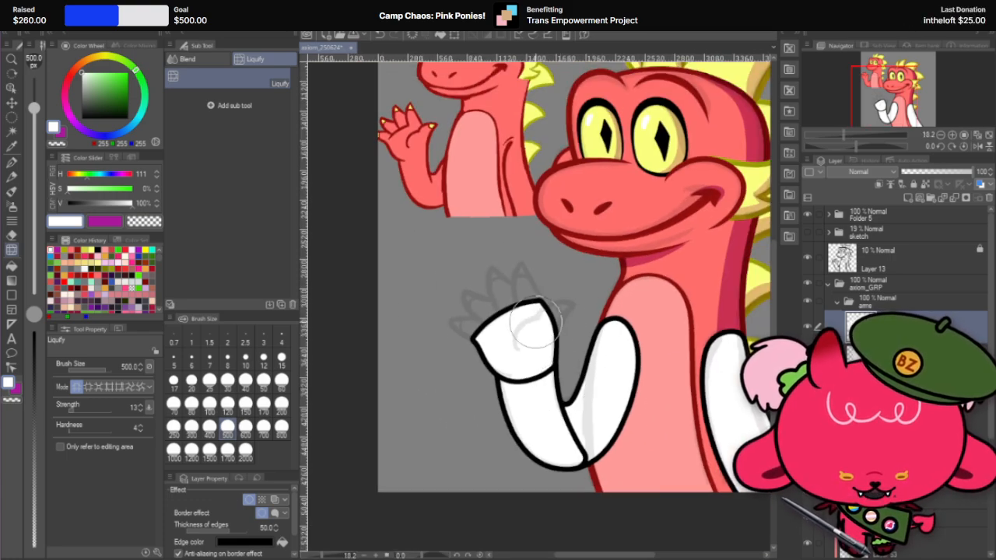
{"action": "scroll", "coordinate": [535, 327], "scroll_direction": "up", "scroll_amount": 2}
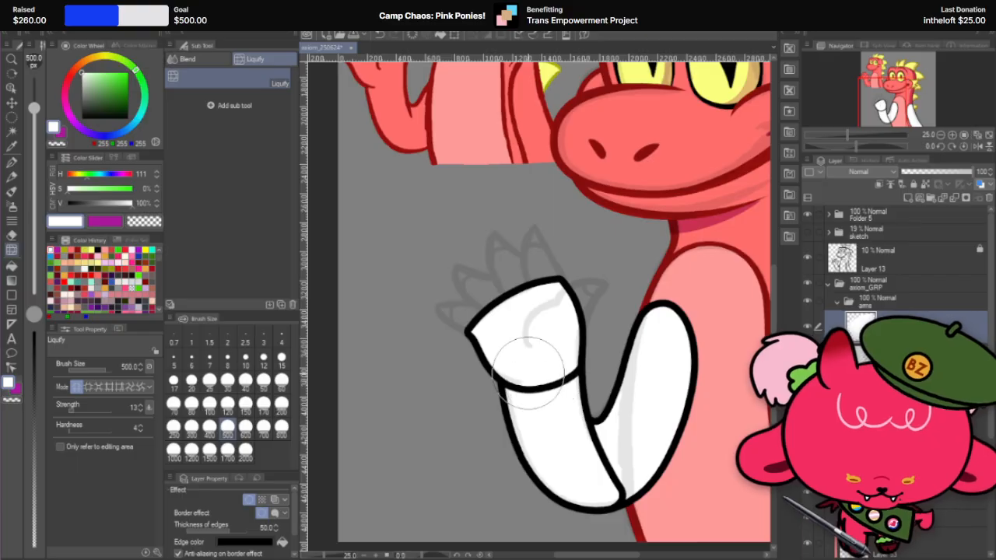
{"action": "scroll", "coordinate": [537, 331], "scroll_direction": "up", "scroll_amount": 2}
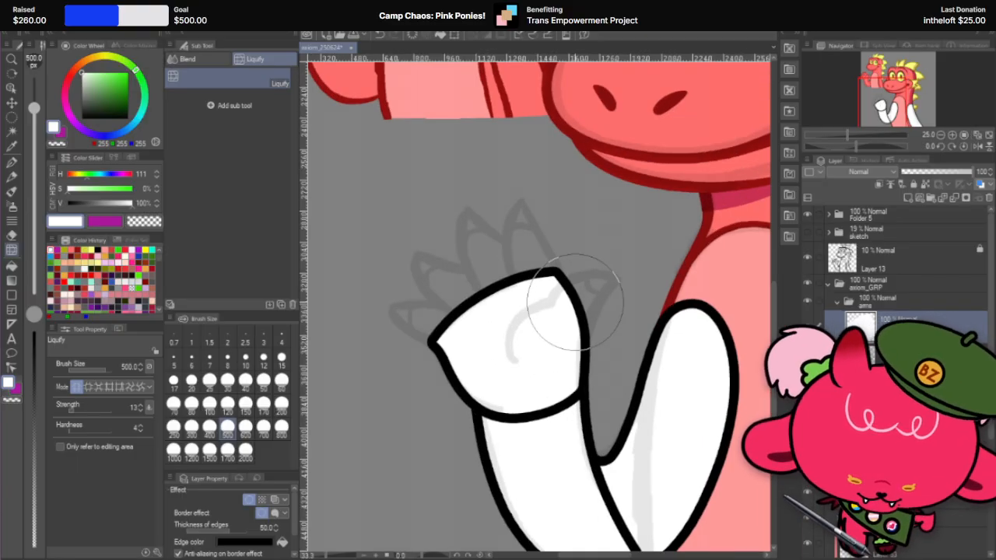
{"action": "scroll", "coordinate": [517, 311], "scroll_direction": "down", "scroll_amount": 2}
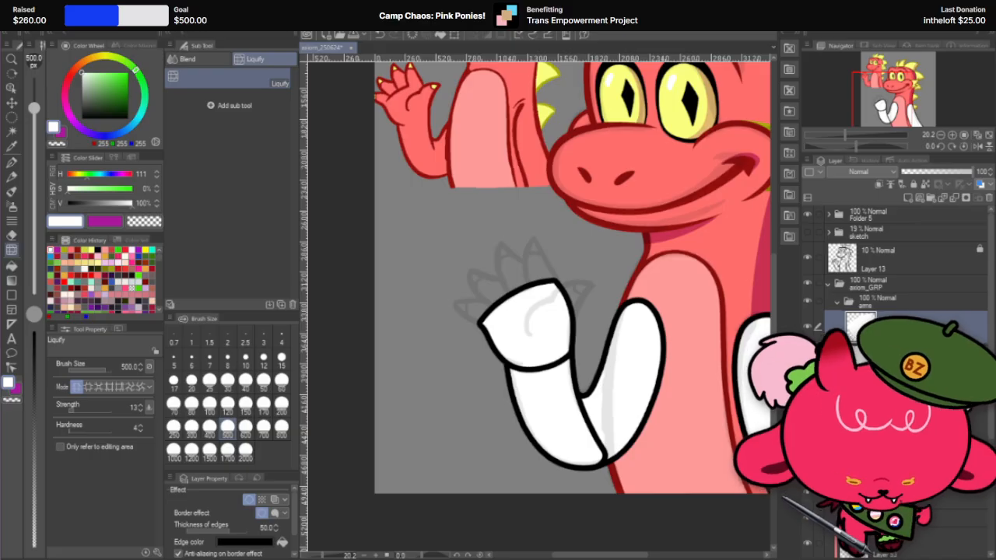
Step: Duplicate the hand layer and paint a rounded white thumb from the palm over the sketched thumb with the G-pen at size 500
{"action": "right_click", "coordinate": [914, 319]}
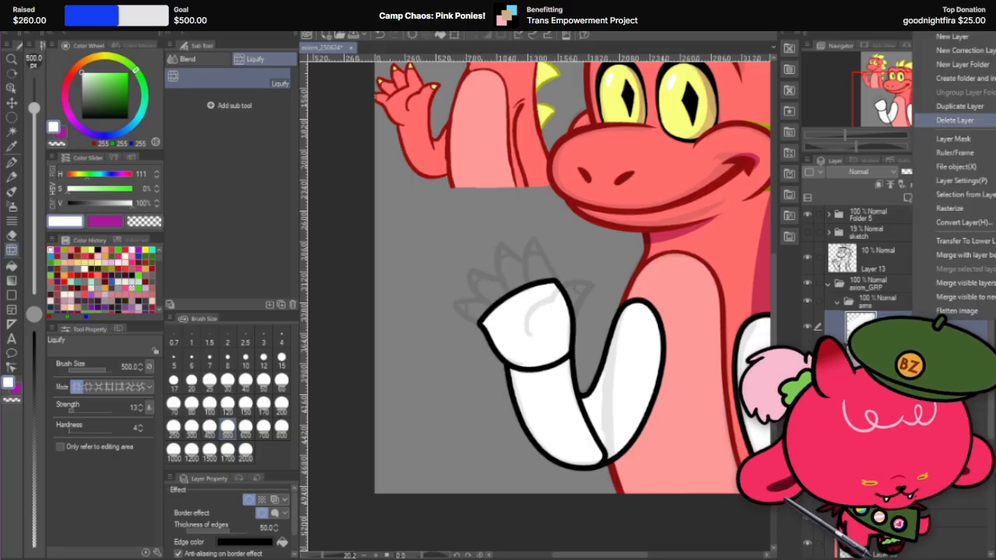
{"action": "left_click", "coordinate": [959, 106]}
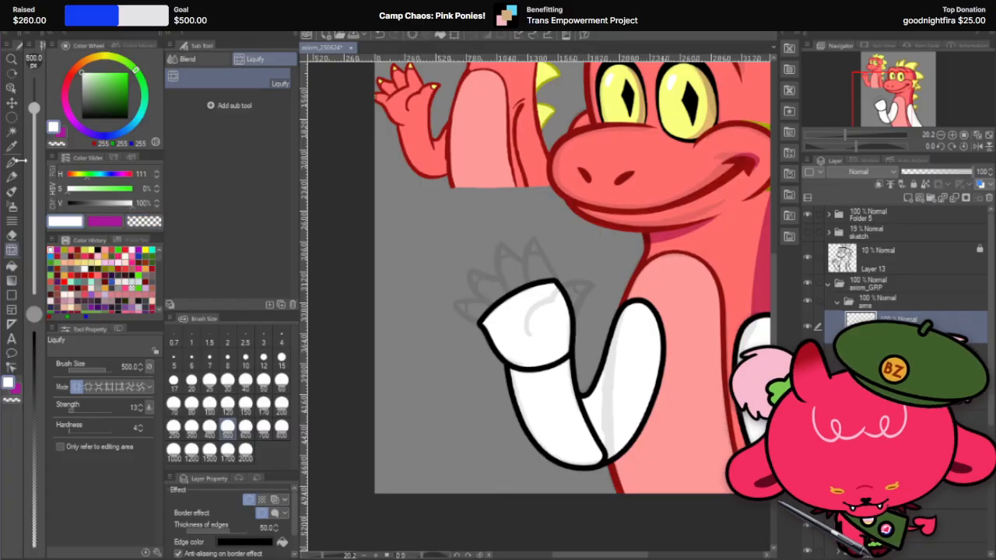
{"action": "left_click", "coordinate": [13, 163]}
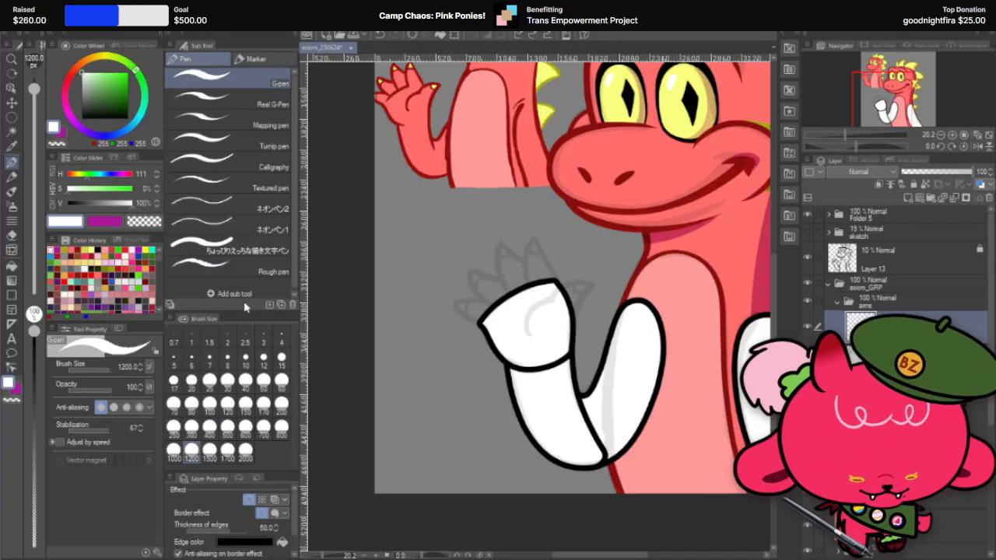
{"action": "scroll", "coordinate": [537, 326], "scroll_direction": "up", "scroll_amount": 3}
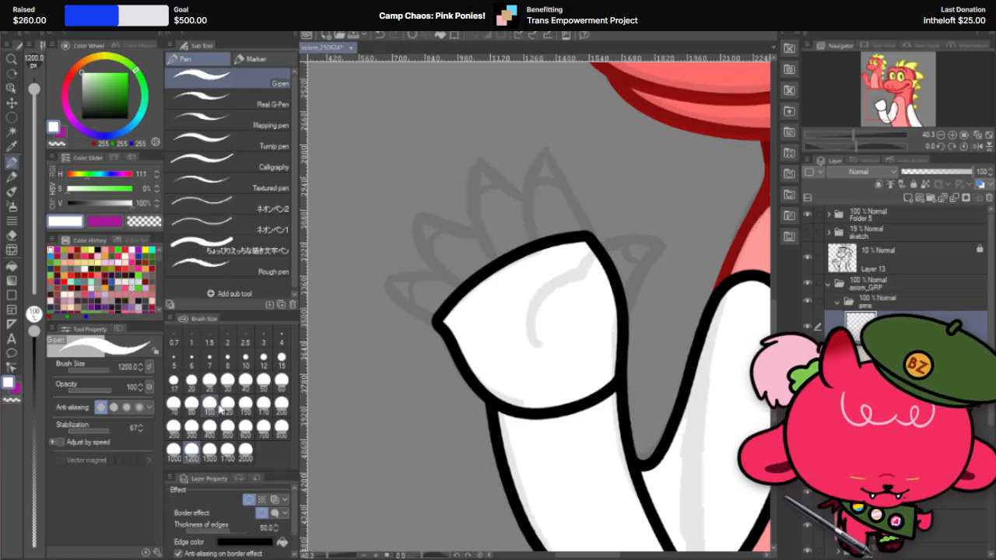
{"action": "left_click", "coordinate": [227, 426]}
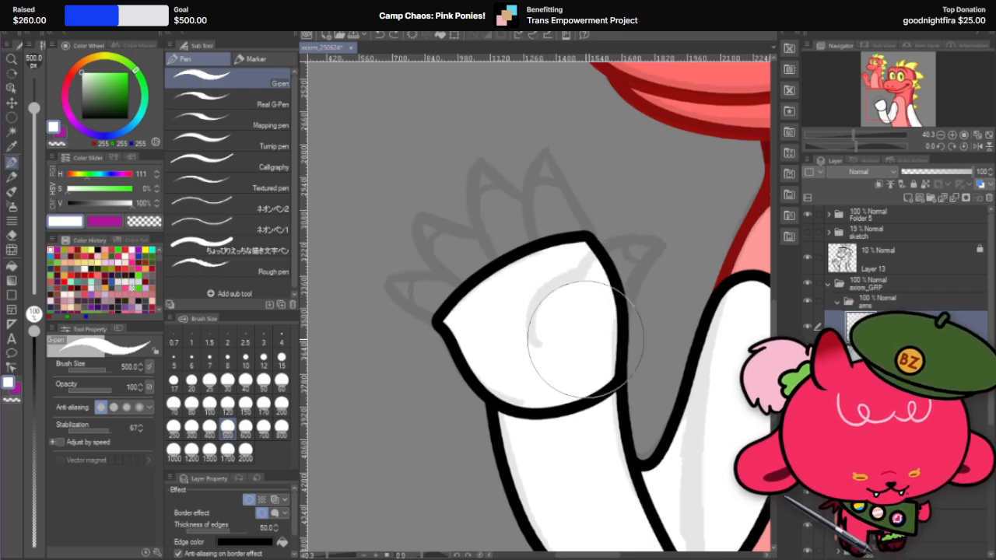
{"action": "mouse_move", "coordinate": [560, 326]}
{"action": "left_mouse_down"}
{"action": "mouse_move", "coordinate": [548, 323]}
{"action": "mouse_move", "coordinate": [603, 280]}
{"action": "mouse_move", "coordinate": [693, 246]}
{"action": "left_mouse_up"}
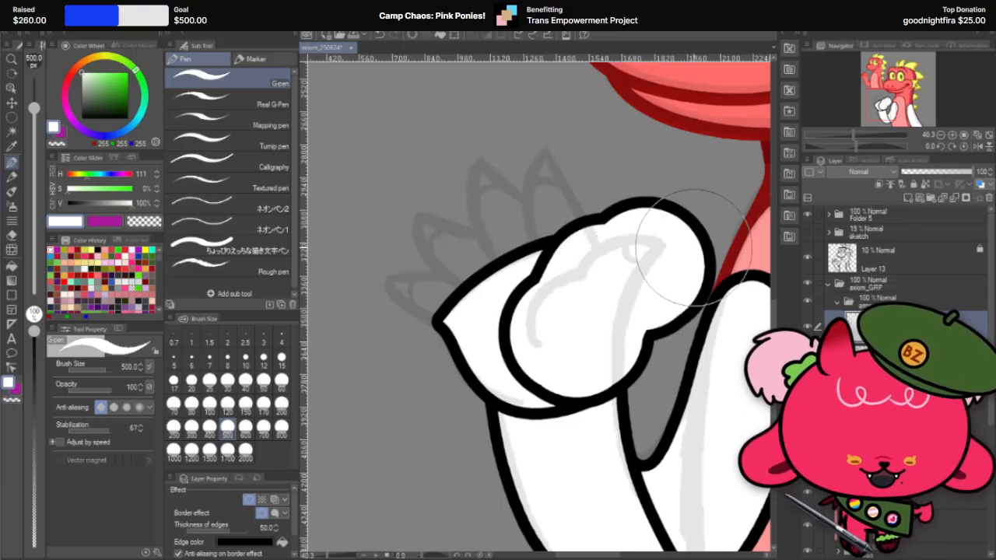
Step: Rotate the canvas to -24.4 degrees so the thumb stands more upright, and choose the Hard eraser at size 200
{"action": "left_click", "coordinate": [13, 233]}
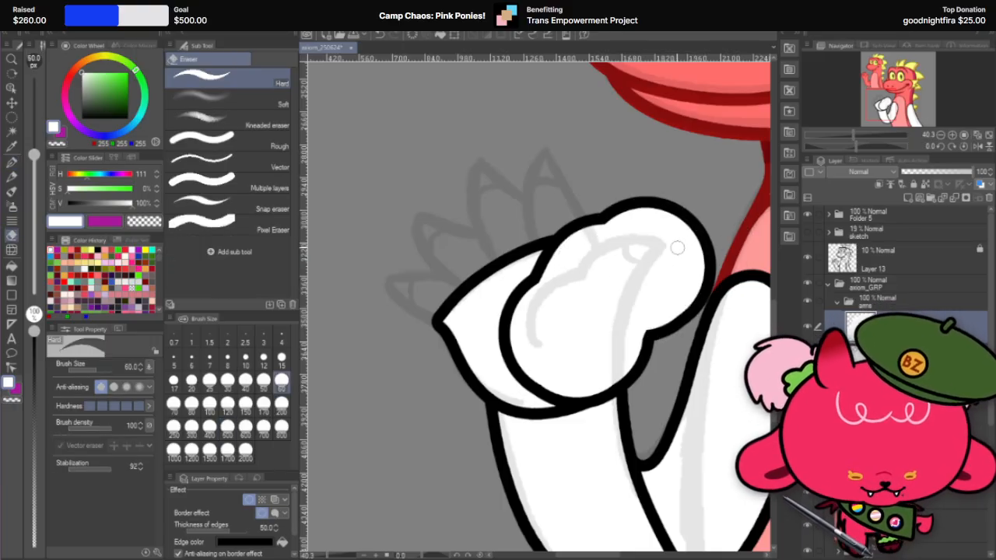
{"action": "key", "text": "r"}
{"action": "mouse_move", "coordinate": [728, 209]}
{"action": "left_mouse_down"}
{"action": "mouse_move", "coordinate": [728, 172]}
{"action": "mouse_move", "coordinate": [686, 127]}
{"action": "left_mouse_up"}
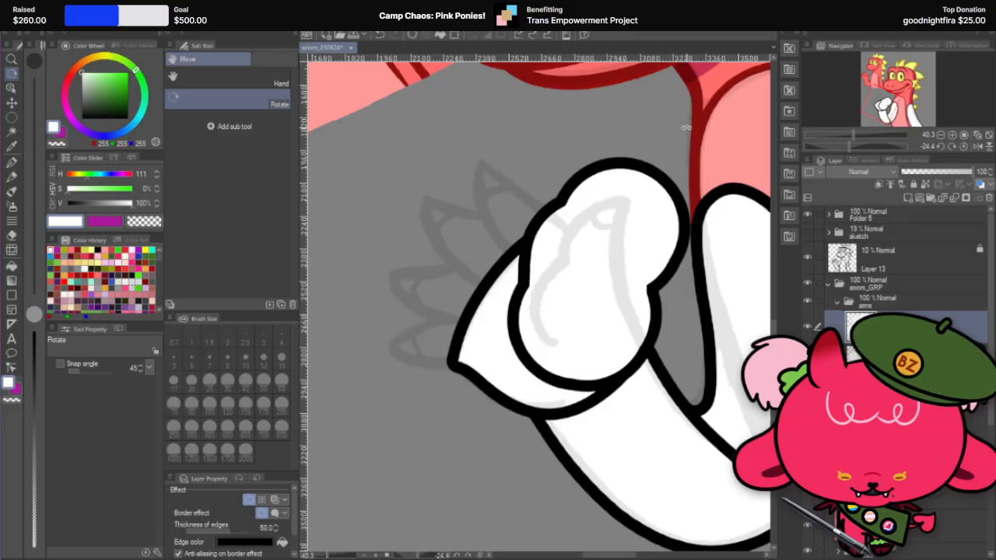
{"action": "left_click", "coordinate": [13, 234]}
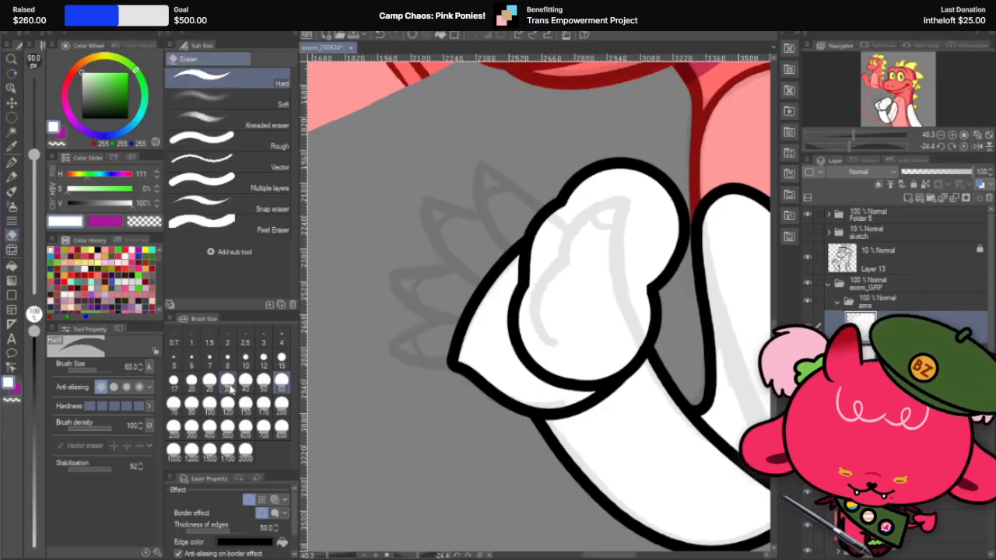
{"action": "left_click", "coordinate": [209, 402]}
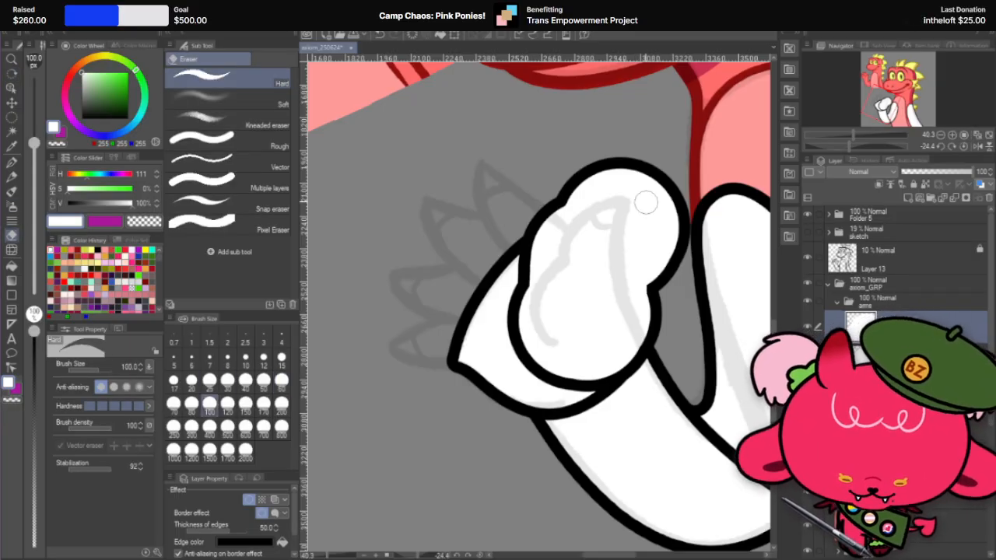
{"action": "left_click", "coordinate": [281, 403]}
{"action": "left_click_drag", "start_coordinate": [645, 167], "coordinate": [637, 319]}
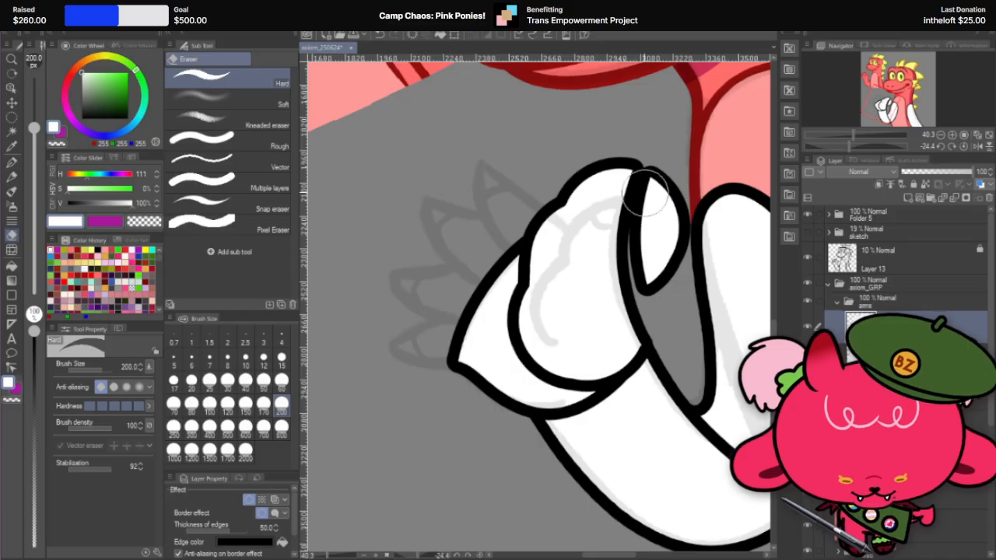
{"action": "key", "text": "ctrl+z"}
{"action": "mouse_move", "coordinate": [647, 169]}
{"action": "left_mouse_down"}
{"action": "mouse_move", "coordinate": [652, 342]}
{"action": "mouse_move", "coordinate": [690, 391]}
{"action": "left_mouse_up"}
{"action": "key", "text": "ctrl+z"}
{"action": "left_click_drag", "start_coordinate": [654, 160], "coordinate": [696, 403]}
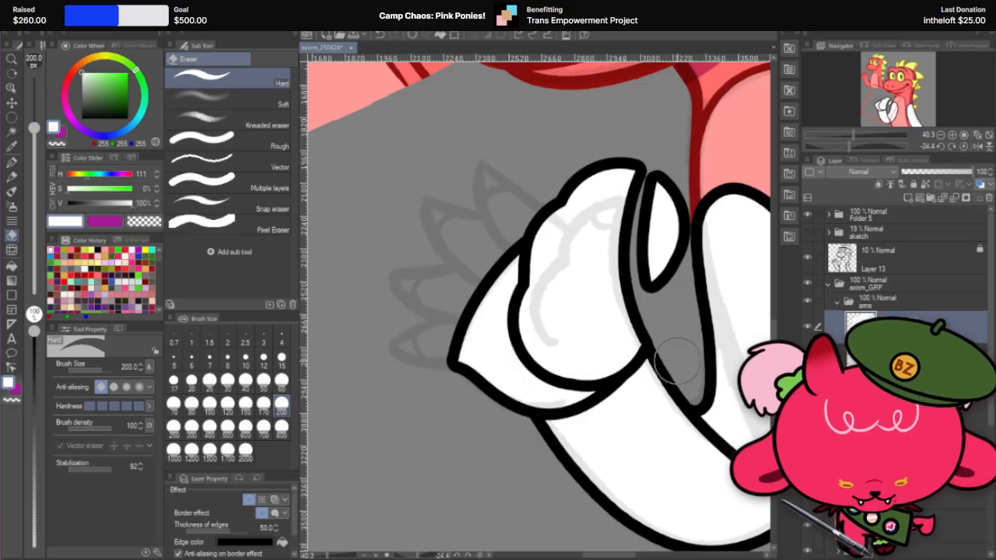
{"action": "key", "text": "ctrl+z"}
{"action": "mouse_move", "coordinate": [651, 161]}
{"action": "left_mouse_down"}
{"action": "mouse_move", "coordinate": [620, 294]}
{"action": "mouse_move", "coordinate": [670, 353]}
{"action": "left_mouse_up"}
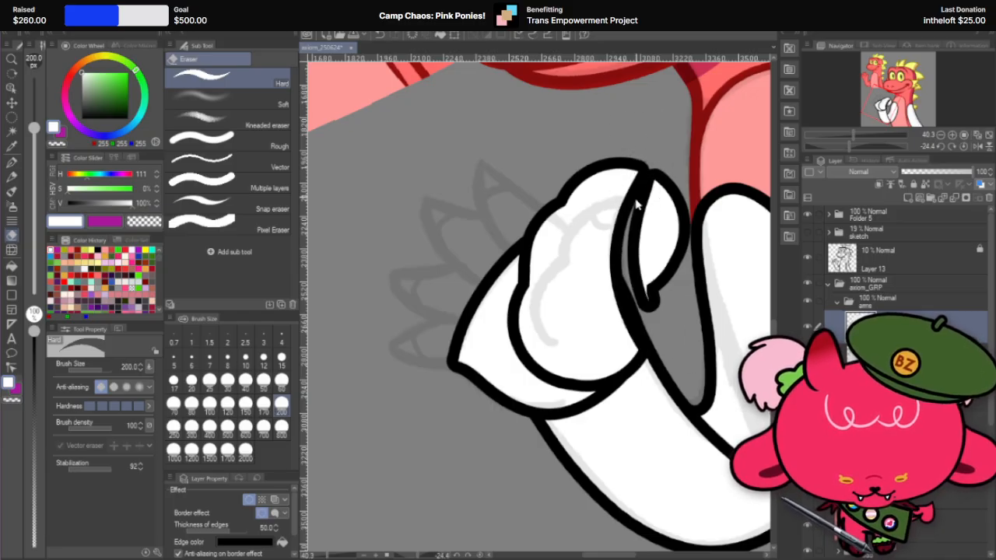
{"action": "key", "text": "ctrl+z"}
{"action": "mouse_move", "coordinate": [652, 162]}
{"action": "left_mouse_down"}
{"action": "mouse_move", "coordinate": [638, 314]}
{"action": "mouse_move", "coordinate": [665, 359]}
{"action": "left_mouse_up"}
{"action": "key", "text": "ctrl+z"}
Step: Erase the body-facing side of the white thumb along the sketched curve, removing the leftover piece beyond the cut
{"action": "left_click_drag", "start_coordinate": [650, 162], "coordinate": [678, 392]}
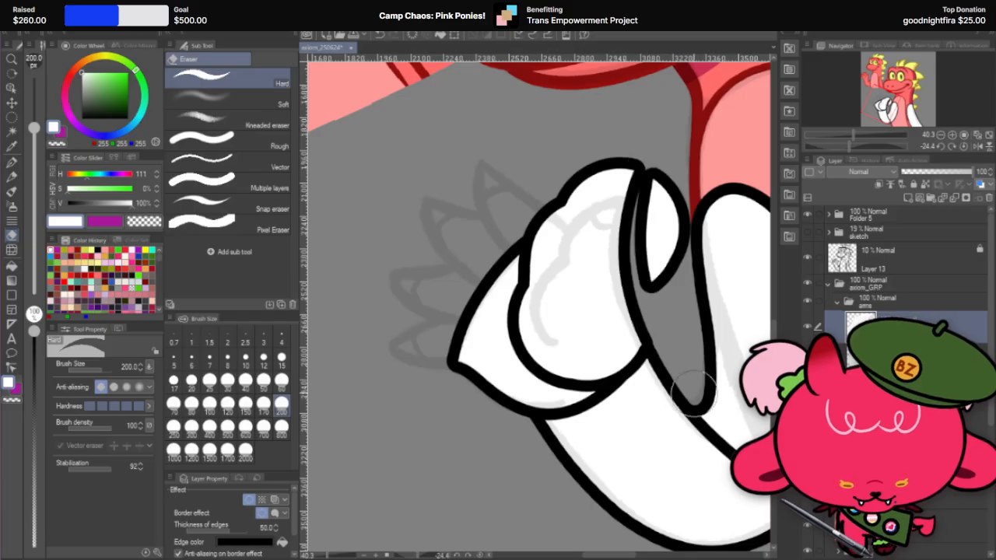
{"action": "mouse_move", "coordinate": [660, 178]}
{"action": "left_mouse_down"}
{"action": "mouse_move", "coordinate": [668, 268]}
{"action": "mouse_move", "coordinate": [680, 210]}
{"action": "mouse_move", "coordinate": [603, 385]}
{"action": "left_mouse_up"}
Step: Zoom in on the thumb, rotate the canvas to 121.1 degrees, and set the Hard eraser to size 120
{"action": "key", "text": "r"}
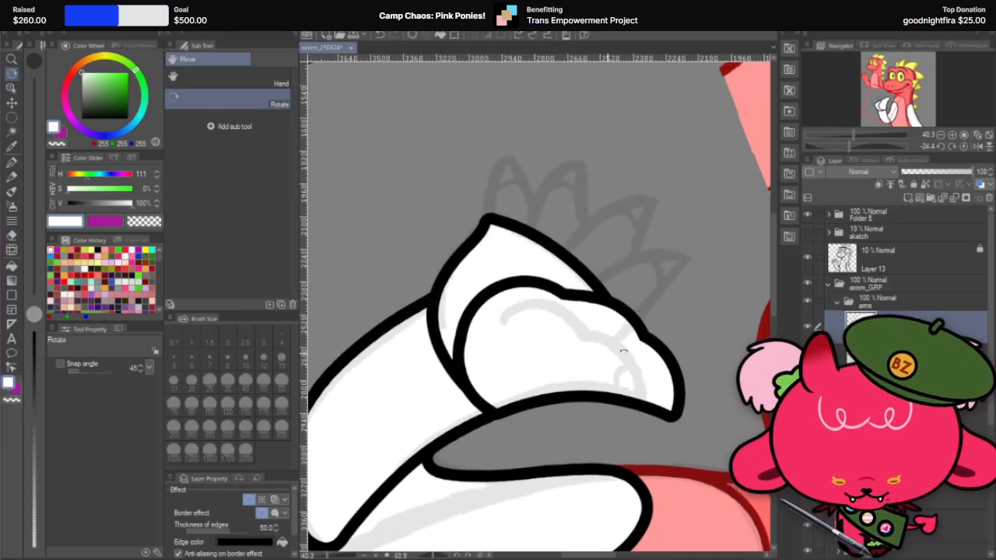
{"action": "left_click_drag", "start_coordinate": [647, 263], "coordinate": [620, 369]}
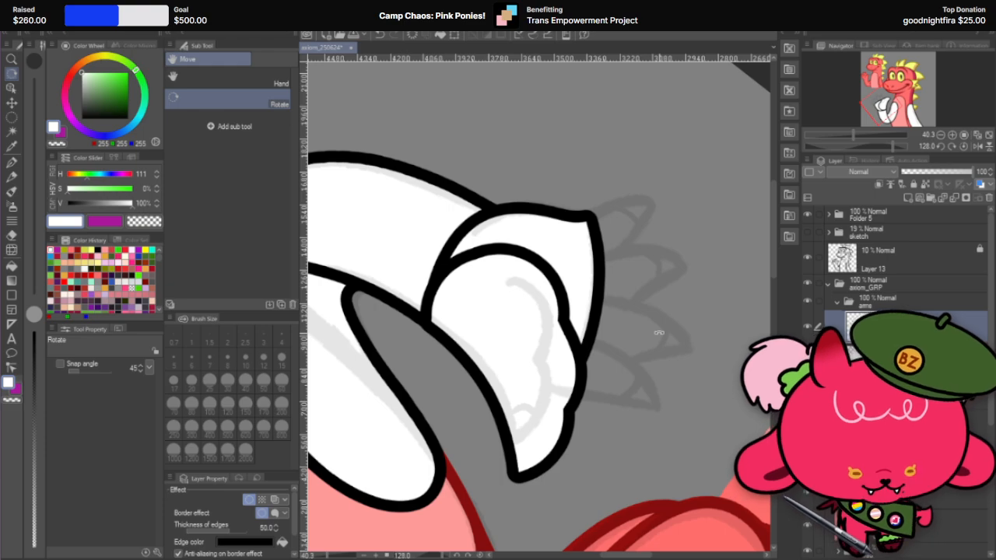
{"action": "left_click_drag", "start_coordinate": [558, 323], "coordinate": [584, 398]}
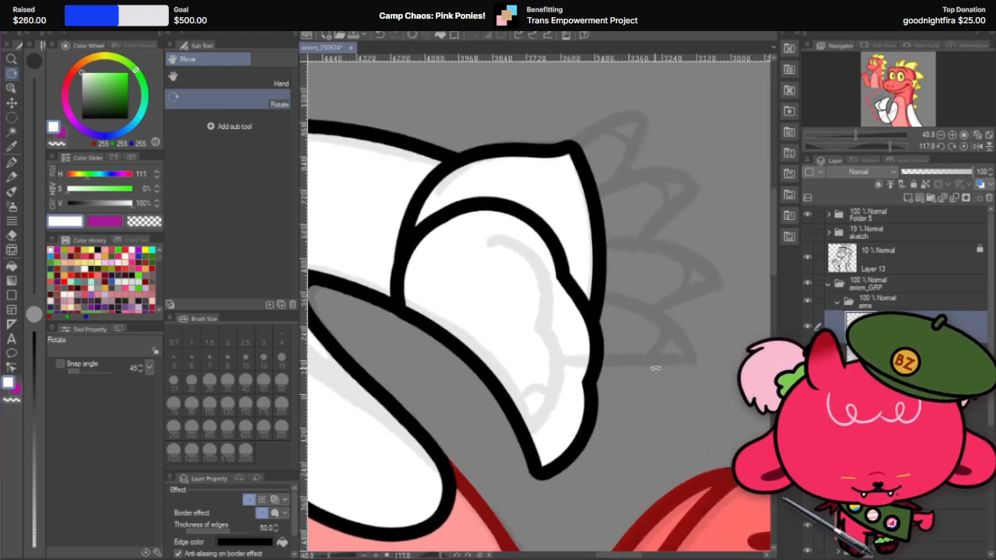
{"action": "left_click_drag", "start_coordinate": [655, 367], "coordinate": [626, 431]}
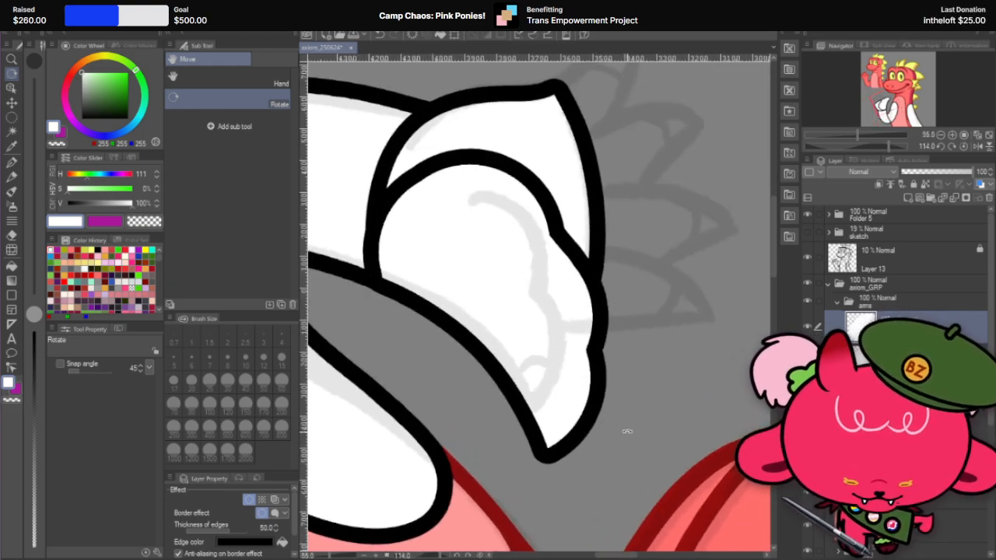
{"action": "left_click", "coordinate": [13, 234]}
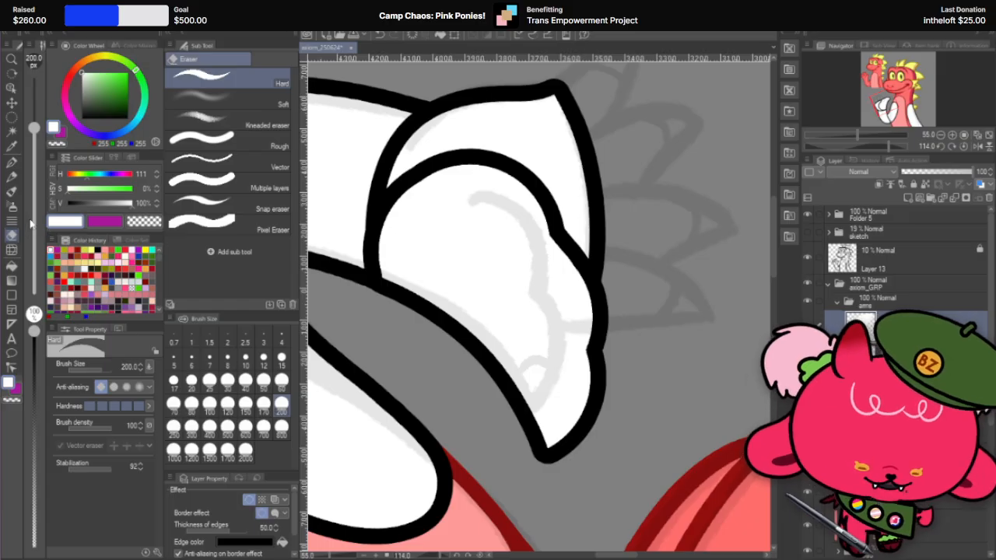
{"action": "left_click", "coordinate": [228, 404]}
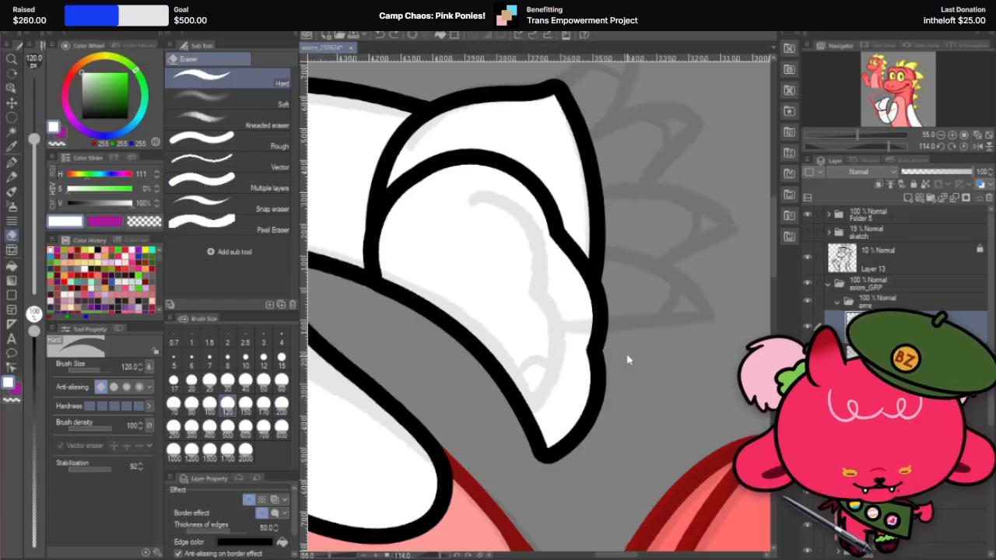
{"action": "key", "text": "r"}
{"action": "mouse_move", "coordinate": [644, 272]}
{"action": "left_mouse_down"}
{"action": "mouse_move", "coordinate": [622, 326]}
{"action": "mouse_move", "coordinate": [596, 355]}
{"action": "mouse_move", "coordinate": [664, 370]}
{"action": "mouse_move", "coordinate": [662, 400]}
{"action": "mouse_move", "coordinate": [657, 317]}
{"action": "left_mouse_up"}
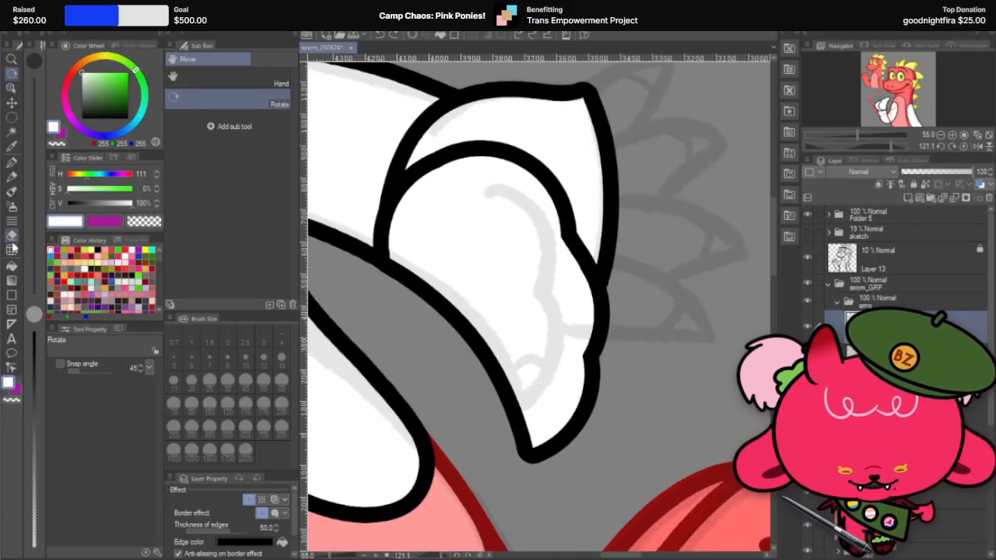
Step: Try to trim the finger-facing edge of the thumb from the sketched notch to the tip with the size 120 eraser
{"action": "key", "text": "e"}
{"action": "mouse_move", "coordinate": [548, 286]}
{"action": "left_mouse_down"}
{"action": "mouse_move", "coordinate": [508, 433]}
{"action": "mouse_move", "coordinate": [546, 286]}
{"action": "mouse_move", "coordinate": [519, 448]}
{"action": "left_mouse_up"}
{"action": "key", "text": "ctrl+z"}
{"action": "key", "text": "ctrl+z"}
{"action": "left_click_drag", "start_coordinate": [545, 286], "coordinate": [521, 447]}
{"action": "key", "text": "ctrl+z"}
{"action": "left_click_drag", "start_coordinate": [546, 286], "coordinate": [554, 380]}
{"action": "left_click_drag", "start_coordinate": [518, 422], "coordinate": [518, 425]}
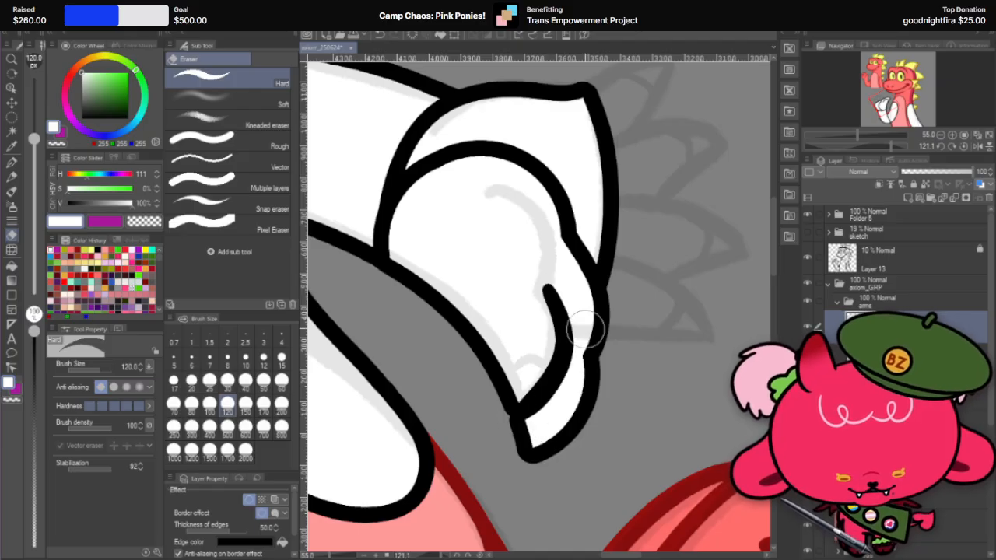
{"action": "key", "text": "ctrl+z"}
{"action": "left_click_drag", "start_coordinate": [549, 289], "coordinate": [524, 449]}
Step: Try the same thumb-tip cut with the eraser at size 60, and set the eraser to size 80
{"action": "key", "text": "ctrl+z"}
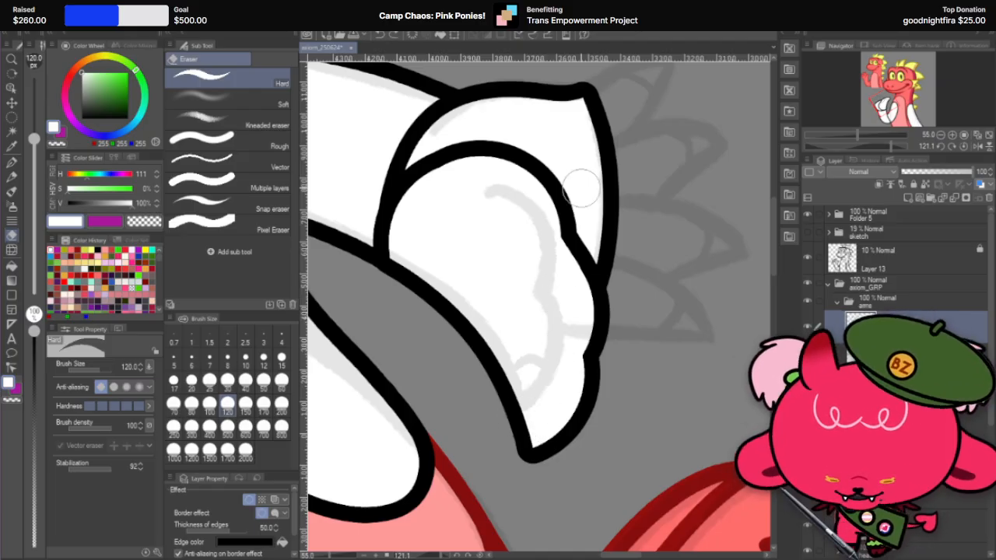
{"action": "left_click", "coordinate": [281, 382]}
{"action": "left_click_drag", "start_coordinate": [543, 287], "coordinate": [523, 427]}
Step: Try to cut the thumb's finger-facing edge along the sketch down to the tip with the size 80 eraser
{"action": "key", "text": "ctrl+z"}
{"action": "left_click", "coordinate": [191, 402]}
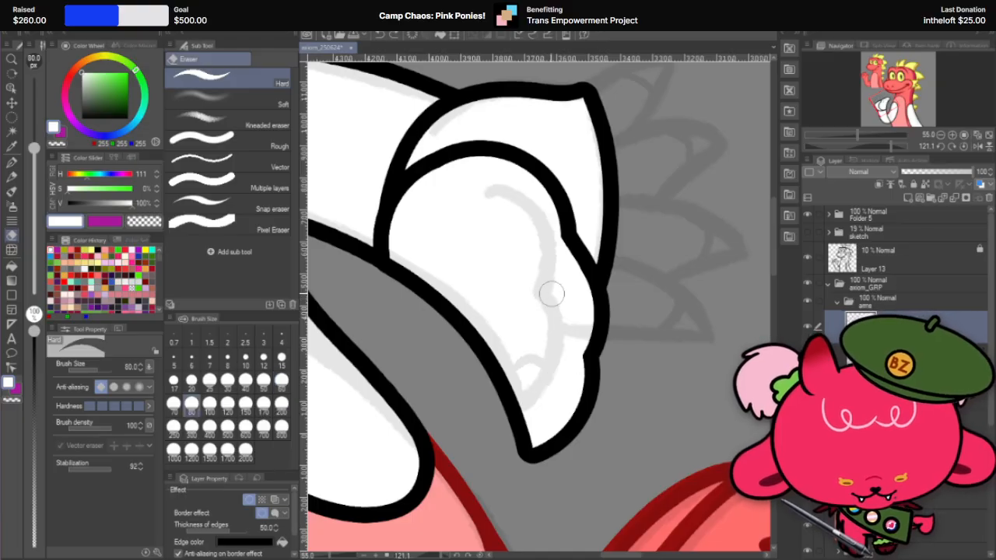
{"action": "left_click_drag", "start_coordinate": [551, 293], "coordinate": [478, 447]}
{"action": "key", "text": "ctrl+z"}
{"action": "left_click_drag", "start_coordinate": [548, 288], "coordinate": [511, 426]}
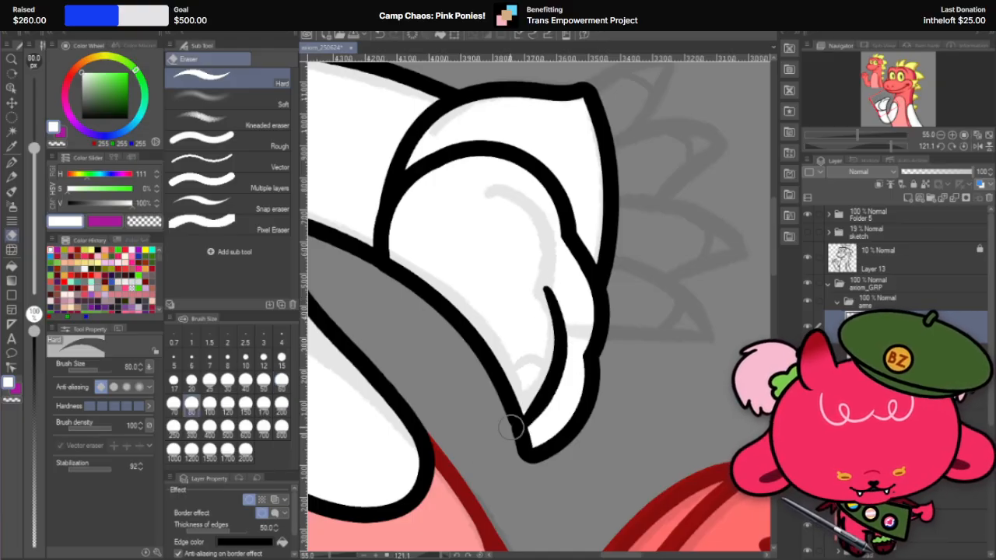
{"action": "key", "text": "ctrl+z"}
{"action": "left_click_drag", "start_coordinate": [547, 287], "coordinate": [521, 437]}
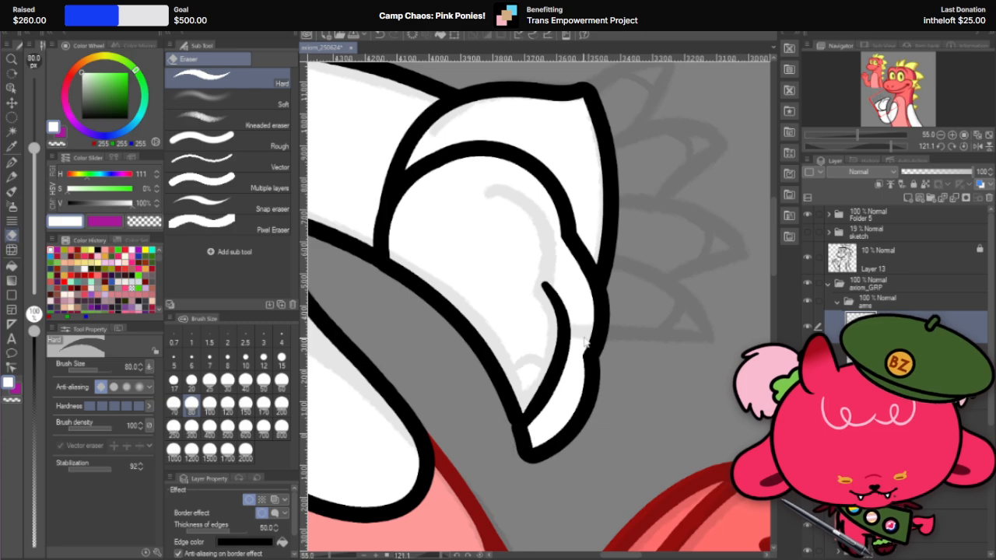
{"action": "key", "text": "ctrl+z"}
{"action": "mouse_move", "coordinate": [552, 299]}
{"action": "left_mouse_down"}
{"action": "mouse_move", "coordinate": [569, 385]}
{"action": "mouse_move", "coordinate": [524, 424]}
{"action": "left_mouse_up"}
{"action": "key", "text": "ctrl+z"}
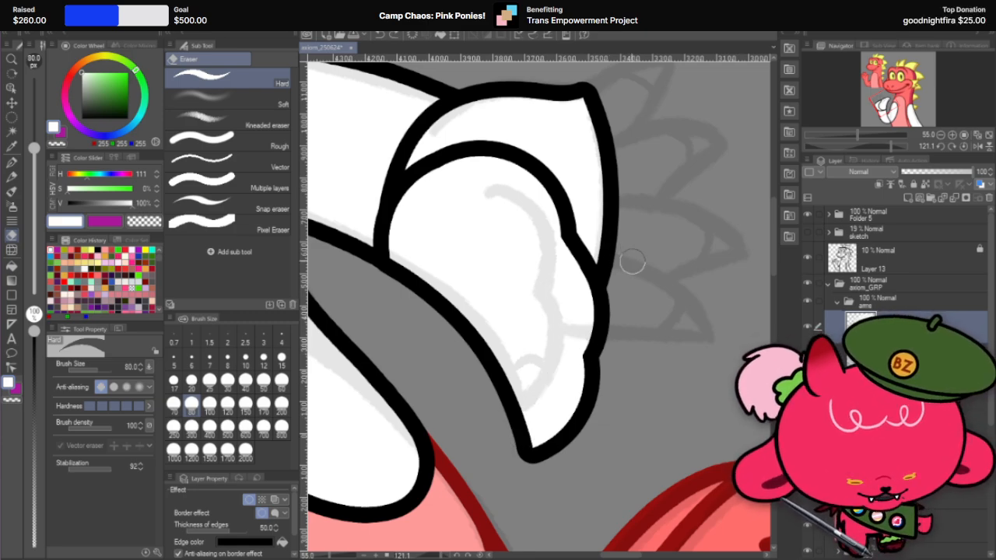
Step: Rotate the canvas to -54.0 degrees and erase along the sketched curve around the thumb's rounded base up to the wrist
{"action": "key", "text": "r"}
{"action": "left_click_drag", "start_coordinate": [677, 226], "coordinate": [583, 204]}
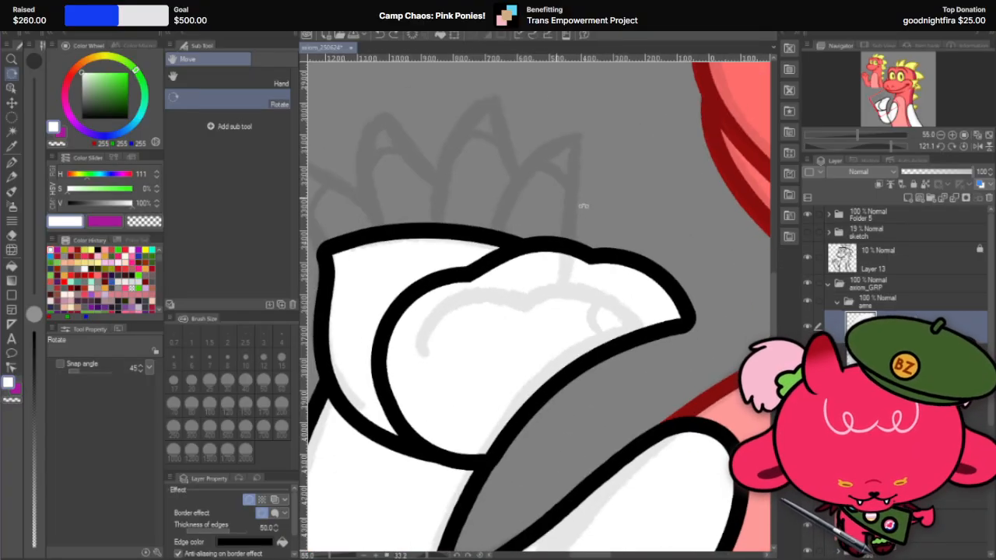
{"action": "left_click_drag", "start_coordinate": [652, 388], "coordinate": [598, 240]}
{"action": "left_click", "coordinate": [11, 236]}
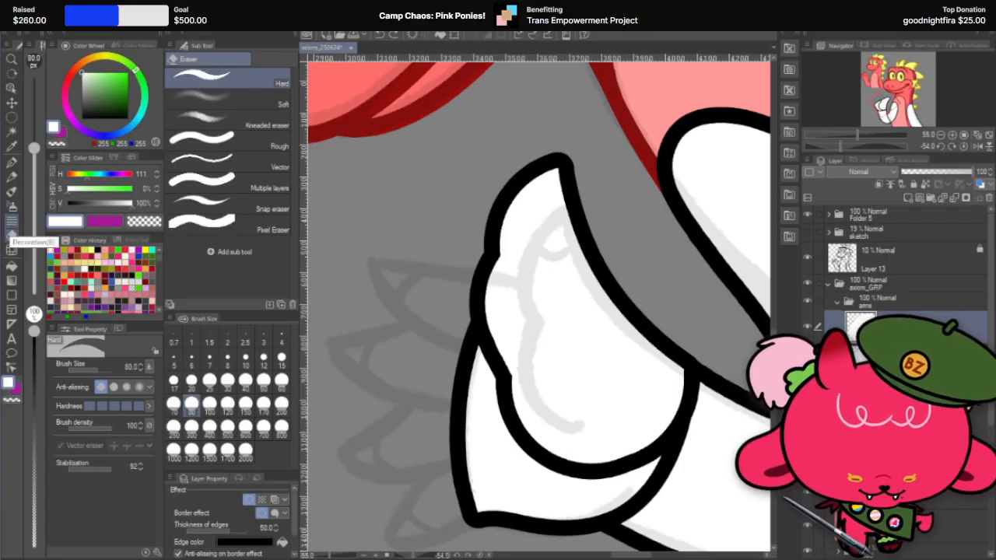
{"action": "mouse_move", "coordinate": [531, 328]}
{"action": "left_mouse_down"}
{"action": "mouse_move", "coordinate": [511, 409]}
{"action": "mouse_move", "coordinate": [683, 454]}
{"action": "left_mouse_up"}
{"action": "key", "text": "ctrl+z"}
{"action": "mouse_move", "coordinate": [535, 327]}
{"action": "left_mouse_down"}
{"action": "mouse_move", "coordinate": [527, 383]}
{"action": "mouse_move", "coordinate": [680, 451]}
{"action": "left_mouse_up"}
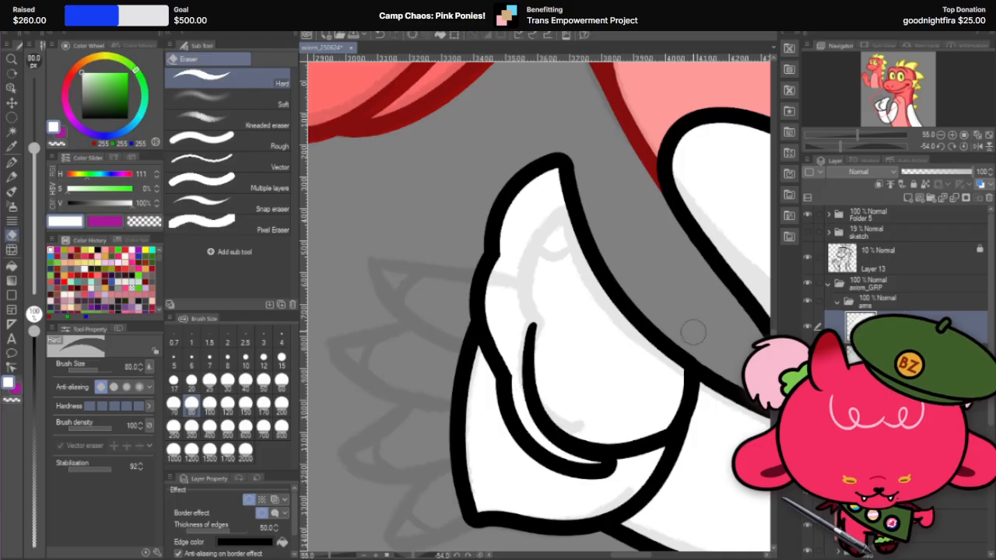
{"action": "key", "text": "ctrl+z"}
{"action": "left_click_drag", "start_coordinate": [532, 320], "coordinate": [553, 429]}
{"action": "left_click_drag", "start_coordinate": [602, 454], "coordinate": [678, 387]}
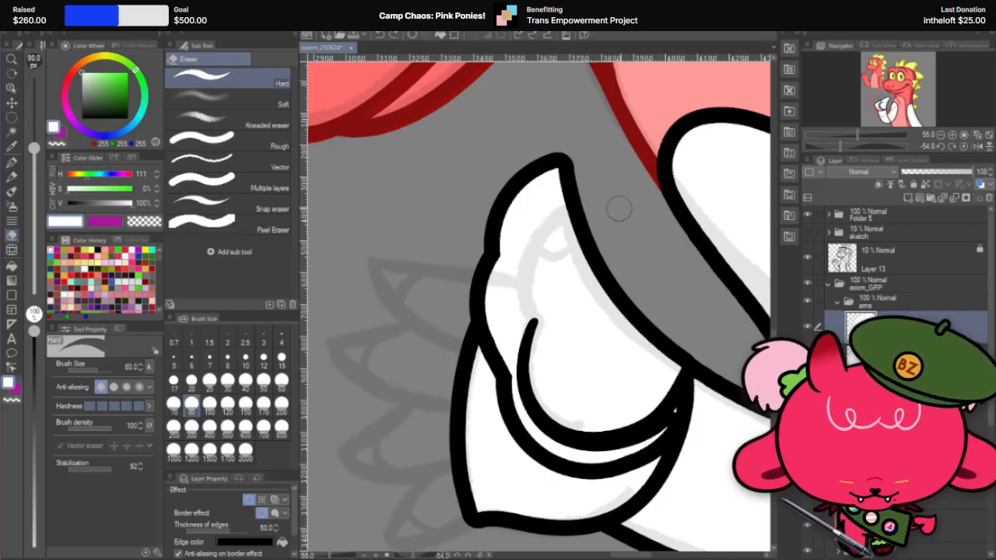
Step: Rotate the canvas to 13.9 degrees and erase along the sketched upper edge of the thumb from the notch to its tip
{"action": "key", "text": "r"}
{"action": "mouse_move", "coordinate": [638, 227]}
{"action": "left_mouse_down"}
{"action": "mouse_move", "coordinate": [582, 189]}
{"action": "mouse_move", "coordinate": [686, 229]}
{"action": "mouse_move", "coordinate": [707, 337]}
{"action": "mouse_move", "coordinate": [694, 377]}
{"action": "left_mouse_up"}
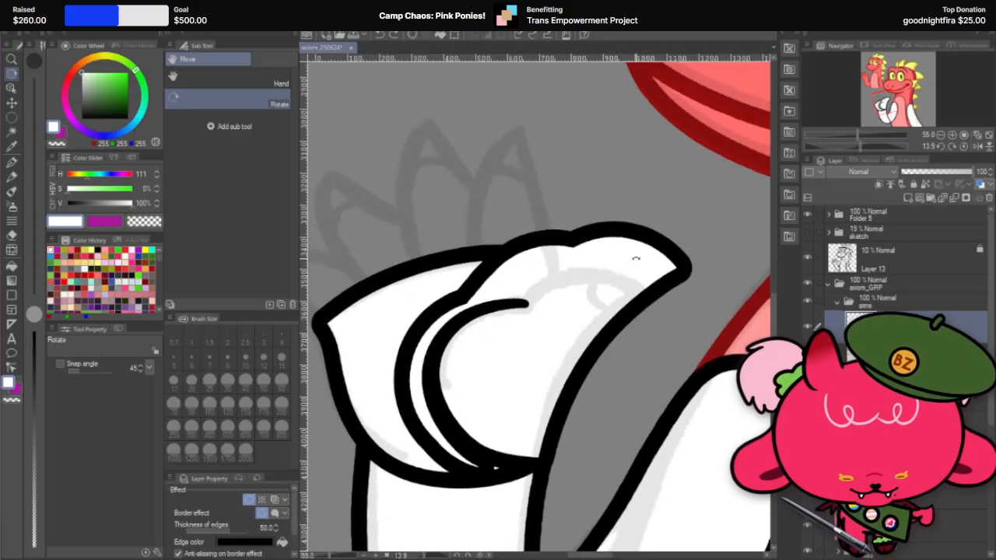
{"action": "left_click", "coordinate": [11, 234]}
{"action": "left_click_drag", "start_coordinate": [523, 299], "coordinate": [704, 300]}
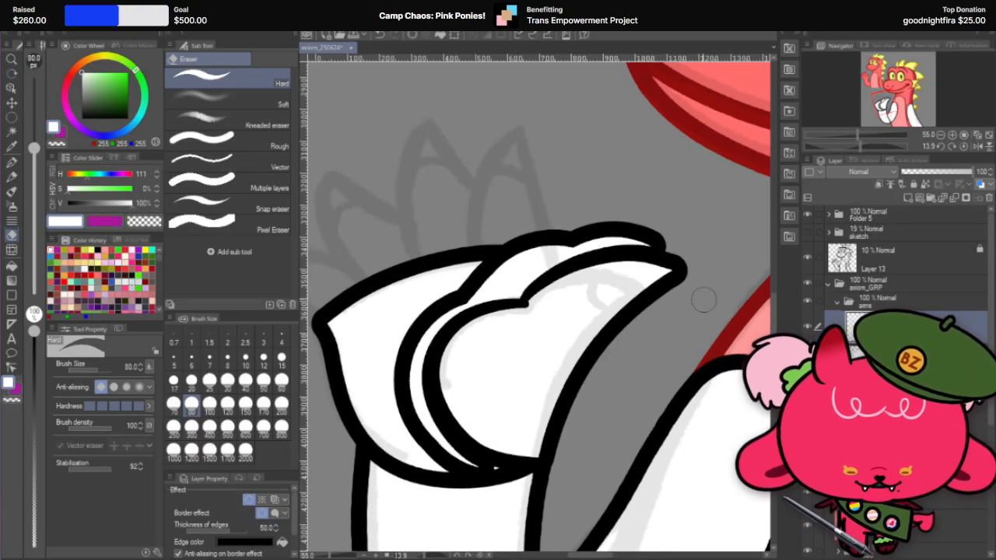
{"action": "key", "text": "ctrl+z"}
{"action": "mouse_move", "coordinate": [525, 299]}
{"action": "left_mouse_down"}
{"action": "mouse_move", "coordinate": [675, 304]}
{"action": "mouse_move", "coordinate": [684, 336]}
{"action": "left_mouse_up"}
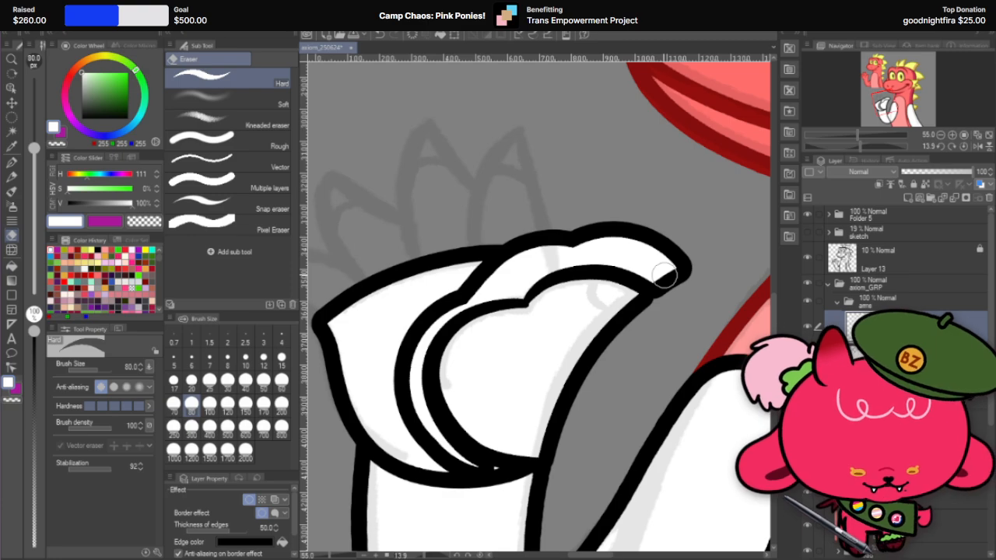
Step: Erase the leftover white strip outside the thumb's base and upper edge, and clean up around its tip
{"action": "mouse_move", "coordinate": [474, 478]}
{"action": "left_mouse_down"}
{"action": "mouse_move", "coordinate": [414, 390]}
{"action": "mouse_move", "coordinate": [426, 329]}
{"action": "mouse_move", "coordinate": [472, 295]}
{"action": "mouse_move", "coordinate": [520, 289]}
{"action": "mouse_move", "coordinate": [561, 265]}
{"action": "mouse_move", "coordinate": [627, 262]}
{"action": "mouse_move", "coordinate": [678, 284]}
{"action": "mouse_move", "coordinate": [684, 270]}
{"action": "mouse_move", "coordinate": [618, 240]}
{"action": "mouse_move", "coordinate": [553, 248]}
{"action": "mouse_move", "coordinate": [492, 278]}
{"action": "left_mouse_up"}
{"action": "scroll", "coordinate": [498, 269], "scroll_direction": "up", "scroll_amount": 2}
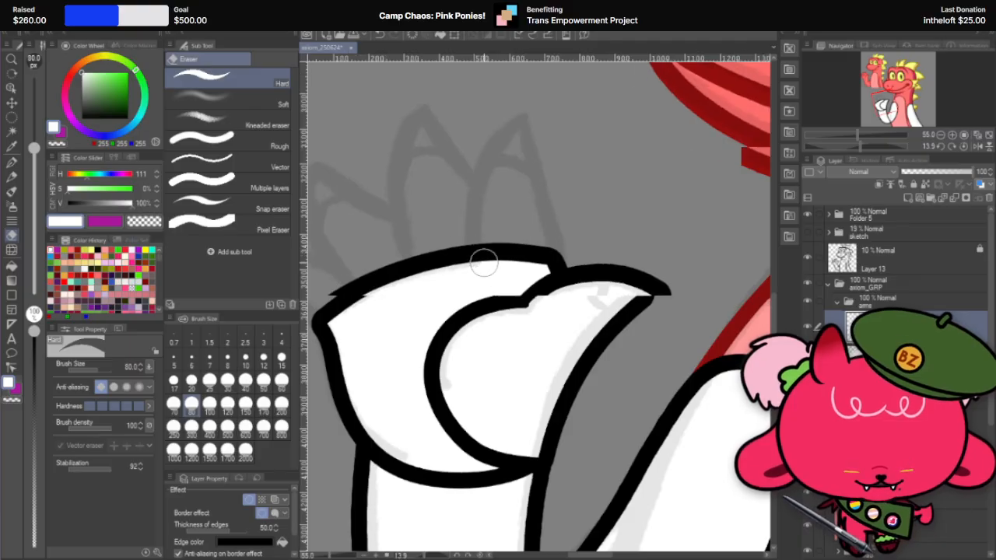
{"action": "scroll", "coordinate": [642, 304], "scroll_direction": "up", "scroll_amount": 1}
{"action": "left_click_drag", "start_coordinate": [642, 303], "coordinate": [692, 286]}
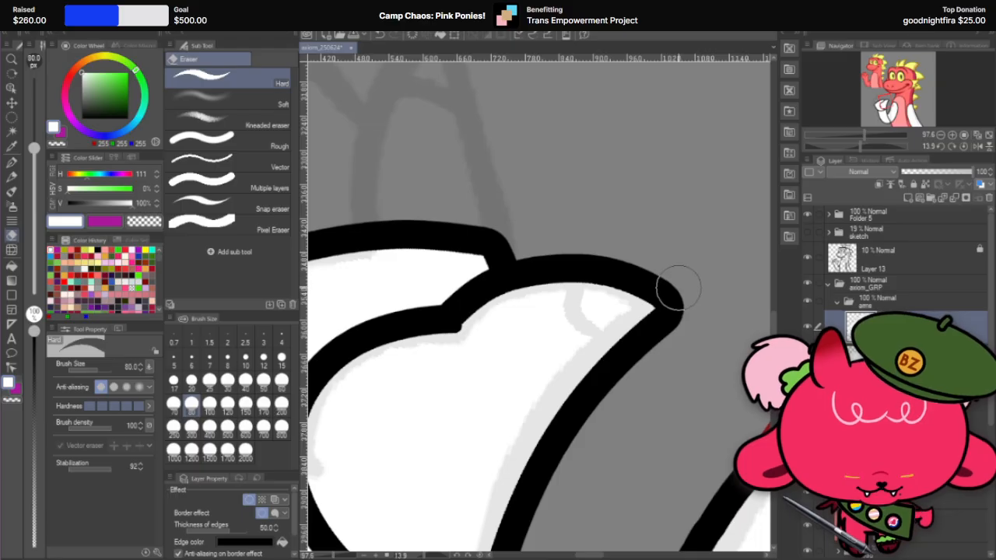
{"action": "scroll", "coordinate": [687, 290], "scroll_direction": "down", "scroll_amount": 6}
{"action": "scroll", "coordinate": [502, 301], "scroll_direction": "up", "scroll_amount": 5}
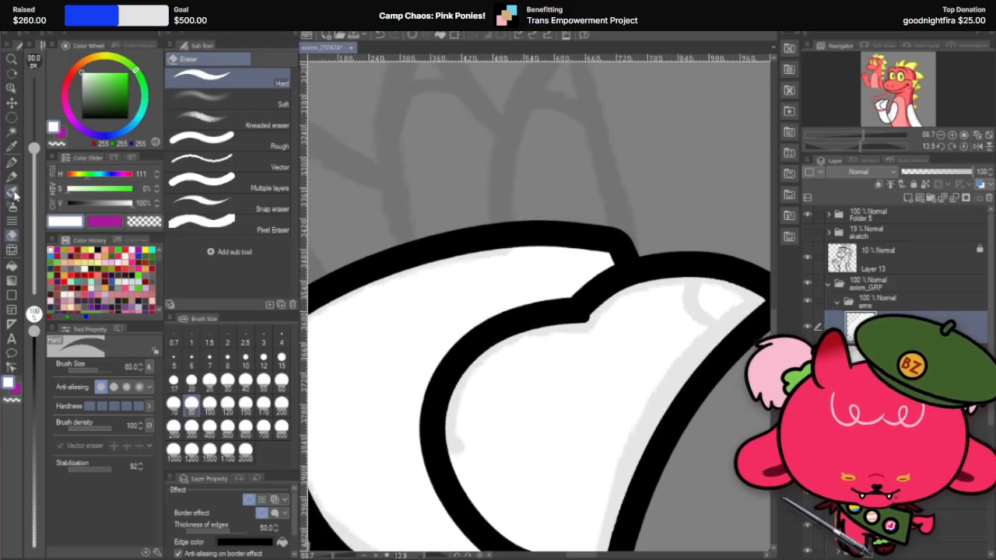
Step: Rotate the canvas to -24.3 degrees and touch up the notch in the thumb's outline with the white G-pen at size 30
{"action": "left_click", "coordinate": [12, 178]}
{"action": "left_click", "coordinate": [12, 164]}
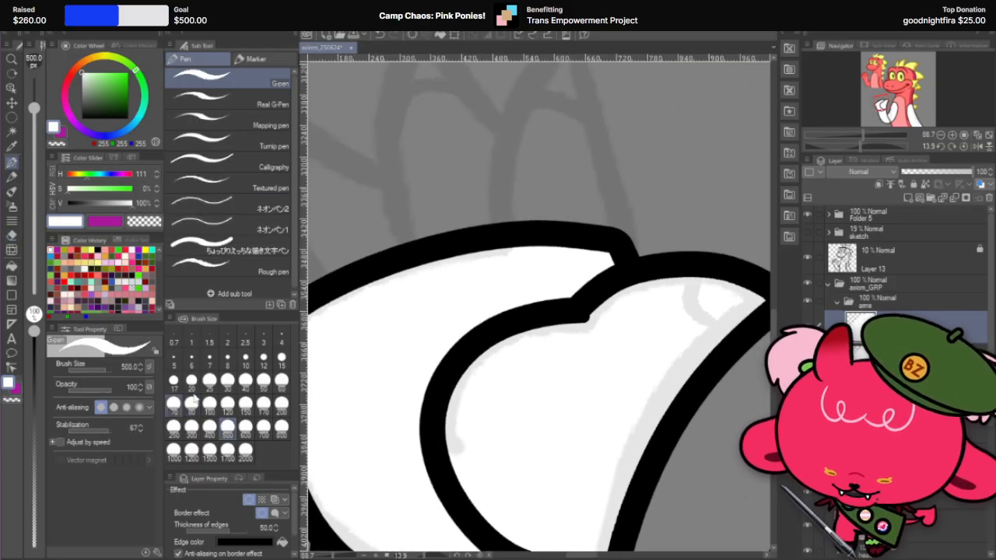
{"action": "left_click", "coordinate": [227, 379]}
{"action": "scroll", "coordinate": [626, 319], "scroll_direction": "up", "scroll_amount": 2}
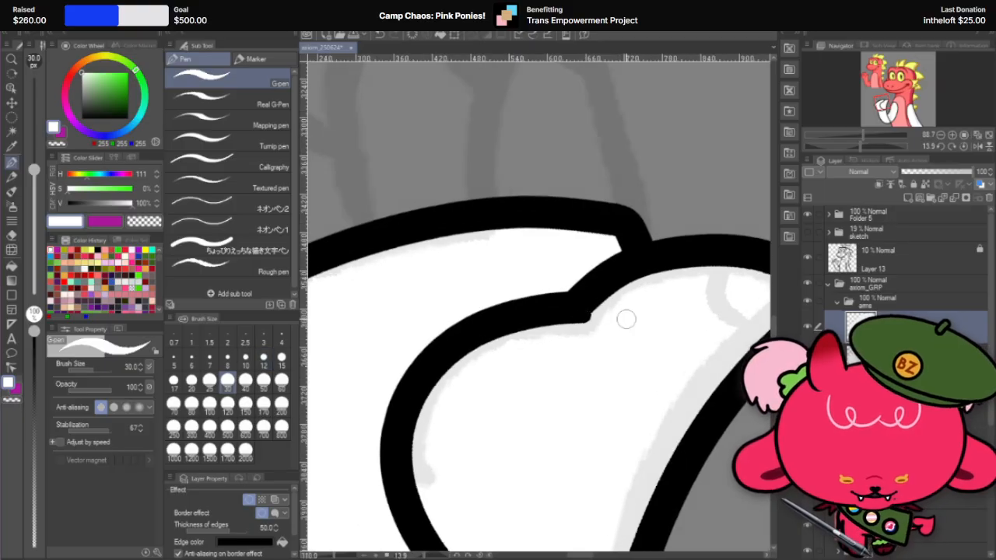
{"action": "key", "text": "r"}
{"action": "left_click_drag", "start_coordinate": [597, 320], "coordinate": [718, 168]}
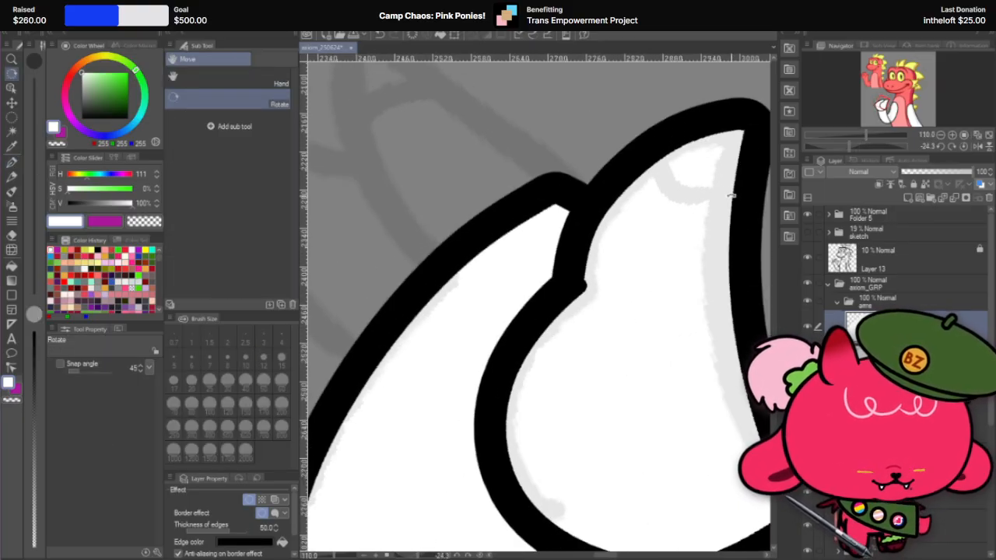
{"action": "left_click", "coordinate": [11, 163]}
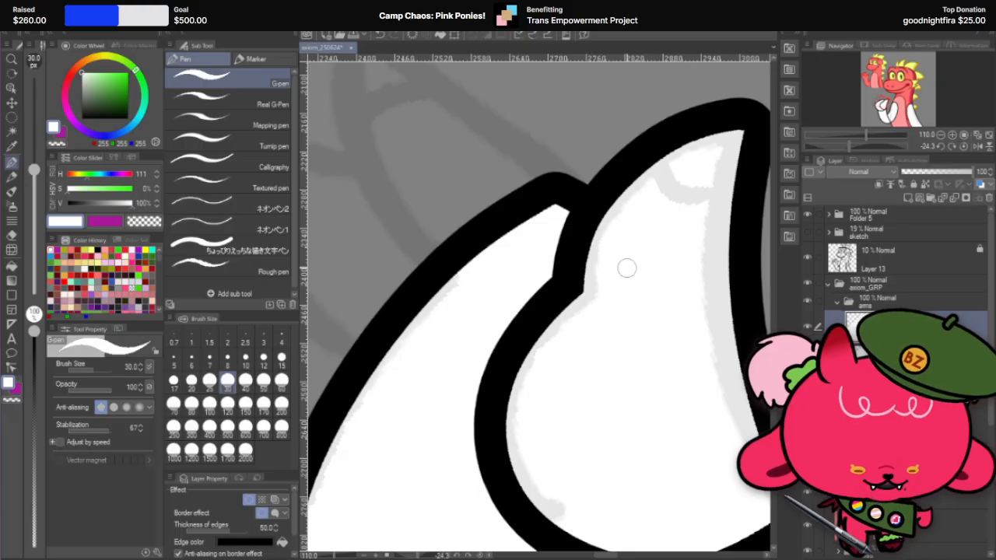
Step: Reset the canvas rotation to 0 and subtly reshape the thumb's notch and tip using Liquify at brush size 300
{"action": "scroll", "coordinate": [551, 392], "scroll_direction": "down", "scroll_amount": 5}
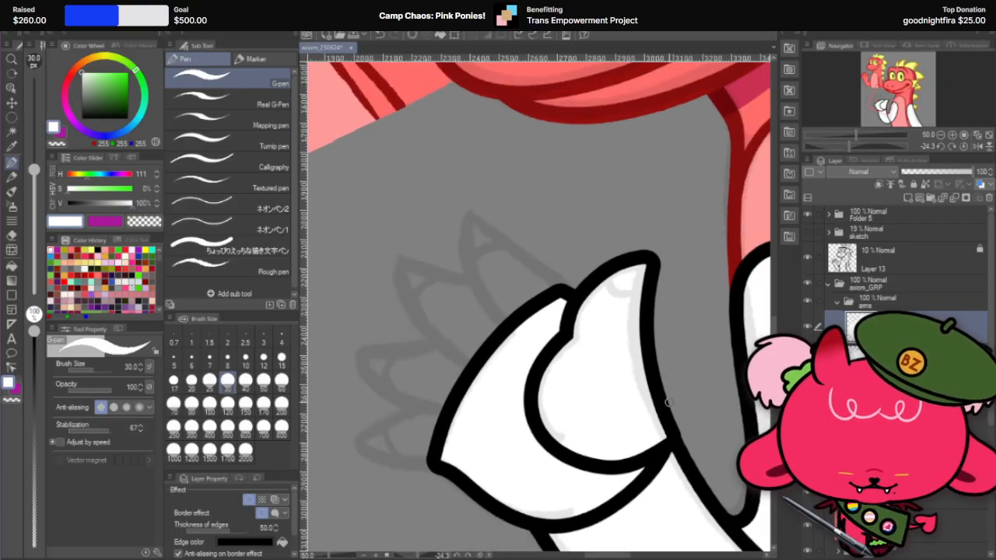
{"action": "key", "text": "r"}
{"action": "double_click", "coordinate": [708, 360]}
{"action": "scroll", "coordinate": [580, 364], "scroll_direction": "down", "scroll_amount": 3}
{"action": "scroll", "coordinate": [568, 398], "scroll_direction": "up", "scroll_amount": 4}
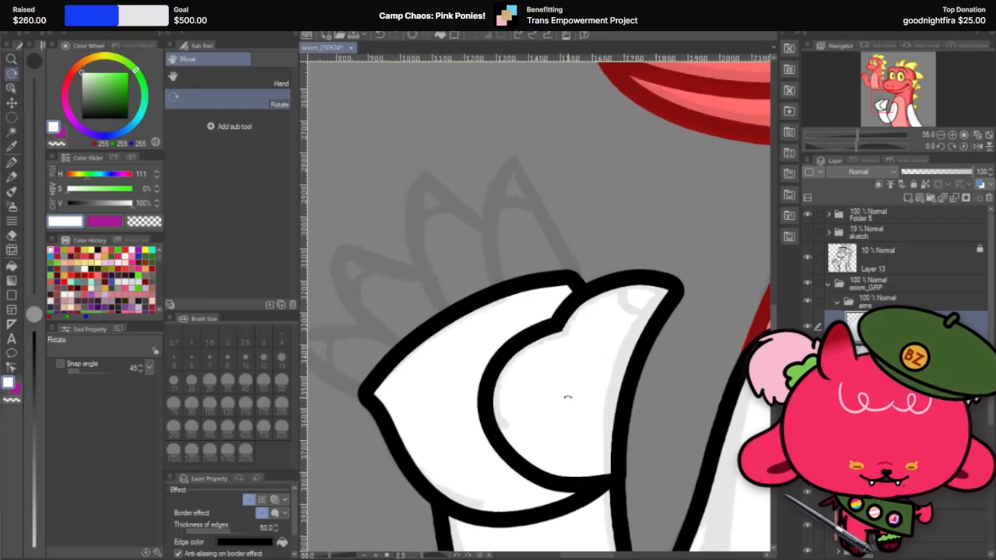
{"action": "left_click", "coordinate": [12, 252]}
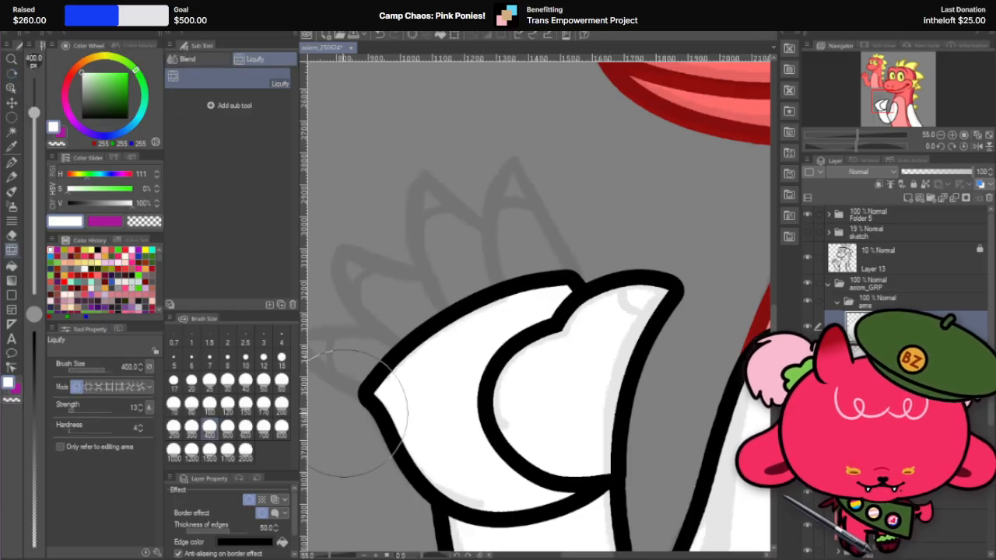
{"action": "left_click", "coordinate": [192, 426]}
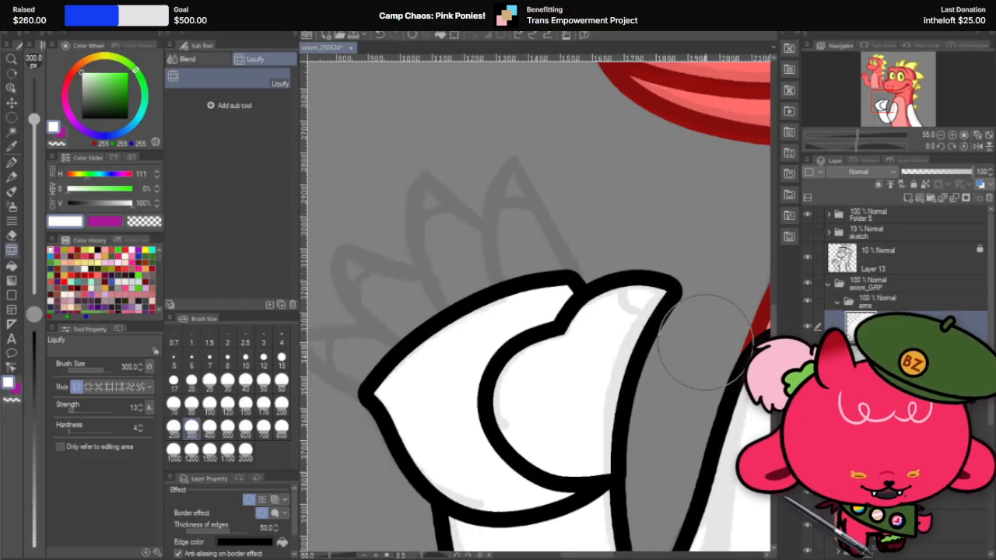
{"action": "scroll", "coordinate": [703, 343], "scroll_direction": "down", "scroll_amount": 2}
{"action": "scroll", "coordinate": [638, 308], "scroll_direction": "up", "scroll_amount": 3}
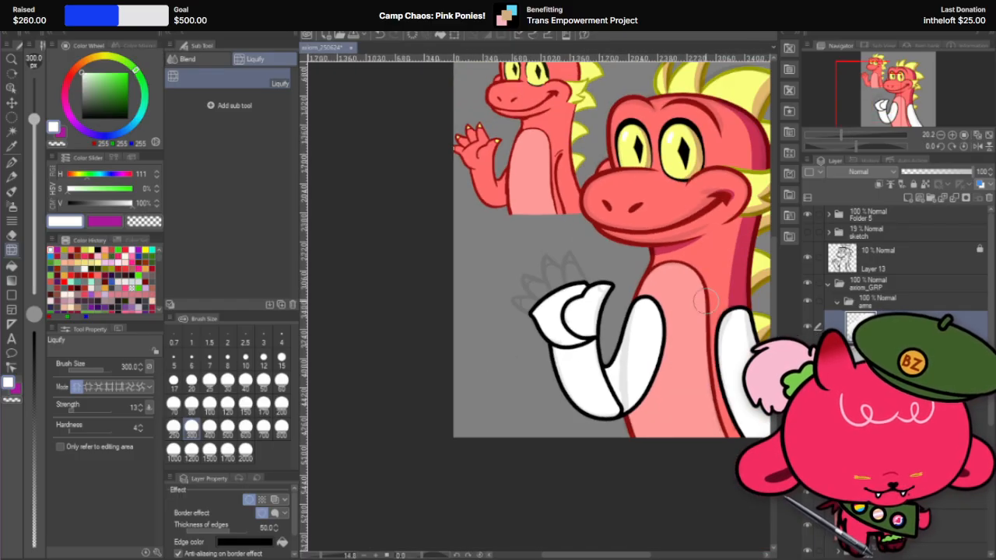
{"action": "scroll", "coordinate": [632, 320], "scroll_direction": "up", "scroll_amount": 1}
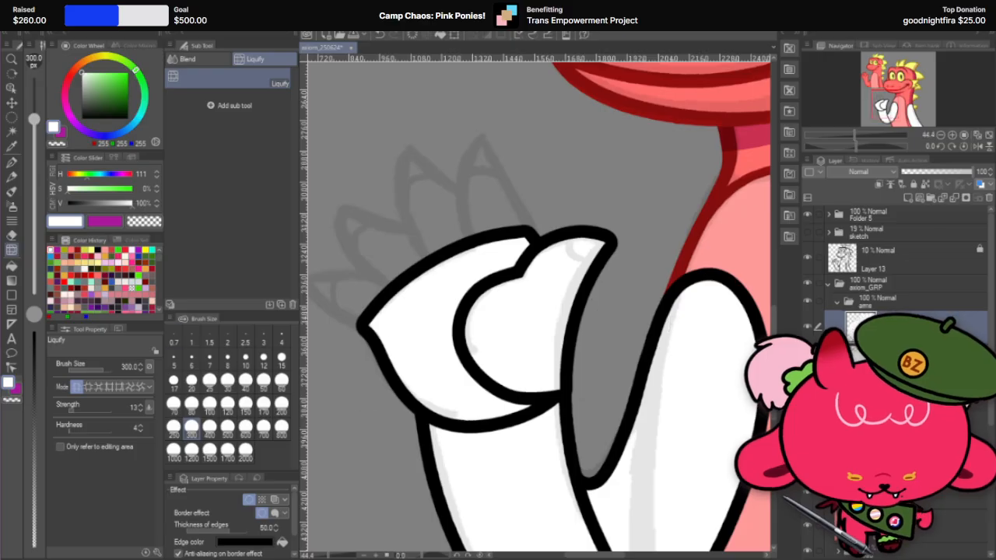
Step: Push the thumb's edge facing the upper arm into a smoother curve with Liquify, enlarging the brush to 700
{"action": "left_click", "coordinate": [228, 429]}
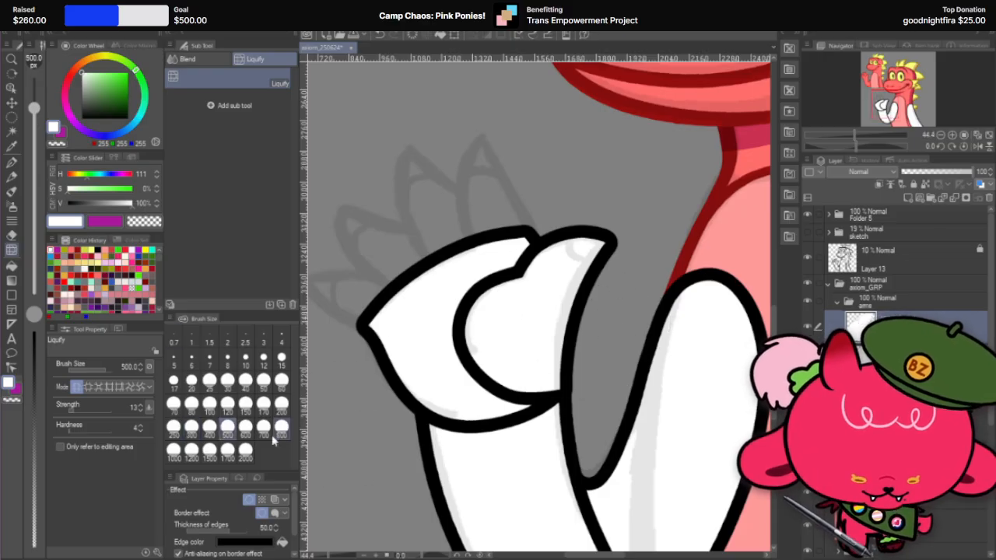
{"action": "left_click", "coordinate": [245, 427]}
{"action": "mouse_move", "coordinate": [516, 307]}
{"action": "left_mouse_down"}
{"action": "mouse_move", "coordinate": [599, 335]}
{"action": "mouse_move", "coordinate": [605, 324]}
{"action": "left_mouse_up"}
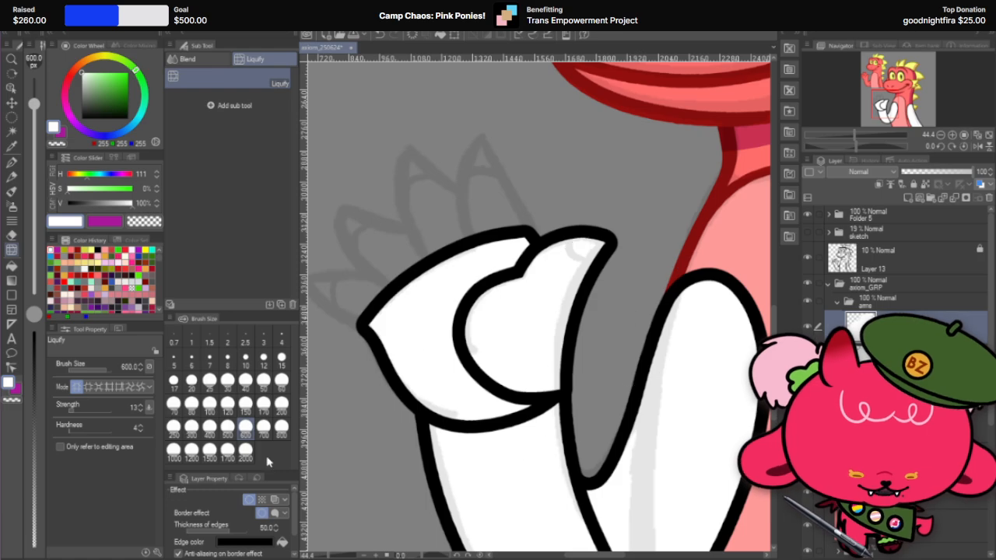
{"action": "left_click", "coordinate": [263, 428]}
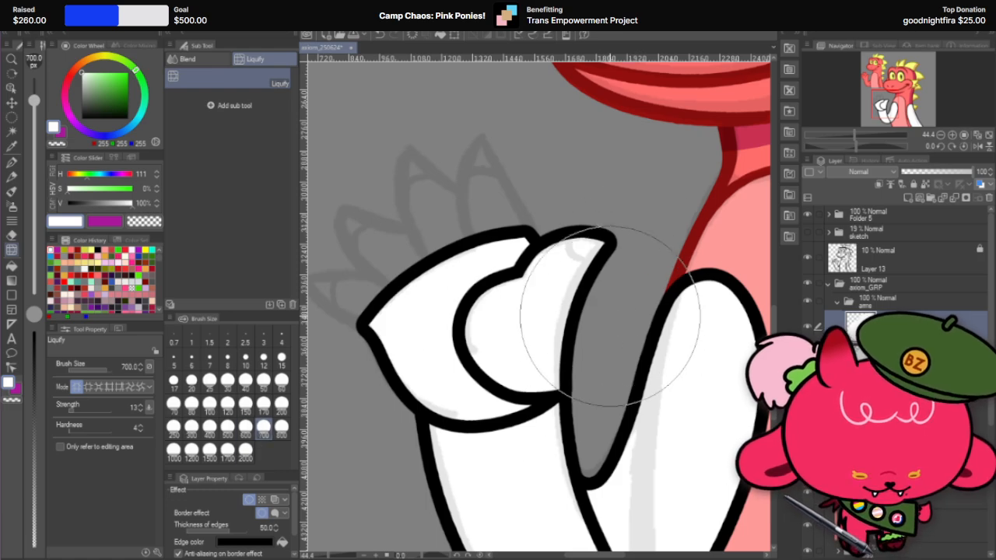
{"action": "mouse_move", "coordinate": [604, 310]}
{"action": "left_mouse_down"}
{"action": "mouse_move", "coordinate": [623, 288]}
{"action": "mouse_move", "coordinate": [608, 284]}
{"action": "mouse_move", "coordinate": [615, 288]}
{"action": "mouse_move", "coordinate": [592, 319]}
{"action": "left_mouse_up"}
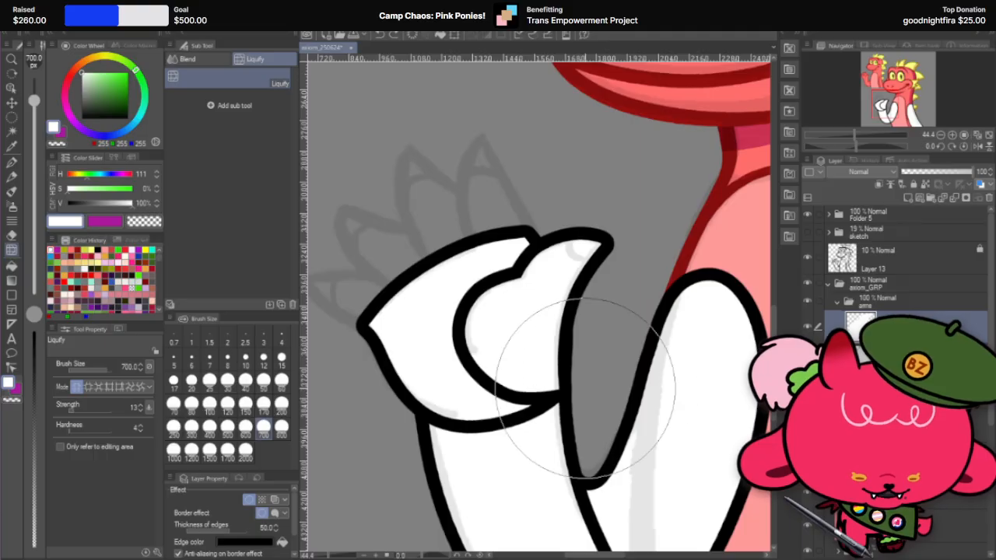
Step: Refine the thumb's edge where it meets the wrist with Liquify at size 500, toggling the thumb layer to compare it with the palm
{"action": "key", "text": "bracketleft"}
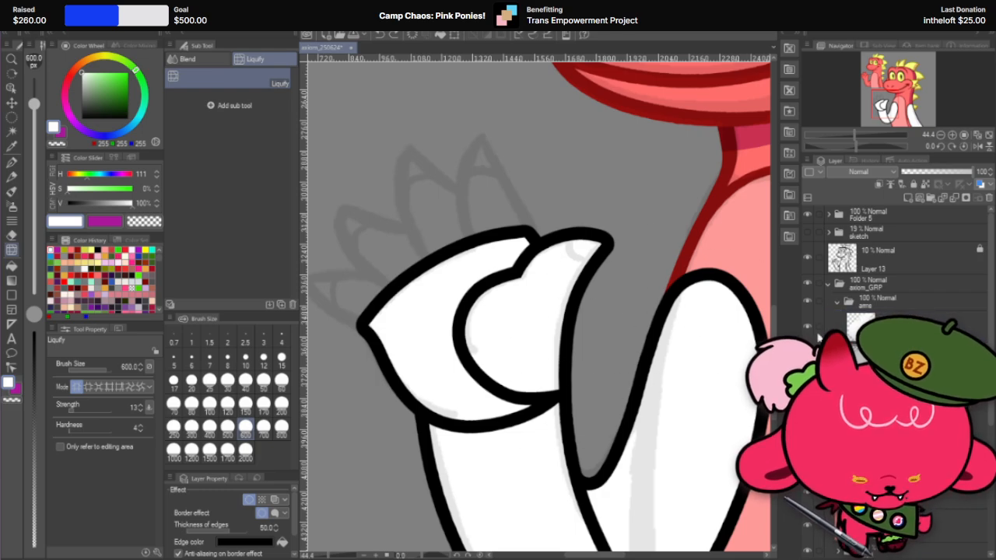
{"action": "key", "text": "ctrl+z"}
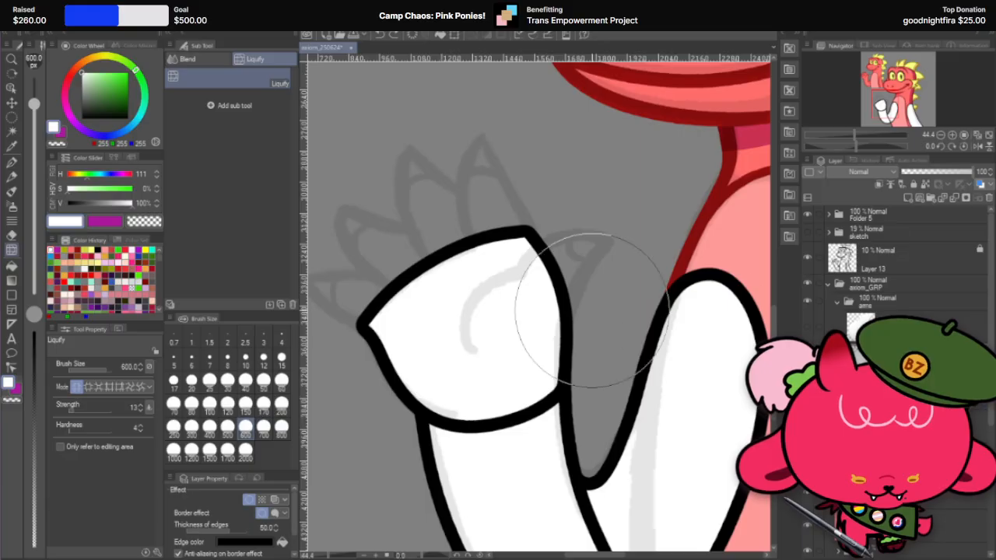
{"action": "left_click", "coordinate": [227, 426]}
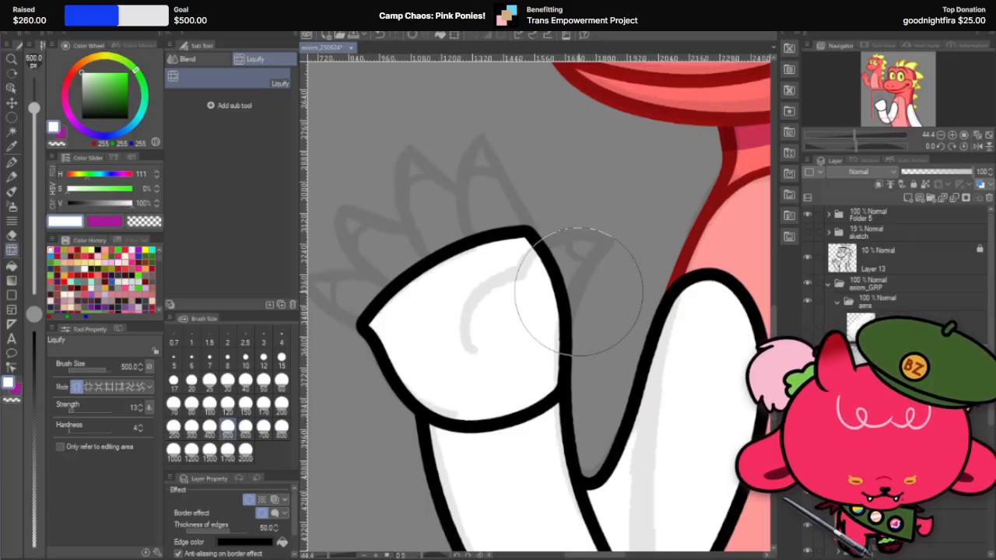
{"action": "left_click", "coordinate": [808, 328]}
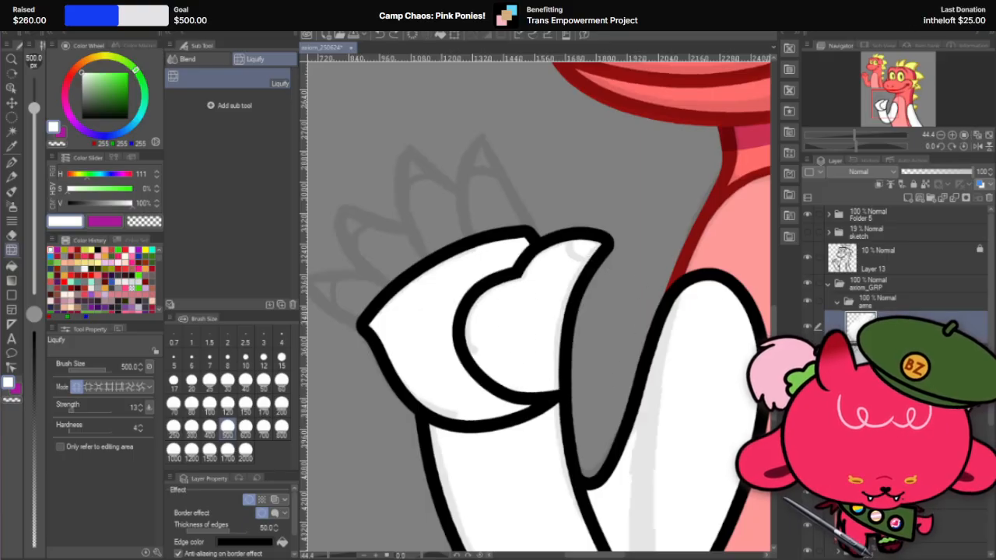
{"action": "mouse_move", "coordinate": [607, 323]}
{"action": "left_mouse_down"}
{"action": "mouse_move", "coordinate": [577, 318]}
{"action": "mouse_move", "coordinate": [628, 319]}
{"action": "mouse_move", "coordinate": [598, 298]}
{"action": "left_mouse_up"}
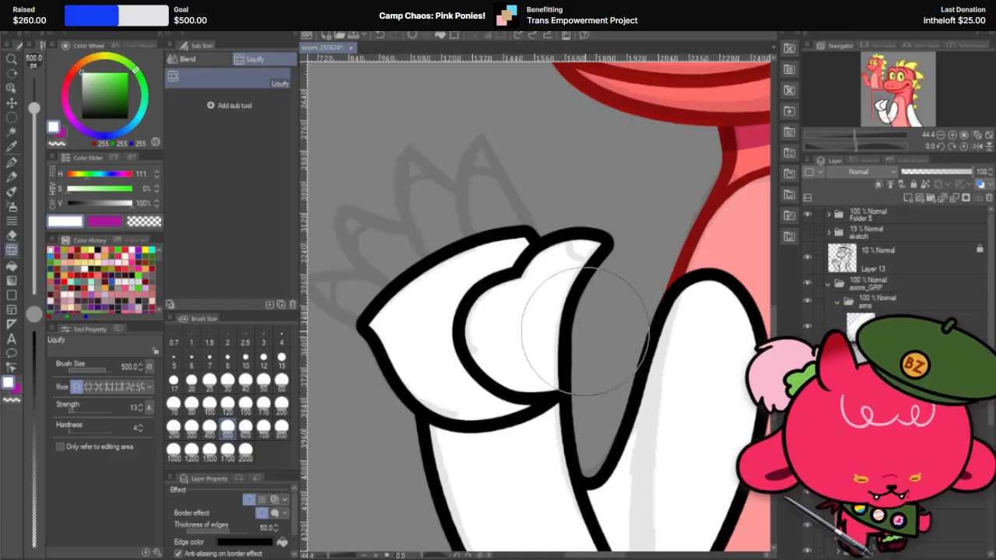
{"action": "left_click", "coordinate": [809, 327]}
{"action": "left_click", "coordinate": [808, 328]}
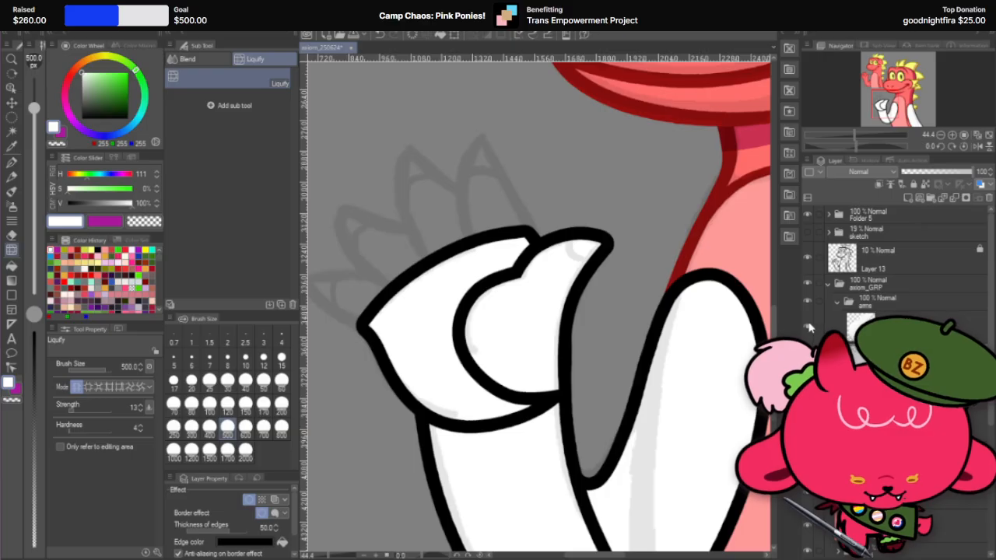
{"action": "left_click", "coordinate": [808, 327]}
{"action": "left_click", "coordinate": [808, 327]}
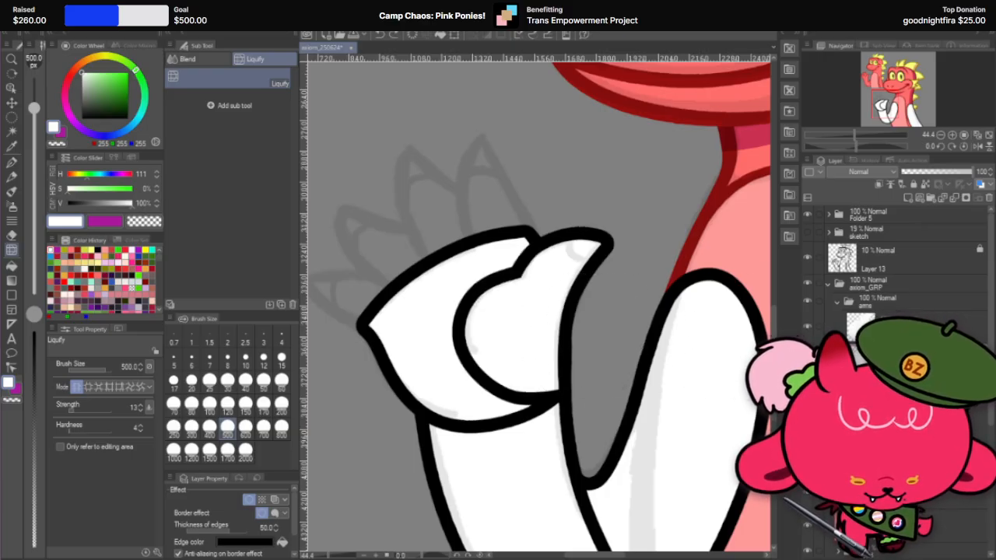
Step: Adjust the curve of the thumb's rounded base with Liquify at size 300, comparing it against the palm with the thumb layer hidden
{"action": "key", "text": "bracketleft"}
{"action": "key", "text": "bracketleft"}
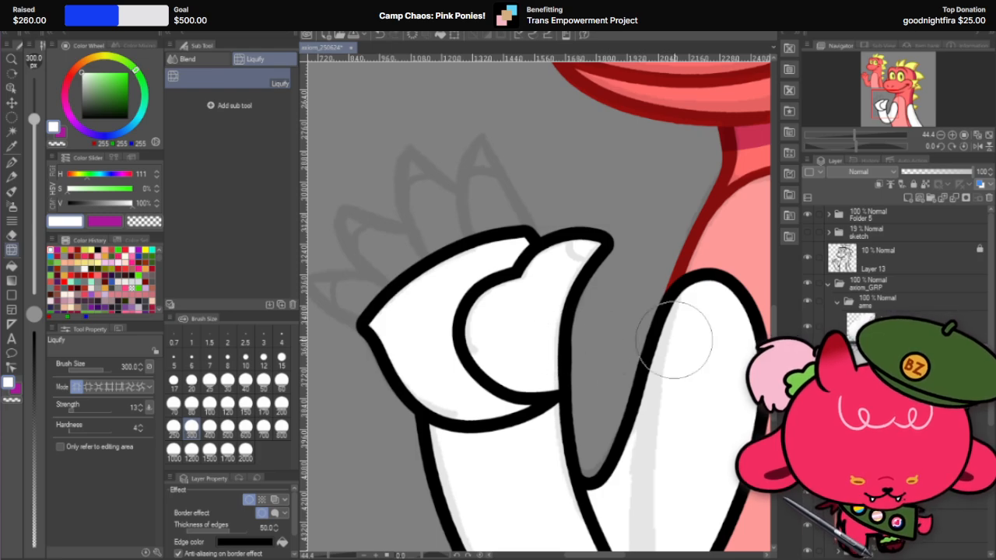
{"action": "scroll", "coordinate": [675, 340], "scroll_direction": "down", "scroll_amount": 1}
{"action": "scroll", "coordinate": [675, 339], "scroll_direction": "down", "scroll_amount": 1}
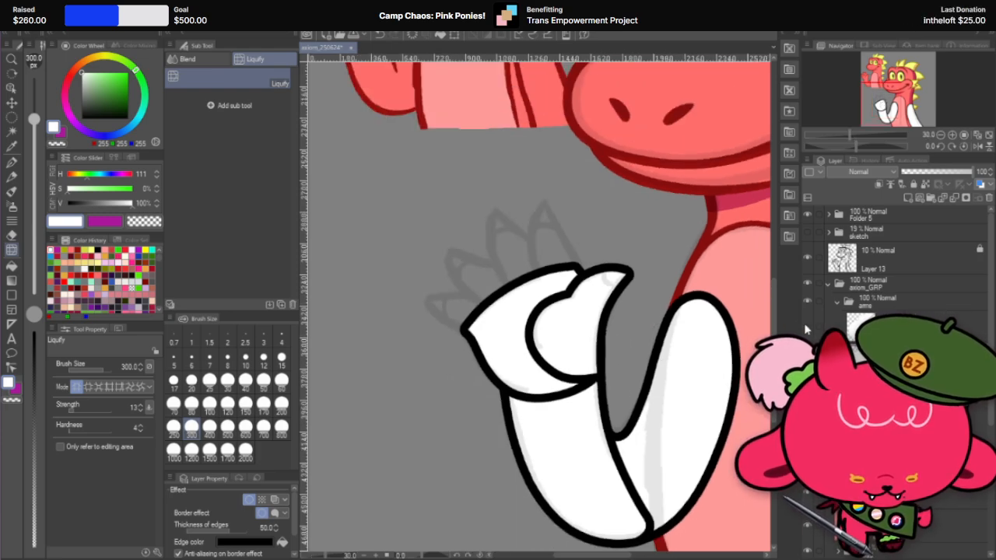
{"action": "scroll", "coordinate": [615, 286], "scroll_direction": "up", "scroll_amount": 2}
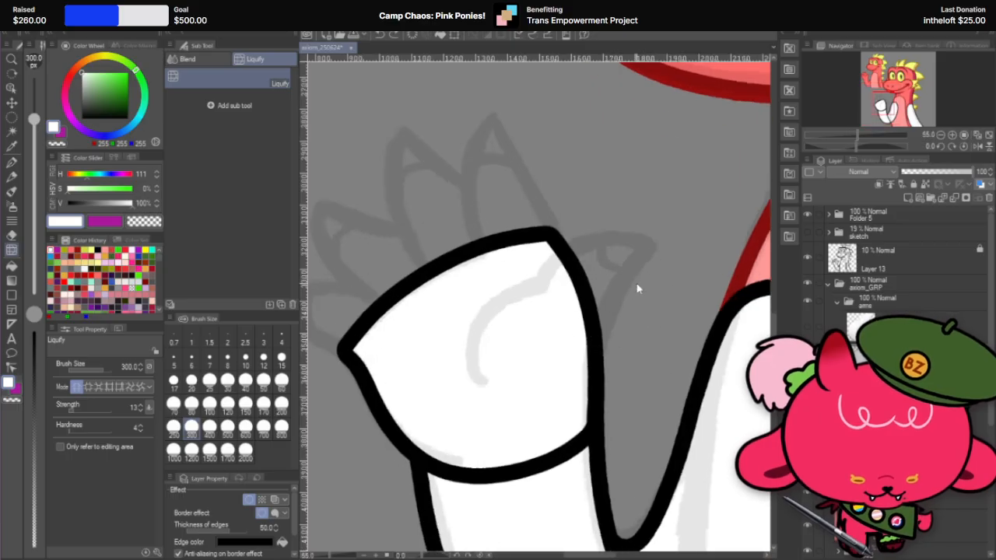
{"action": "left_click", "coordinate": [807, 328]}
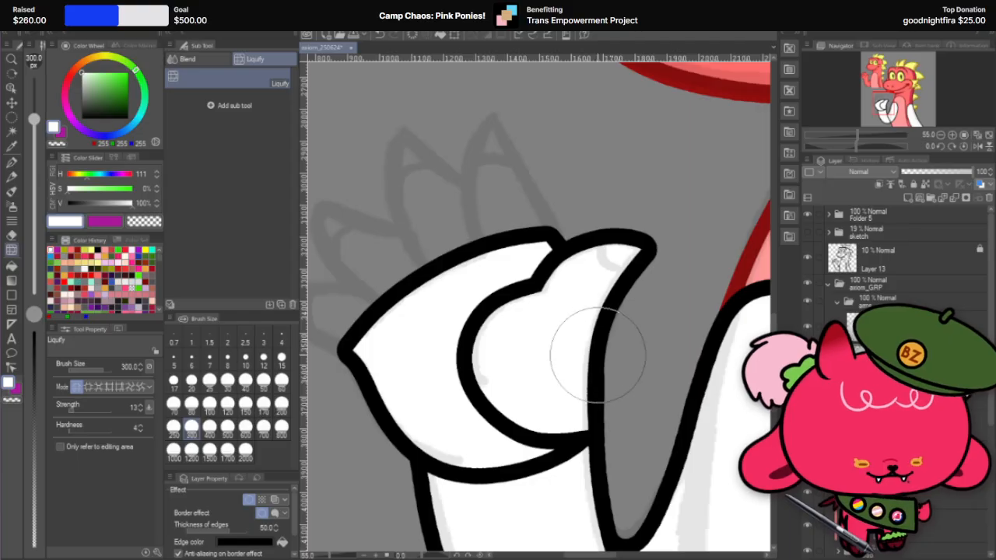
{"action": "scroll", "coordinate": [575, 377], "scroll_direction": "down", "scroll_amount": 4}
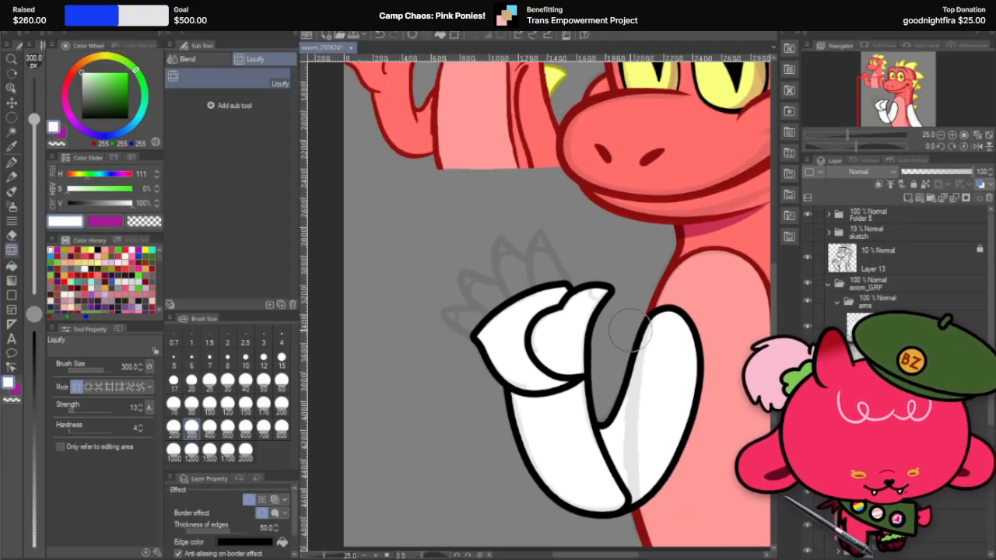
{"action": "scroll", "coordinate": [630, 330], "scroll_direction": "up", "scroll_amount": 4}
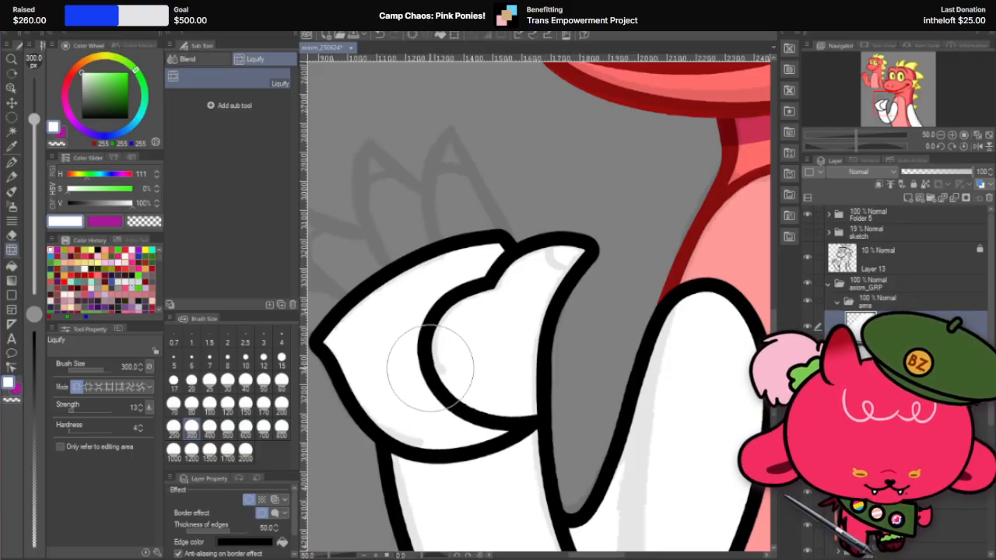
{"action": "mouse_move", "coordinate": [438, 335]}
{"action": "left_mouse_down"}
{"action": "mouse_move", "coordinate": [440, 384]}
{"action": "mouse_move", "coordinate": [481, 409]}
{"action": "left_mouse_up"}
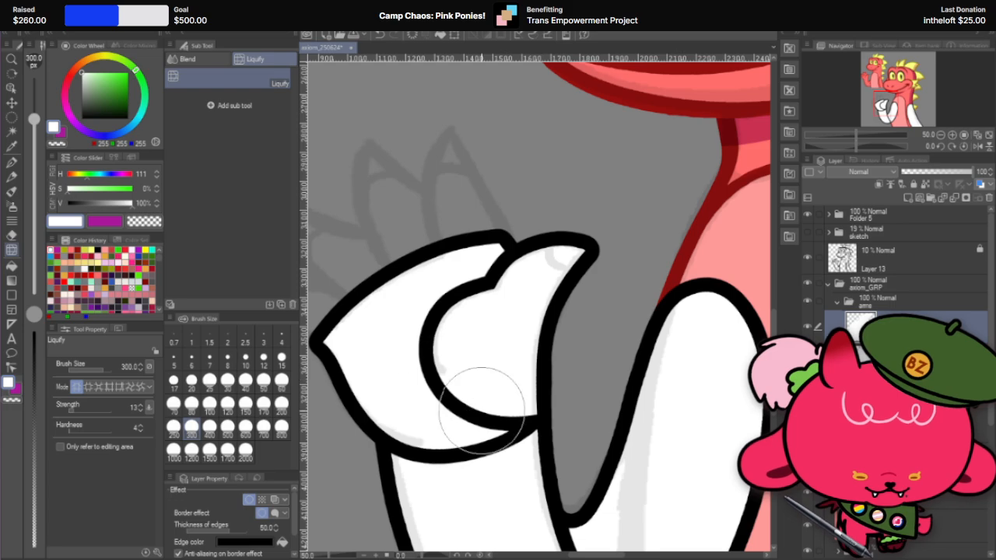
Step: Examine the hand and thumb shape up close and against the whole figure and the small reference character
{"action": "scroll", "coordinate": [637, 405], "scroll_direction": "down", "scroll_amount": 2}
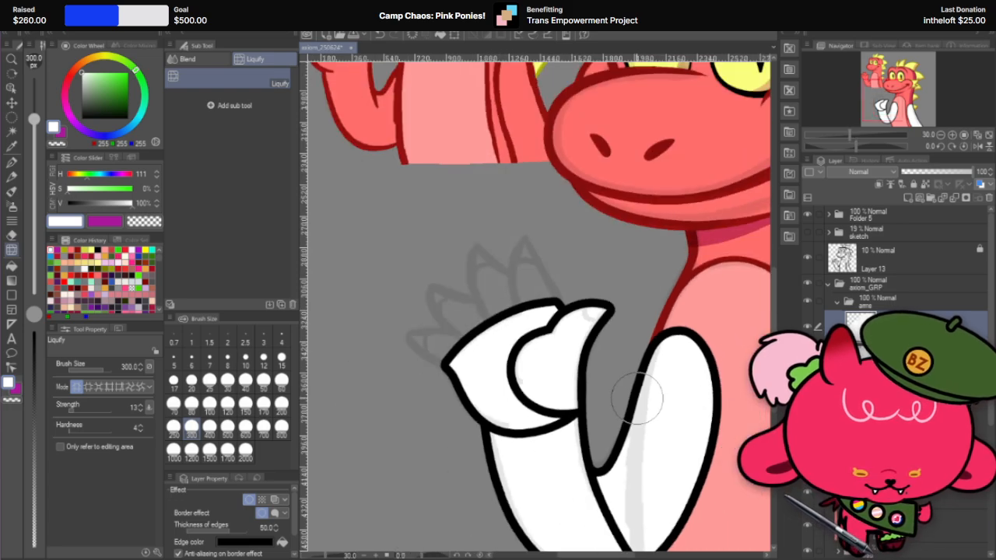
{"action": "scroll", "coordinate": [636, 398], "scroll_direction": "up", "scroll_amount": 2}
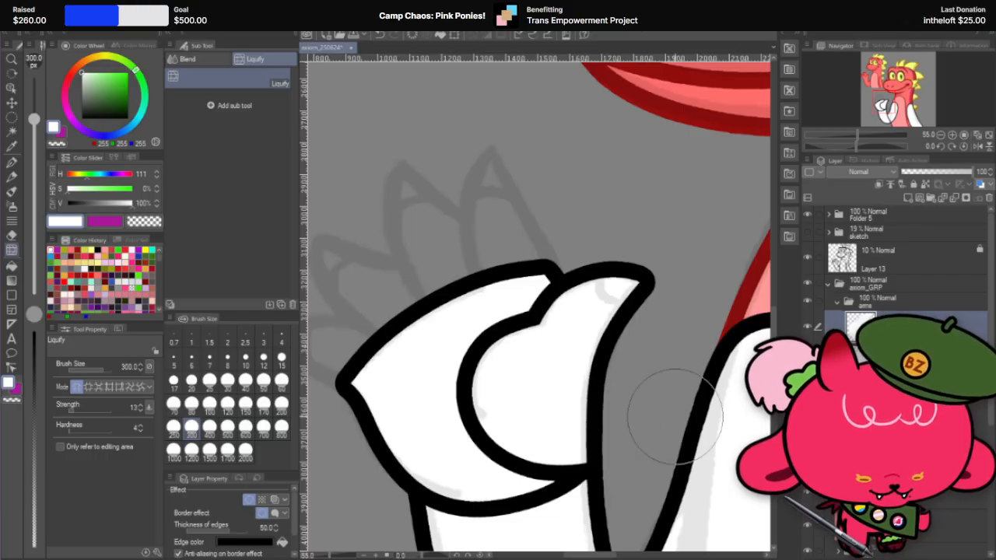
{"action": "scroll", "coordinate": [675, 416], "scroll_direction": "down", "scroll_amount": 5}
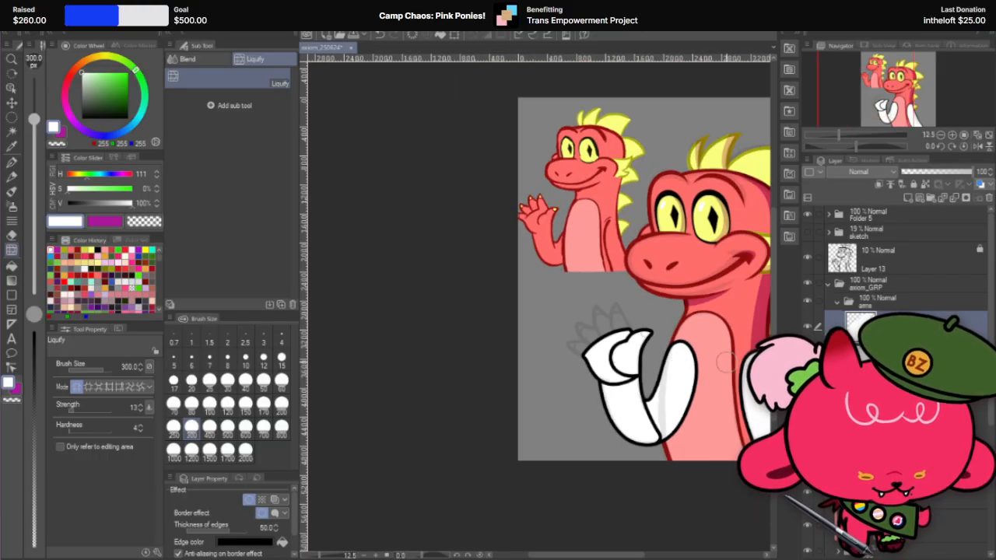
{"action": "scroll", "coordinate": [726, 362], "scroll_direction": "down", "scroll_amount": 2}
{"action": "scroll", "coordinate": [751, 345], "scroll_direction": "up", "scroll_amount": 2}
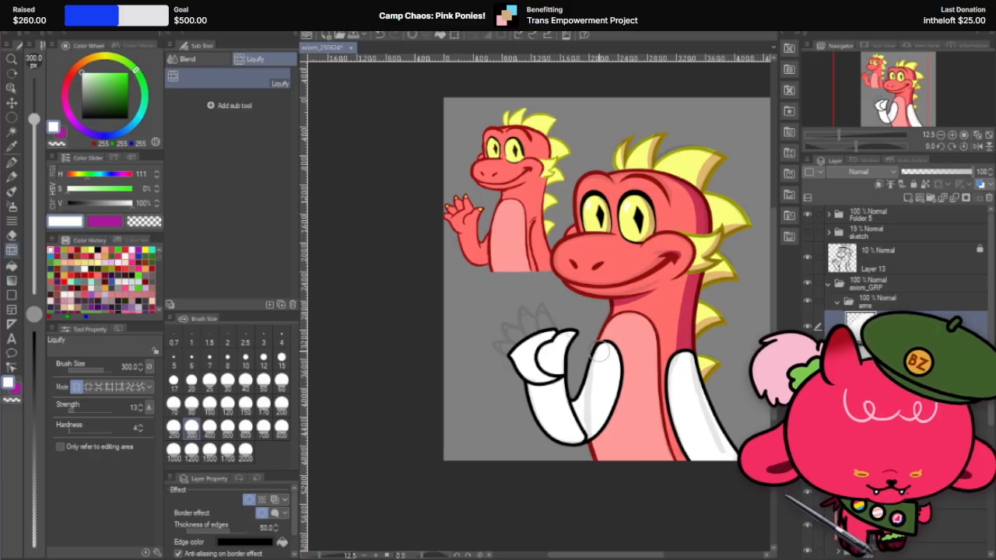
{"action": "scroll", "coordinate": [599, 352], "scroll_direction": "up", "scroll_amount": 2}
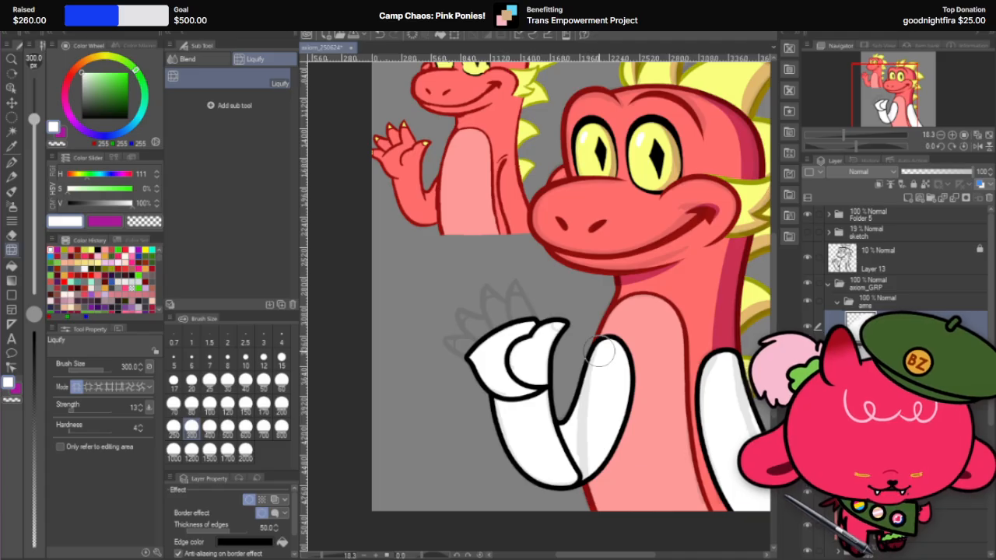
{"action": "scroll", "coordinate": [599, 352], "scroll_direction": "down", "scroll_amount": 2}
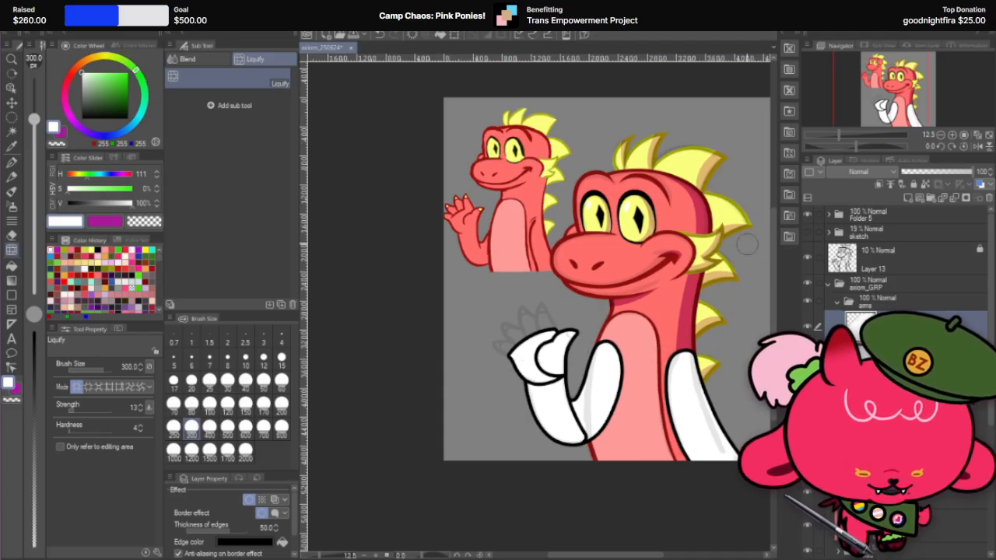
{"action": "scroll", "coordinate": [551, 284], "scroll_direction": "up", "scroll_amount": 2}
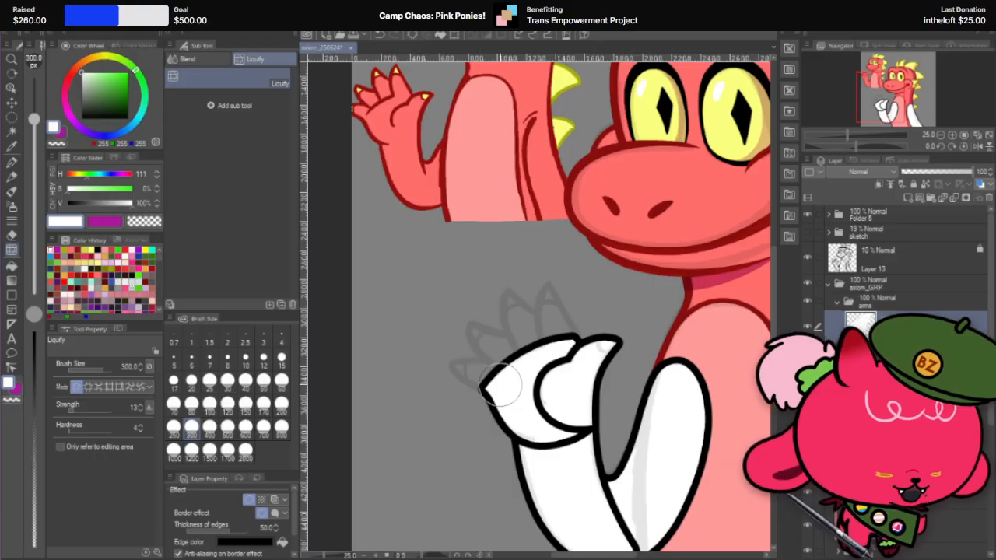
{"action": "scroll", "coordinate": [594, 356], "scroll_direction": "up", "scroll_amount": 1}
{"action": "scroll", "coordinate": [594, 357], "scroll_direction": "up", "scroll_amount": 1}
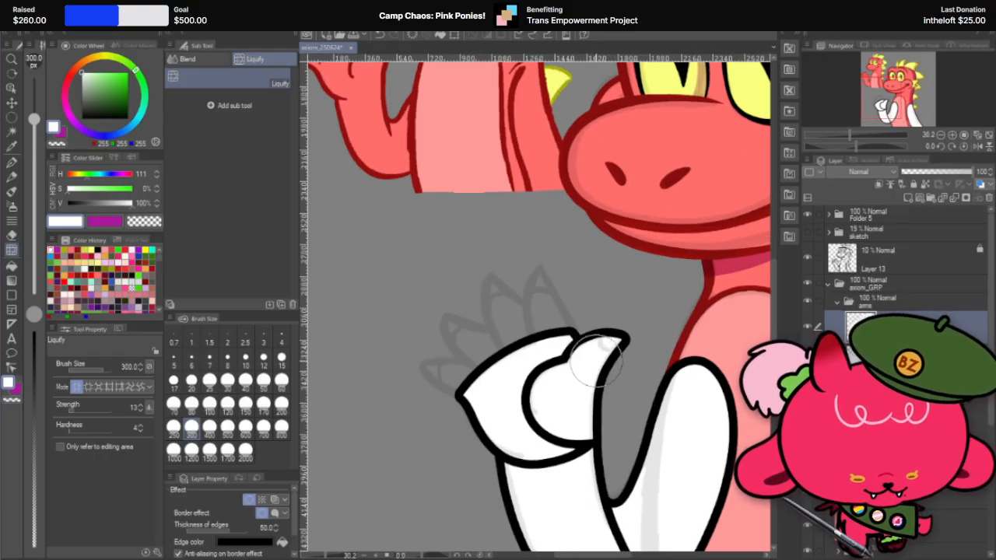
Step: Duplicate the thumb's layer and switch to the white G-pen at size 30
{"action": "right_click", "coordinate": [920, 321]}
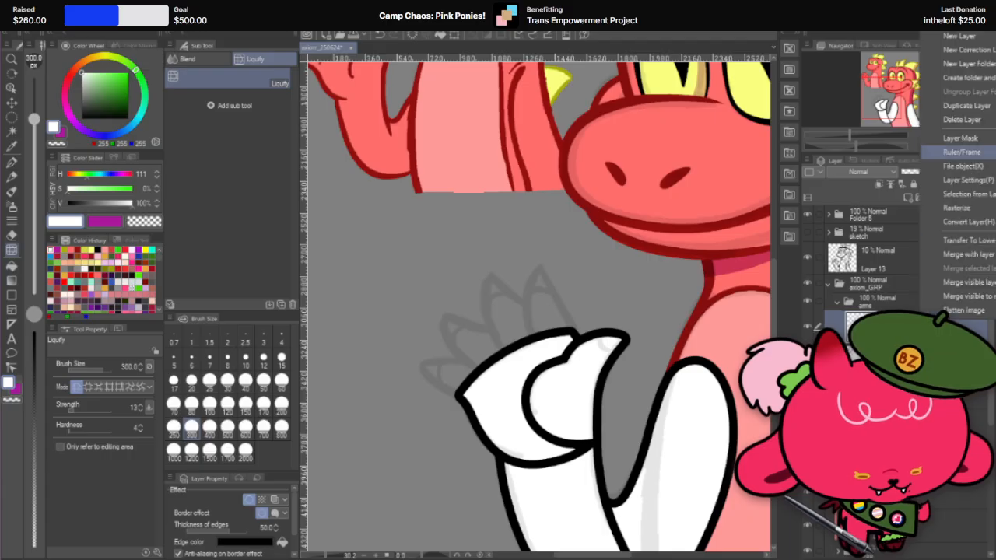
{"action": "left_click", "coordinate": [947, 106]}
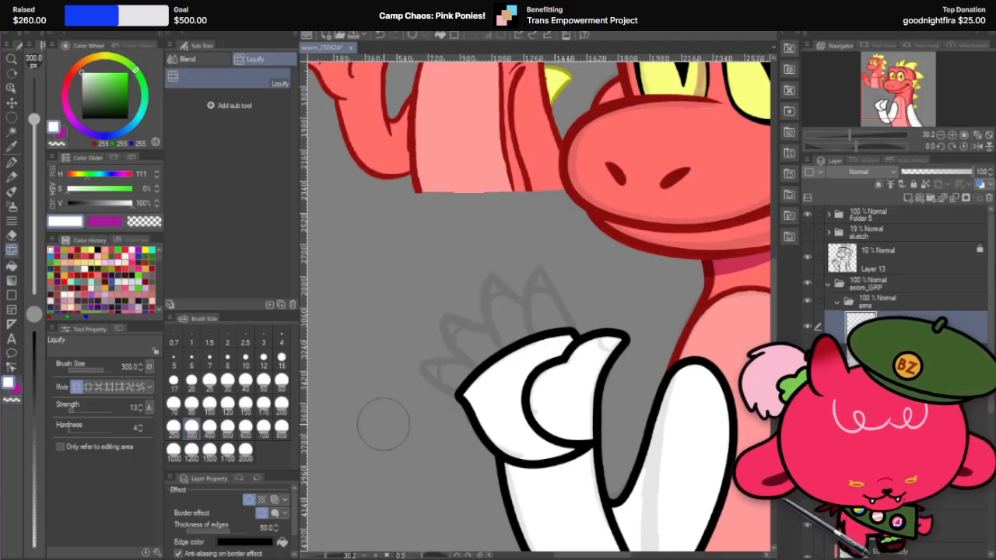
{"action": "key", "text": "p"}
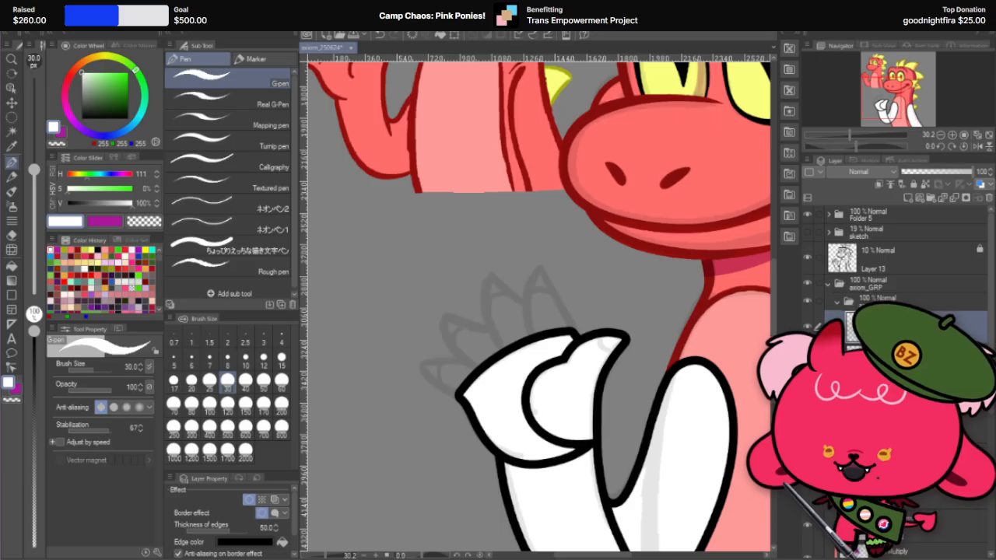
Step: Compare the palm with and without the thumb, up close and against the whole figure
{"action": "scroll", "coordinate": [630, 384], "scroll_direction": "up", "scroll_amount": 2}
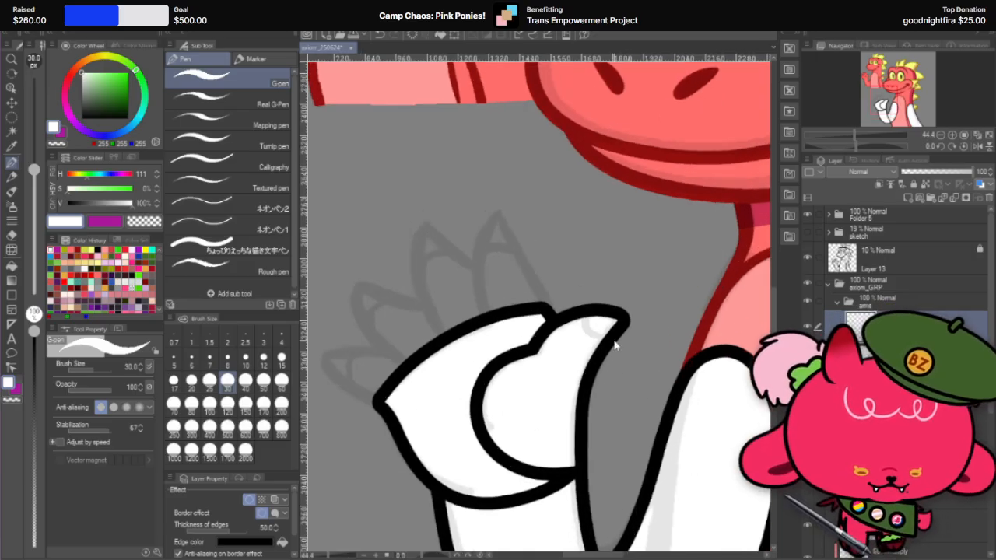
{"action": "key", "text": "ctrl+z"}
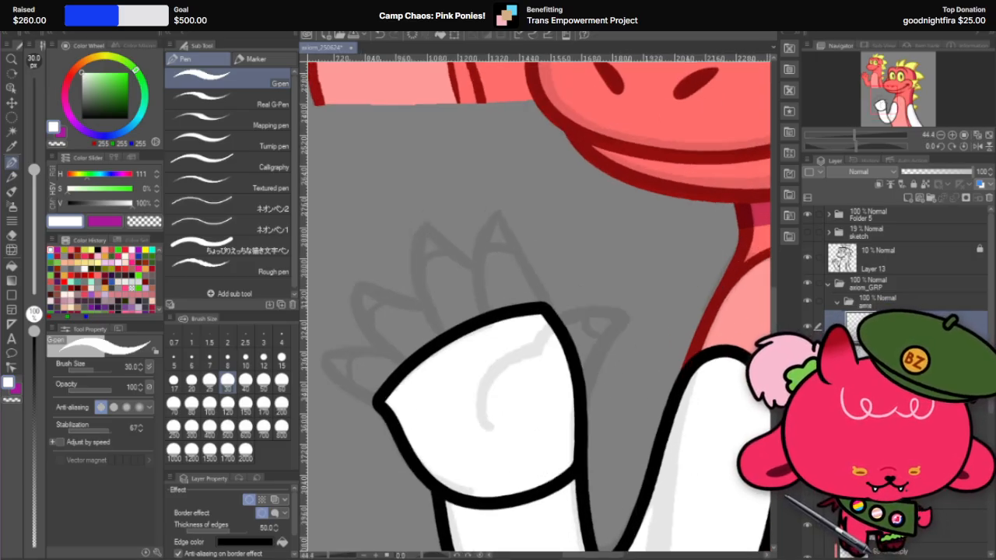
{"action": "key", "text": "ctrl+y"}
{"action": "scroll", "coordinate": [579, 324], "scroll_direction": "down", "scroll_amount": 5}
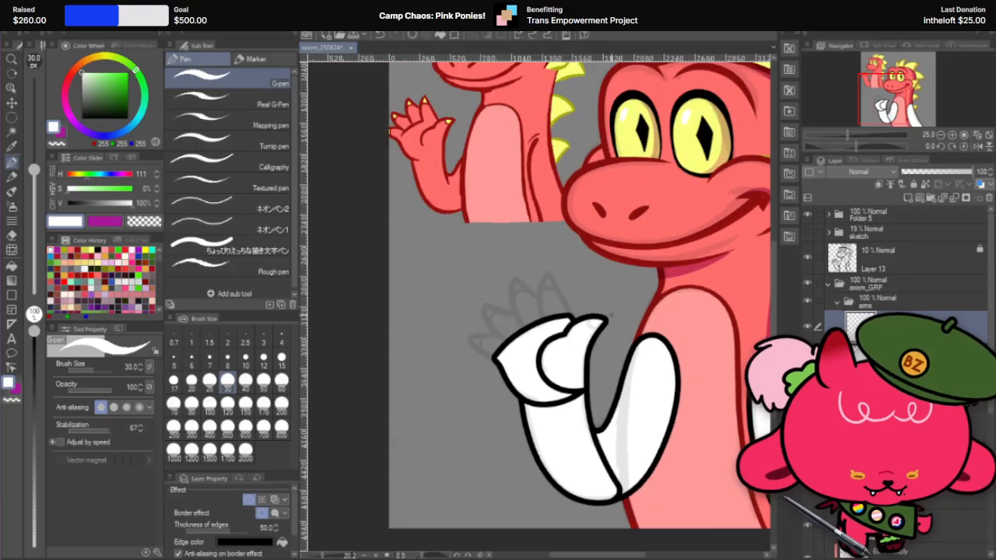
{"action": "scroll", "coordinate": [547, 328], "scroll_direction": "up", "scroll_amount": 3}
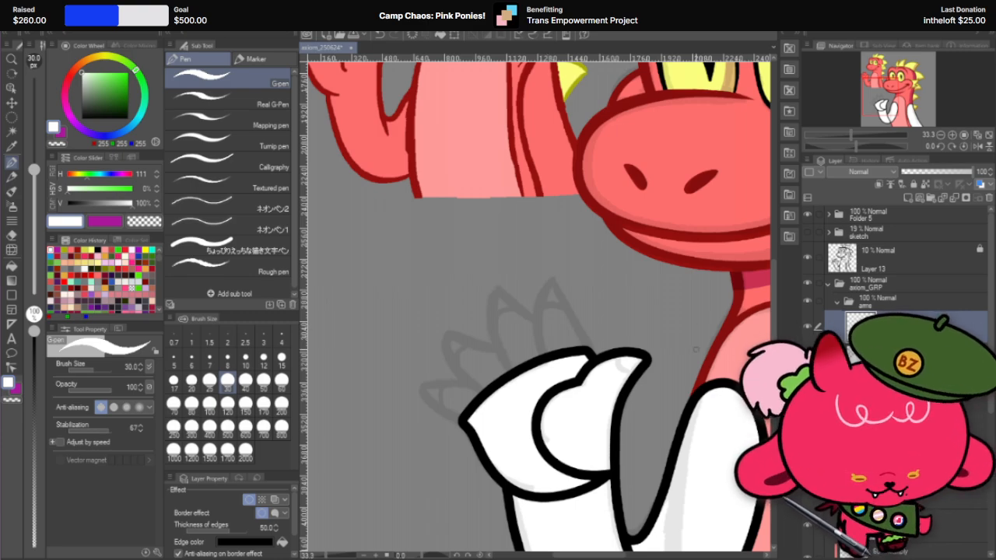
Step: Round off the palm's outer corner opposite the thumb with the hard eraser, reducing its size to 60
{"action": "key", "text": "r"}
{"action": "left_click_drag", "start_coordinate": [574, 289], "coordinate": [607, 360]}
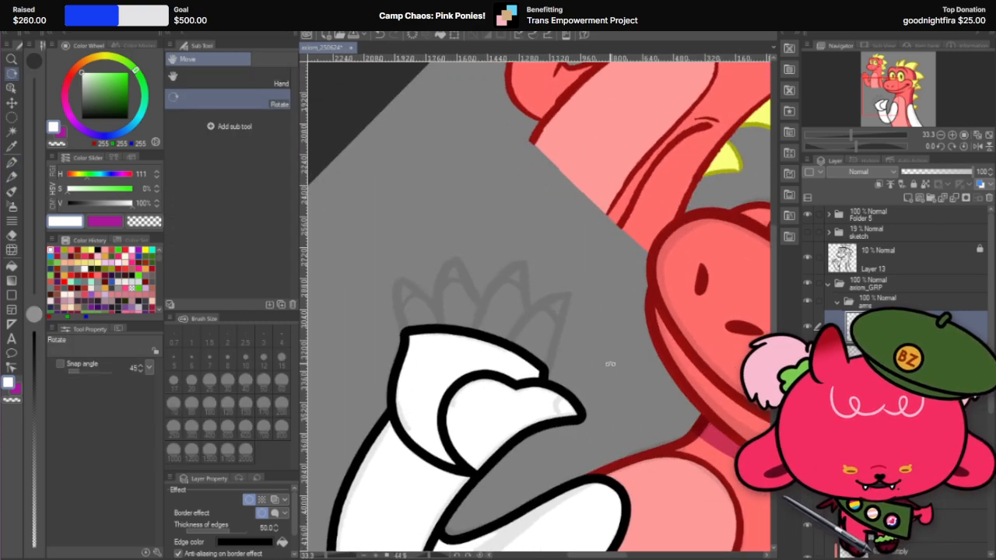
{"action": "scroll", "coordinate": [472, 346], "scroll_direction": "down", "scroll_amount": 2}
{"action": "scroll", "coordinate": [472, 346], "scroll_direction": "up", "scroll_amount": 2}
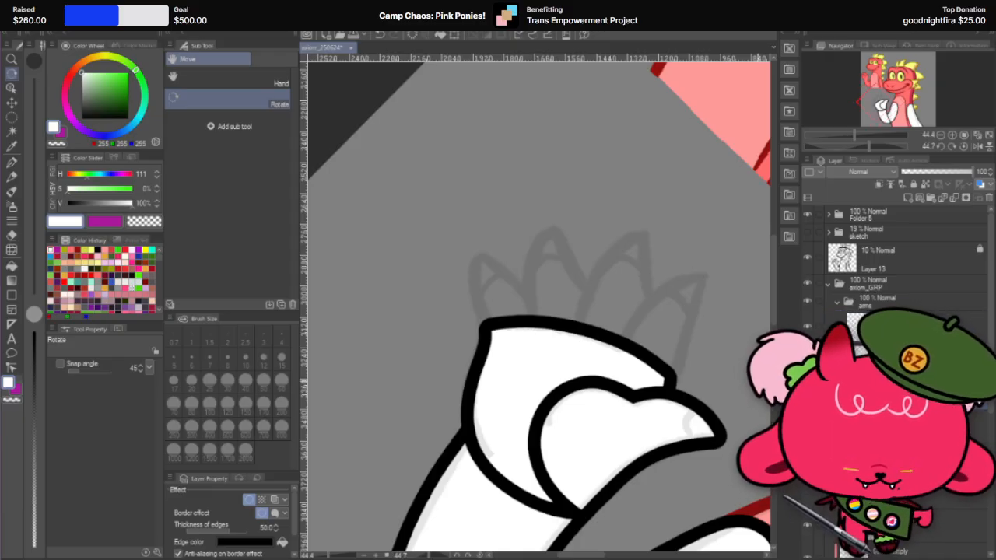
{"action": "left_click", "coordinate": [13, 235]}
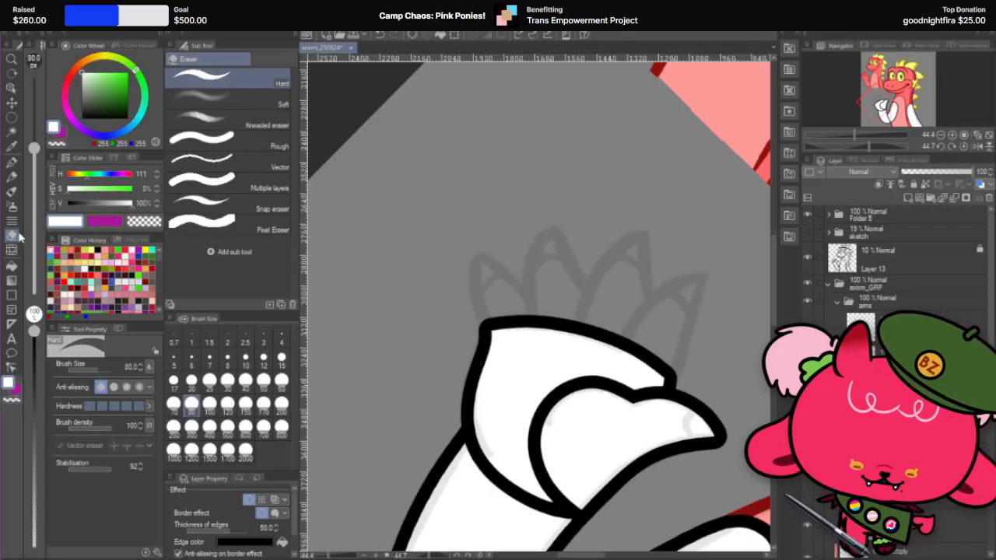
{"action": "key", "text": "r"}
{"action": "mouse_move", "coordinate": [662, 254]}
{"action": "left_mouse_down"}
{"action": "mouse_move", "coordinate": [589, 213]}
{"action": "mouse_move", "coordinate": [490, 225]}
{"action": "left_mouse_up"}
{"action": "left_click_drag", "start_coordinate": [672, 238], "coordinate": [720, 320]}
{"action": "left_click", "coordinate": [13, 235]}
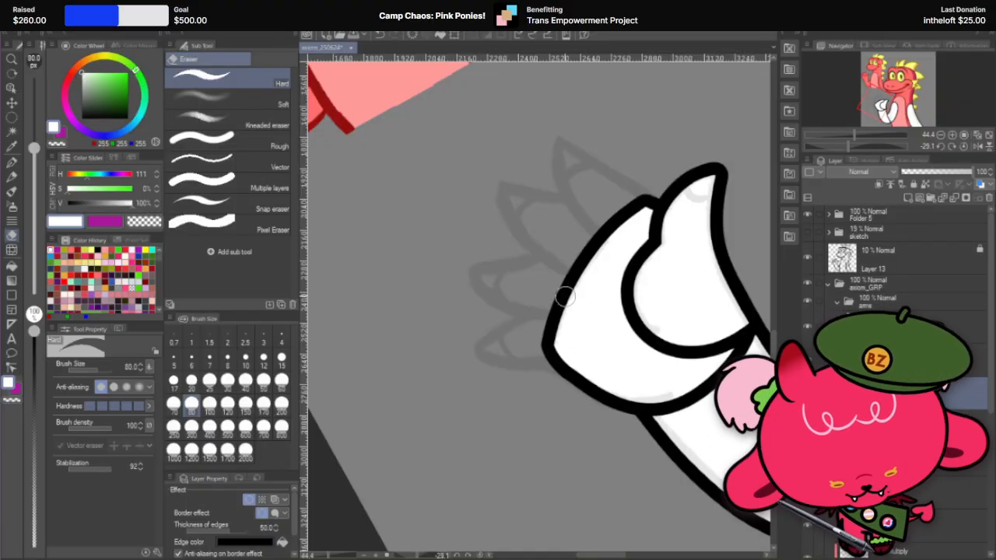
{"action": "scroll", "coordinate": [619, 405], "scroll_direction": "up", "scroll_amount": 4}
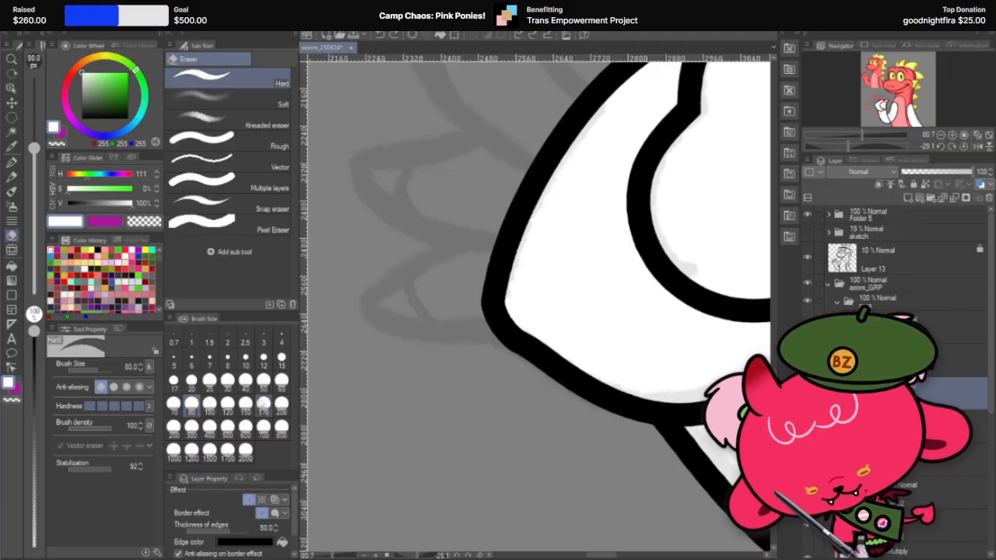
{"action": "key", "text": "bracketleft"}
{"action": "key", "text": "bracketleft"}
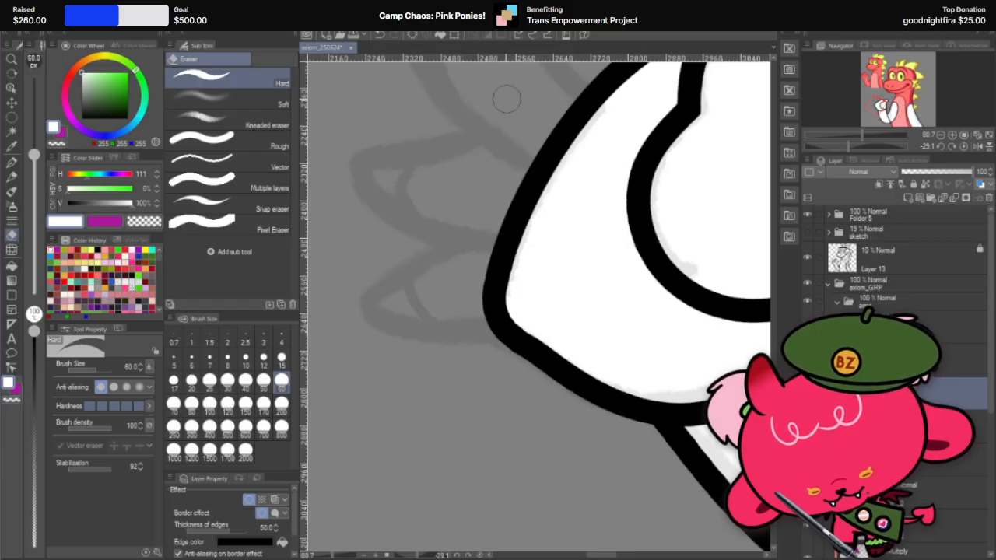
Step: Try to trim the palm's upper corner beside the thumb with the hard eraser at size 60
{"action": "scroll", "coordinate": [514, 359], "scroll_direction": "down", "scroll_amount": 4}
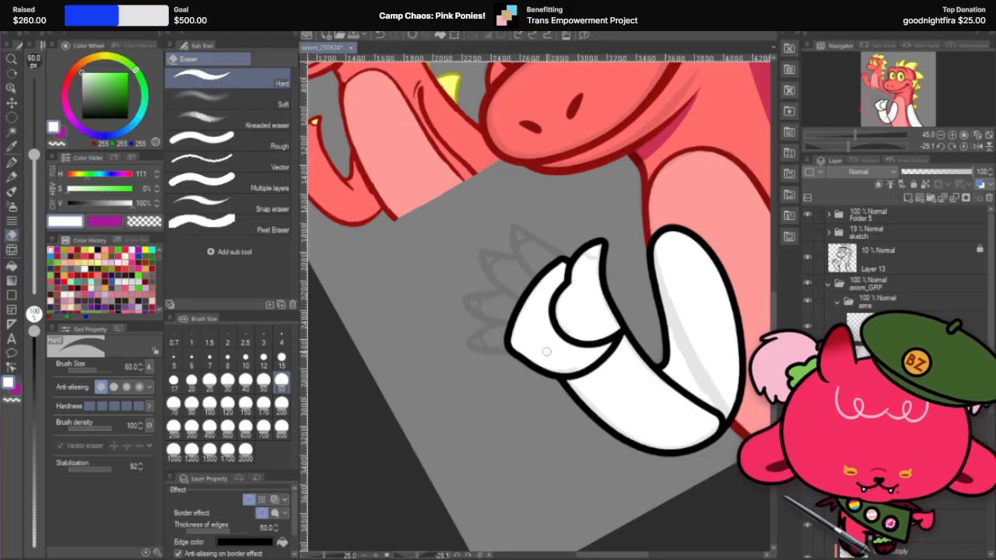
{"action": "key", "text": "r"}
{"action": "left_click_drag", "start_coordinate": [549, 350], "coordinate": [589, 401]}
{"action": "double_click", "coordinate": [585, 387]}
{"action": "scroll", "coordinate": [536, 340], "scroll_direction": "up", "scroll_amount": 1}
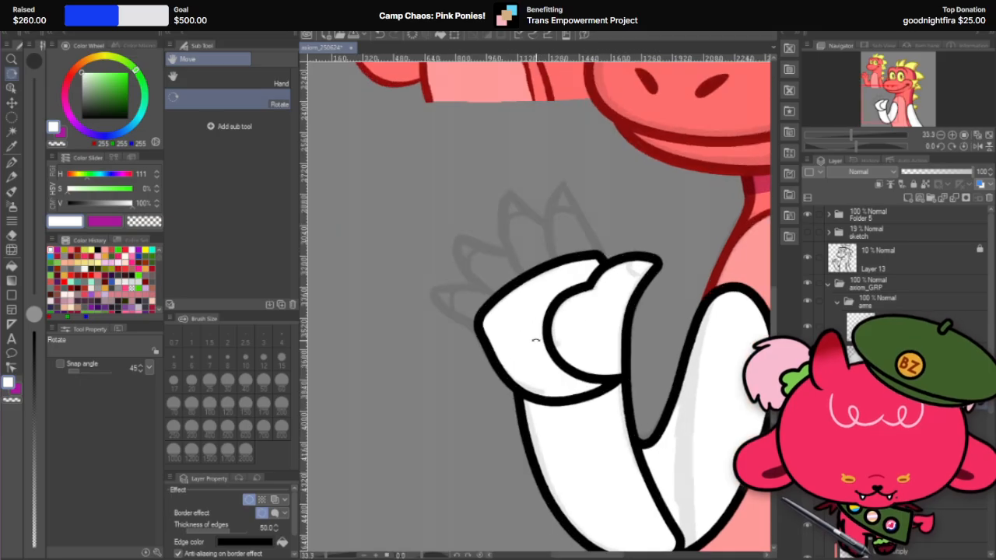
{"action": "scroll", "coordinate": [591, 248], "scroll_direction": "up", "scroll_amount": 1}
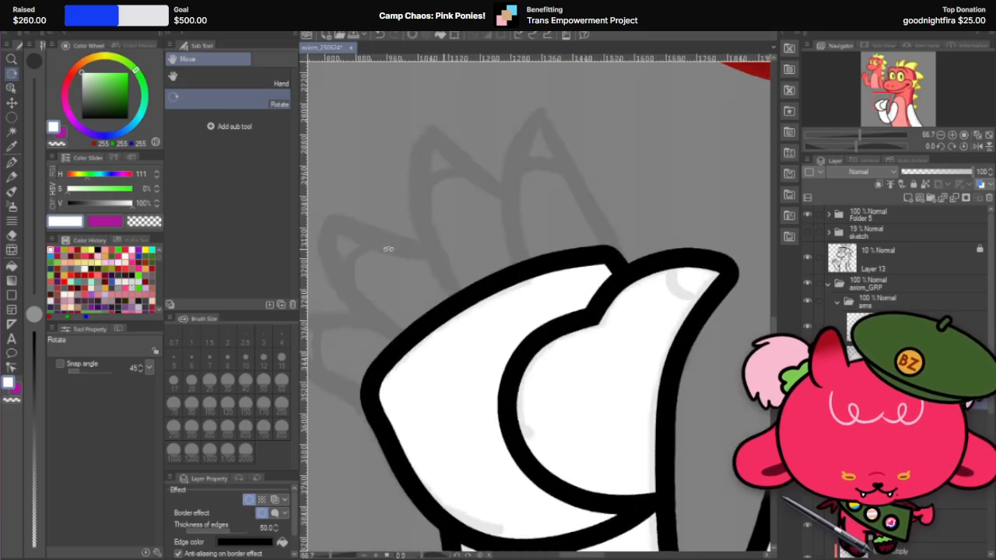
{"action": "left_click", "coordinate": [11, 234]}
{"action": "scroll", "coordinate": [622, 226], "scroll_direction": "up", "scroll_amount": 3}
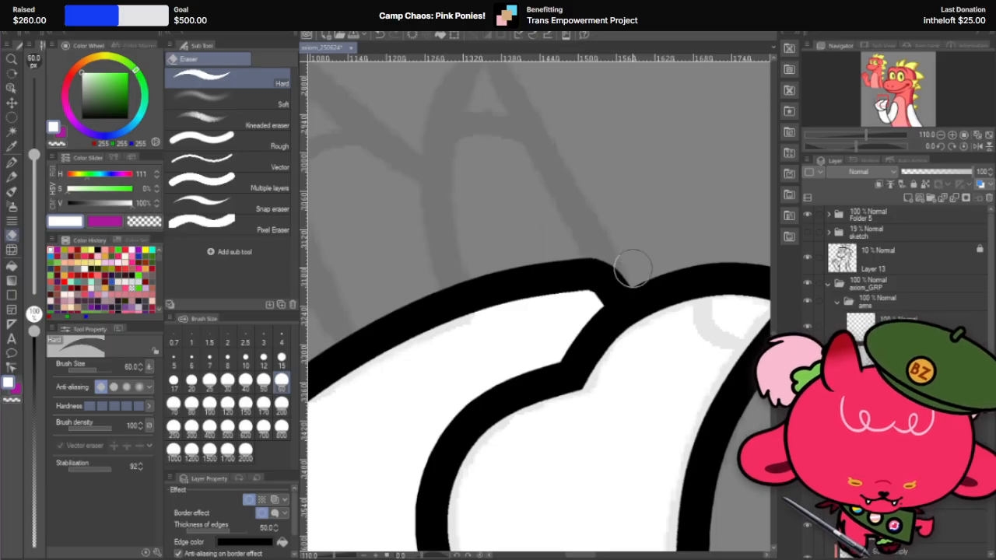
{"action": "left_click_drag", "start_coordinate": [632, 268], "coordinate": [627, 275]}
{"action": "key", "text": "ctrl+z"}
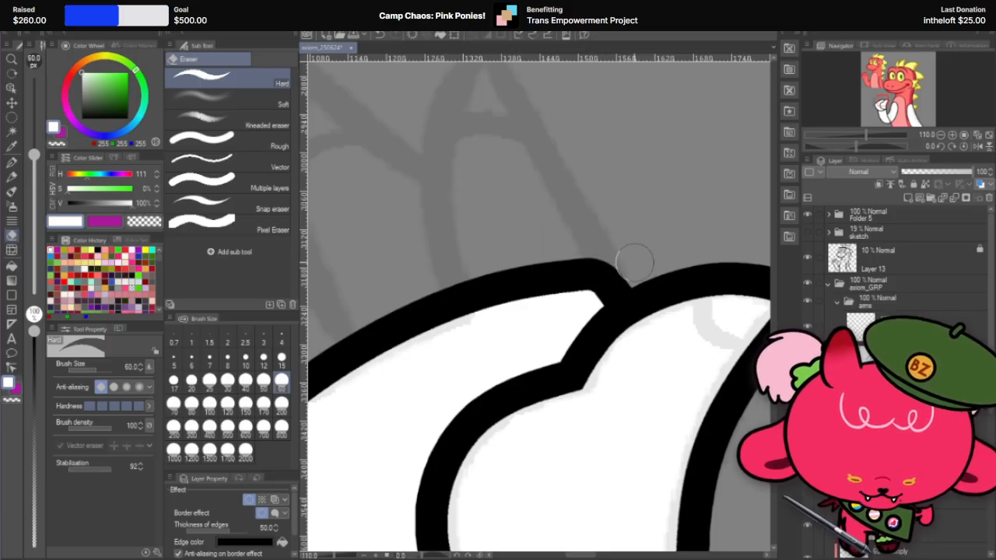
Step: Stamp a white outlined circle over the sketch of the outermost finger with the G-pen at size 600
{"action": "scroll", "coordinate": [634, 264], "scroll_direction": "down", "scroll_amount": 4}
{"action": "scroll", "coordinate": [585, 305], "scroll_direction": "down", "scroll_amount": 3}
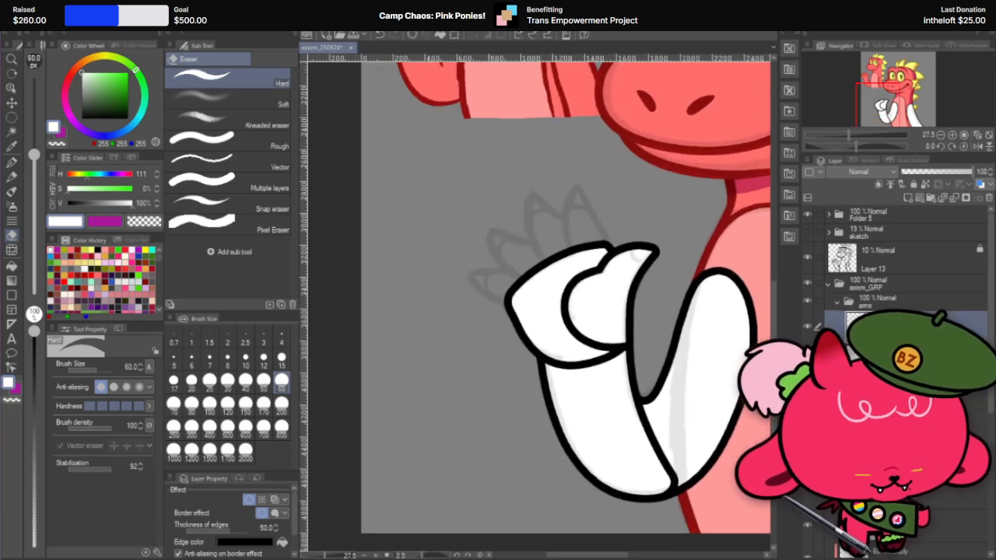
{"action": "left_click", "coordinate": [12, 163]}
{"action": "scroll", "coordinate": [499, 281], "scroll_direction": "up", "scroll_amount": 1}
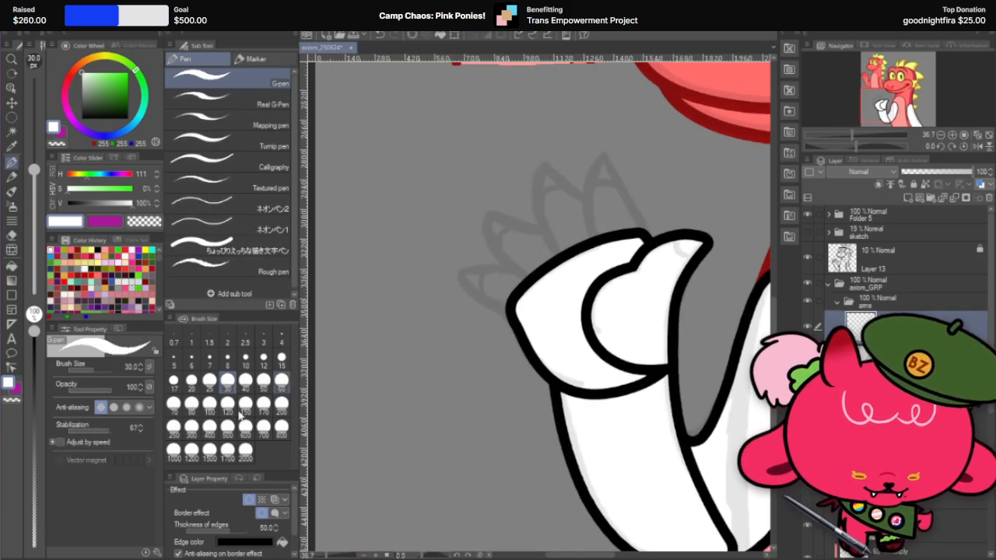
{"action": "left_click", "coordinate": [245, 426]}
{"action": "left_click", "coordinate": [501, 292]}
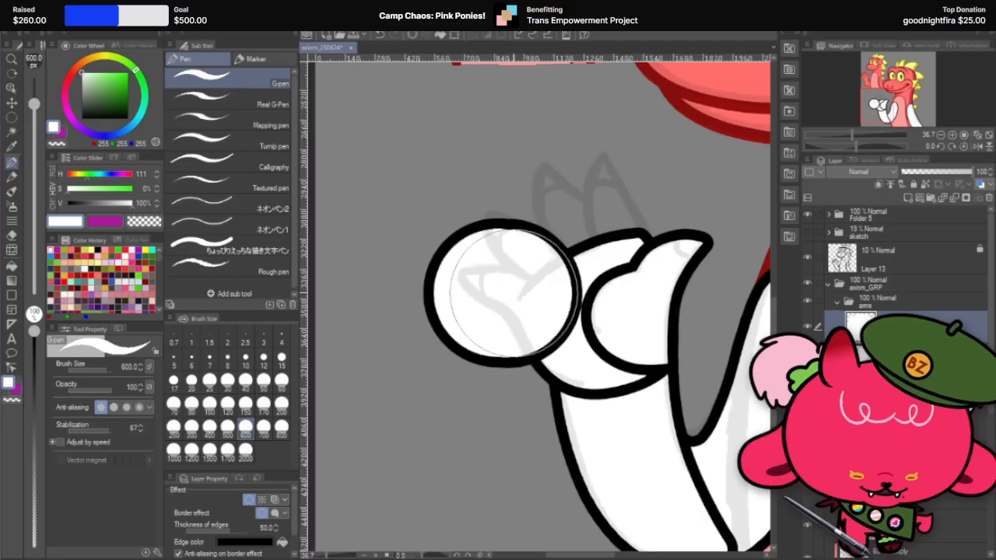
Step: Carve the outline of a pointed finger with a rounded base out of the white circle using the hard eraser at size 60
{"action": "key", "text": "r"}
{"action": "left_click_drag", "start_coordinate": [646, 311], "coordinate": [650, 379]}
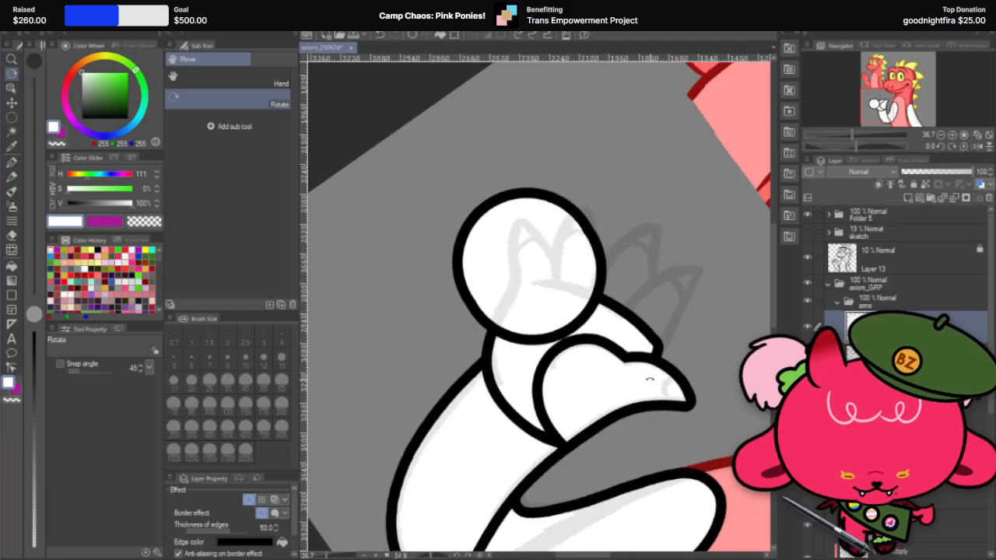
{"action": "scroll", "coordinate": [564, 259], "scroll_direction": "up", "scroll_amount": 1}
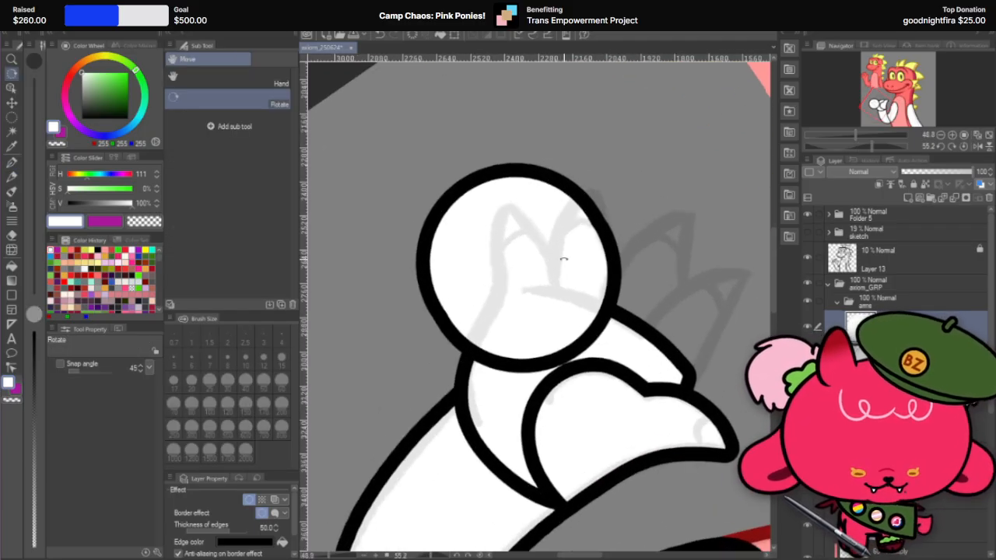
{"action": "left_click", "coordinate": [14, 236]}
{"action": "left_click_drag", "start_coordinate": [504, 179], "coordinate": [576, 340]}
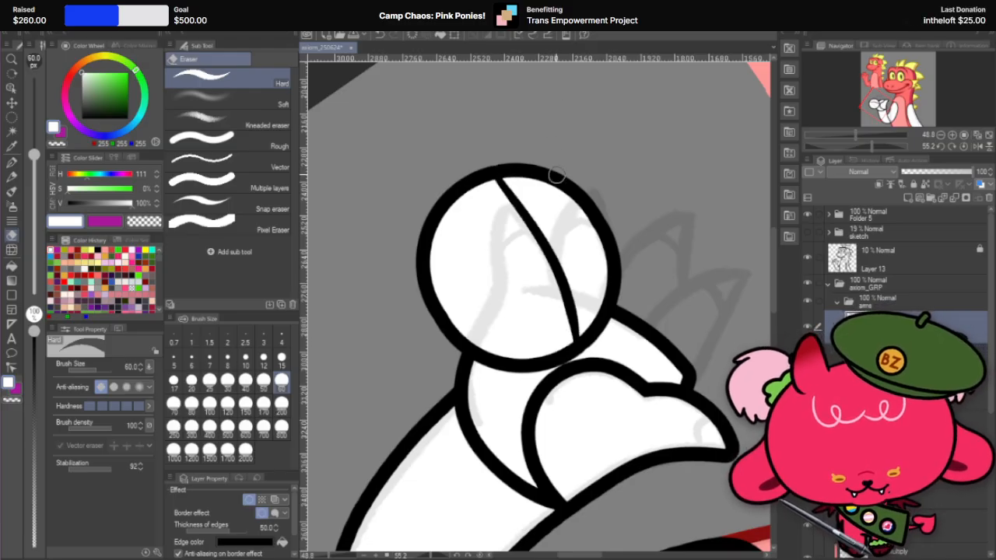
{"action": "left_click_drag", "start_coordinate": [507, 188], "coordinate": [471, 340]}
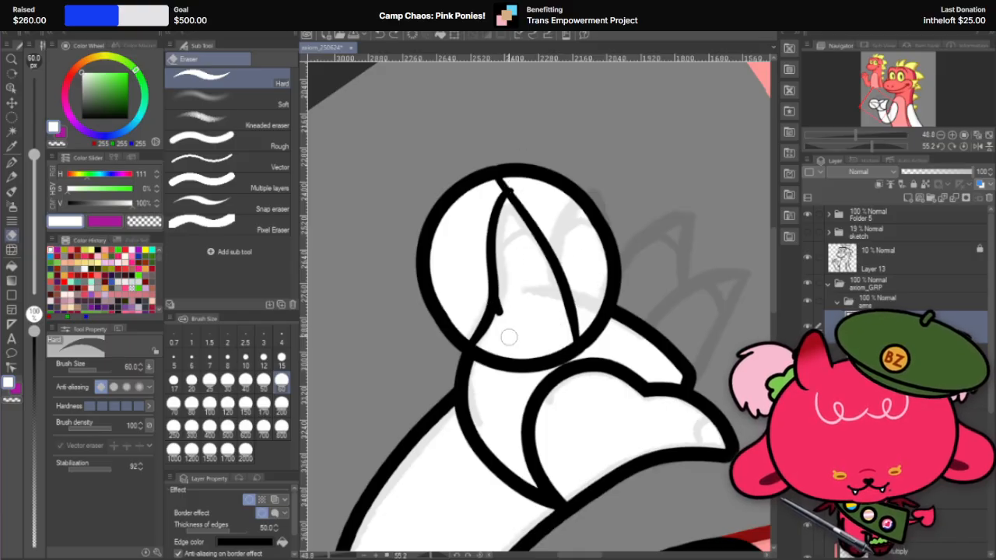
{"action": "left_click_drag", "start_coordinate": [497, 311], "coordinate": [583, 254]}
{"action": "key", "text": "ctrl+z"}
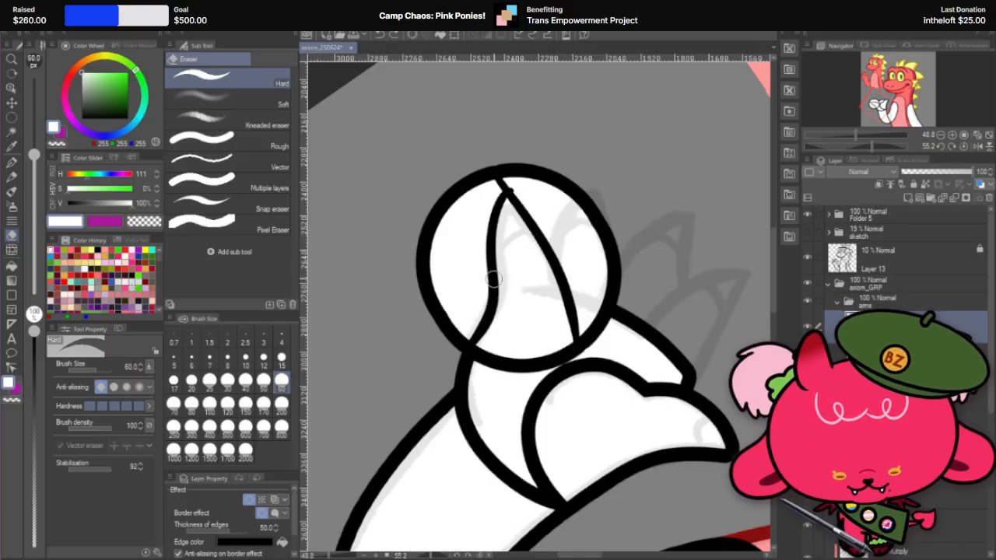
{"action": "mouse_move", "coordinate": [495, 299]}
{"action": "left_mouse_down"}
{"action": "mouse_move", "coordinate": [561, 335]}
{"action": "mouse_move", "coordinate": [562, 227]}
{"action": "left_mouse_up"}
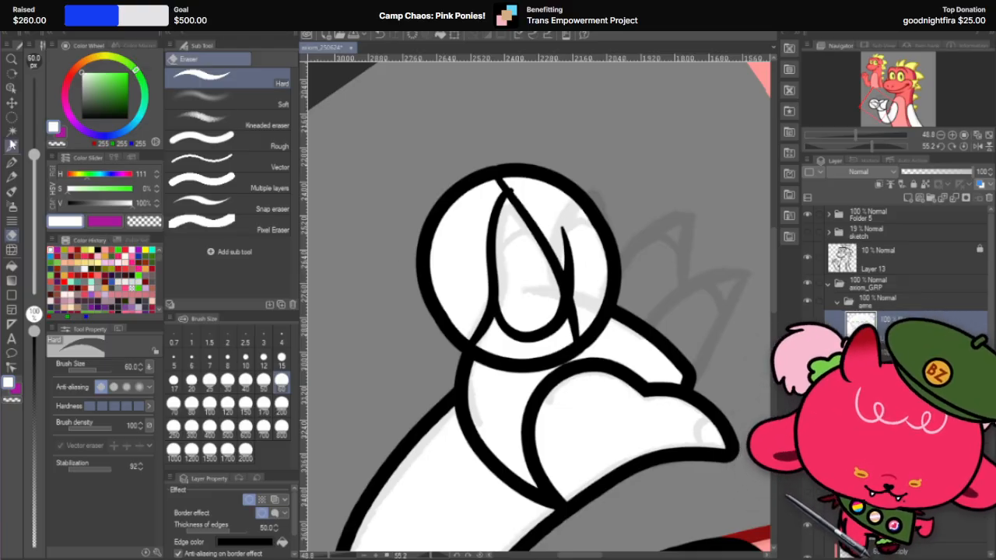
Step: Select the leftover circle pieces around the carved finger with Auto select and delete them
{"action": "key", "text": "w"}
{"action": "left_click", "coordinate": [542, 208]}
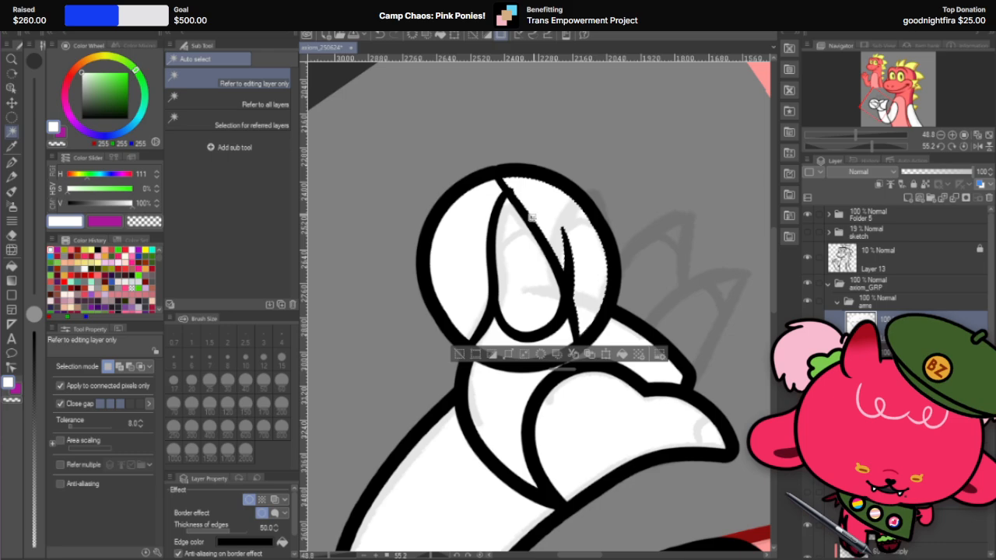
{"action": "left_click", "coordinate": [464, 246], "text": "shift"}
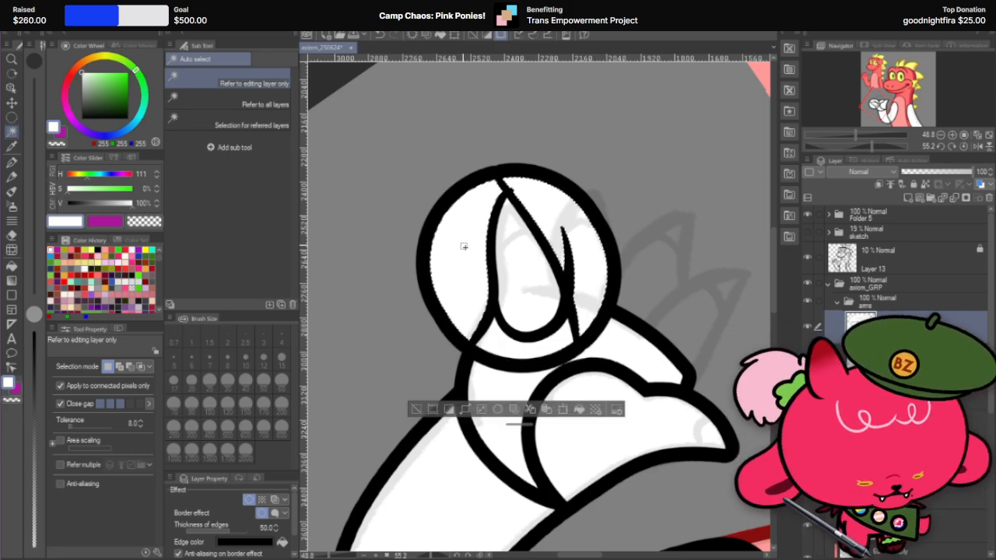
{"action": "key", "text": "Delete"}
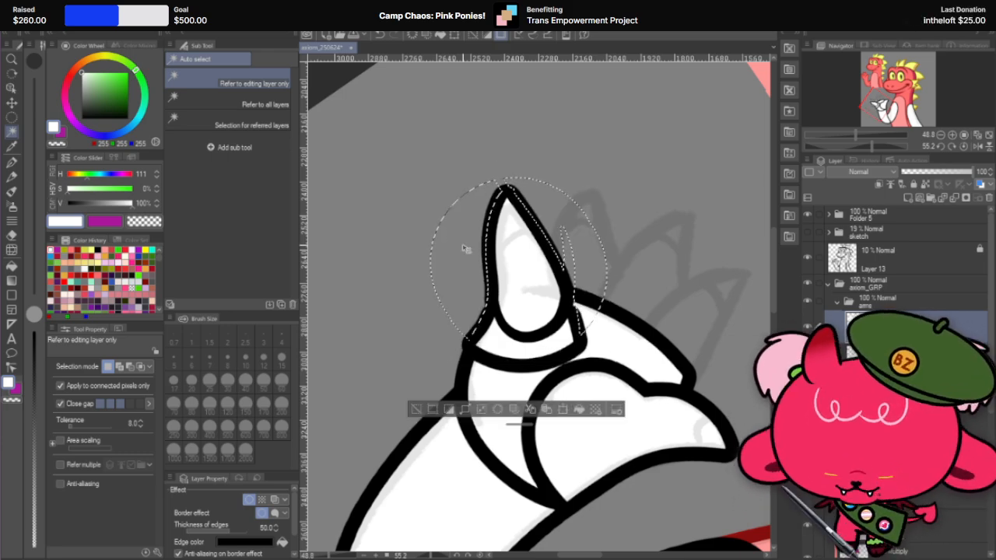
{"action": "key", "text": "ctrl+d"}
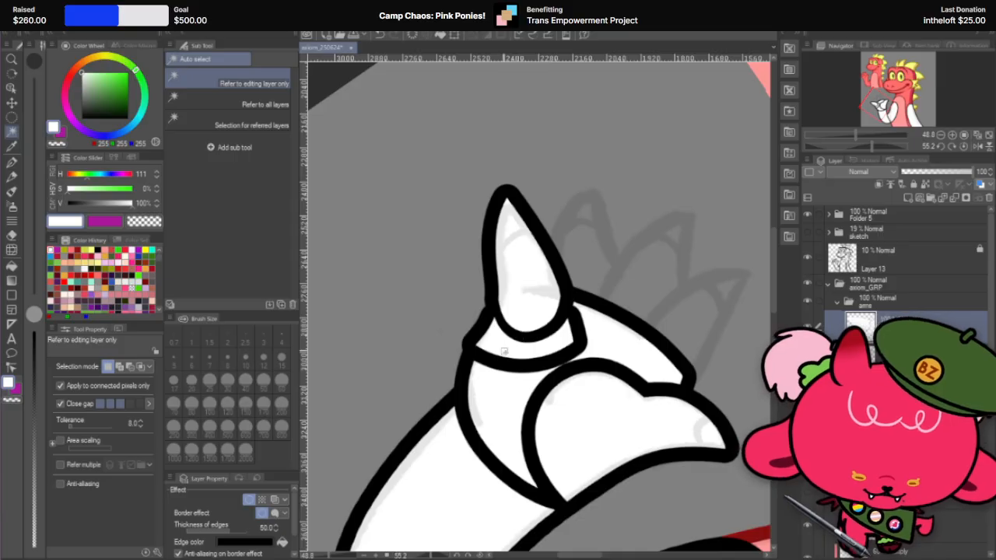
{"action": "left_click", "coordinate": [504, 351]}
{"action": "key", "text": "Delete"}
{"action": "key", "text": "ctrl+d"}
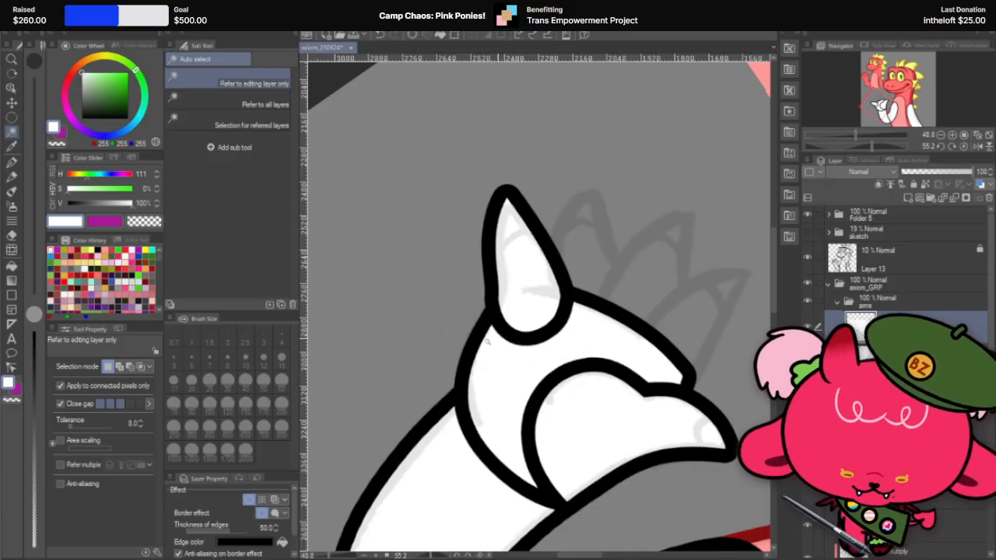
Step: Refine the outermost finger's lower edge and rounded base with Liquify at size 500
{"action": "scroll", "coordinate": [489, 339], "scroll_direction": "down", "scroll_amount": 2}
{"action": "scroll", "coordinate": [555, 312], "scroll_direction": "up", "scroll_amount": 2}
{"action": "key", "text": "r"}
{"action": "left_click_drag", "start_coordinate": [579, 297], "coordinate": [525, 226]}
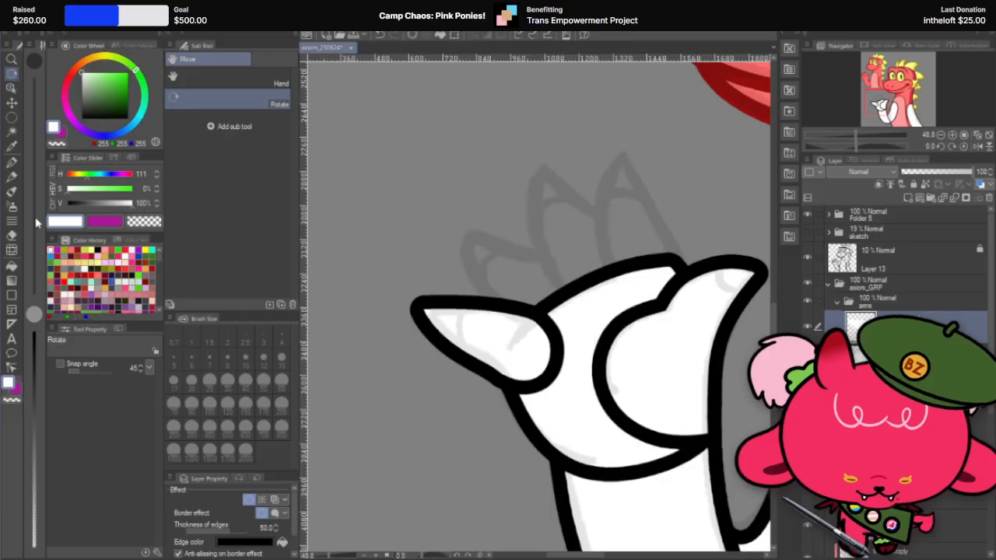
{"action": "left_click", "coordinate": [12, 249]}
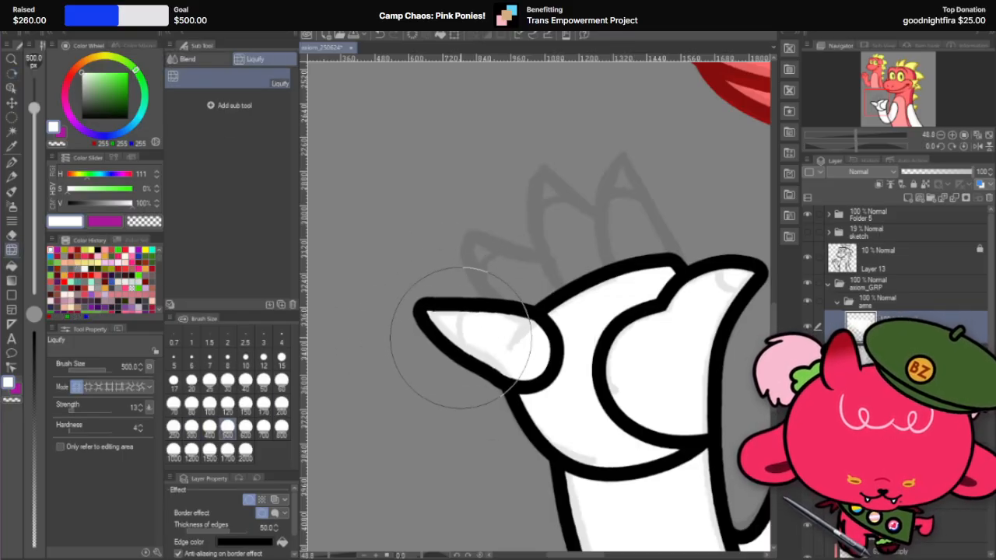
{"action": "left_click_drag", "start_coordinate": [464, 394], "coordinate": [498, 376]}
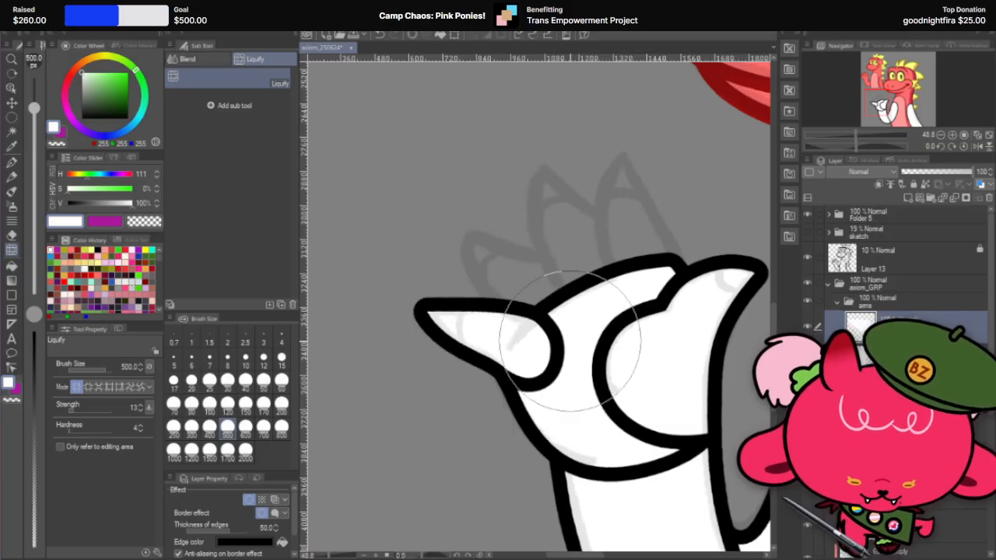
{"action": "mouse_move", "coordinate": [570, 340]}
{"action": "left_mouse_down"}
{"action": "mouse_move", "coordinate": [548, 354]}
{"action": "mouse_move", "coordinate": [567, 344]}
{"action": "mouse_move", "coordinate": [558, 341]}
{"action": "left_mouse_up"}
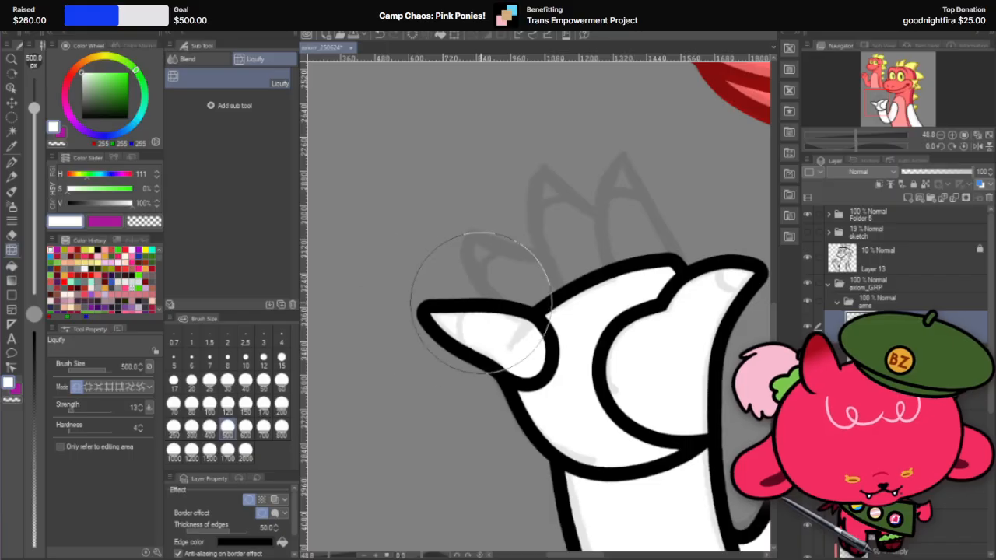
Step: Check the outermost finger against the whole figure and duplicate its layer
{"action": "scroll", "coordinate": [524, 245], "scroll_direction": "down", "scroll_amount": 3}
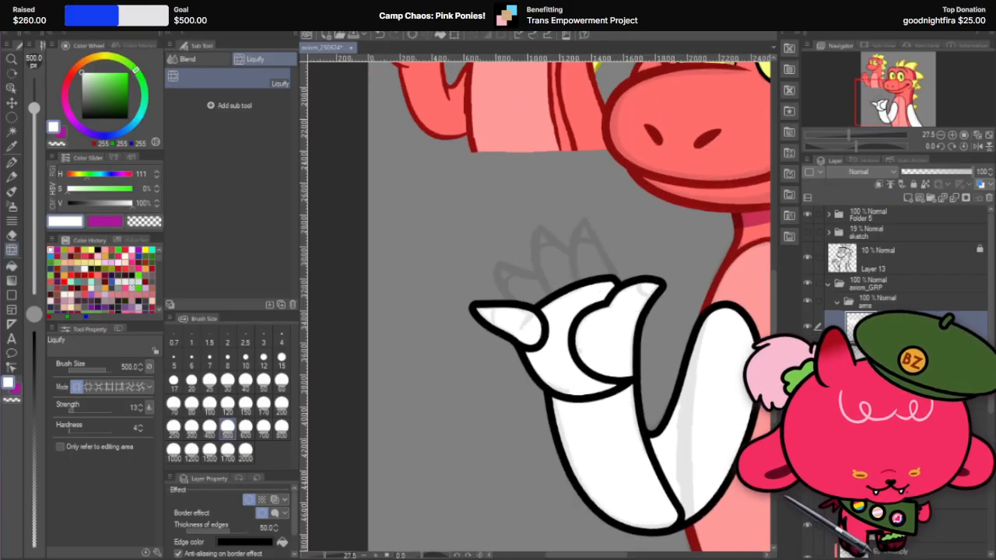
{"action": "scroll", "coordinate": [486, 317], "scroll_direction": "down", "scroll_amount": 2}
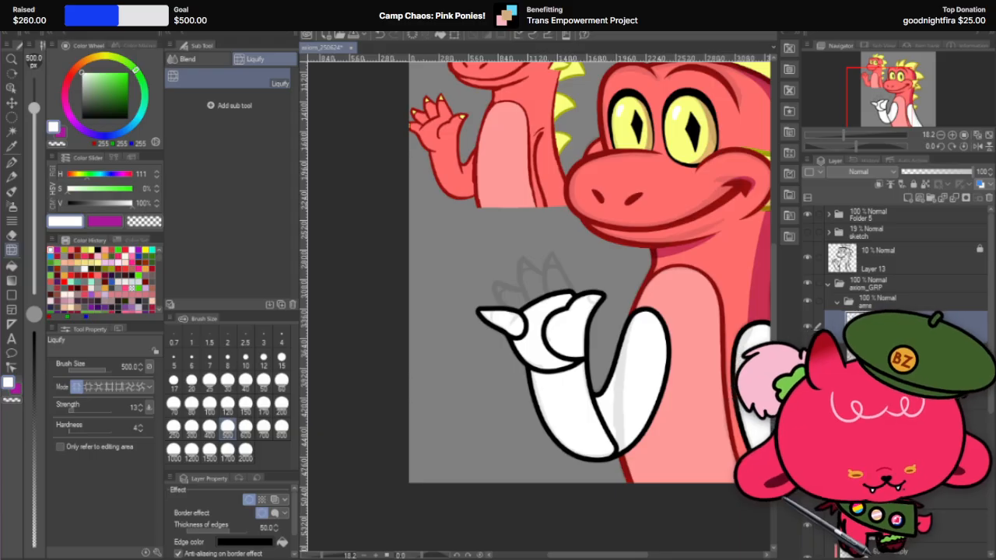
{"action": "right_click", "coordinate": [925, 322]}
{"action": "left_click", "coordinate": [953, 114]}
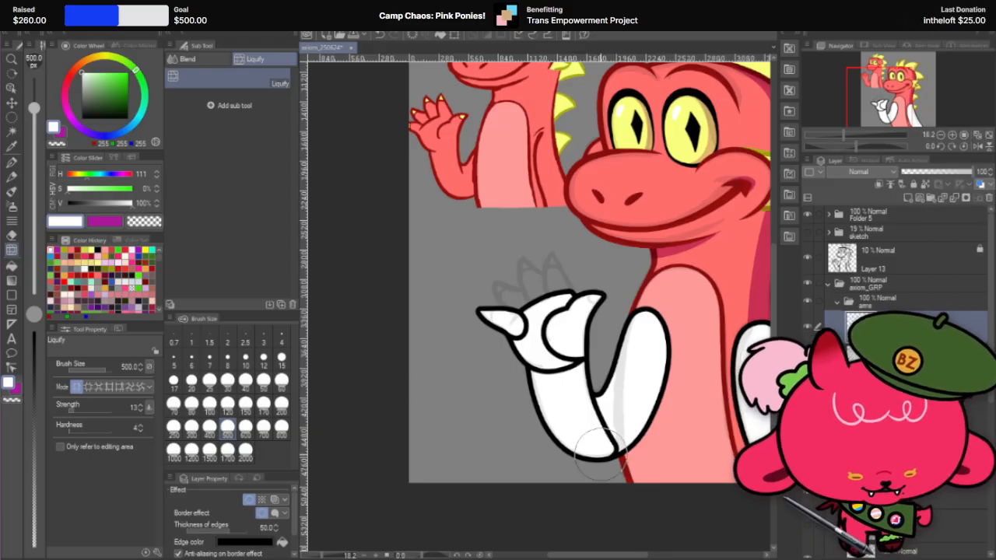
{"action": "scroll", "coordinate": [583, 327], "scroll_direction": "up", "scroll_amount": 2}
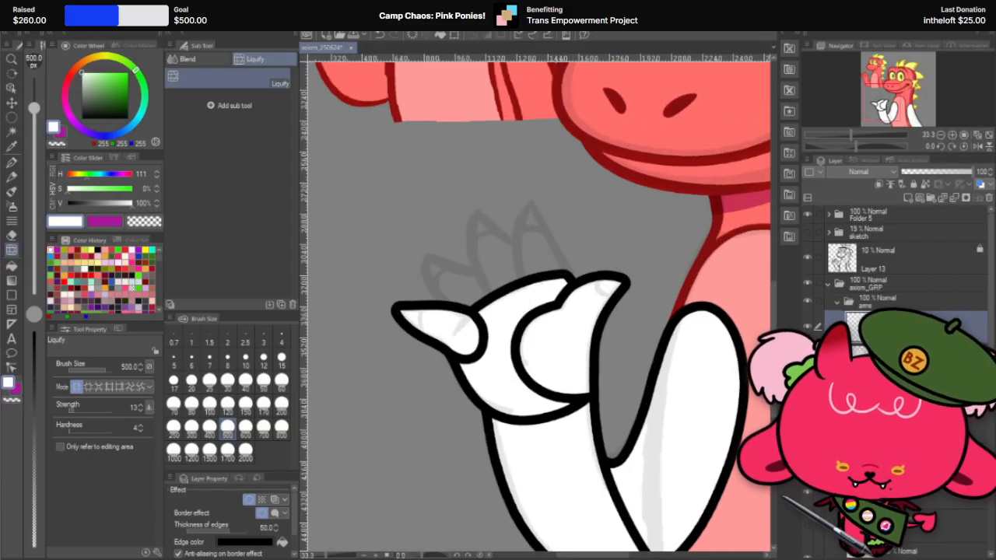
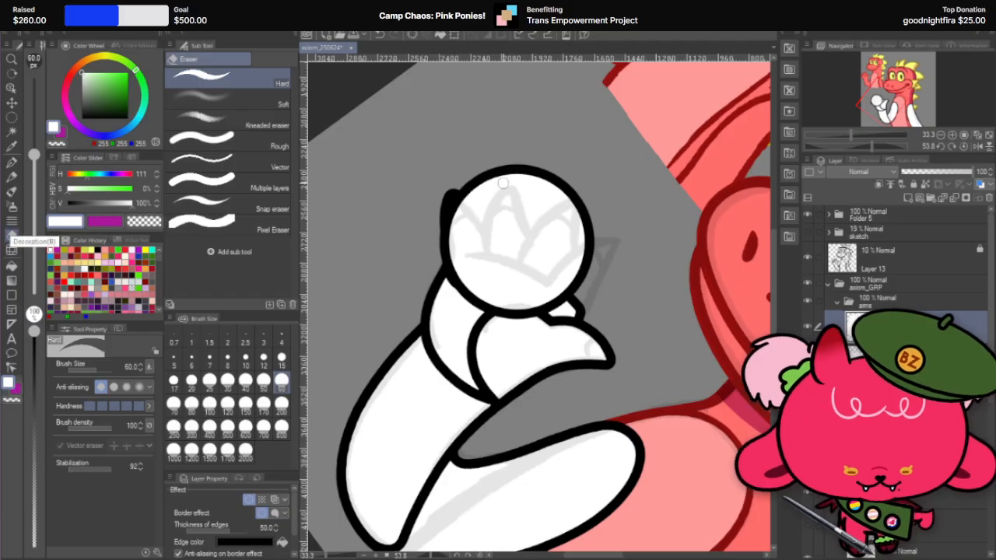
Step: Set the hard eraser to size 80 and carve the next finger's first long curved edge through the white circle from top to base
{"action": "left_click_drag", "start_coordinate": [515, 163], "coordinate": [520, 347]}
{"action": "key", "text": "ctrl+z"}
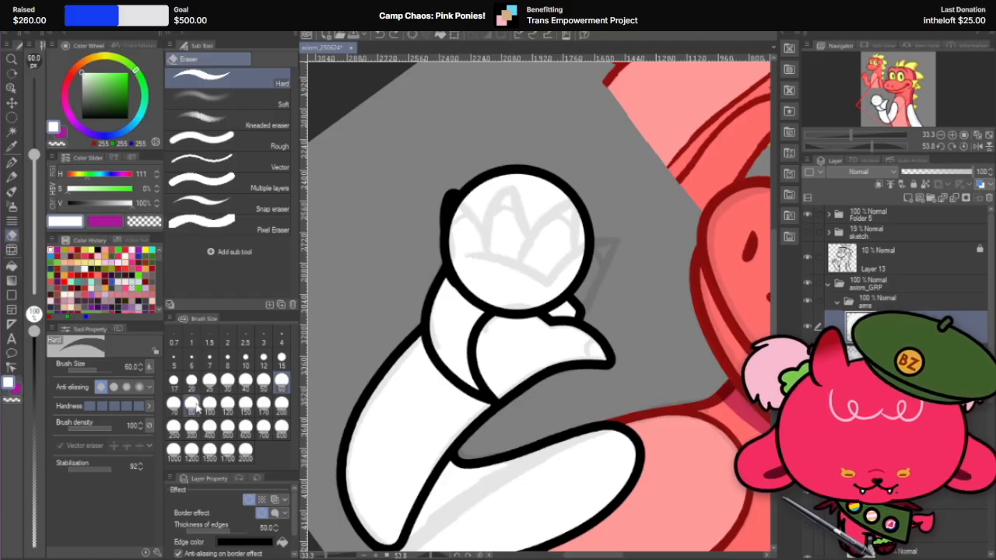
{"action": "left_click", "coordinate": [192, 403]}
{"action": "mouse_move", "coordinate": [500, 173]}
{"action": "left_mouse_down"}
{"action": "mouse_move", "coordinate": [474, 238]}
{"action": "mouse_move", "coordinate": [485, 308]}
{"action": "left_mouse_up"}
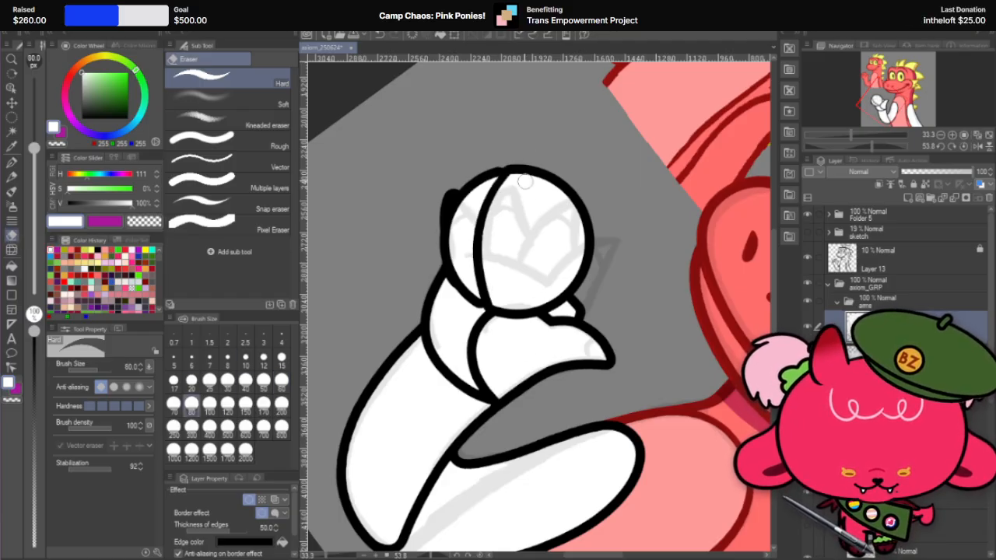
{"action": "mouse_move", "coordinate": [525, 182]}
{"action": "left_mouse_down"}
{"action": "mouse_move", "coordinate": [554, 284]}
{"action": "mouse_move", "coordinate": [588, 301]}
{"action": "left_mouse_up"}
{"action": "key", "text": "ctrl+z"}
{"action": "key", "text": "ctrl+z"}
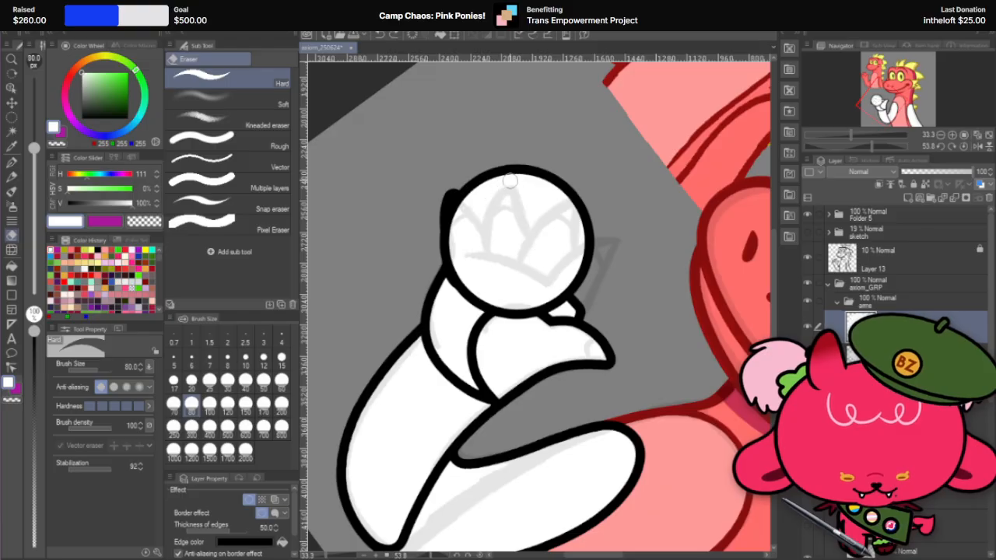
{"action": "left_click_drag", "start_coordinate": [512, 167], "coordinate": [498, 308]}
{"action": "key", "text": "ctrl+z"}
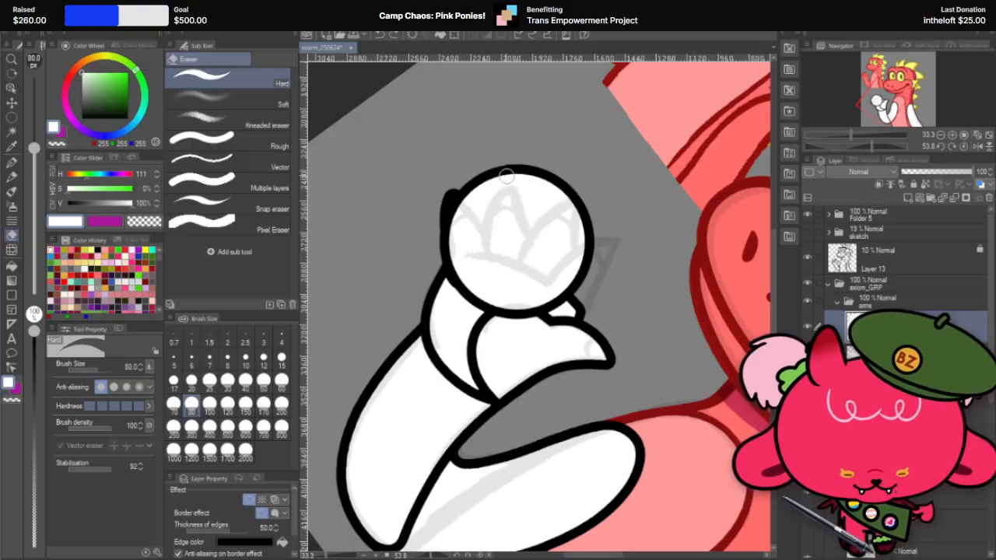
{"action": "left_click_drag", "start_coordinate": [512, 165], "coordinate": [488, 307]}
{"action": "key", "text": "ctrl+z"}
{"action": "left_click_drag", "start_coordinate": [508, 172], "coordinate": [488, 306]}
{"action": "key", "text": "ctrl+z"}
{"action": "key", "text": "ctrl+z"}
{"action": "key", "text": "ctrl+z"}
{"action": "left_click_drag", "start_coordinate": [516, 172], "coordinate": [492, 307]}
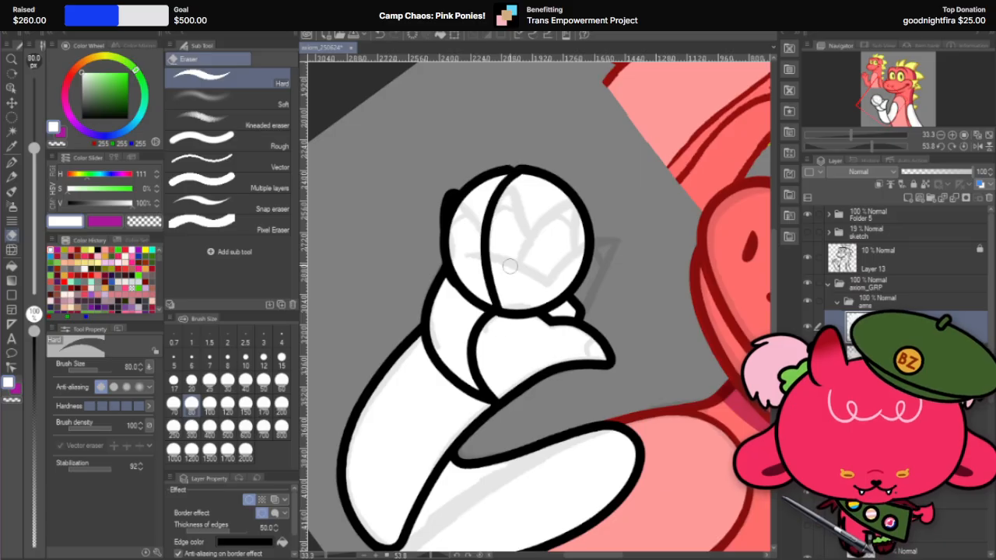
{"action": "left_click_drag", "start_coordinate": [517, 221], "coordinate": [559, 294]}
{"action": "key", "text": "ctrl+z"}
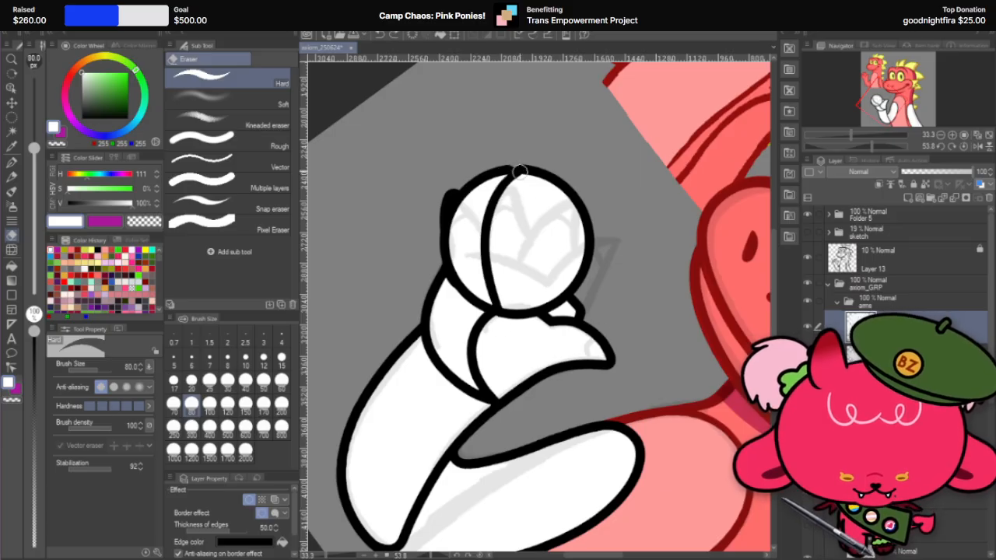
{"action": "left_click_drag", "start_coordinate": [520, 171], "coordinate": [567, 290]}
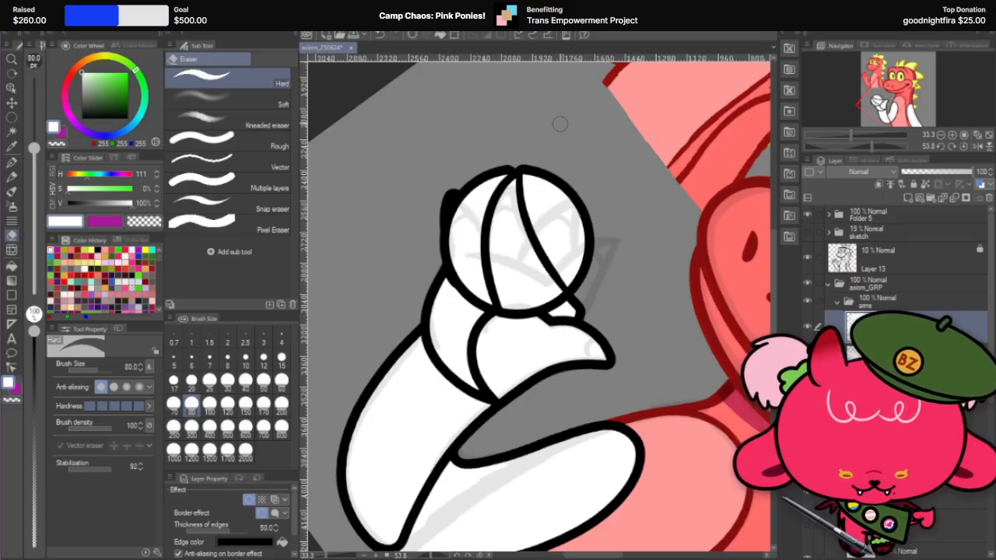
{"action": "key", "text": "ctrl+z"}
{"action": "key", "text": "ctrl+y"}
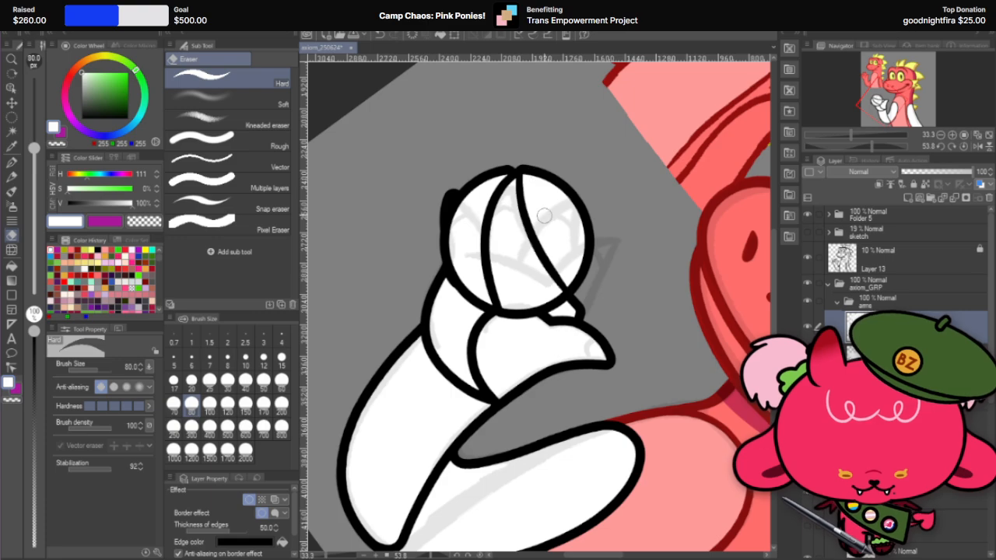
{"action": "left_click_drag", "start_coordinate": [525, 222], "coordinate": [530, 311]}
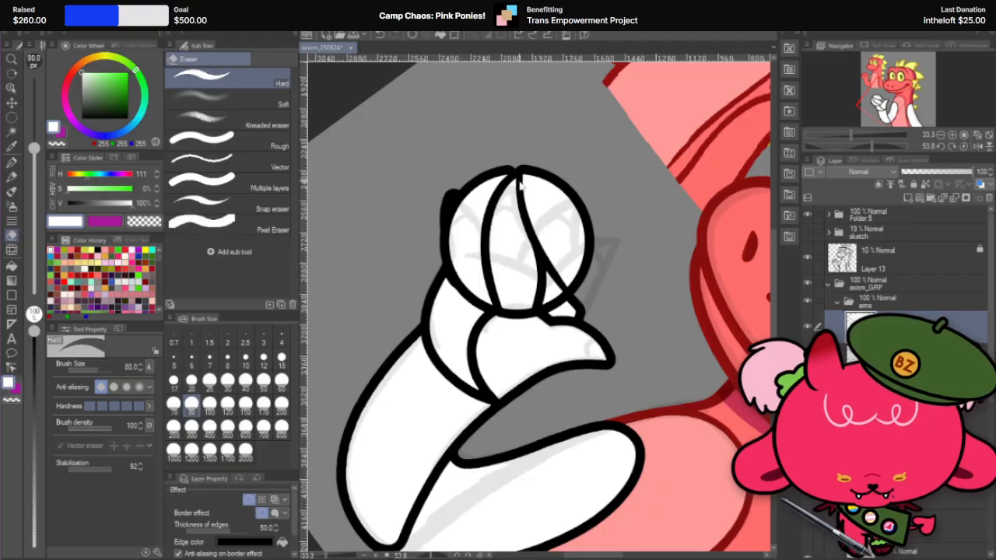
{"action": "key", "text": "ctrl+z"}
{"action": "key", "text": "ctrl+z"}
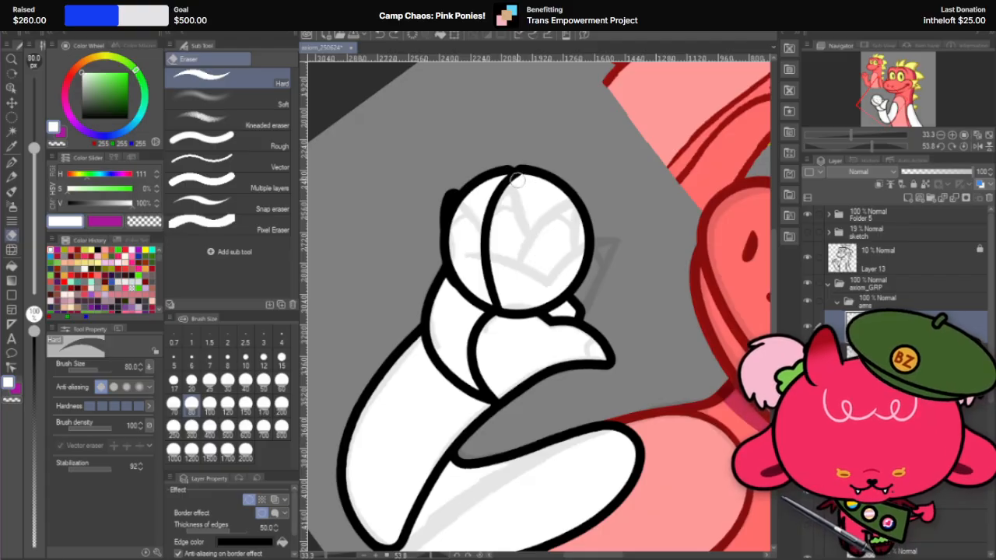
{"action": "left_click_drag", "start_coordinate": [516, 180], "coordinate": [545, 305]}
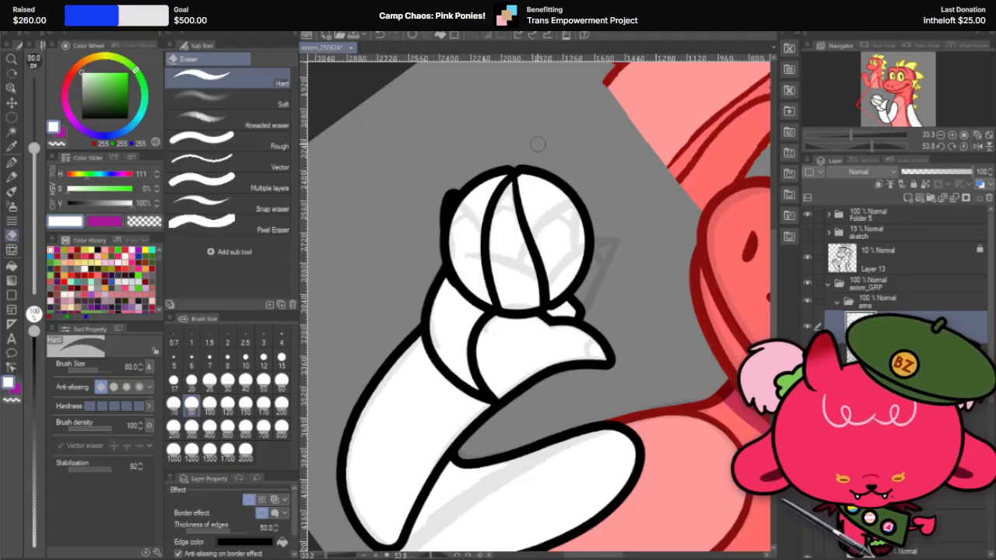
{"action": "key", "text": "shift+space"}
{"action": "left_click_drag", "start_coordinate": [572, 149], "coordinate": [559, 125]}
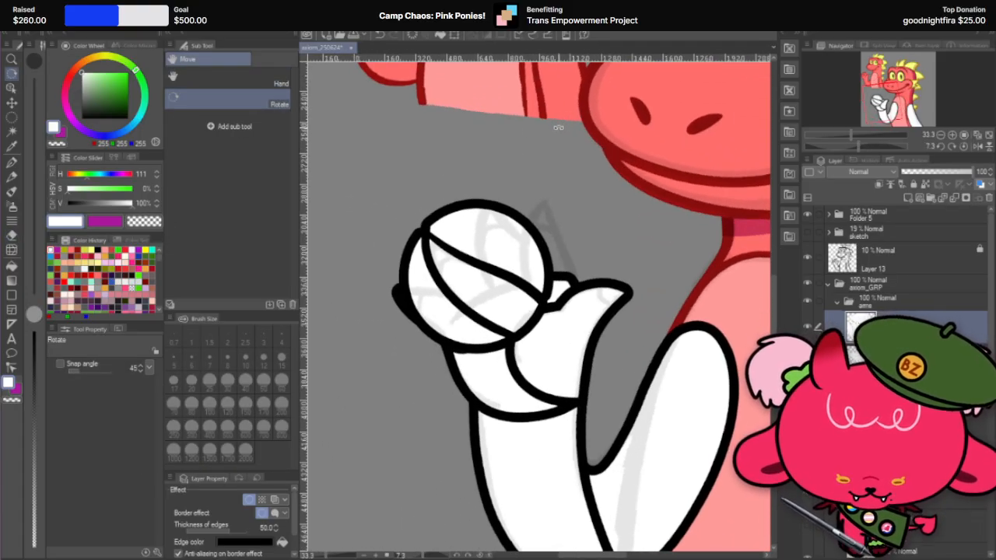
{"action": "key", "text": "ctrl+z"}
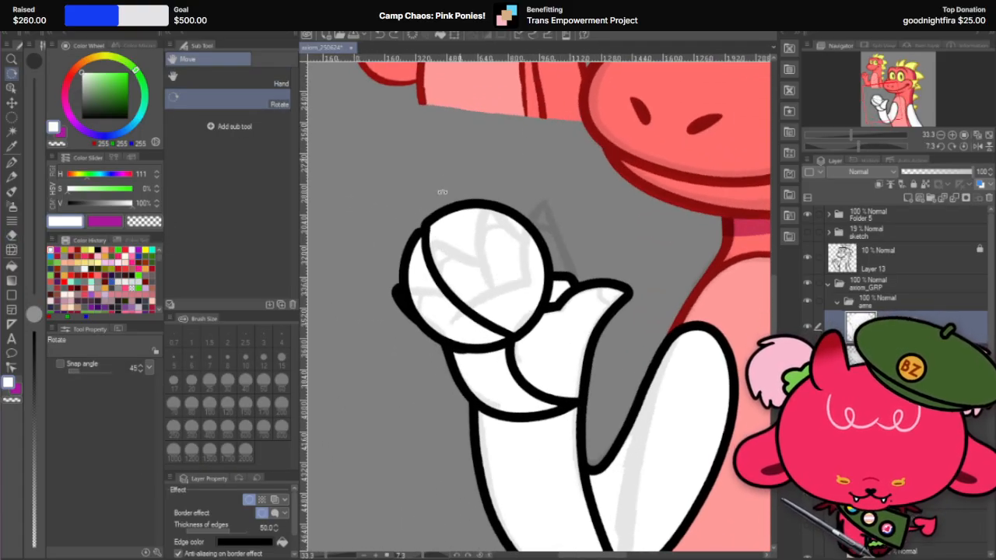
Step: Carve the finger's second long edge as a slight S-curve from the pointed tip down to the circle's base
{"action": "left_click", "coordinate": [13, 237]}
{"action": "key", "text": "shift+space"}
{"action": "left_click_drag", "start_coordinate": [572, 195], "coordinate": [591, 221]}
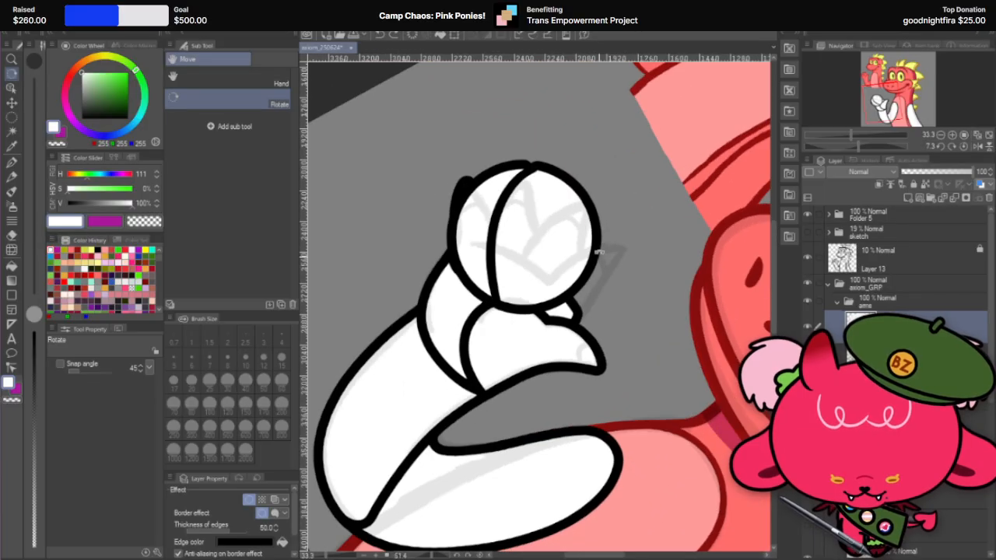
{"action": "left_click", "coordinate": [13, 237]}
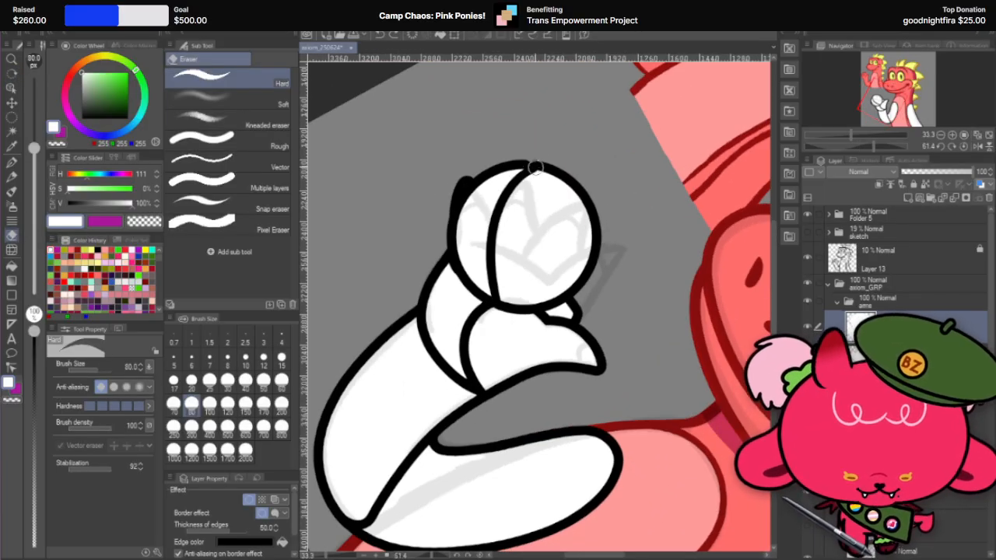
{"action": "mouse_move", "coordinate": [535, 167]}
{"action": "left_mouse_down"}
{"action": "mouse_move", "coordinate": [532, 230]}
{"action": "mouse_move", "coordinate": [561, 293]}
{"action": "left_mouse_up"}
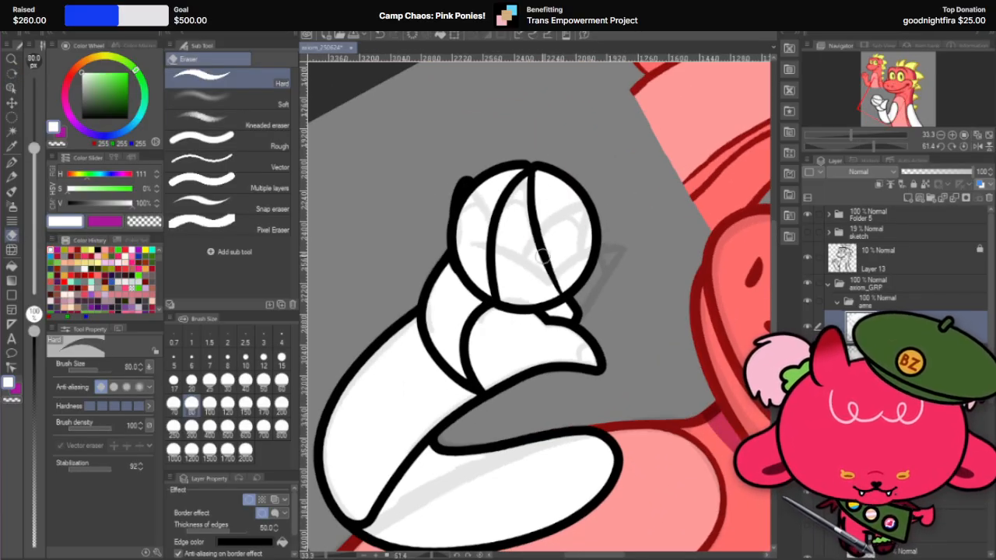
{"action": "key", "text": "ctrl+z"}
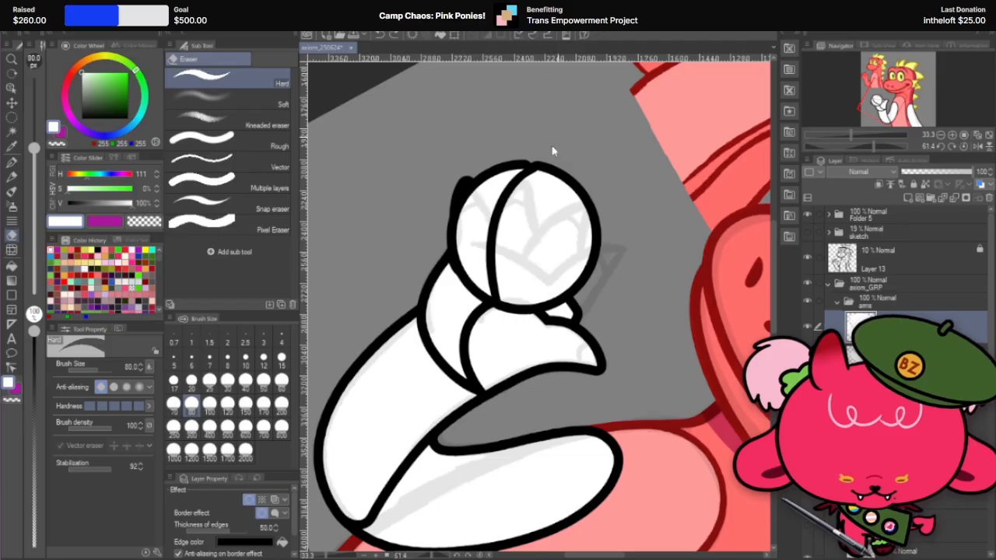
{"action": "left_click_drag", "start_coordinate": [533, 166], "coordinate": [541, 299]}
{"action": "key", "text": "ctrl+z"}
{"action": "mouse_move", "coordinate": [533, 166]}
{"action": "left_mouse_down"}
{"action": "mouse_move", "coordinate": [545, 259]}
{"action": "mouse_move", "coordinate": [537, 302]}
{"action": "left_mouse_up"}
{"action": "key", "text": "ctrl+z"}
{"action": "key", "text": "ctrl+y"}
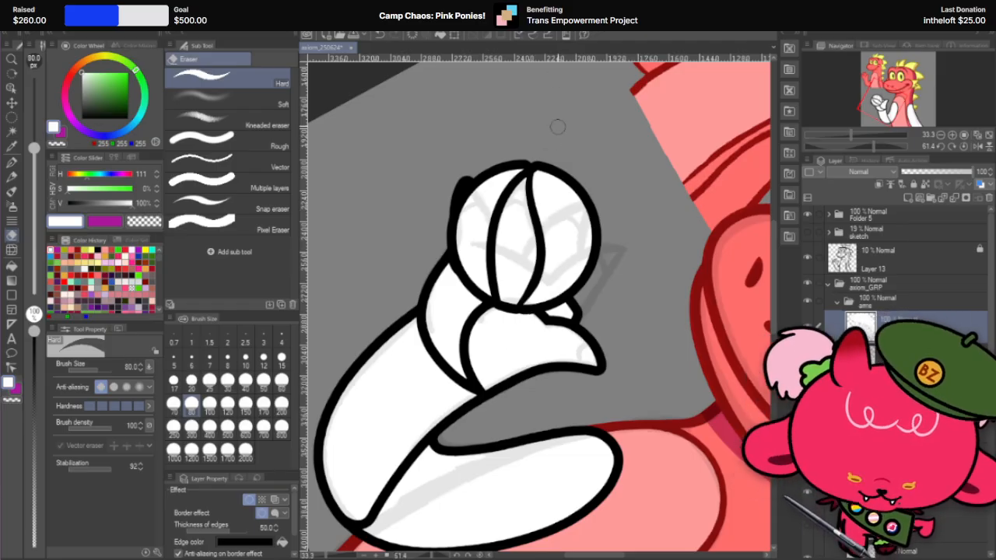
{"action": "key", "text": "ctrl+z"}
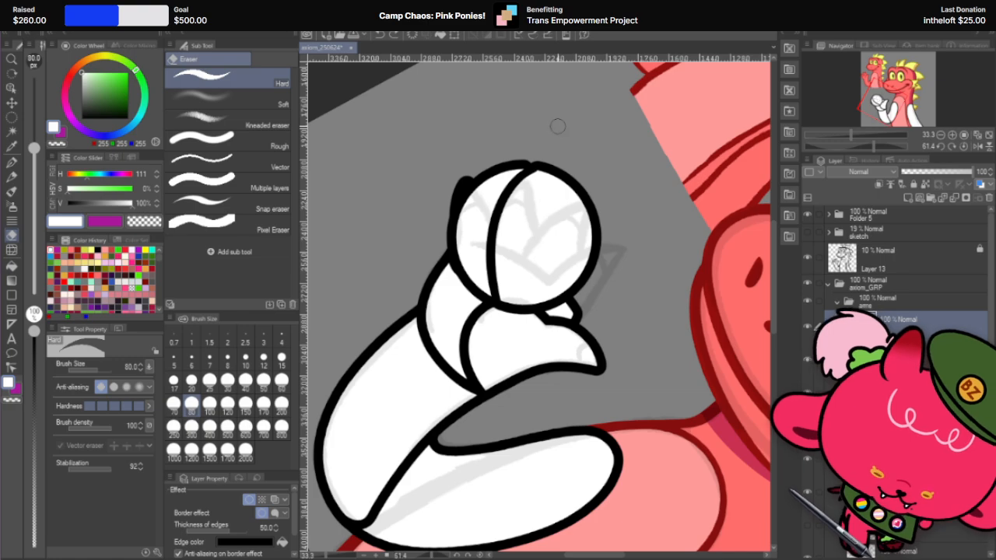
{"action": "mouse_move", "coordinate": [533, 168]}
{"action": "left_mouse_down"}
{"action": "mouse_move", "coordinate": [545, 277]}
{"action": "mouse_move", "coordinate": [527, 301]}
{"action": "left_mouse_up"}
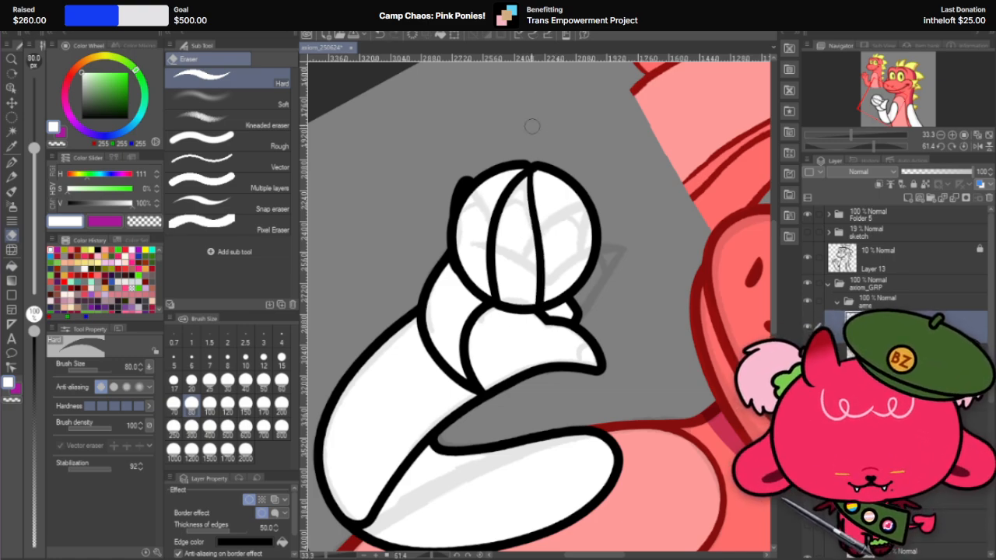
{"action": "key", "text": "ctrl+z"}
{"action": "left_click_drag", "start_coordinate": [533, 167], "coordinate": [531, 305]}
{"action": "key", "text": "ctrl+z"}
{"action": "left_click_drag", "start_coordinate": [533, 164], "coordinate": [538, 303]}
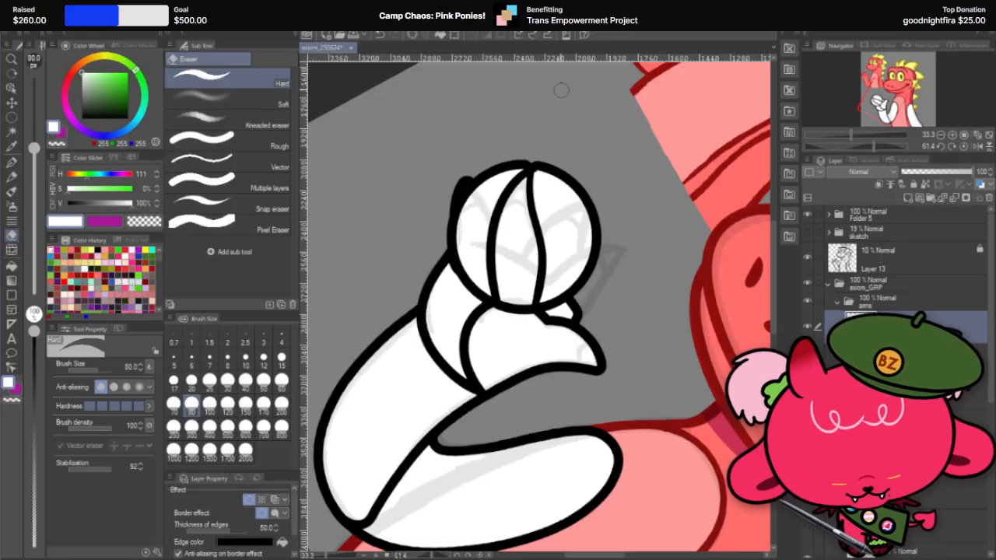
{"action": "key", "text": "r"}
{"action": "mouse_move", "coordinate": [582, 119]}
{"action": "left_mouse_down"}
{"action": "mouse_move", "coordinate": [433, 127]}
{"action": "mouse_move", "coordinate": [555, 144]}
{"action": "left_mouse_up"}
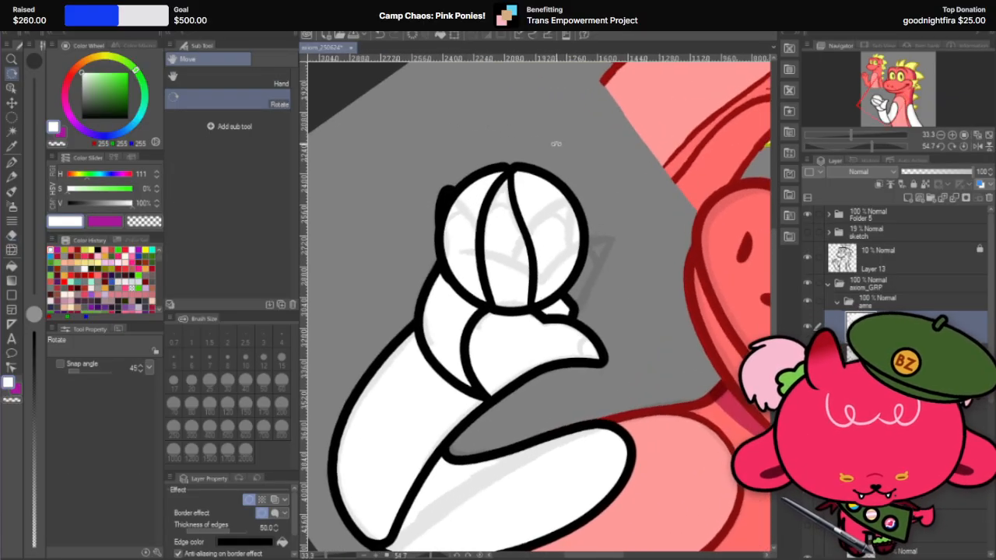
{"action": "left_click", "coordinate": [12, 235]}
{"action": "mouse_move", "coordinate": [480, 237]}
{"action": "left_mouse_down"}
{"action": "mouse_move", "coordinate": [515, 286]}
{"action": "mouse_move", "coordinate": [518, 228]}
{"action": "mouse_move", "coordinate": [535, 221]}
{"action": "left_mouse_up"}
{"action": "key", "text": "ctrl+z"}
{"action": "key", "text": "ctrl+z"}
{"action": "mouse_move", "coordinate": [479, 236]}
{"action": "left_mouse_down"}
{"action": "mouse_move", "coordinate": [533, 231]}
{"action": "mouse_move", "coordinate": [524, 203]}
{"action": "mouse_move", "coordinate": [521, 300]}
{"action": "mouse_move", "coordinate": [535, 235]}
{"action": "mouse_move", "coordinate": [534, 282]}
{"action": "mouse_move", "coordinate": [526, 202]}
{"action": "mouse_move", "coordinate": [537, 261]}
{"action": "mouse_move", "coordinate": [535, 219]}
{"action": "left_mouse_up"}
{"action": "key", "text": "ctrl+z"}
{"action": "key", "text": "ctrl+z"}
{"action": "key", "text": "ctrl+z"}
{"action": "key", "text": "ctrl+z"}
{"action": "left_click_drag", "start_coordinate": [479, 233], "coordinate": [543, 244]}
{"action": "key", "text": "ctrl+z"}
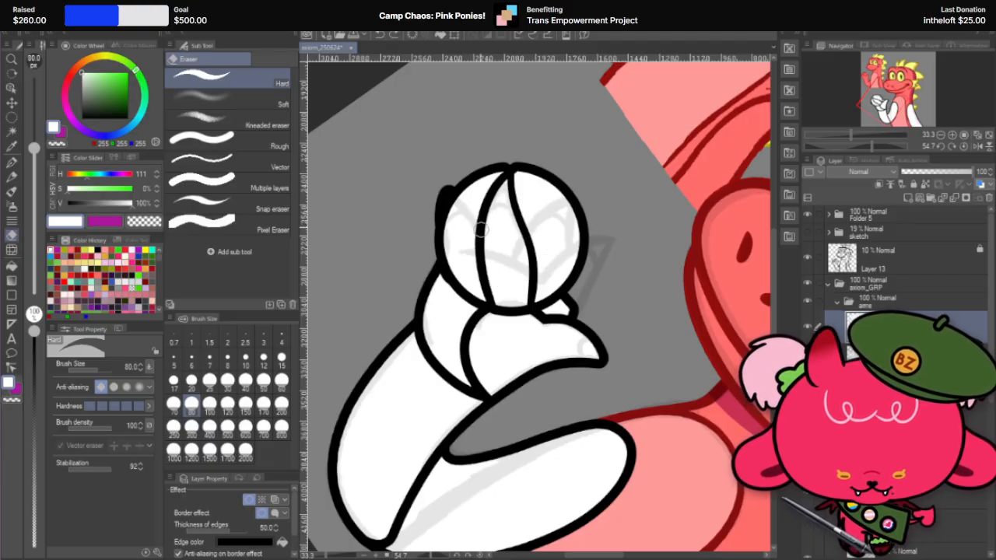
{"action": "mouse_move", "coordinate": [482, 231]}
{"action": "left_mouse_down"}
{"action": "mouse_move", "coordinate": [541, 244]}
{"action": "mouse_move", "coordinate": [522, 191]}
{"action": "left_mouse_up"}
{"action": "key", "text": "ctrl+z"}
Step: Carve a rounded arc across the finger's base near the circle's rim, joining its two long edges
{"action": "key", "text": "r"}
{"action": "mouse_move", "coordinate": [610, 229]}
{"action": "left_mouse_down"}
{"action": "mouse_move", "coordinate": [589, 200]}
{"action": "mouse_move", "coordinate": [470, 246]}
{"action": "mouse_move", "coordinate": [556, 204]}
{"action": "left_mouse_up"}
{"action": "scroll", "coordinate": [672, 192], "scroll_direction": "up", "scroll_amount": 2}
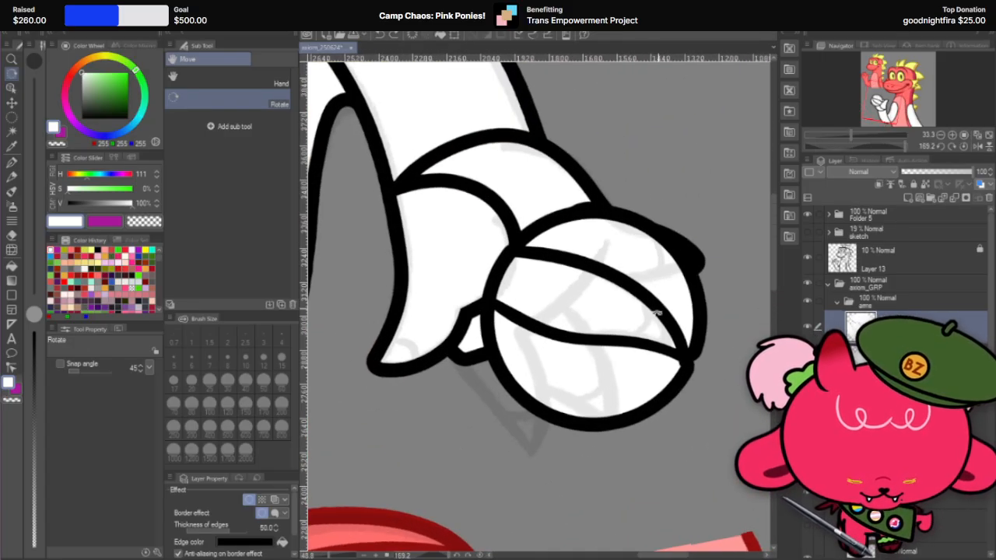
{"action": "left_click", "coordinate": [11, 236]}
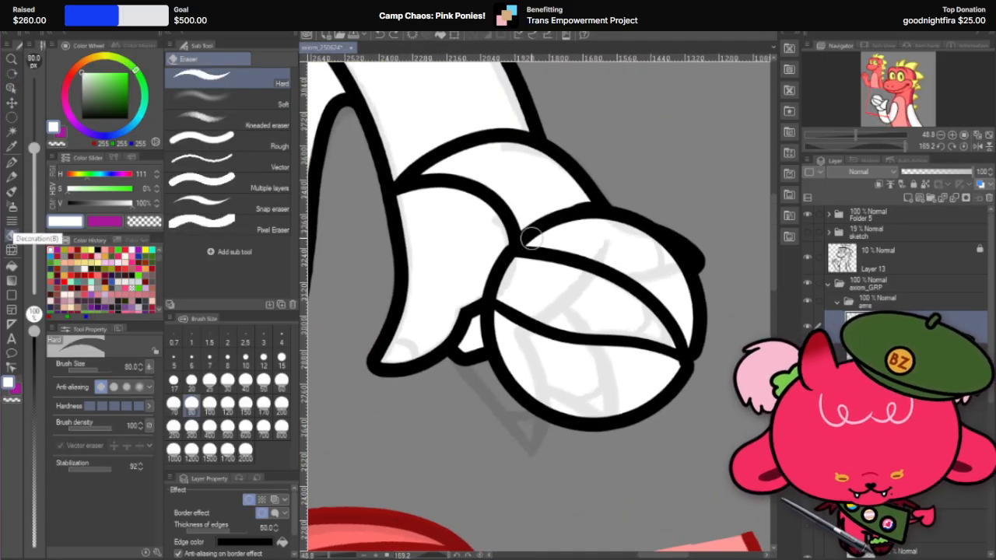
{"action": "key", "text": "r"}
{"action": "mouse_move", "coordinate": [658, 252]}
{"action": "left_mouse_down"}
{"action": "mouse_move", "coordinate": [635, 220]}
{"action": "mouse_move", "coordinate": [507, 208]}
{"action": "left_mouse_up"}
{"action": "mouse_move", "coordinate": [644, 235]}
{"action": "left_mouse_down"}
{"action": "mouse_move", "coordinate": [597, 209]}
{"action": "mouse_move", "coordinate": [487, 221]}
{"action": "mouse_move", "coordinate": [542, 210]}
{"action": "mouse_move", "coordinate": [568, 405]}
{"action": "left_mouse_up"}
{"action": "left_click", "coordinate": [12, 235]}
{"action": "key", "text": "ctrl+z"}
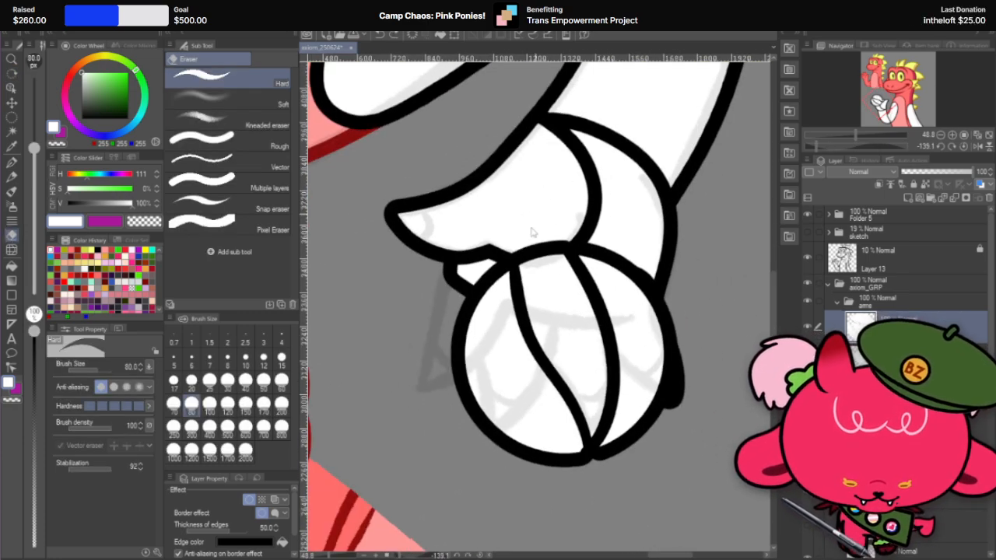
{"action": "left_click_drag", "start_coordinate": [533, 245], "coordinate": [555, 389]}
{"action": "key", "text": "ctrl+z"}
{"action": "left_click_drag", "start_coordinate": [528, 330], "coordinate": [604, 300]}
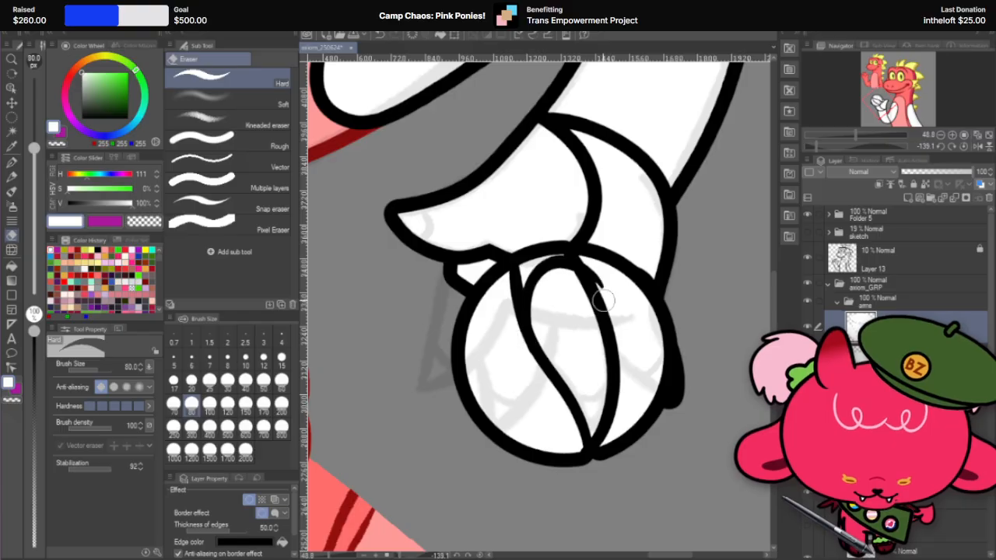
{"action": "key", "text": "ctrl+z"}
{"action": "mouse_move", "coordinate": [533, 347]}
{"action": "left_mouse_down"}
{"action": "mouse_move", "coordinate": [542, 255]}
{"action": "mouse_move", "coordinate": [611, 328]}
{"action": "left_mouse_up"}
{"action": "key", "text": "ctrl+z"}
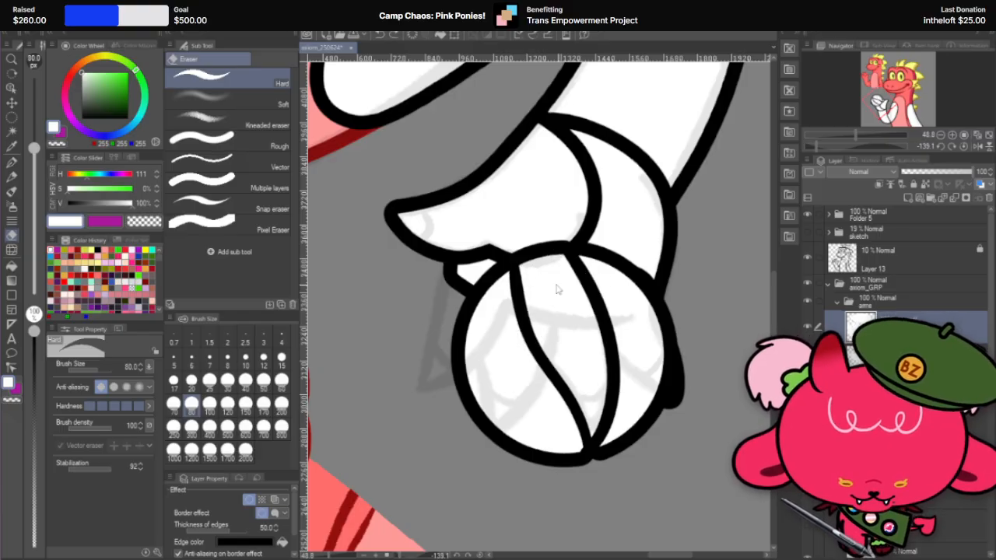
{"action": "left_click_drag", "start_coordinate": [520, 305], "coordinate": [588, 285]}
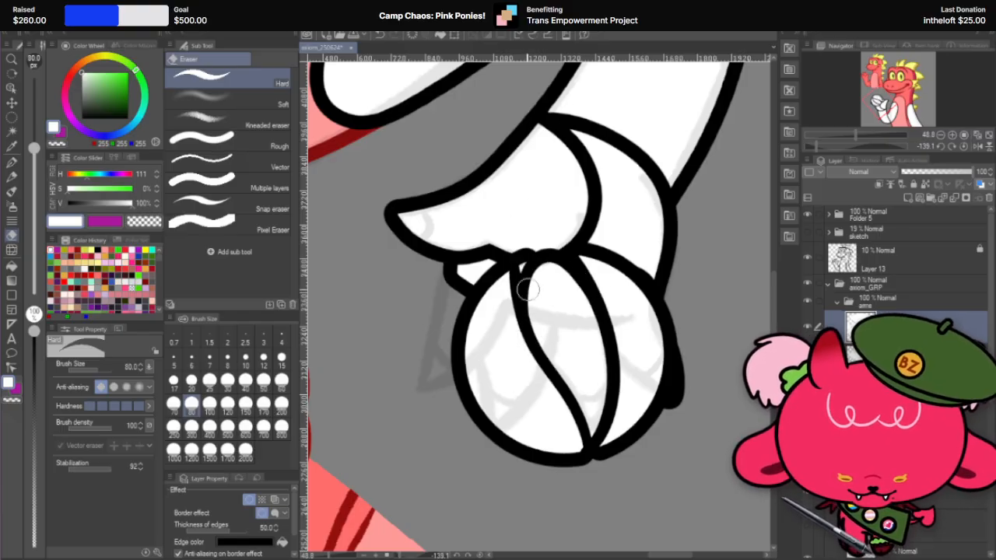
{"action": "key", "text": "ctrl+z"}
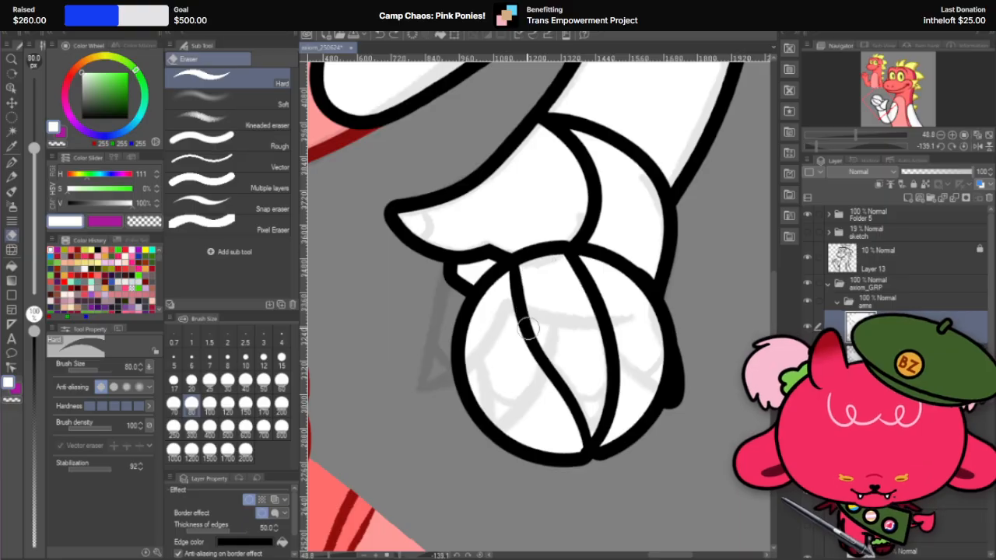
{"action": "mouse_move", "coordinate": [529, 333]}
{"action": "left_mouse_down"}
{"action": "mouse_move", "coordinate": [617, 311]}
{"action": "mouse_move", "coordinate": [616, 259]}
{"action": "mouse_move", "coordinate": [529, 266]}
{"action": "mouse_move", "coordinate": [622, 299]}
{"action": "left_mouse_up"}
{"action": "key", "text": "ctrl+z"}
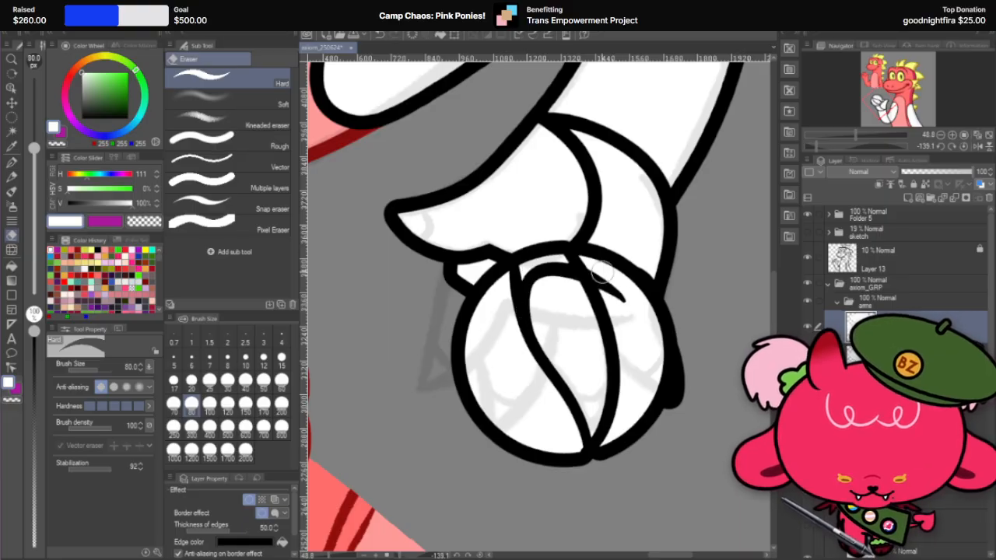
{"action": "key", "text": "ctrl+z"}
{"action": "left_click_drag", "start_coordinate": [512, 271], "coordinate": [616, 319]}
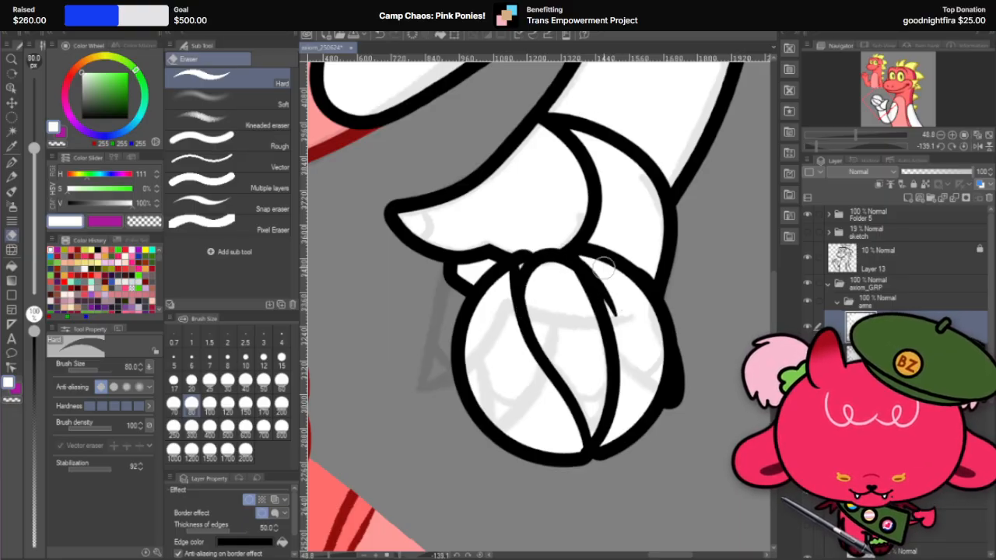
Step: Carve a second arc inside the finger's base, curving between its two long edges
{"action": "key", "text": "r"}
{"action": "mouse_move", "coordinate": [653, 209]}
{"action": "left_mouse_down"}
{"action": "mouse_move", "coordinate": [501, 203]}
{"action": "mouse_move", "coordinate": [447, 269]}
{"action": "left_mouse_up"}
{"action": "left_click_drag", "start_coordinate": [619, 170], "coordinate": [600, 128]}
{"action": "left_click", "coordinate": [13, 235]}
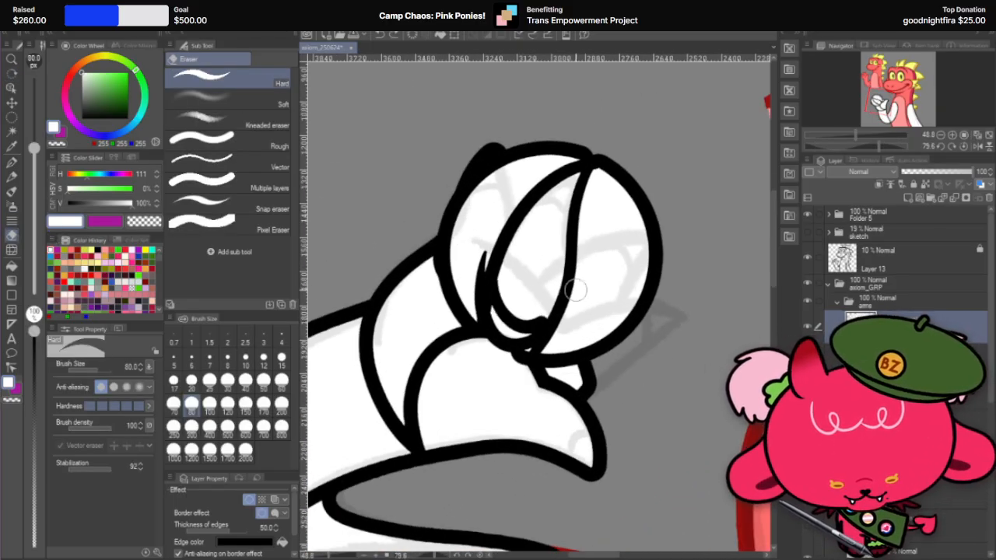
{"action": "mouse_move", "coordinate": [498, 247]}
{"action": "left_mouse_down"}
{"action": "mouse_move", "coordinate": [500, 317]}
{"action": "mouse_move", "coordinate": [585, 277]}
{"action": "left_mouse_up"}
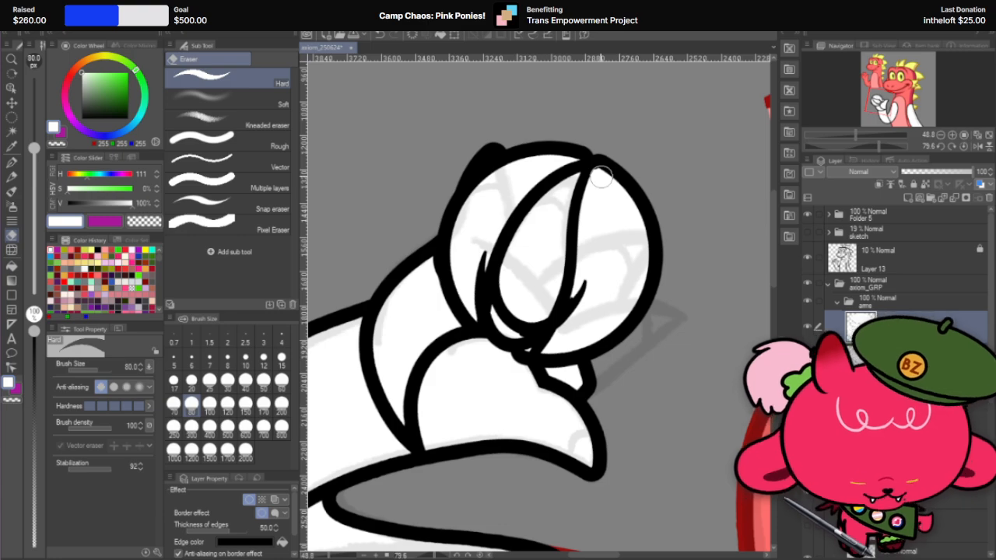
{"action": "key", "text": "r"}
{"action": "left_click_drag", "start_coordinate": [651, 251], "coordinate": [545, 167]}
{"action": "left_click_drag", "start_coordinate": [638, 222], "coordinate": [540, 160]}
{"action": "left_click_drag", "start_coordinate": [661, 236], "coordinate": [593, 147]}
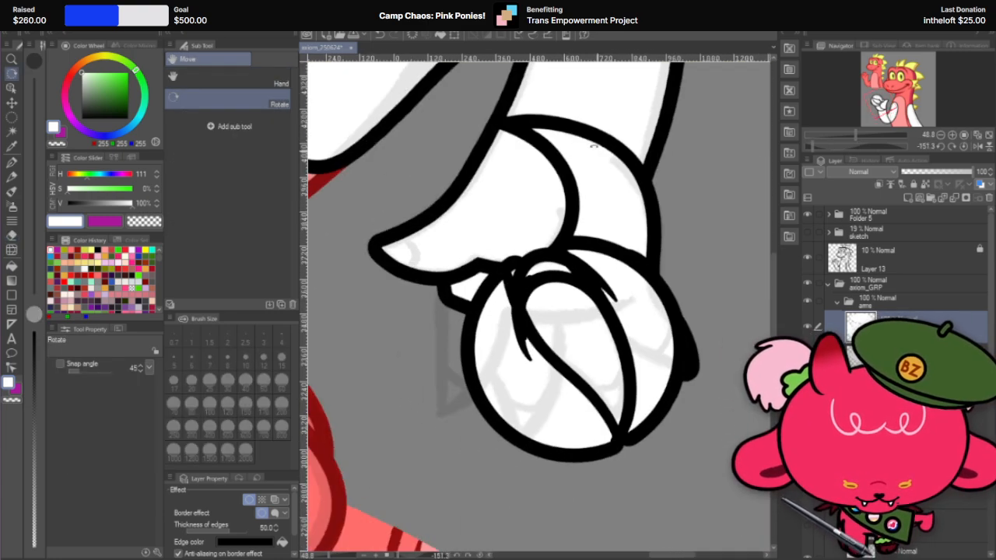
Step: Erase the leftover white of the circle between the second finger's rounded base and the palm with the size 80 hard eraser
{"action": "left_click", "coordinate": [12, 234]}
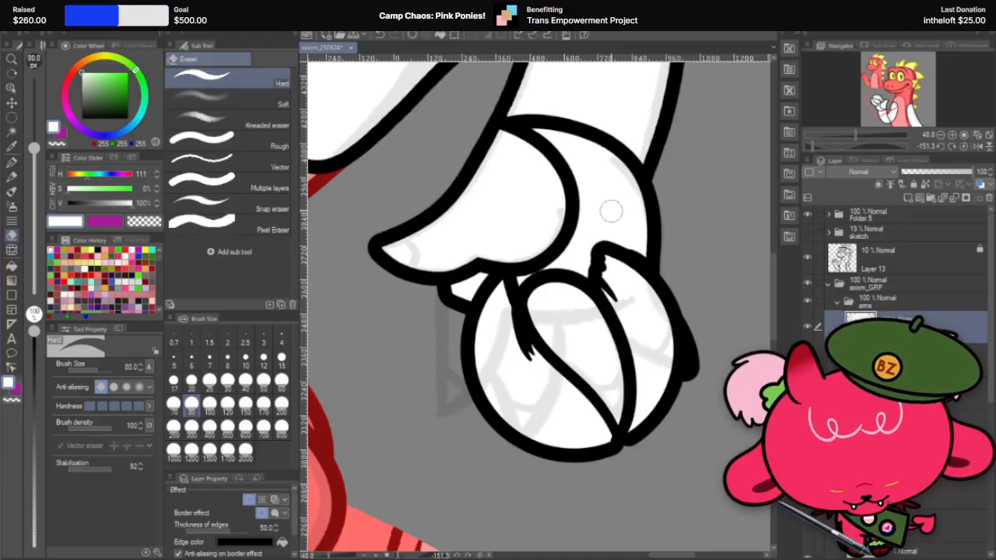
{"action": "scroll", "coordinate": [610, 210], "scroll_direction": "up", "scroll_amount": 5}
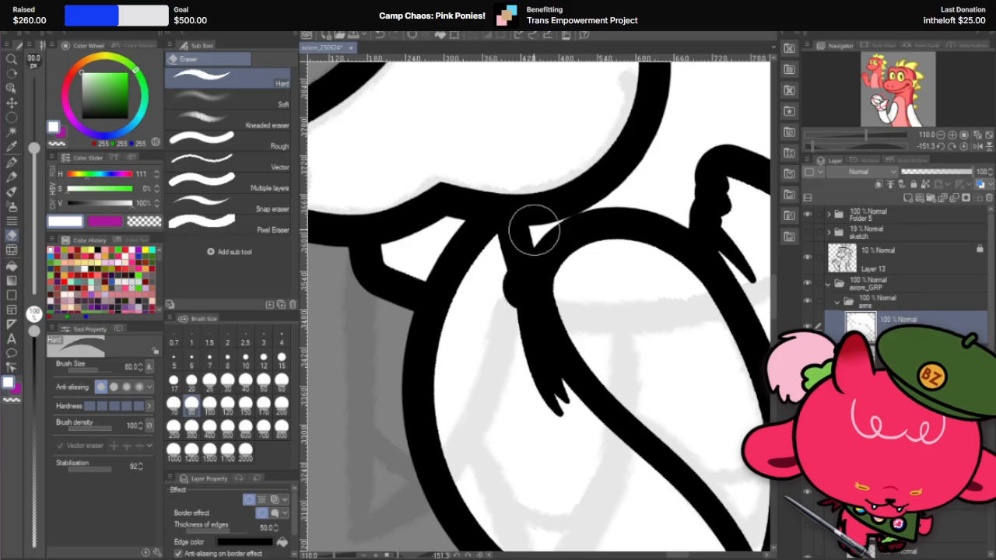
{"action": "scroll", "coordinate": [530, 269], "scroll_direction": "down", "scroll_amount": 2}
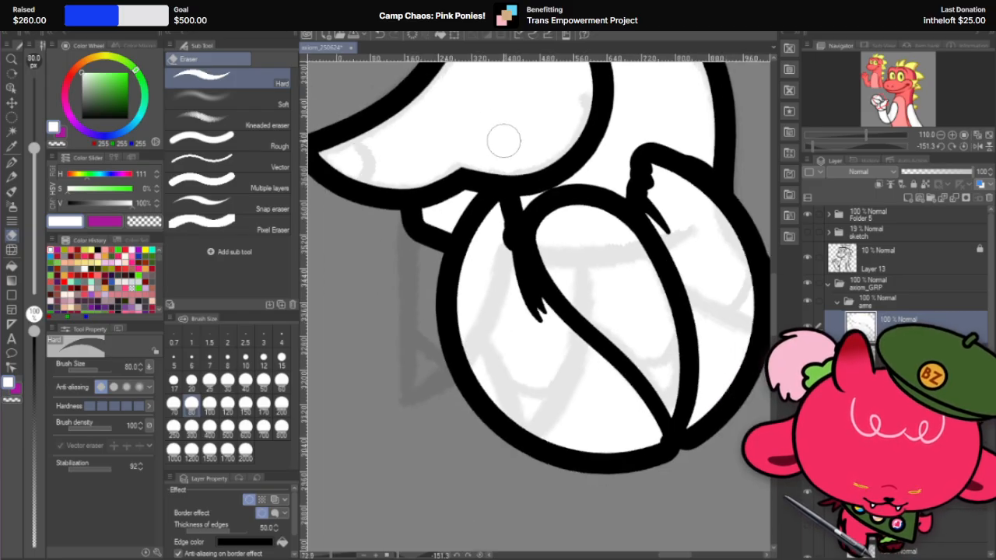
Step: Select the leftover circle pieces on both sides of the carved finger by connected area, delete them, and clear the selection
{"action": "left_click", "coordinate": [12, 132]}
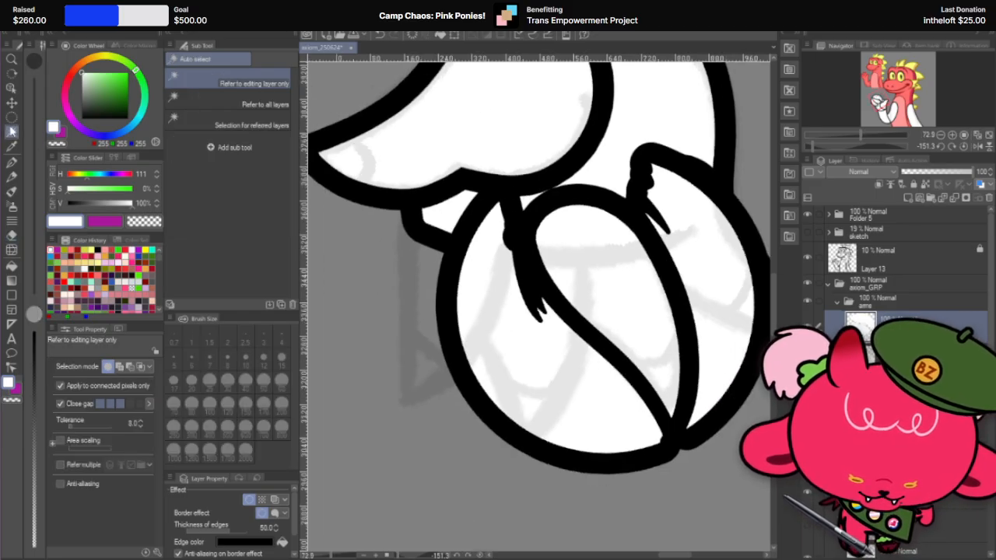
{"action": "left_click", "coordinate": [574, 372]}
{"action": "key", "text": "Delete"}
{"action": "left_click", "coordinate": [712, 264]}
{"action": "key", "text": "Delete"}
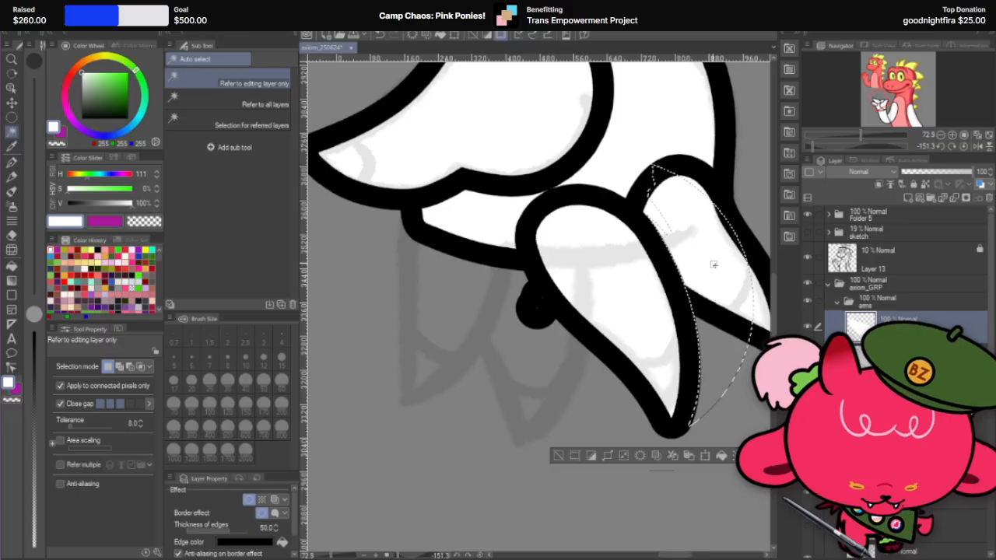
{"action": "key", "text": "ctrl+d"}
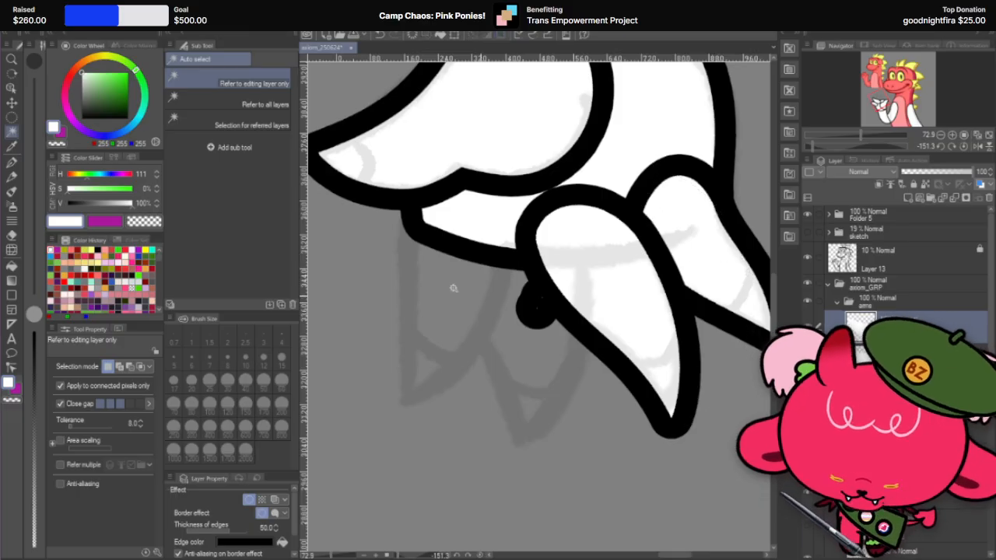
Step: Erase the stray black dot remaining beside the second finger's long edge
{"action": "left_click", "coordinate": [12, 236]}
{"action": "mouse_move", "coordinate": [523, 309]}
{"action": "left_mouse_down"}
{"action": "mouse_move", "coordinate": [538, 305]}
{"action": "mouse_move", "coordinate": [453, 269]}
{"action": "mouse_move", "coordinate": [521, 402]}
{"action": "left_mouse_up"}
{"action": "scroll", "coordinate": [538, 302], "scroll_direction": "down", "scroll_amount": 2}
Step: Return the canvas to upright and reshape the upper finger's tip and long edge with Liquify at sizes 500 and 120
{"action": "key", "text": "r"}
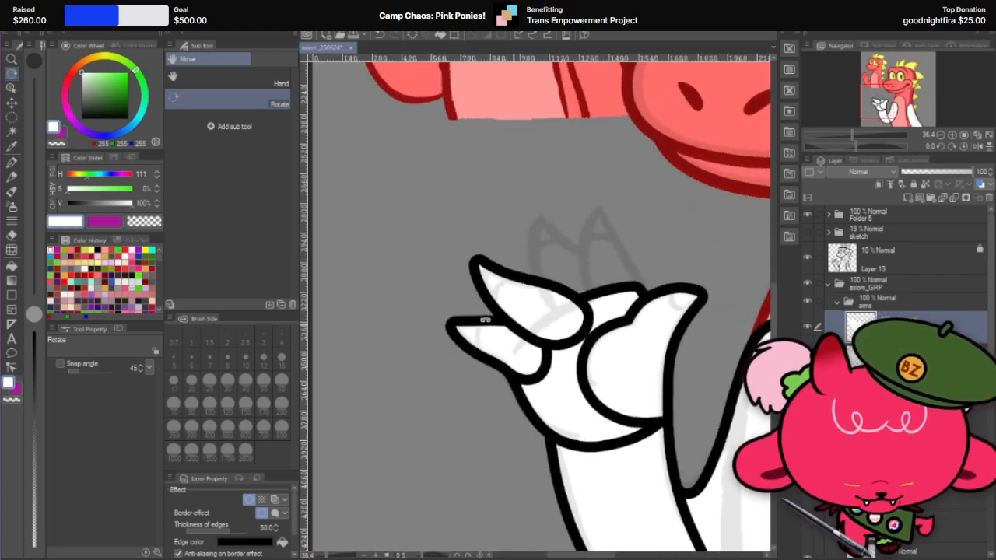
{"action": "scroll", "coordinate": [485, 318], "scroll_direction": "up", "scroll_amount": 2}
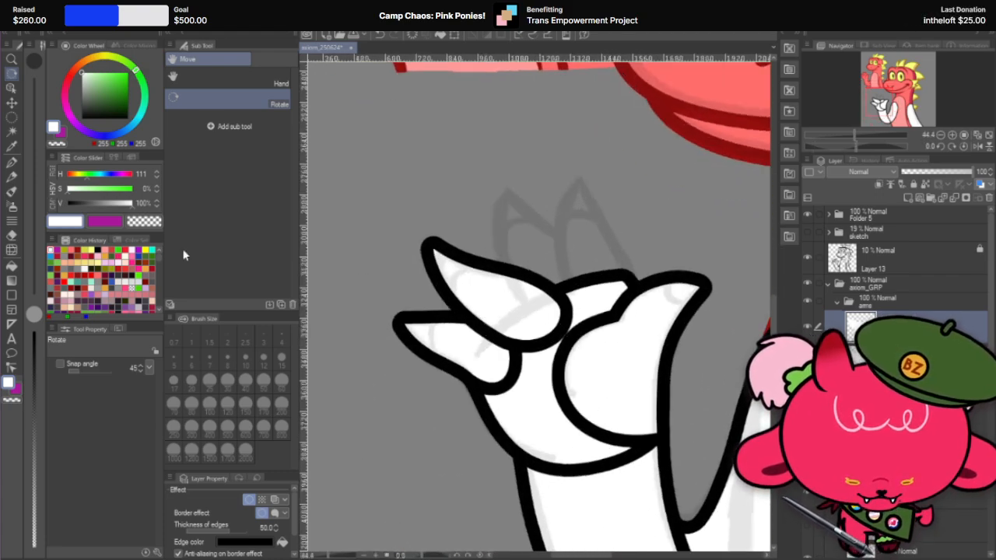
{"action": "left_click", "coordinate": [11, 250]}
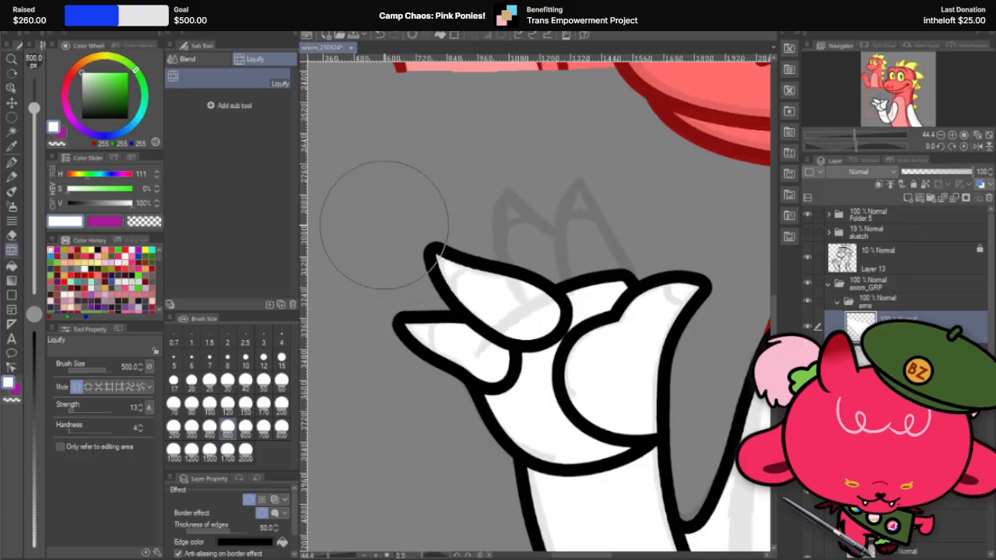
{"action": "scroll", "coordinate": [416, 210], "scroll_direction": "up", "scroll_amount": 2}
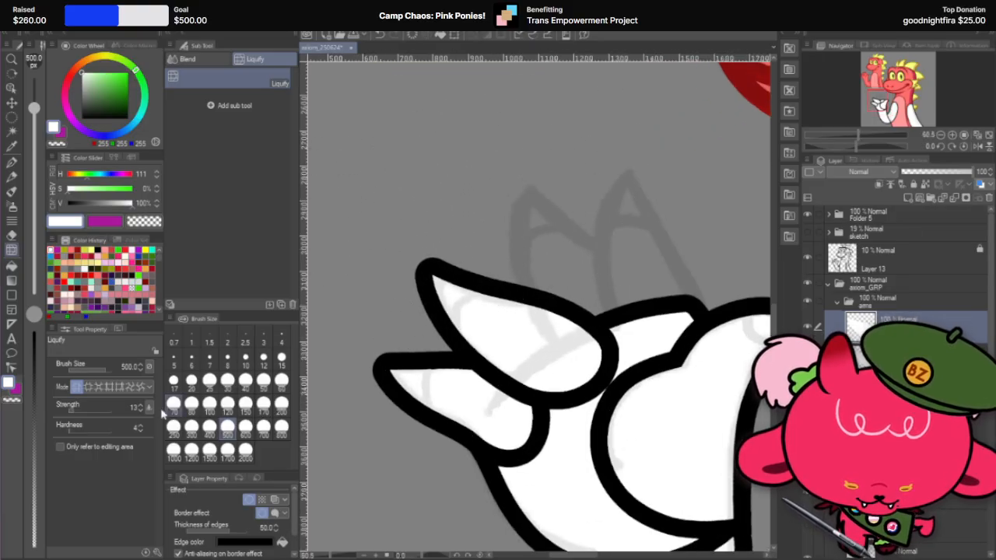
{"action": "left_click", "coordinate": [228, 403]}
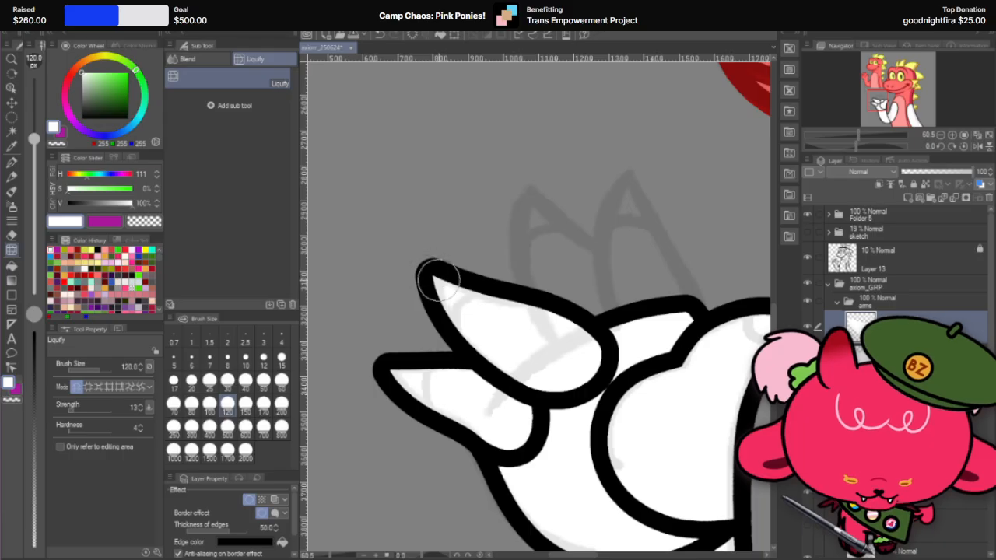
{"action": "mouse_move", "coordinate": [435, 286]}
{"action": "left_mouse_down"}
{"action": "mouse_move", "coordinate": [444, 263]}
{"action": "mouse_move", "coordinate": [440, 277]}
{"action": "mouse_move", "coordinate": [549, 284]}
{"action": "mouse_move", "coordinate": [480, 294]}
{"action": "mouse_move", "coordinate": [487, 282]}
{"action": "mouse_move", "coordinate": [556, 298]}
{"action": "left_mouse_up"}
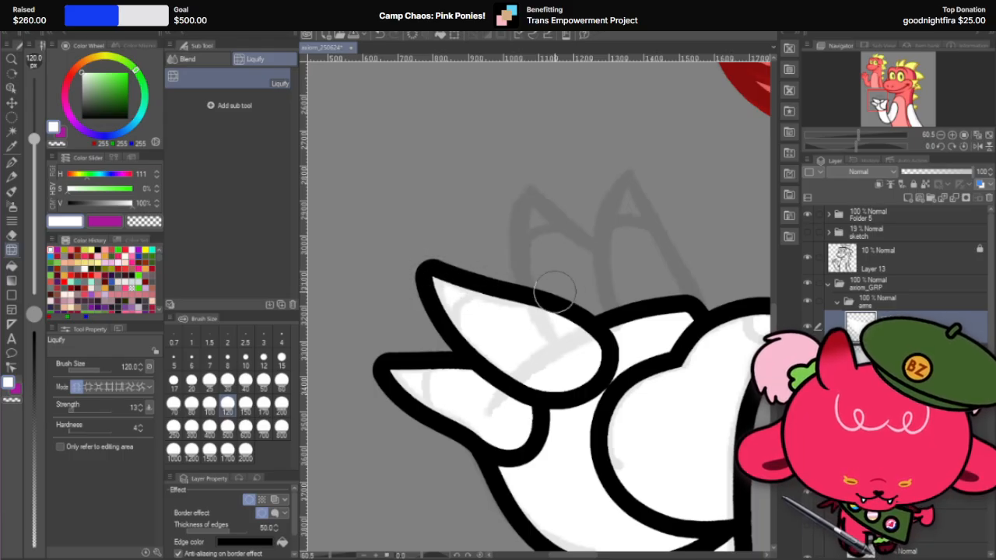
Step: Set the Liquify brush to size 500 and push gently where the upper finger's base meets the palm
{"action": "scroll", "coordinate": [556, 299], "scroll_direction": "down", "scroll_amount": 1}
{"action": "scroll", "coordinate": [663, 278], "scroll_direction": "down", "scroll_amount": 2}
{"action": "scroll", "coordinate": [624, 322], "scroll_direction": "up", "scroll_amount": 2}
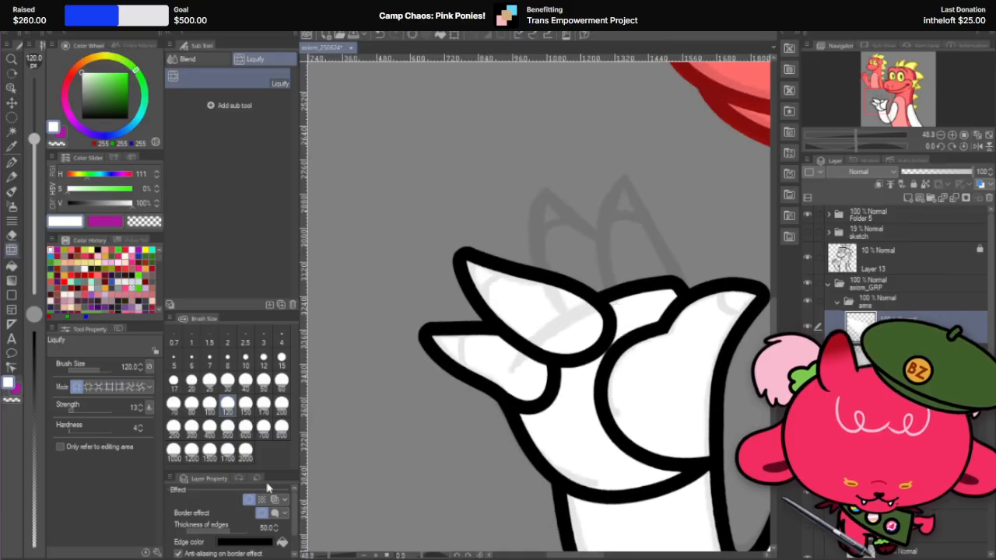
{"action": "left_click", "coordinate": [228, 427]}
{"action": "mouse_move", "coordinate": [631, 322]}
{"action": "left_mouse_down"}
{"action": "mouse_move", "coordinate": [622, 334]}
{"action": "mouse_move", "coordinate": [652, 356]}
{"action": "left_mouse_up"}
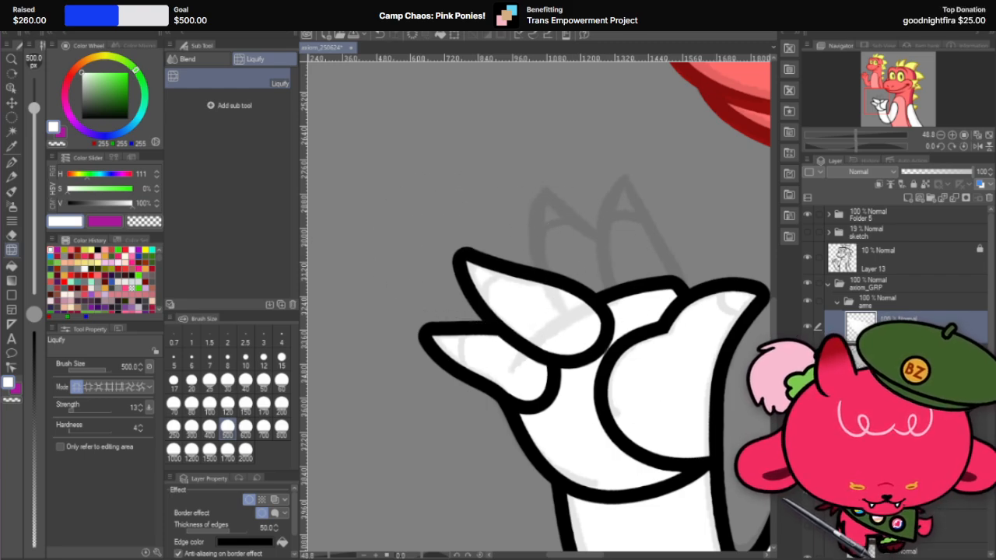
Step: Place the finger layers beneath the palm and fine-tune the upper finger's position with small nudges and a Scale/Rotate transform
{"action": "left_click_drag", "start_coordinate": [894, 327], "coordinate": [895, 404]}
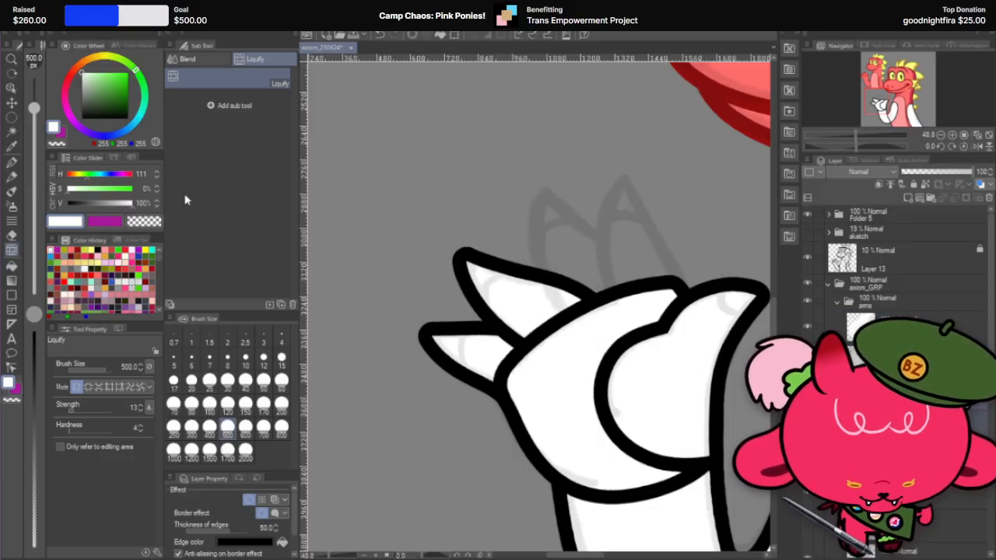
{"action": "left_click", "coordinate": [11, 102]}
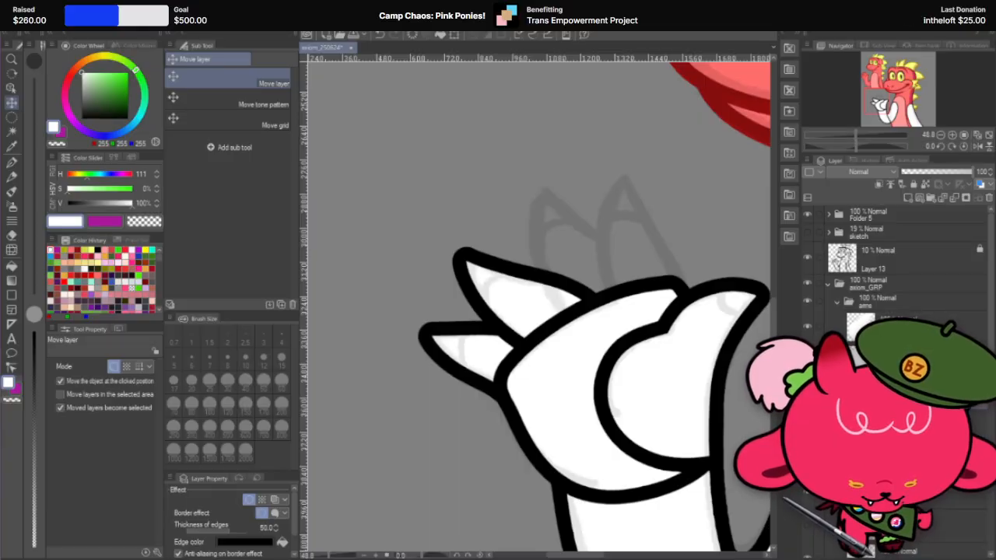
{"action": "key", "text": "Up"}
{"action": "key", "text": "Right"}
{"action": "key", "text": "Down"}
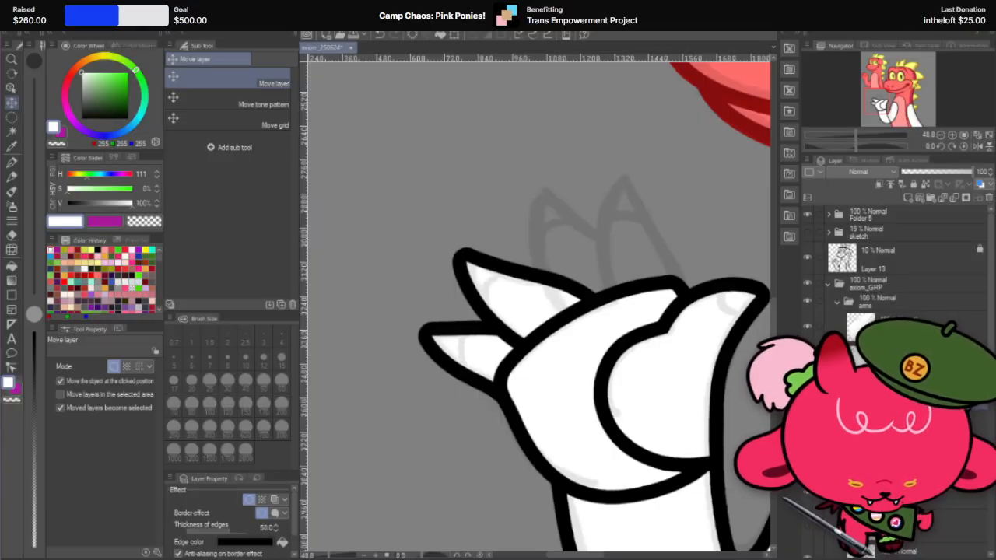
{"action": "key", "text": "ctrl+t"}
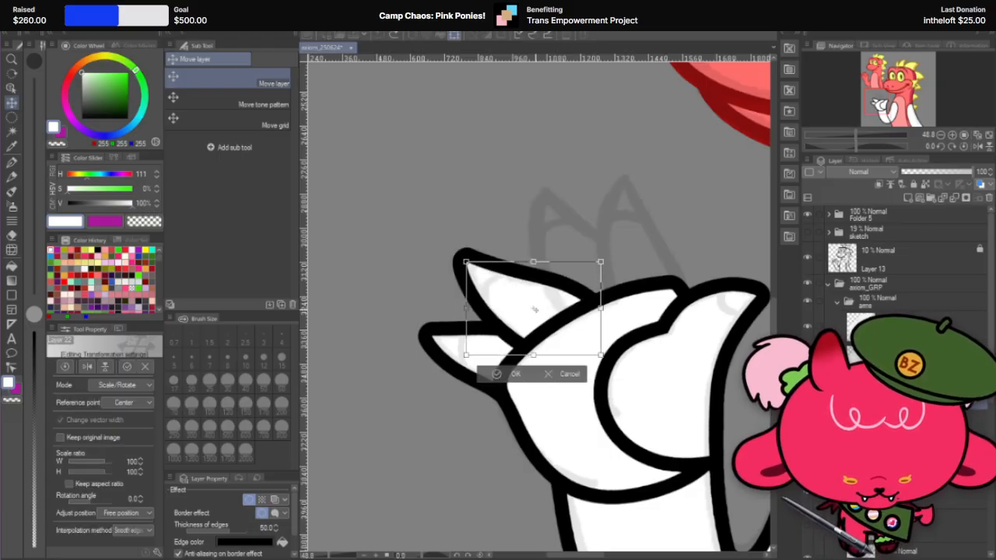
{"action": "left_click_drag", "start_coordinate": [620, 259], "coordinate": [622, 260]}
{"action": "left_click", "coordinate": [516, 375]}
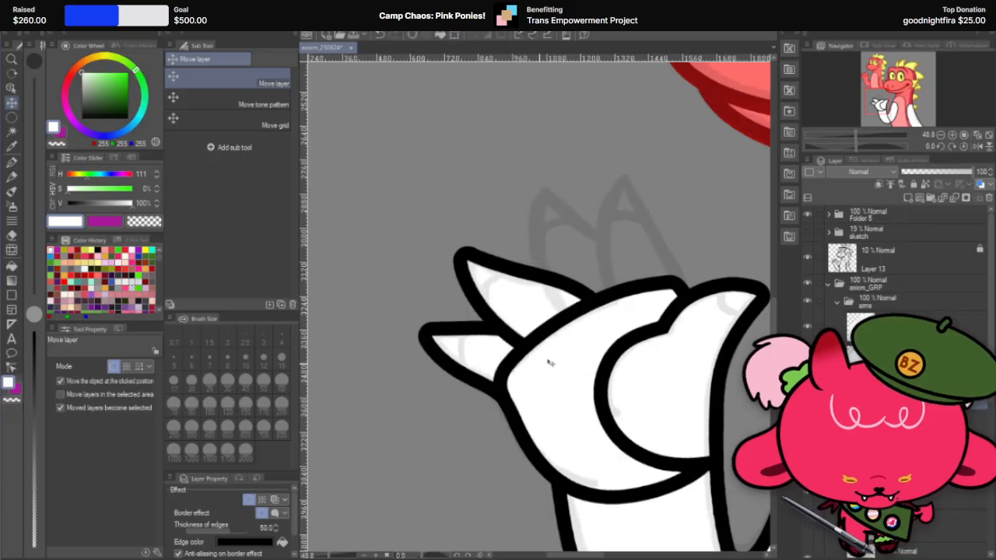
Step: Add a separate layer for the next finger at the top of the arms folder, keeping the black border effect
{"action": "scroll", "coordinate": [595, 342], "scroll_direction": "down", "scroll_amount": 4}
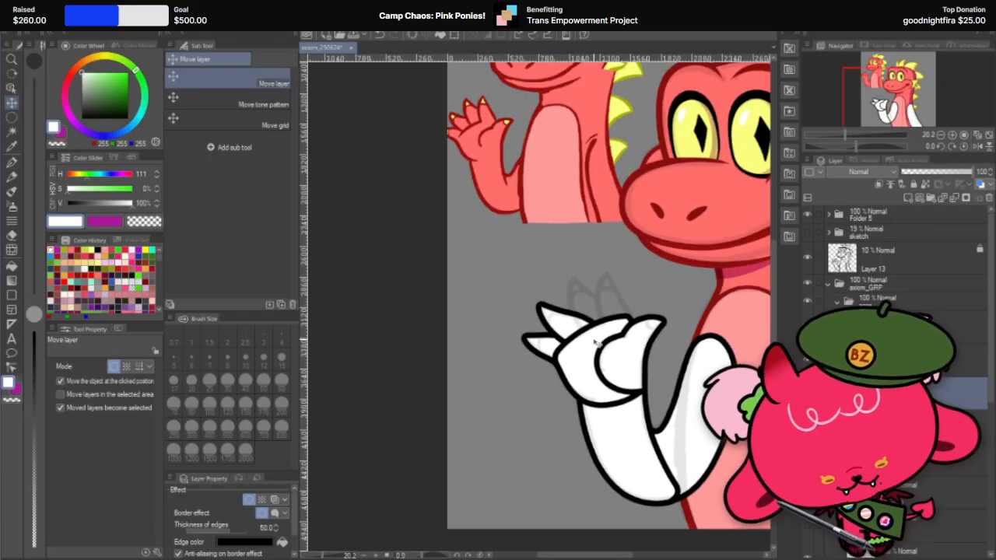
{"action": "scroll", "coordinate": [593, 341], "scroll_direction": "down", "scroll_amount": 1}
{"action": "scroll", "coordinate": [567, 287], "scroll_direction": "up", "scroll_amount": 3}
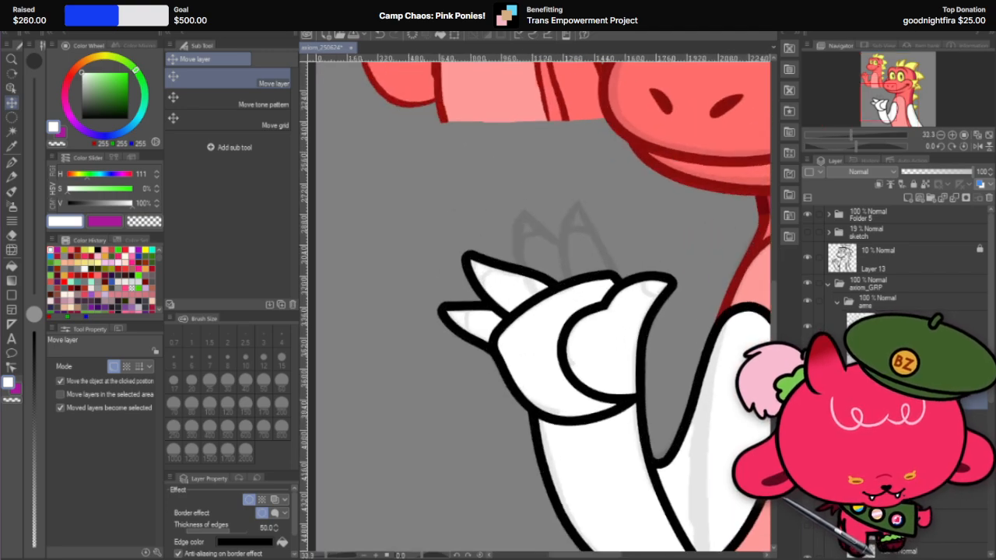
{"action": "right_click", "coordinate": [917, 398]}
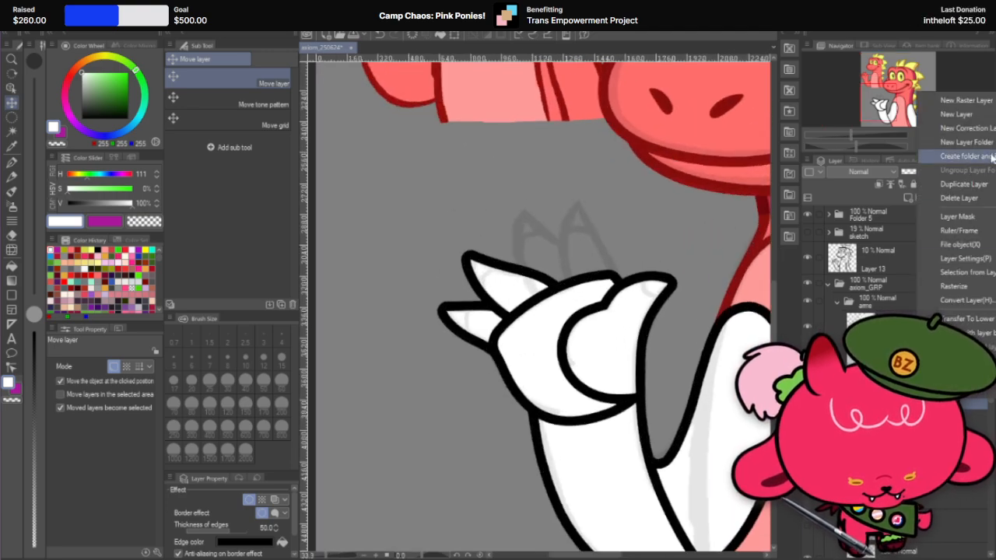
{"action": "left_click", "coordinate": [902, 328]}
{"action": "right_click", "coordinate": [931, 323]}
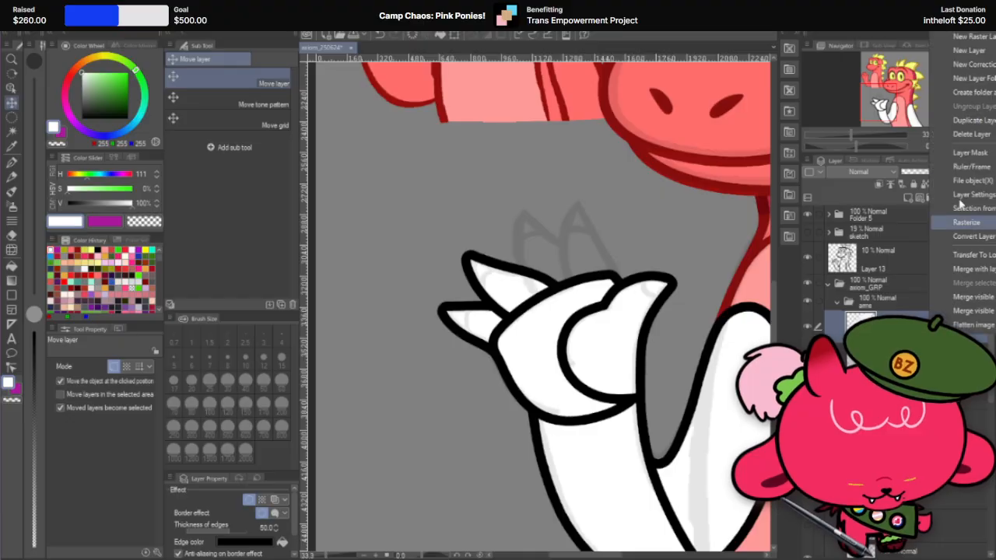
{"action": "left_click", "coordinate": [972, 127]}
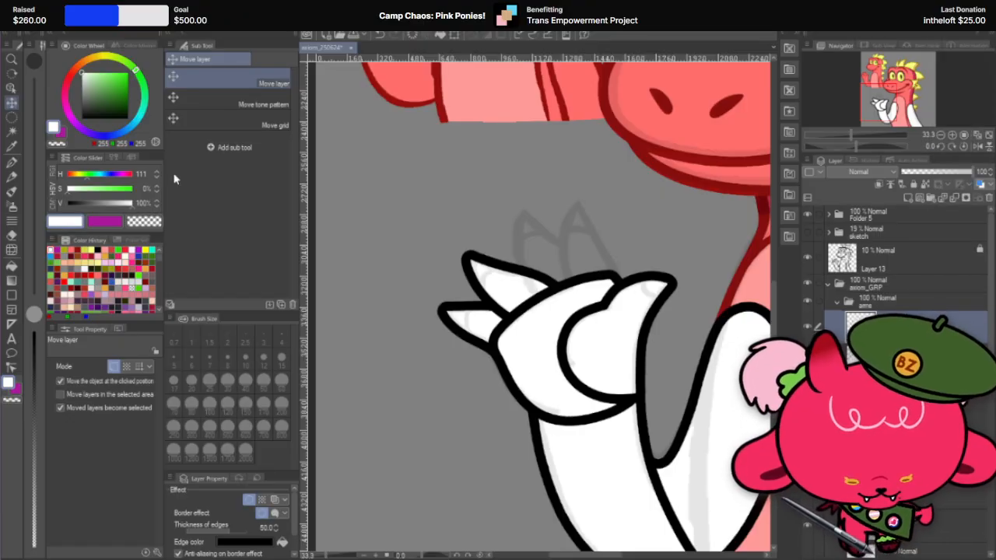
Step: Stamp a white circle with the G-pen at size 700 over the sketched upright fingers
{"action": "left_click", "coordinate": [12, 161]}
{"action": "scroll", "coordinate": [545, 264], "scroll_direction": "up", "scroll_amount": 1}
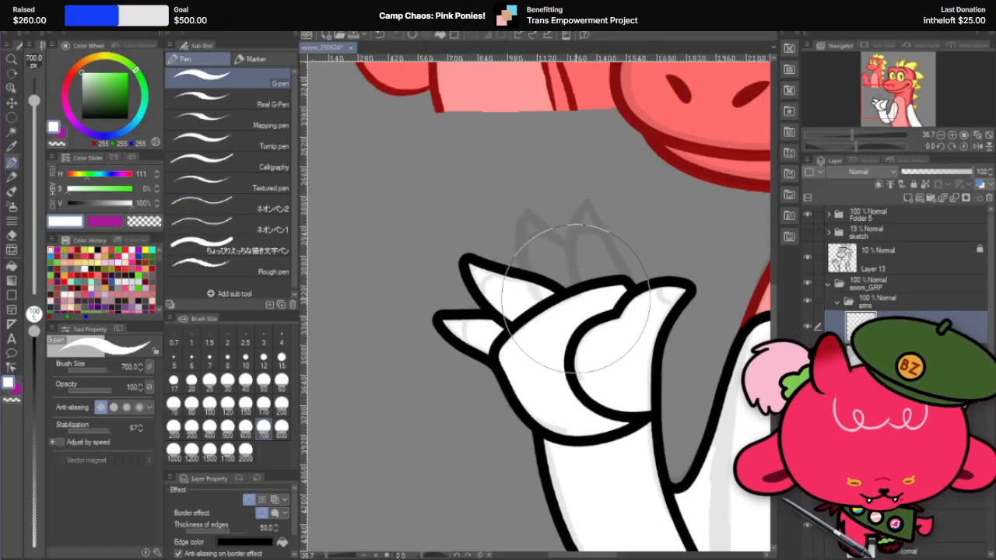
{"action": "left_click", "coordinate": [550, 260]}
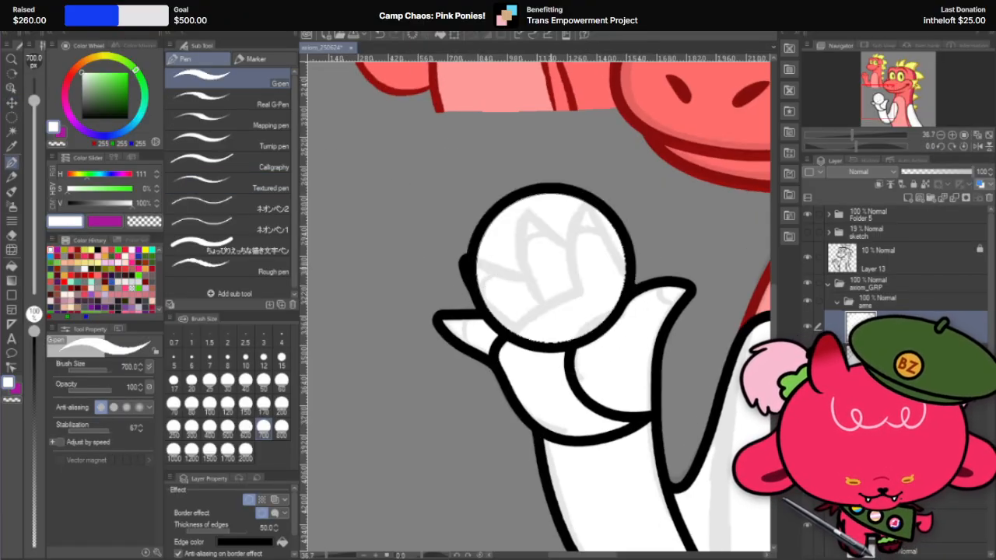
Step: Set the hard eraser to size 150 and carve the third finger's first curved edge from the circle's top to its base
{"action": "left_click", "coordinate": [18, 232]}
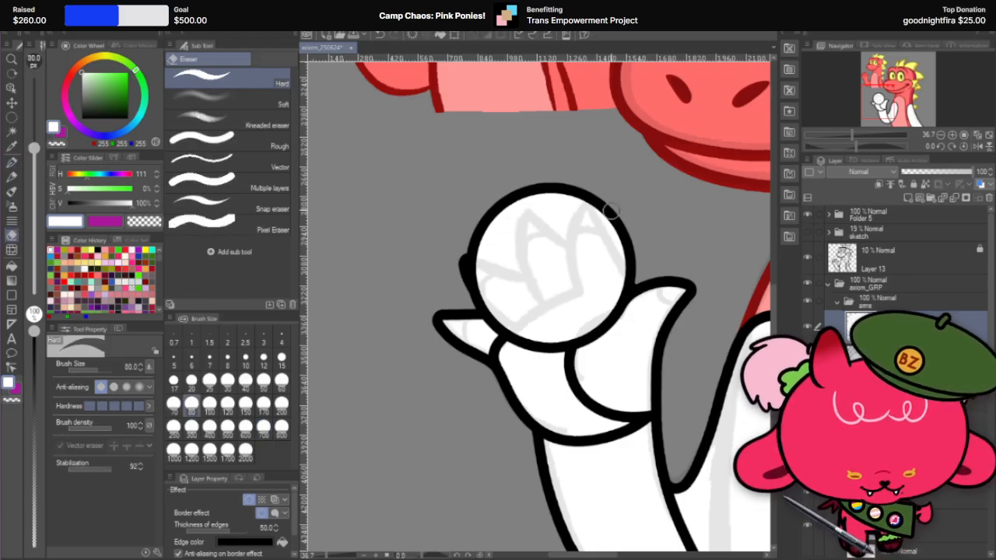
{"action": "left_click_drag", "start_coordinate": [533, 190], "coordinate": [583, 350]}
{"action": "key", "text": "ctrl+z"}
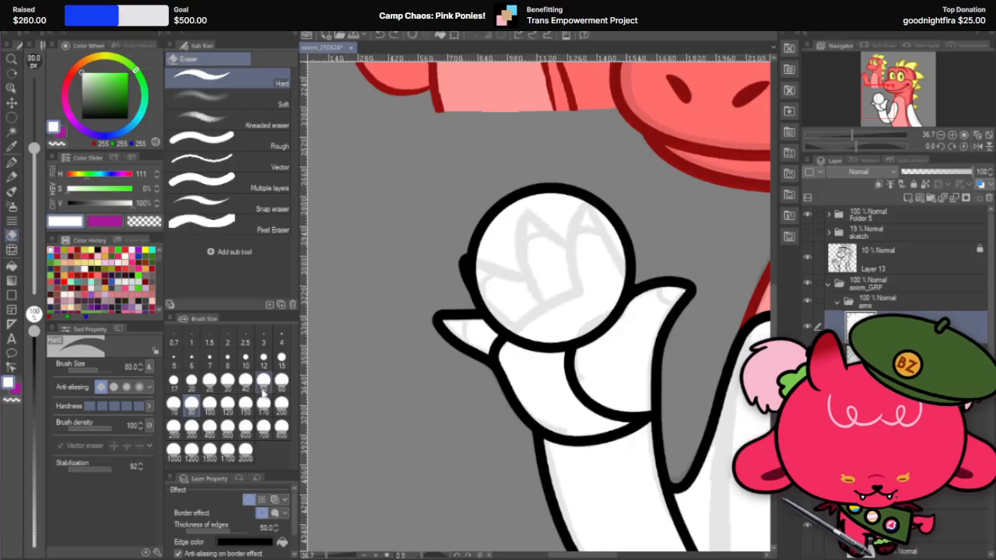
{"action": "left_click", "coordinate": [245, 402]}
{"action": "left_click_drag", "start_coordinate": [523, 196], "coordinate": [546, 344]}
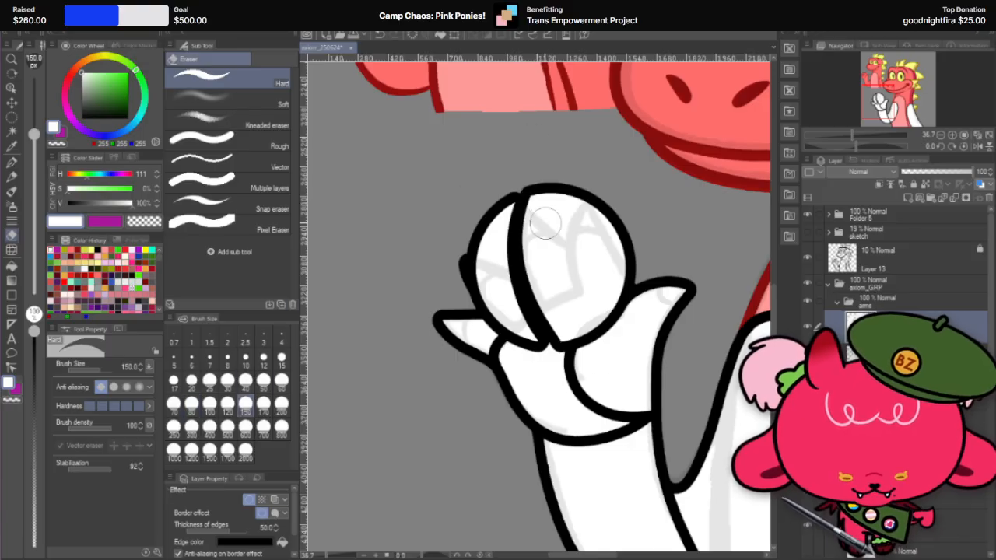
{"action": "key", "text": "ctrl+z"}
{"action": "left_click_drag", "start_coordinate": [523, 196], "coordinate": [554, 340]}
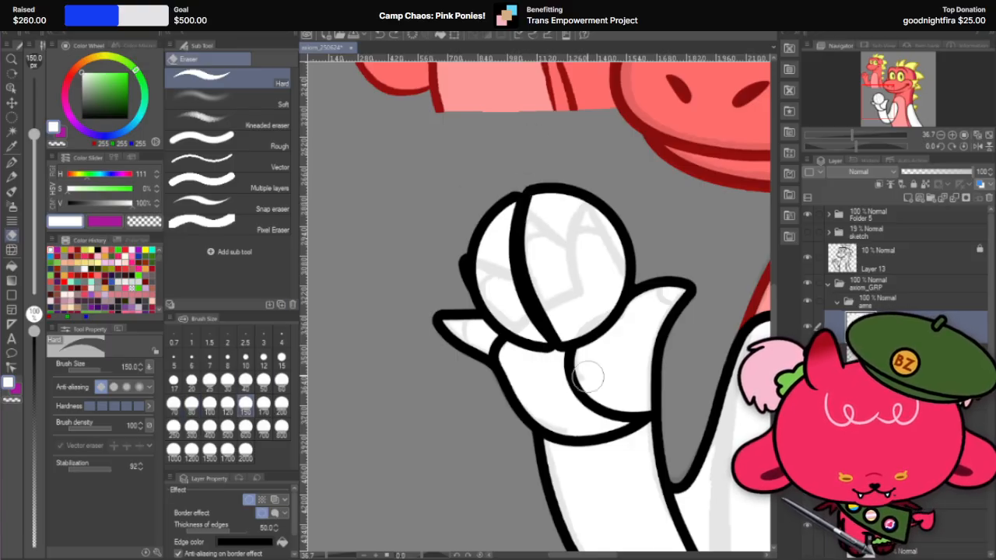
Step: Carve the third finger's second edge from the tip toward the thumb and erase the circle's excess beyond it
{"action": "mouse_move", "coordinate": [531, 196]}
{"action": "left_mouse_down"}
{"action": "mouse_move", "coordinate": [583, 253]}
{"action": "mouse_move", "coordinate": [634, 277]}
{"action": "left_mouse_up"}
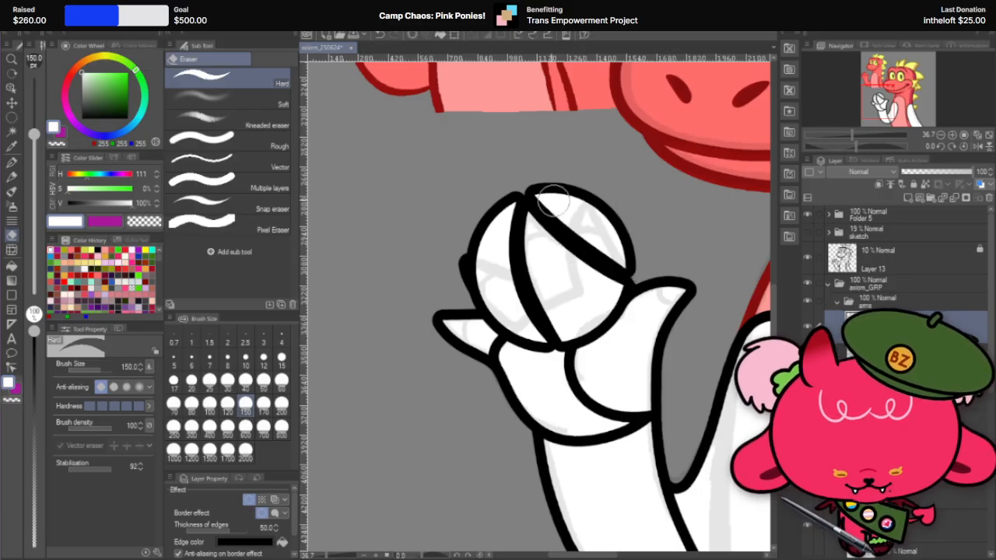
{"action": "left_click_drag", "start_coordinate": [554, 200], "coordinate": [621, 226]}
{"action": "left_click_drag", "start_coordinate": [570, 179], "coordinate": [597, 205]}
{"action": "mouse_move", "coordinate": [537, 194]}
{"action": "left_mouse_down"}
{"action": "mouse_move", "coordinate": [633, 246]}
{"action": "mouse_move", "coordinate": [578, 233]}
{"action": "mouse_move", "coordinate": [622, 200]}
{"action": "left_mouse_up"}
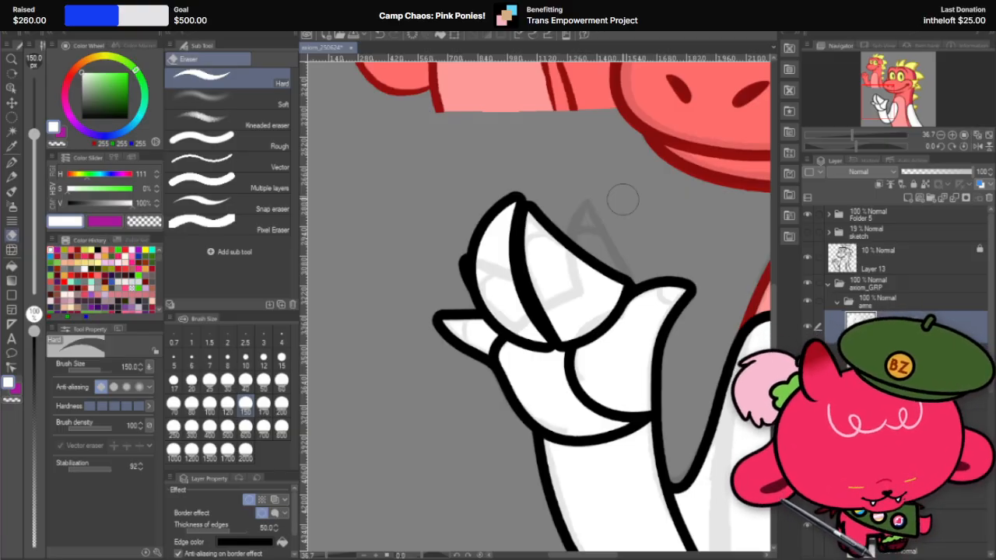
Step: Erase the remaining part of the circle covering the second finger and palm beside the third finger's first edge
{"action": "mouse_move", "coordinate": [512, 213]}
{"action": "left_mouse_down"}
{"action": "mouse_move", "coordinate": [563, 369]}
{"action": "mouse_move", "coordinate": [492, 219]}
{"action": "mouse_move", "coordinate": [506, 203]}
{"action": "mouse_move", "coordinate": [526, 341]}
{"action": "mouse_move", "coordinate": [490, 205]}
{"action": "mouse_move", "coordinate": [512, 320]}
{"action": "left_mouse_up"}
{"action": "left_click_drag", "start_coordinate": [481, 248], "coordinate": [510, 358]}
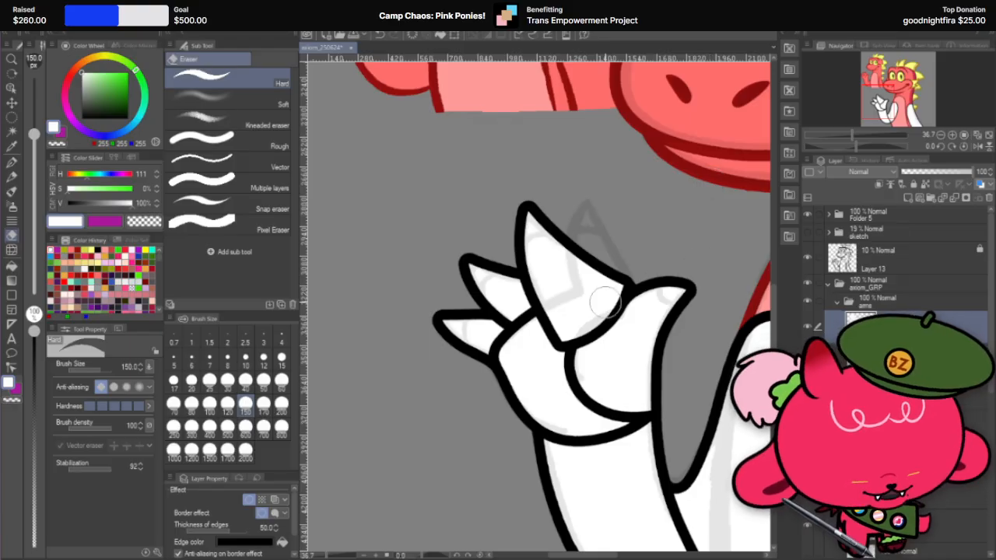
Step: Test a hard eraser cut along the third finger's thumb-side edge, undo it, and hide the overlapping thumb shape
{"action": "scroll", "coordinate": [627, 245], "scroll_direction": "up", "scroll_amount": 1}
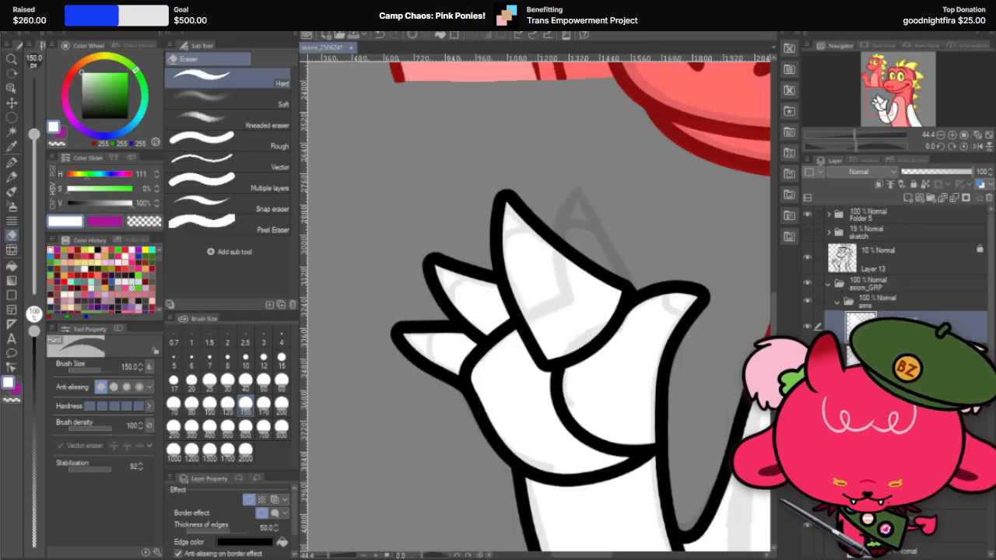
{"action": "key", "text": "r"}
{"action": "mouse_move", "coordinate": [645, 263]}
{"action": "left_mouse_down"}
{"action": "mouse_move", "coordinate": [616, 222]}
{"action": "mouse_move", "coordinate": [633, 225]}
{"action": "left_mouse_up"}
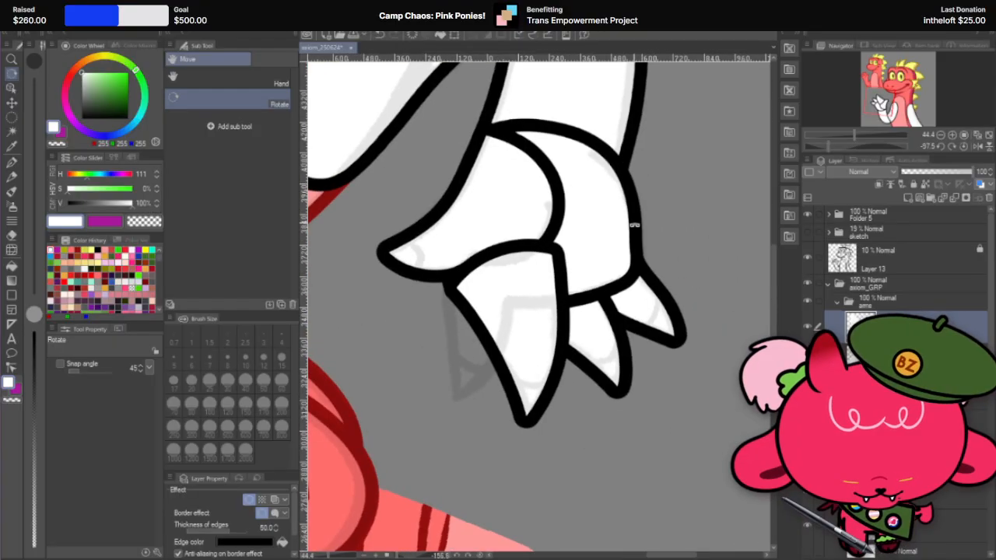
{"action": "key", "text": "e"}
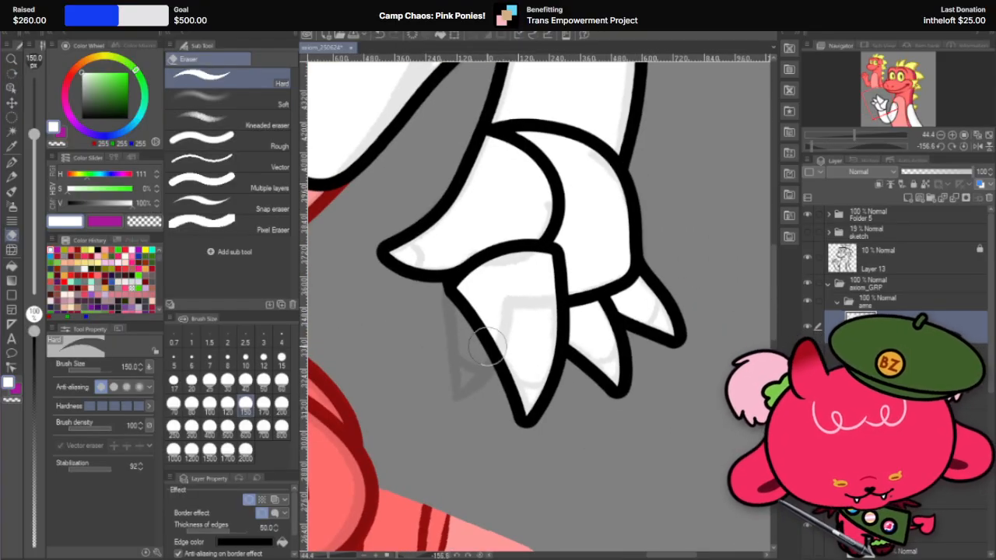
{"action": "mouse_move", "coordinate": [471, 314]}
{"action": "left_mouse_down"}
{"action": "mouse_move", "coordinate": [556, 255]}
{"action": "mouse_move", "coordinate": [558, 271]}
{"action": "left_mouse_up"}
{"action": "key", "text": "ctrl+z"}
{"action": "left_click_drag", "start_coordinate": [490, 344], "coordinate": [470, 286]}
{"action": "key", "text": "ctrl+z"}
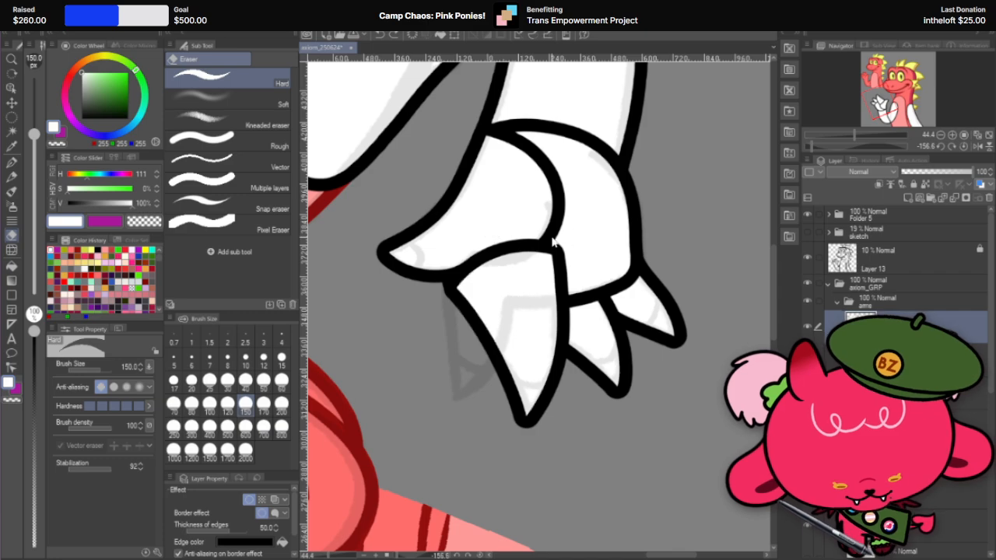
{"action": "key", "text": "ctrl+z"}
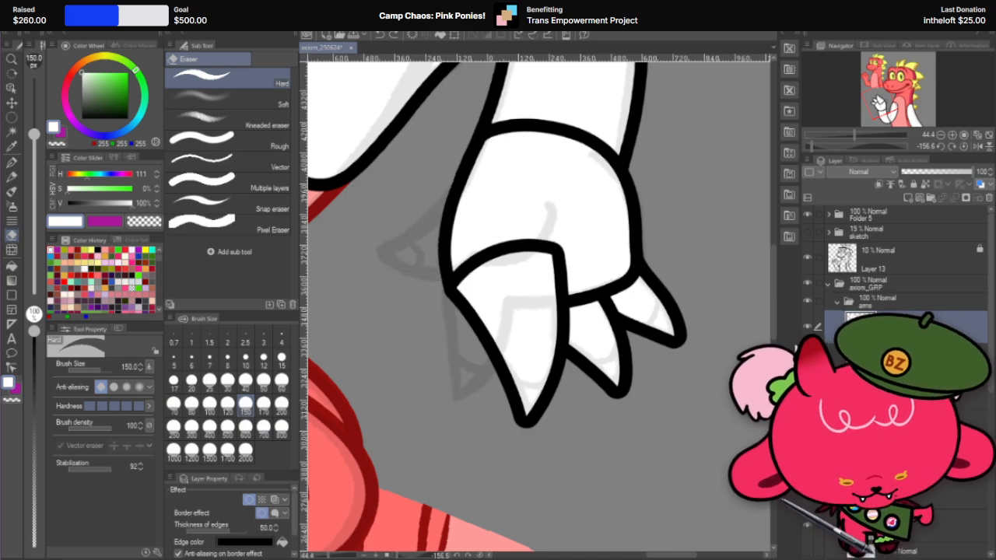
Step: Try to carve the third finger's thumb-side edge narrower toward its base with the size 150 hard eraser
{"action": "left_click_drag", "start_coordinate": [468, 334], "coordinate": [456, 245]}
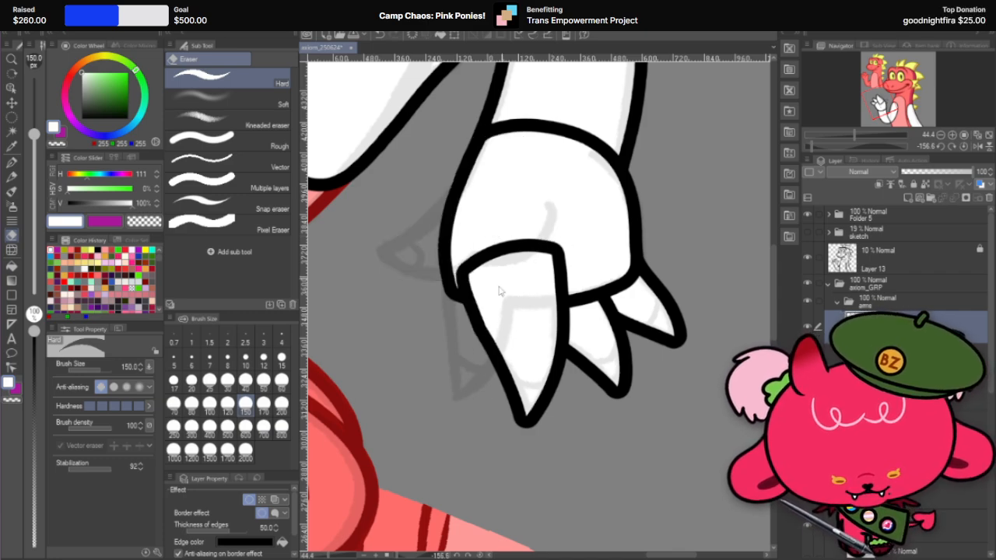
{"action": "key", "text": "ctrl+z"}
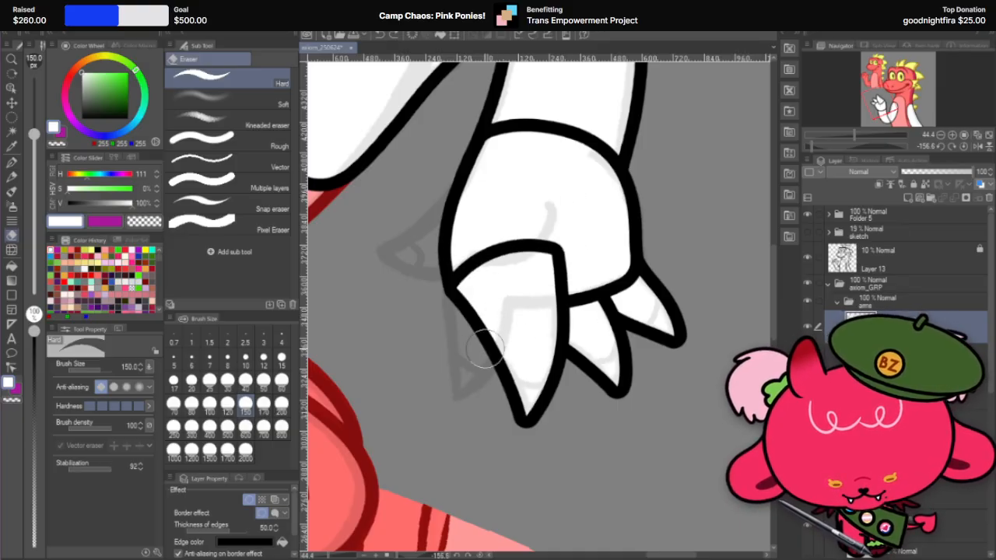
{"action": "left_click_drag", "start_coordinate": [485, 349], "coordinate": [458, 266]}
{"action": "key", "text": "ctrl+z"}
{"action": "left_click_drag", "start_coordinate": [497, 372], "coordinate": [462, 248]}
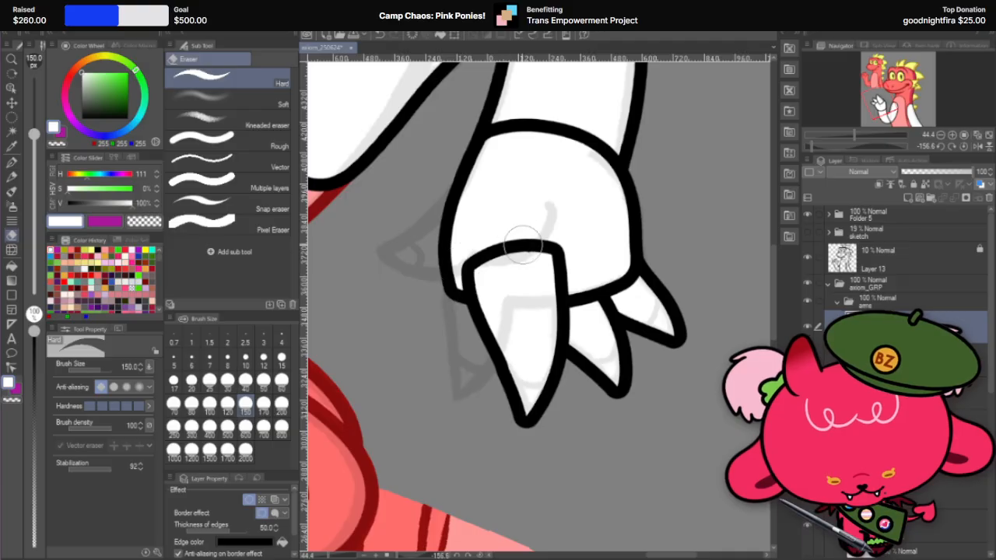
{"action": "key", "text": "ctrl+z"}
{"action": "key", "text": "ctrl+z"}
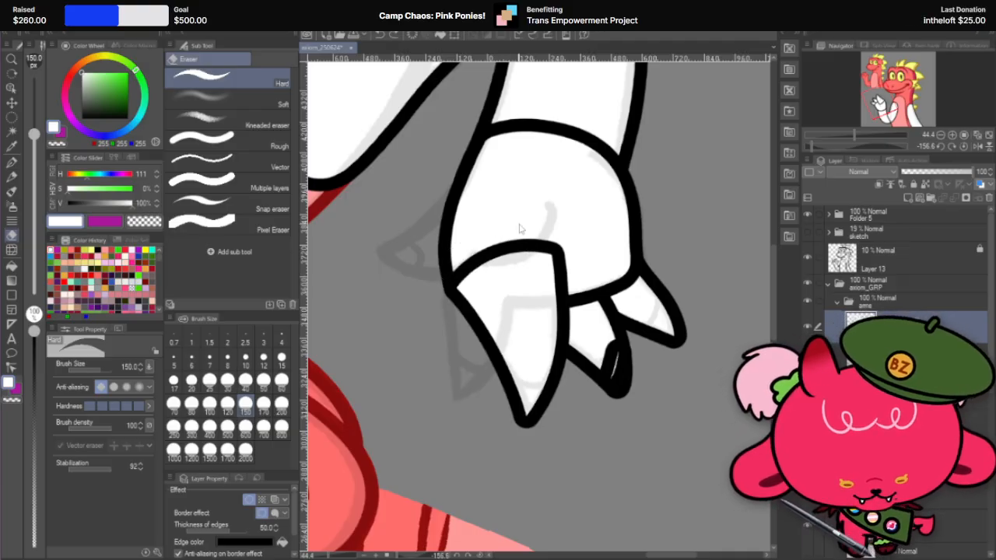
{"action": "key", "text": "ctrl+y"}
Step: Carve the third finger's thumb-side edge into a curve rounding into the base, and erase the leftover fragment beside it
{"action": "key", "text": "r"}
{"action": "mouse_move", "coordinate": [606, 233]}
{"action": "left_mouse_down"}
{"action": "mouse_move", "coordinate": [467, 200]}
{"action": "mouse_move", "coordinate": [615, 211]}
{"action": "mouse_move", "coordinate": [622, 190]}
{"action": "mouse_move", "coordinate": [585, 399]}
{"action": "left_mouse_up"}
{"action": "key", "text": "e"}
{"action": "key", "text": "ctrl+z"}
{"action": "left_click_drag", "start_coordinate": [566, 184], "coordinate": [569, 397]}
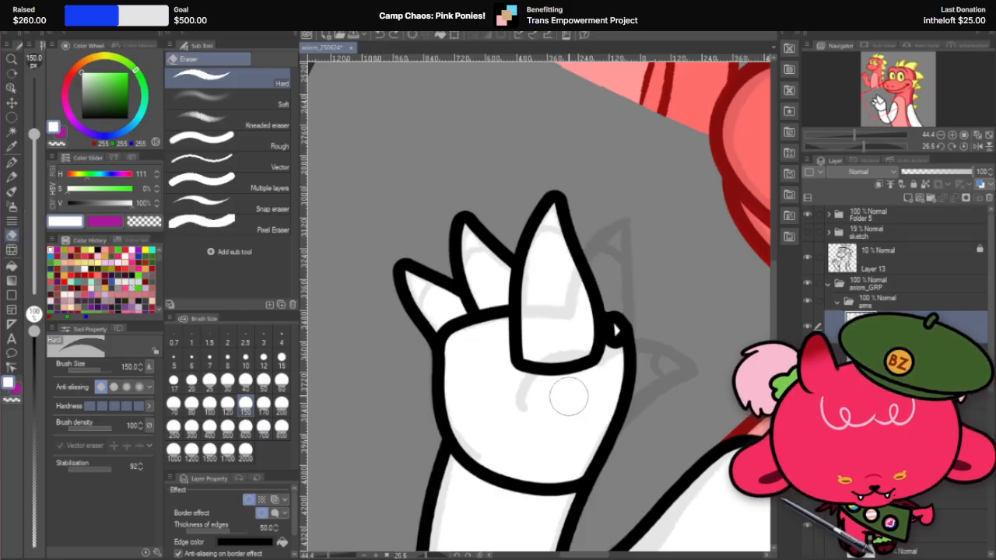
{"action": "left_click_drag", "start_coordinate": [621, 323], "coordinate": [627, 363]}
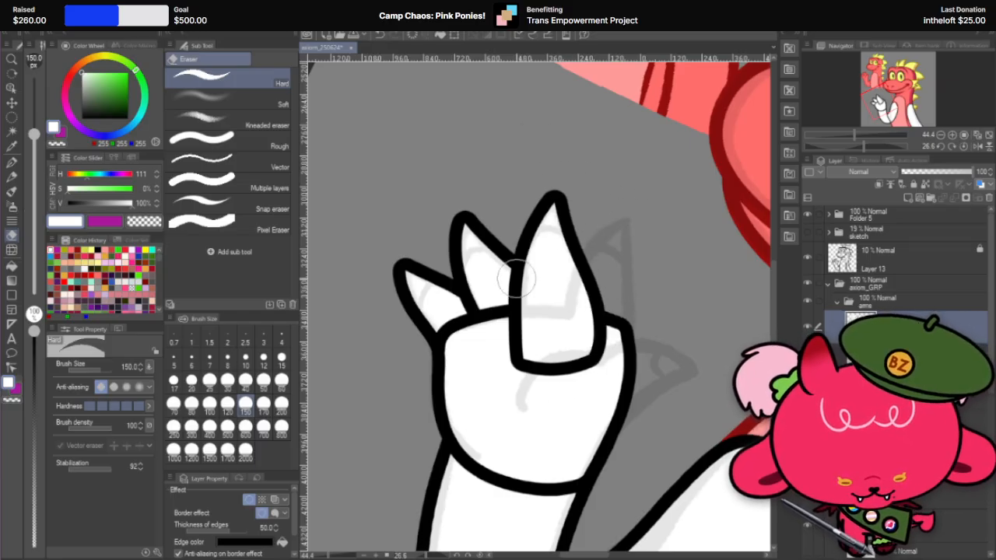
Step: Try to round the third finger's base corner on the second finger's side with the size 150 hard eraser
{"action": "mouse_move", "coordinate": [518, 244]}
{"action": "left_mouse_down"}
{"action": "mouse_move", "coordinate": [551, 373]}
{"action": "mouse_move", "coordinate": [614, 334]}
{"action": "left_mouse_up"}
{"action": "key", "text": "ctrl+z"}
{"action": "mouse_move", "coordinate": [522, 247]}
{"action": "left_mouse_down"}
{"action": "mouse_move", "coordinate": [516, 288]}
{"action": "mouse_move", "coordinate": [568, 400]}
{"action": "left_mouse_up"}
{"action": "key", "text": "ctrl+z"}
{"action": "left_click_drag", "start_coordinate": [510, 346], "coordinate": [543, 387]}
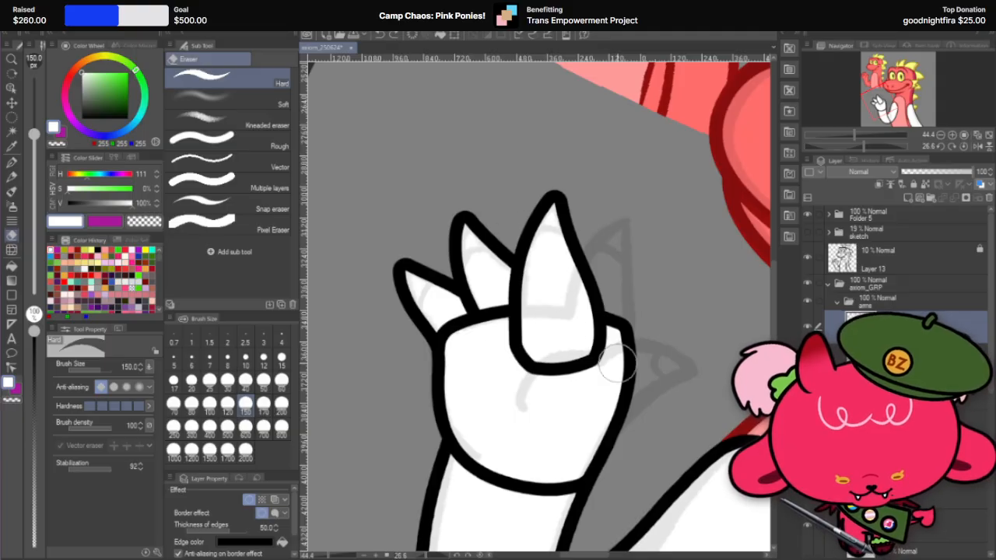
{"action": "key", "text": "ctrl+z"}
{"action": "left_click_drag", "start_coordinate": [513, 318], "coordinate": [559, 387]}
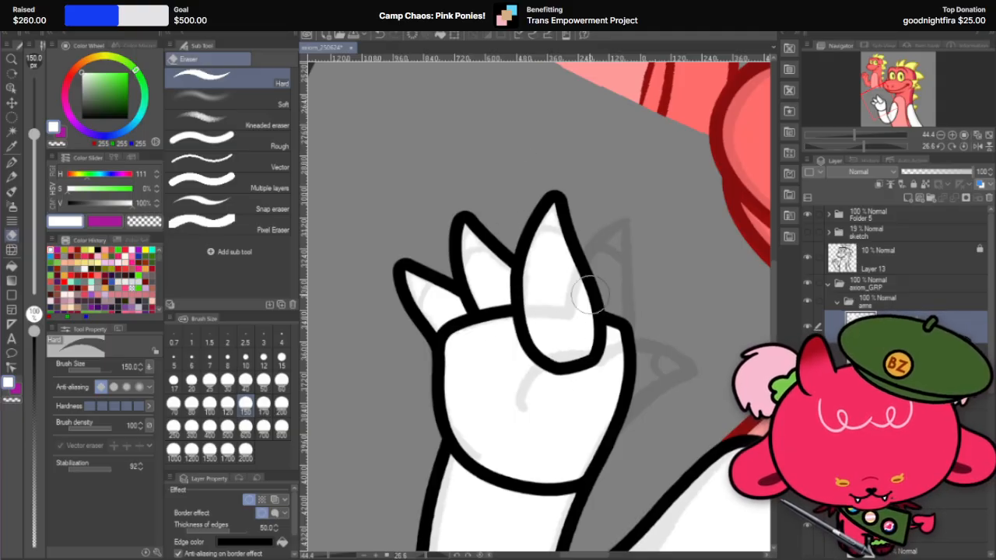
{"action": "key", "text": "ctrl+z"}
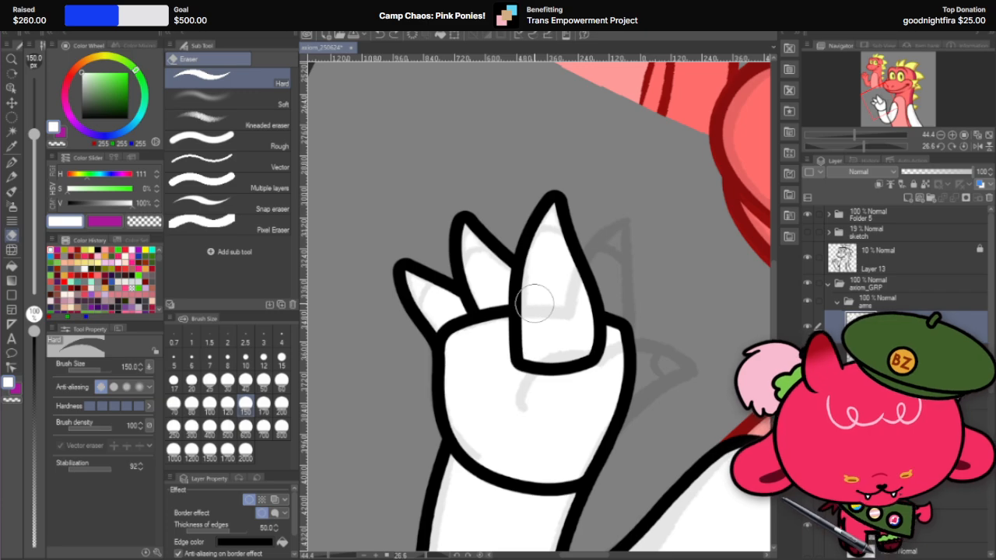
Step: Set the hard eraser to size 80 and round the third finger's base corner on the second finger's side
{"action": "scroll", "coordinate": [536, 308], "scroll_direction": "up", "scroll_amount": 4}
{"action": "key", "text": "r"}
{"action": "left_click_drag", "start_coordinate": [661, 392], "coordinate": [649, 458]}
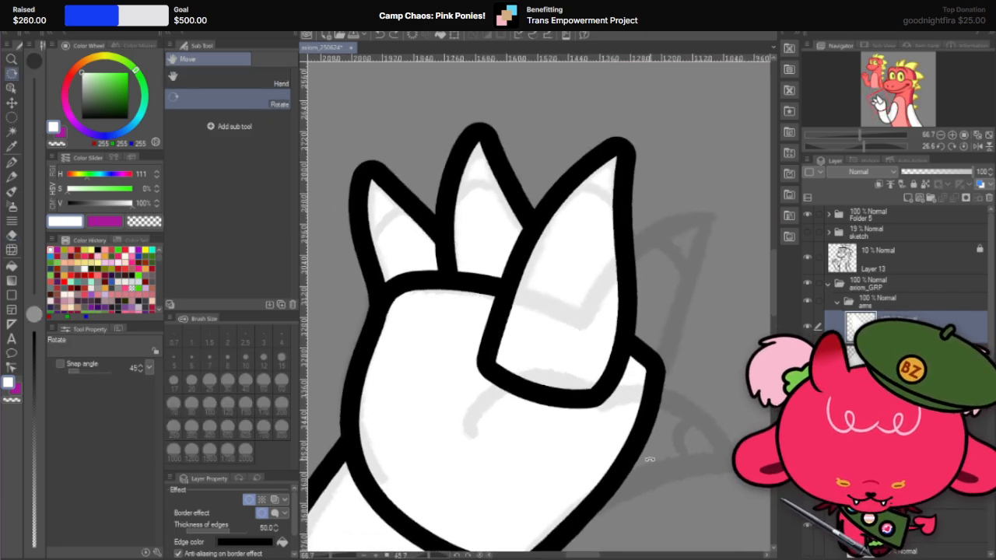
{"action": "left_click", "coordinate": [12, 233]}
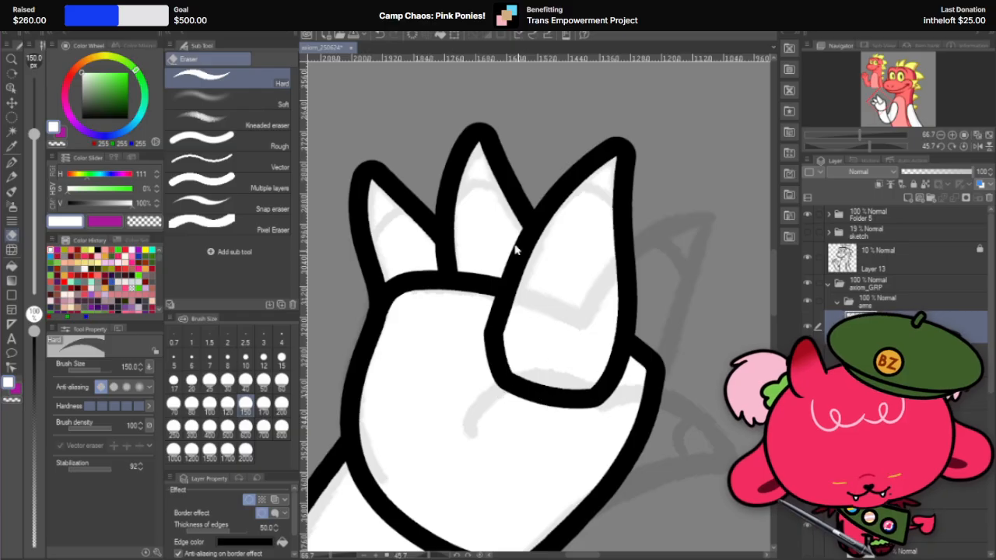
{"action": "left_click", "coordinate": [192, 403]}
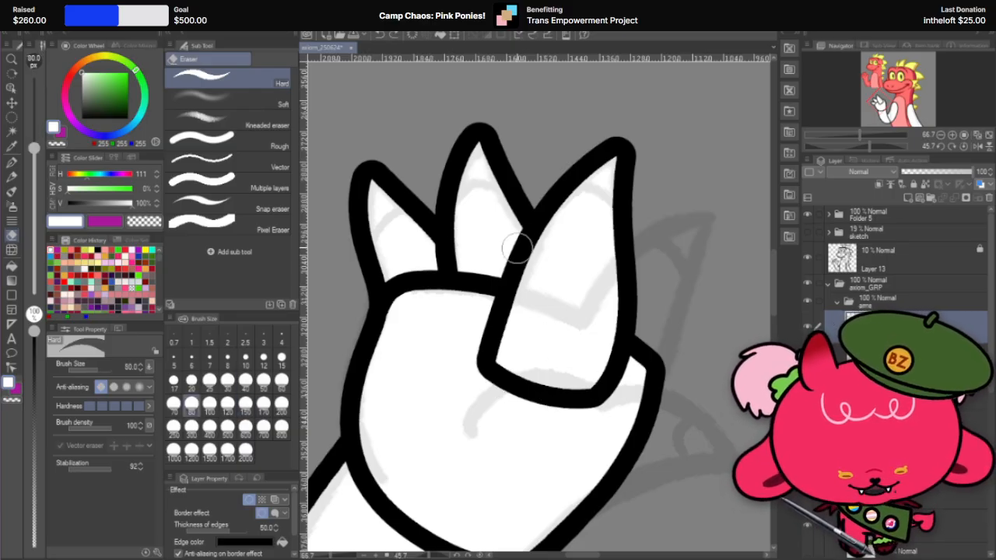
{"action": "mouse_move", "coordinate": [524, 255]}
{"action": "left_mouse_down"}
{"action": "mouse_move", "coordinate": [506, 373]}
{"action": "mouse_move", "coordinate": [553, 402]}
{"action": "left_mouse_up"}
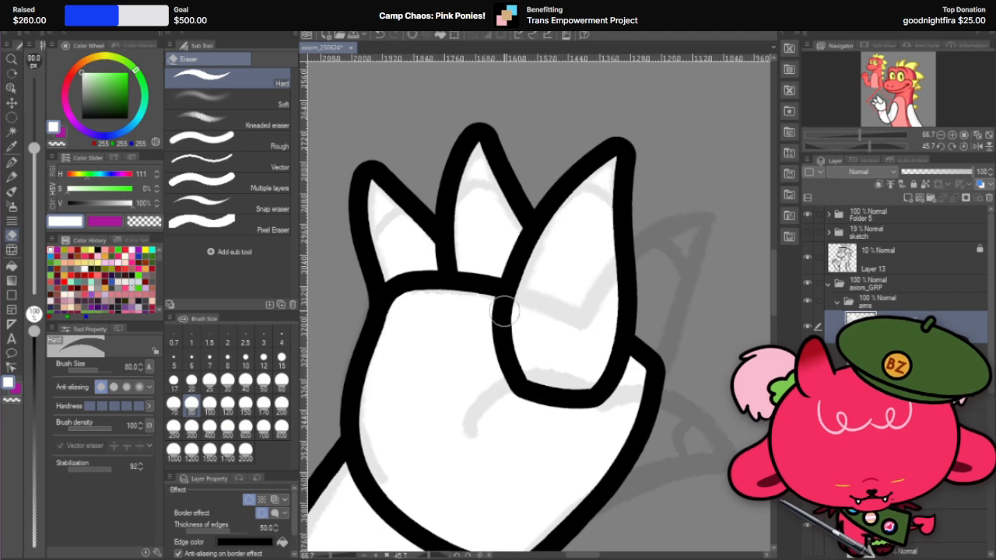
Step: Trim the third finger's base edge over the palm into a smoother curve with the size 80 hard eraser
{"action": "key", "text": "r"}
{"action": "left_click_drag", "start_coordinate": [620, 297], "coordinate": [639, 372]}
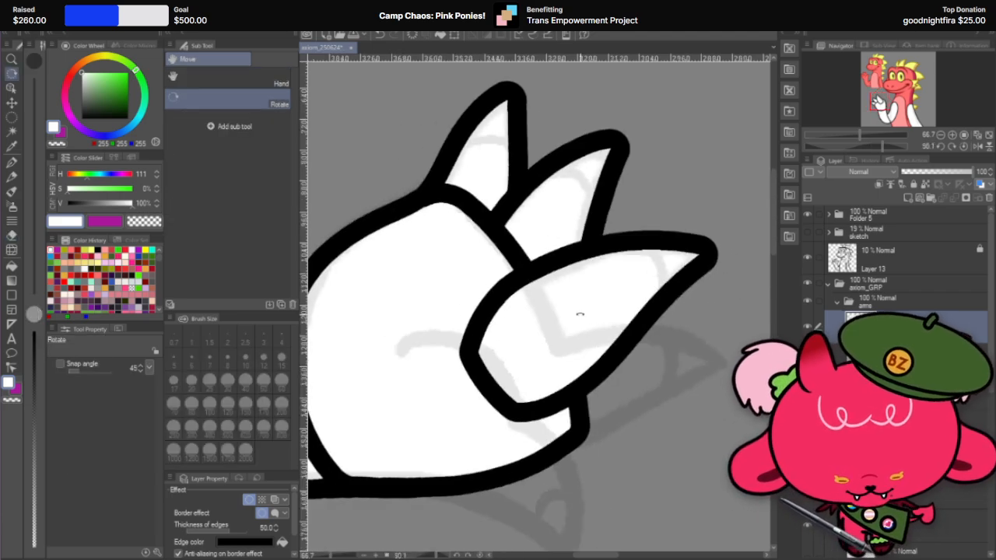
{"action": "key", "text": "e"}
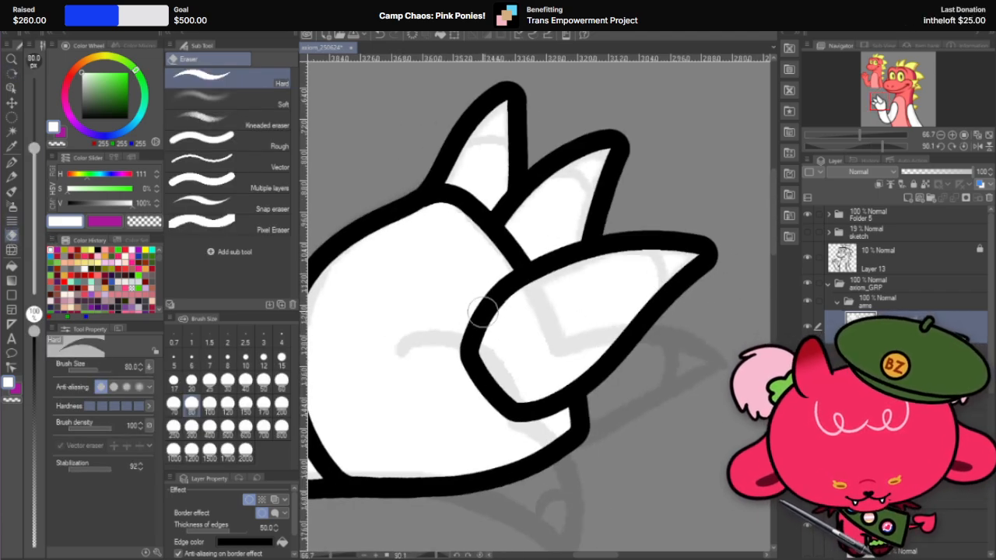
{"action": "left_click_drag", "start_coordinate": [483, 312], "coordinate": [498, 416]}
{"action": "key", "text": "ctrl+z"}
{"action": "left_click_drag", "start_coordinate": [488, 317], "coordinate": [500, 405]}
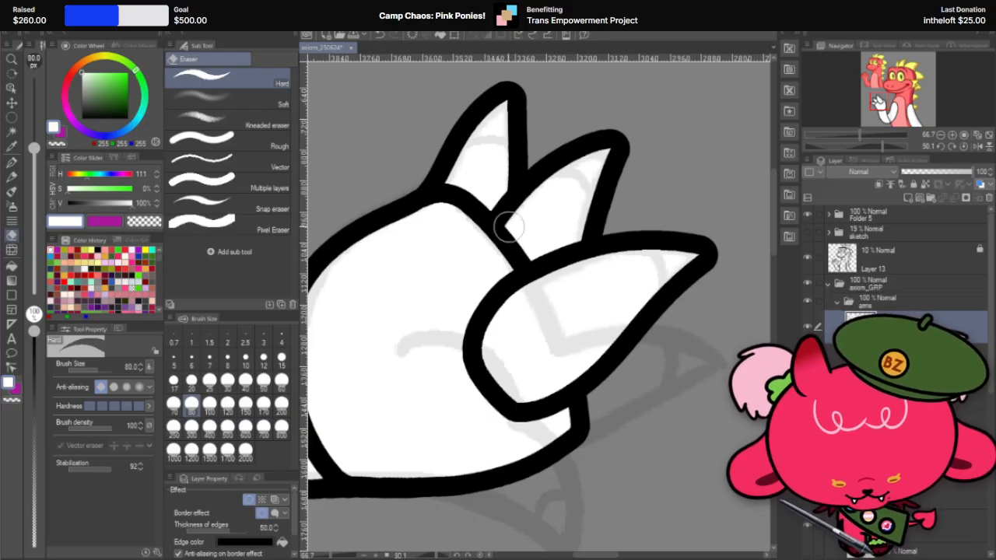
{"action": "left_click_drag", "start_coordinate": [487, 302], "coordinate": [511, 421]}
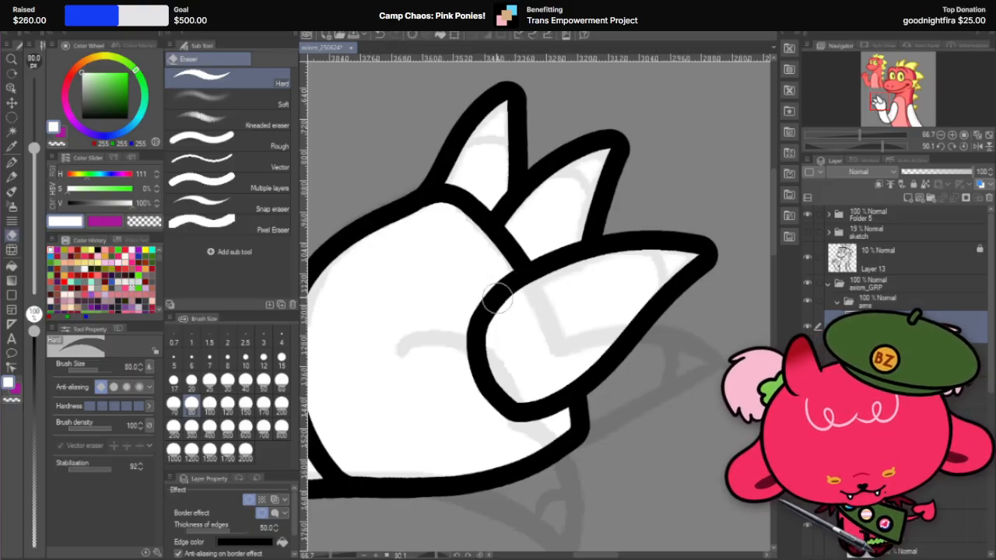
Step: Set the hard eraser to size 60 and shave the remaining angular part of the third finger's rounded base
{"action": "key", "text": "r"}
{"action": "mouse_move", "coordinate": [614, 309]}
{"action": "left_mouse_down"}
{"action": "mouse_move", "coordinate": [628, 367]}
{"action": "mouse_move", "coordinate": [620, 395]}
{"action": "left_mouse_up"}
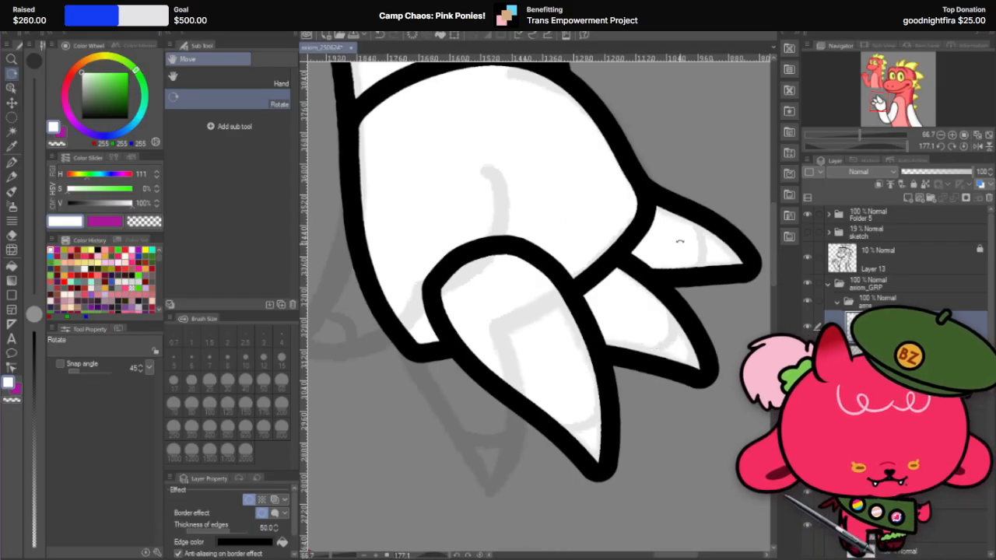
{"action": "left_click_drag", "start_coordinate": [679, 241], "coordinate": [644, 200]}
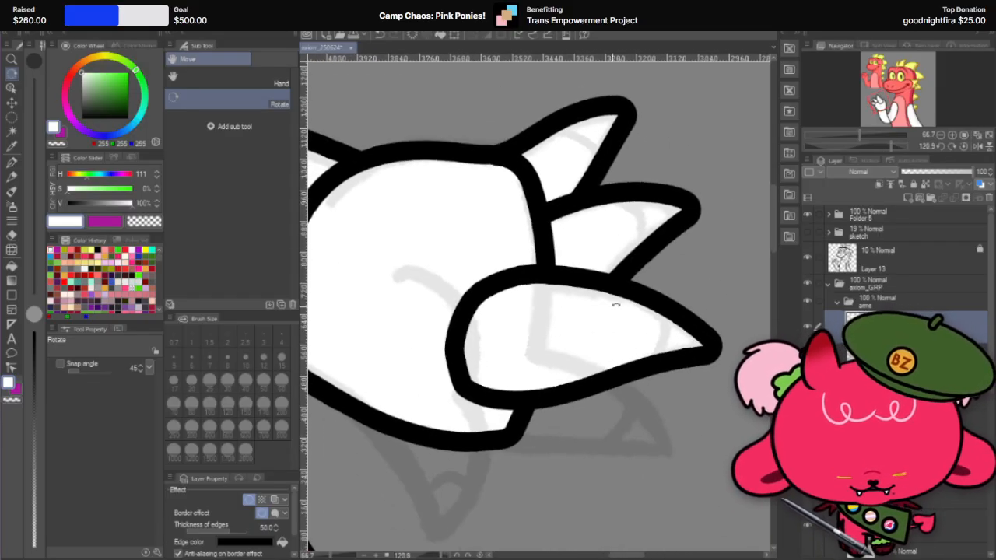
{"action": "left_click_drag", "start_coordinate": [615, 306], "coordinate": [652, 187]}
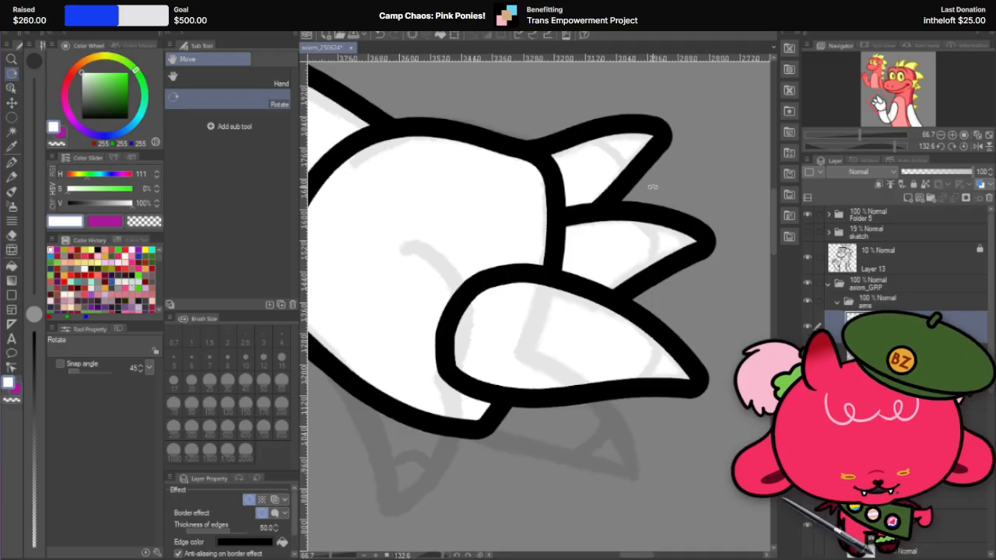
{"action": "left_click_drag", "start_coordinate": [573, 285], "coordinate": [549, 443]}
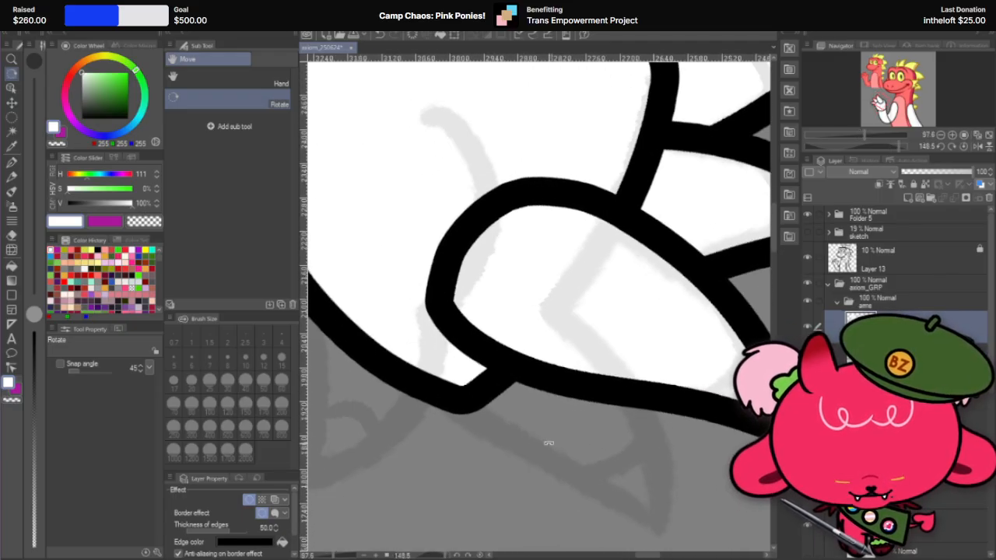
{"action": "left_click", "coordinate": [11, 234]}
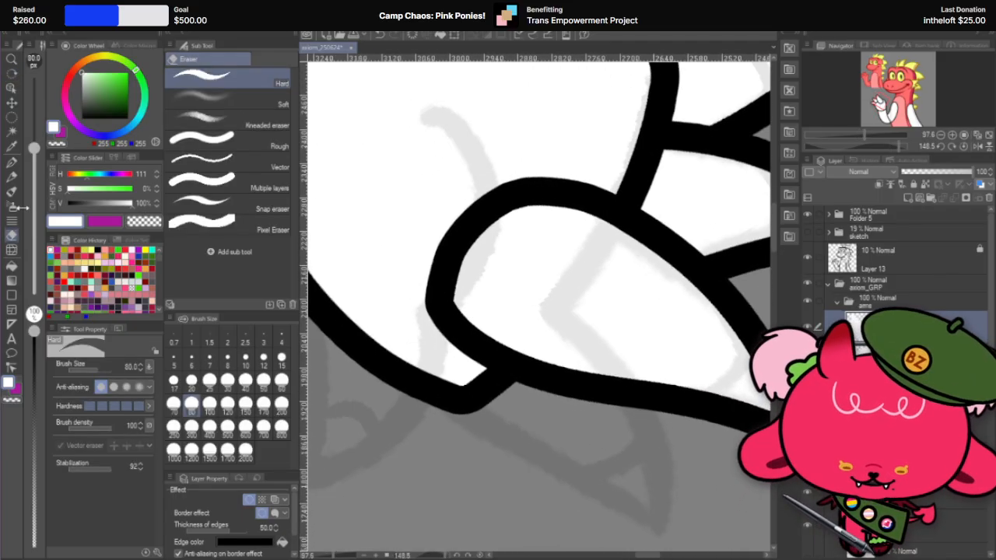
{"action": "left_click", "coordinate": [281, 381]}
{"action": "left_click_drag", "start_coordinate": [437, 264], "coordinate": [443, 335]}
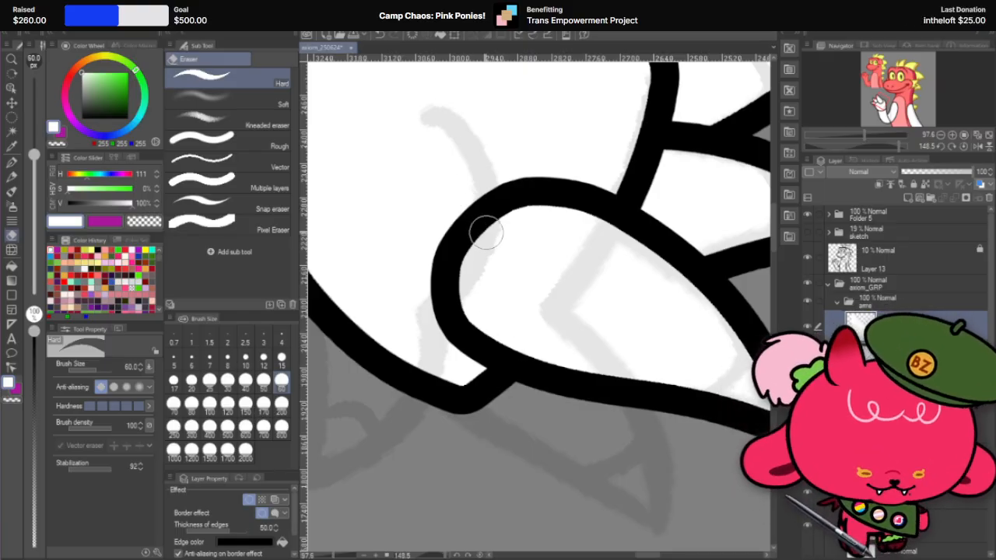
Step: Reset the canvas rotation, set Liquify to brush size 150, and smooth the outline of the third finger's base
{"action": "key", "text": "r"}
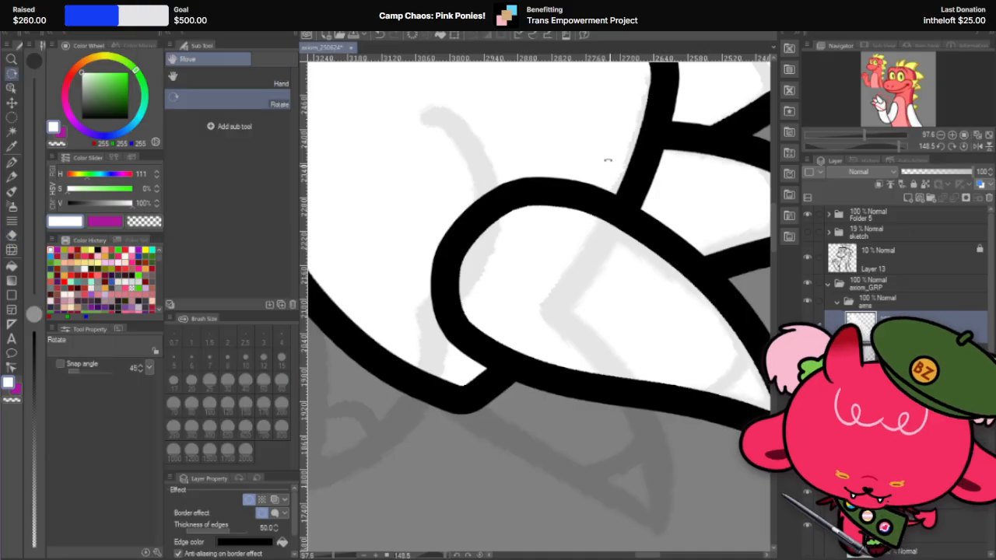
{"action": "mouse_move", "coordinate": [607, 160]}
{"action": "left_mouse_down"}
{"action": "mouse_move", "coordinate": [404, 268]}
{"action": "mouse_move", "coordinate": [424, 282]}
{"action": "left_mouse_up"}
{"action": "left_click_drag", "start_coordinate": [640, 231], "coordinate": [673, 145]}
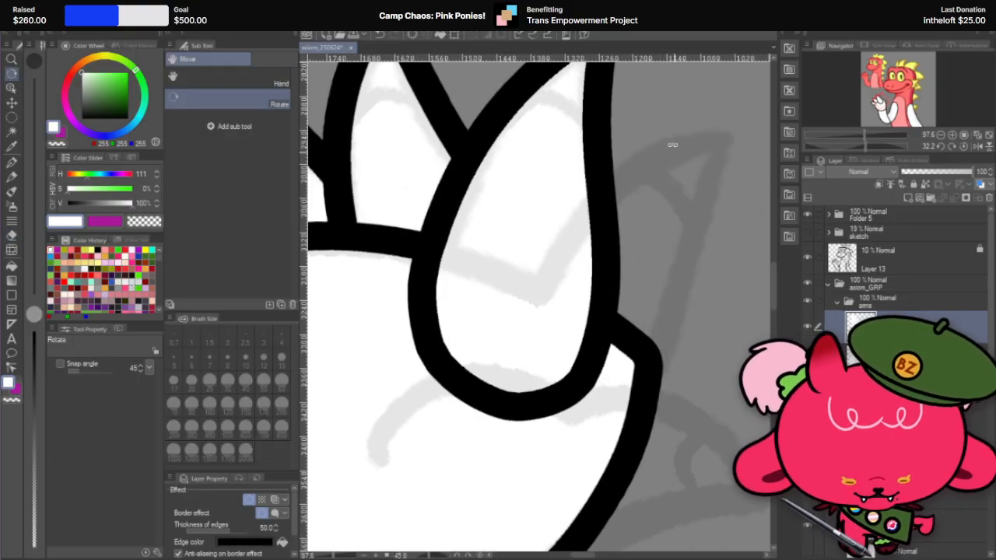
{"action": "double_click", "coordinate": [617, 104]}
{"action": "left_click", "coordinate": [12, 249]}
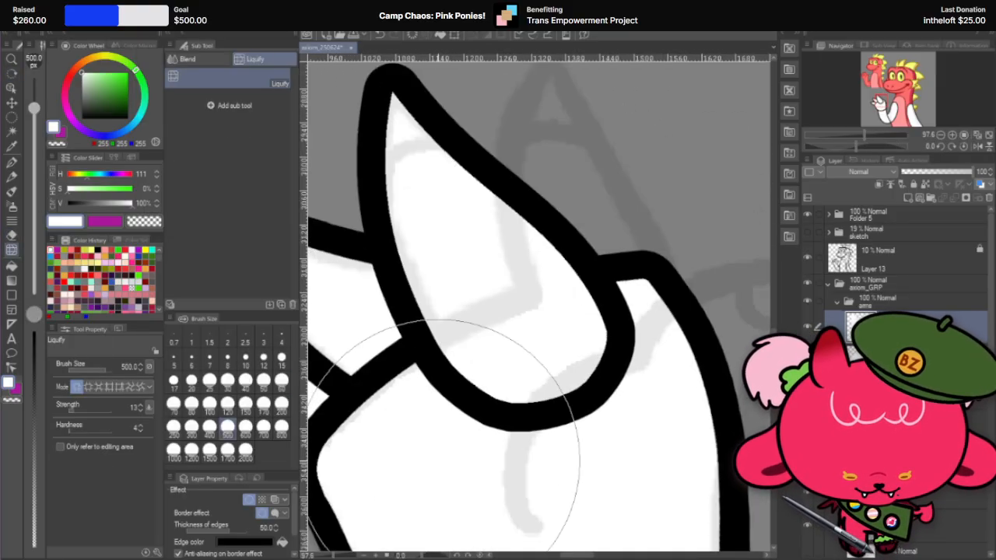
{"action": "left_click", "coordinate": [209, 426]}
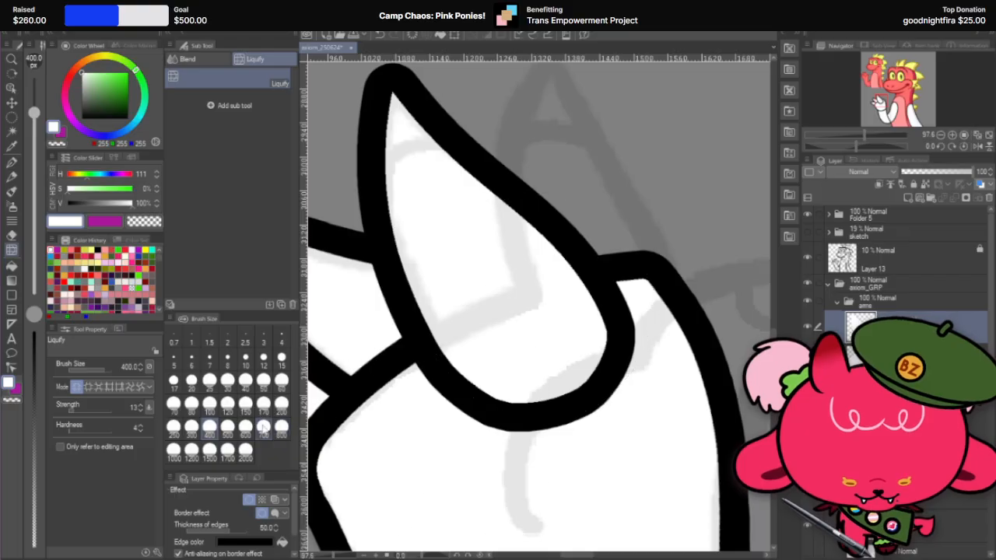
{"action": "left_click", "coordinate": [282, 403]}
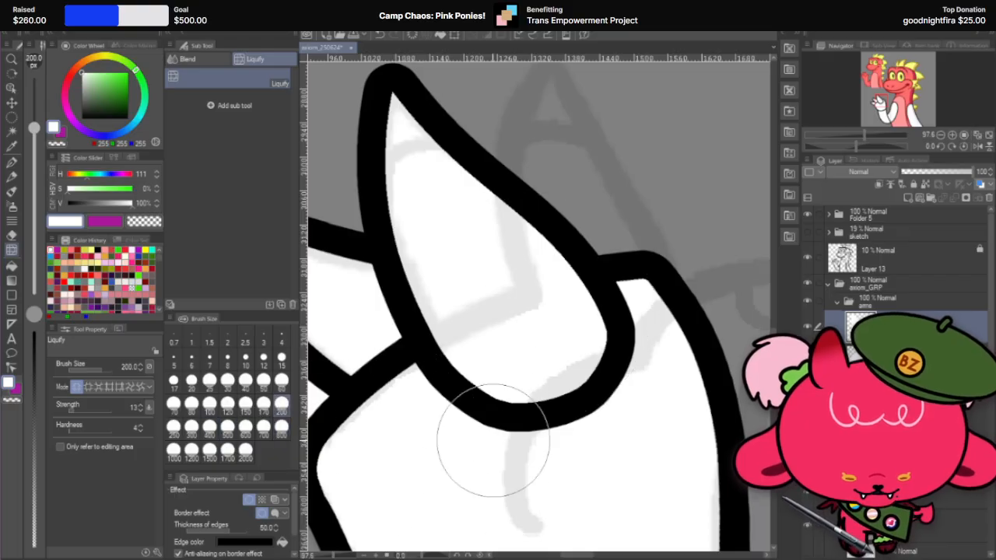
{"action": "left_click", "coordinate": [245, 403]}
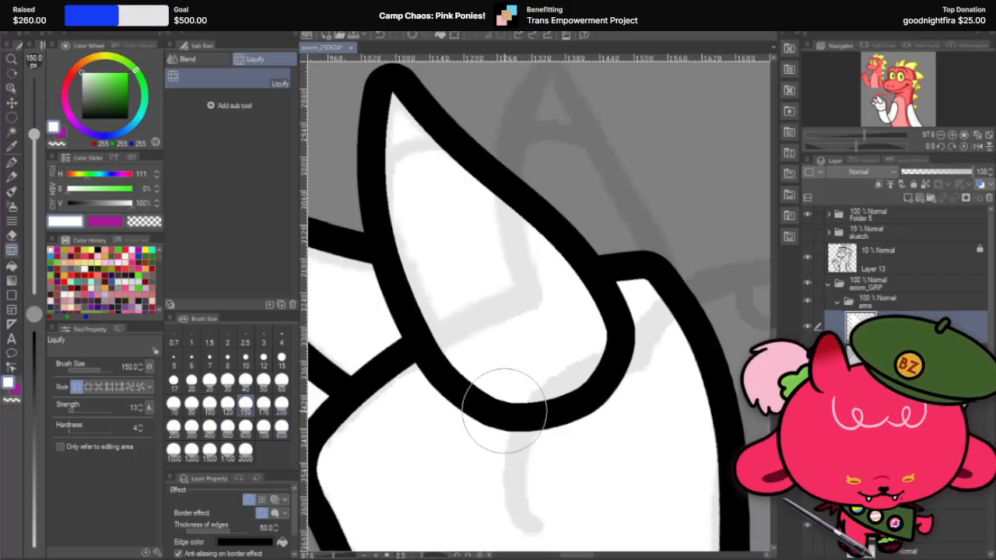
{"action": "mouse_move", "coordinate": [508, 412]}
{"action": "left_mouse_down"}
{"action": "mouse_move", "coordinate": [540, 406]}
{"action": "mouse_move", "coordinate": [593, 392]}
{"action": "mouse_move", "coordinate": [562, 409]}
{"action": "left_mouse_up"}
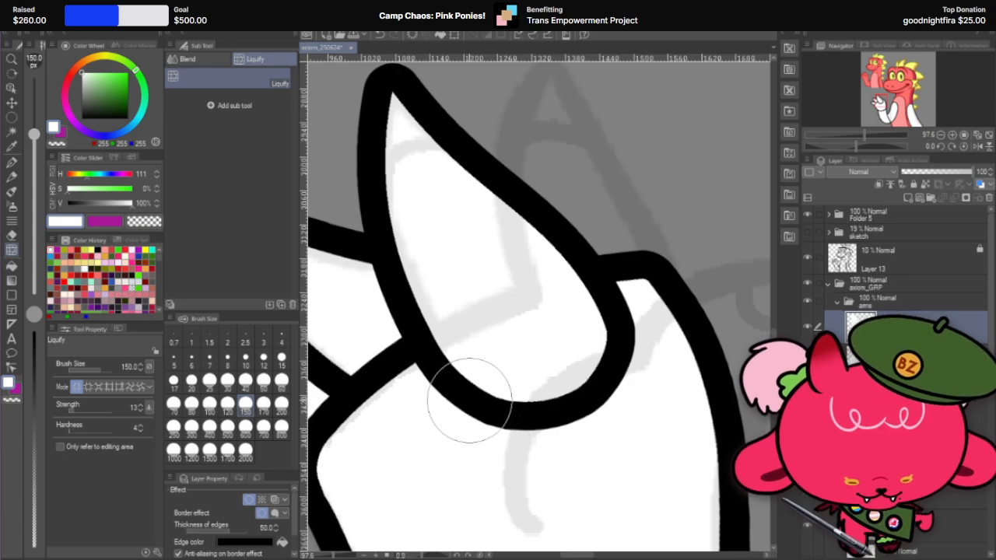
Step: Smooth the third finger's base outline with the size 150 Liquify brush and move its layer behind the palm
{"action": "scroll", "coordinate": [516, 387], "scroll_direction": "down", "scroll_amount": 3}
{"action": "scroll", "coordinate": [516, 387], "scroll_direction": "up", "scroll_amount": 2}
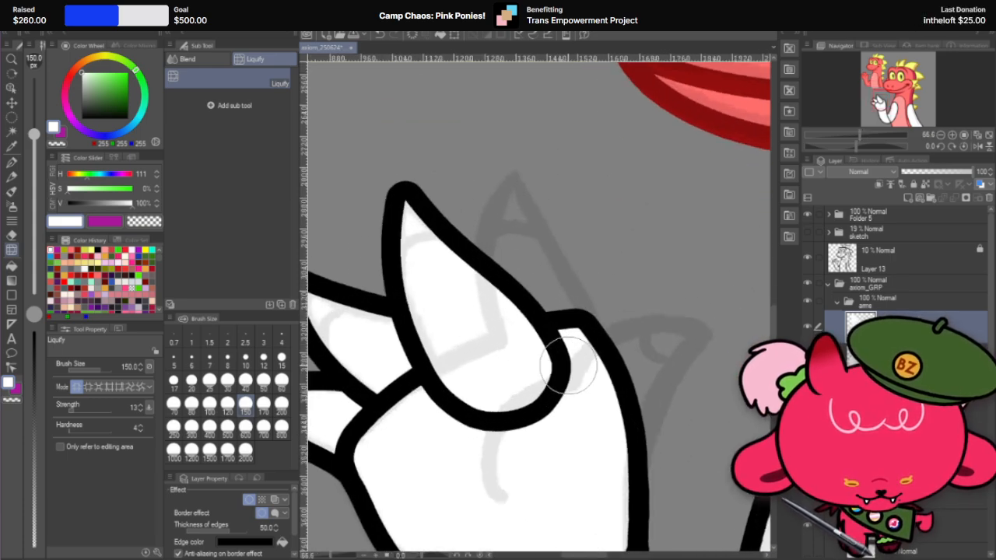
{"action": "left_click_drag", "start_coordinate": [550, 398], "coordinate": [577, 402]}
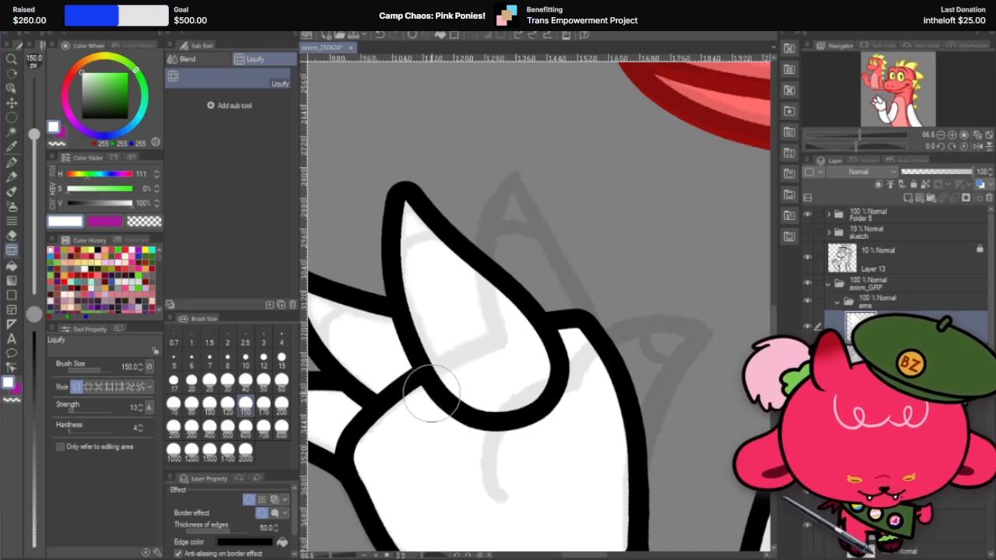
{"action": "scroll", "coordinate": [463, 377], "scroll_direction": "down", "scroll_amount": 5}
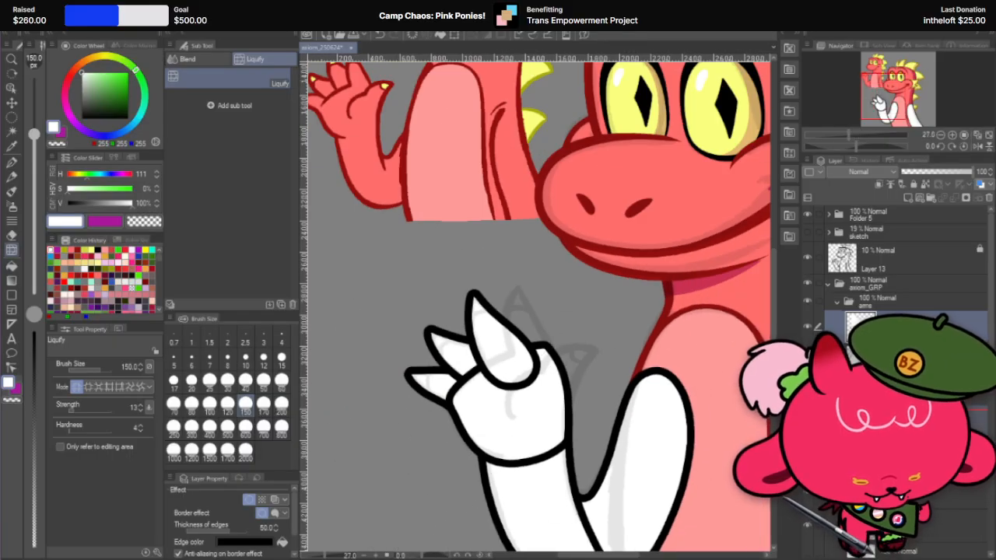
{"action": "left_click_drag", "start_coordinate": [894, 327], "coordinate": [894, 410]}
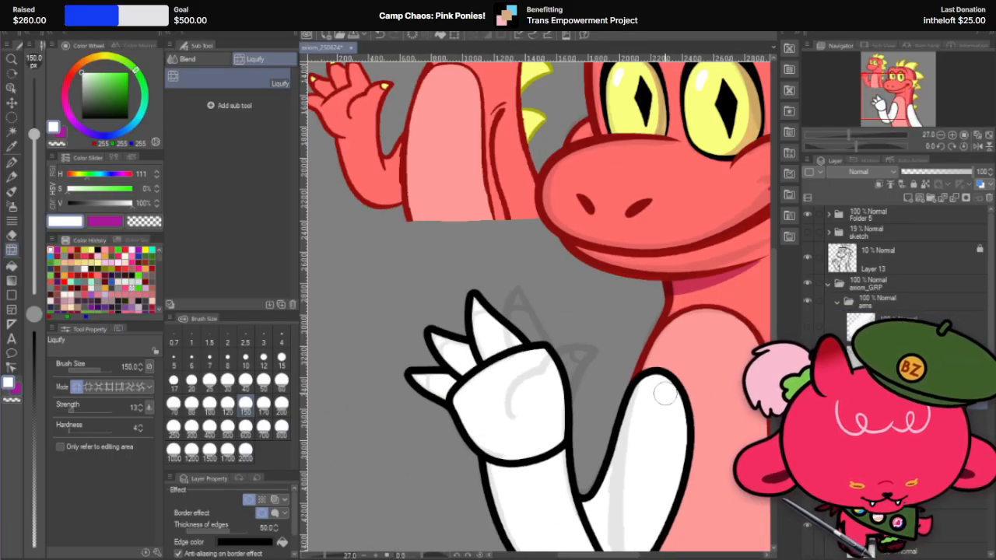
{"action": "scroll", "coordinate": [443, 315], "scroll_direction": "up", "scroll_amount": 1}
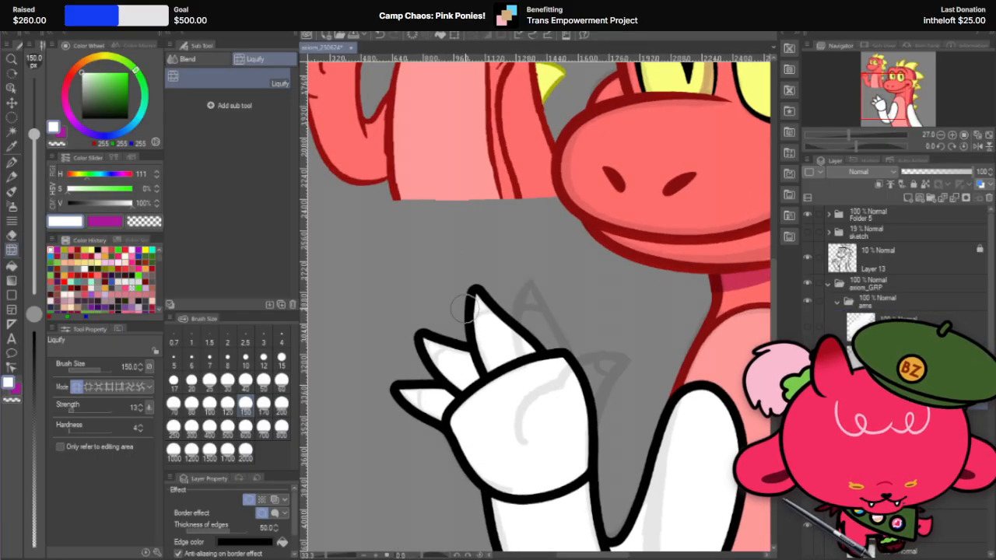
{"action": "left_click", "coordinate": [245, 426]}
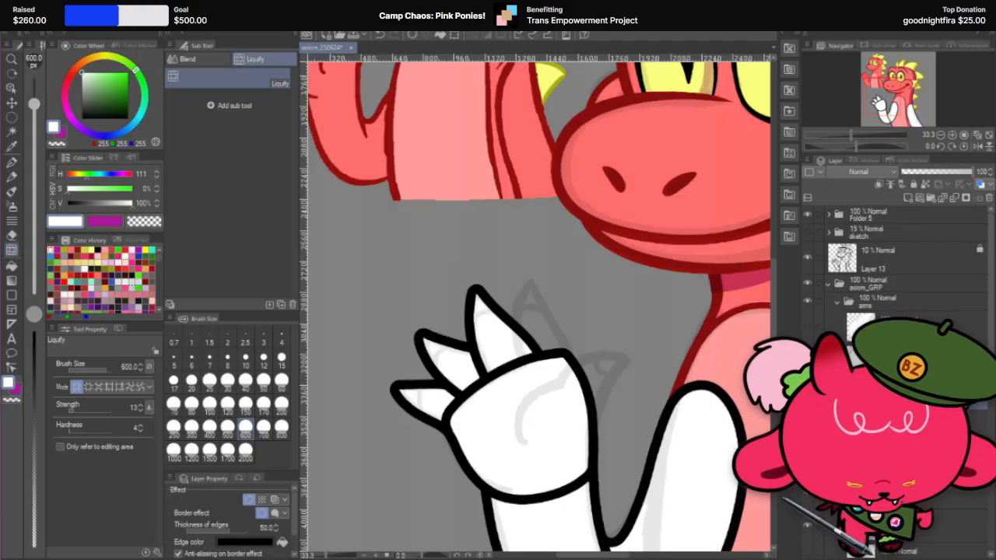
{"action": "key", "text": "ctrl+z"}
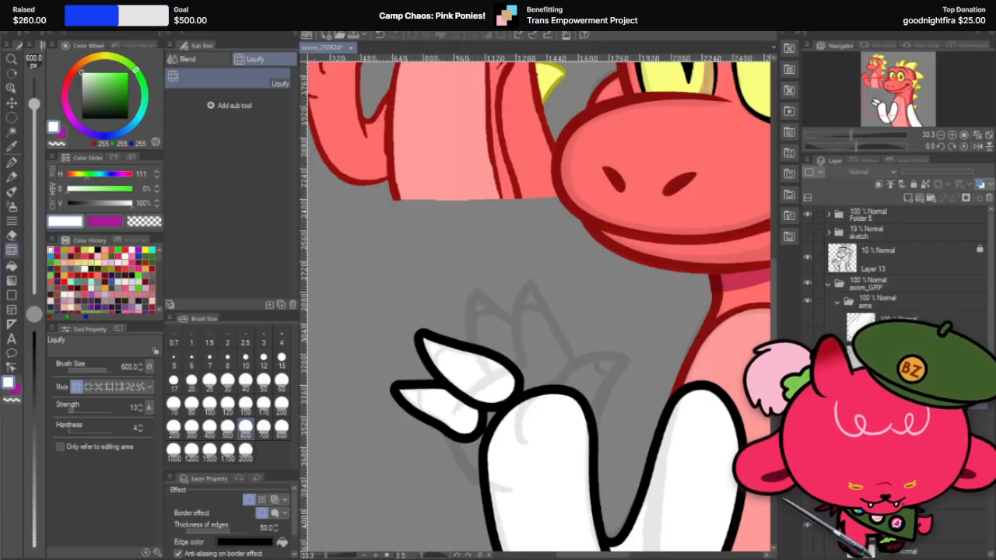
{"action": "key", "text": "ctrl+y"}
{"action": "key", "text": "ctrl+y"}
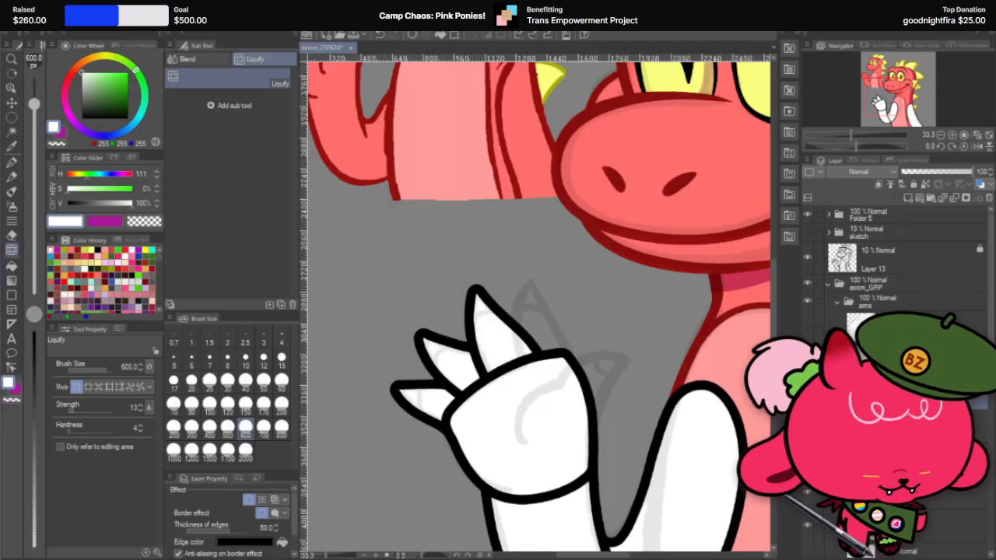
Step: Stamp a white outlined circle with the size 700 G-pen over the sketched fourth finger, on a separate layer above the palm
{"action": "right_click", "coordinate": [916, 399]}
{"action": "left_click", "coordinate": [938, 182]}
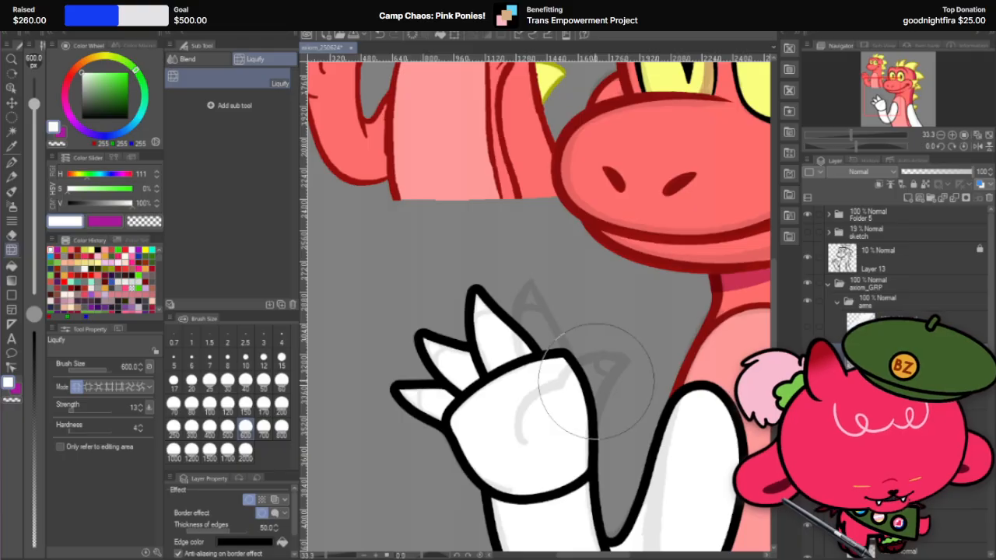
{"action": "scroll", "coordinate": [538, 319], "scroll_direction": "down", "scroll_amount": 1}
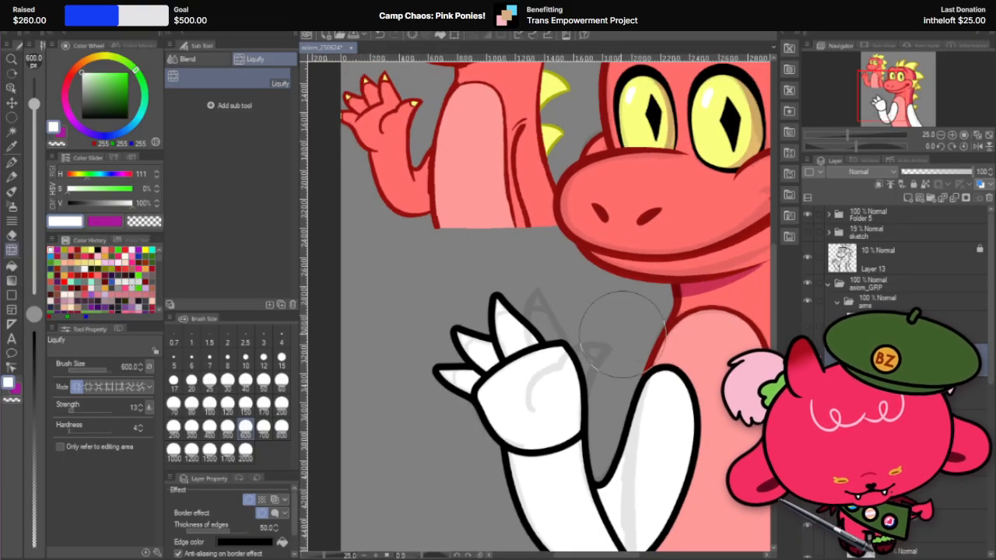
{"action": "scroll", "coordinate": [516, 329], "scroll_direction": "up", "scroll_amount": 2}
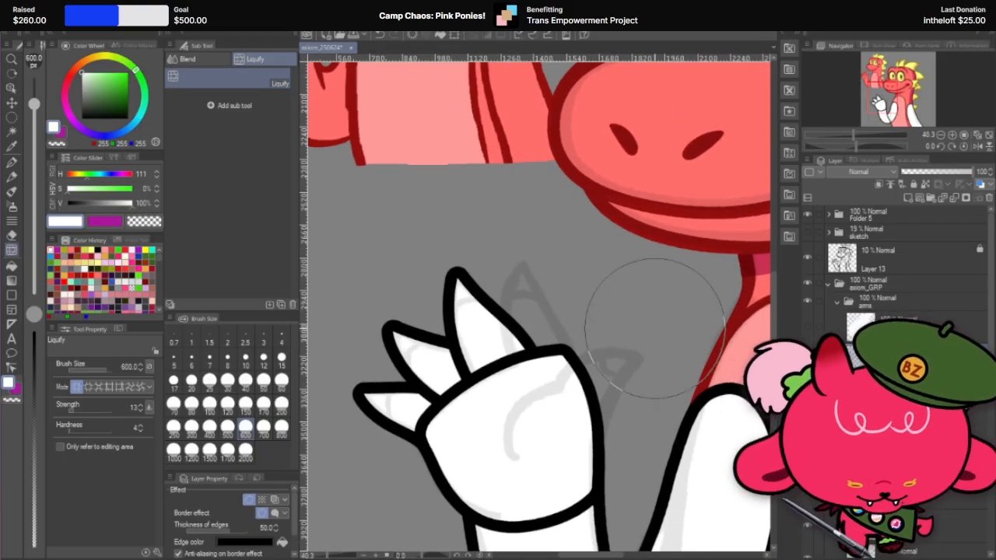
{"action": "left_click", "coordinate": [11, 162]}
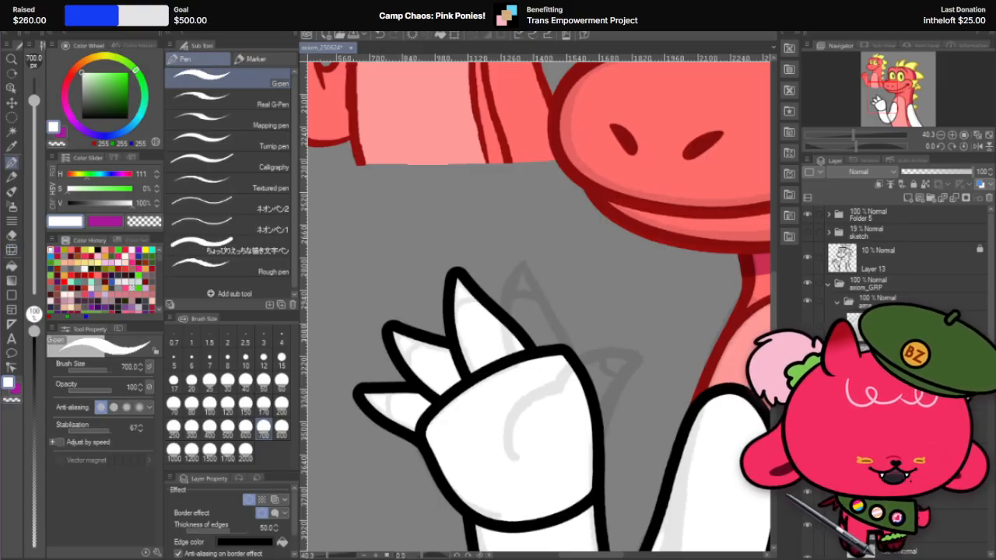
{"action": "left_click", "coordinate": [545, 323]}
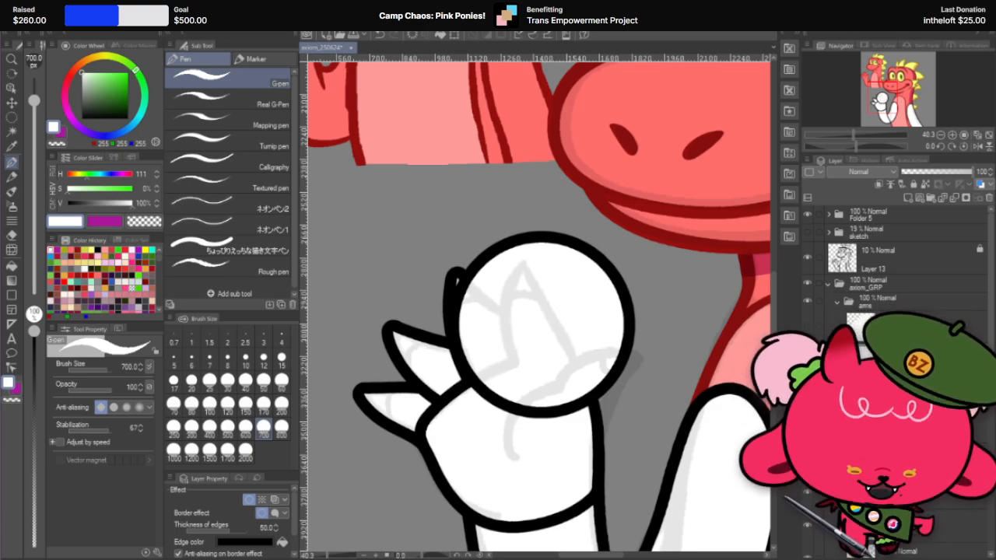
Step: Switch to the hard eraser and set its size to 150 for carving the white circle
{"action": "left_click", "coordinate": [17, 232]}
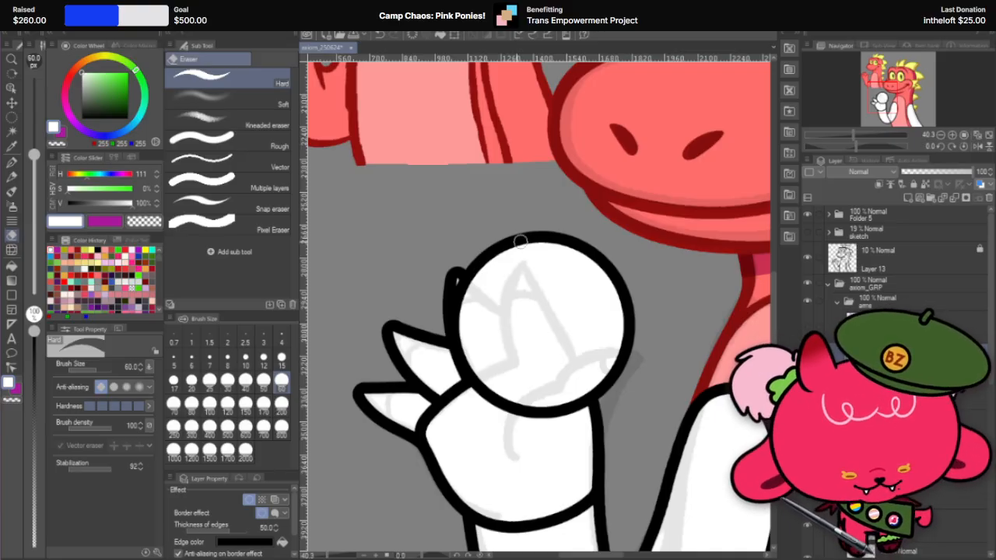
{"action": "left_click_drag", "start_coordinate": [521, 240], "coordinate": [531, 404]}
{"action": "key", "text": "ctrl+z"}
{"action": "left_click", "coordinate": [246, 398]}
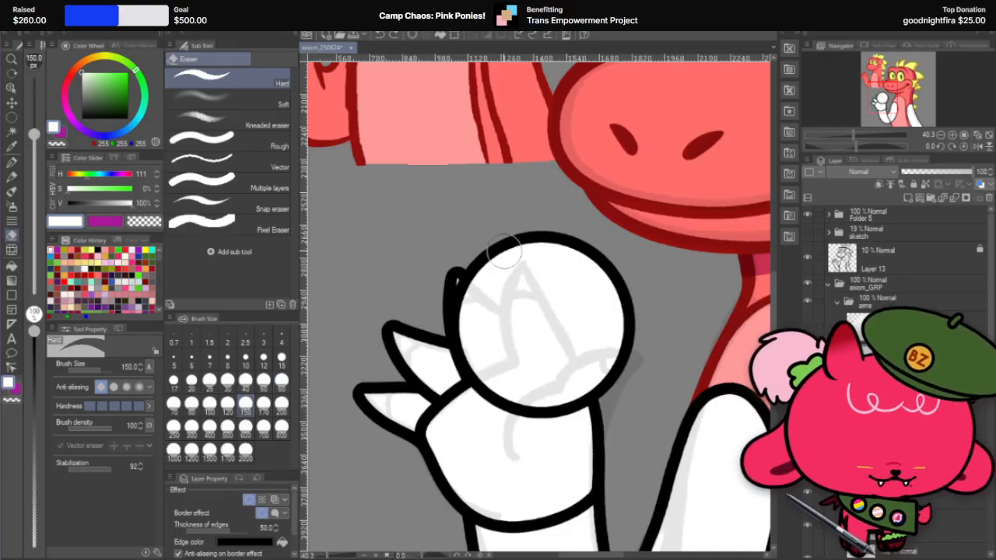
{"action": "mouse_move", "coordinate": [527, 238]}
{"action": "left_mouse_down"}
{"action": "mouse_move", "coordinate": [501, 349]}
{"action": "mouse_move", "coordinate": [552, 403]}
{"action": "mouse_move", "coordinate": [495, 378]}
{"action": "mouse_move", "coordinate": [548, 411]}
{"action": "mouse_move", "coordinate": [512, 266]}
{"action": "mouse_move", "coordinate": [560, 451]}
{"action": "left_mouse_up"}
{"action": "key", "text": "ctrl+z"}
{"action": "key", "text": "ctrl+z"}
{"action": "key", "text": "ctrl+z"}
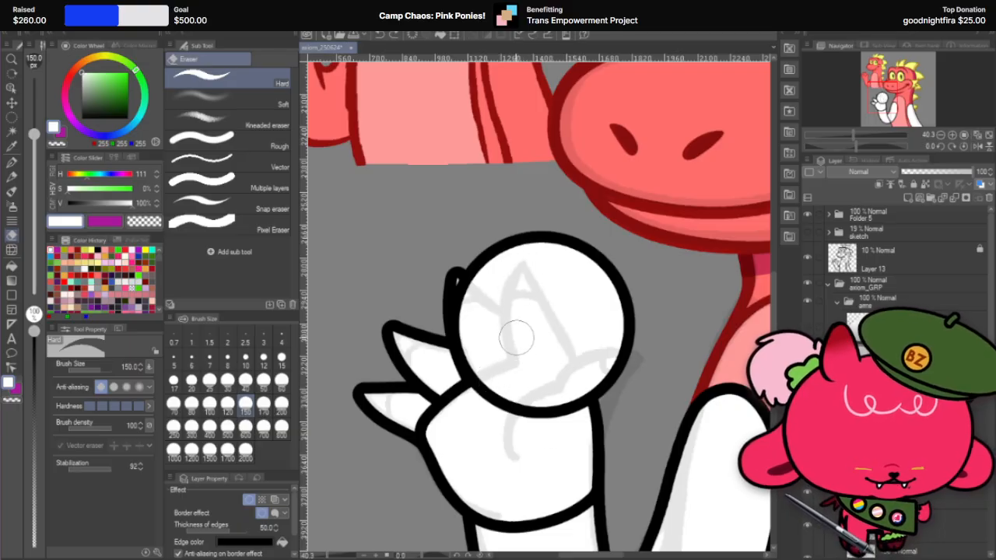
{"action": "mouse_move", "coordinate": [537, 237]}
{"action": "left_mouse_down"}
{"action": "mouse_move", "coordinate": [537, 424]}
{"action": "mouse_move", "coordinate": [546, 390]}
{"action": "mouse_move", "coordinate": [548, 436]}
{"action": "left_mouse_up"}
{"action": "key", "text": "ctrl+z"}
{"action": "key", "text": "ctrl+z"}
Step: Carve a curved edge down the white circle on the third finger's side and erase the cut-off part
{"action": "left_click_drag", "start_coordinate": [519, 240], "coordinate": [548, 412]}
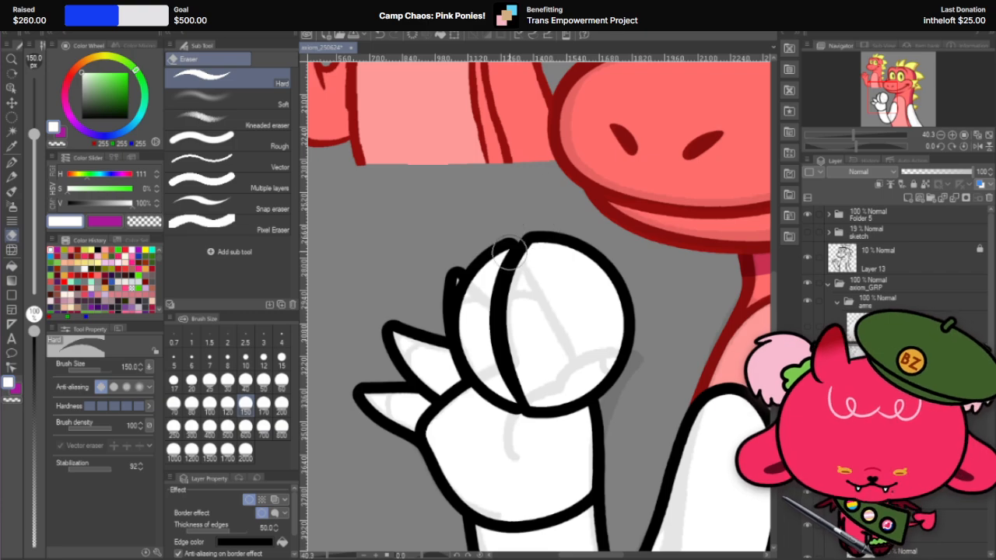
{"action": "left_click_drag", "start_coordinate": [484, 260], "coordinate": [509, 392]}
{"action": "mouse_move", "coordinate": [487, 319]}
{"action": "left_mouse_down"}
{"action": "mouse_move", "coordinate": [496, 409]}
{"action": "mouse_move", "coordinate": [476, 273]}
{"action": "mouse_move", "coordinate": [483, 243]}
{"action": "left_mouse_up"}
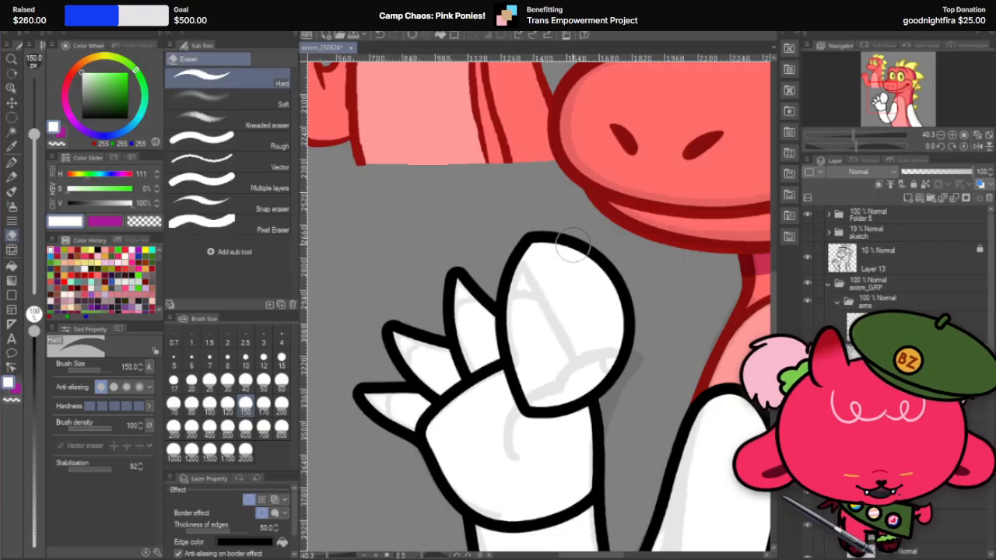
Step: Carve the fourth finger's outer edge to a pointed tip with the size 150 hard eraser and erase all leftover pieces
{"action": "key", "text": "r"}
{"action": "left_click_drag", "start_coordinate": [596, 232], "coordinate": [471, 328]}
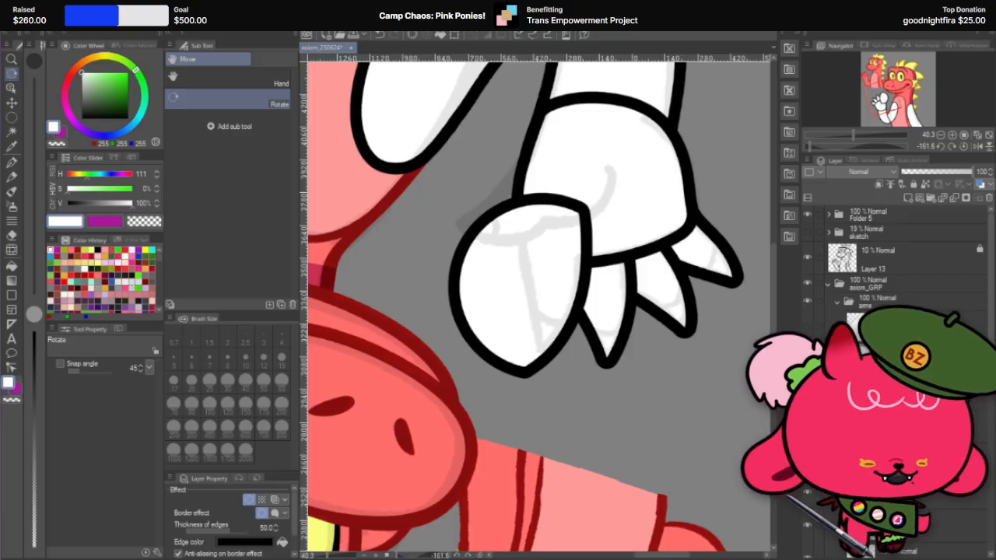
{"action": "left_click", "coordinate": [12, 235]}
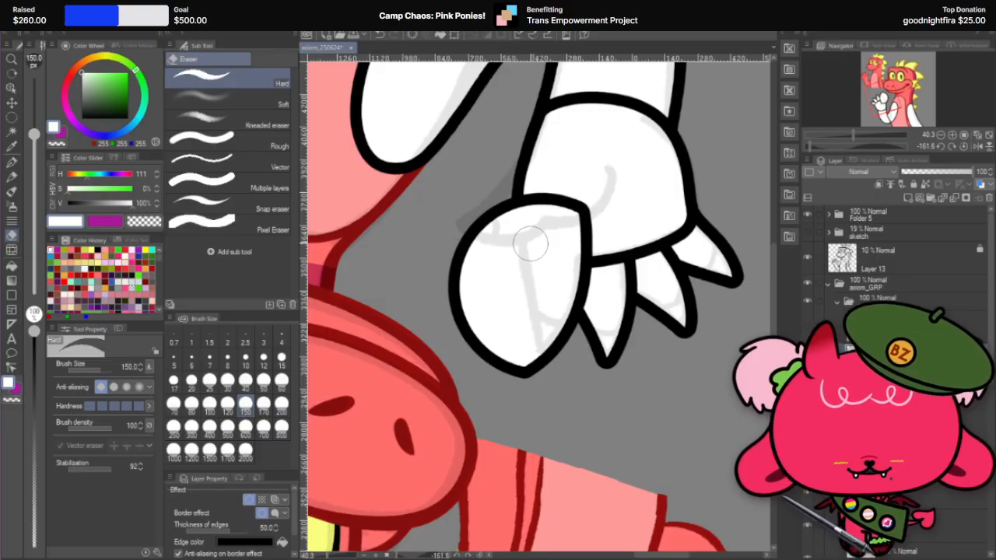
{"action": "left_click_drag", "start_coordinate": [512, 203], "coordinate": [520, 364]}
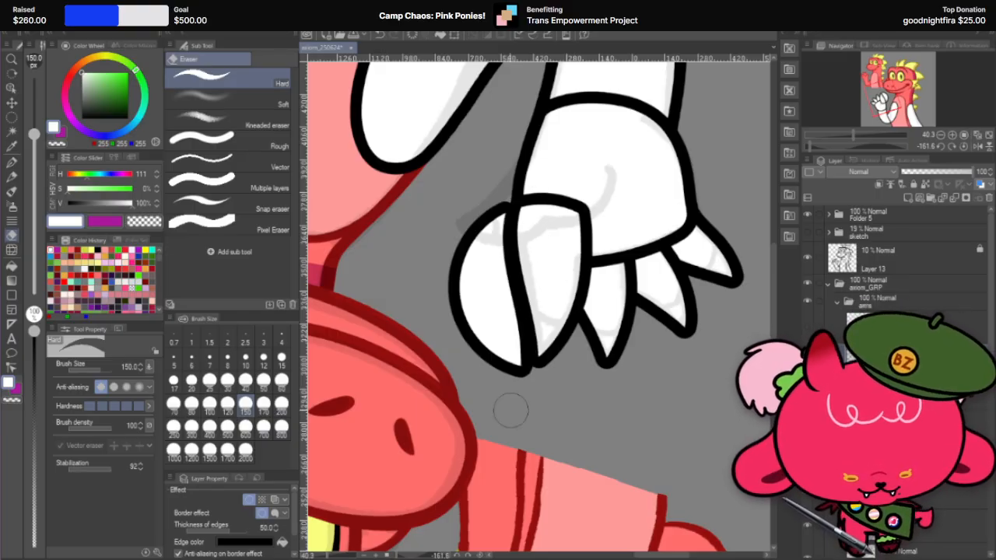
{"action": "mouse_move", "coordinate": [509, 202]}
{"action": "left_mouse_down"}
{"action": "mouse_move", "coordinate": [503, 257]}
{"action": "mouse_move", "coordinate": [515, 348]}
{"action": "left_mouse_up"}
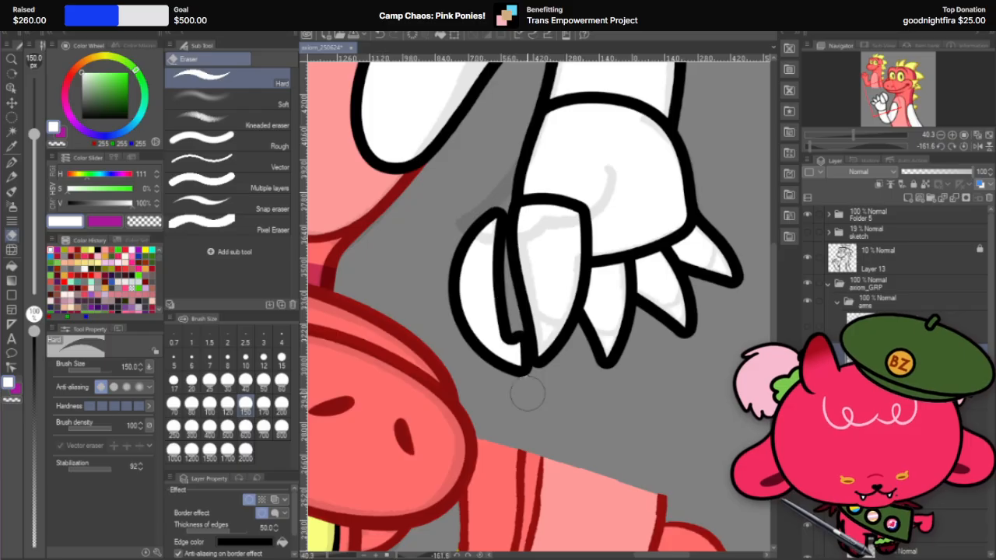
{"action": "mouse_move", "coordinate": [498, 232]}
{"action": "left_mouse_down"}
{"action": "mouse_move", "coordinate": [513, 364]}
{"action": "mouse_move", "coordinate": [504, 373]}
{"action": "mouse_move", "coordinate": [484, 321]}
{"action": "left_mouse_up"}
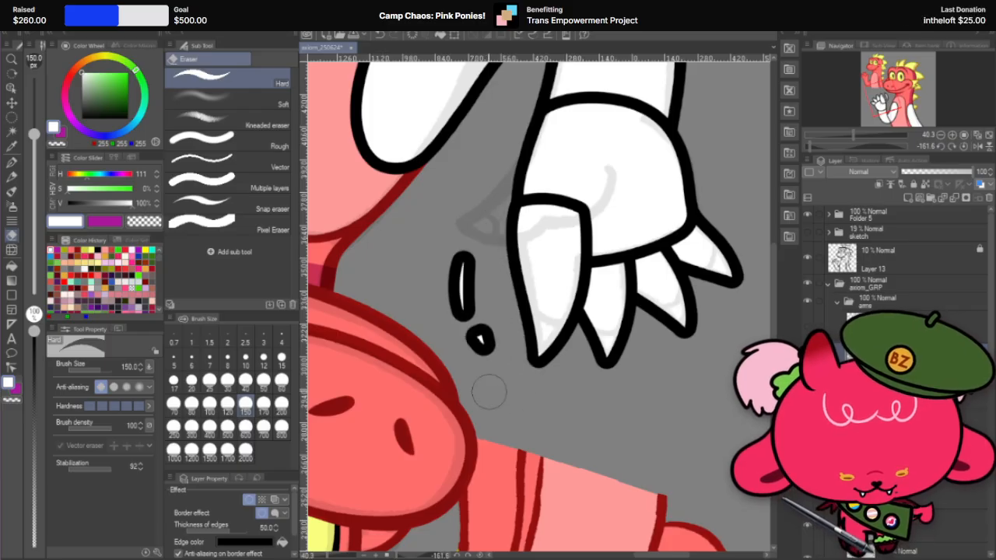
{"action": "mouse_move", "coordinate": [488, 392]}
{"action": "left_mouse_down"}
{"action": "mouse_move", "coordinate": [473, 364]}
{"action": "mouse_move", "coordinate": [469, 275]}
{"action": "mouse_move", "coordinate": [469, 297]}
{"action": "left_mouse_up"}
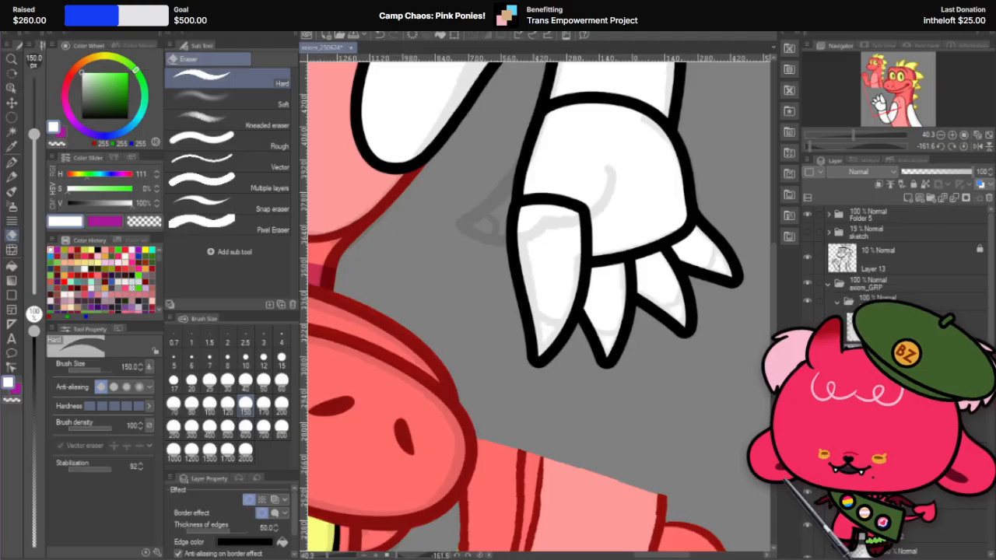
Step: Switch to the browser, examine the hairless dog photo and the enlarged Chinese Crested photos, and close the browser window
{"action": "mouse_move", "coordinate": [218, 0]}
{"action": "left_mouse_down"}
{"action": "mouse_move", "coordinate": [346, 20]}
{"action": "mouse_move", "coordinate": [592, 96]}
{"action": "mouse_move", "coordinate": [548, 41]}
{"action": "mouse_move", "coordinate": [541, 45]}
{"action": "left_mouse_up"}
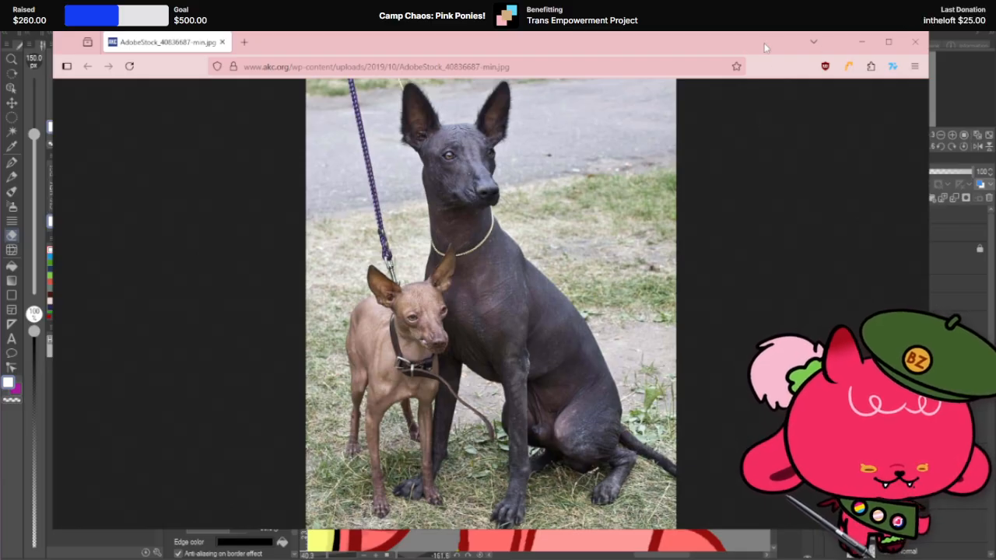
{"action": "mouse_move", "coordinate": [763, 43]}
{"action": "left_mouse_down"}
{"action": "mouse_move", "coordinate": [466, 0]}
{"action": "mouse_move", "coordinate": [300, 0]}
{"action": "left_mouse_up"}
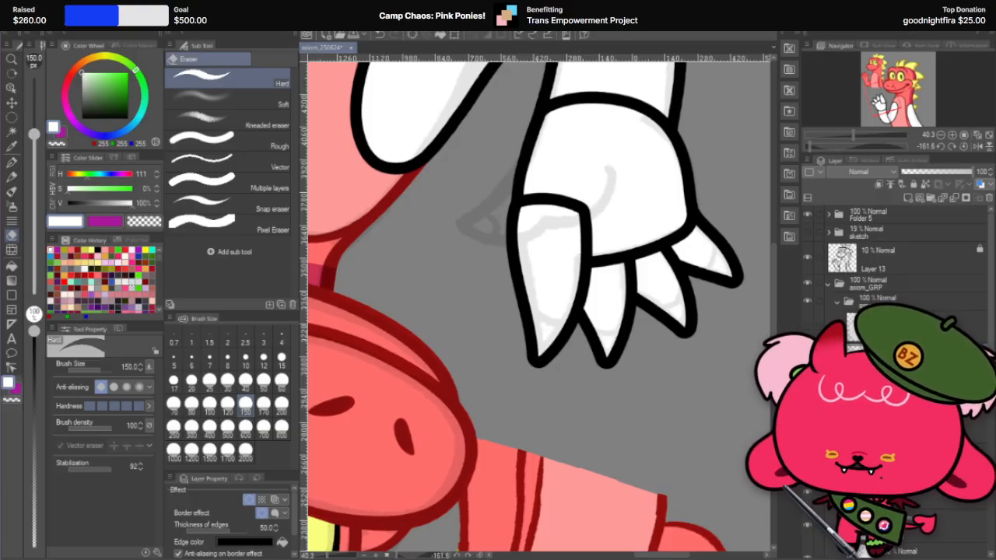
{"action": "mouse_move", "coordinate": [1, 186]}
{"action": "left_mouse_down"}
{"action": "mouse_move", "coordinate": [580, 35]}
{"action": "mouse_move", "coordinate": [680, 43]}
{"action": "left_mouse_up"}
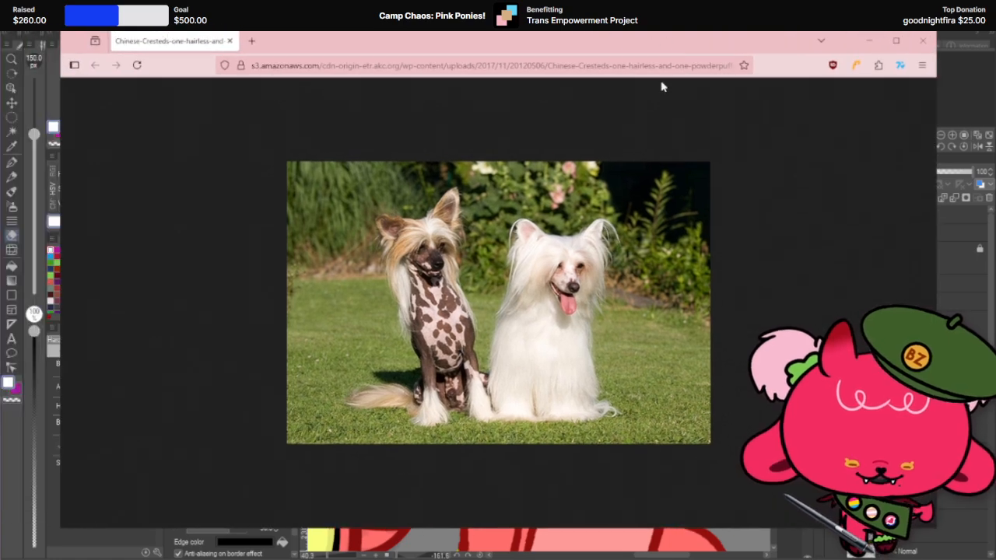
{"action": "key", "text": "ctrl+plus"}
{"action": "key", "text": "ctrl+plus"}
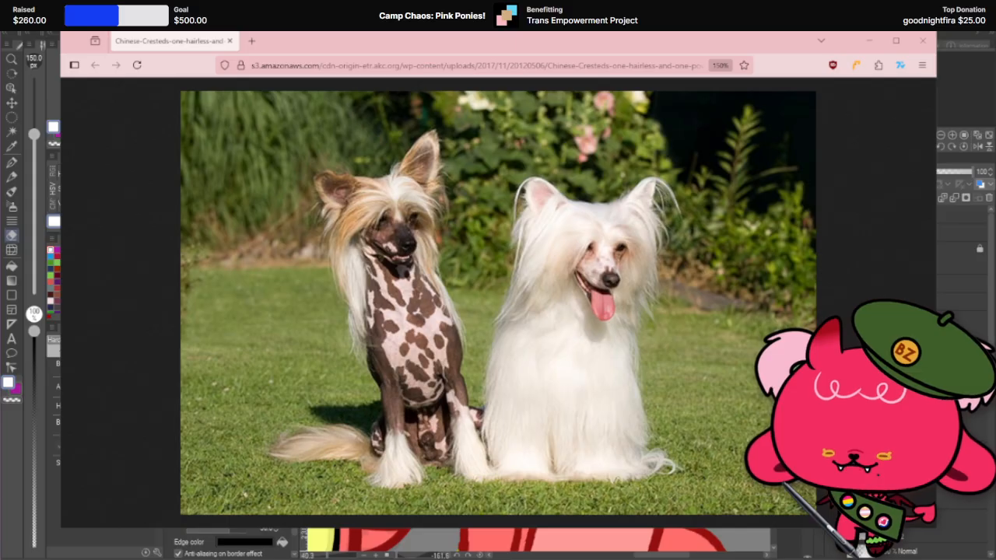
{"action": "left_click_drag", "start_coordinate": [588, 244], "coordinate": [520, 40]}
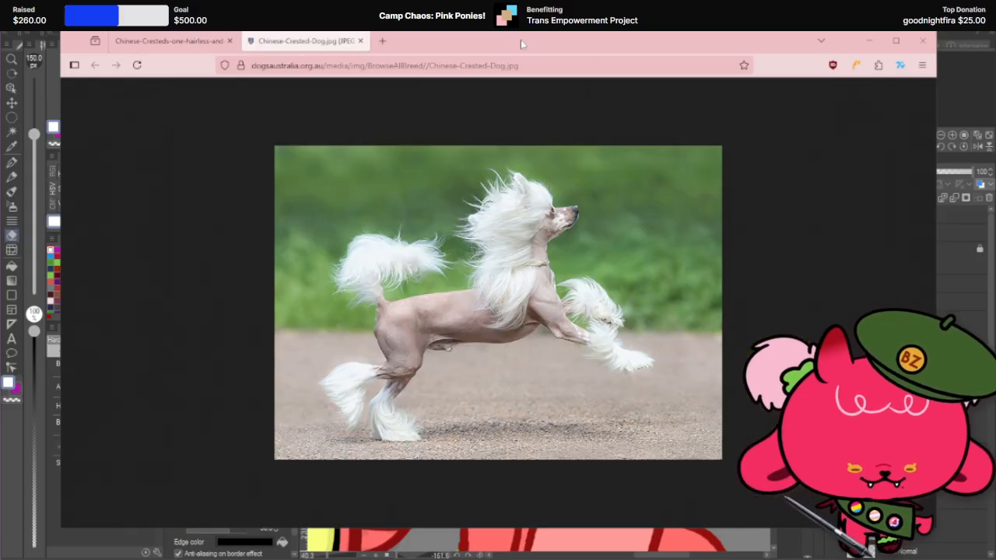
{"action": "scroll", "coordinate": [762, 261], "scroll_direction": "up", "scroll_amount": 3}
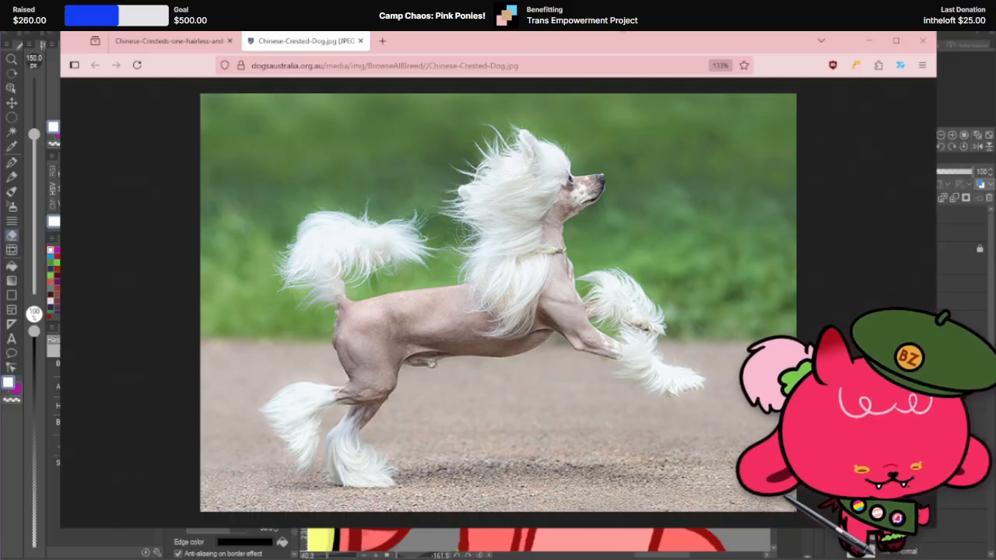
{"action": "left_click", "coordinate": [923, 41]}
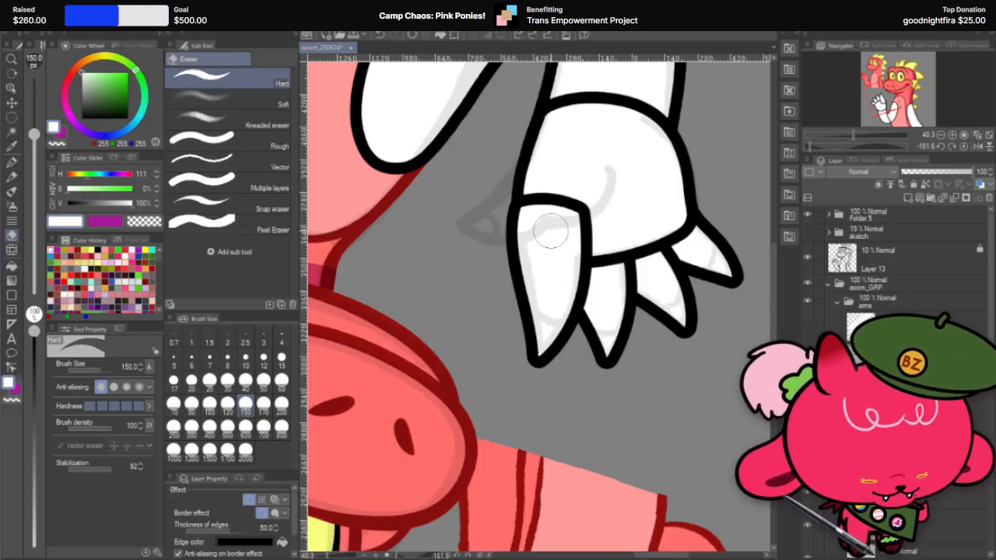
Step: Round the fourth finger's inner base corner over the palm with the hard eraser at size 100
{"action": "key", "text": "r"}
{"action": "left_click_drag", "start_coordinate": [634, 151], "coordinate": [624, 303]}
{"action": "scroll", "coordinate": [624, 303], "scroll_direction": "down", "scroll_amount": 3}
{"action": "scroll", "coordinate": [597, 382], "scroll_direction": "up", "scroll_amount": 3}
{"action": "scroll", "coordinate": [597, 382], "scroll_direction": "up", "scroll_amount": 2}
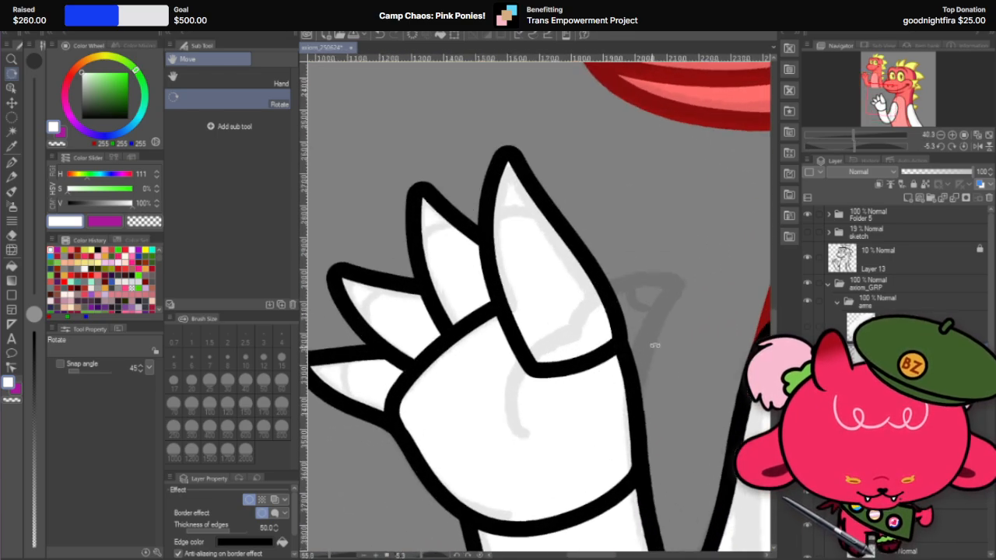
{"action": "left_click_drag", "start_coordinate": [653, 344], "coordinate": [613, 404]}
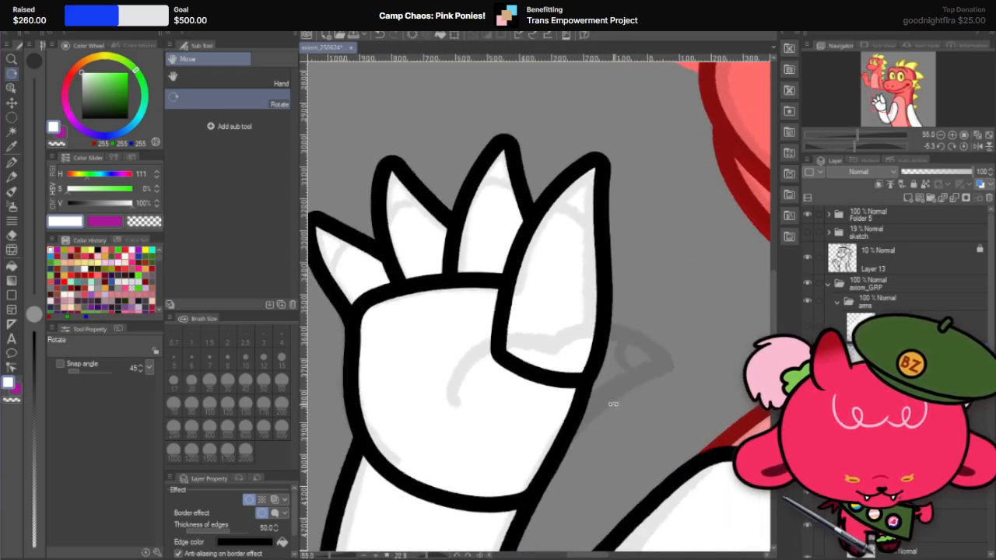
{"action": "left_click", "coordinate": [12, 235]}
{"action": "left_click_drag", "start_coordinate": [512, 279], "coordinate": [536, 385]}
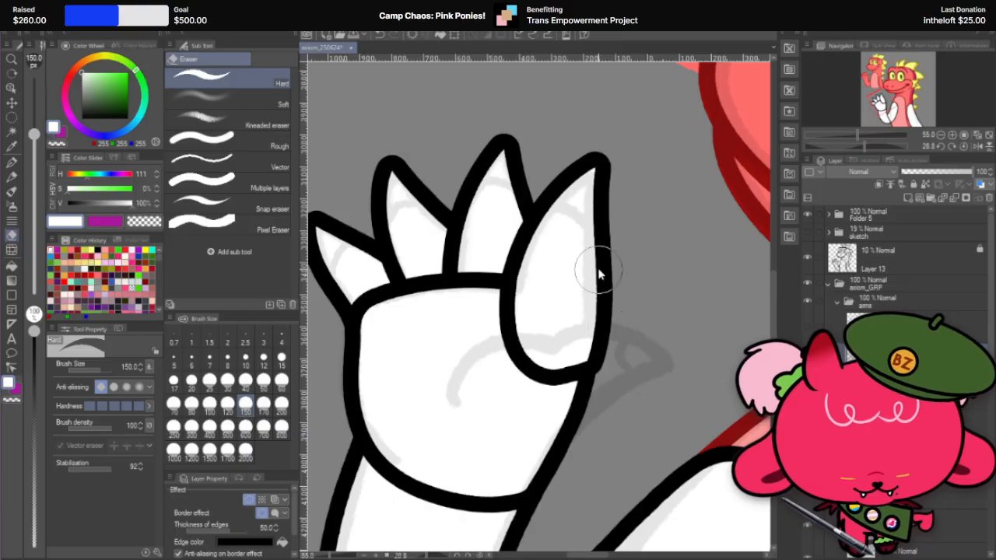
{"action": "key", "text": "ctrl+z"}
{"action": "left_click", "coordinate": [210, 404]}
{"action": "left_click_drag", "start_coordinate": [521, 232], "coordinate": [506, 360]}
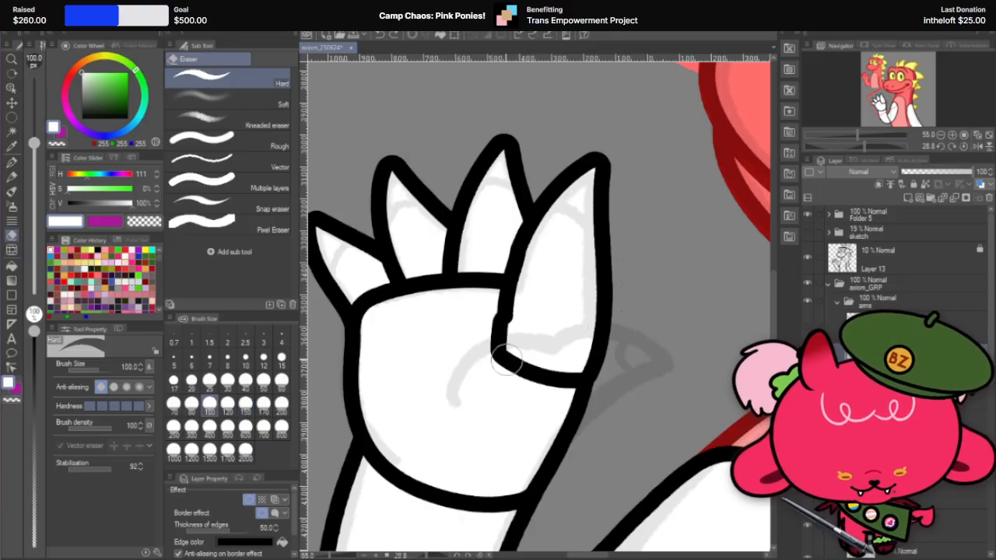
{"action": "key", "text": "ctrl+z"}
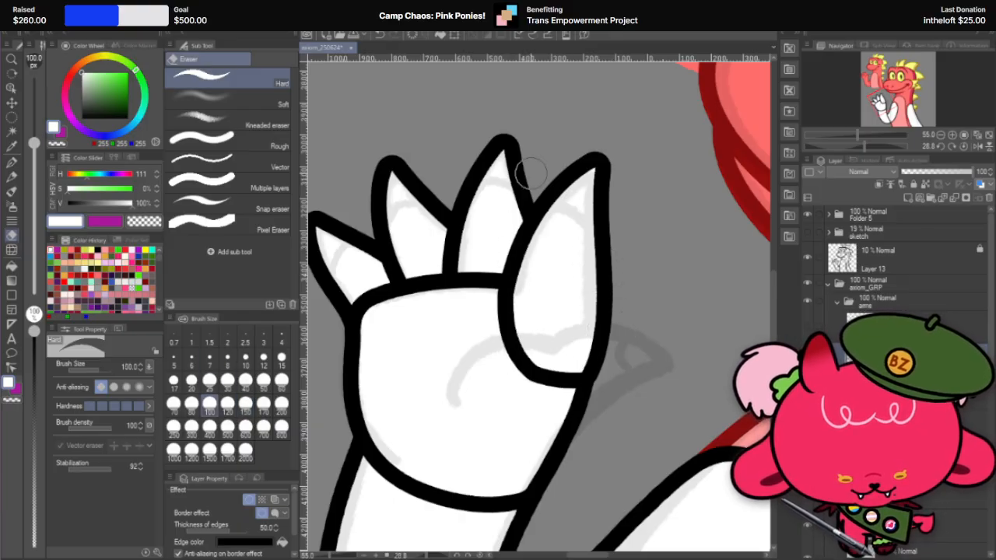
{"action": "left_click_drag", "start_coordinate": [510, 339], "coordinate": [607, 349]}
{"action": "key", "text": "ctrl+z"}
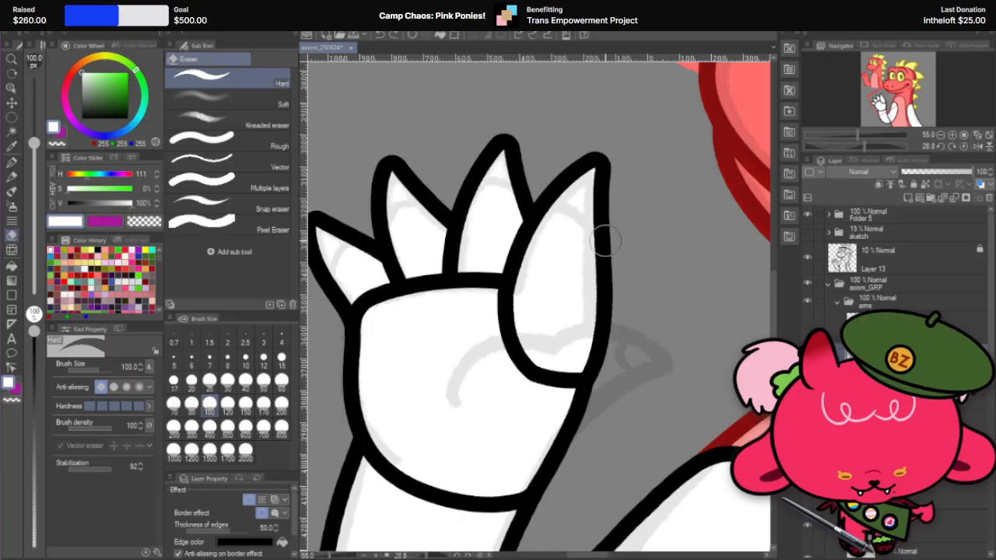
Step: Round the fourth finger's outer base corner where it meets the palm's edge with the size 100 hard eraser
{"action": "key", "text": "r"}
{"action": "mouse_move", "coordinate": [632, 250]}
{"action": "left_mouse_down"}
{"action": "mouse_move", "coordinate": [650, 311]}
{"action": "mouse_move", "coordinate": [615, 362]}
{"action": "mouse_move", "coordinate": [542, 380]}
{"action": "mouse_move", "coordinate": [616, 370]}
{"action": "mouse_move", "coordinate": [634, 348]}
{"action": "left_mouse_up"}
{"action": "left_click", "coordinate": [21, 225]}
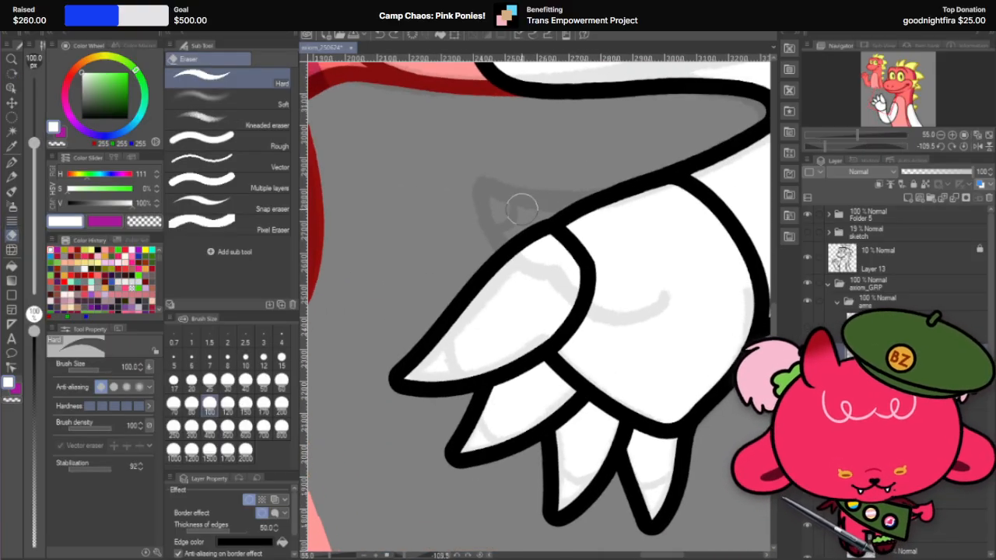
{"action": "mouse_move", "coordinate": [495, 268]}
{"action": "left_mouse_down"}
{"action": "mouse_move", "coordinate": [564, 234]}
{"action": "mouse_move", "coordinate": [590, 338]}
{"action": "left_mouse_up"}
{"action": "key", "text": "ctrl+z"}
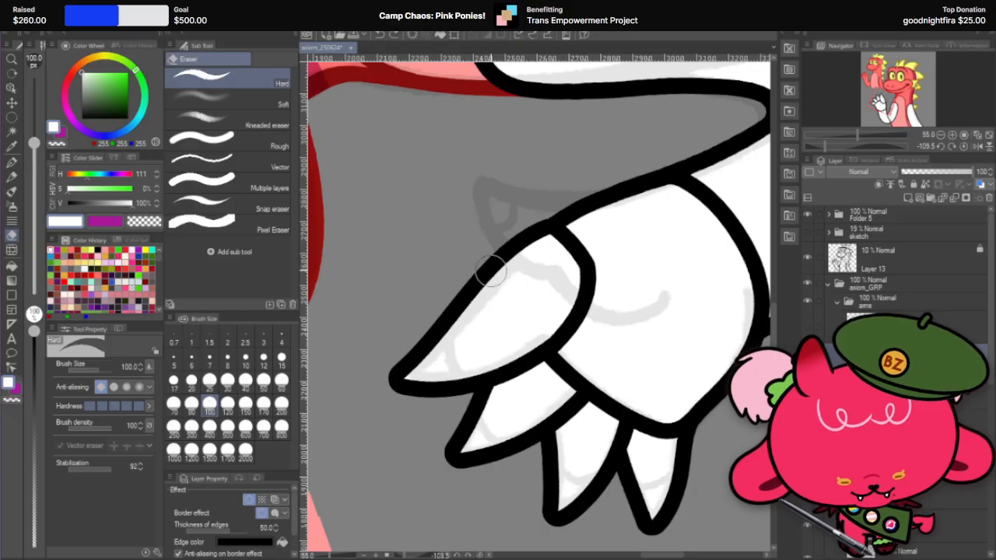
{"action": "mouse_move", "coordinate": [490, 270]}
{"action": "left_mouse_down"}
{"action": "mouse_move", "coordinate": [580, 236]}
{"action": "mouse_move", "coordinate": [593, 336]}
{"action": "left_mouse_up"}
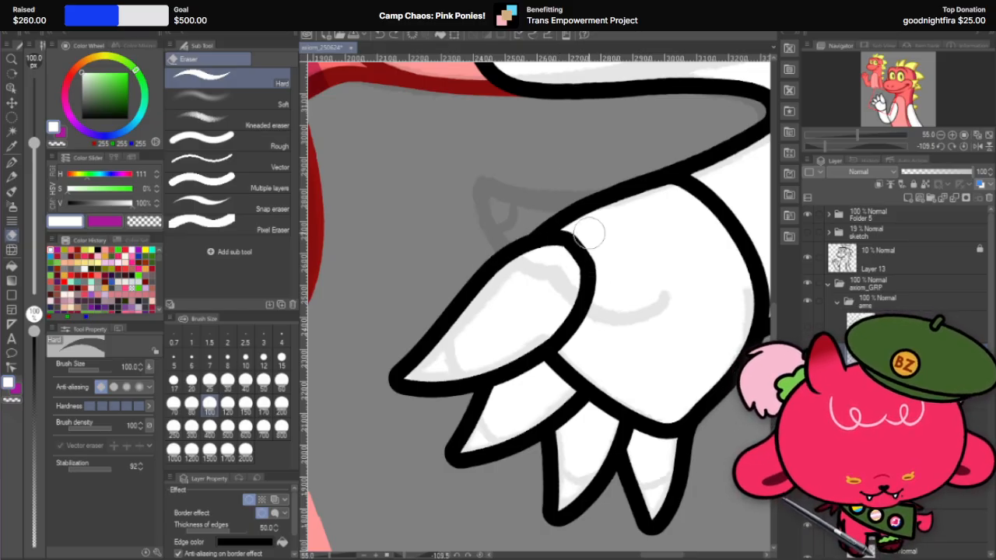
Step: Smooth the curve of the fourth finger's rounded base with the G-pen at size 60
{"action": "scroll", "coordinate": [588, 233], "scroll_direction": "up", "scroll_amount": 2}
{"action": "key", "text": "r"}
{"action": "left_click_drag", "start_coordinate": [602, 213], "coordinate": [397, 382]}
{"action": "left_click", "coordinate": [12, 162]}
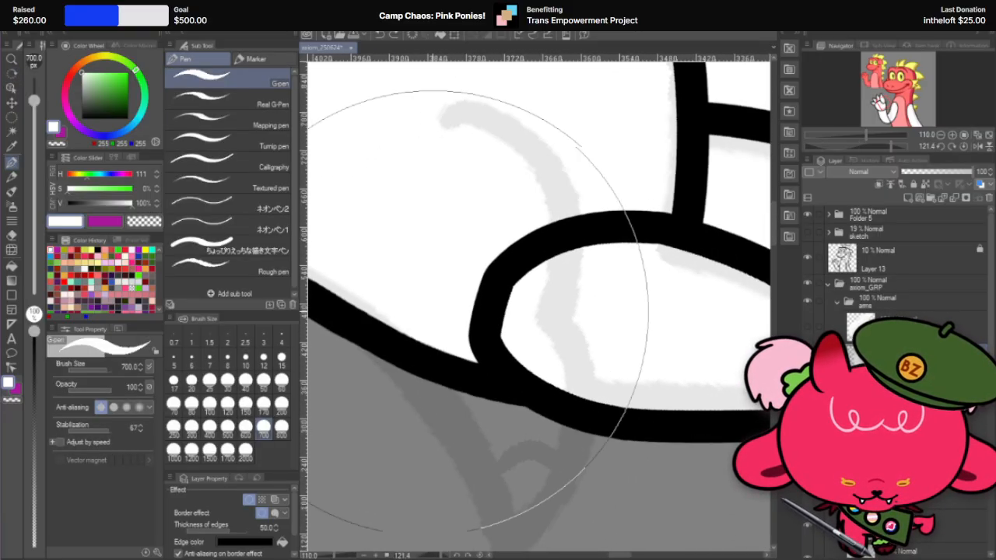
{"action": "scroll", "coordinate": [583, 354], "scroll_direction": "up", "scroll_amount": 2}
{"action": "left_click", "coordinate": [281, 380]}
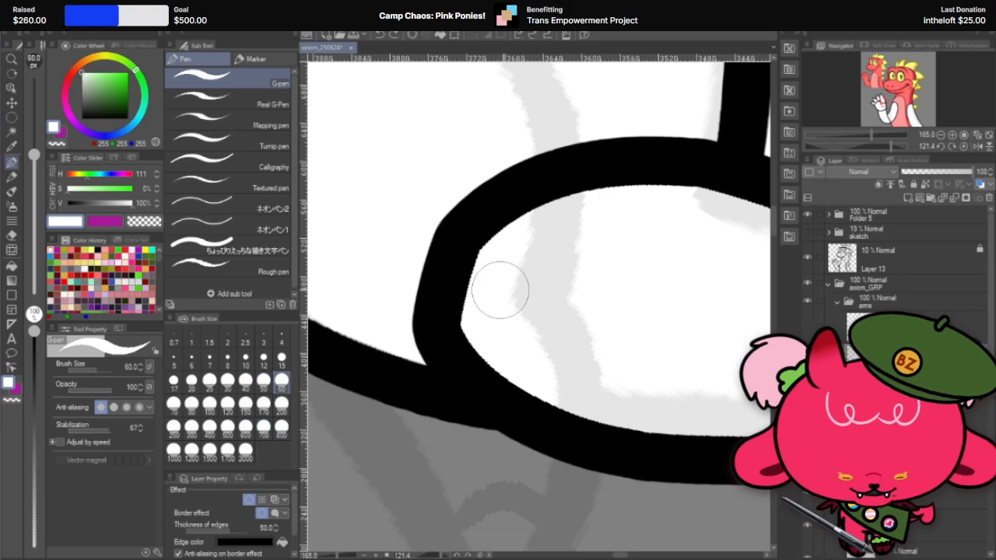
{"action": "left_click_drag", "start_coordinate": [499, 268], "coordinate": [489, 316]}
{"action": "key", "text": "ctrl+z"}
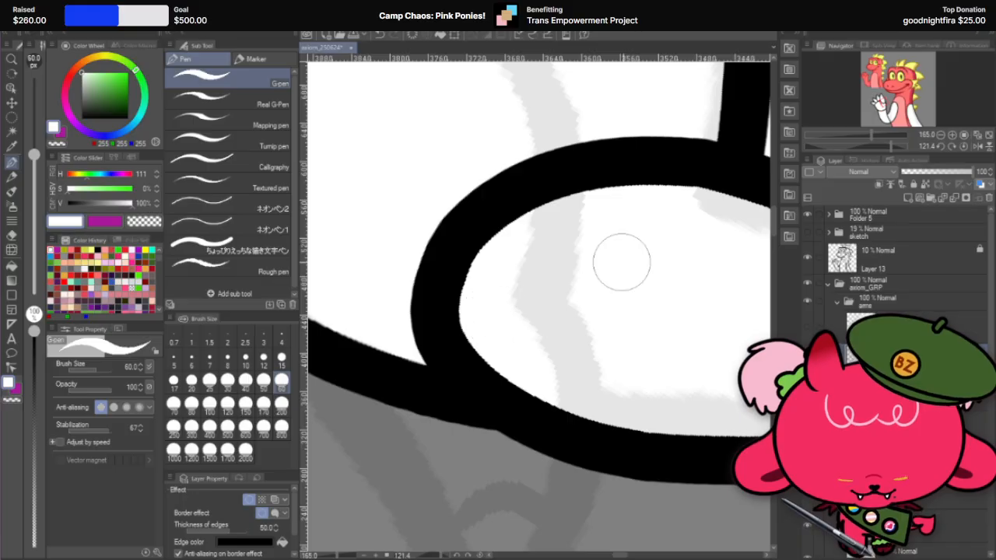
{"action": "left_click_drag", "start_coordinate": [501, 276], "coordinate": [489, 298]}
{"action": "key", "text": "ctrl+z"}
{"action": "key", "text": "ctrl+z"}
{"action": "scroll", "coordinate": [553, 285], "scroll_direction": "down", "scroll_amount": 5}
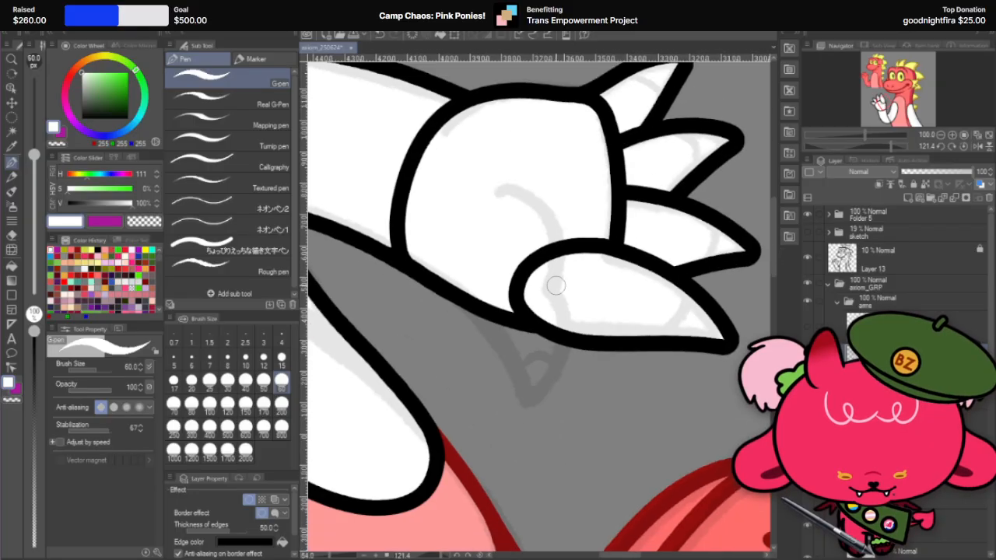
Step: Adjust the outline just below the fourth finger at the palm's outer edge using Liquify with brush size 600
{"action": "scroll", "coordinate": [581, 253], "scroll_direction": "up", "scroll_amount": 2}
{"action": "key", "text": "r"}
{"action": "left_click_drag", "start_coordinate": [585, 254], "coordinate": [434, 284]}
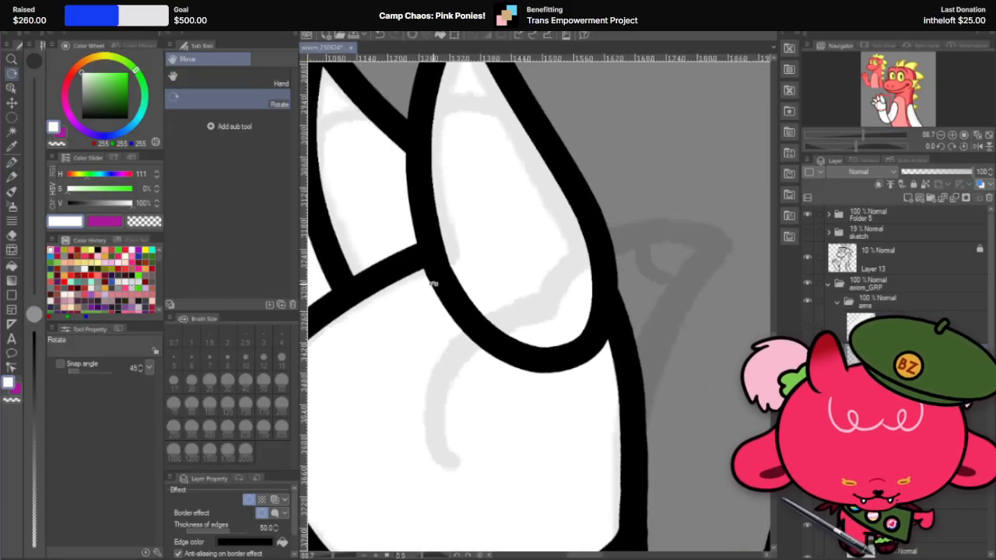
{"action": "scroll", "coordinate": [556, 291], "scroll_direction": "down", "scroll_amount": 2}
{"action": "scroll", "coordinate": [593, 295], "scroll_direction": "up", "scroll_amount": 3}
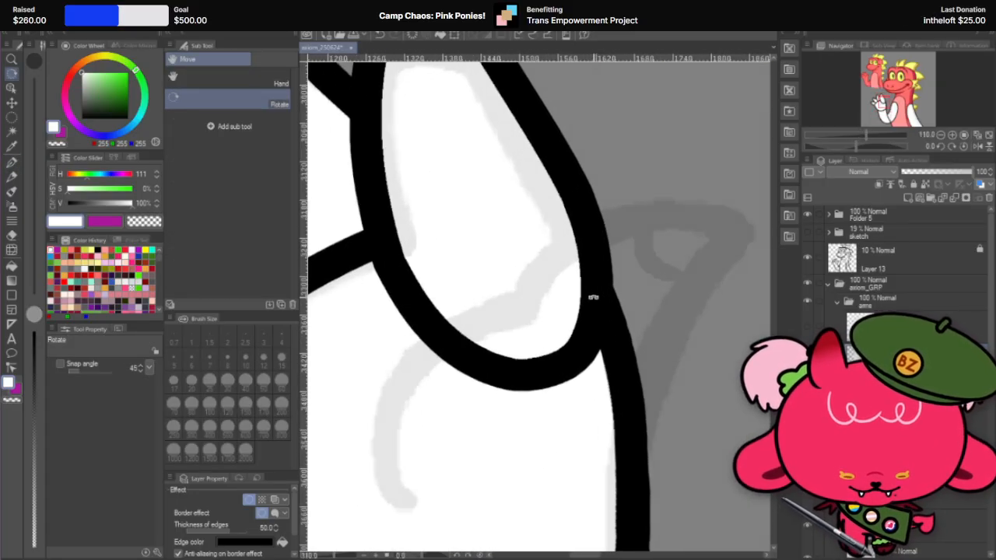
{"action": "scroll", "coordinate": [593, 296], "scroll_direction": "down", "scroll_amount": 1}
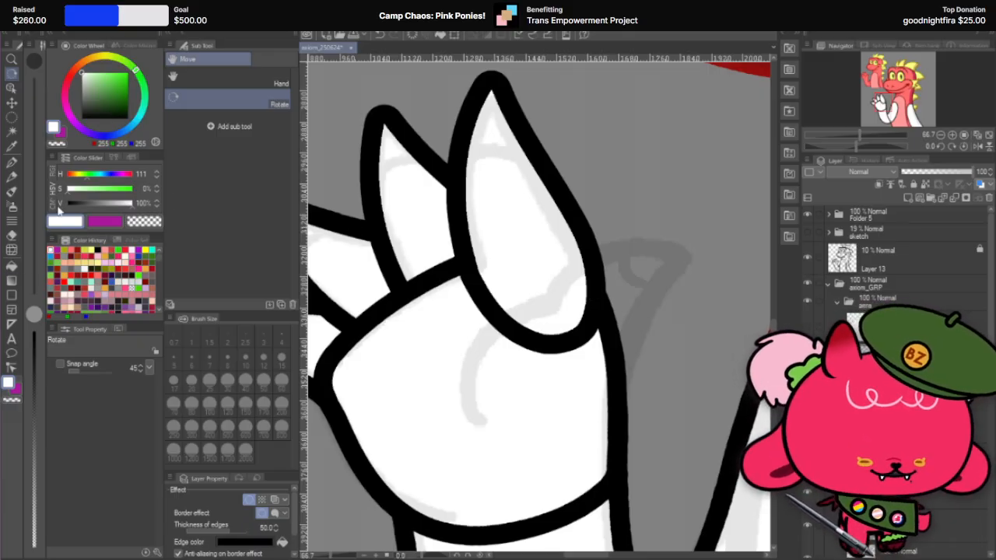
{"action": "left_click", "coordinate": [12, 251]}
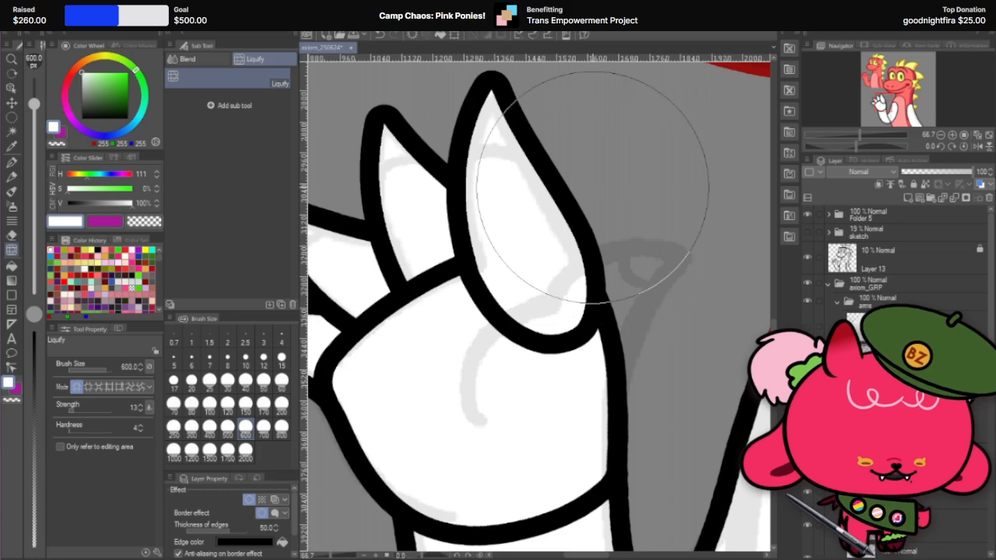
{"action": "mouse_move", "coordinate": [637, 358]}
{"action": "left_mouse_down"}
{"action": "mouse_move", "coordinate": [591, 374]}
{"action": "mouse_move", "coordinate": [585, 403]}
{"action": "mouse_move", "coordinate": [588, 367]}
{"action": "left_mouse_up"}
{"action": "key", "text": "ctrl+z"}
{"action": "key", "text": "ctrl+z"}
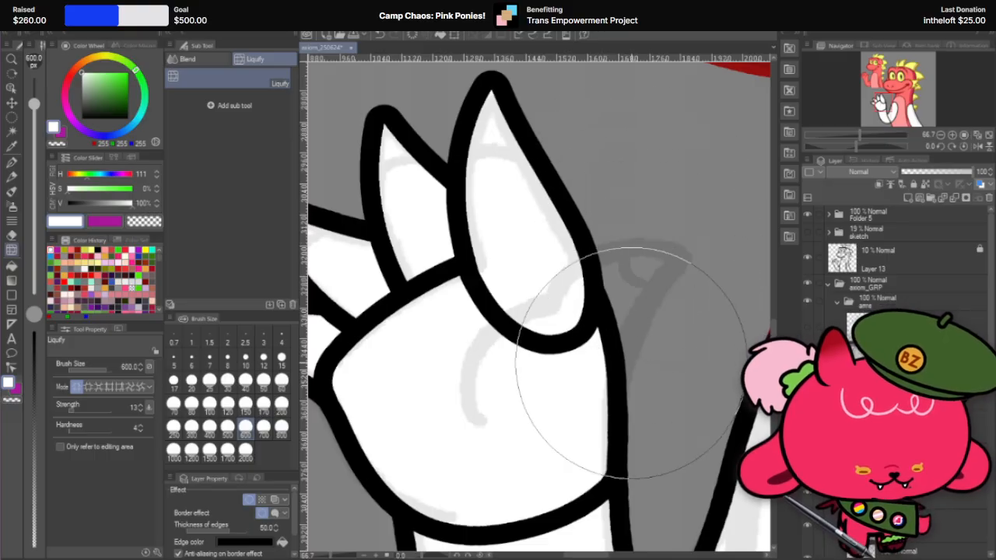
{"action": "left_click_drag", "start_coordinate": [631, 363], "coordinate": [620, 395]}
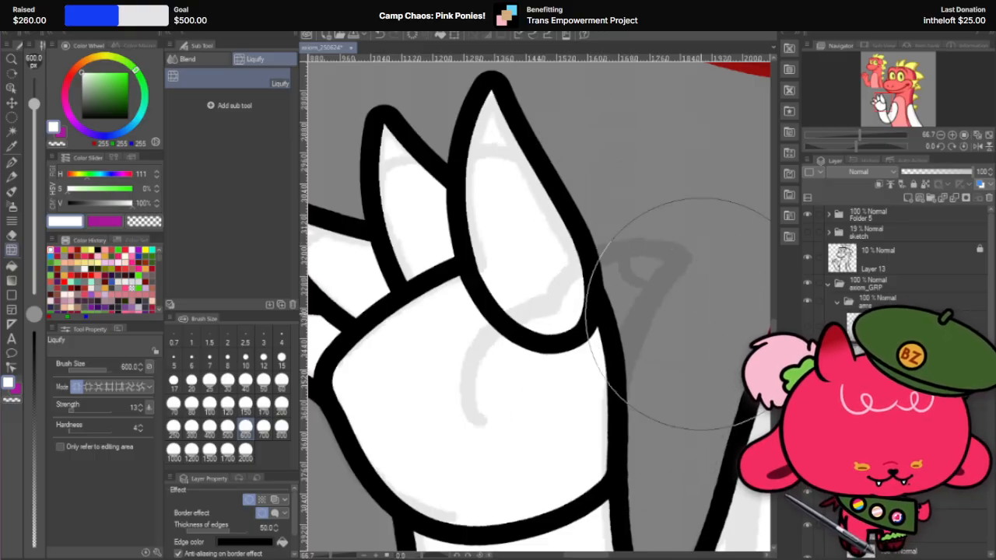
Step: Set the Liquify brush size to 400 and nudge the fourth finger's lower outer edge into shape
{"action": "scroll", "coordinate": [525, 265], "scroll_direction": "down", "scroll_amount": 2}
{"action": "scroll", "coordinate": [517, 268], "scroll_direction": "up", "scroll_amount": 3}
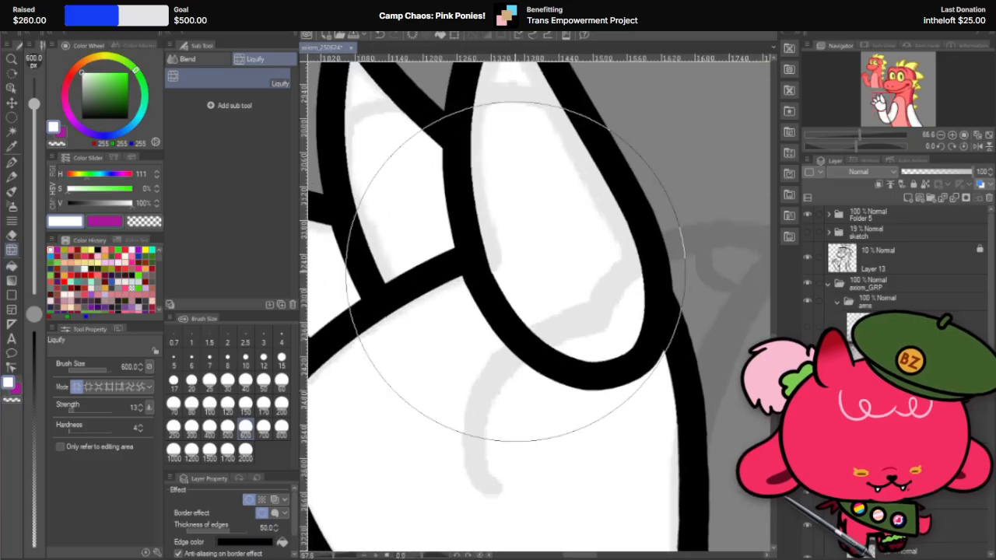
{"action": "scroll", "coordinate": [515, 273], "scroll_direction": "up", "scroll_amount": 1}
{"action": "scroll", "coordinate": [515, 273], "scroll_direction": "down", "scroll_amount": 3}
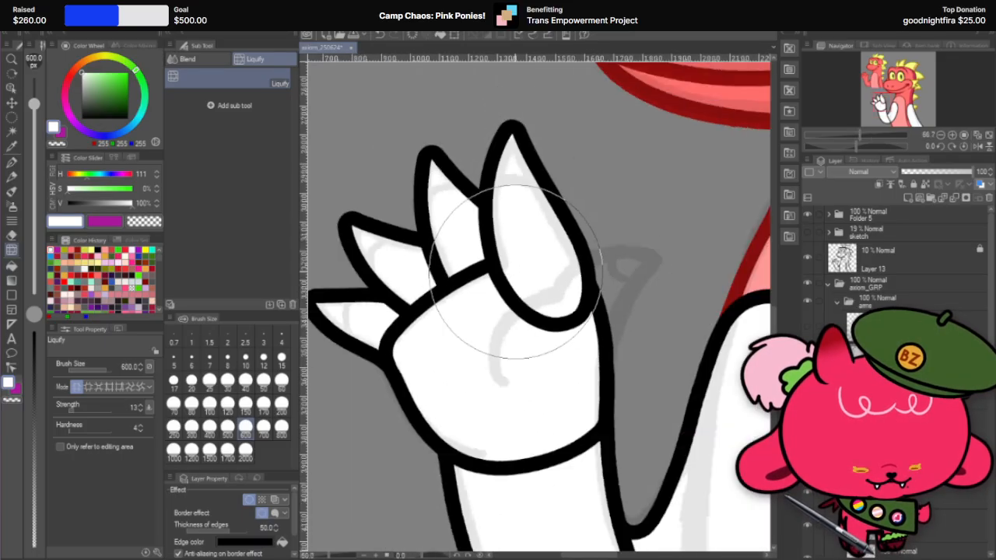
{"action": "scroll", "coordinate": [515, 272], "scroll_direction": "down", "scroll_amount": 2}
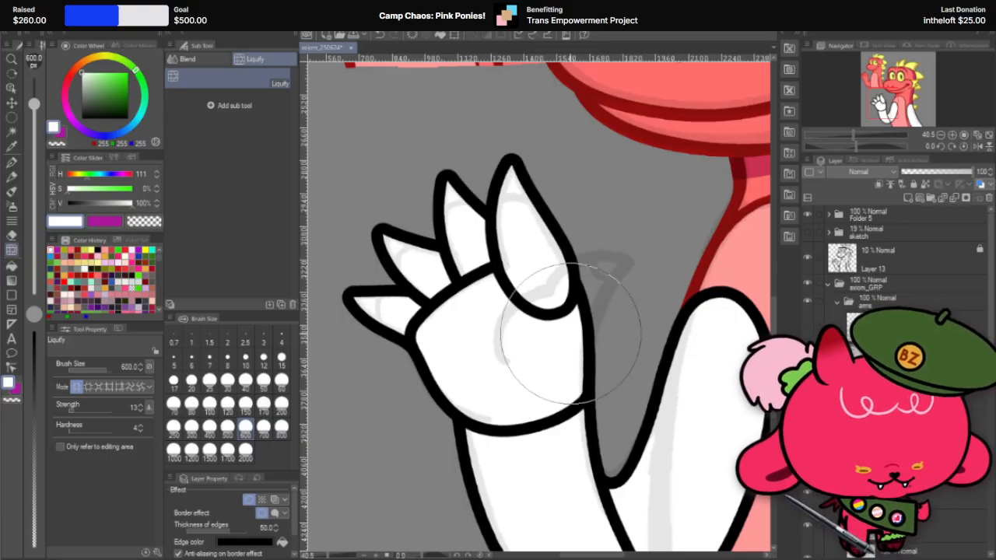
{"action": "left_click", "coordinate": [209, 426]}
{"action": "scroll", "coordinate": [516, 226], "scroll_direction": "up", "scroll_amount": 2}
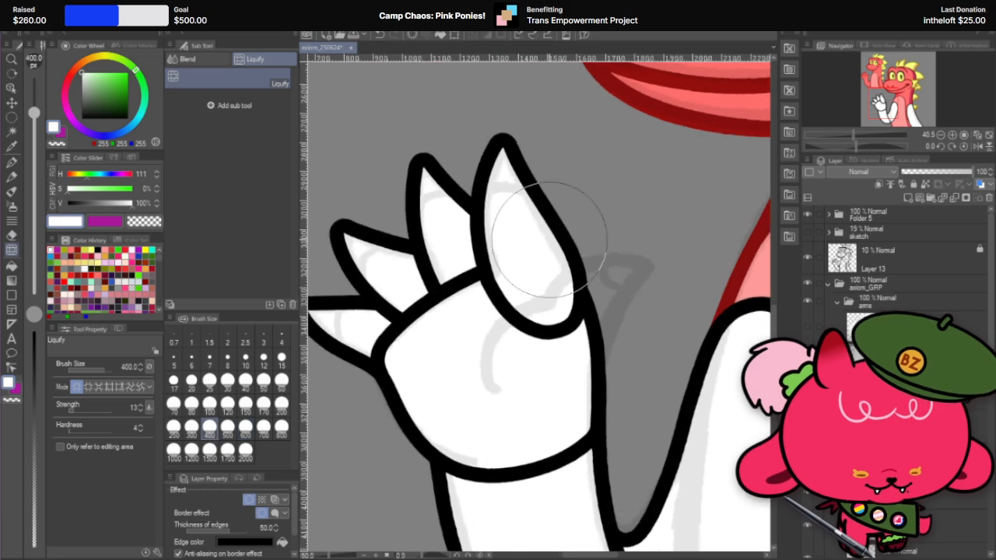
{"action": "left_click_drag", "start_coordinate": [569, 324], "coordinate": [563, 327]}
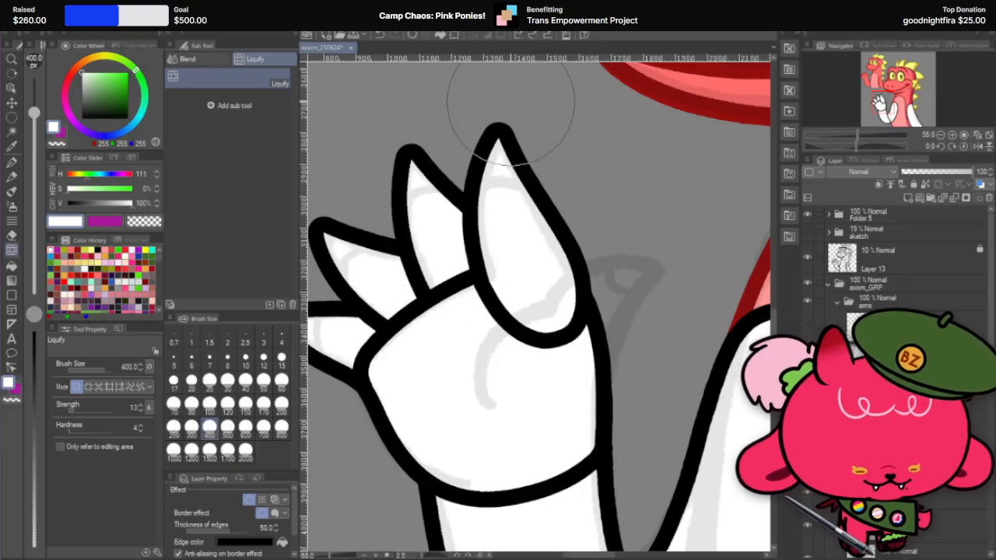
Step: Refine the fourth finger's pointed tip with Liquify, reducing the brush size to 200 and finally 40
{"action": "left_click_drag", "start_coordinate": [512, 106], "coordinate": [511, 115]}
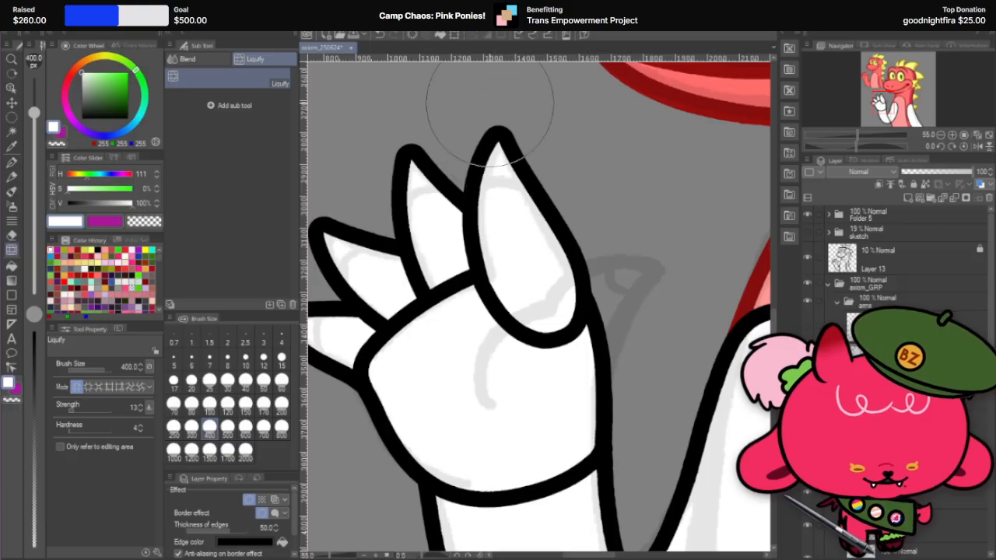
{"action": "scroll", "coordinate": [496, 112], "scroll_direction": "up", "scroll_amount": 2}
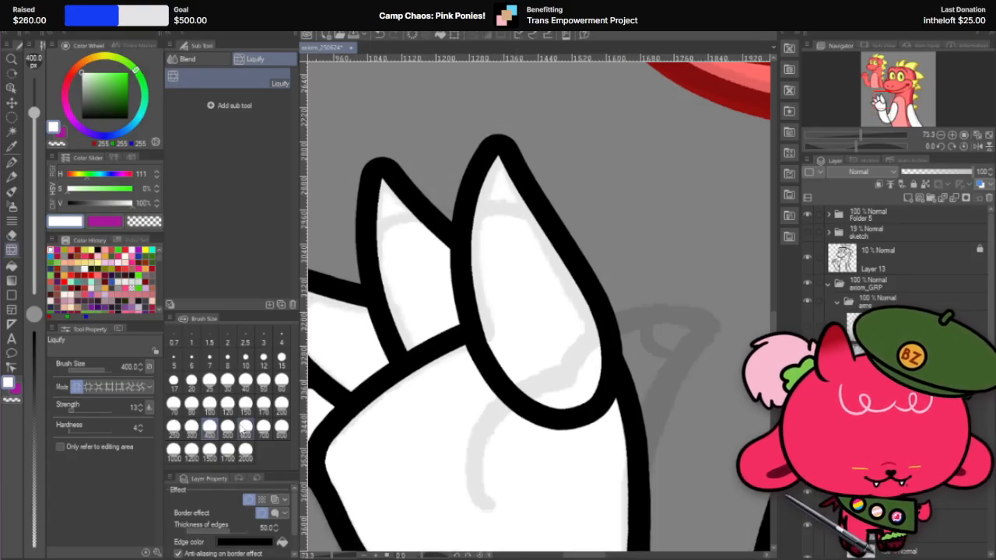
{"action": "left_click", "coordinate": [282, 403]}
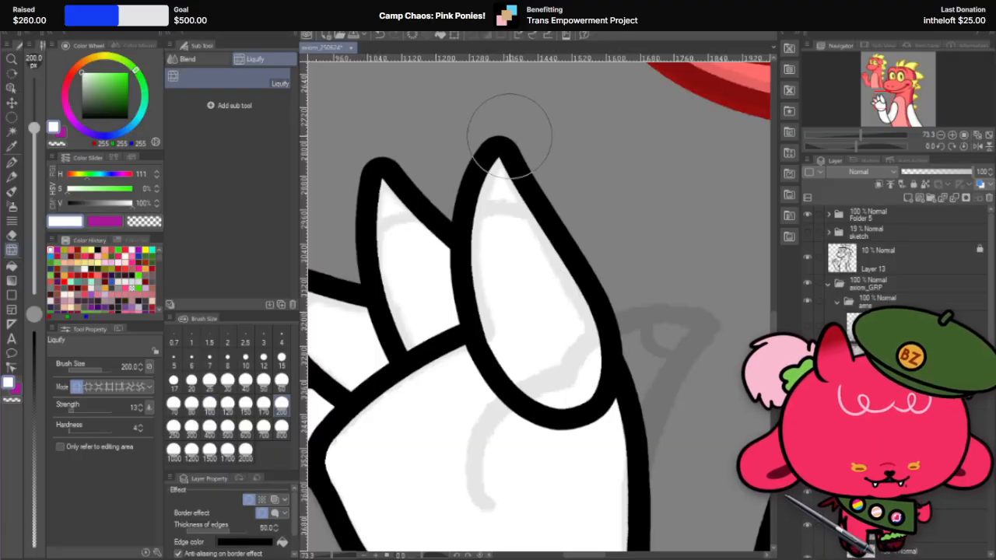
{"action": "scroll", "coordinate": [525, 124], "scroll_direction": "up", "scroll_amount": 2}
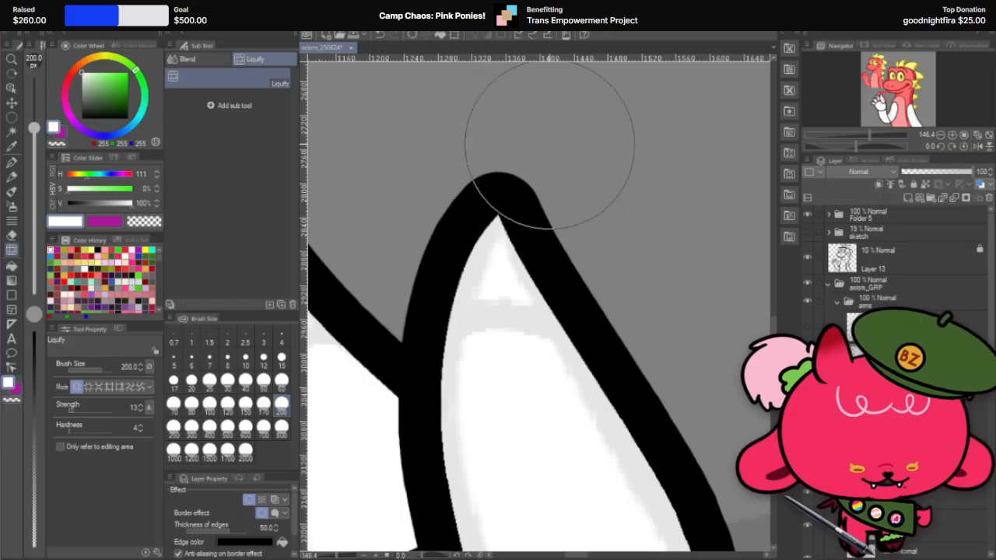
{"action": "scroll", "coordinate": [573, 133], "scroll_direction": "down", "scroll_amount": 4}
{"action": "scroll", "coordinate": [546, 183], "scroll_direction": "up", "scroll_amount": 1}
{"action": "scroll", "coordinate": [546, 182], "scroll_direction": "up", "scroll_amount": 3}
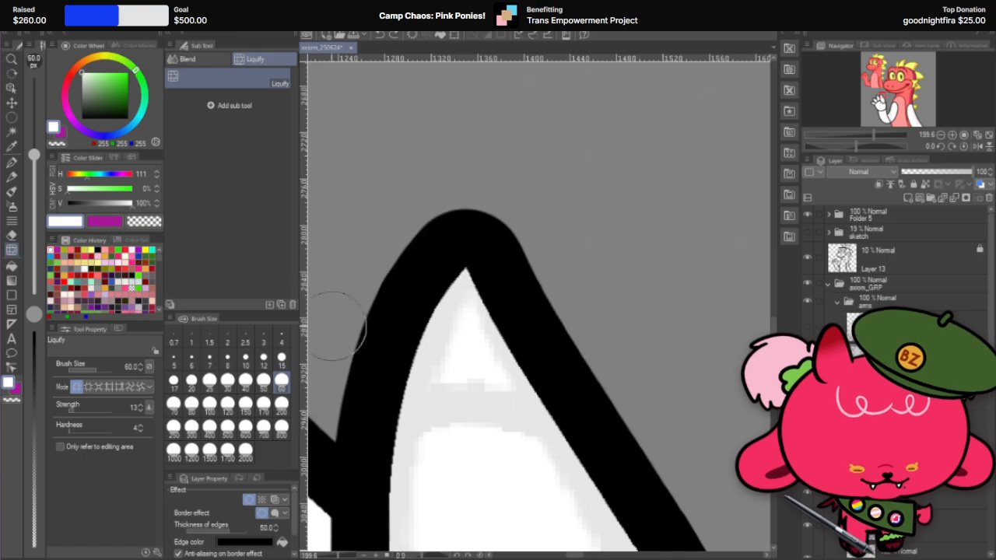
{"action": "left_click", "coordinate": [245, 380]}
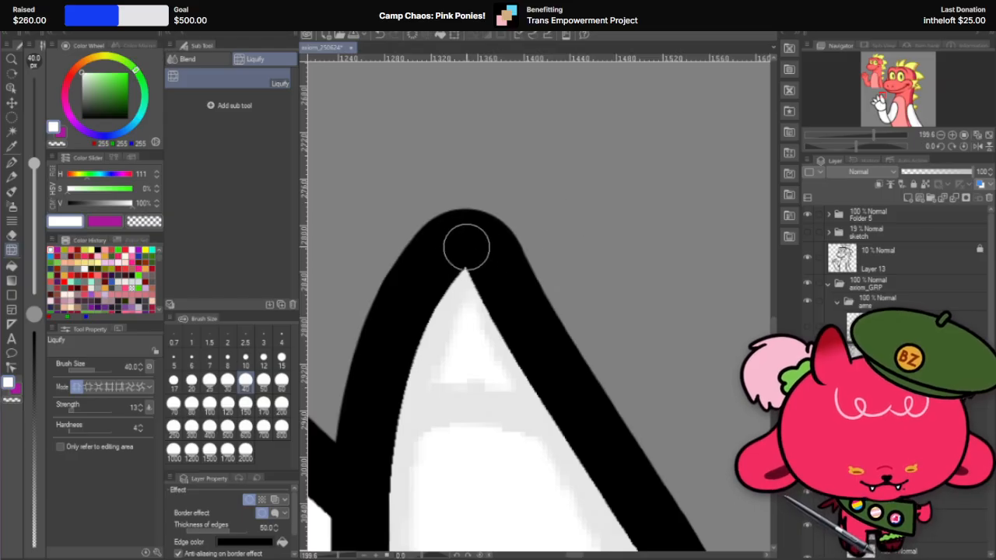
{"action": "scroll", "coordinate": [543, 231], "scroll_direction": "down", "scroll_amount": 2}
{"action": "scroll", "coordinate": [543, 231], "scroll_direction": "down", "scroll_amount": 5}
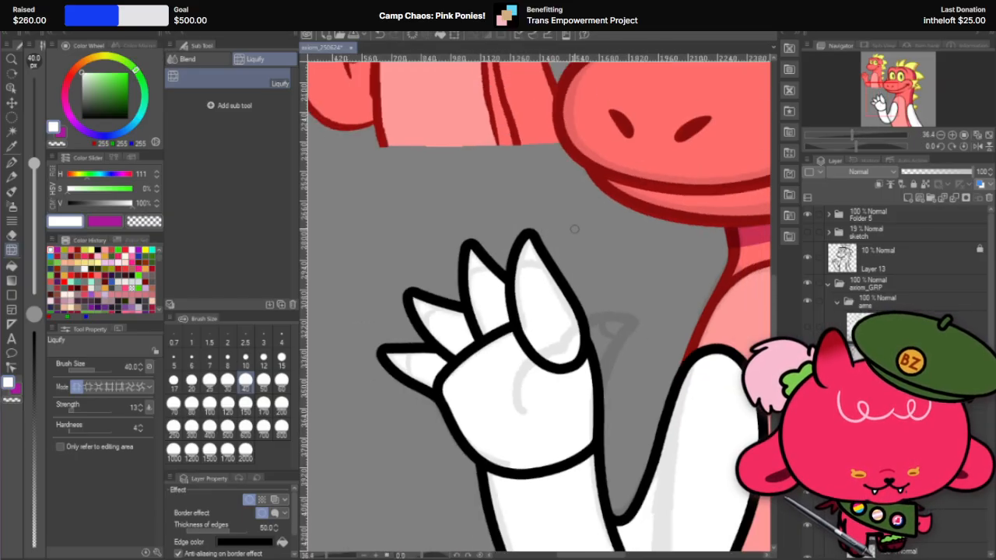
Step: Place the fourth finger behind the palm, showing the thumb layer to compare the shapes and hiding it again
{"action": "left_click", "coordinate": [809, 336]}
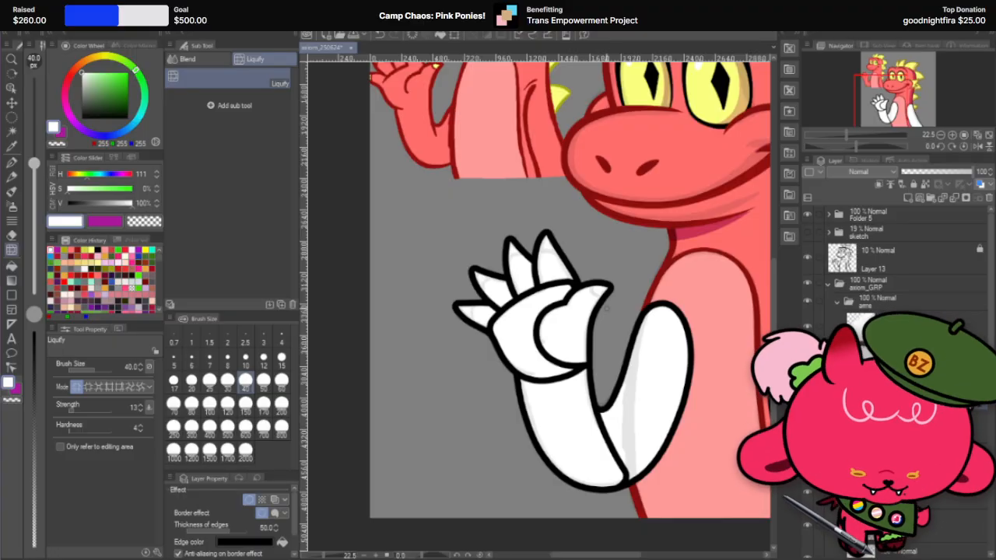
{"action": "scroll", "coordinate": [608, 307], "scroll_direction": "up", "scroll_amount": 2}
{"action": "scroll", "coordinate": [583, 302], "scroll_direction": "up", "scroll_amount": 1}
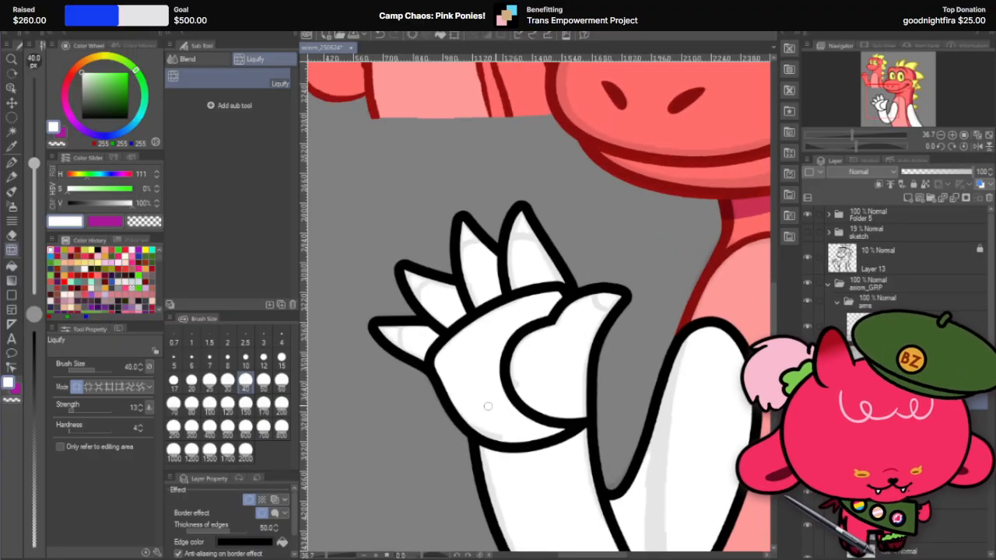
{"action": "left_click", "coordinate": [809, 333]}
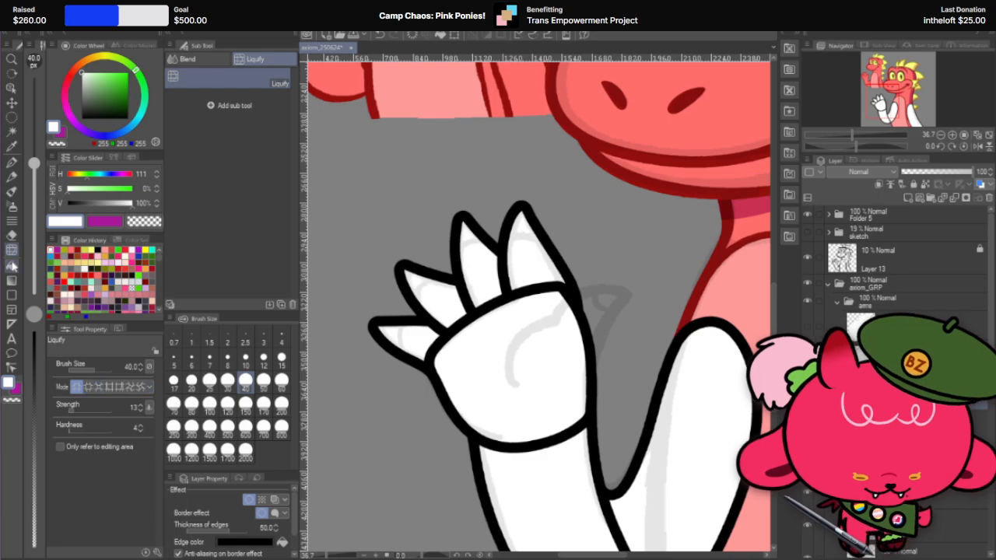
Step: Reshape the outer edge where the finger nearest the thumb meets the palm using Liquify with brush size 400
{"action": "left_click", "coordinate": [263, 410]}
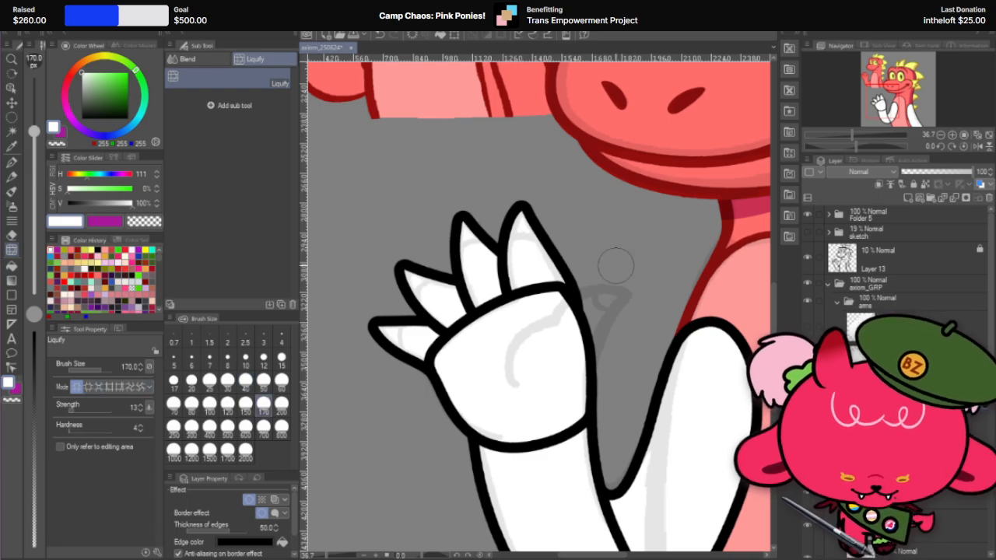
{"action": "left_click", "coordinate": [192, 426]}
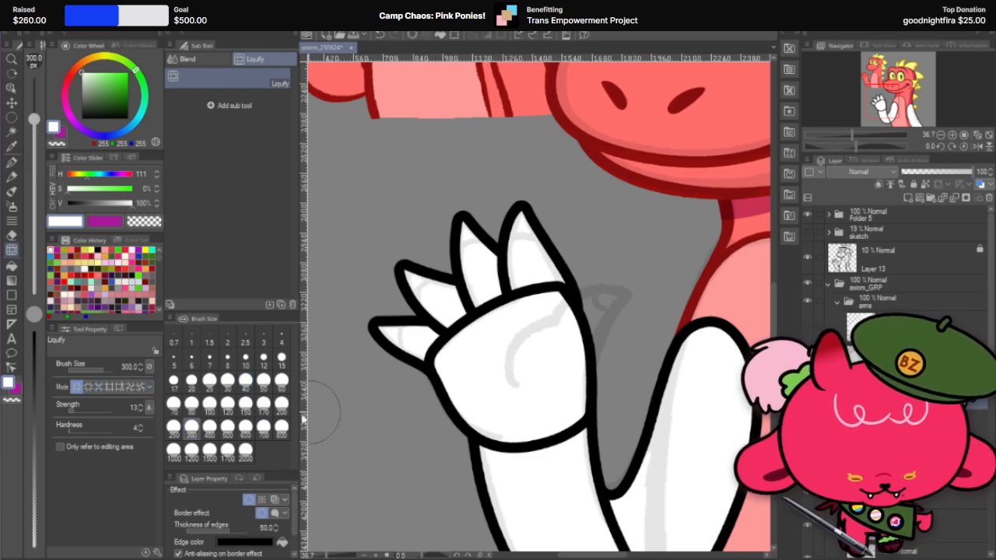
{"action": "left_click", "coordinate": [212, 430]}
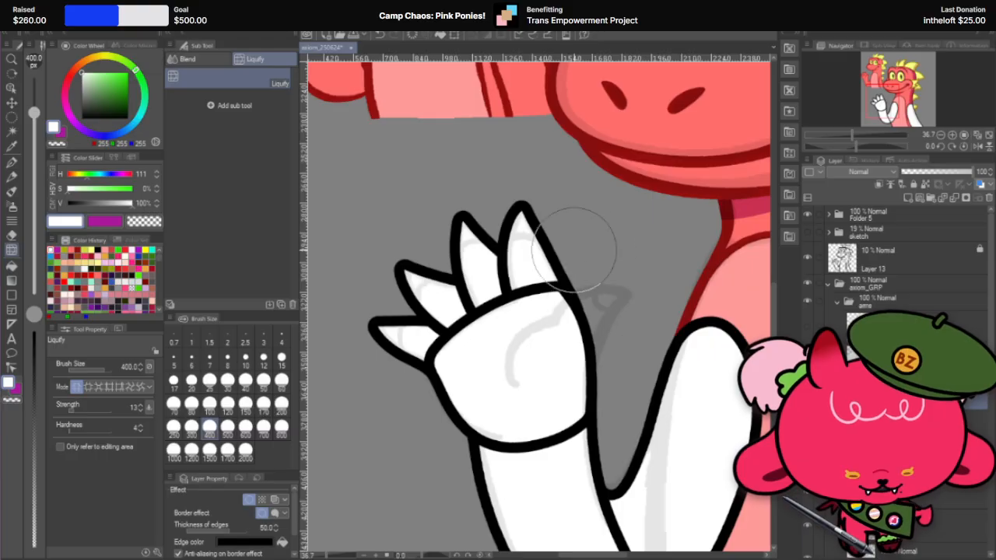
{"action": "scroll", "coordinate": [561, 238], "scroll_direction": "up", "scroll_amount": 1}
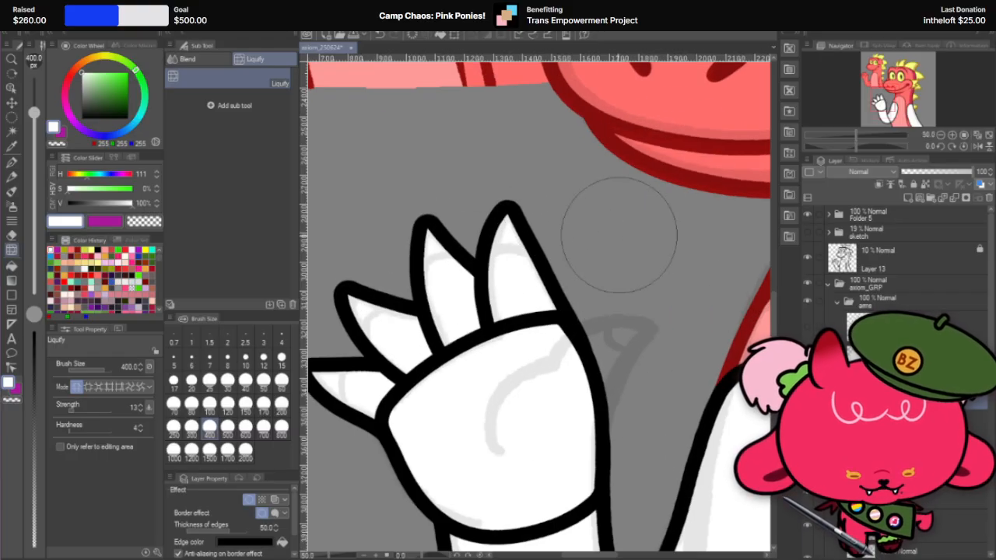
Step: Set the Liquify brush size to 250 and smooth the contour from the finger nearest the thumb into the palm
{"action": "left_click", "coordinate": [173, 428]}
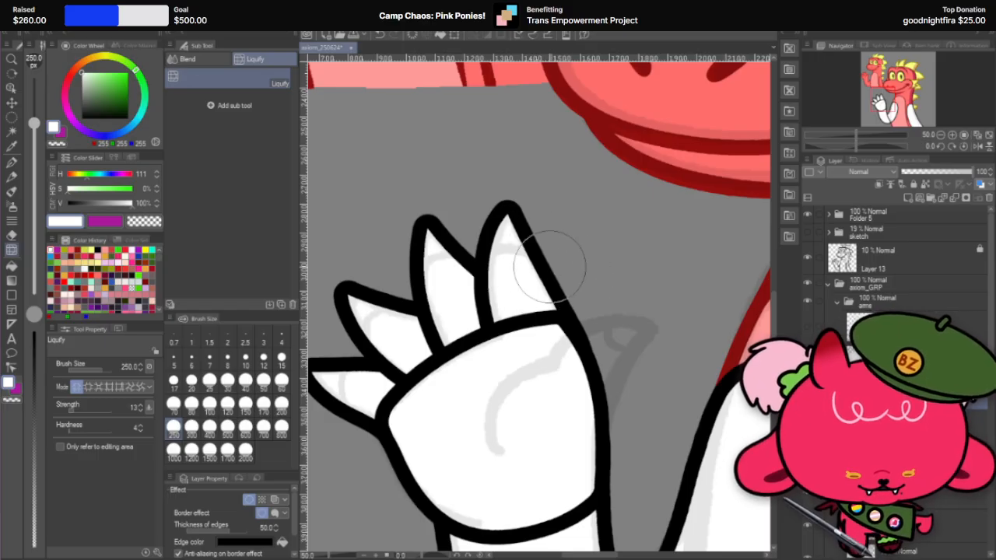
{"action": "scroll", "coordinate": [544, 241], "scroll_direction": "up", "scroll_amount": 1}
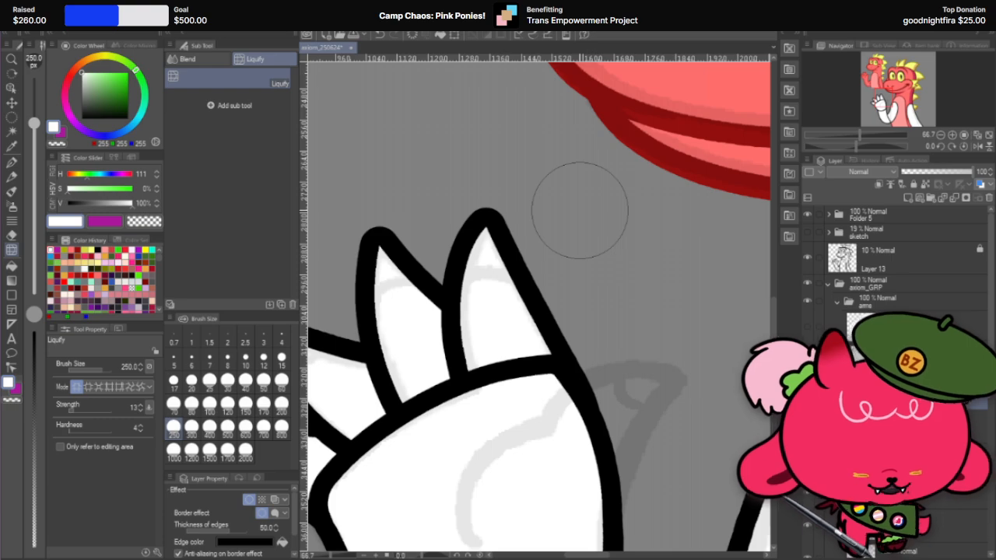
{"action": "scroll", "coordinate": [579, 212], "scroll_direction": "down", "scroll_amount": 1}
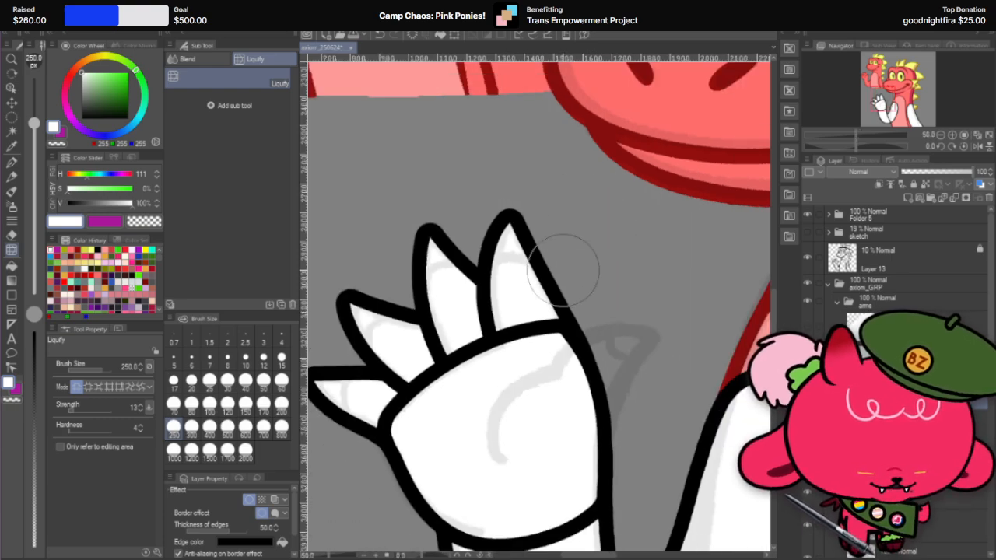
{"action": "scroll", "coordinate": [633, 266], "scroll_direction": "down", "scroll_amount": 1}
{"action": "scroll", "coordinate": [573, 333], "scroll_direction": "up", "scroll_amount": 2}
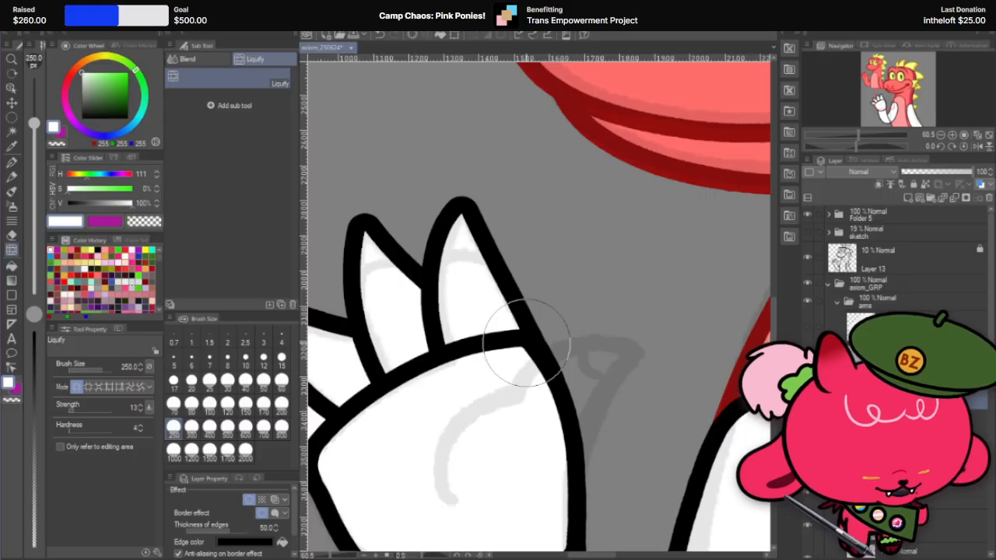
{"action": "scroll", "coordinate": [517, 334], "scroll_direction": "down", "scroll_amount": 2}
{"action": "scroll", "coordinate": [521, 294], "scroll_direction": "up", "scroll_amount": 1}
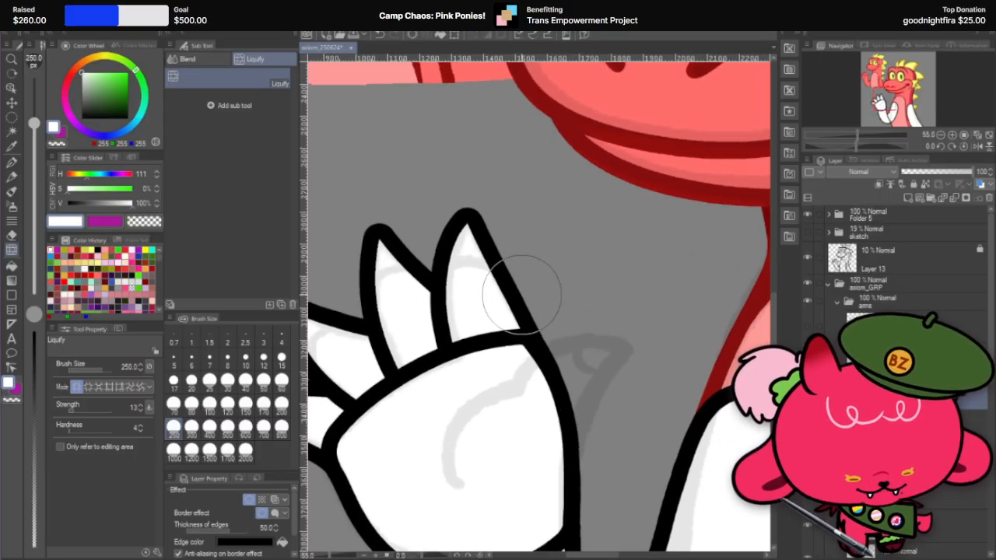
{"action": "scroll", "coordinate": [521, 294], "scroll_direction": "down", "scroll_amount": 2}
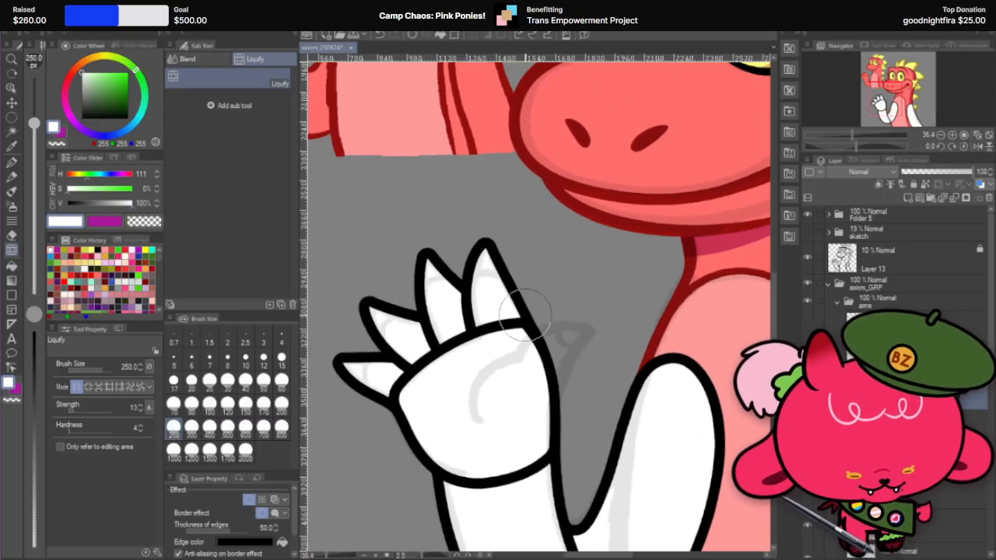
{"action": "scroll", "coordinate": [525, 315], "scroll_direction": "up", "scroll_amount": 1}
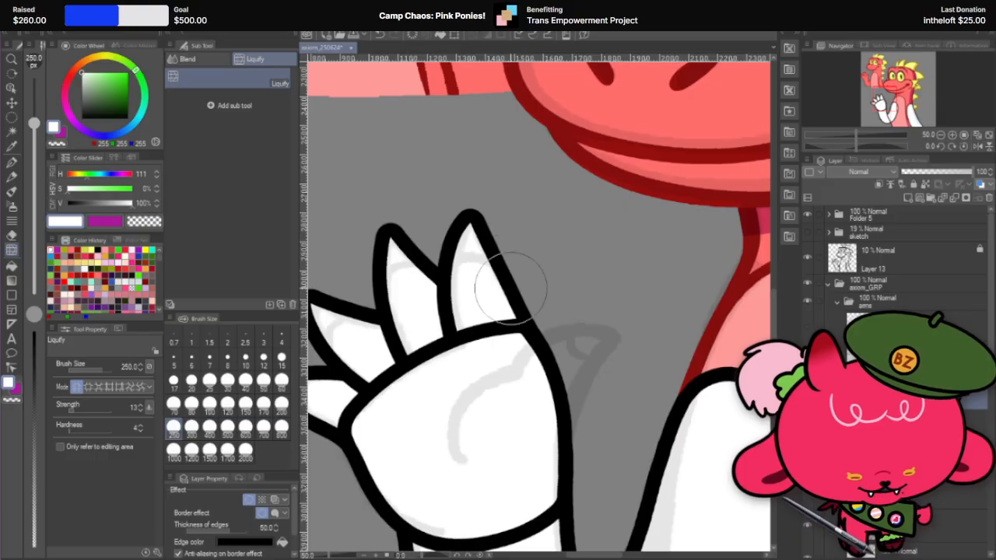
Step: Show the thumb layer again and review the completed hand against the whole character
{"action": "left_click", "coordinate": [807, 331]}
{"action": "left_click", "coordinate": [806, 331]}
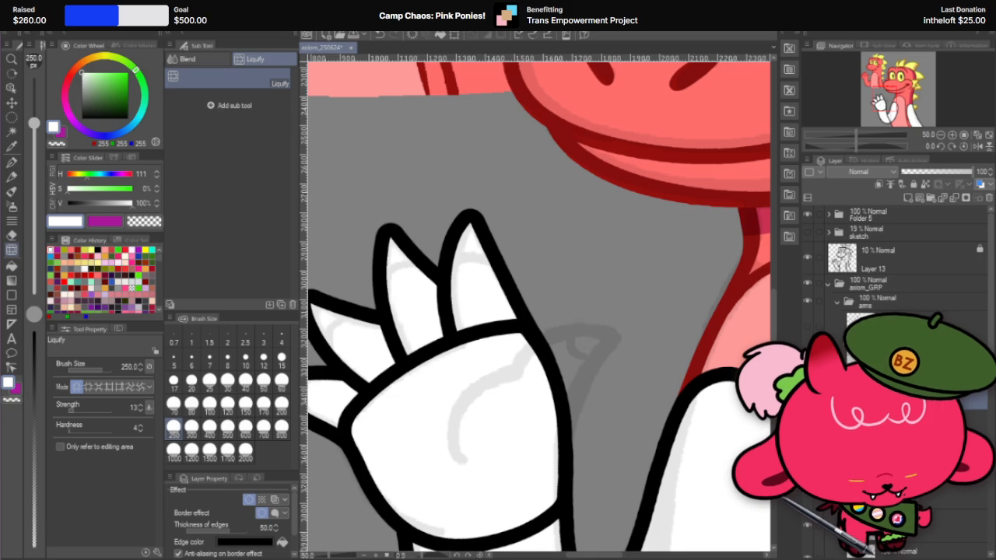
{"action": "scroll", "coordinate": [630, 289], "scroll_direction": "down", "scroll_amount": 4}
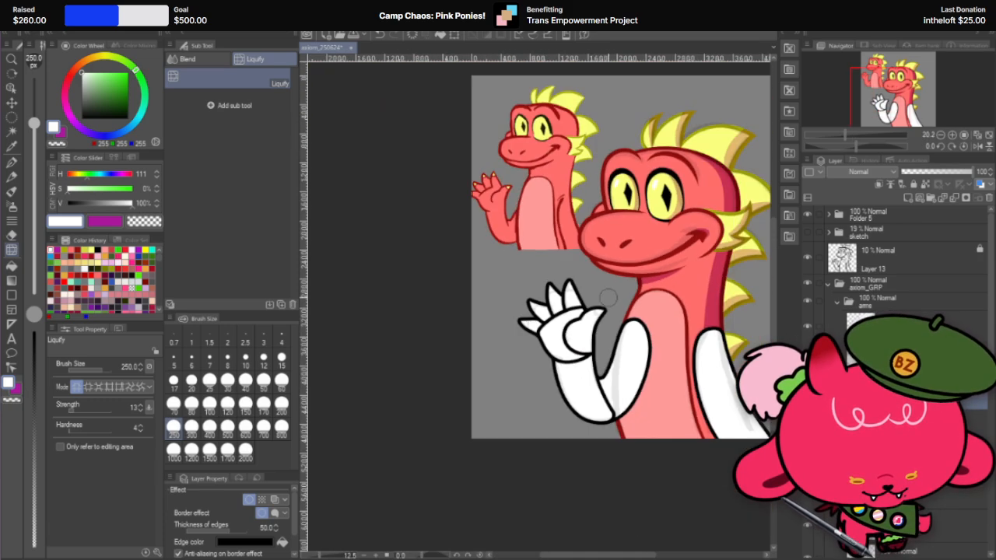
{"action": "scroll", "coordinate": [661, 303], "scroll_direction": "down", "scroll_amount": 1}
{"action": "scroll", "coordinate": [640, 301], "scroll_direction": "up", "scroll_amount": 1}
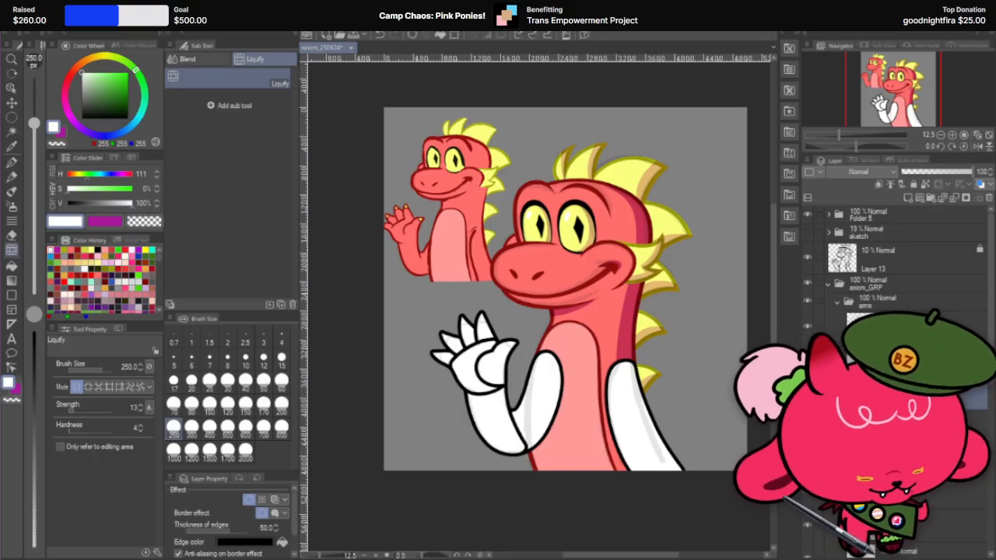
Step: Create a folder named arm_up_R inside the arms folder and delete a leftover layer lower in the layer stack
{"action": "left_click", "coordinate": [866, 312]}
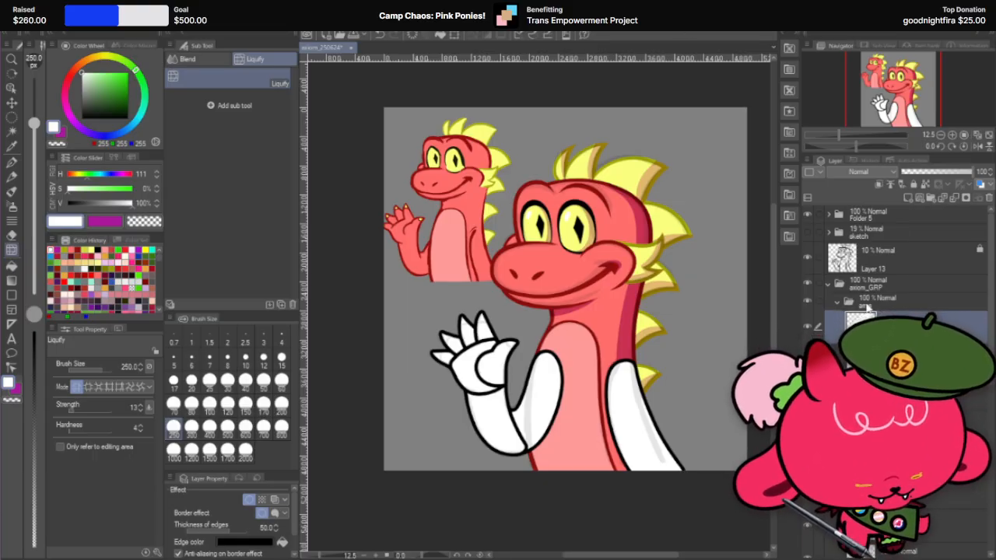
{"action": "left_click", "coordinate": [932, 199]}
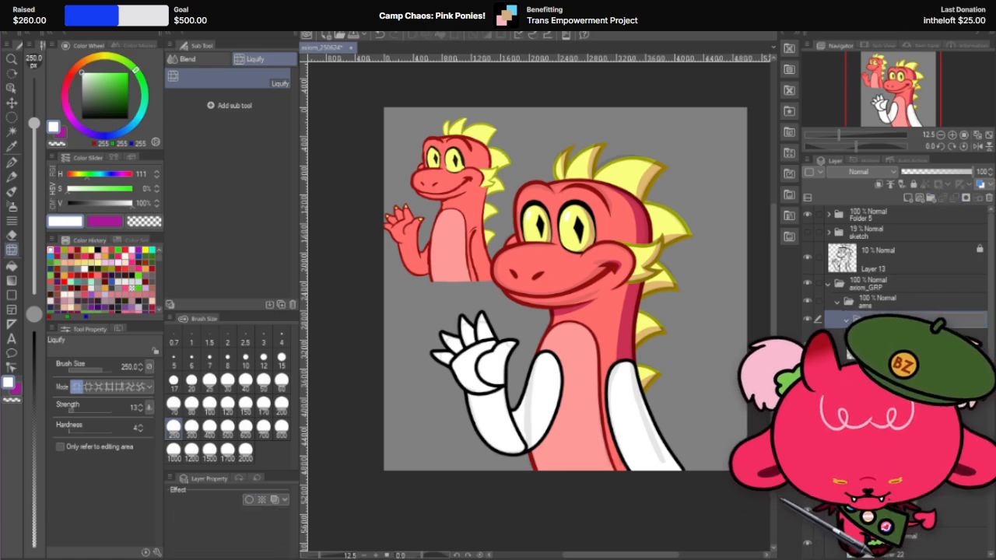
{"action": "left_click", "coordinate": [906, 348]}
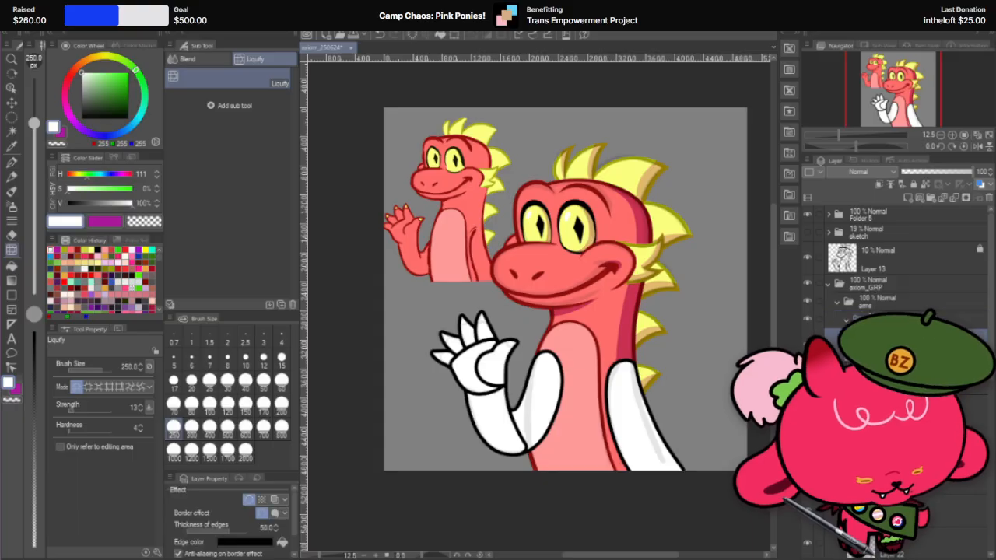
{"action": "scroll", "coordinate": [906, 348], "scroll_direction": "down", "scroll_amount": 5}
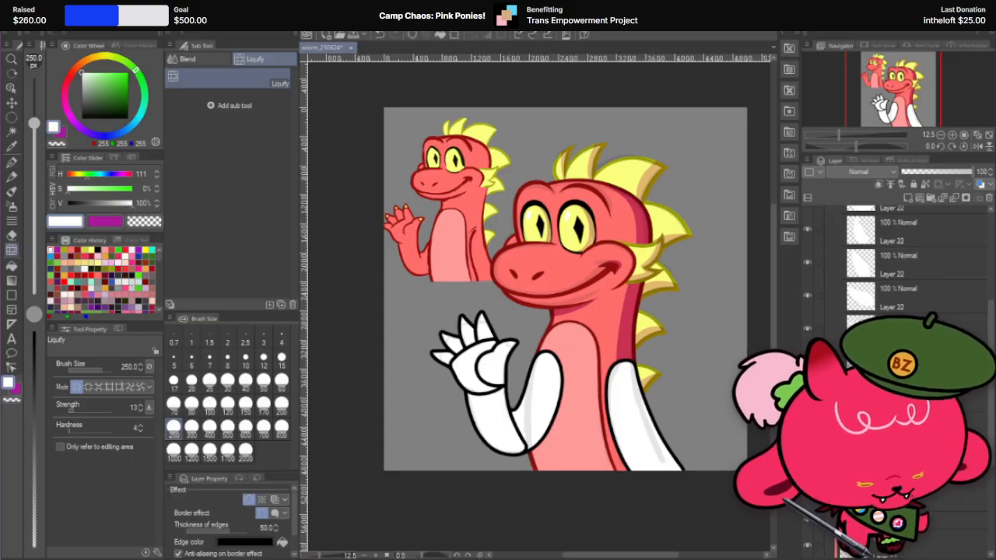
{"action": "left_click", "coordinate": [906, 428], "text": "ctrl"}
{"action": "left_click", "coordinate": [988, 199]}
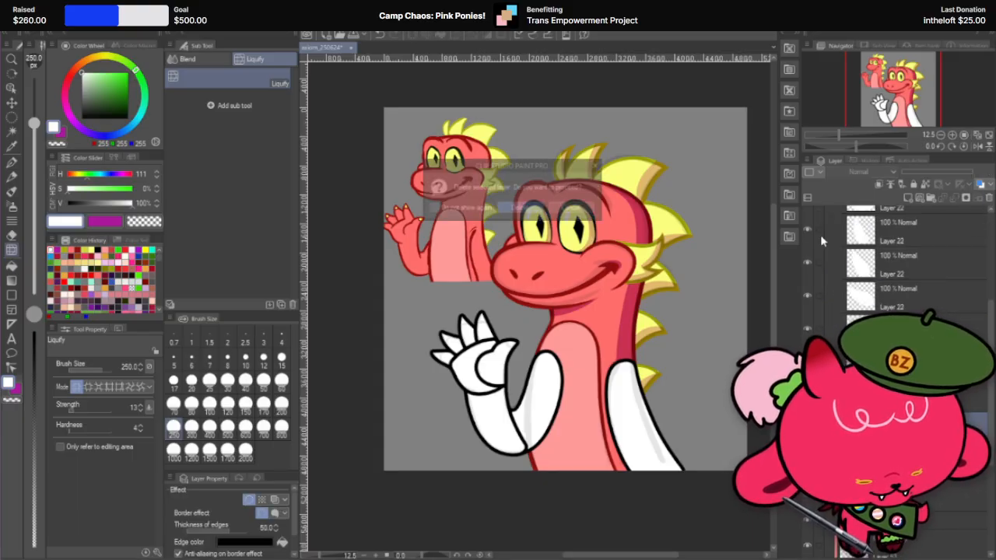
{"action": "left_click", "coordinate": [522, 209]}
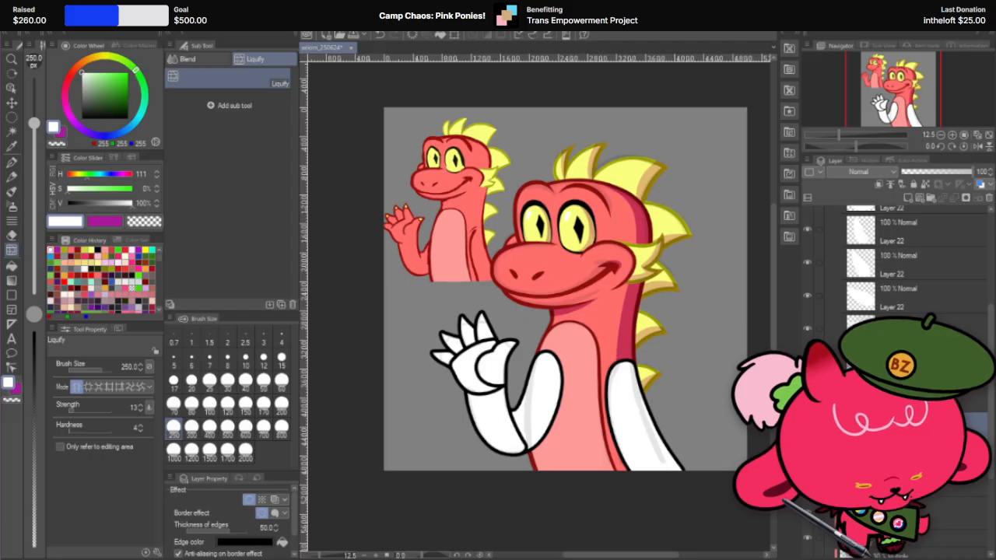
Step: Move the raised arm's layers into the arm_up_R folder and collapse it
{"action": "scroll", "coordinate": [894, 269], "scroll_direction": "up", "scroll_amount": 3}
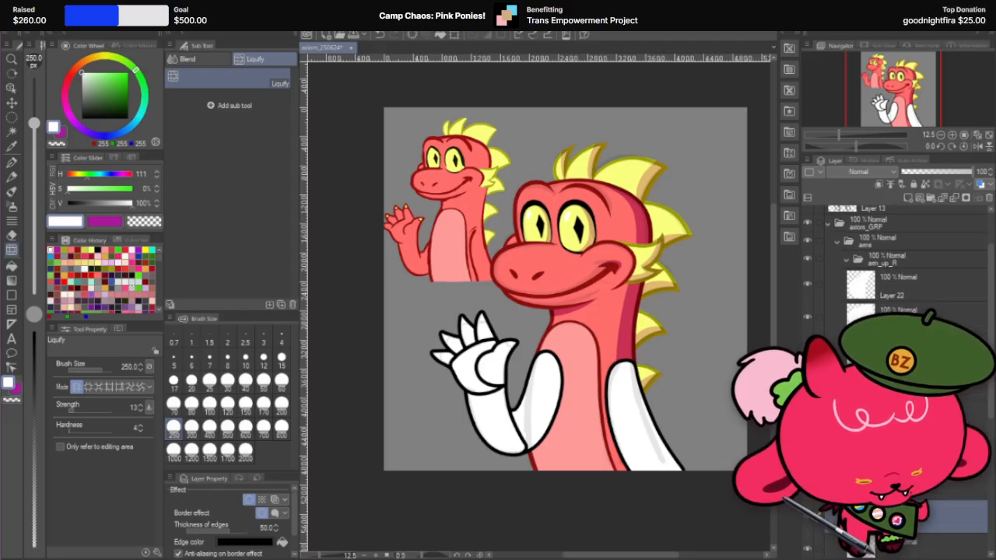
{"action": "left_click", "coordinate": [925, 265], "text": "shift"}
{"action": "left_click", "coordinate": [924, 288], "text": "shift"}
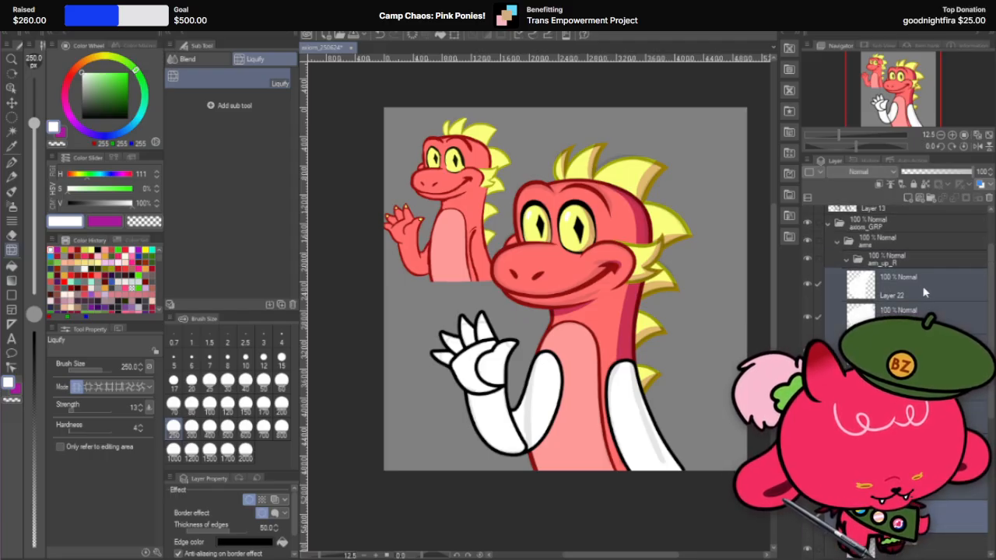
{"action": "left_click_drag", "start_coordinate": [925, 290], "coordinate": [935, 265]}
{"action": "left_click", "coordinate": [846, 263]}
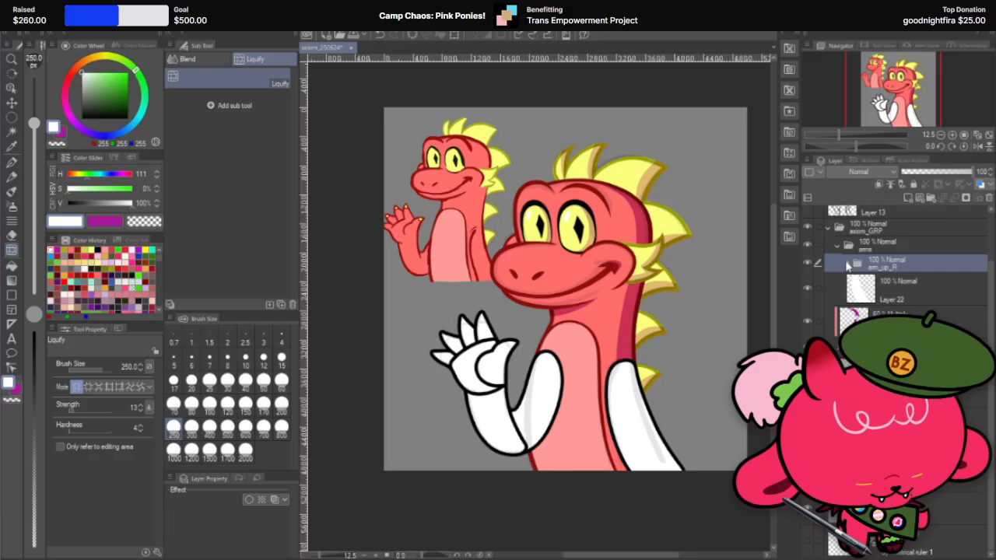
Step: Toggle Layer 22's visibility to identify it, and move the arm_up_R folder below the body layers
{"action": "left_click", "coordinate": [903, 290]}
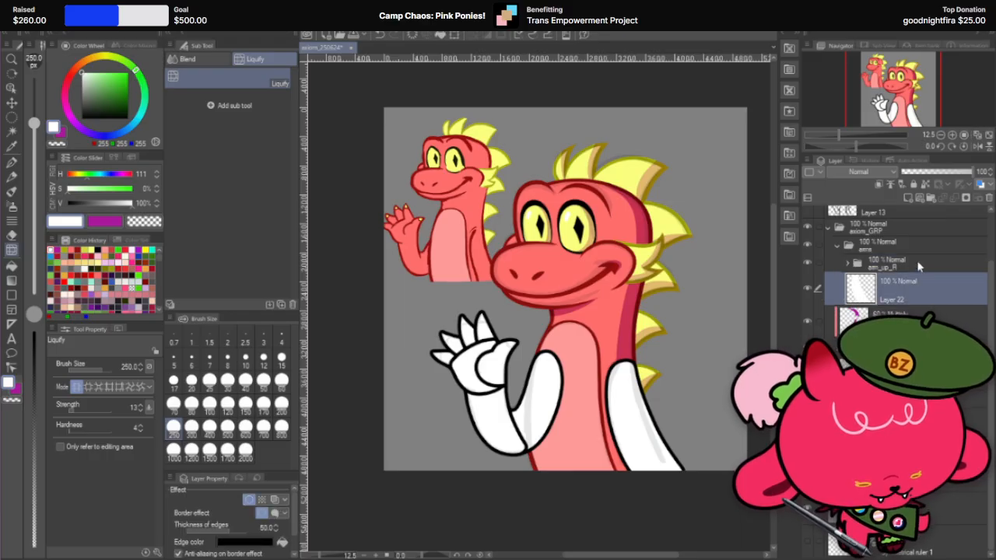
{"action": "left_click", "coordinate": [917, 266]}
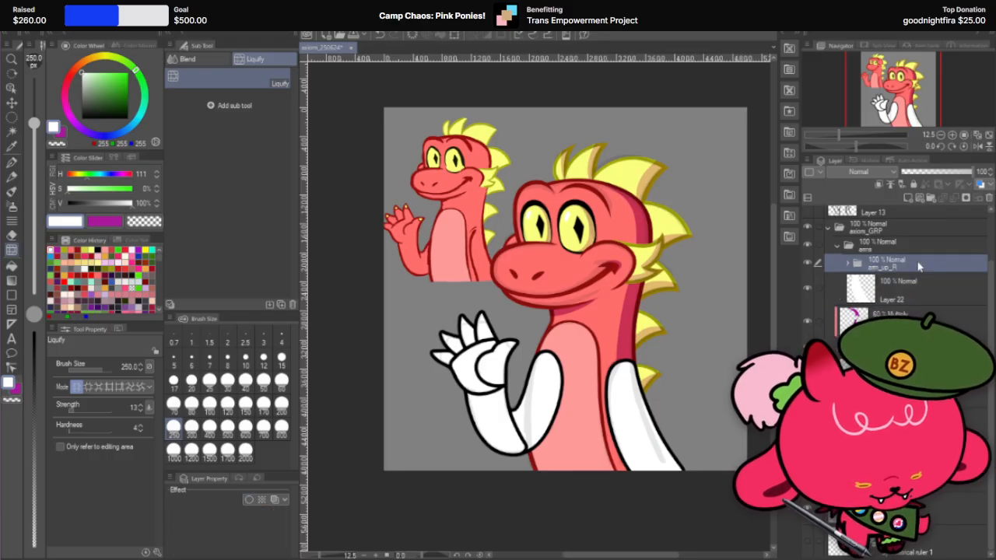
{"action": "left_click", "coordinate": [810, 289]}
{"action": "left_click", "coordinate": [810, 289]}
{"action": "left_click", "coordinate": [810, 289]}
{"action": "left_click", "coordinate": [810, 289]}
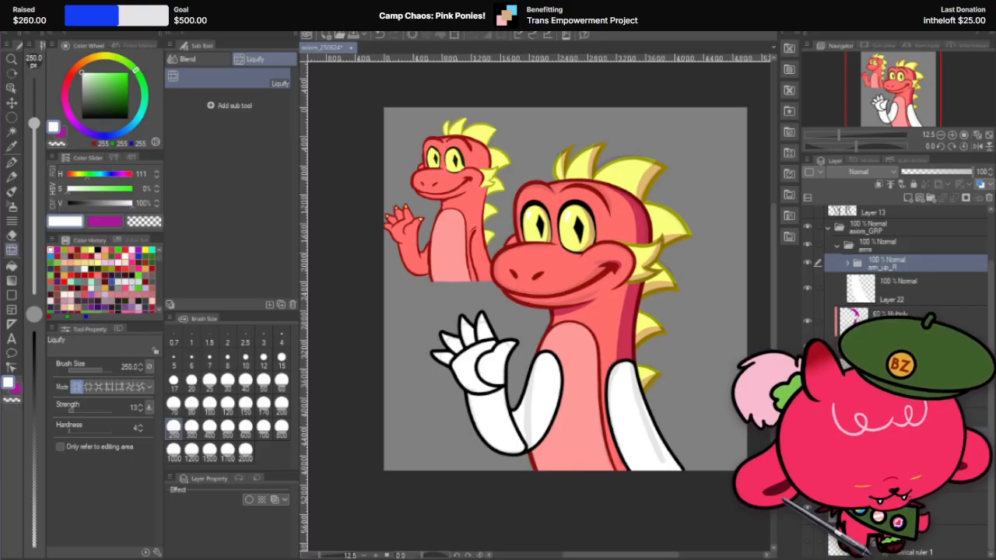
{"action": "left_click_drag", "start_coordinate": [895, 264], "coordinate": [891, 467]}
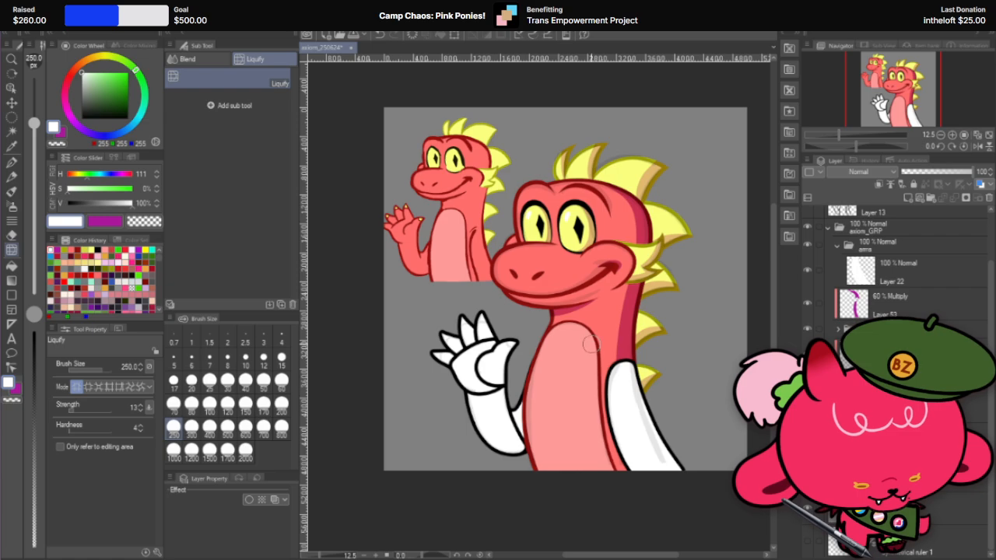
Step: Examine how the raised arm sits behind the body and compare its hand with the small reference character
{"action": "scroll", "coordinate": [591, 344], "scroll_direction": "up", "scroll_amount": 4}
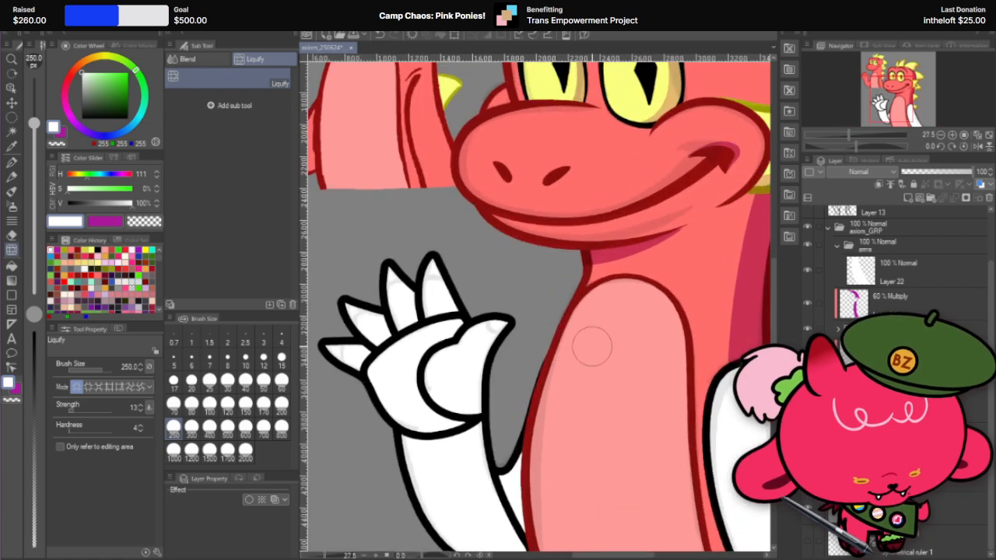
{"action": "scroll", "coordinate": [591, 345], "scroll_direction": "up", "scroll_amount": 4}
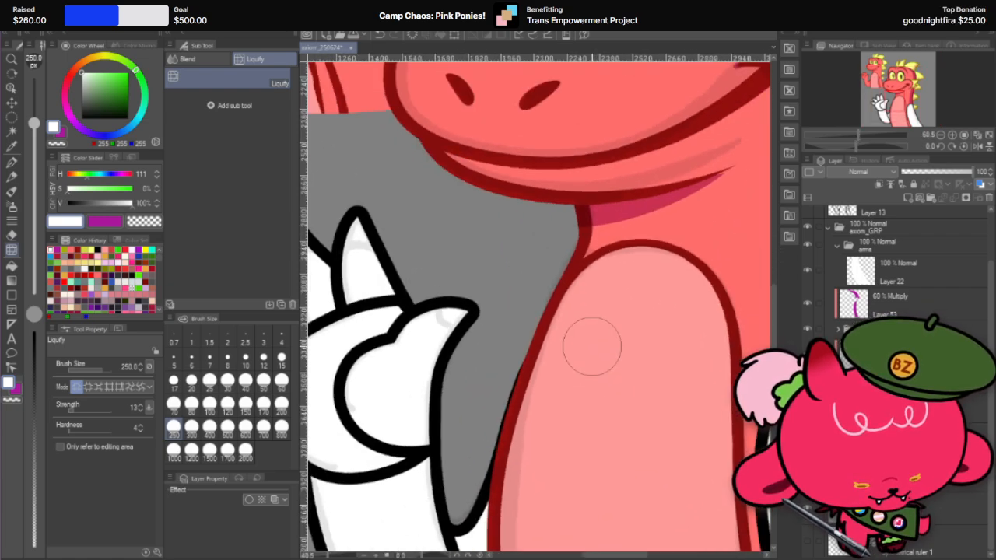
{"action": "scroll", "coordinate": [591, 344], "scroll_direction": "down", "scroll_amount": 10}
{"action": "scroll", "coordinate": [655, 310], "scroll_direction": "up", "scroll_amount": 2}
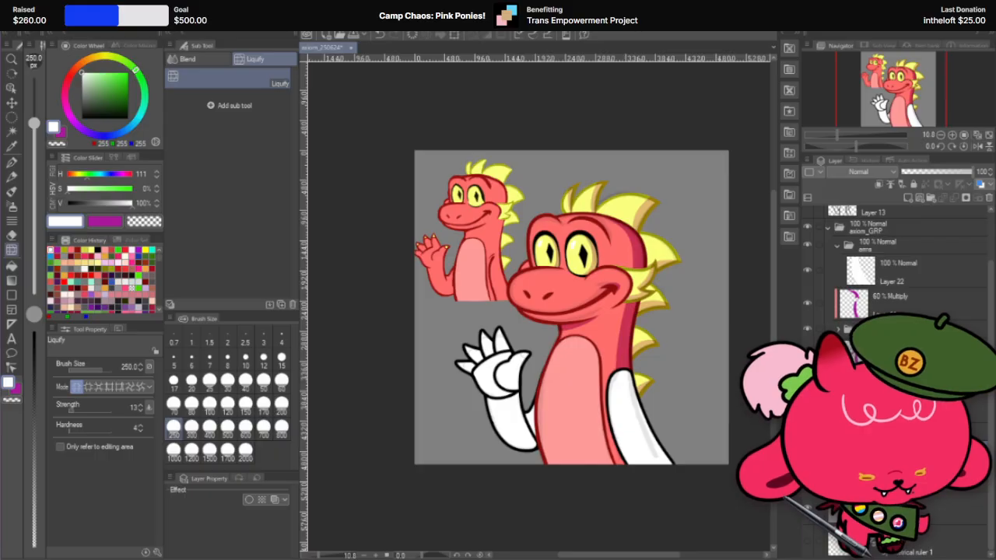
{"action": "scroll", "coordinate": [542, 341], "scroll_direction": "up", "scroll_amount": 2}
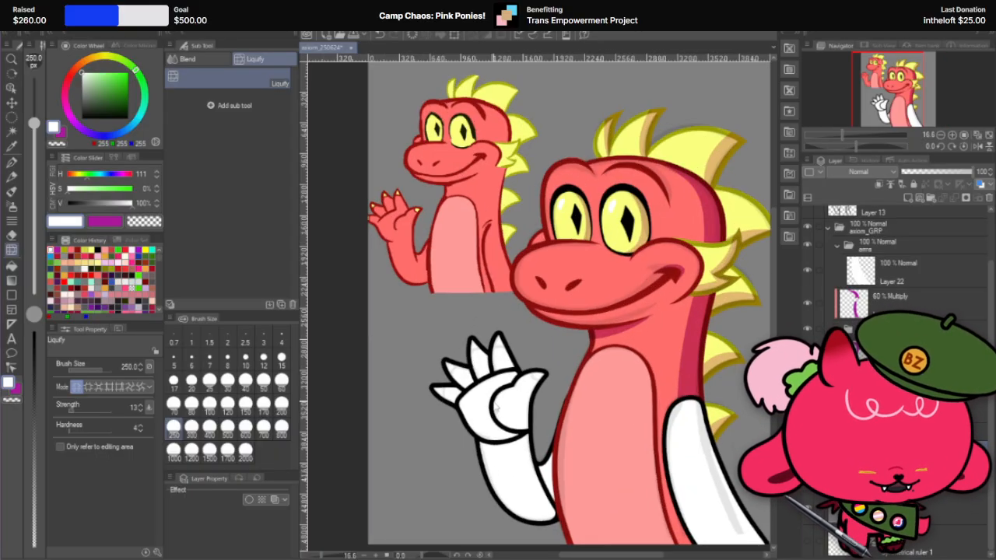
{"action": "scroll", "coordinate": [495, 405], "scroll_direction": "up", "scroll_amount": 2}
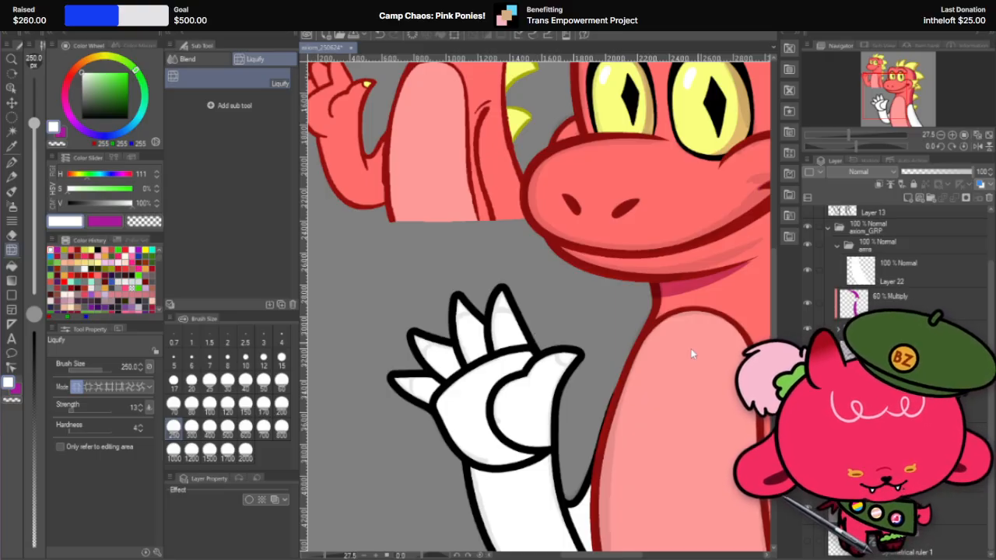
{"action": "scroll", "coordinate": [482, 410], "scroll_direction": "down", "scroll_amount": 2}
{"action": "scroll", "coordinate": [579, 375], "scroll_direction": "up", "scroll_amount": 1}
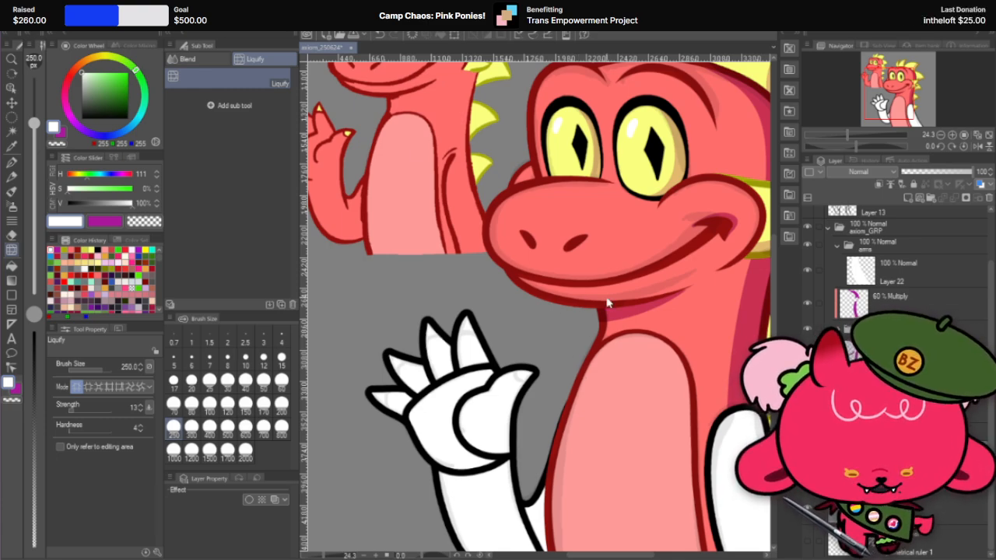
{"action": "scroll", "coordinate": [607, 303], "scroll_direction": "down", "scroll_amount": 1}
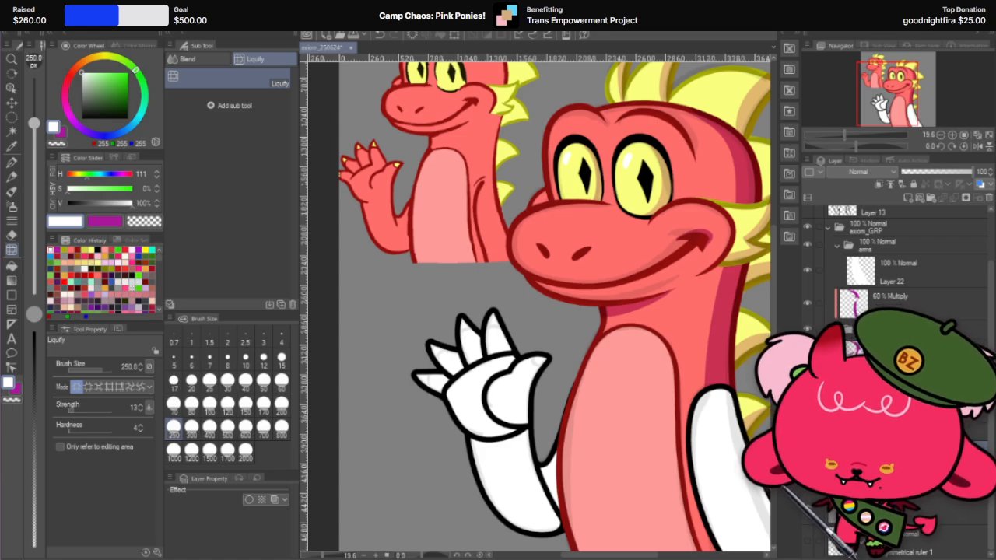
{"action": "left_click_drag", "start_coordinate": [0, 199], "coordinate": [0, 0]}
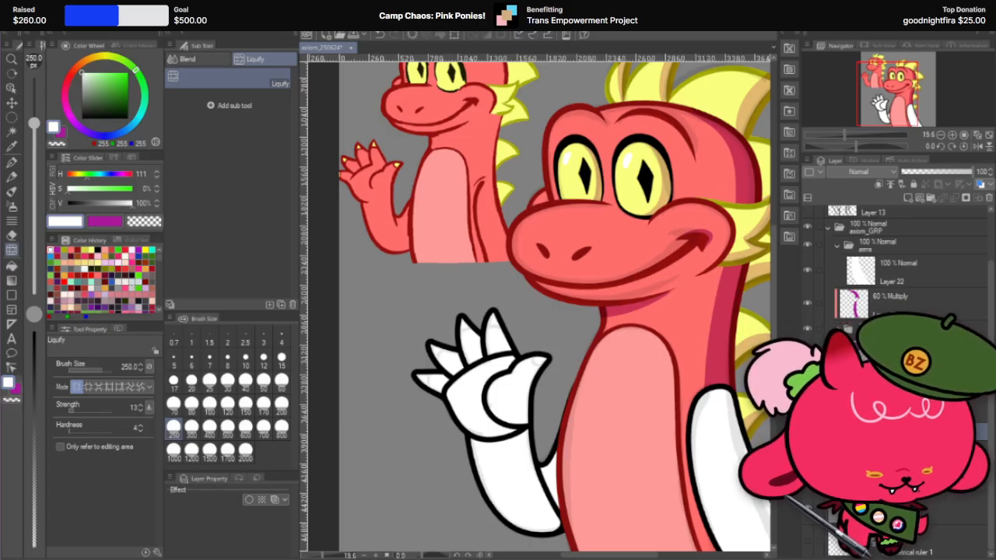
Step: Select the layer of the raised hand's tallest finger with the Move layer tool
{"action": "scroll", "coordinate": [508, 389], "scroll_direction": "down", "scroll_amount": 5}
{"action": "scroll", "coordinate": [498, 393], "scroll_direction": "up", "scroll_amount": 2}
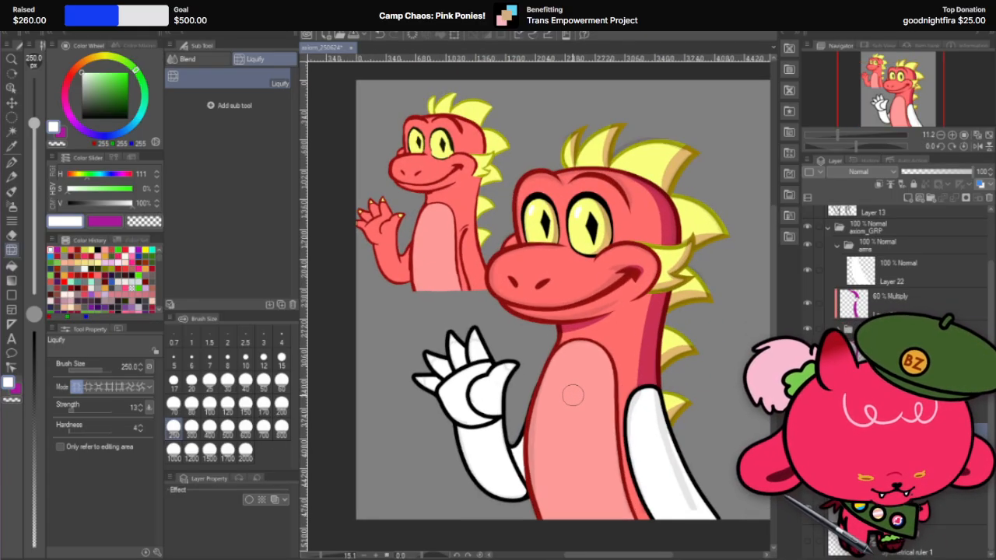
{"action": "scroll", "coordinate": [484, 399], "scroll_direction": "up", "scroll_amount": 3}
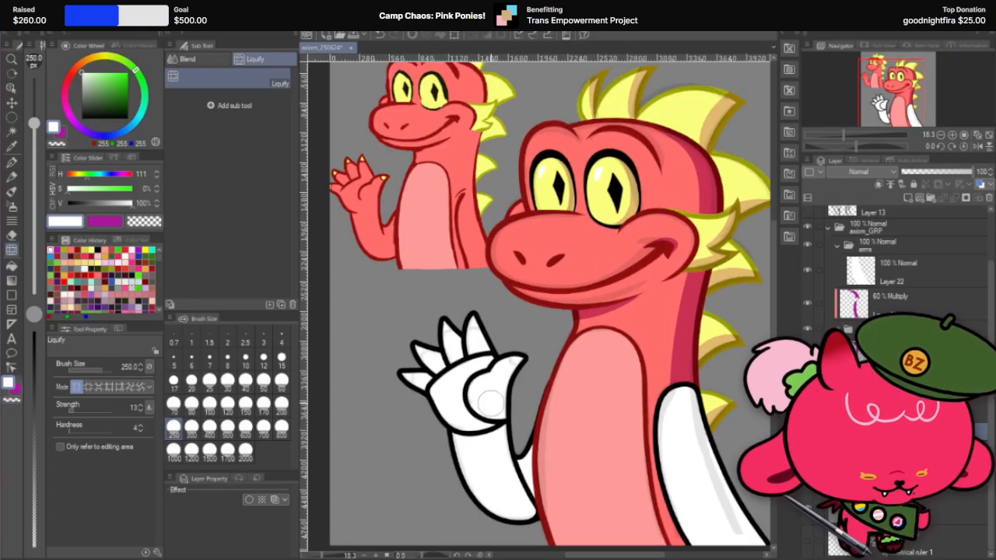
{"action": "left_click", "coordinate": [13, 117]}
{"action": "left_click", "coordinate": [12, 104]}
{"action": "scroll", "coordinate": [460, 332], "scroll_direction": "up", "scroll_amount": 3}
{"action": "left_click", "coordinate": [493, 354]}
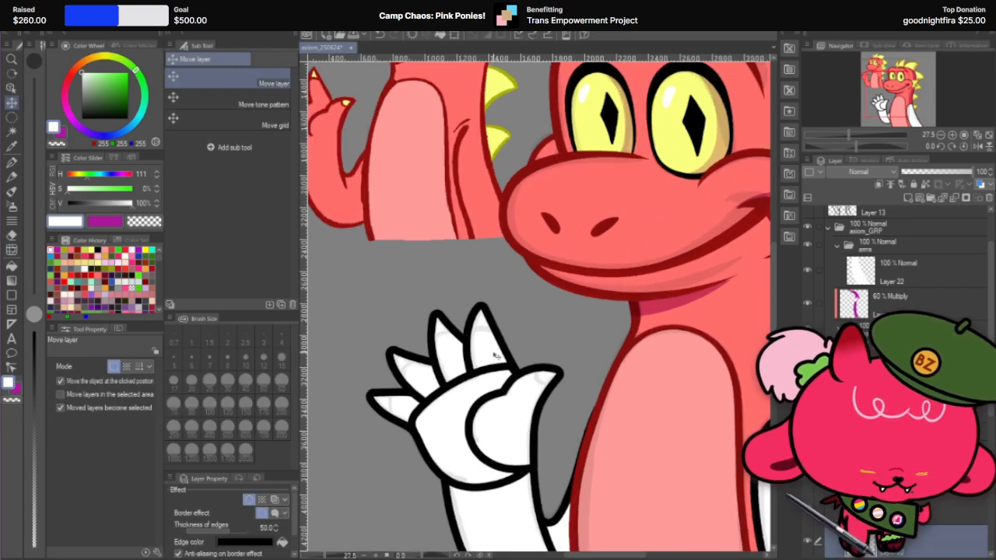
{"action": "scroll", "coordinate": [895, 326], "scroll_direction": "down", "scroll_amount": 3}
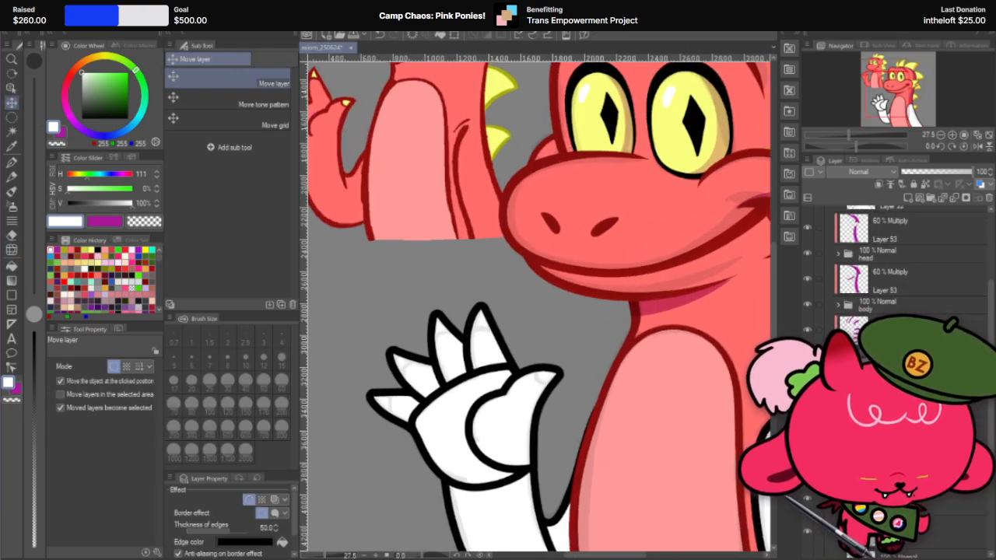
Step: Set up a clipped layer with a black border over the tallest finger, choose the G-pen at size 600, and disable the base layer's border
{"action": "left_click", "coordinate": [907, 199]}
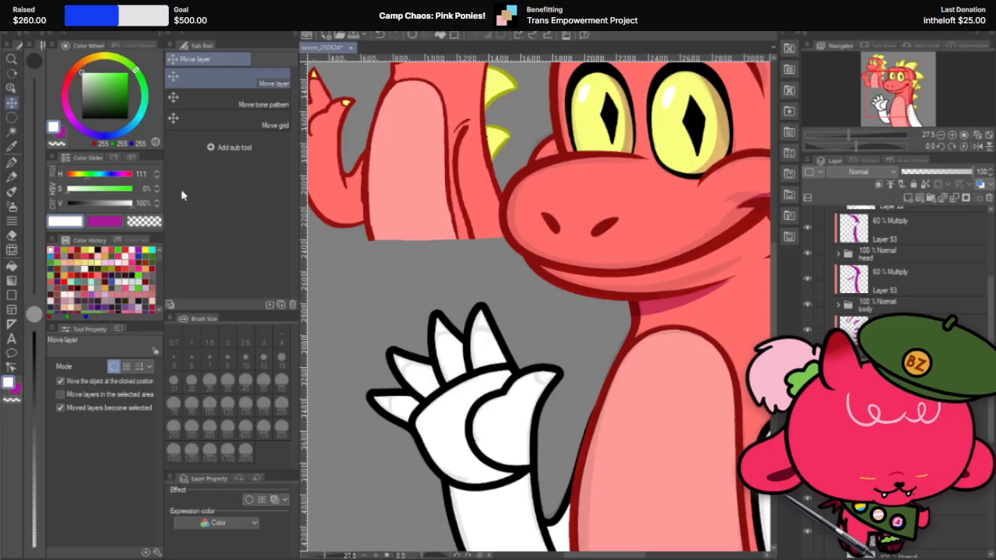
{"action": "right_click", "coordinate": [914, 497]}
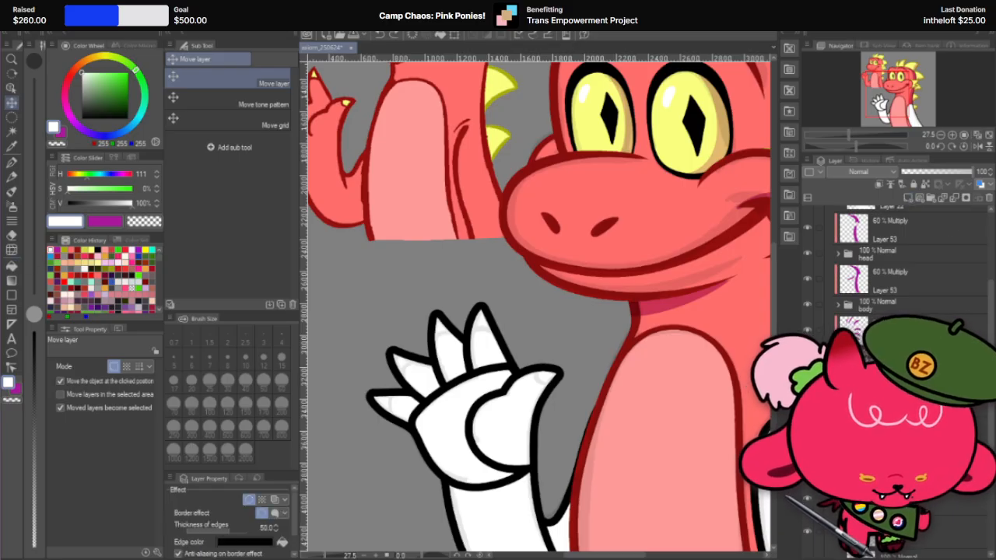
{"action": "left_click", "coordinate": [971, 250]}
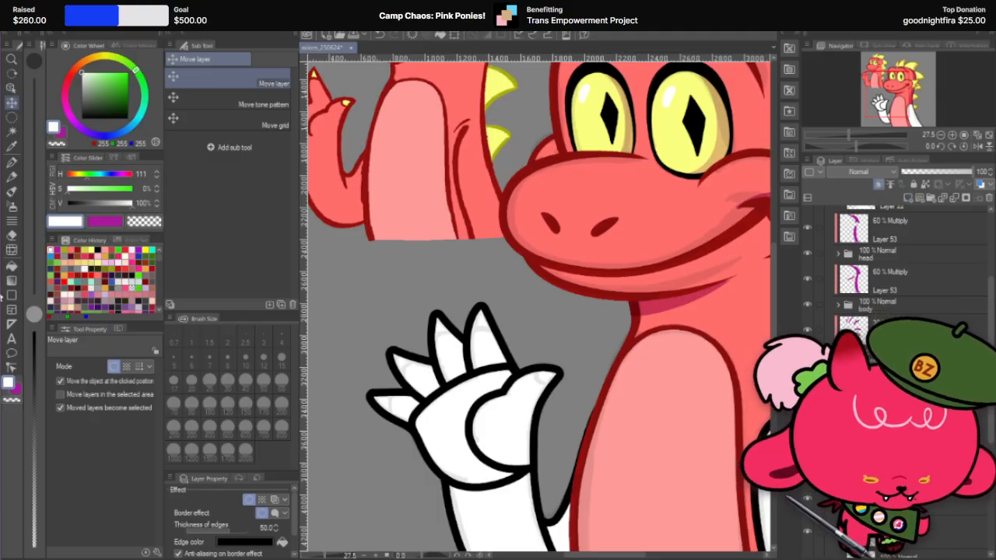
{"action": "left_click", "coordinate": [11, 161]}
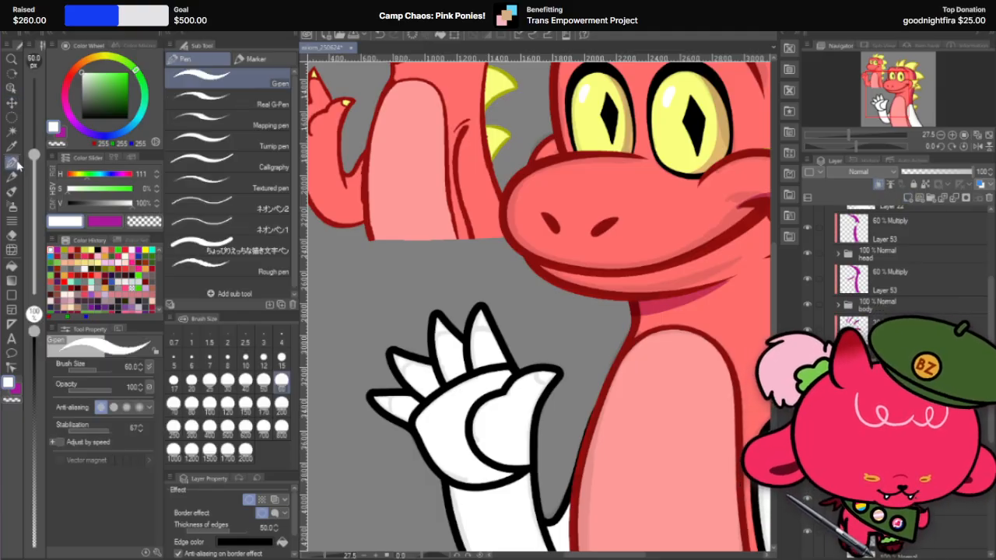
{"action": "left_click", "coordinate": [245, 426]}
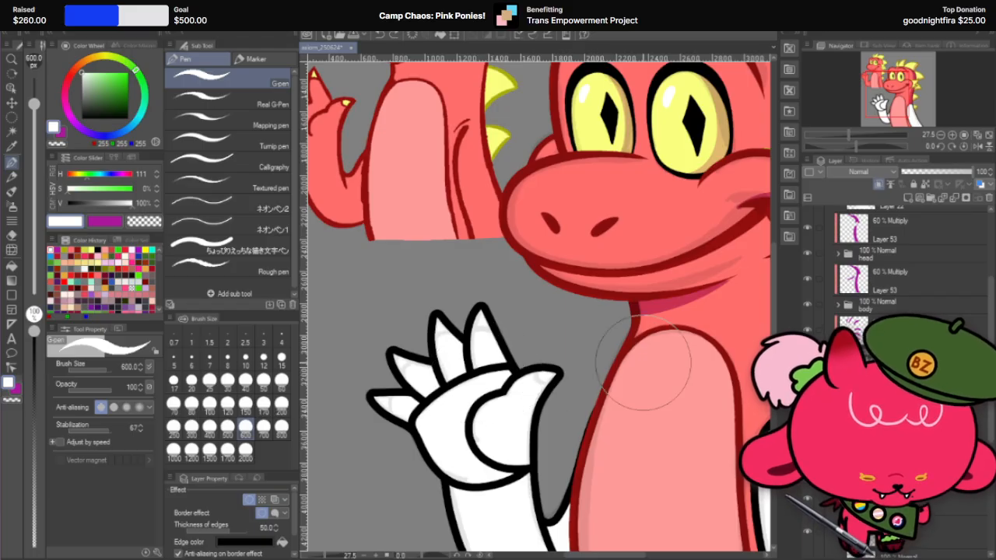
{"action": "right_click", "coordinate": [971, 513]}
{"action": "left_click", "coordinate": [978, 287]}
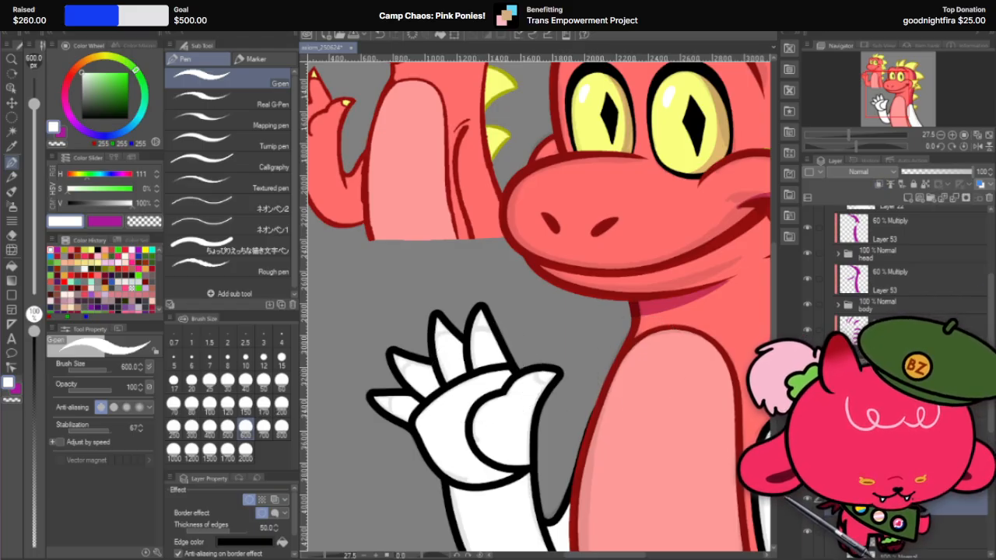
{"action": "left_click", "coordinate": [249, 500]}
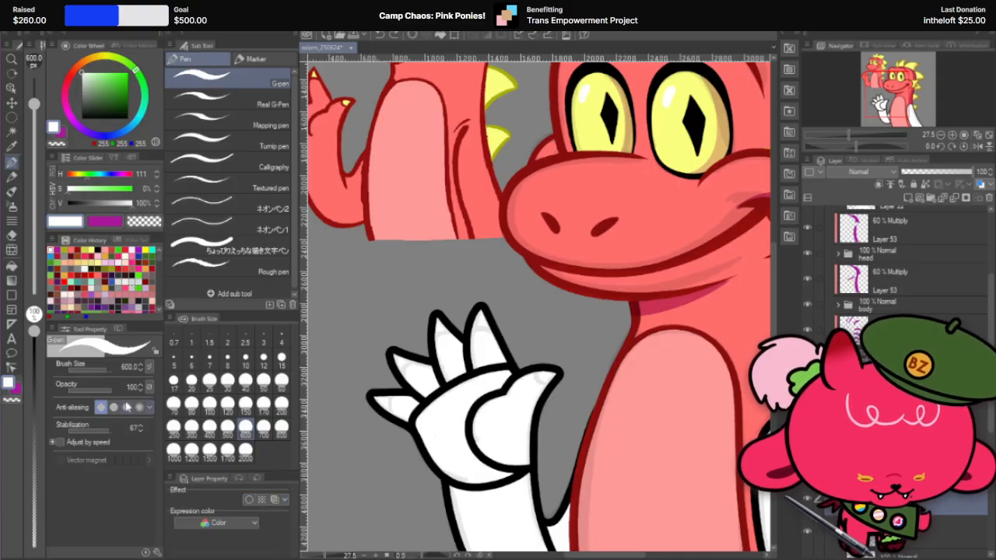
Step: Hide the raised hand's palm to expose the full fingers, and set the G-pen brush size to 800
{"action": "left_click", "coordinate": [965, 471]}
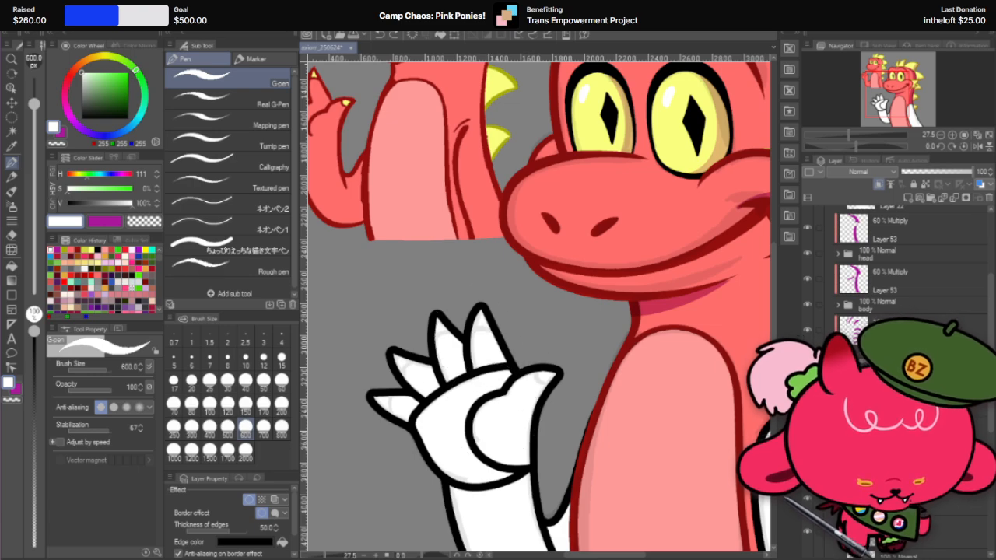
{"action": "left_click", "coordinate": [806, 470]}
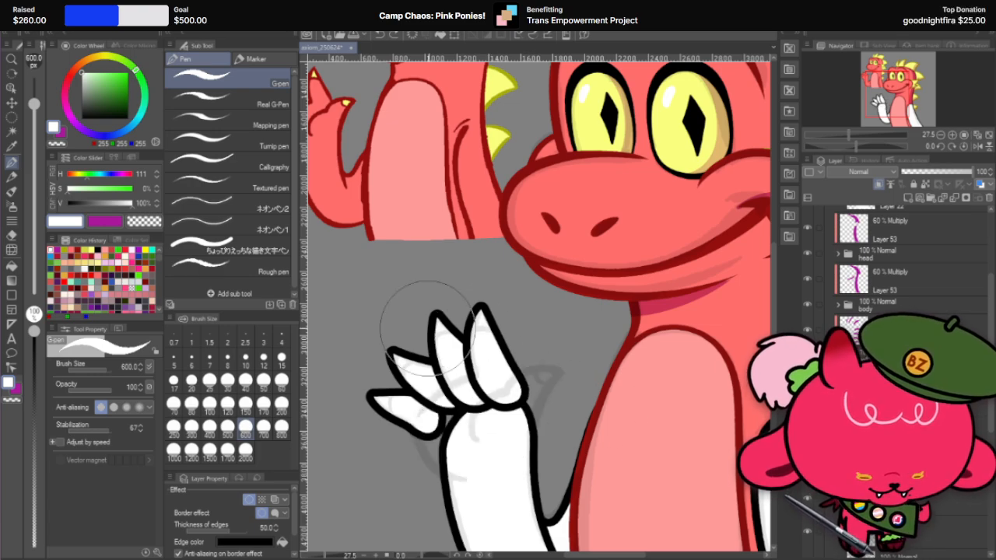
{"action": "scroll", "coordinate": [427, 327], "scroll_direction": "up", "scroll_amount": 1}
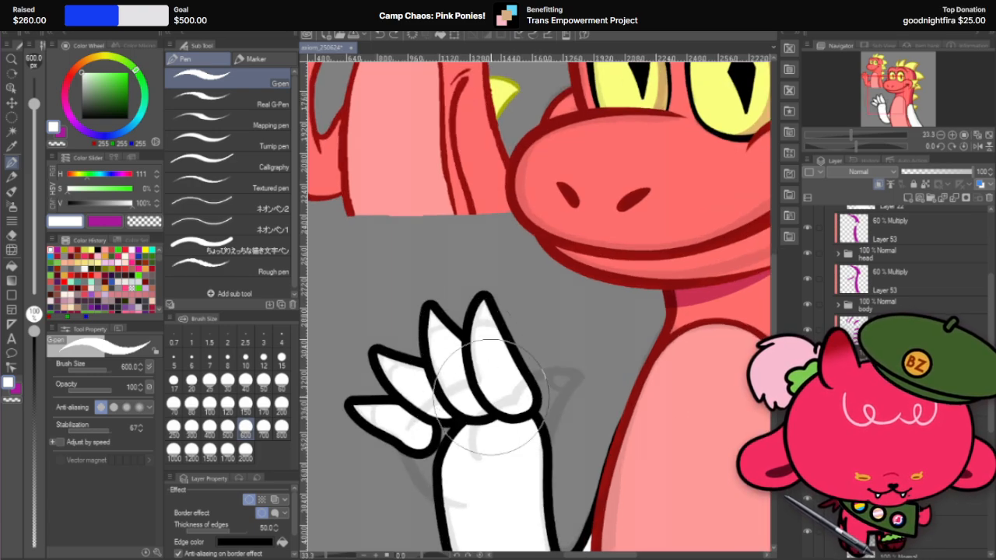
{"action": "left_click", "coordinate": [281, 428]}
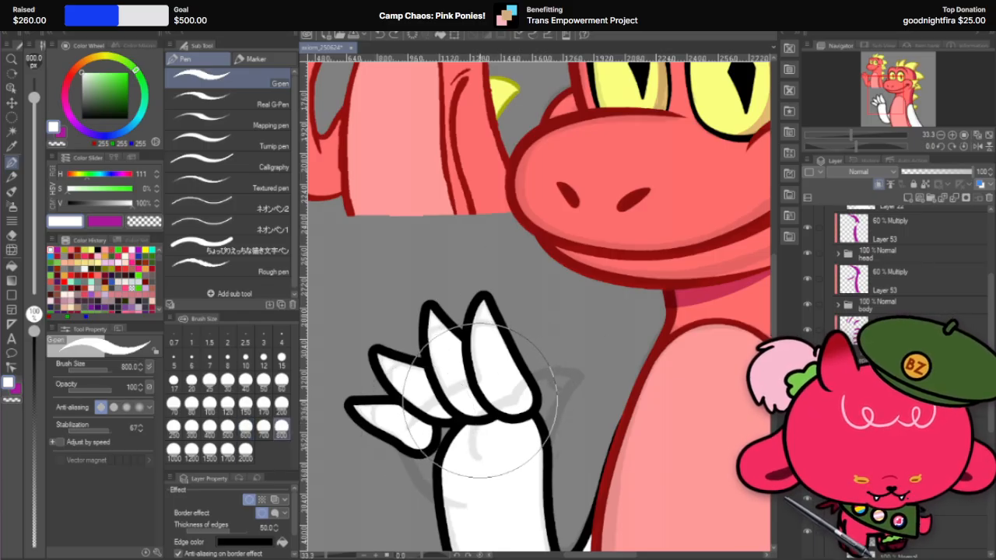
{"action": "left_click", "coordinate": [263, 426]}
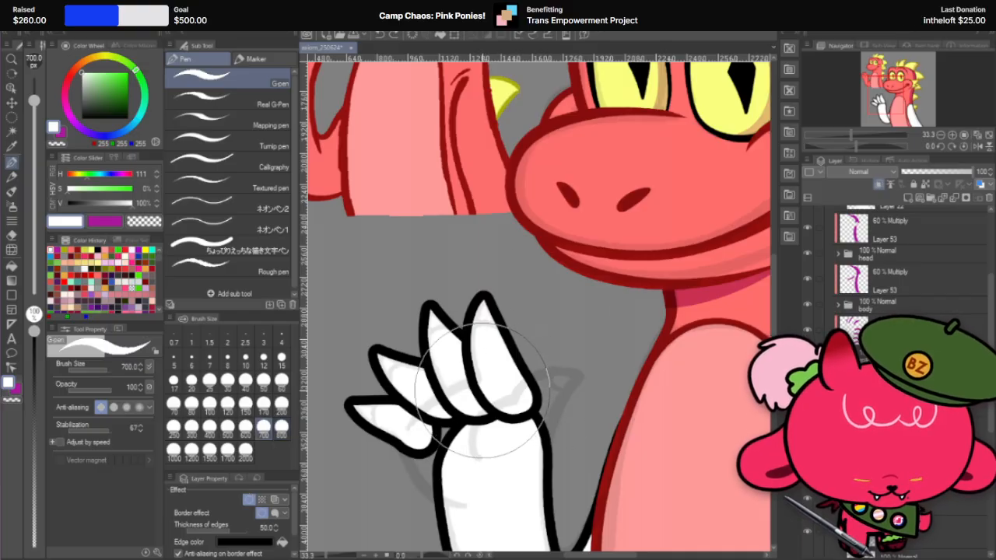
{"action": "left_click", "coordinate": [231, 432]}
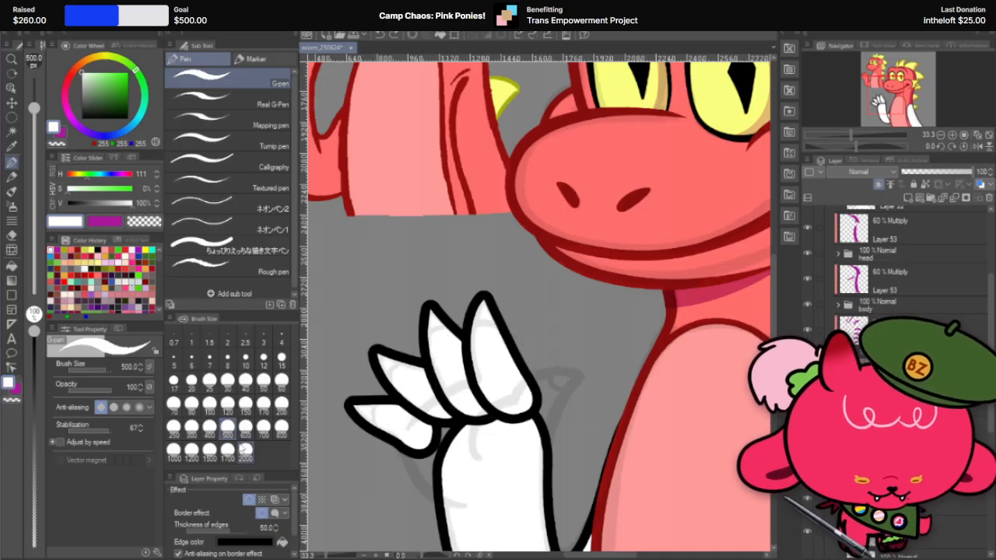
{"action": "left_click", "coordinate": [281, 427]}
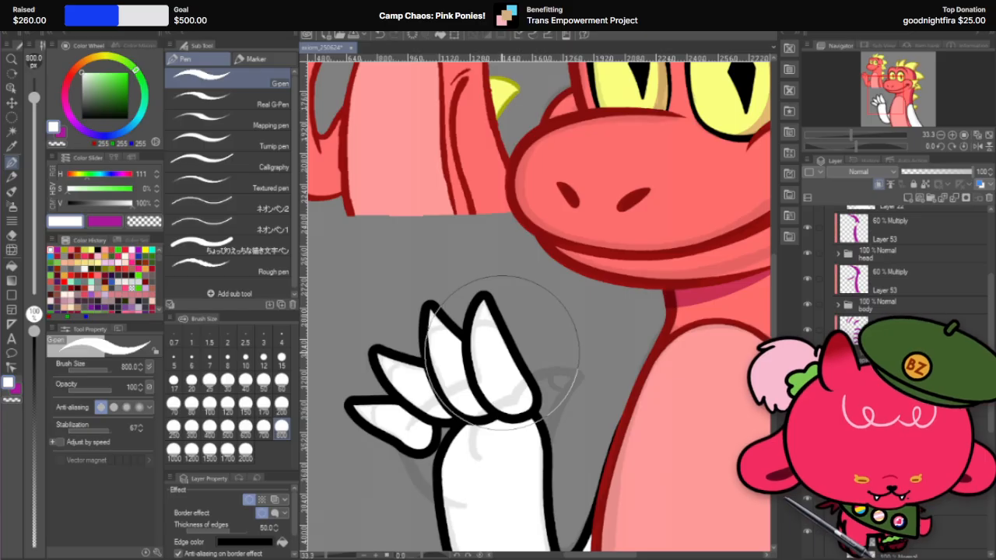
Step: Try to separate a claw on the tallest finger by erasing below its tip with the Hard eraser, using sizes 200 to 300
{"action": "left_click", "coordinate": [11, 234]}
{"action": "left_click", "coordinate": [227, 427]}
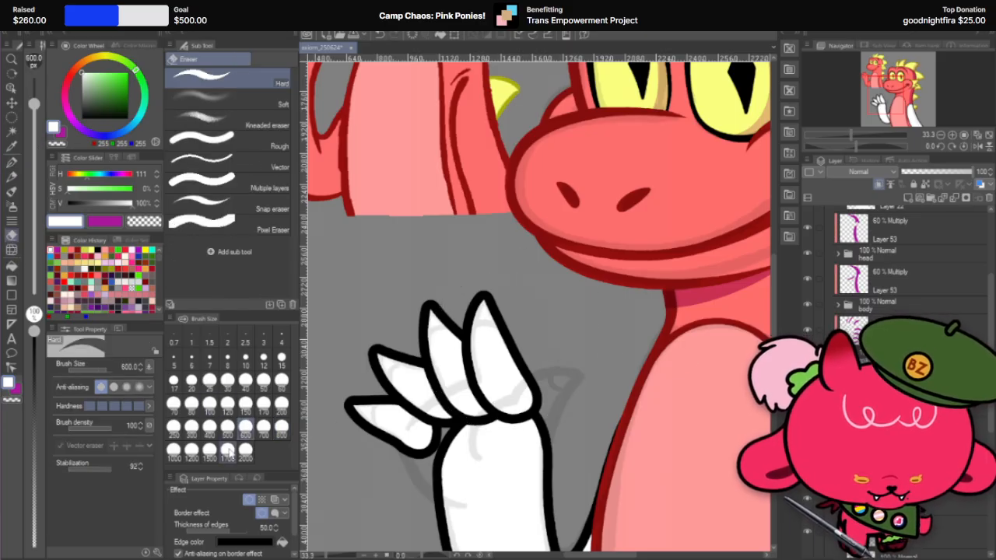
{"action": "left_click", "coordinate": [190, 427]}
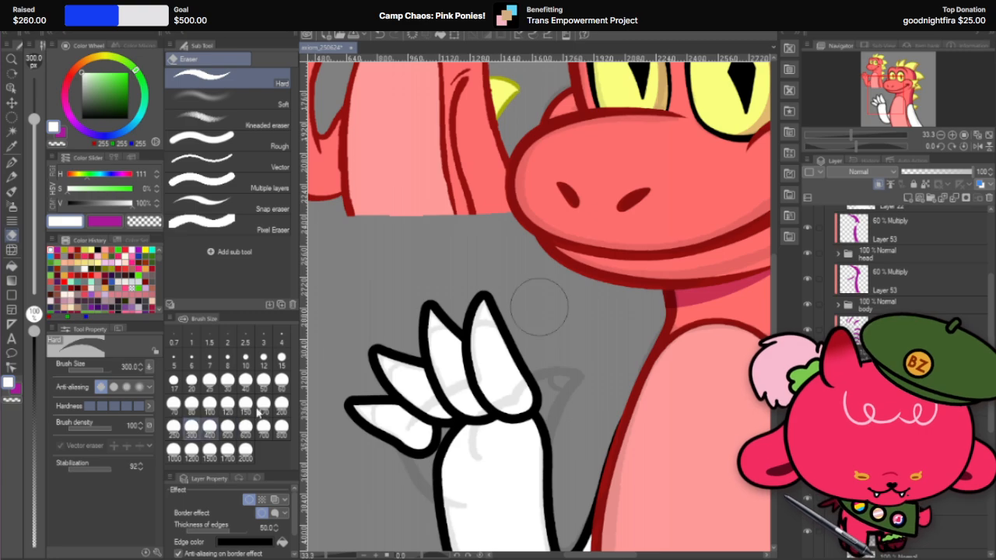
{"action": "left_click", "coordinate": [282, 402]}
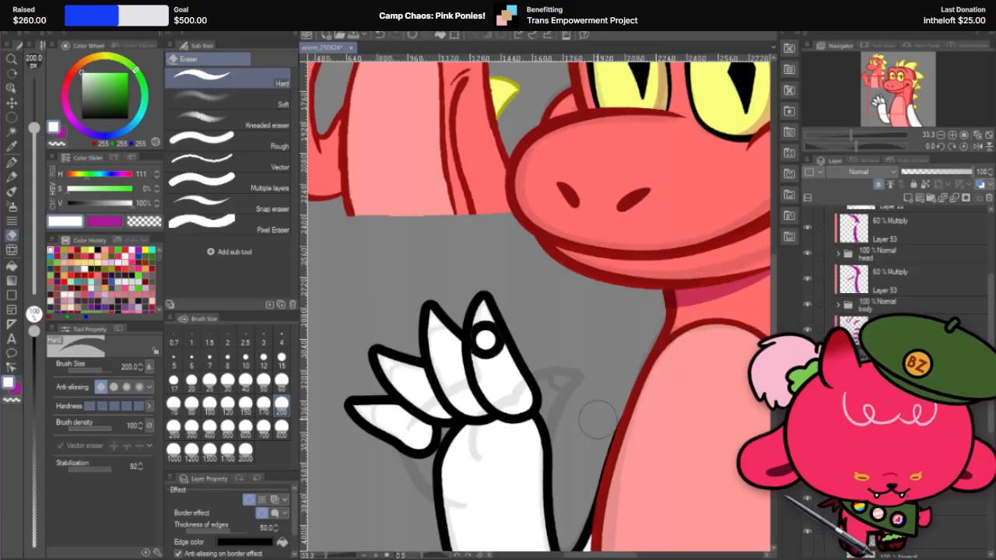
{"action": "left_click", "coordinate": [172, 425]}
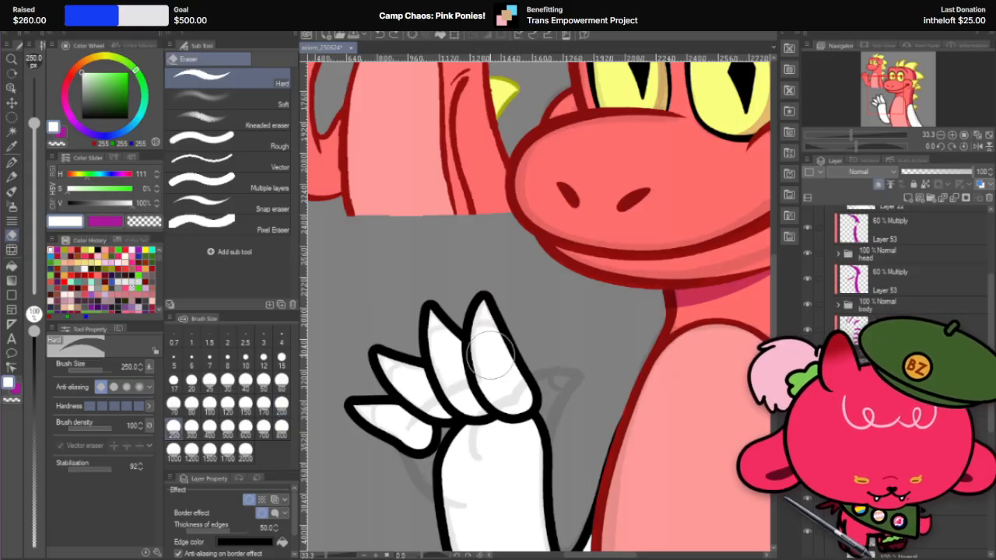
{"action": "mouse_move", "coordinate": [486, 343]}
{"action": "left_mouse_down"}
{"action": "mouse_move", "coordinate": [473, 356]}
{"action": "mouse_move", "coordinate": [505, 393]}
{"action": "mouse_move", "coordinate": [471, 382]}
{"action": "mouse_move", "coordinate": [513, 393]}
{"action": "mouse_move", "coordinate": [519, 405]}
{"action": "mouse_move", "coordinate": [492, 352]}
{"action": "mouse_move", "coordinate": [520, 404]}
{"action": "left_mouse_up"}
{"action": "left_click", "coordinate": [191, 426]}
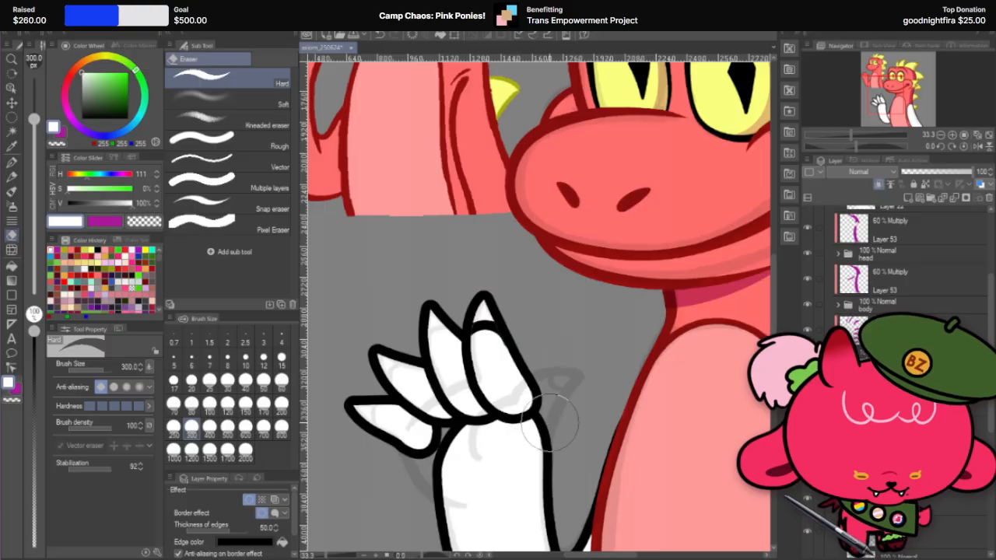
Step: Inspect the erased claw edge up close and undo the eraser strokes on the tallest finger
{"action": "scroll", "coordinate": [568, 410], "scroll_direction": "down", "scroll_amount": 2}
{"action": "scroll", "coordinate": [568, 411], "scroll_direction": "down", "scroll_amount": 1}
{"action": "scroll", "coordinate": [544, 400], "scroll_direction": "up", "scroll_amount": 4}
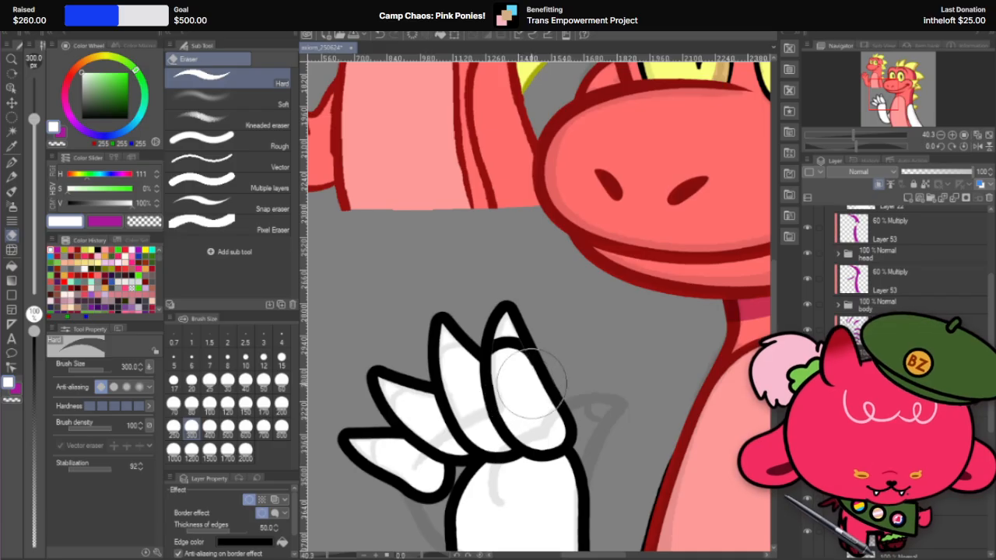
{"action": "scroll", "coordinate": [526, 357], "scroll_direction": "up", "scroll_amount": 1}
{"action": "scroll", "coordinate": [525, 358], "scroll_direction": "up", "scroll_amount": 2}
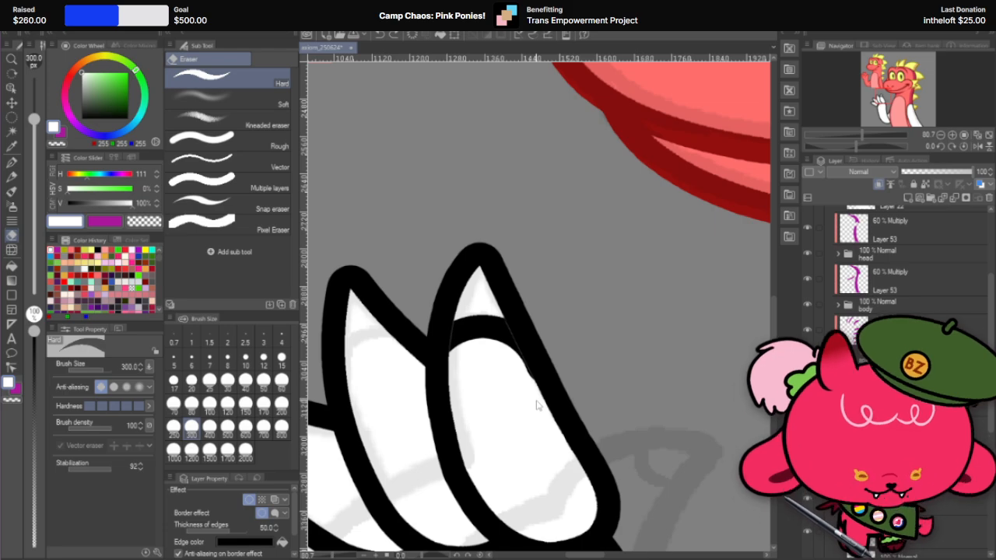
{"action": "key", "text": "ctrl+z"}
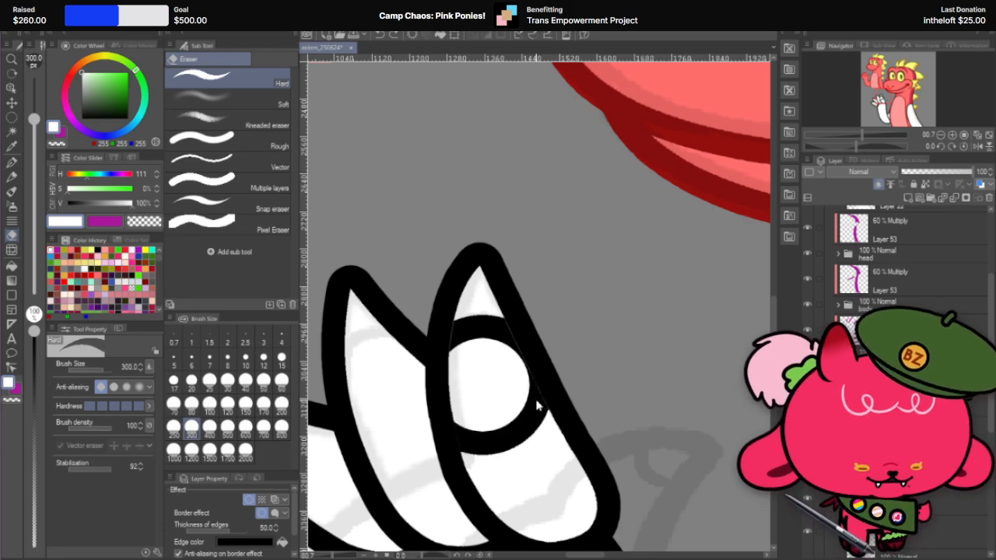
{"action": "left_click", "coordinate": [537, 404]}
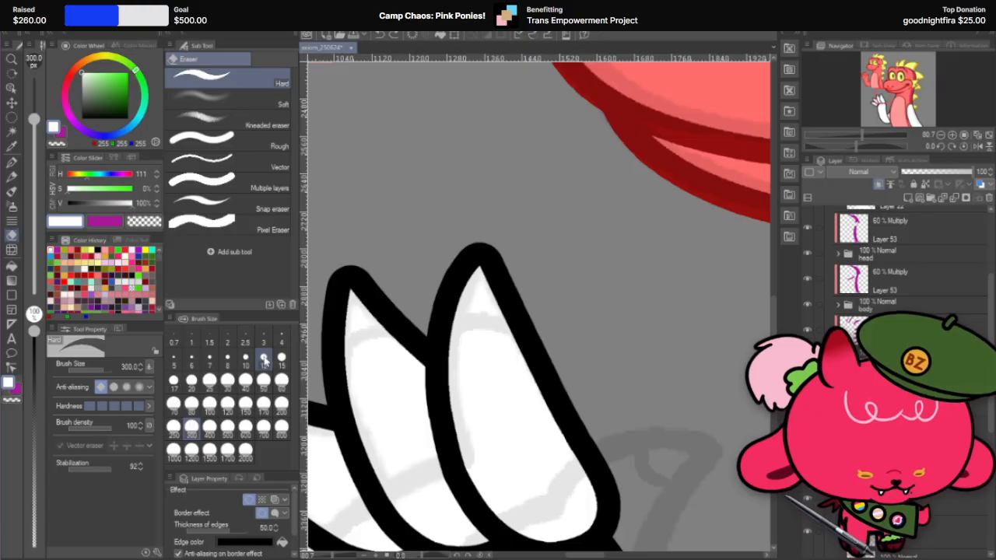
Step: Delete the extra layer from the tallest finger's claw attempt, toggle the border effect, and undo back to the black-outlined finger
{"action": "scroll", "coordinate": [524, 267], "scroll_direction": "down", "scroll_amount": 1}
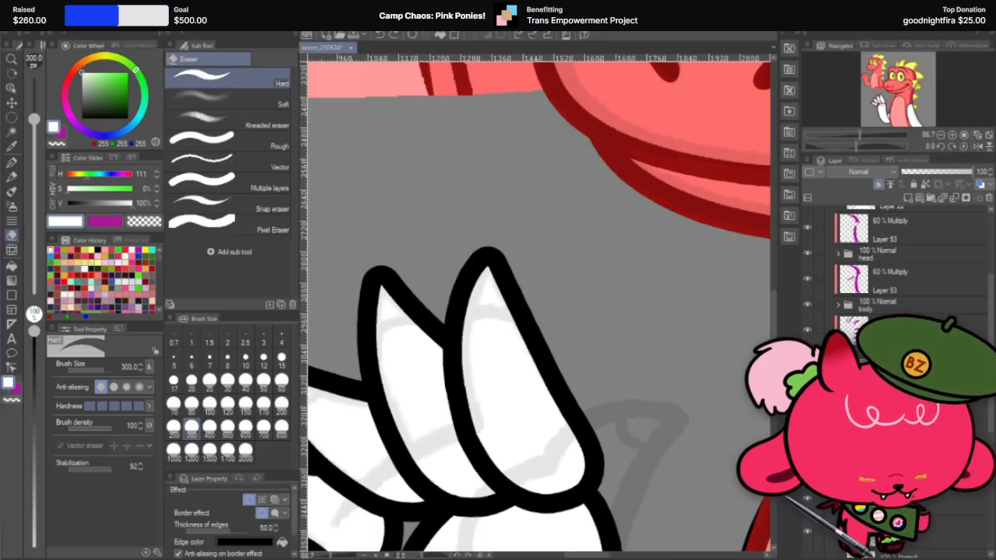
{"action": "left_click", "coordinate": [933, 501]}
{"action": "left_click", "coordinate": [989, 199]}
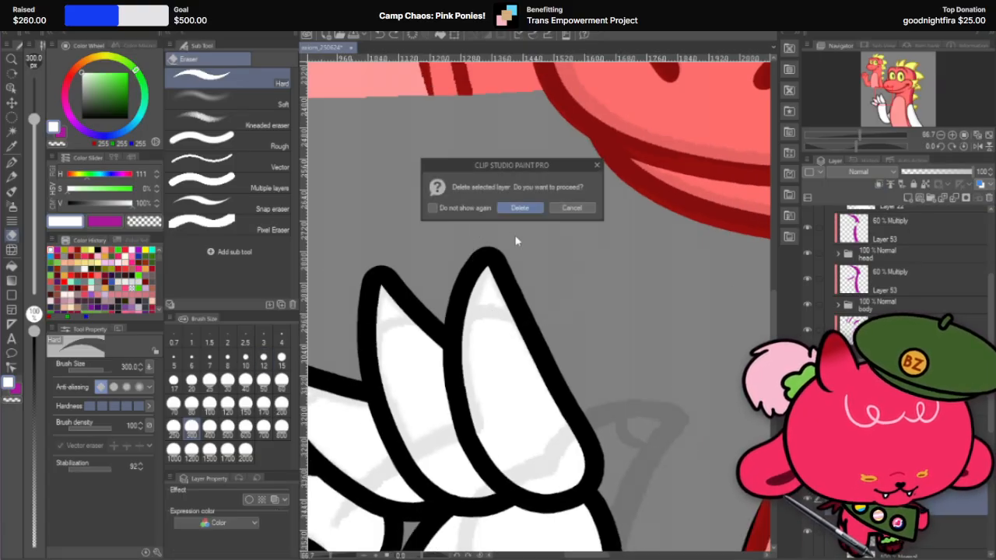
{"action": "left_click", "coordinate": [519, 207]}
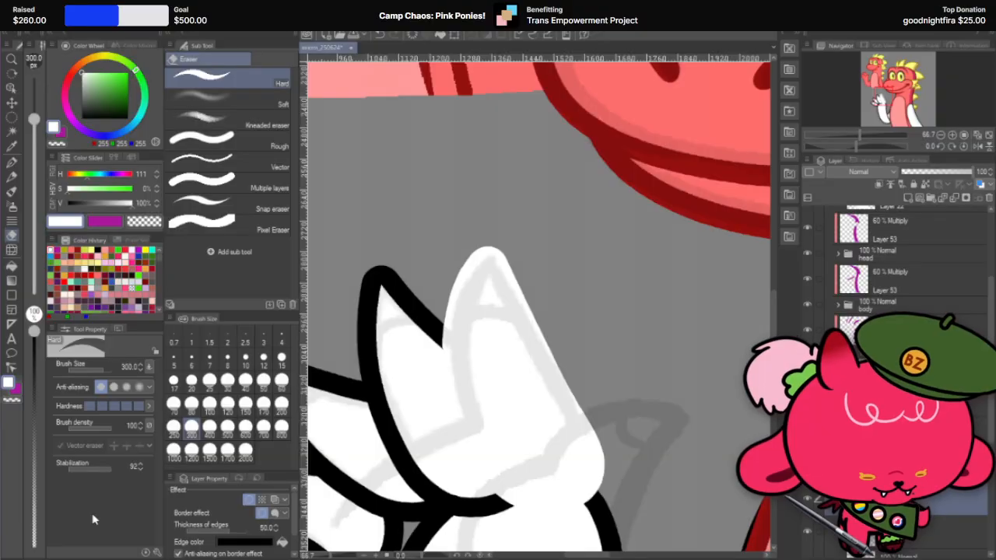
{"action": "left_click", "coordinate": [250, 500]}
{"action": "left_click", "coordinate": [250, 501]}
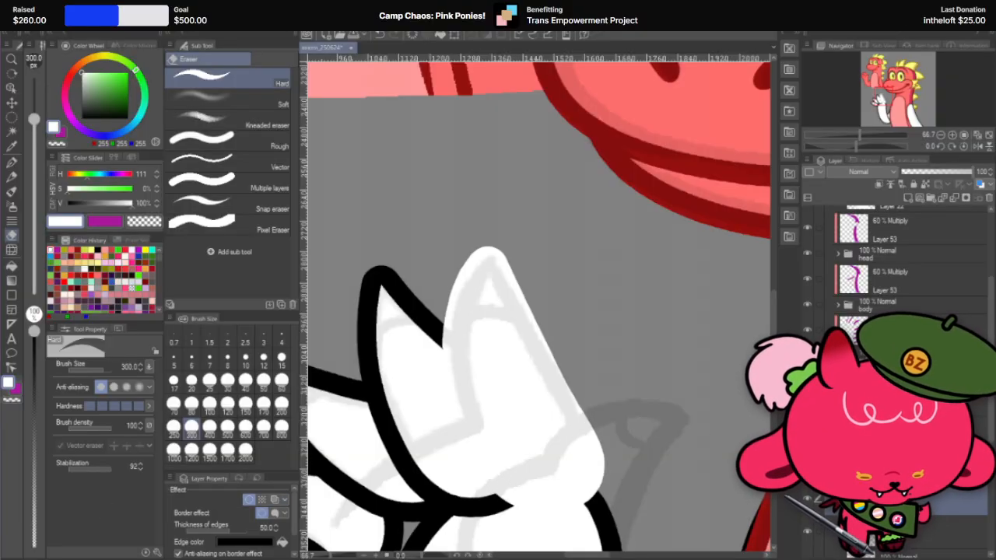
{"action": "key", "text": "ctrl+z"}
Step: Refine the tallest finger's outline with Liquify, using brush sizes 200 and 150 on its lower edges
{"action": "left_click", "coordinate": [12, 250]}
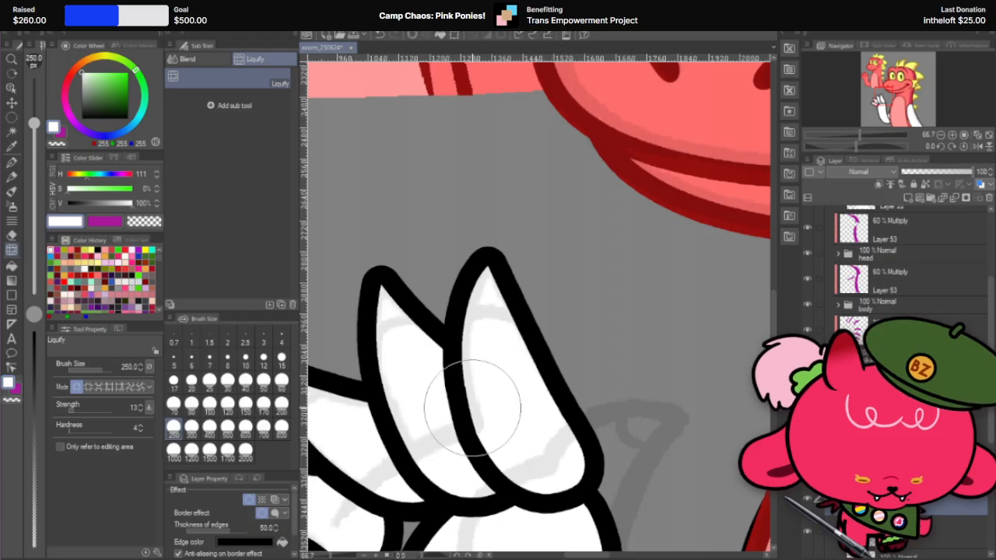
{"action": "left_click", "coordinate": [280, 403]}
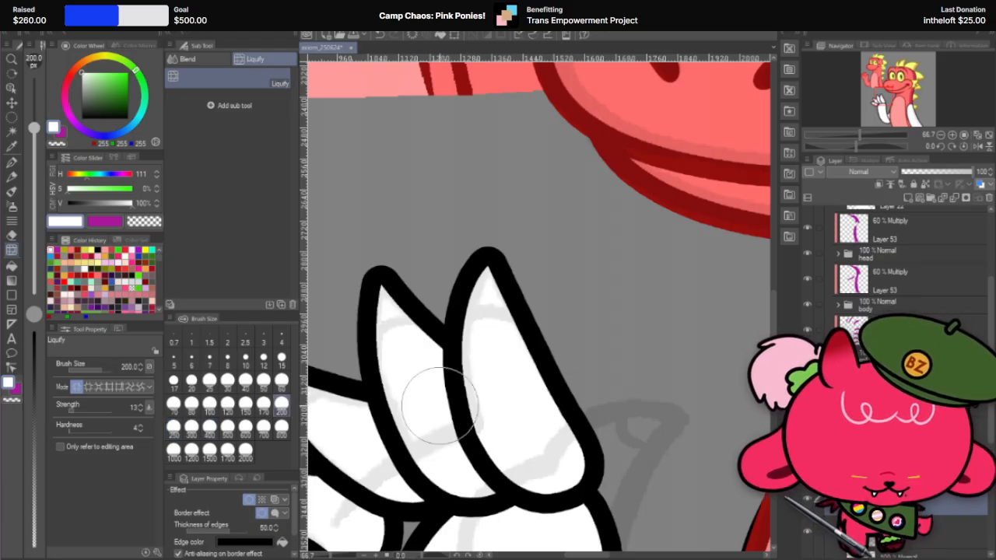
{"action": "mouse_move", "coordinate": [483, 421]}
{"action": "left_mouse_down"}
{"action": "mouse_move", "coordinate": [450, 446]}
{"action": "mouse_move", "coordinate": [465, 466]}
{"action": "left_mouse_up"}
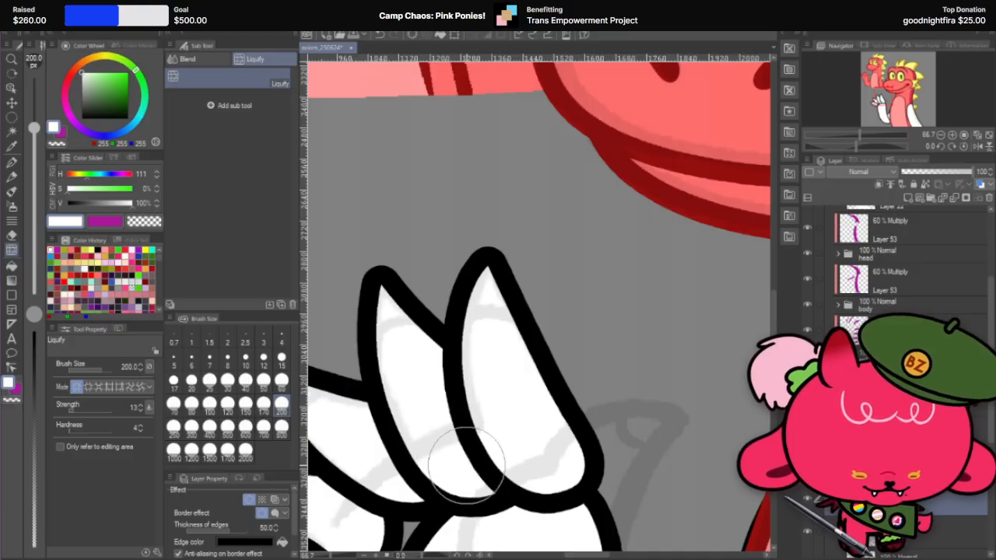
{"action": "left_click", "coordinate": [246, 406]}
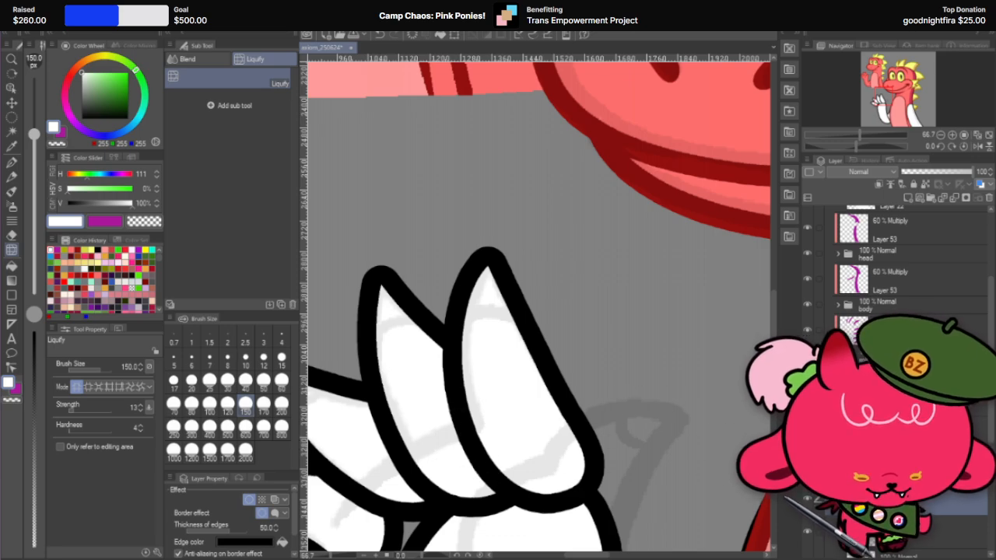
{"action": "left_click_drag", "start_coordinate": [585, 406], "coordinate": [580, 409]}
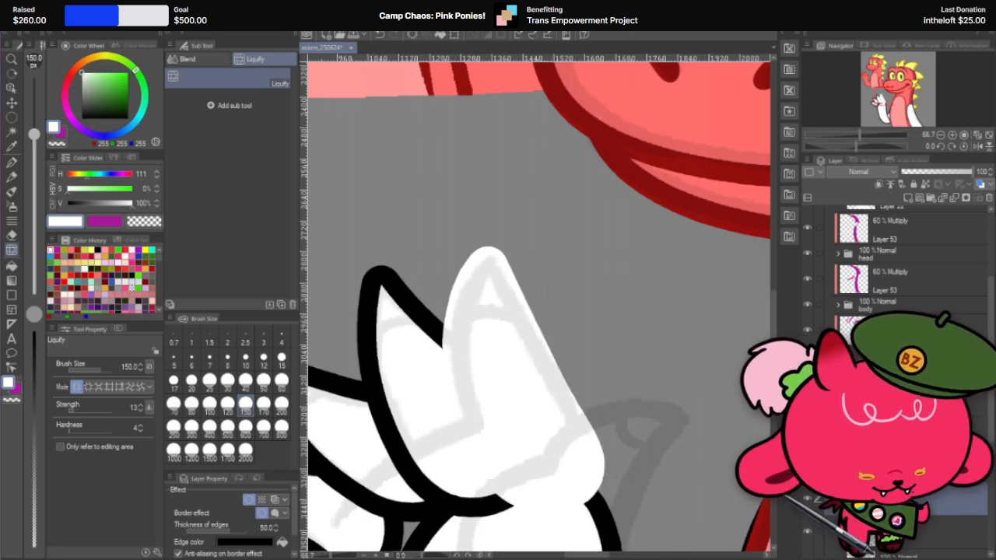
Step: Duplicate the tallest finger's layer and turn off the border effect on the selected copy
{"action": "right_click", "coordinate": [910, 500]}
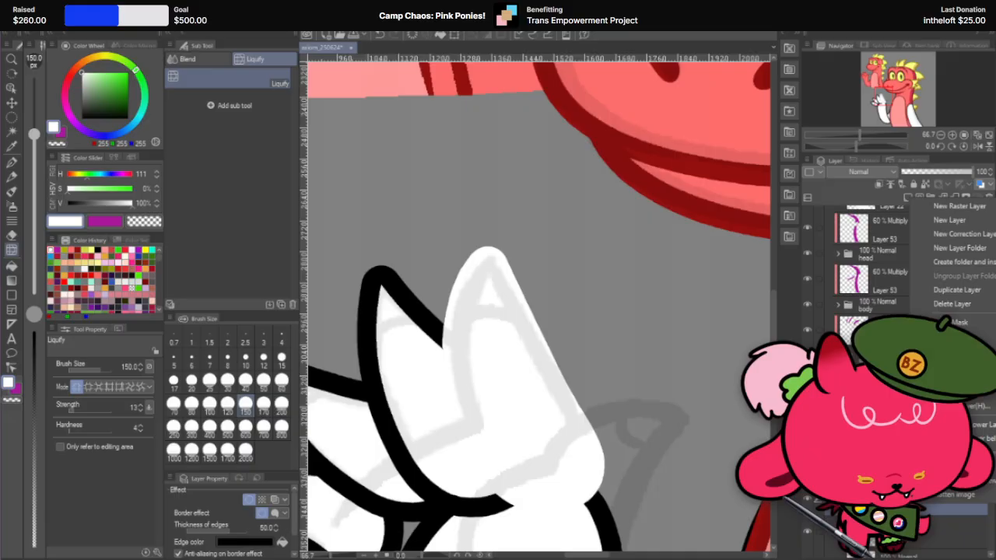
{"action": "left_click", "coordinate": [985, 288]}
{"action": "left_click", "coordinate": [249, 500]}
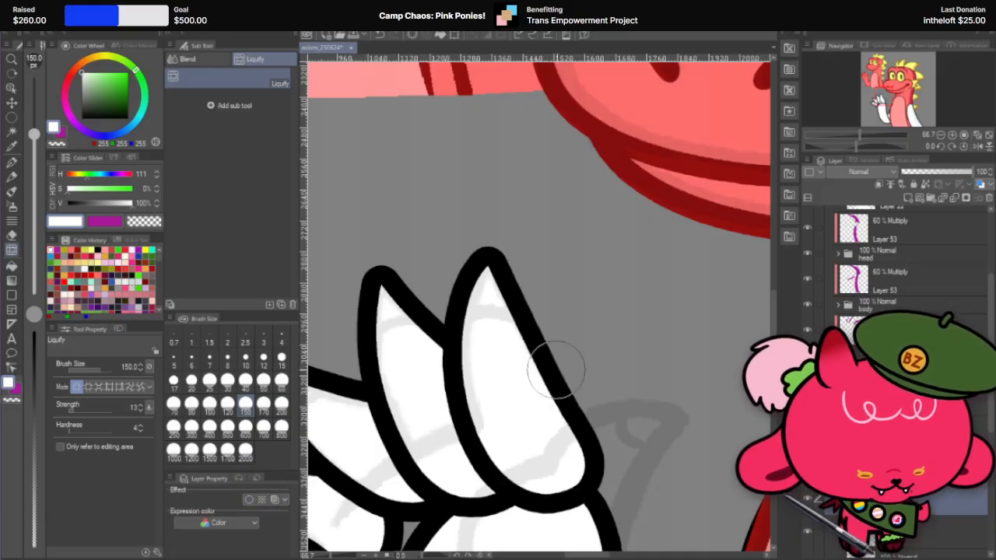
Step: Switch to the Hard eraser and set its brush size to 320 for carving the tallest finger's claw
{"action": "scroll", "coordinate": [574, 365], "scroll_direction": "down", "scroll_amount": 1}
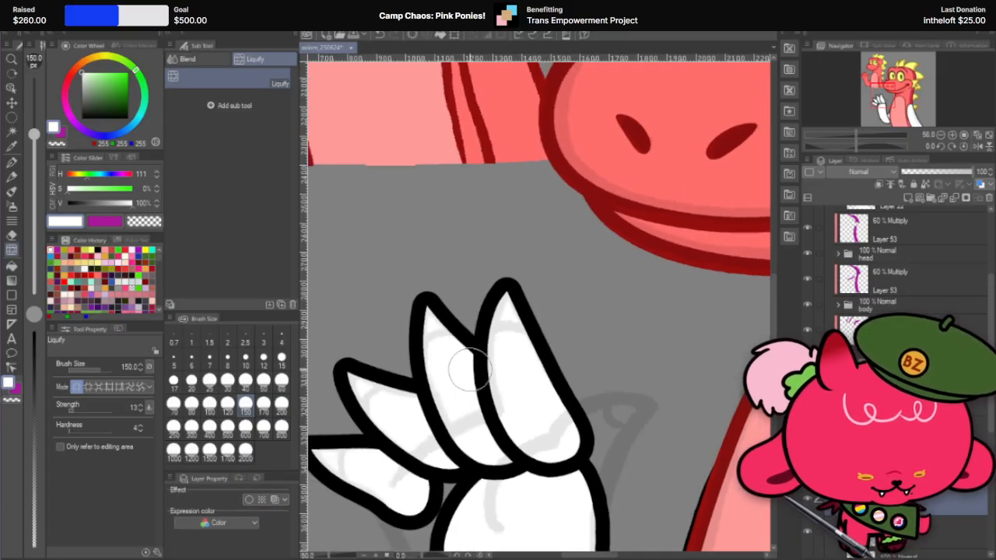
{"action": "left_click", "coordinate": [10, 237]}
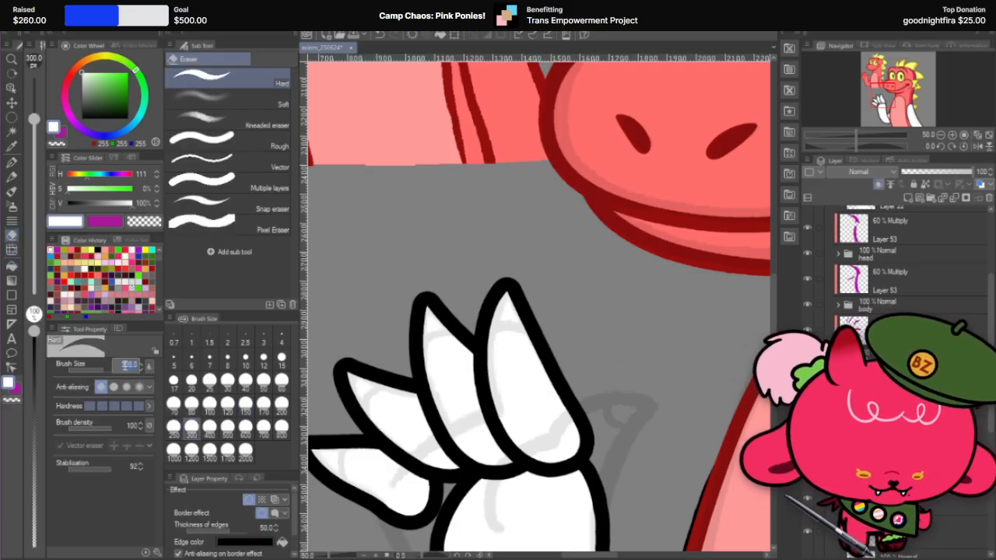
{"action": "left_click", "coordinate": [125, 365]}
{"action": "type", "text": "320"}
{"action": "key", "text": "Return"}
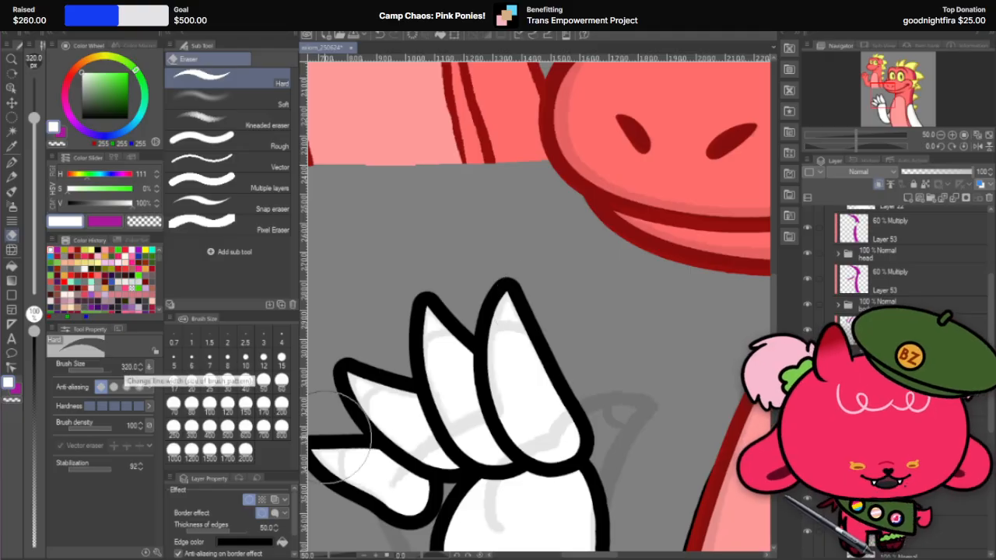
Step: Try erasing the clipped finger copy below the fingertip, and undo the eraser strokes
{"action": "mouse_move", "coordinate": [509, 372]}
{"action": "left_mouse_down"}
{"action": "mouse_move", "coordinate": [588, 451]}
{"action": "mouse_move", "coordinate": [542, 405]}
{"action": "mouse_move", "coordinate": [511, 411]}
{"action": "mouse_move", "coordinate": [561, 427]}
{"action": "mouse_move", "coordinate": [586, 457]}
{"action": "left_mouse_up"}
{"action": "key", "text": "ctrl+z"}
{"action": "key", "text": "ctrl+z"}
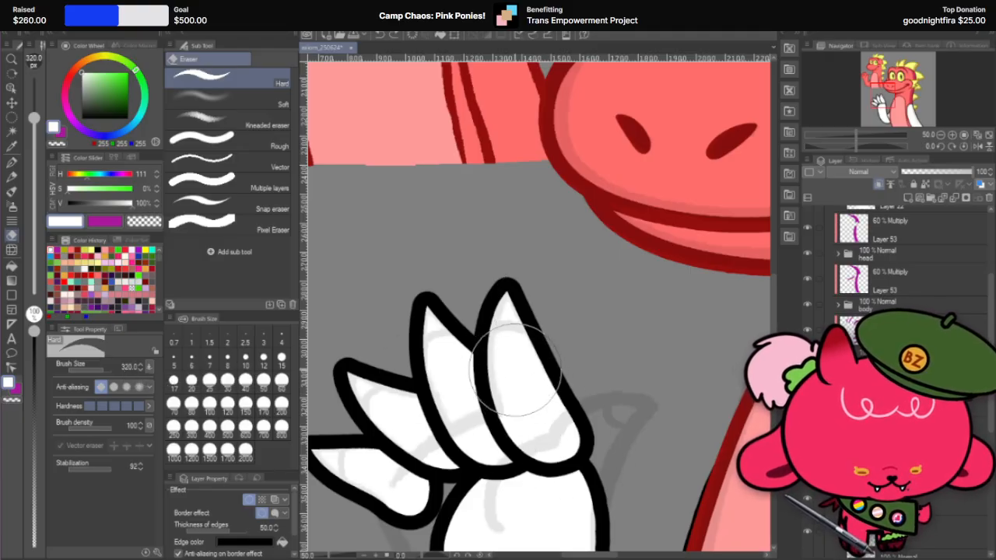
{"action": "left_click_drag", "start_coordinate": [509, 368], "coordinate": [518, 373]}
{"action": "key", "text": "ctrl+z"}
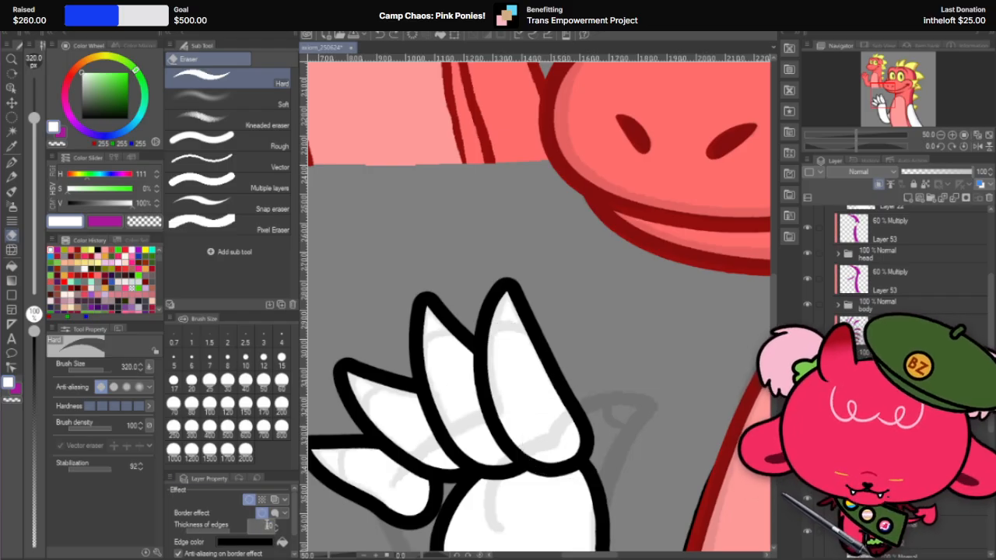
Step: Set the border thickness to 40 and erase the clipped copy below the tallest finger's tip to outline a separate claw
{"action": "left_click", "coordinate": [513, 368]}
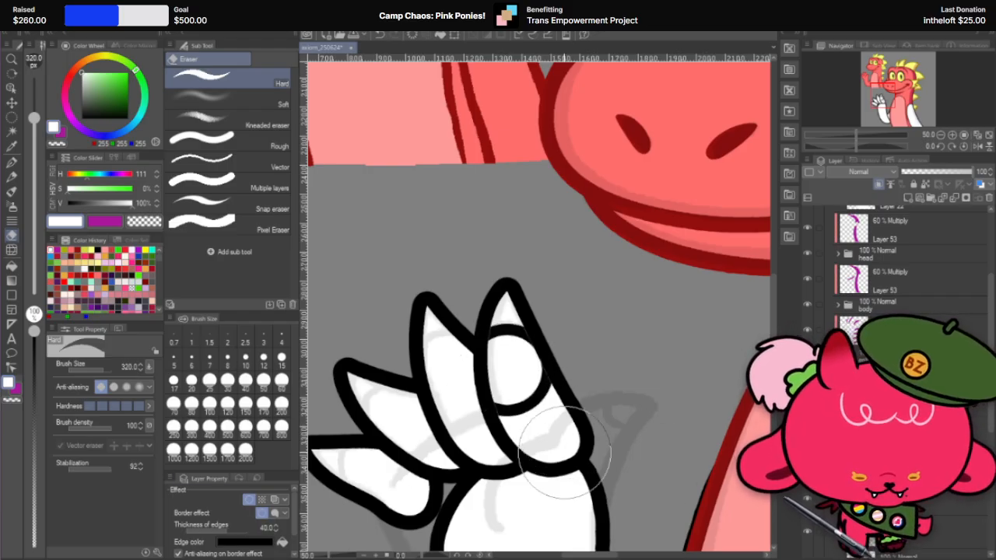
{"action": "mouse_move", "coordinate": [515, 386]}
{"action": "left_mouse_down"}
{"action": "mouse_move", "coordinate": [519, 409]}
{"action": "mouse_move", "coordinate": [549, 428]}
{"action": "left_mouse_up"}
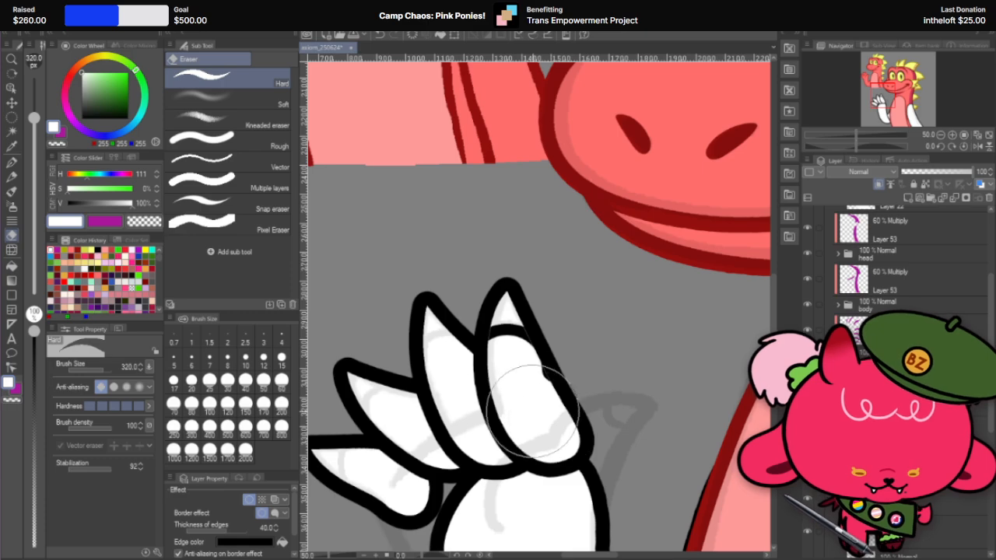
{"action": "scroll", "coordinate": [589, 436], "scroll_direction": "down", "scroll_amount": 3}
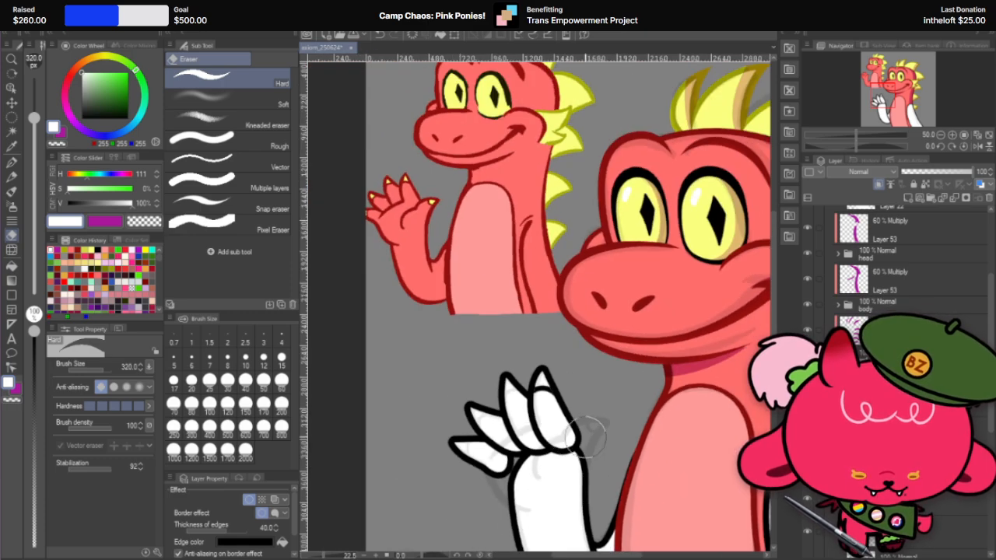
{"action": "scroll", "coordinate": [588, 435], "scroll_direction": "down", "scroll_amount": 2}
{"action": "scroll", "coordinate": [560, 443], "scroll_direction": "up", "scroll_amount": 4}
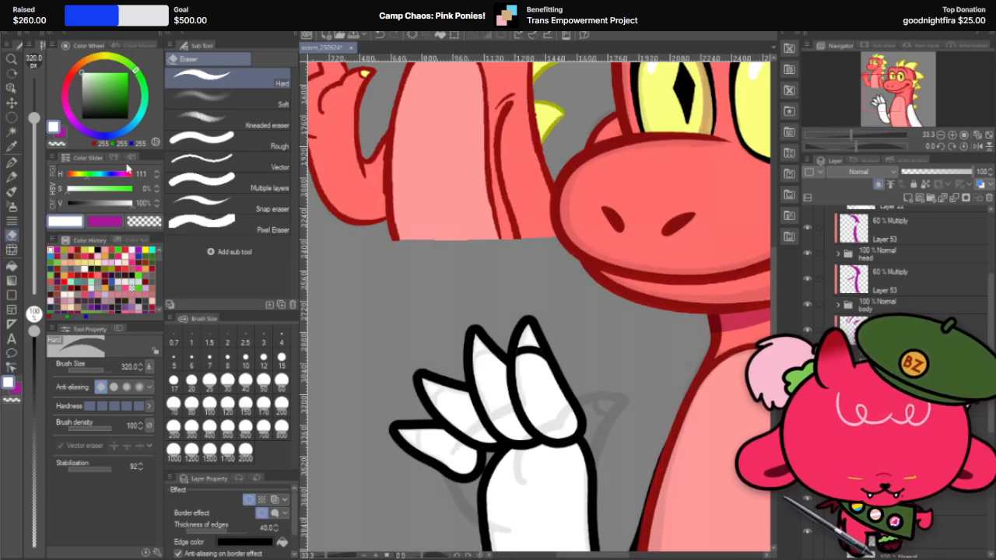
Step: Set Liquify to brush size 200 for reshaping the claw line on the tallest finger
{"action": "left_click", "coordinate": [13, 102]}
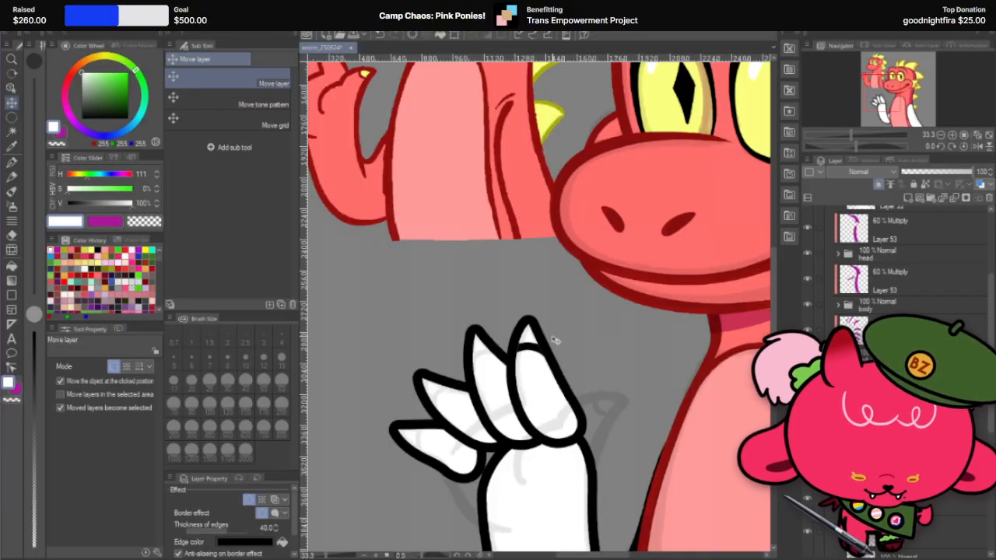
{"action": "scroll", "coordinate": [554, 340], "scroll_direction": "up", "scroll_amount": 3}
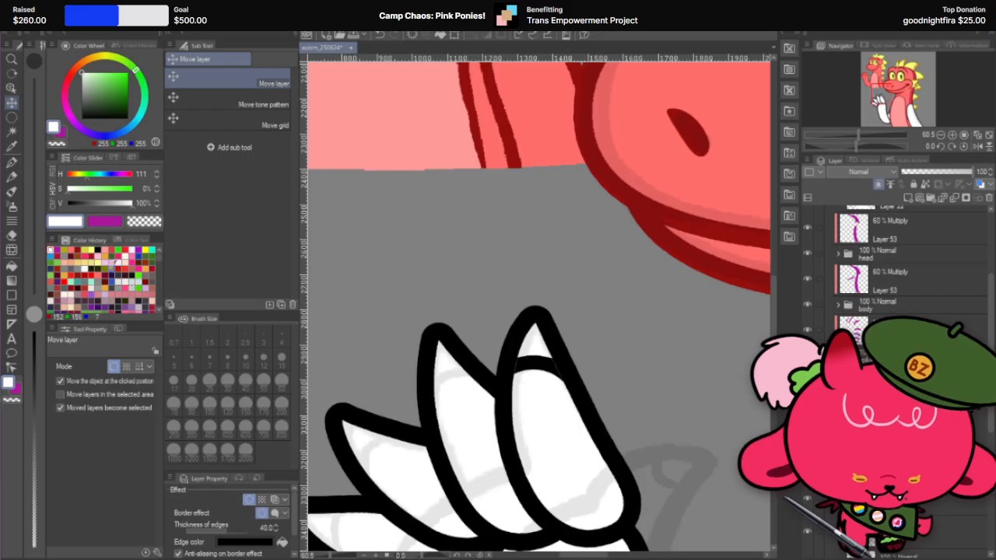
{"action": "left_click", "coordinate": [12, 250]}
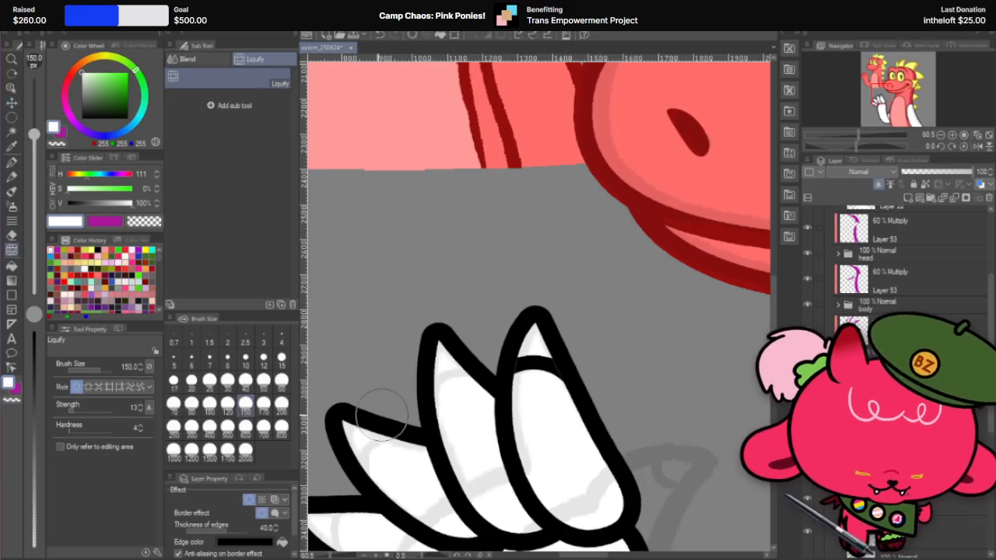
{"action": "left_click", "coordinate": [227, 426]}
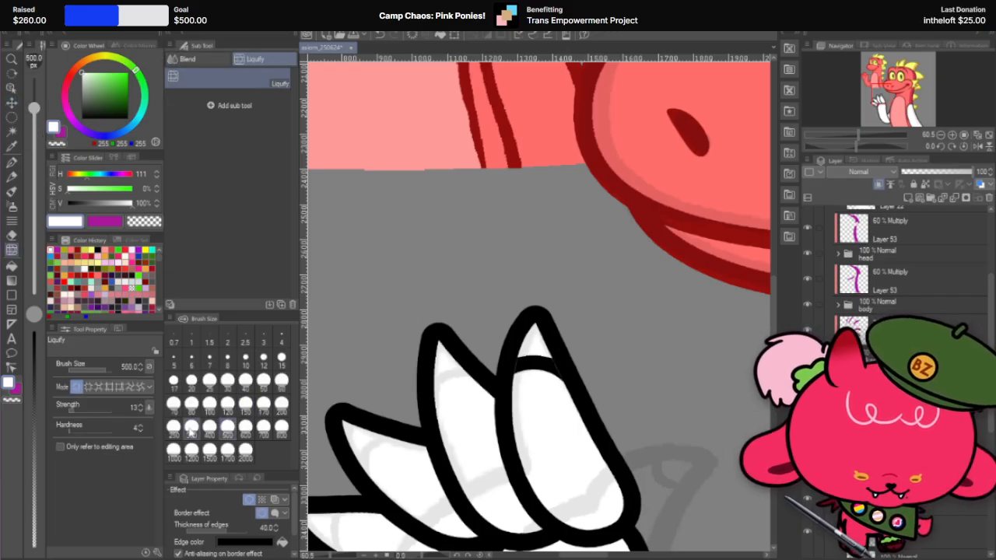
{"action": "left_click", "coordinate": [190, 430]}
{"action": "left_click", "coordinate": [281, 405]}
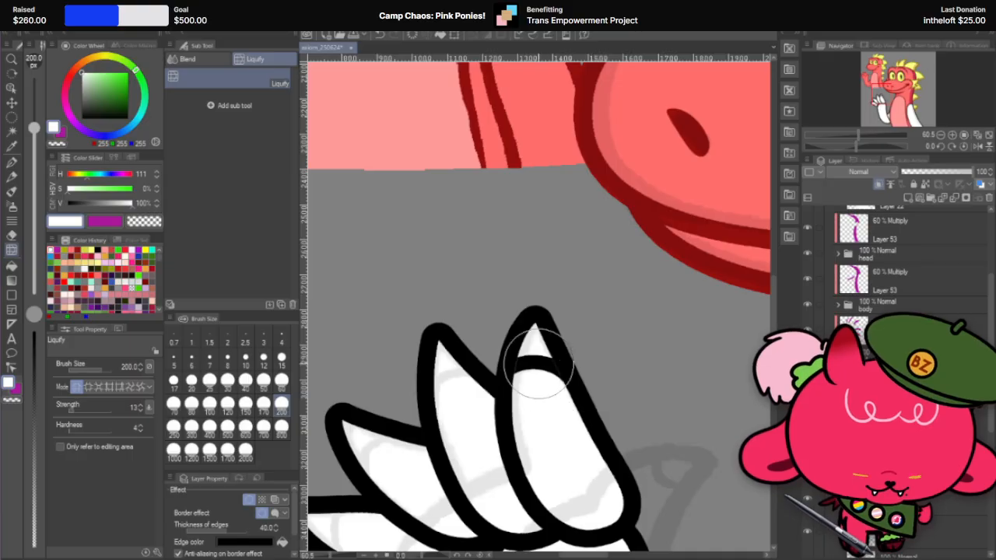
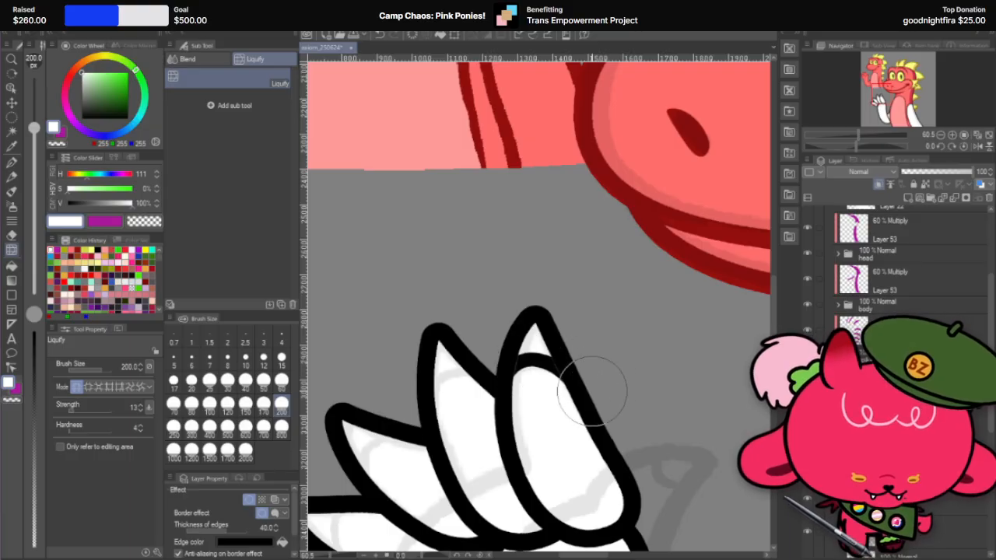
Step: Show the hidden thumb layer in front of the raised hand's palm
{"action": "scroll", "coordinate": [588, 344], "scroll_direction": "down", "scroll_amount": 2}
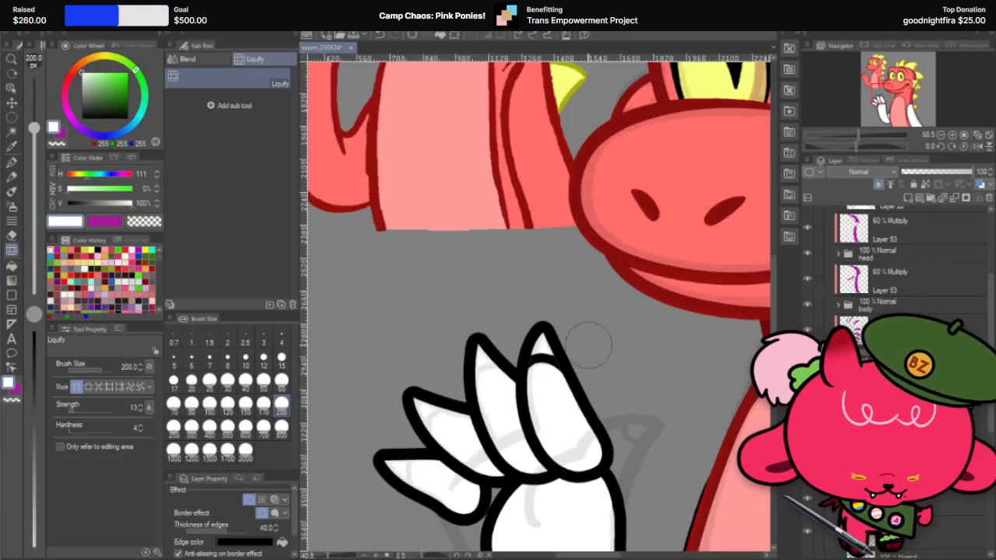
{"action": "scroll", "coordinate": [589, 343], "scroll_direction": "up", "scroll_amount": 2}
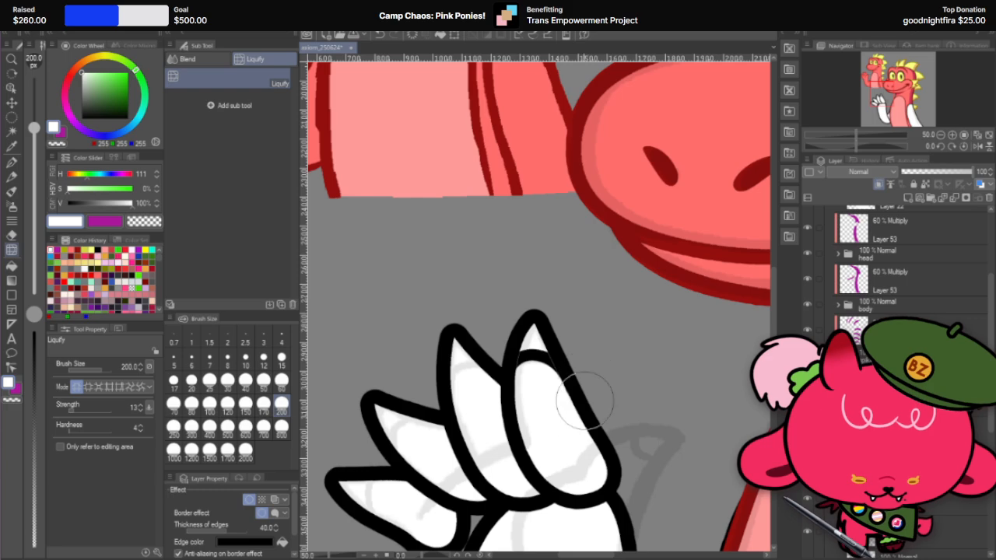
{"action": "scroll", "coordinate": [634, 366], "scroll_direction": "down", "scroll_amount": 2}
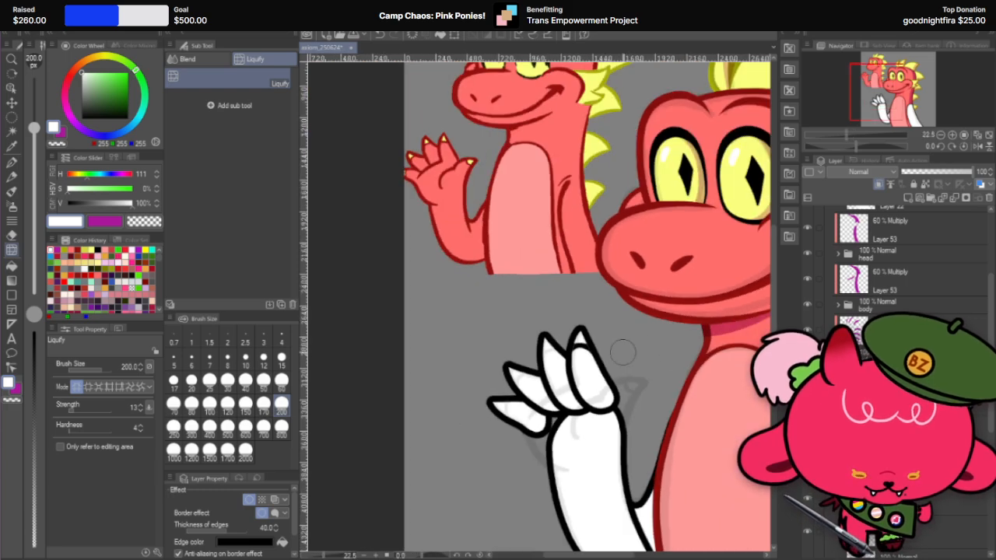
{"action": "scroll", "coordinate": [622, 353], "scroll_direction": "down", "scroll_amount": 2}
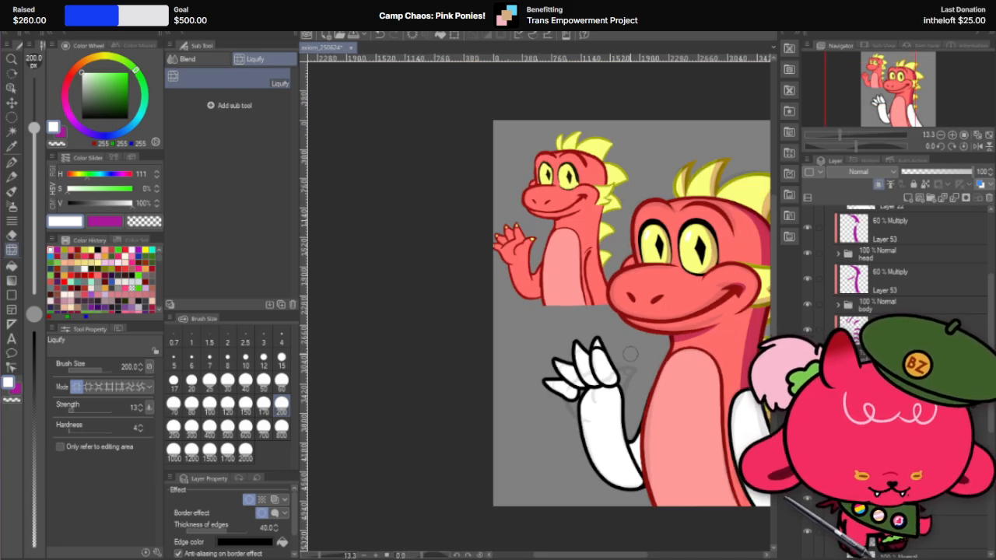
{"action": "scroll", "coordinate": [630, 354], "scroll_direction": "up", "scroll_amount": 4}
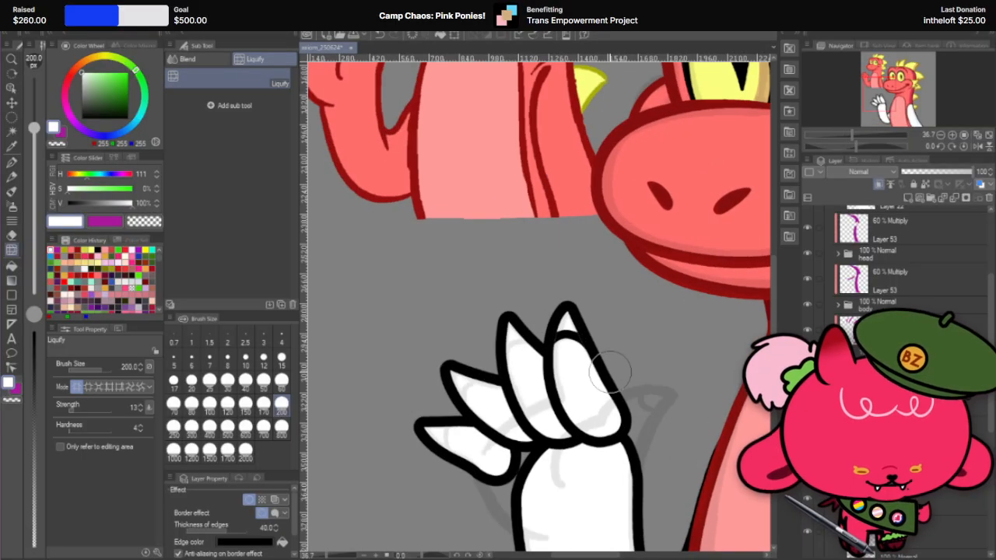
{"action": "scroll", "coordinate": [610, 372], "scroll_direction": "down", "scroll_amount": 2}
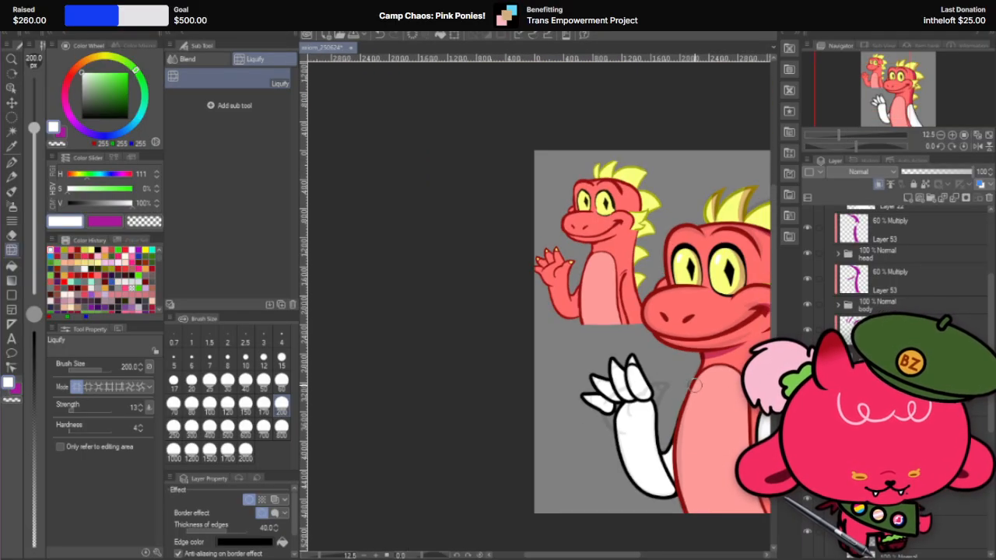
{"action": "scroll", "coordinate": [694, 384], "scroll_direction": "up", "scroll_amount": 4}
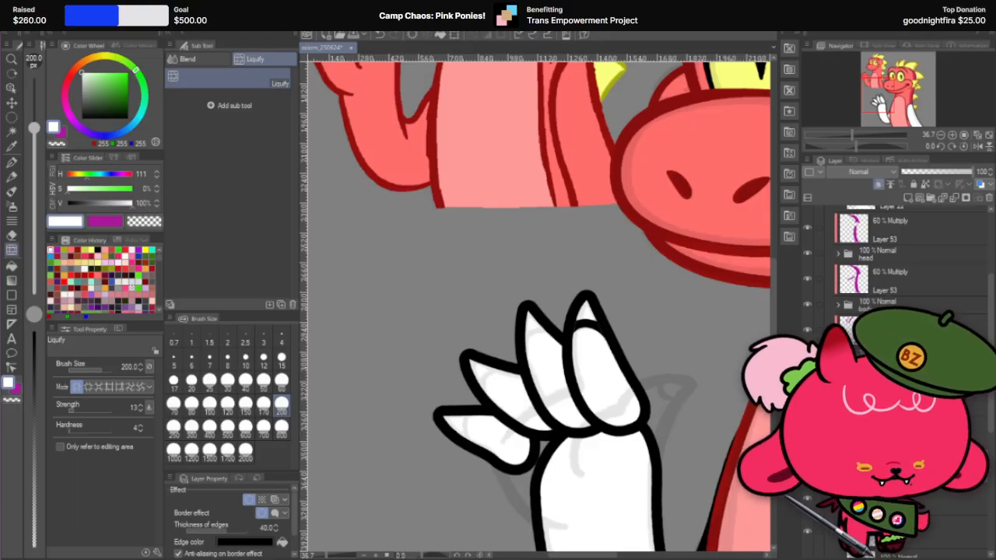
{"action": "left_click", "coordinate": [807, 531]}
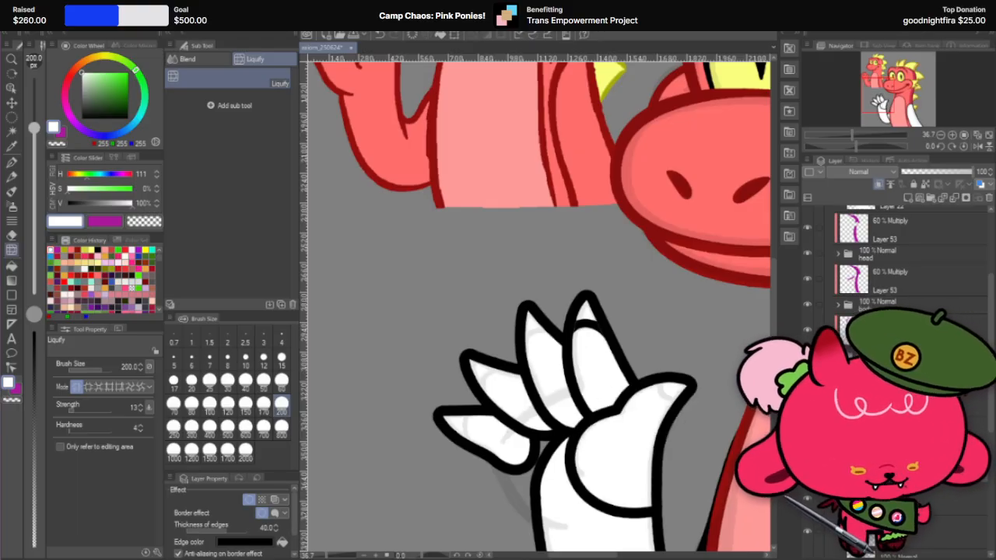
{"action": "scroll", "coordinate": [601, 389], "scroll_direction": "down", "scroll_amount": 4}
{"action": "scroll", "coordinate": [683, 418], "scroll_direction": "up", "scroll_amount": 3}
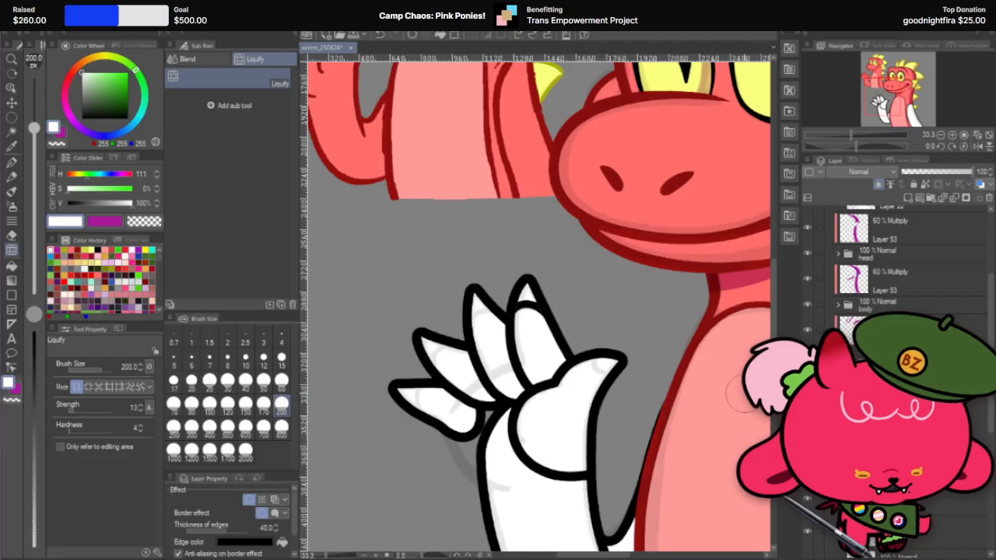
Step: Duplicate the thumb layer, remove the copy's border effect and clip it to the thumb
{"action": "right_click", "coordinate": [924, 405]}
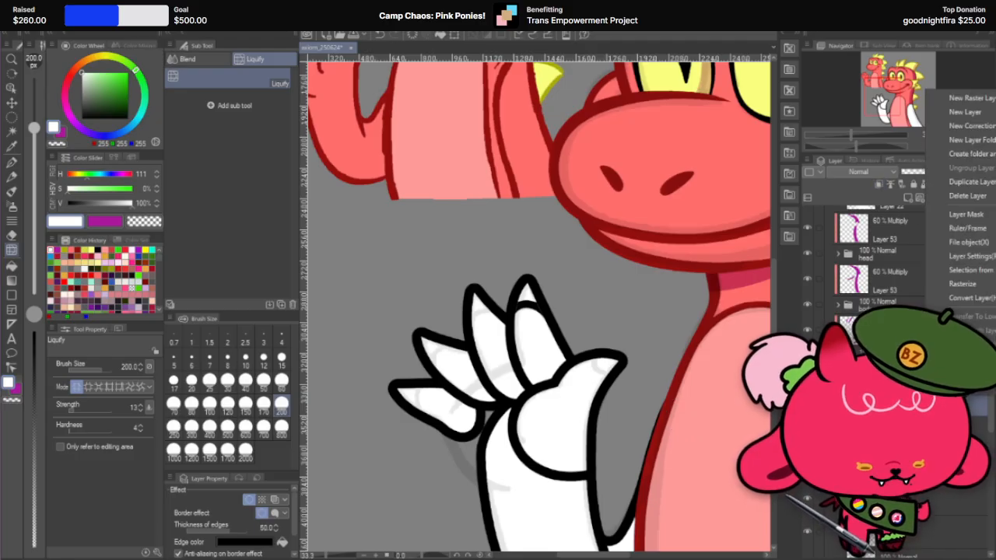
{"action": "left_click", "coordinate": [969, 185]}
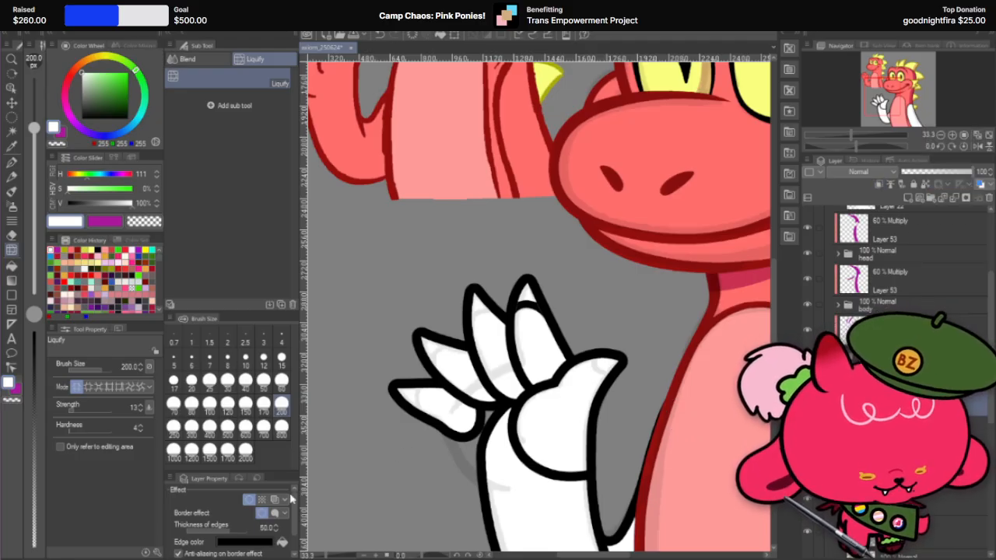
{"action": "left_click", "coordinate": [249, 499]}
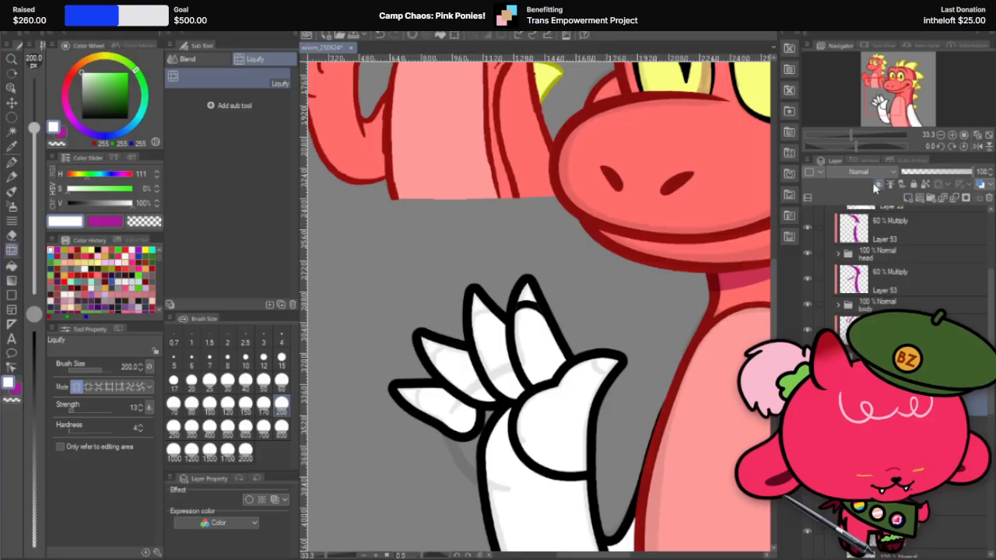
Step: Form a claw on the thumb tip with the G-pen at size 250 and outline it with a black border of thickness 40
{"action": "left_click", "coordinate": [12, 162]}
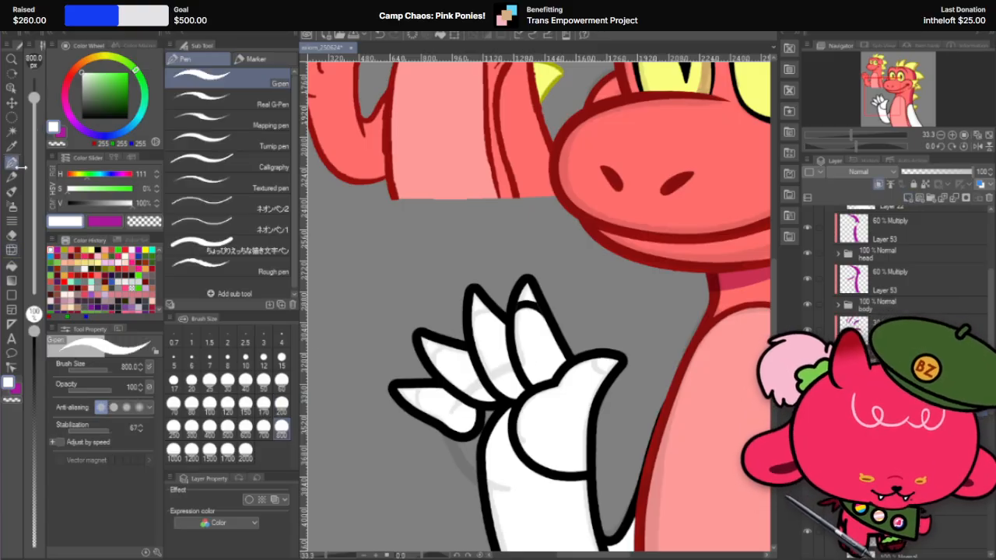
{"action": "left_click", "coordinate": [210, 434]}
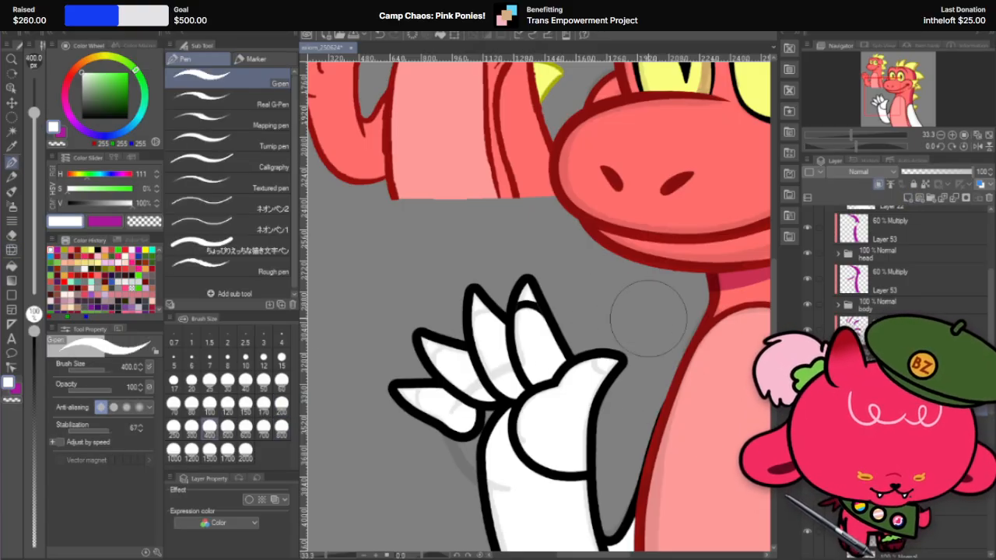
{"action": "left_click", "coordinate": [175, 430]}
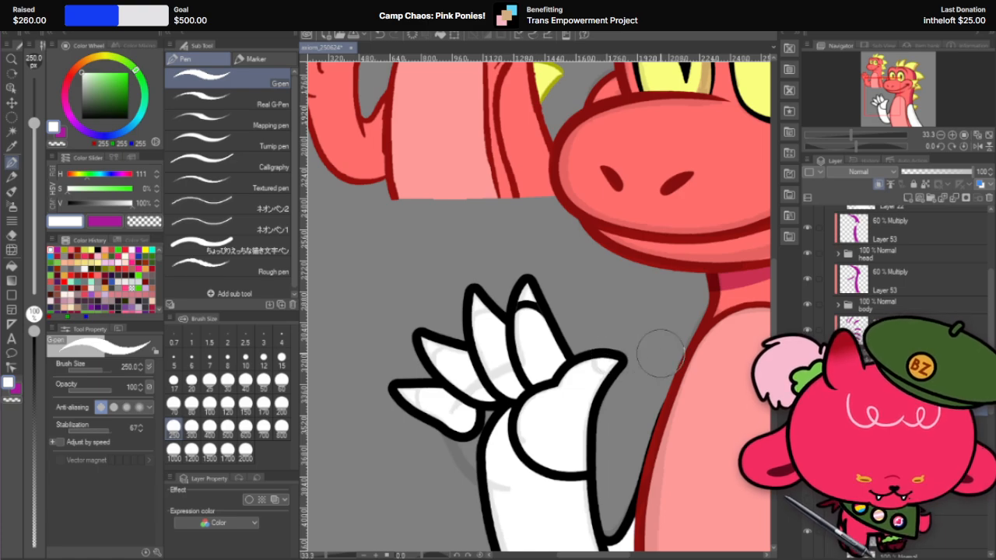
{"action": "left_click", "coordinate": [249, 499]}
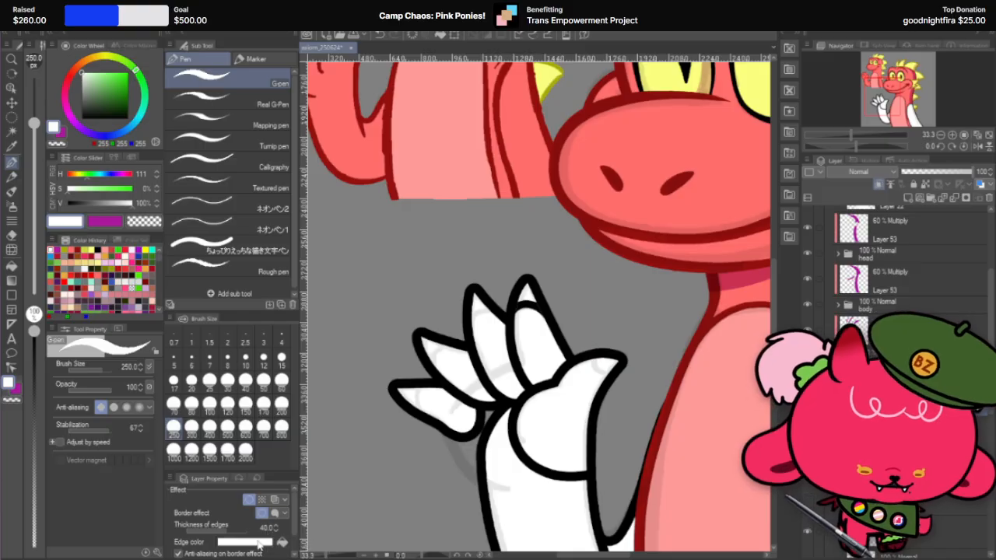
{"action": "left_click", "coordinate": [245, 542]}
{"action": "left_click", "coordinate": [410, 182]}
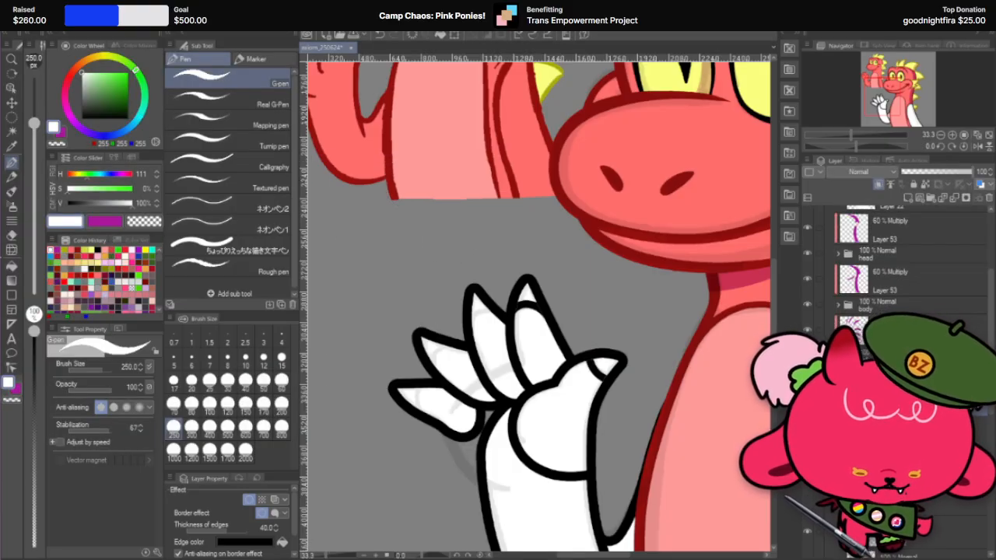
Step: Reshape the claw line on the thumb tip using Liquify with brush size 500
{"action": "left_click", "coordinate": [12, 249]}
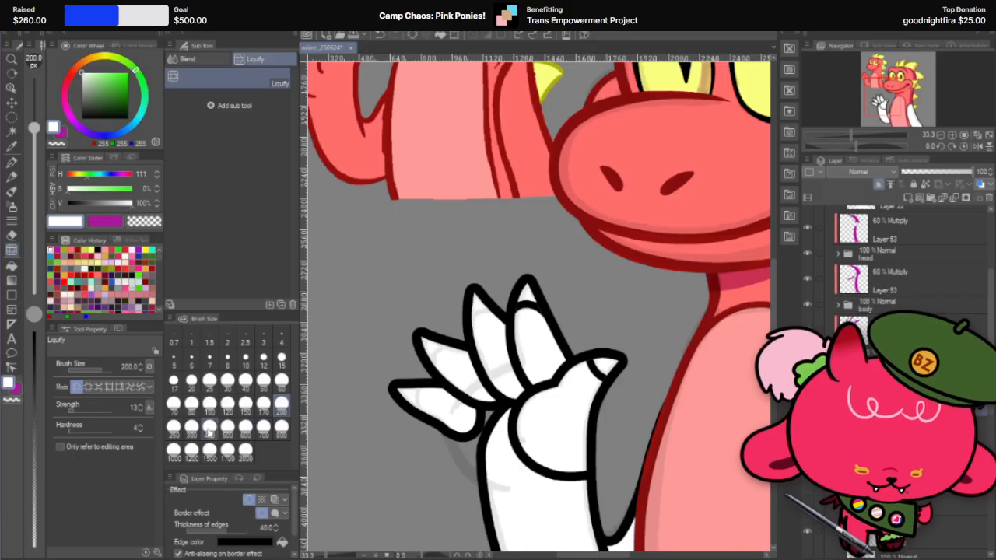
{"action": "left_click", "coordinate": [227, 427]}
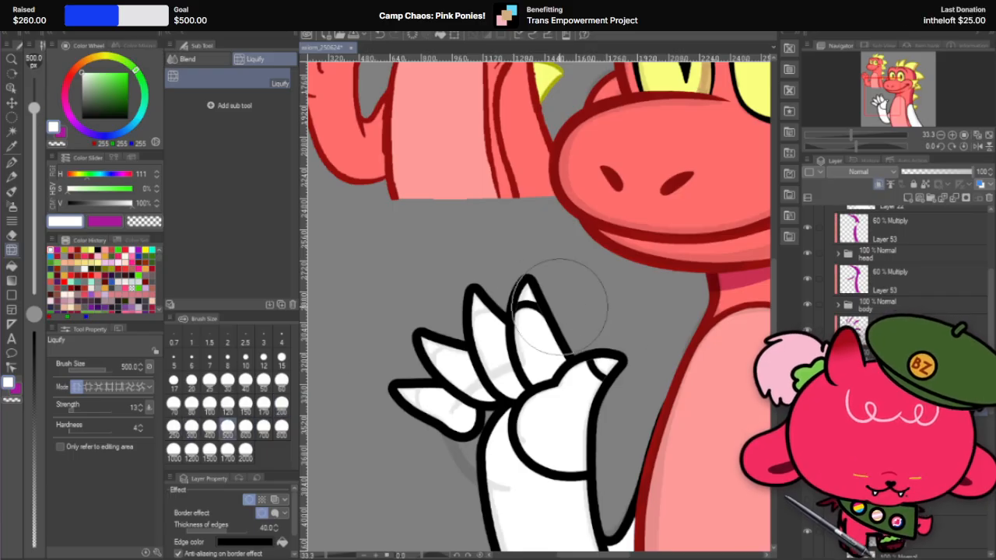
{"action": "left_click_drag", "start_coordinate": [560, 305], "coordinate": [576, 323]}
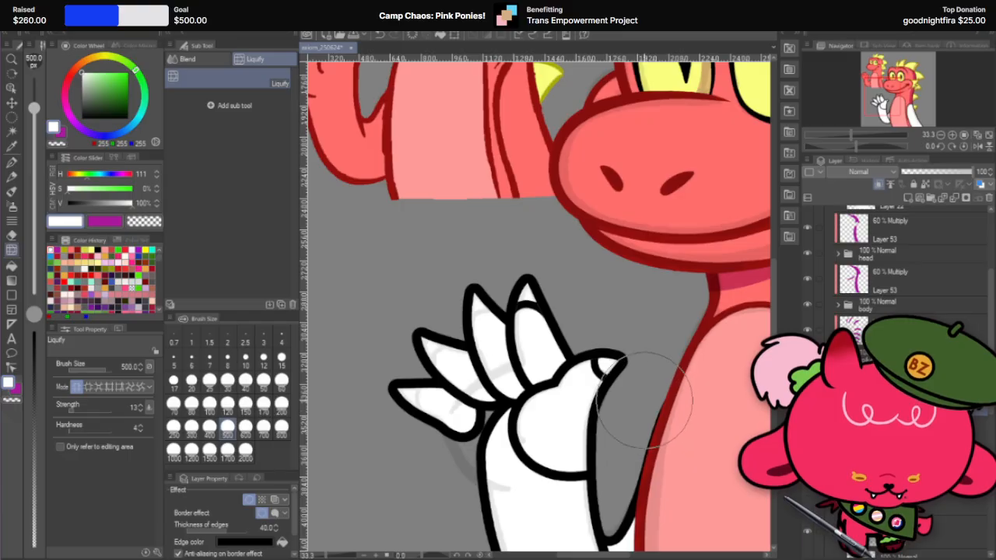
{"action": "scroll", "coordinate": [645, 401], "scroll_direction": "up", "scroll_amount": 2}
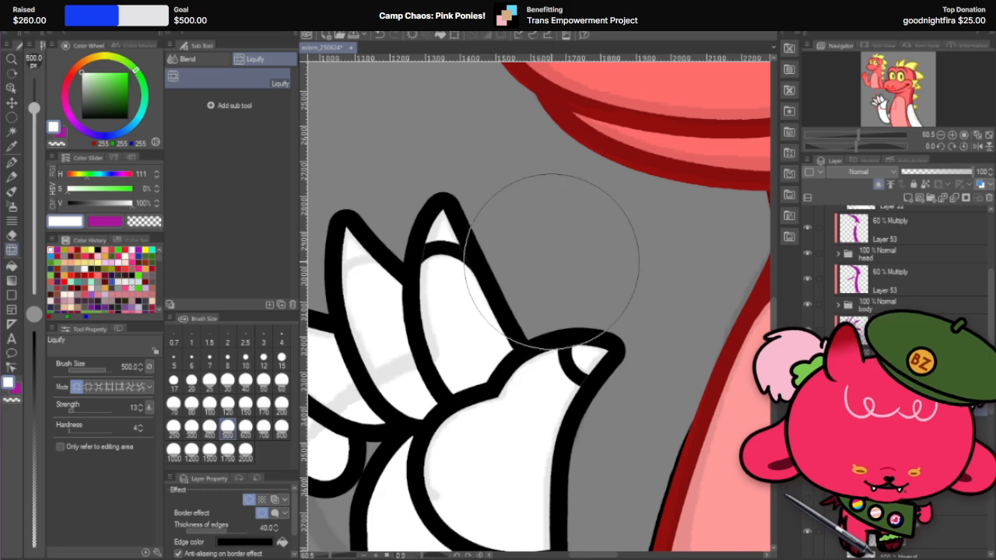
{"action": "scroll", "coordinate": [551, 250], "scroll_direction": "down", "scroll_amount": 3}
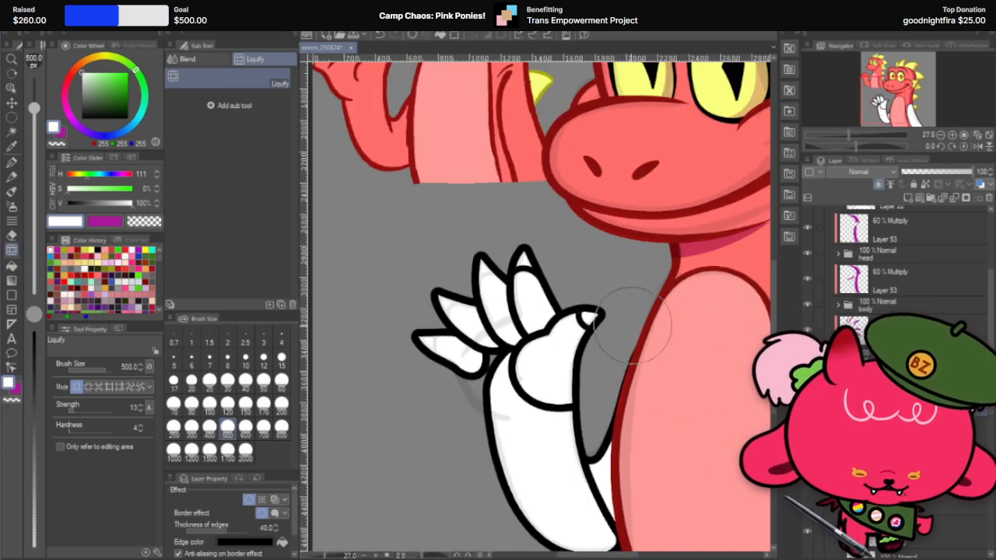
{"action": "scroll", "coordinate": [560, 311], "scroll_direction": "up", "scroll_amount": 3}
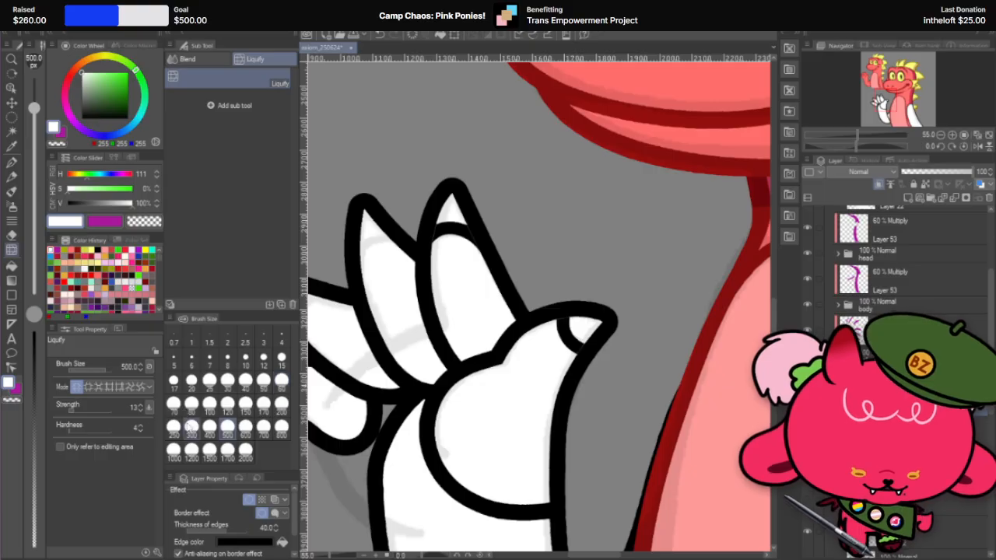
Step: Refine the curve of the thumb's claw using Liquify with brush size 150
{"action": "left_click", "coordinate": [282, 404]}
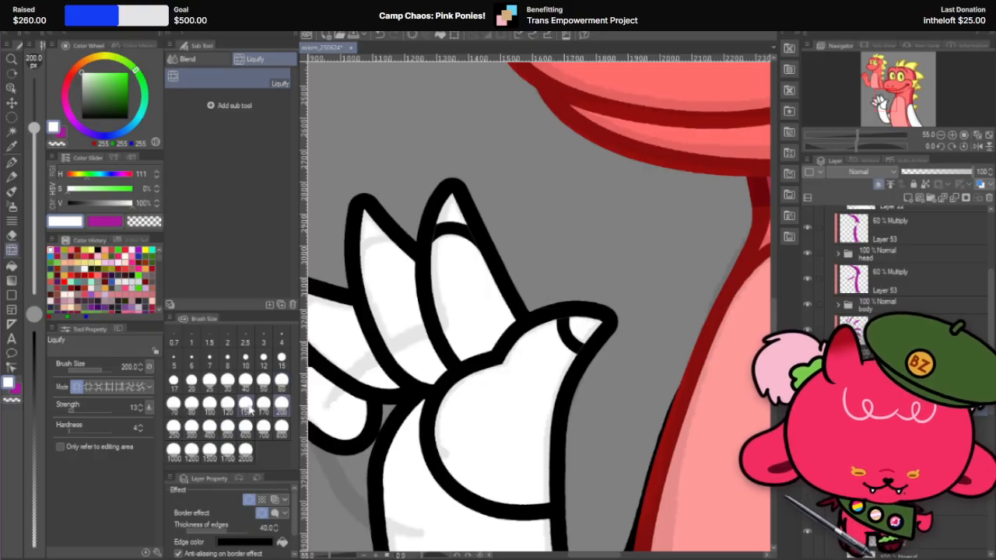
{"action": "left_click", "coordinate": [245, 403]}
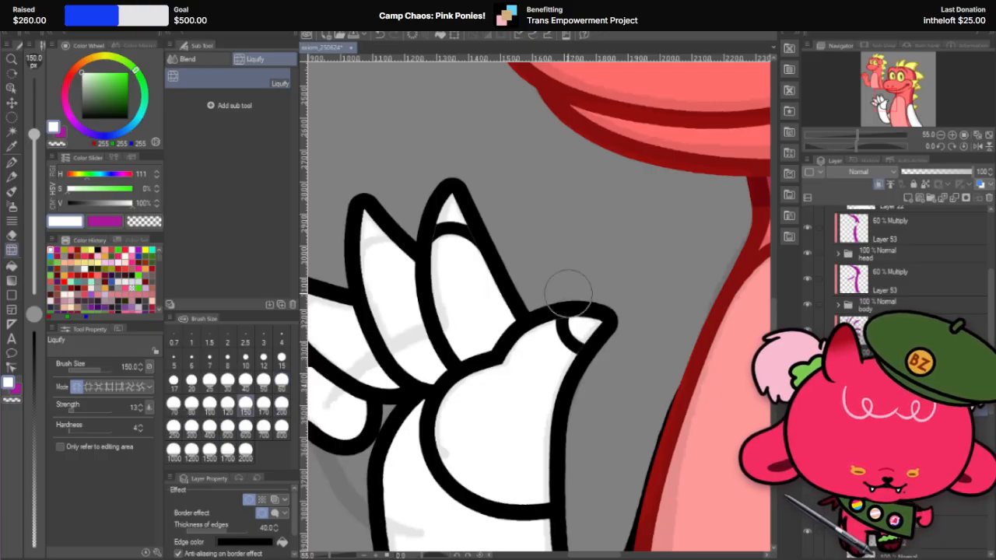
{"action": "scroll", "coordinate": [631, 305], "scroll_direction": "down", "scroll_amount": 4}
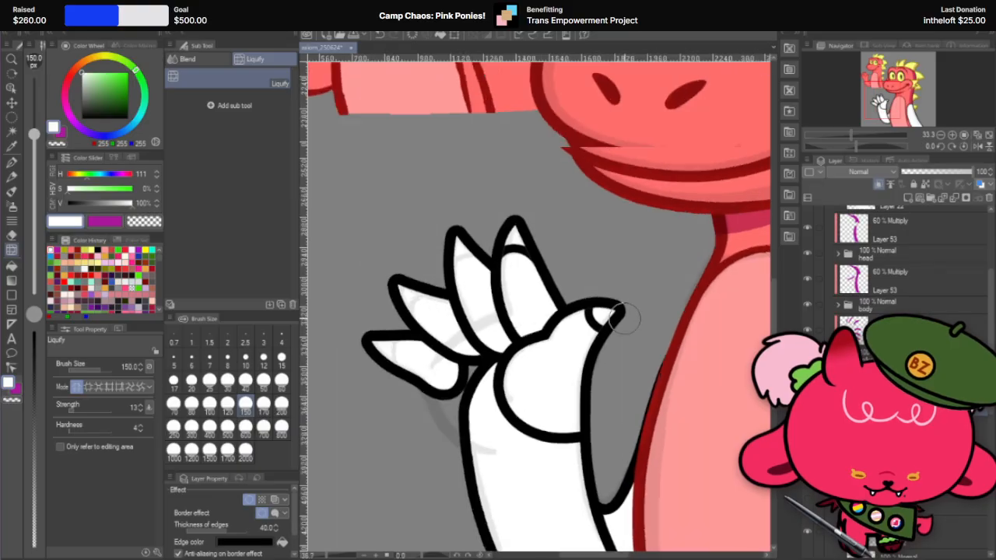
{"action": "scroll", "coordinate": [623, 326], "scroll_direction": "up", "scroll_amount": 3}
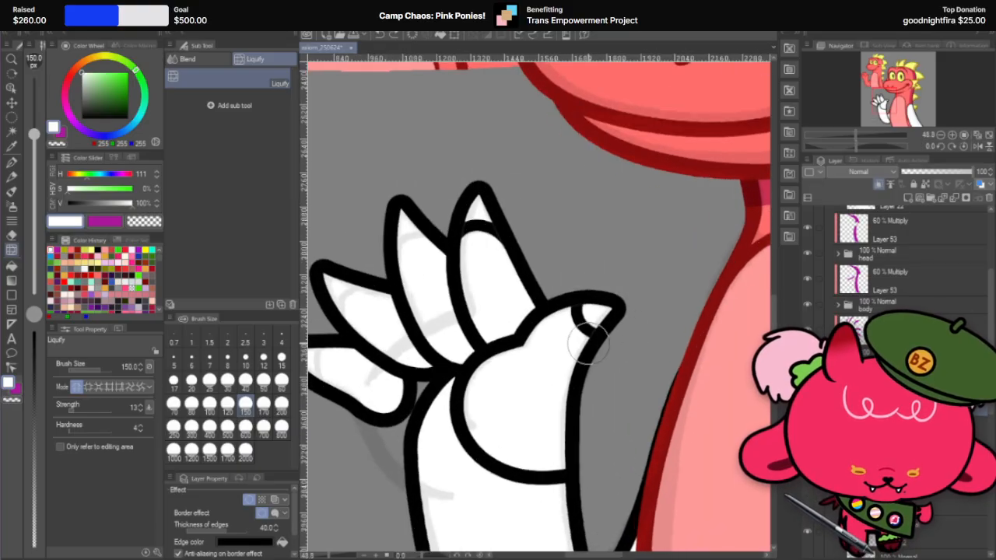
{"action": "scroll", "coordinate": [591, 329], "scroll_direction": "down", "scroll_amount": 6}
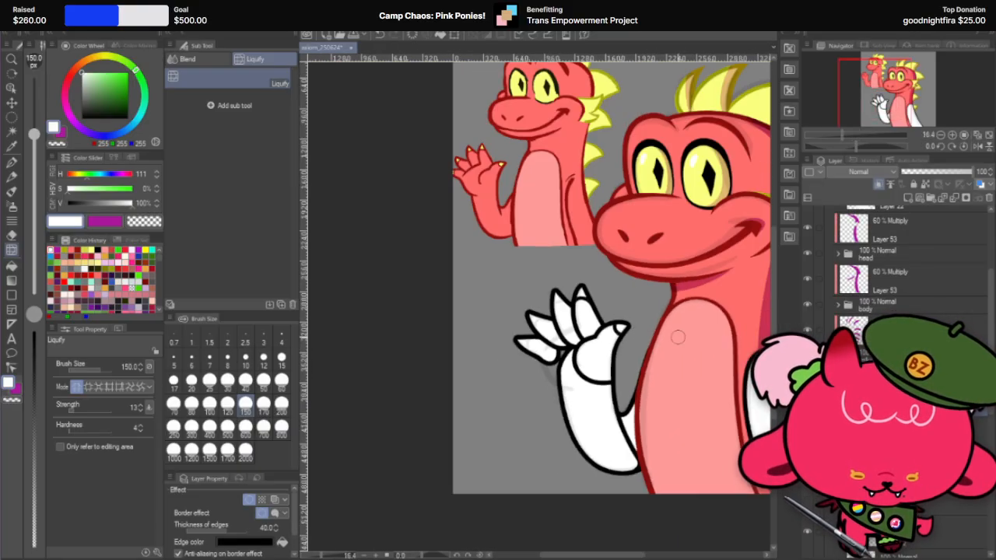
{"action": "scroll", "coordinate": [628, 314], "scroll_direction": "up", "scroll_amount": 5}
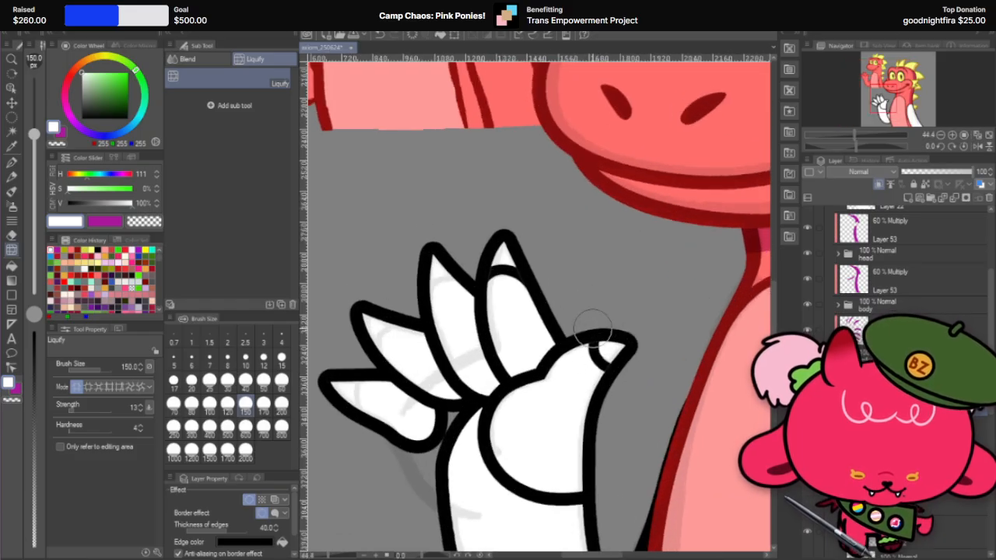
{"action": "scroll", "coordinate": [624, 294], "scroll_direction": "down", "scroll_amount": 4}
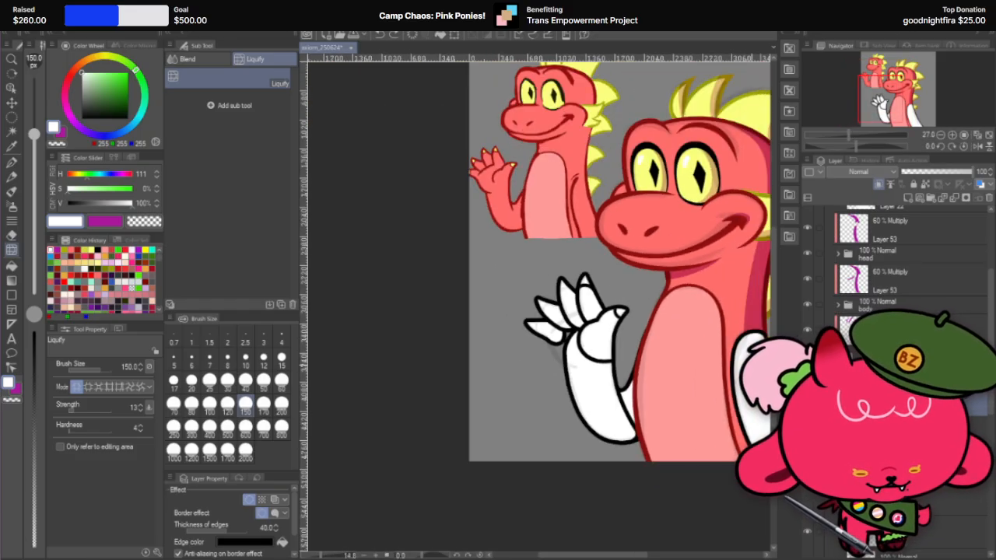
{"action": "scroll", "coordinate": [677, 326], "scroll_direction": "up", "scroll_amount": 2}
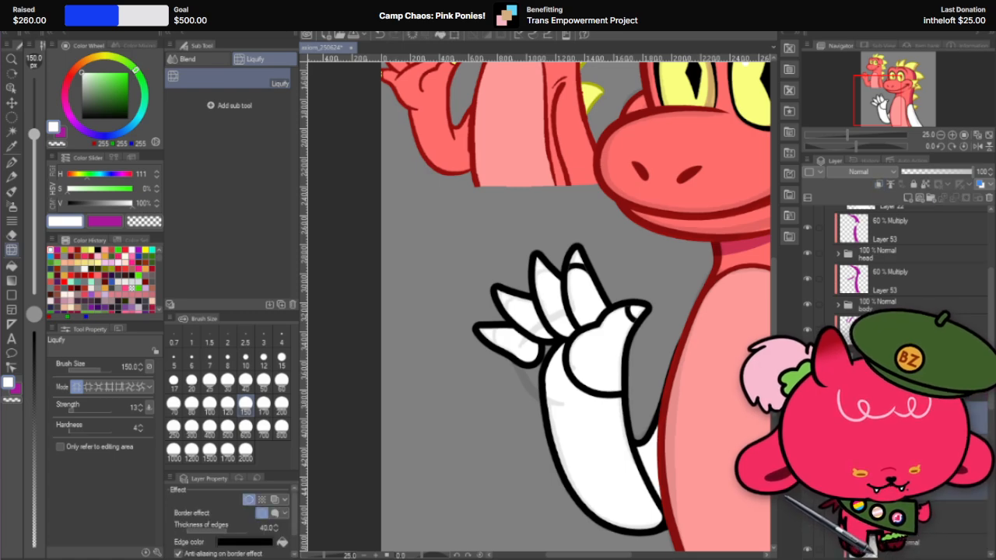
Step: Group the thumb and the tallest finger with their claw layers into separate folders
{"action": "left_click", "coordinate": [903, 483]}
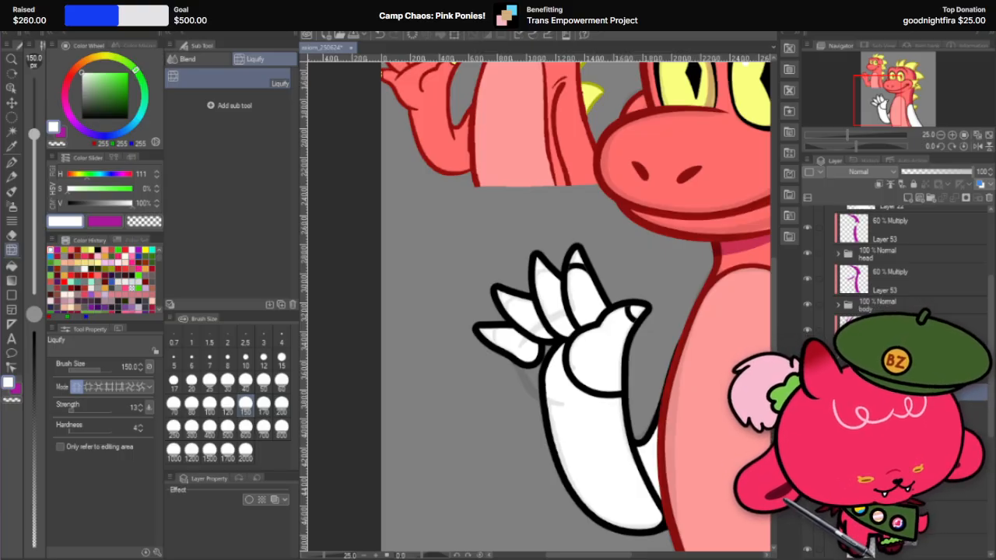
{"action": "left_click", "coordinate": [917, 450]}
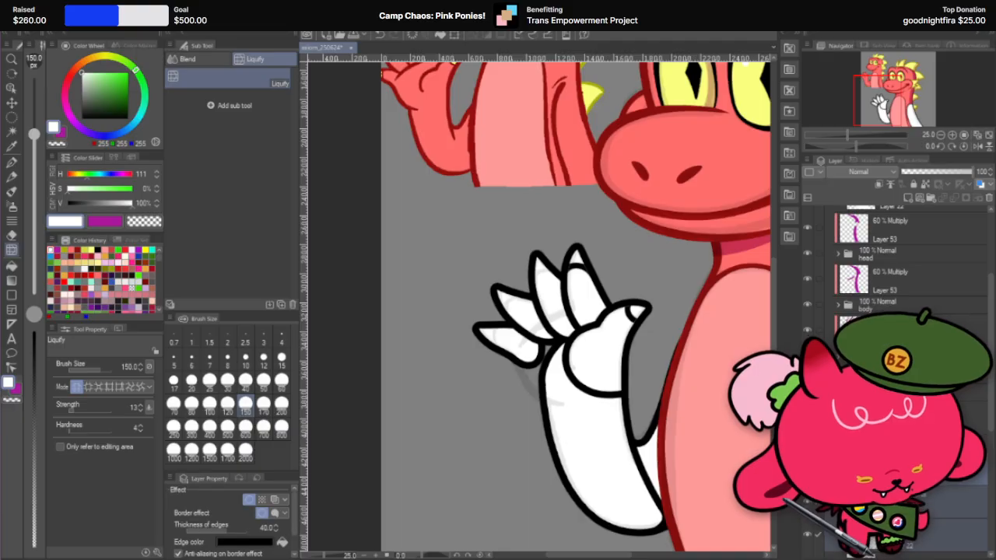
{"action": "left_click", "coordinate": [895, 443]}
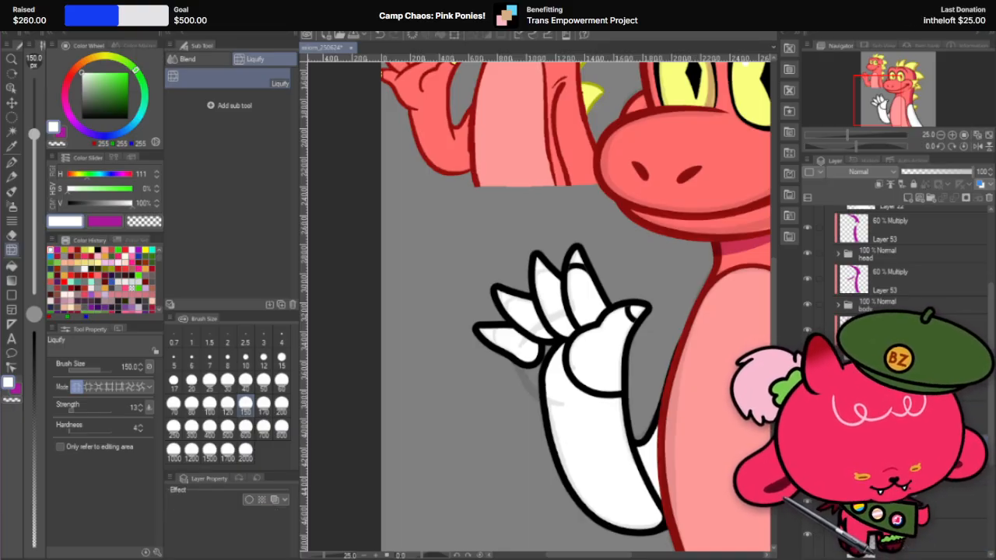
Step: Hide the tallest finger with its claw and select the layer of the finger beside it
{"action": "scroll", "coordinate": [894, 257], "scroll_direction": "down", "scroll_amount": 2}
{"action": "left_click", "coordinate": [807, 397]}
{"action": "left_click", "coordinate": [894, 419]}
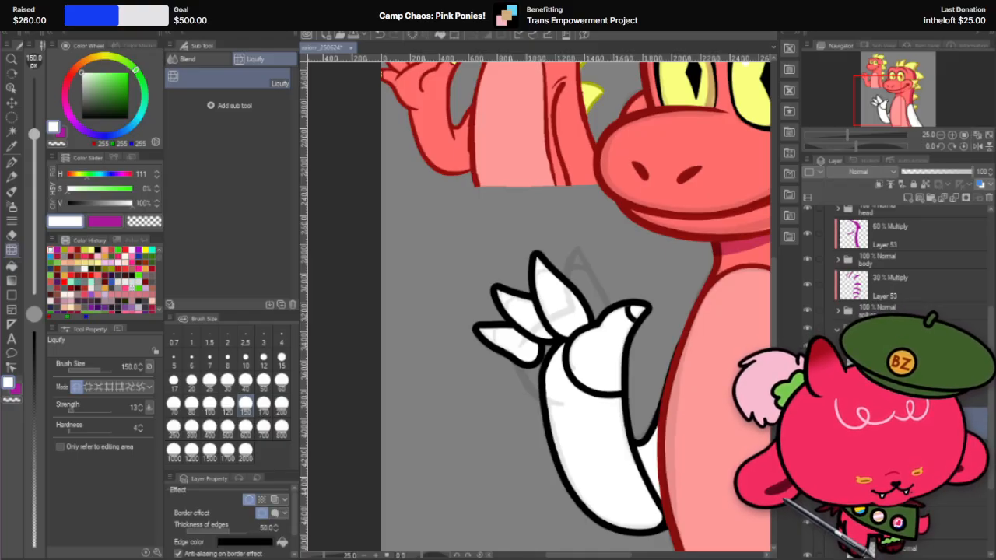
Step: Duplicate the layer of the tallest visible finger twice and turn off the border effect on one copy
{"action": "right_click", "coordinate": [911, 420]}
{"action": "left_click", "coordinate": [956, 219]}
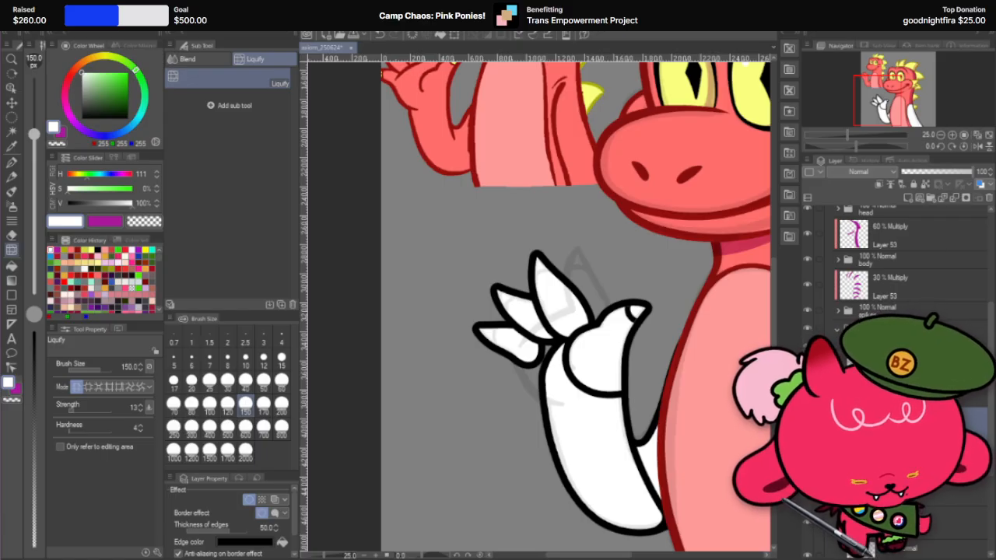
{"action": "right_click", "coordinate": [911, 420]}
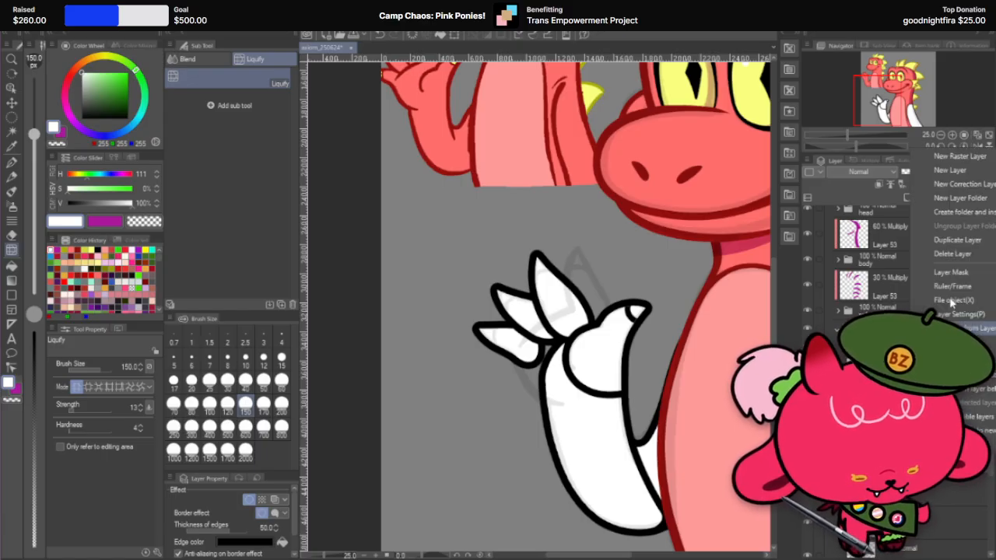
{"action": "left_click", "coordinate": [972, 238]}
{"action": "left_click", "coordinate": [248, 501]}
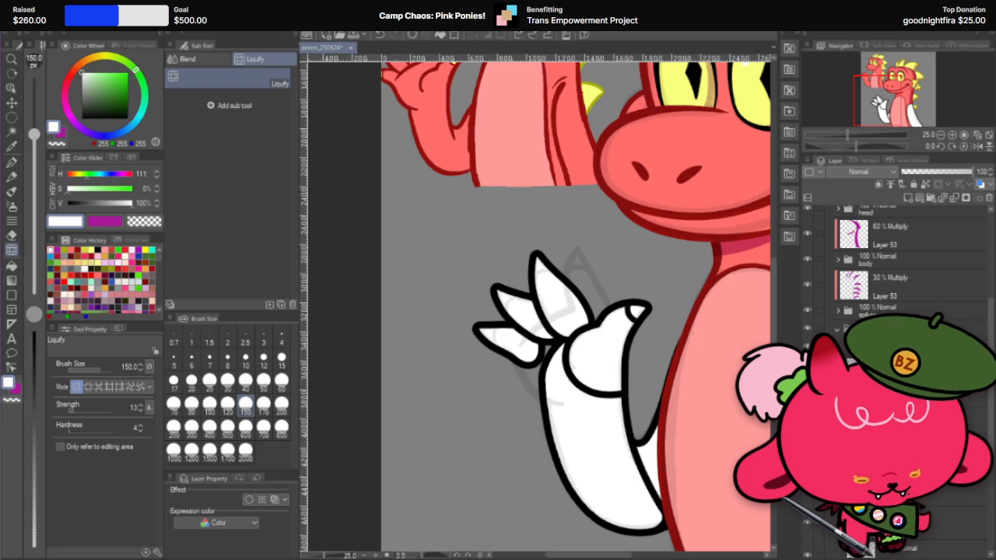
Step: Set the edge thickness of that finger's clipped copy to 40
{"action": "left_click", "coordinate": [912, 420]}
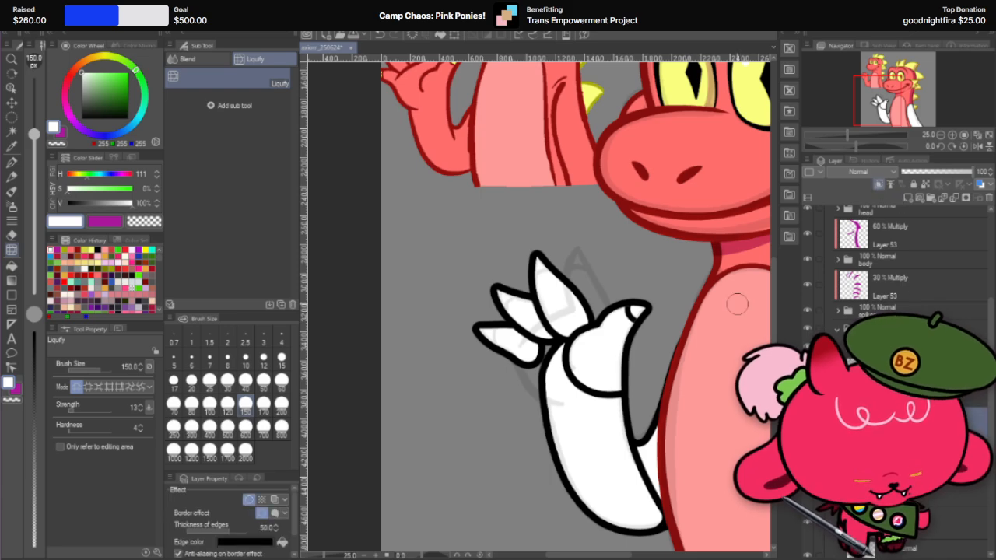
{"action": "left_click", "coordinate": [265, 527]}
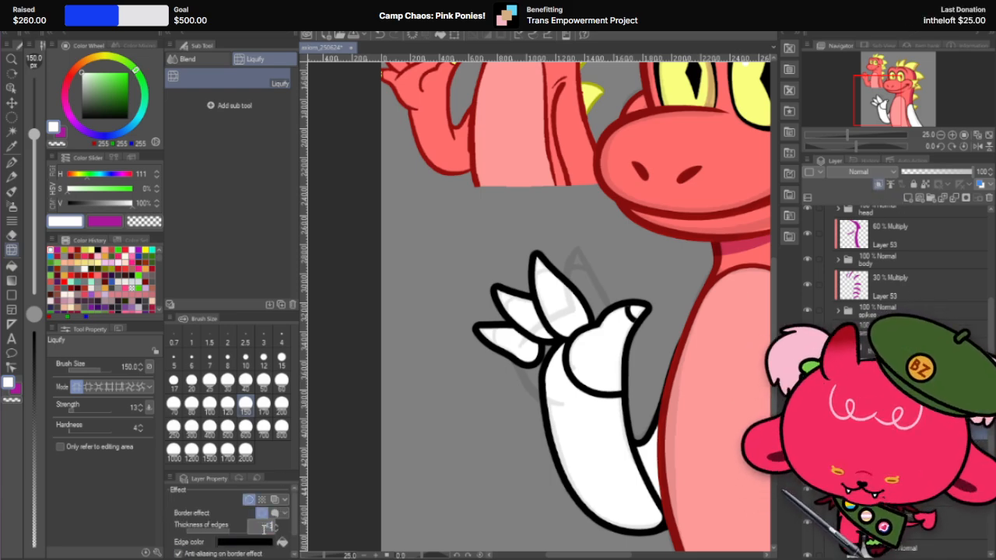
{"action": "type", "text": "40"}
{"action": "key", "text": "Return"}
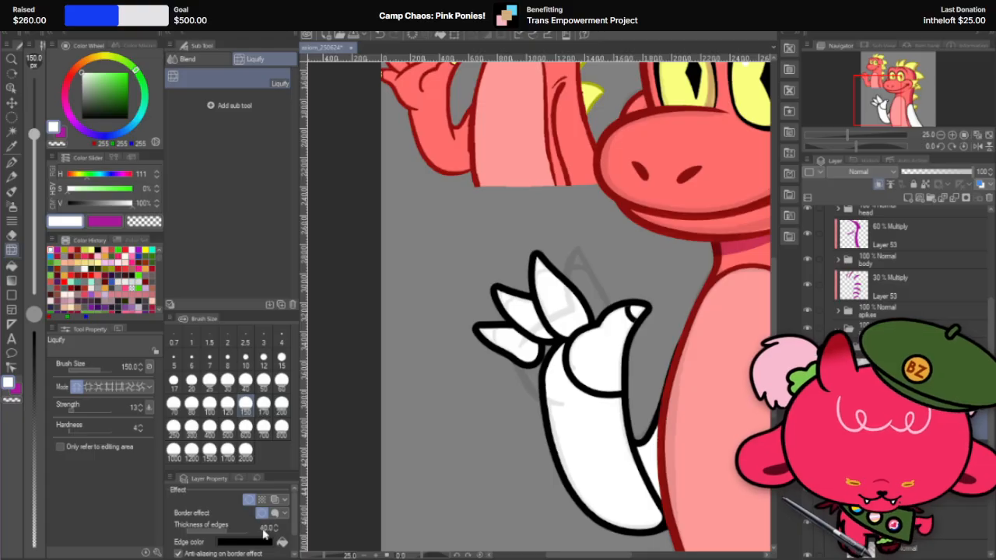
Step: Carve a curved claw line near the tip of the tallest visible finger with the hard eraser at size 300
{"action": "left_click", "coordinate": [10, 161]}
{"action": "scroll", "coordinate": [502, 260], "scroll_direction": "up", "scroll_amount": 1}
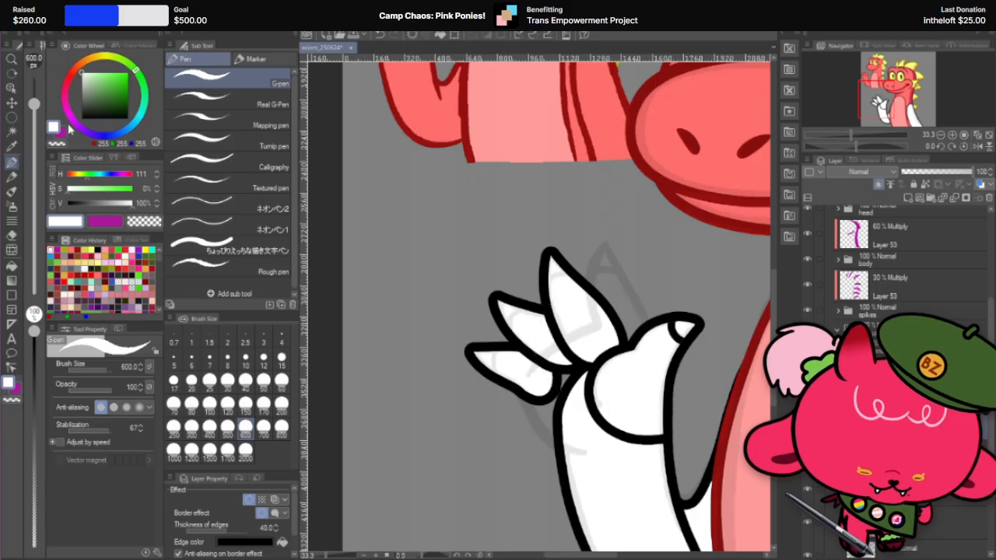
{"action": "left_click", "coordinate": [12, 234]}
{"action": "scroll", "coordinate": [367, 195], "scroll_direction": "down", "scroll_amount": 1}
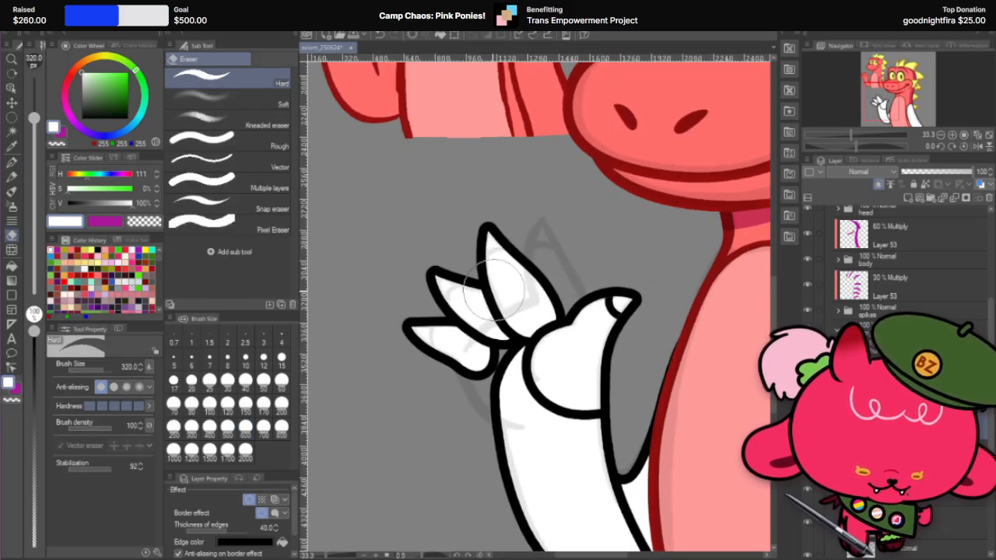
{"action": "left_click", "coordinate": [191, 426]}
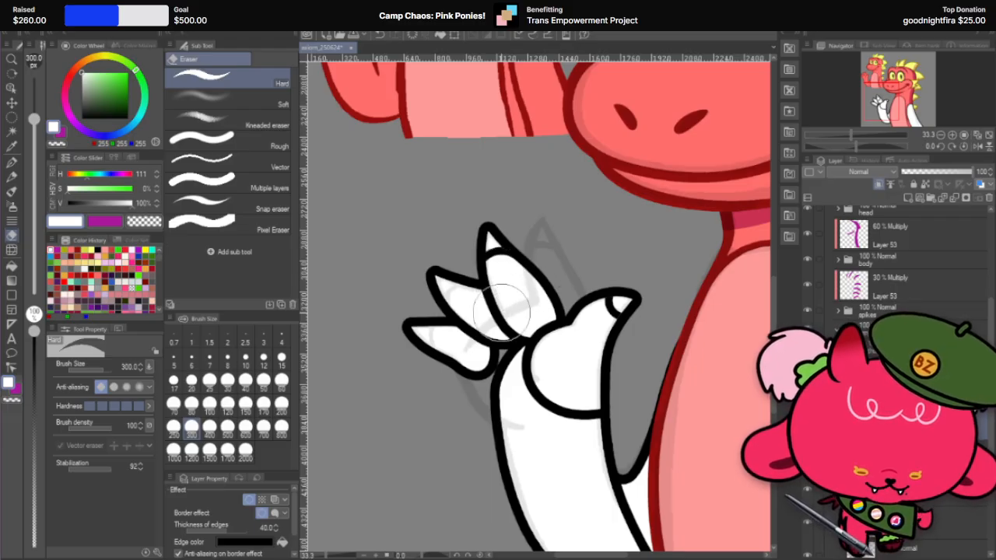
{"action": "scroll", "coordinate": [562, 304], "scroll_direction": "down", "scroll_amount": 2}
{"action": "scroll", "coordinate": [580, 299], "scroll_direction": "up", "scroll_amount": 3}
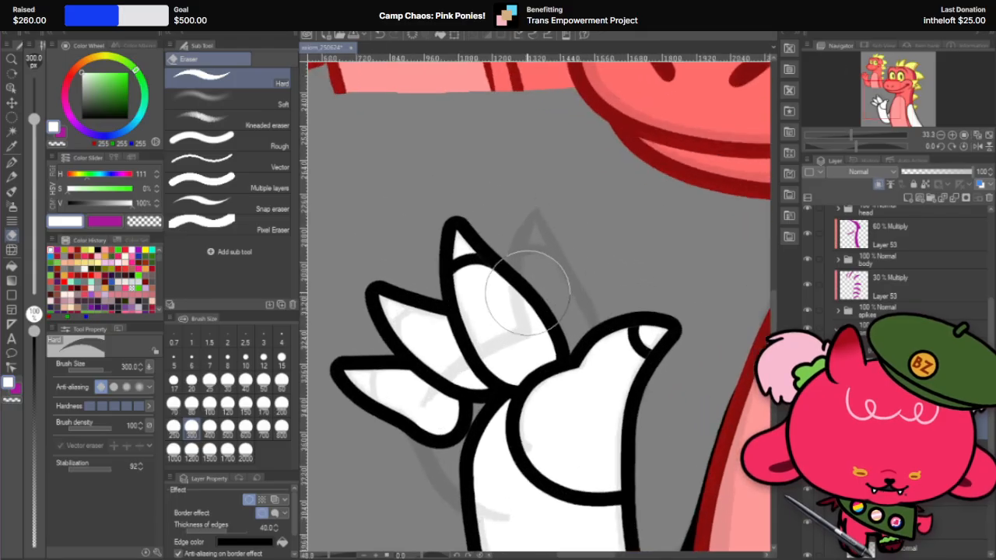
Step: Refine the claw line on that fingertip using Liquify with brush sizes 200 and 100
{"action": "left_click", "coordinate": [11, 250]}
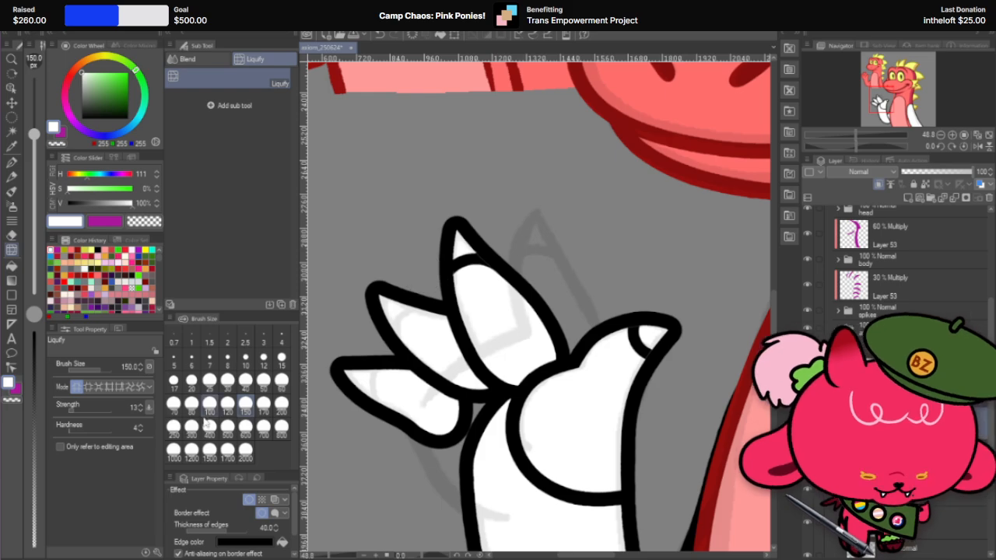
{"action": "left_click", "coordinate": [281, 403]}
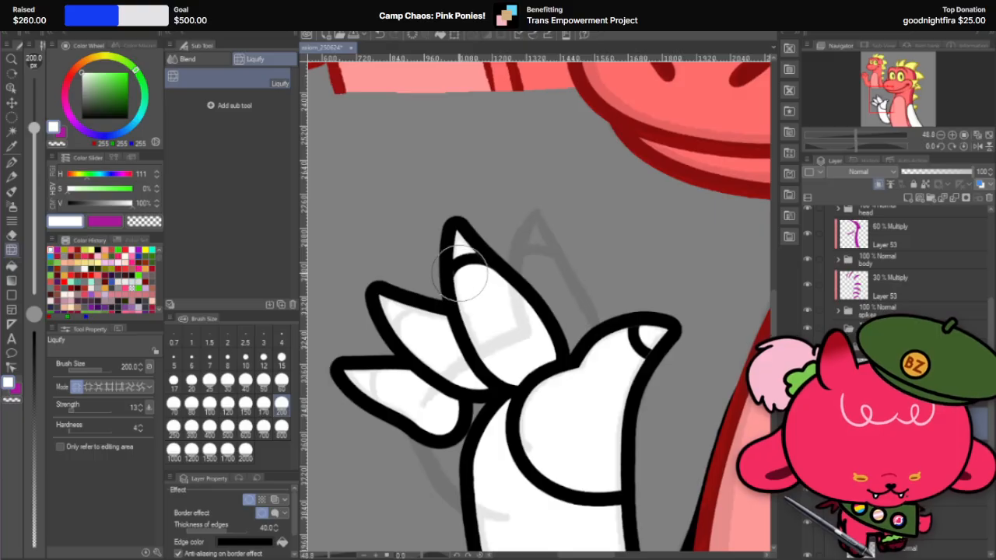
{"action": "key", "text": "ctrl+z"}
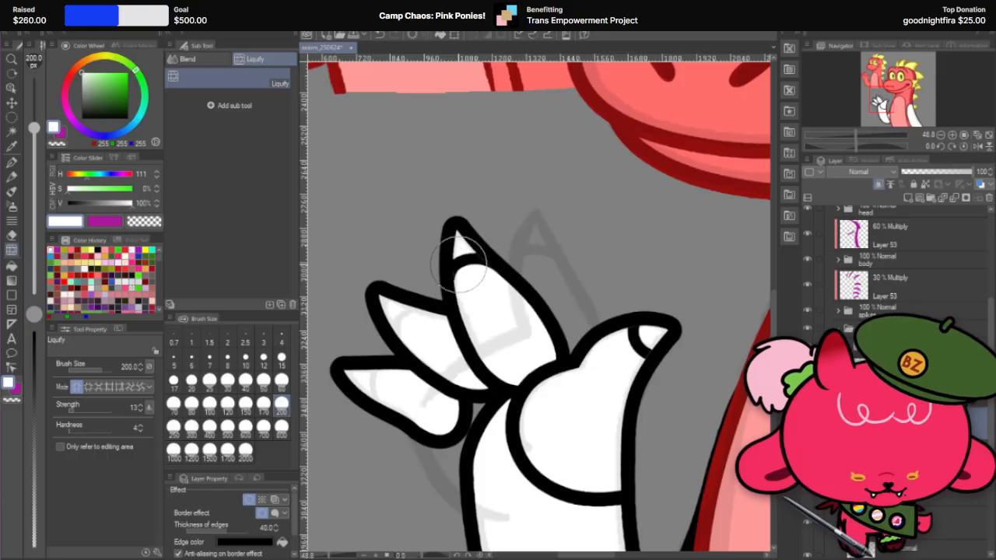
{"action": "scroll", "coordinate": [483, 179], "scroll_direction": "up", "scroll_amount": 2}
{"action": "scroll", "coordinate": [490, 184], "scroll_direction": "up", "scroll_amount": 2}
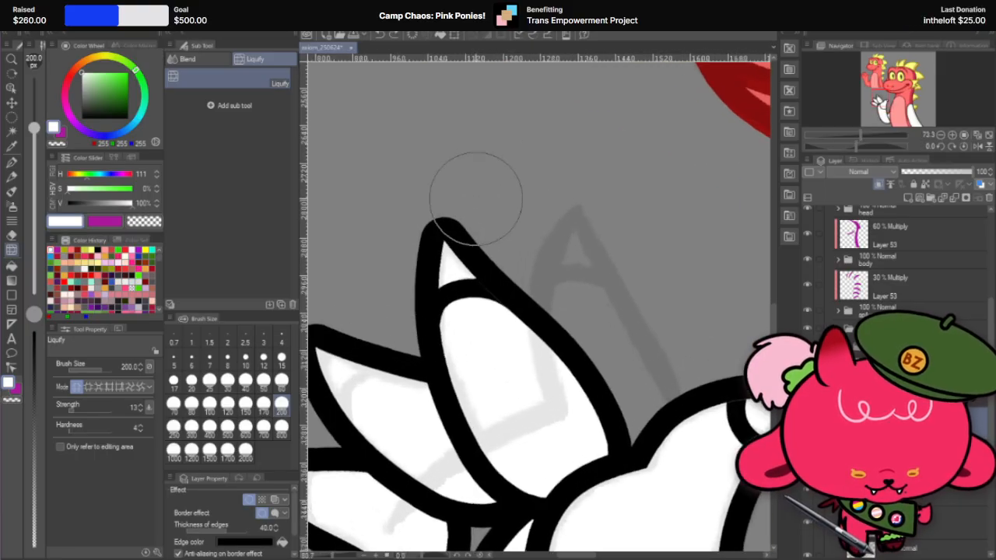
{"action": "left_click", "coordinate": [209, 403]}
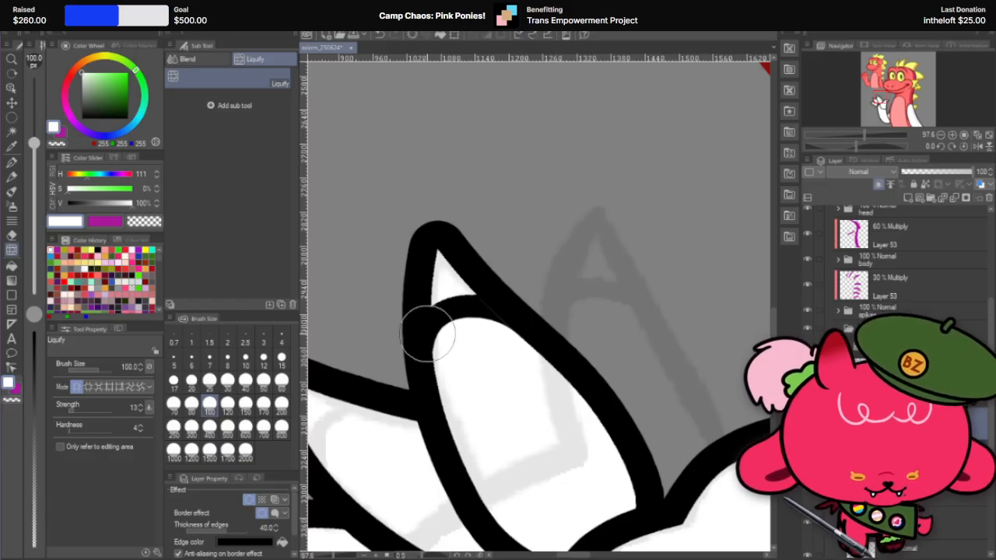
Step: Group the finished finger's layers together with its claw into a separate folder
{"action": "scroll", "coordinate": [511, 333], "scroll_direction": "down", "scroll_amount": 3}
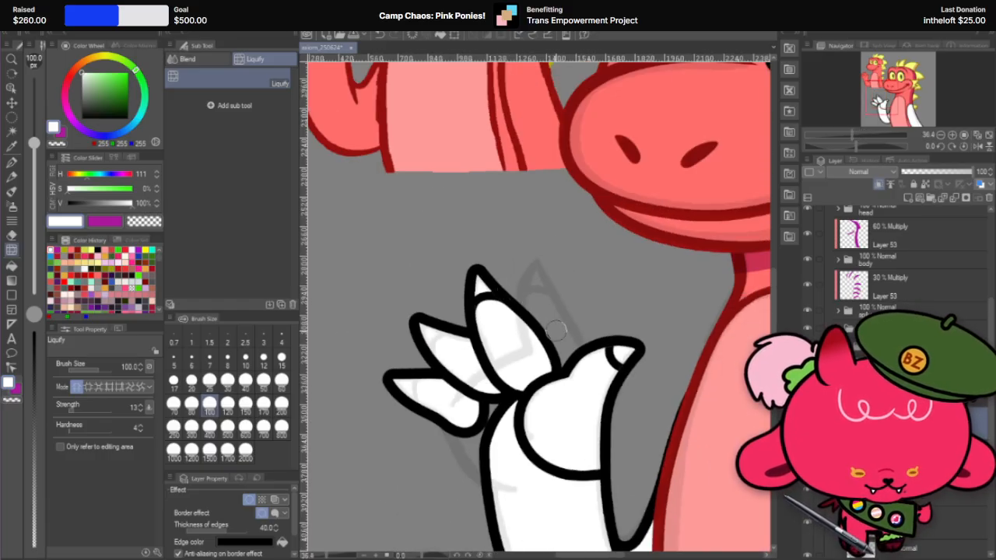
{"action": "scroll", "coordinate": [589, 319], "scroll_direction": "down", "scroll_amount": 2}
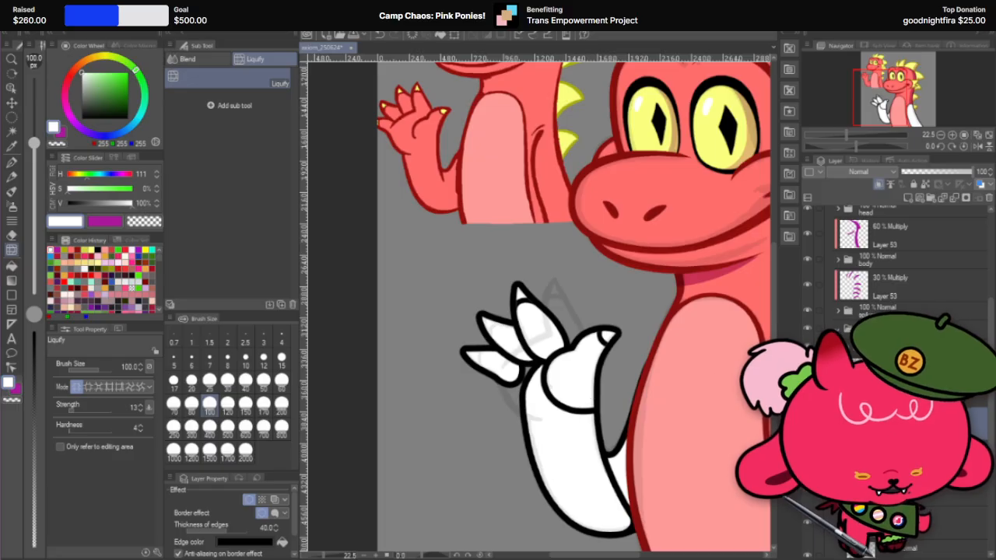
{"action": "scroll", "coordinate": [937, 317], "scroll_direction": "down", "scroll_amount": 3}
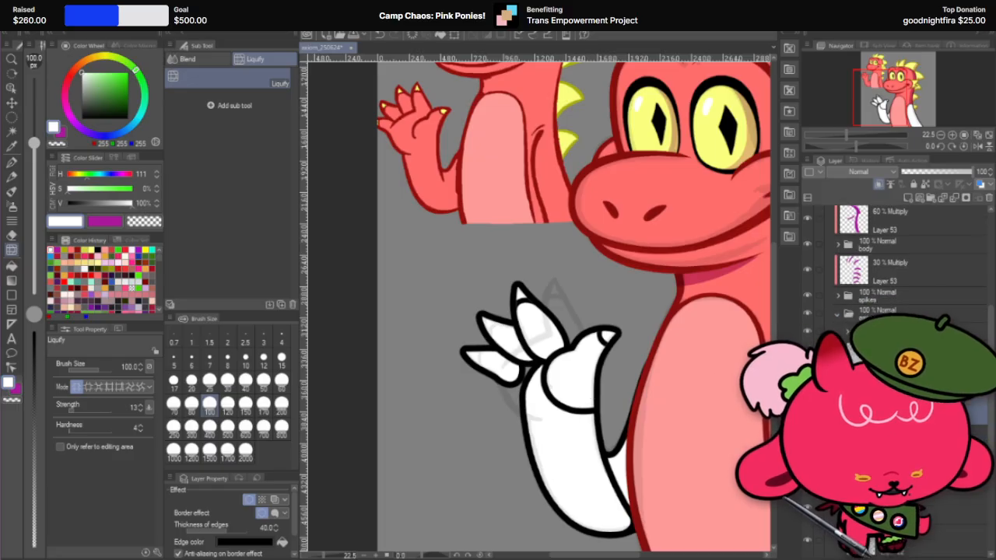
{"action": "left_click", "coordinate": [929, 198]}
{"action": "left_click", "coordinate": [918, 400]}
{"action": "left_click", "coordinate": [918, 431], "text": "shift"}
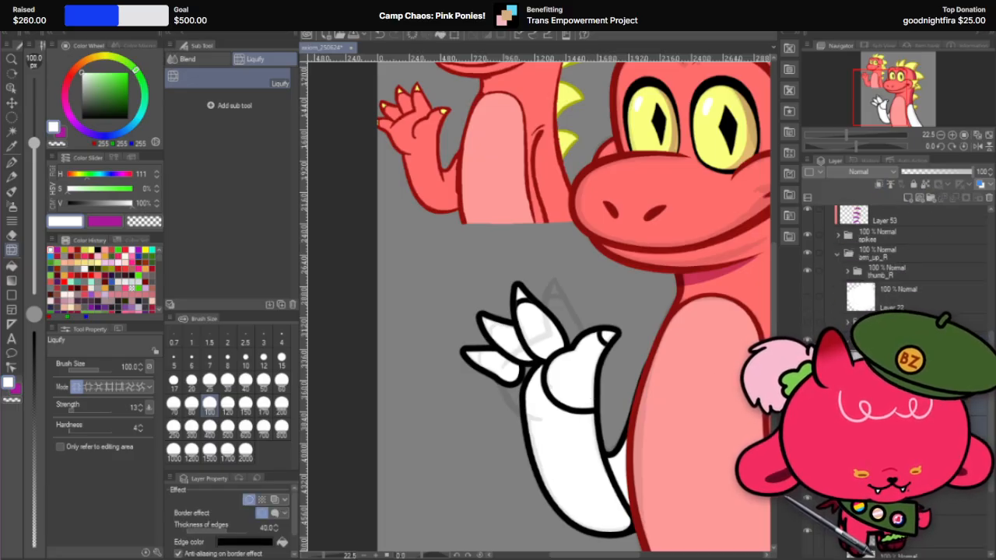
Step: Hide the grouped finger and select the layer of the finger beside it
{"action": "left_click", "coordinate": [910, 340]}
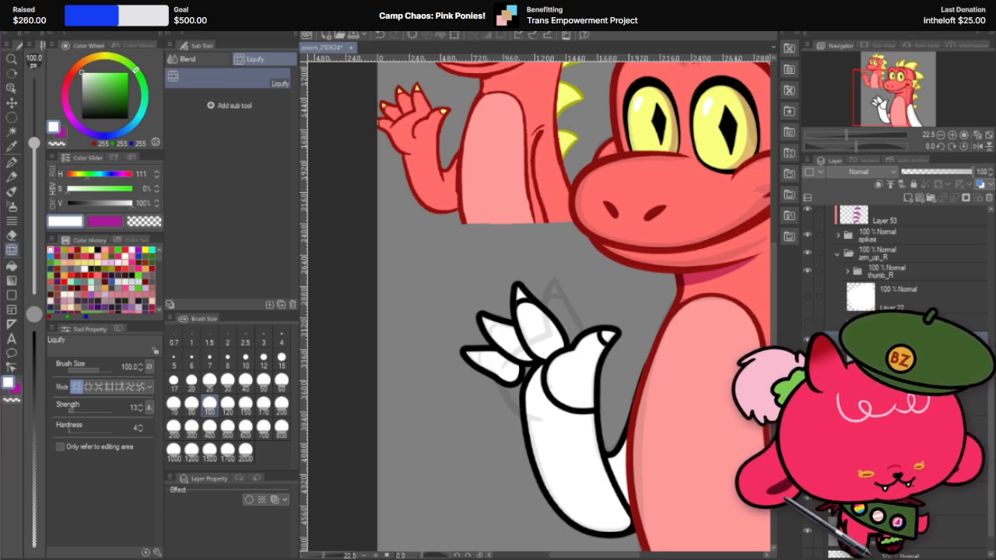
{"action": "left_click", "coordinate": [807, 339]}
{"action": "left_click", "coordinate": [906, 373]}
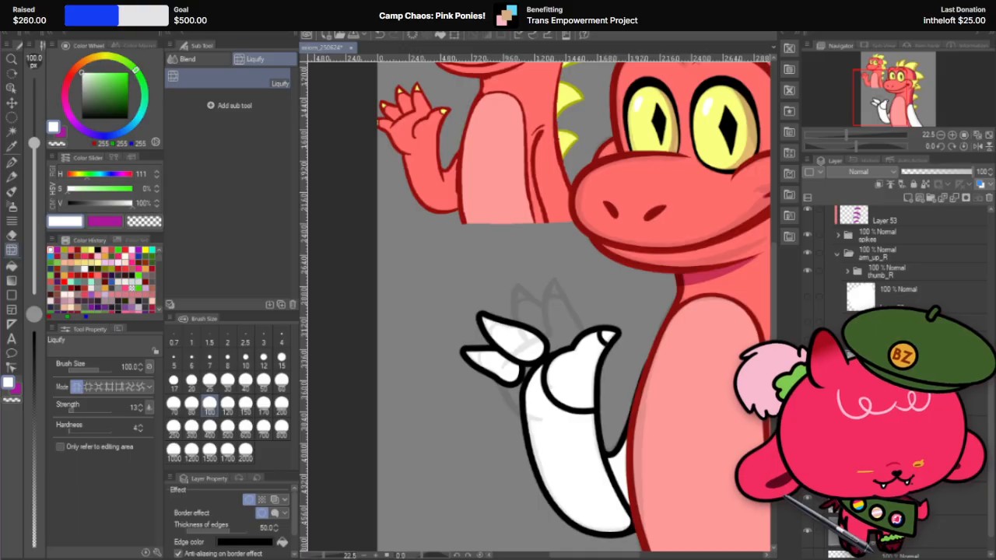
Step: Duplicate the upper remaining finger's layer twice as the base for its claw
{"action": "right_click", "coordinate": [911, 373]}
{"action": "left_click", "coordinate": [961, 151]}
{"action": "right_click", "coordinate": [927, 373]}
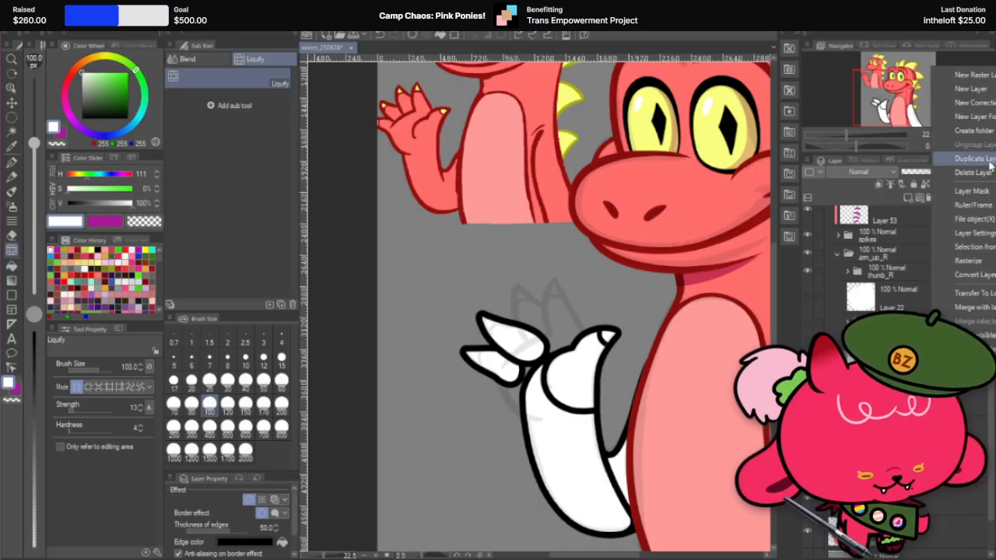
{"action": "left_click", "coordinate": [963, 160]}
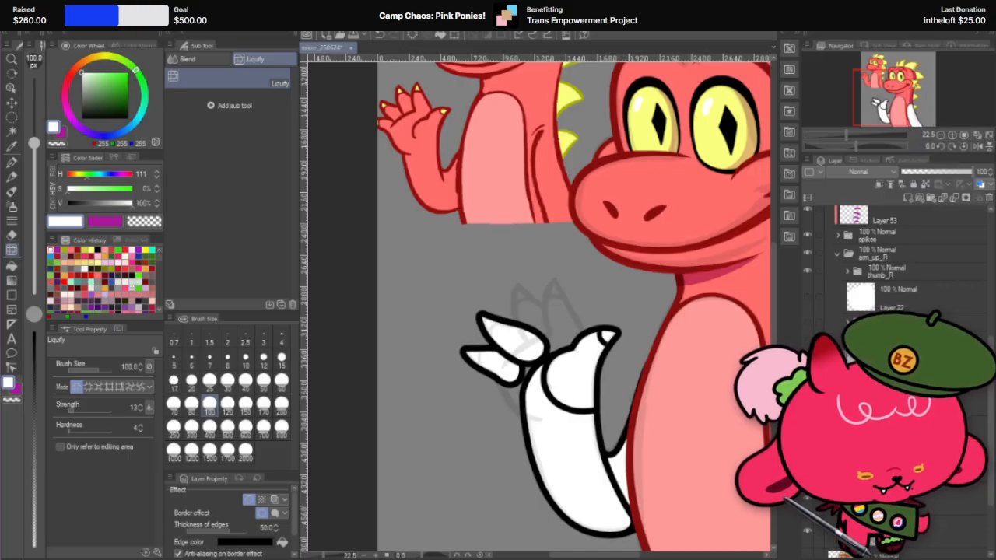
Step: Set one copy's edge thickness to 40 and turn off the border effect on the other copy
{"action": "left_click", "coordinate": [266, 528]}
{"action": "type", "text": "40"}
{"action": "key", "text": "Return"}
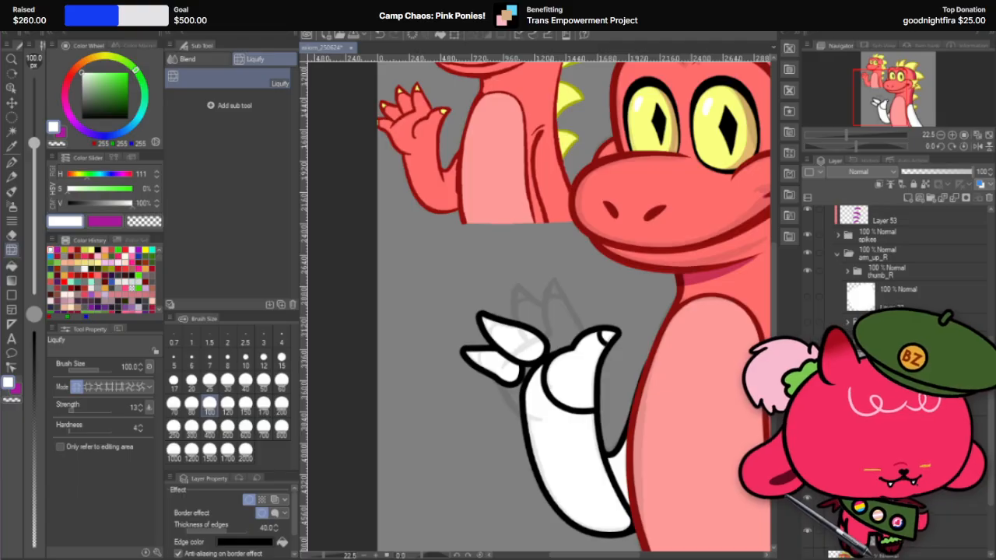
{"action": "left_click", "coordinate": [248, 500]}
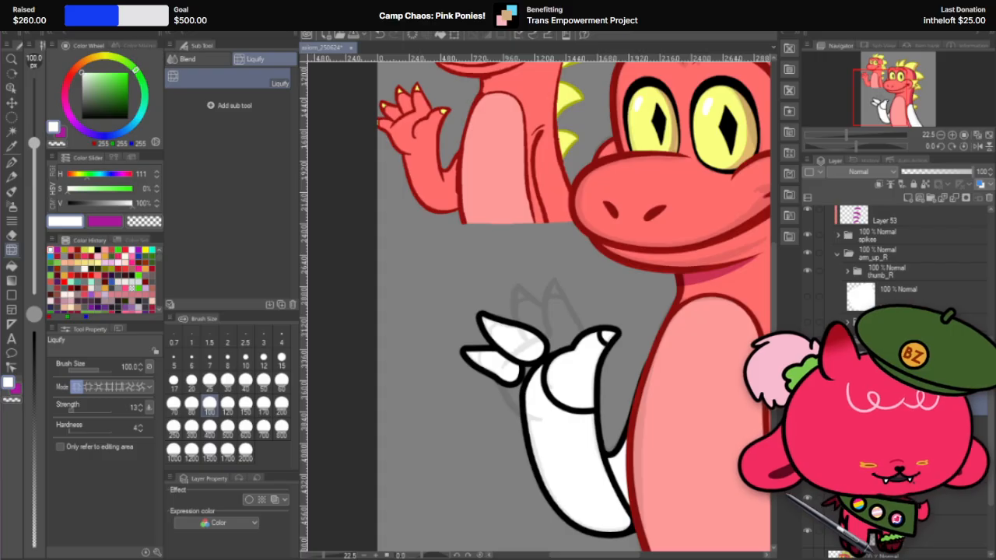
{"action": "left_click", "coordinate": [889, 370]}
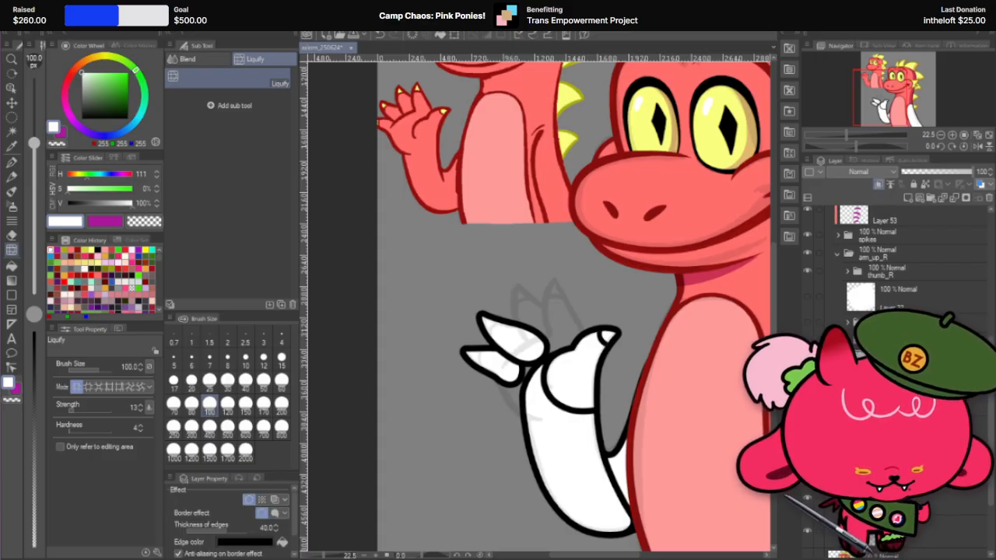
Step: Try to carve the claw line on the upper remaining finger with the hard eraser at size 200
{"action": "left_click", "coordinate": [12, 162]}
{"action": "scroll", "coordinate": [514, 318], "scroll_direction": "up", "scroll_amount": 2}
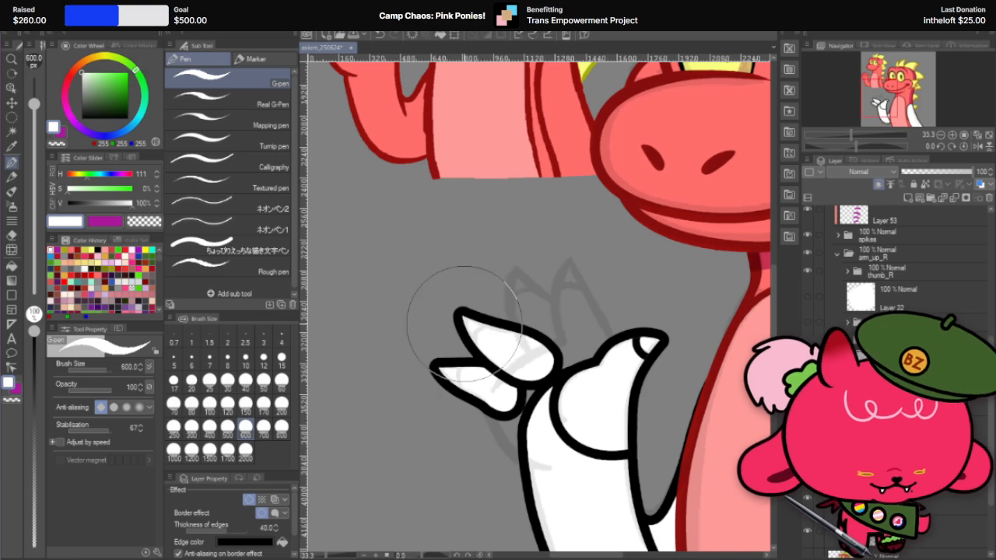
{"action": "scroll", "coordinate": [464, 322], "scroll_direction": "up", "scroll_amount": 1}
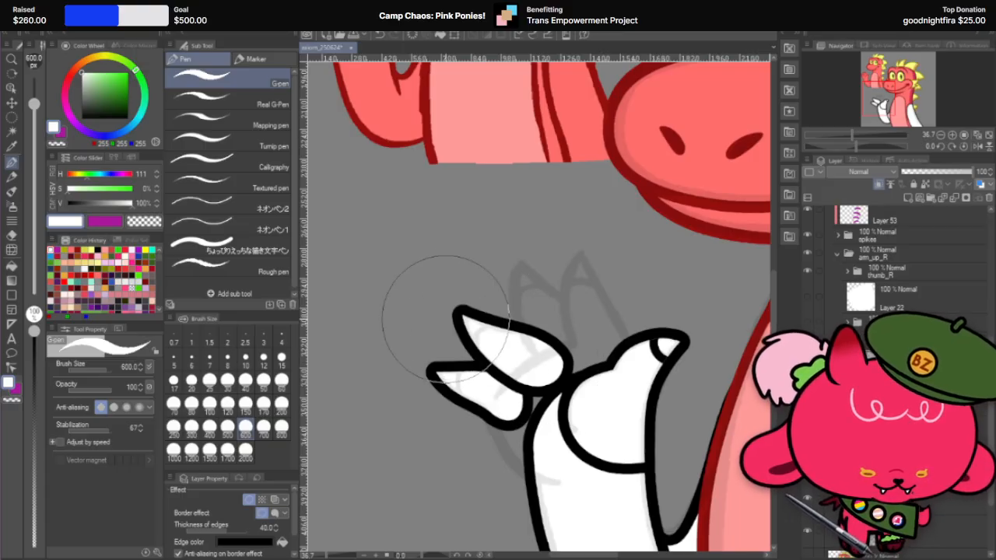
{"action": "left_click", "coordinate": [12, 234]}
{"action": "scroll", "coordinate": [436, 319], "scroll_direction": "up", "scroll_amount": 1}
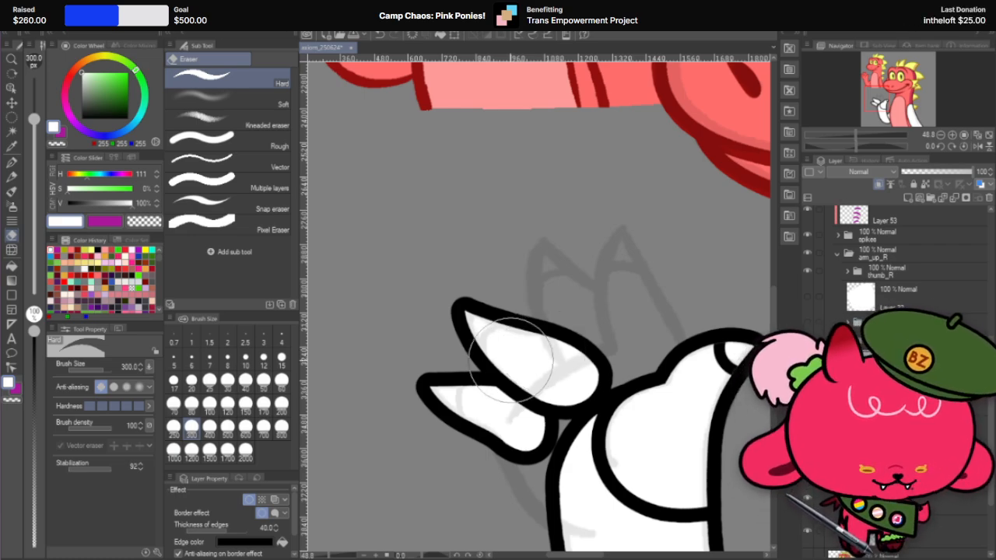
{"action": "left_click", "coordinate": [281, 406]}
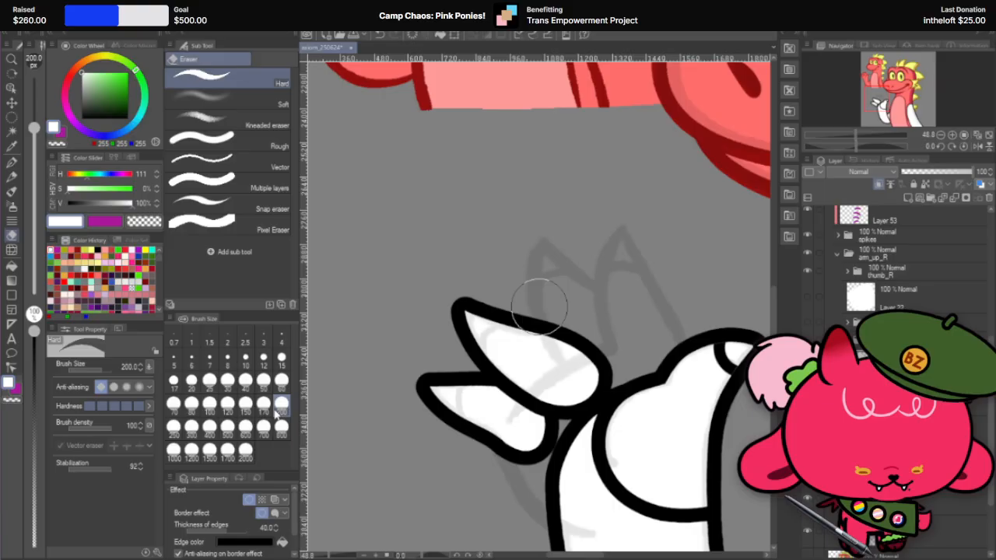
{"action": "left_click", "coordinate": [509, 348]}
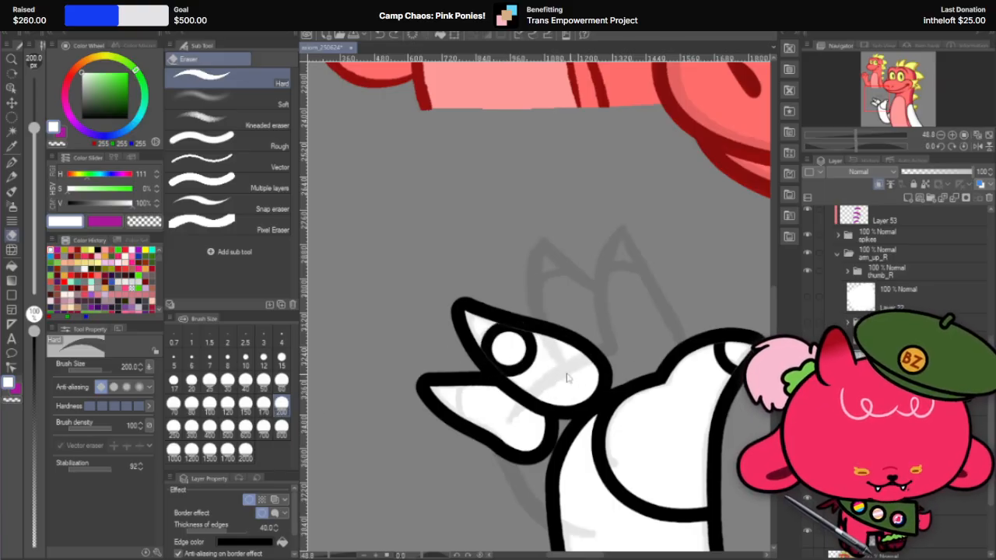
{"action": "key", "text": "ctrl+z"}
Step: Try to carve the claw line on the upper remaining finger with the hard eraser at sizes 300 and 250
{"action": "left_click", "coordinate": [191, 427]}
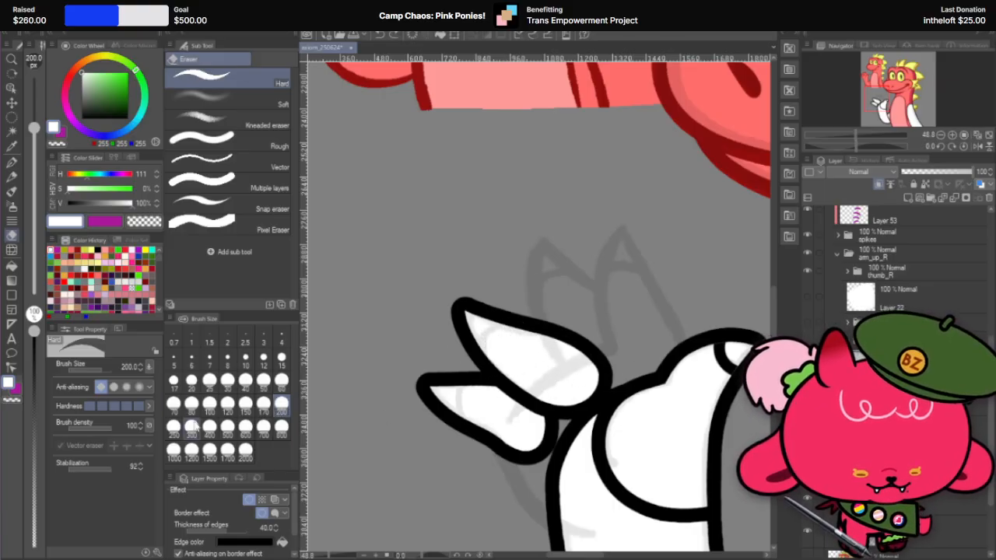
{"action": "left_click", "coordinate": [521, 358]}
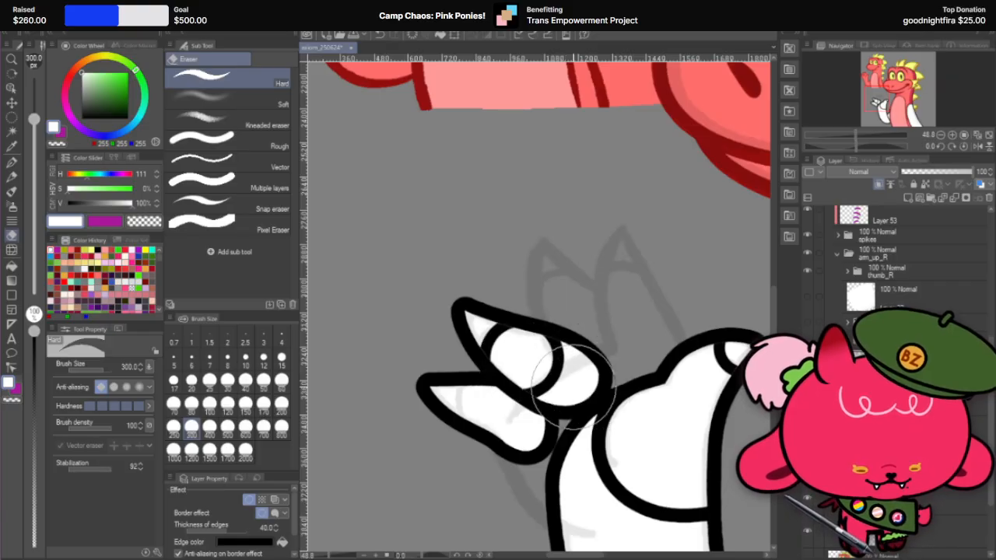
{"action": "key", "text": "ctrl+z"}
{"action": "left_click", "coordinate": [173, 426]}
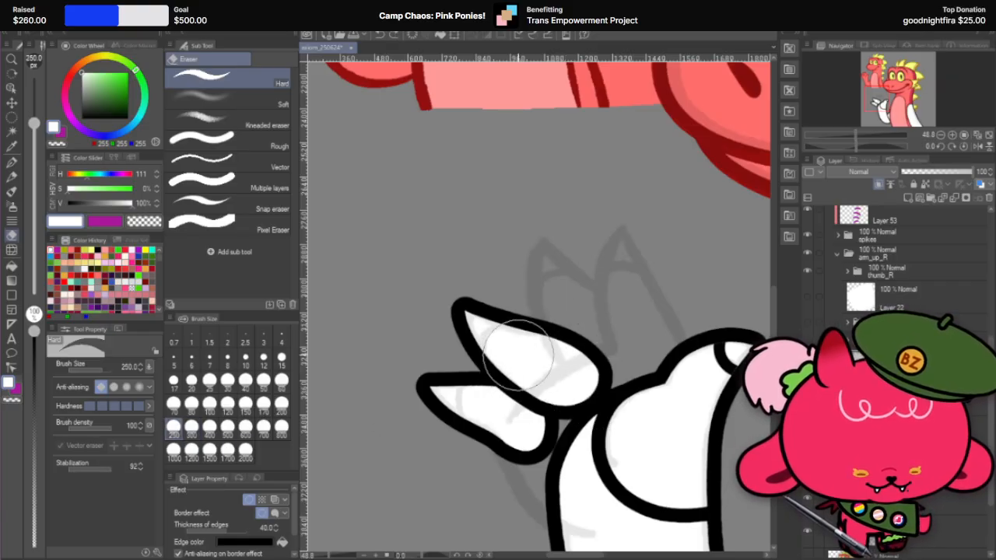
{"action": "left_click", "coordinate": [517, 354]}
{"action": "key", "text": "ctrl+z"}
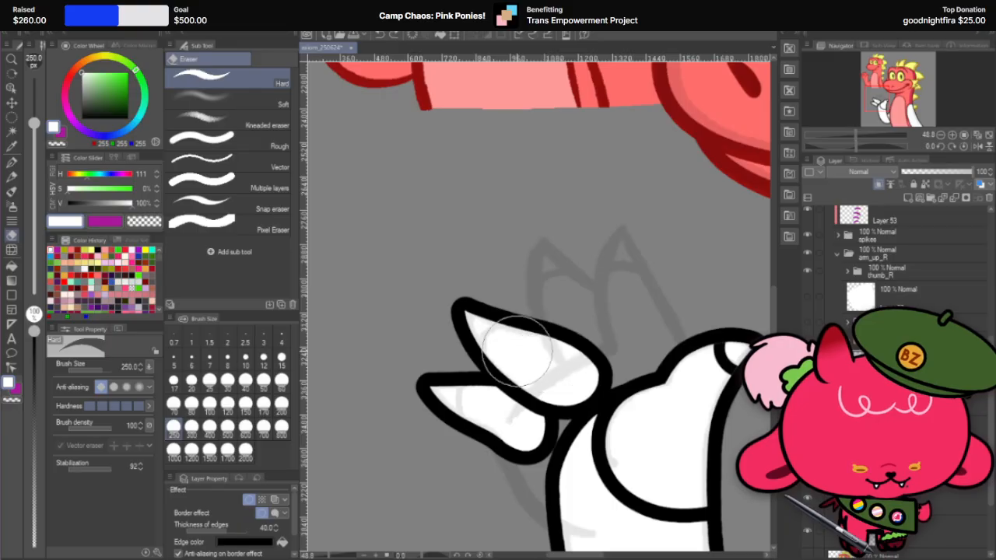
{"action": "mouse_move", "coordinate": [522, 353]}
{"action": "left_mouse_down"}
{"action": "mouse_move", "coordinate": [581, 374]}
{"action": "mouse_move", "coordinate": [587, 392]}
{"action": "mouse_move", "coordinate": [522, 387]}
{"action": "mouse_move", "coordinate": [582, 398]}
{"action": "mouse_move", "coordinate": [542, 359]}
{"action": "left_mouse_up"}
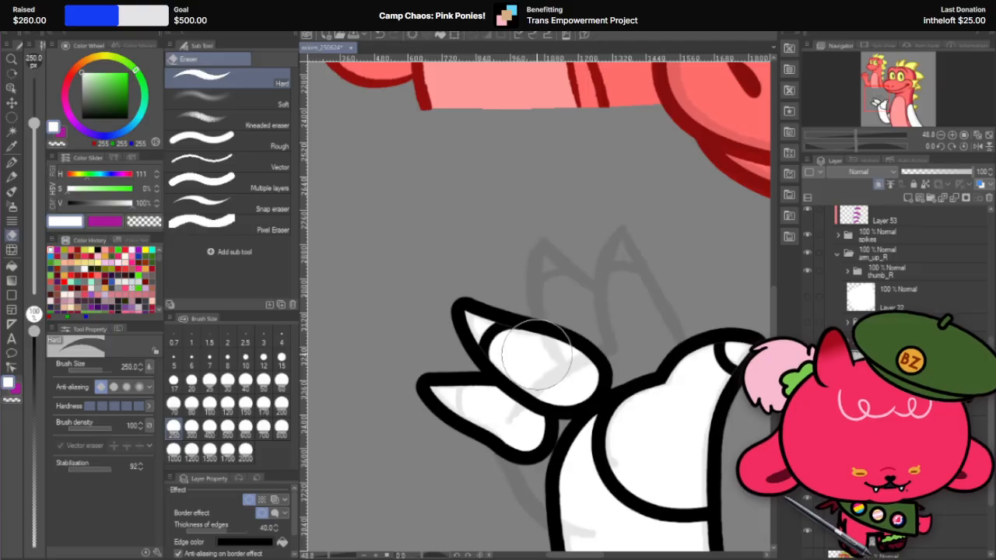
{"action": "left_click_drag", "start_coordinate": [537, 353], "coordinate": [602, 361]}
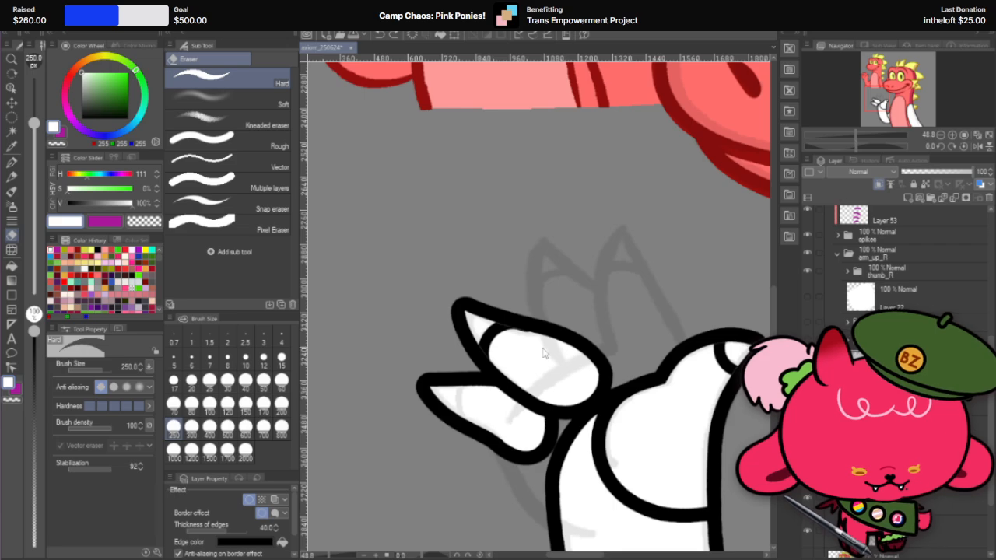
{"action": "key", "text": "ctrl+z"}
{"action": "key", "text": "ctrl+z"}
{"action": "key", "text": "ctrl+z"}
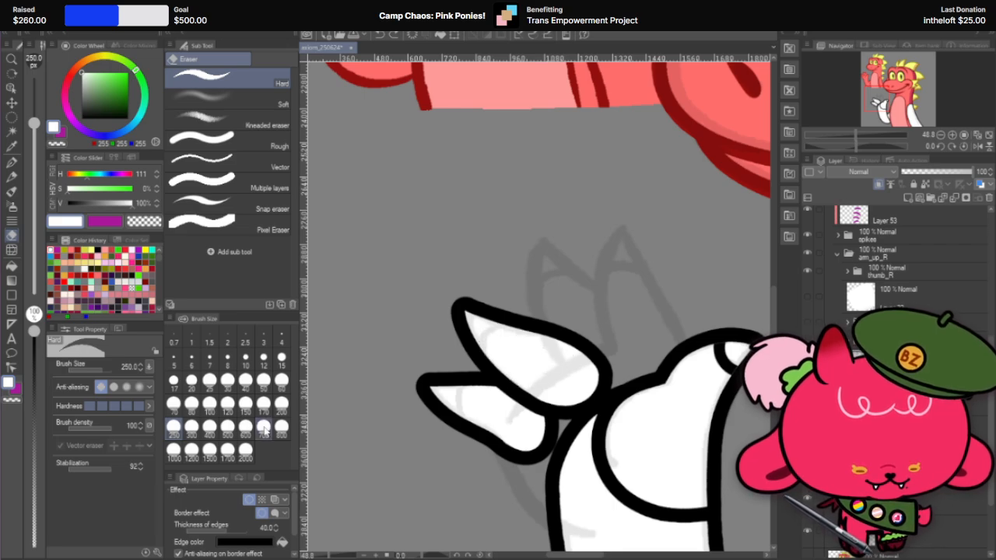
Step: Carve the claw line across the upper remaining finger with the hard eraser at size 270
{"action": "left_click", "coordinate": [129, 365]}
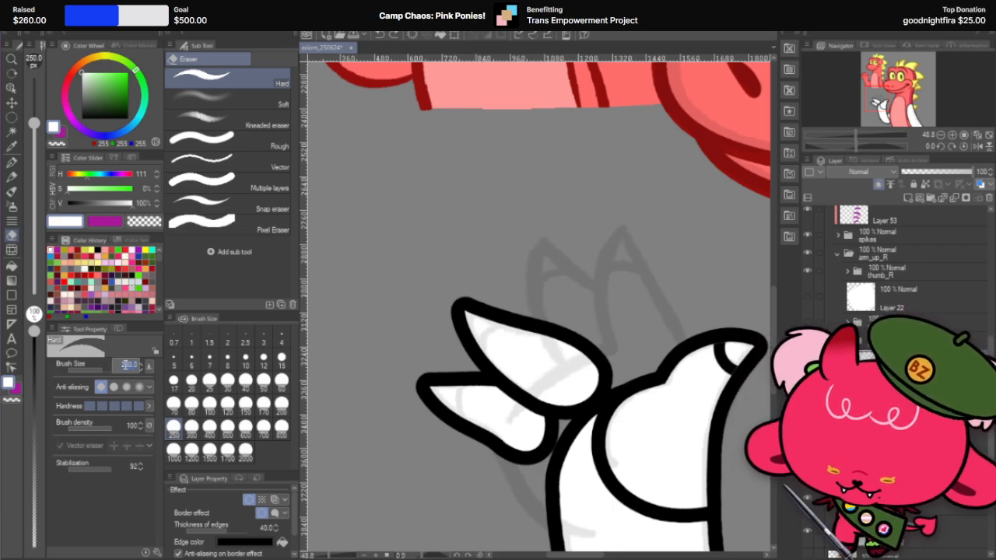
{"action": "key", "text": "Return"}
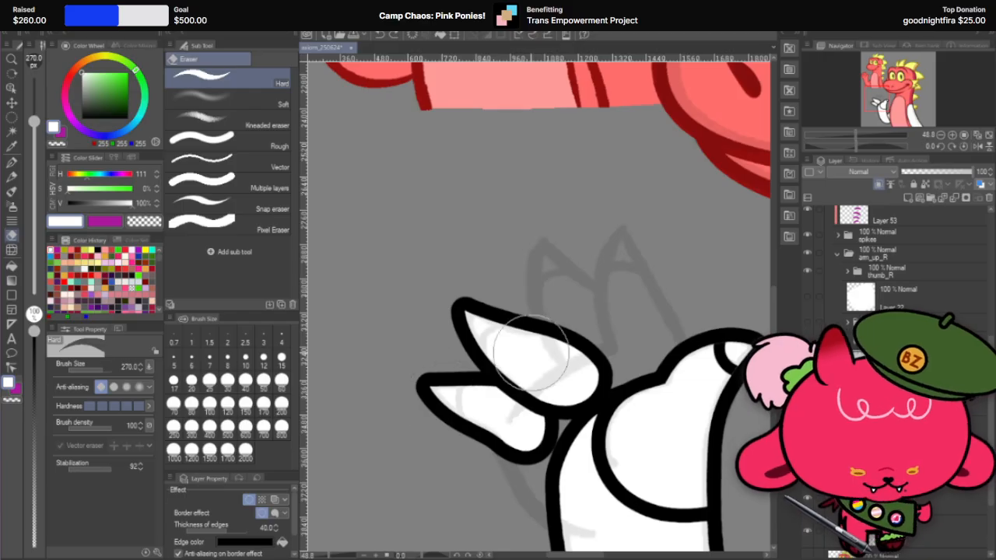
{"action": "mouse_move", "coordinate": [519, 358]}
{"action": "left_mouse_down"}
{"action": "mouse_move", "coordinate": [572, 375]}
{"action": "mouse_move", "coordinate": [552, 358]}
{"action": "mouse_move", "coordinate": [544, 377]}
{"action": "mouse_move", "coordinate": [572, 371]}
{"action": "left_mouse_up"}
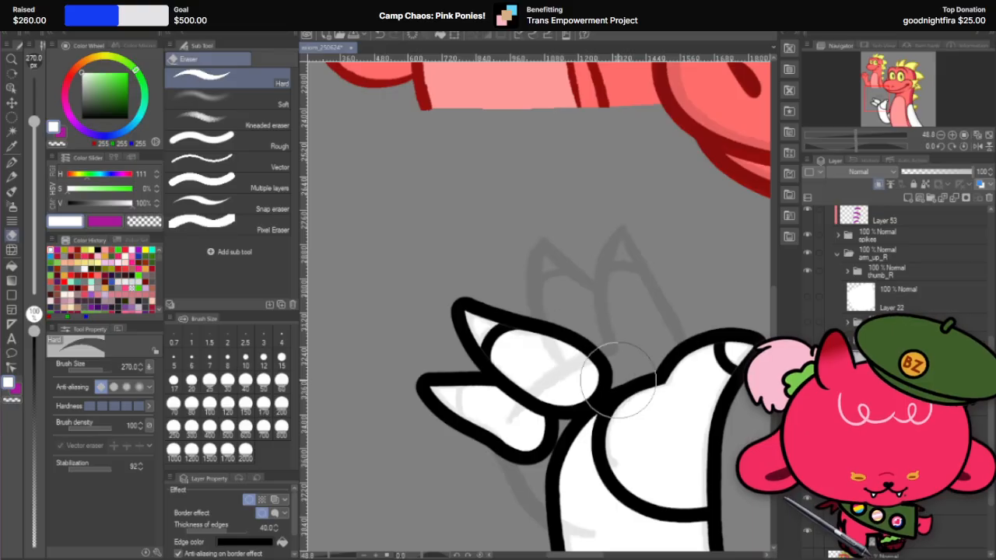
Step: Reshape the upper remaining finger's claw line near its tip with Liquify at brush size 170
{"action": "left_click", "coordinate": [11, 251]}
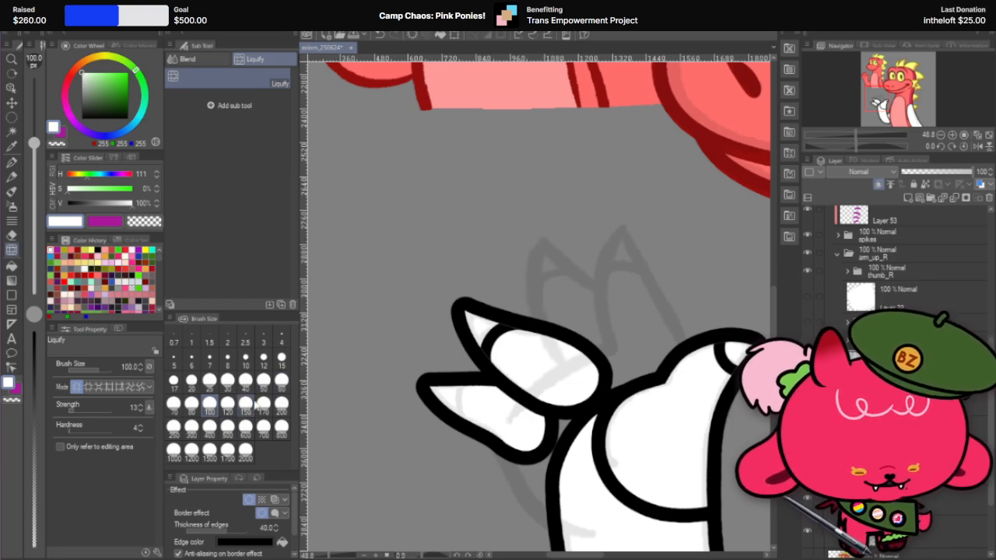
{"action": "left_click", "coordinate": [263, 403]}
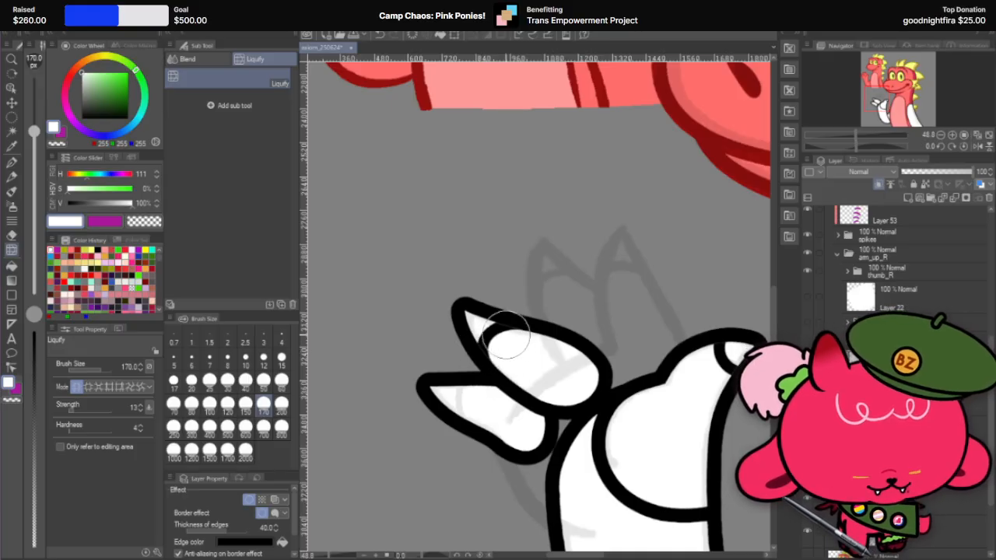
{"action": "scroll", "coordinate": [532, 329], "scroll_direction": "up", "scroll_amount": 2}
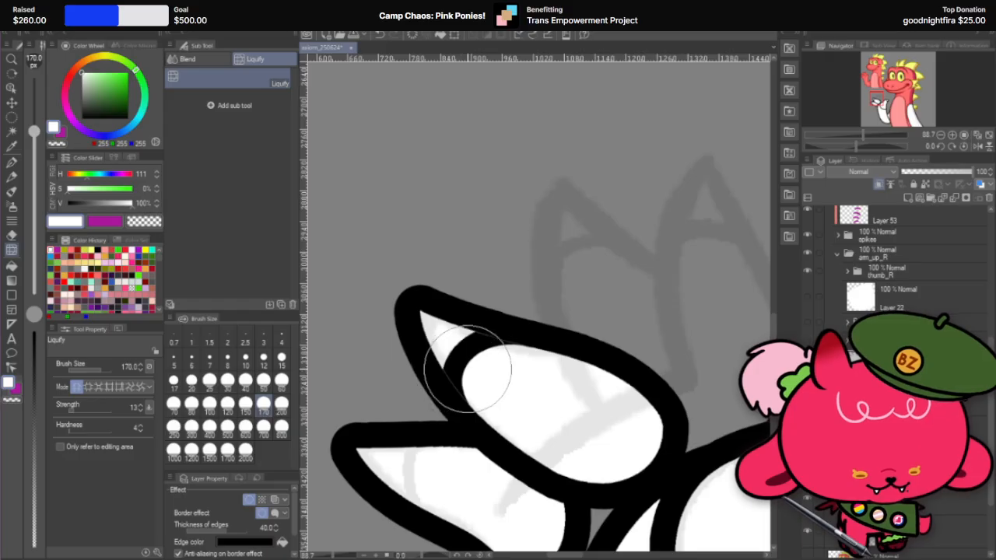
{"action": "scroll", "coordinate": [600, 338], "scroll_direction": "down", "scroll_amount": 3}
{"action": "scroll", "coordinate": [621, 353], "scroll_direction": "up", "scroll_amount": 2}
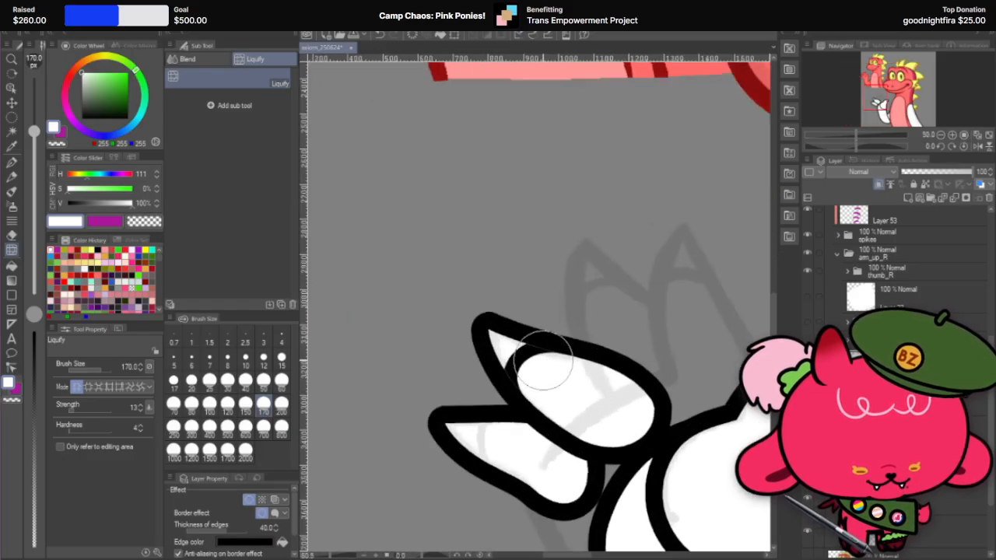
{"action": "left_click_drag", "start_coordinate": [520, 361], "coordinate": [508, 357]}
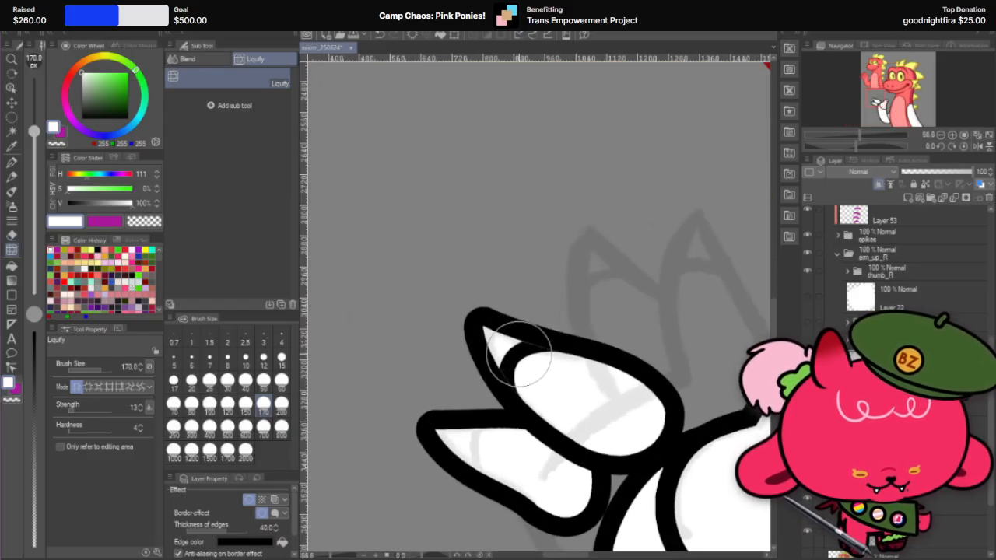
Step: Show the hidden finger groups to check the claws across the whole hand, and hide them again
{"action": "scroll", "coordinate": [506, 331], "scroll_direction": "down", "scroll_amount": 2}
{"action": "scroll", "coordinate": [504, 334], "scroll_direction": "down", "scroll_amount": 5}
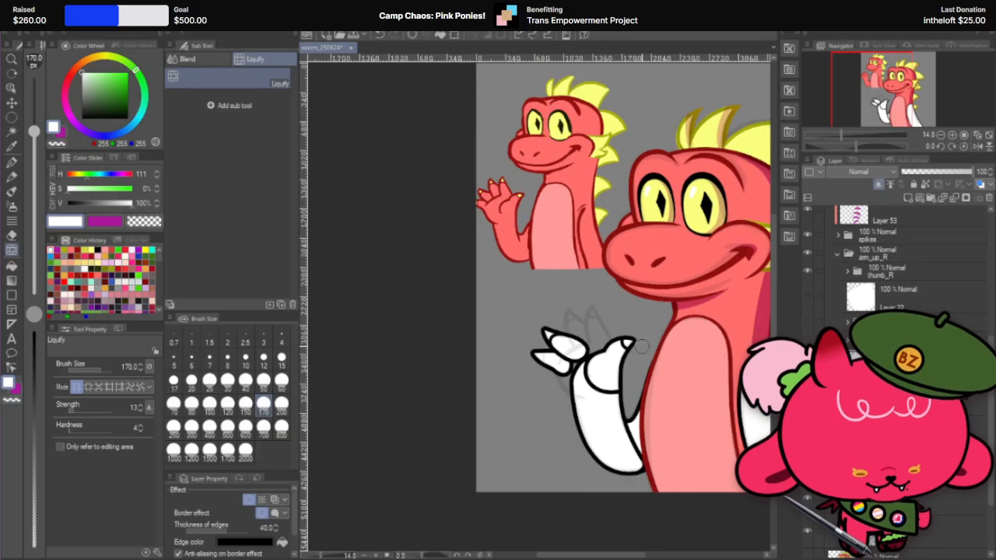
{"action": "left_click", "coordinate": [806, 322]}
{"action": "left_click", "coordinate": [806, 340]}
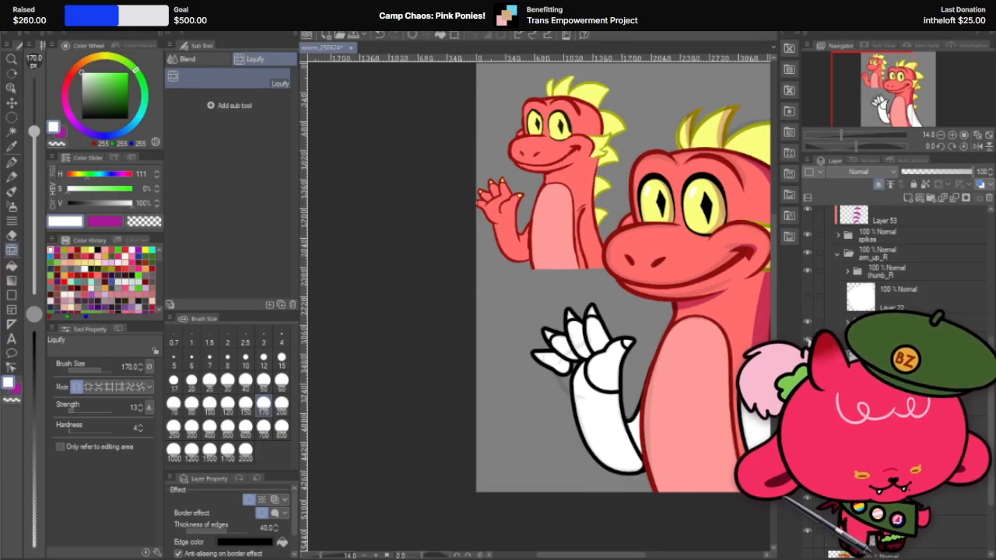
{"action": "left_click", "coordinate": [808, 324]}
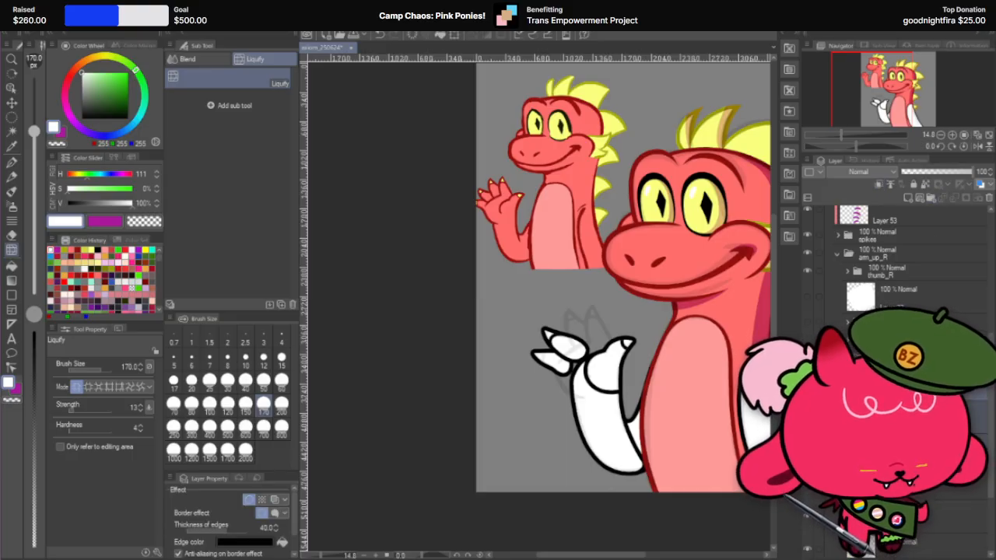
Step: Hide the finger with the finished claw and duplicate the last finger's layer twice as the base for its claw
{"action": "left_click", "coordinate": [894, 451]}
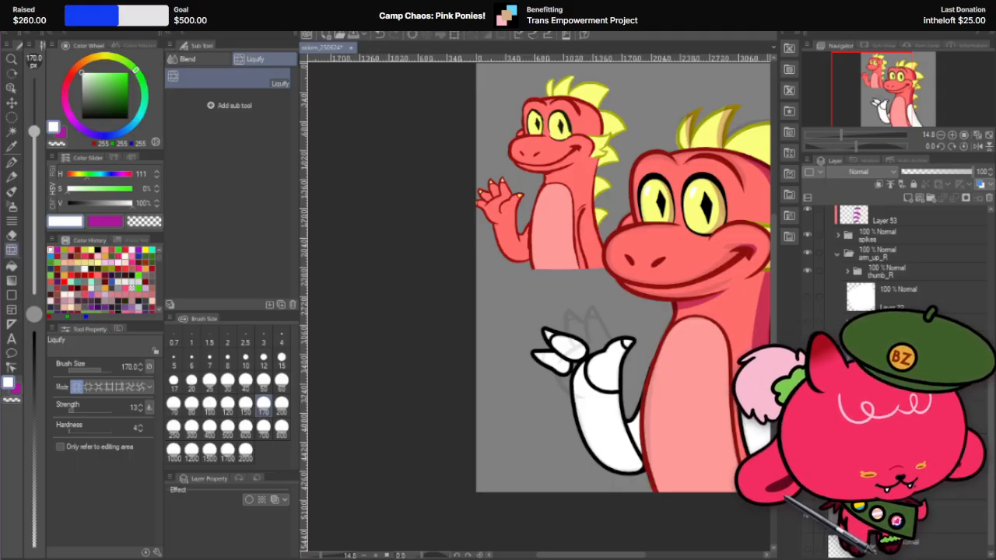
{"action": "left_click", "coordinate": [807, 375]}
{"action": "left_click", "coordinate": [931, 391]}
{"action": "right_click", "coordinate": [932, 390]}
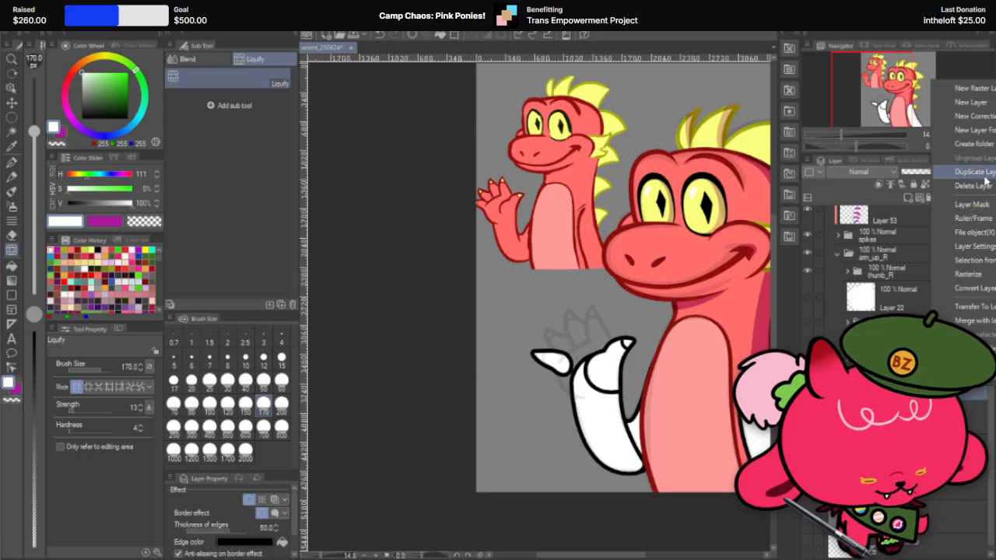
{"action": "left_click", "coordinate": [983, 173]}
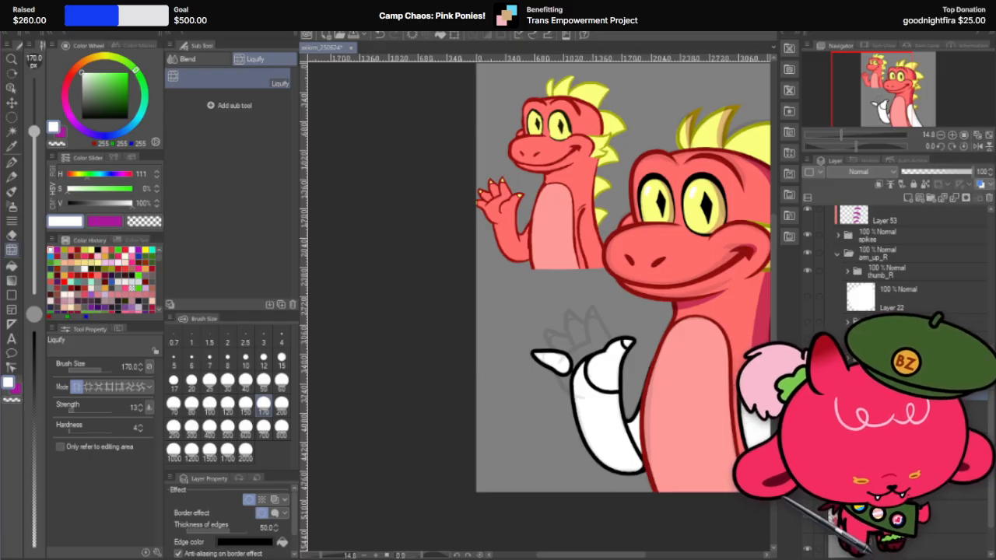
{"action": "right_click", "coordinate": [926, 390]}
{"action": "left_click", "coordinate": [987, 200]}
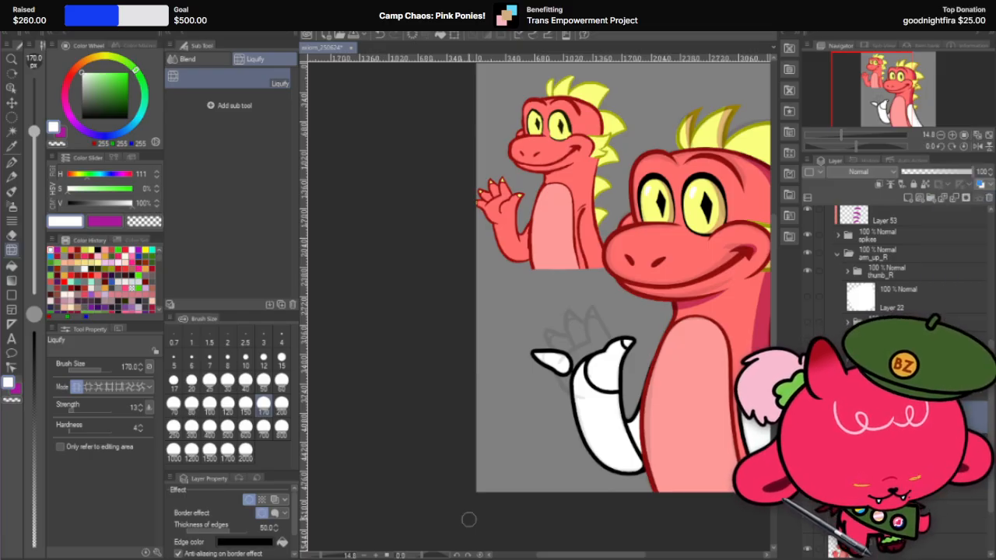
Step: Turn off the border effect on one copy of the last finger and clip the other copy to the layer below
{"action": "left_click", "coordinate": [247, 500]}
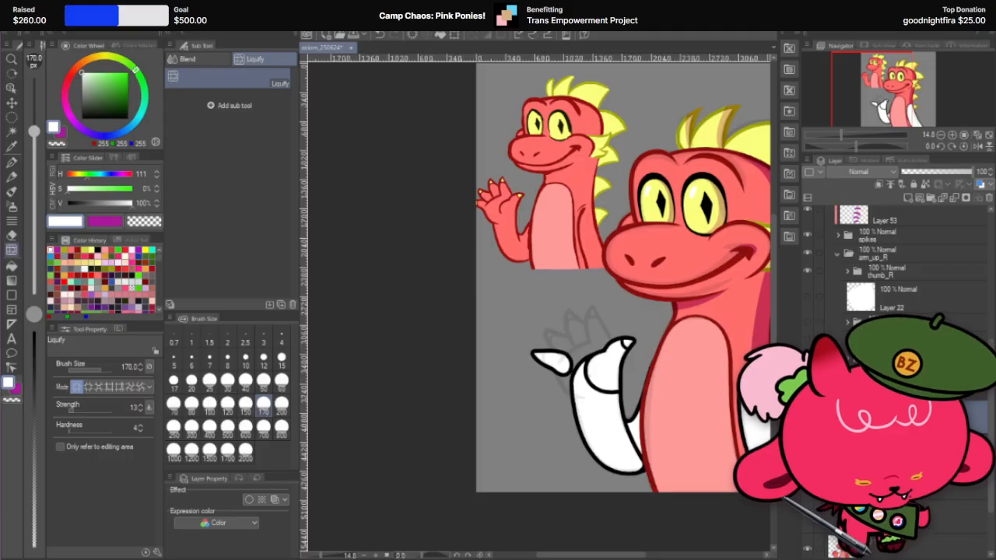
{"action": "left_click", "coordinate": [922, 387]}
{"action": "left_click", "coordinate": [878, 184]}
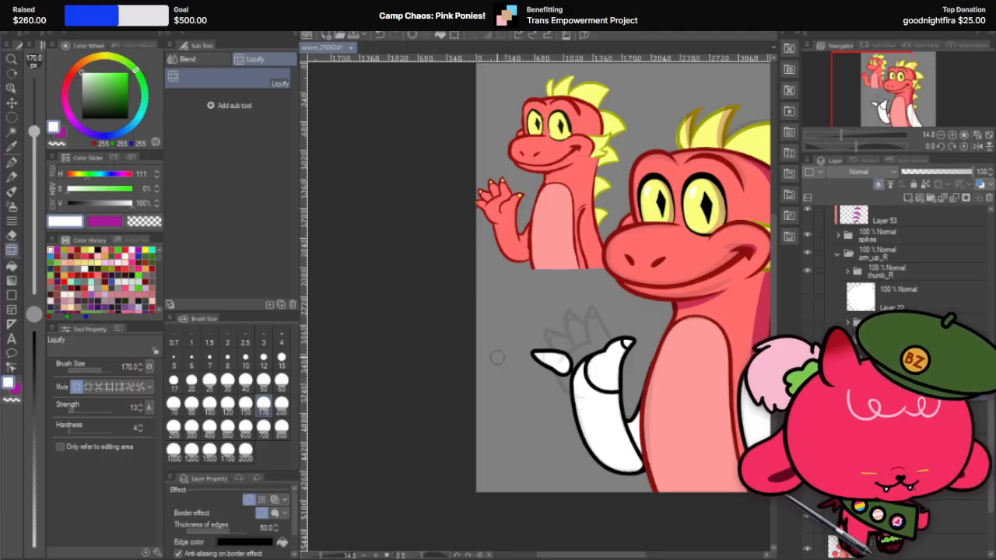
Step: Set the border edge thickness of the last finger's clipped copy to 40
{"action": "scroll", "coordinate": [591, 354], "scroll_direction": "up", "scroll_amount": 5}
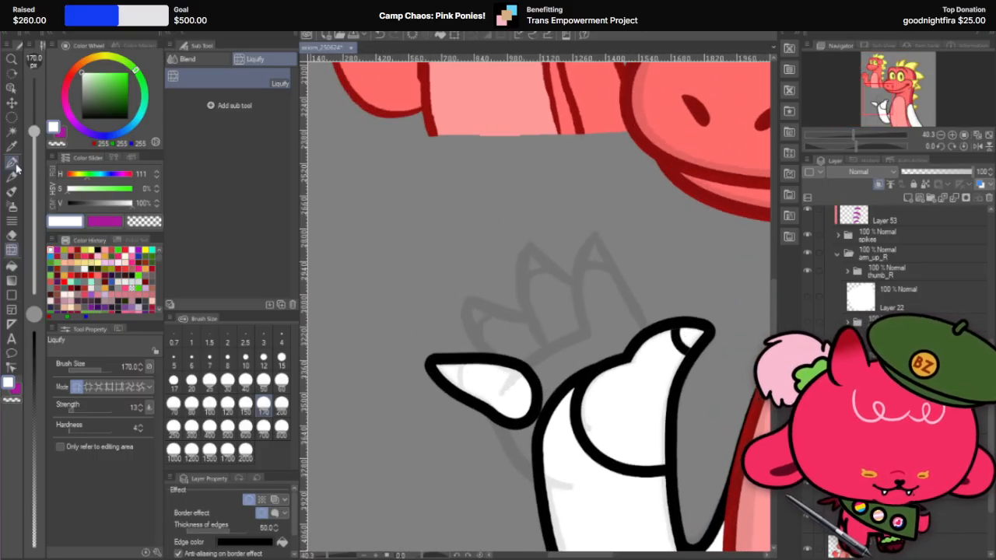
{"action": "left_click", "coordinate": [13, 163]}
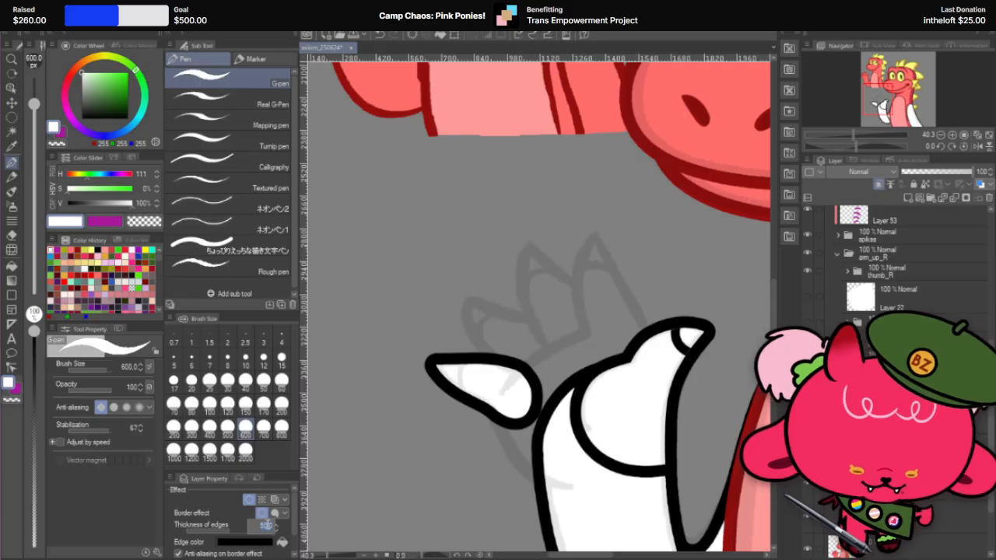
{"action": "type", "text": "40"}
{"action": "key", "text": "Return"}
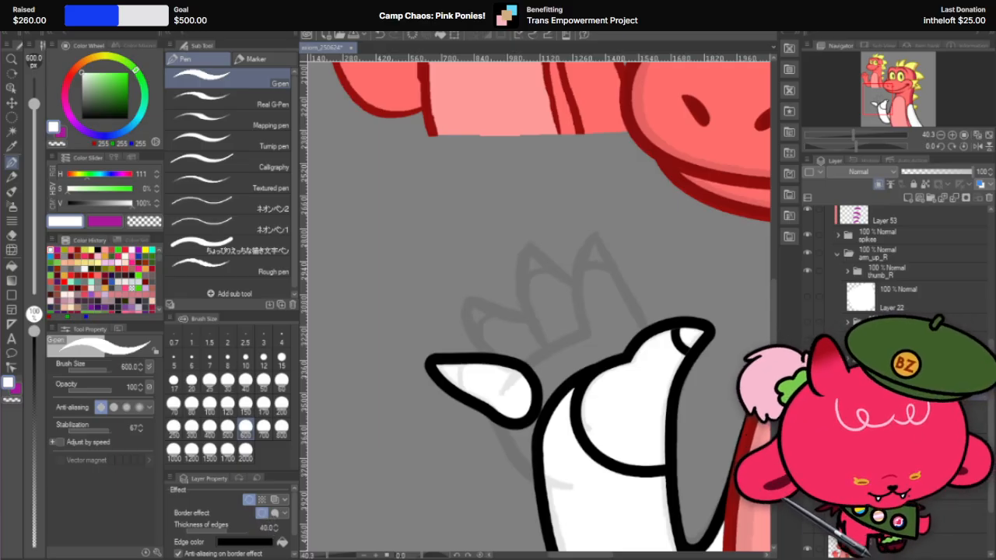
Step: Carve the claw line across the last finger with the hard eraser at size 270
{"action": "left_click", "coordinate": [902, 391]}
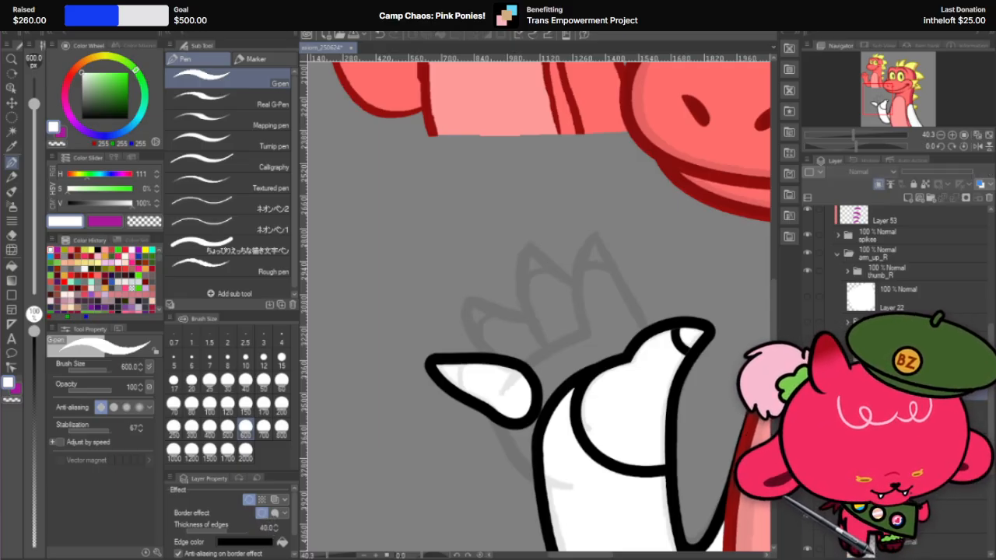
{"action": "left_click", "coordinate": [902, 451]}
{"action": "left_click", "coordinate": [902, 392]}
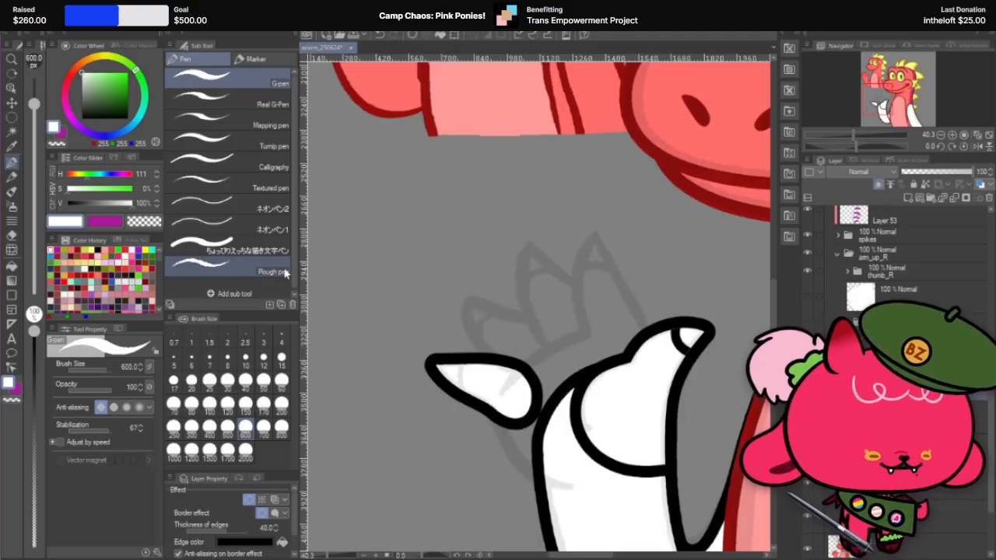
{"action": "left_click", "coordinate": [11, 234]}
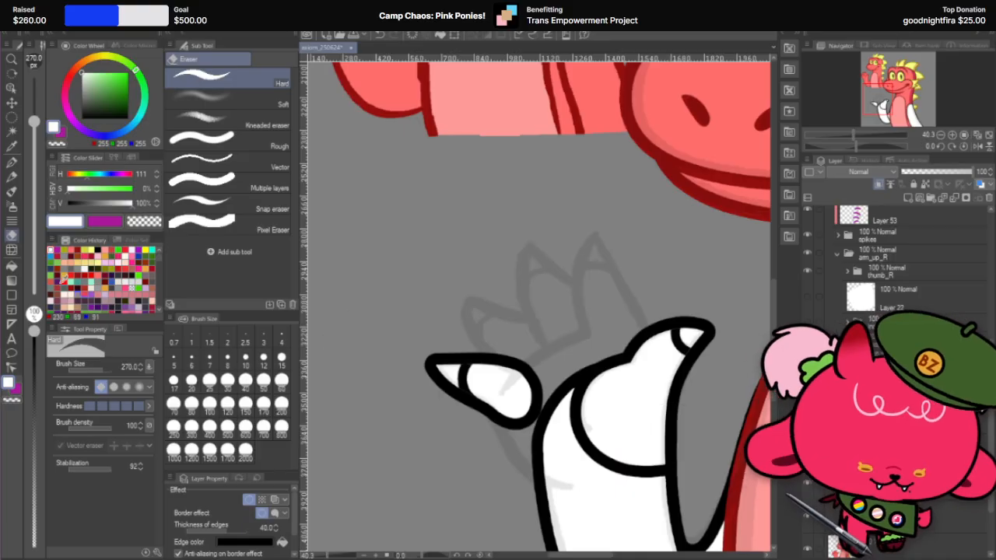
Step: Reshape the upper end of the last finger's claw line with Liquify at brush size 170
{"action": "left_click", "coordinate": [12, 249]}
{"action": "scroll", "coordinate": [444, 300], "scroll_direction": "up", "scroll_amount": 2}
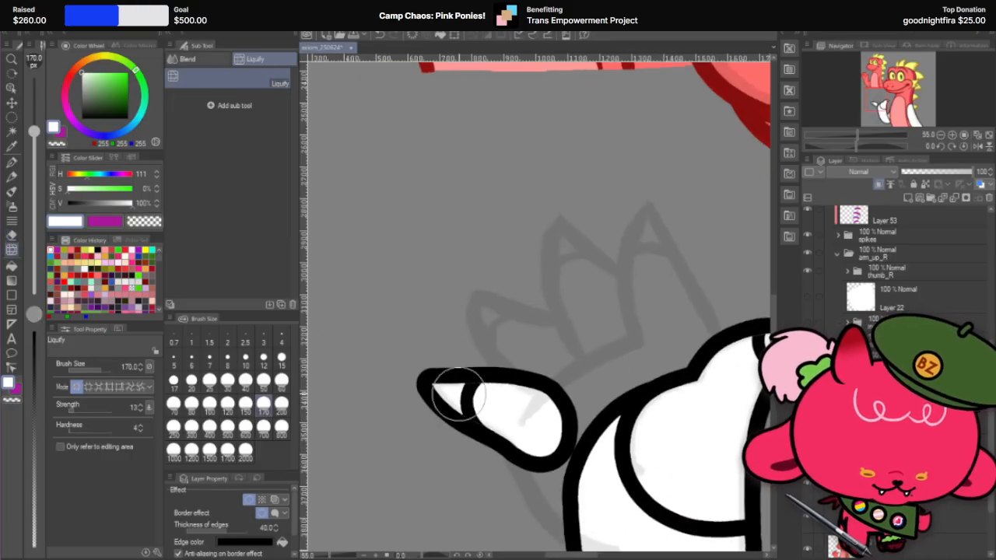
{"action": "mouse_move", "coordinate": [459, 394]}
{"action": "left_mouse_down"}
{"action": "mouse_move", "coordinate": [465, 405]}
{"action": "mouse_move", "coordinate": [477, 389]}
{"action": "left_mouse_up"}
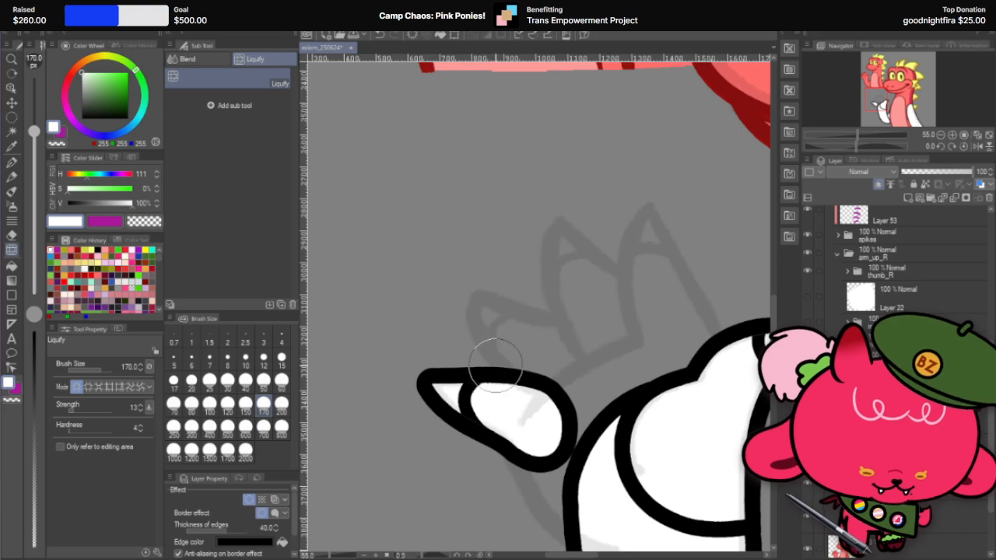
Step: Refine the claw line and upper edge of the last finger with Liquify at brush sizes 70 and 150
{"action": "scroll", "coordinate": [459, 385], "scroll_direction": "up", "scroll_amount": 2}
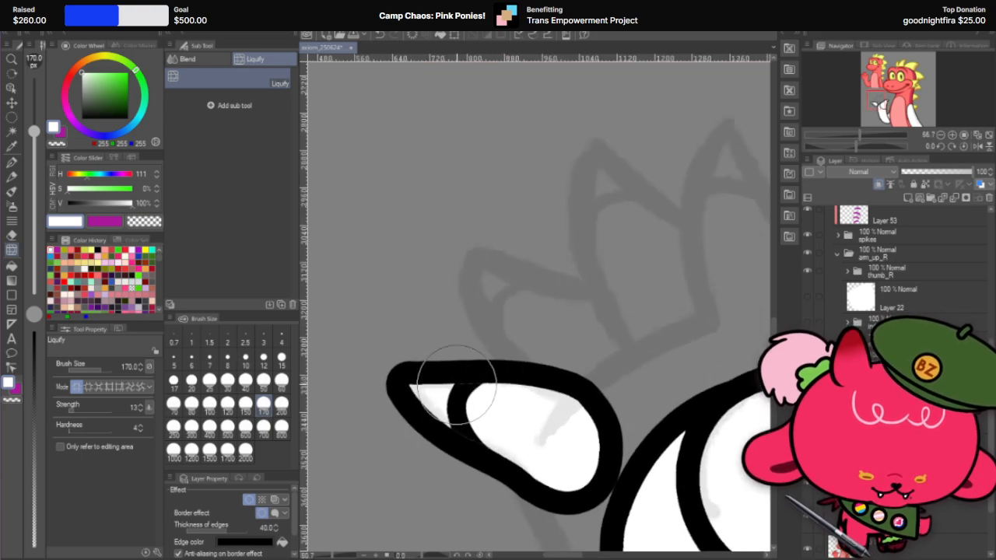
{"action": "left_click", "coordinate": [209, 403]}
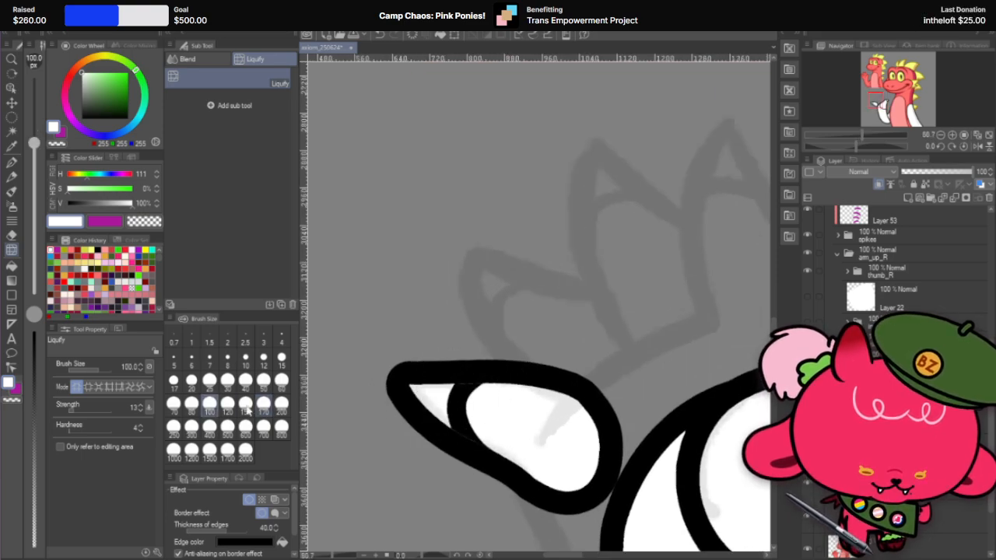
{"action": "left_click", "coordinate": [173, 403]}
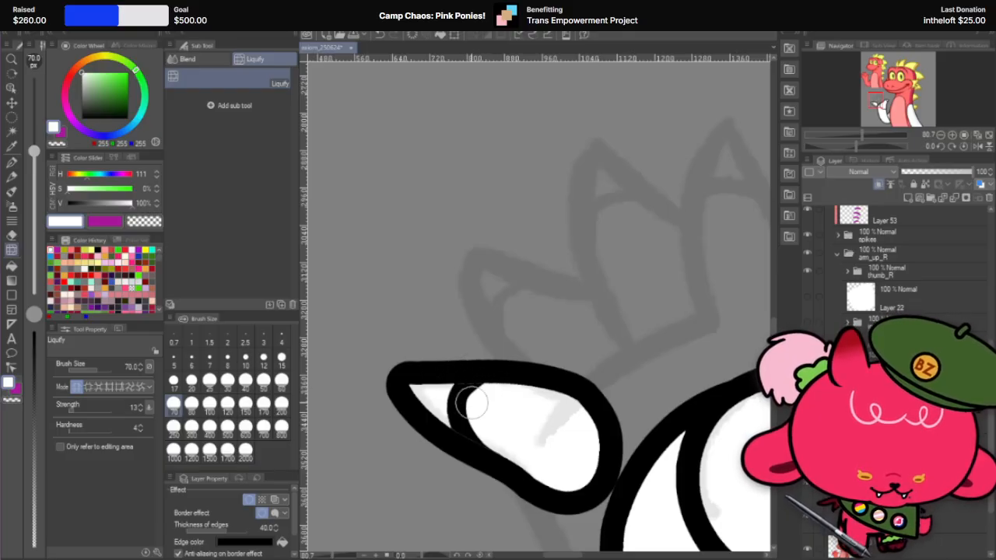
{"action": "scroll", "coordinate": [475, 371], "scroll_direction": "up", "scroll_amount": 1}
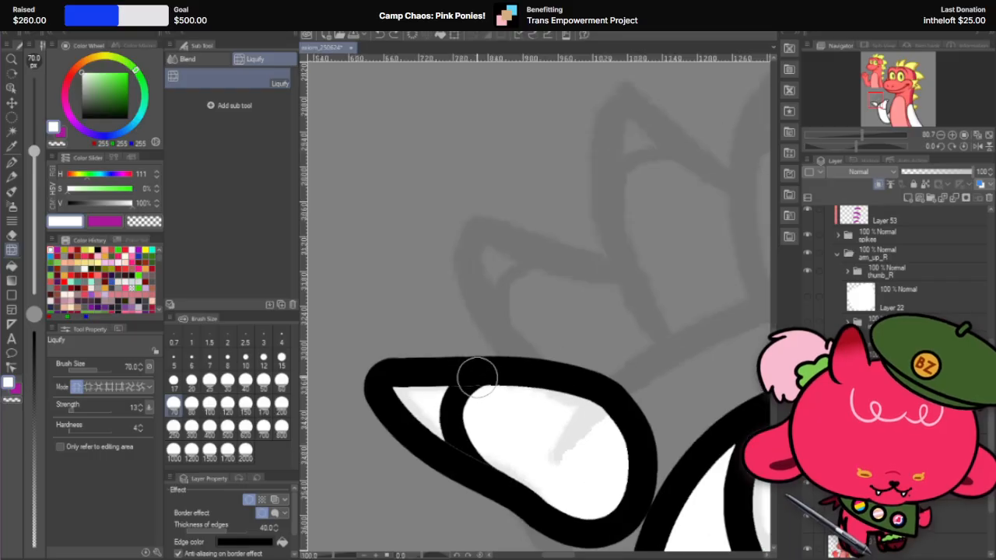
{"action": "scroll", "coordinate": [476, 377], "scroll_direction": "up", "scroll_amount": 2}
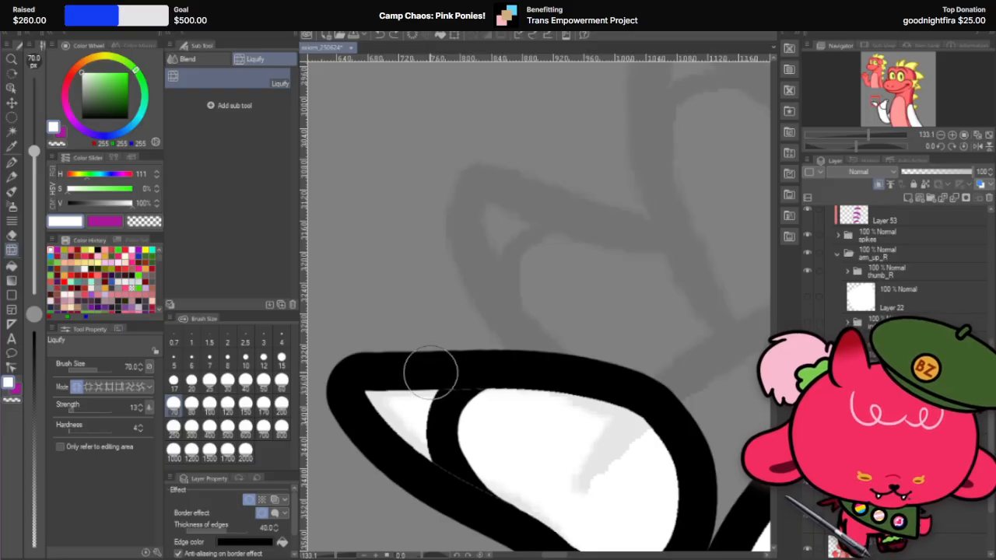
{"action": "left_click", "coordinate": [245, 403]}
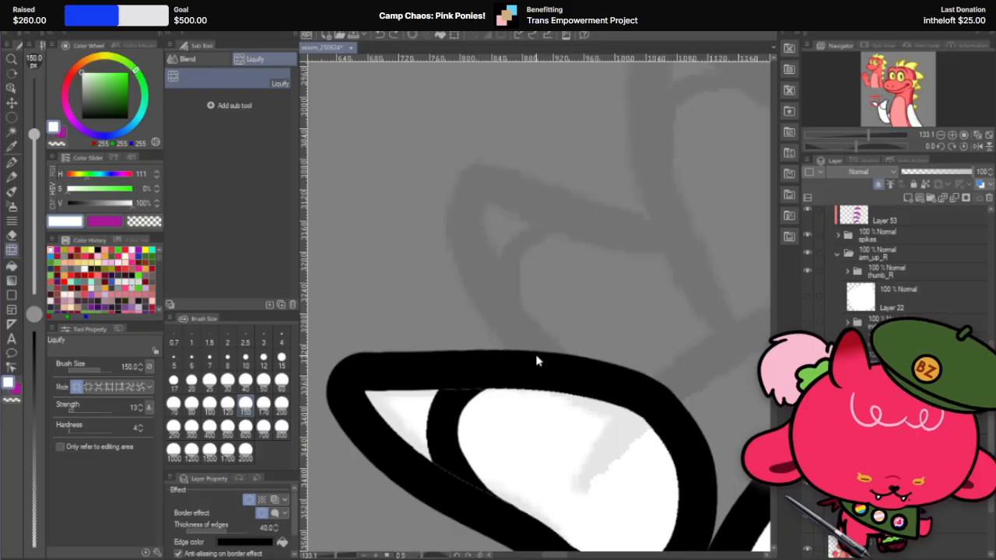
{"action": "scroll", "coordinate": [537, 358], "scroll_direction": "down", "scroll_amount": 12}
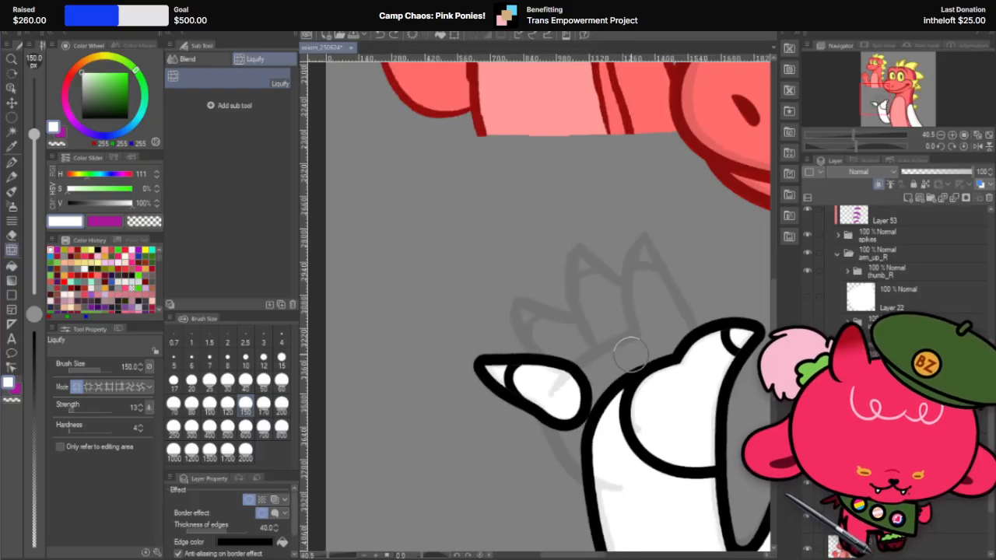
Step: Show the other three fingers and the palm on Layer 22 again to complete the raised hand
{"action": "left_click", "coordinate": [12, 102]}
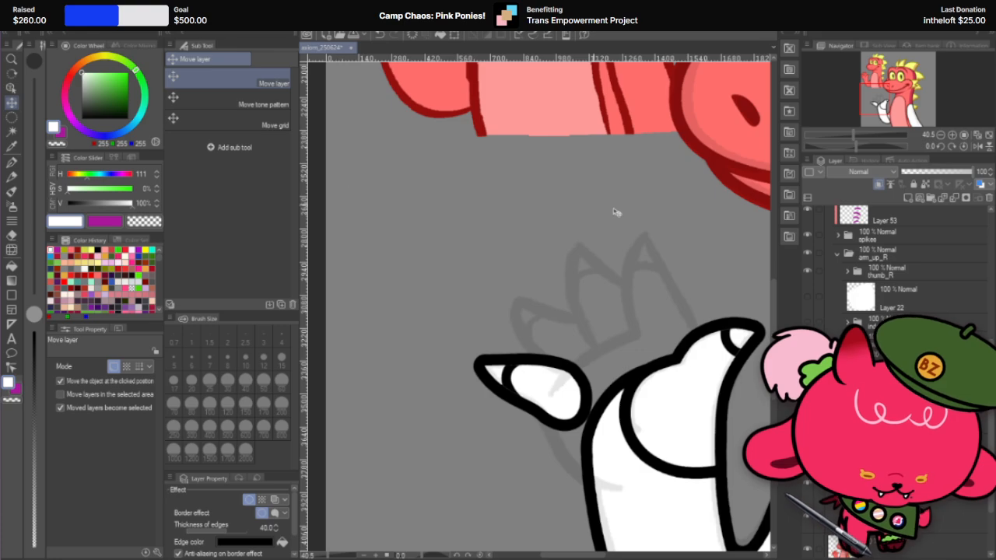
{"action": "left_click", "coordinate": [808, 322]}
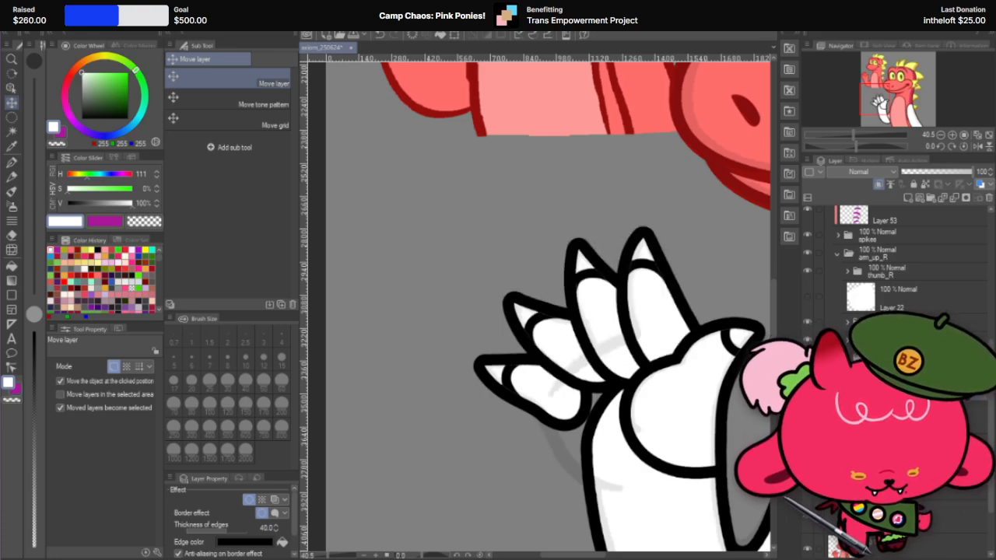
{"action": "key", "text": "ctrl+minus"}
{"action": "key", "text": "ctrl+minus"}
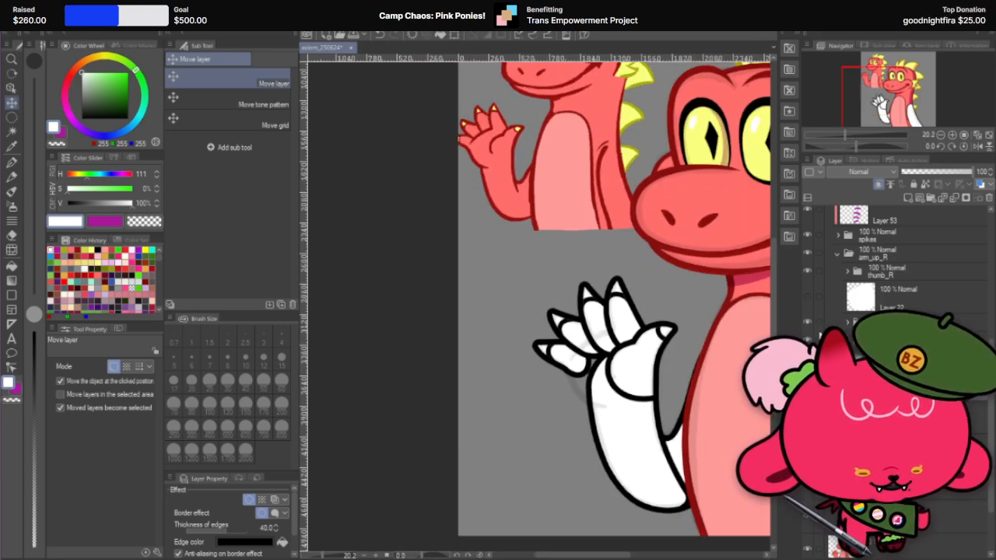
{"action": "left_click_drag", "start_coordinate": [800, 294], "coordinate": [803, 295]}
{"action": "left_click", "coordinate": [809, 296]}
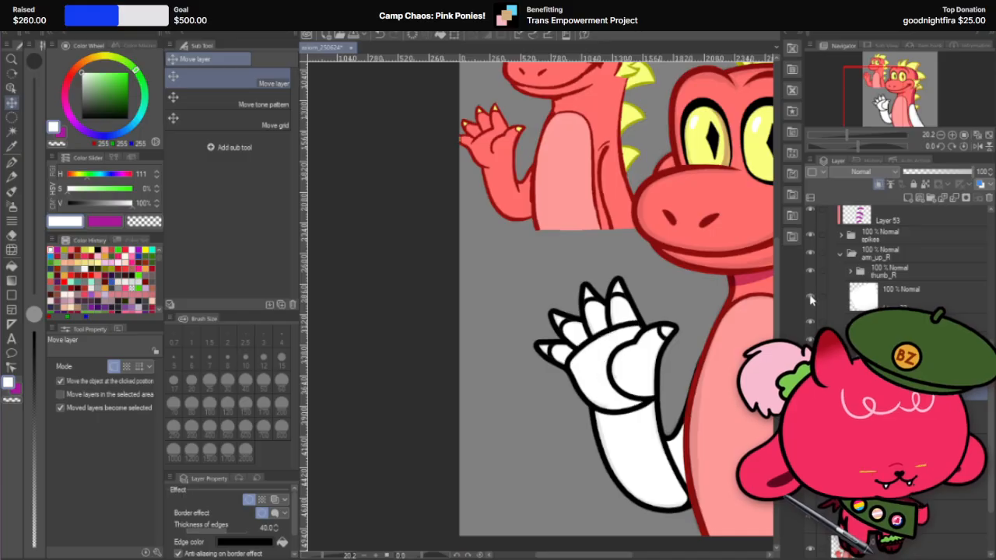
{"action": "scroll", "coordinate": [458, 334], "scroll_direction": "down", "scroll_amount": 1}
{"action": "scroll", "coordinate": [493, 328], "scroll_direction": "down", "scroll_amount": 2}
{"action": "scroll", "coordinate": [607, 283], "scroll_direction": "up", "scroll_amount": 2}
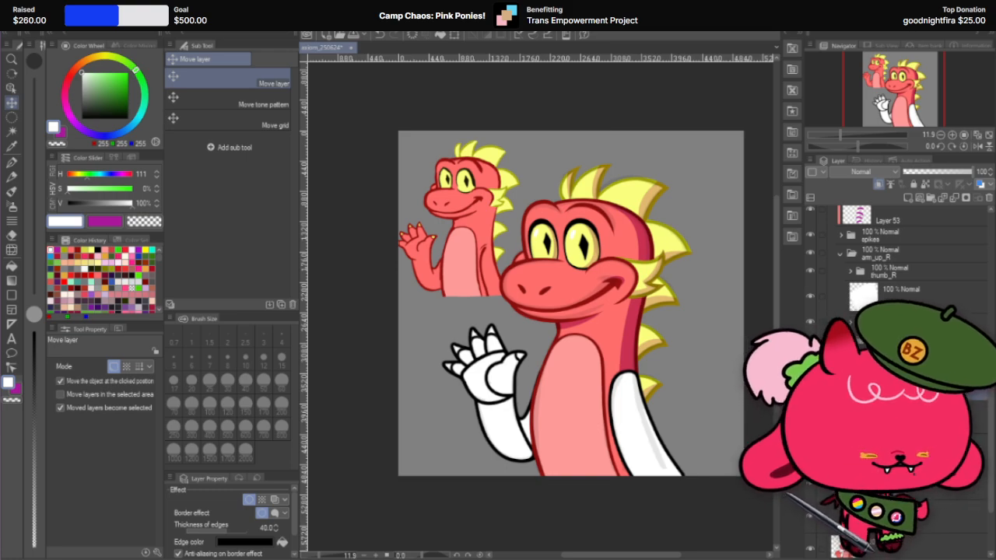
Step: Bring up the browser window with the cat photo, enlarge the photo, and close the window
{"action": "left_click_drag", "start_coordinate": [0, 112], "coordinate": [650, 42]}
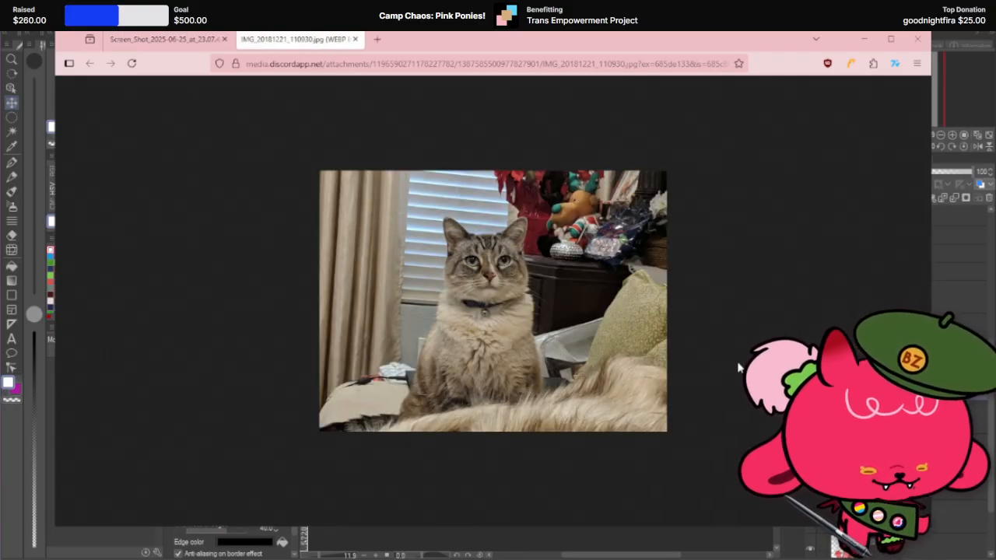
{"action": "scroll", "coordinate": [738, 362], "scroll_direction": "up", "scroll_amount": 5}
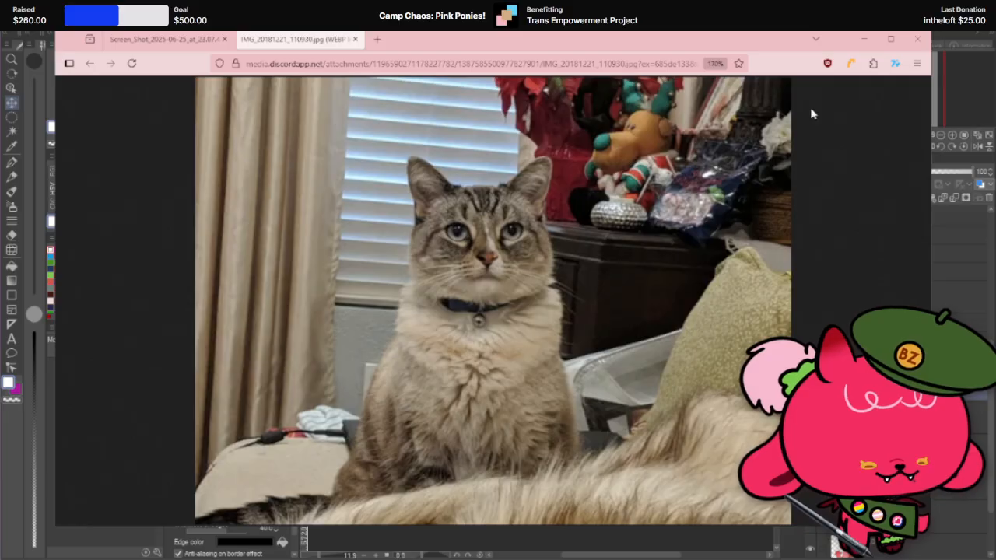
{"action": "left_click", "coordinate": [917, 39]}
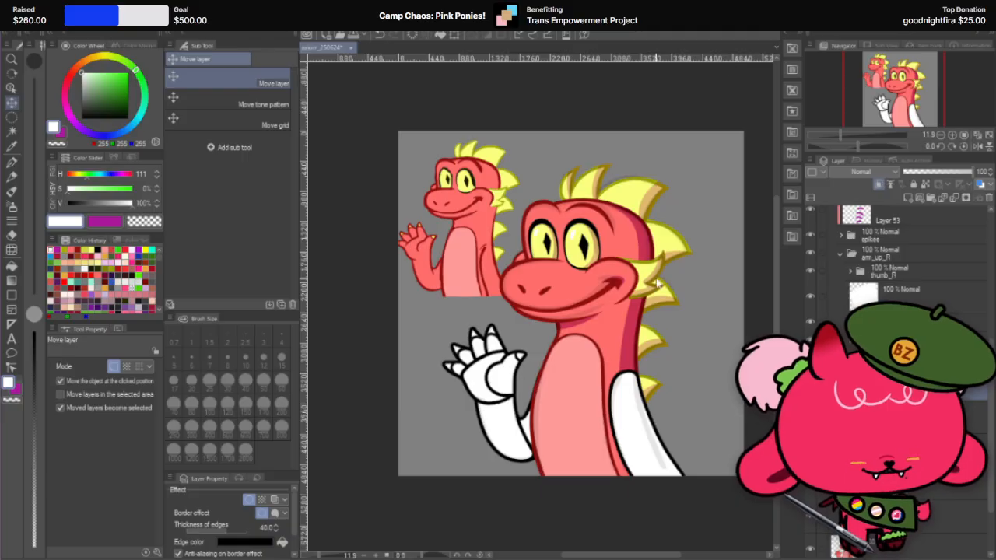
{"action": "scroll", "coordinate": [546, 400], "scroll_direction": "up", "scroll_amount": 4}
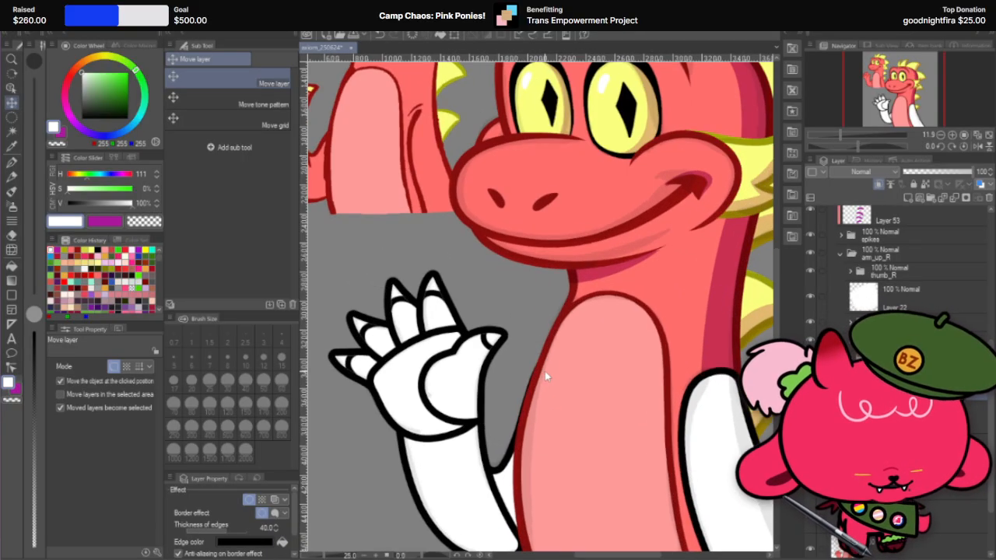
{"action": "scroll", "coordinate": [544, 372], "scroll_direction": "up", "scroll_amount": 4}
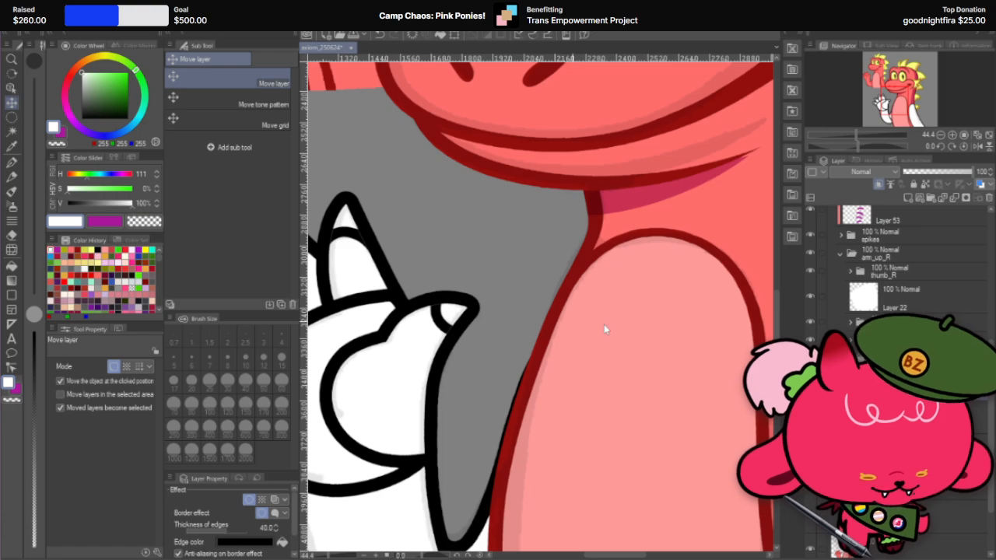
{"action": "scroll", "coordinate": [553, 366], "scroll_direction": "down", "scroll_amount": 3}
{"action": "scroll", "coordinate": [552, 365], "scroll_direction": "down", "scroll_amount": 2}
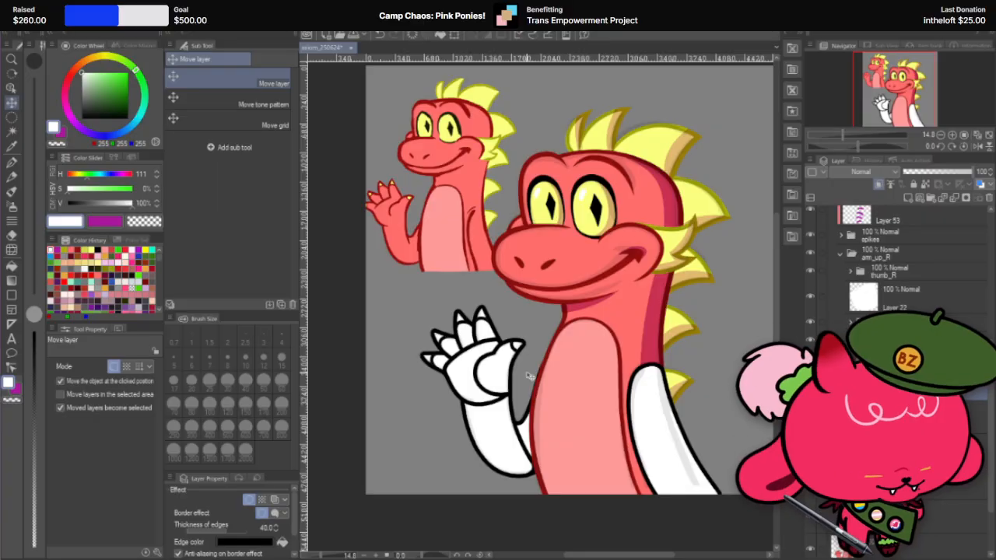
{"action": "scroll", "coordinate": [504, 364], "scroll_direction": "down", "scroll_amount": 1}
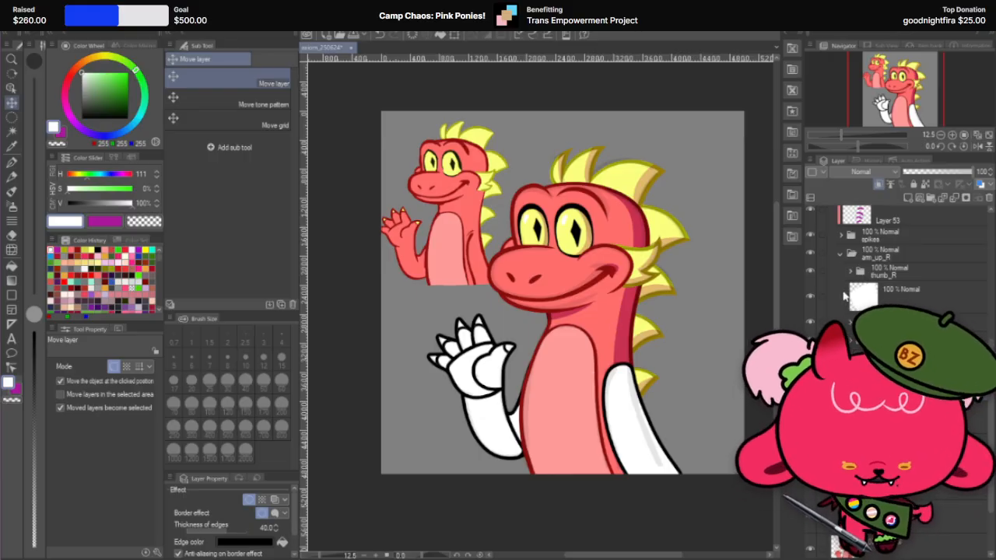
Step: Collapse the arms folder and hide Layer 13 and the sketch folder
{"action": "scroll", "coordinate": [852, 294], "scroll_direction": "down", "scroll_amount": 10}
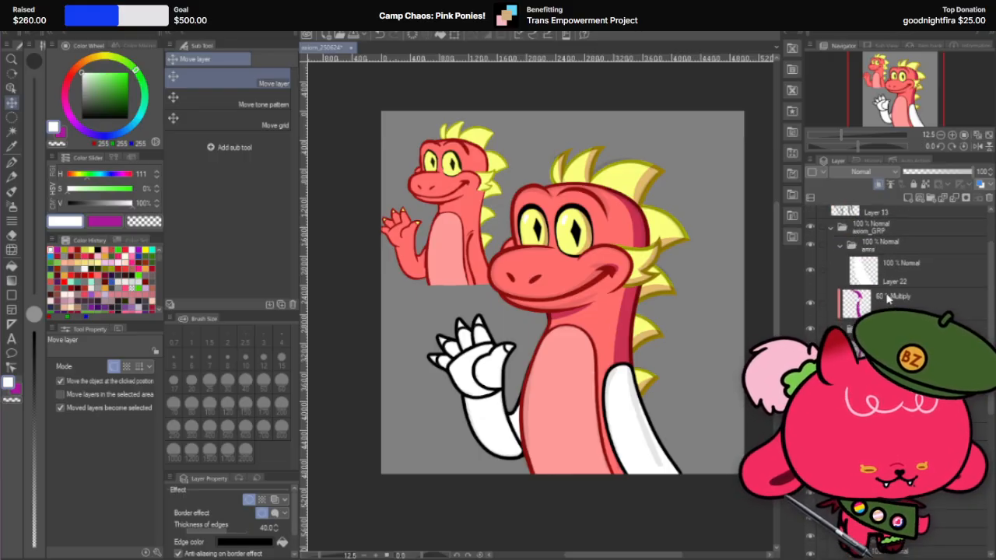
{"action": "left_click", "coordinate": [839, 301]}
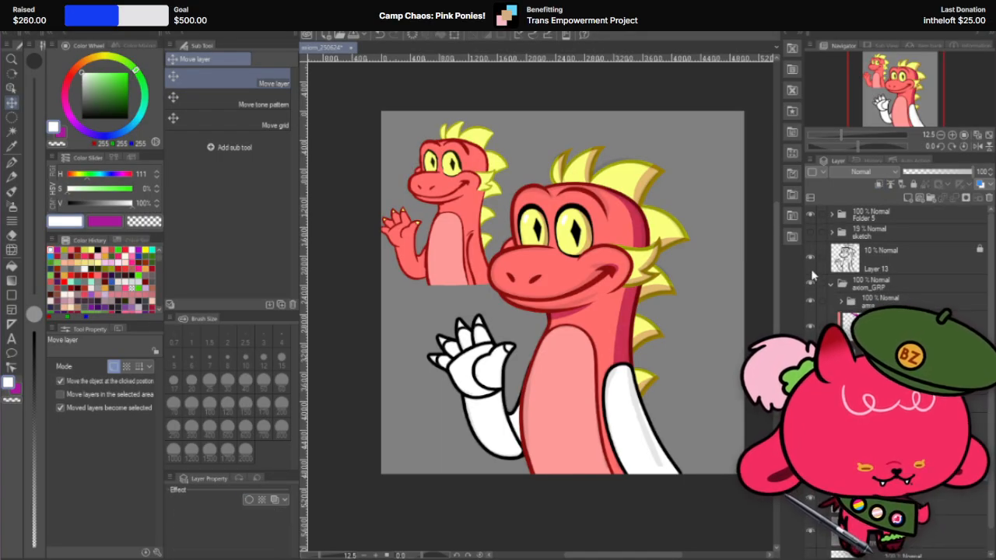
{"action": "left_click", "coordinate": [811, 261]}
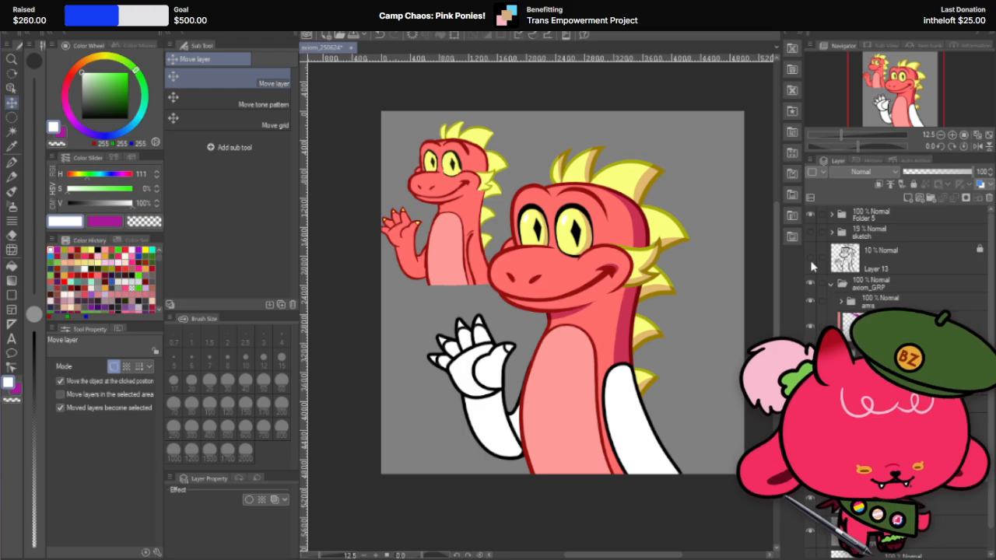
Step: Show the controller sketch inside Folder 5 and hide the lowered white arm beside the dragon's body
{"action": "left_click", "coordinate": [832, 215]}
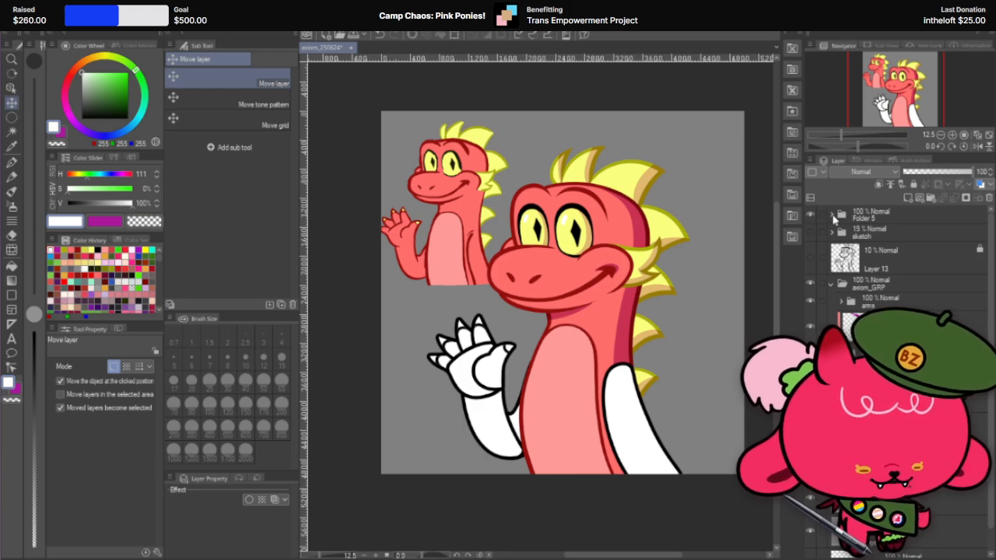
{"action": "left_click", "coordinate": [810, 232]}
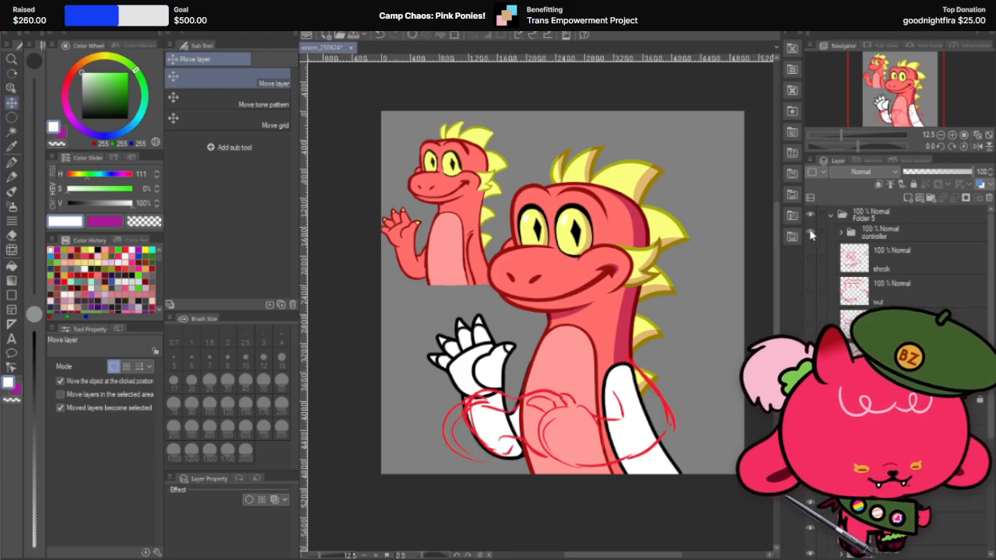
{"action": "scroll", "coordinate": [810, 233], "scroll_direction": "down", "scroll_amount": 2}
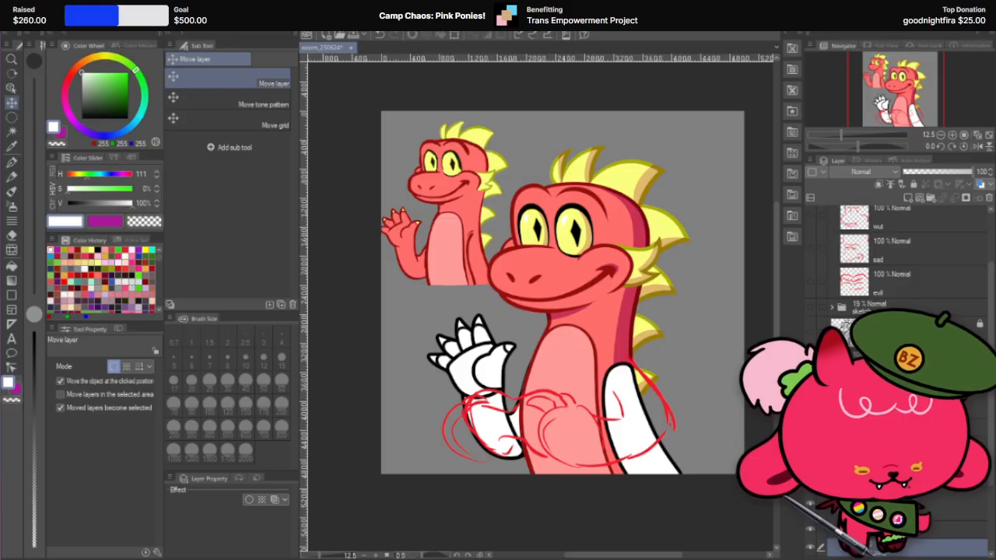
{"action": "left_click", "coordinate": [811, 467]}
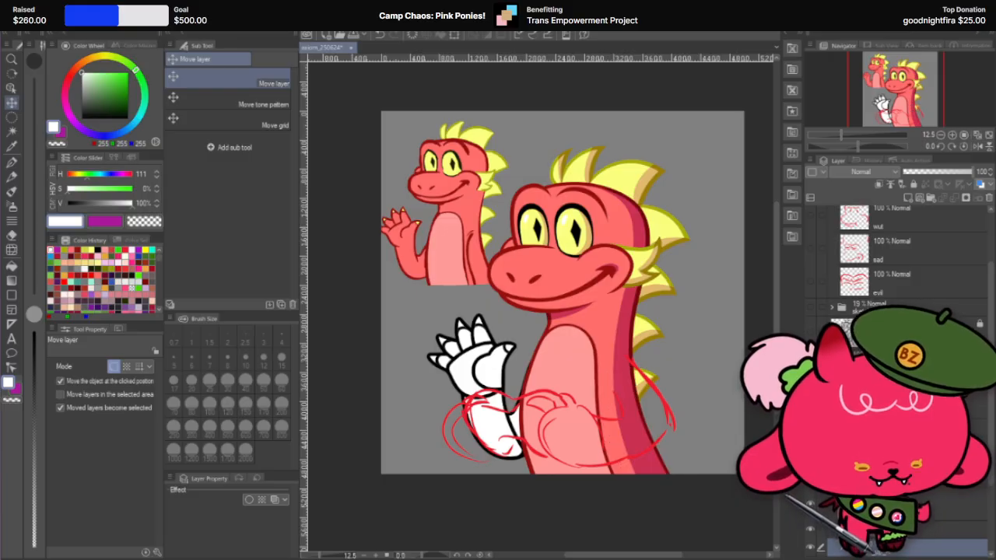
{"action": "scroll", "coordinate": [893, 277], "scroll_direction": "up", "scroll_amount": 2}
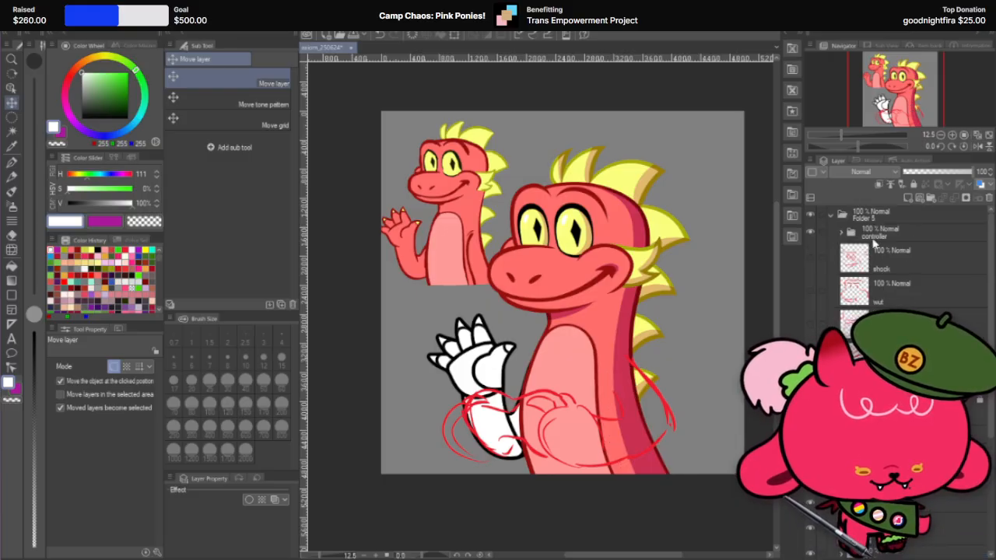
Step: Recolour the red controller sketch black on a new layer clipped above its folder, using the G-pen at size 1700
{"action": "left_click", "coordinate": [908, 197]}
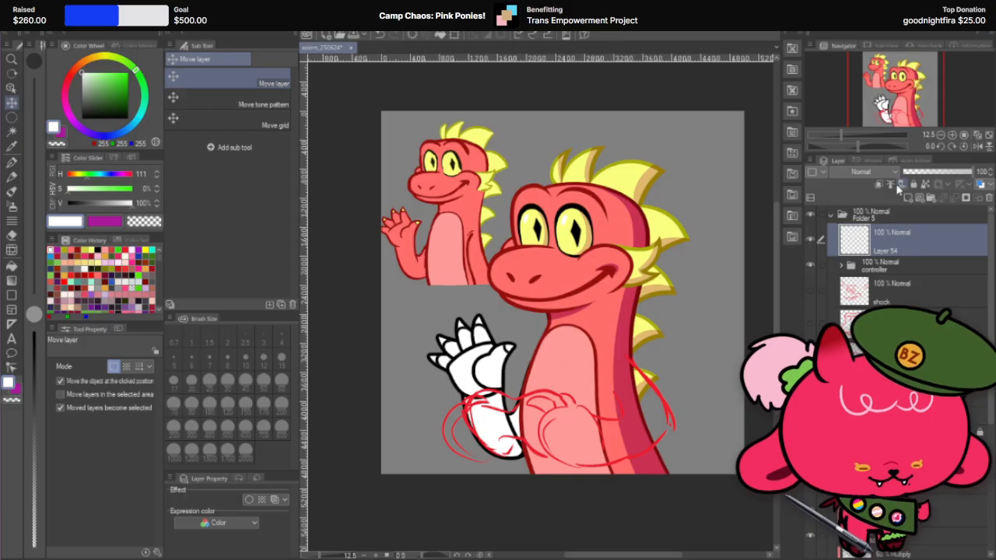
{"action": "left_click", "coordinate": [12, 162]}
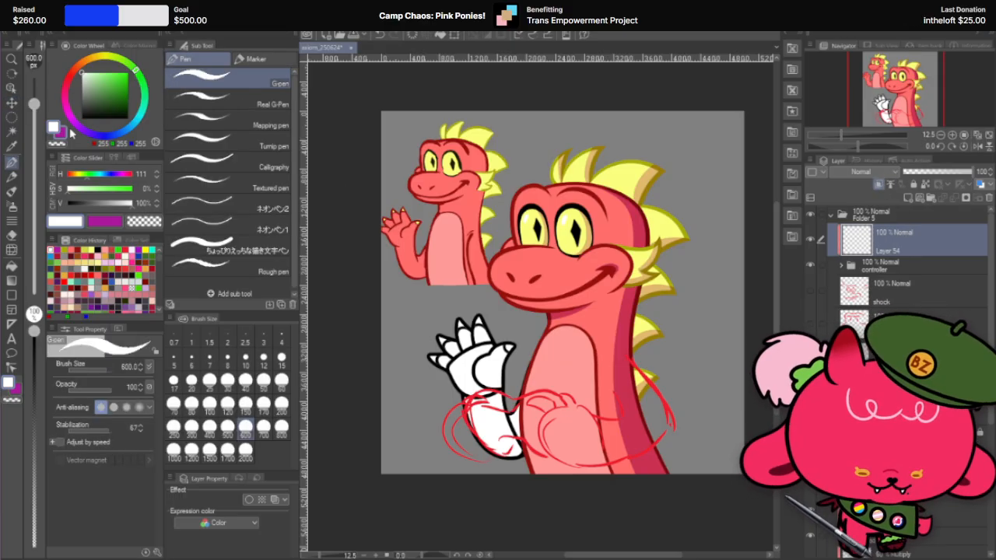
{"action": "left_click_drag", "start_coordinate": [114, 104], "coordinate": [231, 210]}
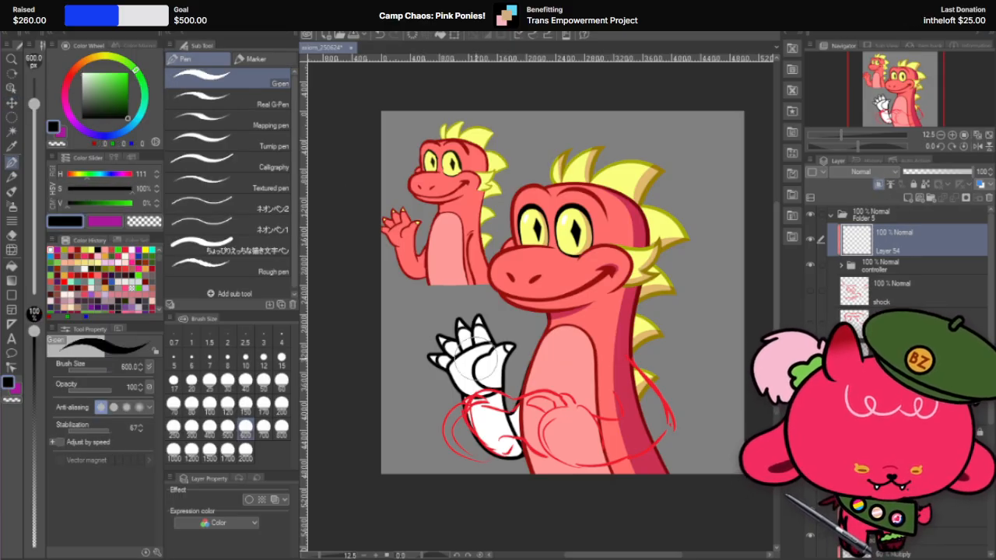
{"action": "left_click", "coordinate": [227, 449]}
{"action": "mouse_move", "coordinate": [537, 400]}
{"action": "left_mouse_down"}
{"action": "mouse_move", "coordinate": [598, 357]}
{"action": "mouse_move", "coordinate": [622, 371]}
{"action": "mouse_move", "coordinate": [640, 435]}
{"action": "mouse_move", "coordinate": [537, 439]}
{"action": "mouse_move", "coordinate": [553, 413]}
{"action": "mouse_move", "coordinate": [436, 412]}
{"action": "left_mouse_up"}
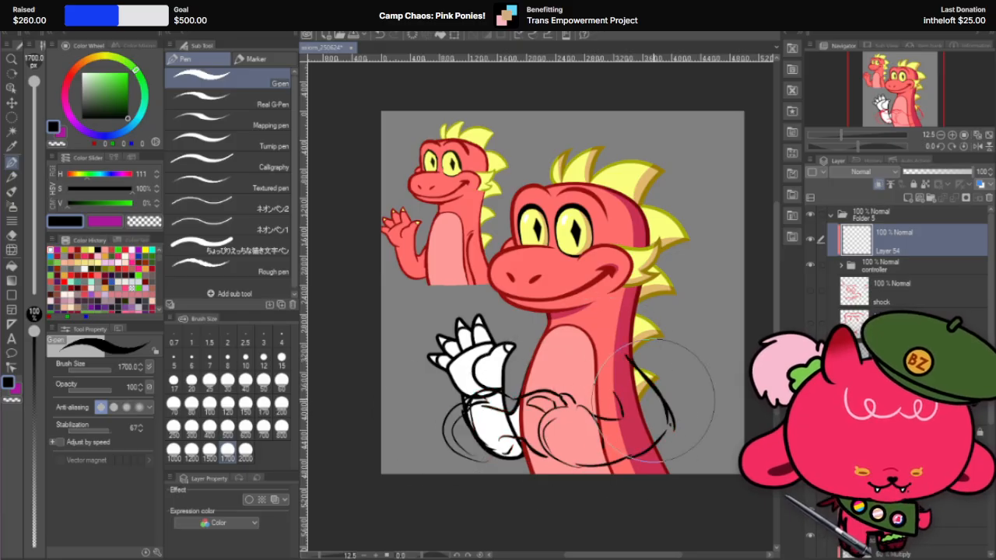
Step: Hide the raised white arm and hand so only the controller sketch overlaps the dragon's body
{"action": "scroll", "coordinate": [894, 249], "scroll_direction": "down", "scroll_amount": 3}
{"action": "scroll", "coordinate": [894, 249], "scroll_direction": "down", "scroll_amount": 3}
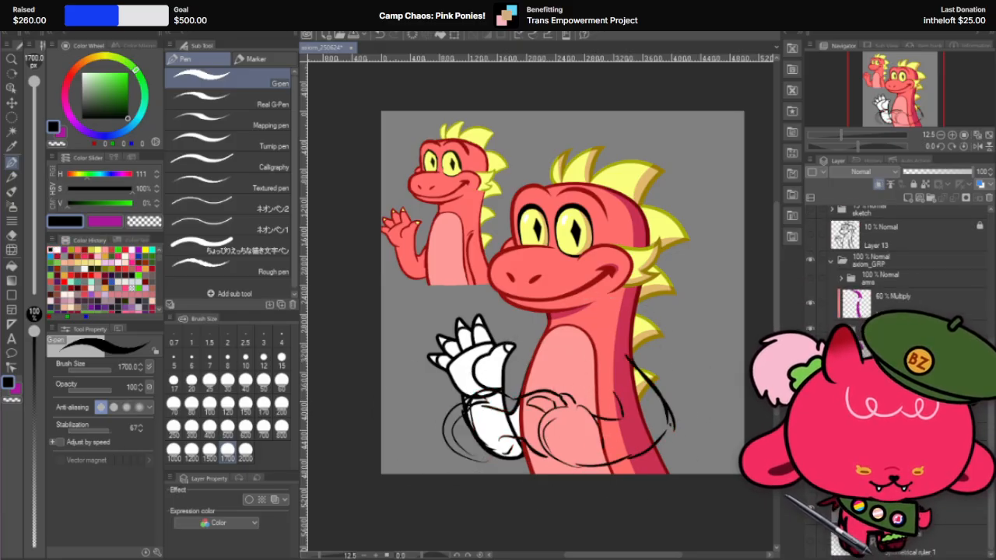
{"action": "left_click", "coordinate": [809, 499]}
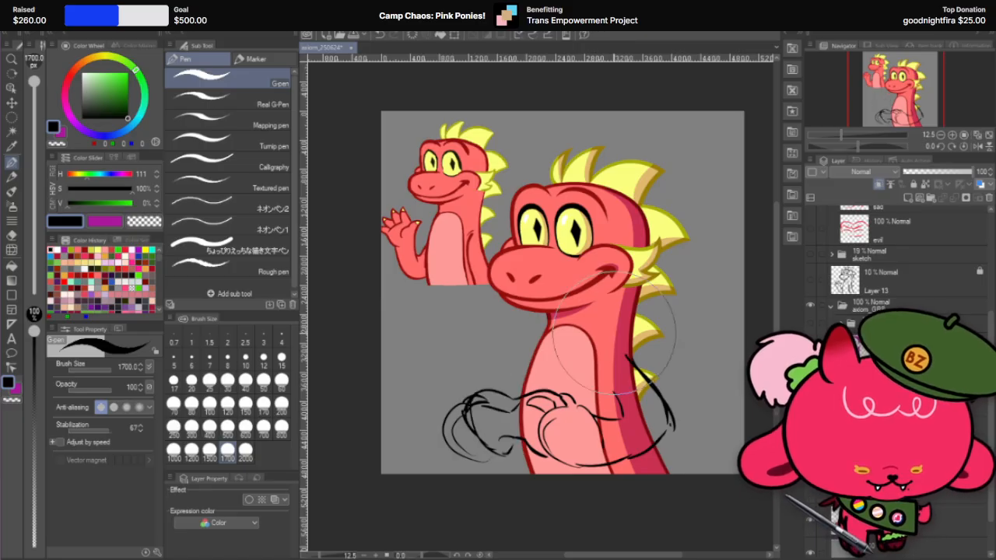
{"action": "scroll", "coordinate": [684, 257], "scroll_direction": "down", "scroll_amount": 1}
{"action": "scroll", "coordinate": [684, 257], "scroll_direction": "up", "scroll_amount": 1}
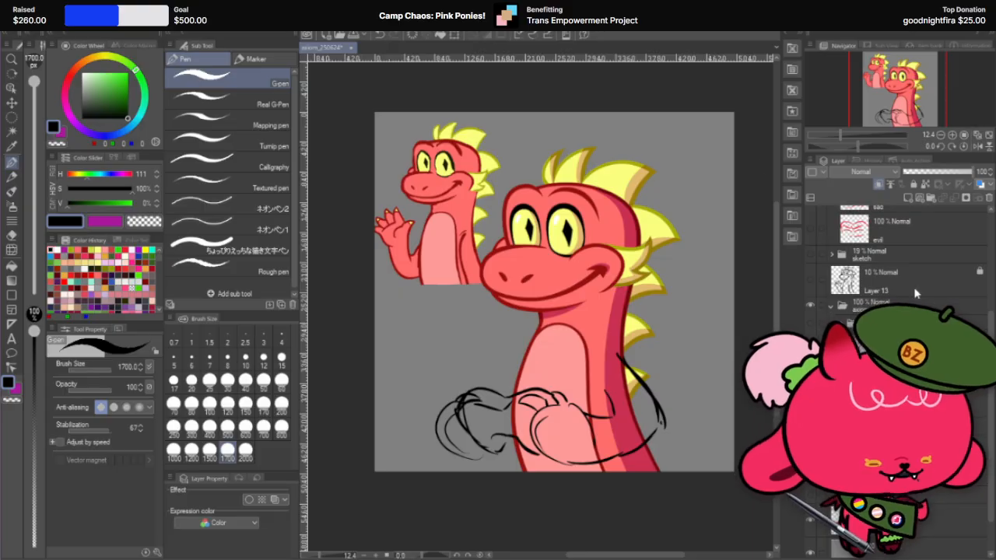
{"action": "scroll", "coordinate": [833, 287], "scroll_direction": "up", "scroll_amount": 5}
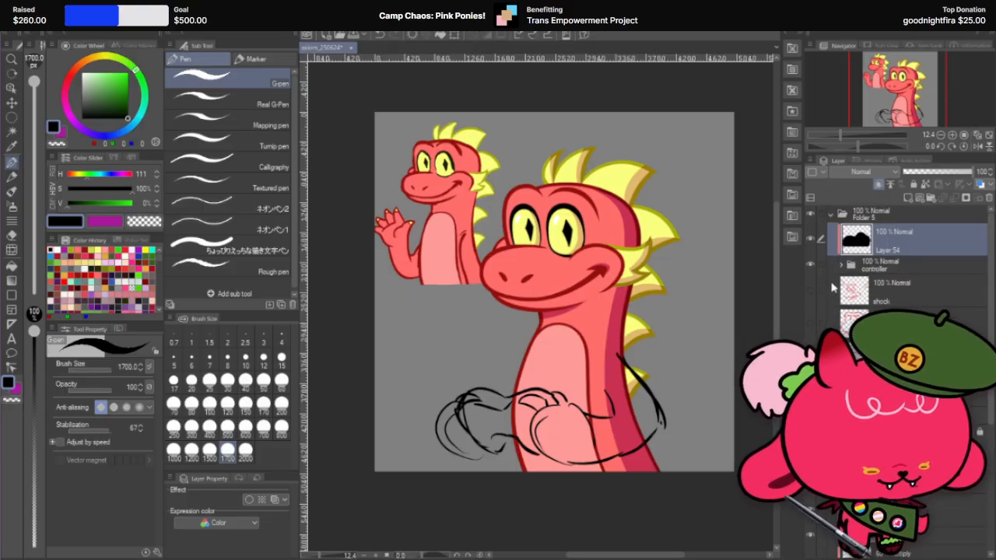
Step: Show the shock sketch instead of the controller sketch, and recolour it black on Layer 54 moved above Folder 5, using the G-pen at size 2000
{"action": "left_click", "coordinate": [808, 267]}
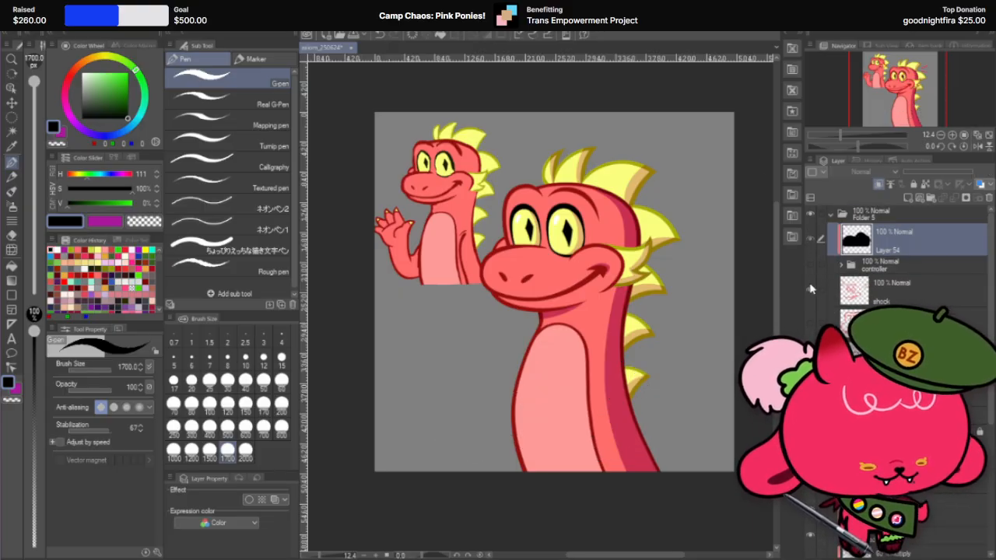
{"action": "left_click", "coordinate": [810, 288]}
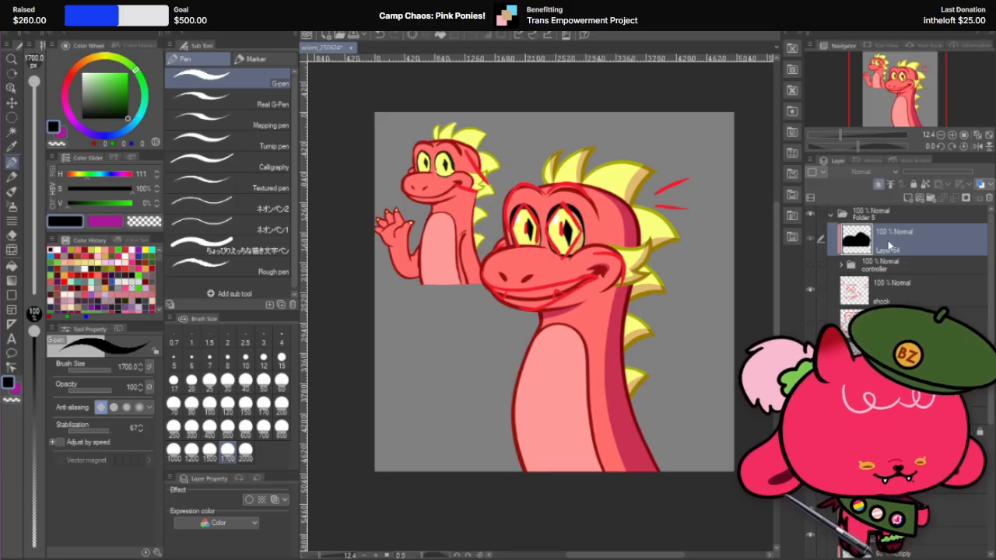
{"action": "left_click_drag", "start_coordinate": [910, 248], "coordinate": [891, 231]}
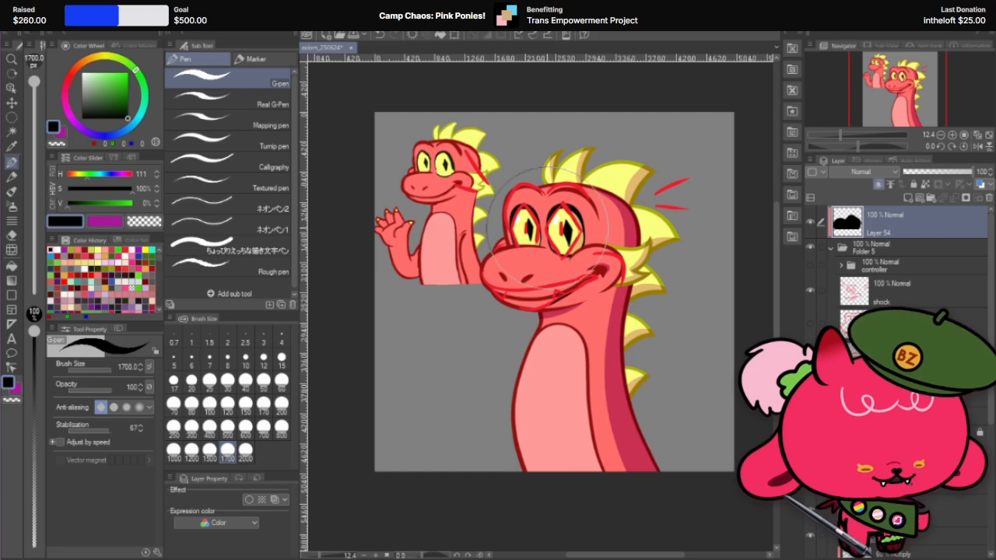
{"action": "key", "text": "bracketright"}
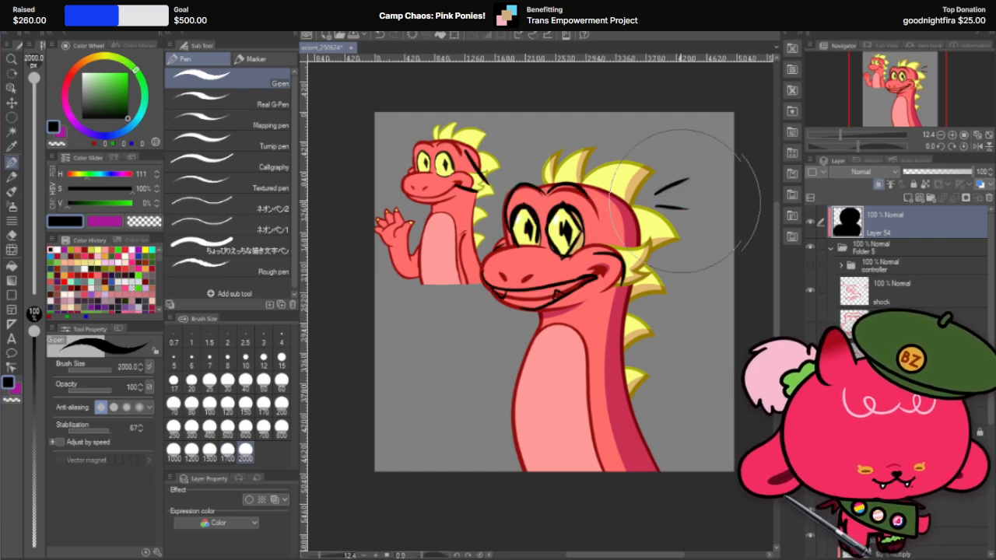
{"action": "left_click_drag", "start_coordinate": [525, 301], "coordinate": [685, 284]}
Step: Lower the large dragon's opacity to 21% so it sits faintly beneath the black sketch lines
{"action": "scroll", "coordinate": [934, 248], "scroll_direction": "down", "scroll_amount": 1}
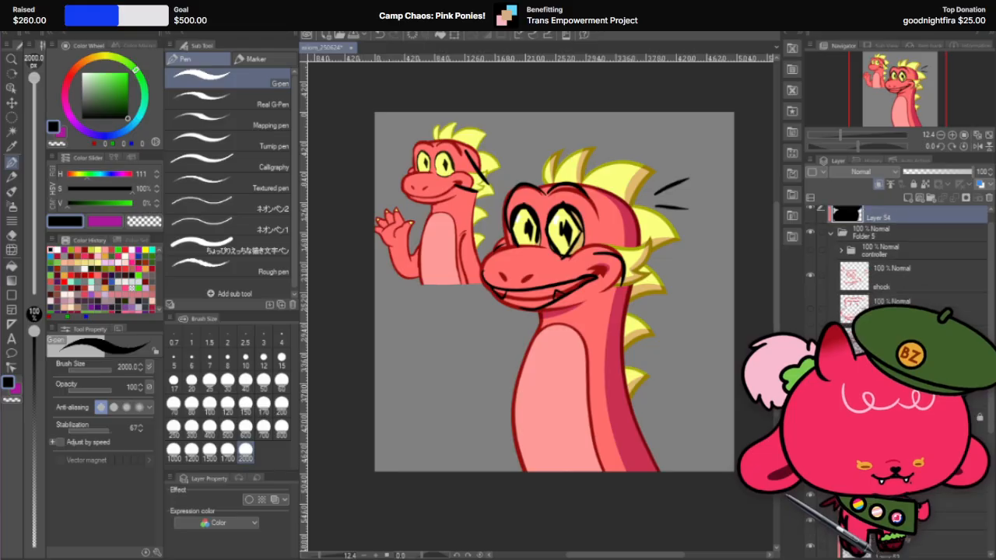
{"action": "left_click", "coordinate": [936, 230]}
{"action": "left_click", "coordinate": [921, 172]}
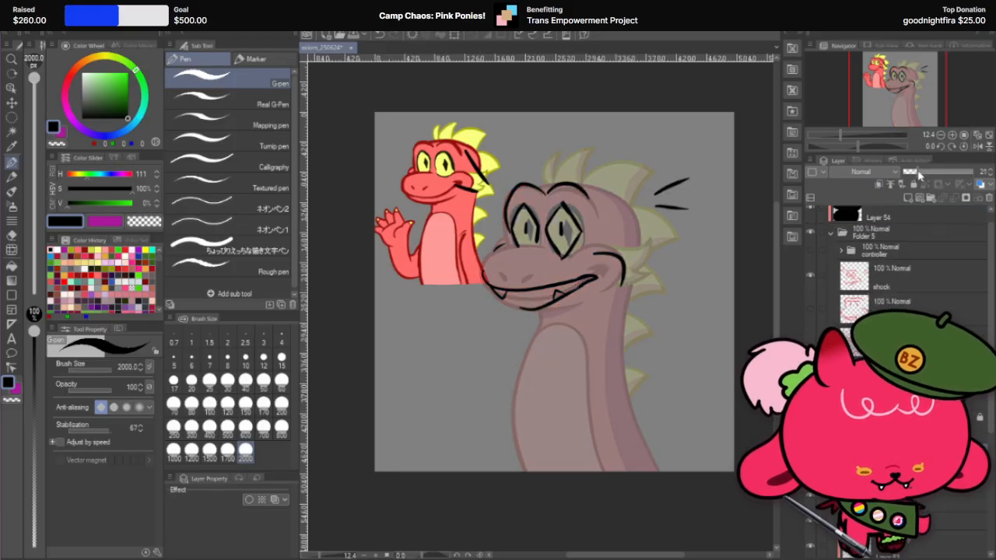
Step: Compare the shock, half-lidded, worried and angry expression sketches over the faded dragon by showing them one at a time
{"action": "left_click", "coordinate": [903, 284]}
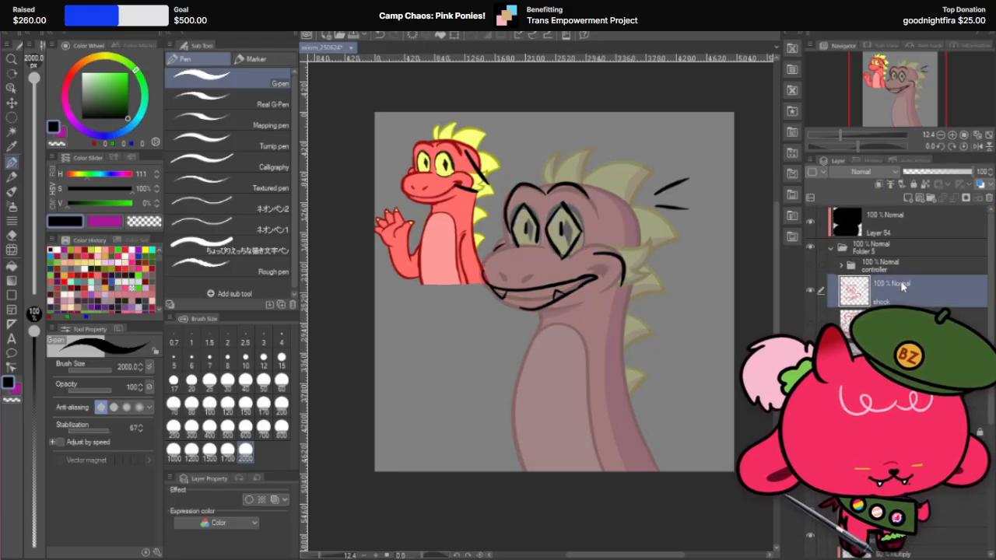
{"action": "left_click", "coordinate": [811, 291]}
{"action": "left_click", "coordinate": [811, 322]}
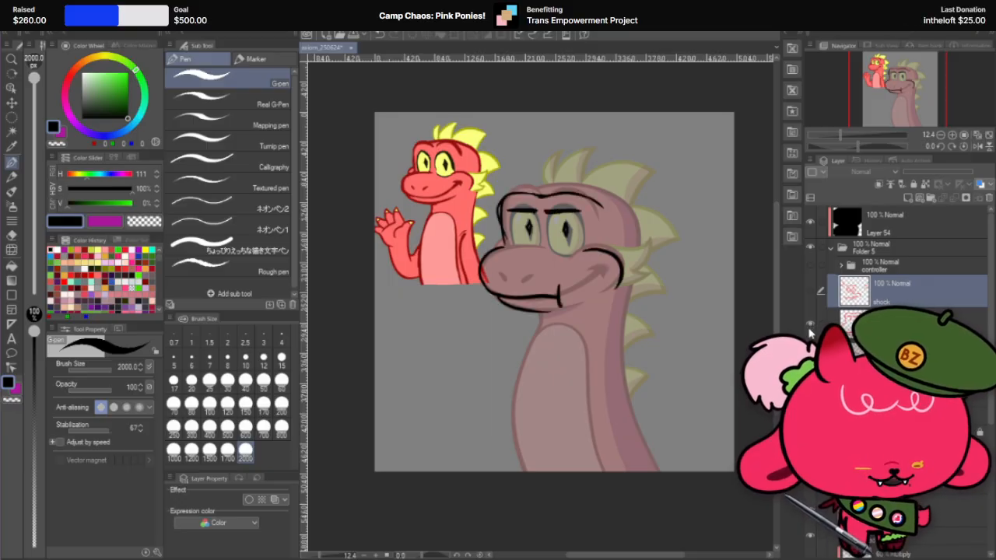
{"action": "left_click", "coordinate": [810, 323]}
{"action": "left_click", "coordinate": [810, 353]}
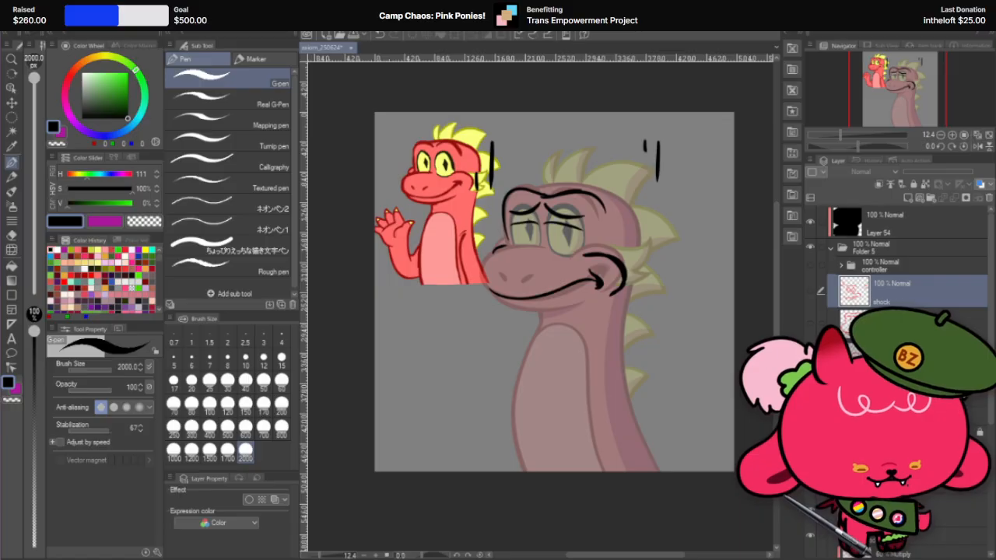
{"action": "left_click", "coordinate": [810, 353]}
{"action": "left_click", "coordinate": [810, 383]}
{"action": "left_click", "coordinate": [810, 383]}
{"action": "left_click", "coordinate": [810, 383]}
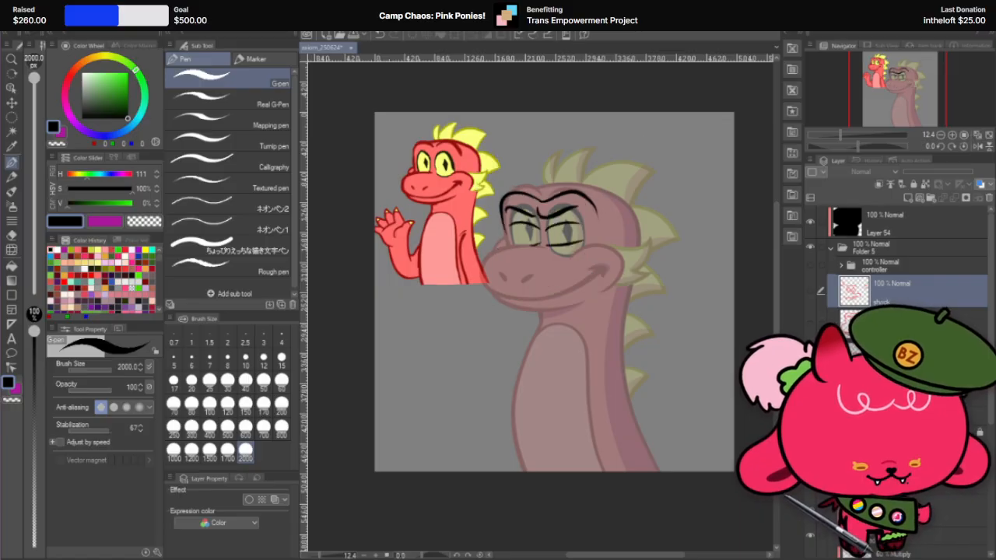
{"action": "left_click", "coordinate": [809, 383]}
{"action": "left_click", "coordinate": [809, 353]}
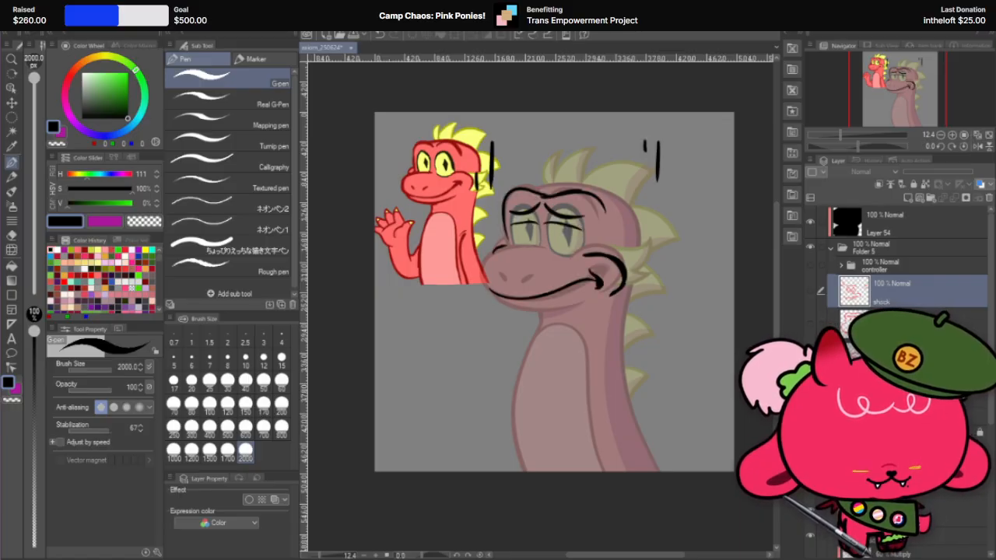
{"action": "left_click", "coordinate": [809, 353]}
{"action": "left_click", "coordinate": [809, 325]}
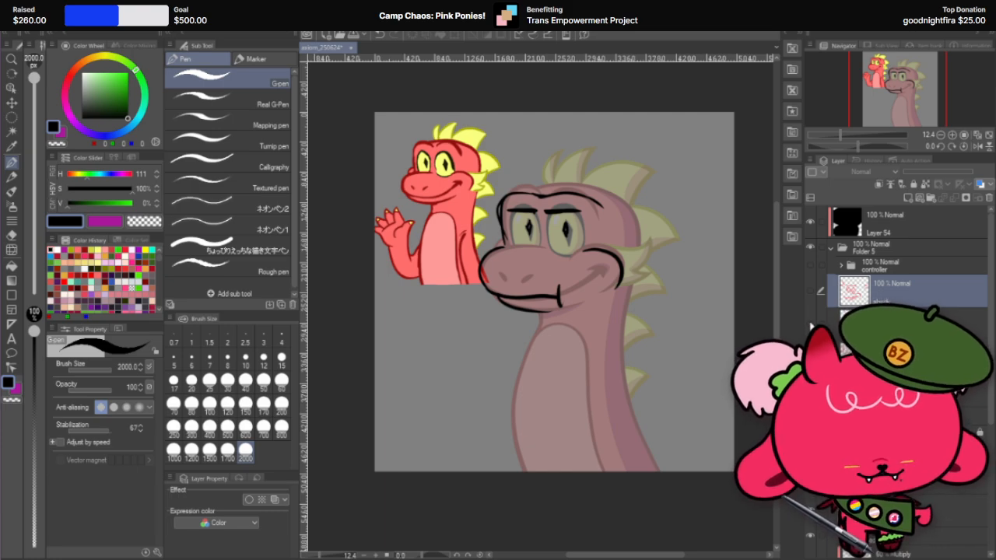
{"action": "left_click", "coordinate": [809, 325]}
{"action": "left_click", "coordinate": [810, 290]}
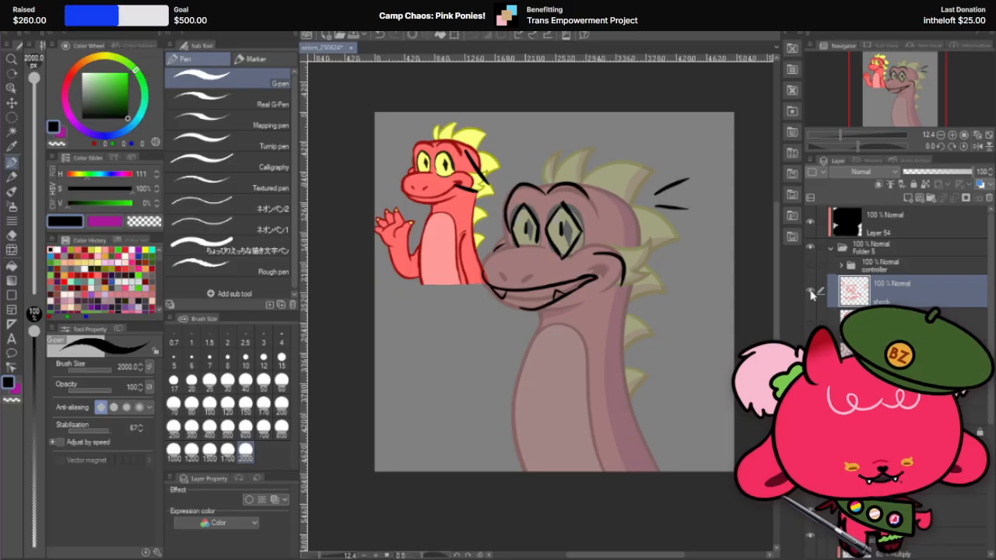
{"action": "left_click", "coordinate": [810, 291]}
{"action": "left_click", "coordinate": [809, 325]}
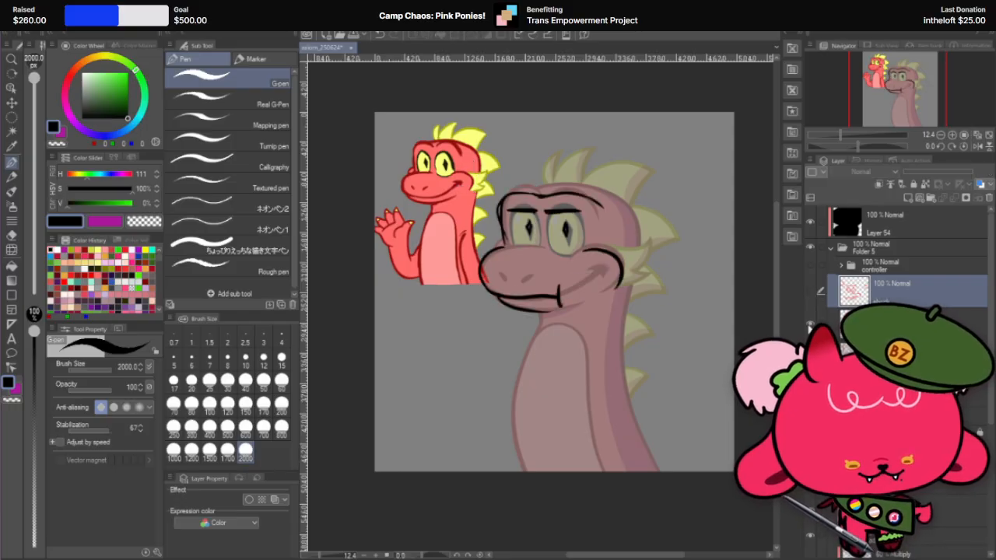
{"action": "left_click", "coordinate": [810, 325]}
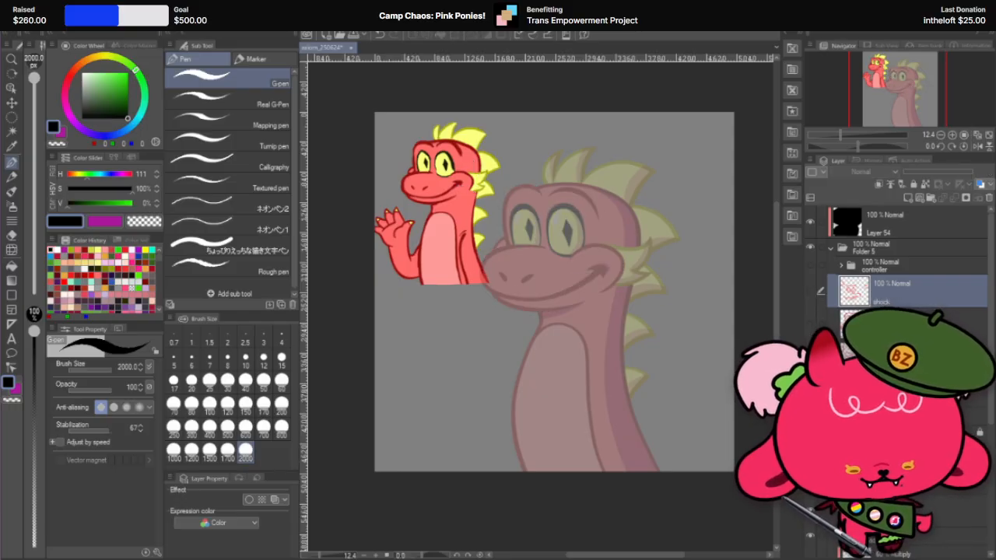
Step: Show the angry expression sketch and add an anger mark on the forehead and a short frown with the G-pen at size 80
{"action": "left_click", "coordinate": [810, 289]}
{"action": "left_click", "coordinate": [809, 290]}
{"action": "left_click", "coordinate": [809, 325]}
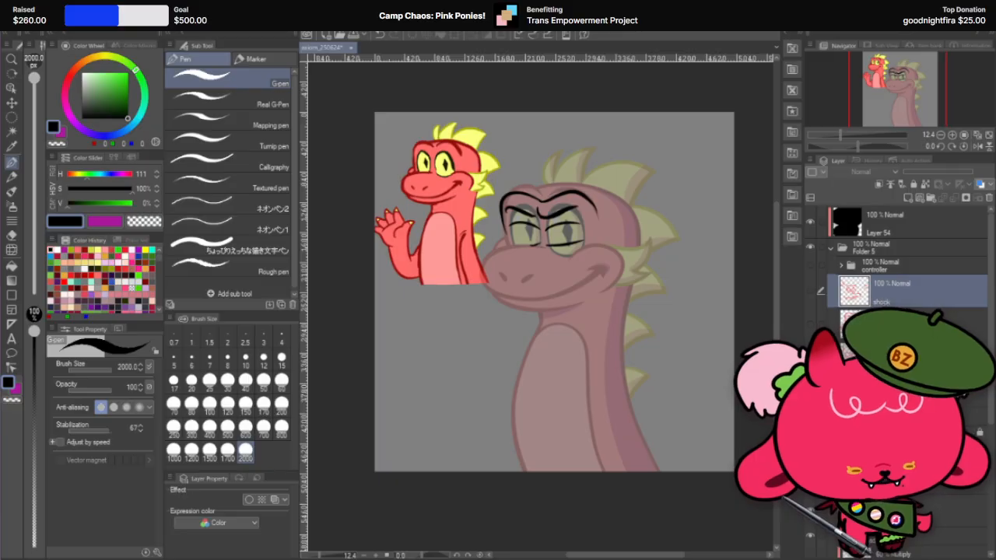
{"action": "left_click", "coordinate": [809, 356]}
{"action": "left_click", "coordinate": [809, 356]}
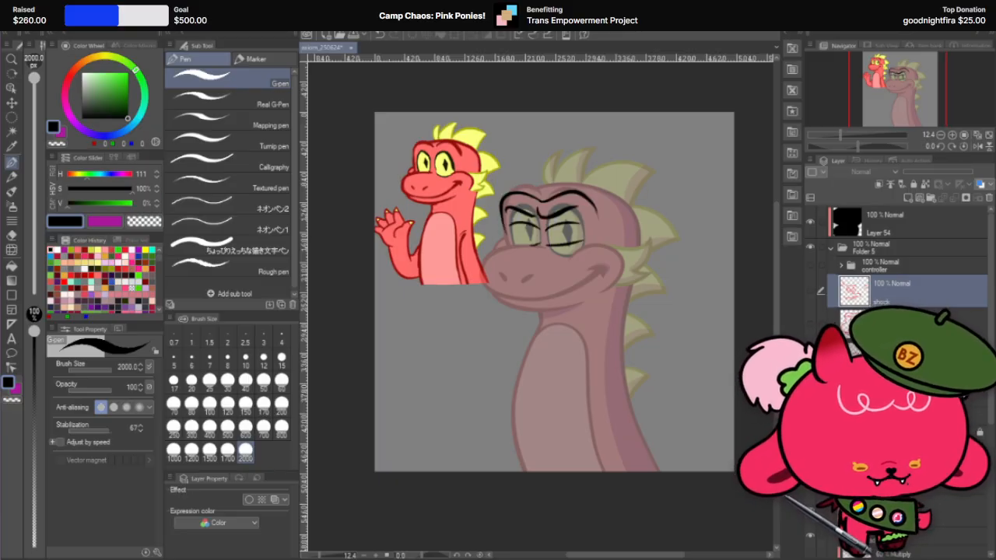
{"action": "left_click", "coordinate": [895, 390]}
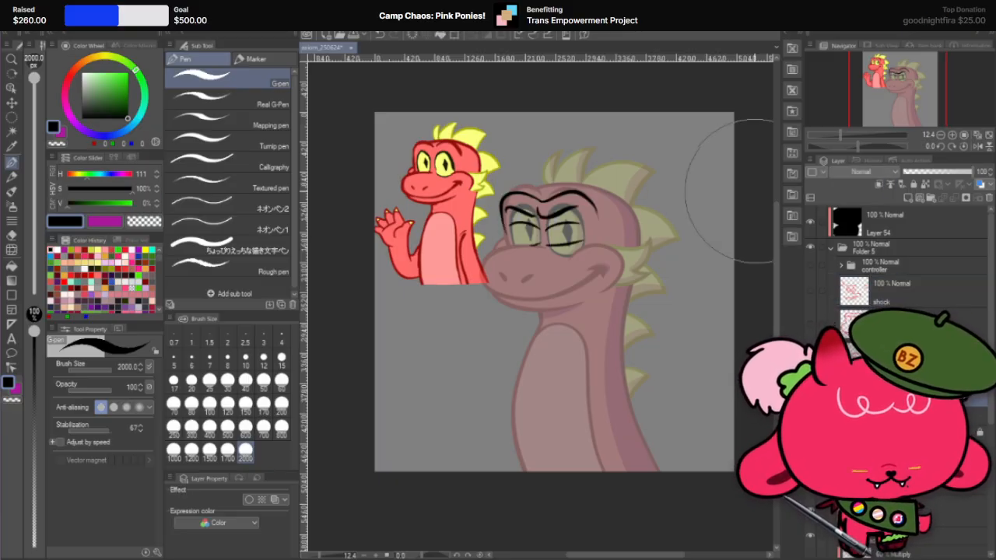
{"action": "left_click", "coordinate": [227, 380]}
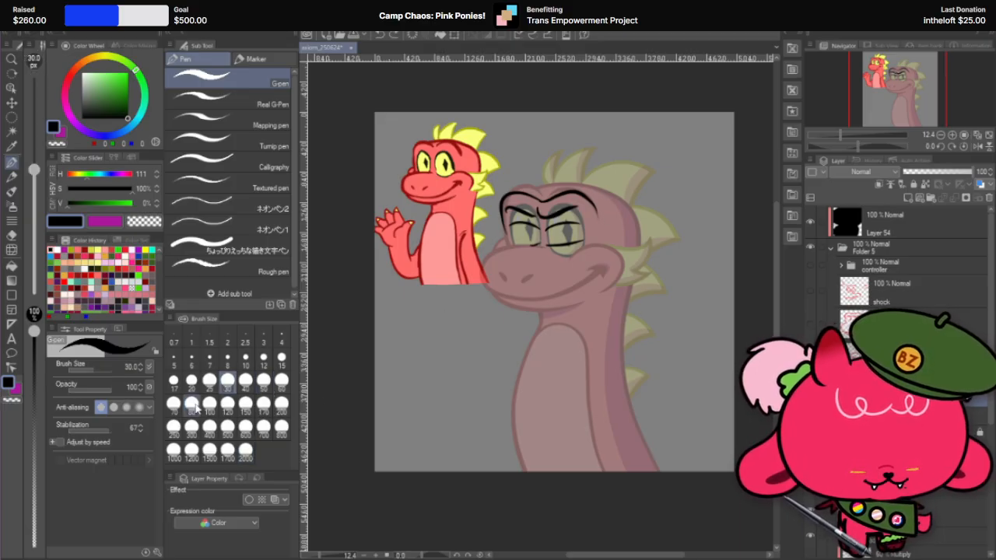
{"action": "left_click", "coordinate": [192, 404]}
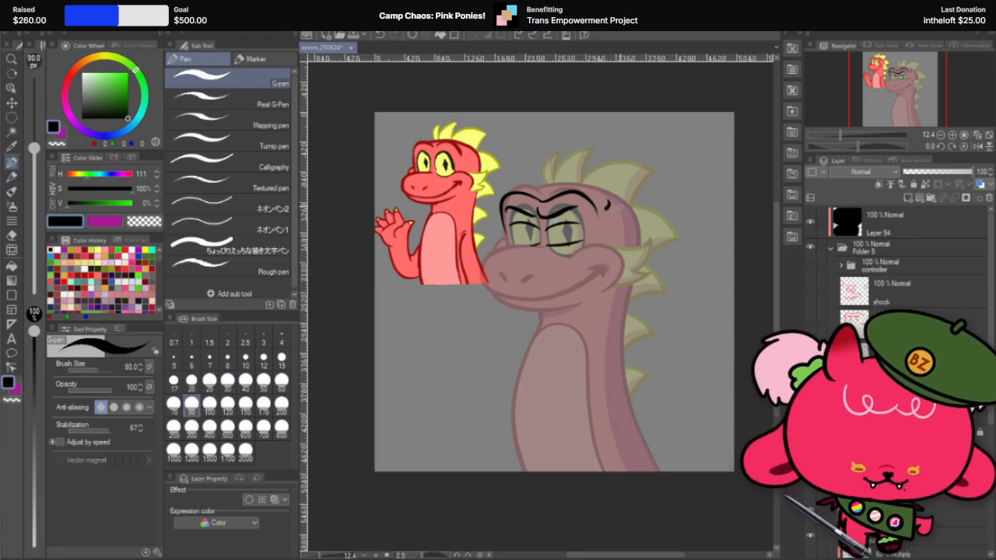
{"action": "left_click_drag", "start_coordinate": [615, 201], "coordinate": [624, 221]}
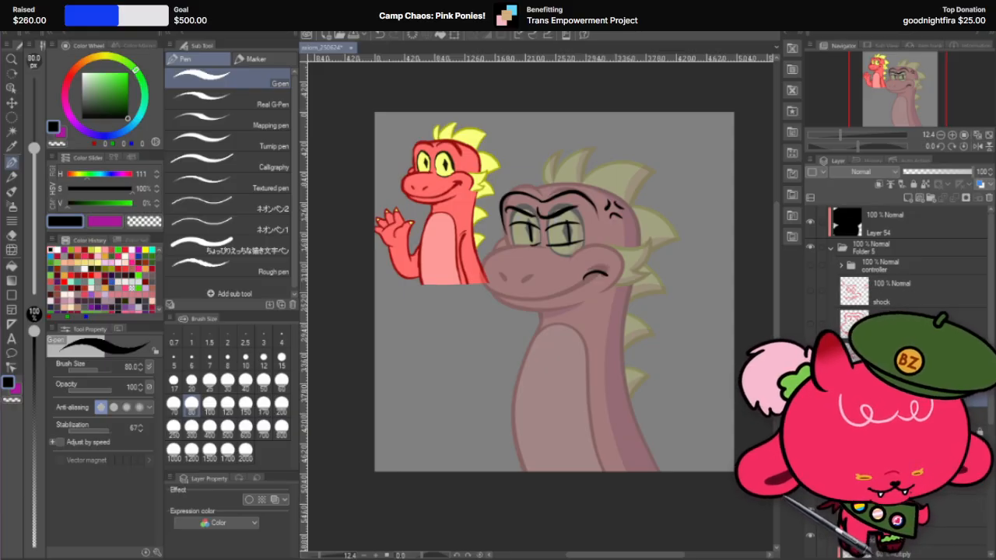
Step: Review the expression sketches again one at a time from angry back to shock, ending with the half-lidded one shown
{"action": "left_click", "coordinate": [809, 395]}
{"action": "left_click", "coordinate": [809, 395]}
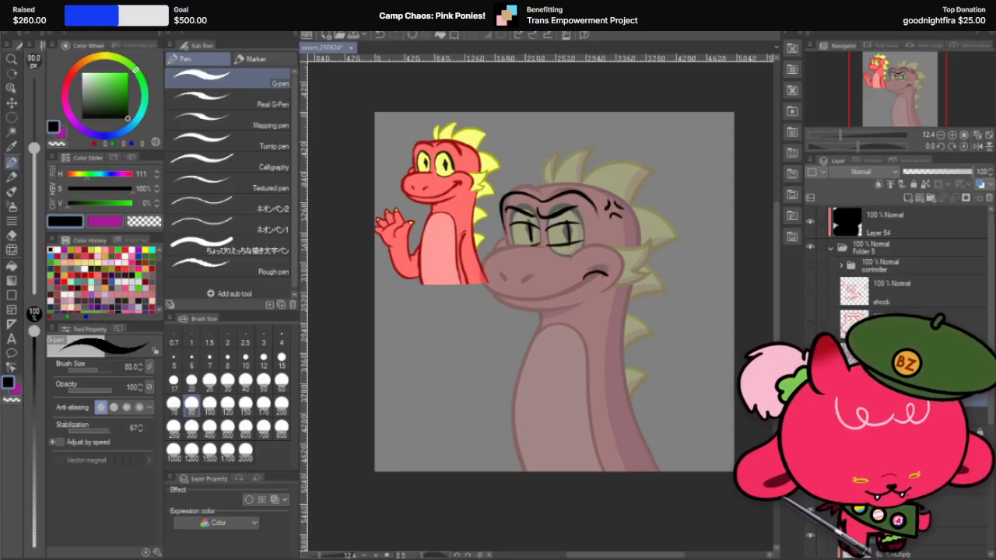
{"action": "left_click", "coordinate": [810, 395]}
{"action": "left_click", "coordinate": [810, 395]}
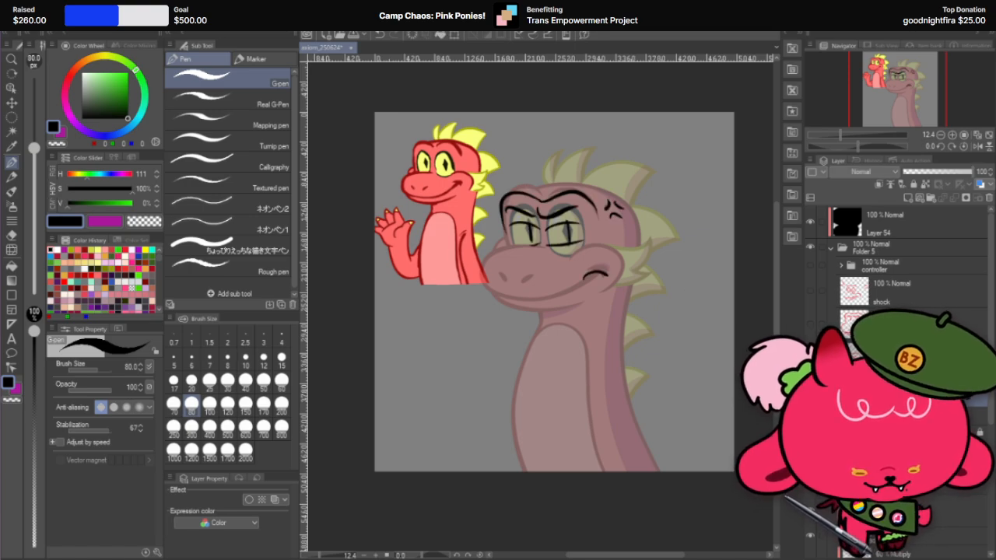
{"action": "left_click", "coordinate": [809, 395]}
{"action": "left_click", "coordinate": [810, 357]}
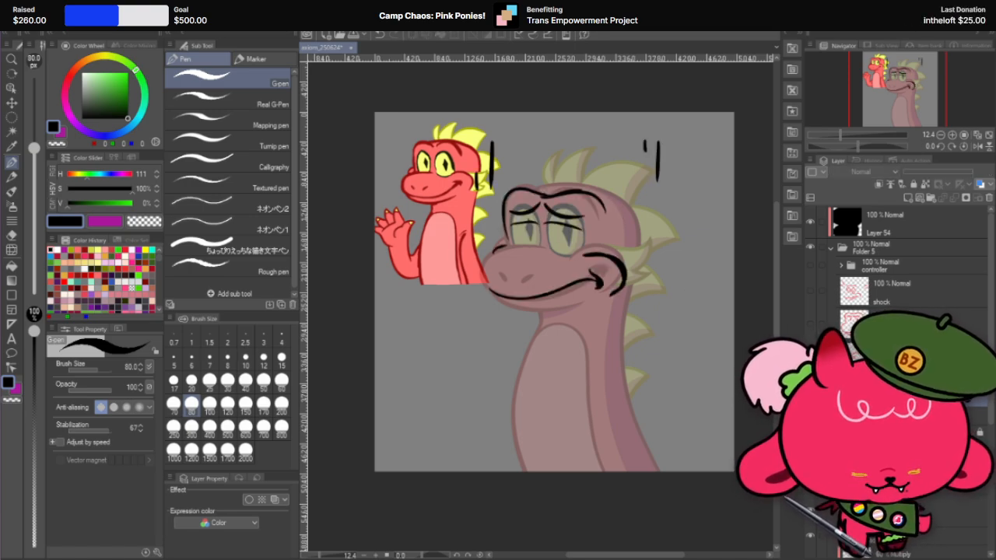
{"action": "left_click", "coordinate": [809, 357]}
{"action": "left_click", "coordinate": [810, 325]}
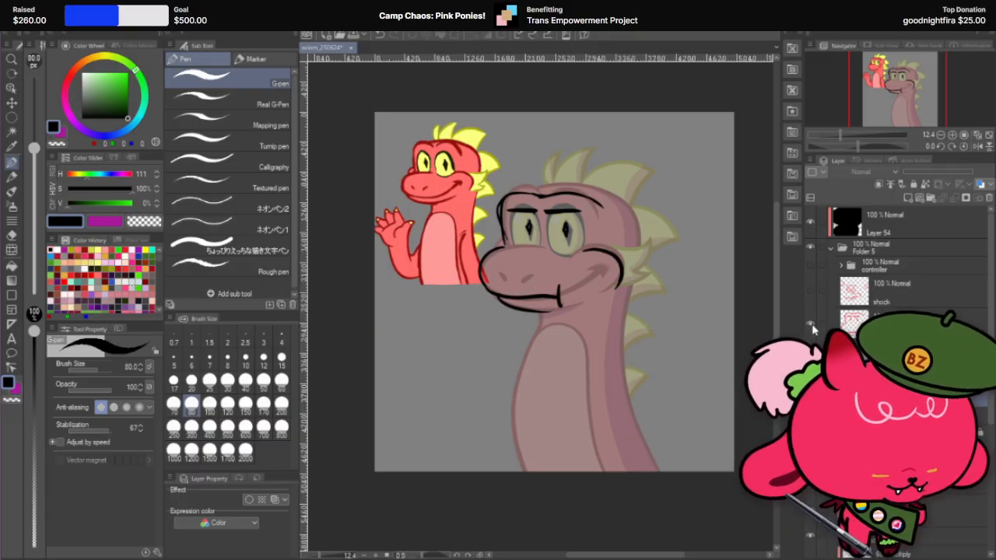
{"action": "left_click", "coordinate": [811, 325]}
{"action": "left_click", "coordinate": [808, 293]}
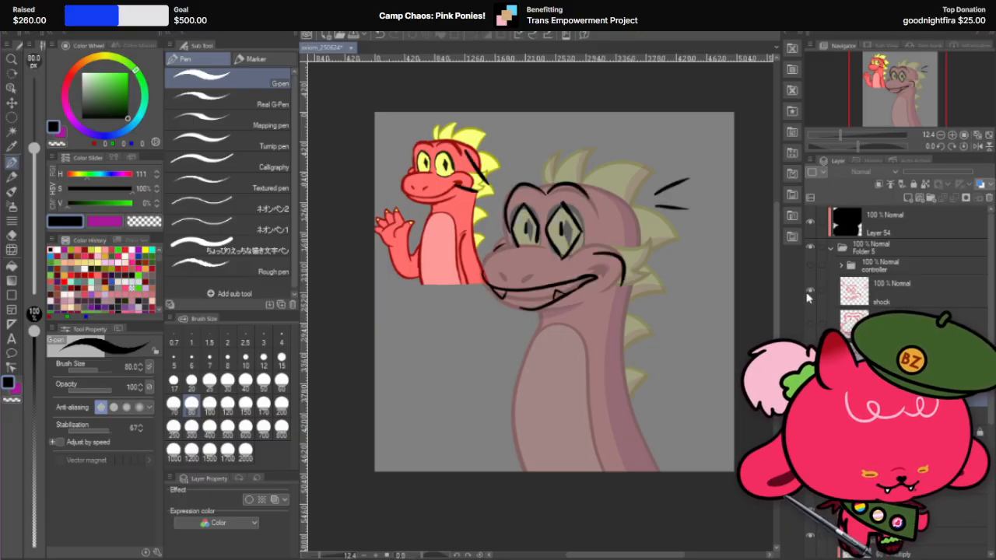
{"action": "left_click", "coordinate": [808, 294]}
{"action": "left_click", "coordinate": [810, 326]}
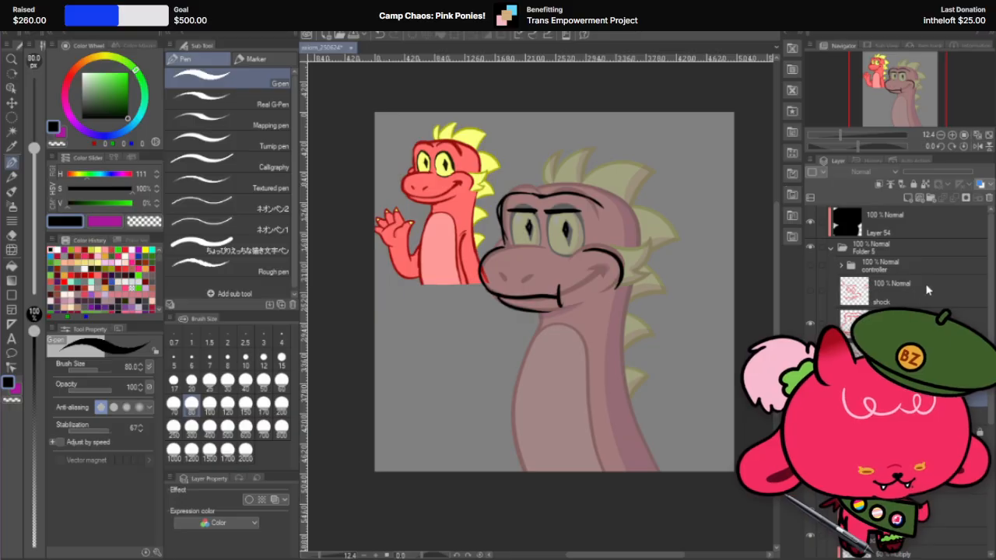
Step: Add a new layer above Layer 54 and sample the yellow of the small dragon's spikes as drawing colour
{"action": "left_click", "coordinate": [902, 216]}
{"action": "left_click", "coordinate": [907, 199]}
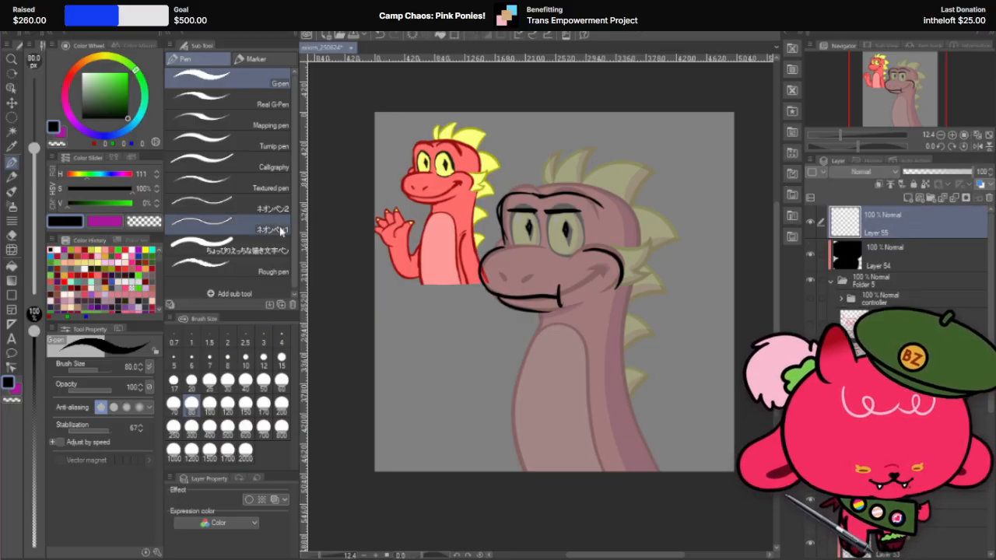
{"action": "left_click", "coordinate": [472, 128], "text": "alt"}
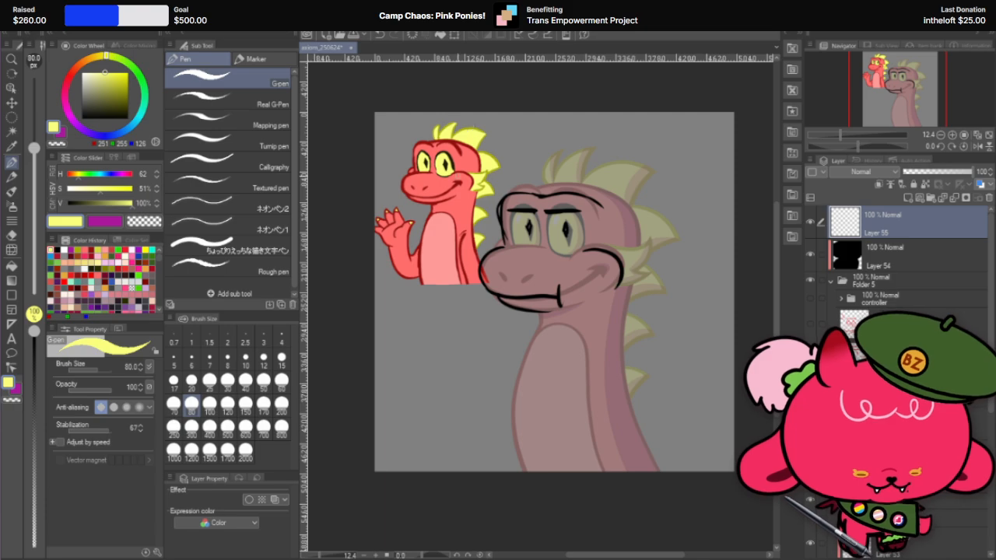
Step: Give the new layer a border effect with black edges and an edge thickness of 50
{"action": "left_click", "coordinate": [249, 500]}
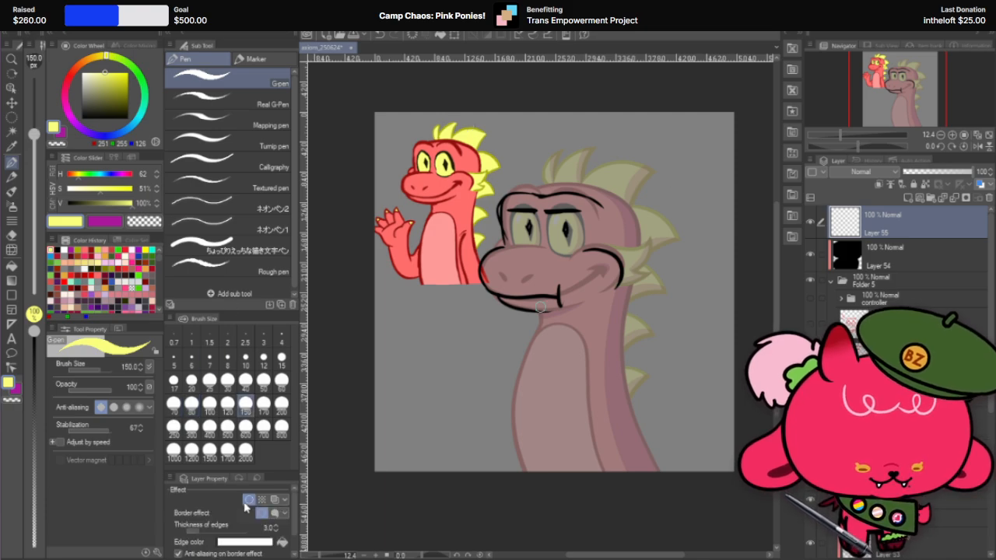
{"action": "left_click", "coordinate": [250, 541]}
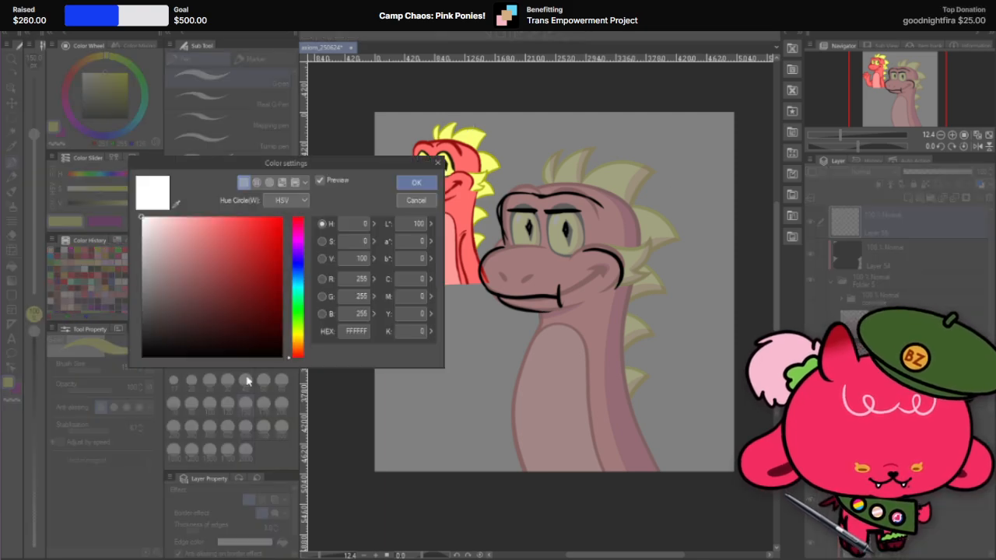
{"action": "left_click", "coordinate": [416, 182]}
{"action": "left_click", "coordinate": [267, 527]}
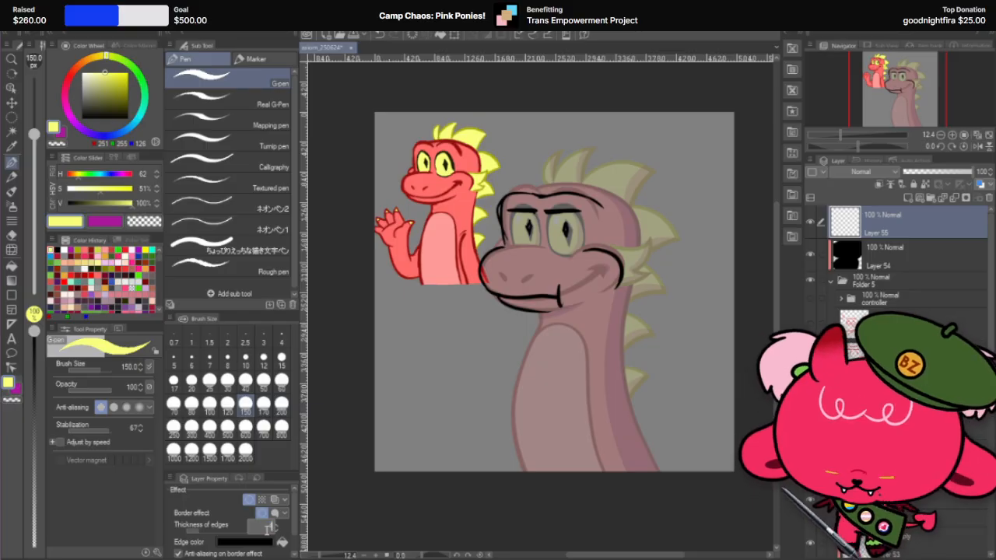
{"action": "type", "text": "50"}
{"action": "key", "text": "Return"}
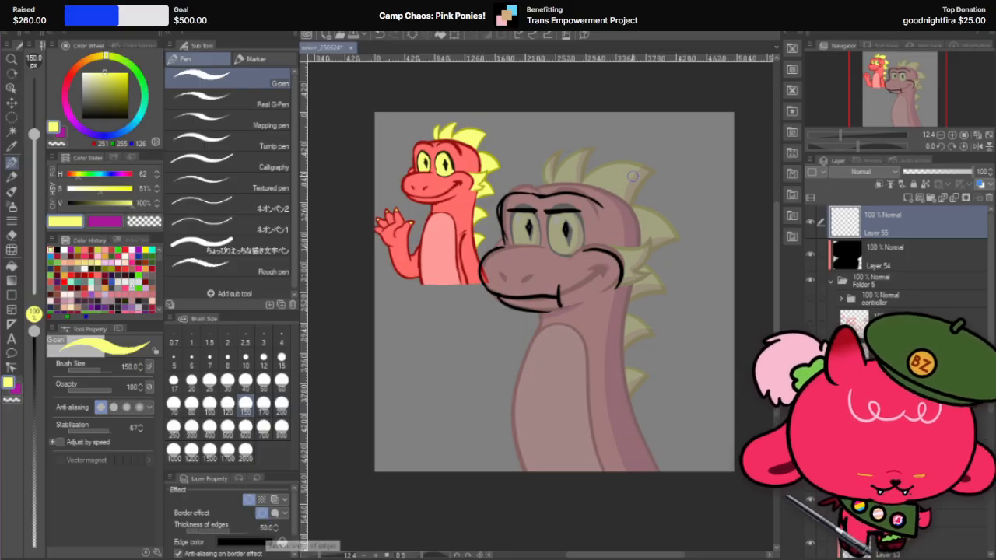
Step: Place a single yellow dot in the canvas's empty upper-right area with the G-pen at size 300, undoing the smaller trial dot
{"action": "left_click", "coordinate": [700, 148]}
{"action": "key", "text": "ctrl+z"}
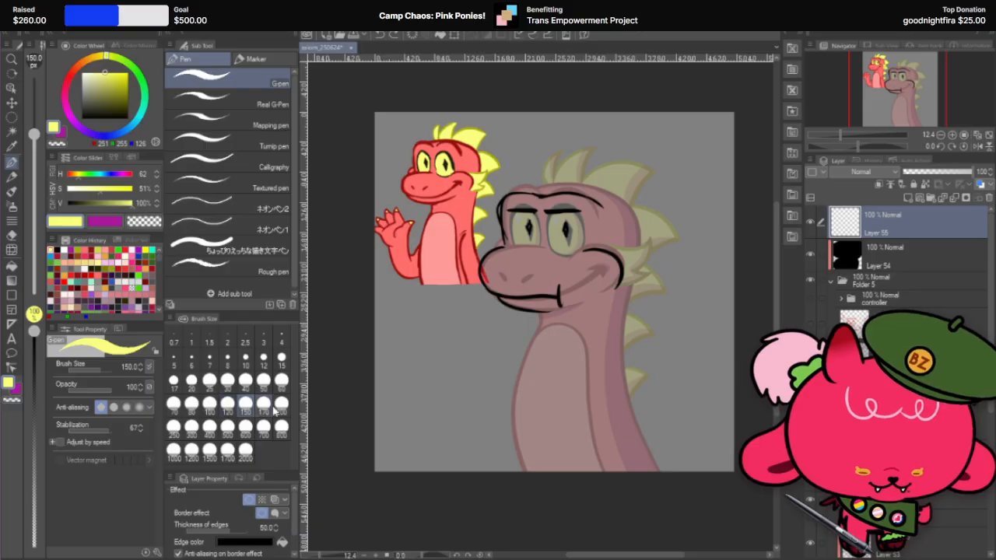
{"action": "left_click", "coordinate": [191, 427]}
{"action": "left_click", "coordinate": [684, 148]}
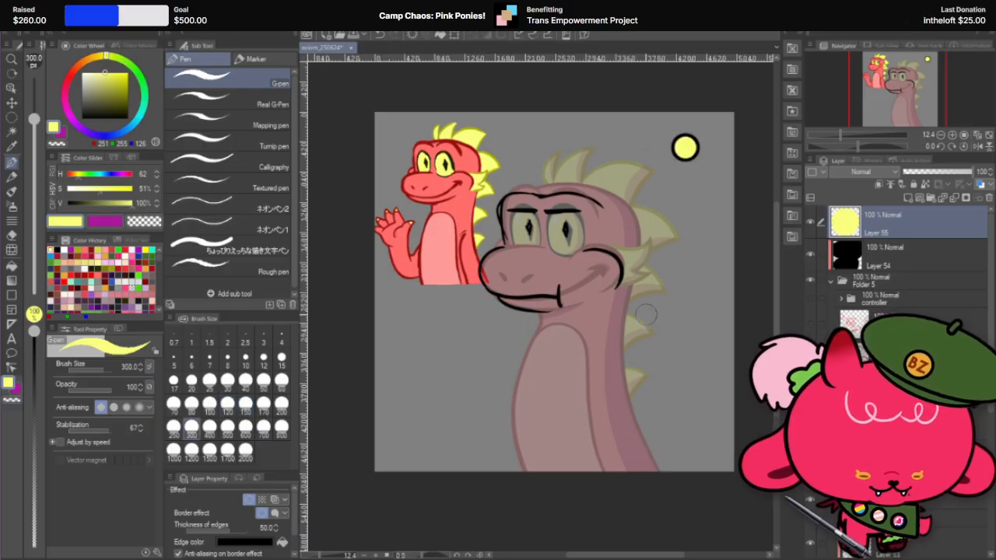
Step: Replace the yellow dot in the canvas's empty upper-right area with one at G-pen size 350, undoing the size 400 trial
{"action": "key", "text": "ctrl+z"}
{"action": "left_click", "coordinate": [209, 426]}
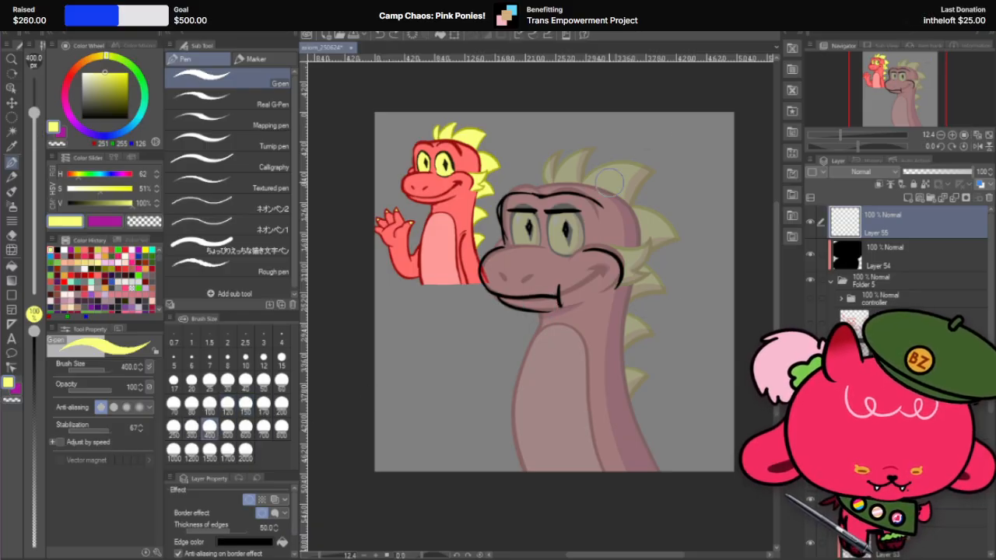
{"action": "left_click", "coordinate": [693, 148]}
{"action": "key", "text": "ctrl+z"}
{"action": "left_click", "coordinate": [192, 427]}
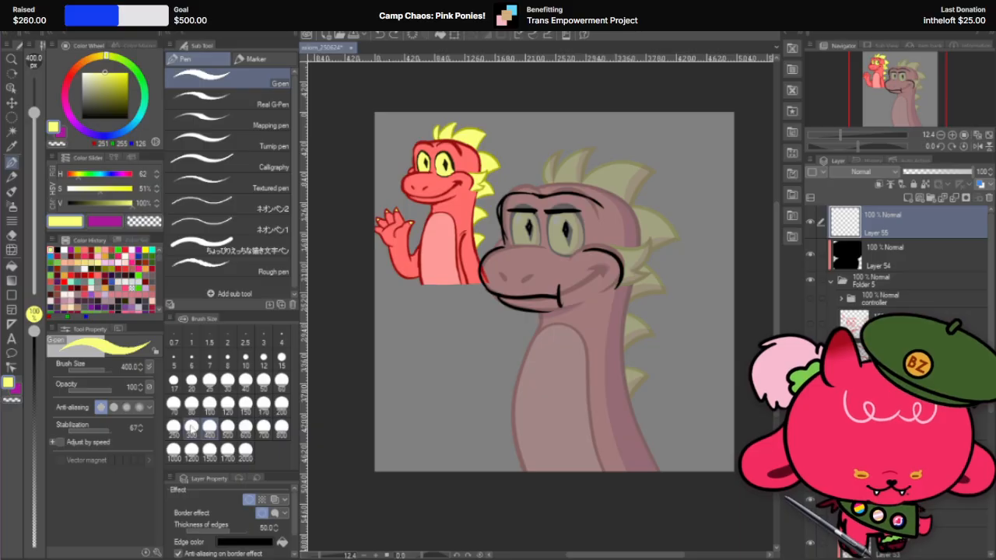
{"action": "left_click", "coordinate": [127, 365]}
{"action": "type", "text": "350"}
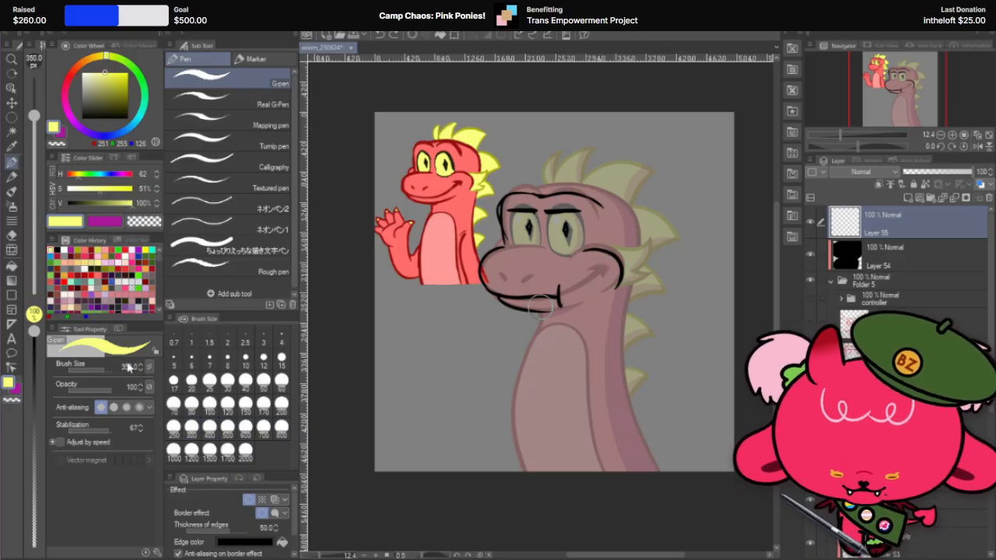
{"action": "key", "text": "Return"}
{"action": "left_click", "coordinate": [686, 144]}
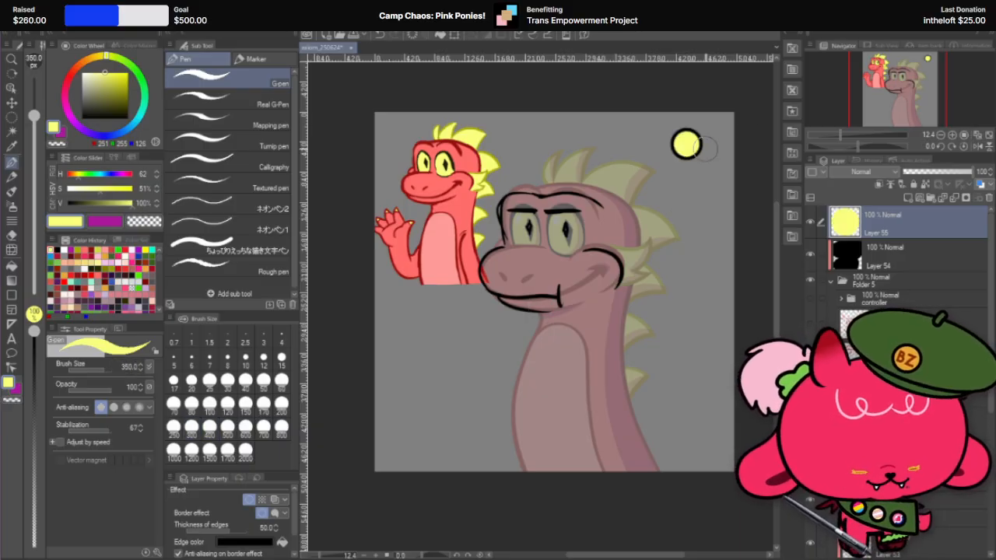
Step: Duplicate the yellow dot's layer, shift the copy slightly to the right, and place it underneath the original
{"action": "right_click", "coordinate": [905, 225]}
{"action": "left_click", "coordinate": [953, 313]}
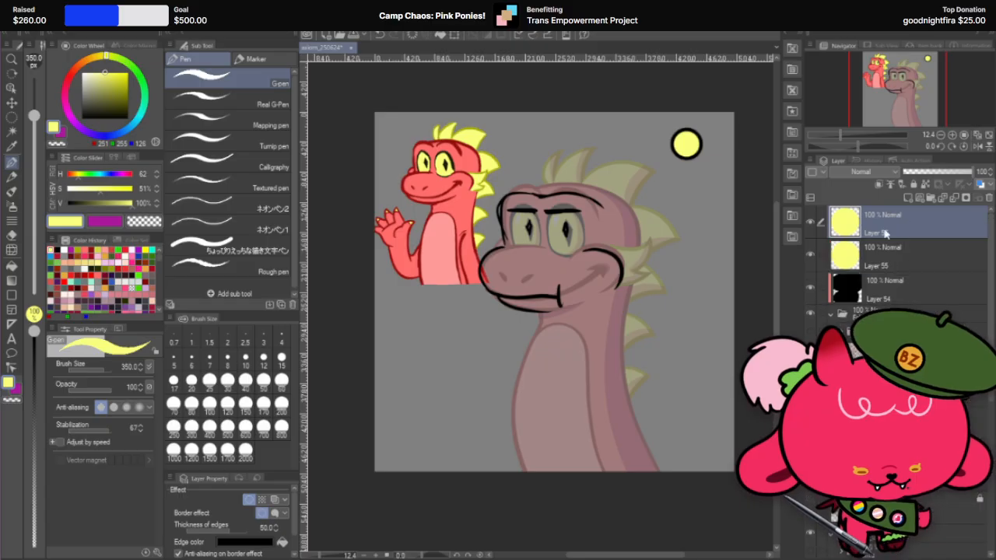
{"action": "left_click", "coordinate": [12, 102]}
{"action": "left_click_drag", "start_coordinate": [689, 146], "coordinate": [695, 147]}
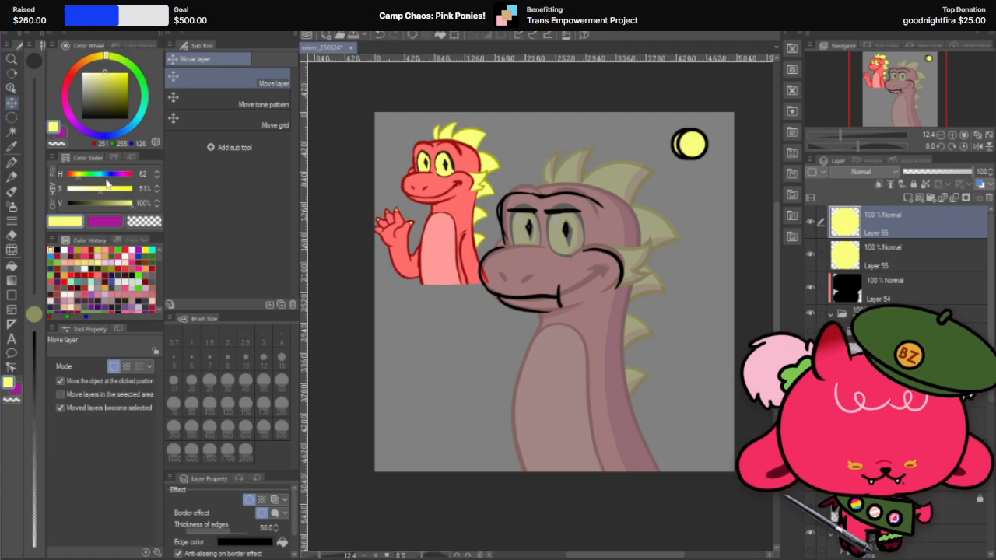
{"action": "left_click_drag", "start_coordinate": [893, 221], "coordinate": [899, 270]}
Step: Recolour the lower dot with the dark olive sampled from the small dragon's spike outline, locking transparent pixels and using brush size 600
{"action": "left_click", "coordinate": [11, 162]}
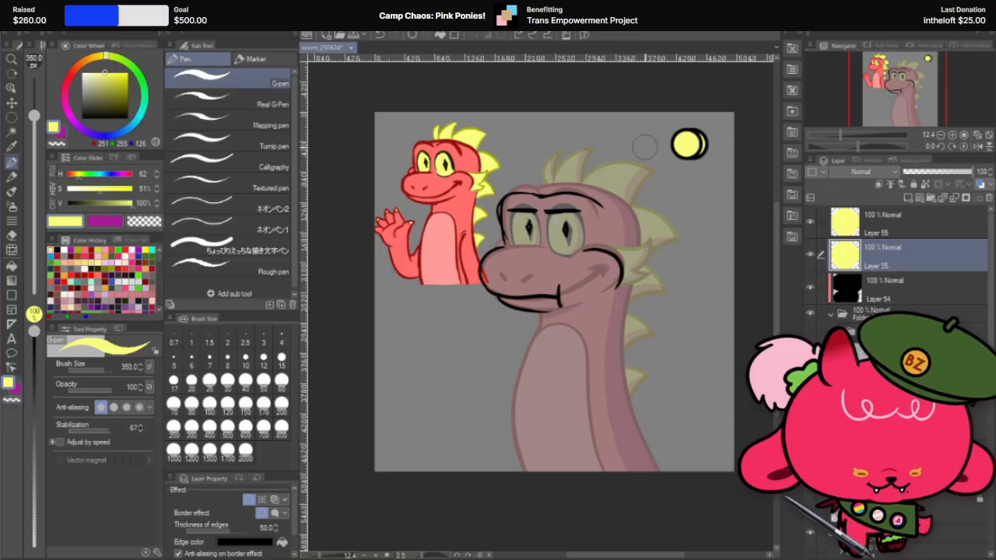
{"action": "scroll", "coordinate": [486, 144], "scroll_direction": "up", "scroll_amount": 2}
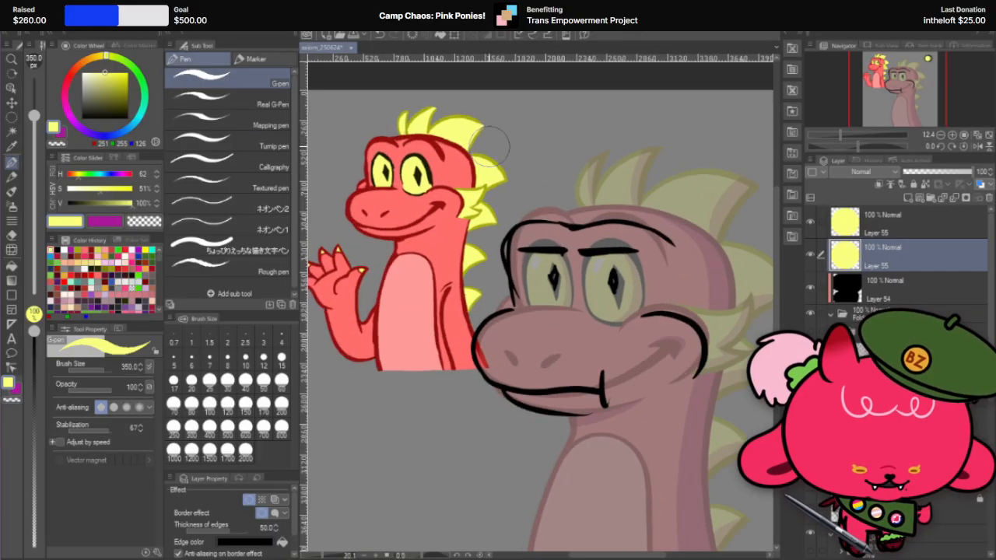
{"action": "scroll", "coordinate": [490, 143], "scroll_direction": "up", "scroll_amount": 2}
{"action": "left_click", "coordinate": [515, 179], "text": "alt"}
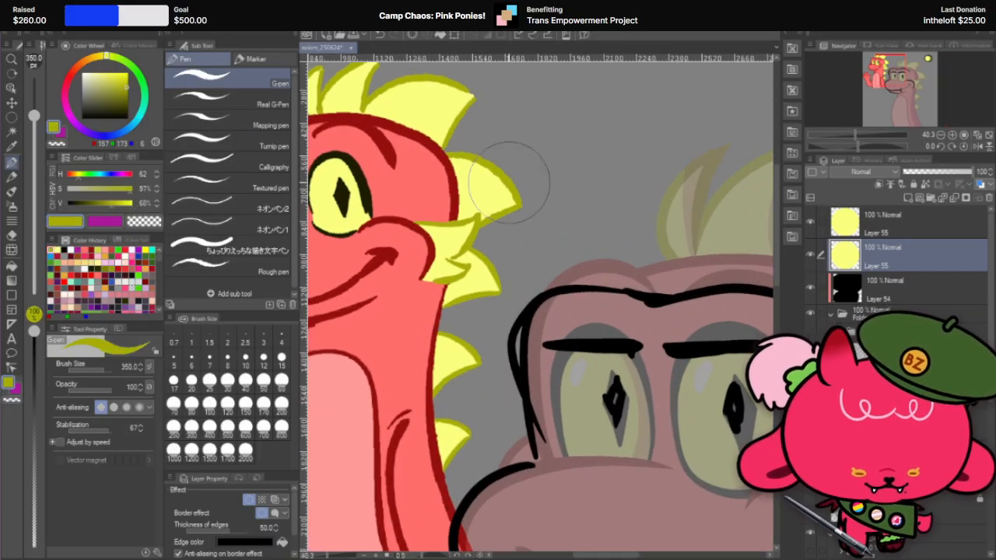
{"action": "scroll", "coordinate": [514, 179], "scroll_direction": "down", "scroll_amount": 3}
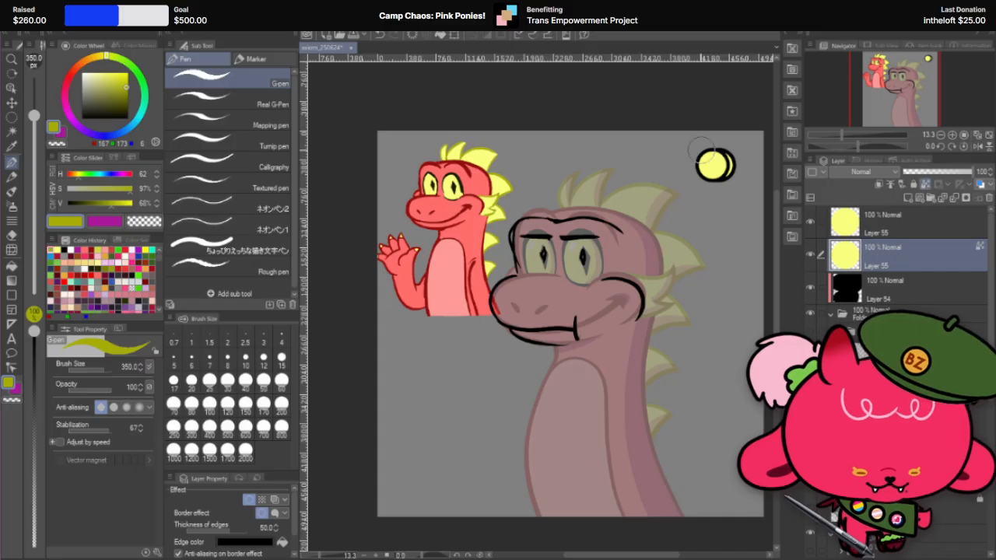
{"action": "left_click", "coordinate": [245, 426]}
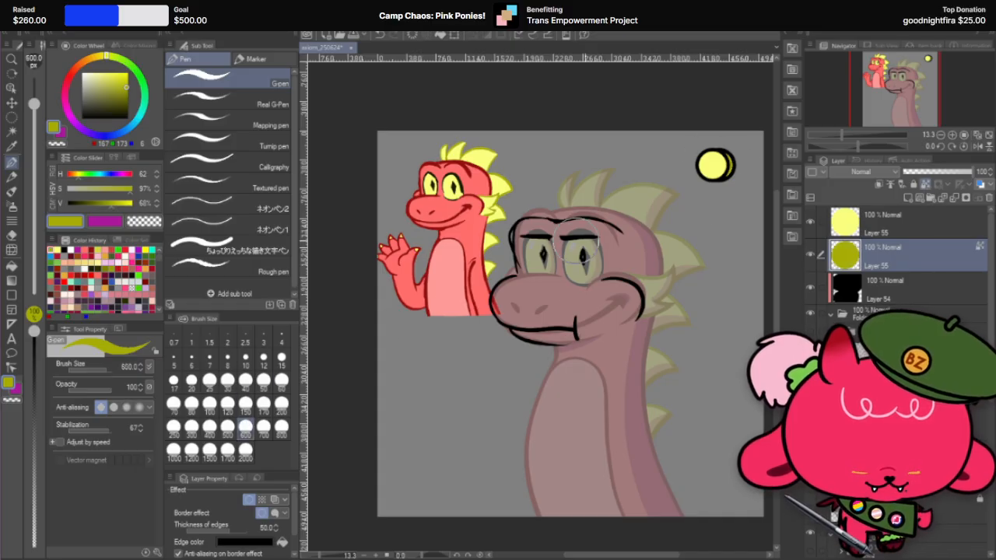
Step: Try cutting a short vertical slot into the light yellow dot with the Hard eraser at size 40
{"action": "scroll", "coordinate": [739, 163], "scroll_direction": "up", "scroll_amount": 1}
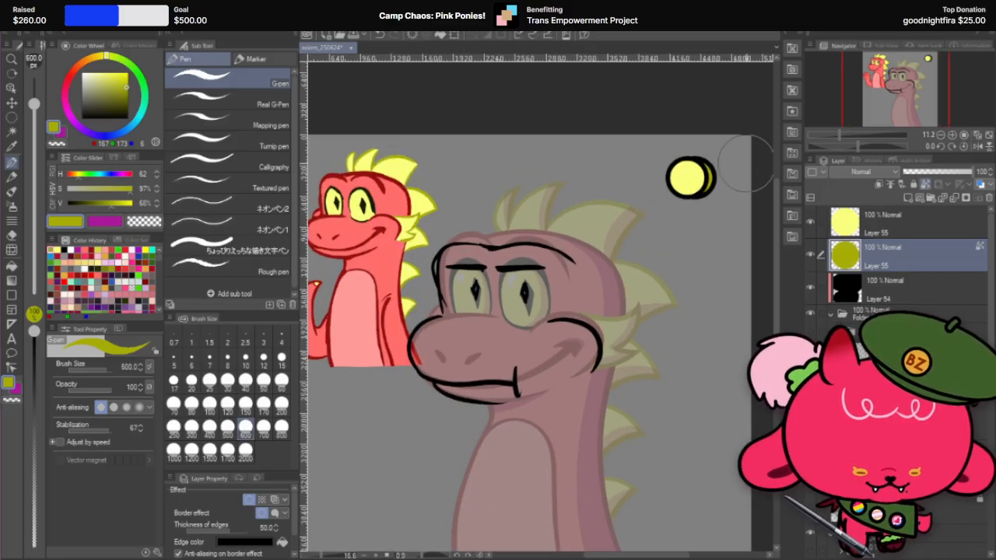
{"action": "scroll", "coordinate": [745, 162], "scroll_direction": "up", "scroll_amount": 1}
{"action": "left_click", "coordinate": [913, 232]}
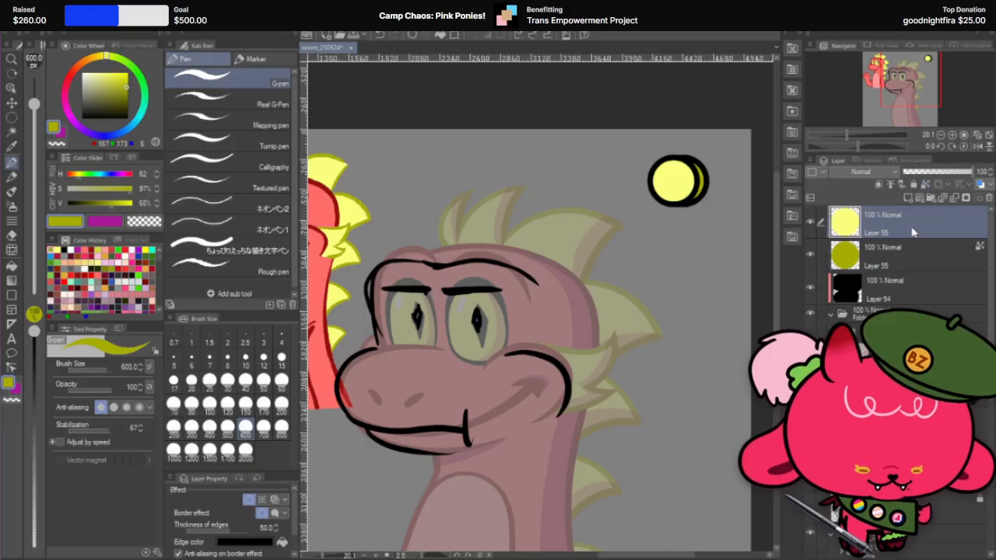
{"action": "left_click", "coordinate": [12, 236]}
{"action": "scroll", "coordinate": [723, 155], "scroll_direction": "up", "scroll_amount": 5}
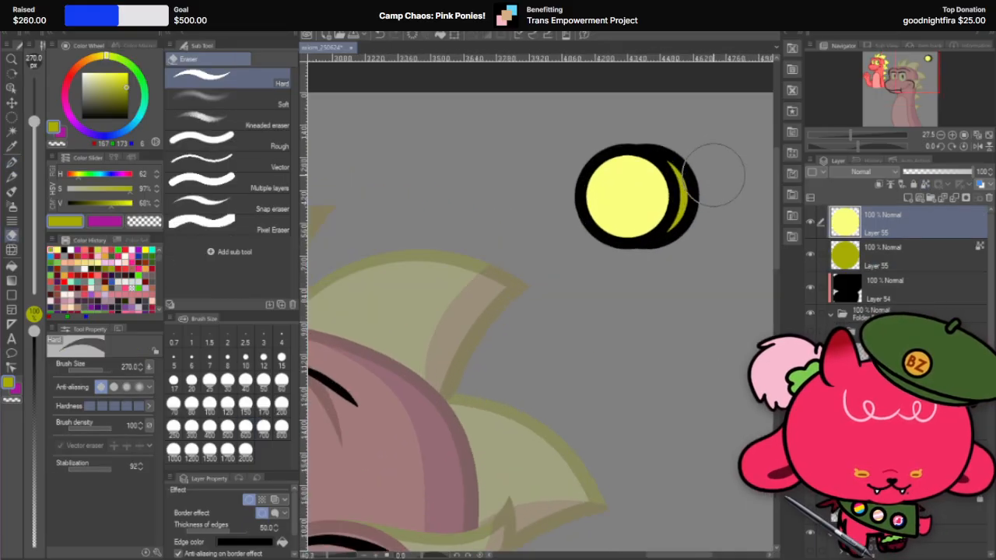
{"action": "left_click", "coordinate": [249, 382]}
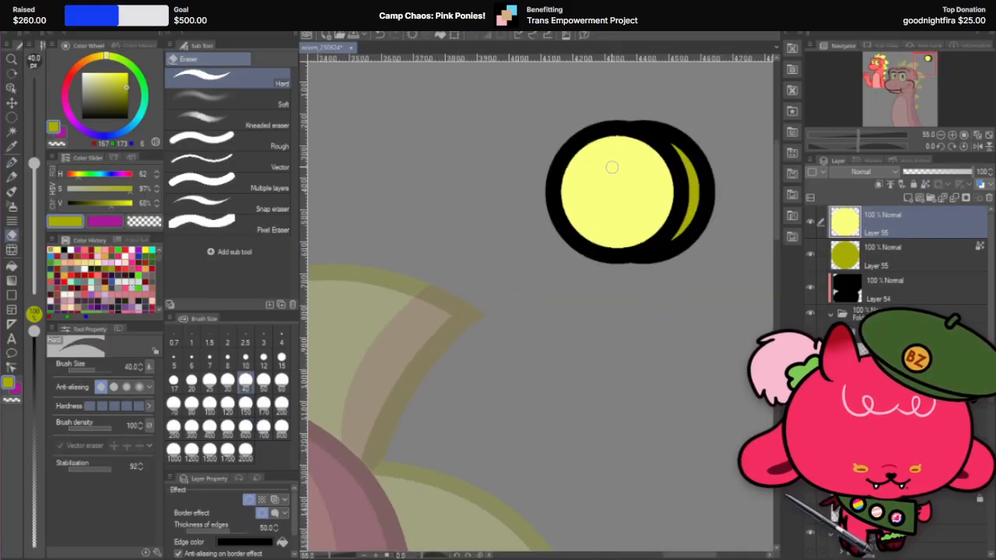
{"action": "mouse_move", "coordinate": [612, 163]}
{"action": "left_mouse_down"}
{"action": "mouse_move", "coordinate": [615, 231]}
{"action": "mouse_move", "coordinate": [616, 215]}
{"action": "left_mouse_up"}
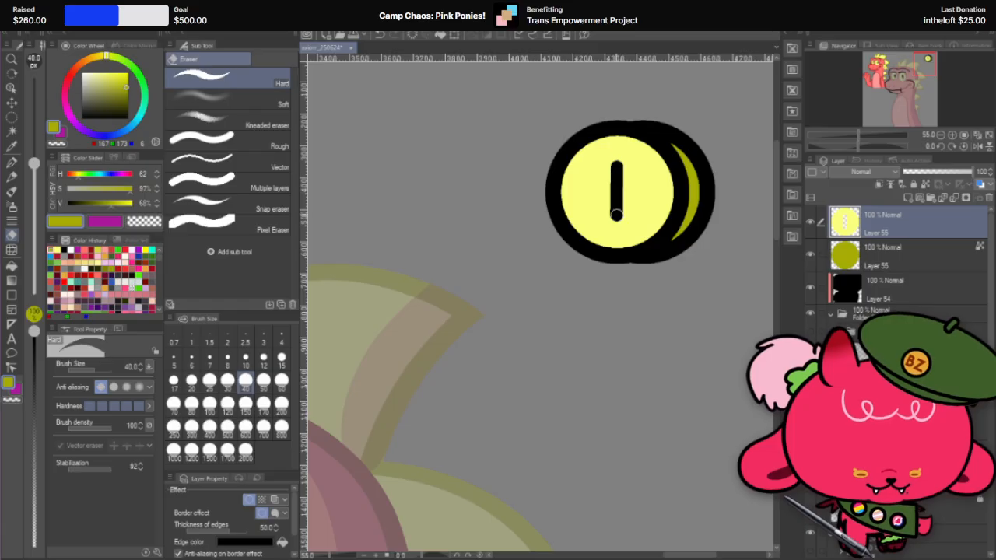
{"action": "scroll", "coordinate": [705, 172], "scroll_direction": "down", "scroll_amount": 6}
{"action": "scroll", "coordinate": [645, 204], "scroll_direction": "up", "scroll_amount": 3}
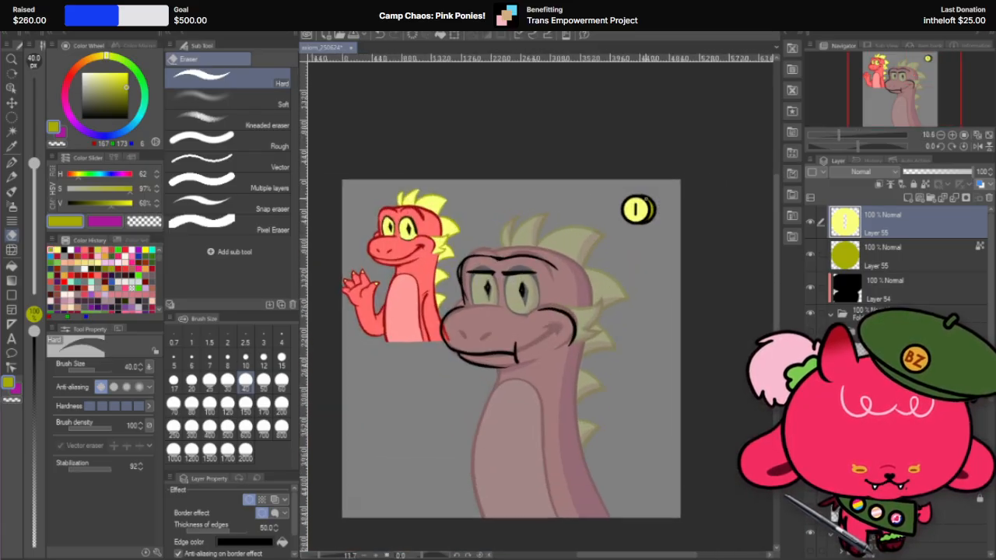
{"action": "key", "text": "ctrl+z"}
Step: Draw a straight vertical olive slot down the middle of the yellow coin on a new clipped layer, with the G-pen at size 60
{"action": "scroll", "coordinate": [624, 204], "scroll_direction": "up", "scroll_amount": 2}
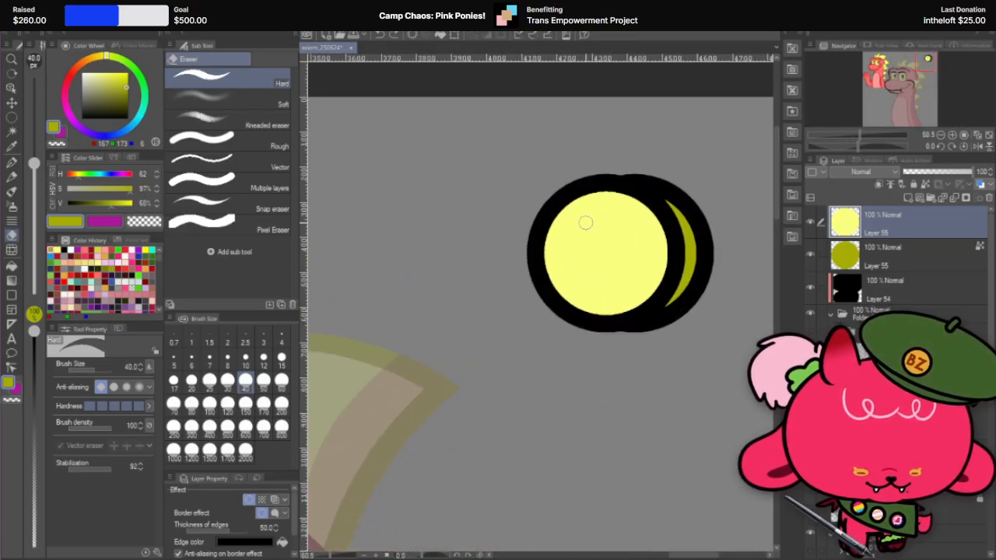
{"action": "left_click", "coordinate": [878, 186]}
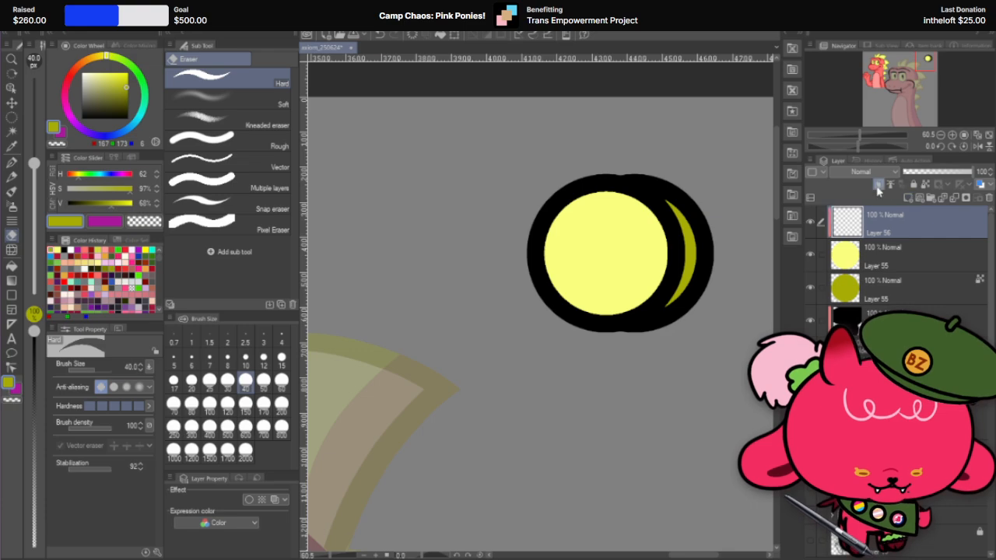
{"action": "left_click", "coordinate": [11, 162]}
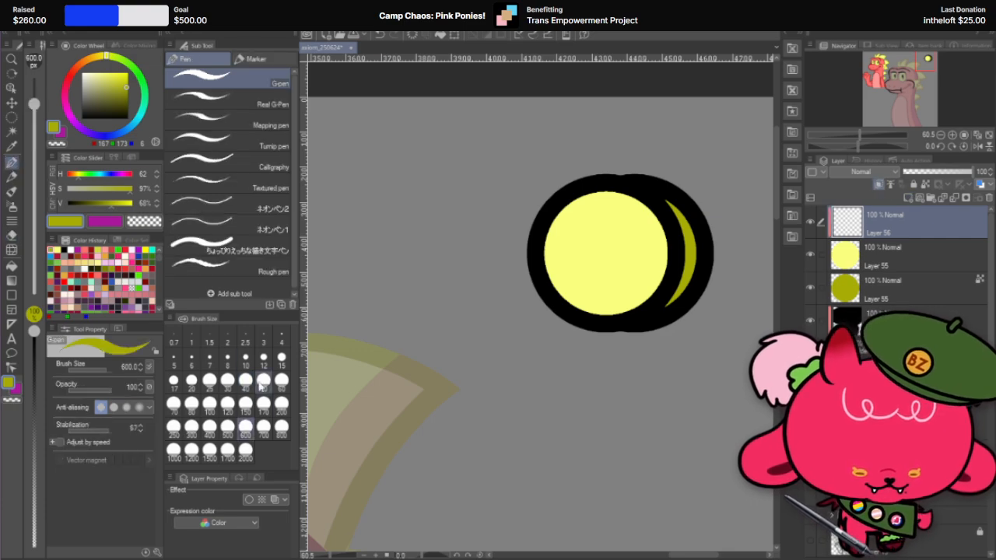
{"action": "left_click", "coordinate": [245, 426]}
{"action": "left_click", "coordinate": [209, 403]}
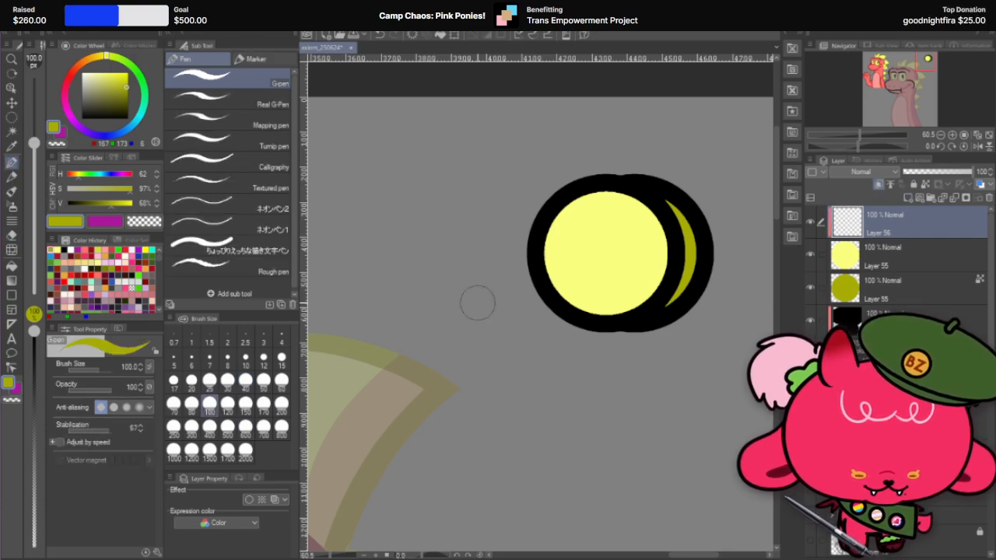
{"action": "left_click", "coordinate": [281, 380]}
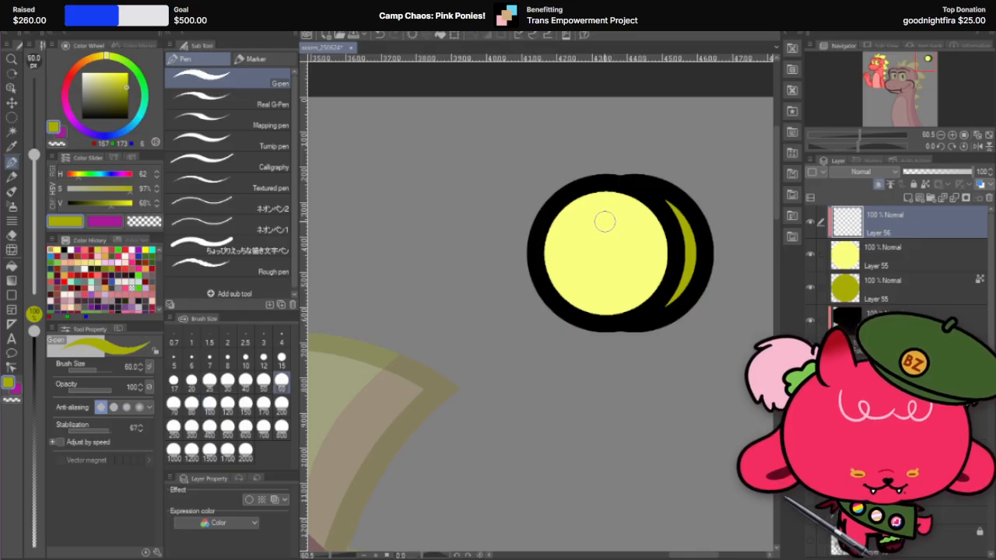
{"action": "left_click_drag", "start_coordinate": [604, 223], "coordinate": [600, 282]}
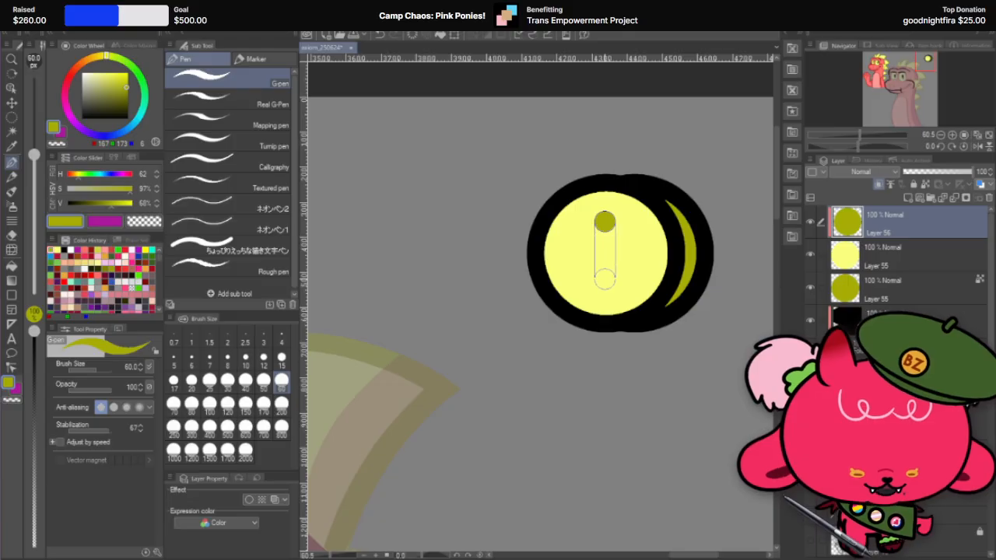
Step: Check the coin at full-canvas and close-up size, comparing it with and without its slot
{"action": "scroll", "coordinate": [686, 199], "scroll_direction": "down", "scroll_amount": 8}
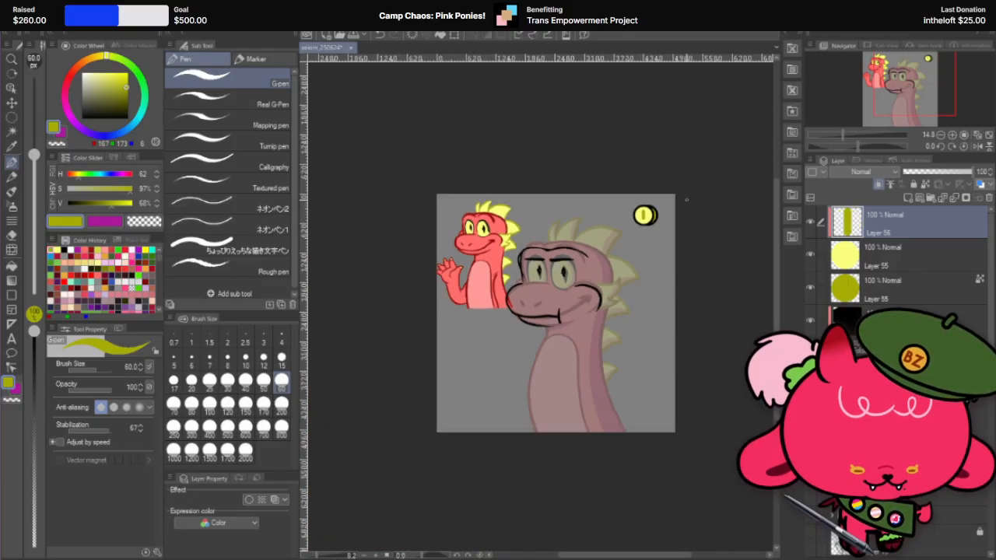
{"action": "scroll", "coordinate": [650, 200], "scroll_direction": "up", "scroll_amount": 3}
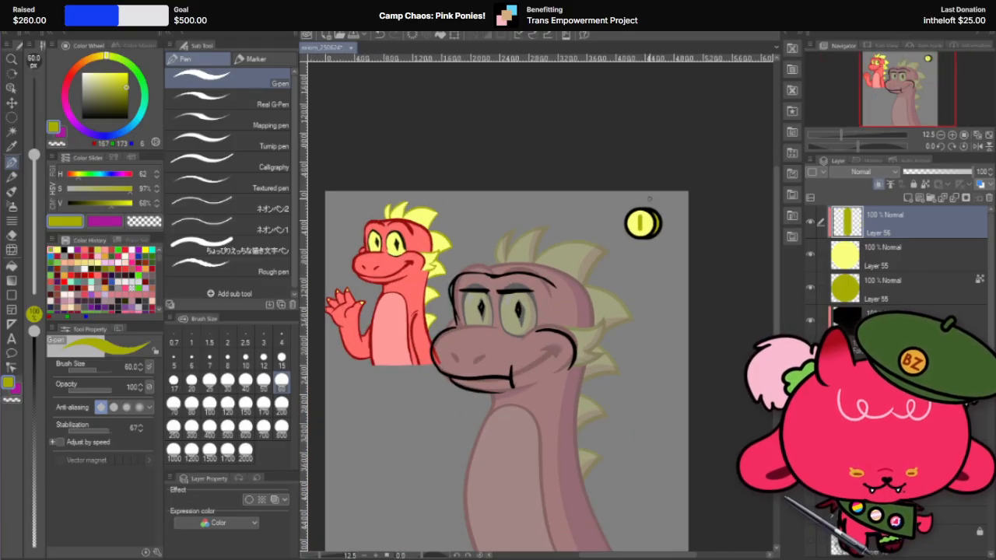
{"action": "scroll", "coordinate": [649, 198], "scroll_direction": "up", "scroll_amount": 4}
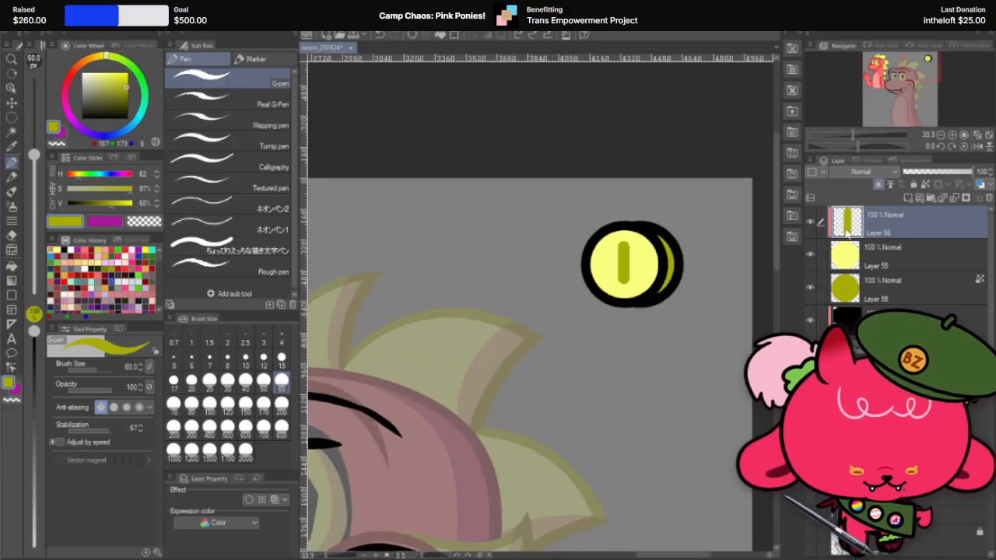
{"action": "left_click", "coordinate": [809, 223]}
{"action": "left_click", "coordinate": [809, 224]}
{"action": "scroll", "coordinate": [718, 225], "scroll_direction": "down", "scroll_amount": 2}
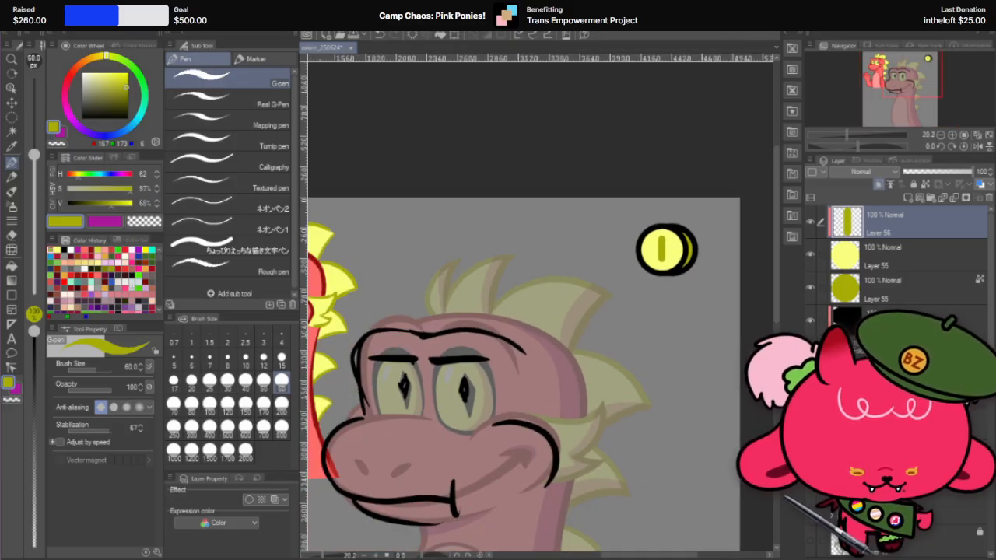
{"action": "left_click", "coordinate": [11, 104]}
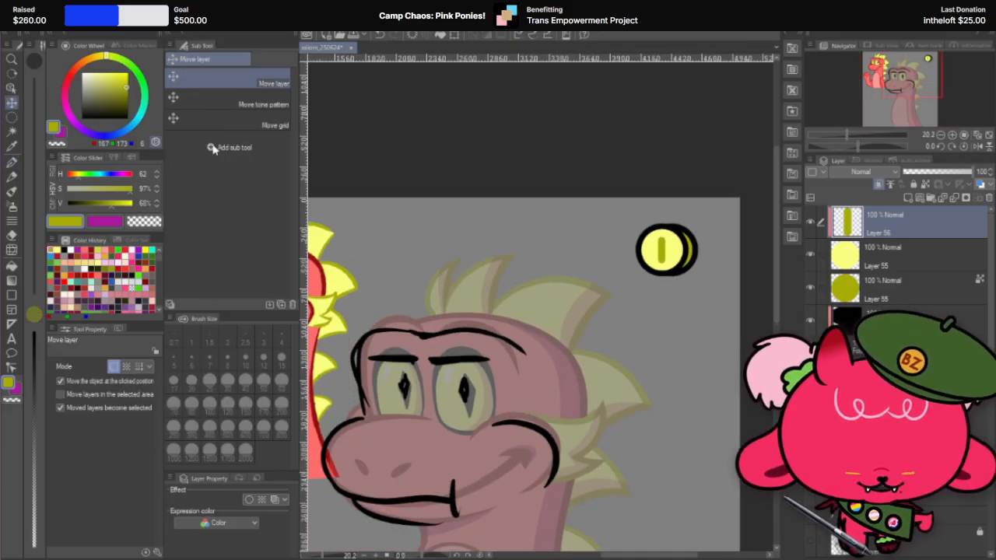
{"action": "scroll", "coordinate": [511, 133], "scroll_direction": "down", "scroll_amount": 2}
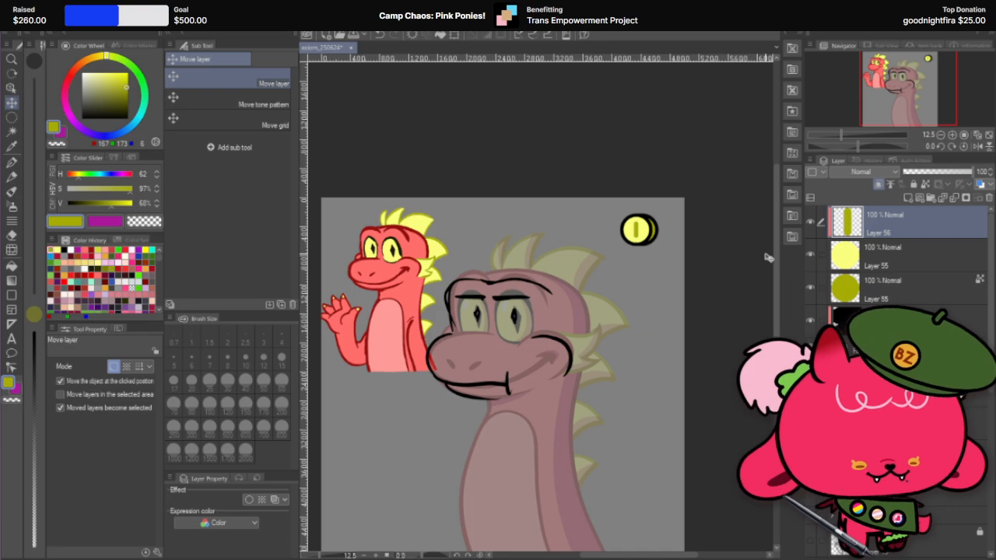
{"action": "left_click", "coordinate": [810, 224]}
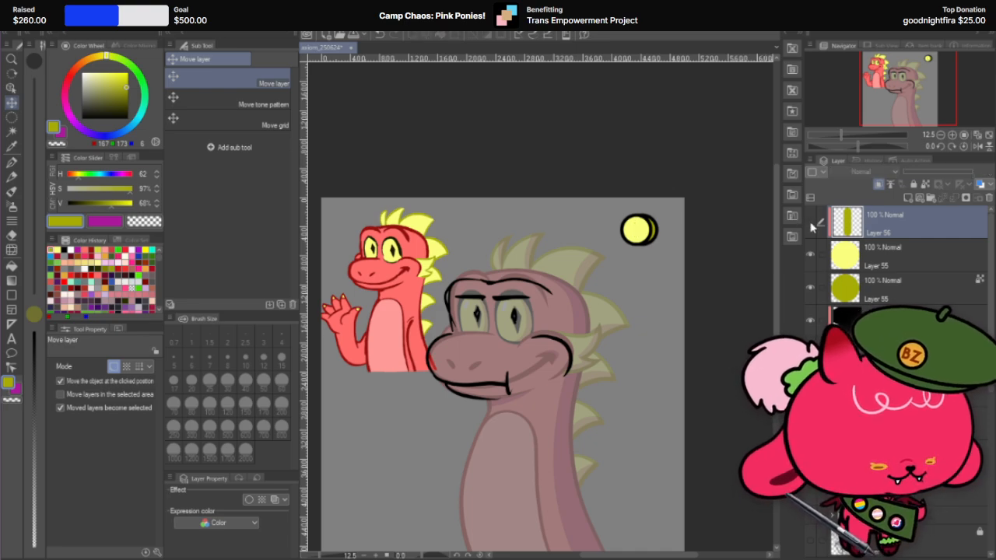
{"action": "left_click", "coordinate": [810, 224]}
Step: Hide the three coin layers and show the rough arm and hand sketch over the dragon's lower body
{"action": "left_click_drag", "start_coordinate": [810, 287], "coordinate": [810, 223]}
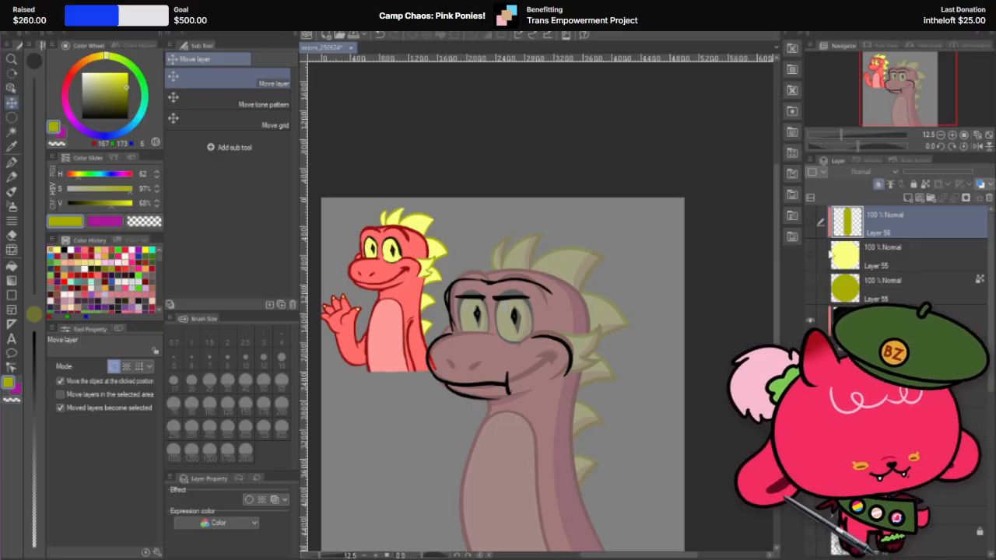
{"action": "left_click_drag", "start_coordinate": [811, 288], "coordinate": [809, 252]}
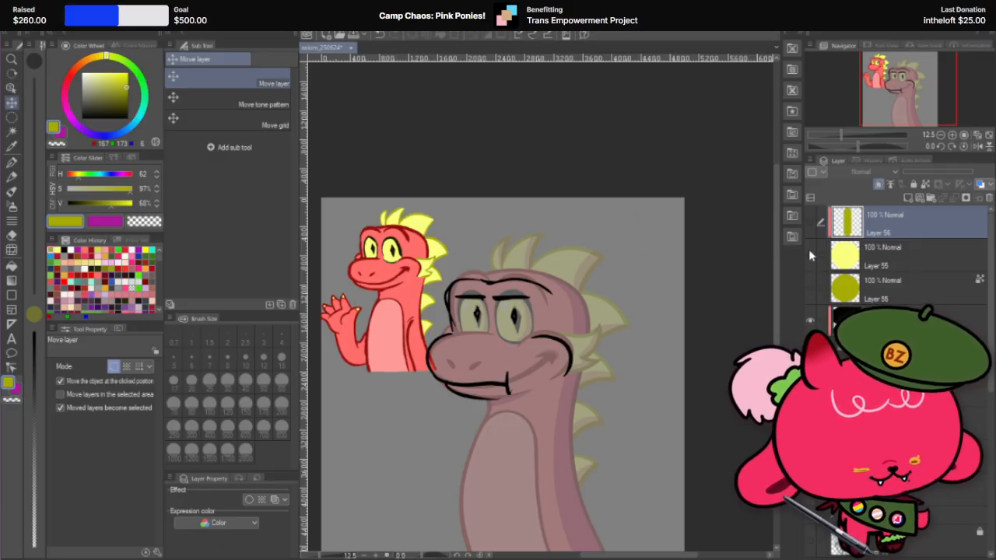
{"action": "scroll", "coordinate": [818, 239], "scroll_direction": "down", "scroll_amount": 1}
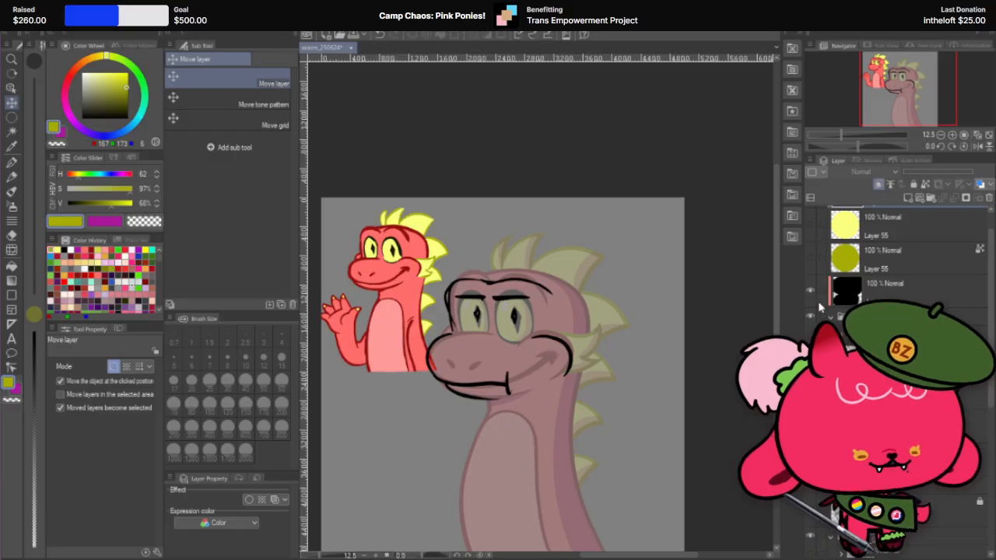
{"action": "left_click", "coordinate": [809, 341]}
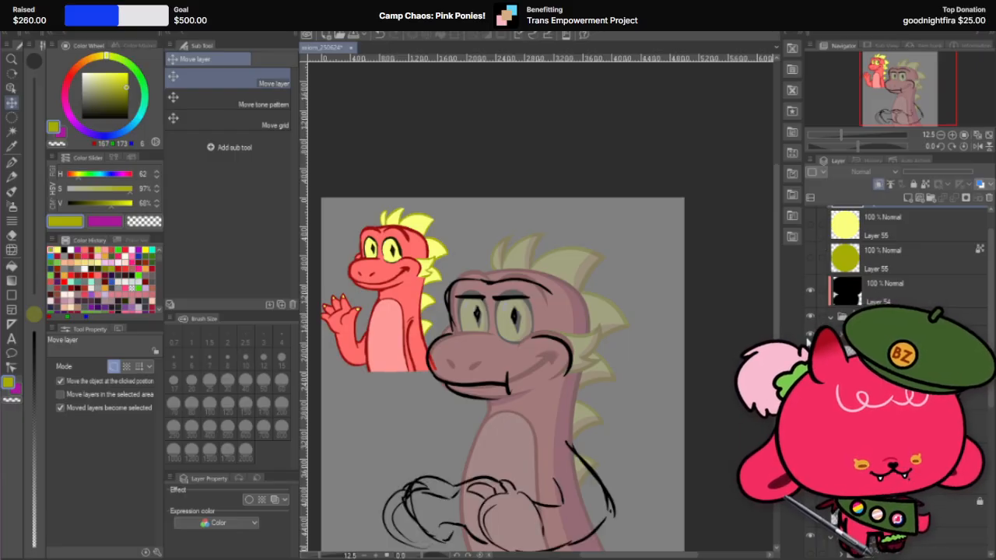
{"action": "scroll", "coordinate": [582, 334], "scroll_direction": "down", "scroll_amount": 3}
{"action": "scroll", "coordinate": [401, 403], "scroll_direction": "up", "scroll_amount": 2}
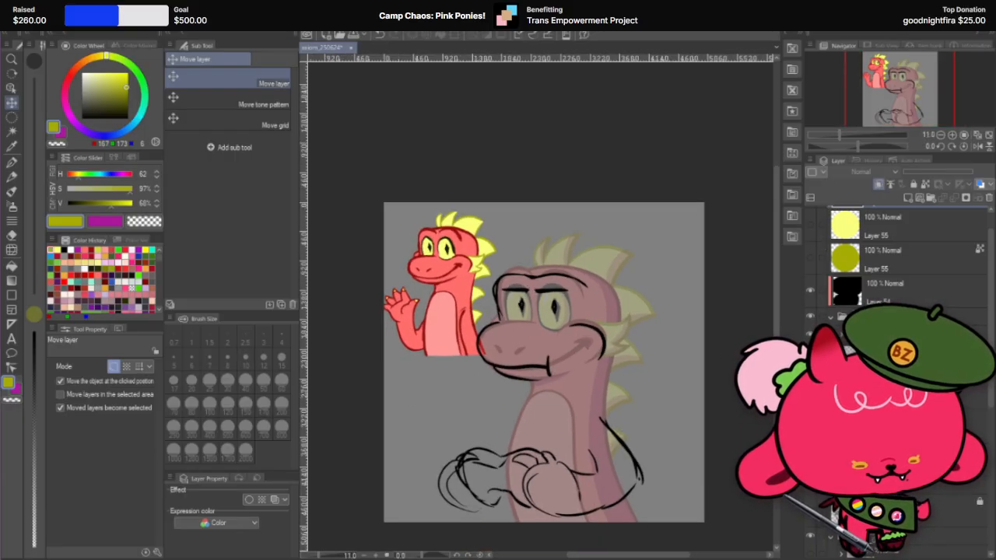
Step: Hide the small full-colour waving dragon reference beside the dimmed dragon
{"action": "scroll", "coordinate": [894, 264], "scroll_direction": "down", "scroll_amount": 2}
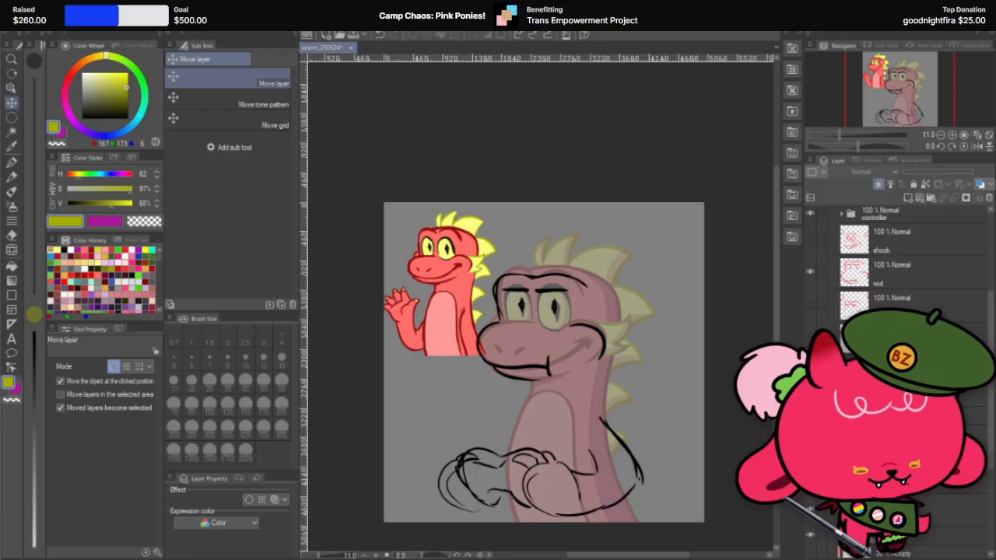
{"action": "scroll", "coordinate": [895, 265], "scroll_direction": "down", "scroll_amount": 4}
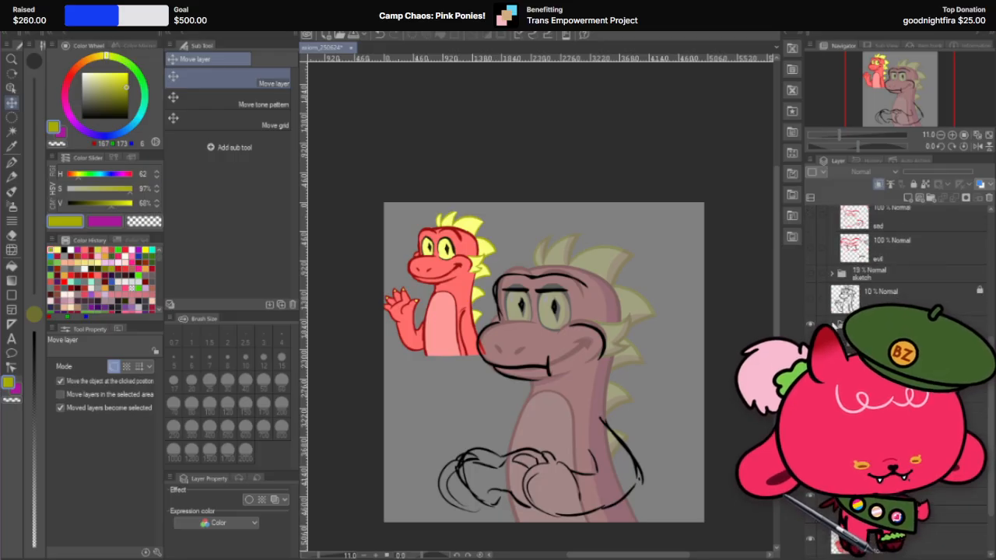
{"action": "scroll", "coordinate": [895, 264], "scroll_direction": "down", "scroll_amount": 2}
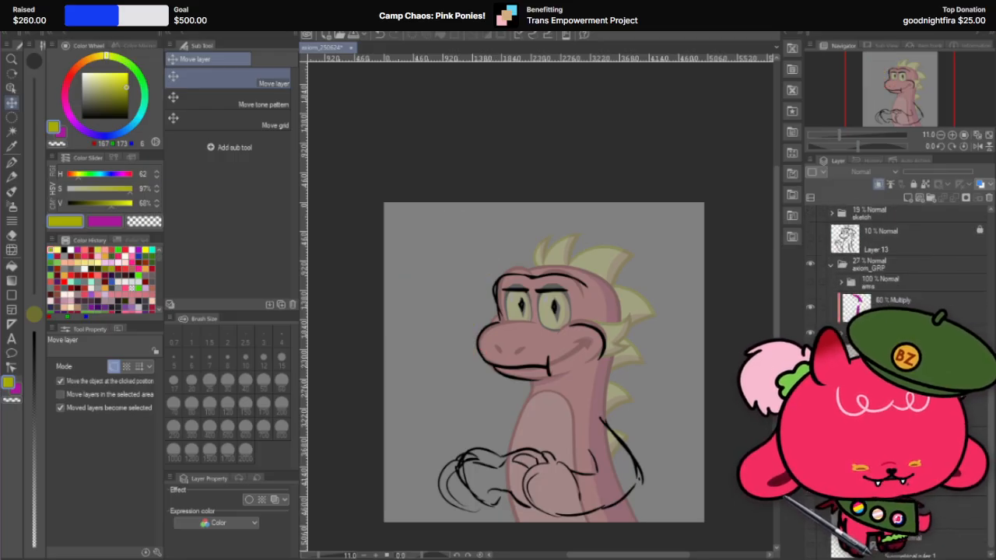
{"action": "left_click", "coordinate": [809, 436]}
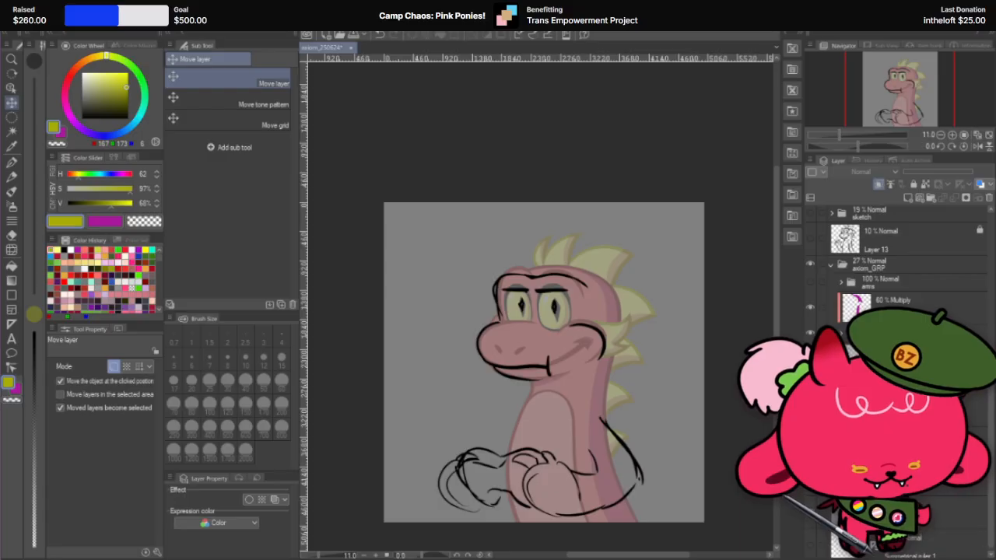
Step: Group the three coin layers into one folder and make the layers inside it visible again
{"action": "scroll", "coordinate": [894, 264], "scroll_direction": "up", "scroll_amount": 10}
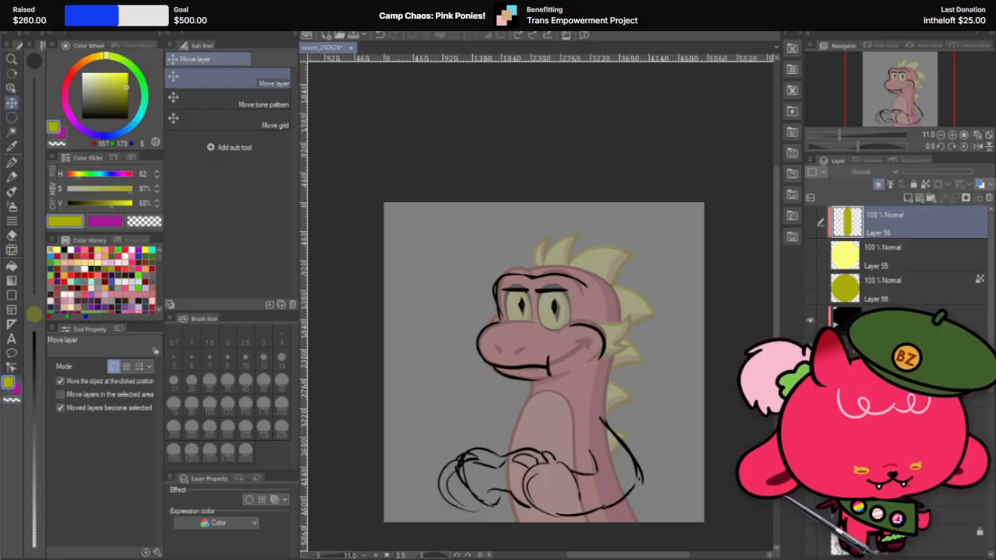
{"action": "left_click", "coordinate": [928, 199]}
{"action": "left_click", "coordinate": [900, 244]}
{"action": "left_click", "coordinate": [909, 298], "text": "shift"}
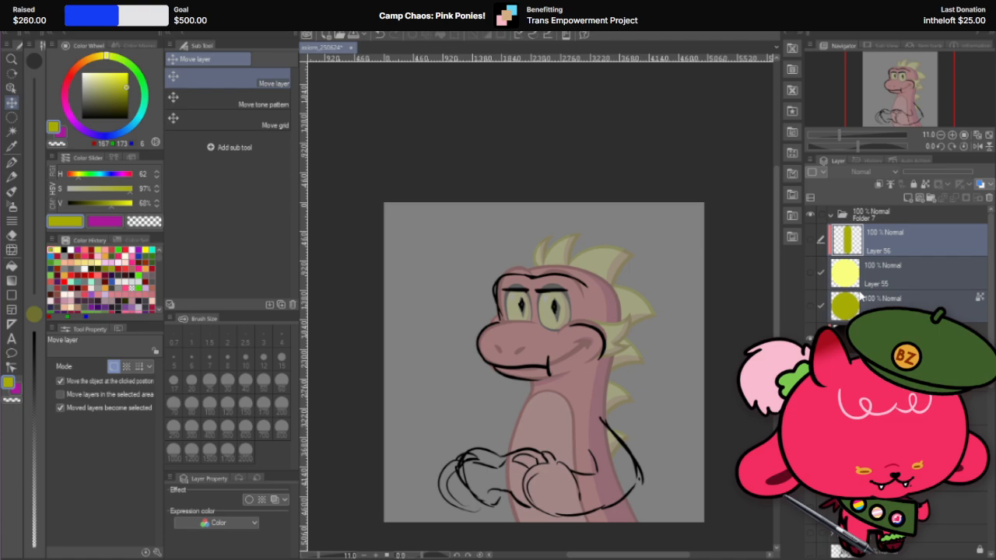
{"action": "left_click", "coordinate": [813, 247]}
{"action": "left_click_drag", "start_coordinate": [889, 233], "coordinate": [892, 218]}
{"action": "left_click", "coordinate": [829, 216]}
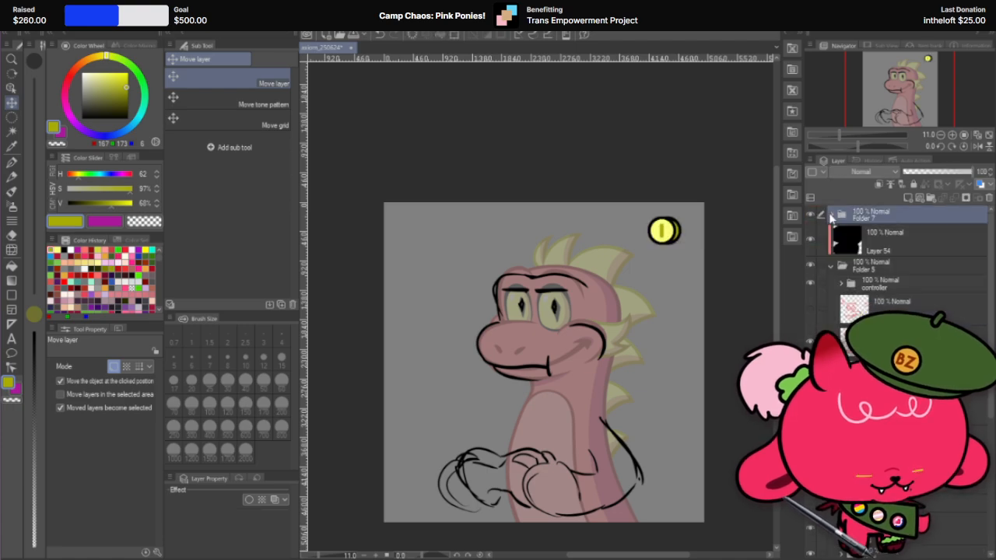
Step: Check the contents of the coin folder, collapse it and hide the whole folder
{"action": "left_click", "coordinate": [830, 217]}
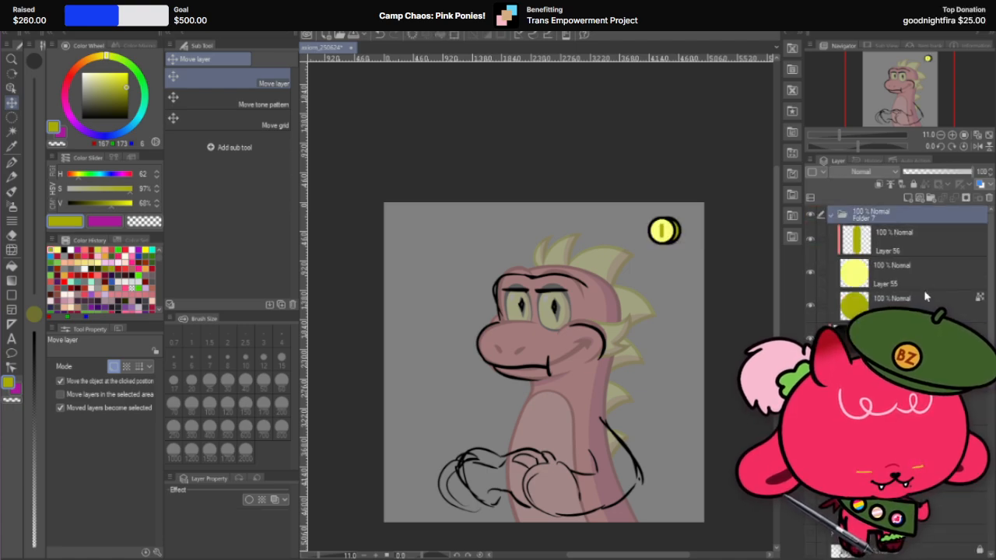
{"action": "left_click", "coordinate": [830, 216]}
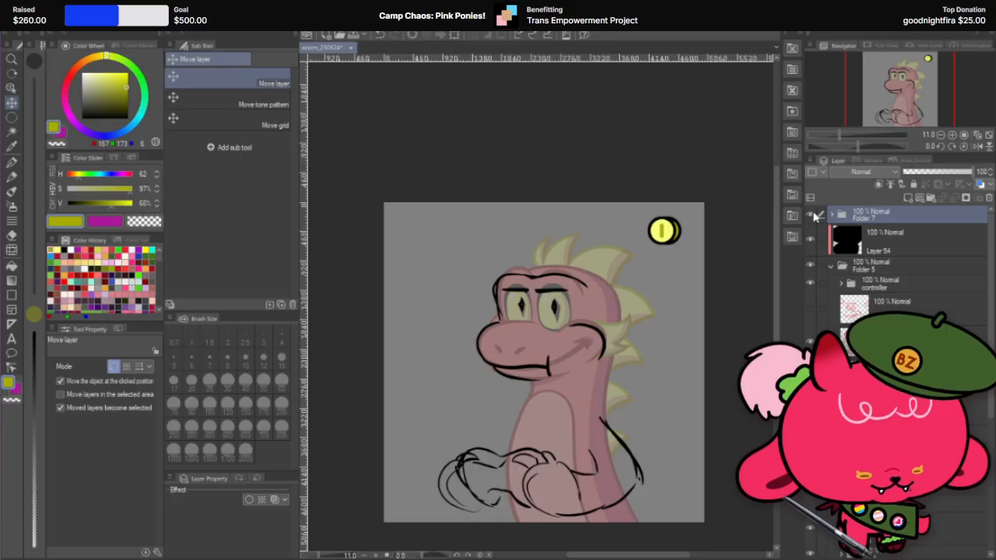
{"action": "left_click", "coordinate": [810, 215]}
Step: Hide the "wut" expression sketch and show the angry expression with the vein mark over the dragon's face
{"action": "scroll", "coordinate": [809, 342], "scroll_direction": "down", "scroll_amount": 3}
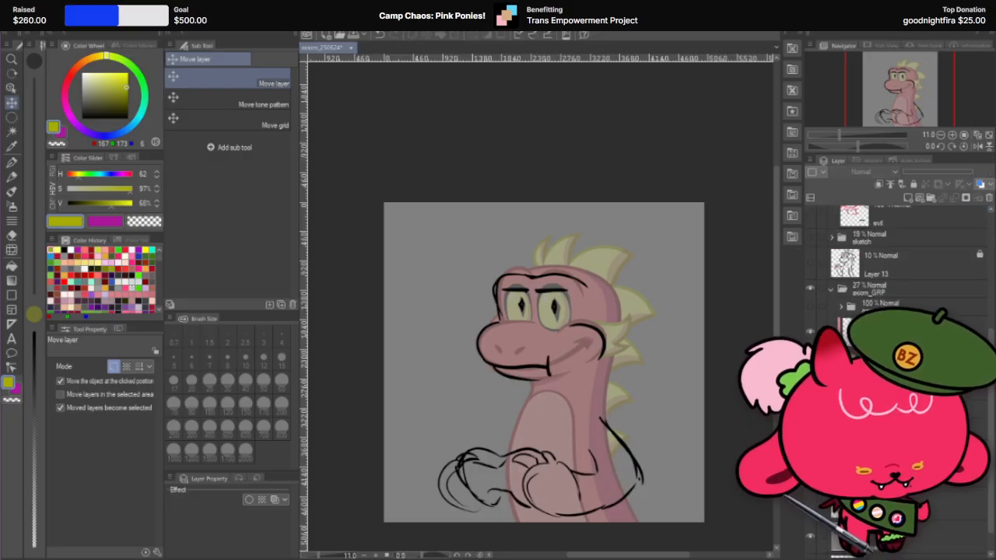
{"action": "scroll", "coordinate": [809, 302], "scroll_direction": "up", "scroll_amount": 1}
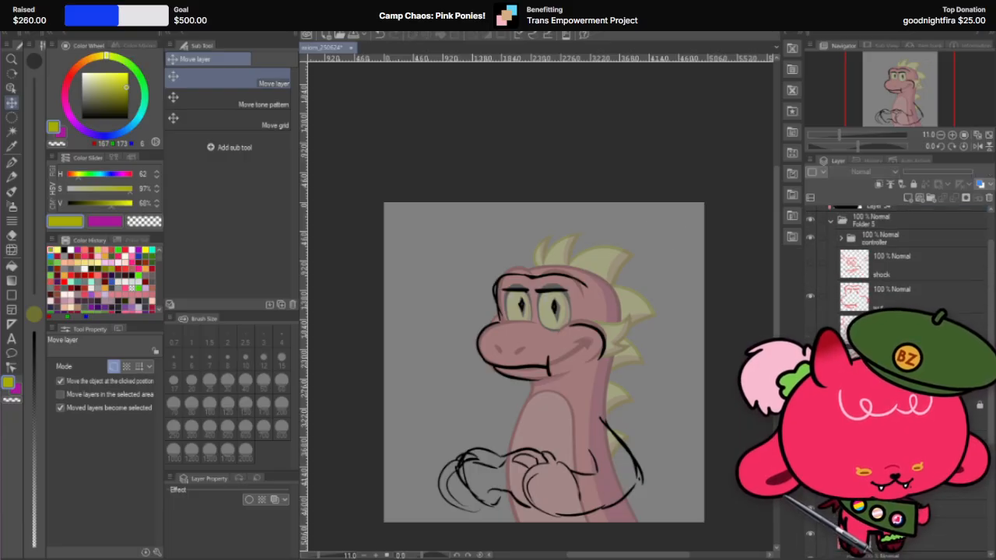
{"action": "left_click", "coordinate": [810, 296]}
{"action": "left_click", "coordinate": [809, 266]}
{"action": "left_click", "coordinate": [809, 265]}
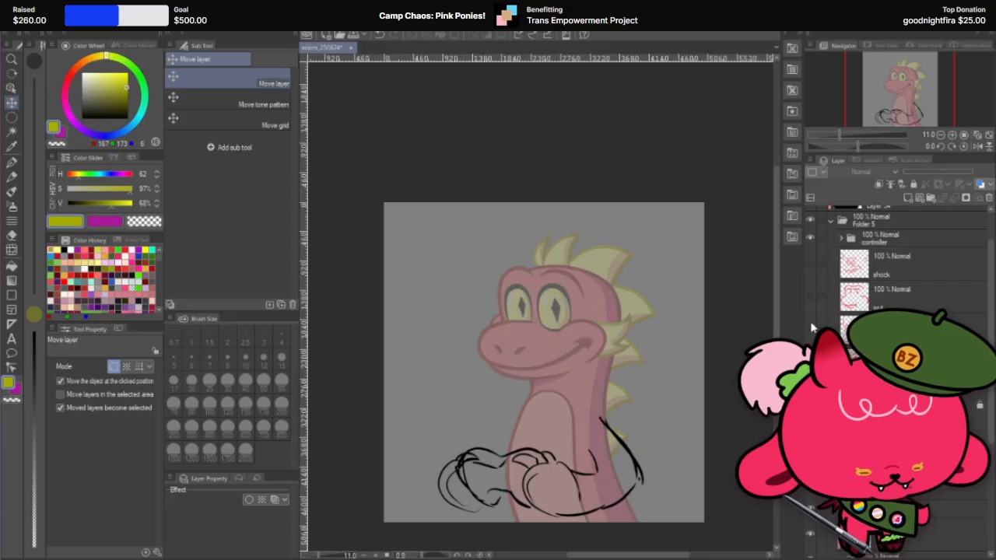
{"action": "left_click", "coordinate": [811, 327]}
{"action": "left_click", "coordinate": [811, 328]}
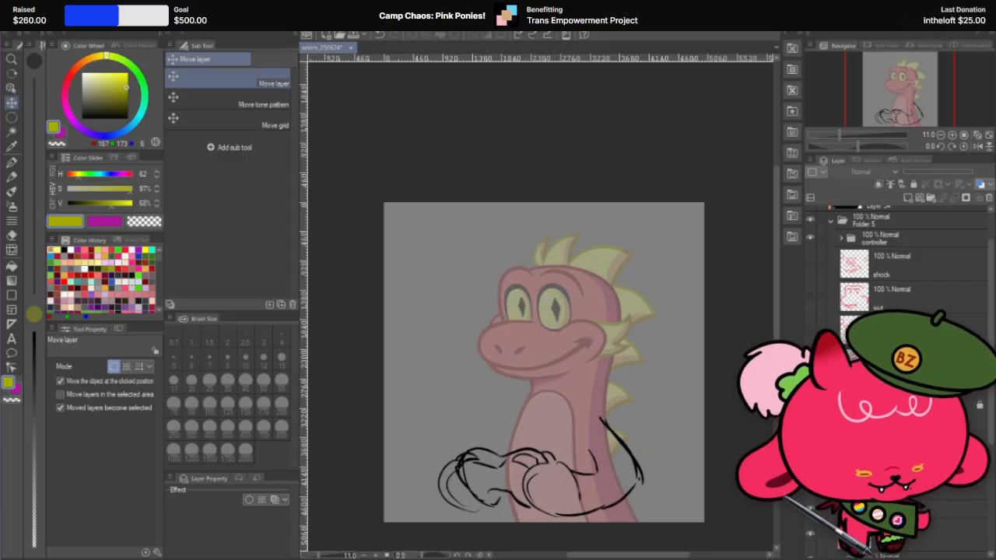
{"action": "left_click", "coordinate": [810, 360]}
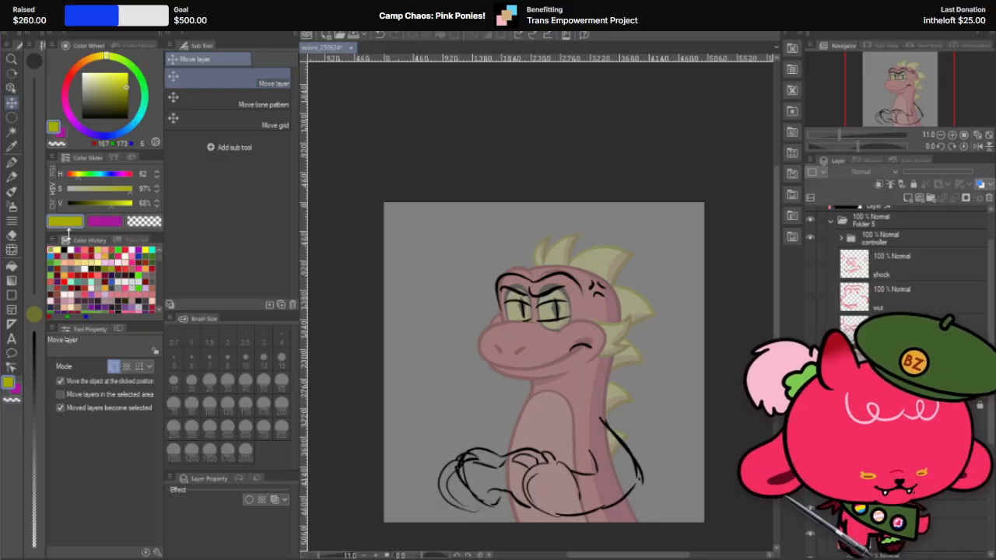
Step: Draw a small black breath puff with short lines in front of the snout using the G-pen at size 60
{"action": "key", "text": "p"}
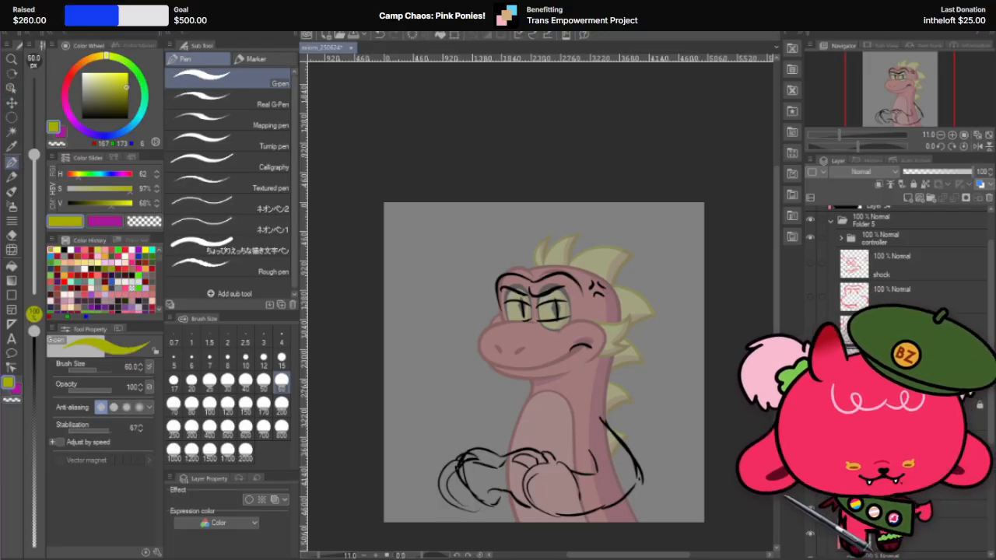
{"action": "left_click_drag", "start_coordinate": [119, 98], "coordinate": [129, 120]}
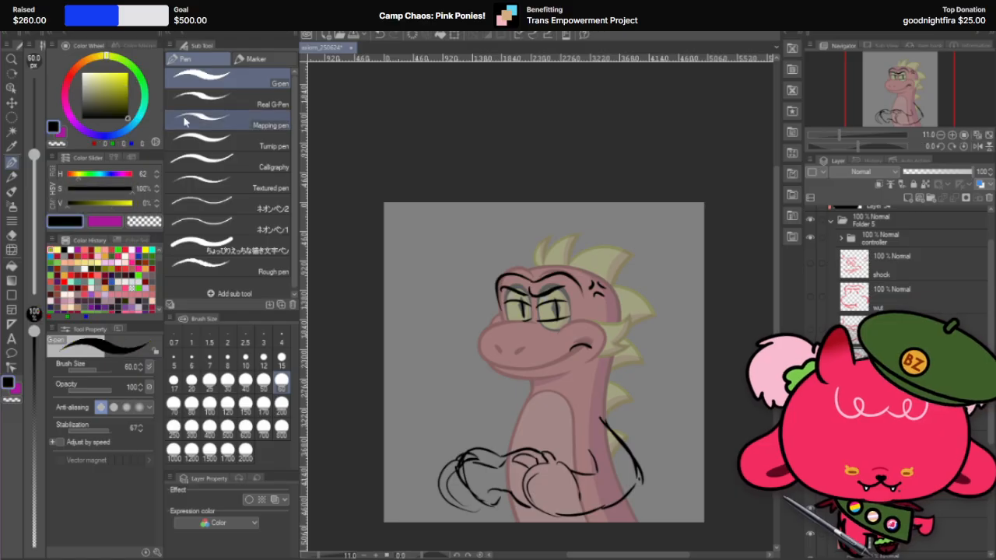
{"action": "mouse_move", "coordinate": [453, 339]}
{"action": "left_mouse_down"}
{"action": "mouse_move", "coordinate": [464, 352]}
{"action": "mouse_move", "coordinate": [454, 343]}
{"action": "mouse_move", "coordinate": [484, 344]}
{"action": "left_mouse_up"}
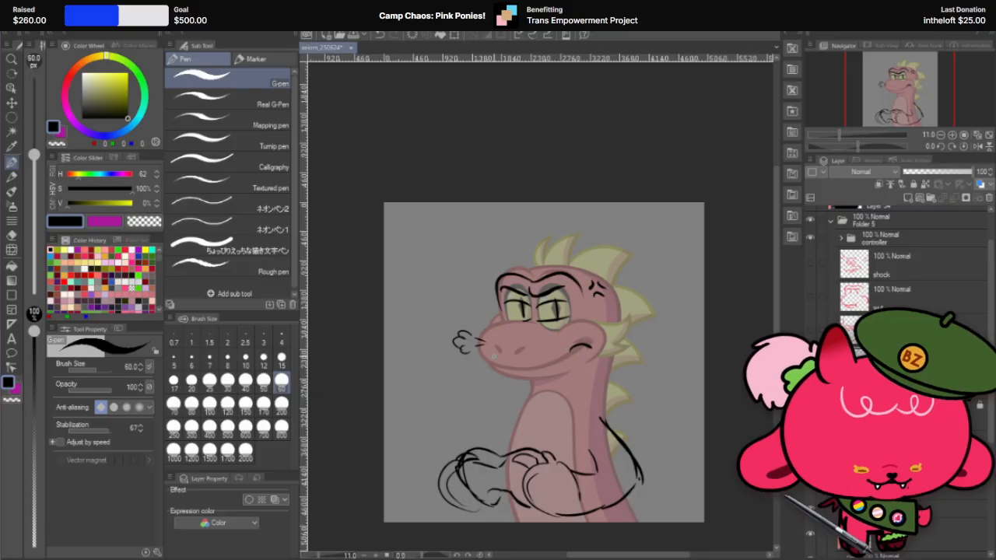
Step: Select the puff with an ellipse, turn off moving the object at the clicked position, move the puff slightly down and deselect
{"action": "left_click", "coordinate": [12, 116]}
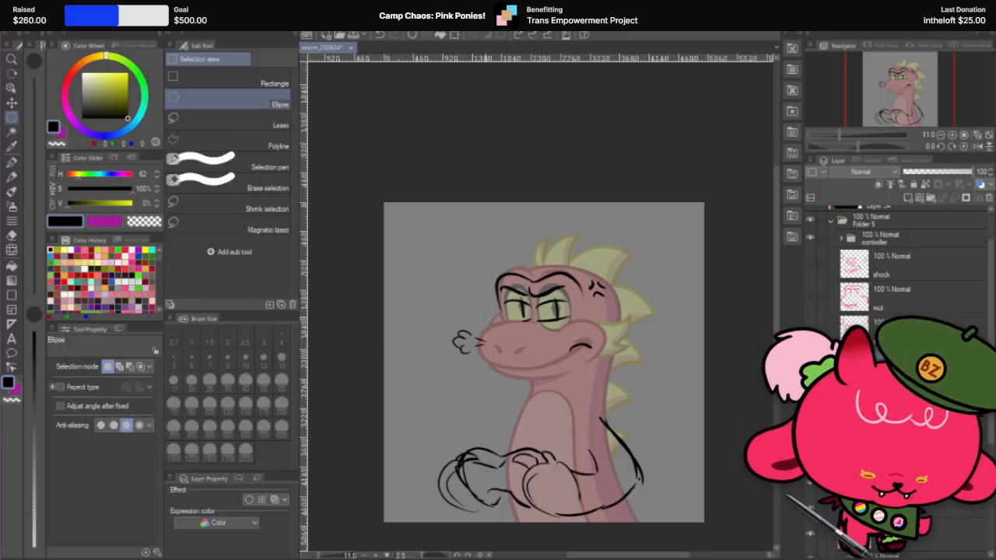
{"action": "left_click_drag", "start_coordinate": [441, 327], "coordinate": [507, 380]}
{"action": "left_click_drag", "start_coordinate": [461, 312], "coordinate": [502, 396]}
{"action": "left_click_drag", "start_coordinate": [422, 310], "coordinate": [504, 386]}
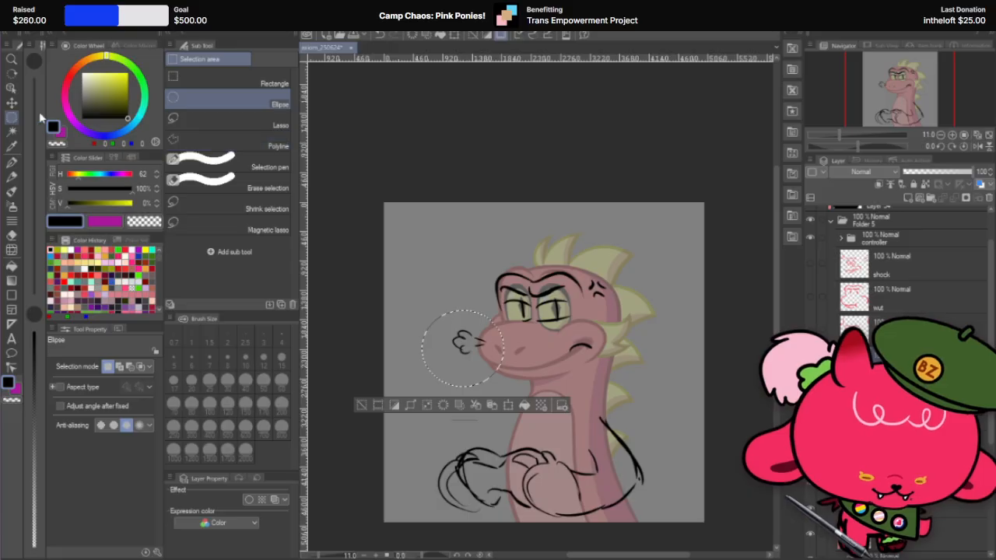
{"action": "key", "text": "k"}
{"action": "left_click", "coordinate": [476, 335]}
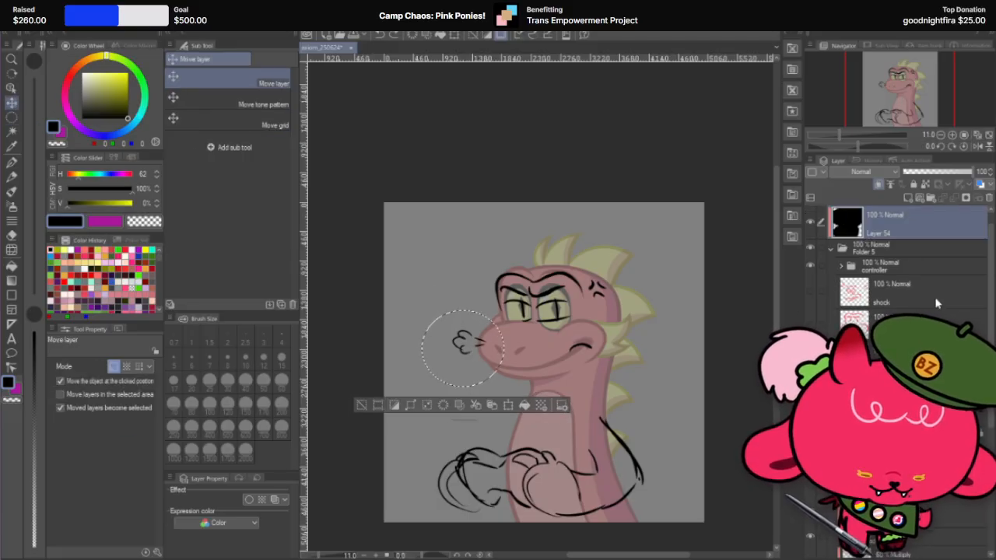
{"action": "left_click", "coordinate": [100, 381]}
{"action": "left_click", "coordinate": [895, 444]}
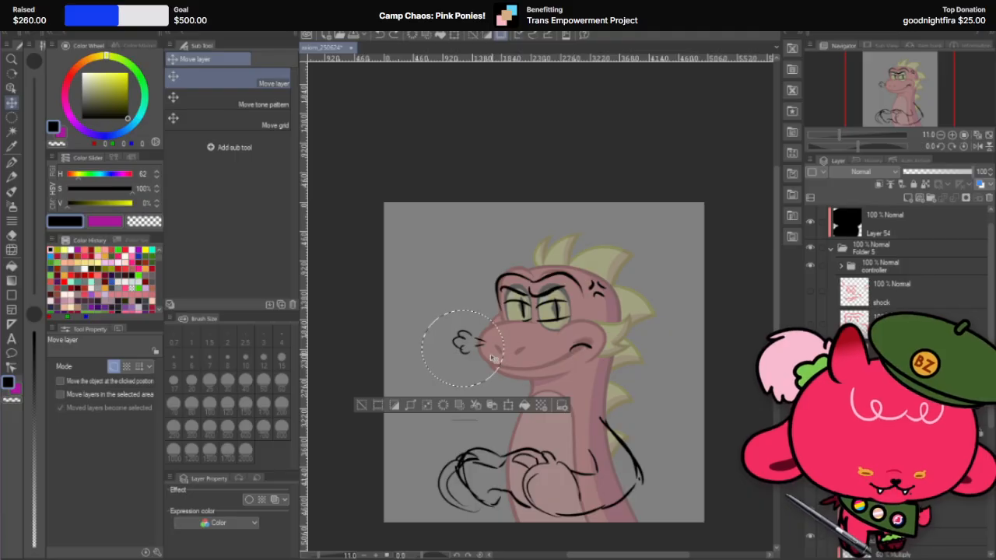
{"action": "left_click_drag", "start_coordinate": [491, 354], "coordinate": [491, 359]}
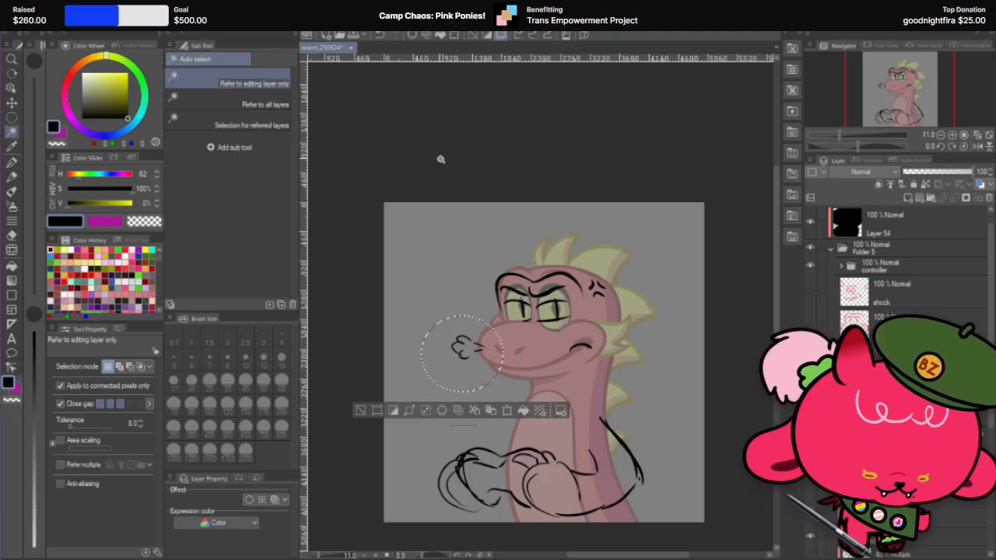
{"action": "key", "text": "m"}
{"action": "key", "text": "ctrl+d"}
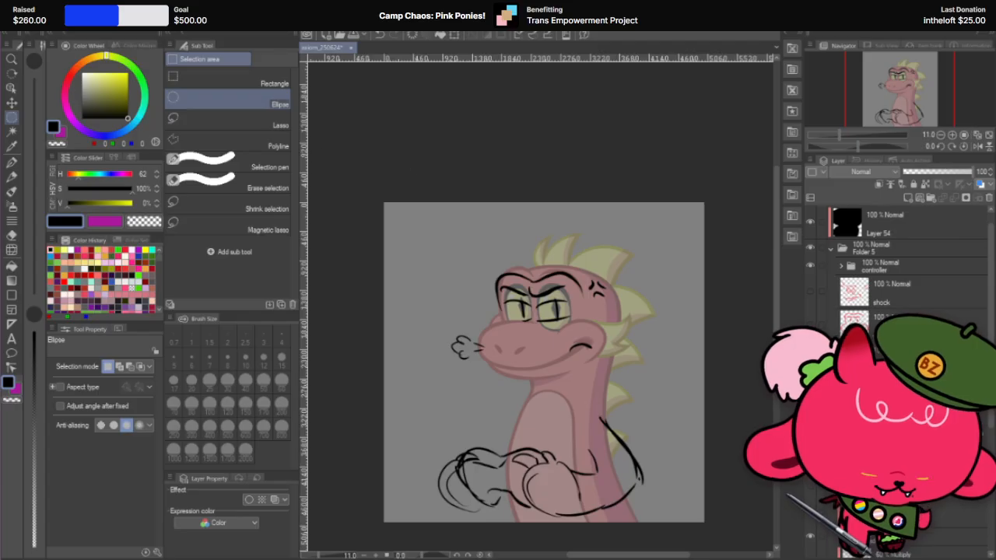
Step: Try a second black puff below the snout with the G-pen at size 60, rotating it 24.4 degrees toward the first puff
{"action": "left_click", "coordinate": [11, 162]}
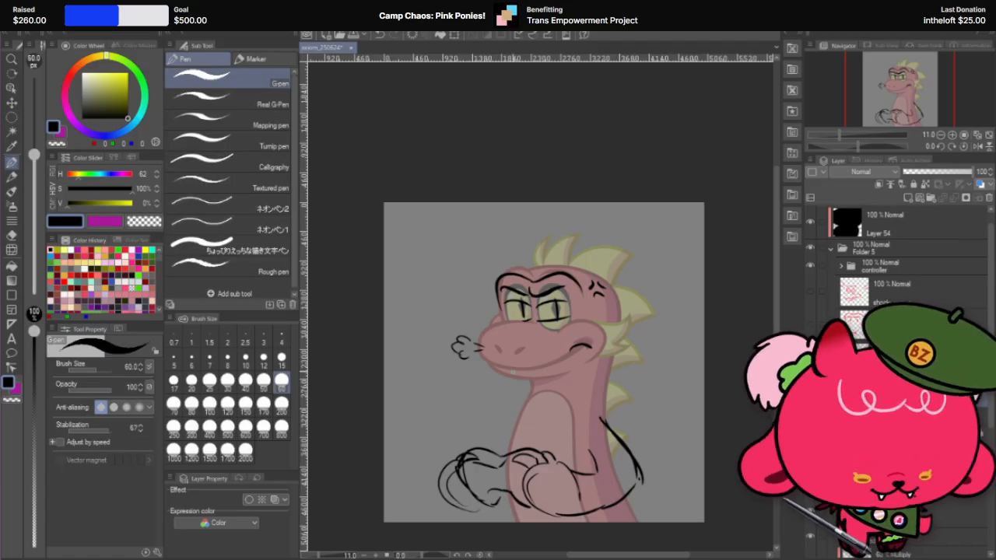
{"action": "mouse_move", "coordinate": [498, 378]}
{"action": "left_mouse_down"}
{"action": "mouse_move", "coordinate": [508, 399]}
{"action": "mouse_move", "coordinate": [520, 392]}
{"action": "mouse_move", "coordinate": [509, 380]}
{"action": "mouse_move", "coordinate": [519, 383]}
{"action": "left_mouse_up"}
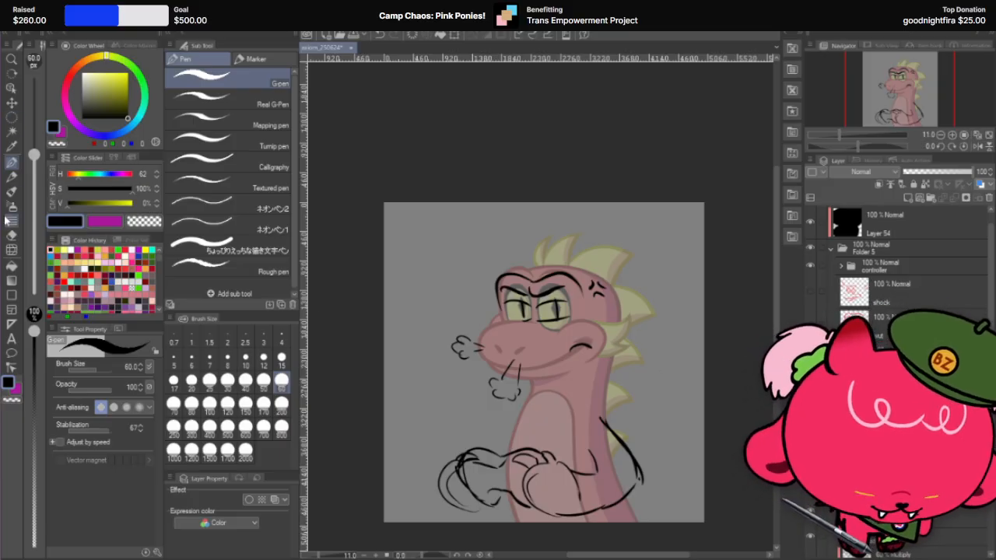
{"action": "left_click", "coordinate": [11, 118]}
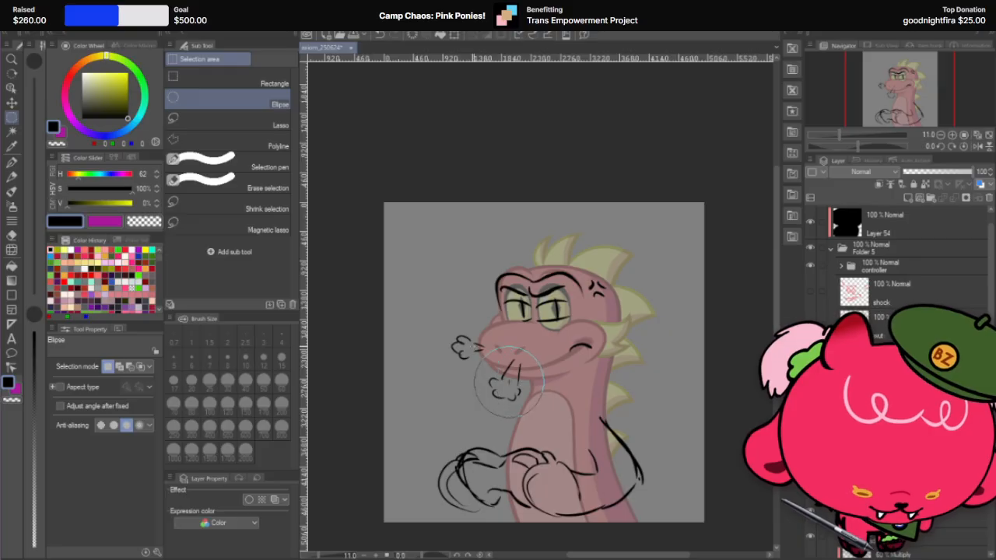
{"action": "left_click_drag", "start_coordinate": [542, 415], "coordinate": [544, 417]}
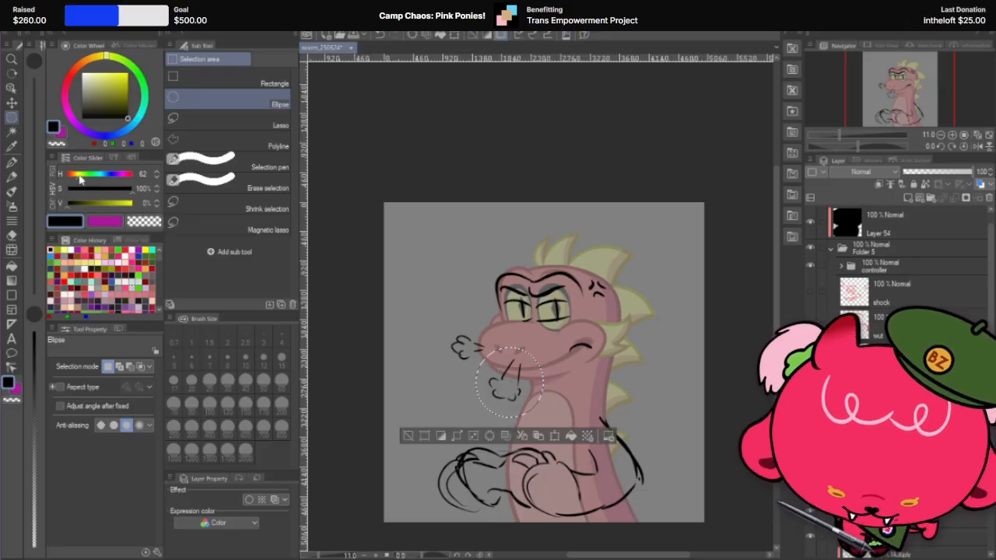
{"action": "key", "text": "ctrl+t"}
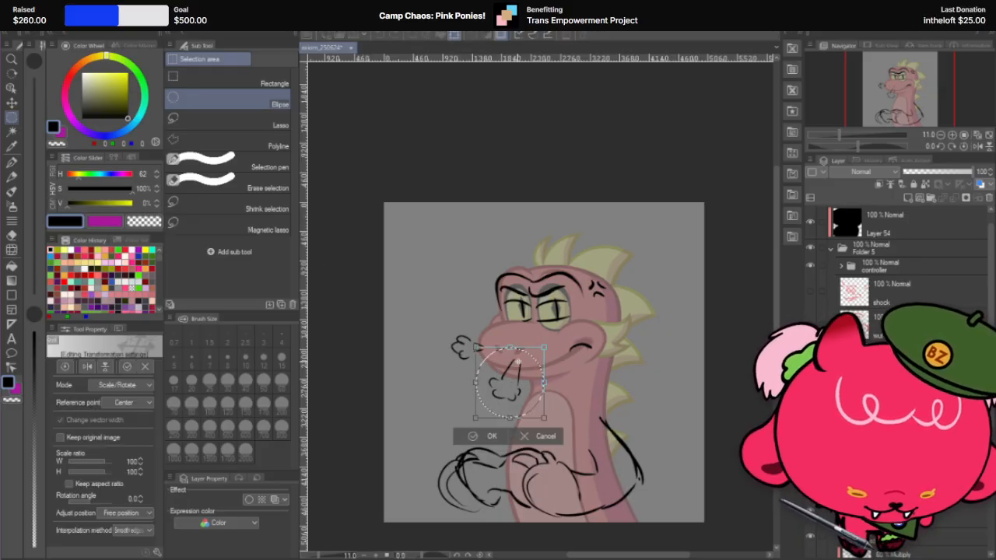
{"action": "left_click_drag", "start_coordinate": [556, 336], "coordinate": [562, 354]}
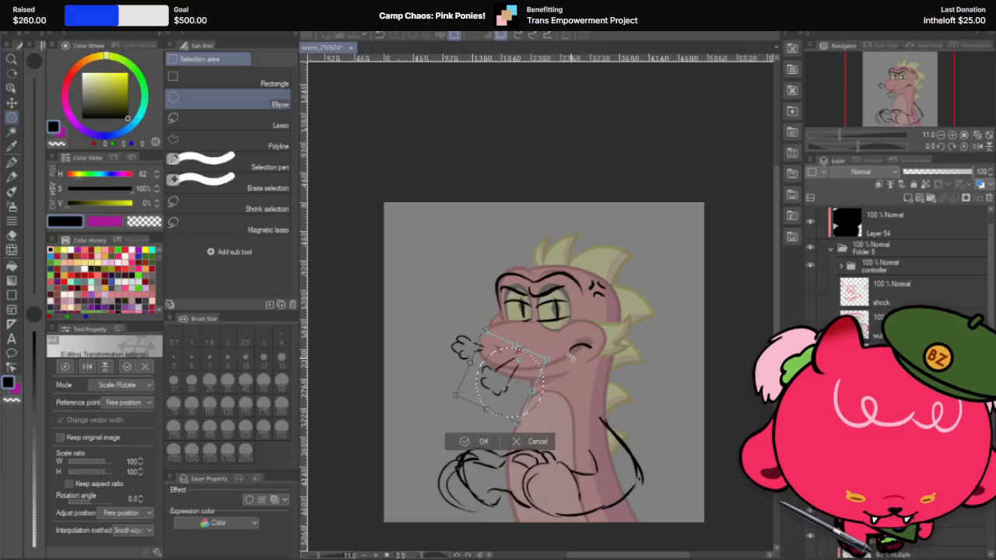
{"action": "left_click_drag", "start_coordinate": [518, 386], "coordinate": [516, 385]}
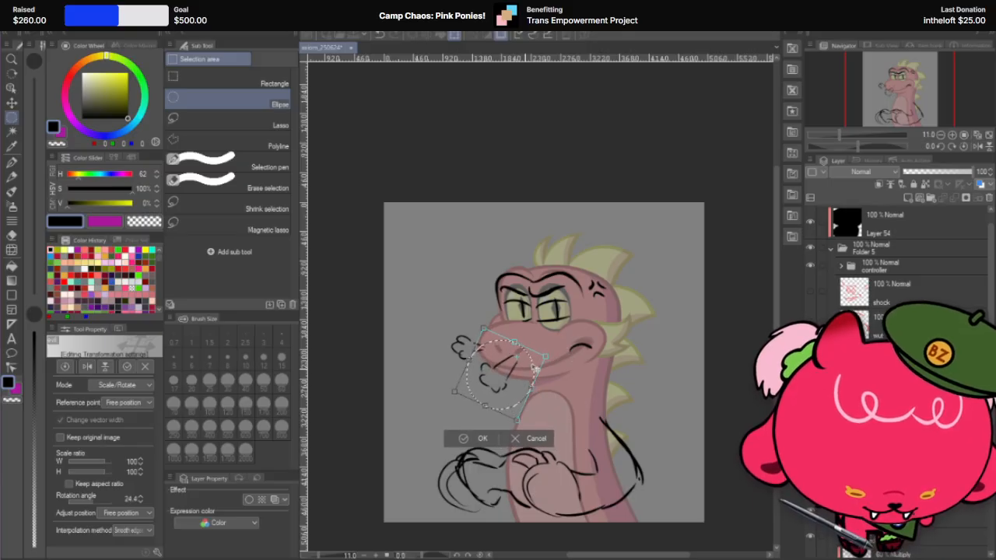
{"action": "left_click", "coordinate": [482, 438]}
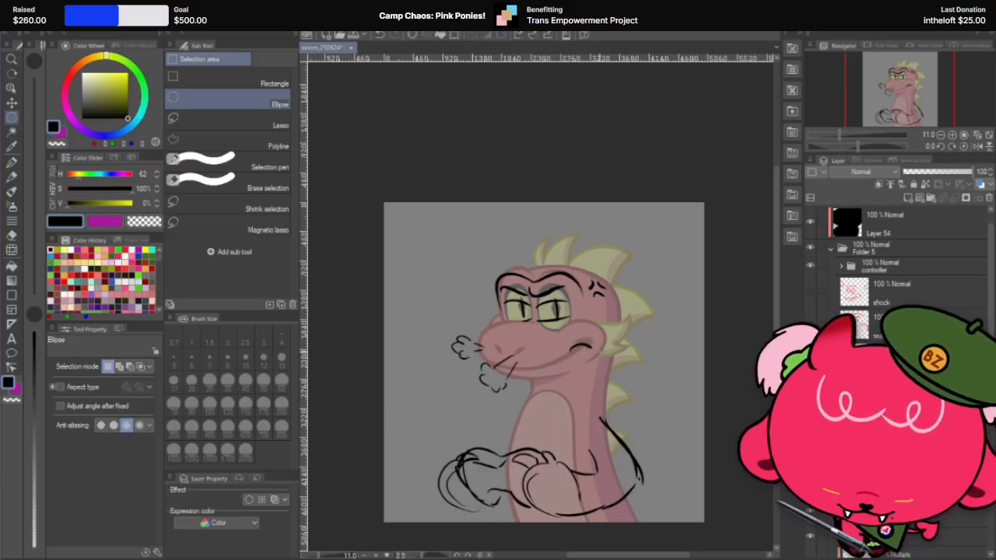
Step: Undo the second puff's rotation, delete that puff and clear the selection
{"action": "key", "text": "ctrl+z"}
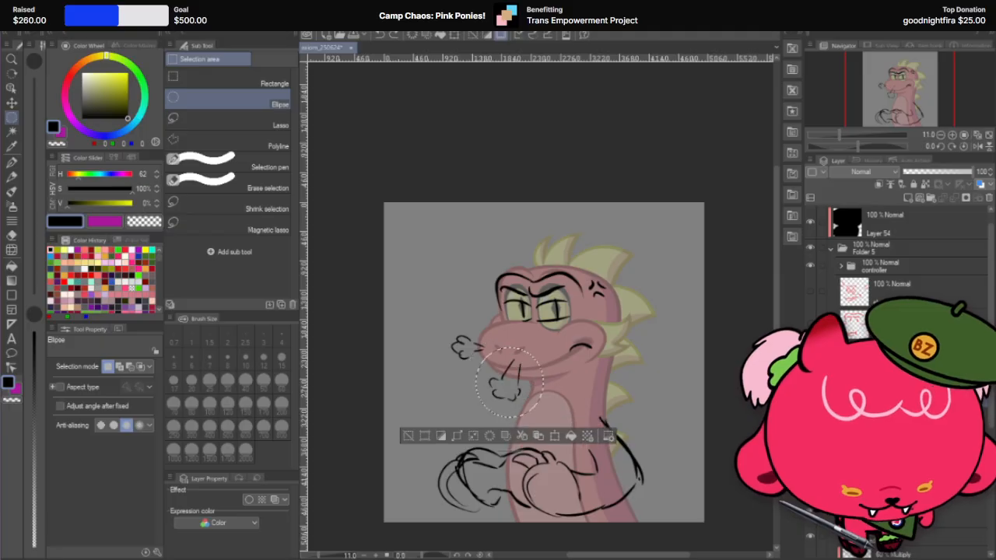
{"action": "key", "text": "Delete"}
{"action": "key", "text": "ctrl+d"}
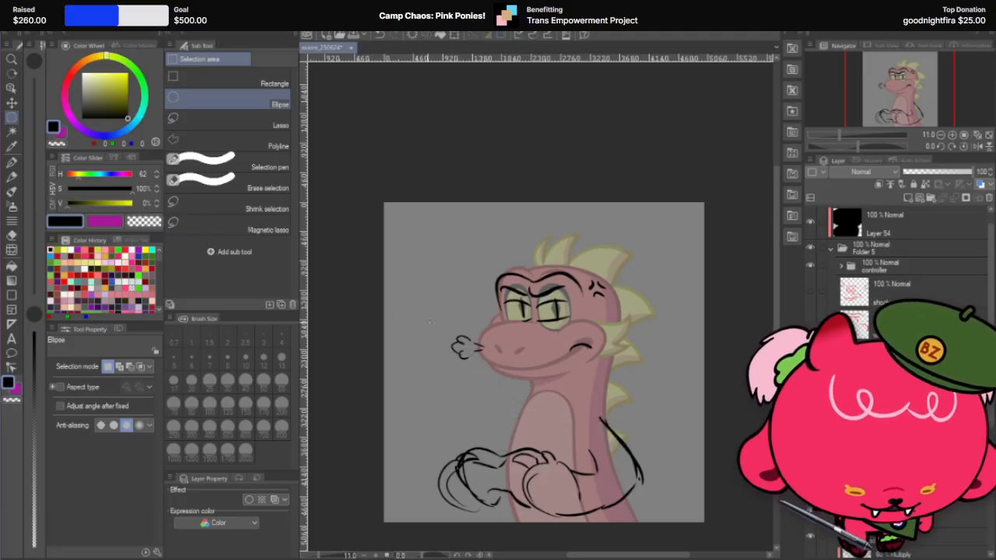
Step: Select the remaining puff with an ellipse and move it left, away from the dragon's snout
{"action": "left_click_drag", "start_coordinate": [480, 367], "coordinate": [493, 374]}
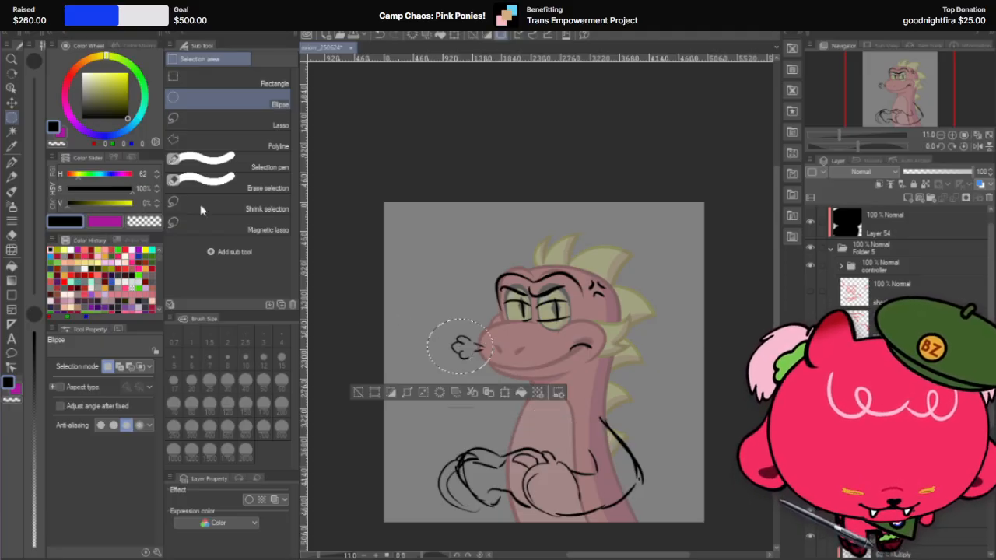
{"action": "left_click", "coordinate": [13, 103]}
{"action": "mouse_move", "coordinate": [473, 358]}
{"action": "left_mouse_down"}
{"action": "mouse_move", "coordinate": [451, 356]}
{"action": "mouse_move", "coordinate": [472, 355]}
{"action": "mouse_move", "coordinate": [461, 354]}
{"action": "left_mouse_up"}
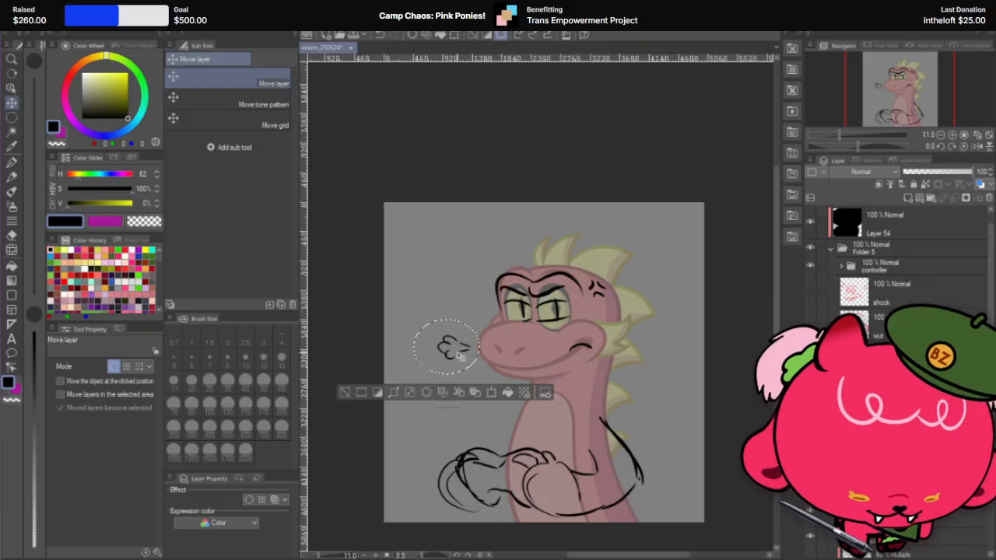
Step: Undo the breath puff's last move away from the snout and clear the selection
{"action": "key", "text": "ctrl+d"}
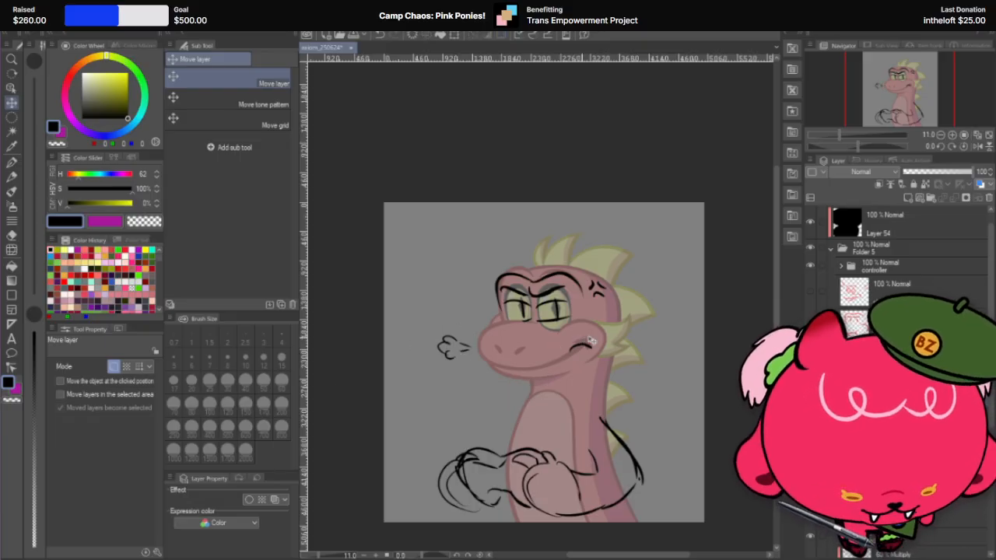
{"action": "key", "text": "ctrl+z"}
{"action": "key", "text": "ctrl+d"}
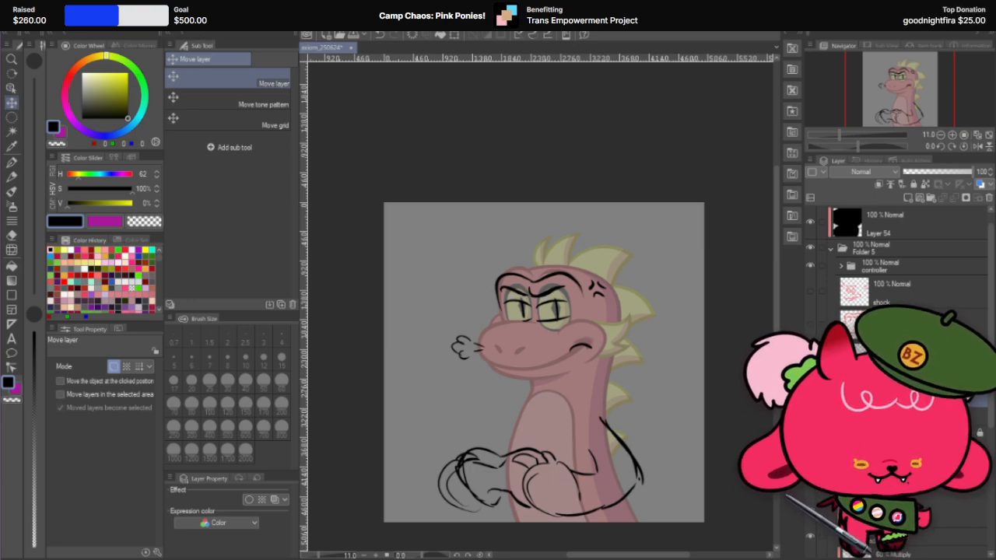
Step: Try wavy black steam lines above the dragon's snout and forehead with the G-pen at size 60, undoing both versions
{"action": "key", "text": "p"}
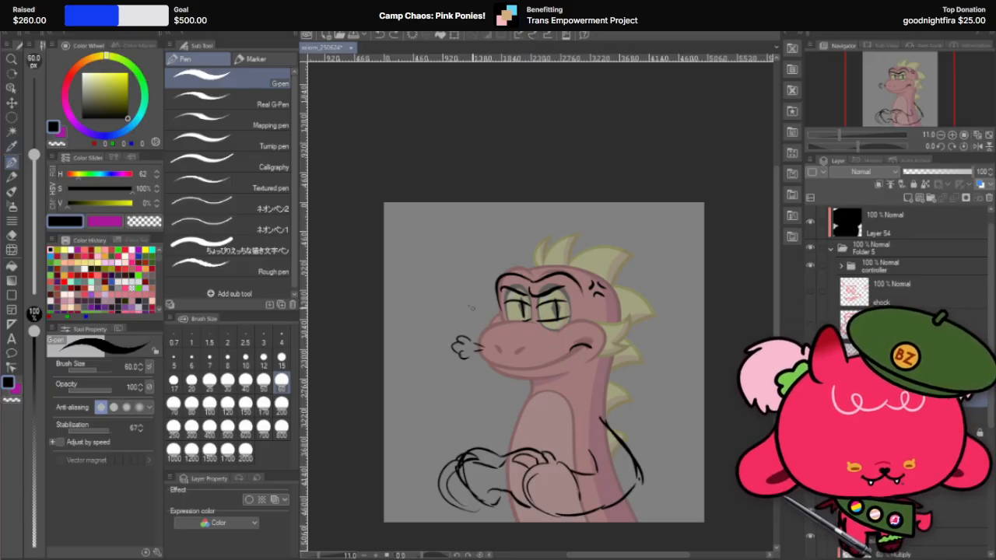
{"action": "left_click_drag", "start_coordinate": [471, 307], "coordinate": [476, 221]}
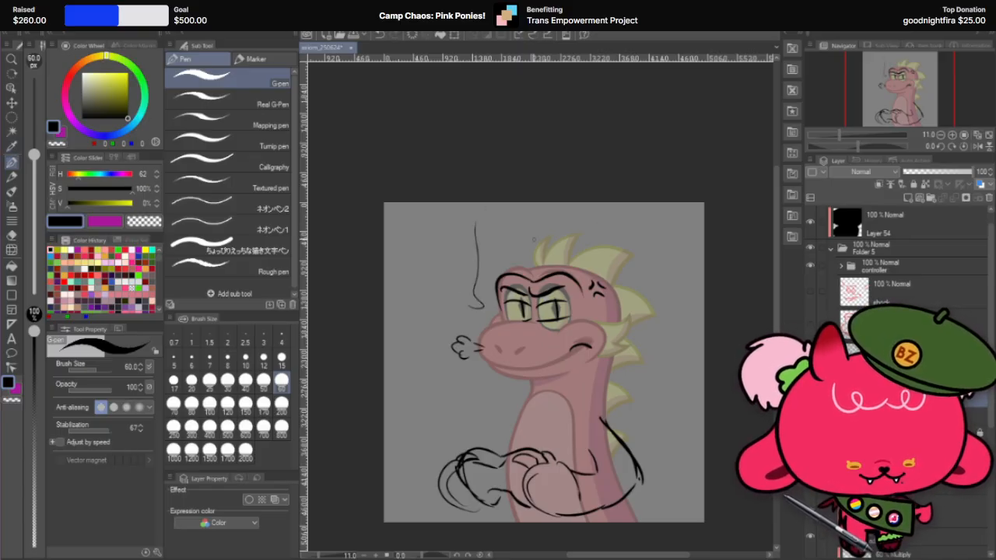
{"action": "left_click_drag", "start_coordinate": [512, 252], "coordinate": [517, 215]}
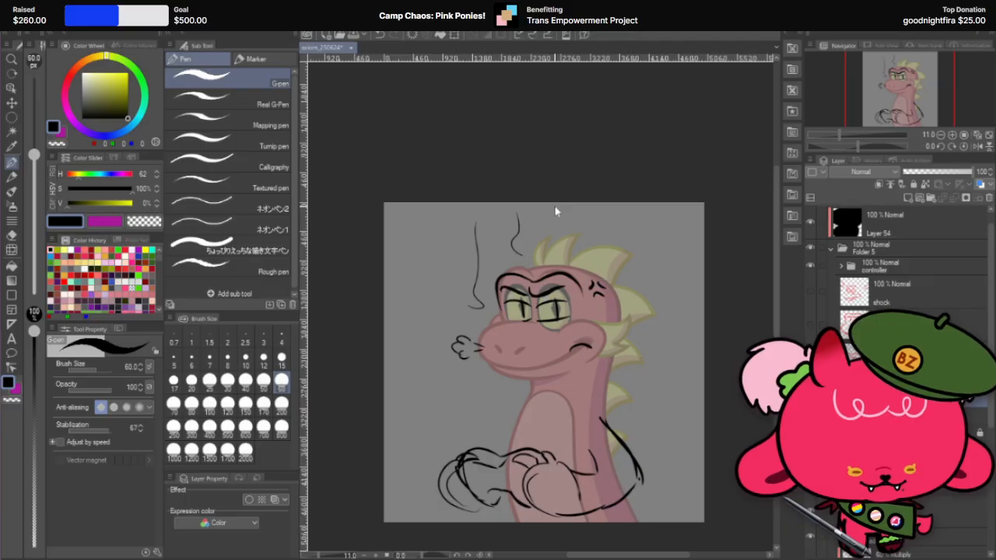
{"action": "key", "text": "ctrl+z"}
{"action": "key", "text": "ctrl+z"}
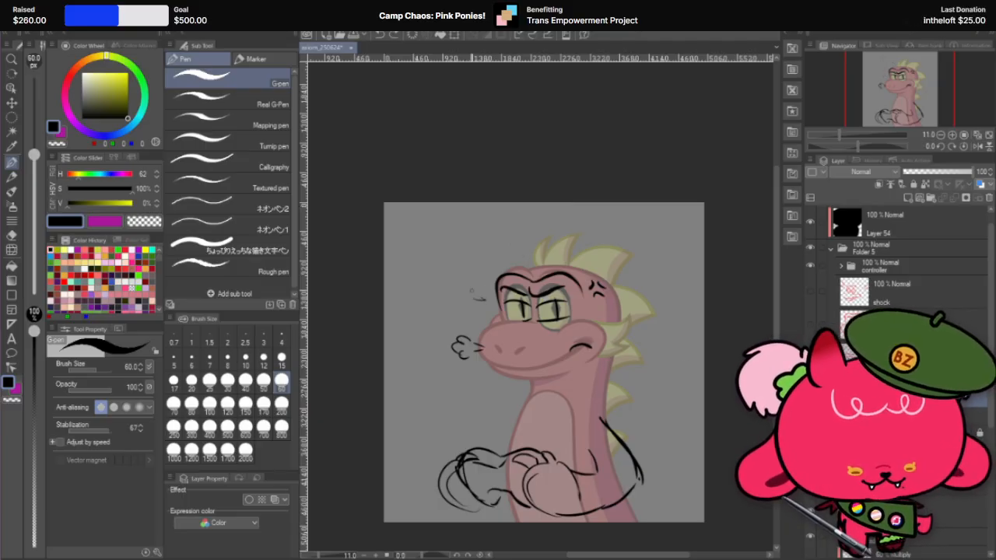
{"action": "mouse_move", "coordinate": [481, 299]}
{"action": "left_mouse_down"}
{"action": "mouse_move", "coordinate": [478, 226]}
{"action": "mouse_move", "coordinate": [509, 242]}
{"action": "mouse_move", "coordinate": [514, 214]}
{"action": "left_mouse_up"}
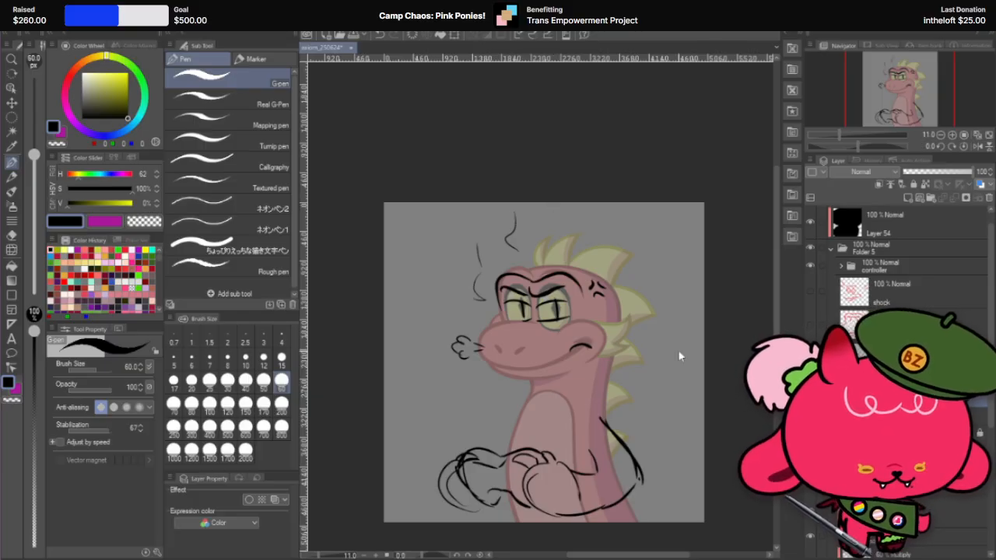
{"action": "key", "text": "ctrl+z"}
{"action": "key", "text": "ctrl+z"}
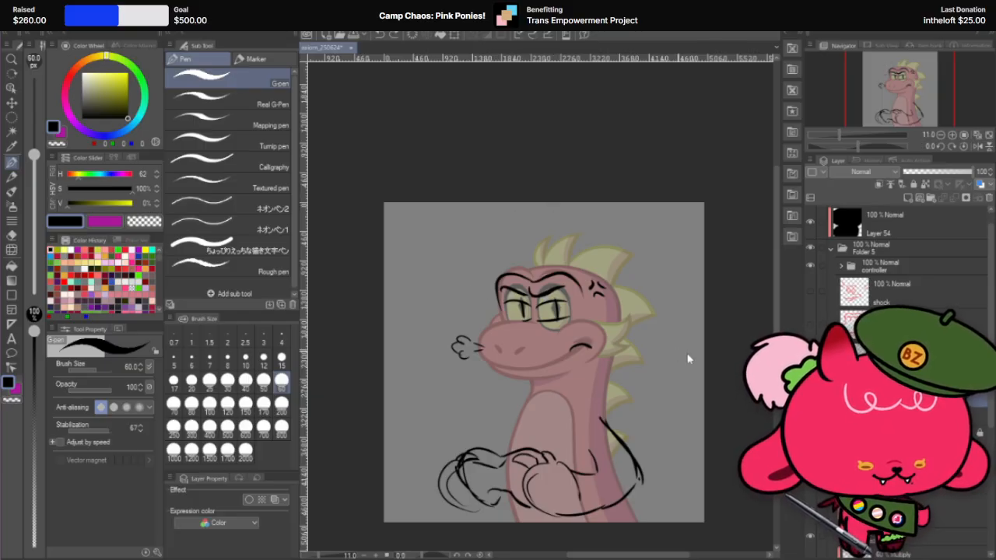
Step: Toggle Folder 5's visibility to compare the sketches, then hide the angry expression inside it and collapse the folder
{"action": "left_click", "coordinate": [829, 250]}
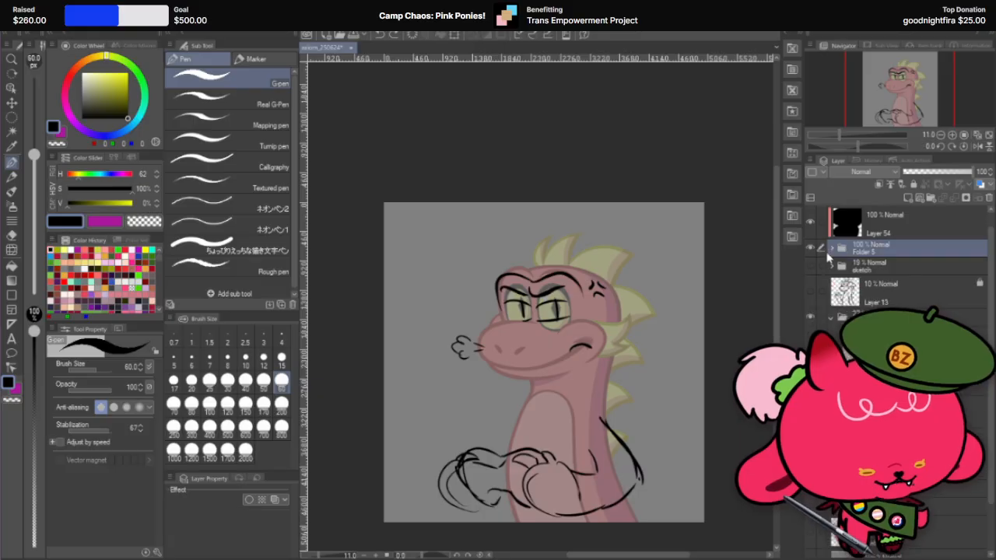
{"action": "scroll", "coordinate": [827, 259], "scroll_direction": "up", "scroll_amount": 1}
{"action": "left_click", "coordinate": [810, 267]}
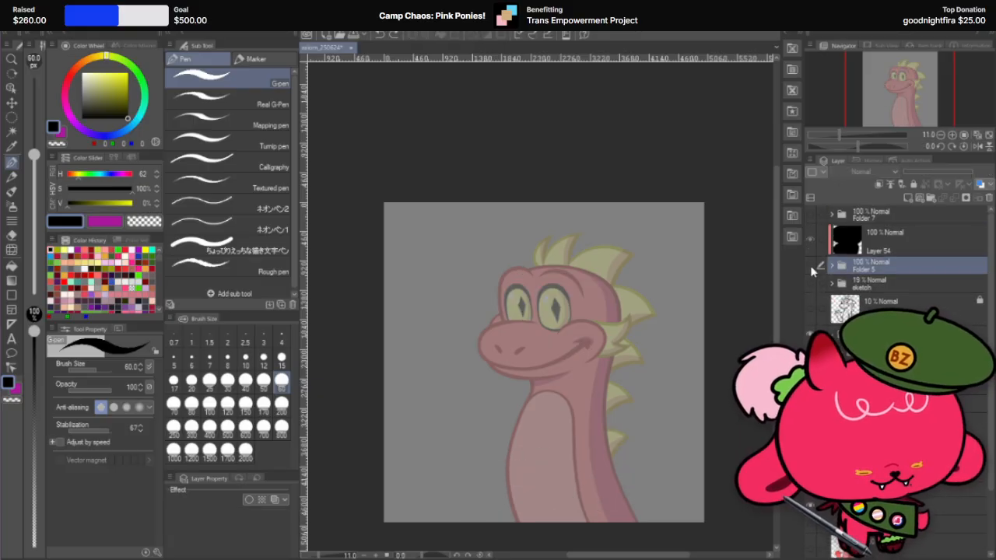
{"action": "left_click", "coordinate": [811, 267]}
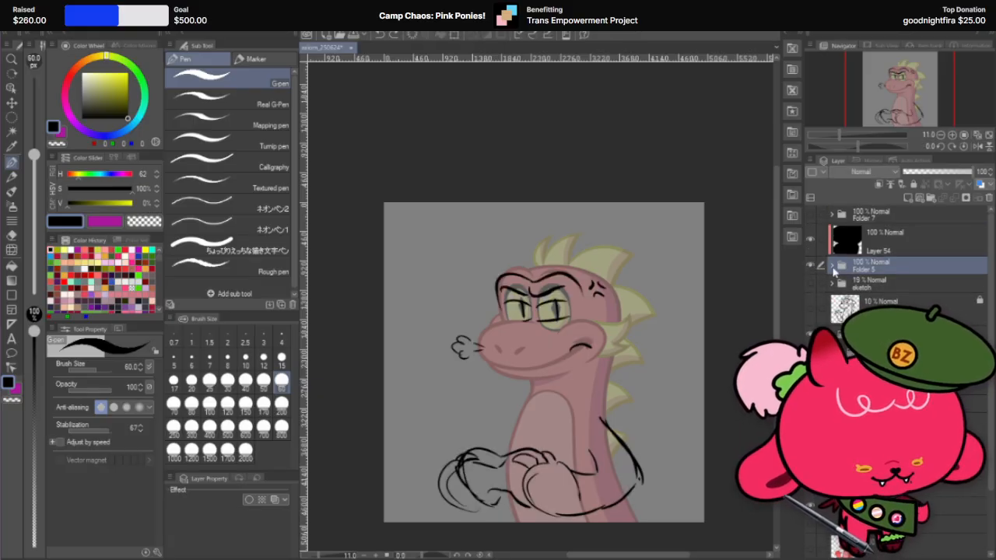
{"action": "left_click", "coordinate": [831, 267]}
{"action": "left_click", "coordinate": [811, 338]}
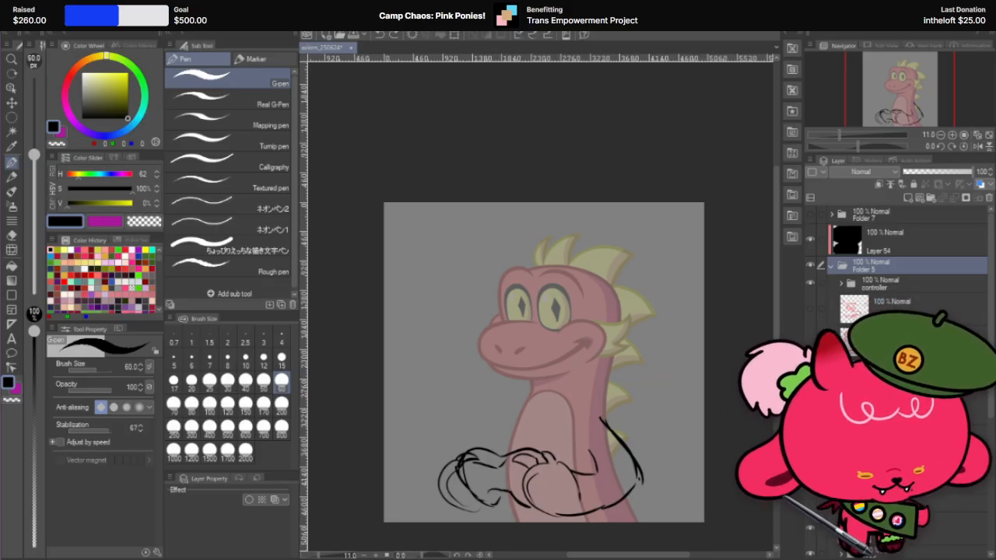
{"action": "left_click", "coordinate": [832, 266]}
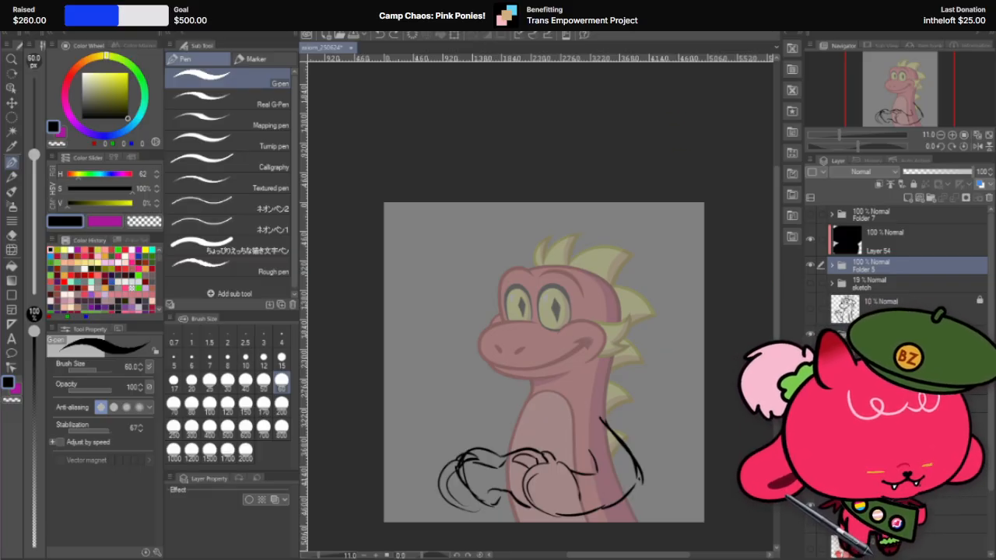
Step: Set the opacity of the dimmed dragon body folder to 50%
{"action": "left_click", "coordinate": [895, 333]}
{"action": "left_click", "coordinate": [939, 172]}
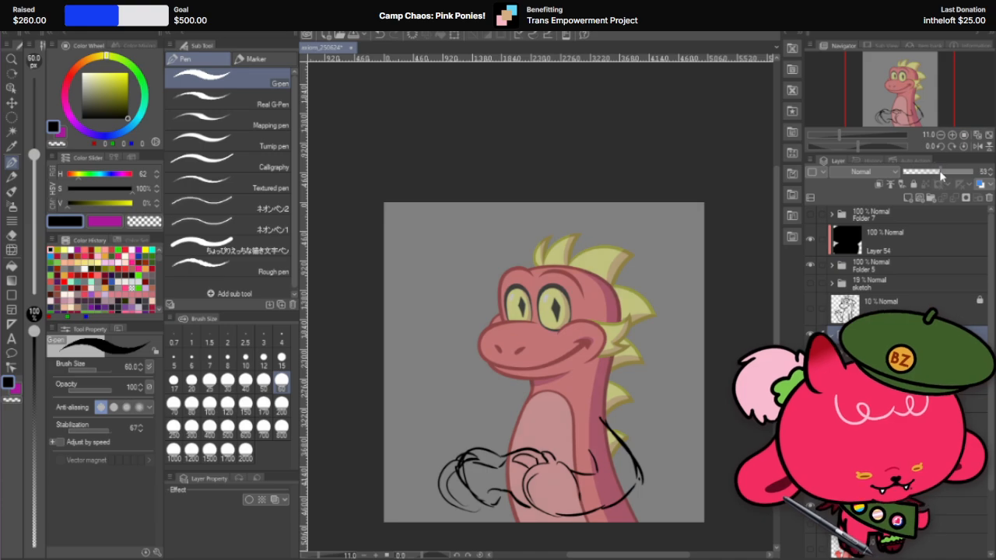
{"action": "left_click", "coordinate": [989, 174]}
{"action": "left_click", "coordinate": [989, 175]}
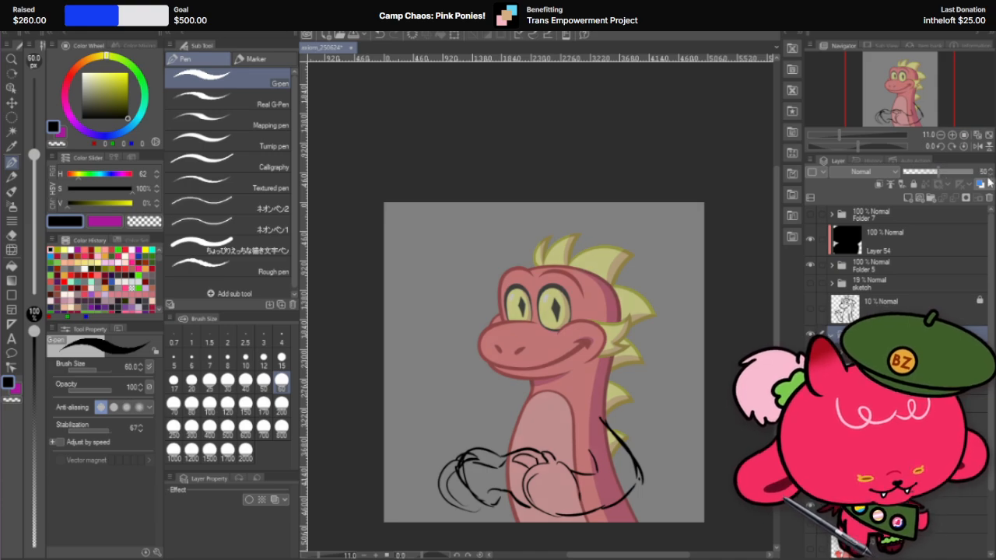